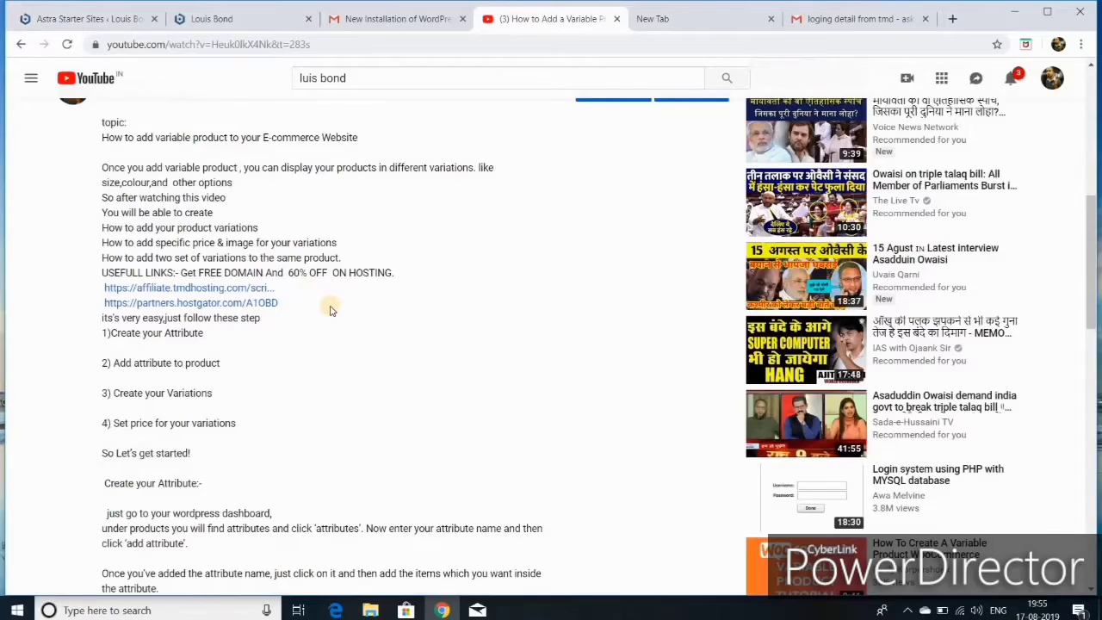
- Open the partners.hostgator.com link from the YouTube video description in a new tab
click(227, 306)
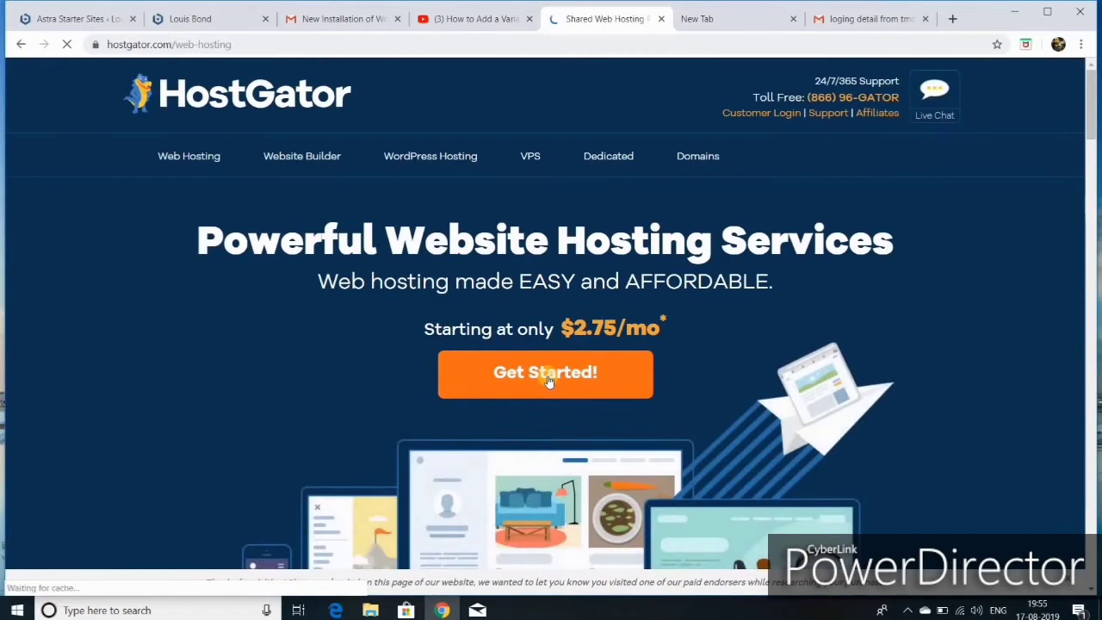
- Choose Buy Now on the Hatchling shared hosting plan at $2.75/mo
scroll(597, 263, down, 2)
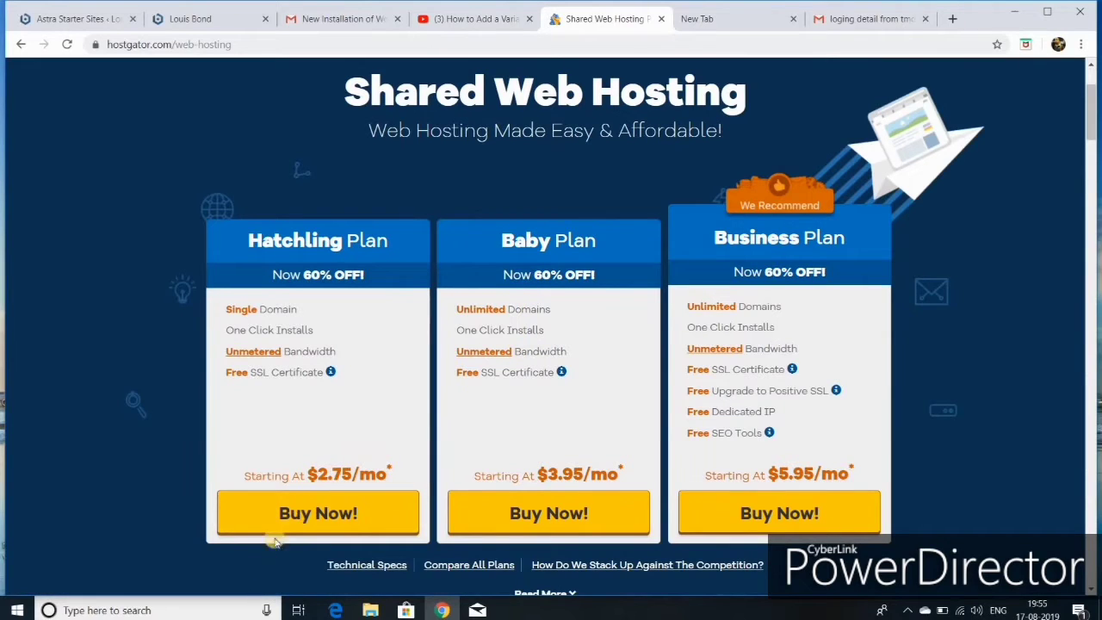
click(301, 516)
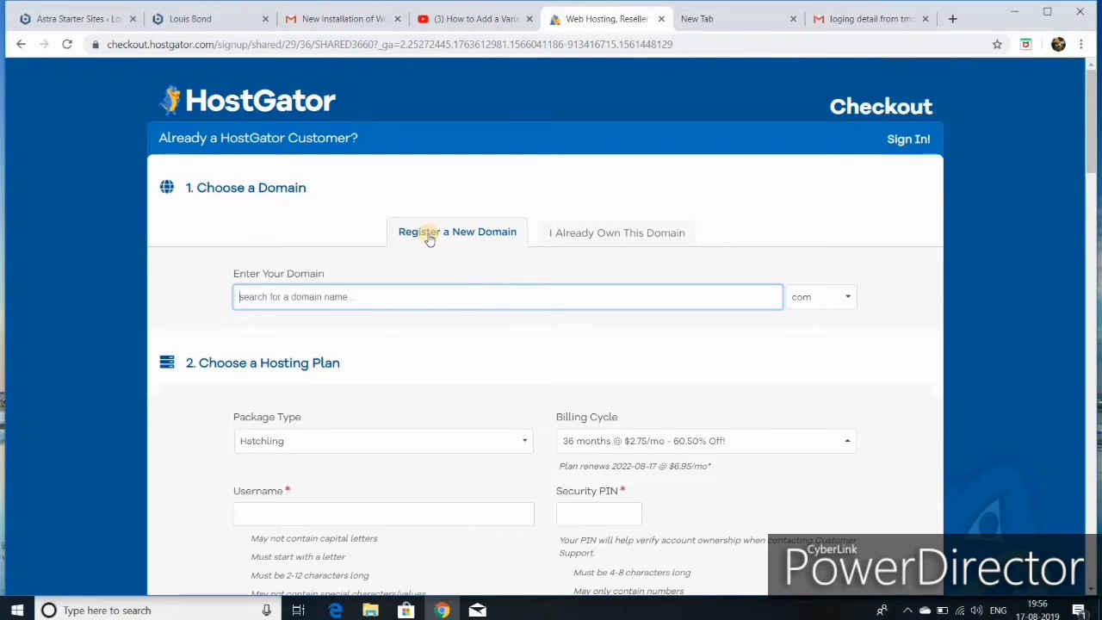
- Search the new domain name with .com, making it primary at $12.95/yr with domain privacy
click(299, 296)
text(luismba)
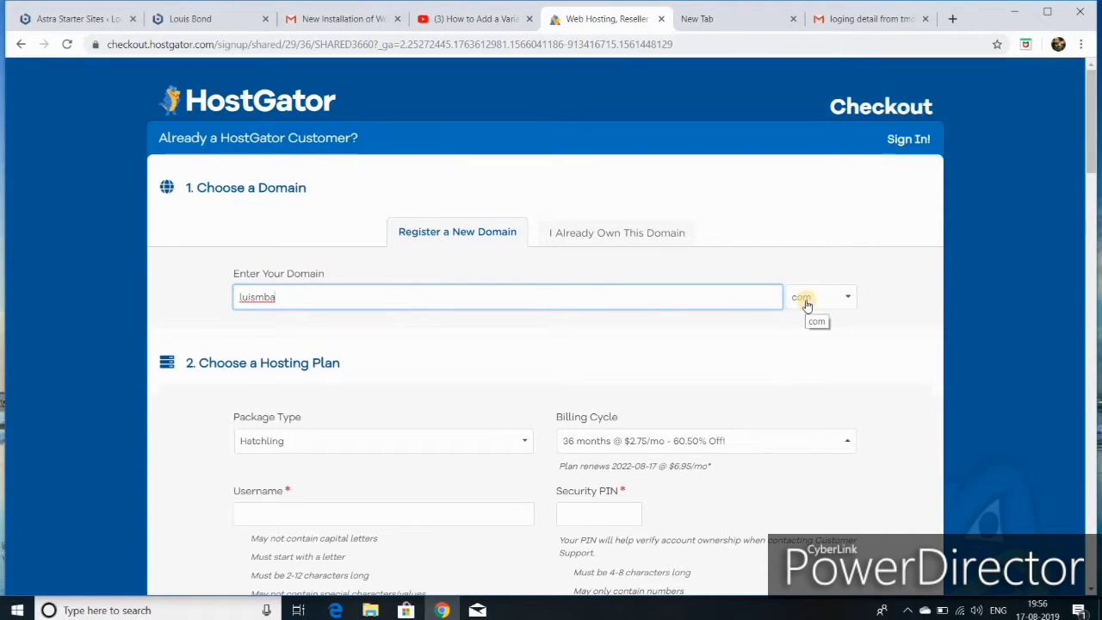
click(807, 305)
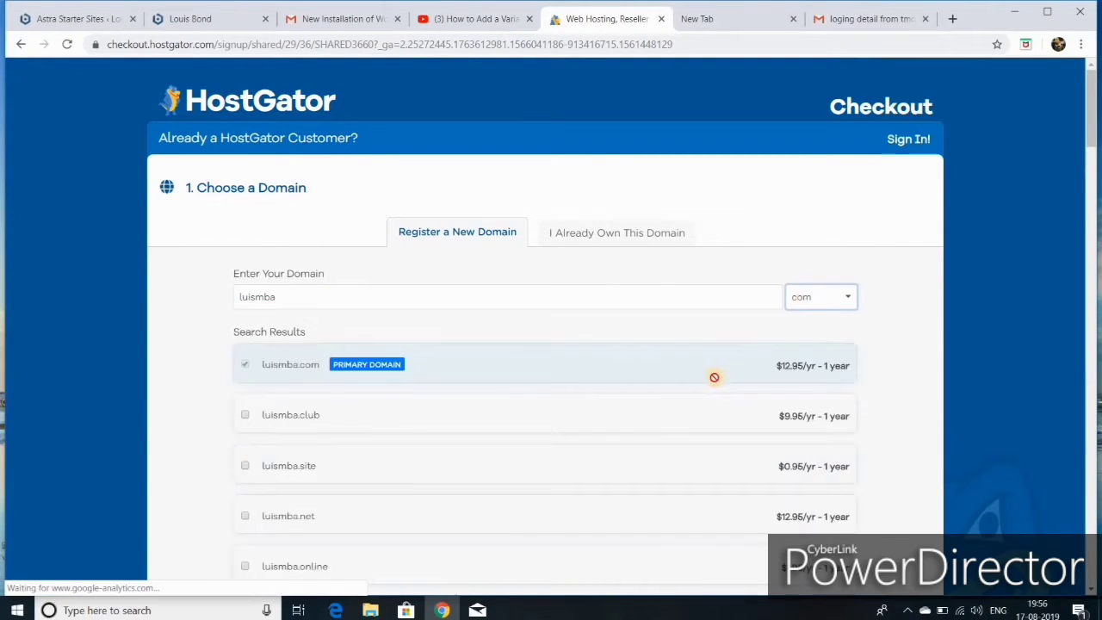
scroll(592, 379, down, 4)
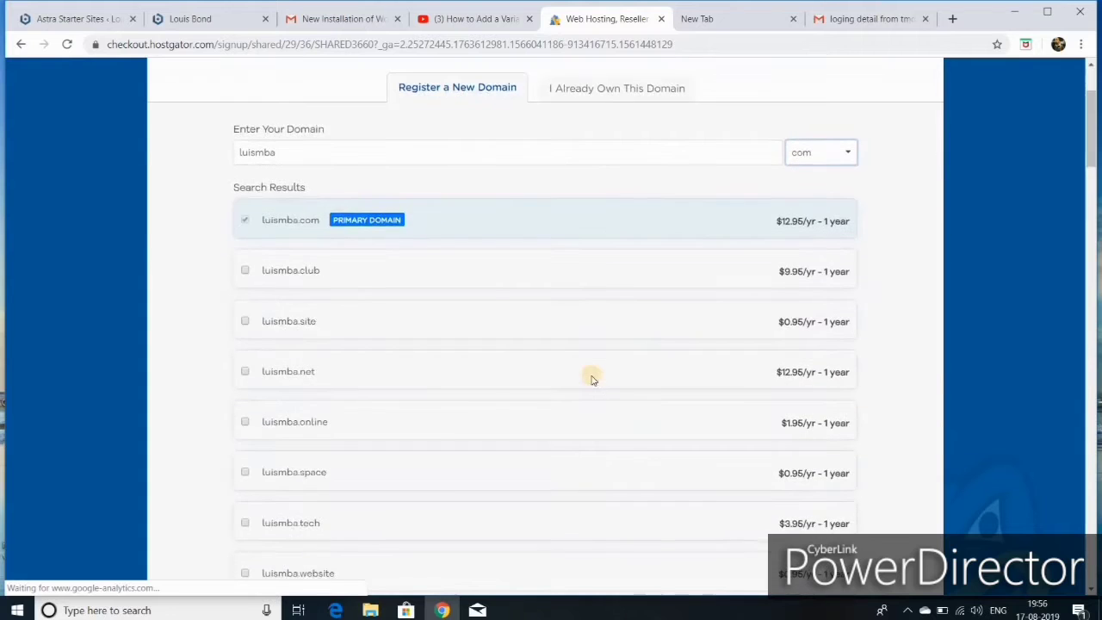
scroll(592, 379, down, 6)
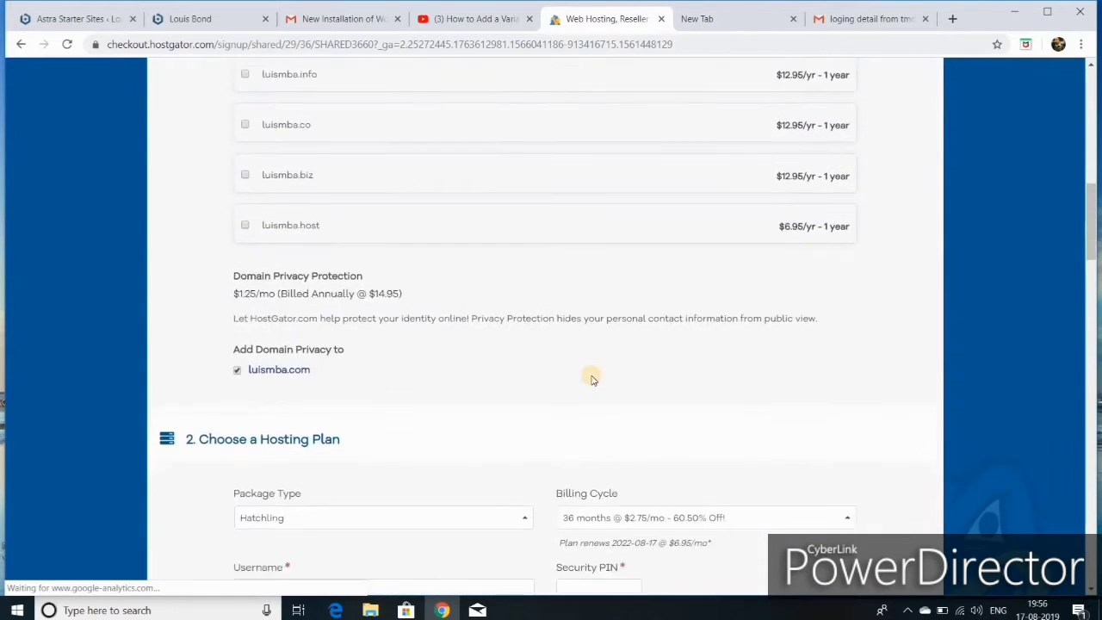
scroll(592, 379, down, 1)
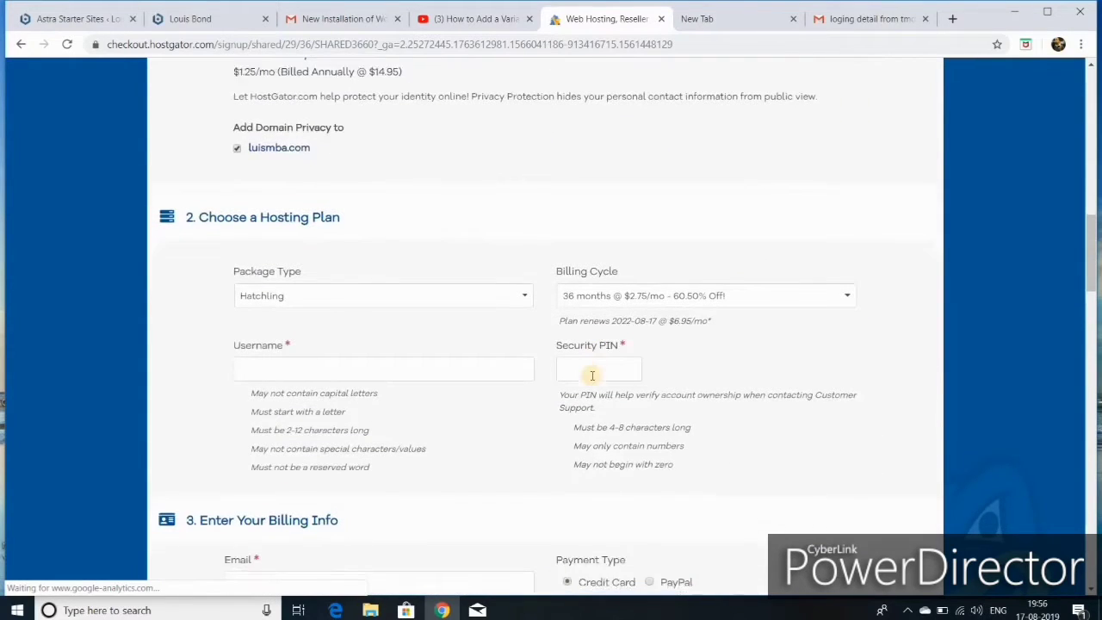
scroll(592, 379, down, 2)
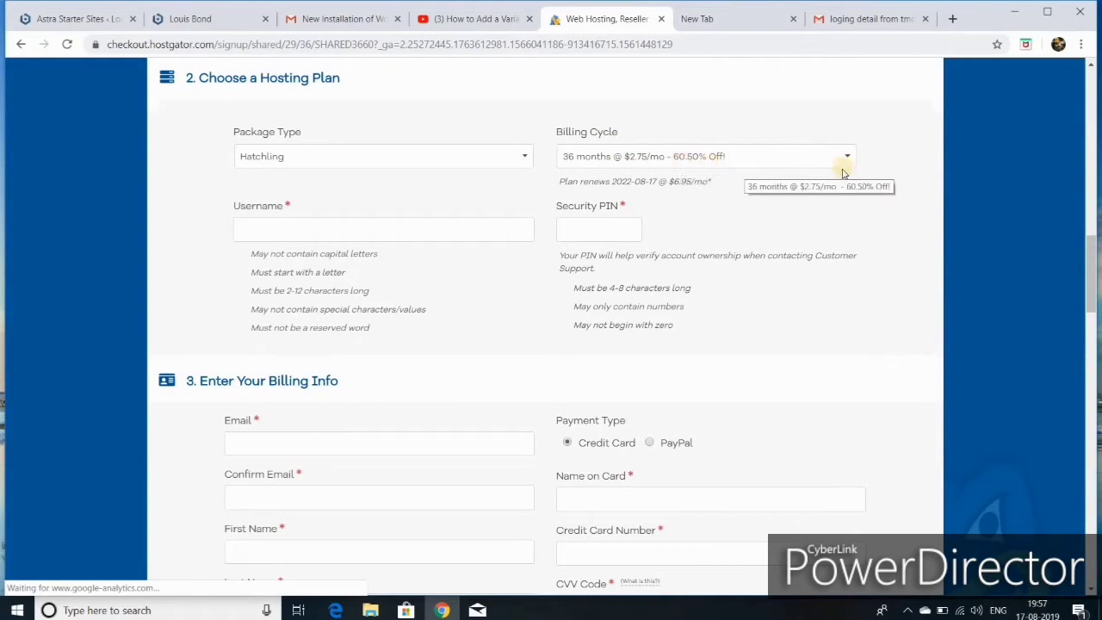
- Switch billing to 1 month at $10.95/mo and enter the account username and four-digit security PIN
click(804, 155)
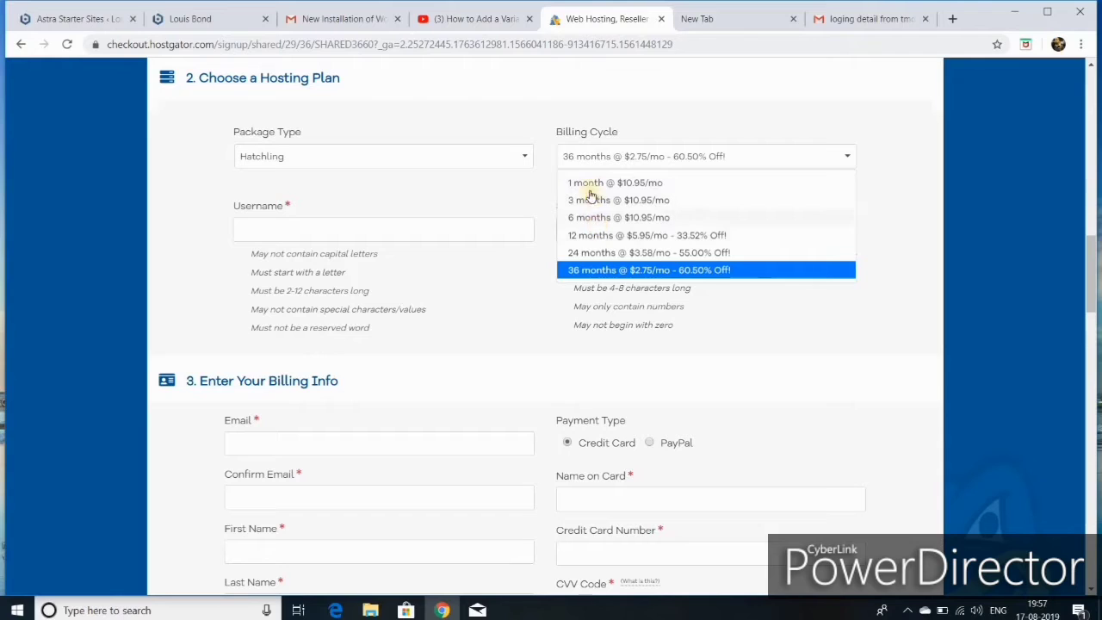
click(594, 184)
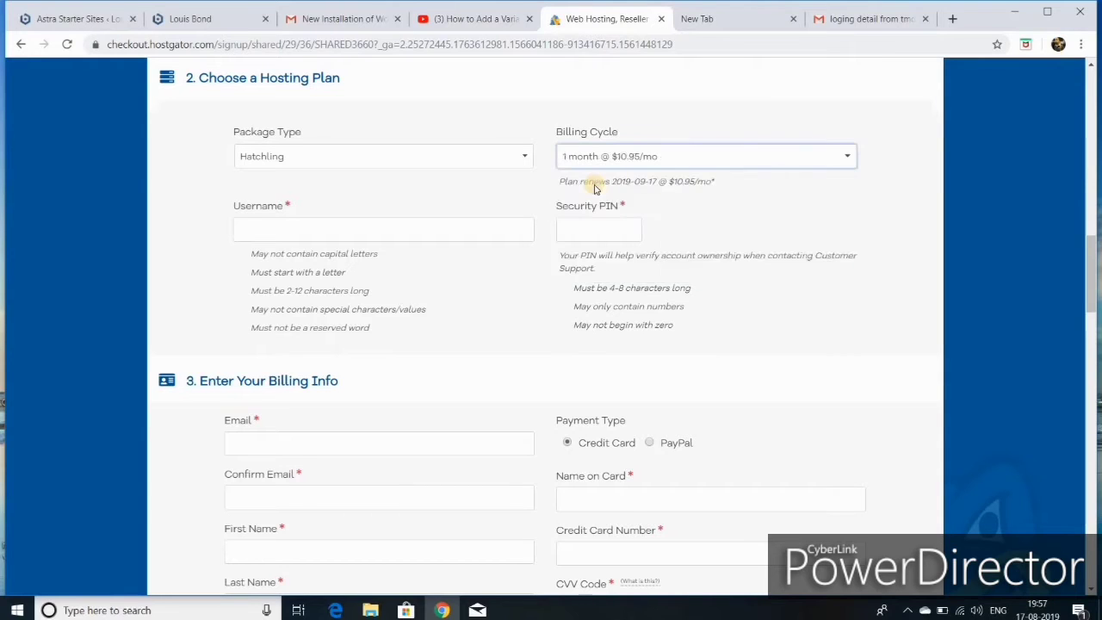
click(274, 228)
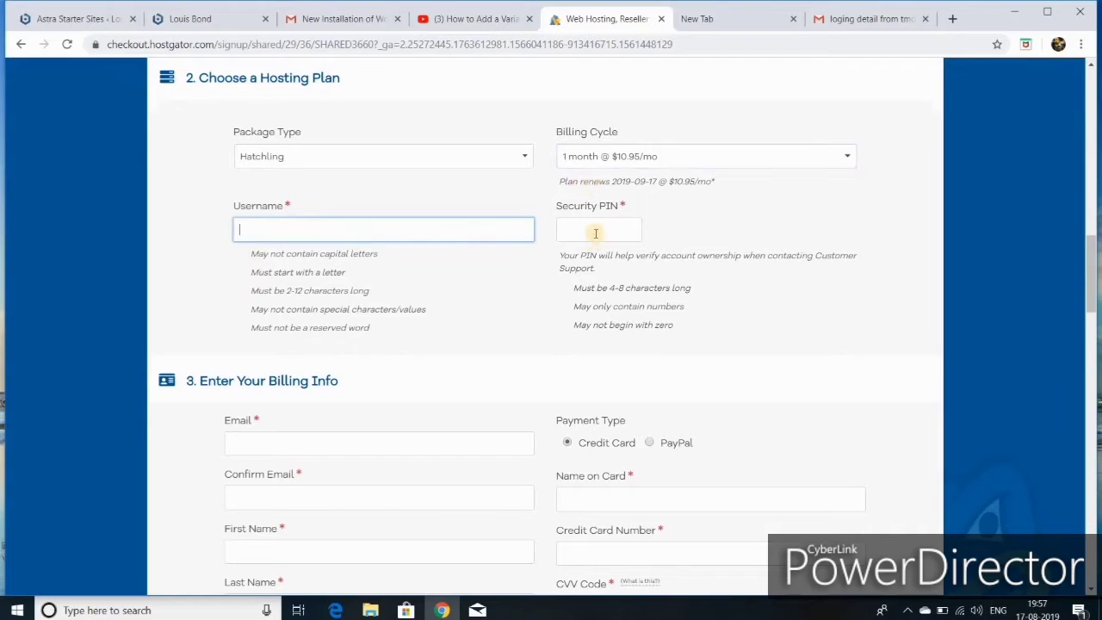
click(589, 227)
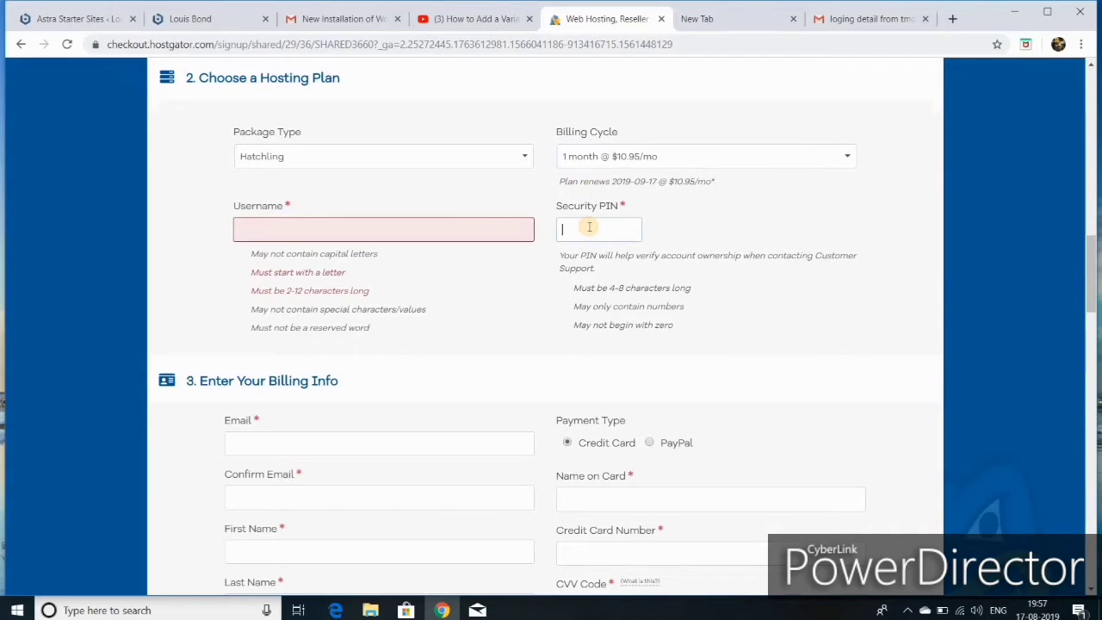
text(1234)
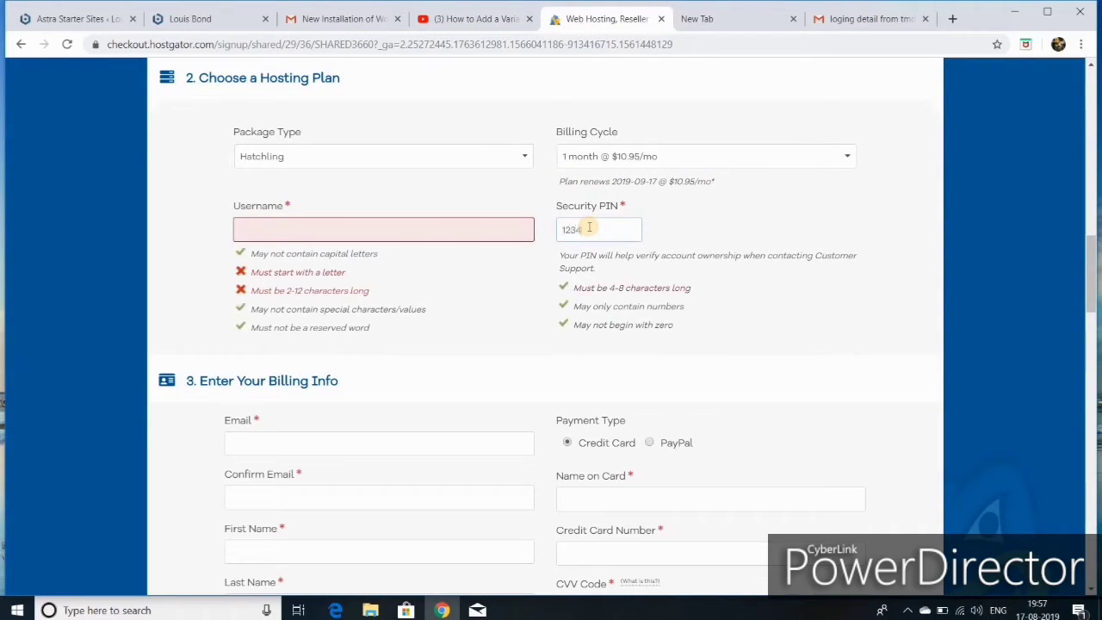
click(432, 225)
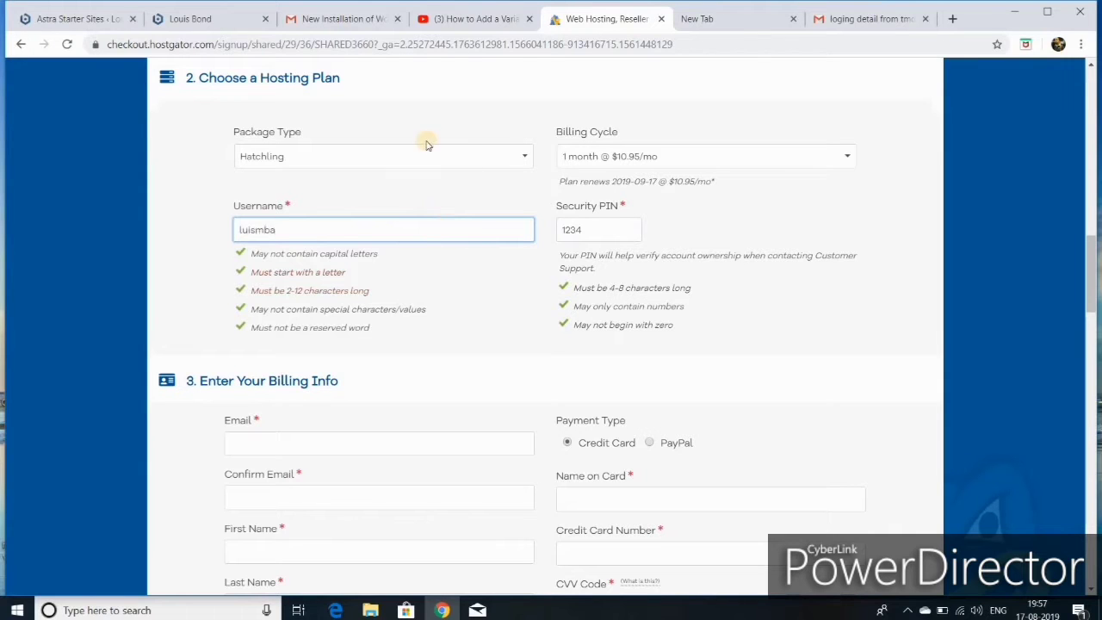
scroll(419, 254, down, 3)
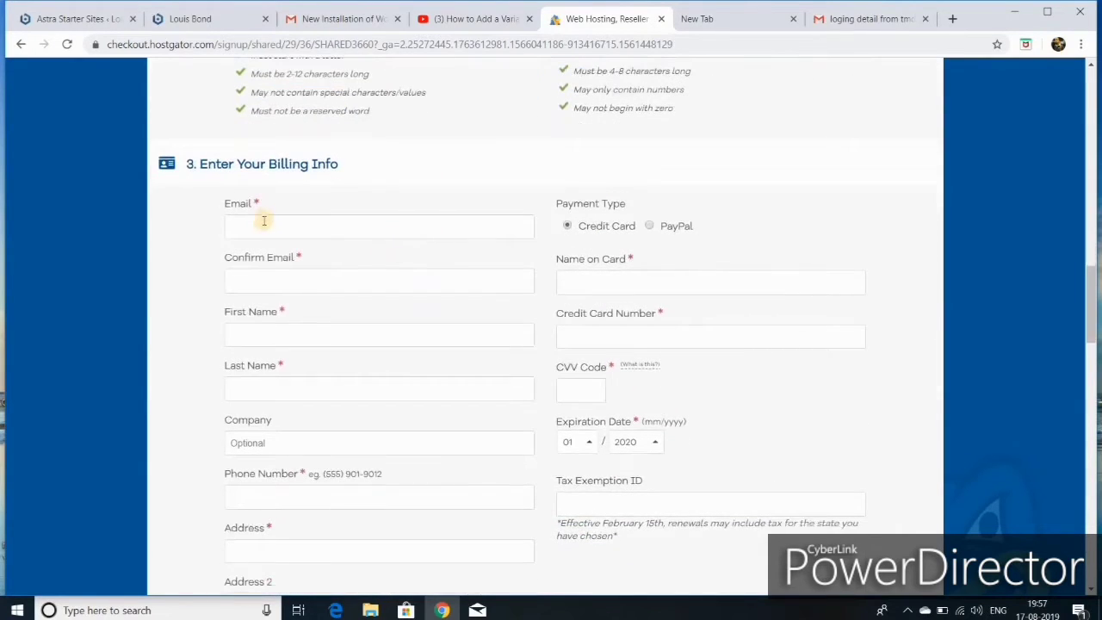
click(263, 220)
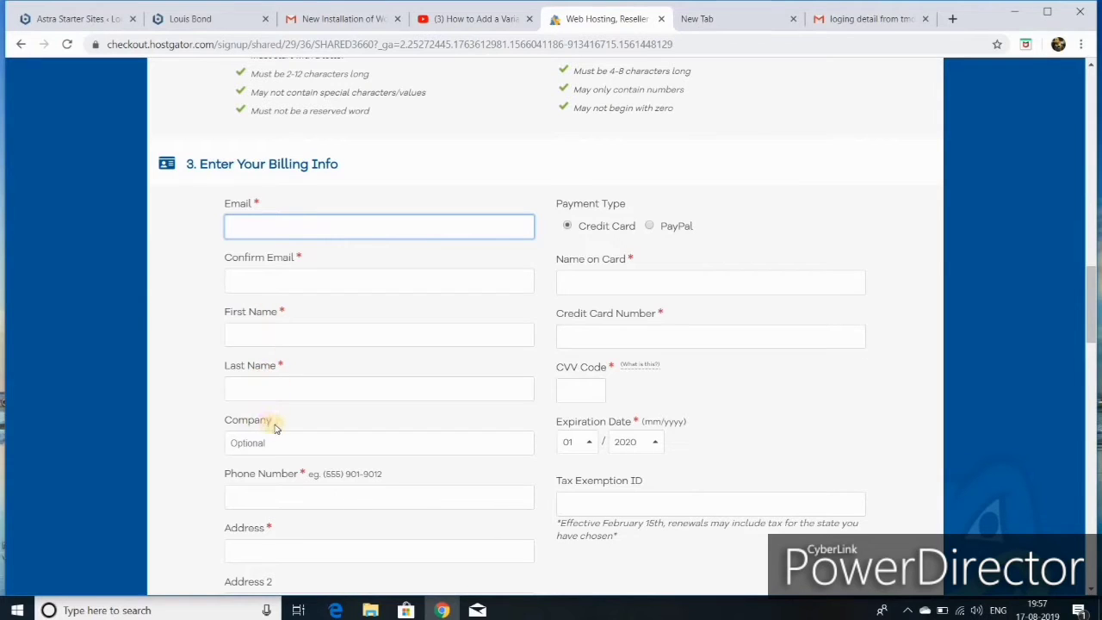
scroll(275, 427, down, 1)
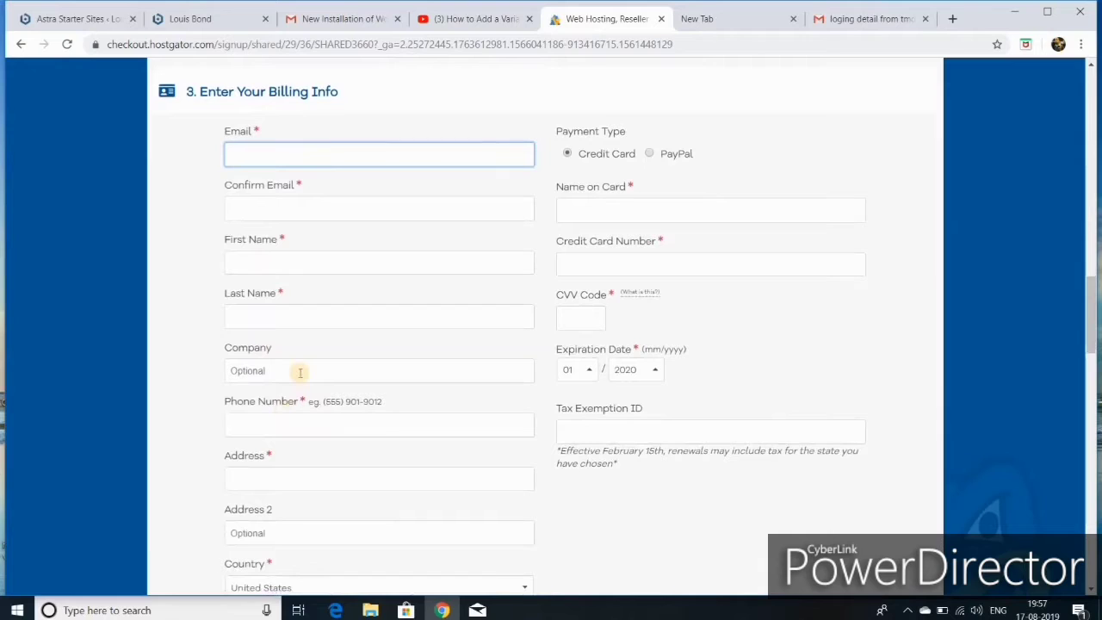
scroll(302, 362, down, 1)
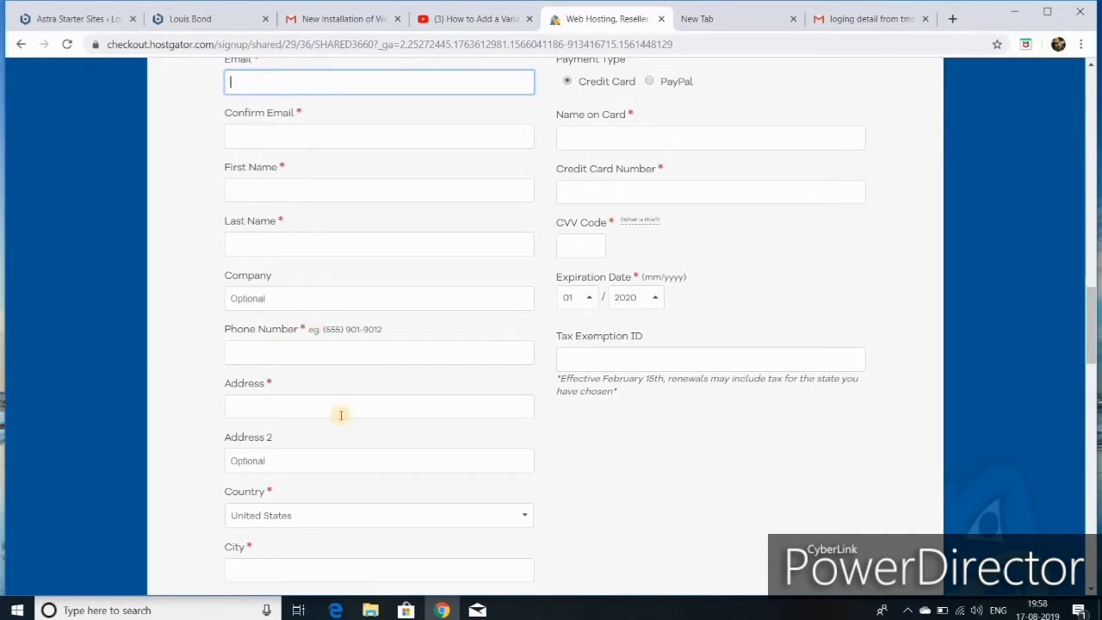
scroll(287, 445, down, 3)
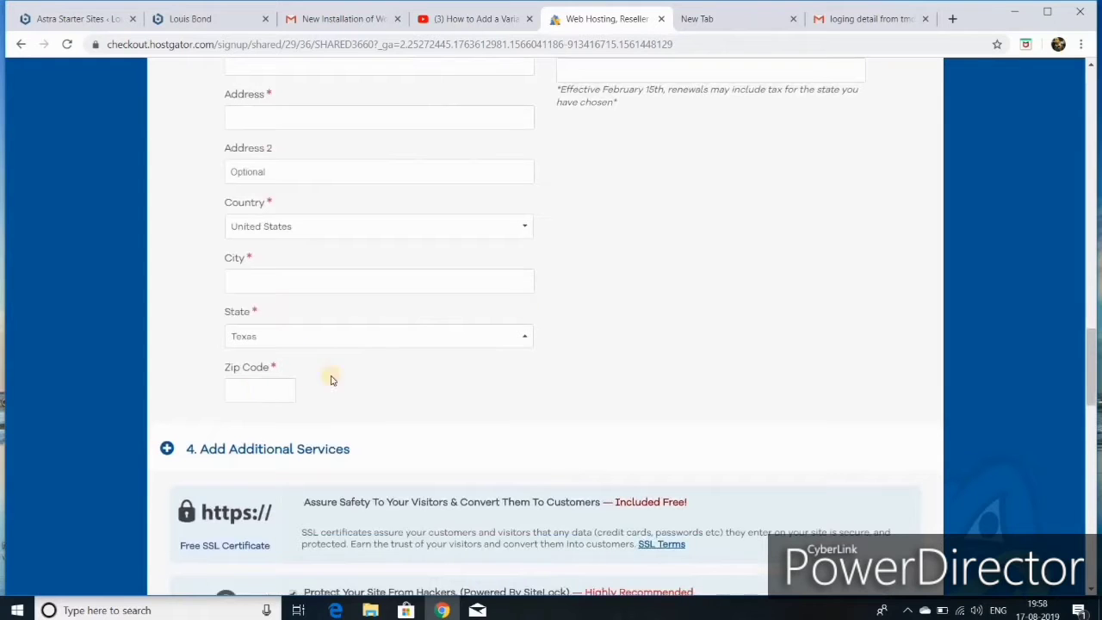
scroll(590, 278, up, 2)
scroll(591, 278, up, 3)
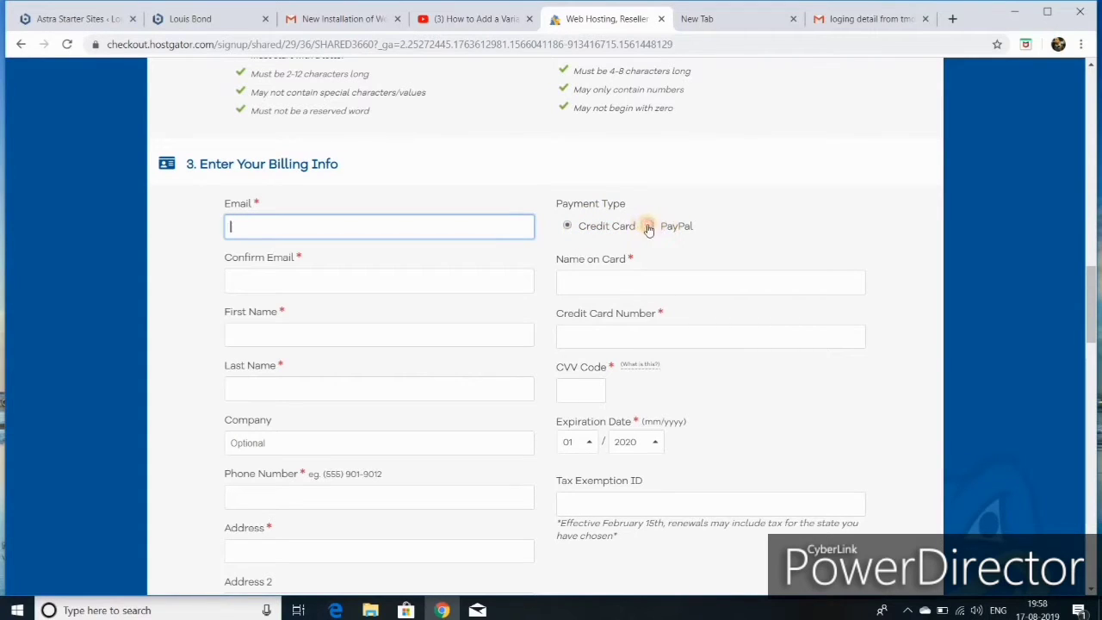
click(648, 225)
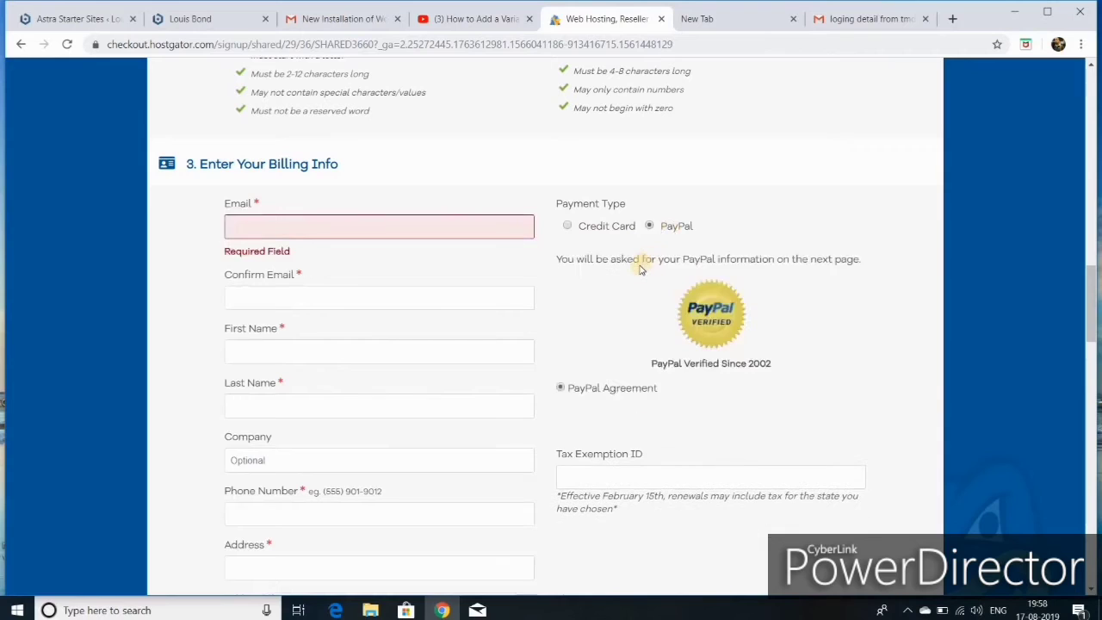
click(567, 226)
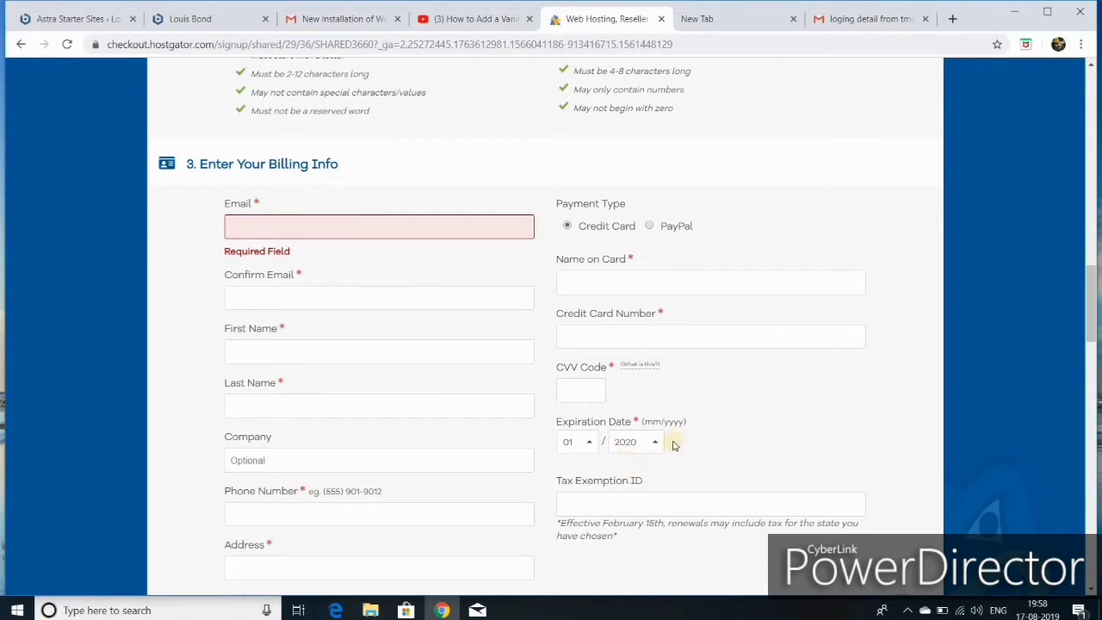
scroll(693, 426, down, 1)
scroll(693, 426, down, 1)
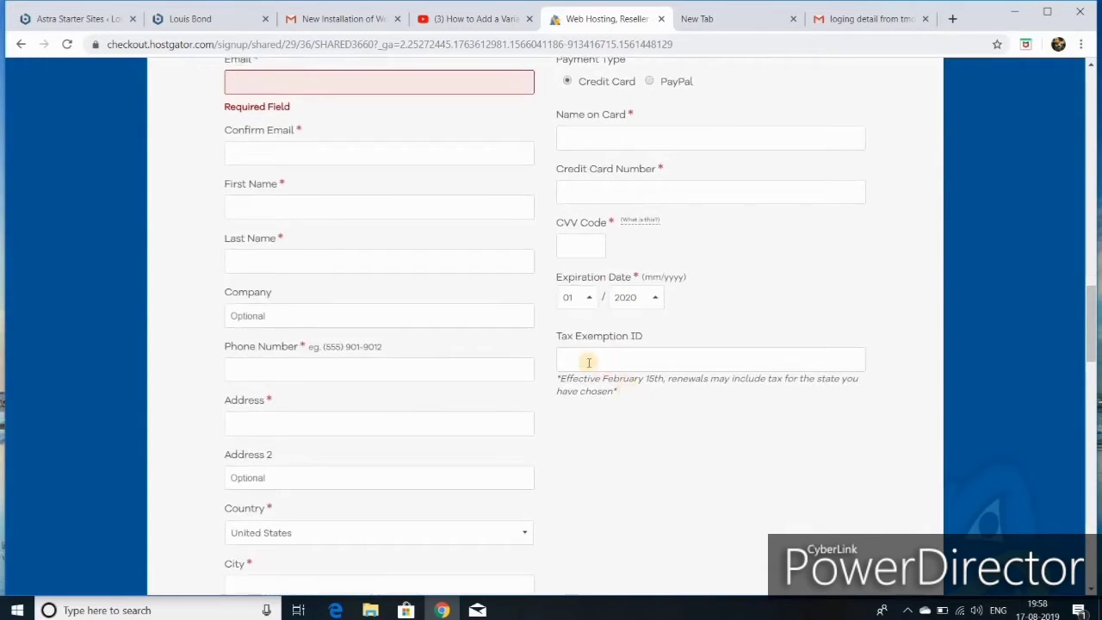
scroll(602, 355, down, 3)
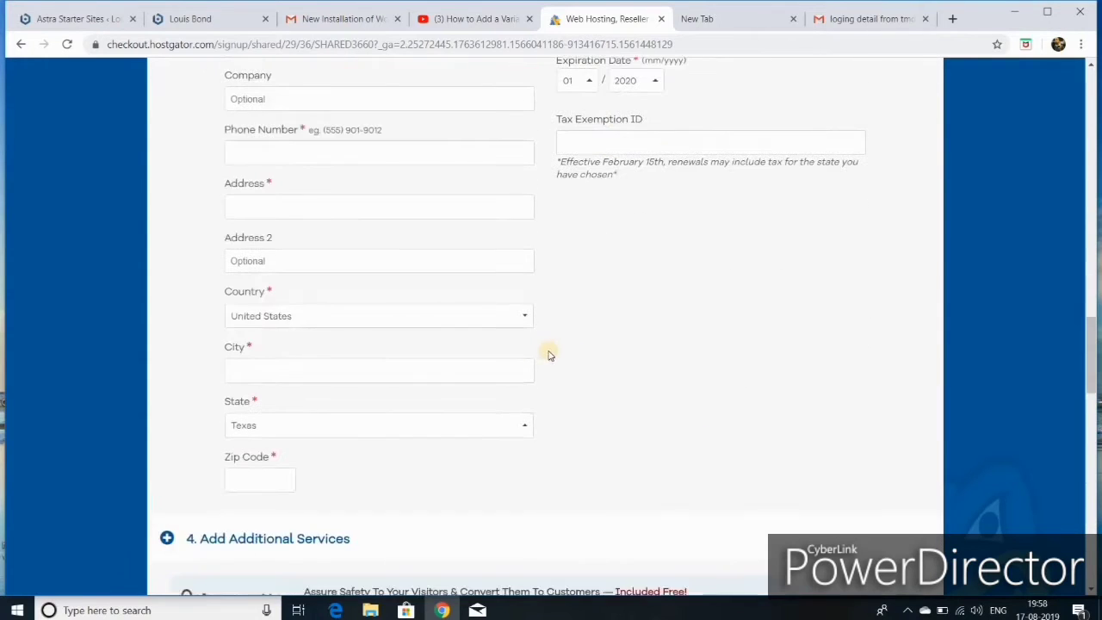
scroll(533, 353, down, 6)
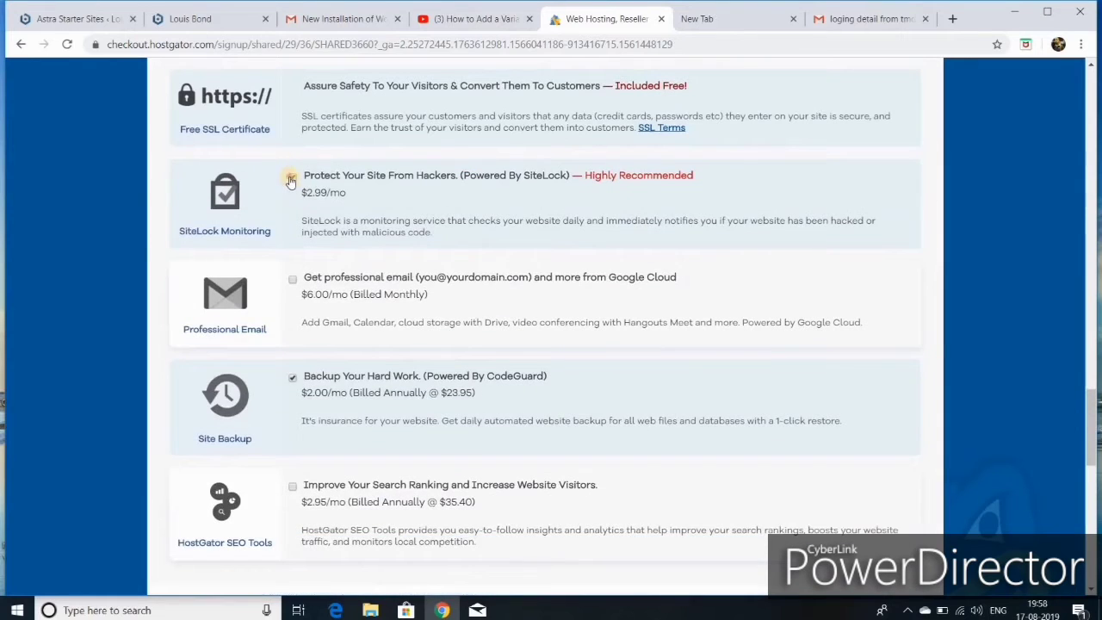
- Decline the SiteLock and CodeGuard add-ons and scroll down to the $40.57 order review
click(291, 178)
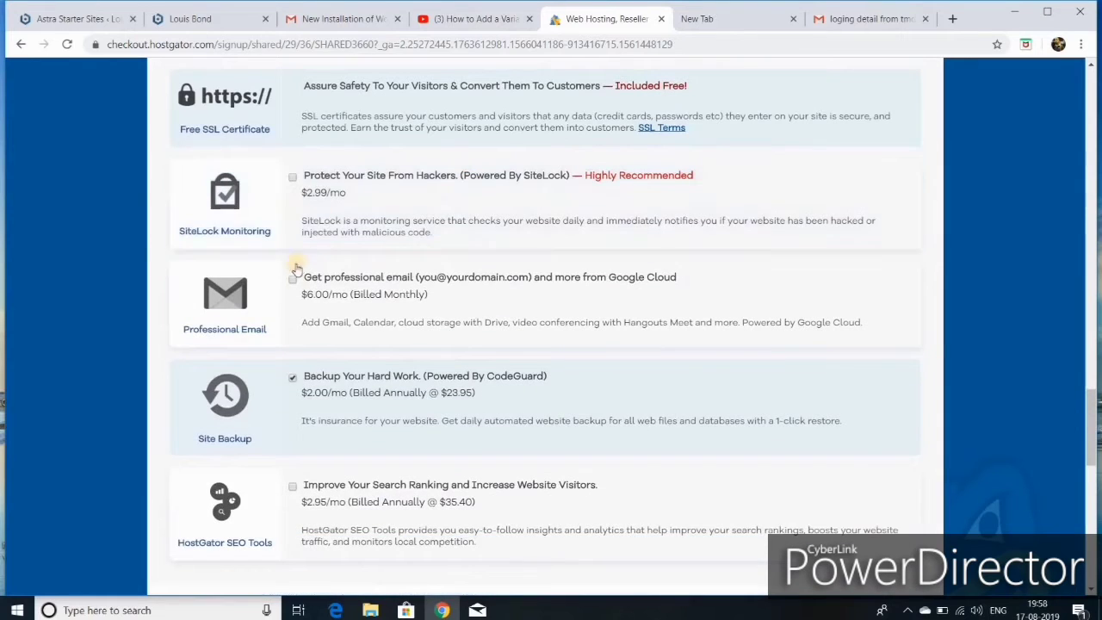
click(293, 379)
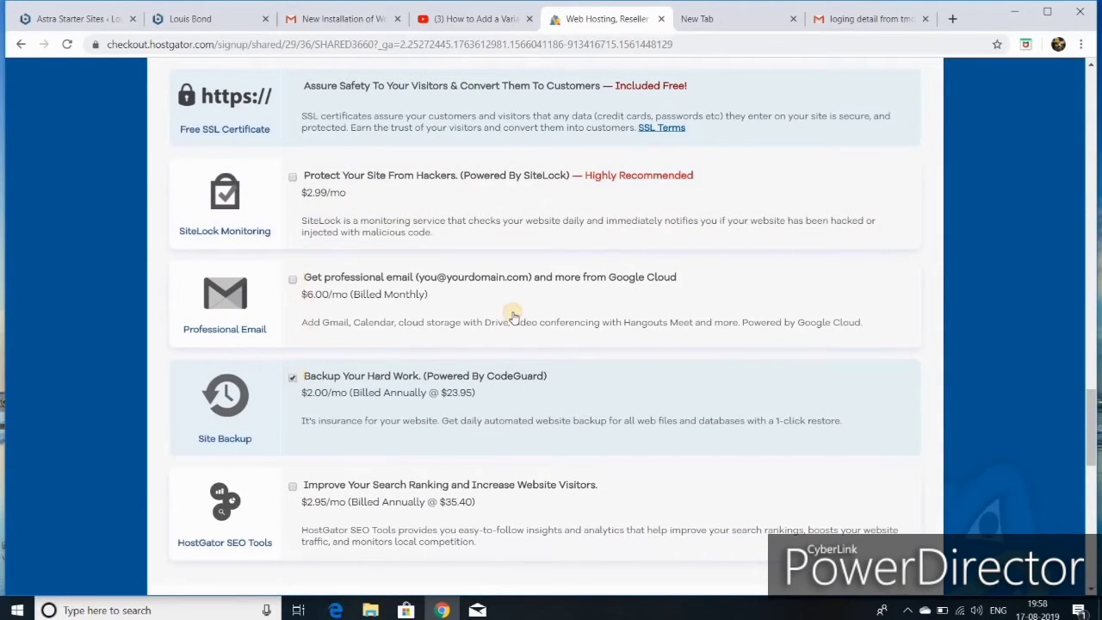
scroll(512, 312, down, 3)
scroll(517, 303, down, 1)
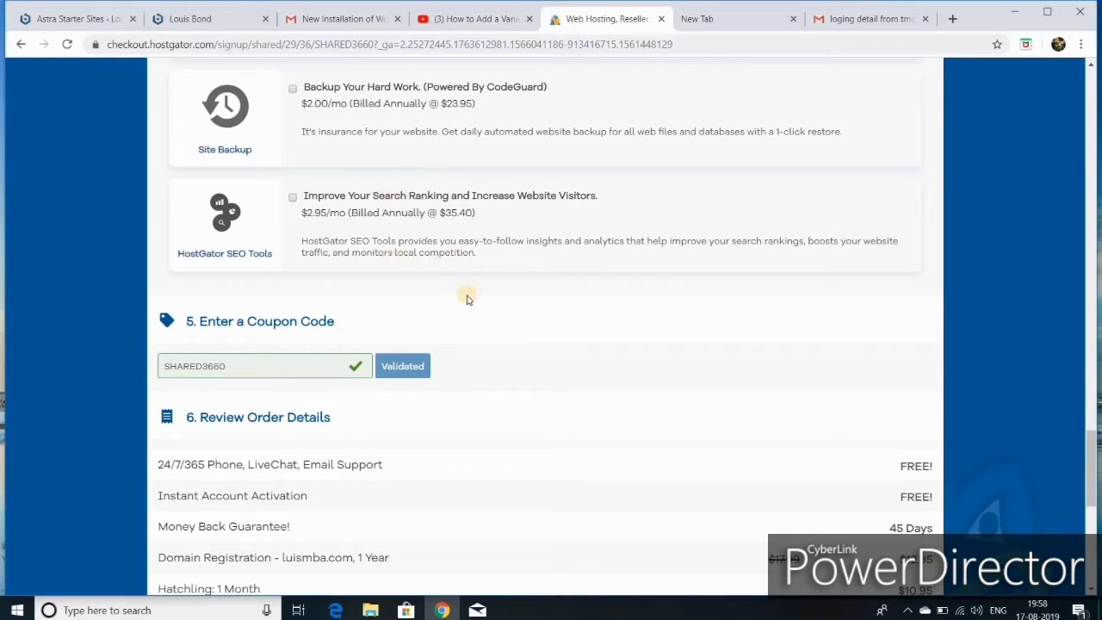
scroll(467, 293, down, 3)
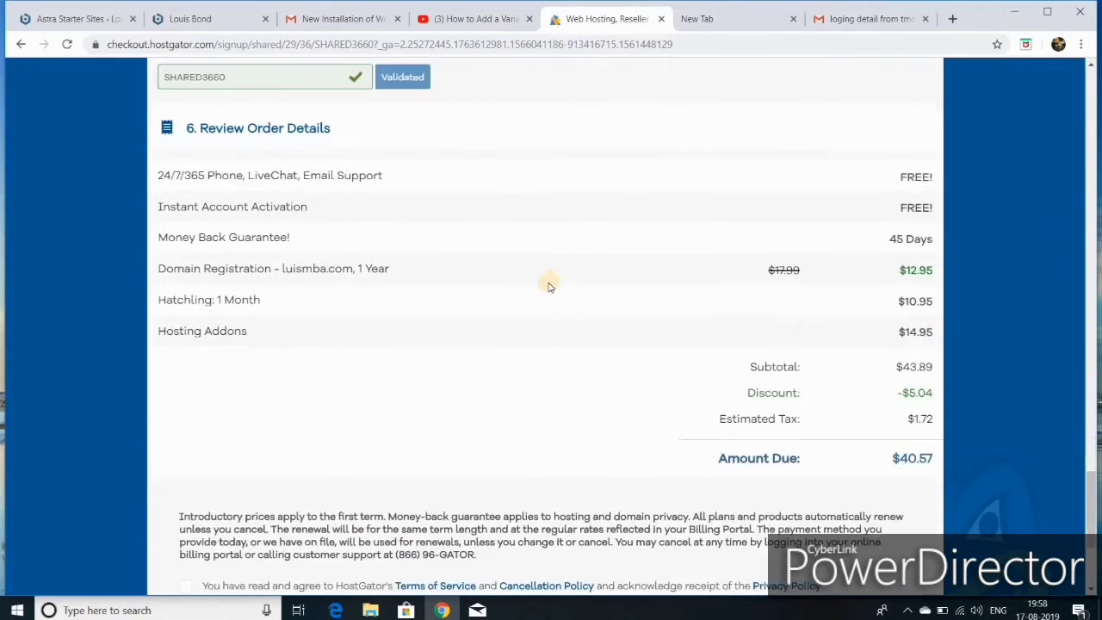
scroll(549, 286, down, 2)
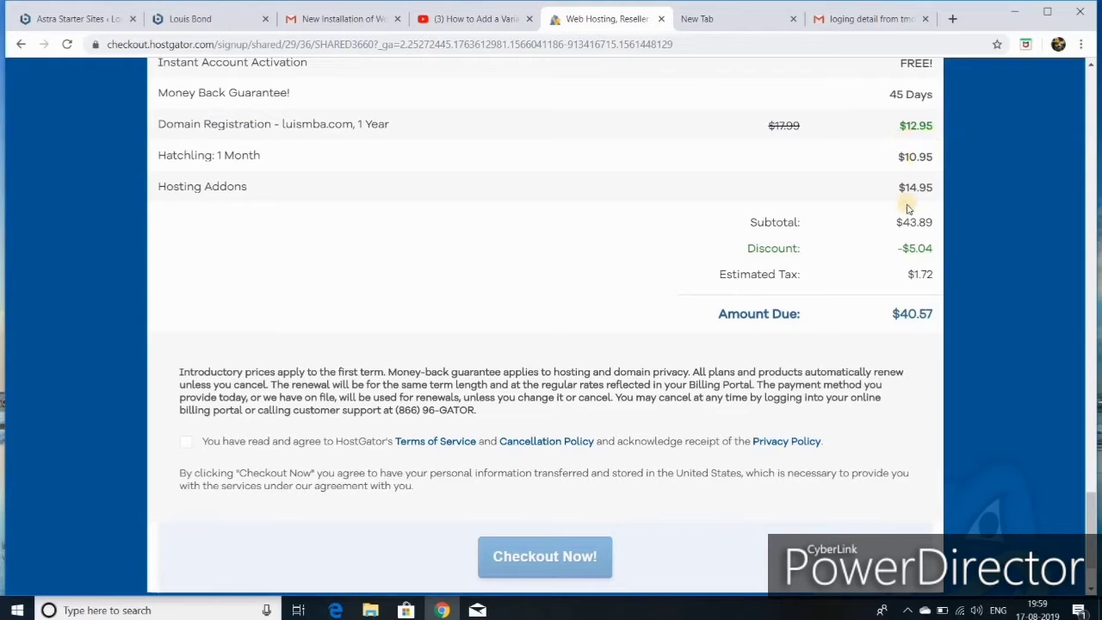
scroll(852, 284, down, 1)
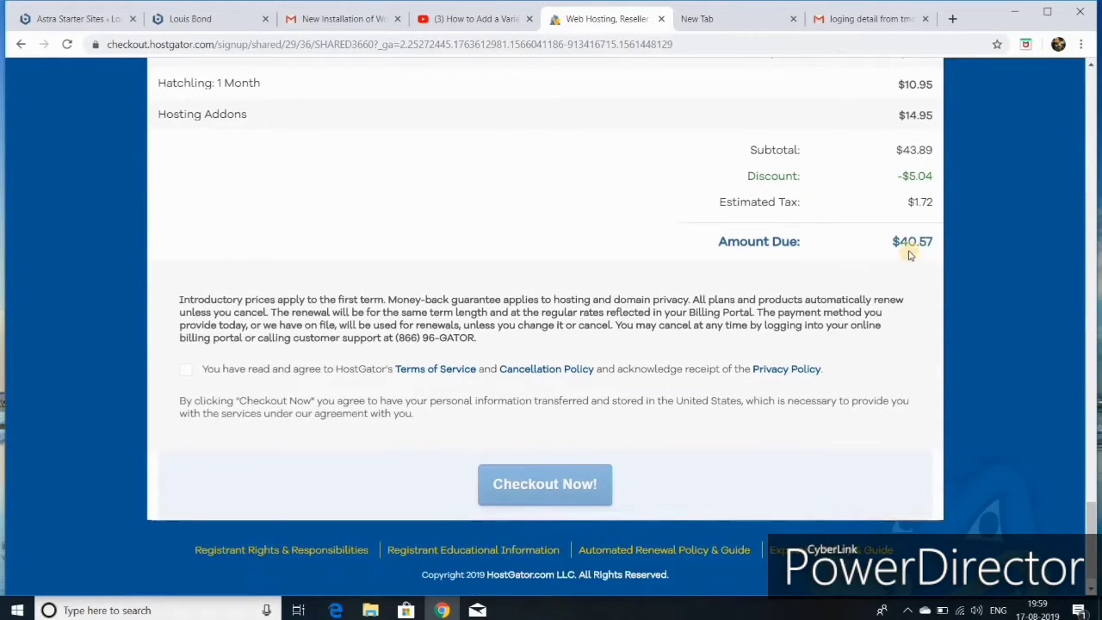
scroll(679, 335, down, 1)
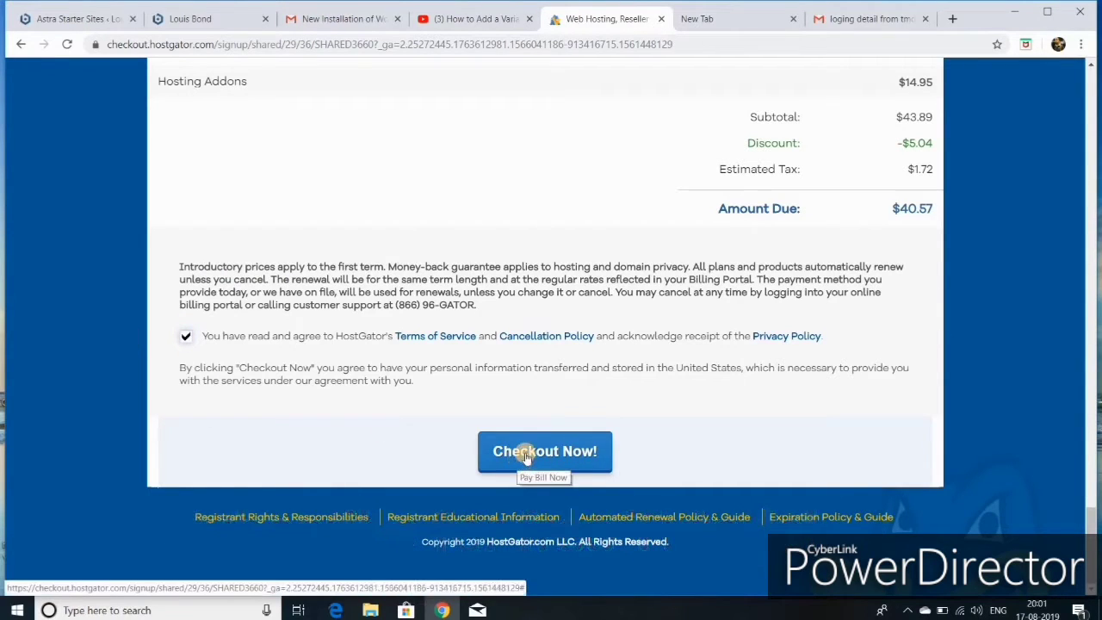
- Open the Control Panel URL from the hosting login-details email in Gmail
click(869, 23)
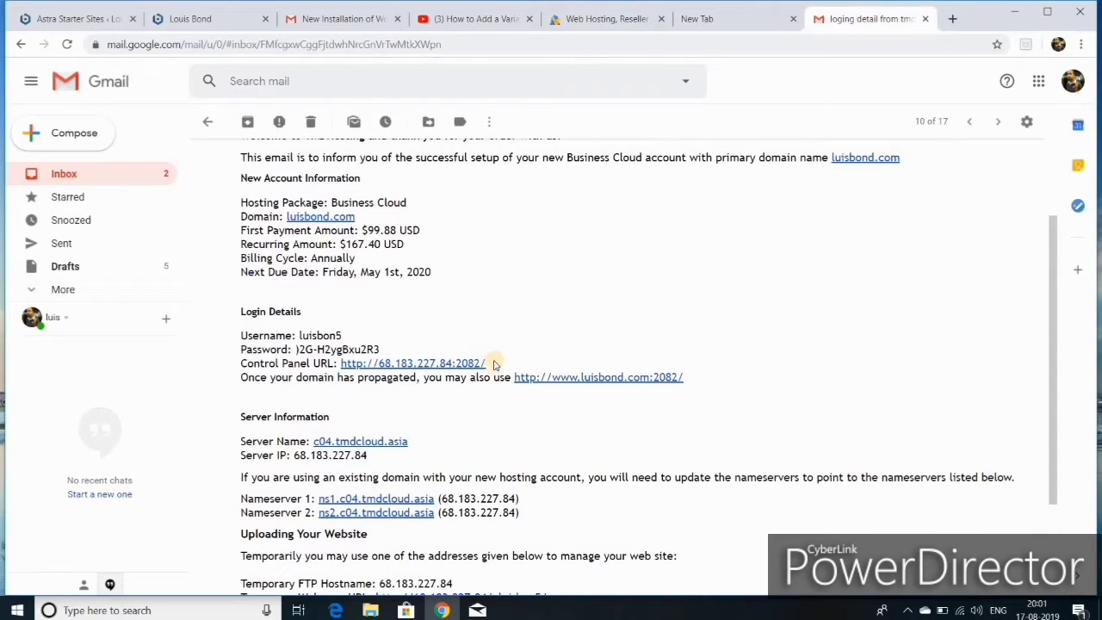
scroll(493, 365, down, 1)
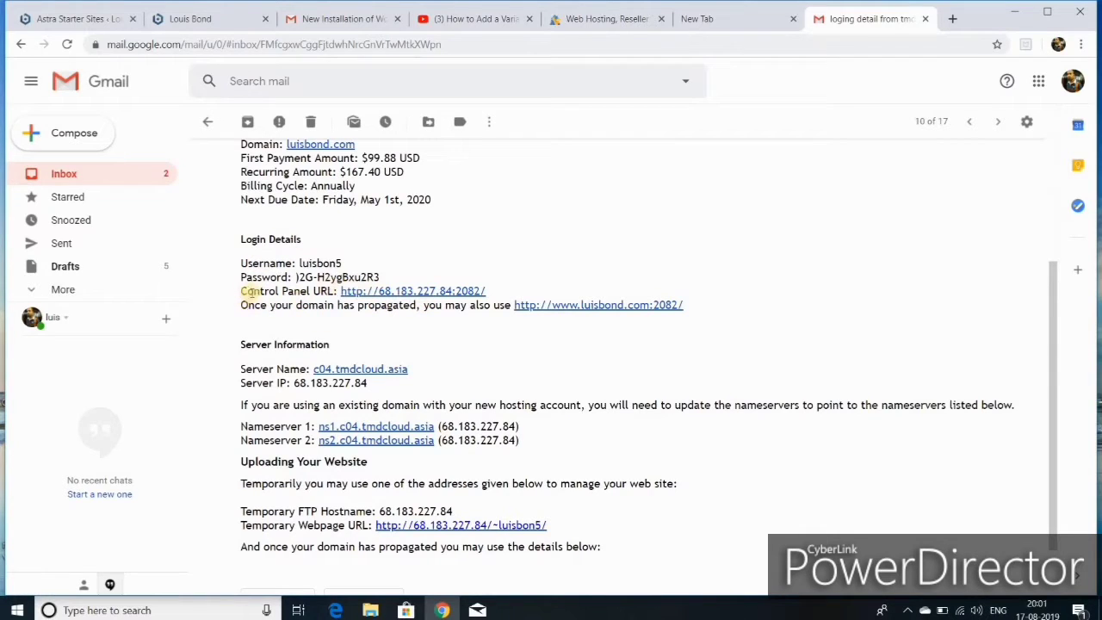
click(402, 293)
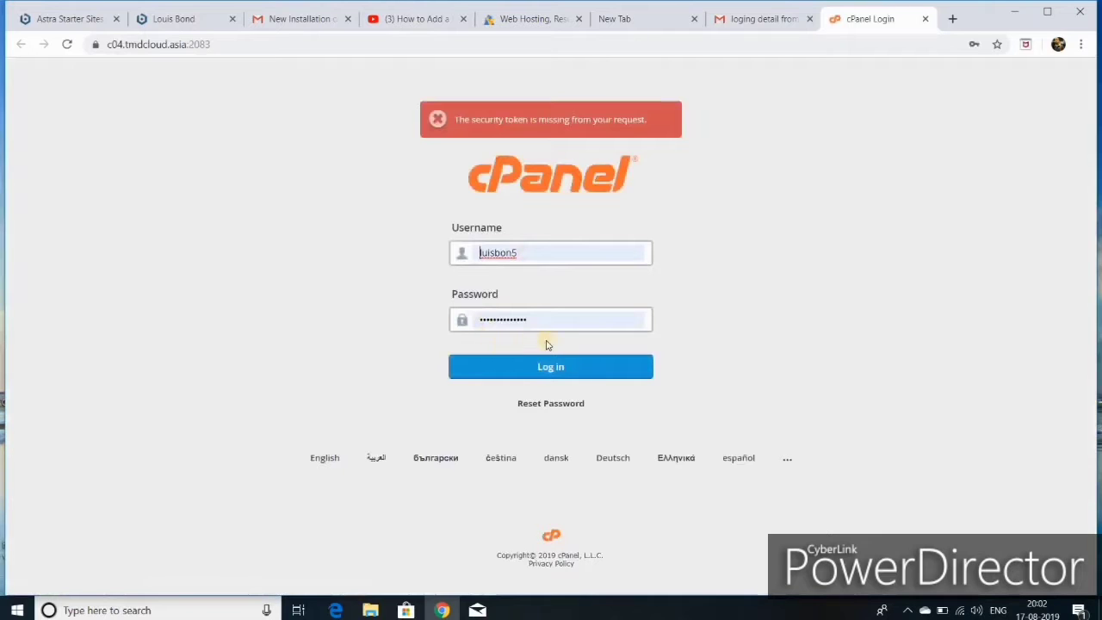
- Log in to cPanel and open WordPress under Softaculous Apps Installer
click(551, 367)
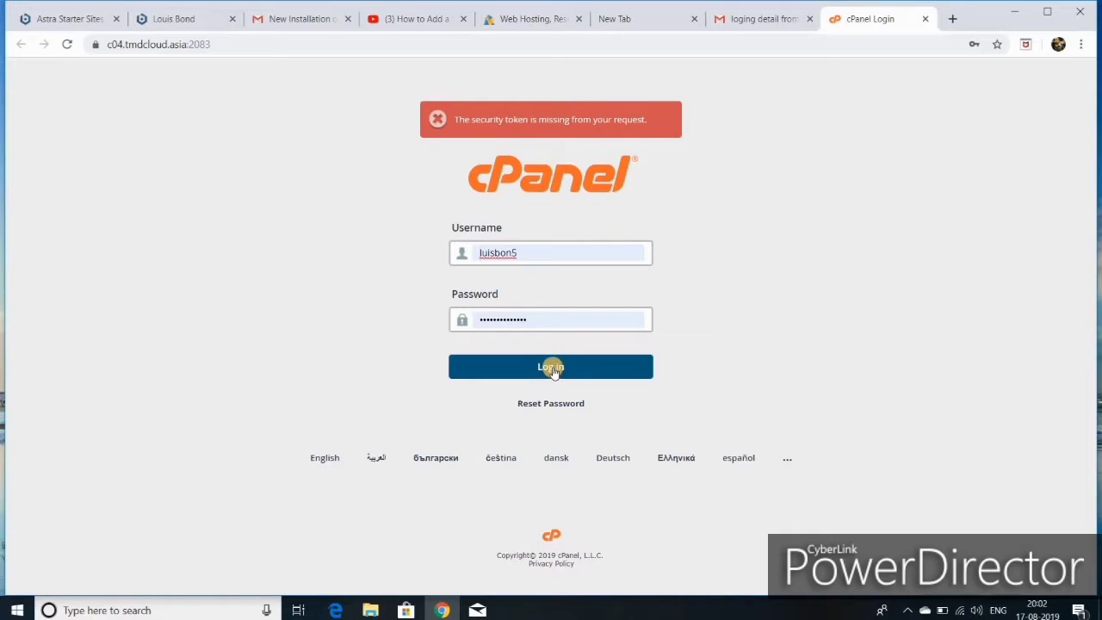
click(553, 368)
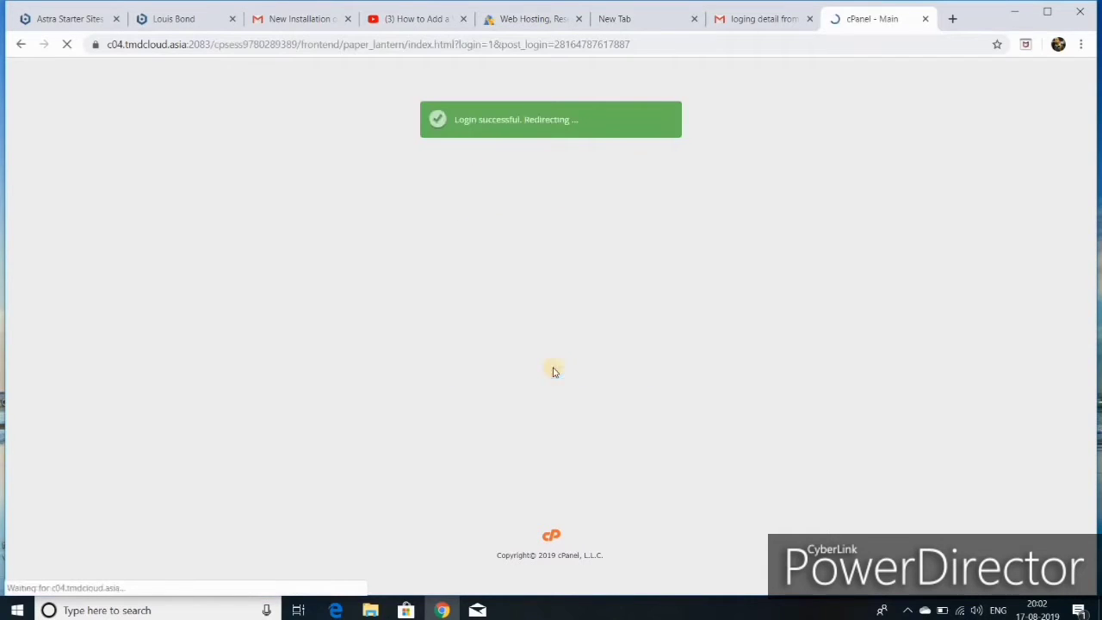
scroll(485, 347, down, 3)
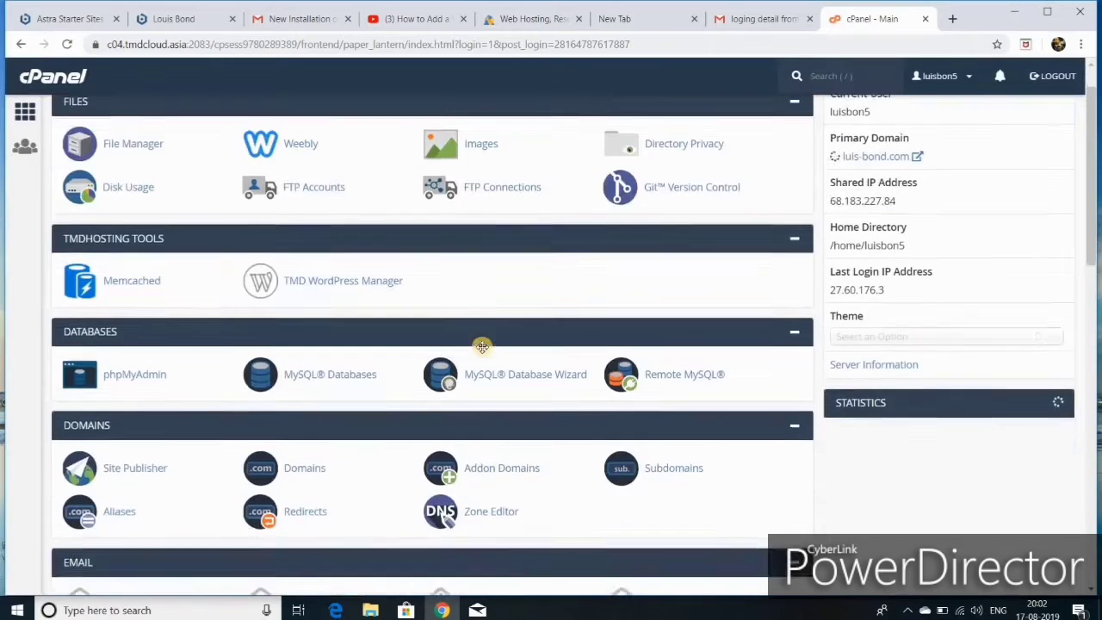
scroll(483, 352, down, 10)
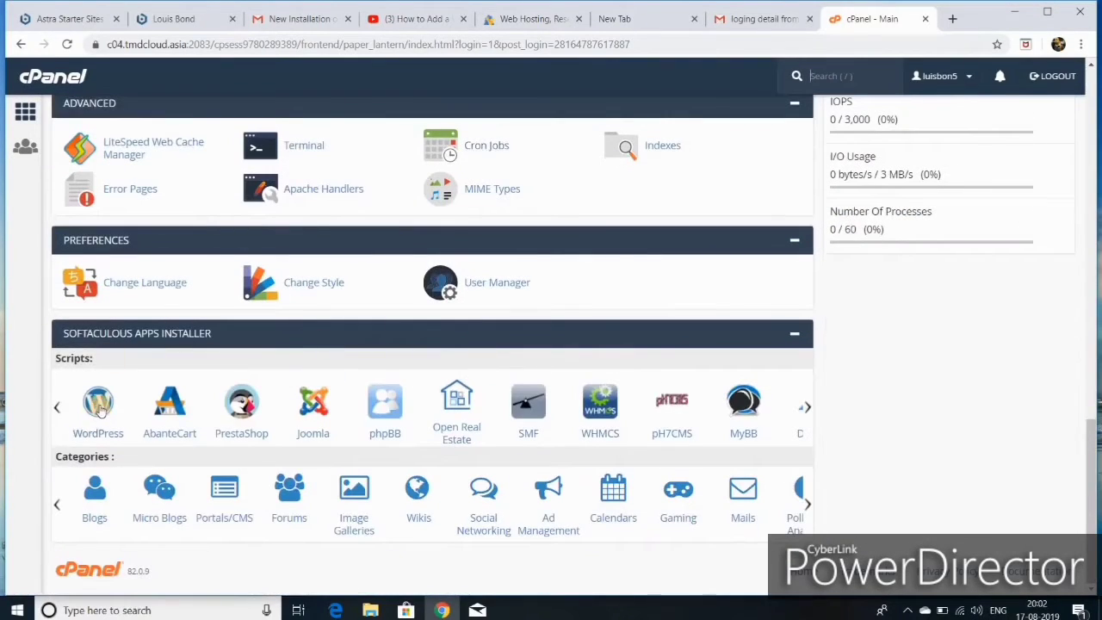
click(99, 412)
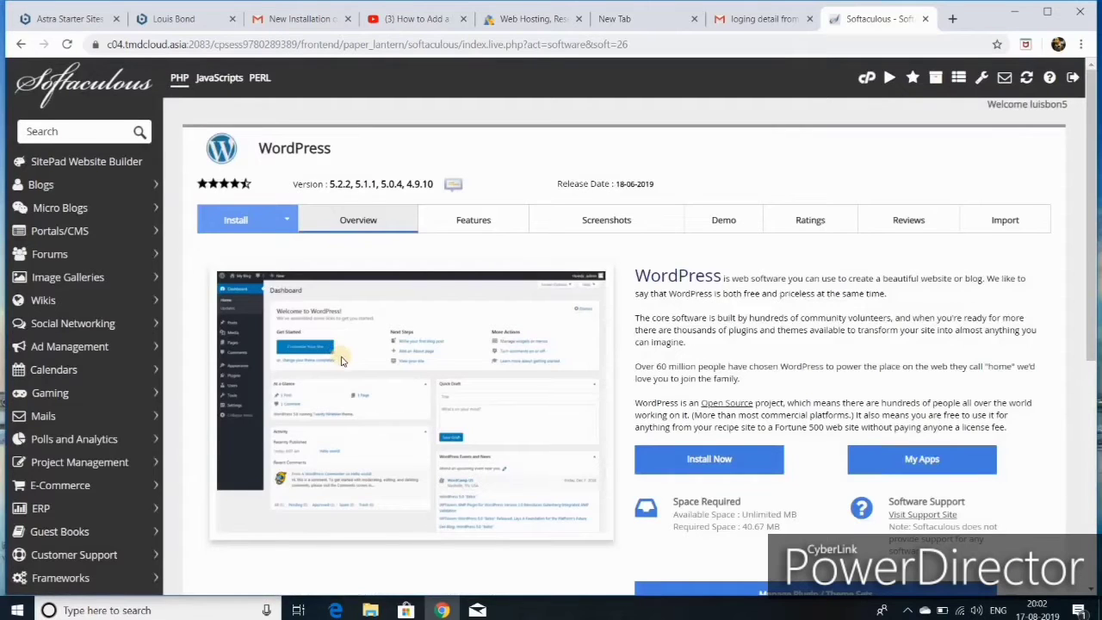
click(254, 221)
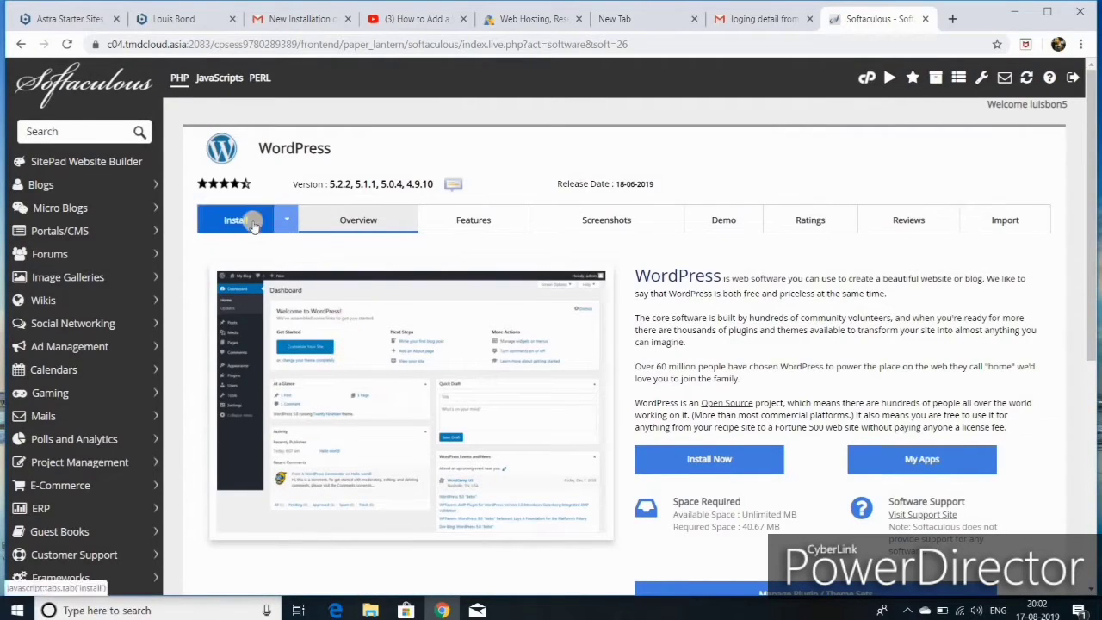
scroll(418, 317, down, 3)
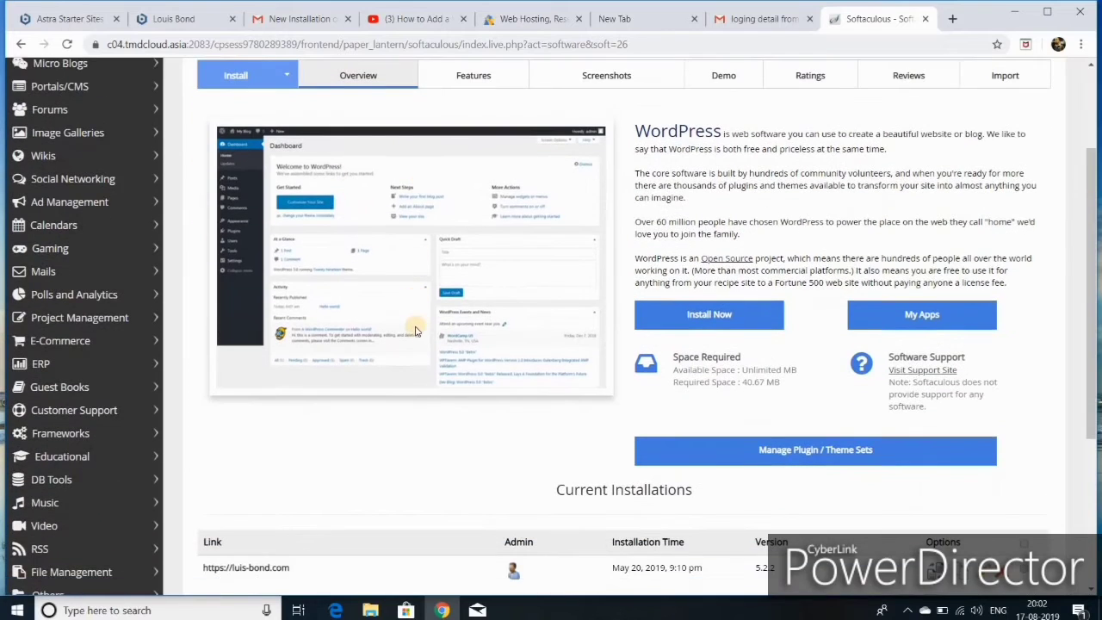
scroll(407, 336, up, 3)
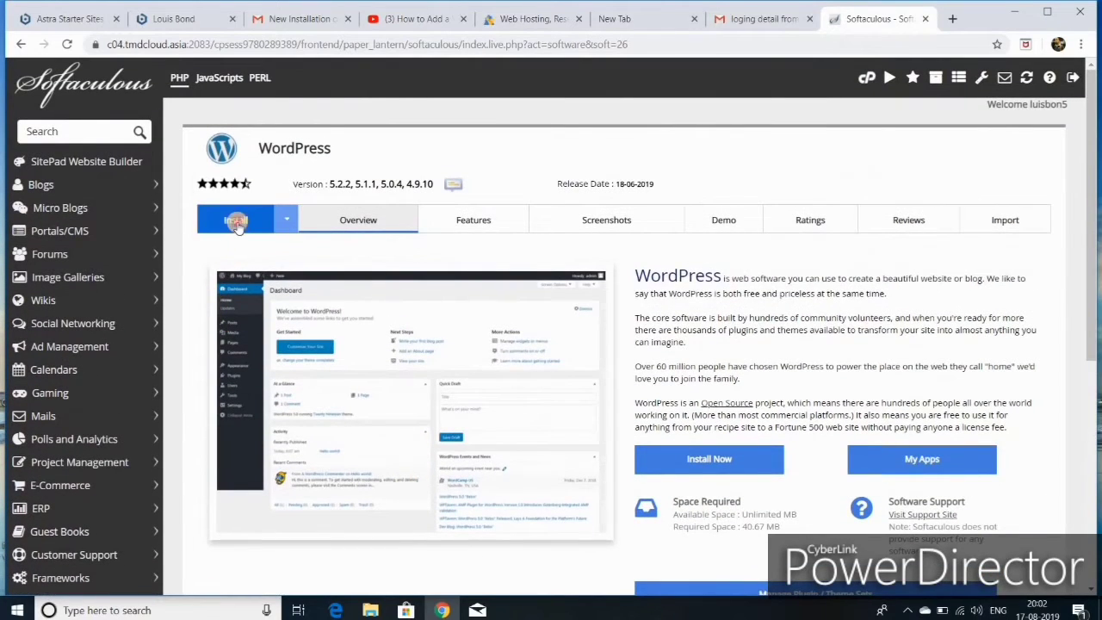
click(235, 219)
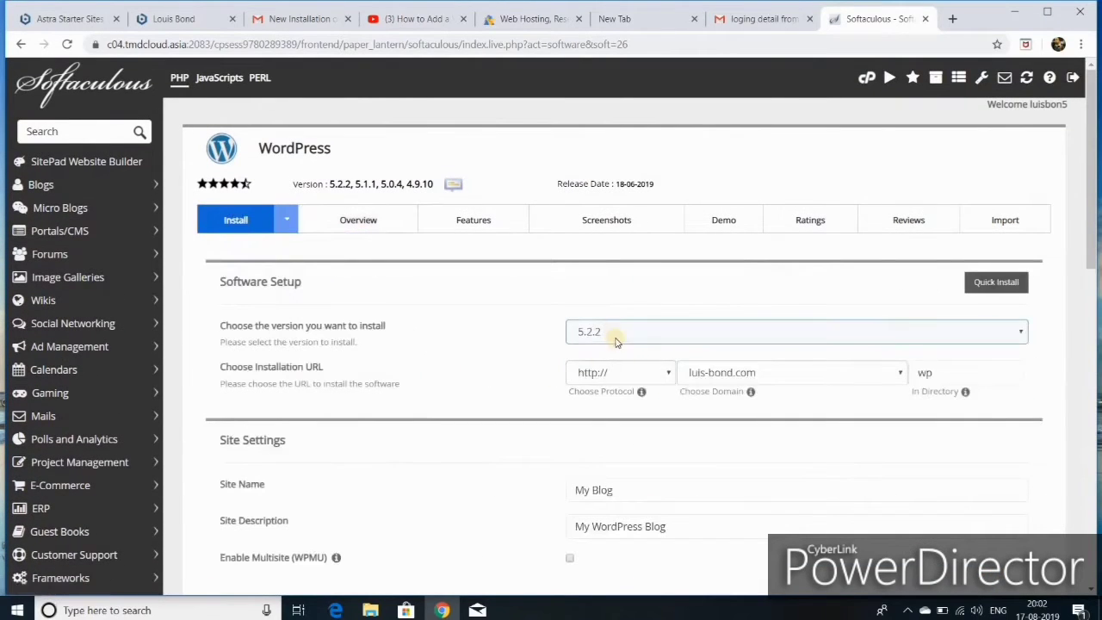
click(660, 373)
scroll(659, 374, down, 1)
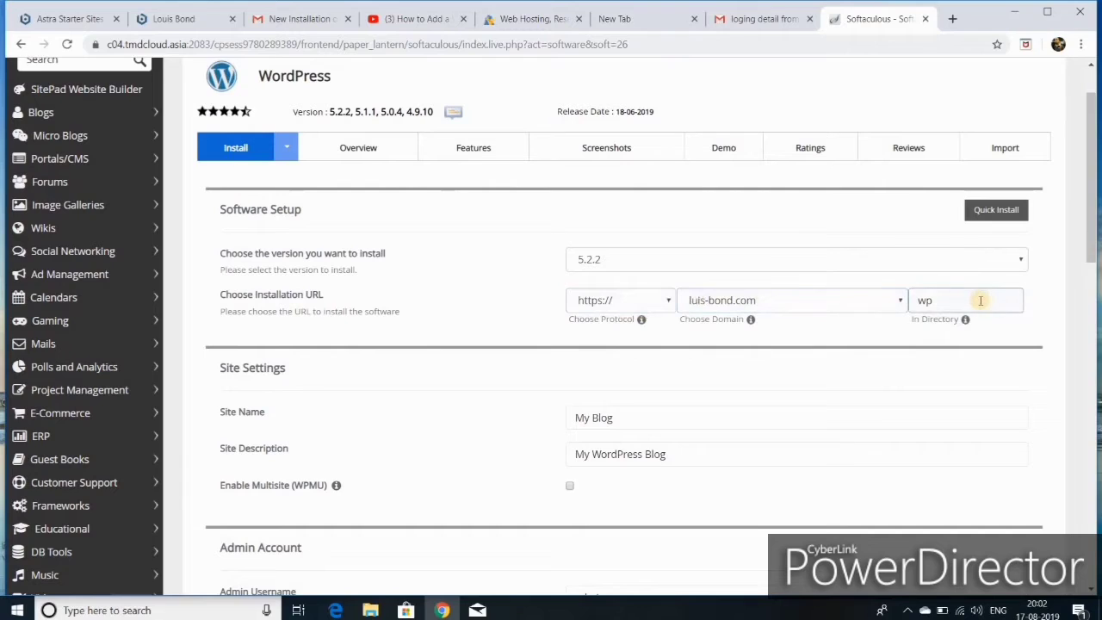
click(941, 301)
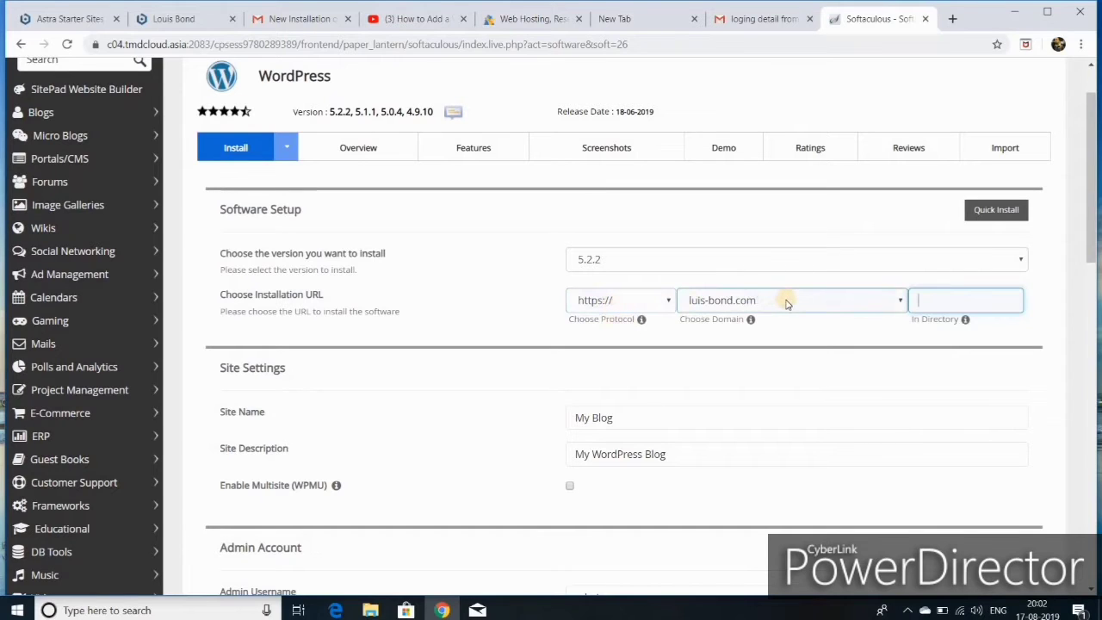
click(667, 300)
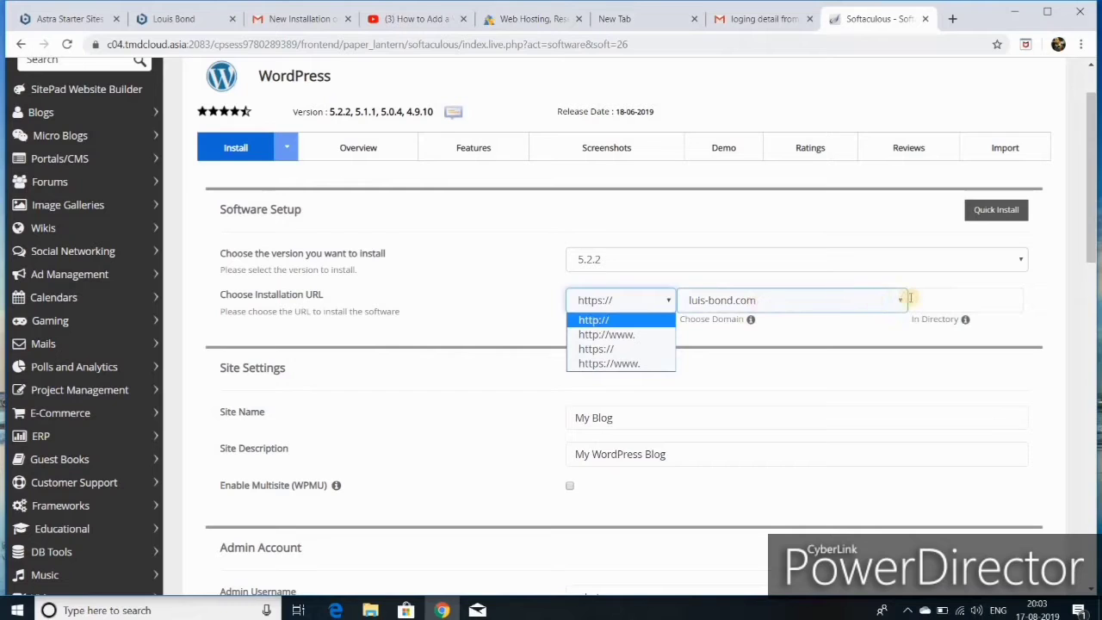
click(859, 310)
click(901, 306)
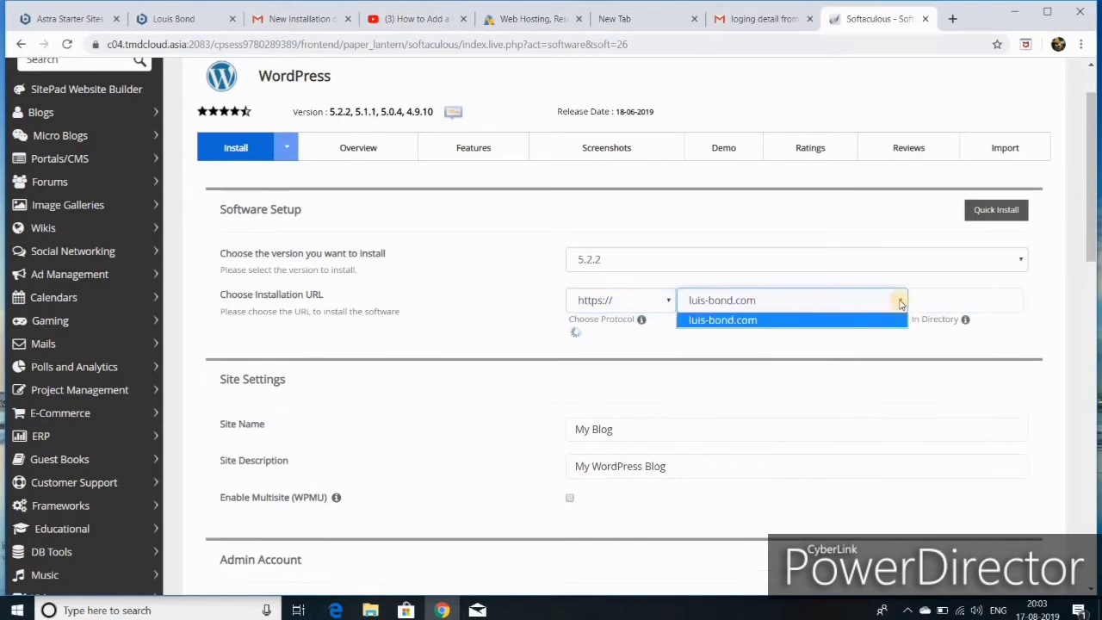
click(869, 320)
scroll(695, 405, down, 2)
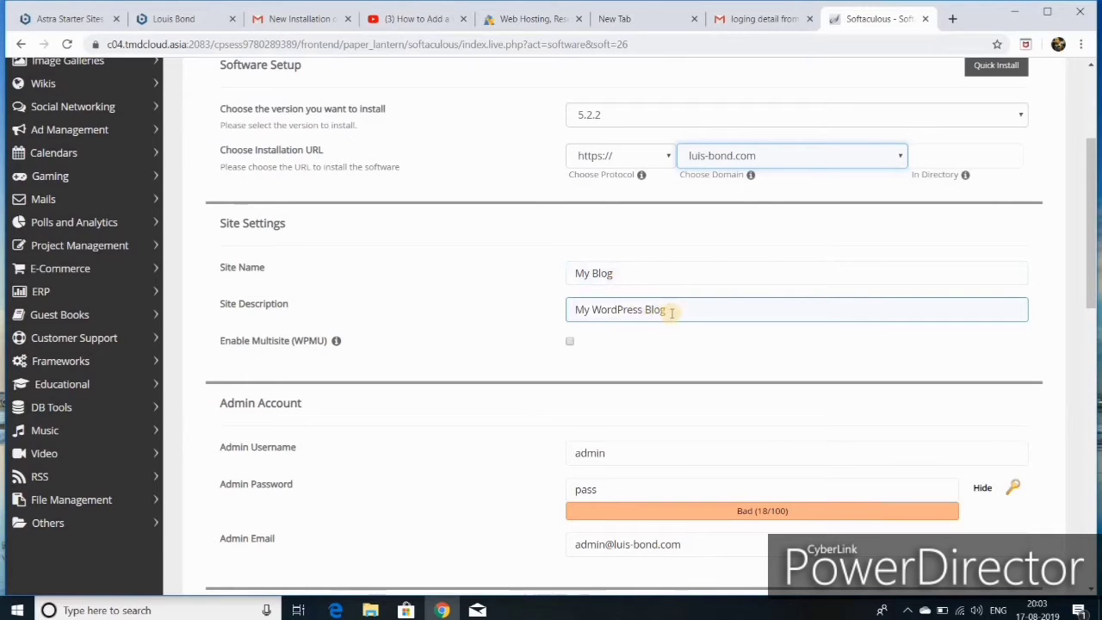
- Clear the default site description and replace 'Blog' in the site name with the owner's name
scroll(671, 312, down, 4)
scroll(672, 316, up, 4)
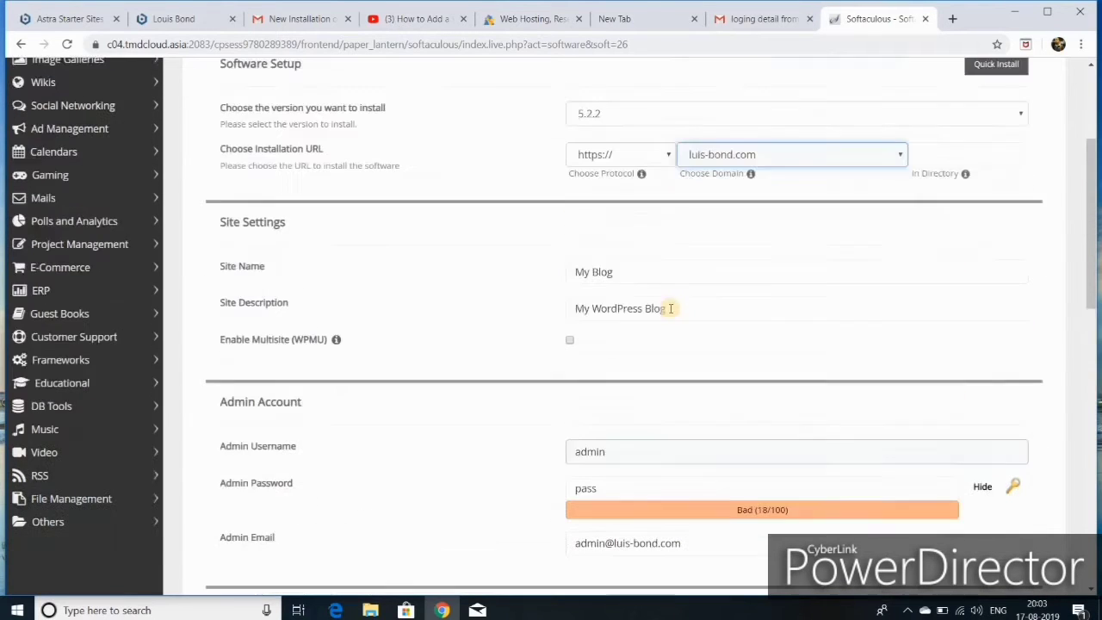
click(671, 313)
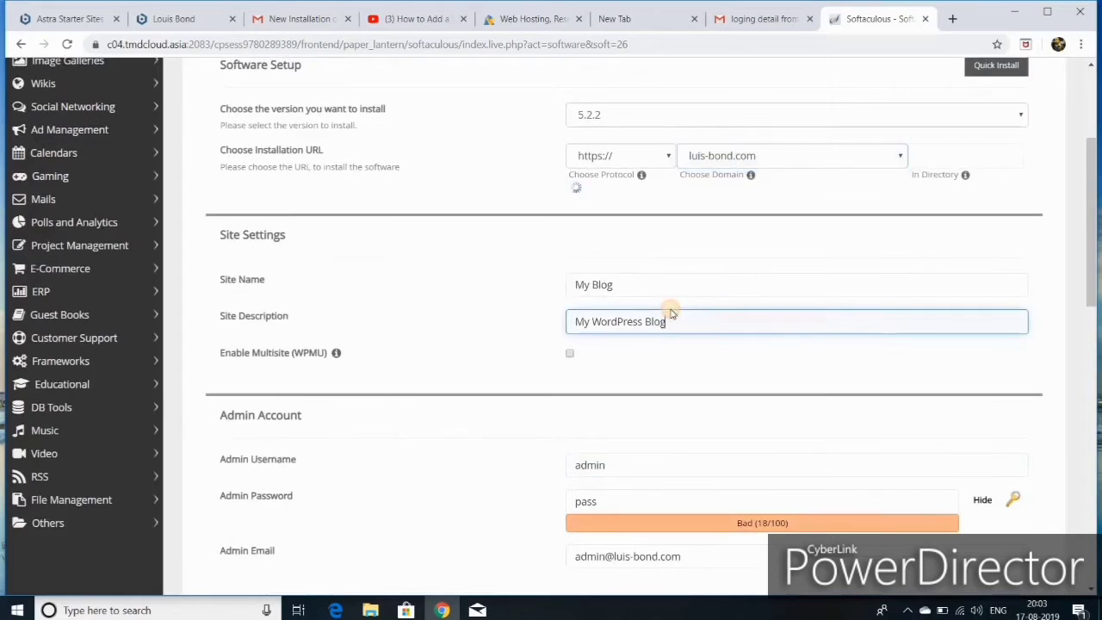
key(BackSpace)
key(BackSpace)
key(BackSpace)
key(BackSpace)
key(BackSpace)
key(BackSpace)
key(BackSpace)
key(BackSpace)
key(BackSpace)
key(BackSpace)
key(BackSpace)
key(BackSpace)
key(BackSpace)
key(BackSpace)
key(BackSpace)
key(BackSpace)
key(BackSpace)
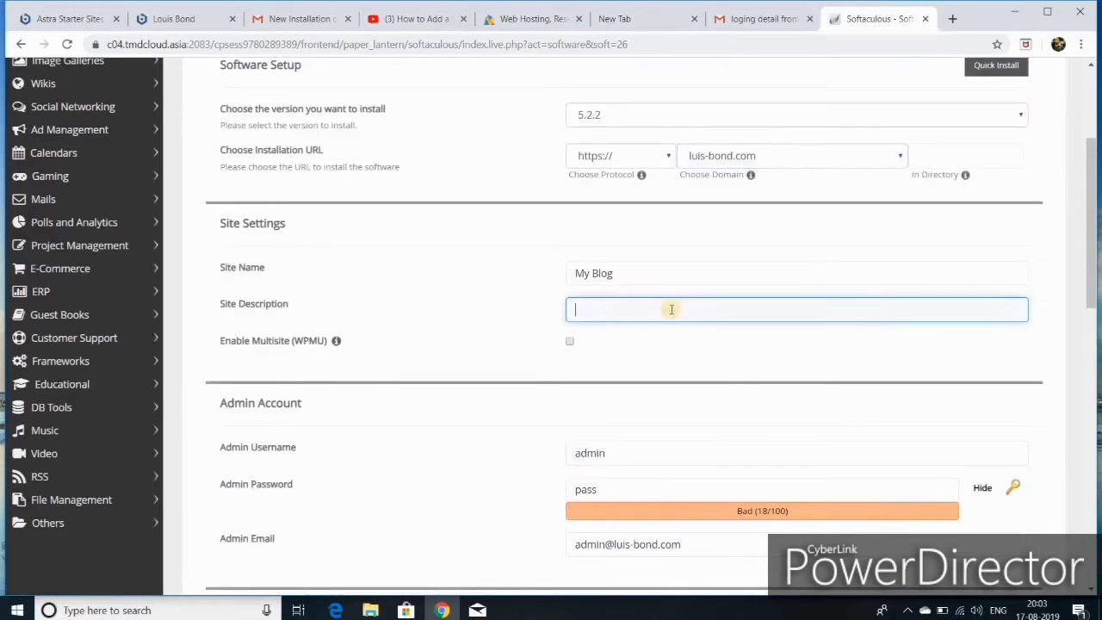
double_click(614, 276)
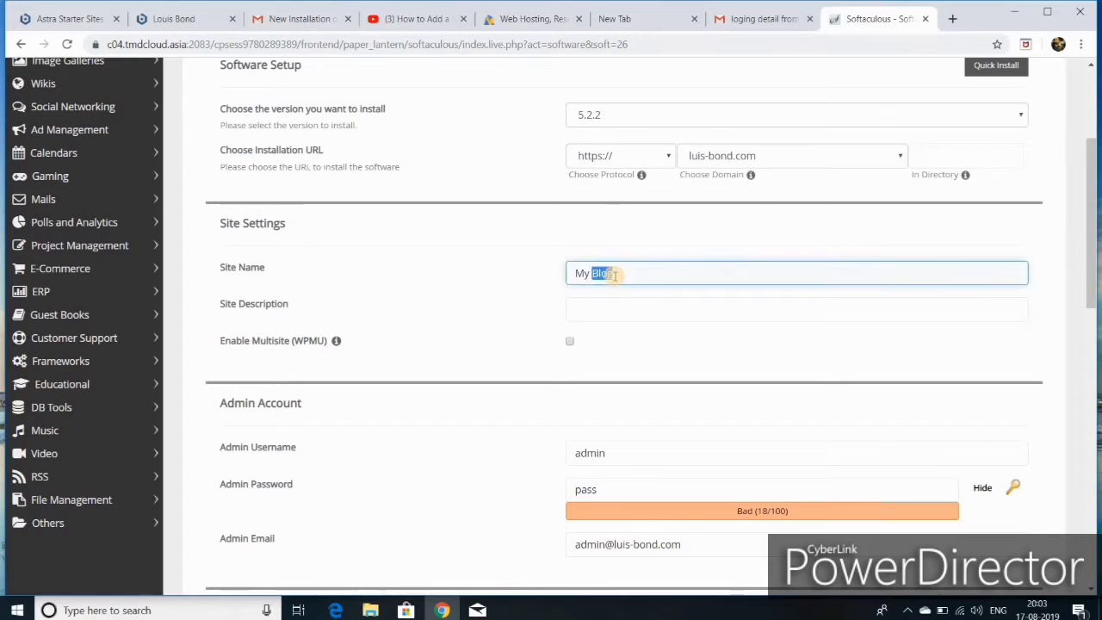
key(BackSpace)
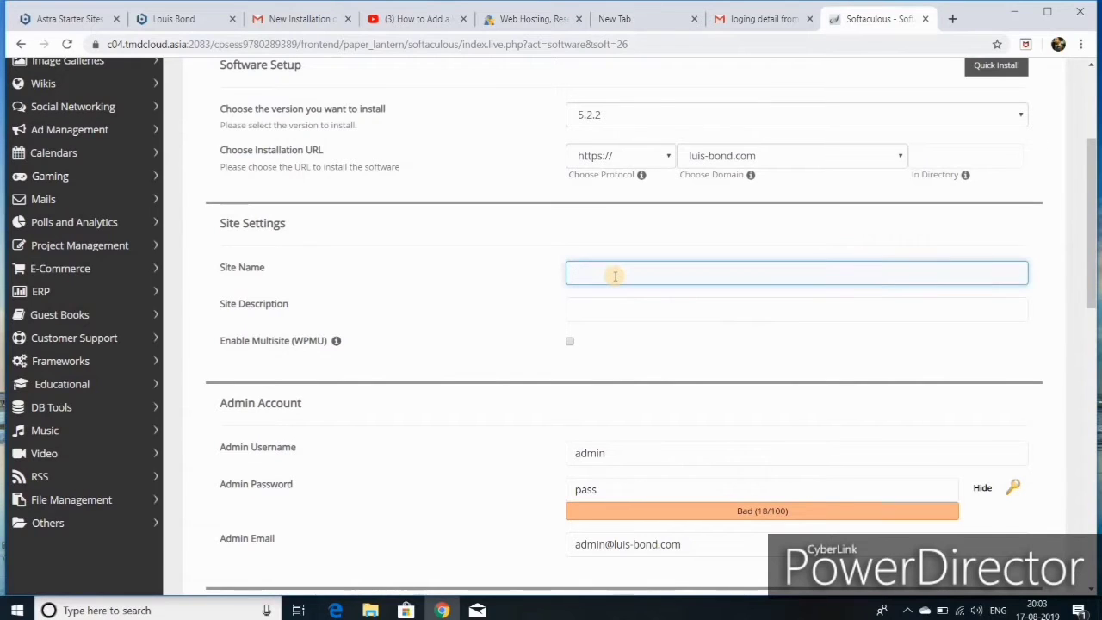
text(l)
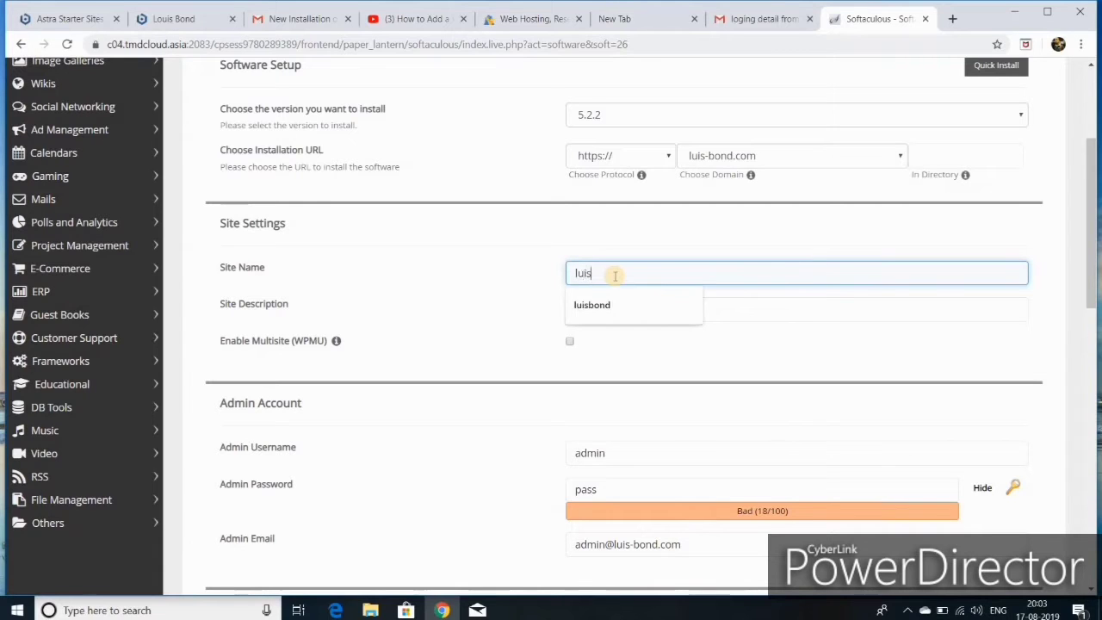
text(uis)
click(596, 306)
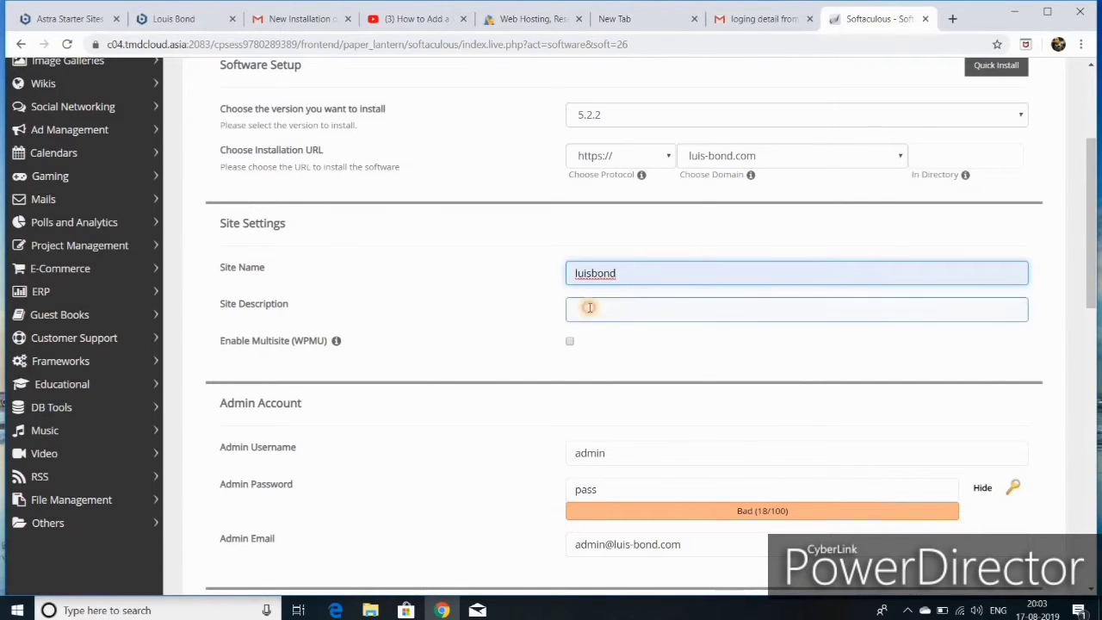
click(589, 307)
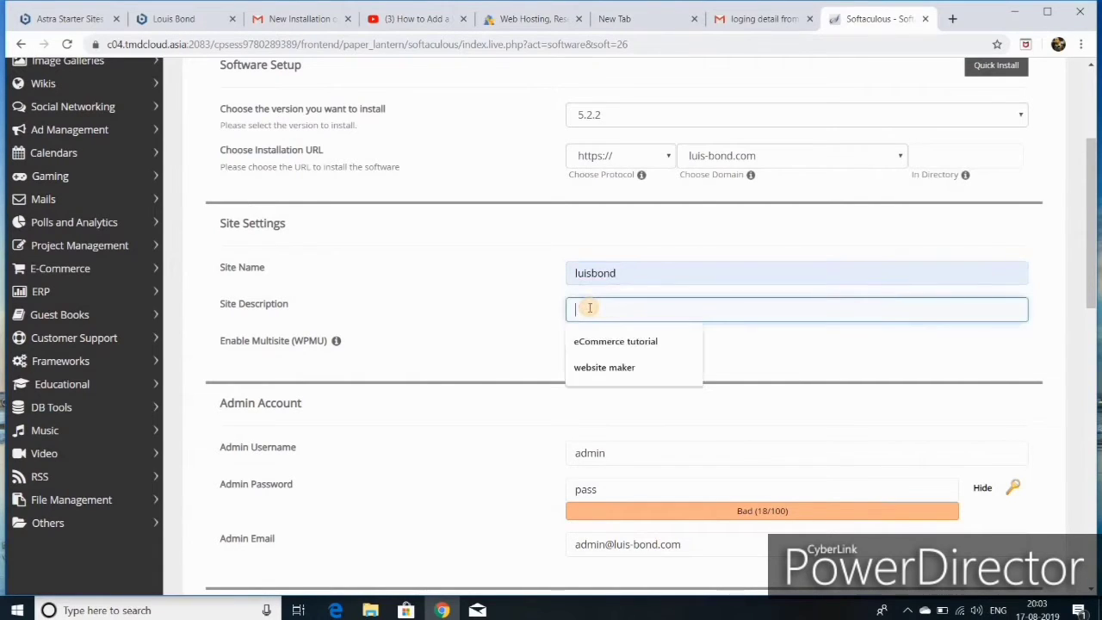
- Remove 'eCommerce' so the site description reads 'tutorial', then start editing the admin password
click(617, 341)
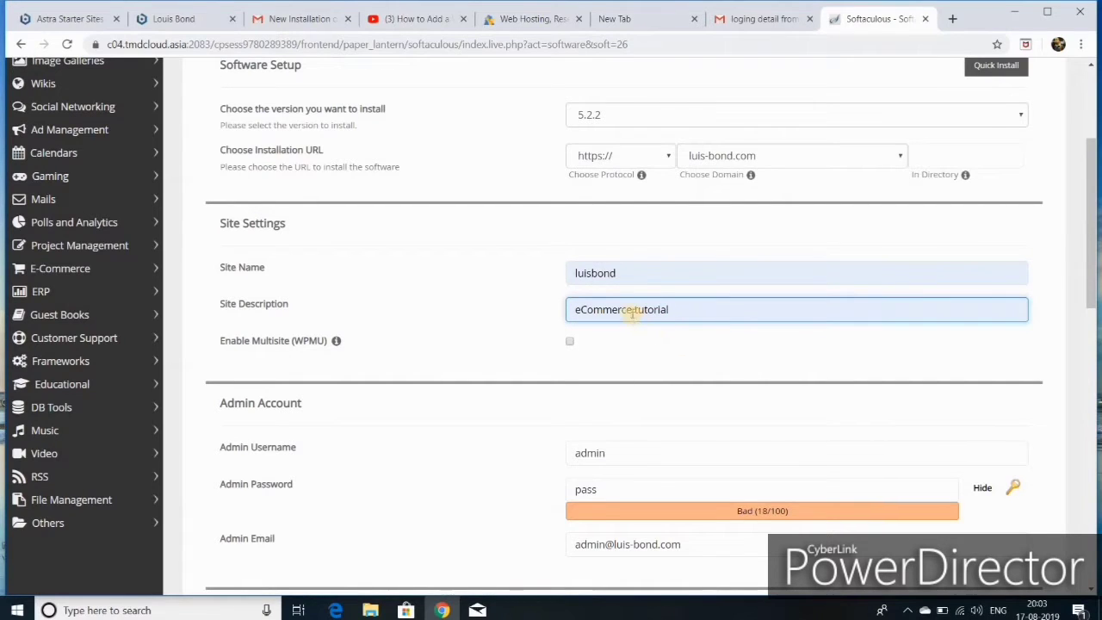
key(Left)
key(Left)
key(Left)
key(Left)
key(Left)
key(Left)
key(Left)
key(Left)
key(Left)
key(BackSpace)
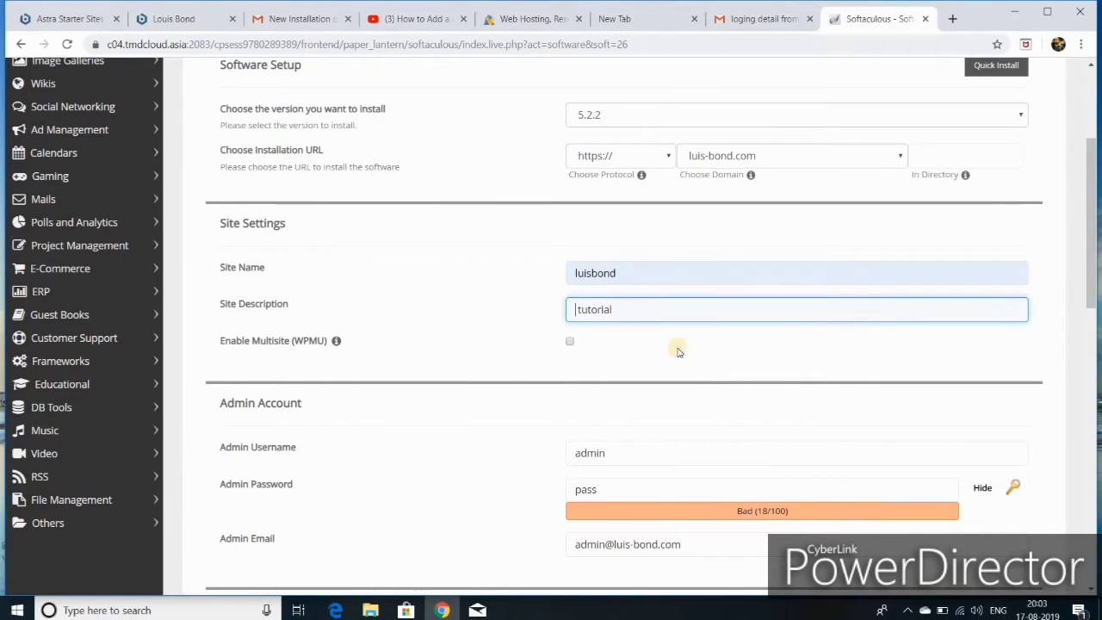
scroll(699, 389, down, 1)
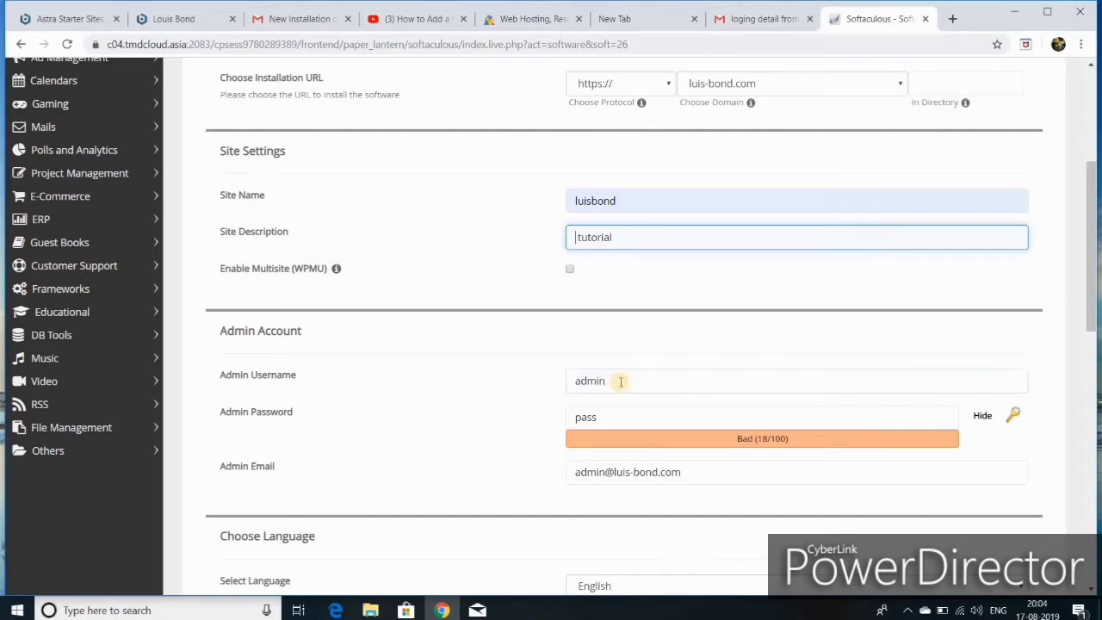
scroll(656, 409, down, 1)
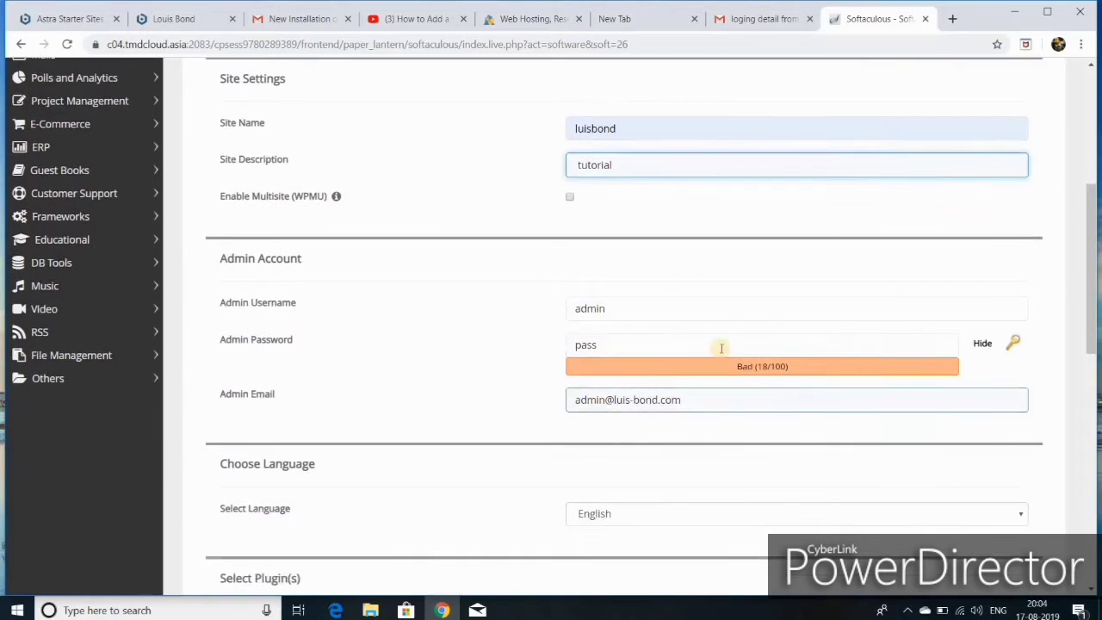
click(640, 345)
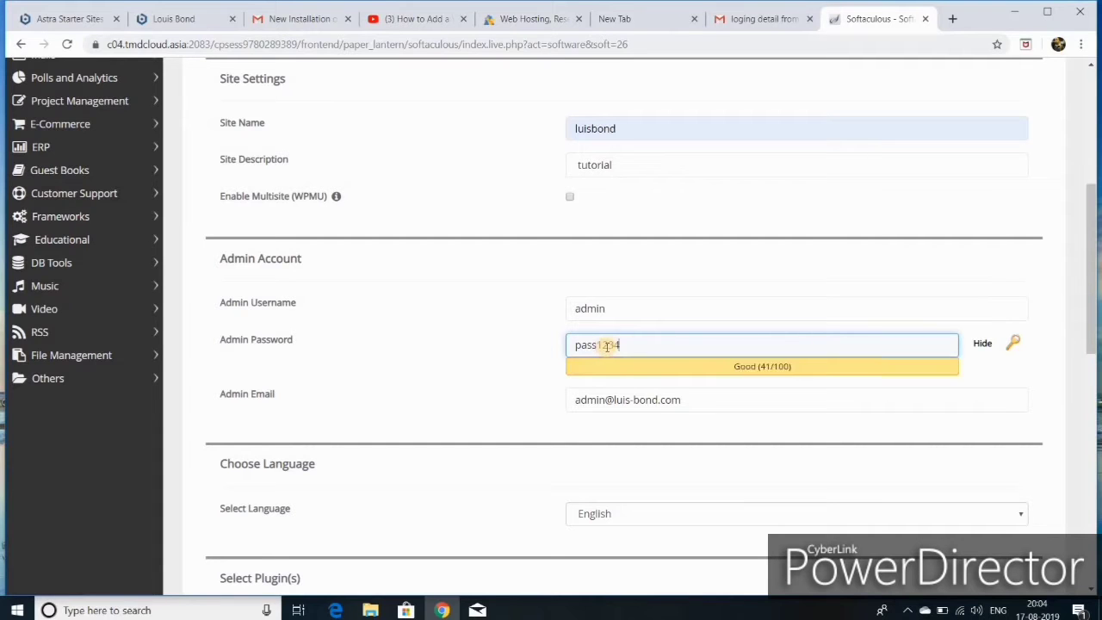
scroll(632, 339, down, 3)
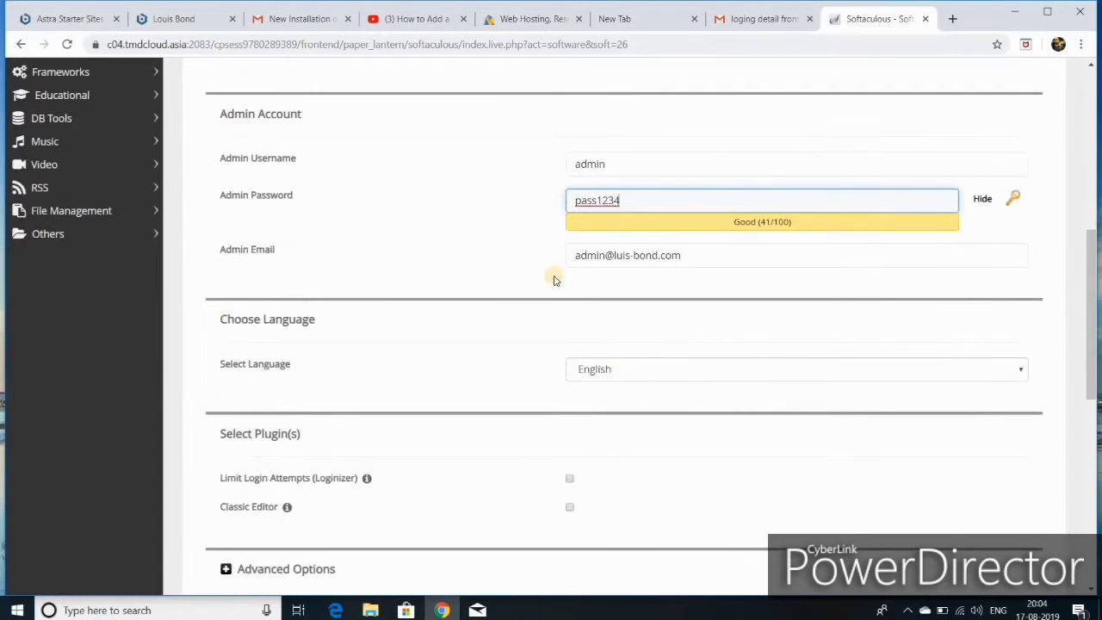
scroll(697, 297, down, 1)
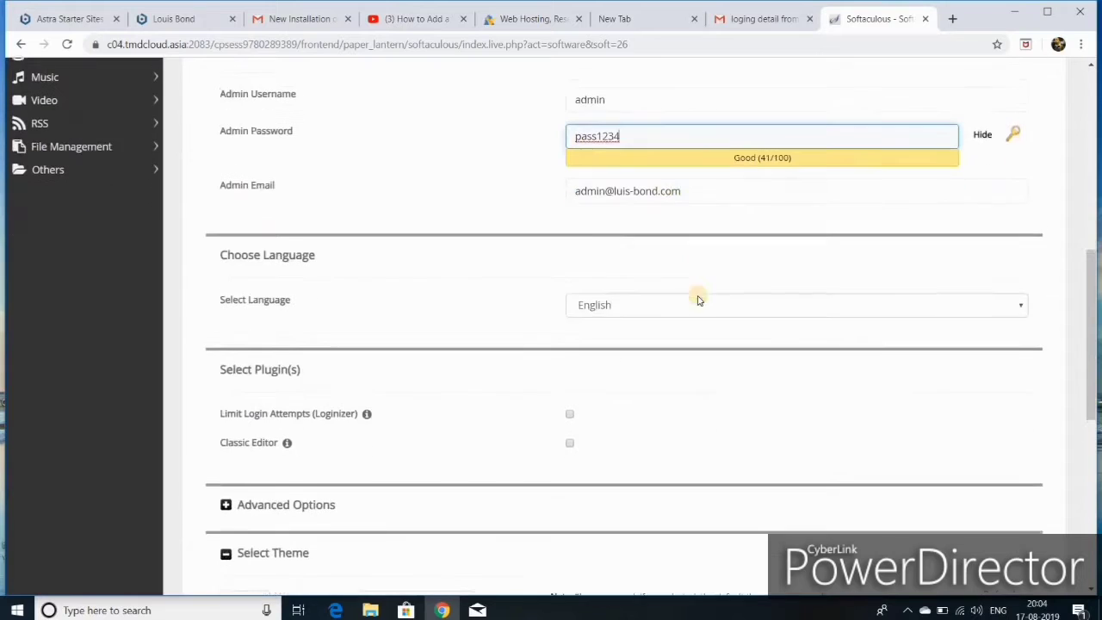
scroll(639, 368, down, 1)
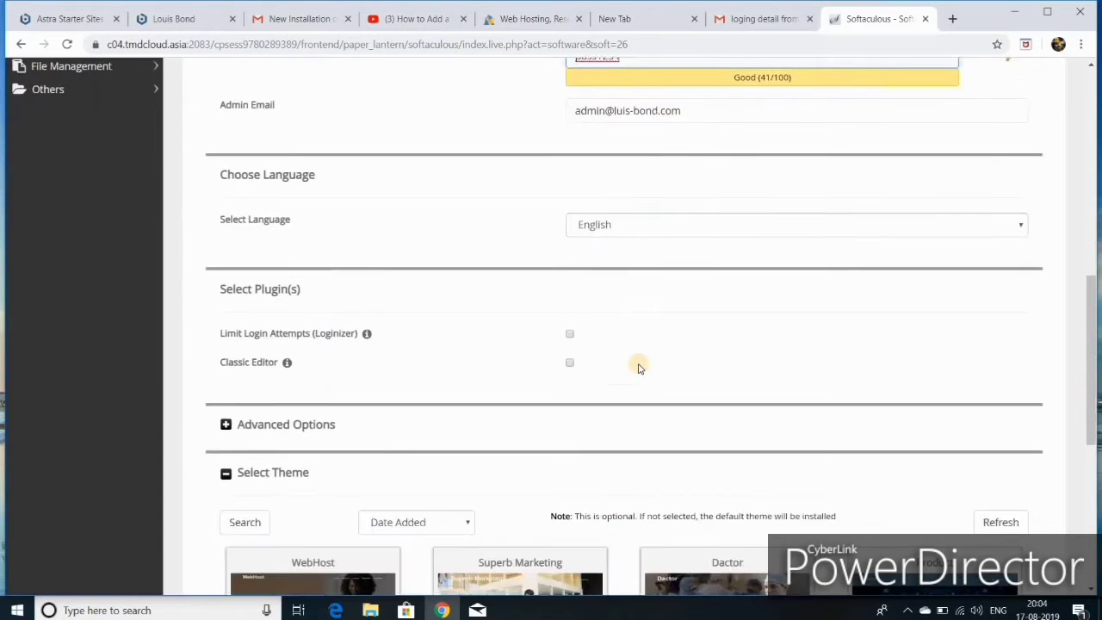
scroll(636, 384, down, 1)
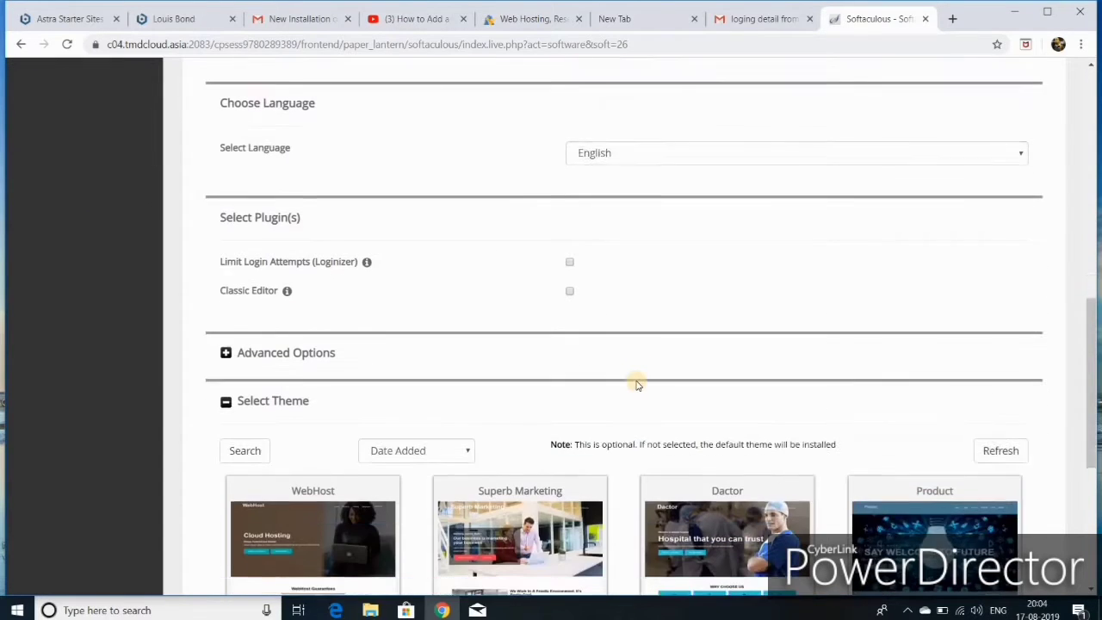
scroll(629, 364, down, 5)
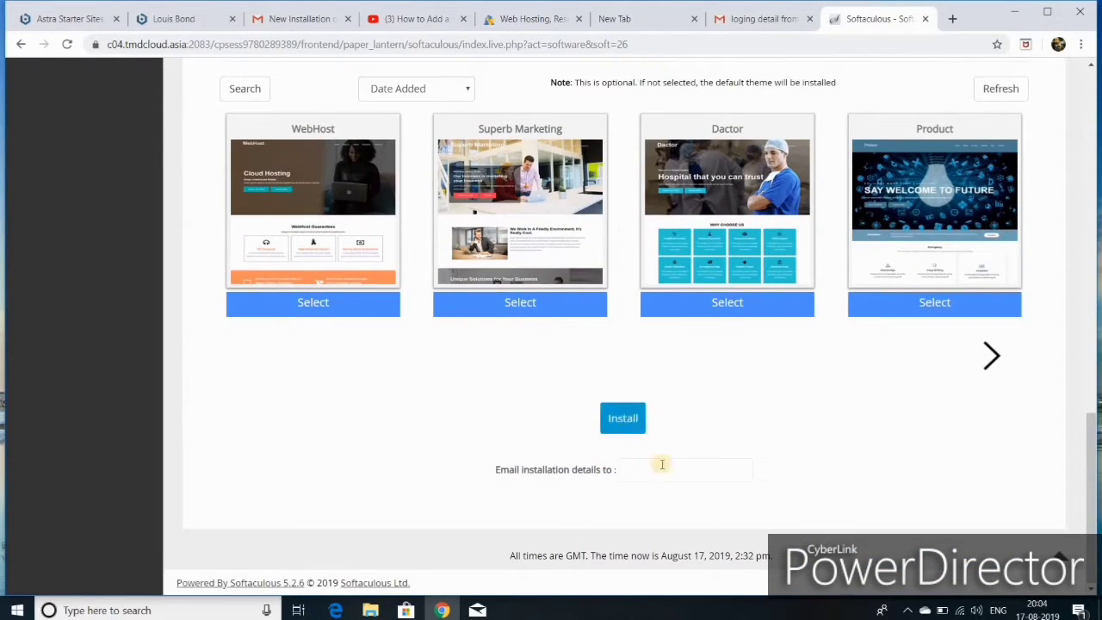
click(629, 428)
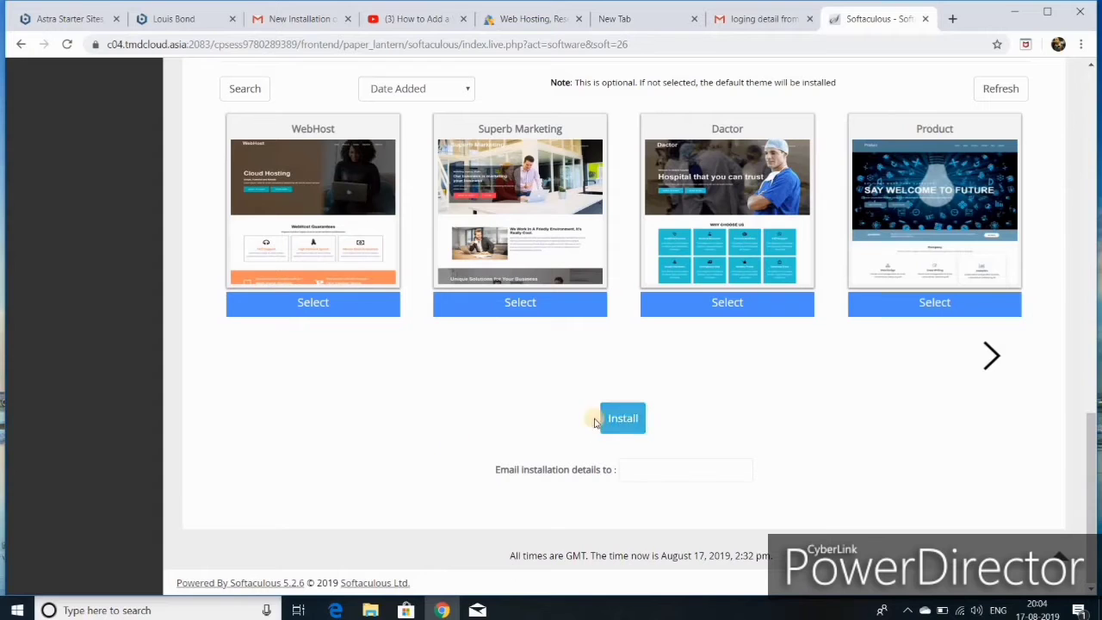
scroll(573, 361, up, 10)
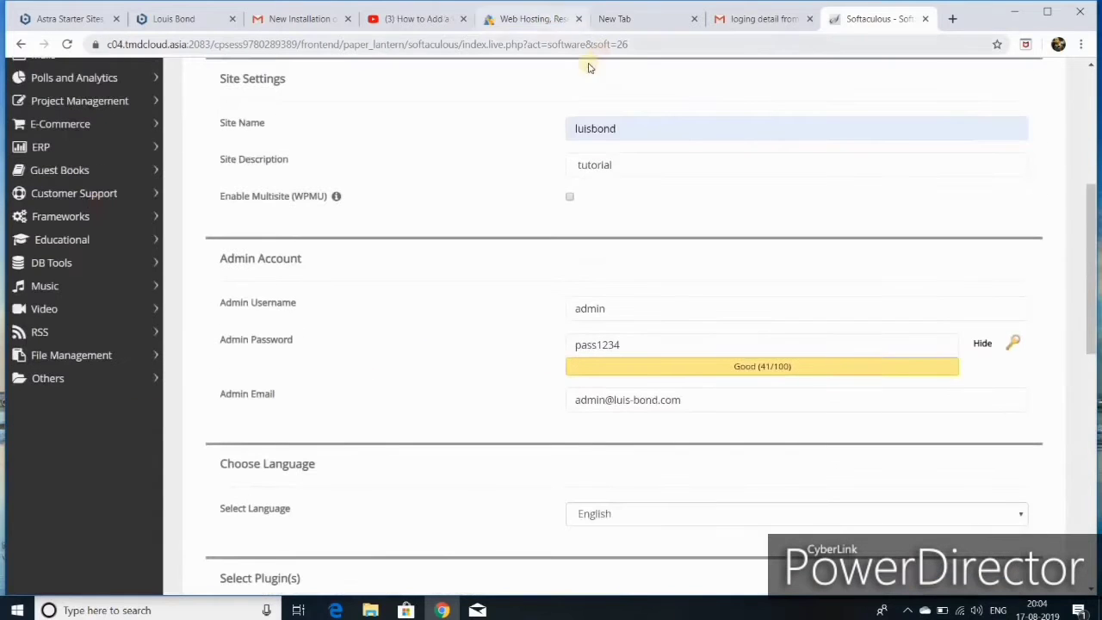
scroll(517, 158, up, 3)
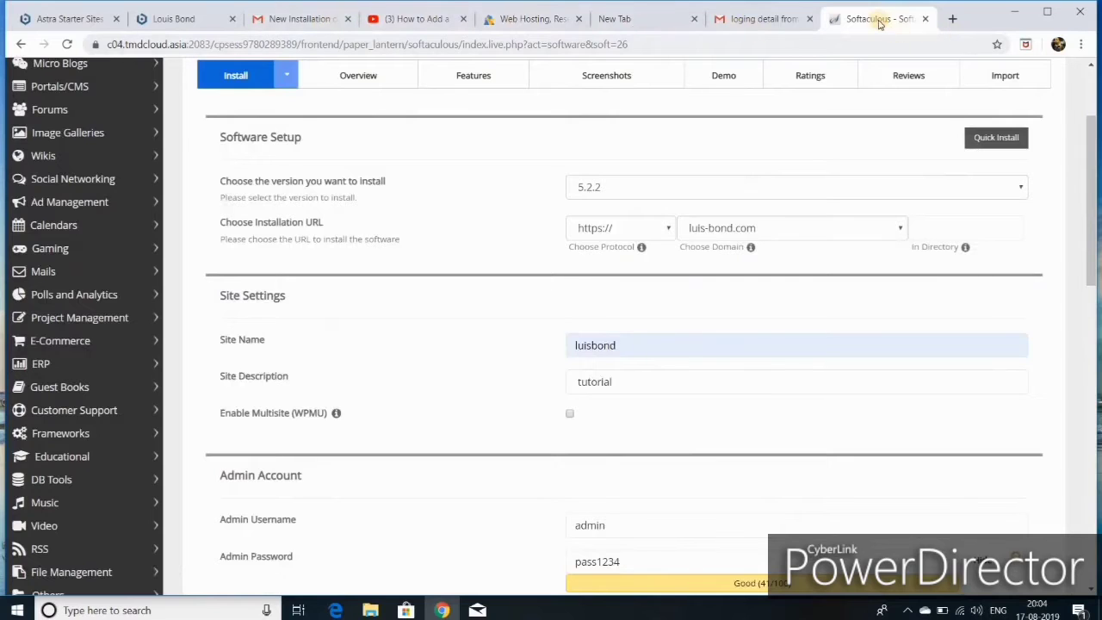
- Open the Admin URL from the installation email and log in with Remember Me ticked
click(279, 20)
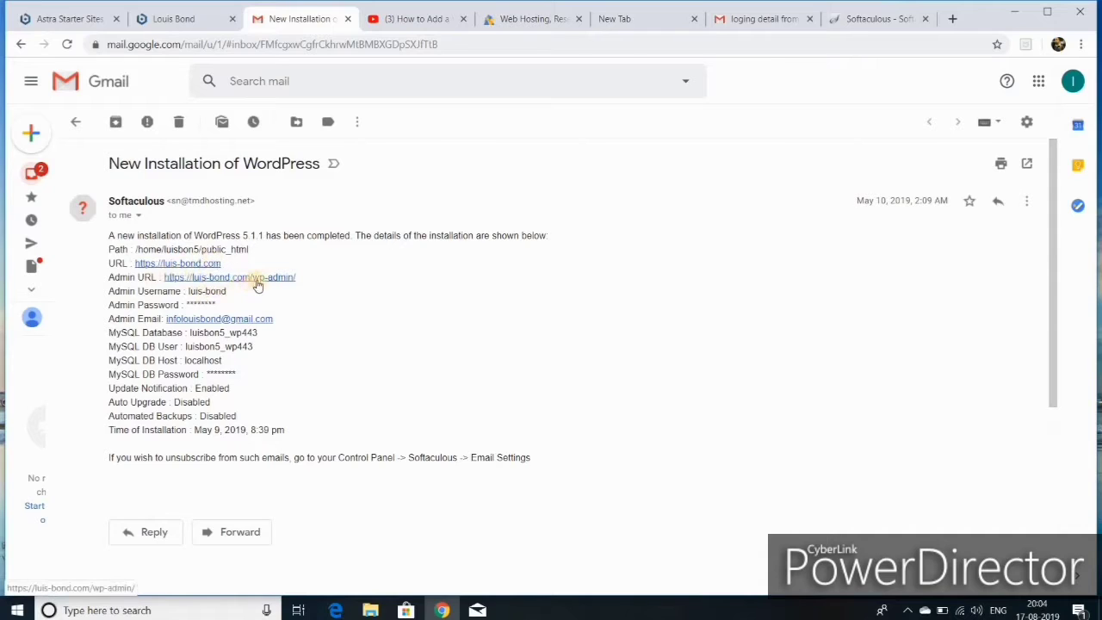
click(256, 278)
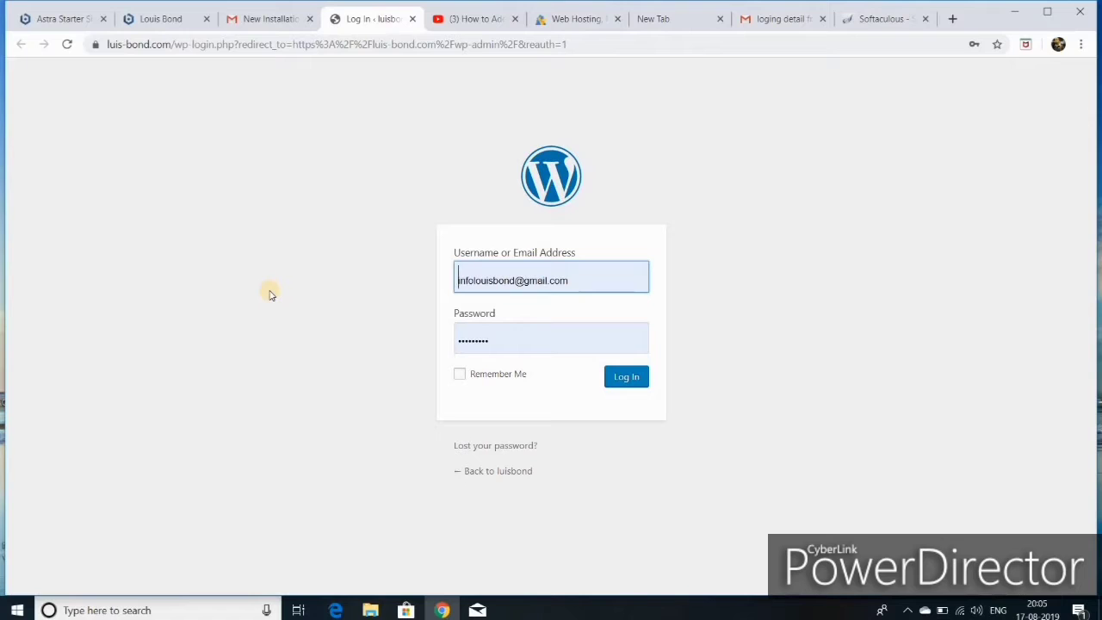
click(462, 374)
click(625, 379)
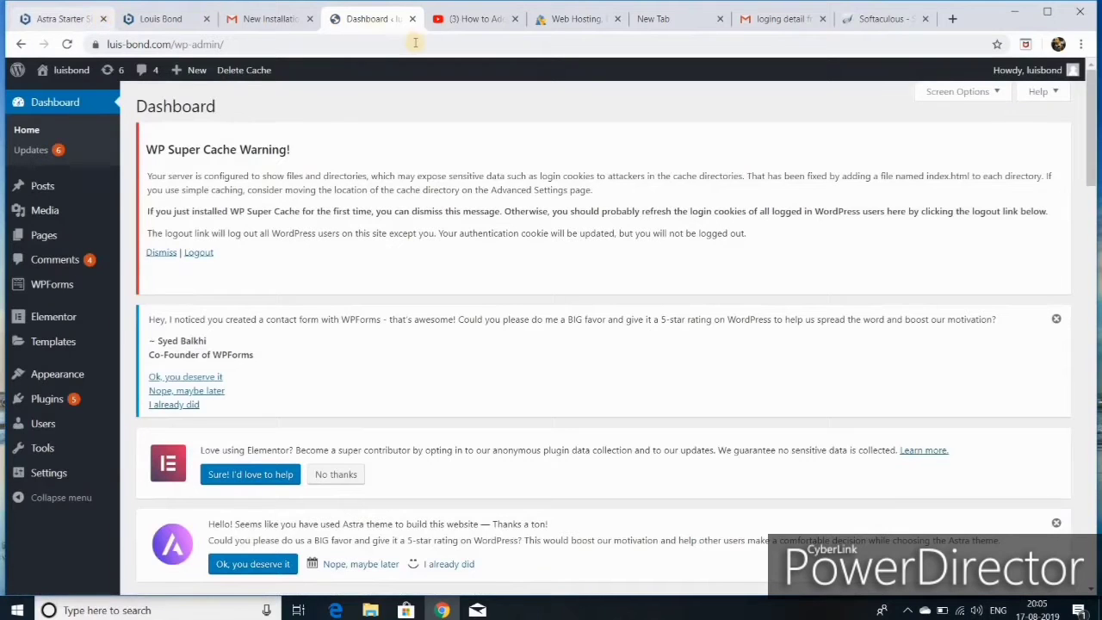
- Close the Dashboard, web hosting and Gmail inbox tabs, leaving only the localhost Dashboard tab
key(ctrl+w)
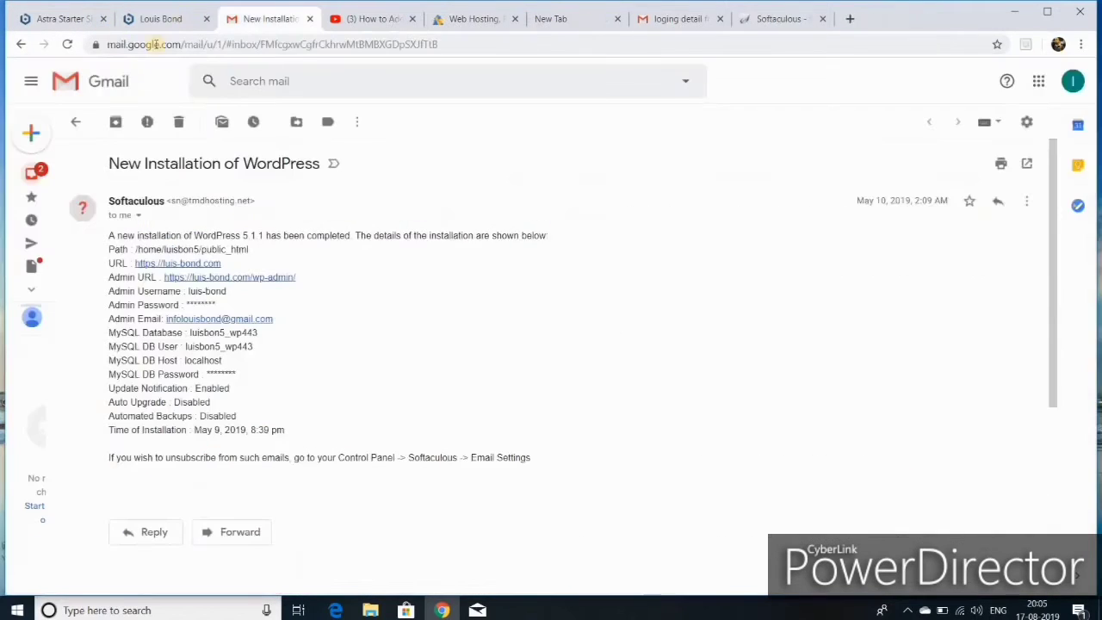
click(22, 43)
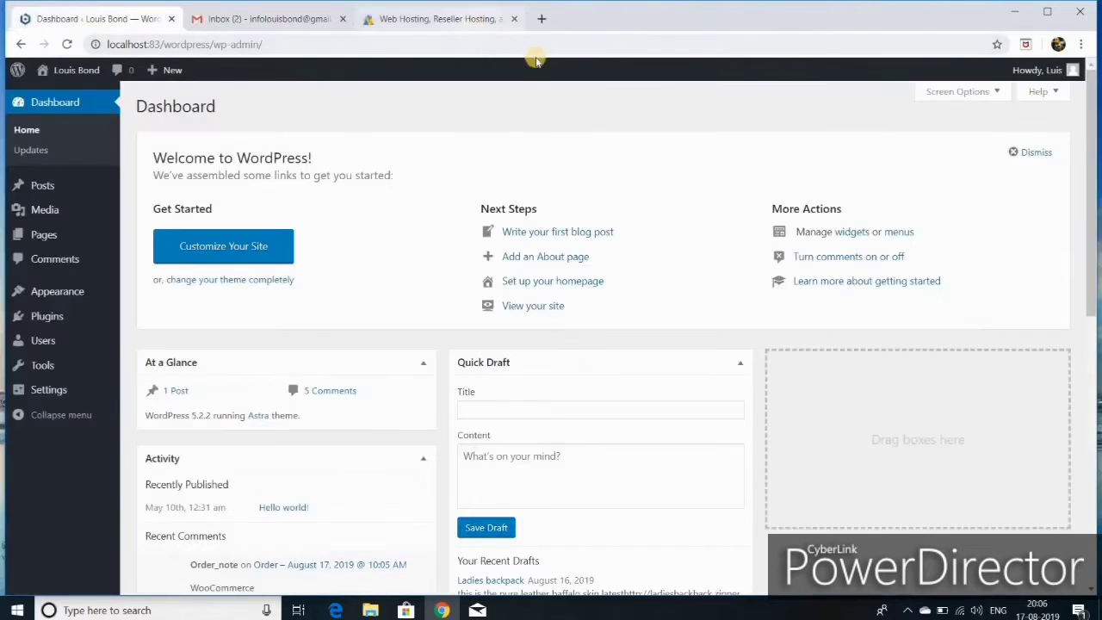
click(513, 19)
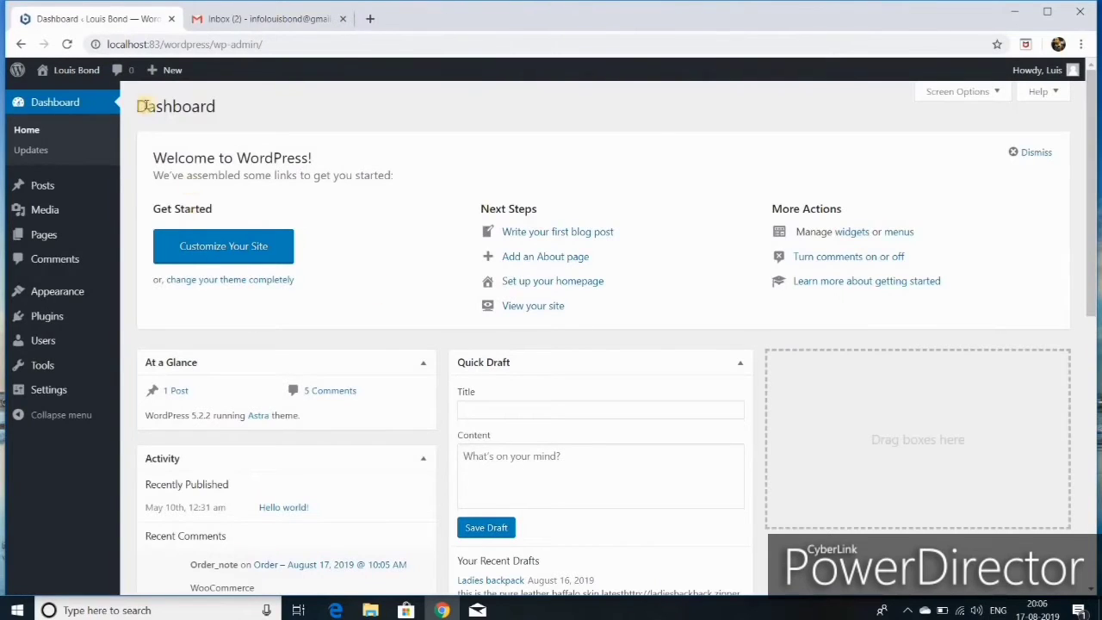
click(342, 19)
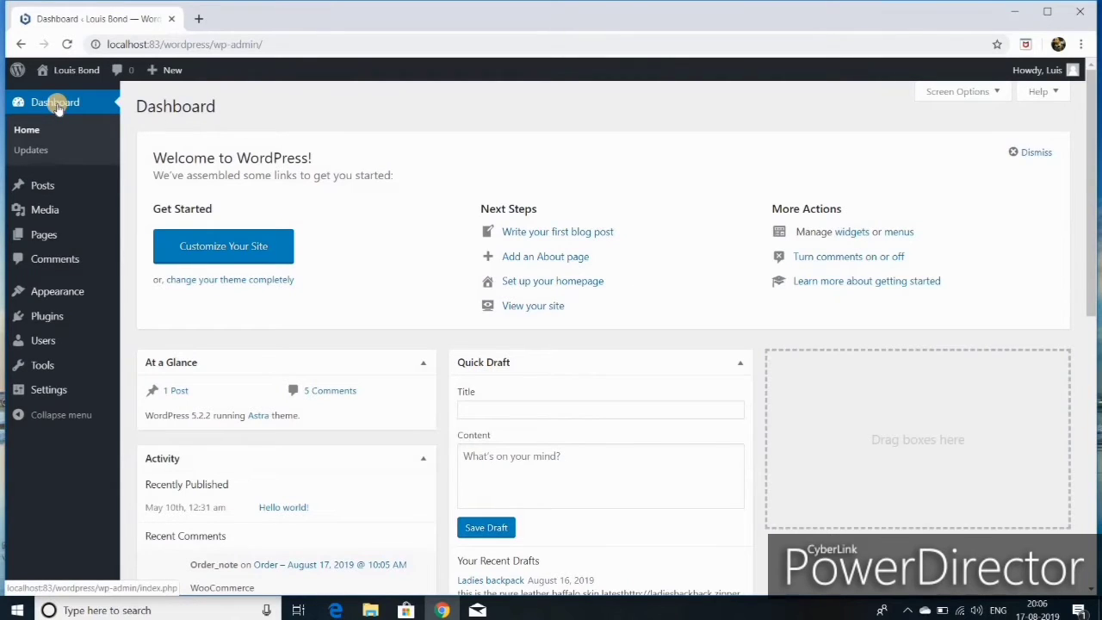
mouse_move(73, 74)
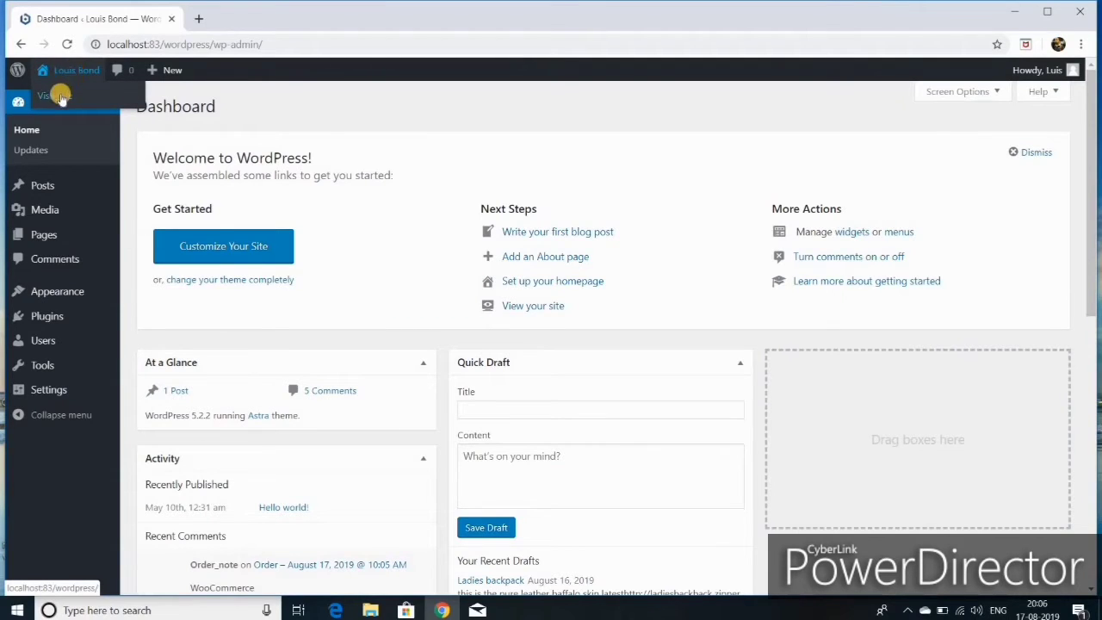
- Open the live site in a new tab and view its front page
right_click(61, 101)
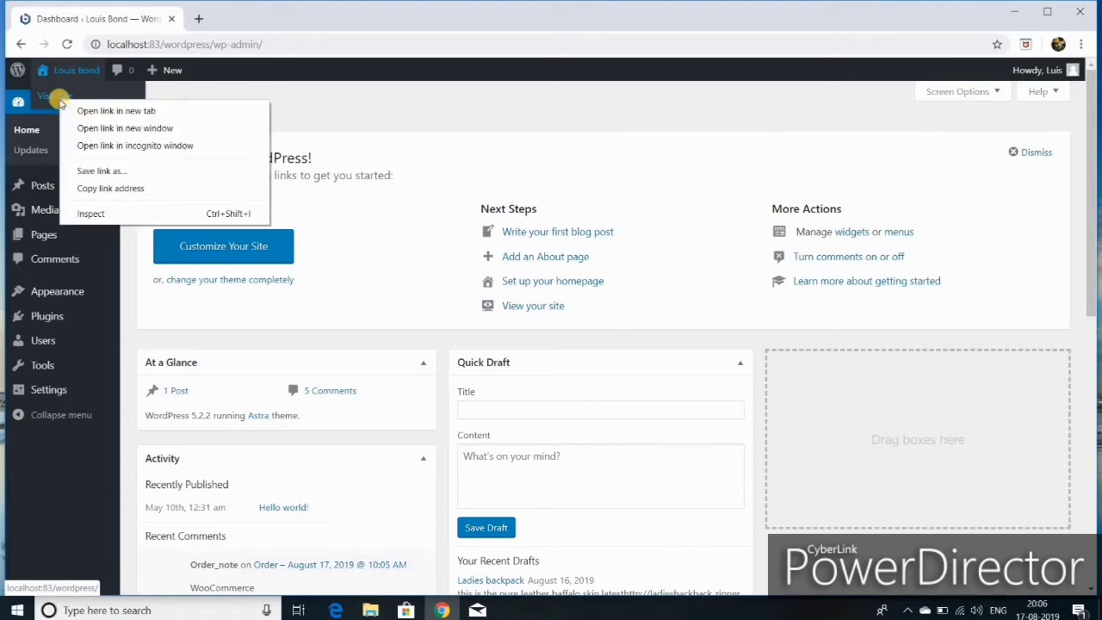
click(108, 111)
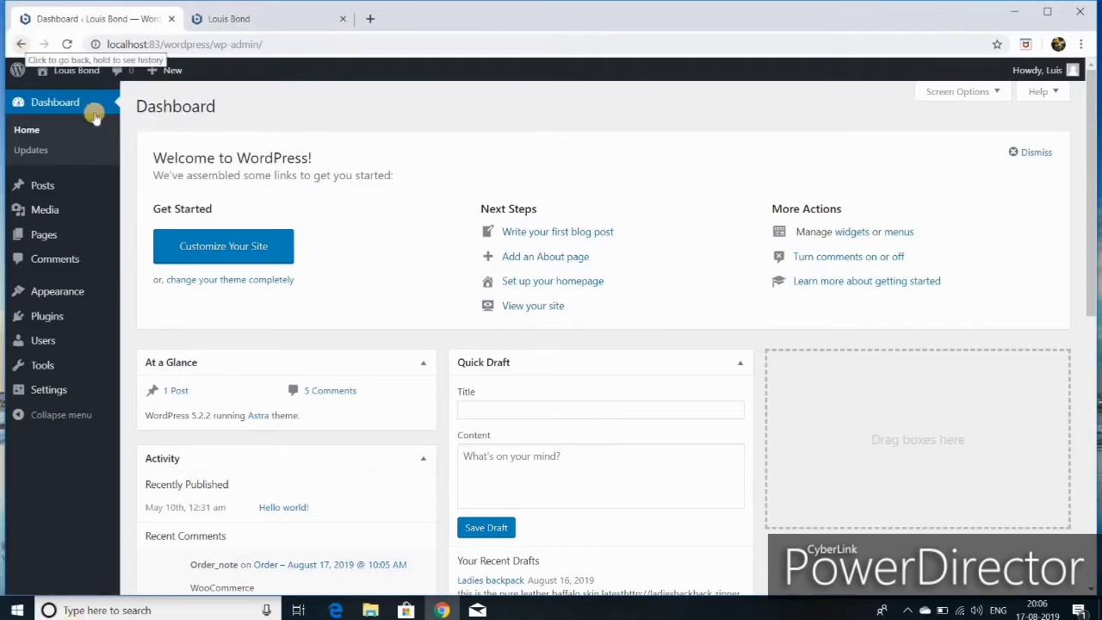
scroll(372, 456, down, 4)
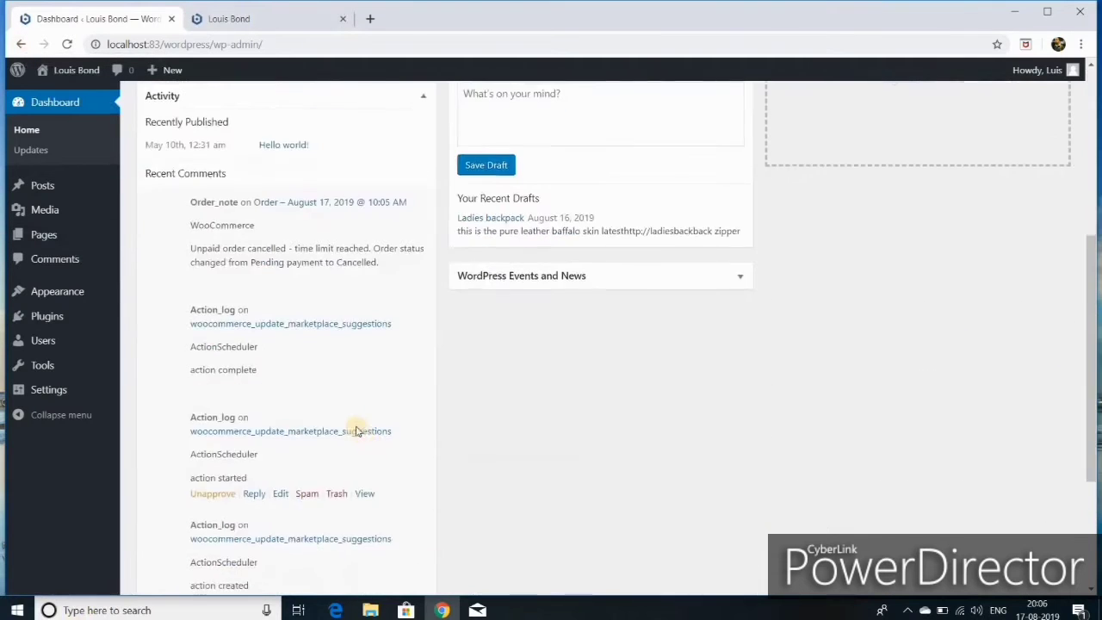
scroll(356, 425, up, 4)
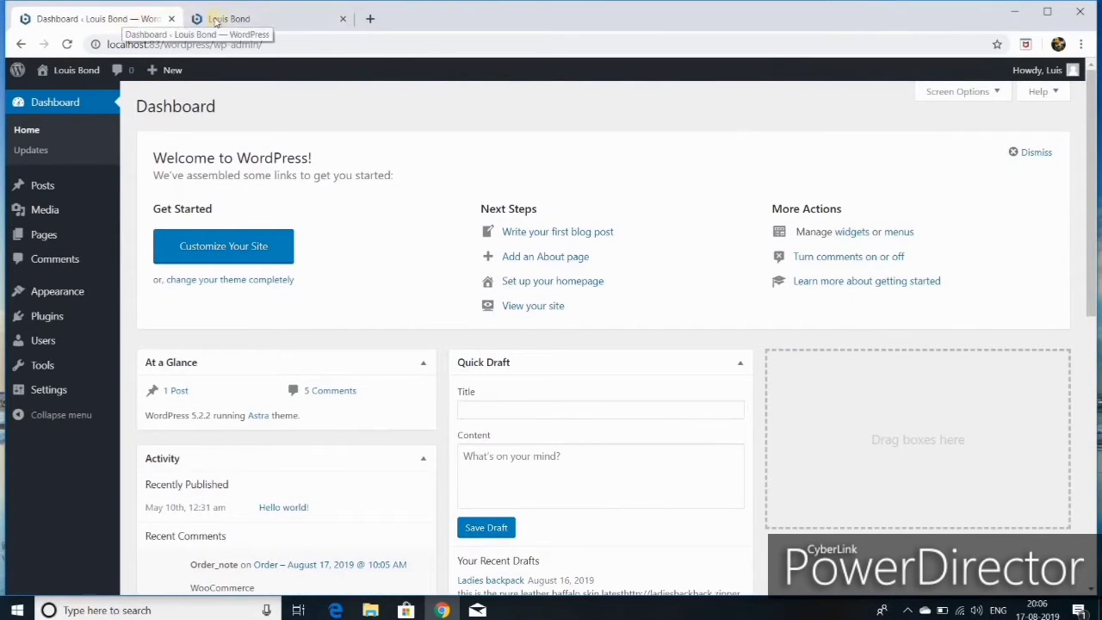
click(248, 19)
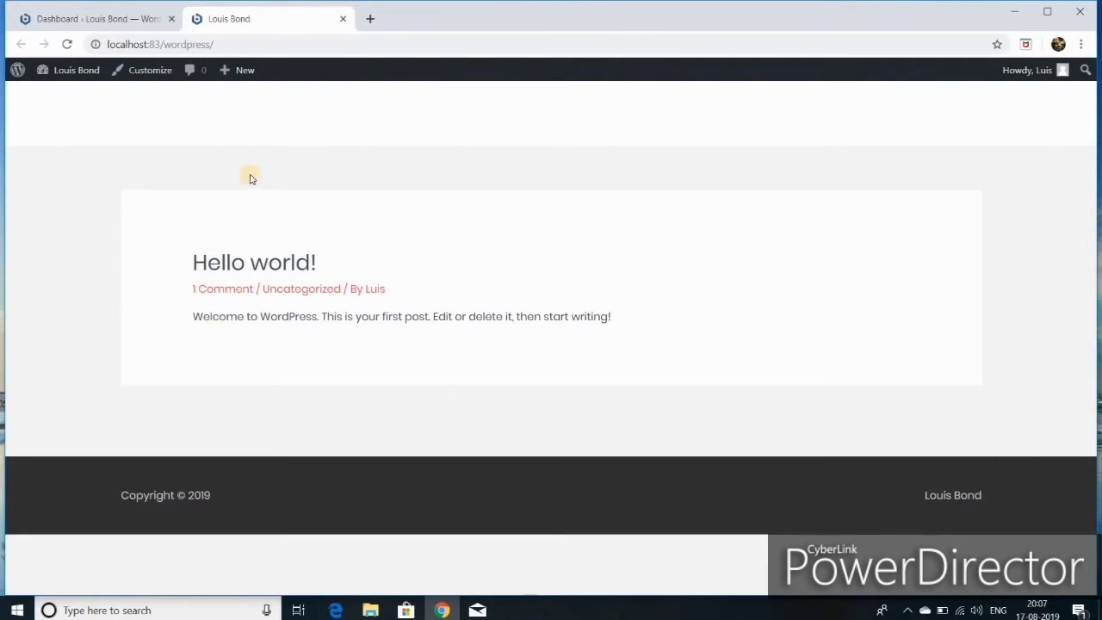
- Back on the admin Dashboard, dismiss the Welcome to WordPress panel
click(69, 18)
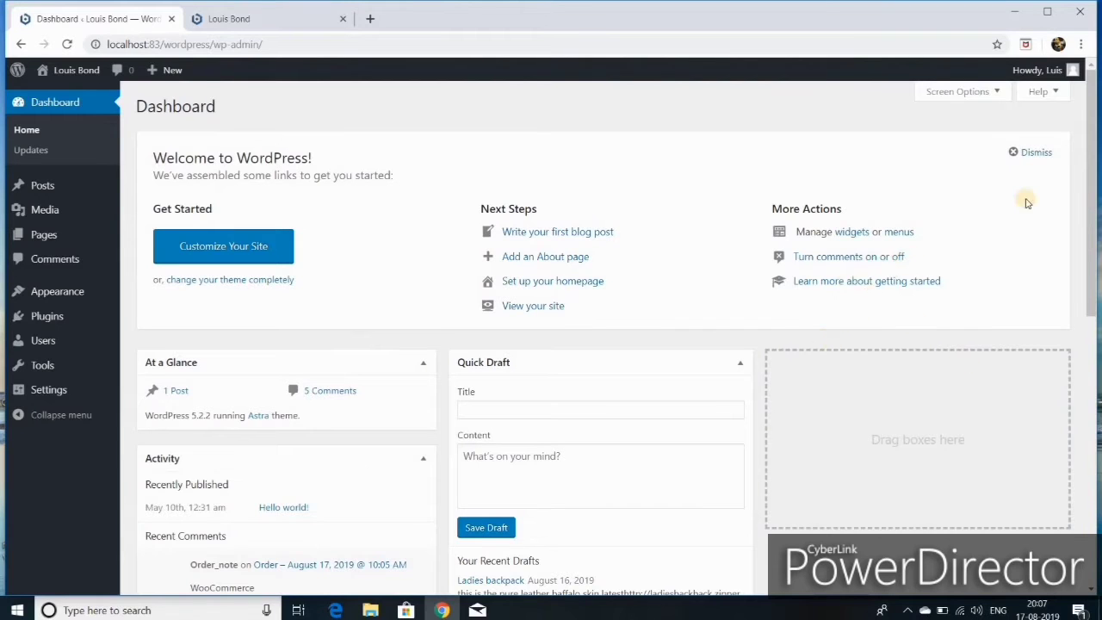
click(1012, 153)
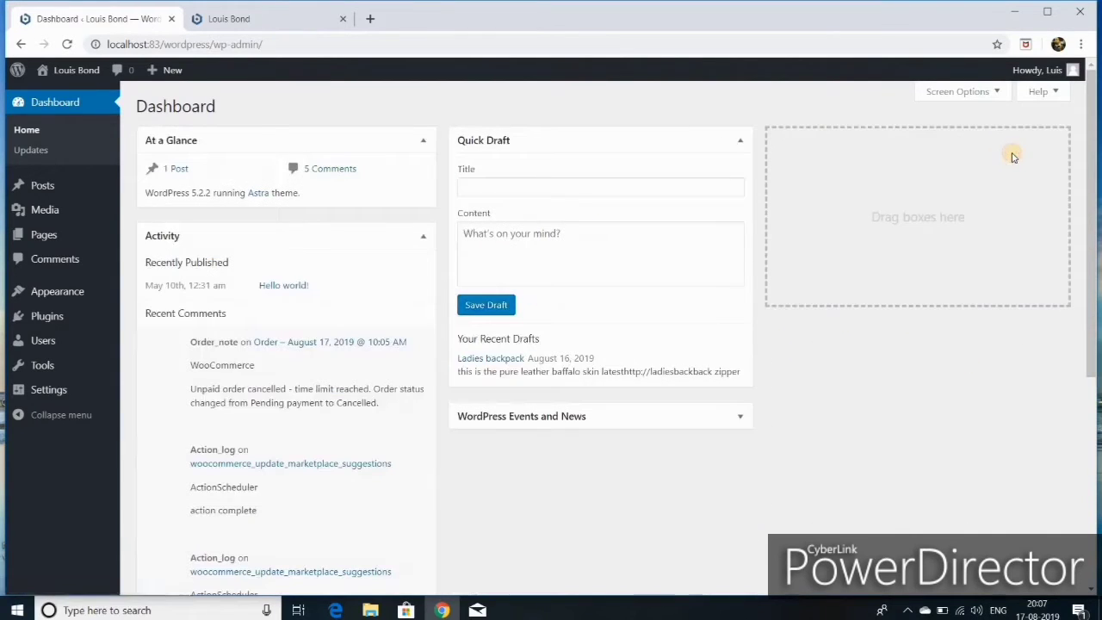
scroll(407, 371, down, 5)
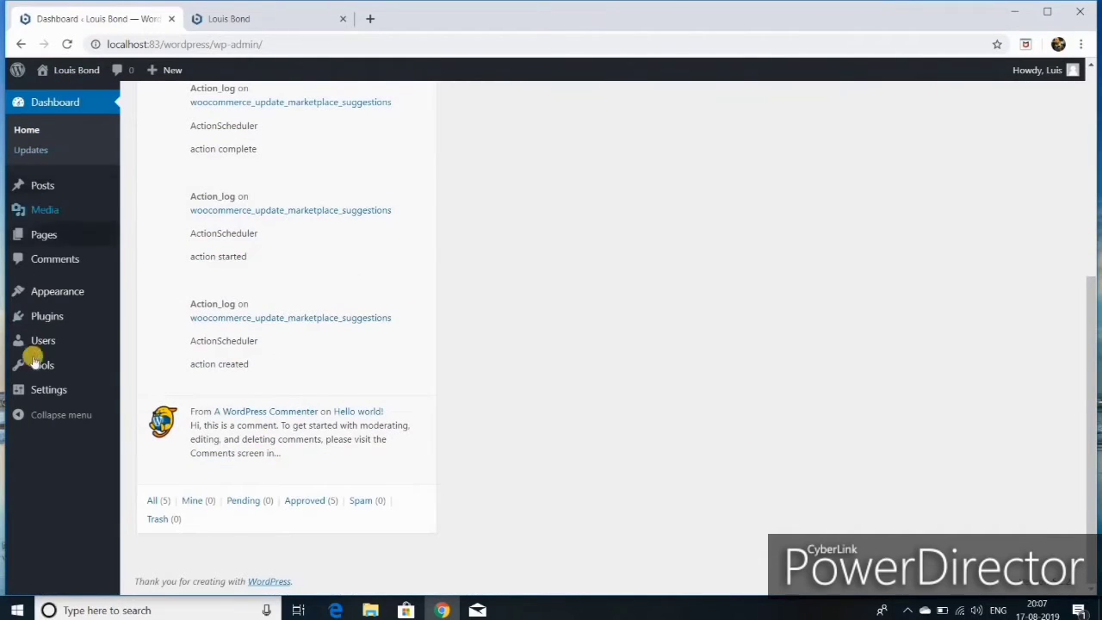
mouse_move(47, 389)
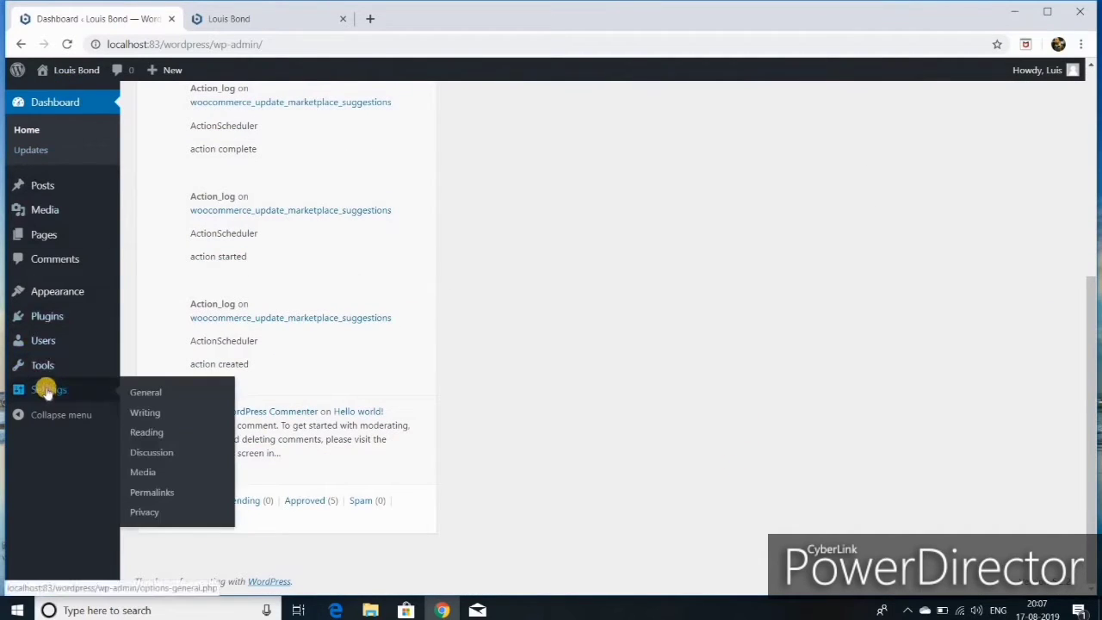
- Choose the Post name (/%postname%/) permalink structure and save the changes
click(157, 496)
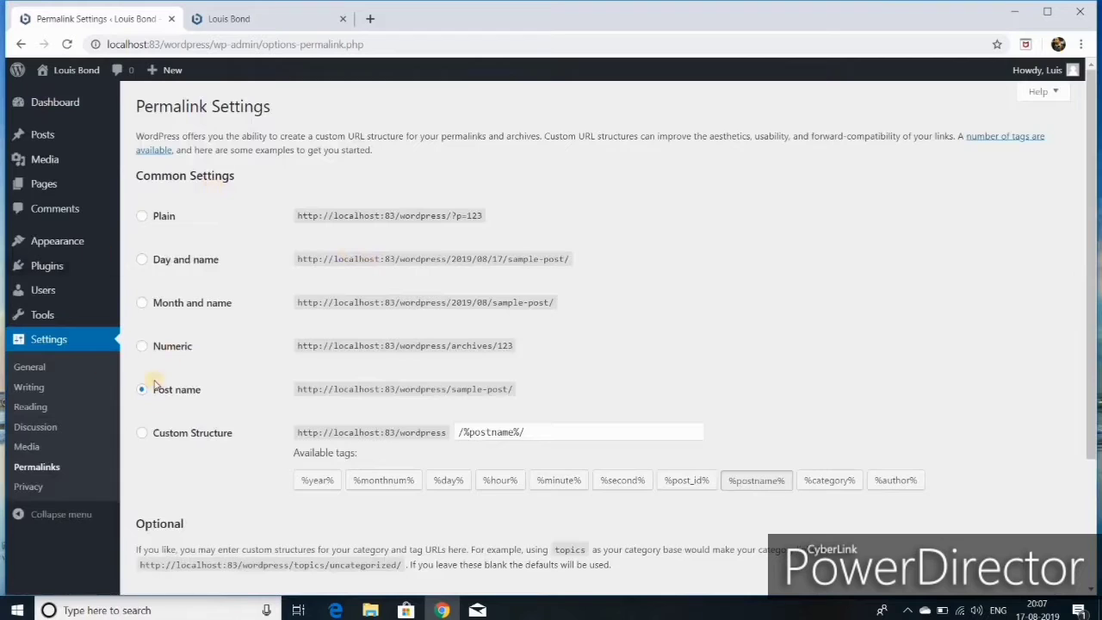
click(142, 390)
scroll(155, 447, down, 2)
click(171, 521)
mouse_move(65, 247)
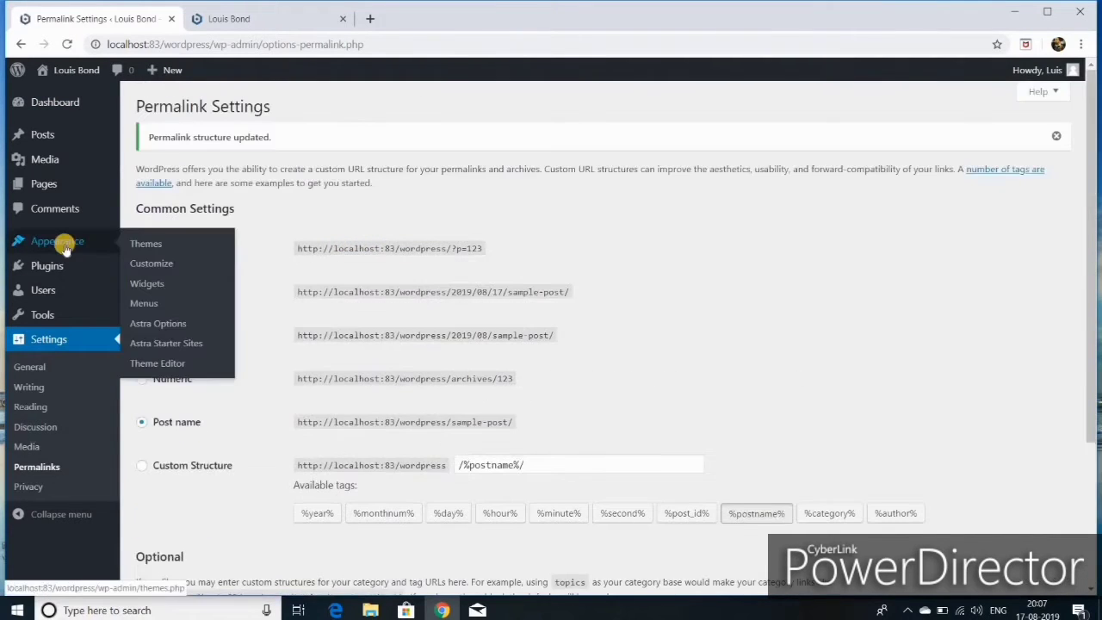
- Search the Add Themes page for 'astra' and activate the Astra theme
click(152, 248)
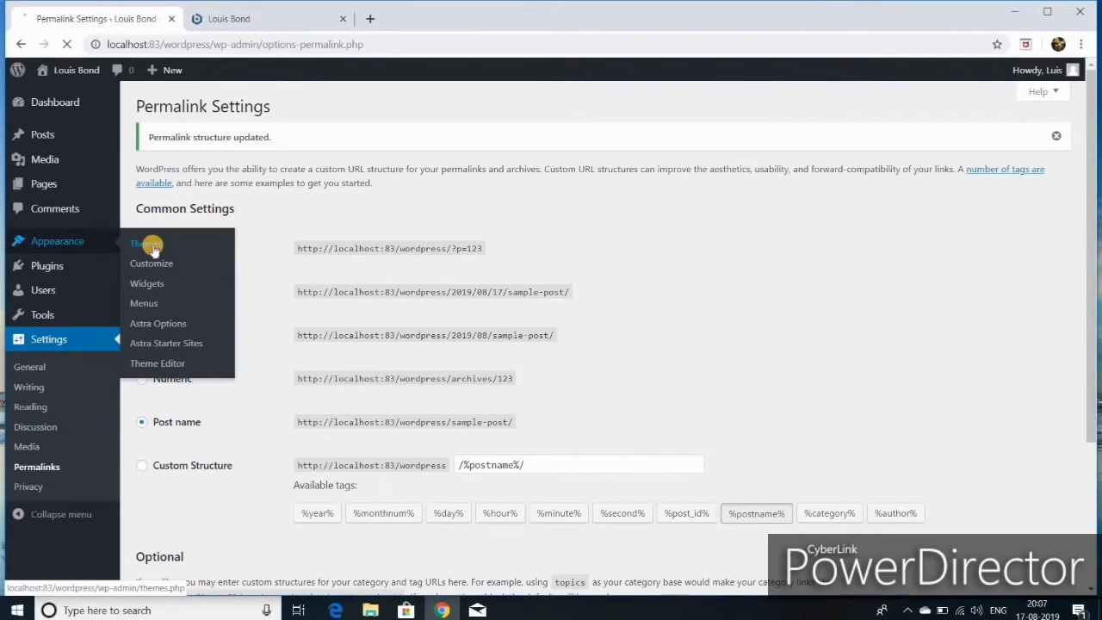
click(268, 108)
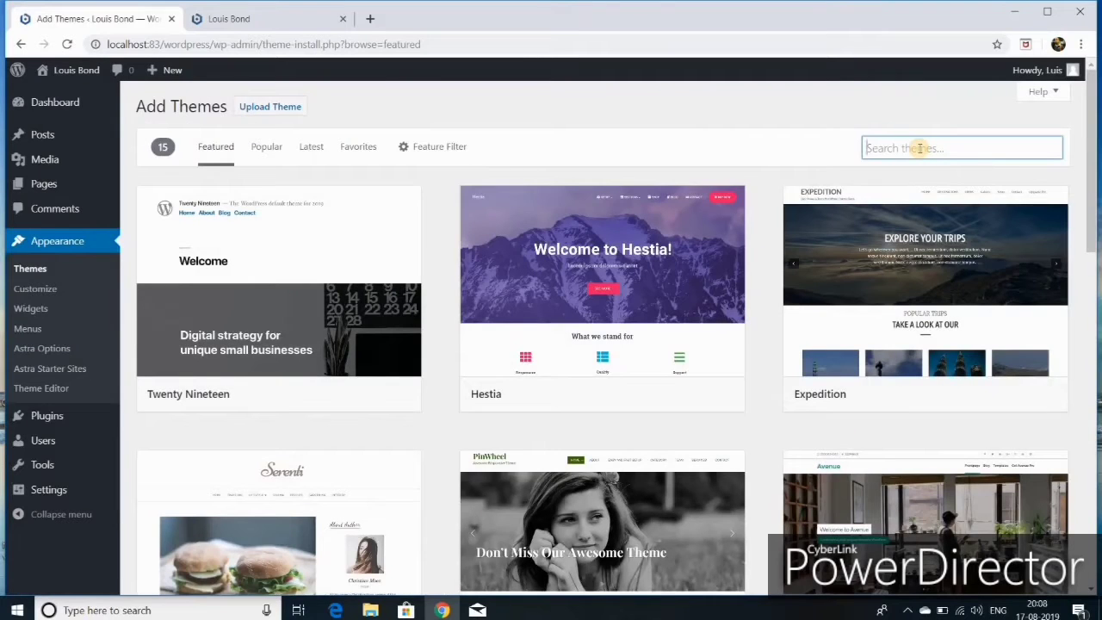
text(astra)
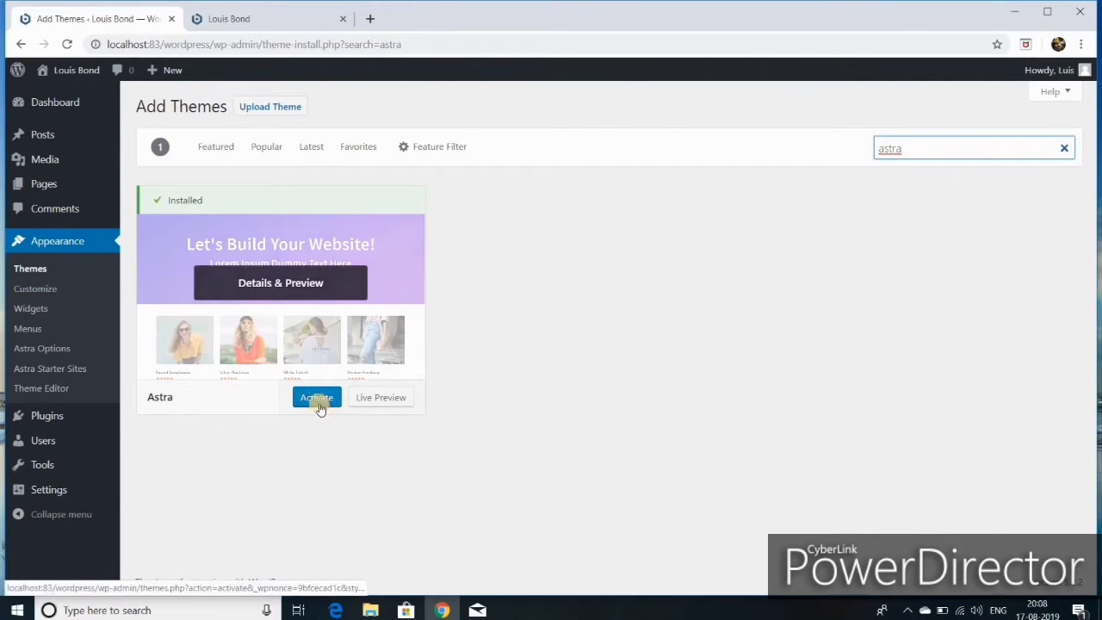
click(320, 401)
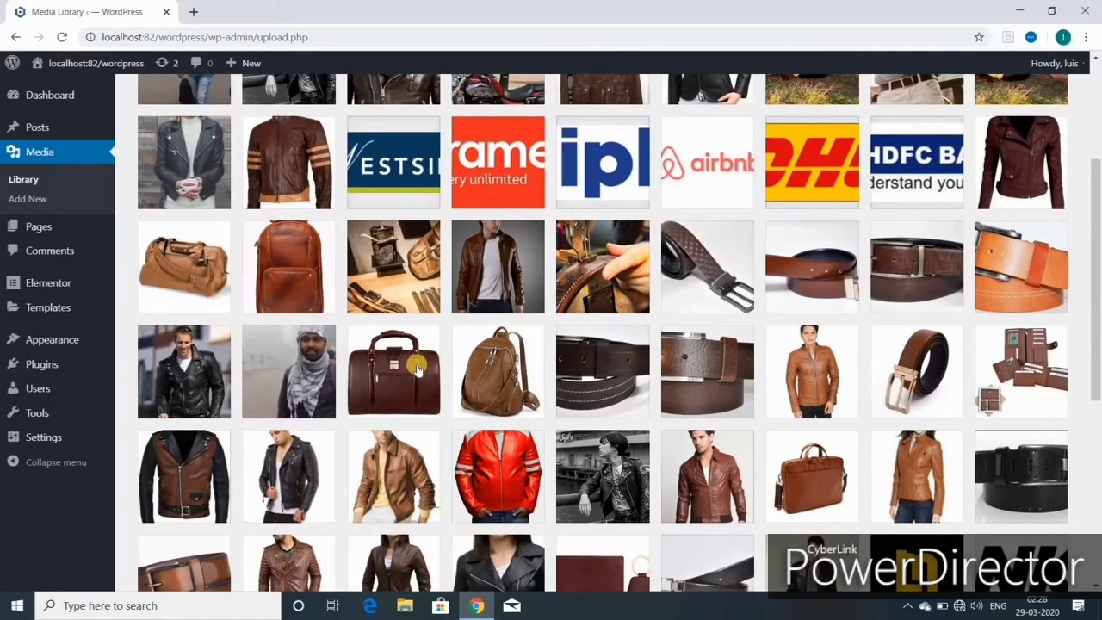
scroll(482, 435, down, 5)
scroll(482, 434, up, 7)
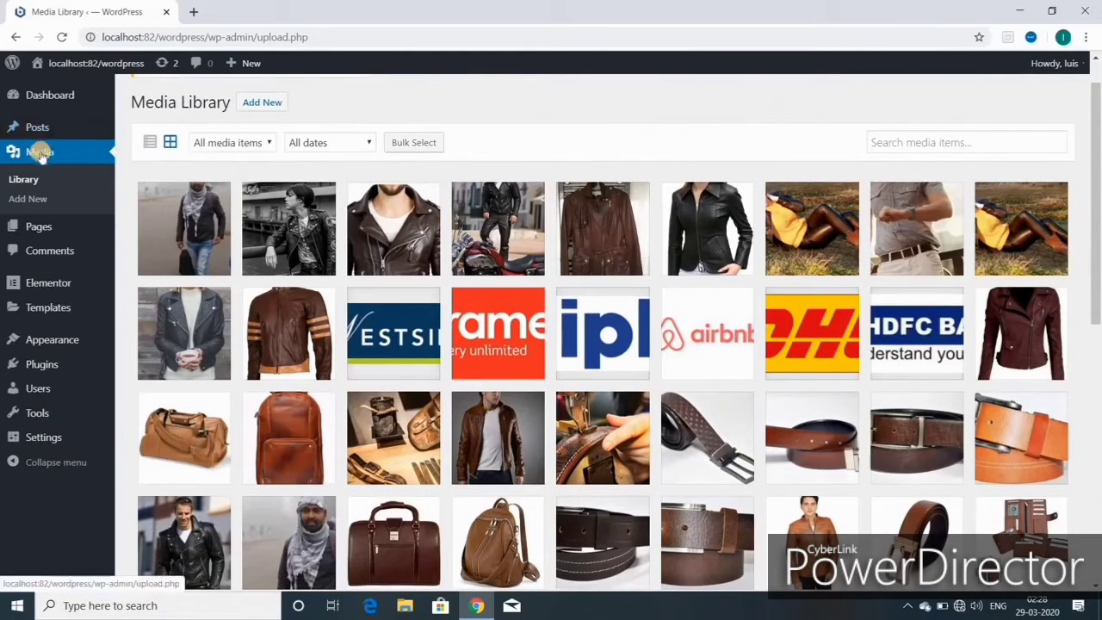
mouse_move(39, 226)
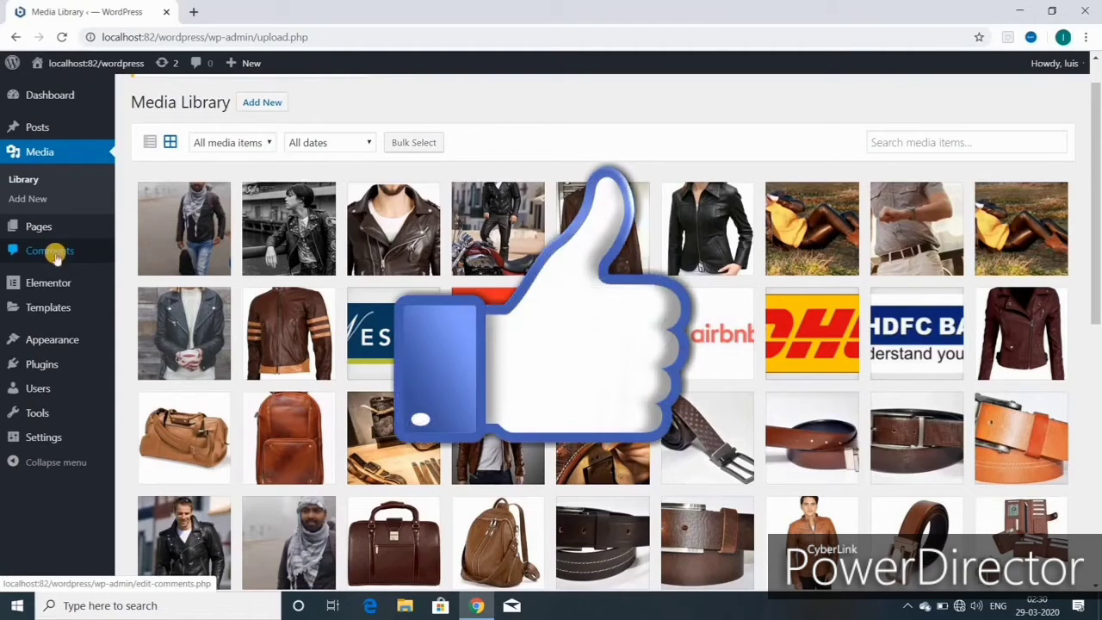
mouse_move(45, 284)
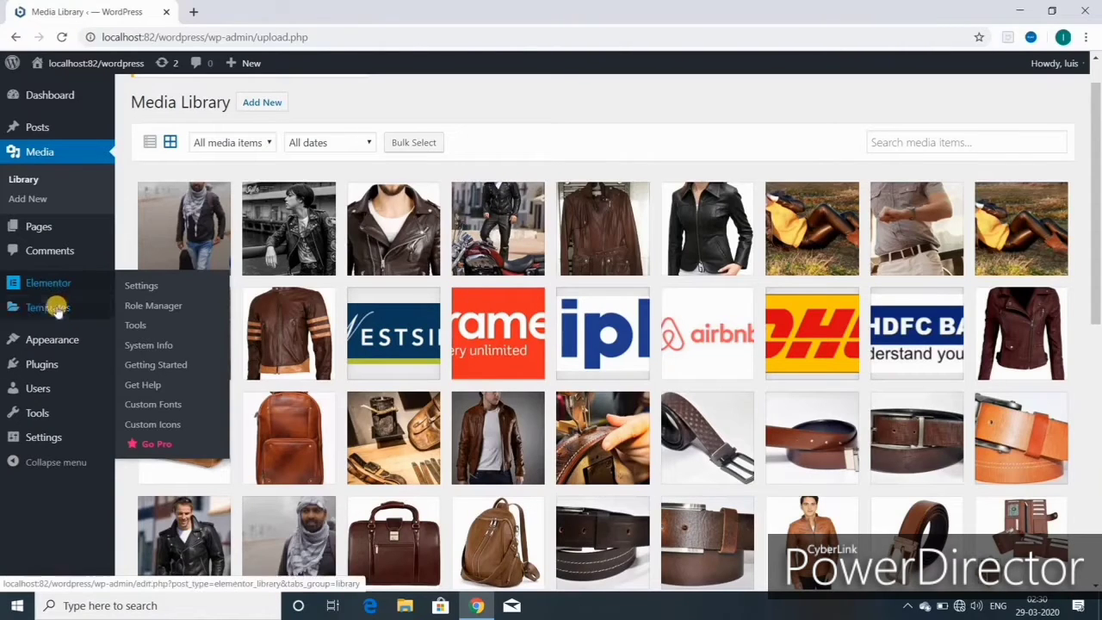
mouse_move(53, 310)
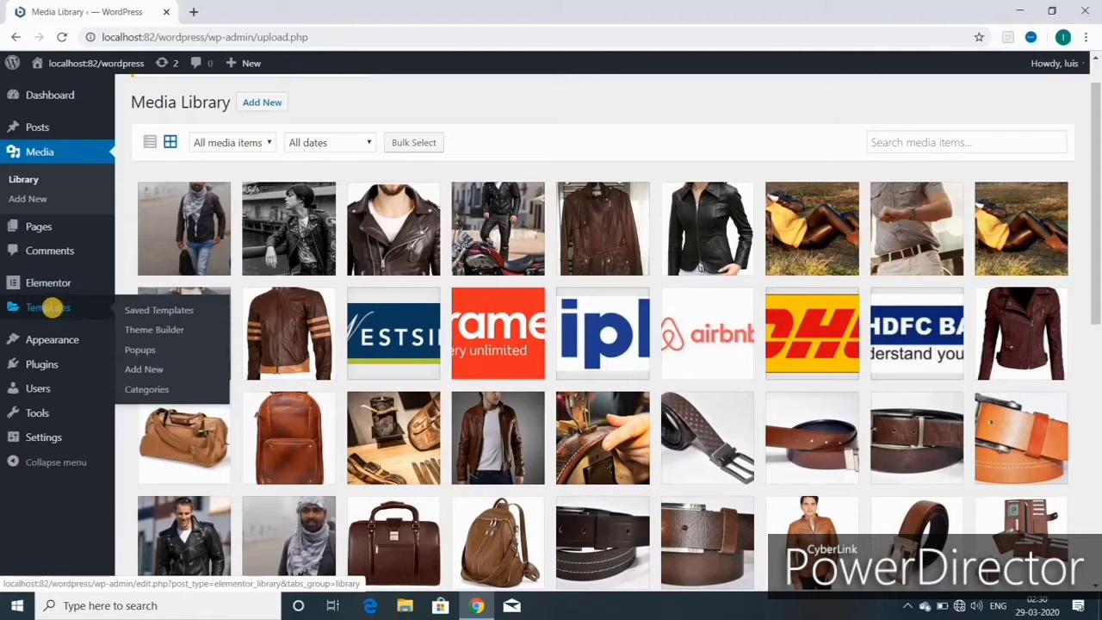
mouse_move(53, 340)
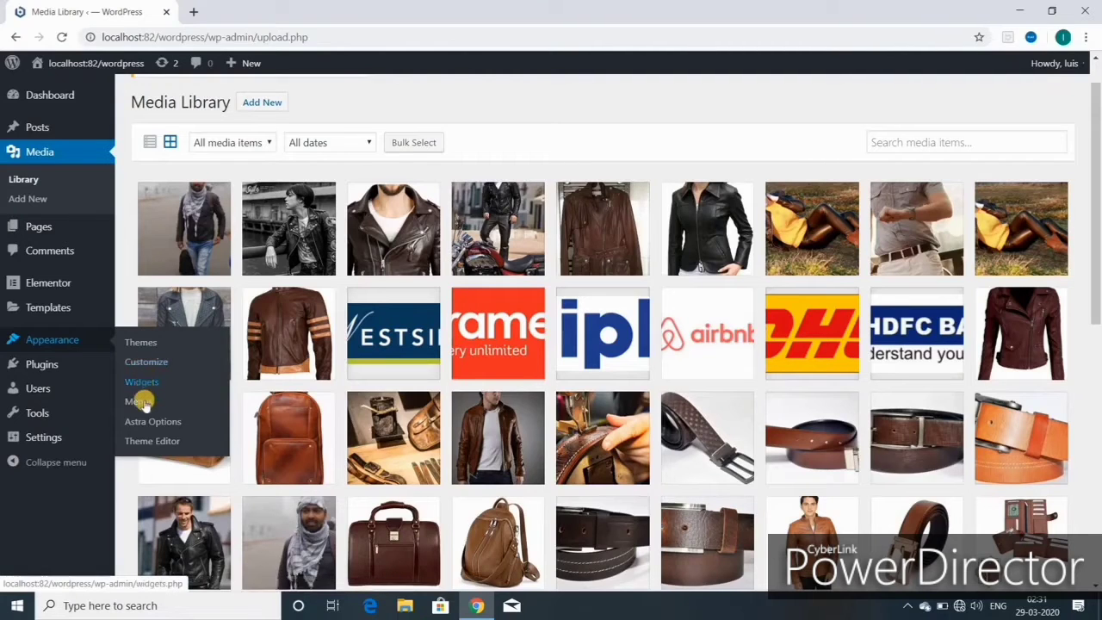
mouse_move(14, 388)
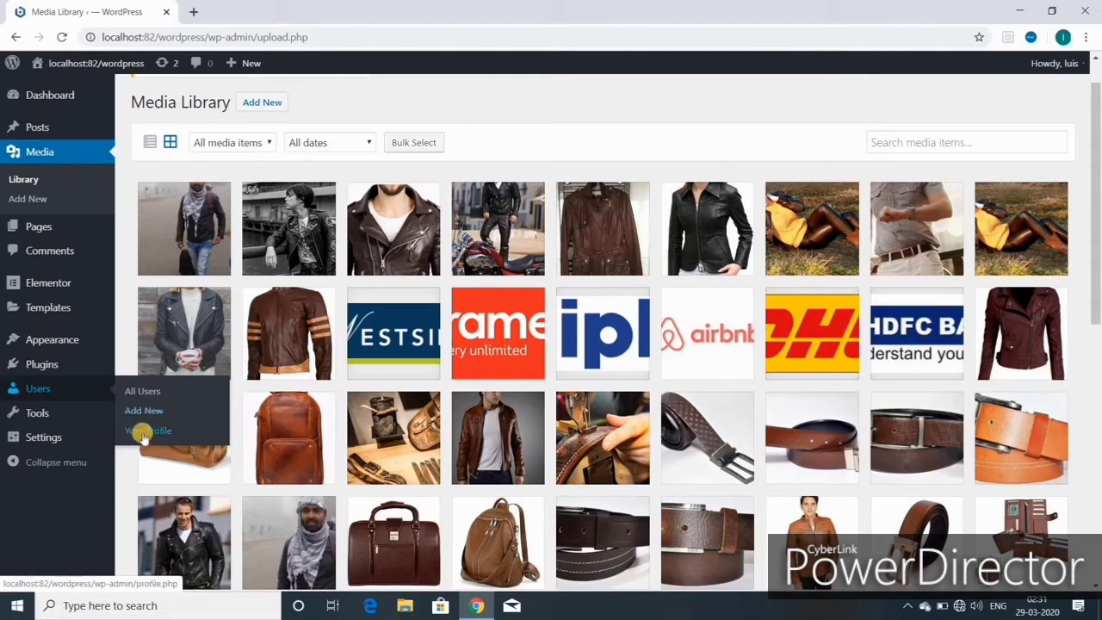
mouse_move(43, 437)
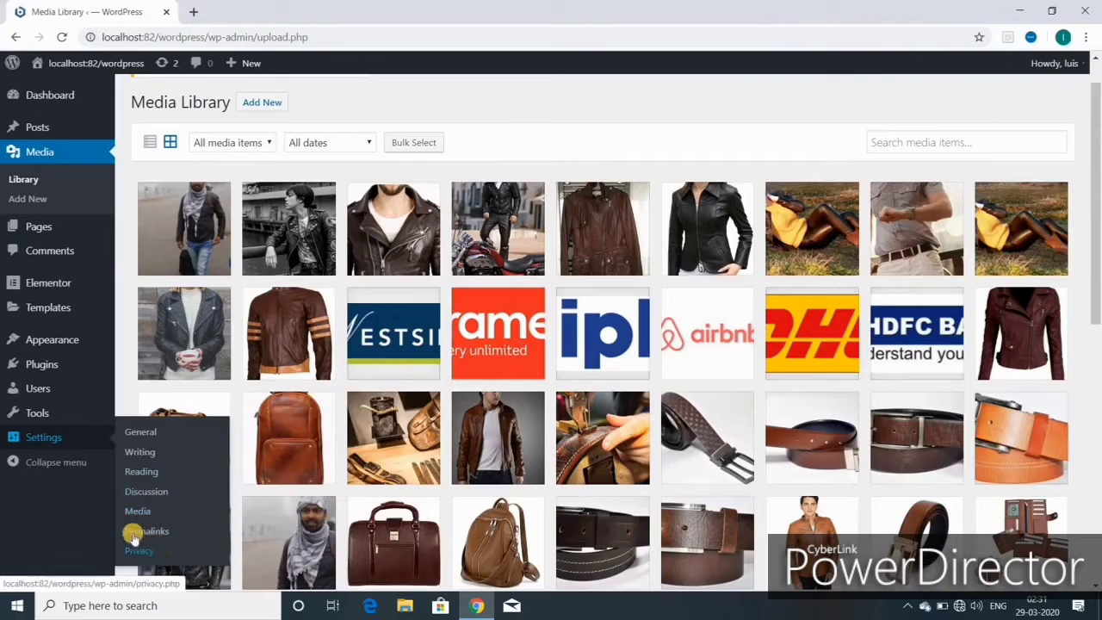
click(39, 463)
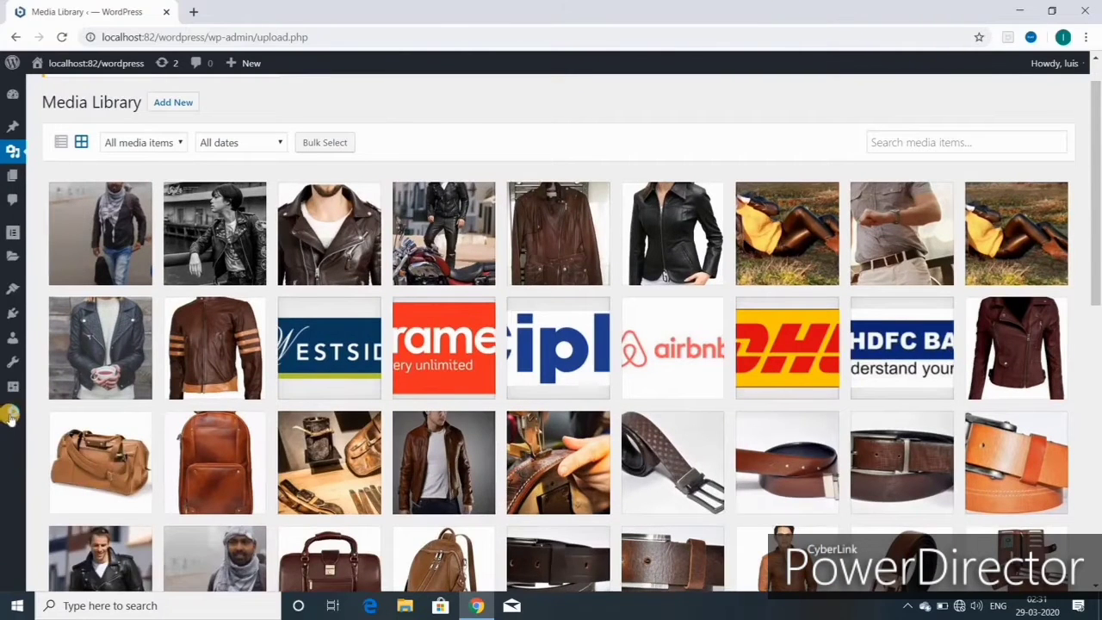
- Return to the Dashboard and choose Edit My Profile from the Howdy menu
click(12, 418)
click(42, 95)
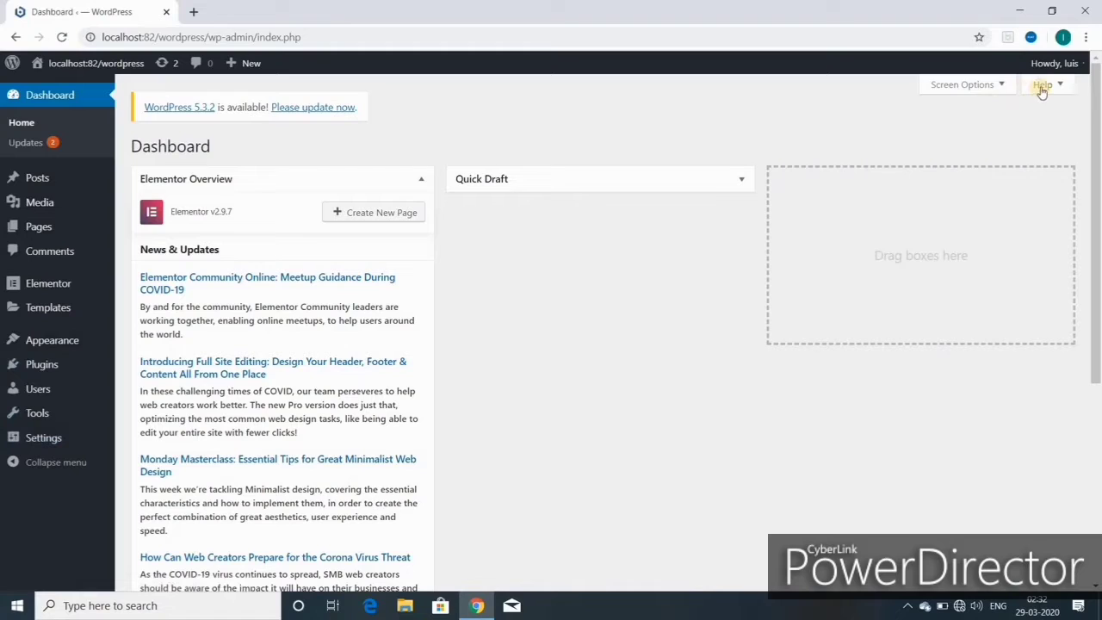
mouse_move(1067, 63)
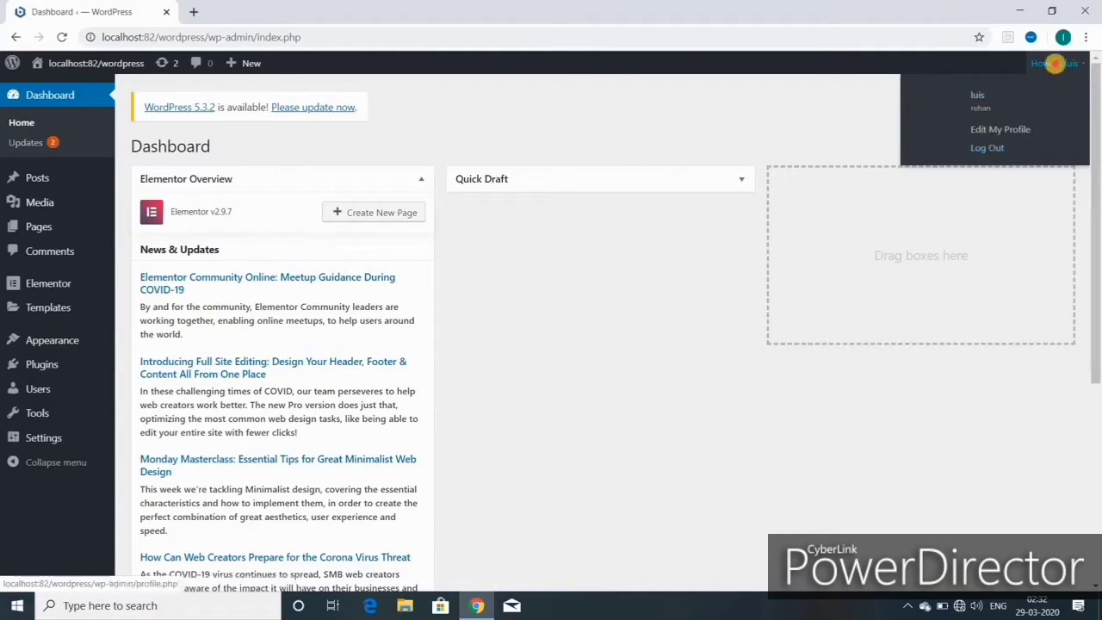
click(1058, 69)
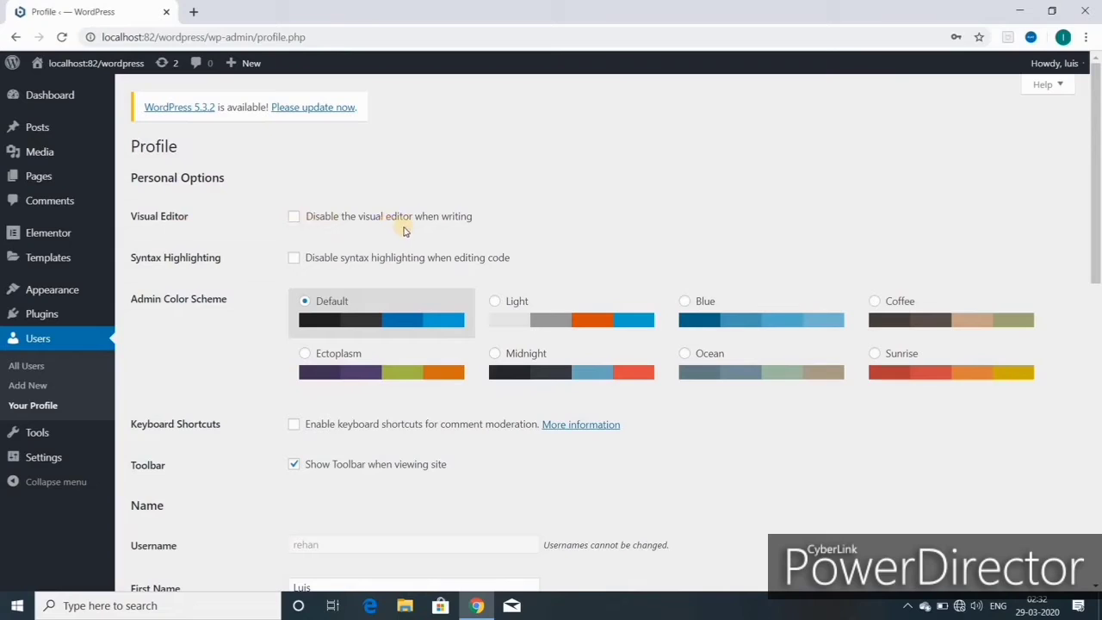
click(295, 222)
click(496, 303)
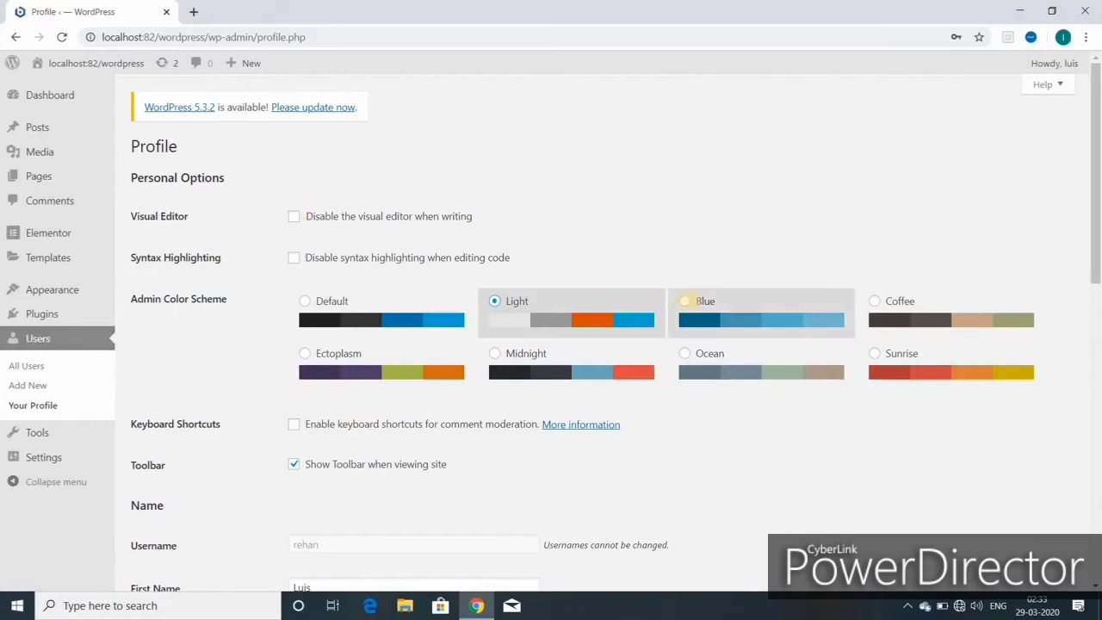
click(684, 299)
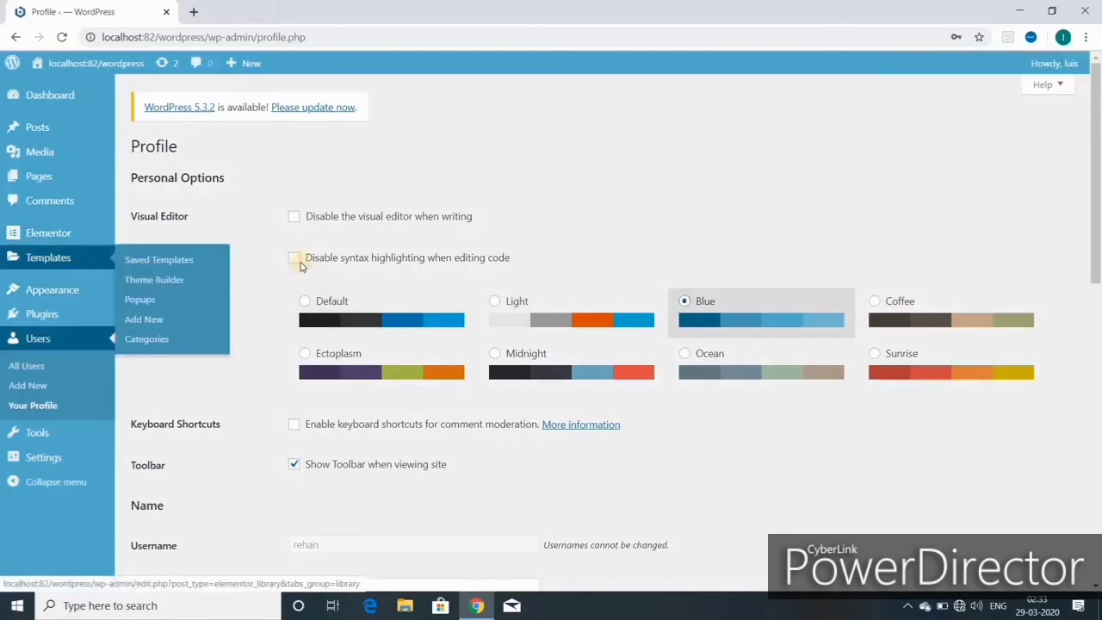
click(875, 300)
click(697, 355)
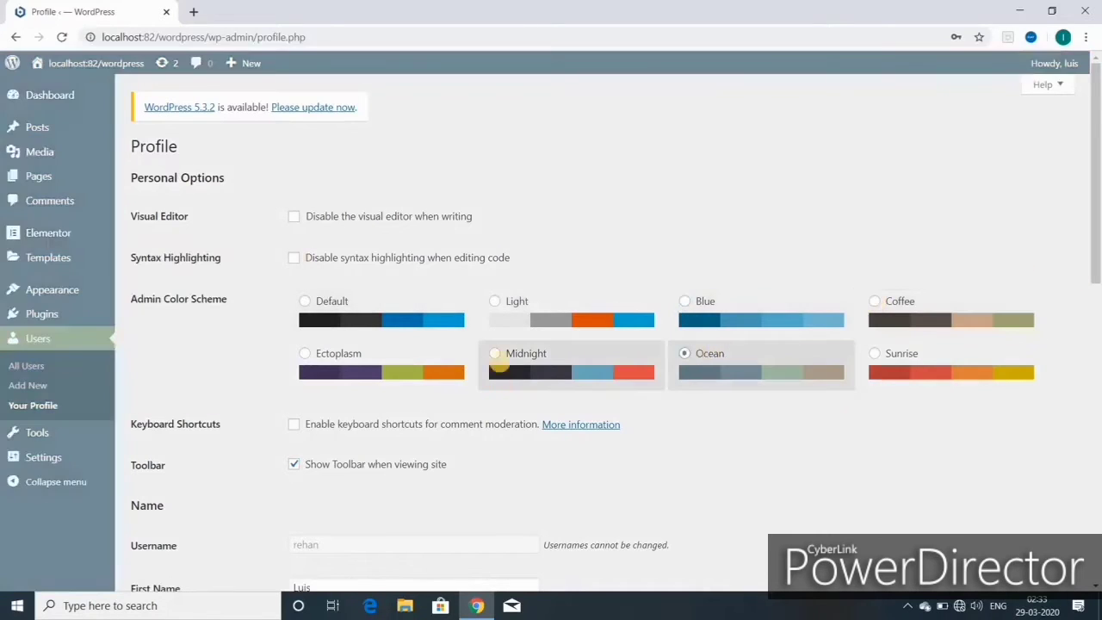
click(504, 353)
click(314, 354)
click(882, 354)
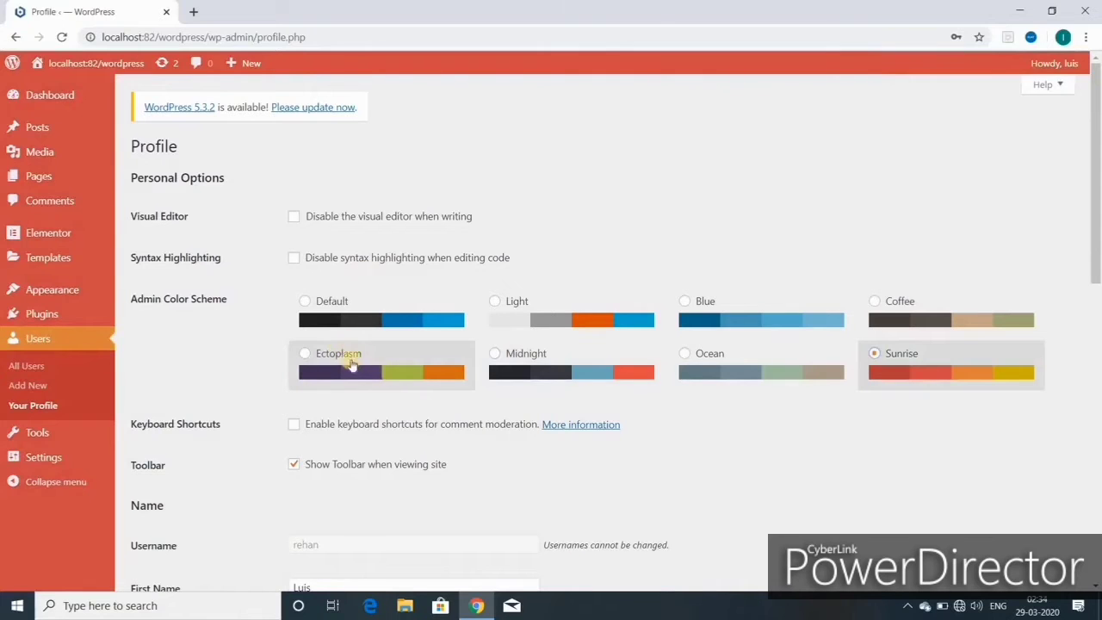
click(306, 303)
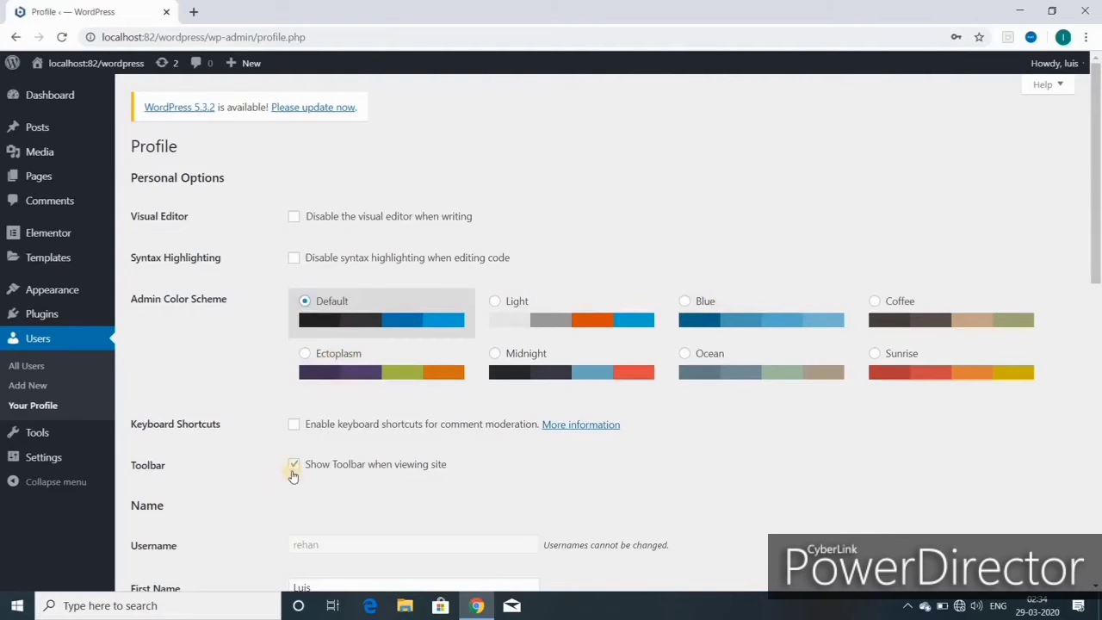
- Review the profile fields, keep the current public display name, and update the profile
scroll(295, 465, down, 3)
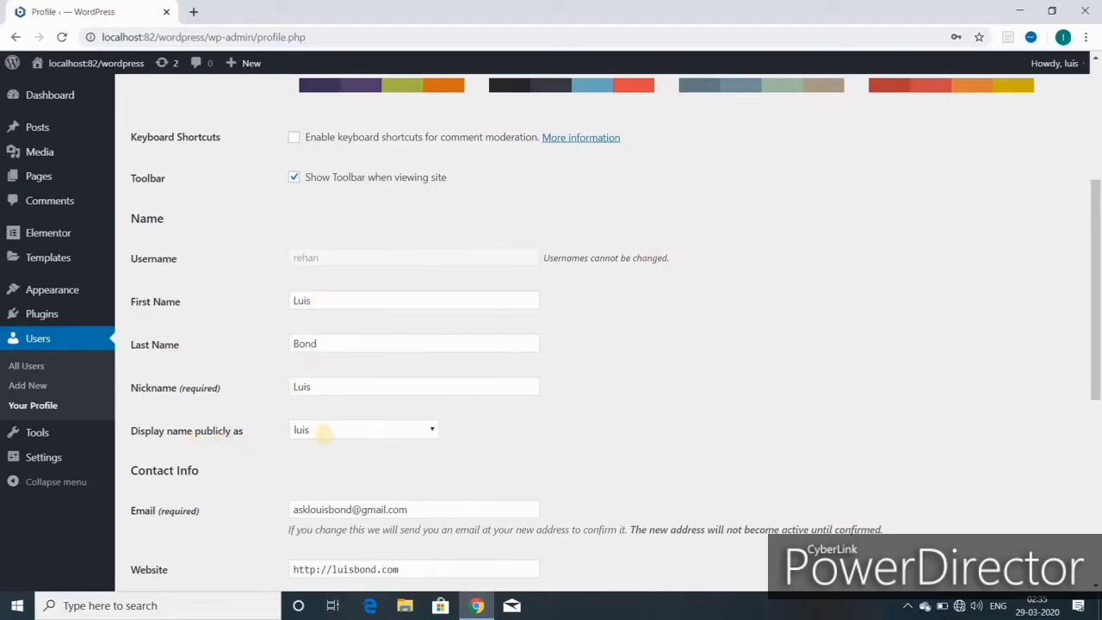
click(324, 433)
click(187, 433)
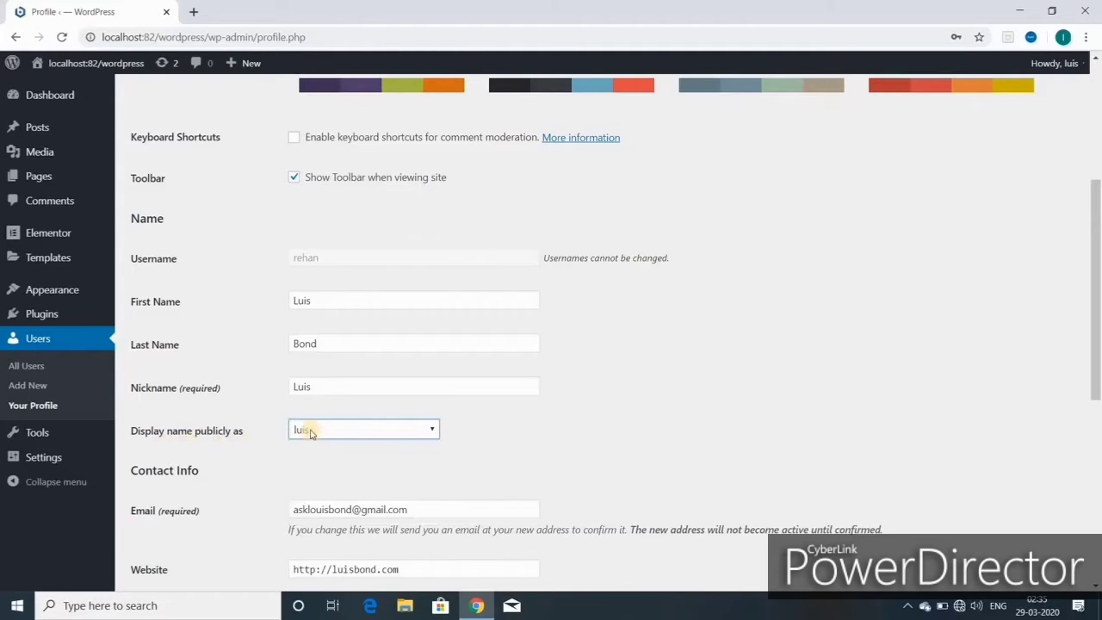
scroll(284, 409, down, 2)
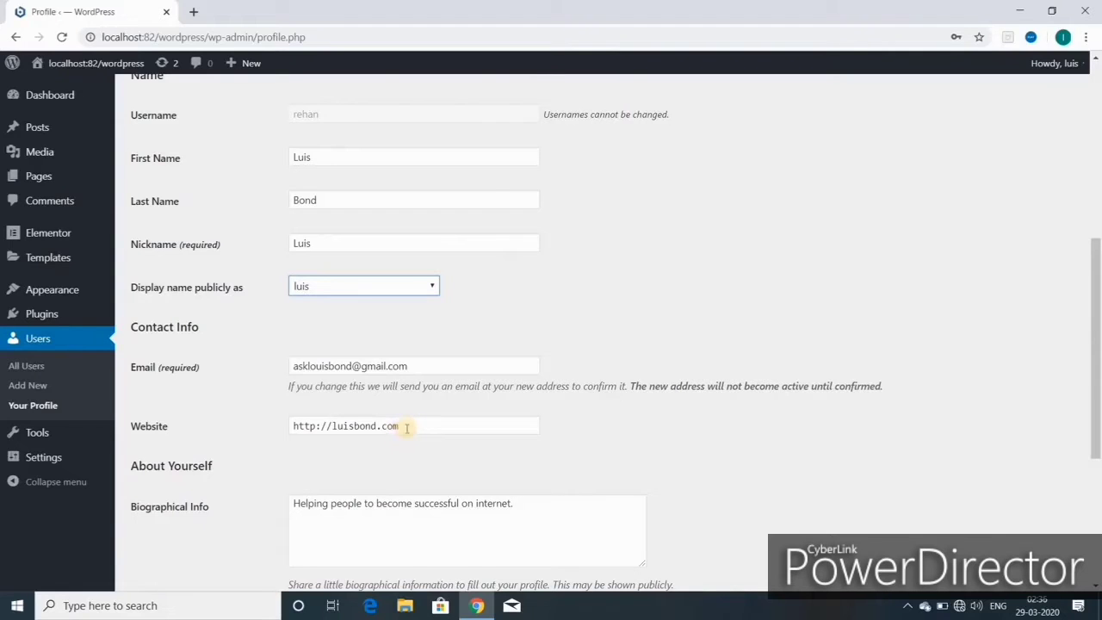
scroll(406, 428, down, 2)
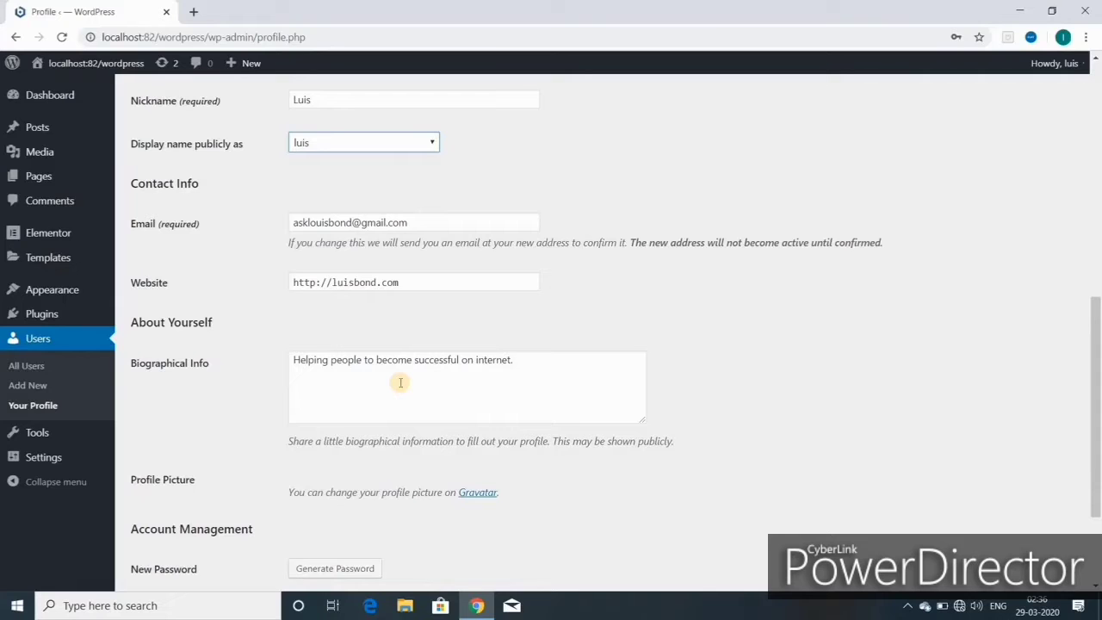
scroll(400, 382, down, 2)
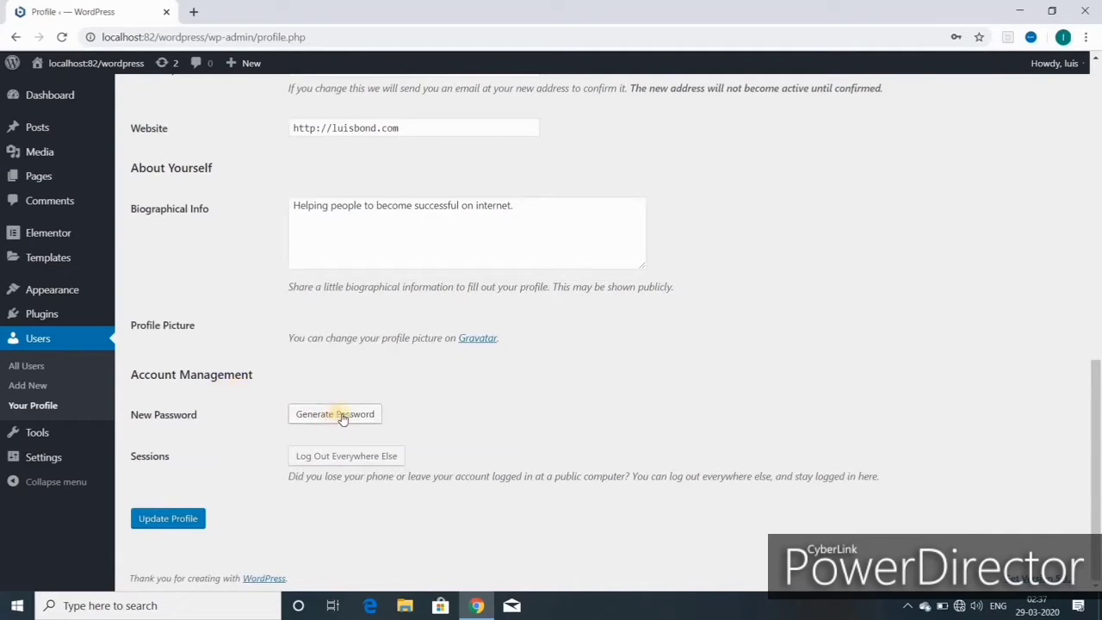
click(165, 518)
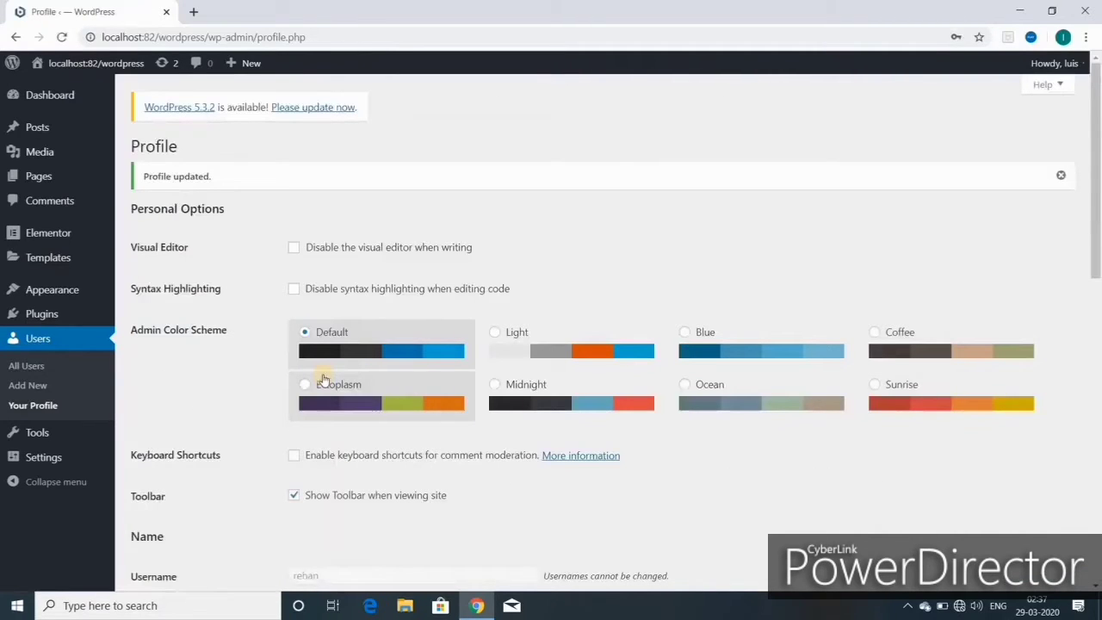
- Open the live site in a new tab, compare it with the Dashboard, then close it
click(54, 97)
mouse_move(54, 339)
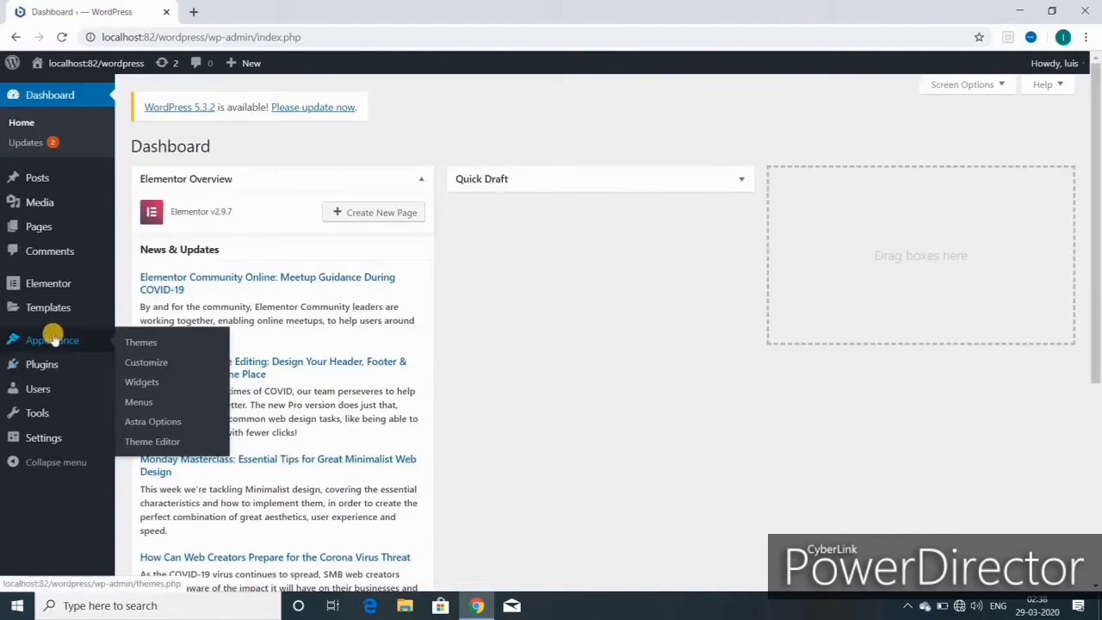
mouse_move(95, 63)
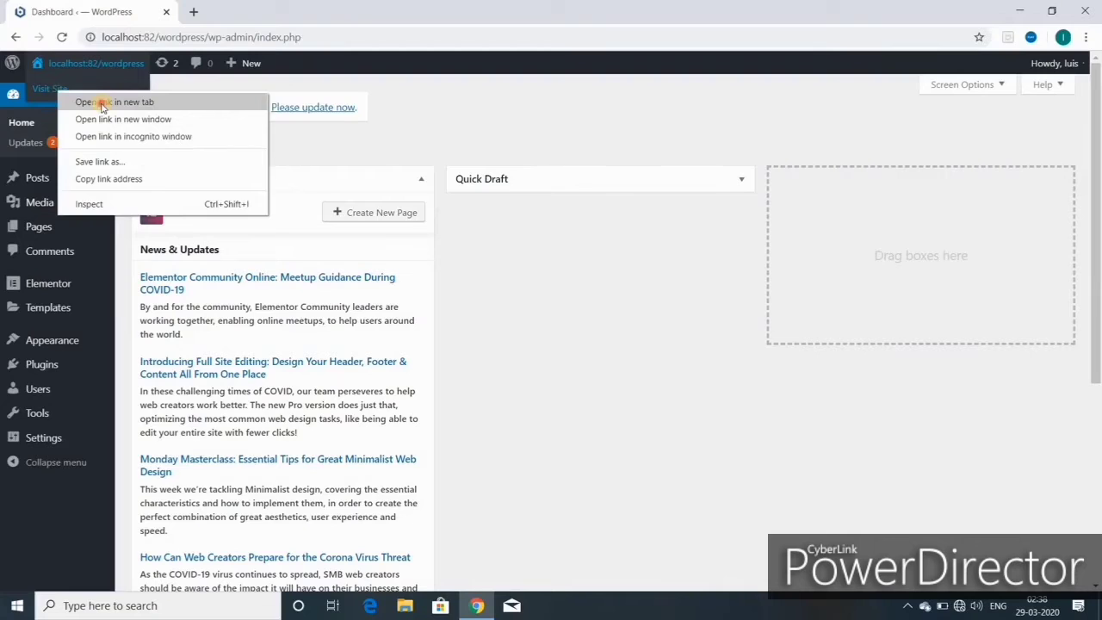
click(101, 103)
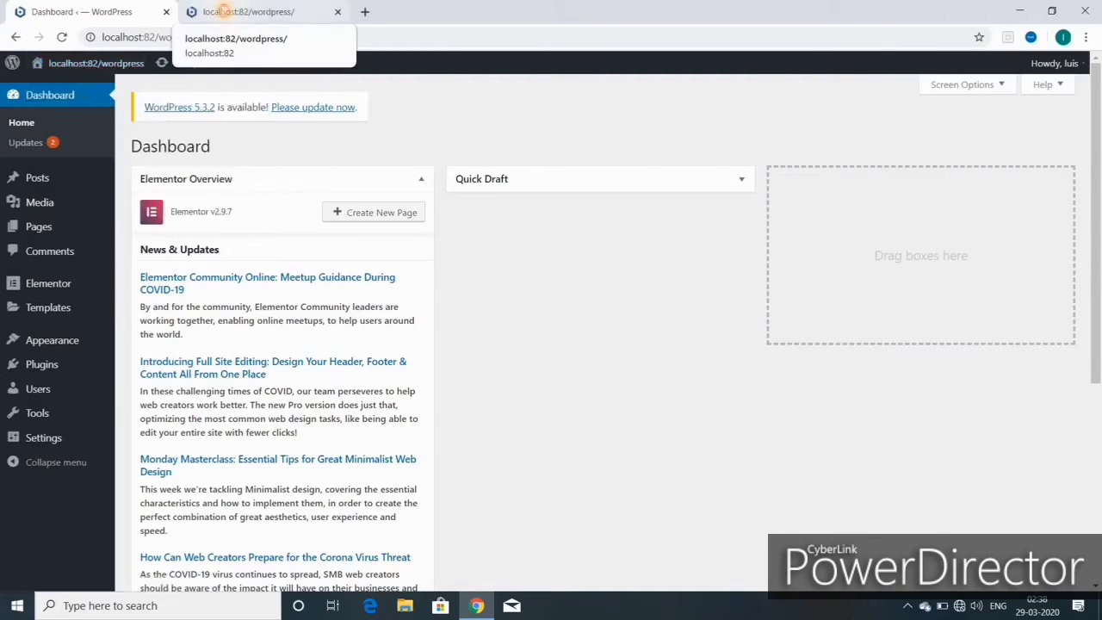
click(220, 11)
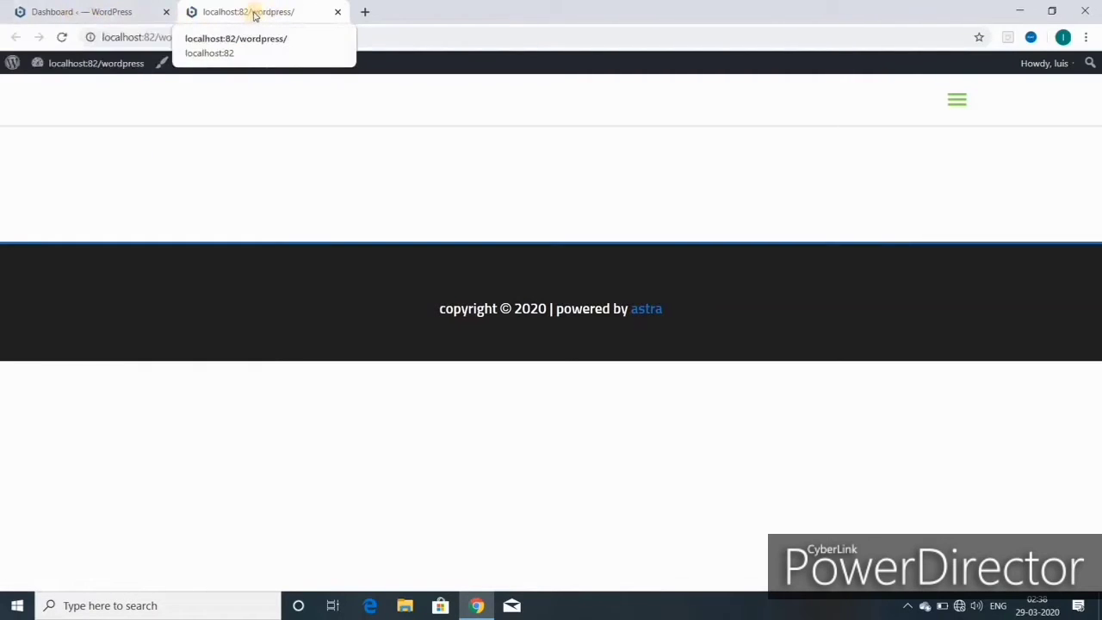
click(54, 12)
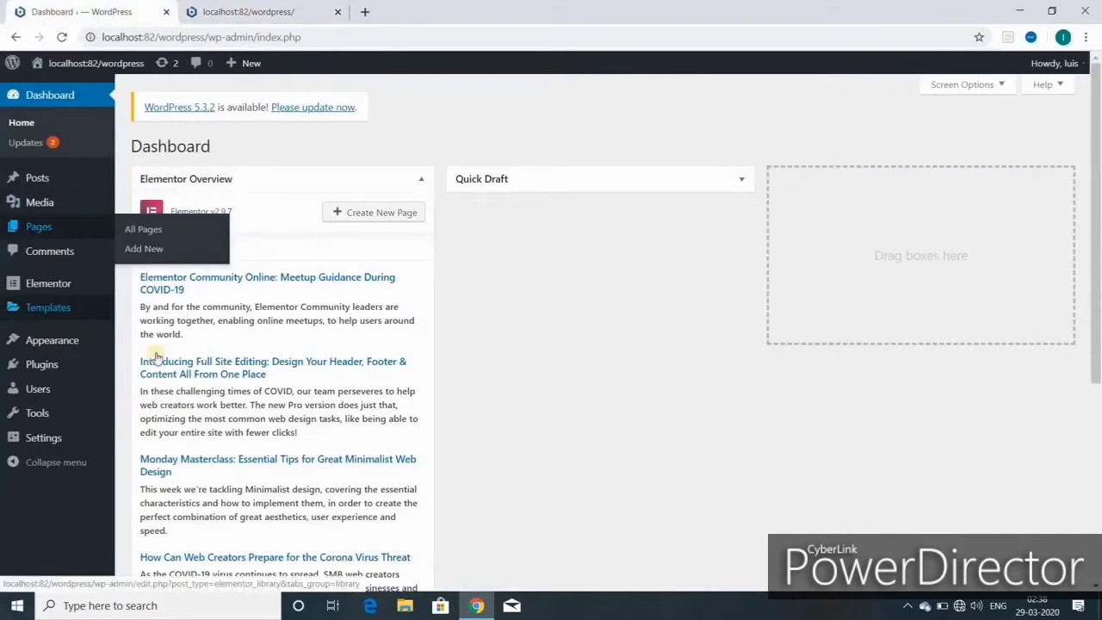
click(297, 12)
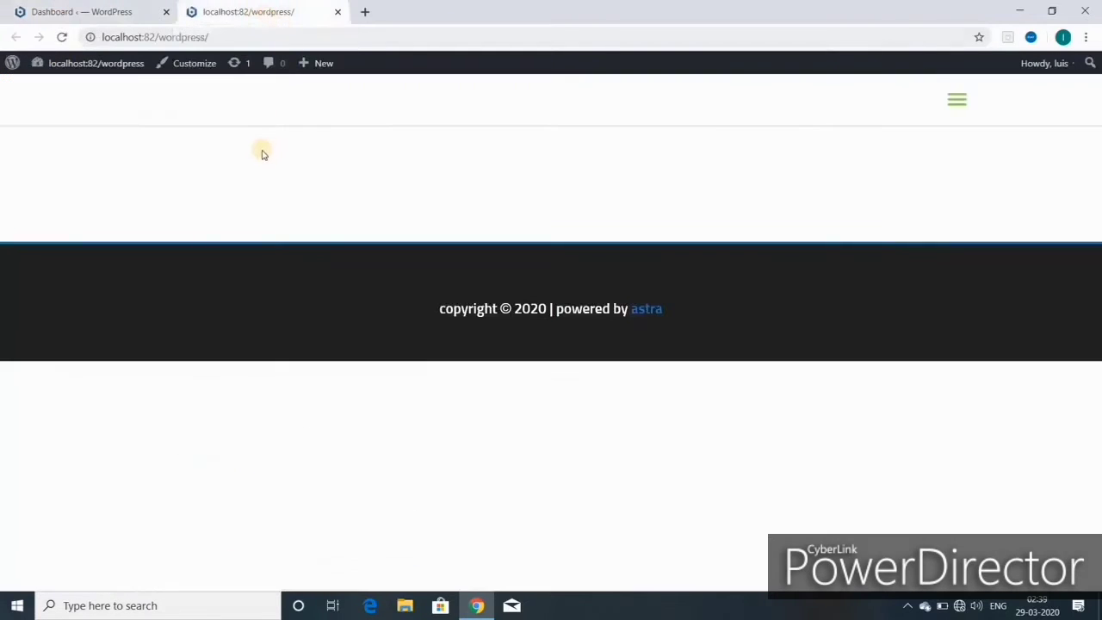
click(338, 13)
- In General Settings, set the Site Title to 'Leather jacket| Leather Belt | Leather bag'
mouse_move(47, 439)
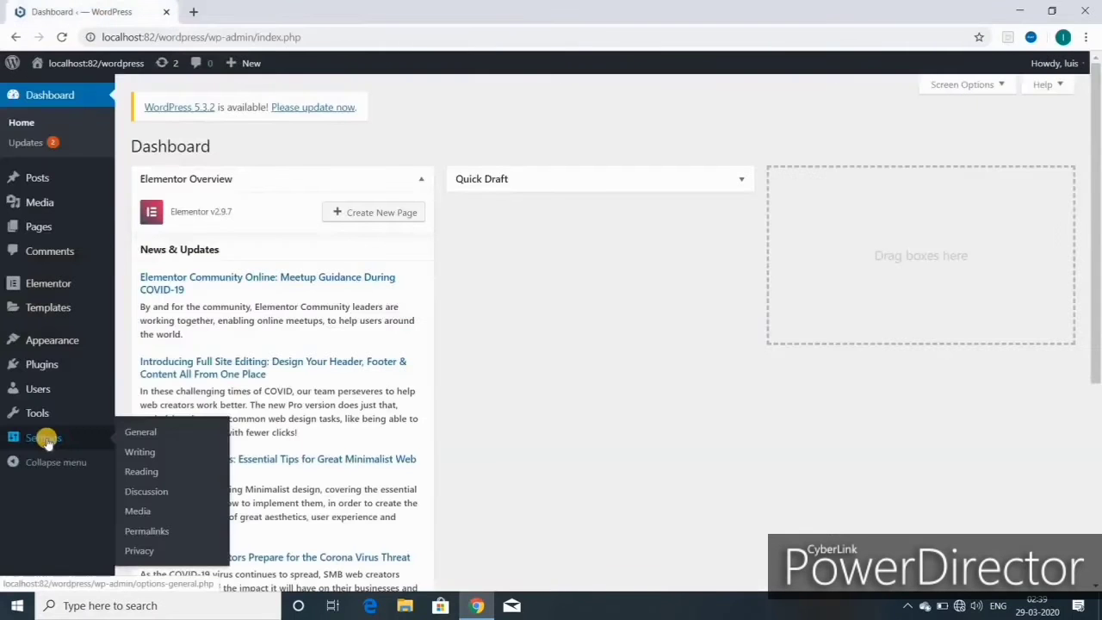
click(146, 432)
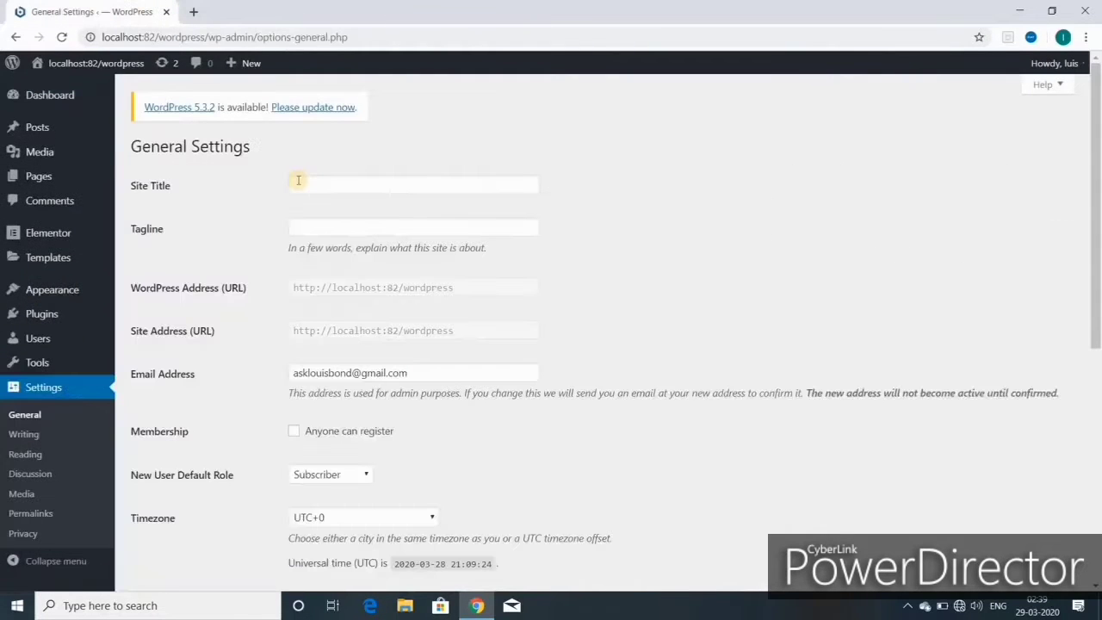
click(337, 185)
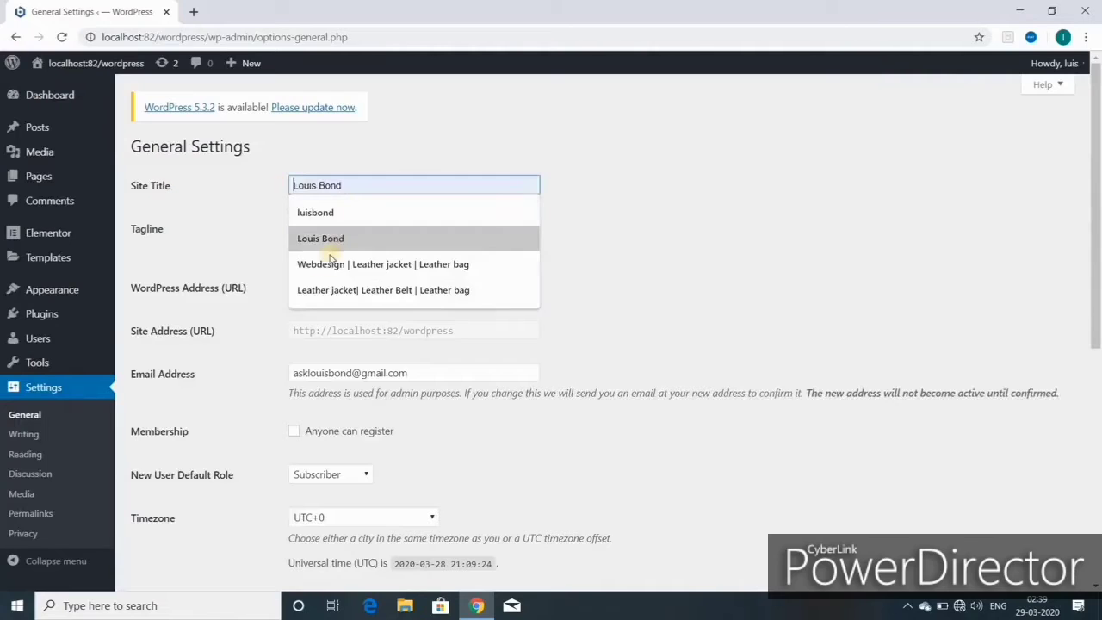
click(357, 290)
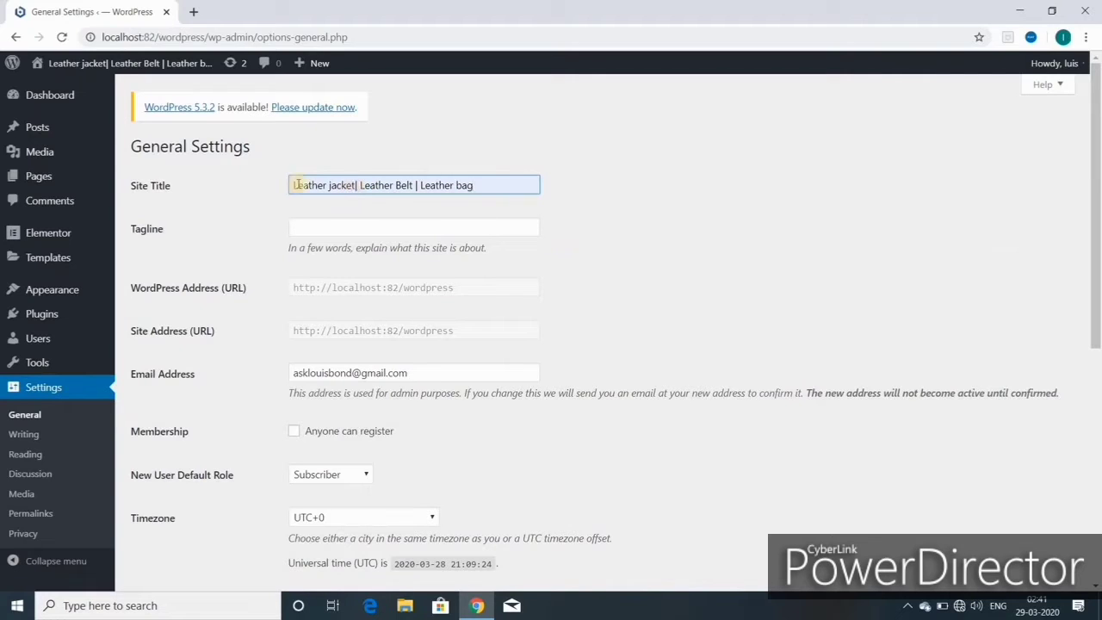
- Fill in the saved tagline and select its misspelled word 'primuim'
click(319, 225)
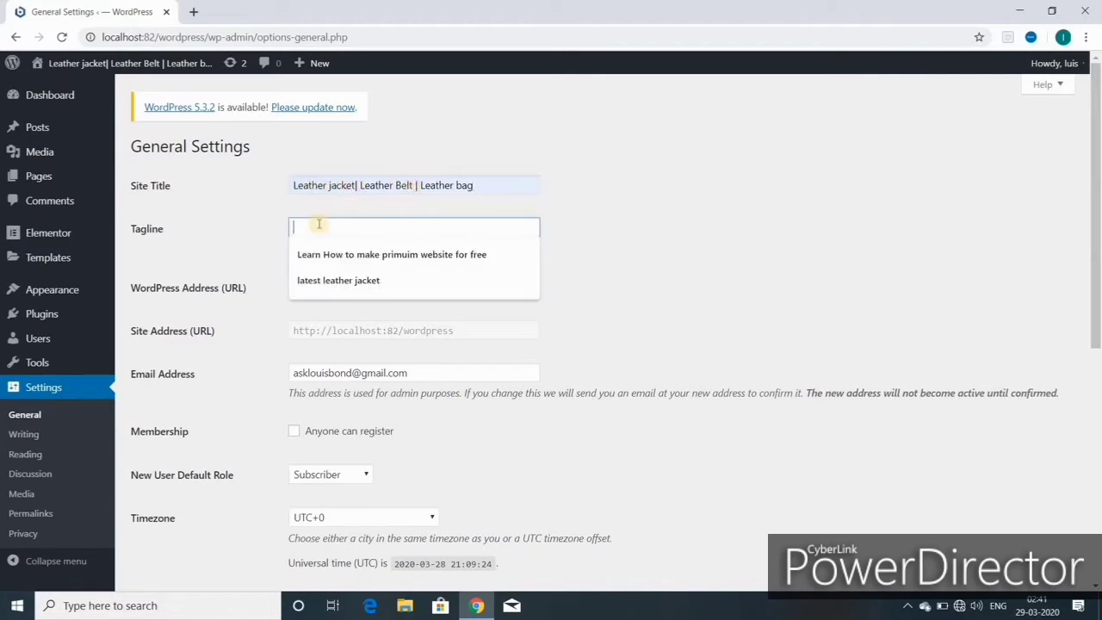
click(351, 251)
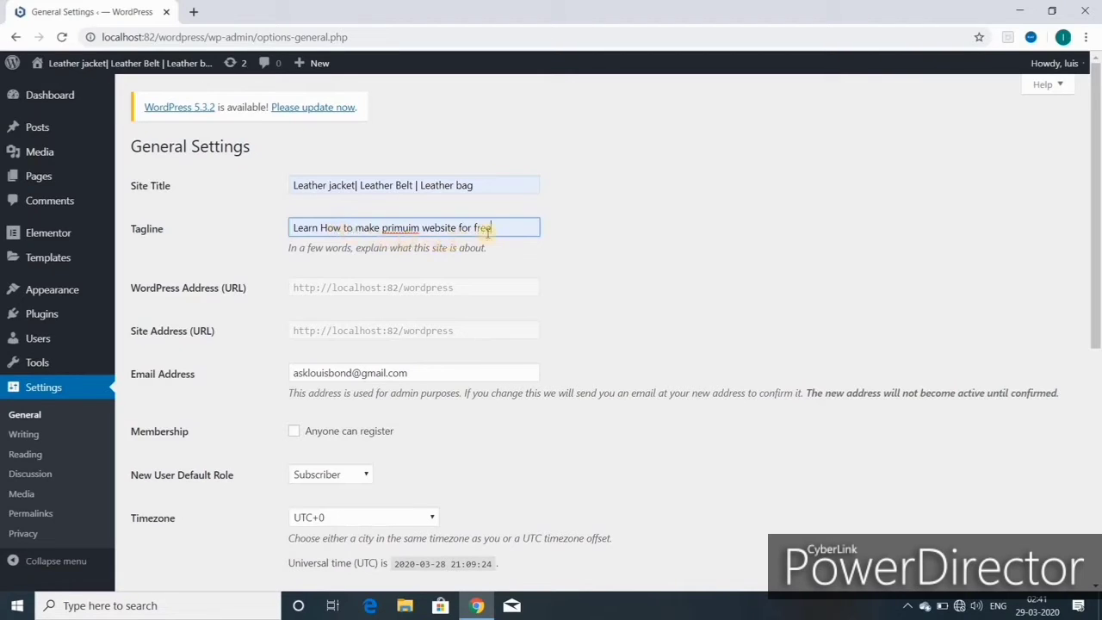
double_click(394, 227)
- Correct the tagline to 'premium', keep the 9:09 pm time format and Monday week start, and save
text(premium)
scroll(336, 198, down, 2)
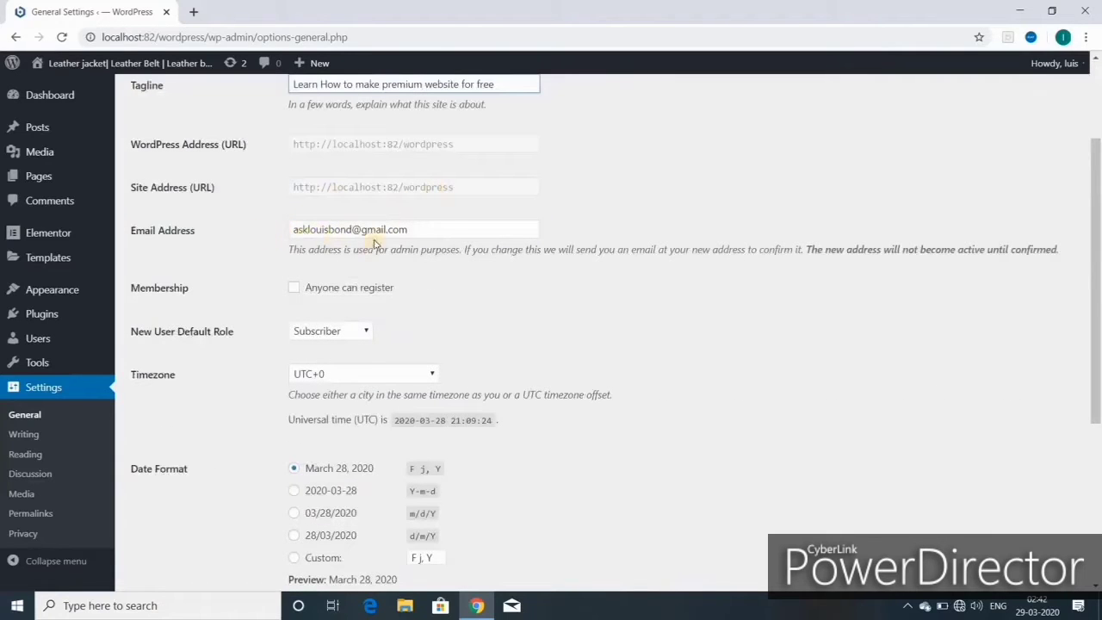
scroll(317, 301, down, 2)
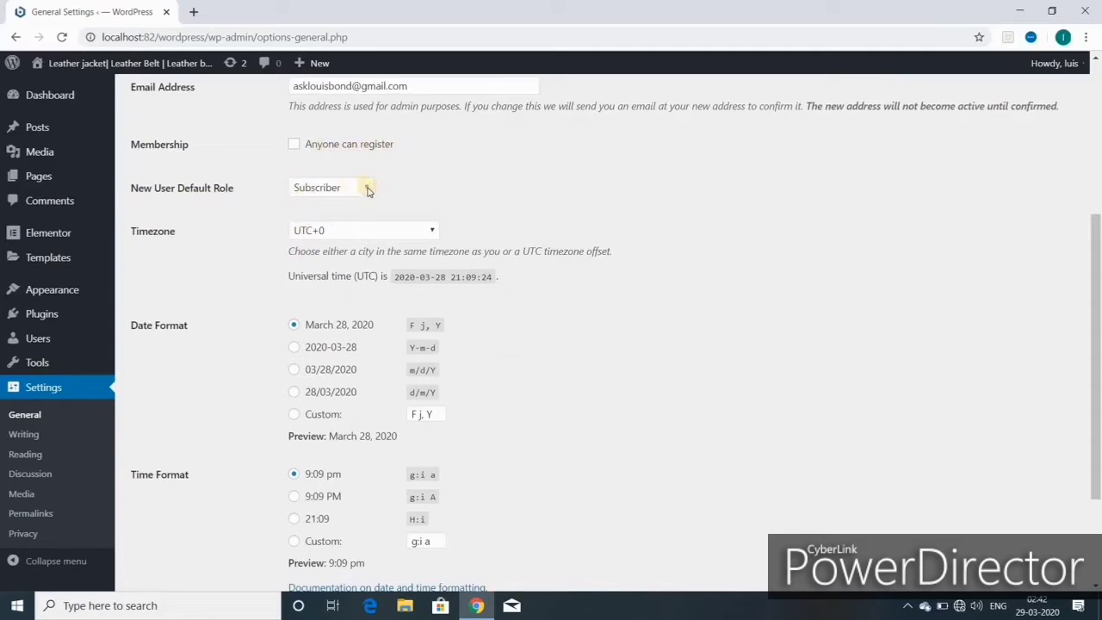
scroll(364, 191, down, 2)
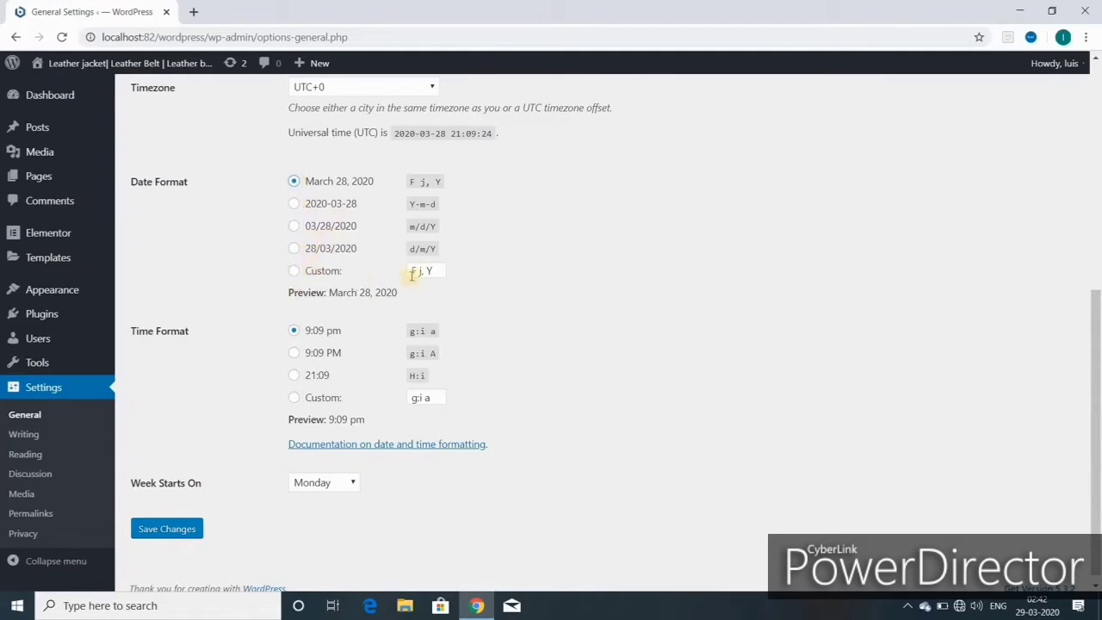
scroll(297, 338, down, 1)
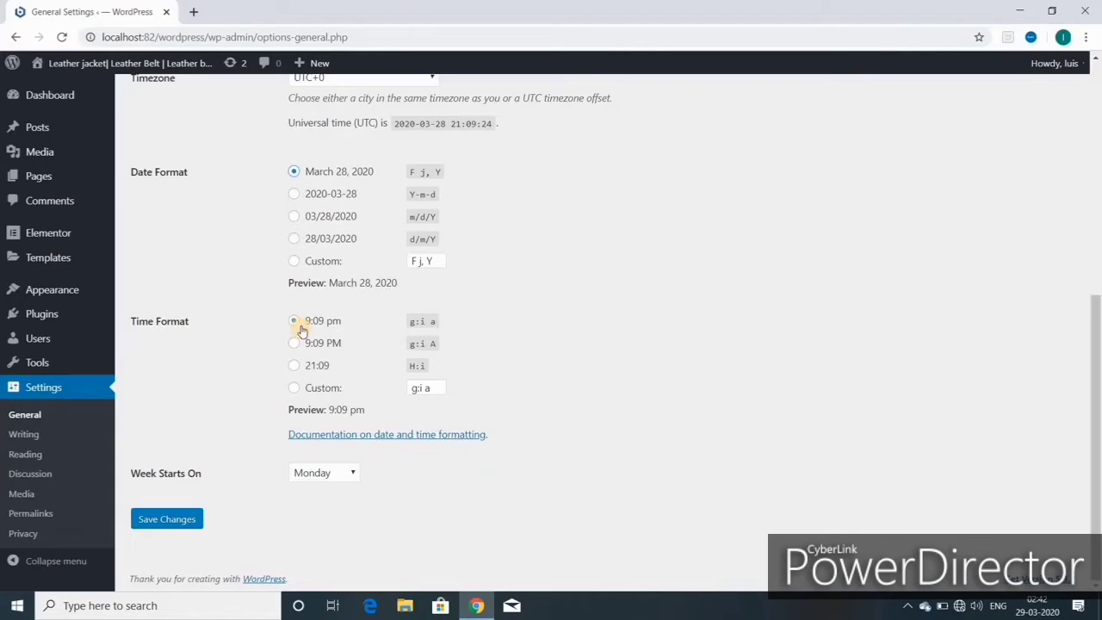
click(296, 324)
click(297, 323)
click(349, 472)
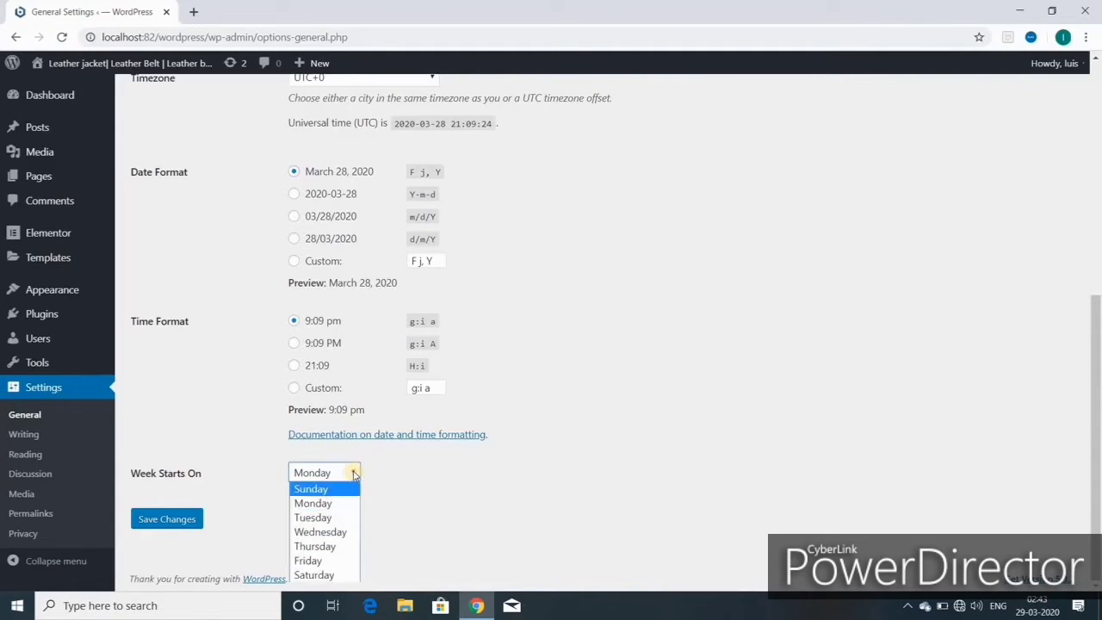
click(171, 520)
click(171, 520)
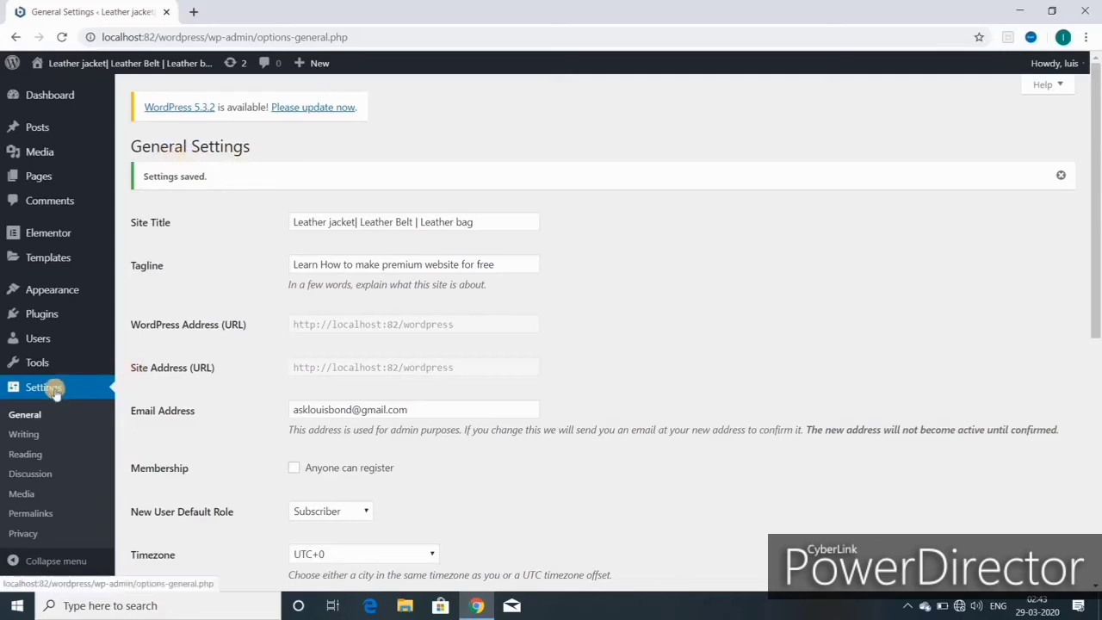
- Review the default post category and save the Writing settings
click(34, 438)
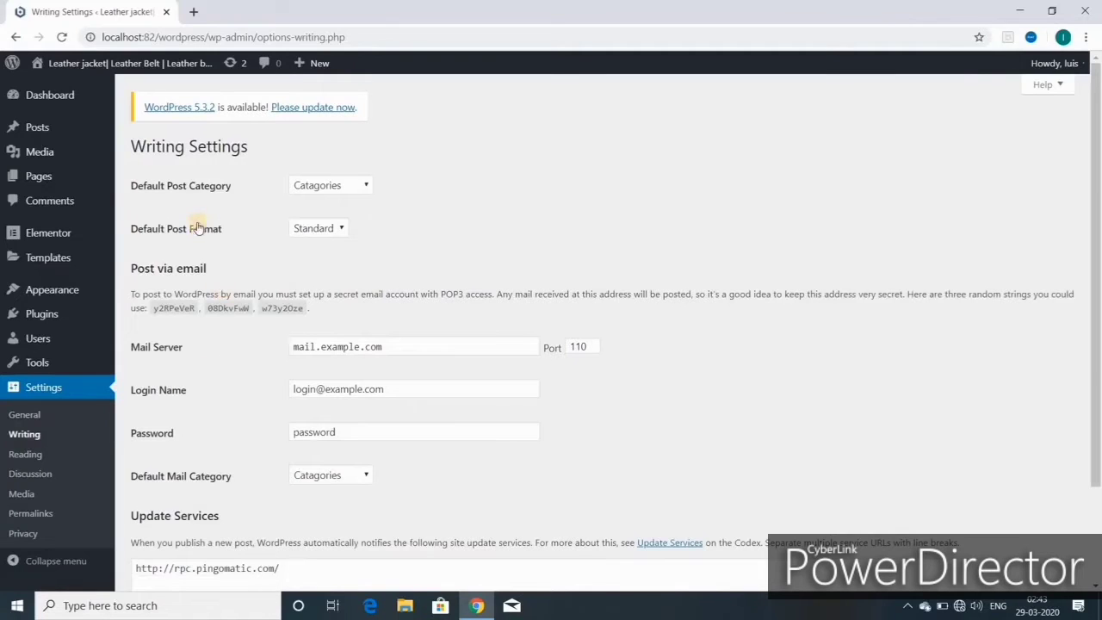
click(366, 185)
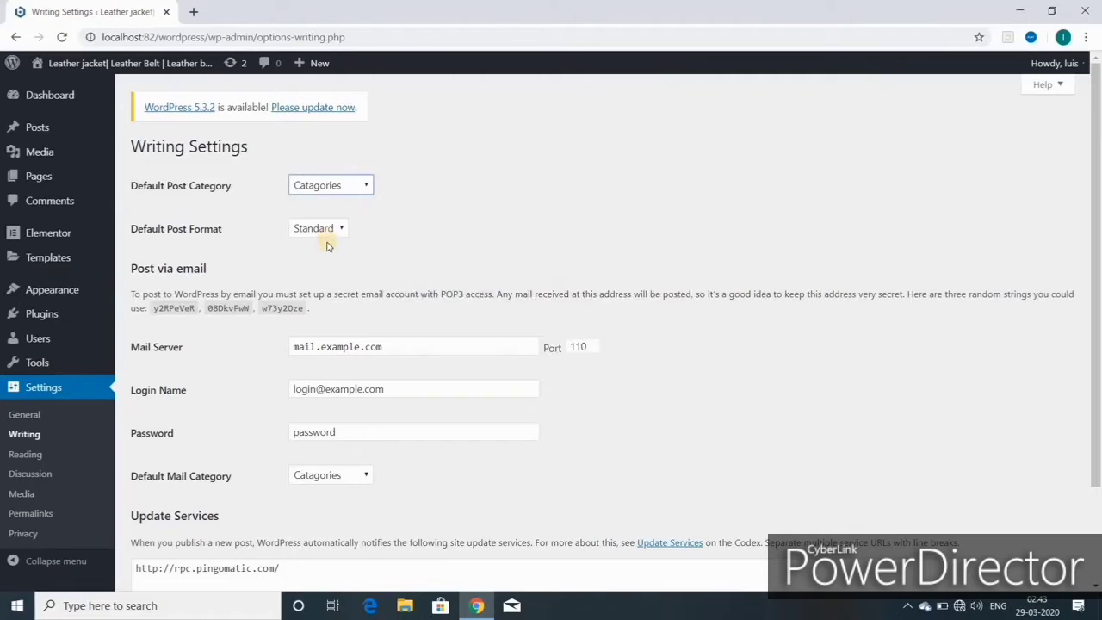
scroll(289, 331, down, 3)
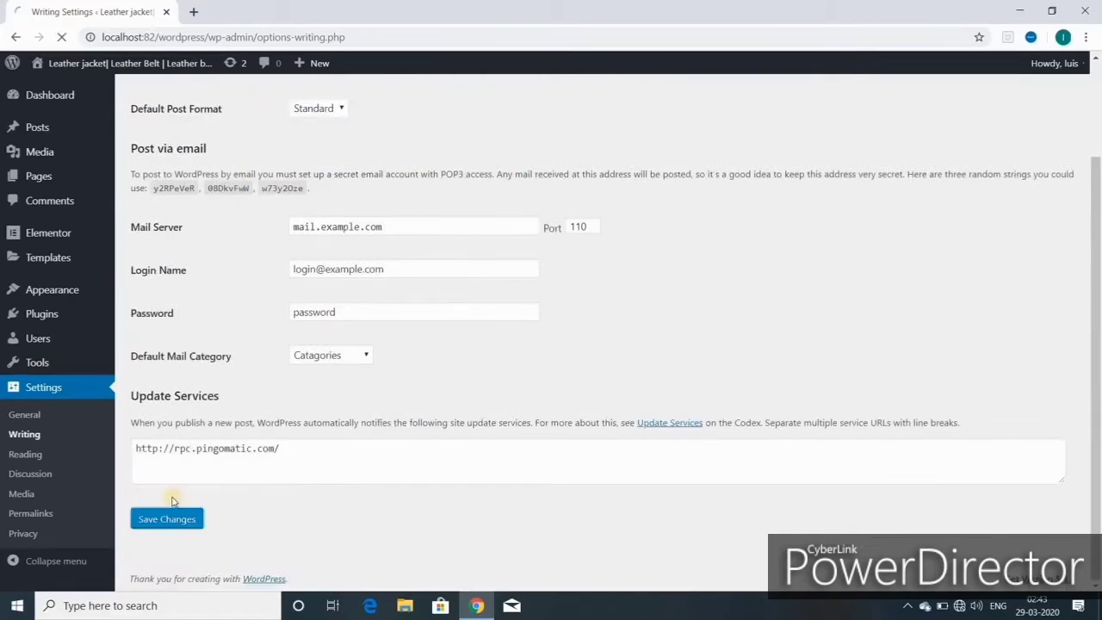
click(168, 510)
- Visit Reading, save the Discussion settings, then return to the Permalink settings
click(33, 456)
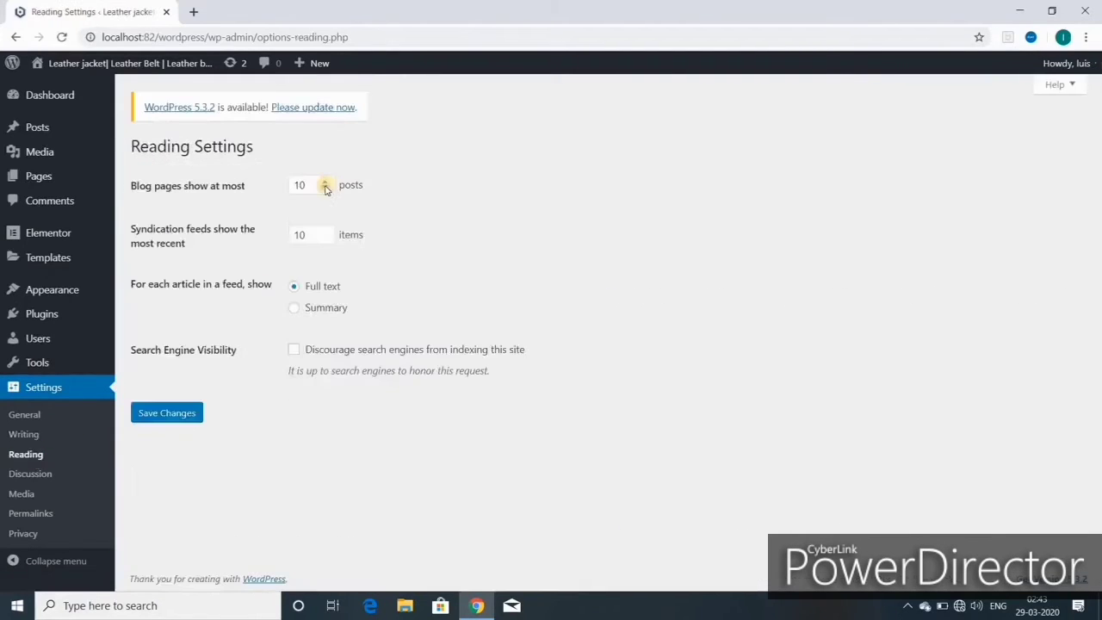
click(31, 473)
scroll(359, 345, down, 10)
click(172, 508)
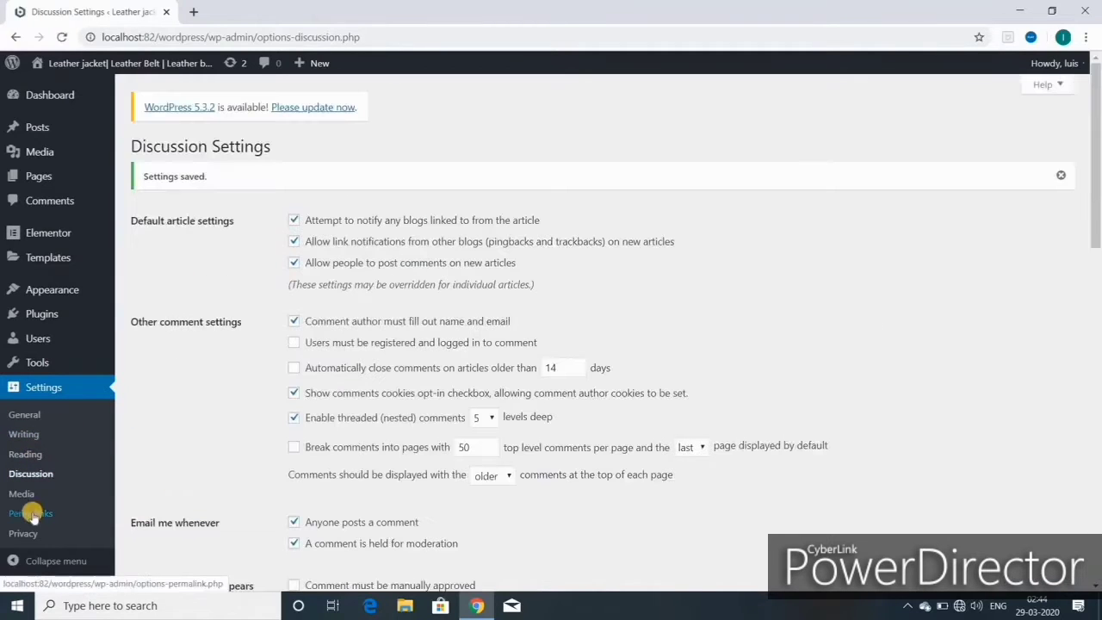
click(31, 513)
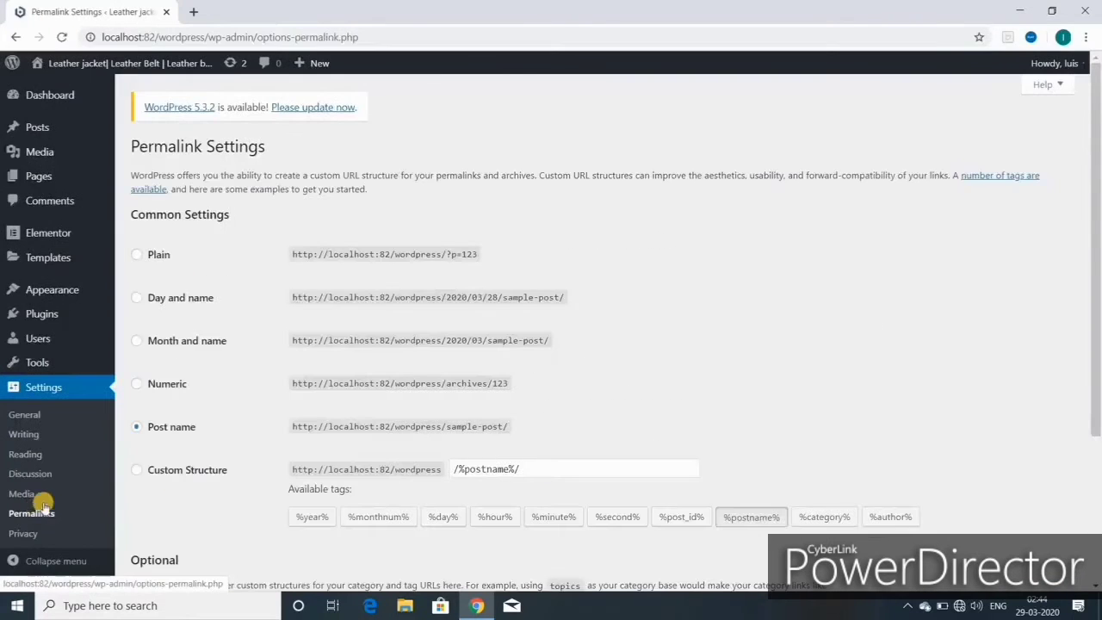
- Select the Post name permalink structure (/%postname%/) and save the permalink settings
click(137, 257)
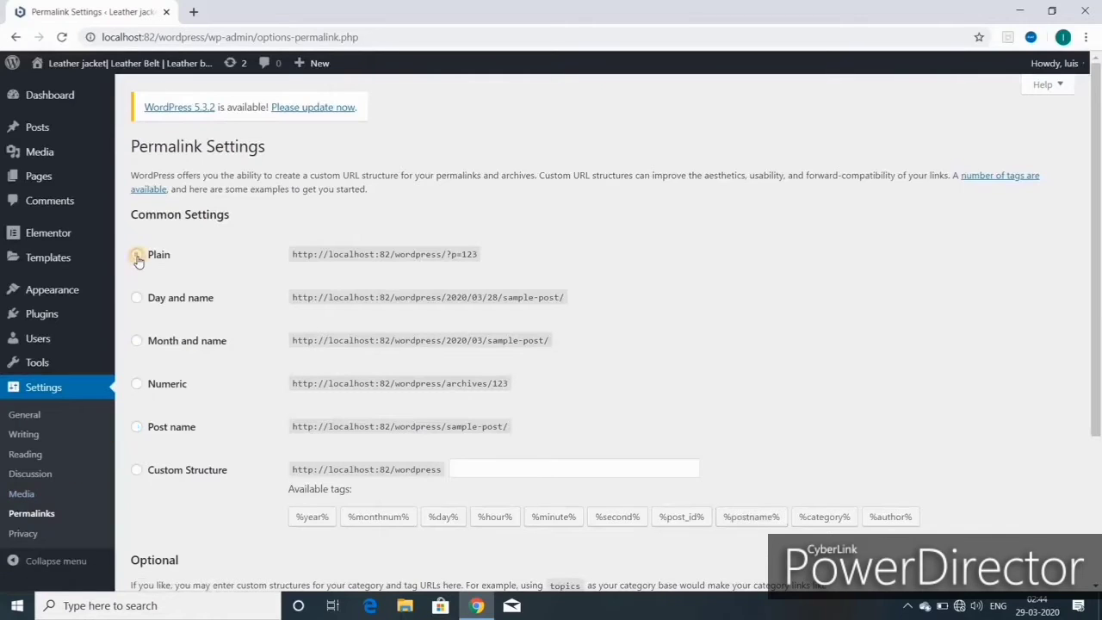
click(136, 427)
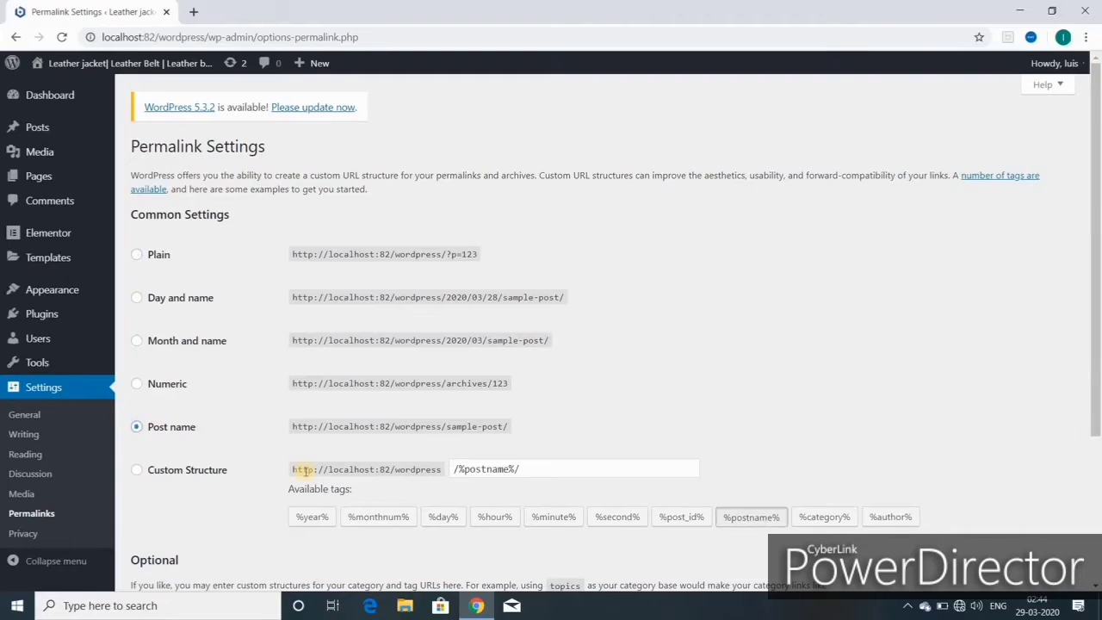
click(137, 470)
click(138, 426)
scroll(224, 418, down, 2)
click(167, 519)
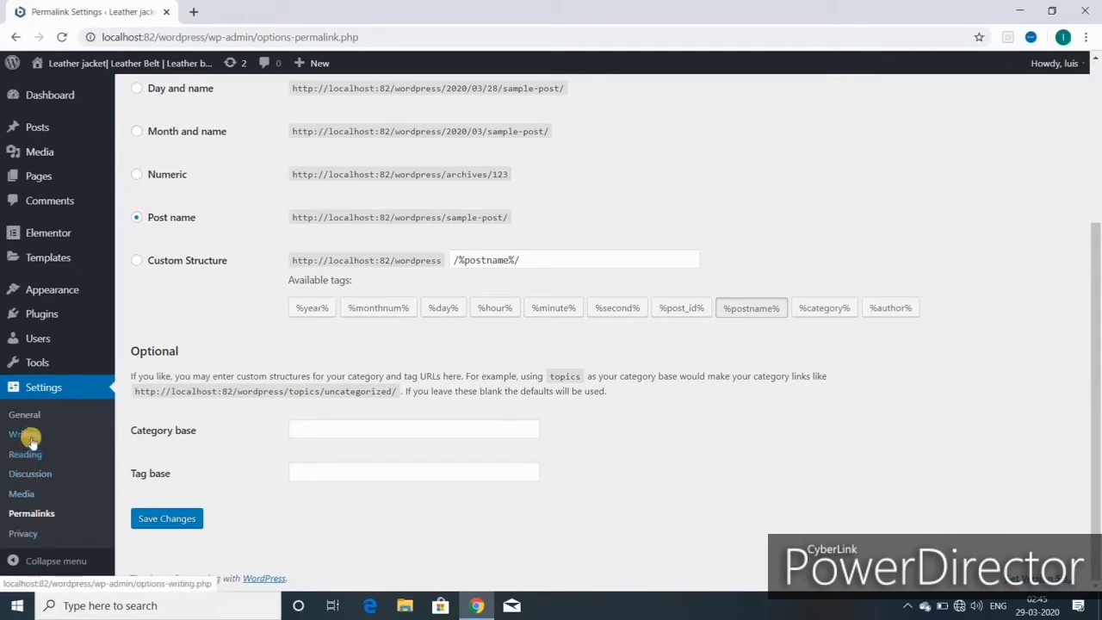
mouse_move(48, 366)
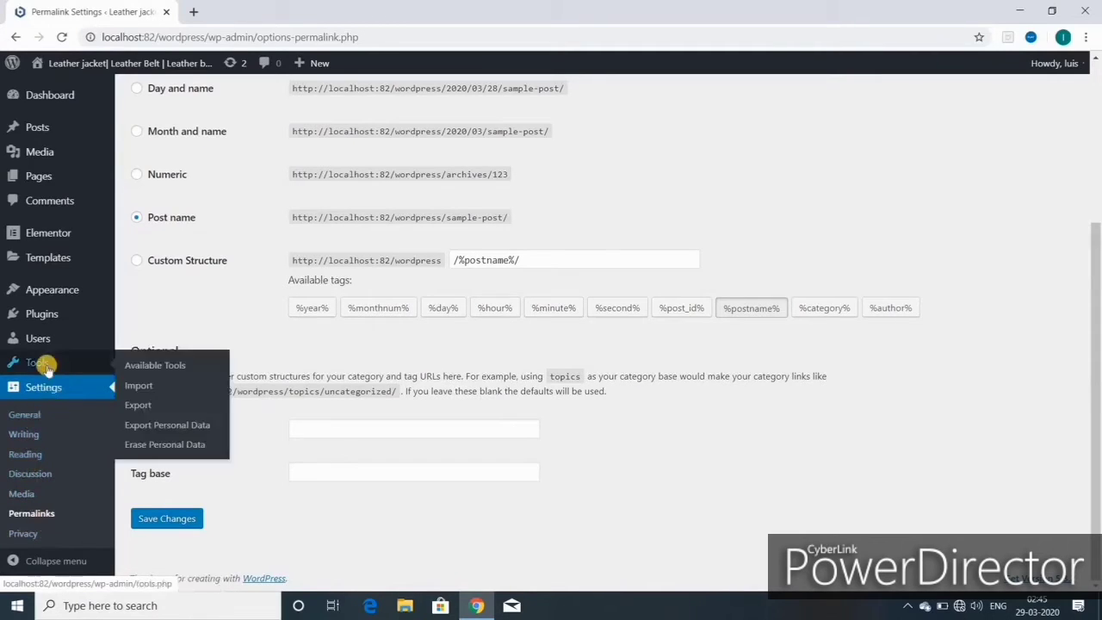
mouse_move(52, 291)
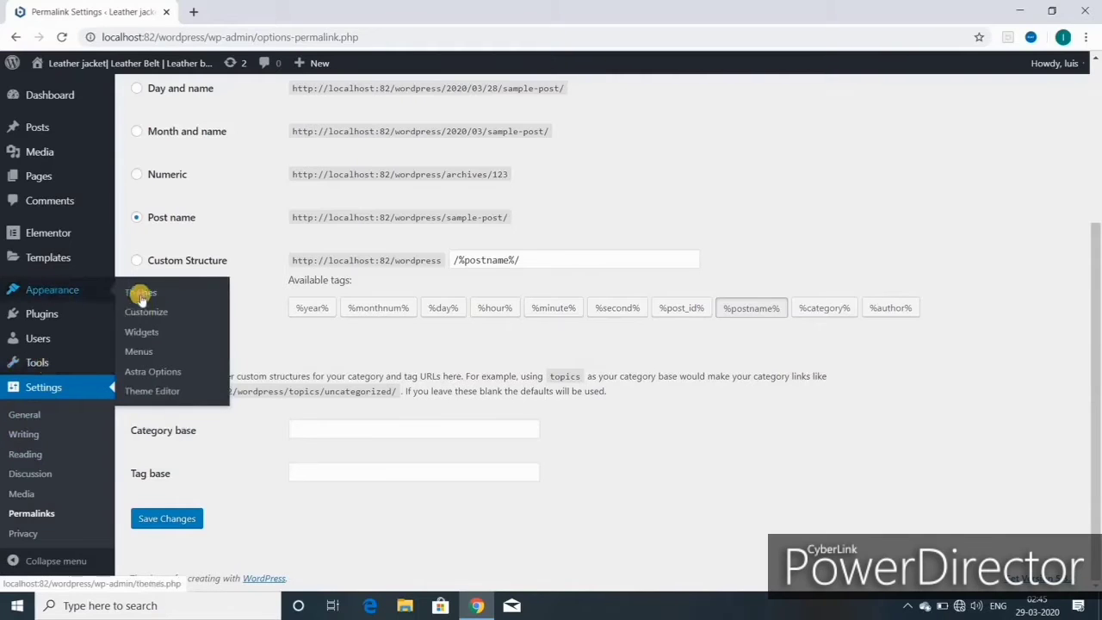
mouse_move(101, 65)
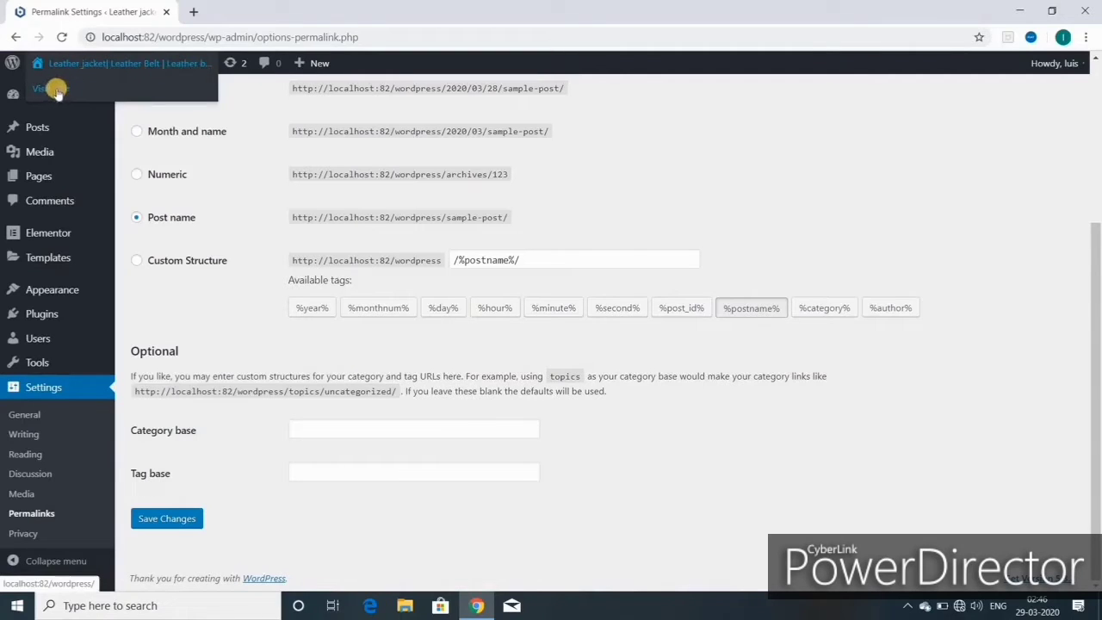
- Open Visit Site in a new tab to check the homepage, then return to Permalink Settings
right_click(59, 91)
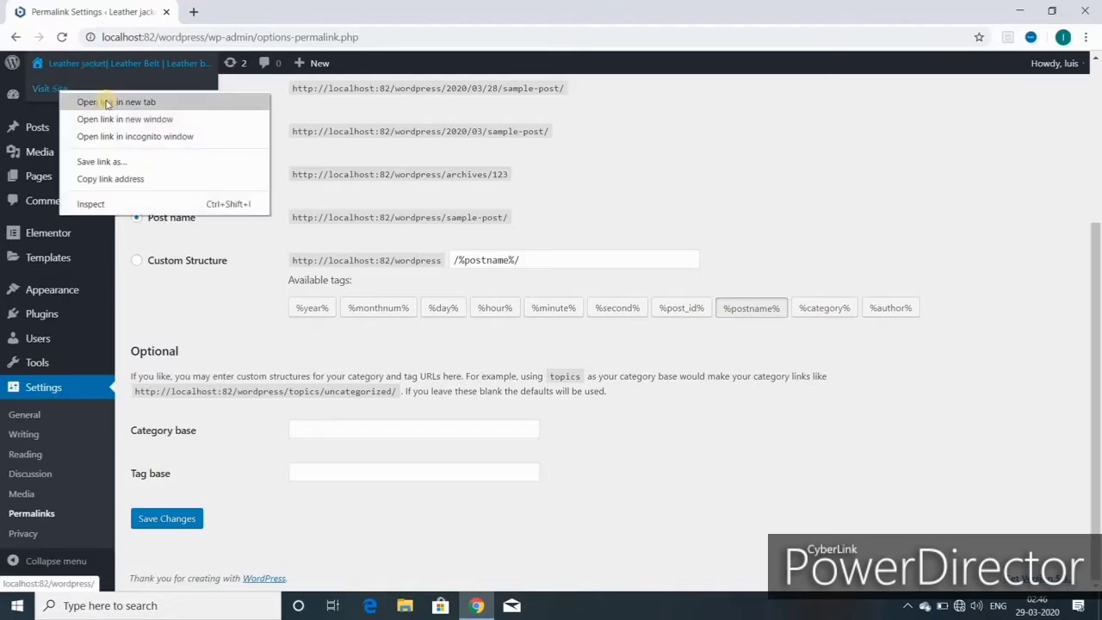
click(106, 103)
click(258, 11)
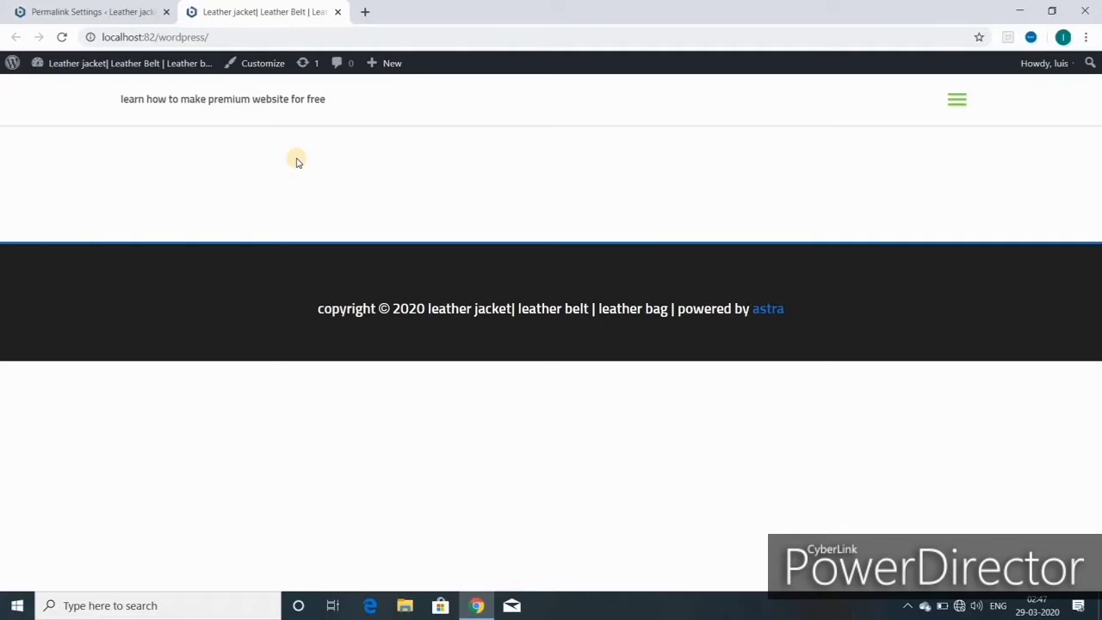
click(115, 13)
mouse_move(71, 123)
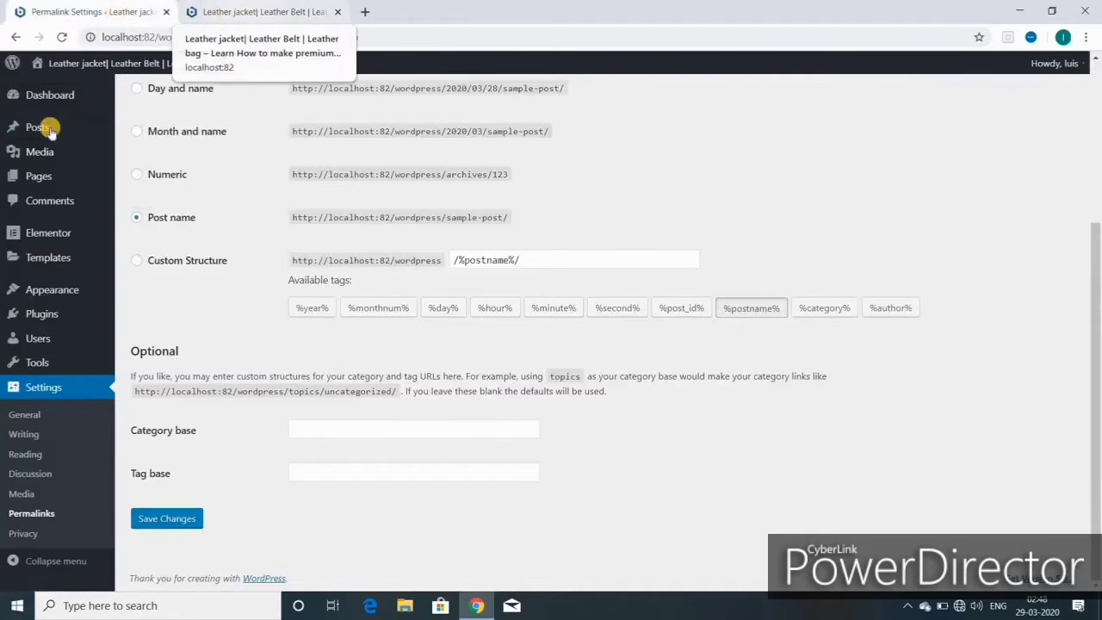
- Go from Permalink Settings back to the admin Dashboard via the sidebar
mouse_move(70, 362)
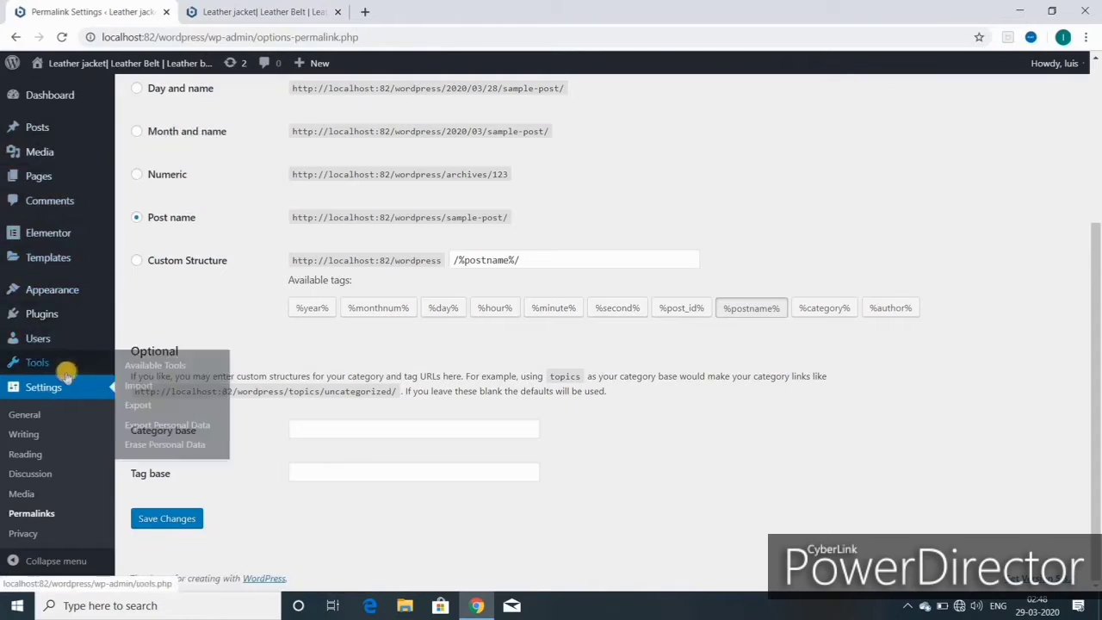
mouse_move(74, 314)
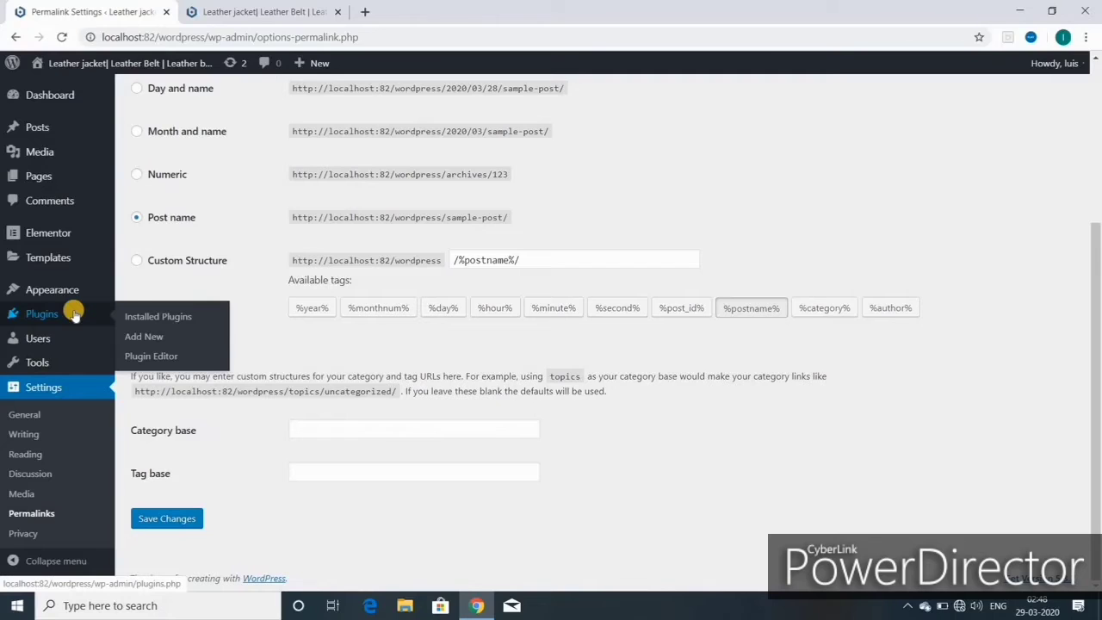
mouse_move(73, 338)
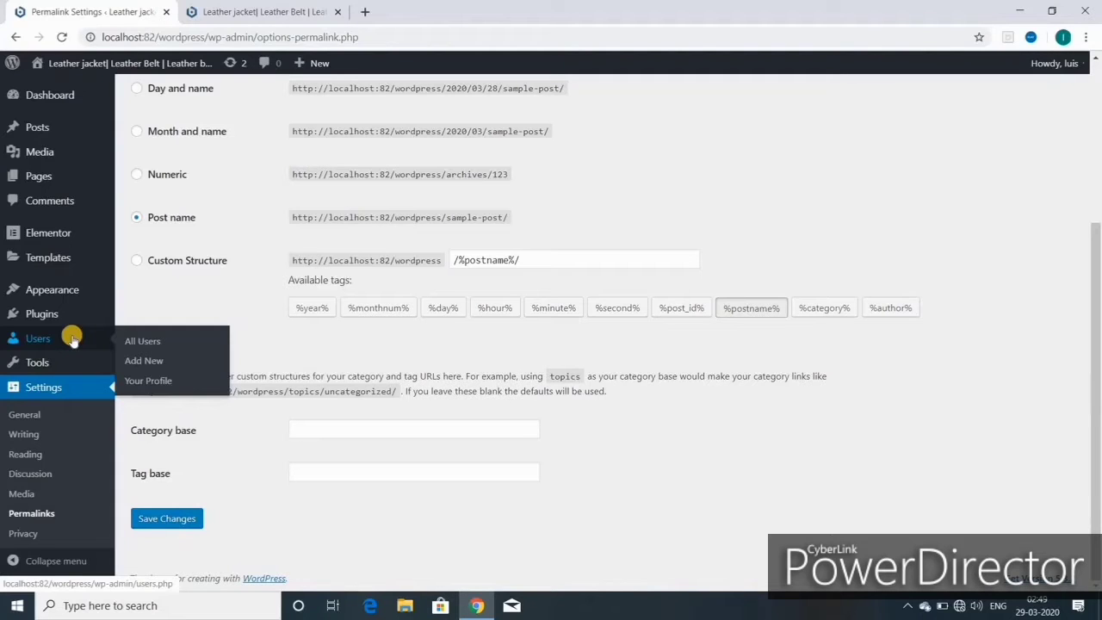
click(61, 94)
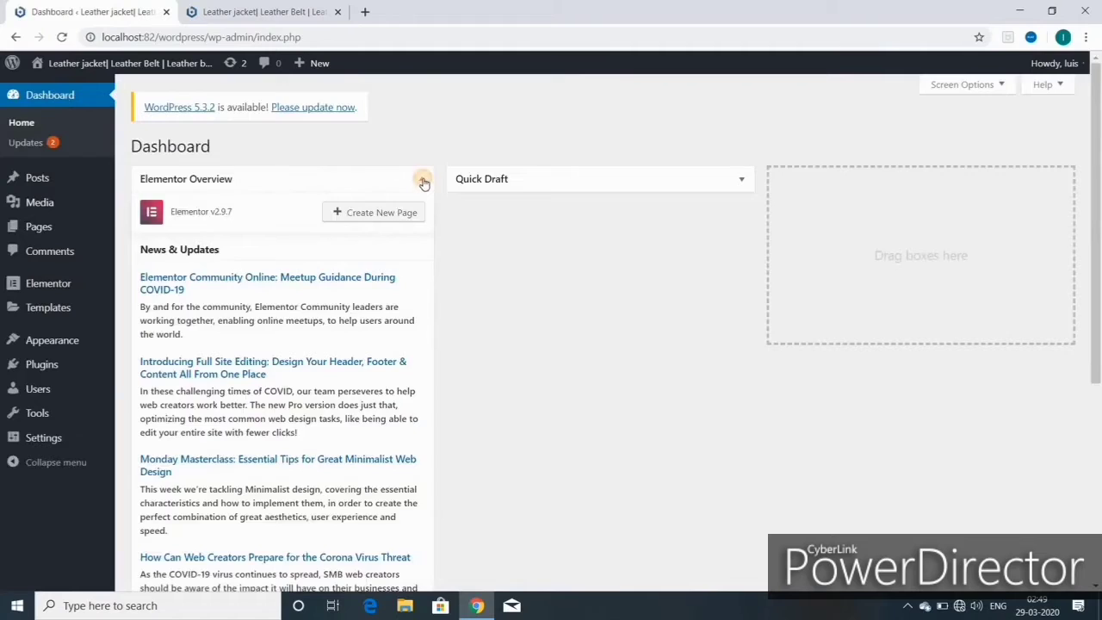
- Collapse the Elementor Overview panel and close the extra live-site tab
click(422, 179)
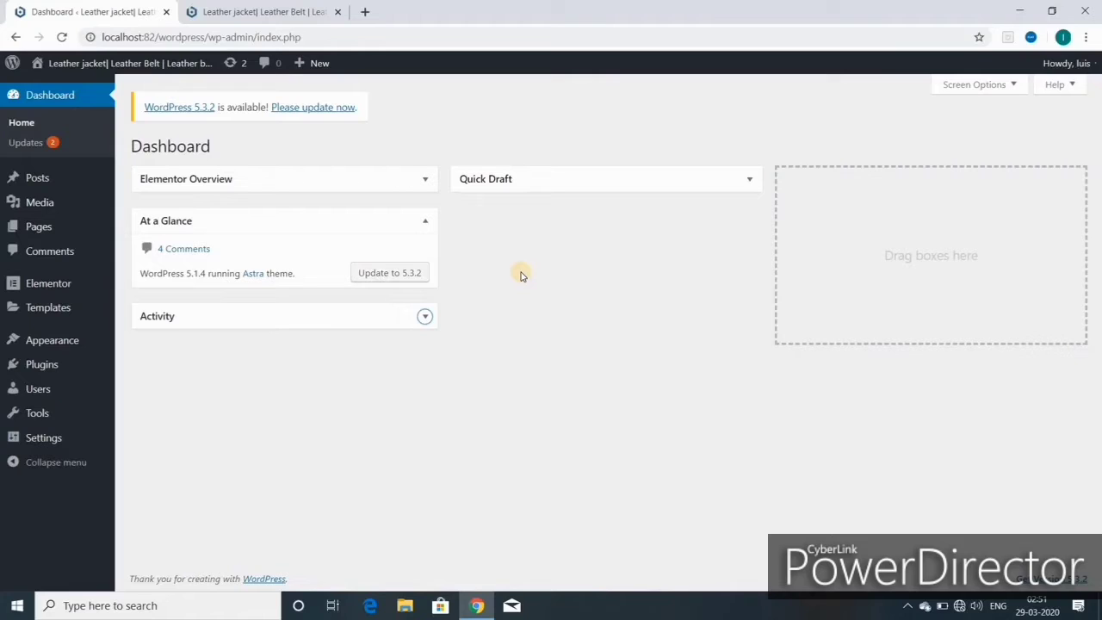
mouse_move(38, 228)
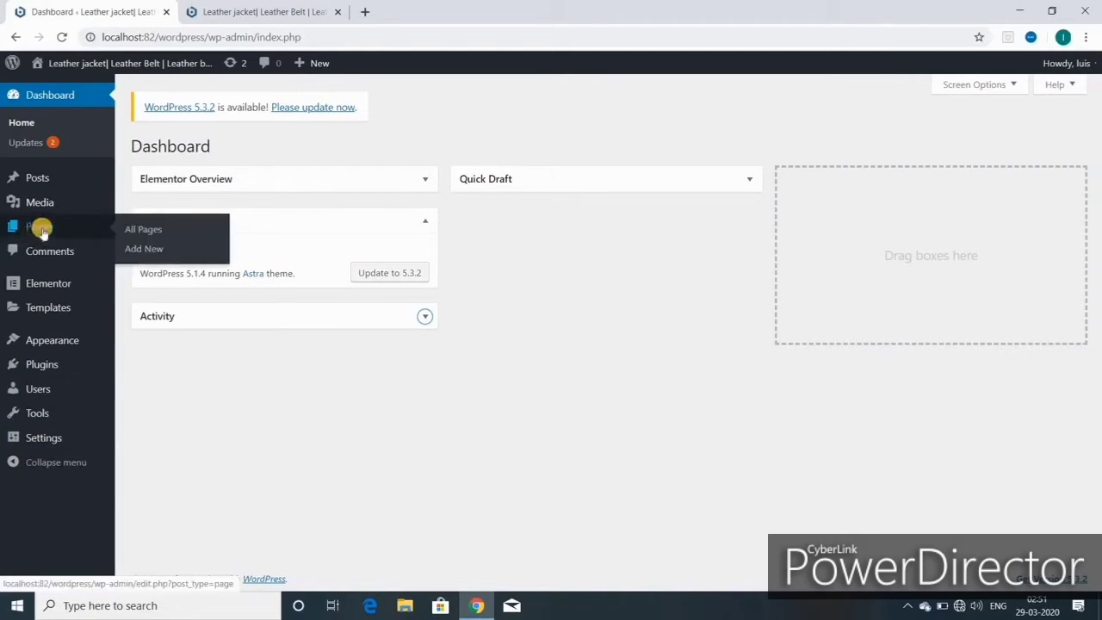
click(145, 249)
mouse_move(310, 66)
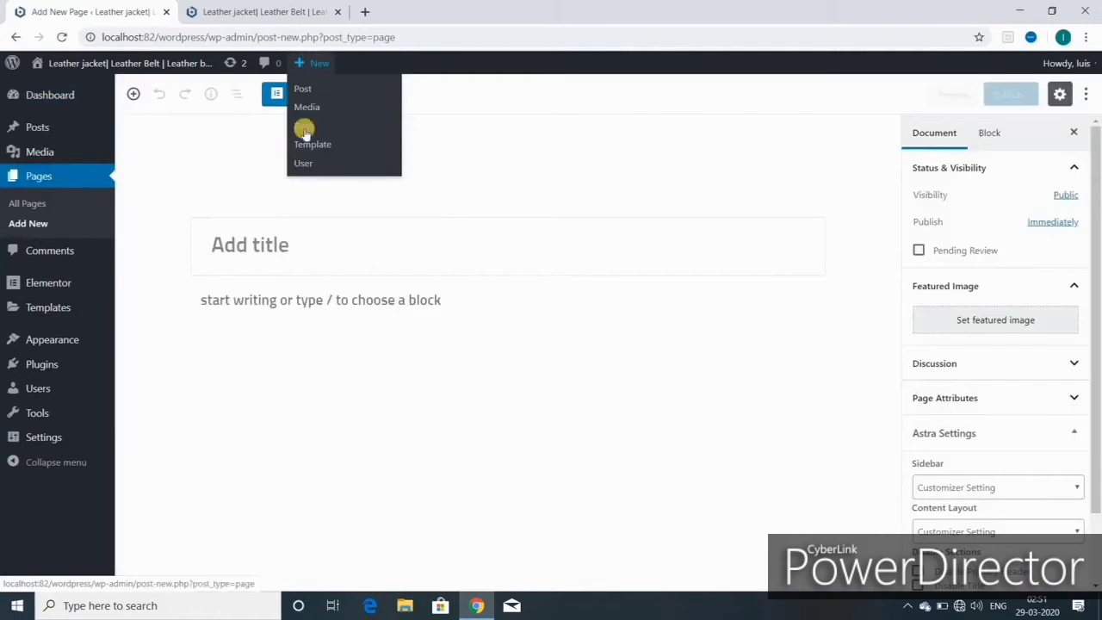
click(16, 38)
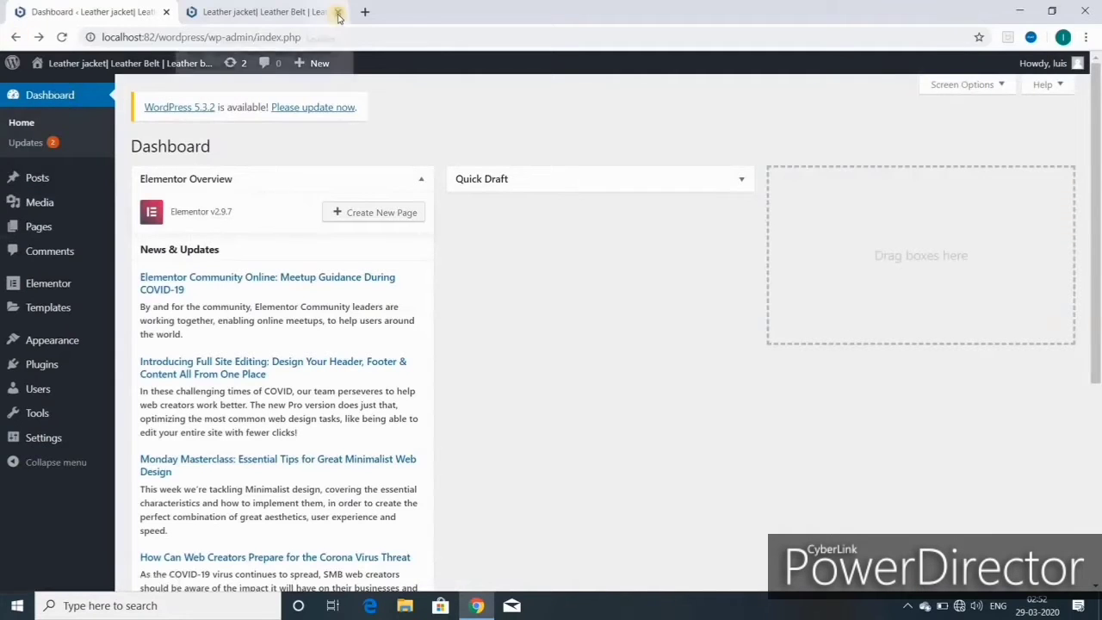
click(337, 11)
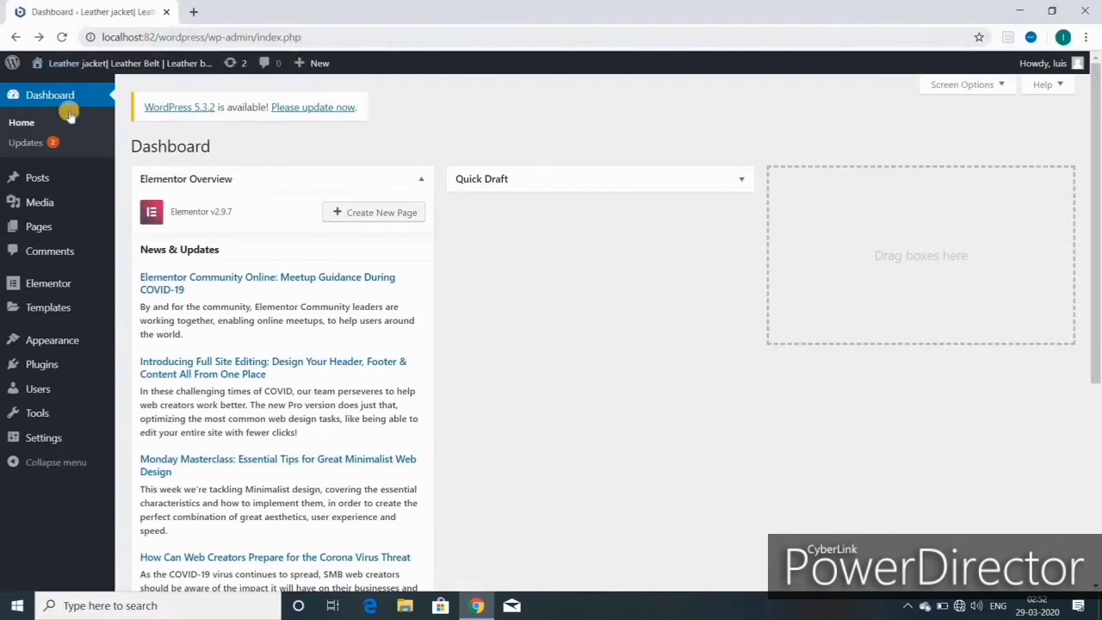
click(424, 179)
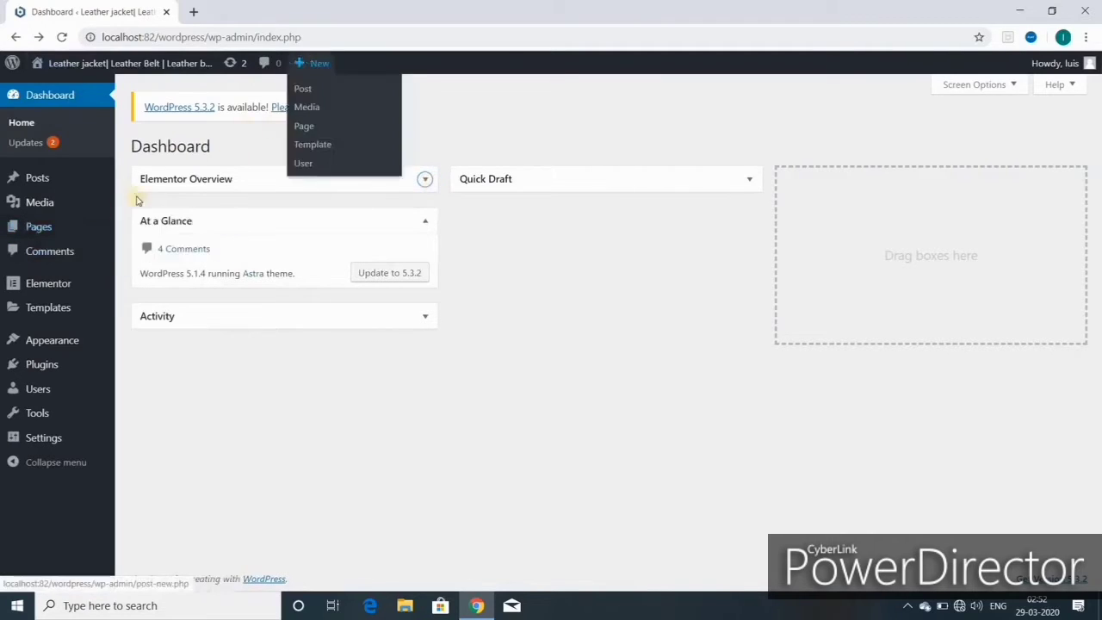
- Create a new page titled HOME, publish it, and view it on the site
mouse_move(49, 226)
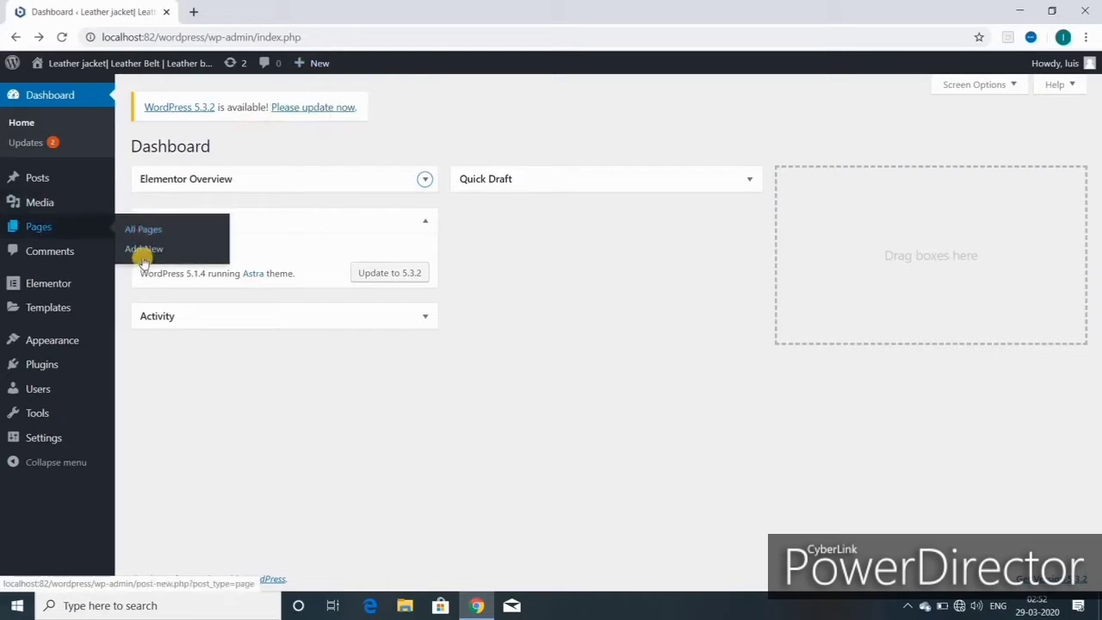
mouse_move(315, 62)
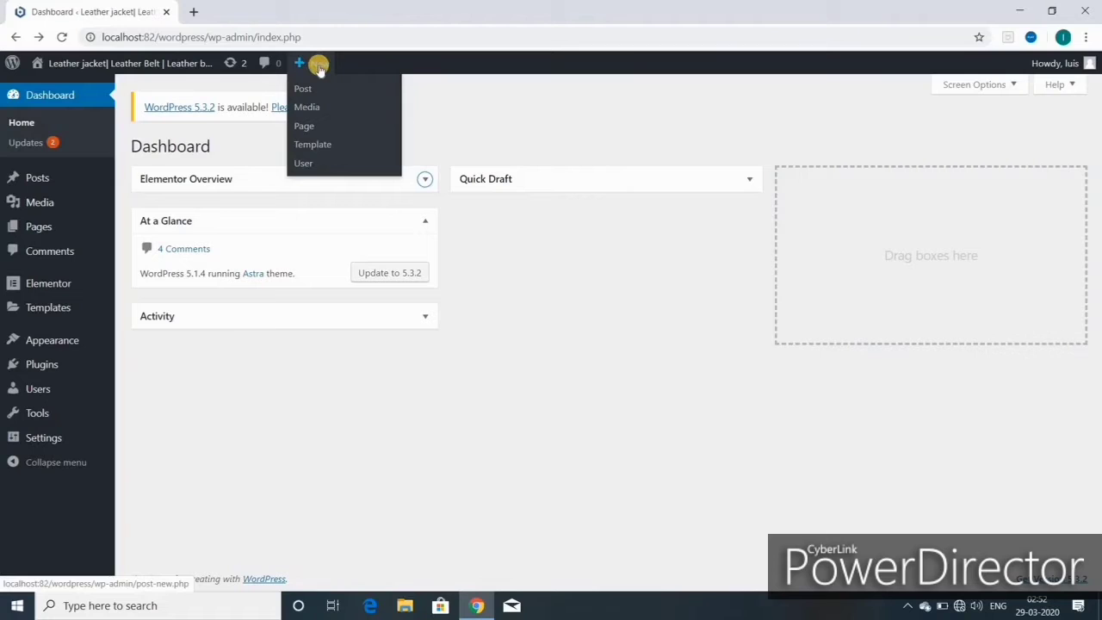
click(307, 126)
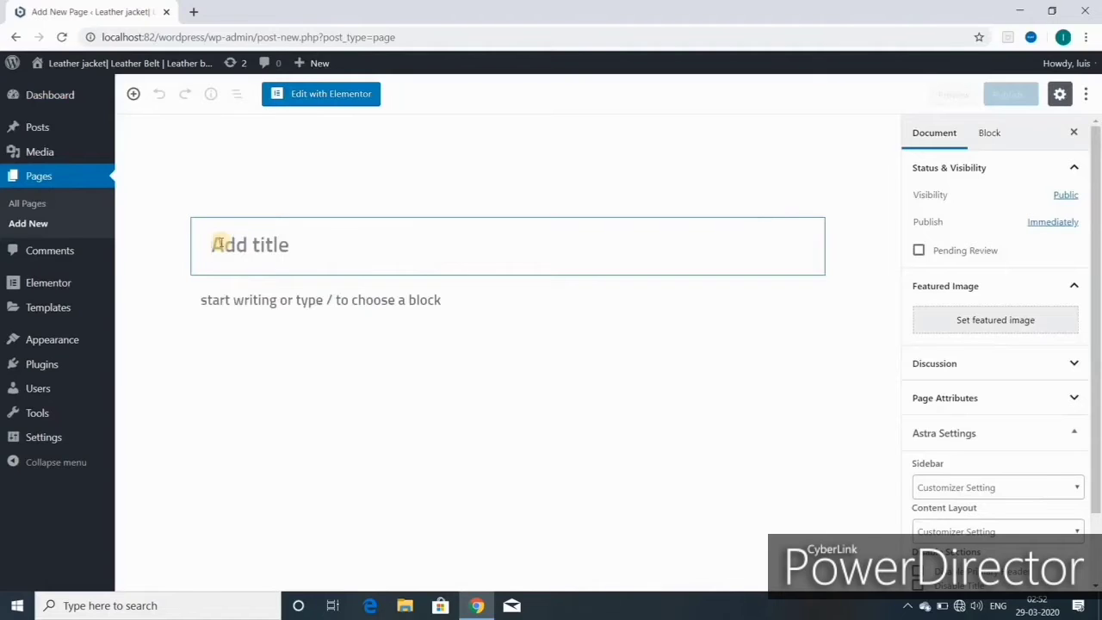
text(HOME)
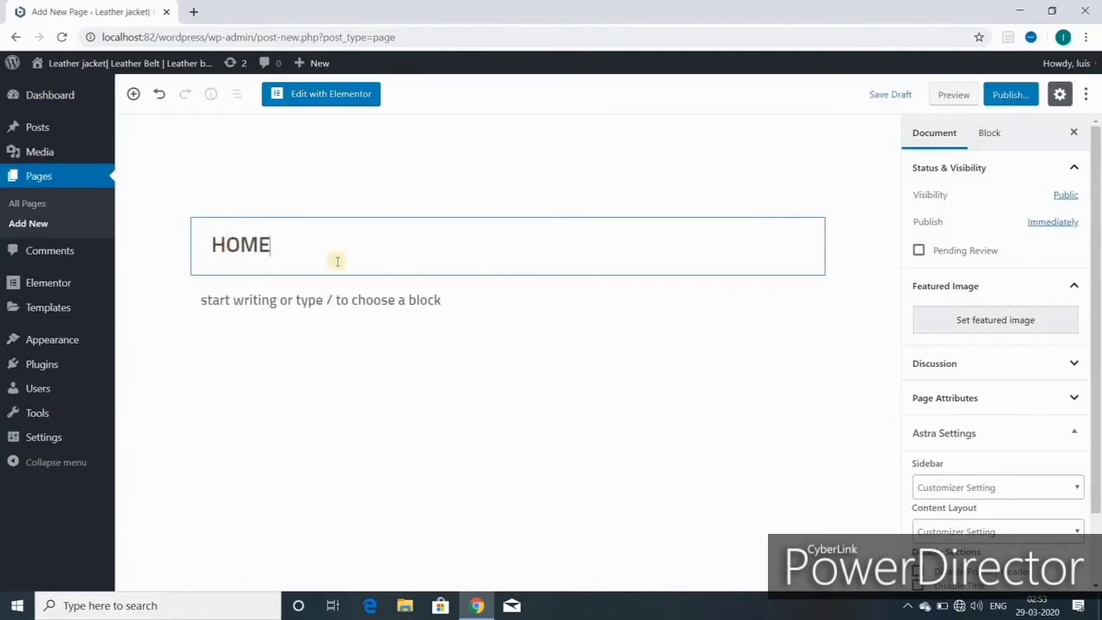
click(1007, 95)
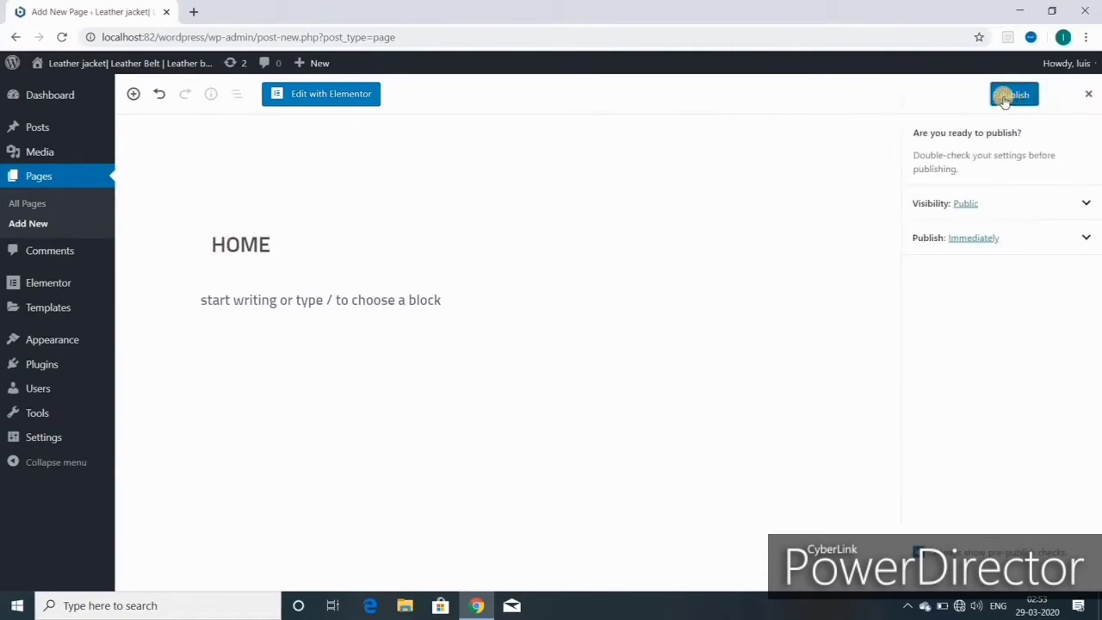
click(1003, 98)
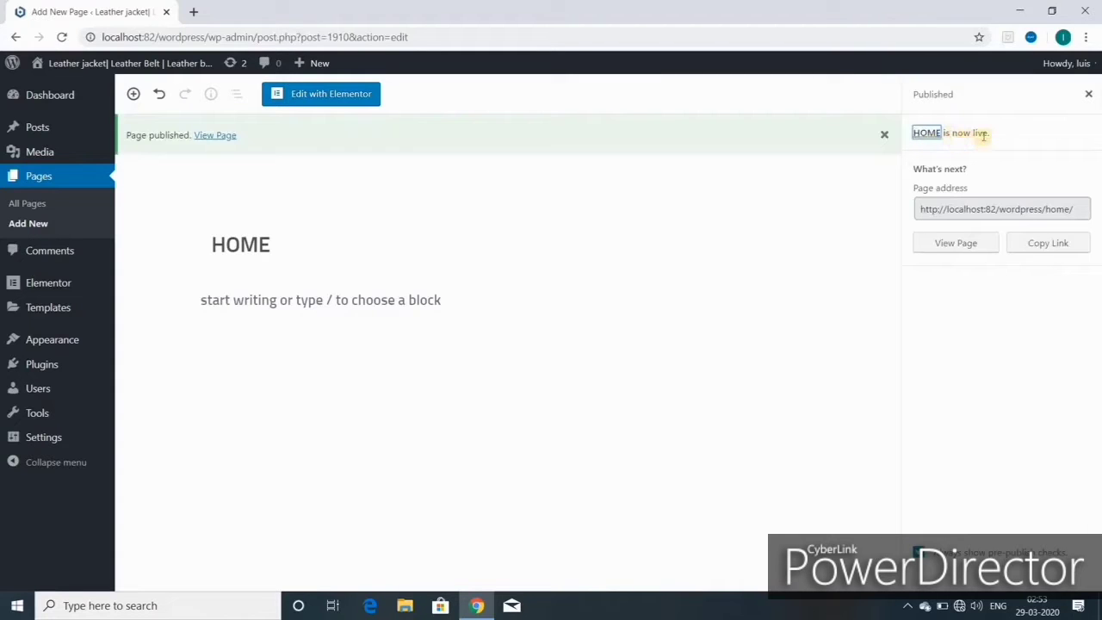
click(959, 244)
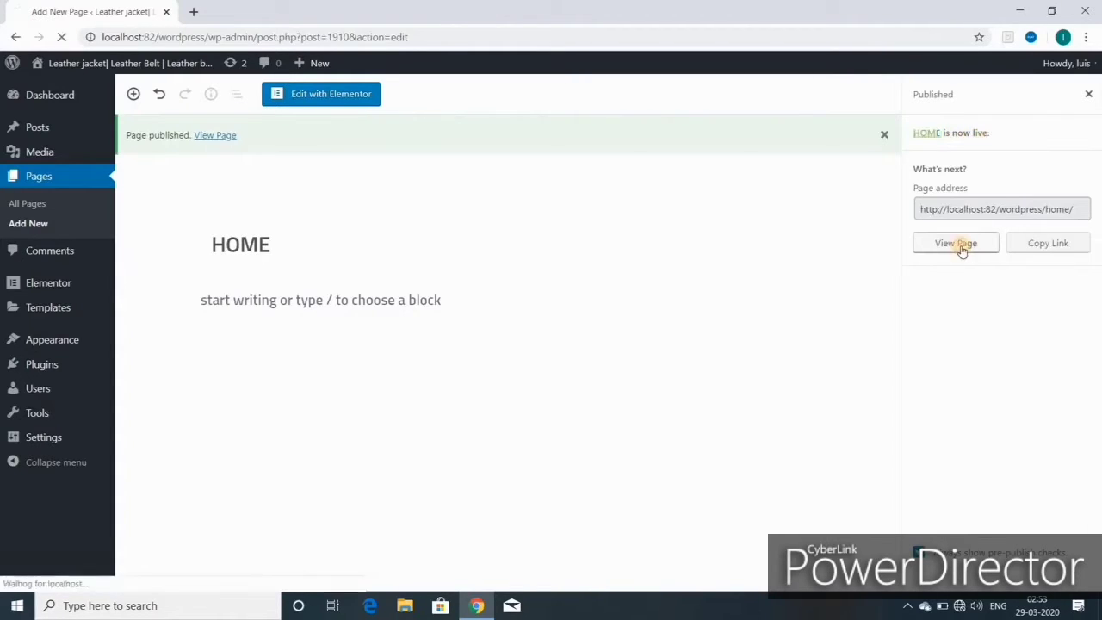
mouse_move(393, 68)
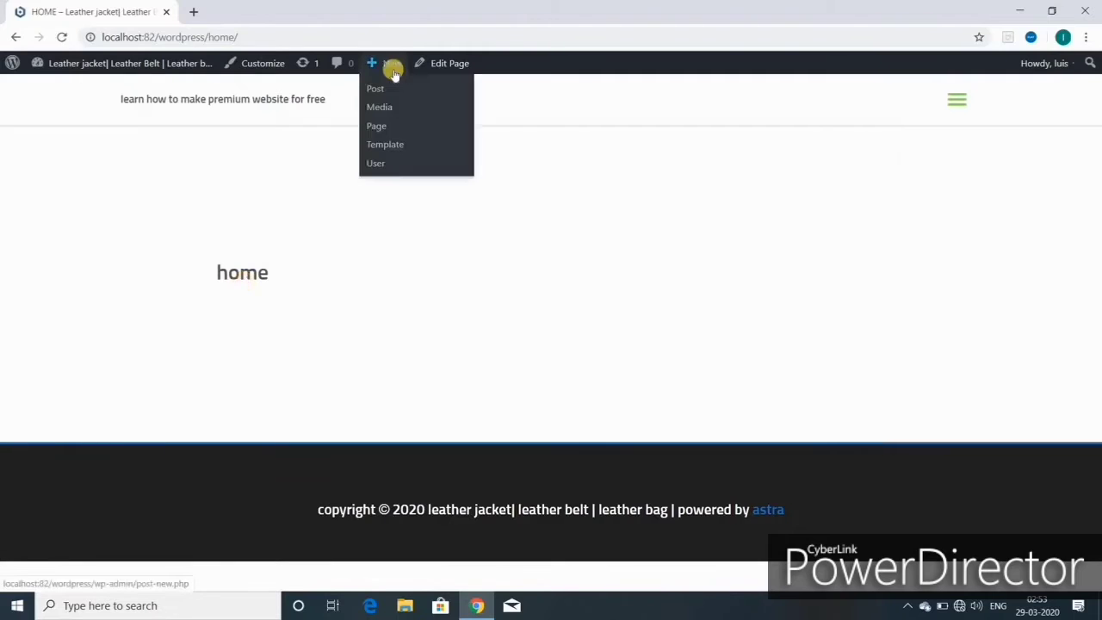
- Create and publish a new page titled ABOUT
click(379, 128)
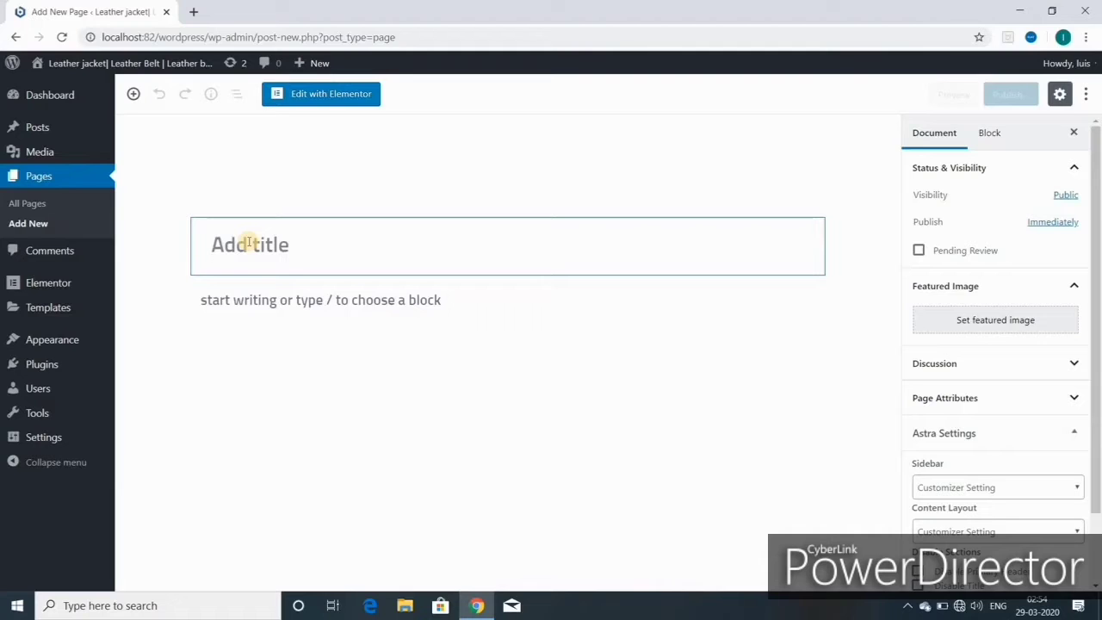
text(ABOUT)
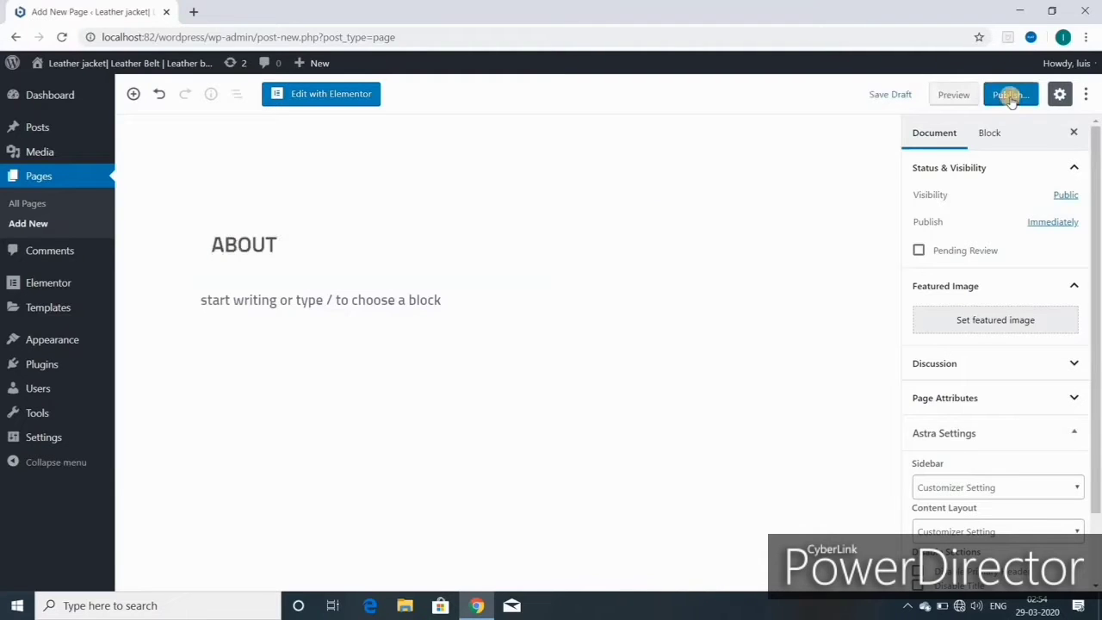
click(1011, 97)
click(1008, 95)
- Create a new page titled MENS BELT and publish it
mouse_move(316, 65)
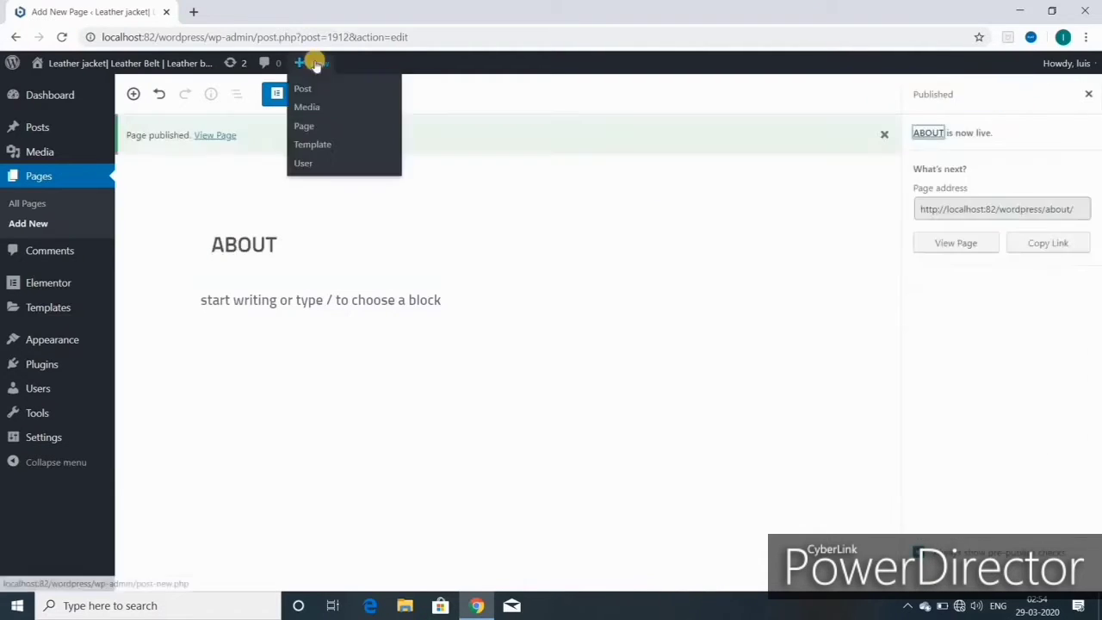
click(308, 125)
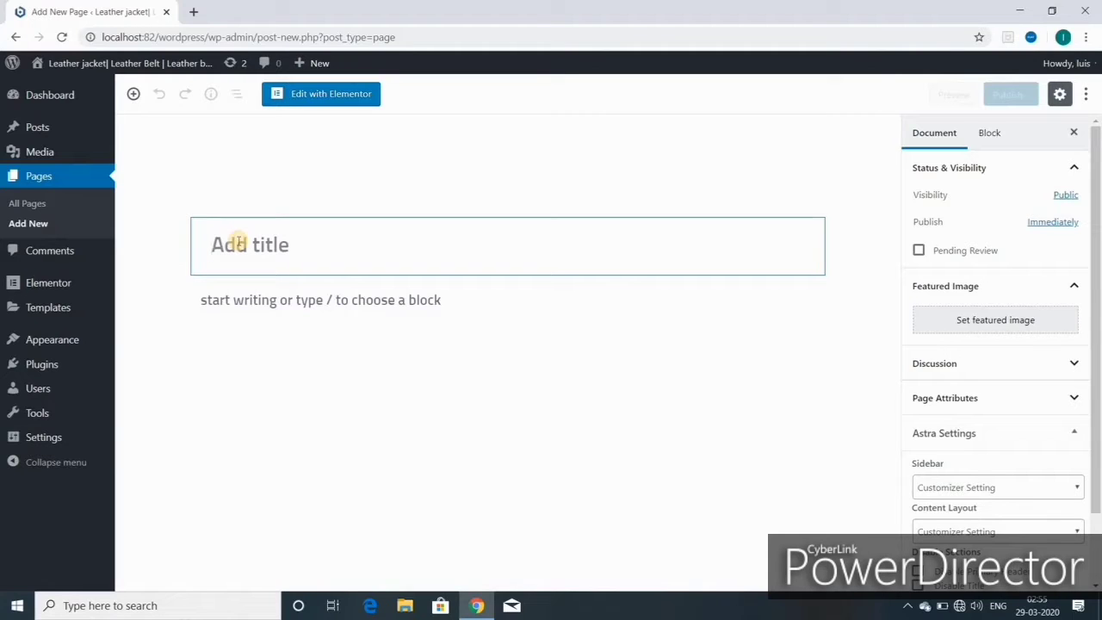
text(MENS BELT)
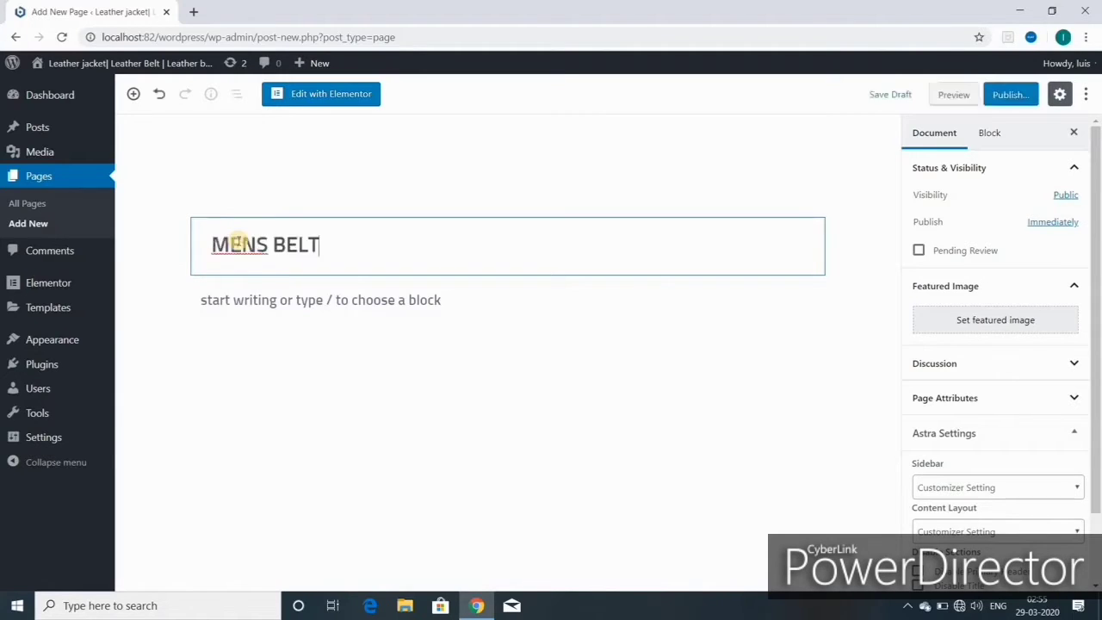
click(1013, 96)
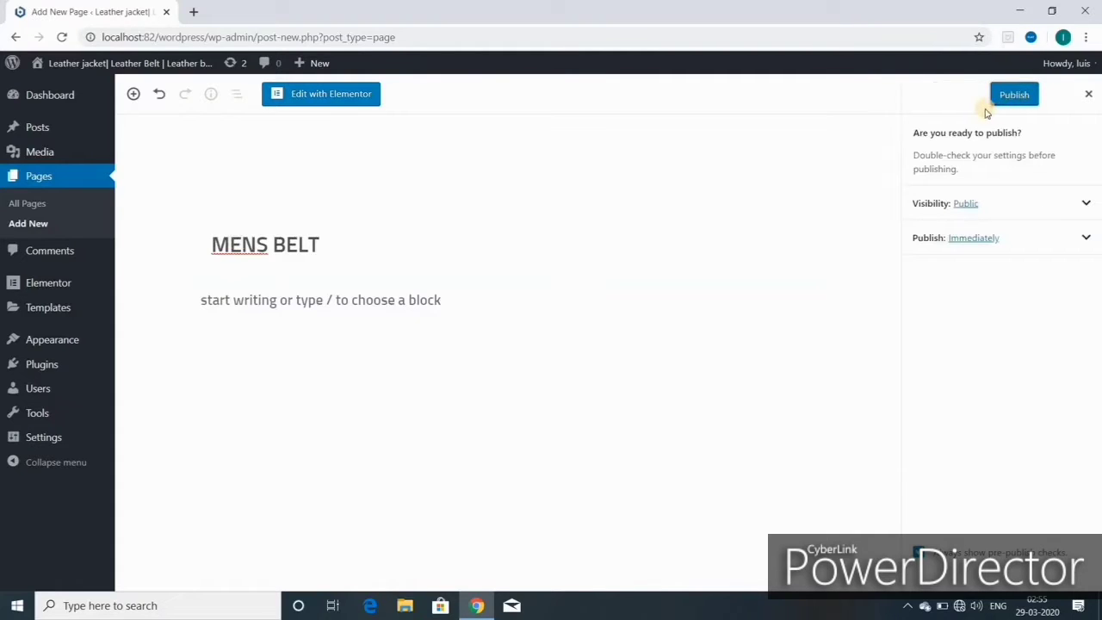
click(1007, 93)
- Start another new page and give it the title MENS JACKET
mouse_move(314, 63)
click(307, 108)
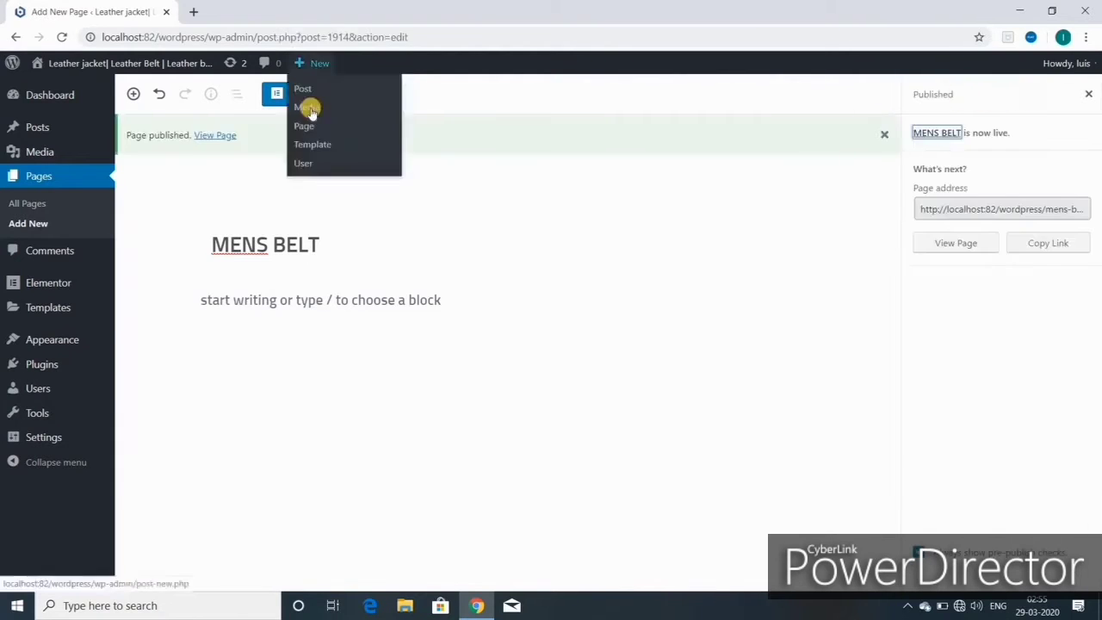
click(316, 209)
text(MENS JACKET)
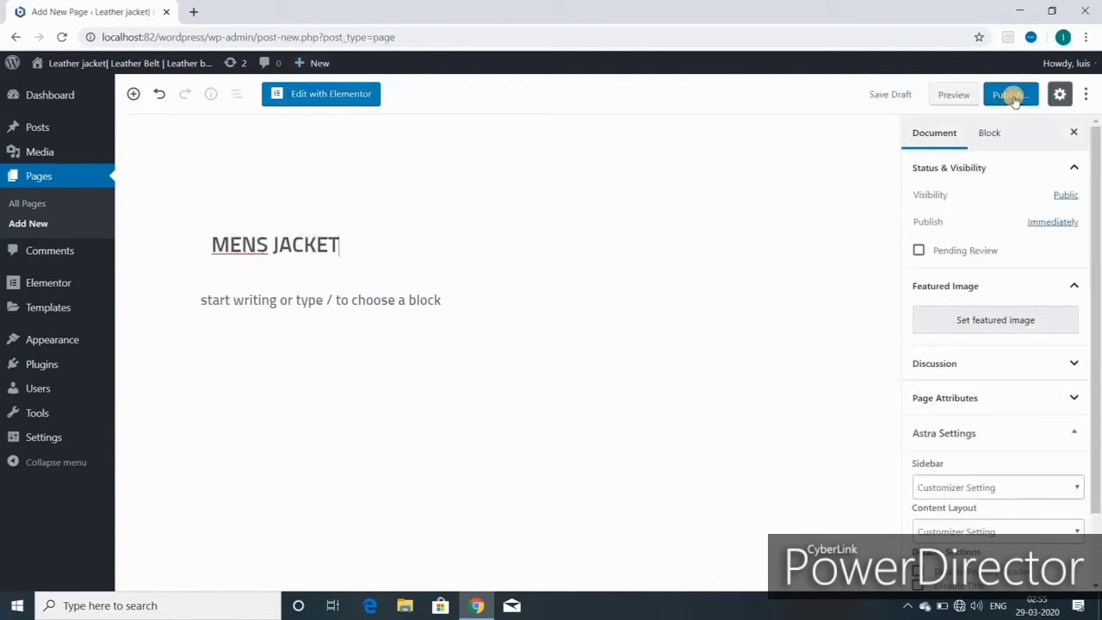
- Publish the MENS JACKET page, then create and publish a WOMENS JACKET page
click(1012, 94)
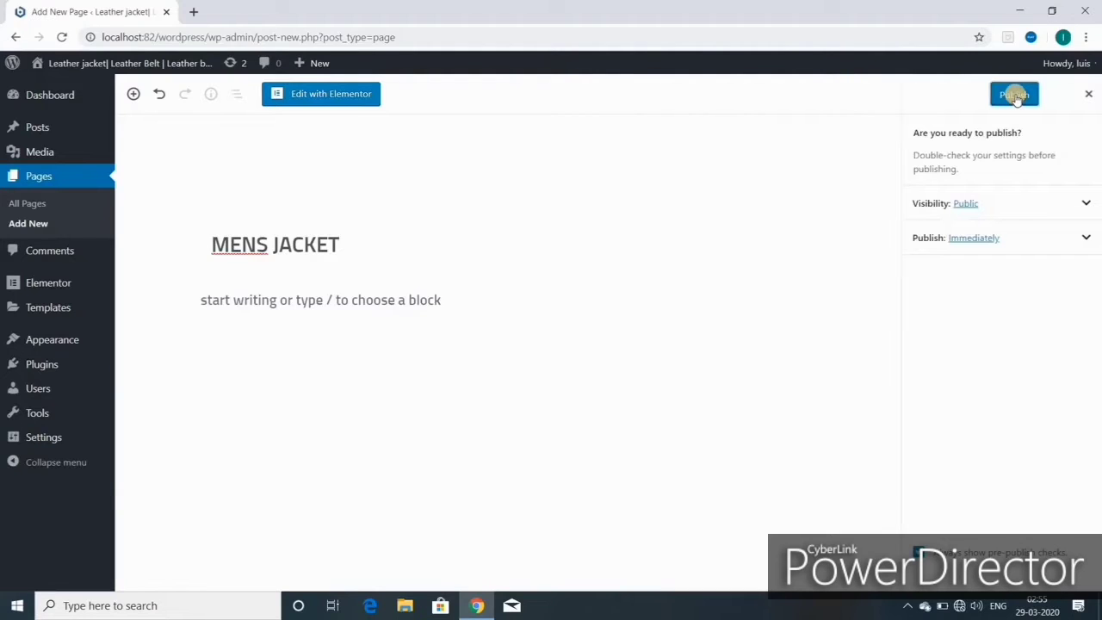
click(1014, 94)
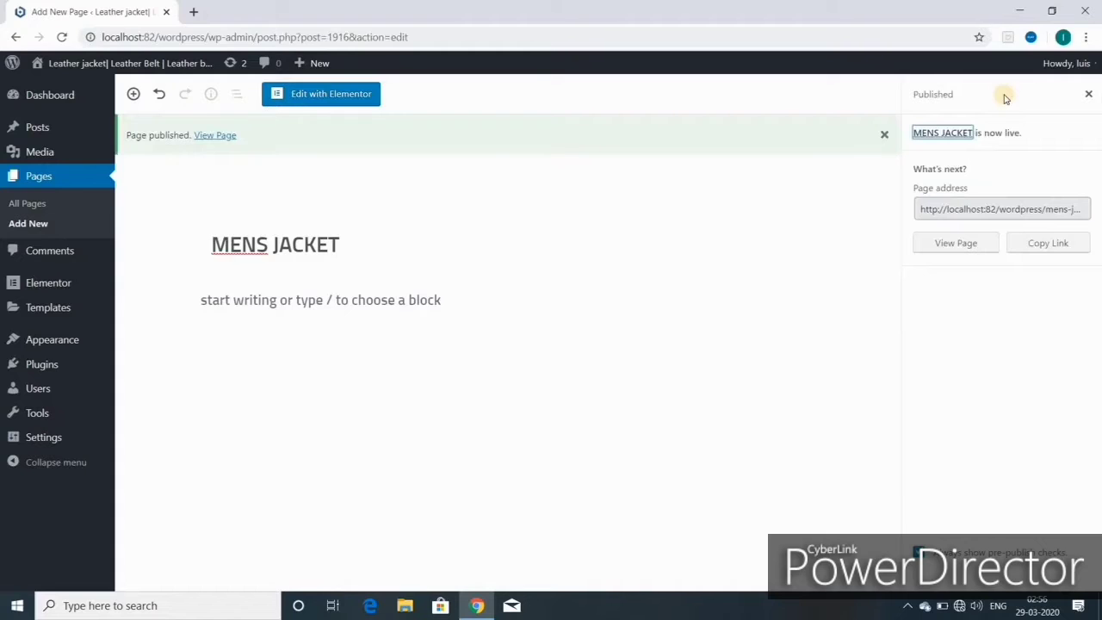
mouse_move(311, 64)
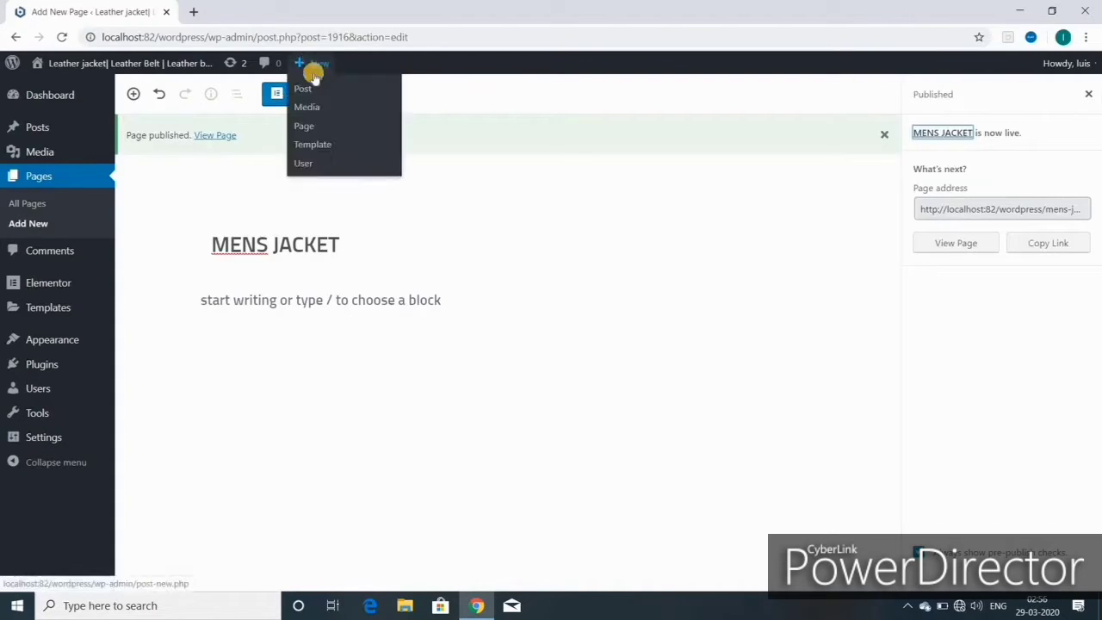
click(303, 135)
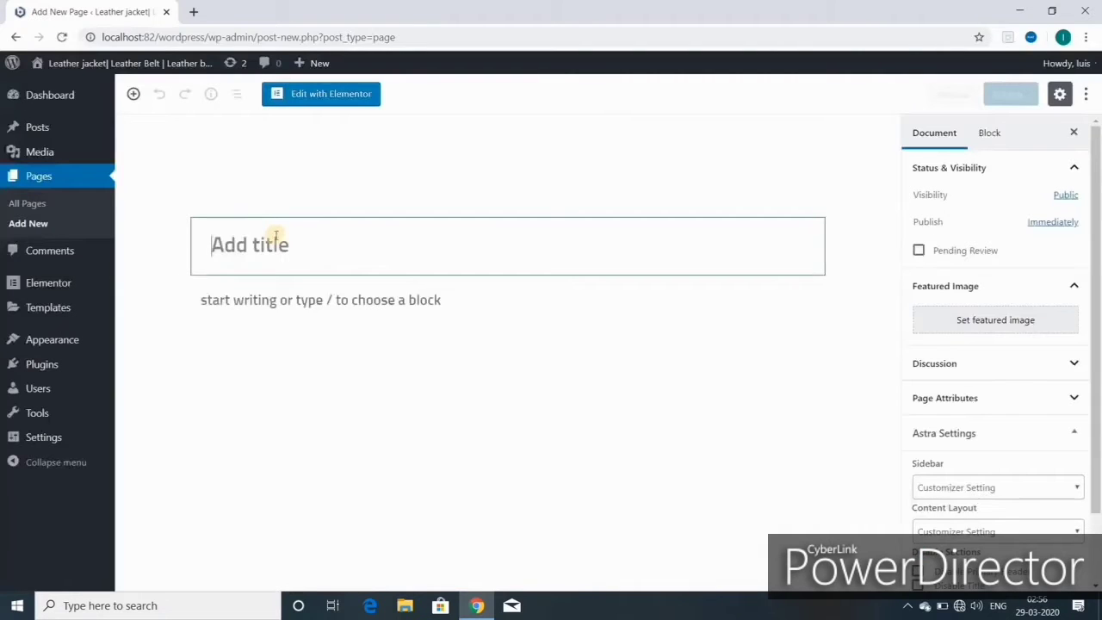
text(WOMENS JACKET)
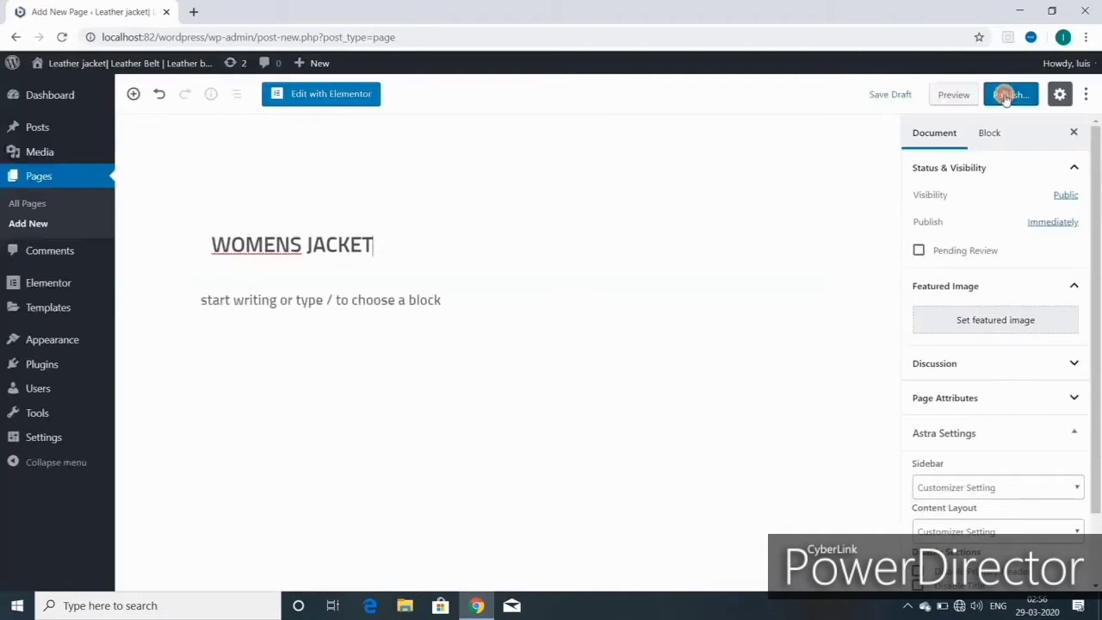
click(1007, 95)
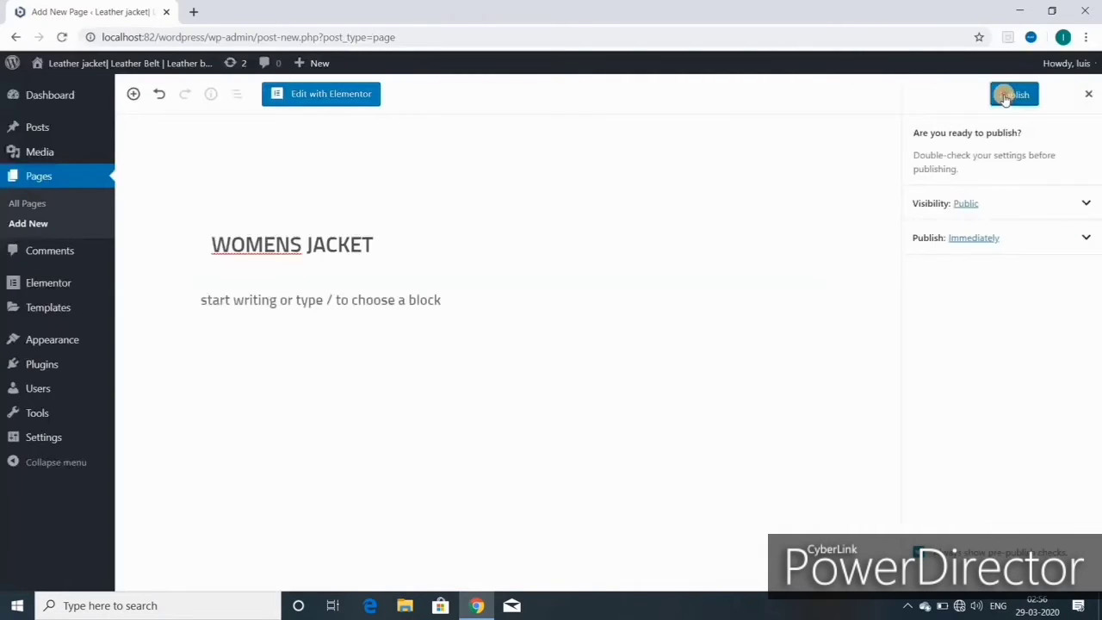
click(1014, 95)
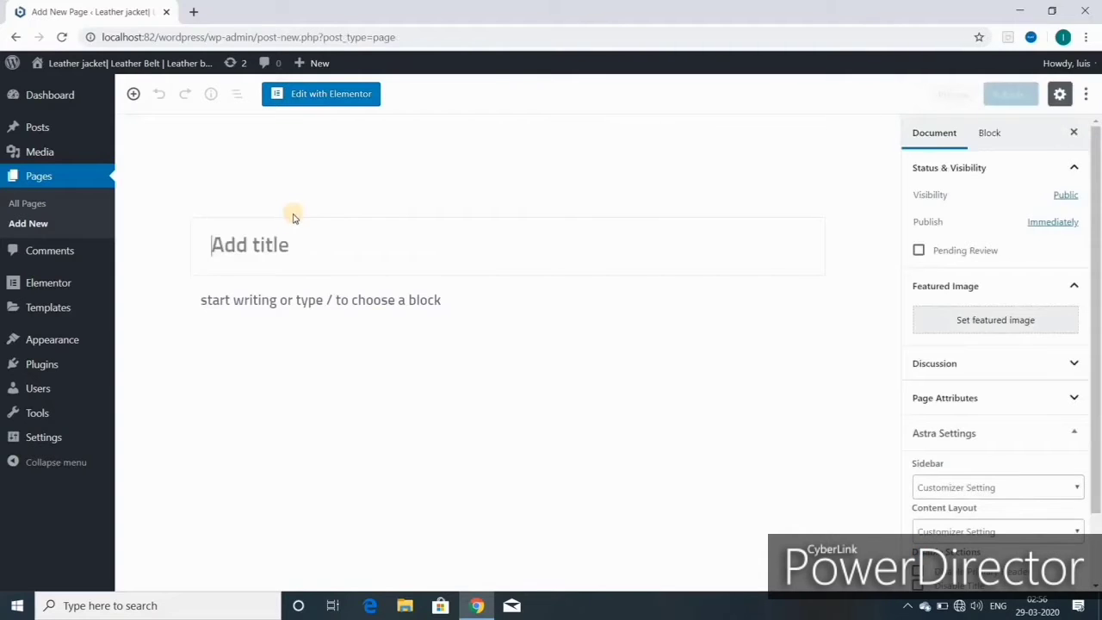
- Create and publish two more pages titled BLOG and CONTACT
click(242, 244)
text(B)
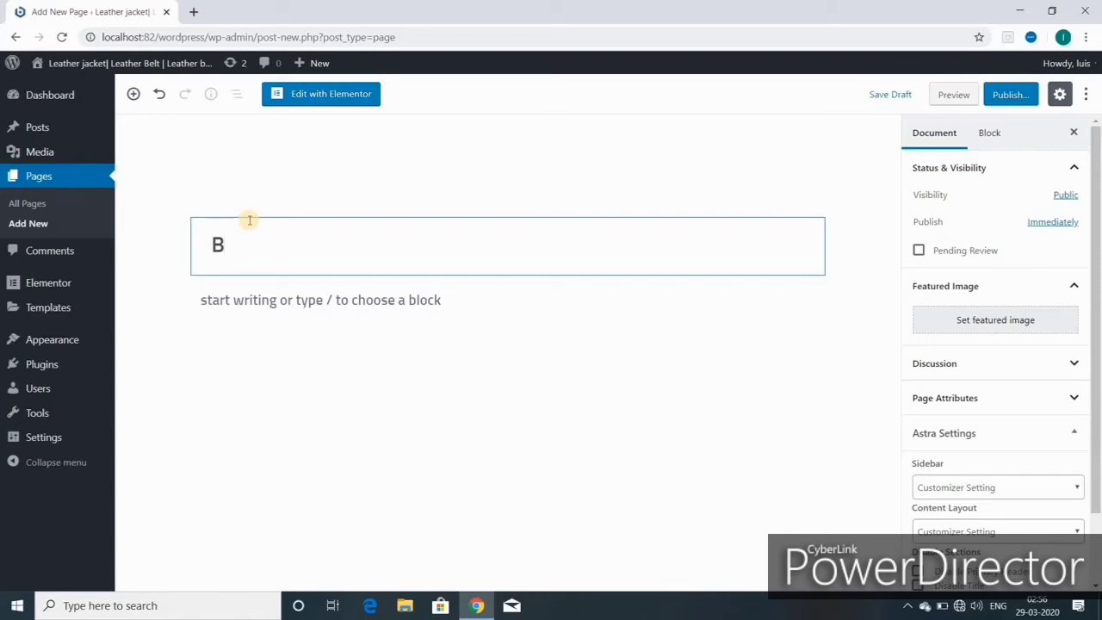
text(LOG)
click(1007, 95)
click(1007, 96)
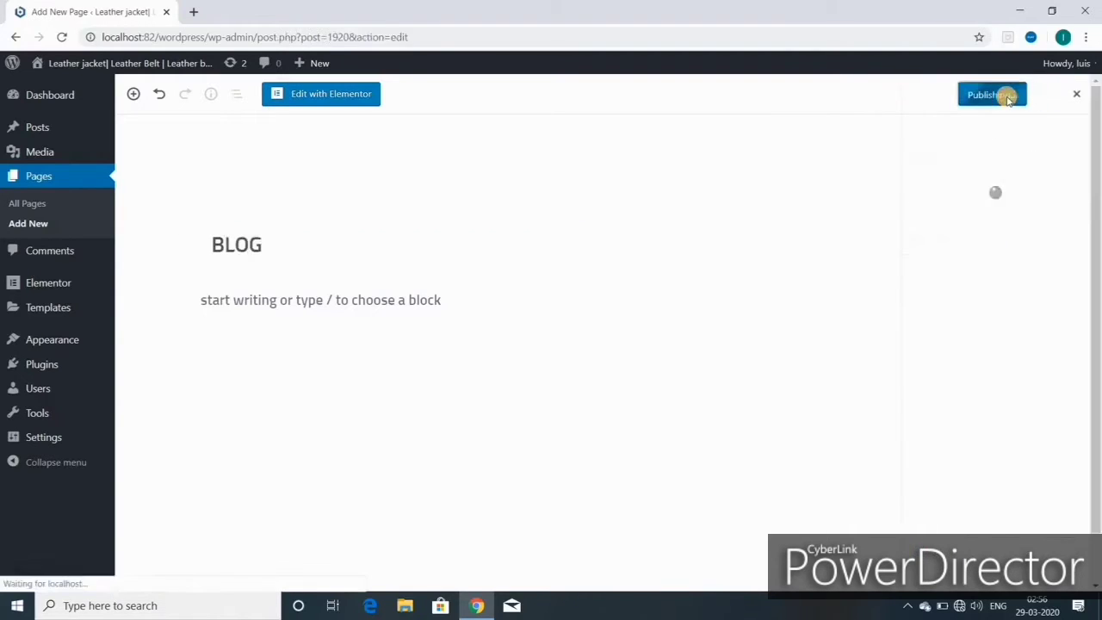
mouse_move(314, 64)
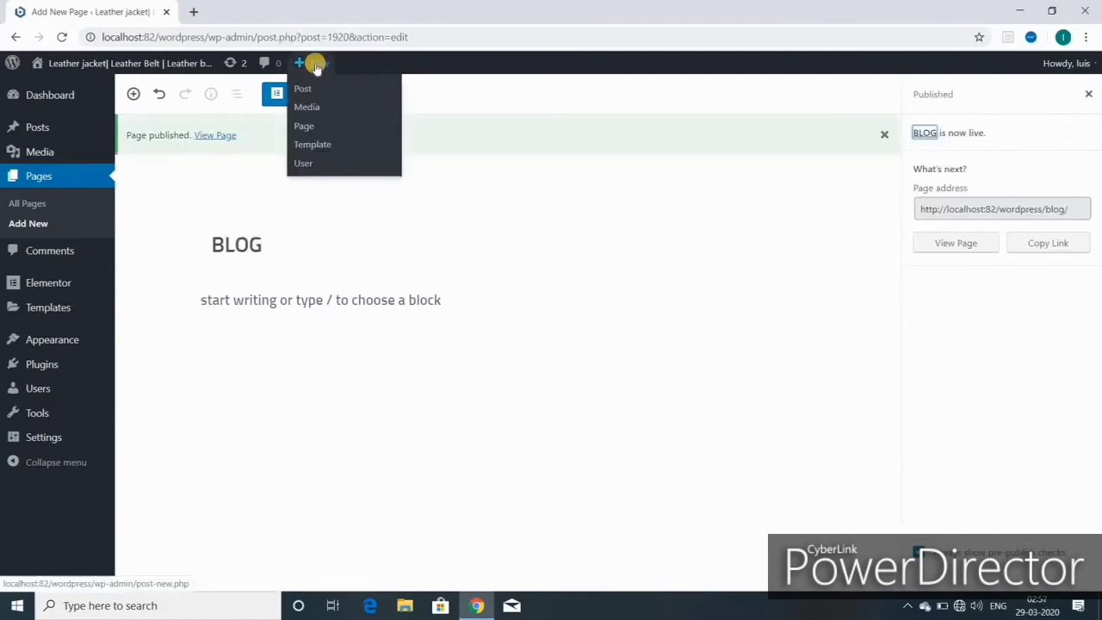
click(303, 124)
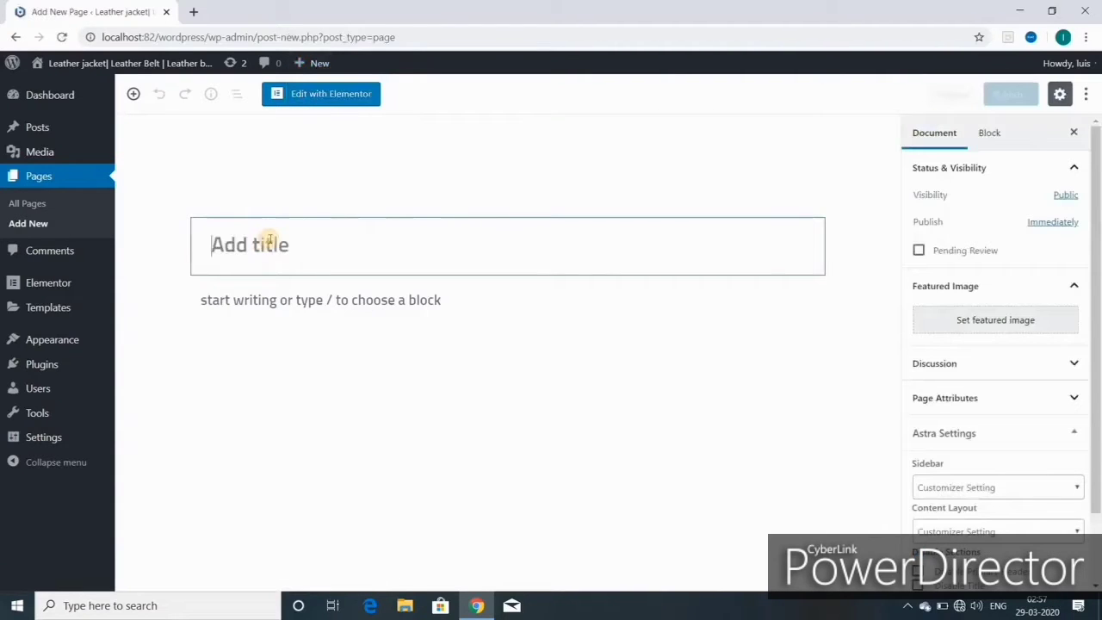
text(CONTACT)
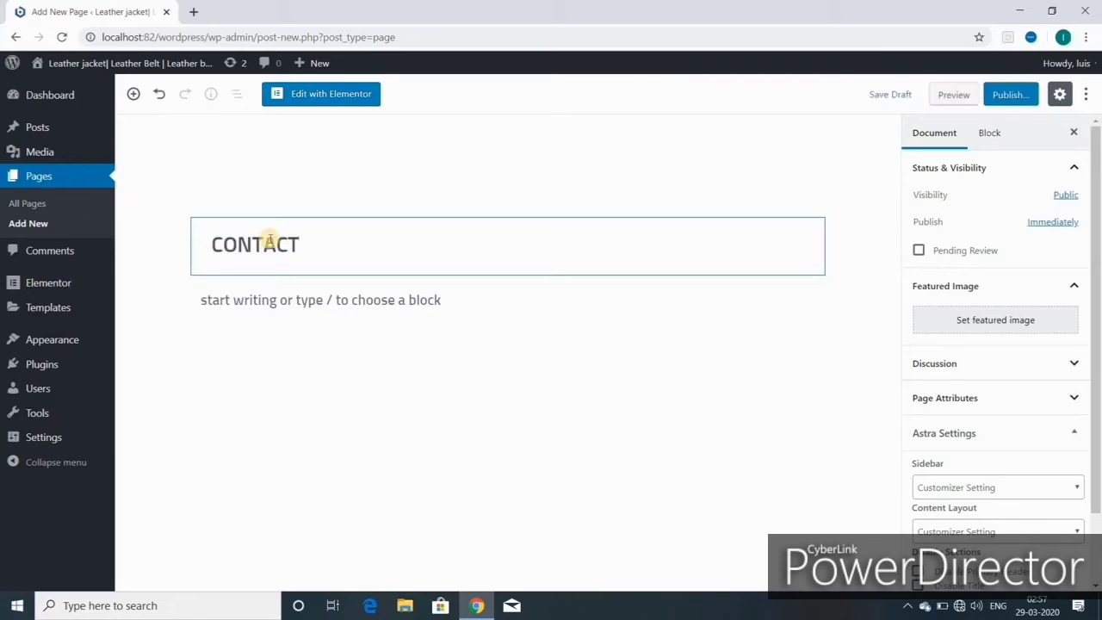
click(1007, 94)
click(1005, 95)
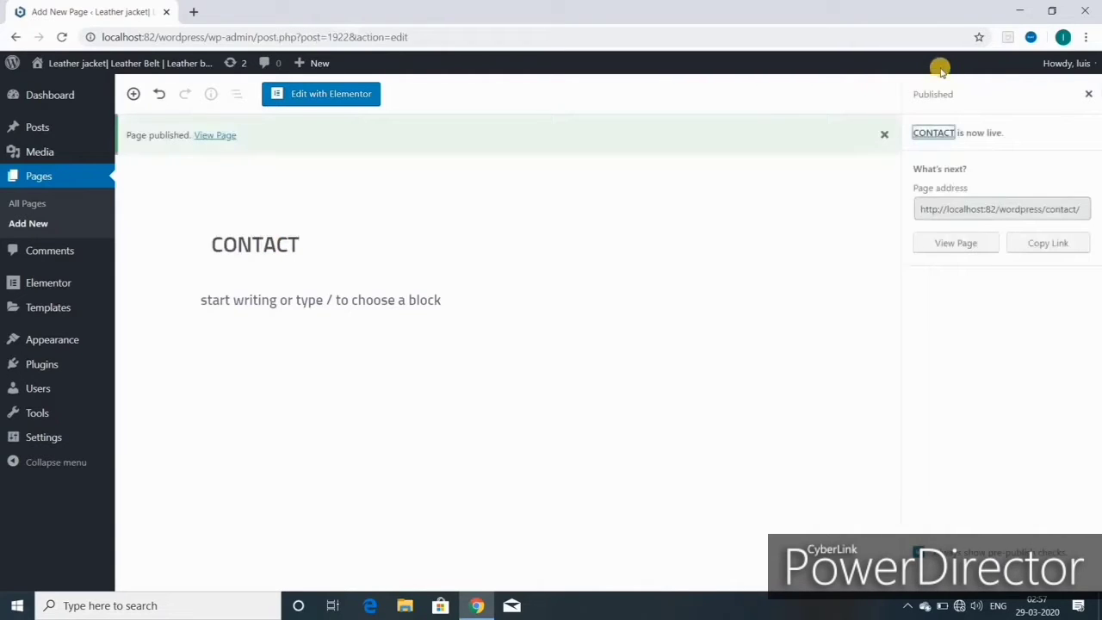
mouse_move(48, 344)
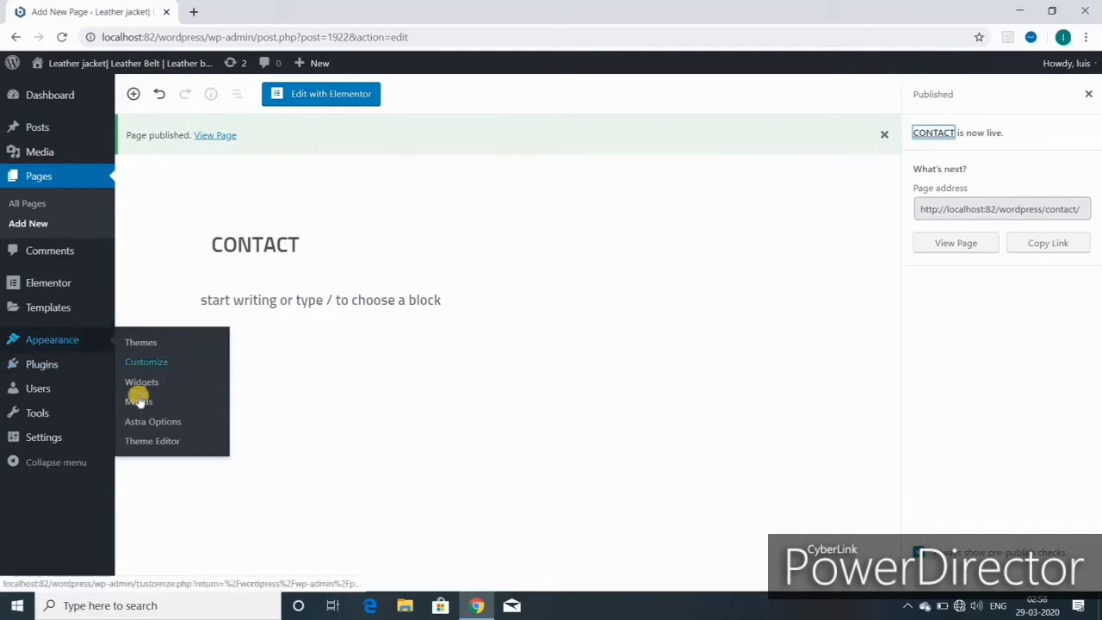
- In Appearance > Menus, create a new menu named MAIN MENU
click(138, 403)
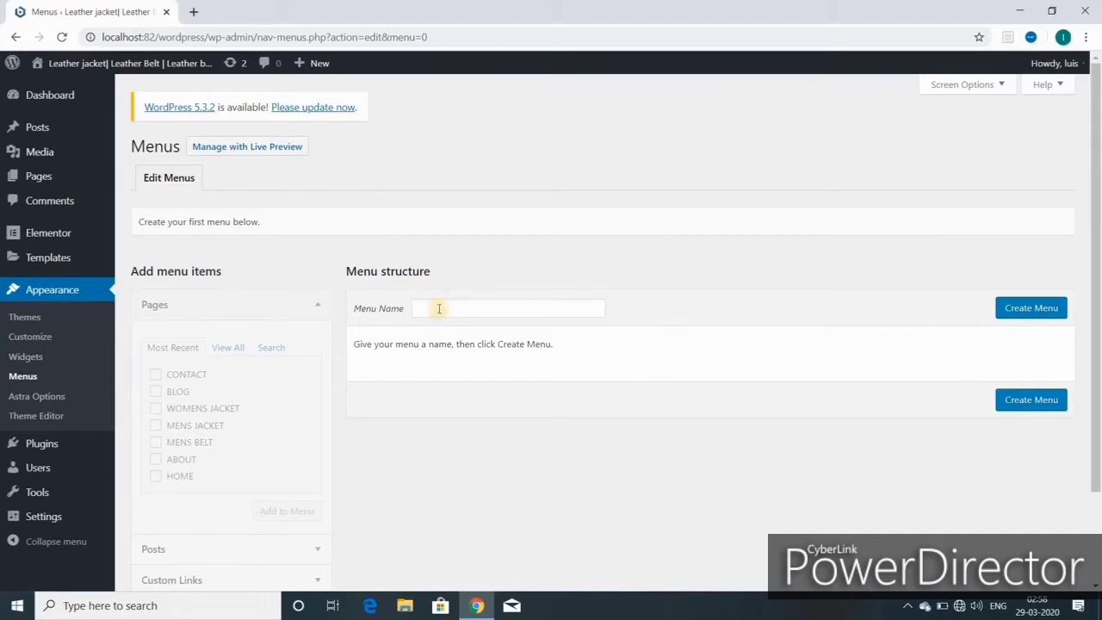
click(1024, 307)
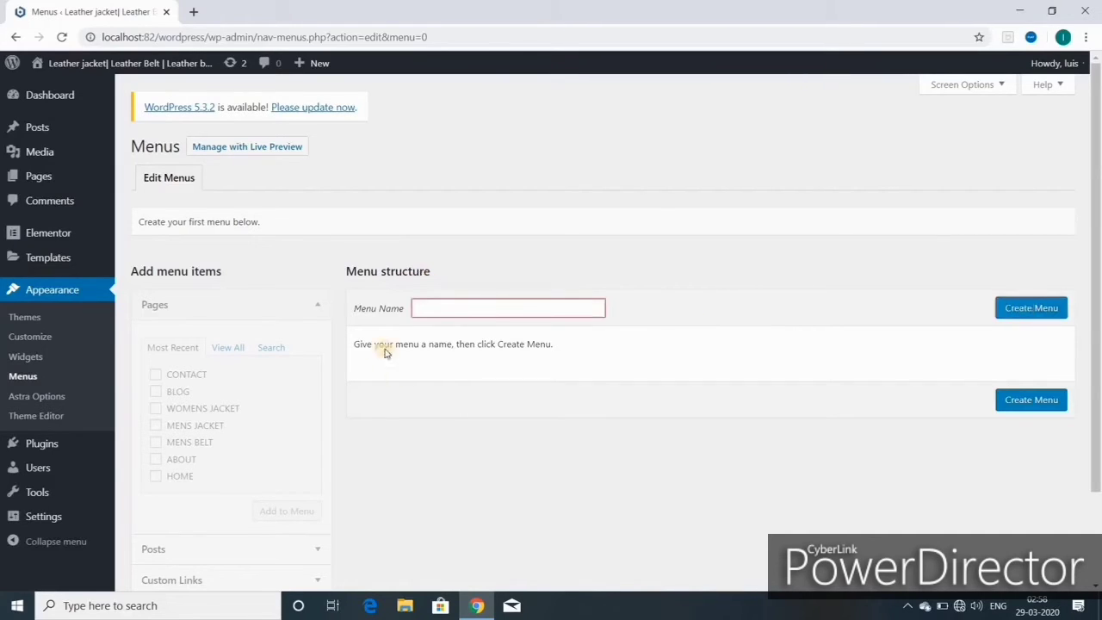
click(456, 308)
click(465, 337)
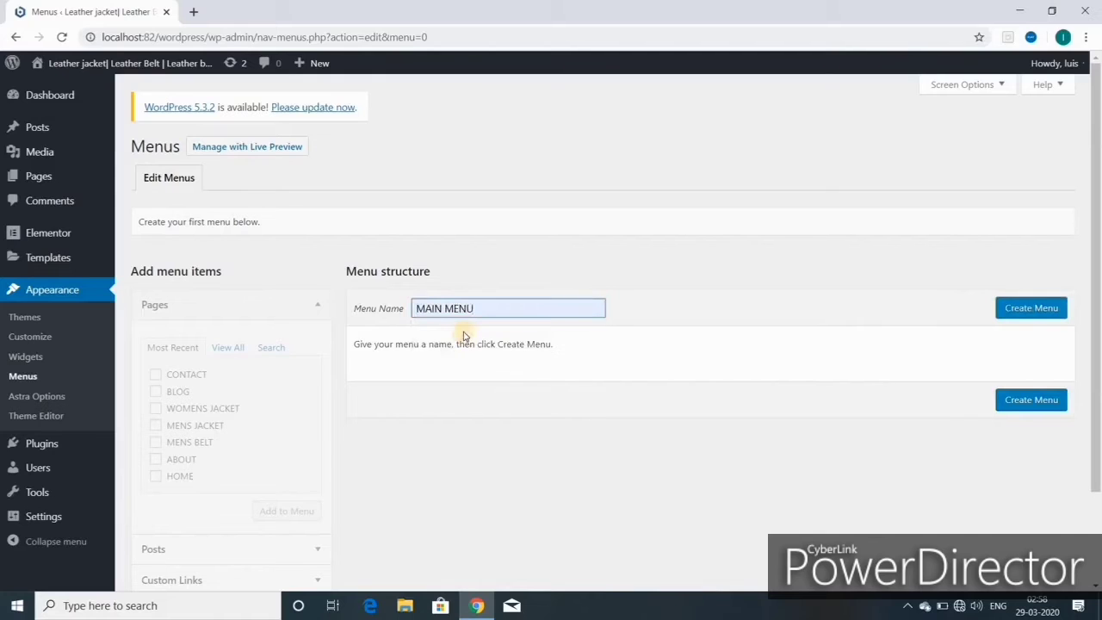
click(1021, 310)
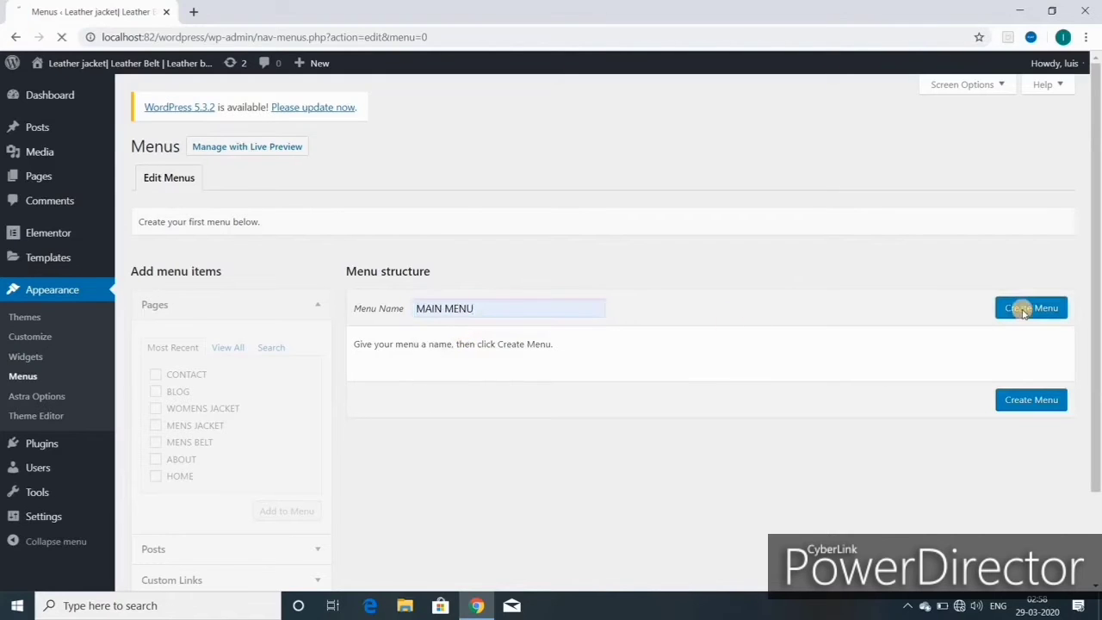
- Add all site pages to MAIN MENU and save it
click(227, 347)
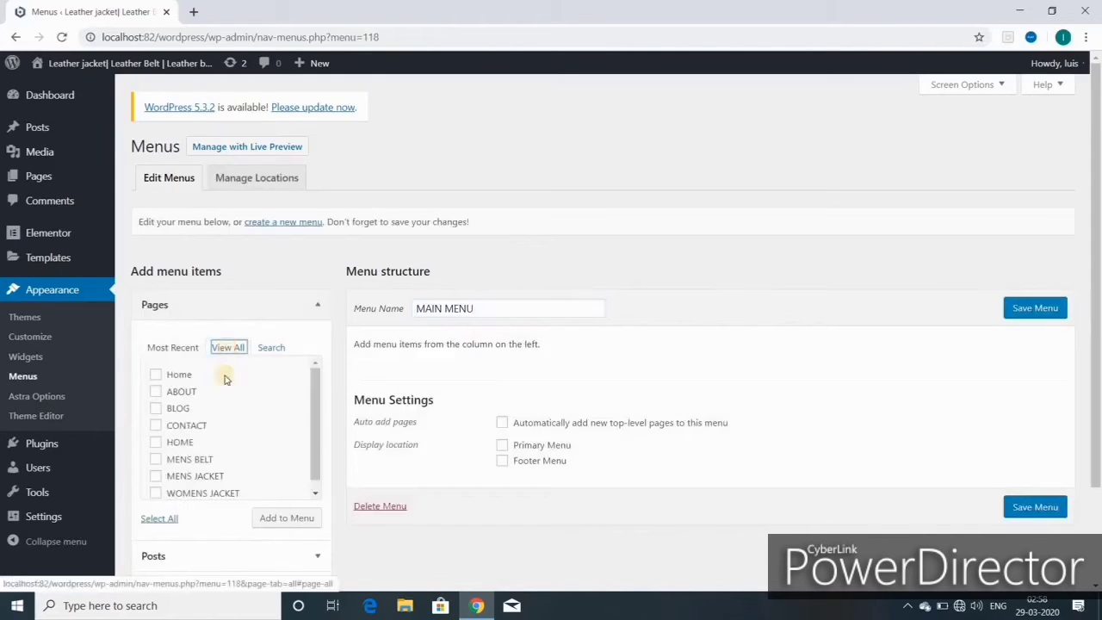
click(160, 518)
click(291, 518)
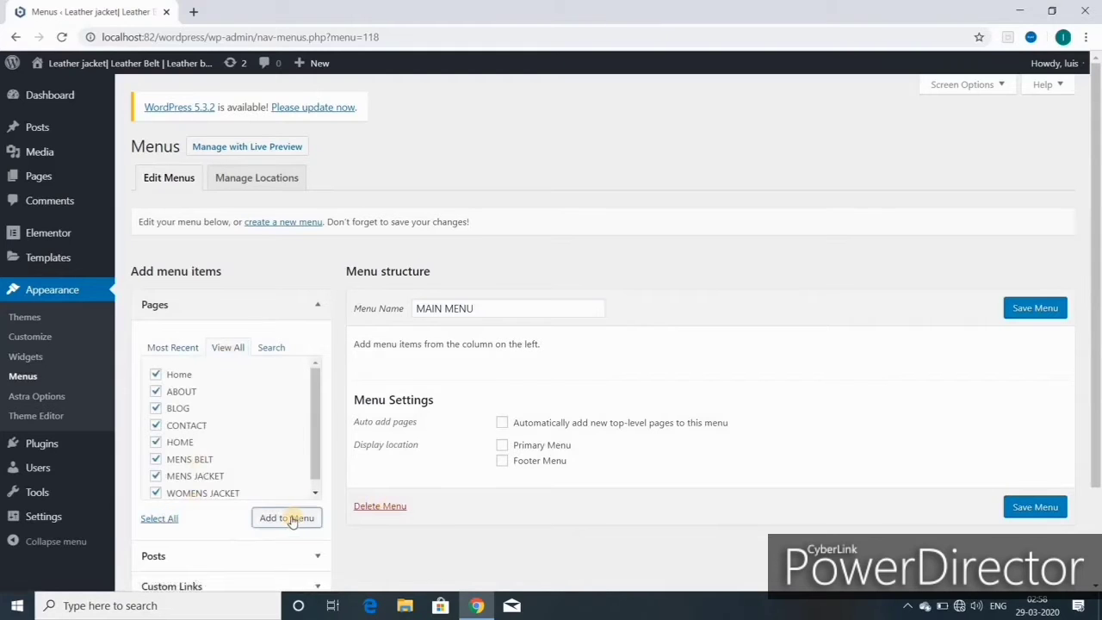
click(1031, 314)
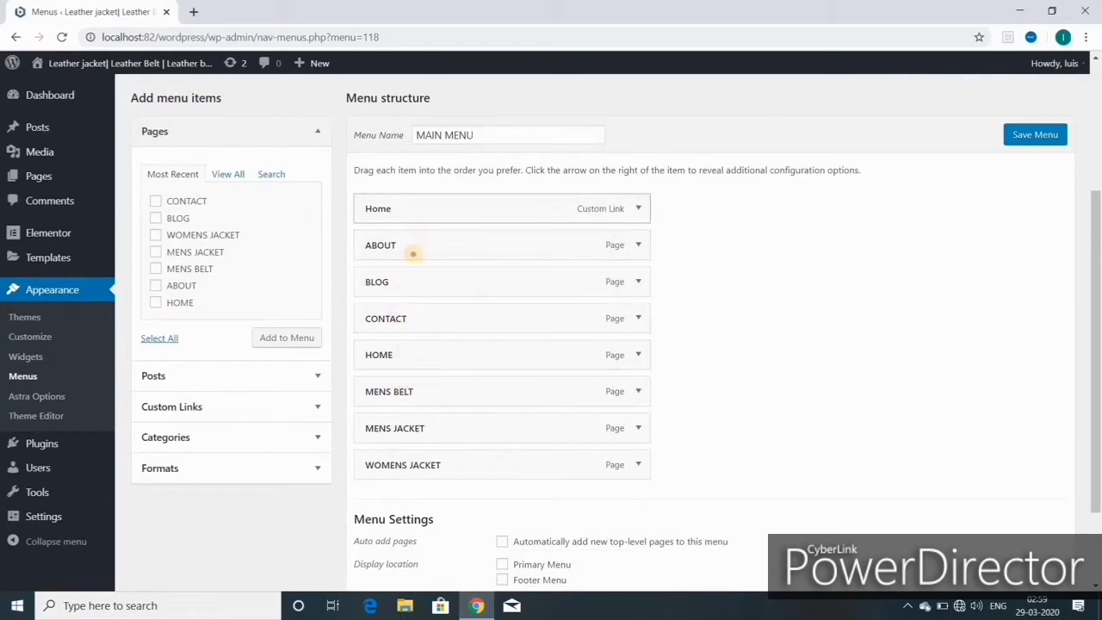
mouse_move(411, 211)
mouse_down()
mouse_move(413, 295)
mouse_move(418, 212)
mouse_up()
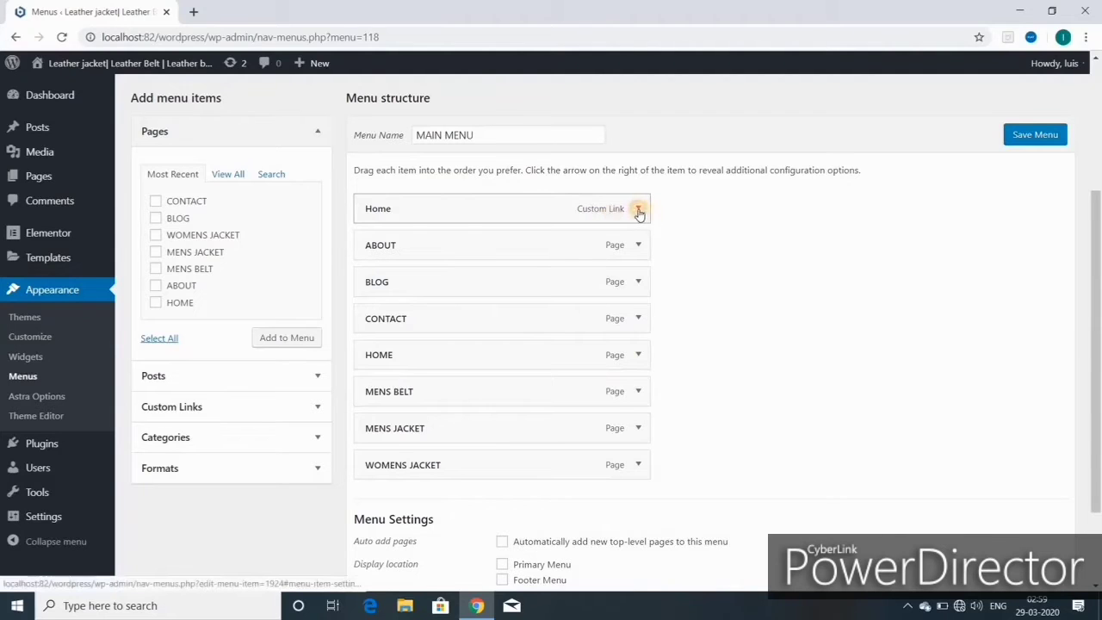
- Remove the Home custom link and reorder items: HOME first, BLOG then CONTACT last
click(638, 212)
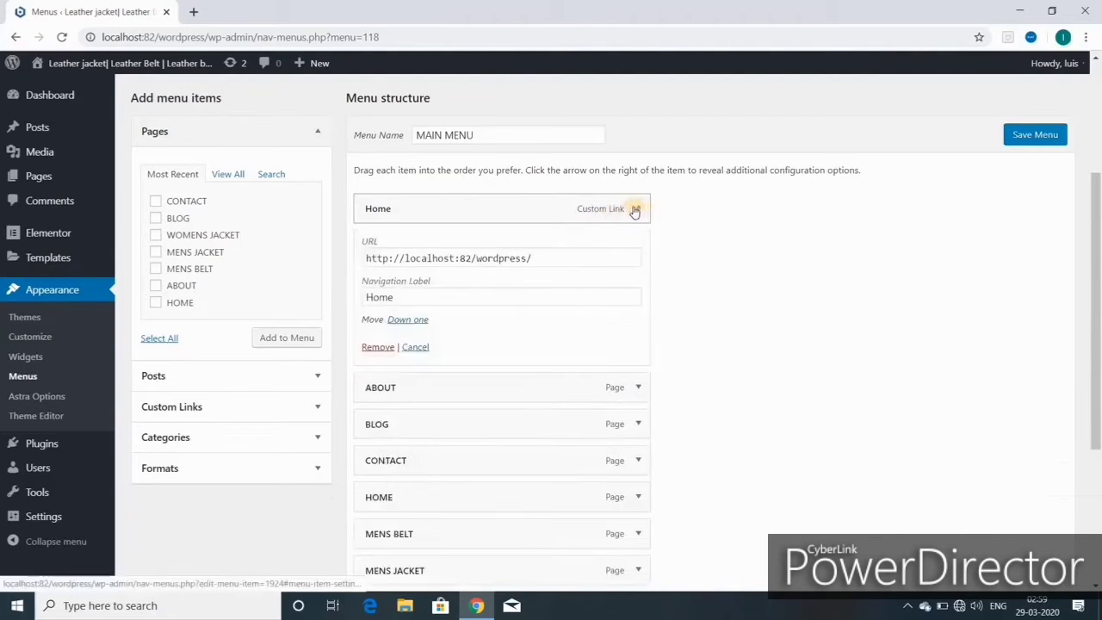
click(377, 347)
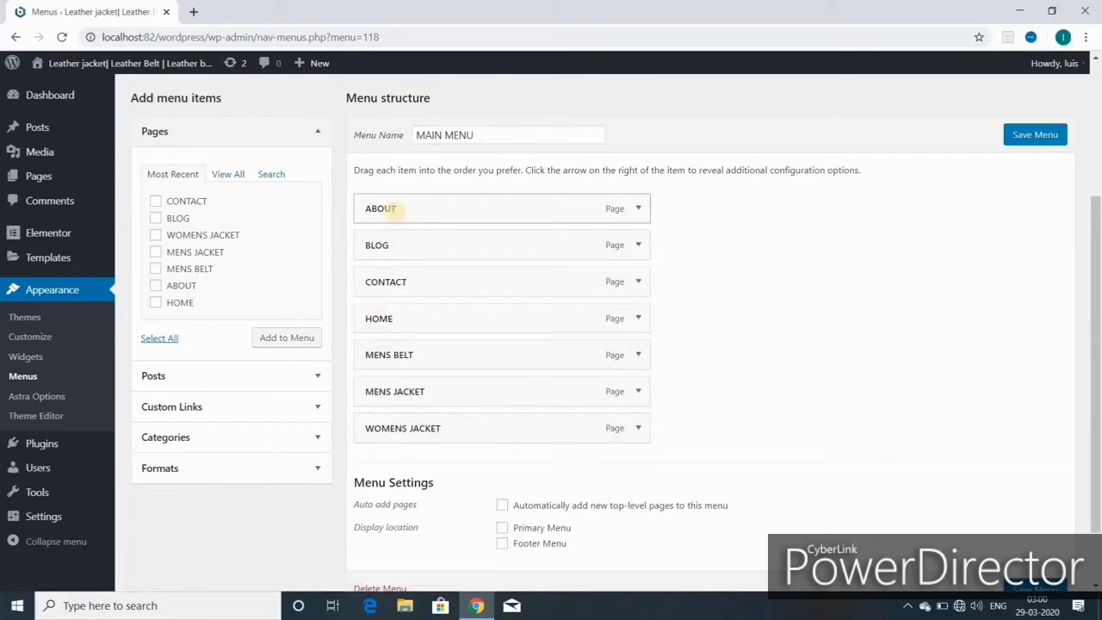
drag(386, 319, 405, 211)
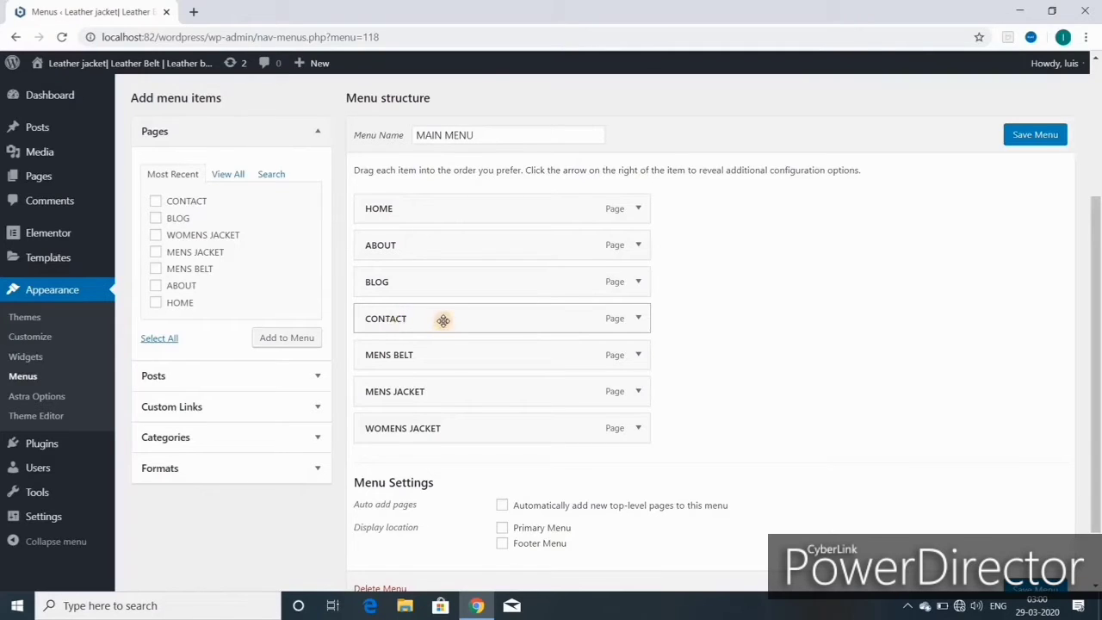
drag(443, 321, 448, 435)
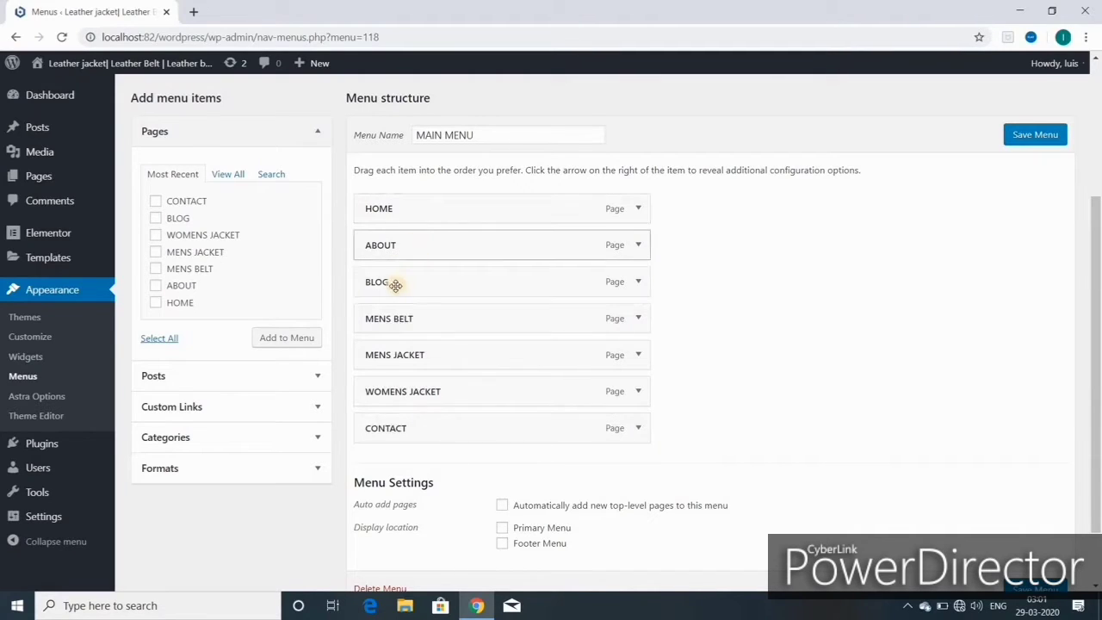
drag(395, 286, 401, 398)
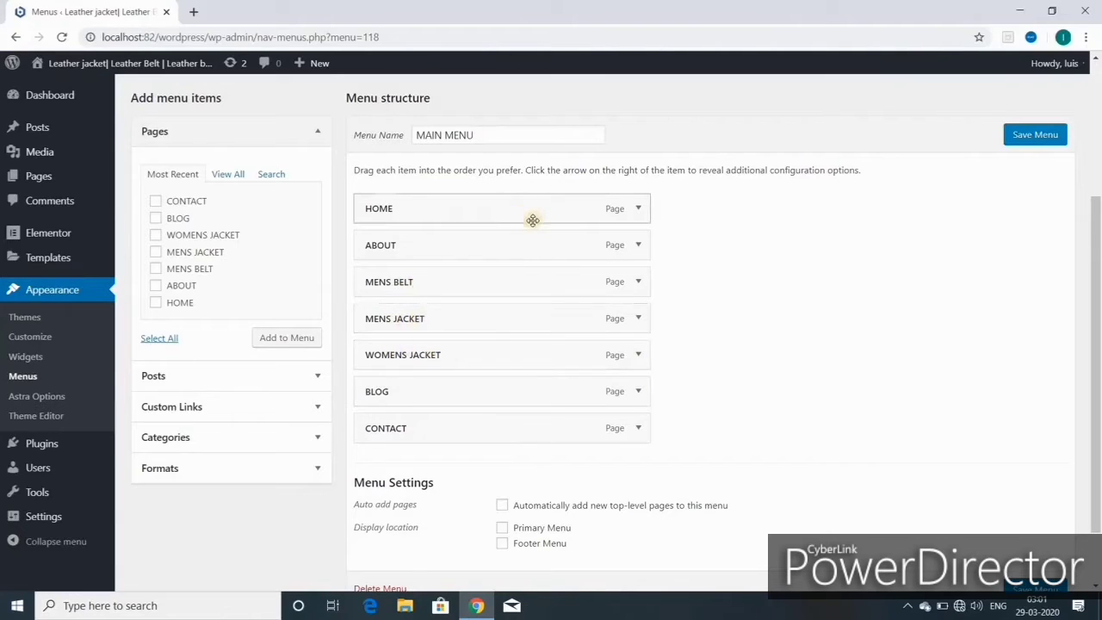
- Assign MAIN MENU to the Primary Menu location and save the menu
scroll(533, 220, down, 2)
click(501, 451)
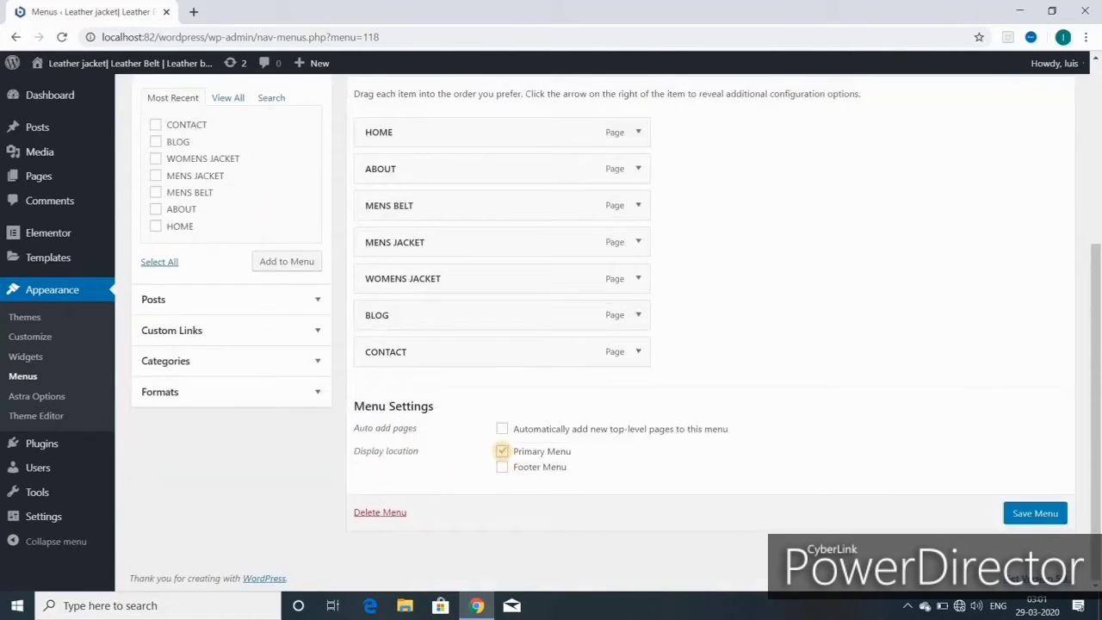
click(1021, 513)
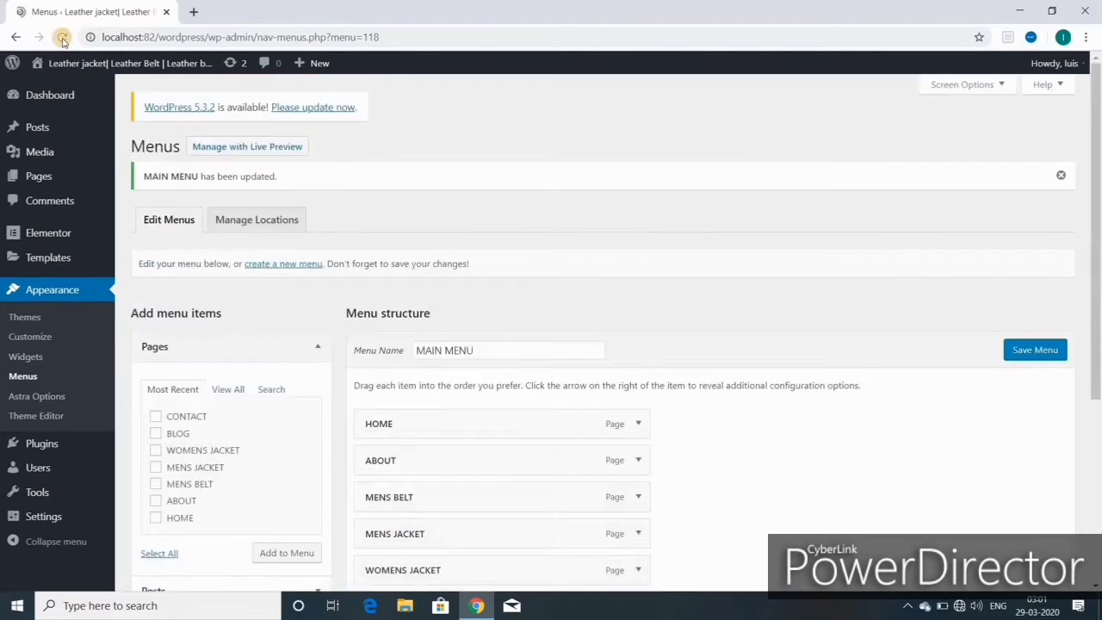
mouse_move(73, 69)
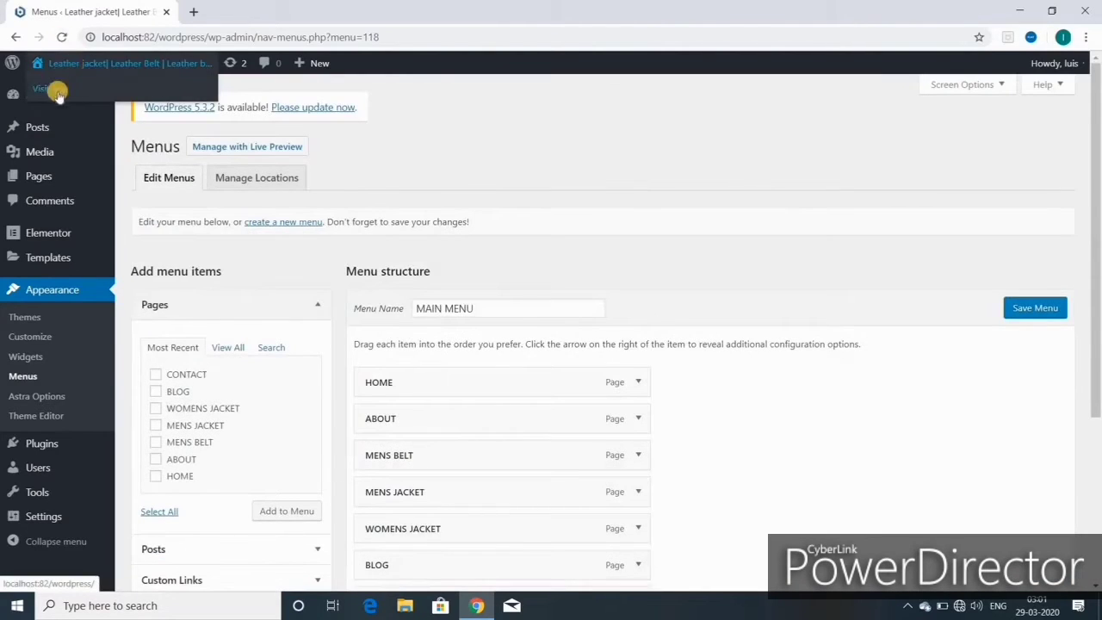
- Open the live site in a new tab and switch to it
click(57, 89)
right_click(57, 89)
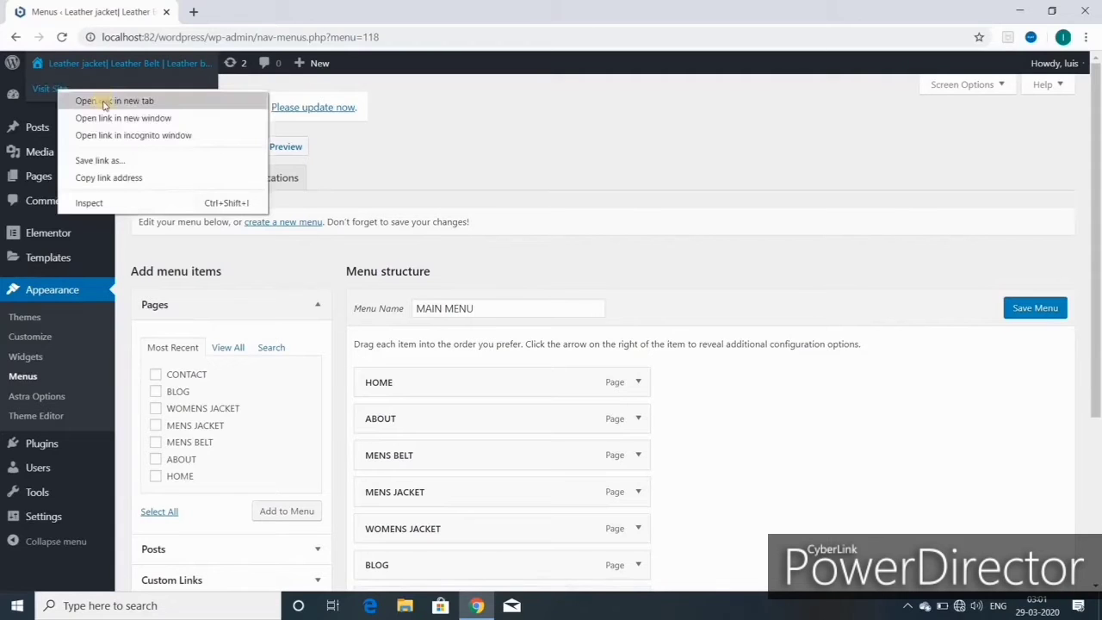
click(107, 101)
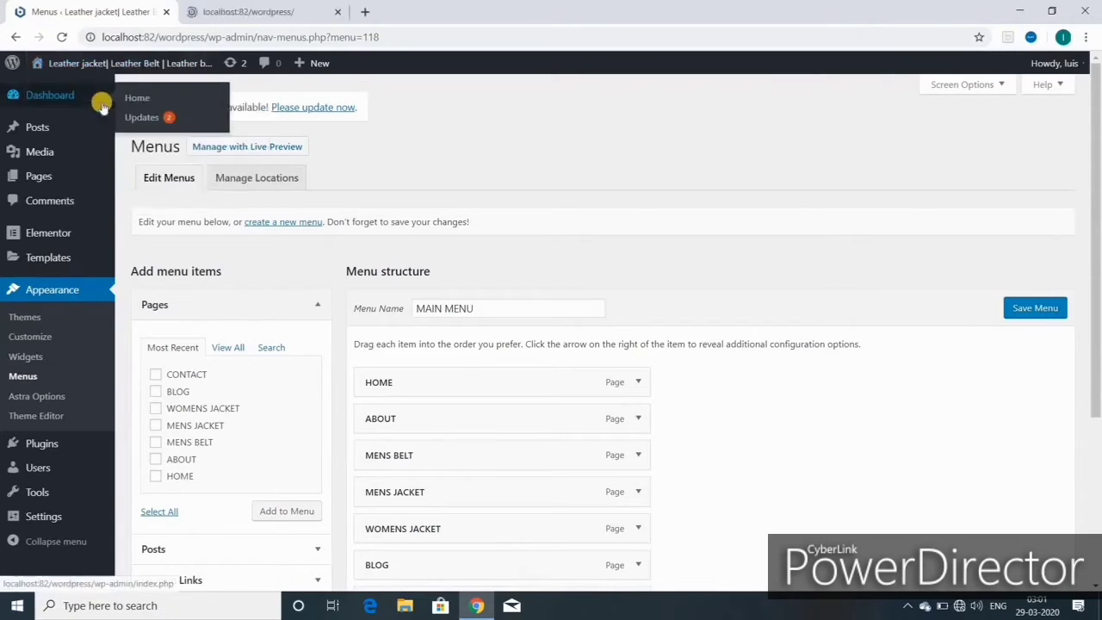
click(284, 12)
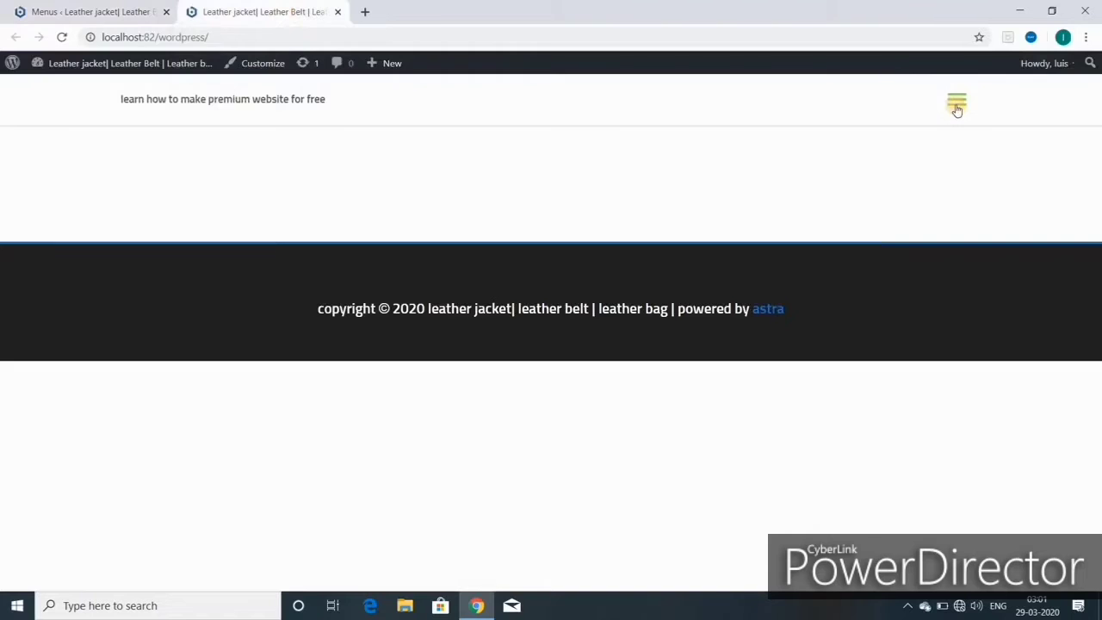
- Open the hamburger navigation menu to check its links, then close it
click(956, 106)
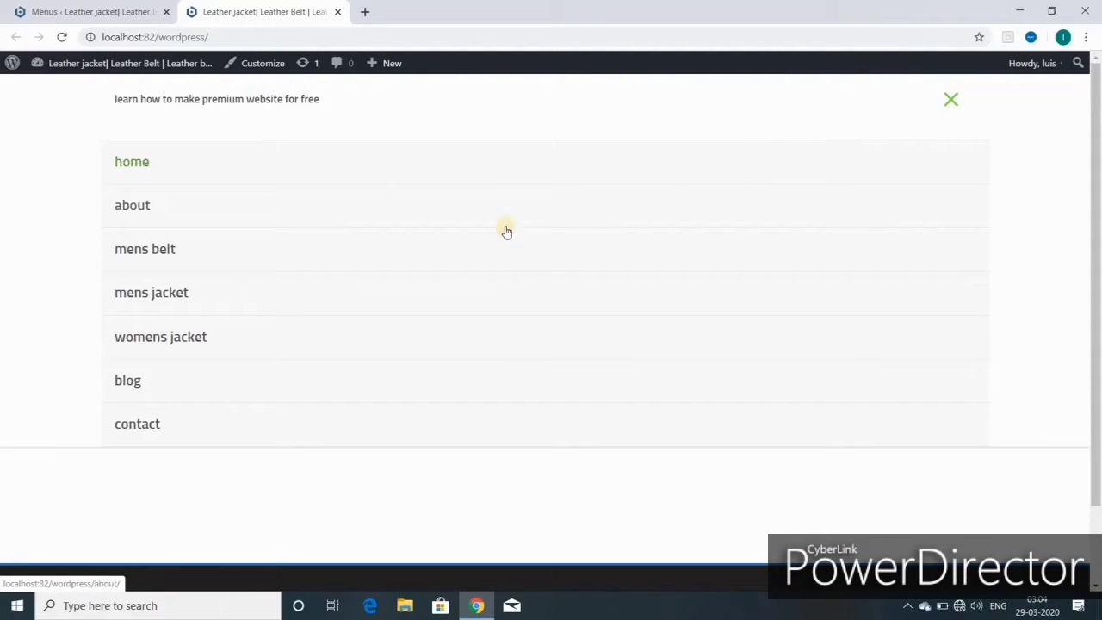
click(950, 103)
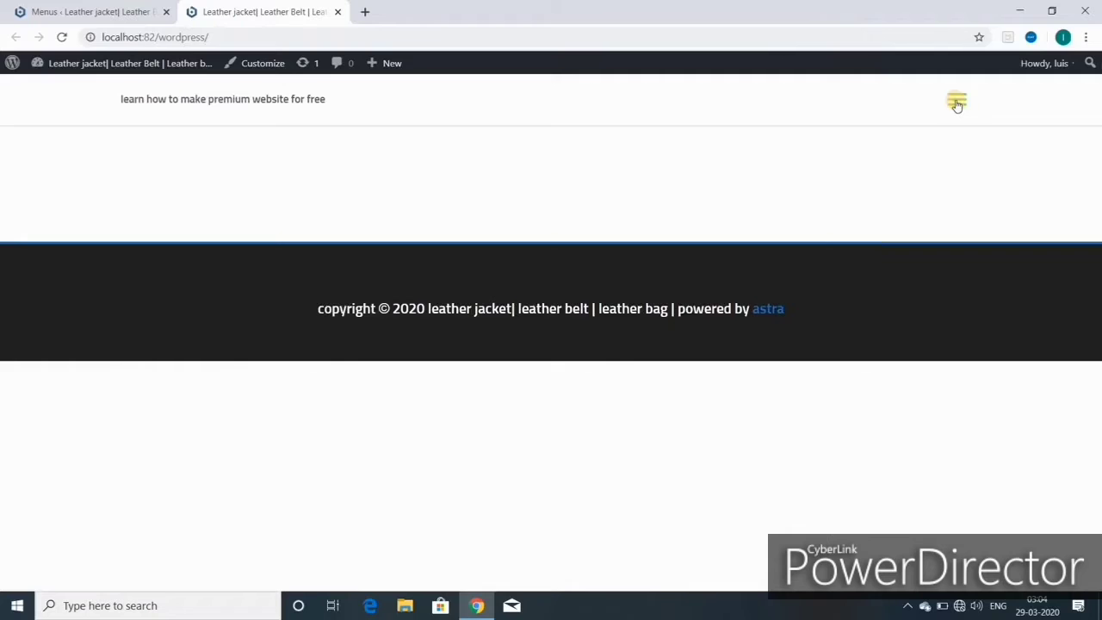
click(957, 105)
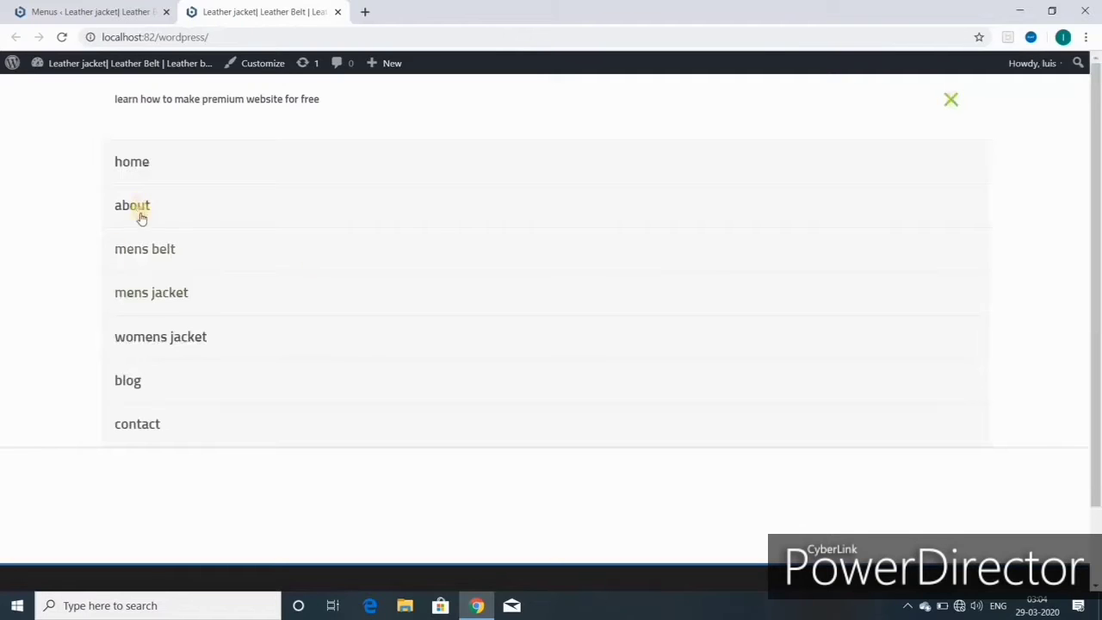
click(951, 101)
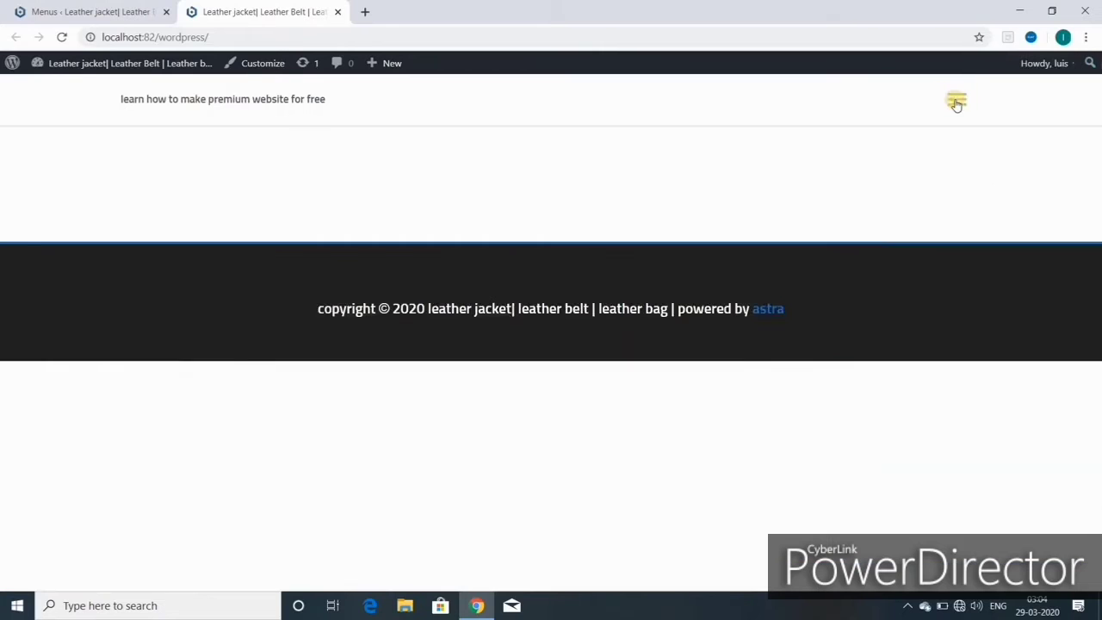
- In the Customizer, open Global > Typography > Base Typography to review the body font
click(265, 67)
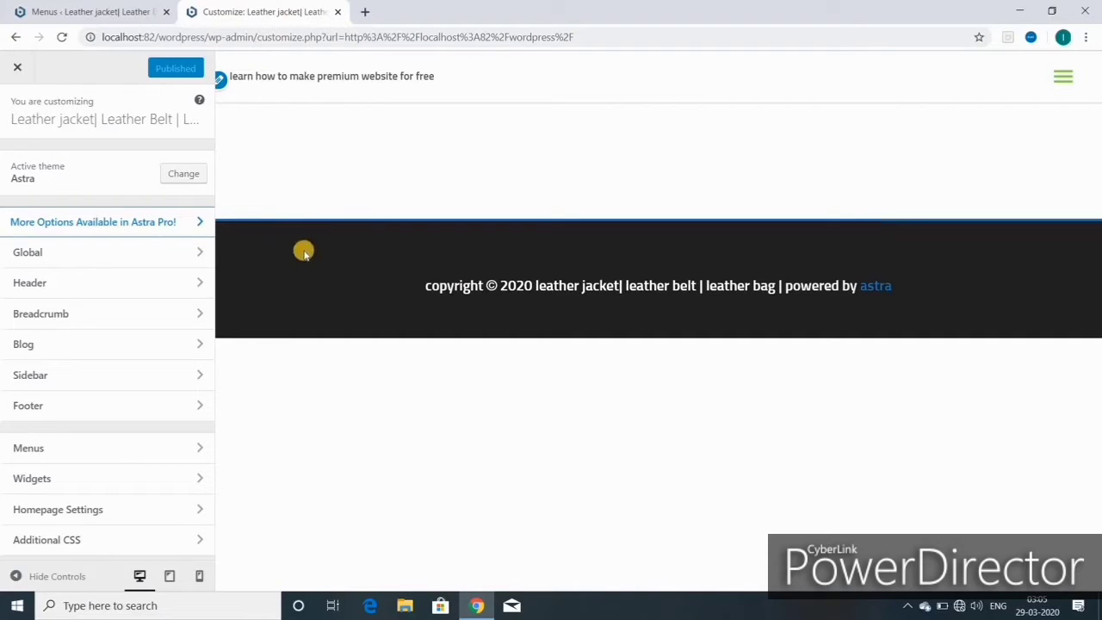
click(89, 258)
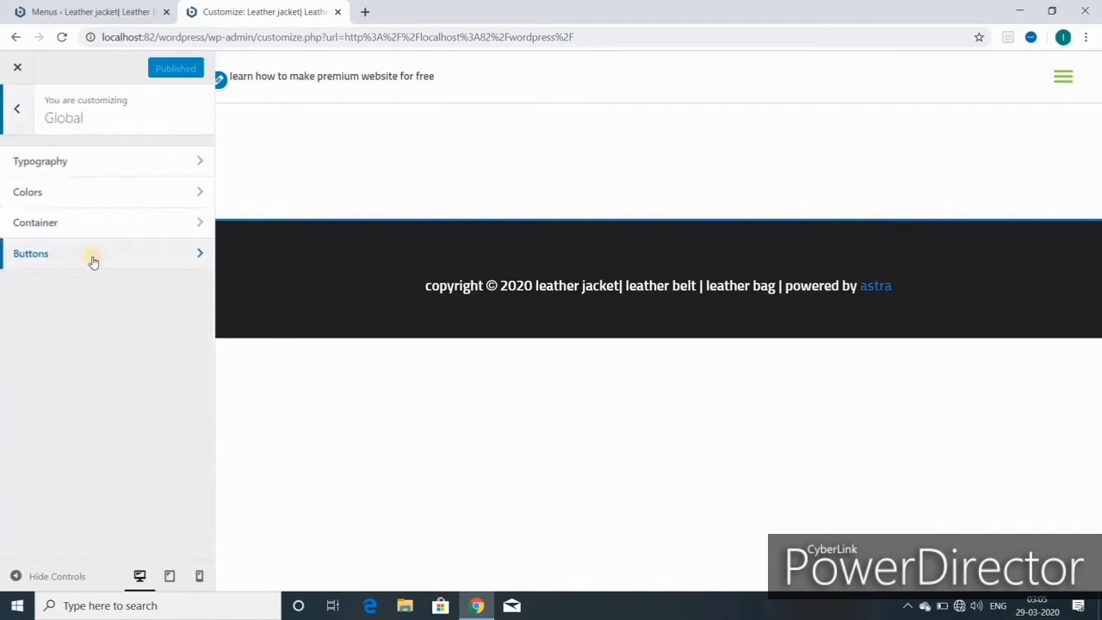
click(65, 164)
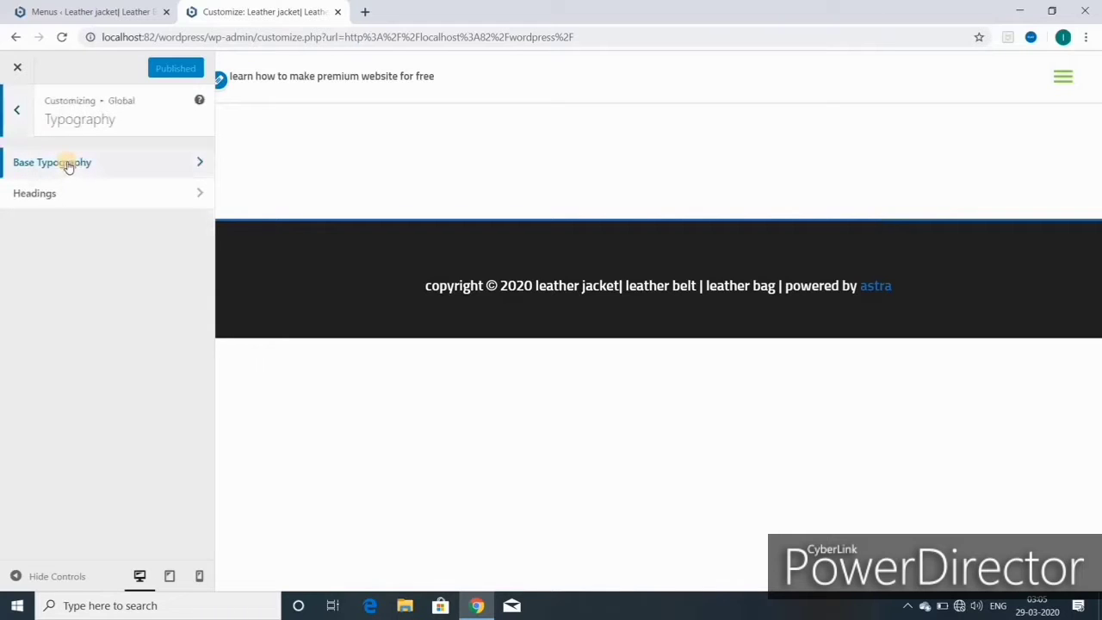
click(68, 165)
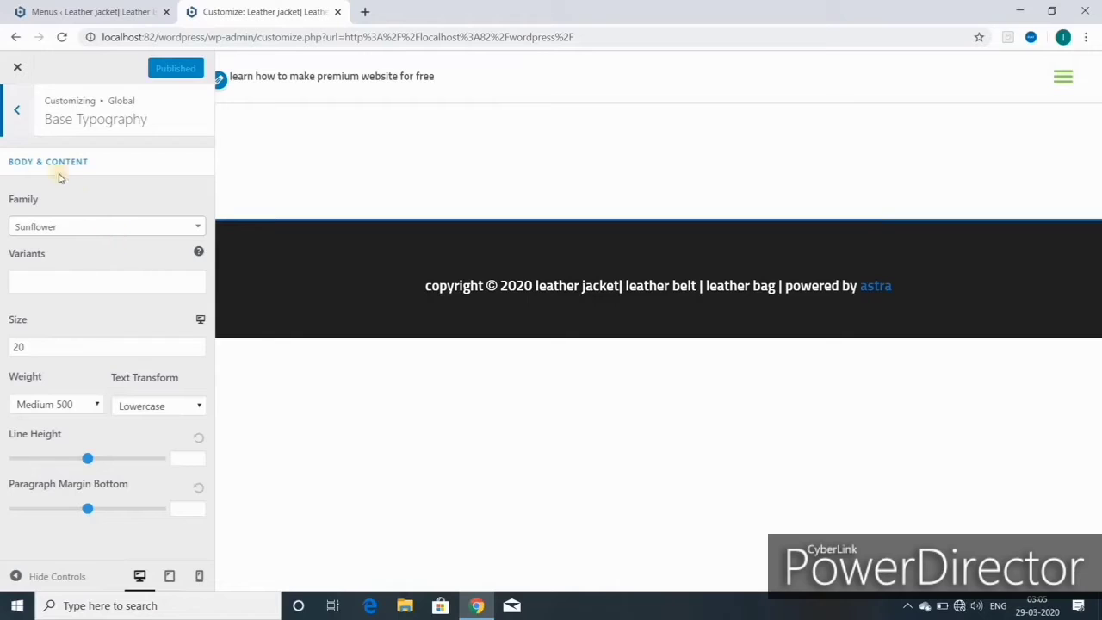
- Review the Headings typography, then open Global > Colors > Base Colors
click(15, 114)
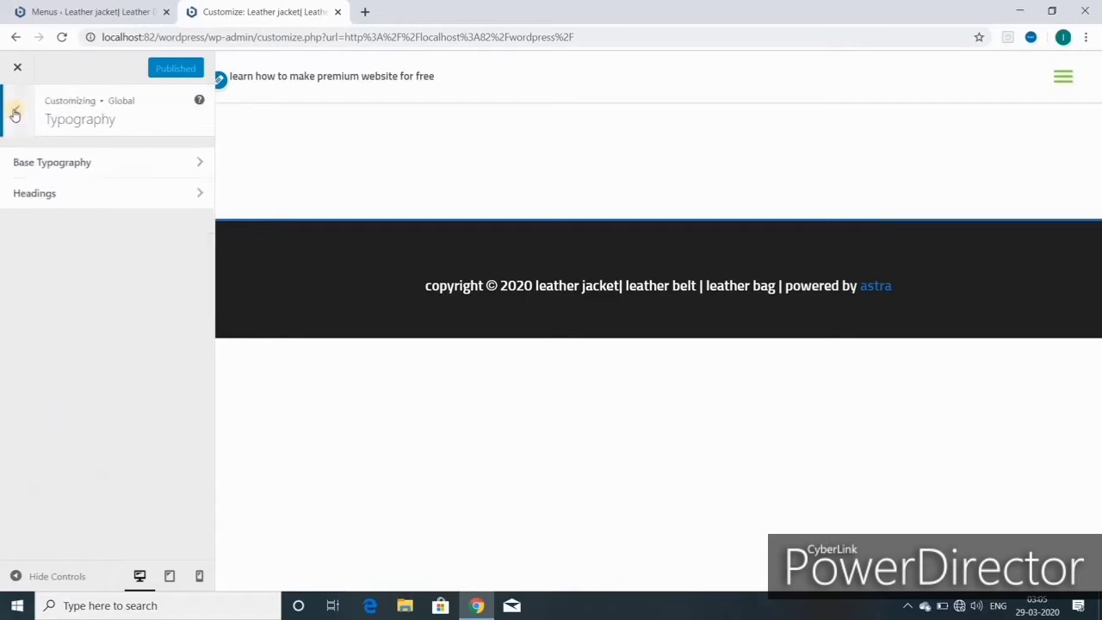
click(66, 197)
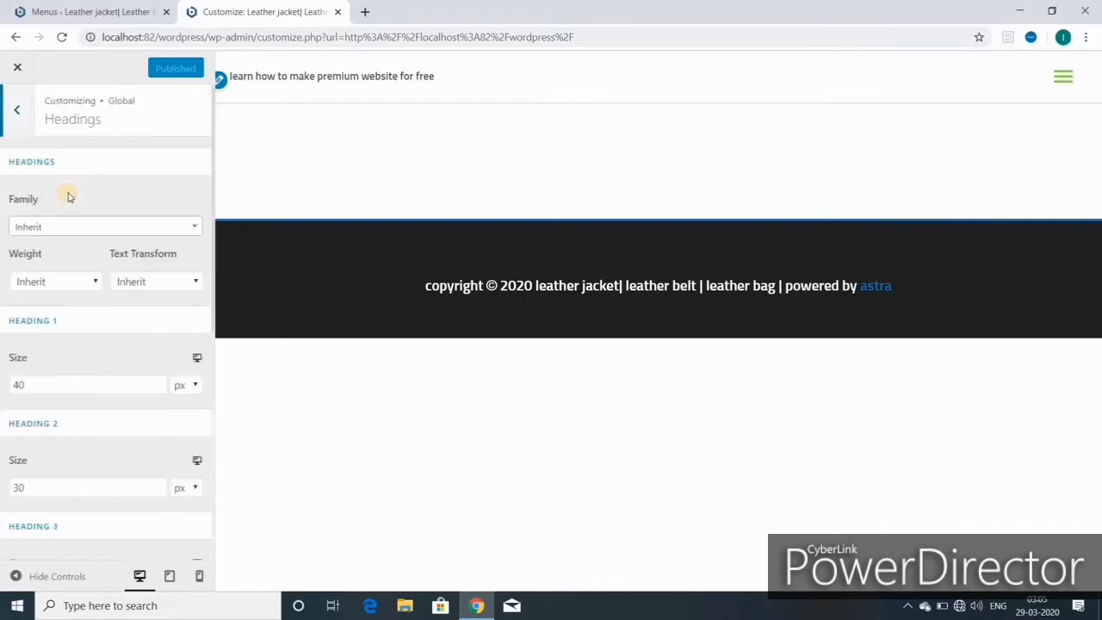
click(18, 116)
click(18, 116)
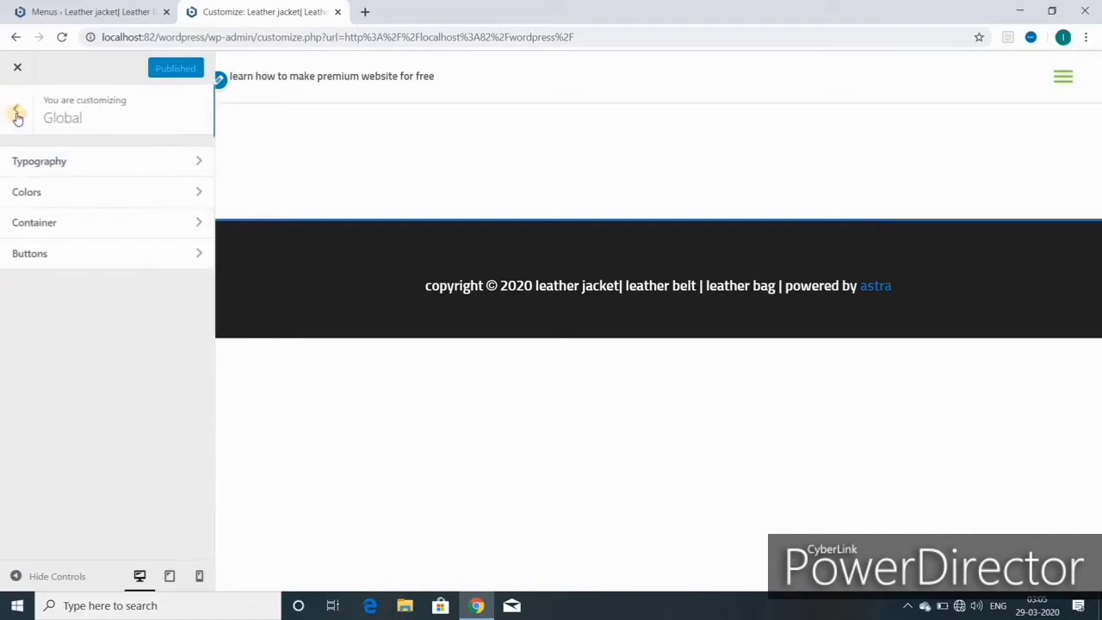
click(73, 198)
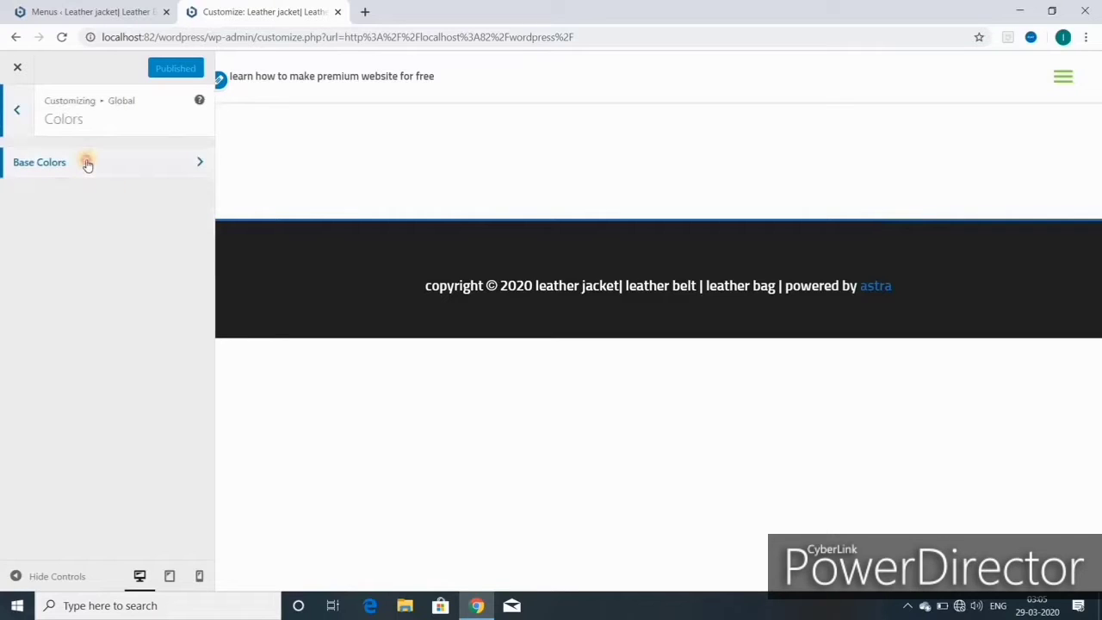
click(86, 164)
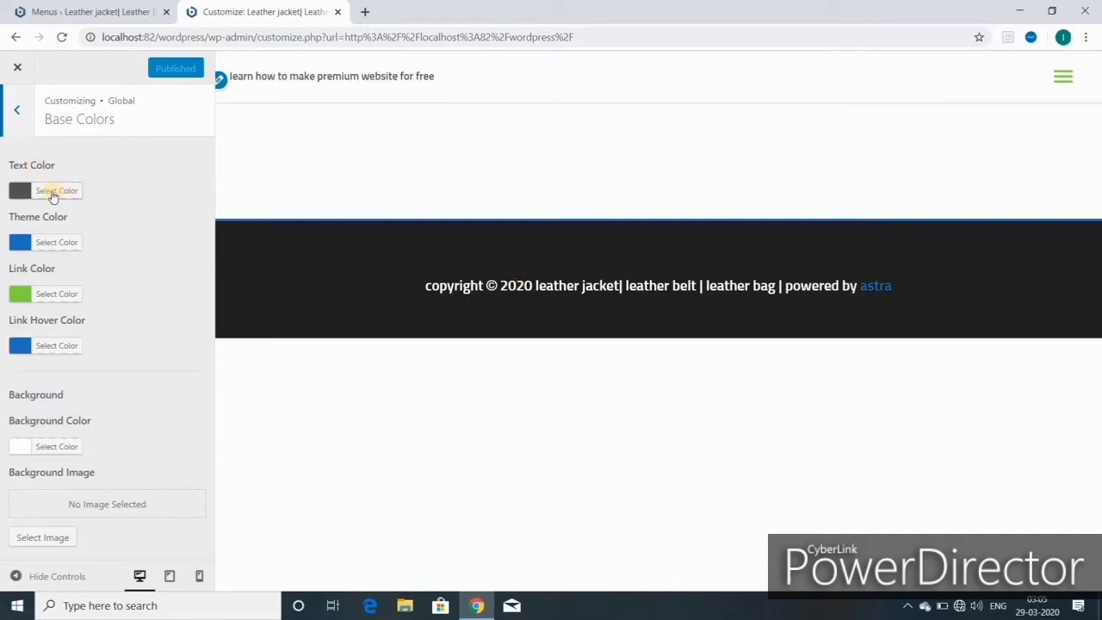
- Preview the text colour as green, white, then a strong, fully opaque red
click(32, 191)
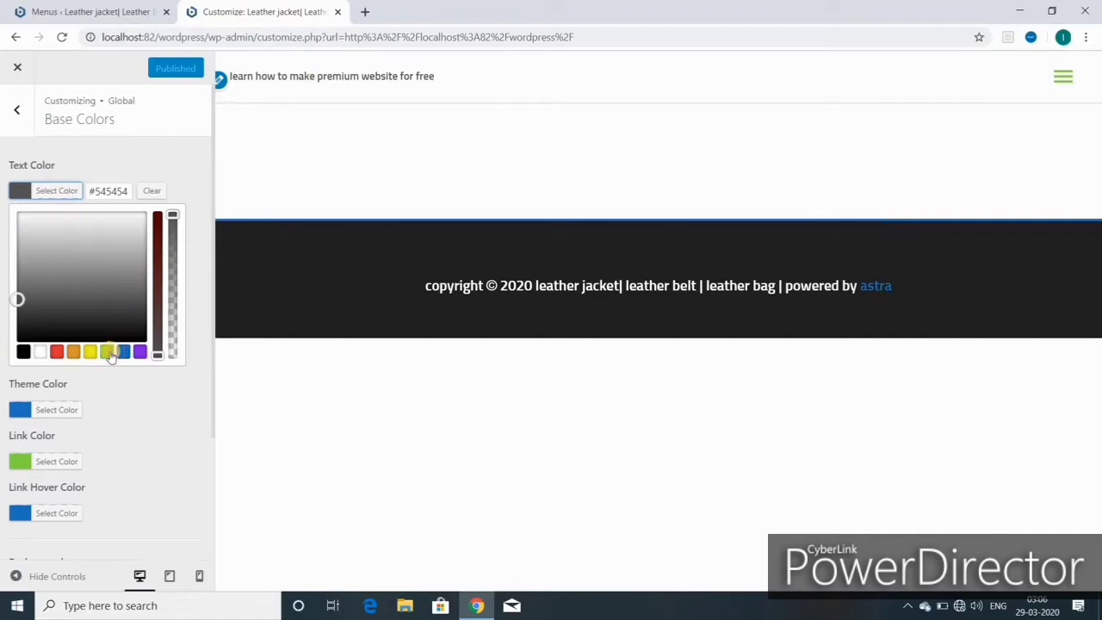
click(106, 351)
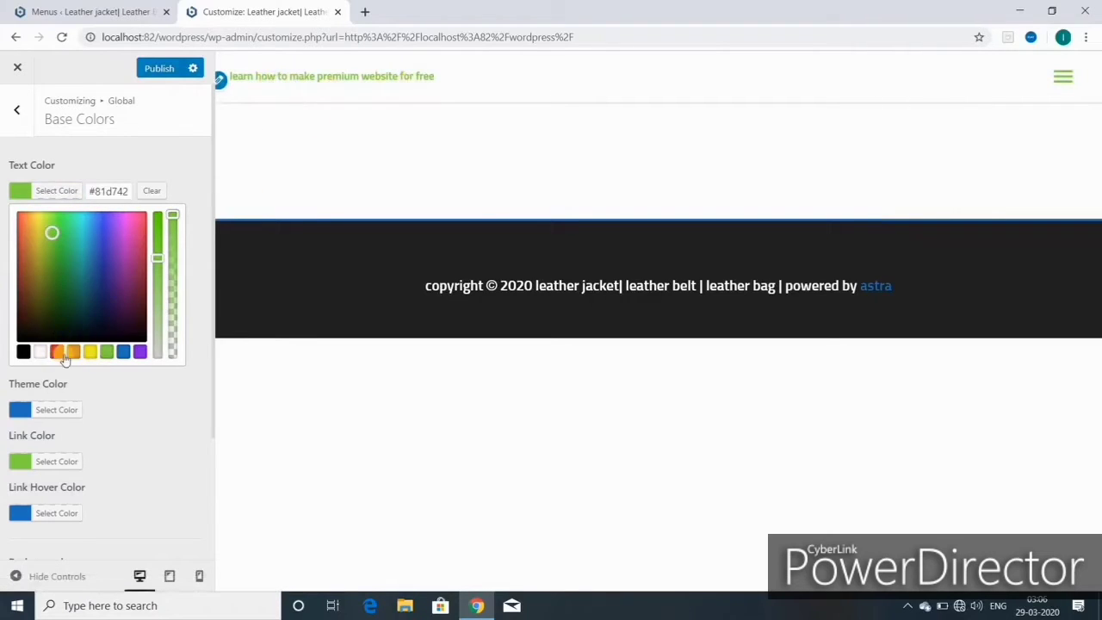
click(41, 351)
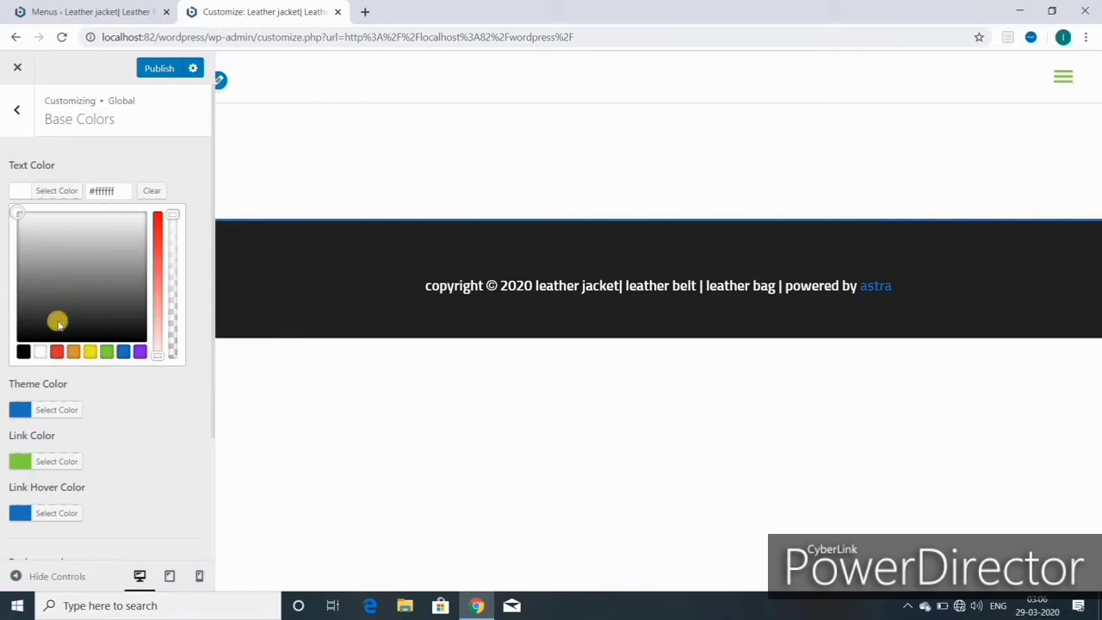
click(56, 351)
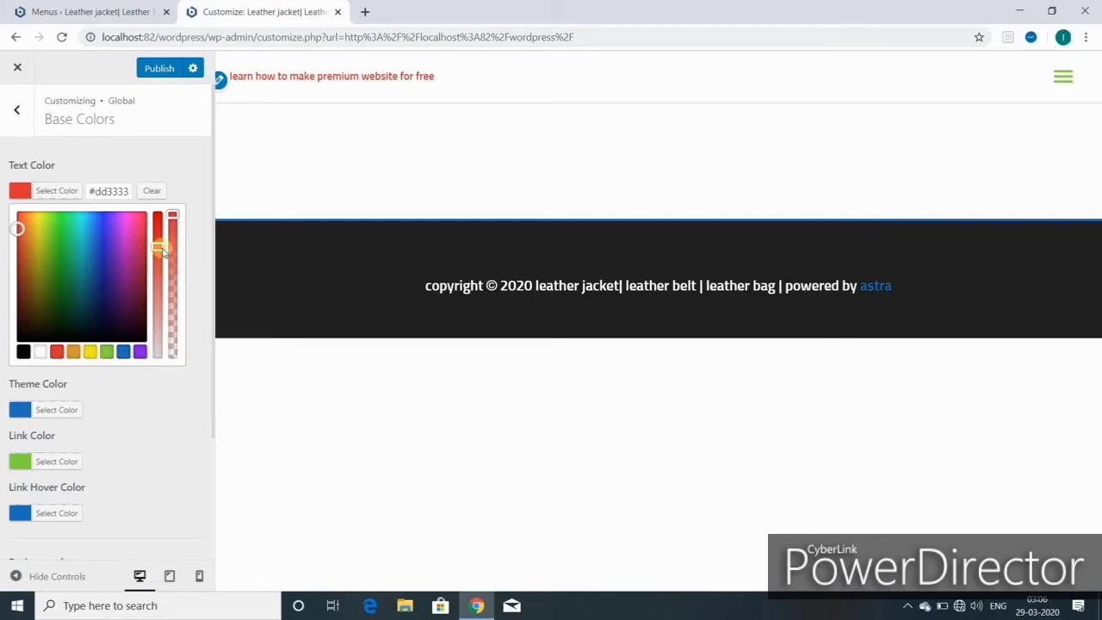
drag(157, 248, 145, 354)
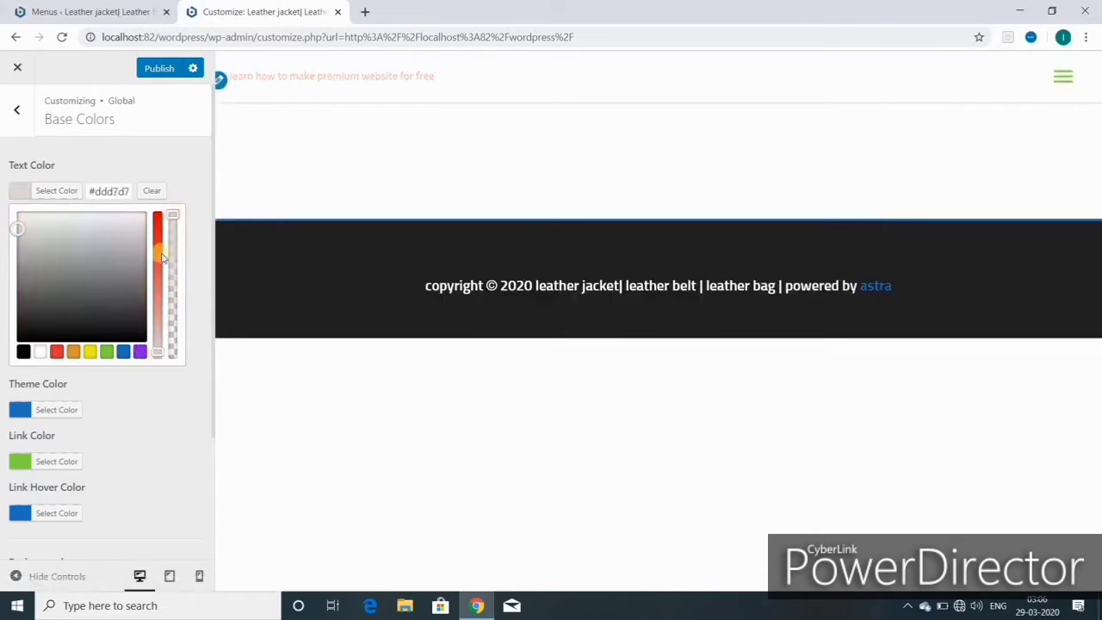
drag(159, 349, 180, 289)
drag(190, 252, 184, 221)
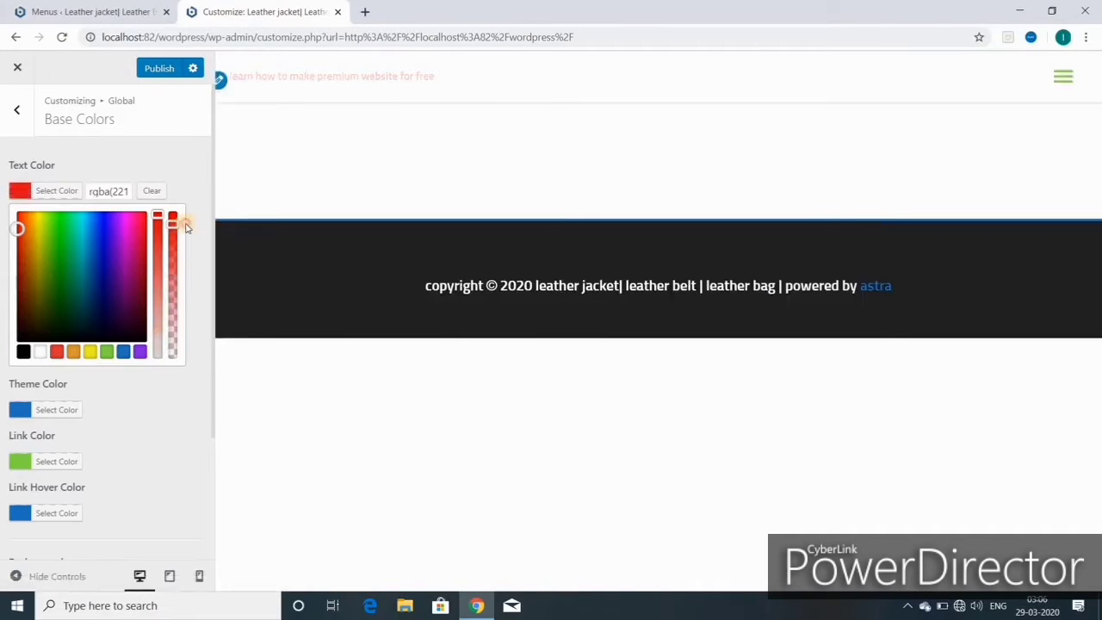
- Replace the text colour value with #545454
click(127, 190)
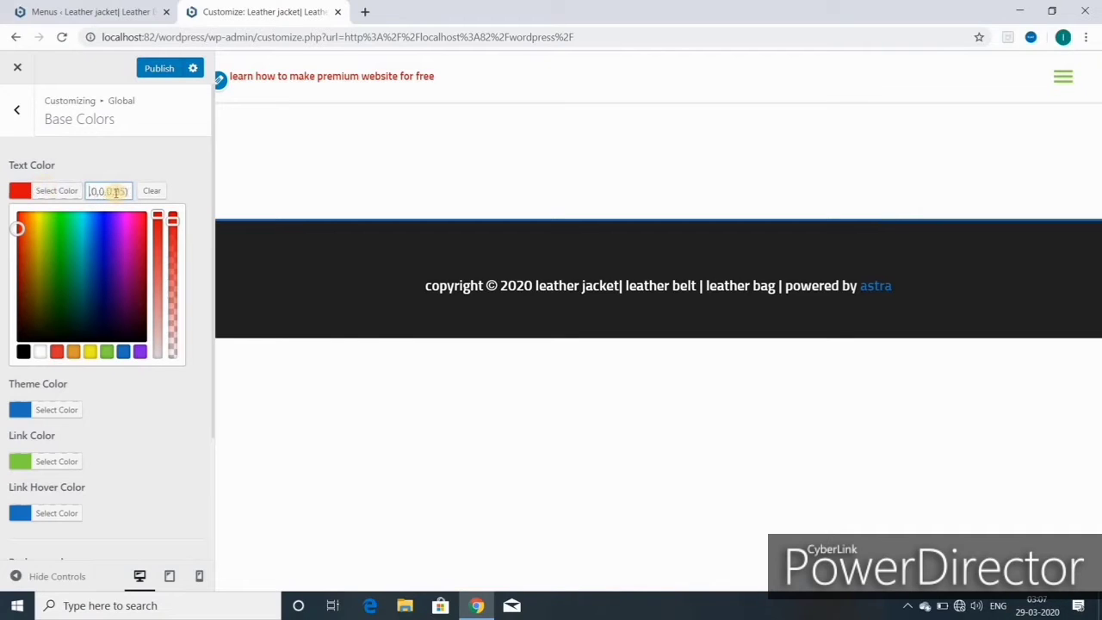
click(115, 190)
text(9)
key(ctrl+a)
key(BackSpace)
text(545454)
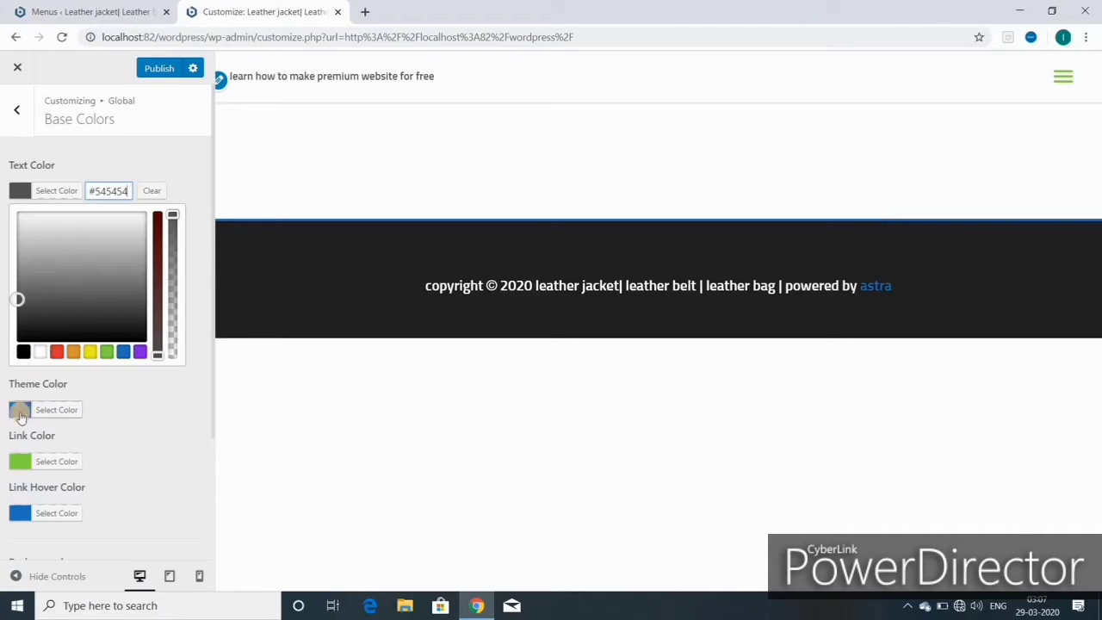
- Try yellow for the theme colour, then keep it blue #1e73be
click(20, 412)
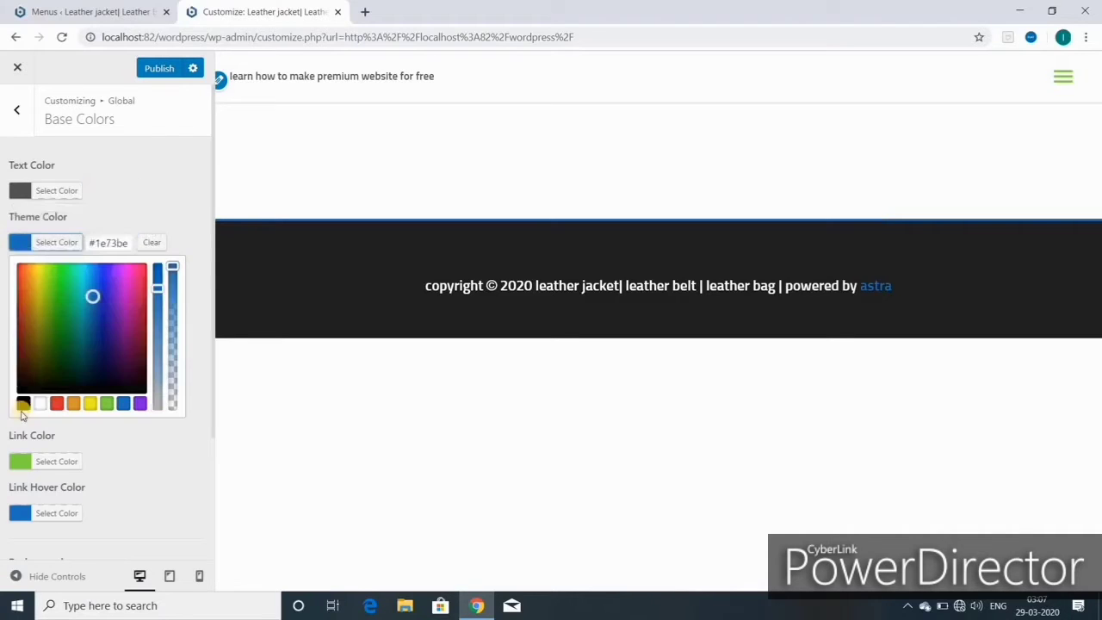
click(91, 406)
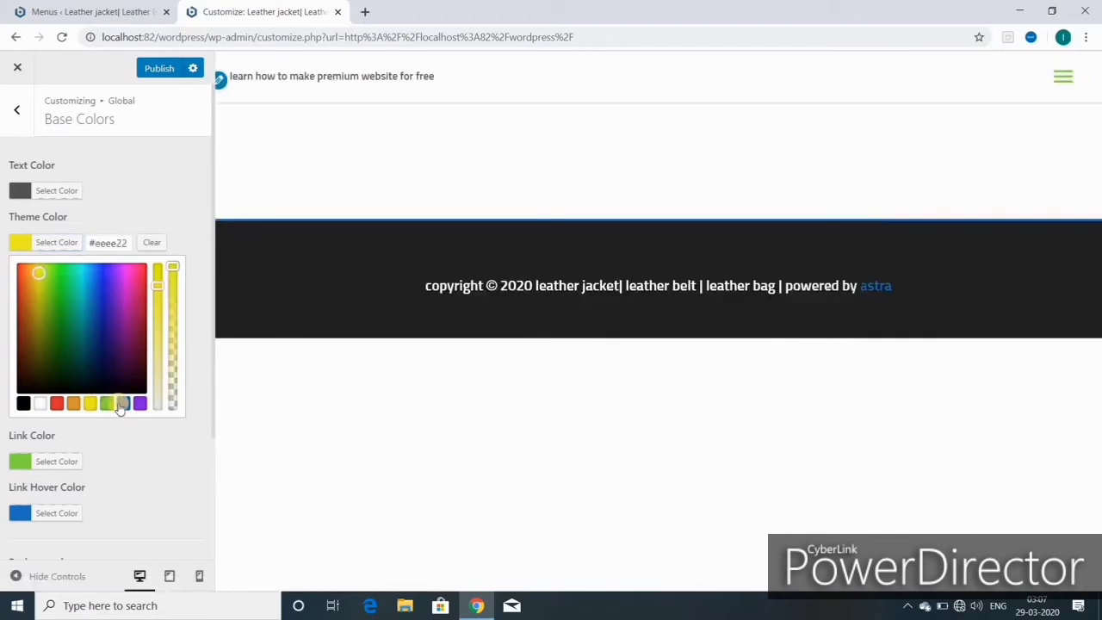
click(120, 408)
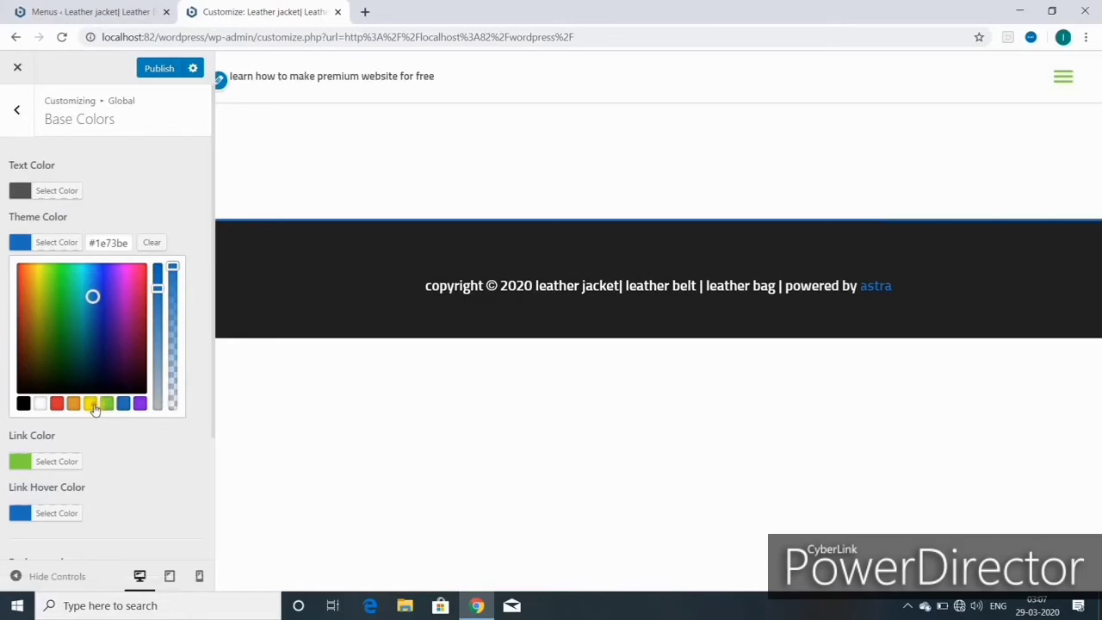
click(94, 408)
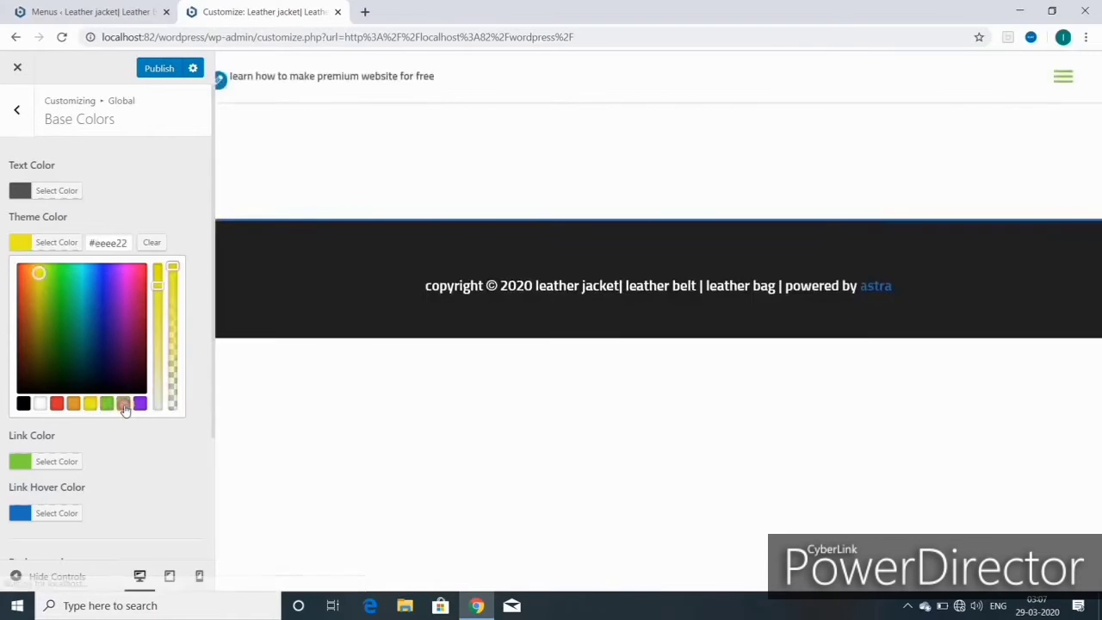
click(124, 406)
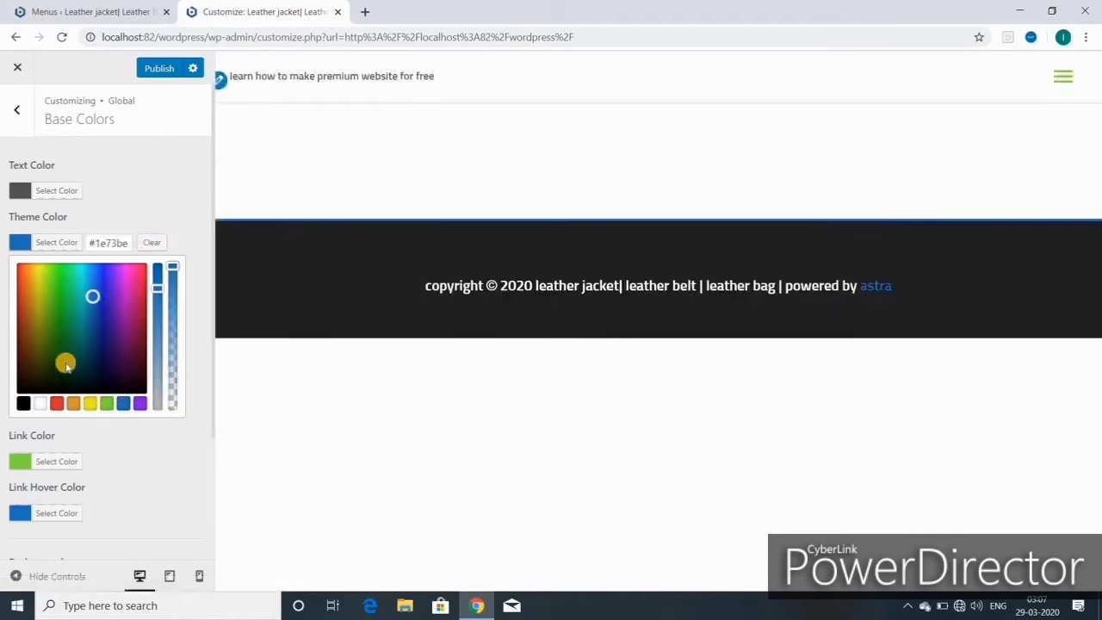
- Check the link colour is green #81d742 and publish the base colours
scroll(32, 464, down, 3)
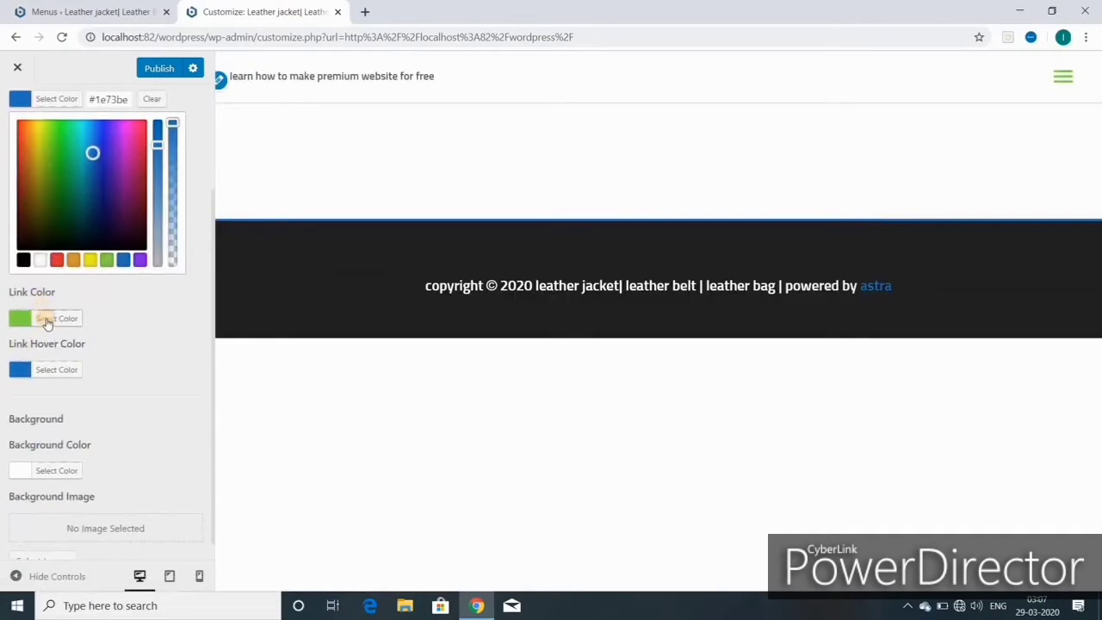
click(46, 320)
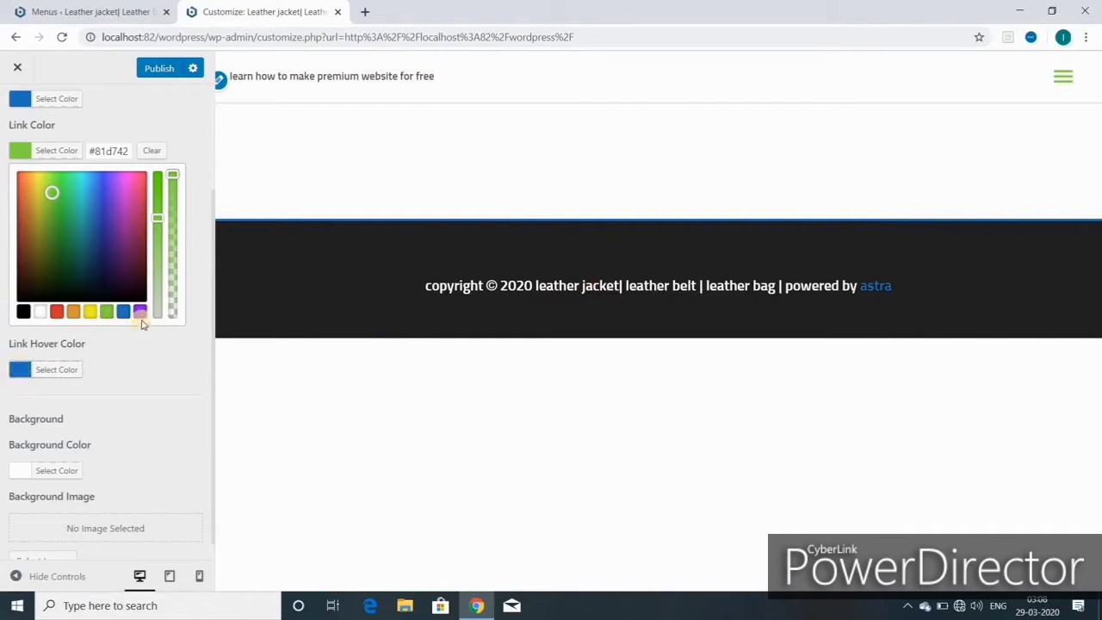
scroll(143, 323, up, 2)
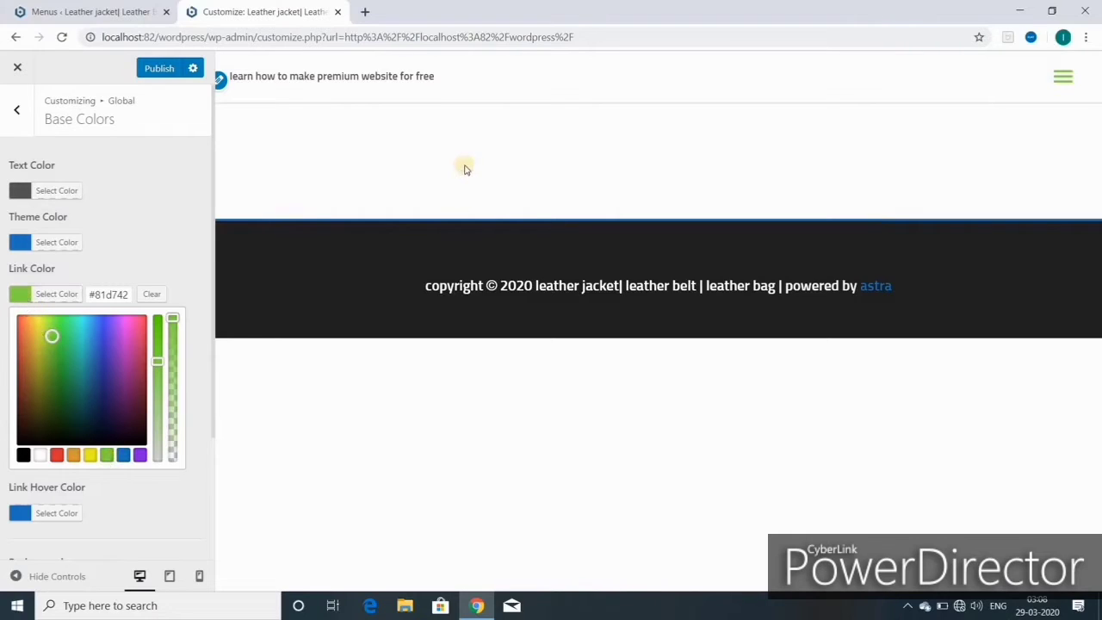
click(159, 69)
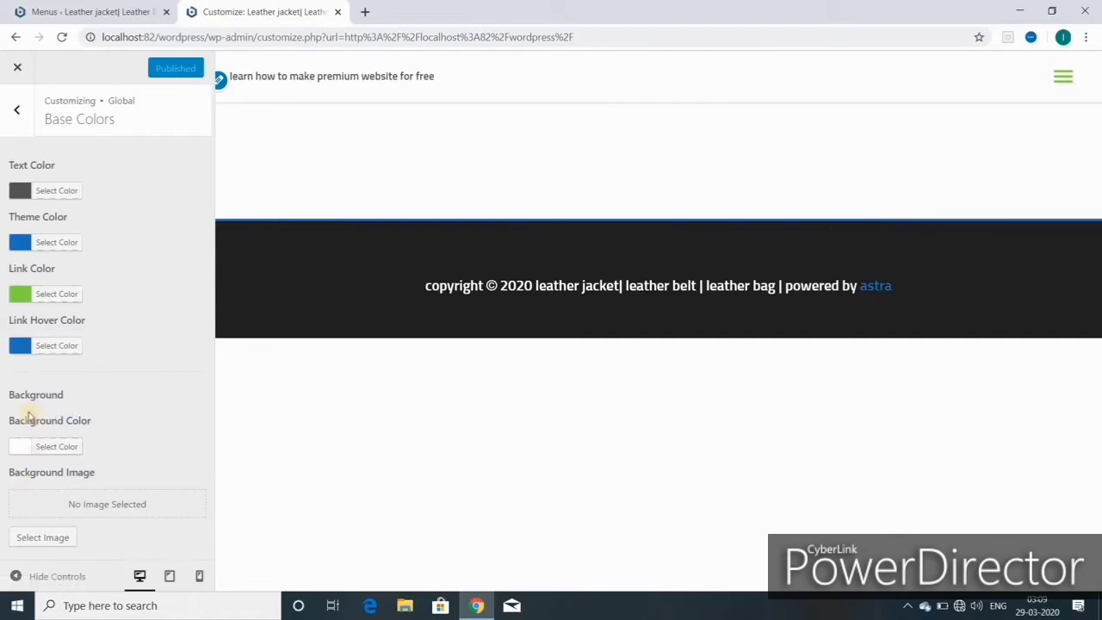
- Try red, orange, green, blue and purple swatches as the site background colour
click(57, 445)
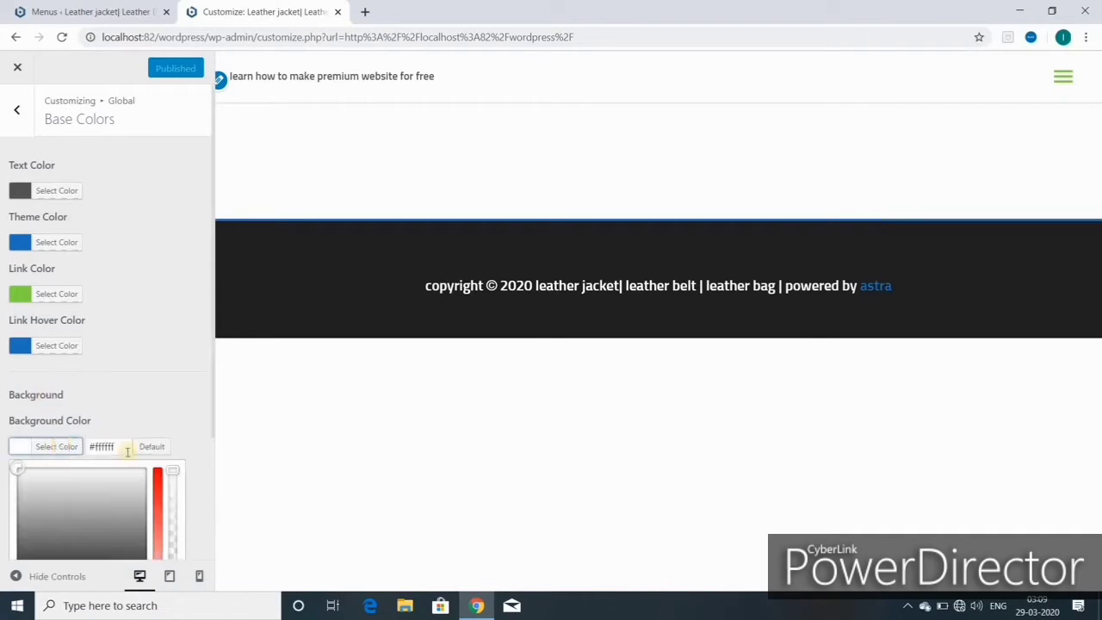
scroll(198, 431, down, 2)
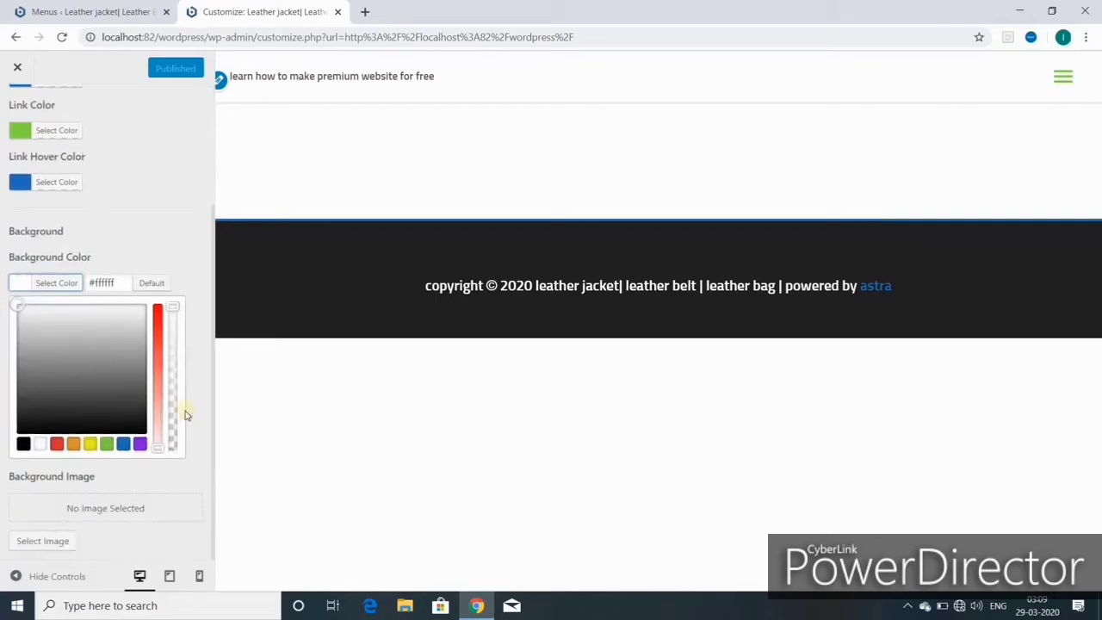
click(58, 285)
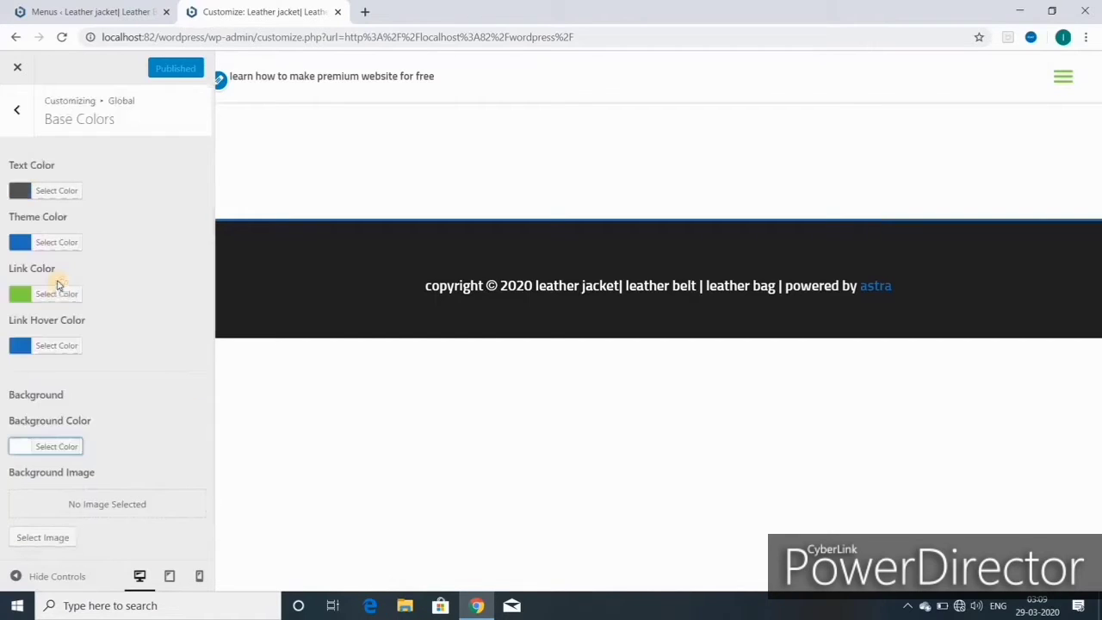
click(49, 447)
scroll(99, 473, down, 2)
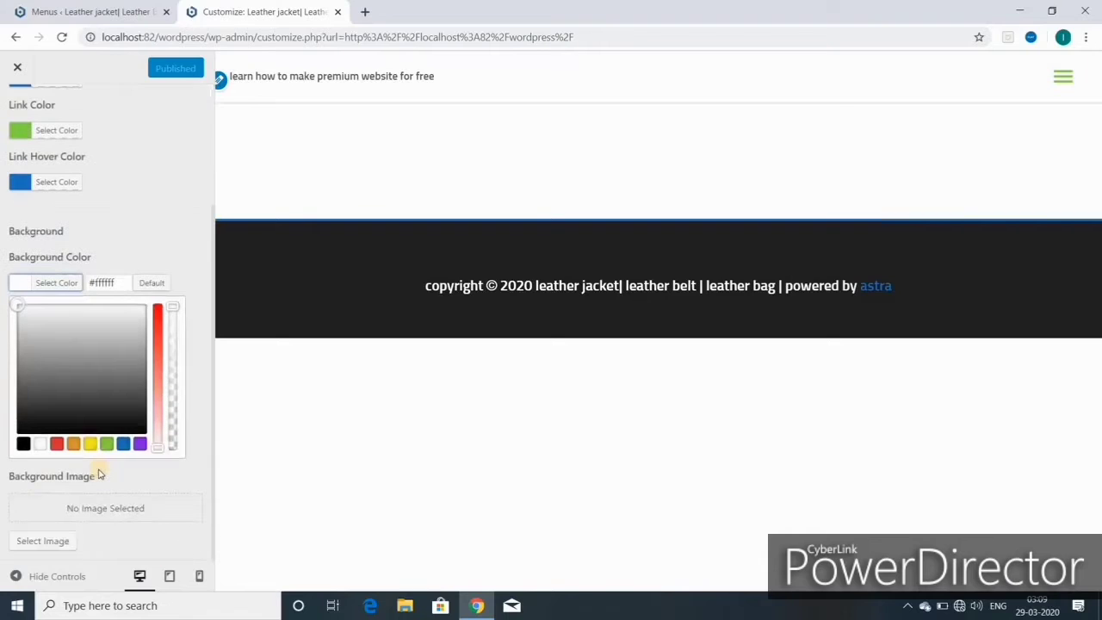
click(56, 444)
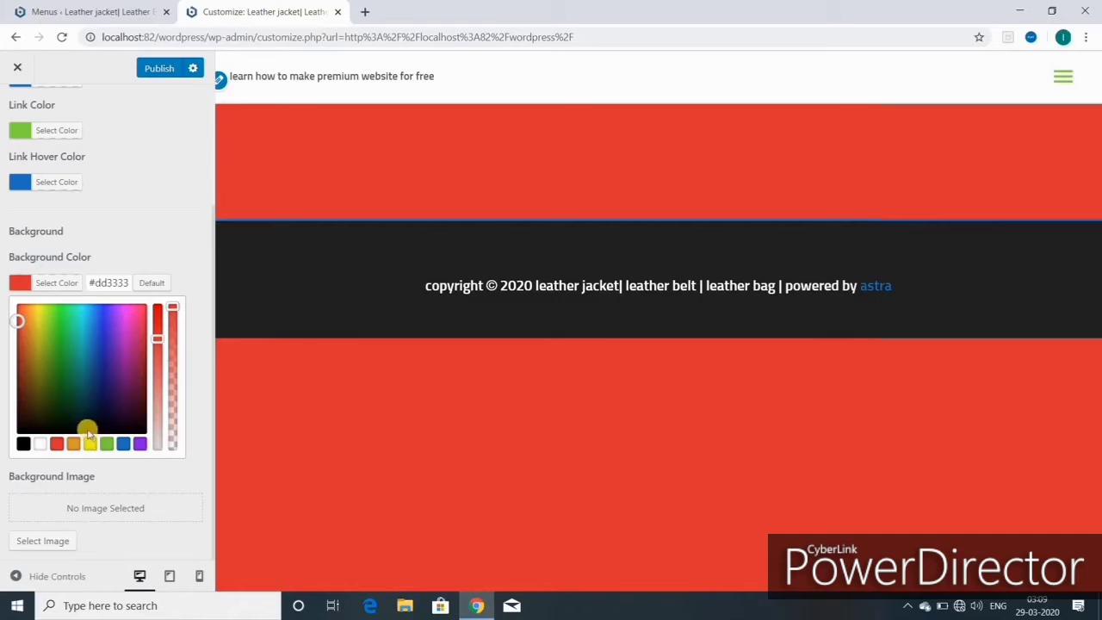
click(75, 446)
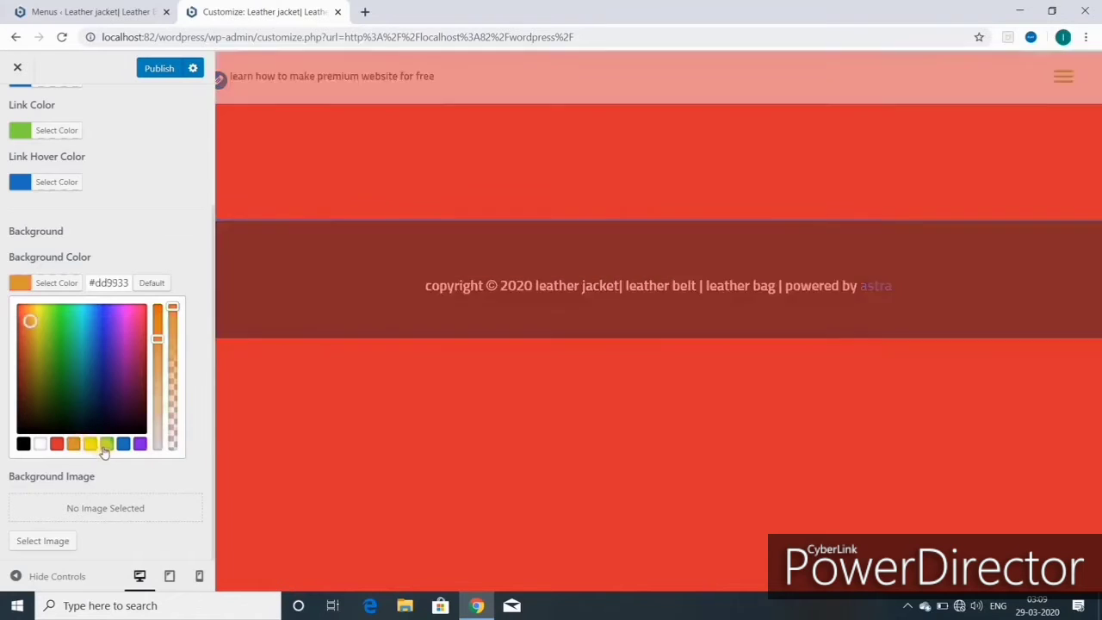
click(106, 445)
click(123, 445)
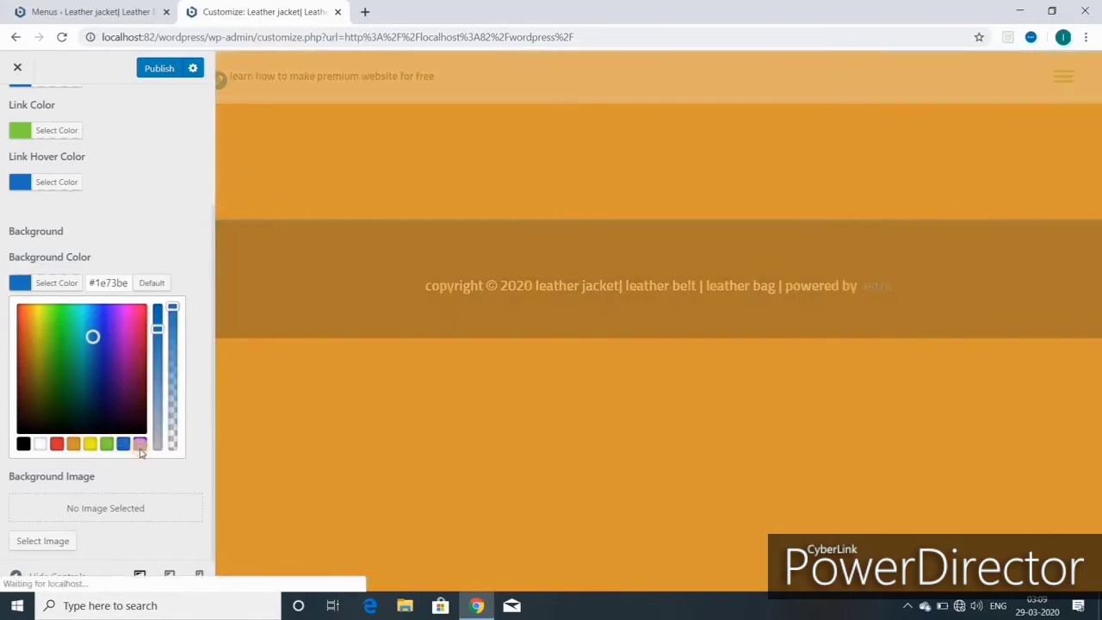
click(139, 446)
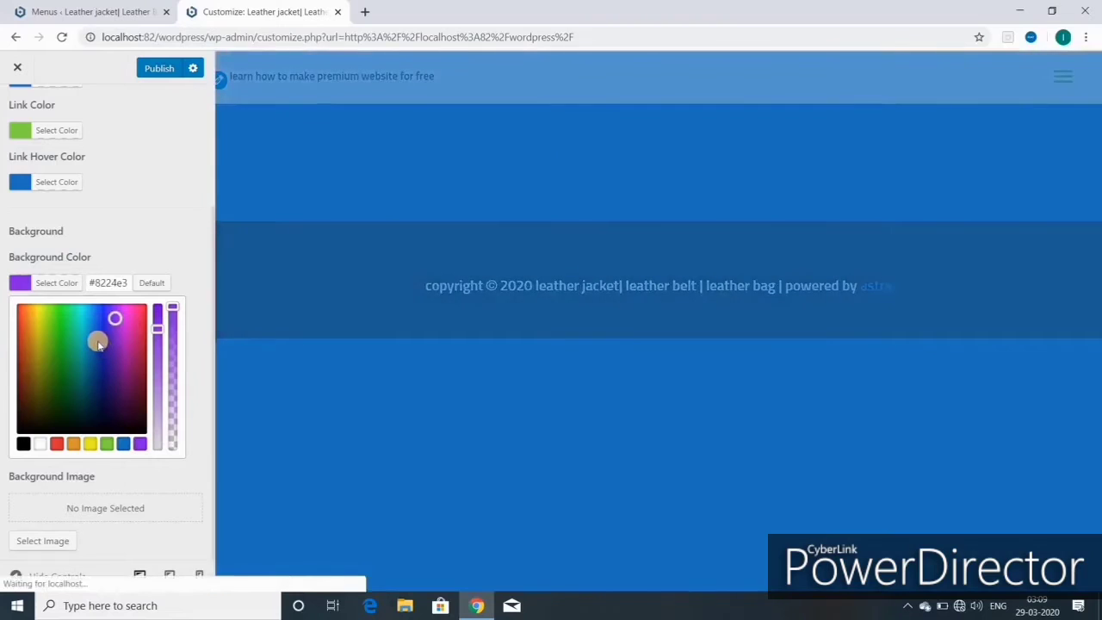
- Try deep blue, teal, green and pink shades, then set the background back to white #ffffff
click(104, 339)
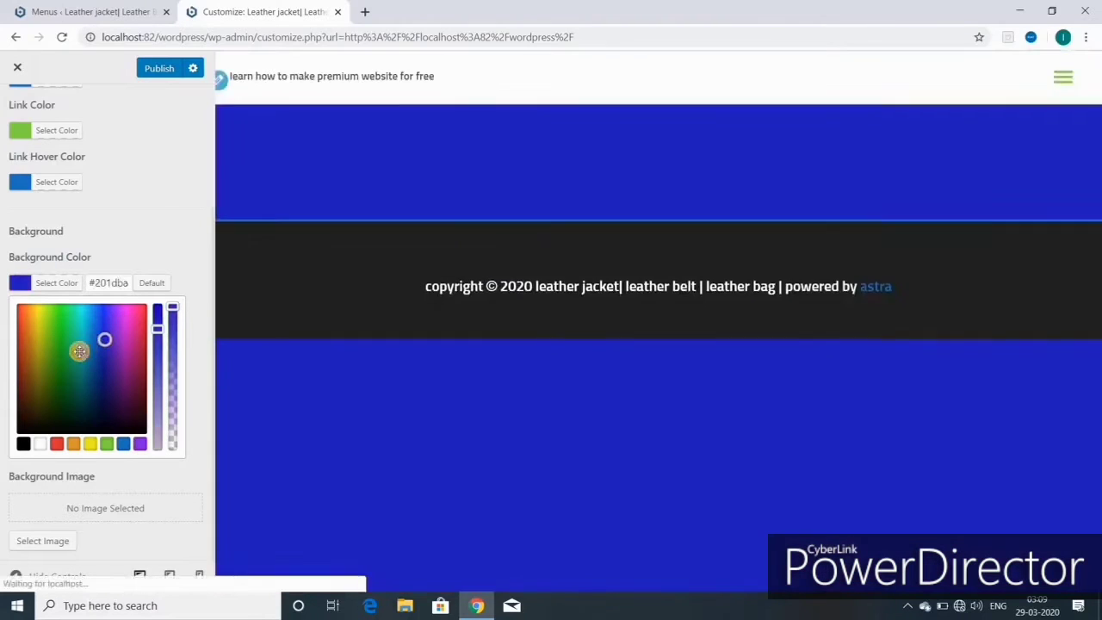
click(79, 351)
click(60, 352)
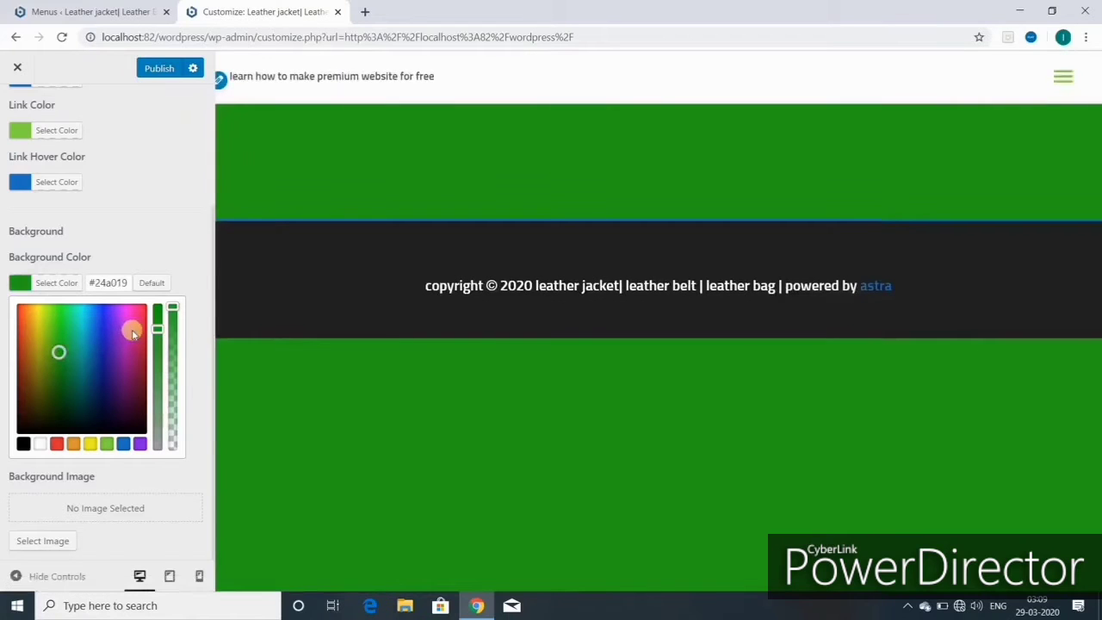
click(130, 326)
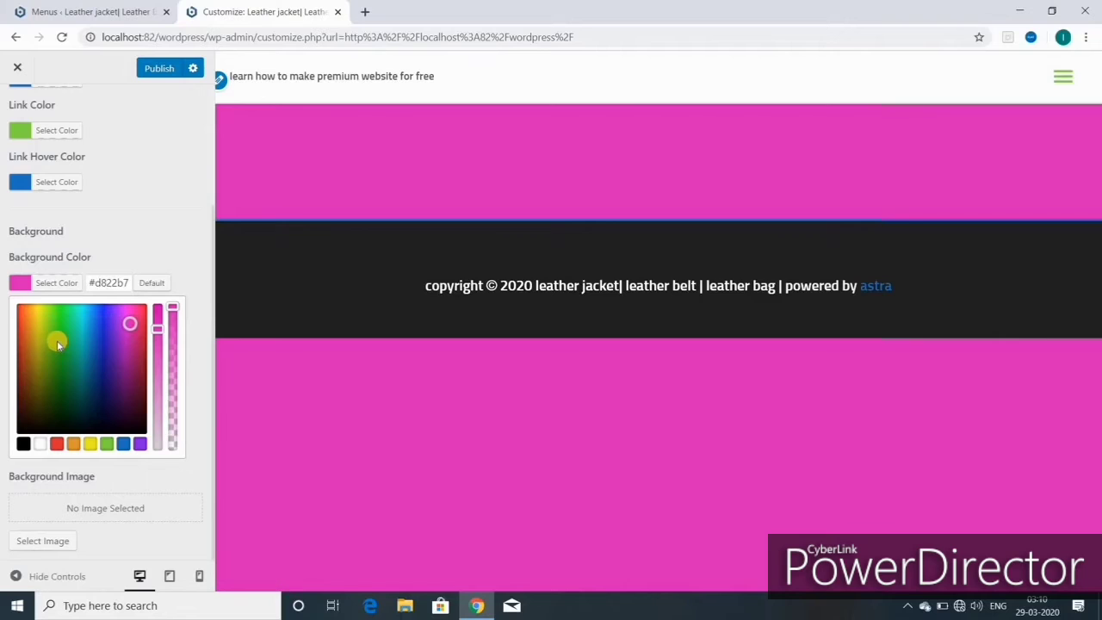
click(40, 444)
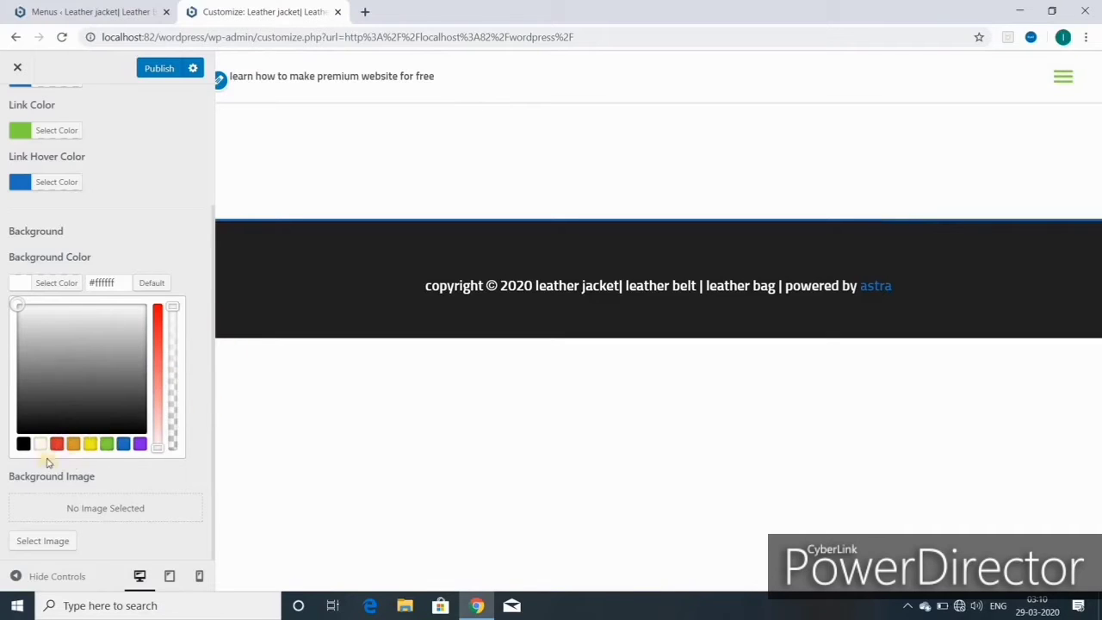
- Choose the luggage bags photo from the Media Library as the site background image
click(45, 542)
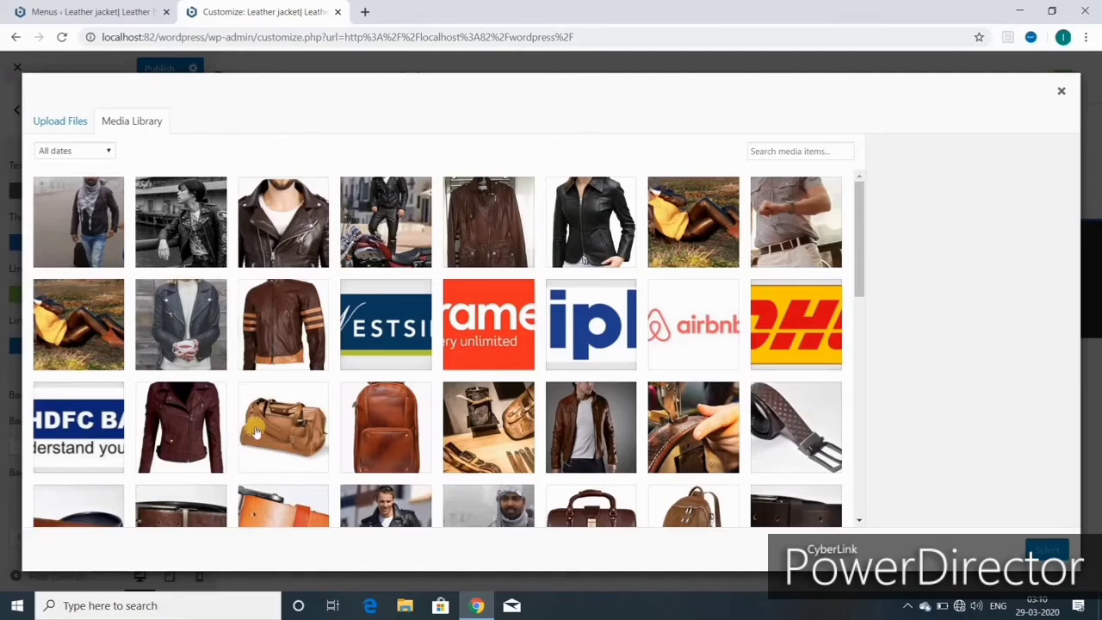
click(277, 435)
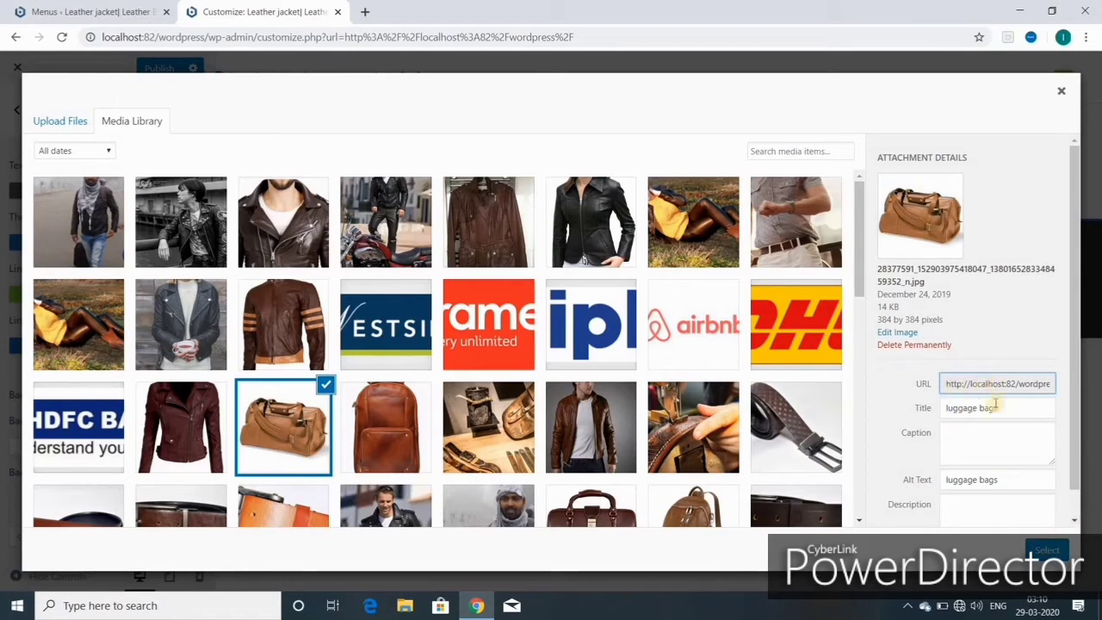
click(899, 333)
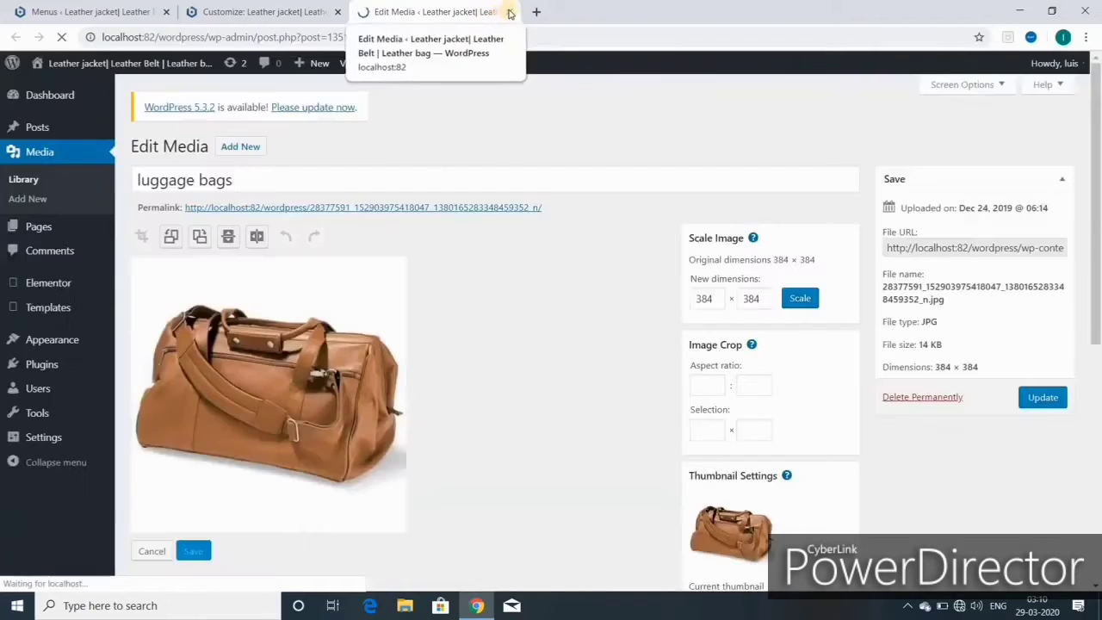
scroll(608, 413, down, 1)
scroll(608, 412, down, 3)
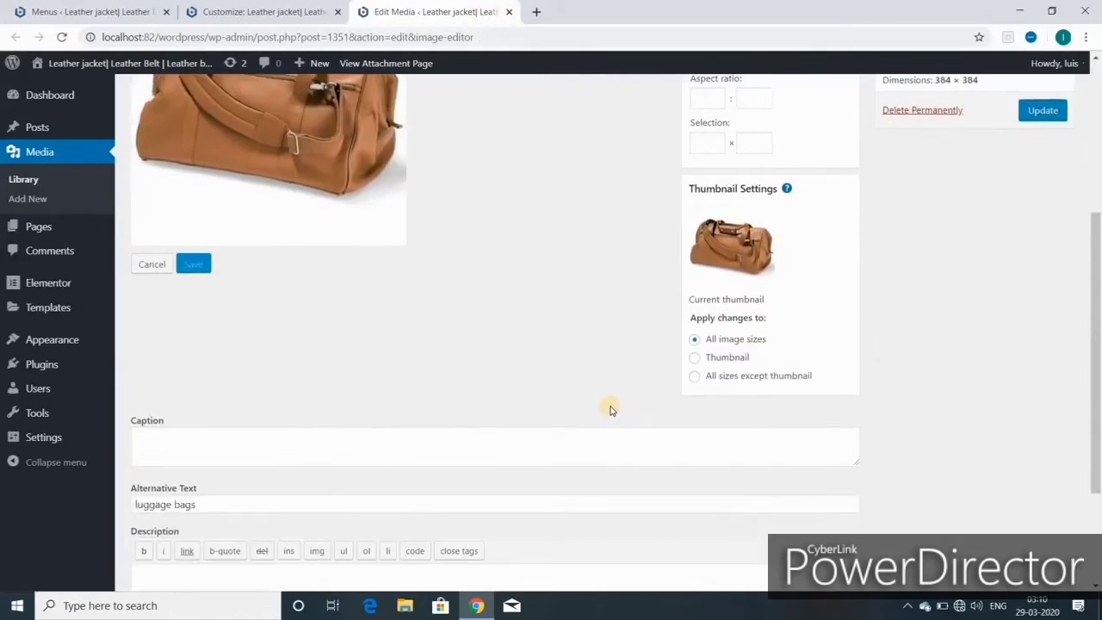
scroll(514, 392, up, 2)
scroll(514, 392, up, 1)
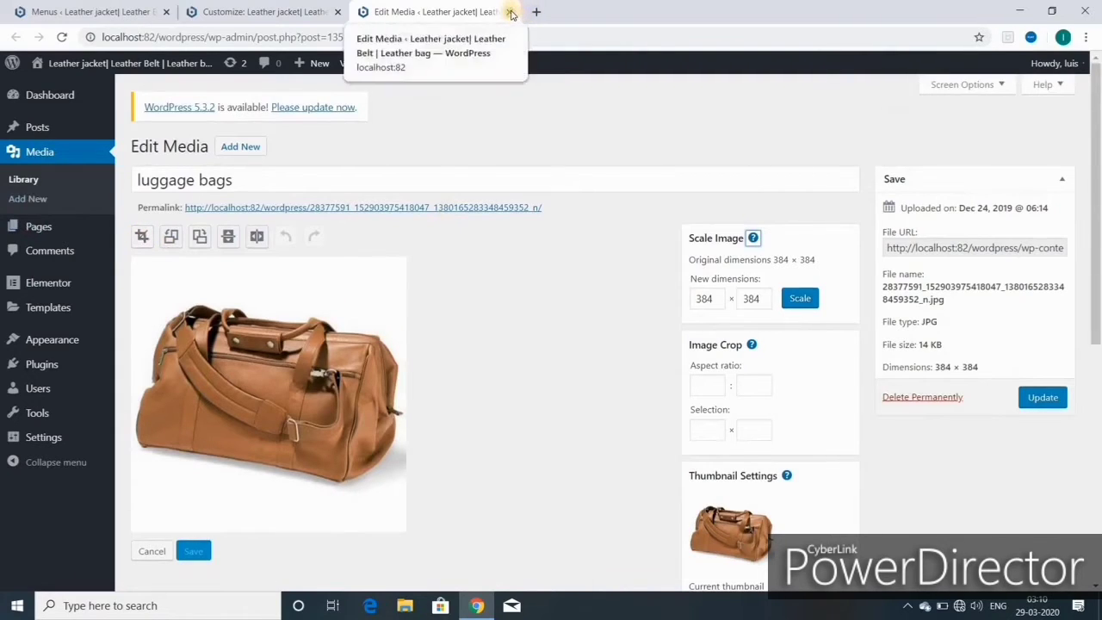
click(511, 12)
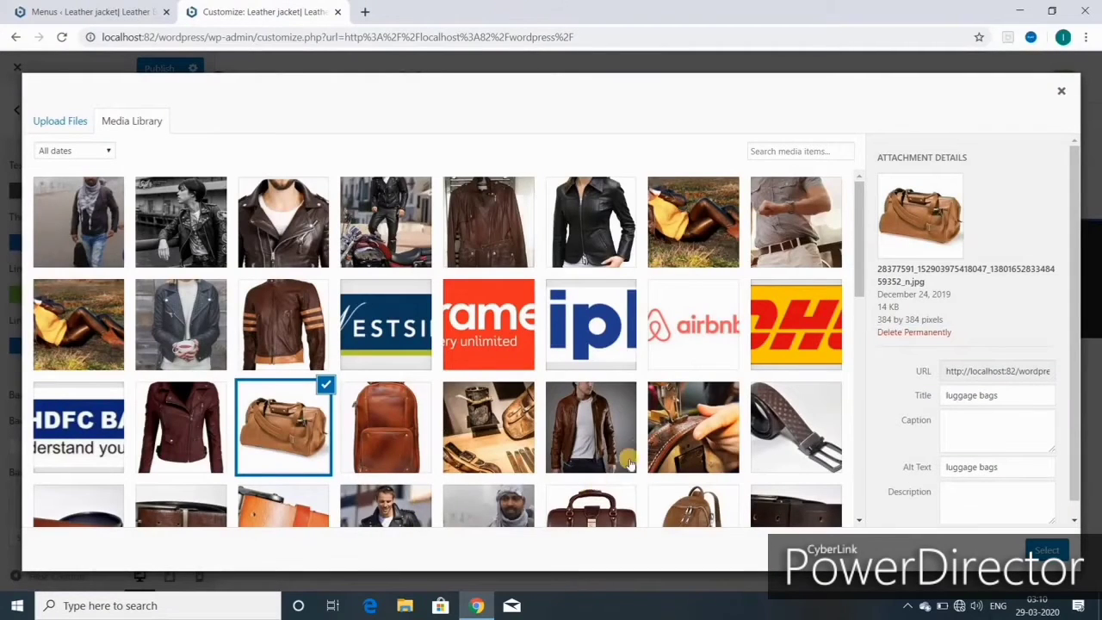
scroll(662, 455, down, 2)
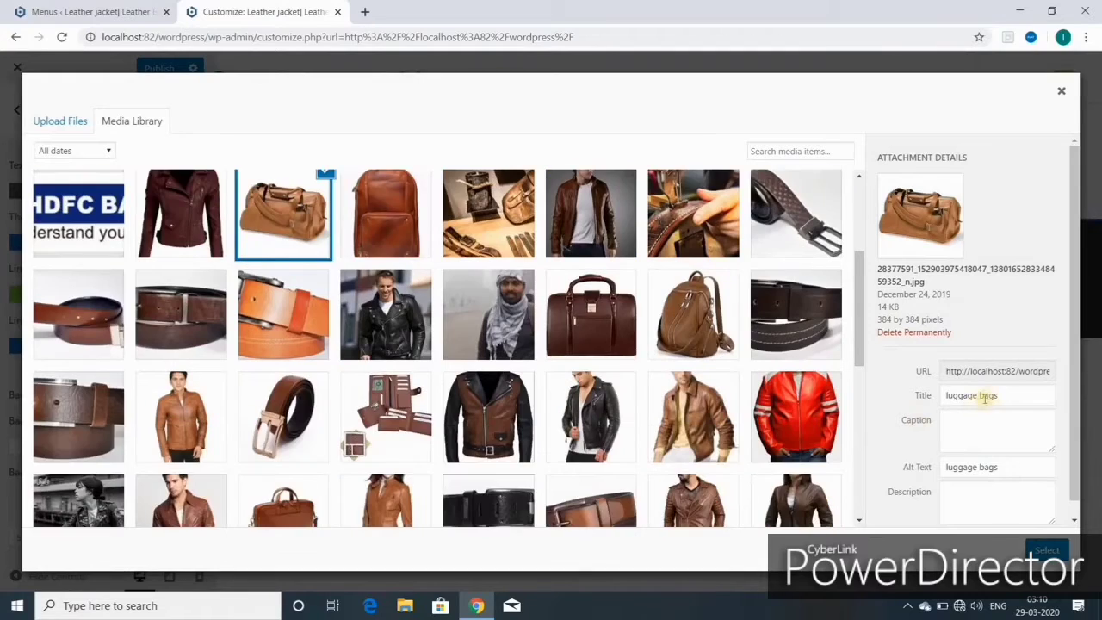
click(1046, 549)
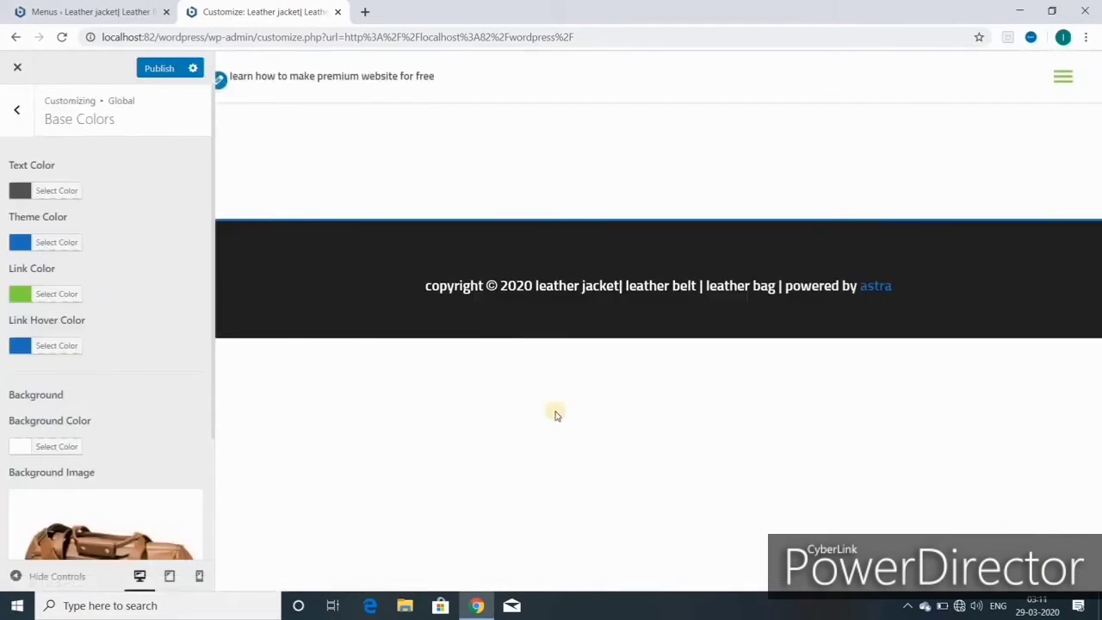
- Remove the luggage bag background image and return to the Global settings list
scroll(96, 482, down, 2)
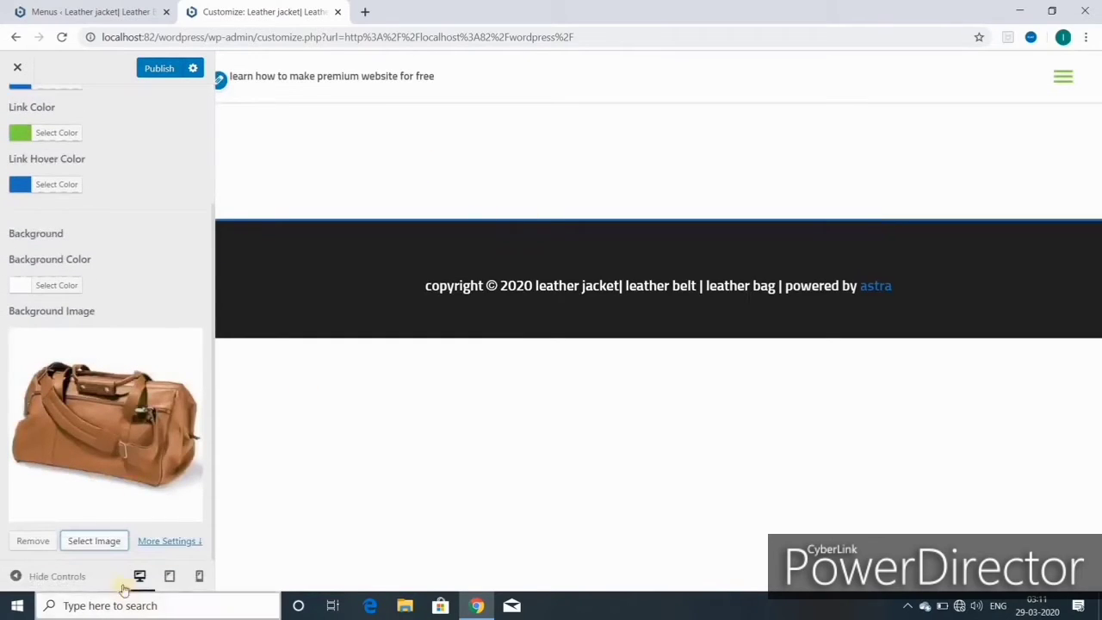
click(33, 542)
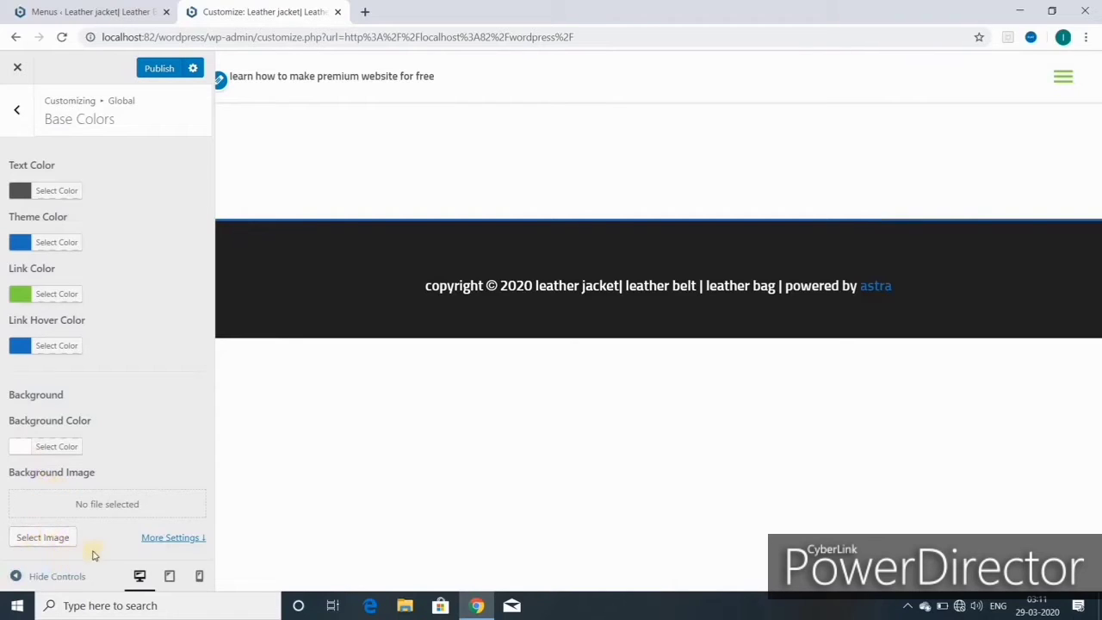
click(17, 116)
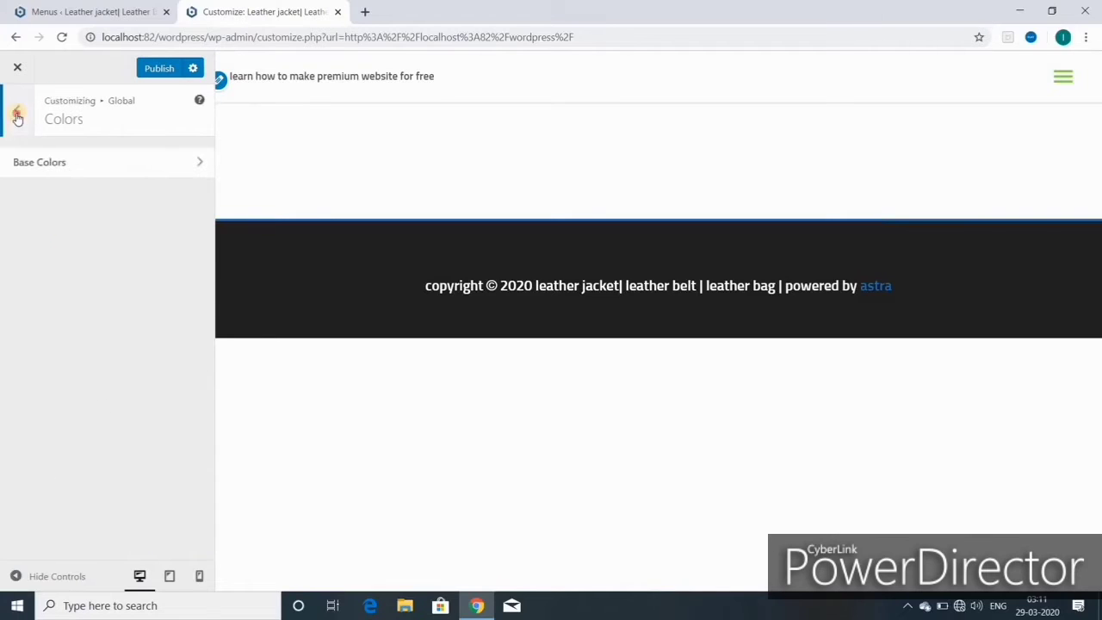
click(17, 117)
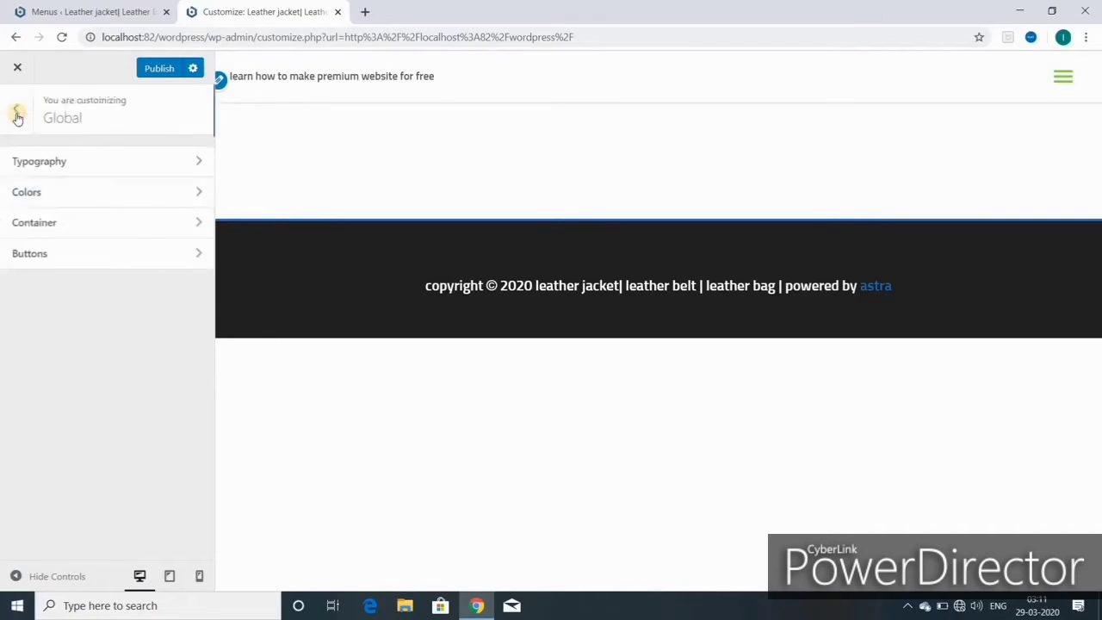
- In Container settings, try a 768 width, then reset it to the default 1200
click(37, 224)
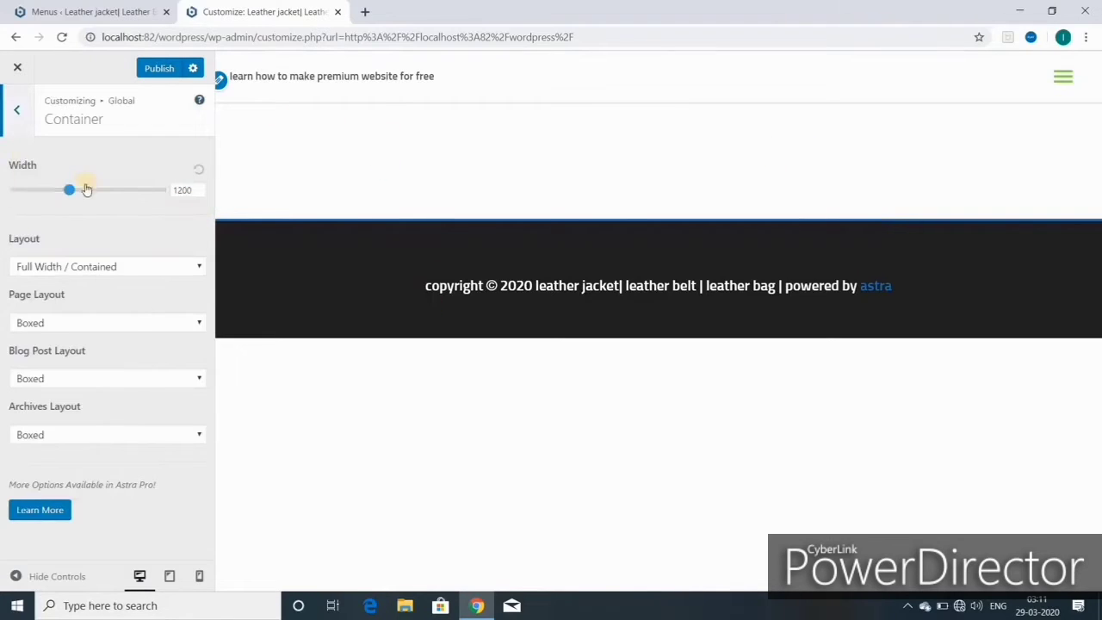
drag(86, 189, 4, 166)
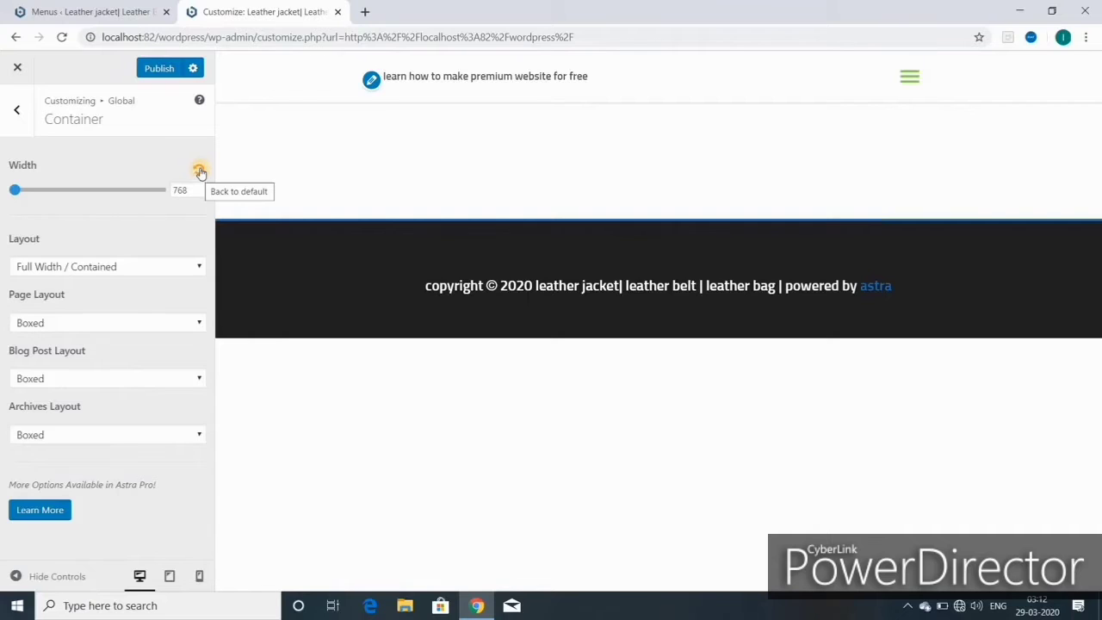
click(200, 168)
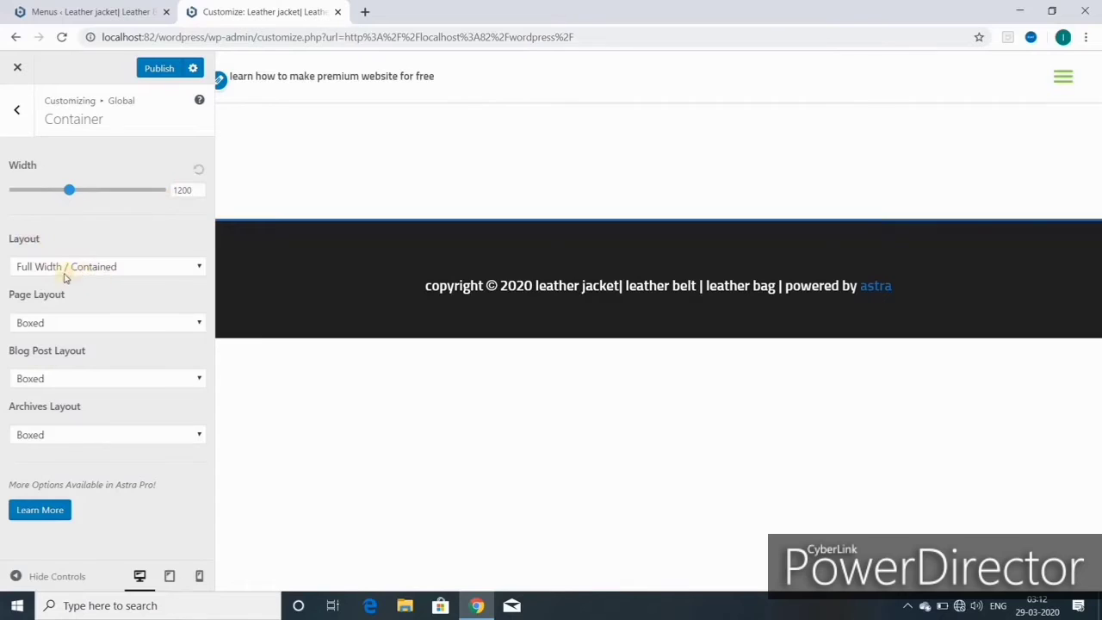
- Try Full Width / Stretched, Boxed and Content Boxed layouts, then choose Full Width / Contained
click(200, 270)
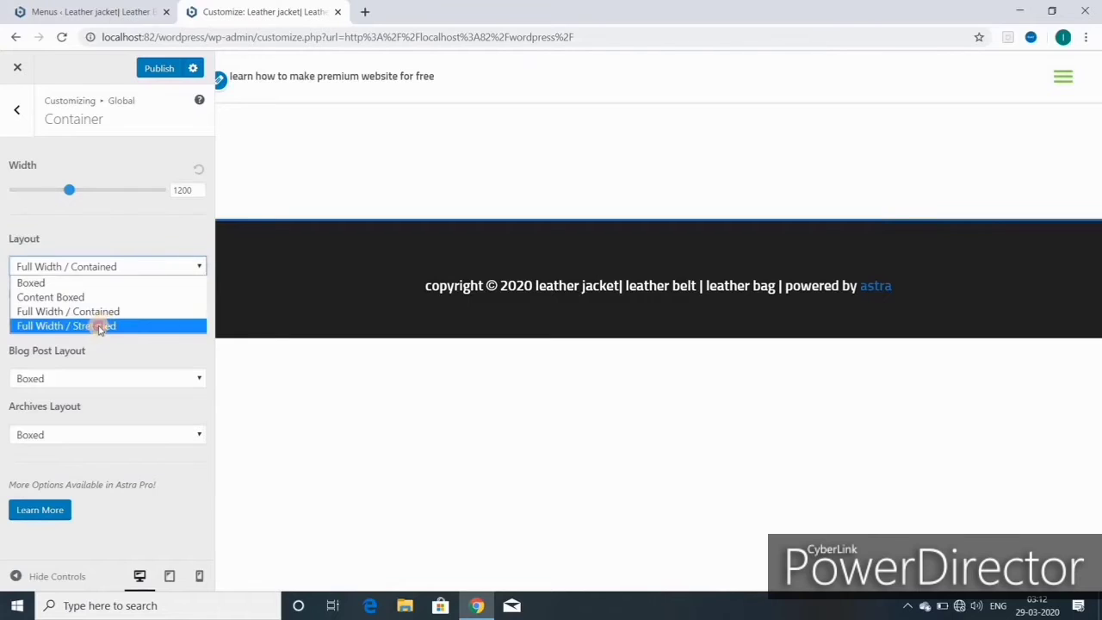
click(101, 327)
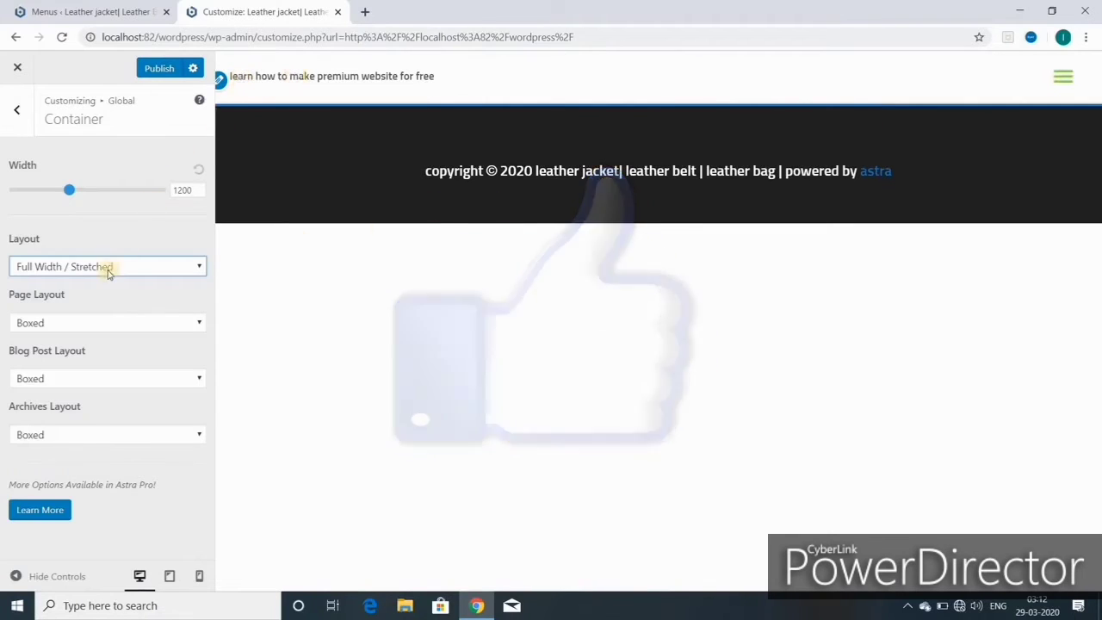
click(199, 269)
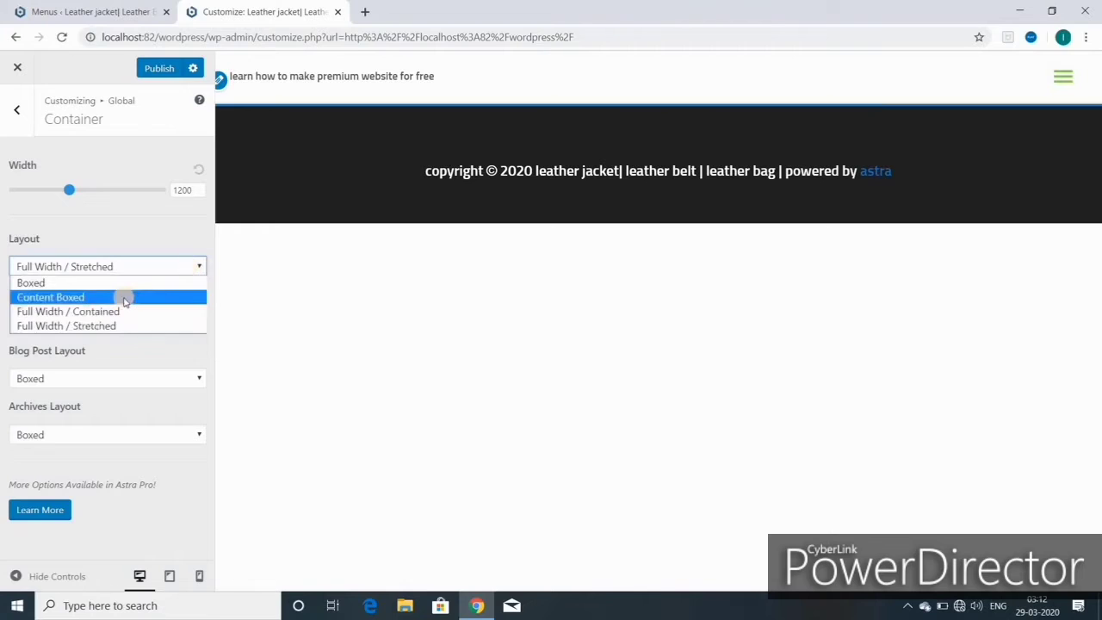
click(112, 274)
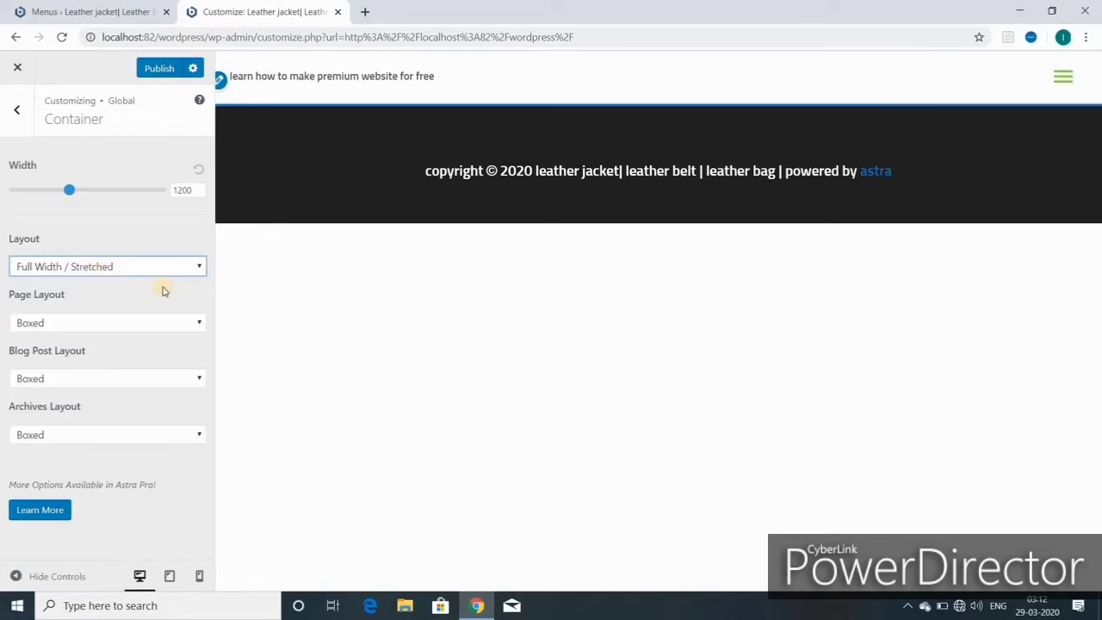
click(200, 268)
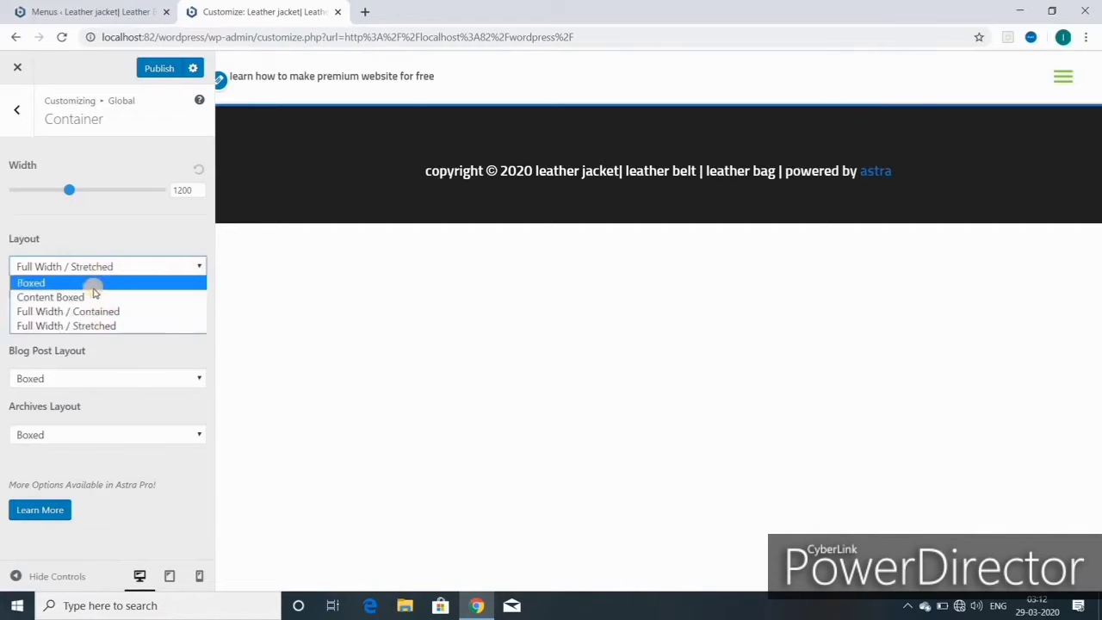
click(91, 283)
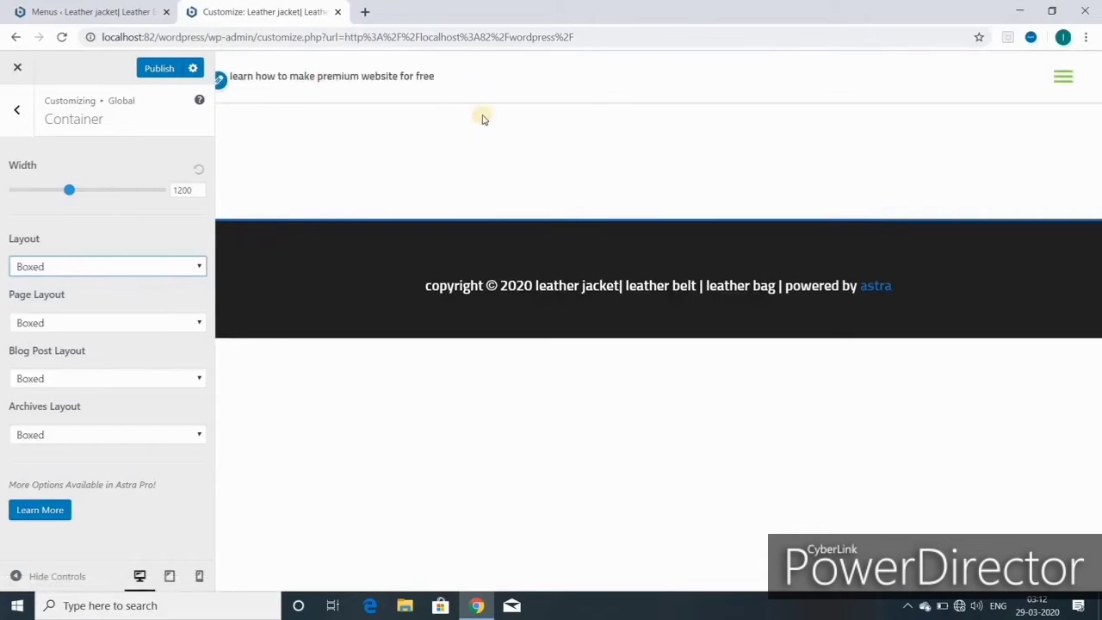
click(200, 267)
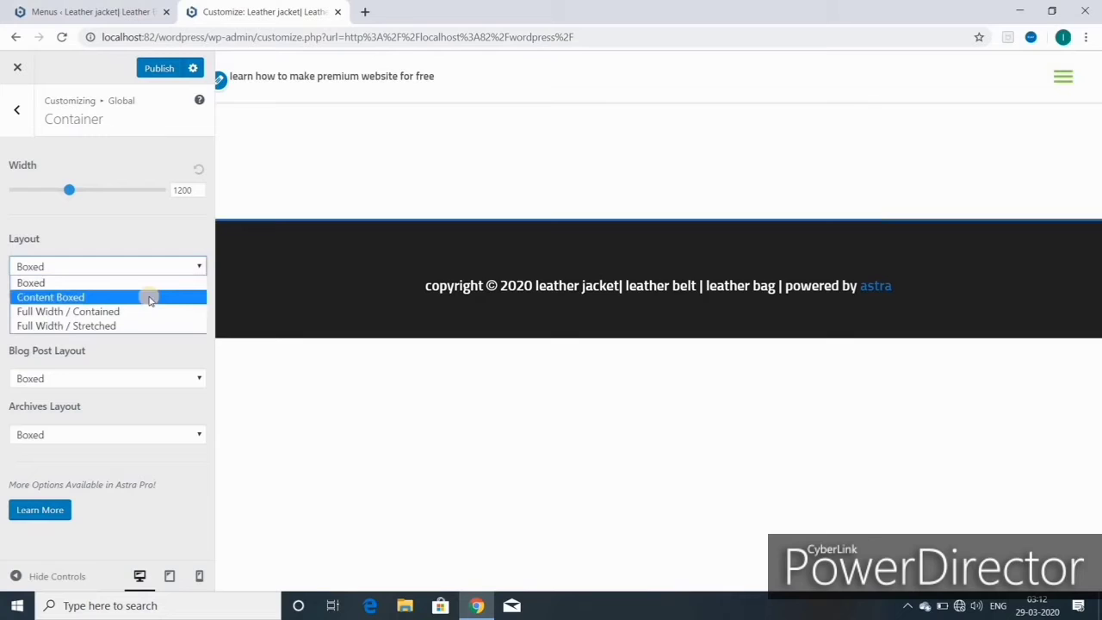
click(150, 299)
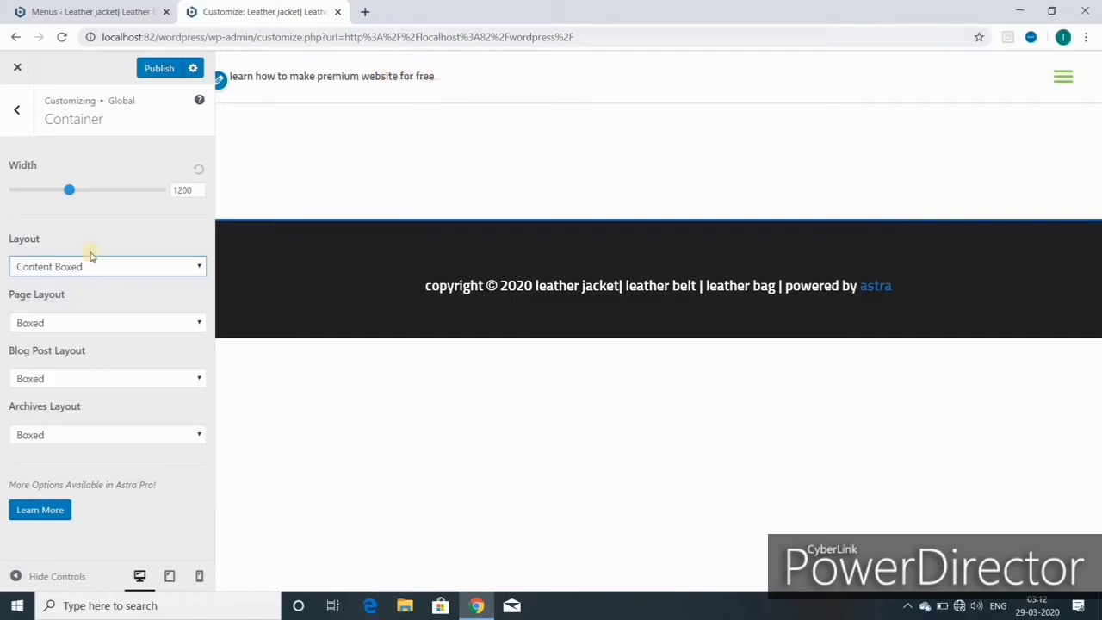
click(198, 267)
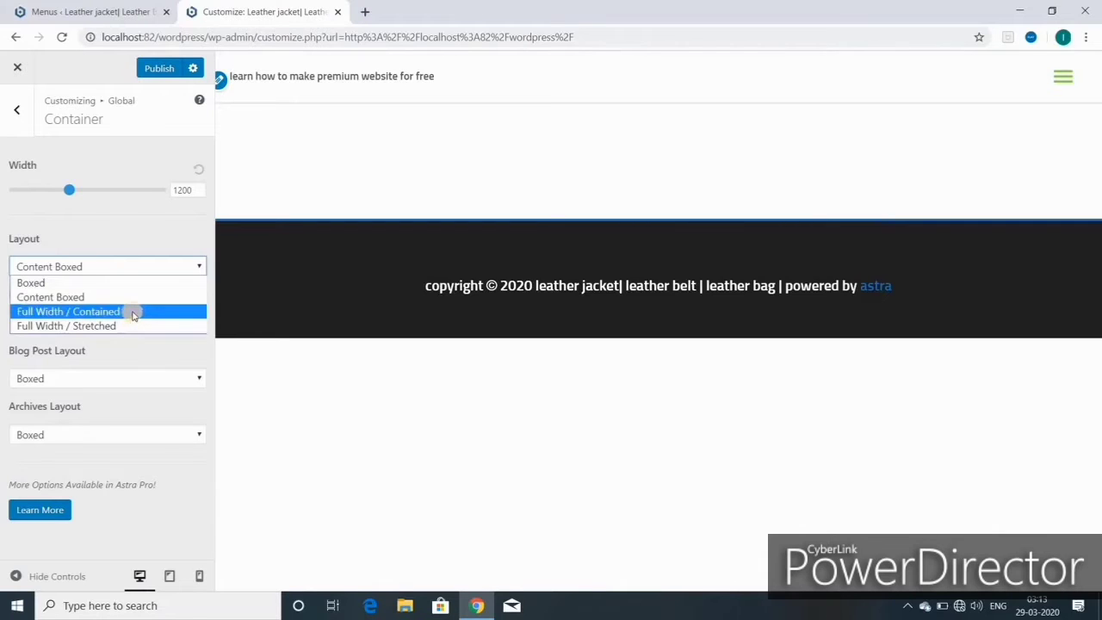
click(134, 312)
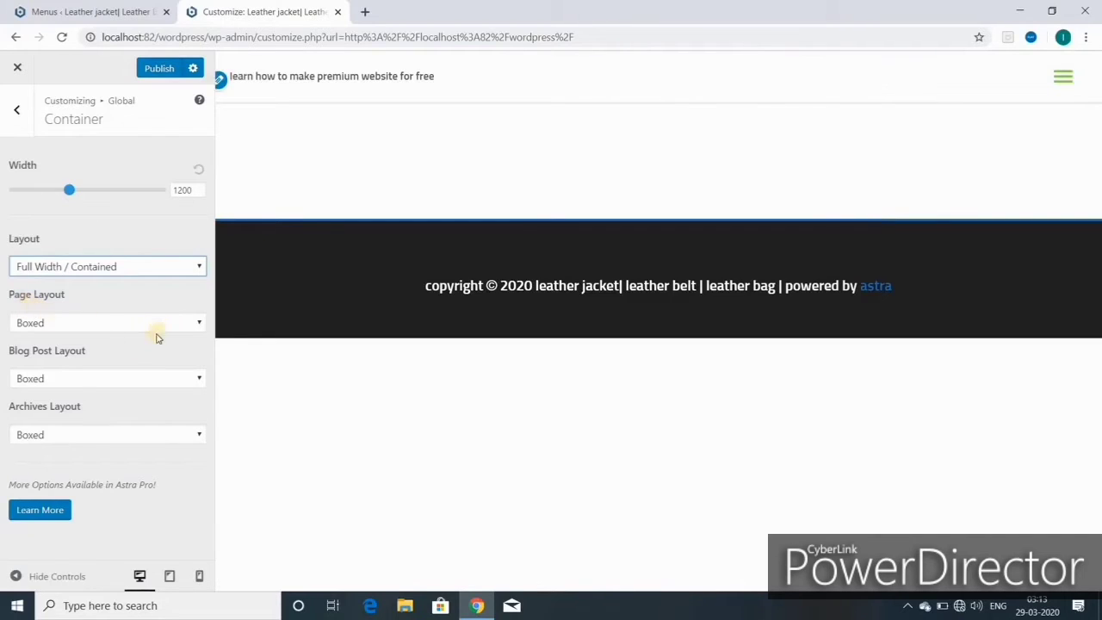
- Leave Page and Blog Post layouts on Boxed and publish the container changes
click(198, 323)
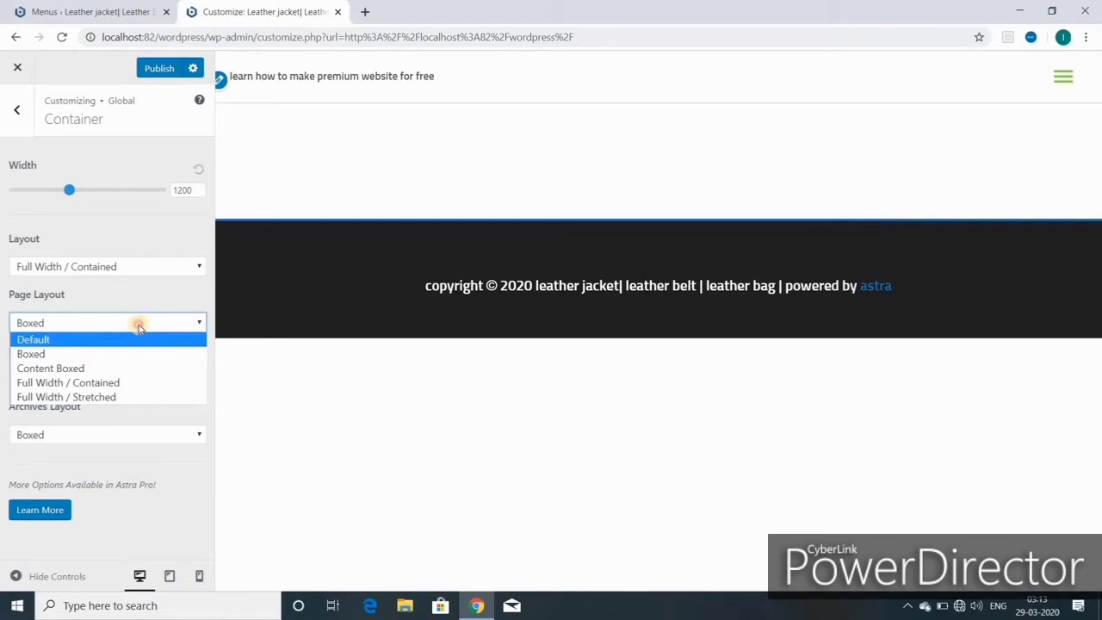
click(139, 327)
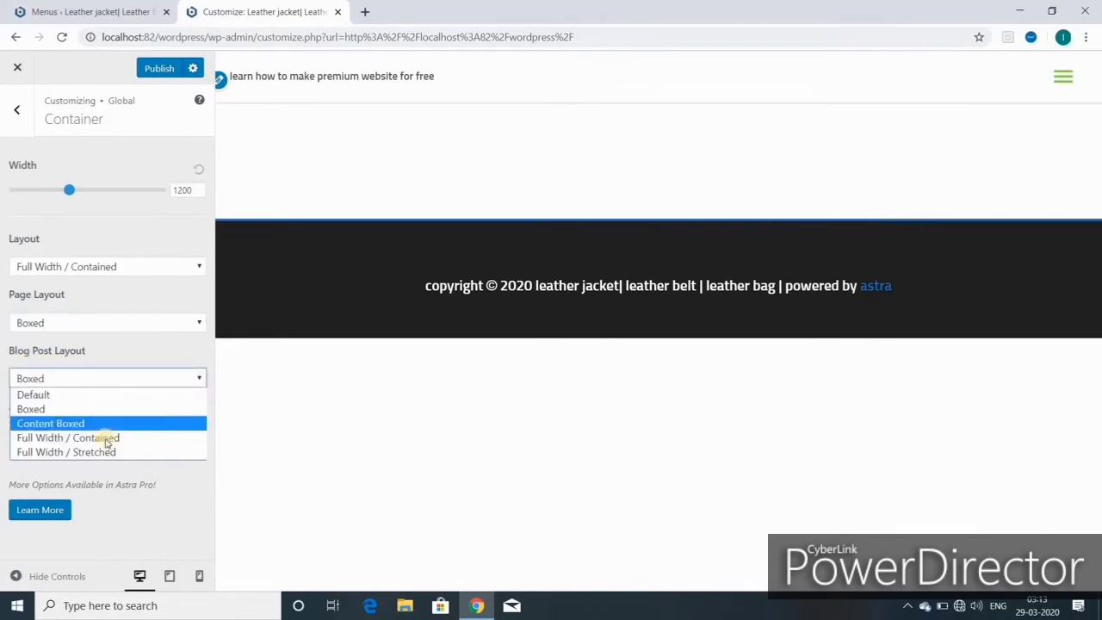
click(100, 378)
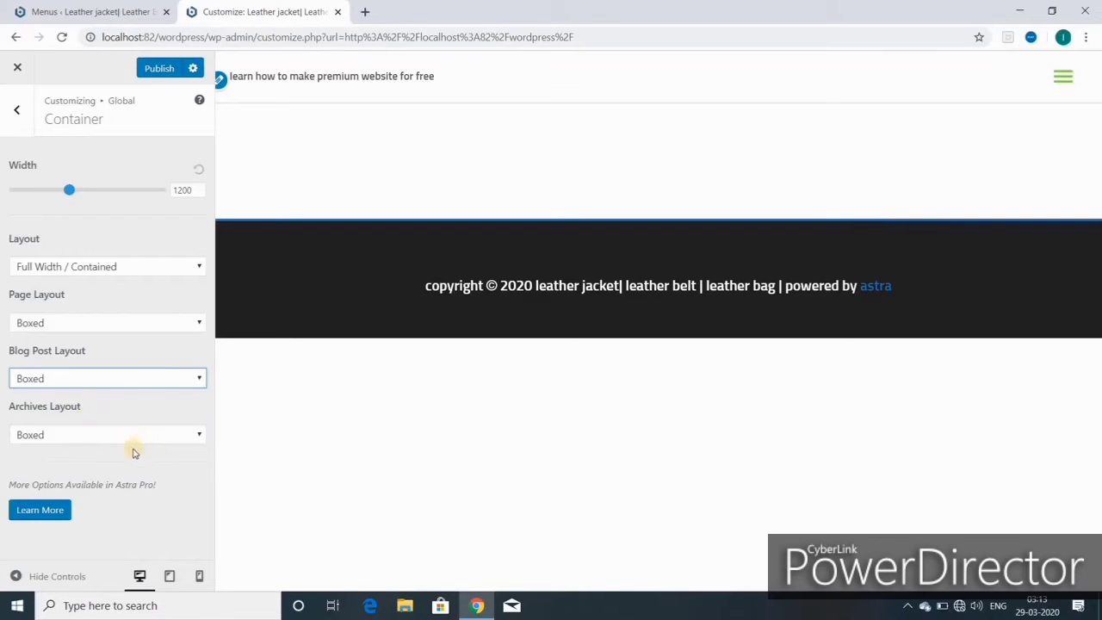
click(163, 68)
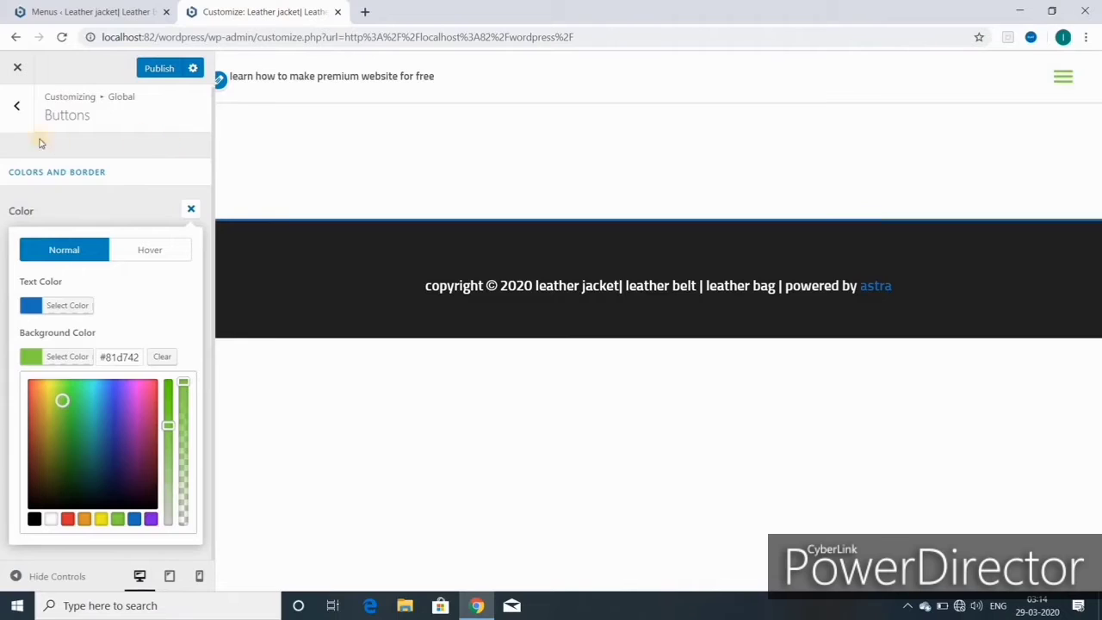
- Return from the Buttons panel to the Global settings sections
click(19, 105)
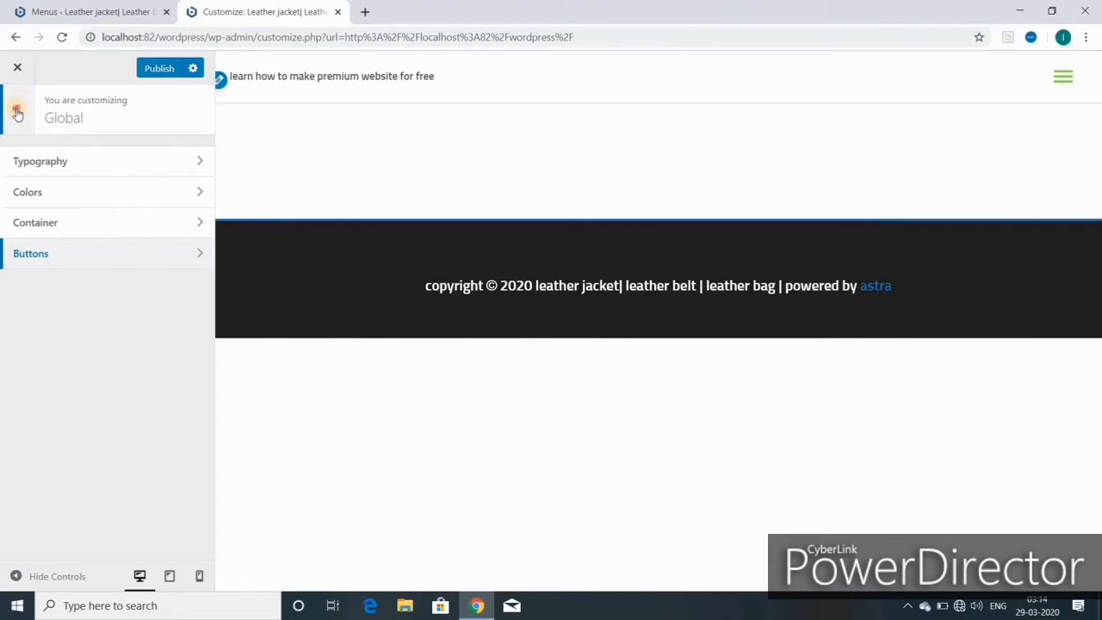
- Go back to the main Customizer menu and open Header > Site Identity
click(16, 110)
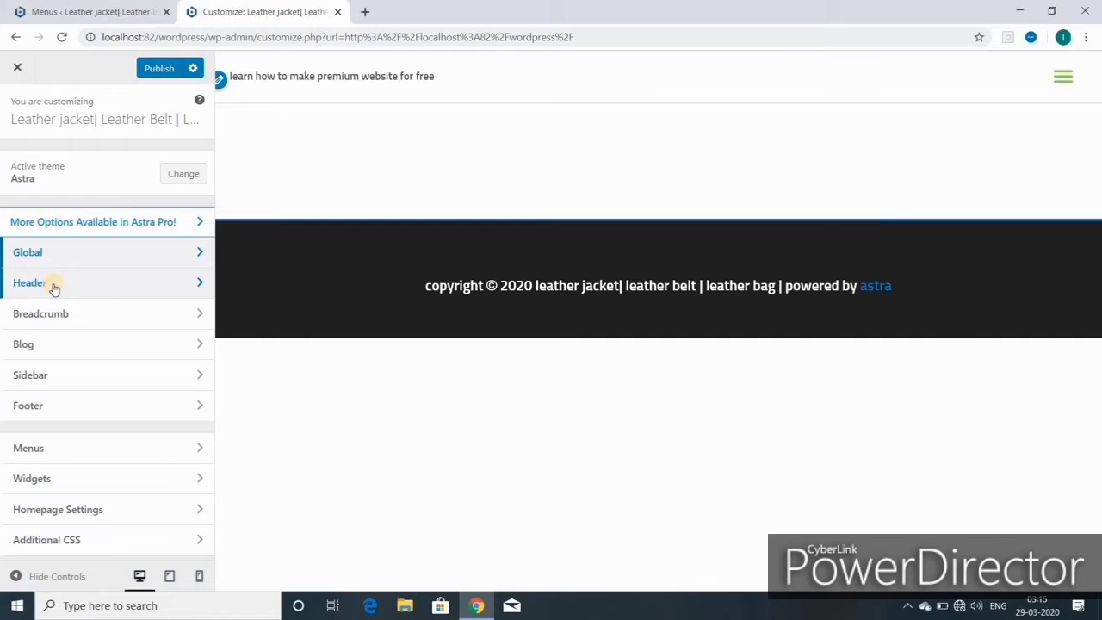
click(53, 284)
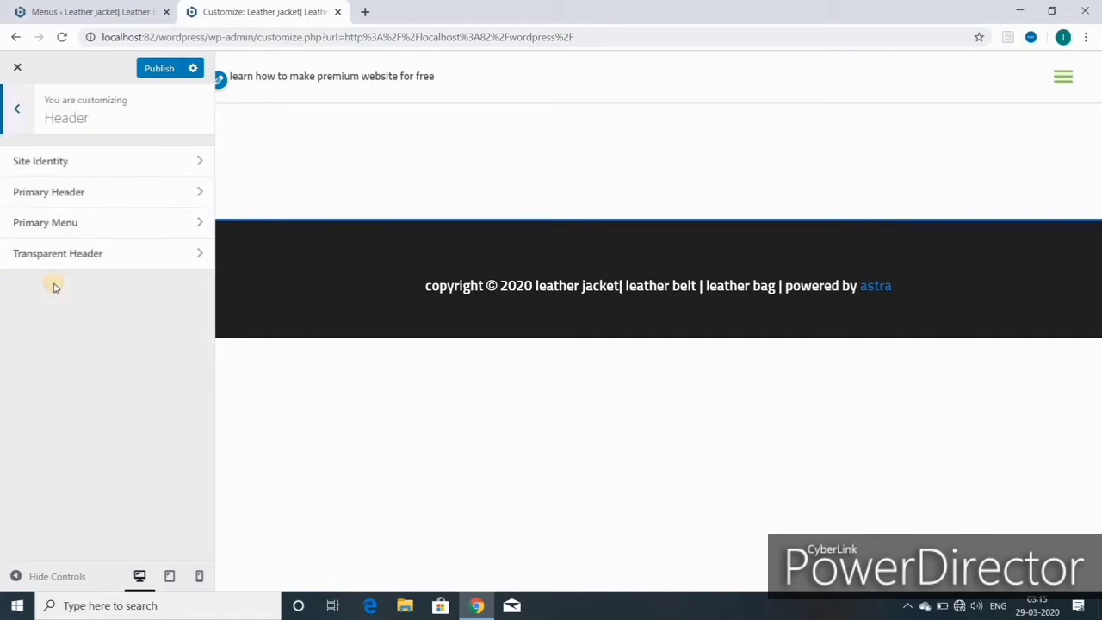
click(61, 164)
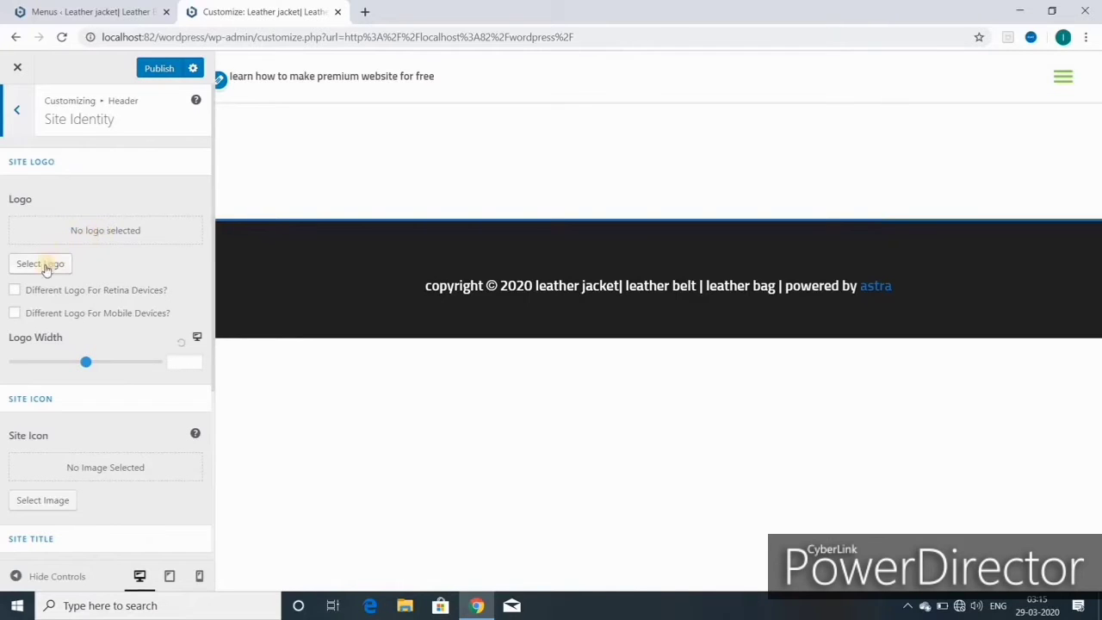
- Select the LUIS-BOND image as the site logo and crop it to the full image
click(47, 265)
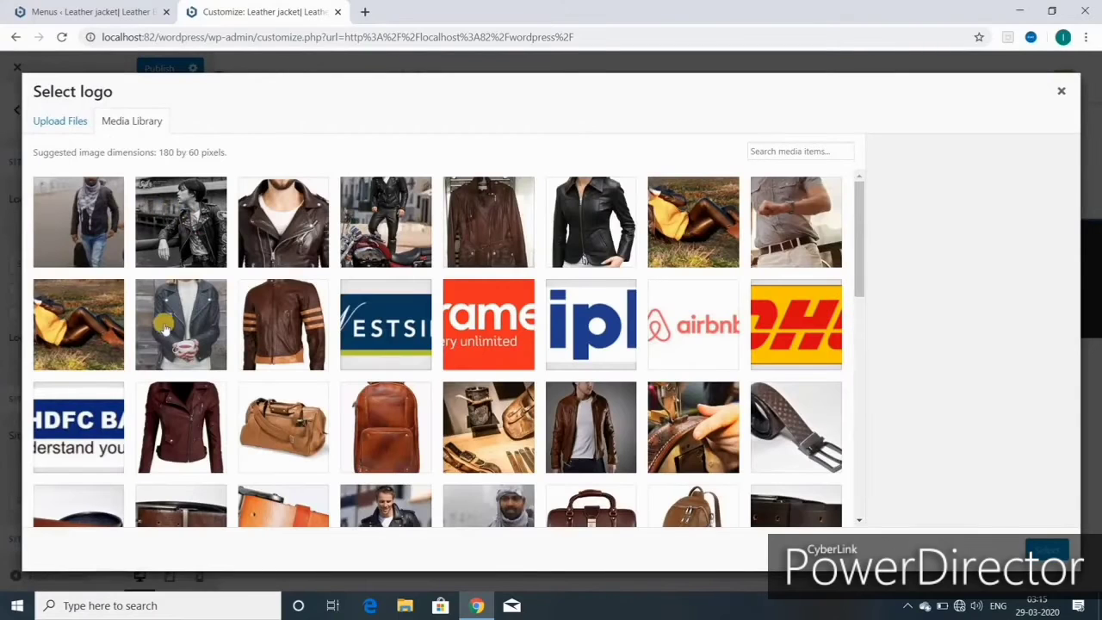
scroll(516, 370, down, 8)
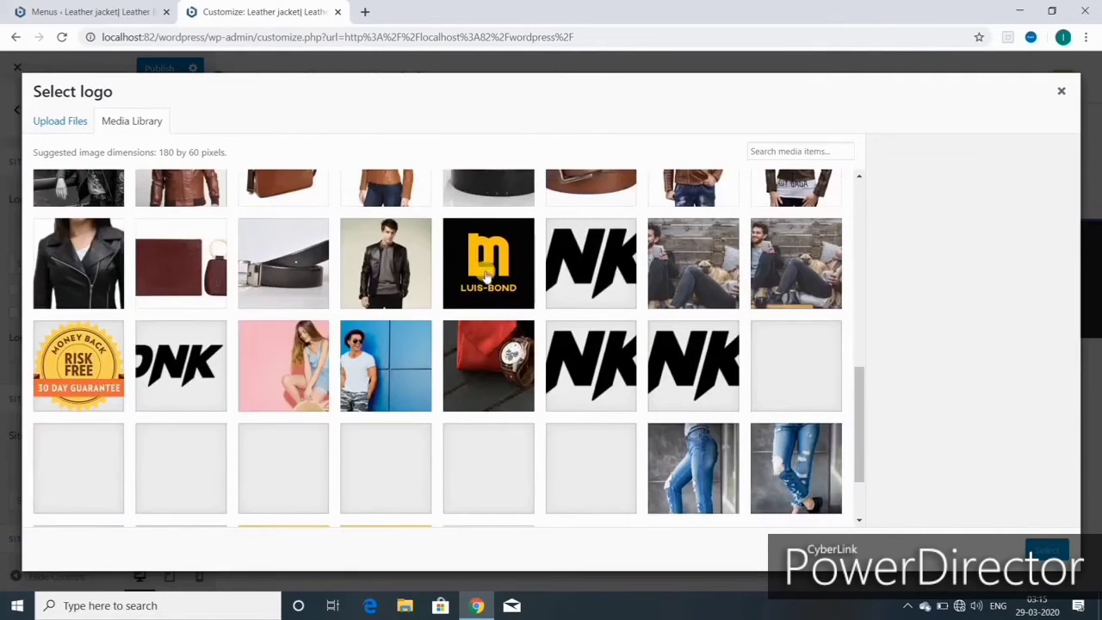
click(487, 274)
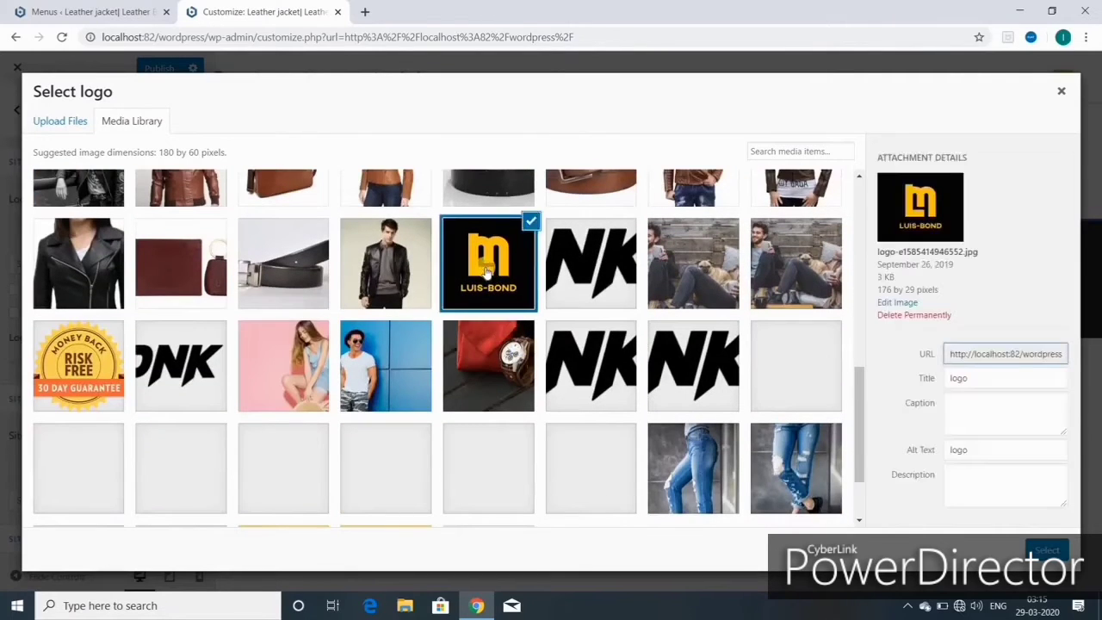
click(1045, 550)
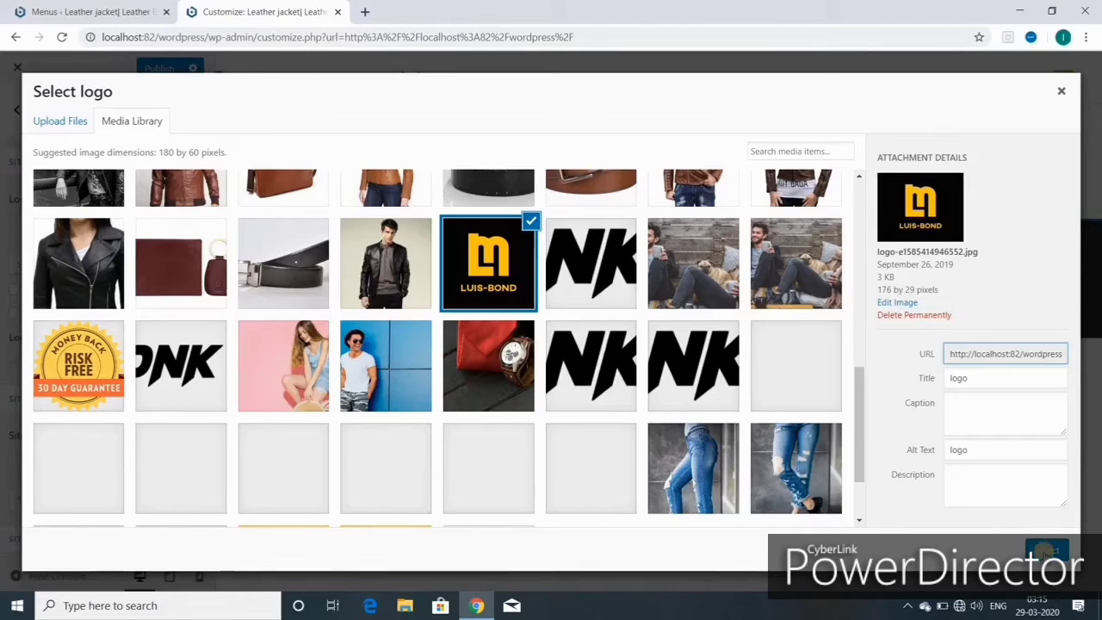
click(1046, 551)
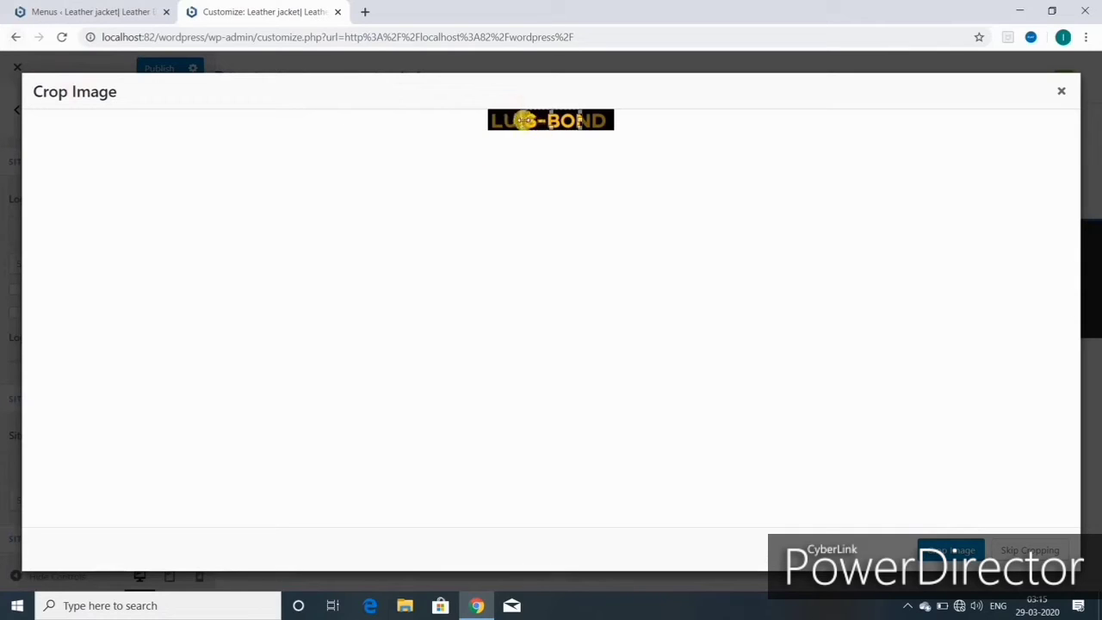
drag(524, 121, 482, 121)
click(950, 549)
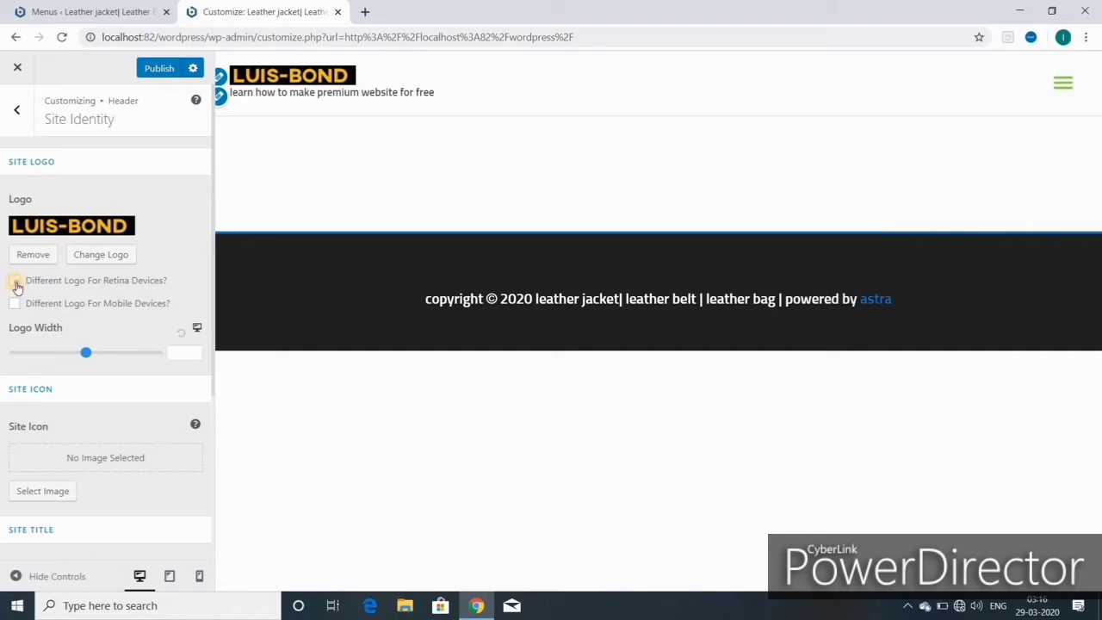
- Toggle the separate retina and mobile logo options on and off, leaving both disabled
click(15, 282)
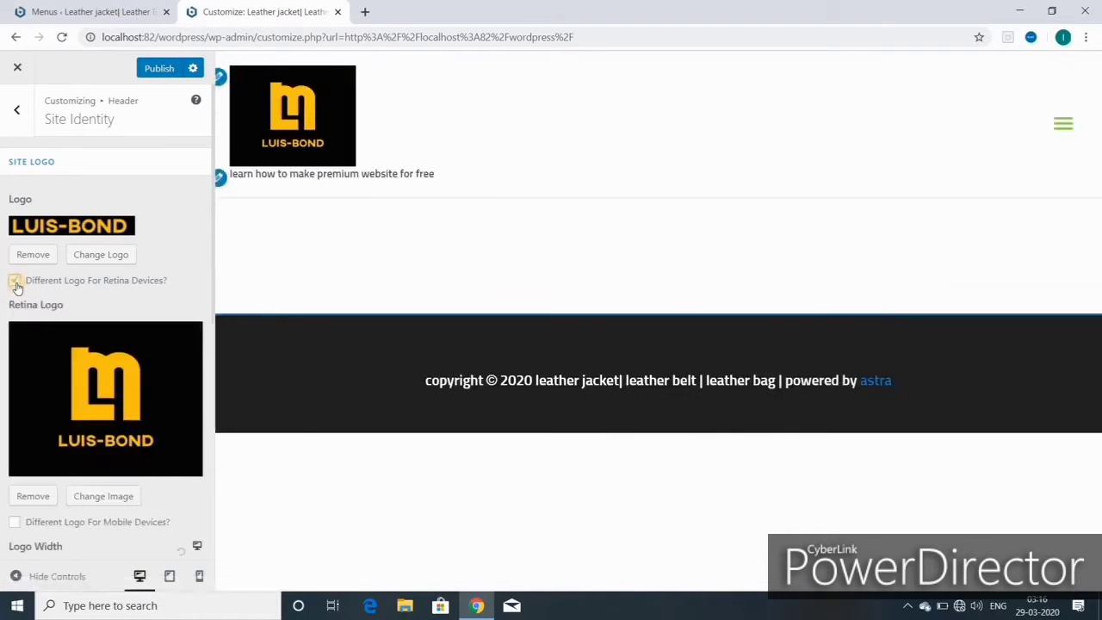
click(16, 282)
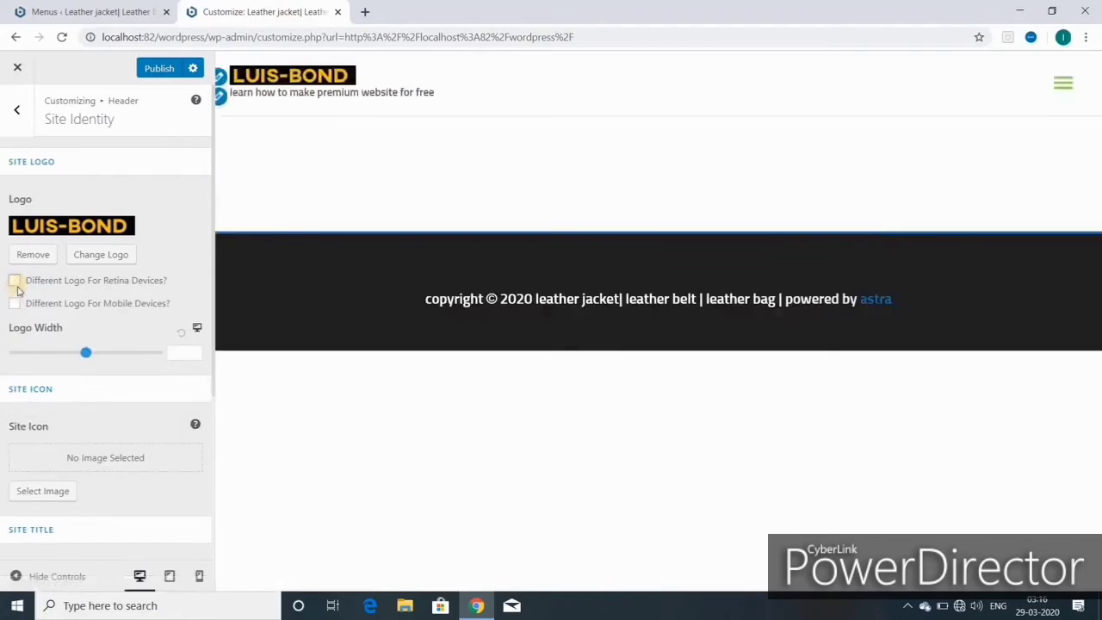
click(15, 306)
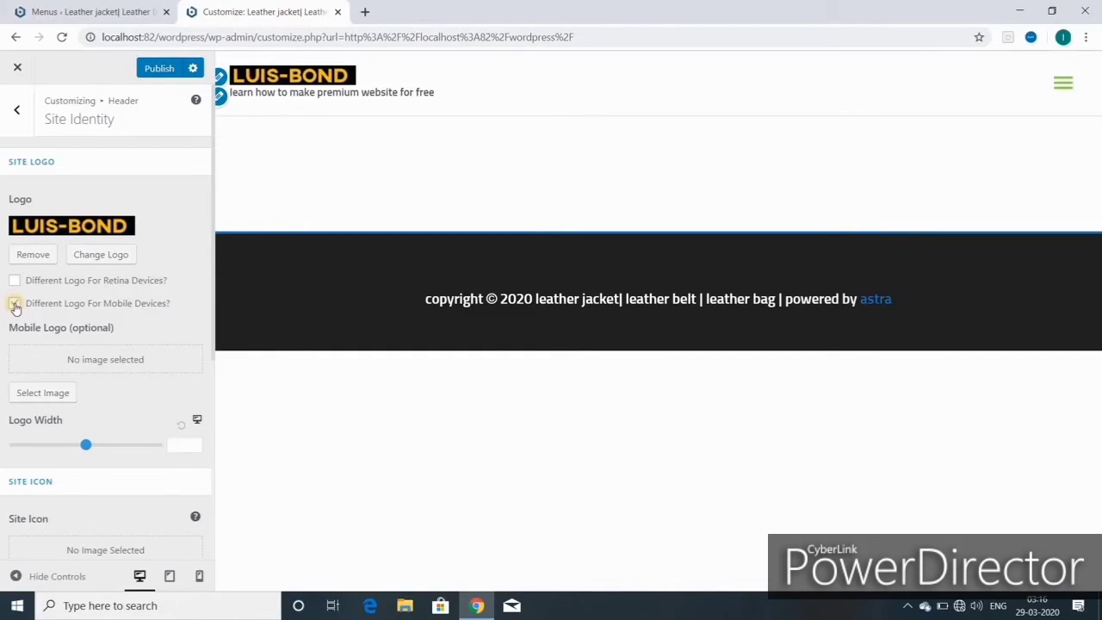
click(15, 305)
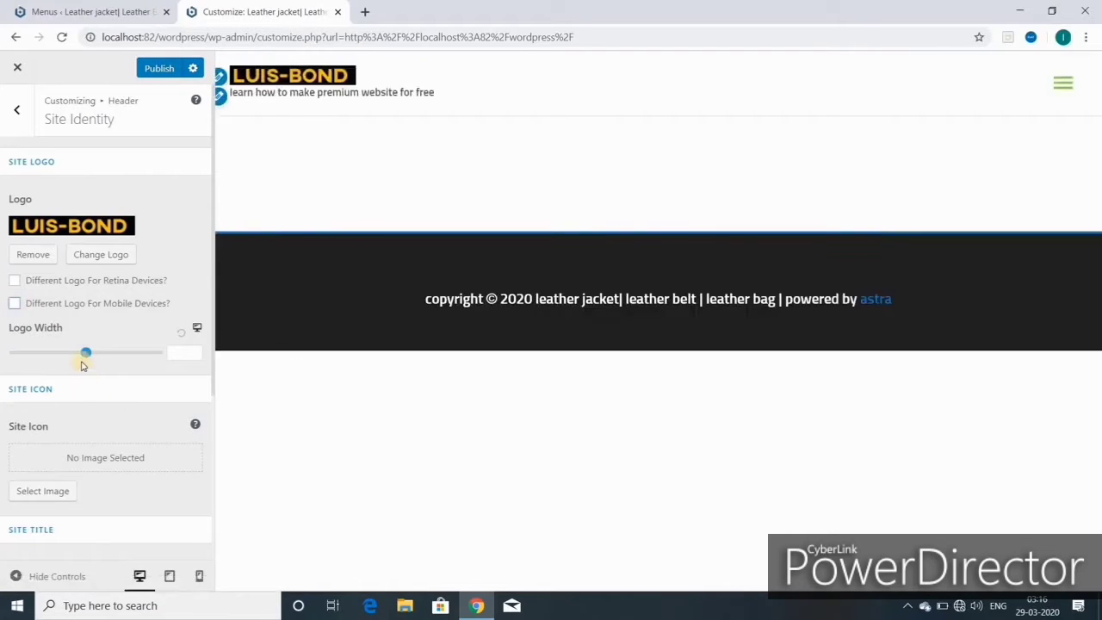
- Adjust the logo width through 197, 1 and 161, settling at 151
drag(87, 353, 19, 348)
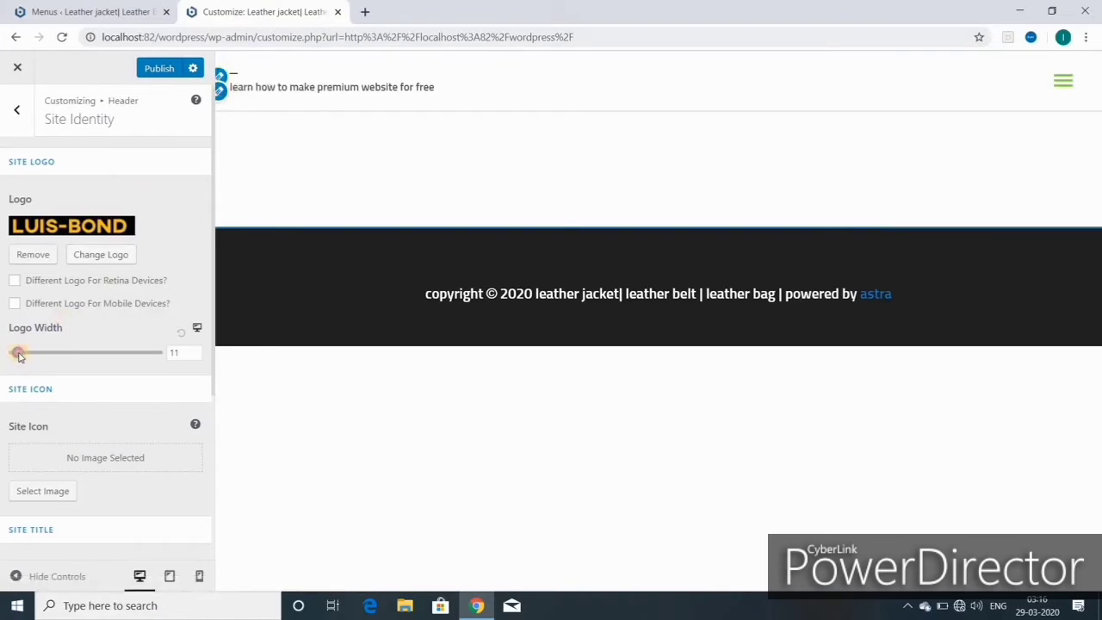
drag(19, 354, 61, 353)
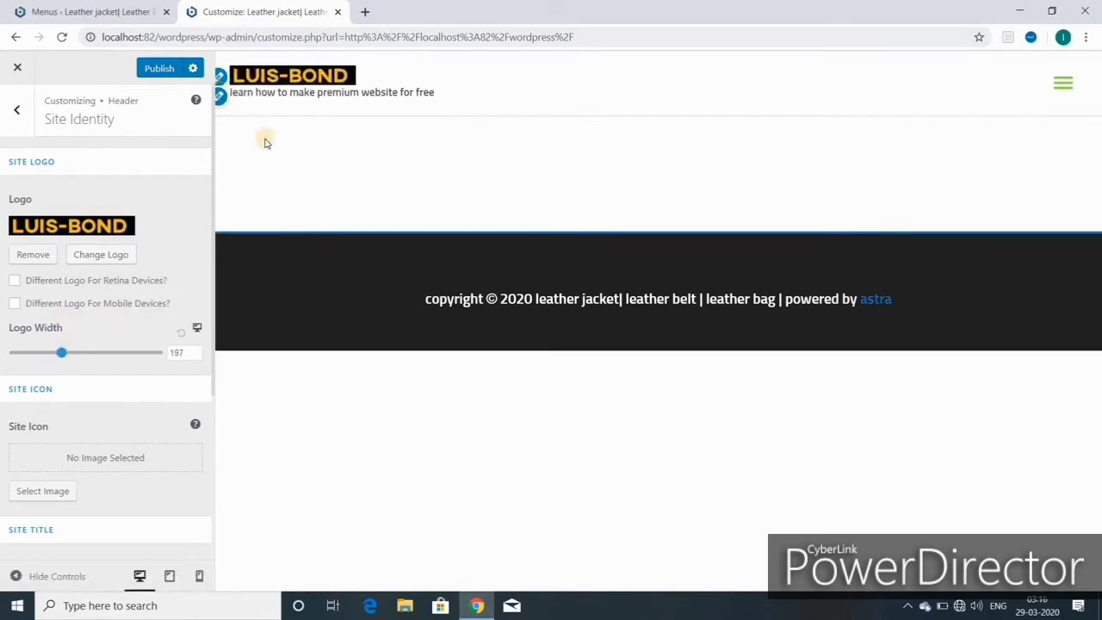
click(182, 333)
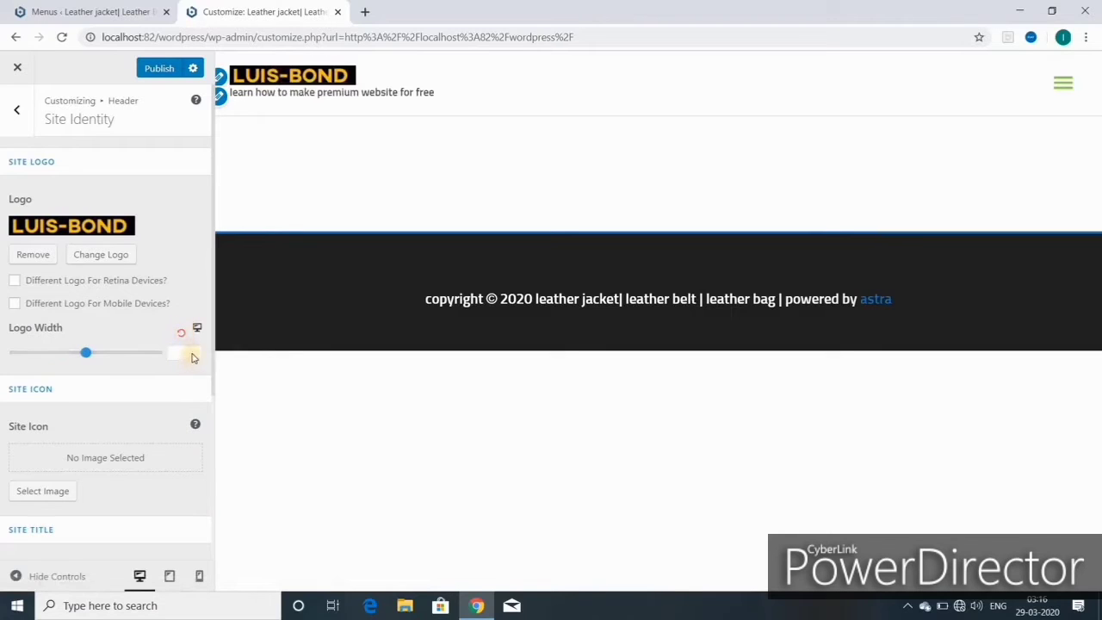
click(195, 354)
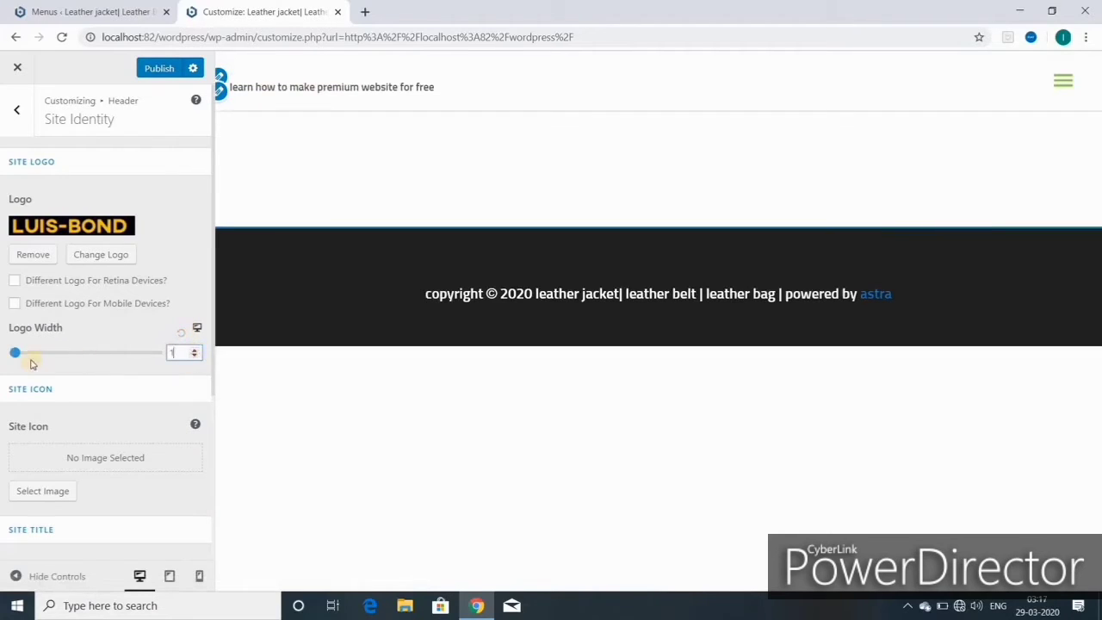
drag(17, 352, 53, 352)
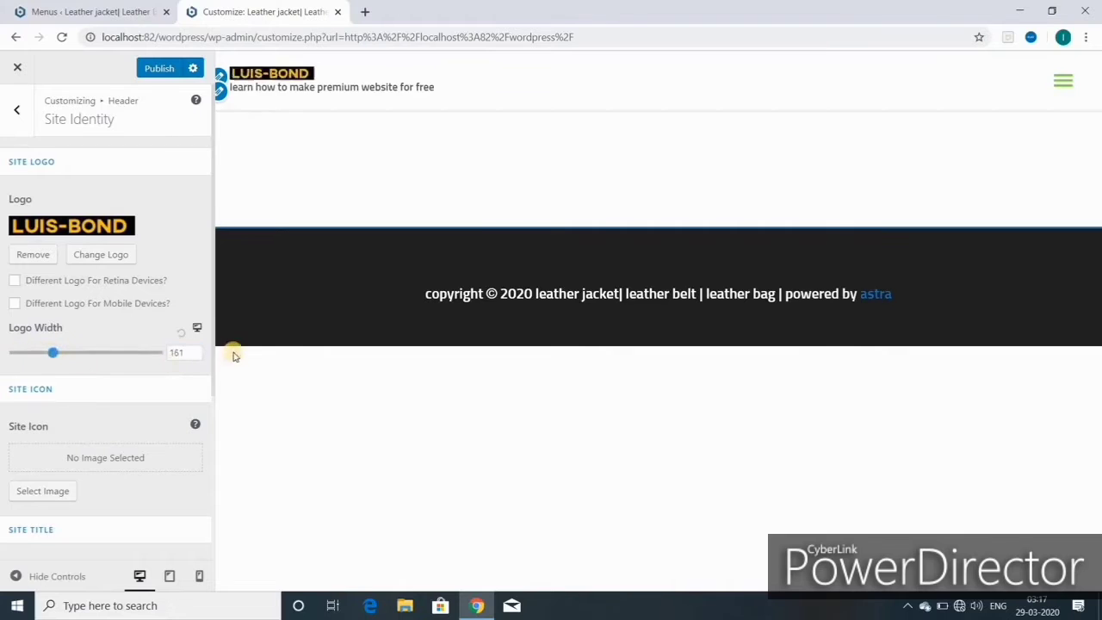
click(183, 333)
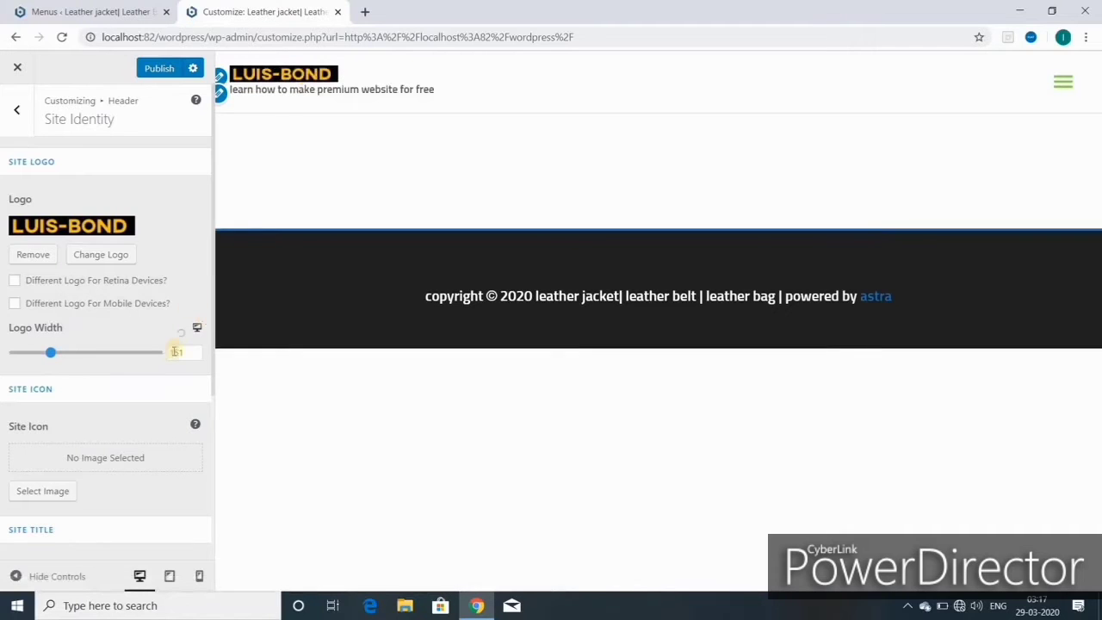
scroll(119, 346, down, 2)
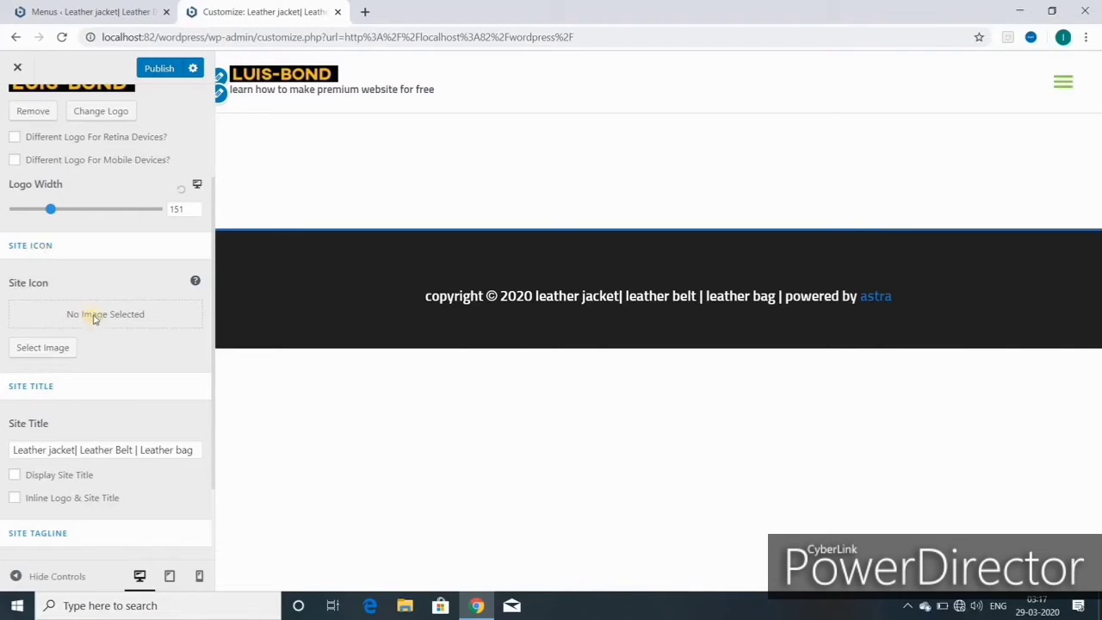
- Pick the photo of the man against a blue wall as site icon, copy its title, and crop it
click(48, 349)
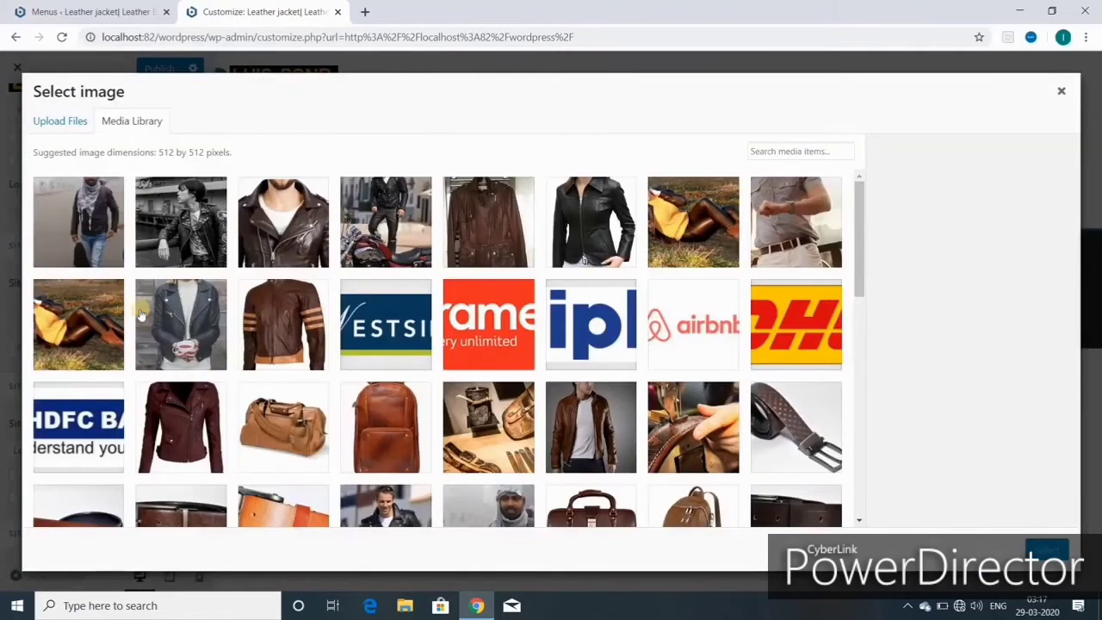
scroll(291, 330, down, 1)
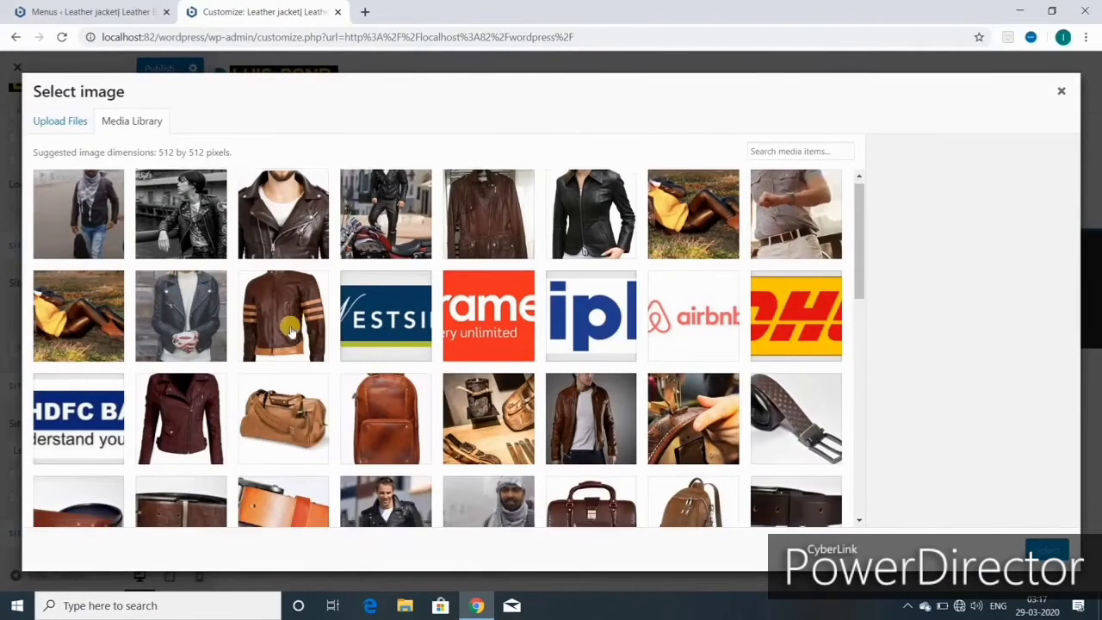
scroll(291, 329, down, 6)
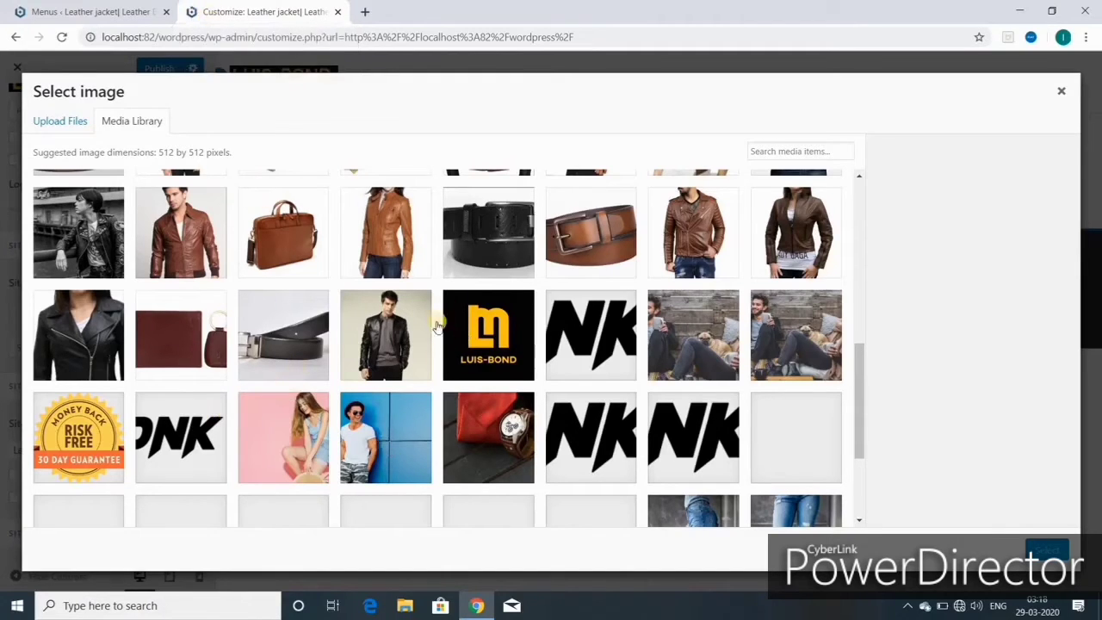
click(376, 439)
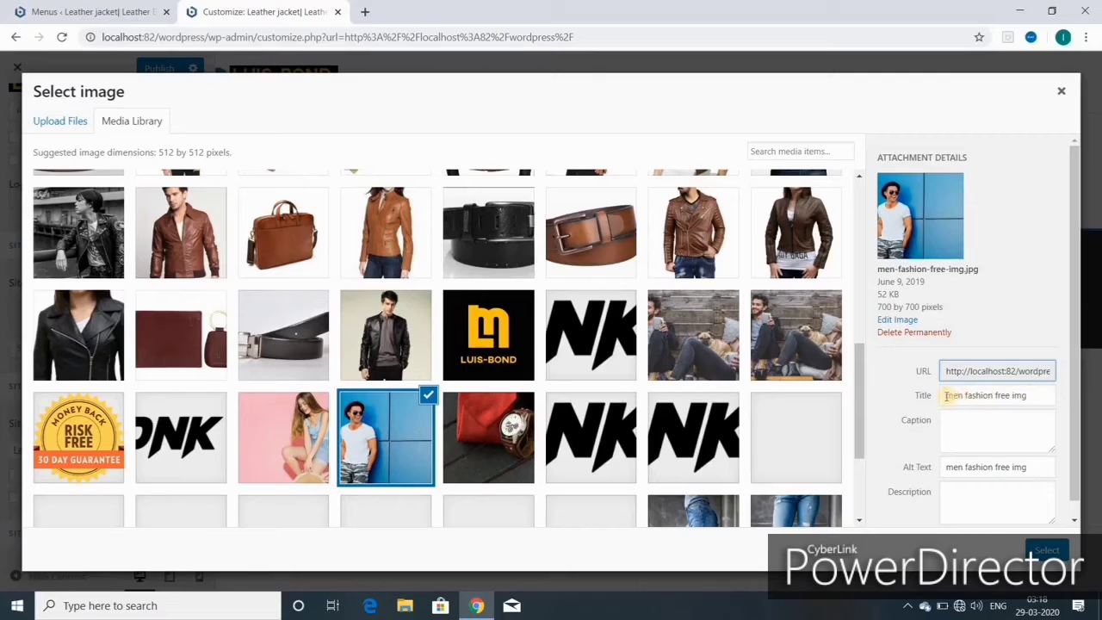
drag(944, 395, 1040, 394)
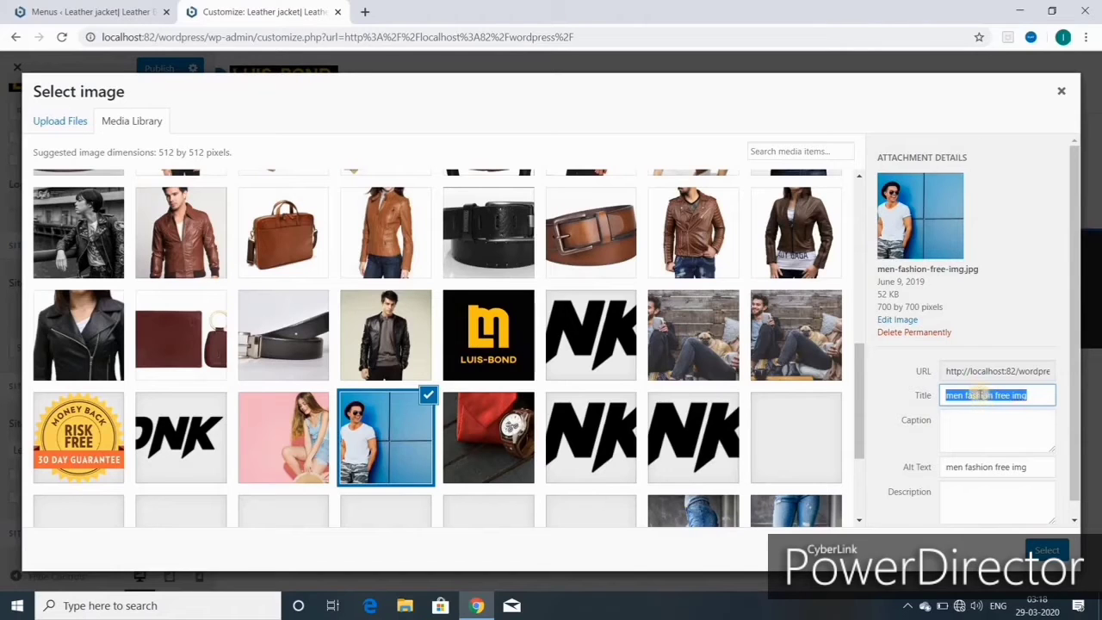
right_click(981, 395)
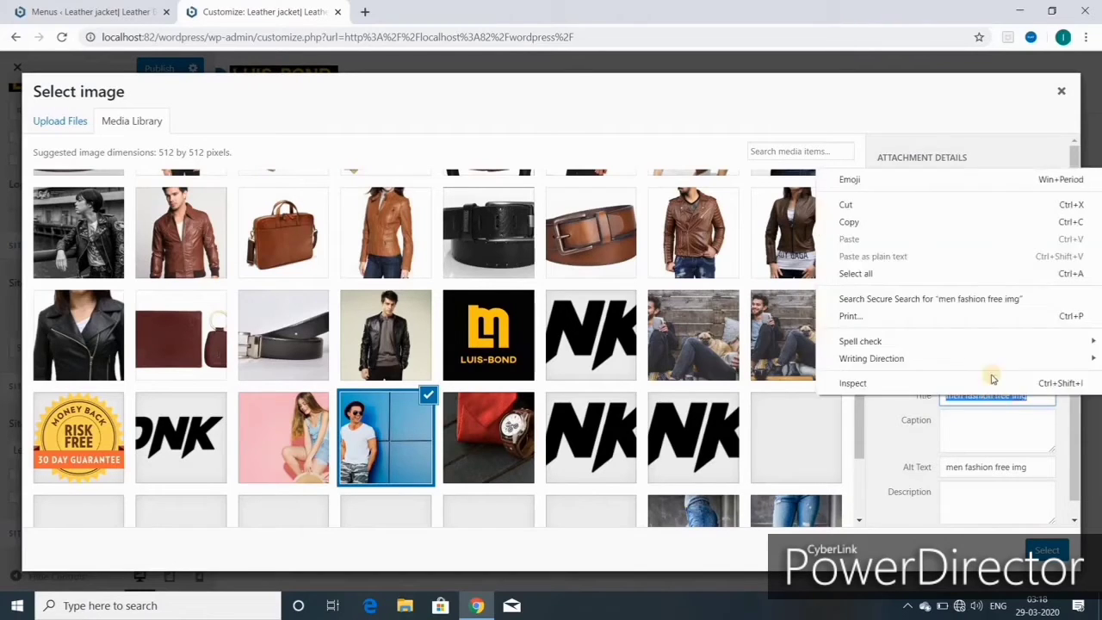
click(864, 223)
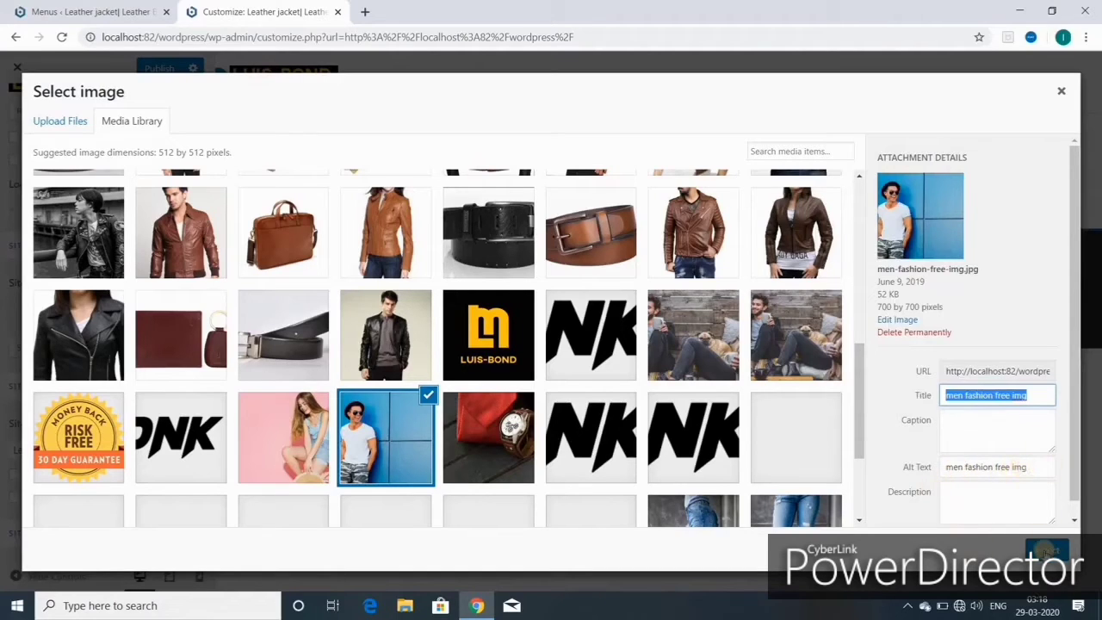
click(1045, 549)
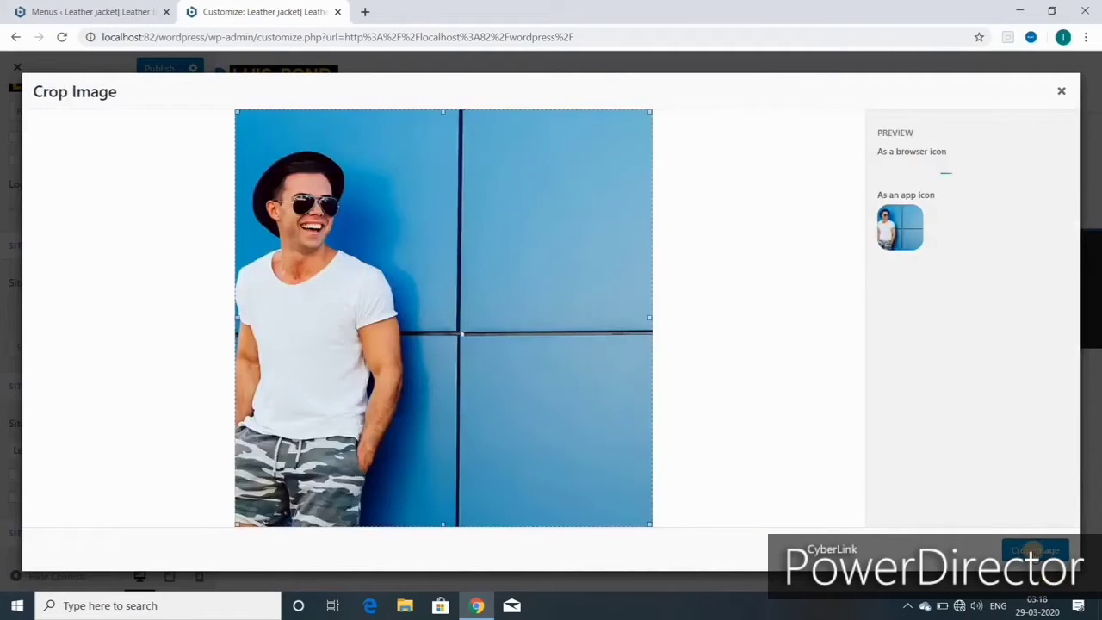
click(1030, 550)
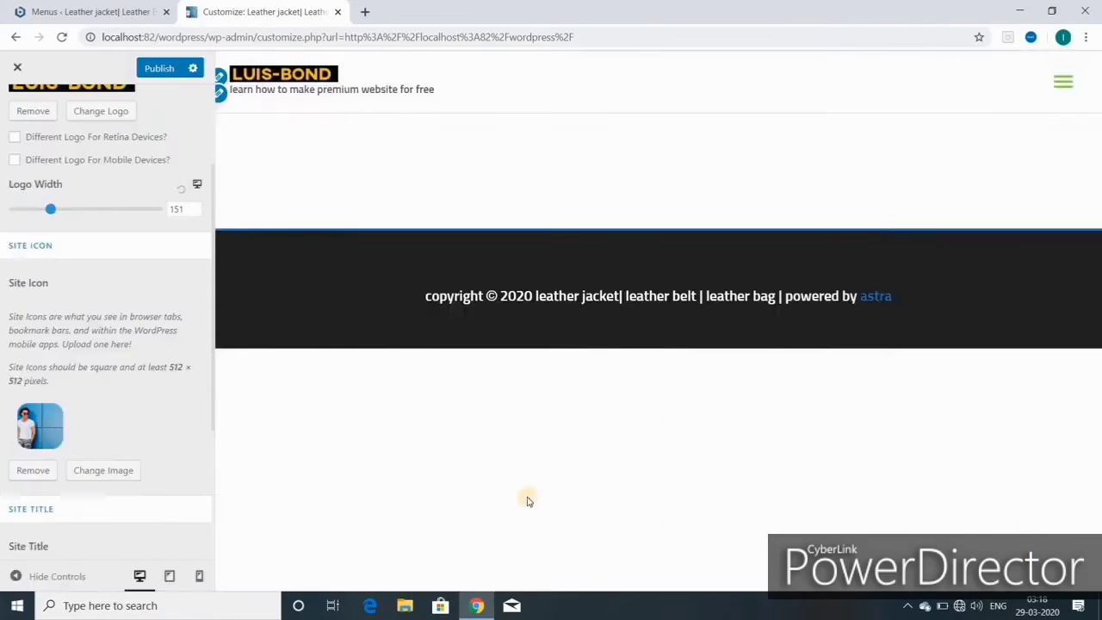
- Open the site icon's Change Image picker and close it without changing the icon
scroll(98, 493, down, 2)
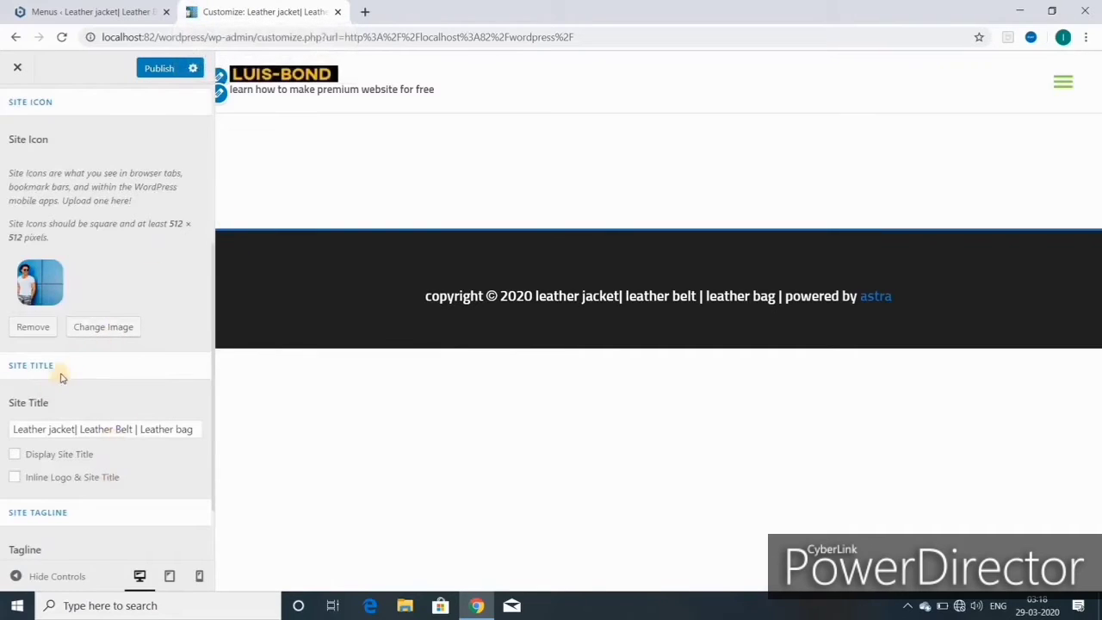
scroll(61, 379, down, 1)
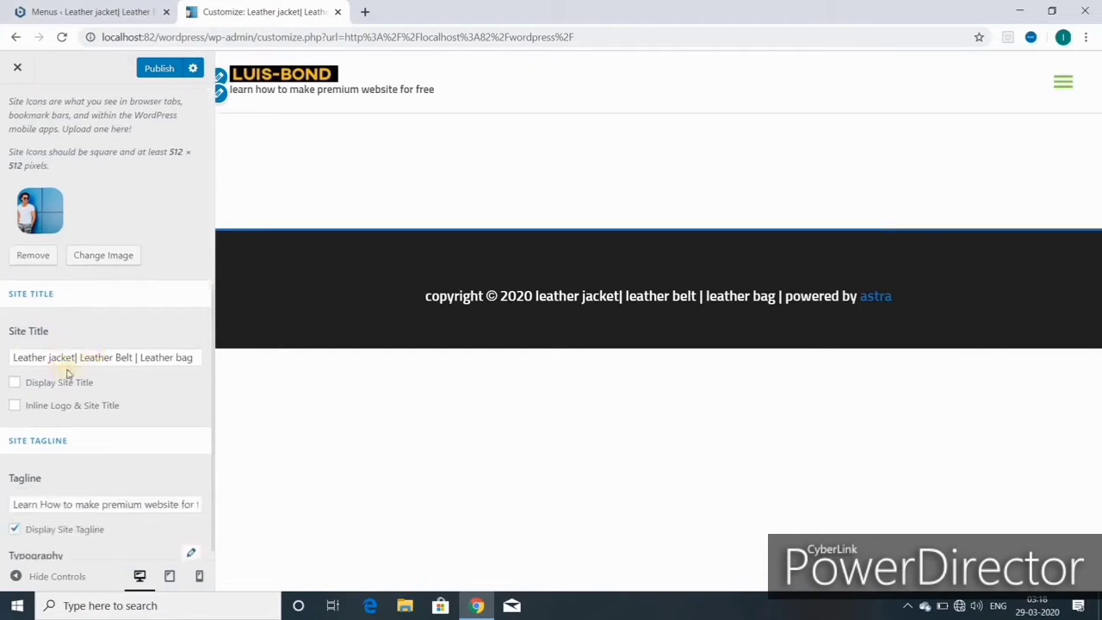
click(92, 261)
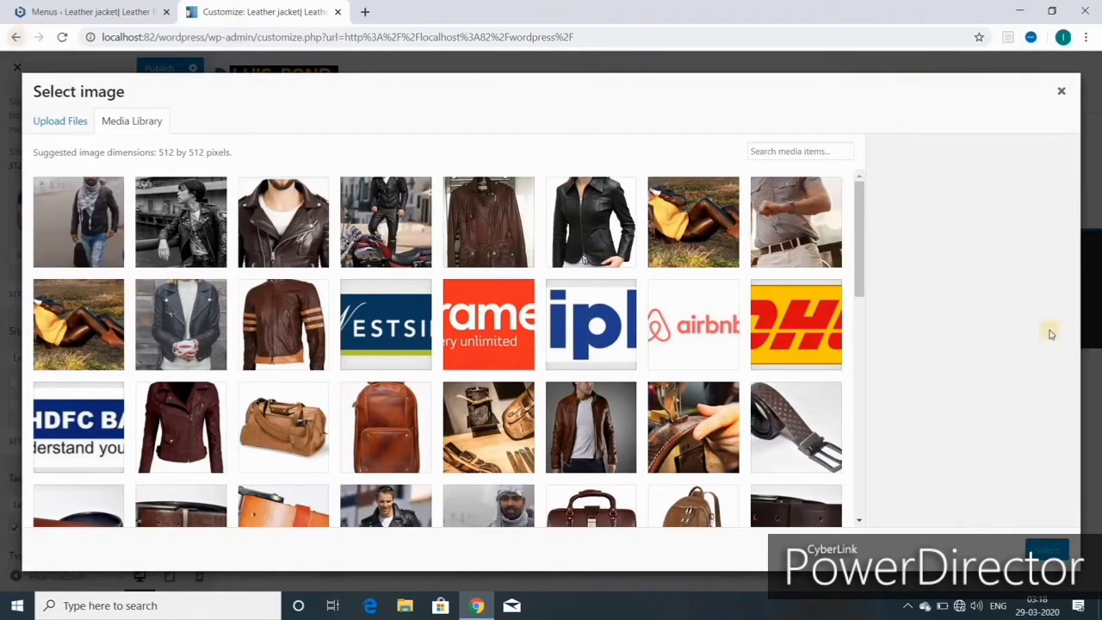
click(1065, 93)
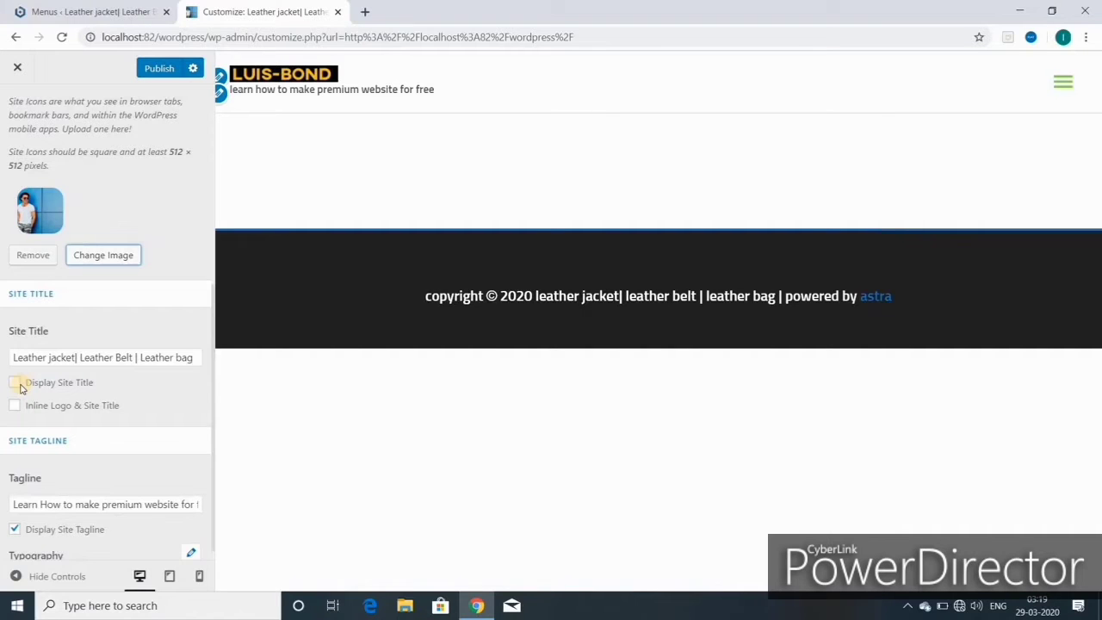
- Toggle Display Site Title and Inline Logo & Site Title on and back off
click(15, 384)
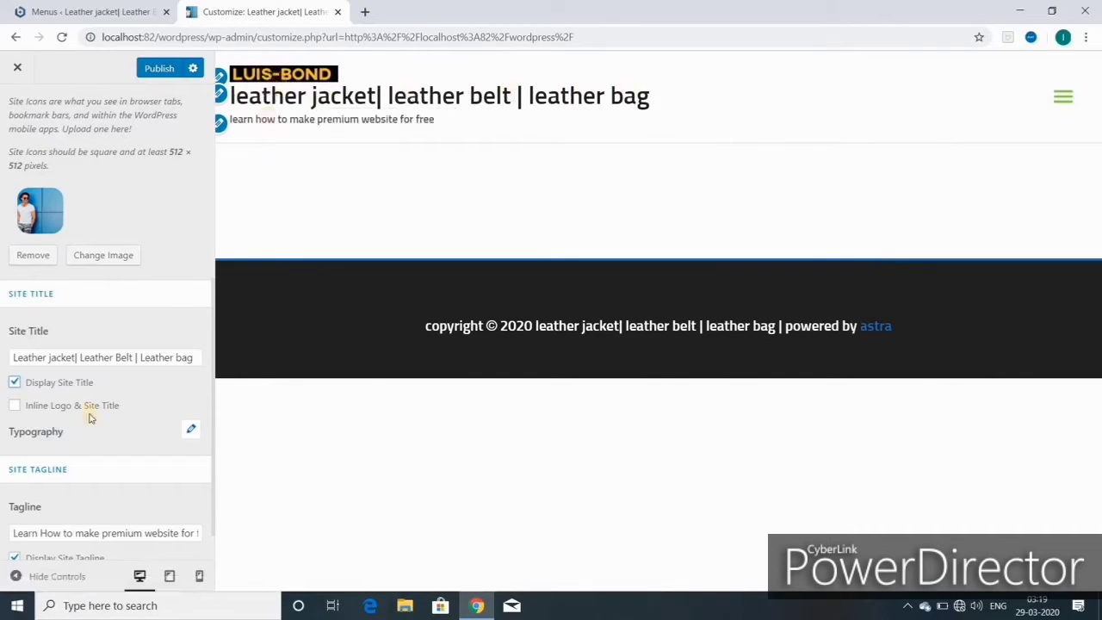
click(14, 383)
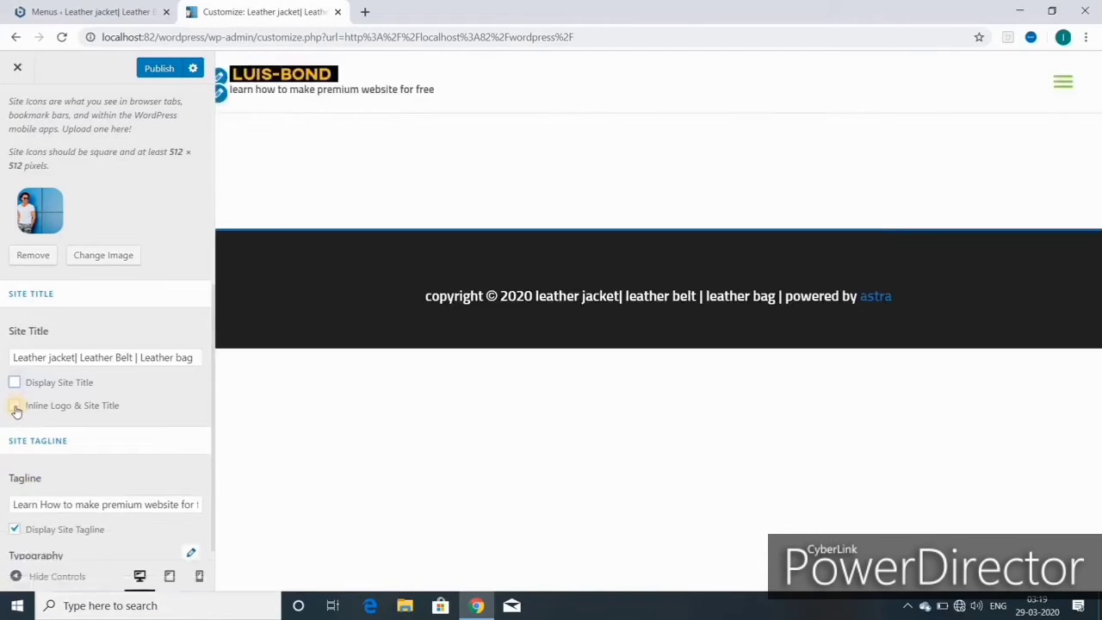
click(15, 407)
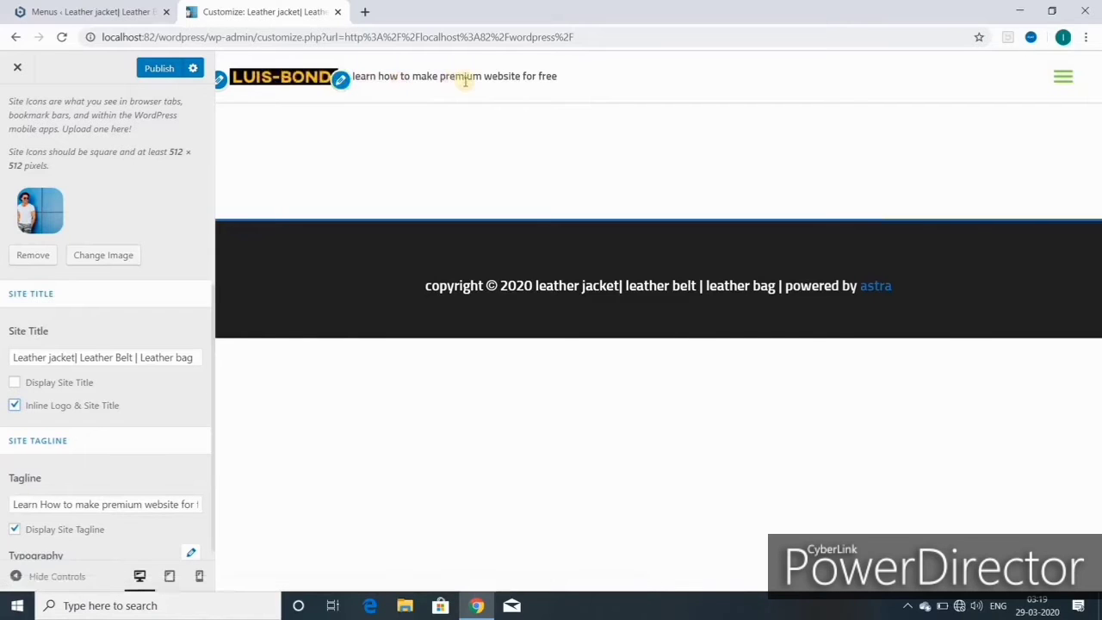
click(15, 406)
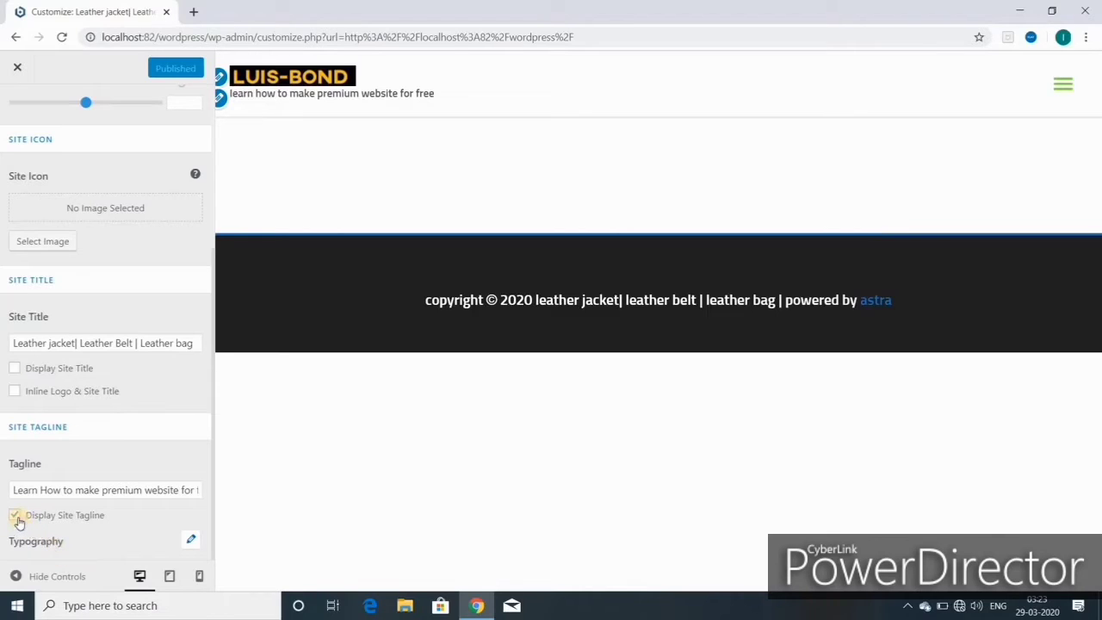
- Hide the tagline, toggle the site title on and off, then show the tagline again
click(17, 517)
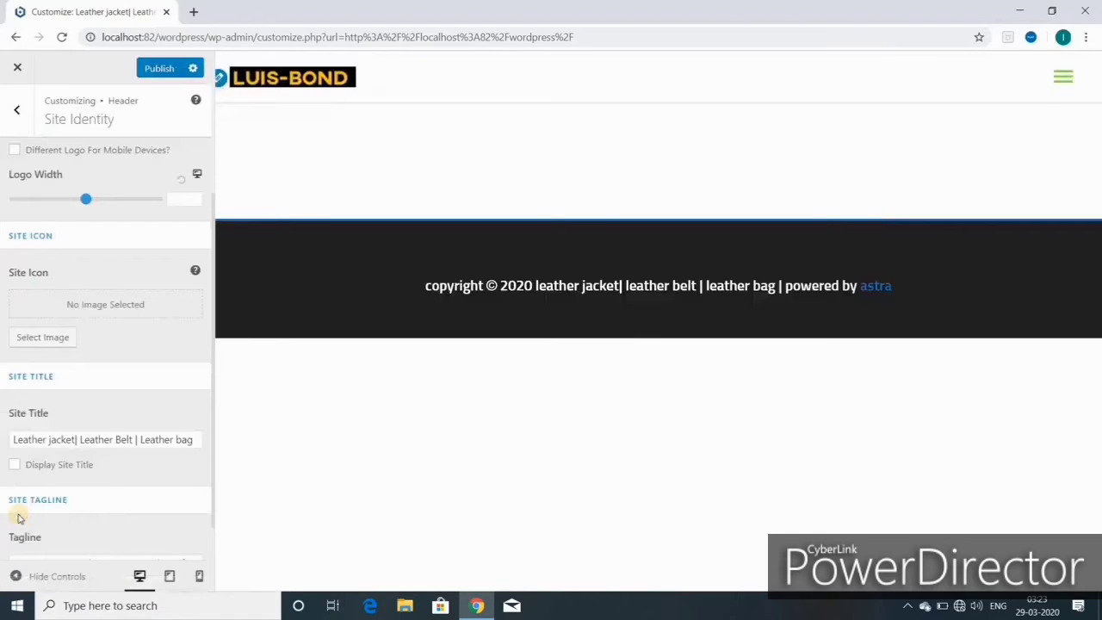
click(16, 466)
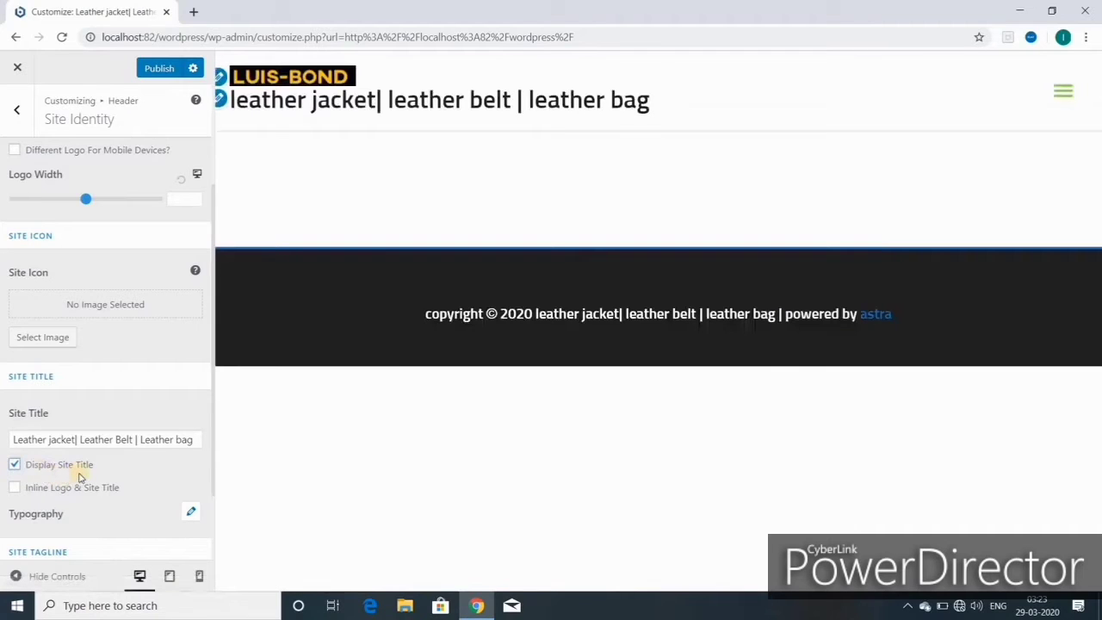
click(16, 465)
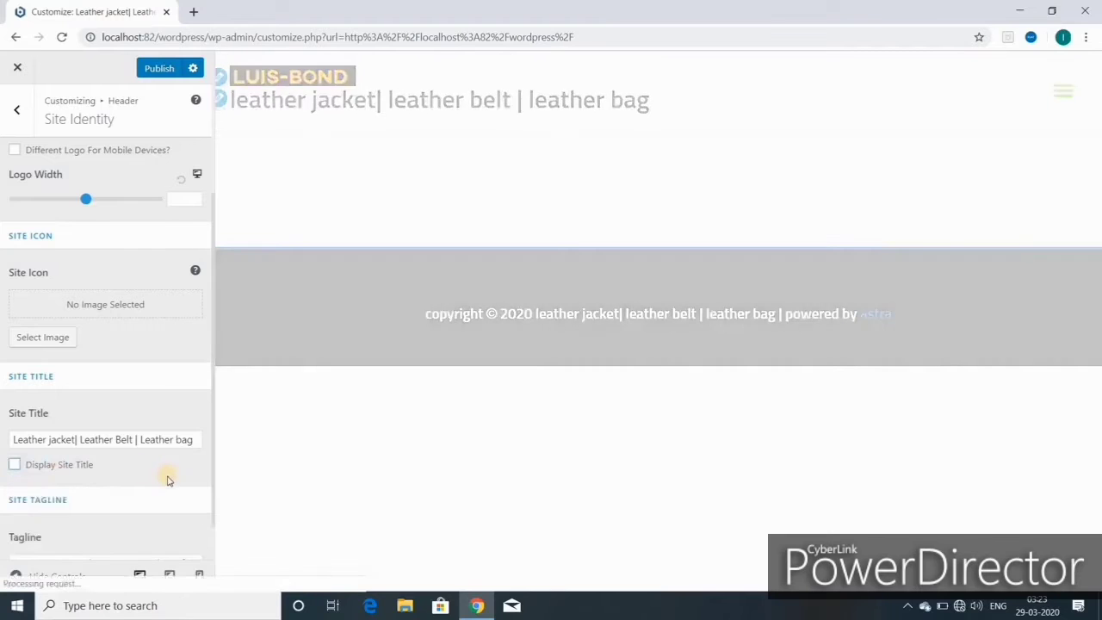
scroll(171, 479, down, 1)
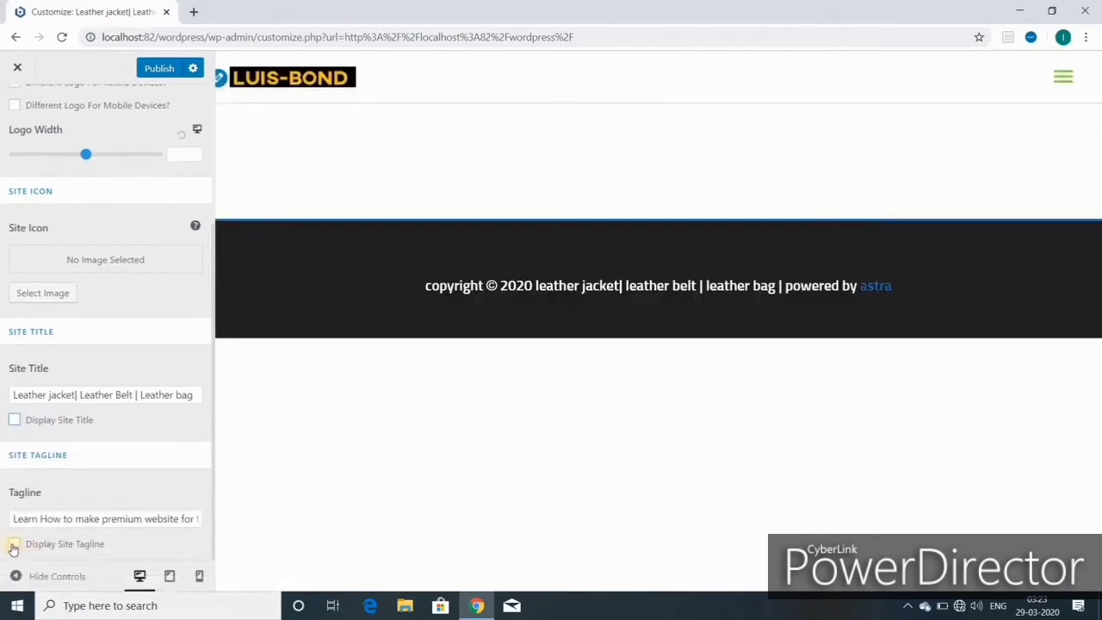
click(86, 544)
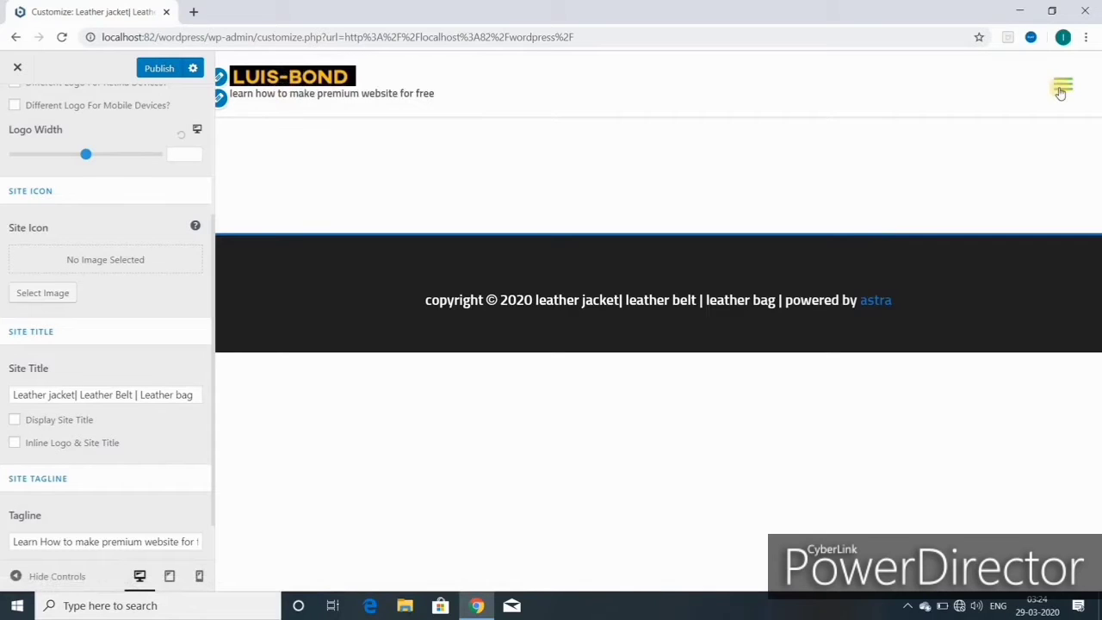
- Open and close the mobile menu in the preview, then publish the changes
click(1062, 89)
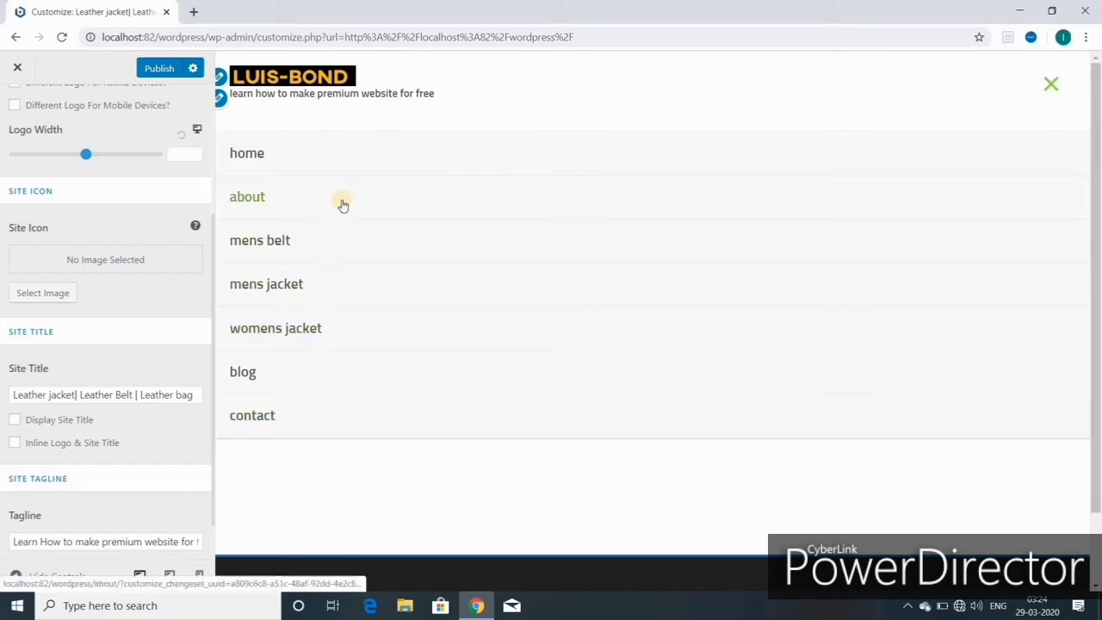
click(1051, 84)
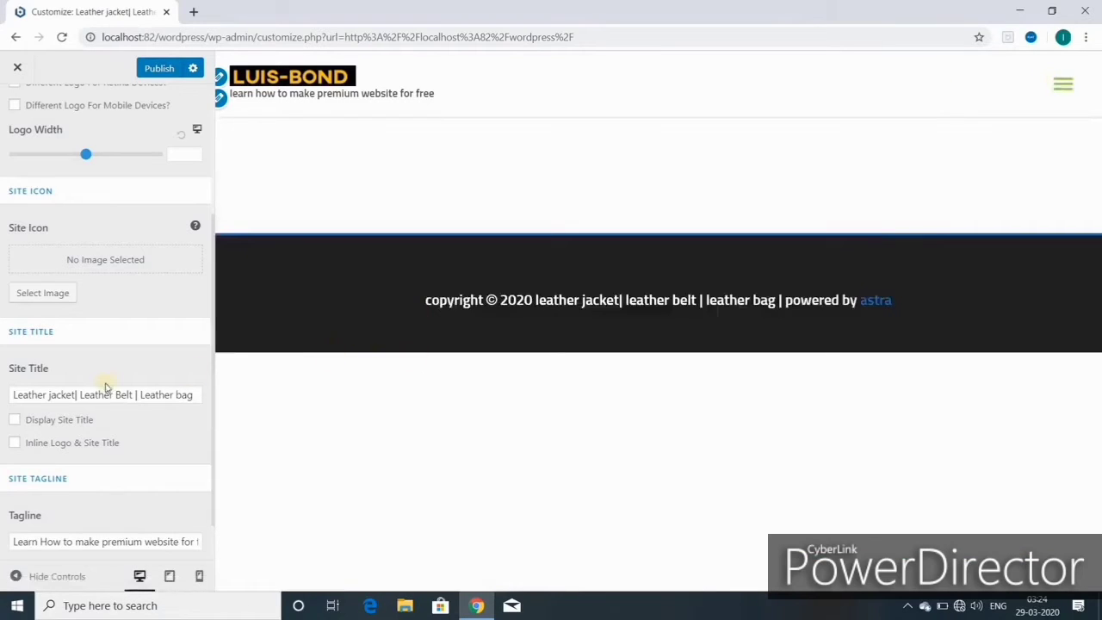
click(155, 73)
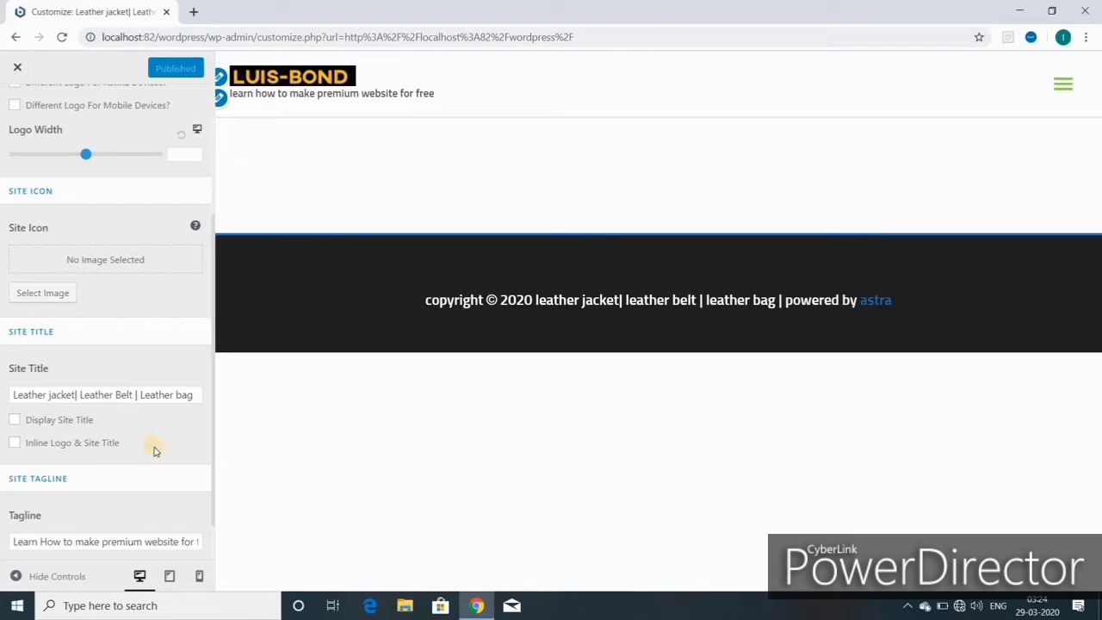
scroll(158, 454, down, 1)
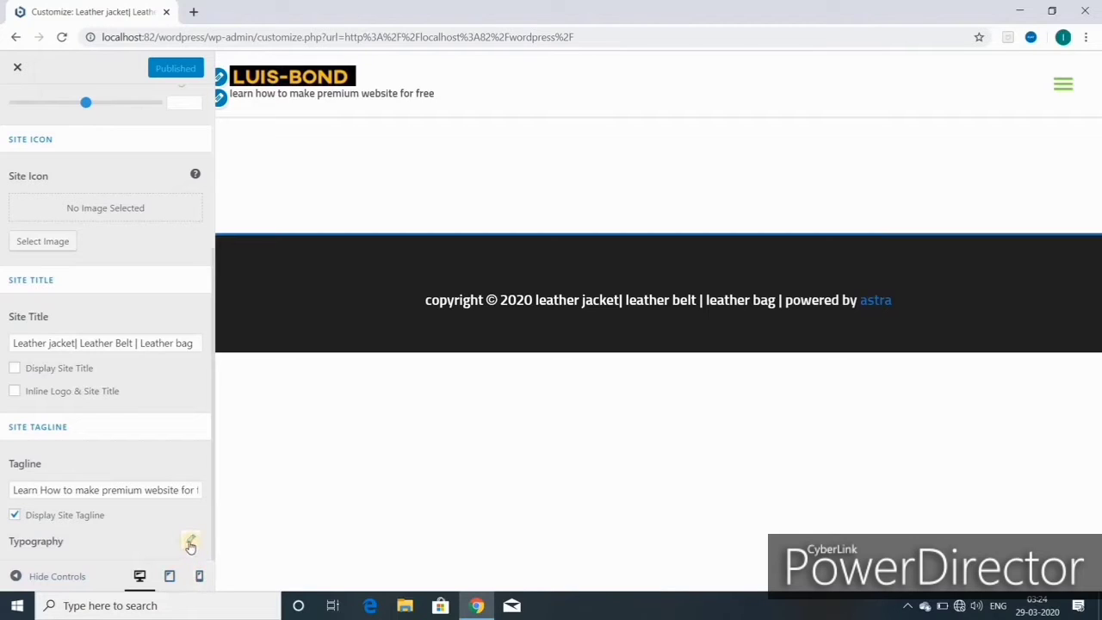
- Raise the tagline font size from 16 to 22 px, return it to 15 px, and publish
click(190, 544)
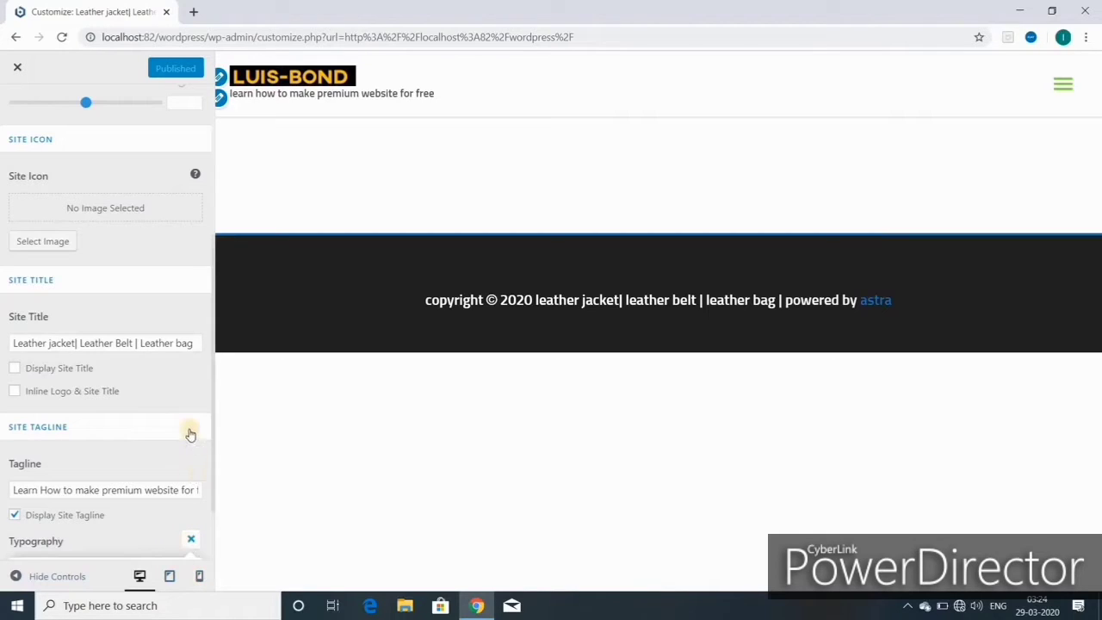
scroll(162, 459, down, 1)
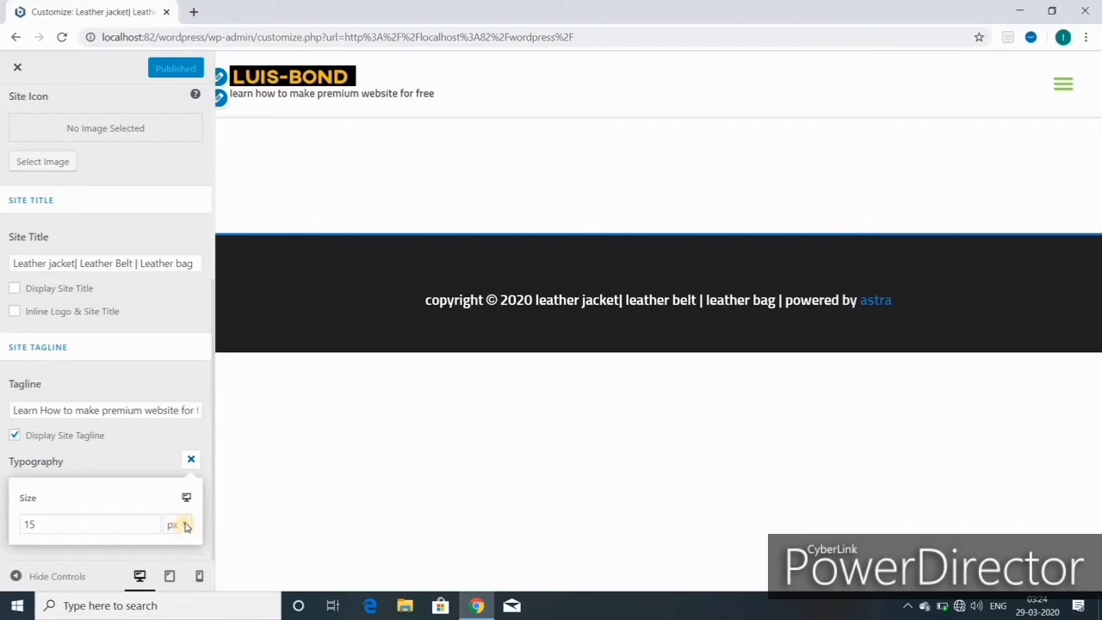
click(185, 526)
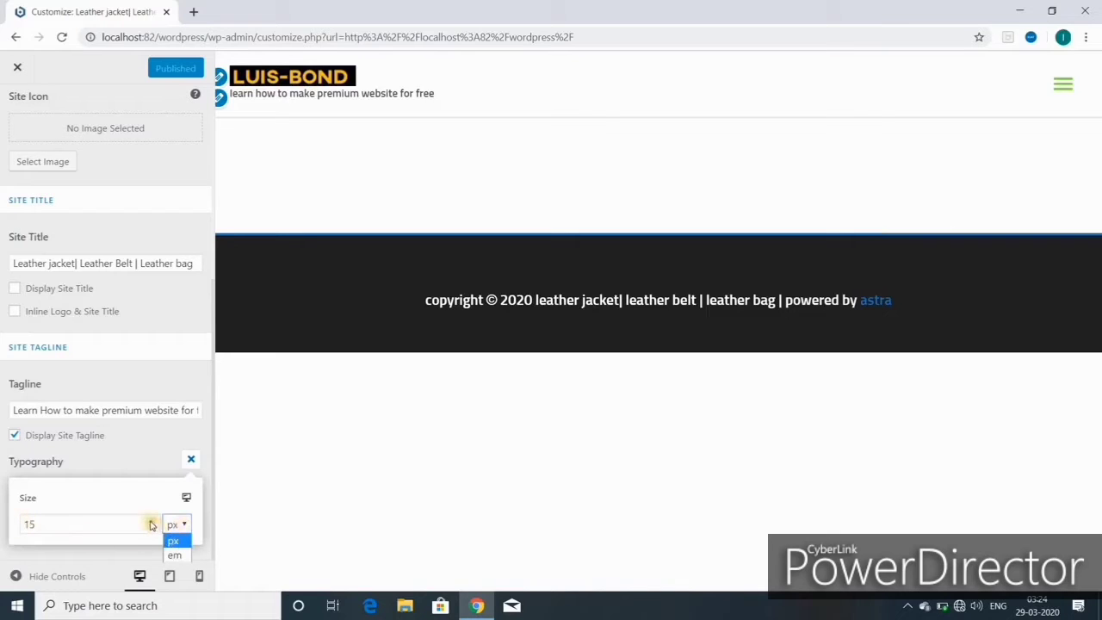
click(151, 522)
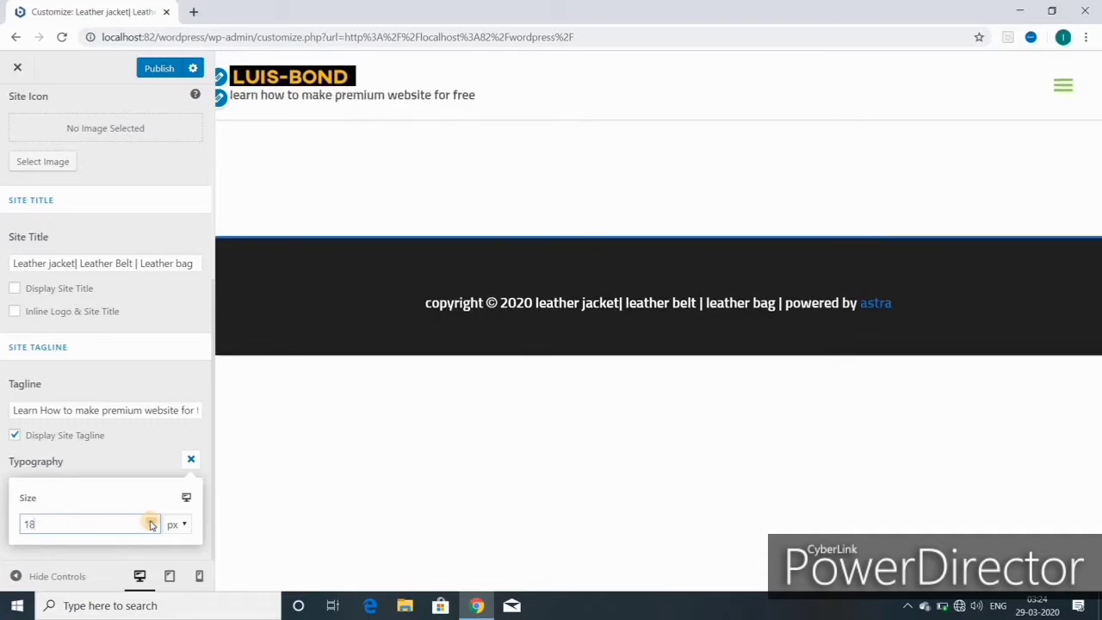
click(150, 521)
click(151, 521)
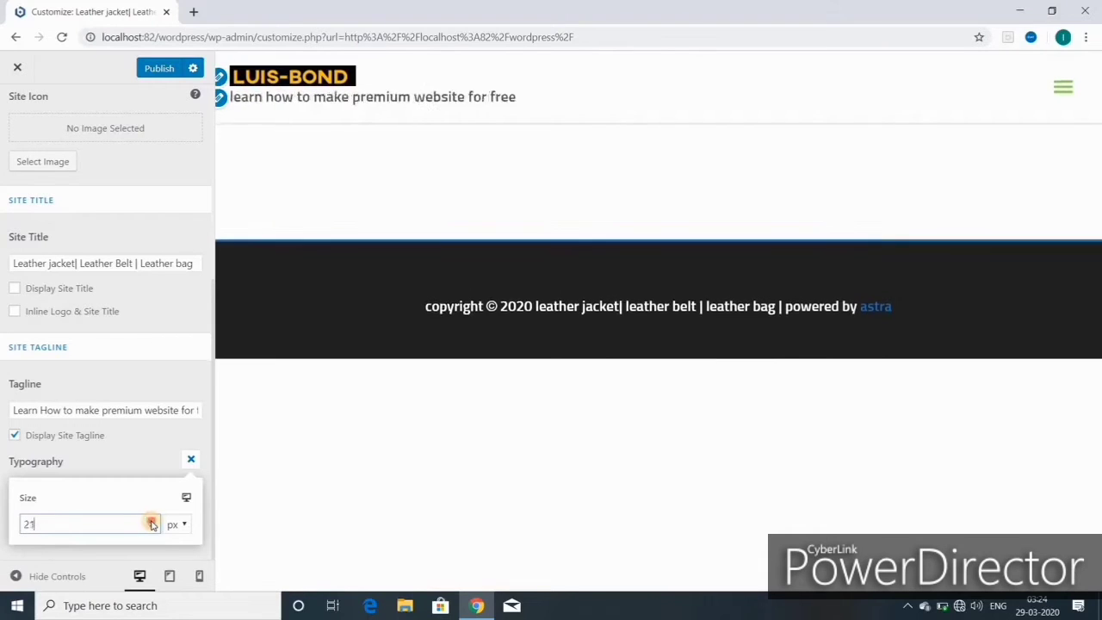
click(151, 522)
click(151, 522)
click(150, 529)
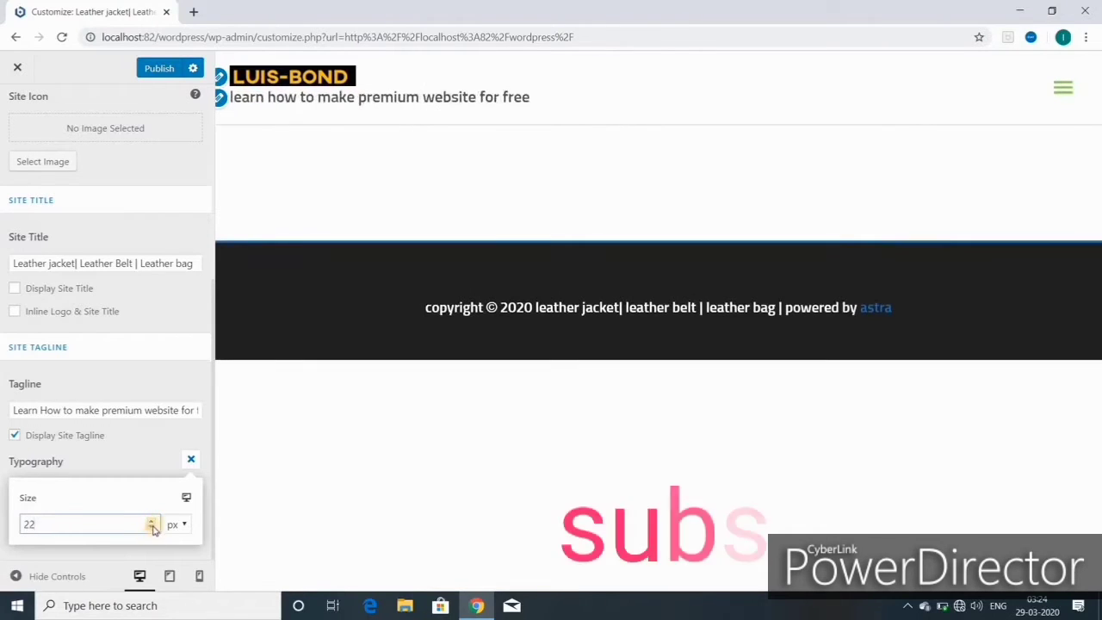
click(151, 528)
click(151, 528)
click(152, 529)
click(151, 528)
click(151, 528)
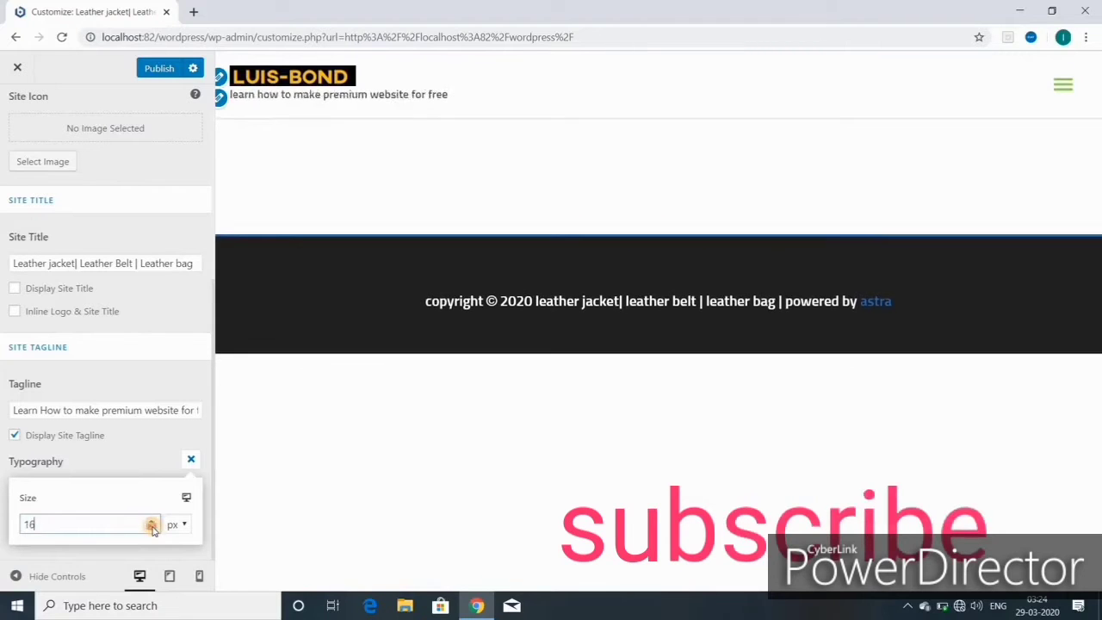
click(151, 528)
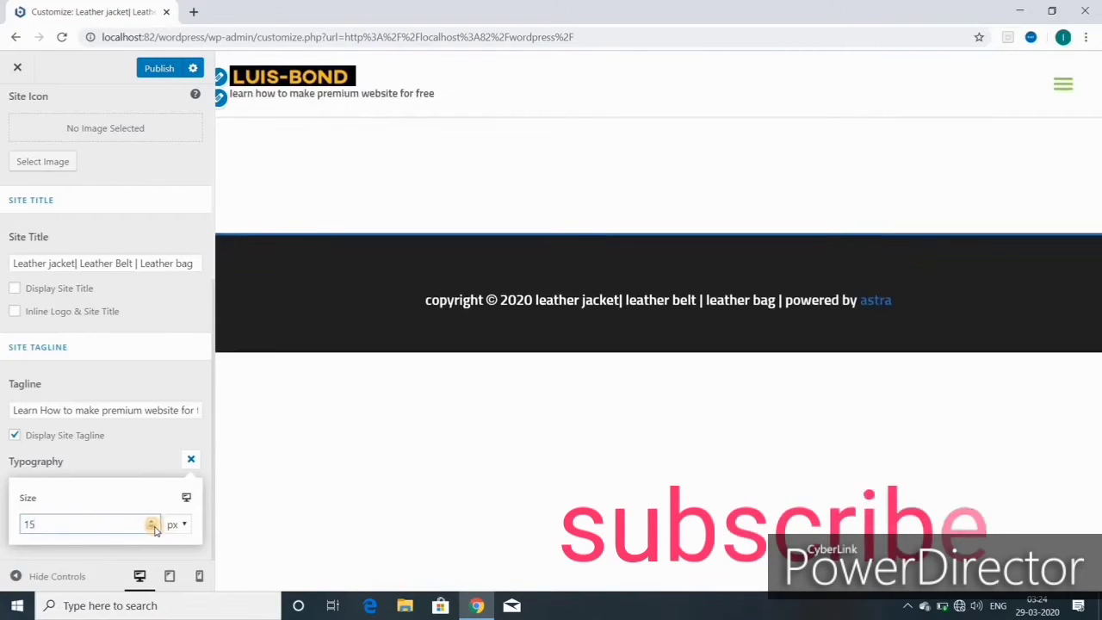
click(162, 69)
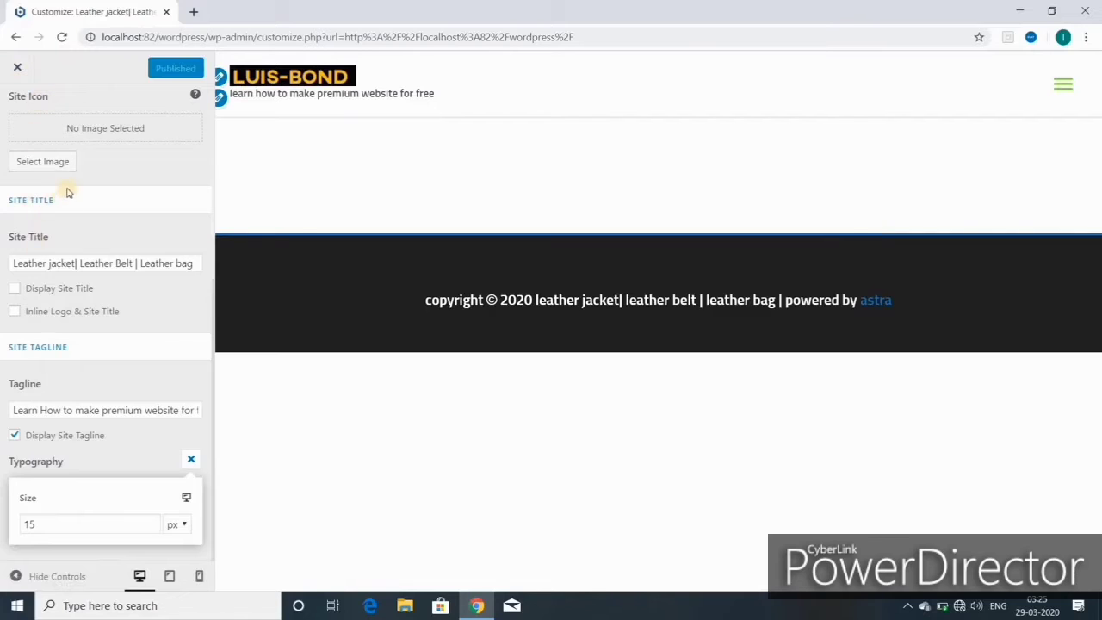
- In Primary Header, try the Logo Center layout, then switch to the Logo Right layout
scroll(66, 190, up, 4)
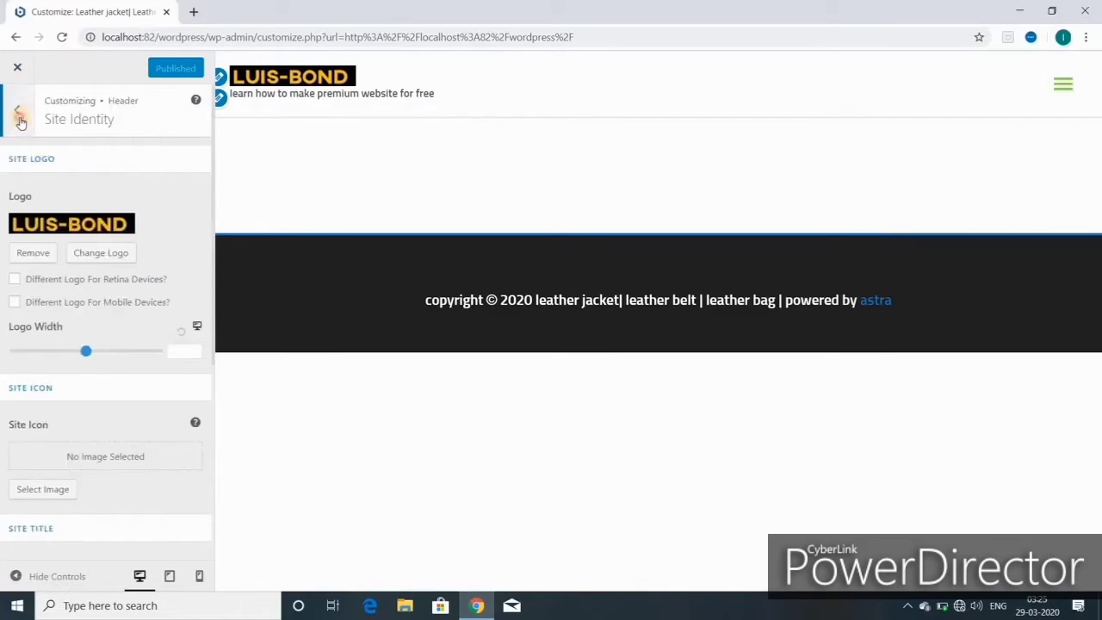
click(19, 117)
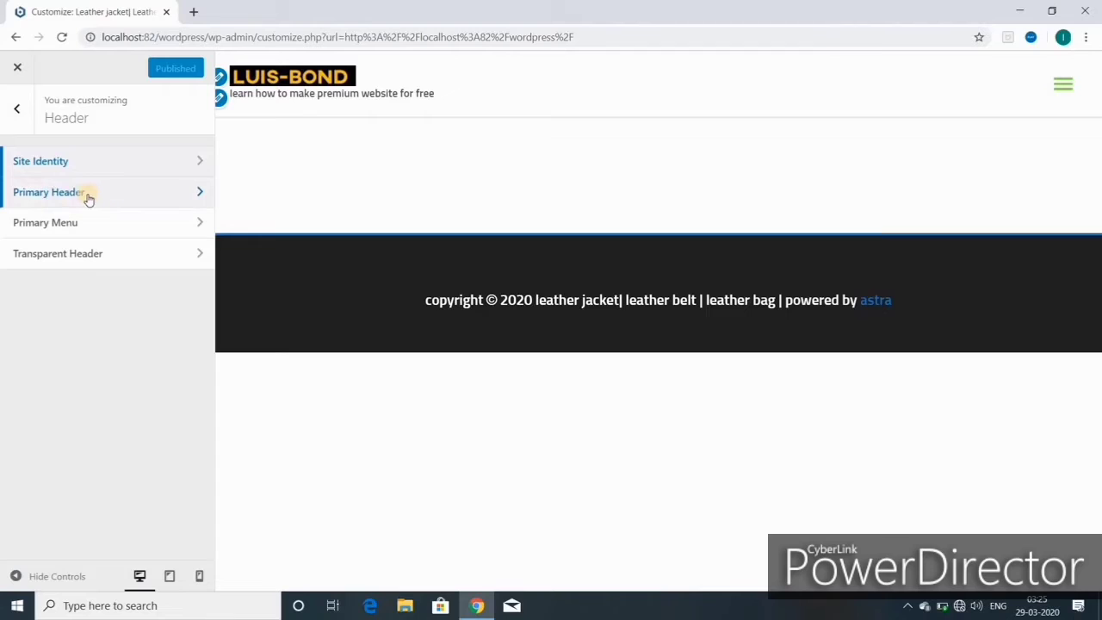
click(89, 195)
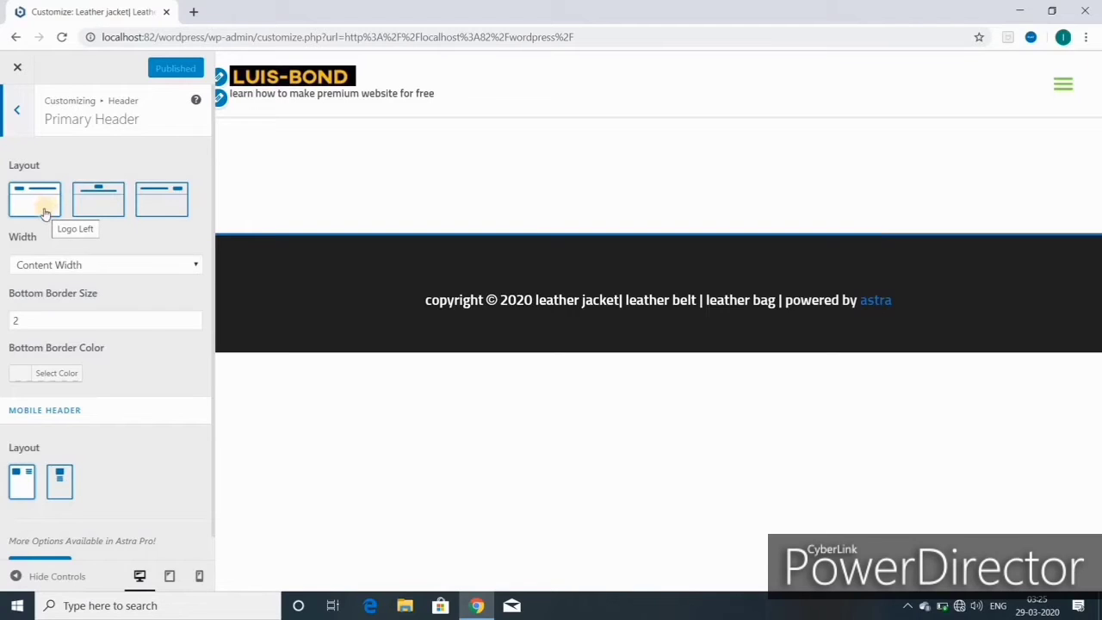
click(51, 206)
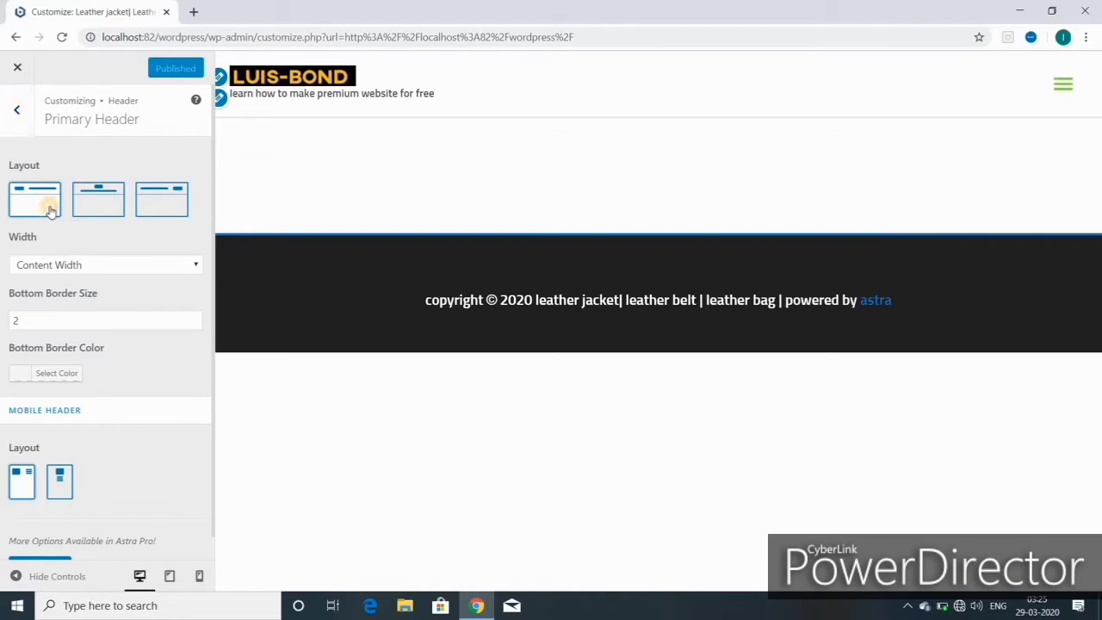
click(103, 209)
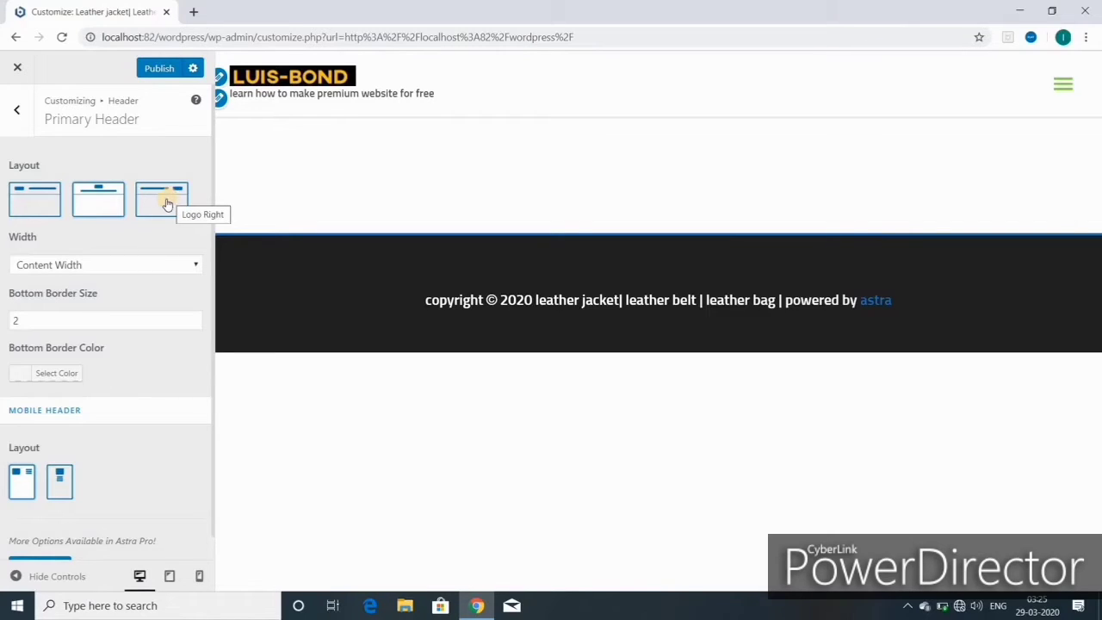
click(167, 203)
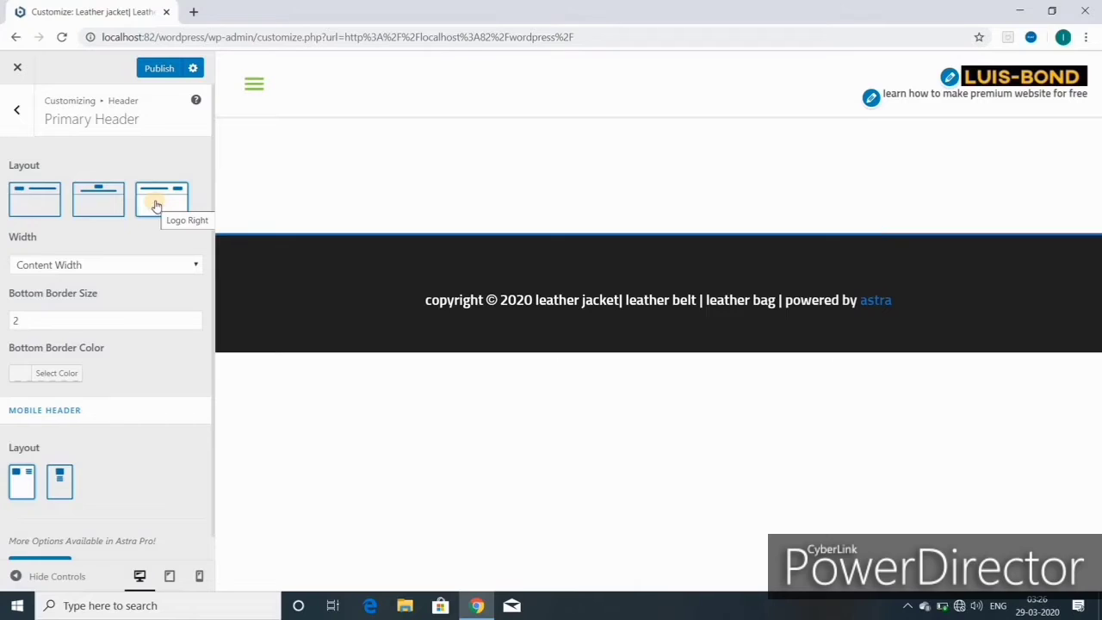
click(156, 205)
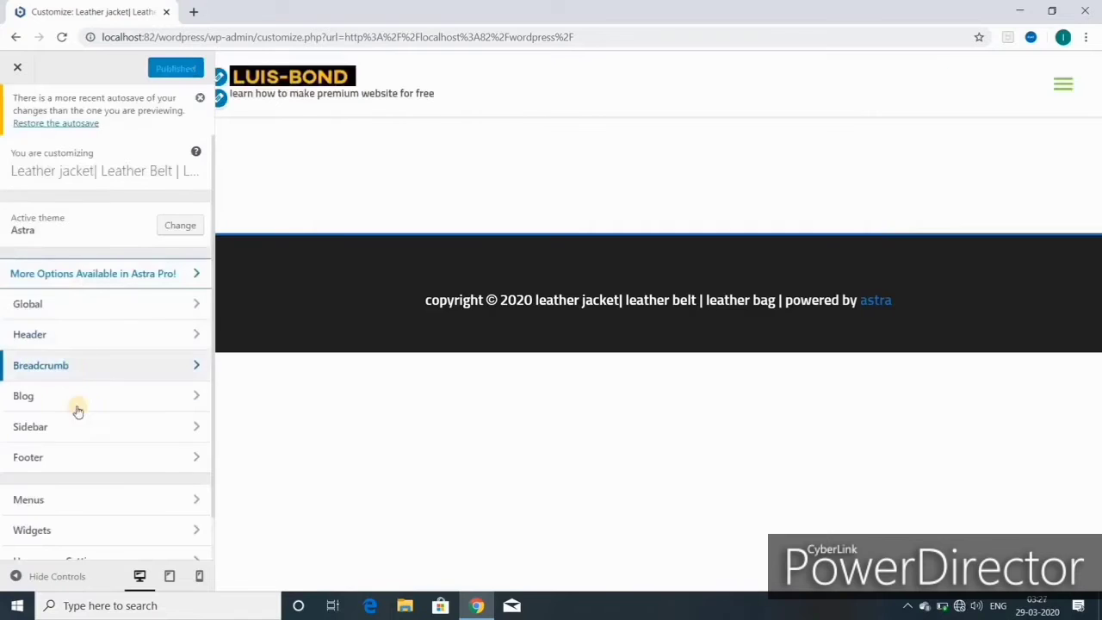
- Try red and black for the primary header bottom border, then set it to light grey #c4c4c4
click(49, 334)
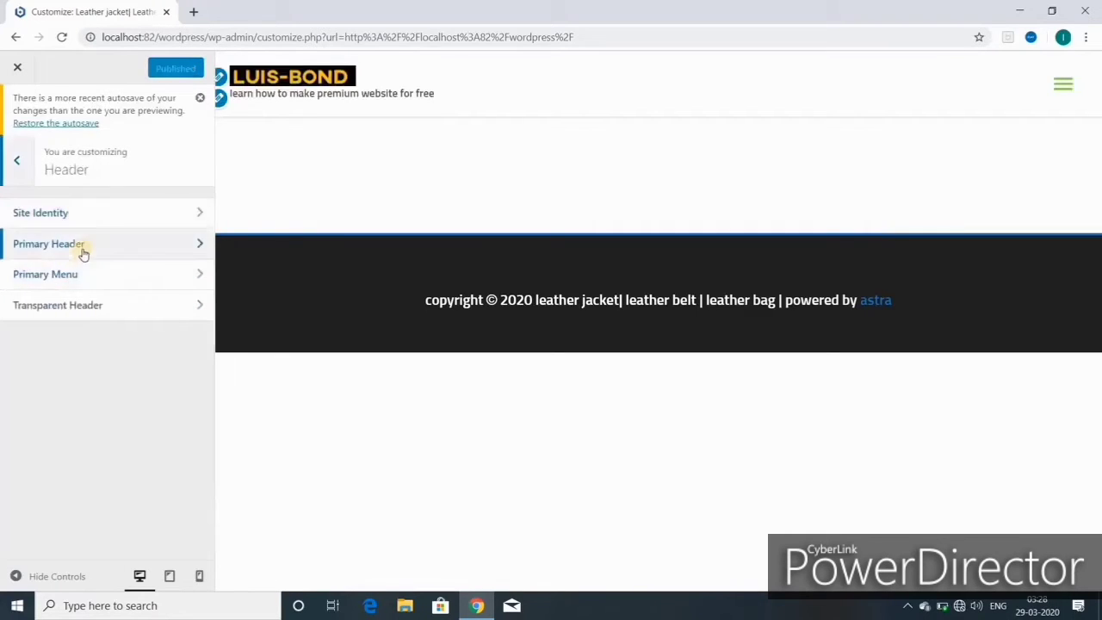
click(147, 248)
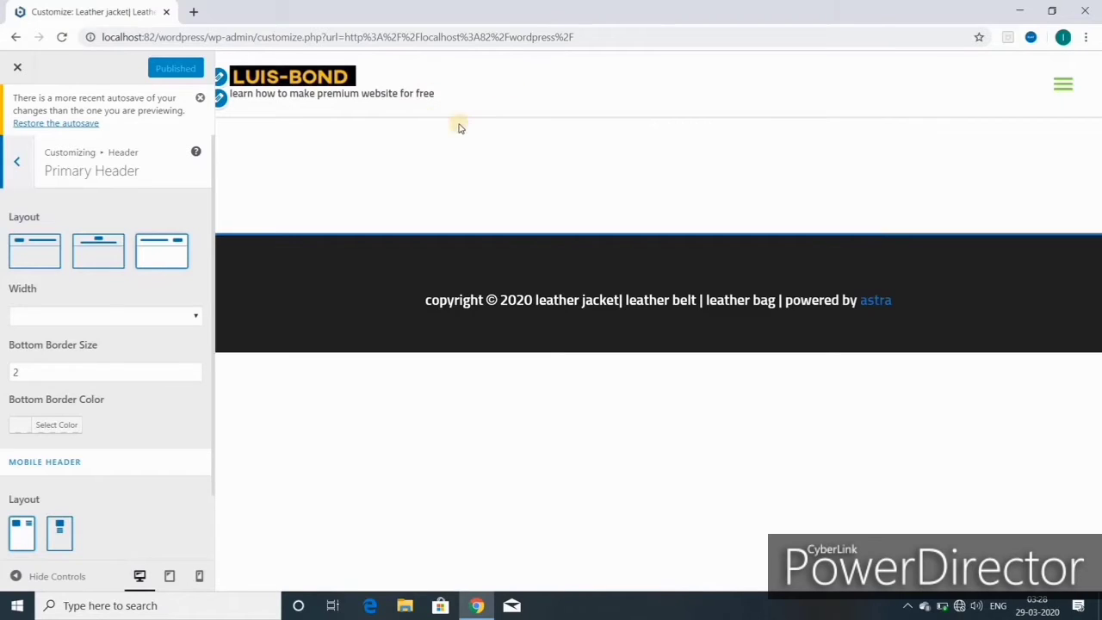
click(52, 430)
scroll(105, 494, down, 3)
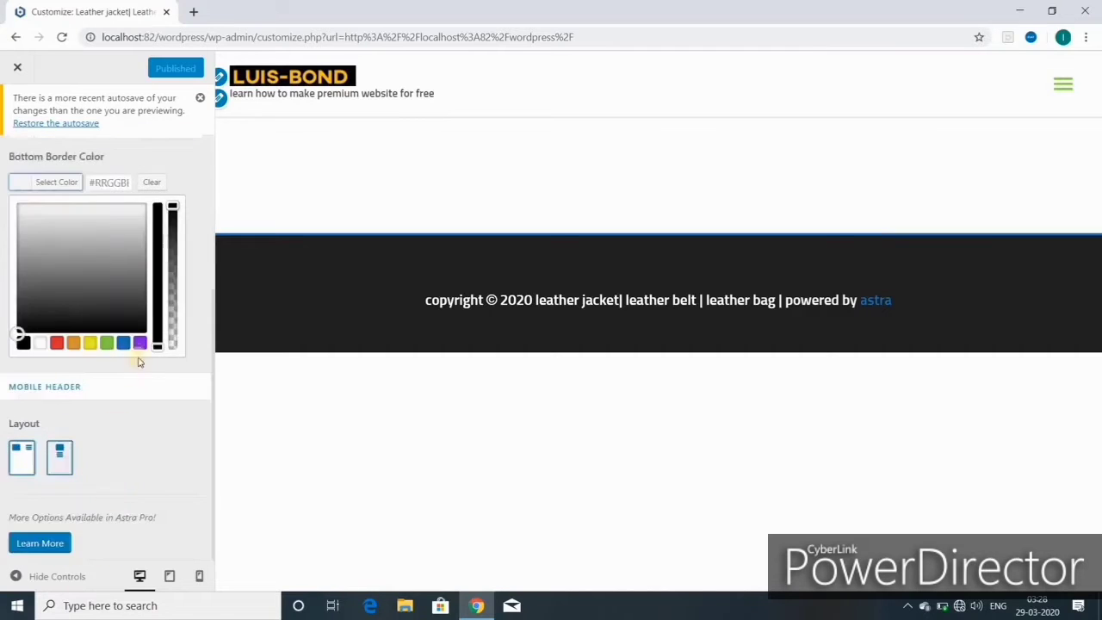
click(56, 343)
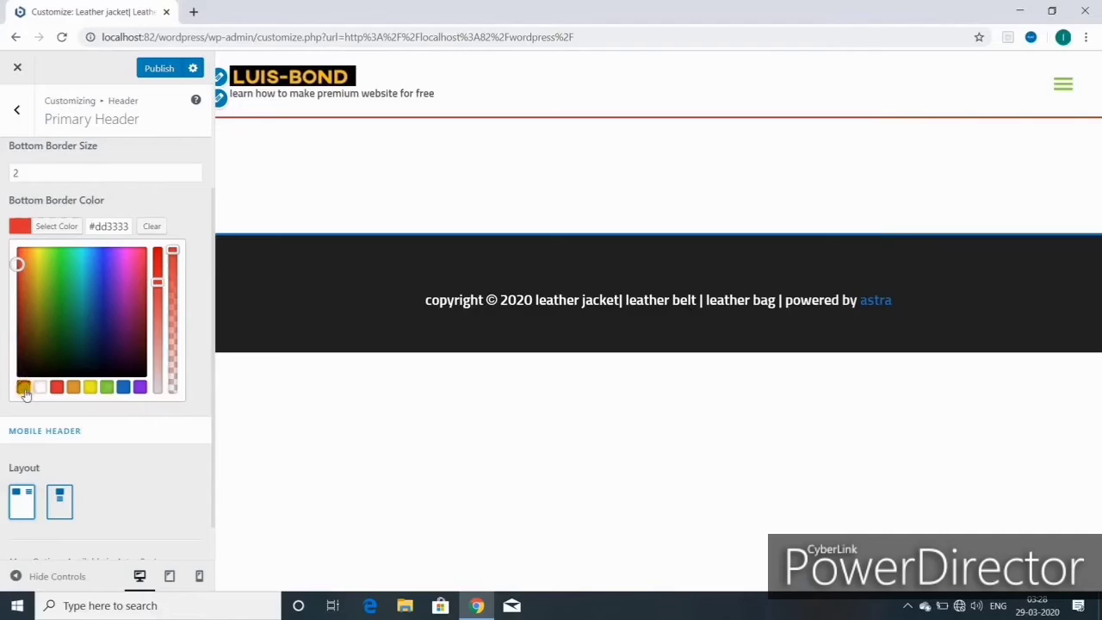
click(23, 386)
click(35, 278)
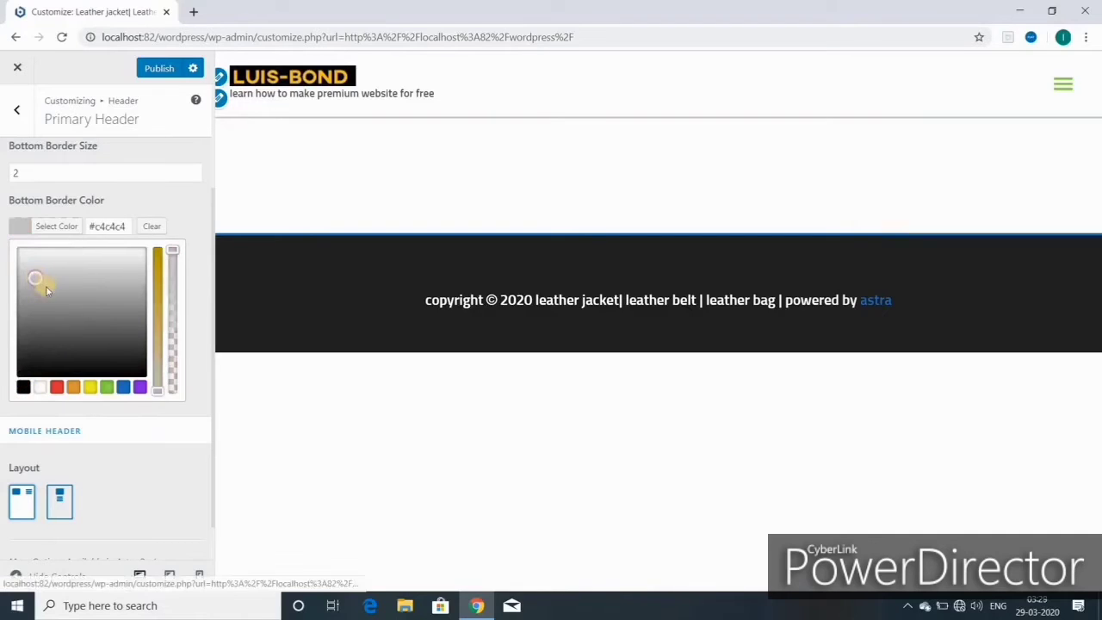
scroll(103, 446, down, 1)
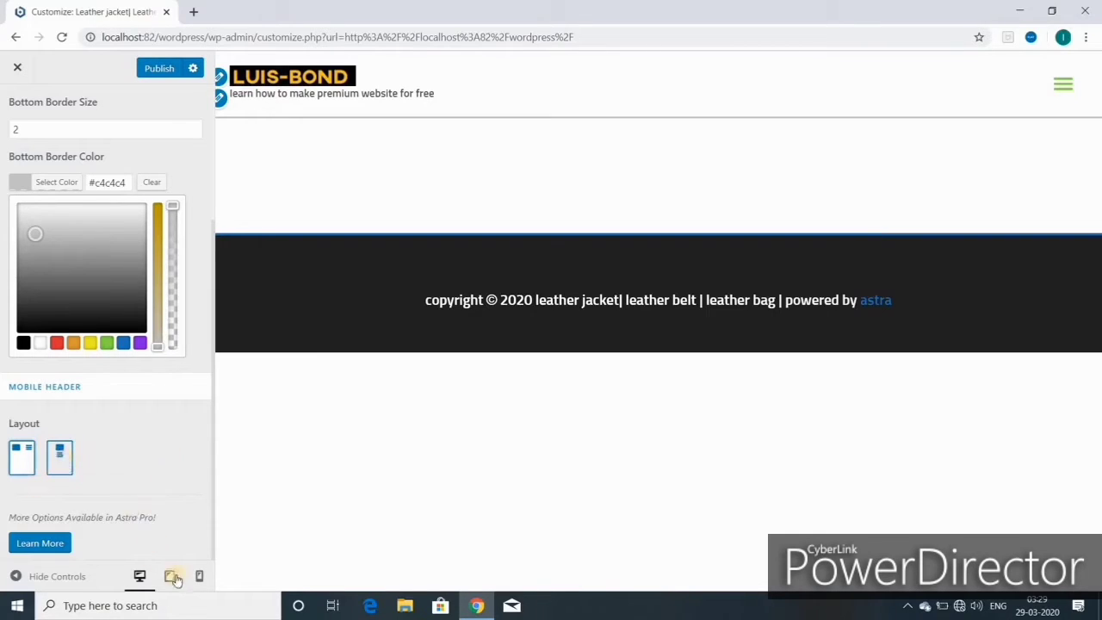
scroll(142, 490, up, 1)
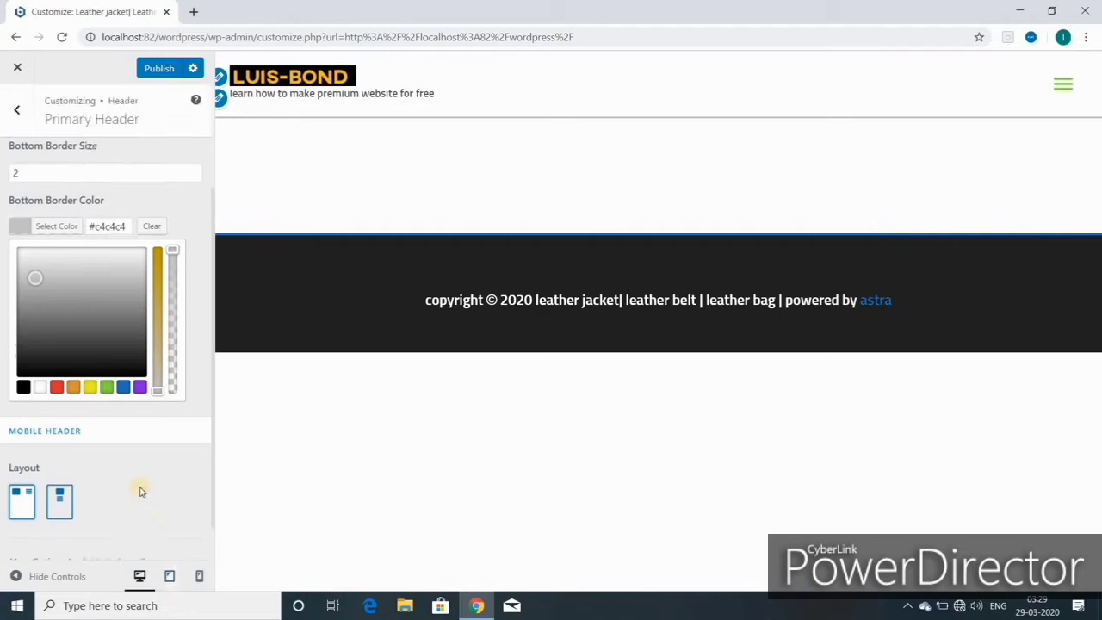
scroll(143, 494, up, 1)
scroll(143, 533, down, 2)
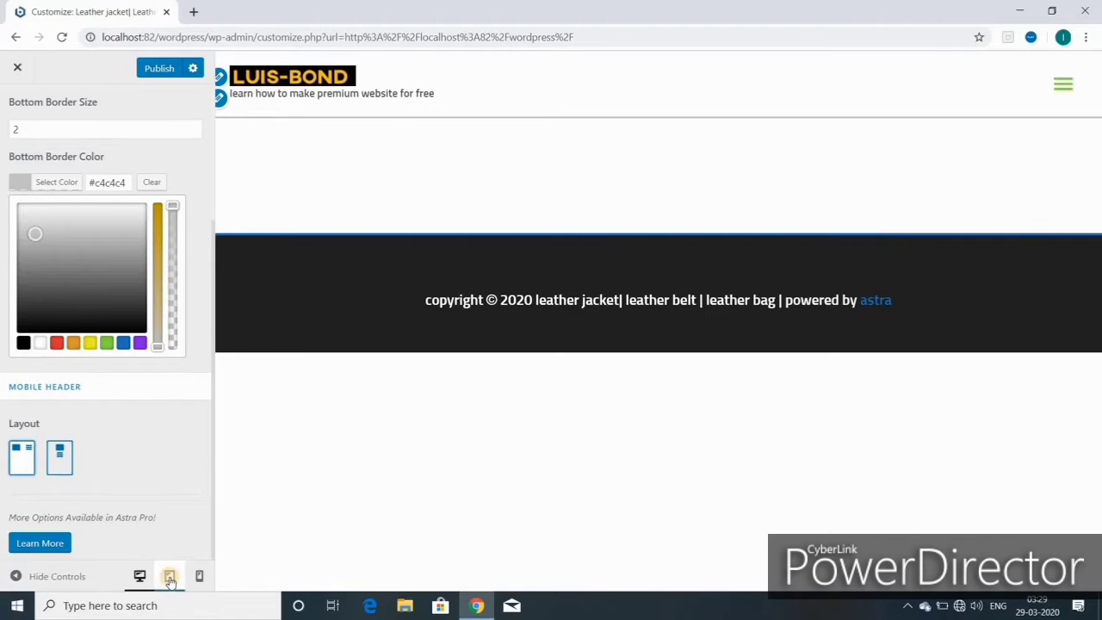
- Preview the site at tablet and mobile widths, then go back to desktop and the Header list
click(169, 578)
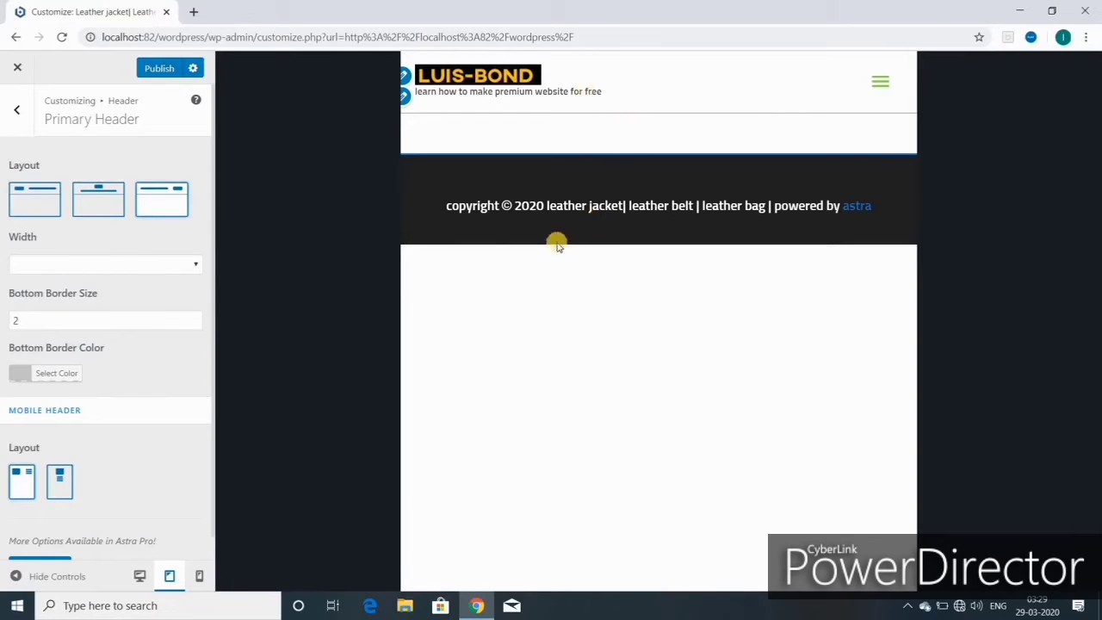
click(205, 580)
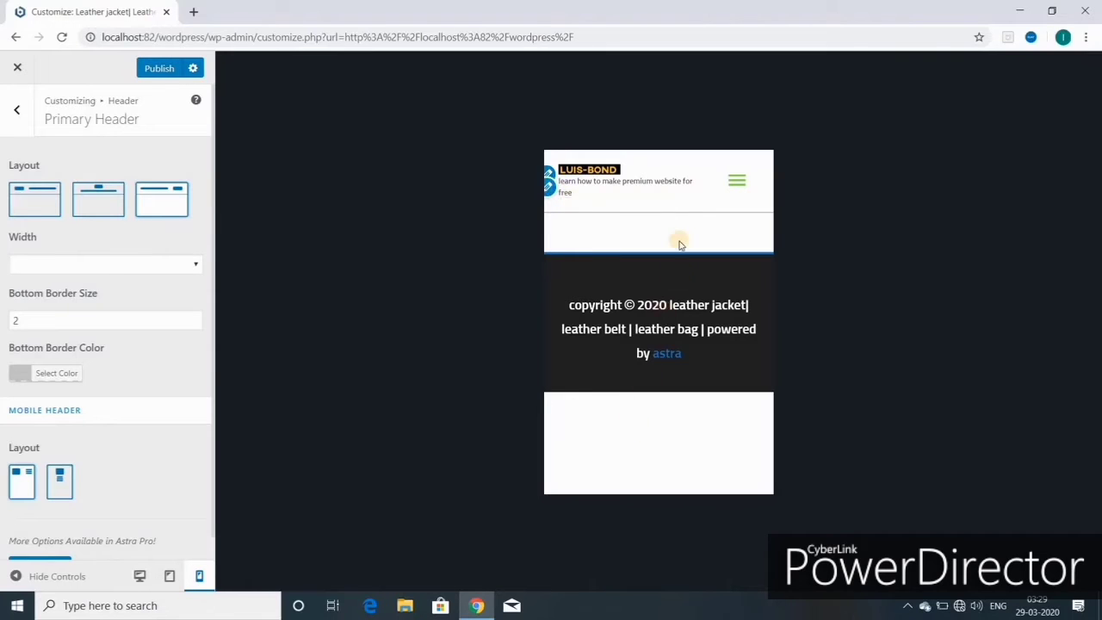
click(139, 575)
click(18, 114)
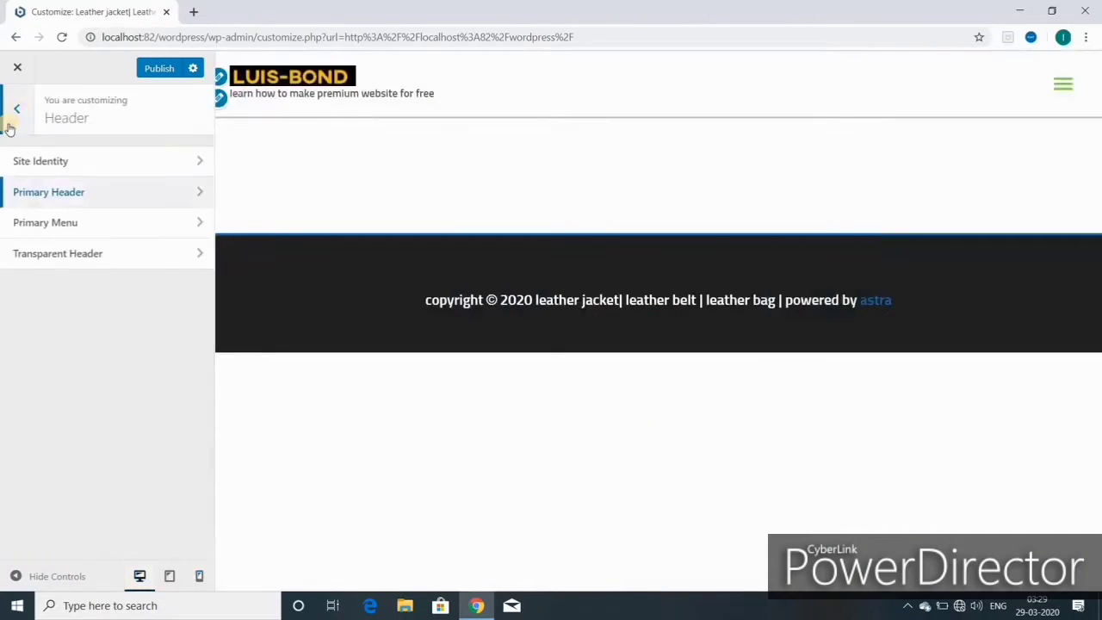
click(58, 226)
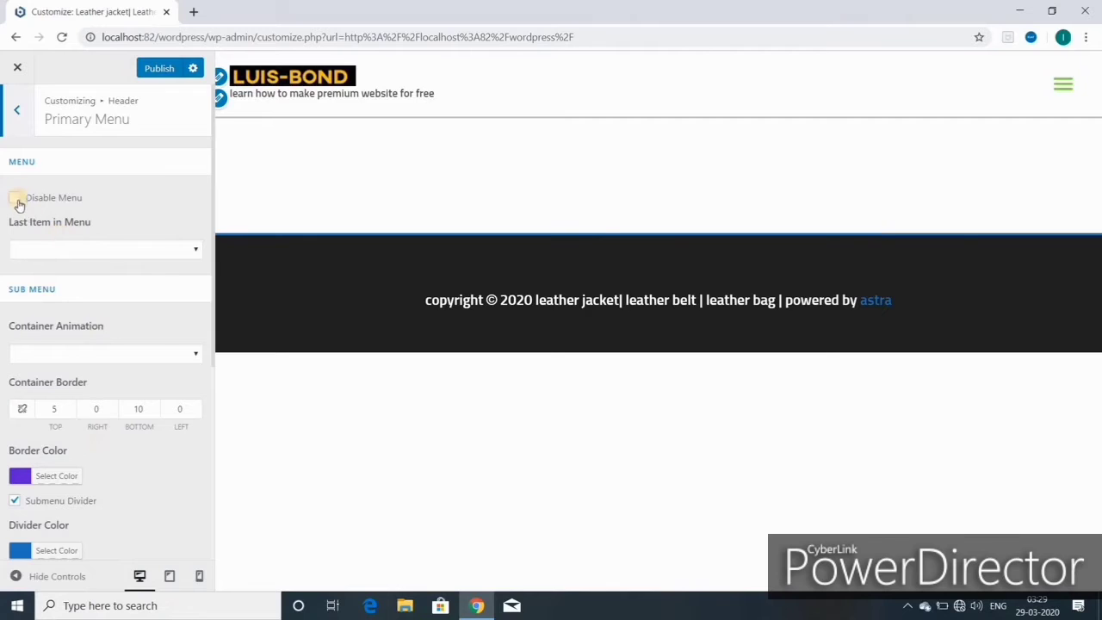
click(15, 199)
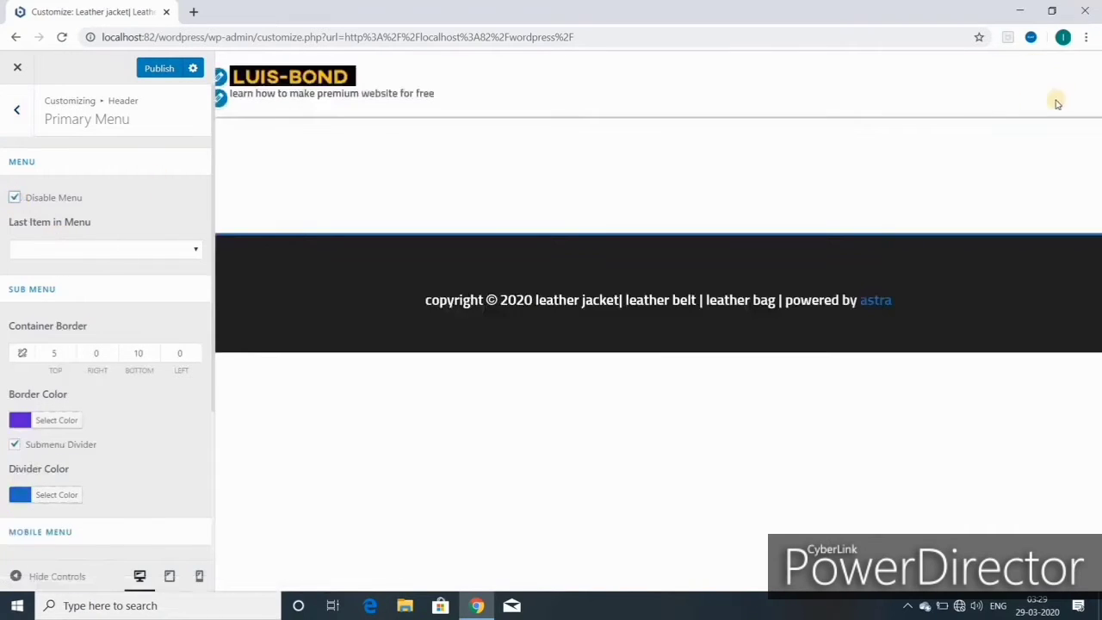
click(14, 197)
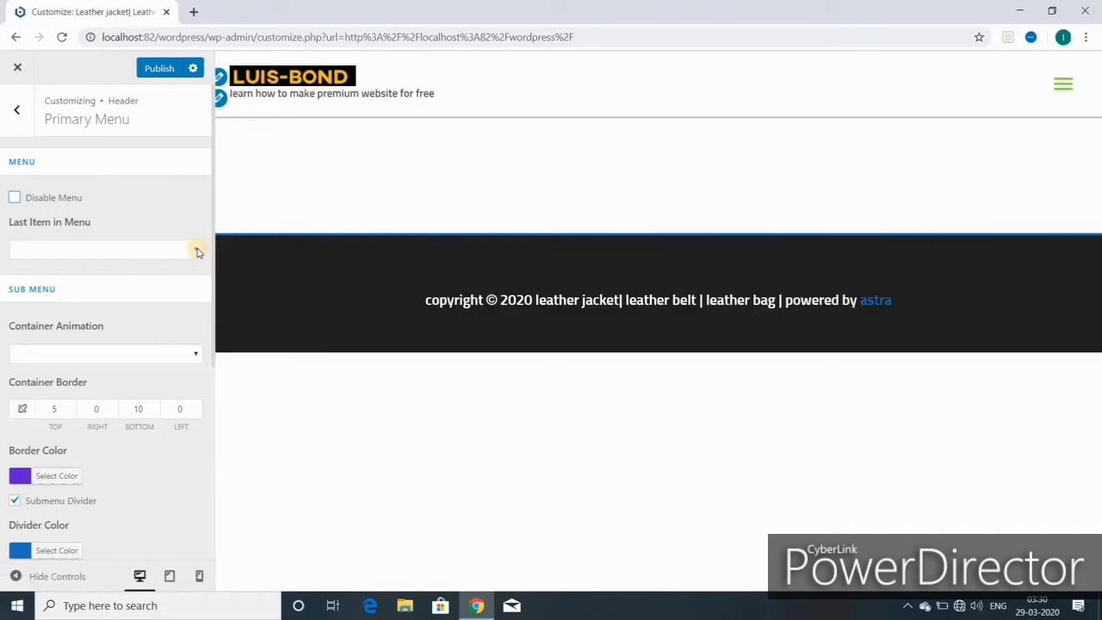
click(194, 252)
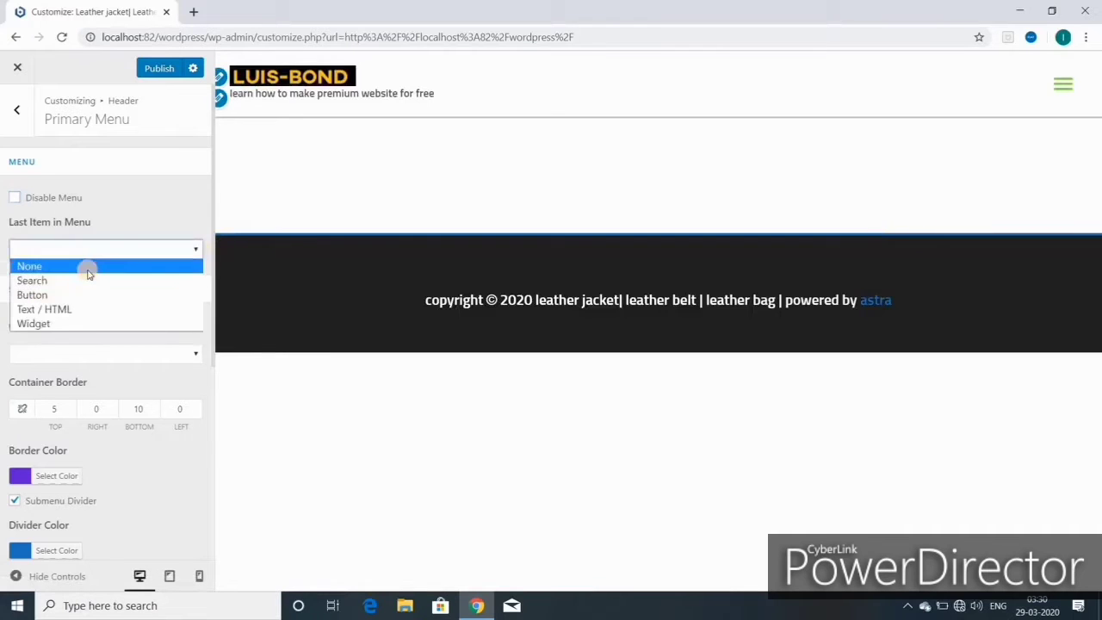
click(82, 280)
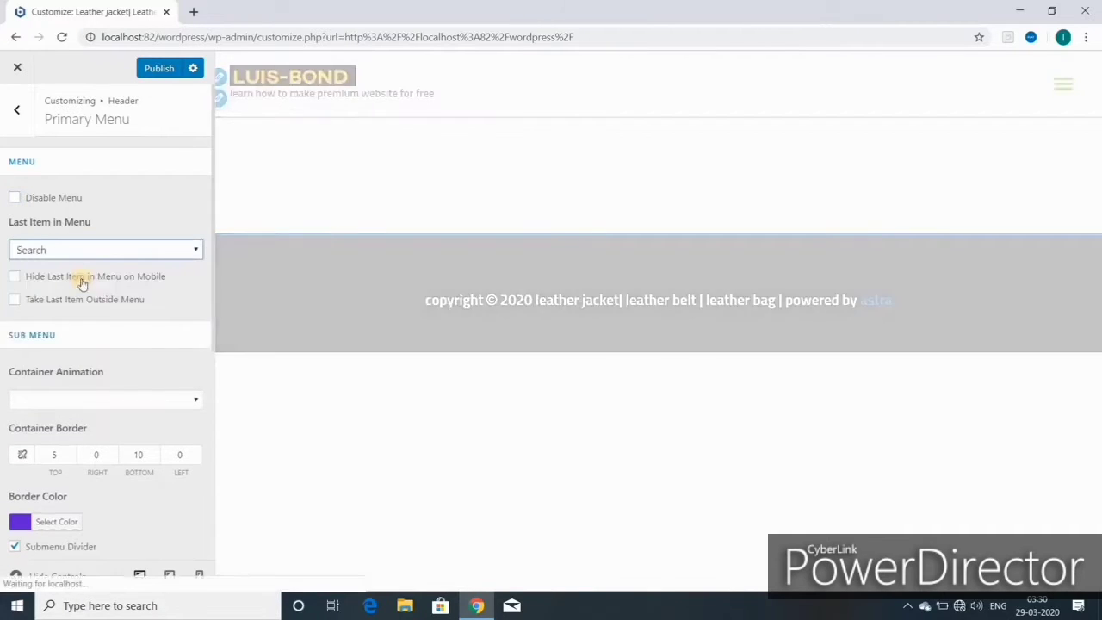
click(86, 250)
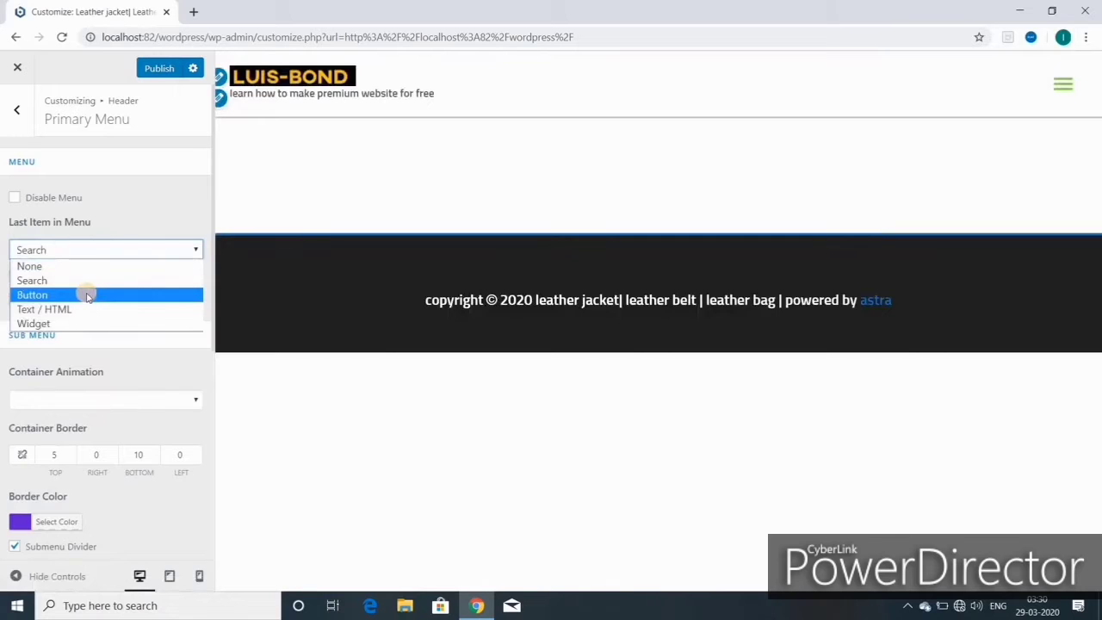
click(87, 295)
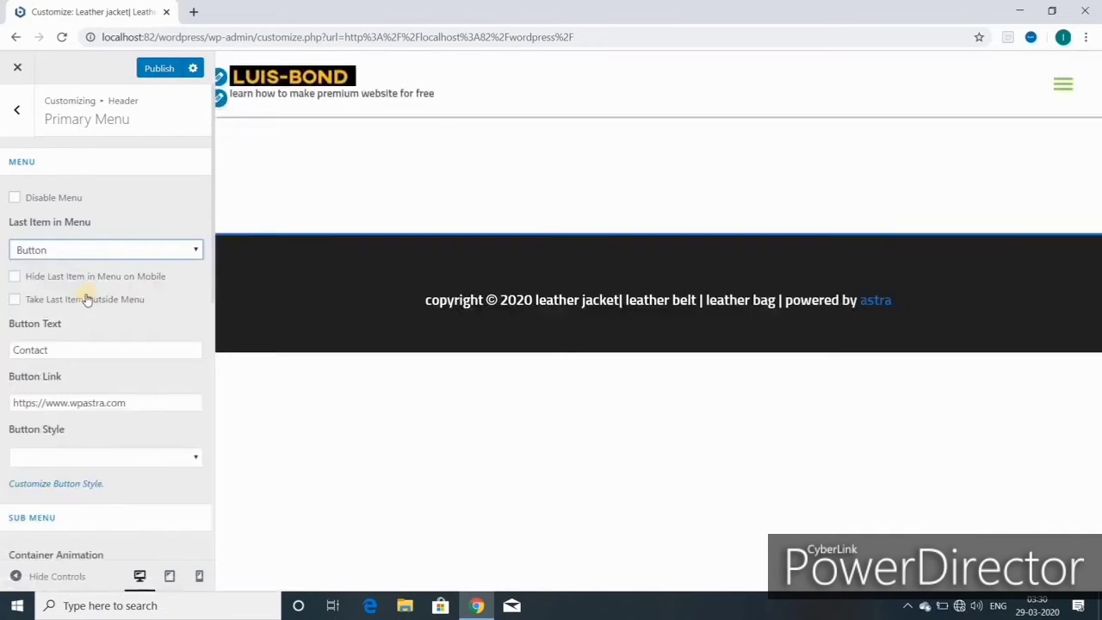
key(alt+Down)
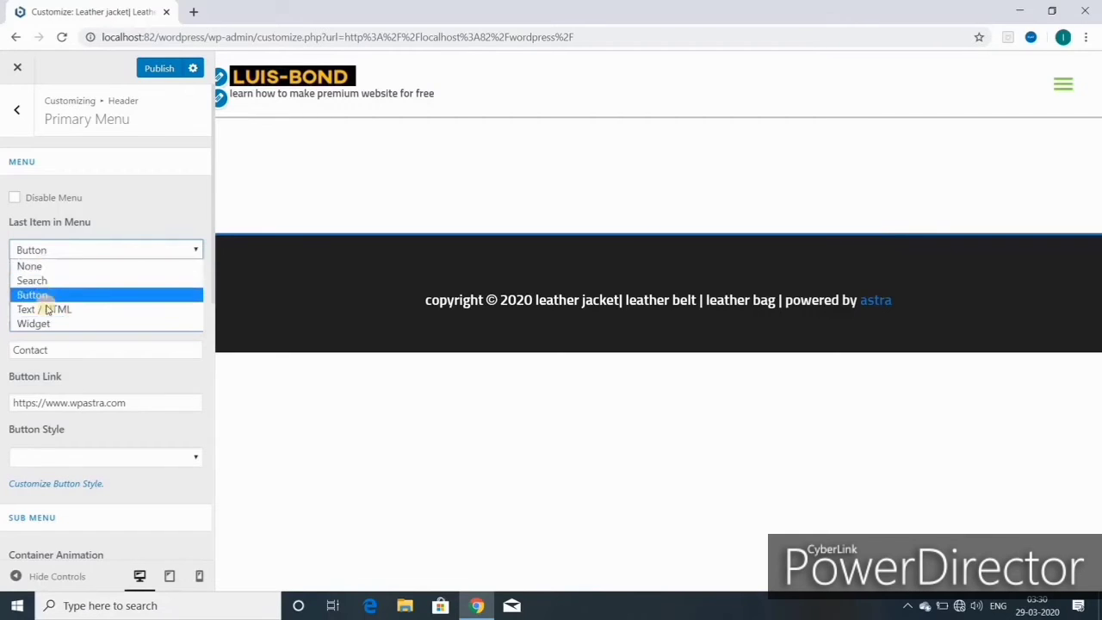
click(47, 313)
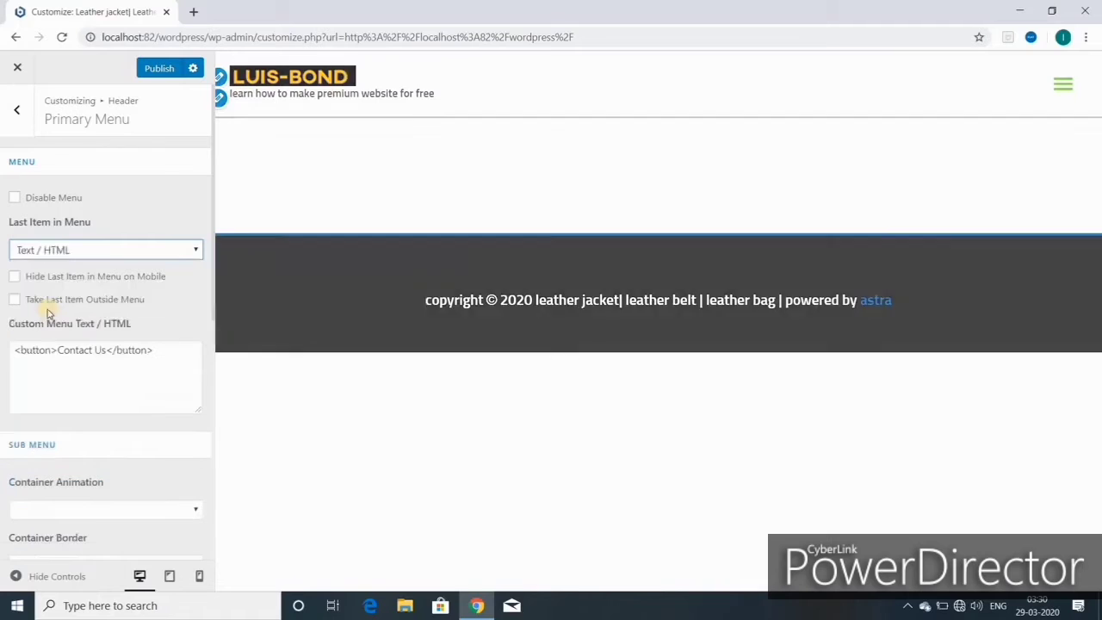
key(alt+Down)
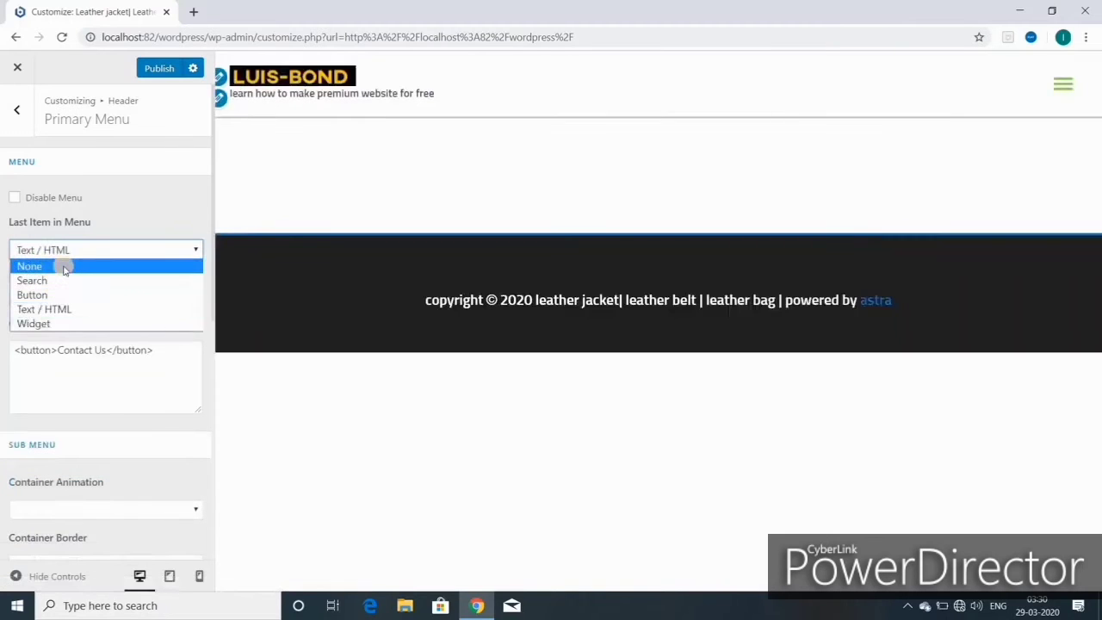
click(67, 269)
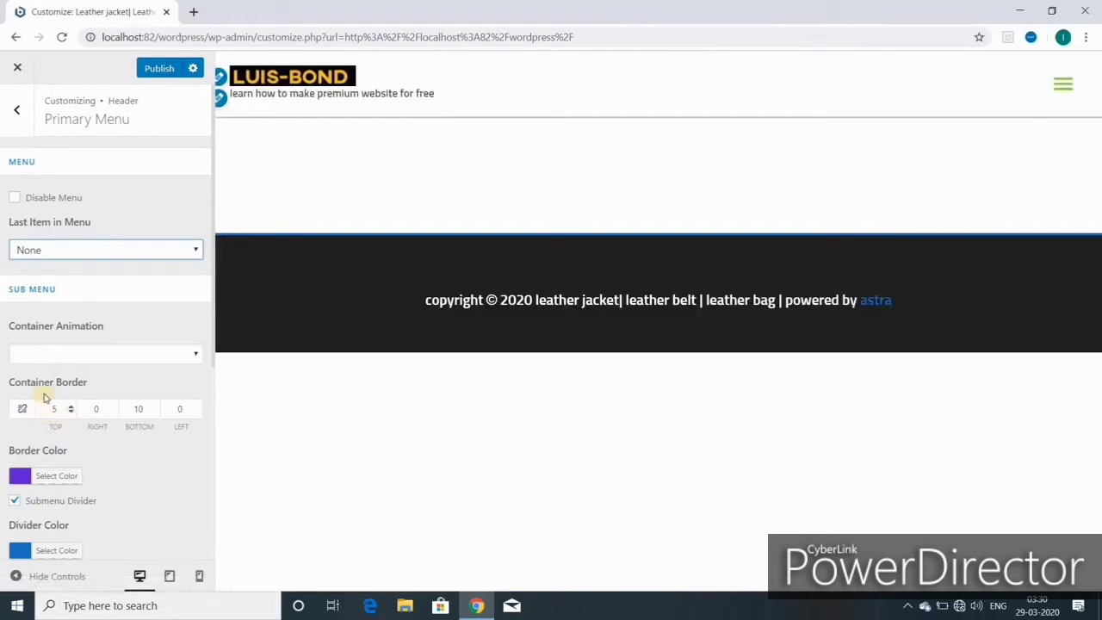
- Set the submenu Container Animation to Fade and expand the preview's mobile menu
click(194, 356)
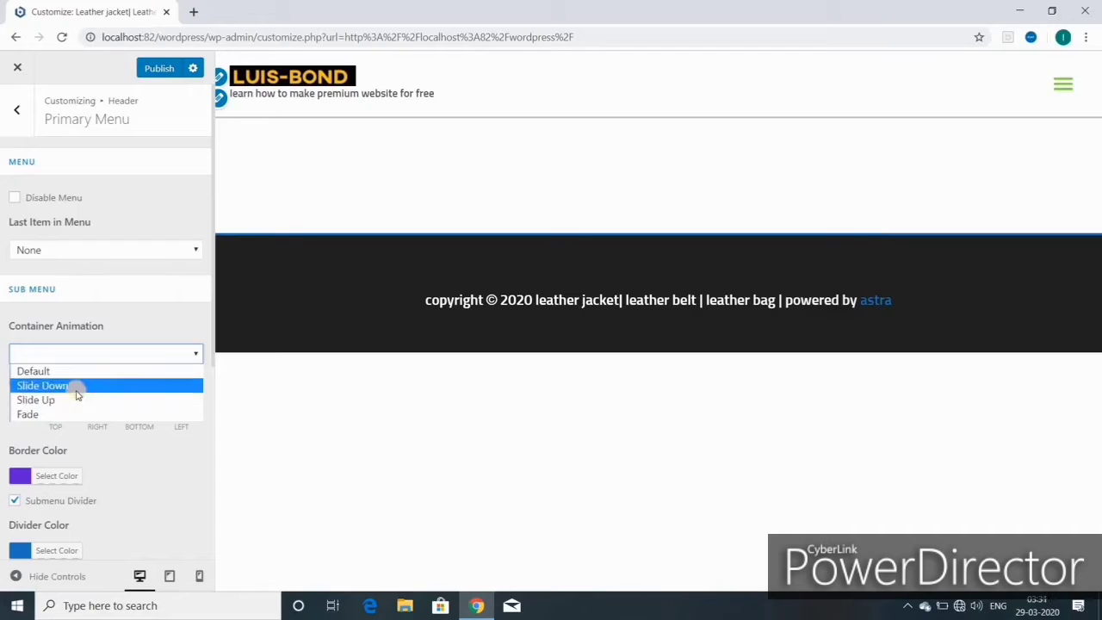
click(1055, 83)
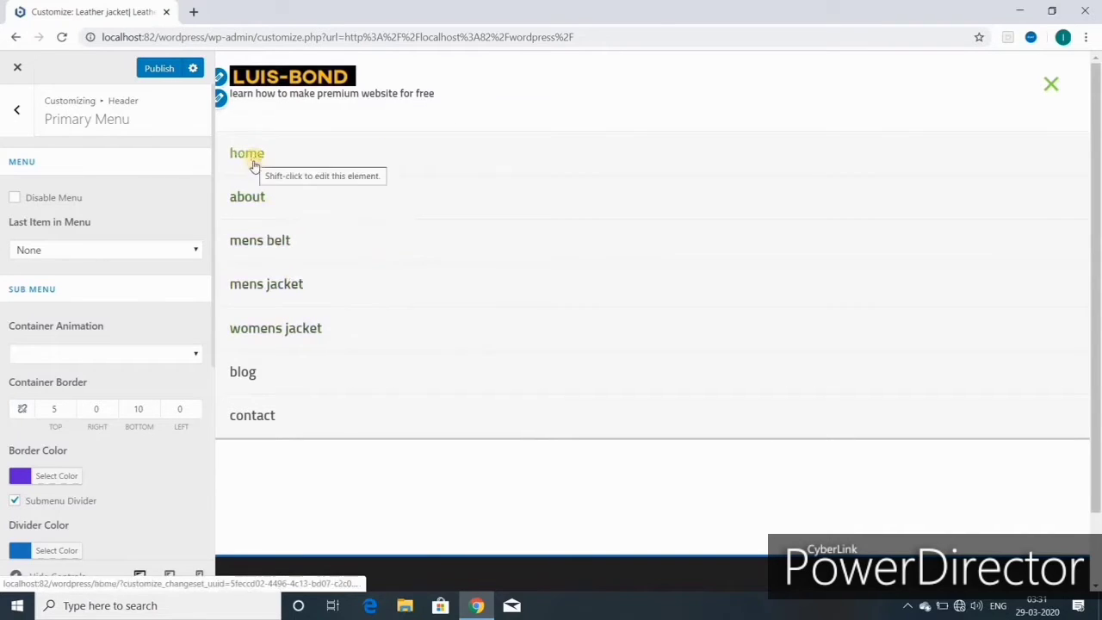
click(103, 353)
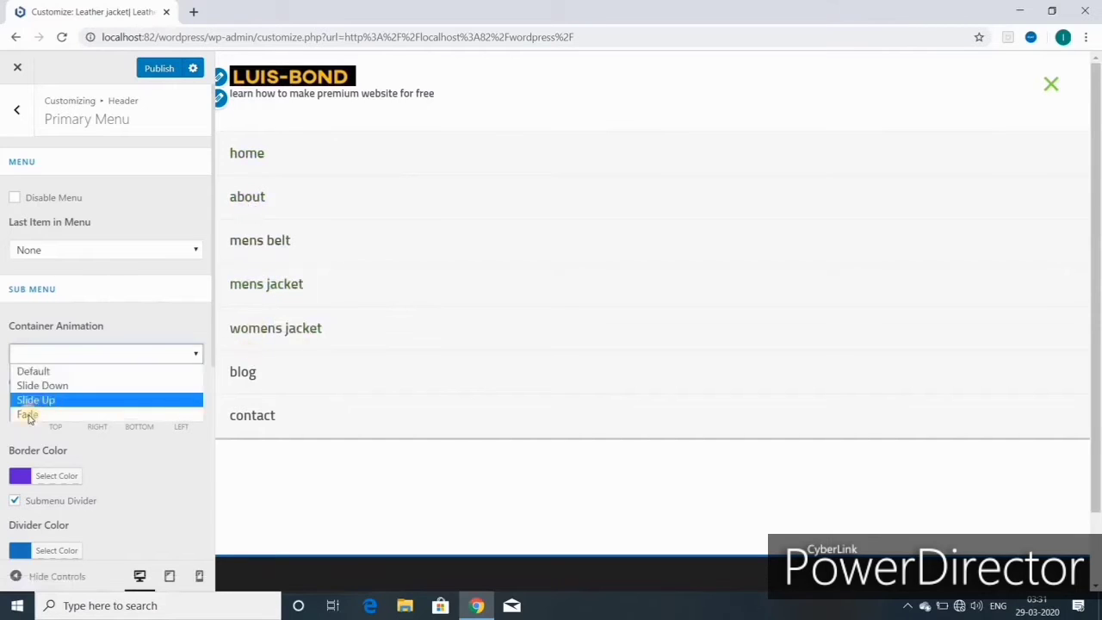
click(30, 417)
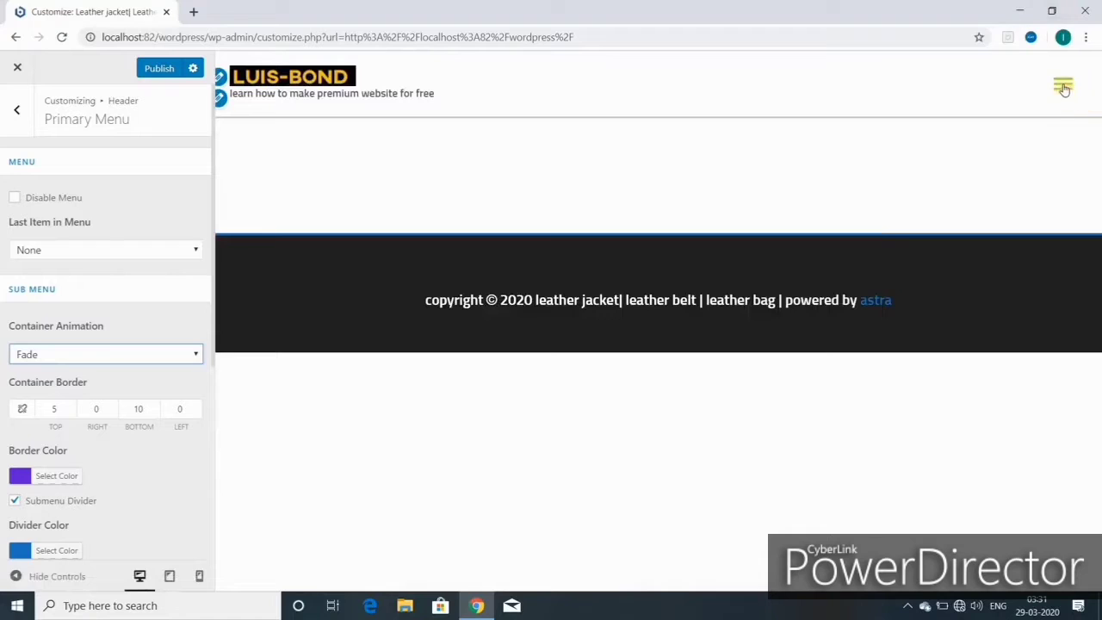
click(1063, 87)
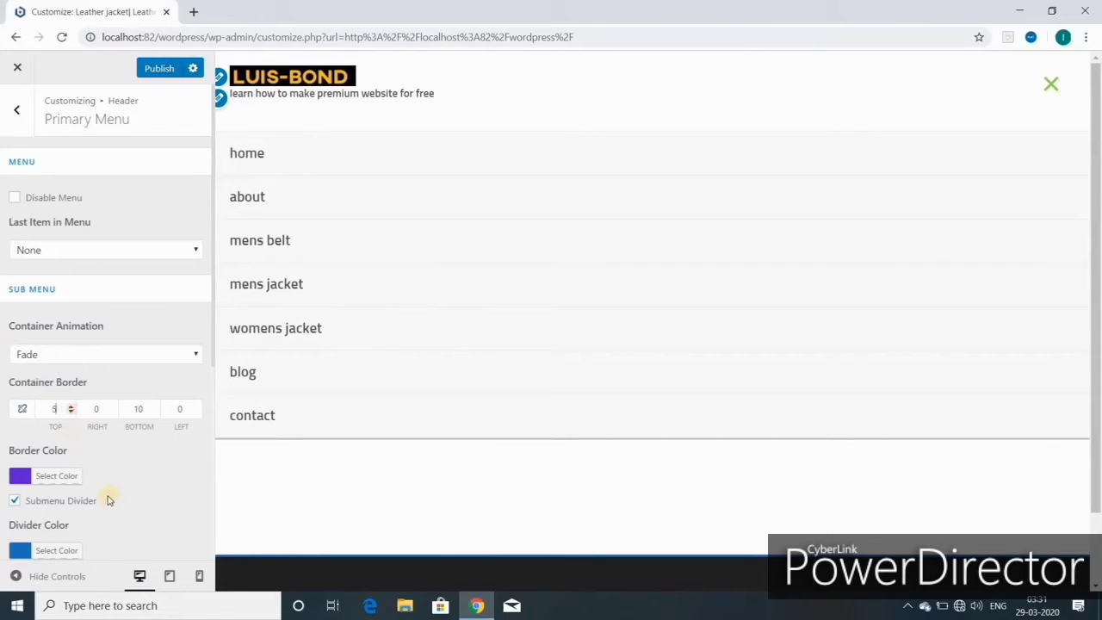
click(50, 482)
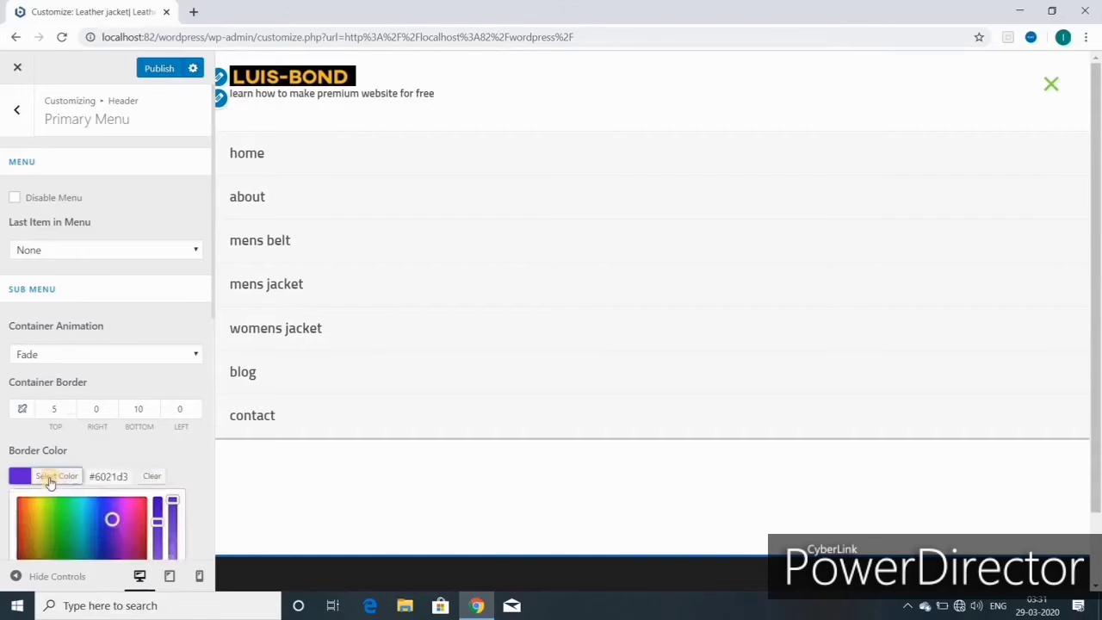
scroll(104, 312, down, 4)
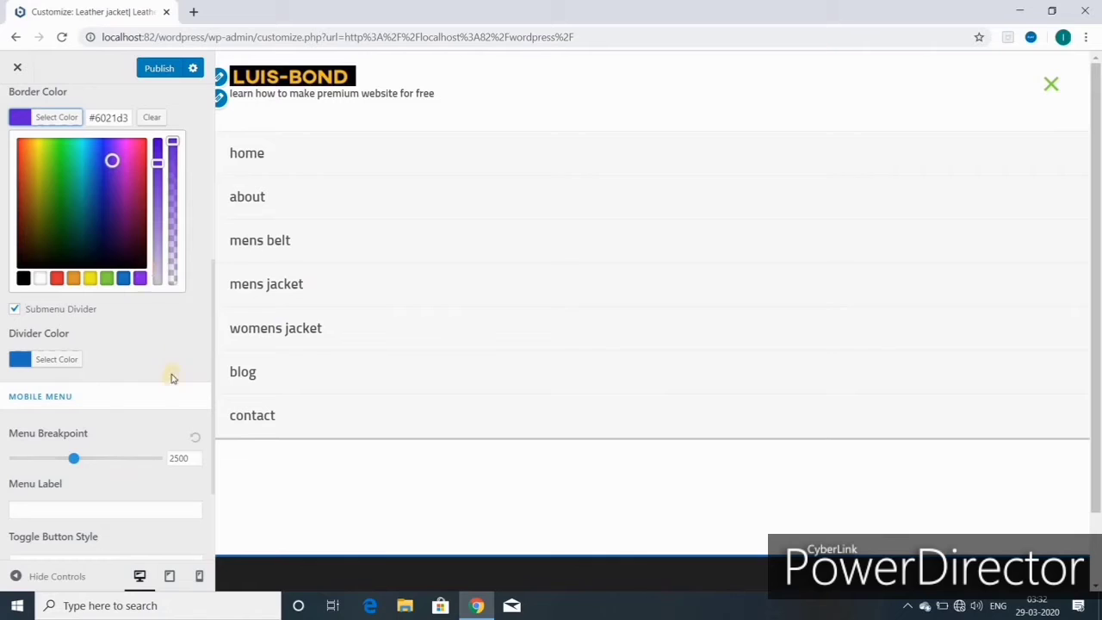
scroll(167, 381, up, 1)
scroll(167, 381, down, 1)
click(53, 360)
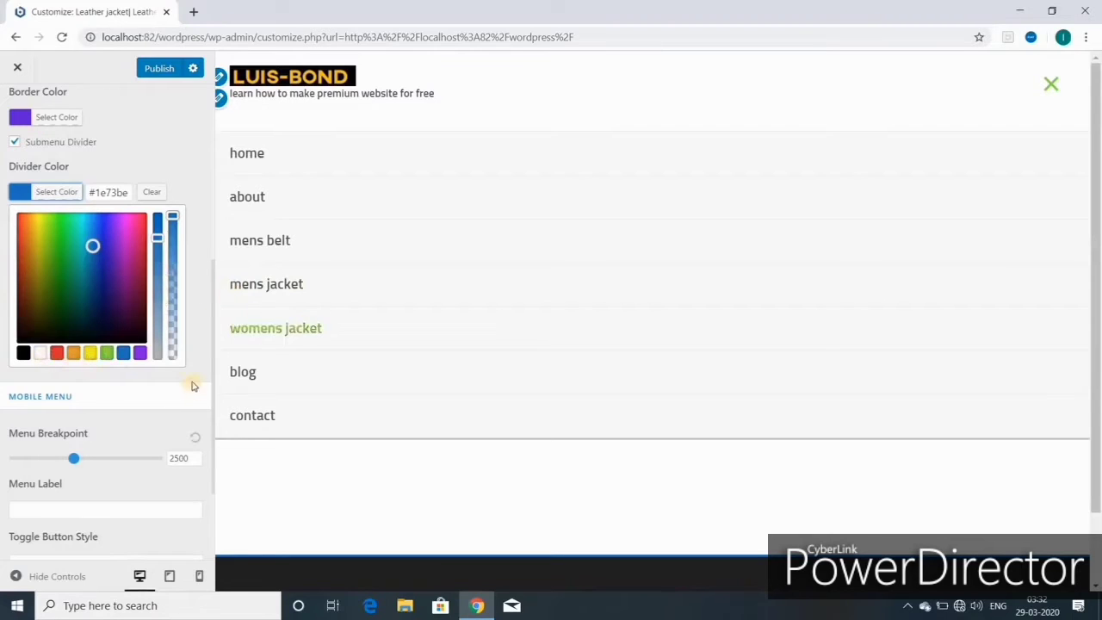
scroll(186, 366, up, 5)
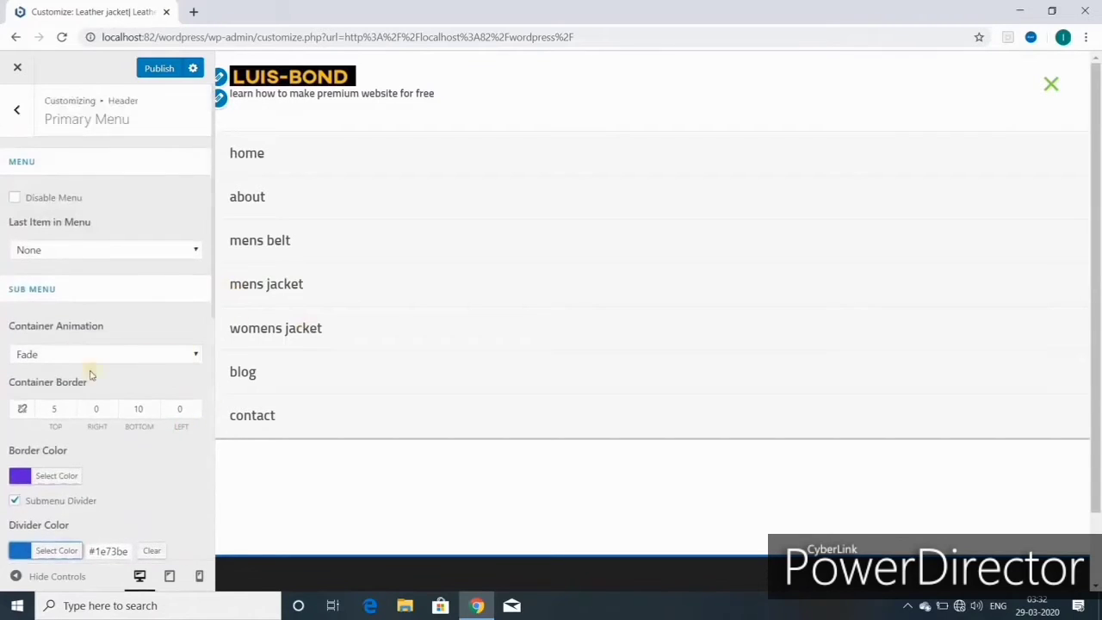
scroll(89, 374, down, 5)
click(73, 328)
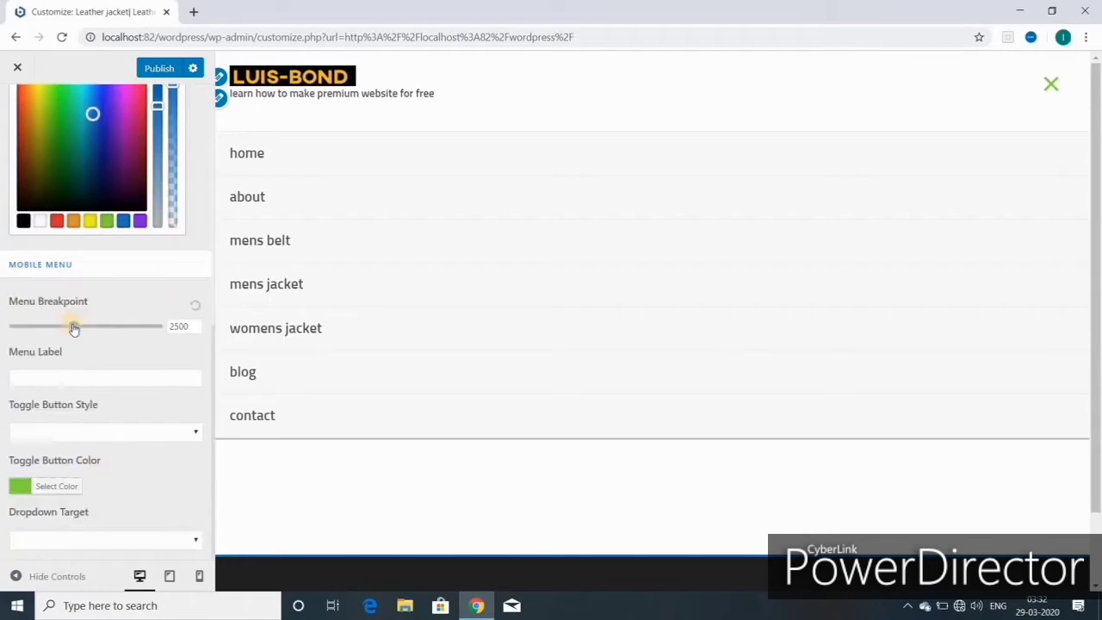
- Drag the mobile menu breakpoint to about 5460, then reset it to the default 2500
drag(74, 328, 144, 339)
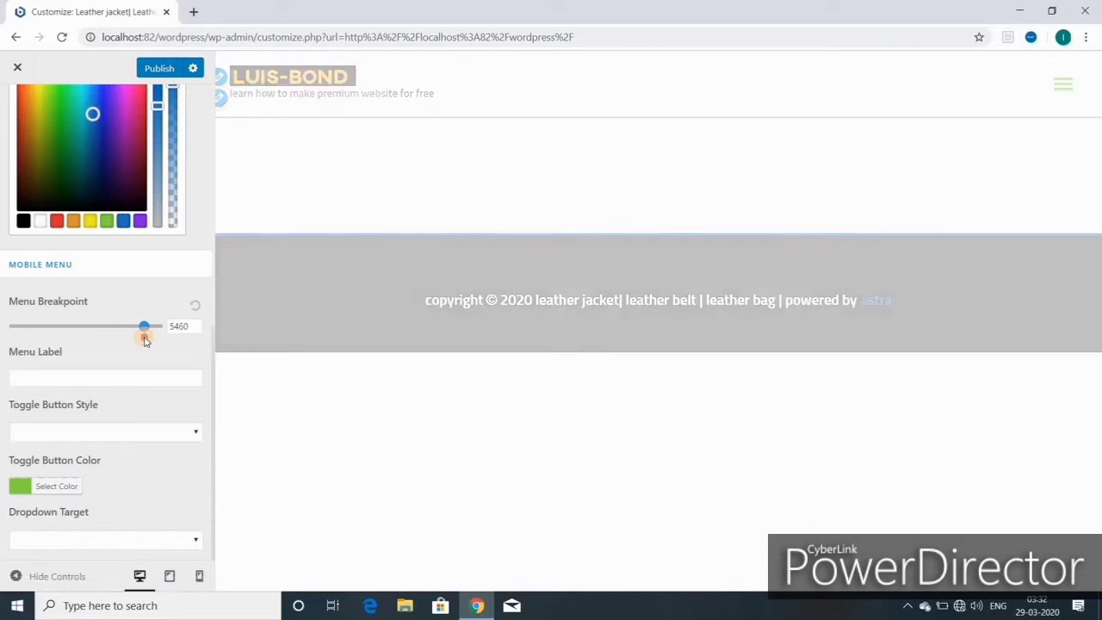
scroll(143, 339, up, 1)
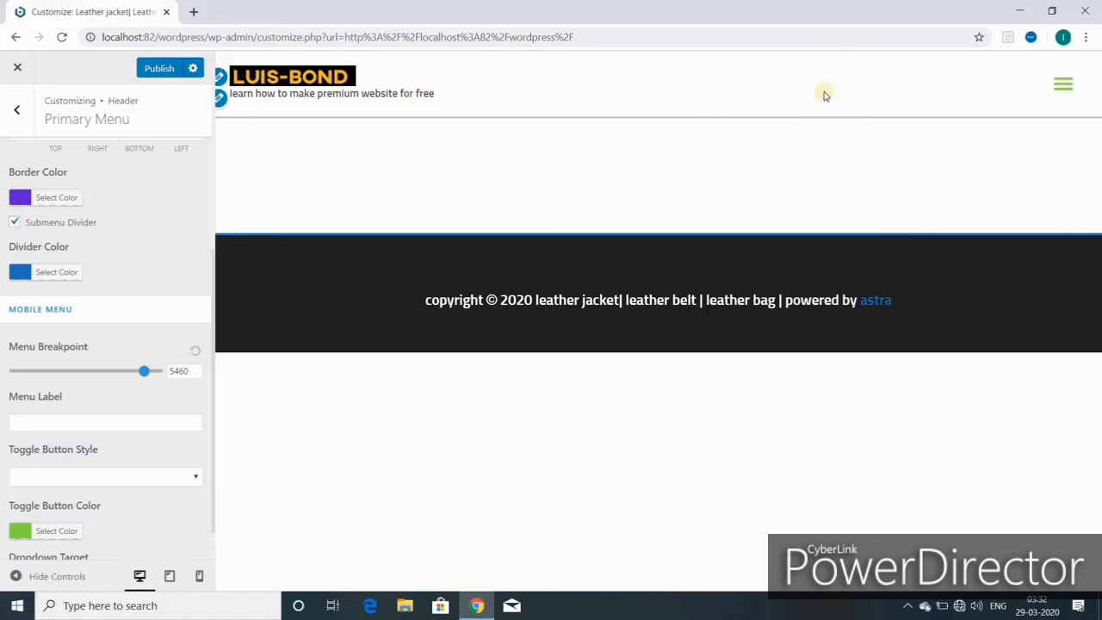
click(197, 355)
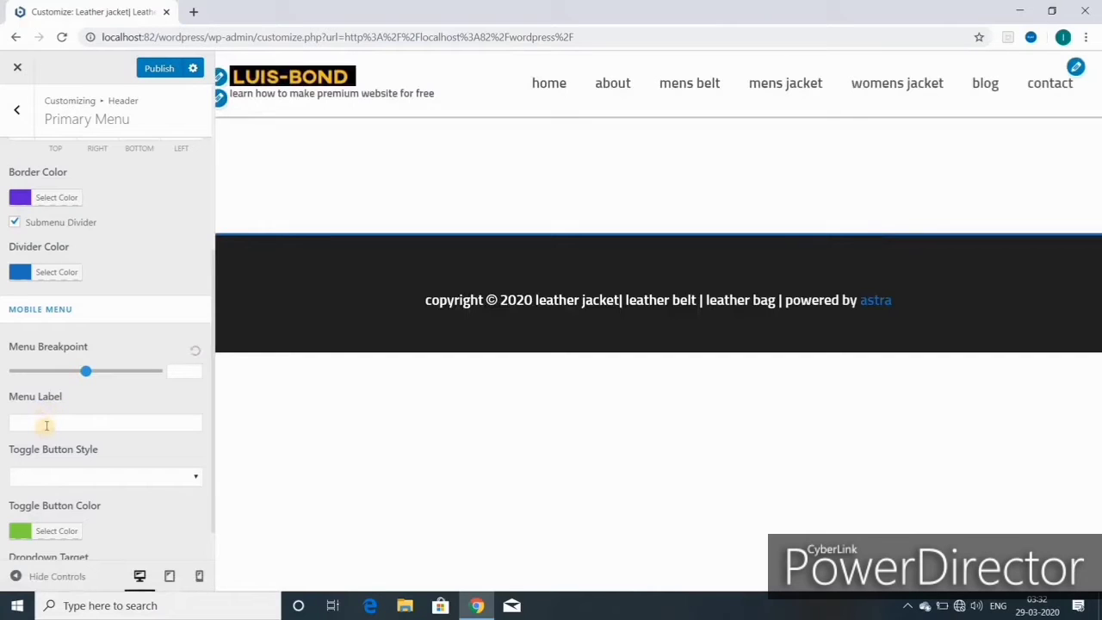
click(47, 425)
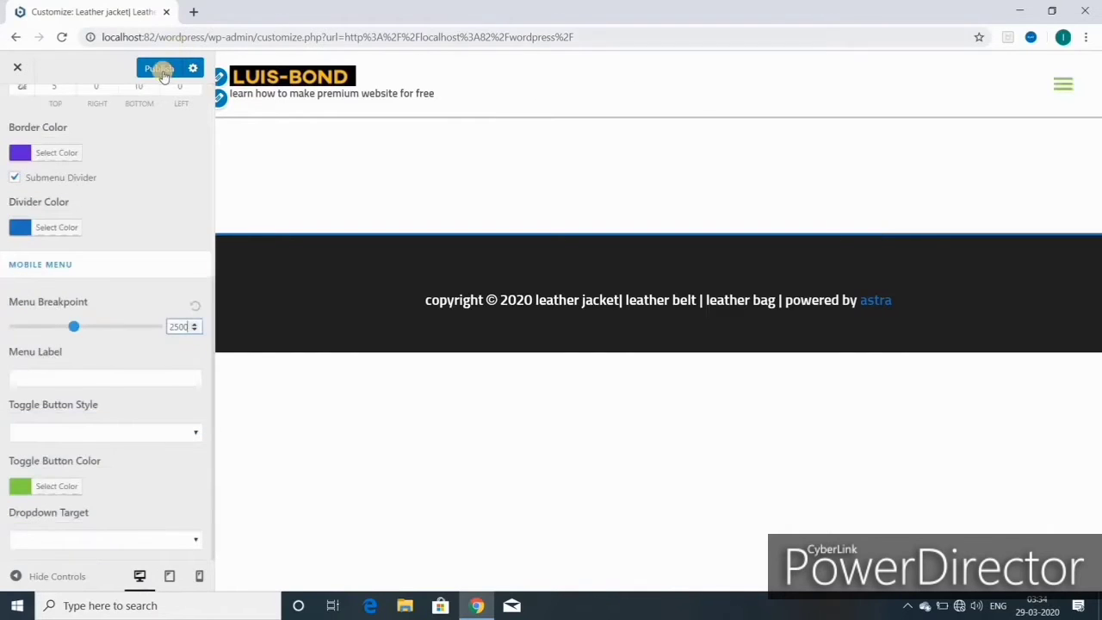
- Publish the changes, then cancel the browser's Reload site? prompt
click(159, 69)
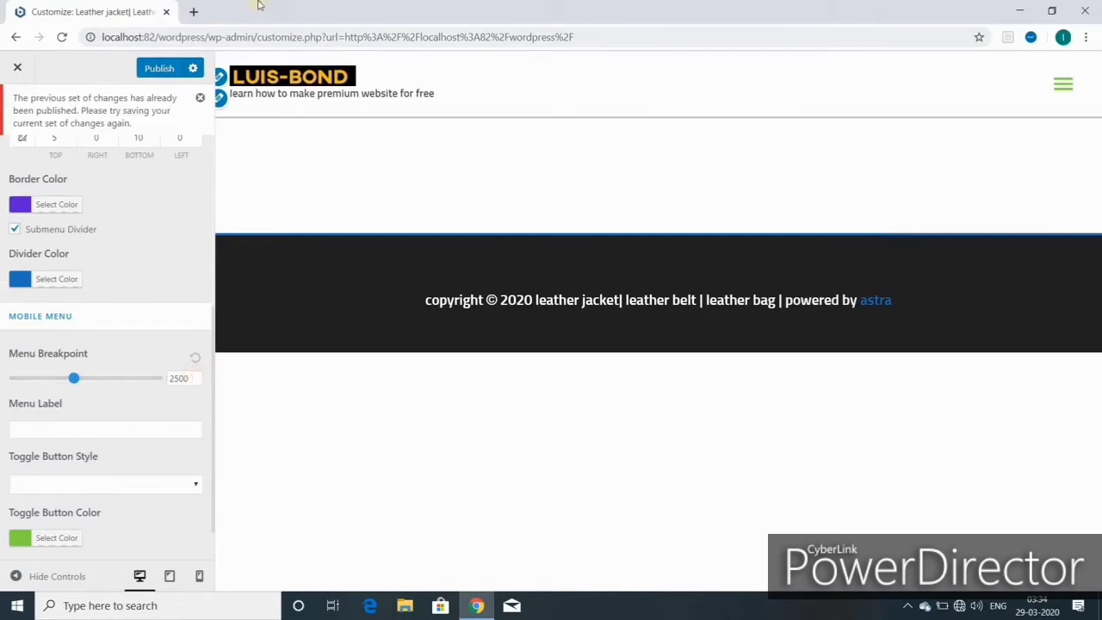
click(63, 37)
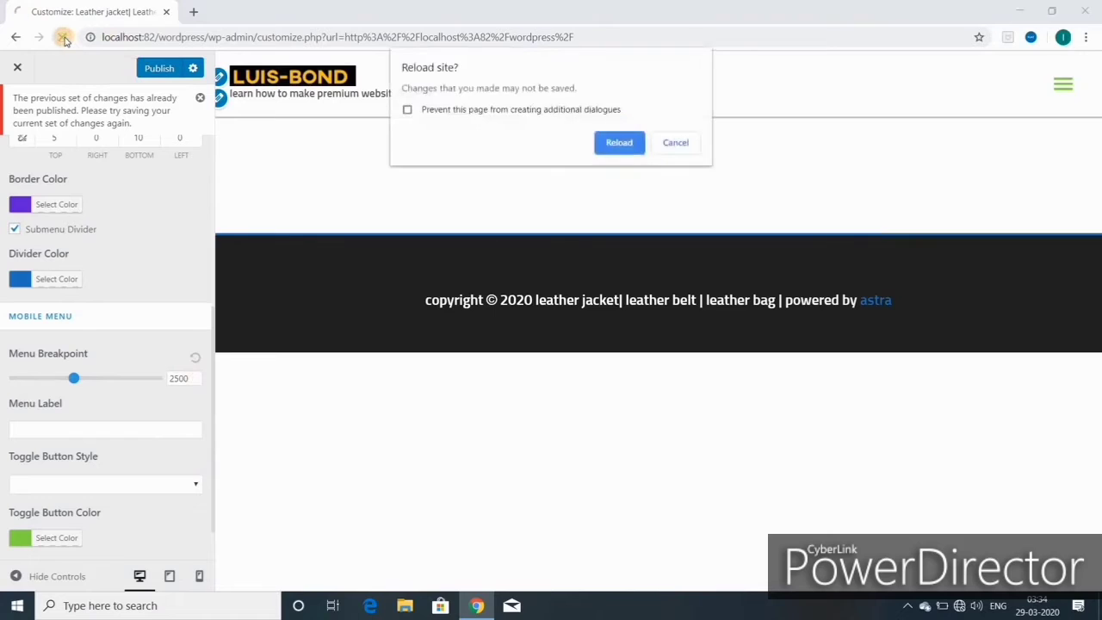
click(677, 146)
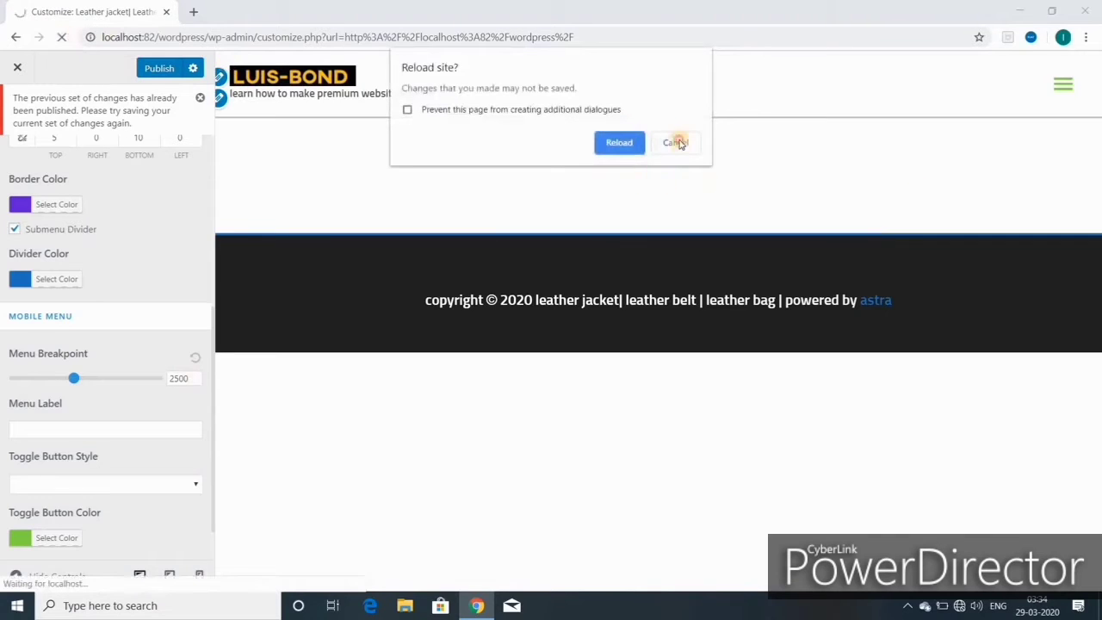
scroll(145, 521, down, 1)
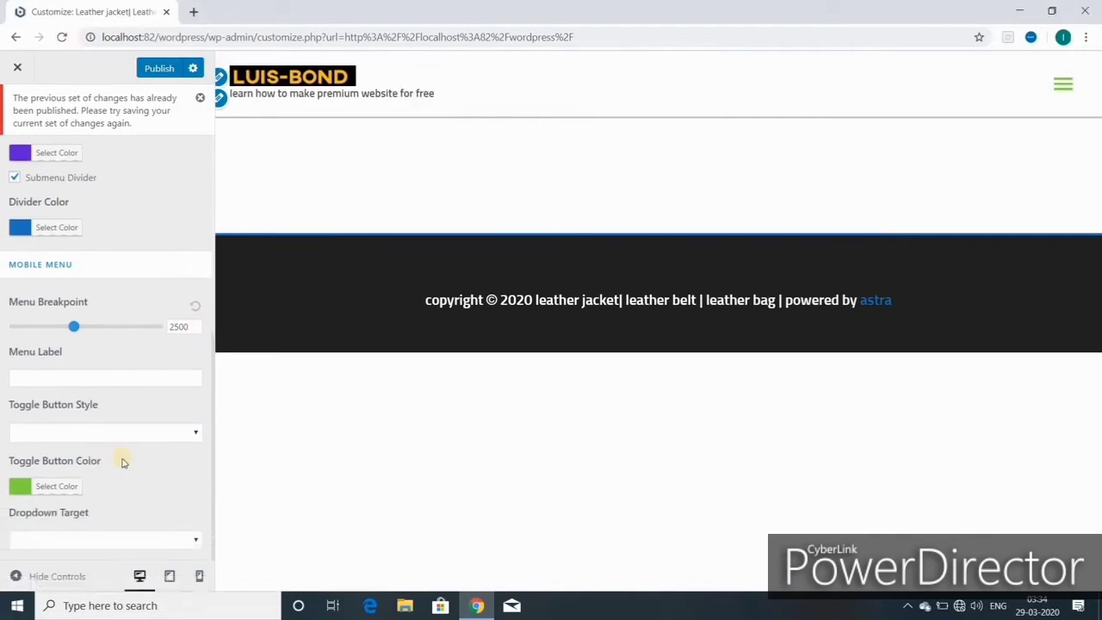
- Enter MENU as the mobile menu label and preview it at tablet and mobile widths
click(172, 377)
text(MENU)
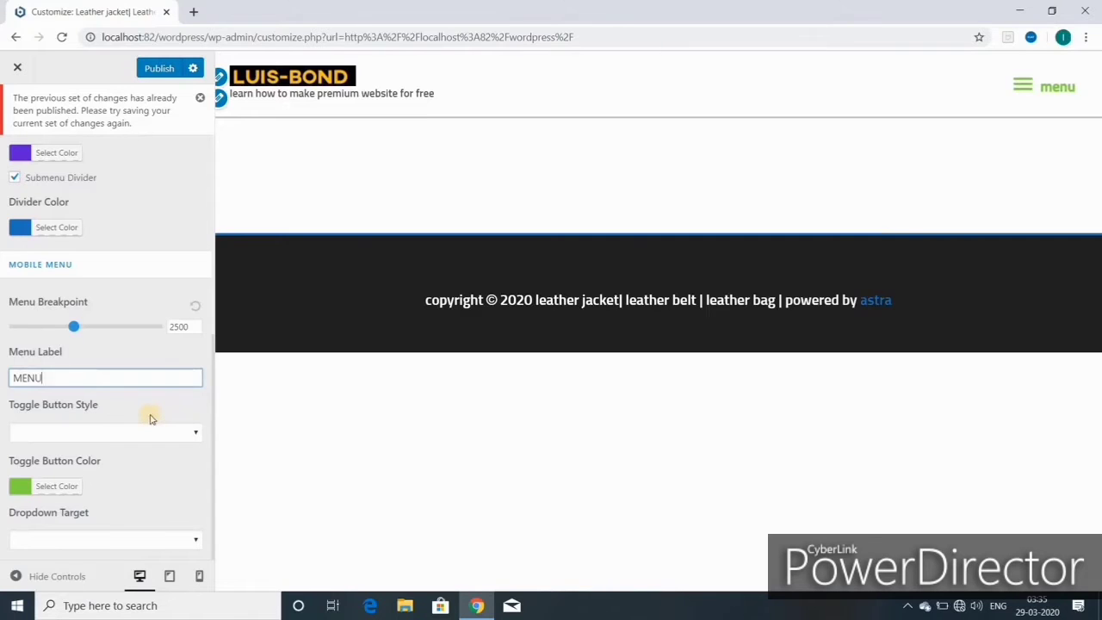
click(170, 576)
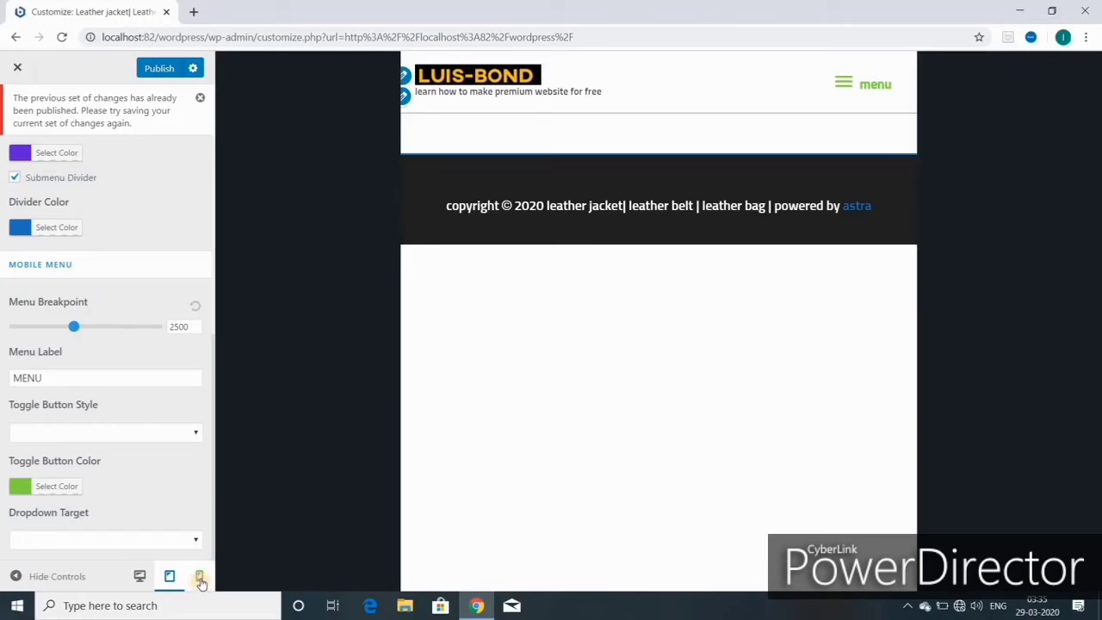
click(199, 578)
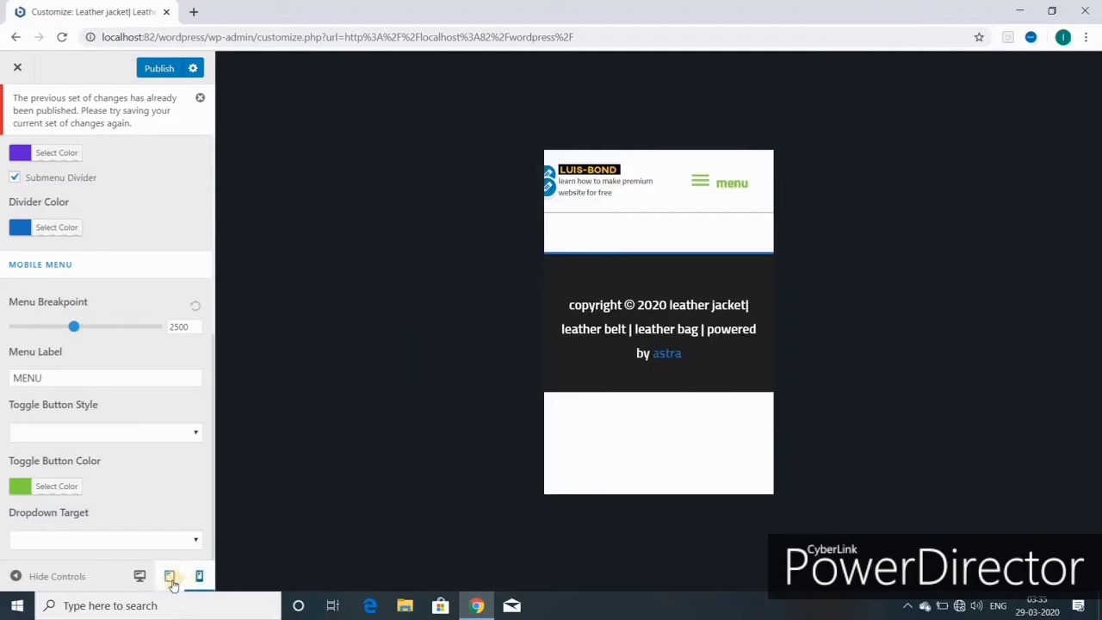
- Return the preview to desktop width and delete the MENU label so only the hamburger icon shows
click(170, 582)
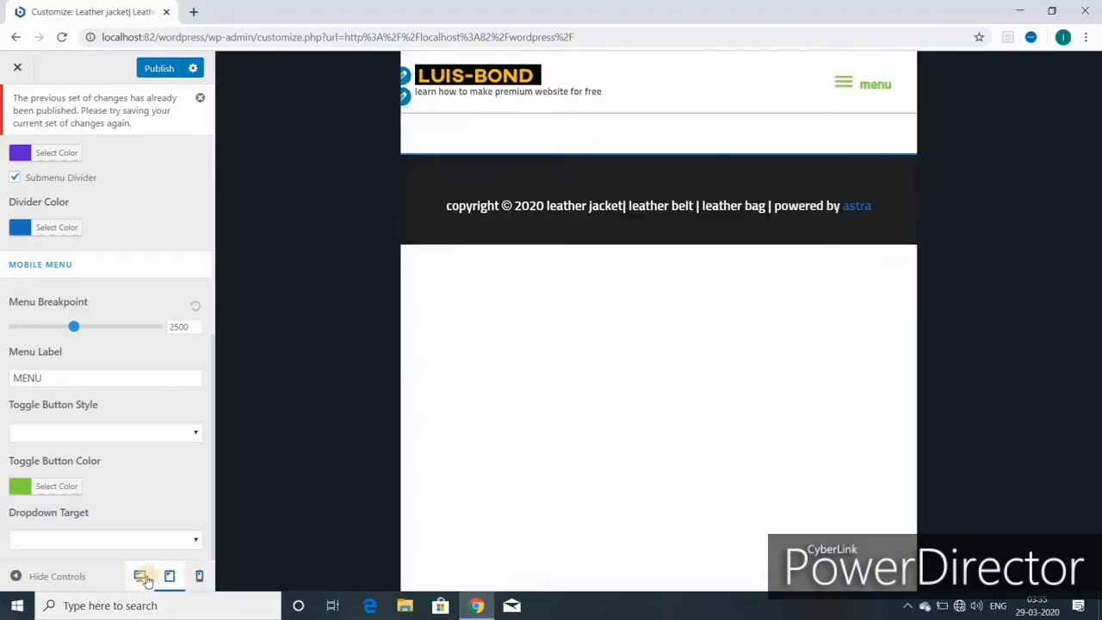
click(141, 578)
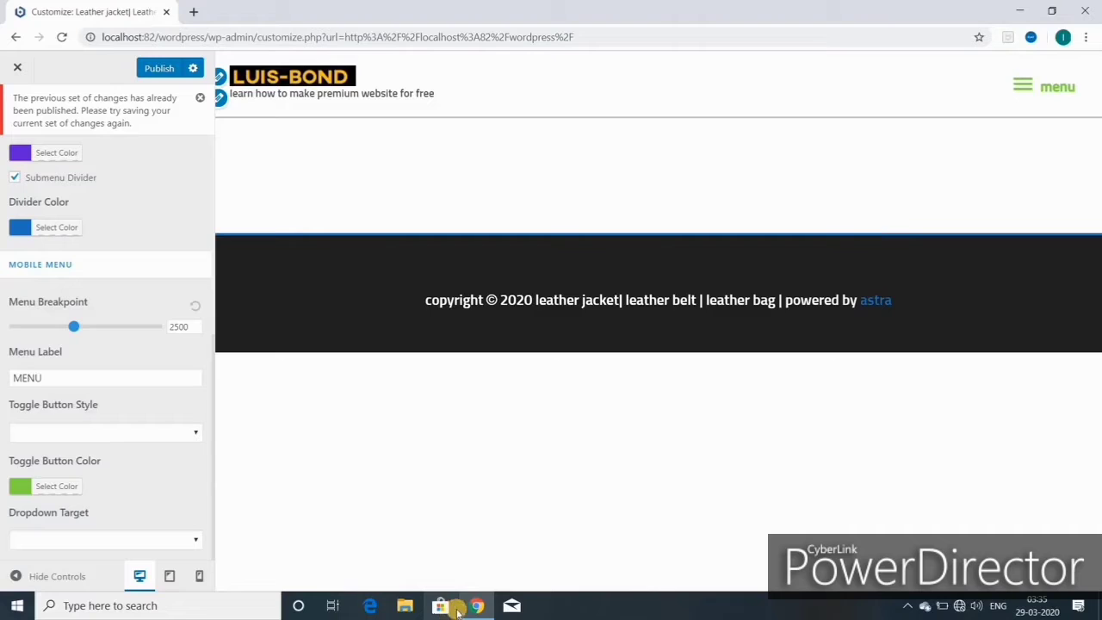
click(47, 376)
key(BackSpace)
key(BackSpace)
key(BackSpace)
key(BackSpace)
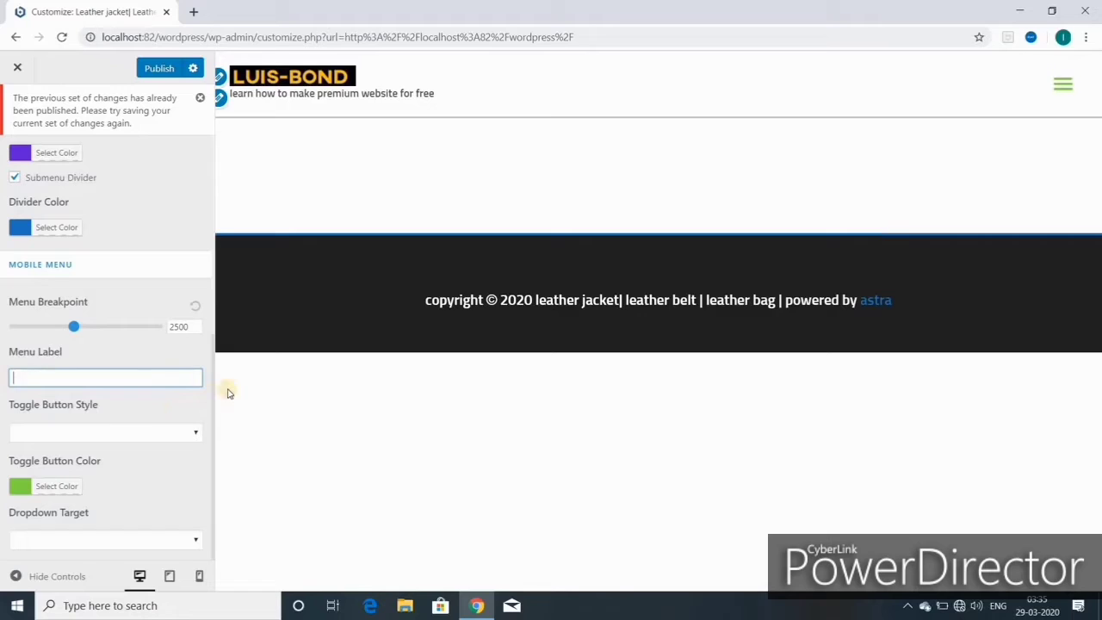
- After trying Fill and Outline, set the mobile menu toggle button to Minimal style and publish
click(195, 435)
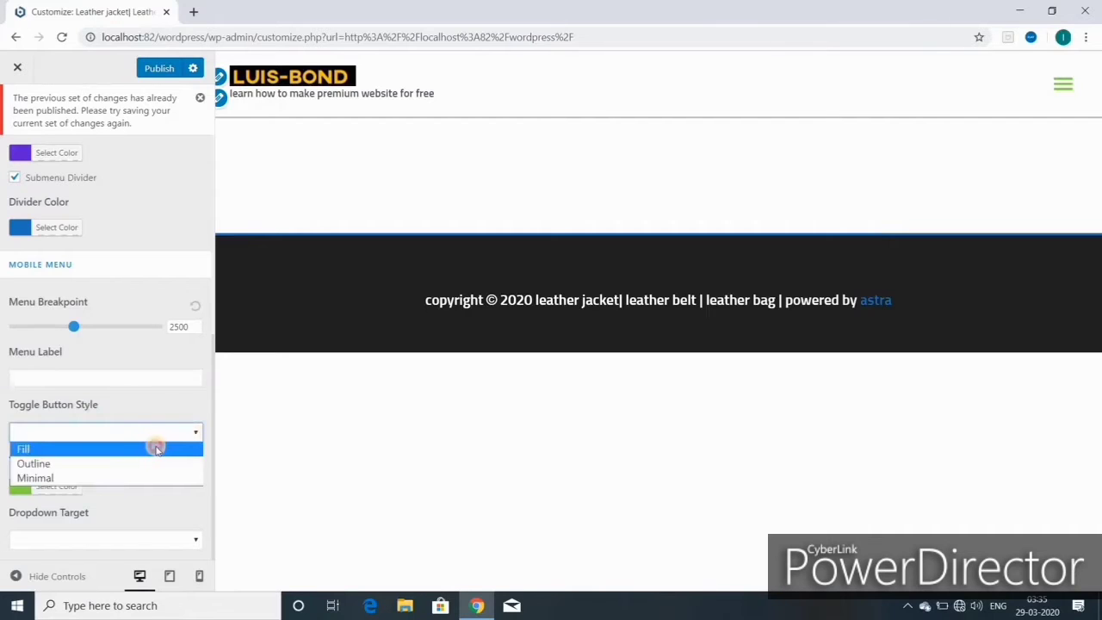
click(156, 448)
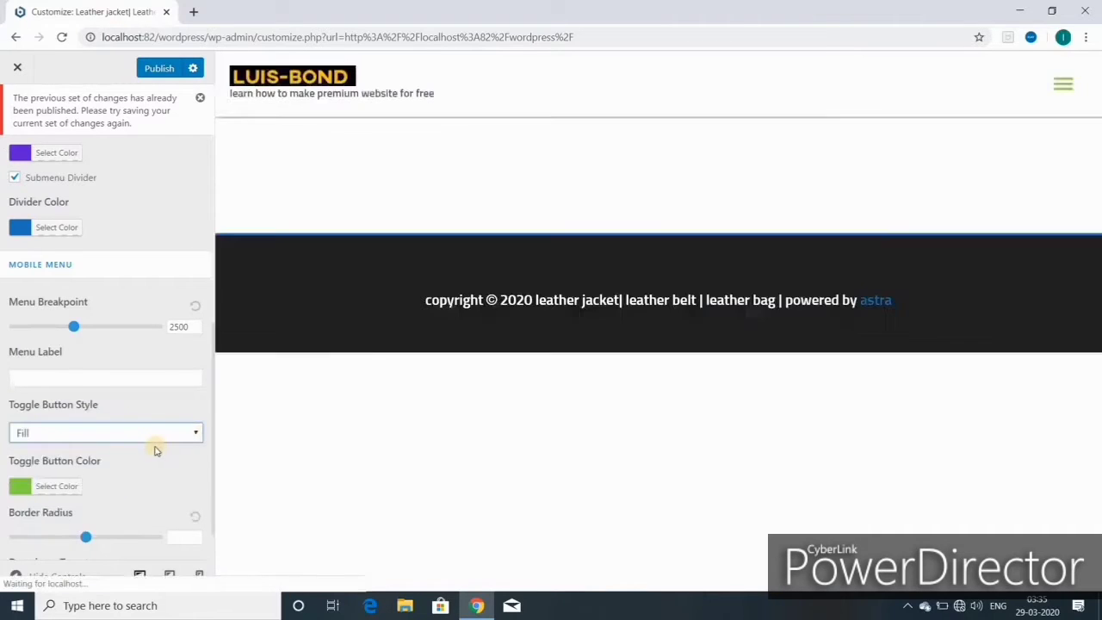
click(156, 444)
click(143, 466)
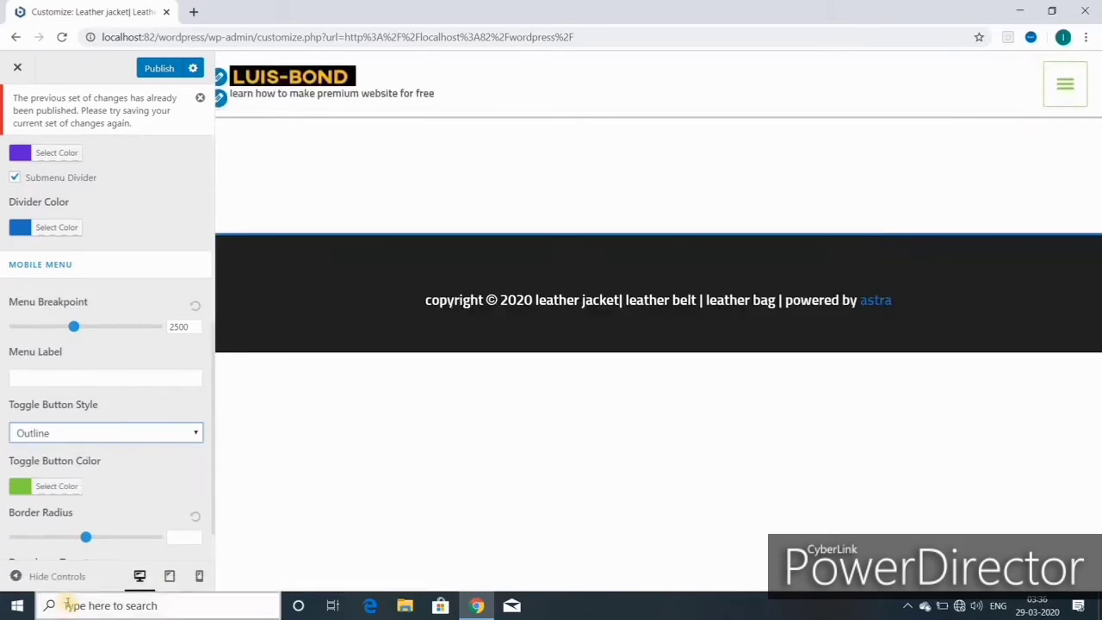
click(197, 433)
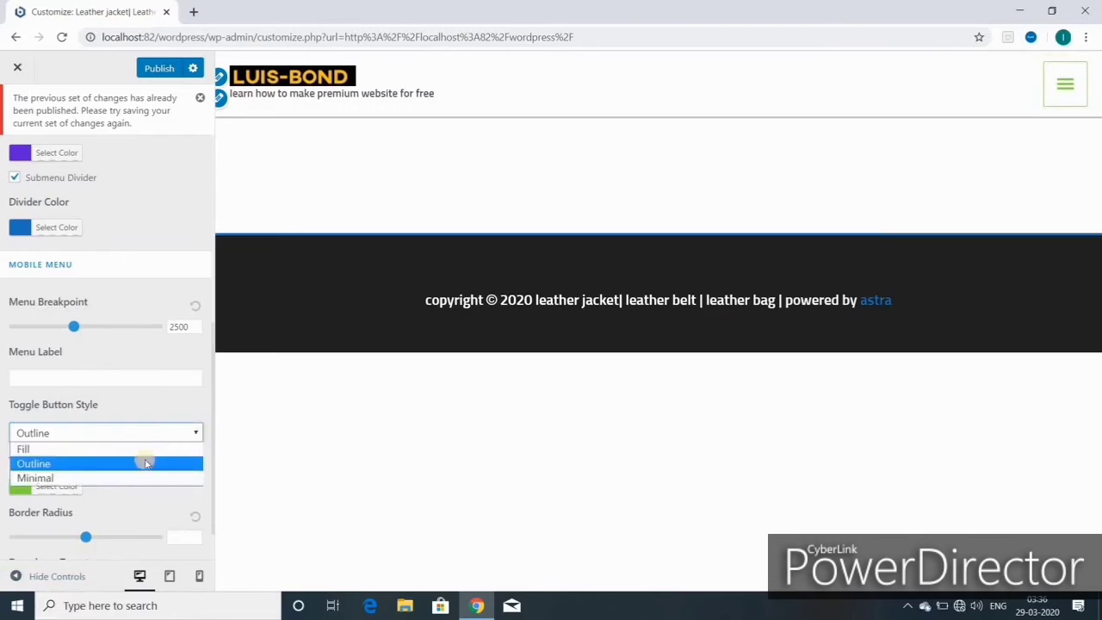
click(117, 480)
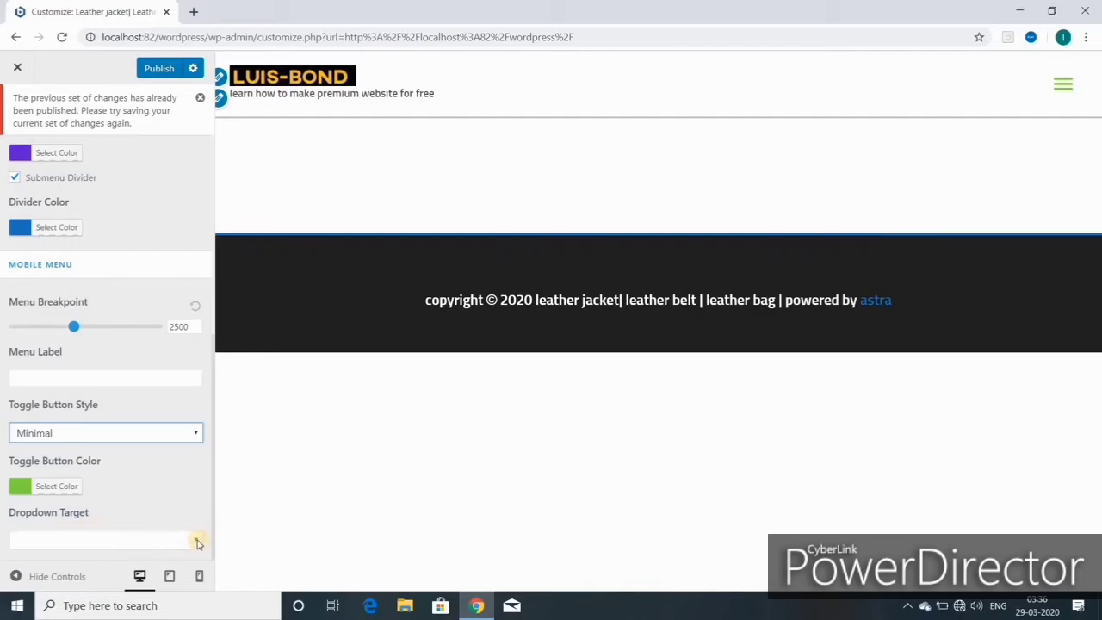
click(146, 538)
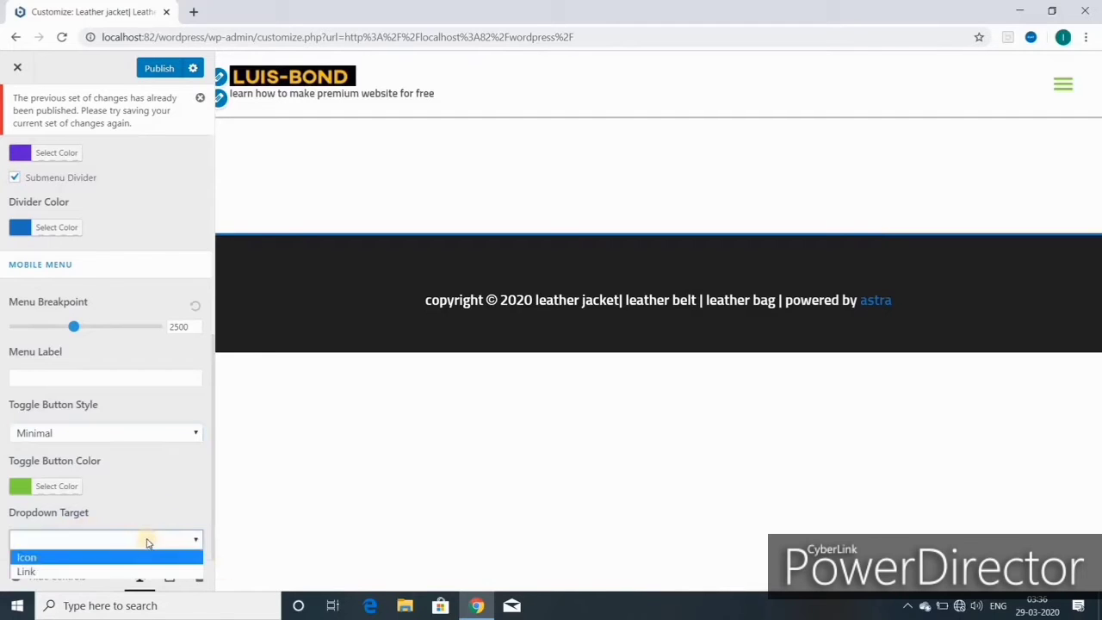
click(175, 487)
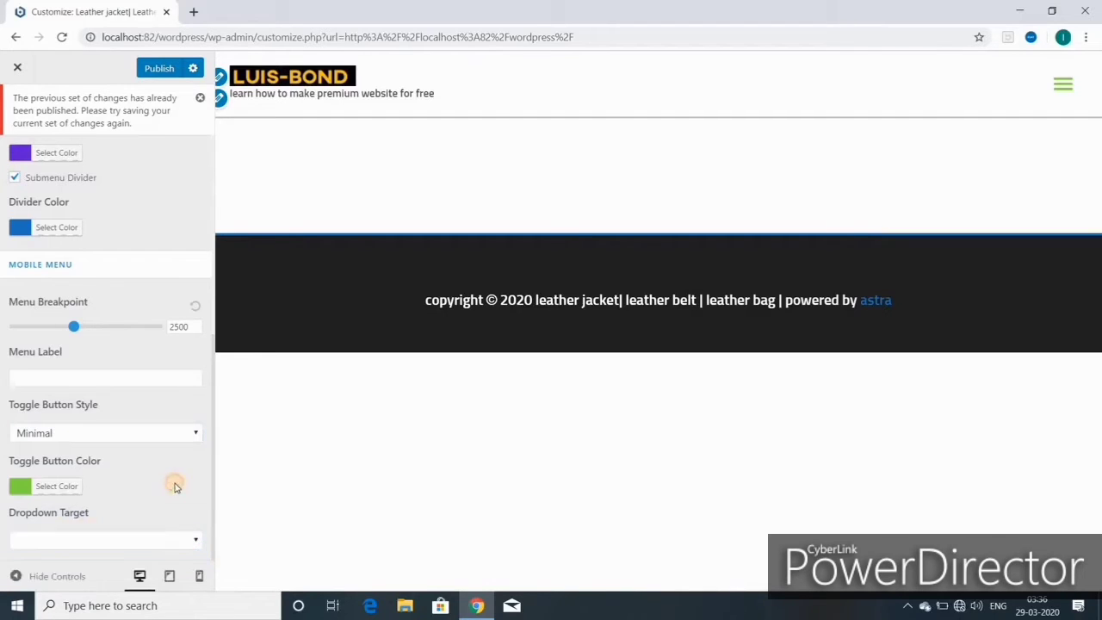
click(159, 70)
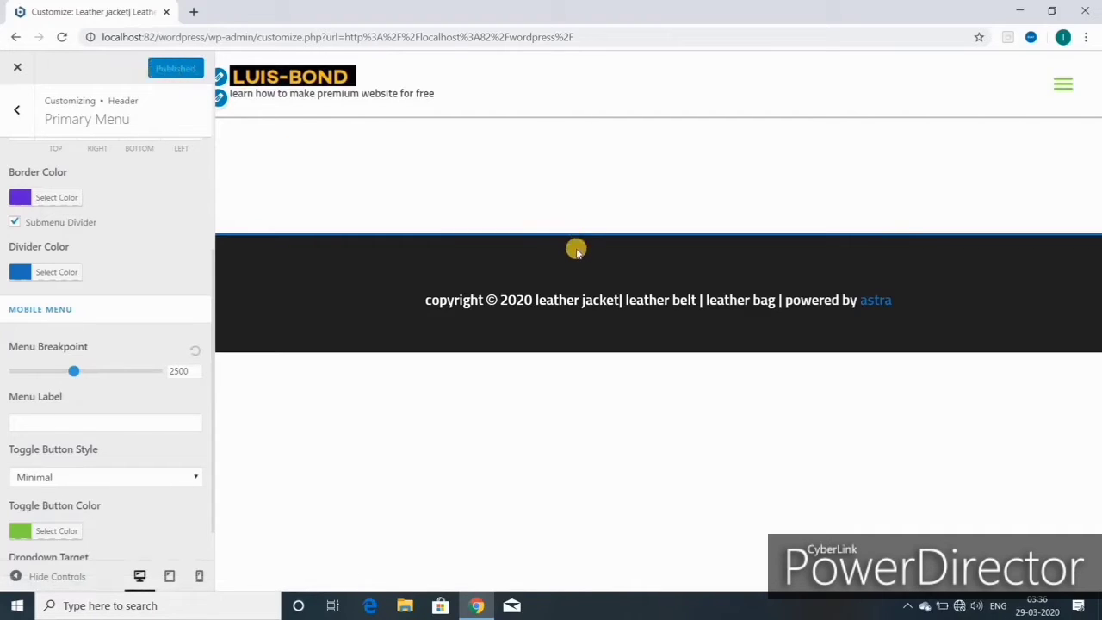
- Enable the transparent header on Desktop only
click(18, 111)
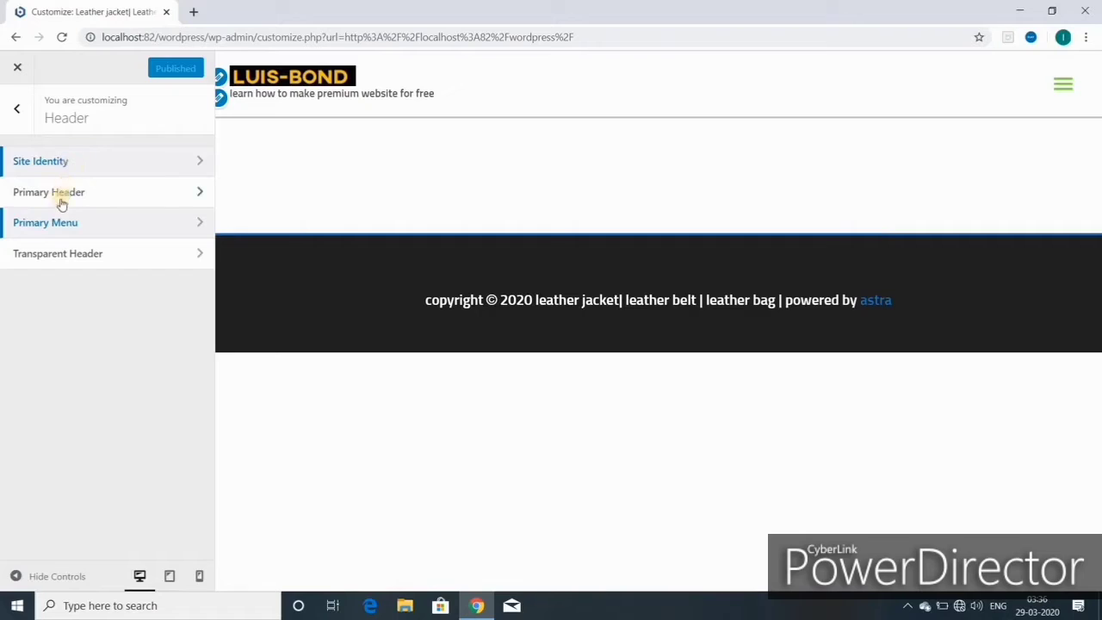
click(79, 256)
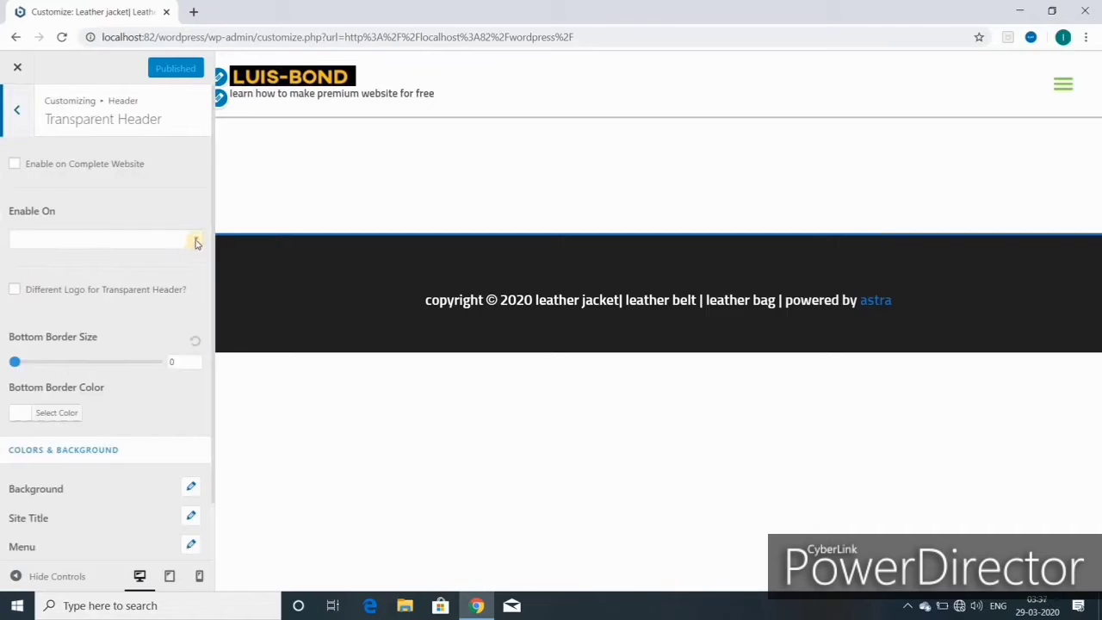
click(197, 241)
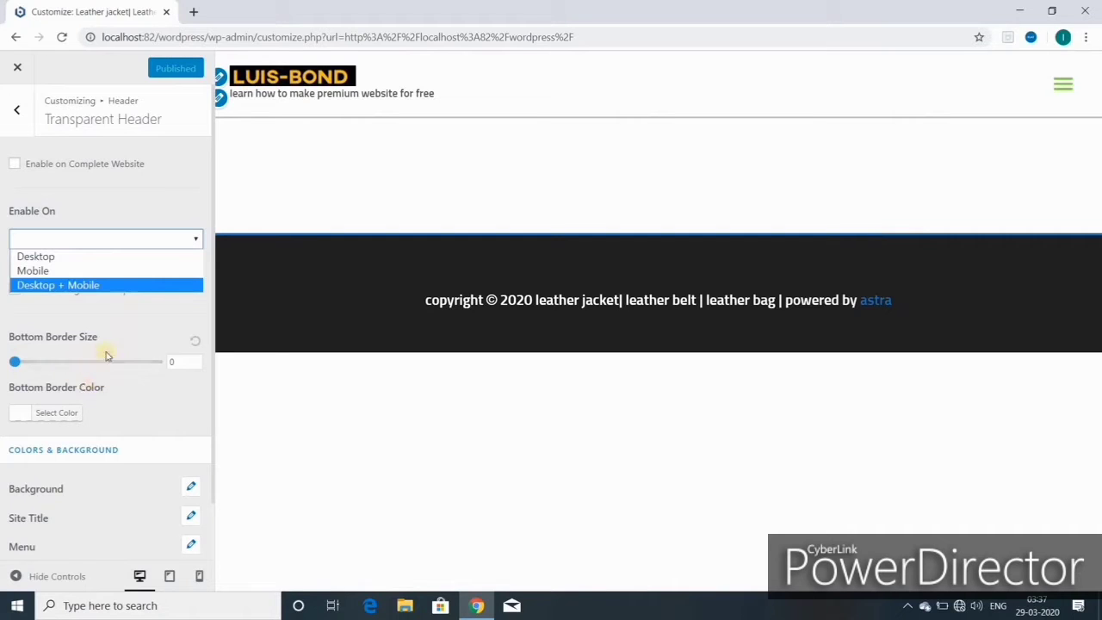
click(84, 263)
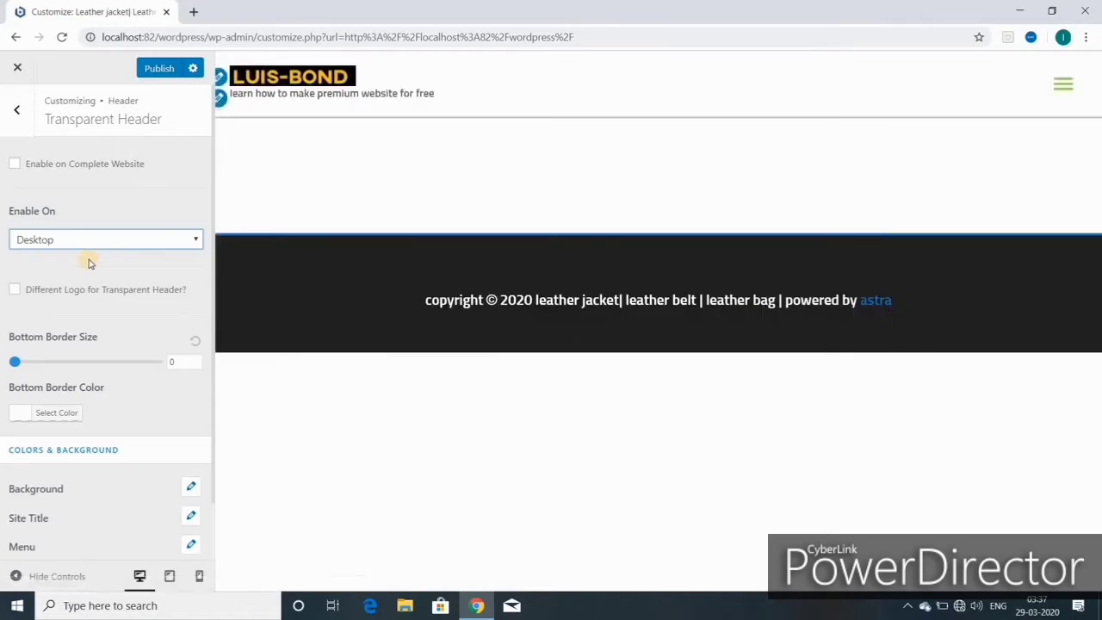
click(197, 240)
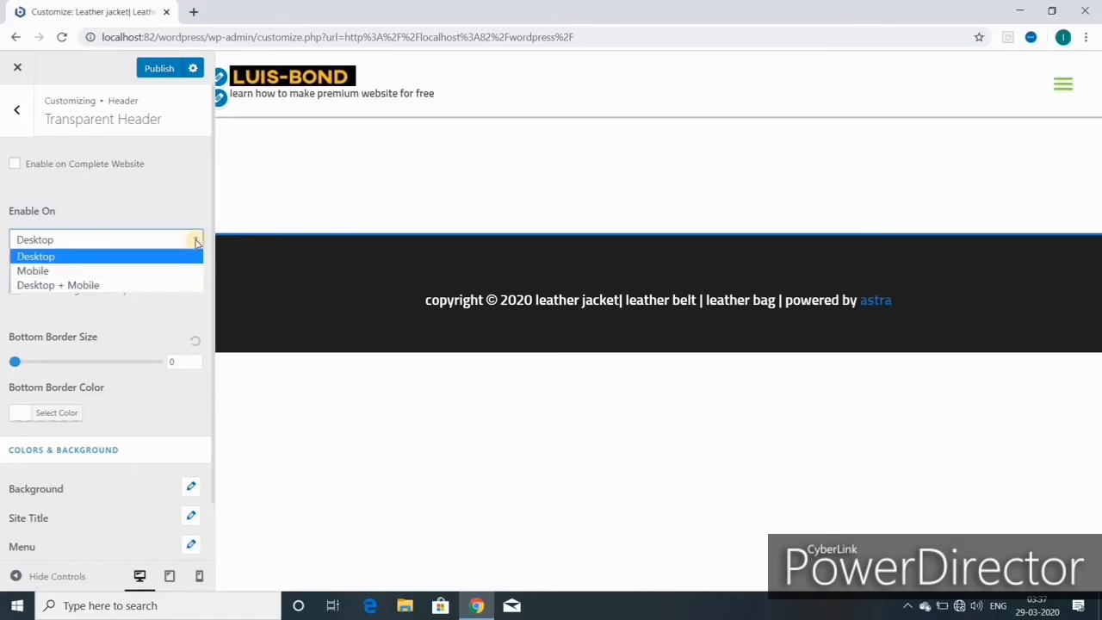
click(195, 243)
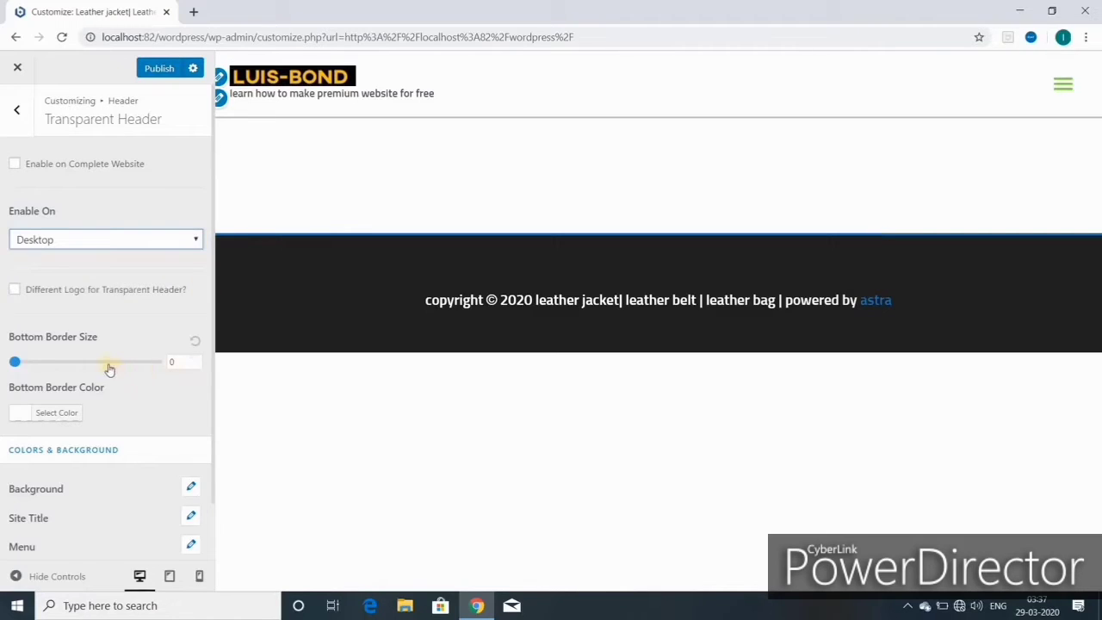
- Leave Different Logo off and reset Bottom Border Size to 0 after trying 152
click(14, 293)
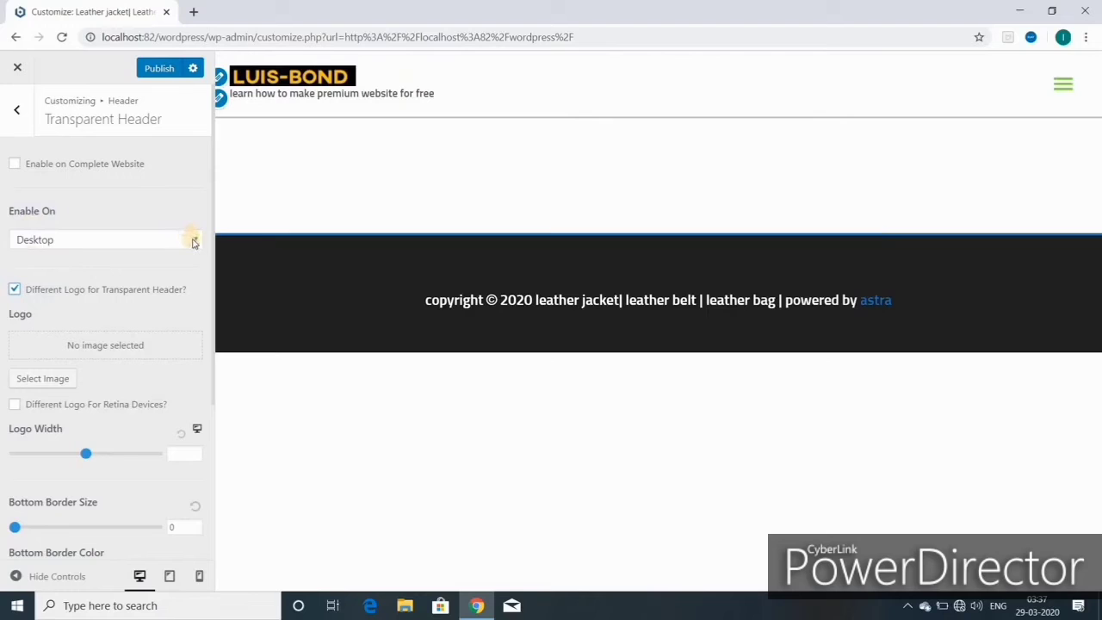
click(15, 290)
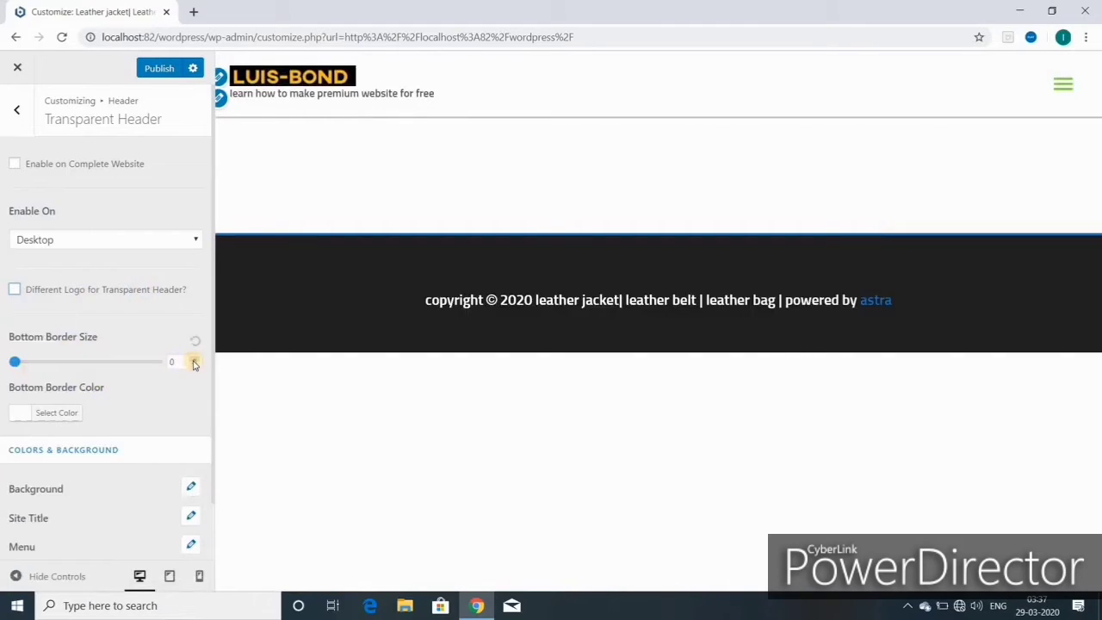
click(194, 362)
drag(193, 362, 195, 361)
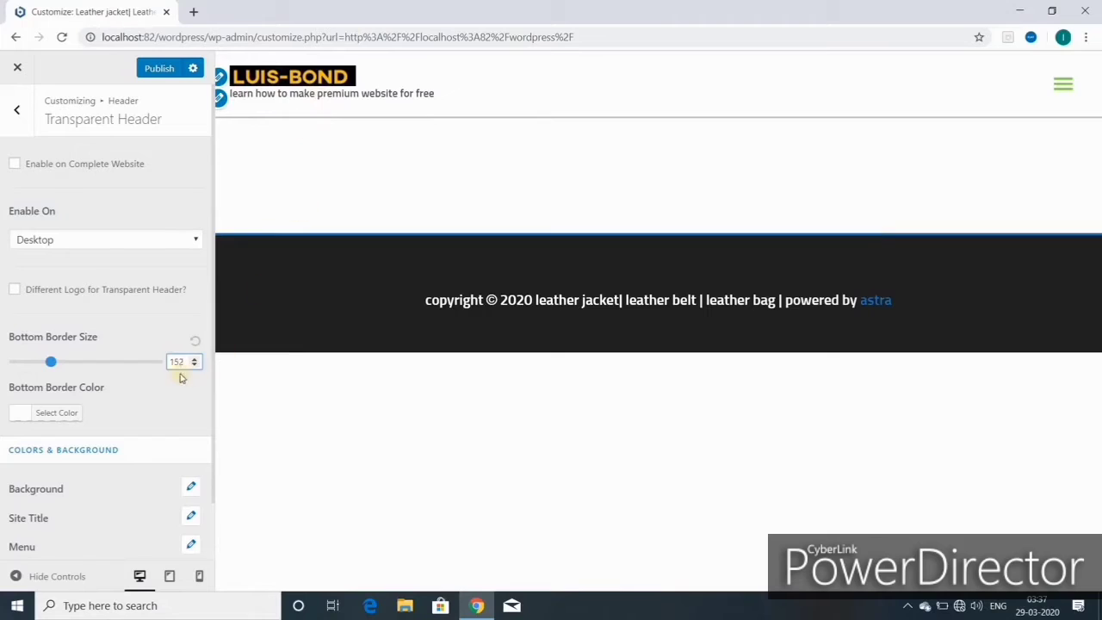
click(196, 342)
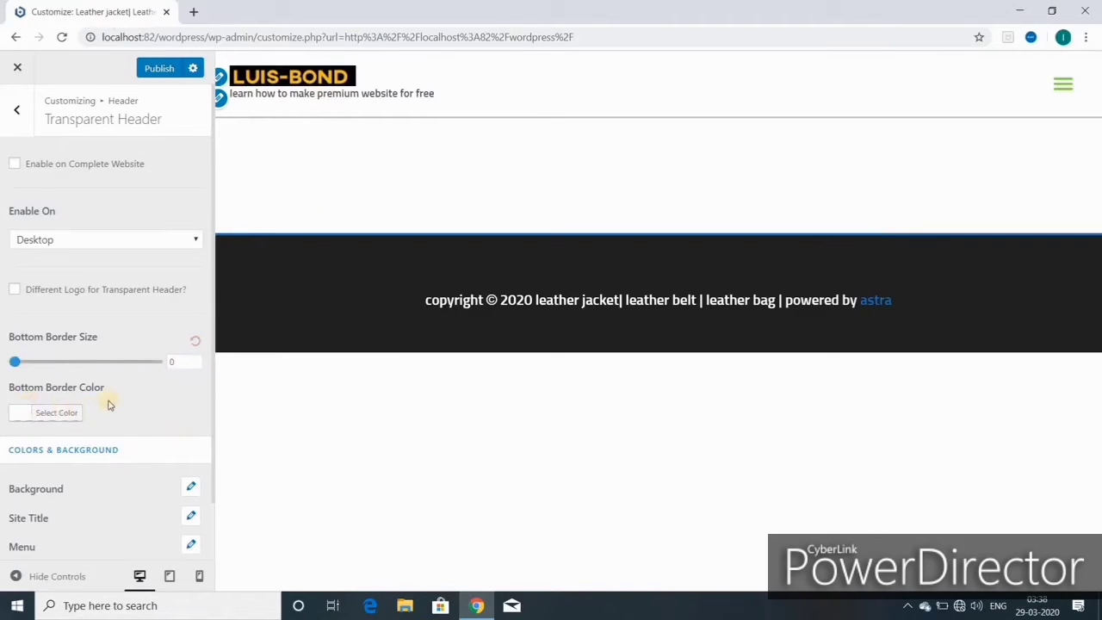
- Inspect the bottom border colour picker and close it without changes
click(54, 414)
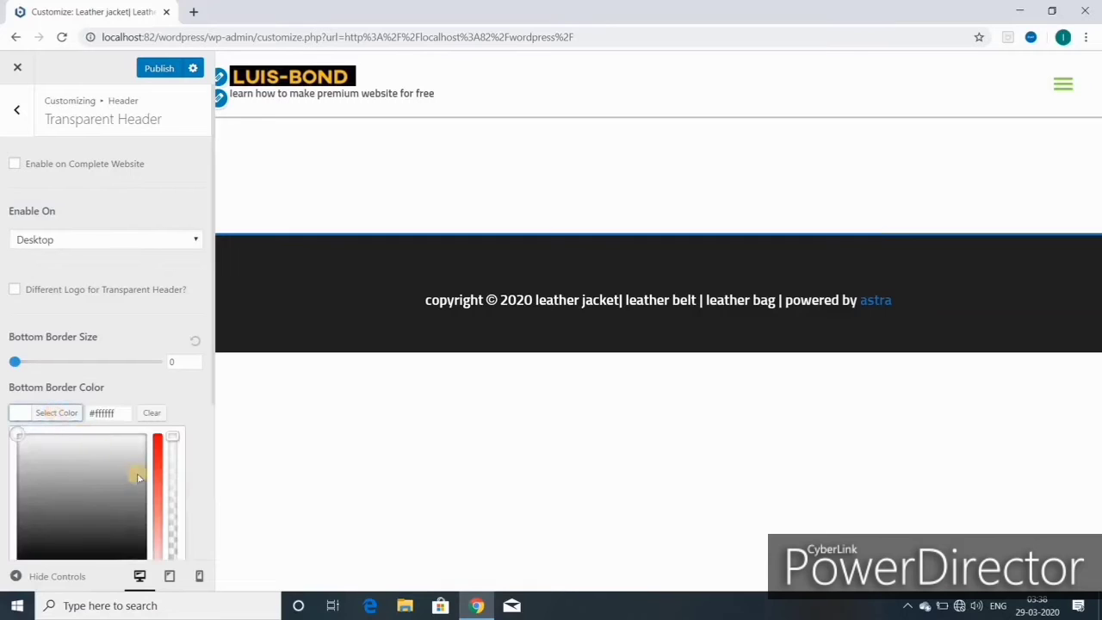
scroll(125, 464, down, 1)
scroll(119, 461, down, 2)
scroll(95, 351, up, 3)
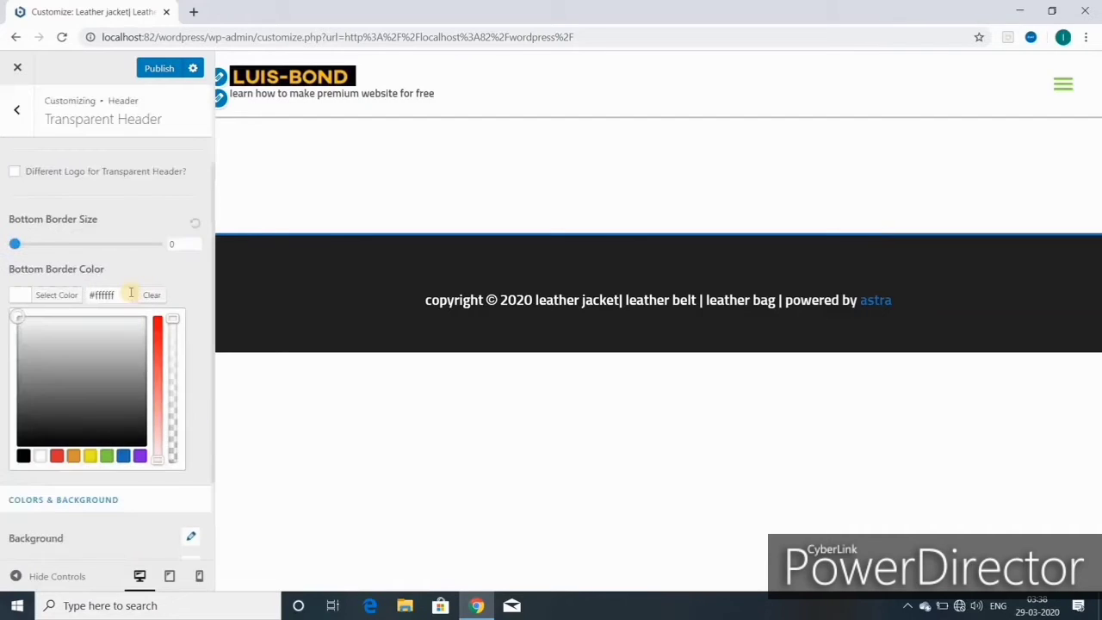
scroll(131, 295, down, 1)
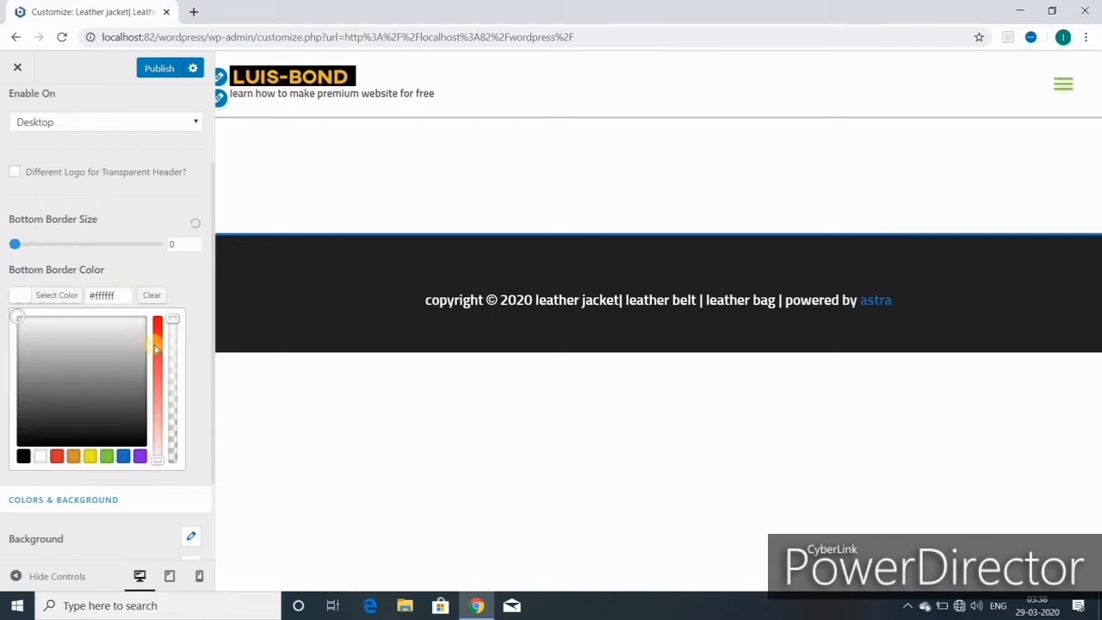
click(194, 227)
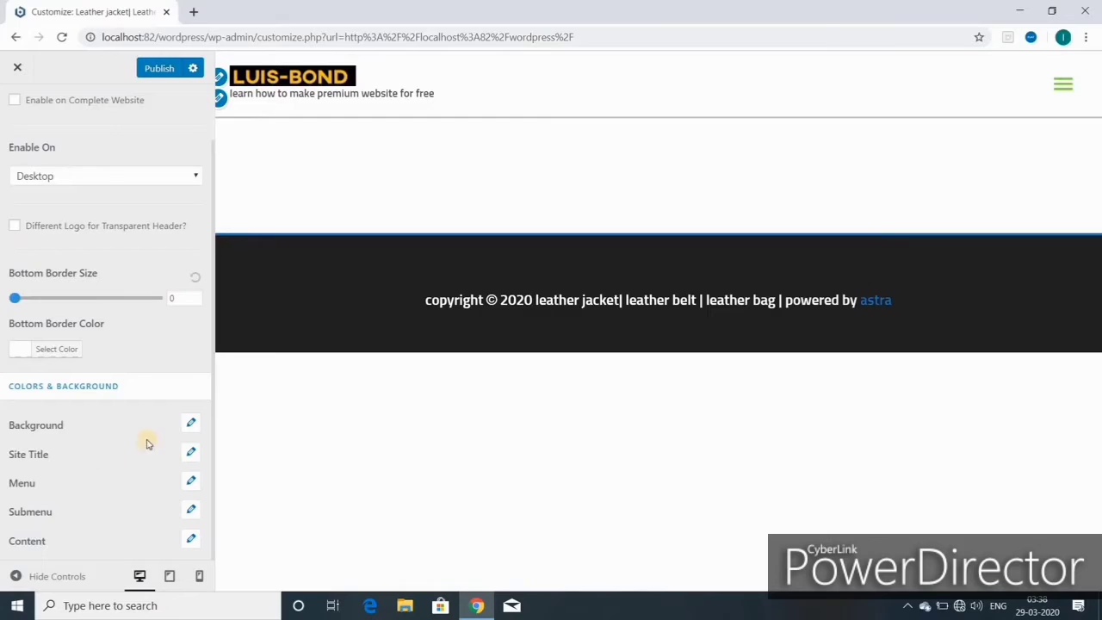
- Look over the header background overlay colour options, then return to the Header options list
click(191, 426)
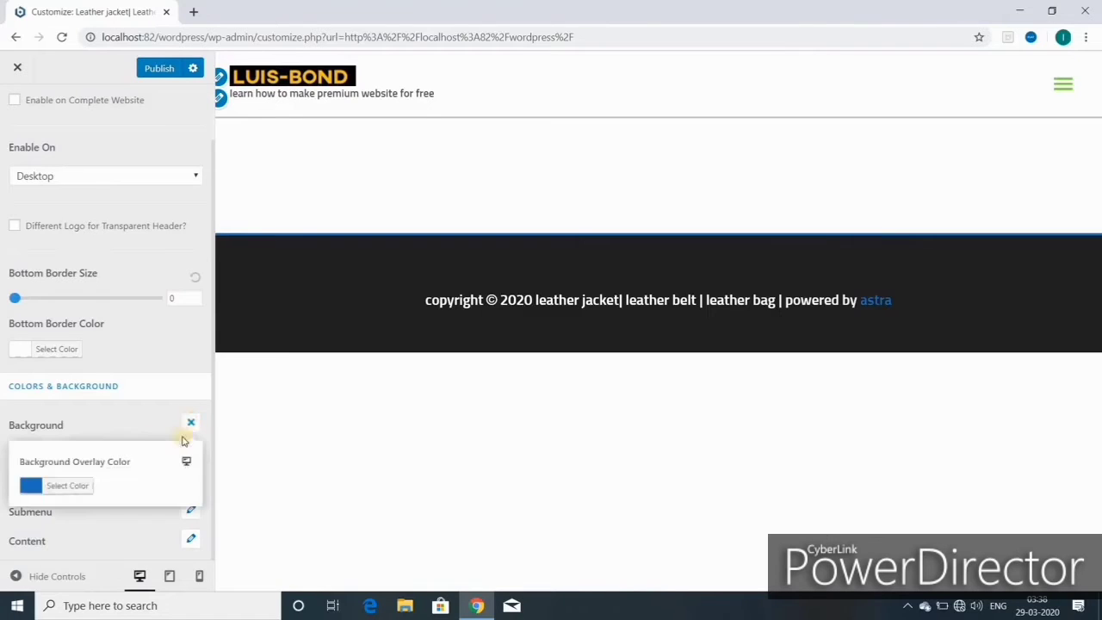
click(69, 487)
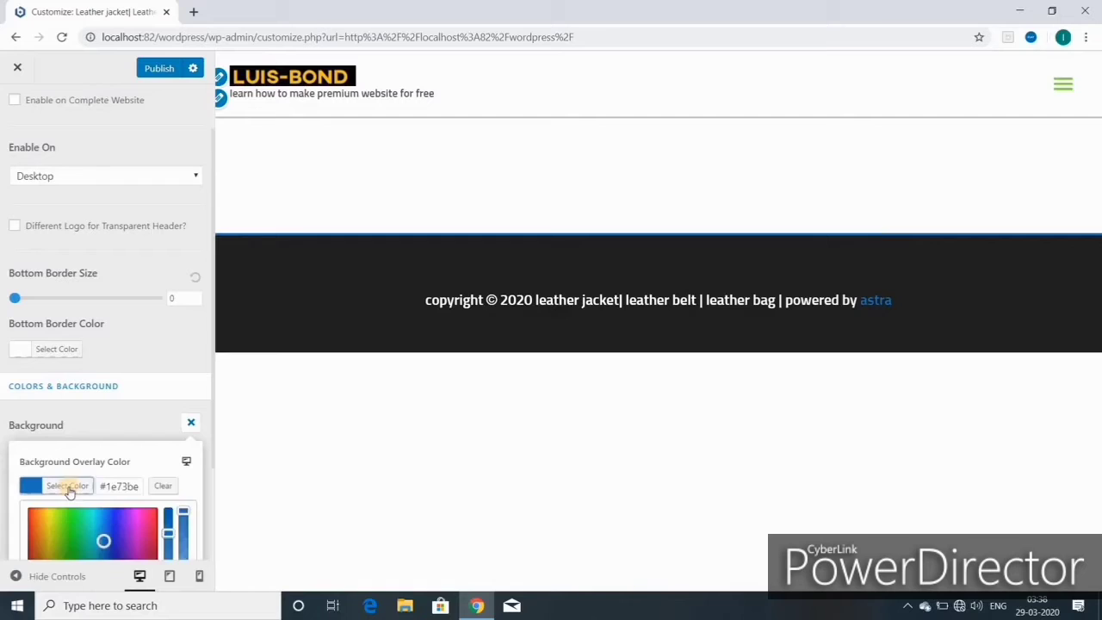
scroll(142, 516, down, 3)
click(136, 518)
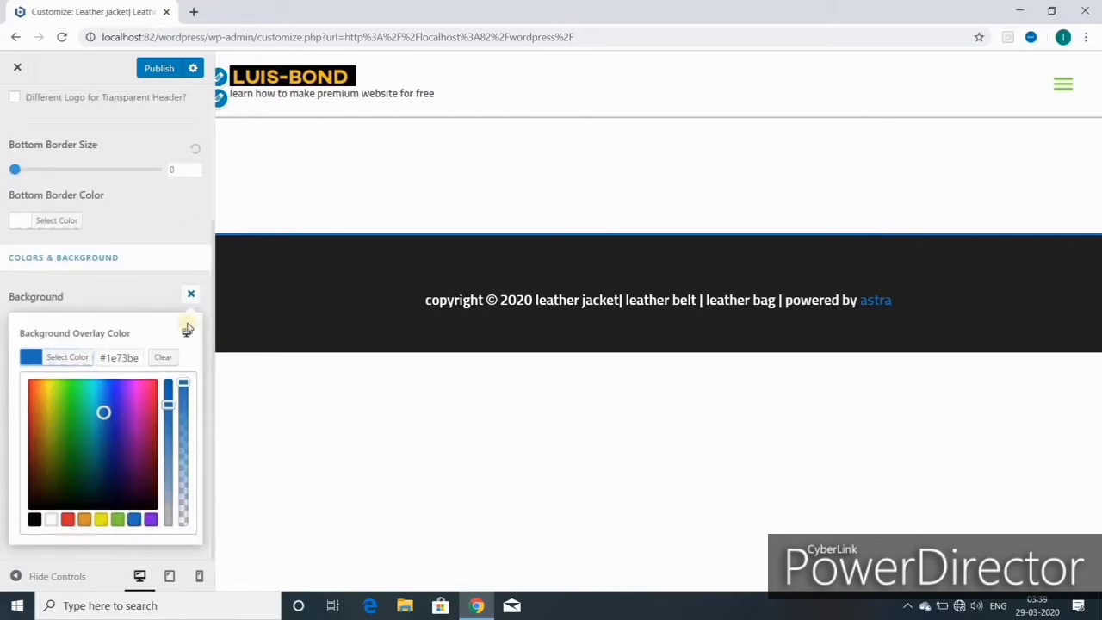
click(191, 293)
click(22, 112)
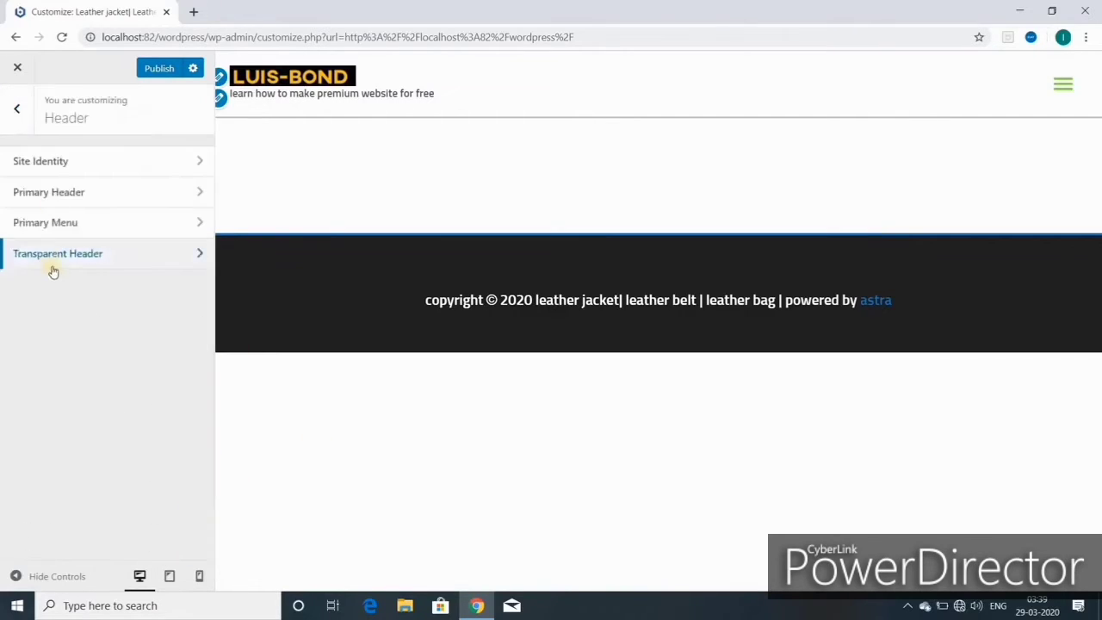
- View the Blog settings and come back to the main Customizer sections
click(18, 112)
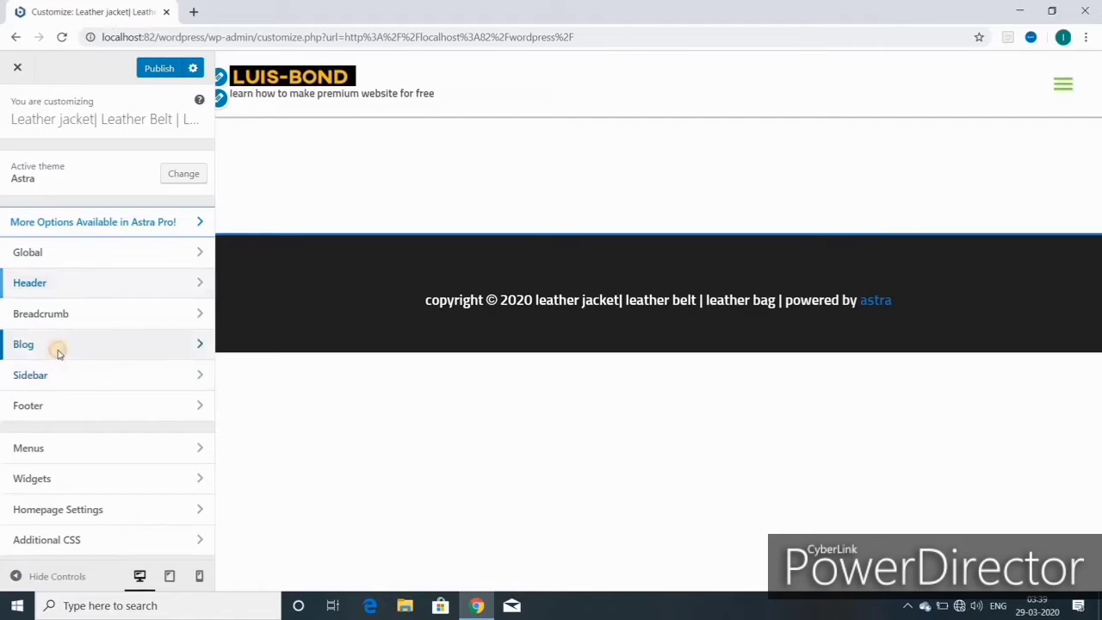
click(57, 349)
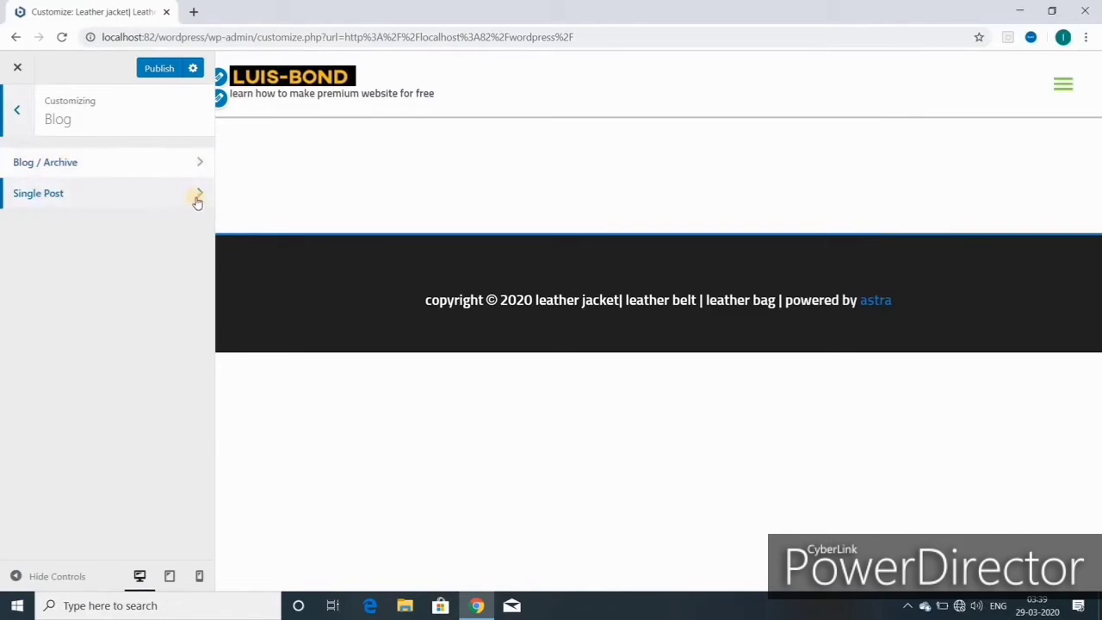
click(16, 109)
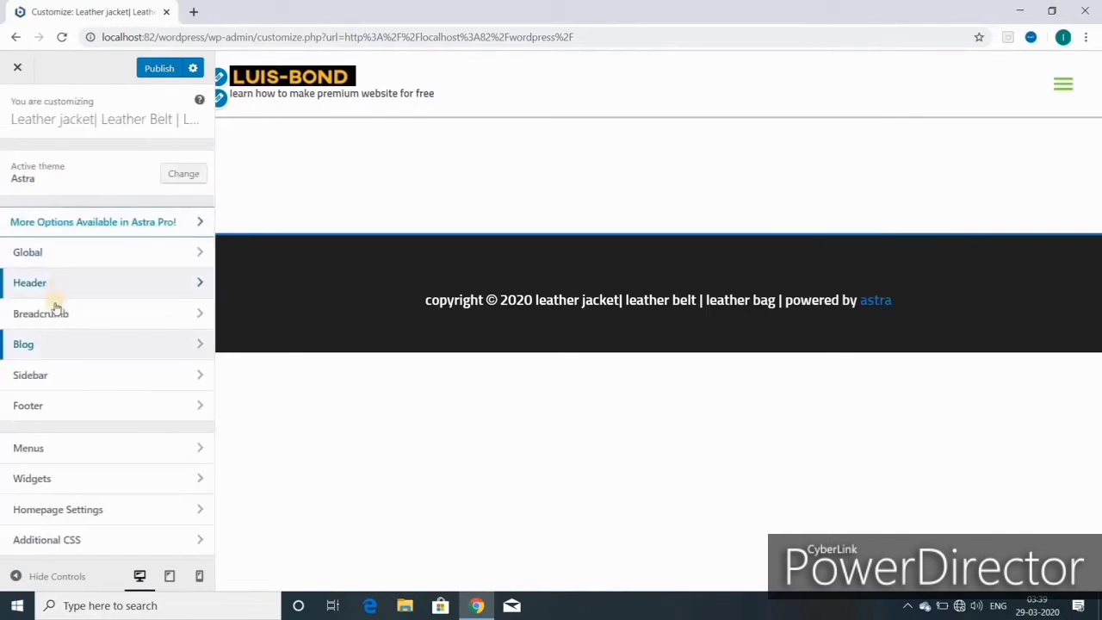
- Confirm the Sidebar default layout stays No Sidebar, then return to the main list
click(35, 375)
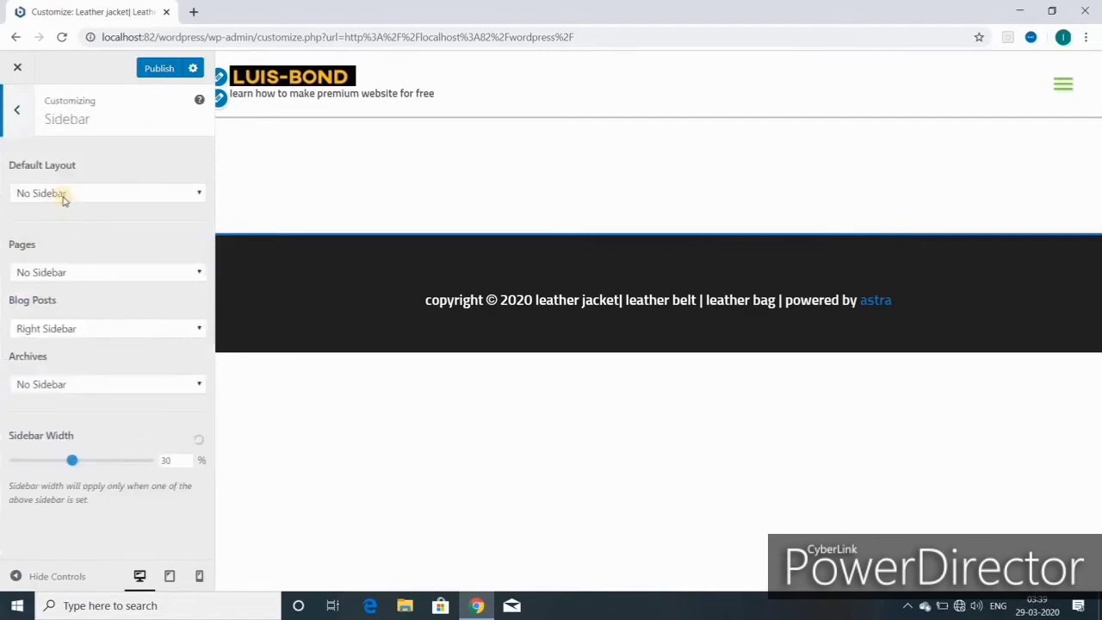
click(199, 194)
click(200, 194)
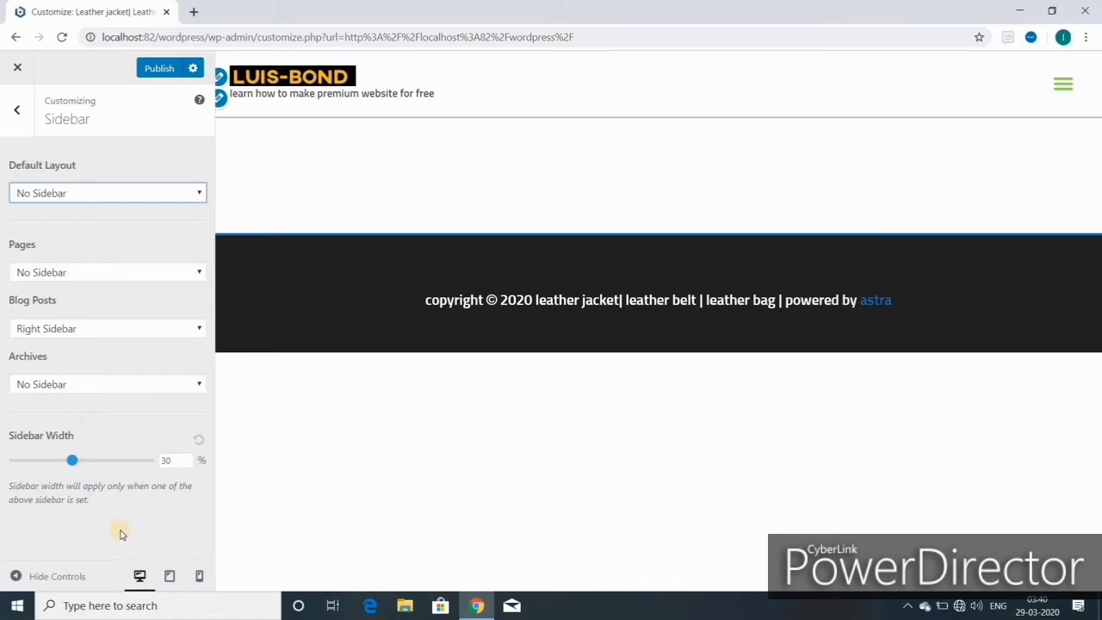
click(16, 109)
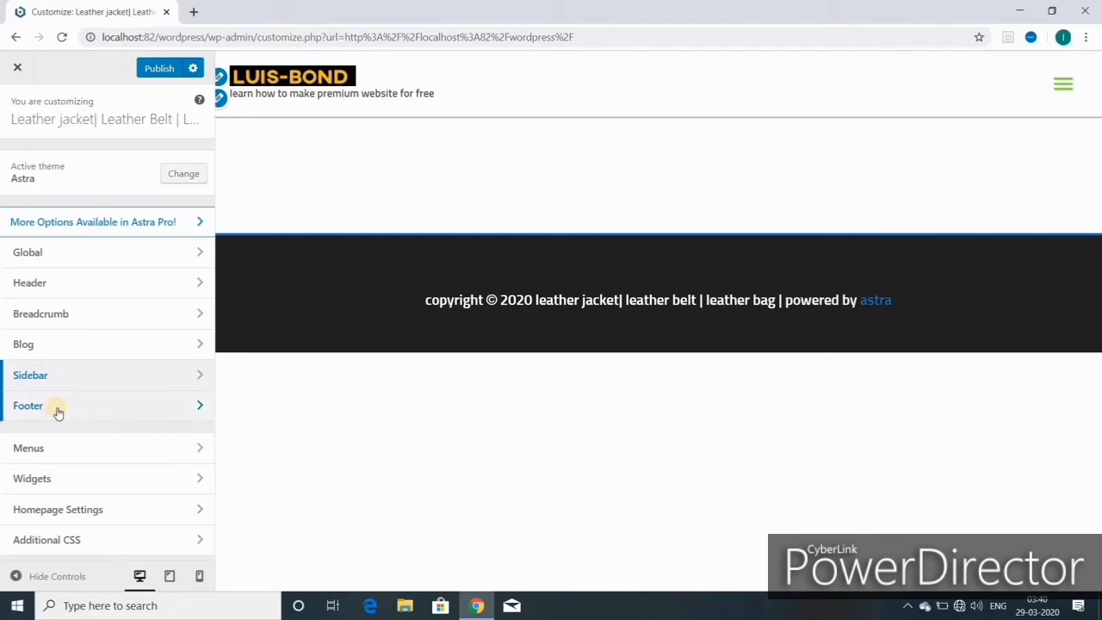
- Switch Footer Widgets to the four-column layout
click(59, 411)
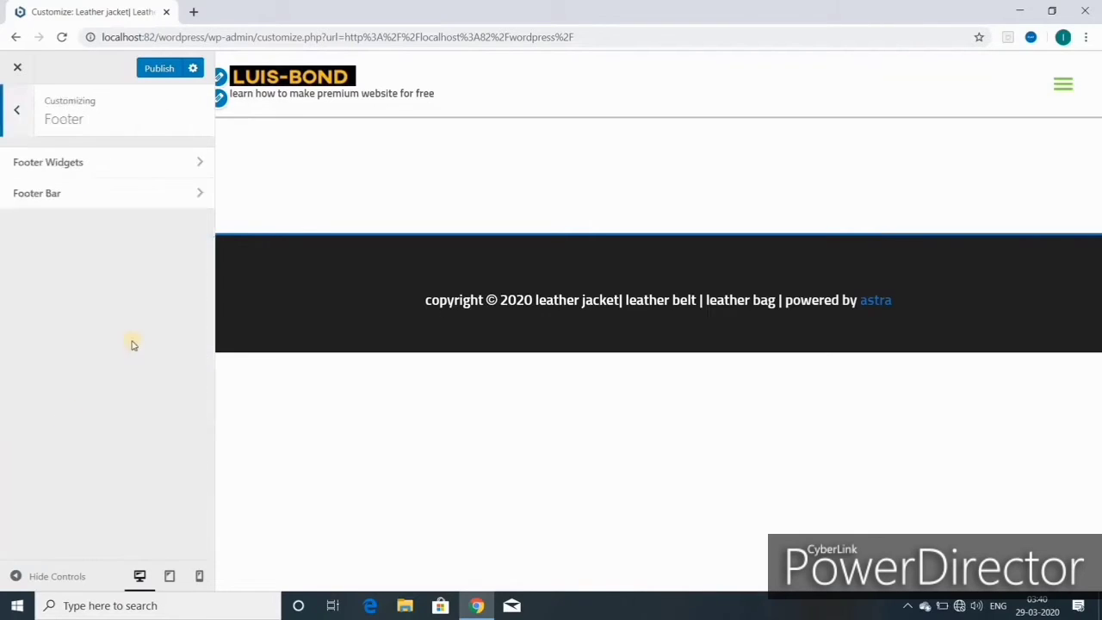
click(83, 168)
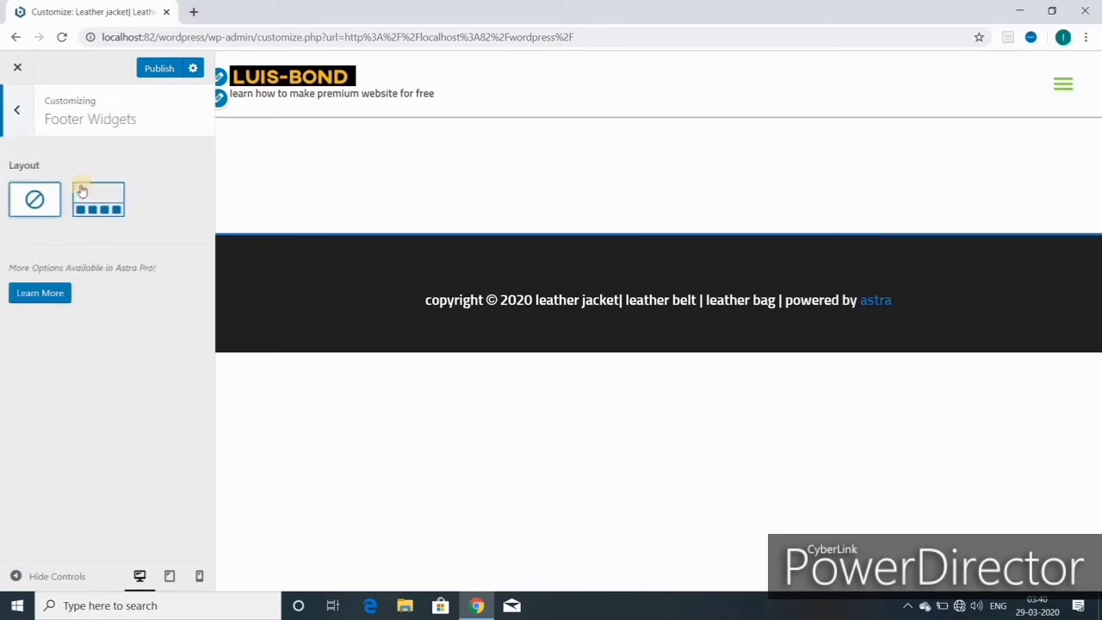
click(98, 202)
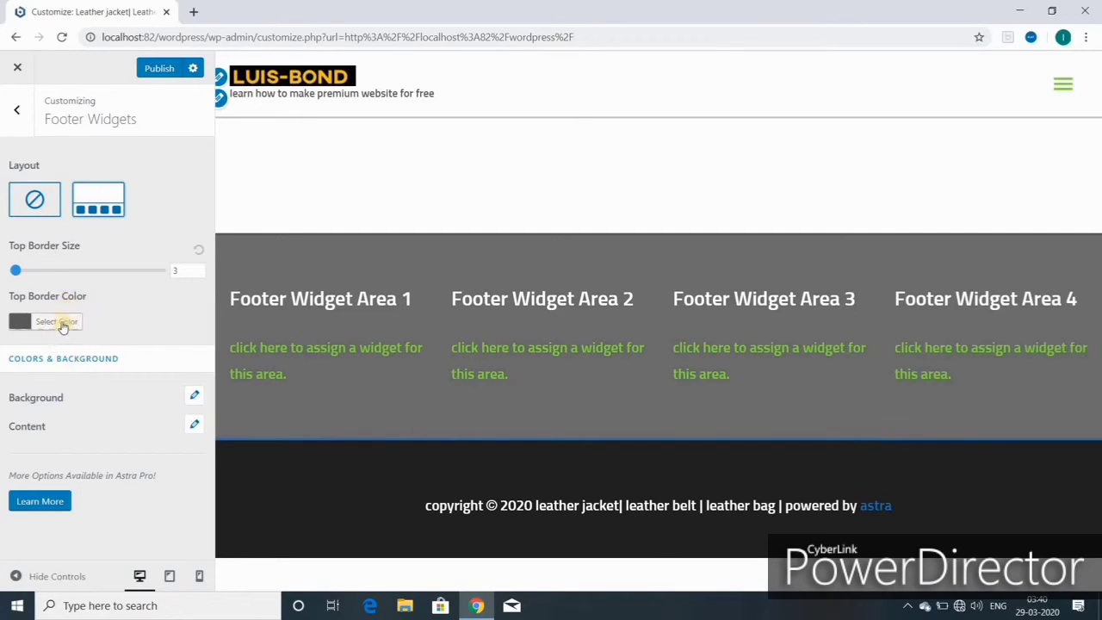
- Set the footer widgets' top border colour to grey #7c7c7c after trying blue and other greys
click(57, 322)
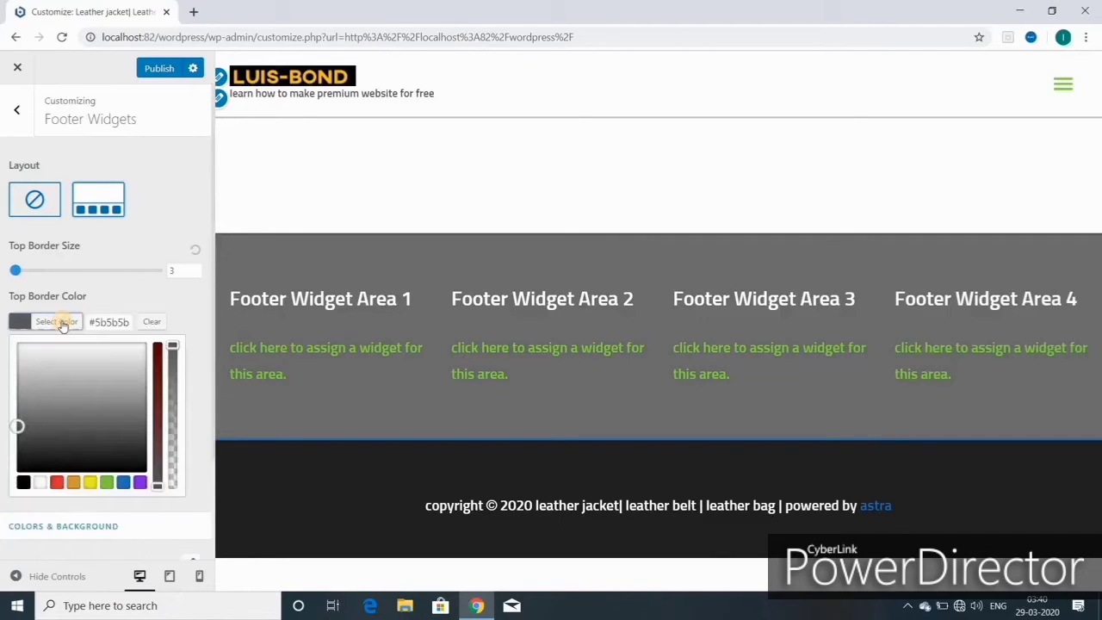
click(61, 323)
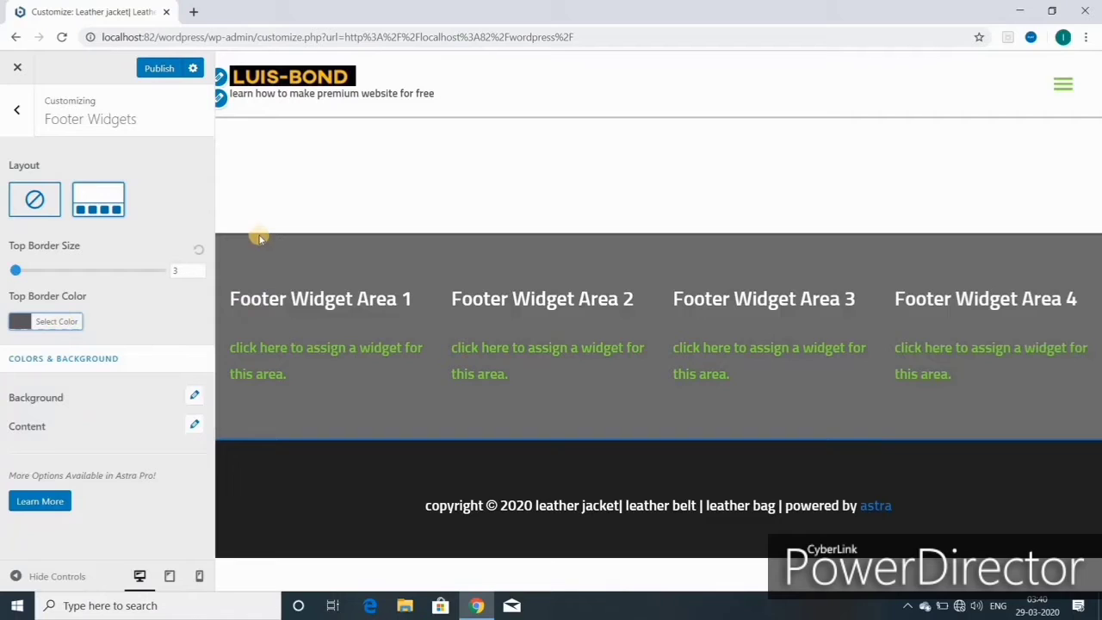
click(62, 322)
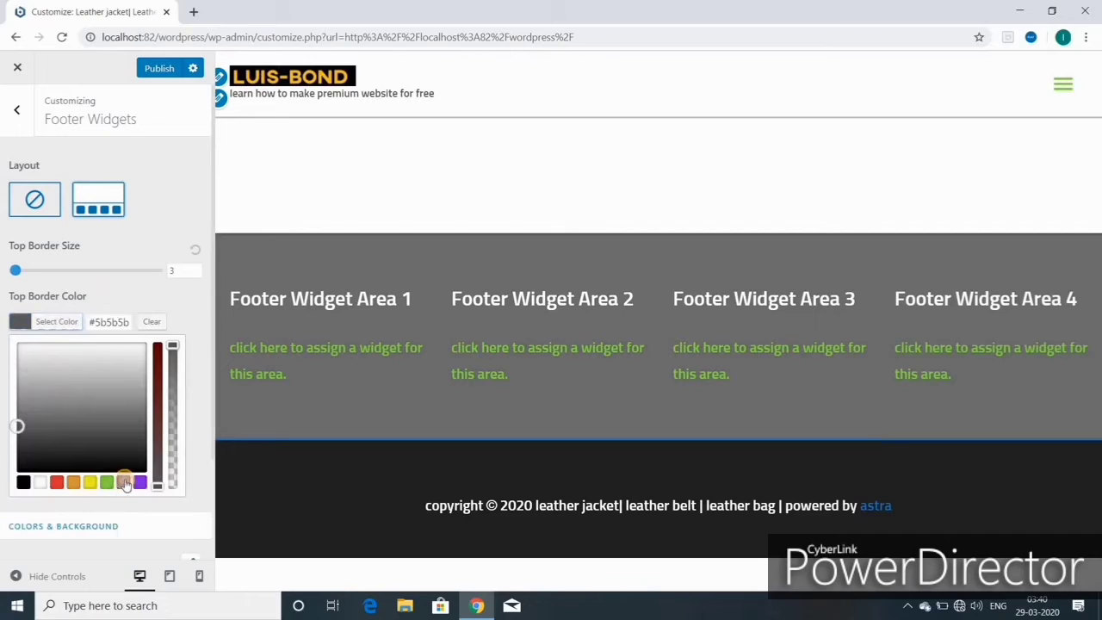
click(123, 483)
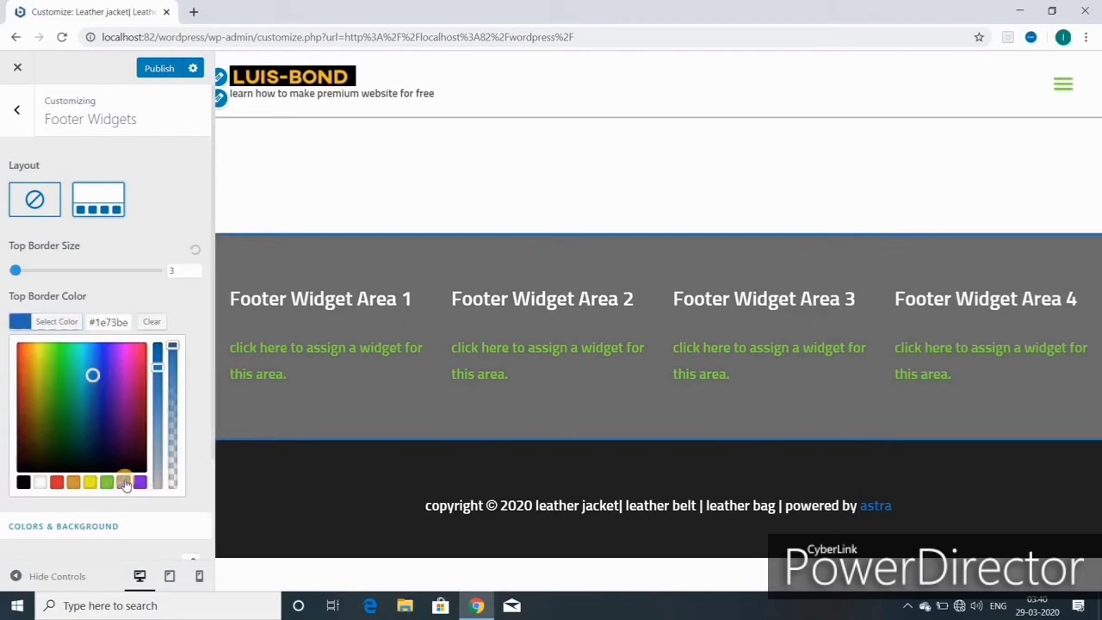
click(24, 483)
click(25, 410)
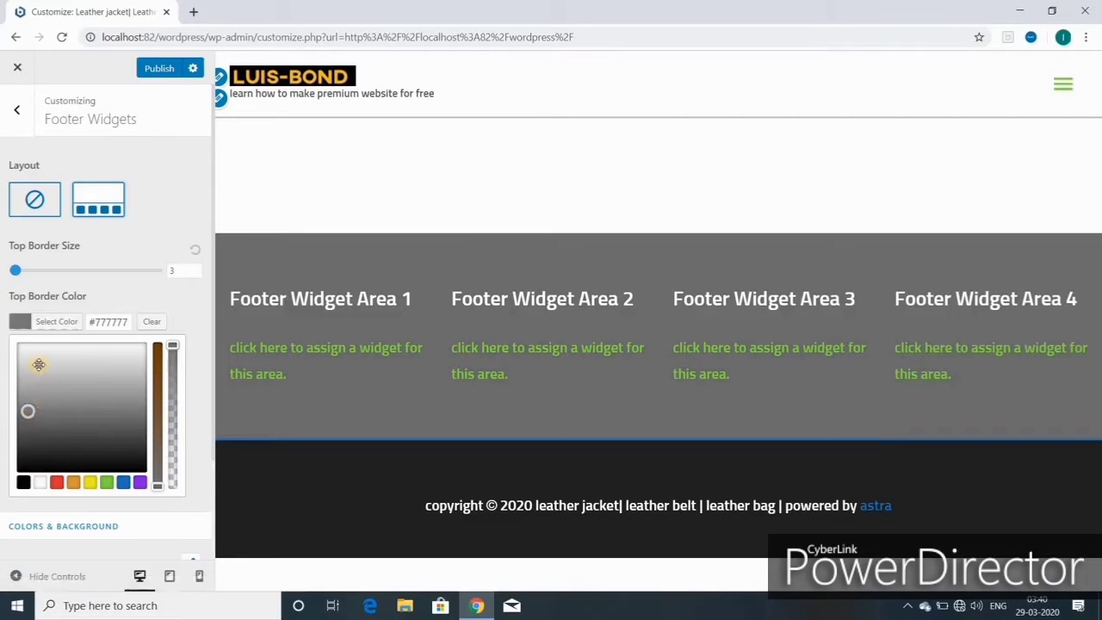
drag(38, 364, 44, 439)
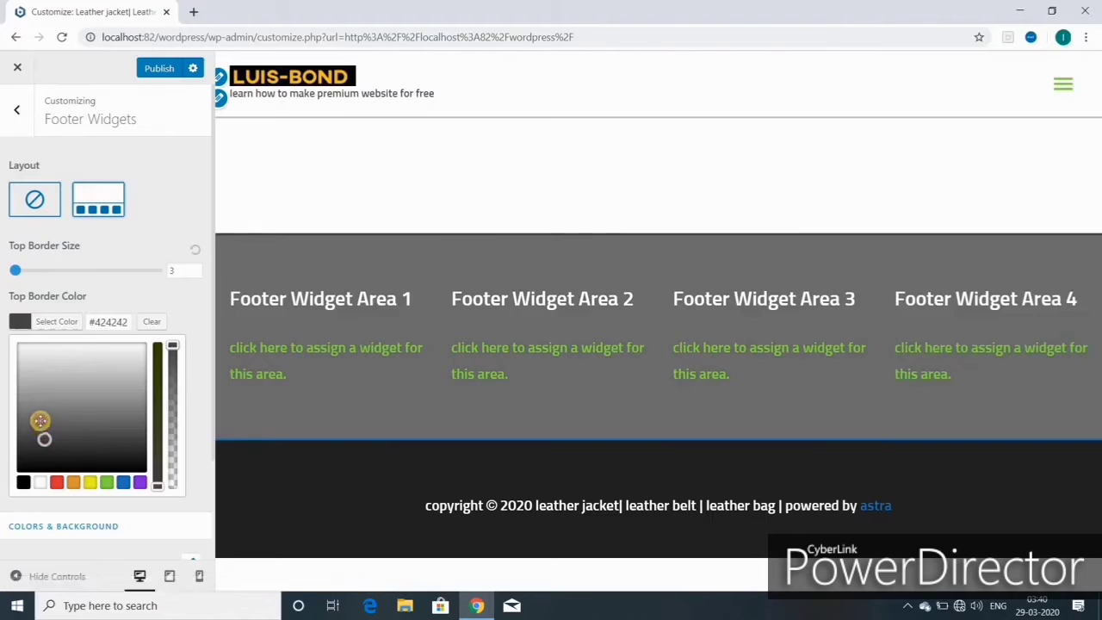
click(43, 421)
drag(43, 420, 49, 429)
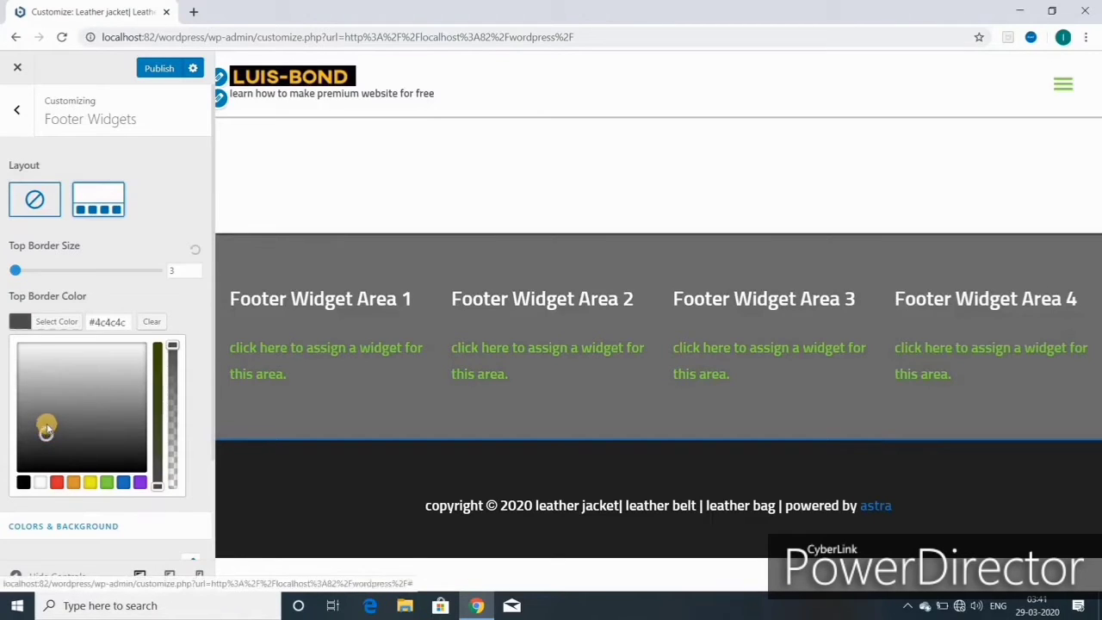
drag(50, 419, 47, 409)
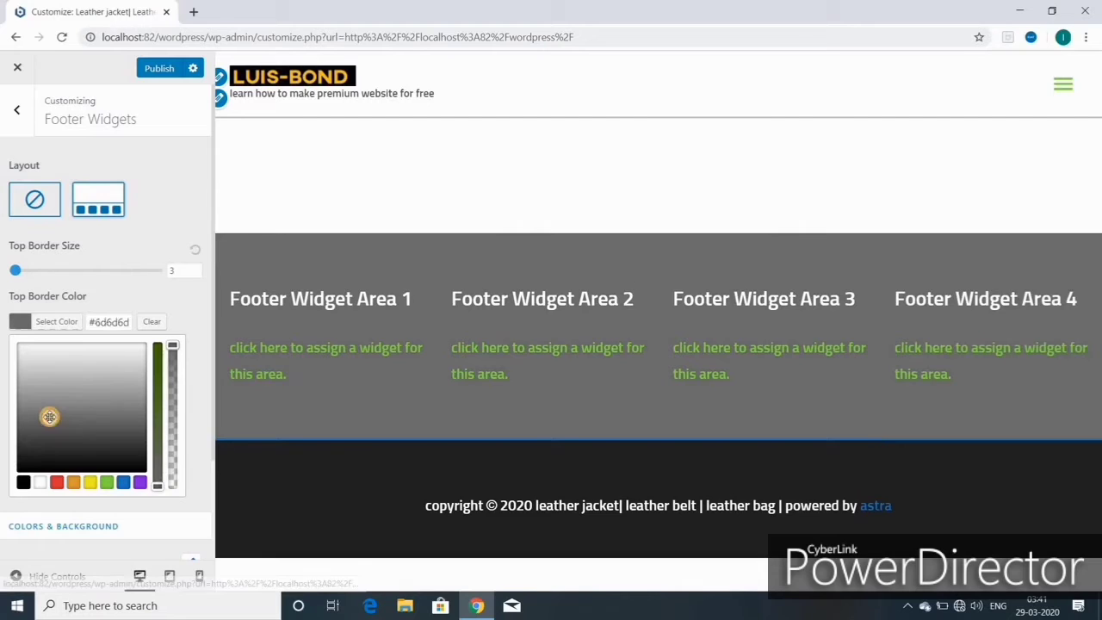
scroll(103, 450, down, 2)
click(175, 77)
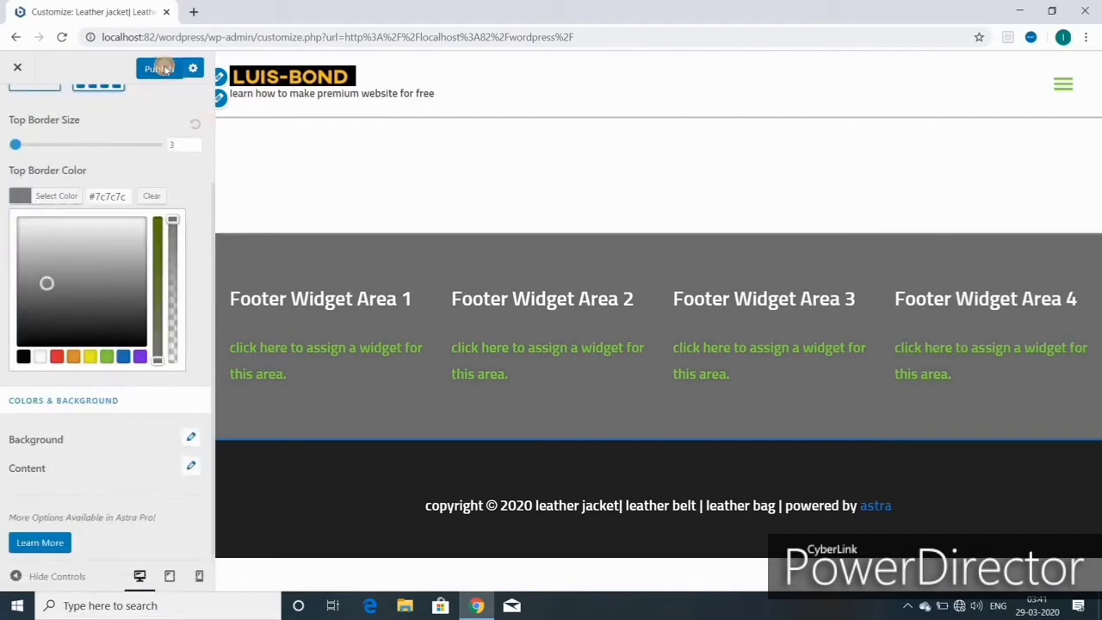
- Publish the footer changes, then try Top Border Size 18 and reset it to 3
click(136, 444)
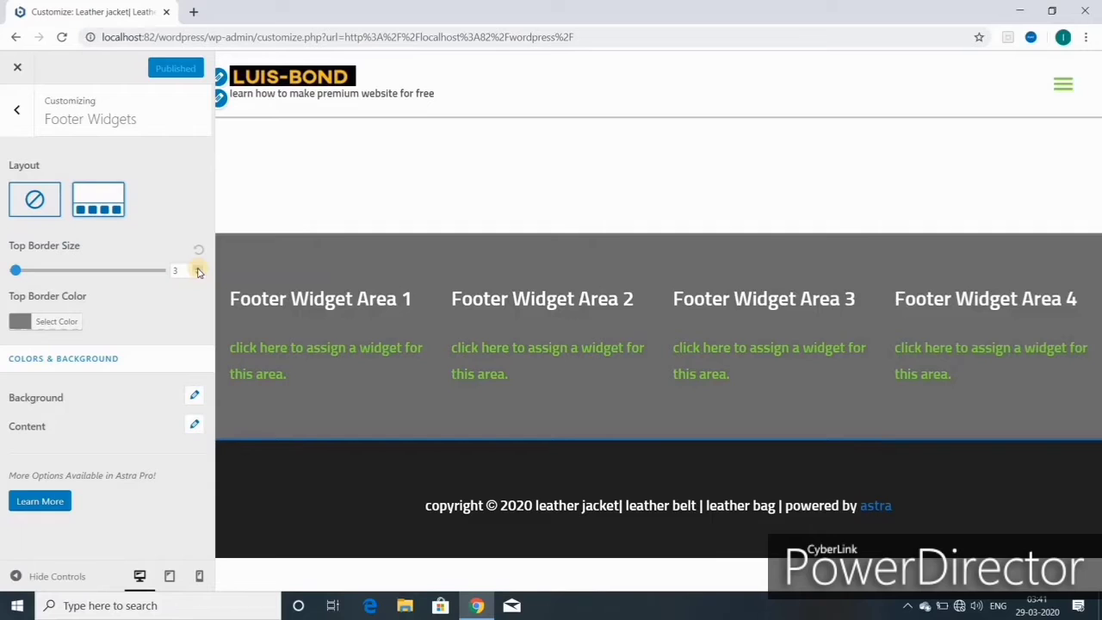
drag(199, 271, 200, 275)
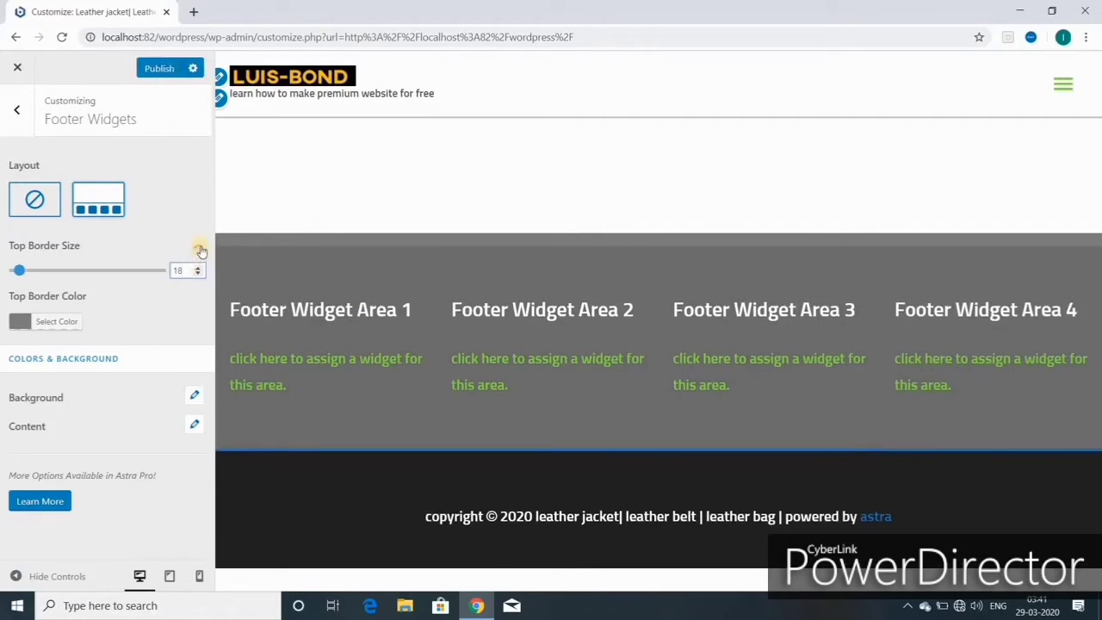
click(199, 251)
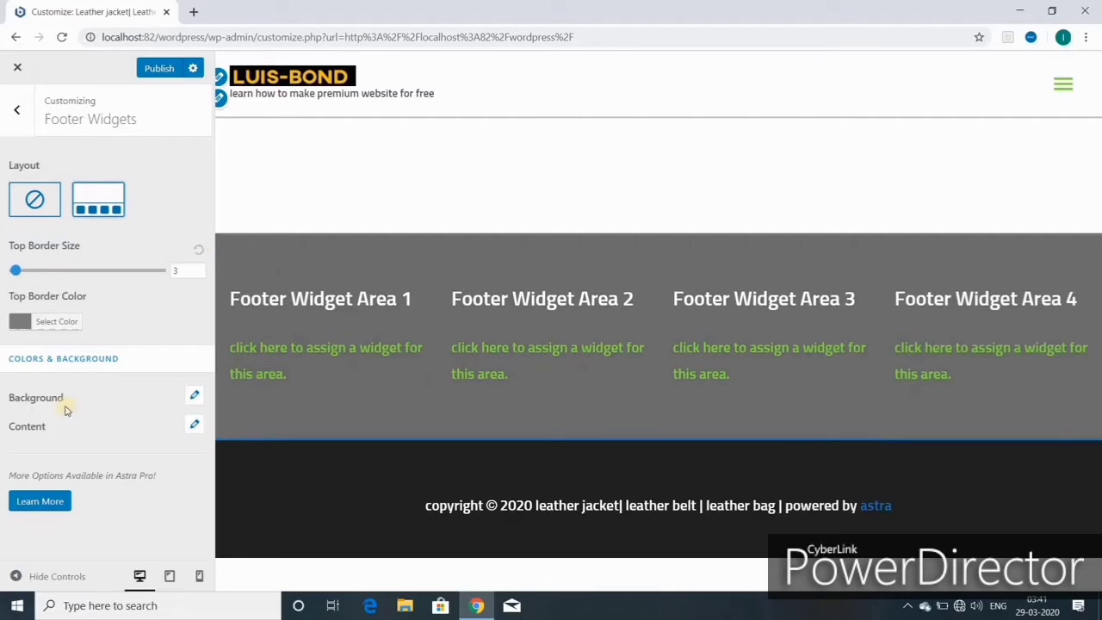
- Change the footer widget background to the blue preset after trying green, purple and yellow
click(196, 400)
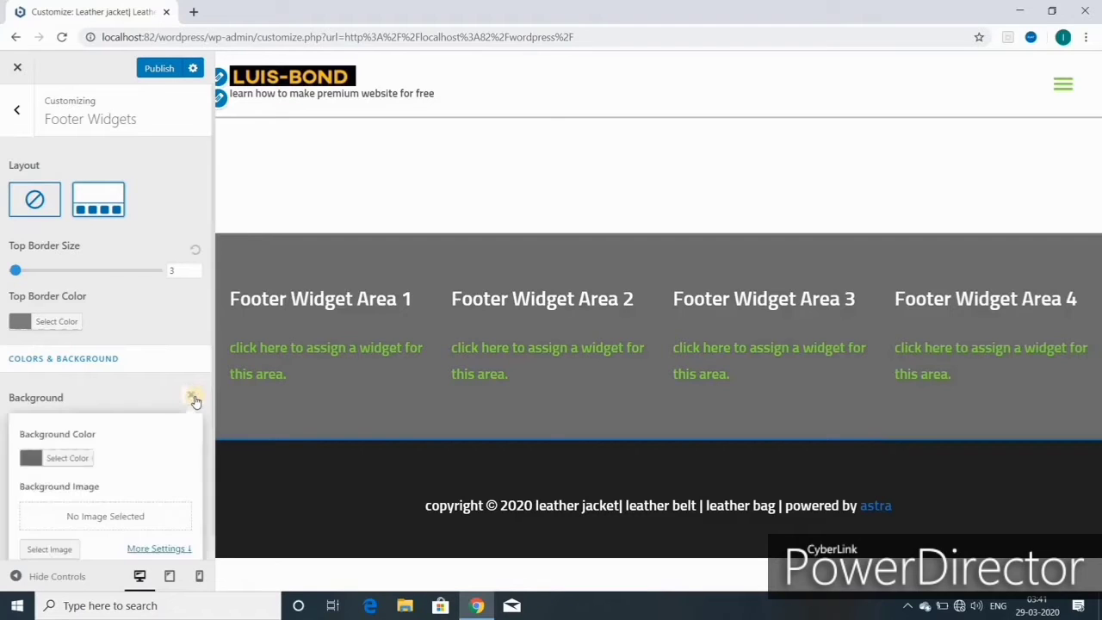
click(68, 458)
scroll(133, 489, down, 2)
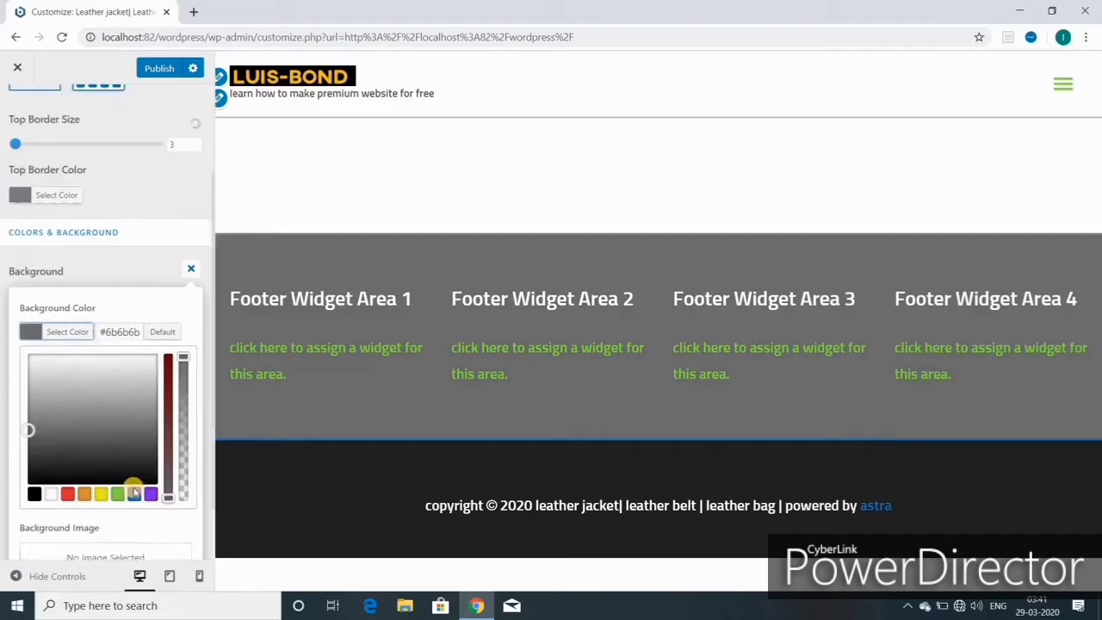
scroll(133, 491, down, 1)
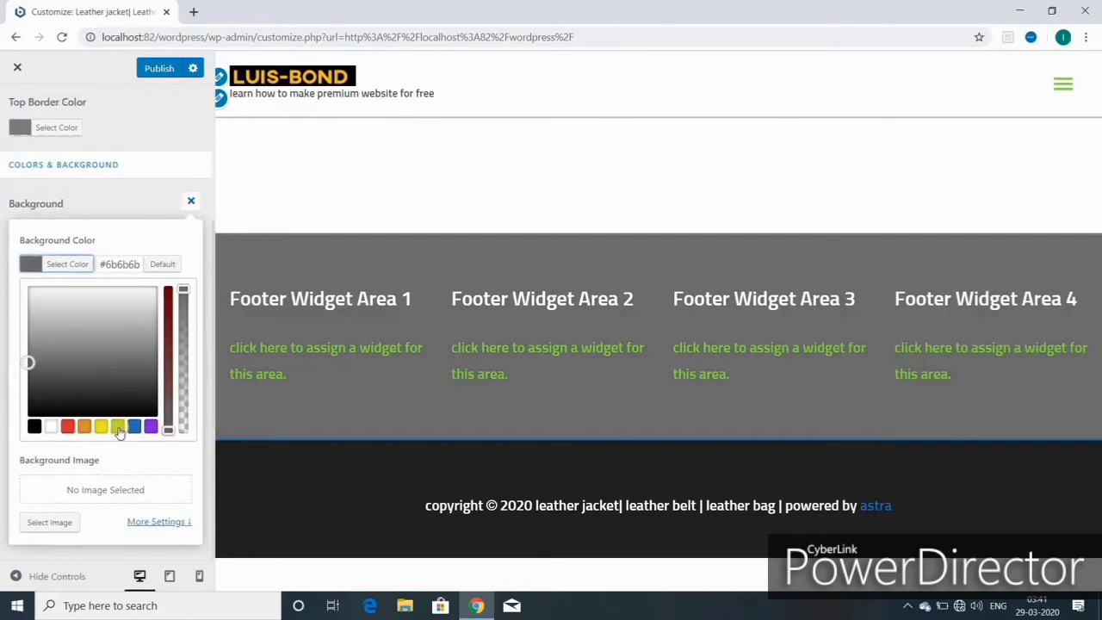
click(119, 430)
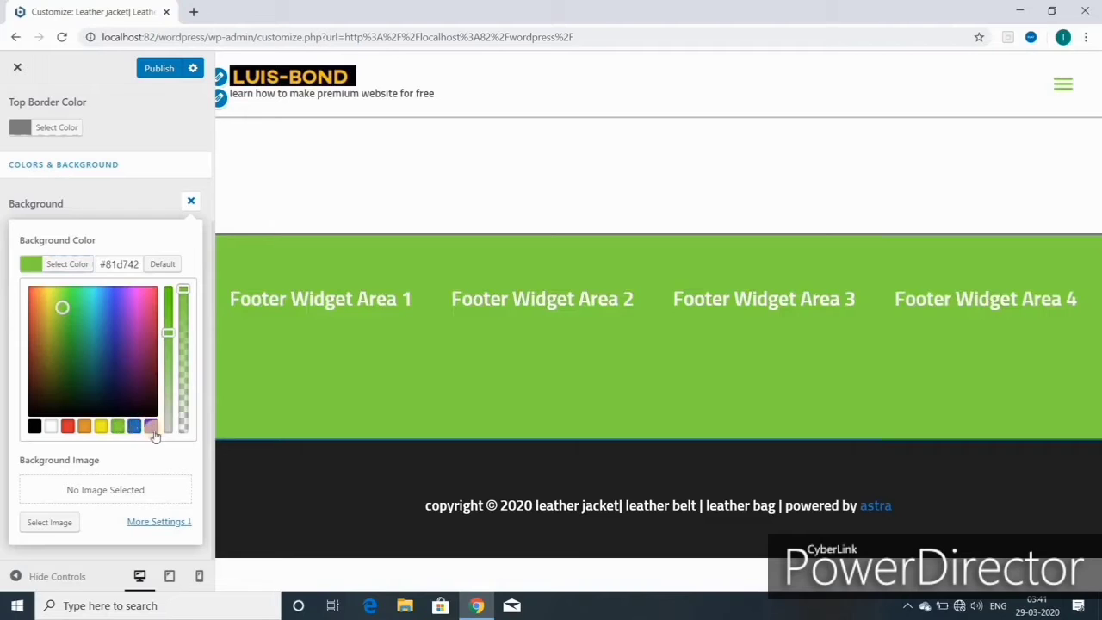
click(153, 429)
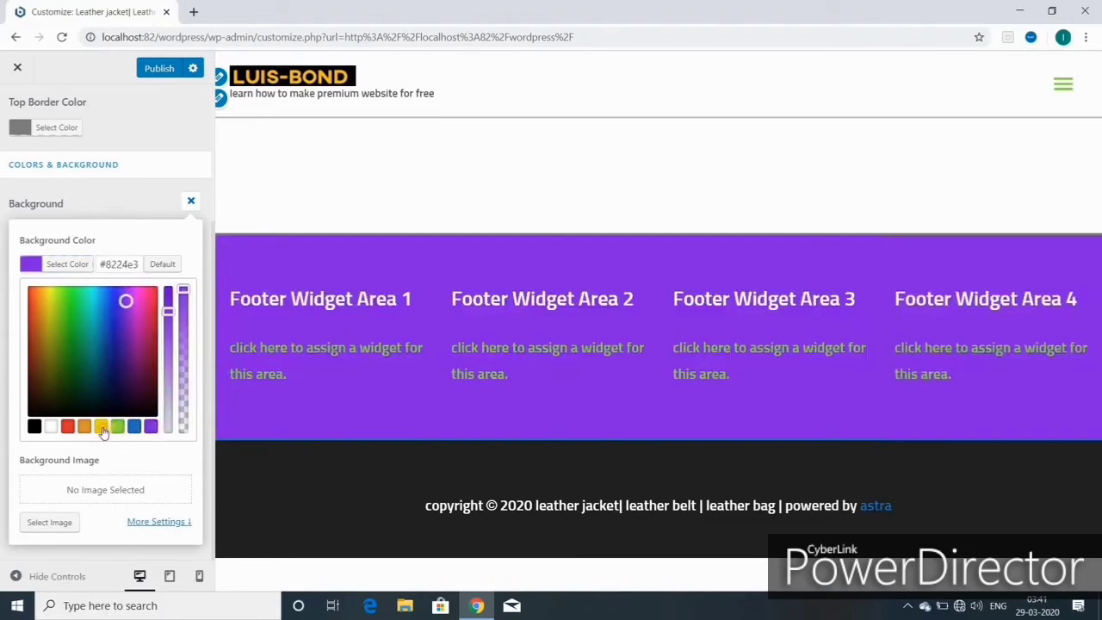
click(103, 429)
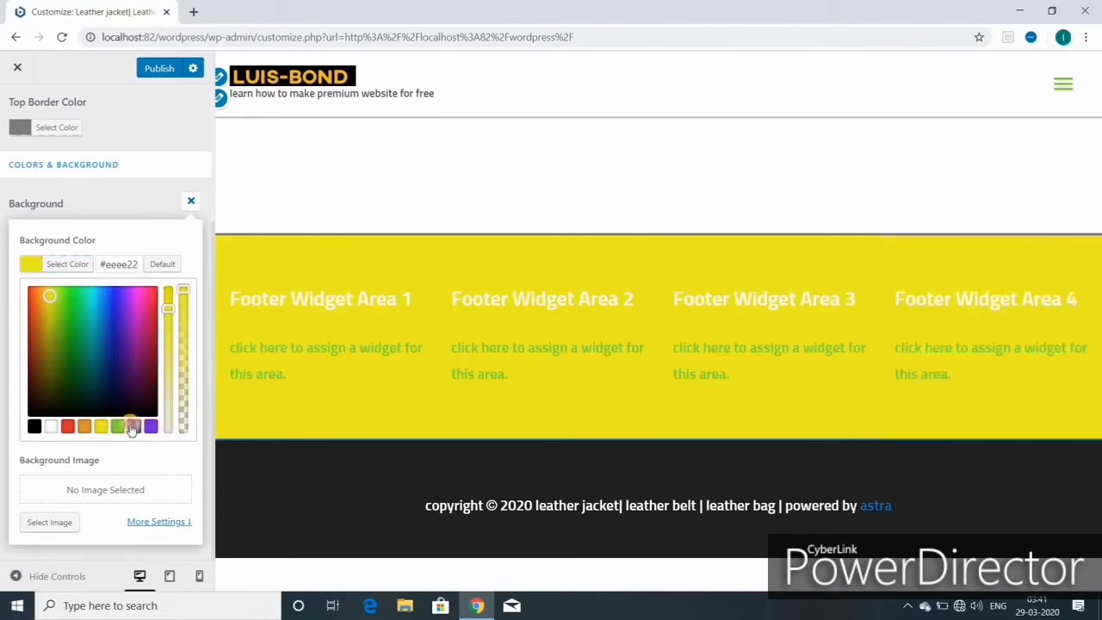
click(133, 428)
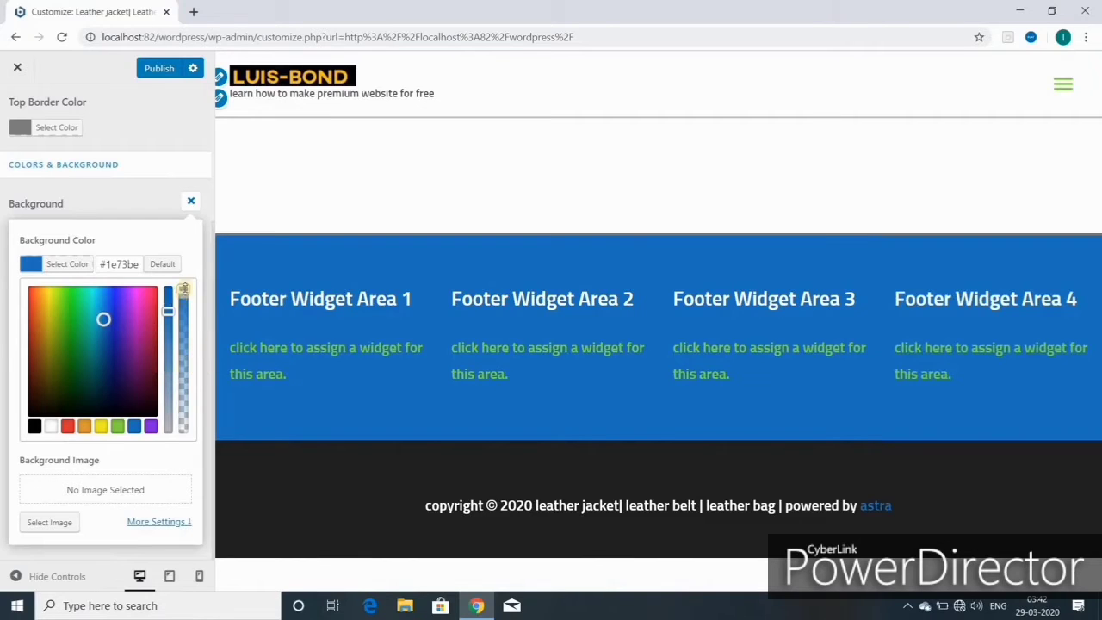
- Lower the blue background's opacity slightly and publish it
drag(183, 289, 183, 297)
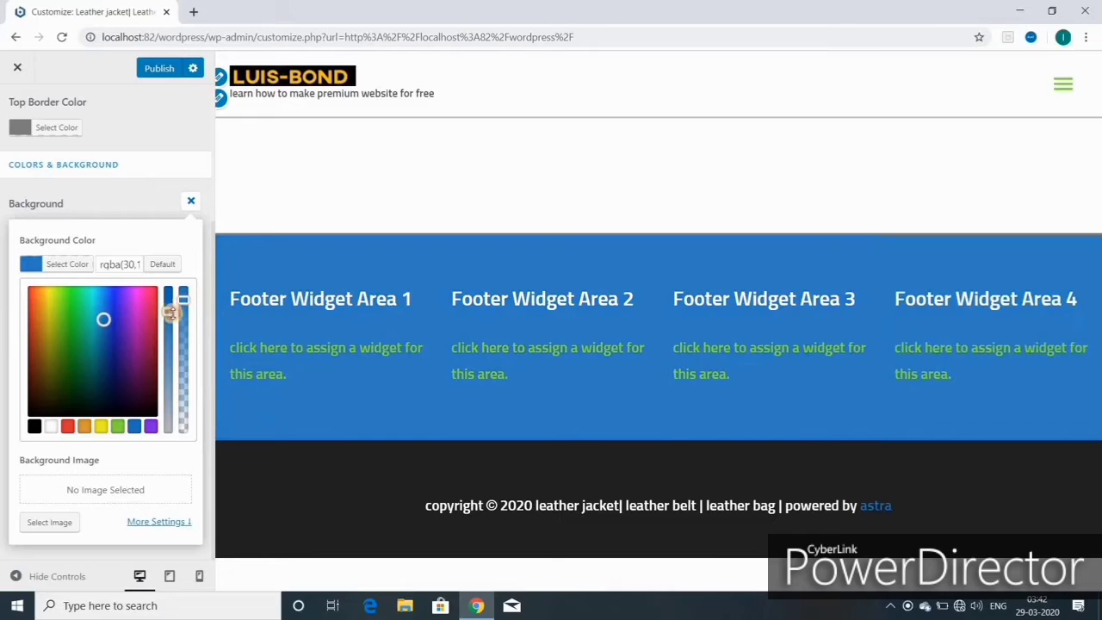
drag(168, 310, 171, 319)
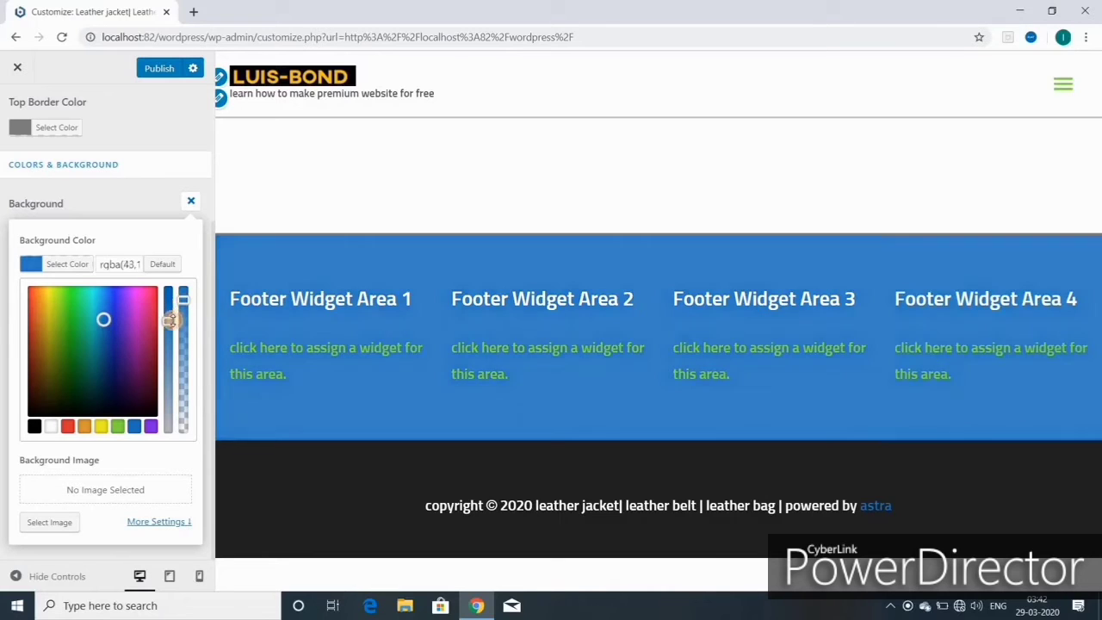
click(159, 68)
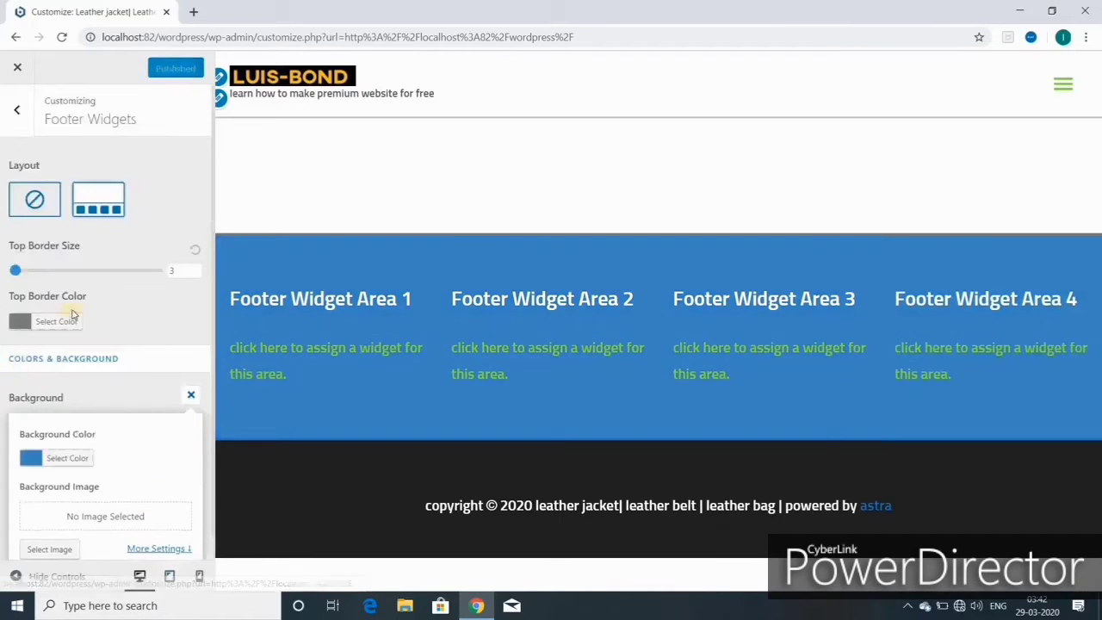
scroll(72, 370, down, 1)
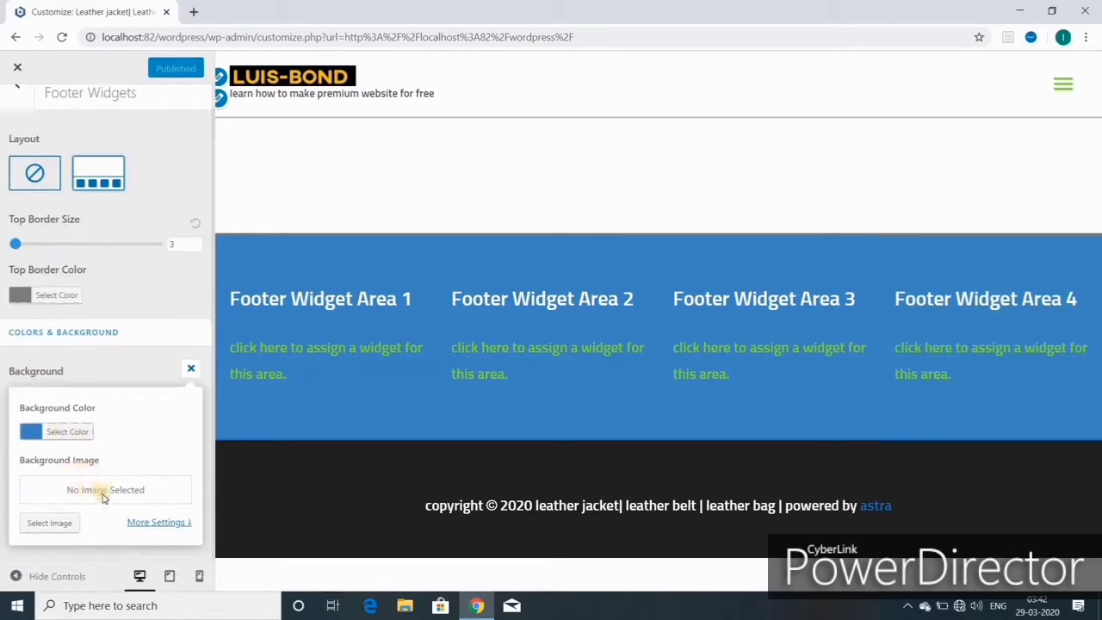
- Try the leather duffel bag as footer background image, then remove it and close the background options
click(47, 524)
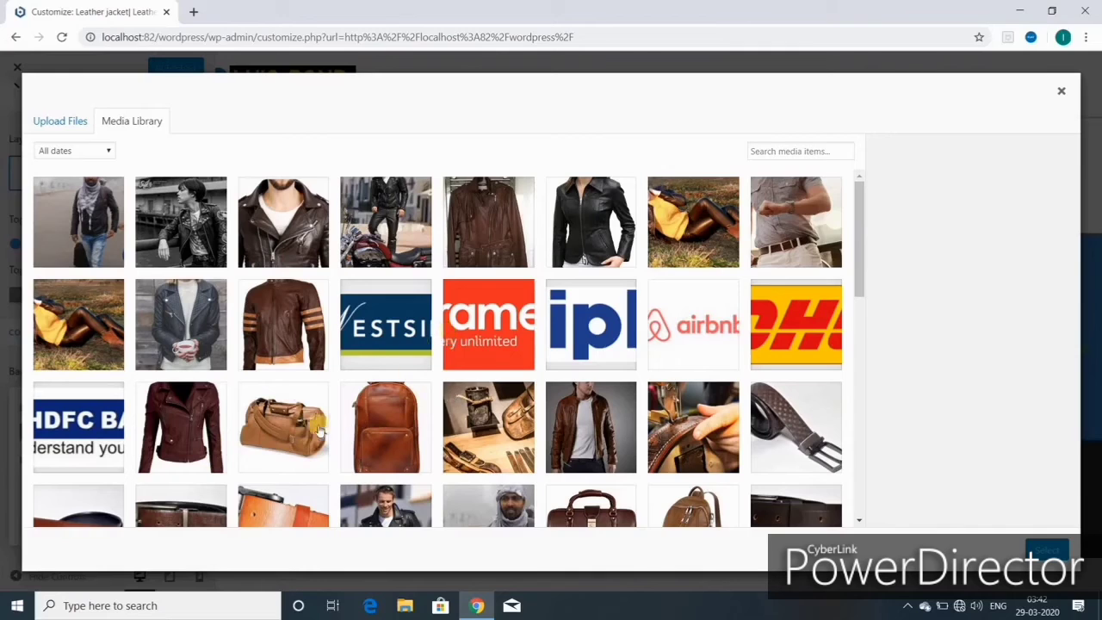
click(274, 431)
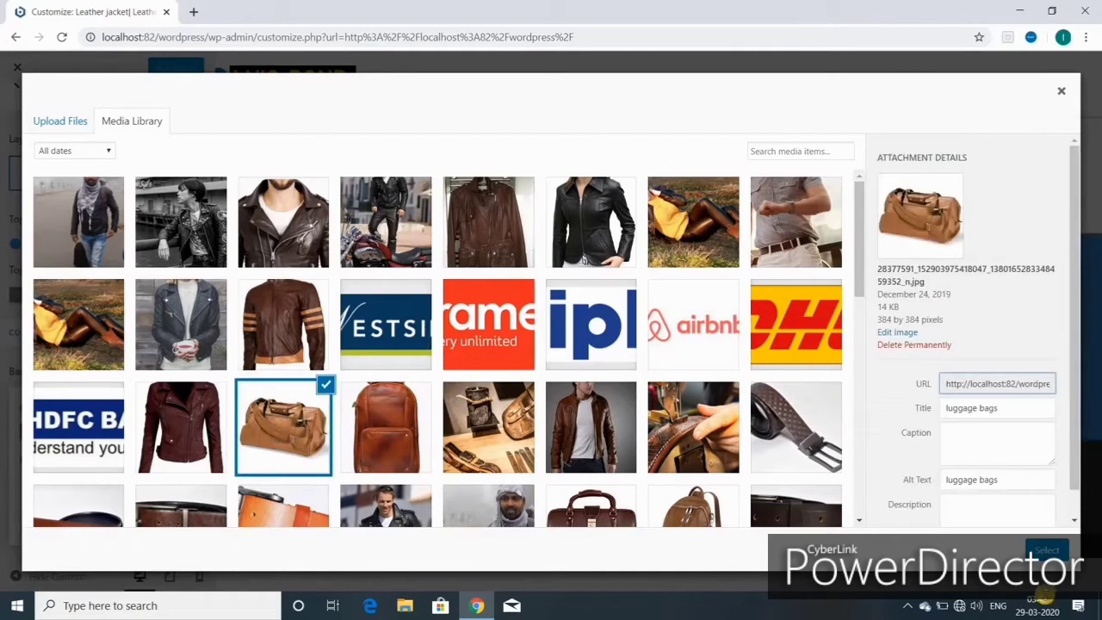
click(1046, 549)
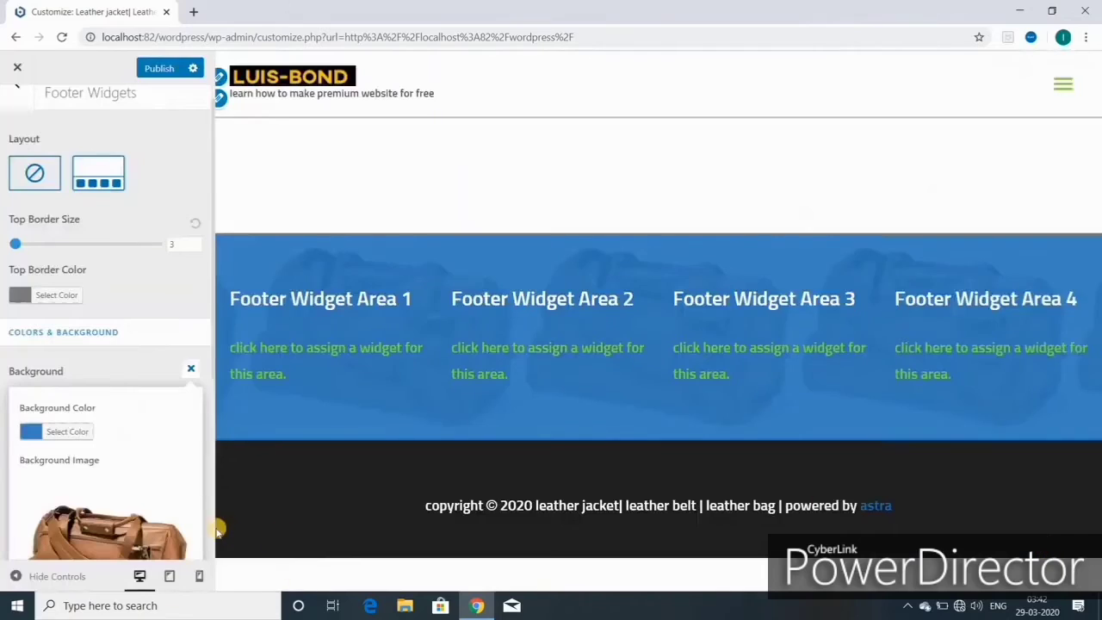
scroll(133, 485, down, 3)
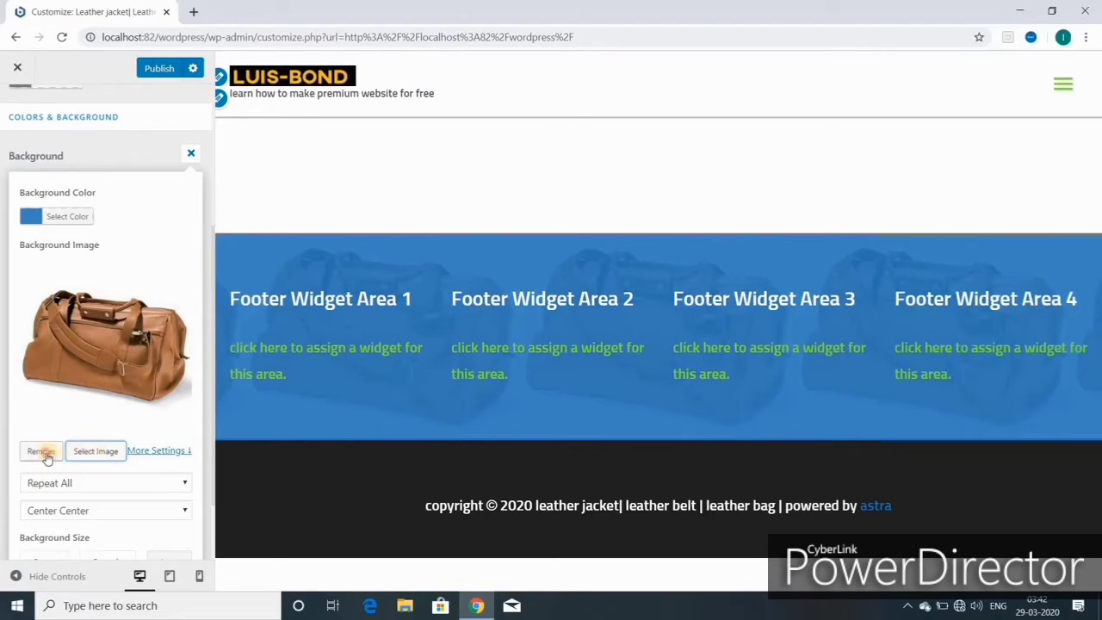
click(48, 458)
scroll(95, 507, down, 1)
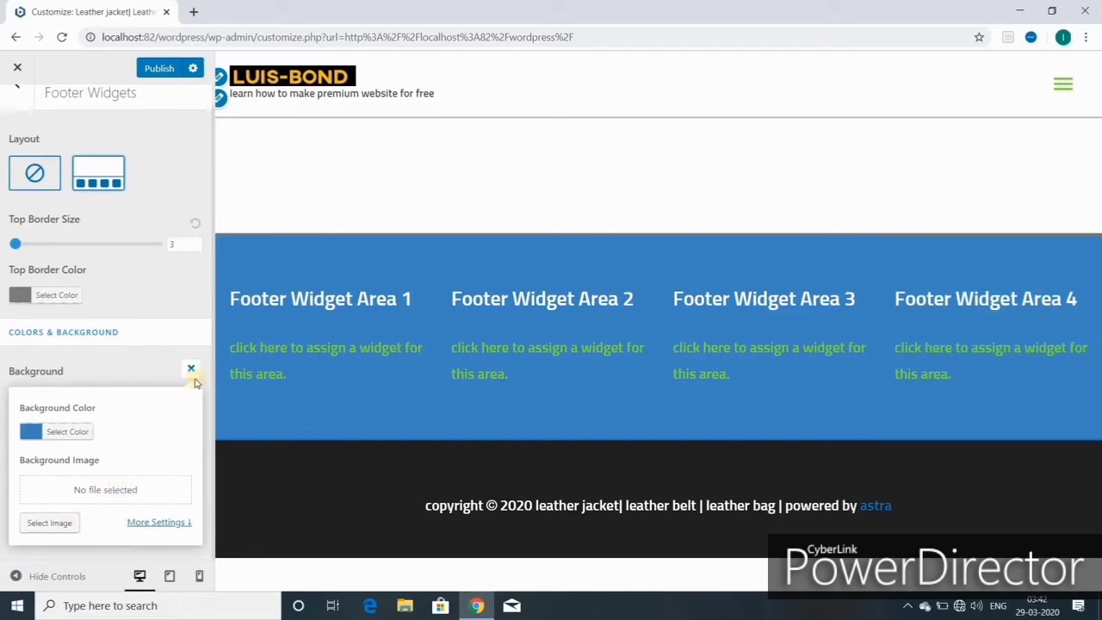
click(190, 369)
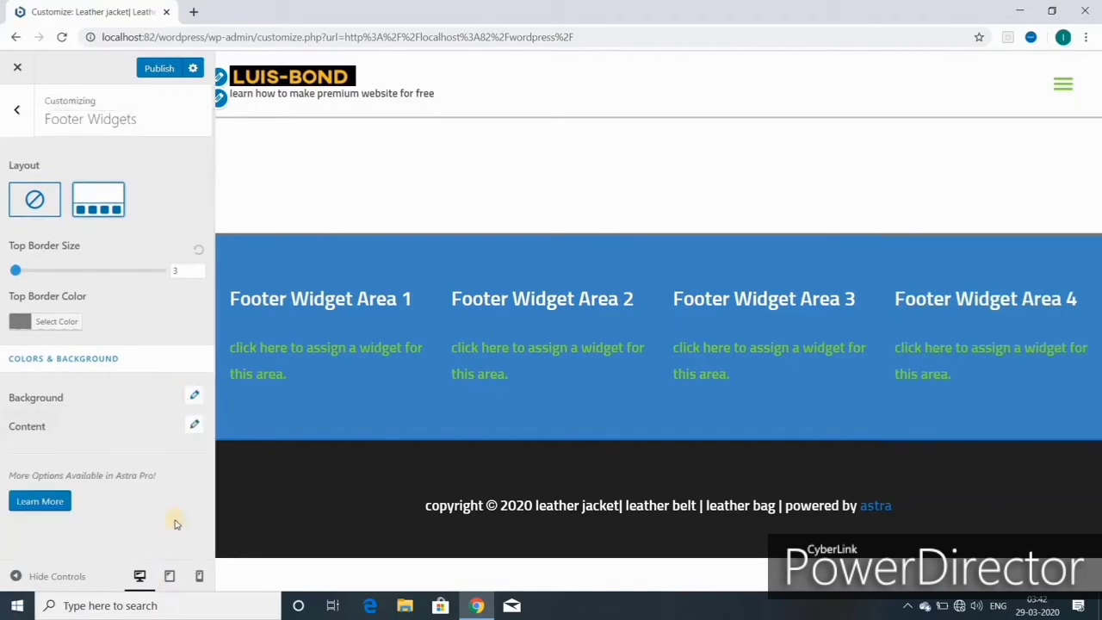
- Set the footer widget title colour to white after briefly trying blue
click(192, 421)
scroll(78, 482, down, 2)
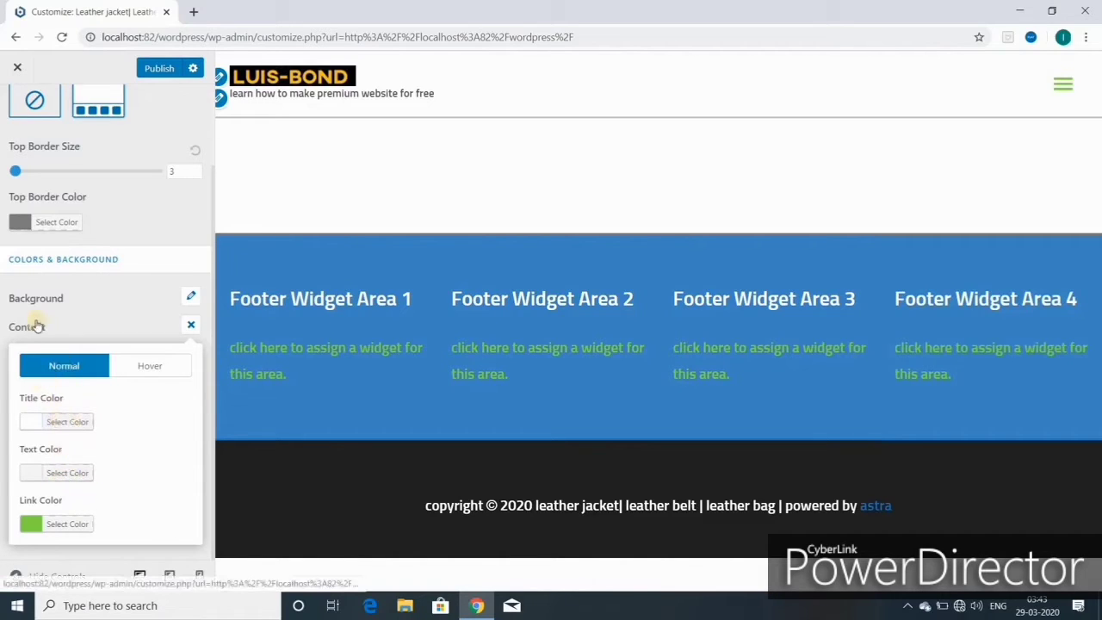
click(65, 420)
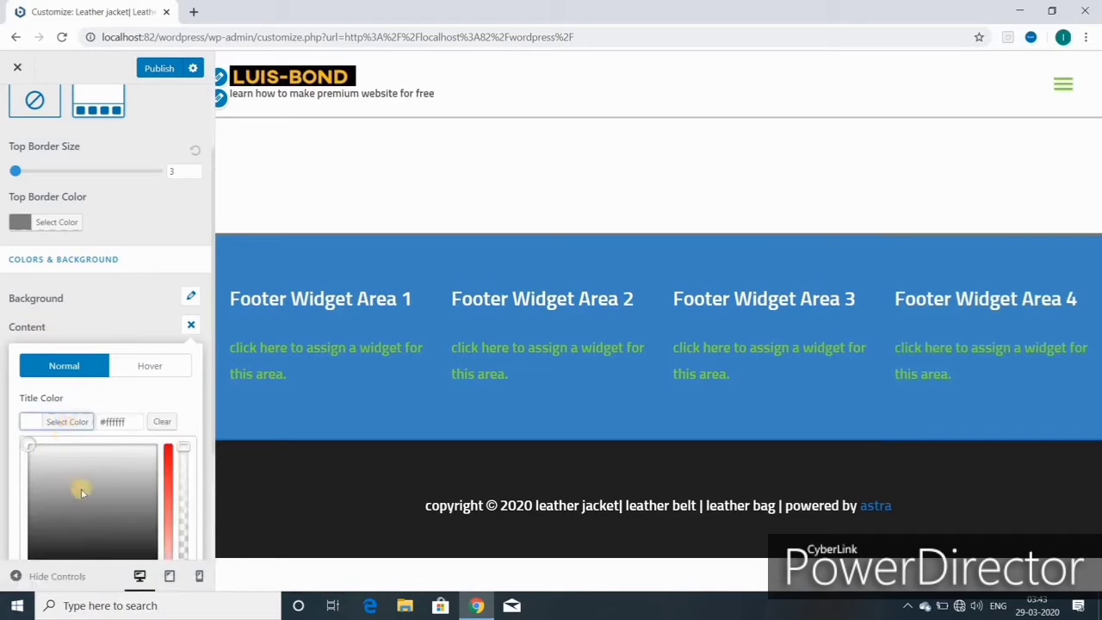
scroll(81, 487, down, 2)
click(133, 419)
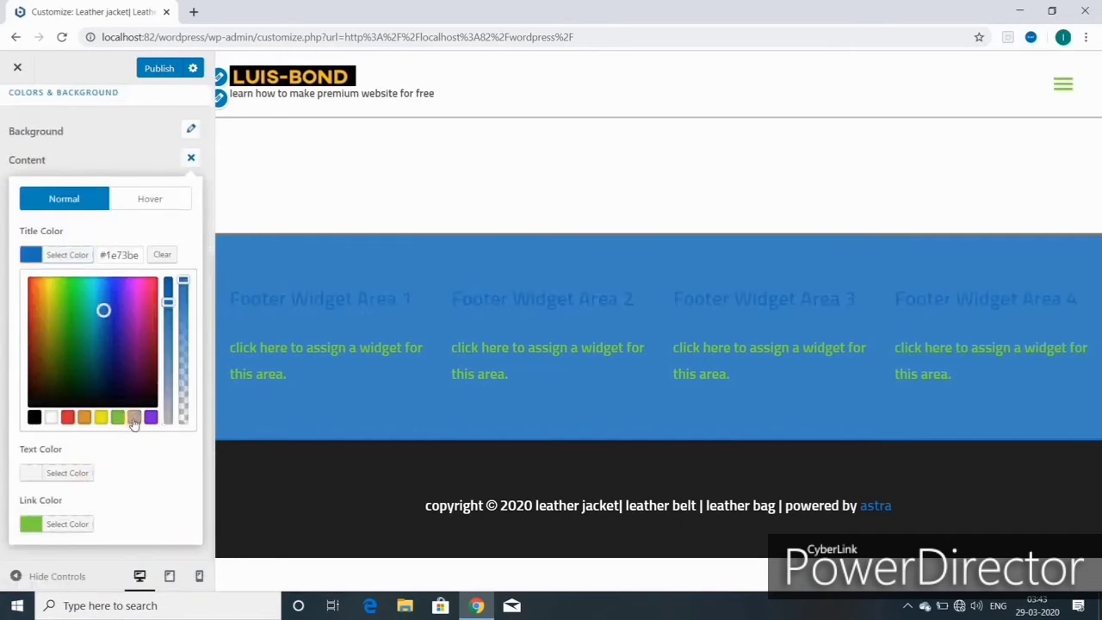
click(52, 418)
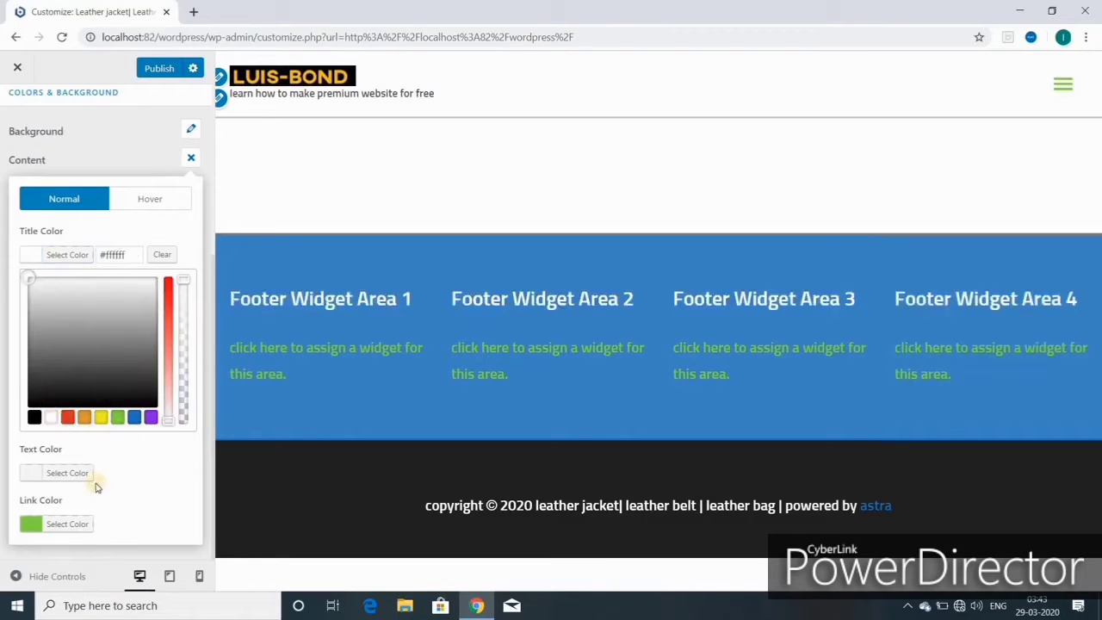
- Set the footer widget text colour to white after testing other presets
click(64, 474)
click(50, 468)
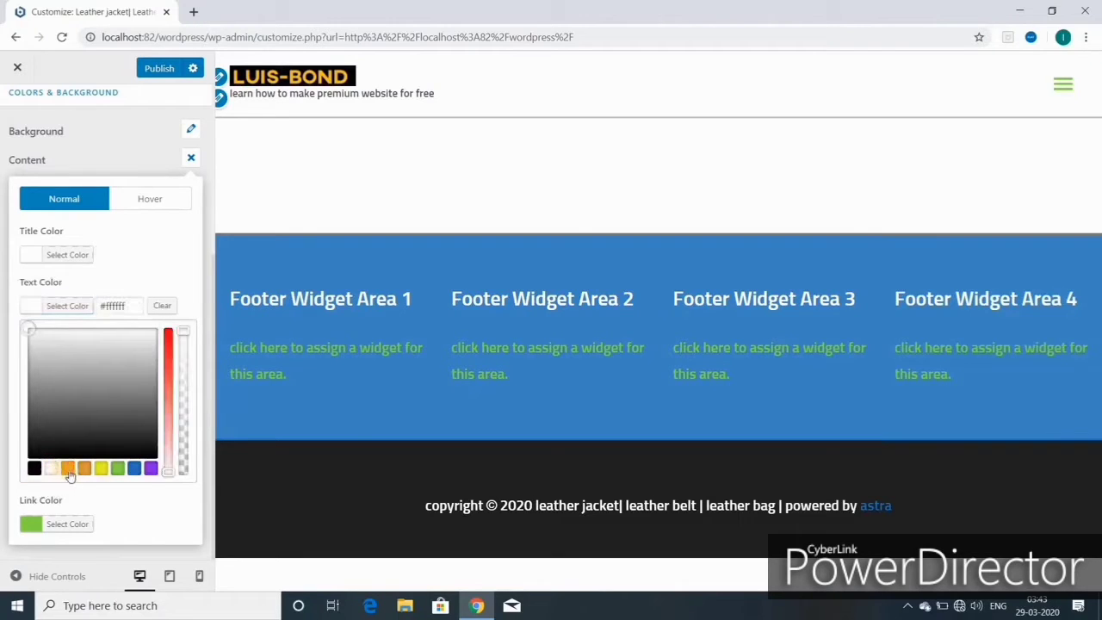
click(76, 468)
click(118, 468)
click(134, 469)
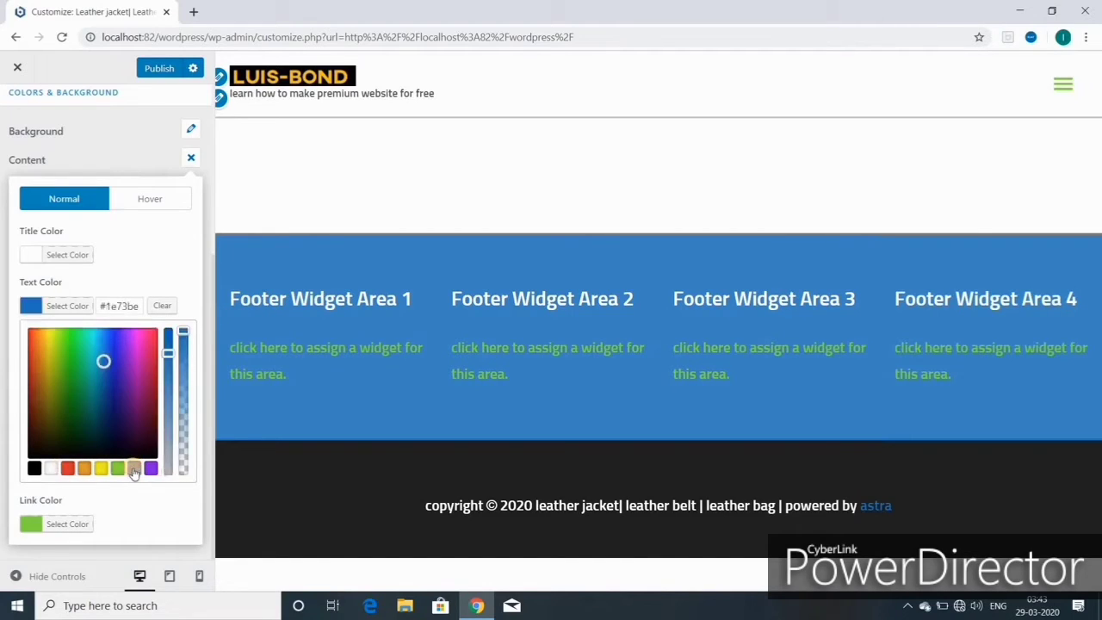
click(51, 468)
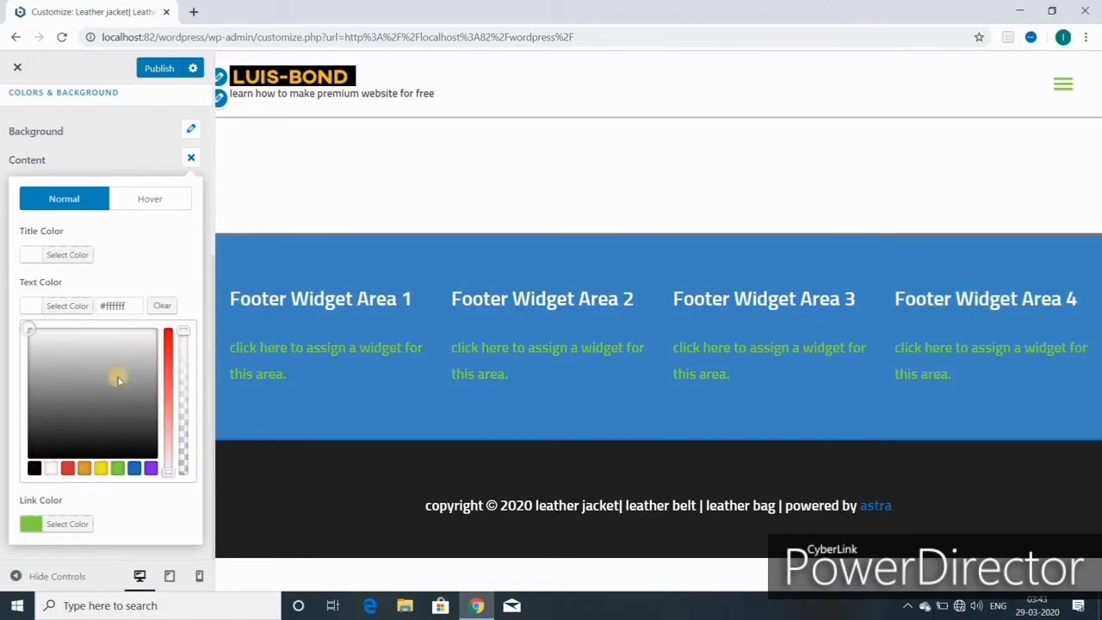
- Make hovered footer widget links blue #1e73be and return to the footer overview
click(162, 200)
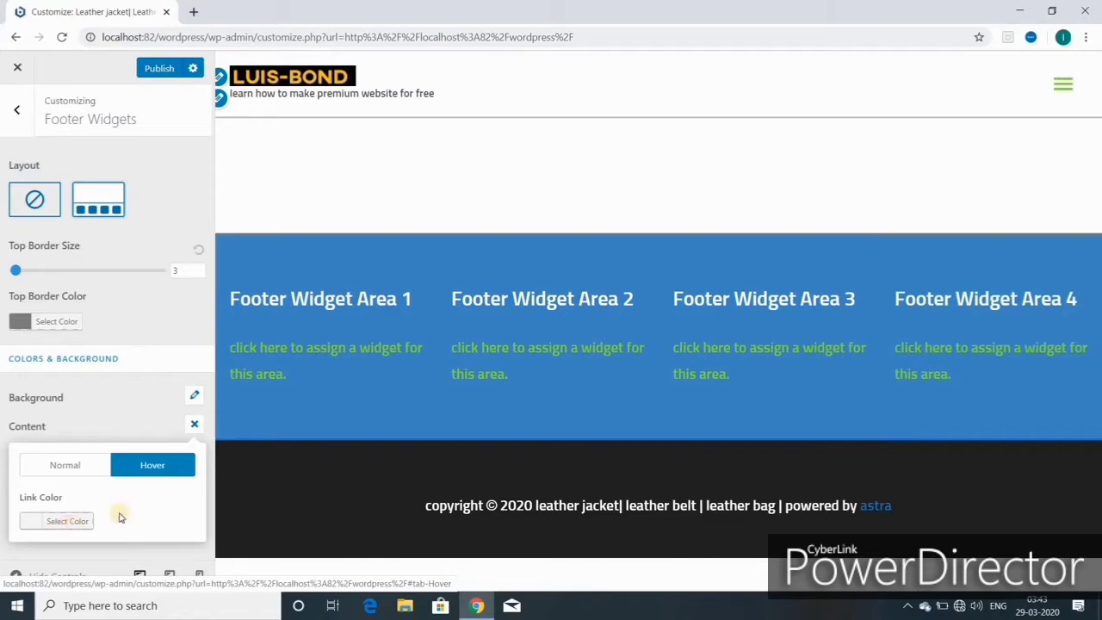
click(67, 521)
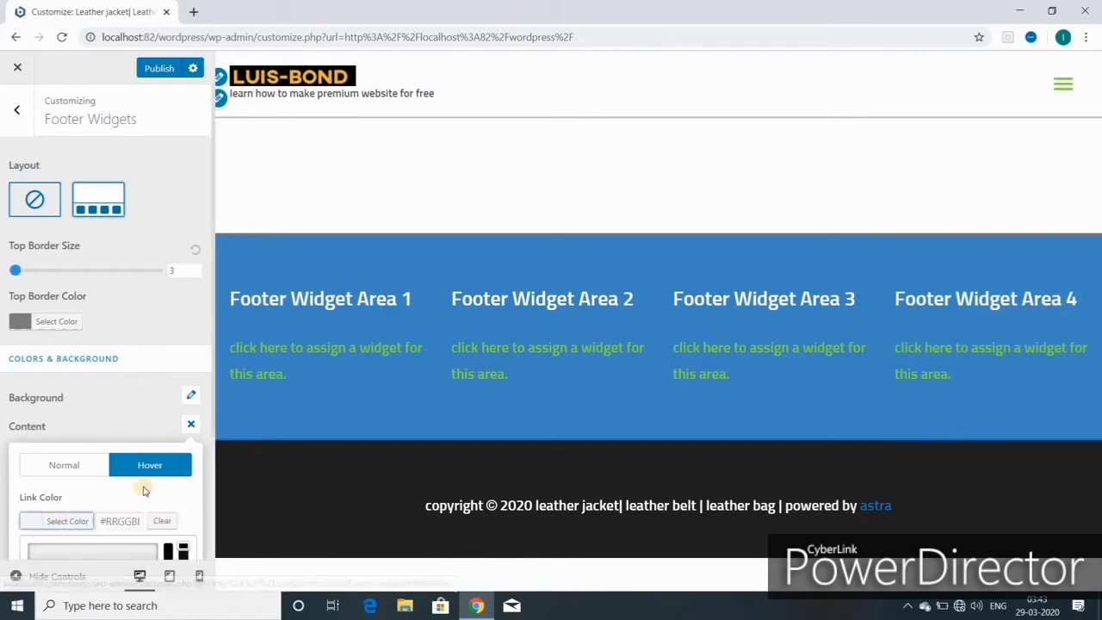
scroll(138, 521, down, 2)
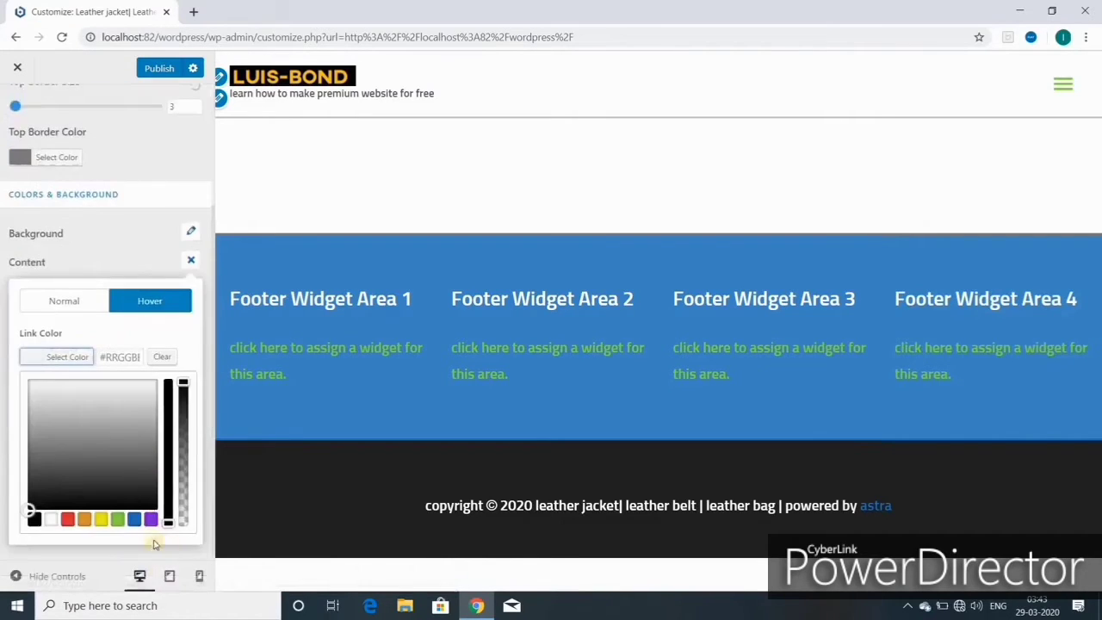
click(134, 519)
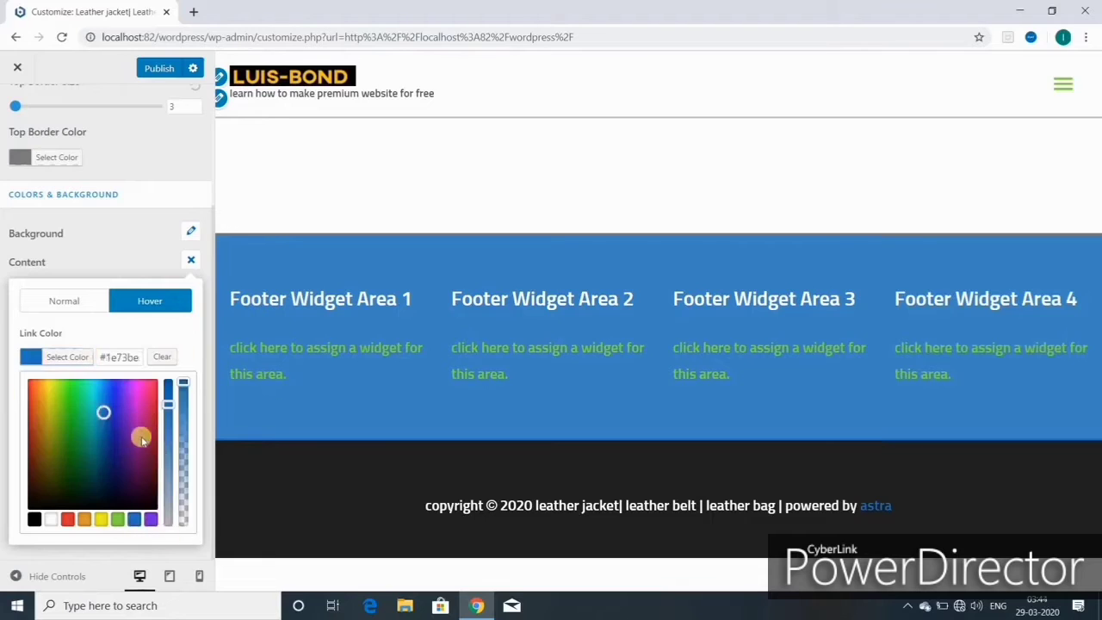
key(Escape)
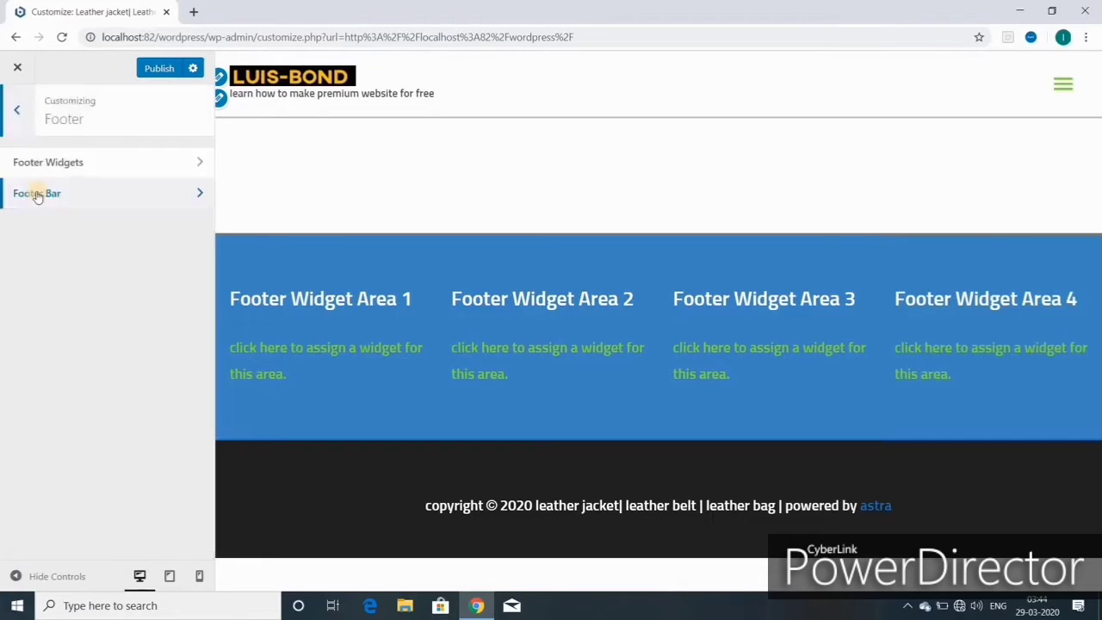
- Replace the footer bar's Copyright wording and placeholders with the site owner's name
click(37, 194)
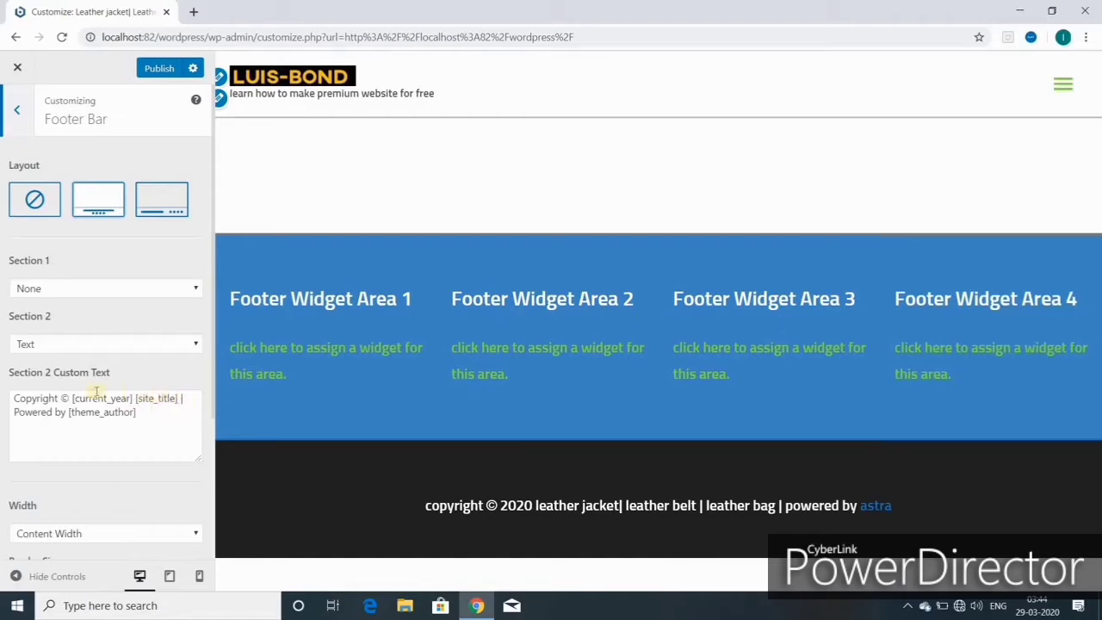
click(66, 399)
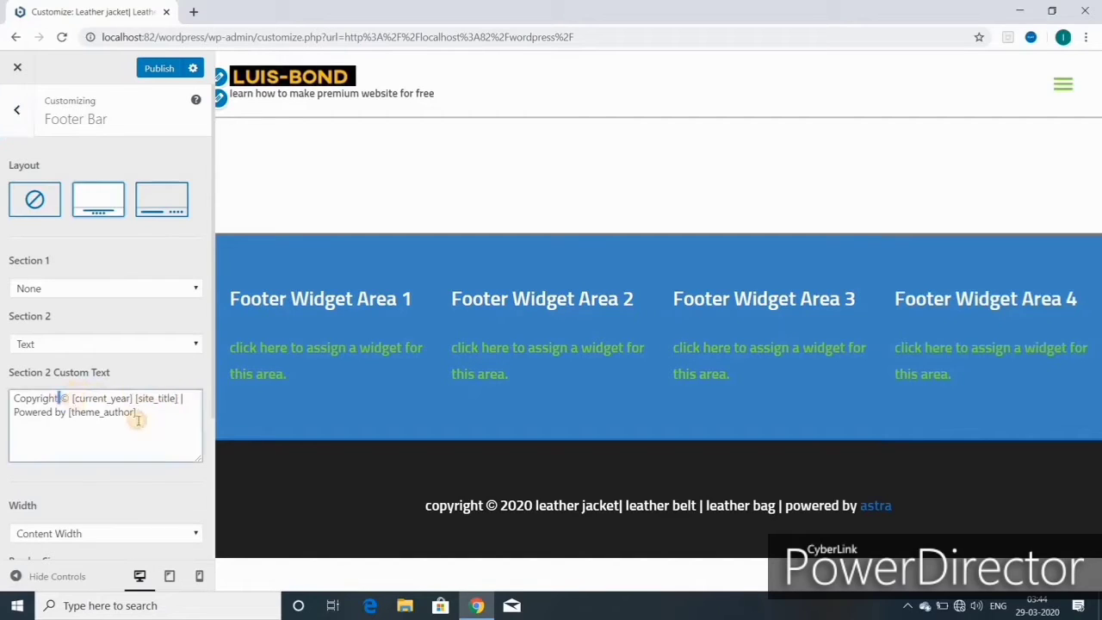
key(BackSpace)
key(BackSpace)
key(BackSpace)
key(BackSpace)
key(BackSpace)
key(BackSpace)
key(BackSpace)
key(BackSpace)
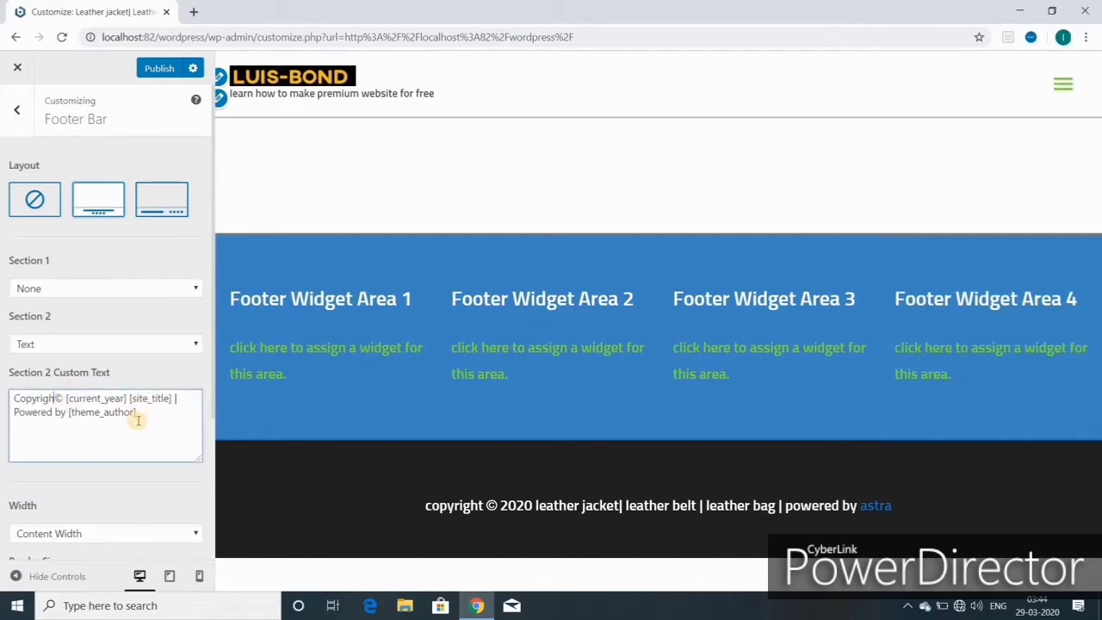
key(BackSpace)
key(BackSpace)
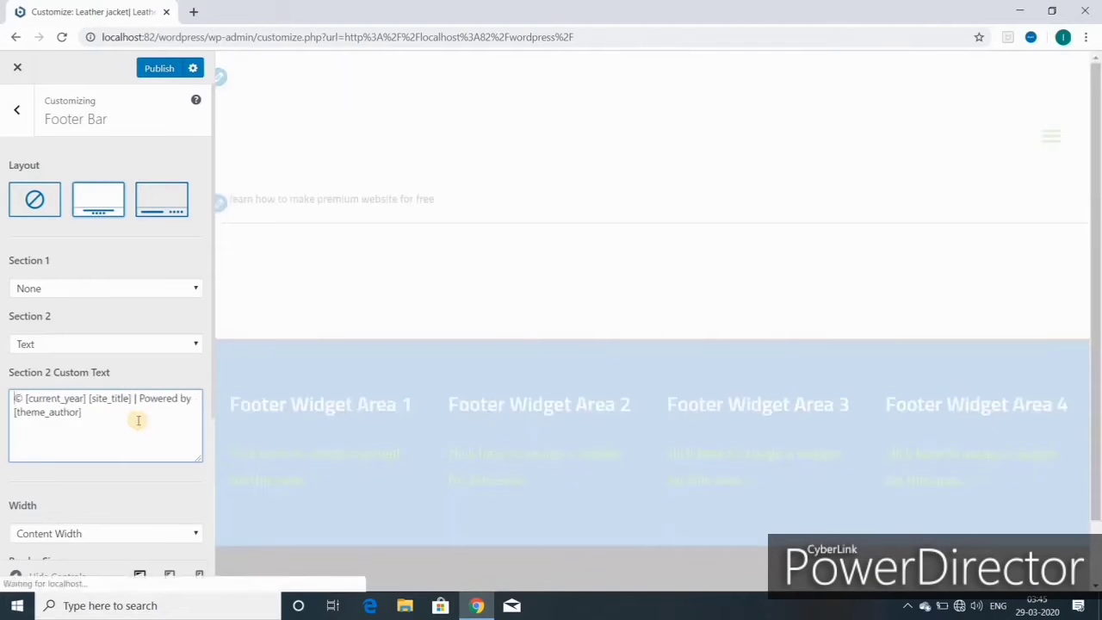
drag(87, 399, 192, 397)
text(LUIS BOND|)
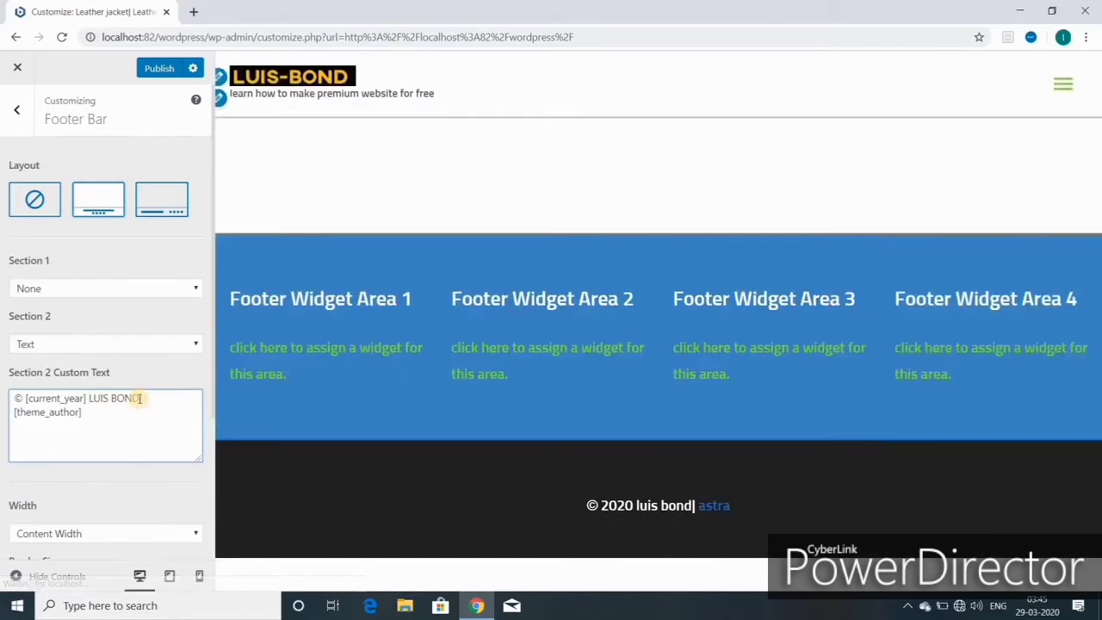
- Delete the '| [theme_author]' credit from the end of the footer bar text
click(83, 411)
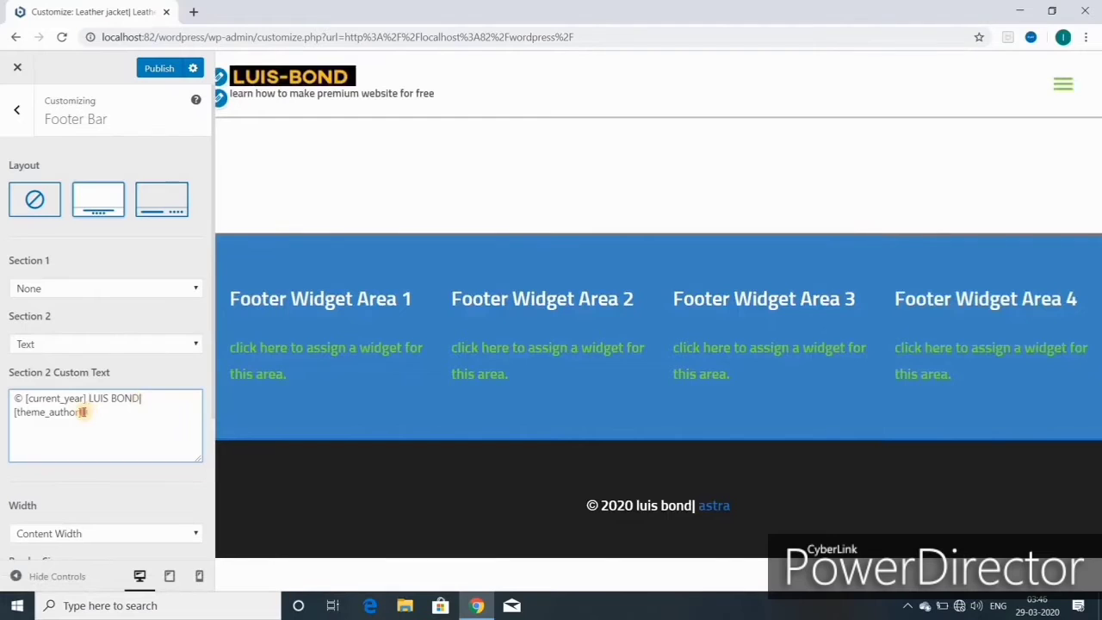
key(BackSpace)
key(BackSpace)
key(BackSpace)
key(BackSpace)
key(BackSpace)
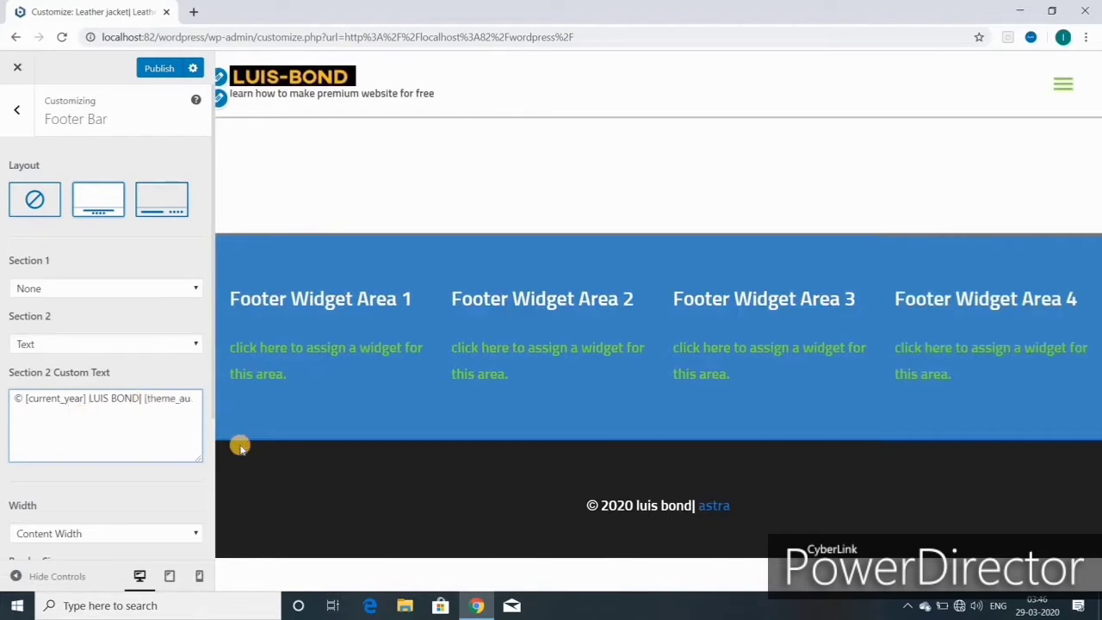
key(BackSpace)
key(BackSpace)
key(BackSpace)
key(BackSpace)
key(BackSpace)
key(BackSpace)
key(BackSpace)
key(BackSpace)
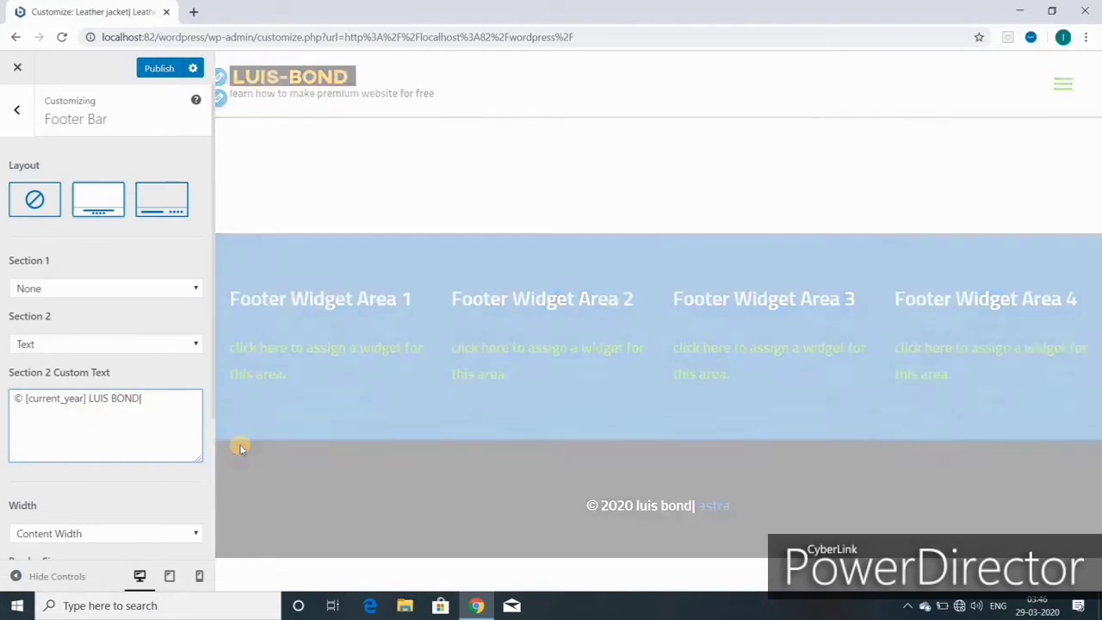
key(BackSpace)
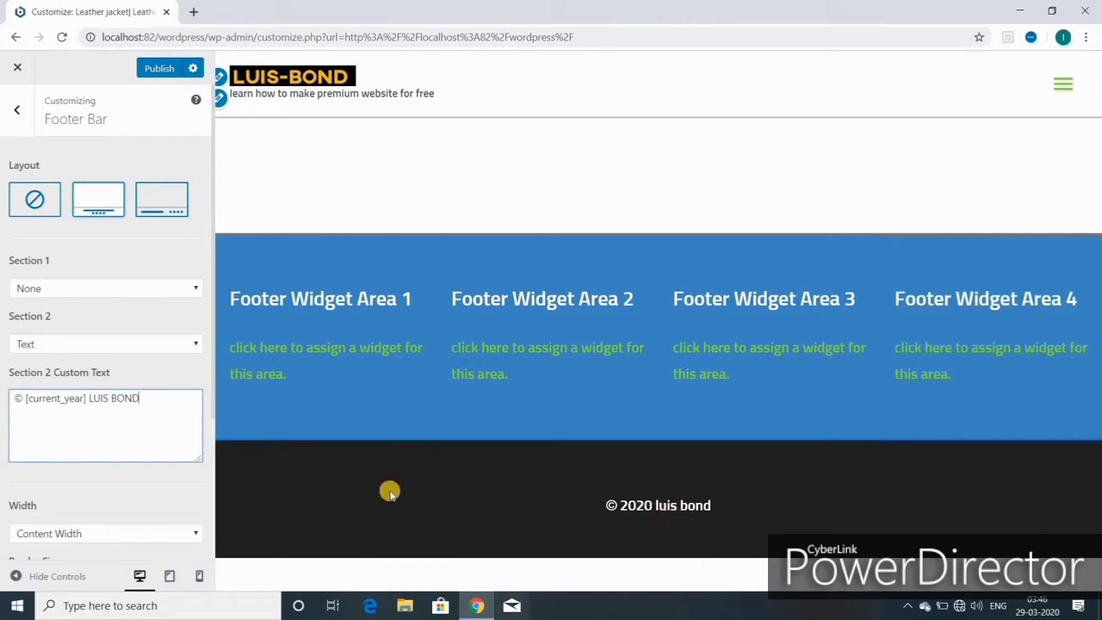
scroll(56, 439, down, 2)
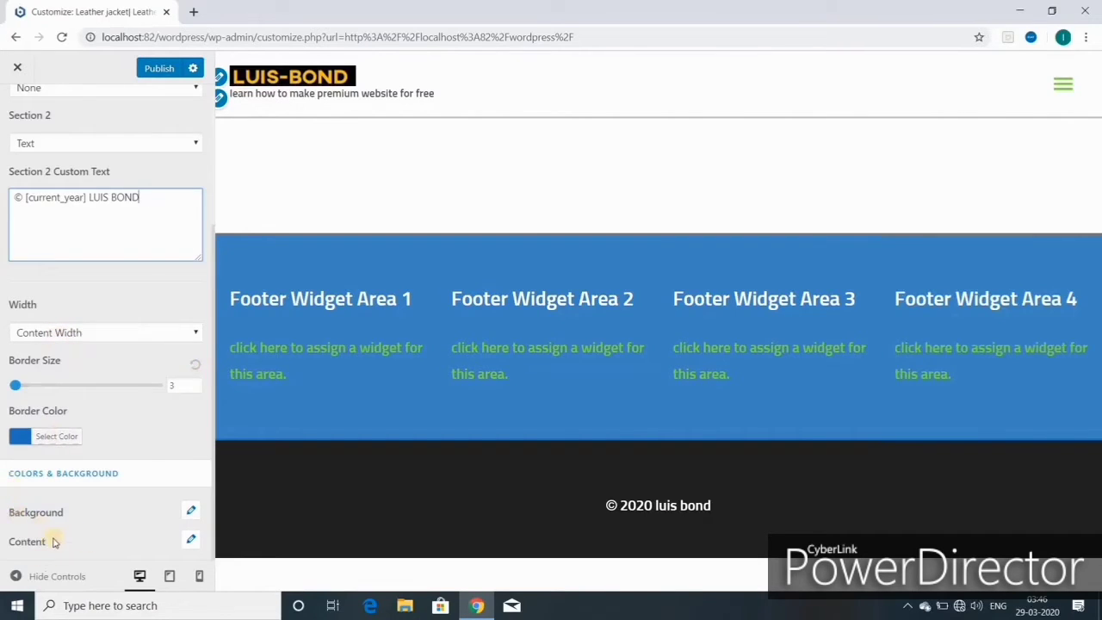
- Publish the footer bar change
scroll(54, 539, up, 2)
click(161, 68)
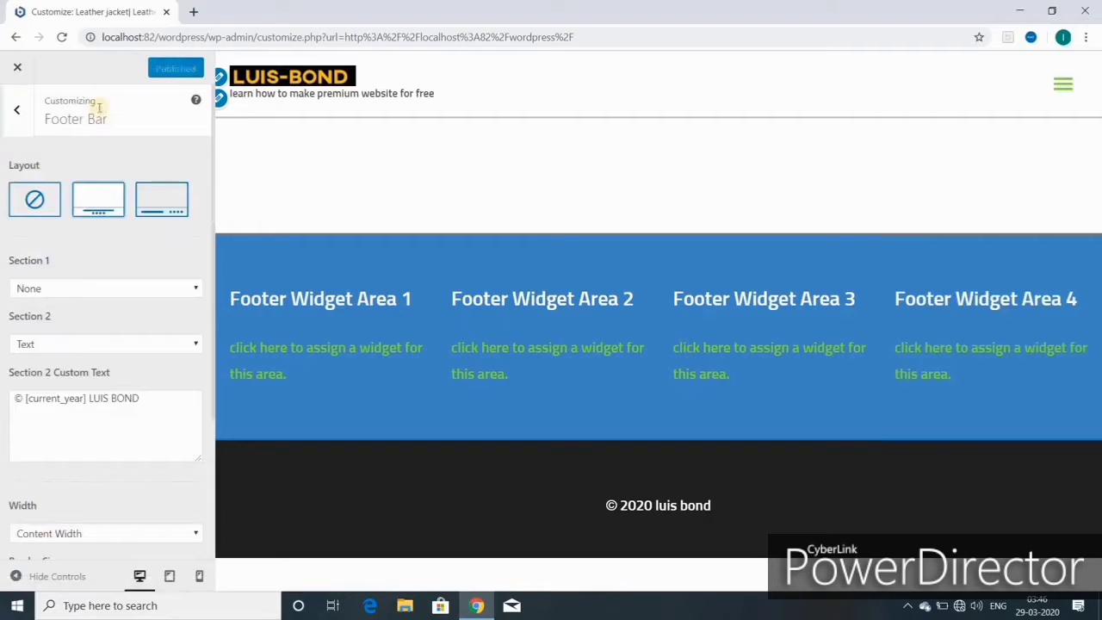
click(17, 110)
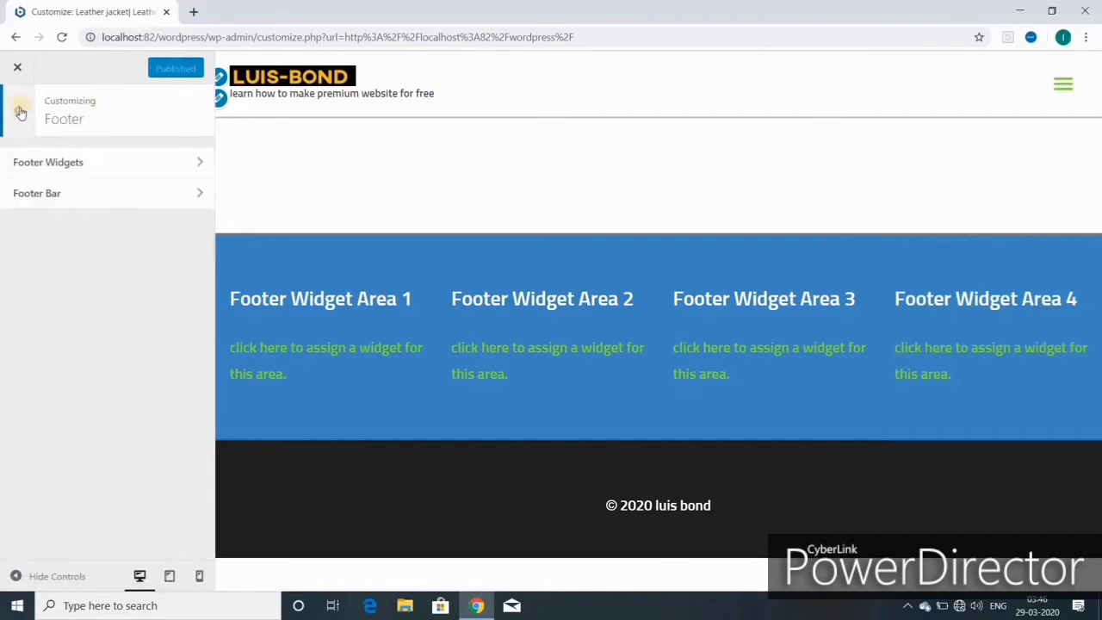
- Open Footer Widget Area 1 under Widgets and list the available widgets
click(20, 113)
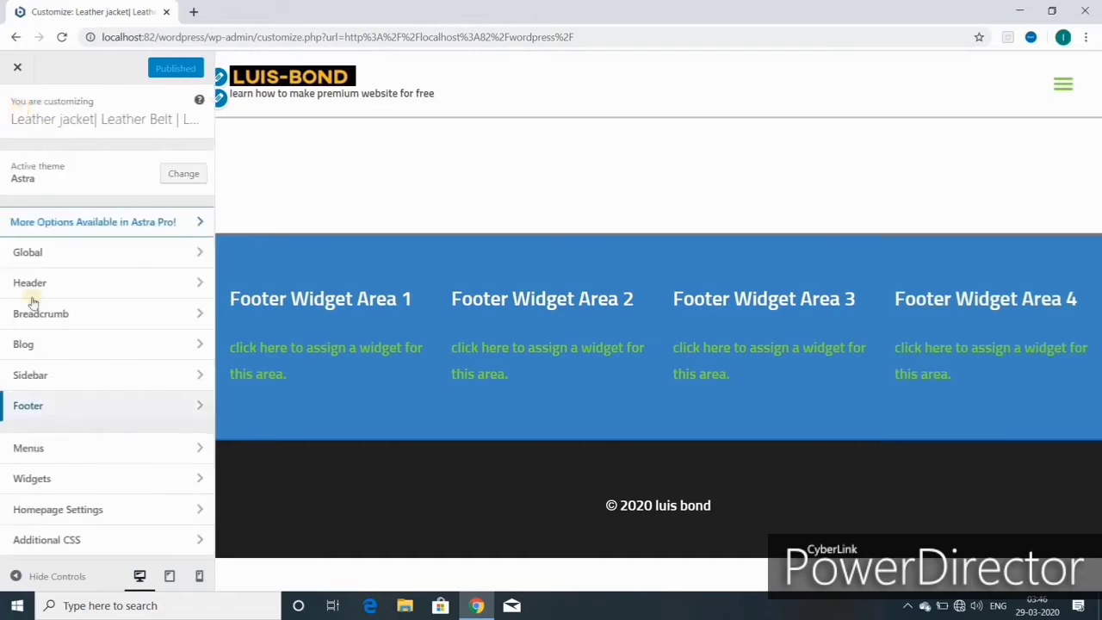
click(65, 479)
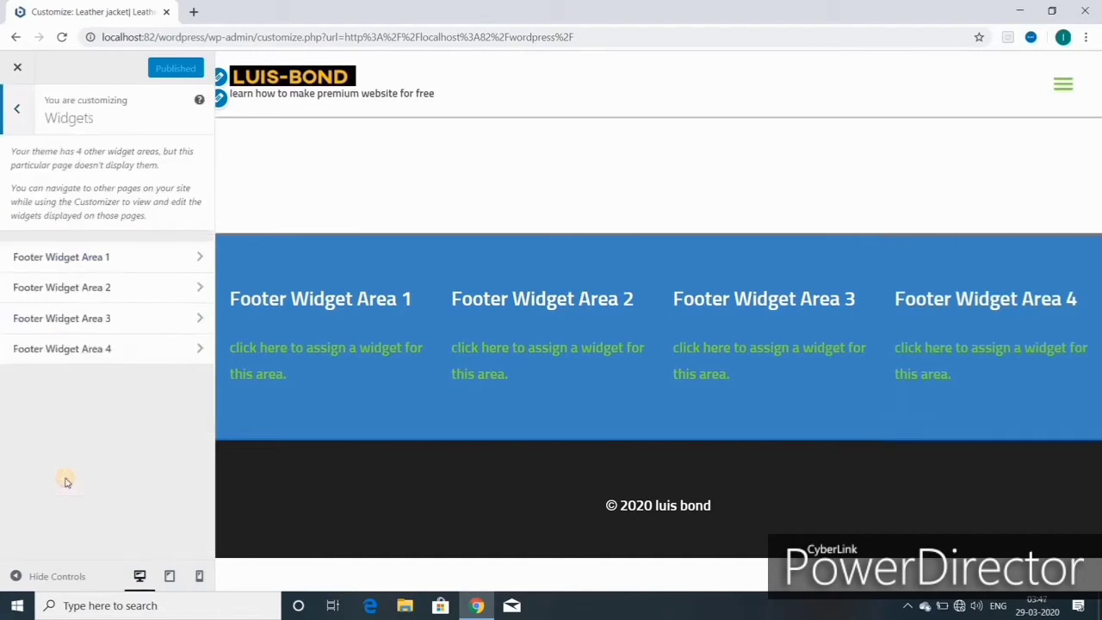
click(62, 259)
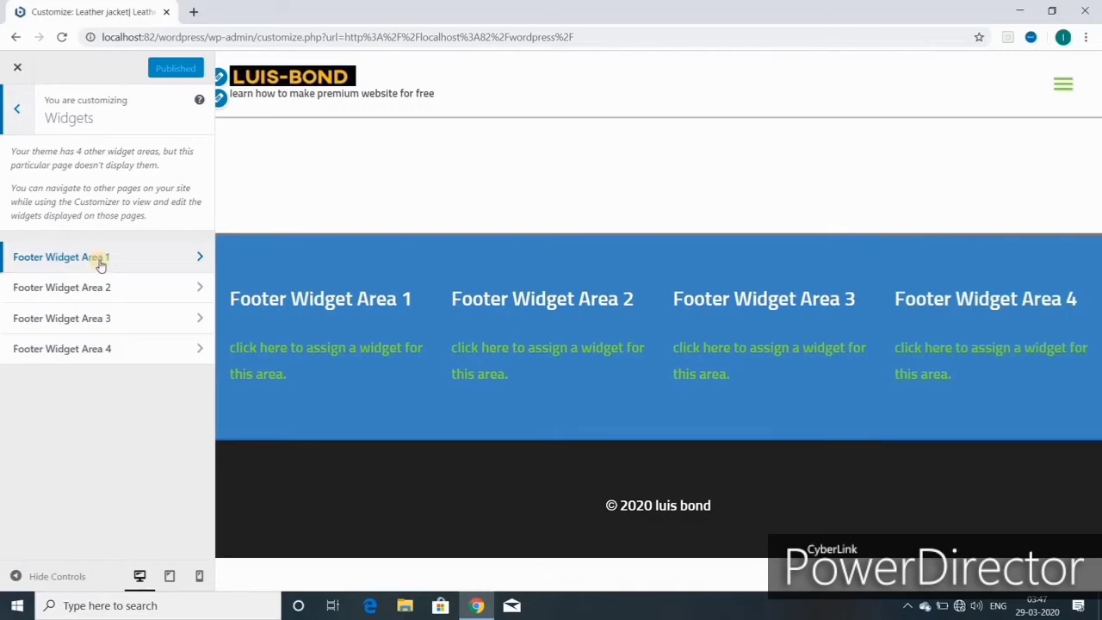
click(101, 262)
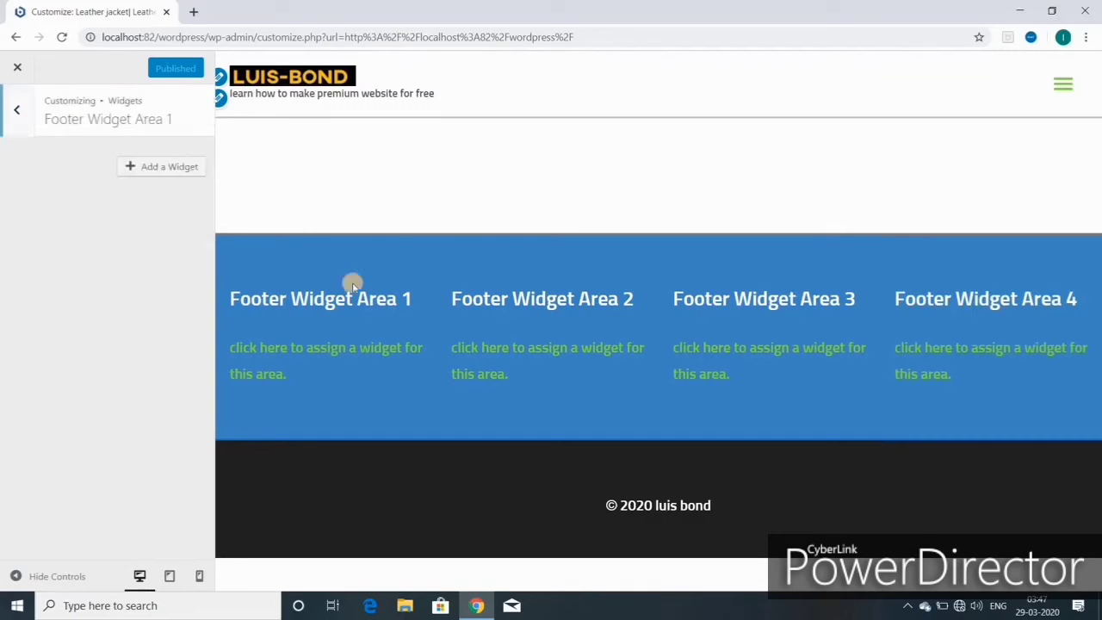
click(169, 168)
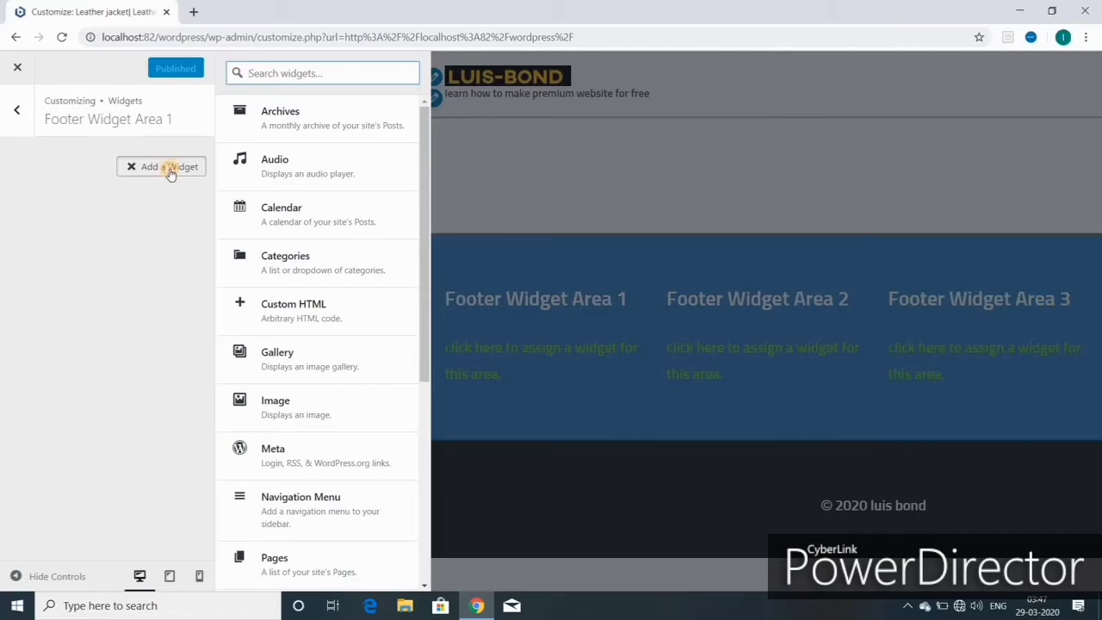
- Insert a Text widget from the available widgets list into Footer Widget Area 1
click(170, 172)
click(170, 172)
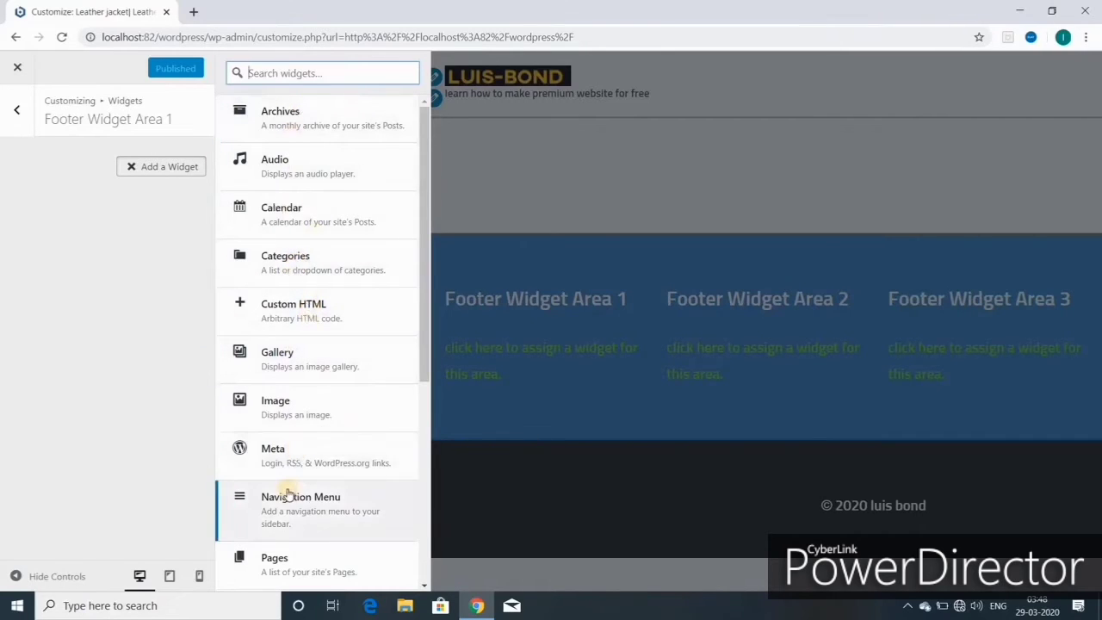
scroll(289, 495, down, 3)
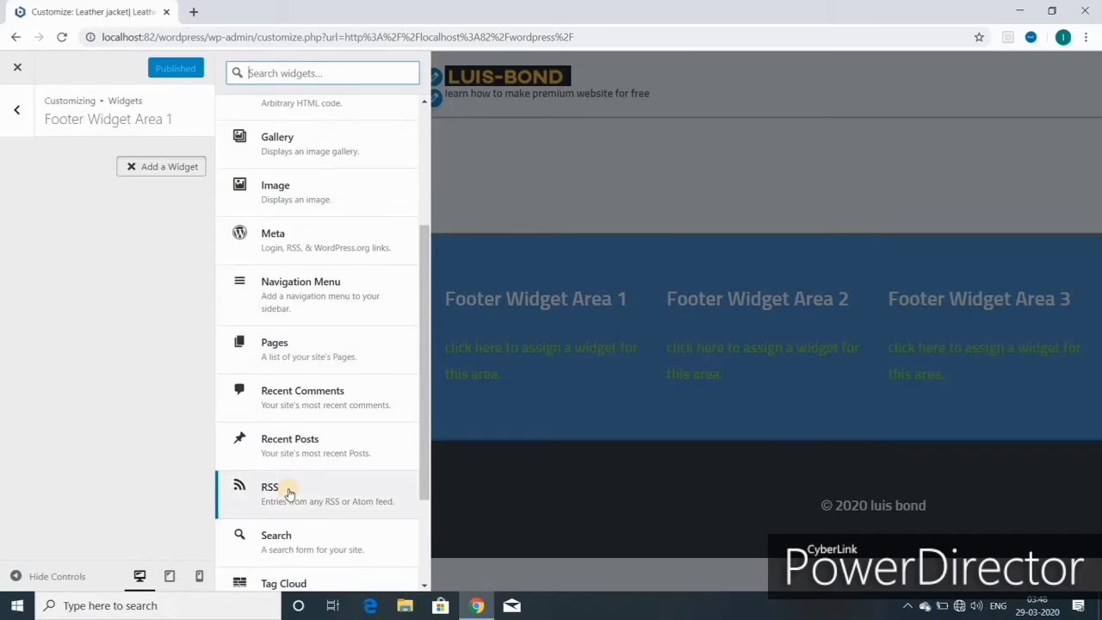
scroll(289, 493, down, 3)
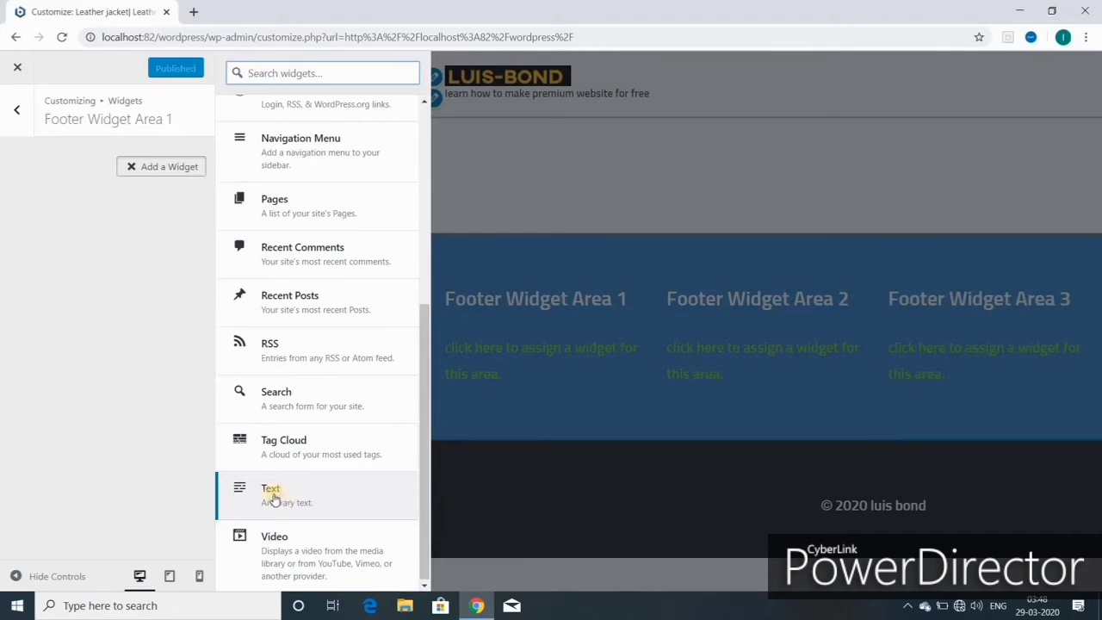
click(272, 496)
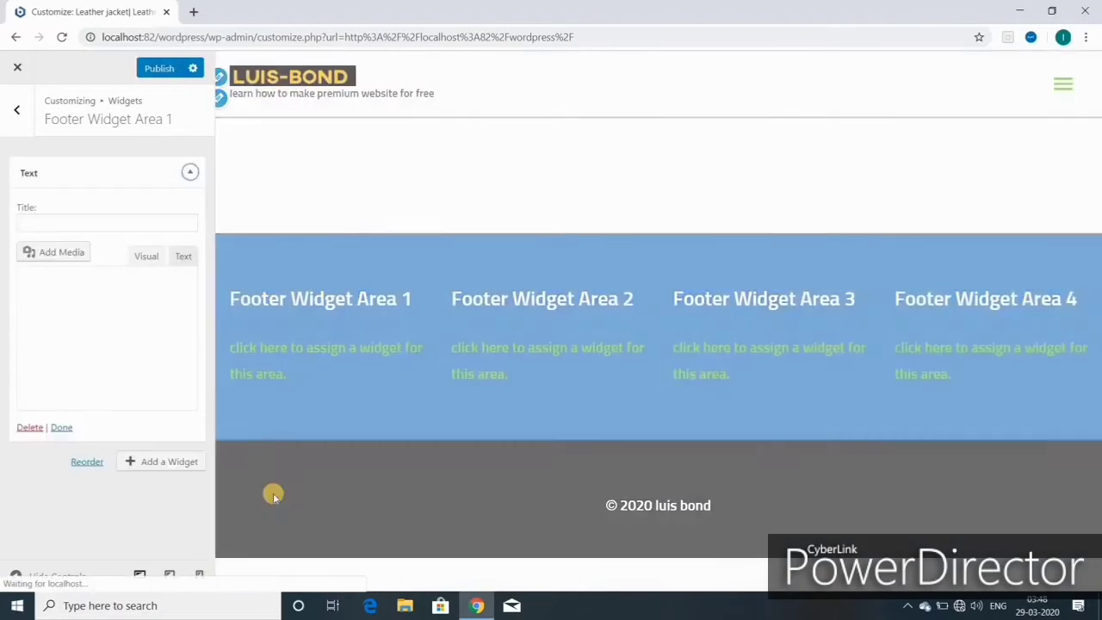
- Title the text widget 'FOLLOW US' and enter the owner's full name as its body
click(29, 223)
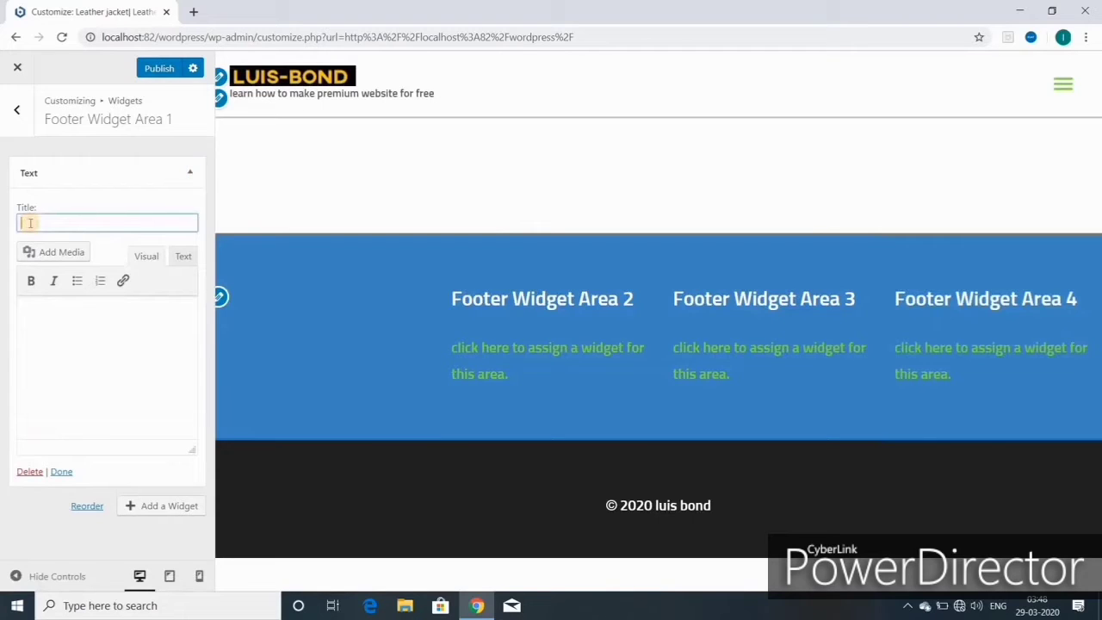
text(FOLLOW)
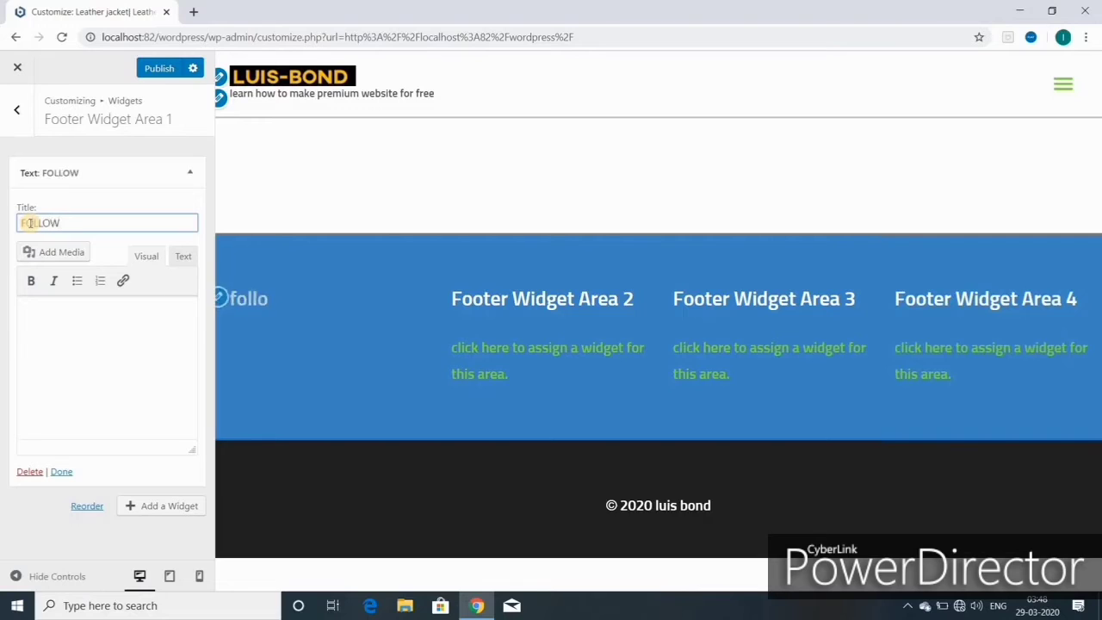
text(US)
click(112, 364)
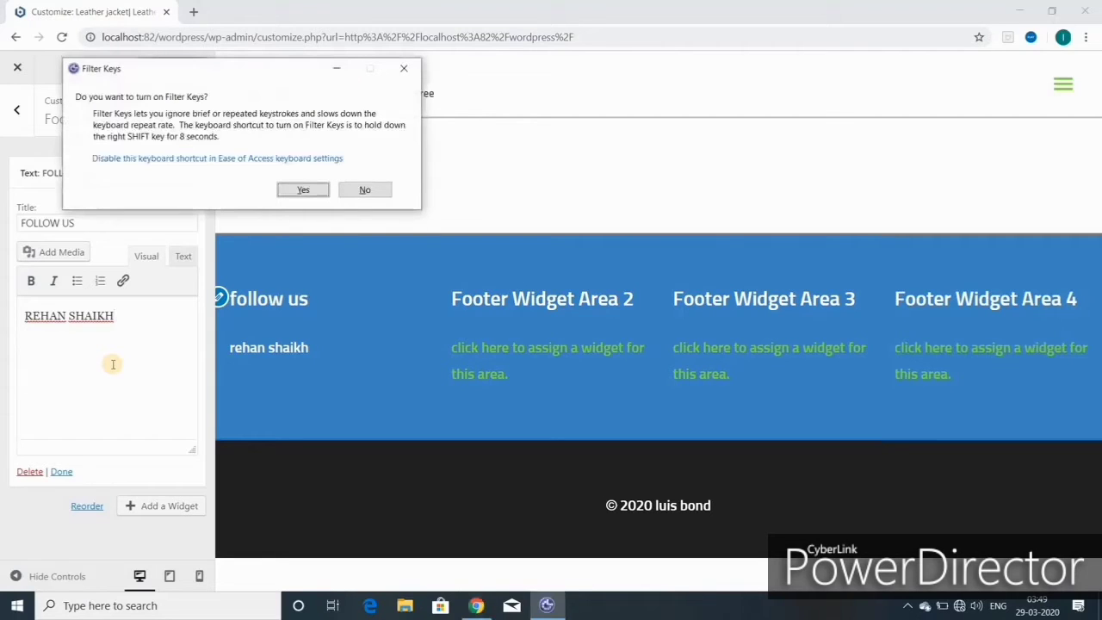
- Paste the mobile, WhatsApp and e-mail contact lines beneath the name
click(112, 364)
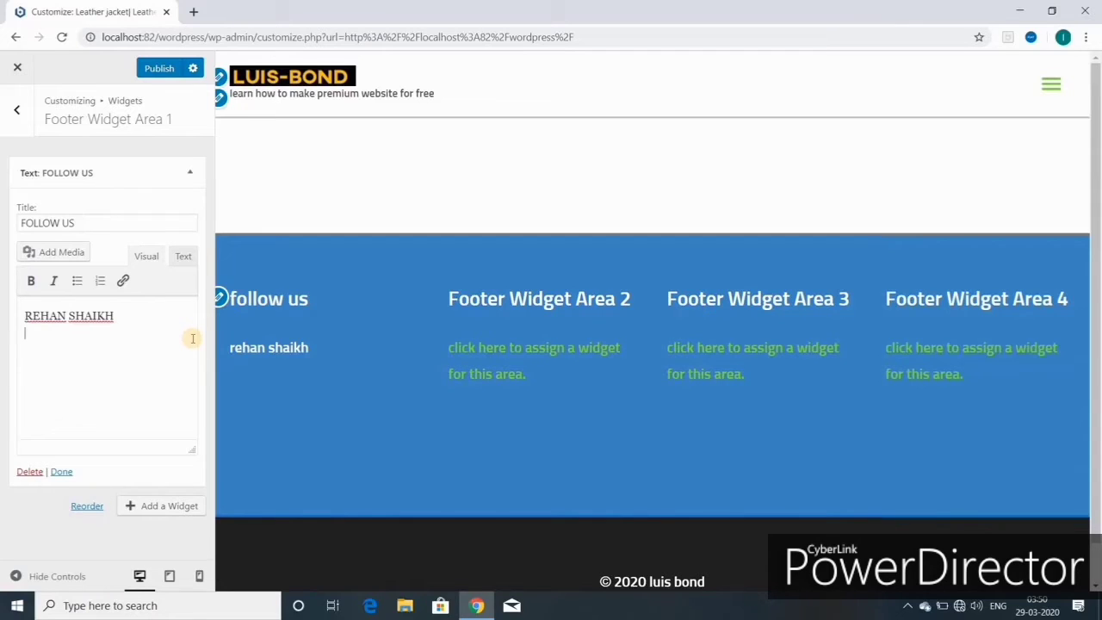
key(ctrl+v)
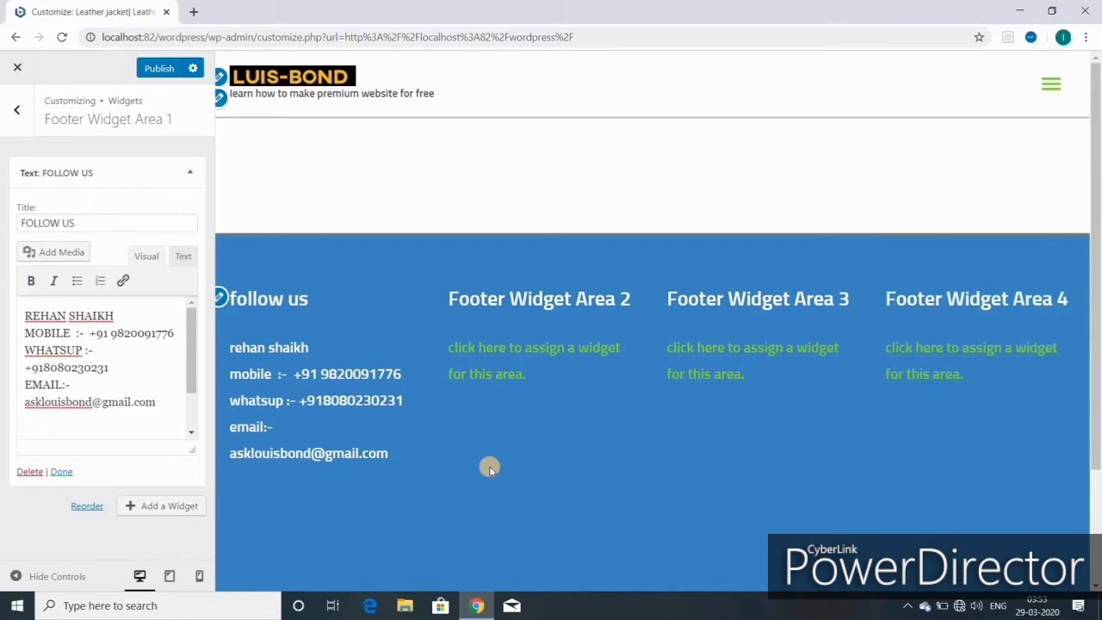
- Publish the FOLLOW US widget and return to the footer widget areas list
click(148, 74)
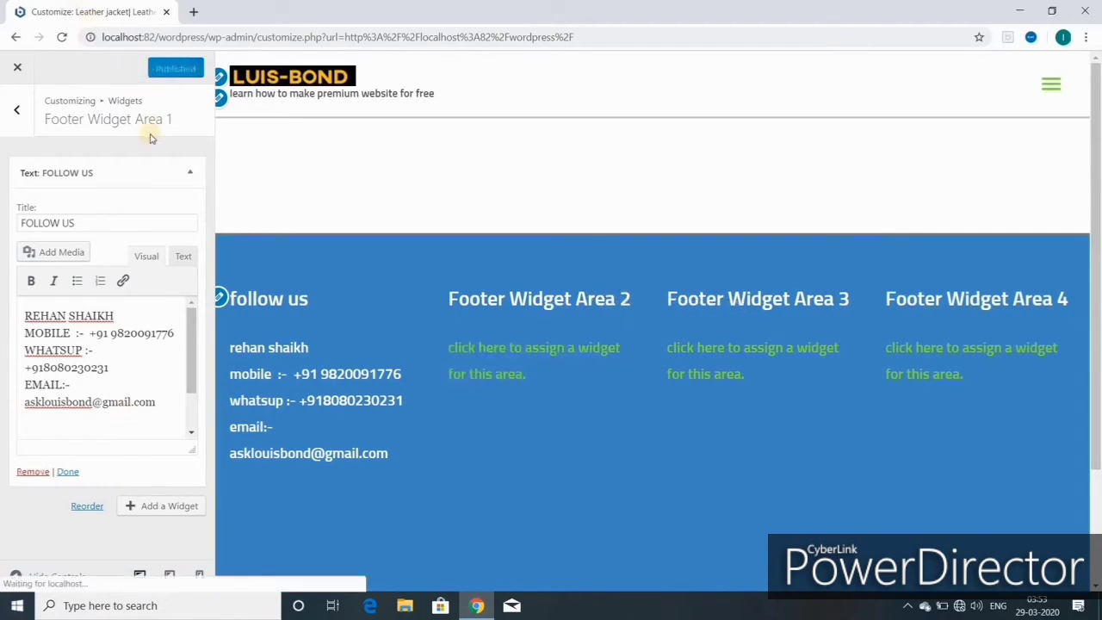
click(19, 110)
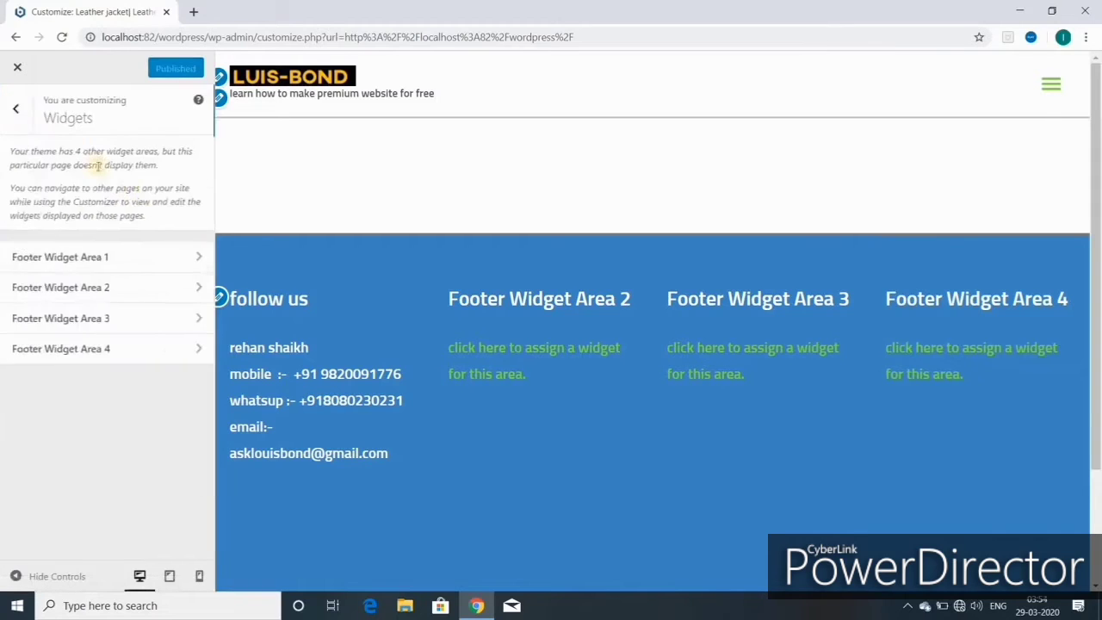
- Insert a Gallery widget into Footer Widget Area 2 from the available widgets list
click(121, 291)
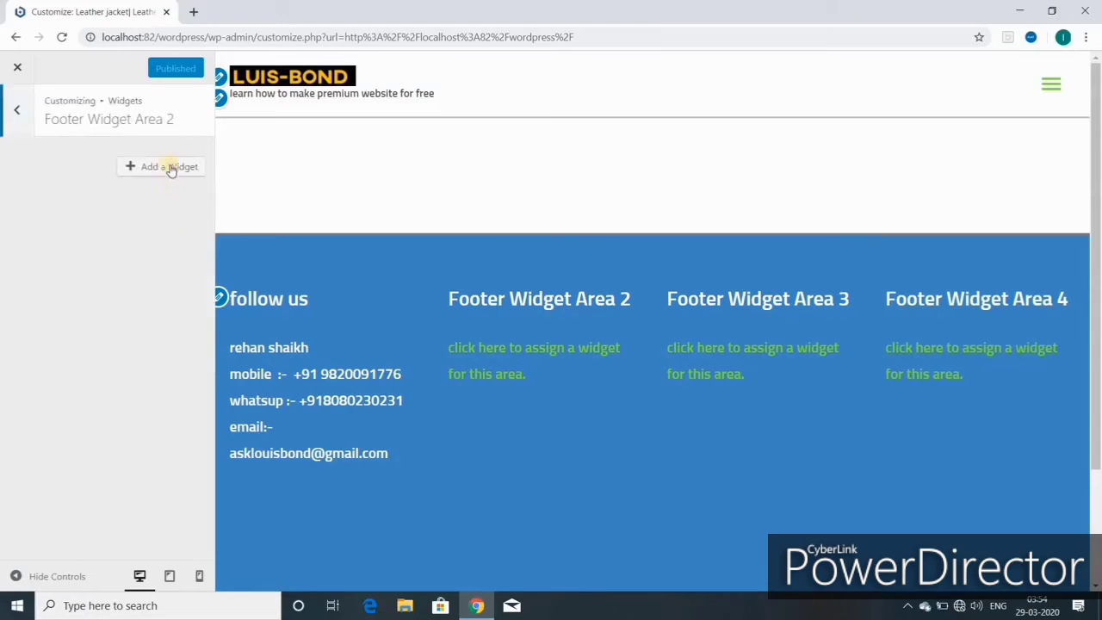
click(167, 172)
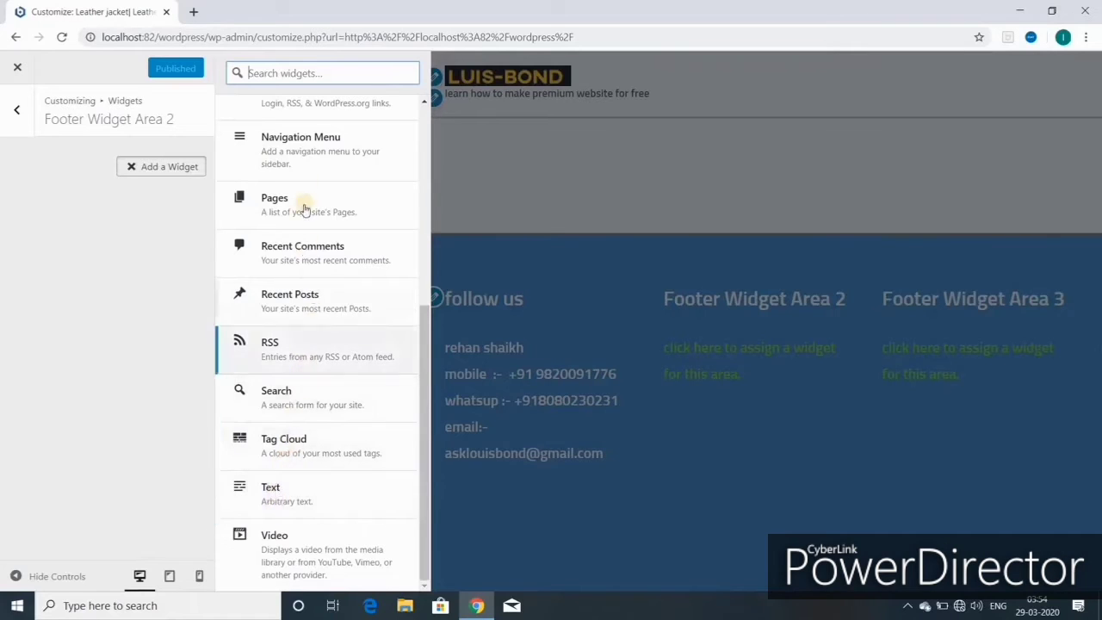
scroll(303, 210, up, 4)
scroll(278, 204, down, 1)
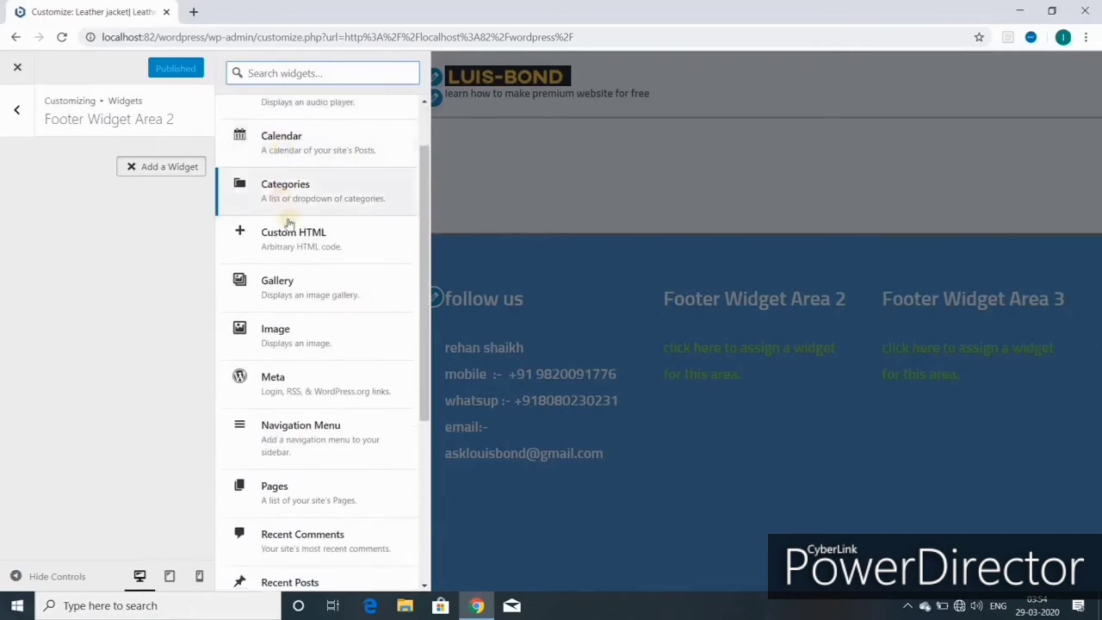
click(294, 289)
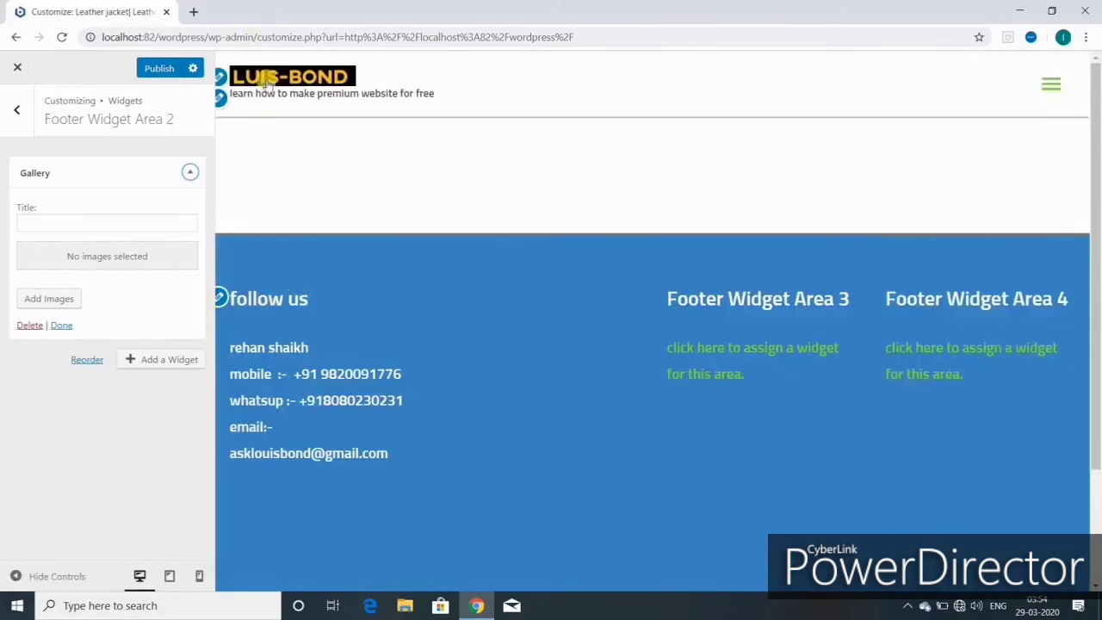
click(53, 221)
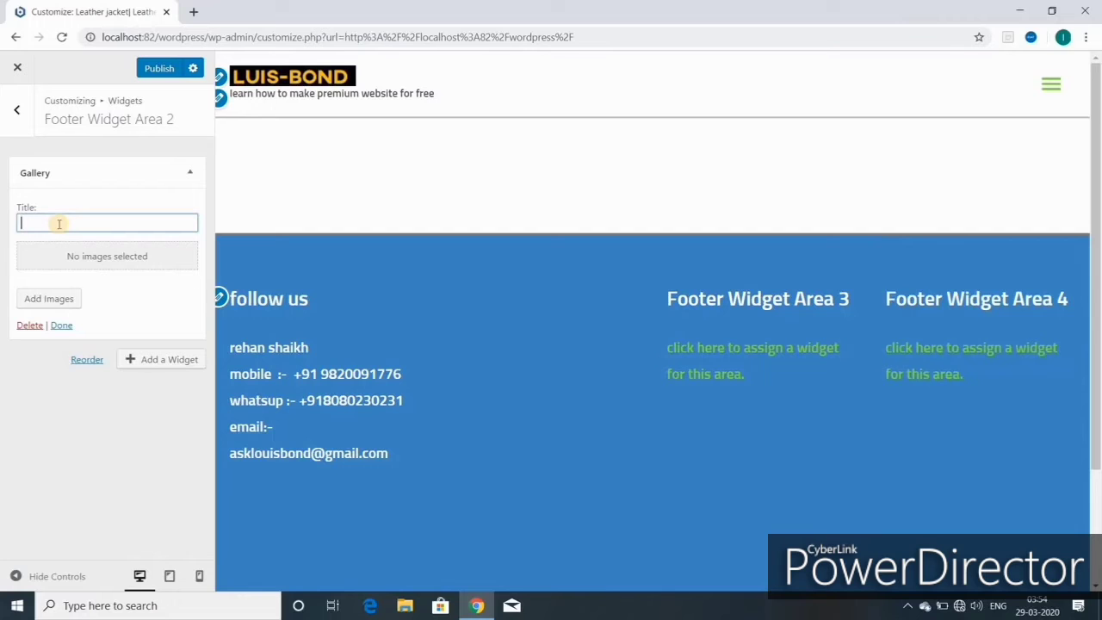
- Select the black-and-white jacket, tan backpack, brown briefcase and blue-wall photo, dropping the brown close-up jacket
text(New)
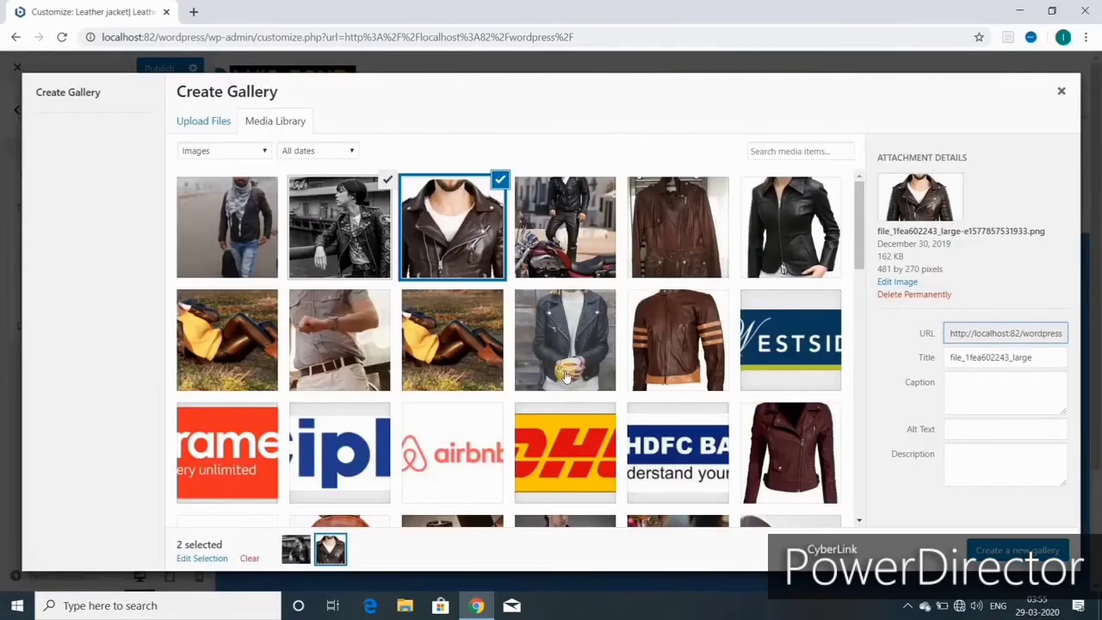
scroll(565, 371, down, 3)
scroll(565, 372, up, 5)
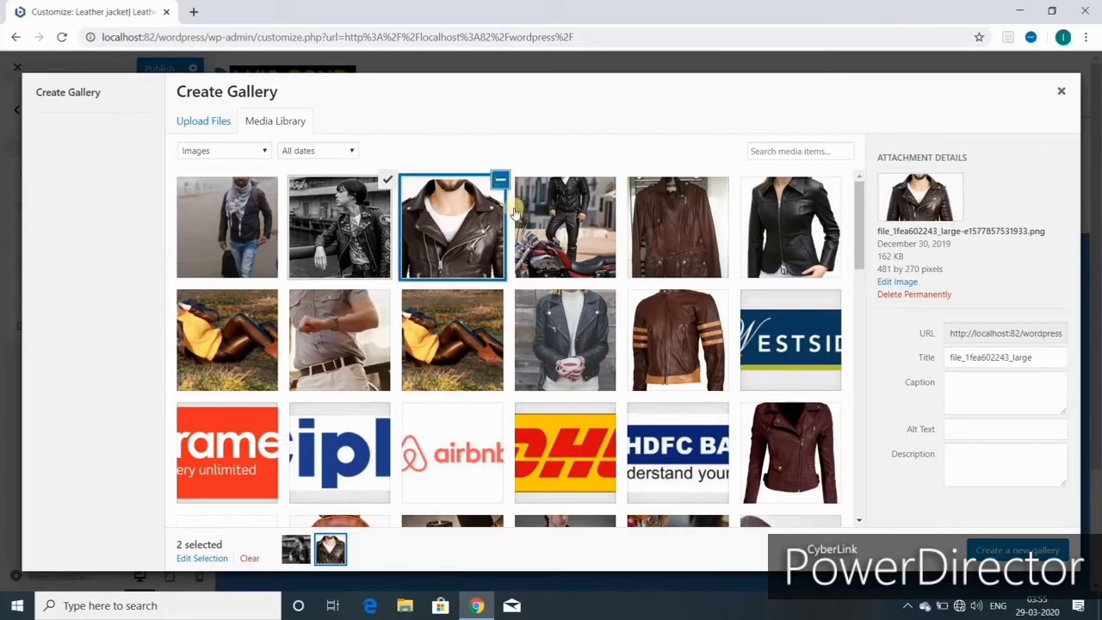
click(500, 181)
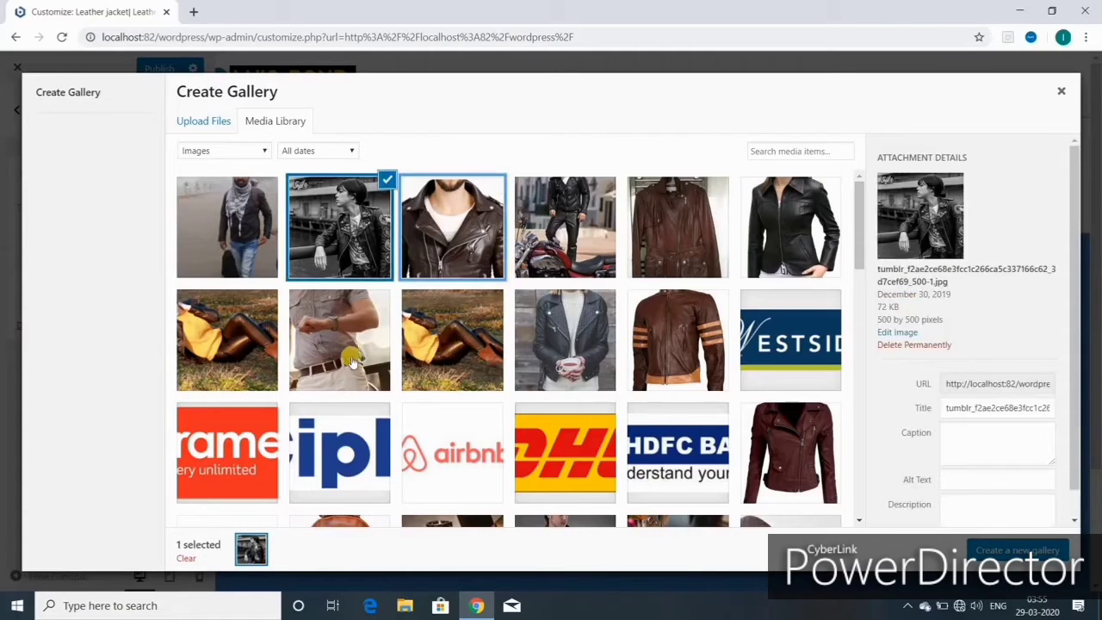
scroll(471, 363, down, 3)
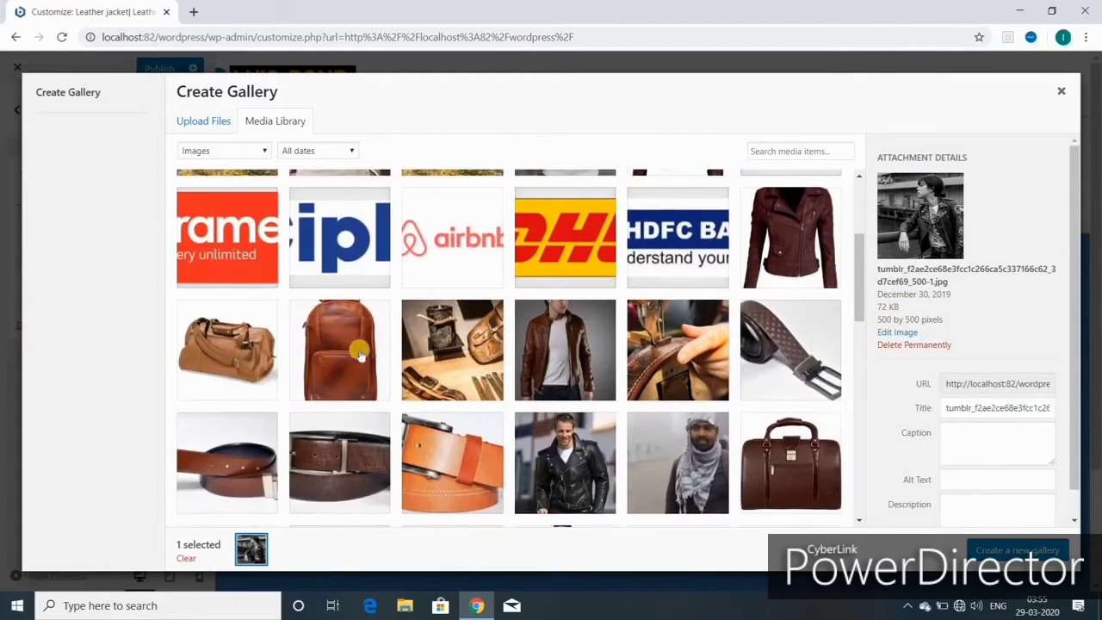
click(357, 352)
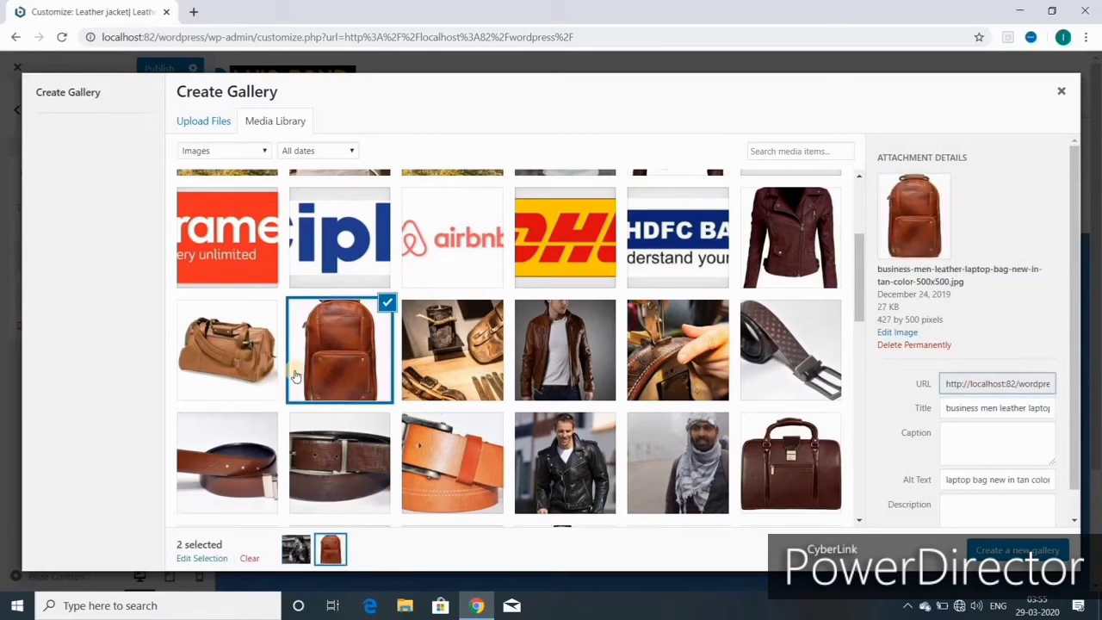
click(806, 462)
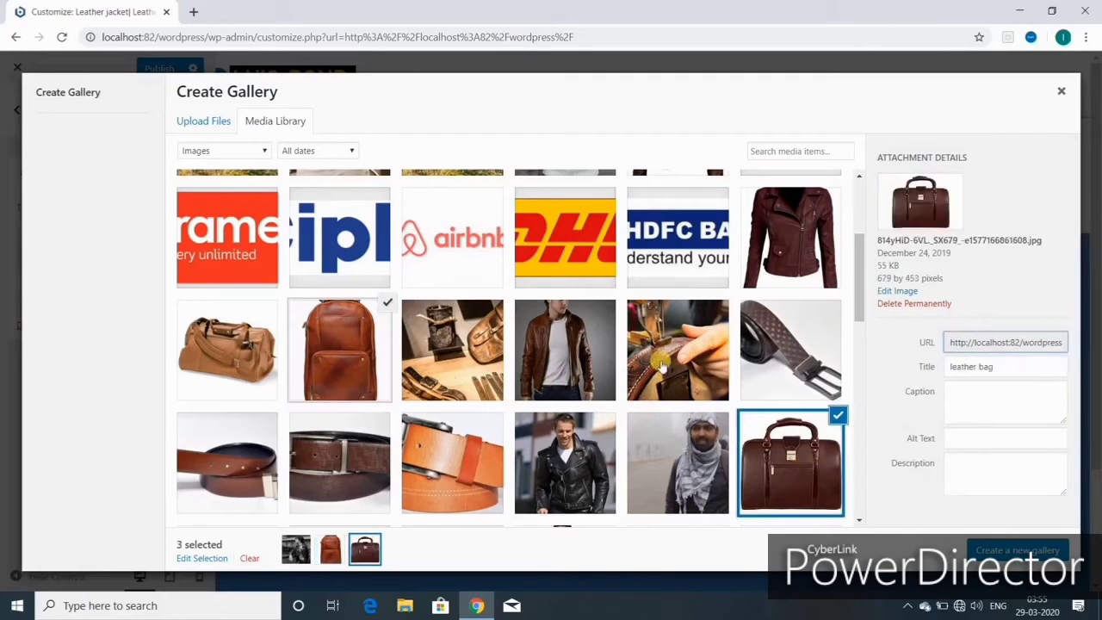
scroll(667, 354, down, 3)
scroll(535, 397, down, 2)
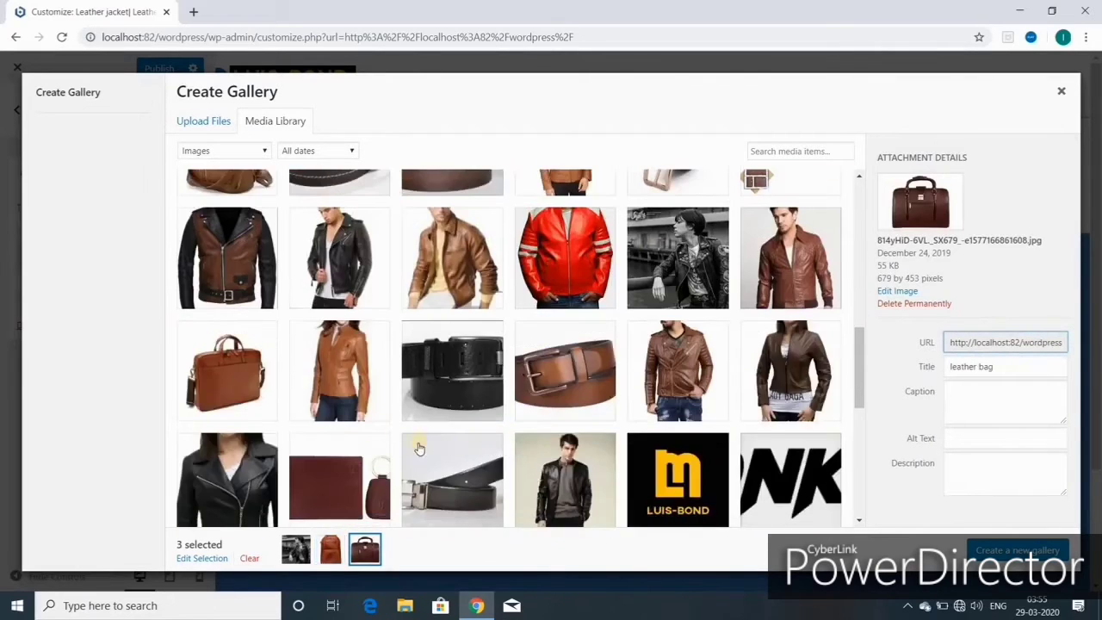
scroll(451, 396, down, 5)
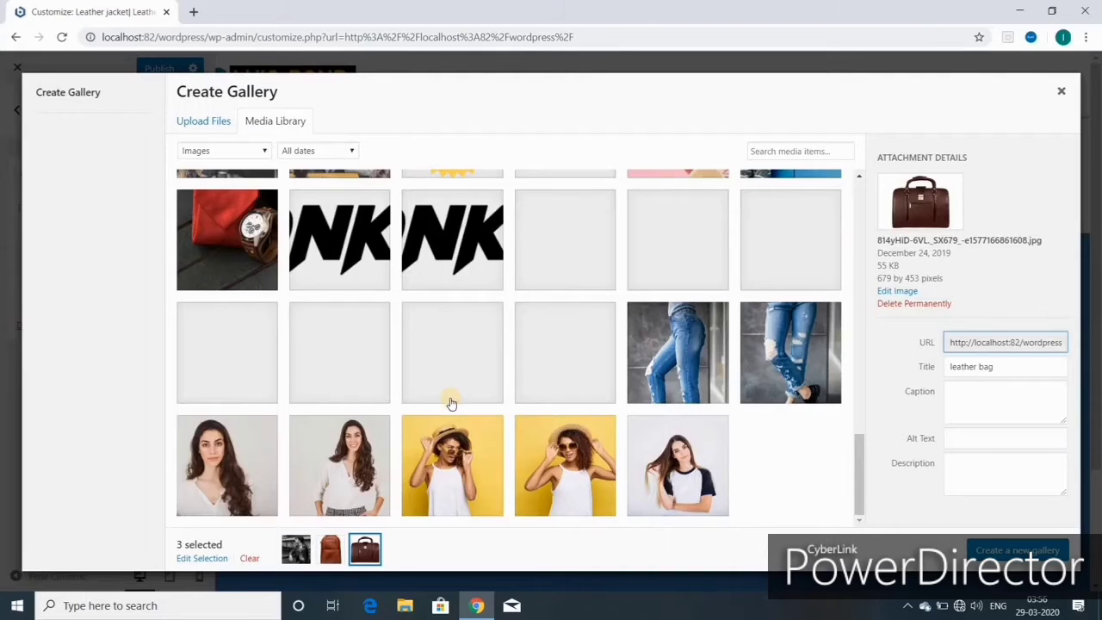
scroll(451, 402, up, 4)
scroll(450, 402, down, 2)
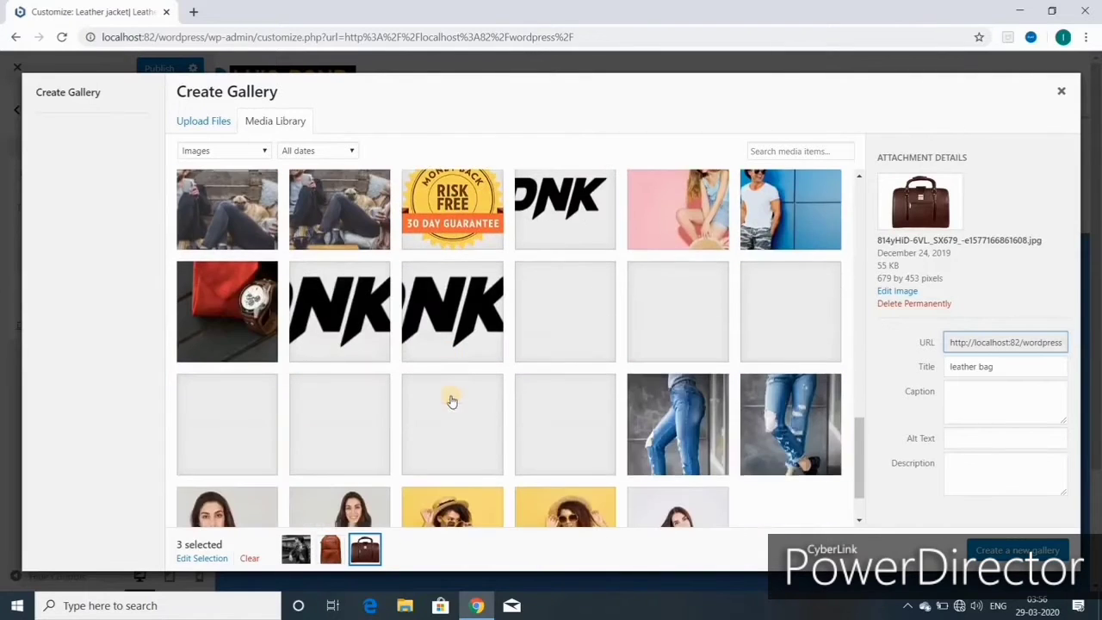
click(777, 227)
- Create the four-image gallery and insert it into the footer widget
scroll(592, 342, up, 1)
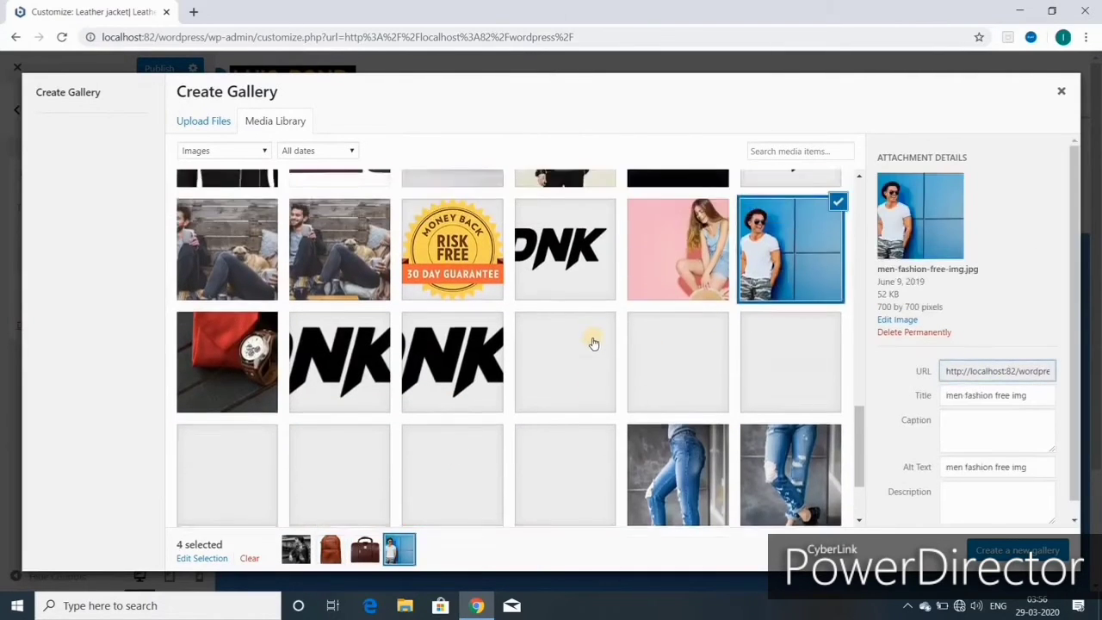
scroll(593, 342, up, 5)
scroll(592, 342, up, 2)
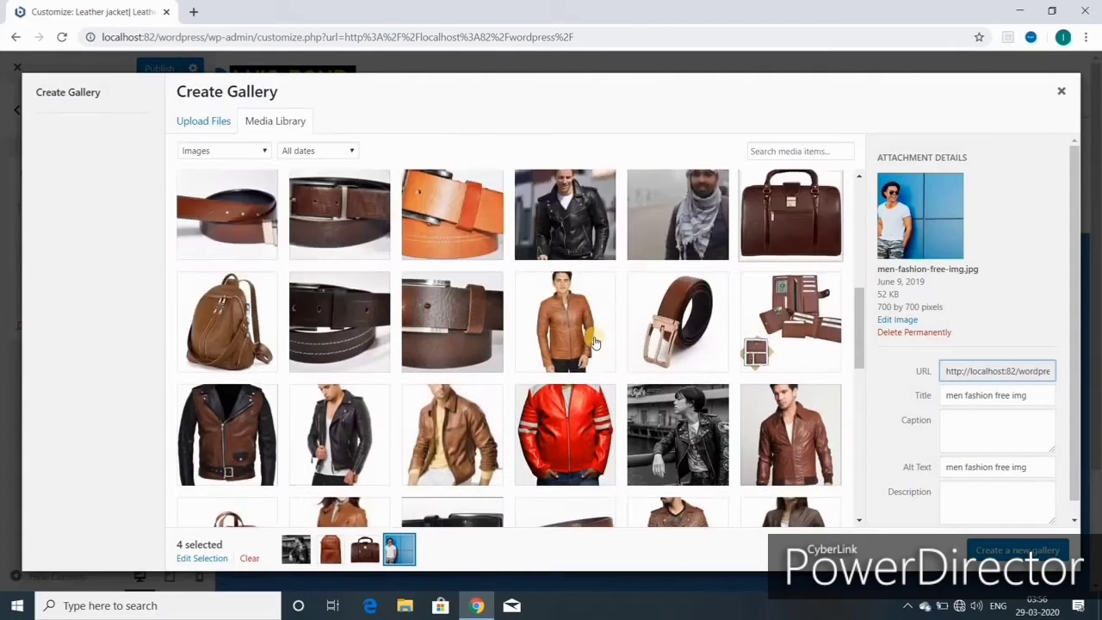
scroll(637, 389, up, 4)
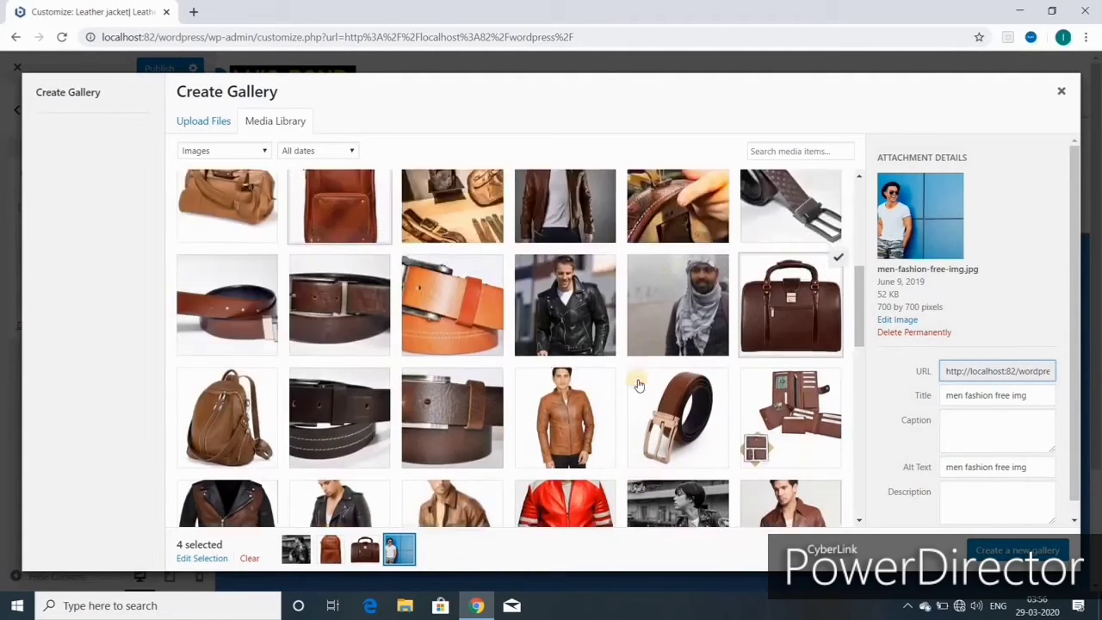
click(1018, 549)
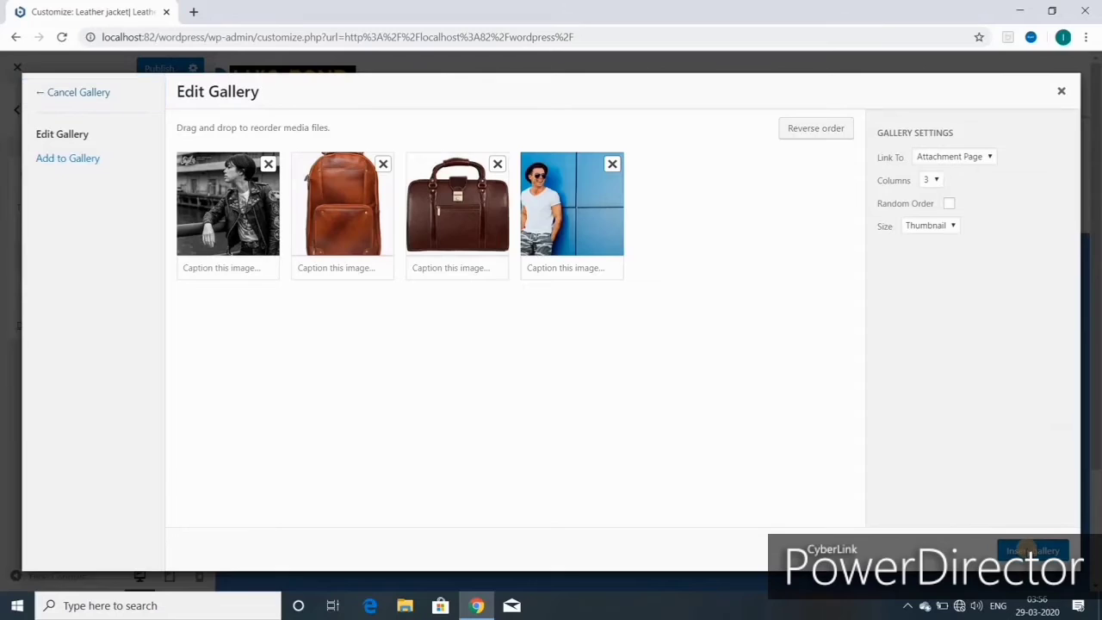
click(1031, 549)
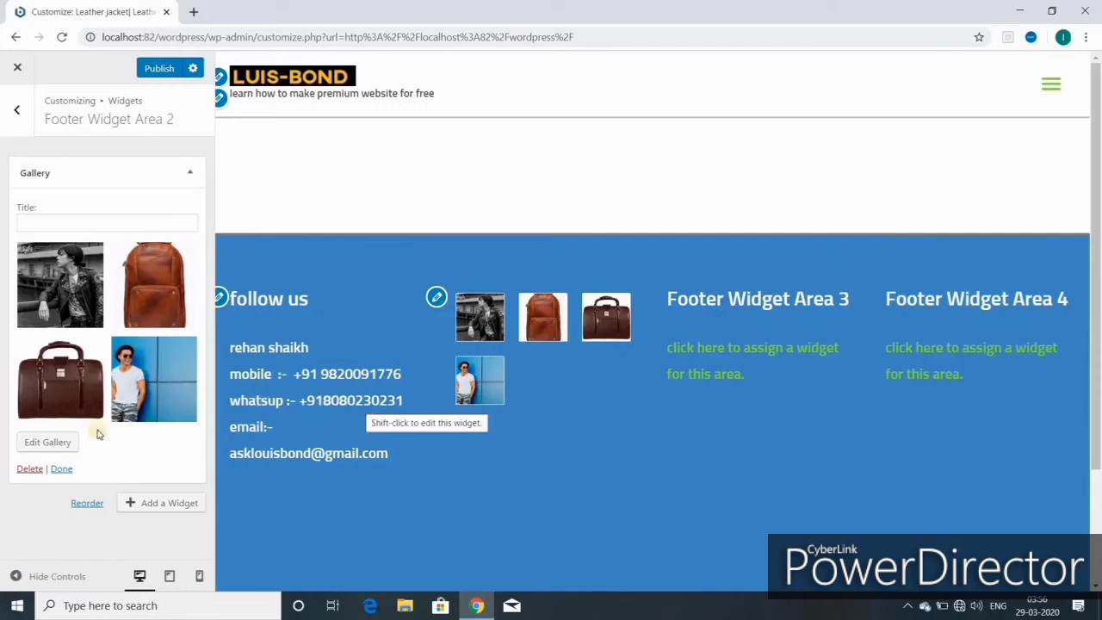
- Add the reclining figure, striped brown jacket and black jacket photos to the gallery
click(50, 442)
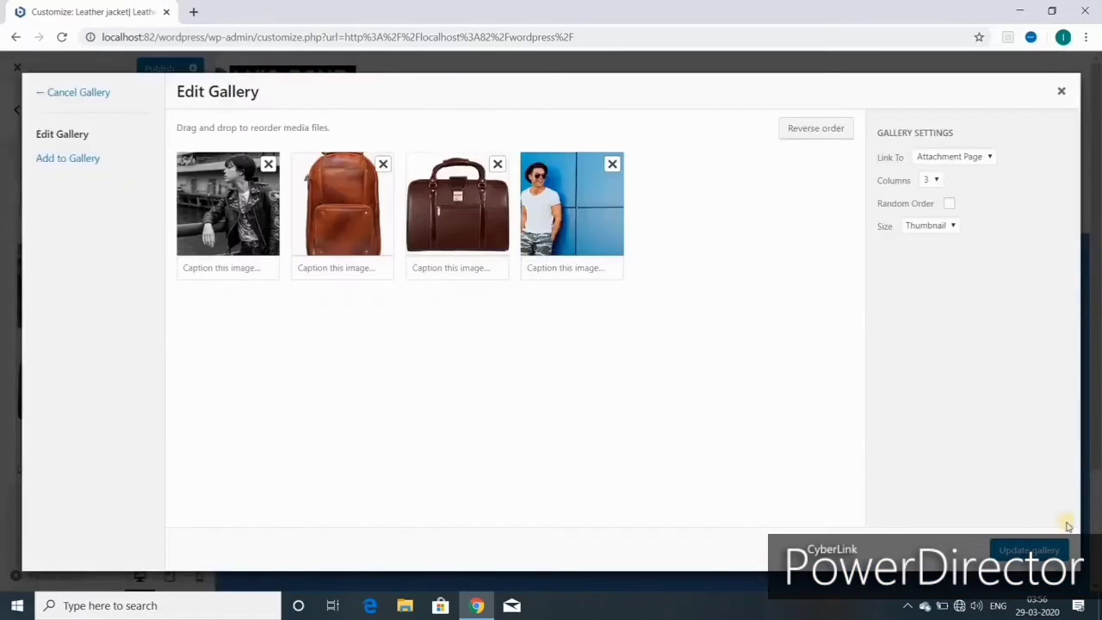
click(74, 160)
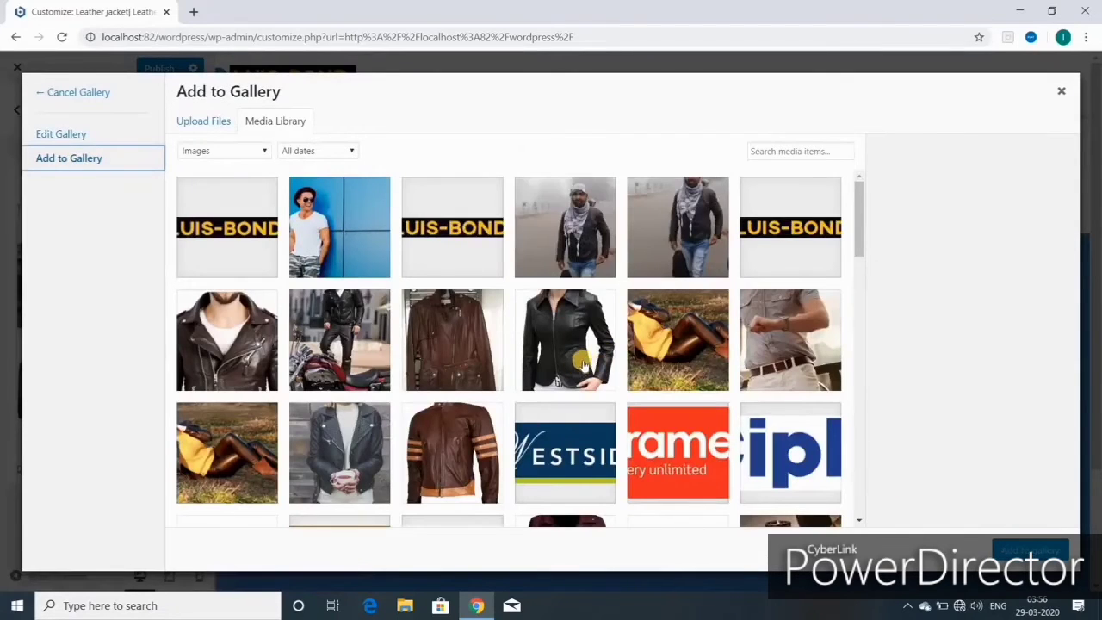
click(676, 342)
click(483, 449)
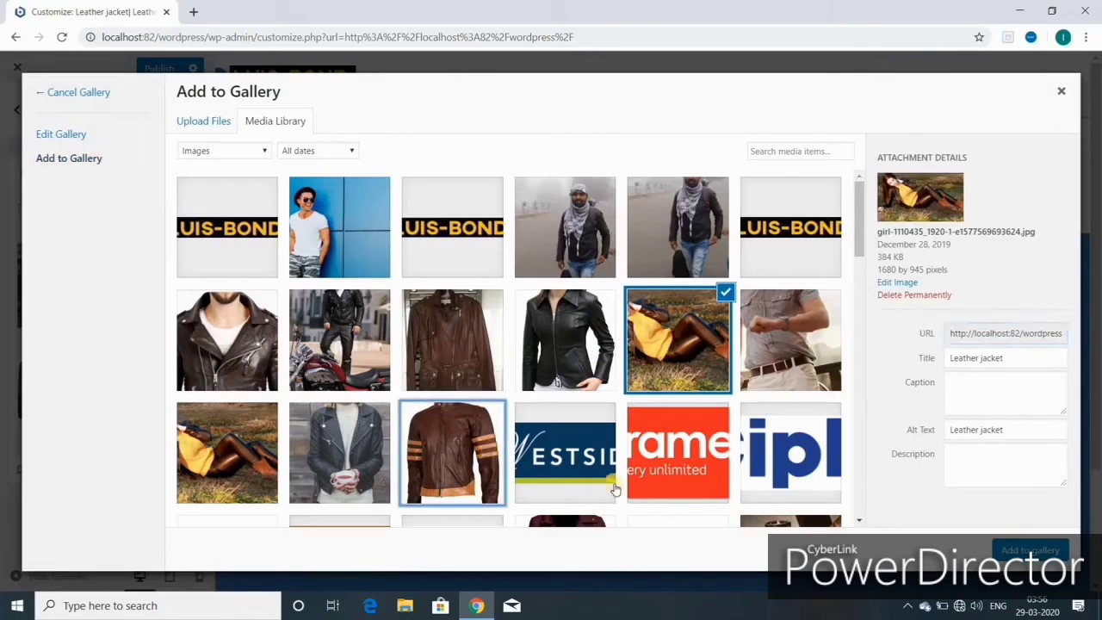
click(327, 451)
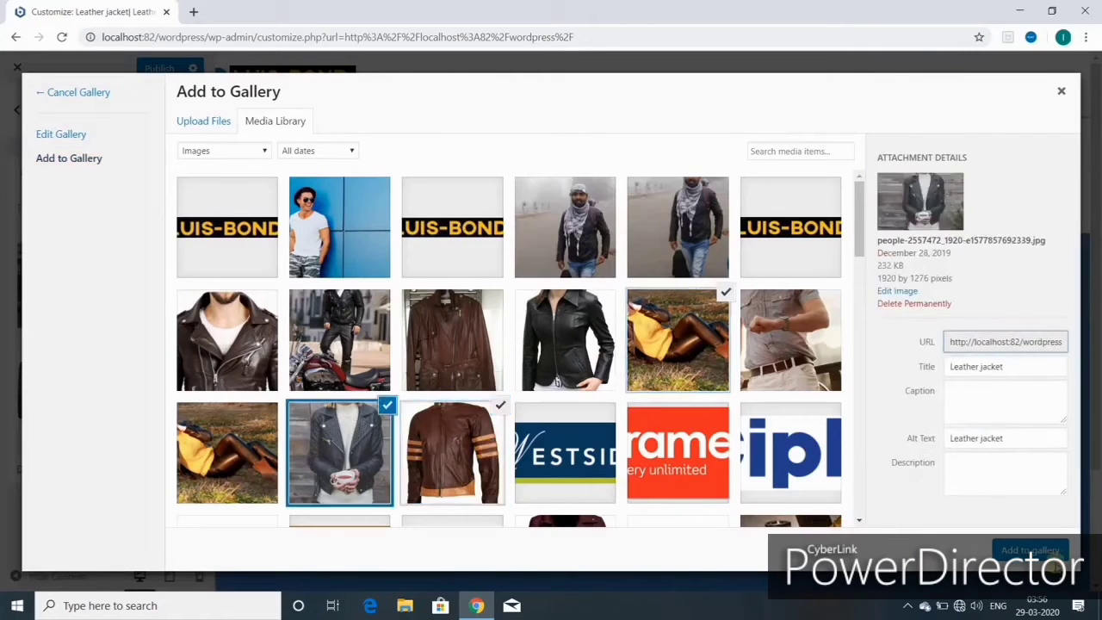
click(1030, 548)
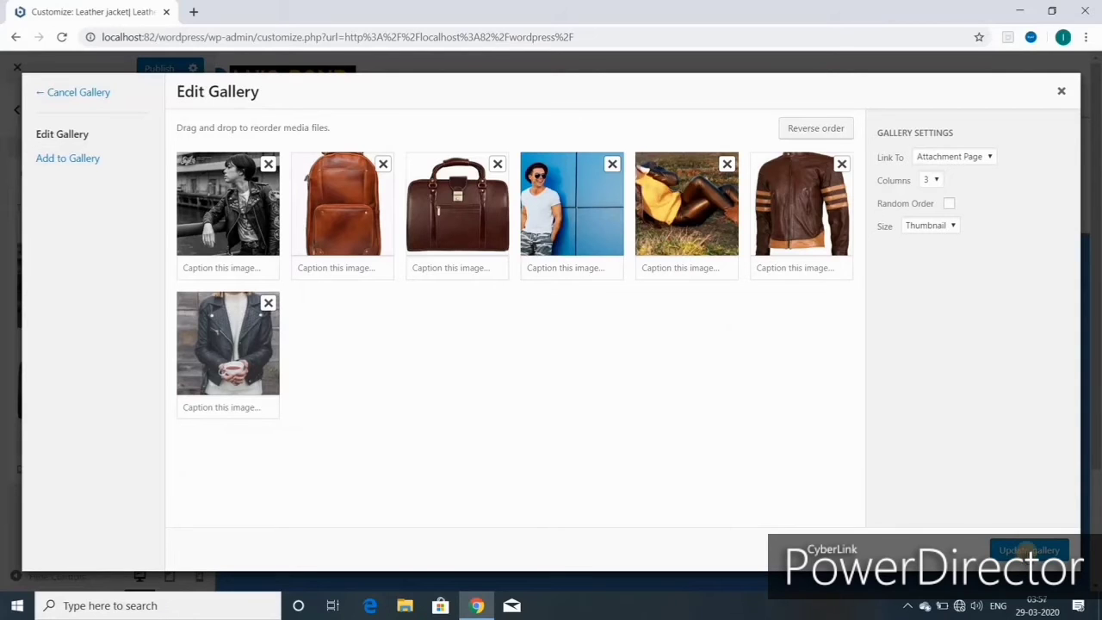
- Remove the black-and-white jacket photo and save the six-image gallery
click(1030, 549)
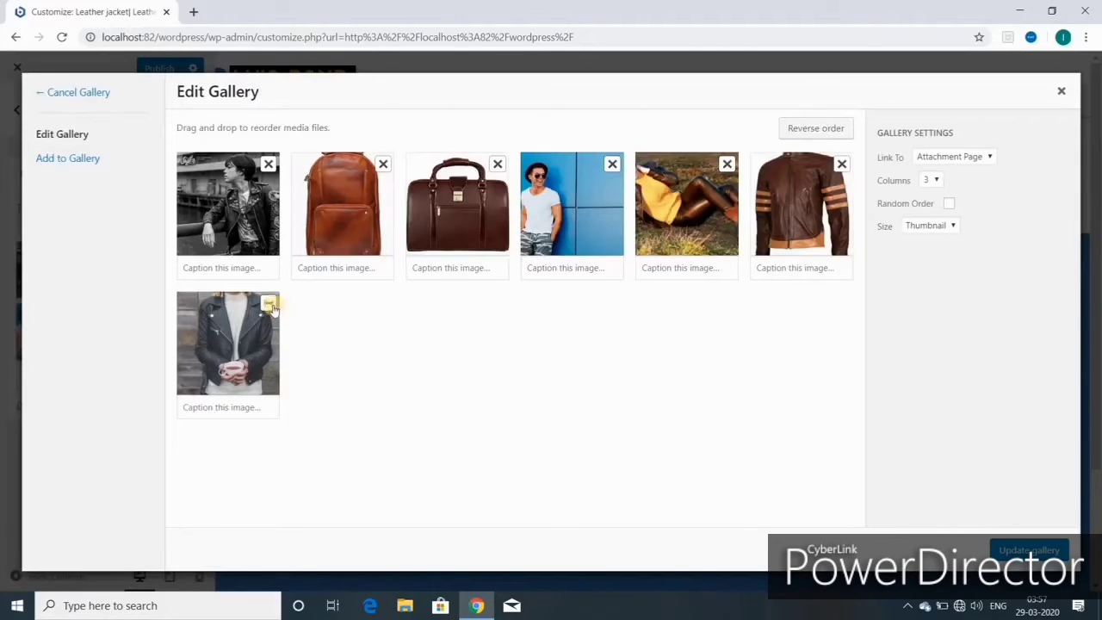
click(267, 164)
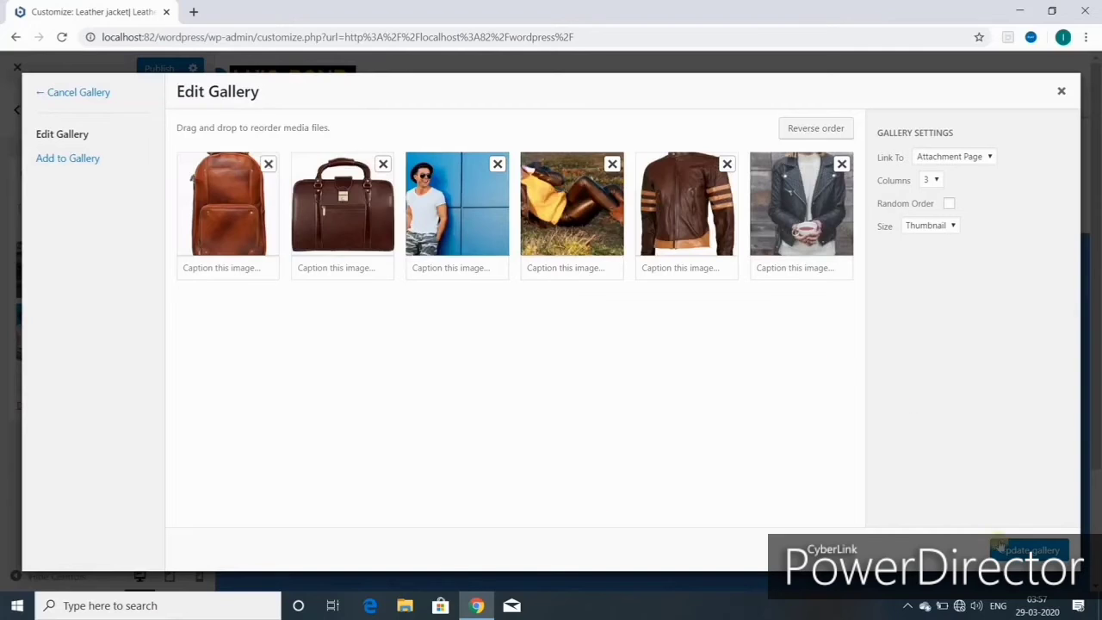
click(1025, 550)
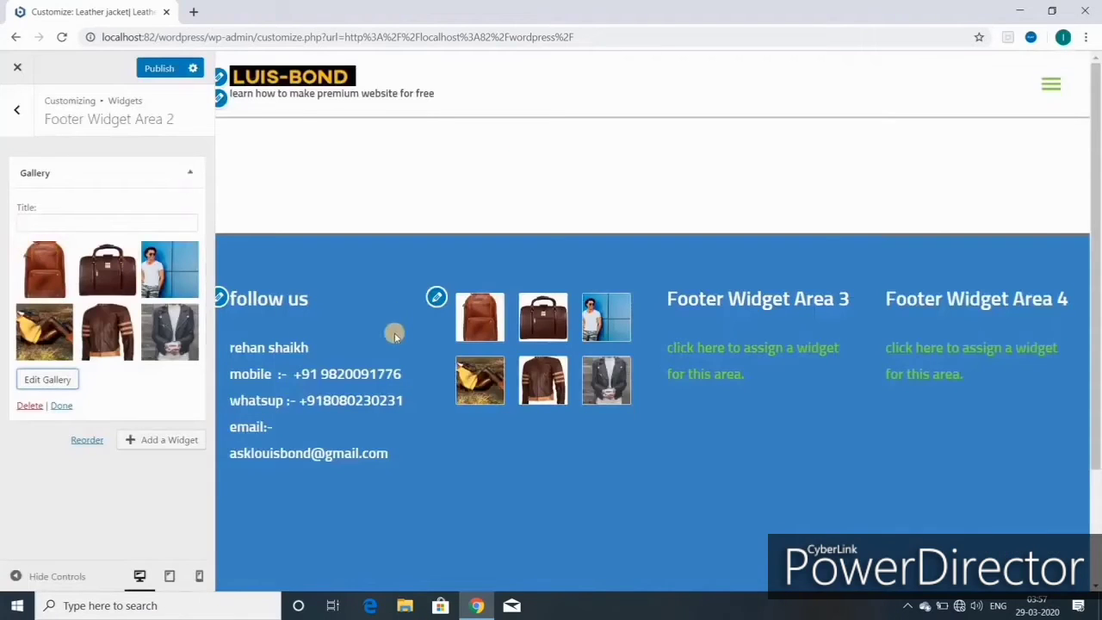
- Title the gallery widget 'NEW ARRIVAL' and publish the footer changes
click(31, 222)
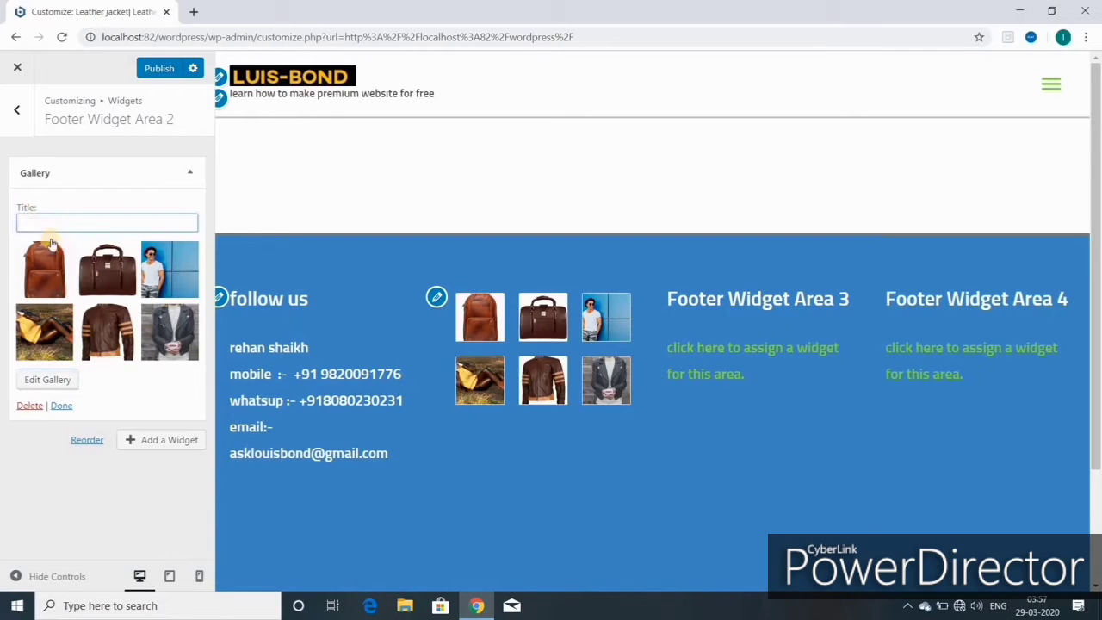
text(NEW ARR)
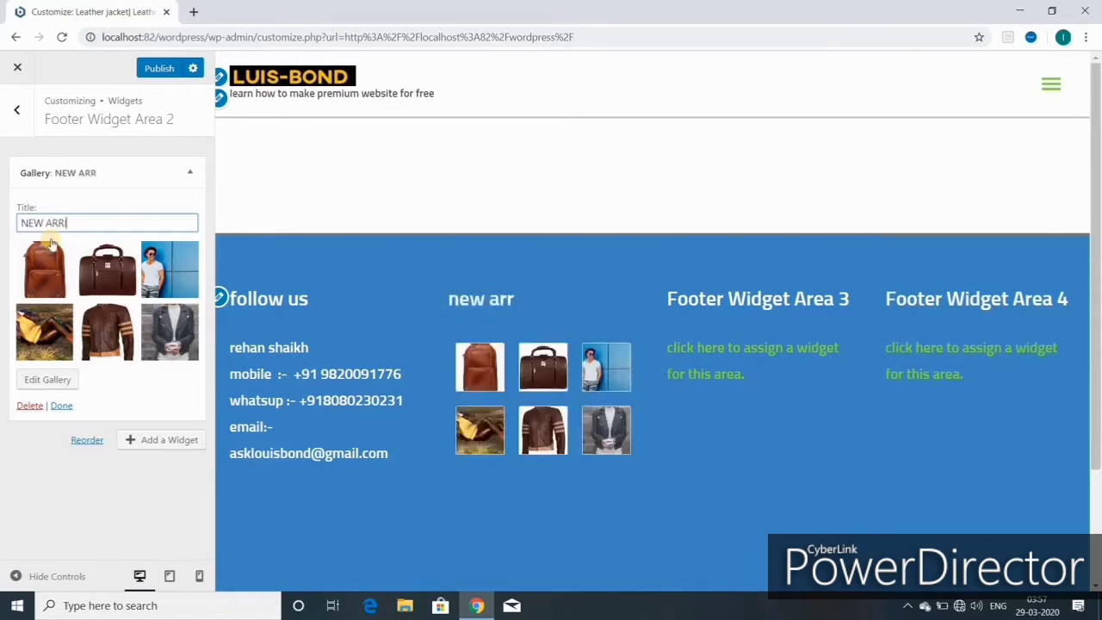
text(IVAL)
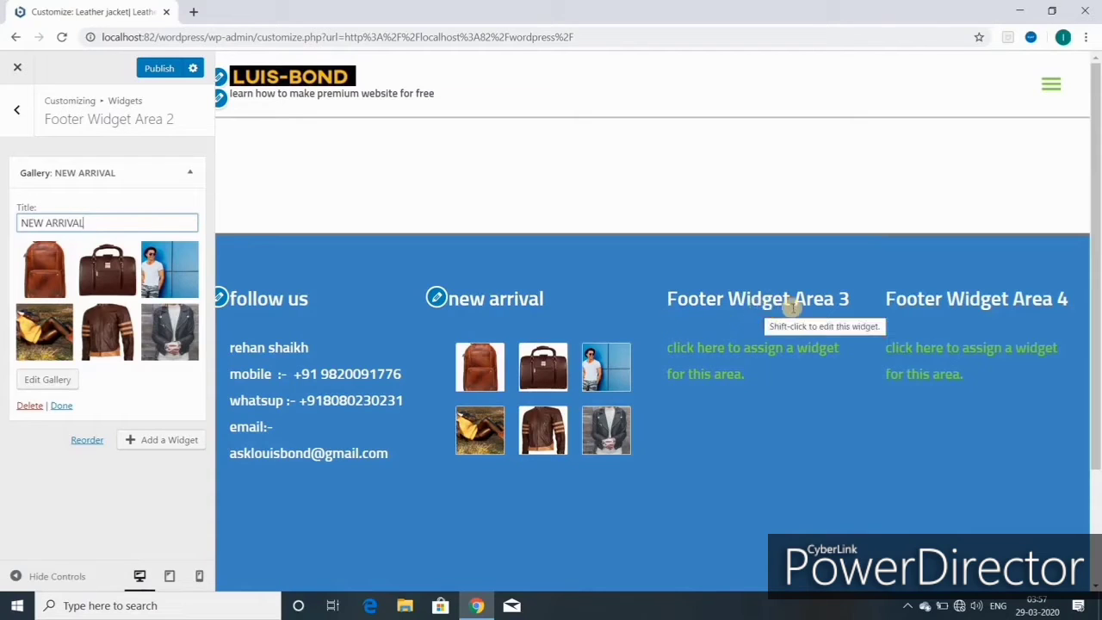
click(155, 72)
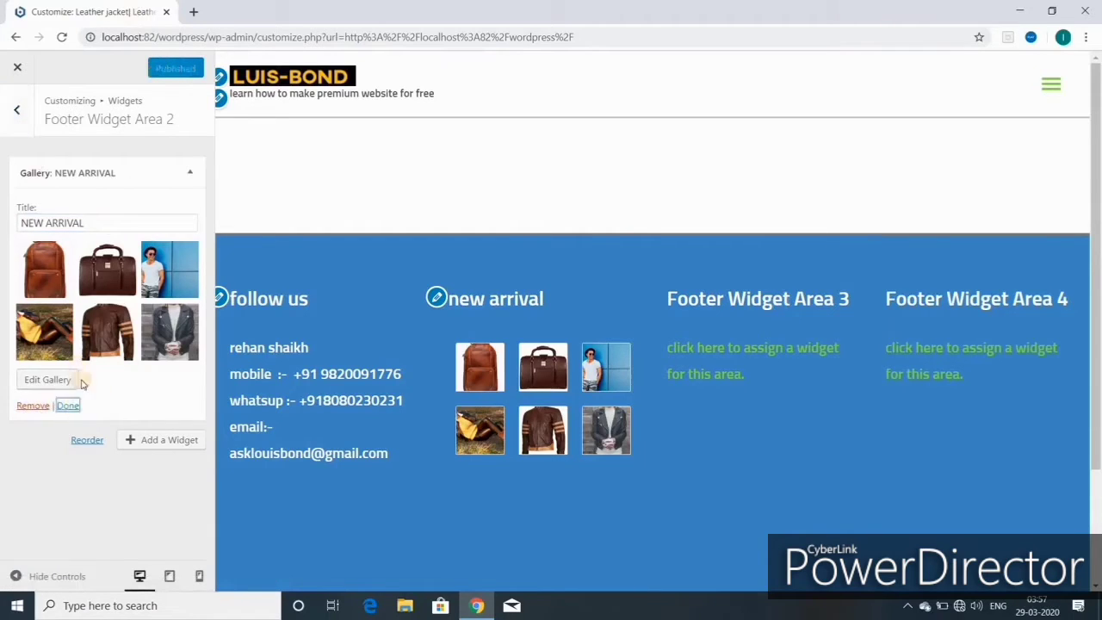
click(69, 408)
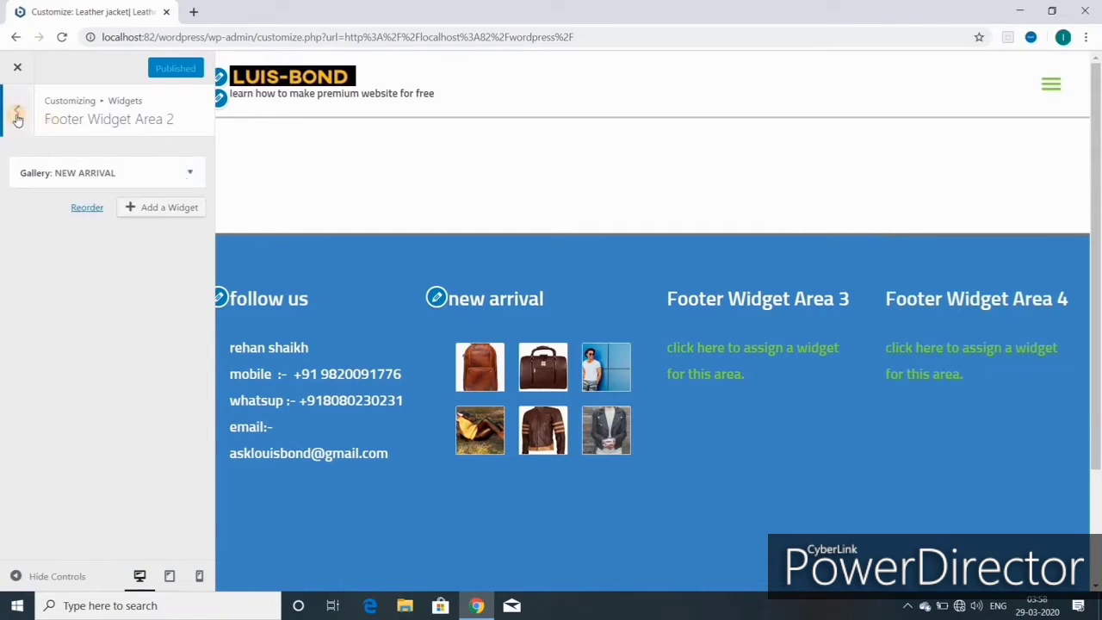
- Go back and list the widgets available for Footer Widget Area 3
click(17, 114)
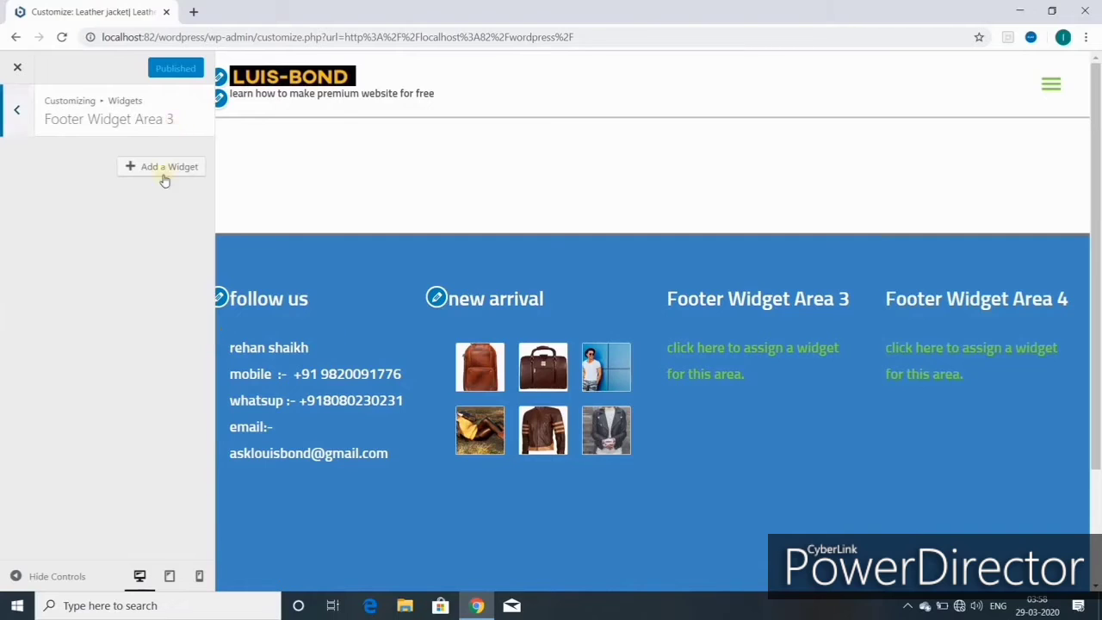
click(169, 173)
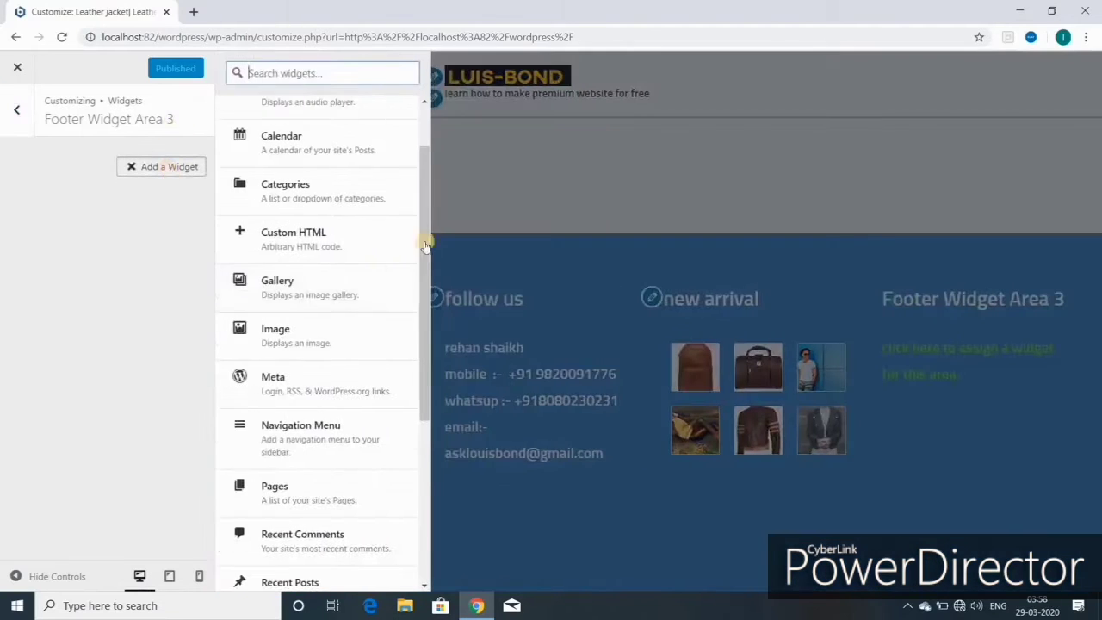
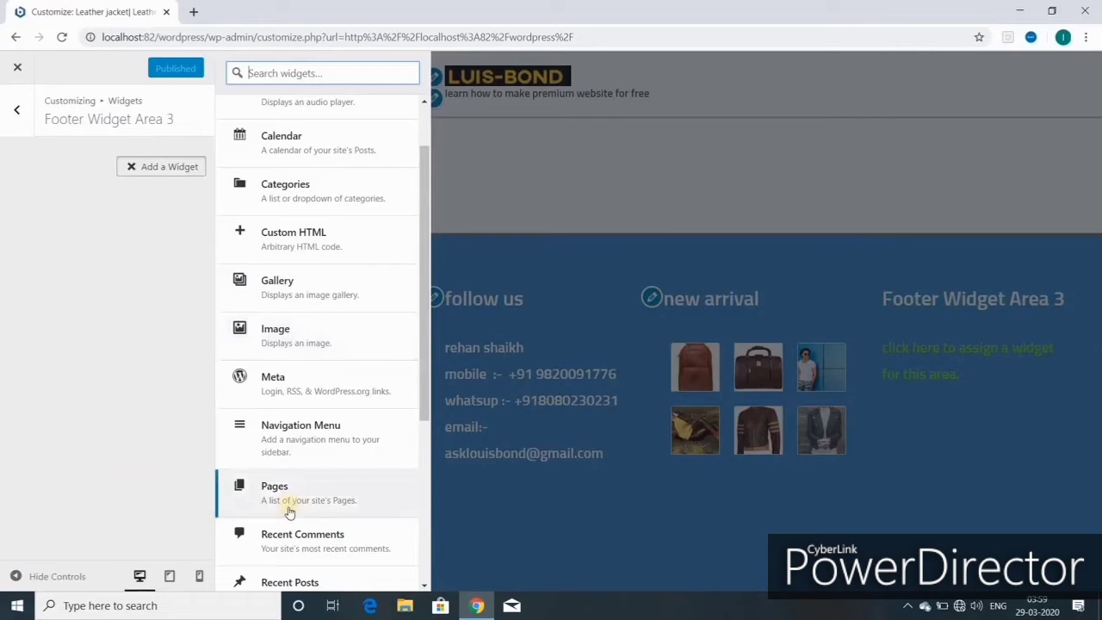
- Choose Text from the Add a Widget list for Footer Widget Area 3
scroll(294, 506, down, 3)
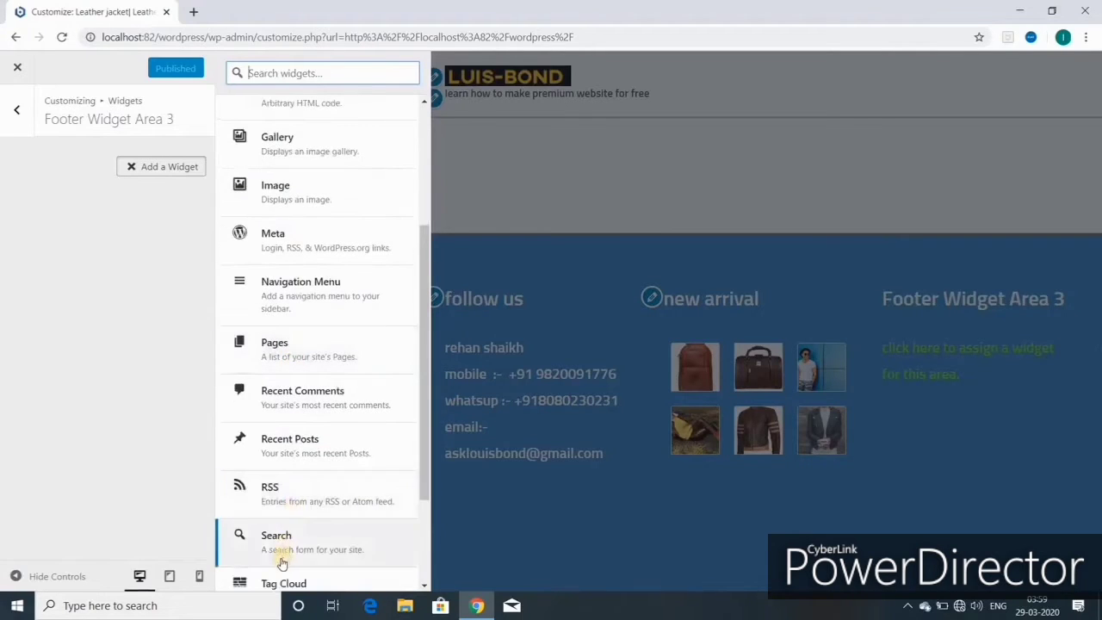
scroll(283, 557, down, 2)
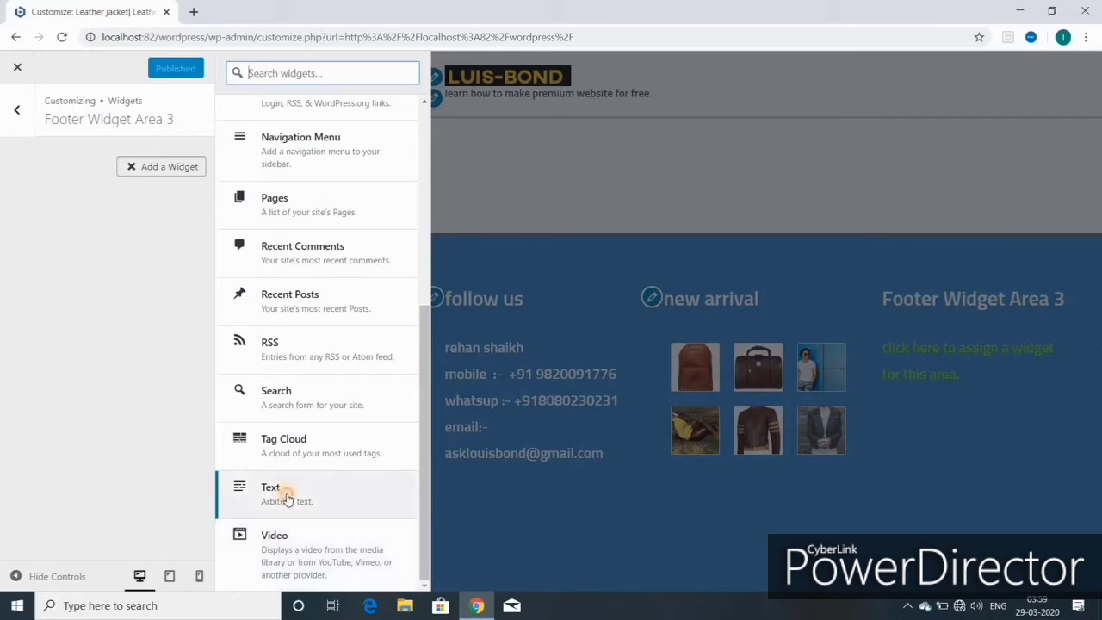
click(285, 491)
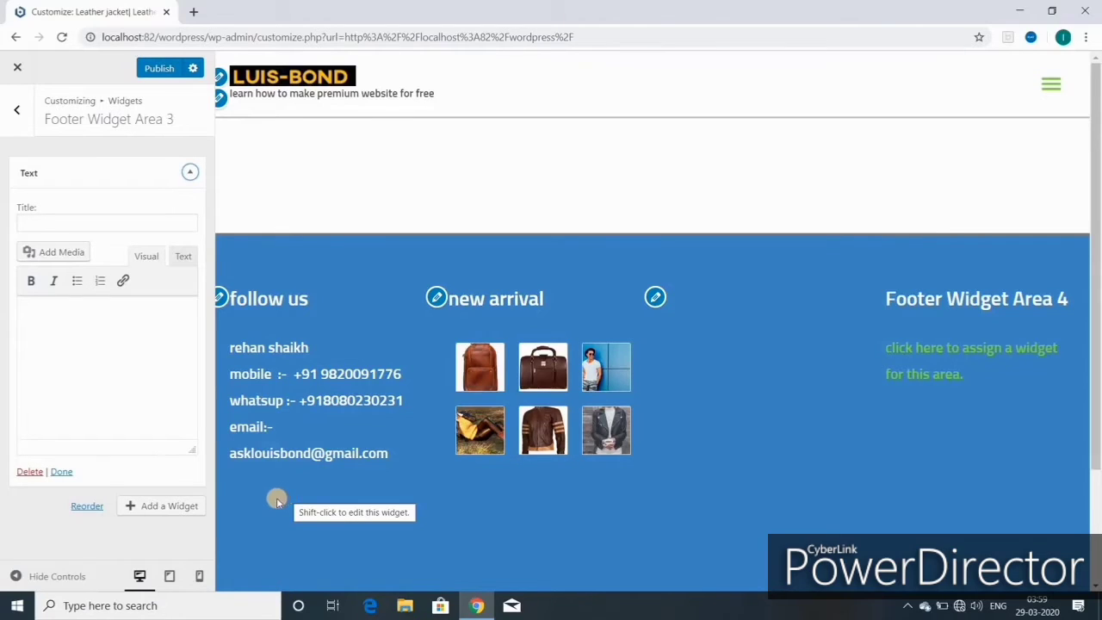
- Title the Text widget 'PROMOTIONAL ITEMS', paste in the leather-goods product list, and publish
click(38, 221)
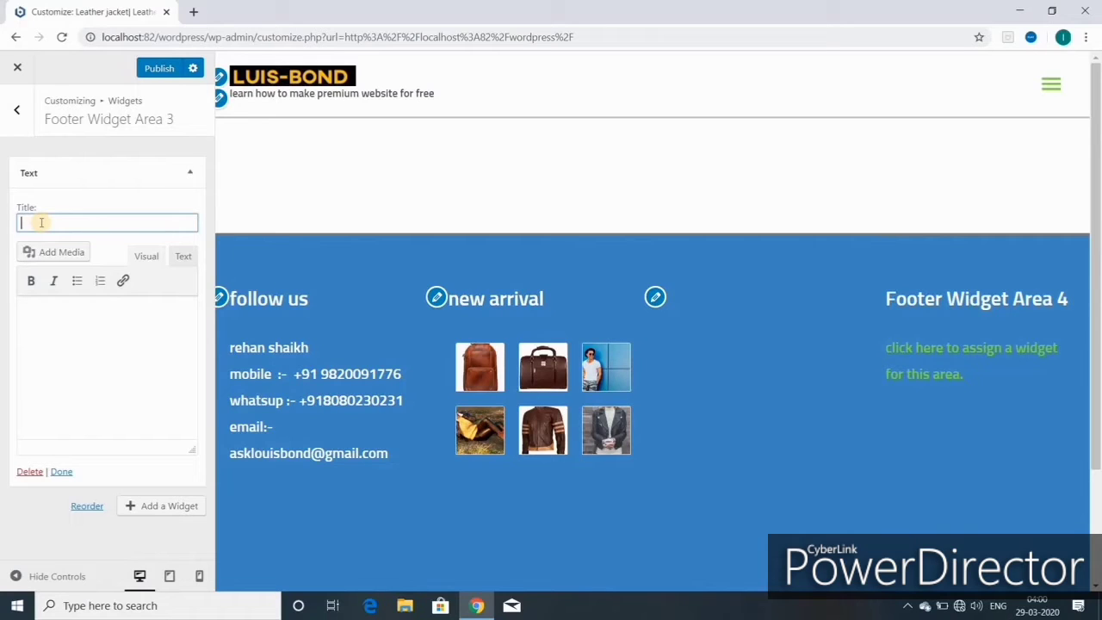
text(PROMOTIONAL ITEMS)
click(32, 307)
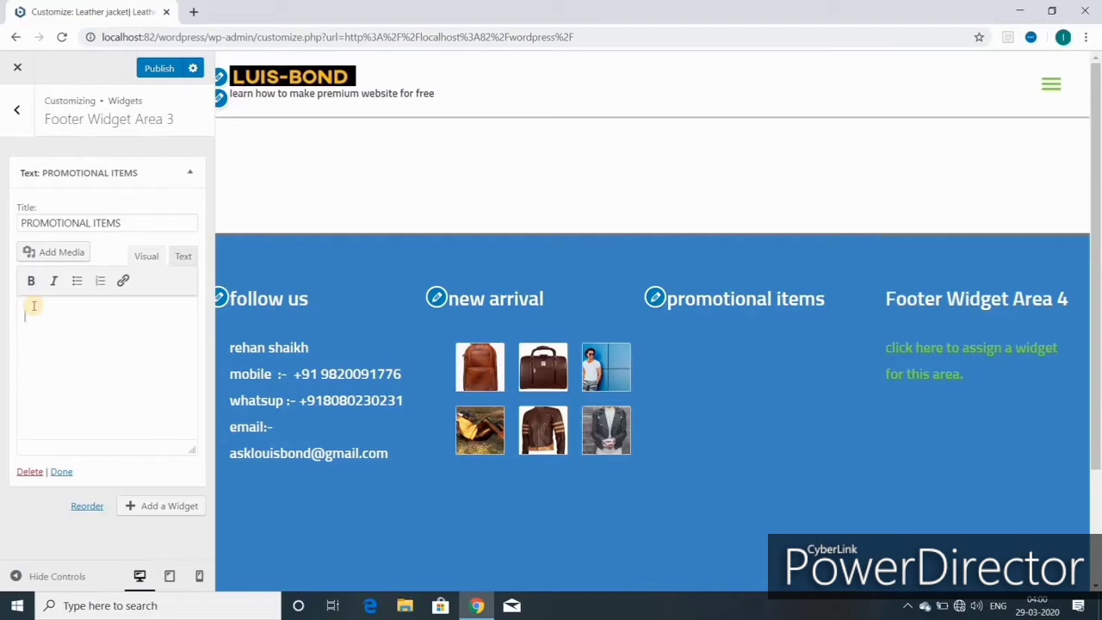
text(LEATHER BAGS,CARD HOLDER,DIARIES,CAPS ,T SHIRTS,HOTEL MENU,FOLDERS,PASSPORT HOLDER,CHEQUE BOOK HOLDER)
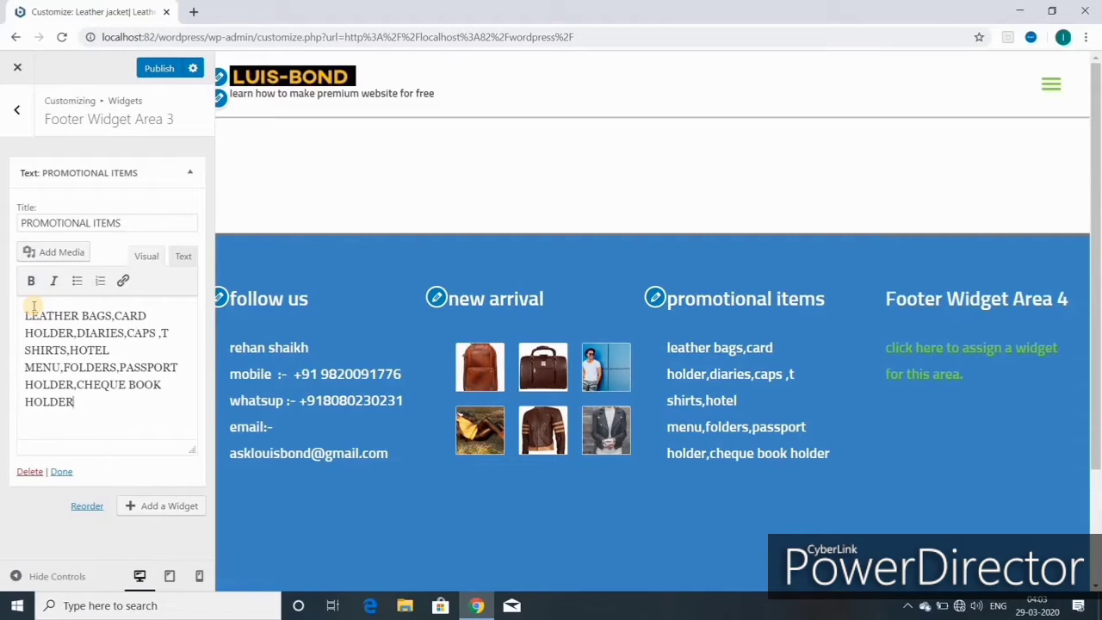
text(.)
click(156, 72)
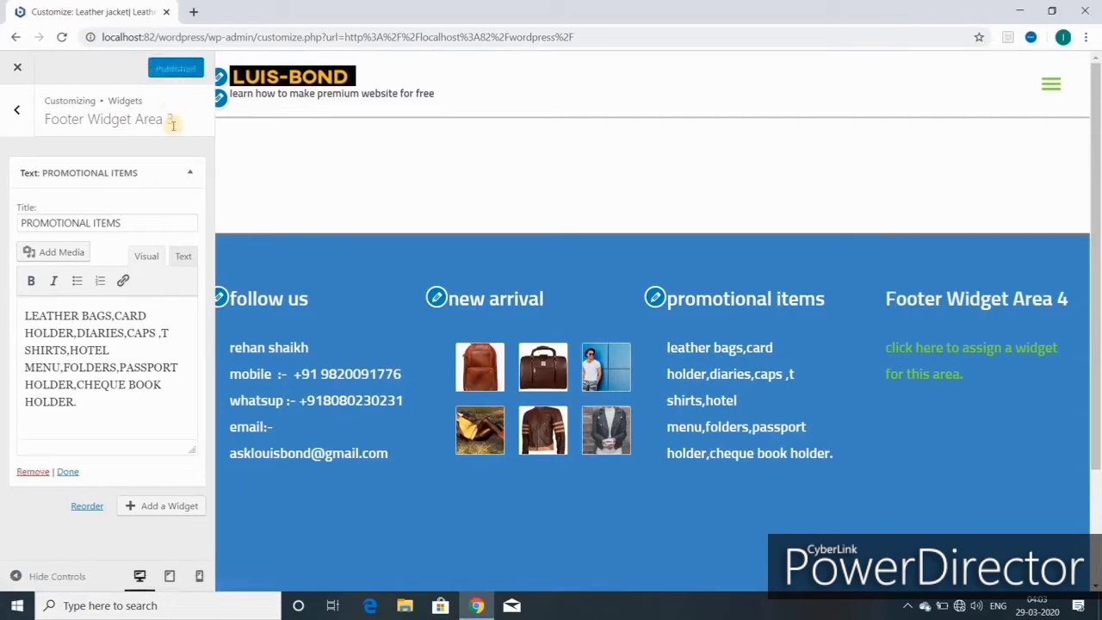
click(19, 115)
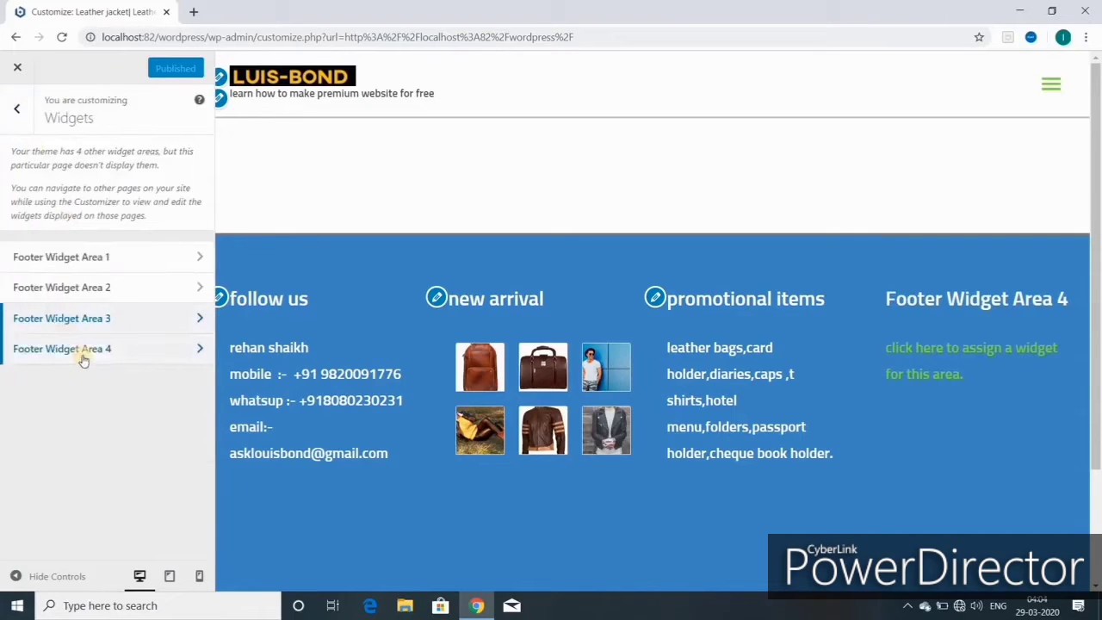
- Open Footer Widget Area 4 and add a Custom HTML widget from the widget list
click(82, 355)
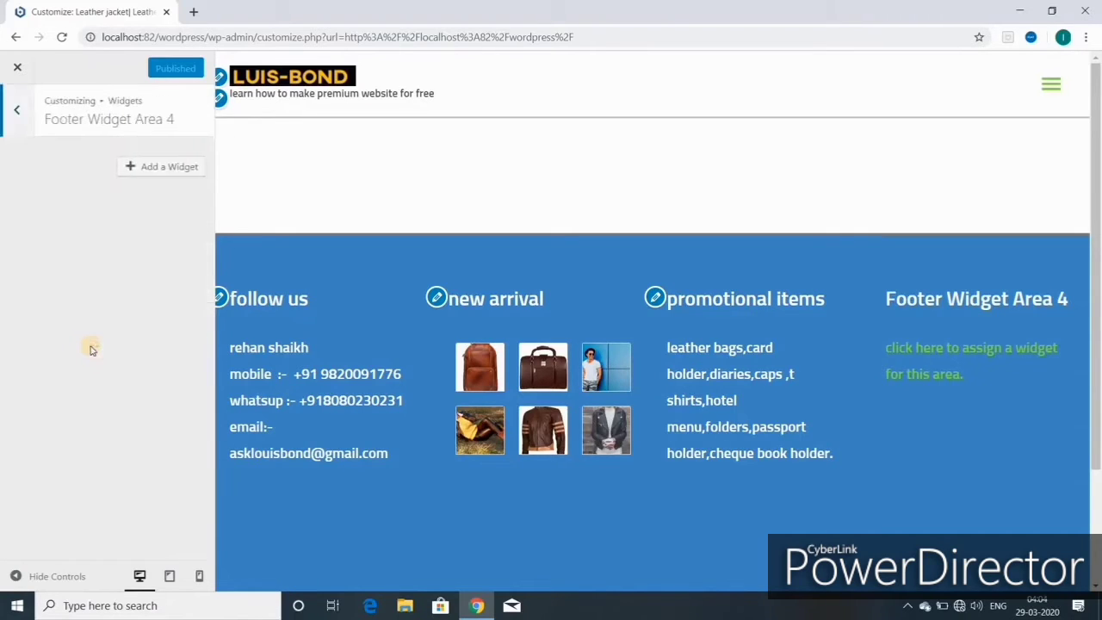
click(172, 168)
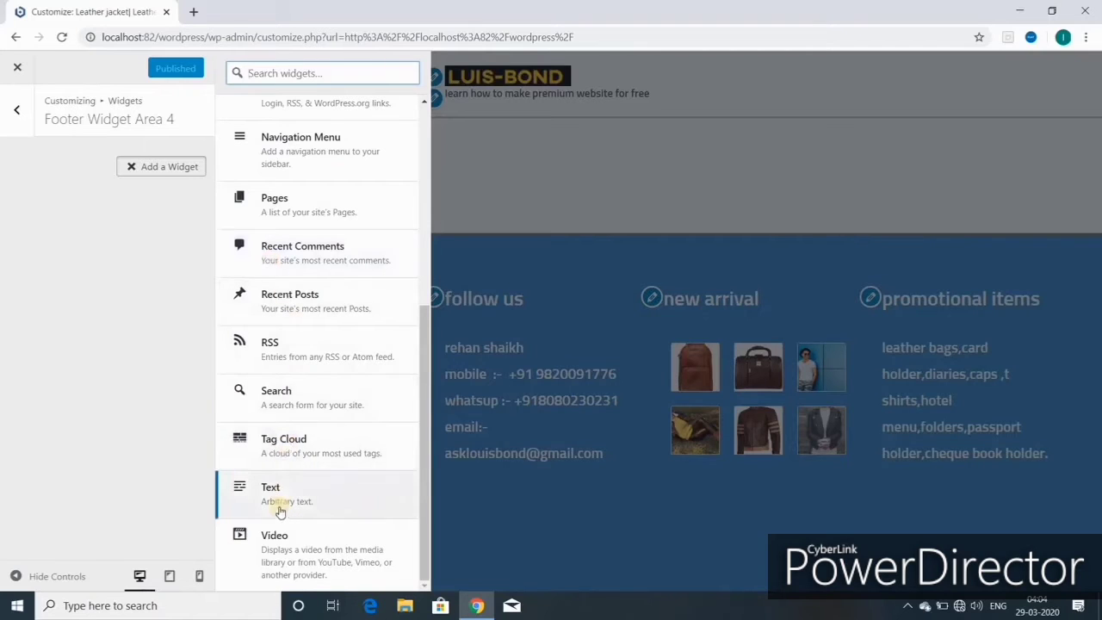
scroll(284, 454, up, 2)
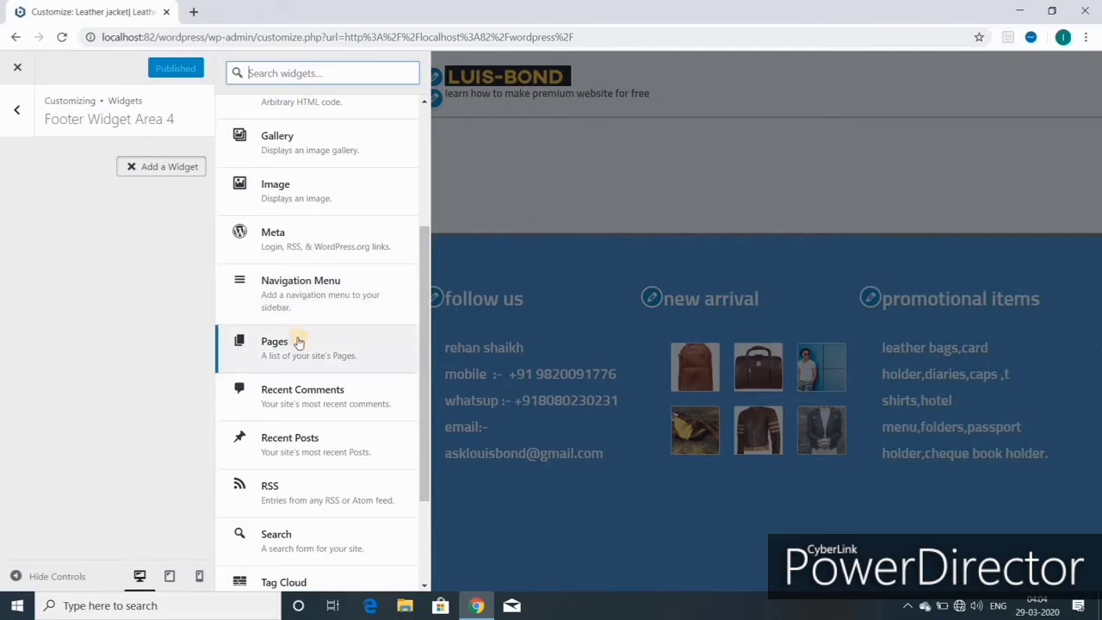
scroll(298, 341, up, 3)
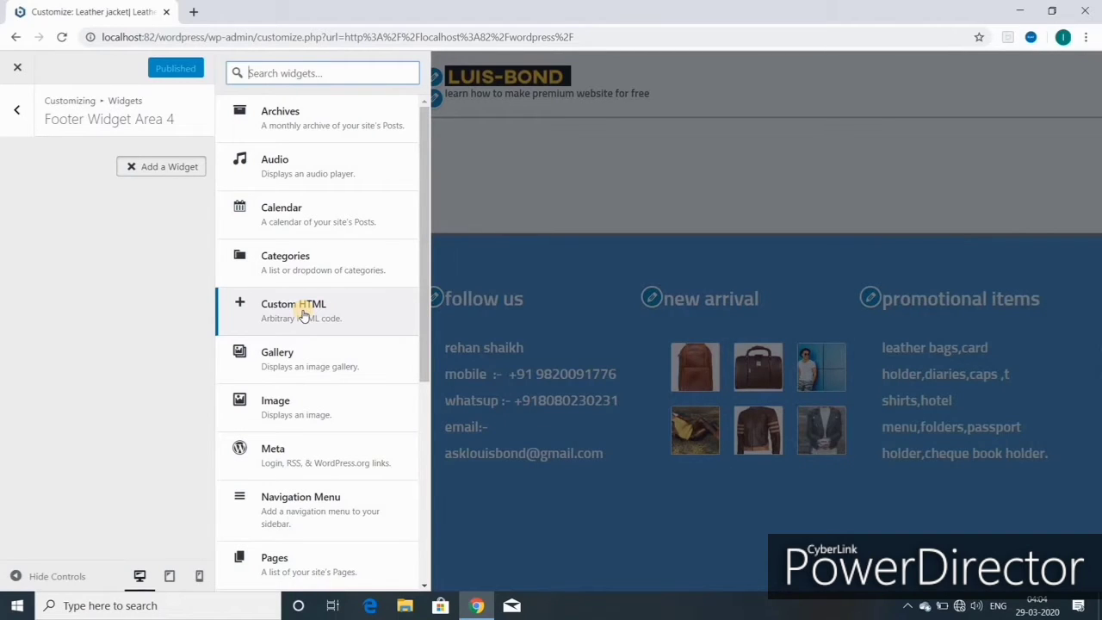
click(302, 312)
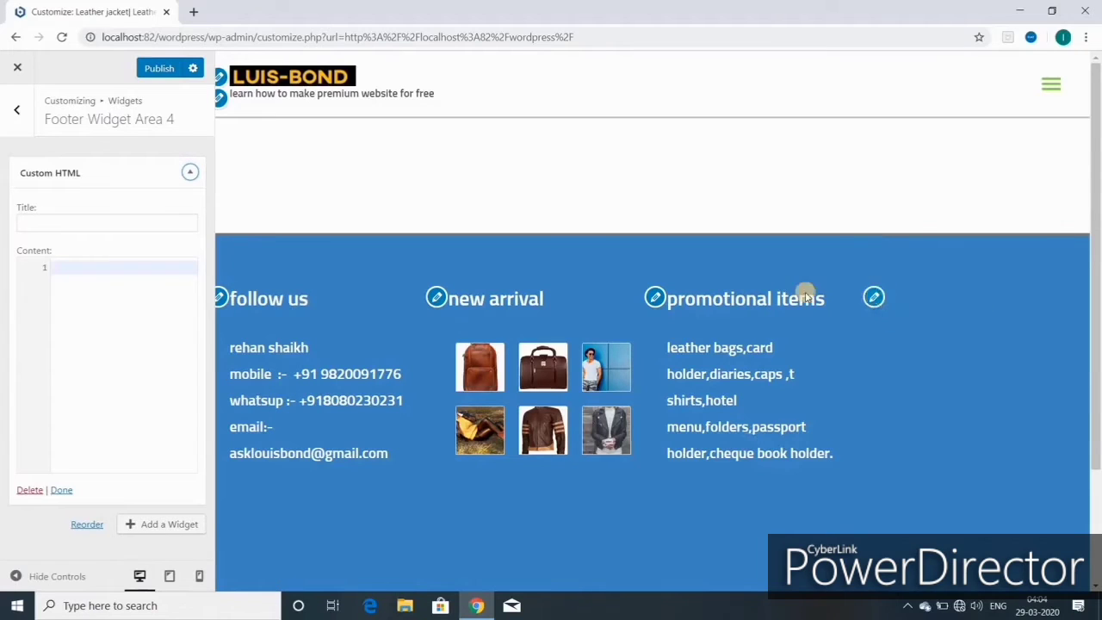
- Title the Custom HTML widget 'CORPORATE GIFTS ITEMS' and bring up the Add a Widget list
click(55, 222)
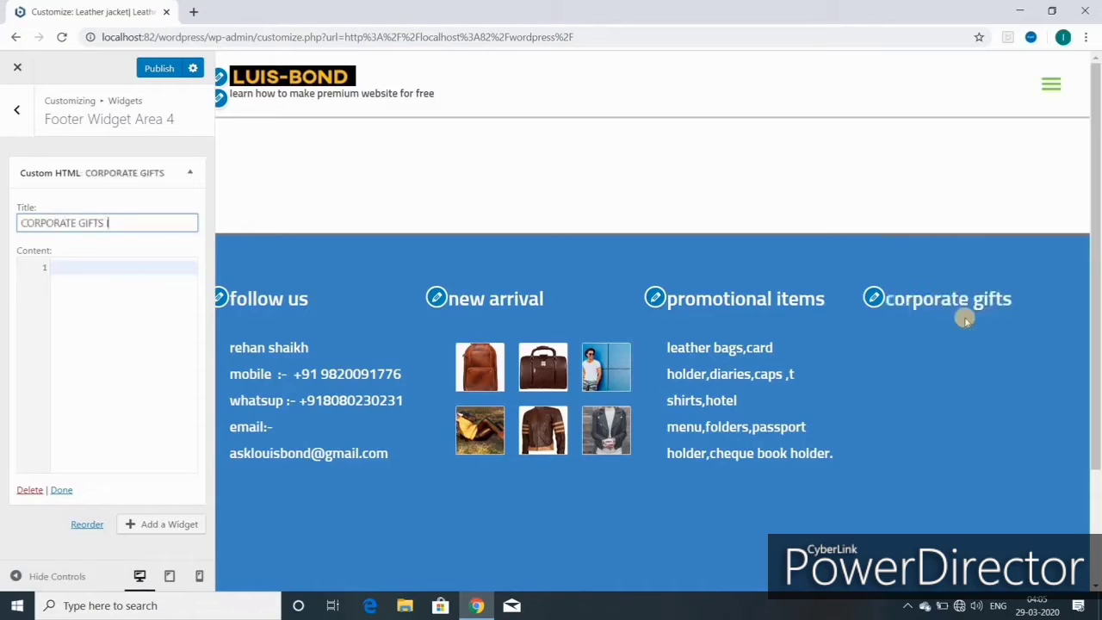
text(ITEMS)
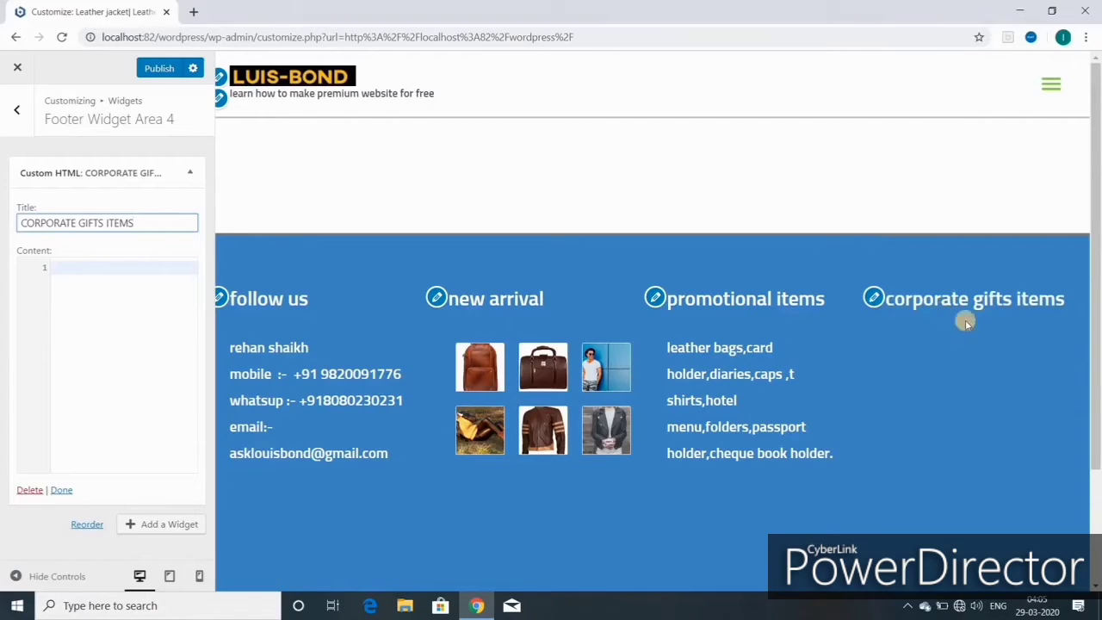
click(873, 298)
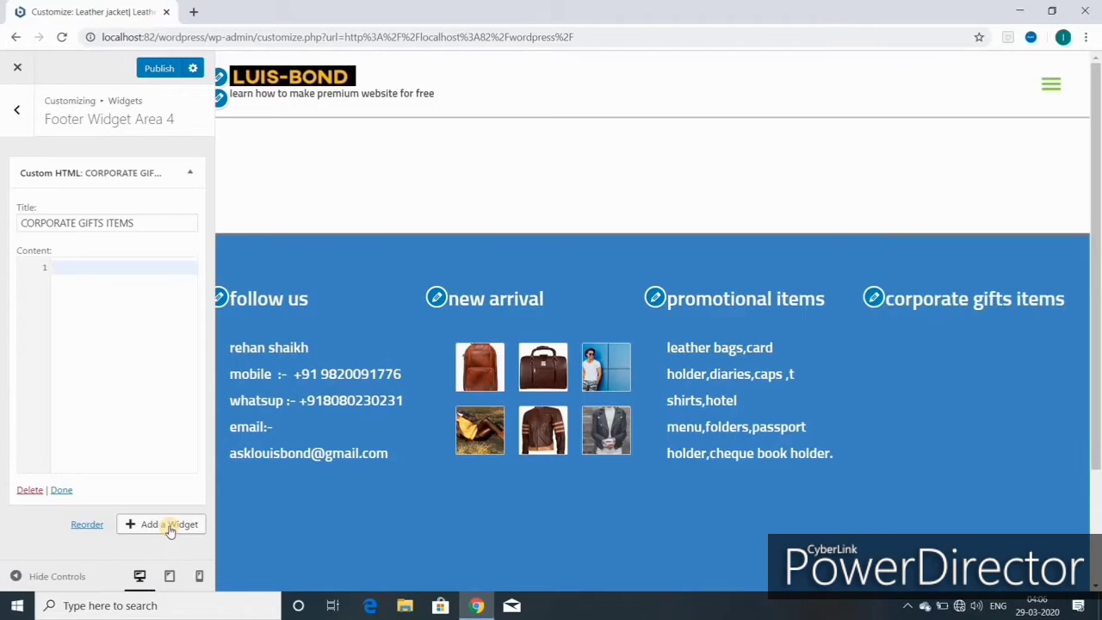
click(169, 527)
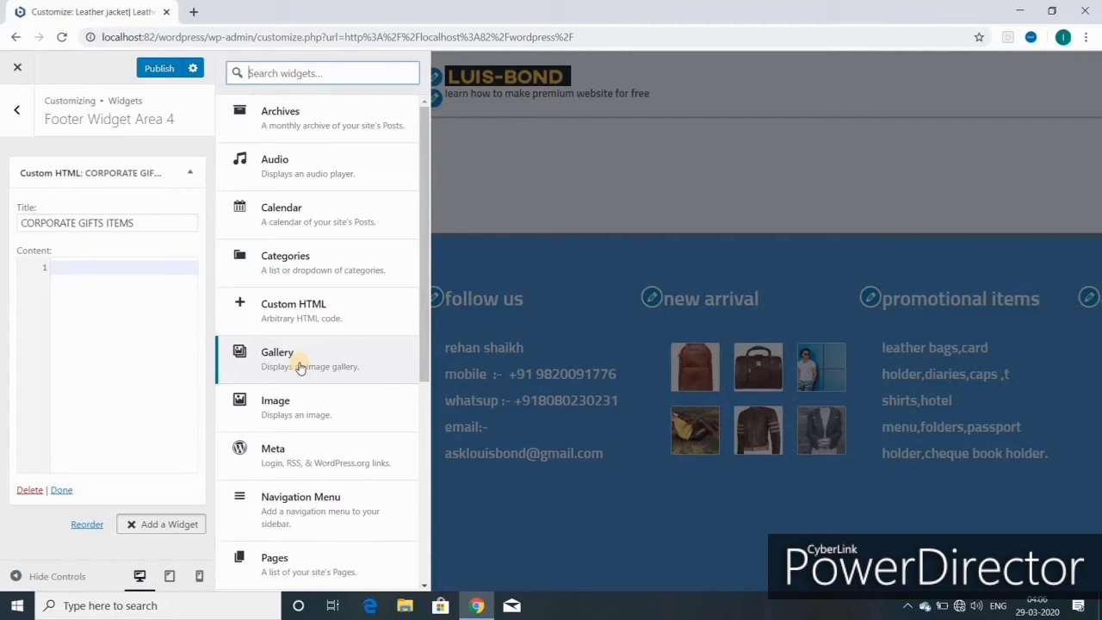
- Add a Gallery widget and select the belt, backpack, briefcase and laptop-bag product photos
click(300, 366)
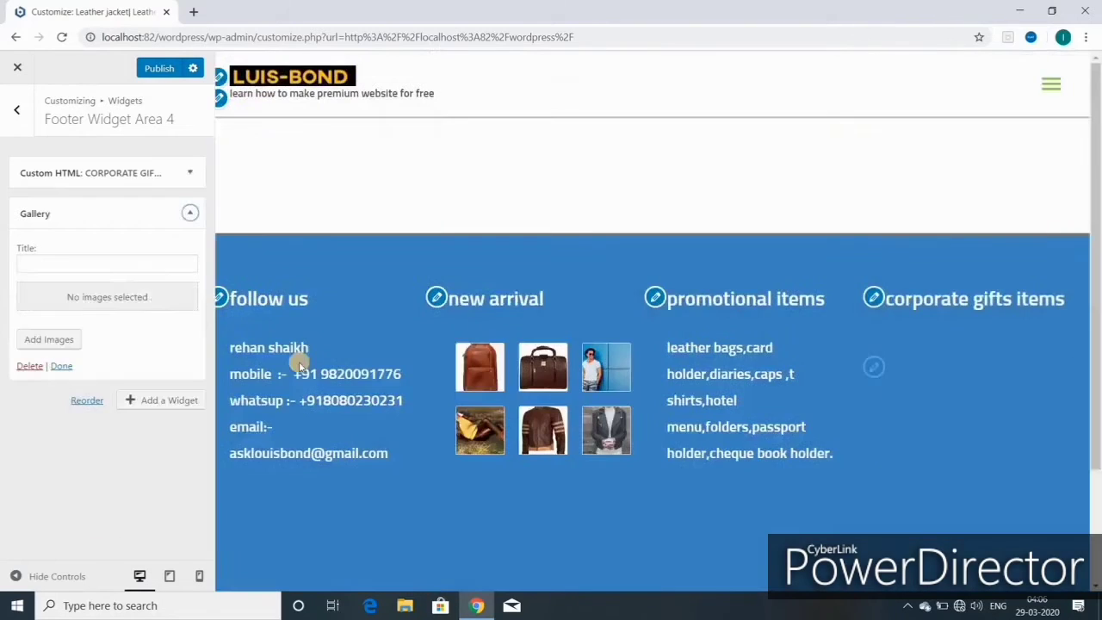
click(60, 341)
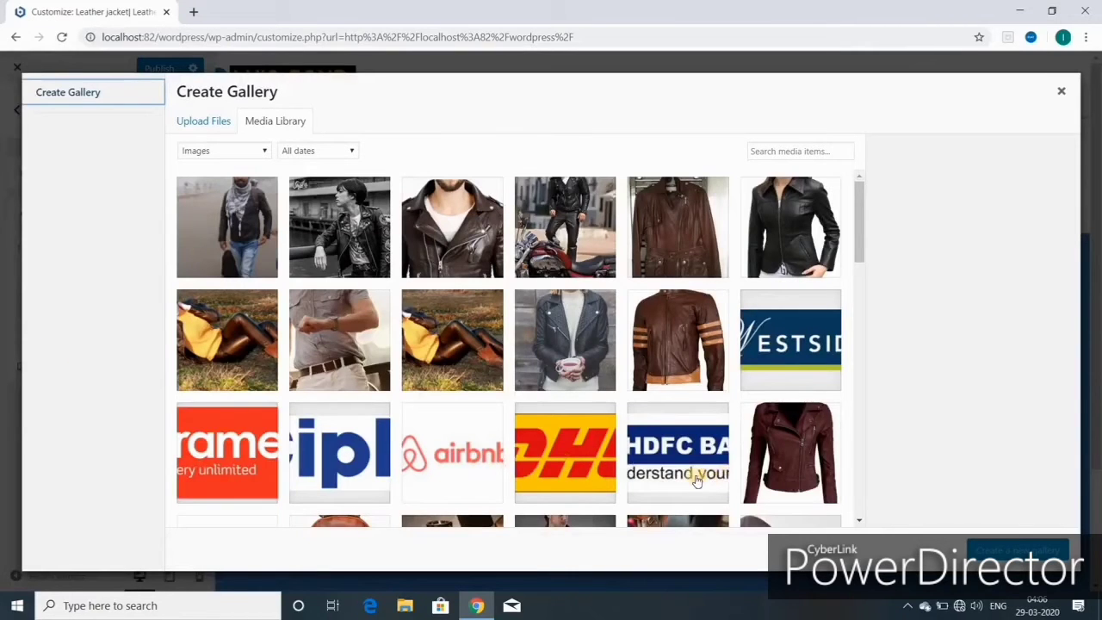
scroll(695, 479, down, 1)
scroll(695, 479, down, 2)
scroll(775, 285, down, 1)
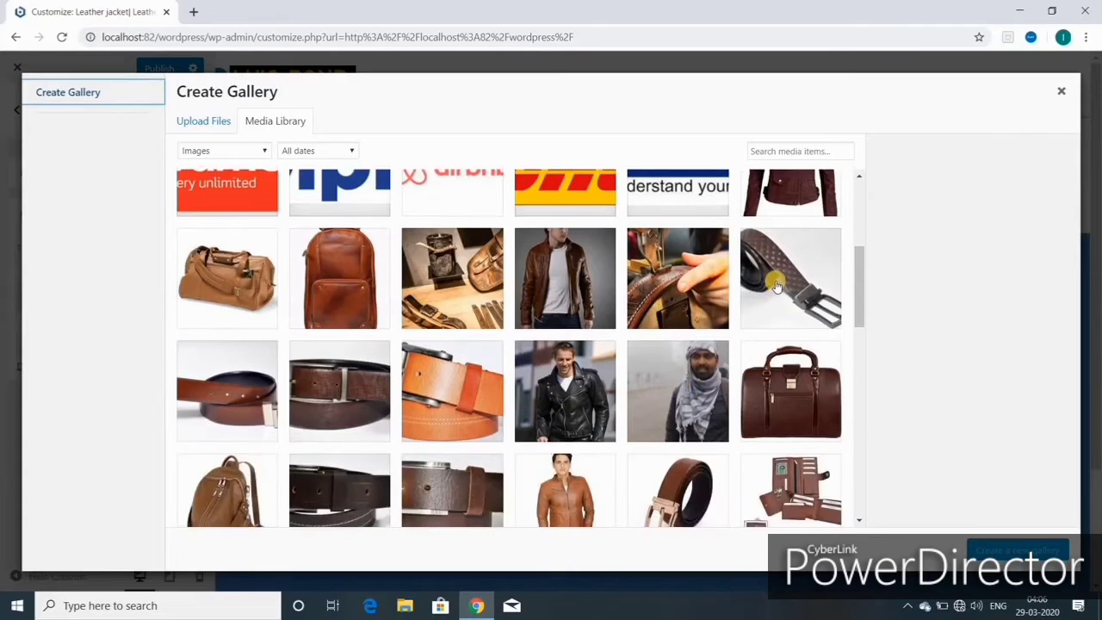
click(776, 286)
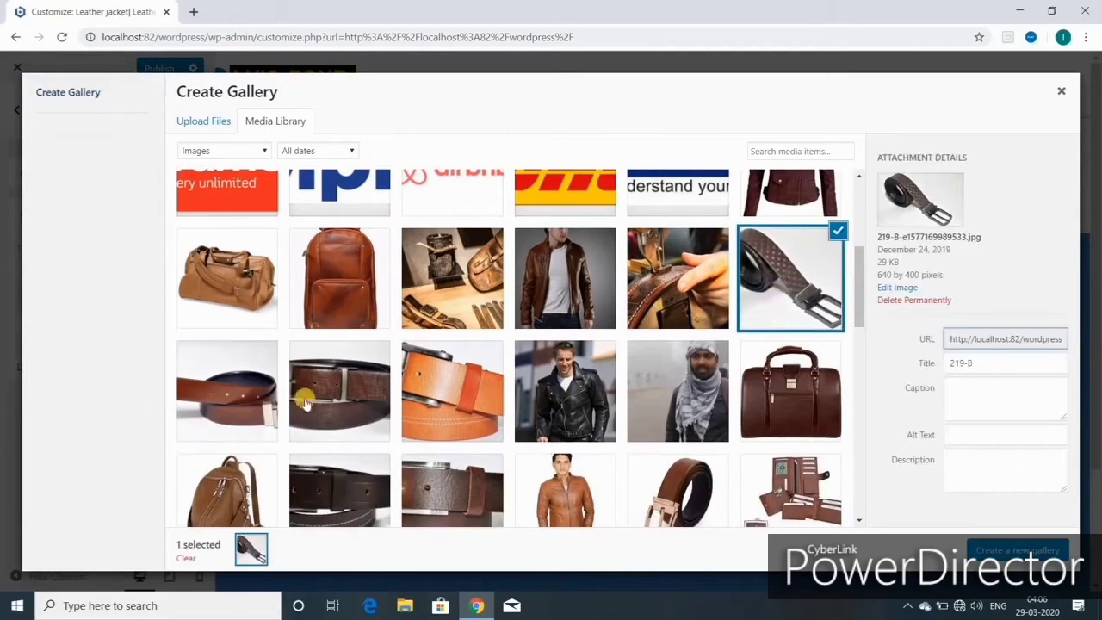
click(345, 395)
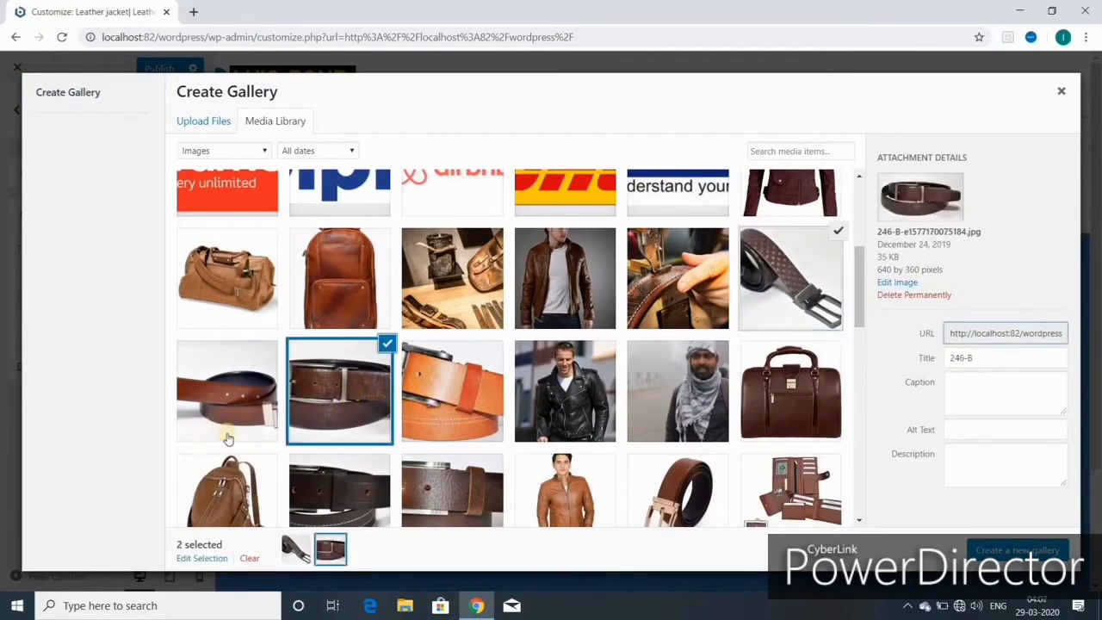
click(241, 487)
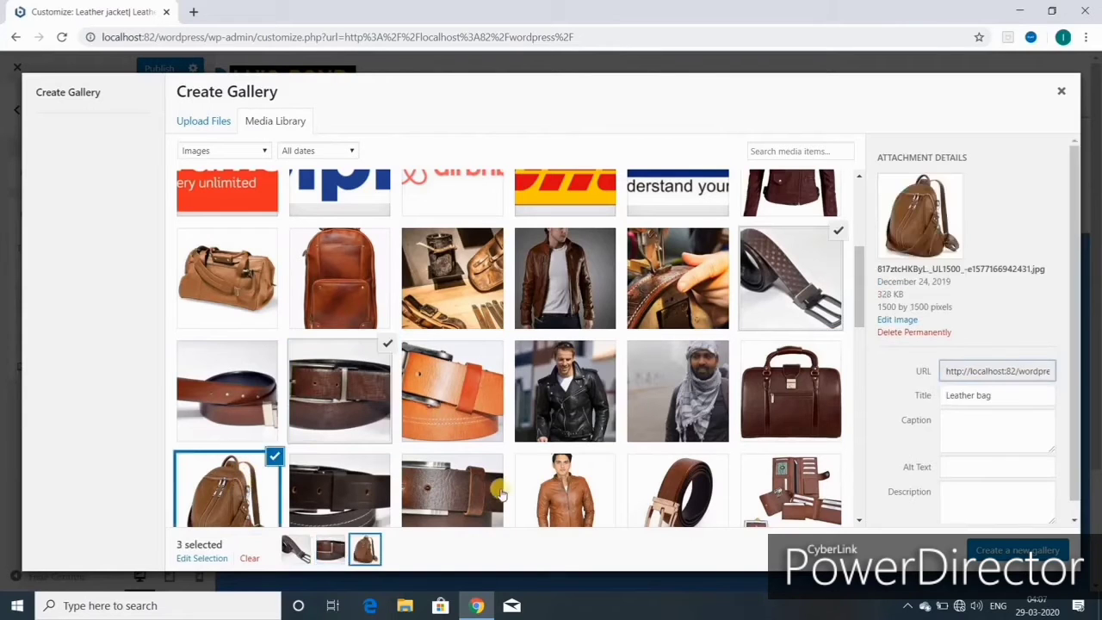
scroll(501, 493, down, 3)
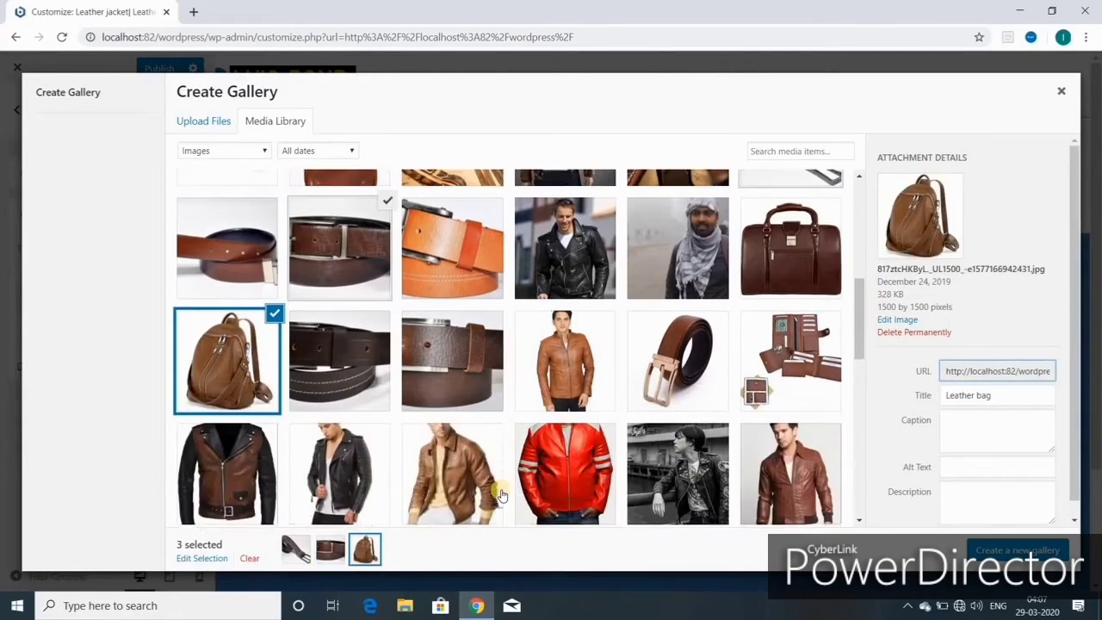
scroll(501, 495, up, 3)
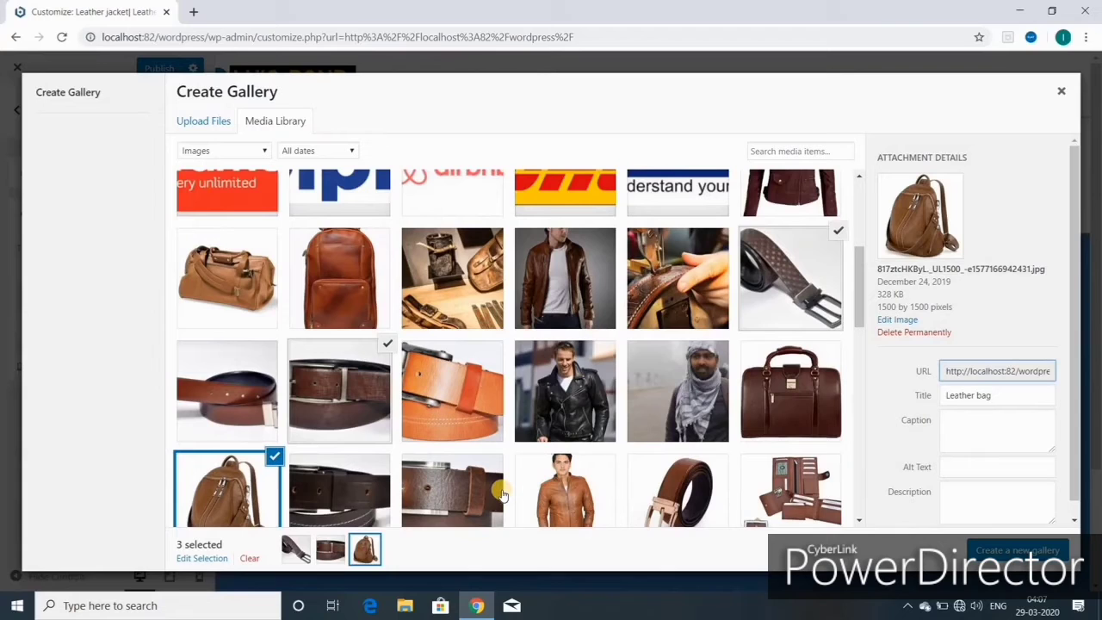
click(805, 410)
scroll(574, 497, down, 7)
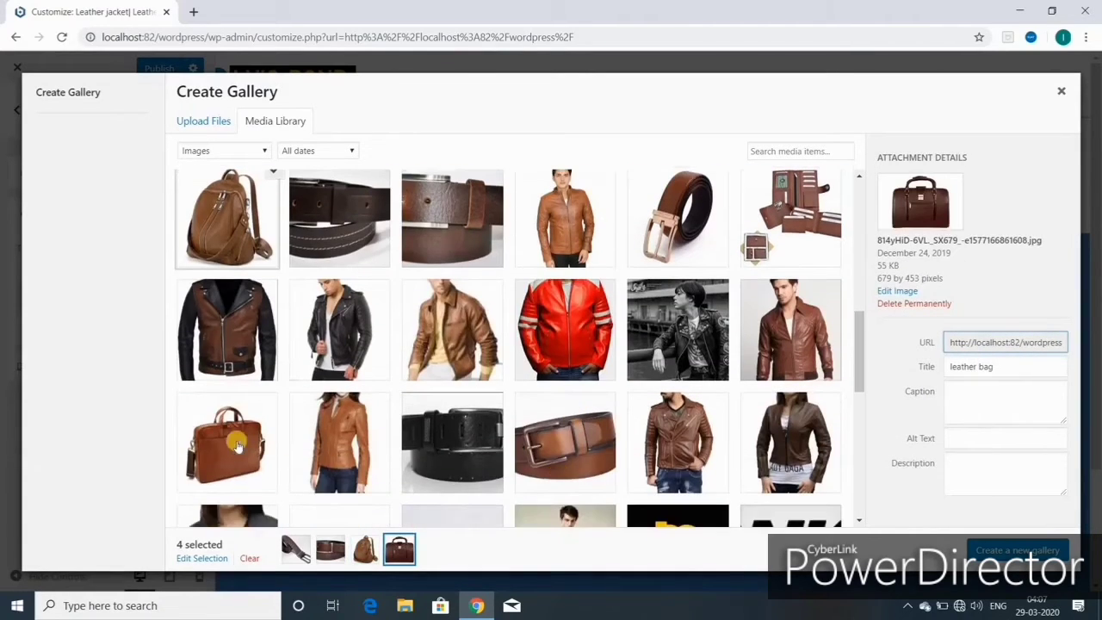
click(226, 441)
- Insert the six-image gallery into the widget, re-save it, and switch to full-width preview
scroll(749, 471, down, 5)
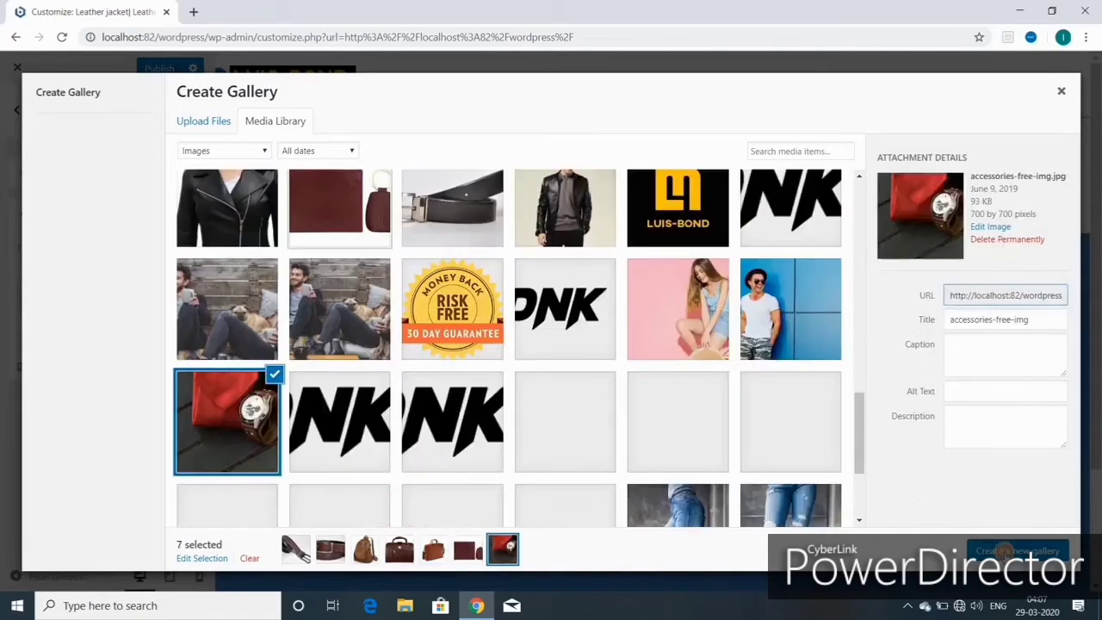
click(1016, 551)
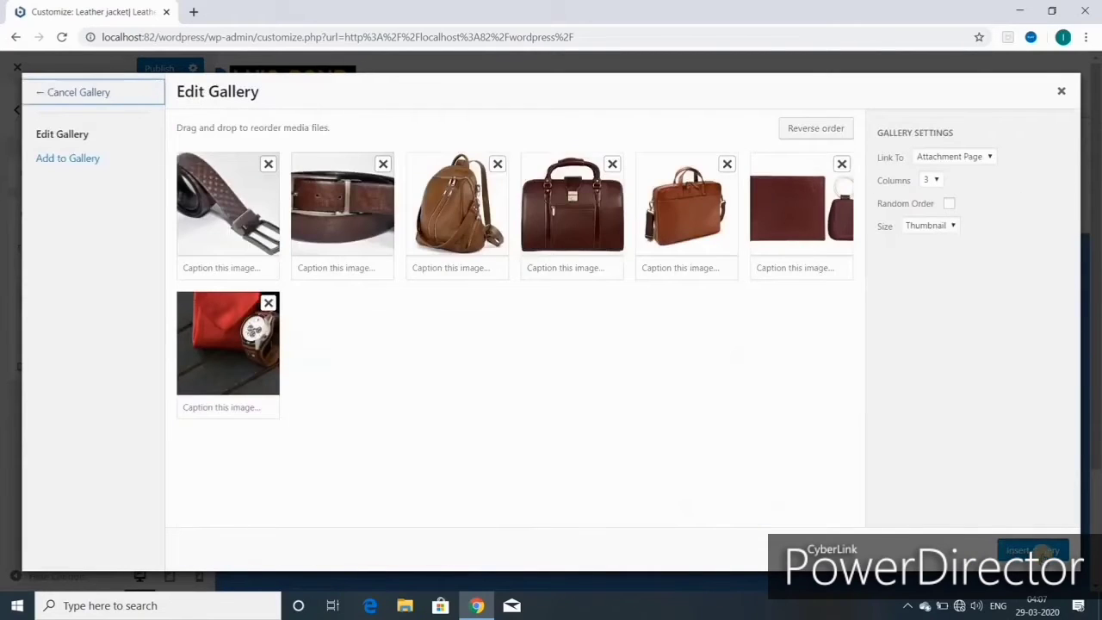
click(1033, 551)
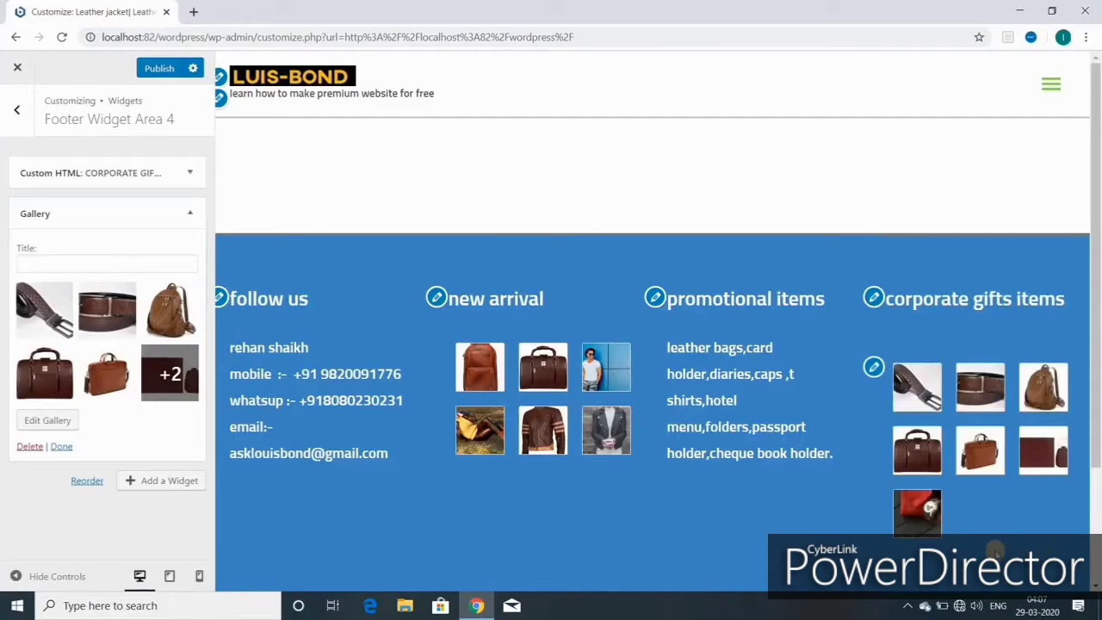
click(99, 327)
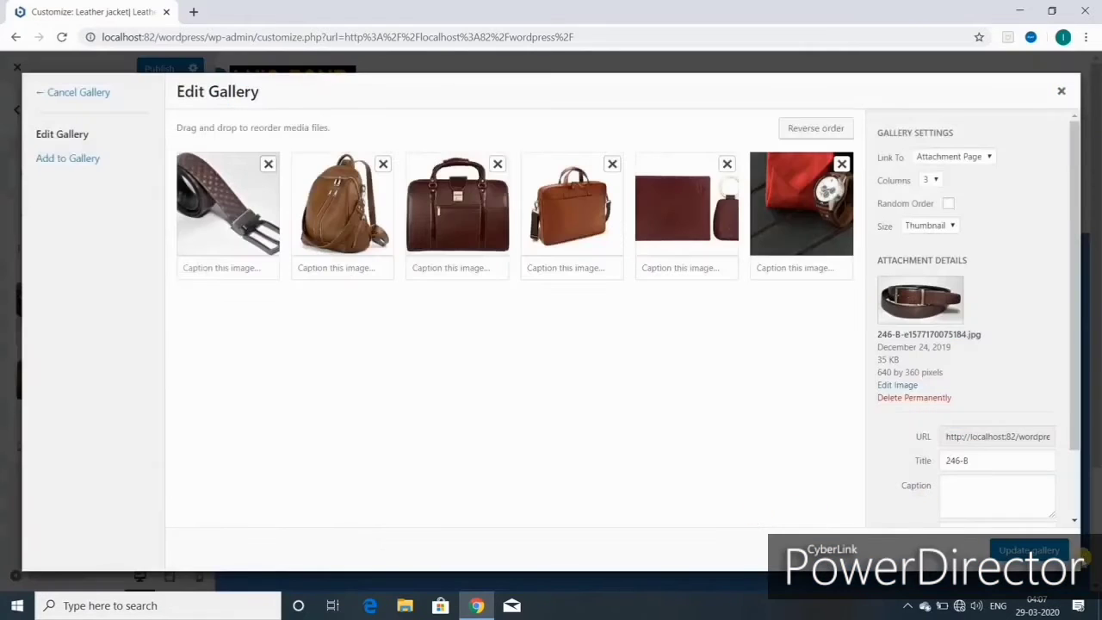
click(1033, 551)
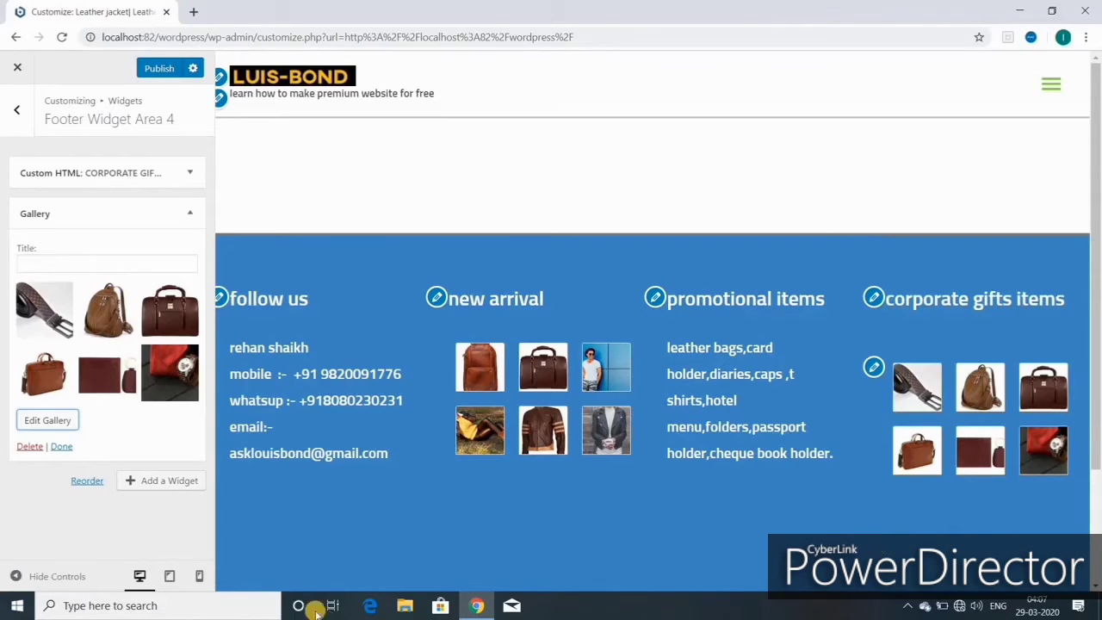
click(50, 576)
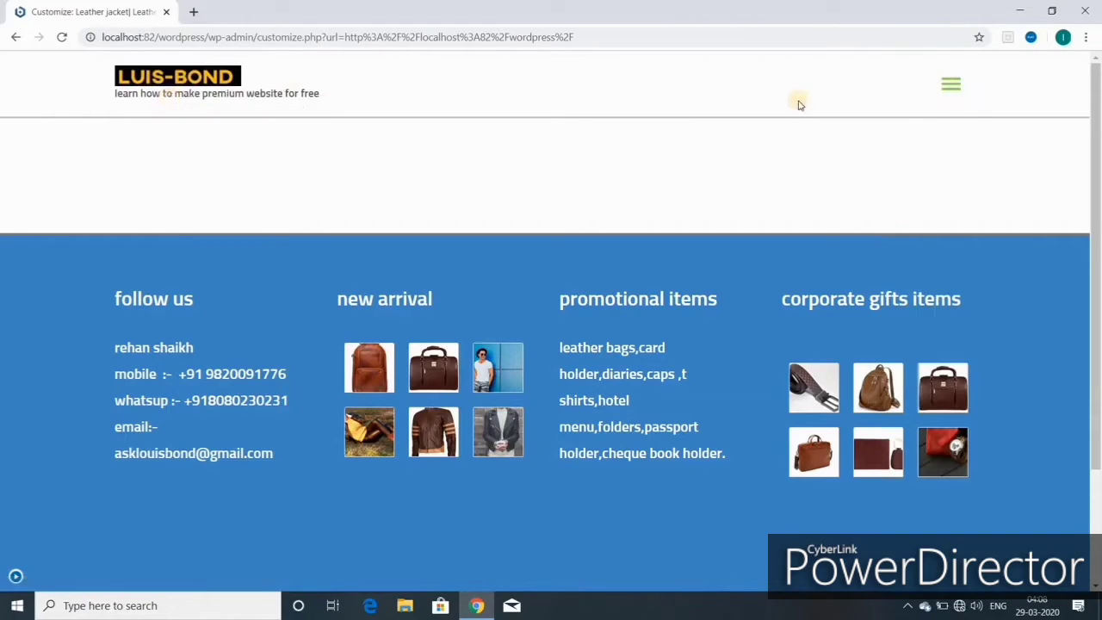
- Open and close the hamburger menu, scroll the preview, then return to the Dashboard
click(948, 90)
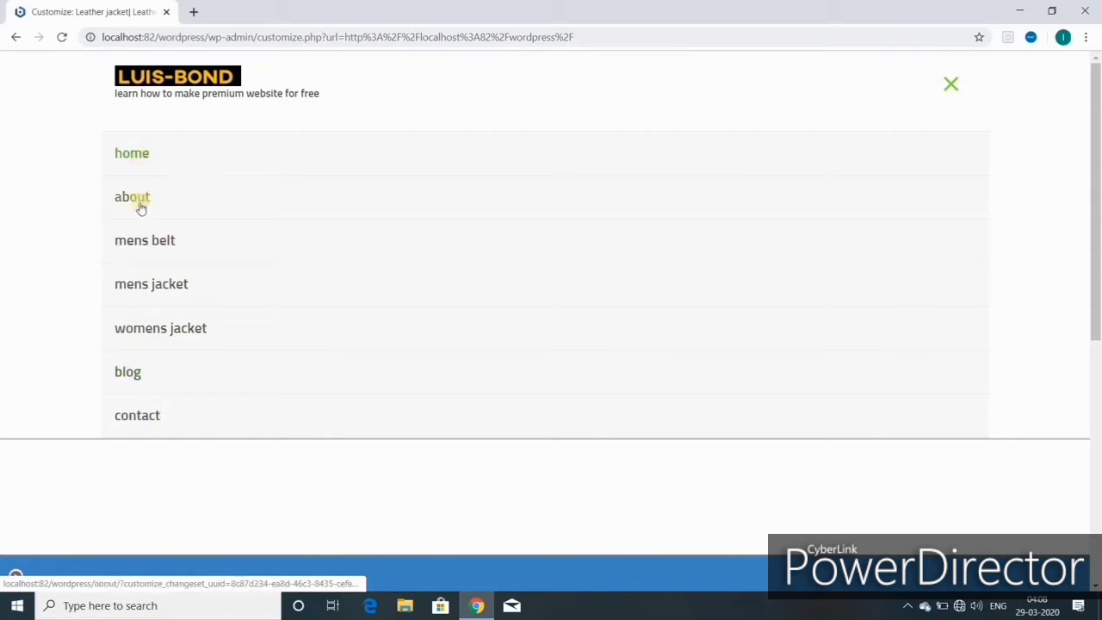
click(951, 86)
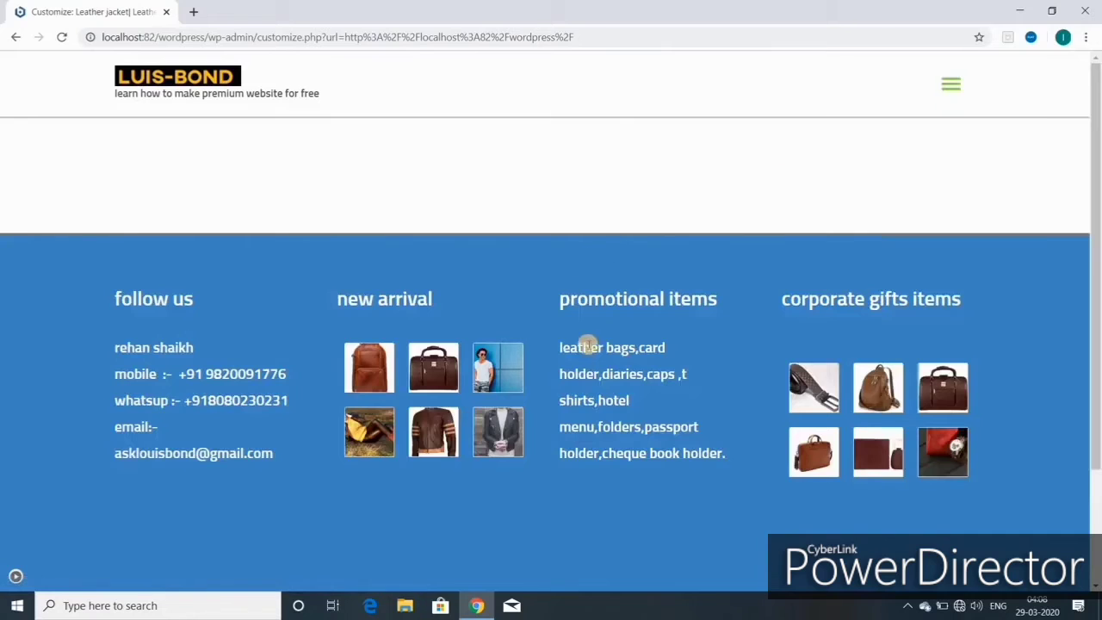
scroll(603, 379, down, 3)
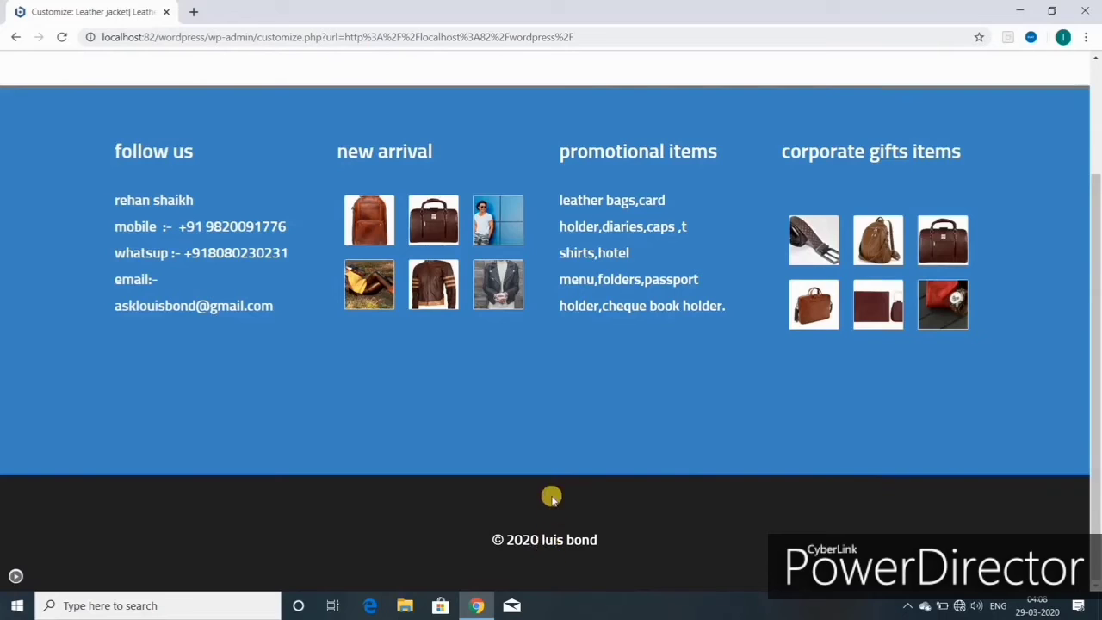
scroll(551, 494, up, 2)
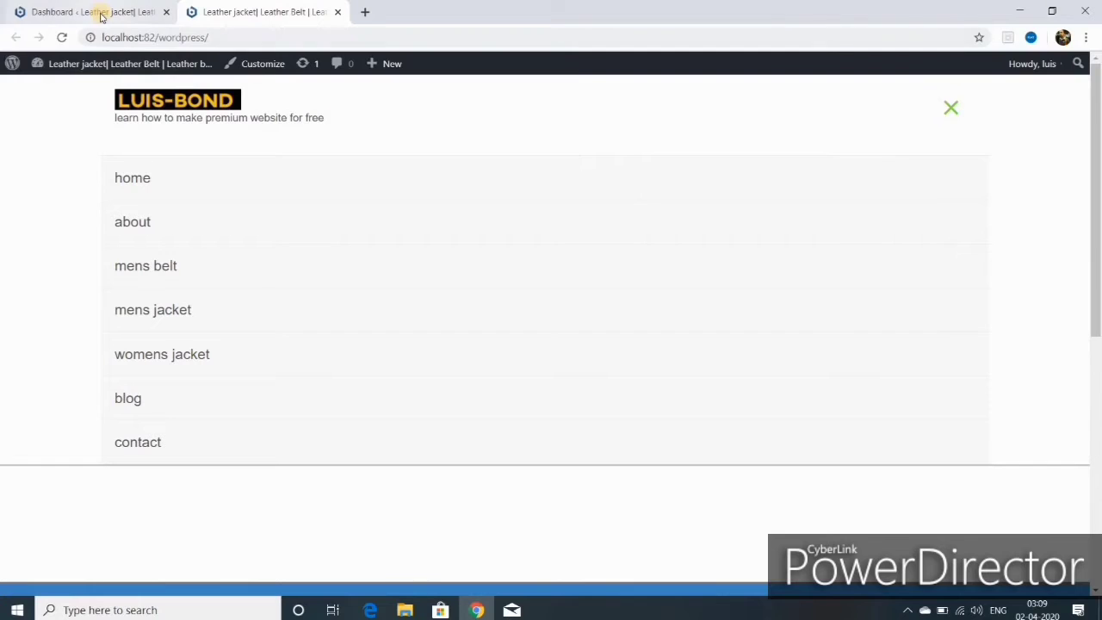
mouse_move(78, 63)
click(68, 91)
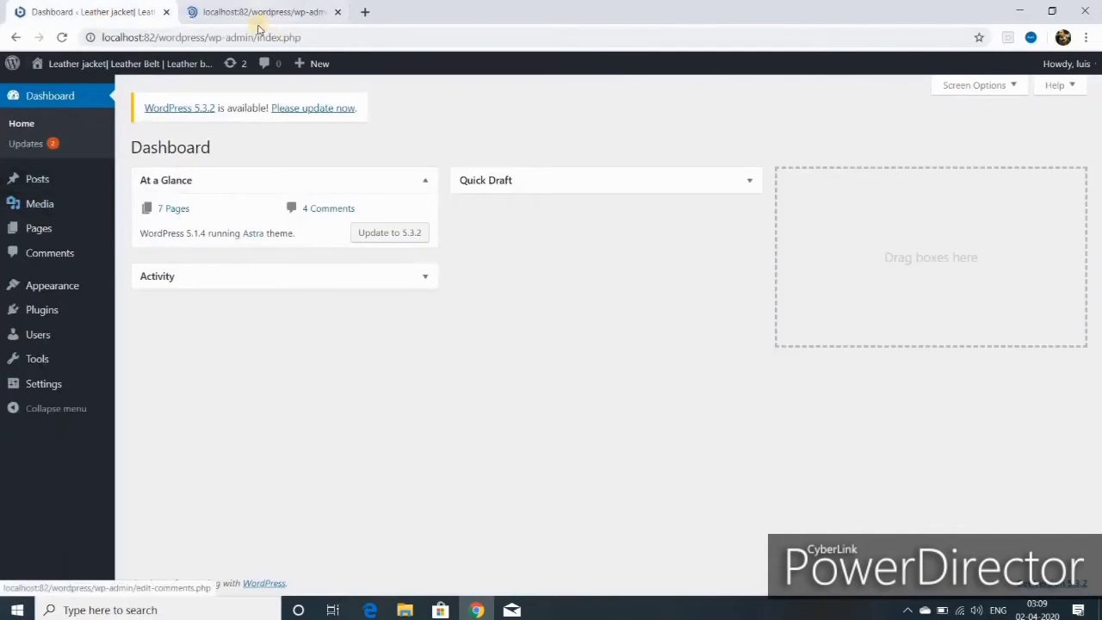
- Close the extra tab, check Astra is installed under Themes > Add New, then open Plugins
click(339, 15)
mouse_move(57, 312)
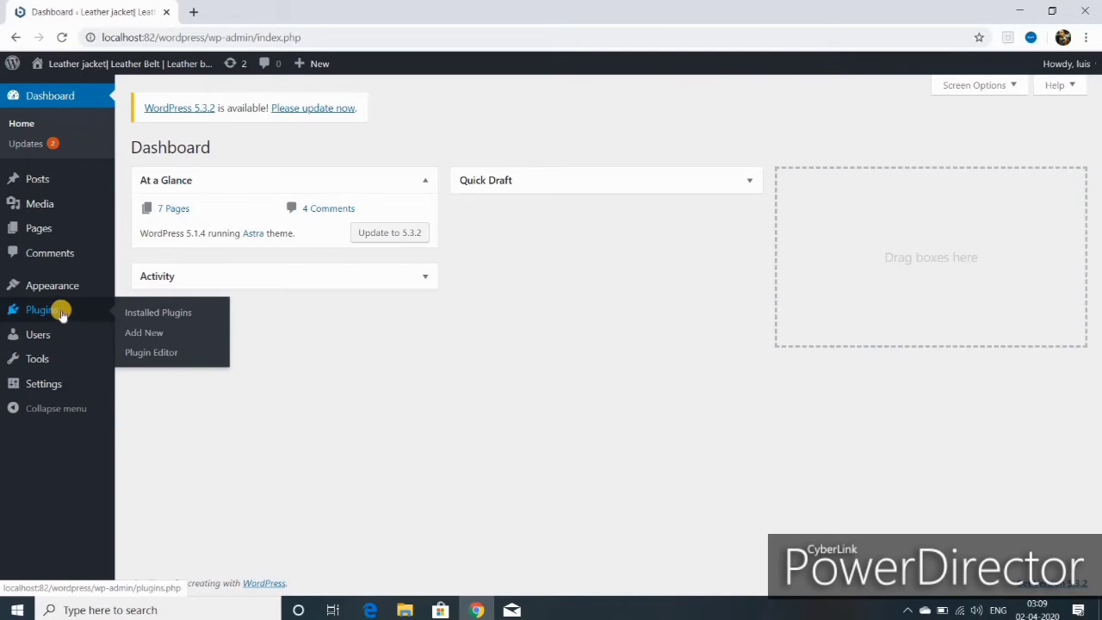
mouse_move(60, 292)
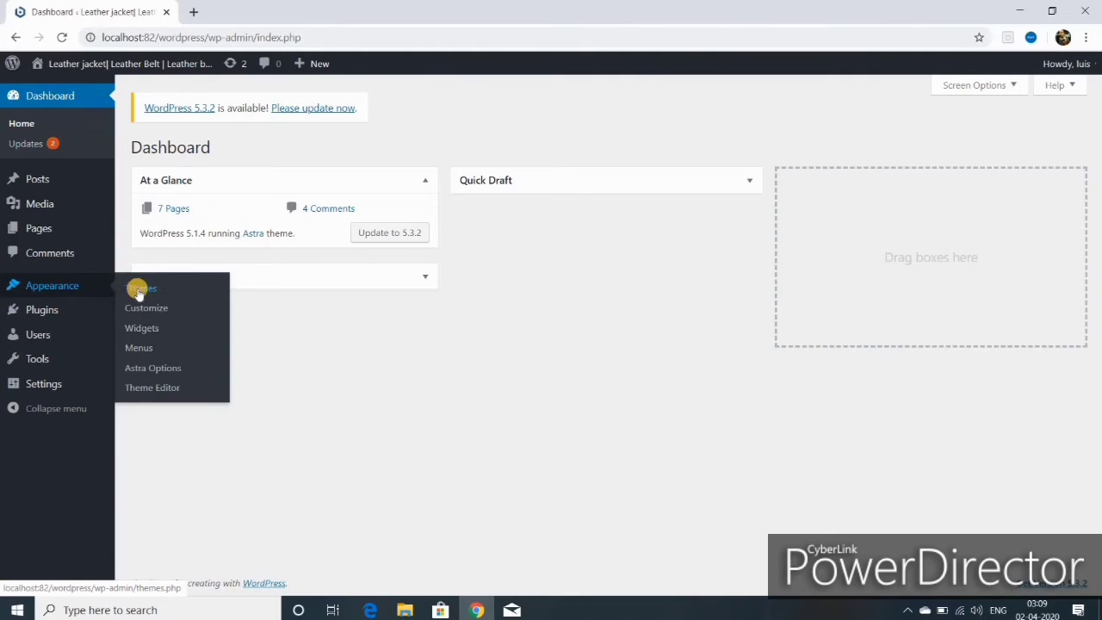
click(138, 292)
click(258, 150)
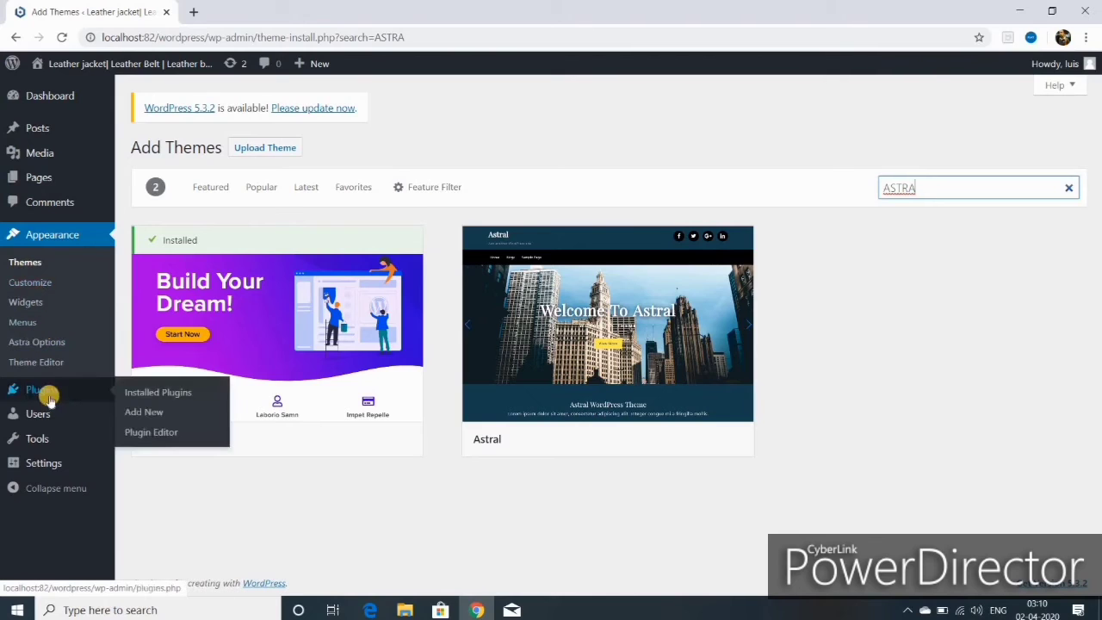
click(43, 391)
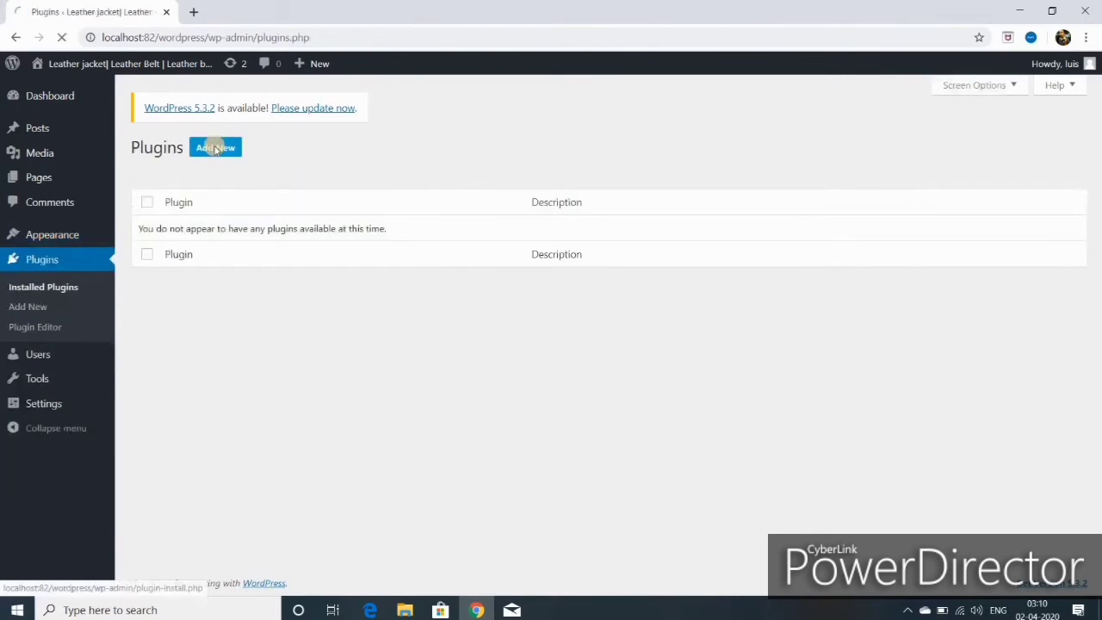
- Search plugins for 'elementor', then install and activate Elementor Page Builder
click(216, 146)
click(895, 188)
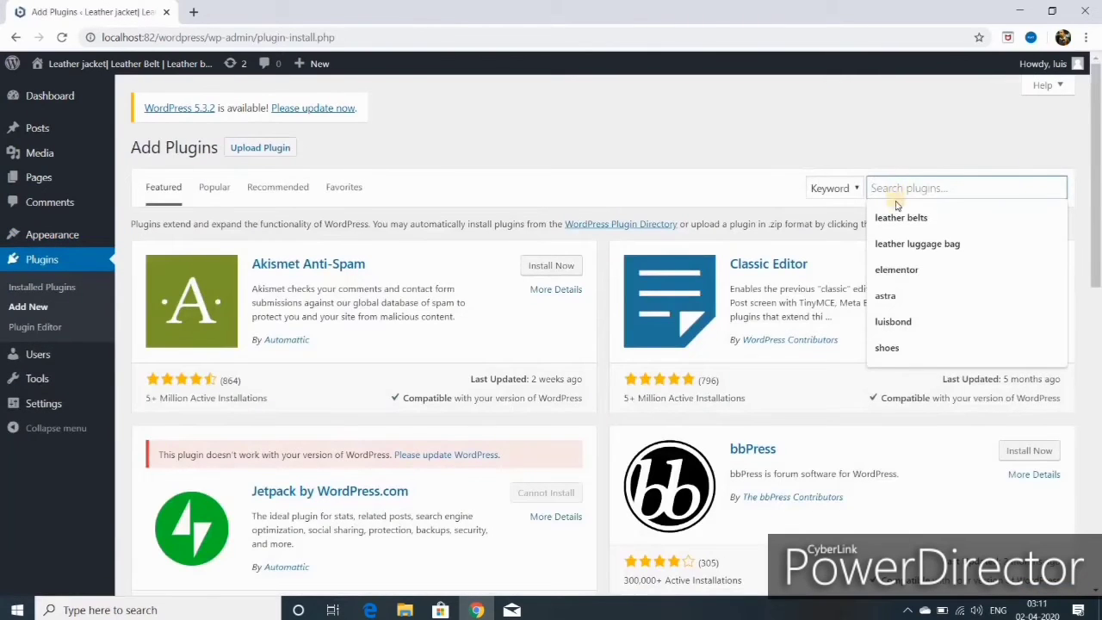
click(910, 274)
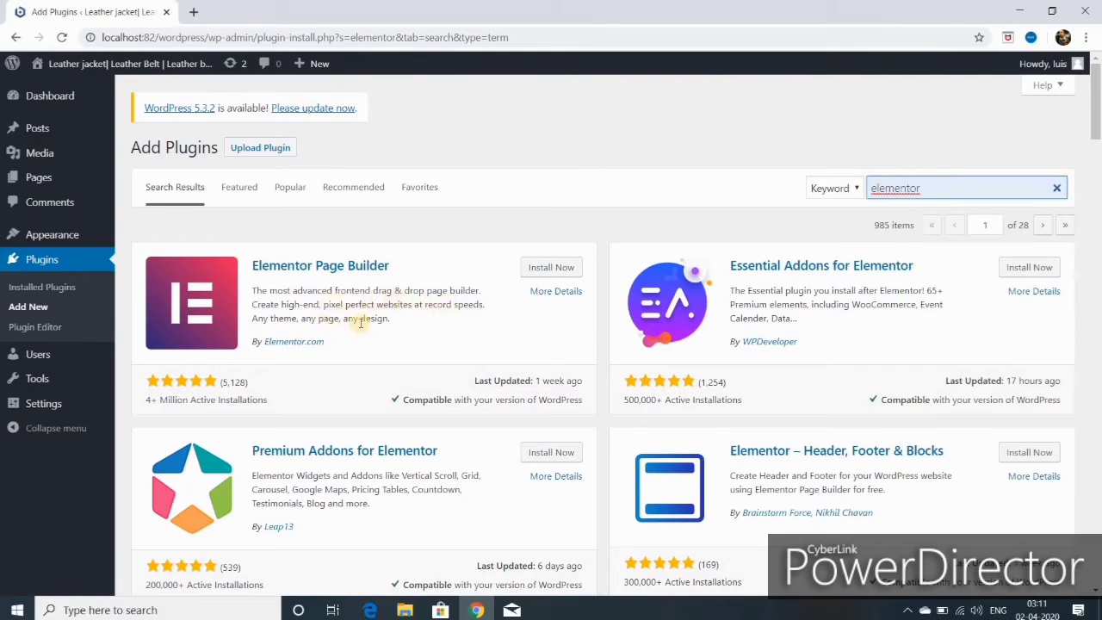
click(550, 270)
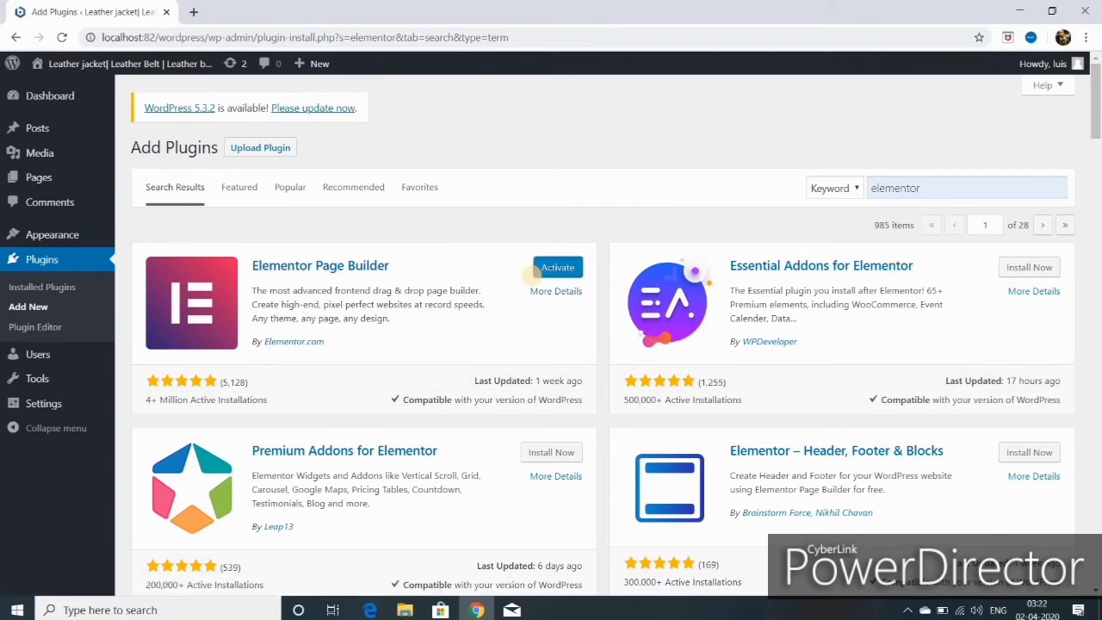
click(558, 268)
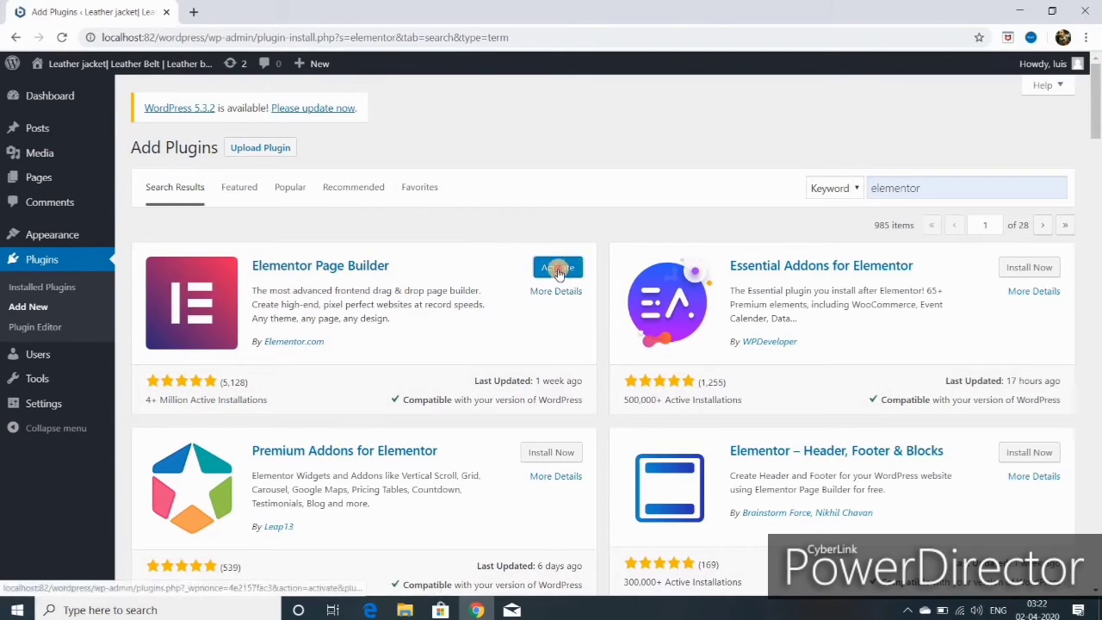
- Save the Advanced tab of Elementor's settings
mouse_move(44, 237)
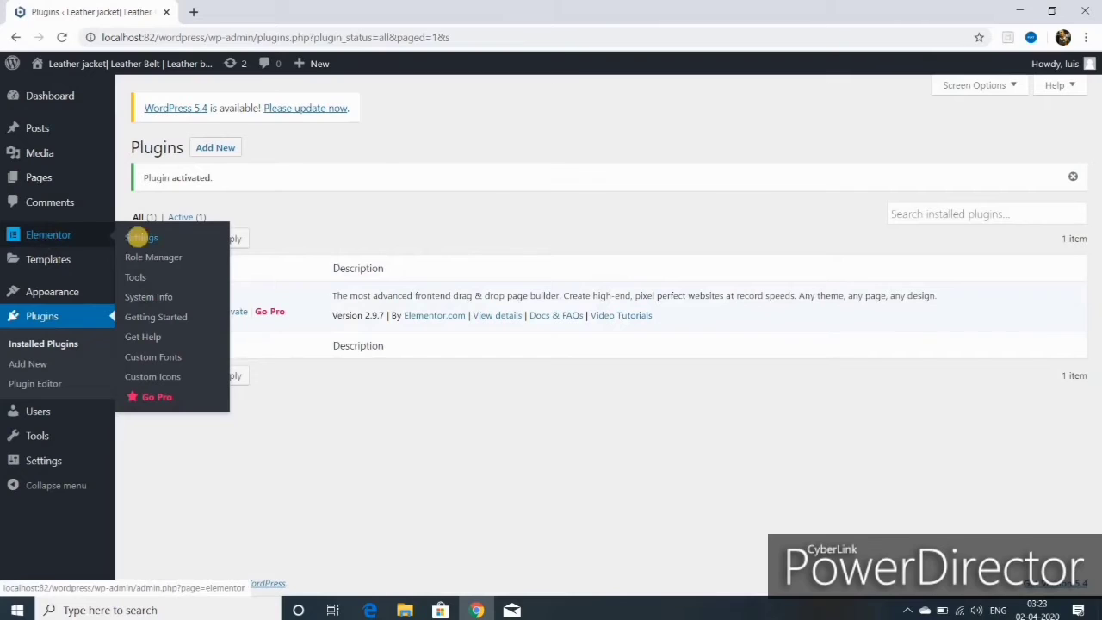
click(140, 240)
click(263, 179)
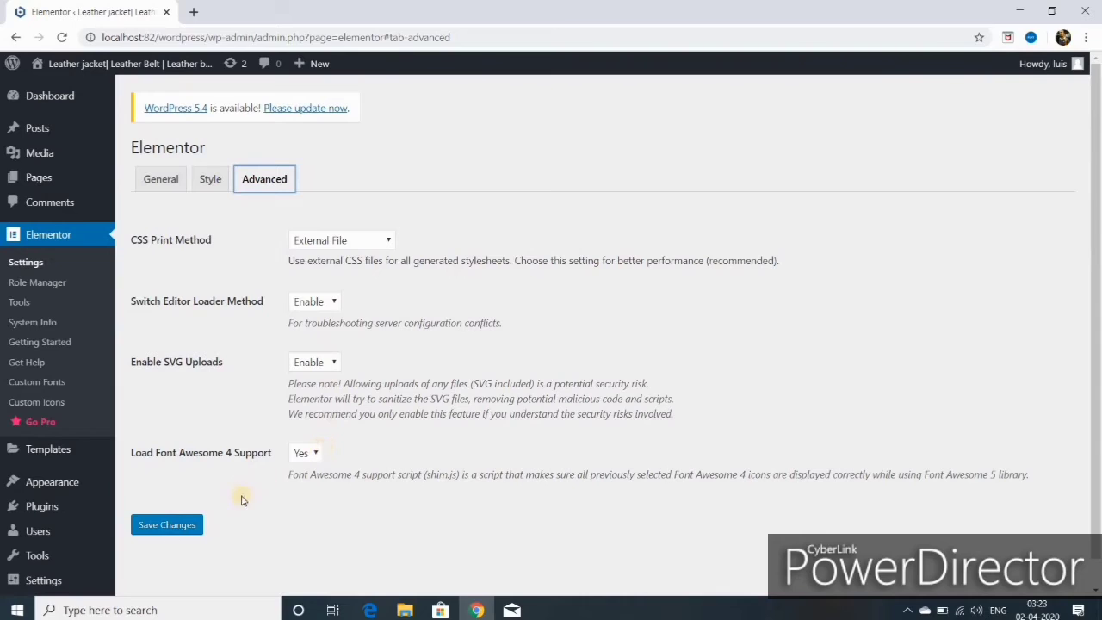
click(167, 524)
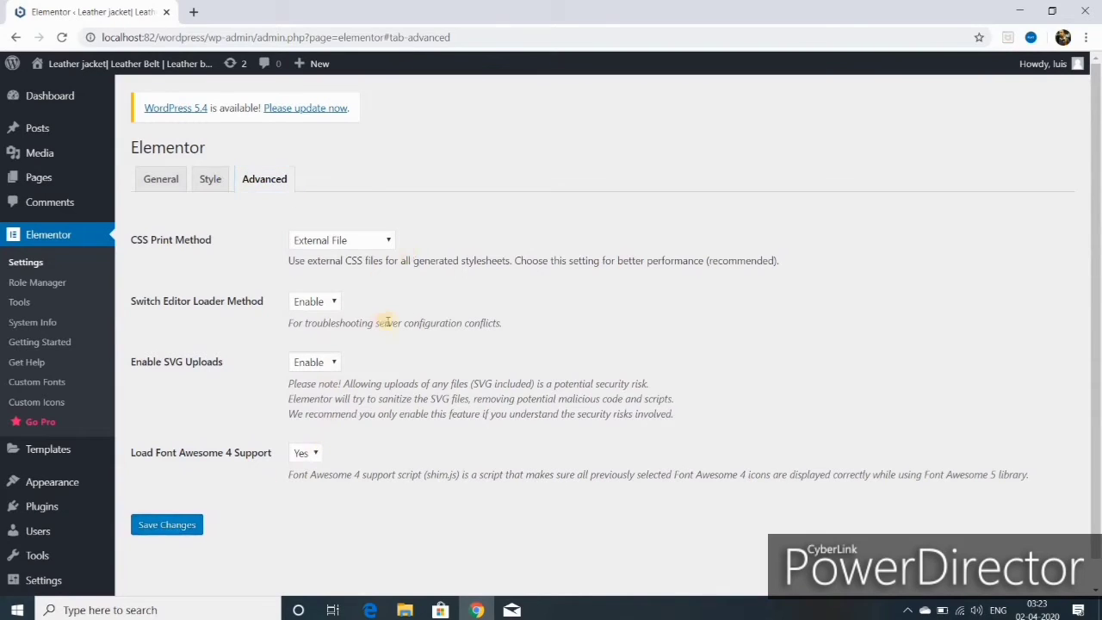
- Open the live site in a new tab, go to the home page, and edit it with Elementor
mouse_move(92, 63)
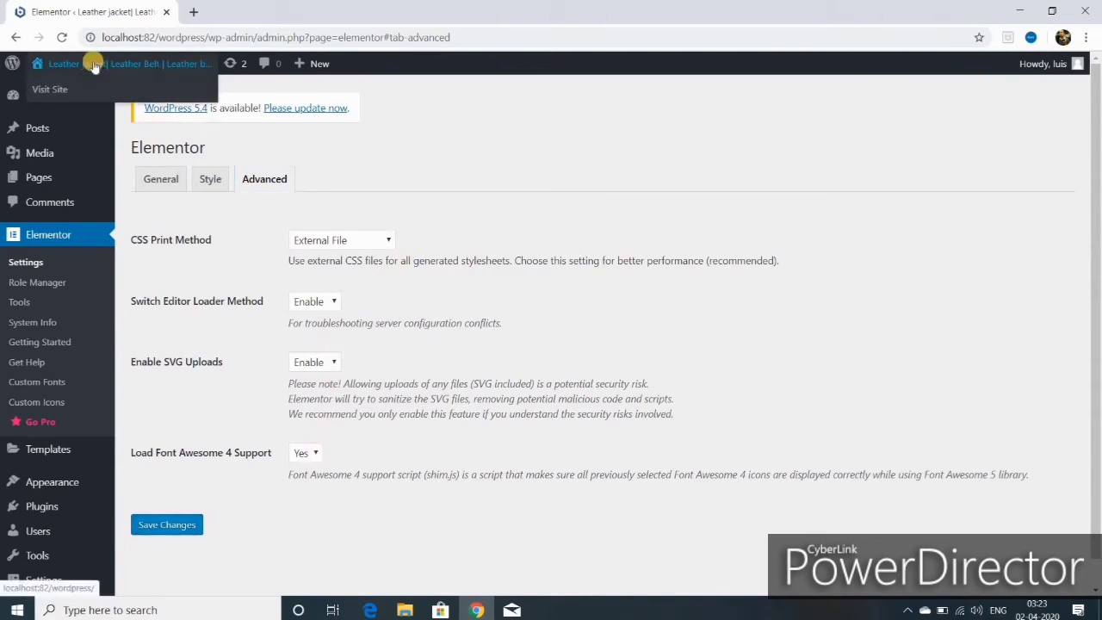
right_click(51, 90)
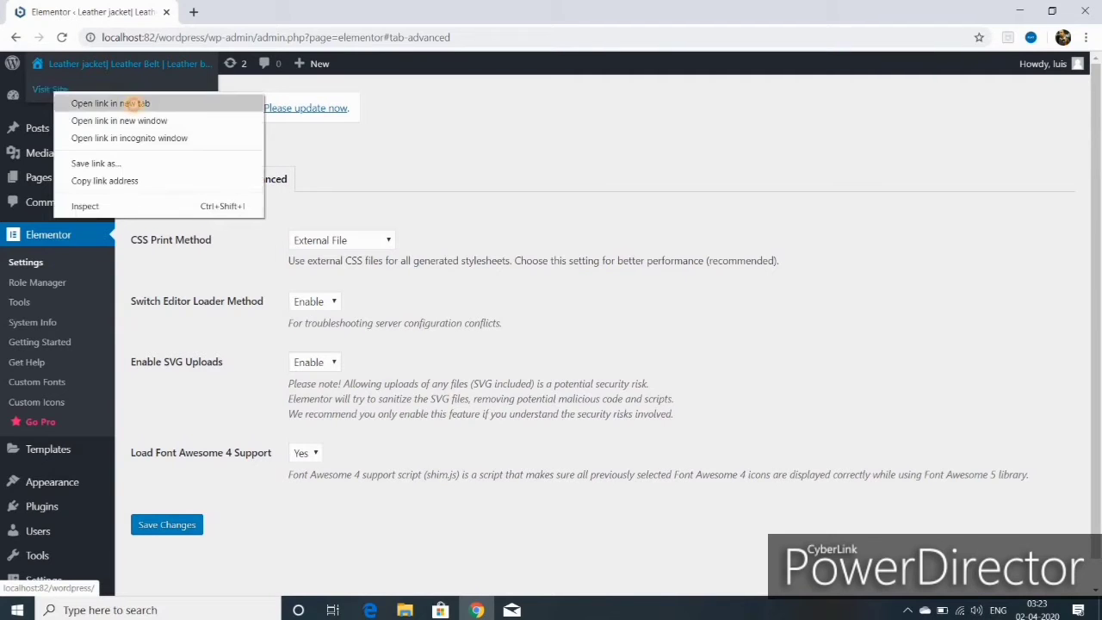
click(121, 101)
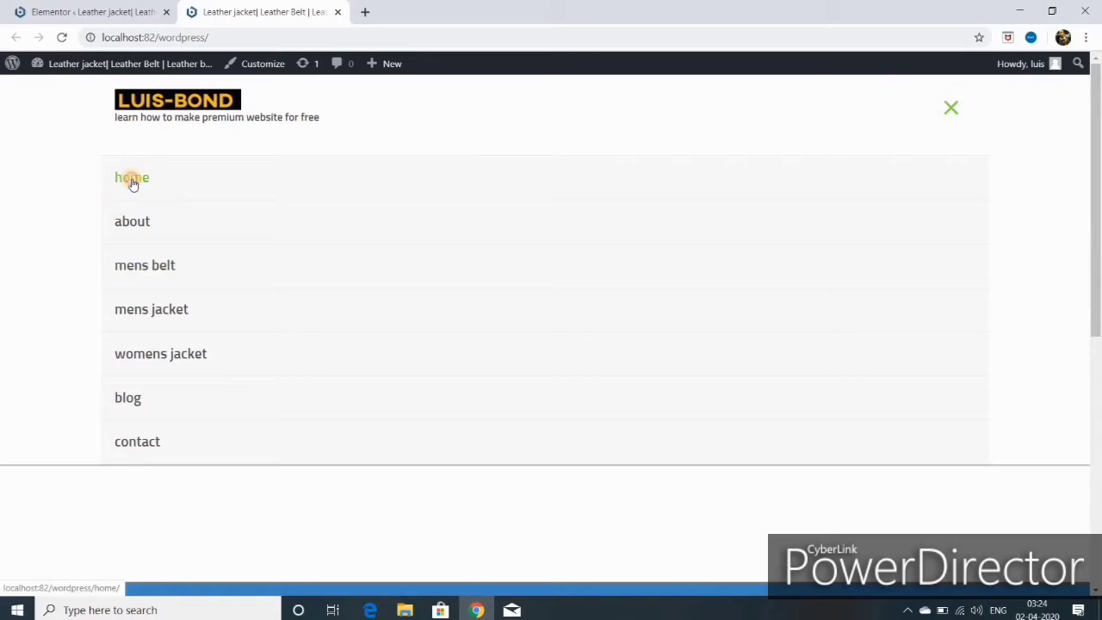
click(132, 180)
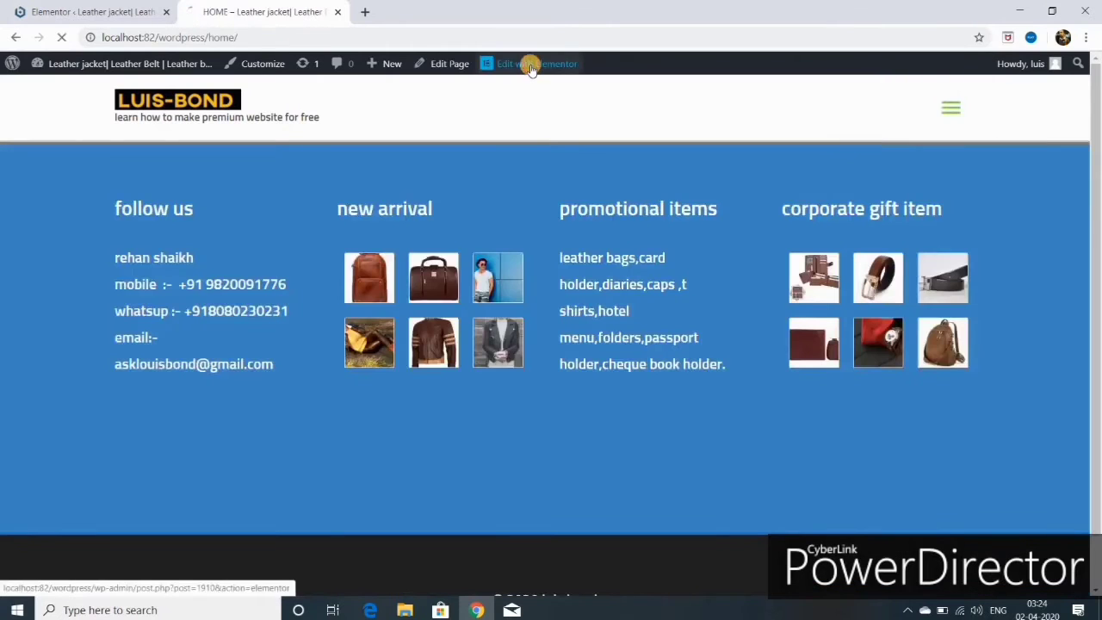
click(531, 66)
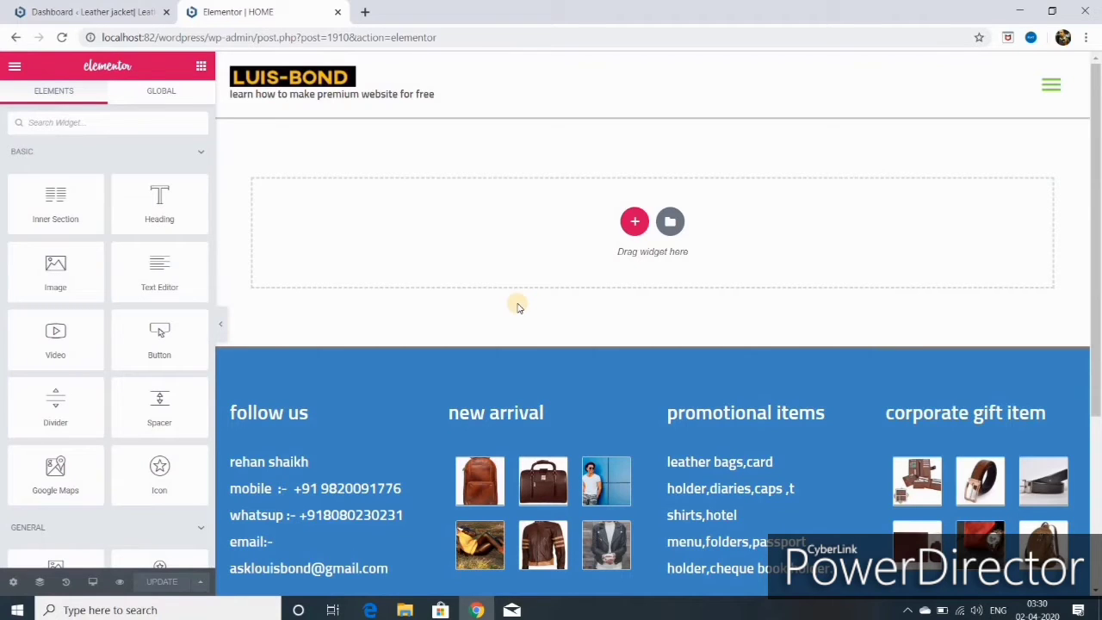
click(635, 221)
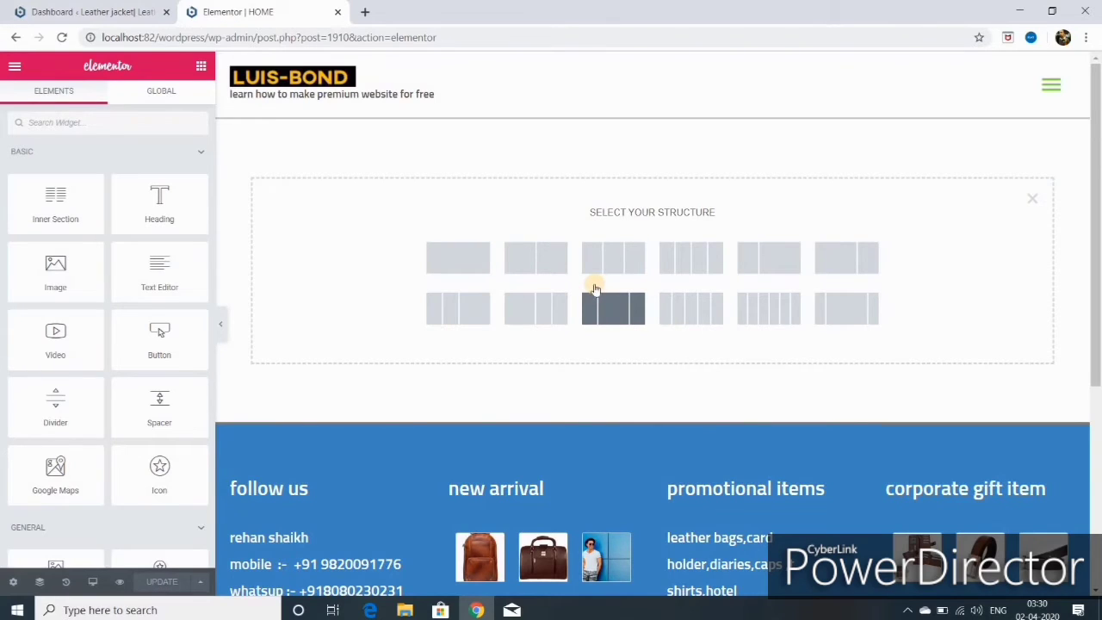
click(462, 270)
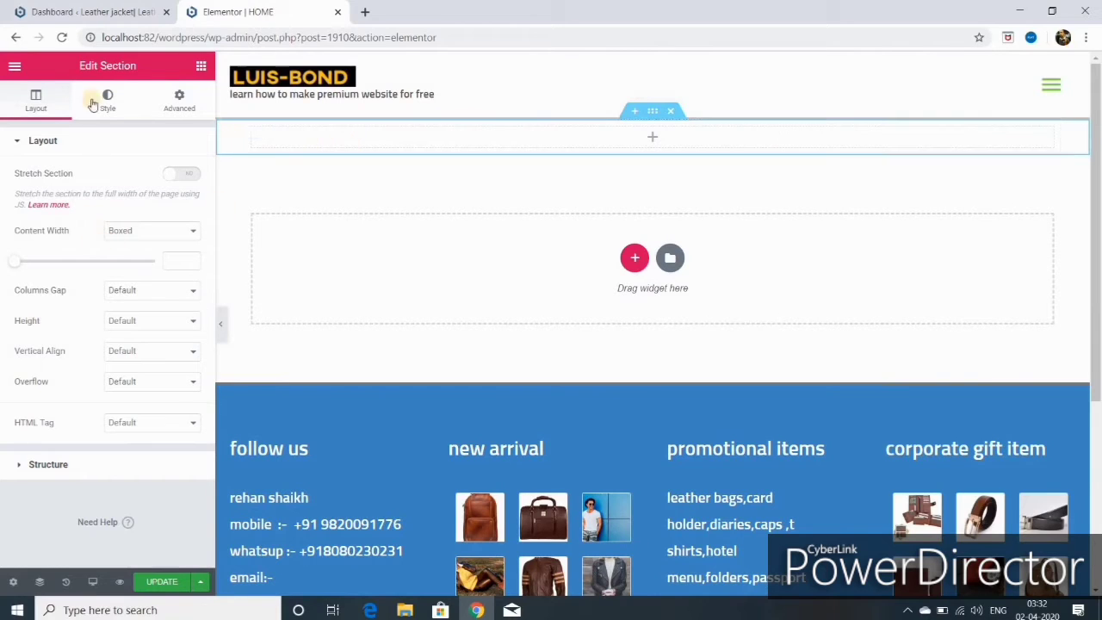
click(200, 69)
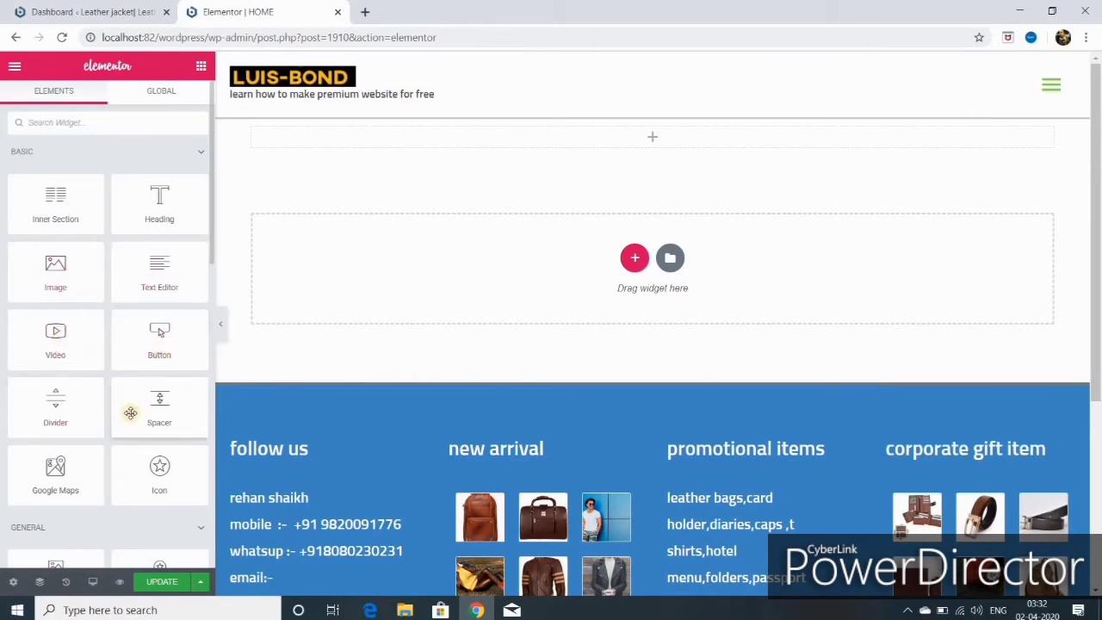
scroll(121, 404, down, 4)
scroll(120, 401, up, 4)
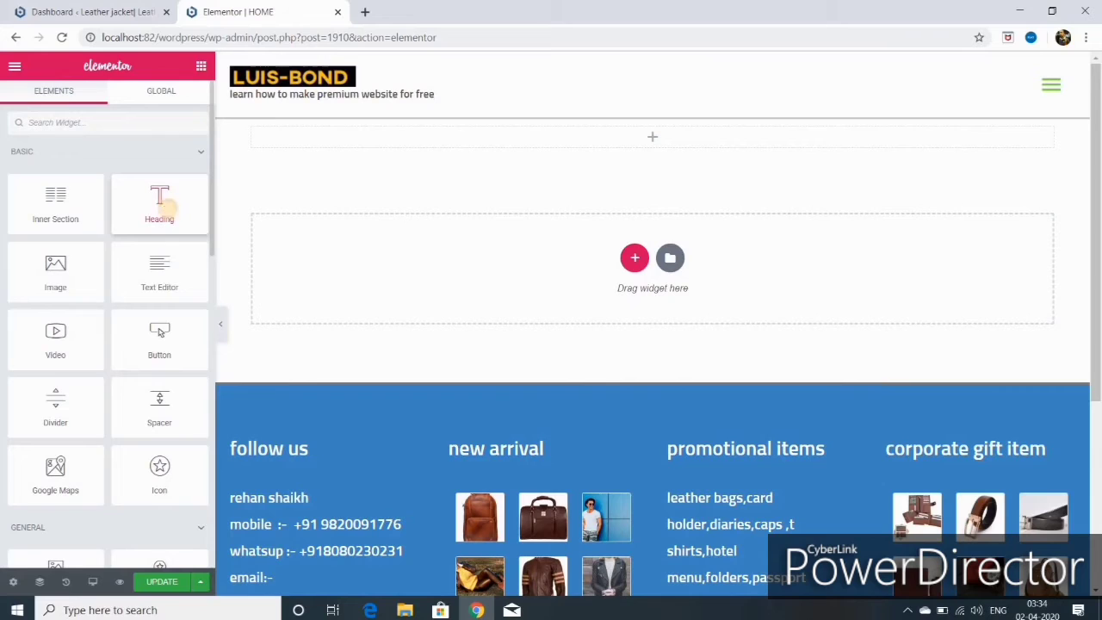
drag(165, 207, 611, 141)
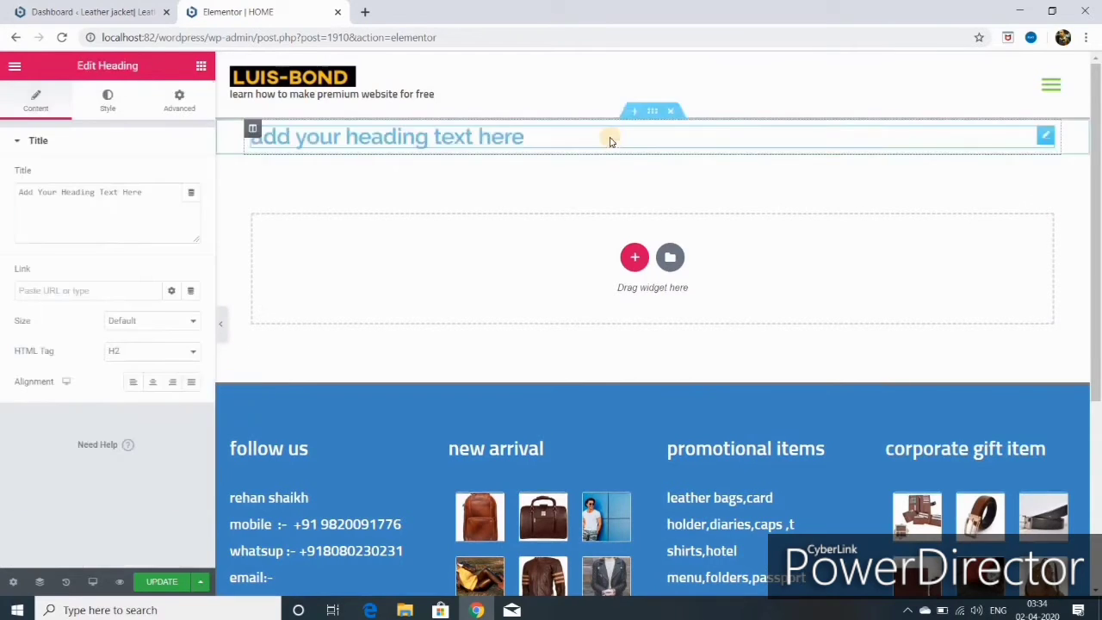
click(672, 114)
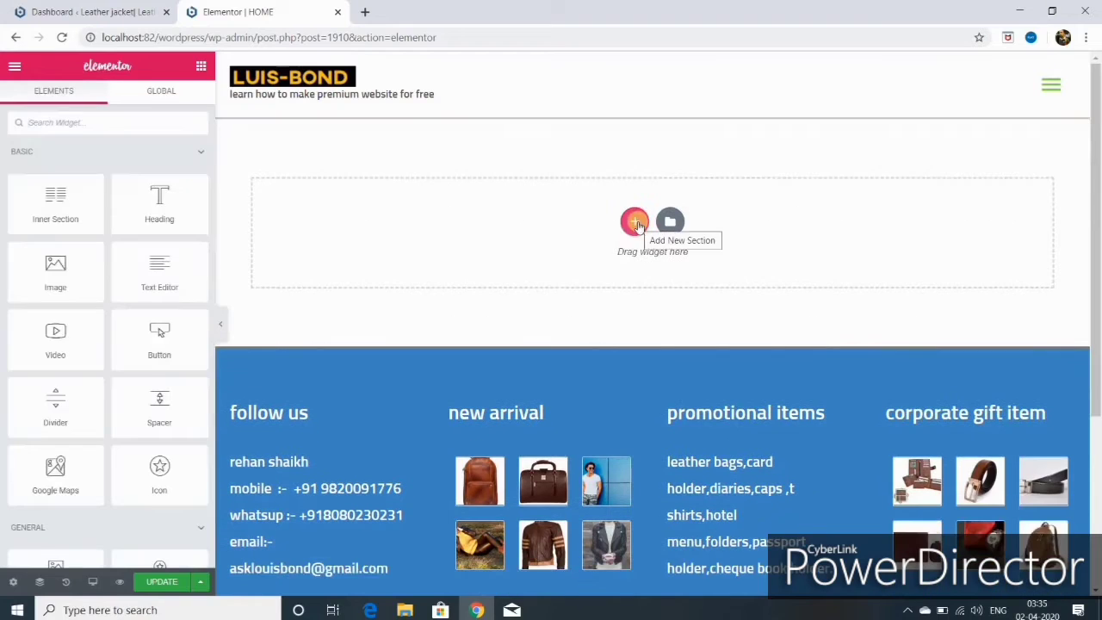
- Add a one-column section, duplicate its column twice, and reset the three columns to equal thirds
click(636, 223)
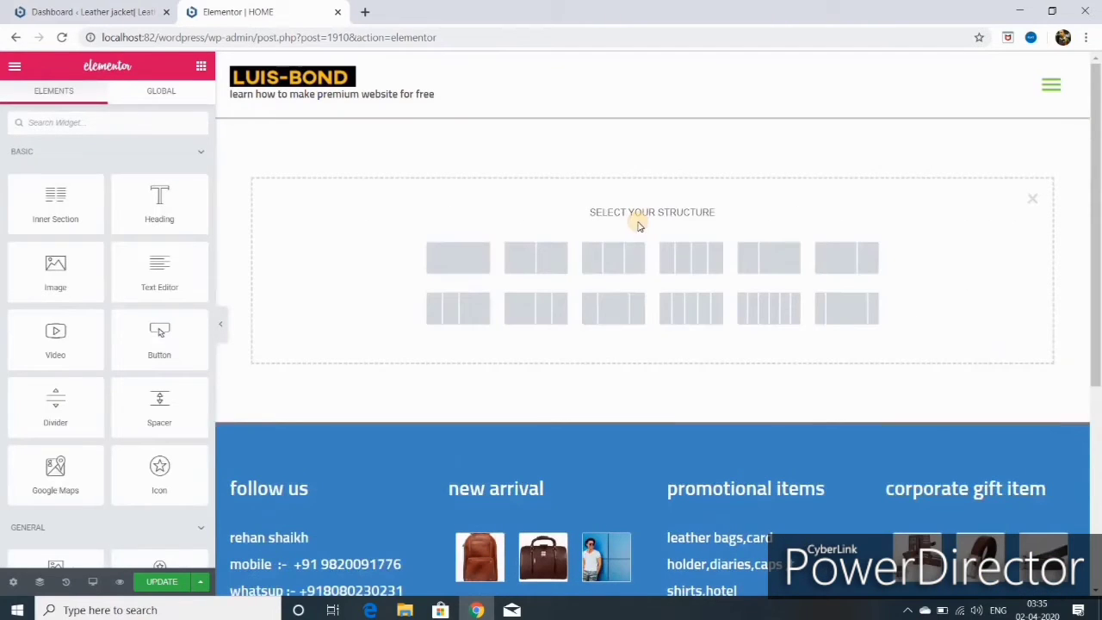
click(467, 266)
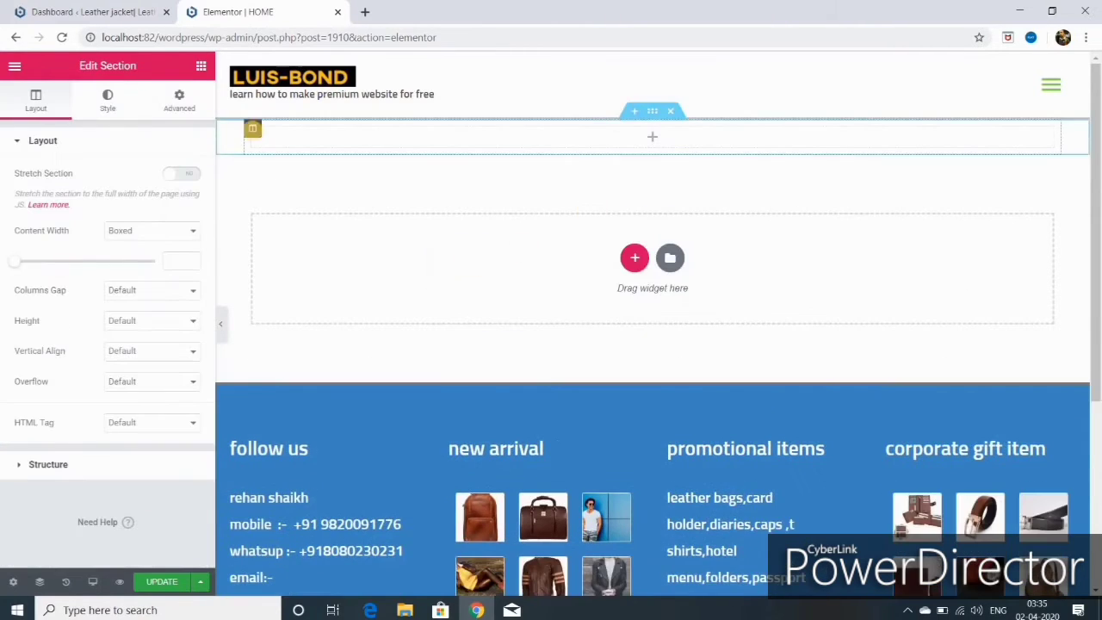
right_click(252, 131)
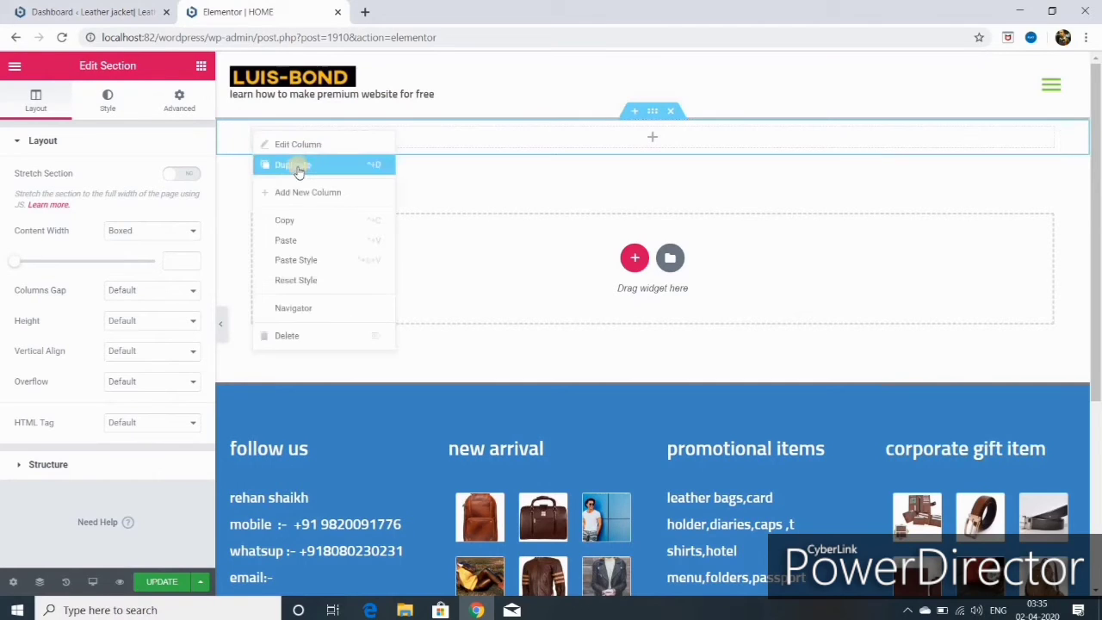
click(299, 172)
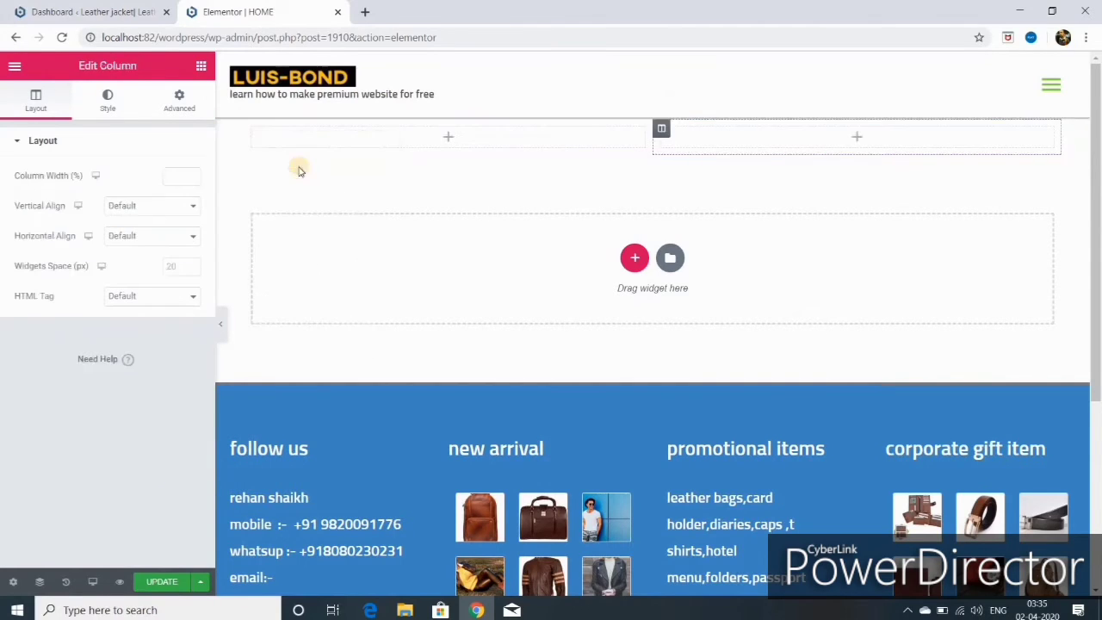
right_click(661, 131)
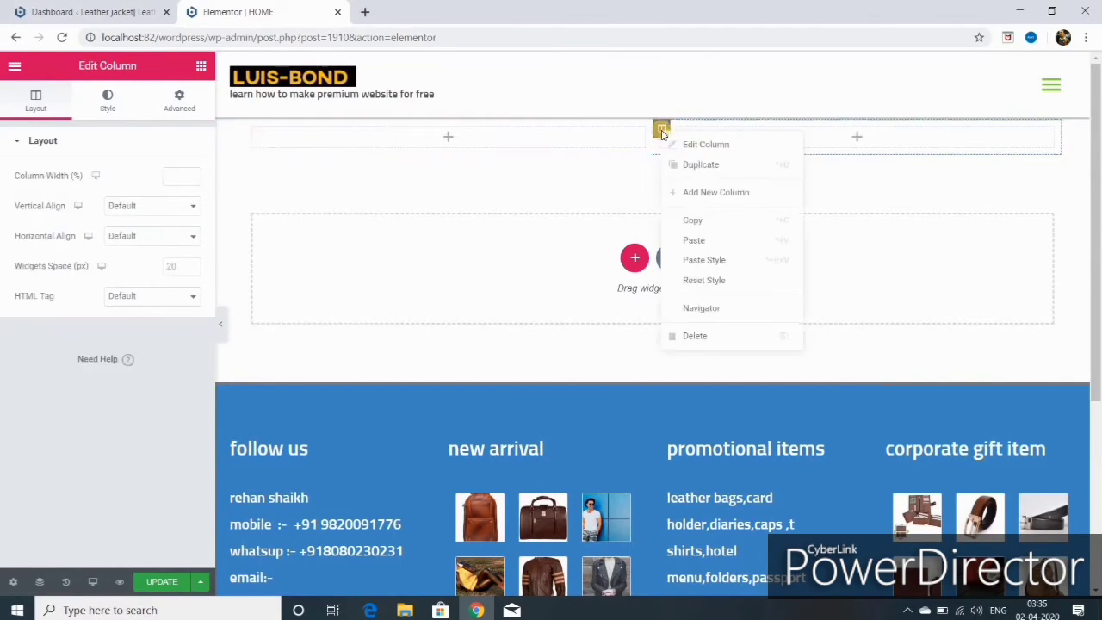
click(701, 169)
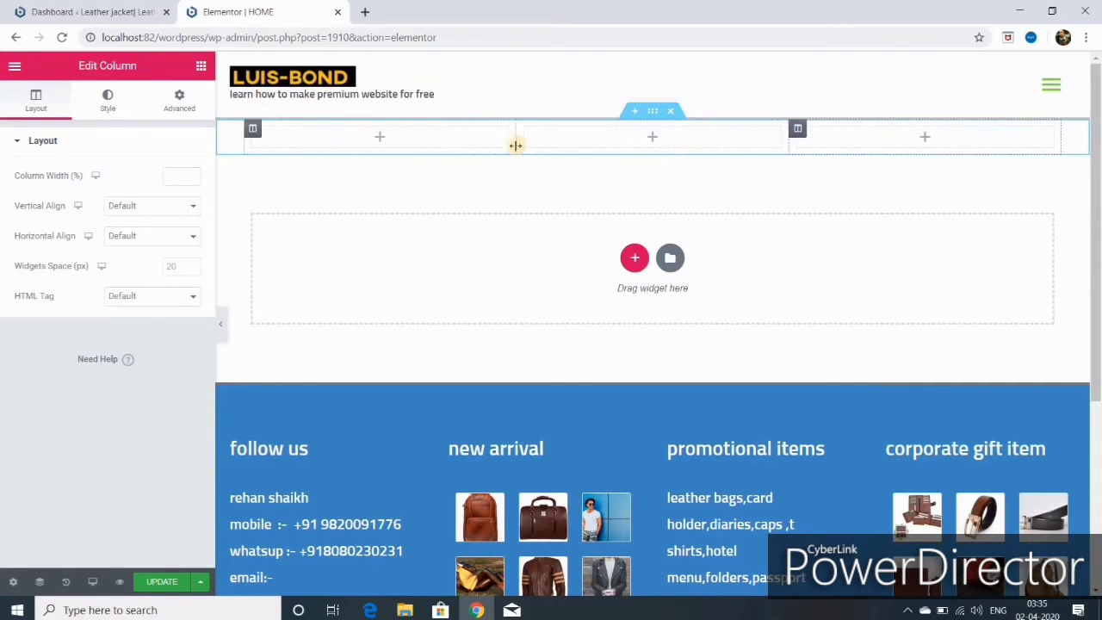
drag(504, 148, 612, 155)
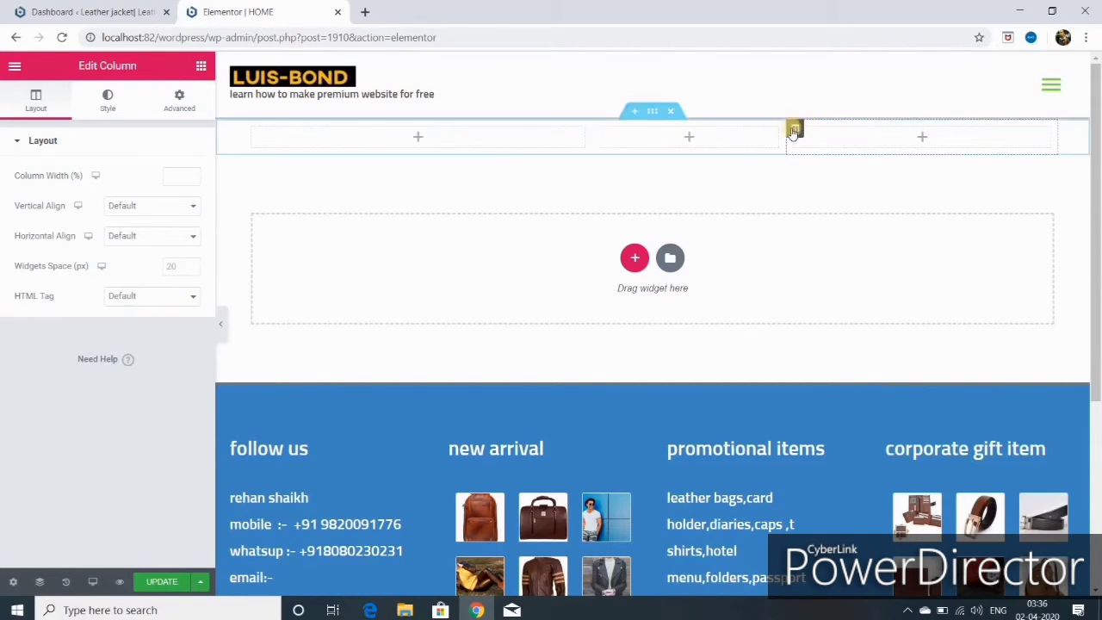
click(653, 110)
- Drag a Testimonial widget into the first column
click(201, 67)
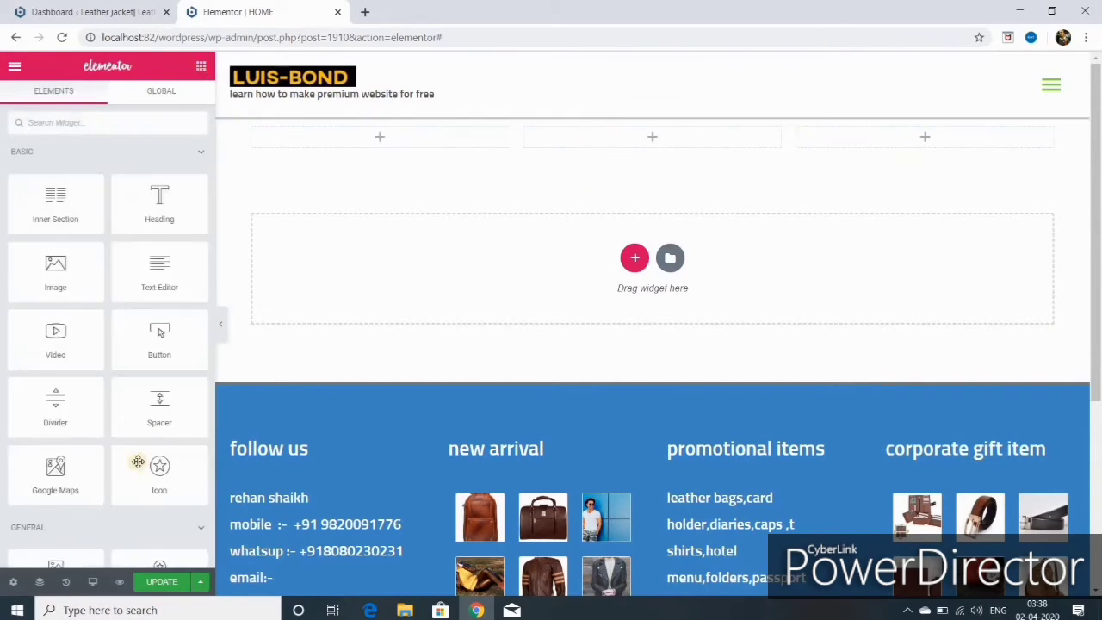
scroll(56, 482, down, 4)
drag(56, 482, 376, 152)
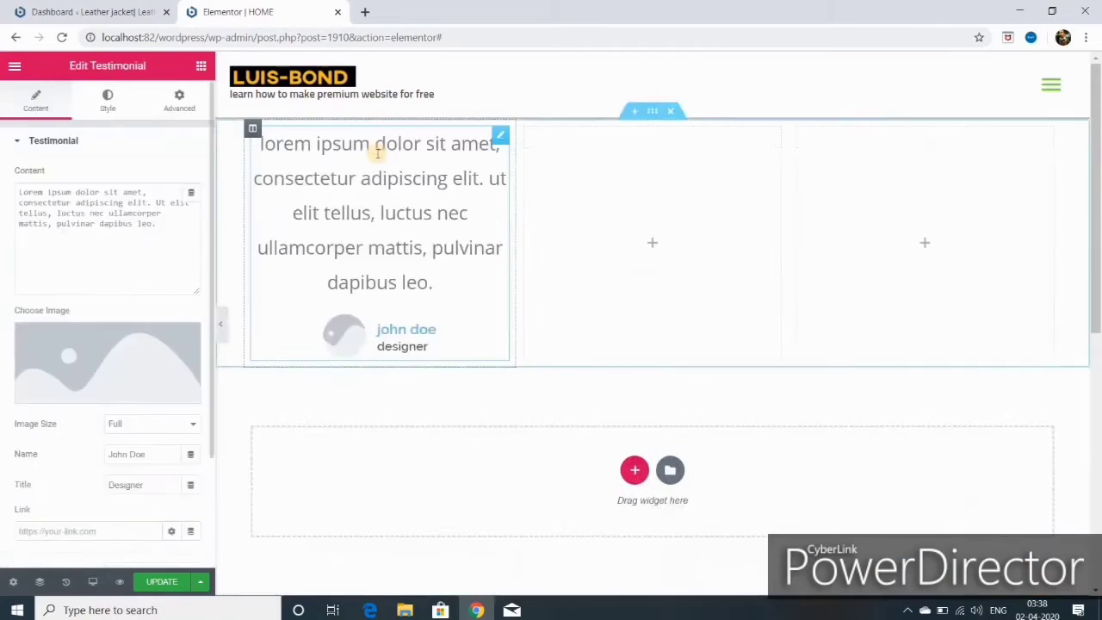
- Drop a lorem-ipsum Text Editor into column two and duplicate it directly beneath itself
click(201, 67)
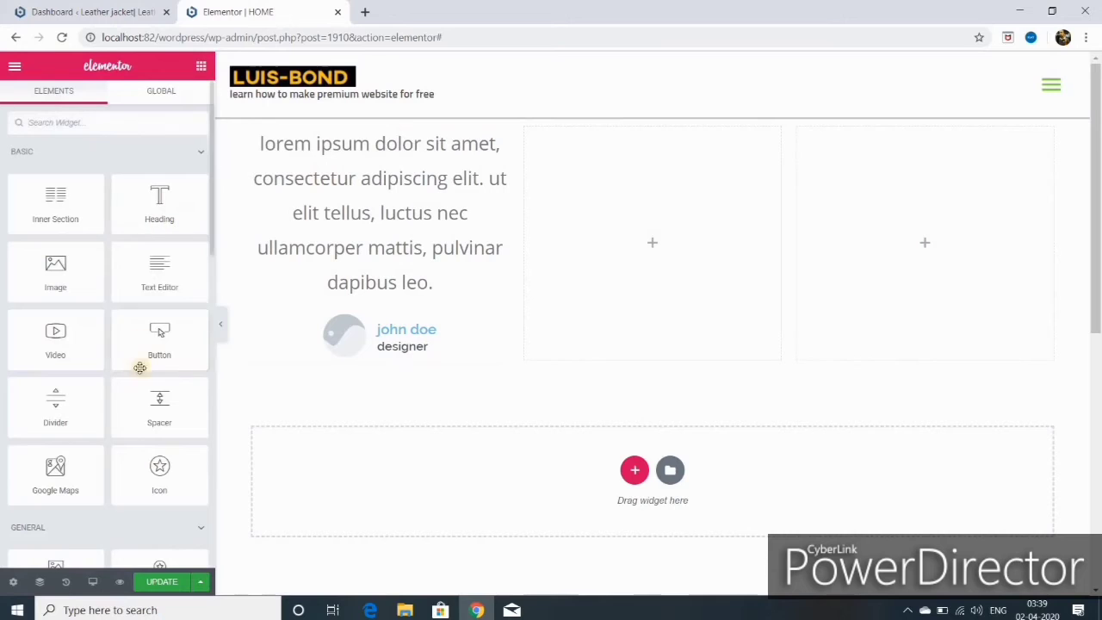
drag(169, 272, 580, 249)
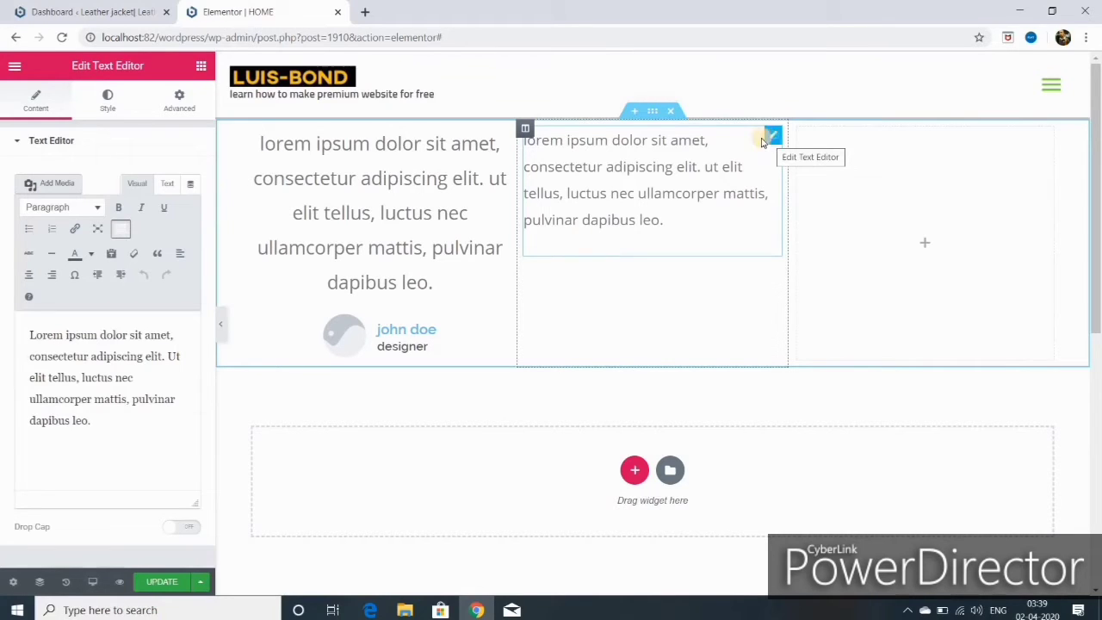
right_click(774, 138)
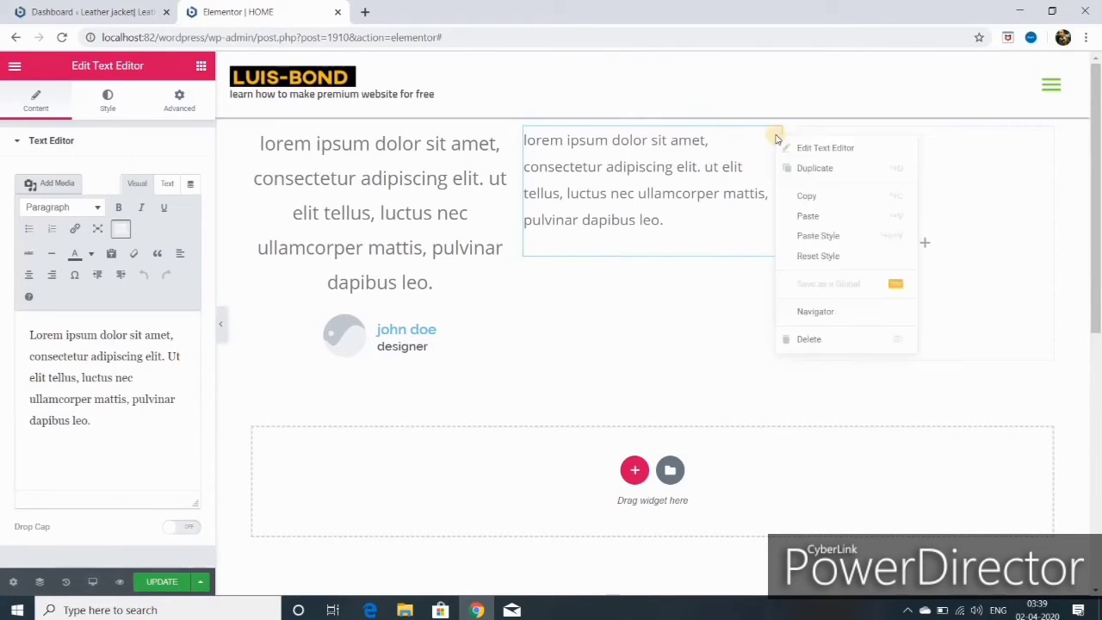
click(813, 169)
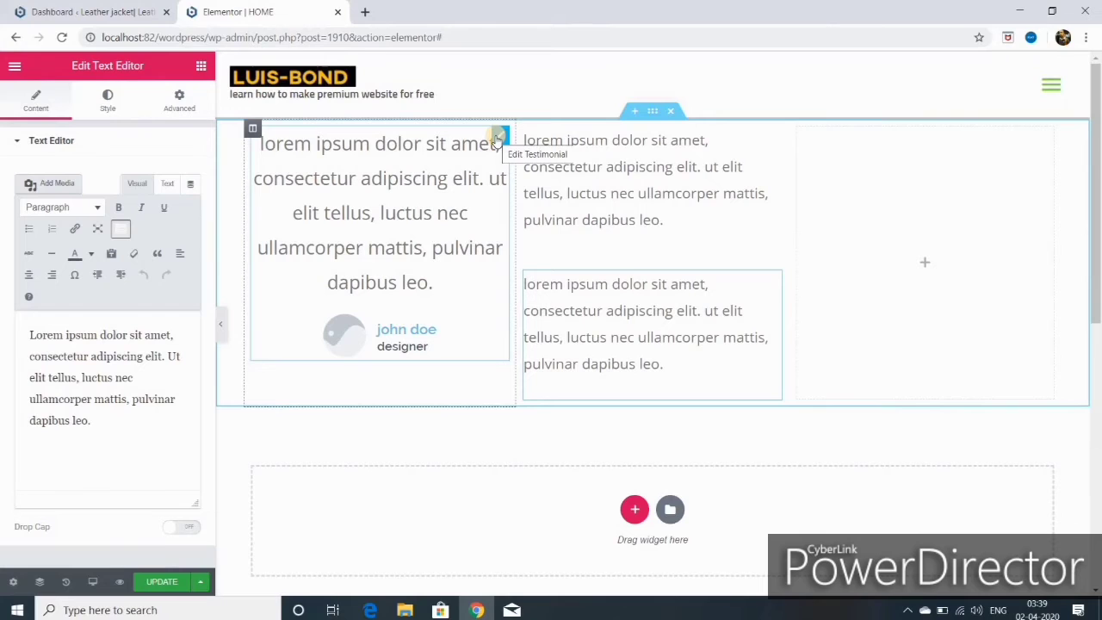
click(497, 138)
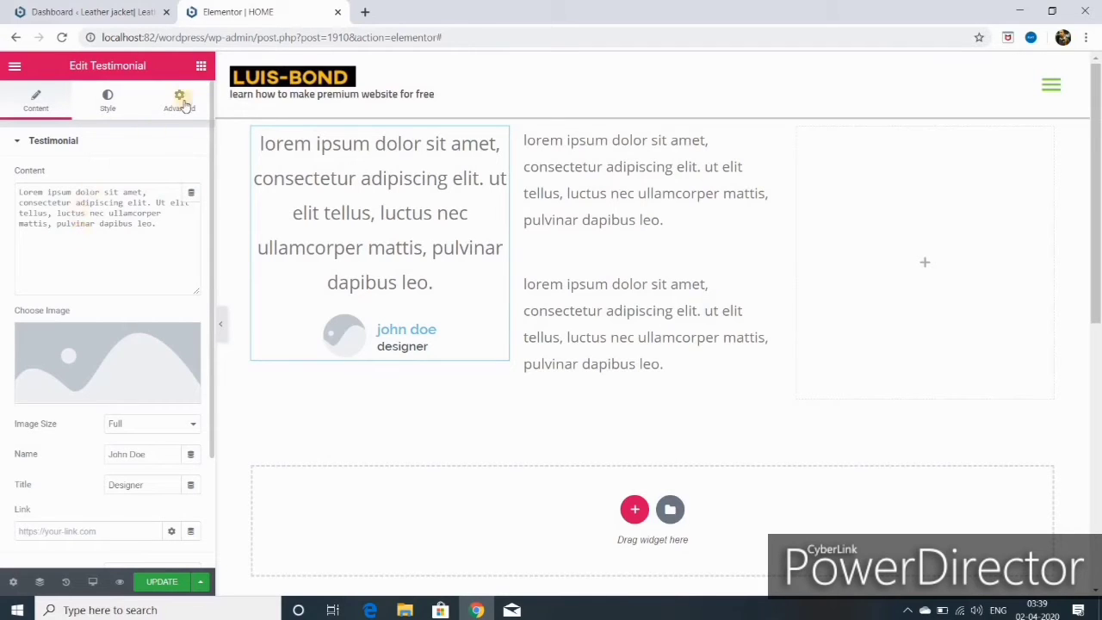
click(201, 65)
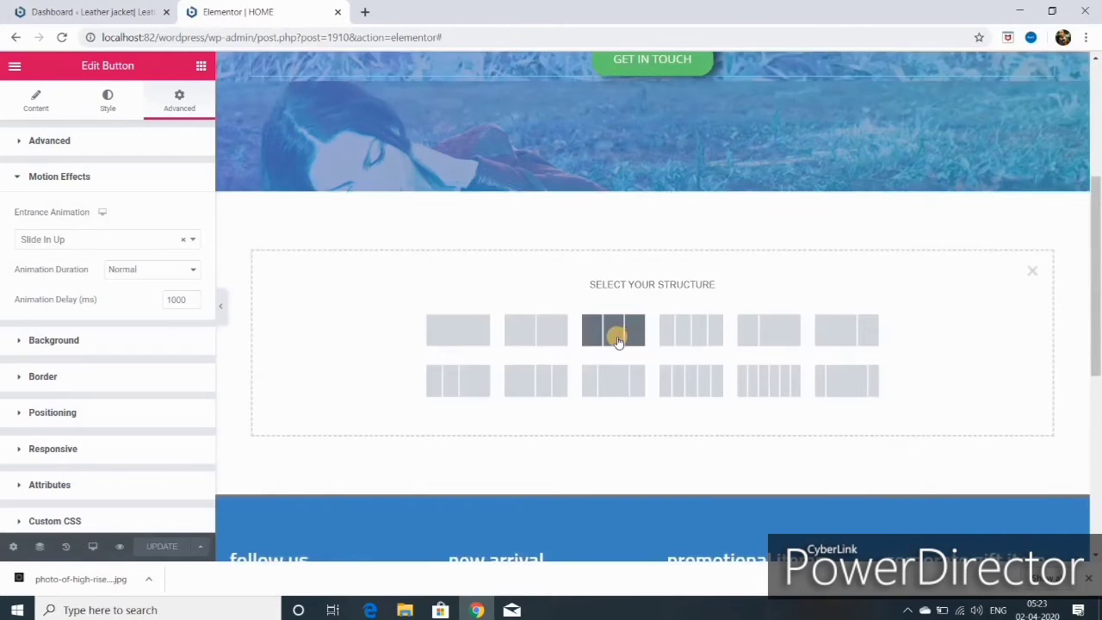
- Add a three-column section below the hero and place an Icon Box in column one
click(623, 338)
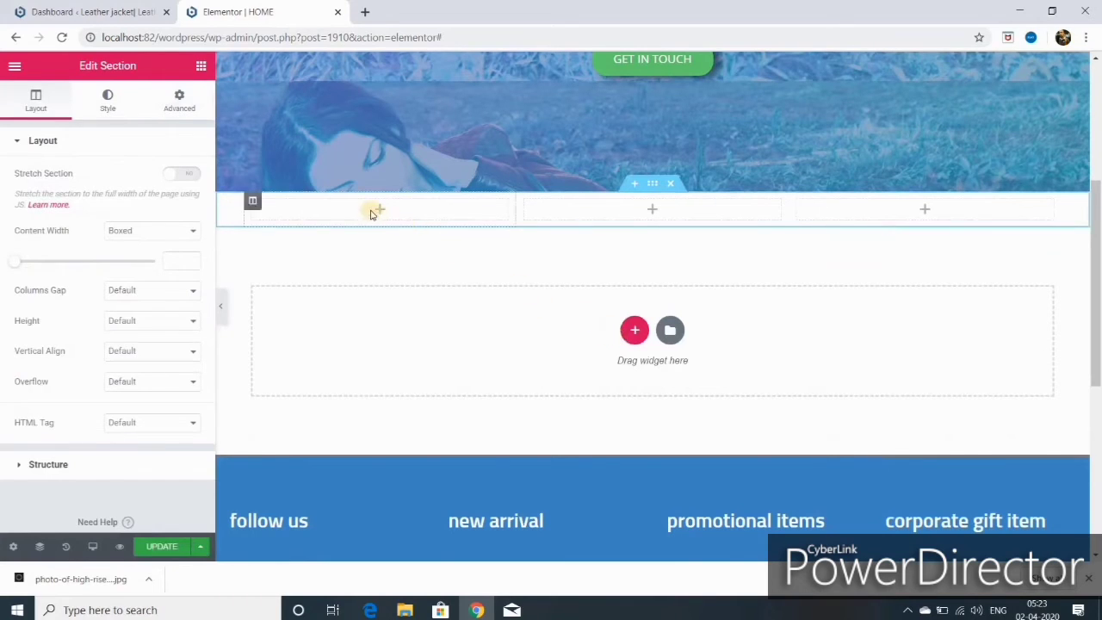
click(357, 254)
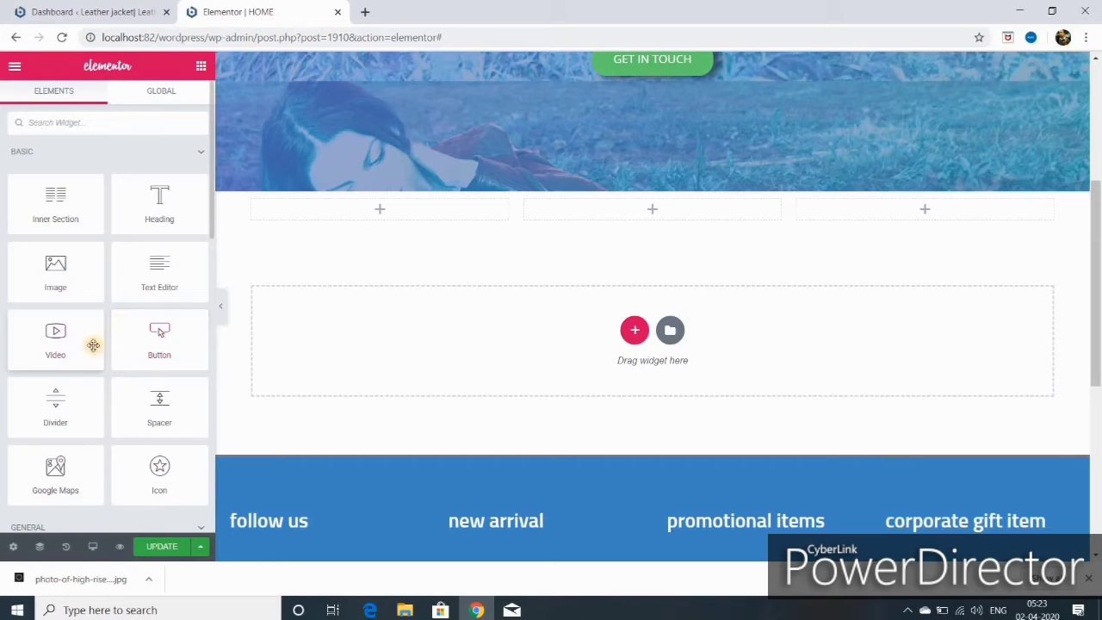
scroll(95, 355, down, 2)
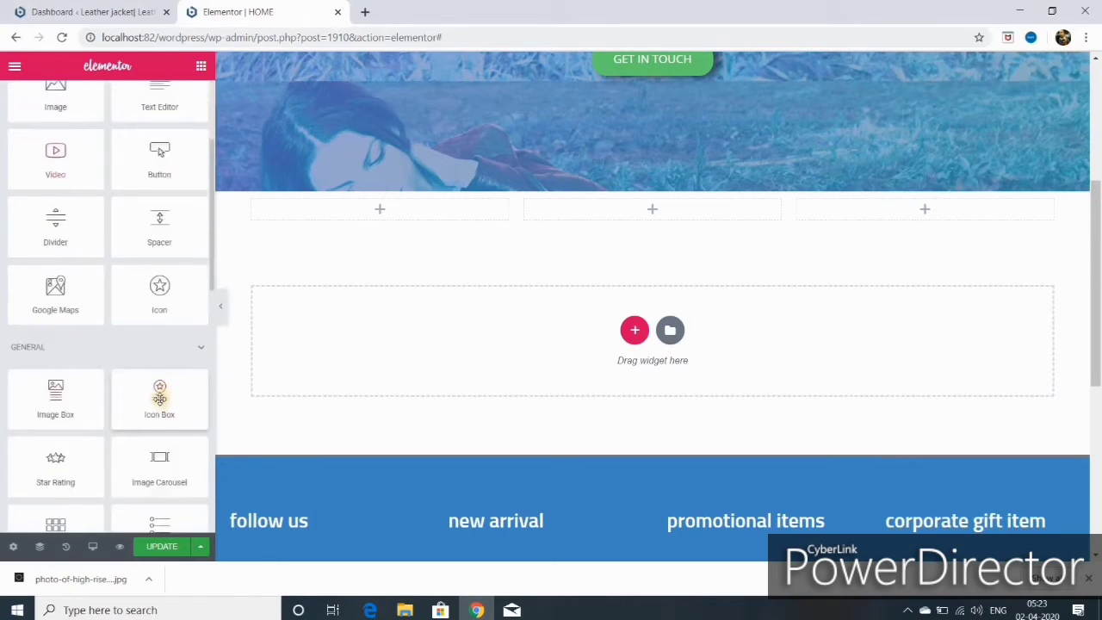
drag(159, 397, 387, 216)
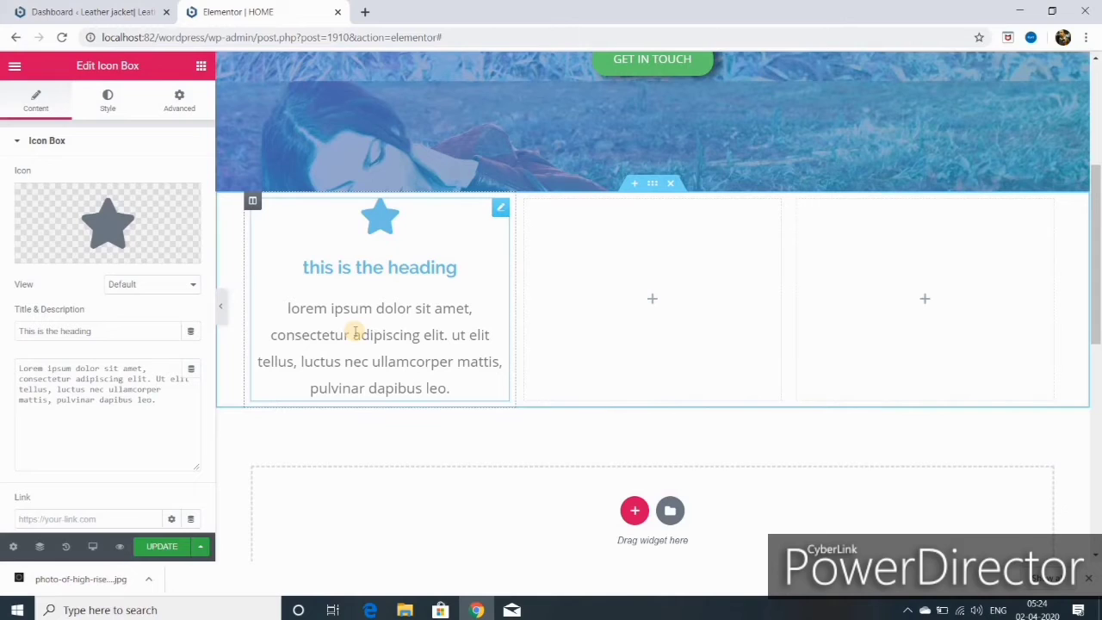
- Search the Icon Library for 'cam' and insert the Camera icon into the icon box
mouse_move(61, 252)
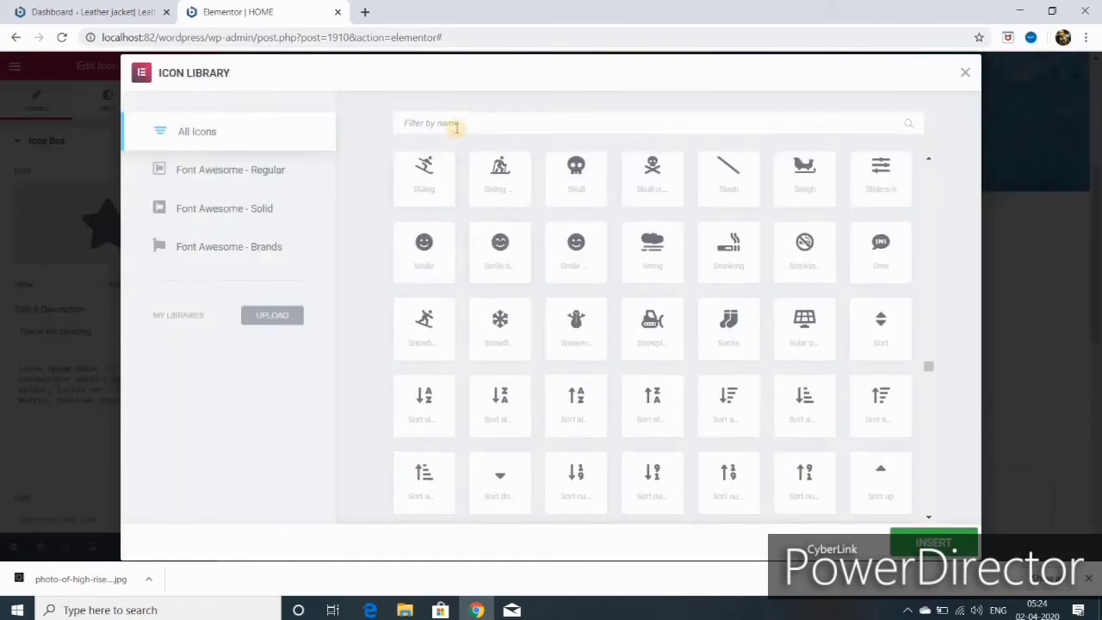
click(456, 125)
text(cam)
click(424, 208)
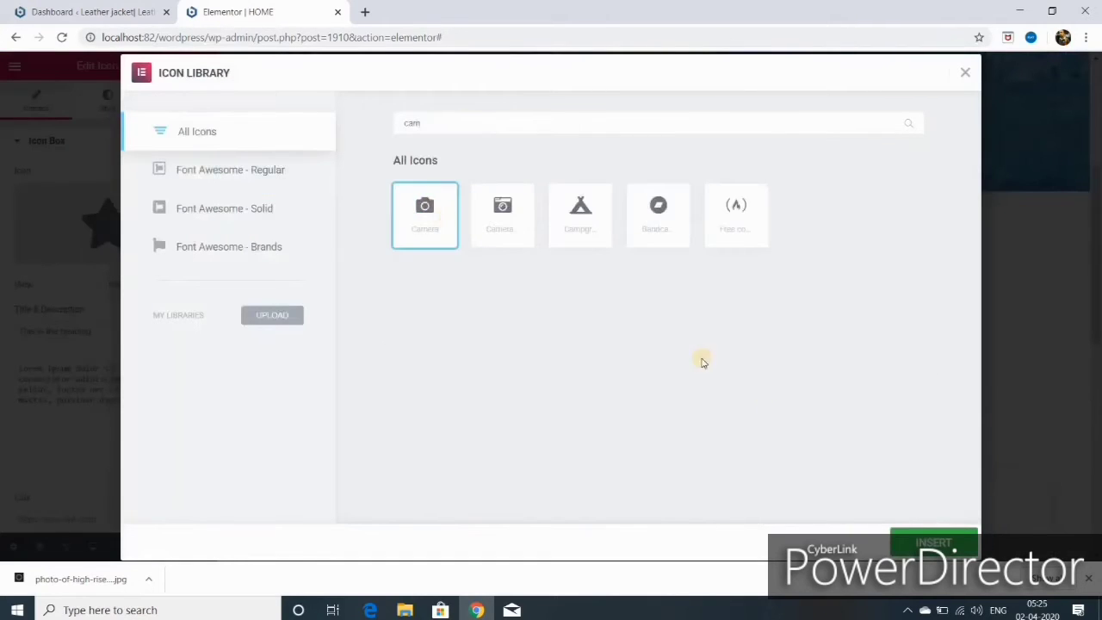
click(914, 538)
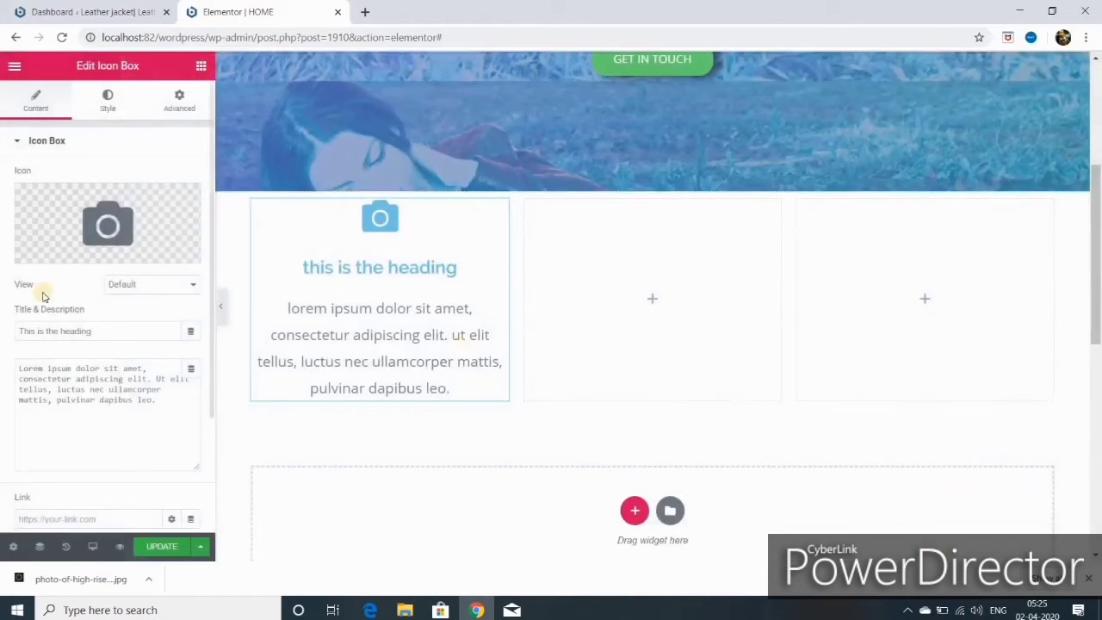
- Preview the Stacked and Framed icon views, then return the icon to Default
click(153, 284)
click(195, 289)
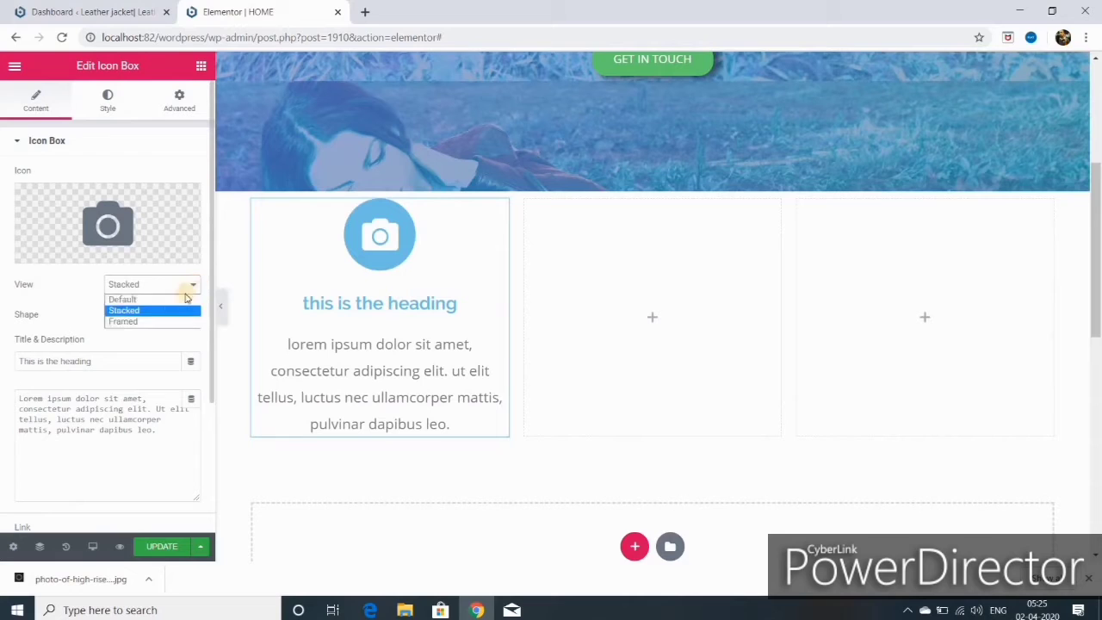
click(160, 320)
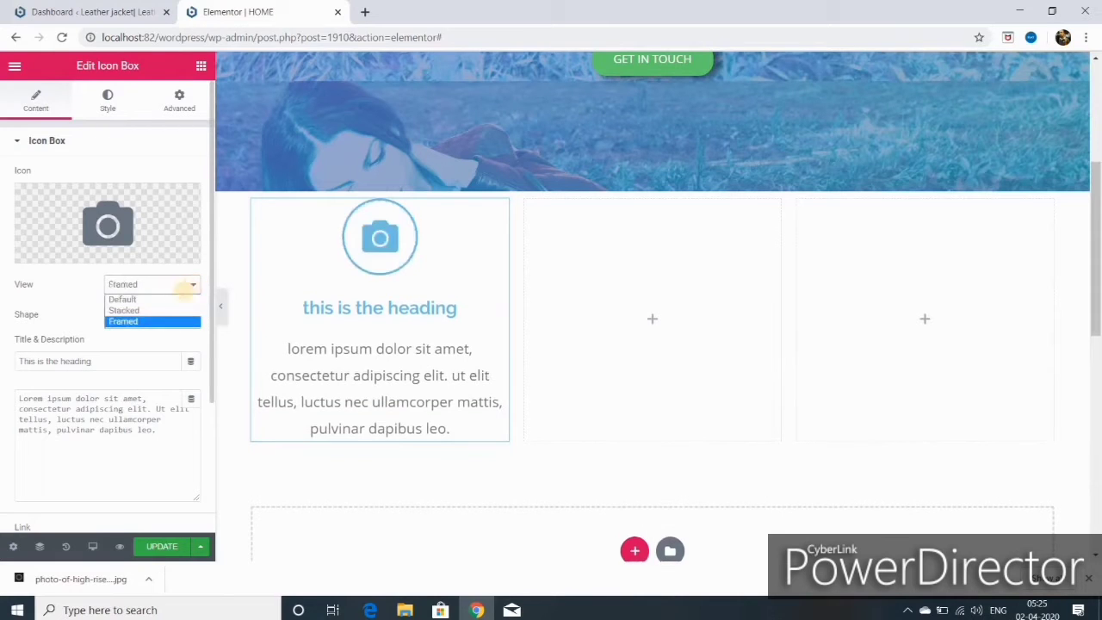
click(161, 299)
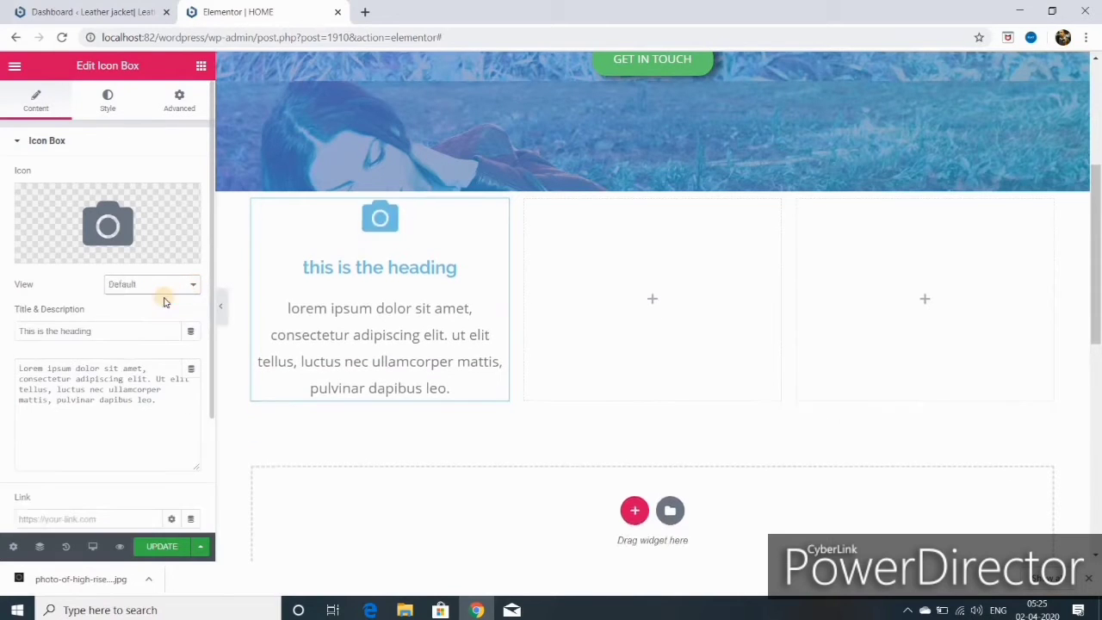
- Replace the icon box title with 'leather jacket', save with UPDATE, and toggle the preview
click(99, 330)
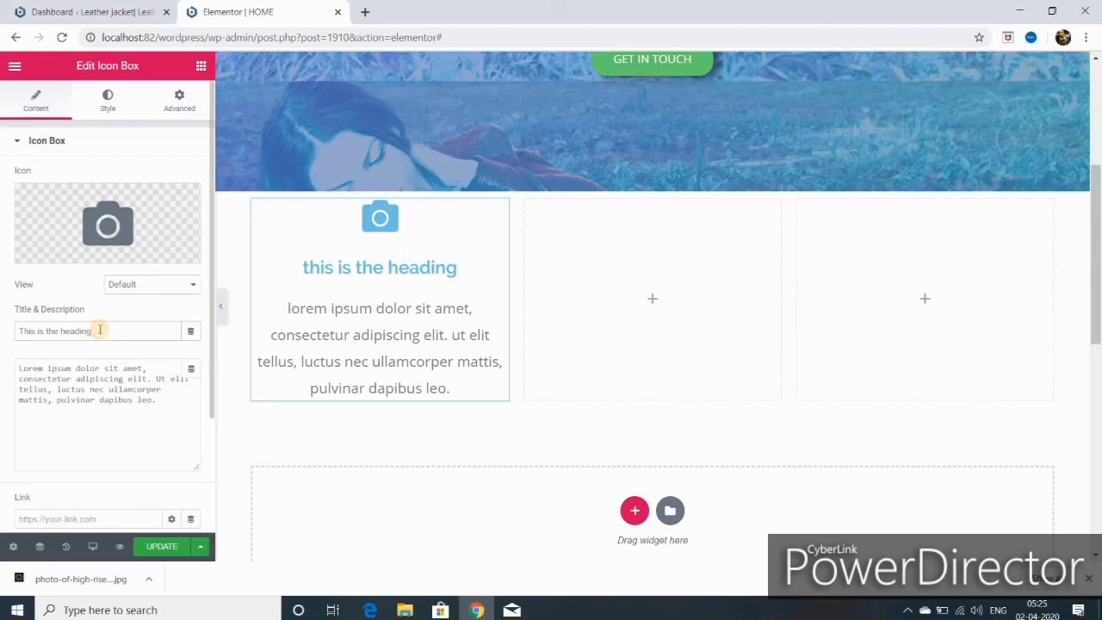
key(BackSpace)
key(BackSpace)
key(BackSpace)
key(BackSpace)
key(BackSpace)
key(BackSpace)
key(BackSpace)
key(BackSpace)
key(BackSpace)
key(BackSpace)
key(BackSpace)
key(BackSpace)
key(BackSpace)
key(BackSpace)
key(BackSpace)
key(BackSpace)
key(BackSpace)
key(BackSpace)
key(BackSpace)
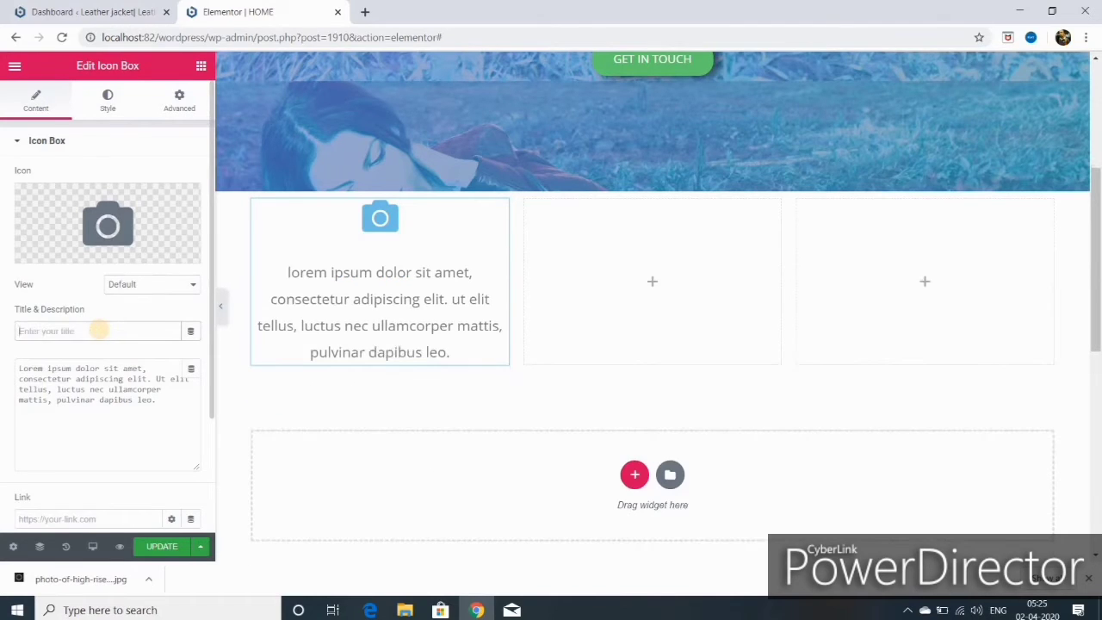
text(leather jacket)
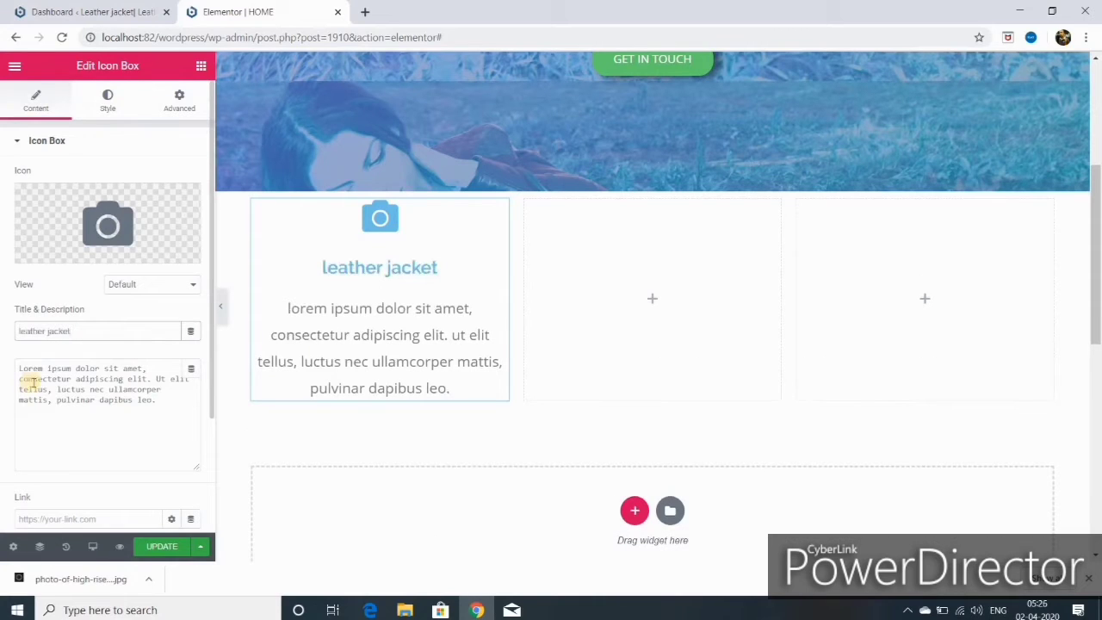
drag(31, 379, 89, 392)
click(159, 548)
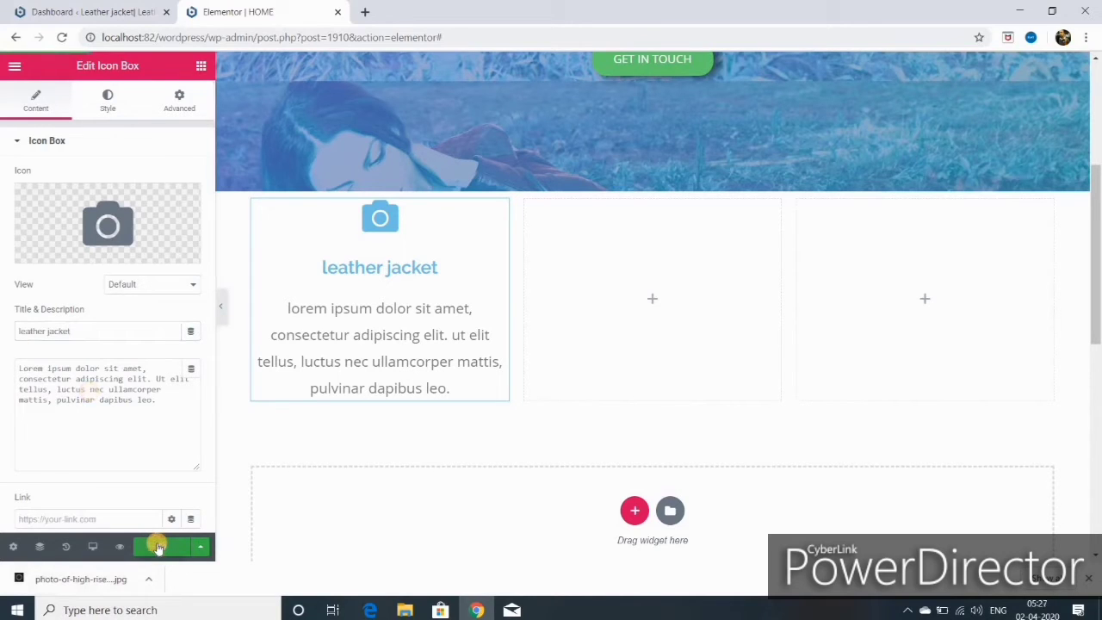
click(220, 305)
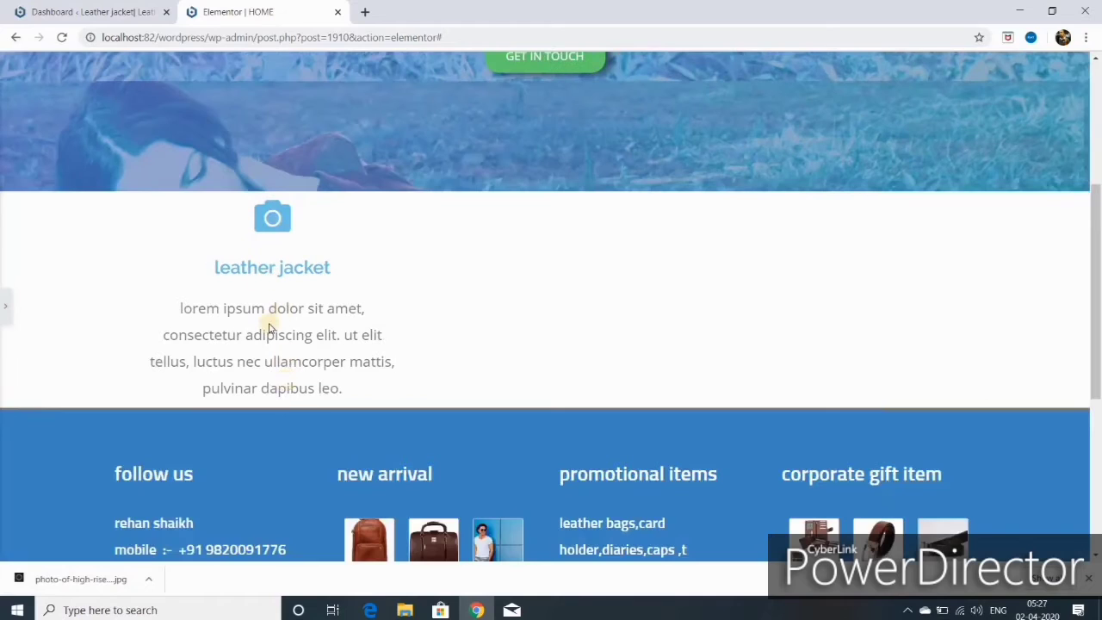
click(4, 308)
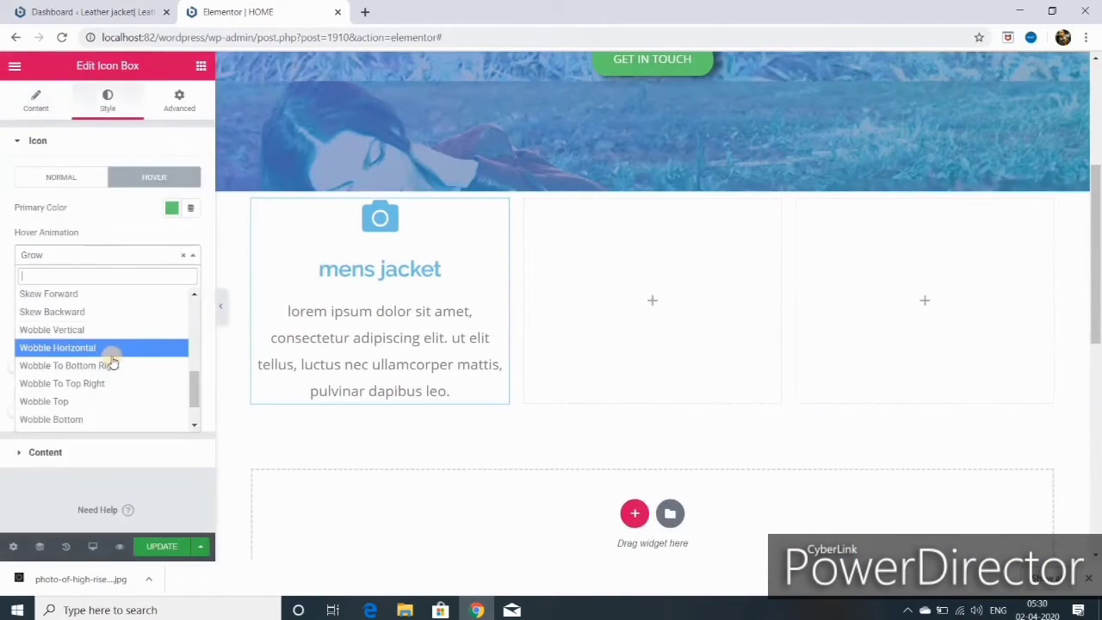
scroll(112, 365, up, 5)
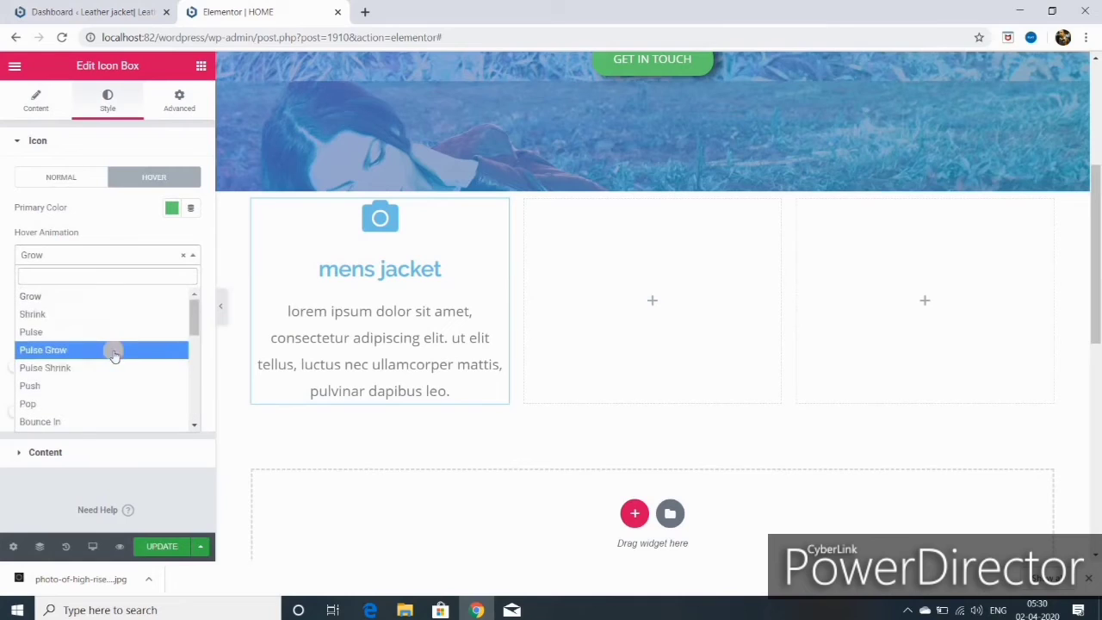
- Set the camera icon's hover animation to Grow
click(82, 302)
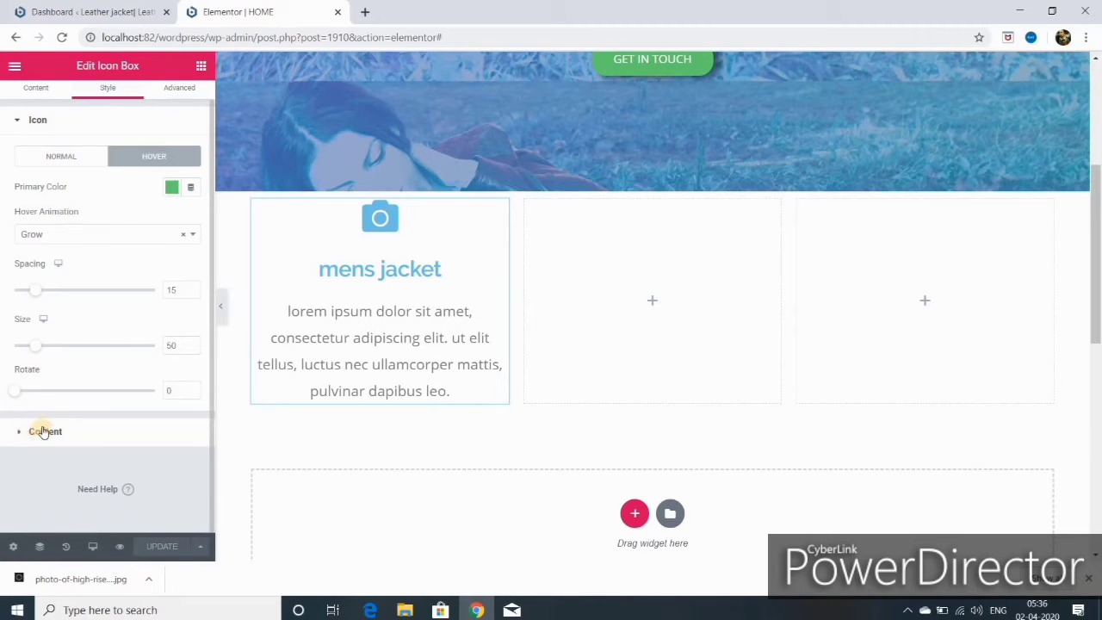
click(43, 432)
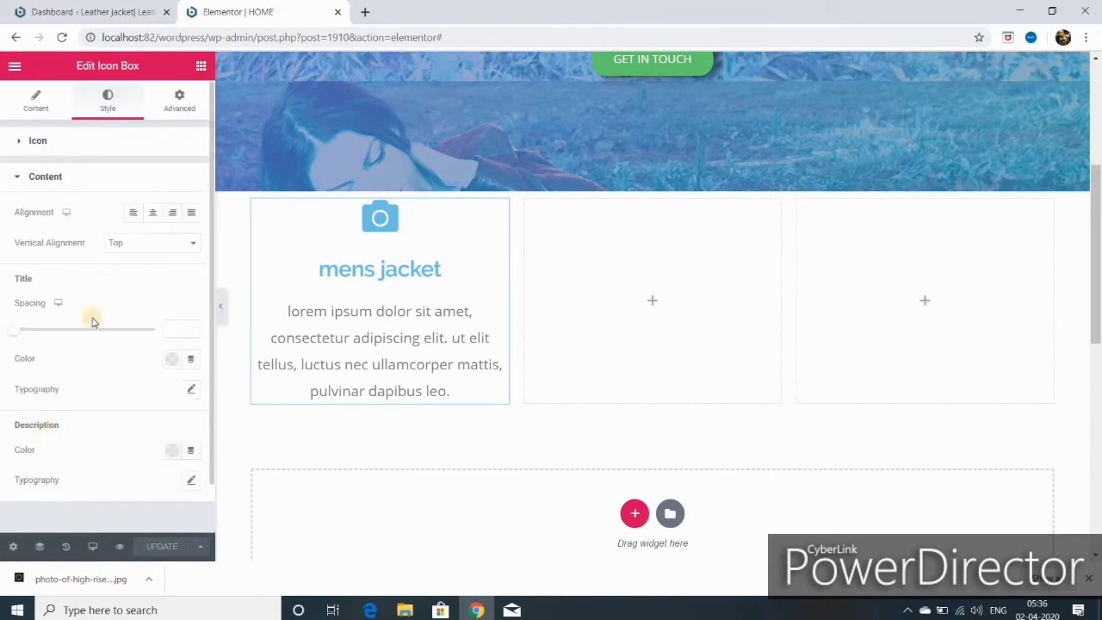
- Set Title Spacing to 5 and apply the green preset as the mens jacket title colour
scroll(129, 312, down, 1)
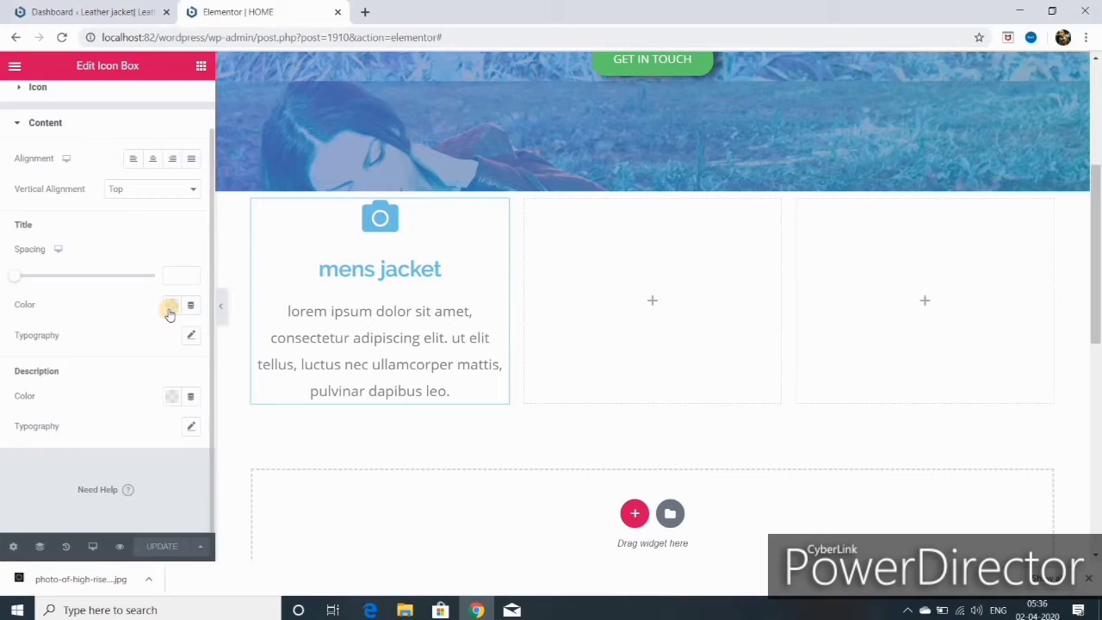
click(177, 275)
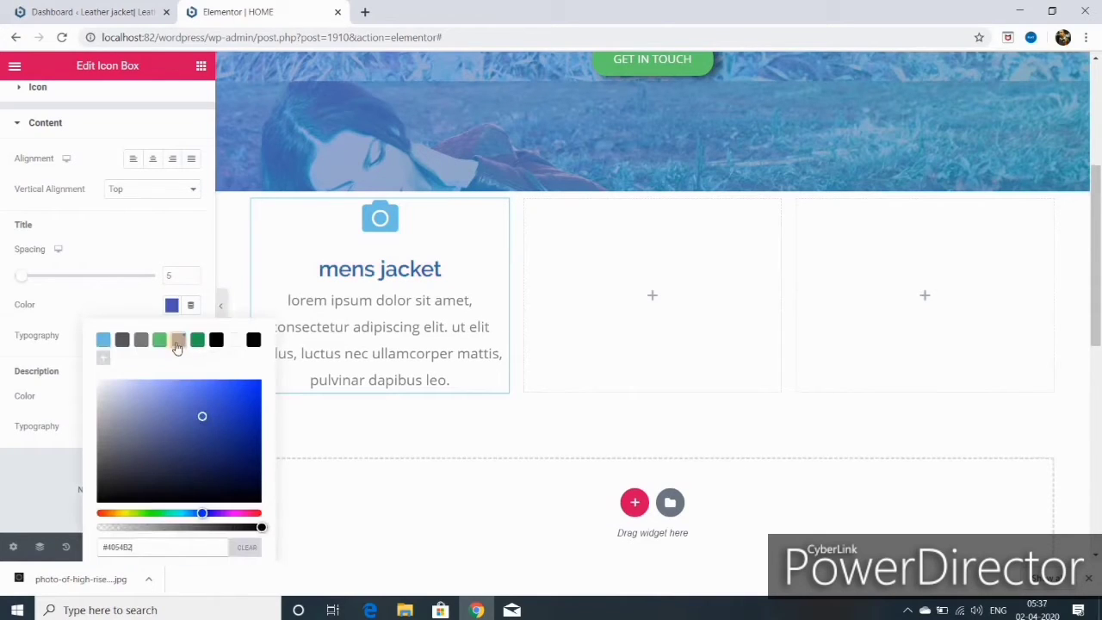
click(159, 340)
click(45, 465)
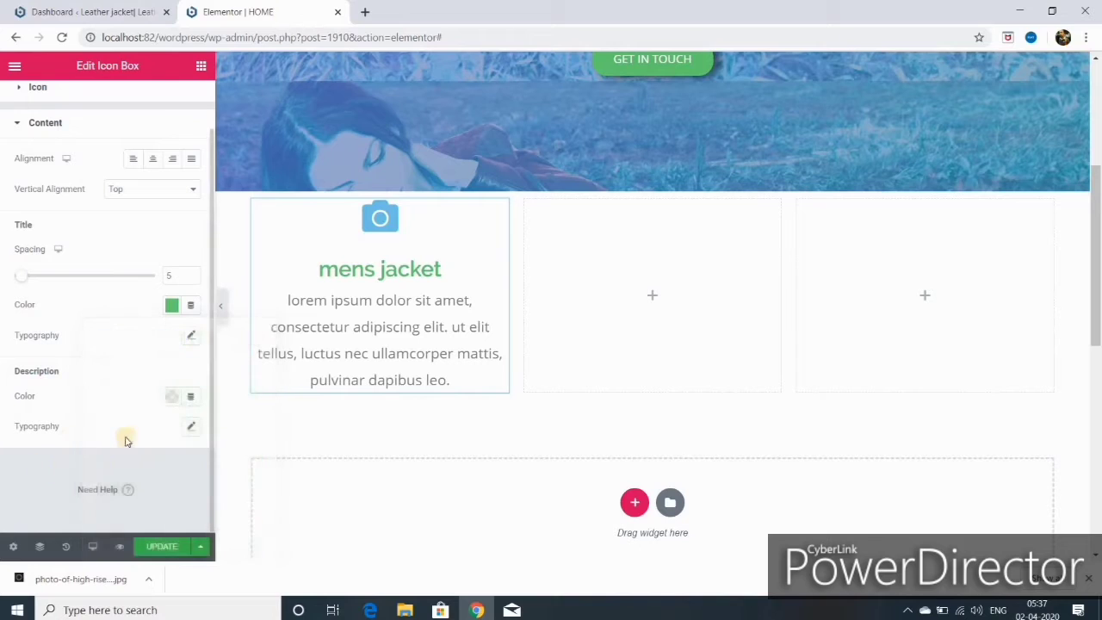
click(191, 335)
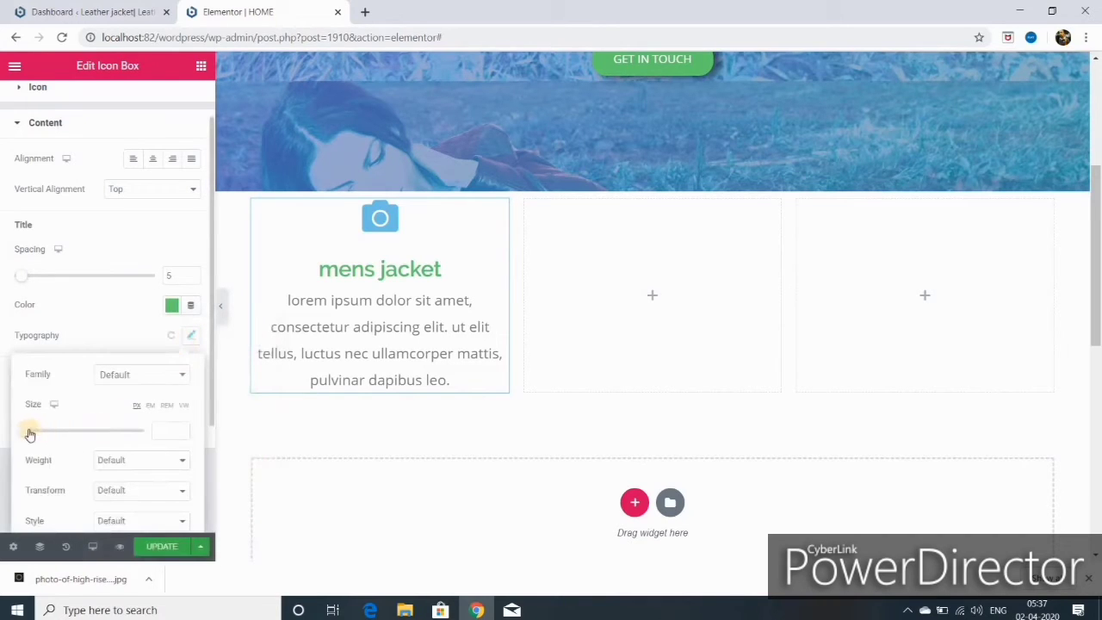
- Make the title uppercase and settle its font weight at 500 after trying 100, 900 and 600
drag(38, 436, 44, 432)
scroll(130, 459, down, 2)
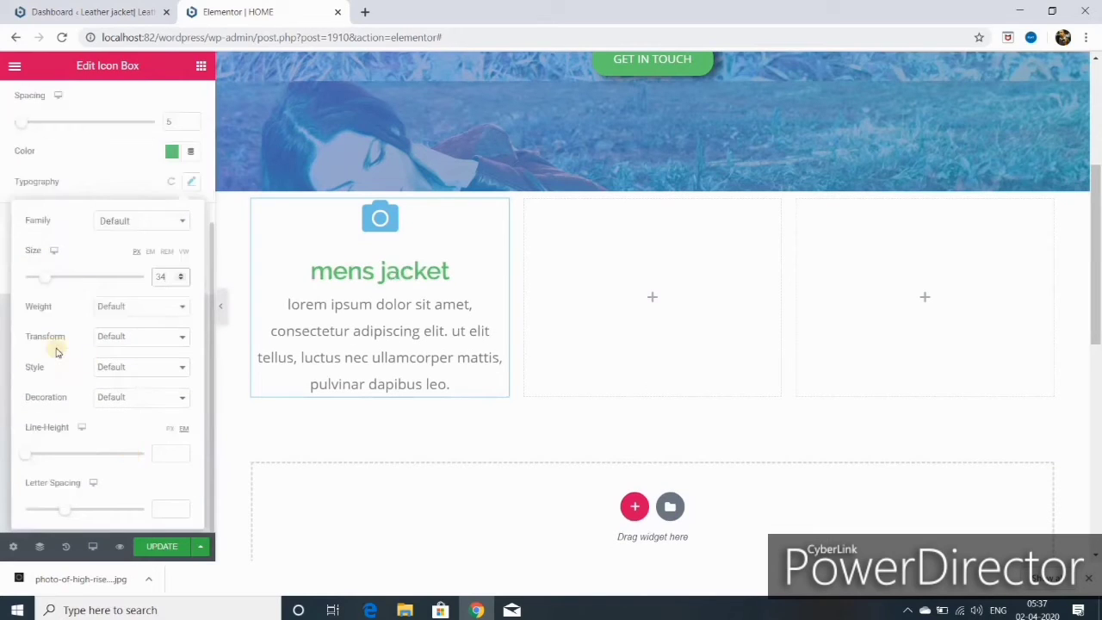
click(138, 306)
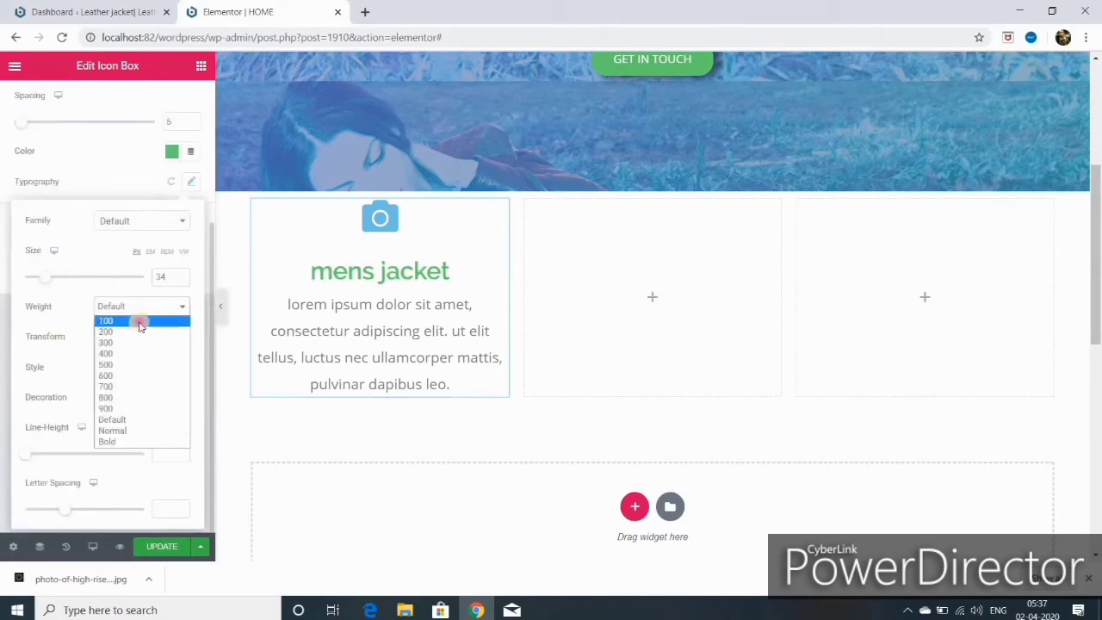
click(141, 322)
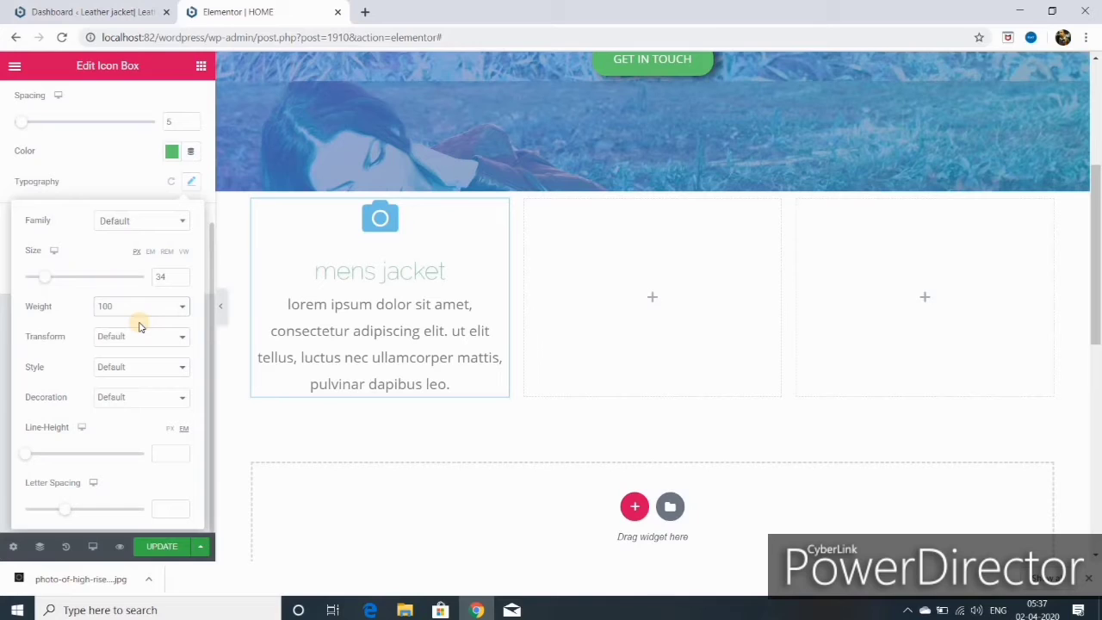
click(183, 308)
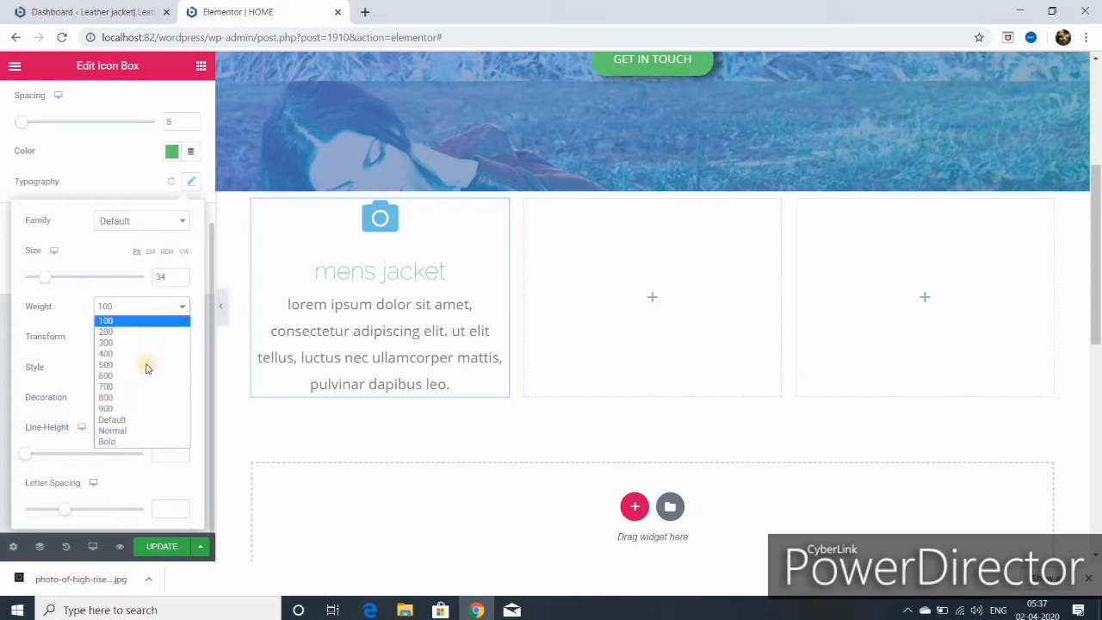
click(131, 410)
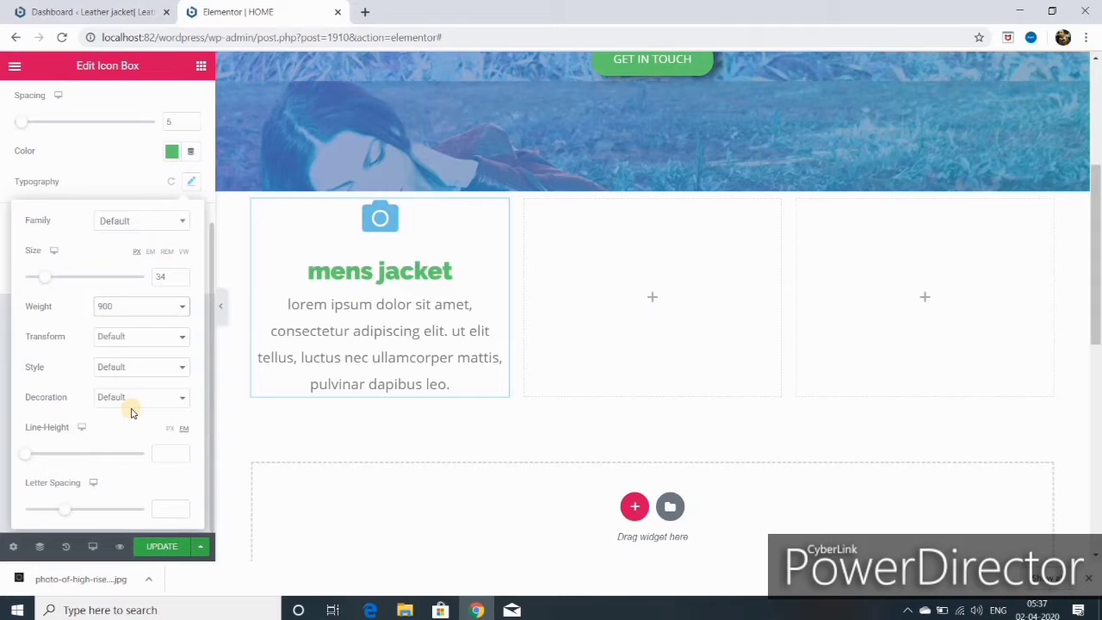
key(Up)
key(Up)
key(Up)
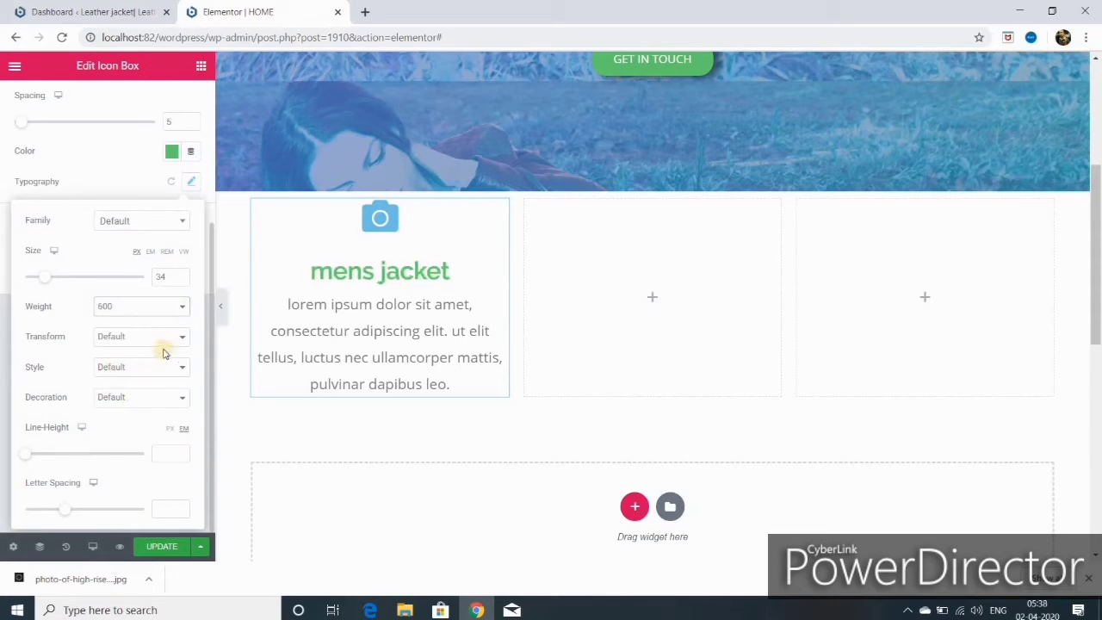
click(177, 344)
click(166, 361)
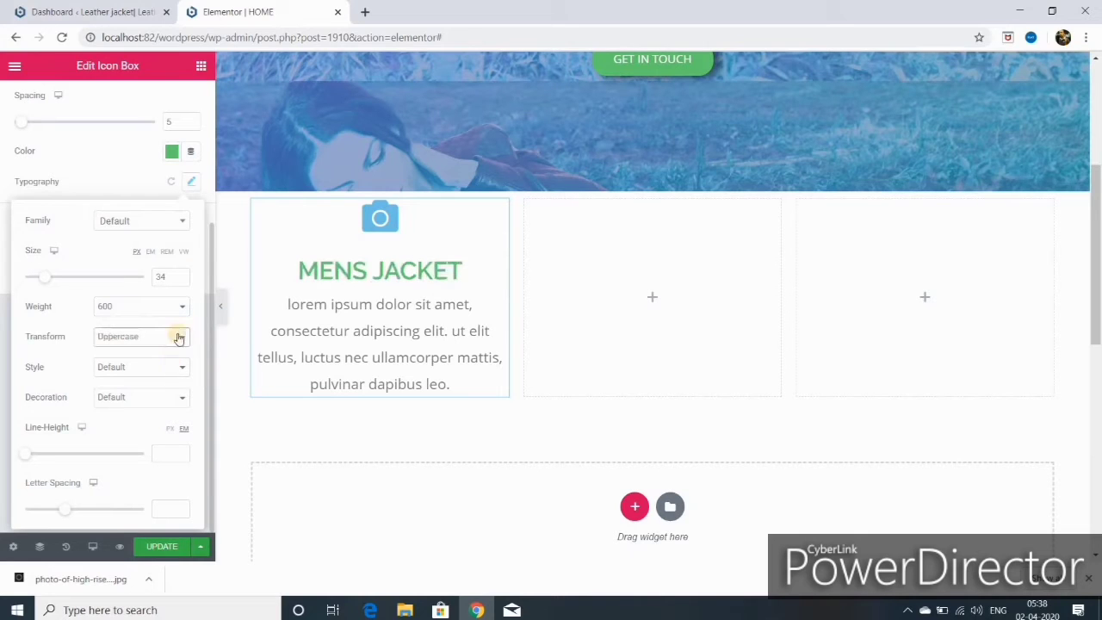
click(180, 308)
key(Up)
key(Return)
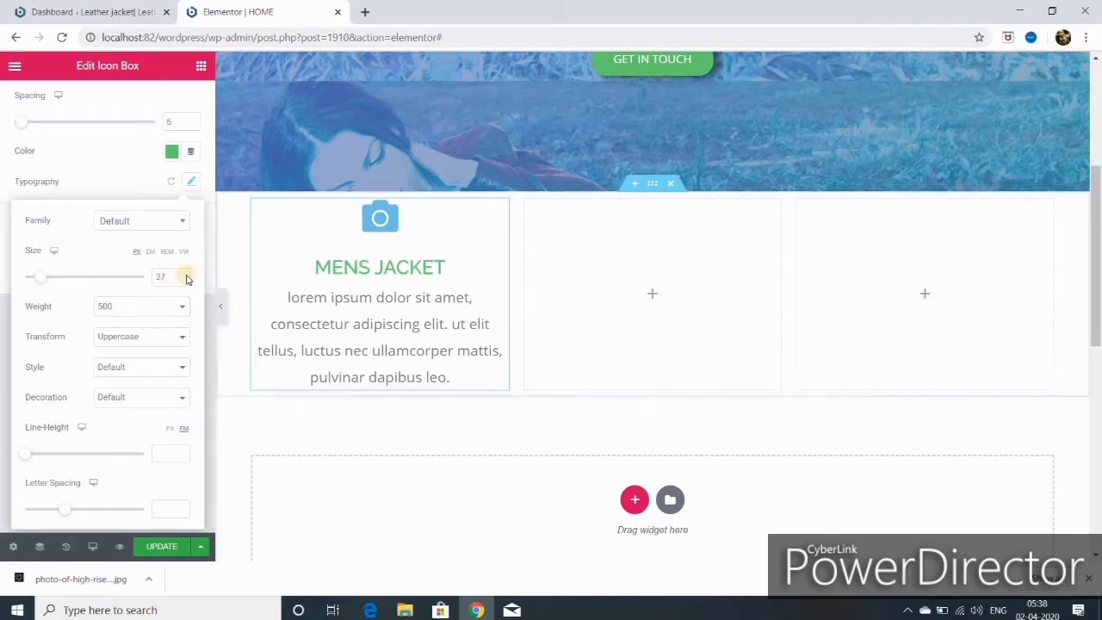
- Set title size 25, style Normal, decoration None, and save the page
click(181, 280)
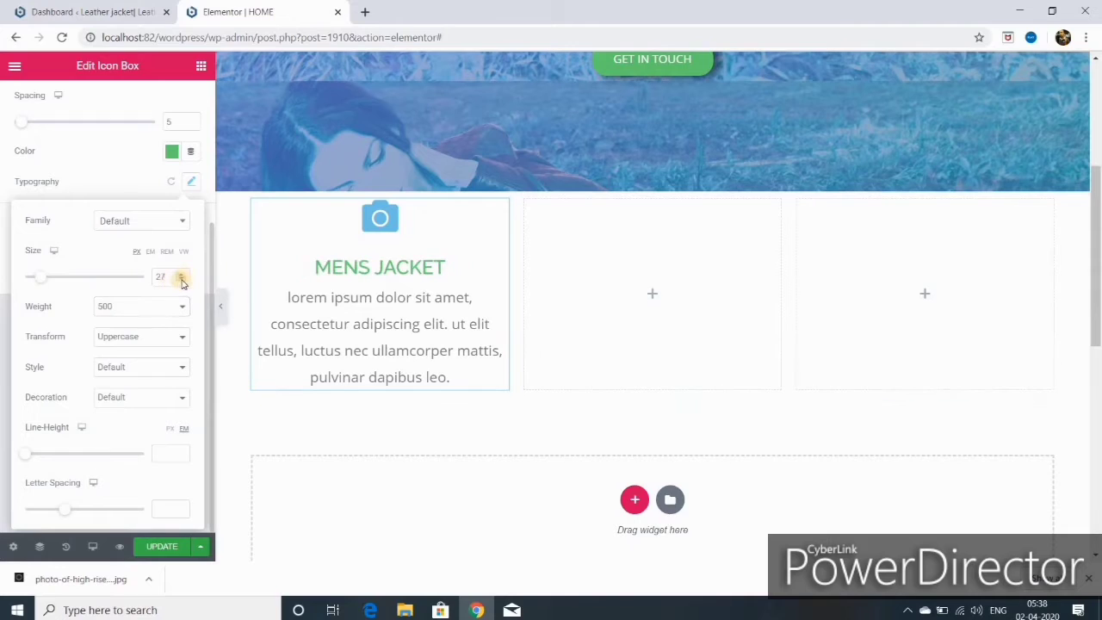
click(97, 369)
click(152, 391)
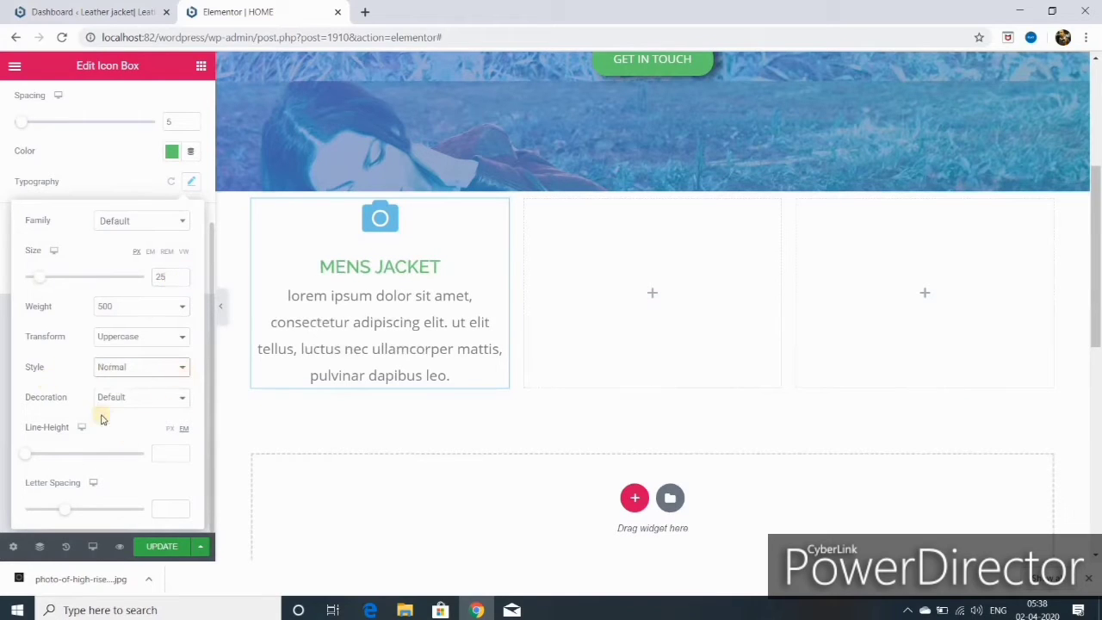
click(177, 397)
click(143, 456)
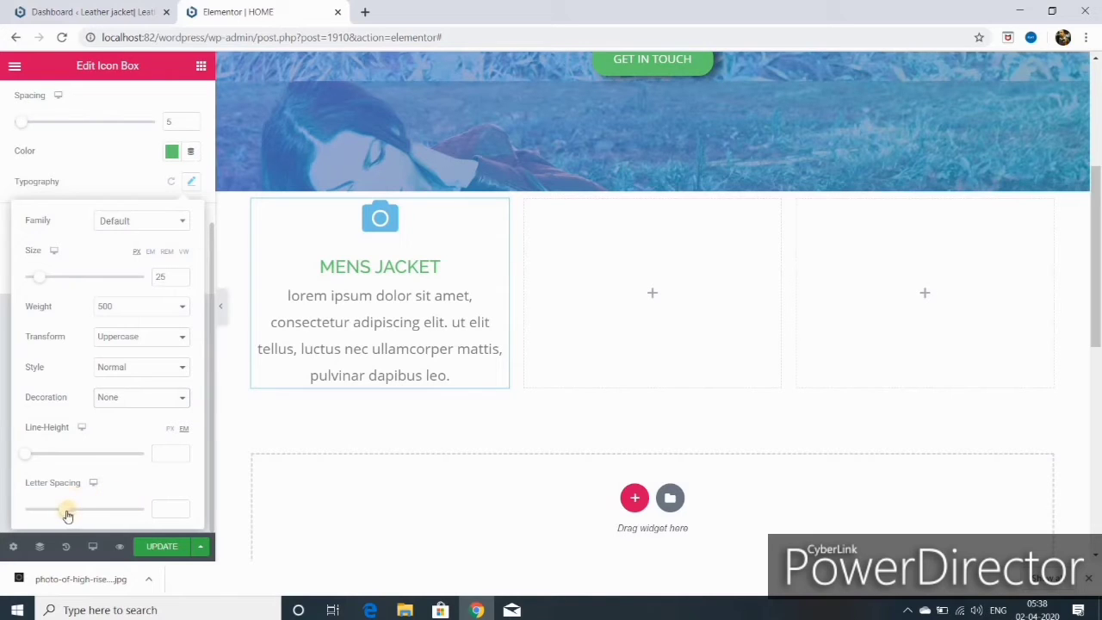
click(160, 547)
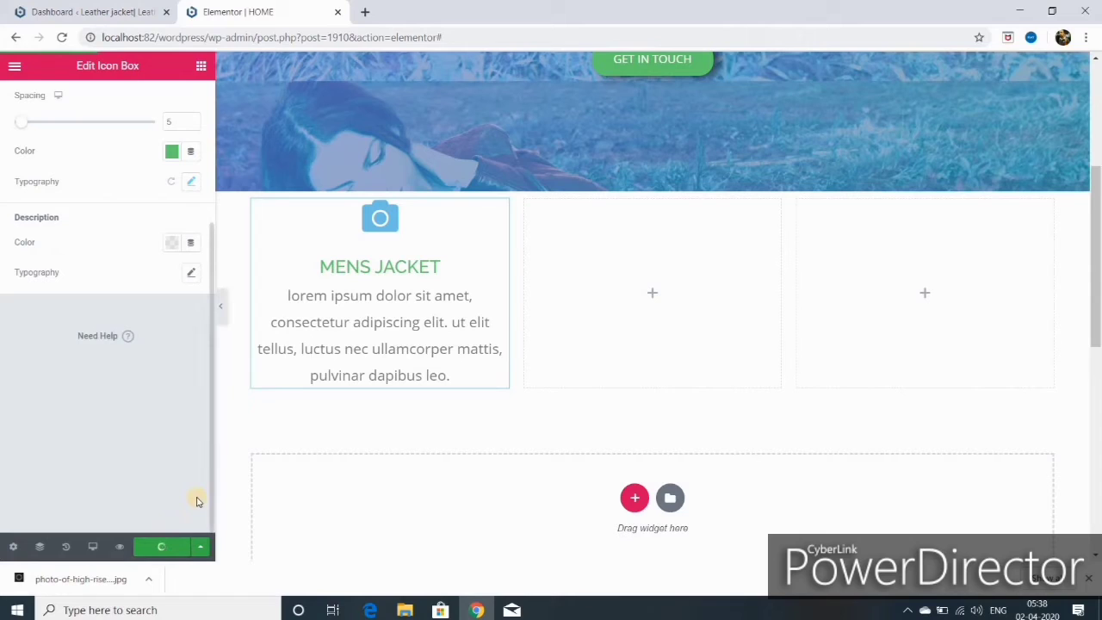
scroll(159, 323, up, 3)
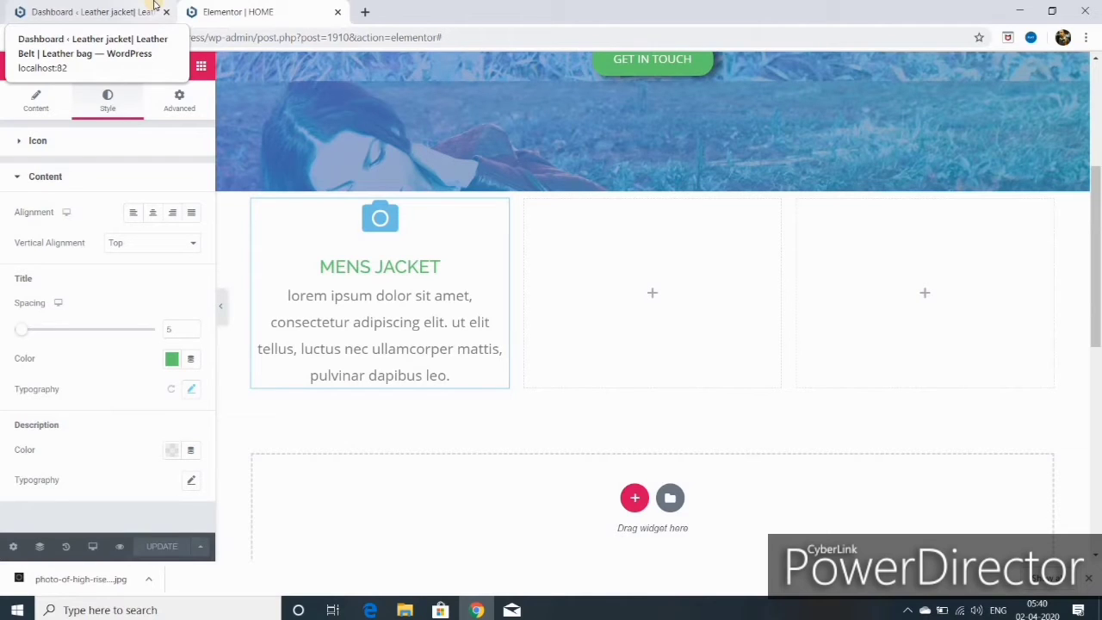
- Search widgets for 'ima' and drop an Image Carousel under the mens jacket Icon Box
click(201, 67)
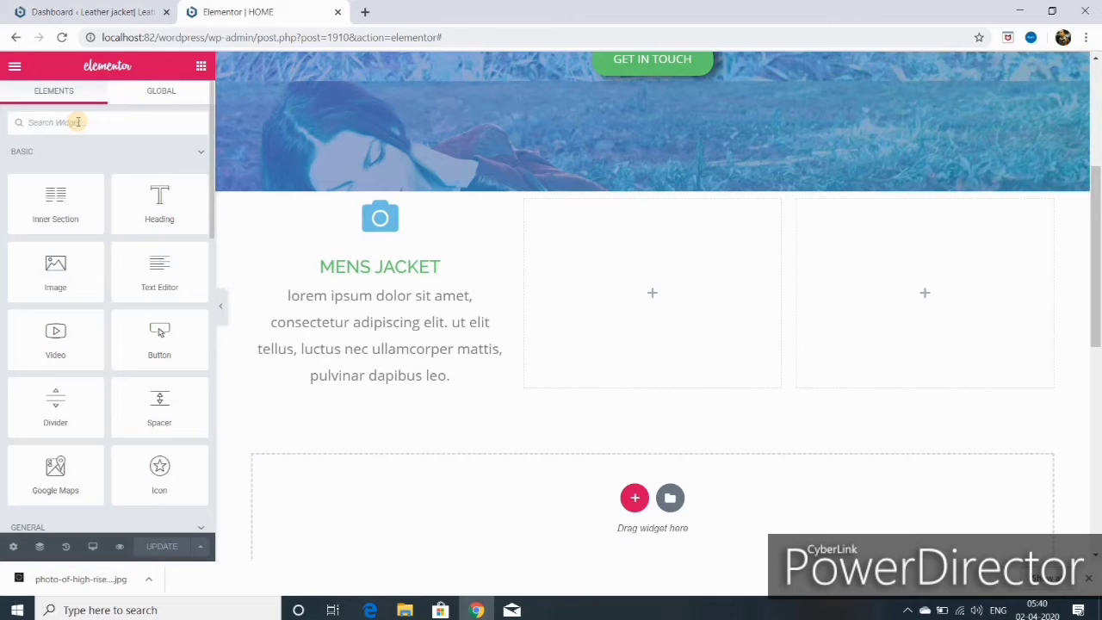
click(77, 122)
text(im)
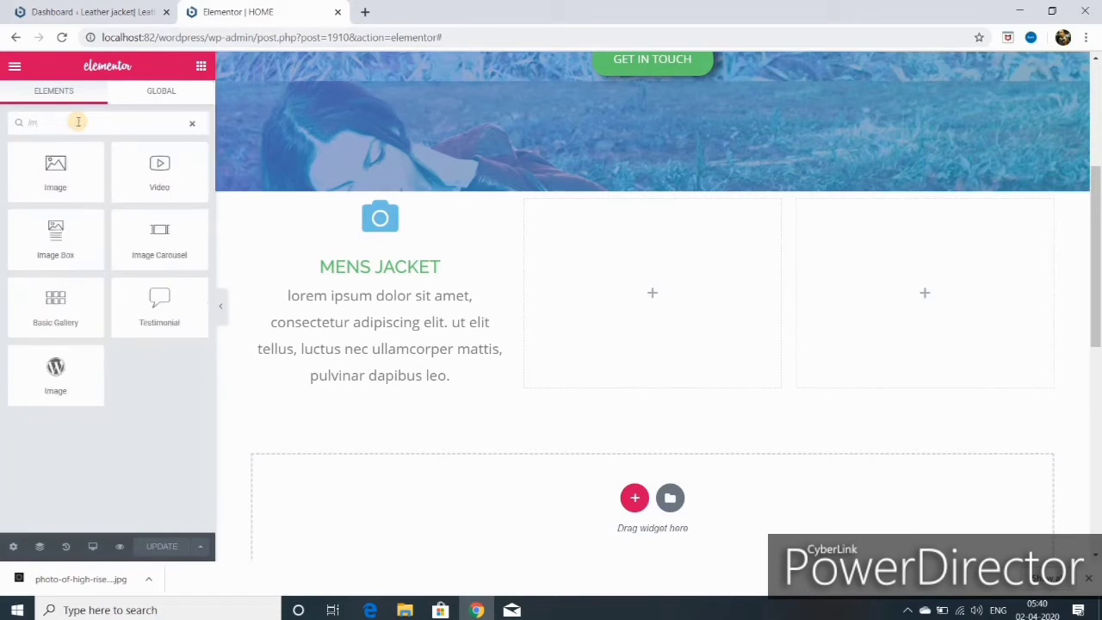
text(age)
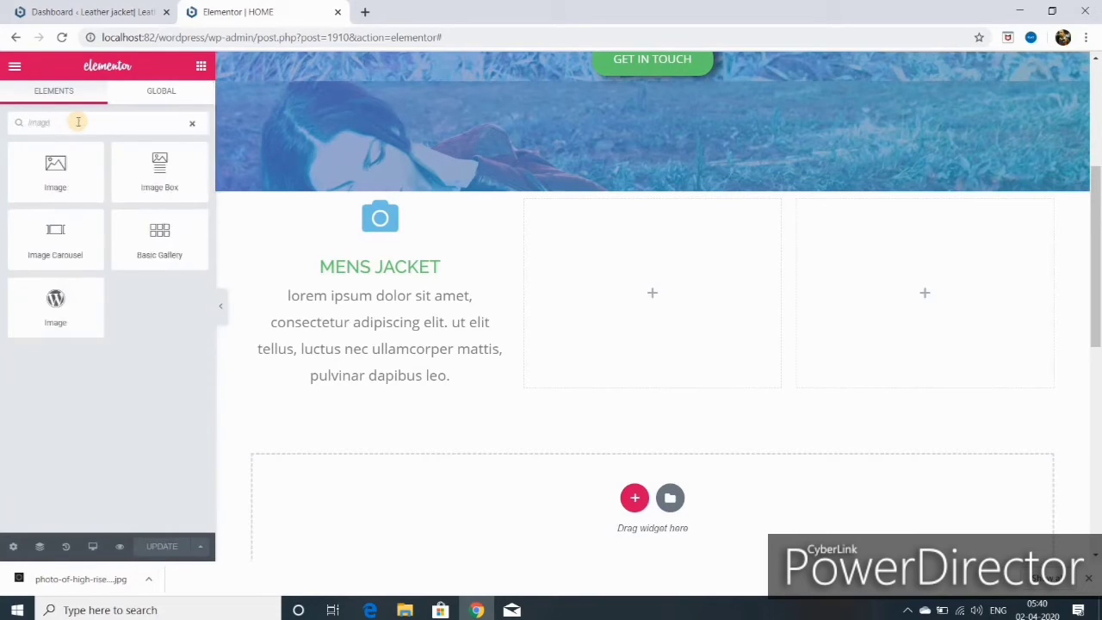
drag(58, 248, 351, 389)
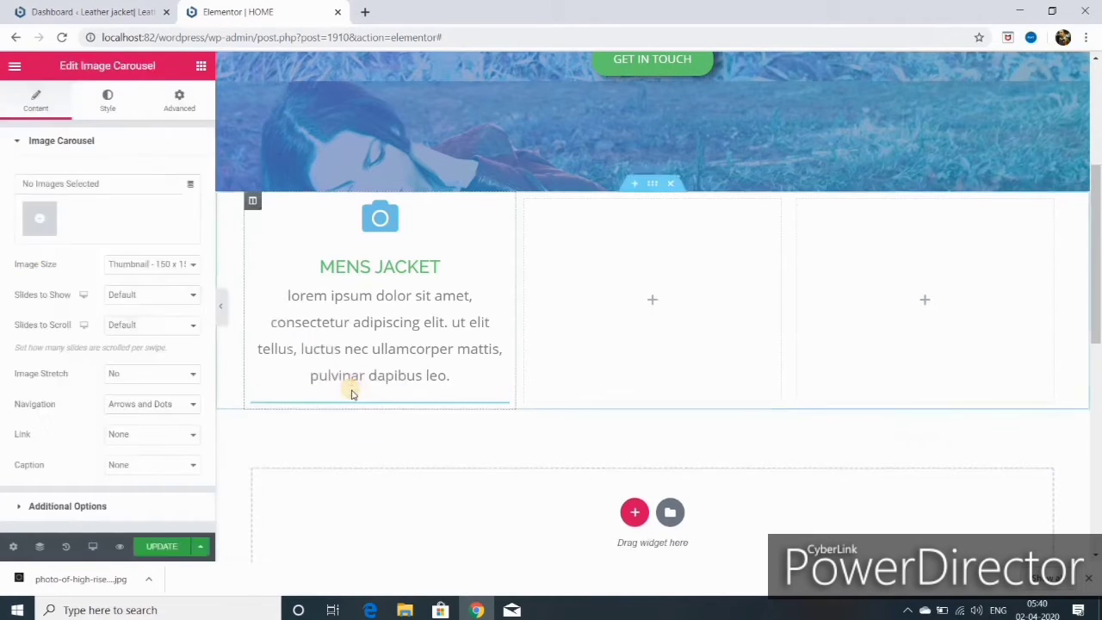
- Select five jacket photos, including the tan, black biker and brown biker ones, and insert them as a gallery
click(42, 222)
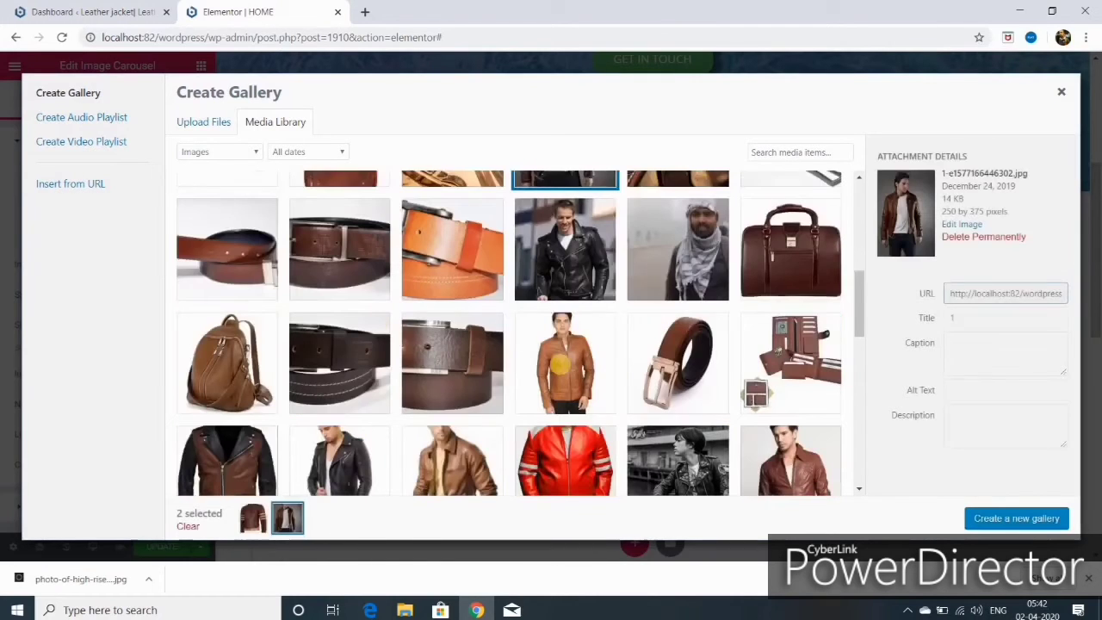
click(549, 360)
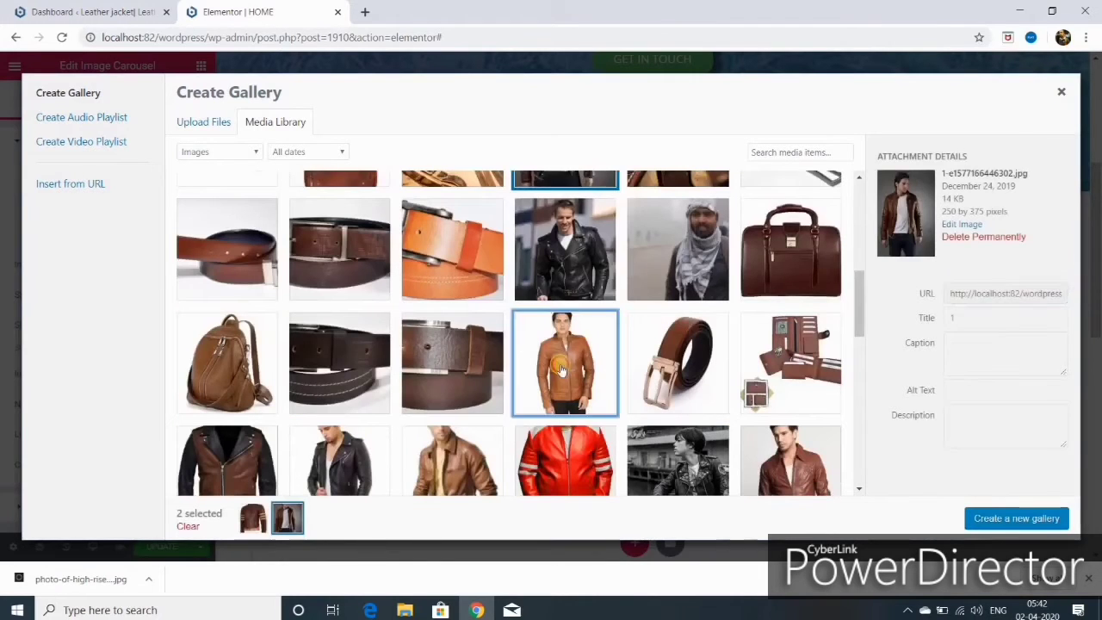
scroll(548, 360, down, 2)
click(339, 332)
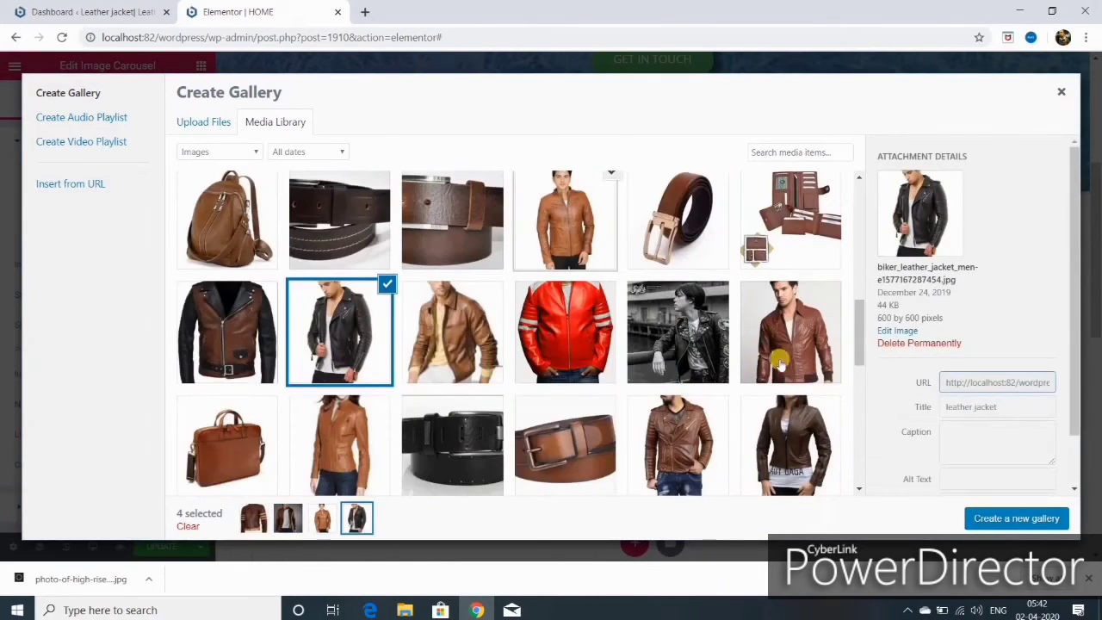
click(689, 424)
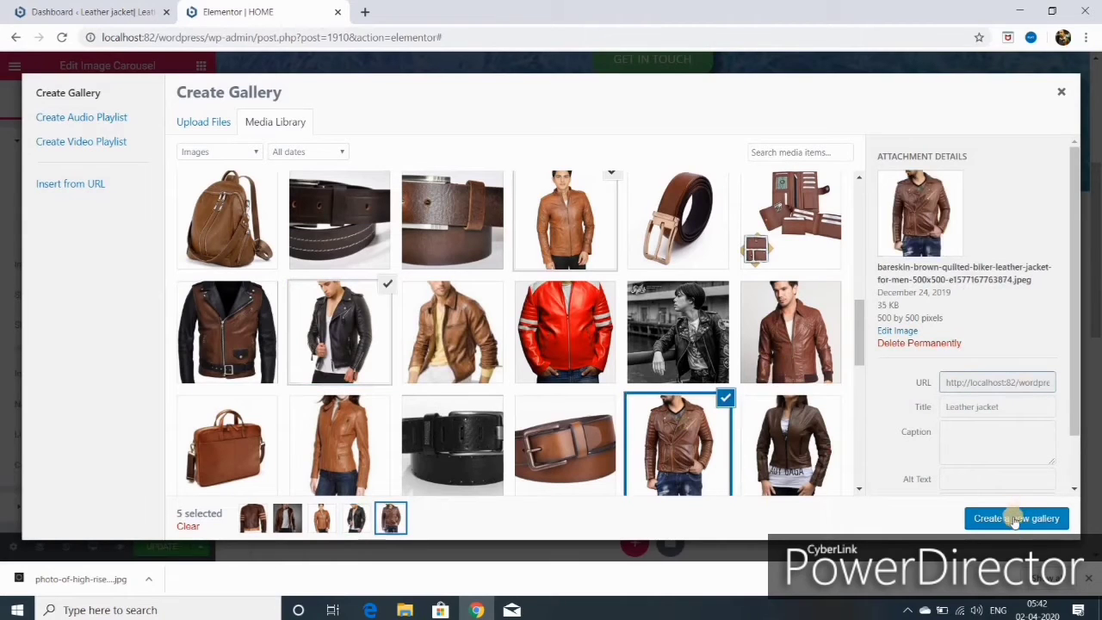
click(1015, 518)
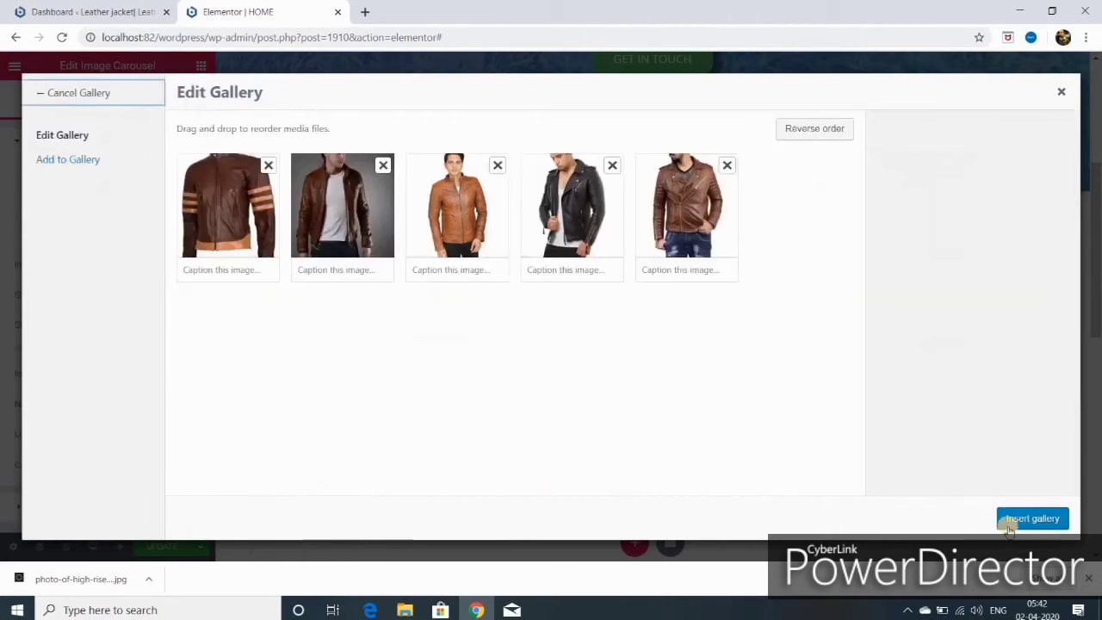
click(1037, 519)
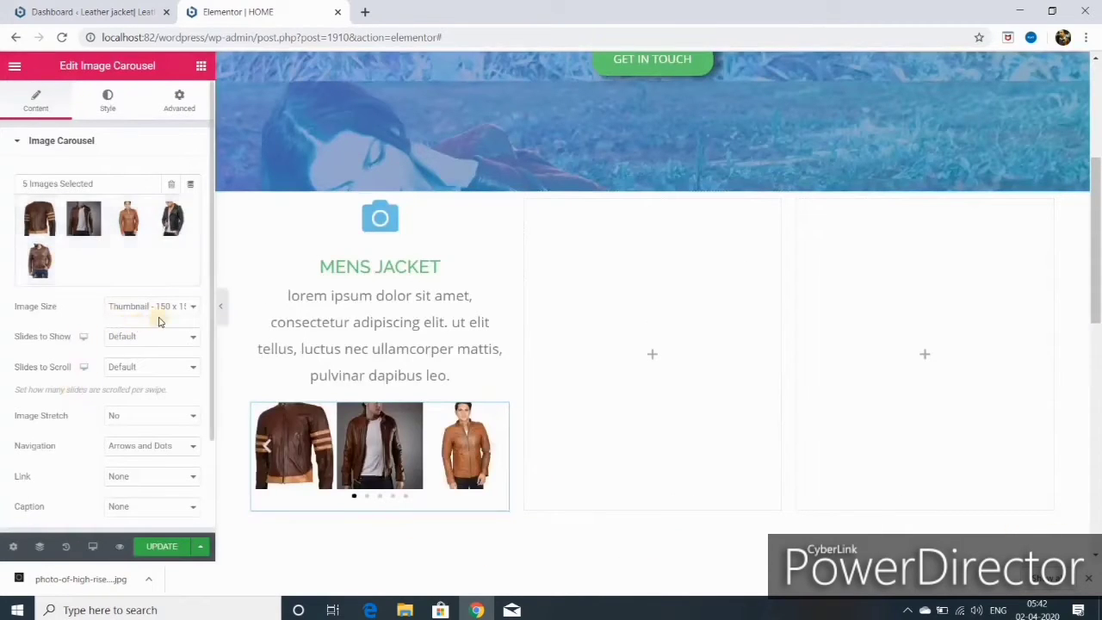
- Set carousel image size to Medium Large, Slides to Show 1, and Image Stretch Yes
click(184, 310)
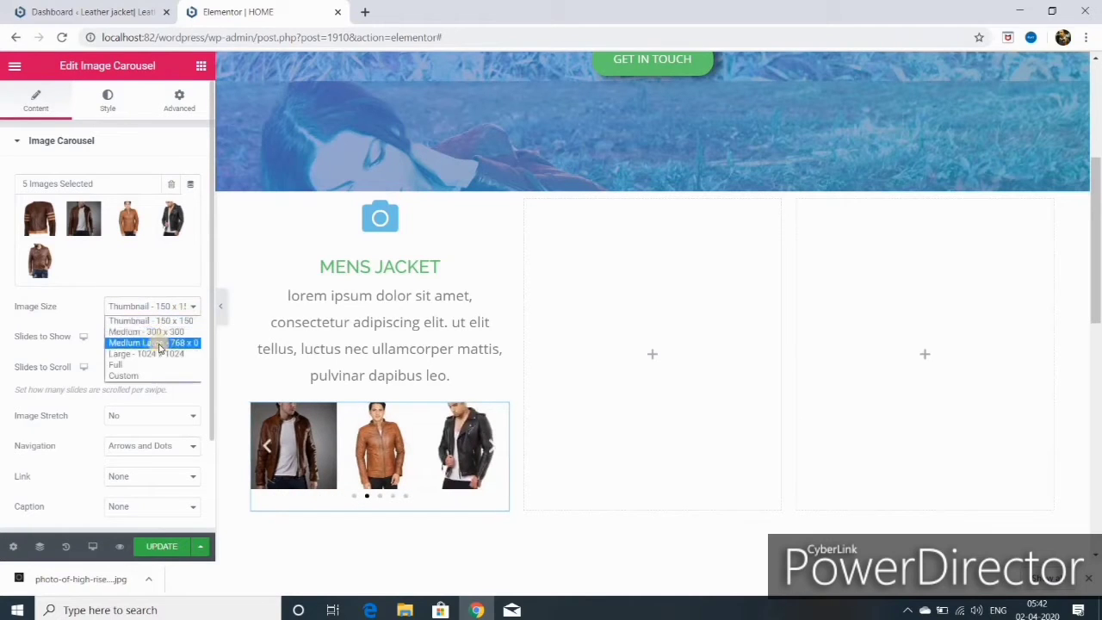
click(159, 343)
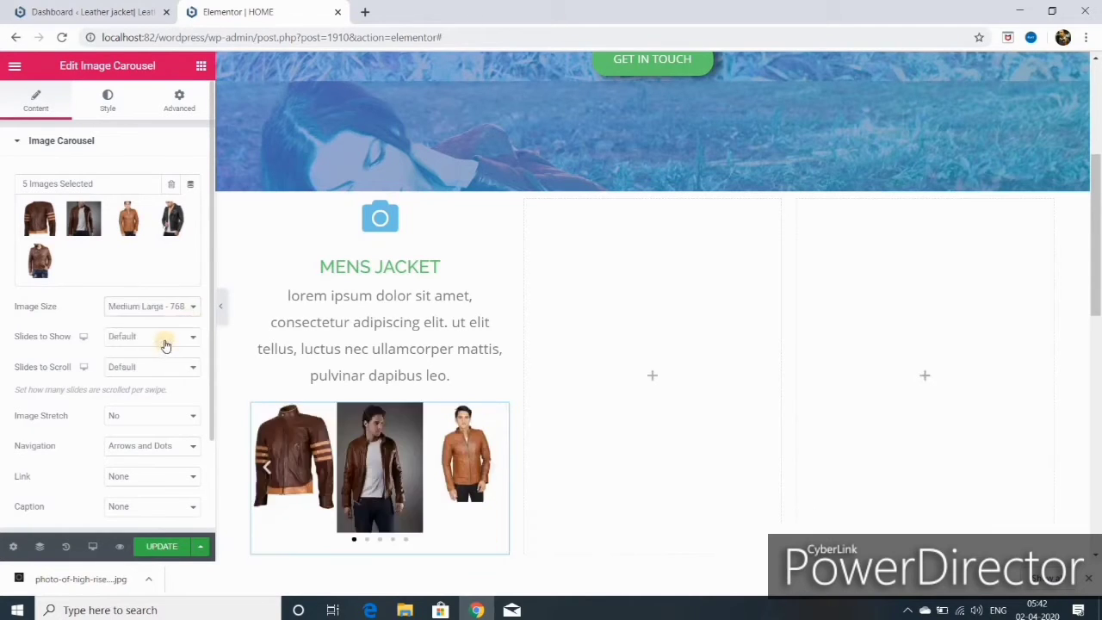
click(166, 345)
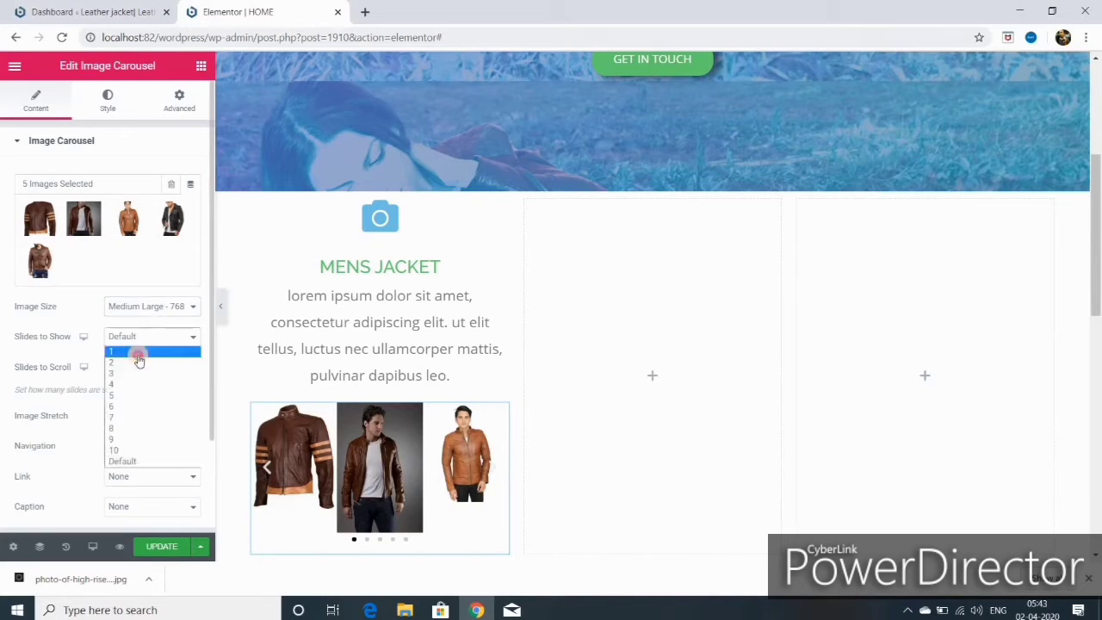
click(138, 354)
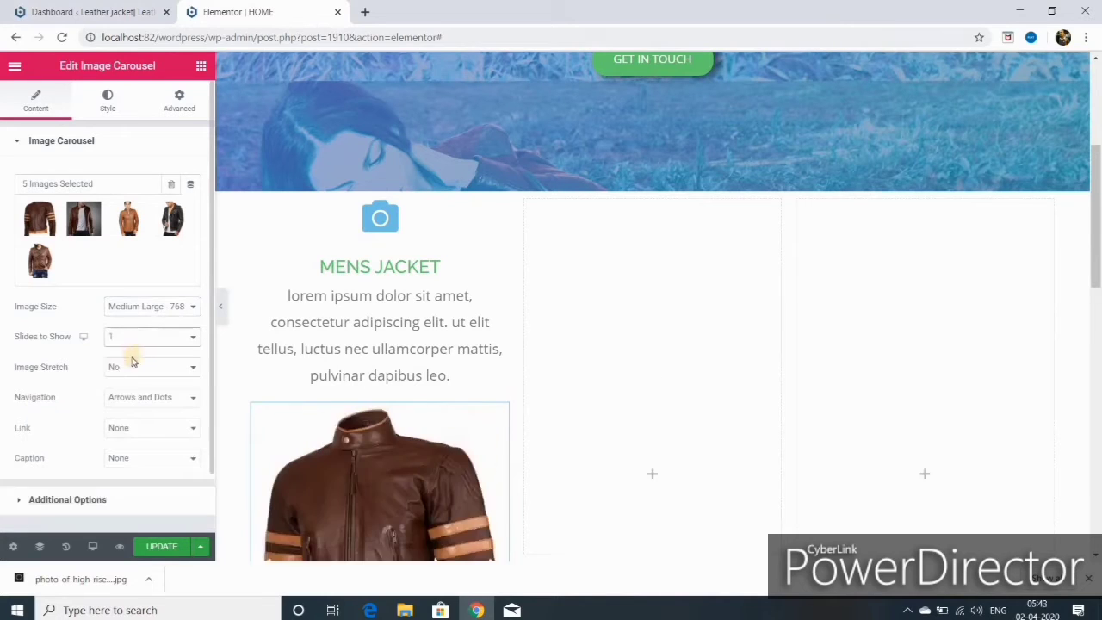
click(193, 368)
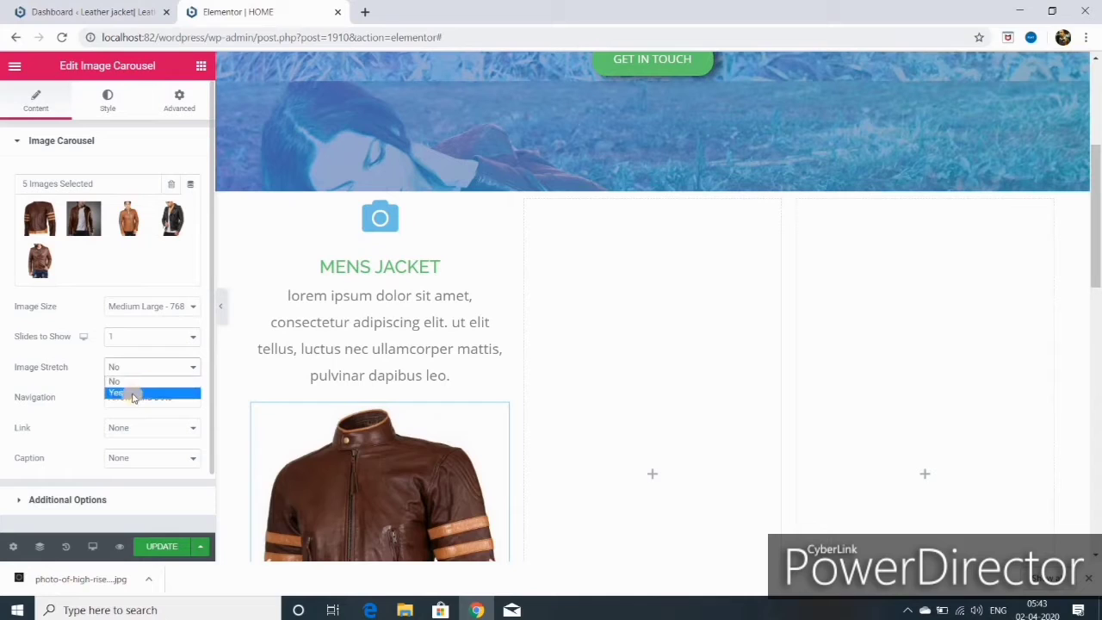
click(133, 391)
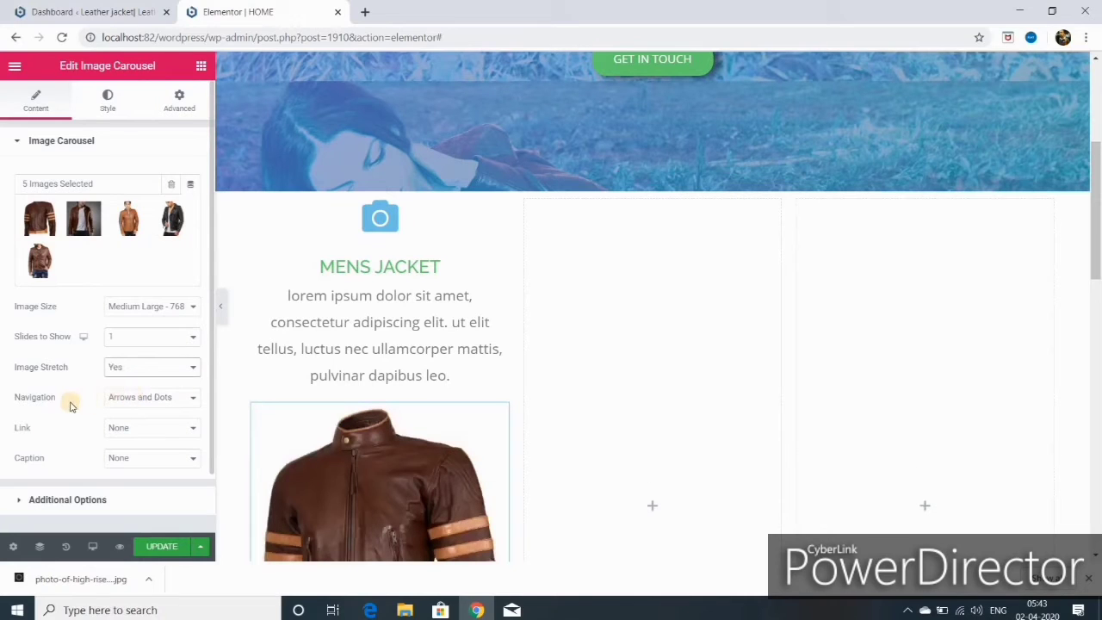
- Set carousel Navigation to None, Link to Media File, and Lightbox to Yes
click(192, 396)
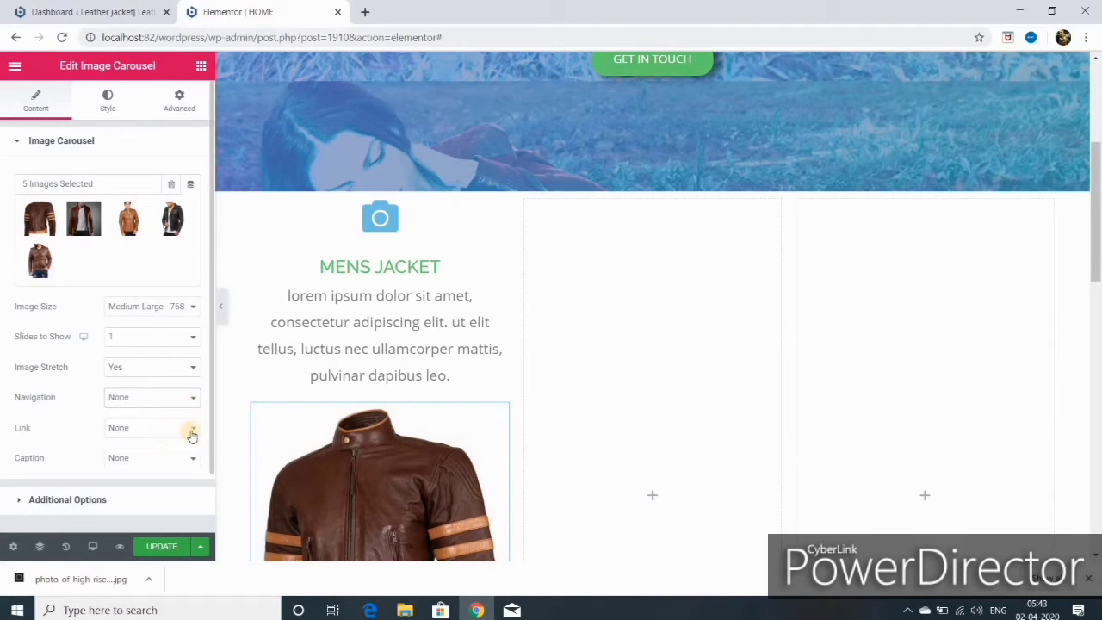
click(194, 430)
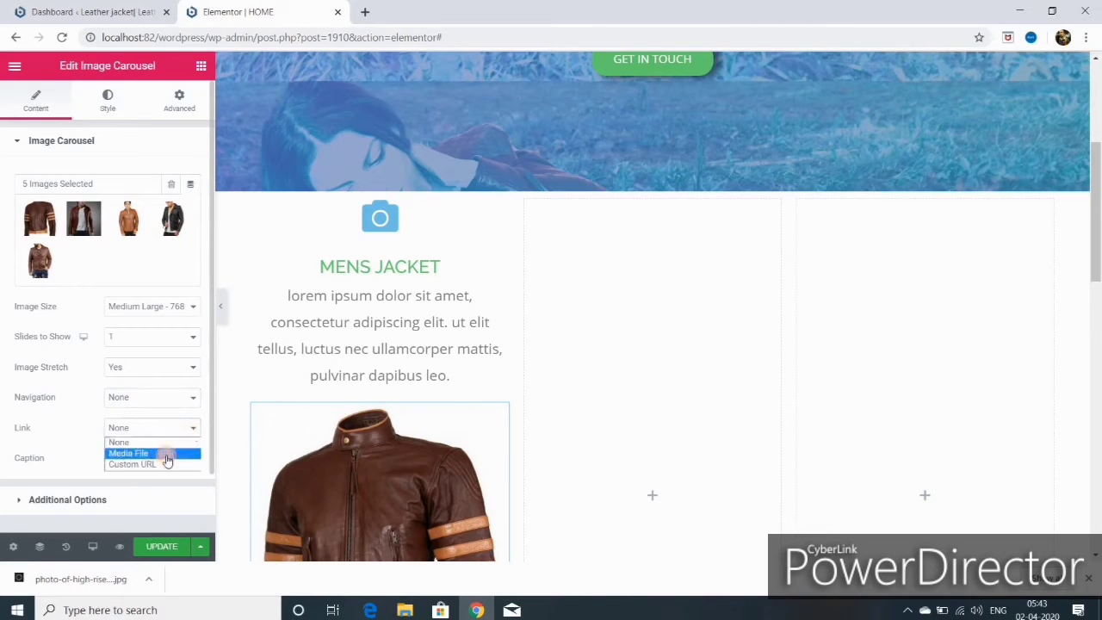
click(163, 454)
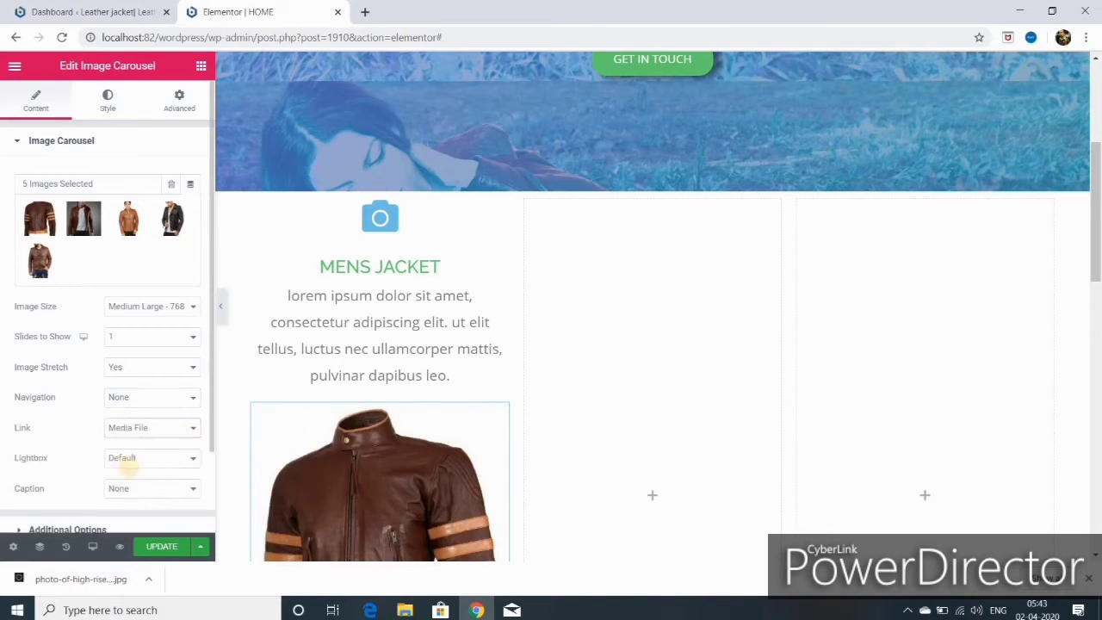
click(192, 461)
click(155, 482)
scroll(162, 459, down, 1)
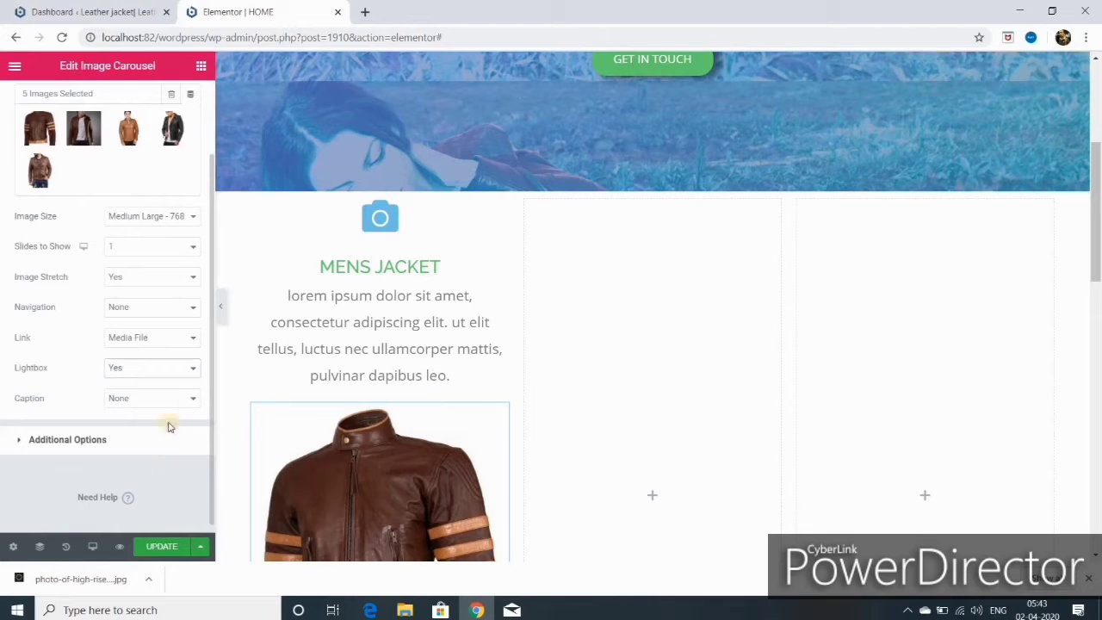
click(99, 441)
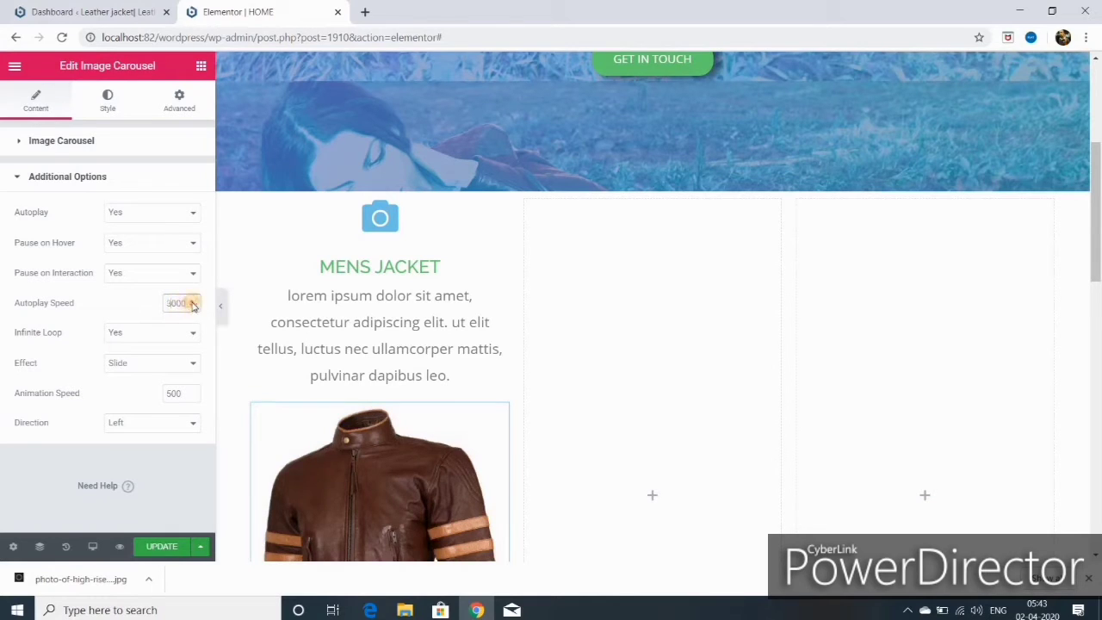
- Keep the carousel effect on Slide and the direction on Left after briefly trying Right
click(195, 365)
click(192, 376)
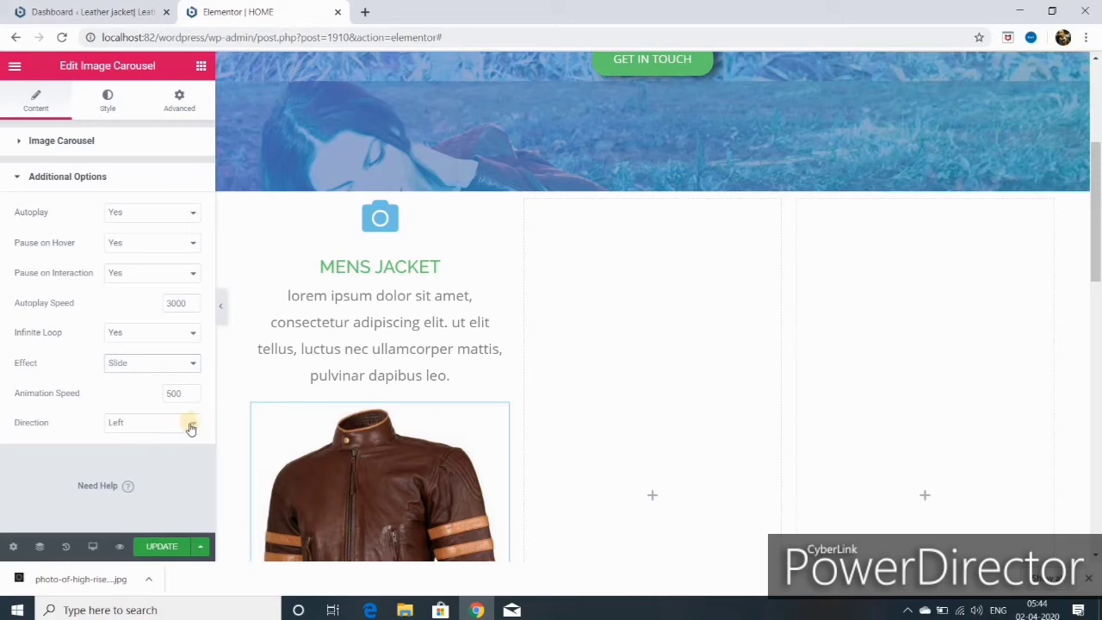
click(191, 426)
click(147, 448)
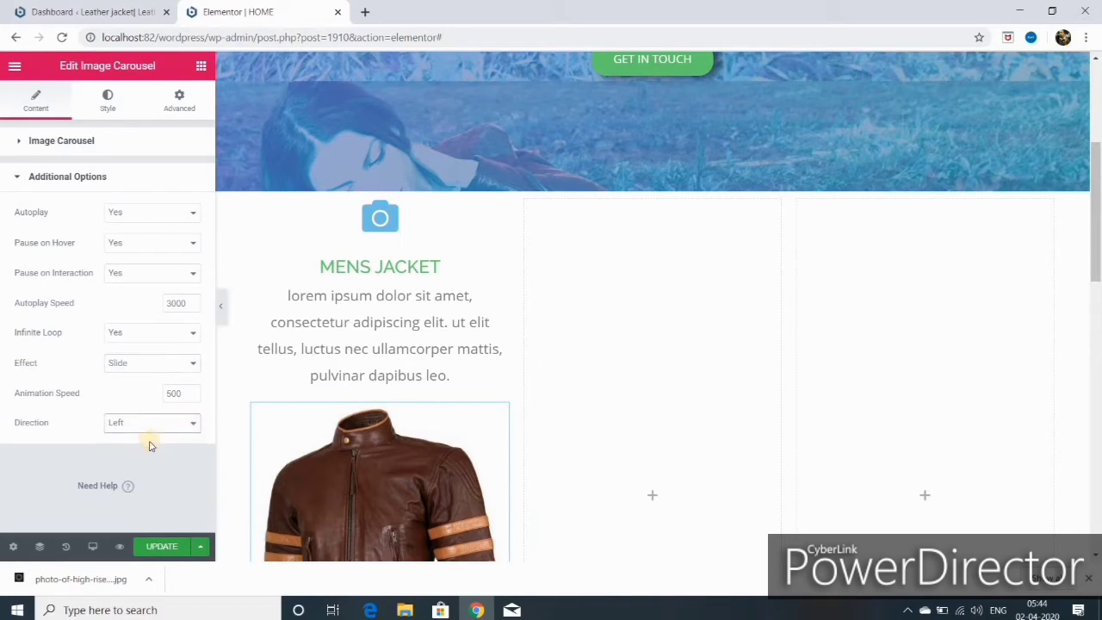
click(155, 425)
click(150, 438)
- Set the carousel Animation Speed to 1500 and save the page with UPDATE
key(ctrl+s)
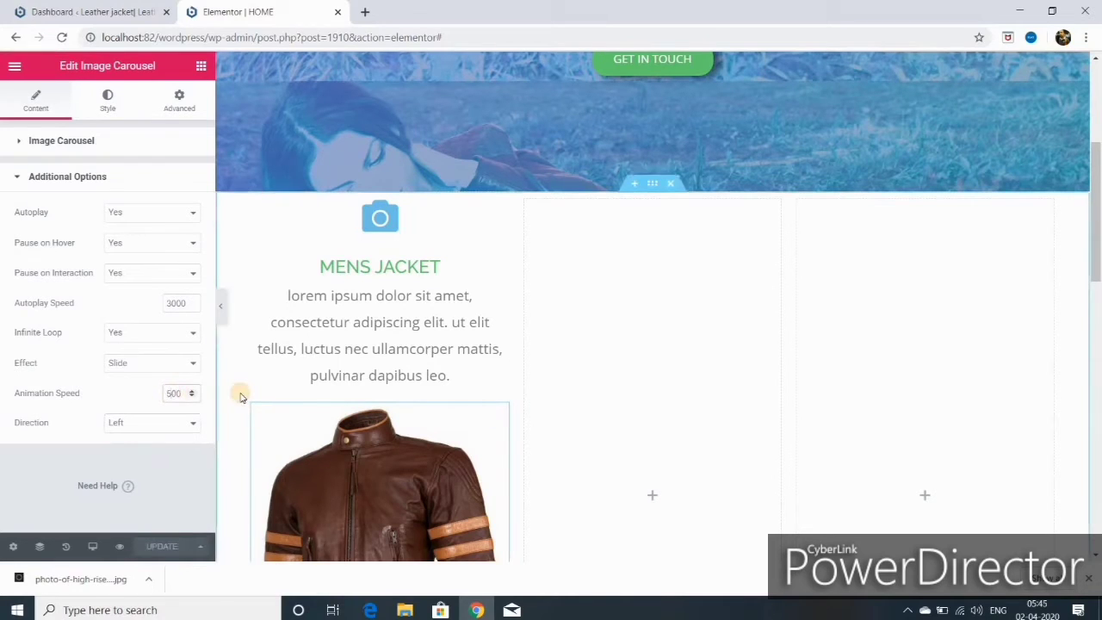
text(200)
text(1500)
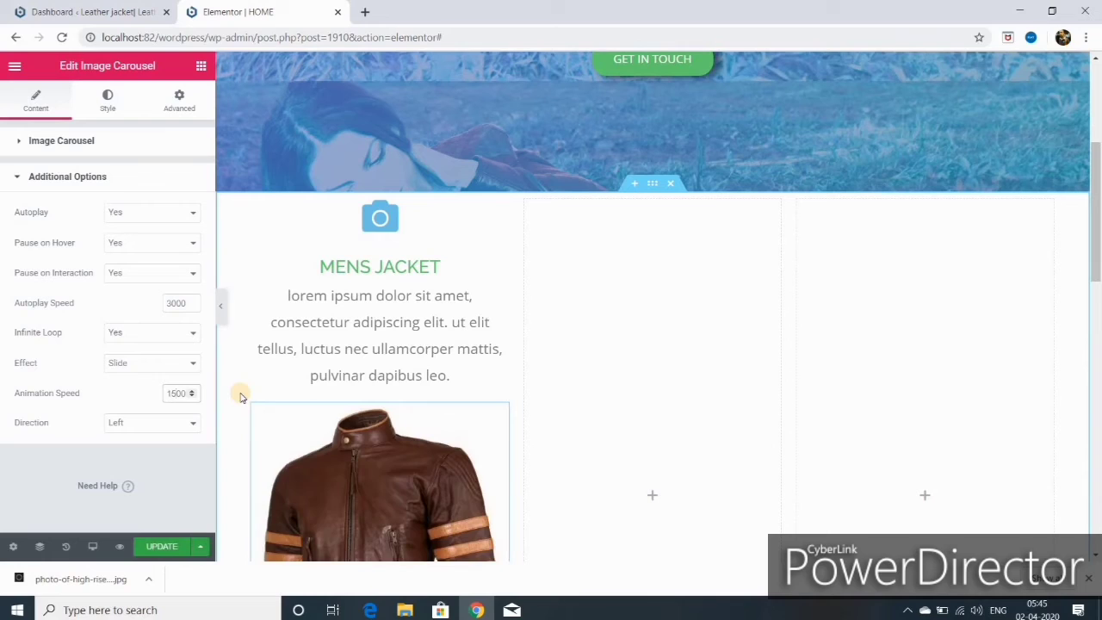
click(162, 547)
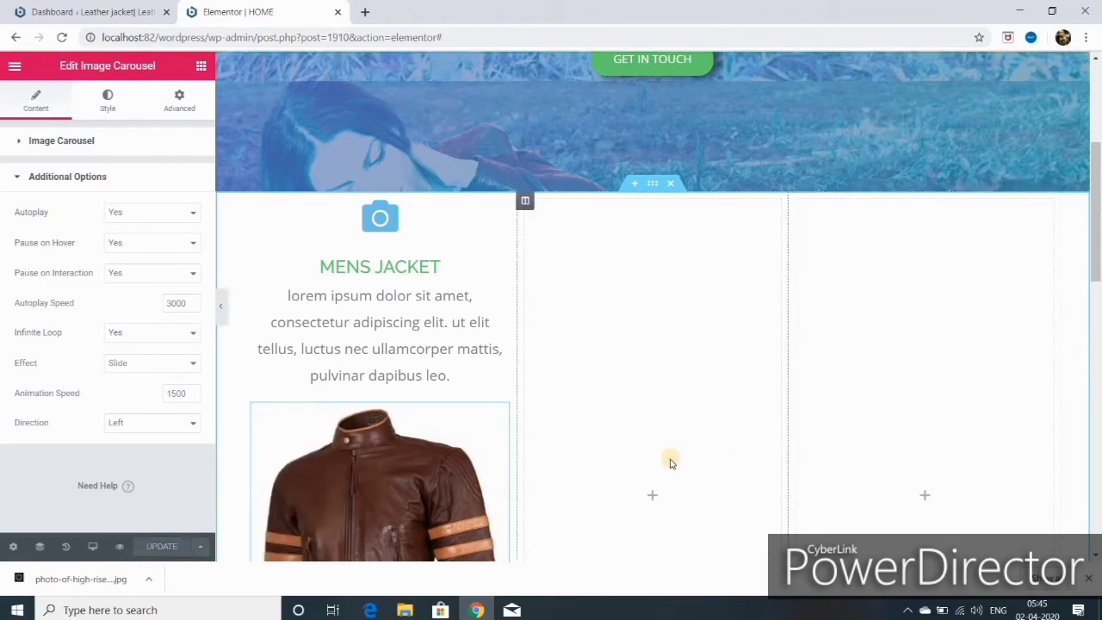
scroll(661, 456, down, 3)
scroll(635, 424, up, 2)
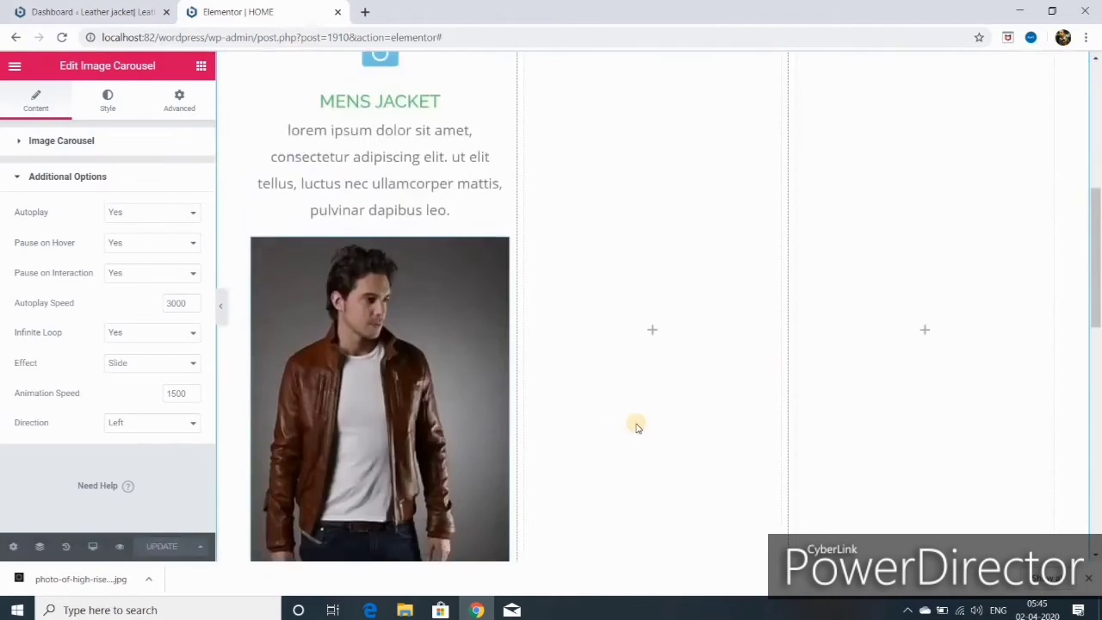
click(378, 345)
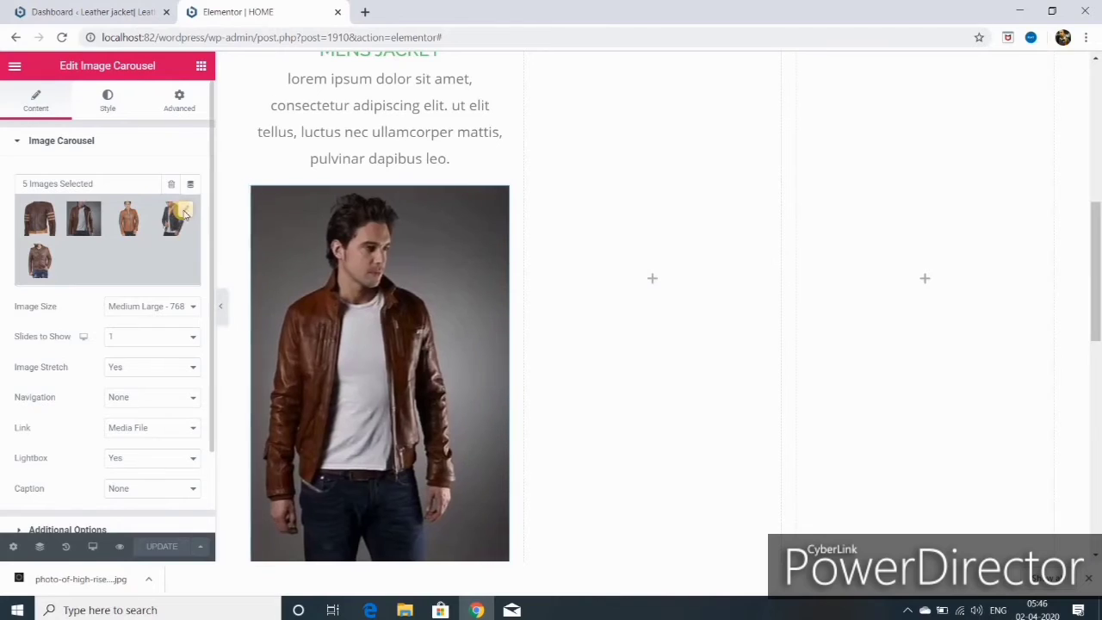
- Delete the second jacket photo from the MENS JACKET carousel gallery, leaving four, and save the page
click(183, 213)
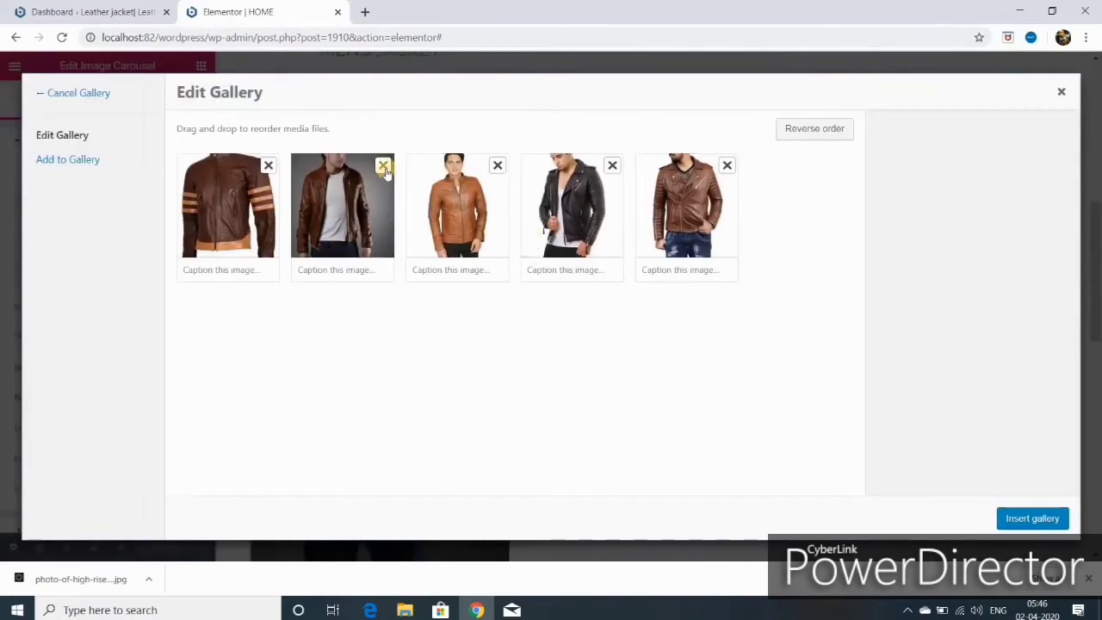
click(383, 165)
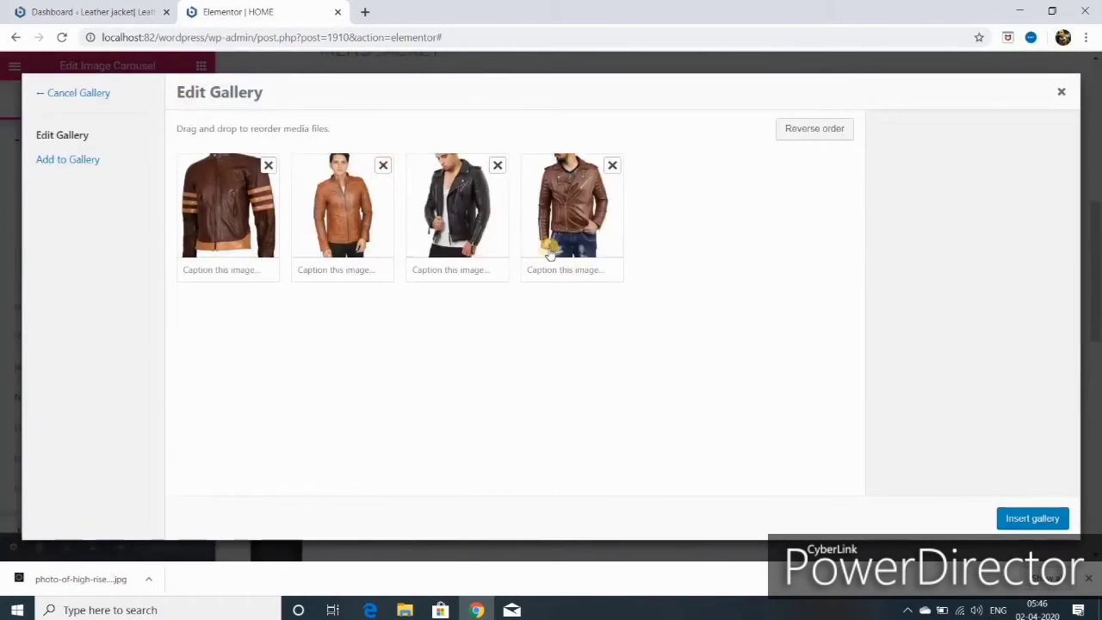
click(1022, 518)
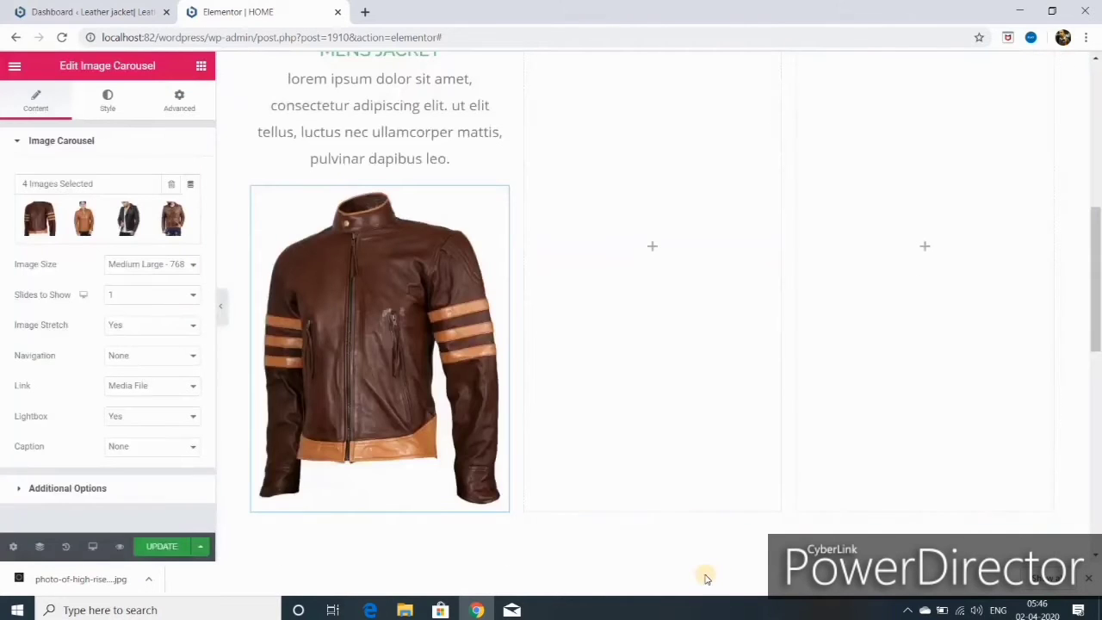
click(159, 547)
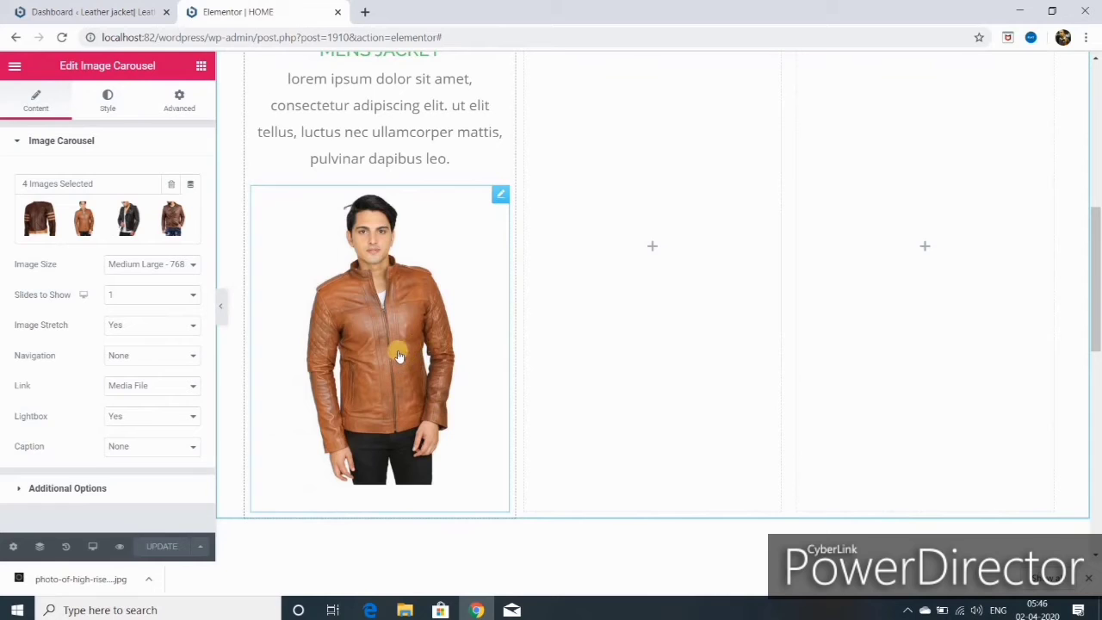
scroll(400, 355, up, 3)
scroll(400, 353, down, 5)
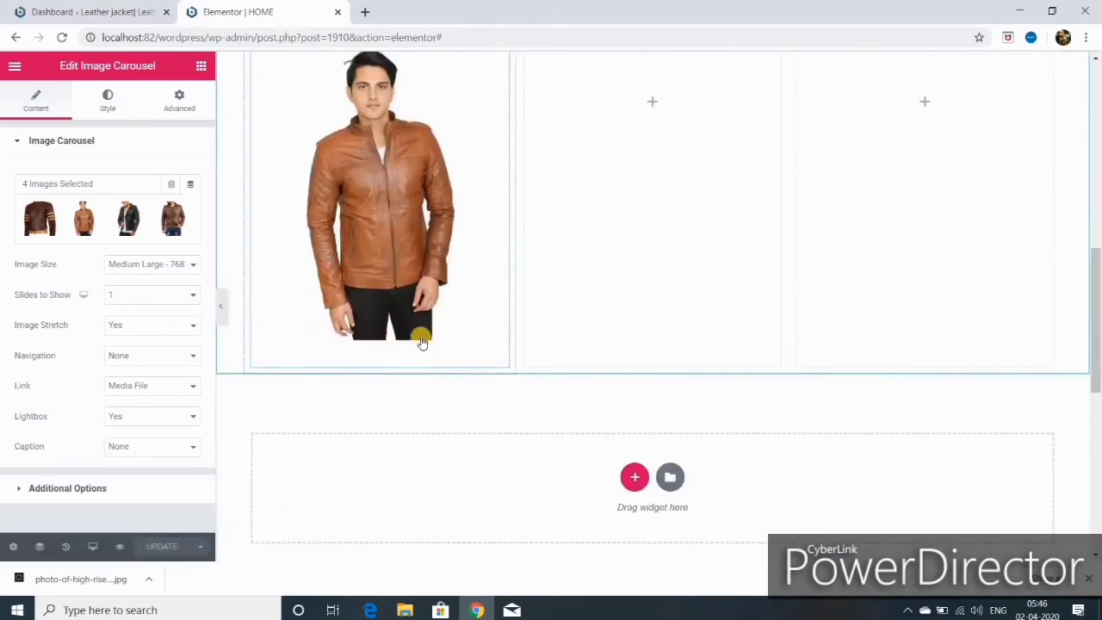
scroll(430, 322, up, 3)
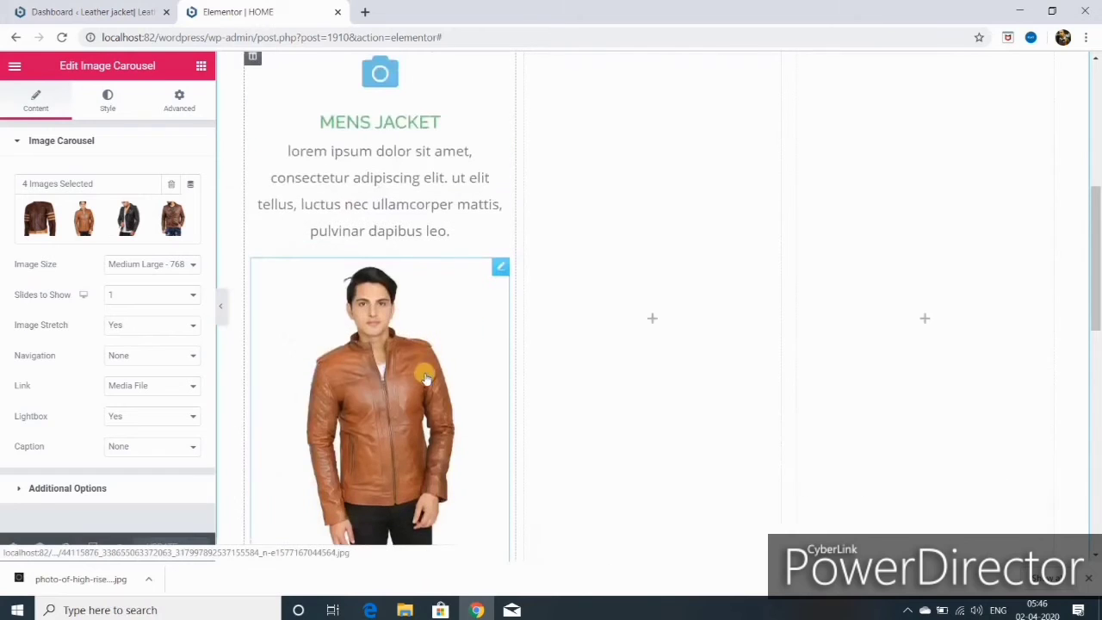
scroll(428, 368, up, 3)
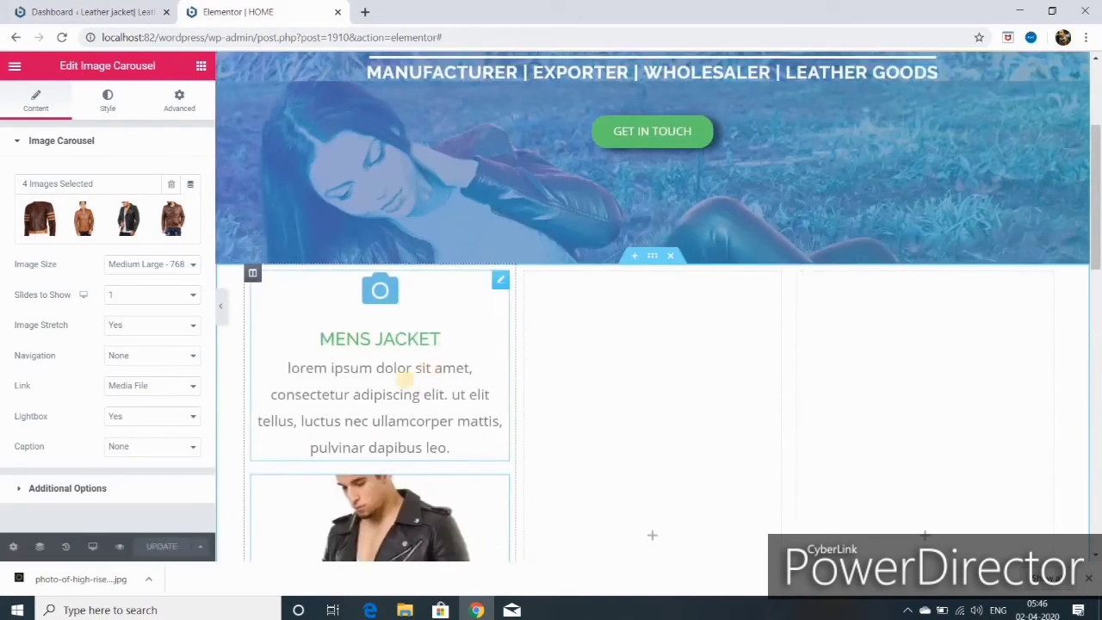
- Add an Info-type Button widget under the Mens Jacket carousel
click(201, 68)
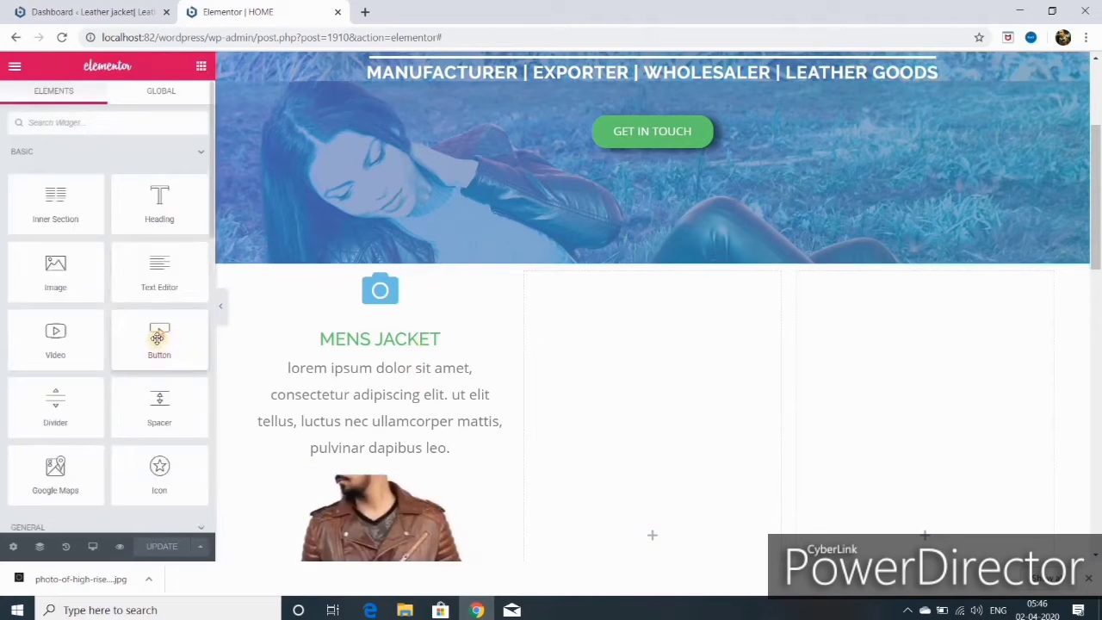
drag(187, 379, 375, 570)
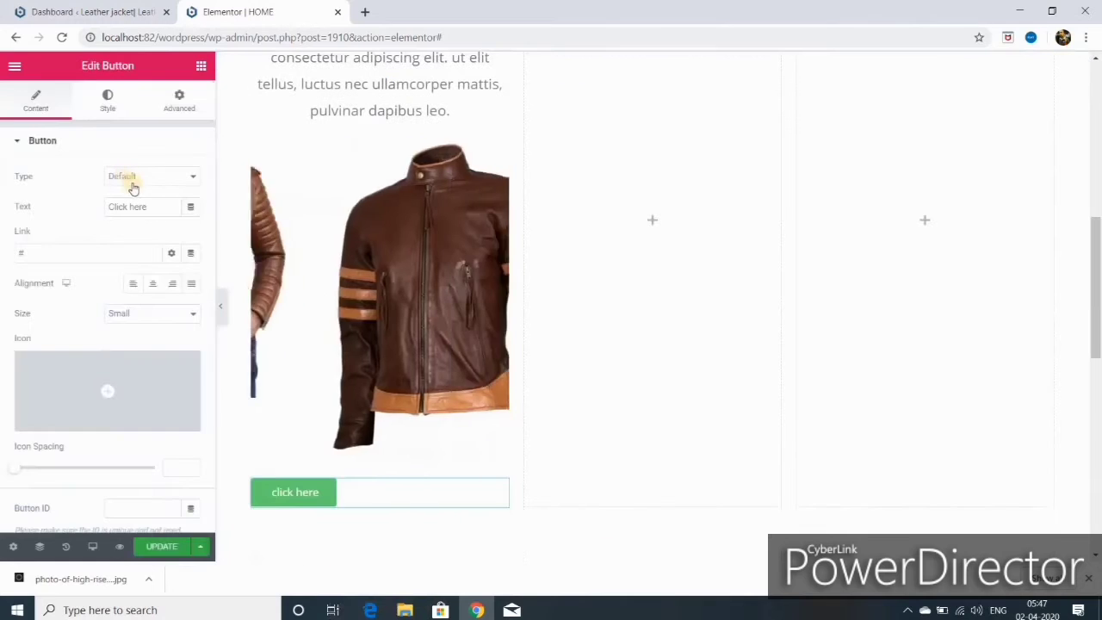
click(194, 178)
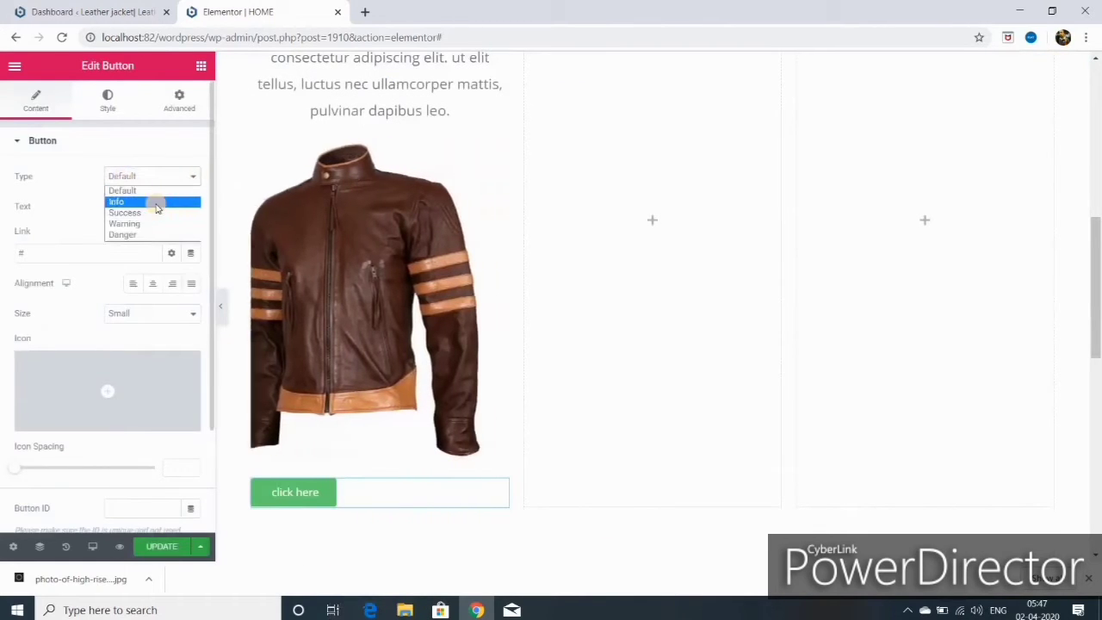
click(163, 202)
- Label the button 'more info', link it to the home page, and centre it at Small size
click(180, 195)
key(BackSpace)
key(BackSpace)
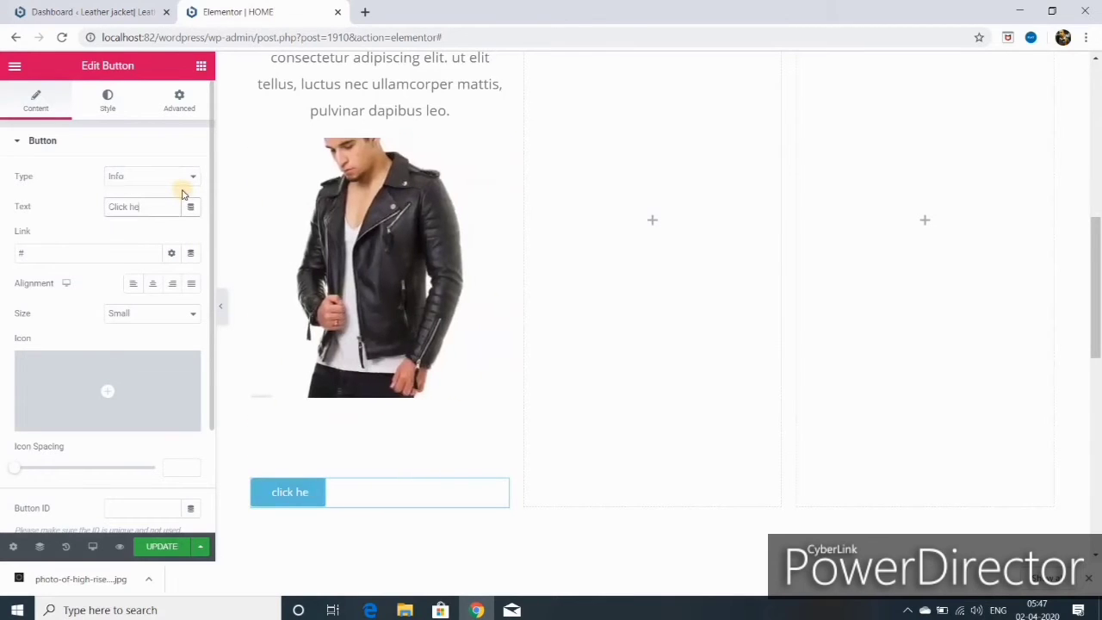
click(26, 253)
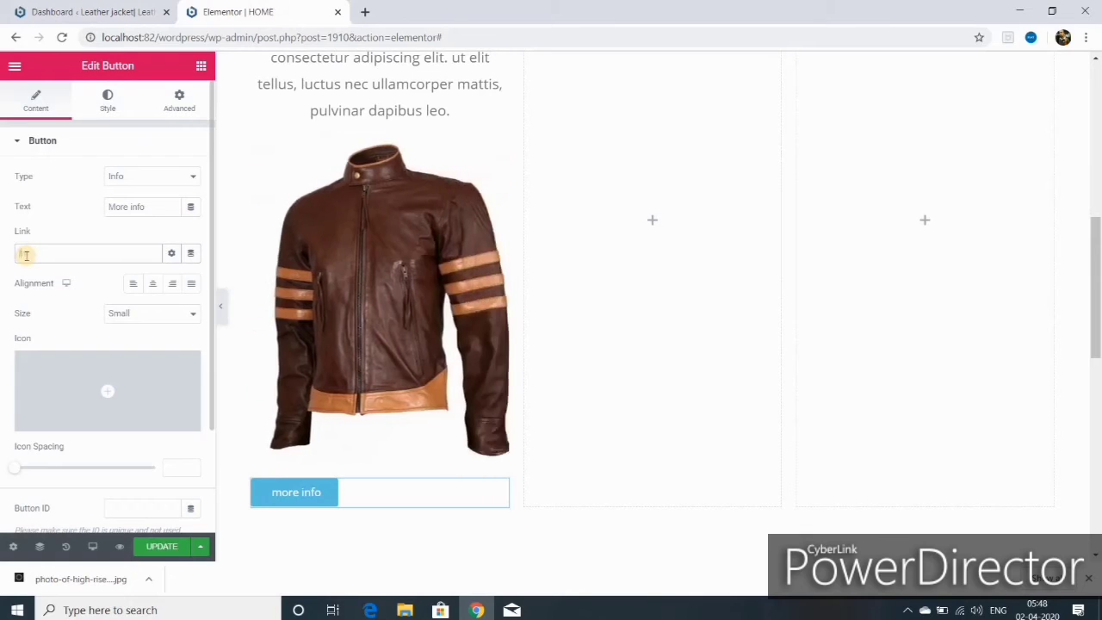
text(http://localhost:82/wordpress/home/)
click(153, 283)
scroll(176, 318, down, 2)
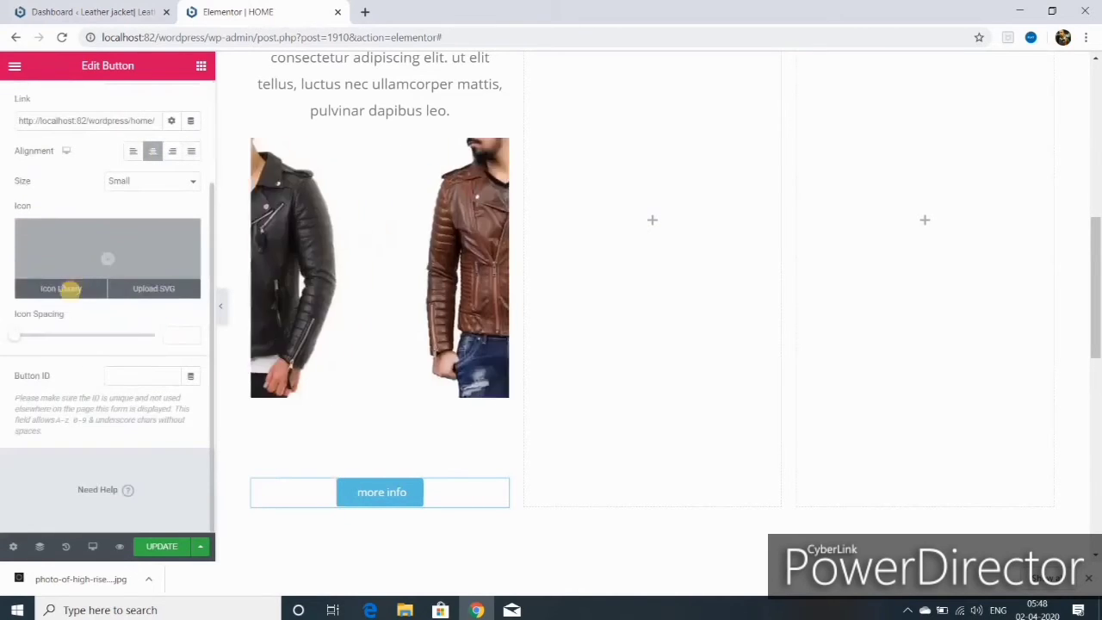
mouse_move(69, 288)
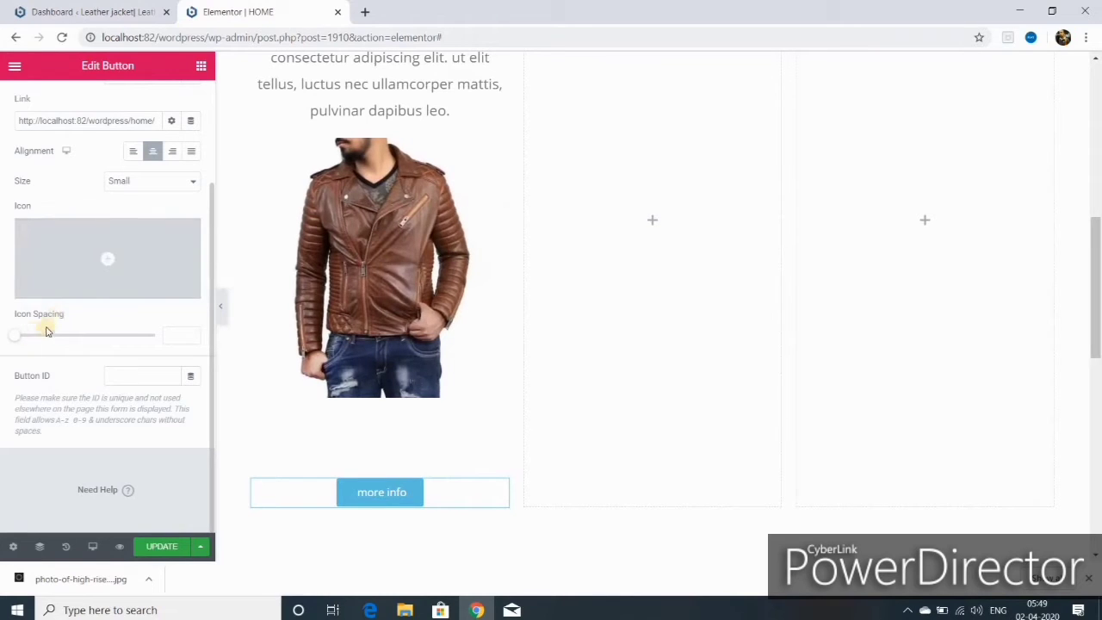
scroll(438, 365, up, 3)
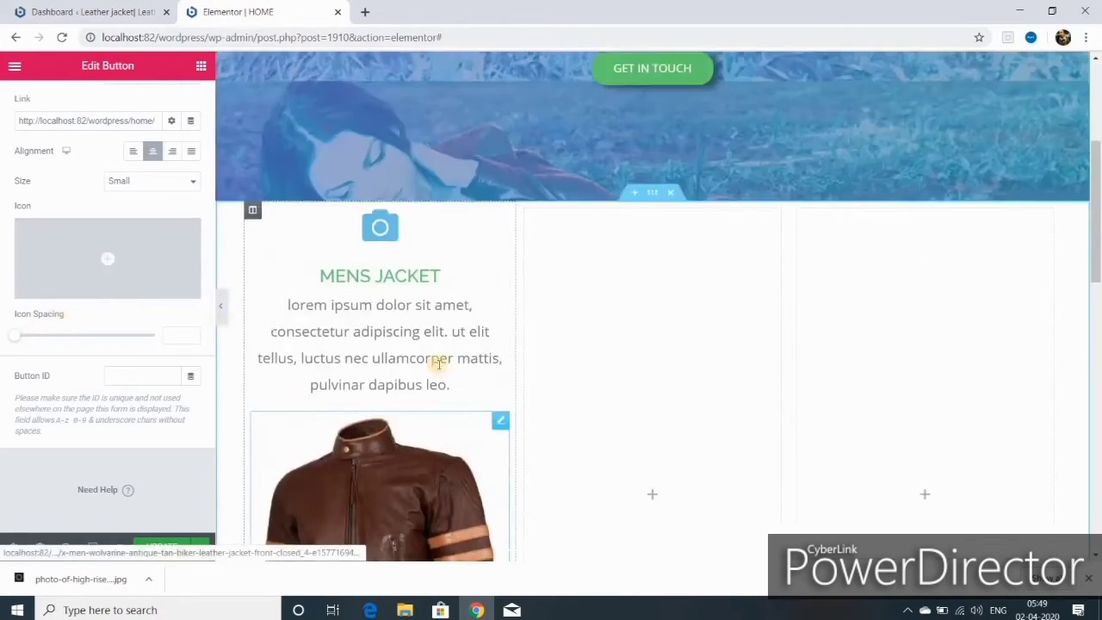
scroll(450, 352, down, 3)
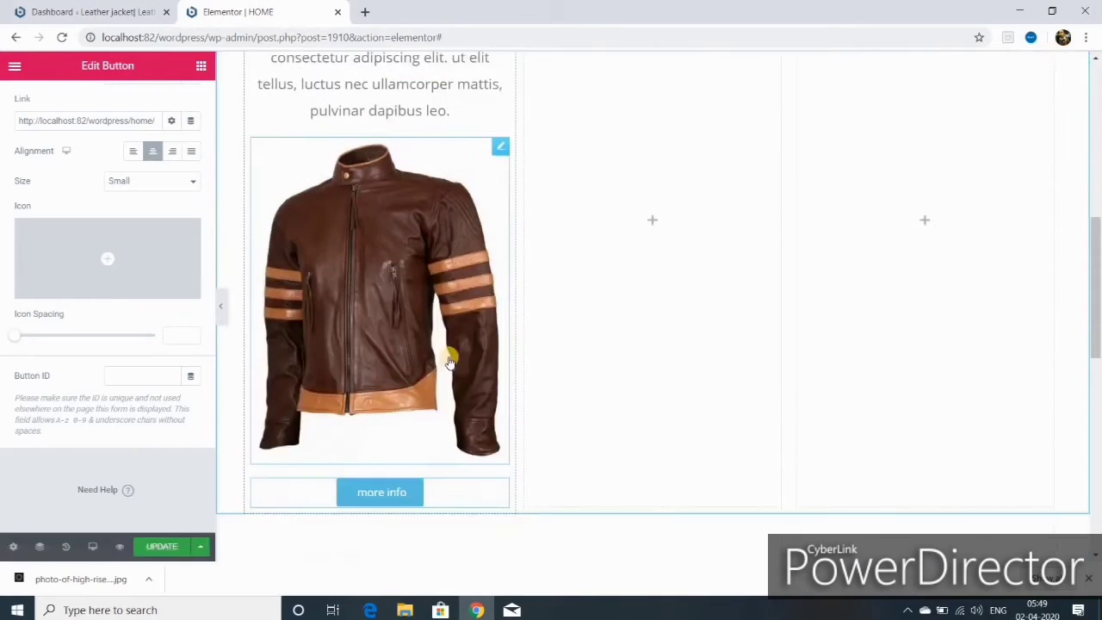
click(394, 491)
click(108, 102)
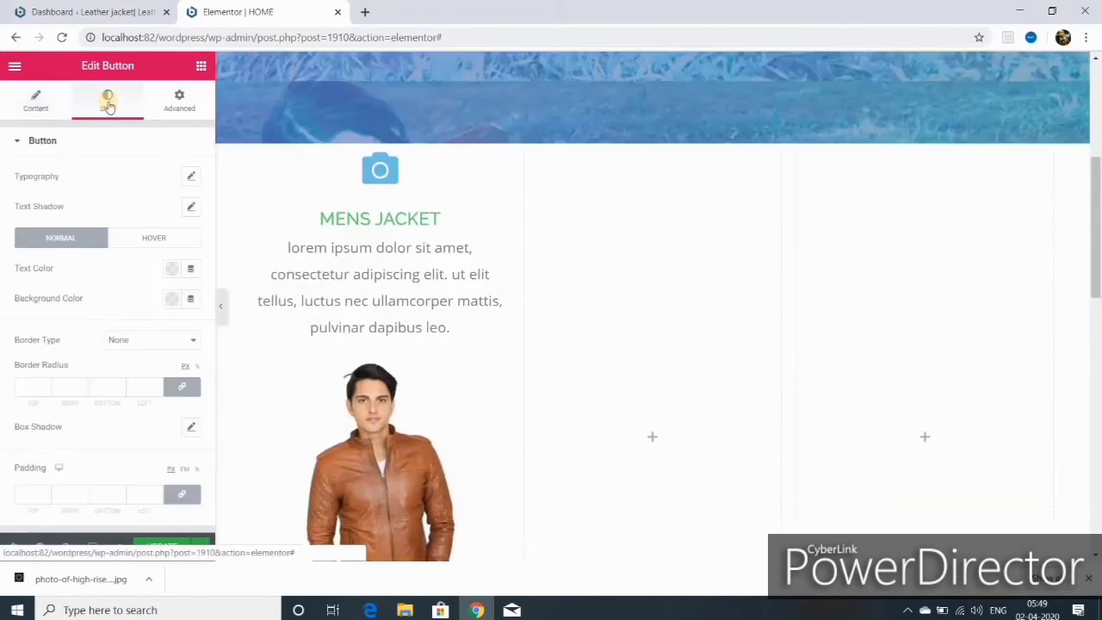
- Set the button typography to size 25, weight 500, Capitalize transform, and save the page
click(190, 178)
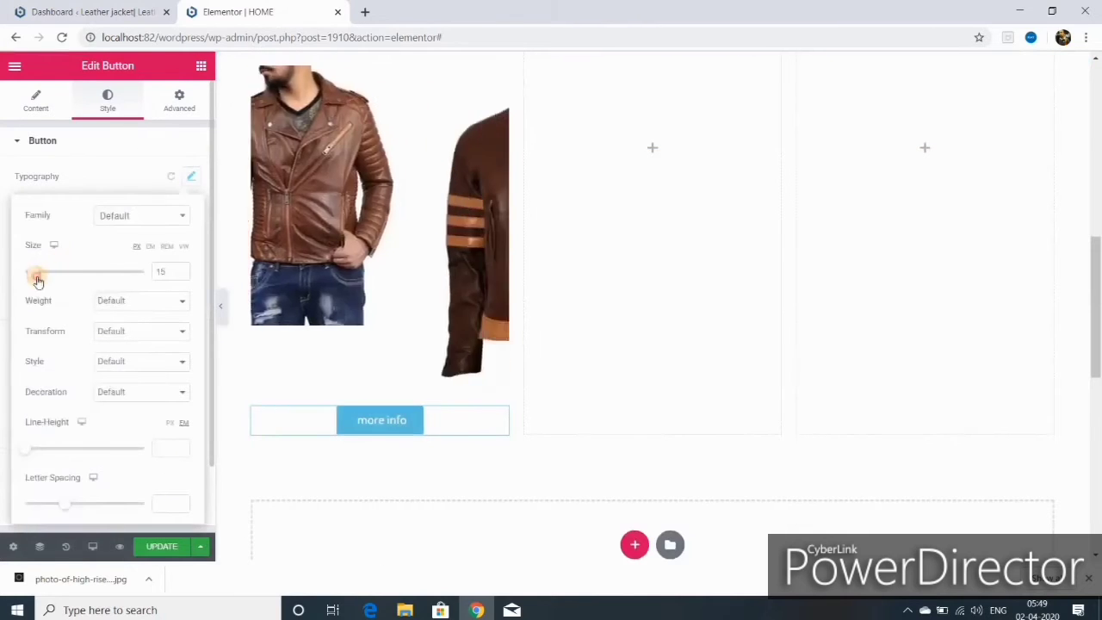
drag(37, 279, 39, 277)
click(138, 301)
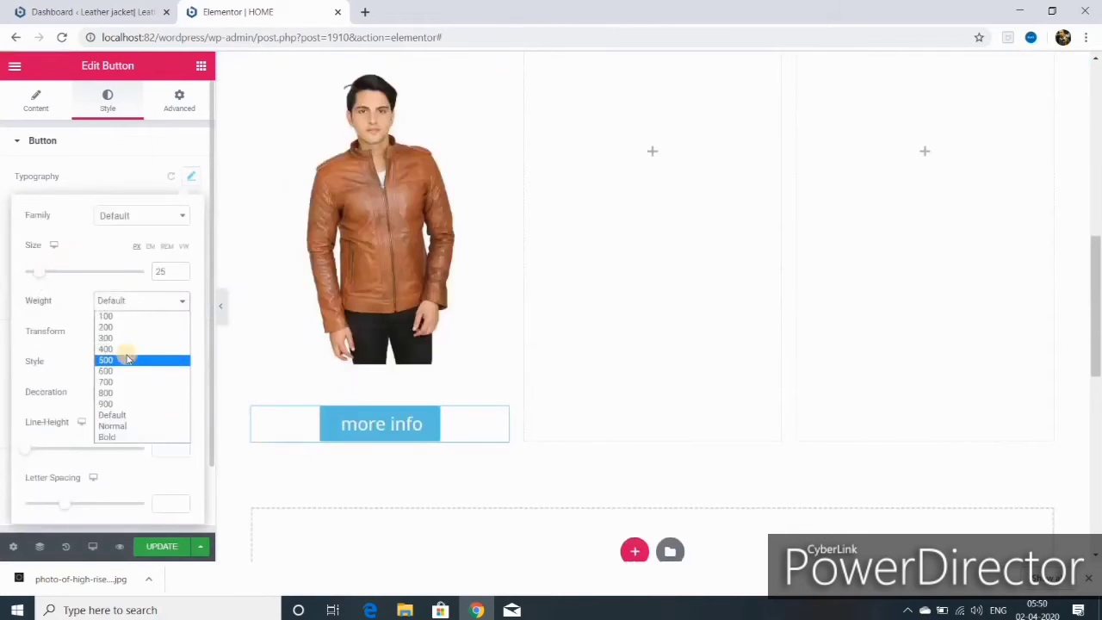
click(126, 348)
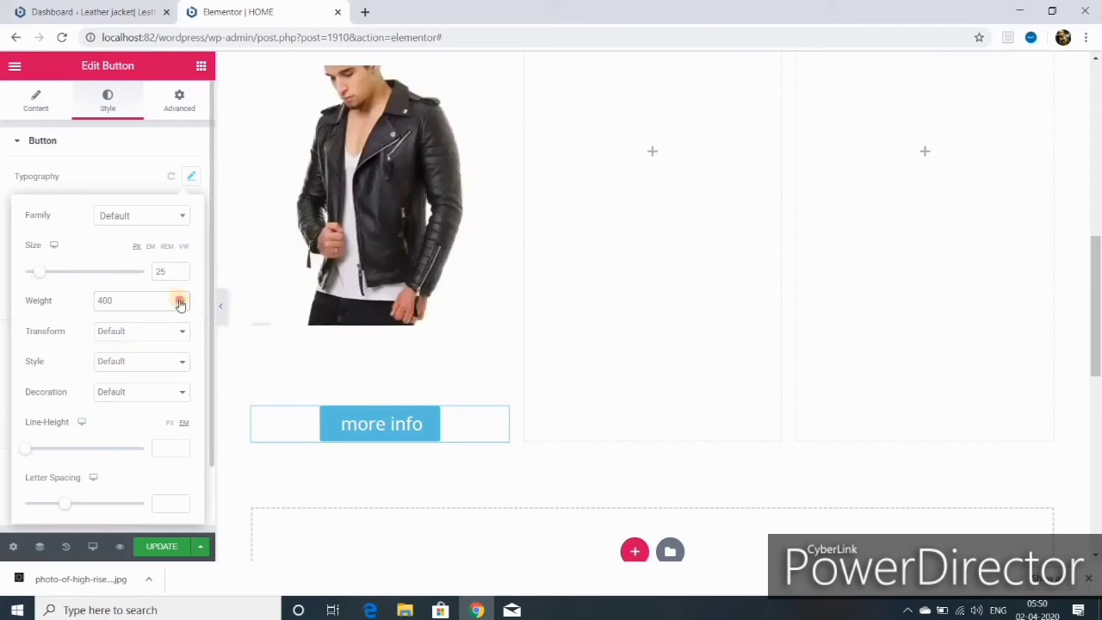
click(180, 303)
click(130, 364)
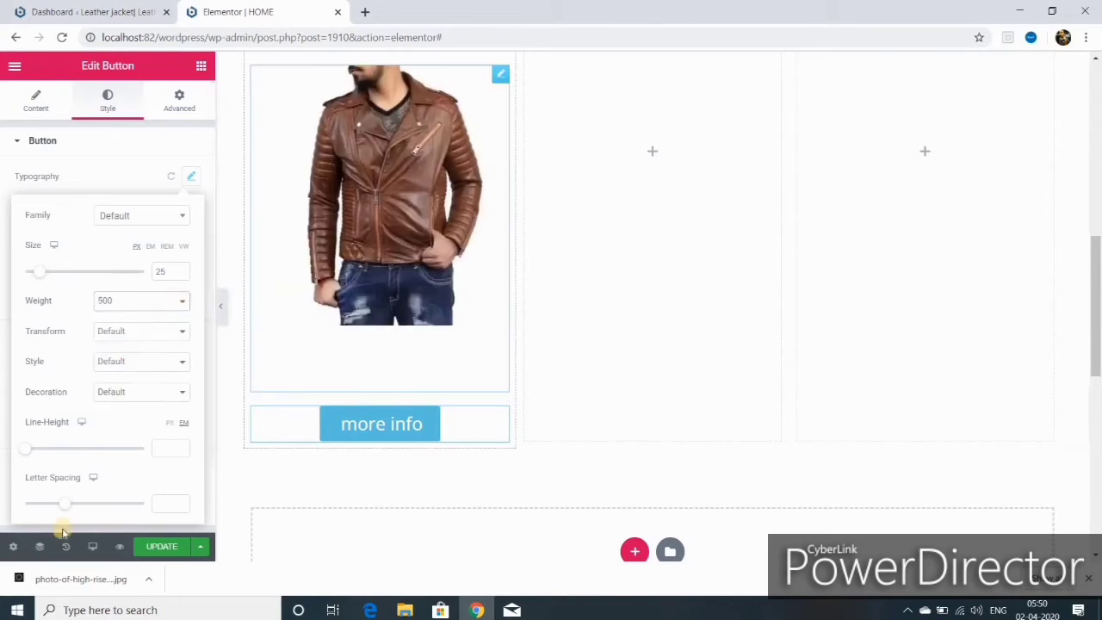
click(184, 334)
click(135, 379)
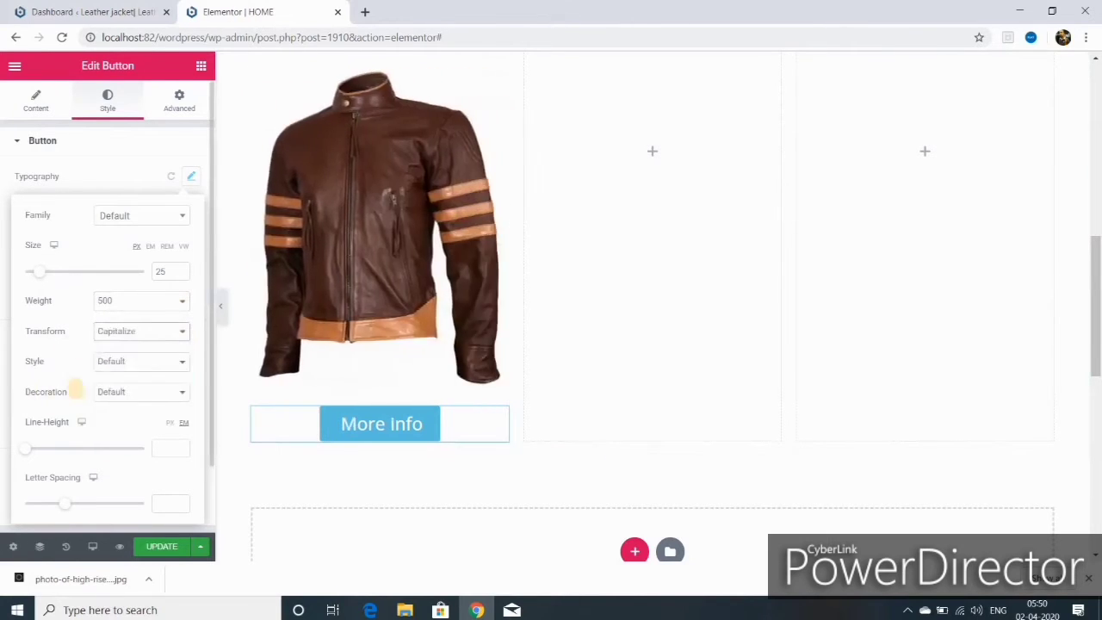
scroll(116, 460, down, 1)
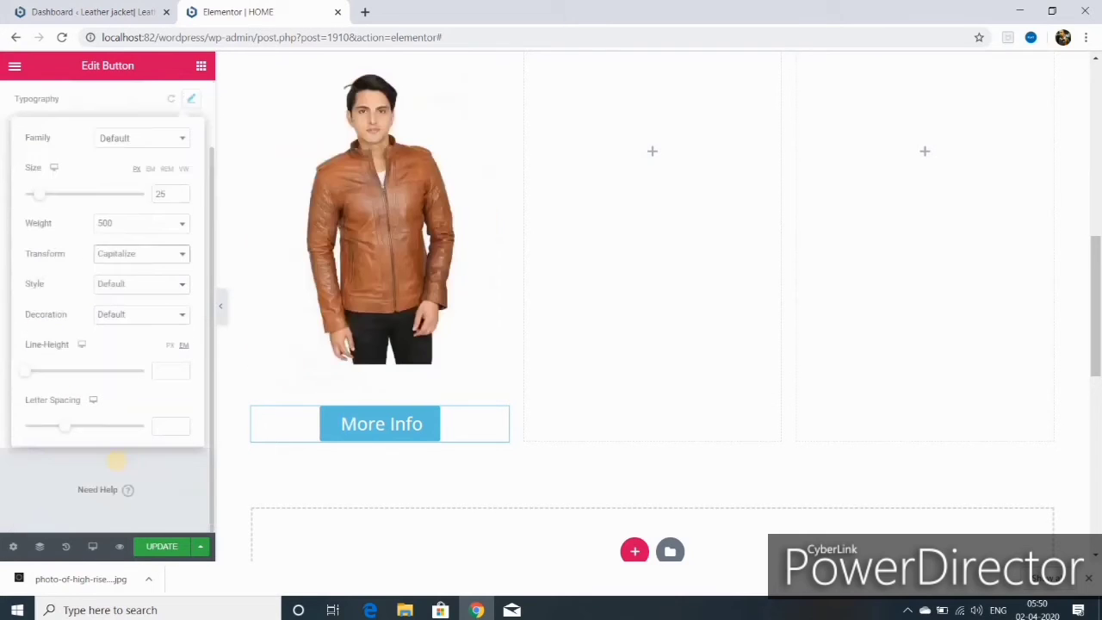
click(161, 546)
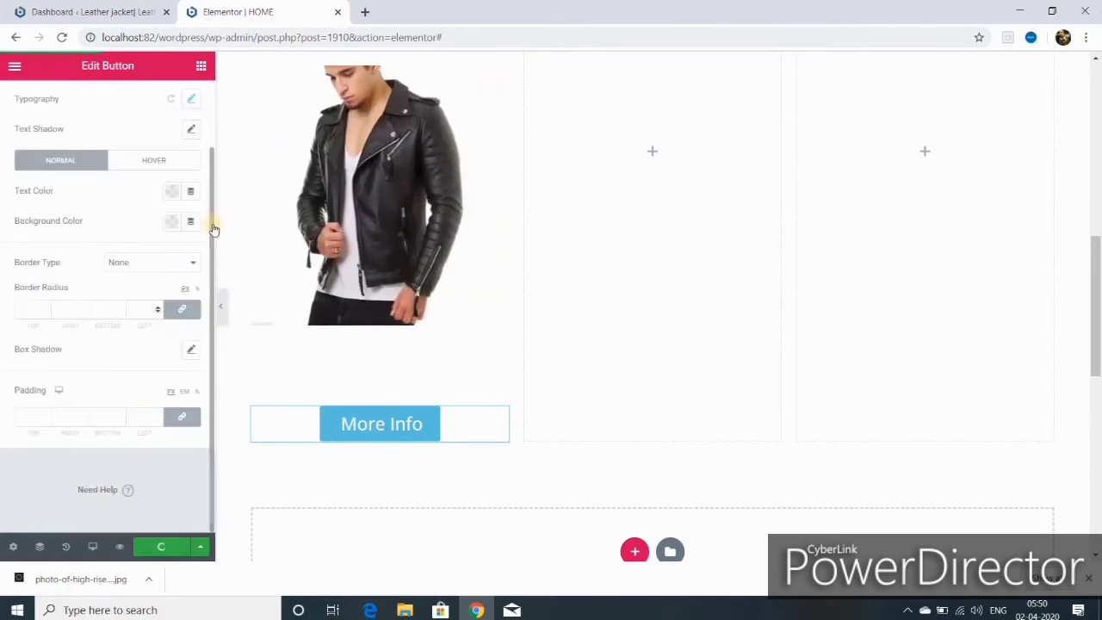
click(154, 162)
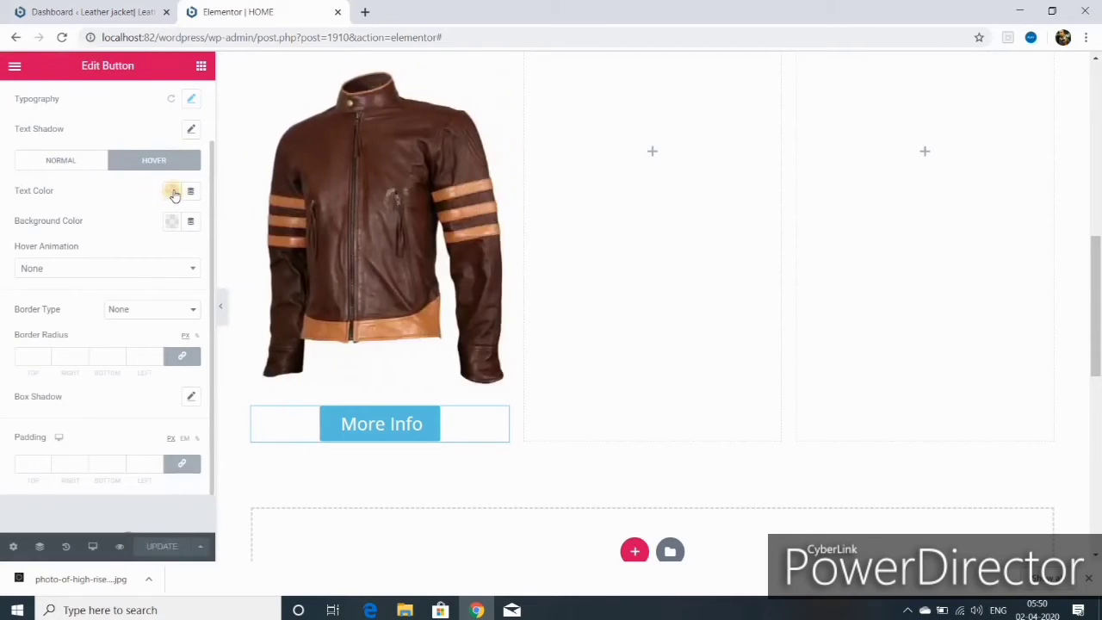
- Give the button a blue hover background and the Shrink hover animation
click(174, 192)
click(234, 225)
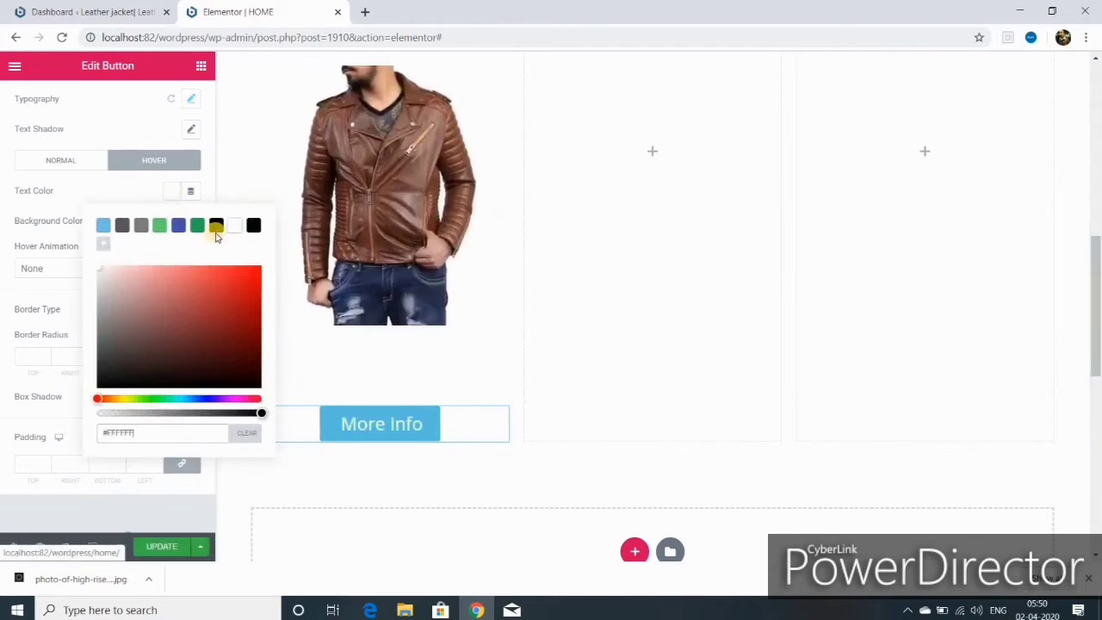
click(197, 225)
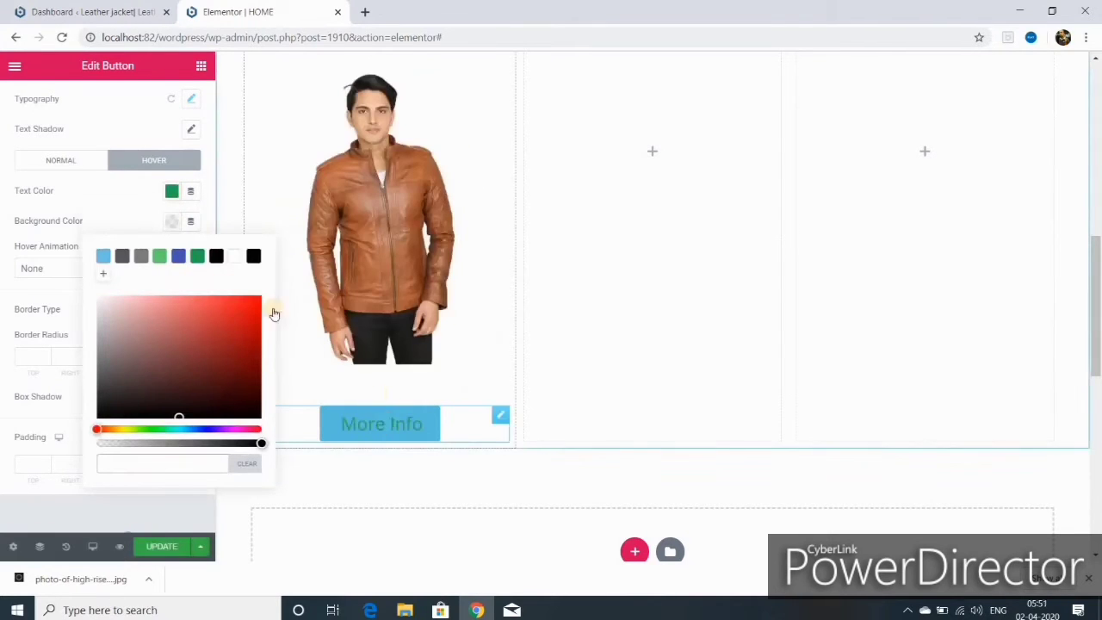
click(178, 256)
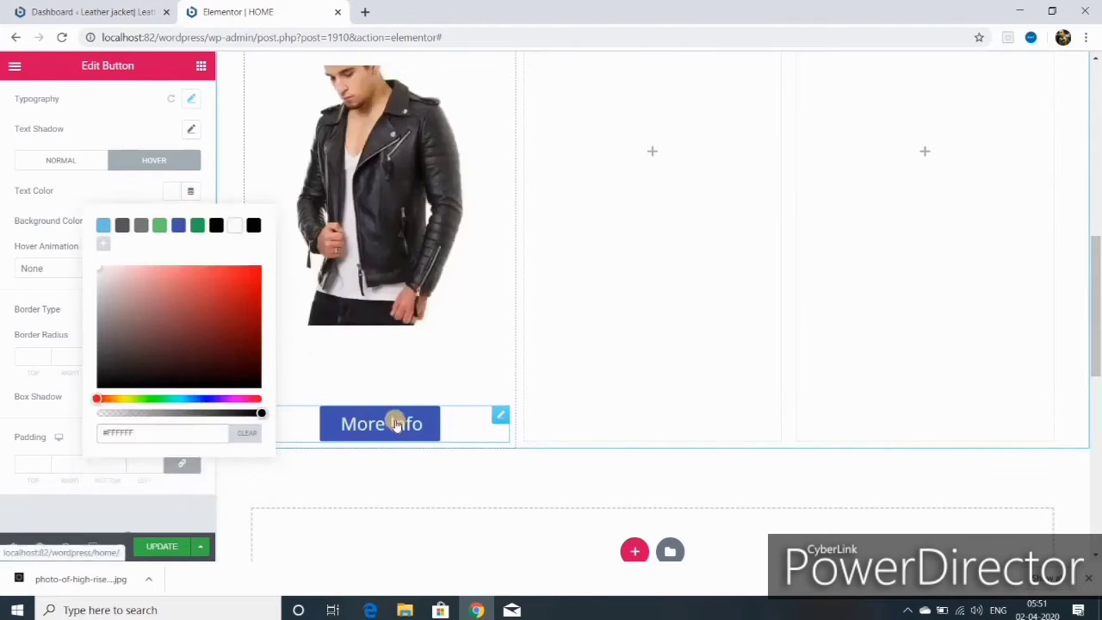
click(69, 412)
click(31, 268)
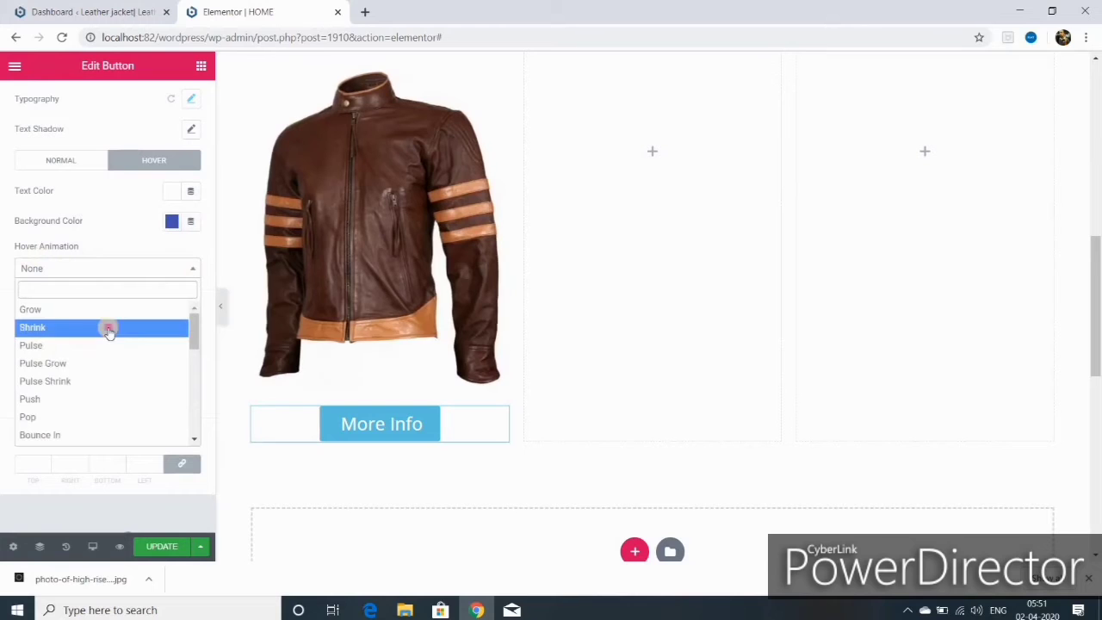
click(108, 327)
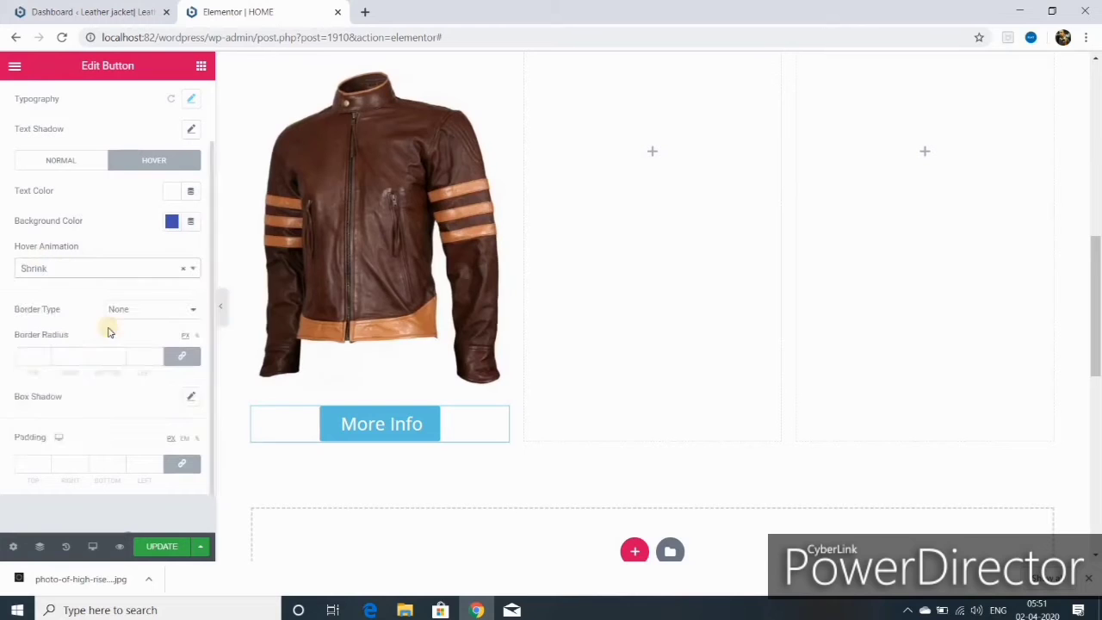
- Keep the border type at none and round all four button corners to 25
click(193, 311)
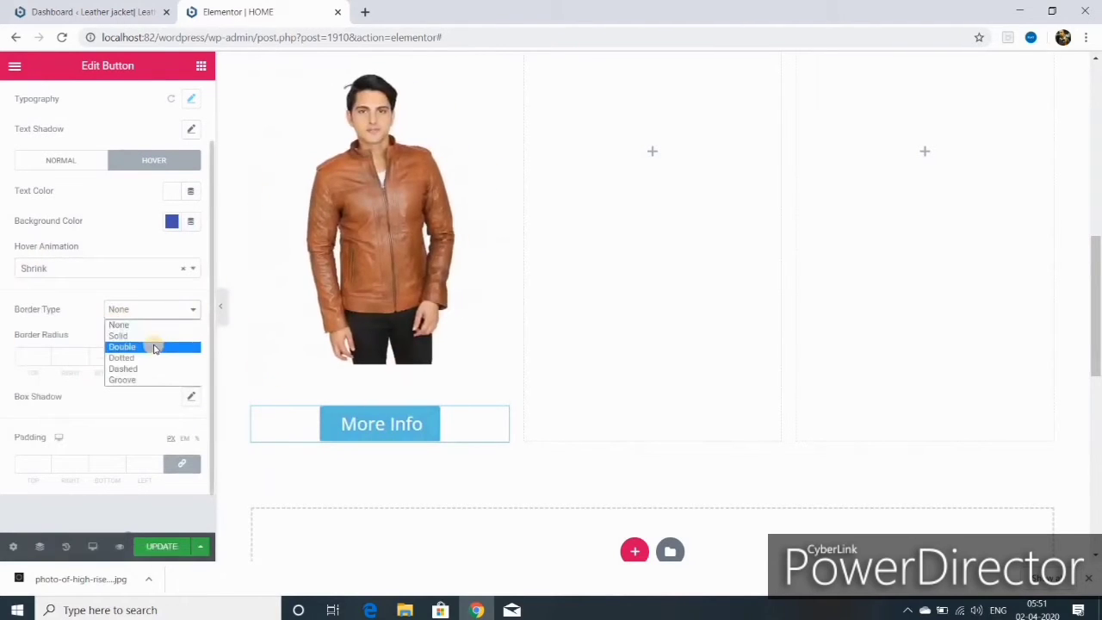
click(154, 347)
click(193, 309)
click(119, 324)
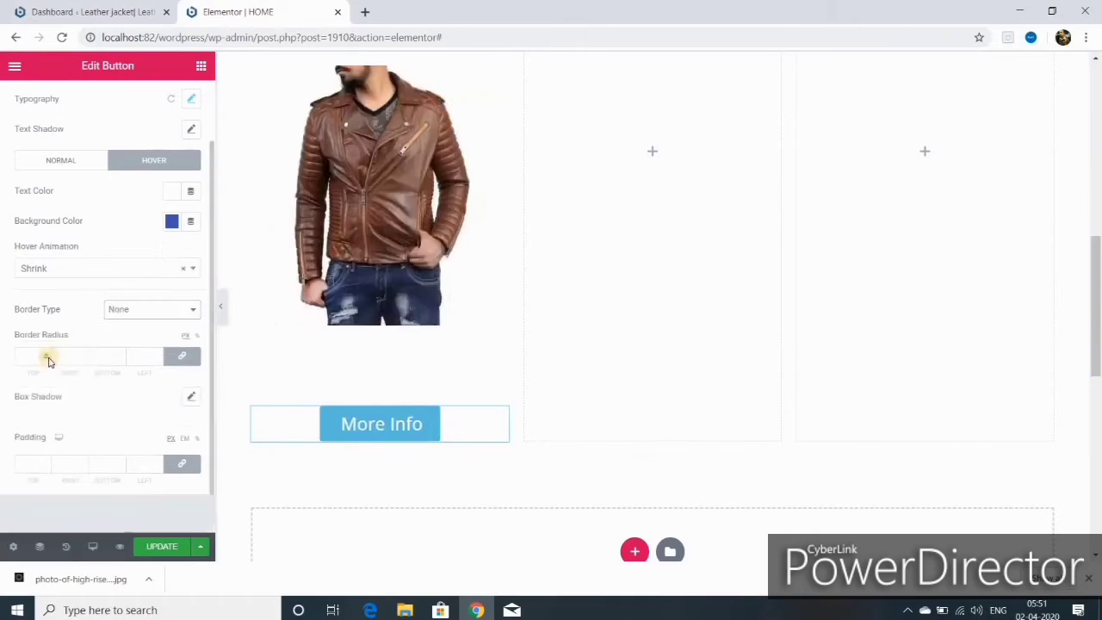
click(47, 353)
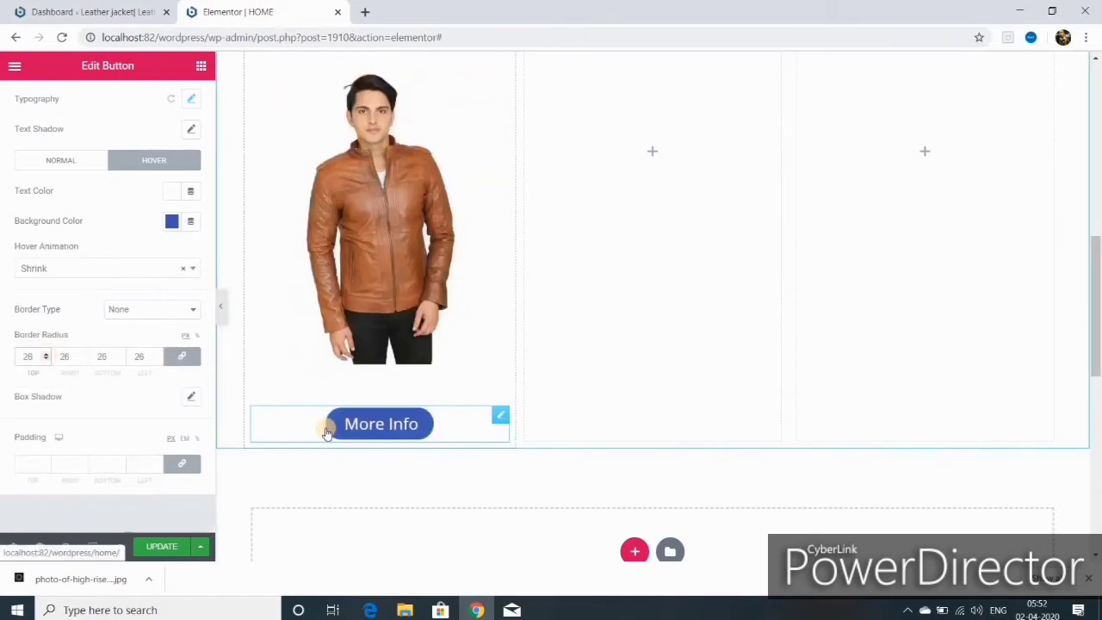
scroll(530, 456, up, 1)
scroll(530, 456, up, 8)
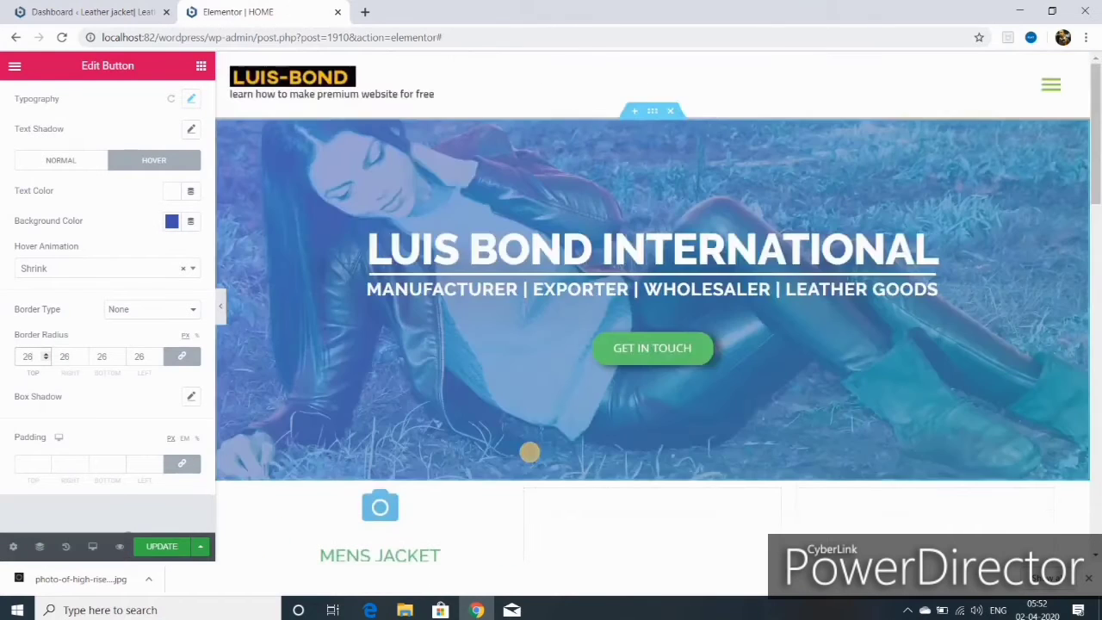
scroll(530, 456, down, 9)
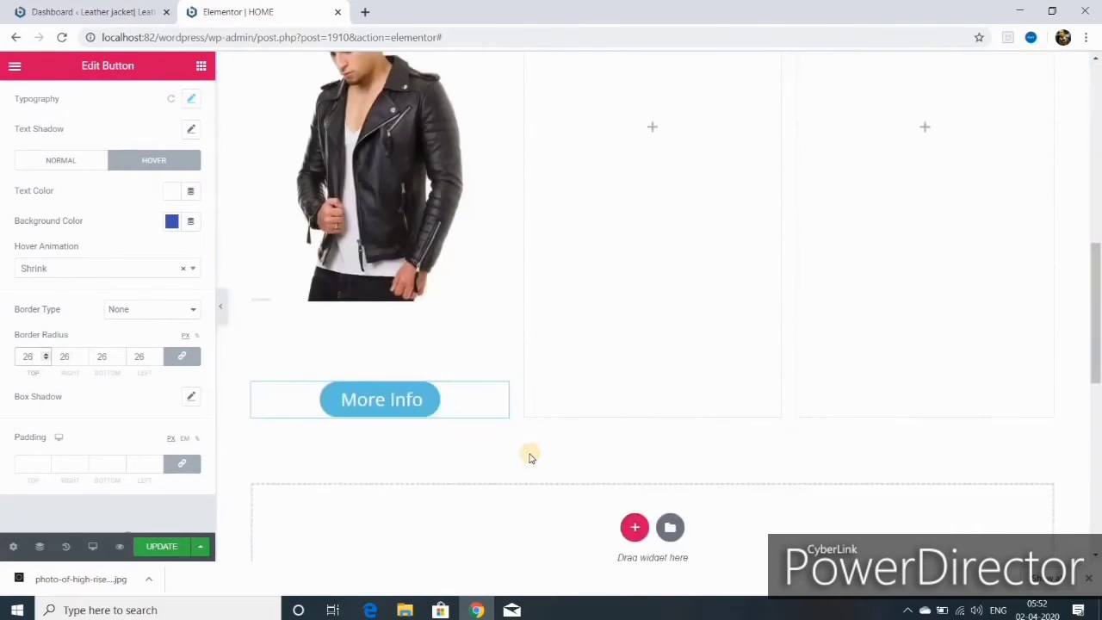
click(158, 359)
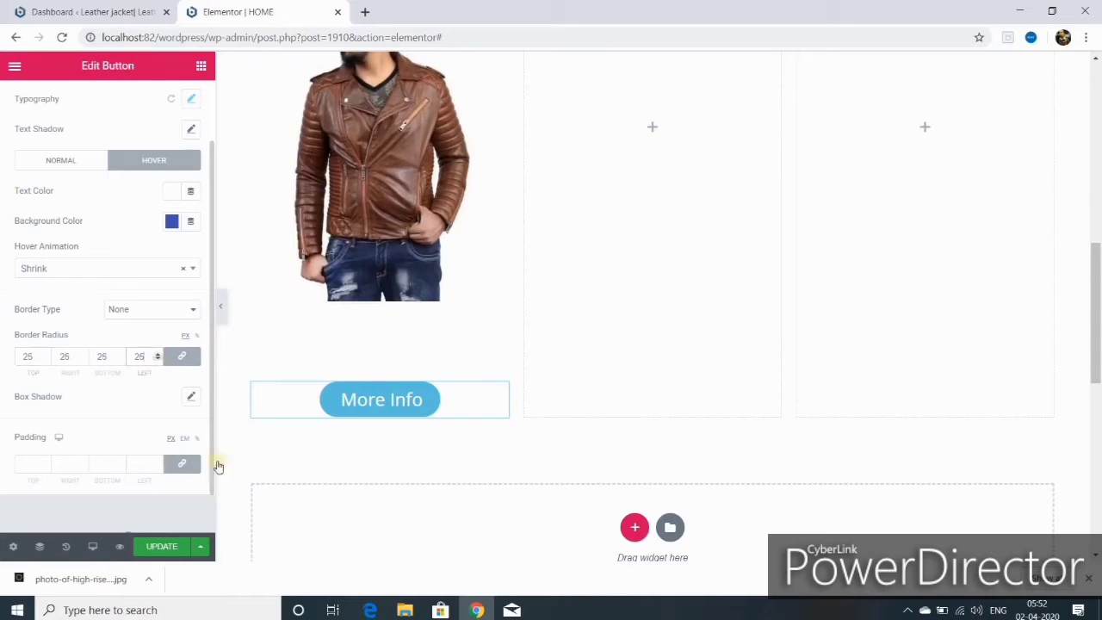
scroll(526, 402, up, 3)
scroll(527, 403, up, 4)
scroll(470, 470, down, 7)
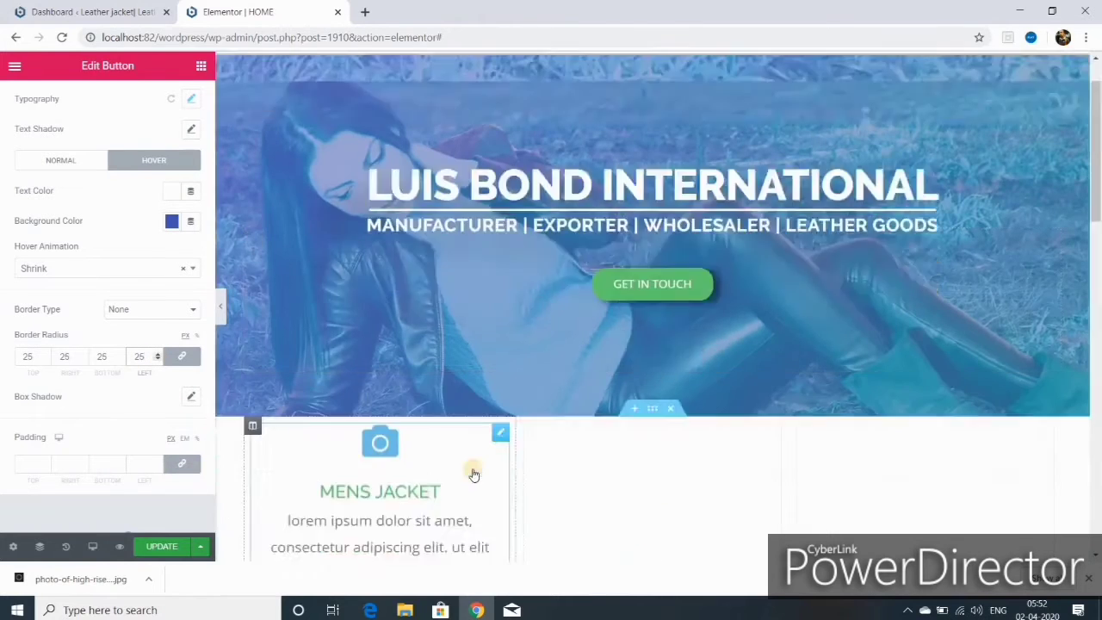
- Add an outline box shadow with horizontal offset 8 and save the page
click(191, 396)
scroll(99, 478, down, 1)
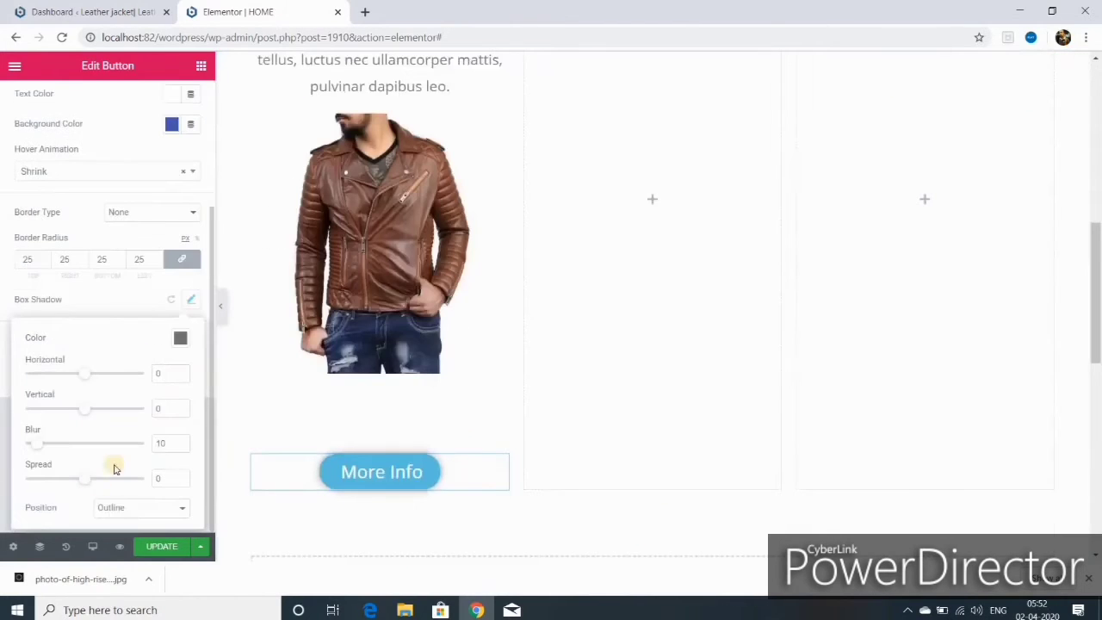
drag(83, 373, 95, 379)
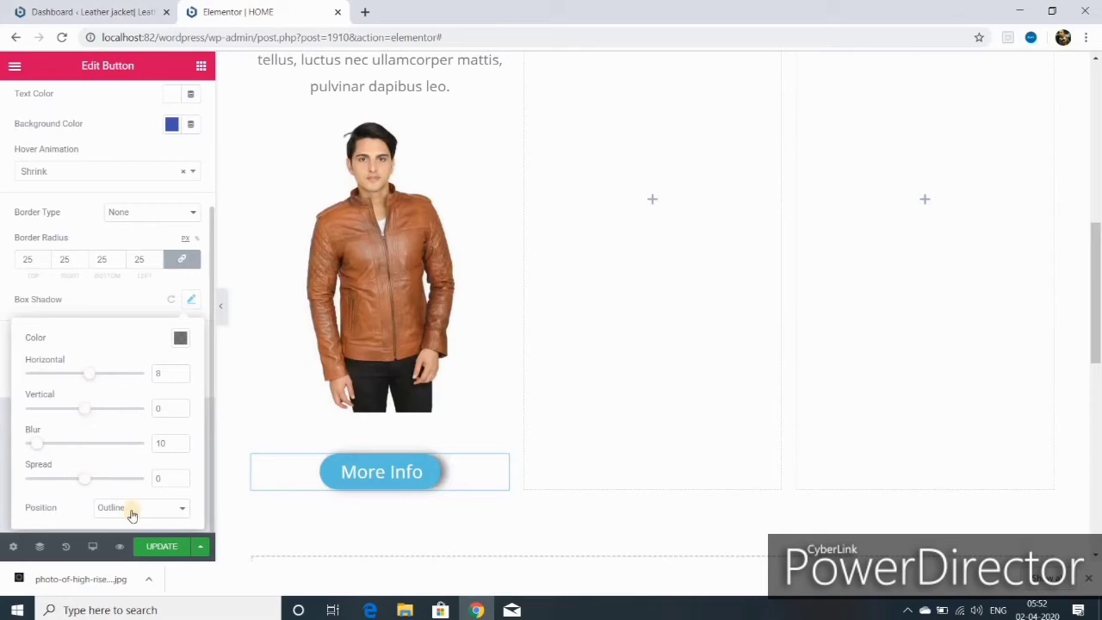
click(182, 509)
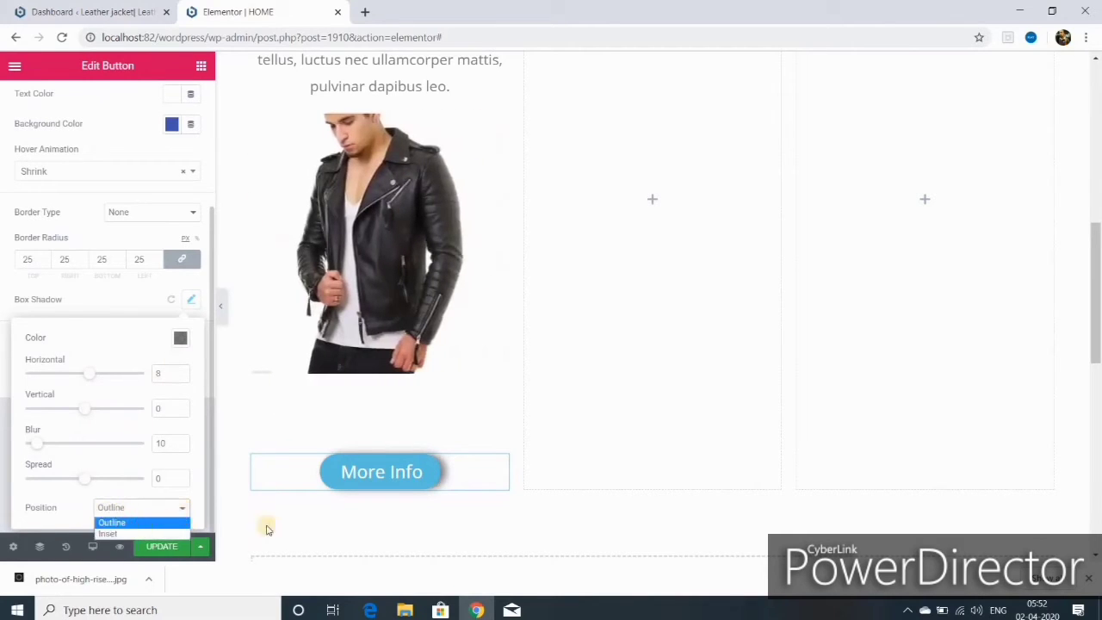
click(104, 370)
click(162, 546)
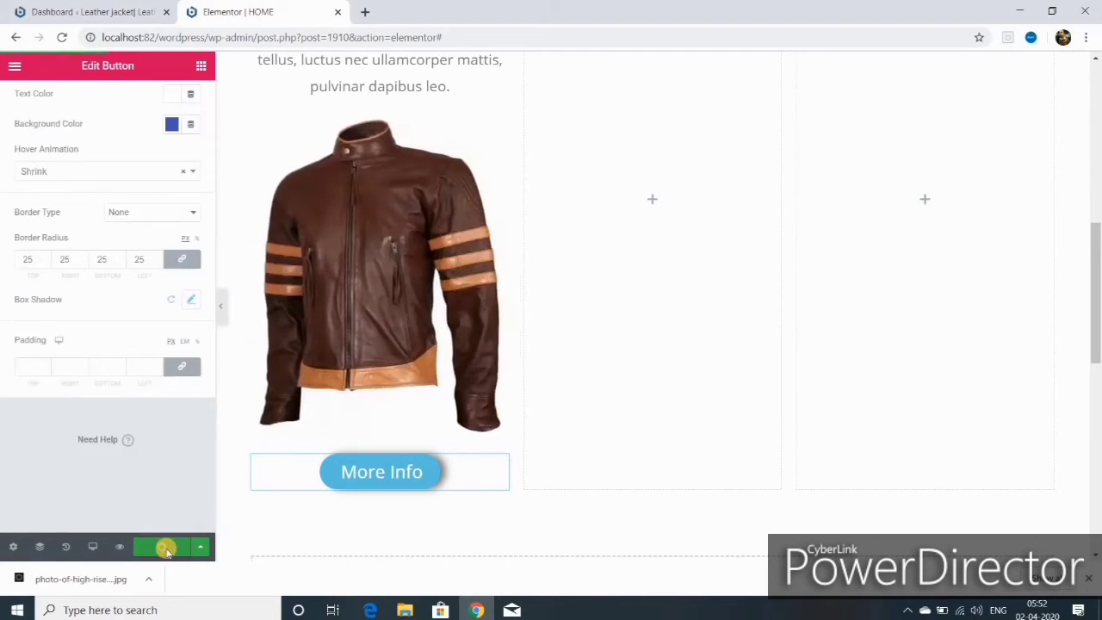
scroll(573, 418, up, 3)
scroll(573, 420, down, 2)
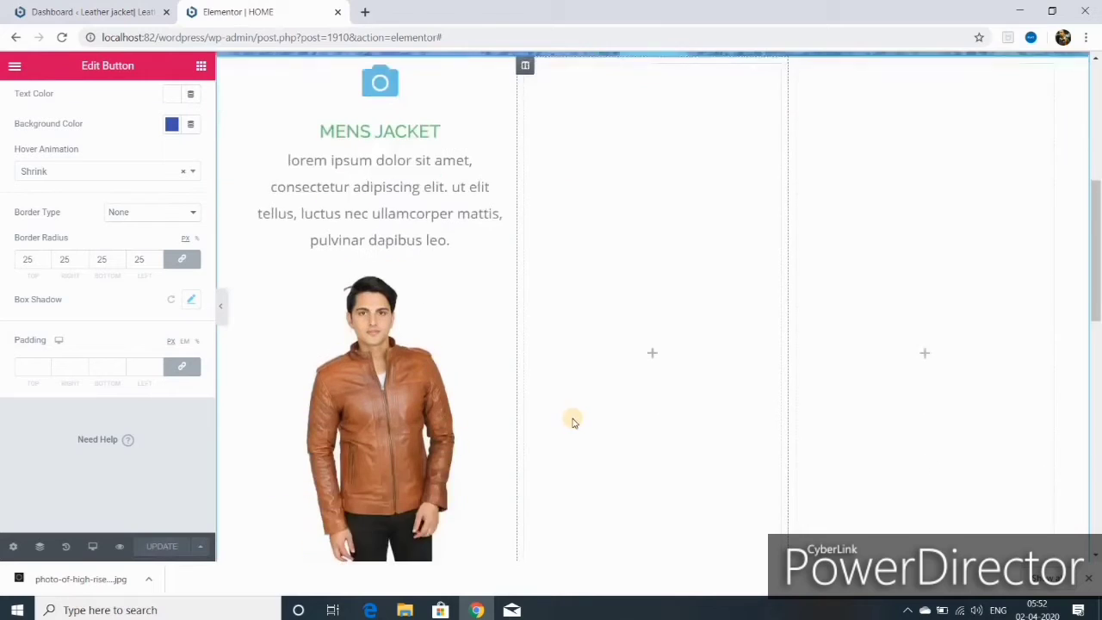
scroll(734, 363, up, 2)
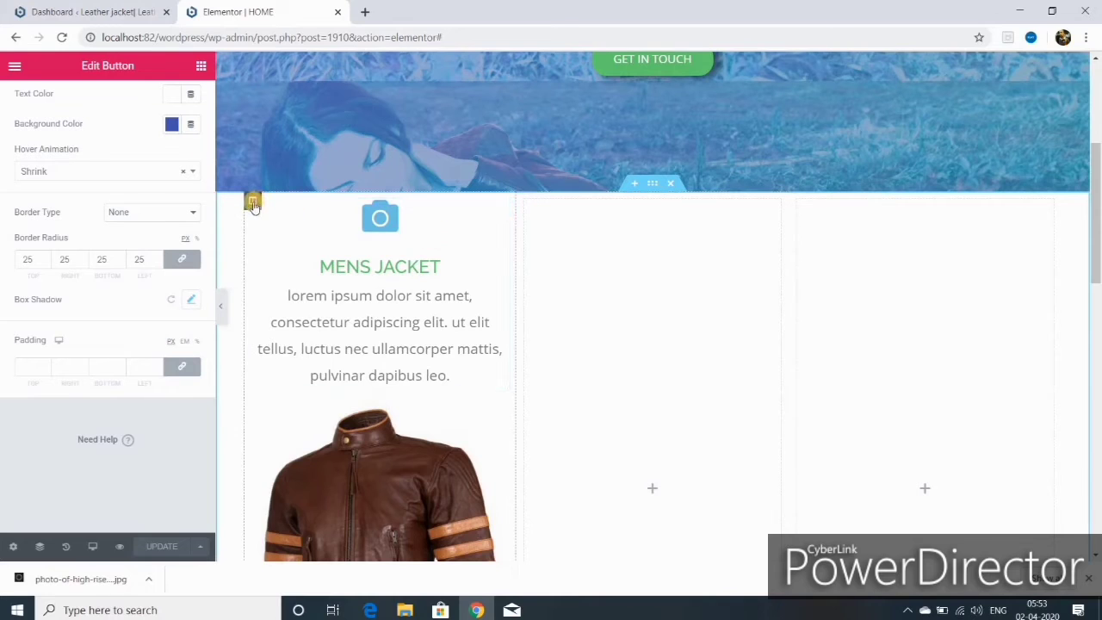
- Duplicate the Mens Jacket column
right_click(253, 203)
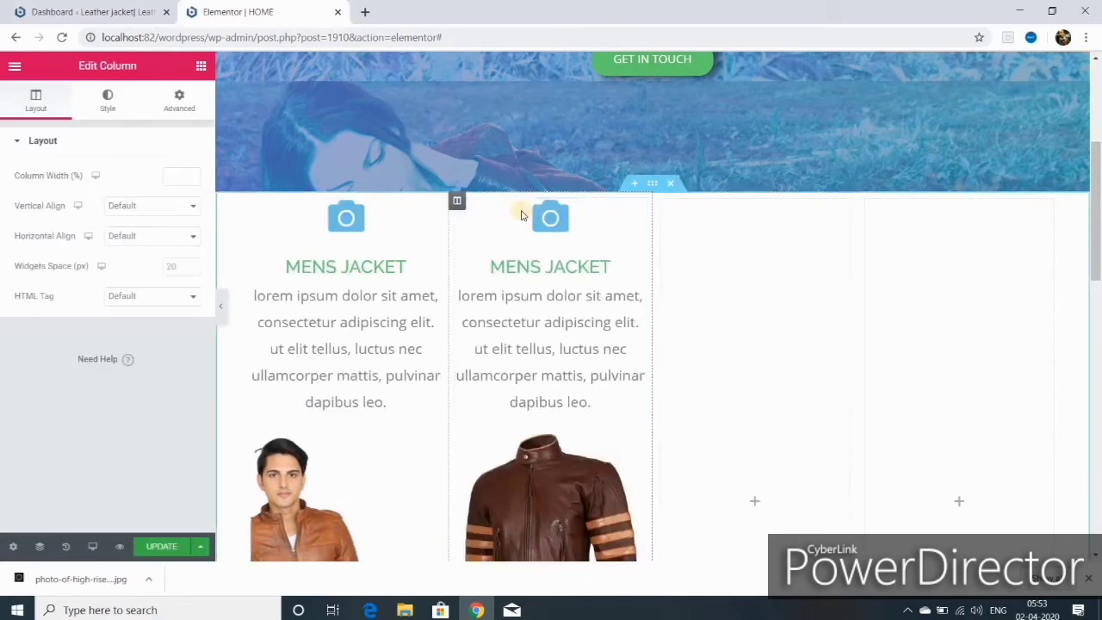
right_click(455, 201)
click(517, 241)
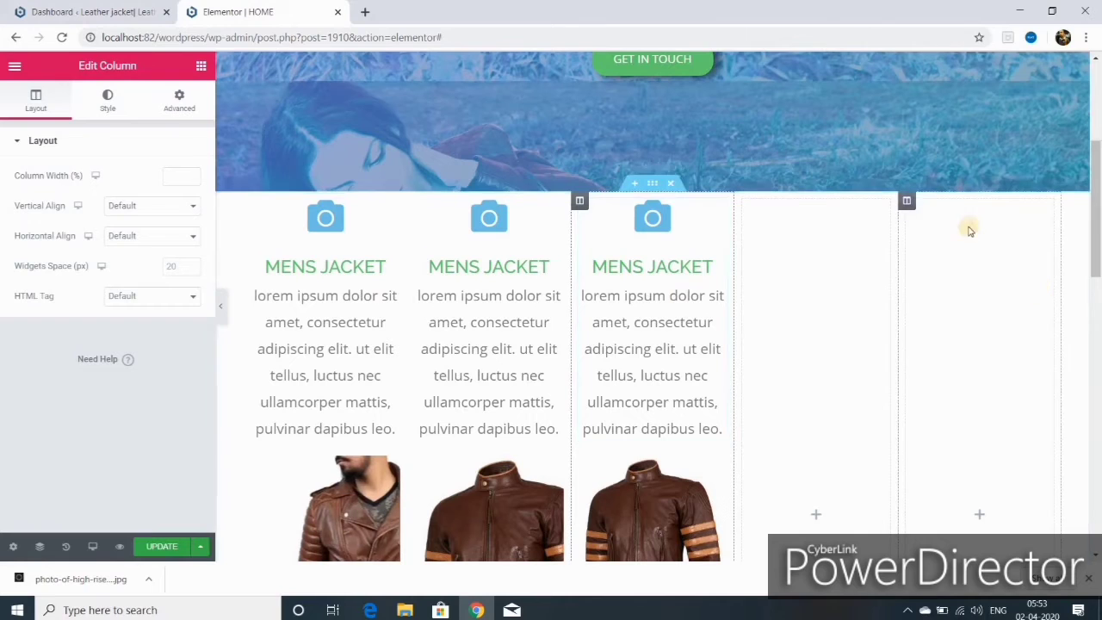
- Delete the two empty right-hand columns so three cards span the row
right_click(907, 202)
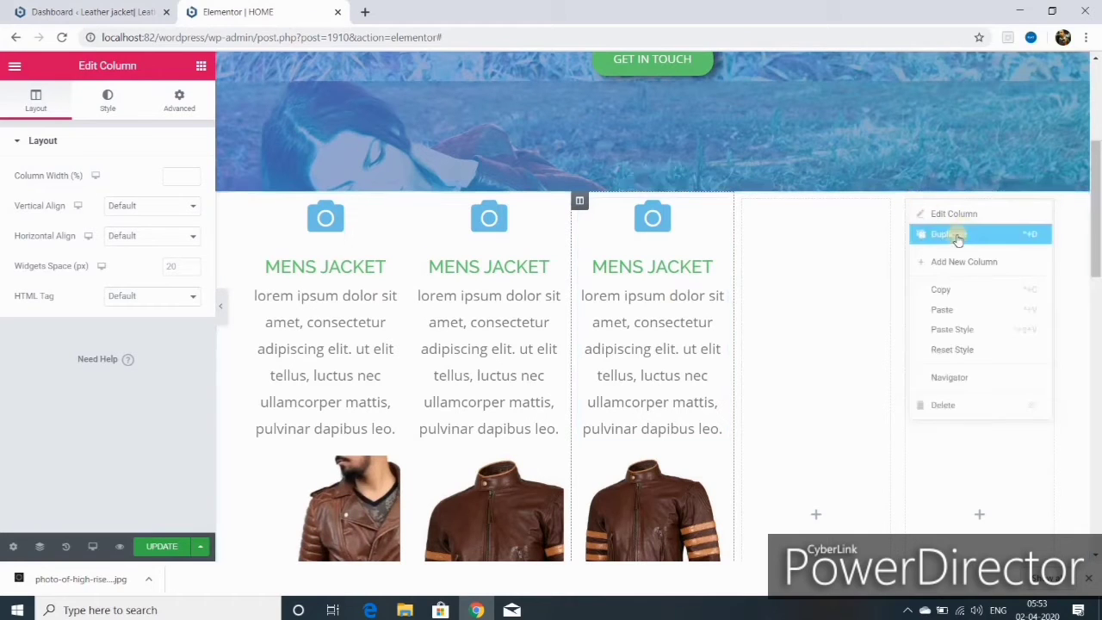
click(947, 406)
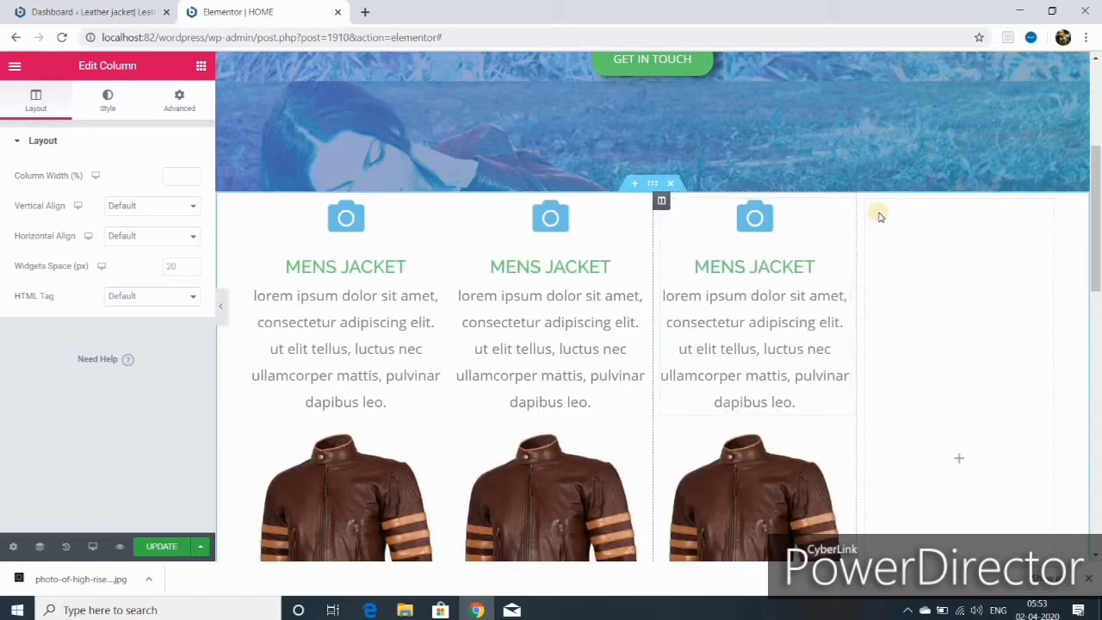
right_click(865, 203)
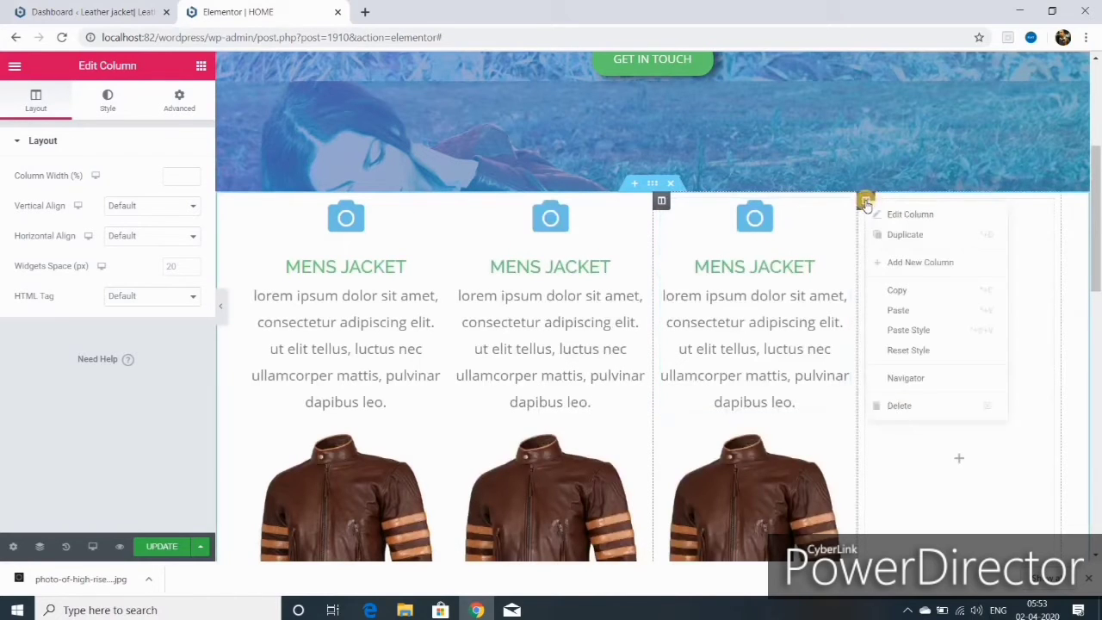
click(902, 405)
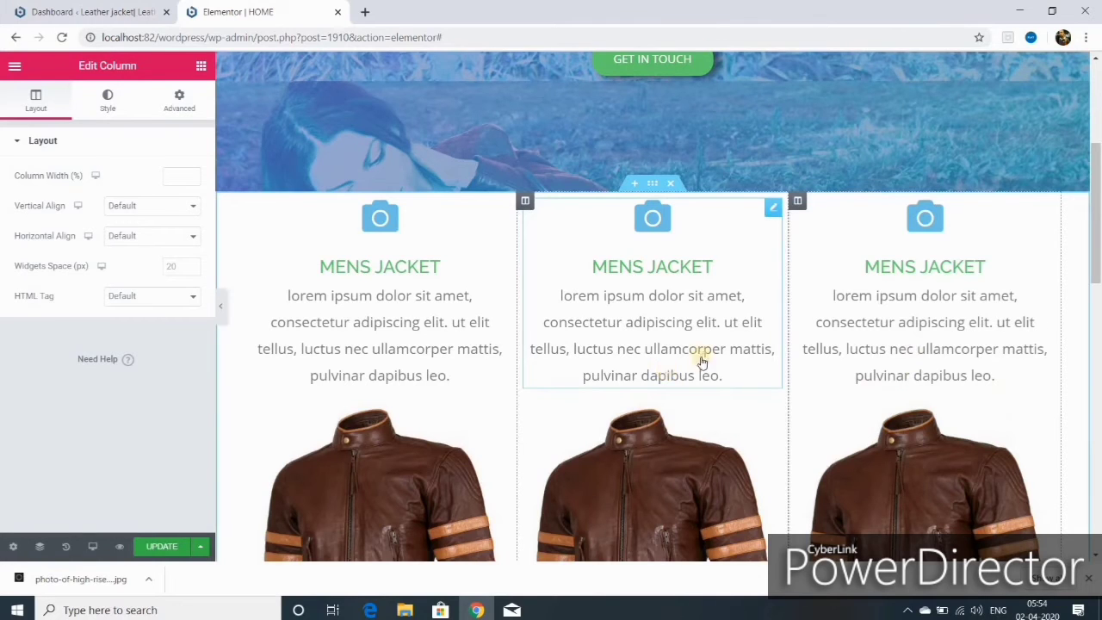
scroll(702, 361, down, 5)
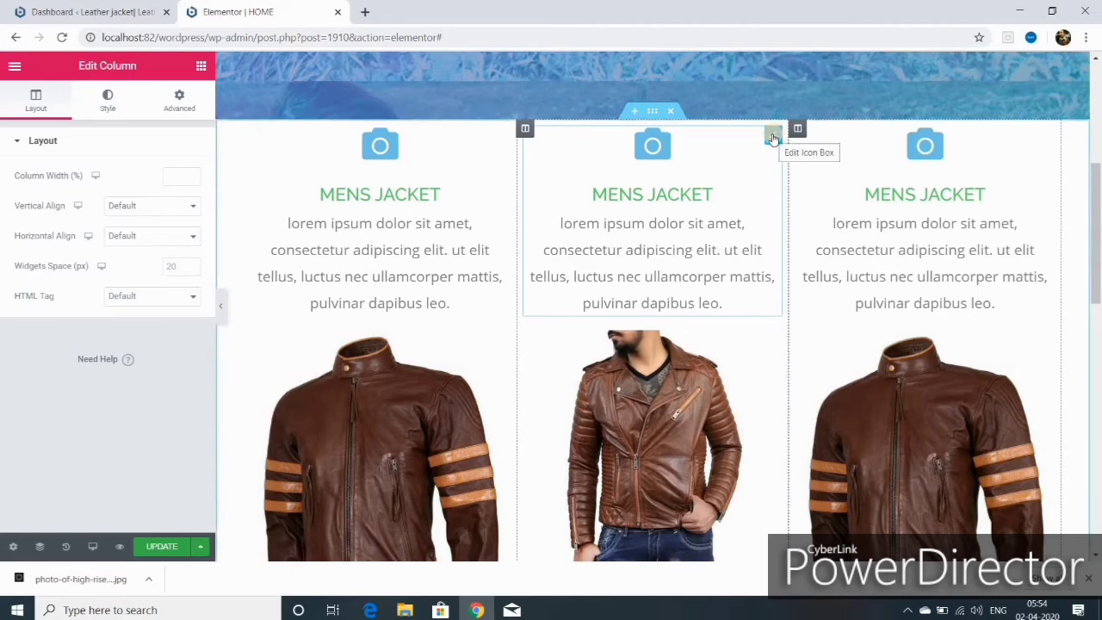
- Switch the middle card's icon to Camera retro and change its title word Mens to Ladies
click(772, 138)
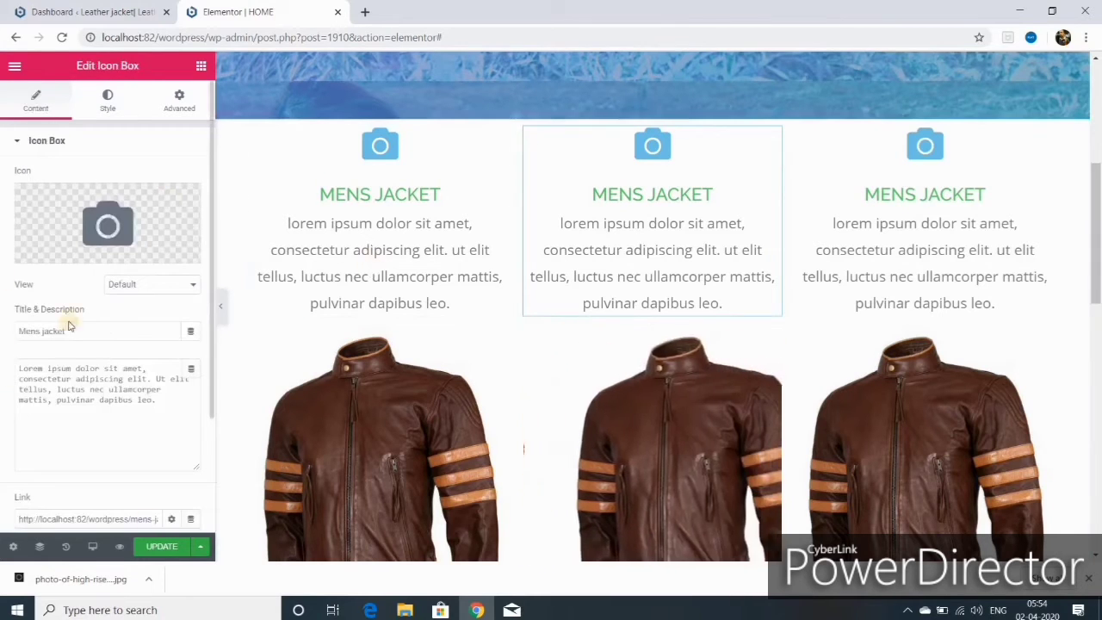
click(52, 253)
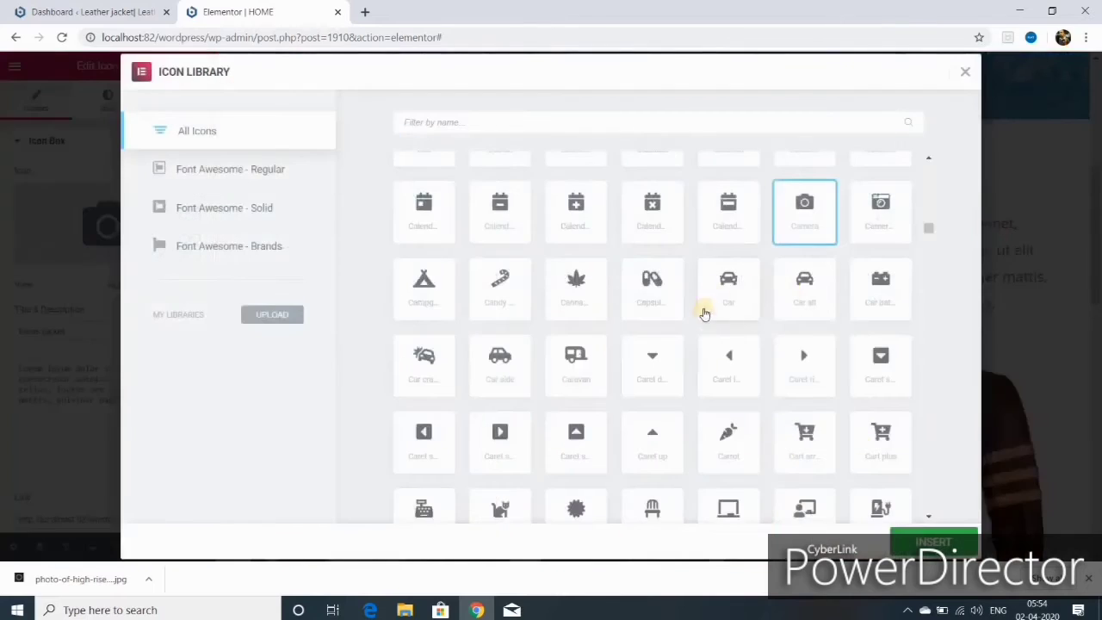
double_click(880, 208)
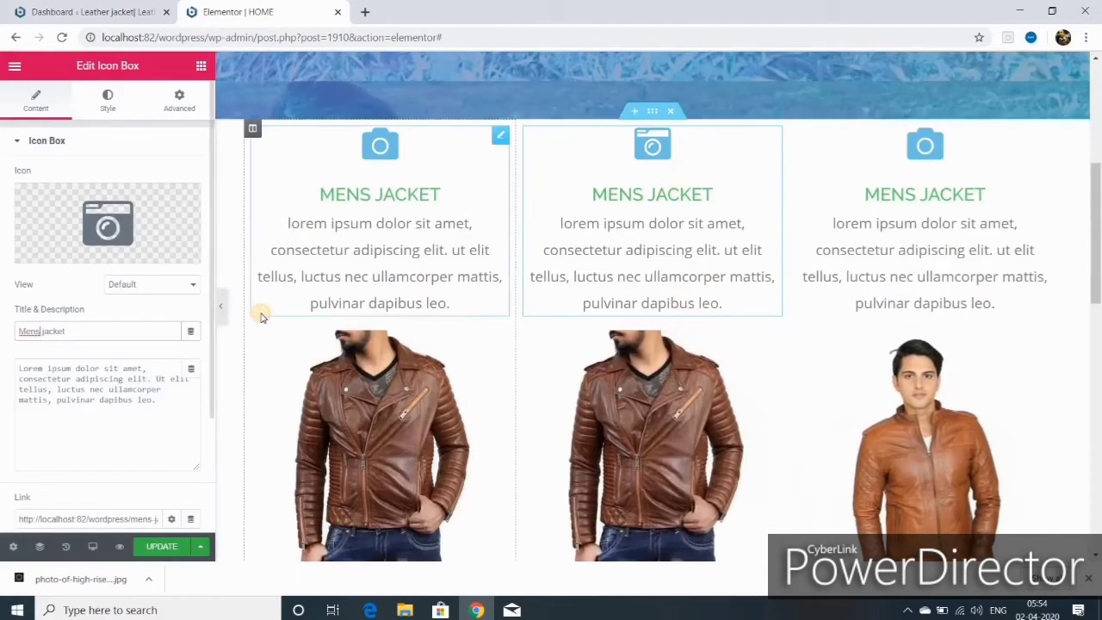
key(BackSpace)
key(BackSpace)
key(BackSpace)
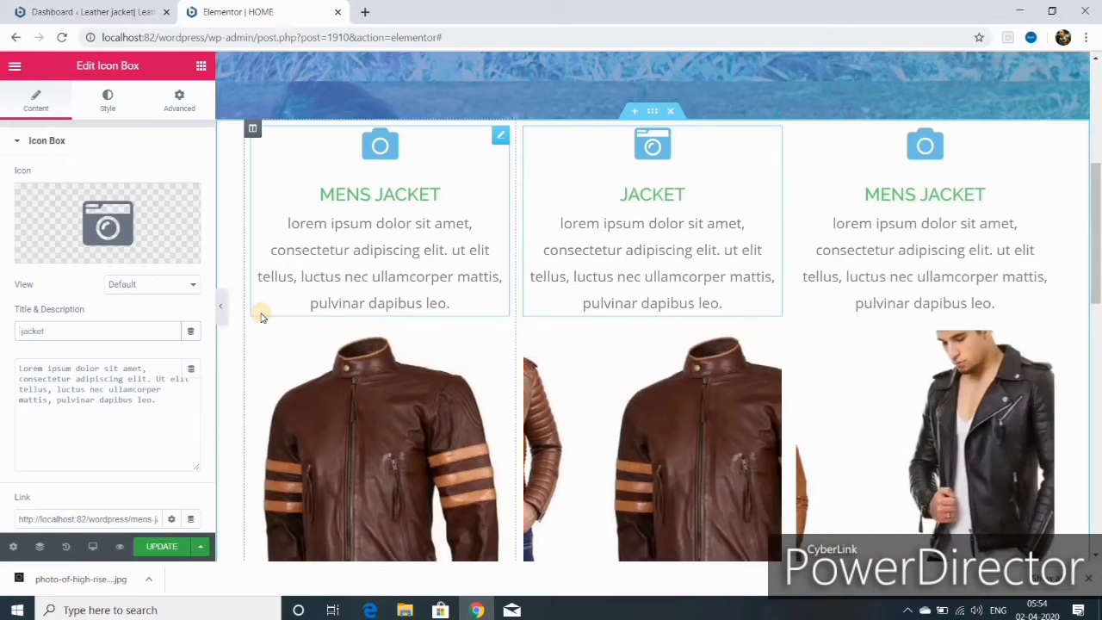
text(L)
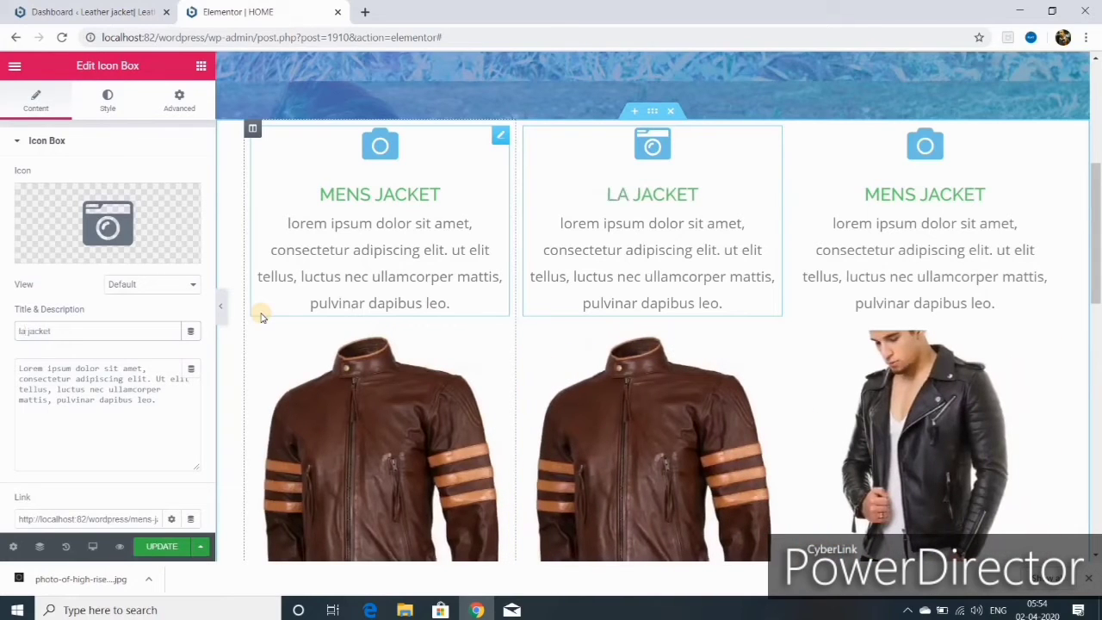
text(adies)
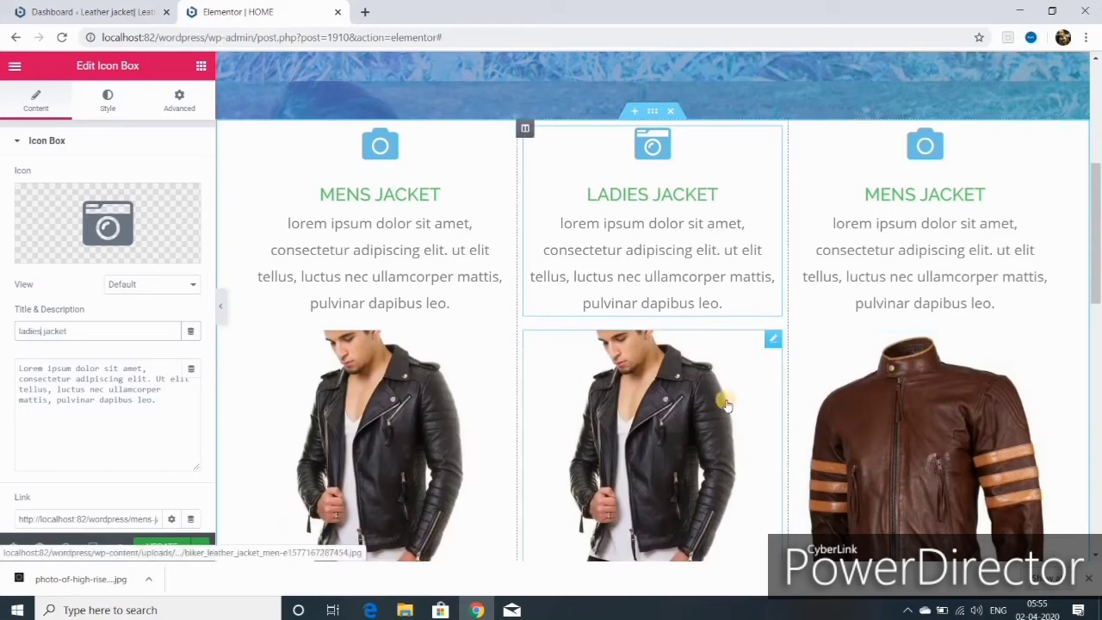
- Empty the middle carousel's existing gallery and open the media library for new images
click(772, 341)
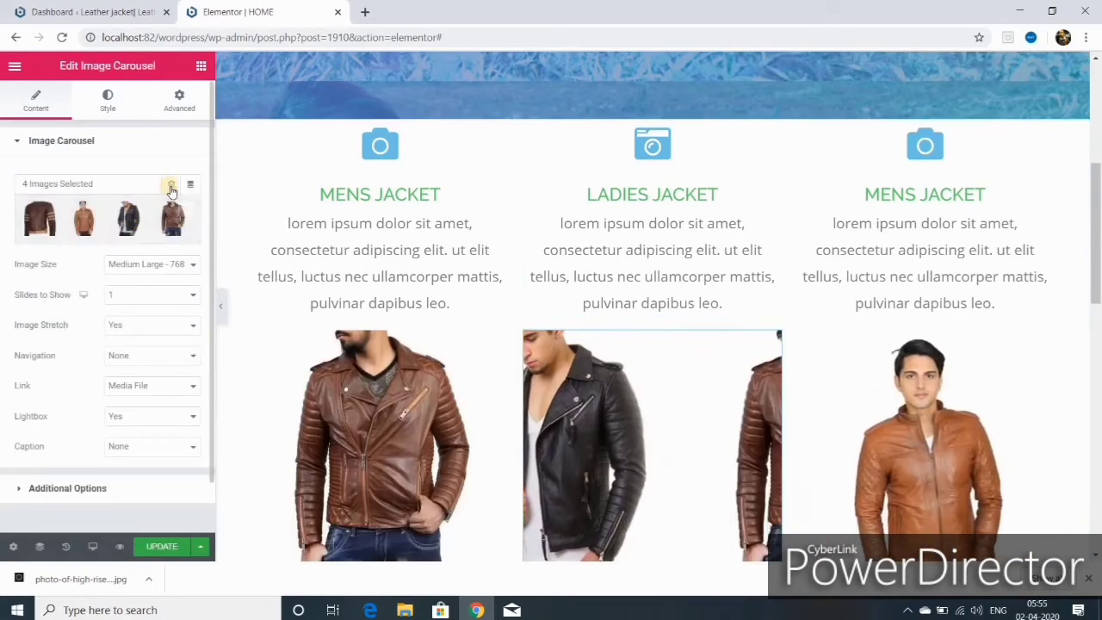
click(172, 185)
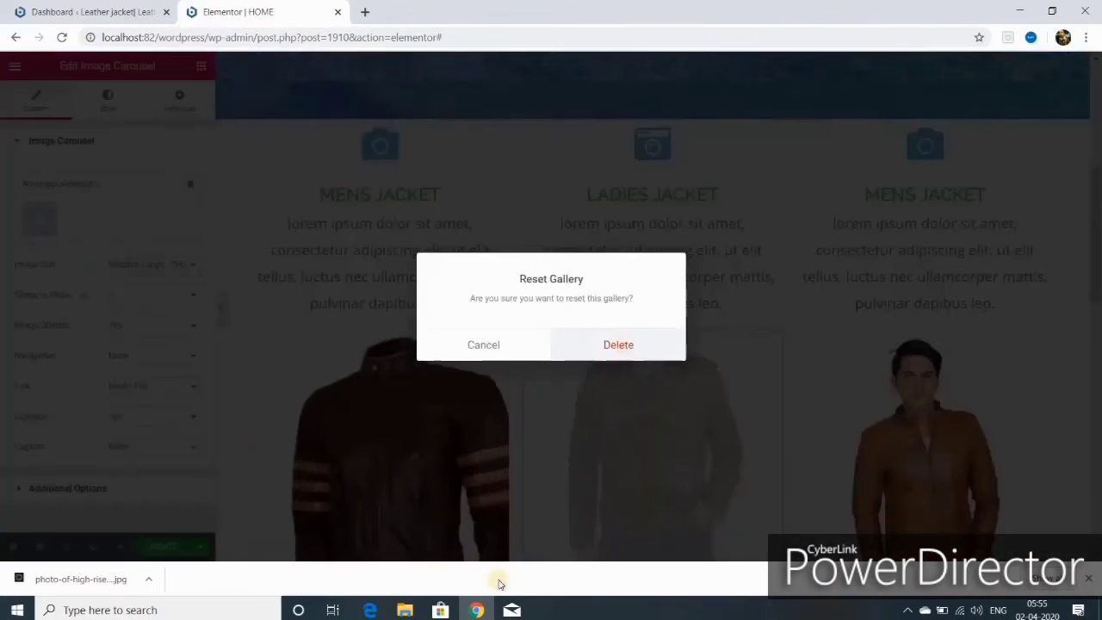
click(618, 344)
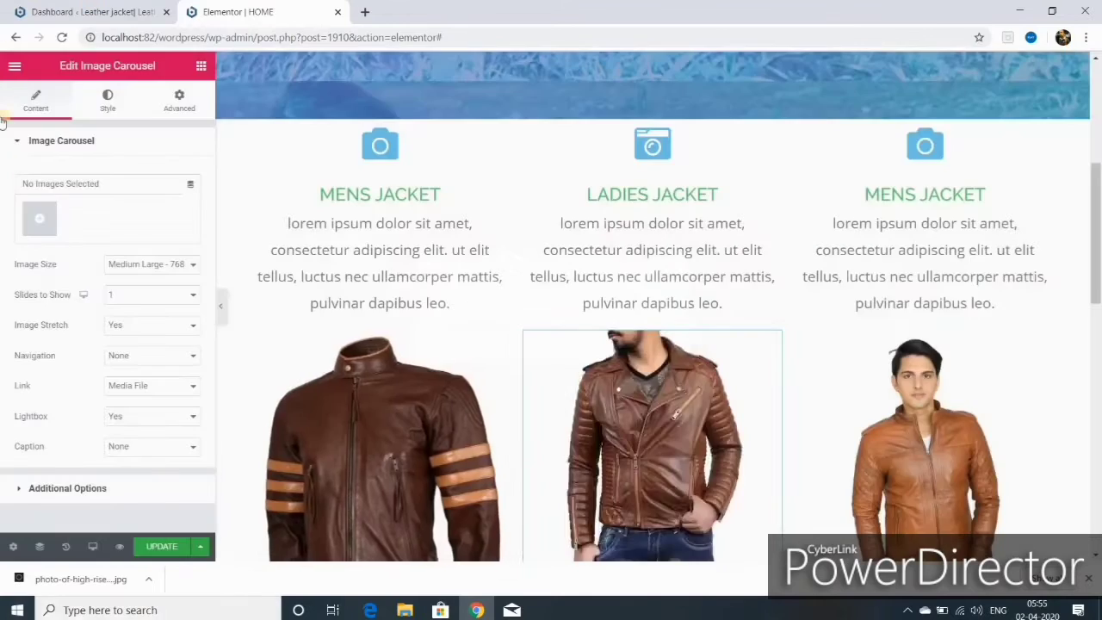
click(40, 221)
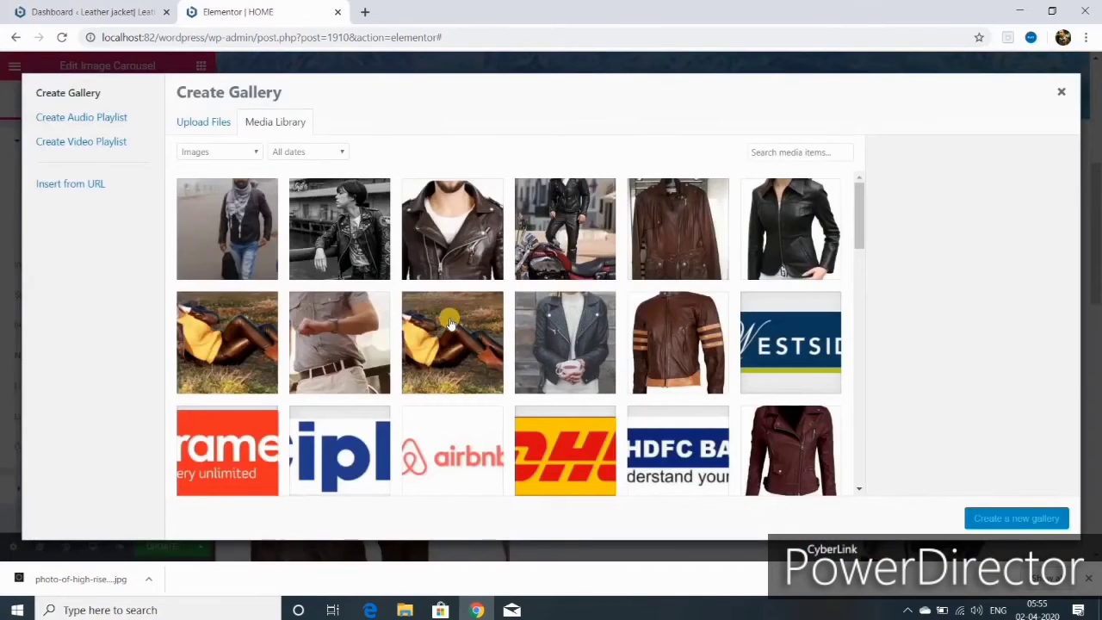
scroll(560, 276, down, 1)
scroll(602, 258, up, 1)
- Insert a new gallery of the brown belted, burgundy, black and tan leather jackets
click(678, 226)
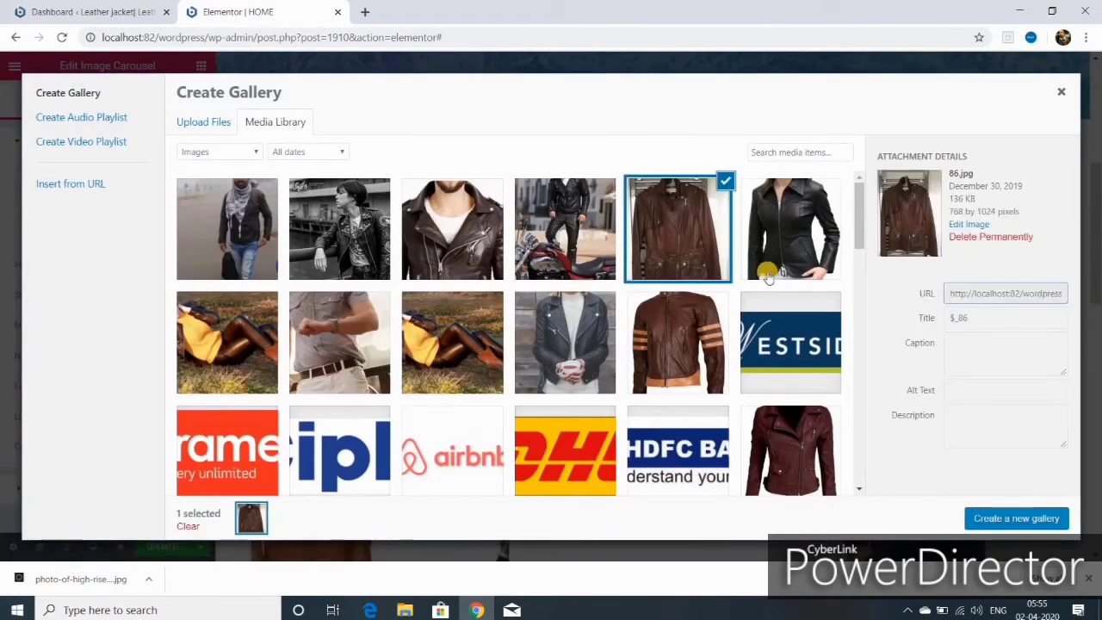
click(796, 443)
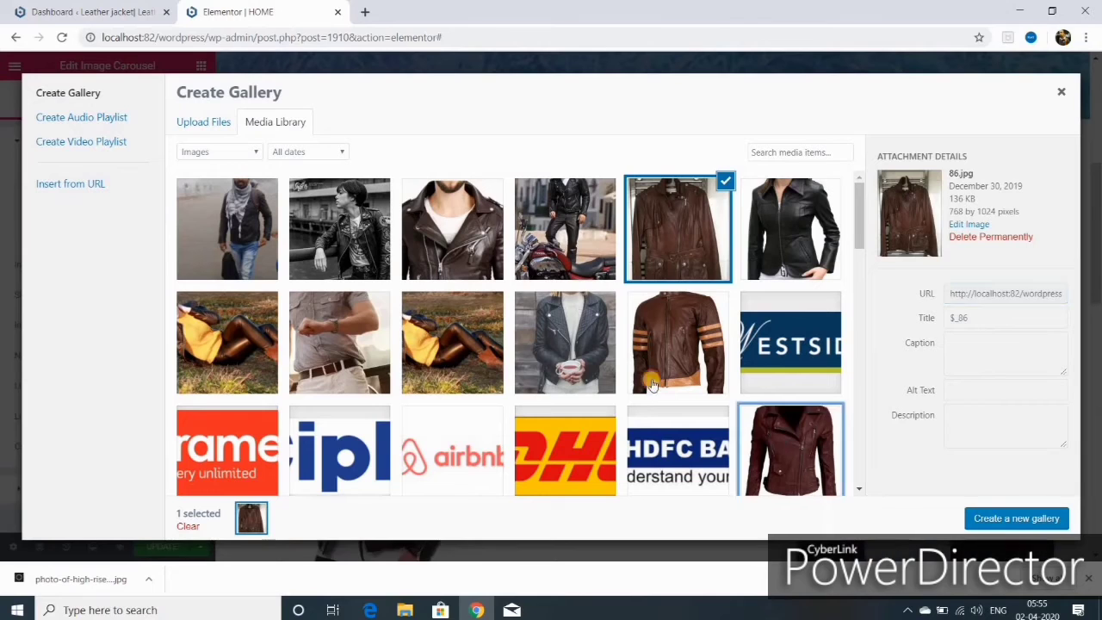
click(790, 228)
scroll(654, 276, down, 3)
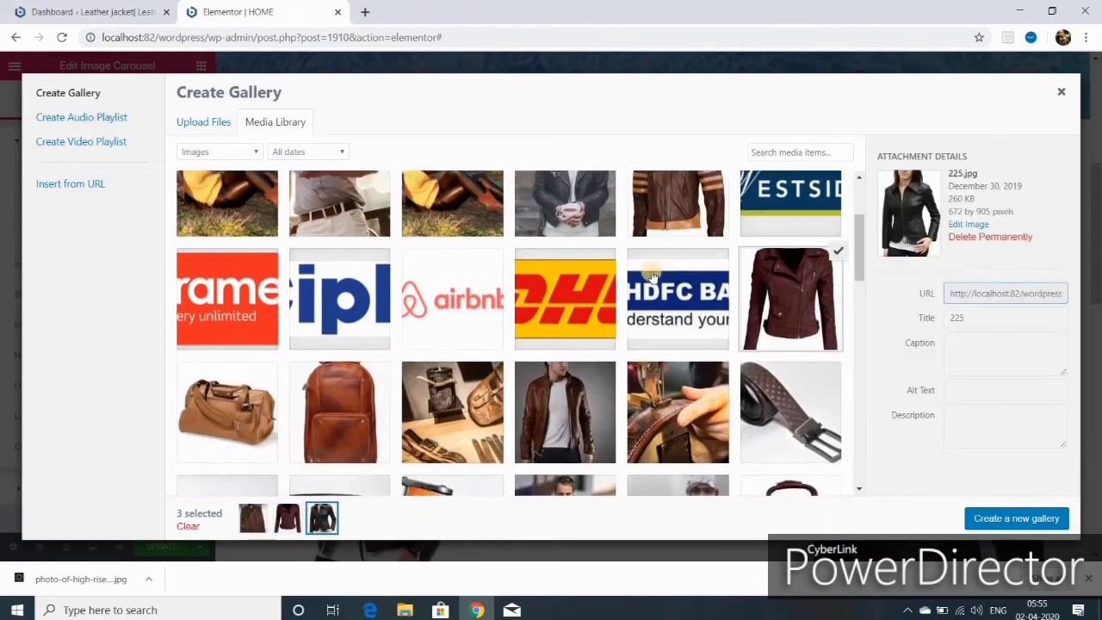
scroll(654, 282, down, 5)
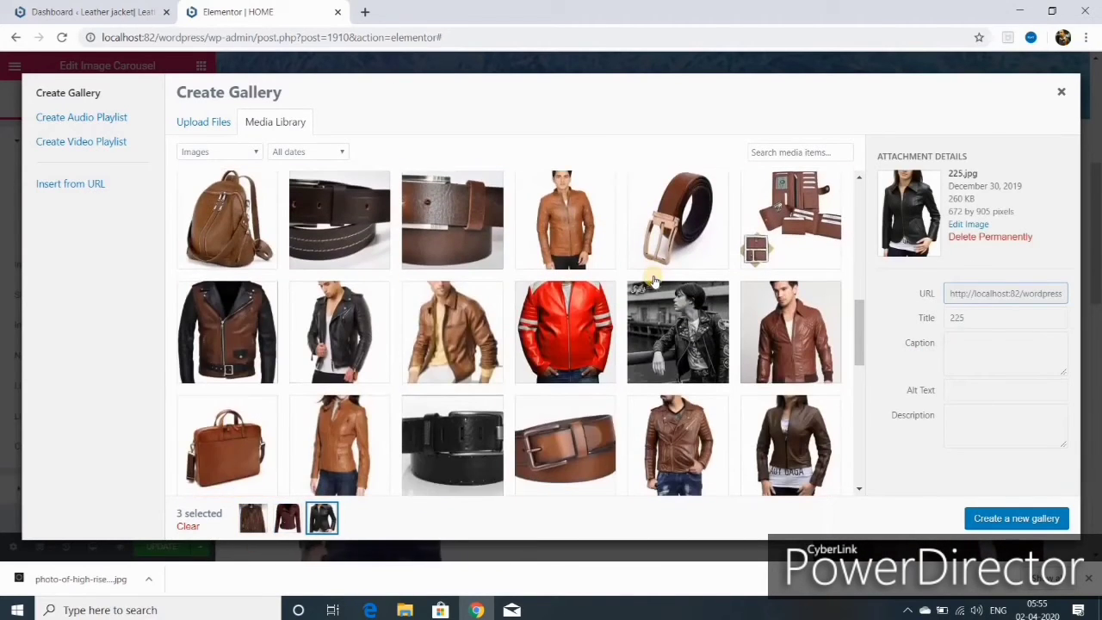
click(331, 448)
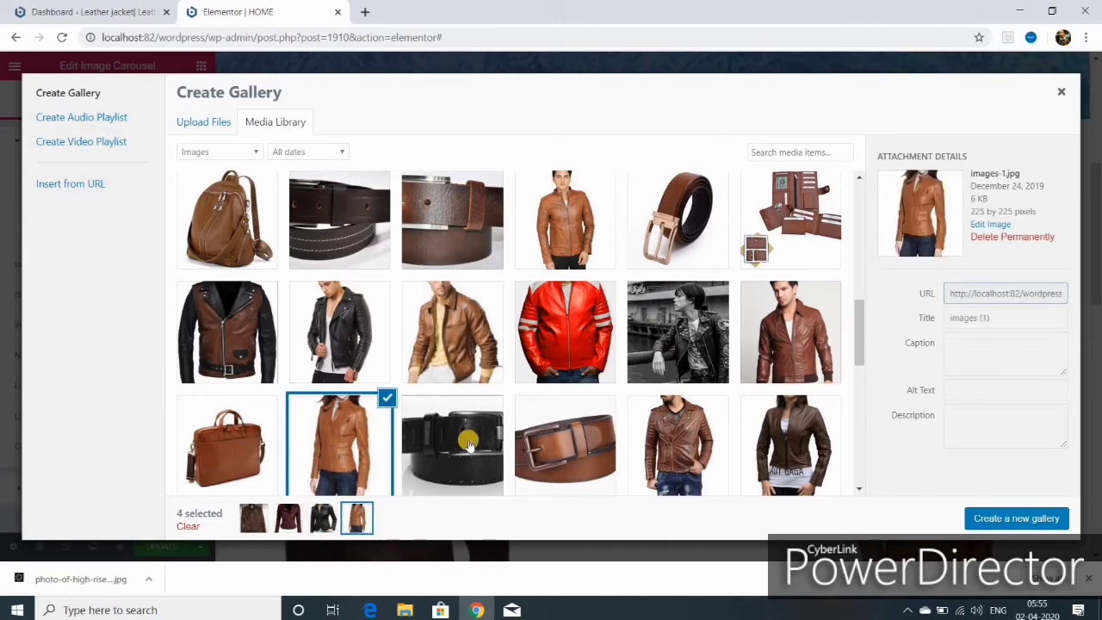
click(1014, 519)
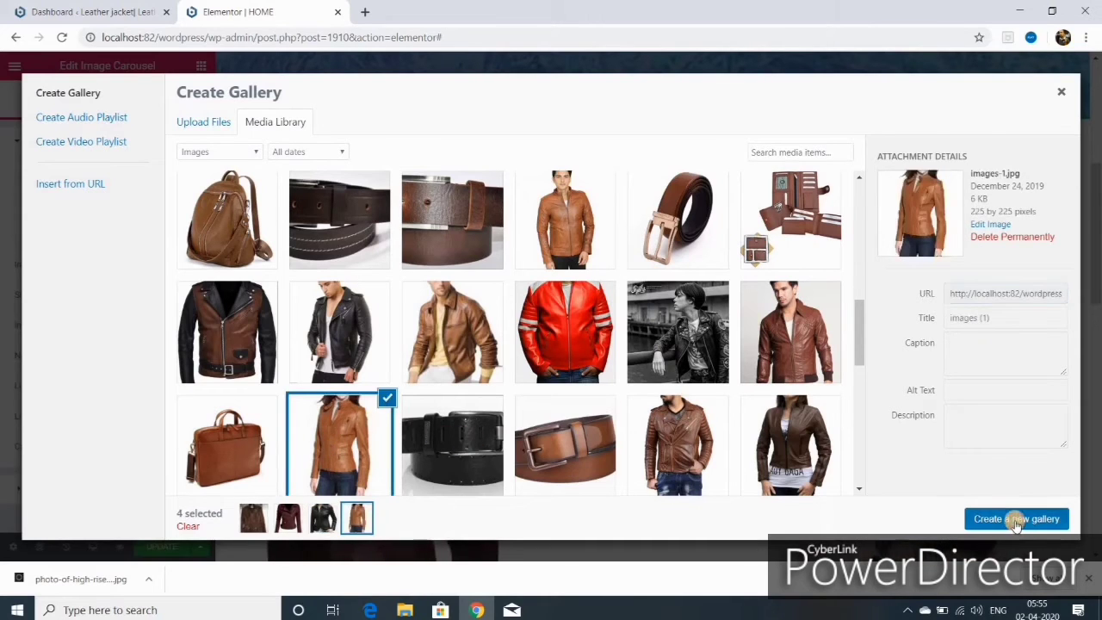
click(1032, 518)
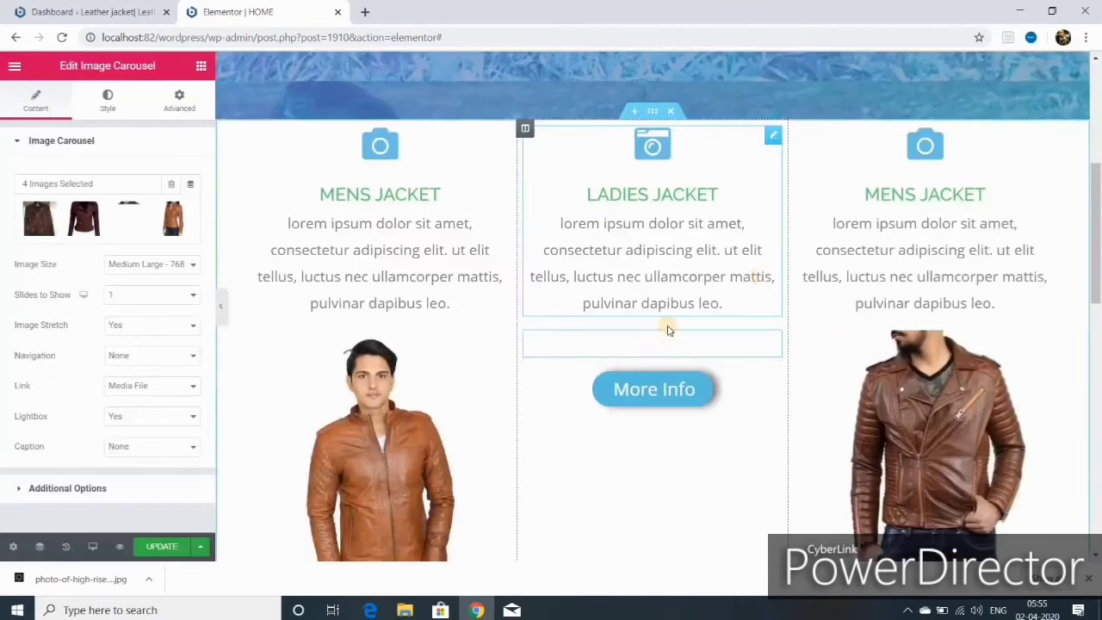
scroll(663, 303, down, 3)
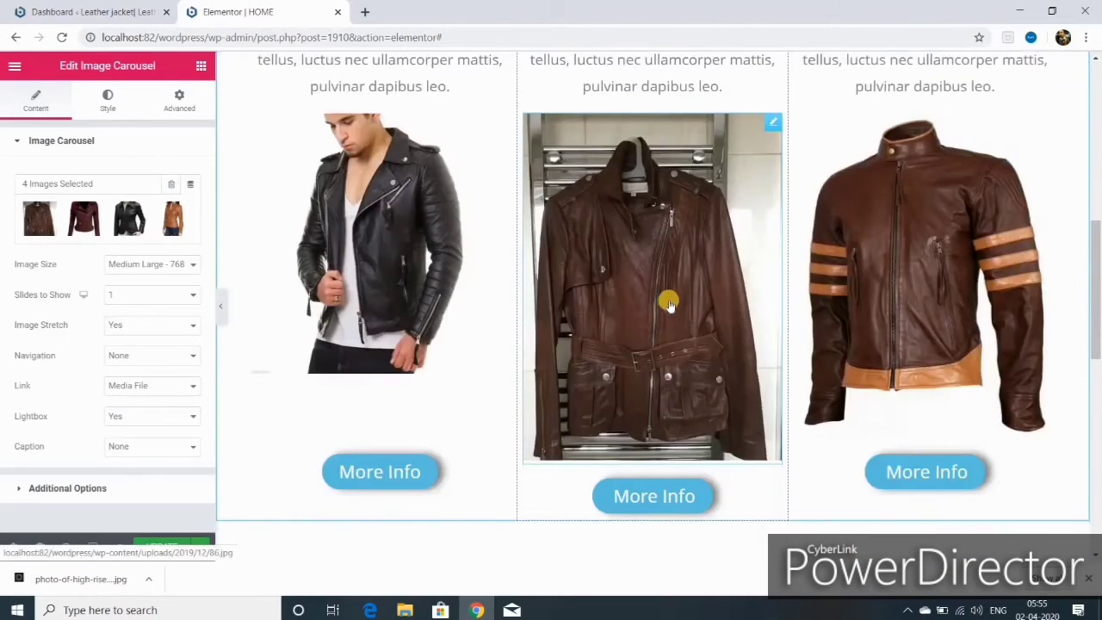
scroll(669, 303, up, 4)
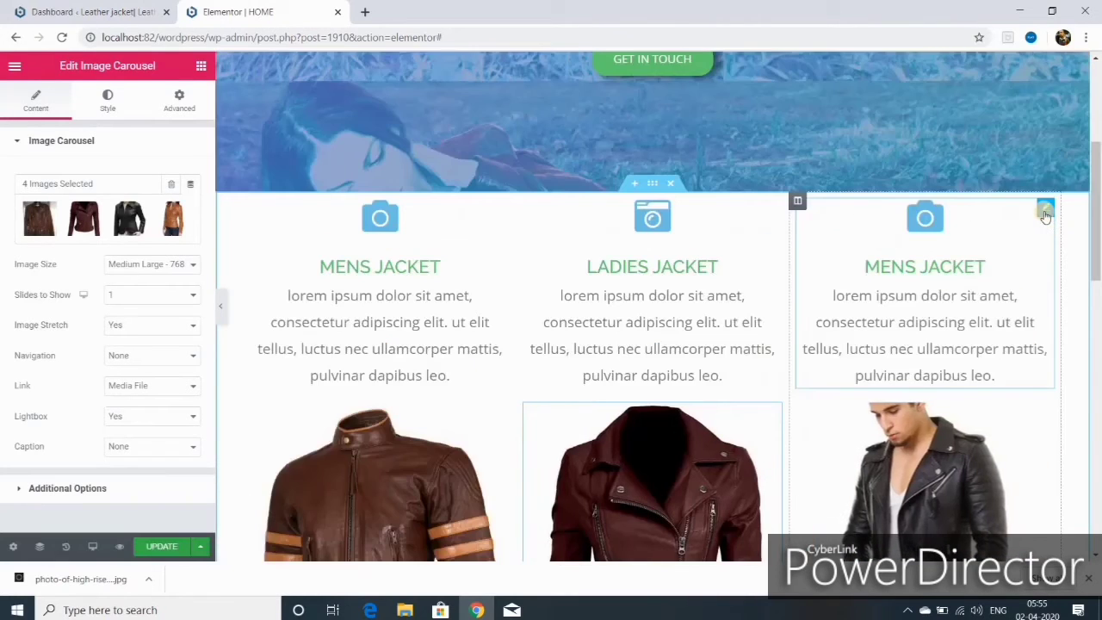
- Retitle the third icon box 'leather bags'
click(1044, 213)
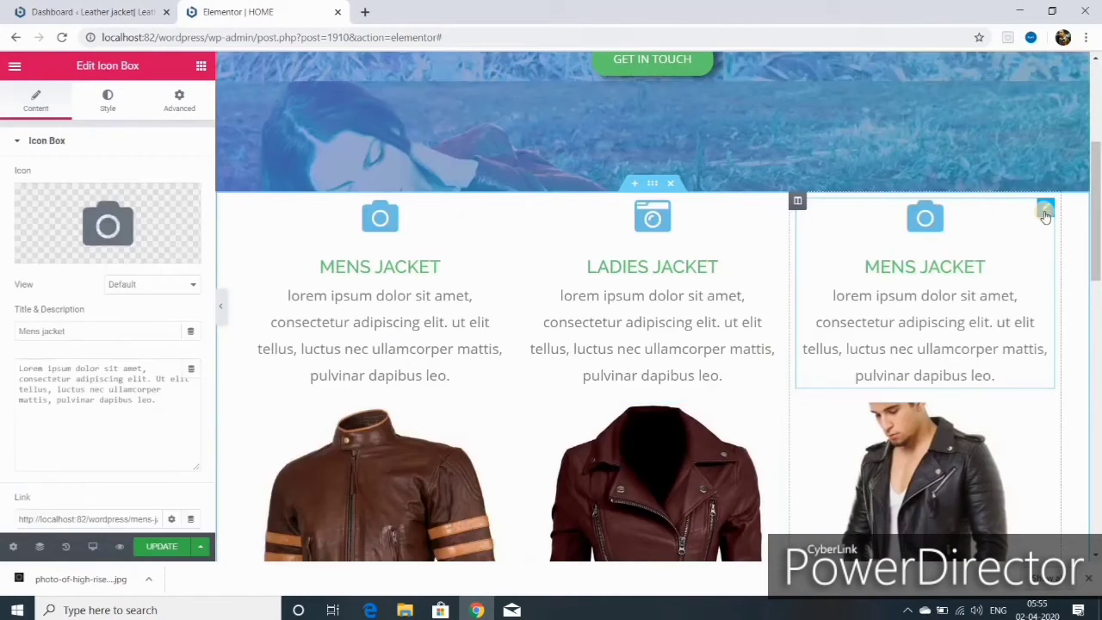
double_click(36, 331)
text(lea)
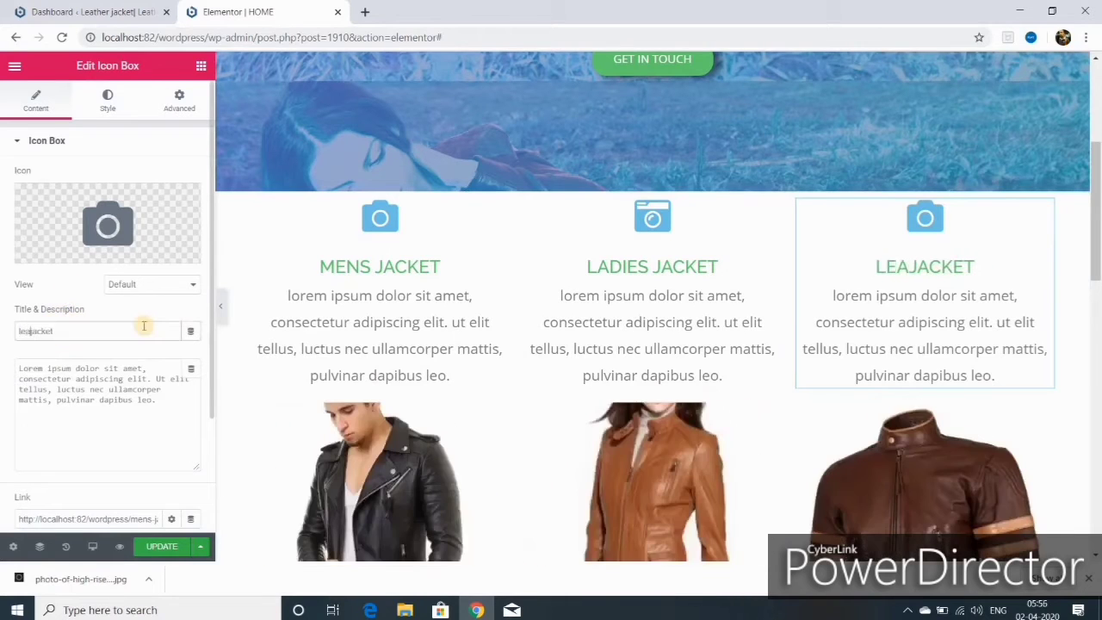
text(th)
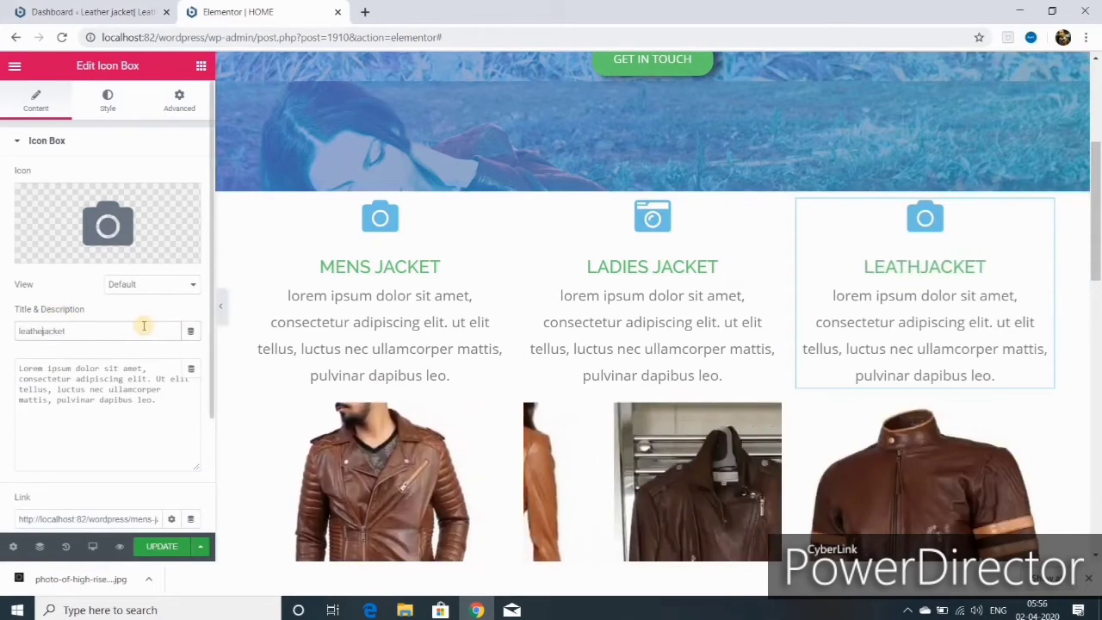
text(er bag)
key(Delete)
key(Delete)
key(Delete)
key(Delete)
key(Delete)
key(Delete)
text(s)
scroll(946, 172, down, 2)
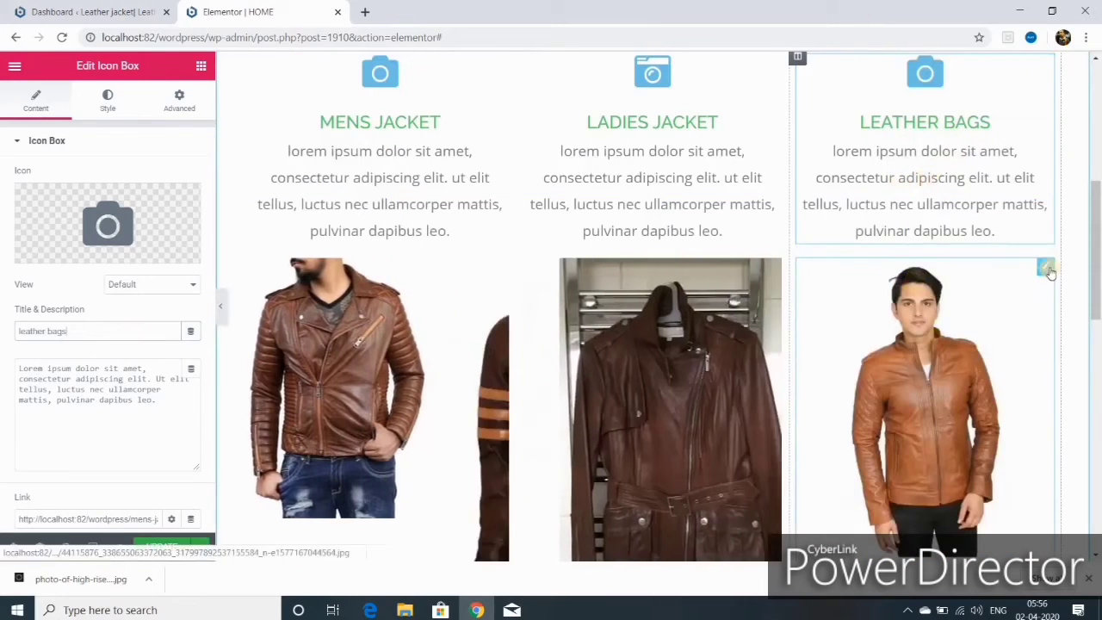
click(1045, 268)
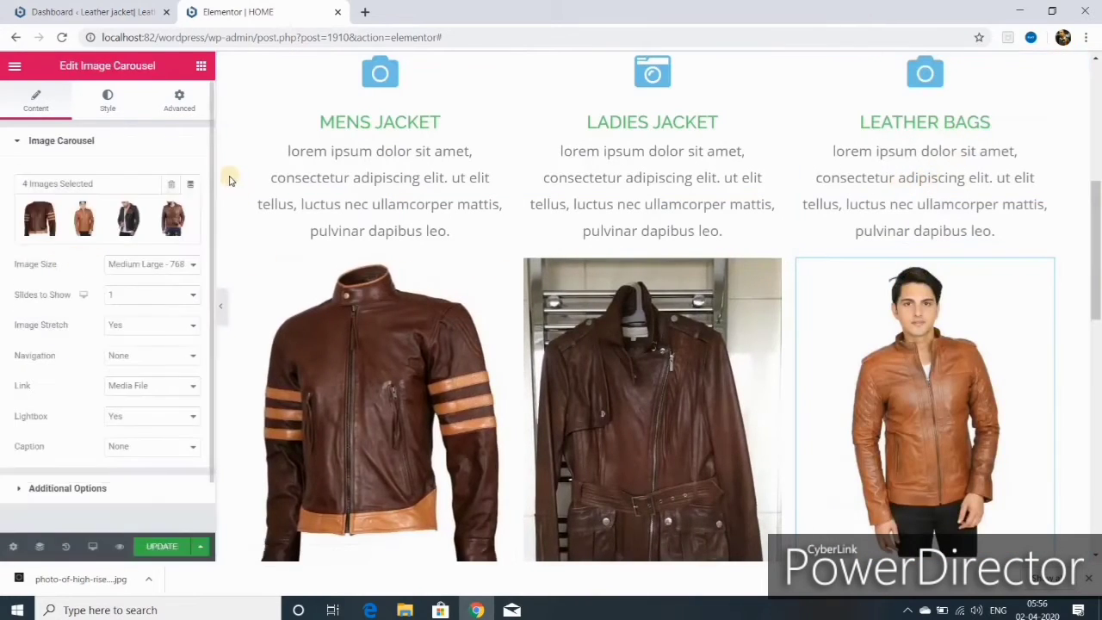
- Empty the third carousel and select the leather backpack, luggage bag, dark leather bag and brown backpack images
click(170, 183)
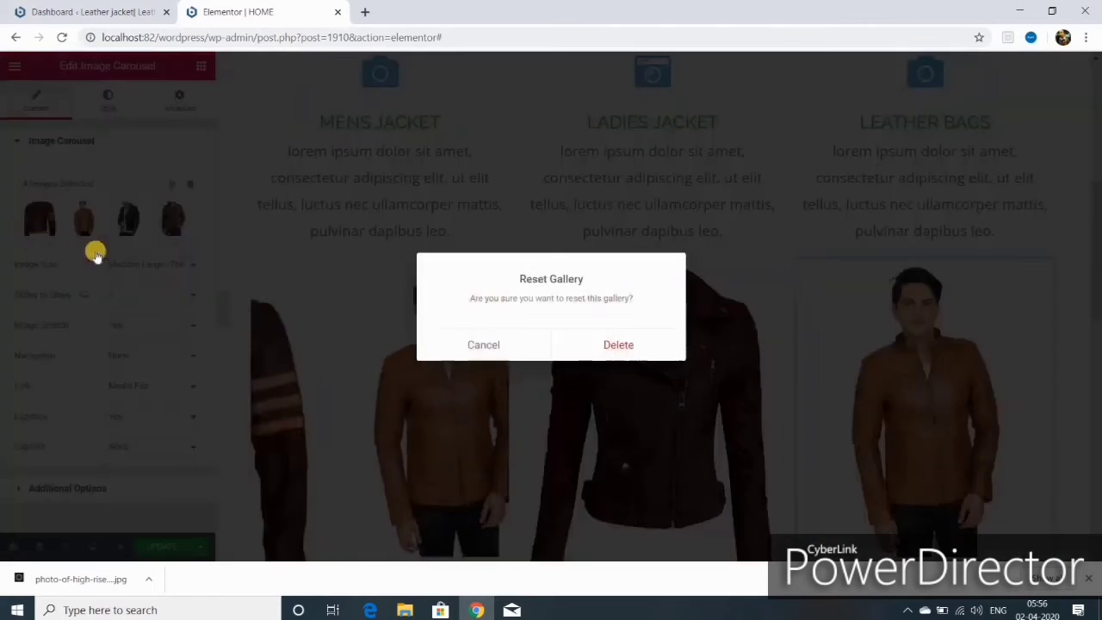
click(629, 345)
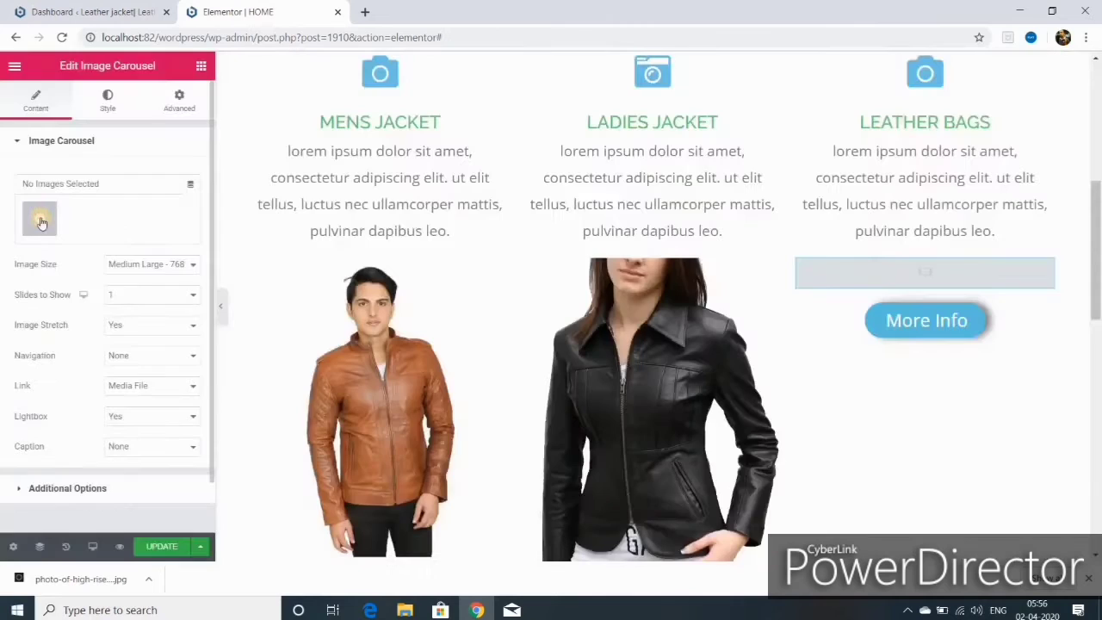
click(40, 222)
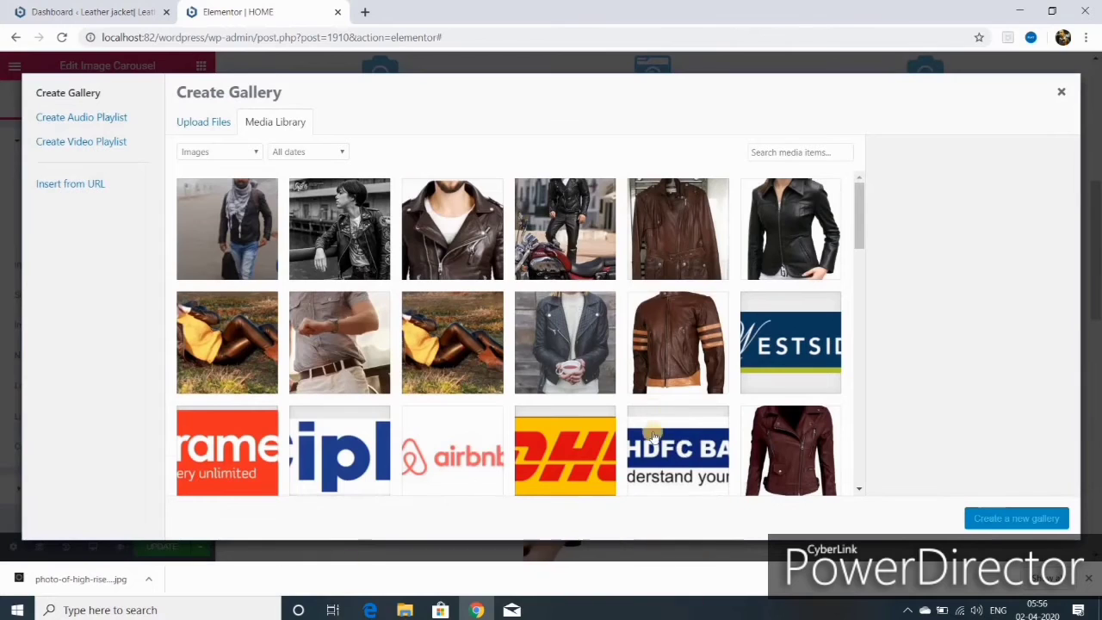
scroll(641, 428, down, 3)
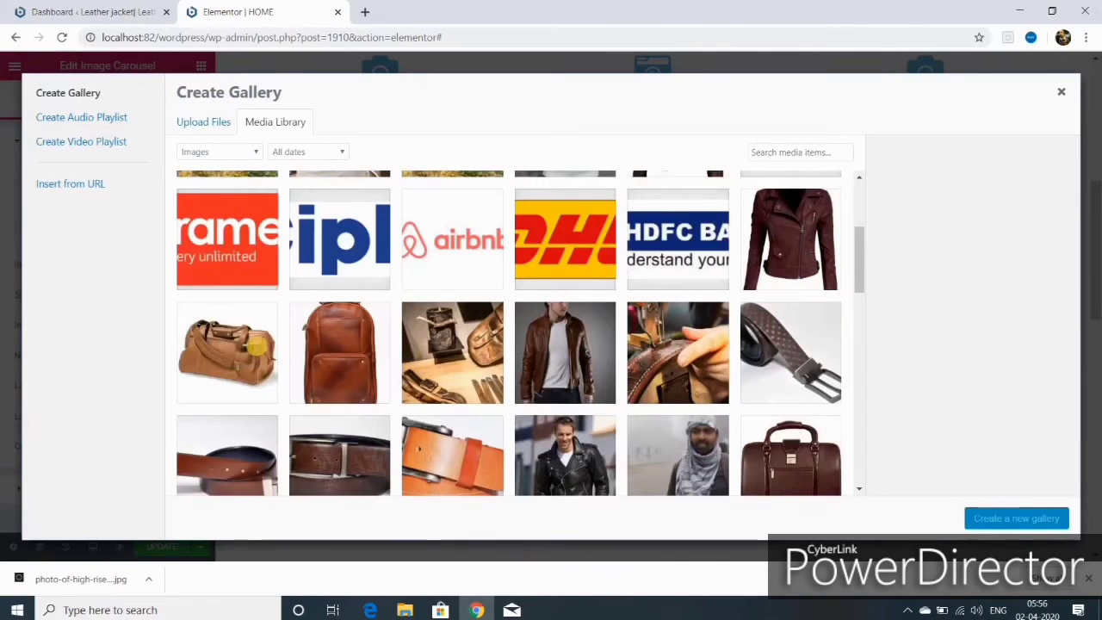
click(342, 352)
click(250, 349)
scroll(623, 442, down, 2)
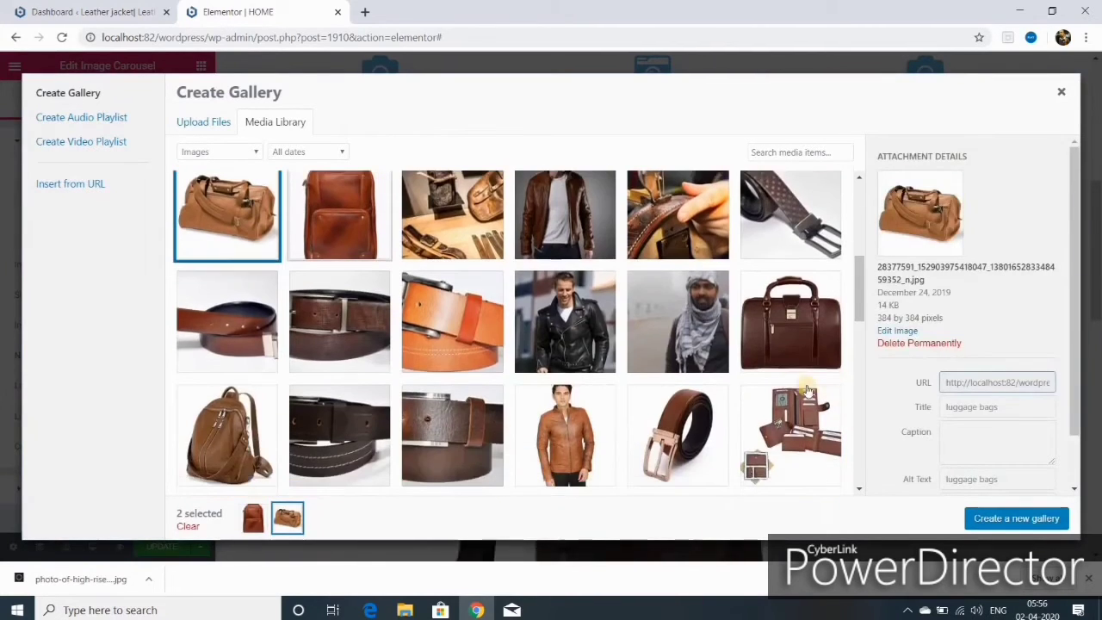
click(783, 344)
scroll(578, 414, down, 1)
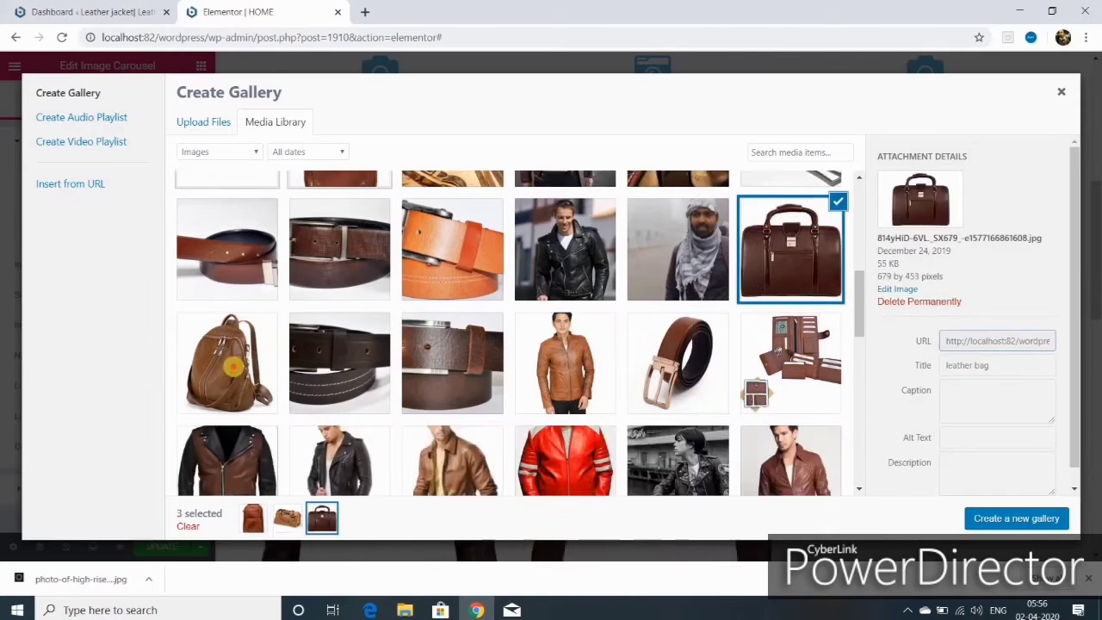
click(231, 363)
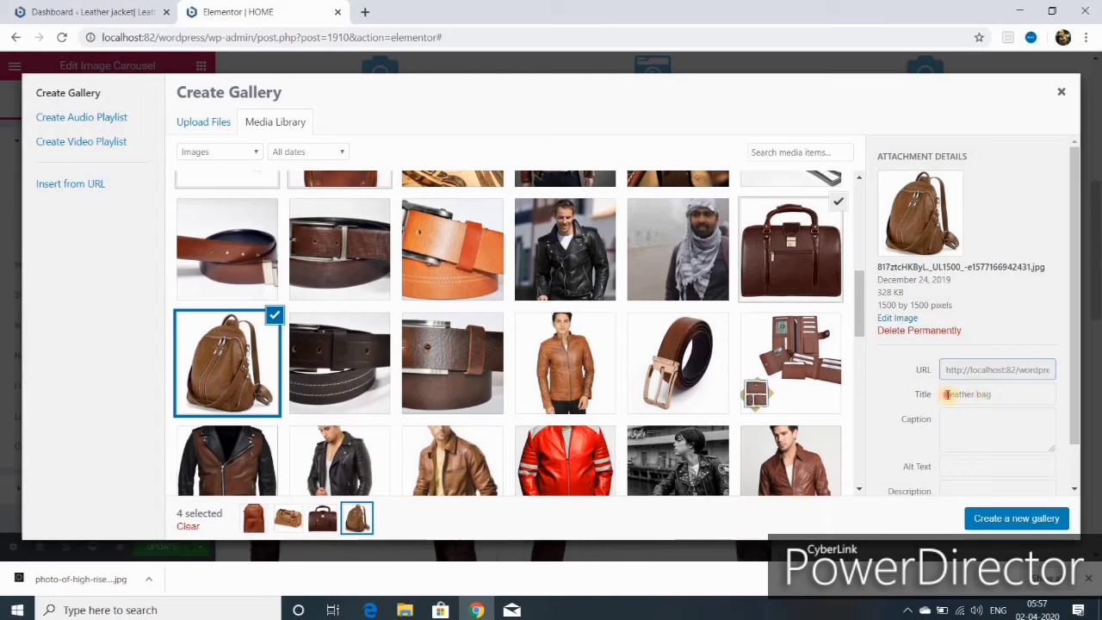
- Copy the backpack's title 'Leather bag' into its Alt Text and create the gallery
drag(946, 394, 1008, 394)
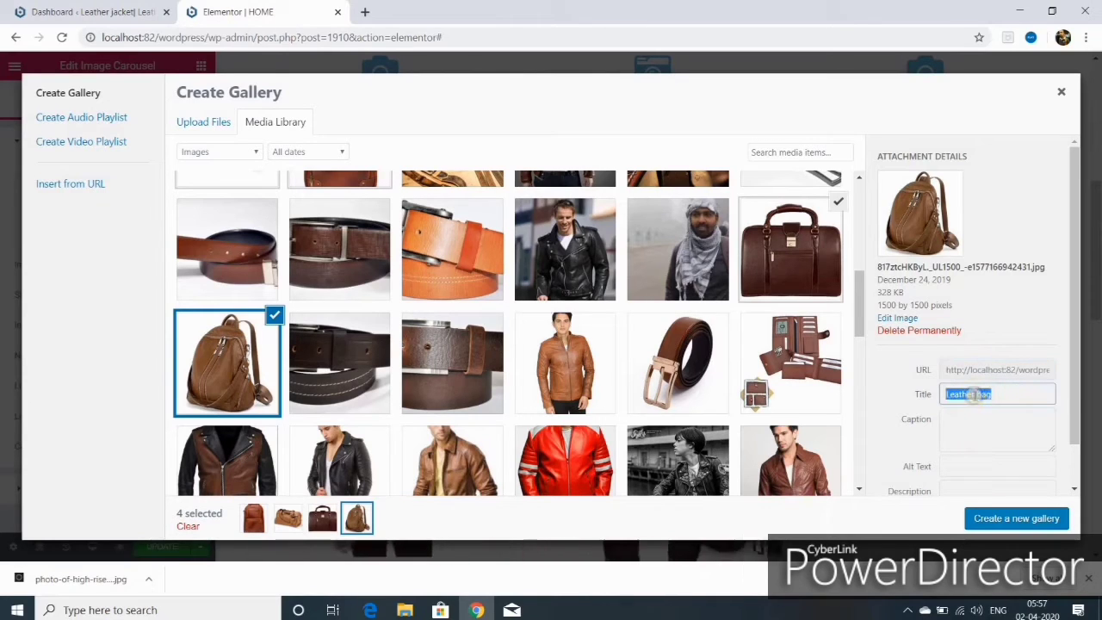
right_click(968, 397)
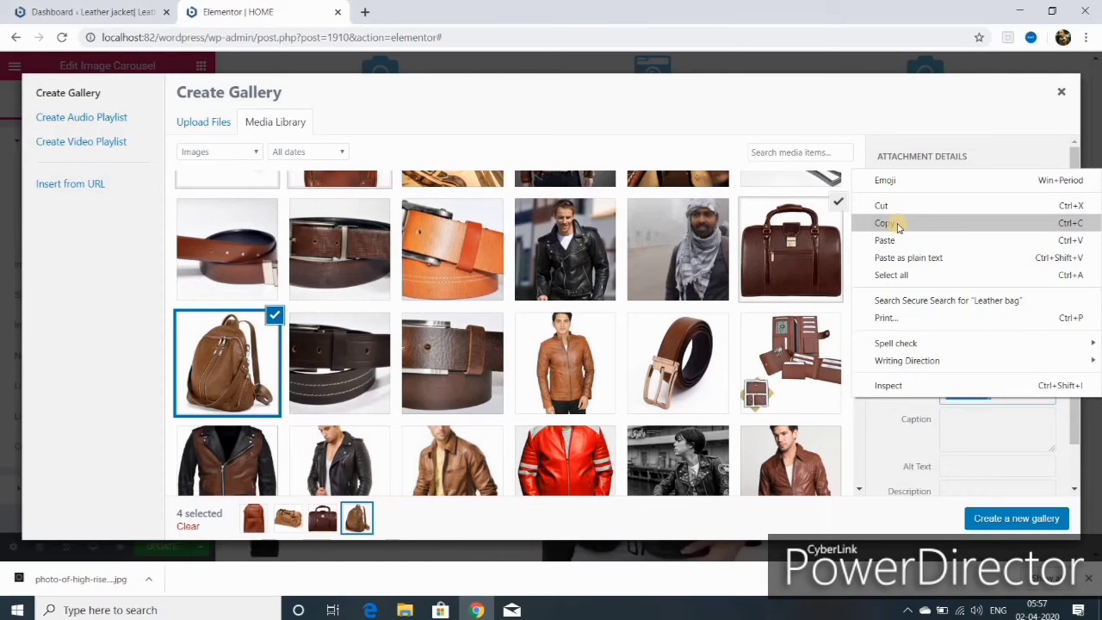
click(886, 223)
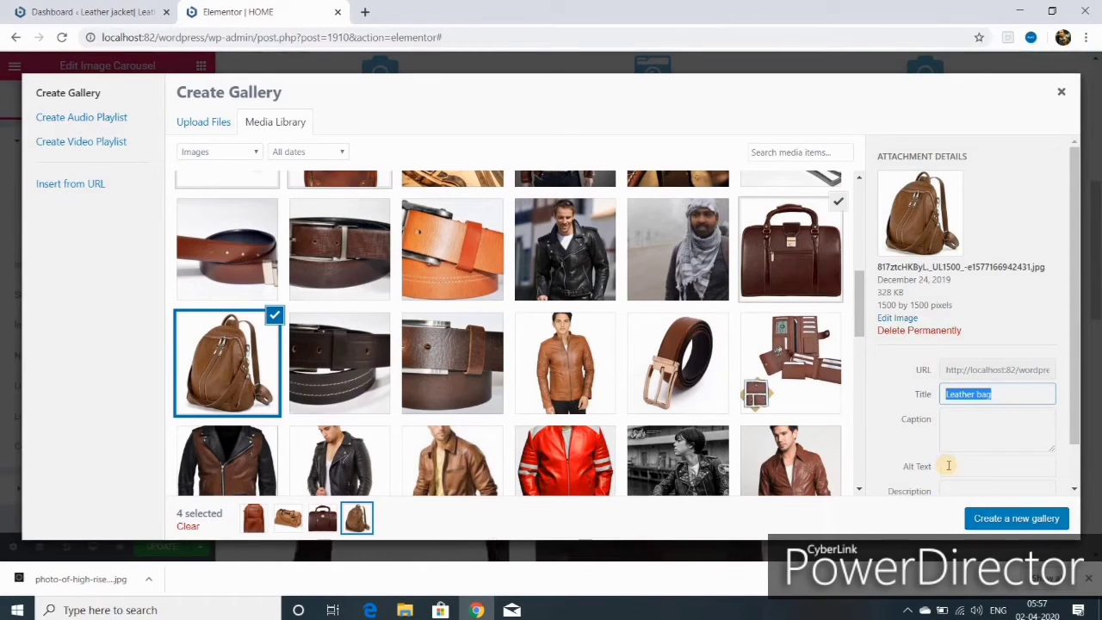
right_click(954, 465)
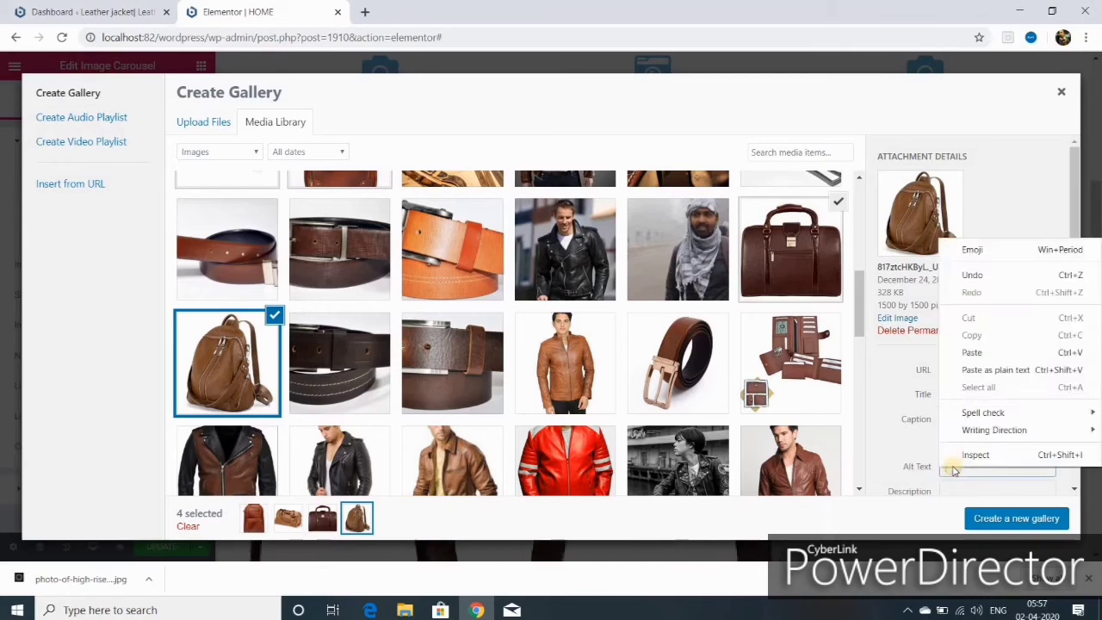
click(970, 353)
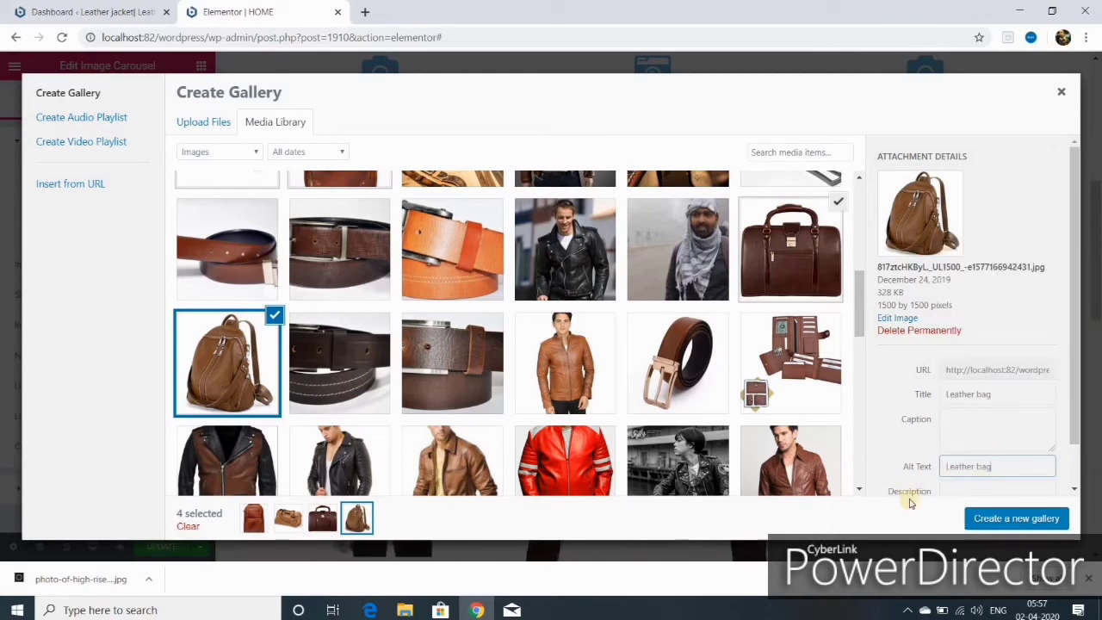
click(1012, 521)
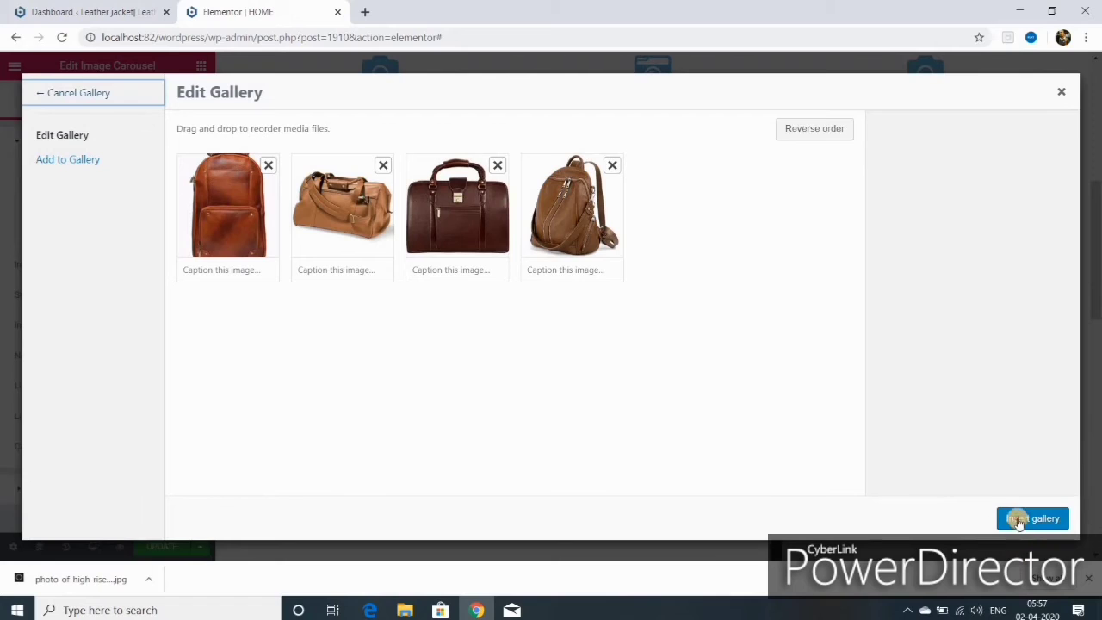
- Insert the four bag photos into the Leather Bags carousel, then scroll to check the carousels and More Info buttons
click(1018, 520)
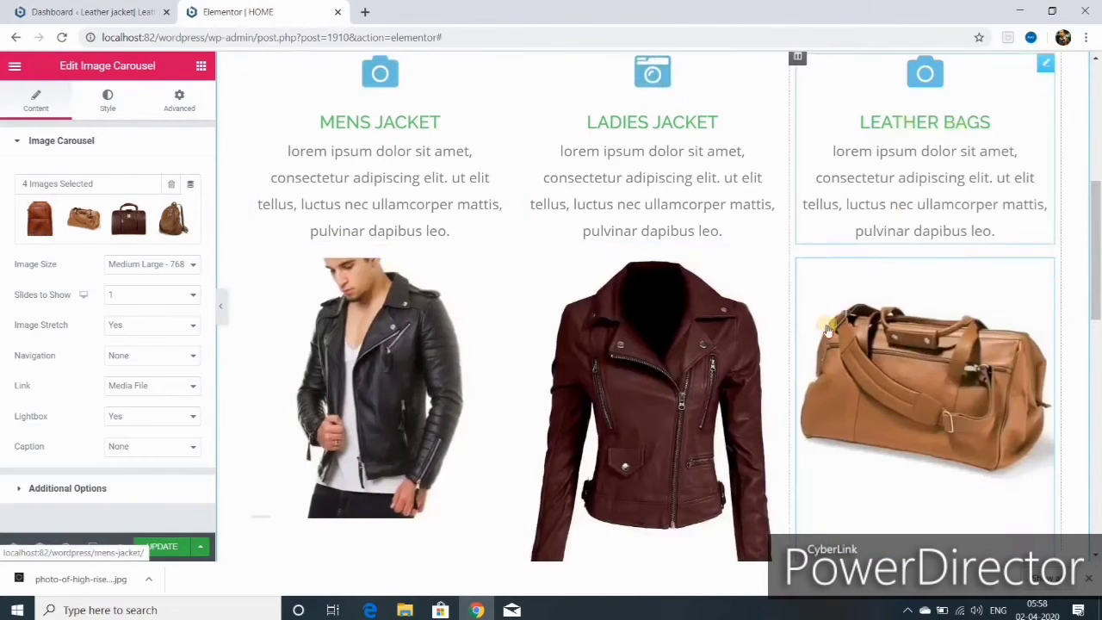
scroll(822, 336, down, 3)
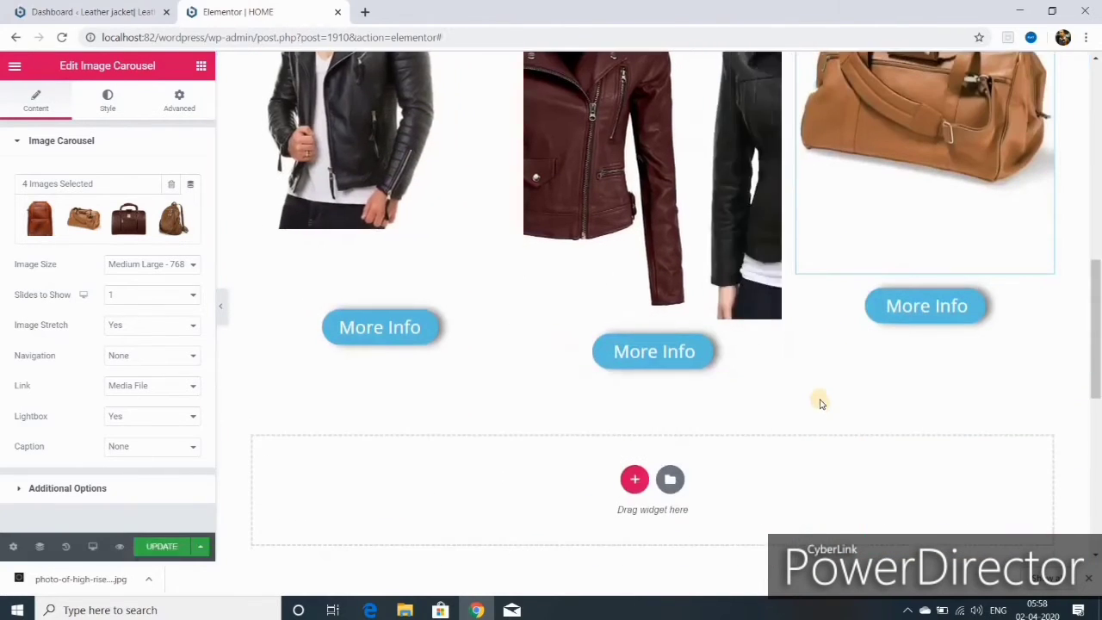
scroll(818, 399, up, 3)
scroll(590, 448, down, 2)
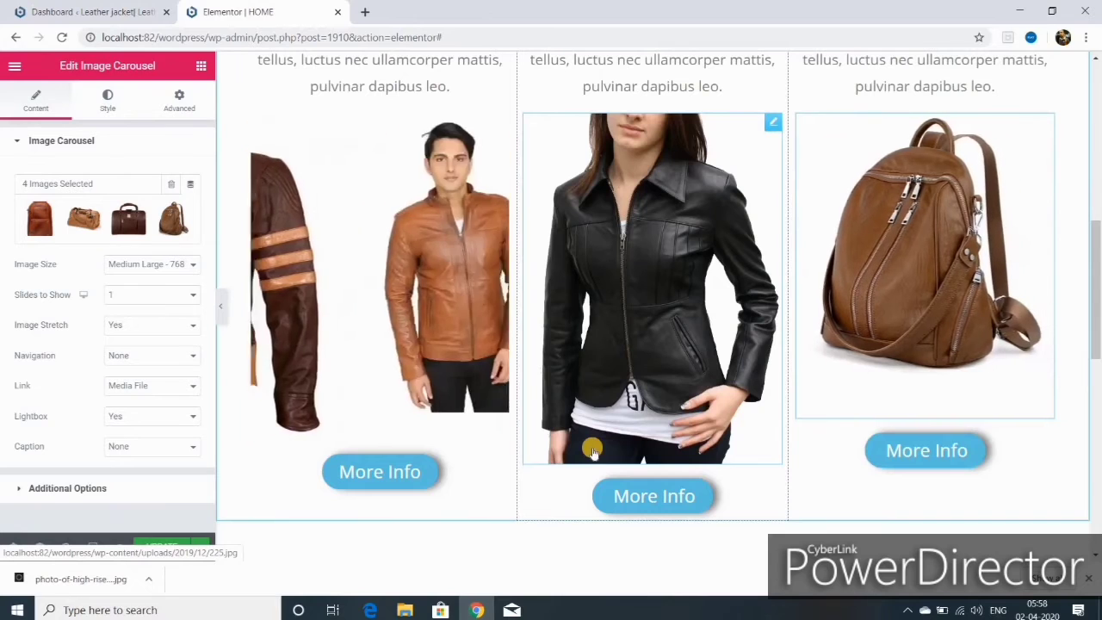
scroll(592, 447, down, 2)
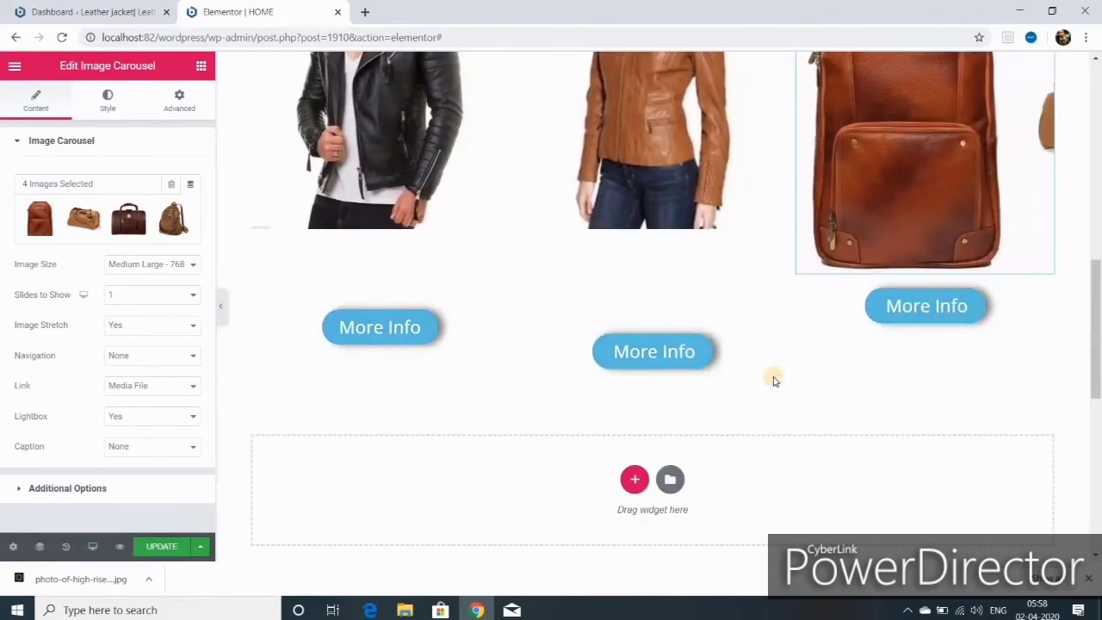
- Add a three-column row beneath the carousels and drag the first More Info button into its first column
click(636, 479)
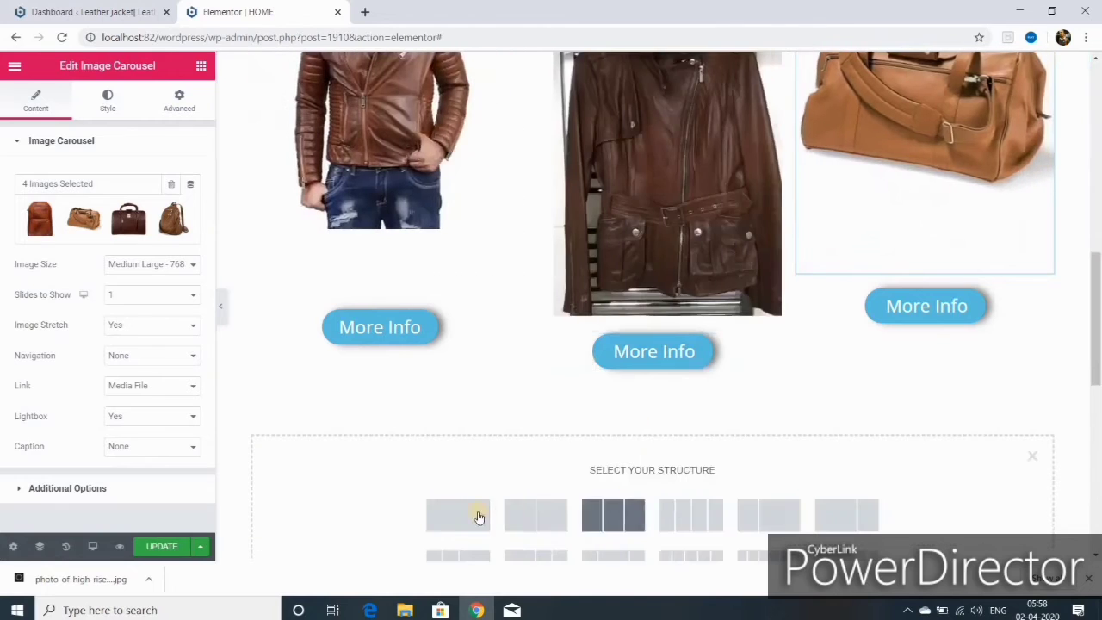
click(460, 521)
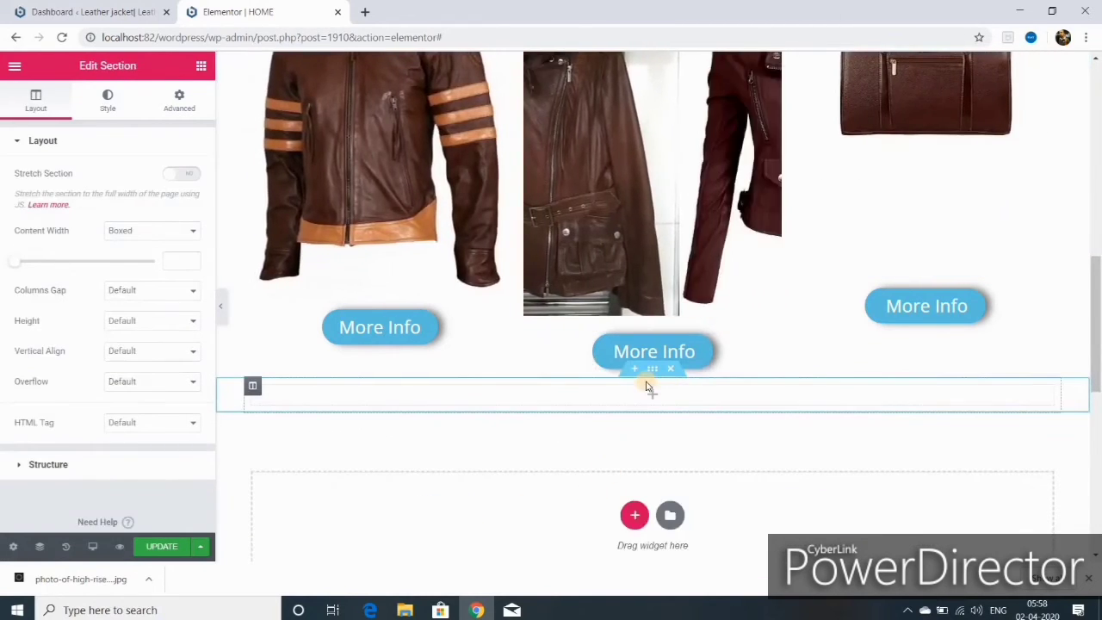
click(670, 369)
click(634, 480)
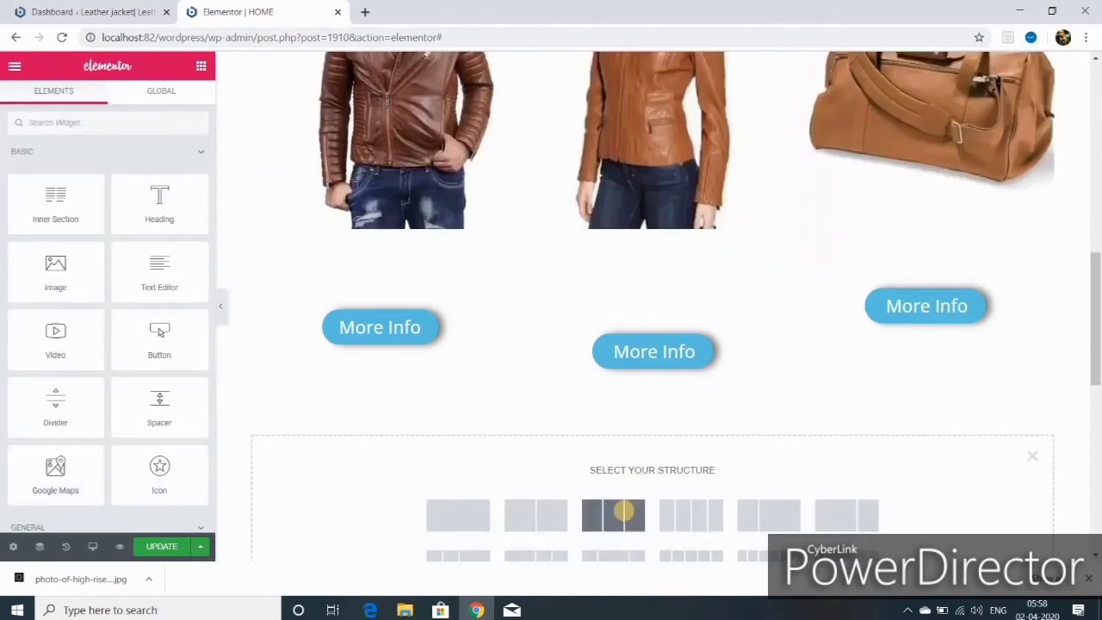
click(623, 513)
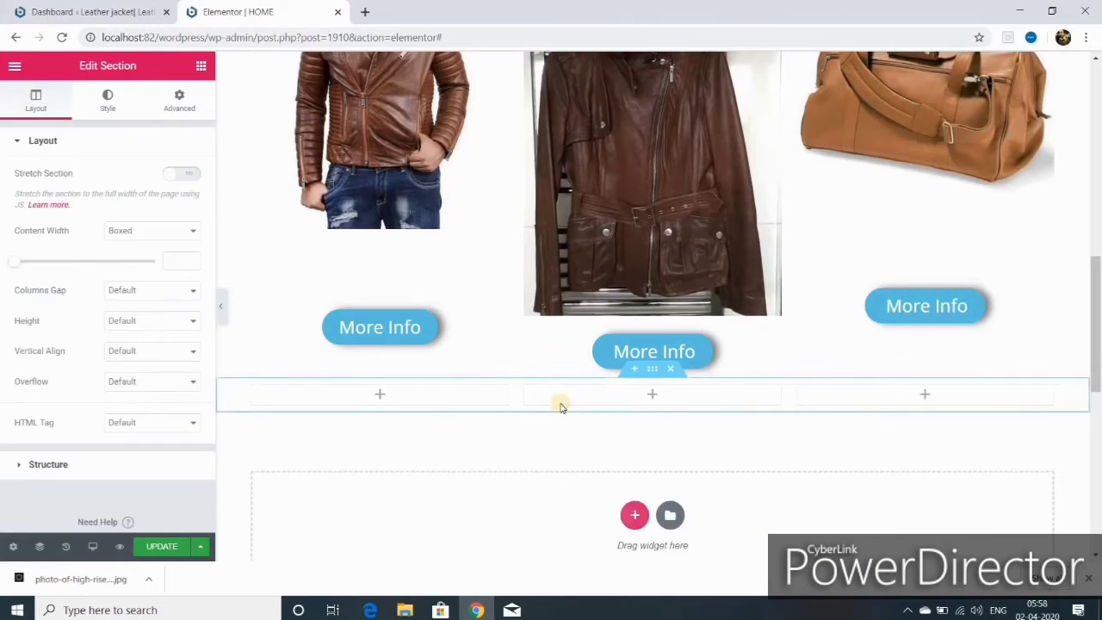
drag(499, 318, 370, 396)
drag(926, 305, 1037, 344)
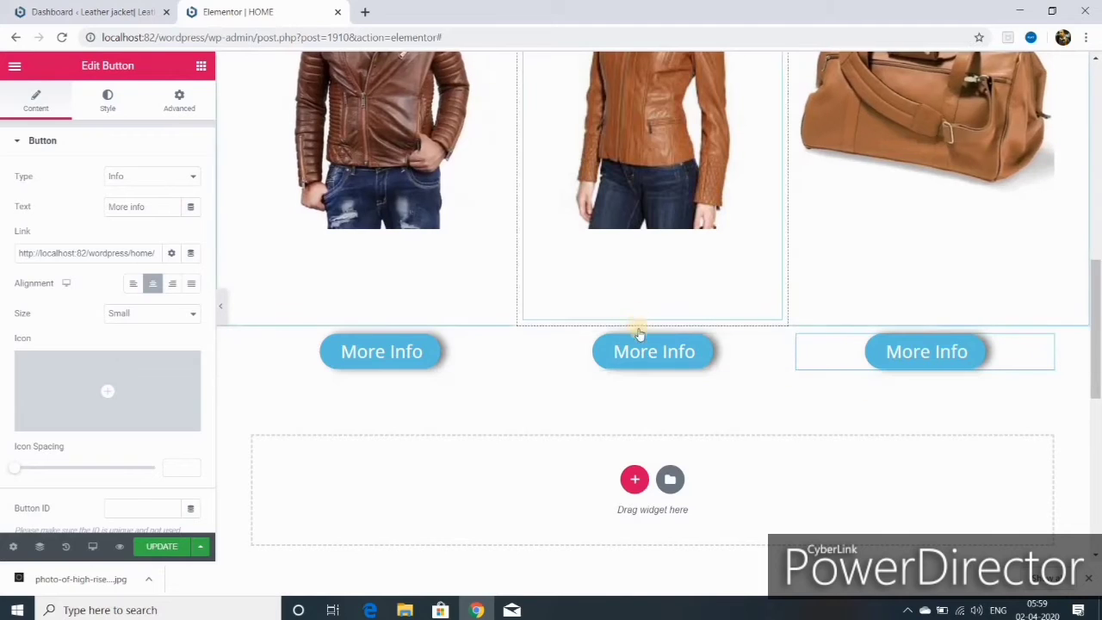
- Give the Mens Jacket column a slow Fade In Up entrance animation with a 2000 ms delay
scroll(603, 413, up, 2)
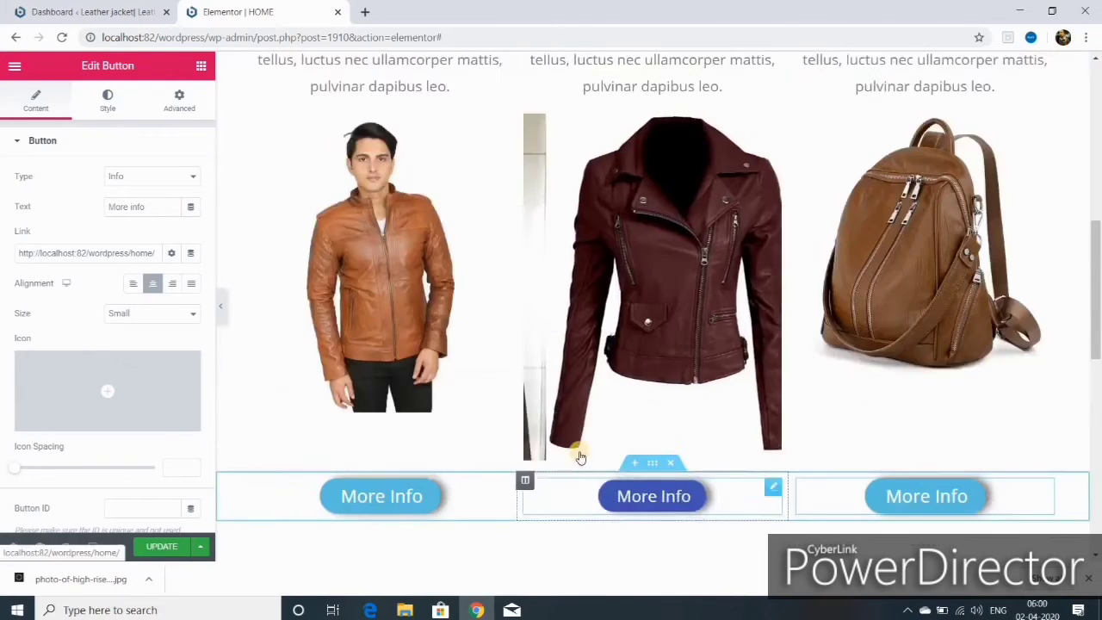
scroll(538, 420, up, 4)
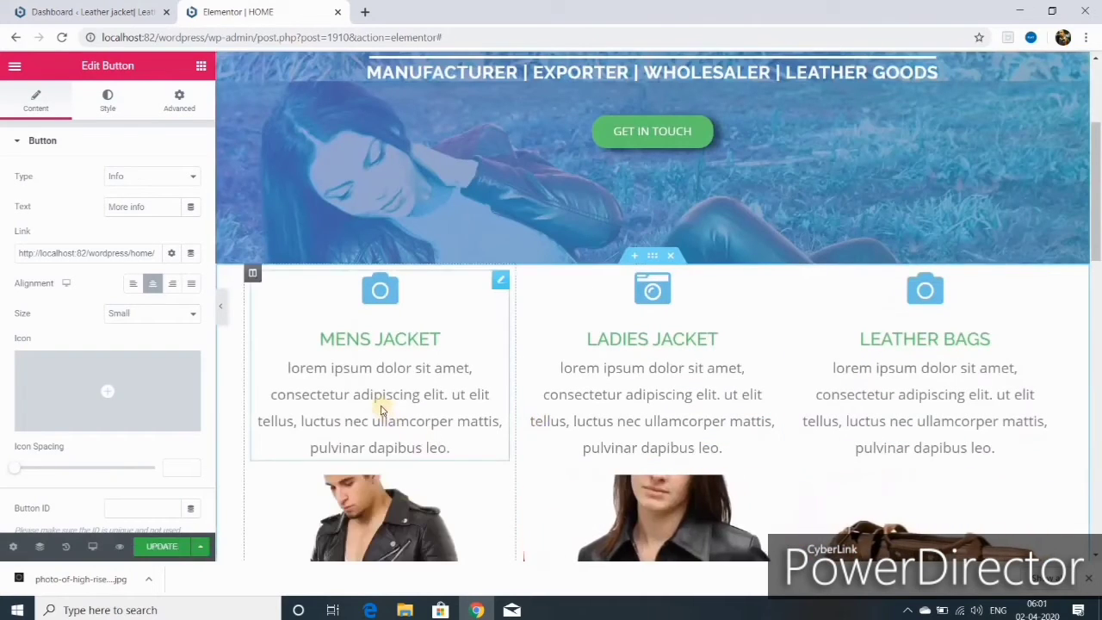
click(252, 273)
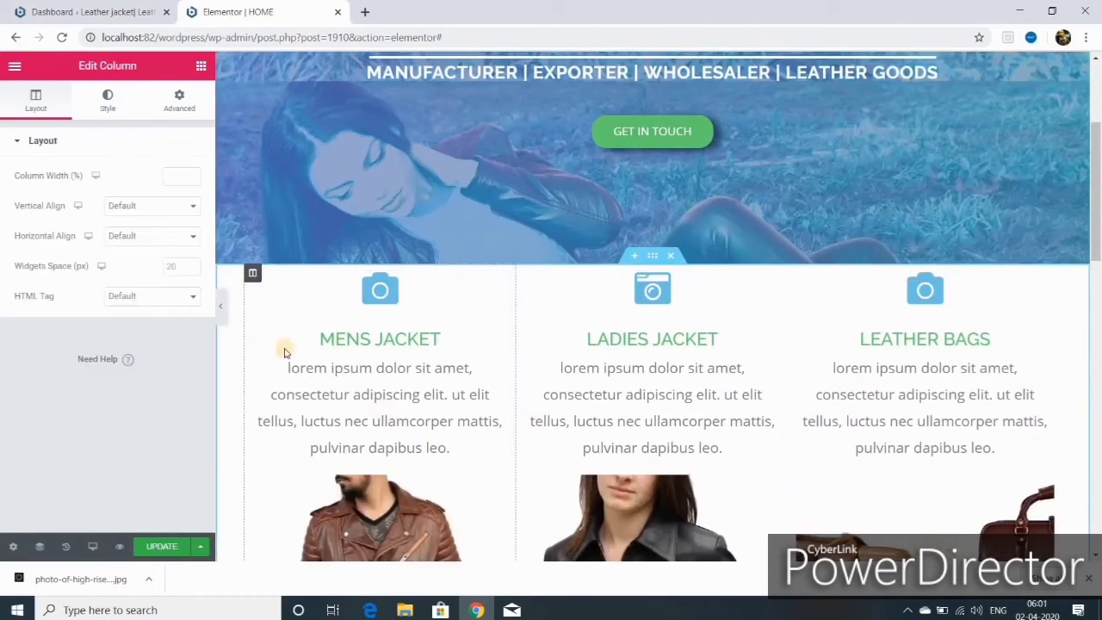
click(184, 102)
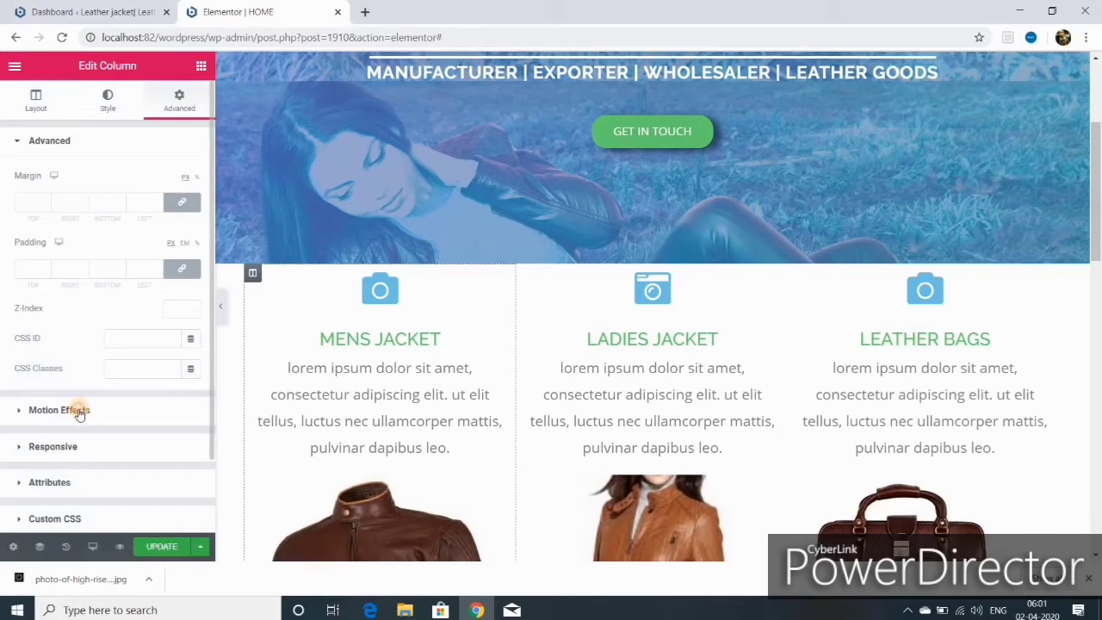
click(77, 411)
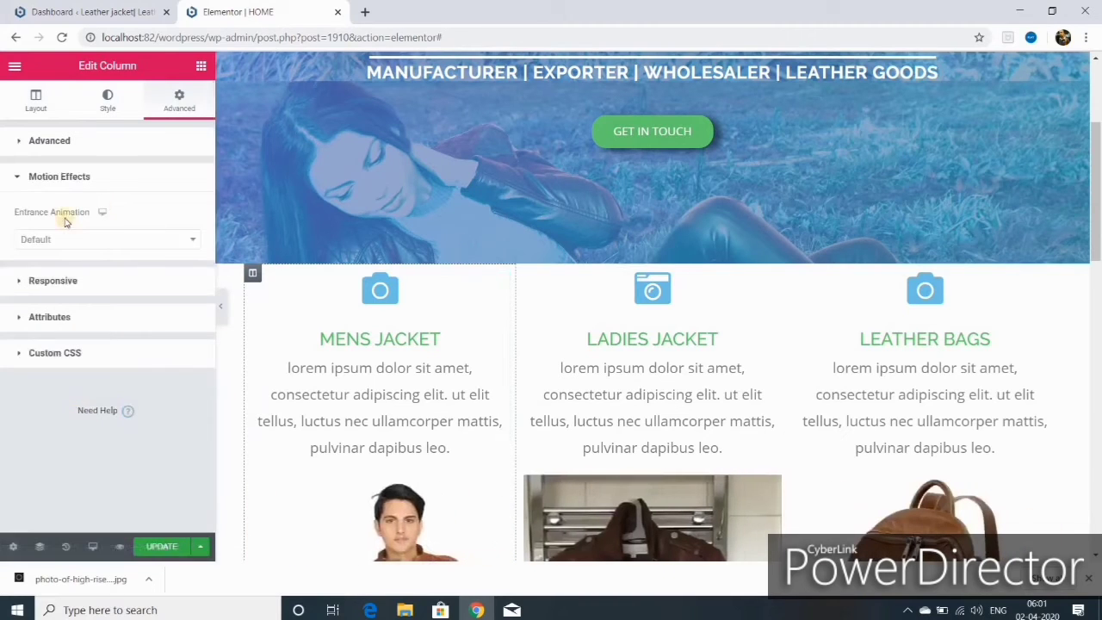
click(192, 238)
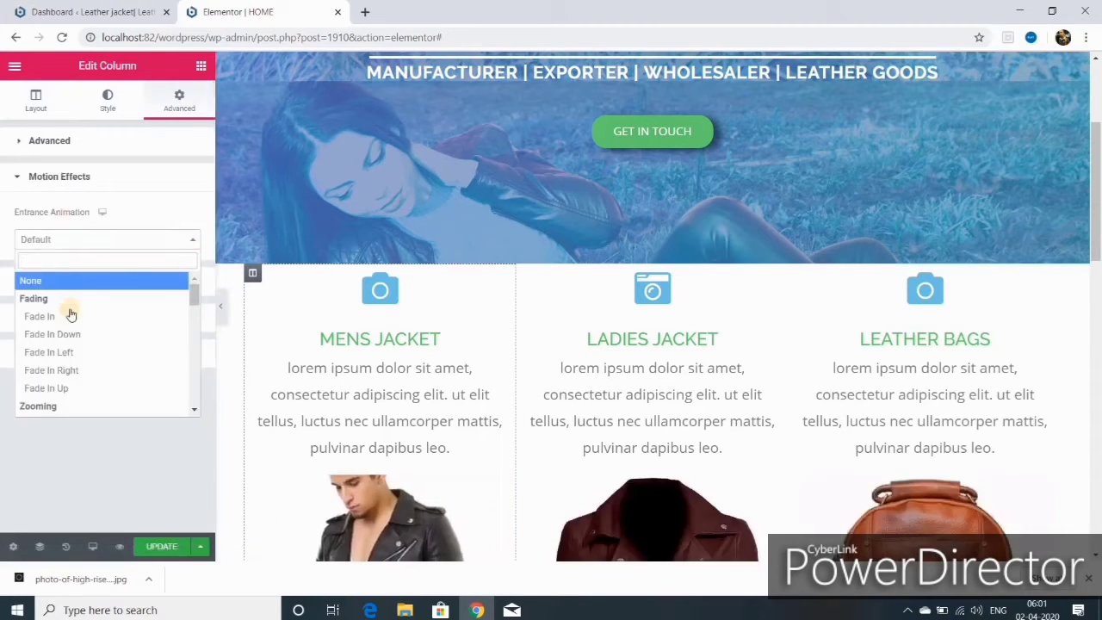
click(64, 388)
click(151, 269)
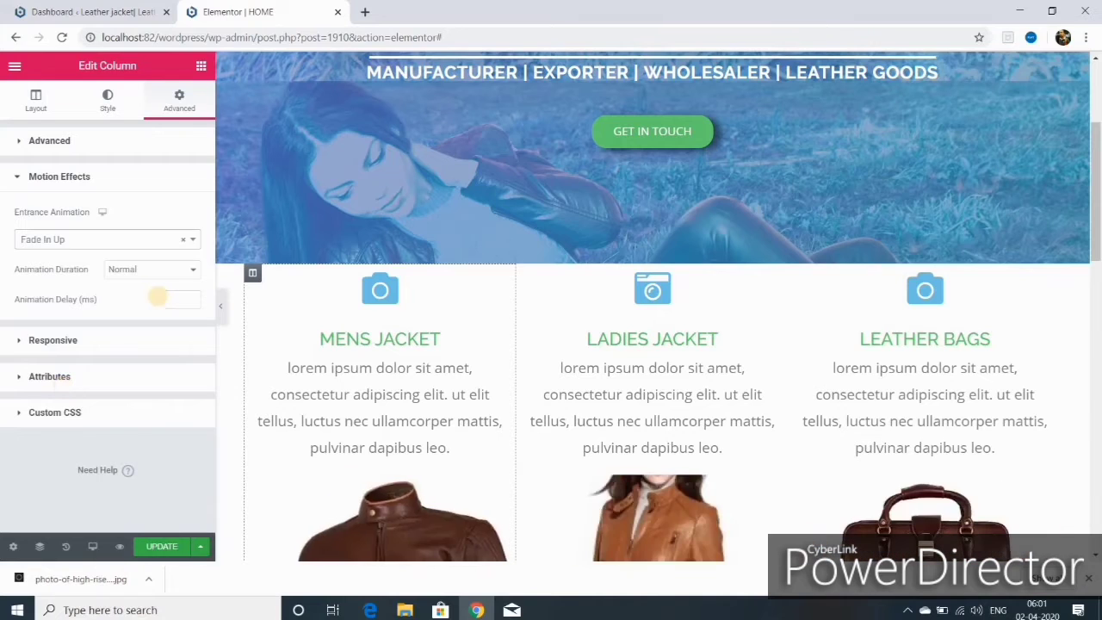
click(177, 286)
click(179, 300)
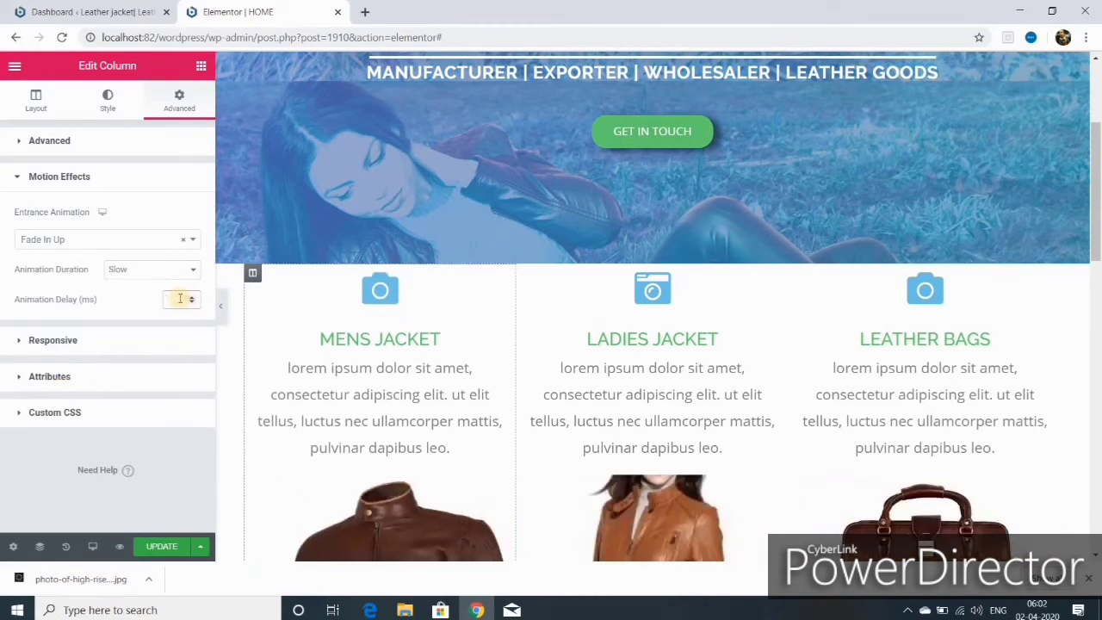
text(2000)
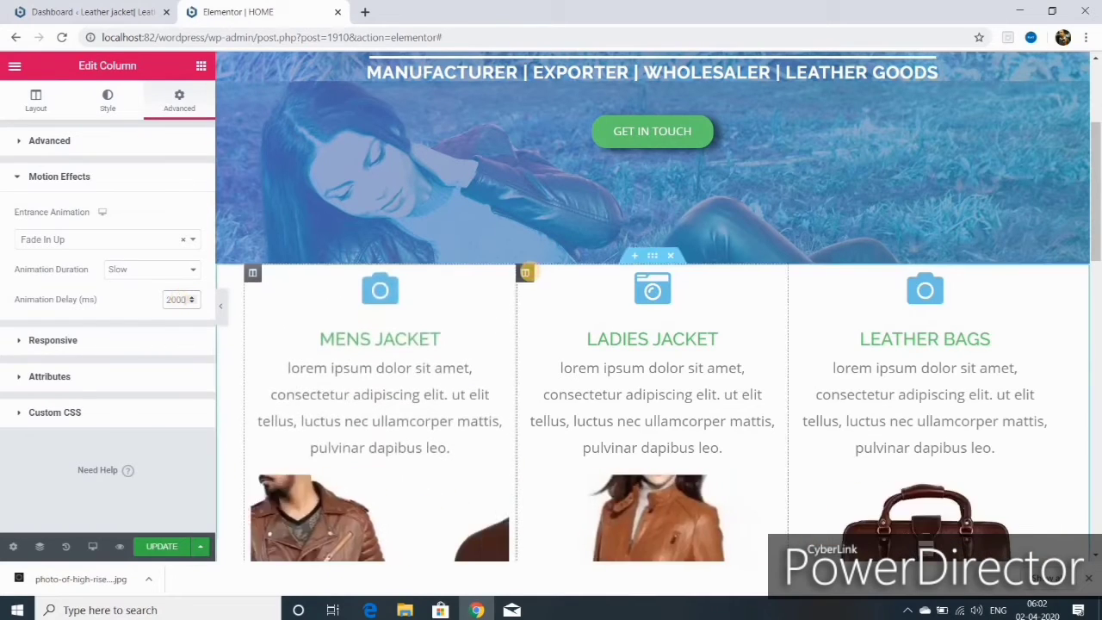
- Give the Ladies Jacket column a slow Fade In Up entrance animation with a 2250 ms delay
click(527, 272)
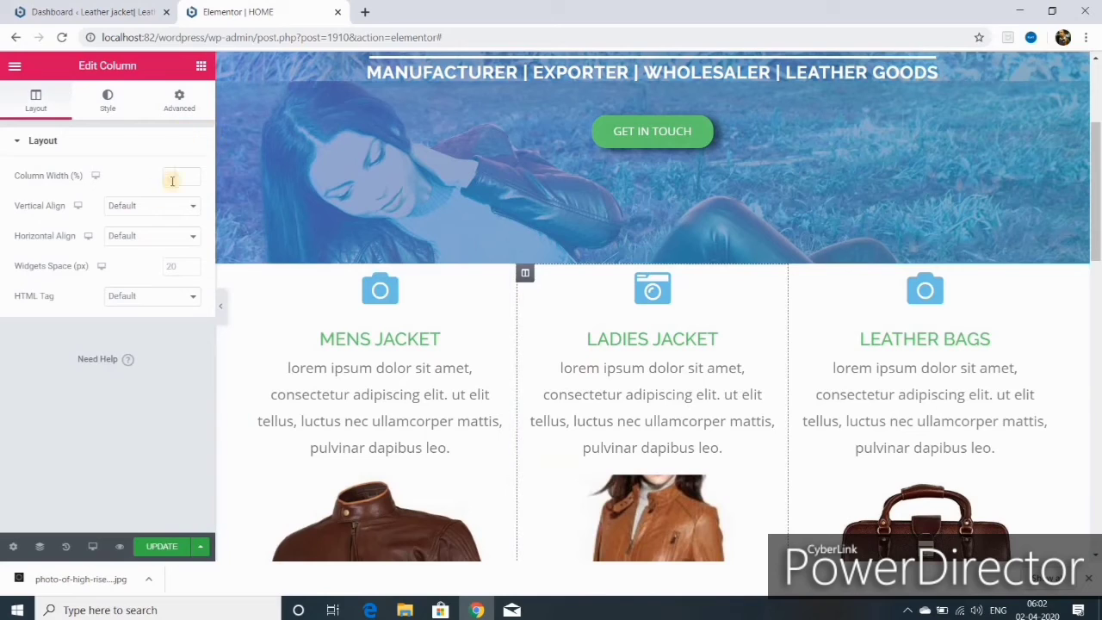
click(179, 101)
click(58, 176)
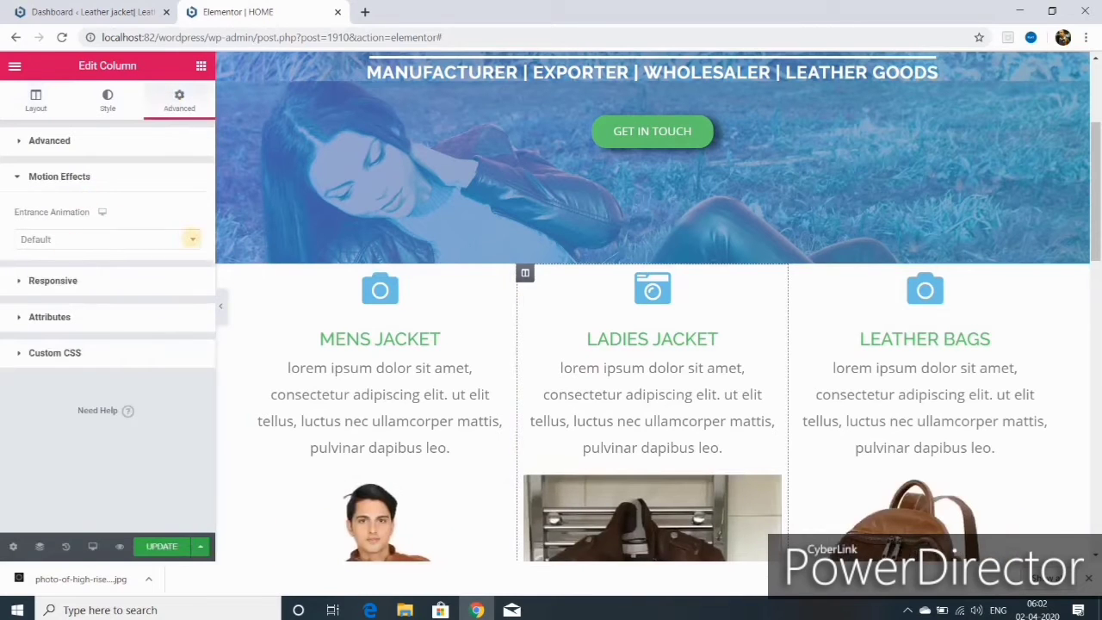
click(192, 239)
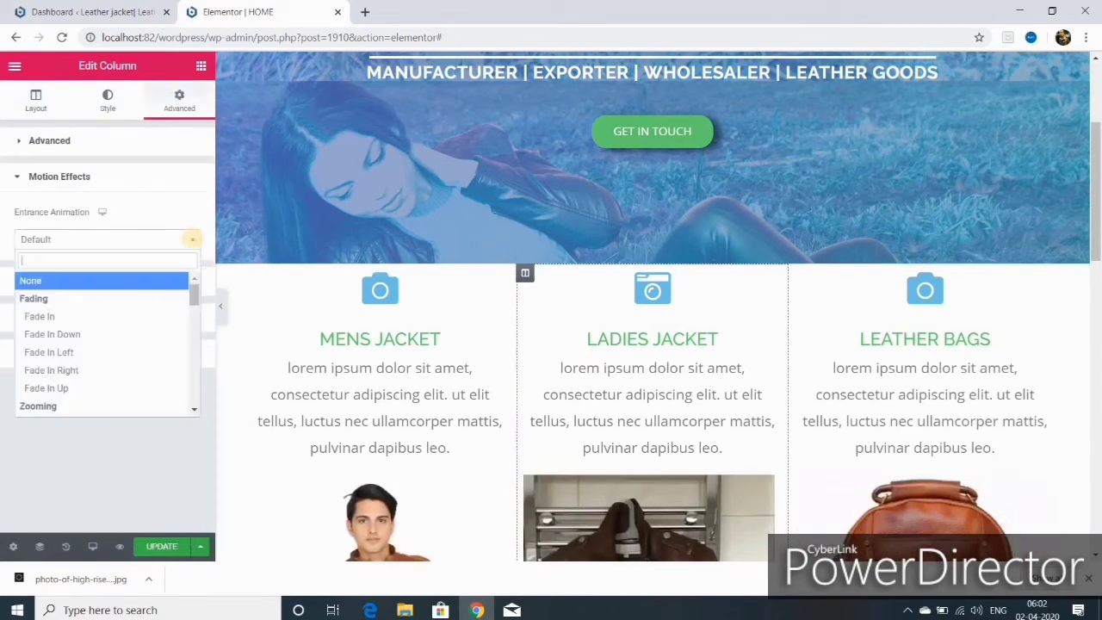
click(89, 388)
click(193, 269)
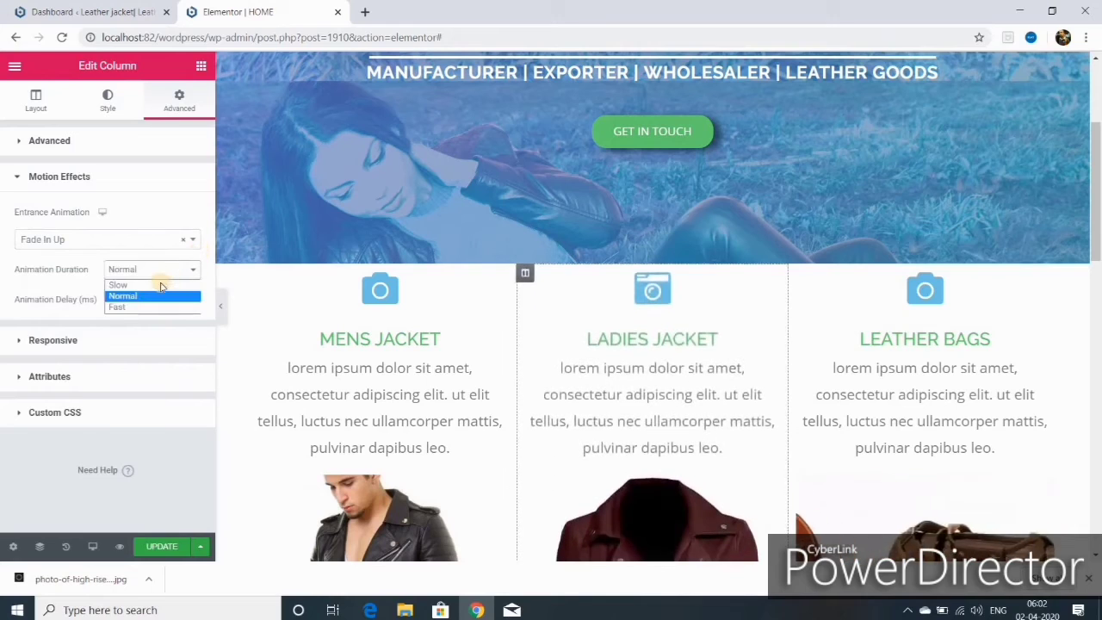
click(160, 285)
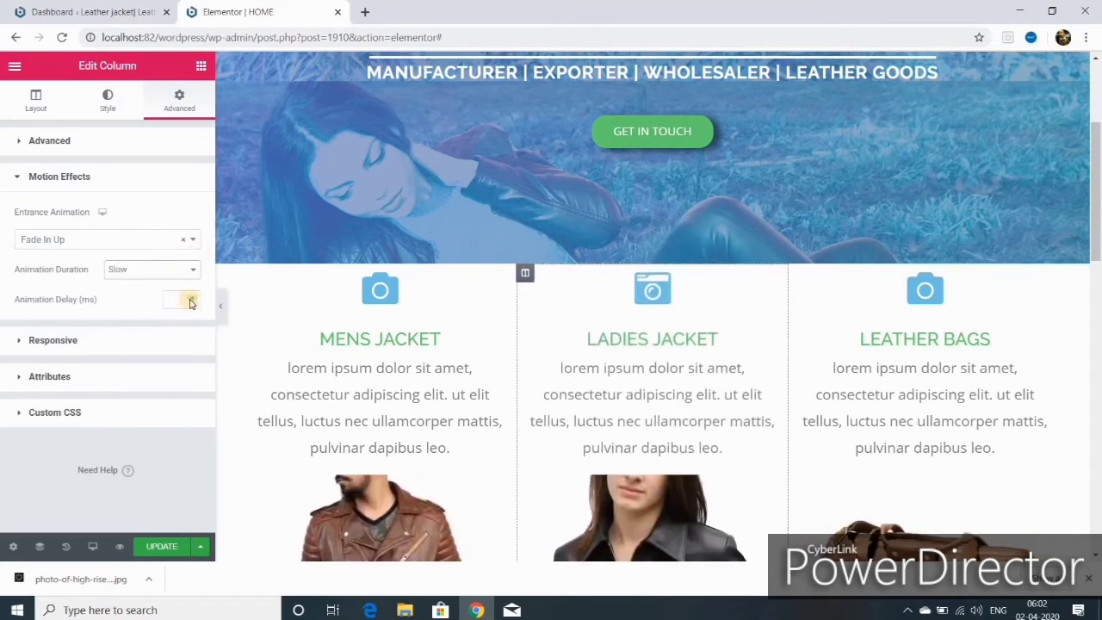
click(190, 302)
text(2250)
- Give the Leather Bags column a slow Fade In Up animation with a 2500 ms delay, and save
click(797, 272)
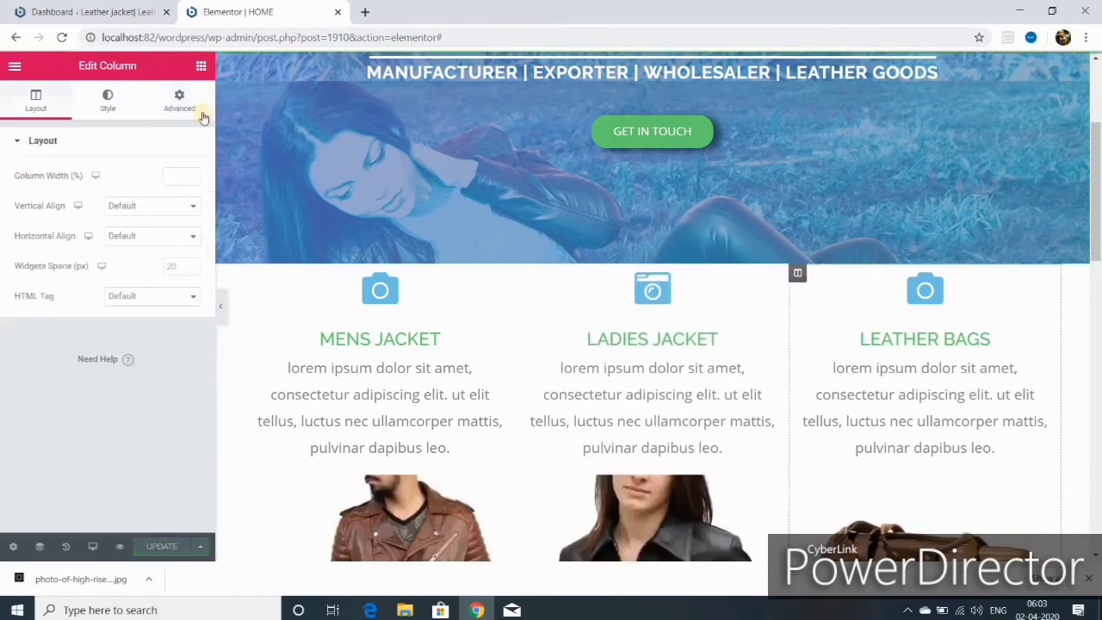
click(179, 101)
click(58, 409)
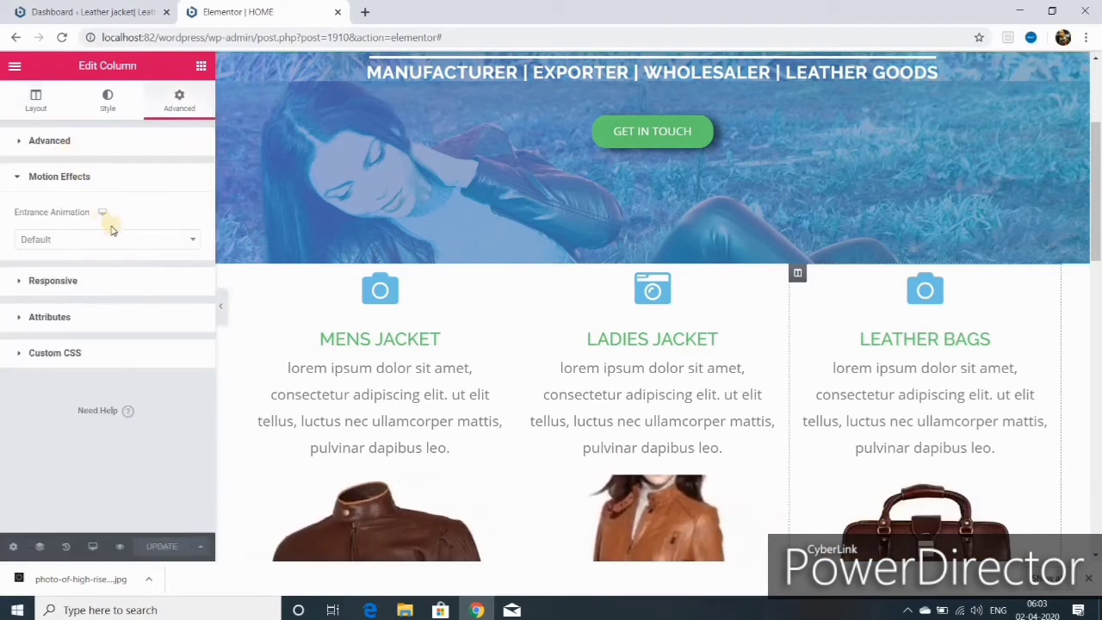
click(103, 240)
click(86, 383)
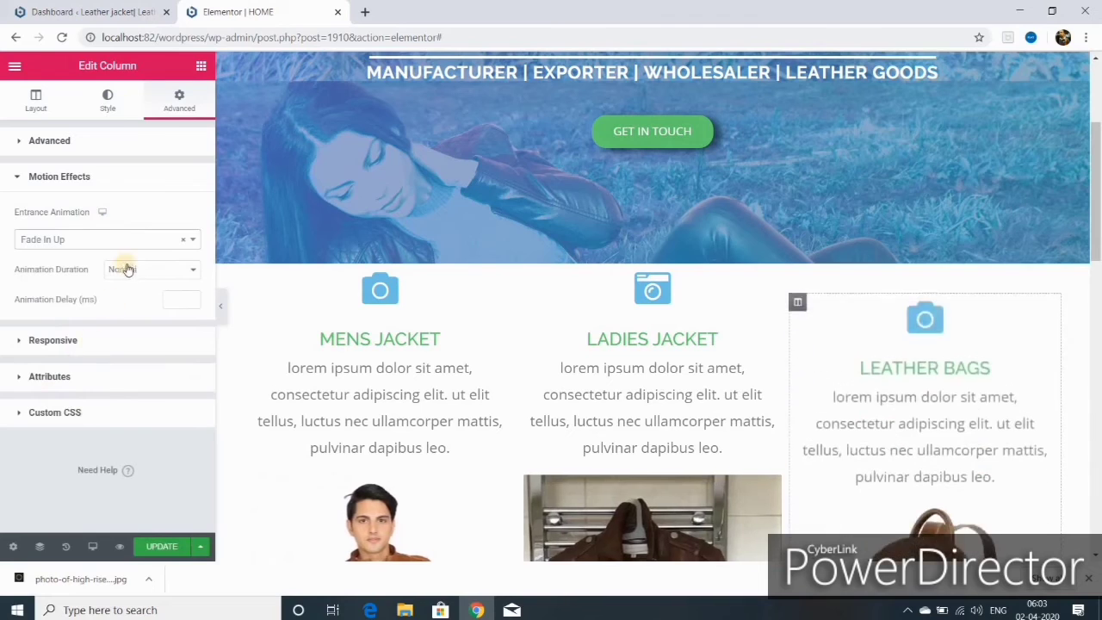
click(193, 270)
click(160, 286)
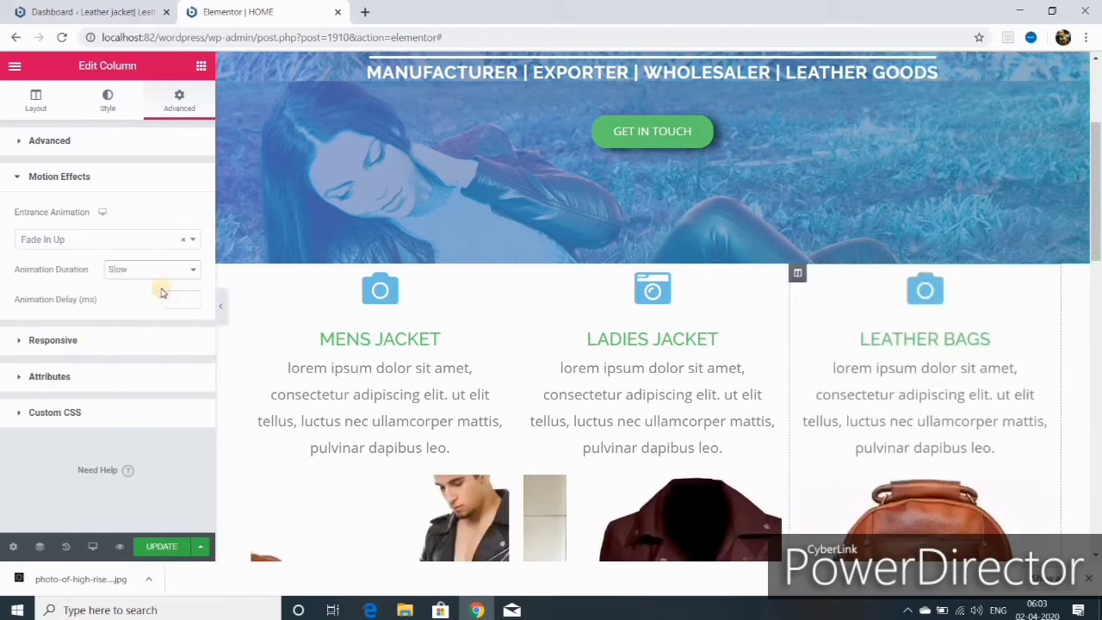
click(166, 297)
text(200)
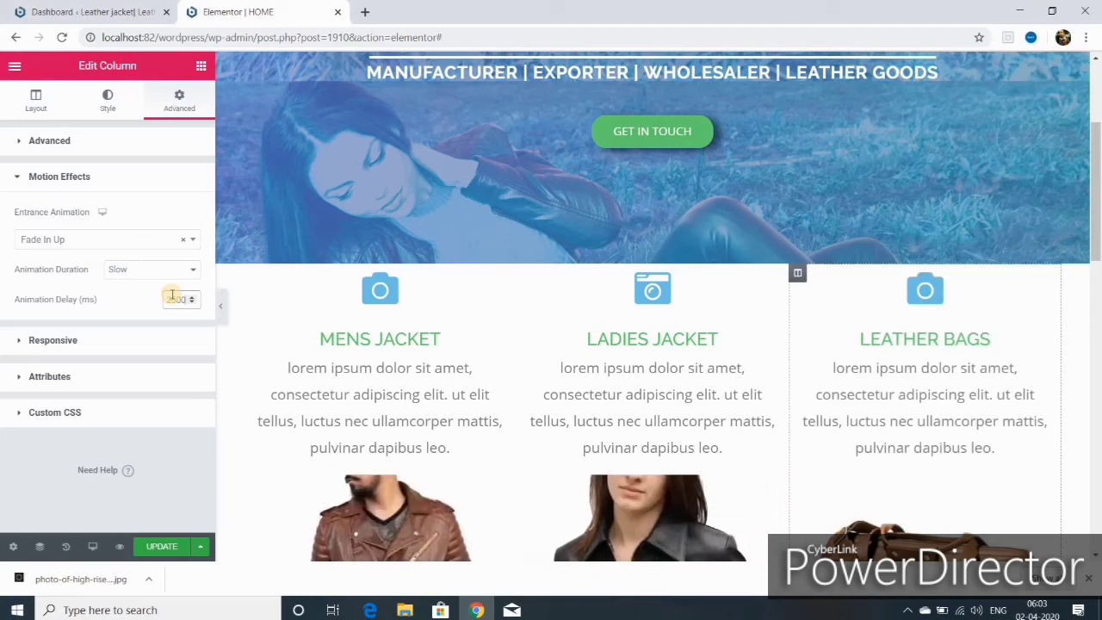
click(166, 546)
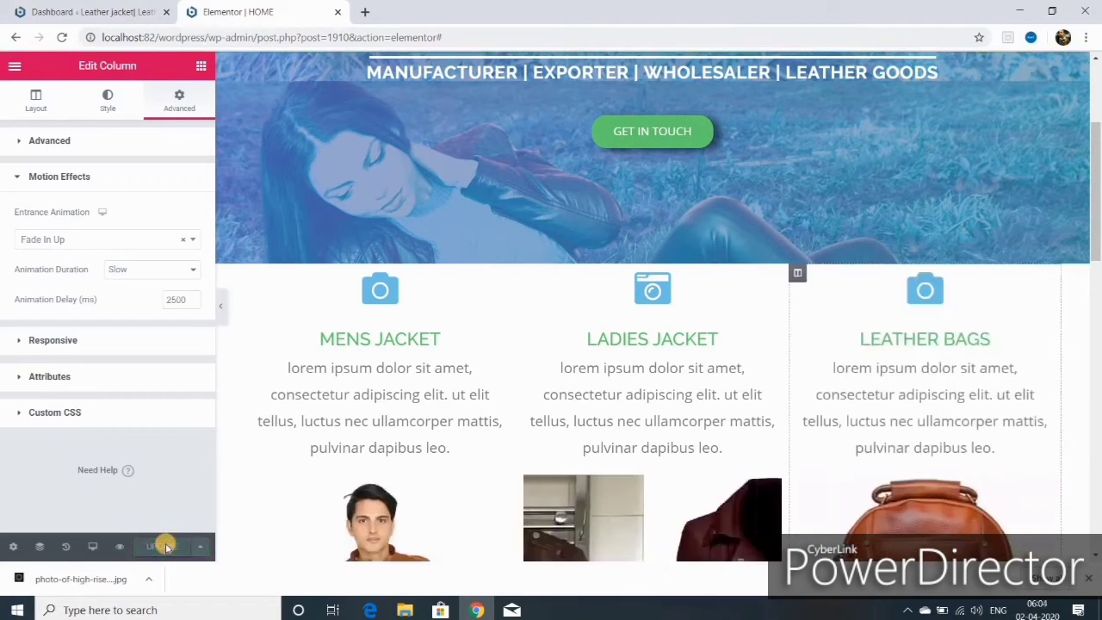
click(252, 273)
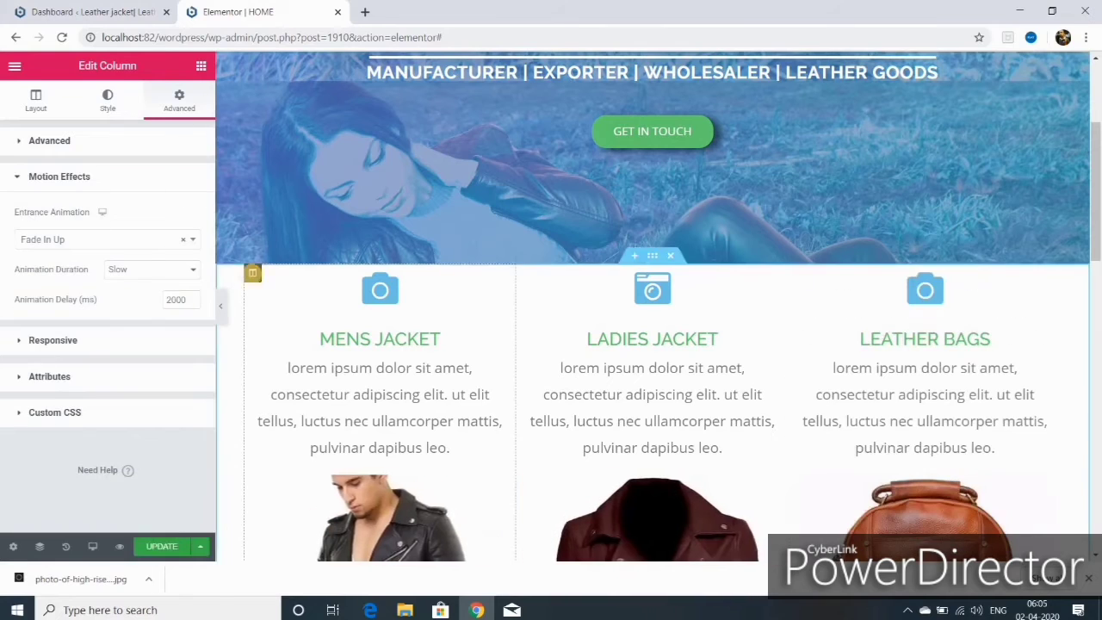
- Set the Mens Jacket column's top margin to -63 to lift it over the hero
click(43, 141)
click(45, 202)
text(-63)
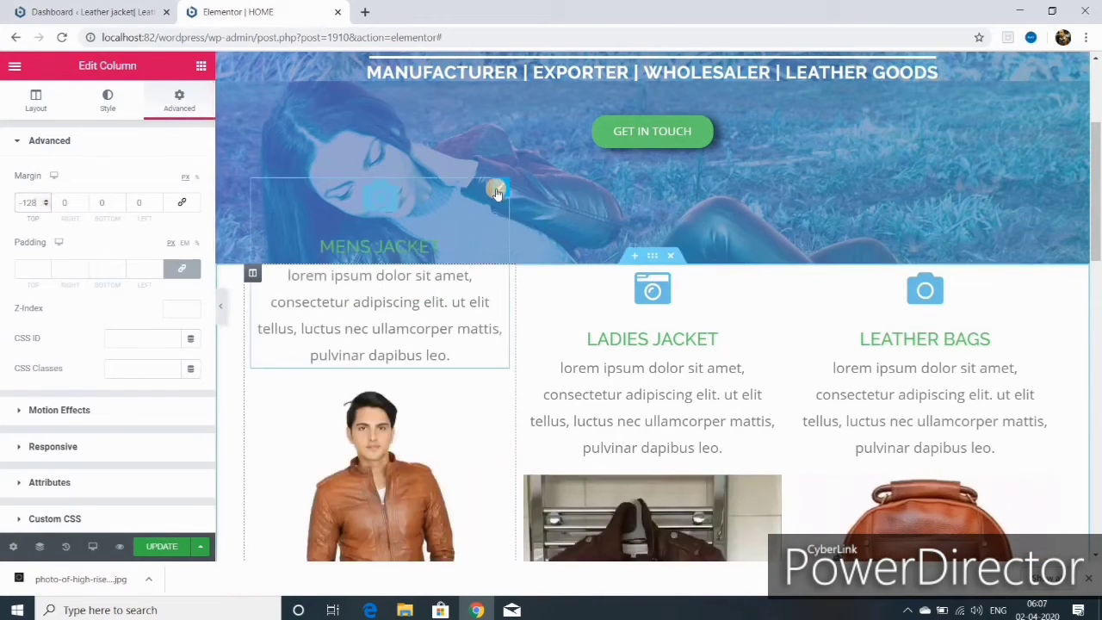
- Give the Mens Jacket icon box a classic white (#FFFFFF) background
click(496, 191)
click(182, 106)
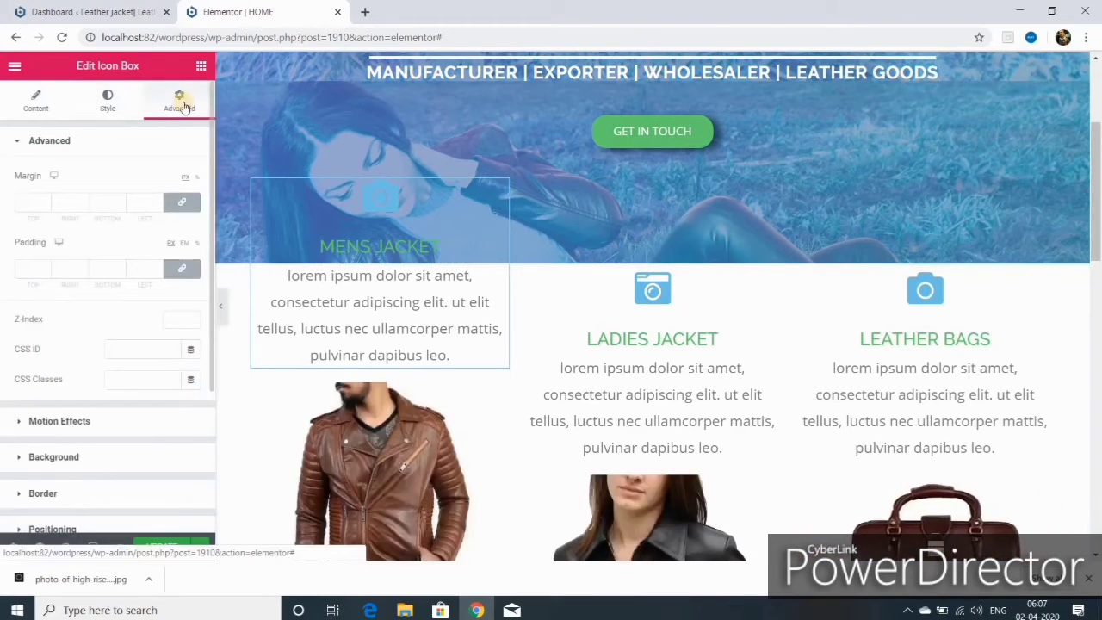
click(182, 456)
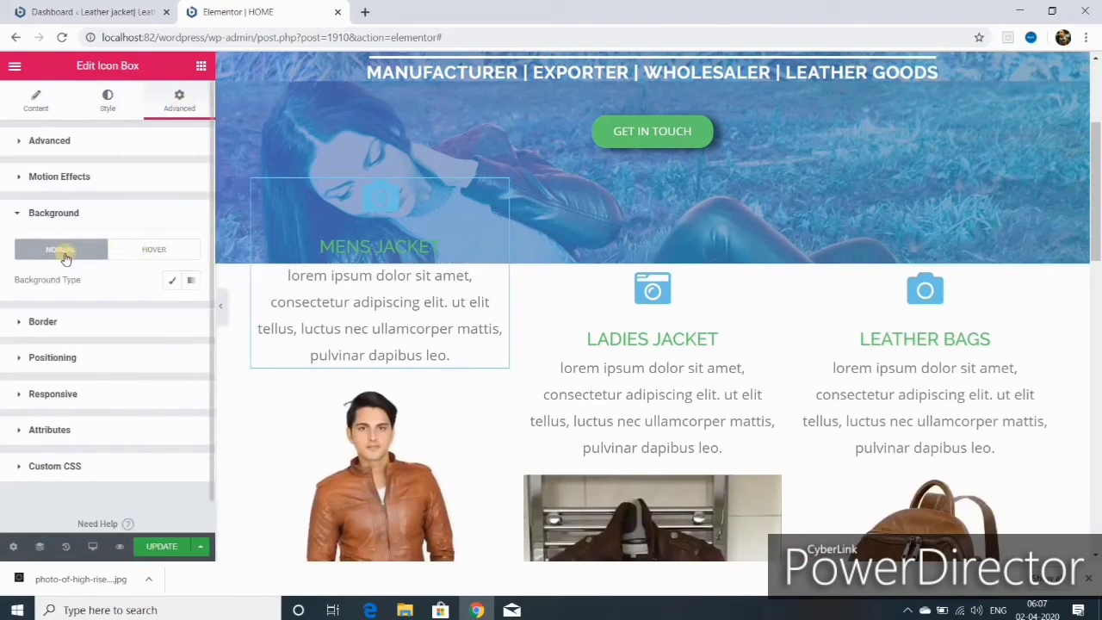
click(176, 281)
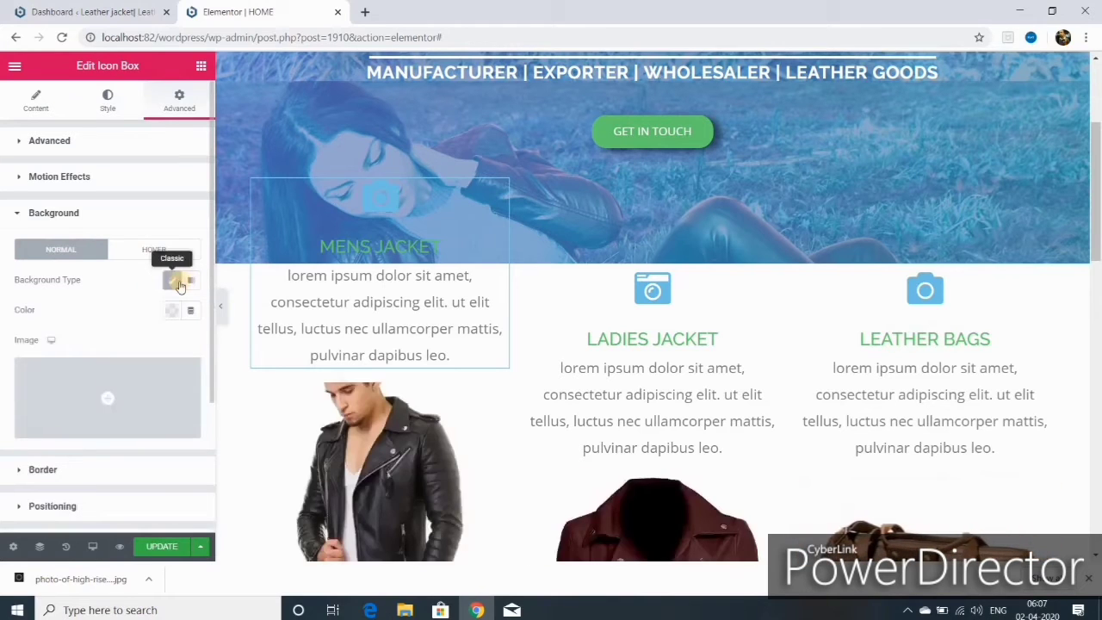
click(172, 310)
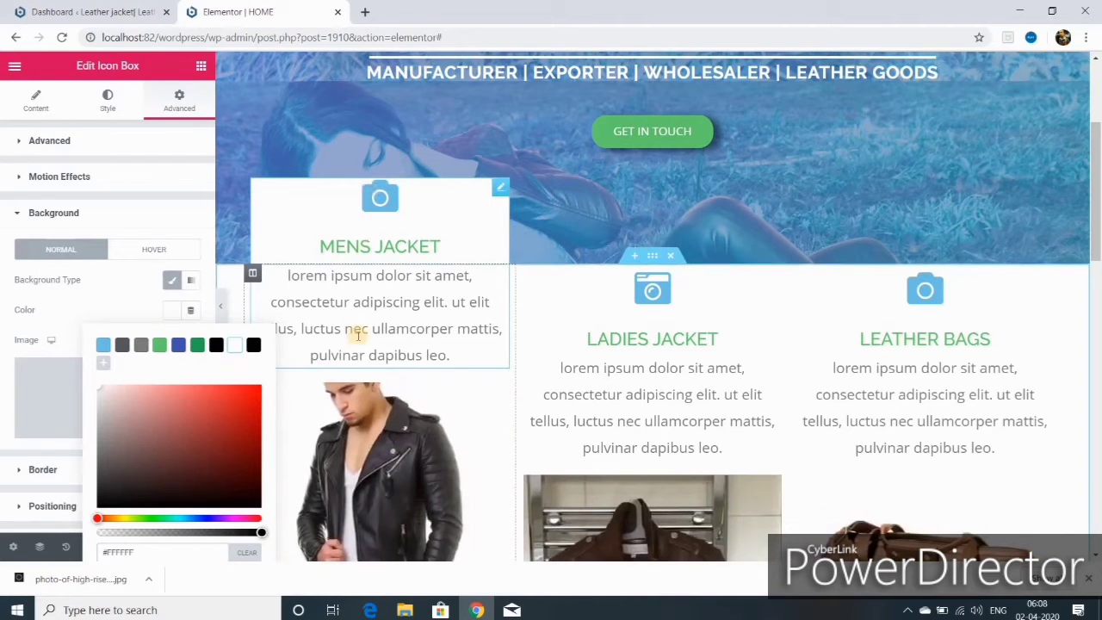
- Set the Mens Jacket icon box padding to 10 and its margin to 4 on all sides
click(49, 141)
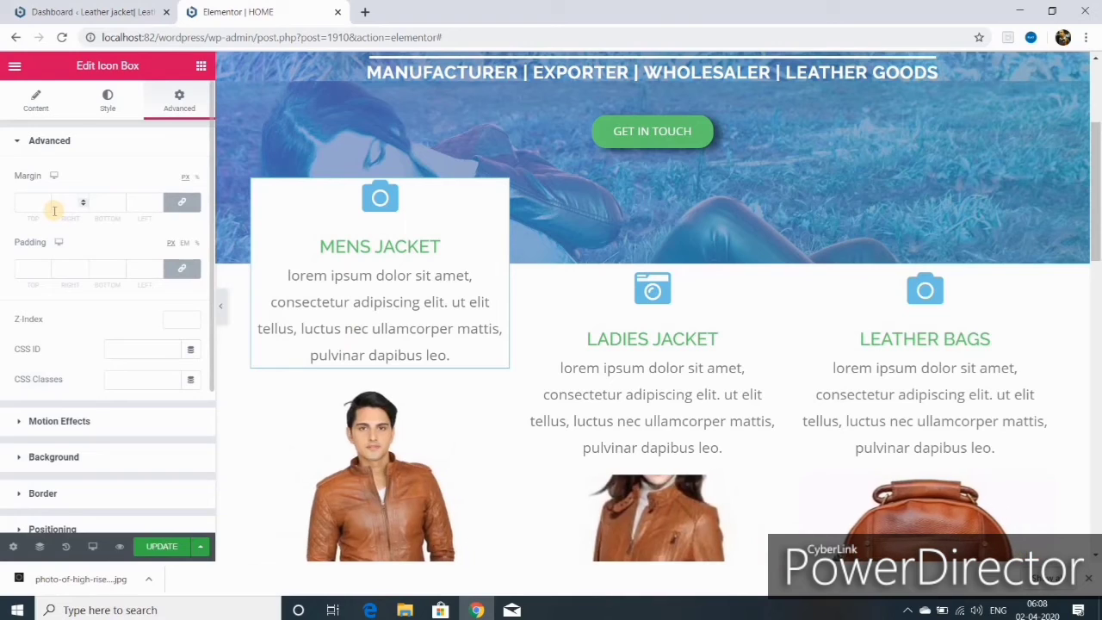
click(44, 202)
text(10)
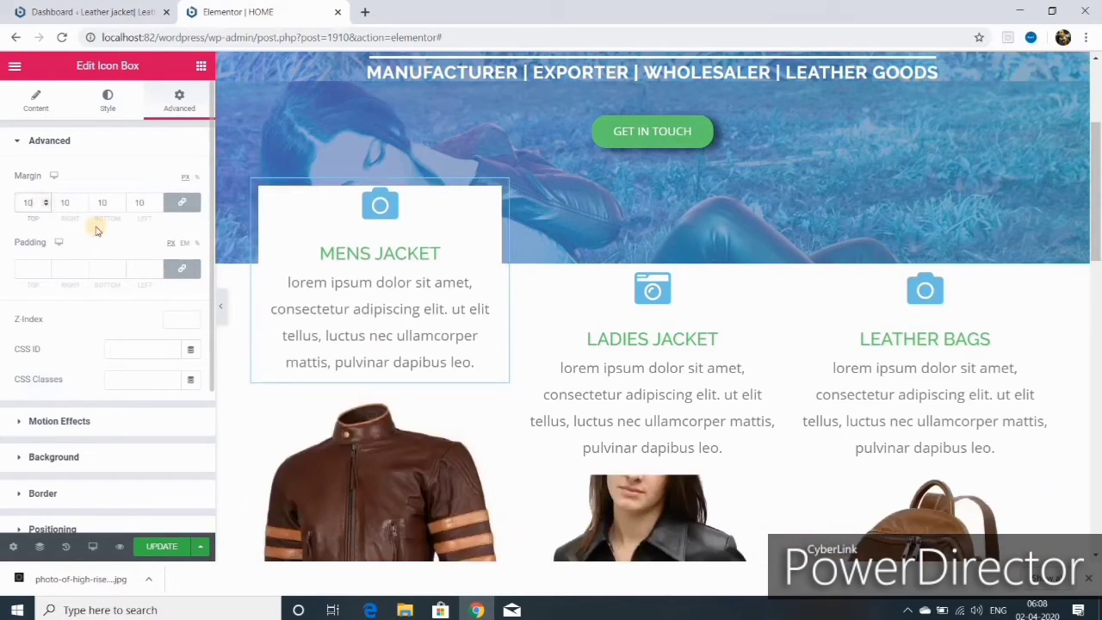
click(43, 268)
text(12)
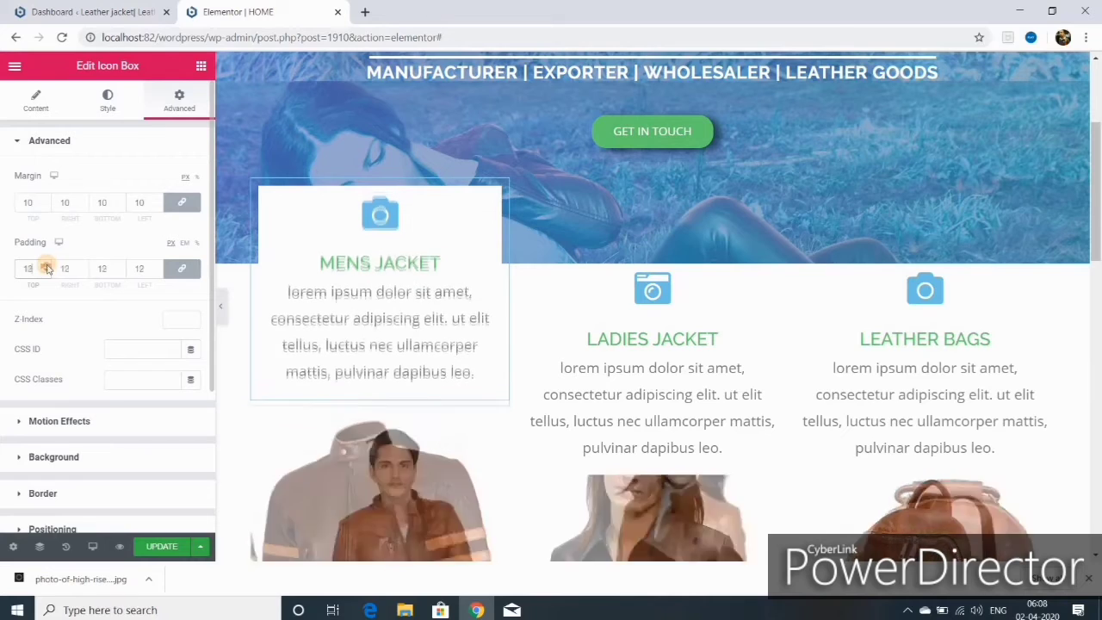
click(47, 266)
click(47, 266)
click(47, 266)
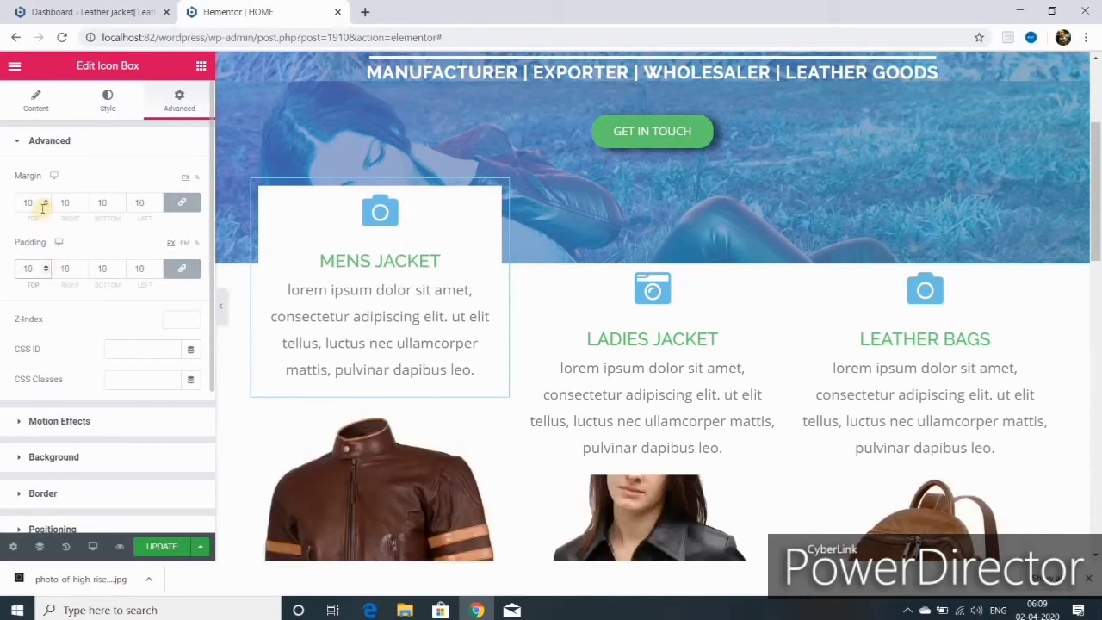
key(Down)
key(Down)
key(Down)
key(Down)
key(Down)
key(Down)
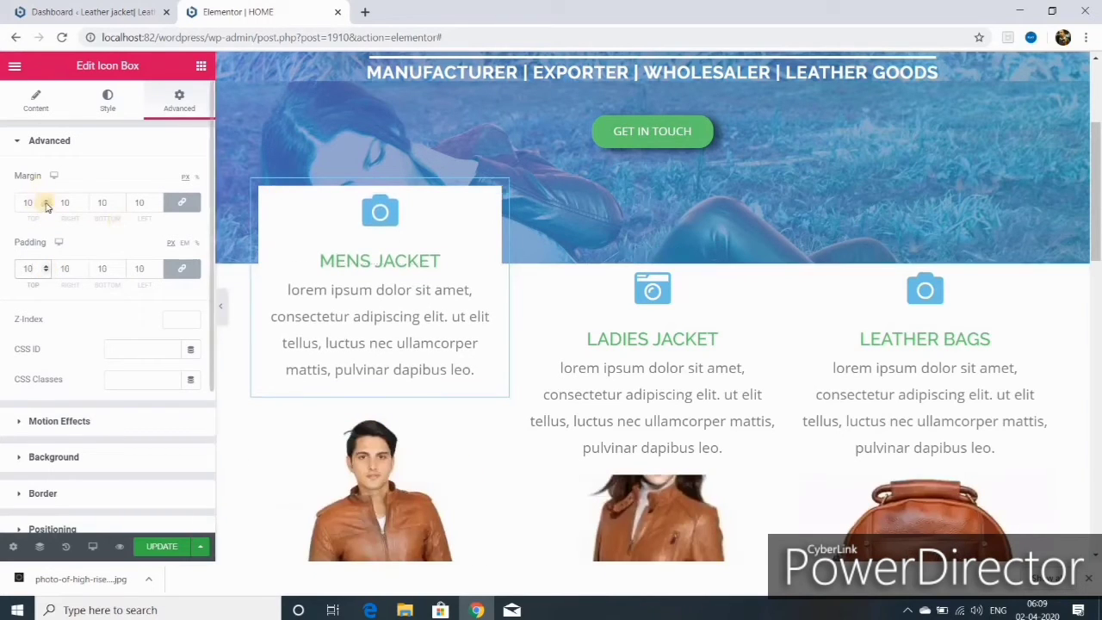
click(45, 205)
click(45, 205)
click(45, 205)
click(46, 205)
click(45, 205)
click(46, 205)
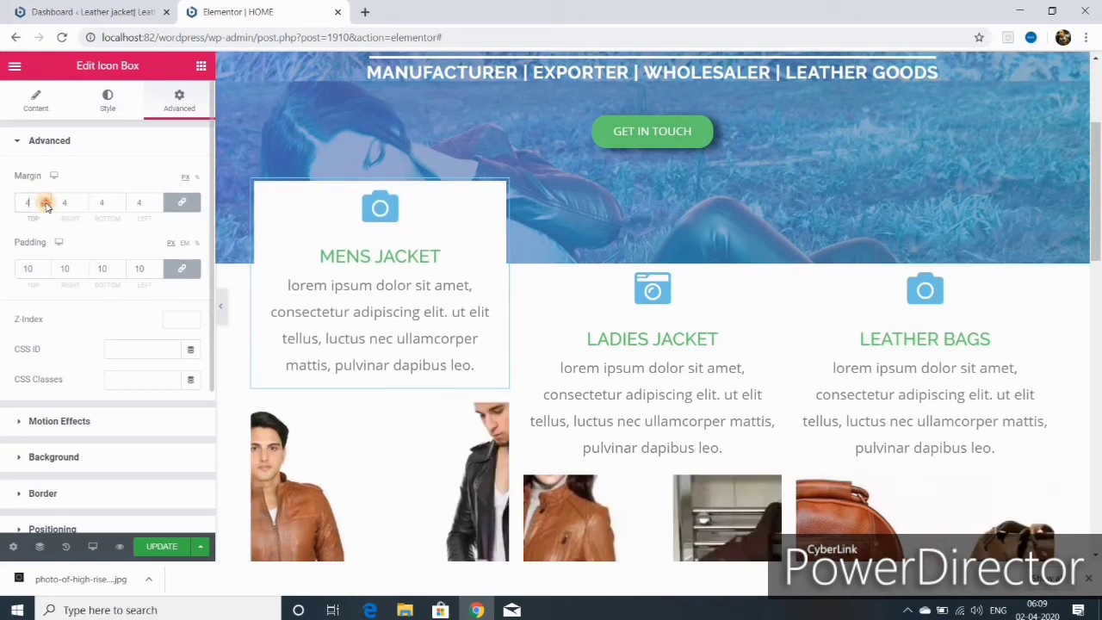
- Fine-tune the icon box margin and re-enter the Leather Bags column's top margin value
click(46, 202)
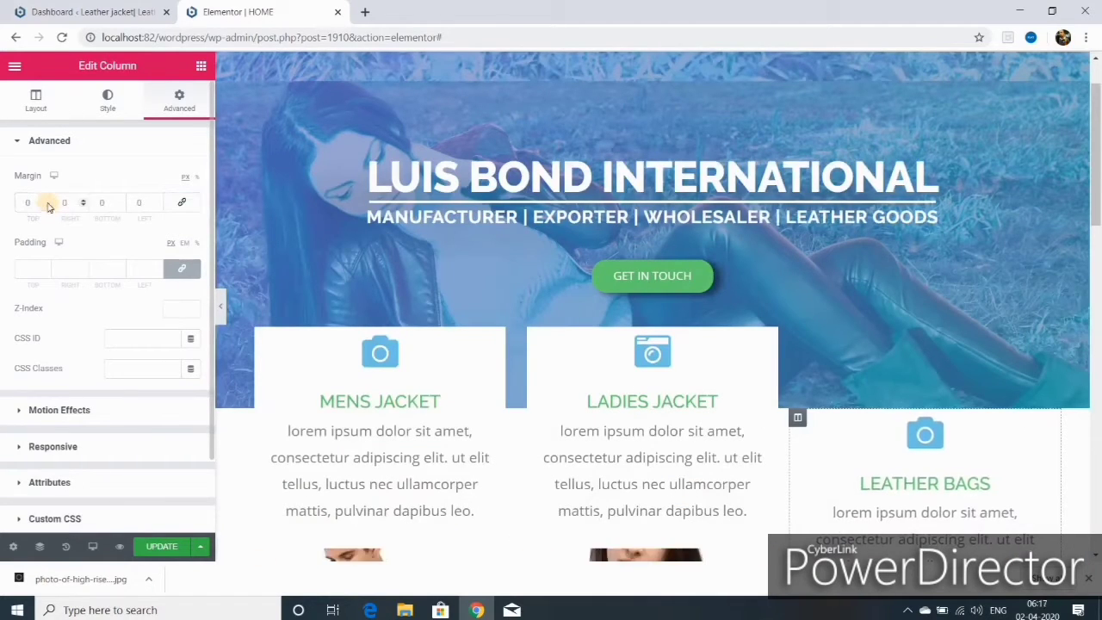
click(44, 202)
text(60)
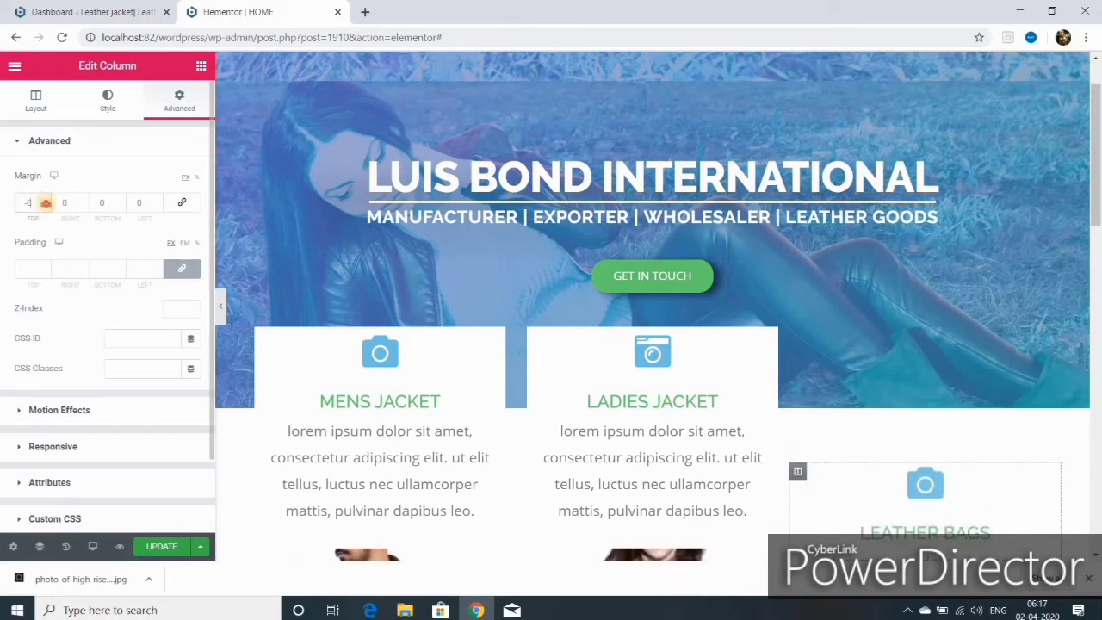
key(BackSpace)
key(BackSpace)
text(0)
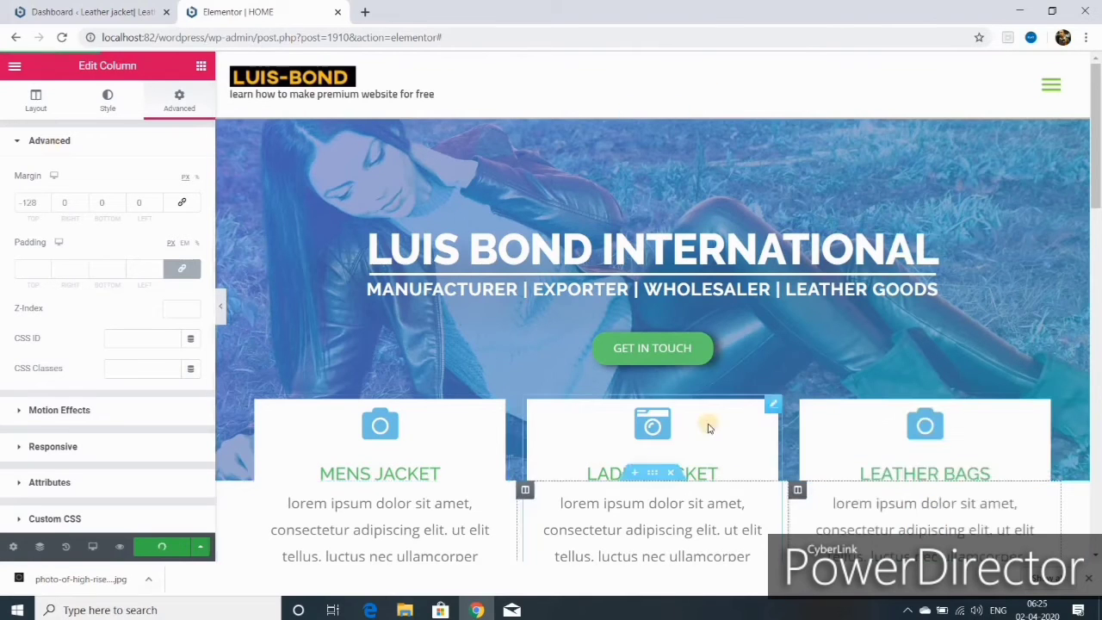
- Preview the HOME page in a new tab and scroll through the preview
click(125, 545)
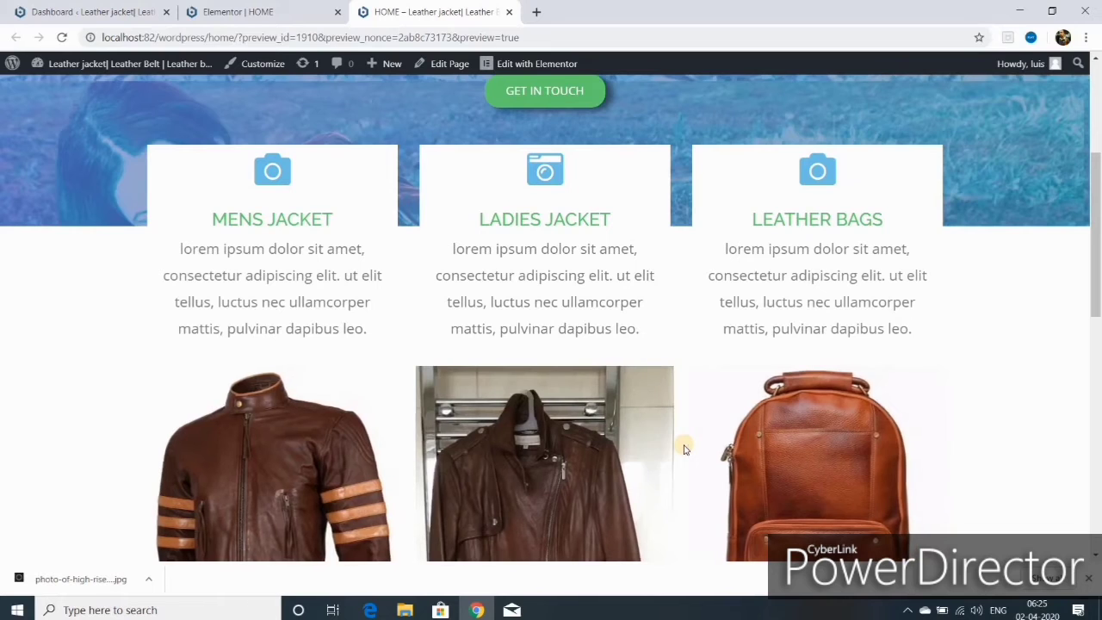
scroll(684, 448, up, 1)
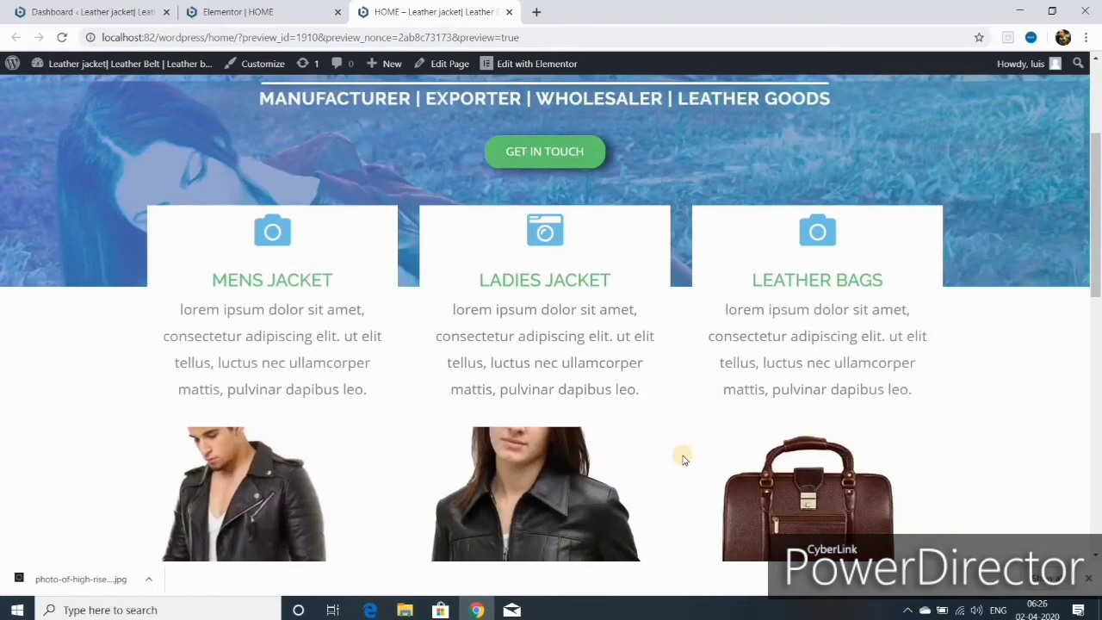
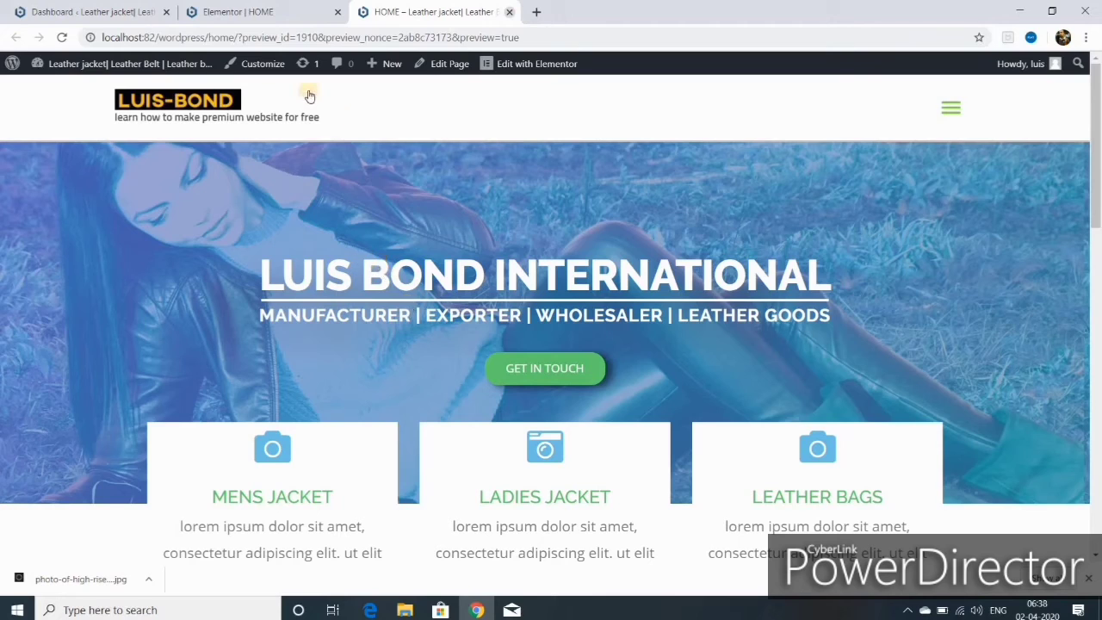
- Unlink the column margins and set the top margin to -100 to raise the heading block
key(ctrl+w)
click(180, 108)
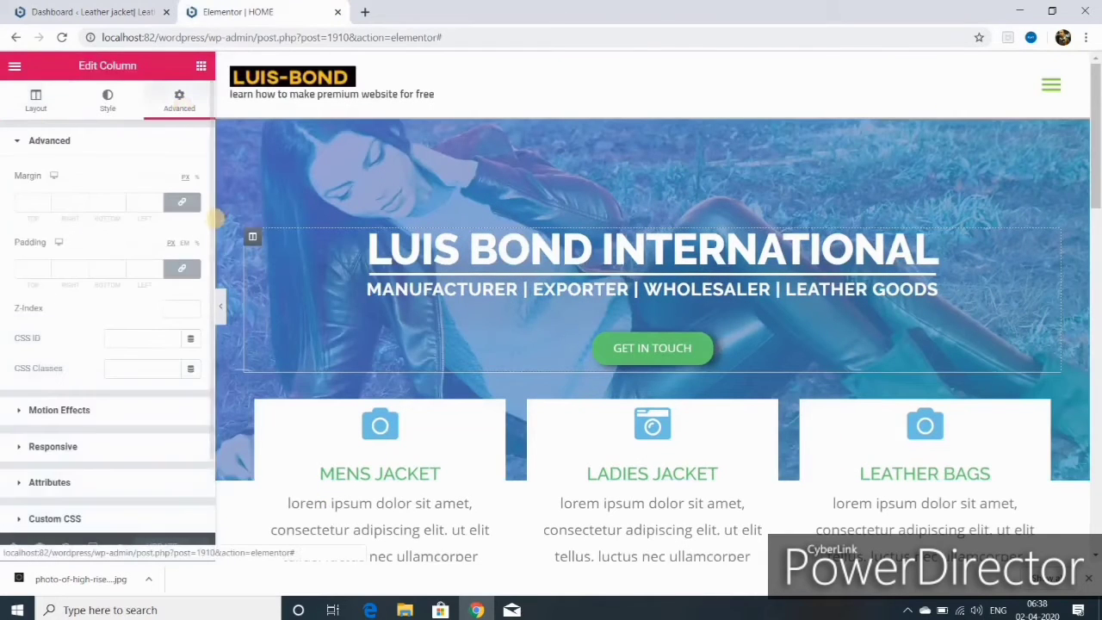
click(182, 207)
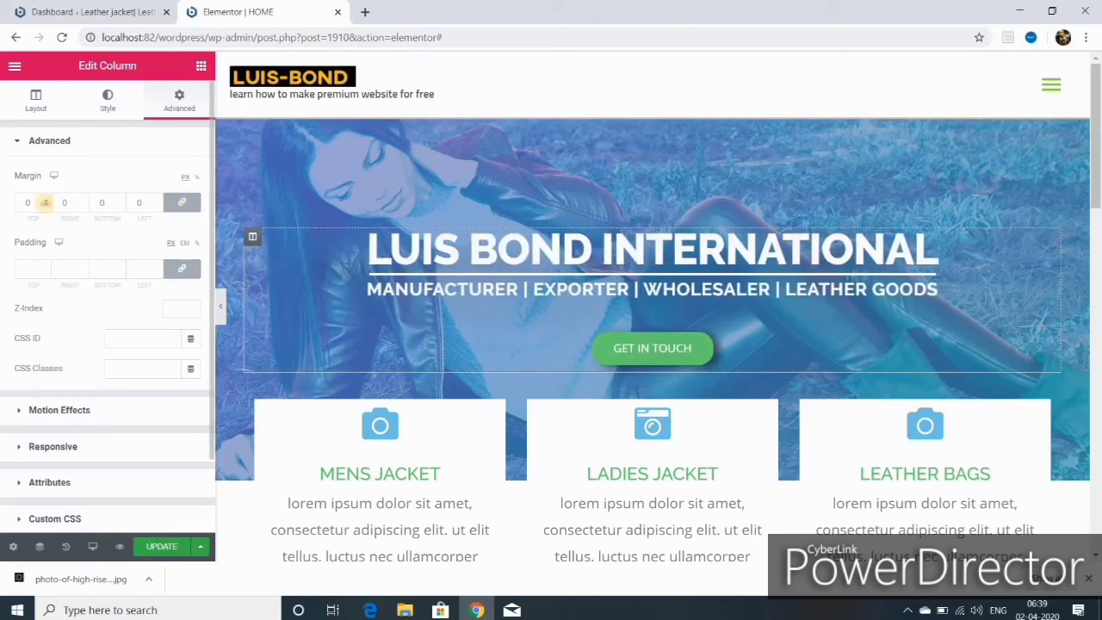
drag(46, 207, 46, 203)
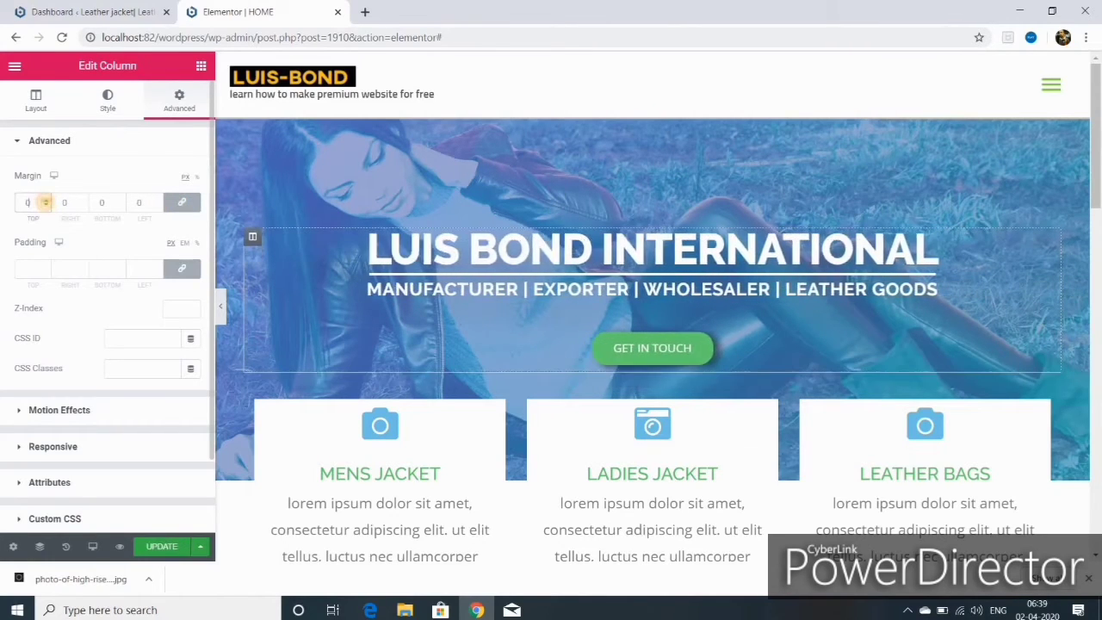
click(186, 202)
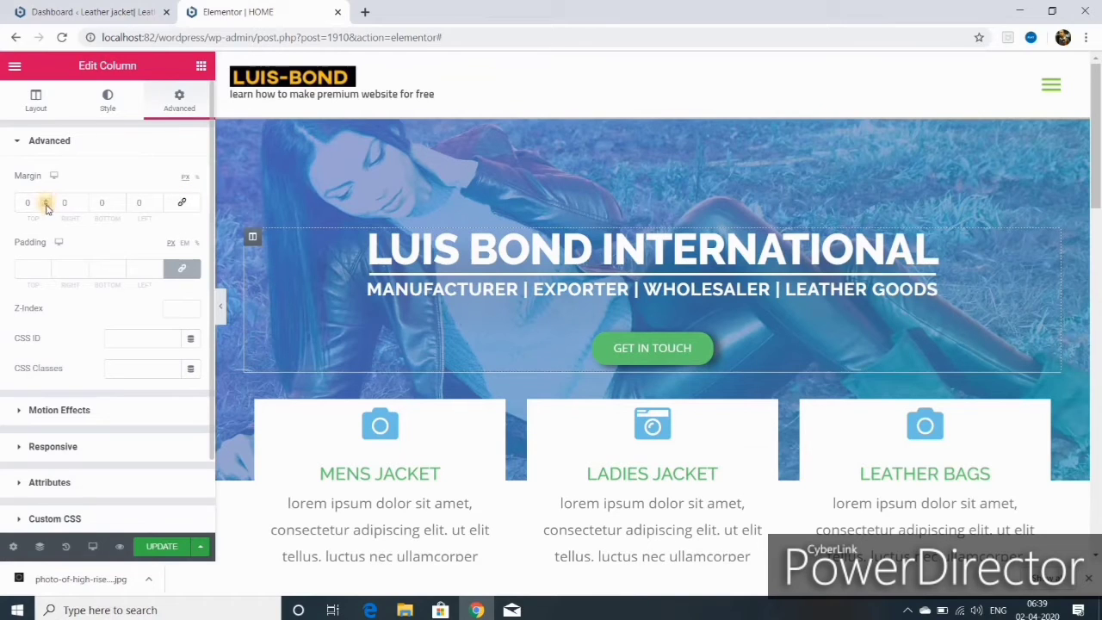
drag(45, 207, 46, 206)
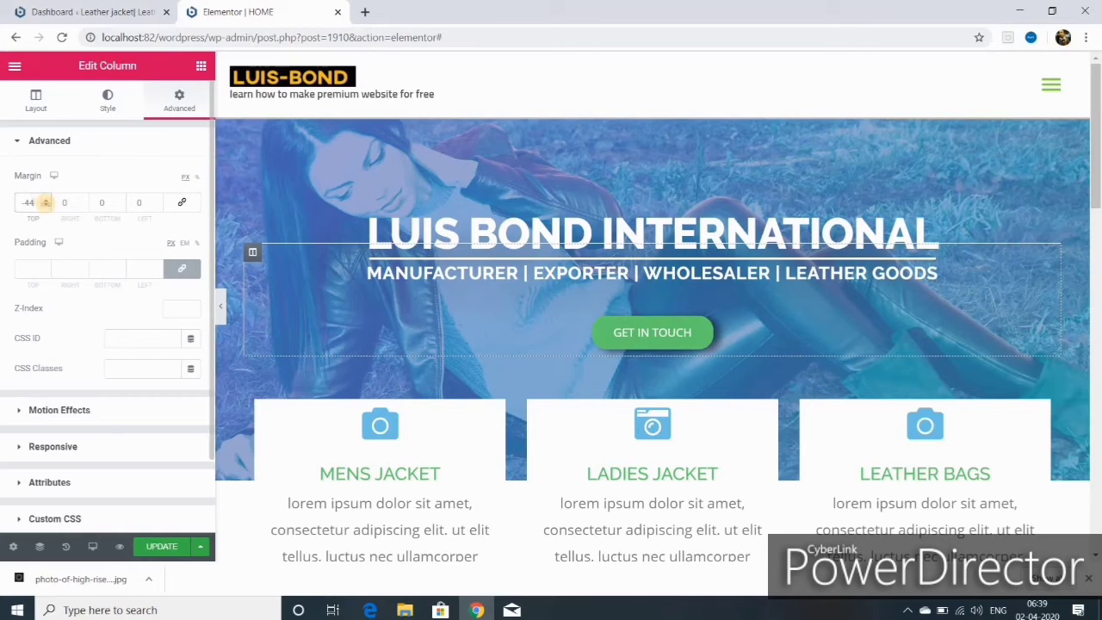
drag(46, 207, 45, 206)
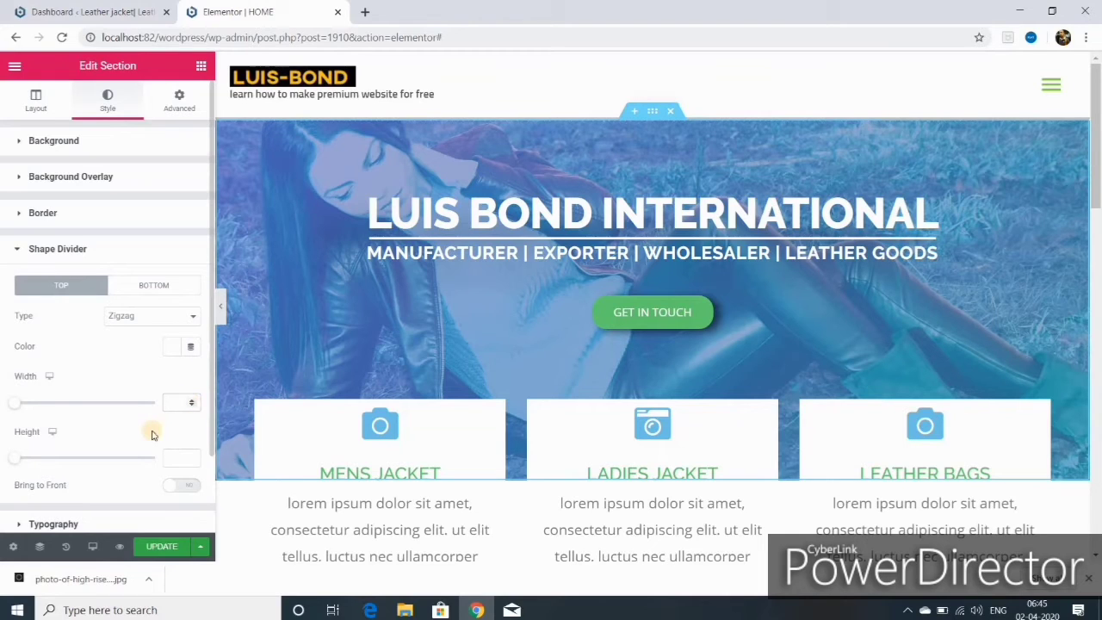
- Adjust the top Zigzag divider's width and height, then set its height to 0
mouse_move(64, 405)
mouse_down()
mouse_move(160, 410)
mouse_move(55, 422)
mouse_up()
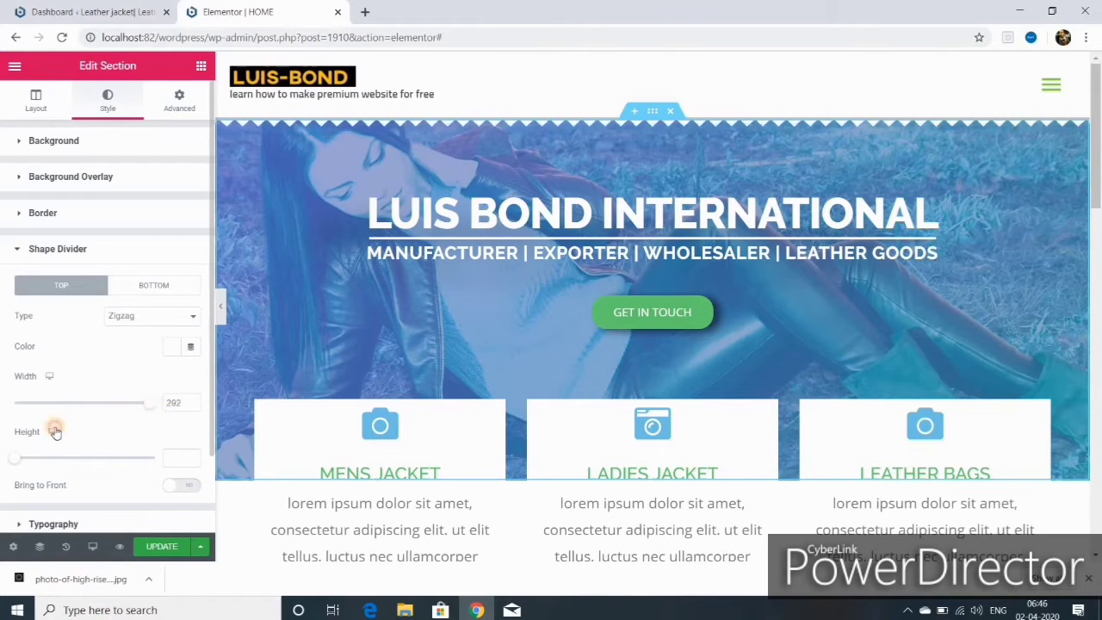
drag(14, 459, 66, 462)
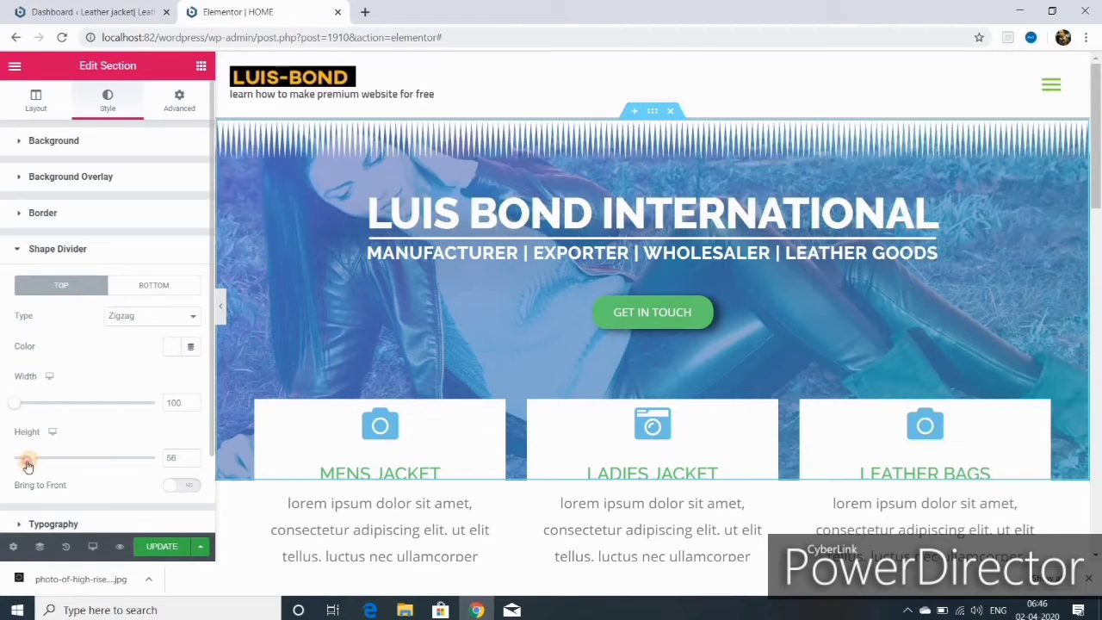
drag(27, 465, 14, 465)
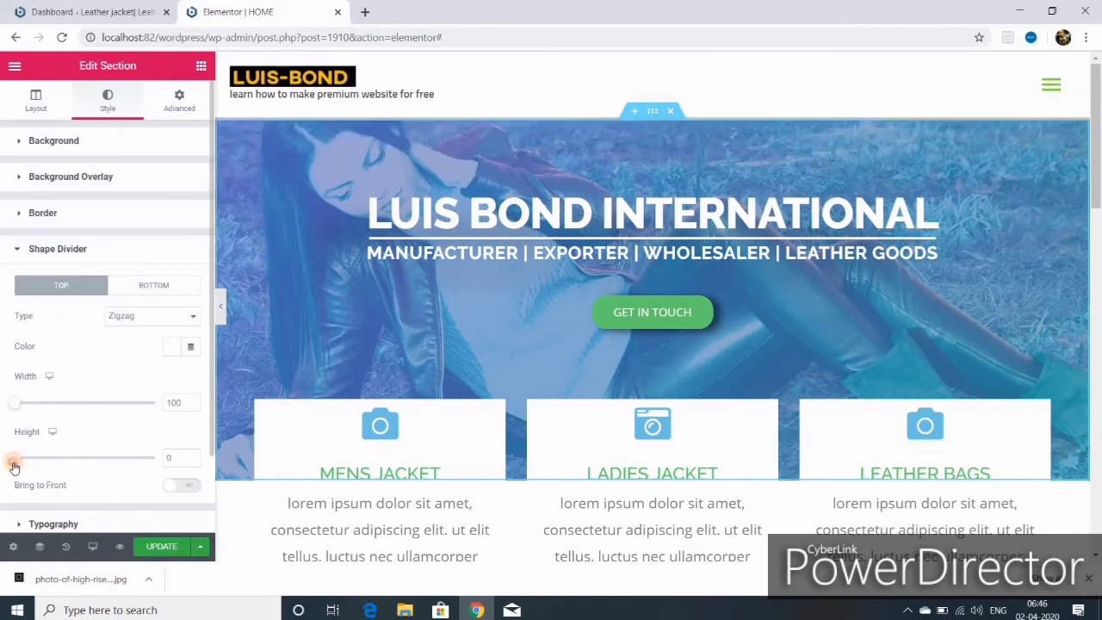
- Set the bottom shape divider type to Tilt
click(189, 319)
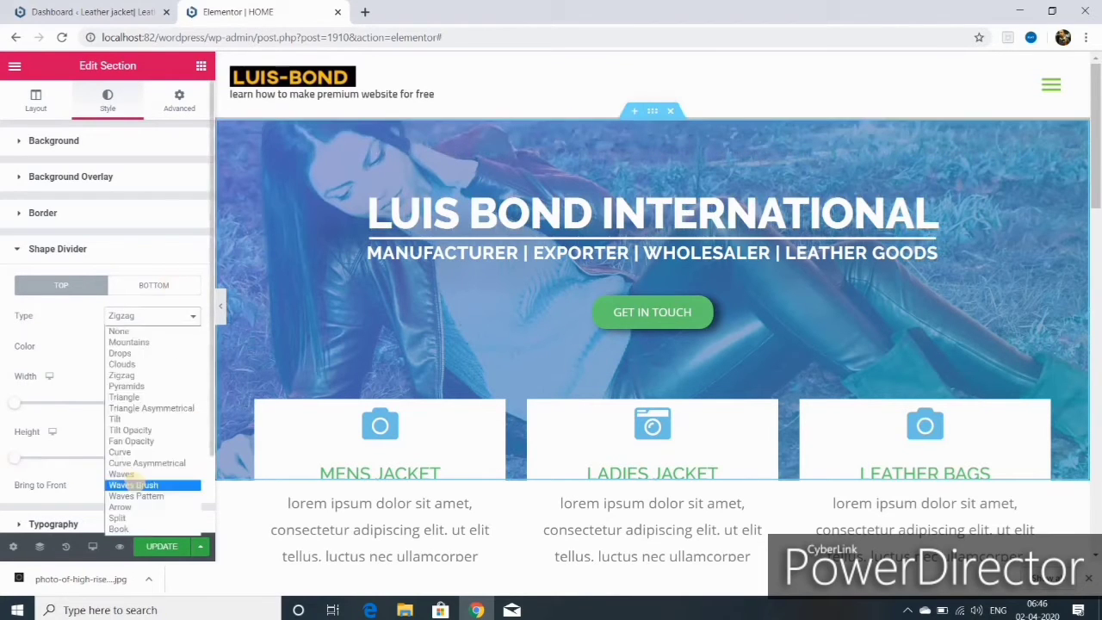
click(165, 433)
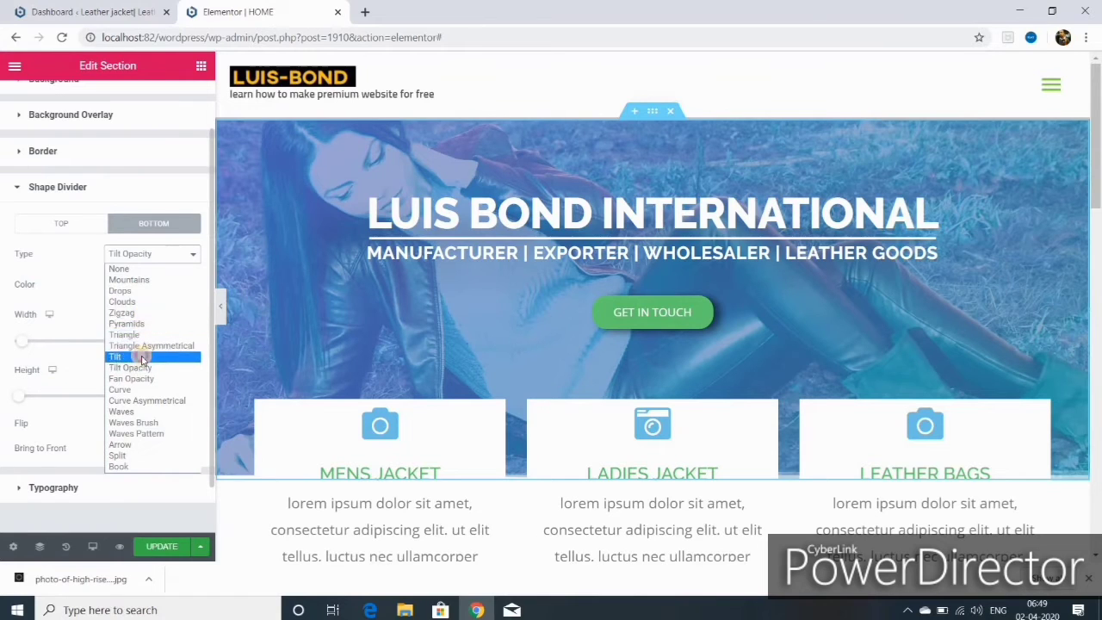
click(143, 356)
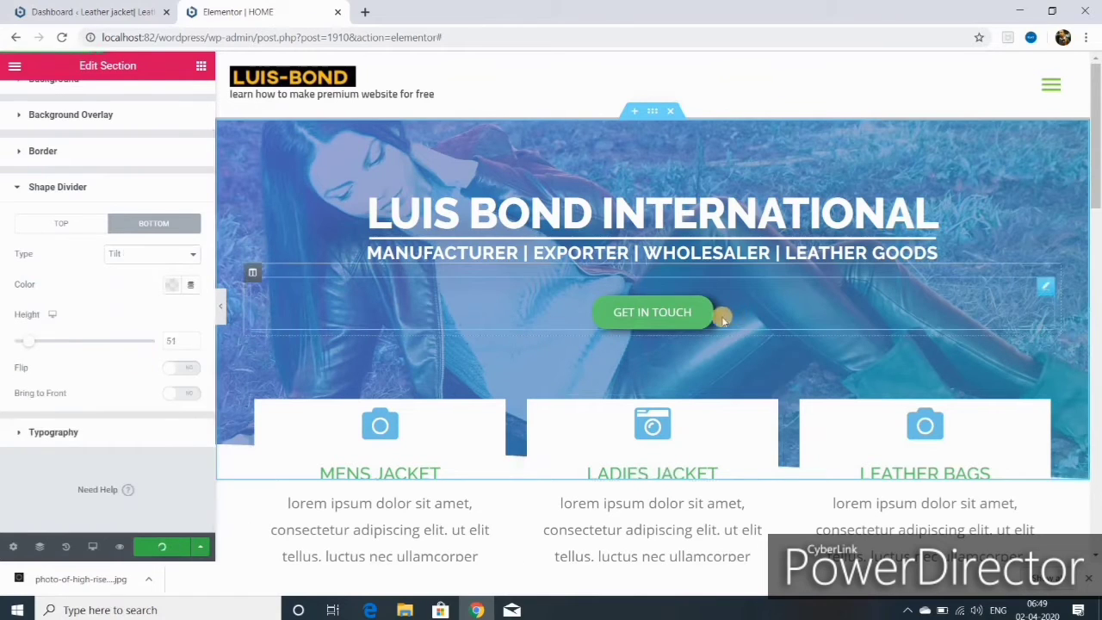
- Open the page preview in a new tab and scroll up to the hero
click(119, 546)
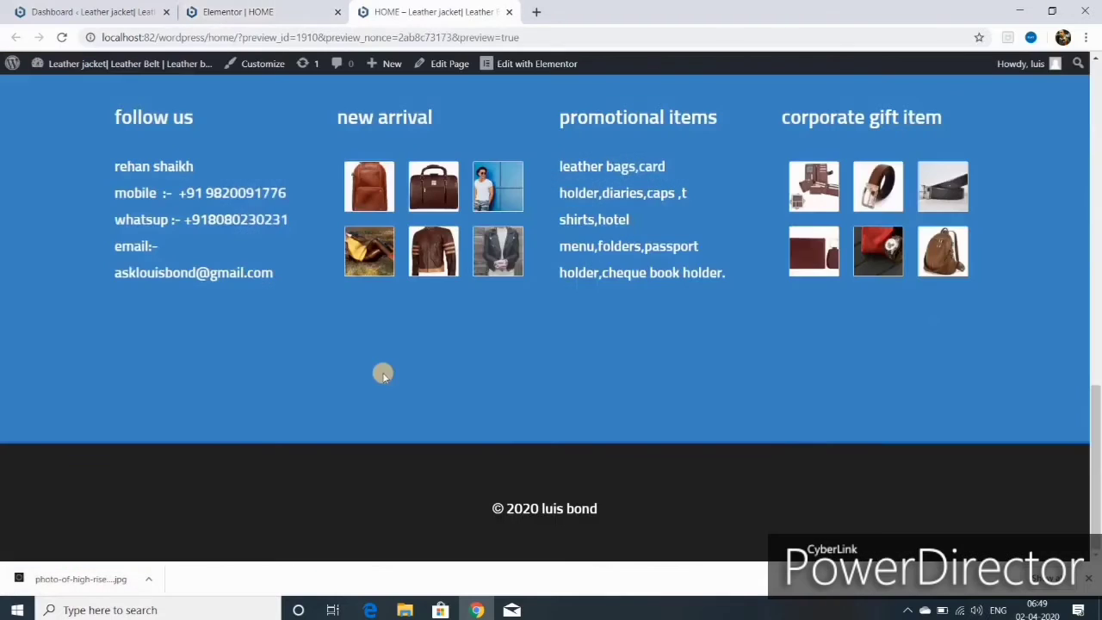
scroll(383, 374, up, 15)
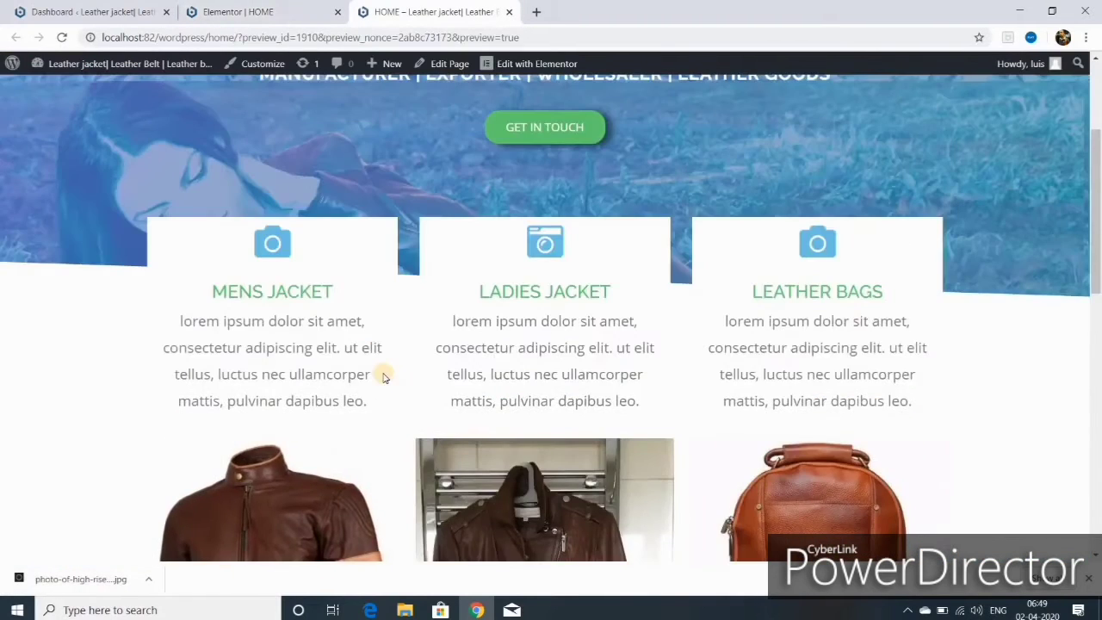
scroll(383, 374, up, 3)
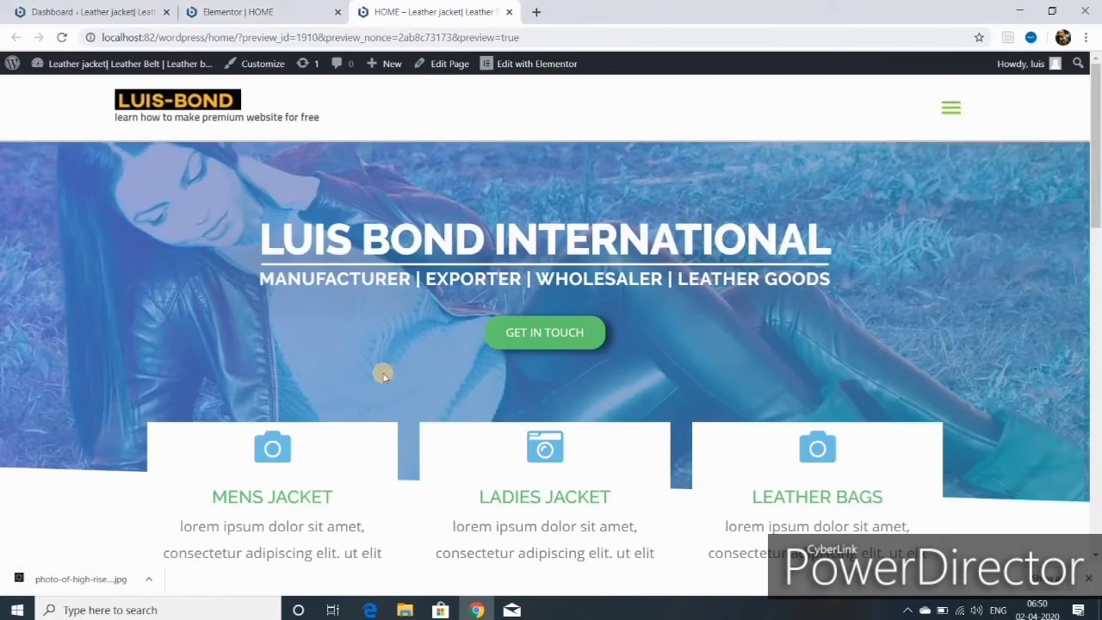
- Toggle the divider's Bring to Front on and off, and raise its height to 110
key(ctrl+shift+Tab)
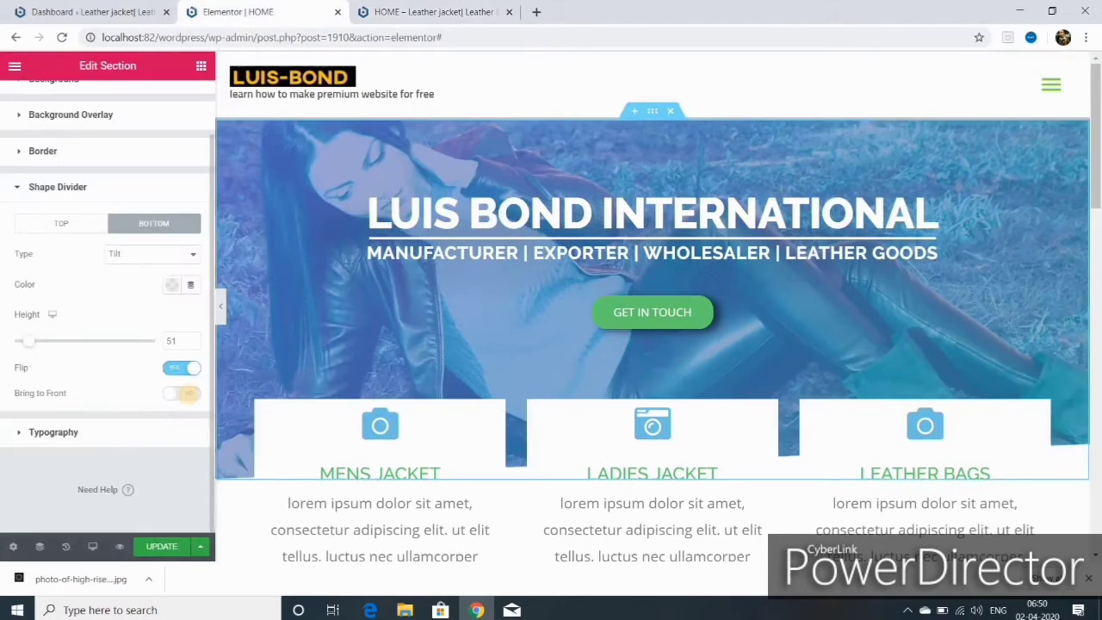
click(185, 394)
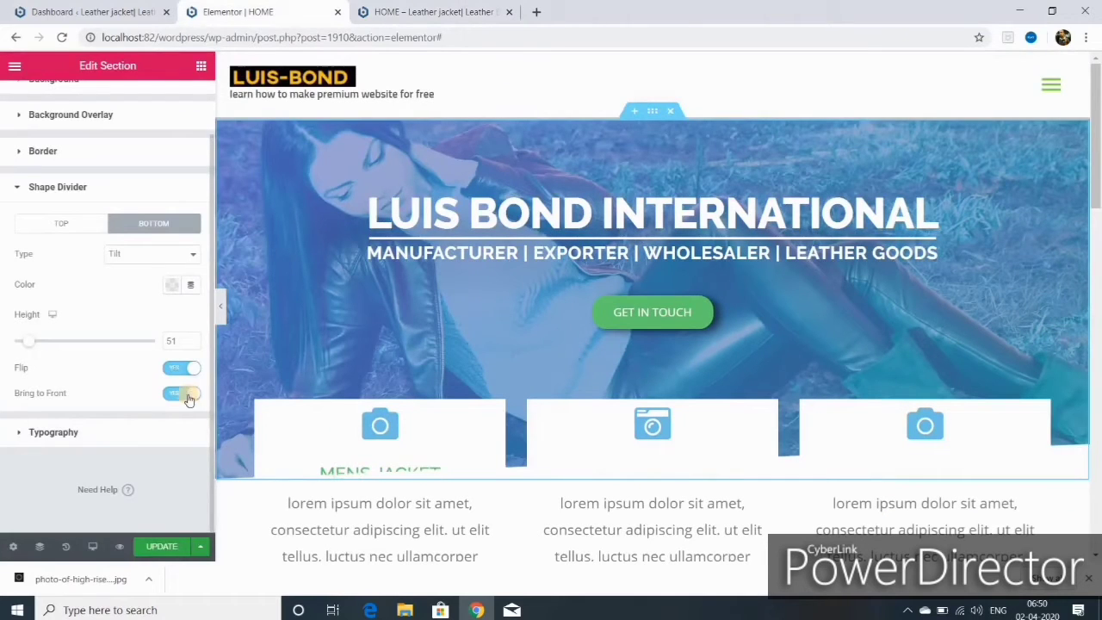
click(185, 394)
scroll(259, 364, down, 2)
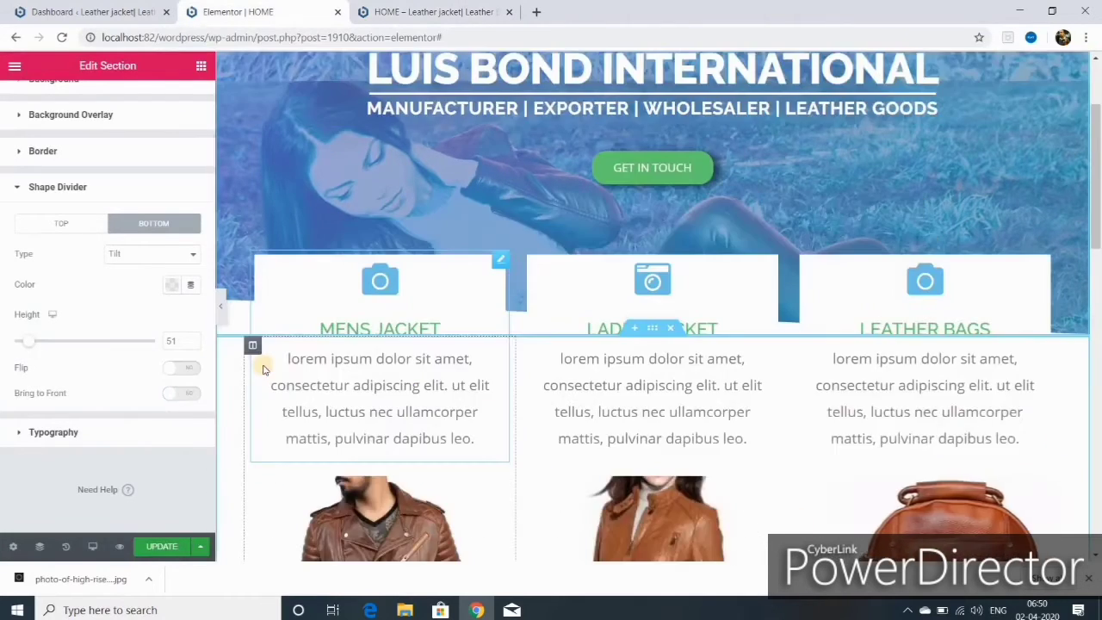
click(193, 338)
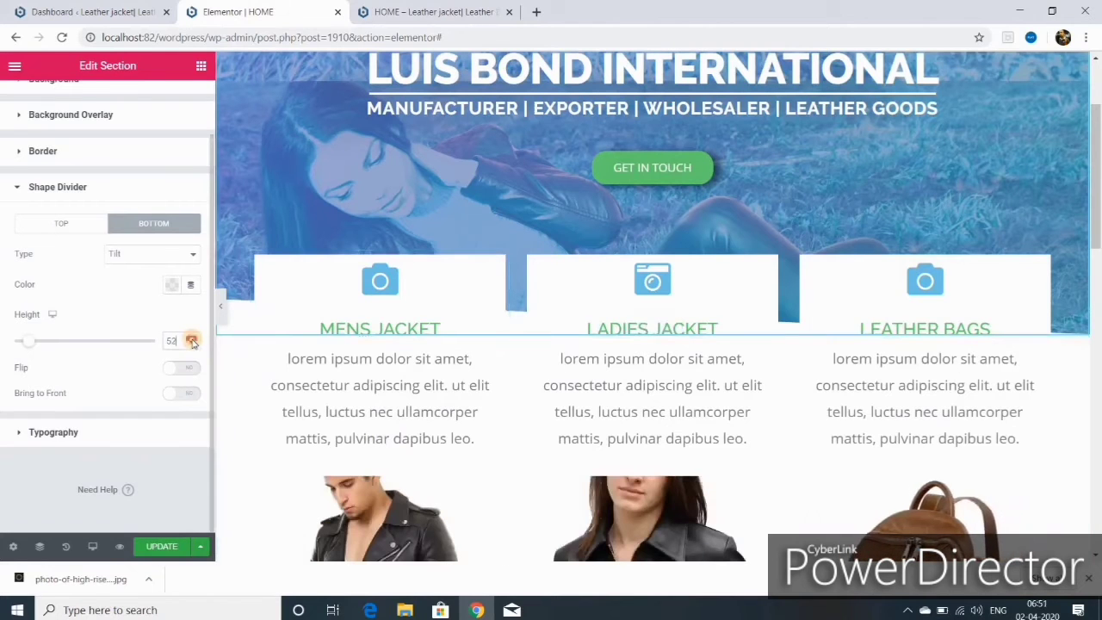
- Review the hero's slanted bottom edge in the live preview, then return to the editor
click(418, 12)
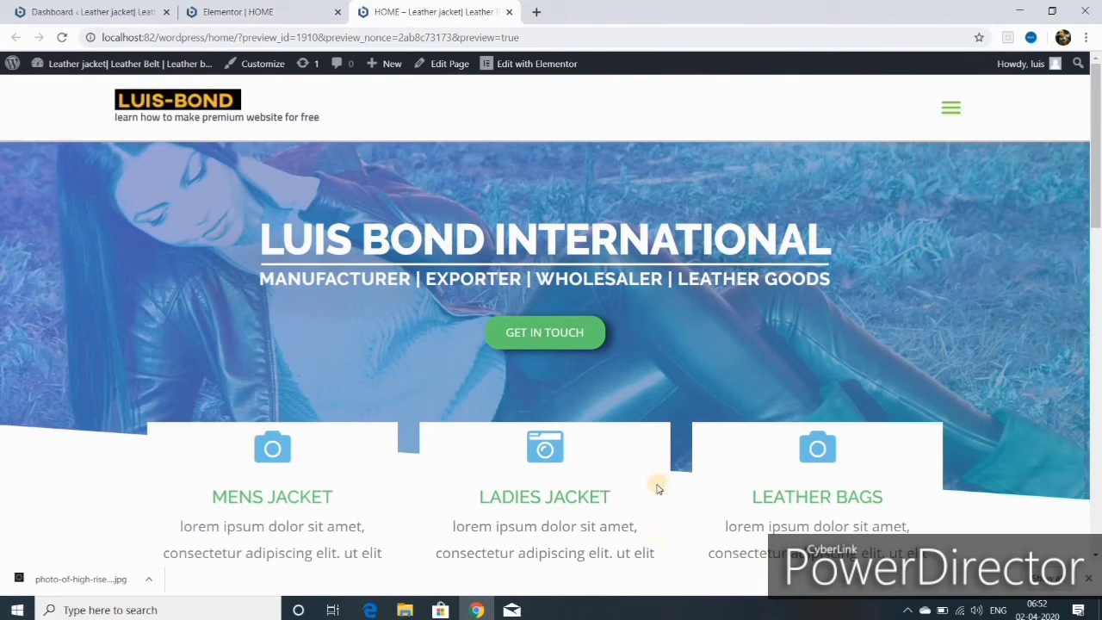
scroll(620, 492, down, 2)
scroll(614, 415, down, 10)
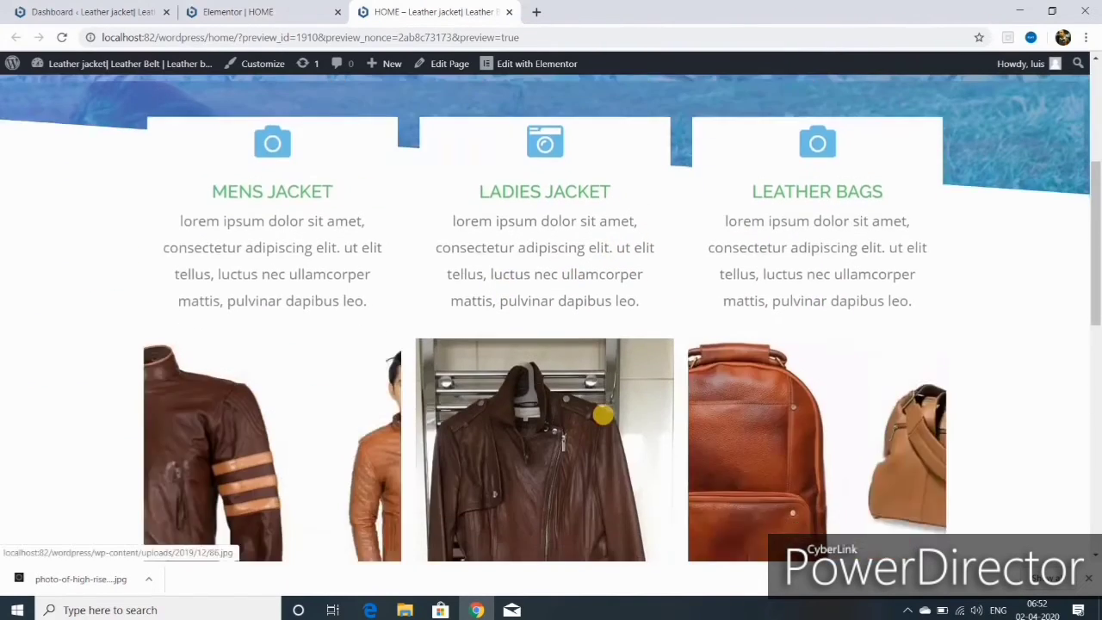
scroll(602, 404, up, 15)
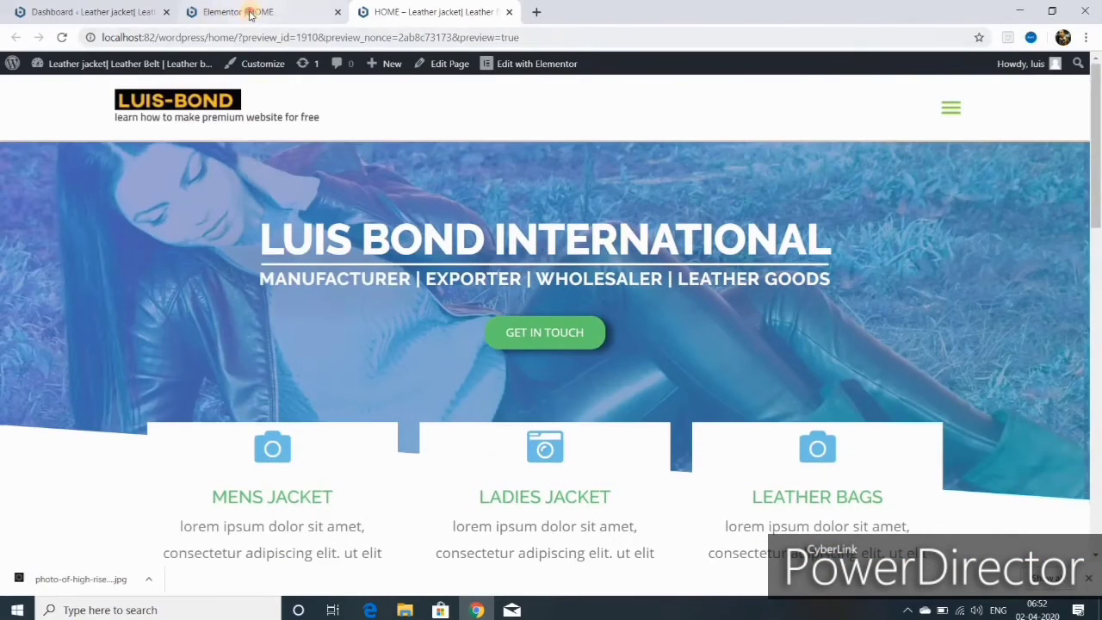
click(249, 14)
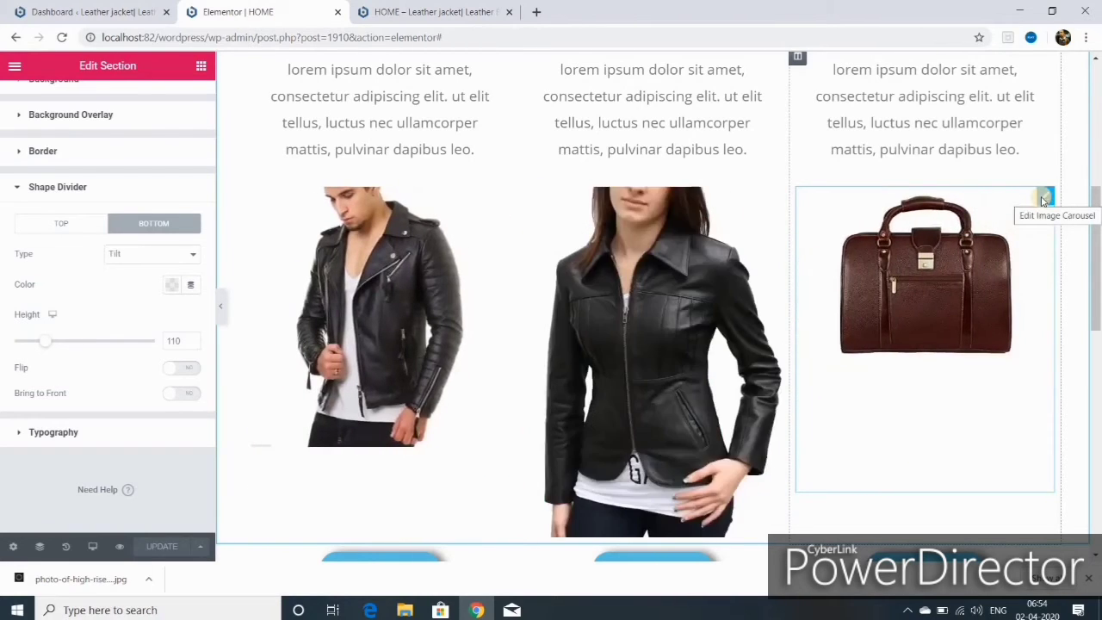
- Preview the page at mobile width, then switch back to desktop width
click(1043, 197)
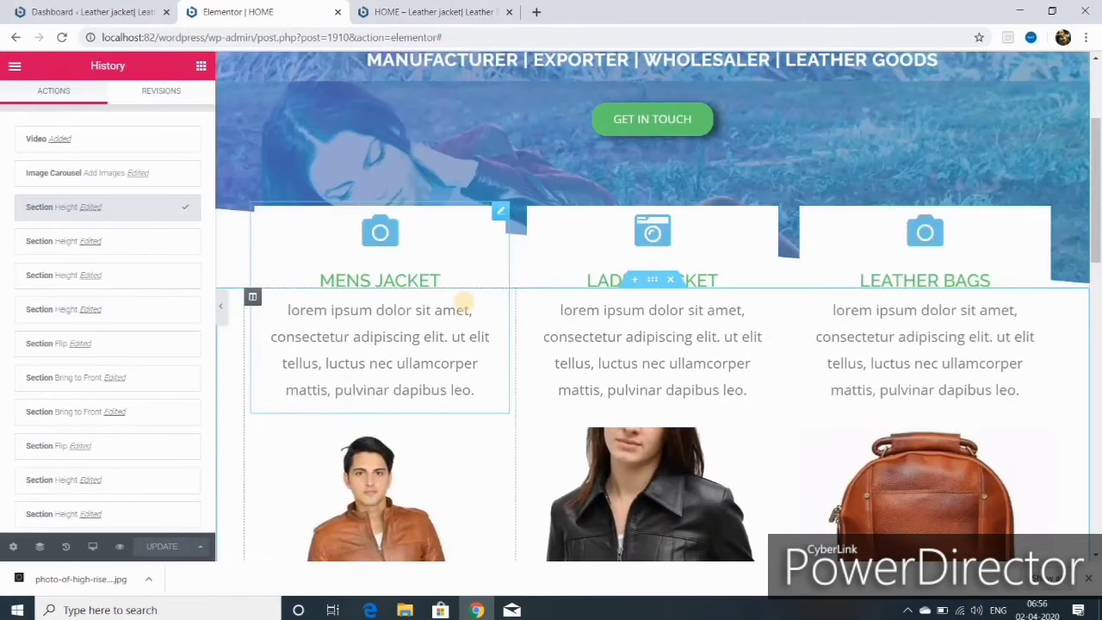
scroll(474, 318, down, 2)
scroll(474, 331, down, 1)
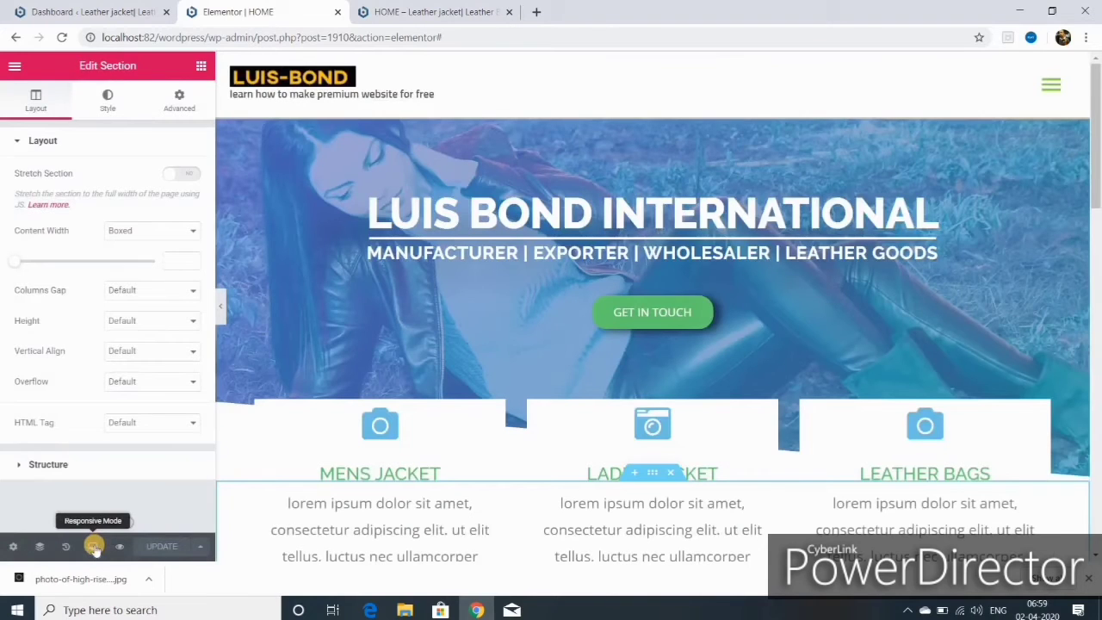
click(95, 547)
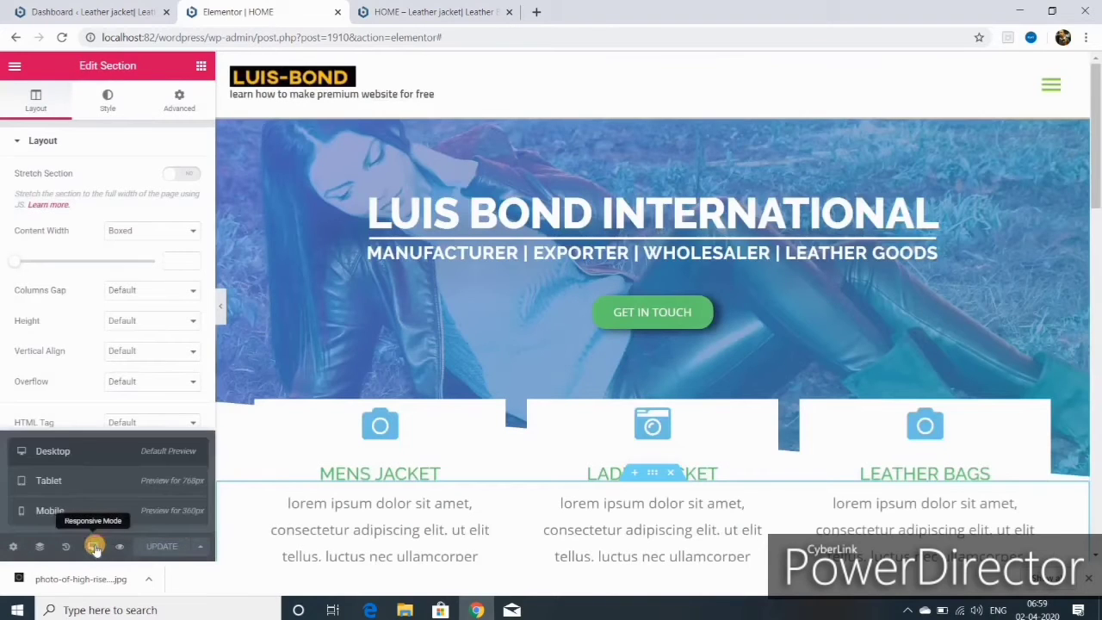
click(81, 513)
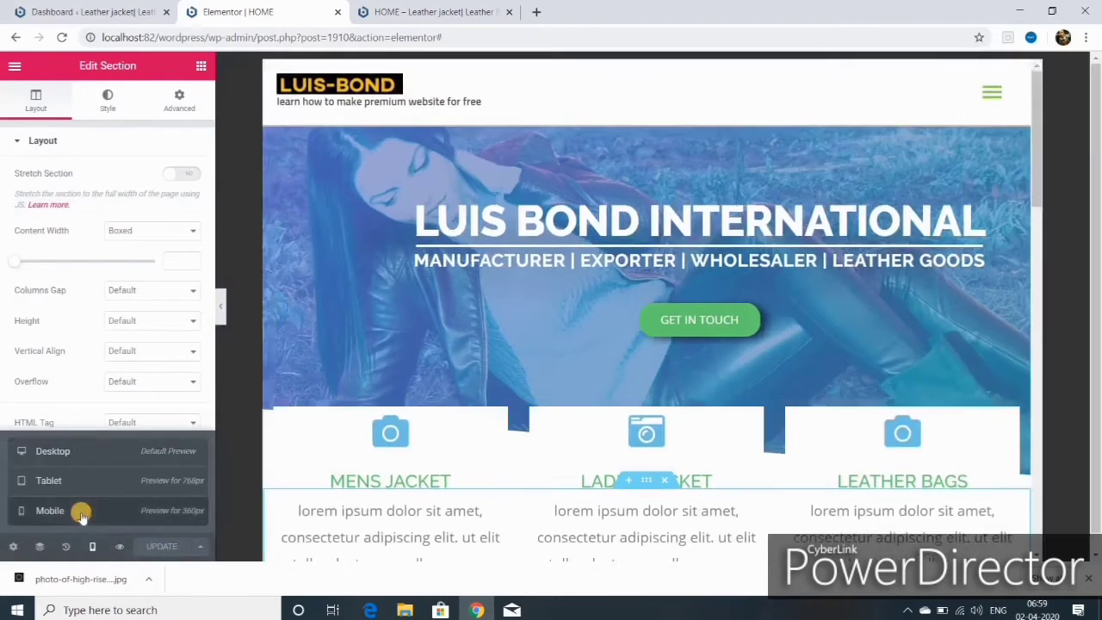
scroll(697, 465, down, 1)
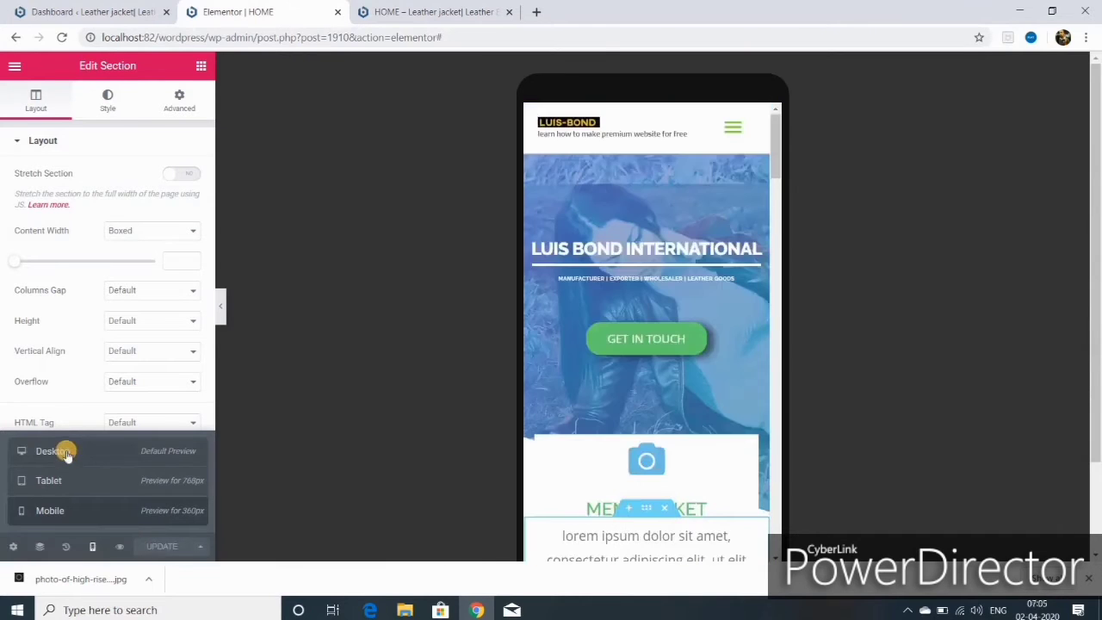
click(51, 451)
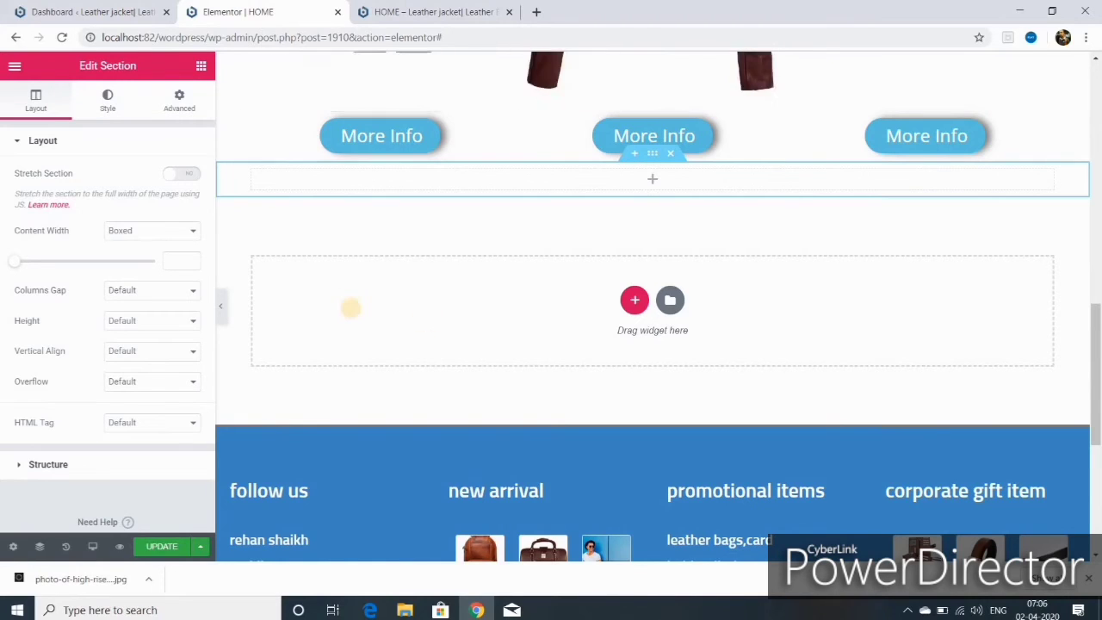
- Stretch the new section to full width and give it a minimum height
click(181, 173)
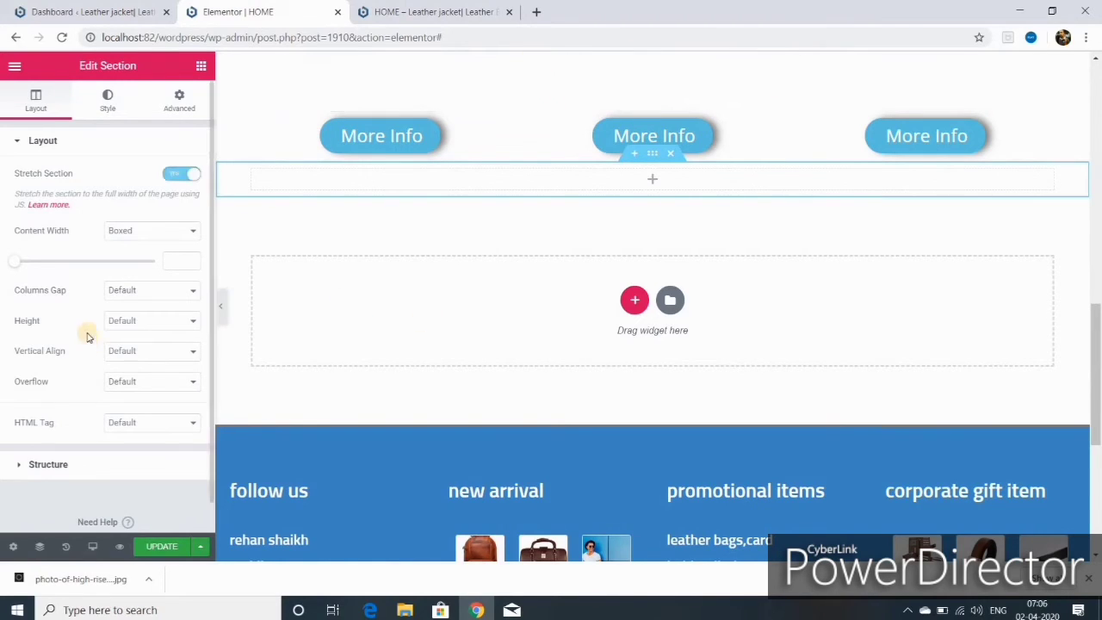
click(150, 378)
click(153, 357)
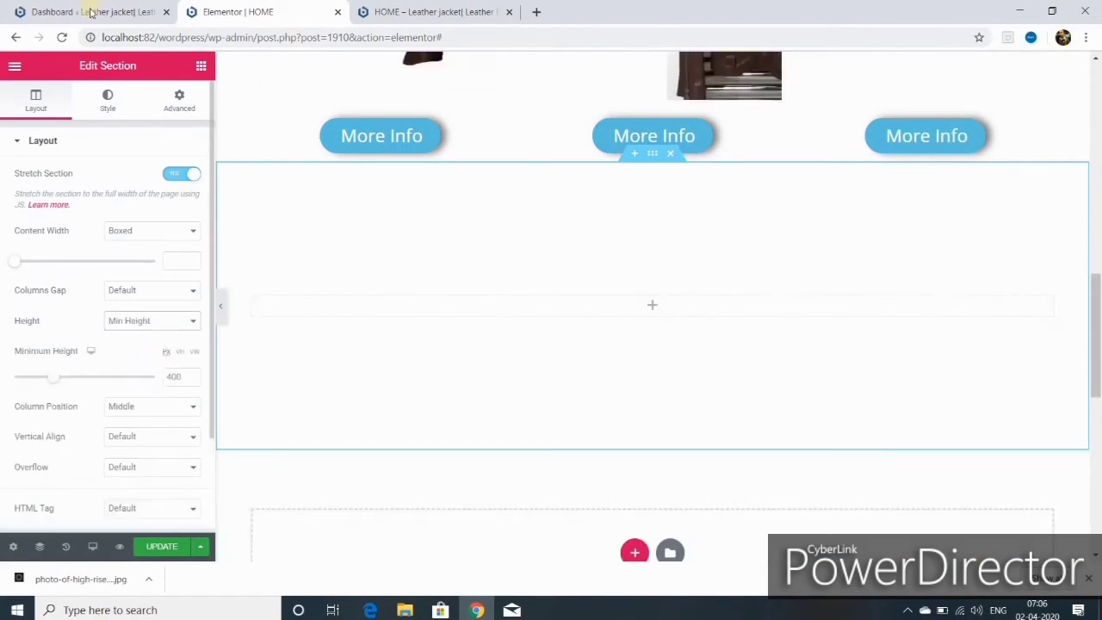
- Give the section a Classic image background positioned Top Center with size Cover
click(108, 101)
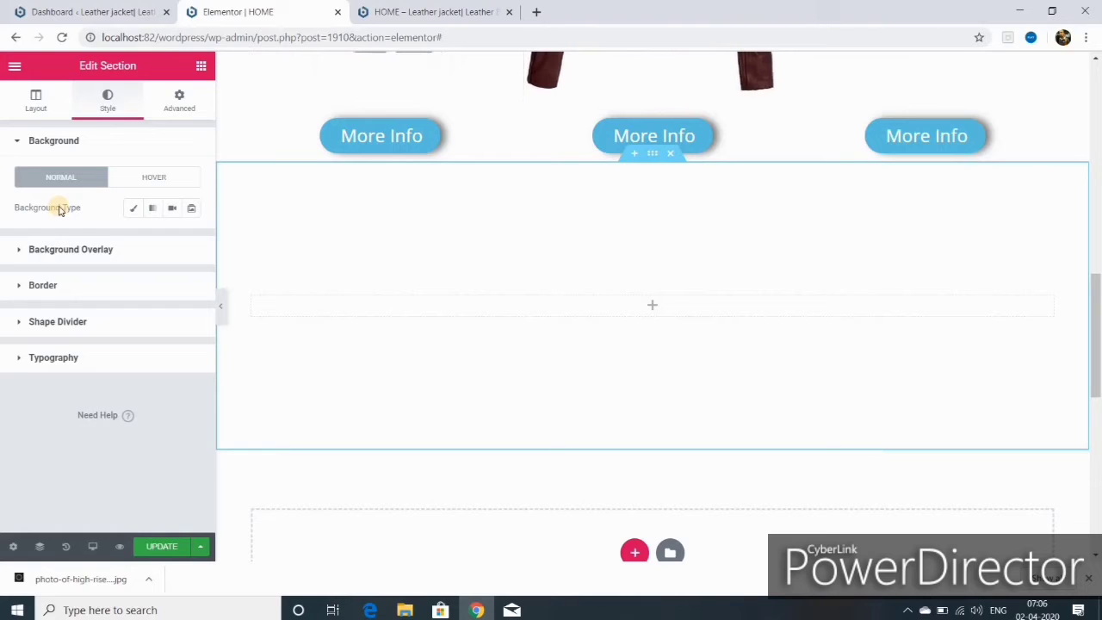
click(134, 210)
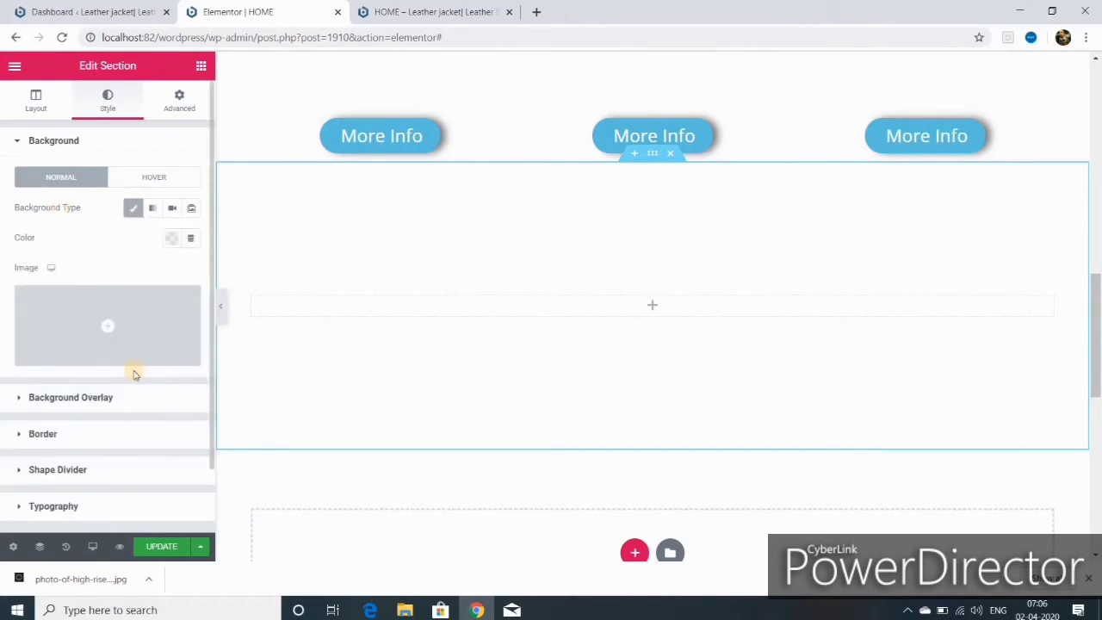
click(91, 351)
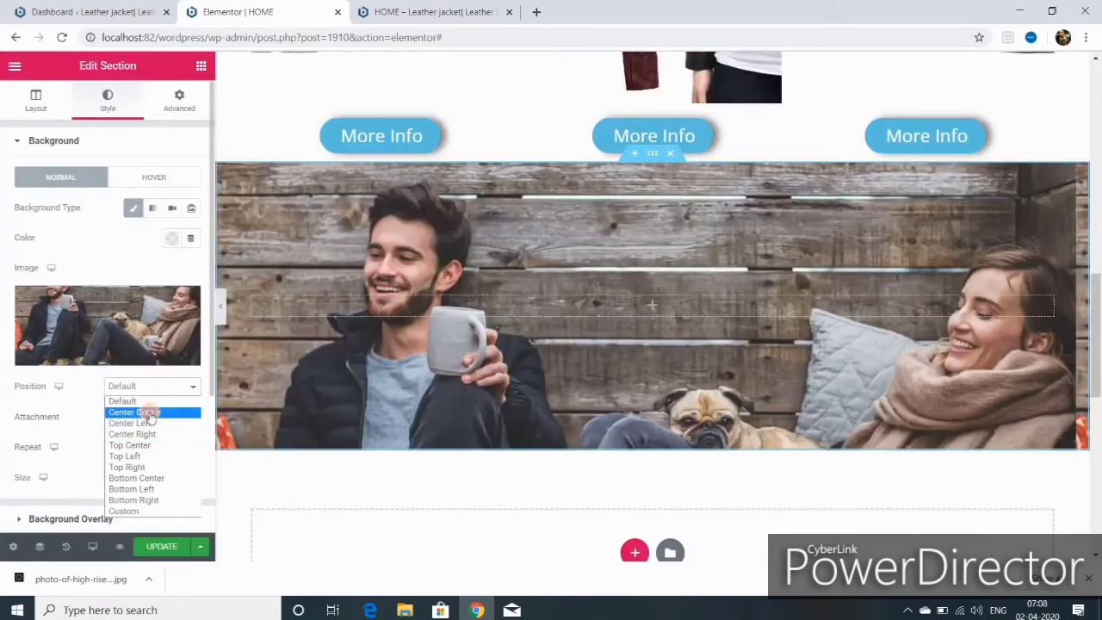
click(146, 414)
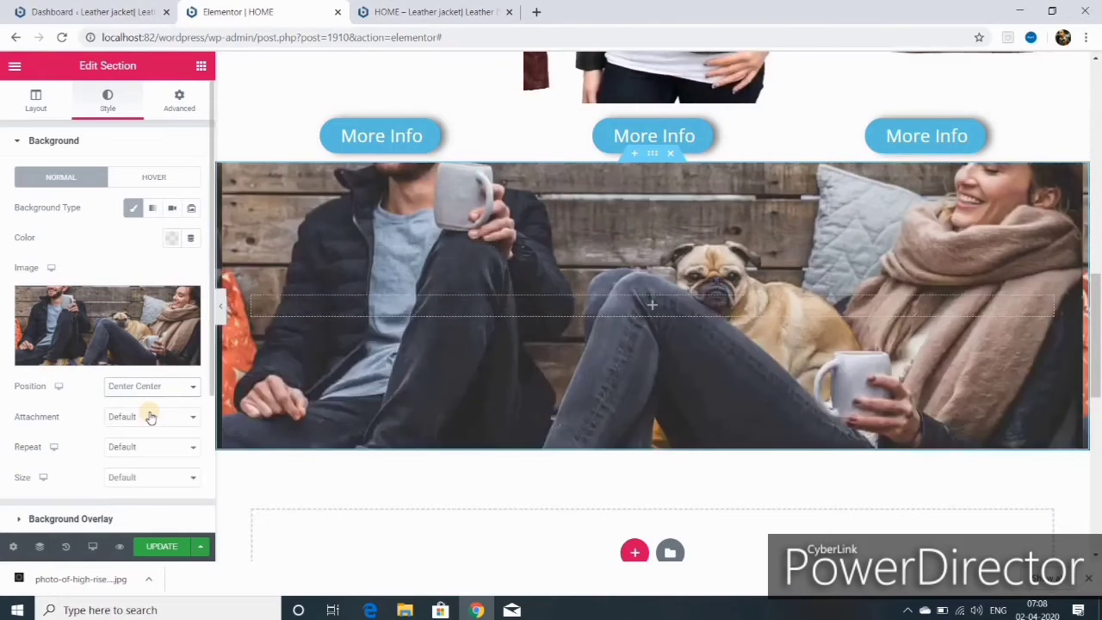
click(193, 389)
click(146, 447)
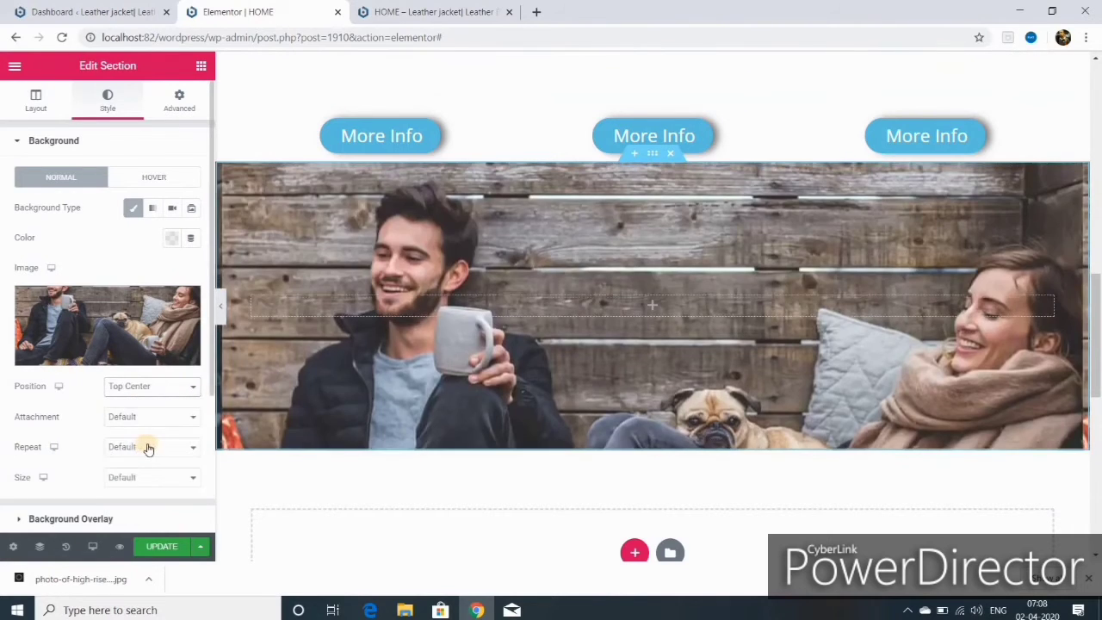
click(150, 477)
click(140, 517)
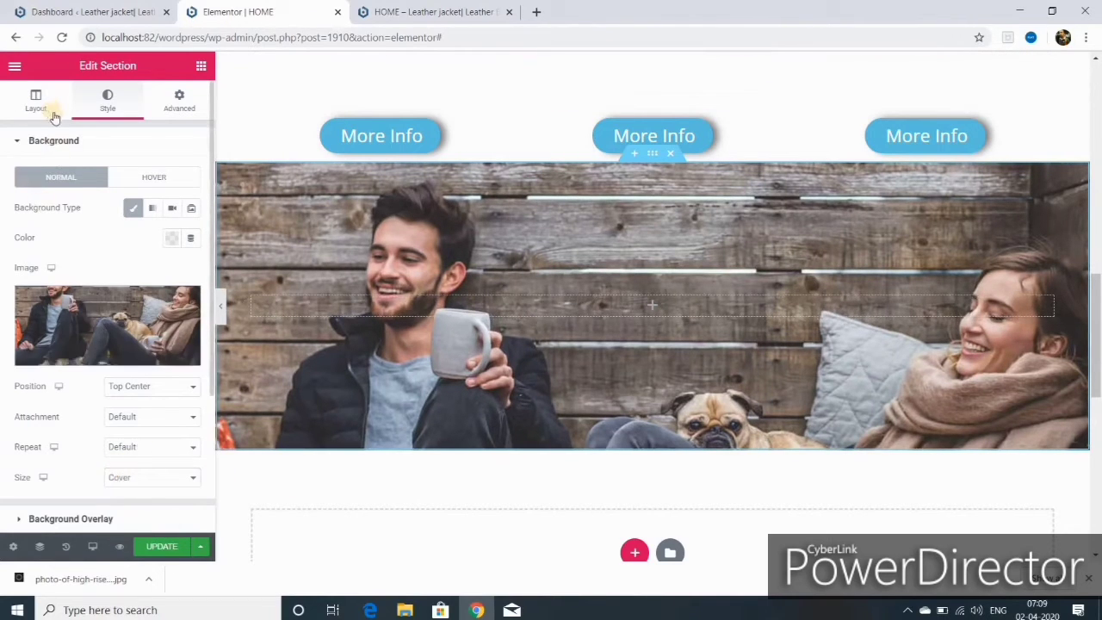
- Set the section's minimum height to about 800 px
click(35, 100)
click(151, 321)
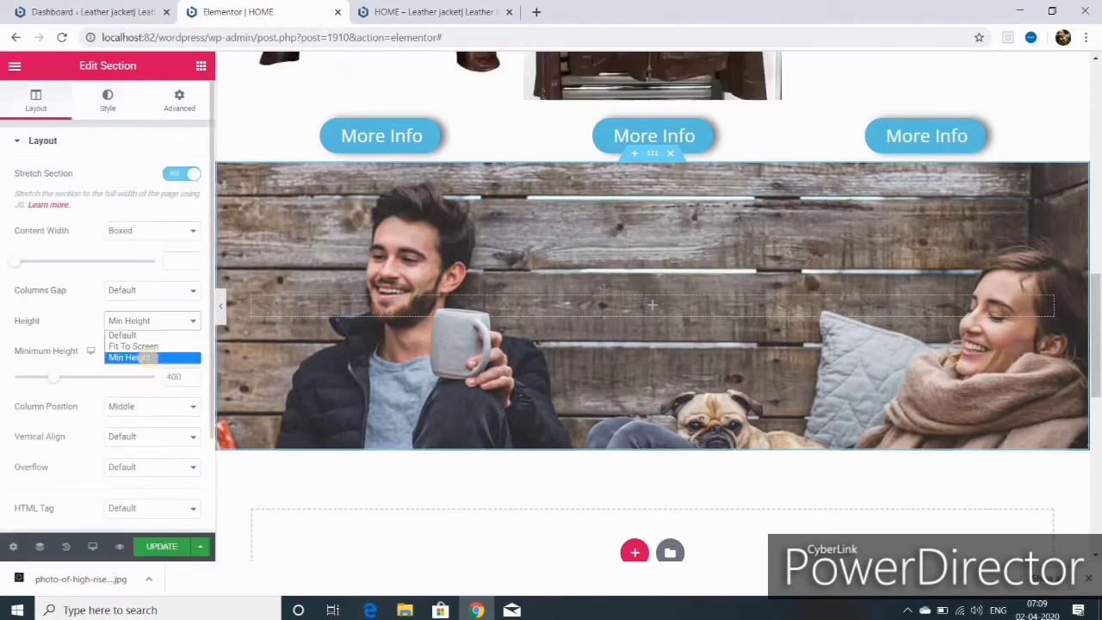
click(194, 378)
drag(193, 376, 197, 372)
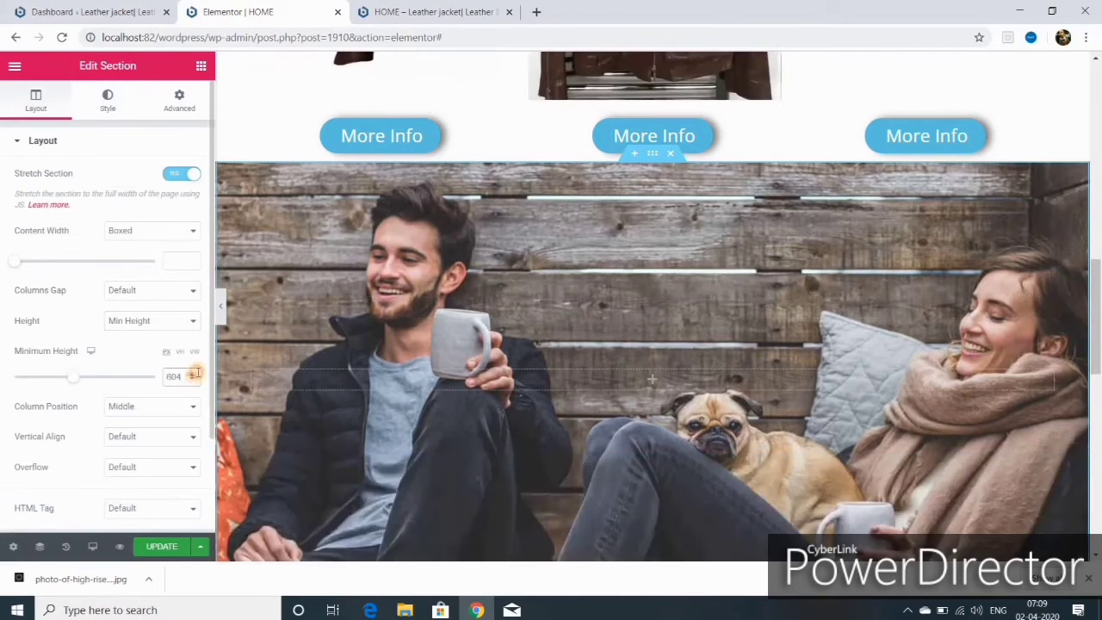
click(194, 380)
- Keep the background size on Cover and set the attachment to Fixed
click(107, 101)
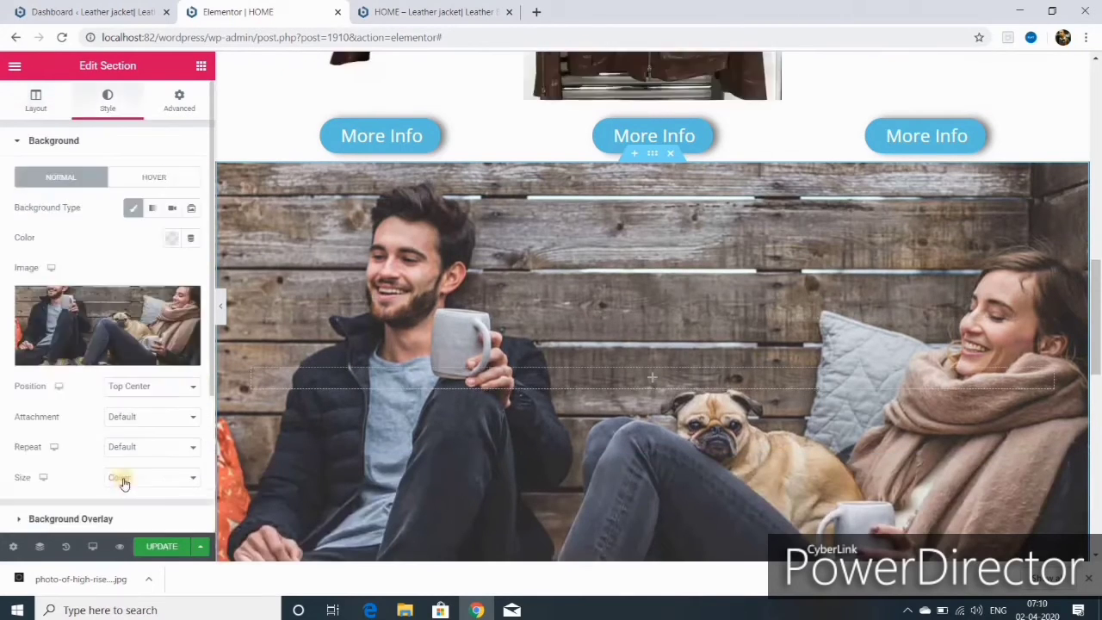
click(194, 479)
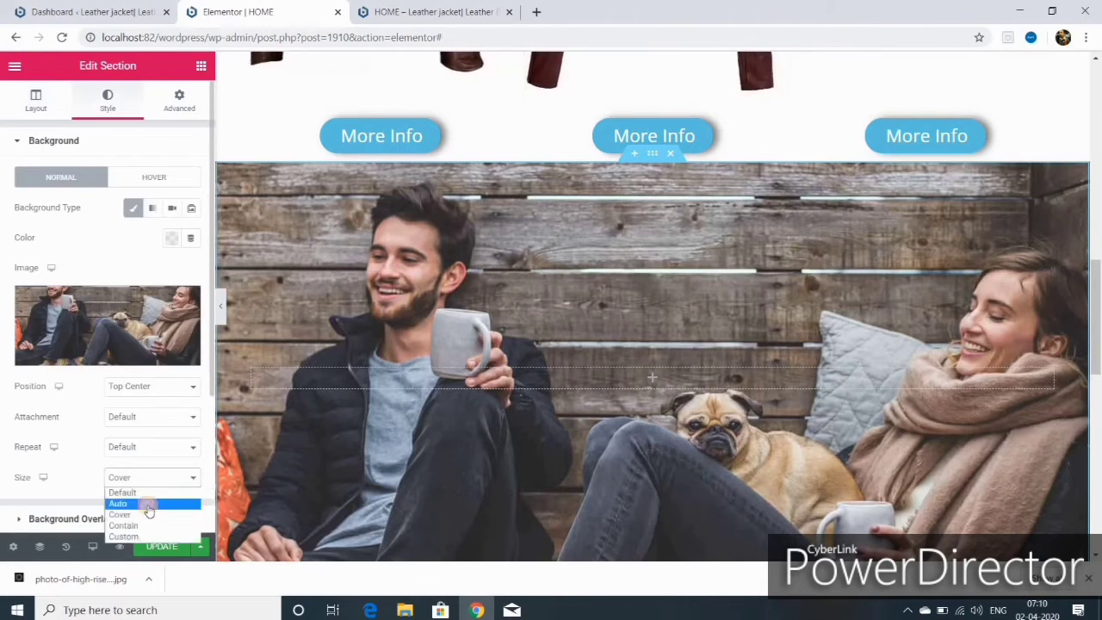
click(148, 504)
click(151, 476)
click(137, 516)
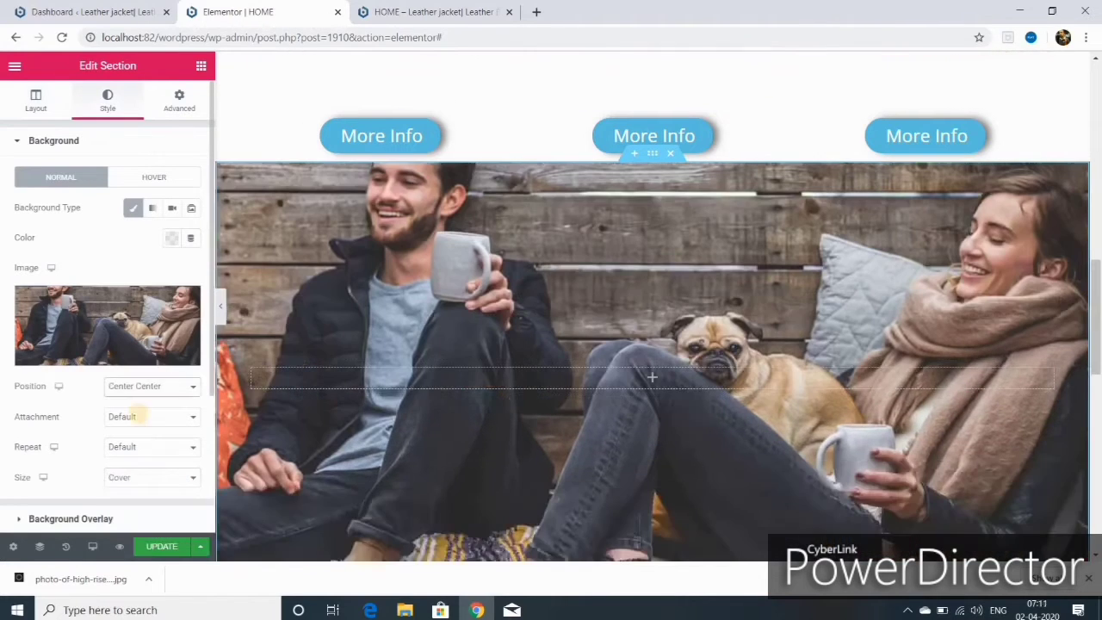
scroll(192, 477, up, 1)
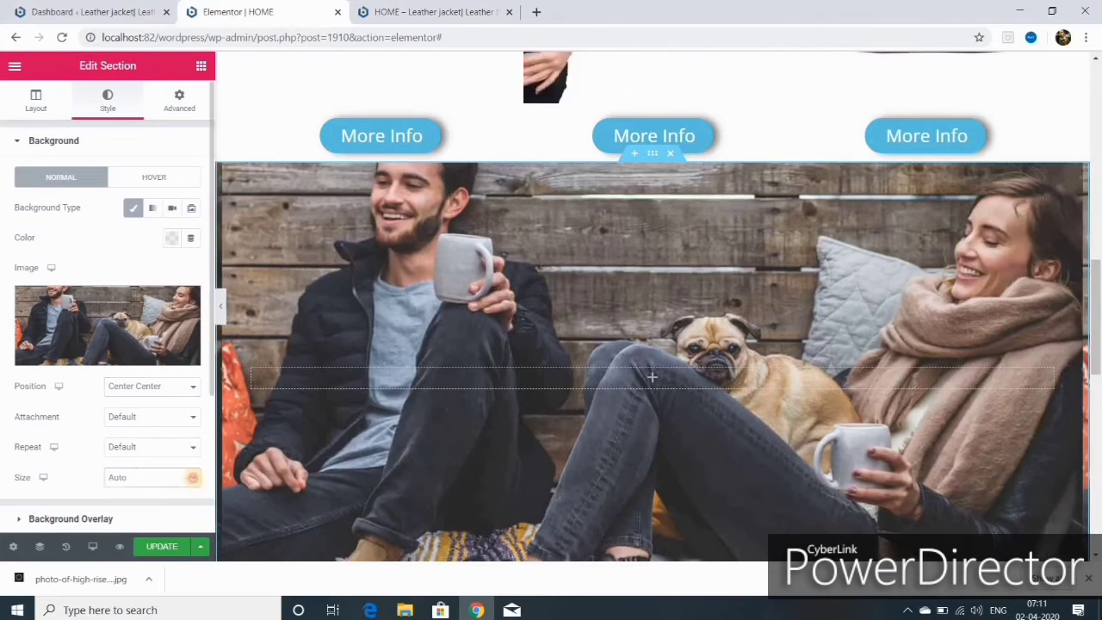
click(192, 477)
click(120, 514)
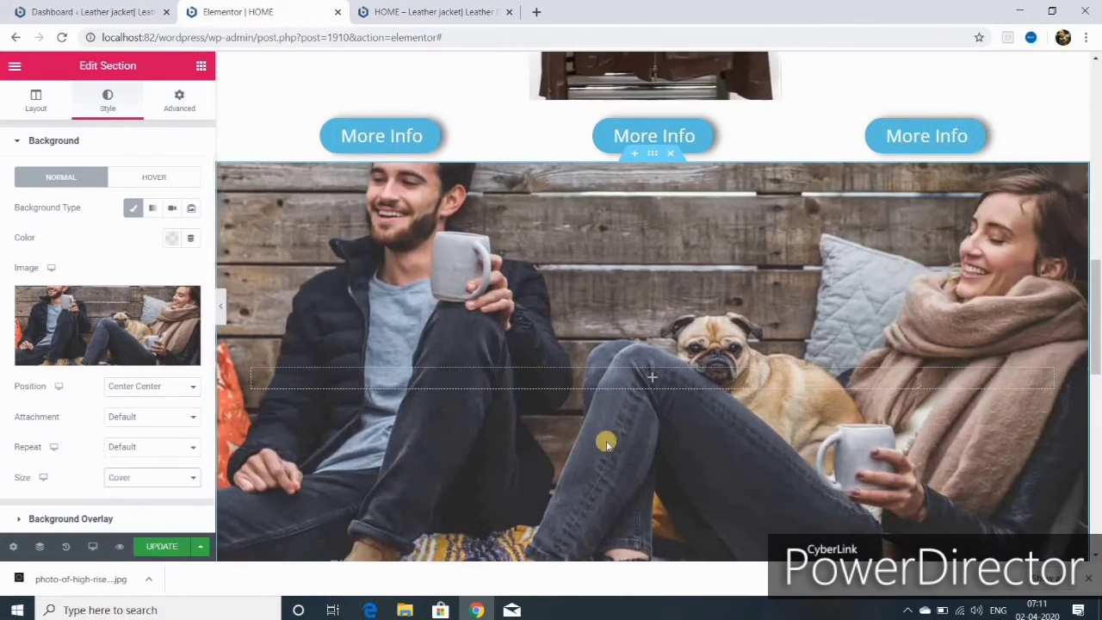
click(152, 416)
click(120, 453)
- Preview the section at tablet width, then at mobile width
scroll(491, 423, down, 5)
scroll(491, 422, up, 4)
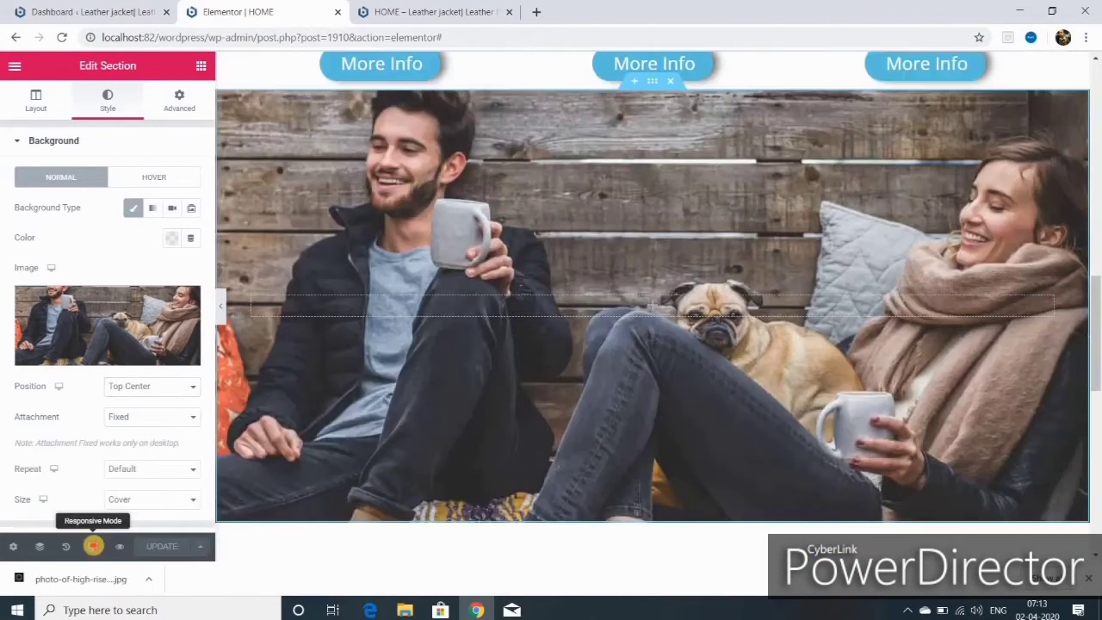
click(95, 546)
click(76, 482)
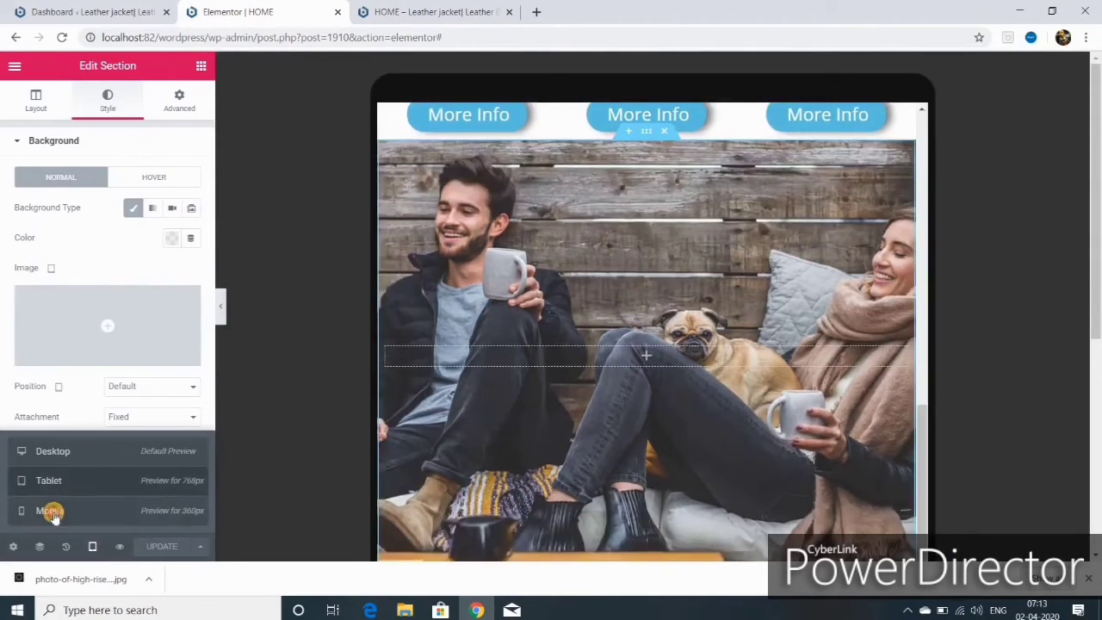
click(49, 509)
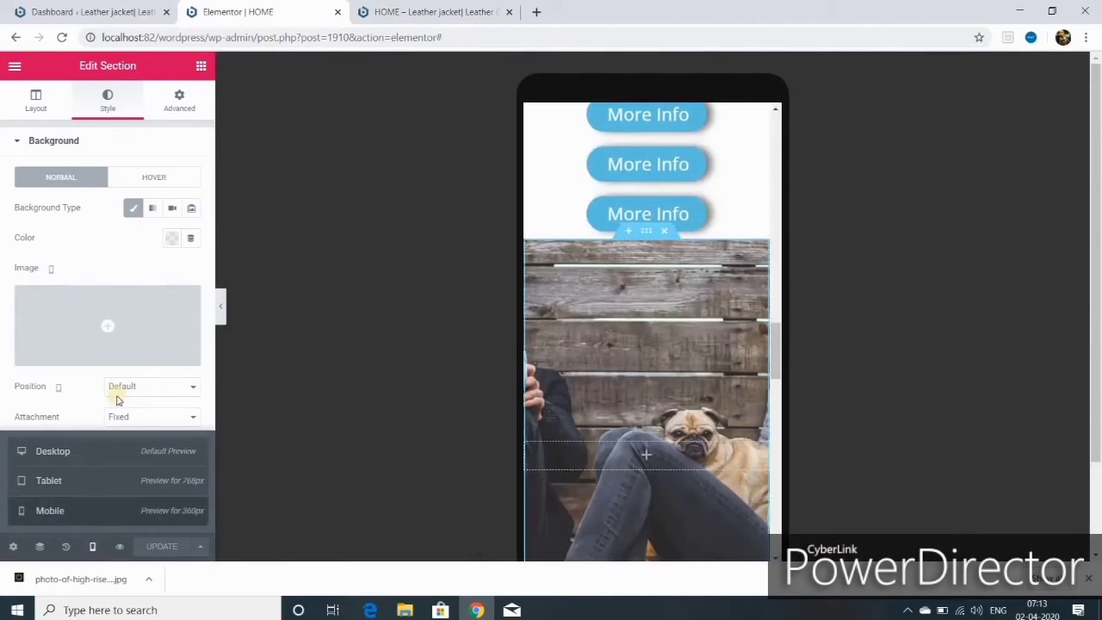
- Set the mobile background position to Custom, update the page, and return to Desktop view
click(193, 389)
click(78, 441)
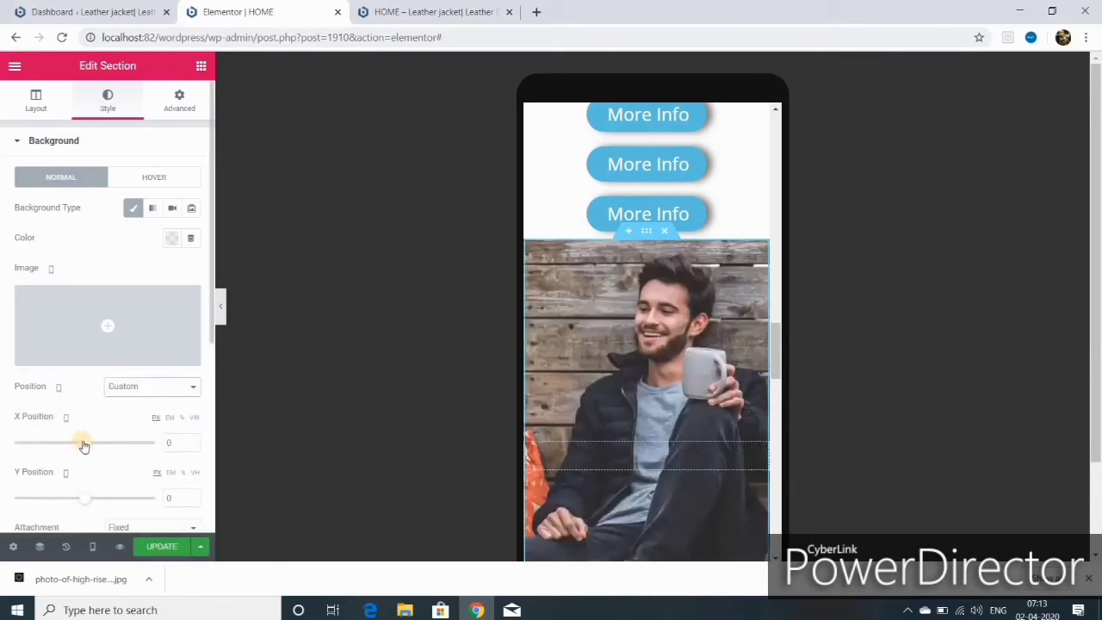
click(166, 547)
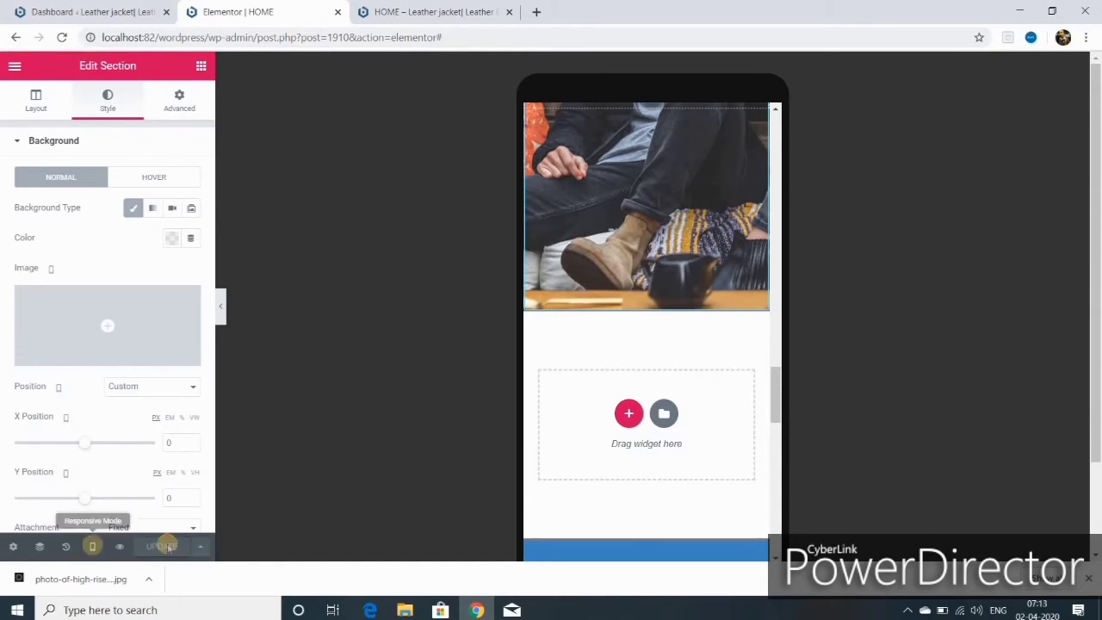
click(93, 546)
click(53, 450)
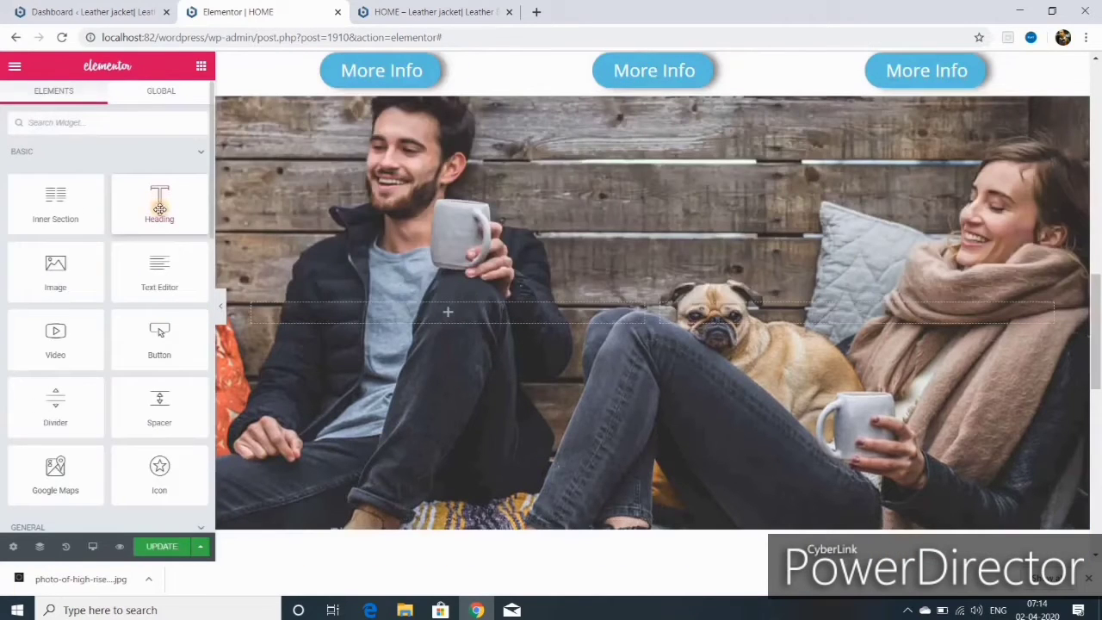
- Place a Heading and a Divider in the photo section's right column
drag(159, 209, 750, 503)
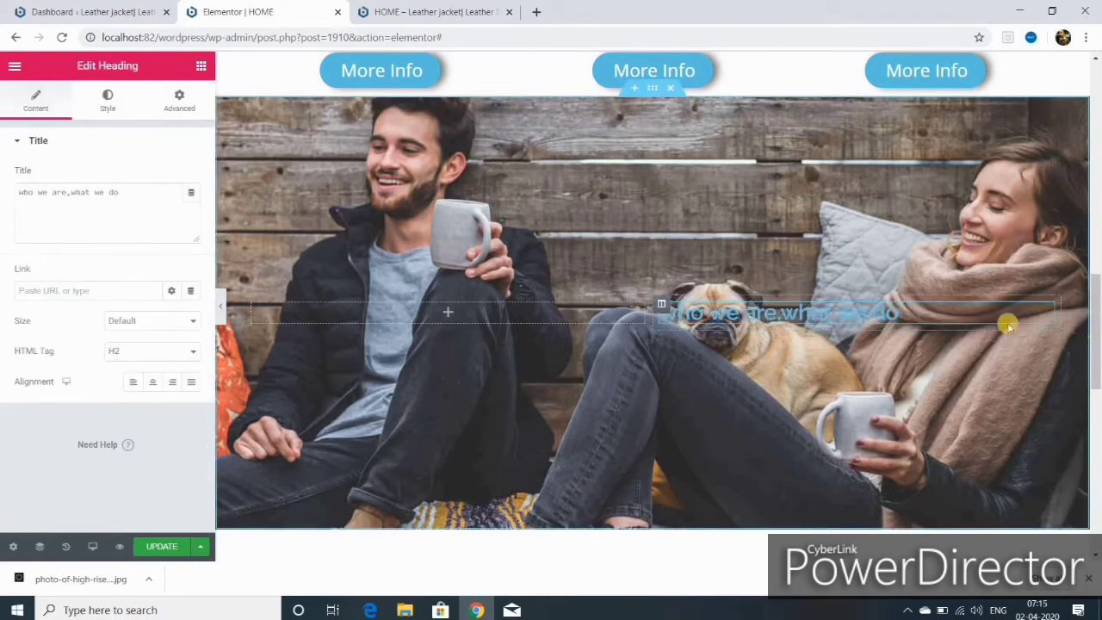
click(200, 66)
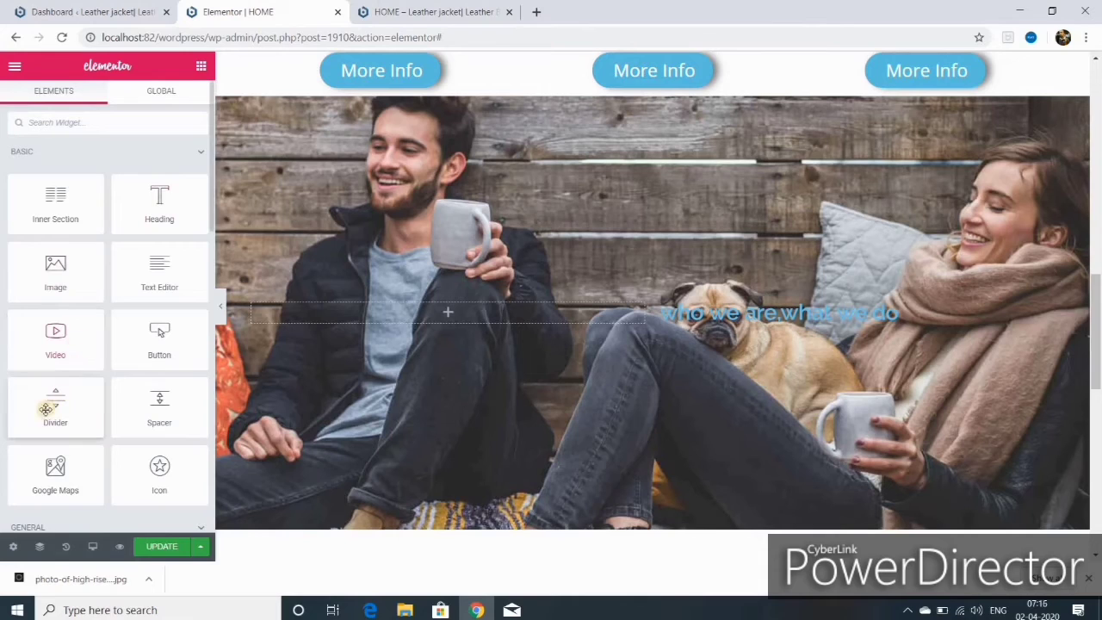
drag(56, 406, 820, 331)
- Give the heading's column a Classic white (#FFFFFF) background
click(664, 295)
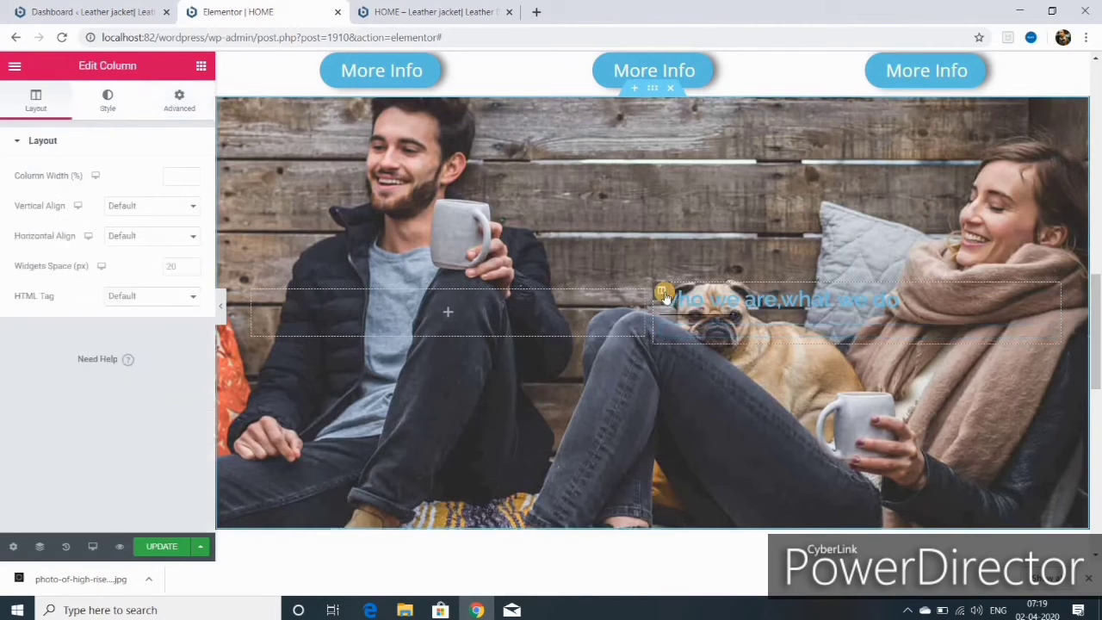
click(106, 99)
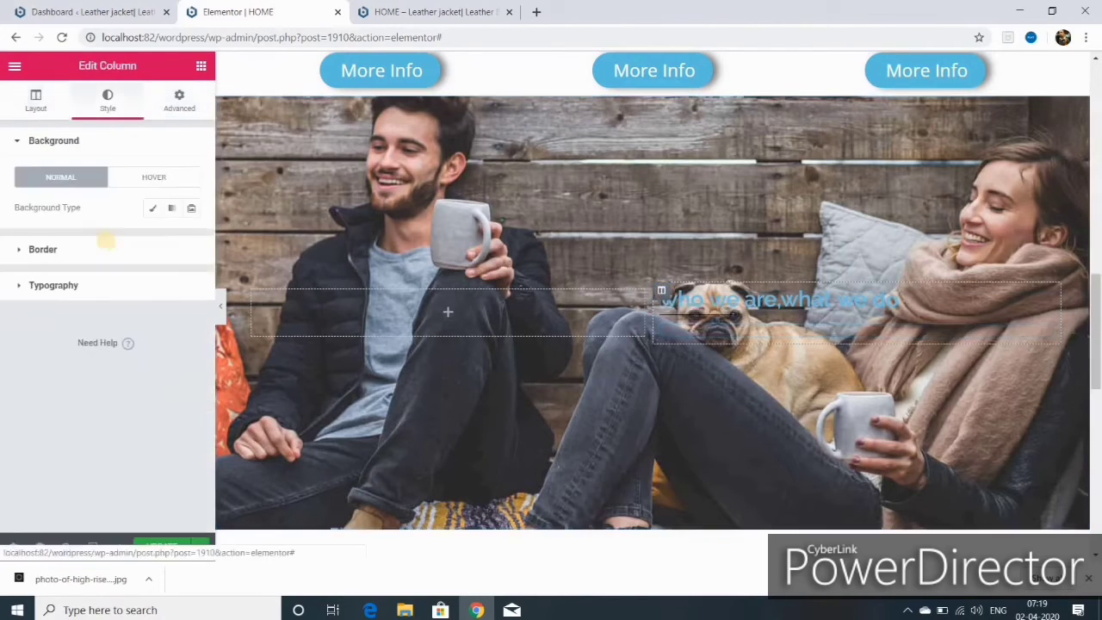
click(153, 208)
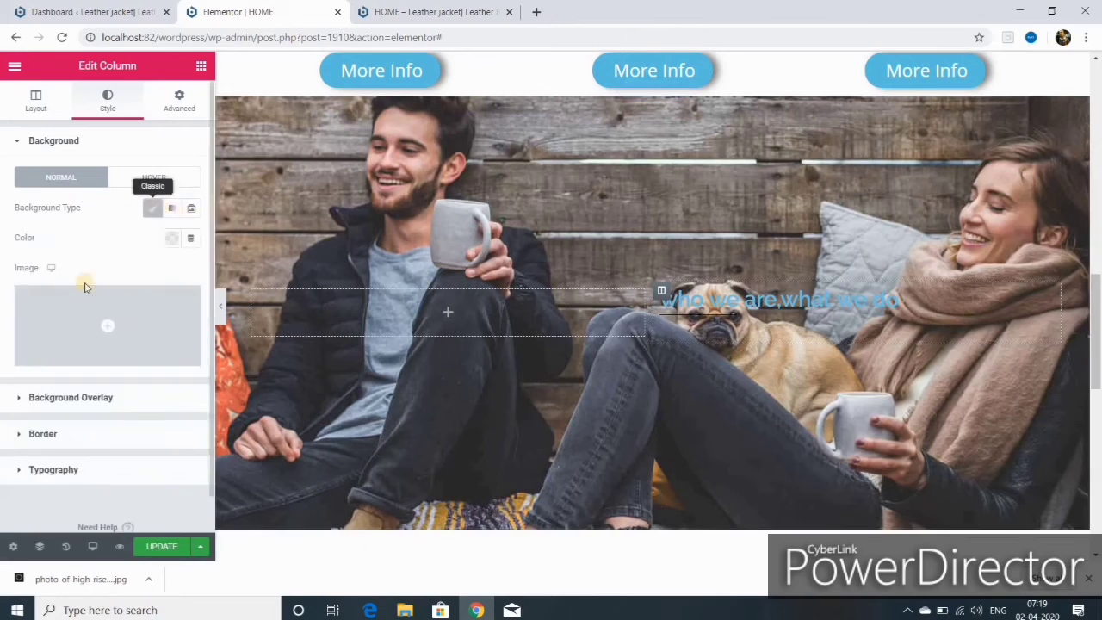
click(172, 241)
click(234, 274)
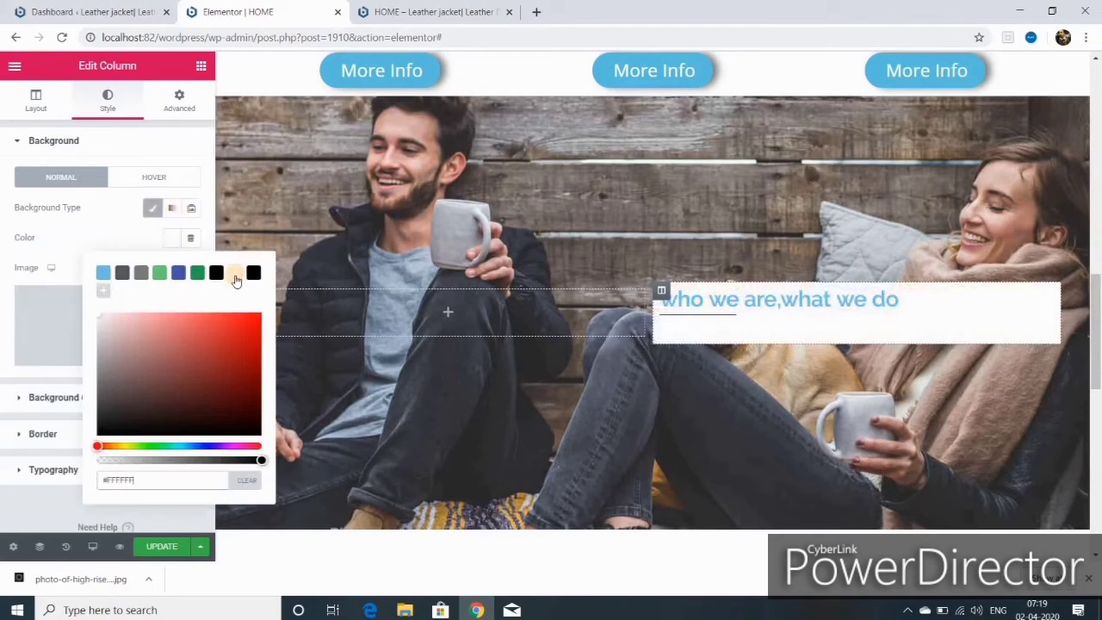
- Add a text block, then revert it through the history panel
click(200, 66)
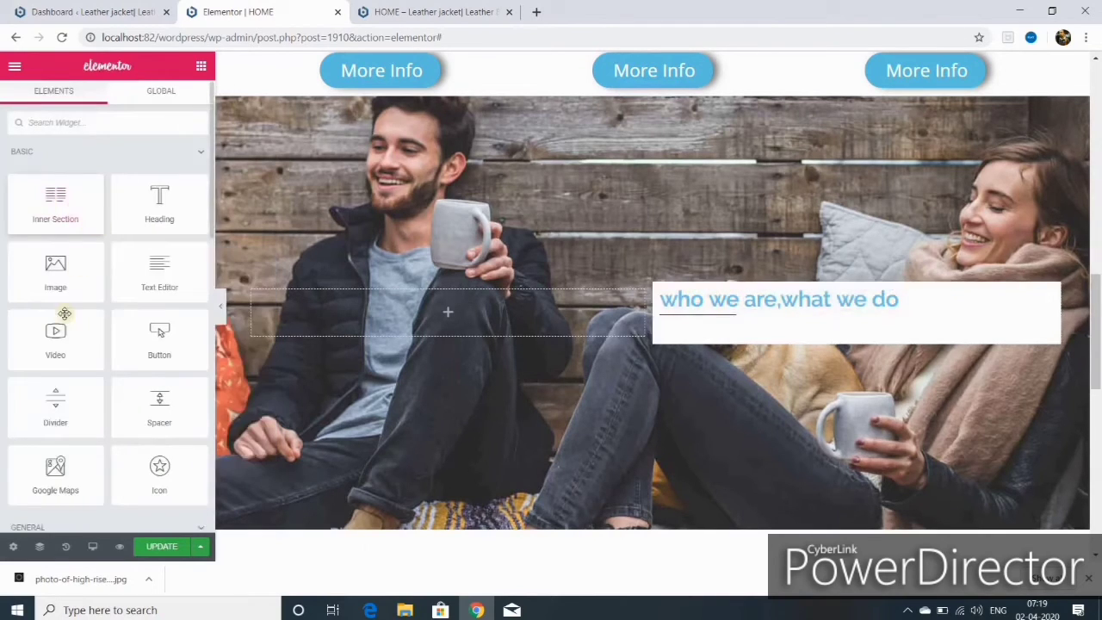
drag(160, 274, 613, 334)
key(ctrl+shift+h)
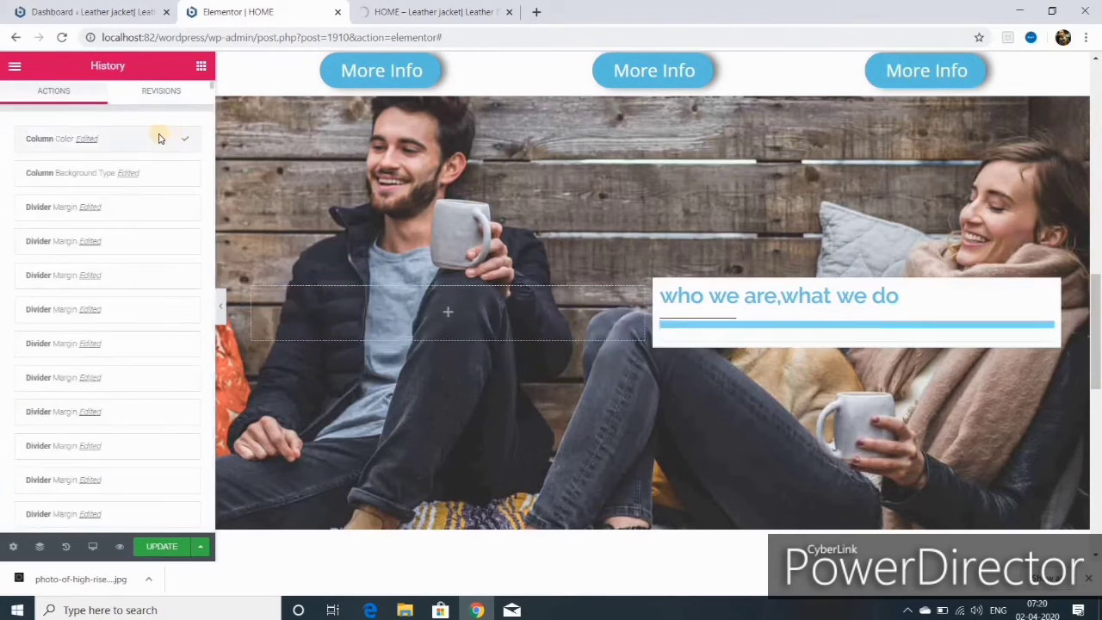
click(108, 206)
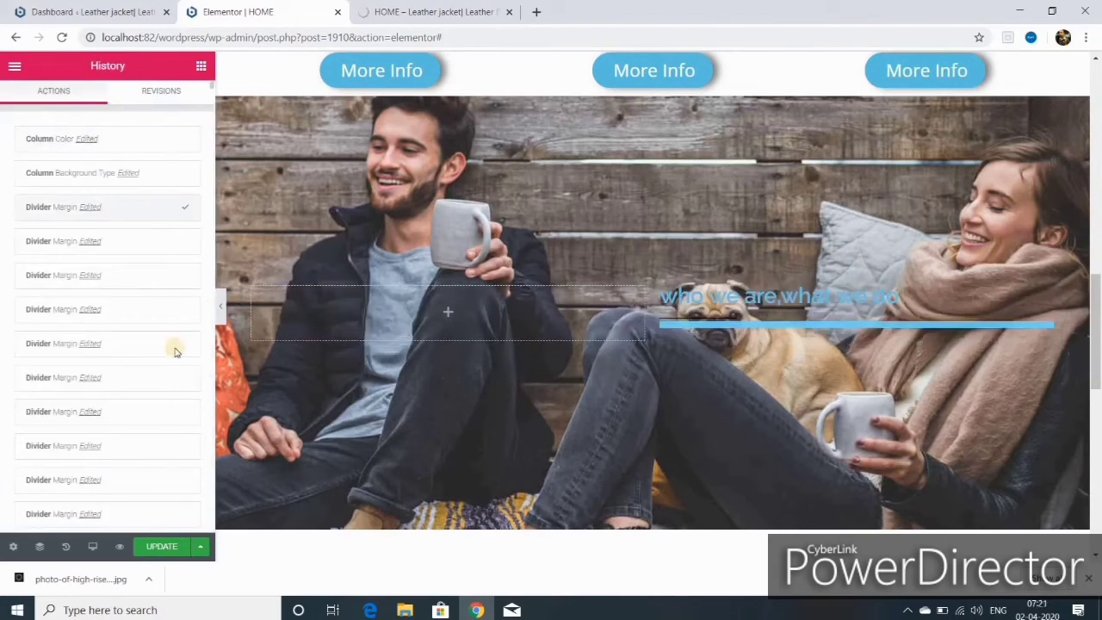
- Reapply the Classic white background to the heading's column
click(634, 353)
click(152, 208)
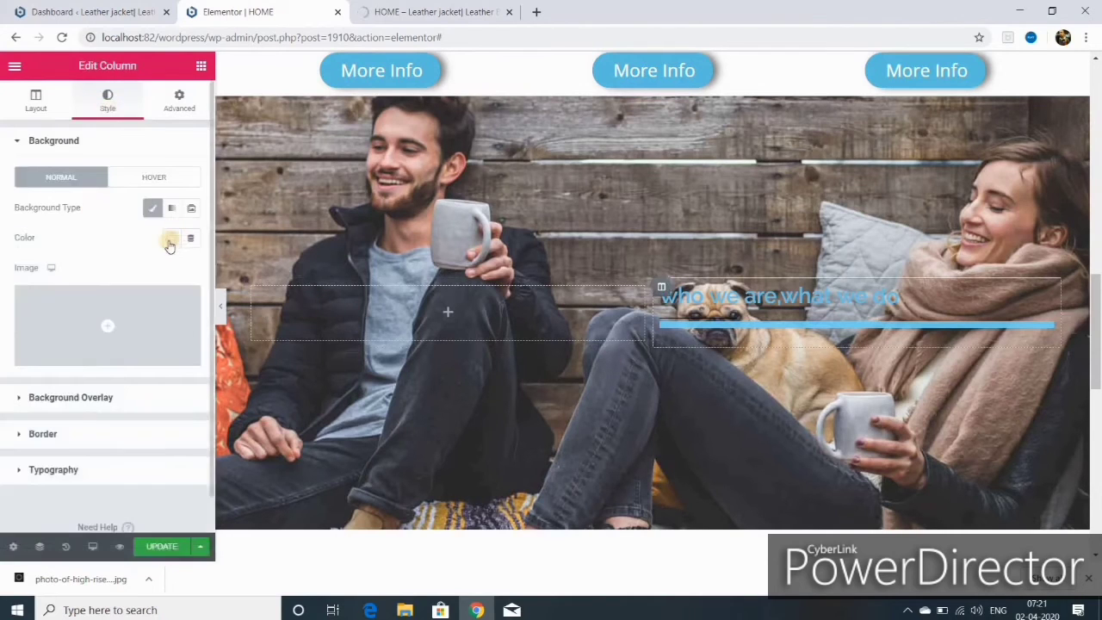
click(172, 238)
click(234, 273)
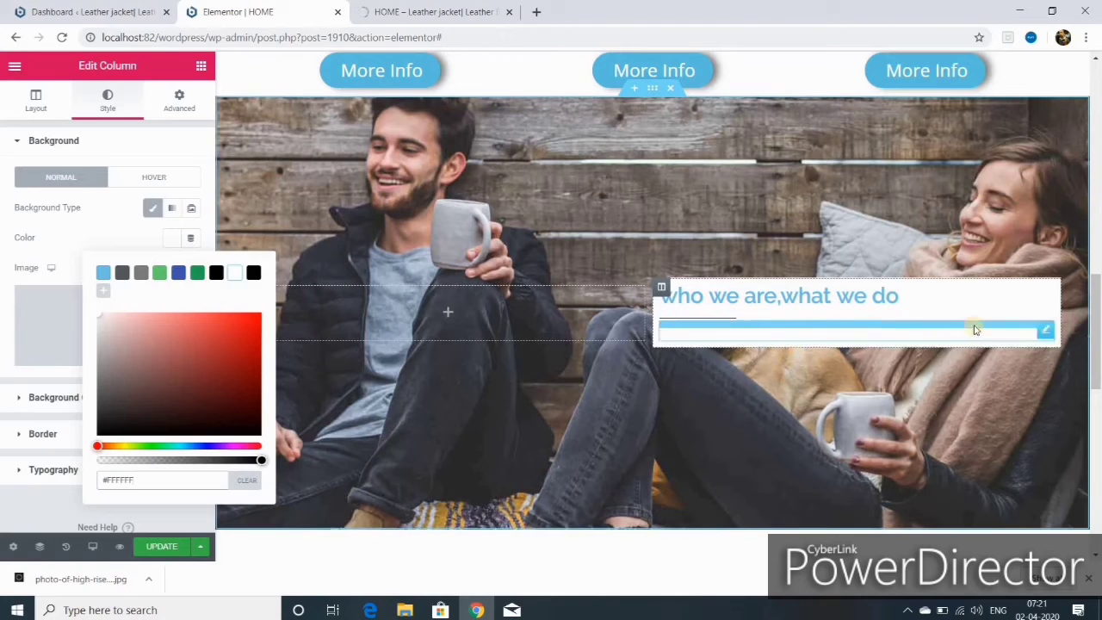
click(200, 67)
click(199, 68)
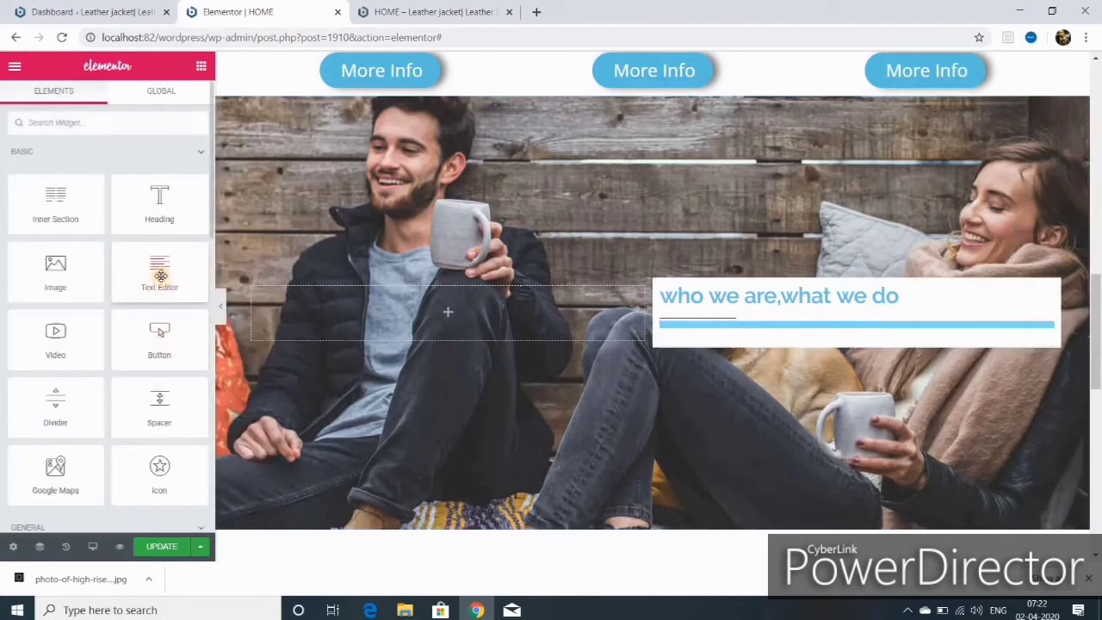
- Add a Text Editor below the heading and paste its lorem ipsum text to double it
drag(161, 276, 728, 318)
triple_click(115, 364)
right_click(116, 360)
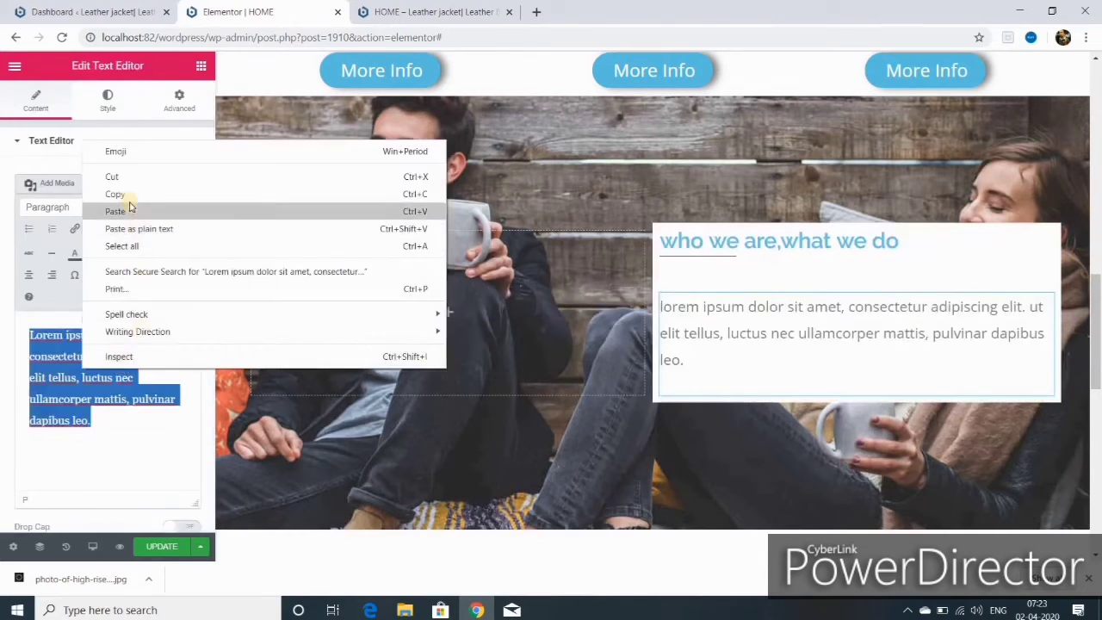
click(114, 211)
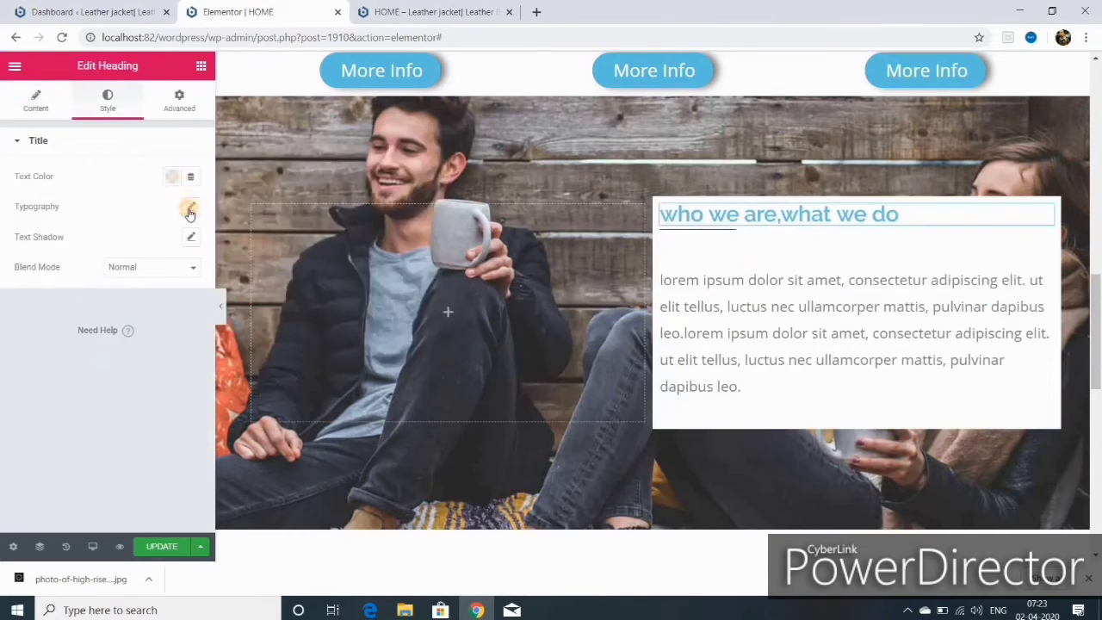
- Set the 'who we are,what we do' heading colour to blue #4054B2
click(172, 177)
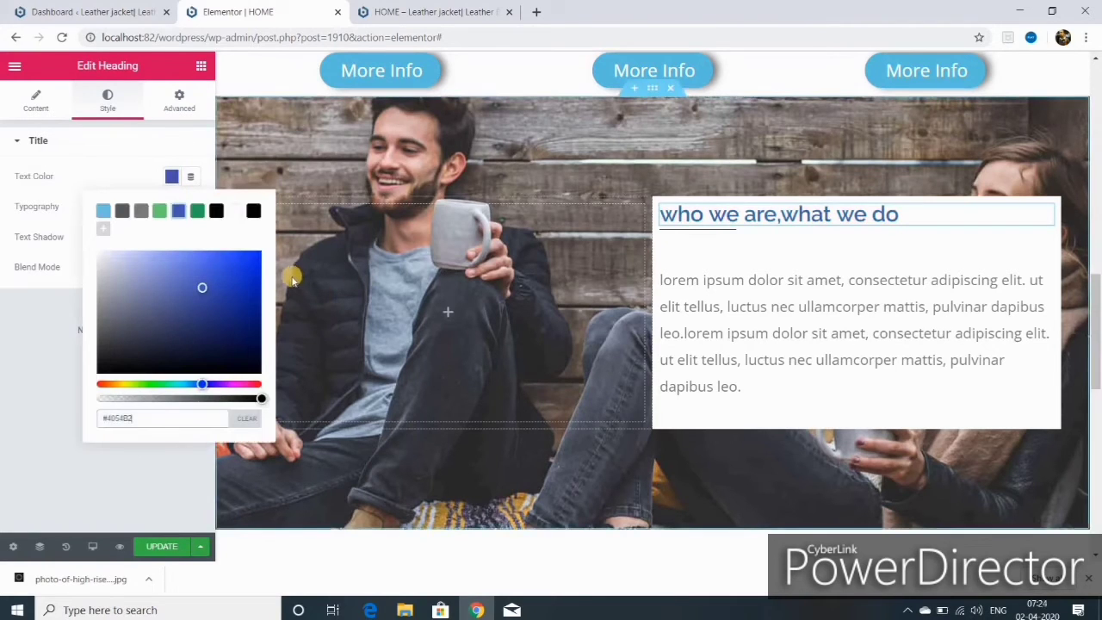
click(43, 357)
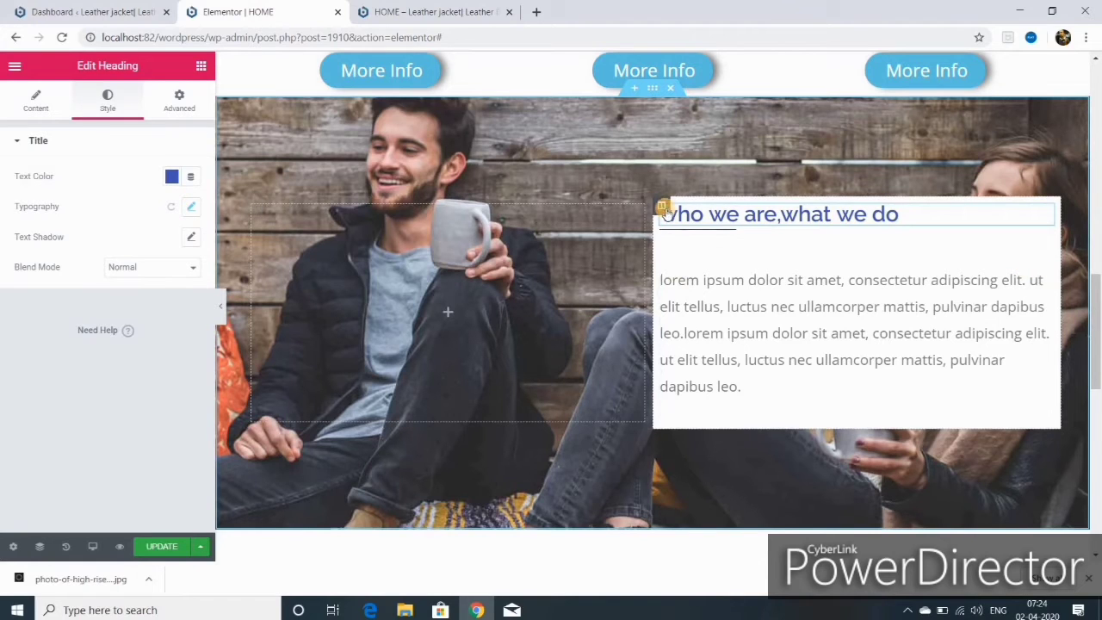
key(Escape)
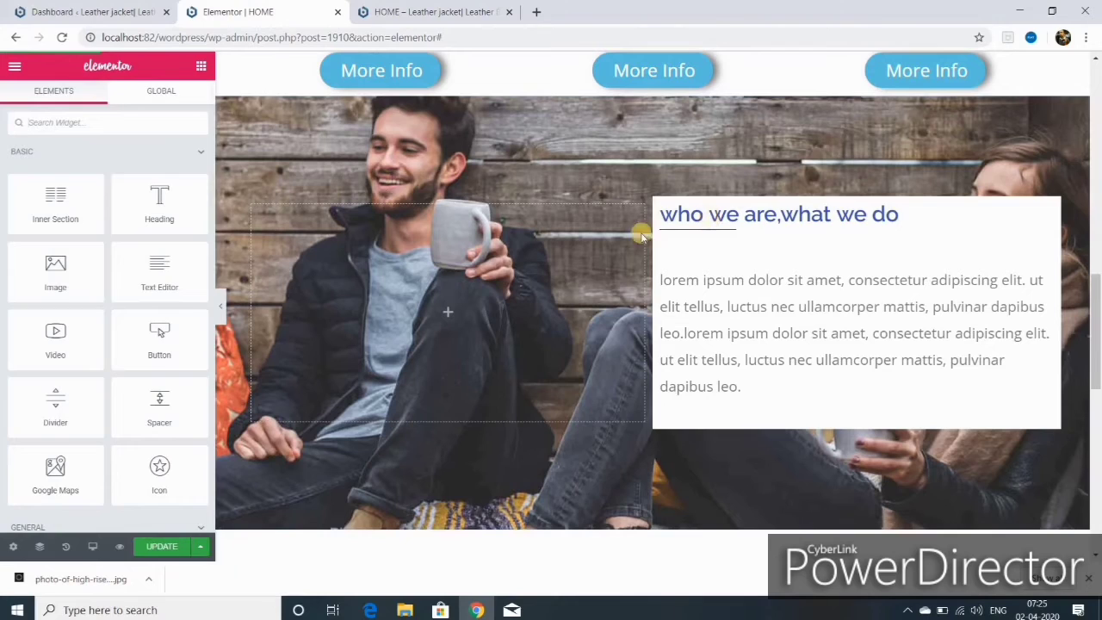
- Unlink the text column's margins and set a 158 px right margin with 10 px padding
click(660, 207)
click(179, 101)
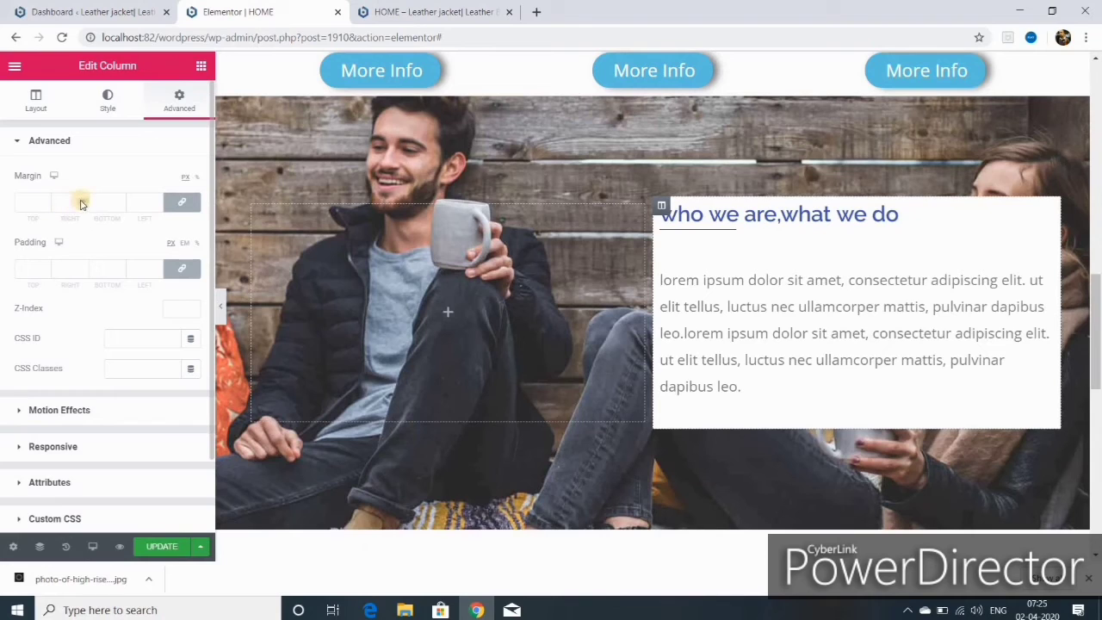
click(181, 201)
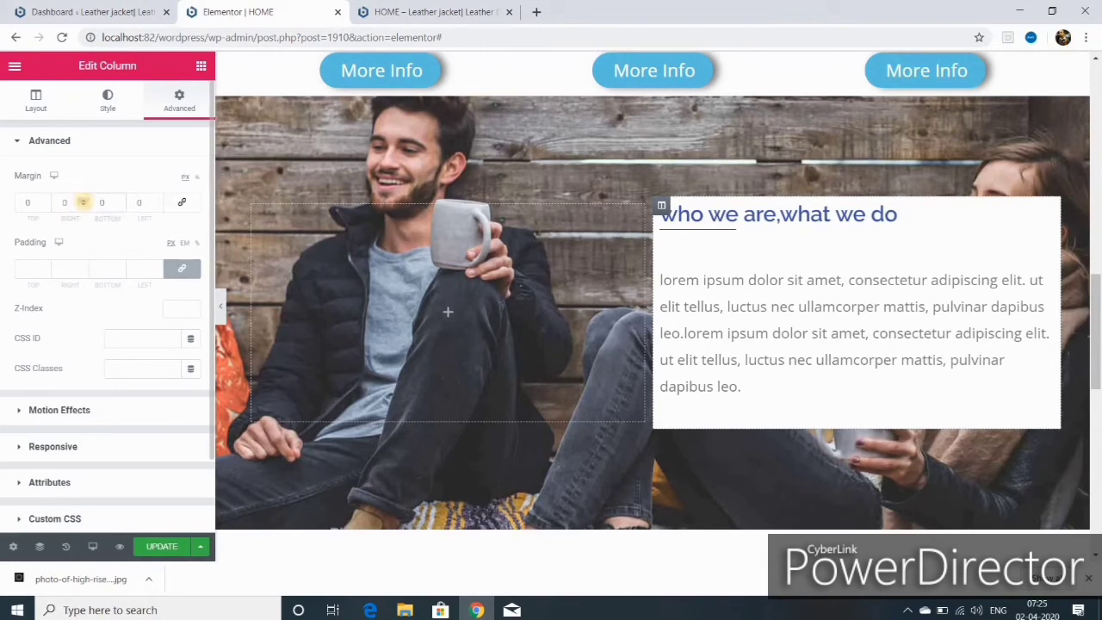
click(83, 200)
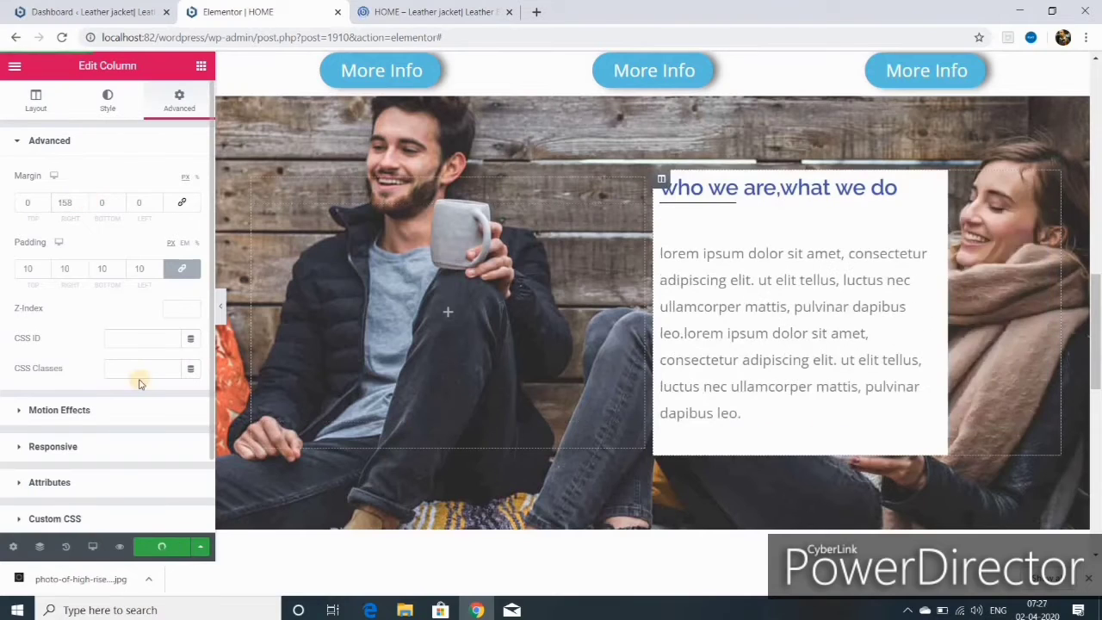
click(92, 546)
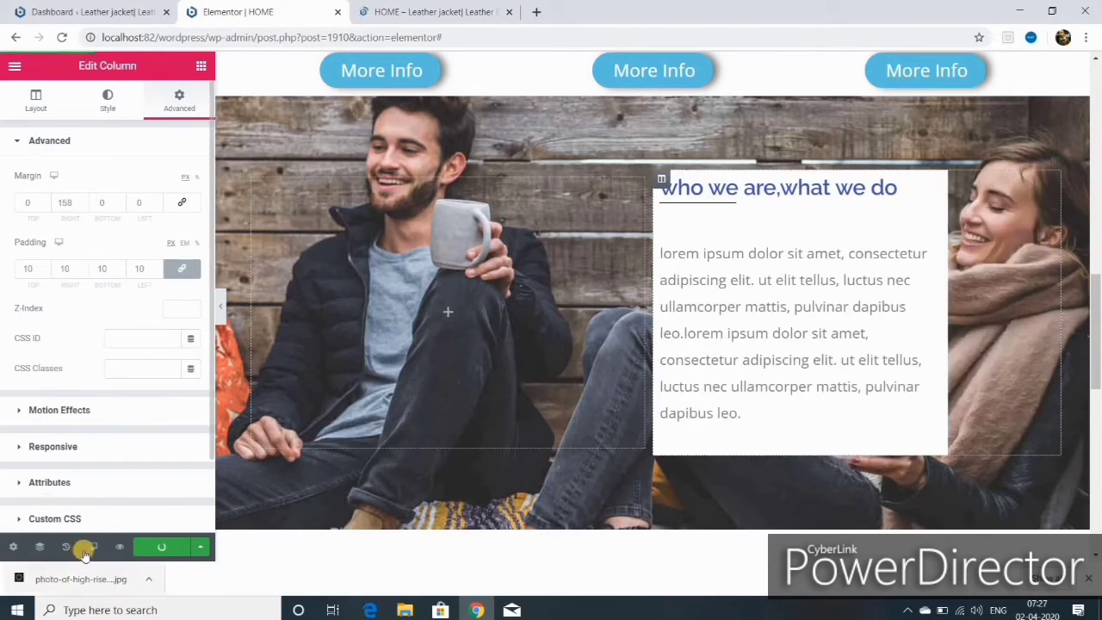
click(51, 481)
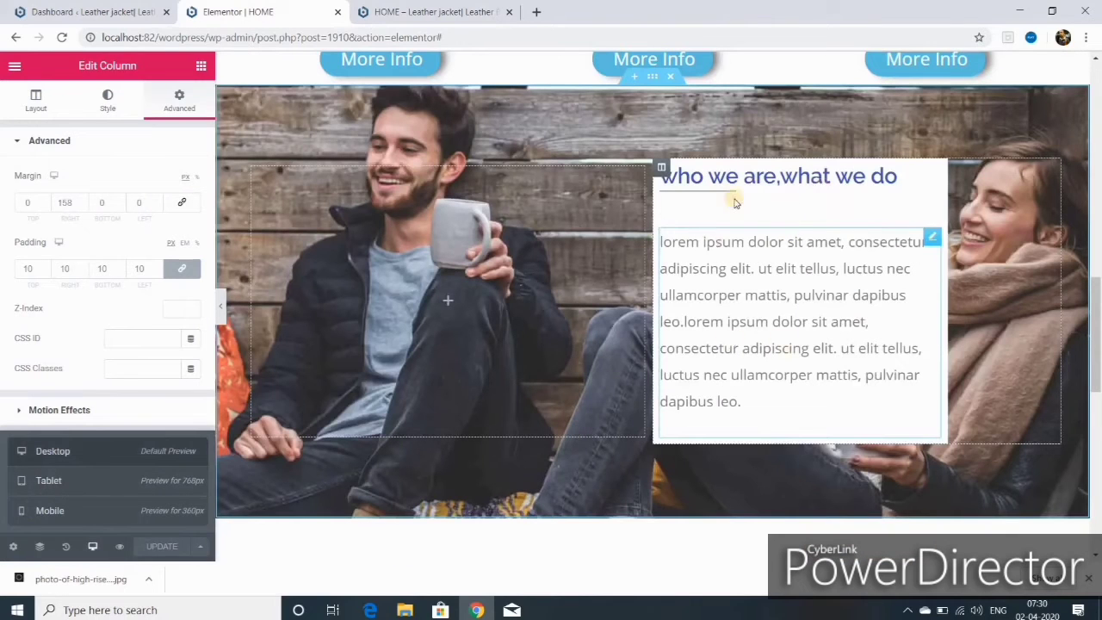
- Give the column a semi-transparent white Classic background and update the page
click(659, 168)
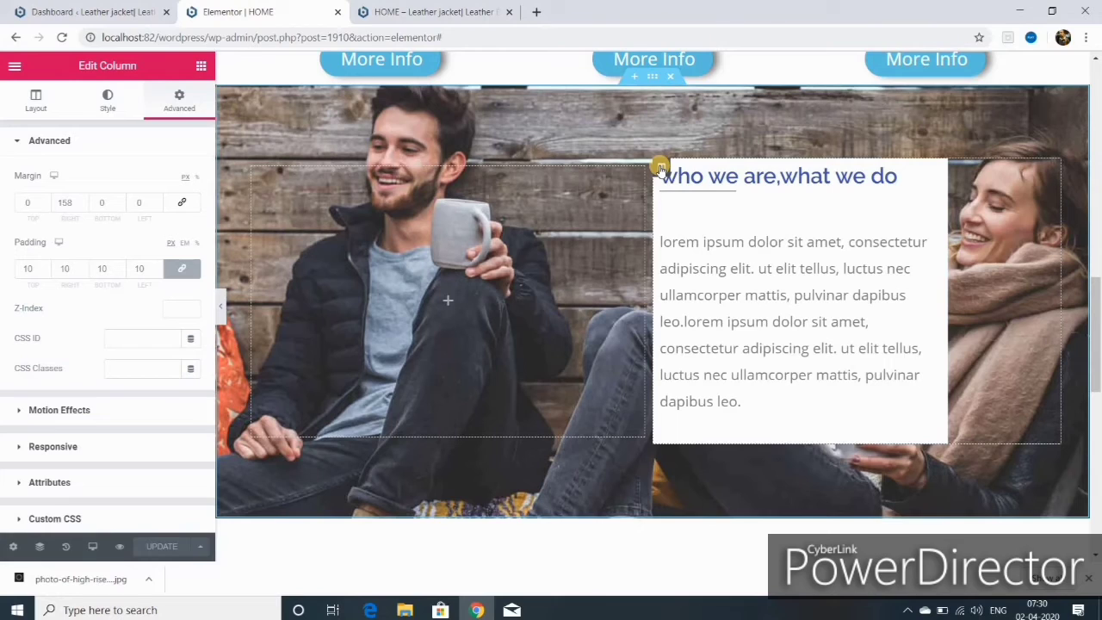
click(107, 101)
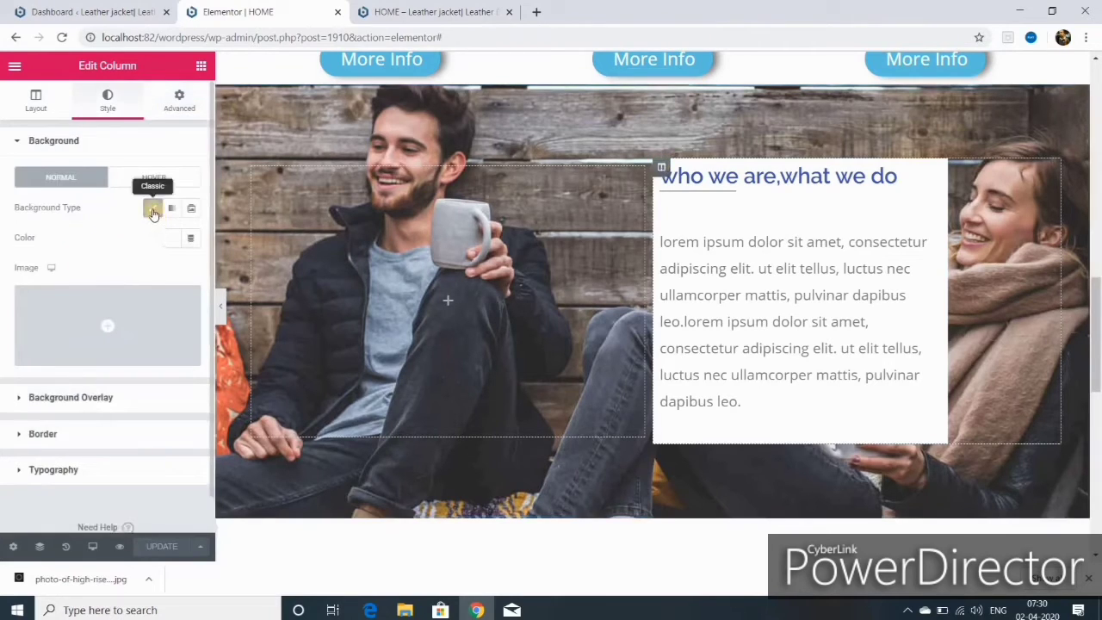
click(152, 208)
click(171, 238)
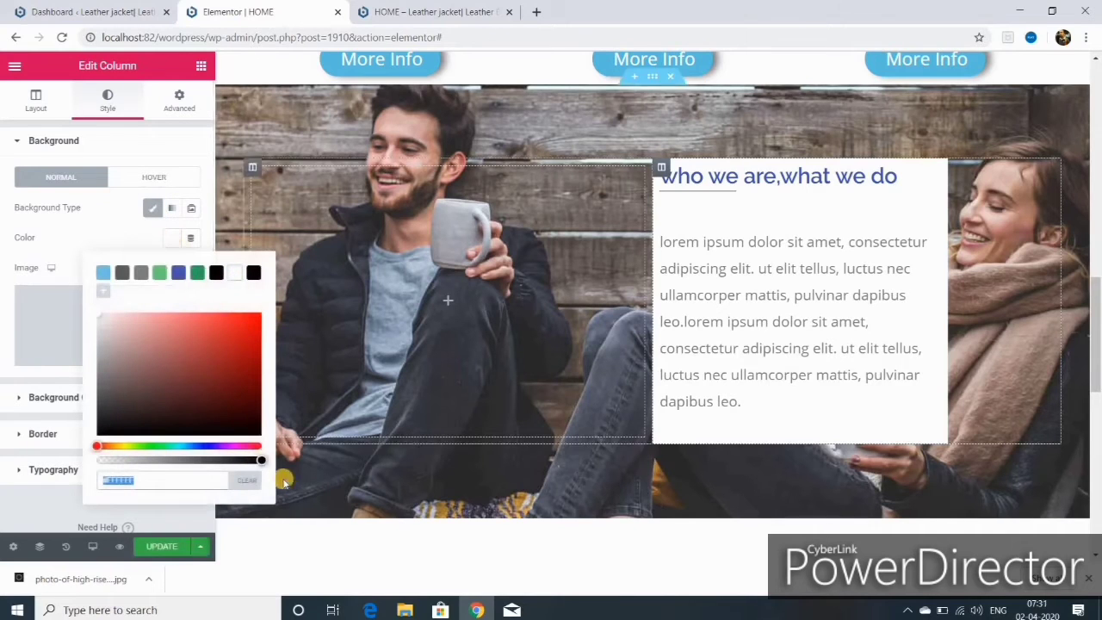
drag(260, 462, 214, 461)
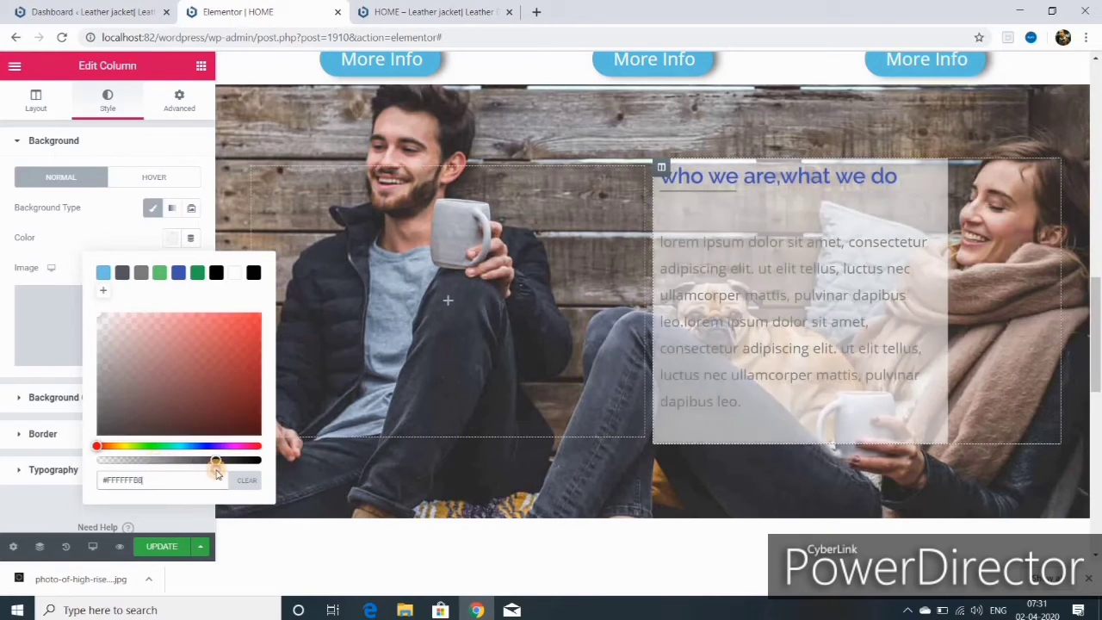
click(162, 547)
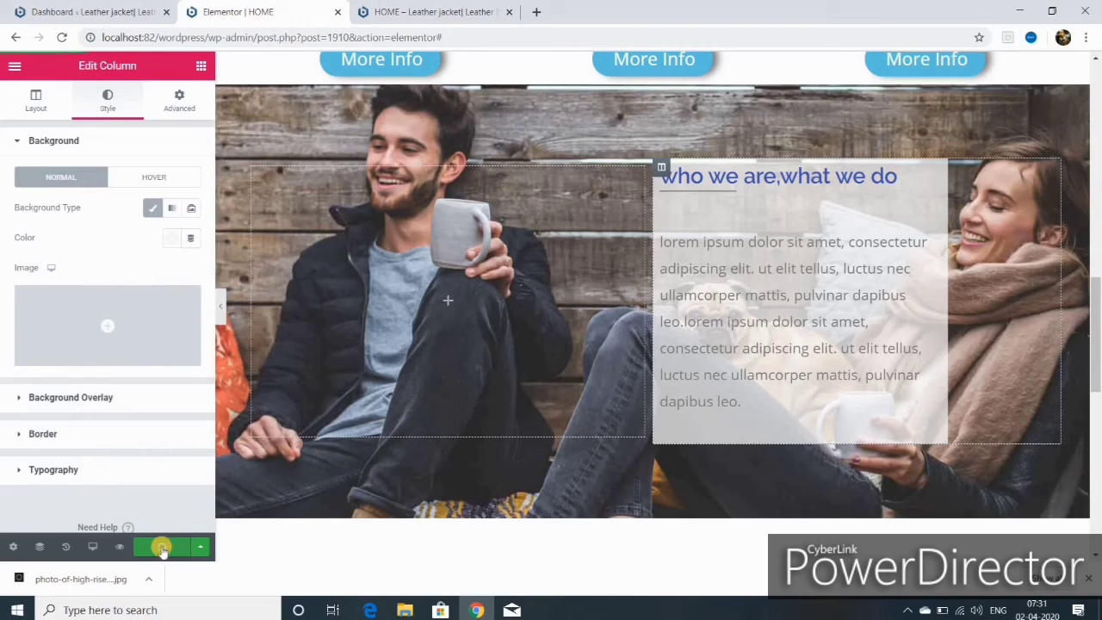
- Add a one-column section below the photo banner containing a Heading widget
scroll(634, 329, down, 3)
click(635, 329)
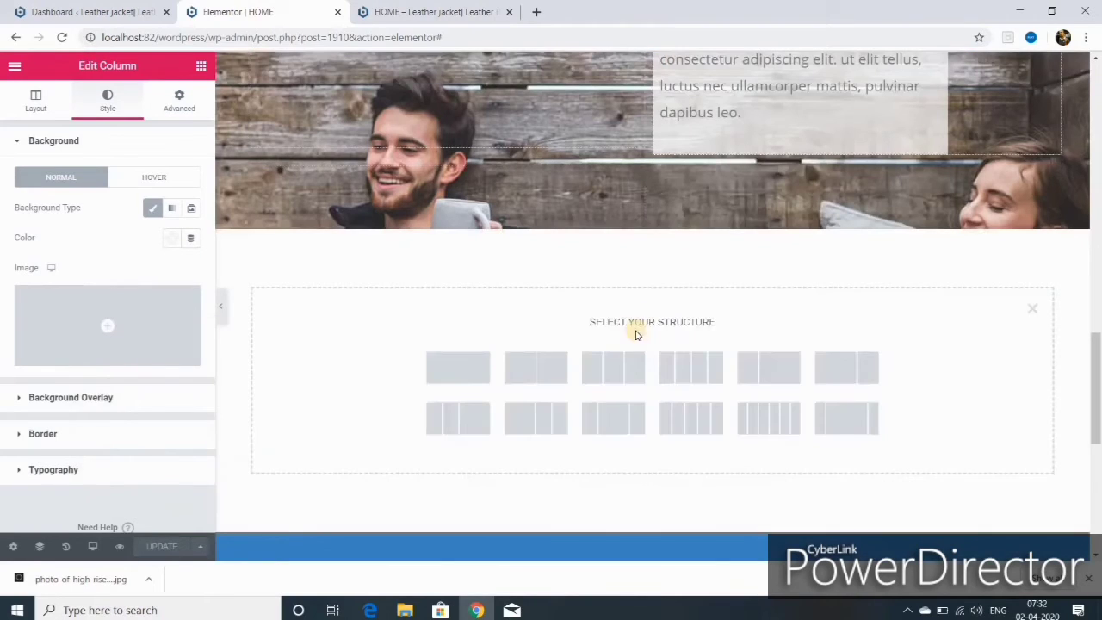
click(463, 368)
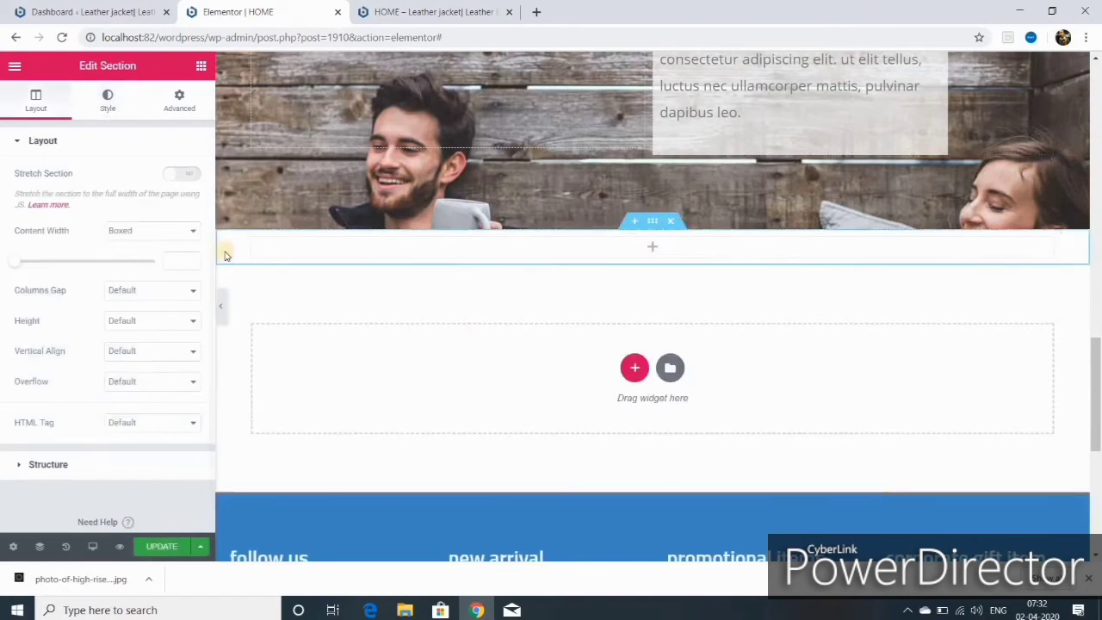
click(201, 66)
drag(160, 202, 651, 258)
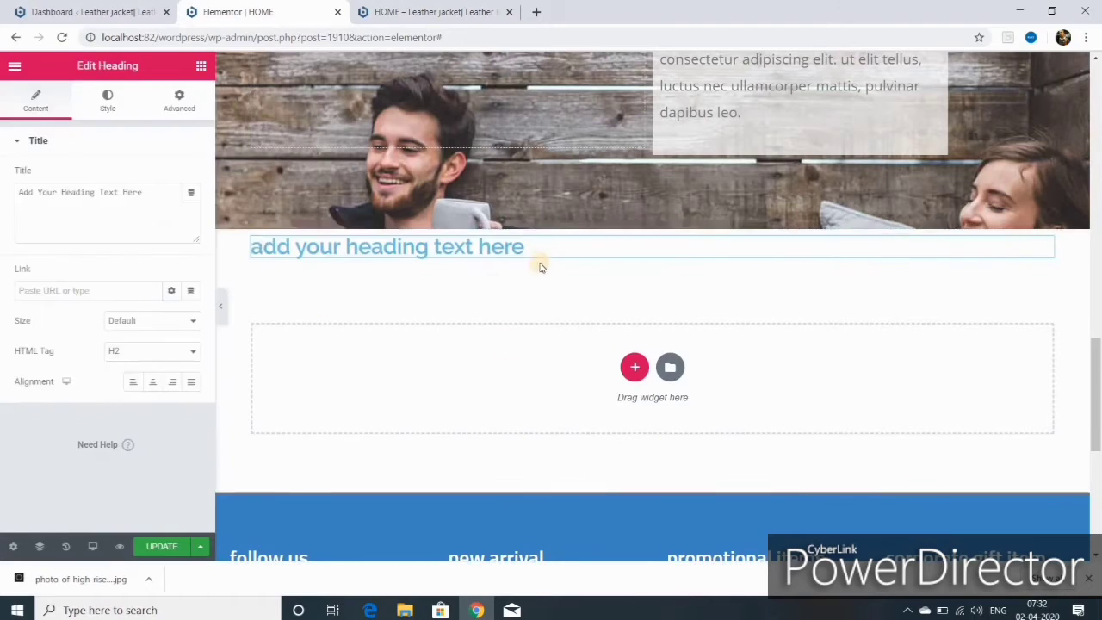
- Change the heading text to 'testimonials', centre it and capitalize it via Typography
key(BackSpace)
key(BackSpace)
key(BackSpace)
key(BackSpace)
key(BackSpace)
key(BackSpace)
key(BackSpace)
key(BackSpace)
key(BackSpace)
key(BackSpace)
key(BackSpace)
key(BackSpace)
key(BackSpace)
key(BackSpace)
key(BackSpace)
key(BackSpace)
key(BackSpace)
key(BackSpace)
key(BackSpace)
key(BackSpace)
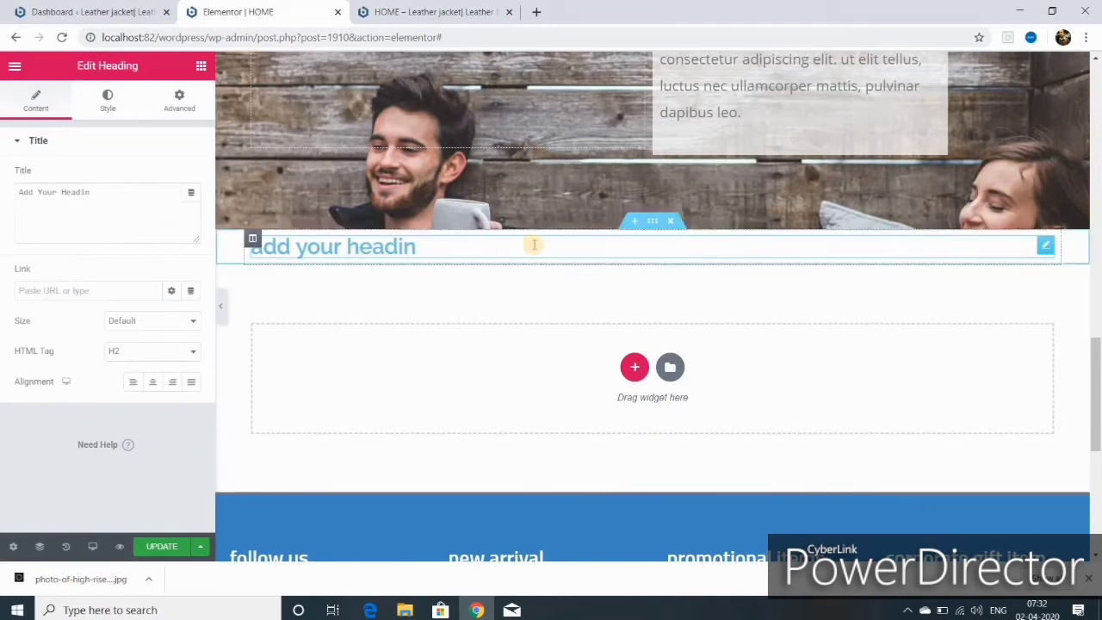
text(testimoni)
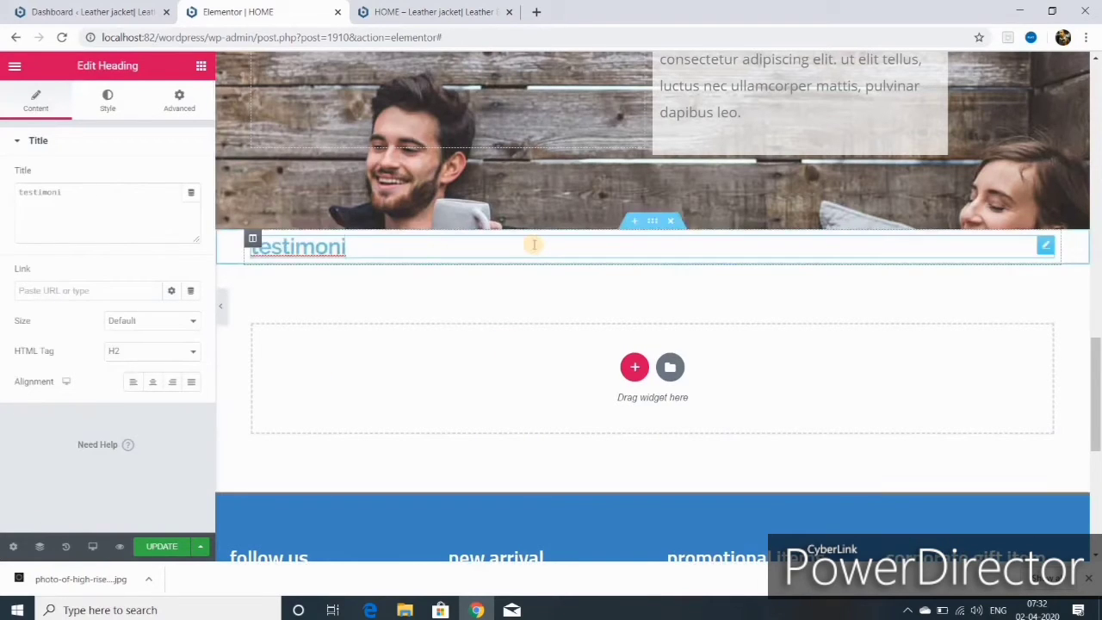
text(als)
click(153, 385)
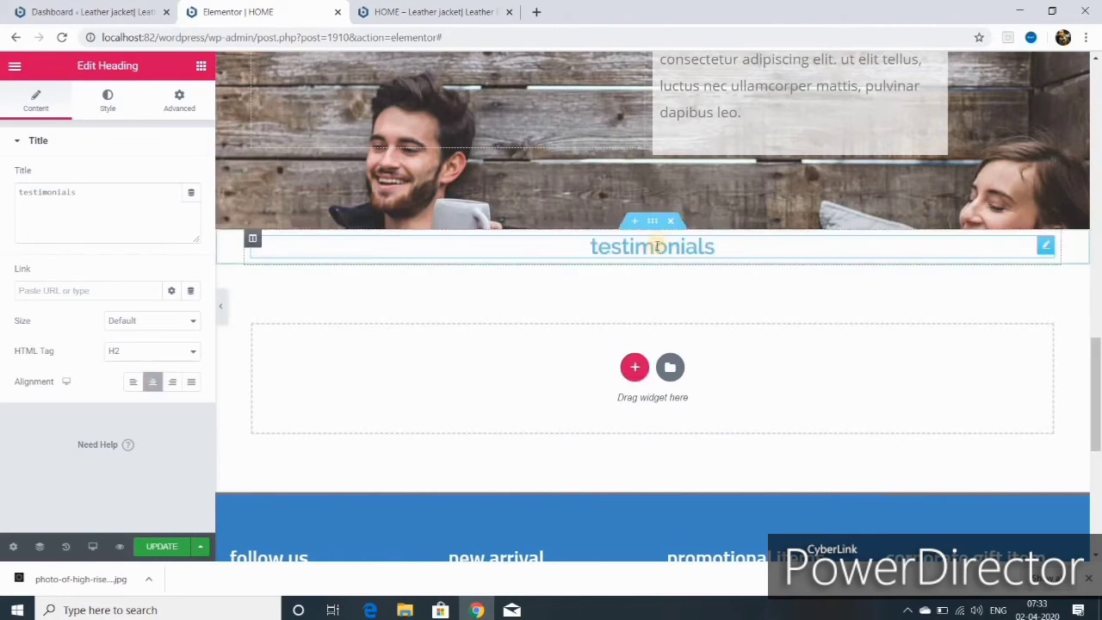
click(653, 221)
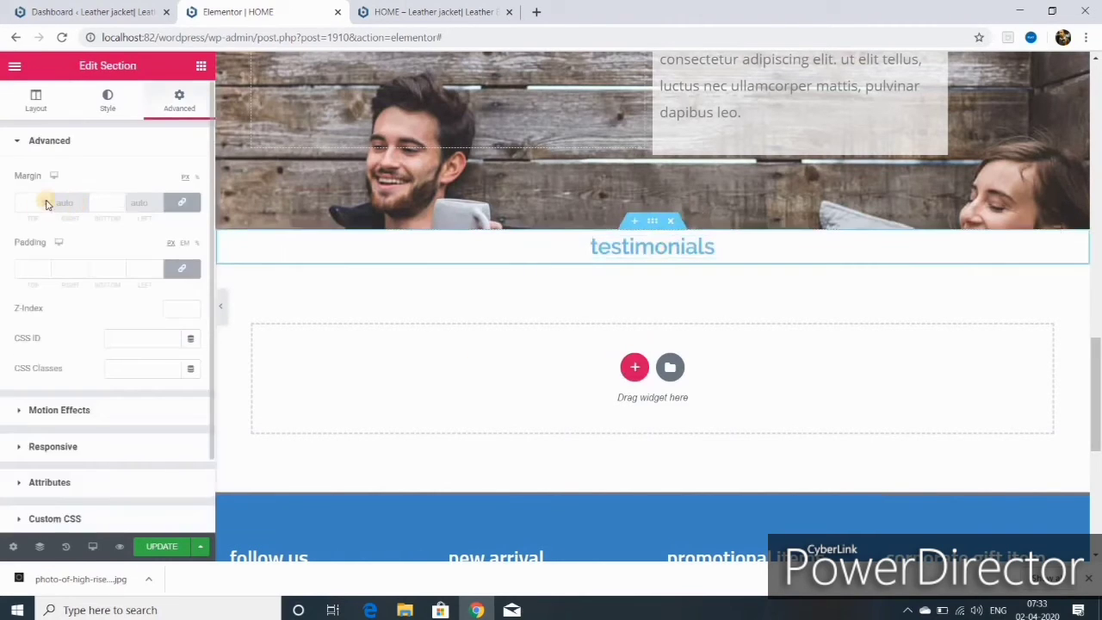
click(107, 101)
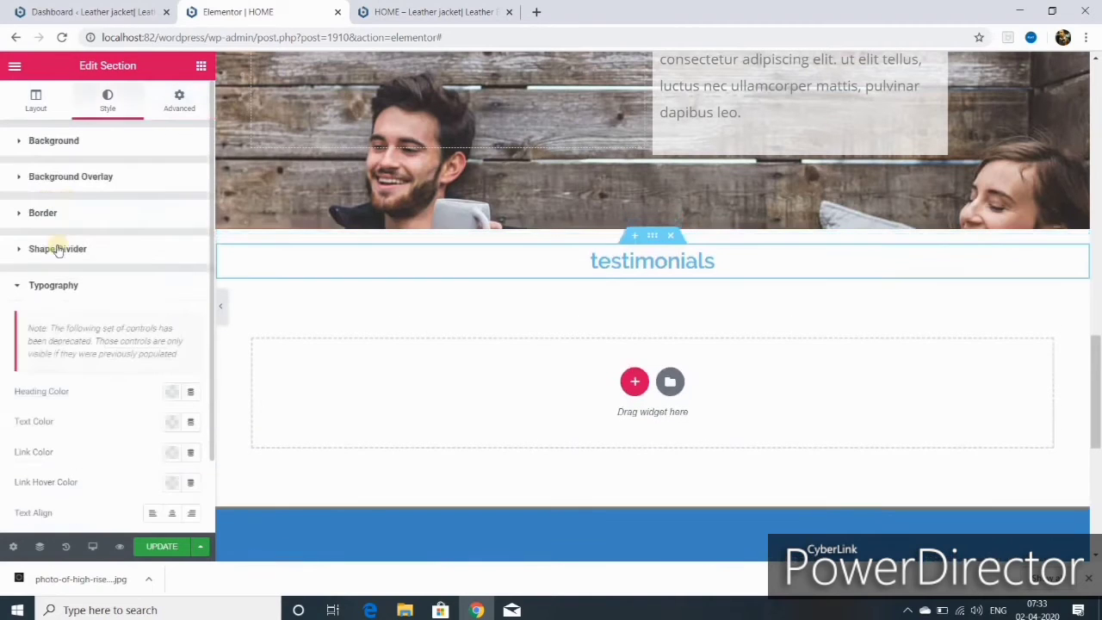
click(608, 269)
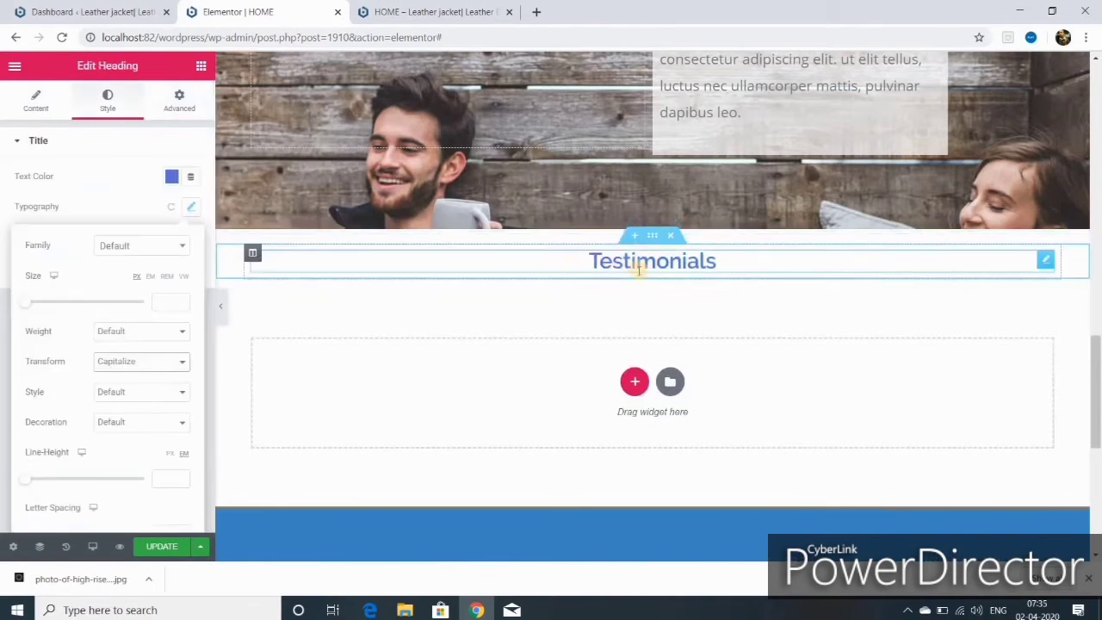
click(200, 65)
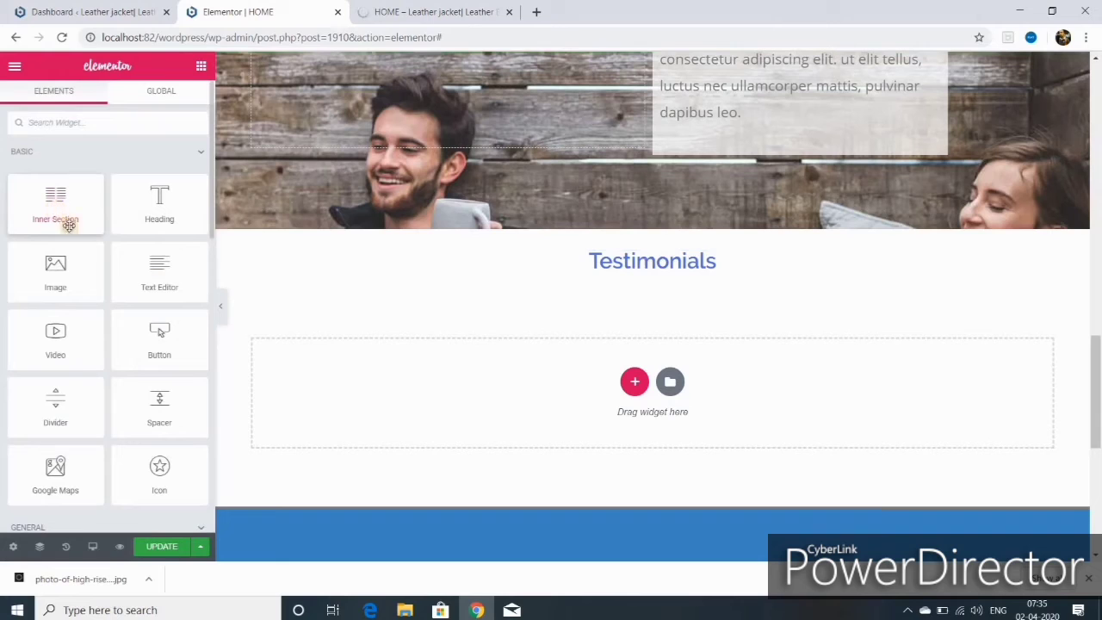
- Place an inner section below the Testimonials heading and make the testimonial text grey
drag(69, 223, 616, 293)
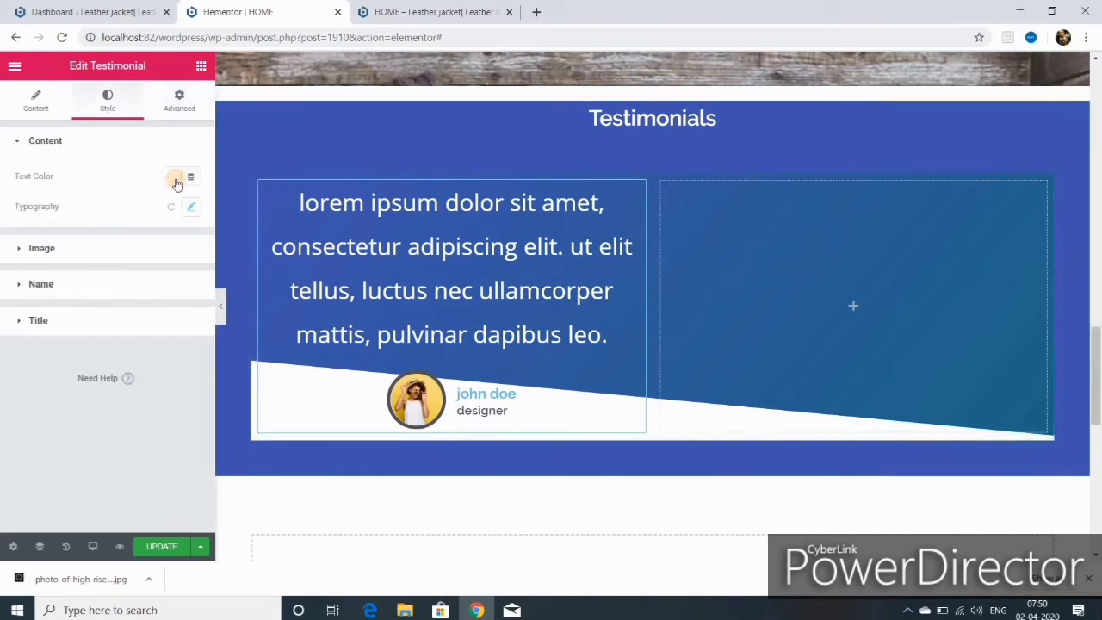
click(175, 183)
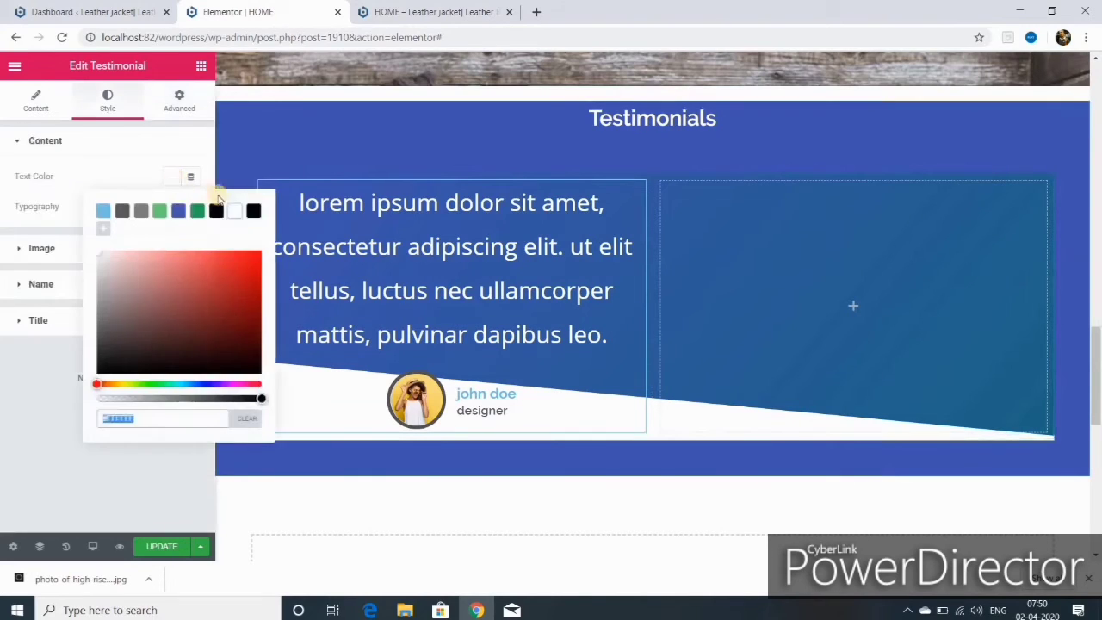
click(216, 211)
click(140, 211)
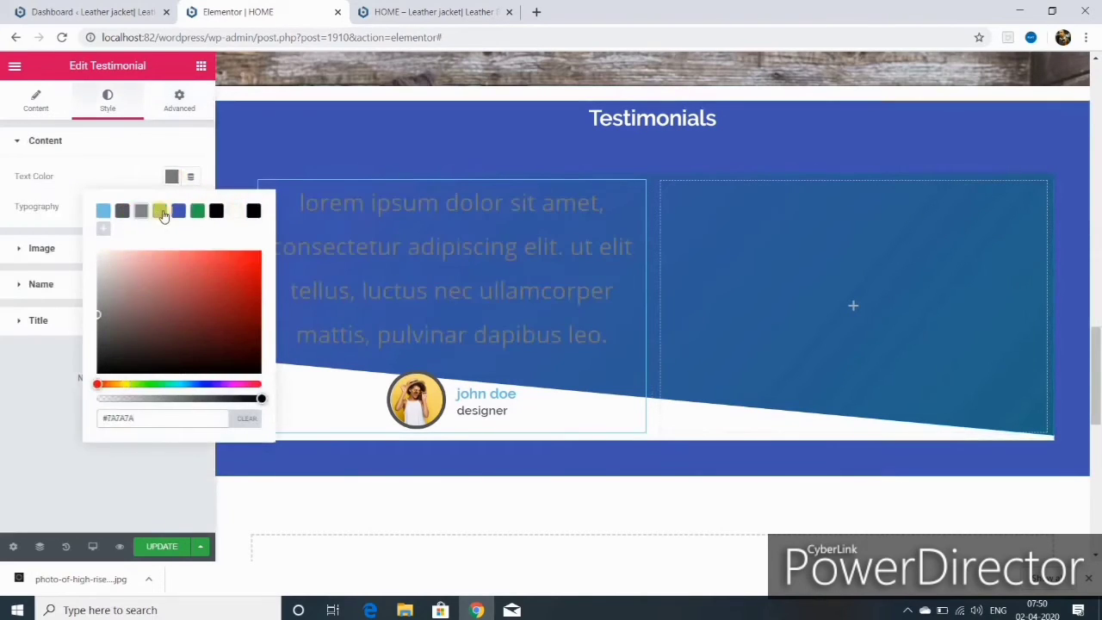
click(98, 146)
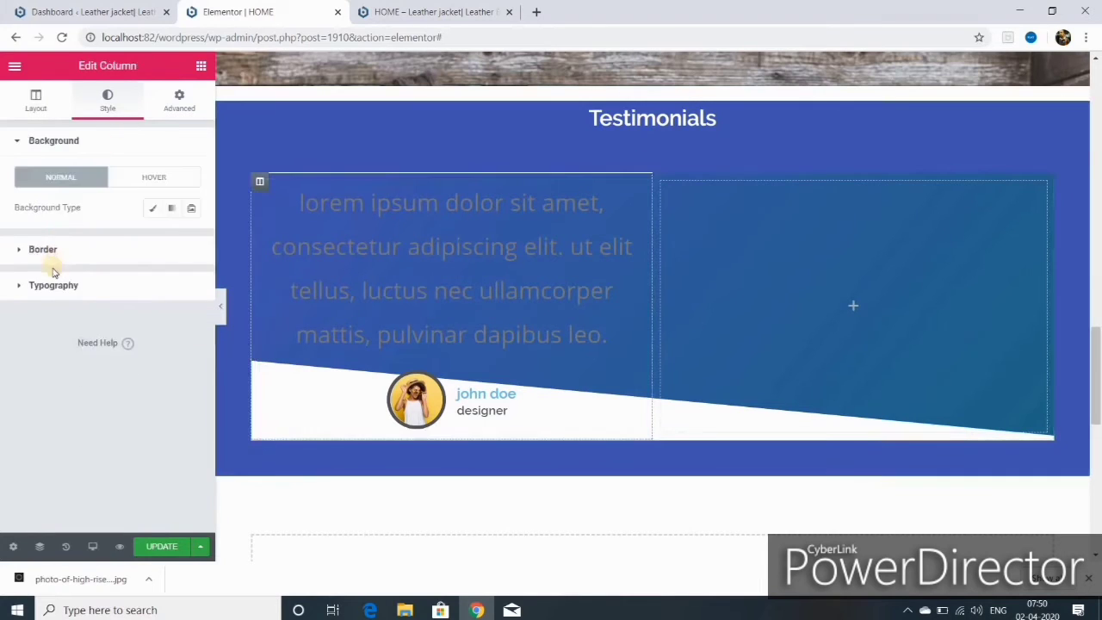
- Duplicate the testimonial column so two matching testimonial cards sit side by side
click(152, 207)
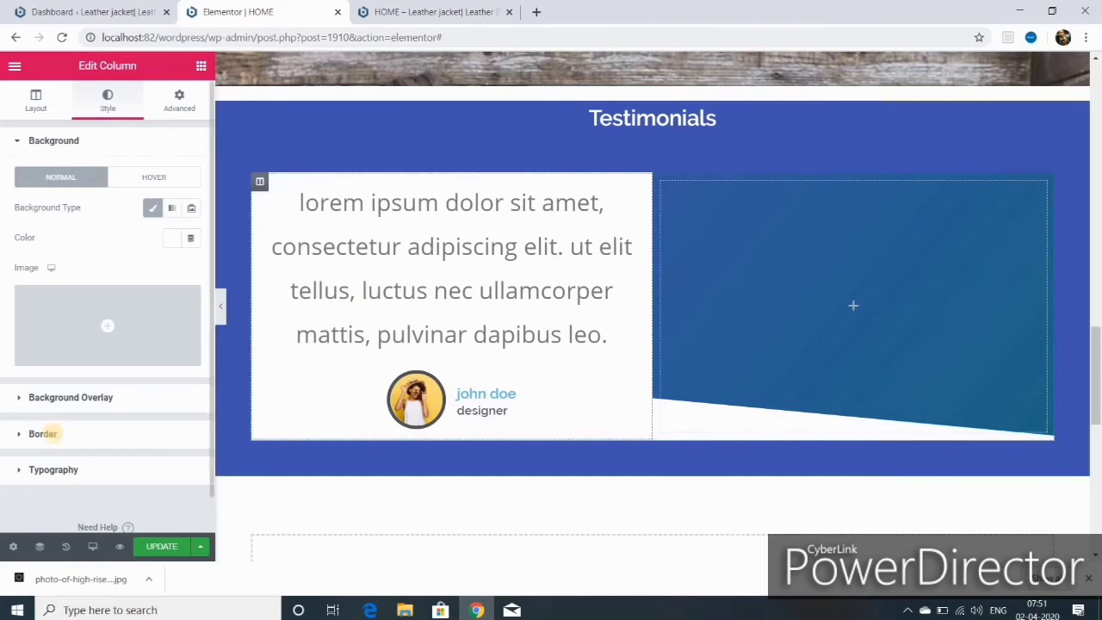
click(43, 433)
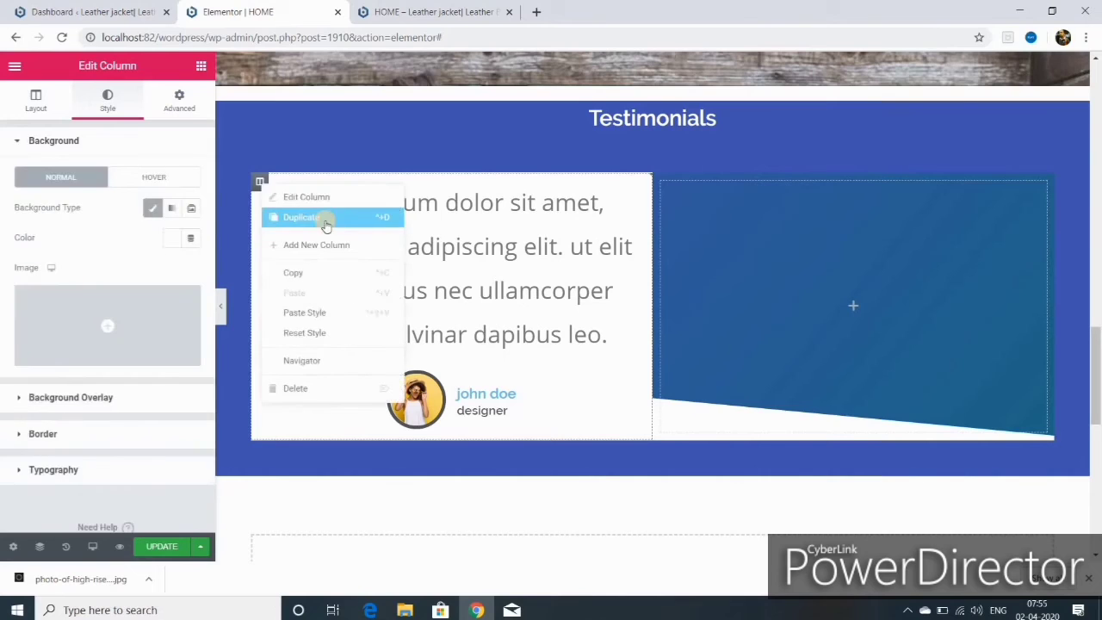
click(325, 225)
right_click(797, 183)
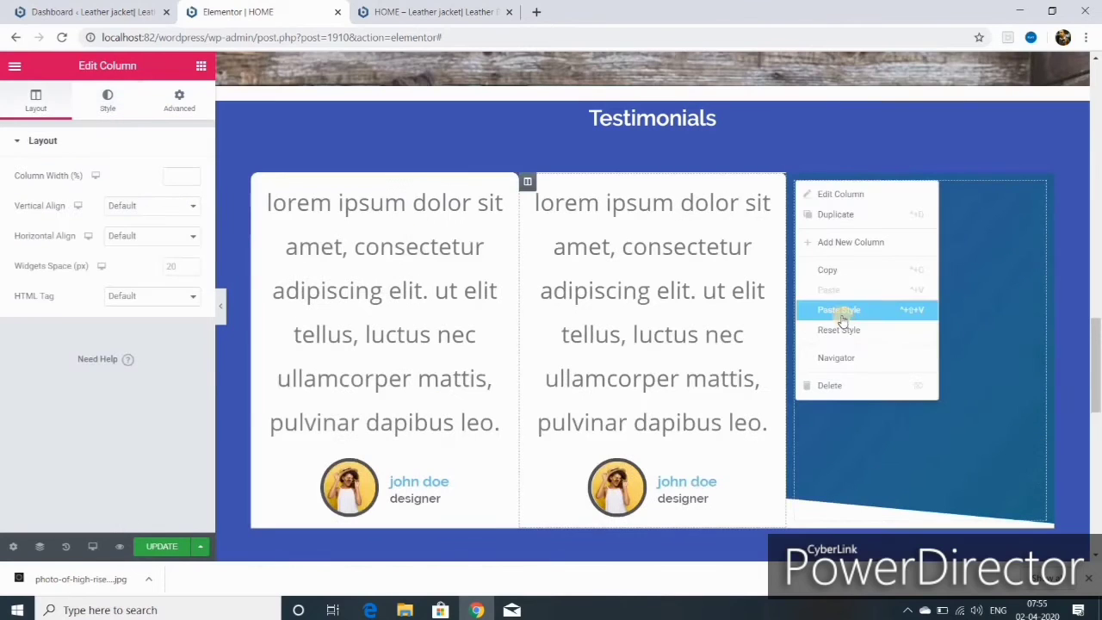
- Delete the leftover blue column and set the testimonial row's top and bottom margins to 32
click(830, 387)
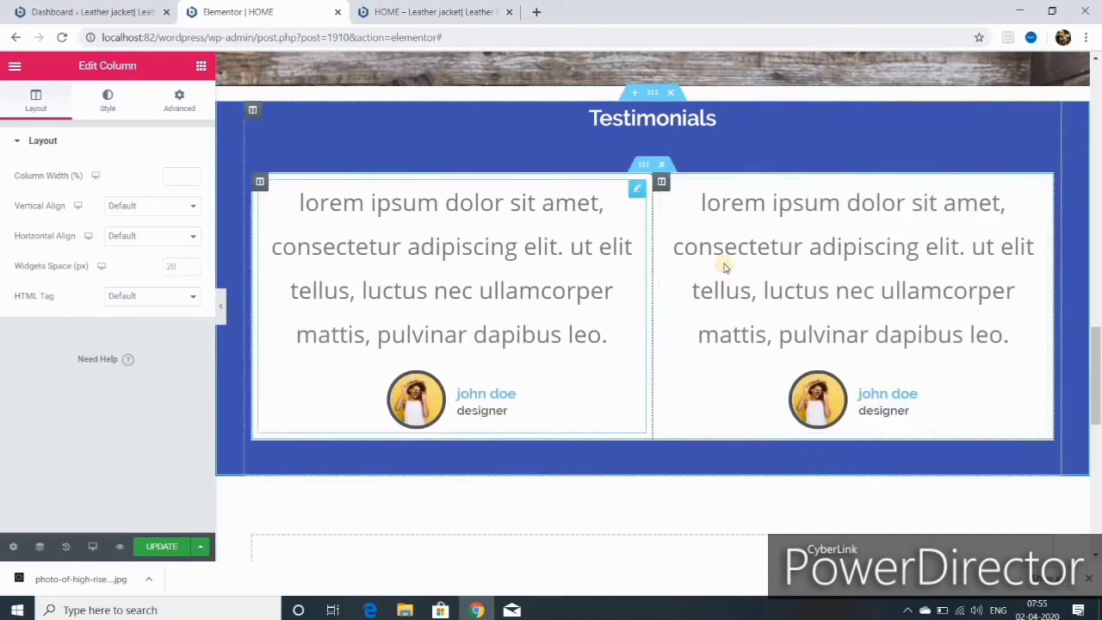
click(646, 166)
click(179, 101)
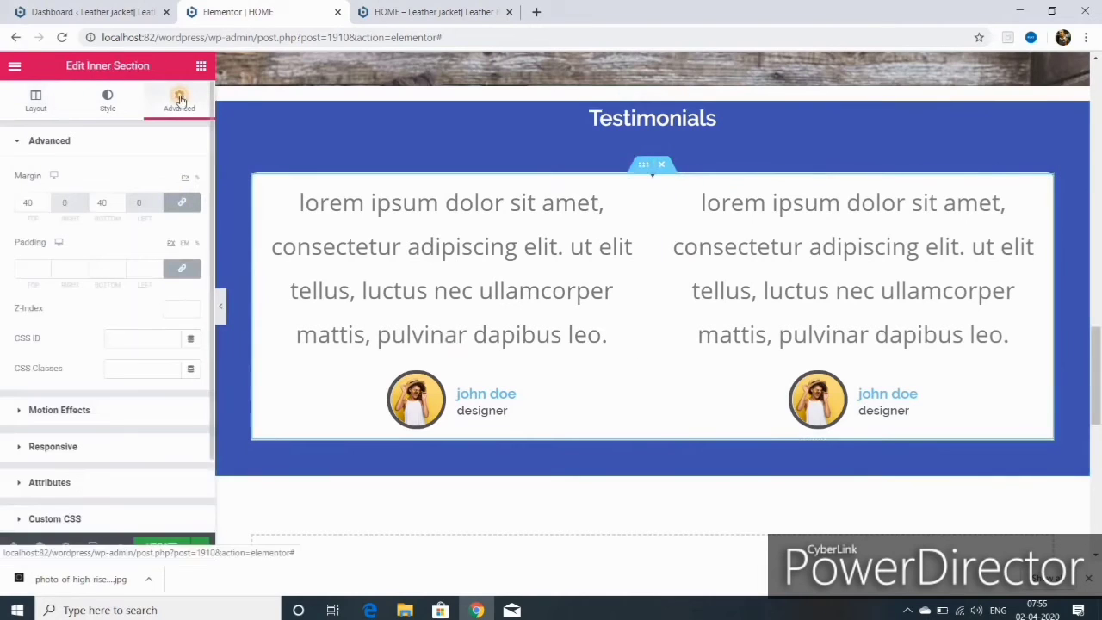
click(46, 205)
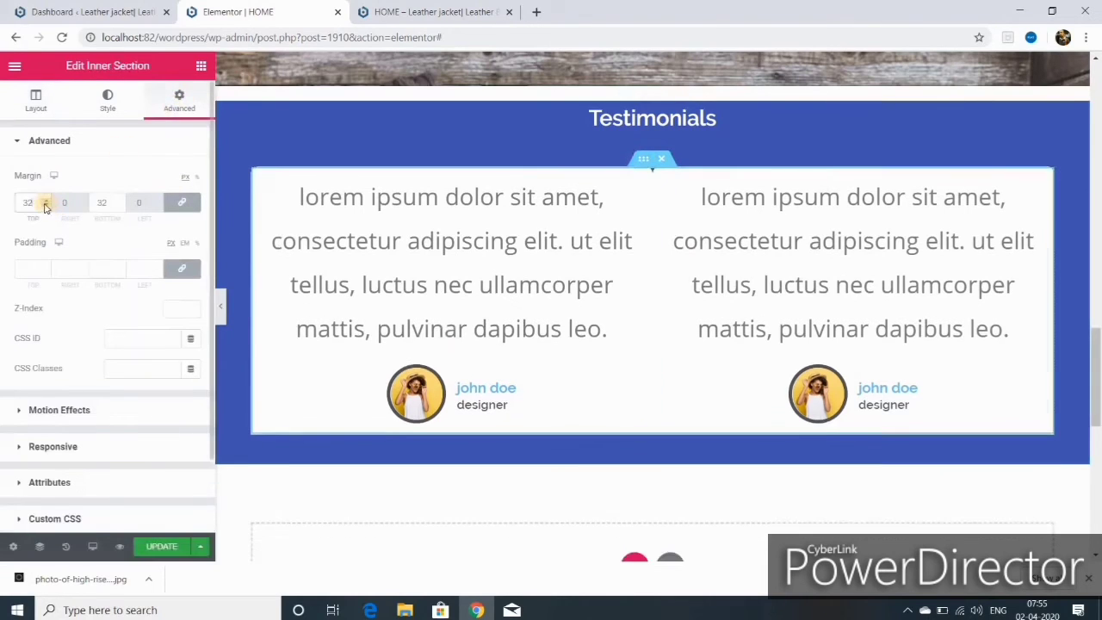
click(663, 178)
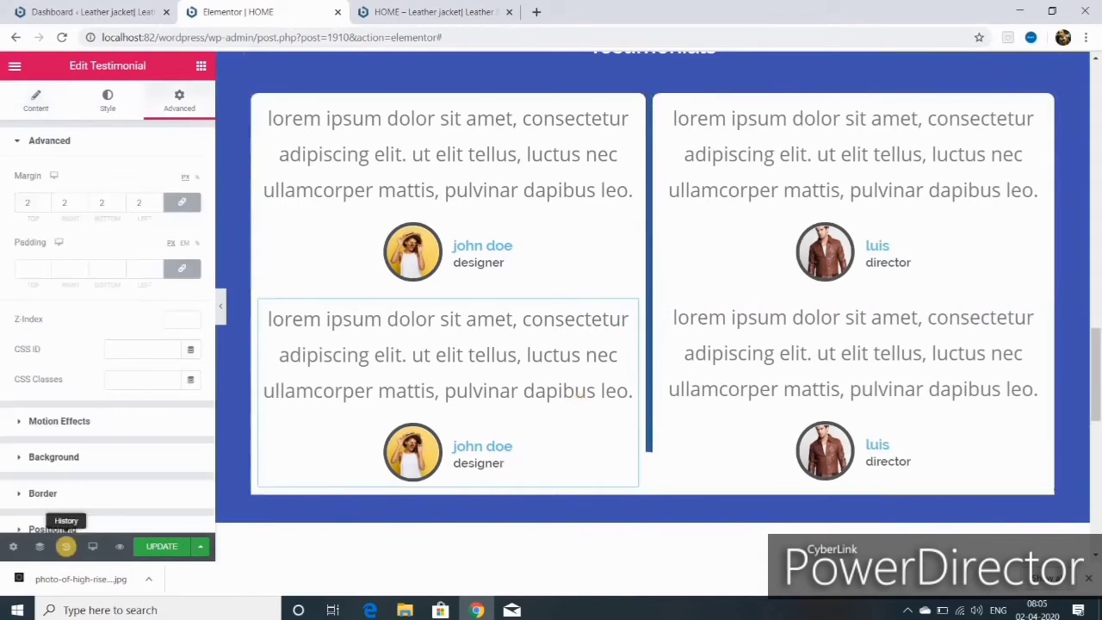
- Revert through History to before the testimonials were duplicated, leaving one testimonial per card
click(67, 547)
click(107, 208)
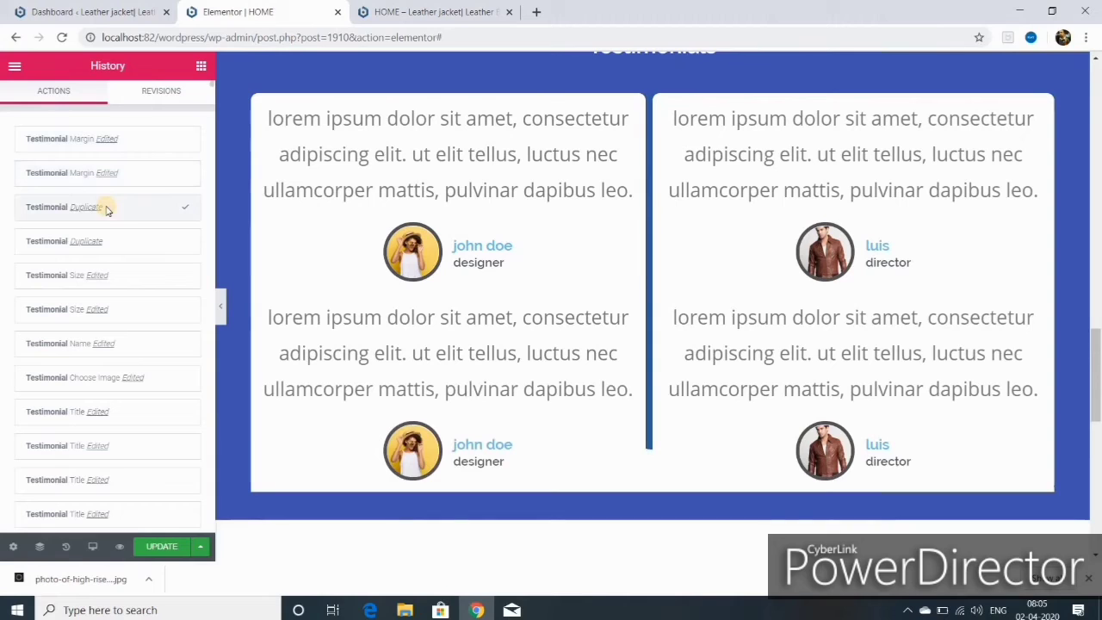
click(110, 240)
click(114, 274)
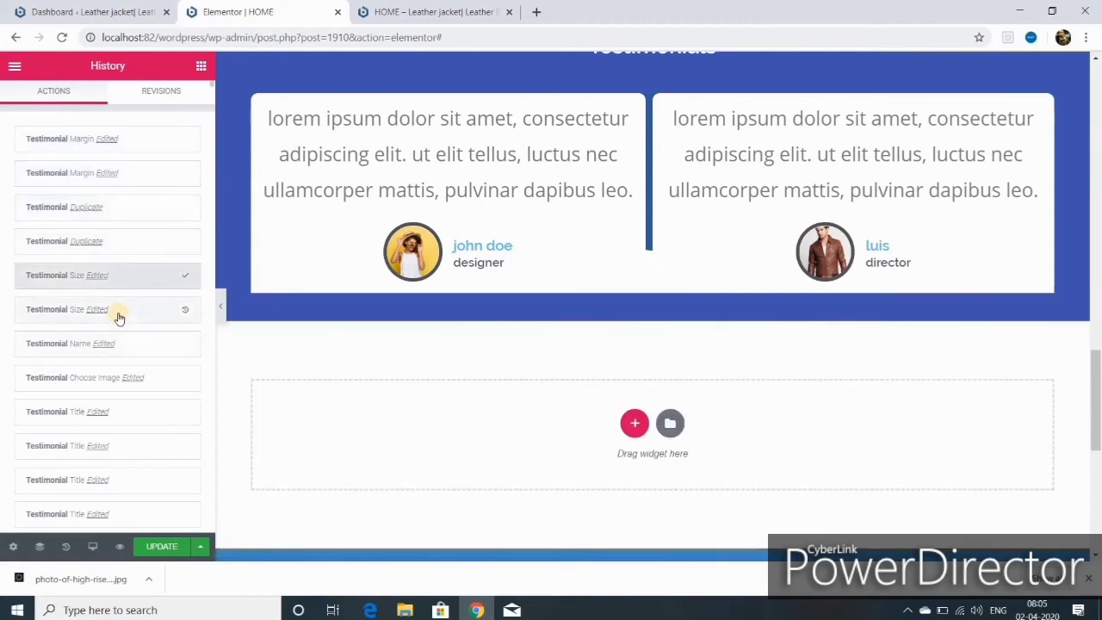
scroll(555, 424, up, 3)
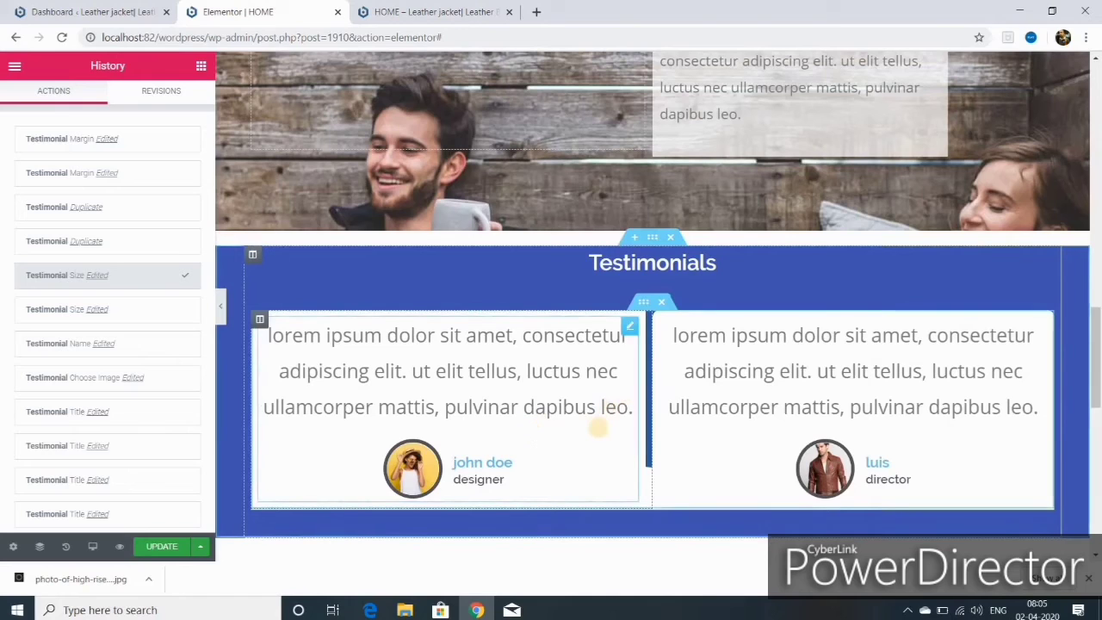
right_click(652, 241)
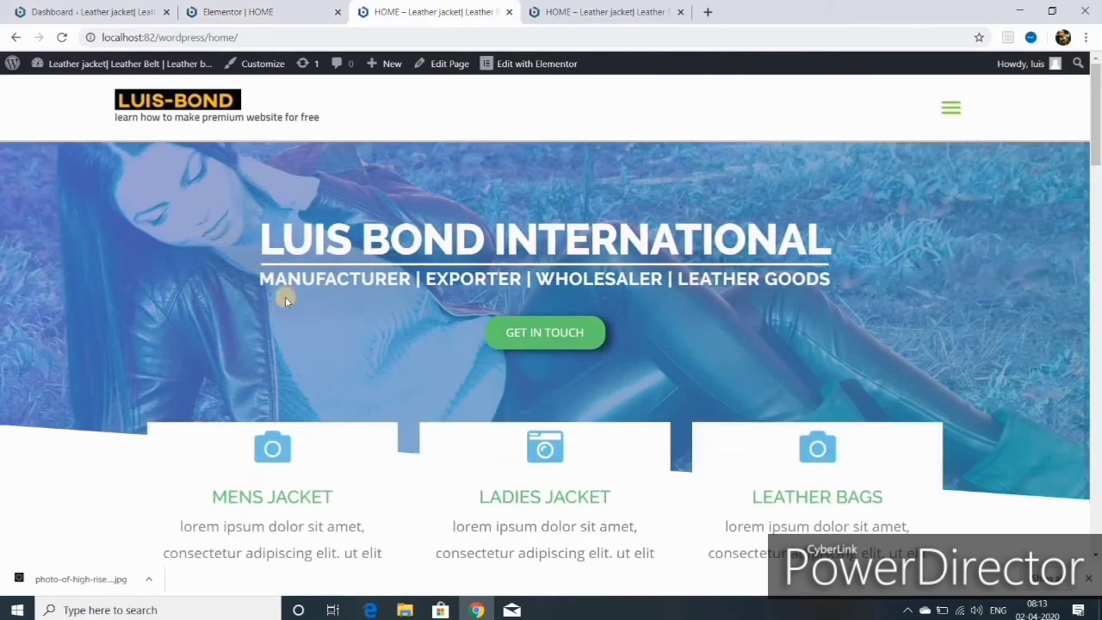
- Scroll through the live home page from the hero banner down toward the footer
scroll(285, 296, down, 4)
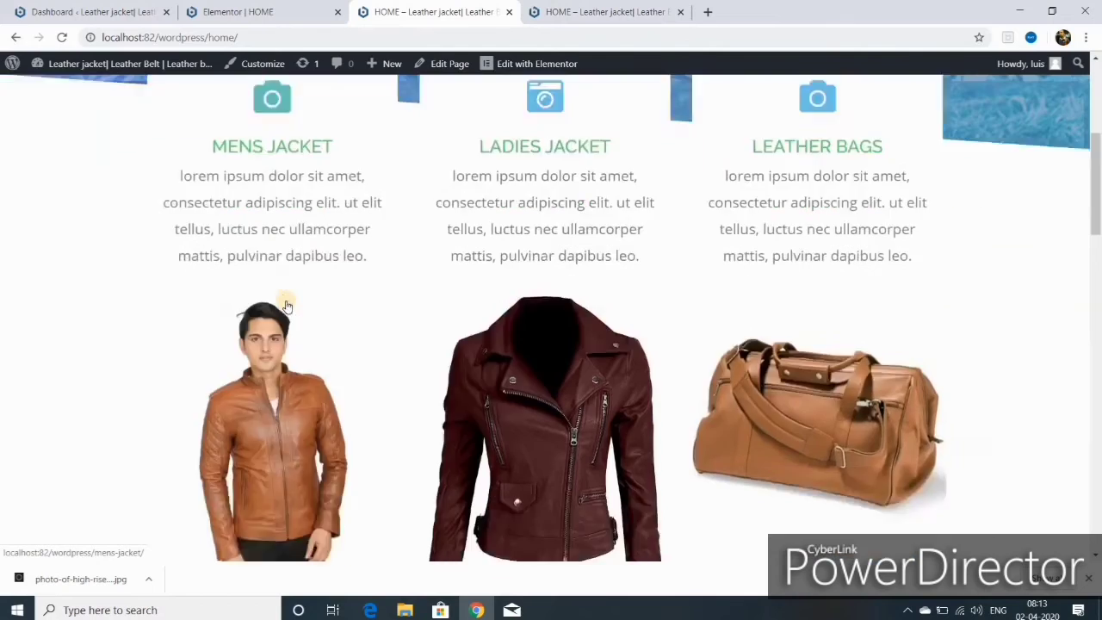
scroll(286, 306, down, 10)
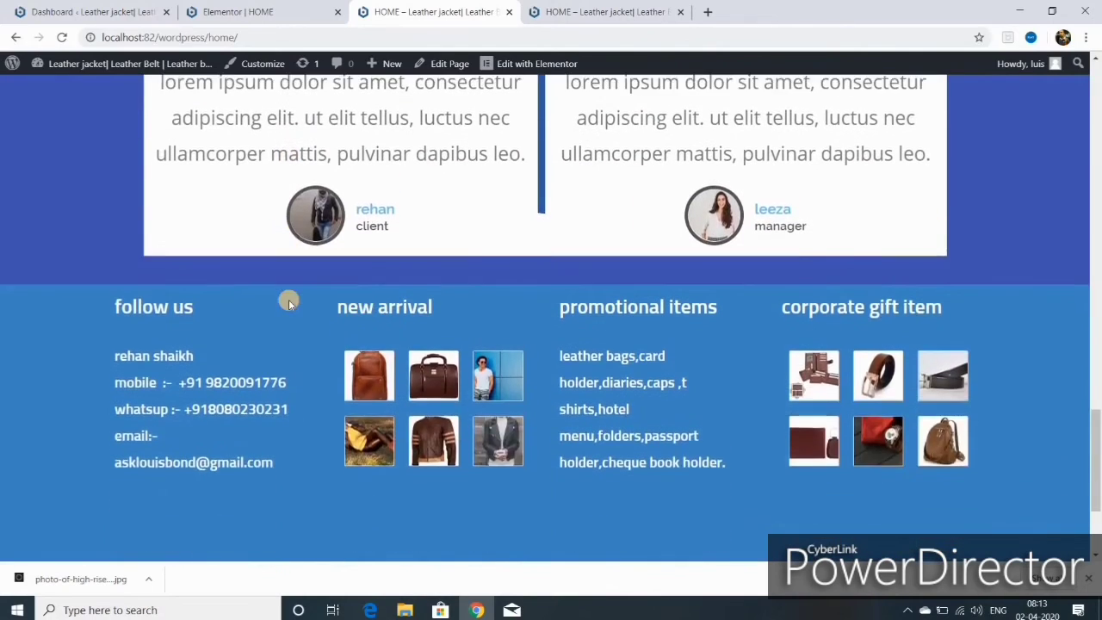
scroll(288, 299, down, 3)
scroll(290, 300, up, 15)
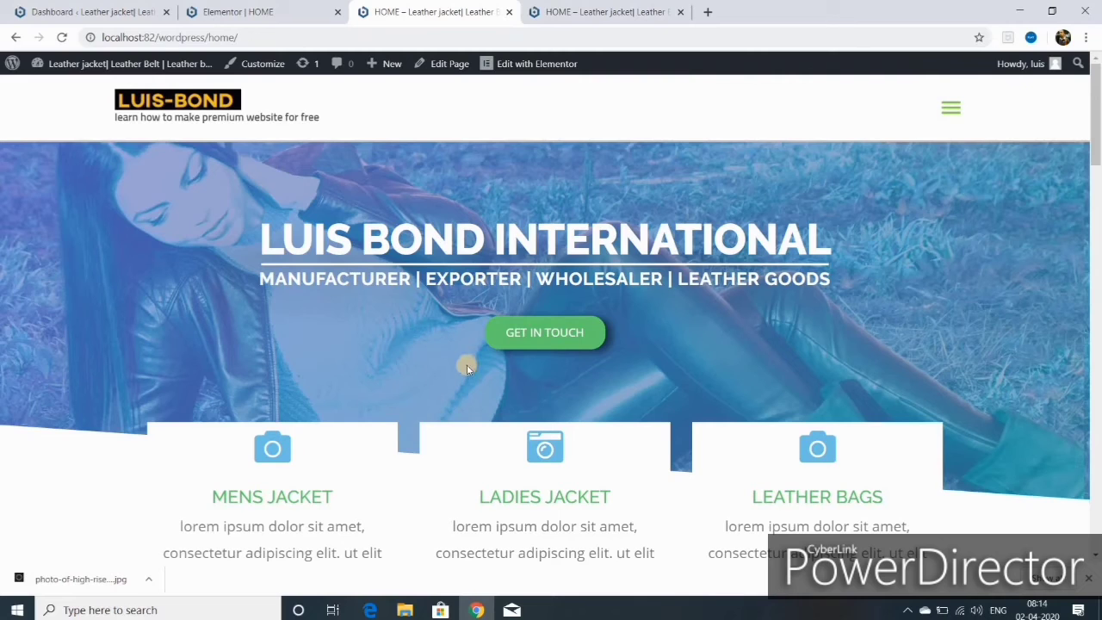
scroll(469, 379, down, 2)
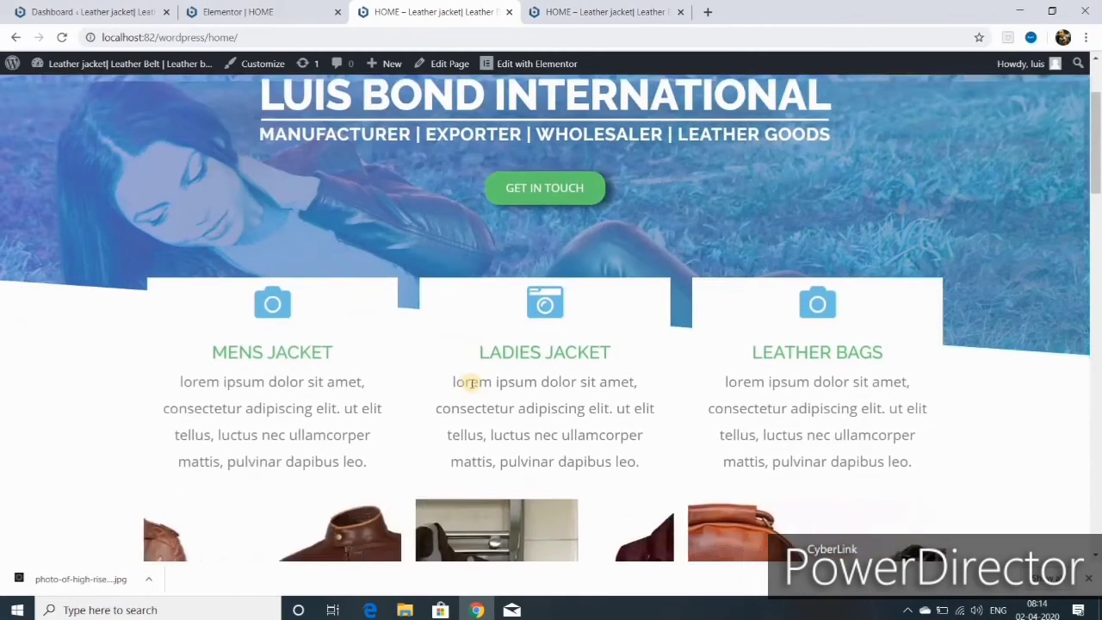
scroll(469, 379, down, 3)
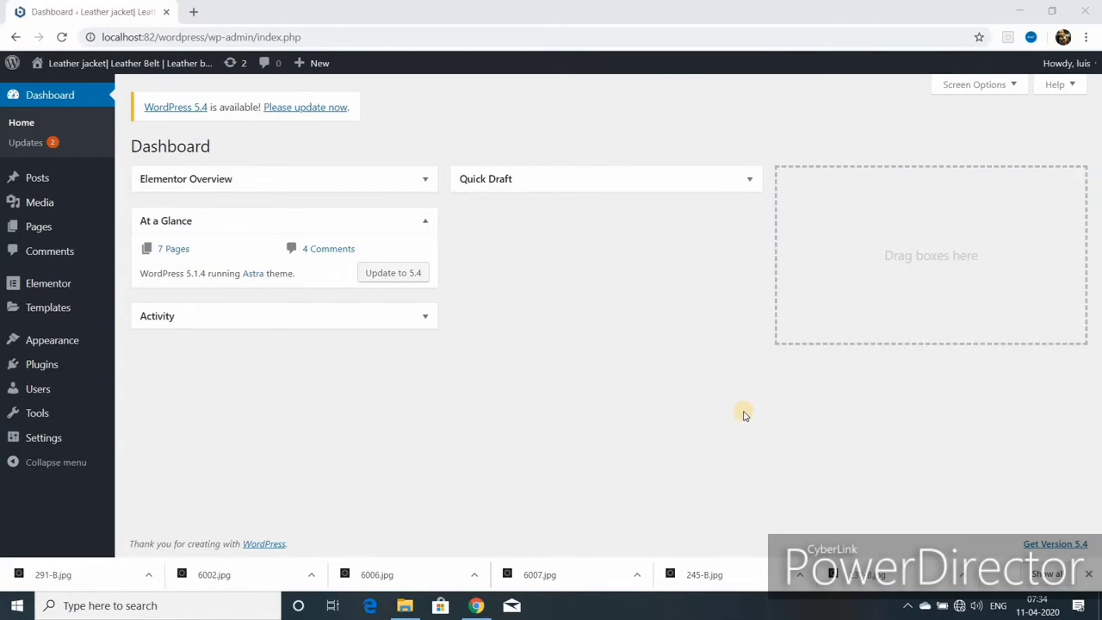
- Open the live site from Visit Site in a new tab and switch to it
mouse_move(116, 65)
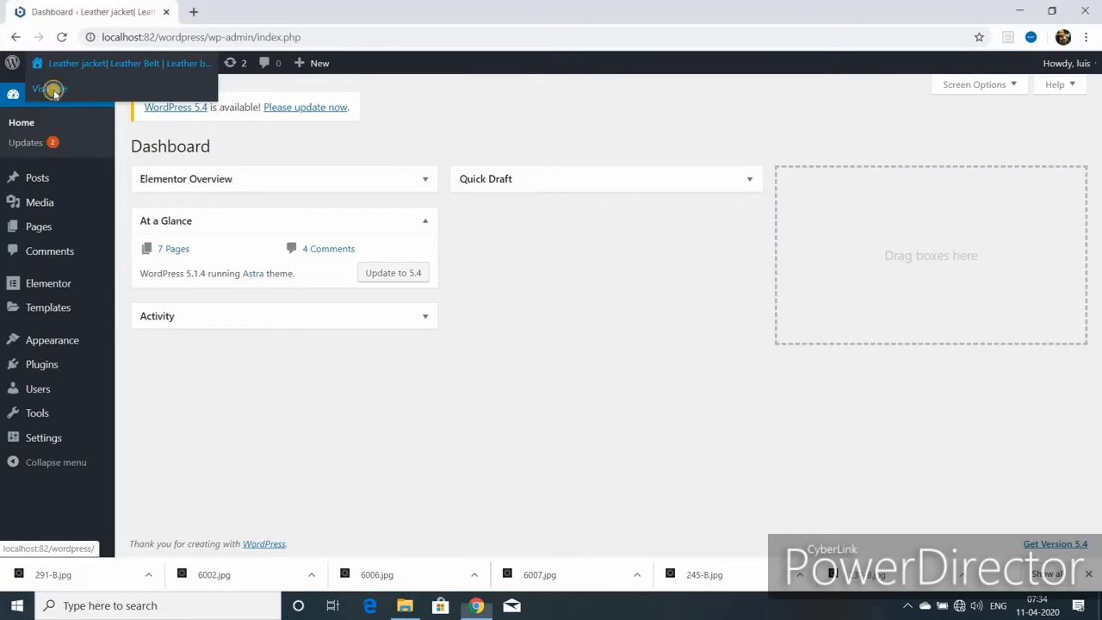
right_click(54, 91)
click(100, 102)
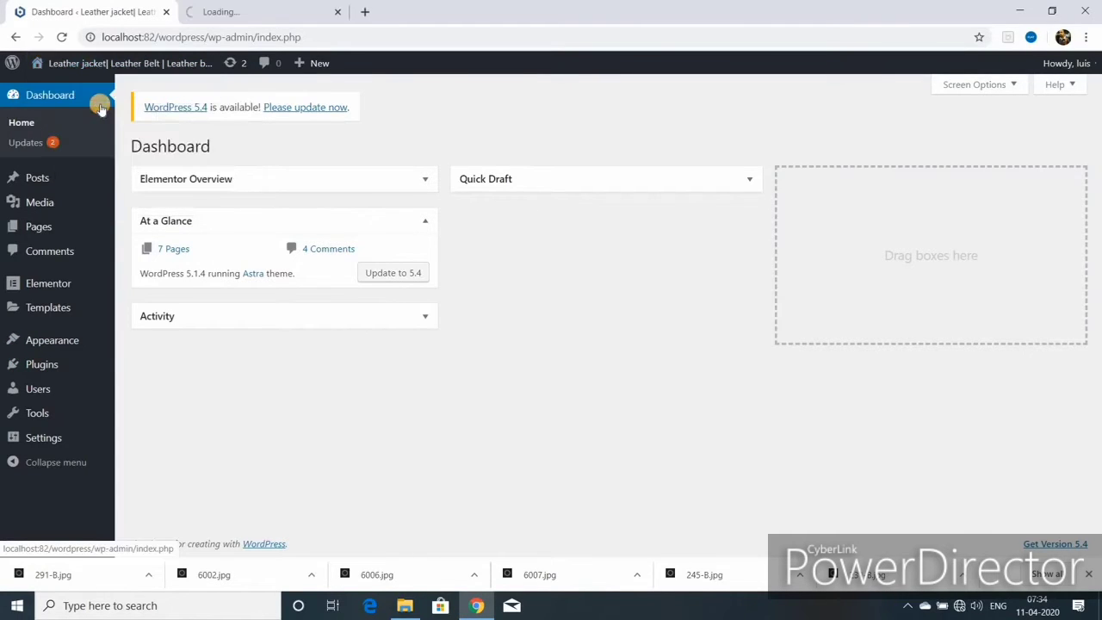
key(ctrl+Tab)
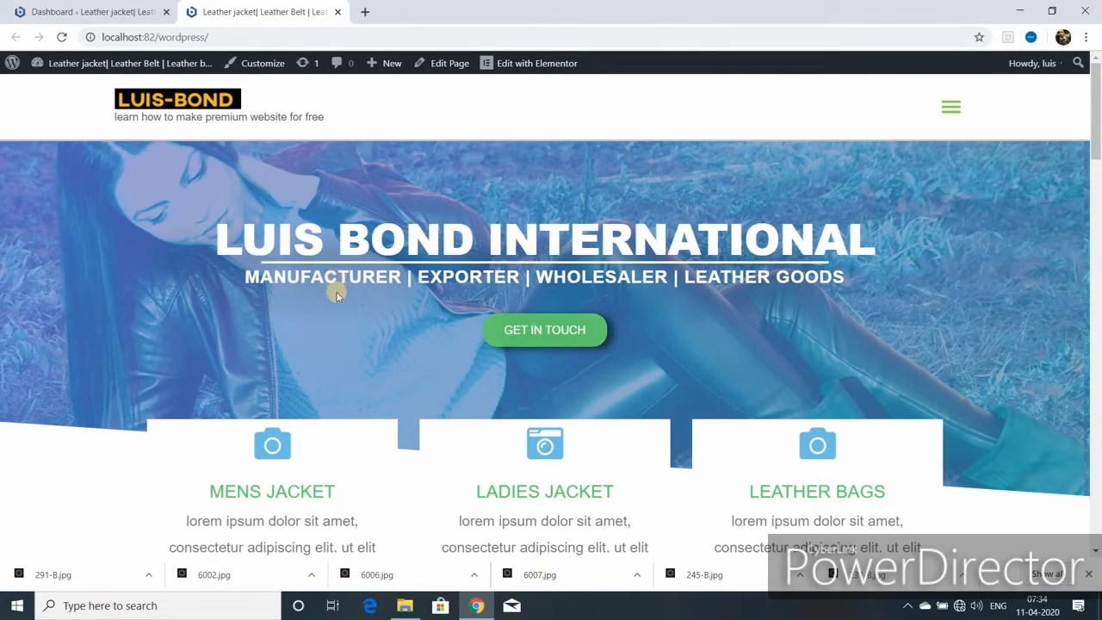
scroll(338, 297, down, 15)
scroll(340, 295, up, 8)
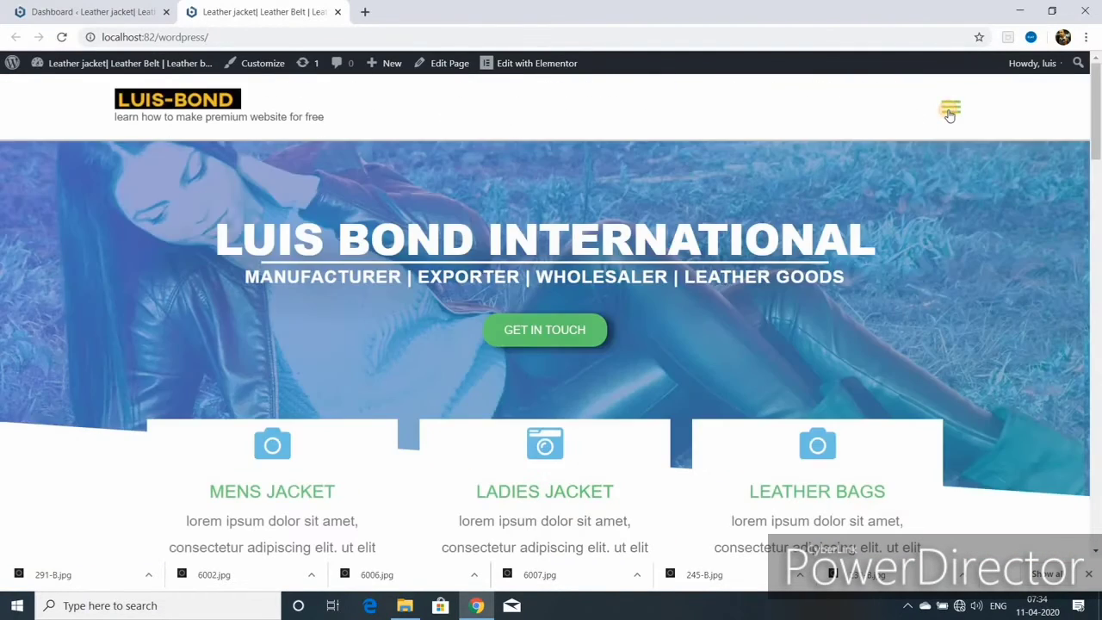
- Look over the About page through the site menu, then go to the Mens Belt page
click(950, 110)
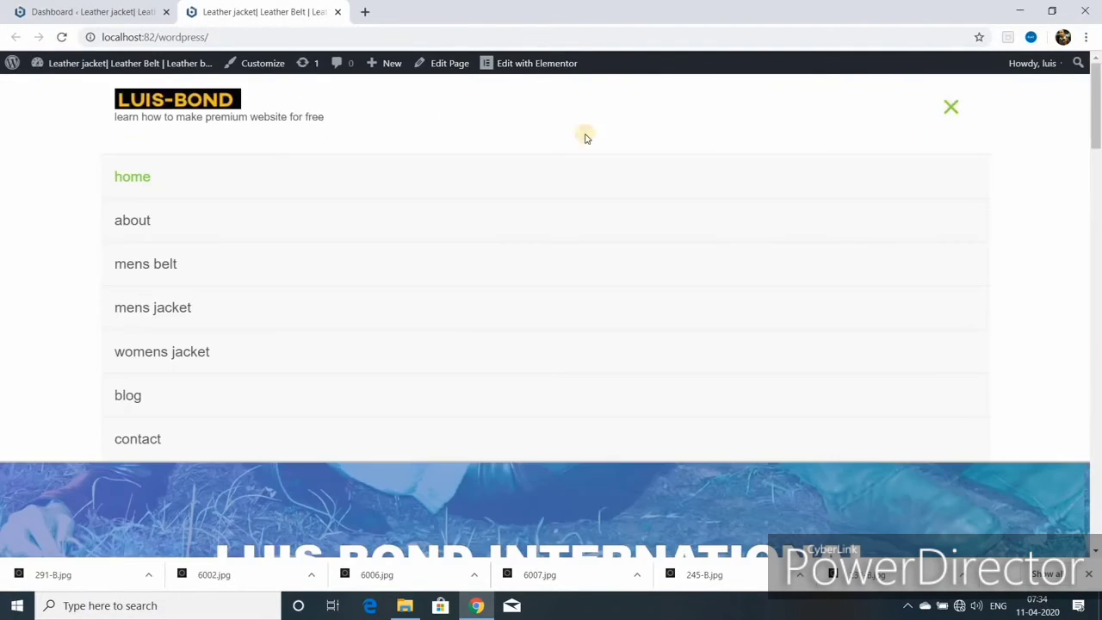
click(136, 222)
scroll(302, 262, down, 10)
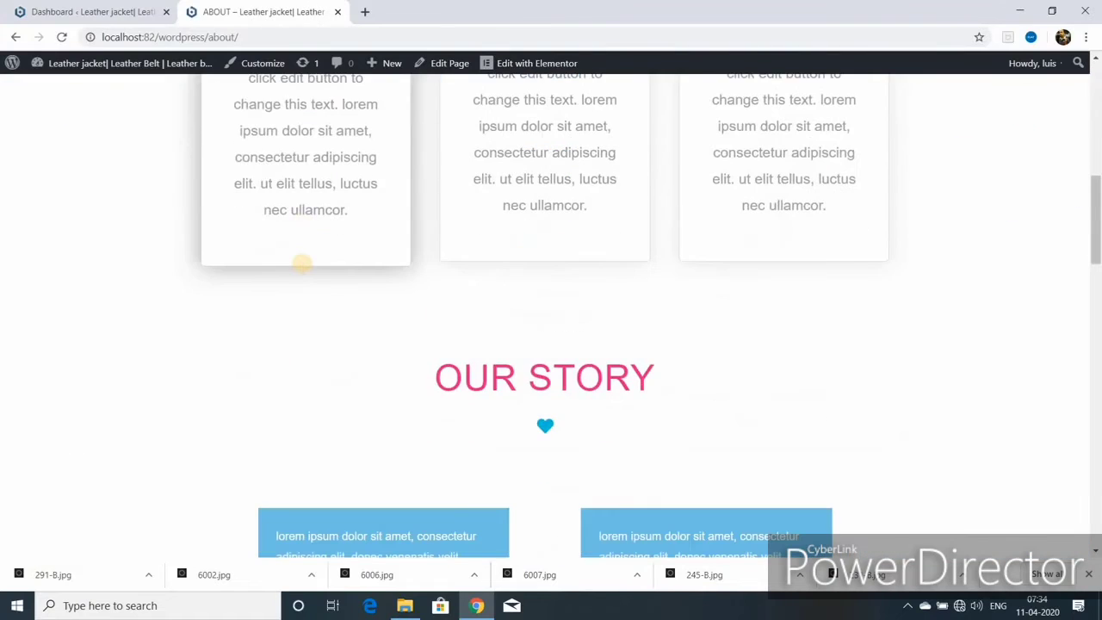
scroll(302, 265, down, 8)
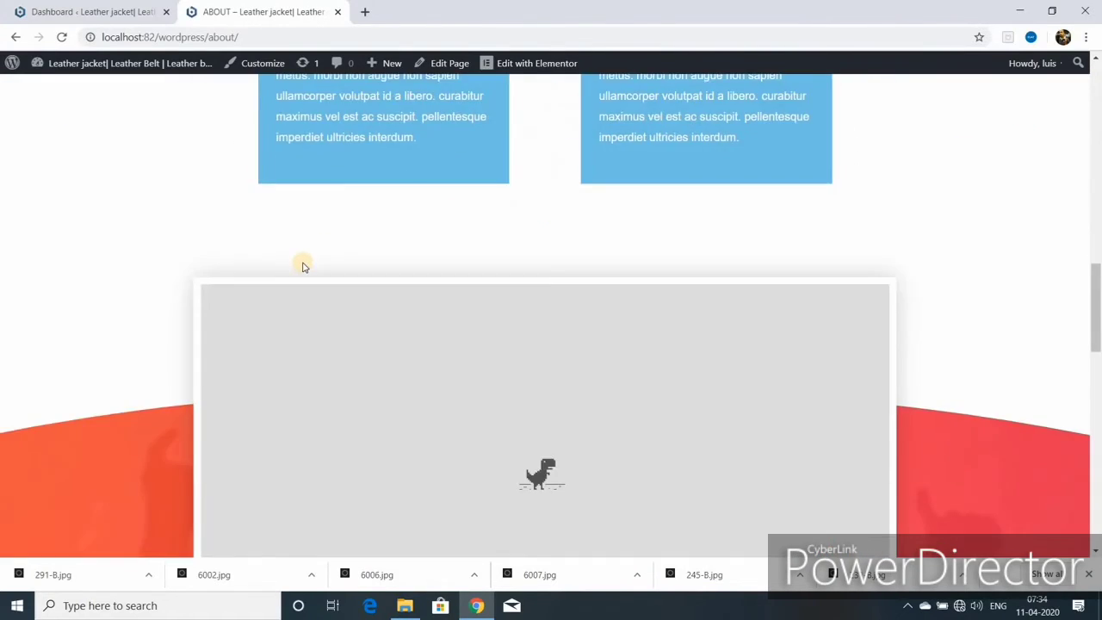
scroll(303, 262, up, 15)
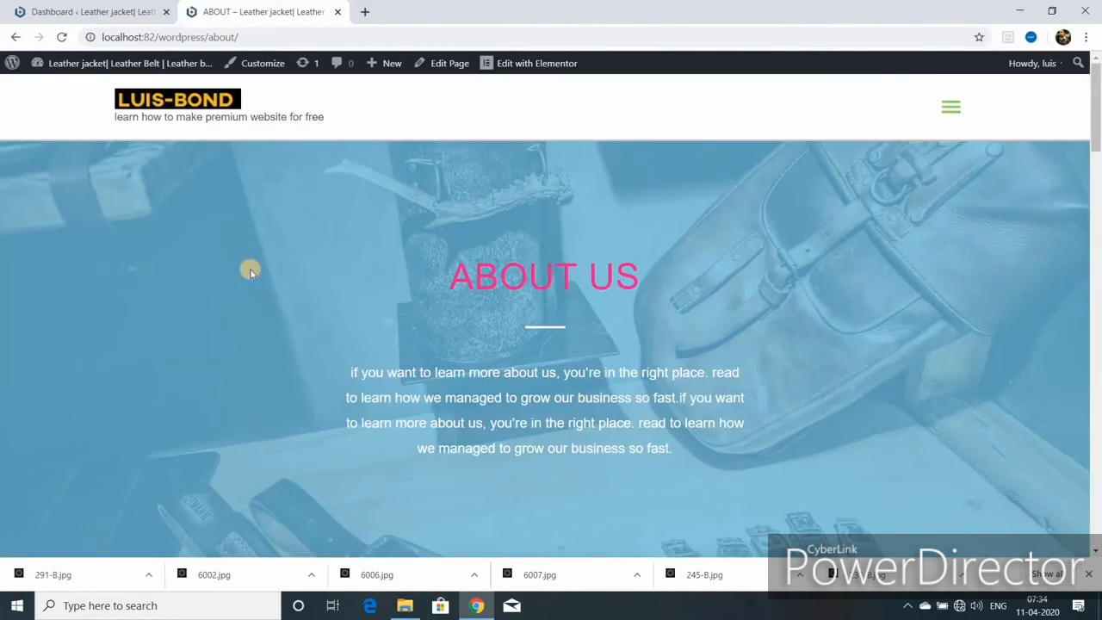
click(950, 107)
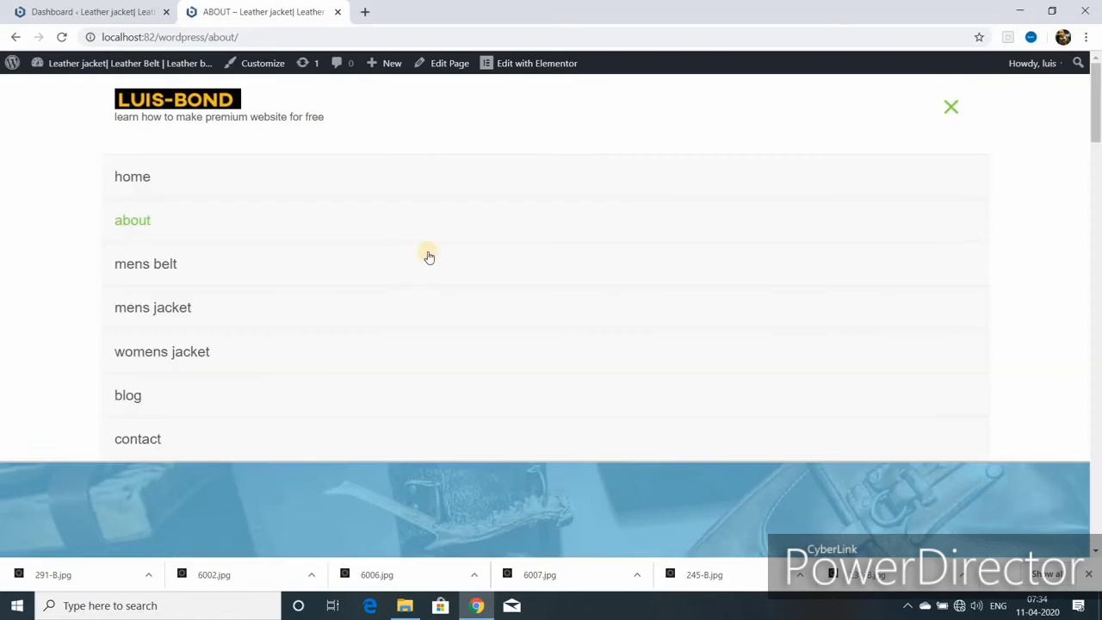
click(173, 269)
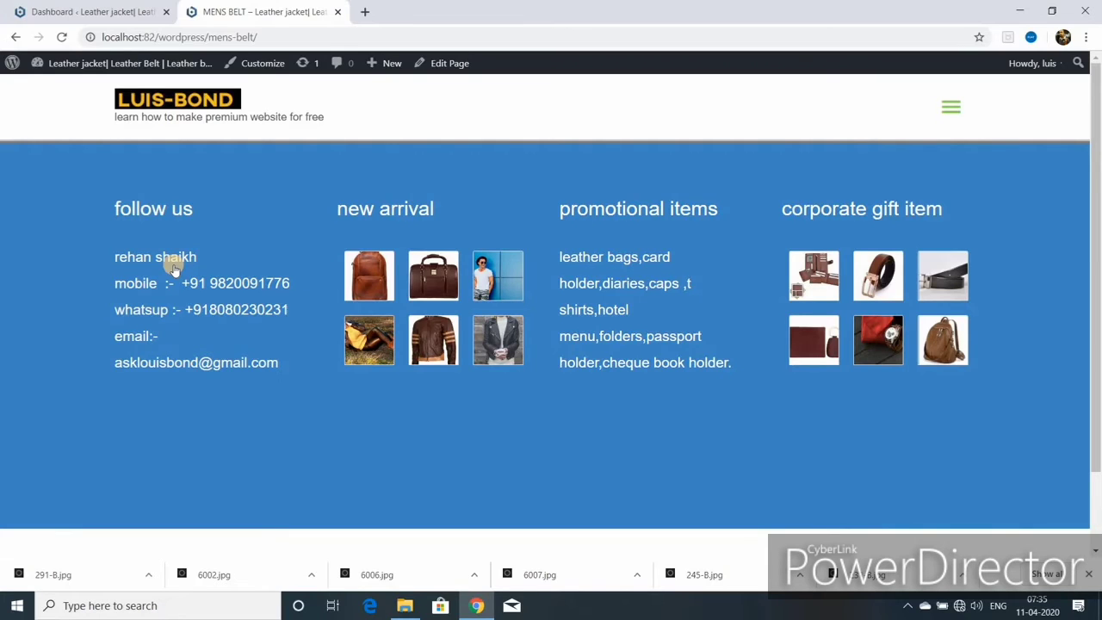
- Open the Mens Belt page in Elementor and add an empty single-column section at the top
click(440, 66)
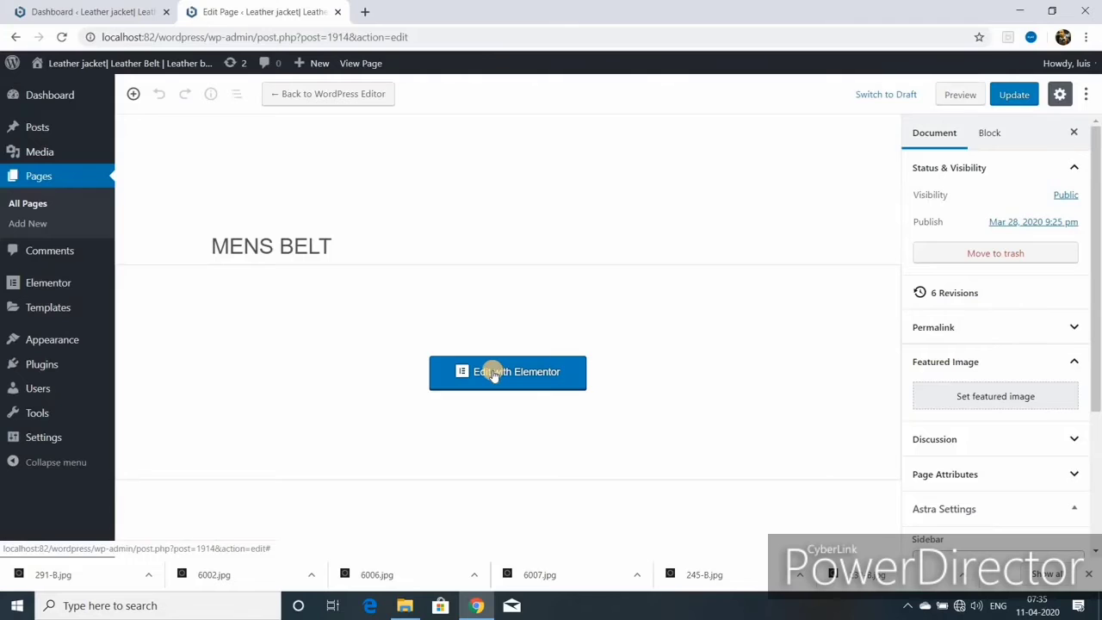
click(495, 374)
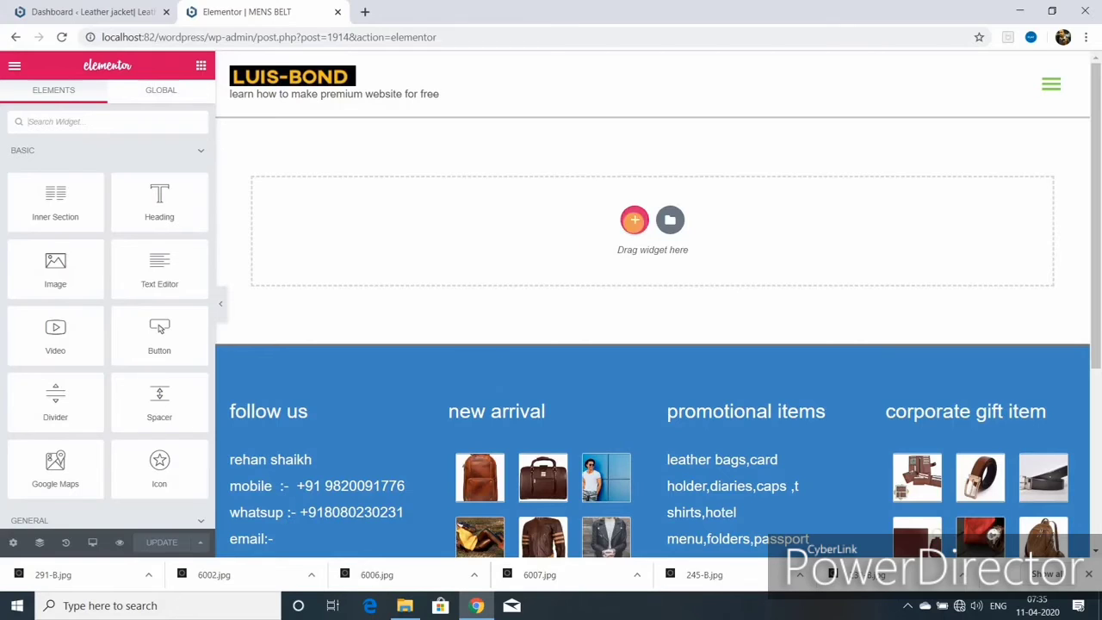
click(634, 219)
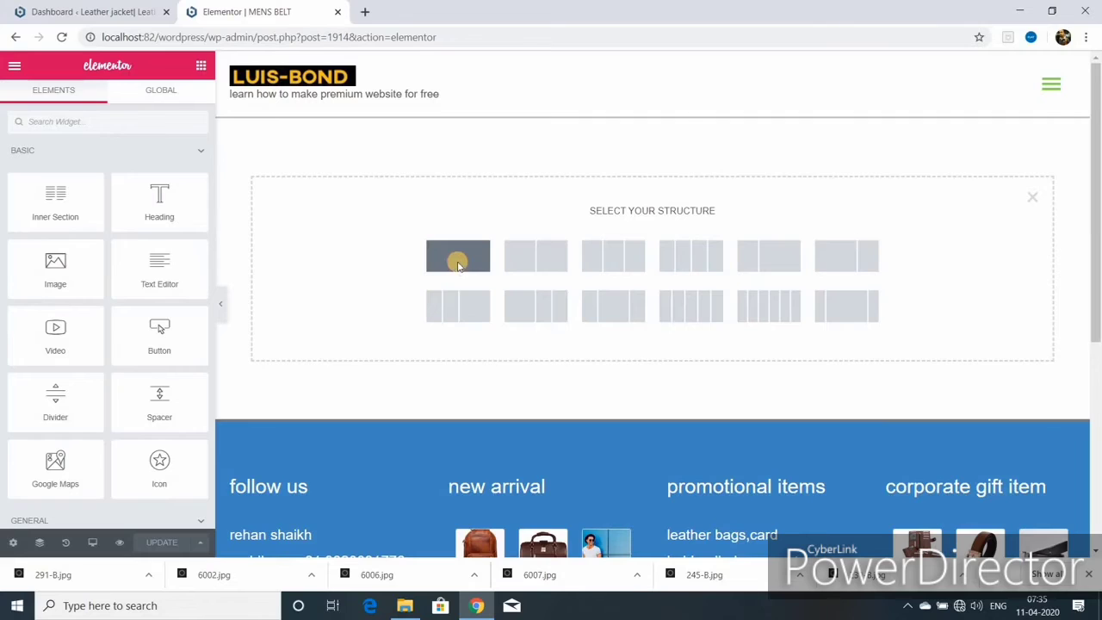
click(458, 265)
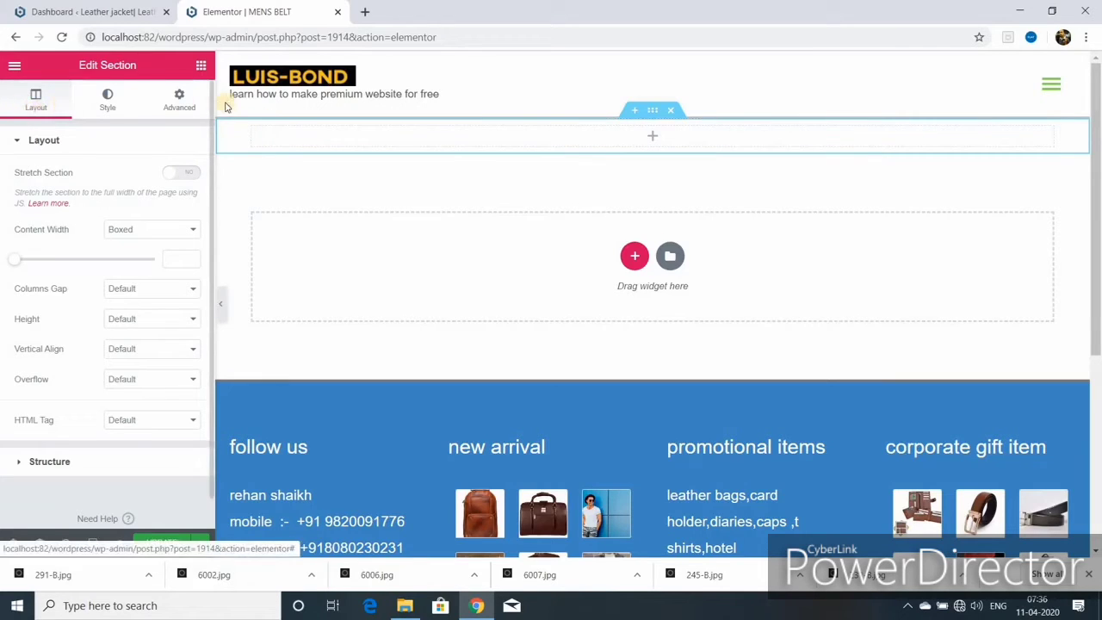
click(200, 65)
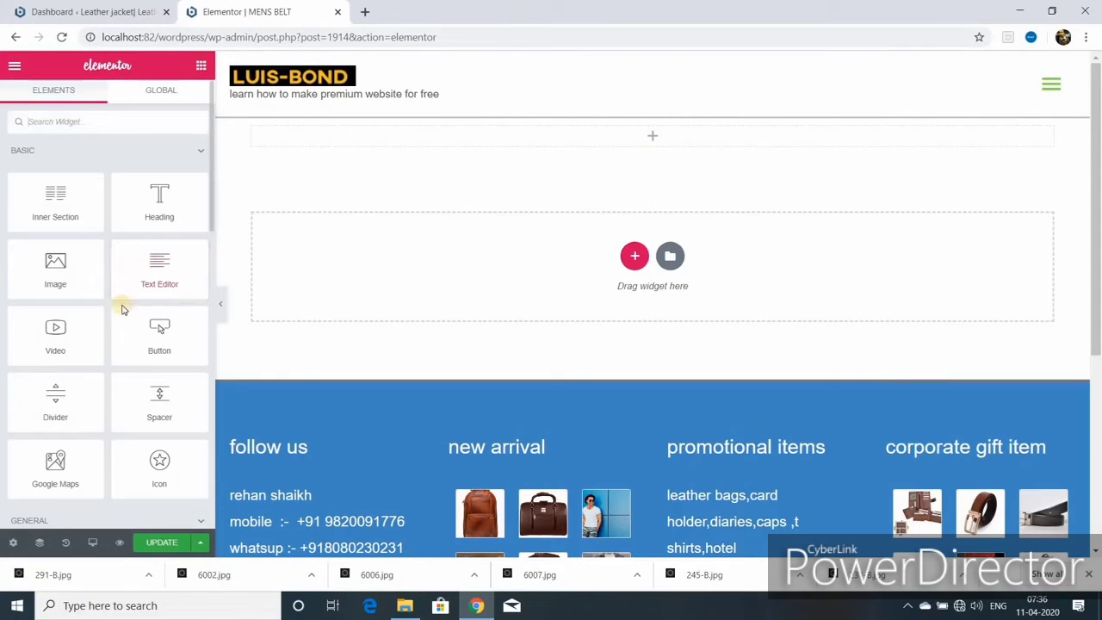
- Browse the widget panel and expand the WordPress widgets group
scroll(122, 307, down, 4)
scroll(121, 306, down, 2)
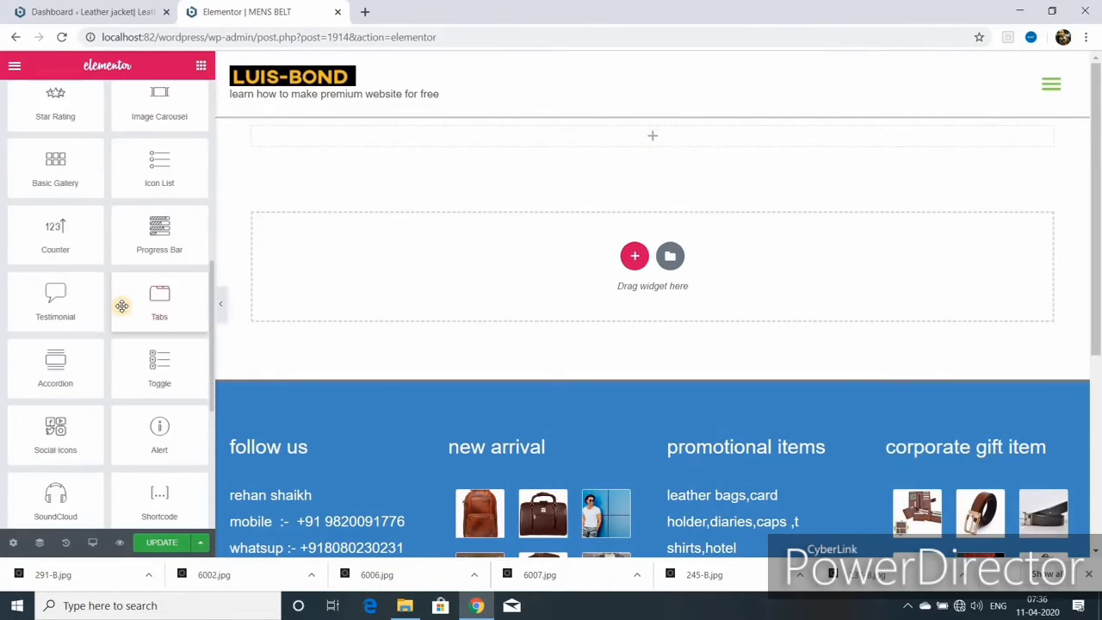
scroll(121, 305, down, 3)
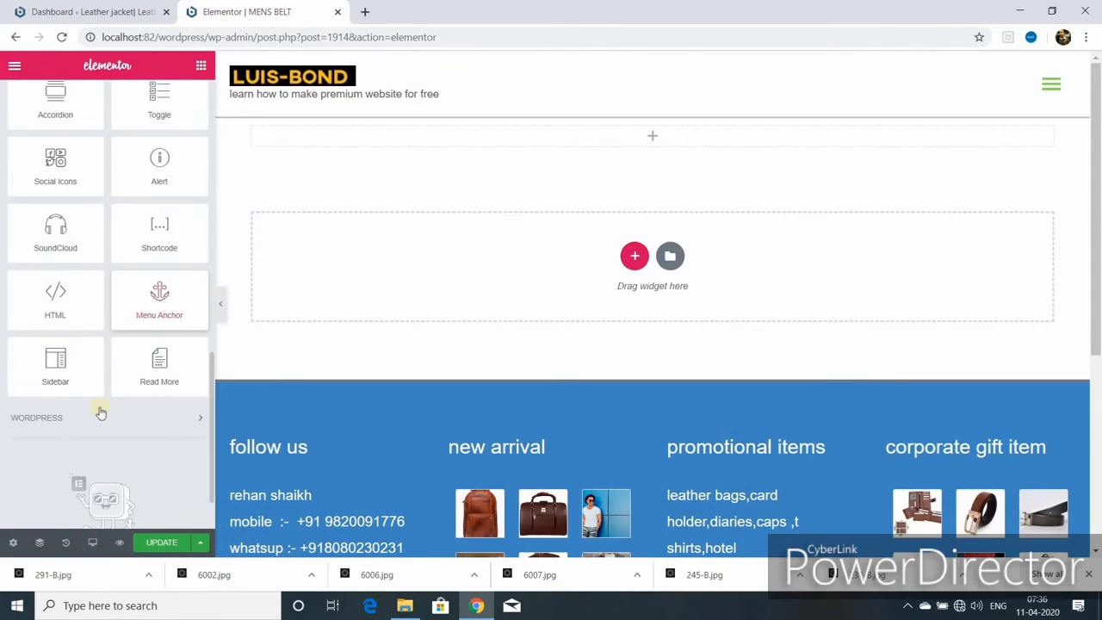
double_click(200, 422)
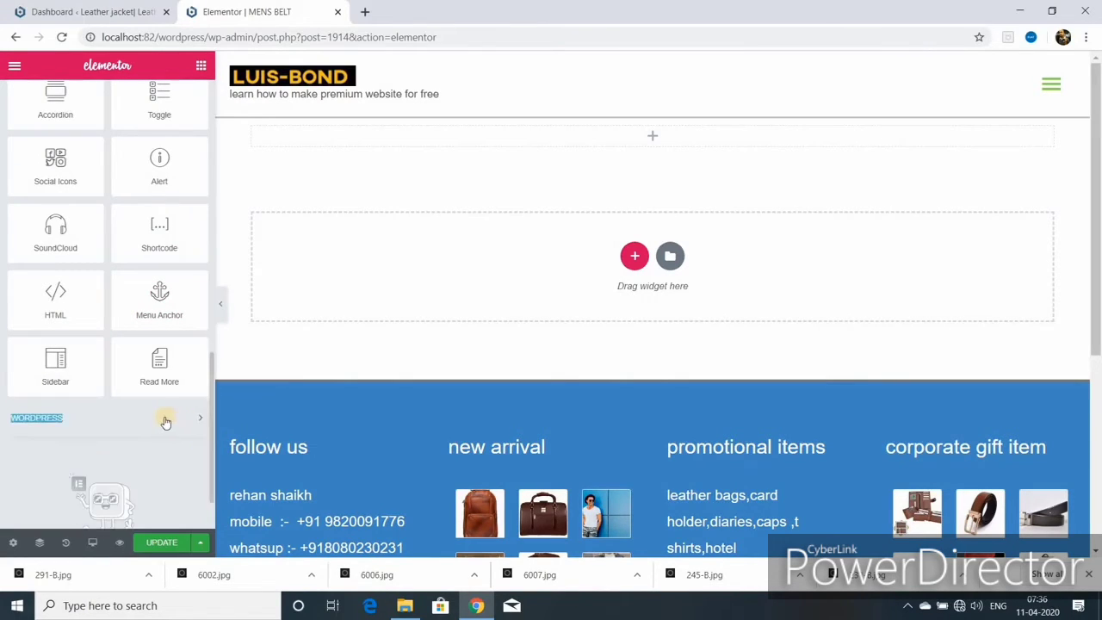
scroll(166, 421, down, 1)
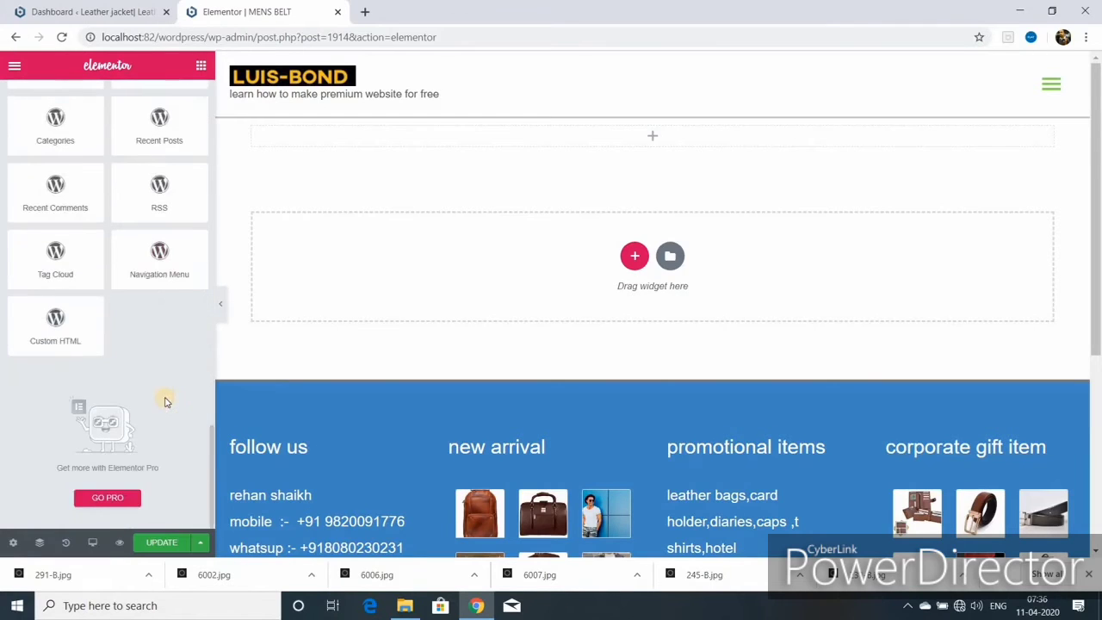
scroll(147, 369, up, 10)
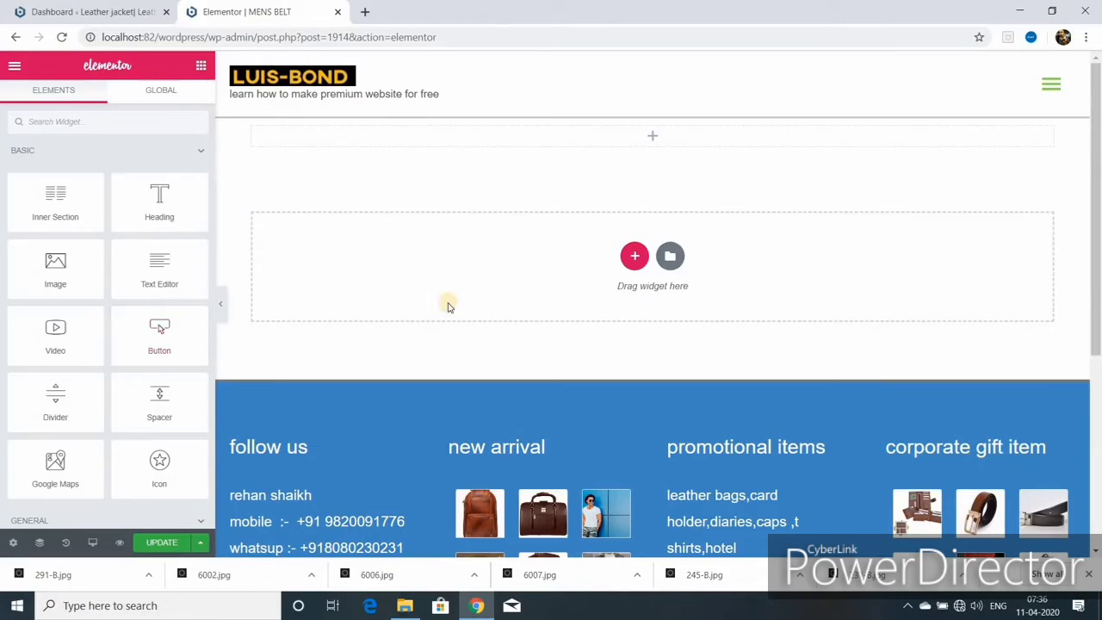
- Give the top section a Min Height of 250 px and save with UPDATE
click(258, 142)
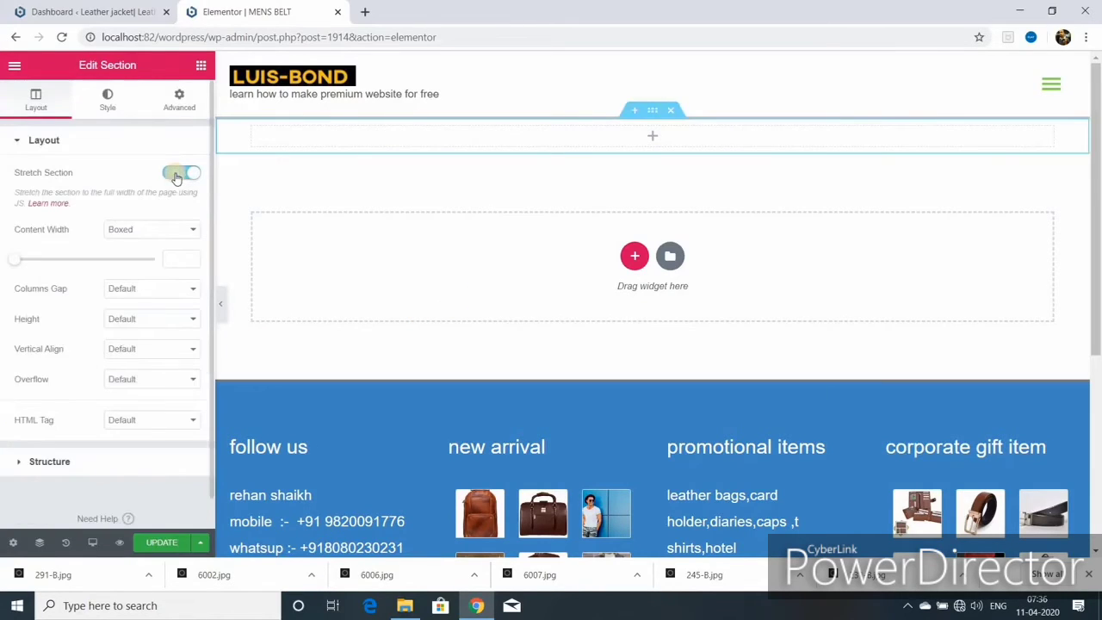
click(195, 230)
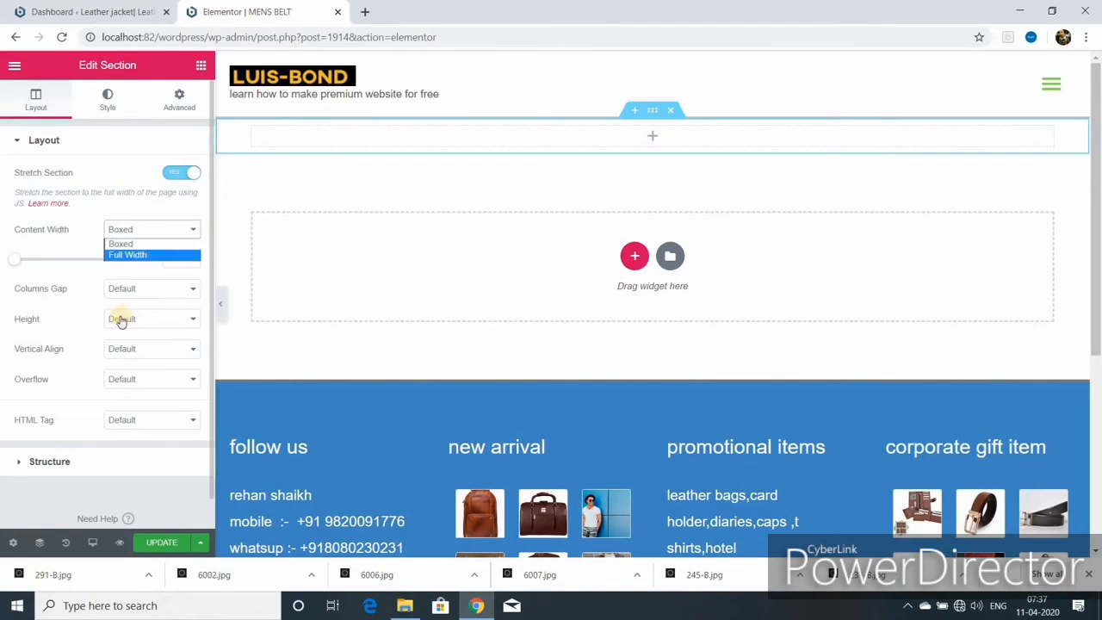
click(180, 320)
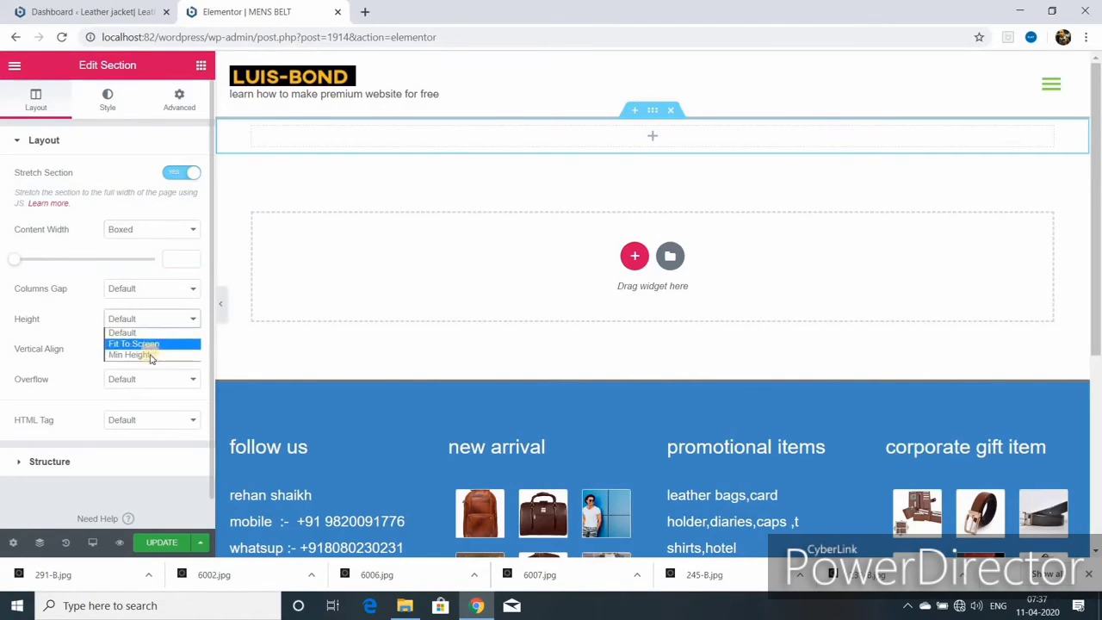
click(148, 355)
double_click(180, 373)
text(250)
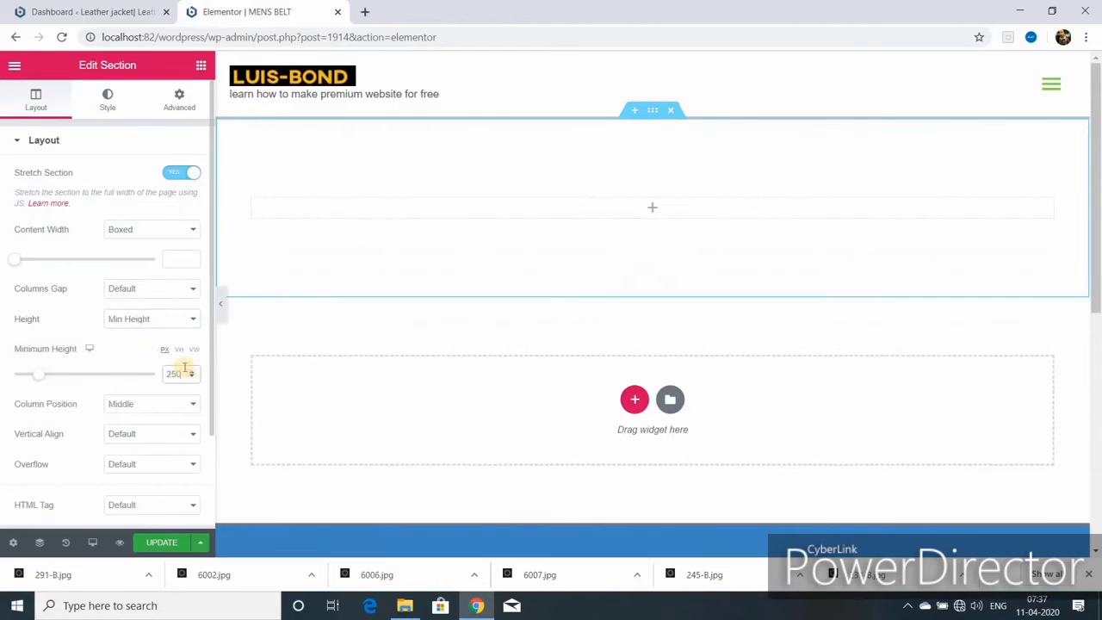
click(161, 541)
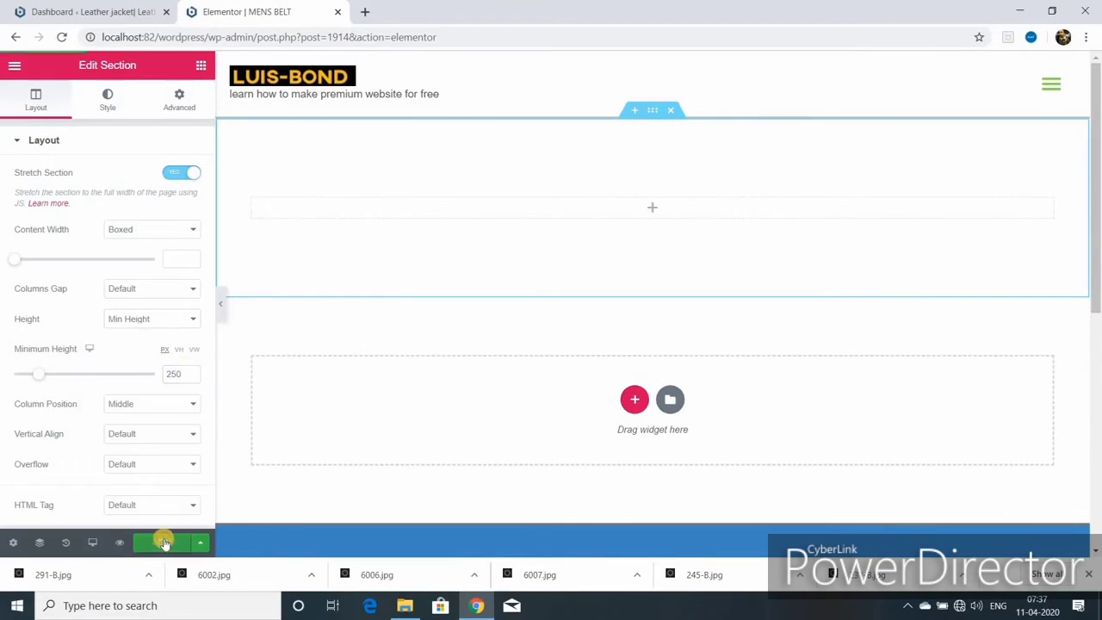
click(108, 105)
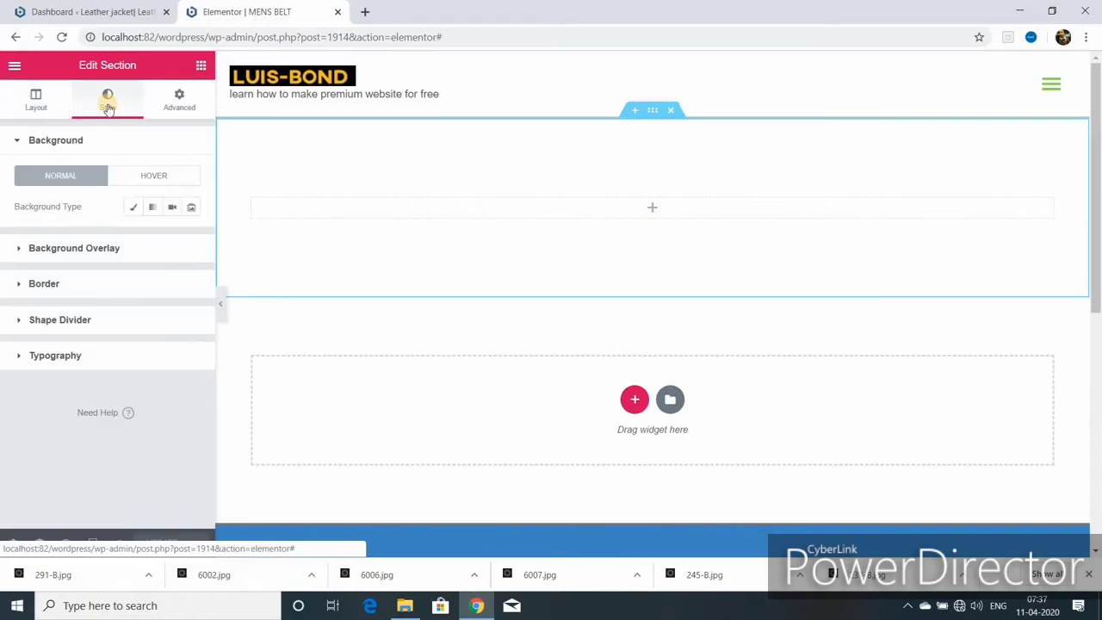
- Give the banner a light blue classic background with the orange leather image as overlay
click(132, 209)
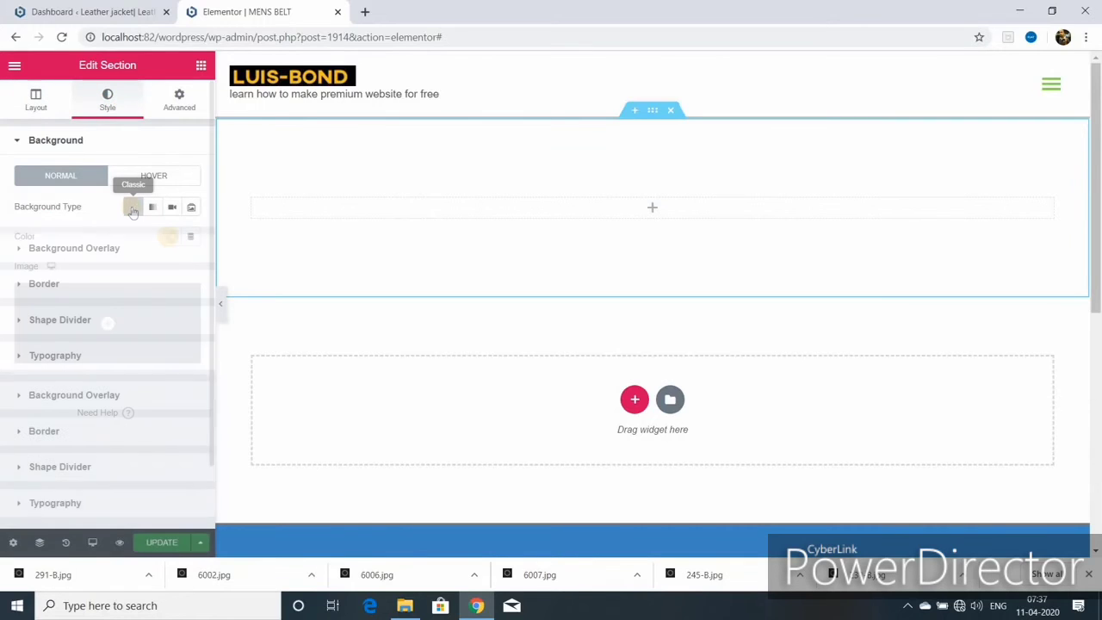
click(169, 240)
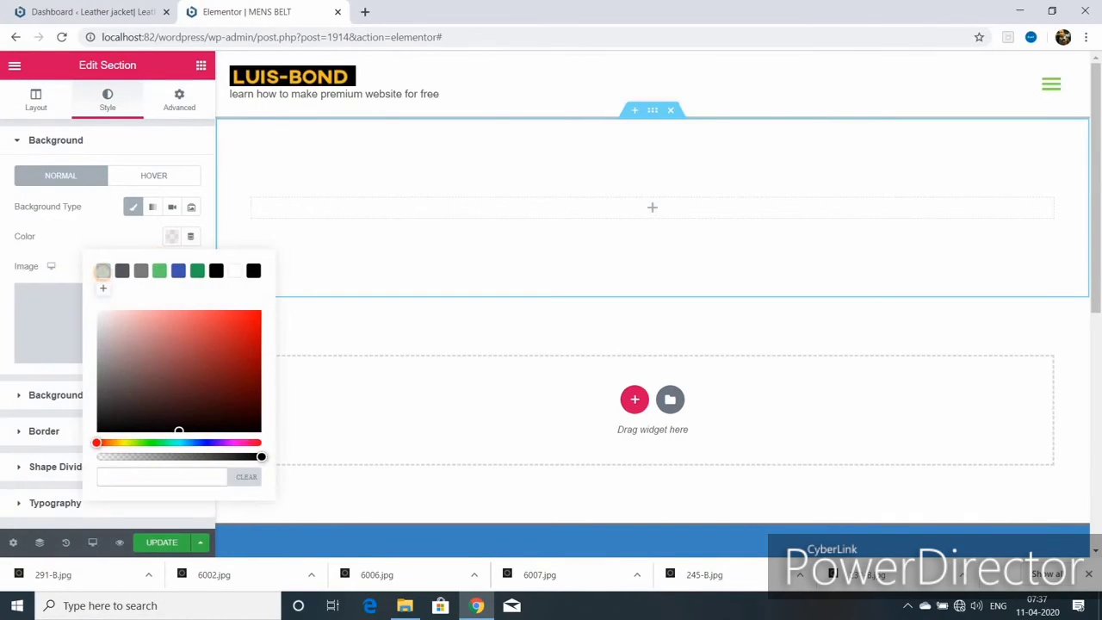
click(103, 272)
click(85, 398)
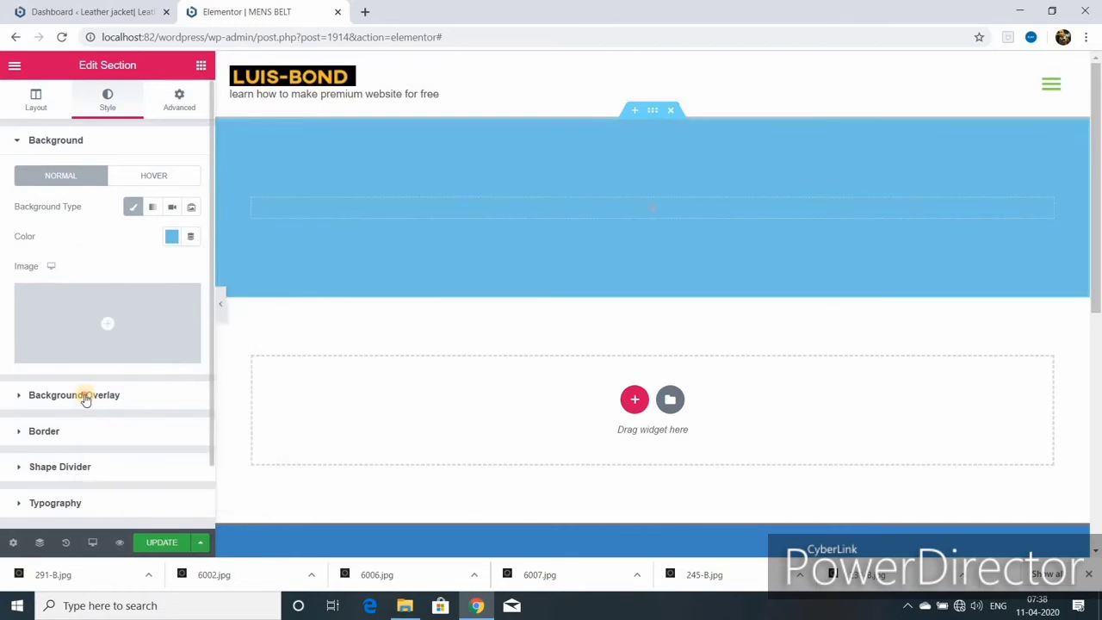
click(86, 398)
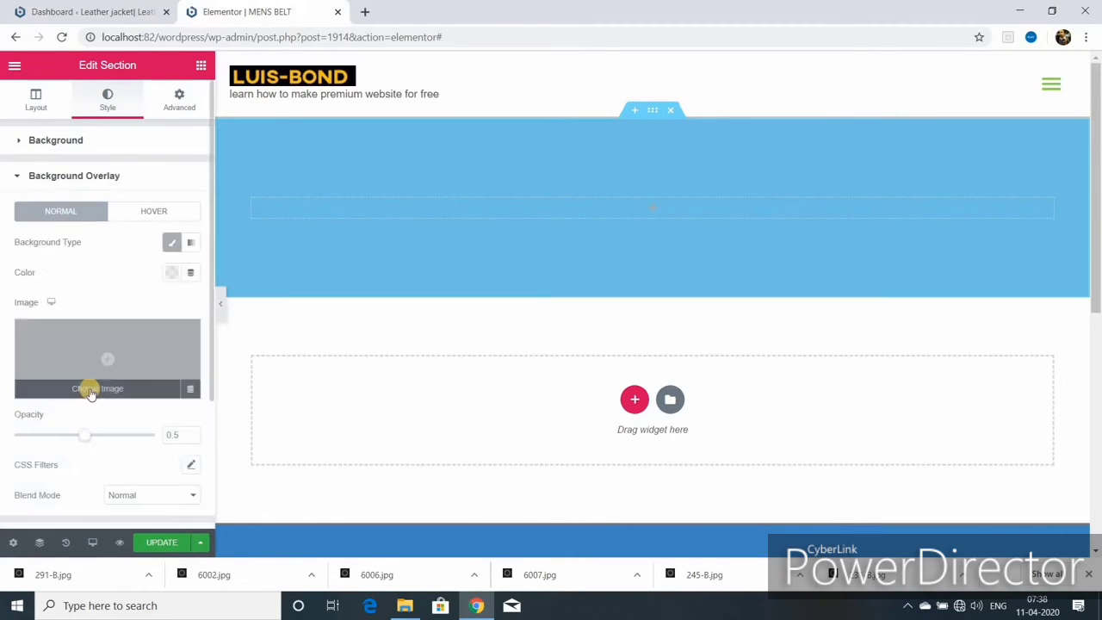
click(90, 391)
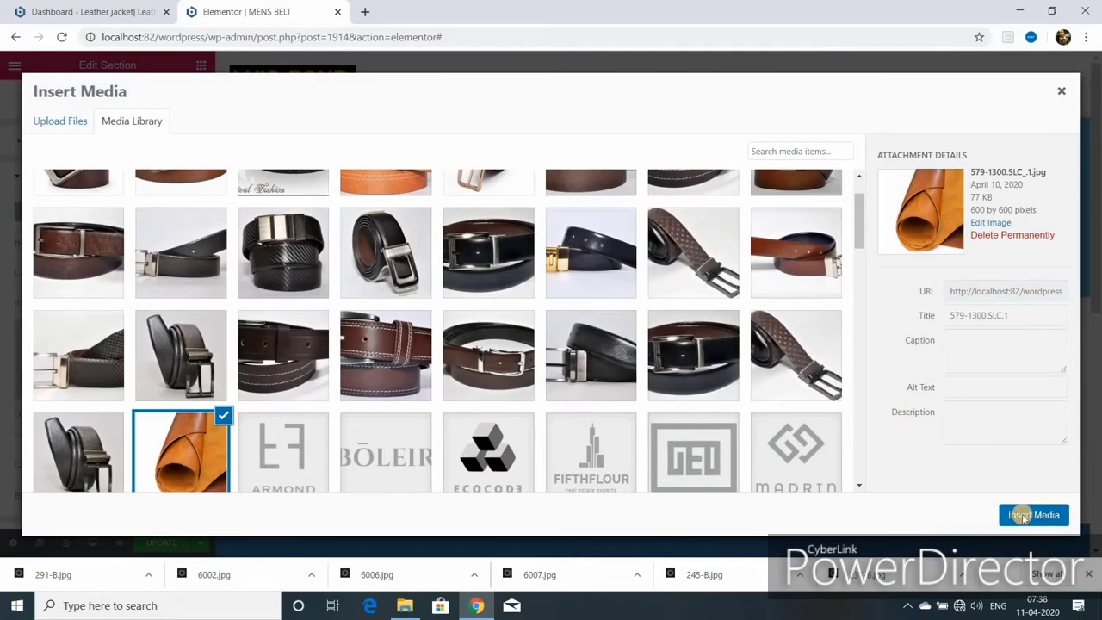
click(1031, 514)
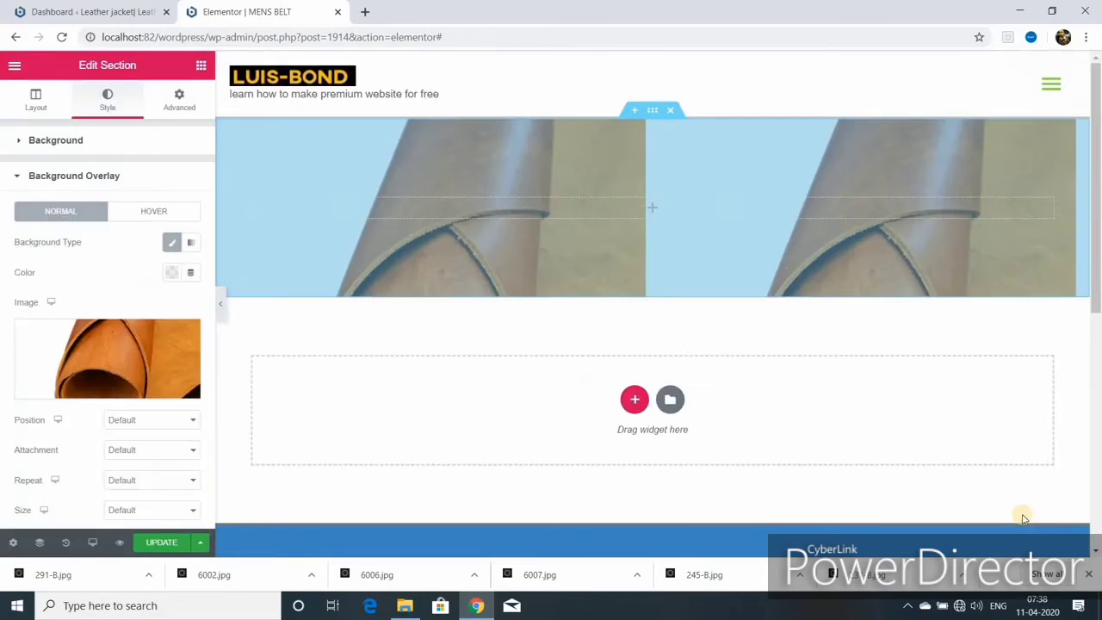
- Drop a Heading widget into the banner and clear its default text
click(199, 69)
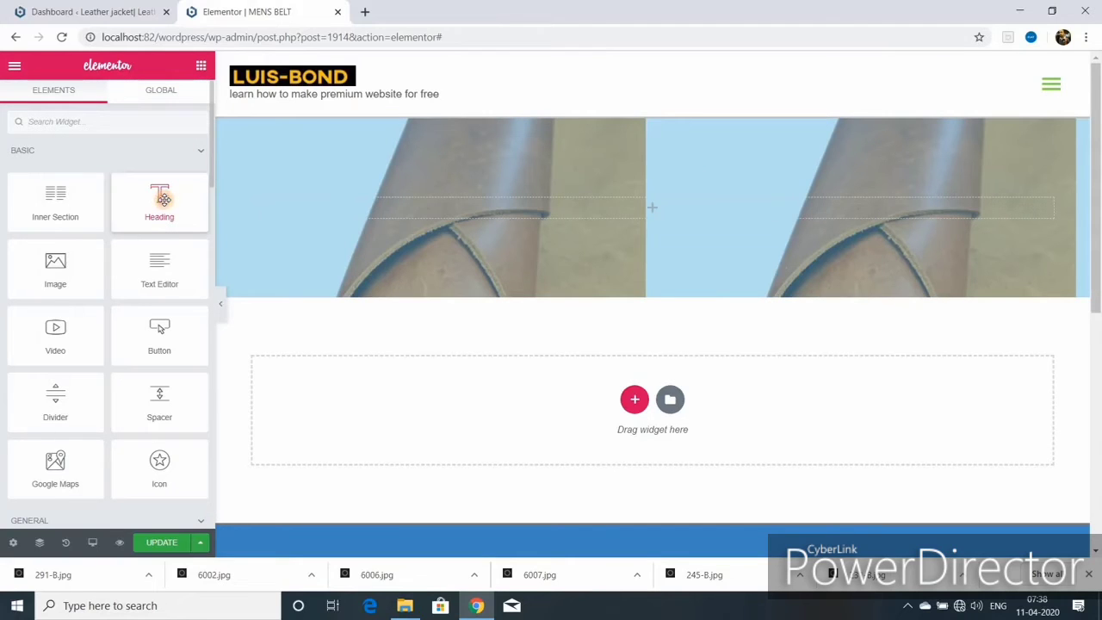
drag(164, 199, 639, 206)
triple_click(531, 207)
key(BackSpace)
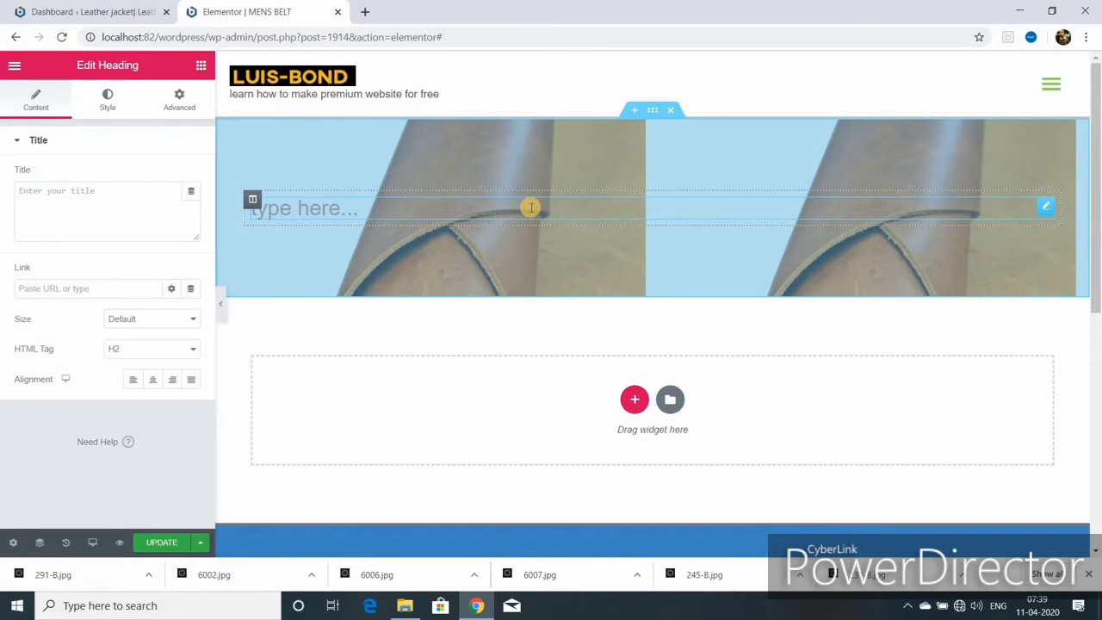
- Title the heading 'mens belt' with size XL, H1 tag and centre alignment, then save
text(mens belt)
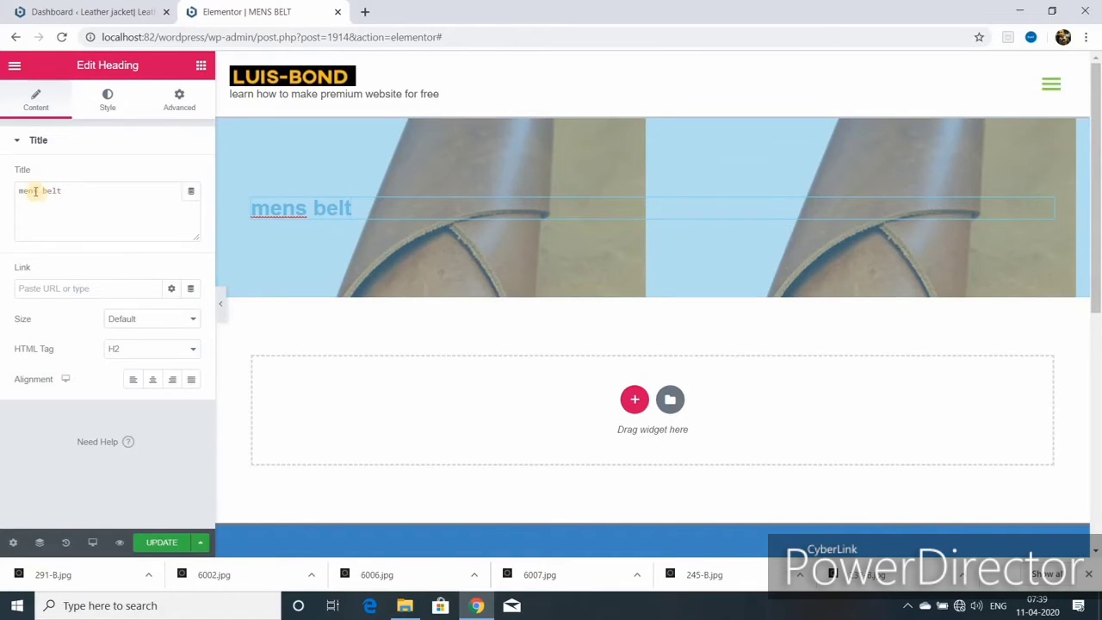
click(44, 289)
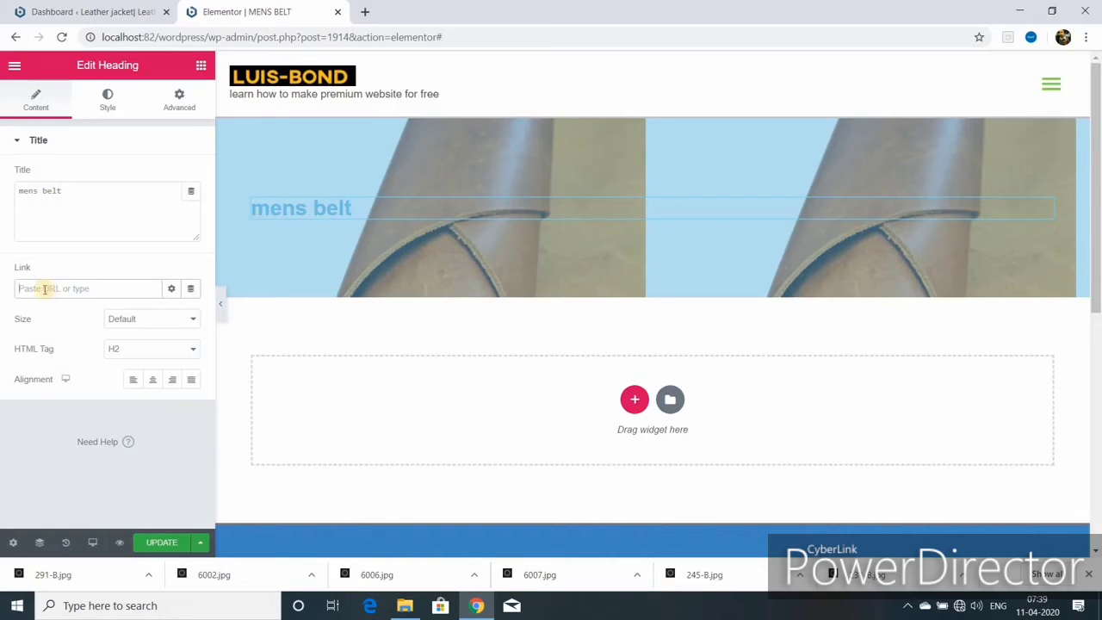
click(171, 288)
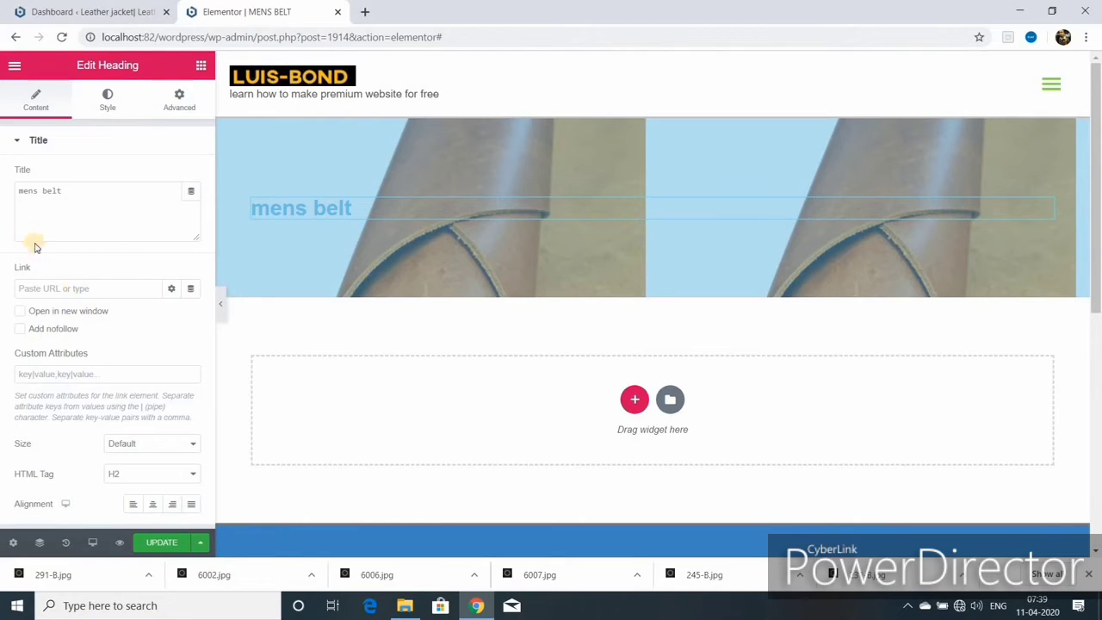
click(148, 443)
click(137, 500)
scroll(147, 404, down, 1)
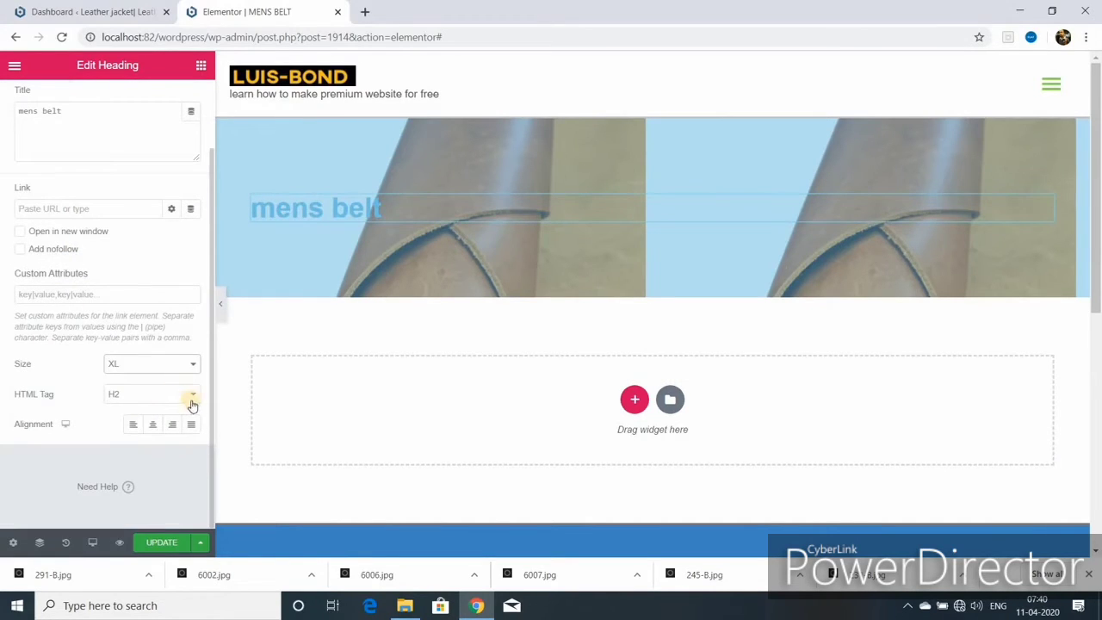
click(193, 397)
click(169, 408)
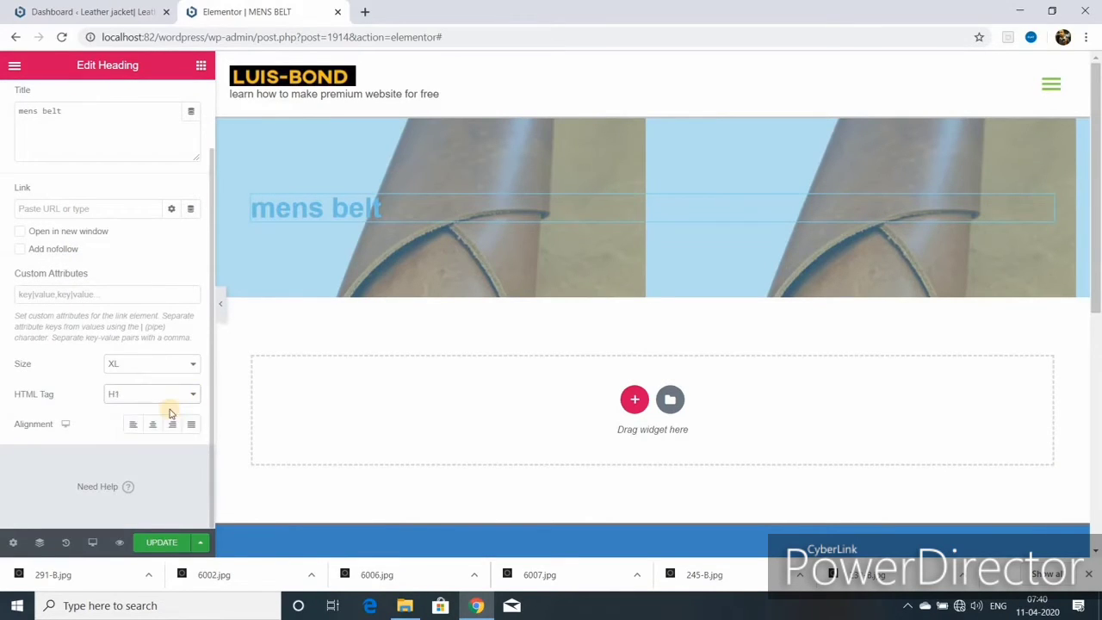
click(152, 425)
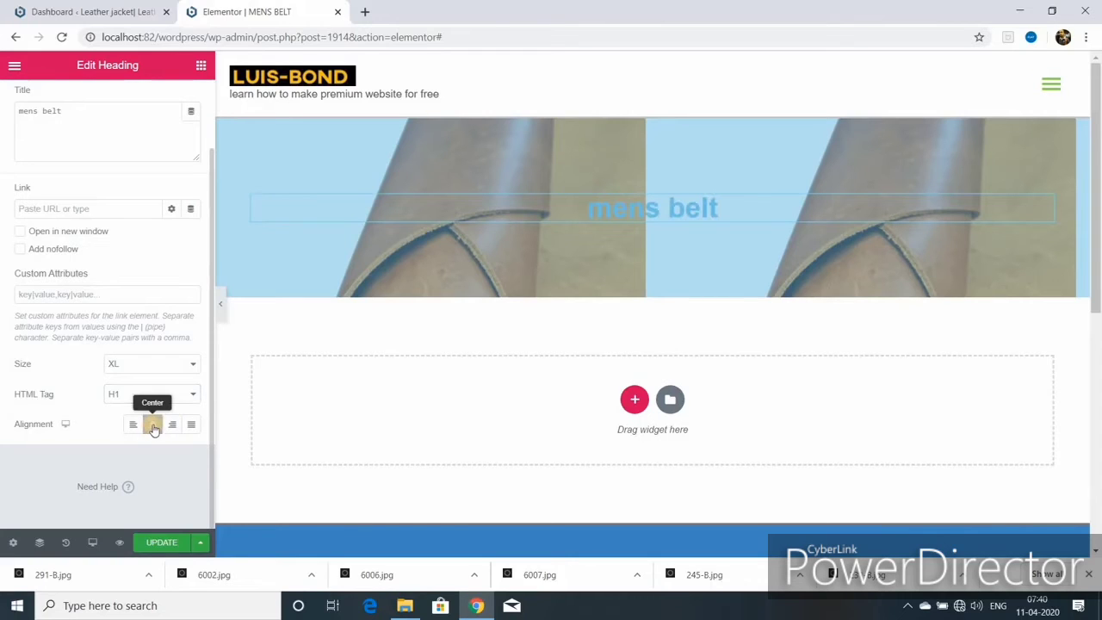
click(168, 541)
- Style the heading red with weight 700, uppercase, normal font style and no decoration
scroll(140, 201, up, 1)
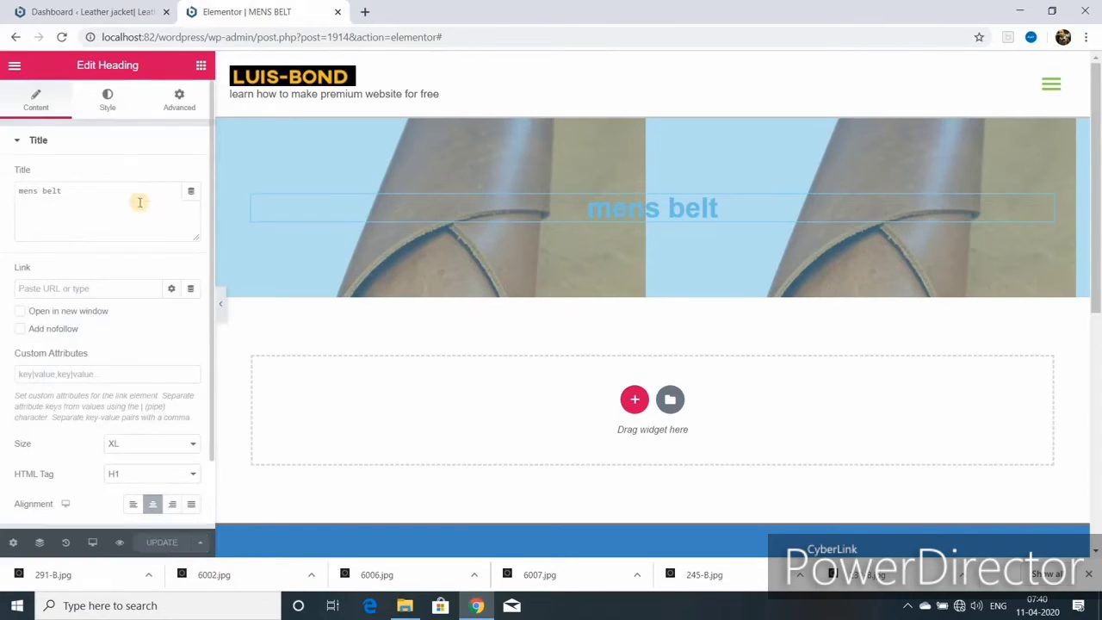
click(107, 102)
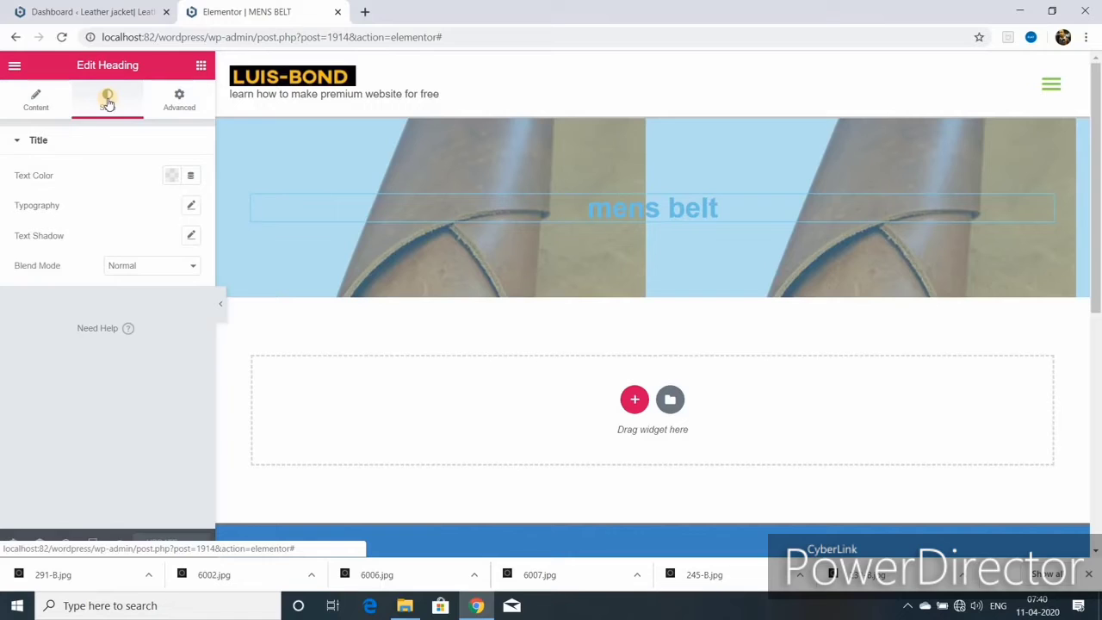
click(171, 176)
click(194, 210)
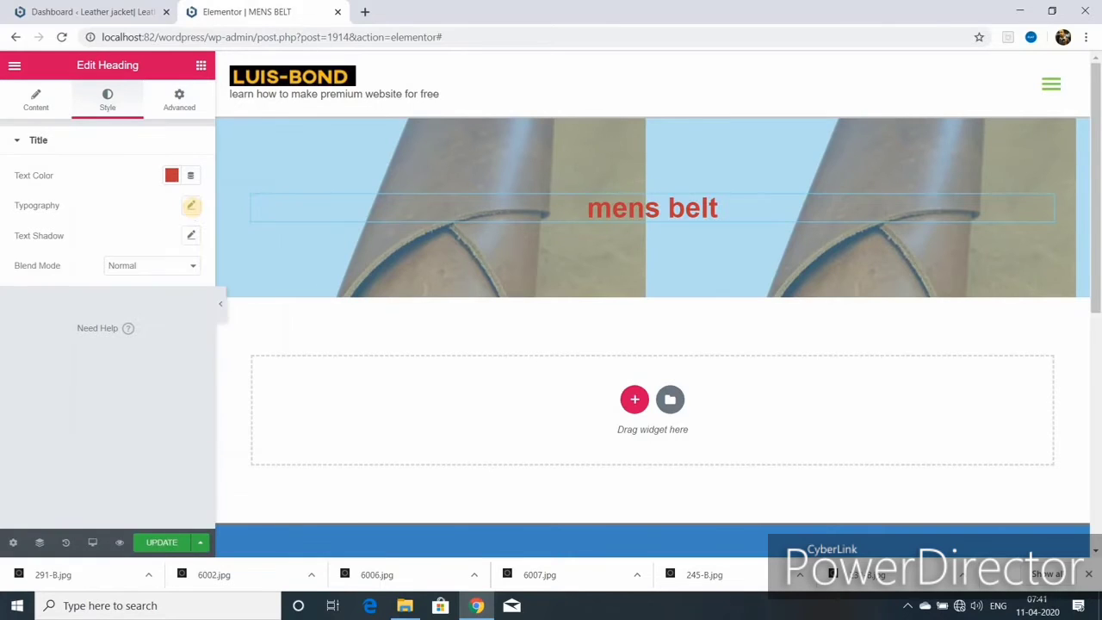
click(191, 209)
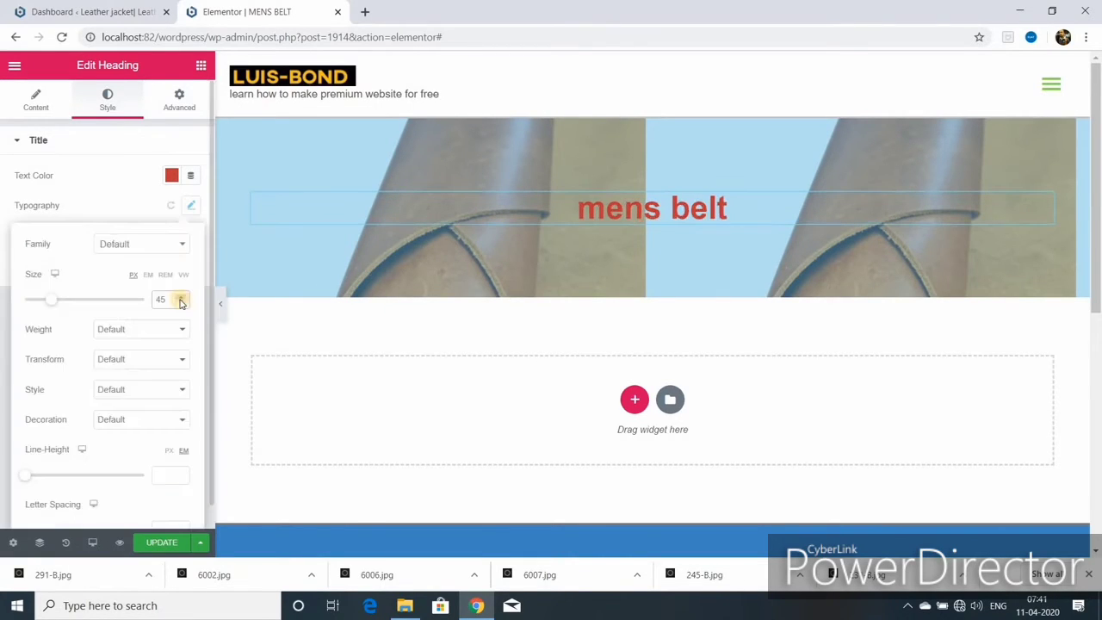
click(169, 337)
click(112, 407)
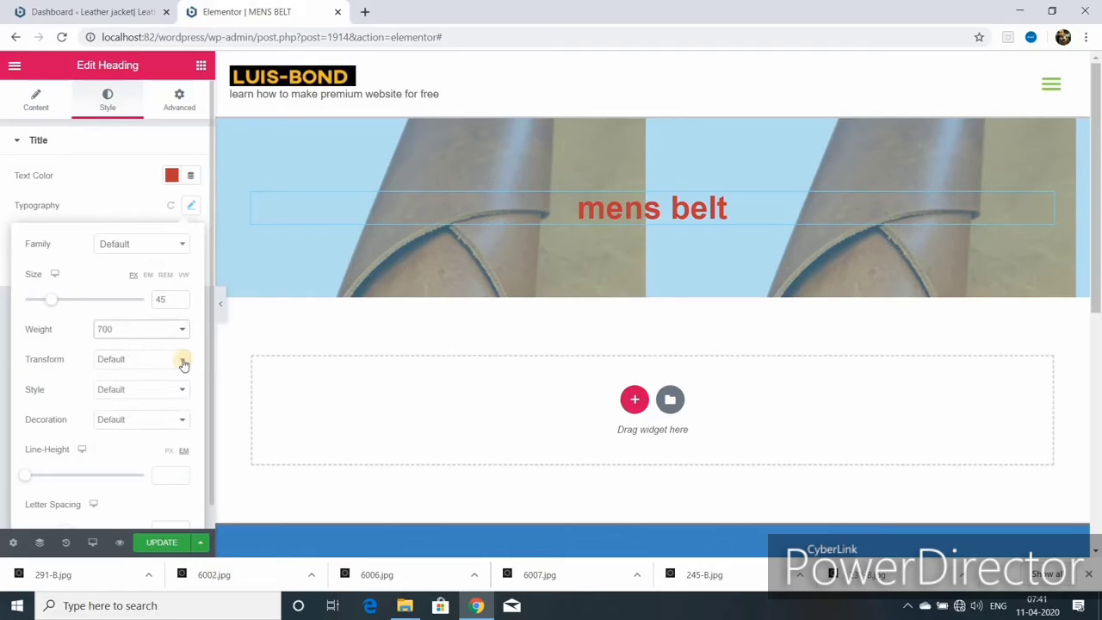
click(179, 359)
click(157, 386)
click(181, 392)
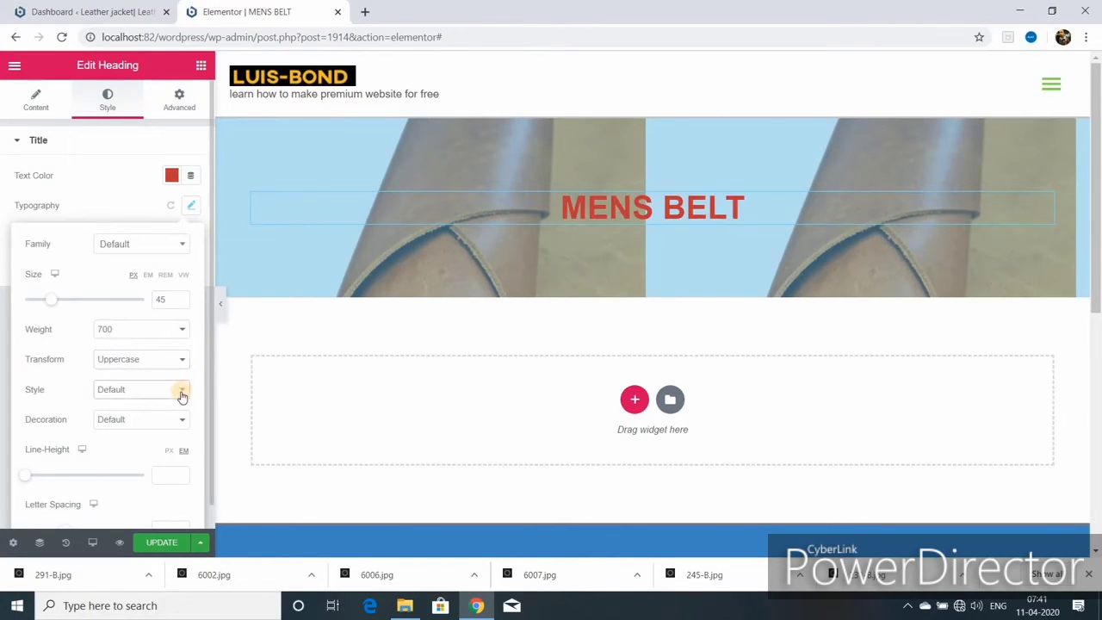
click(163, 417)
click(164, 418)
click(129, 479)
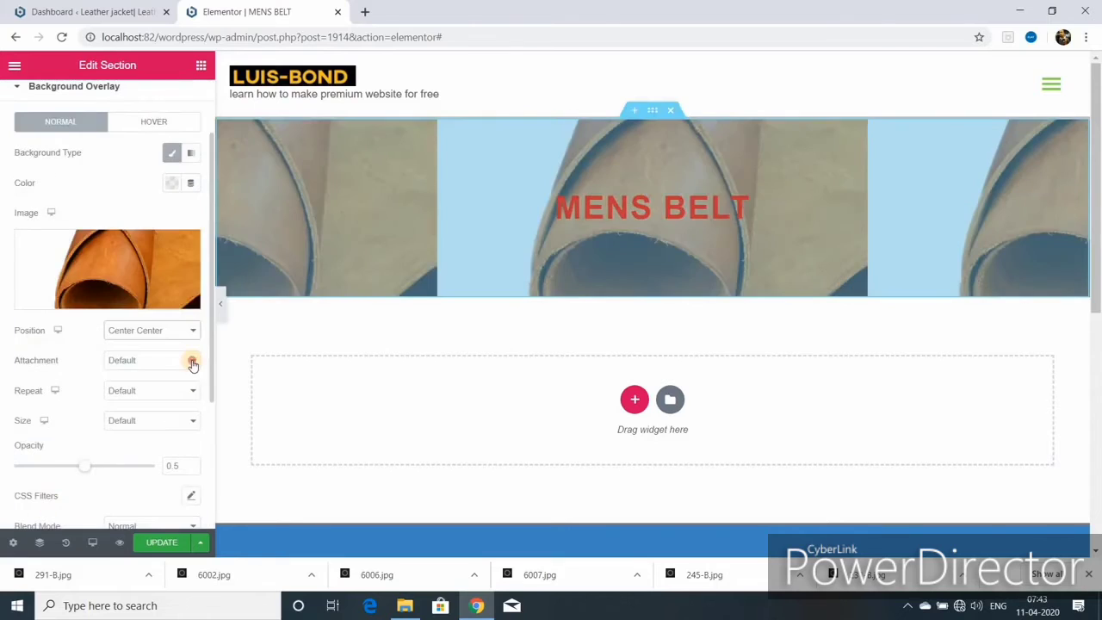
- Set the banner overlay to fixed attachment, Repeat-y tiling and 0.12 opacity, then save
click(190, 362)
click(167, 400)
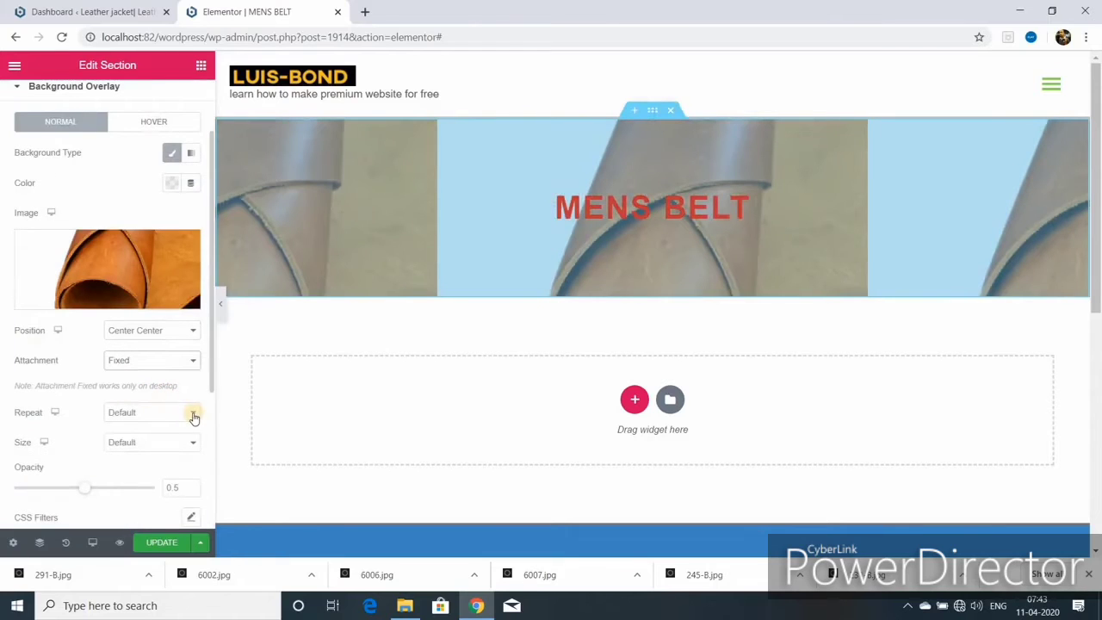
click(192, 412)
click(150, 437)
click(168, 413)
click(172, 458)
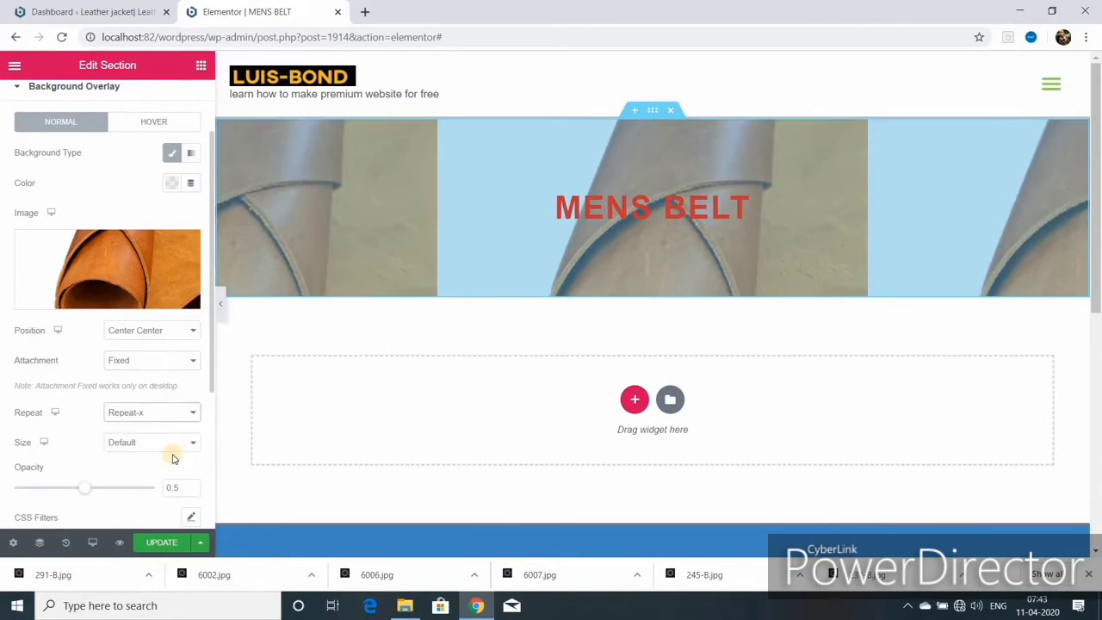
click(163, 413)
click(163, 470)
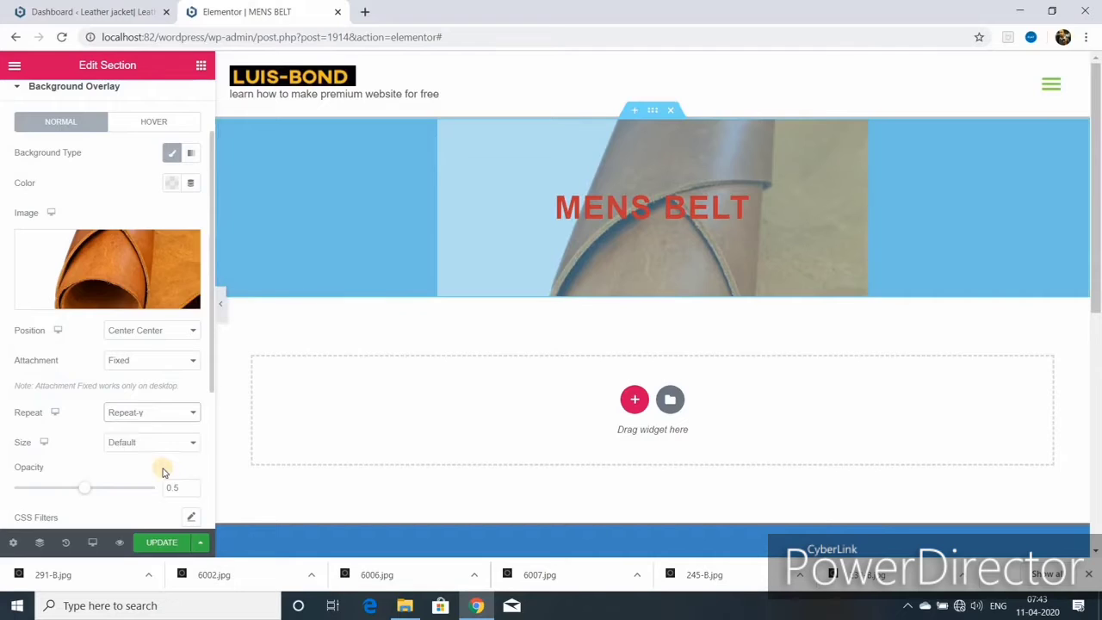
scroll(129, 439, down, 1)
drag(84, 399, 31, 399)
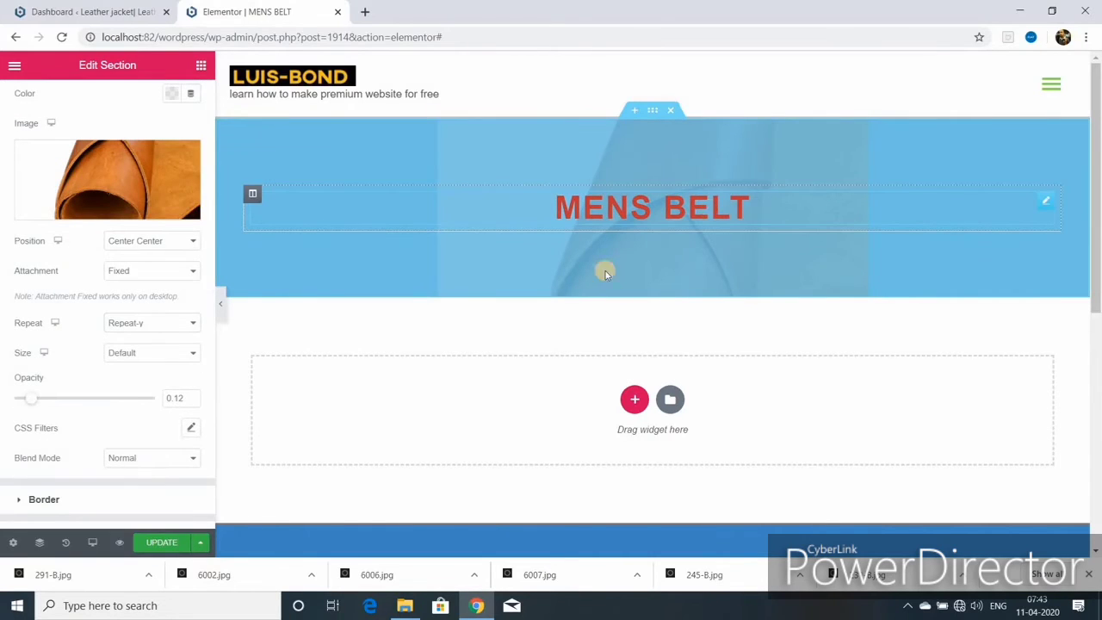
scroll(129, 482, down, 2)
click(161, 543)
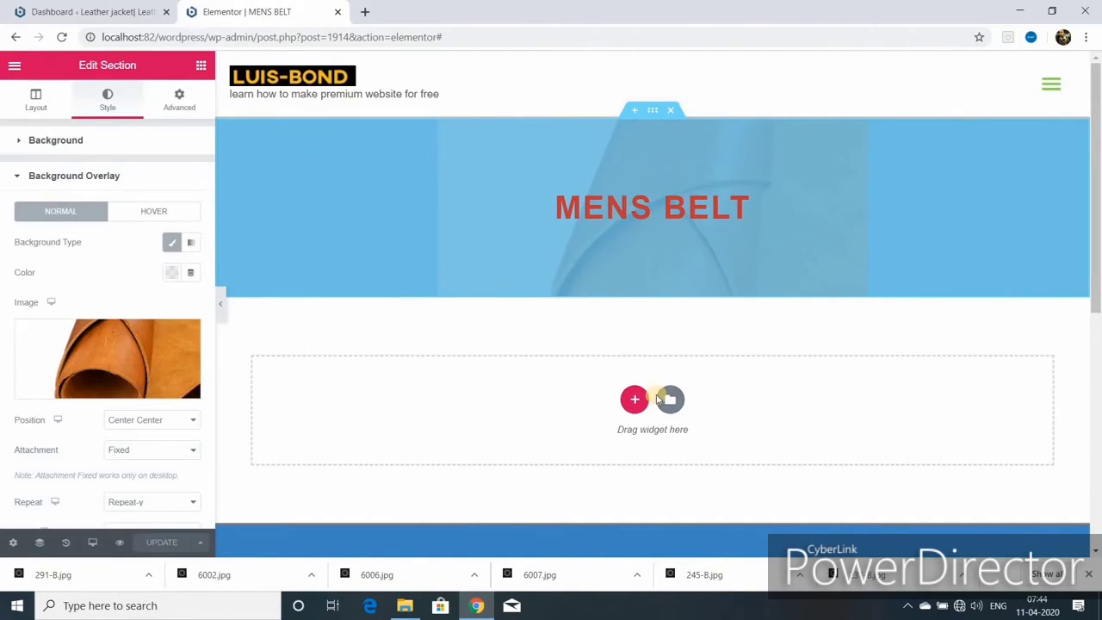
- Add a three-column section below the banner and place an Image widget in its first column
click(634, 401)
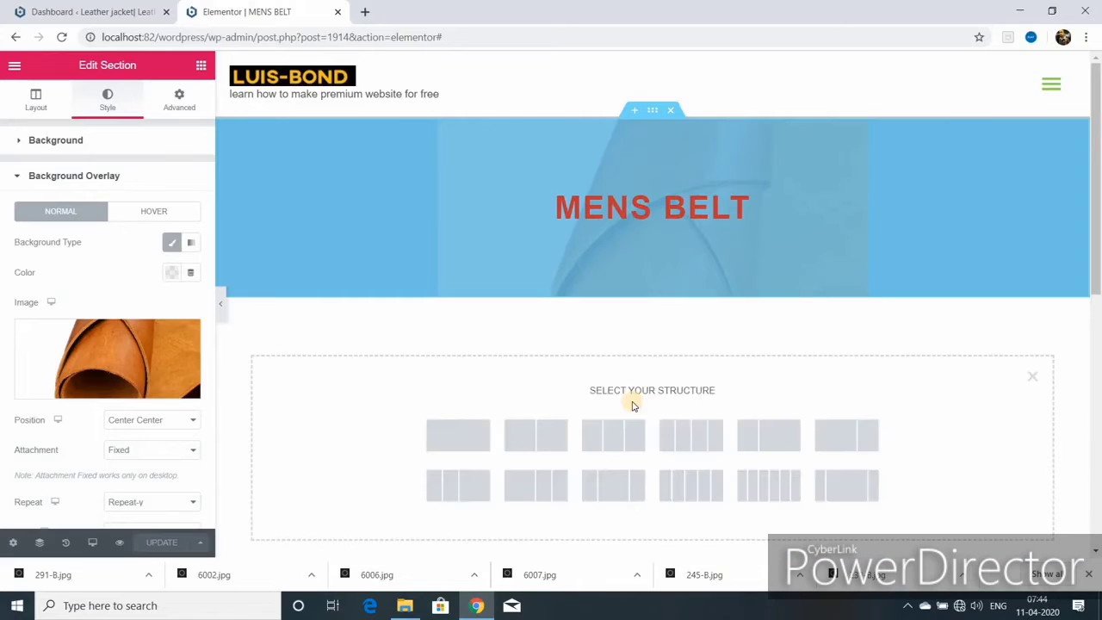
click(612, 434)
click(670, 295)
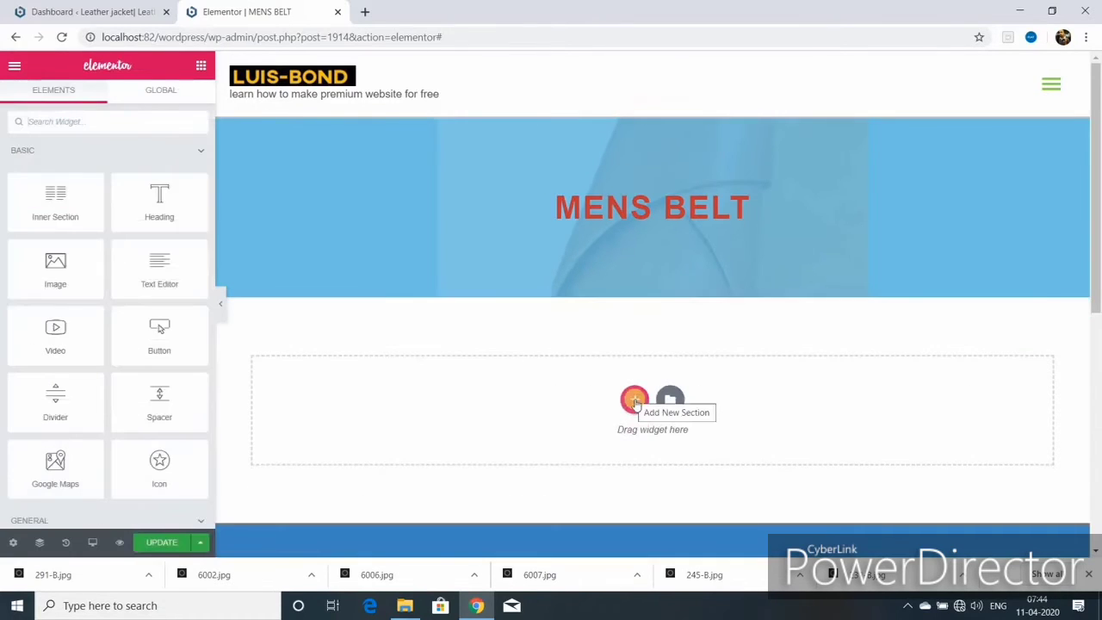
click(633, 401)
click(613, 434)
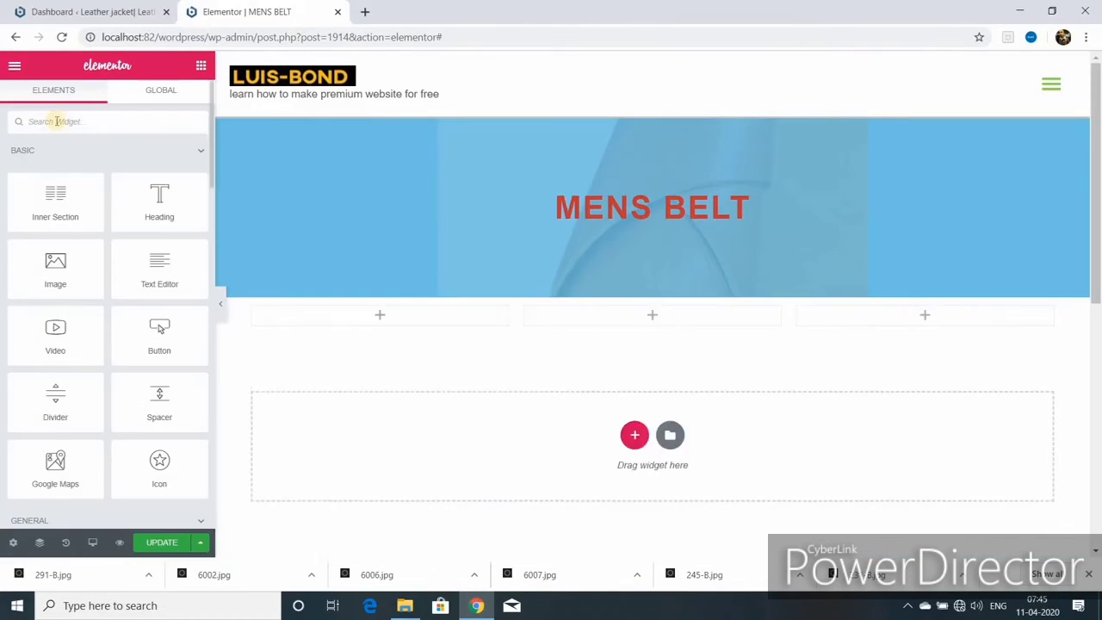
click(56, 120)
text(im)
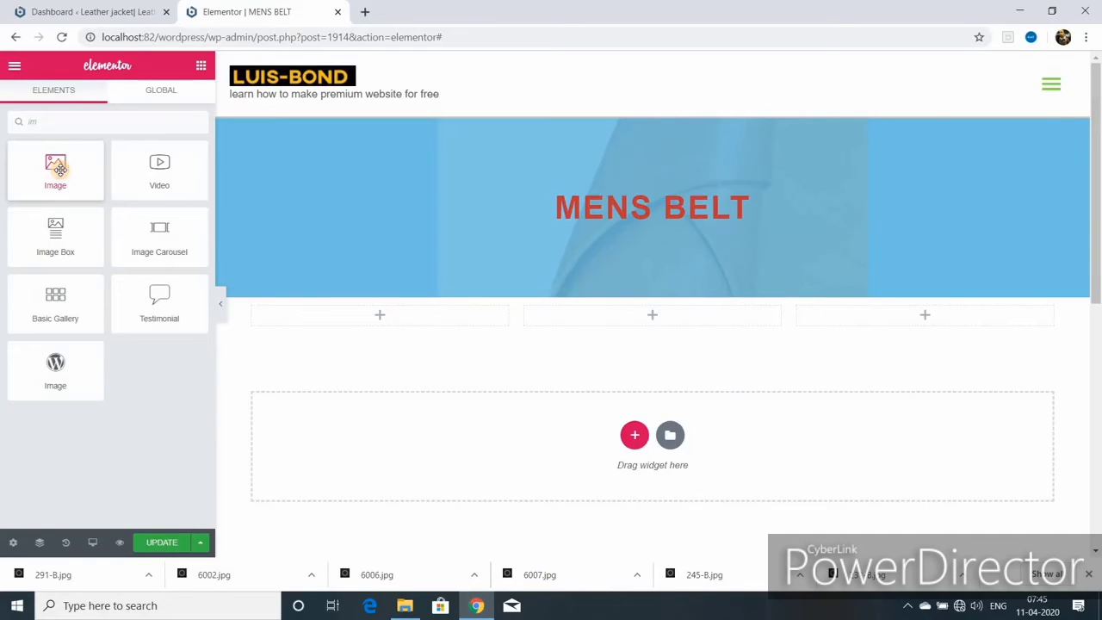
drag(59, 170, 393, 320)
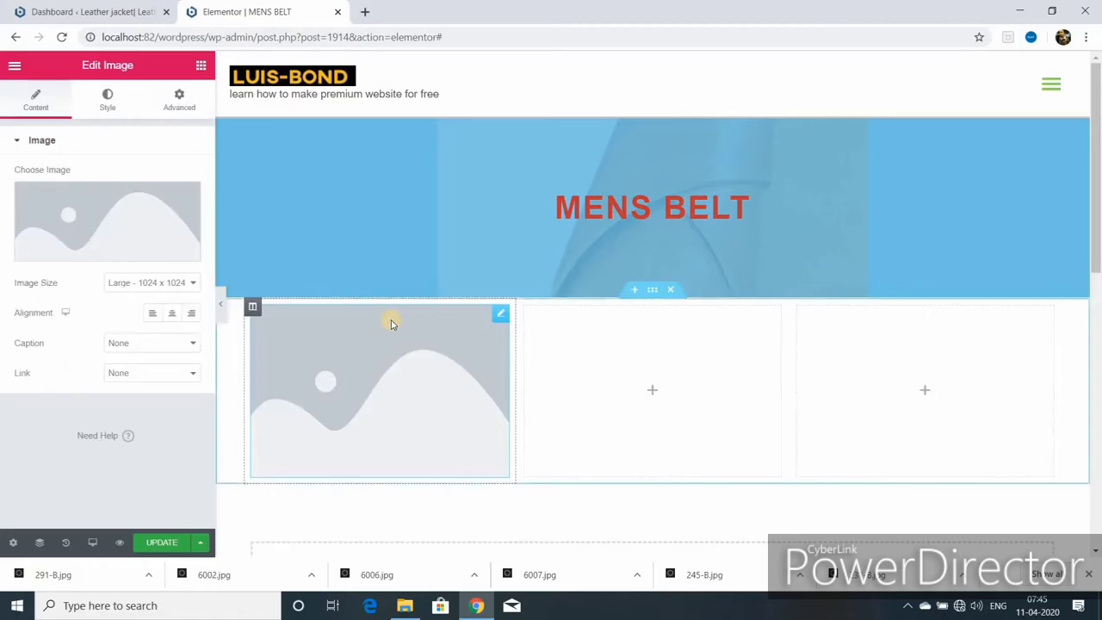
- Insert the black belt photo 227-B from the Media Library into the first column's image
click(91, 250)
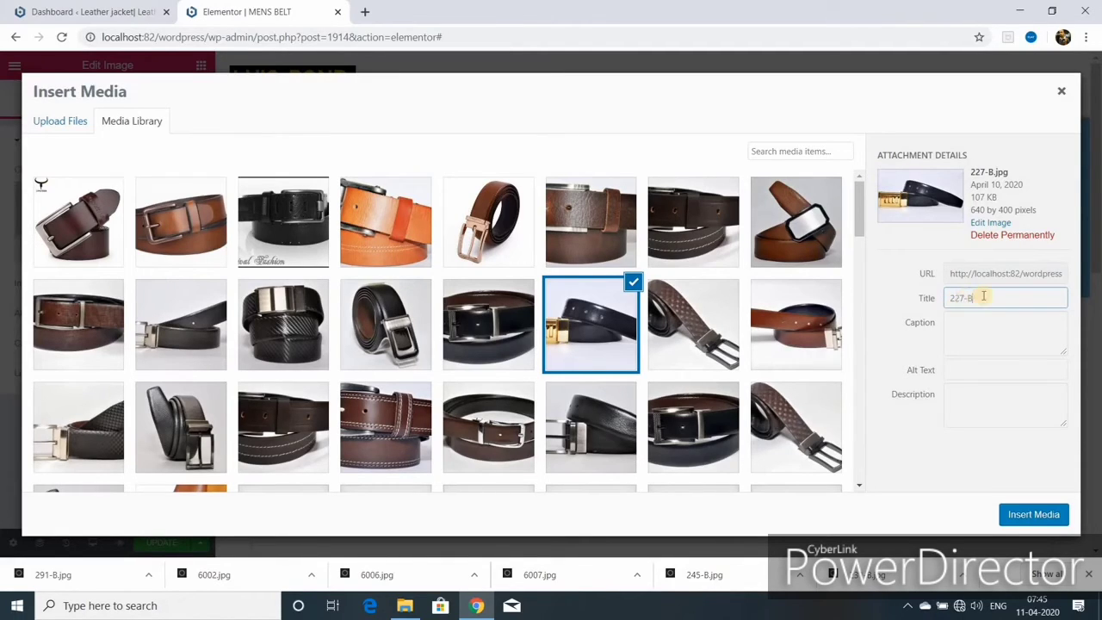
triple_click(983, 296)
text(2)
click(1033, 513)
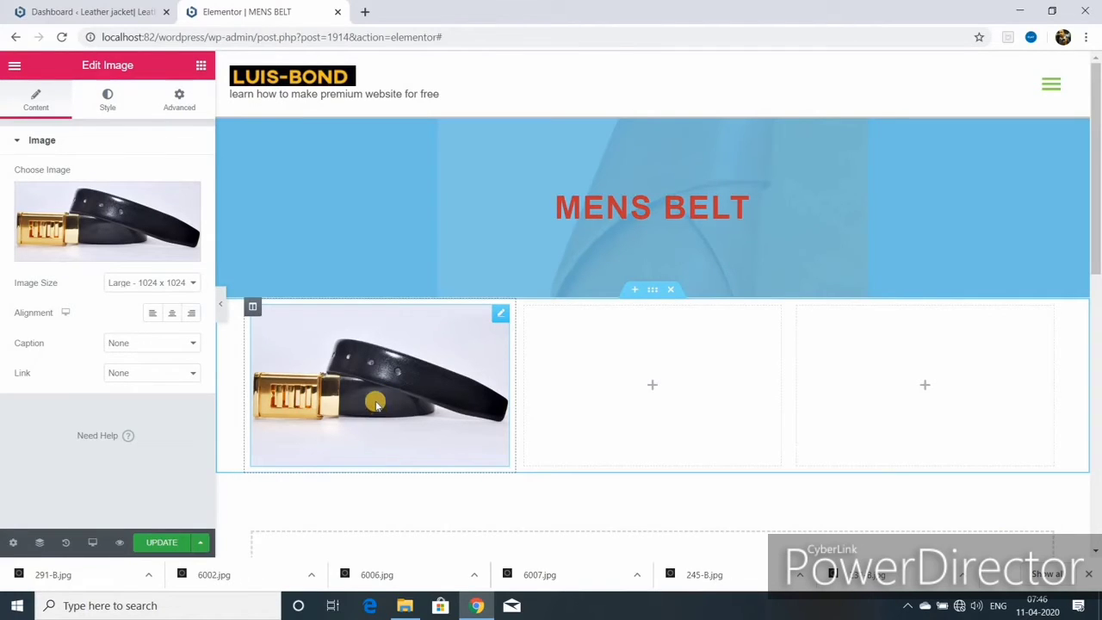
click(200, 66)
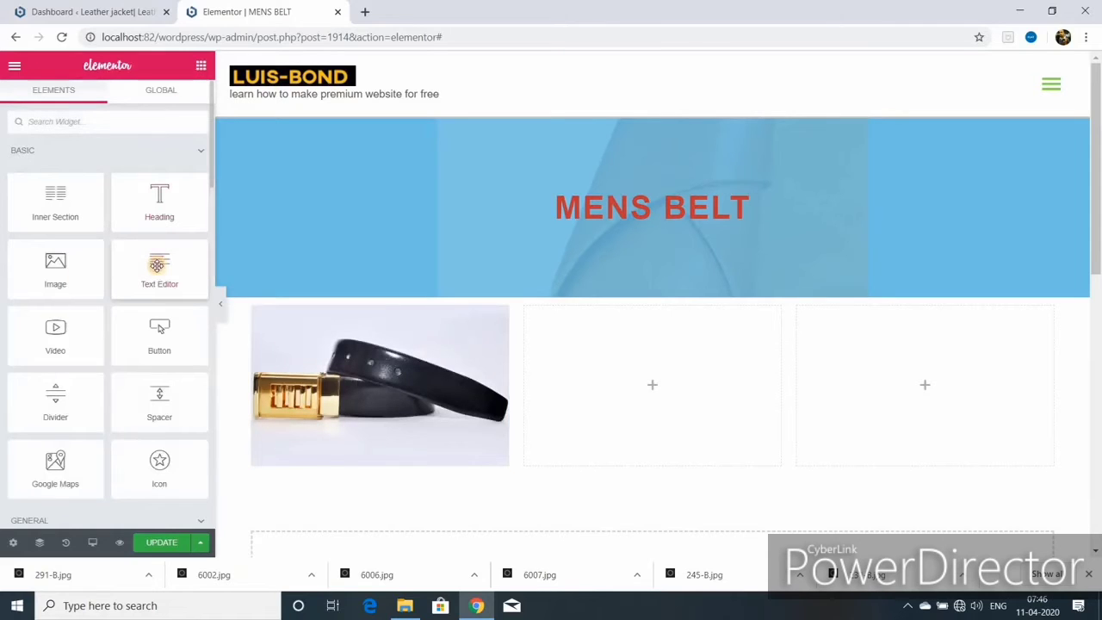
- Add a text block and a '10 $ per pcs' button with no link under the belt image
drag(157, 265, 339, 458)
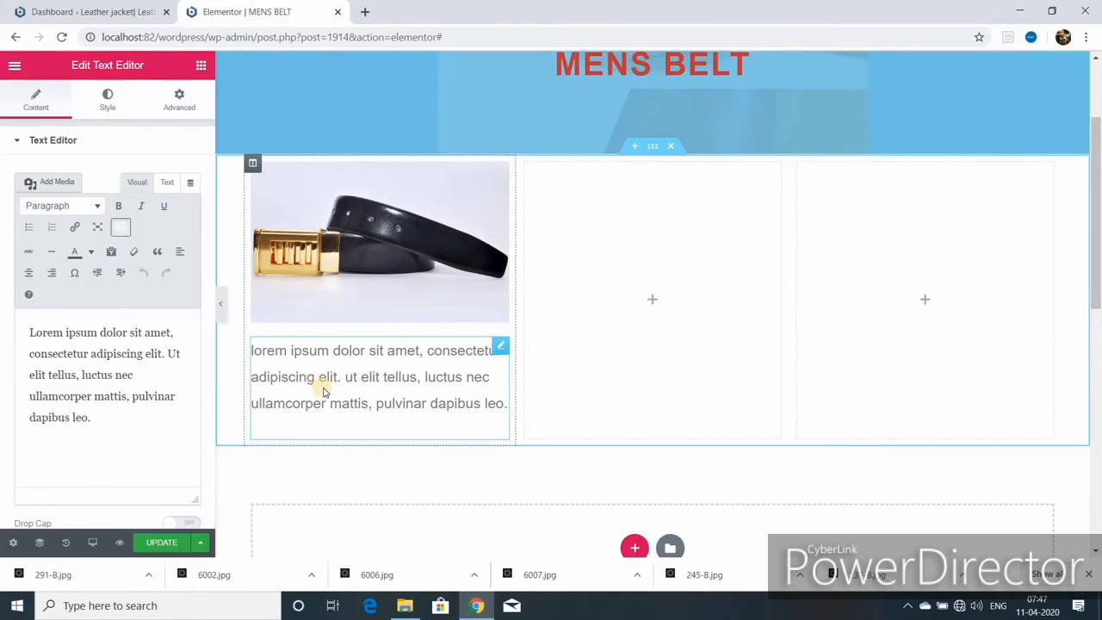
click(200, 66)
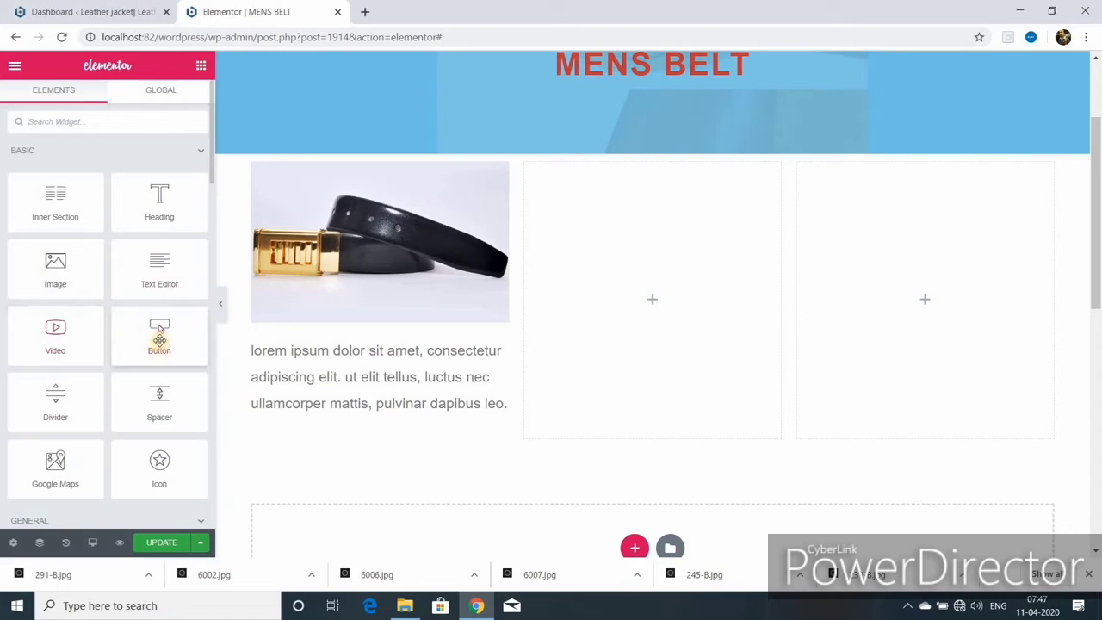
drag(159, 331, 324, 451)
click(149, 205)
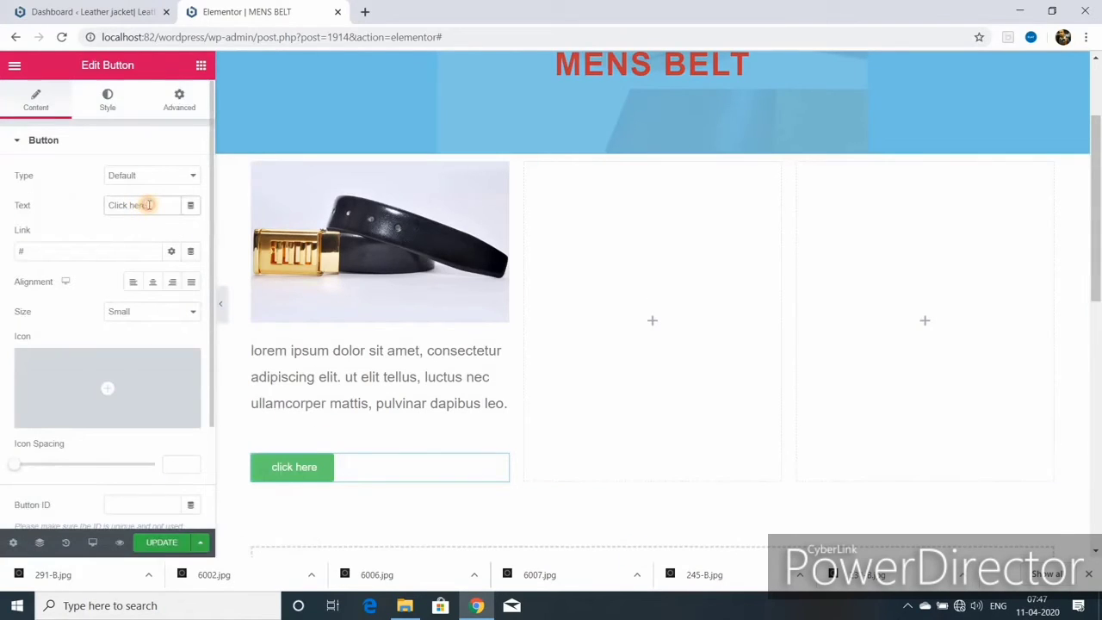
key(BackSpace)
key(BackSpace)
key(BackSpace)
key(BackSpace)
key(BackSpace)
key(BackSpace)
key(BackSpace)
key(BackSpace)
key(BackSpace)
key(BackSpace)
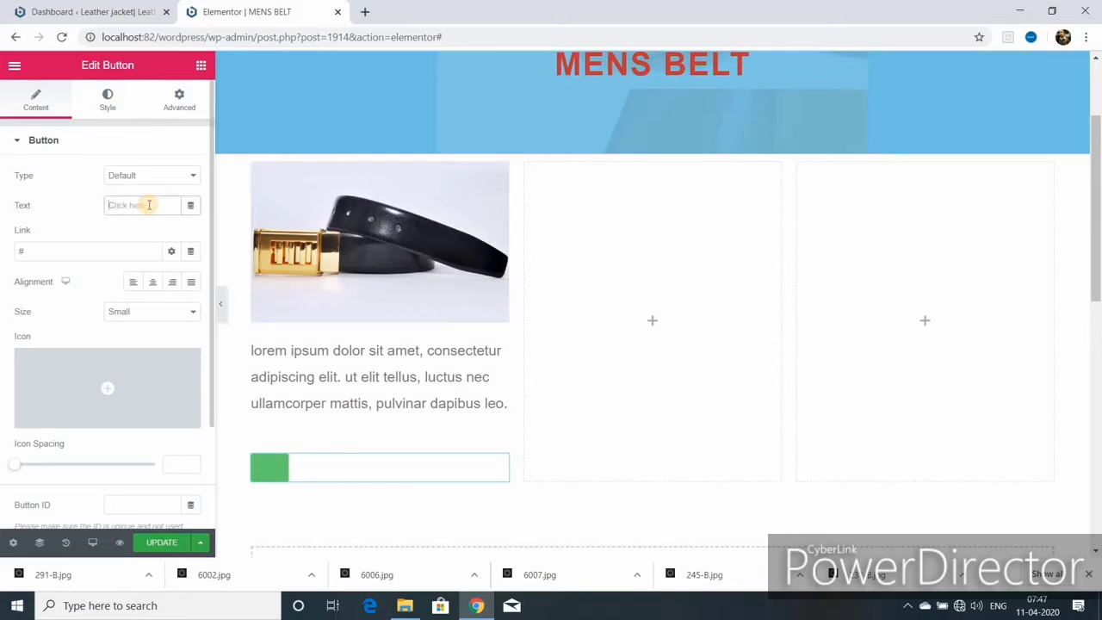
text(10 $ per pcs)
click(32, 251)
click(26, 250)
key(BackSpace)
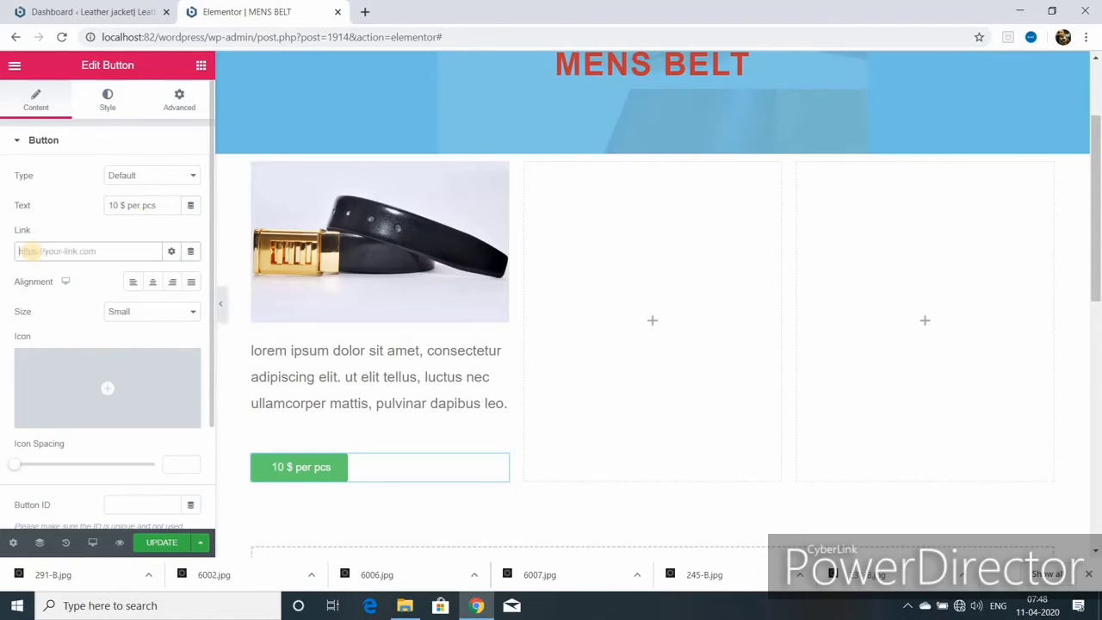
- Copy the lorem ipsum paragraph and paste it again to double the description text
click(379, 376)
drag(29, 332, 155, 413)
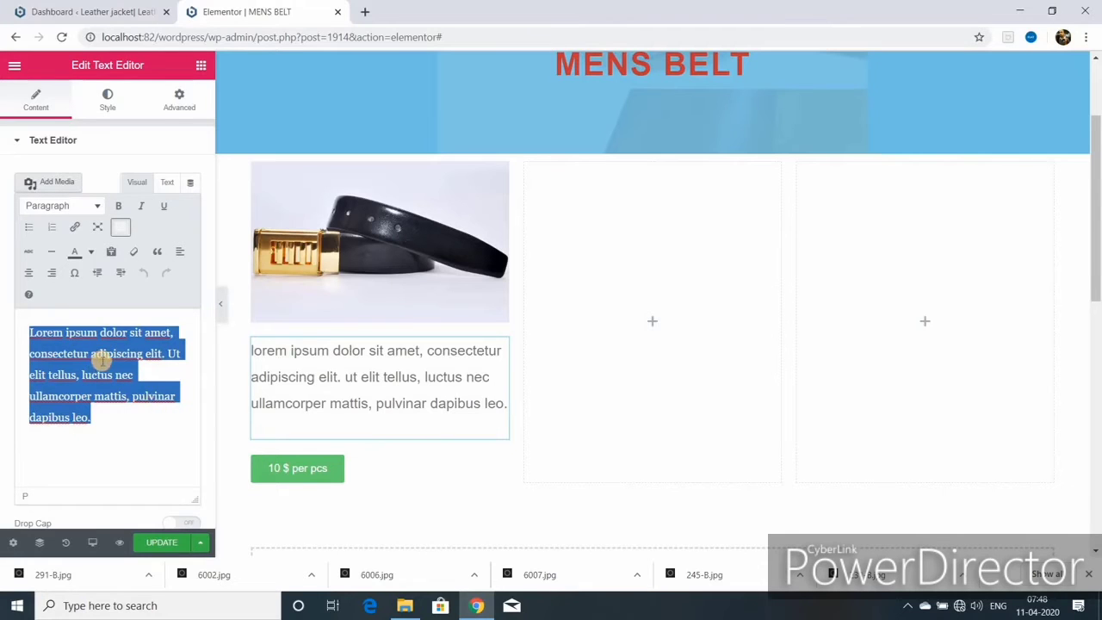
right_click(105, 362)
click(142, 416)
click(106, 418)
key(ctrl+v)
scroll(392, 412, down, 3)
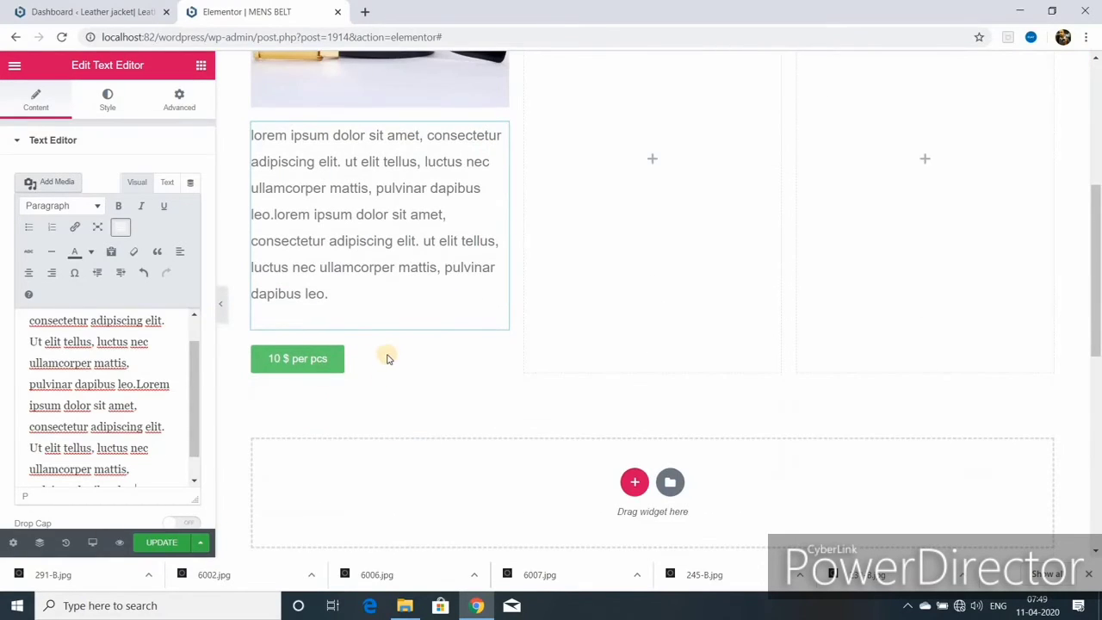
scroll(382, 352, up, 2)
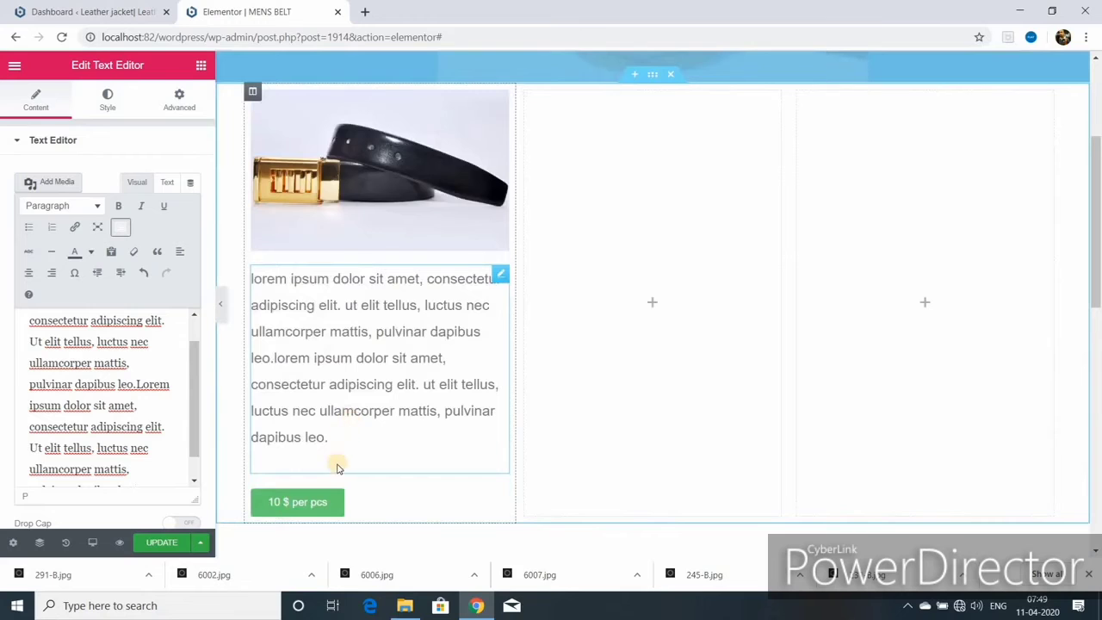
scroll(530, 332, up, 1)
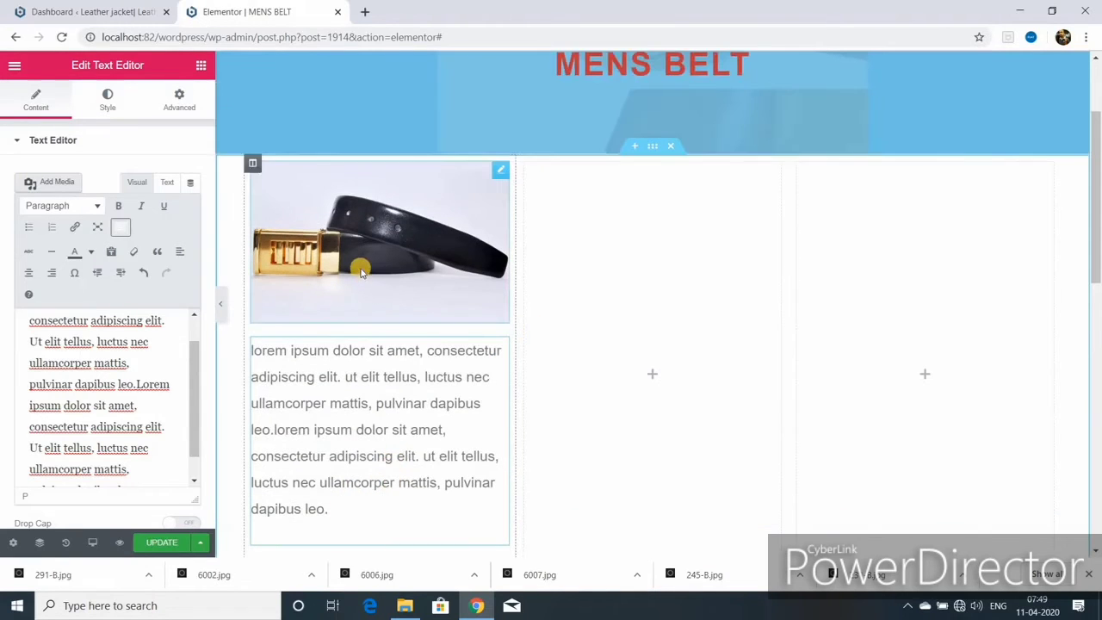
scroll(362, 346, down, 2)
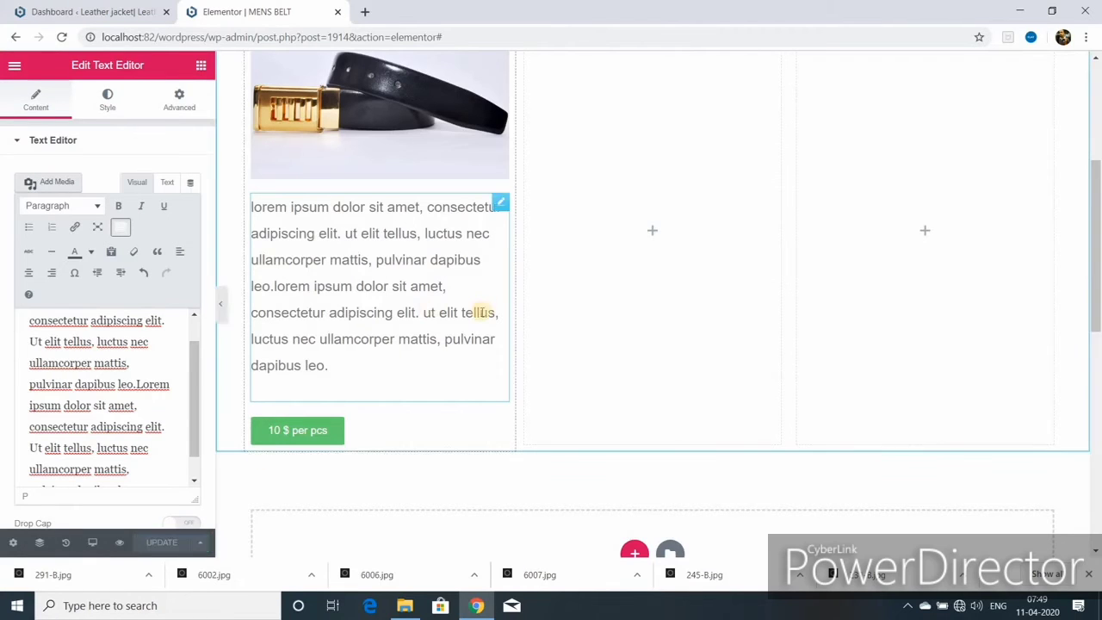
scroll(486, 297, up, 1)
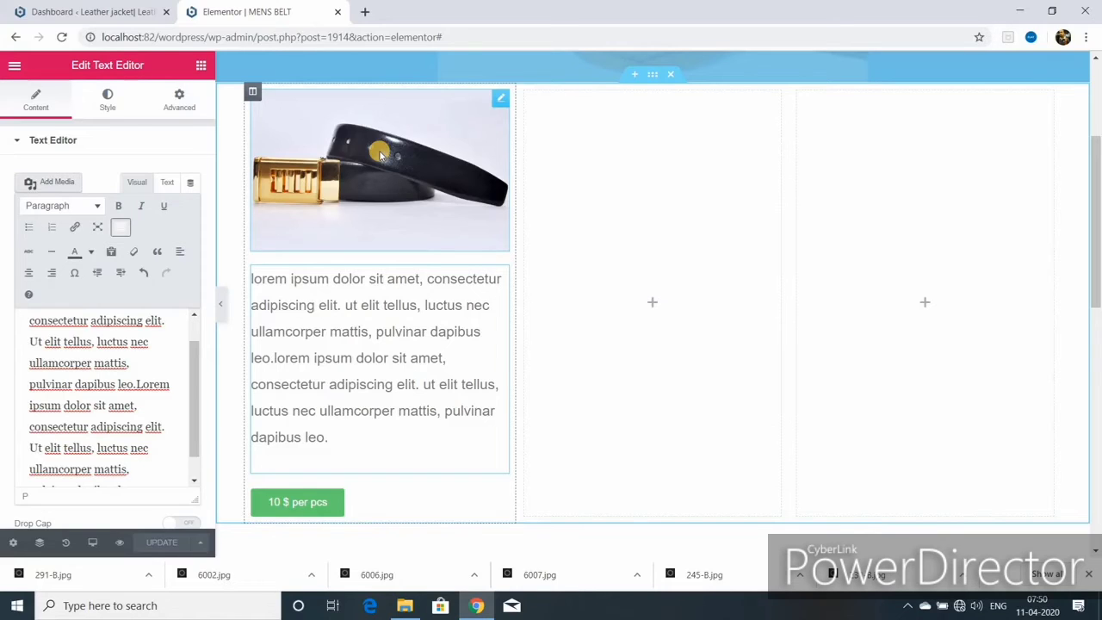
- Duplicate the belt column into four identical columns and delete the two empty columns
right_click(251, 92)
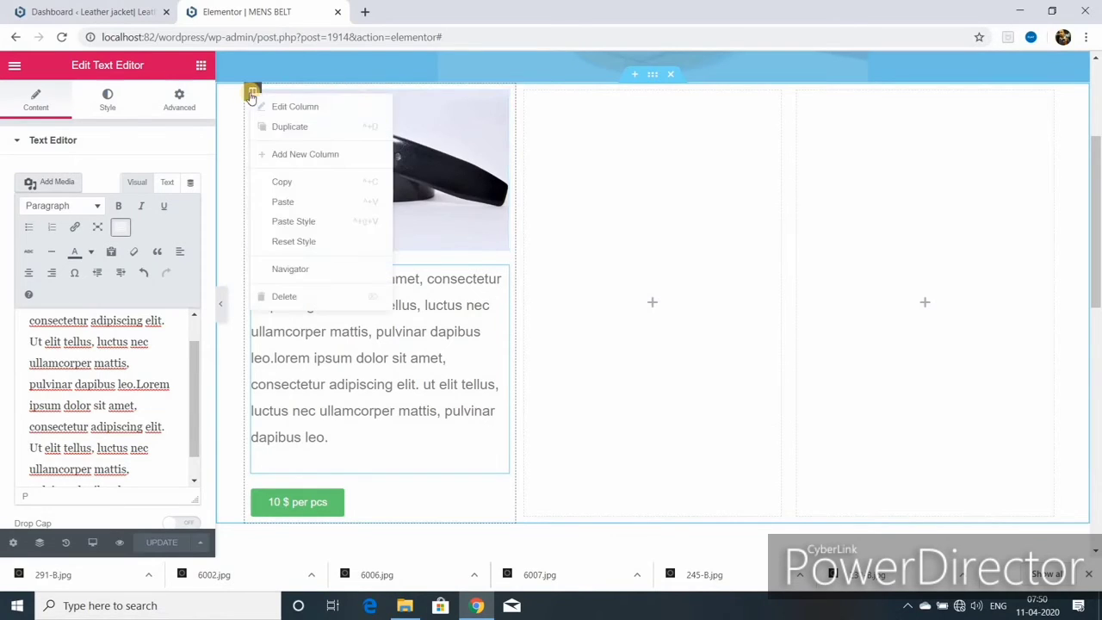
click(303, 129)
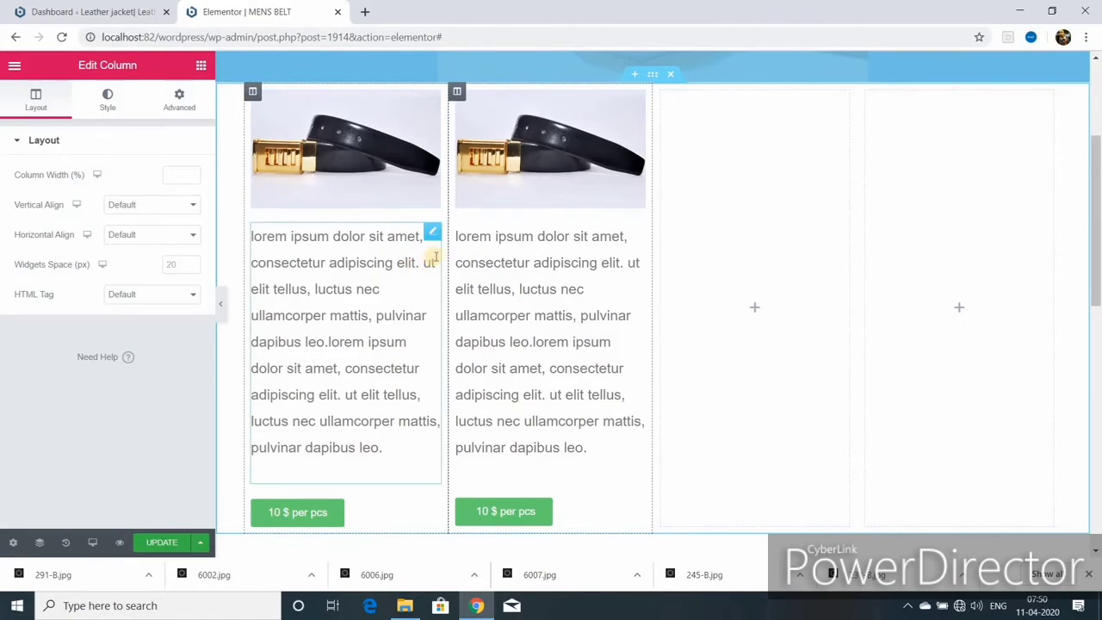
right_click(456, 91)
click(511, 130)
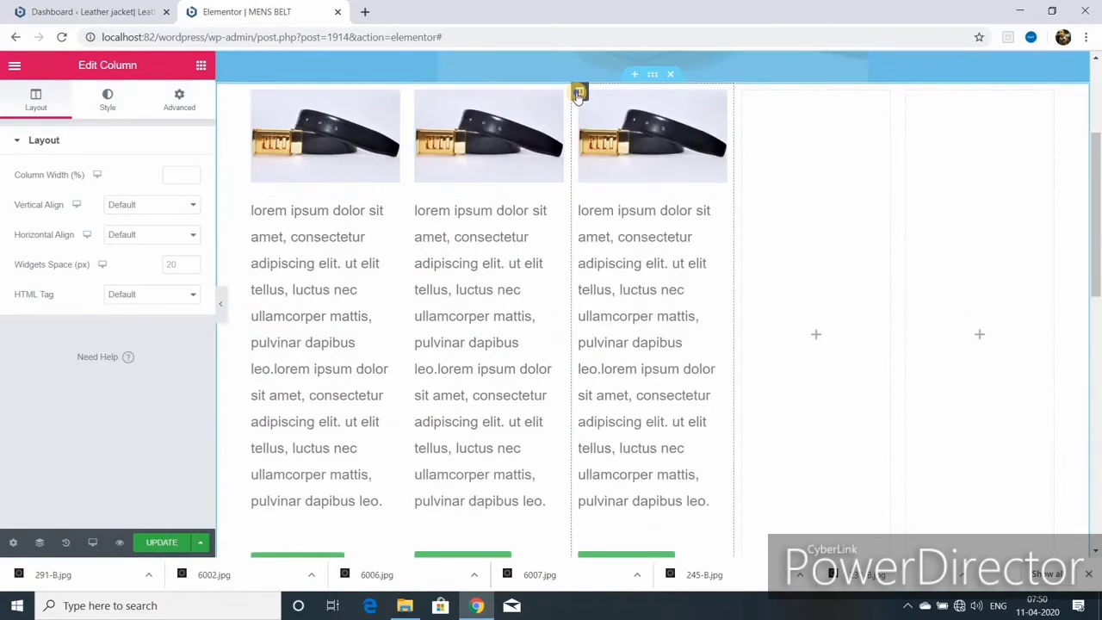
right_click(578, 93)
click(603, 130)
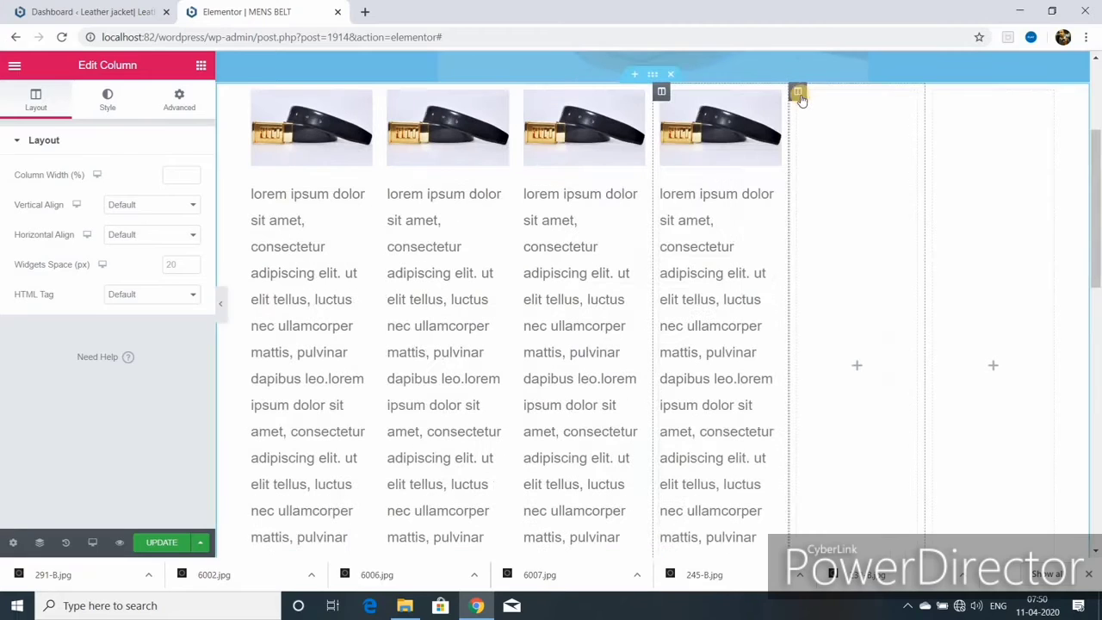
right_click(797, 93)
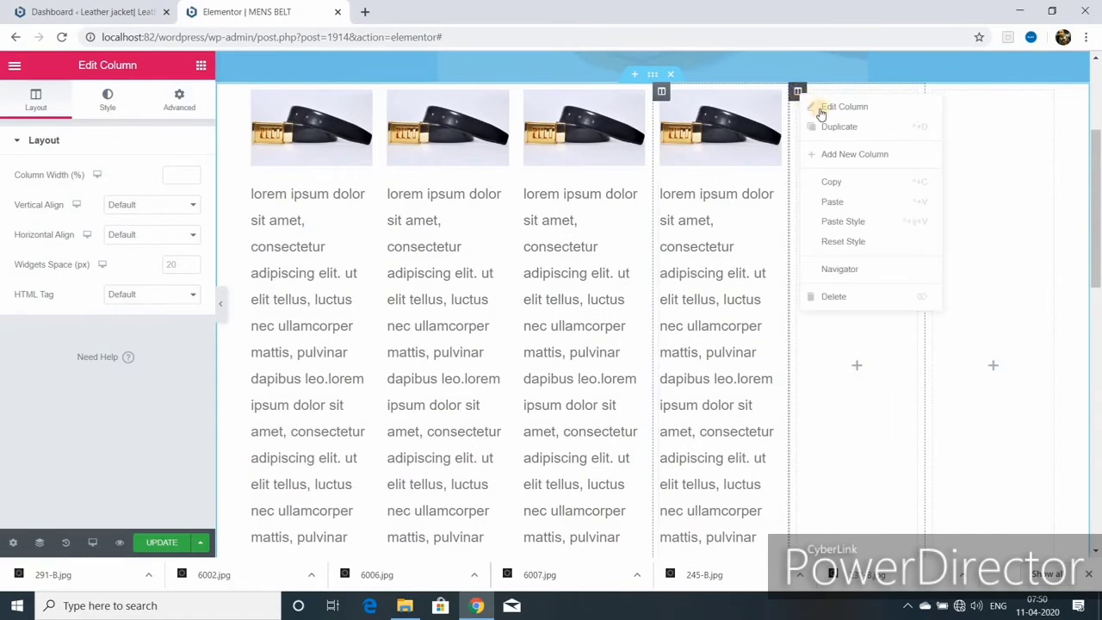
click(835, 296)
right_click(905, 93)
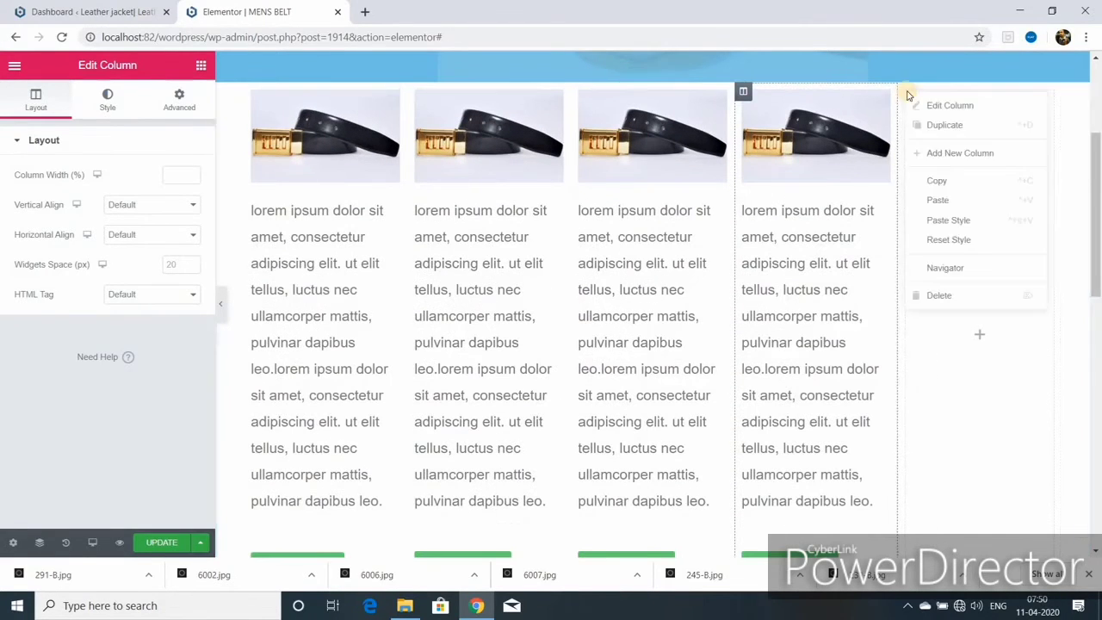
click(944, 296)
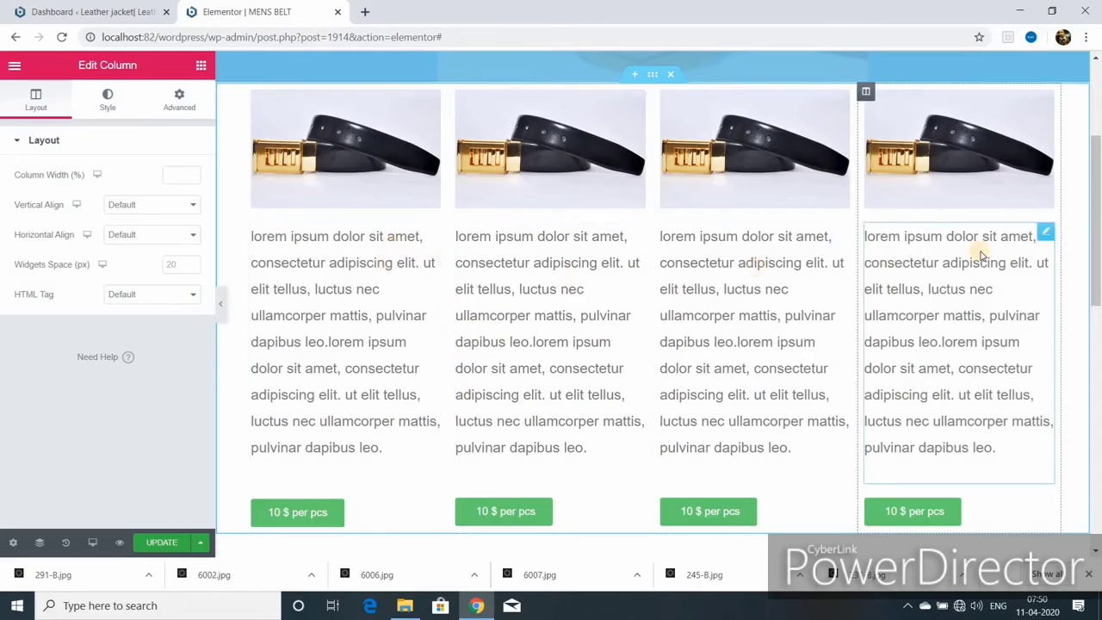
scroll(644, 170, up, 1)
- Set the belt image's caption to Attachment Caption, leaving its link at None
click(634, 167)
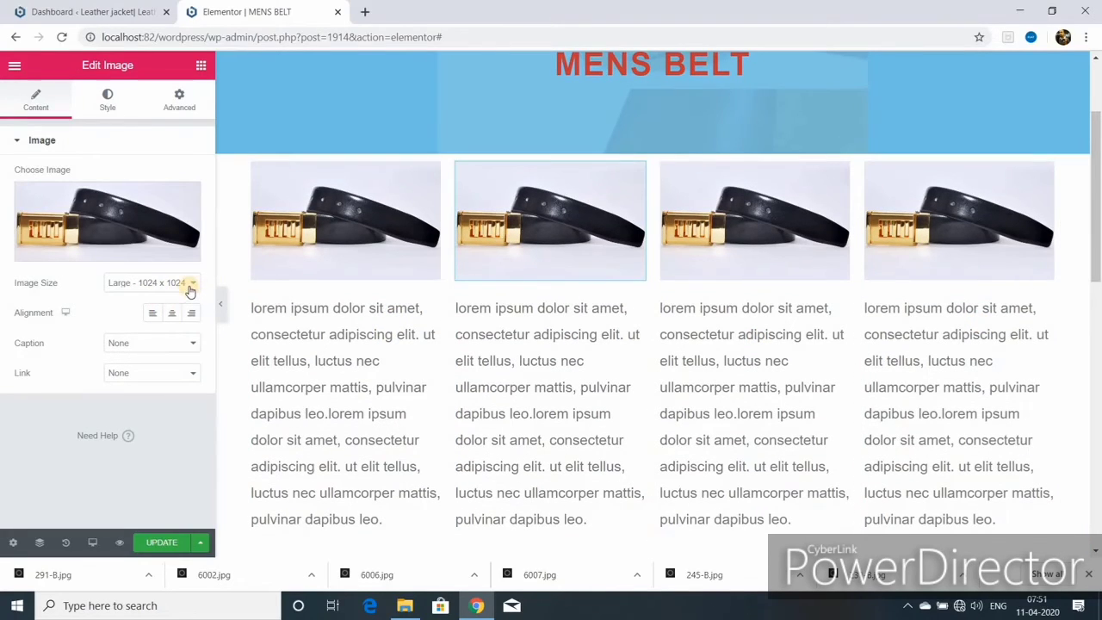
click(186, 342)
click(172, 371)
click(172, 372)
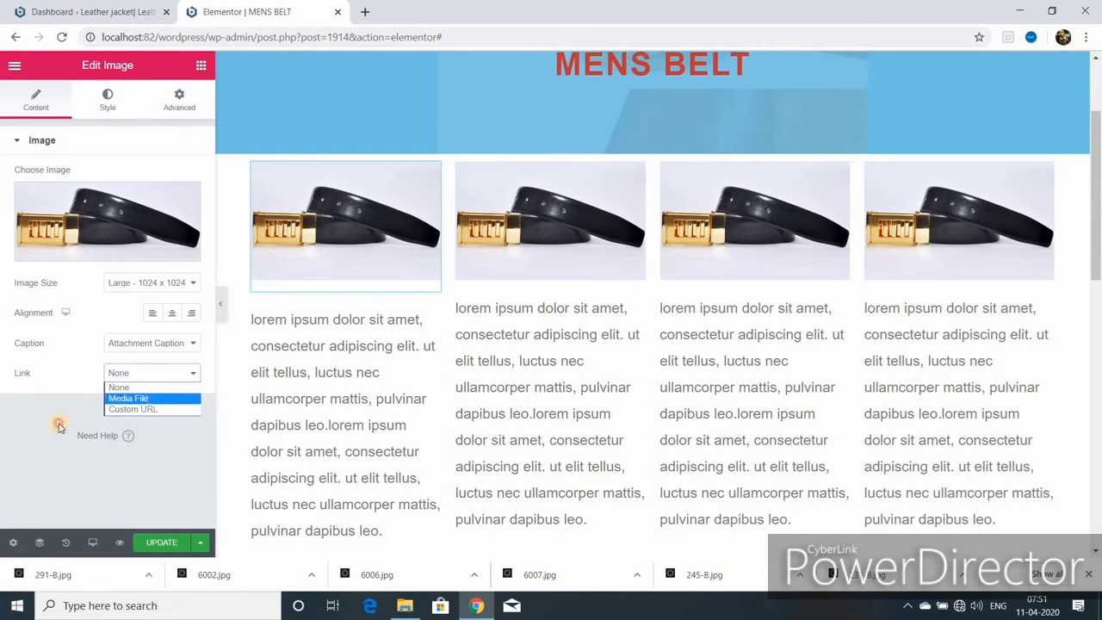
click(140, 416)
- Swap the second column's photo for the brown 291-B belt, titled and alt-texted 'formal belt'
click(637, 177)
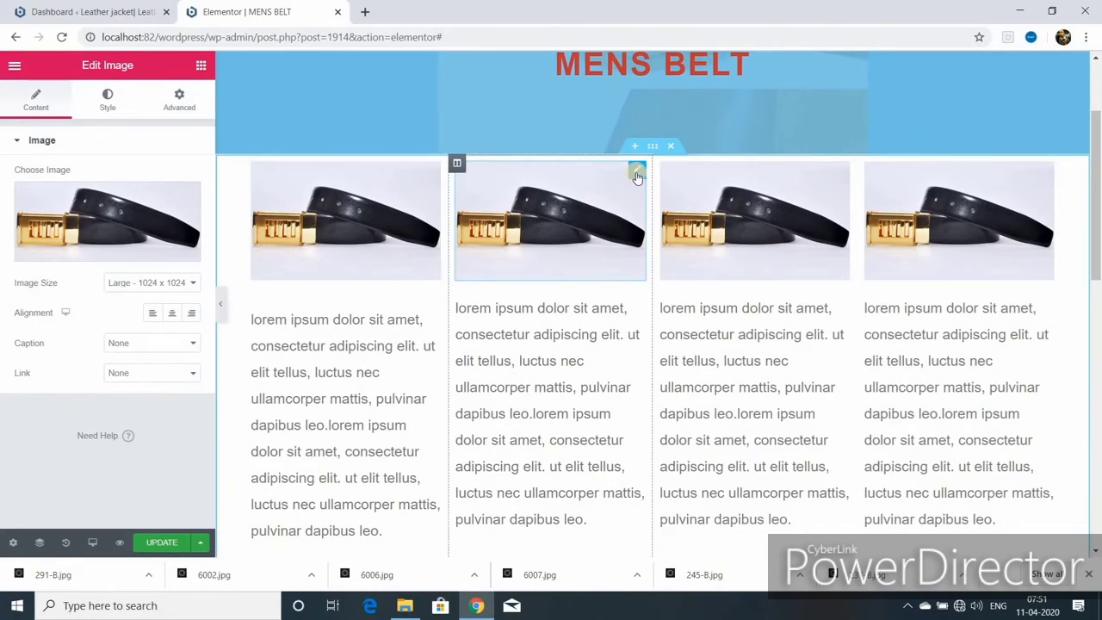
click(184, 191)
click(90, 253)
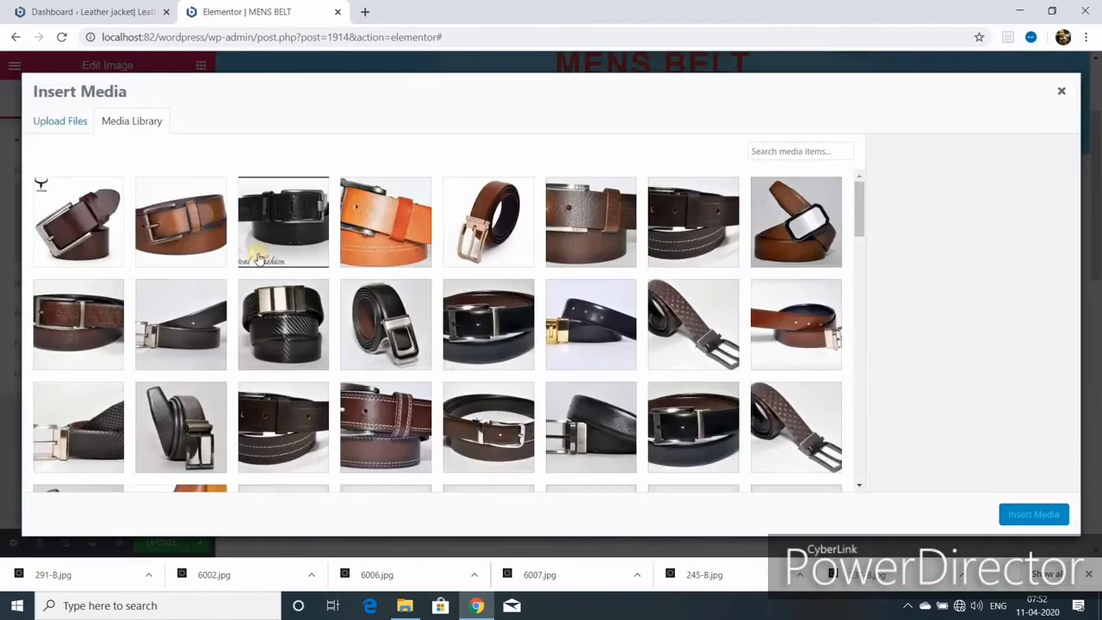
click(791, 224)
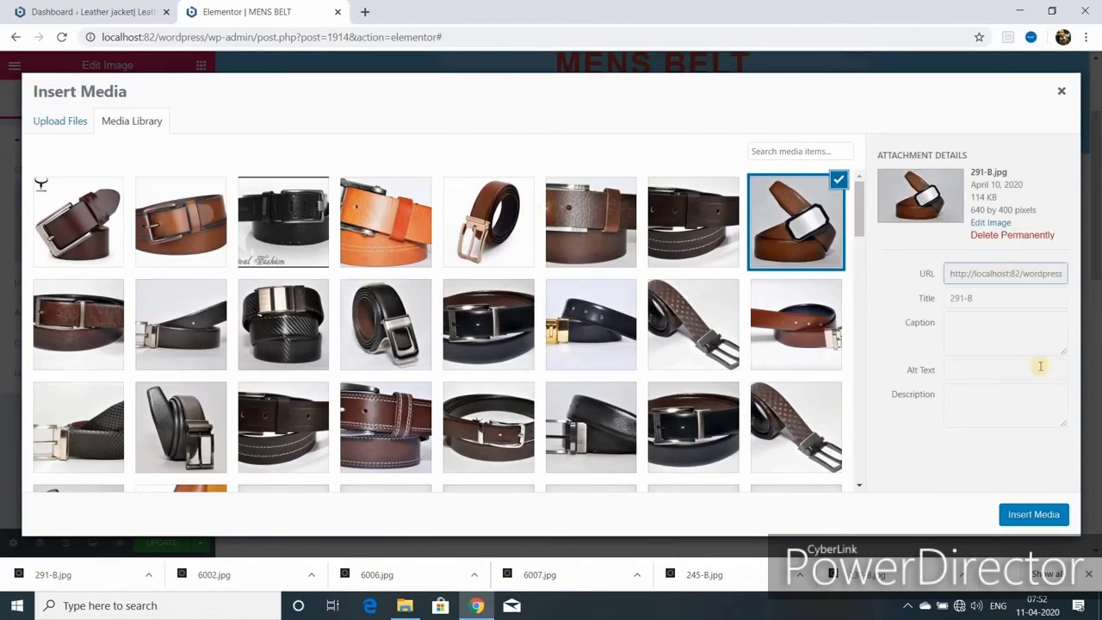
triple_click(1000, 296)
key(BackSpace)
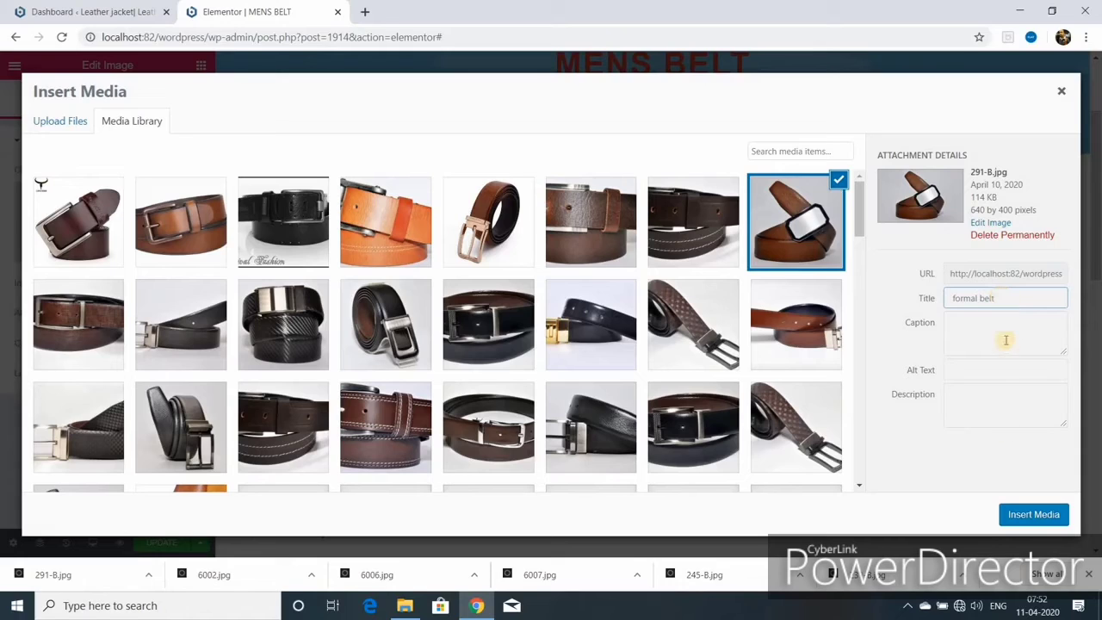
key(ctrl+a)
key(ctrl+c)
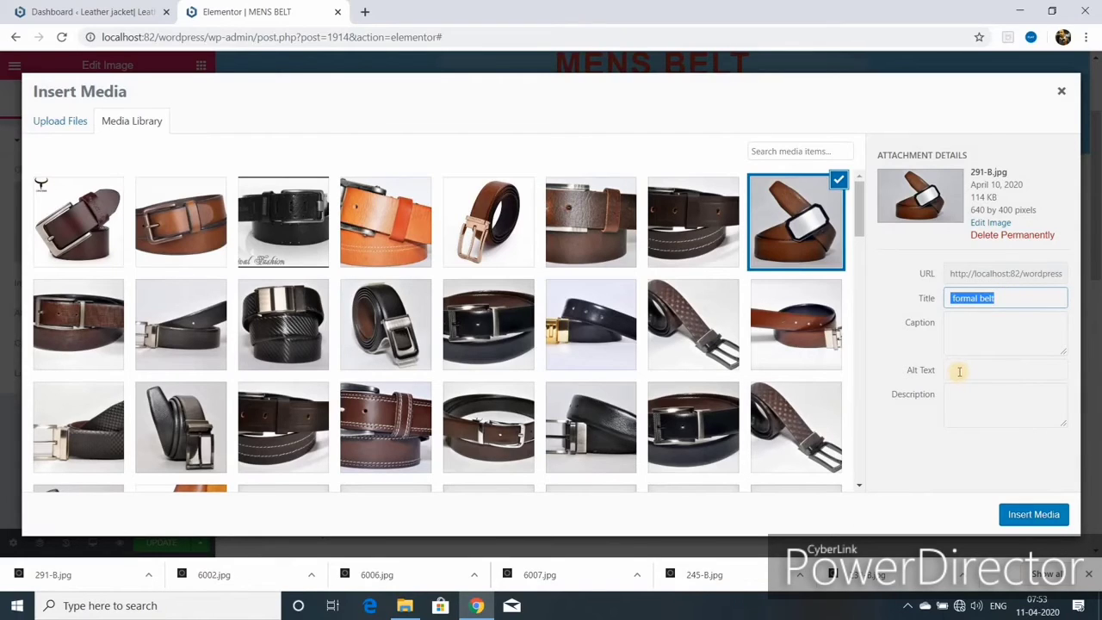
click(958, 370)
right_click(957, 370)
click(975, 258)
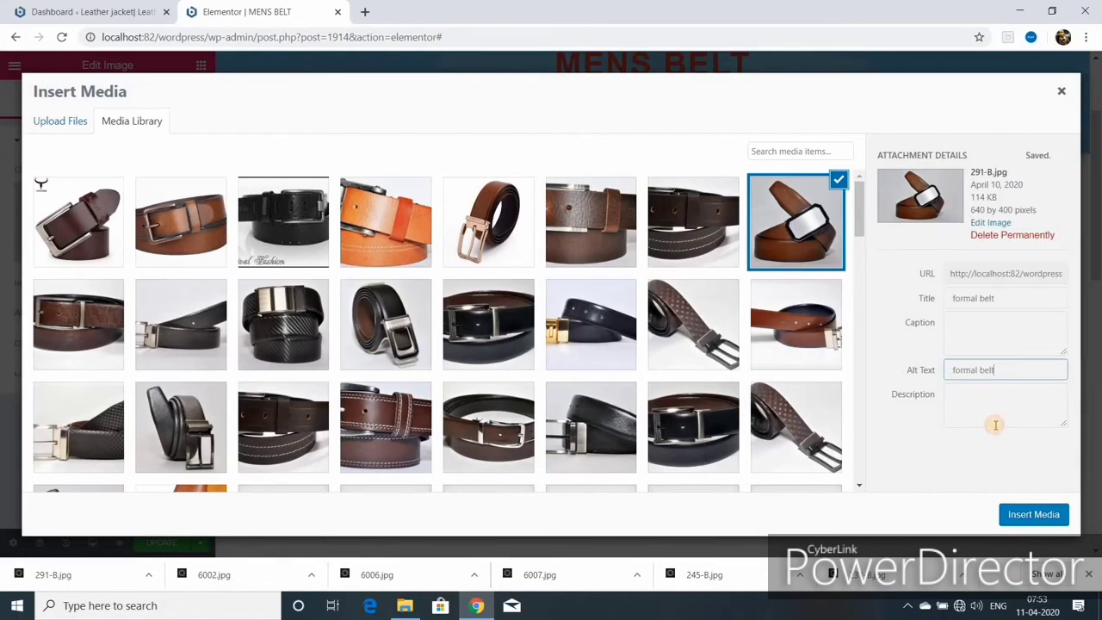
click(1029, 514)
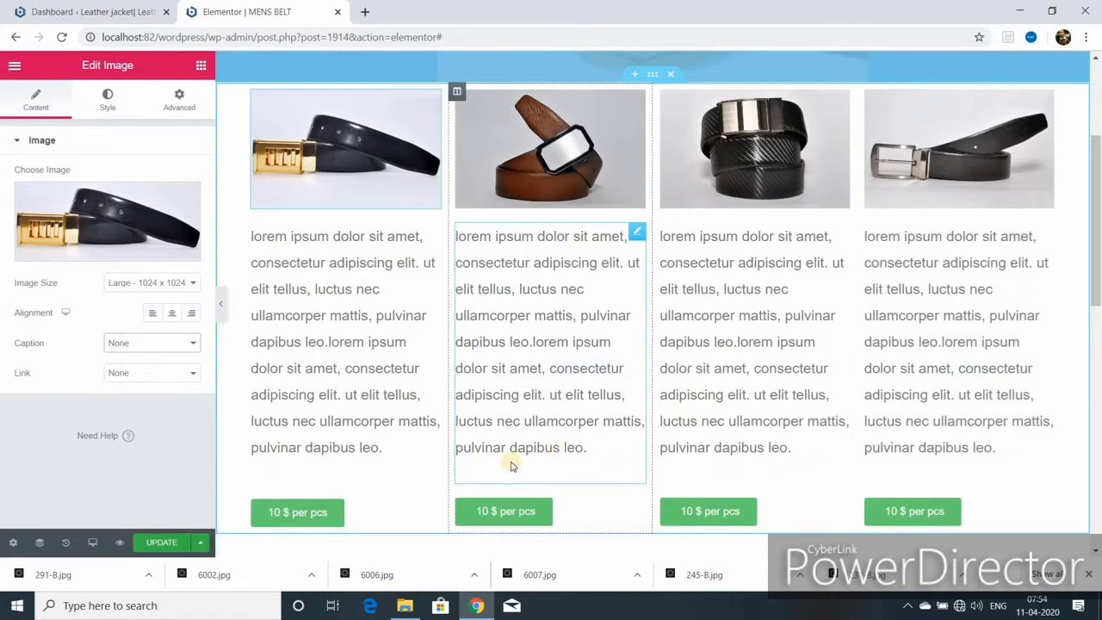
- Update the page, then hide the panel and scroll through the full-width preview
click(168, 542)
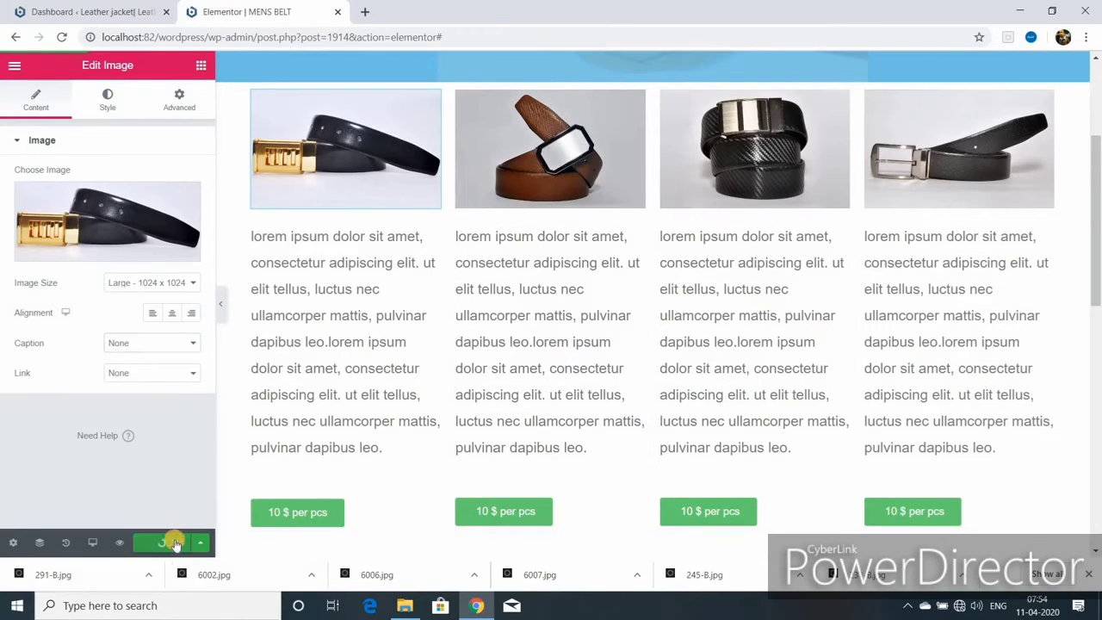
click(221, 308)
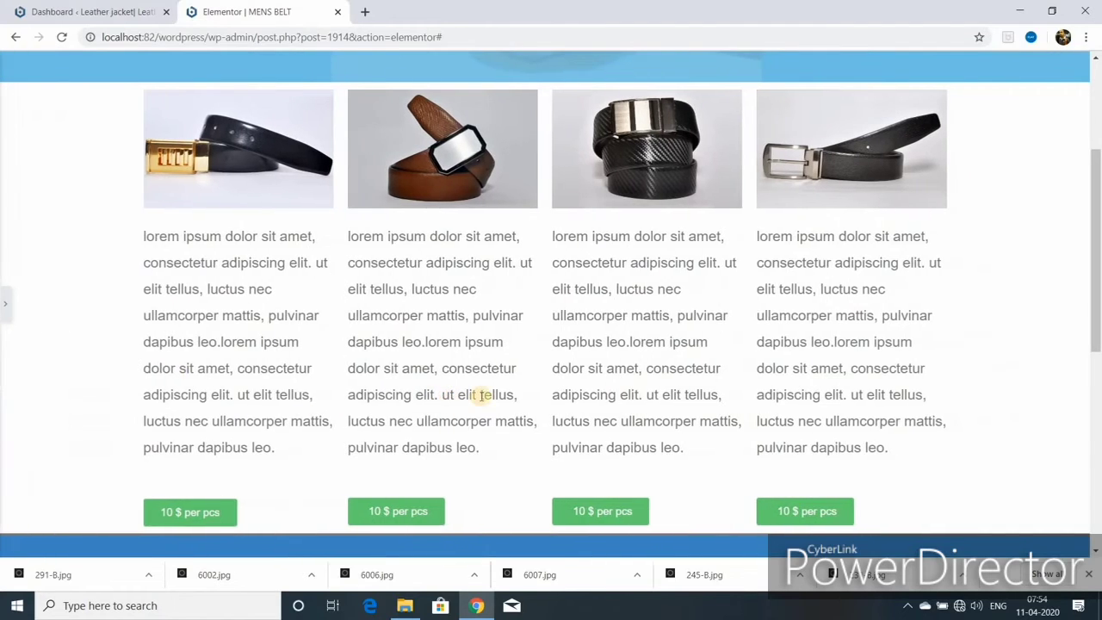
scroll(485, 394, up, 1)
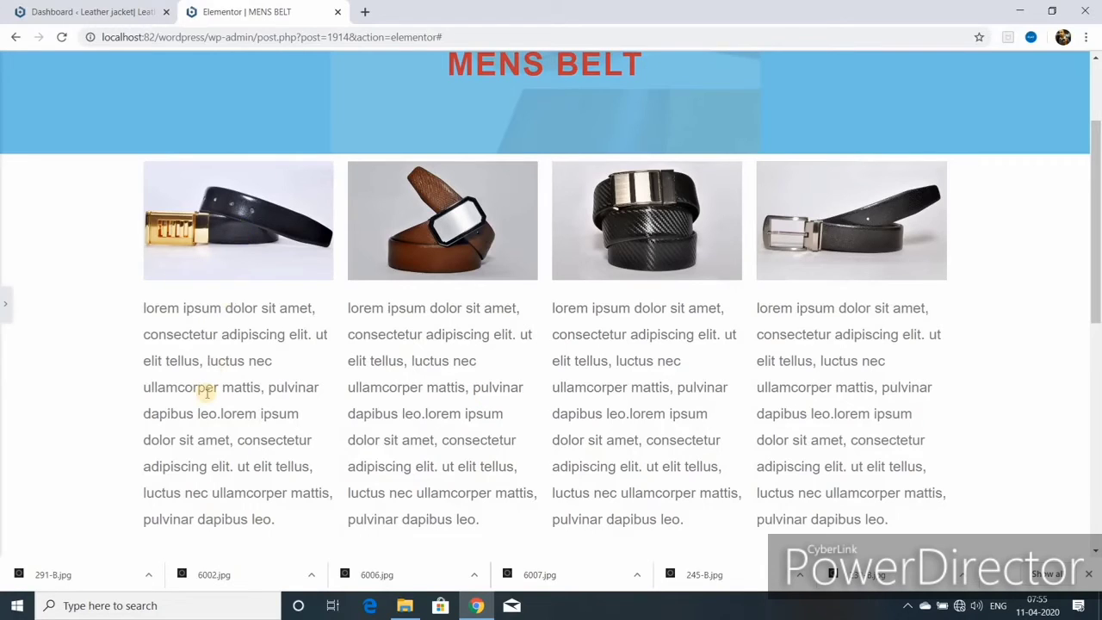
scroll(215, 392, down, 2)
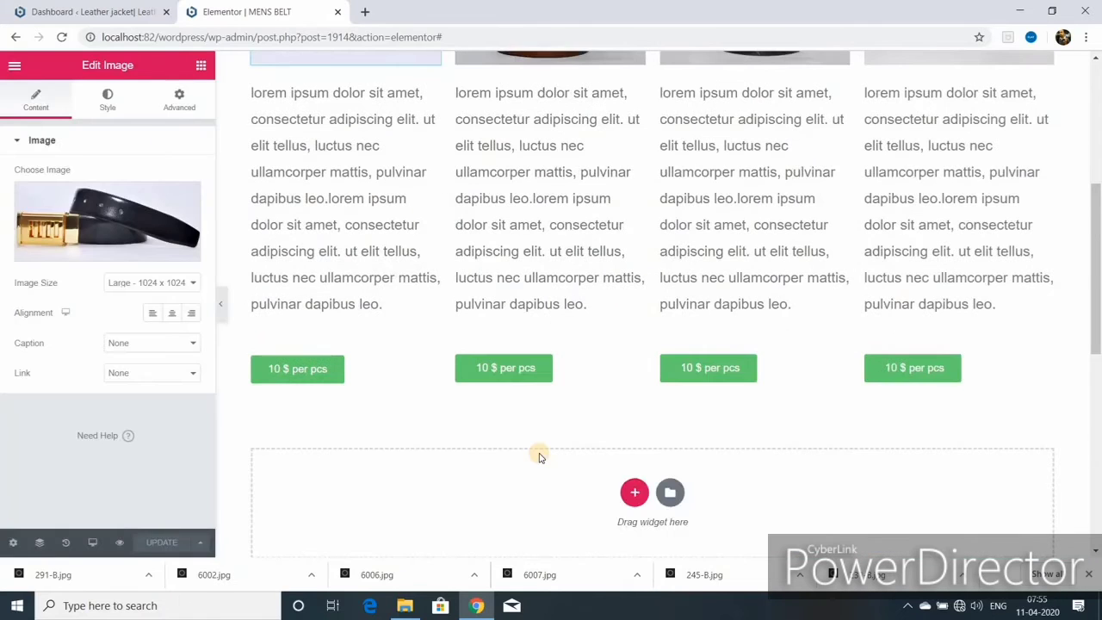
scroll(539, 457, up, 4)
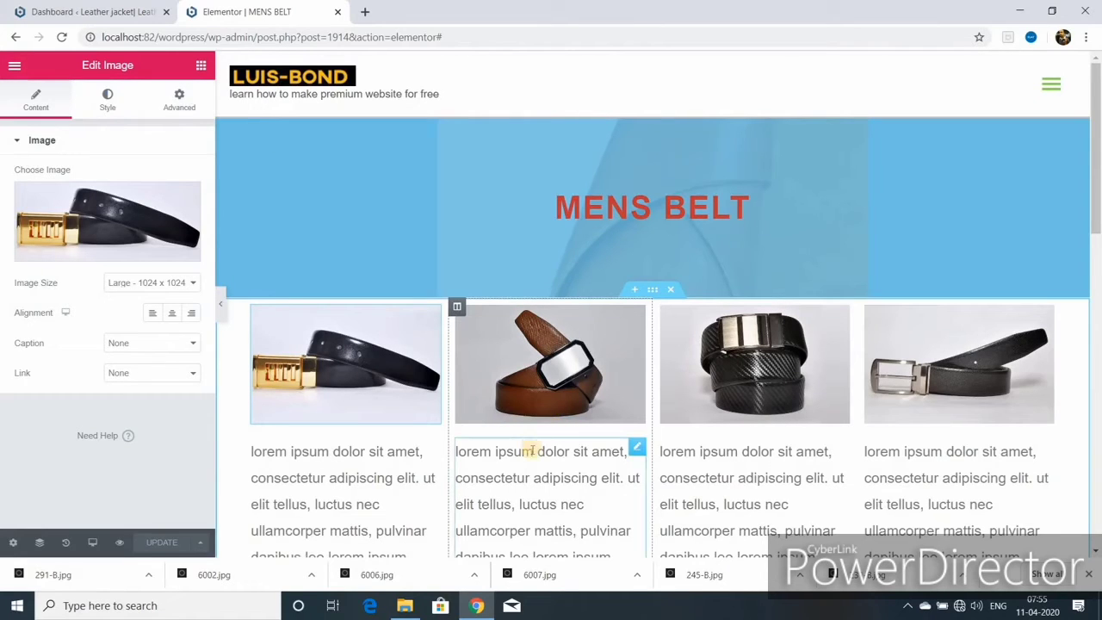
scroll(530, 453, down, 3)
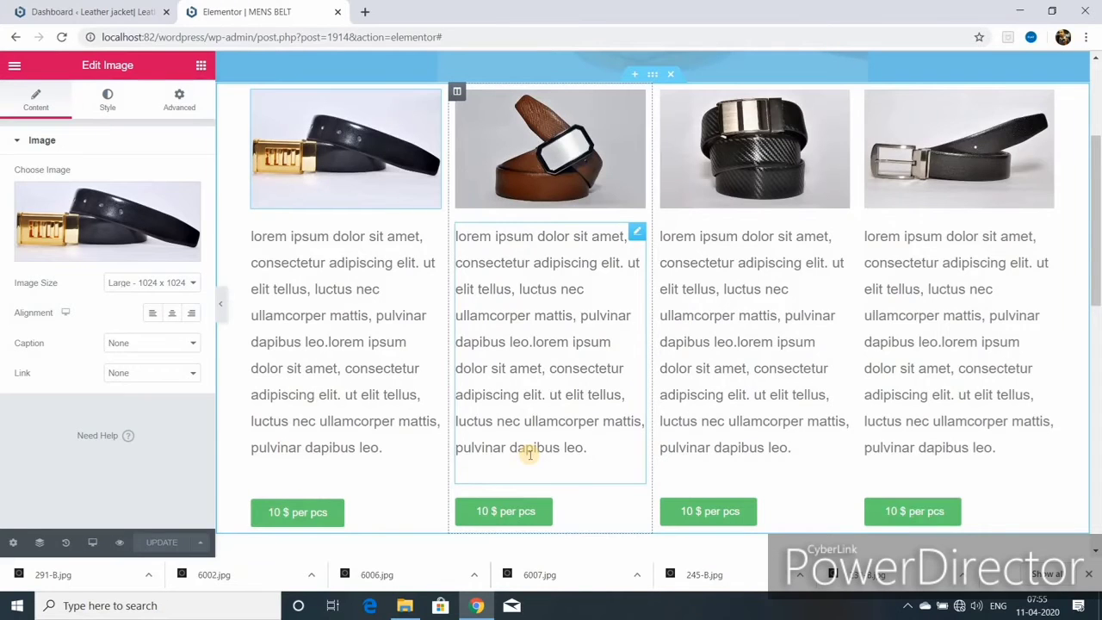
scroll(530, 453, up, 2)
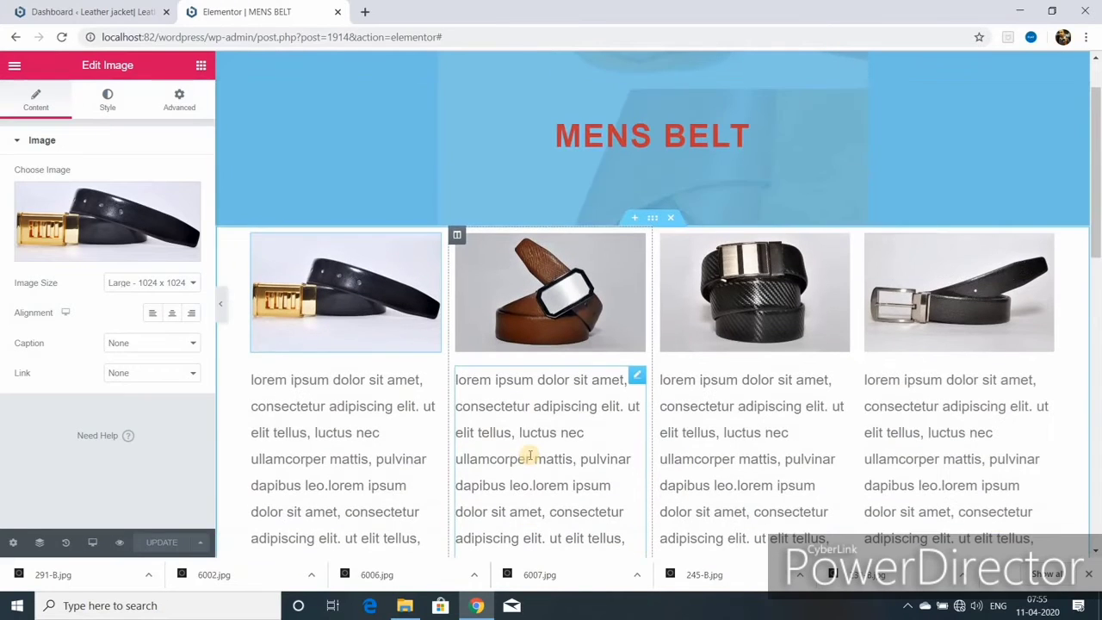
- Duplicate the belt product section and replace the copy's first photo with the 6002 belt
right_click(649, 221)
click(697, 258)
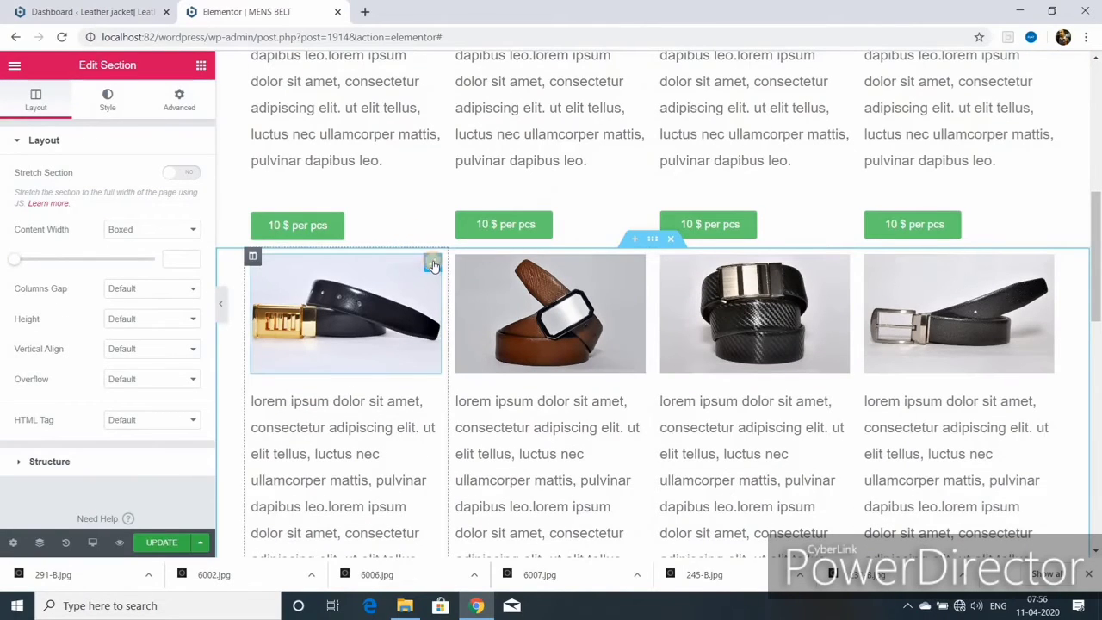
click(432, 263)
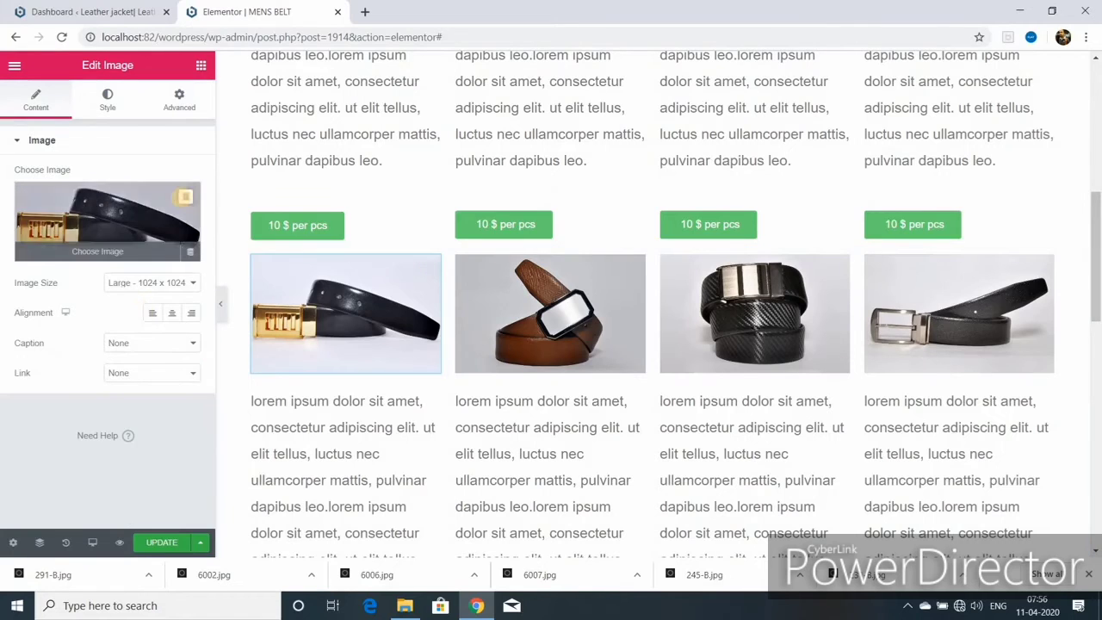
click(189, 251)
click(98, 250)
click(299, 422)
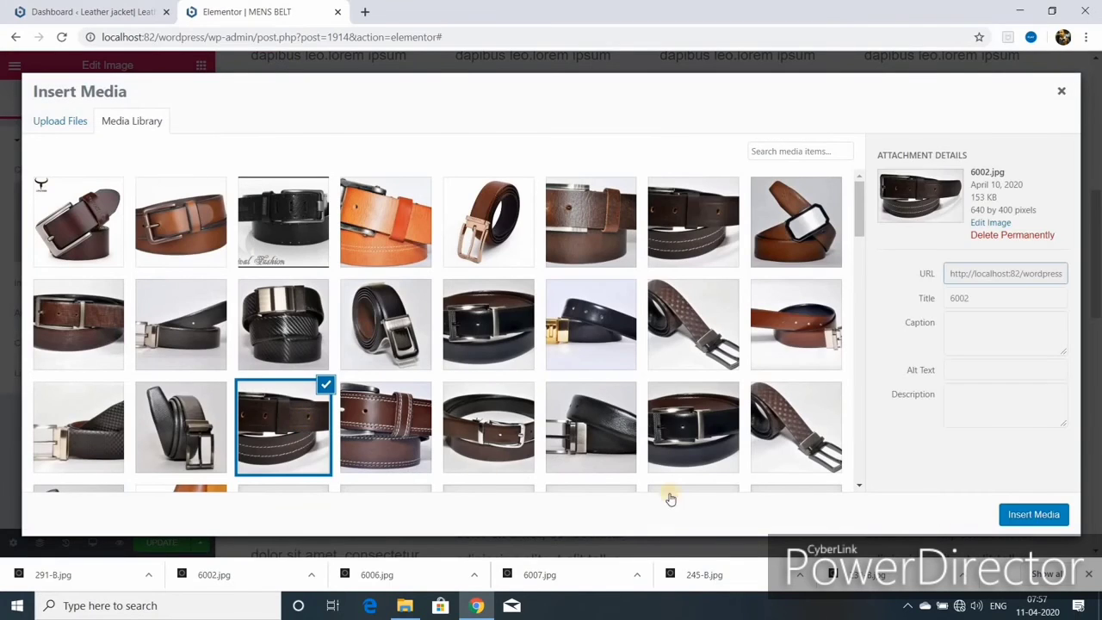
click(1032, 514)
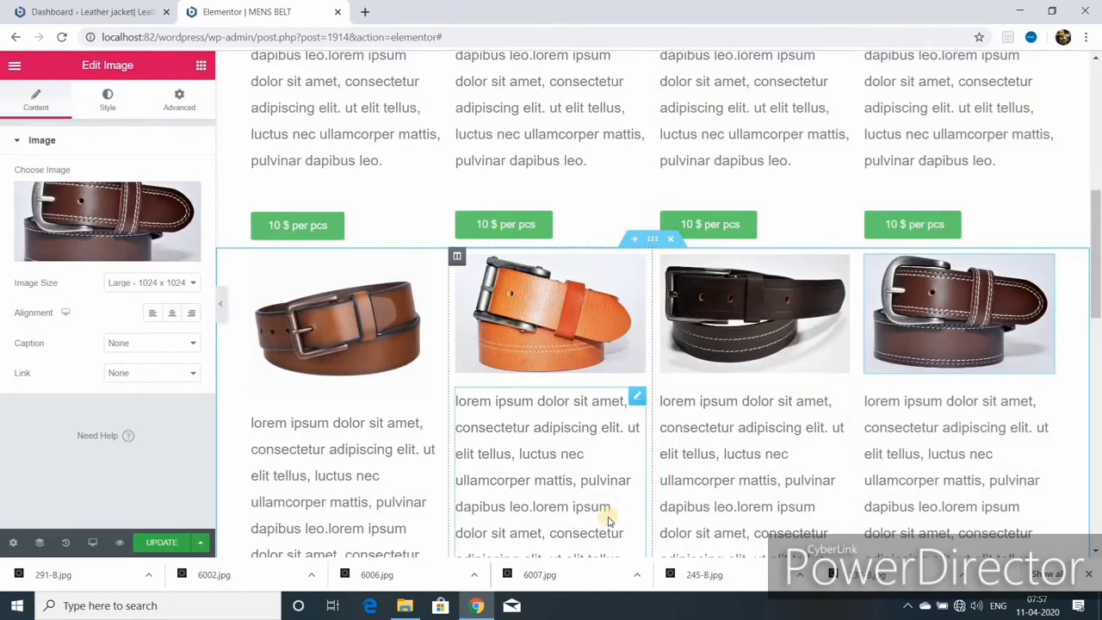
scroll(605, 460, down, 3)
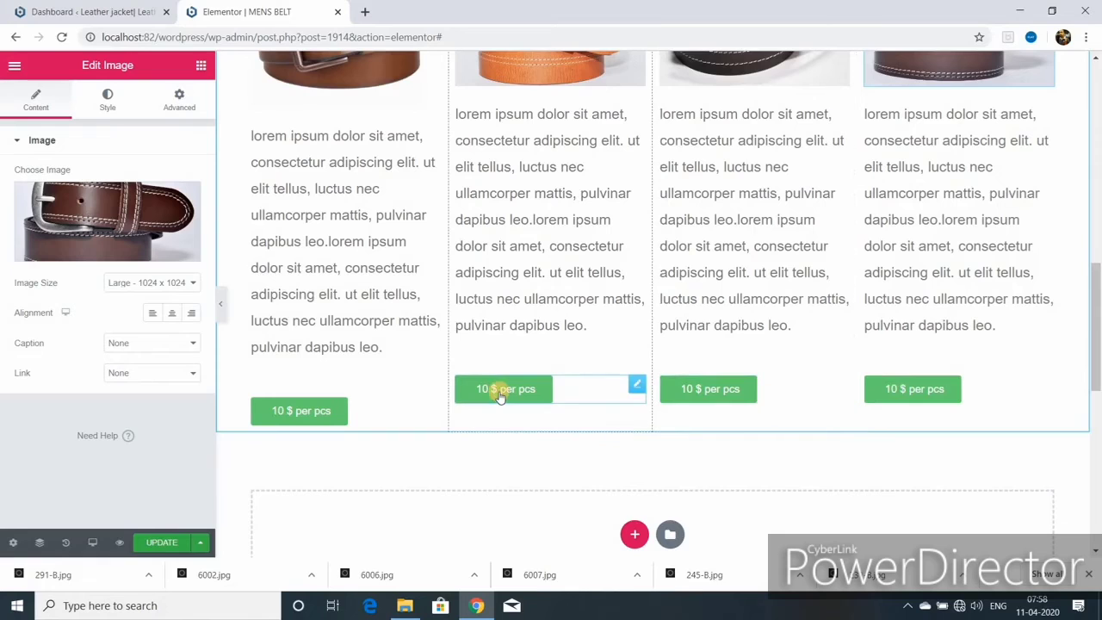
- Duplicate the price buttons in the second, third and fourth columns
right_click(500, 385)
click(500, 376)
right_click(694, 388)
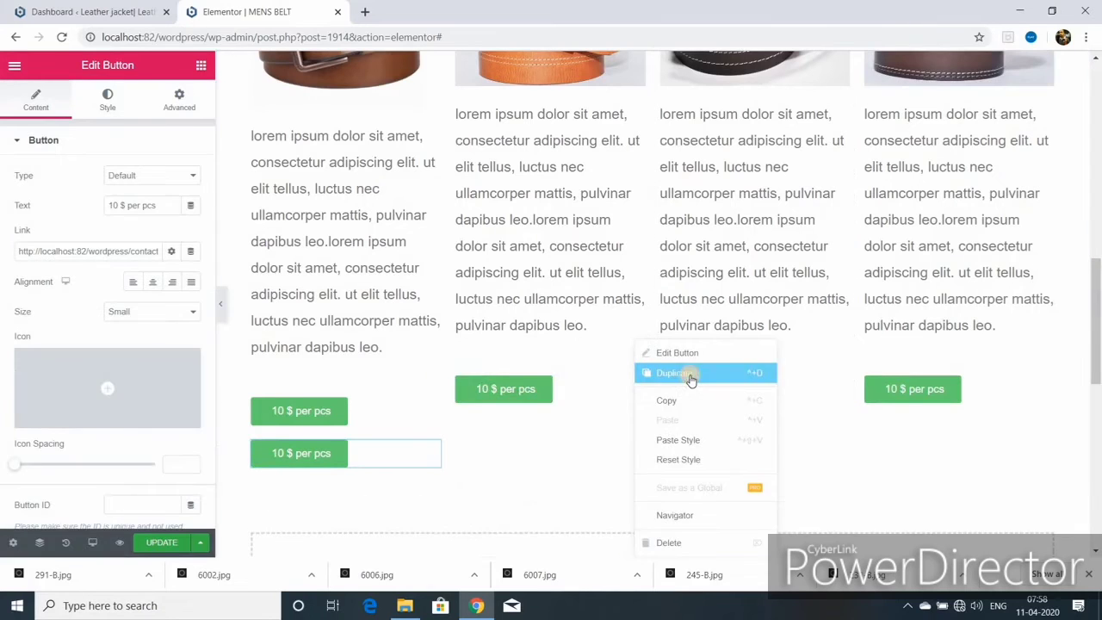
right_click(887, 387)
click(875, 372)
right_click(1009, 387)
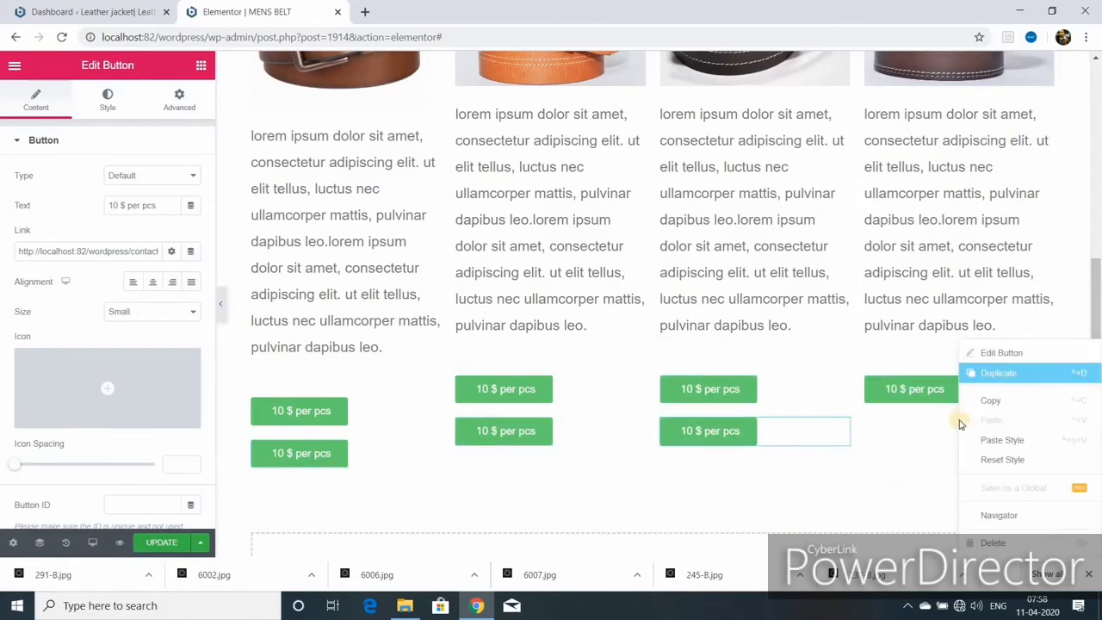
click(984, 372)
scroll(860, 387, down, 4)
- Add a new four-column section and place a price button in its fourth column
click(652, 262)
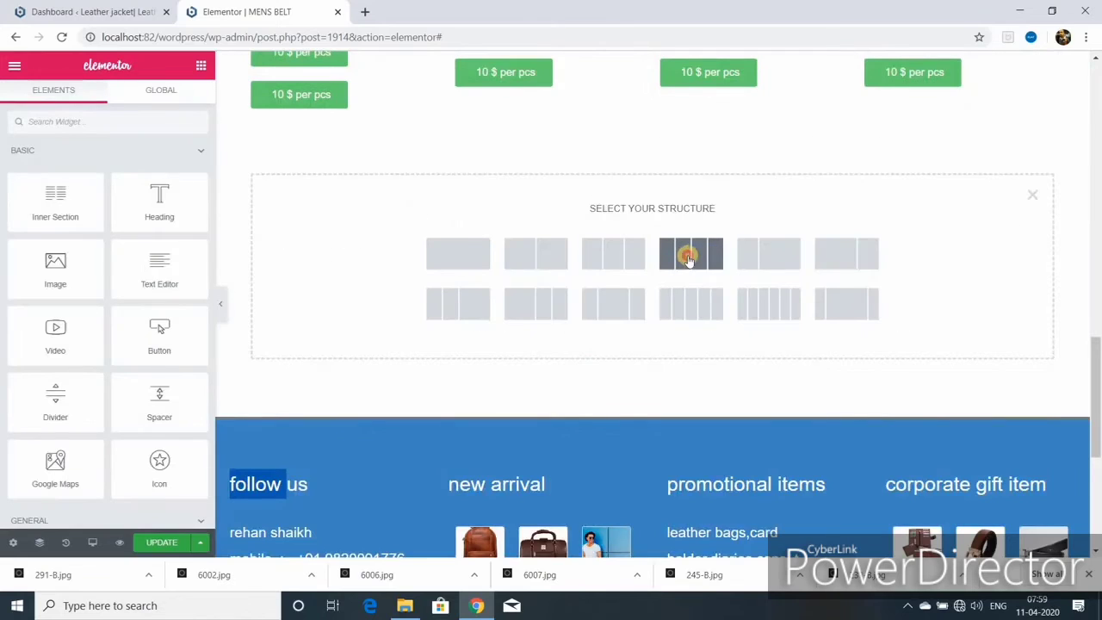
click(688, 258)
drag(431, 91, 447, 134)
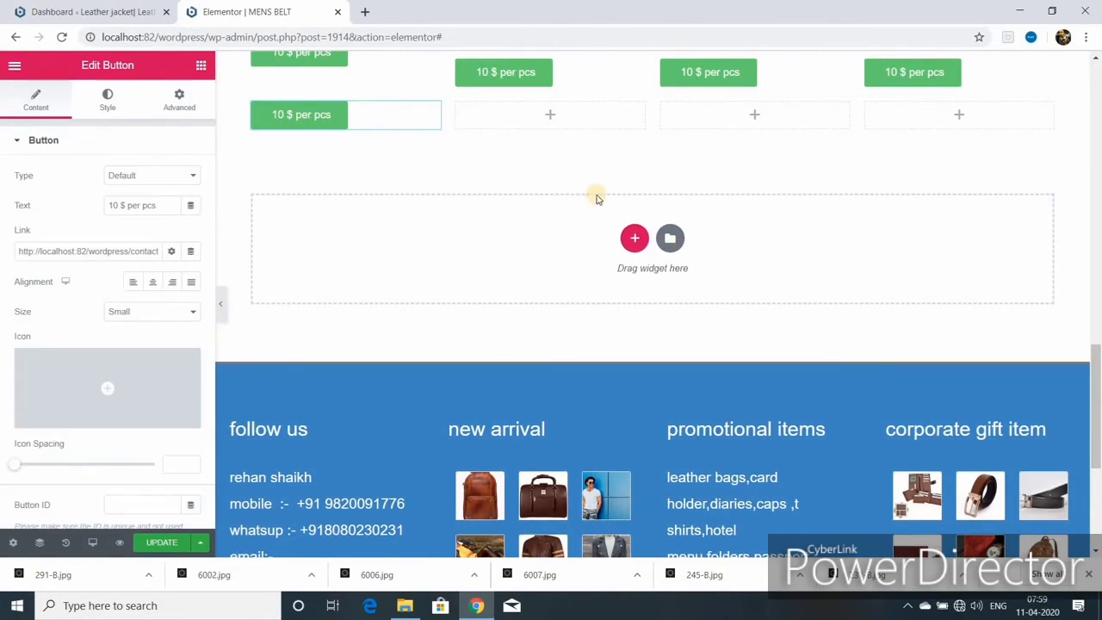
drag(638, 78, 1042, 91)
scroll(1010, 166, up, 5)
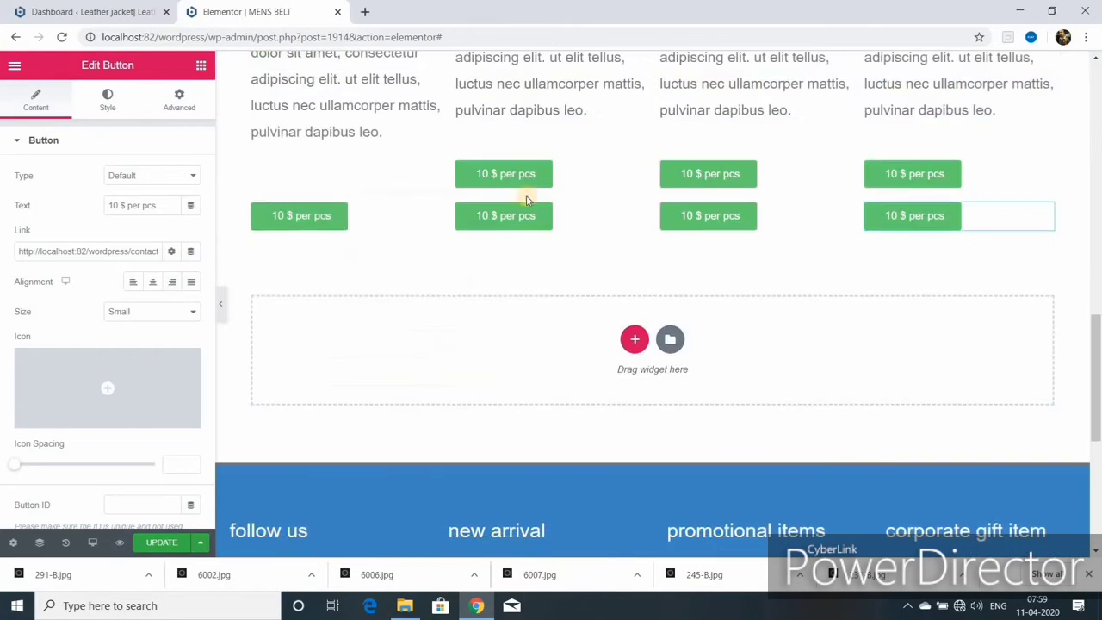
- Update the page and scroll through both belt rows to check them
click(164, 539)
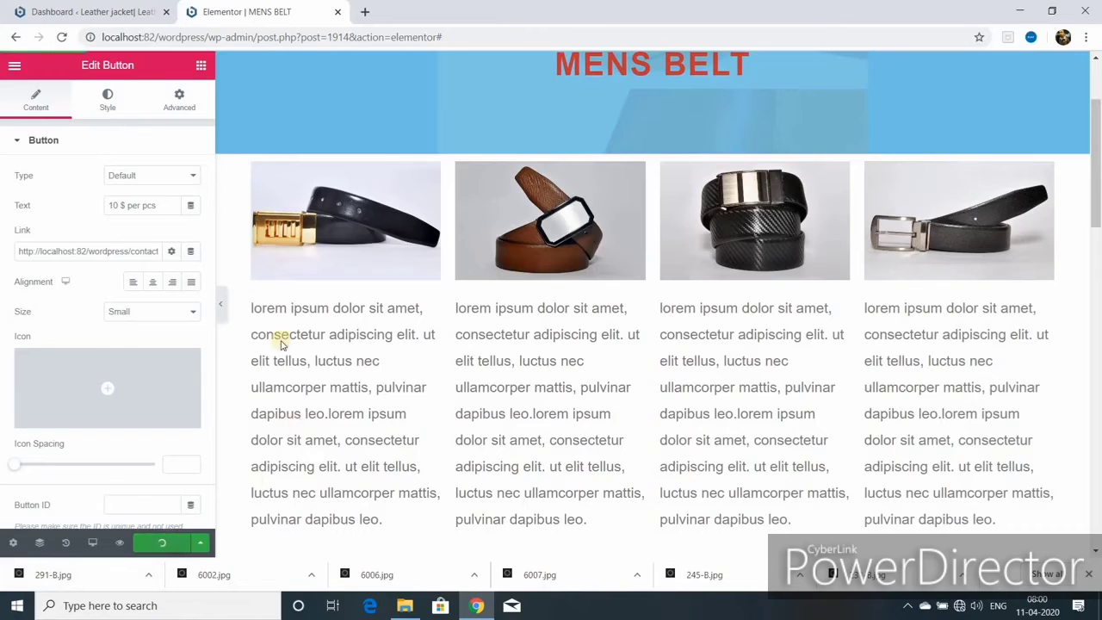
scroll(590, 357, down, 3)
scroll(590, 356, up, 2)
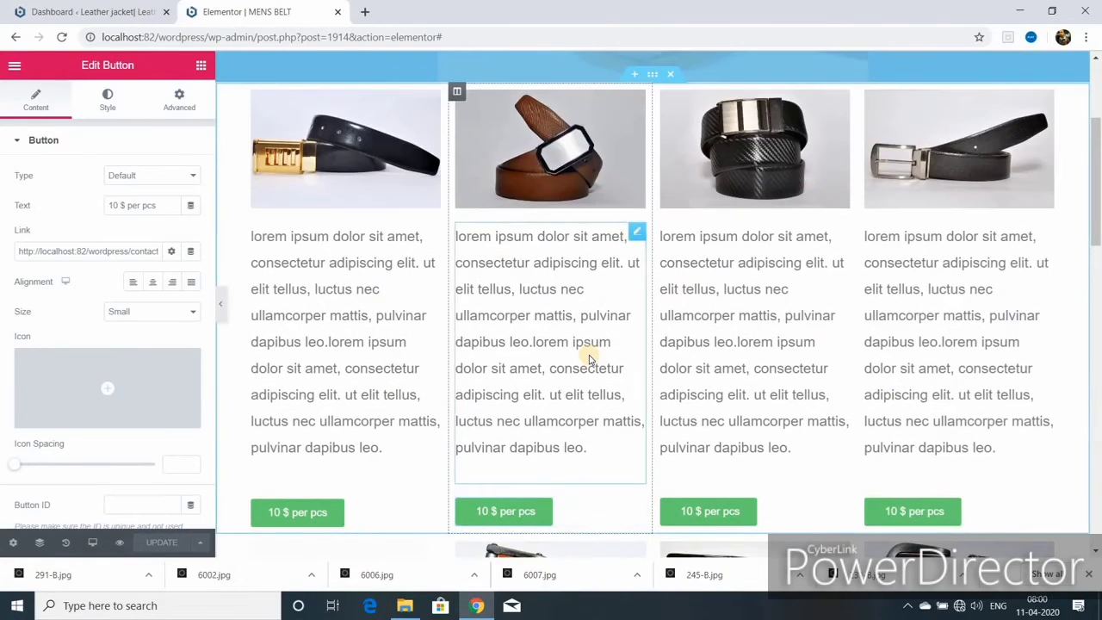
scroll(599, 307, up, 3)
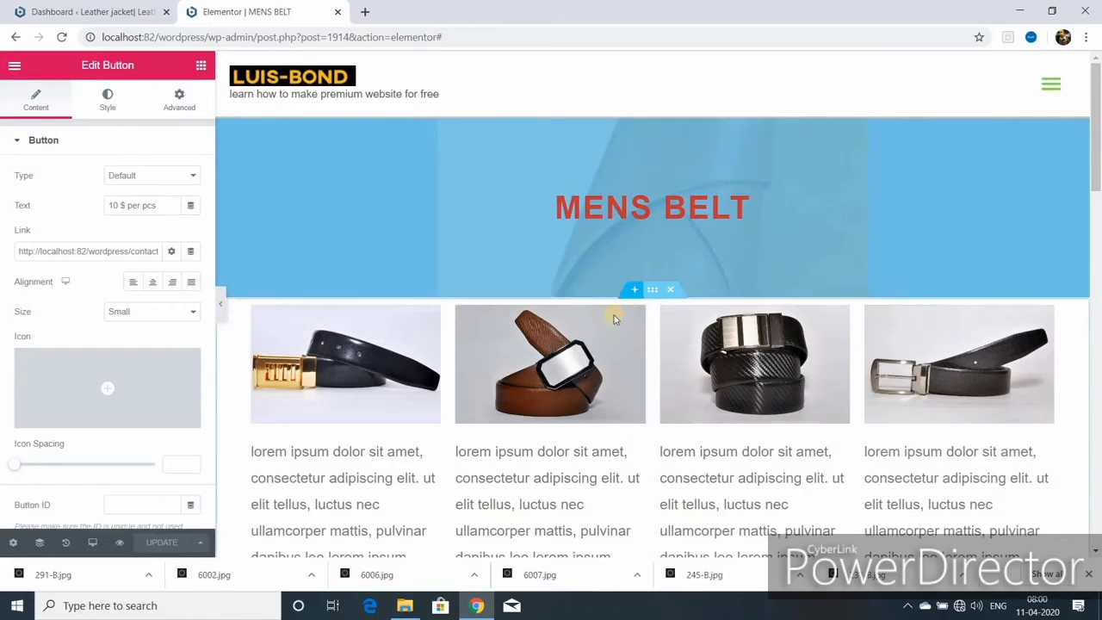
scroll(591, 356, down, 10)
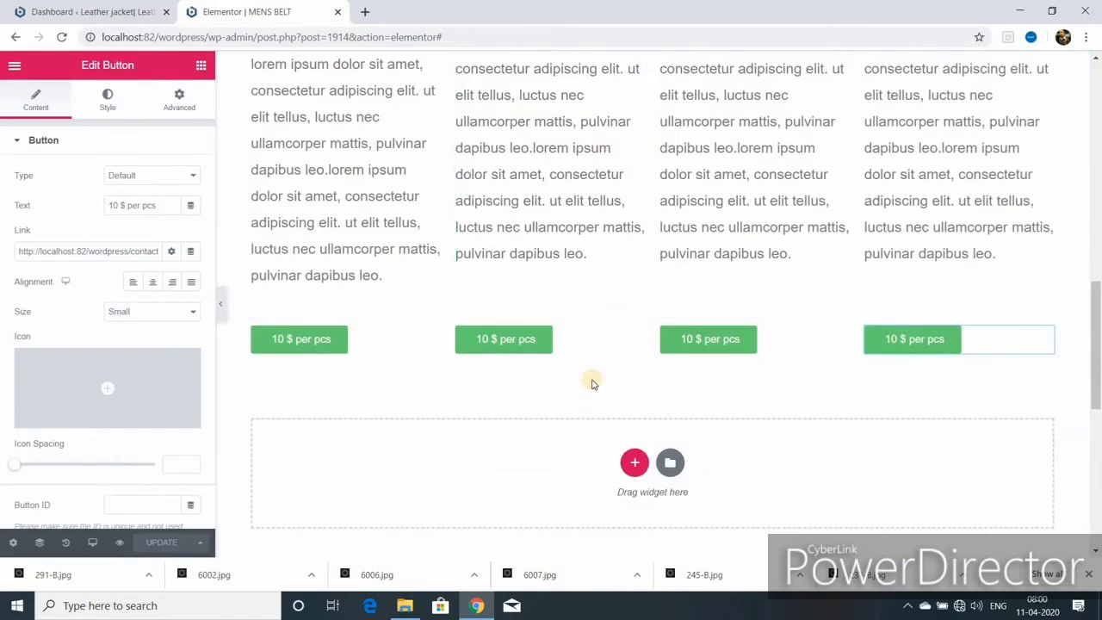
scroll(590, 376, up, 3)
scroll(592, 381, up, 7)
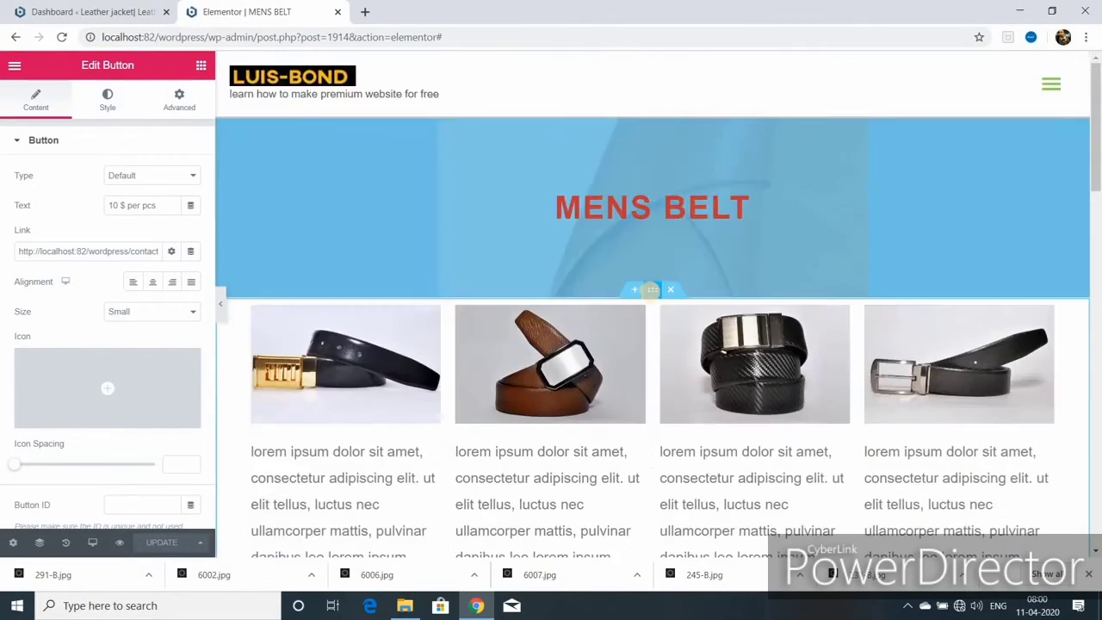
- Set the belt row section's linked top and bottom margin to 75 px, after first trying 100
click(652, 294)
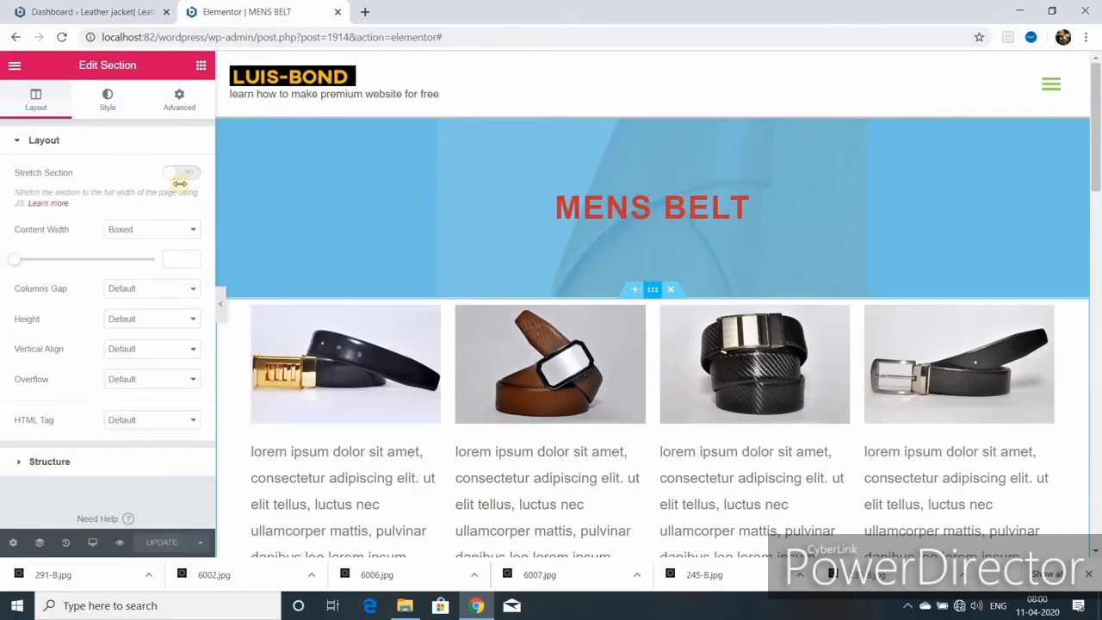
click(179, 101)
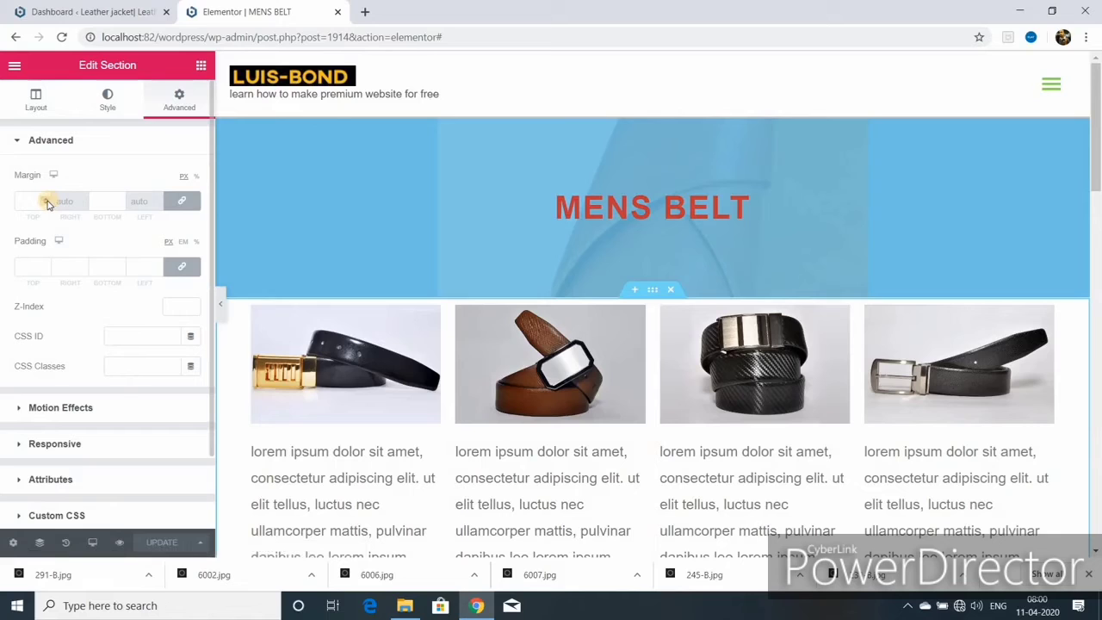
click(34, 201)
text(100)
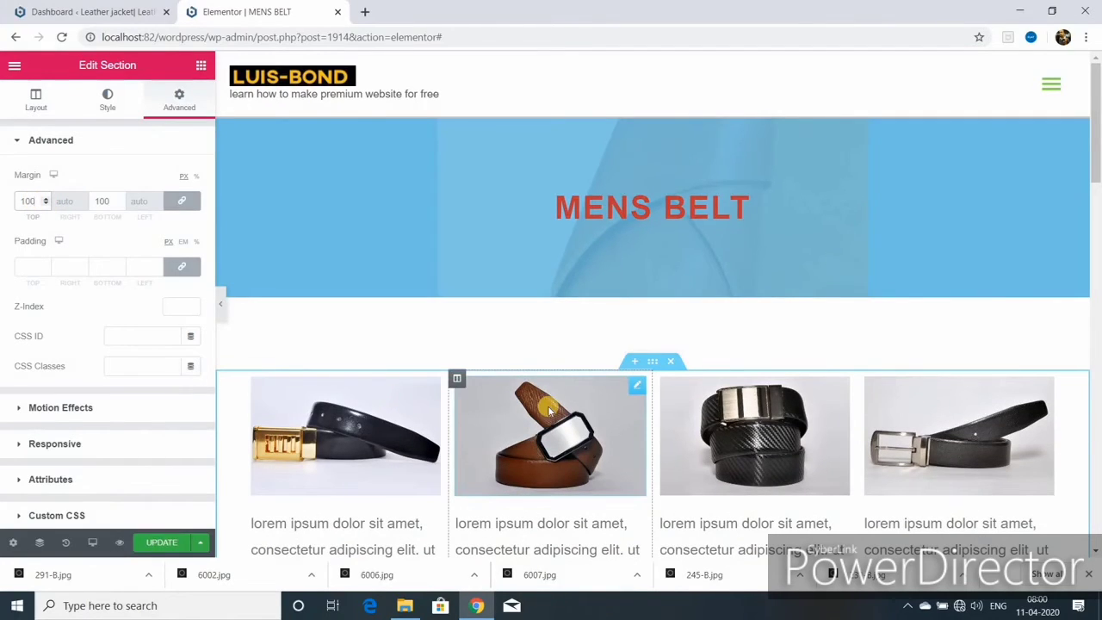
key(BackSpace)
key(BackSpace)
key(BackSpace)
text(75)
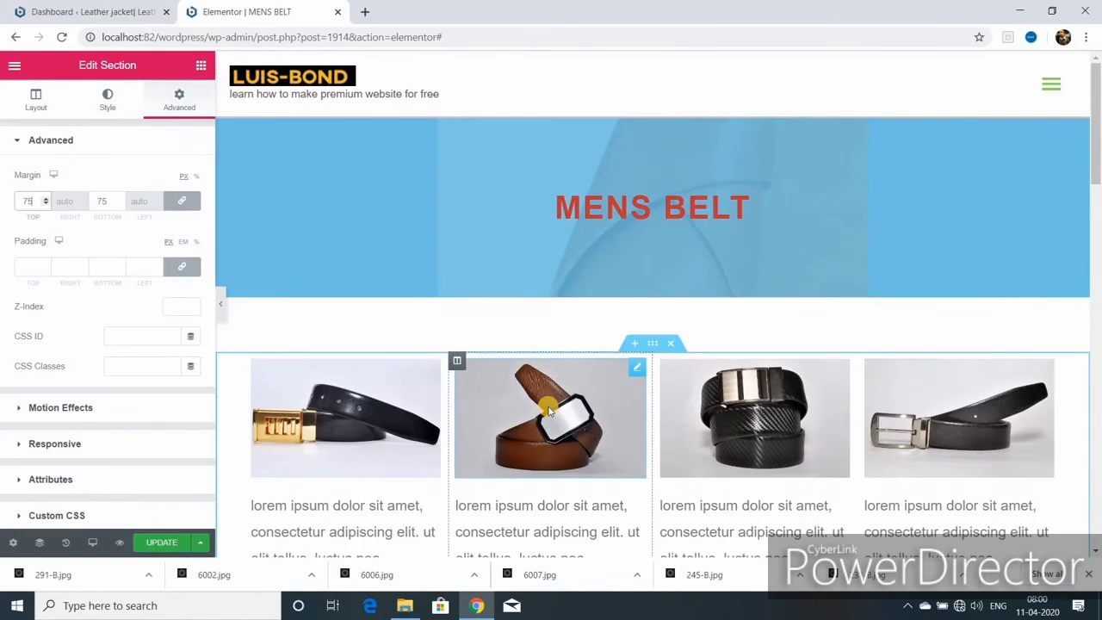
scroll(646, 405, down, 5)
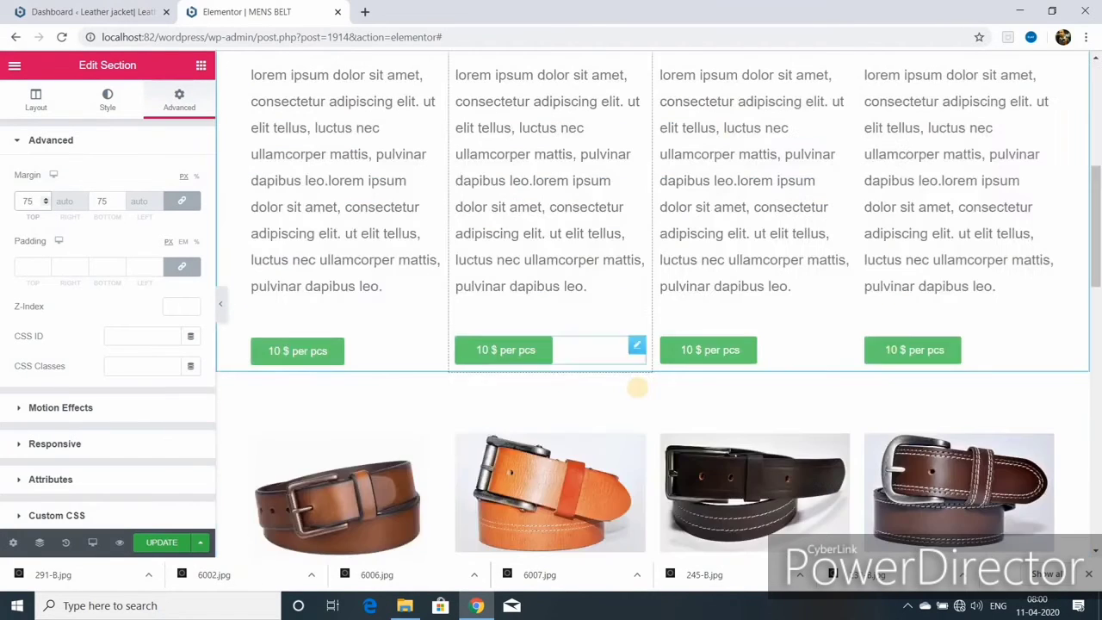
scroll(651, 413, up, 5)
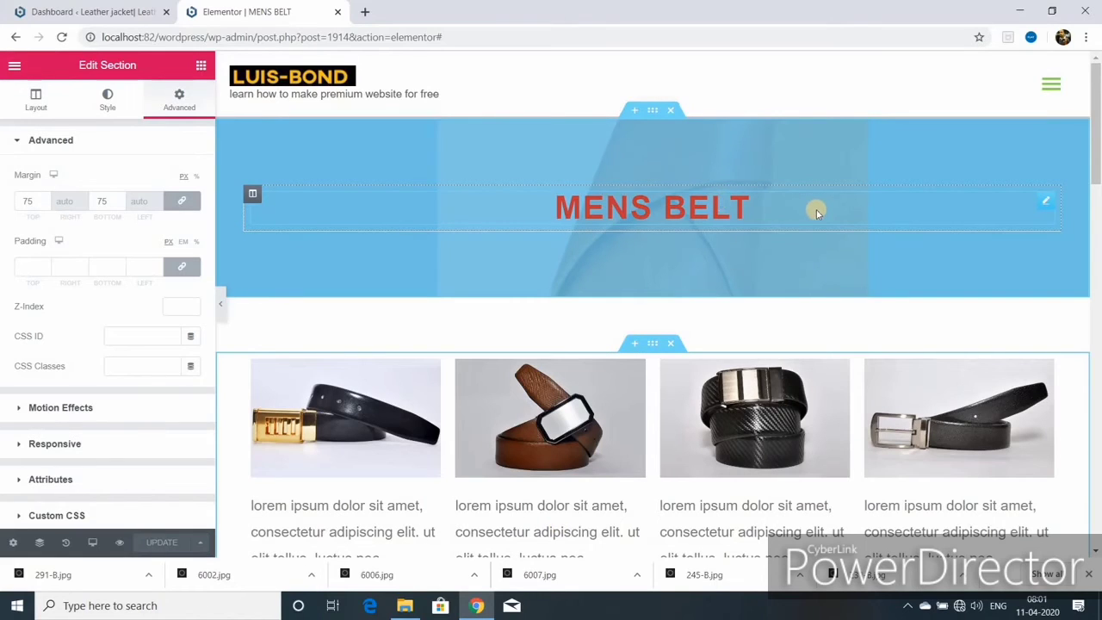
- Give the MENS BELT heading a Fade In Down entrance animation and update the page
click(1046, 203)
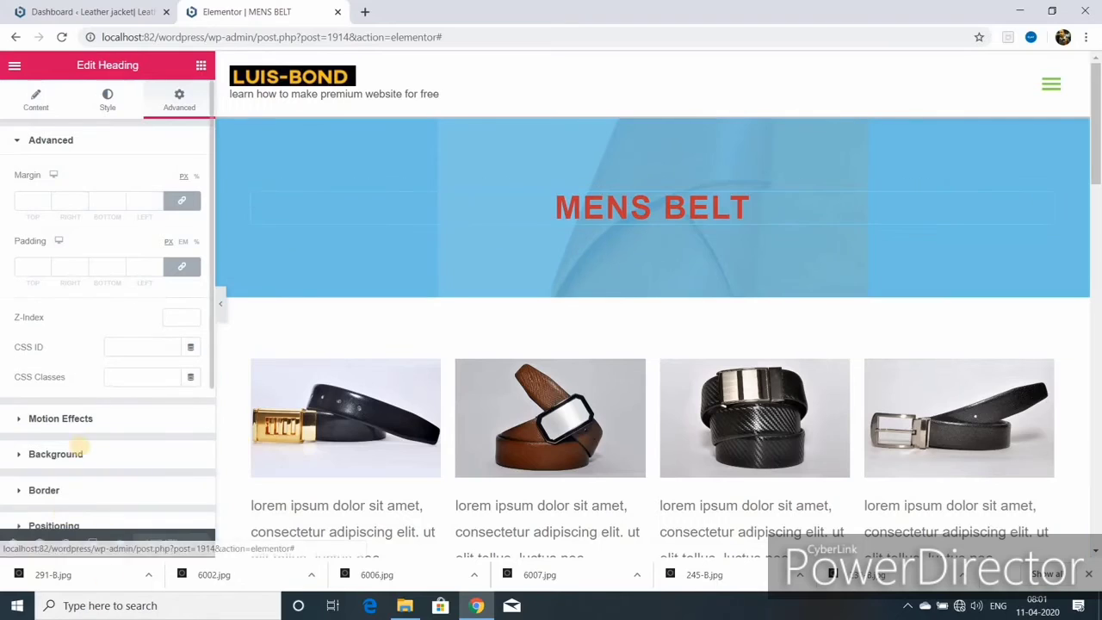
click(83, 421)
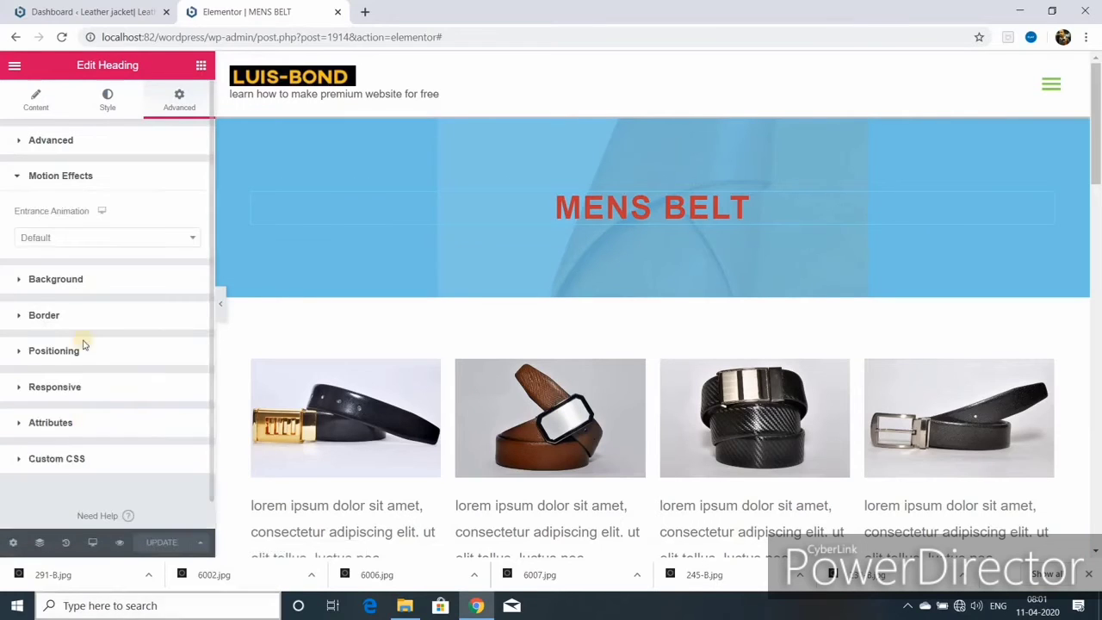
click(107, 237)
click(52, 368)
click(176, 241)
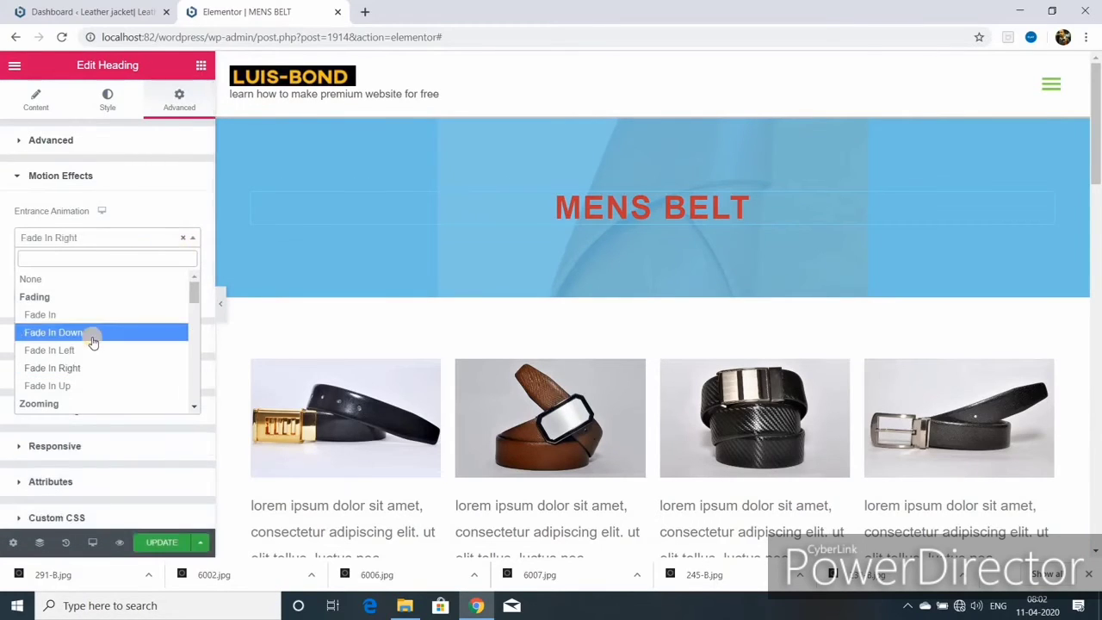
click(92, 335)
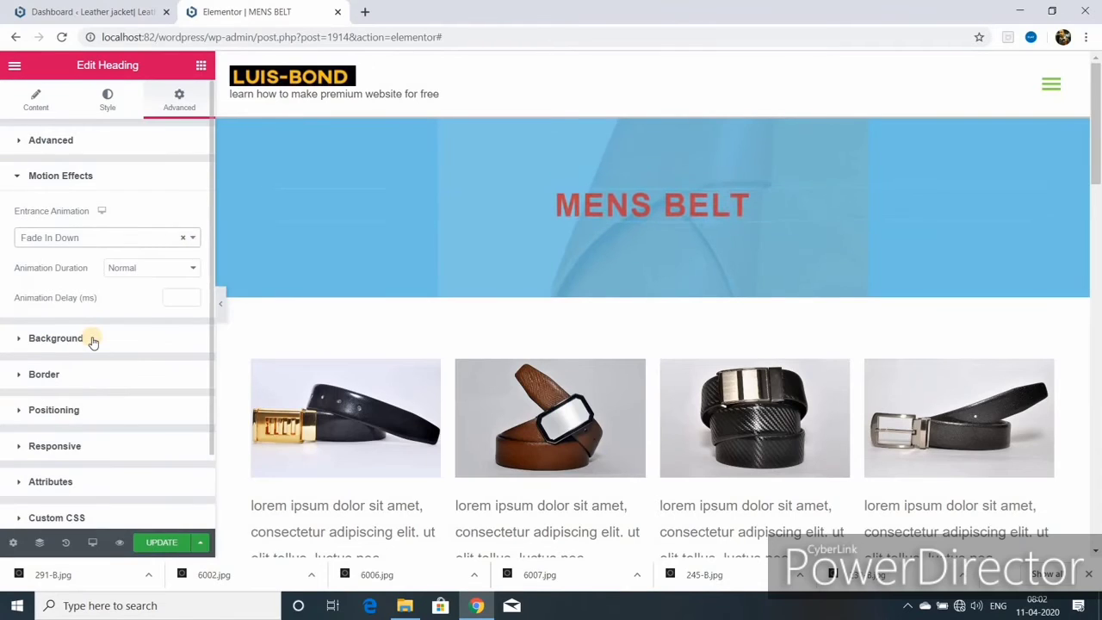
click(163, 543)
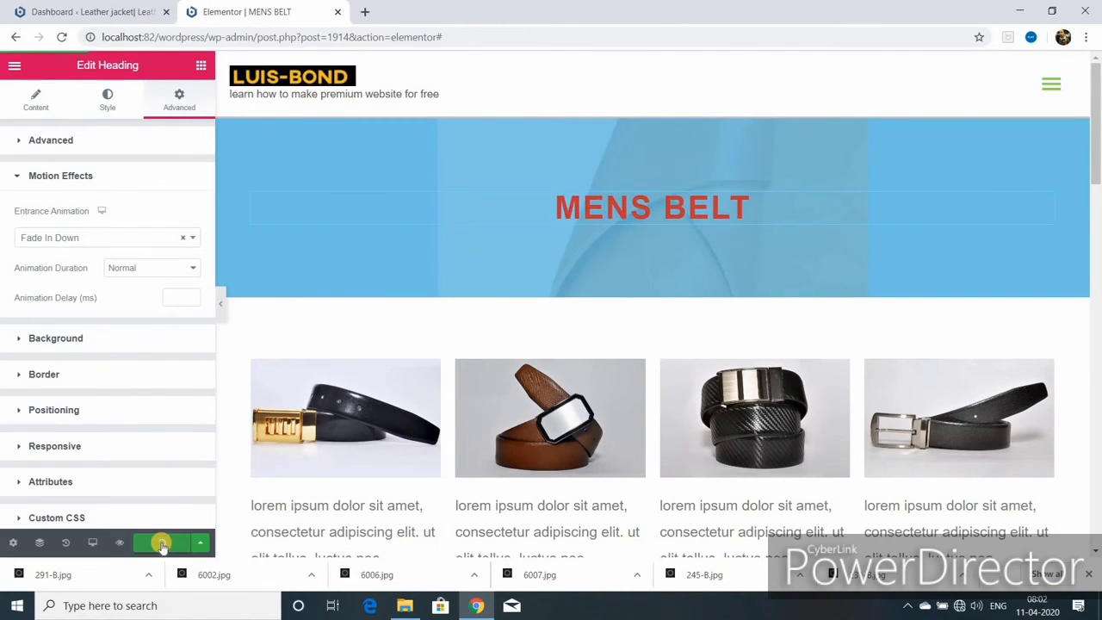
scroll(432, 273, down, 5)
click(432, 274)
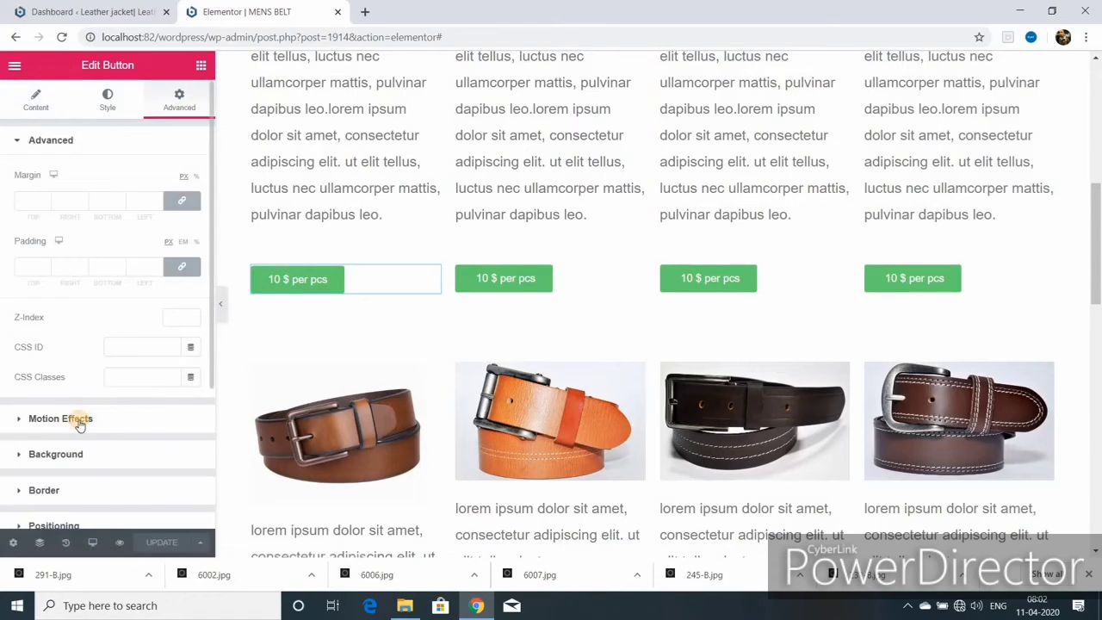
- Give the first price button a Fade In Left and the second a Fade In Right entrance animation
click(78, 425)
click(192, 237)
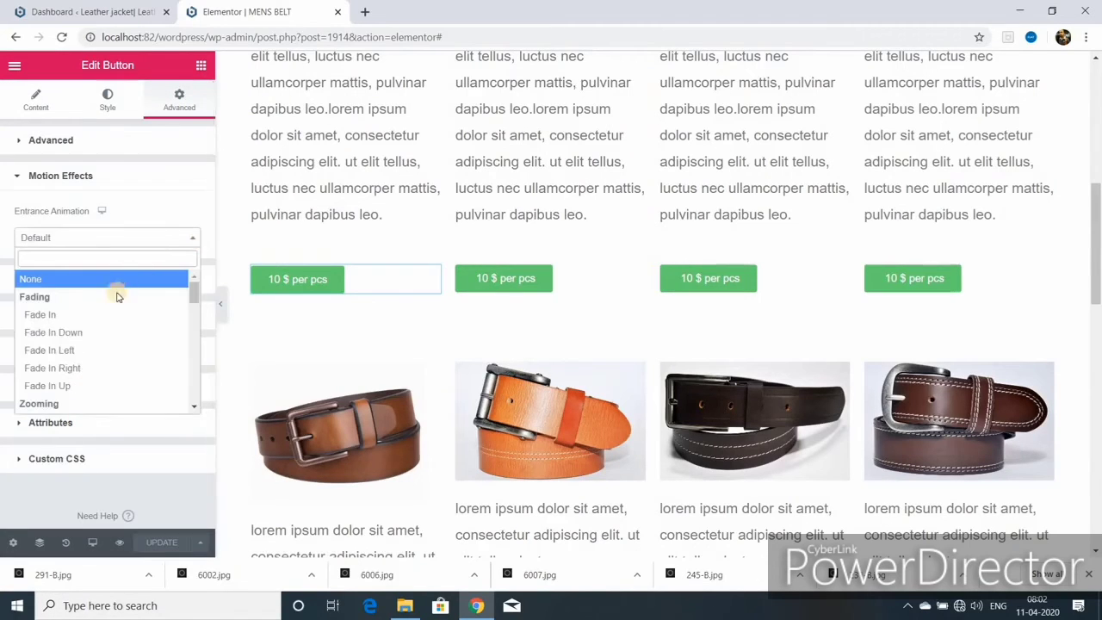
click(76, 349)
click(516, 278)
click(179, 100)
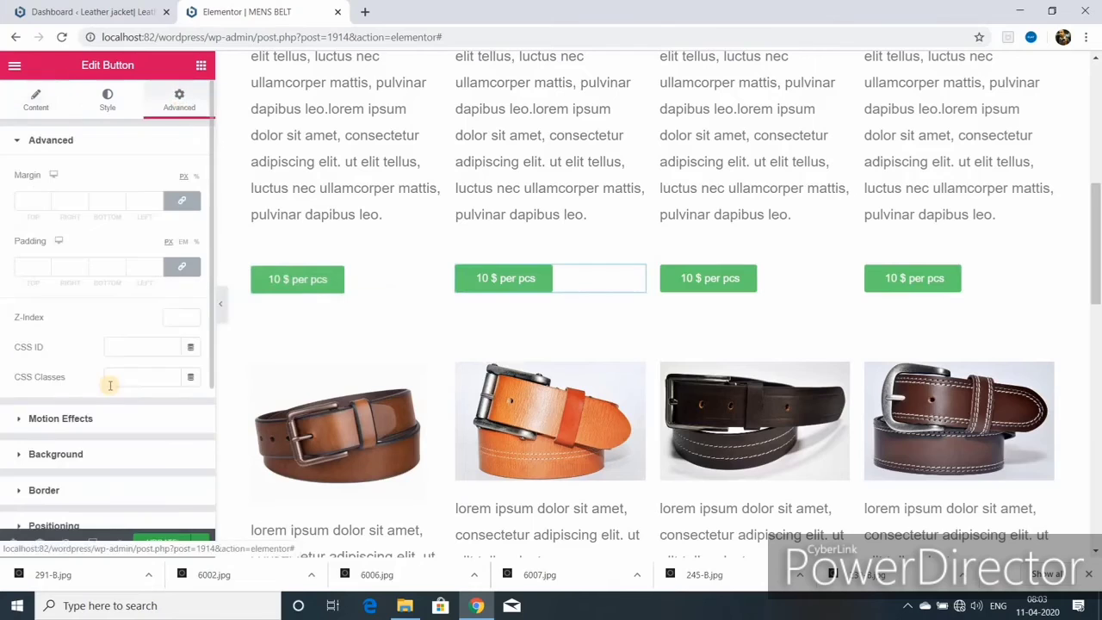
click(78, 421)
click(103, 237)
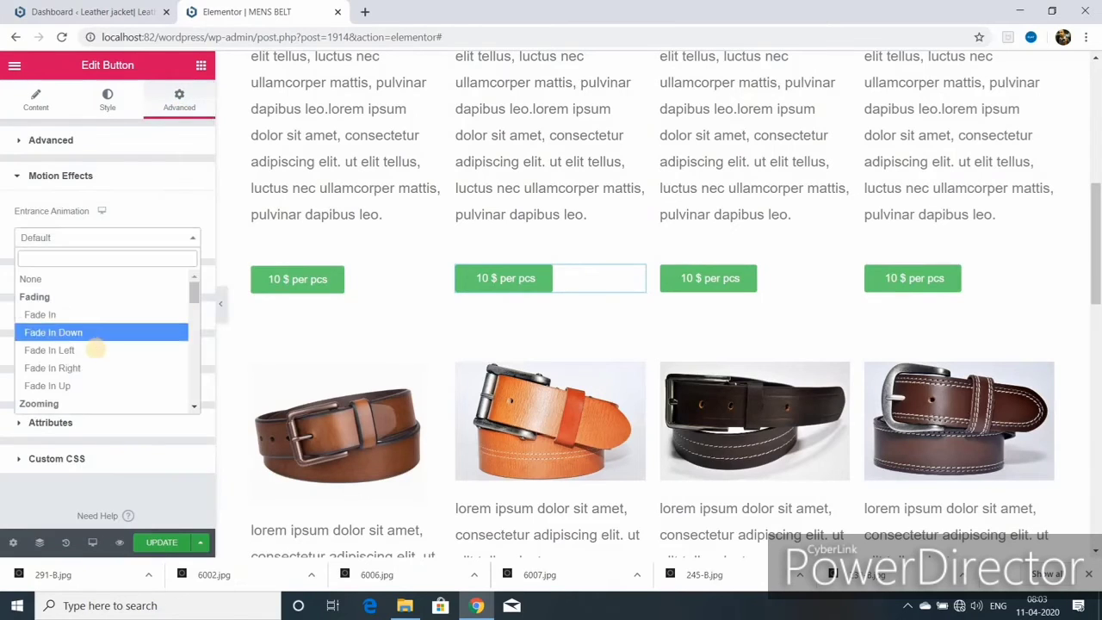
click(88, 364)
- Give the third and fourth price buttons Fade In Left entrance animations
click(708, 278)
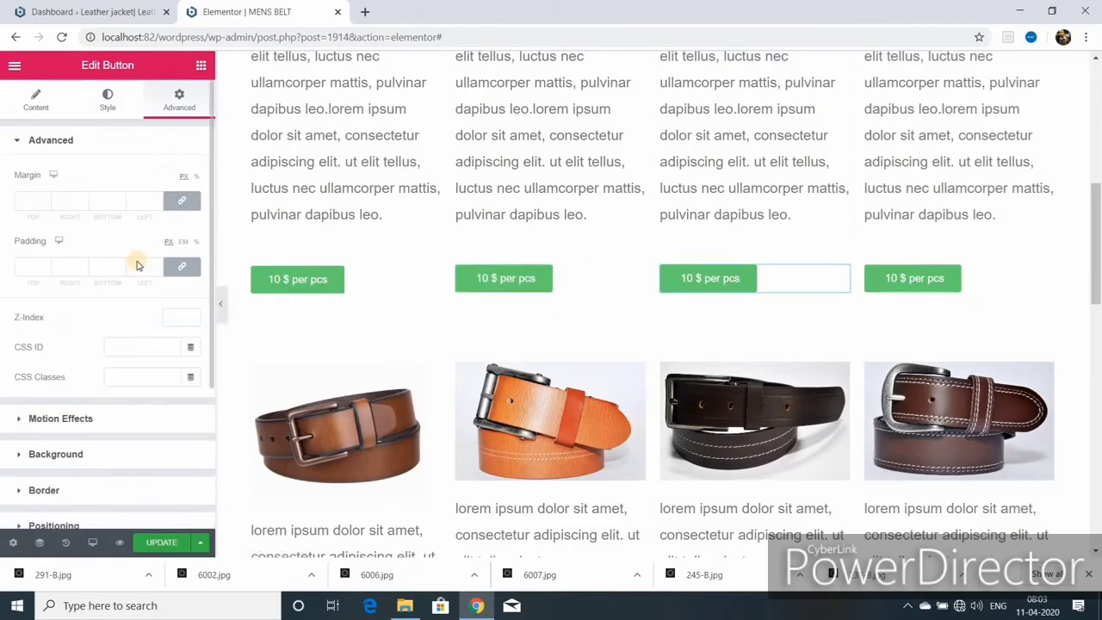
click(60, 418)
click(103, 238)
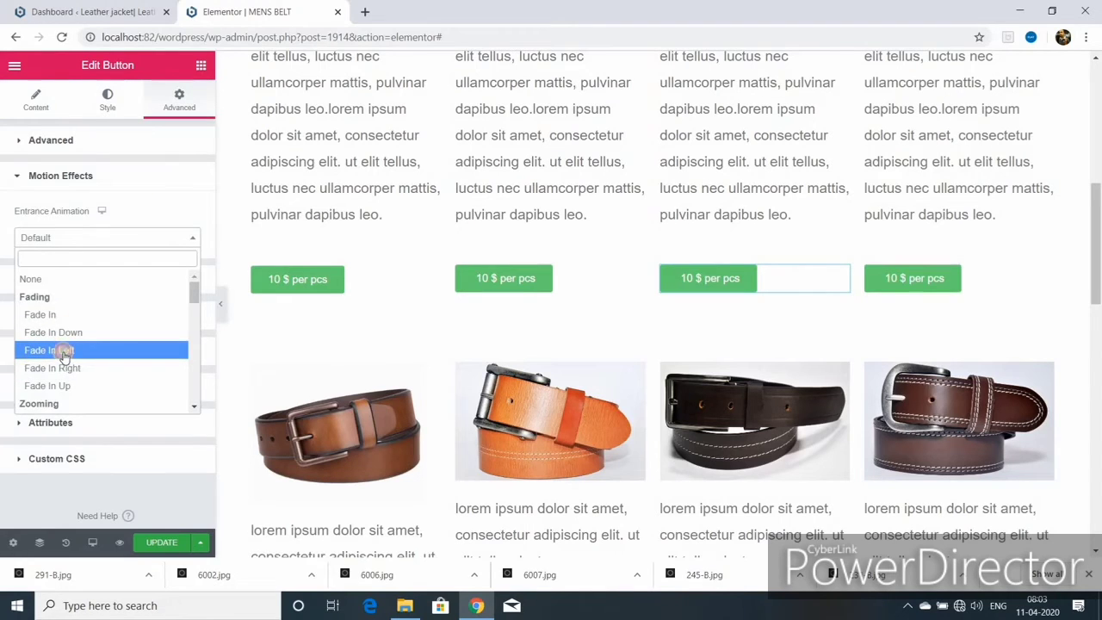
click(64, 353)
click(1045, 272)
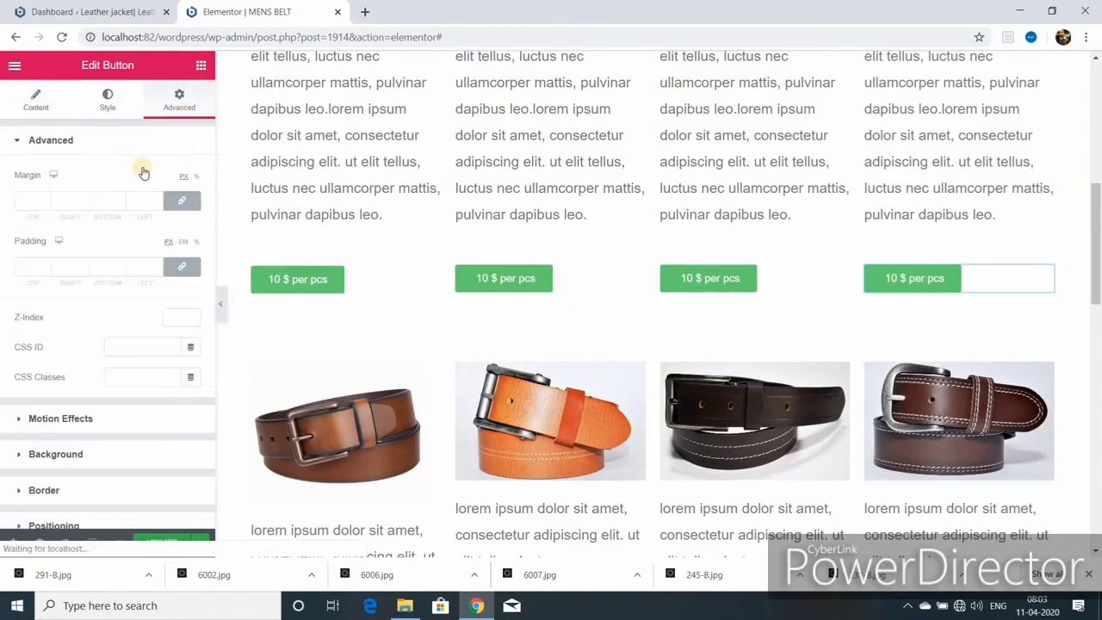
click(52, 418)
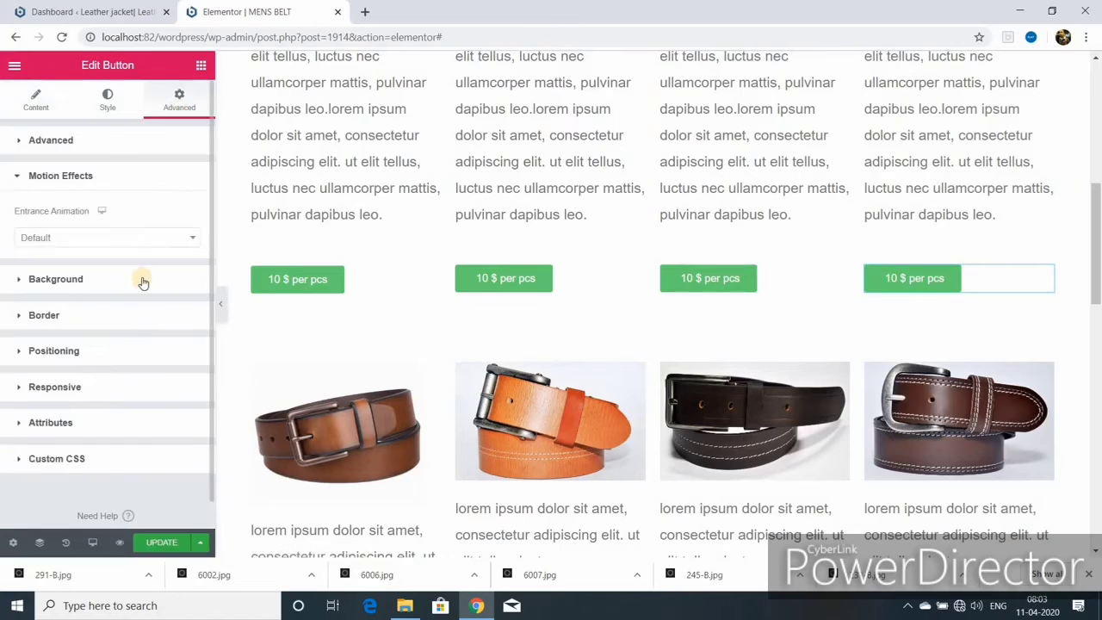
click(175, 236)
click(88, 352)
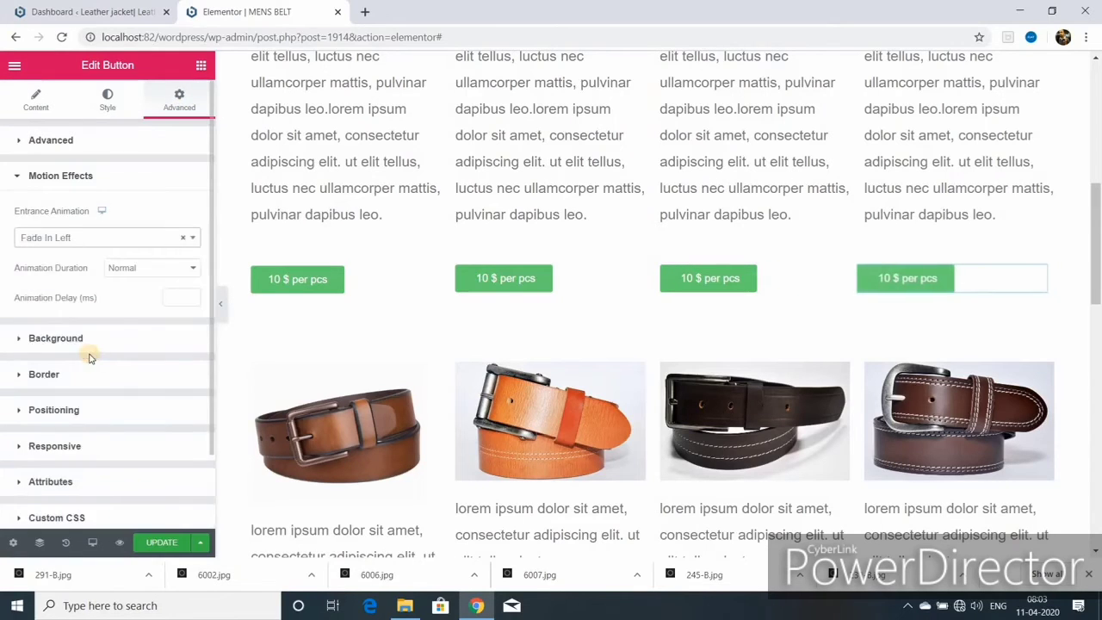
- Keep the fourth button on Fade In Left with Slow duration and 1500 ms delay, then preview
click(192, 238)
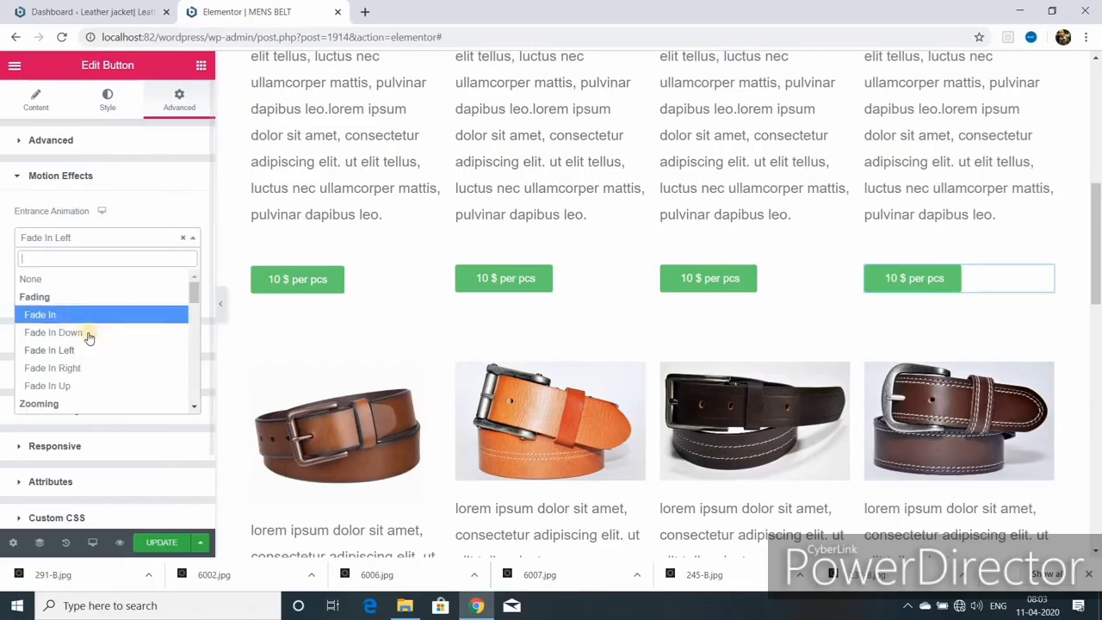
click(92, 368)
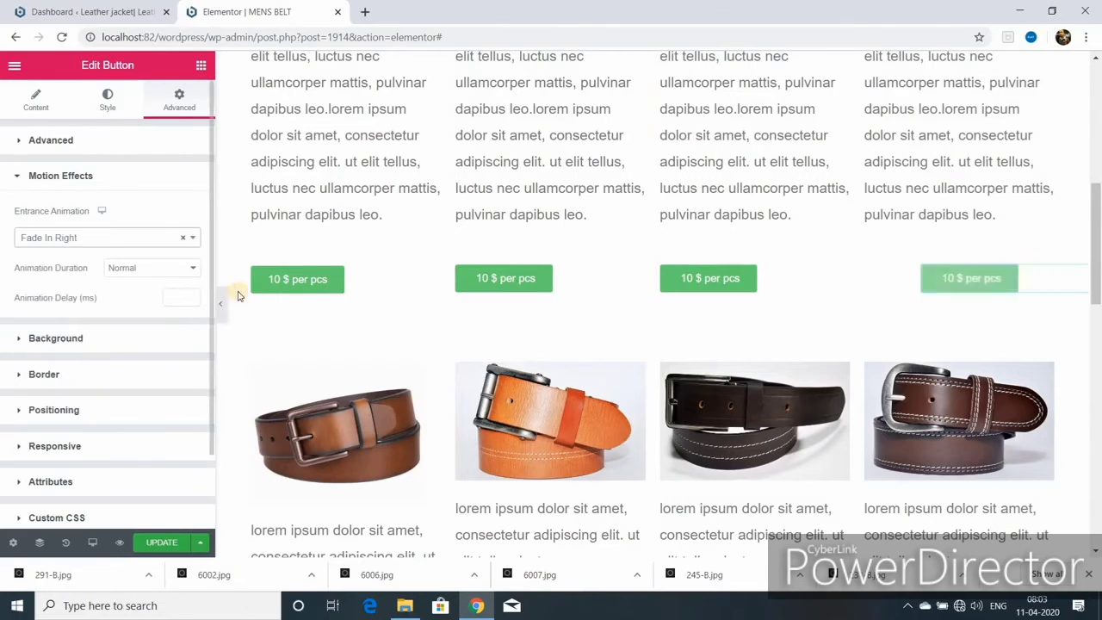
click(129, 237)
scroll(118, 362, down, 3)
scroll(118, 362, up, 3)
click(112, 353)
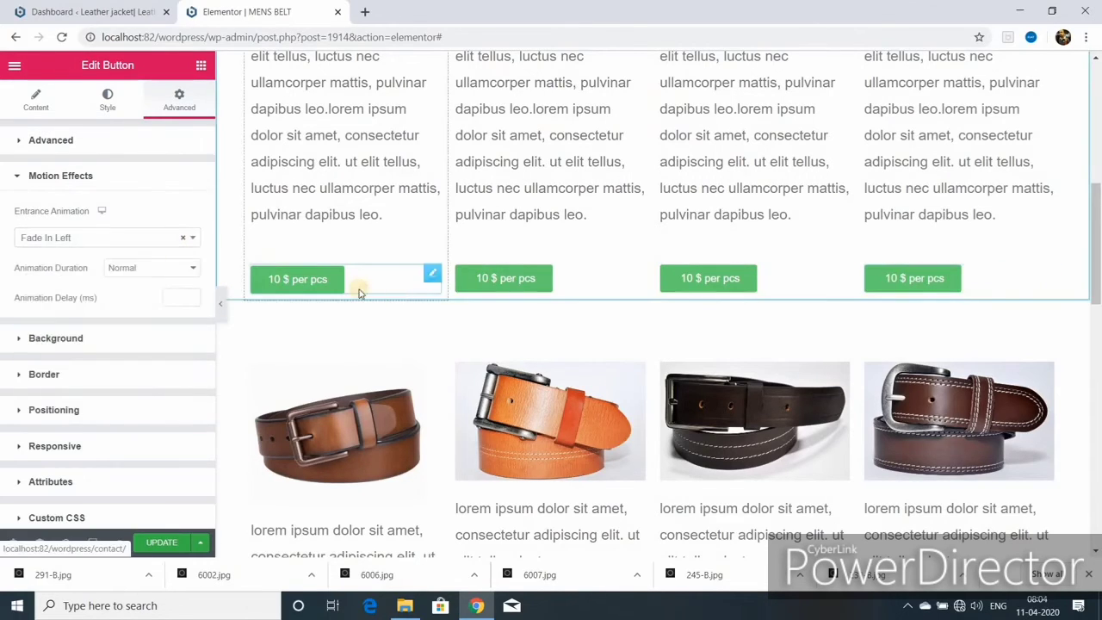
click(193, 272)
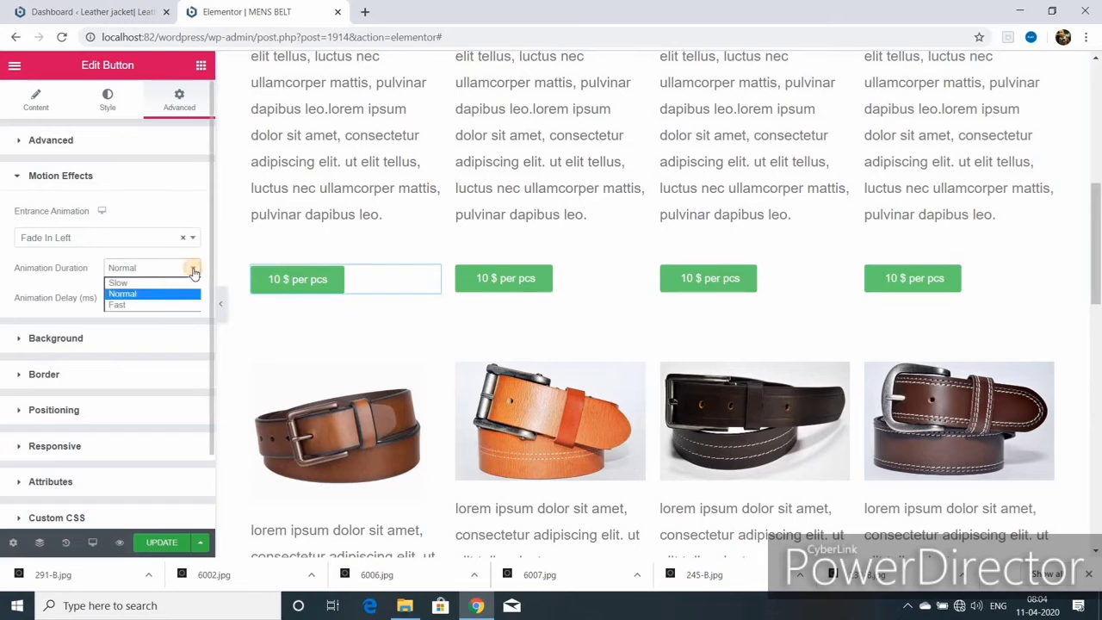
click(146, 284)
click(189, 296)
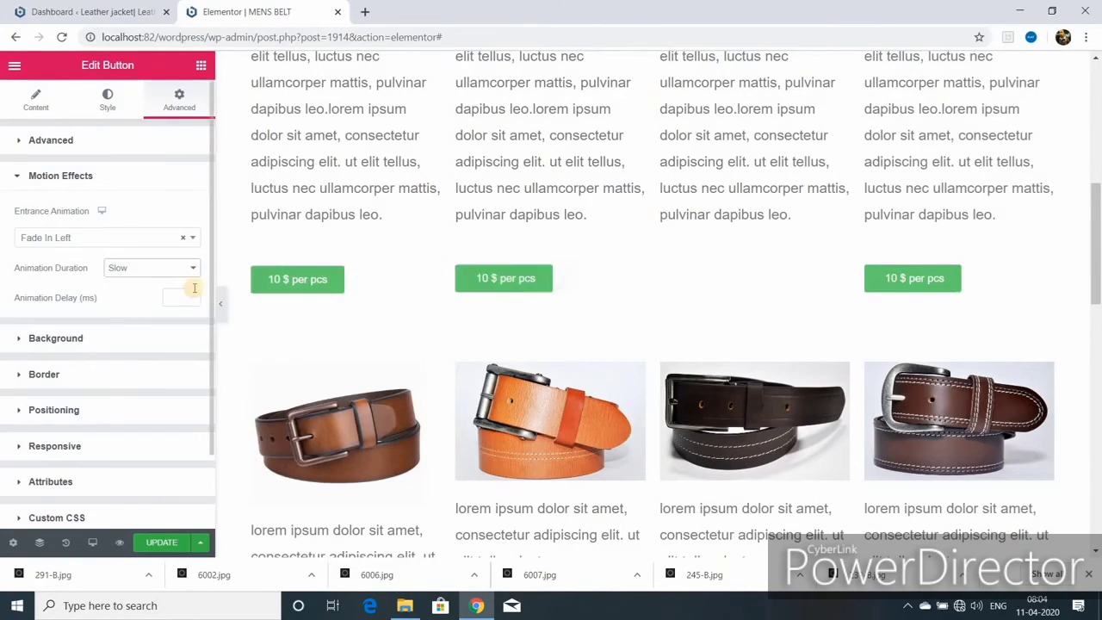
click(181, 296)
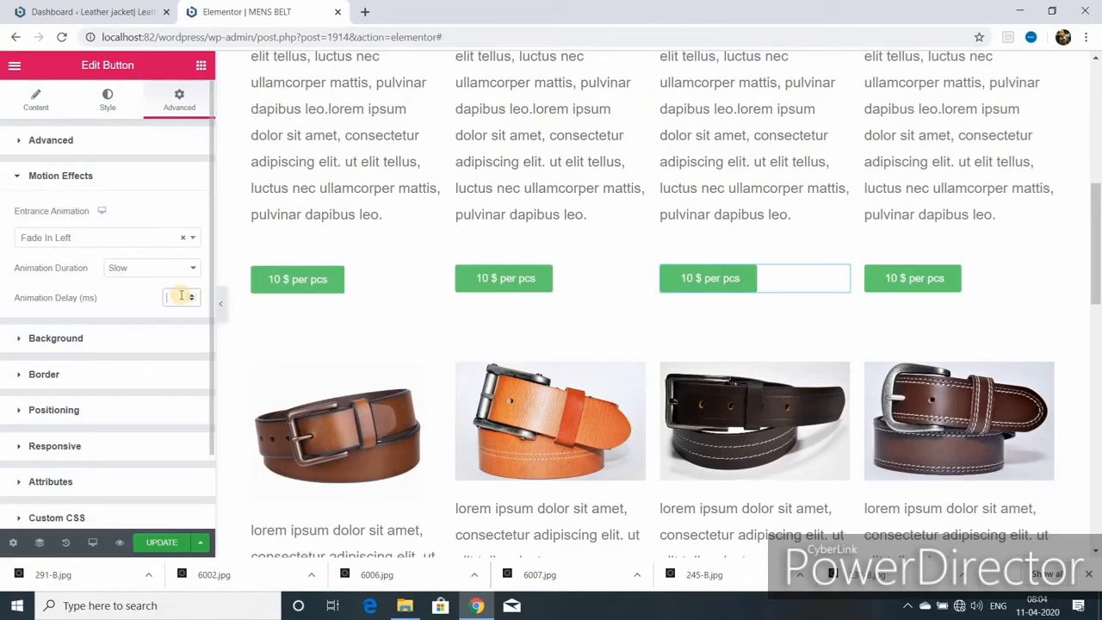
text(1500)
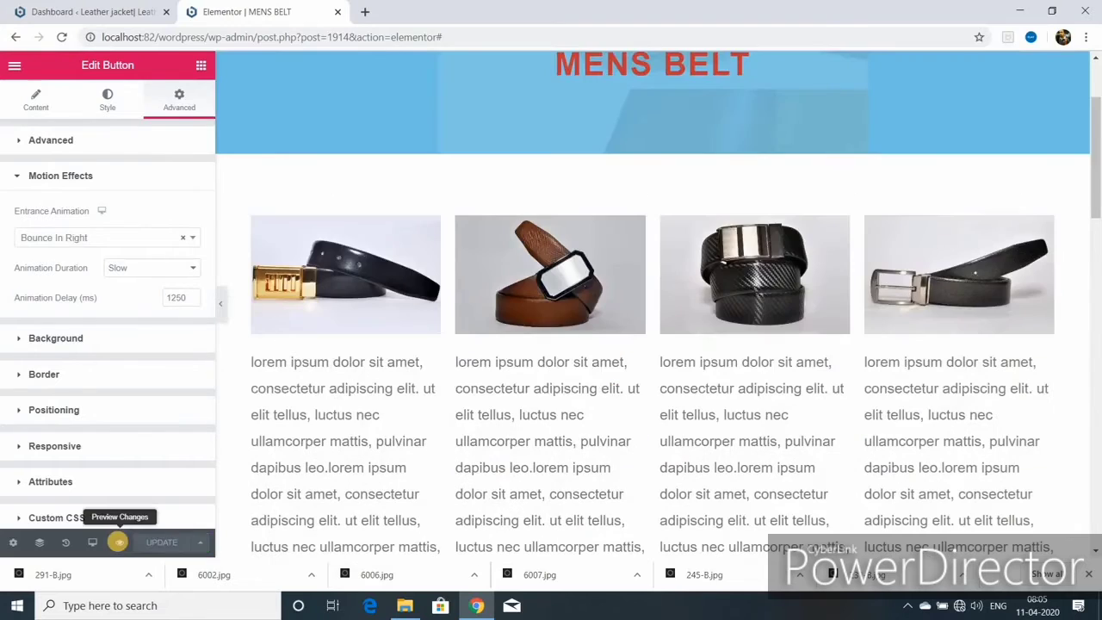
click(119, 544)
- Scroll through the animated MENS BELT preview, then bring up the device preview size choices
scroll(424, 481, down, 3)
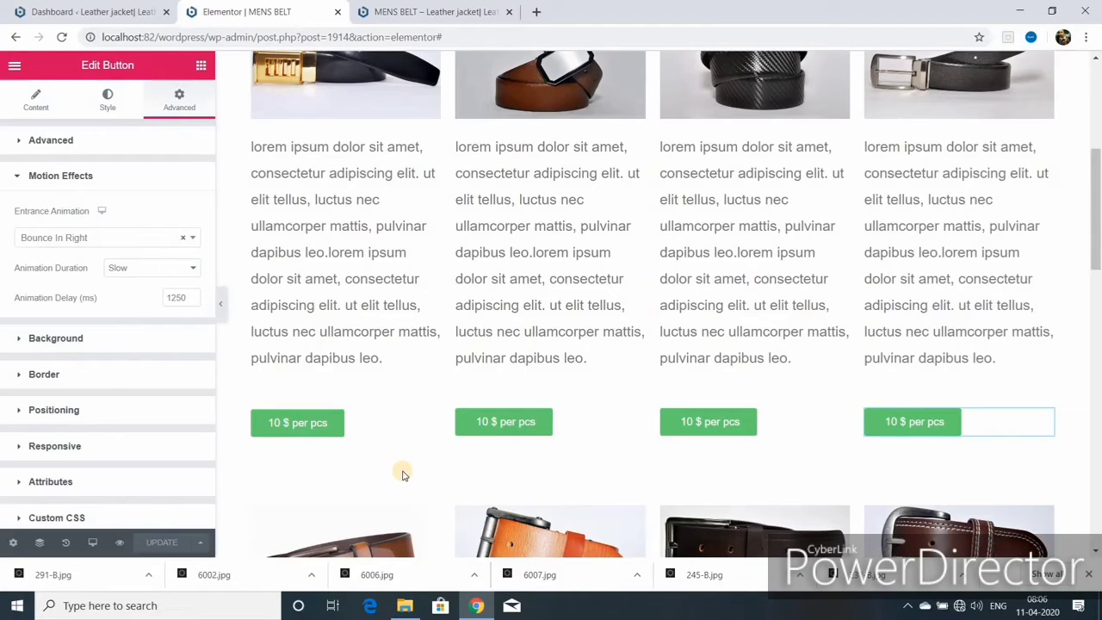
click(92, 542)
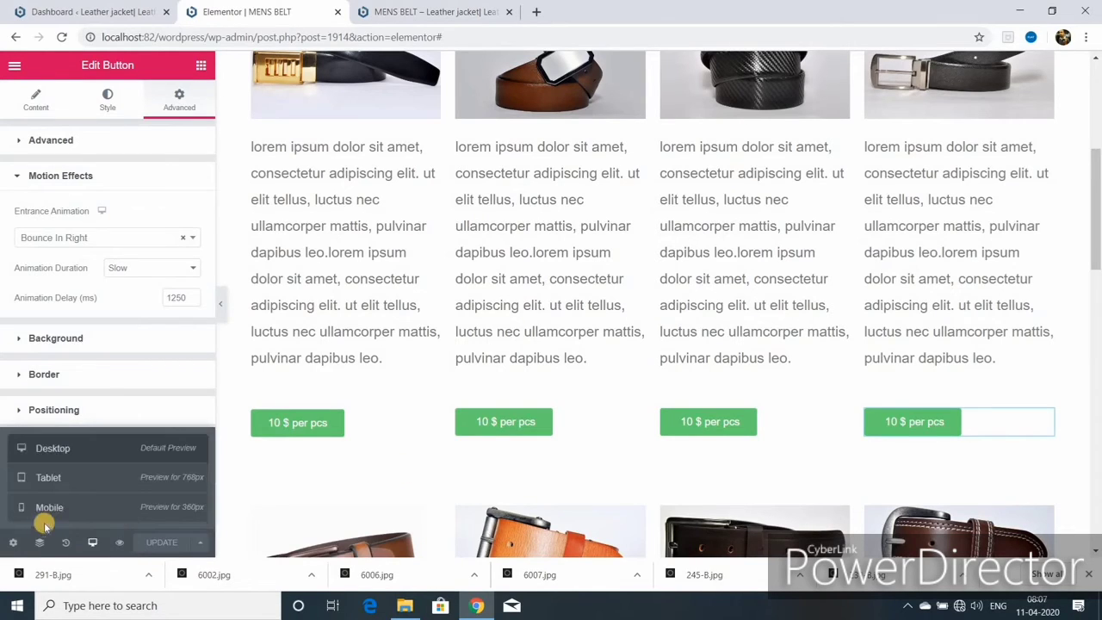
- Switch to mobile width, check the site menu, and shrink the MENS BELT heading size
click(53, 507)
scroll(593, 455, down, 1)
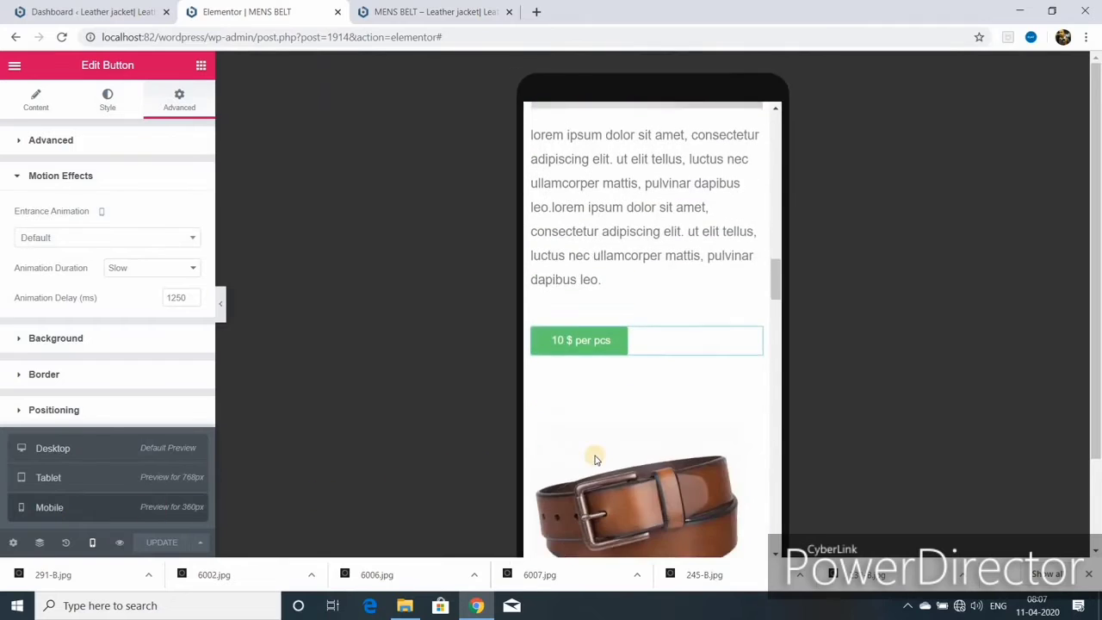
scroll(683, 423, up, 5)
scroll(617, 421, up, 3)
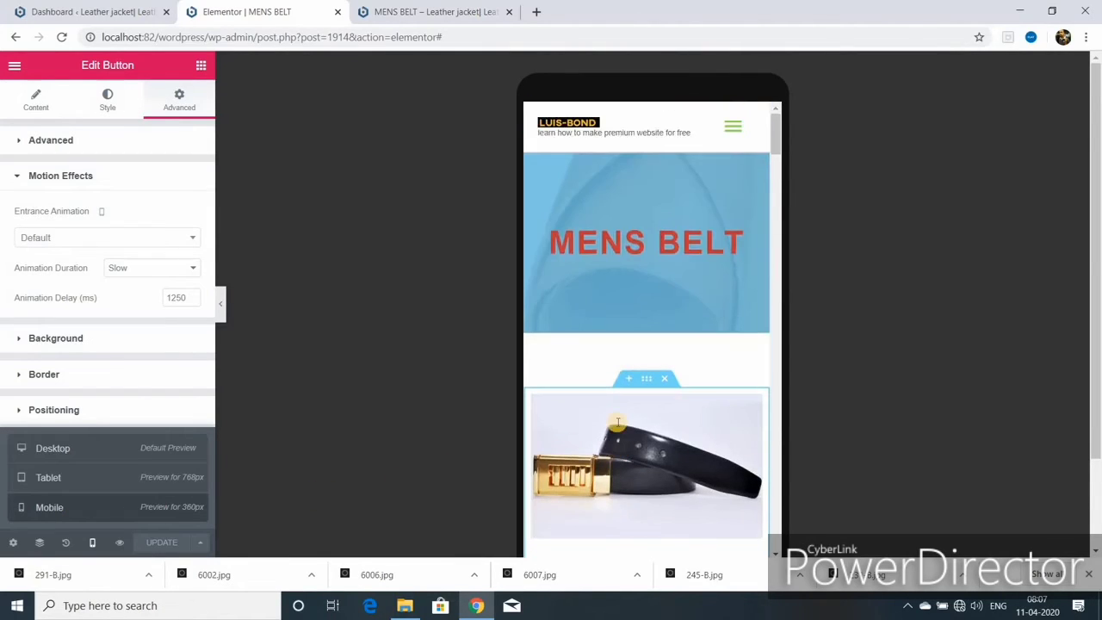
click(730, 131)
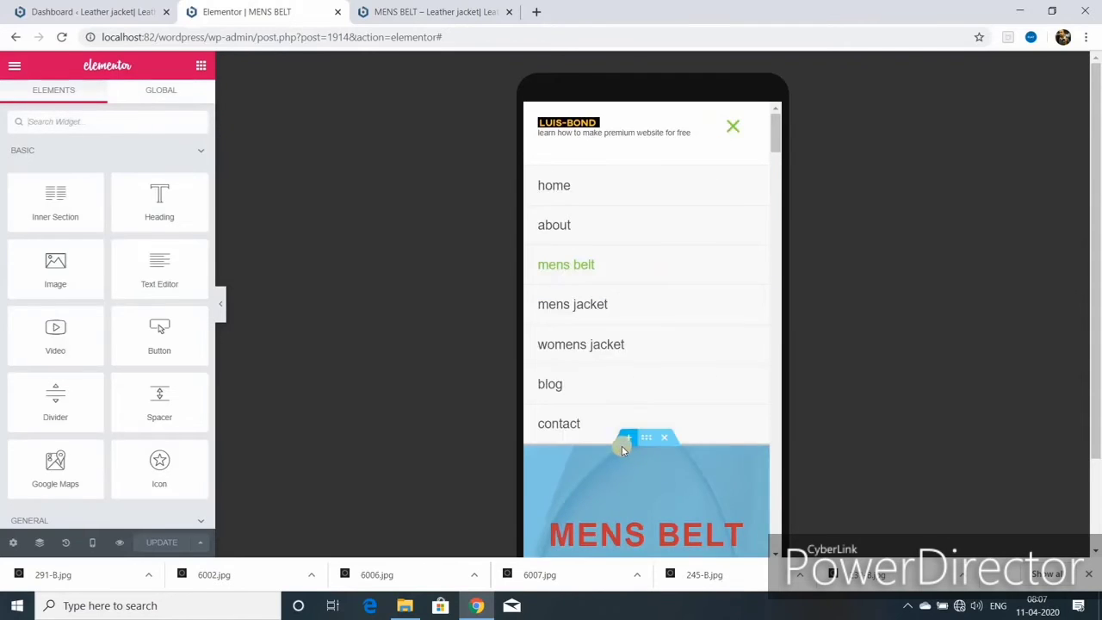
scroll(637, 361, down, 1)
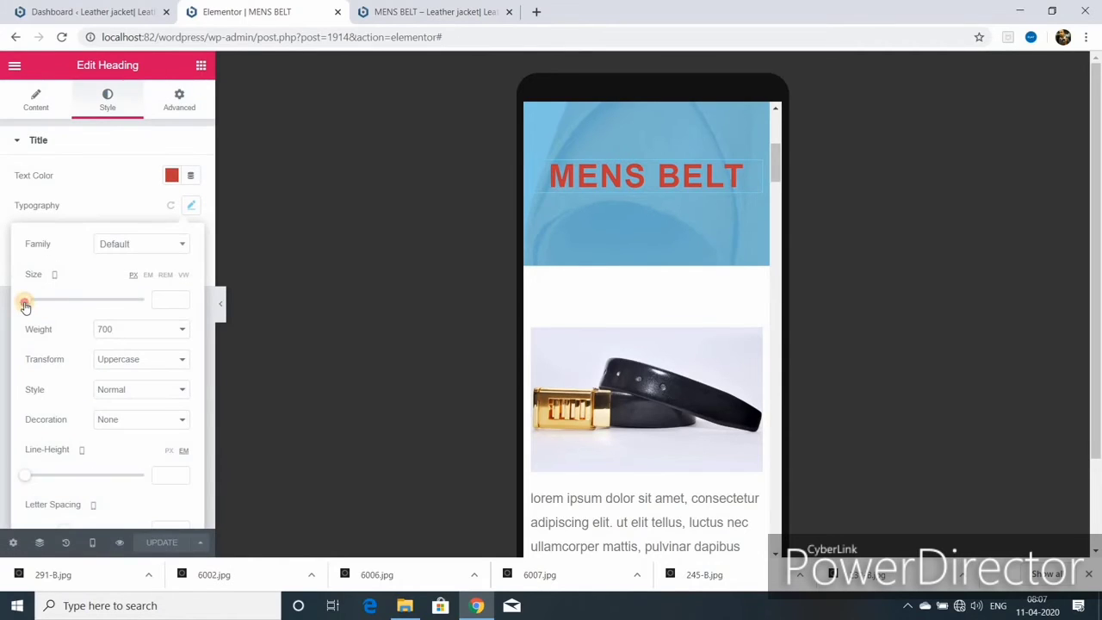
drag(29, 302, 47, 299)
scroll(677, 397, down, 3)
scroll(677, 398, down, 3)
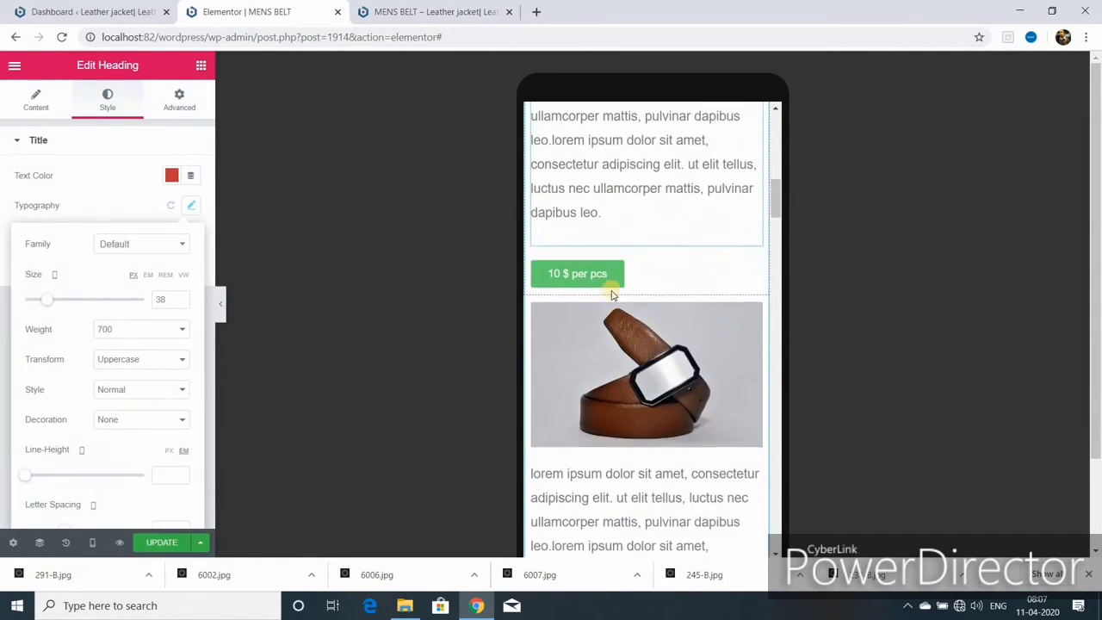
- Center the first 10 $ per pcs price button in the mobile layout
click(610, 290)
click(35, 101)
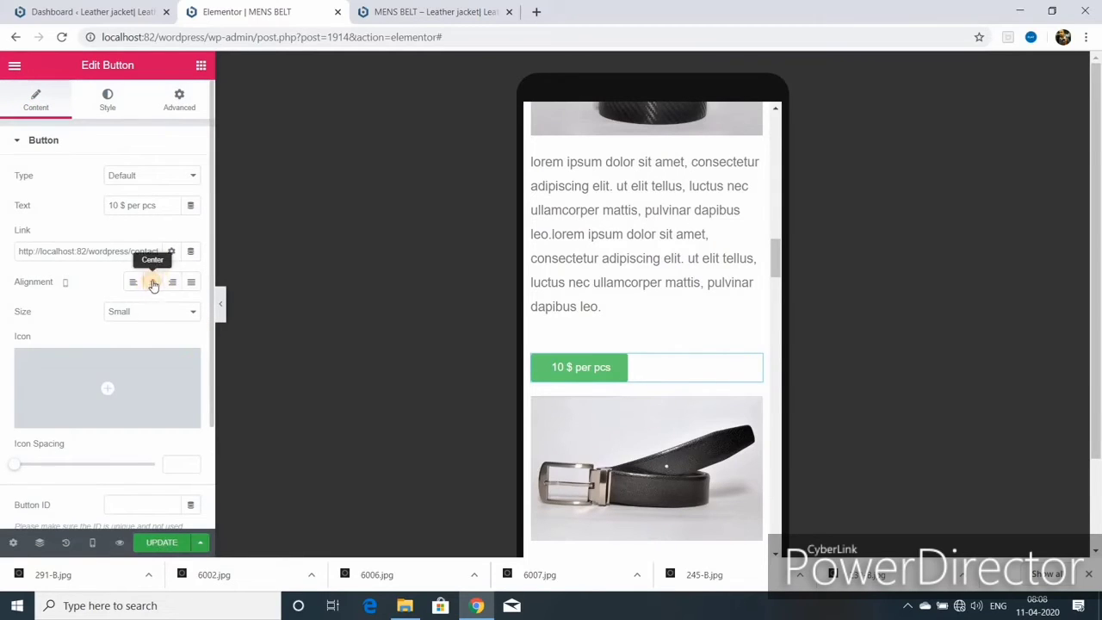
click(152, 284)
scroll(680, 465, down, 3)
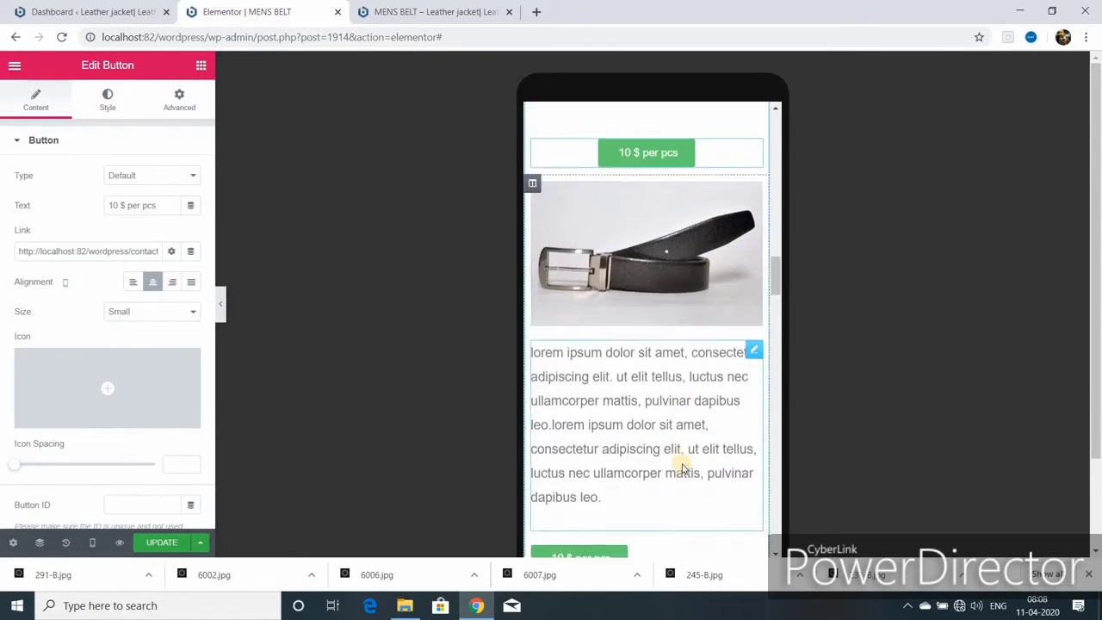
scroll(679, 465, up, 1)
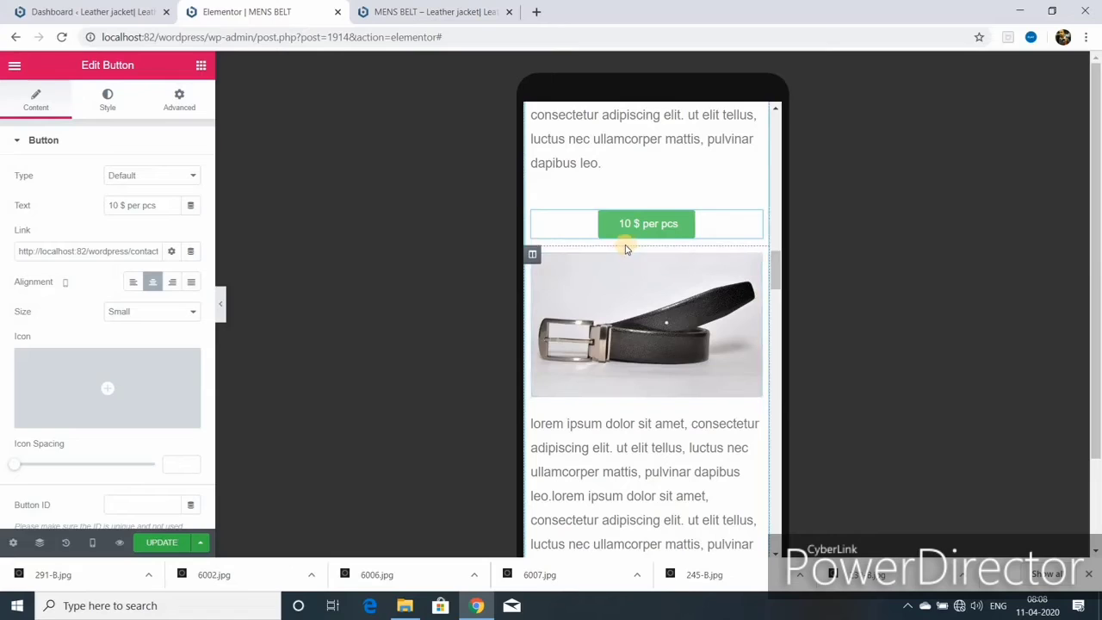
- Check the next button's margin and padding, then center the second price button
mouse_move(755, 222)
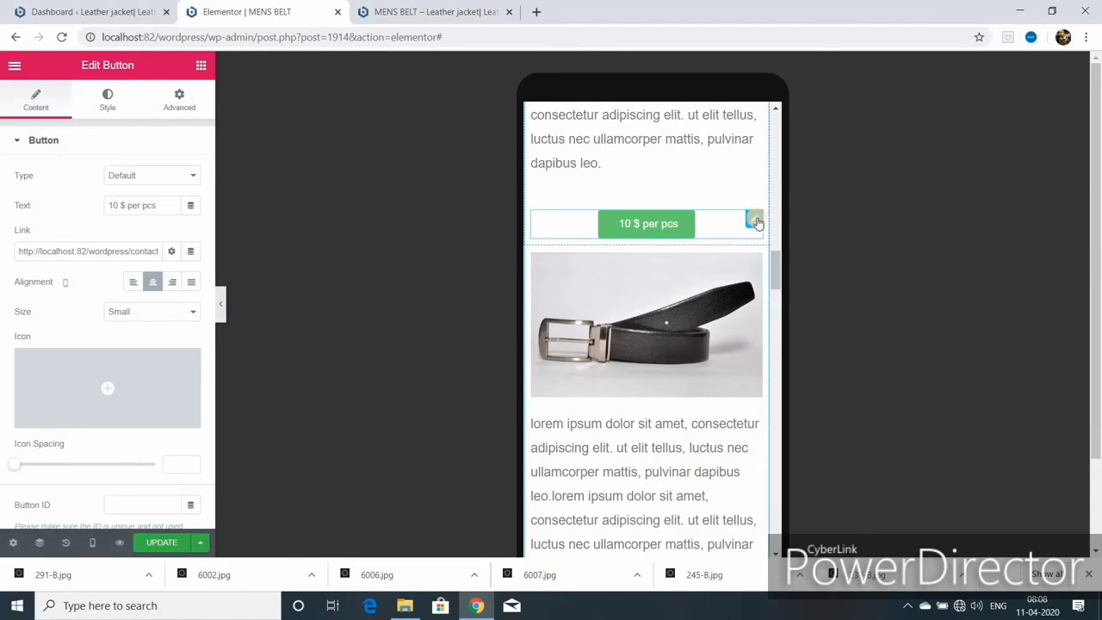
click(756, 222)
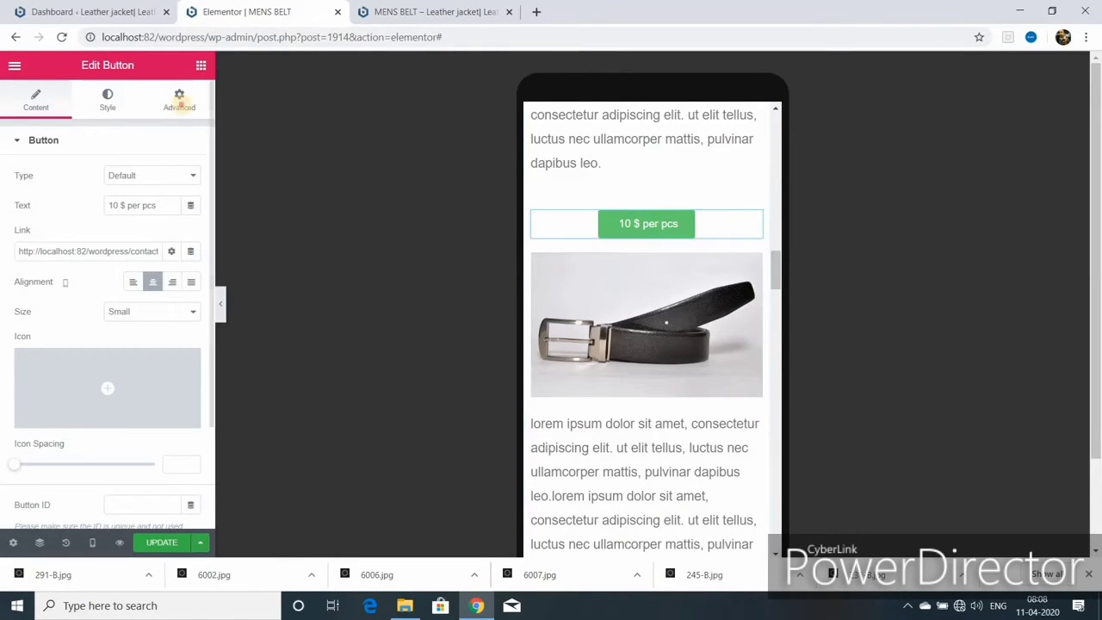
click(180, 107)
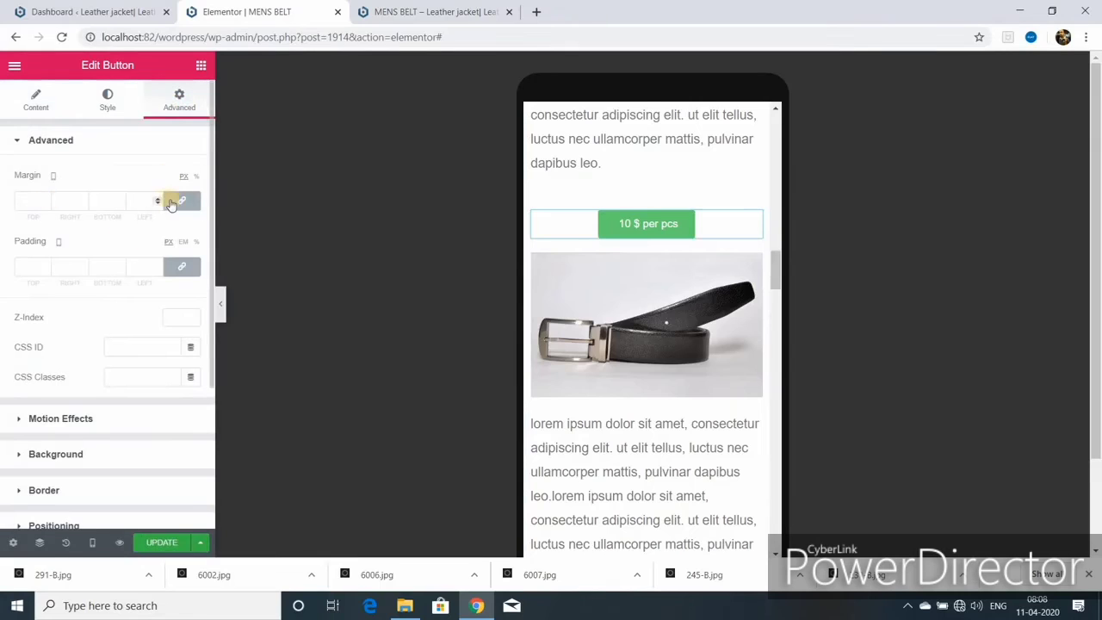
scroll(663, 263, up, 1)
scroll(652, 334, down, 2)
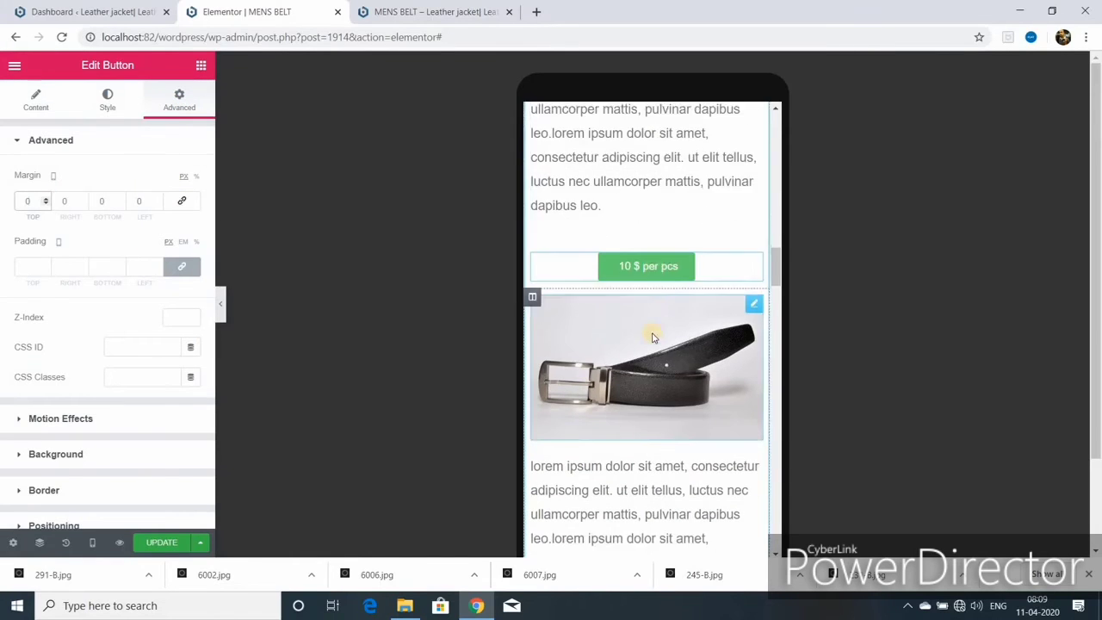
scroll(651, 334, down, 3)
click(652, 341)
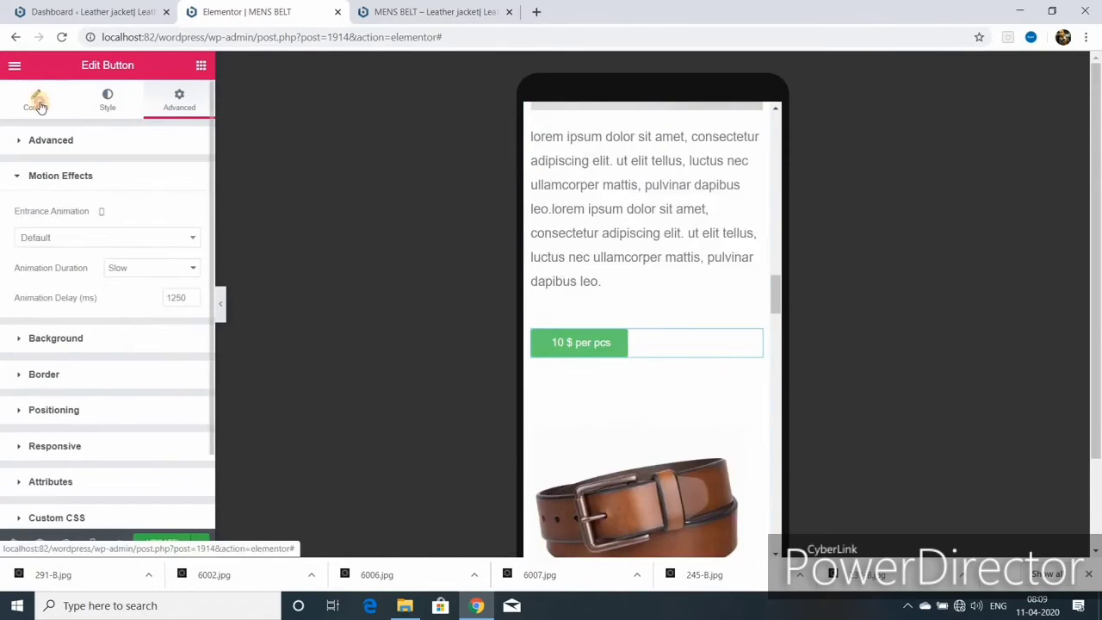
click(37, 105)
click(152, 281)
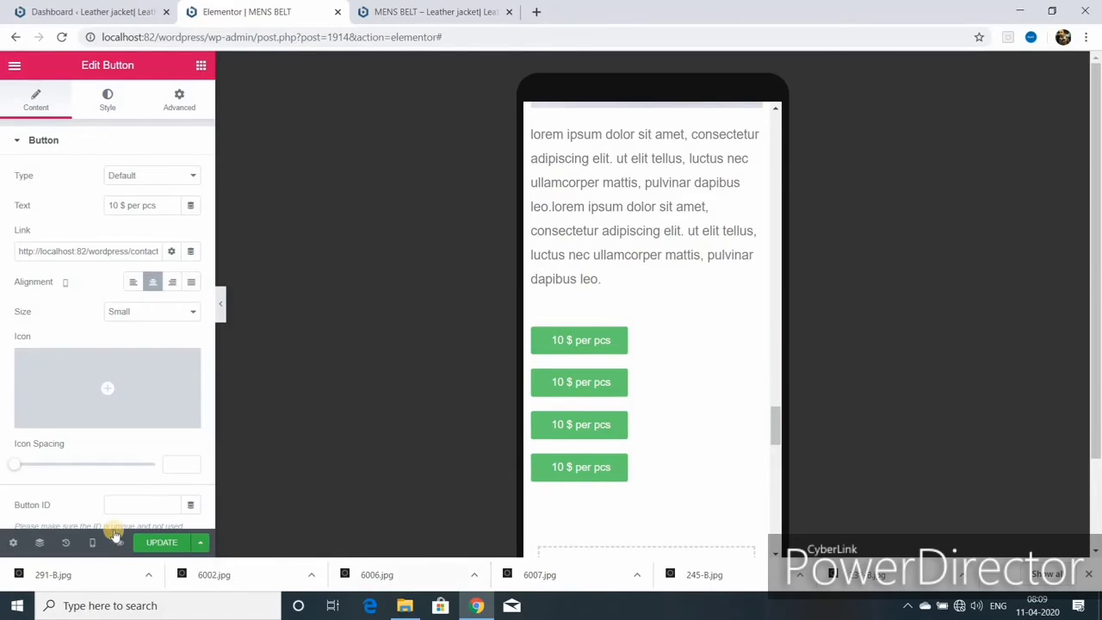
- Revert stray edits via History, re-center the price button, and return to desktop width
click(65, 542)
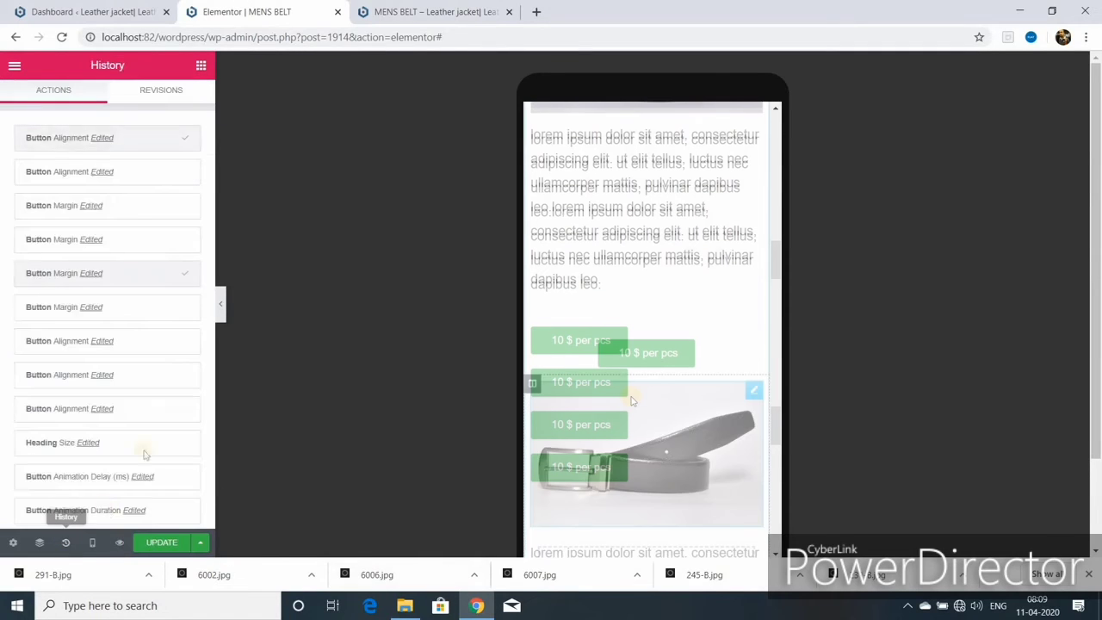
click(86, 272)
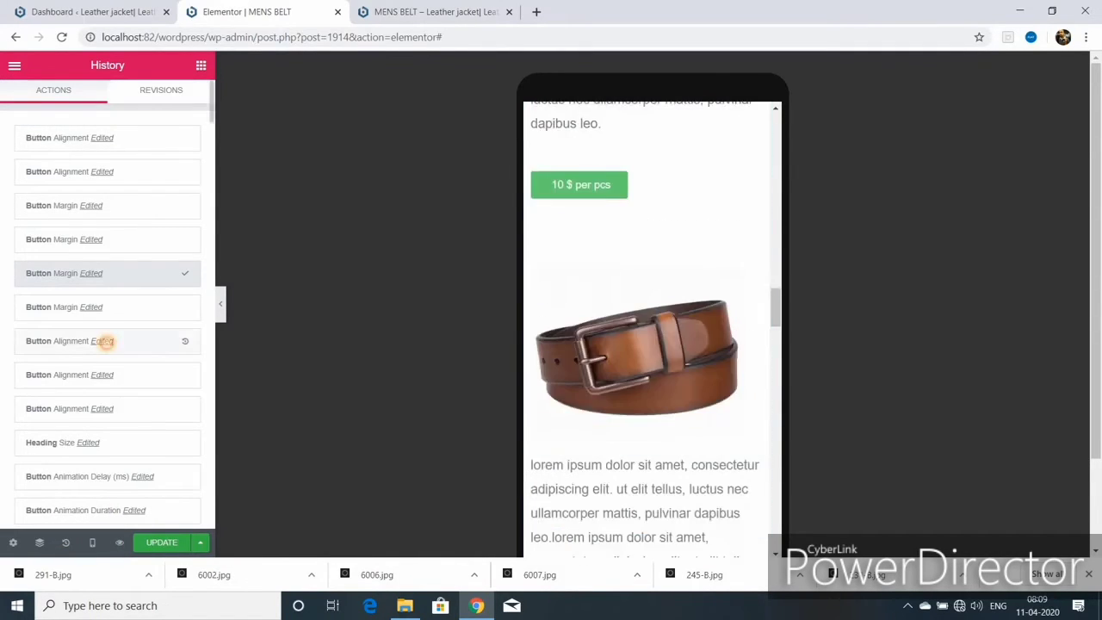
click(104, 341)
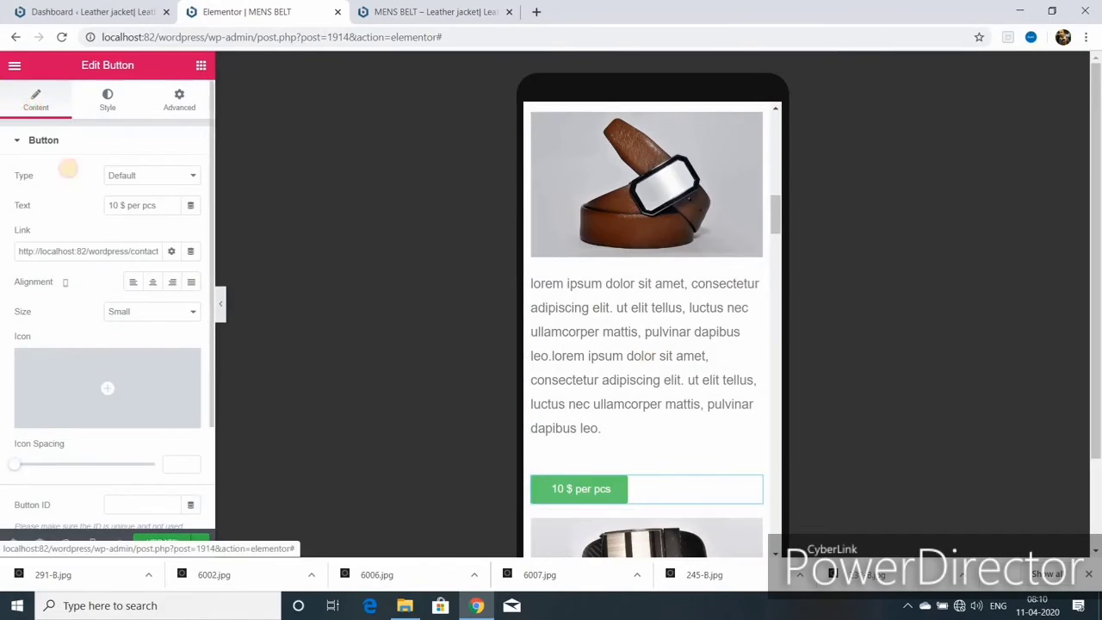
click(152, 283)
key(ctrl+z)
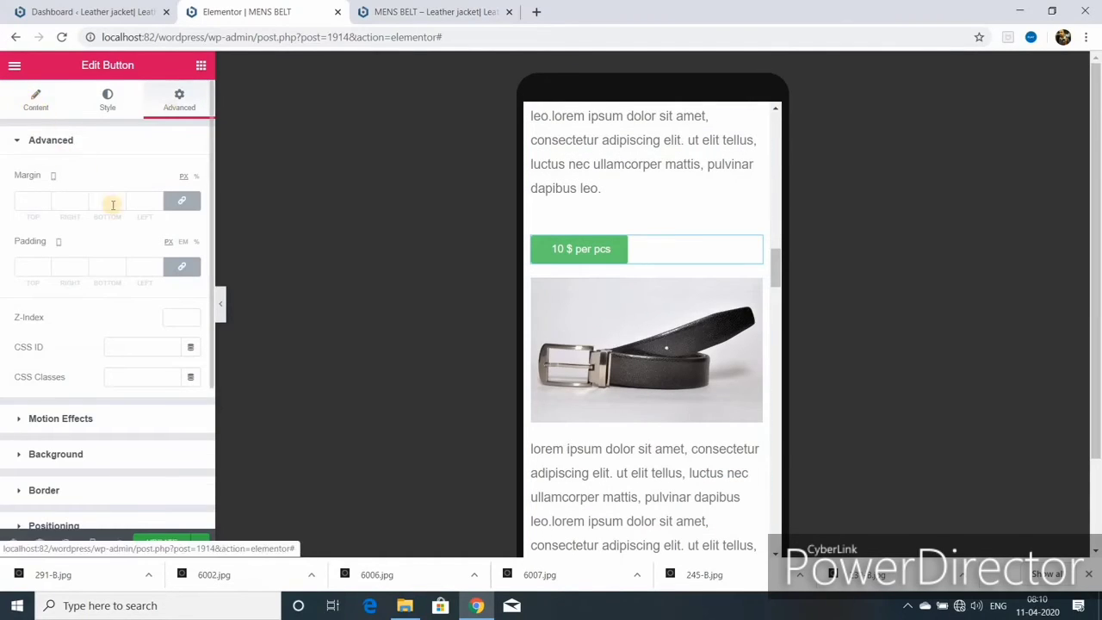
click(35, 101)
click(153, 284)
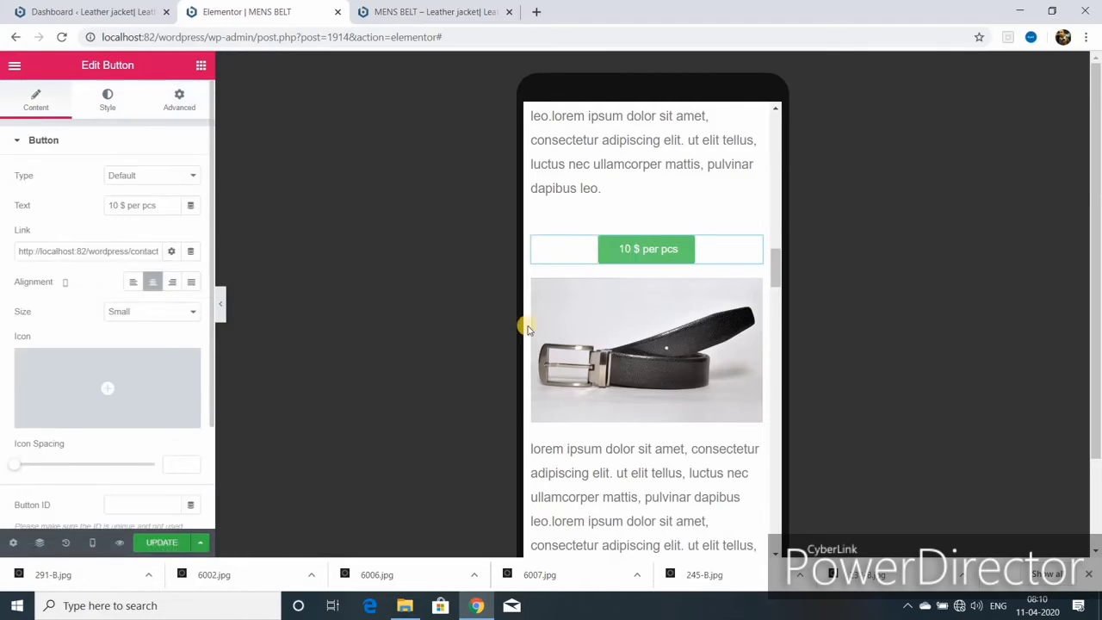
key(ctrl+z)
click(31, 112)
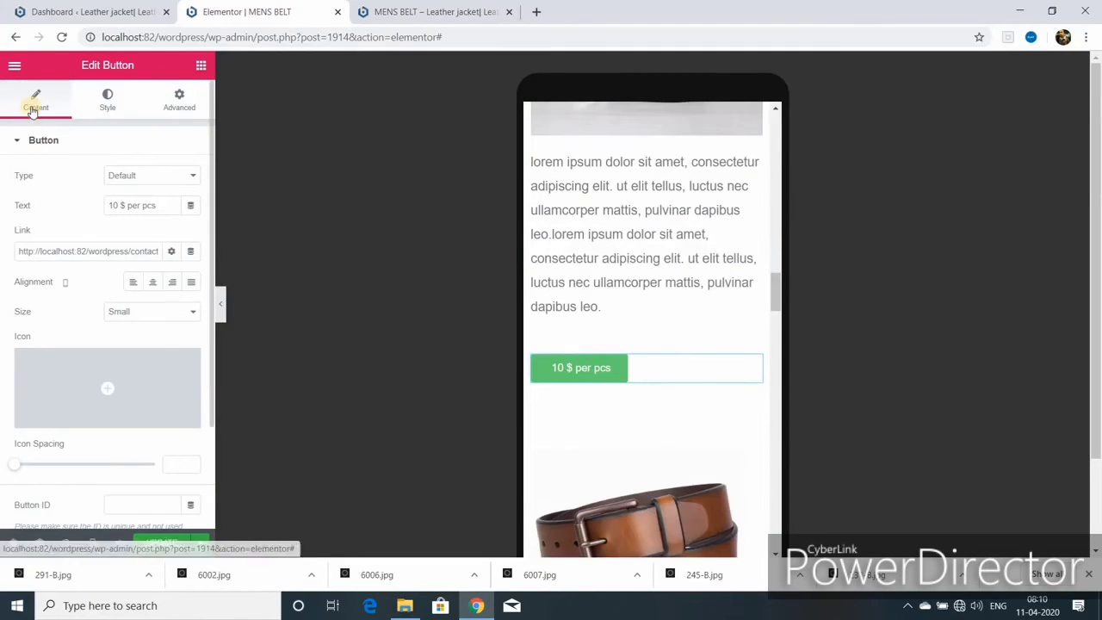
click(152, 283)
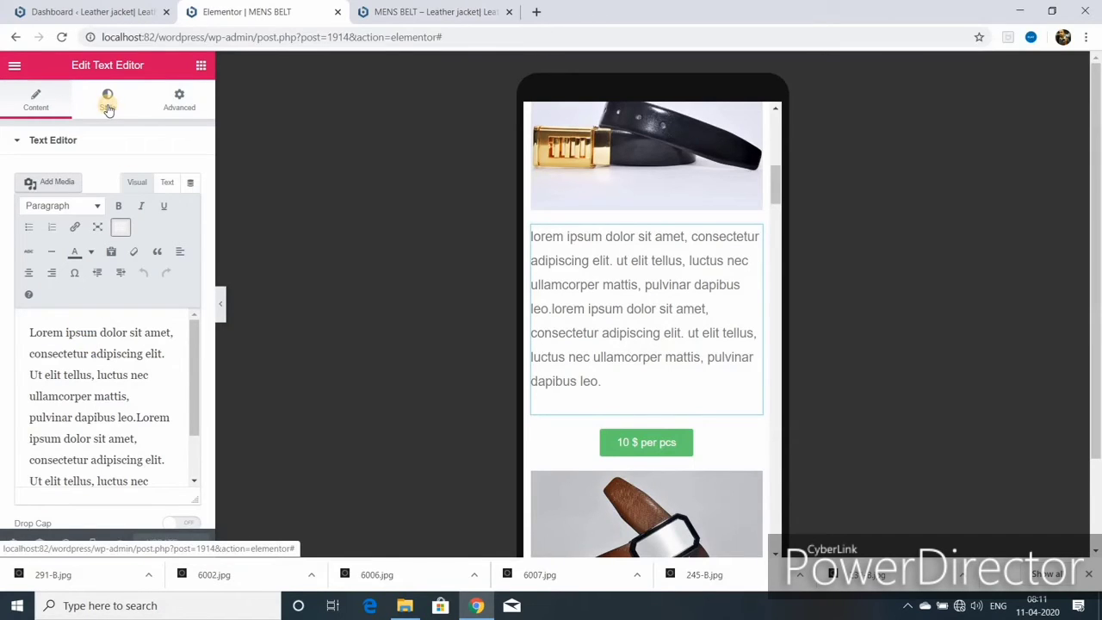
click(107, 101)
click(69, 448)
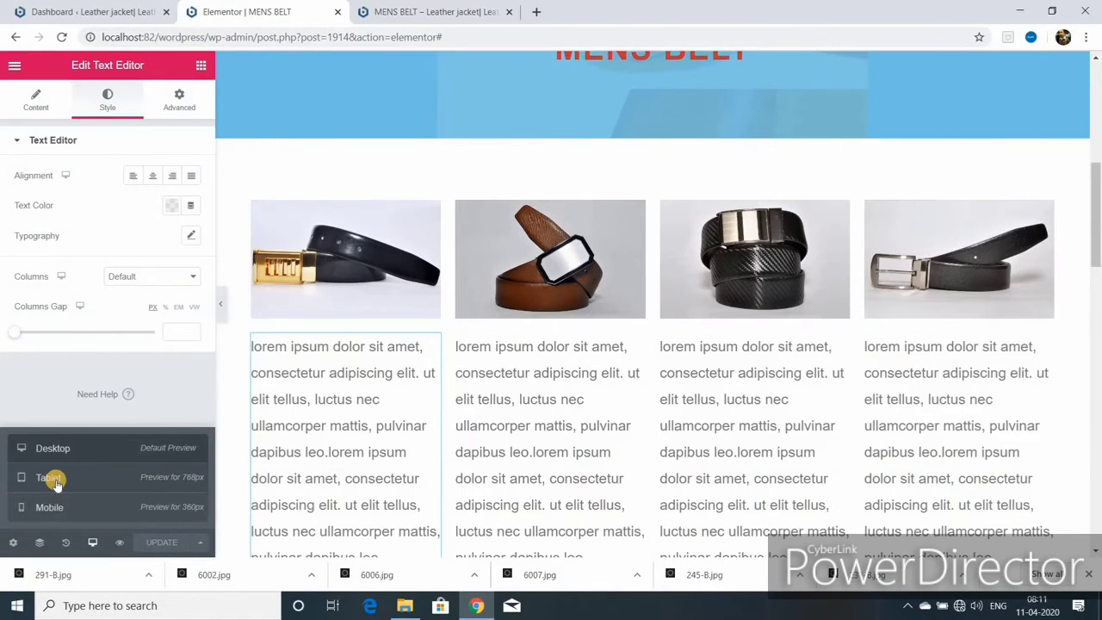
- Switch to tablet width and scroll through the MENS BELT page
click(52, 479)
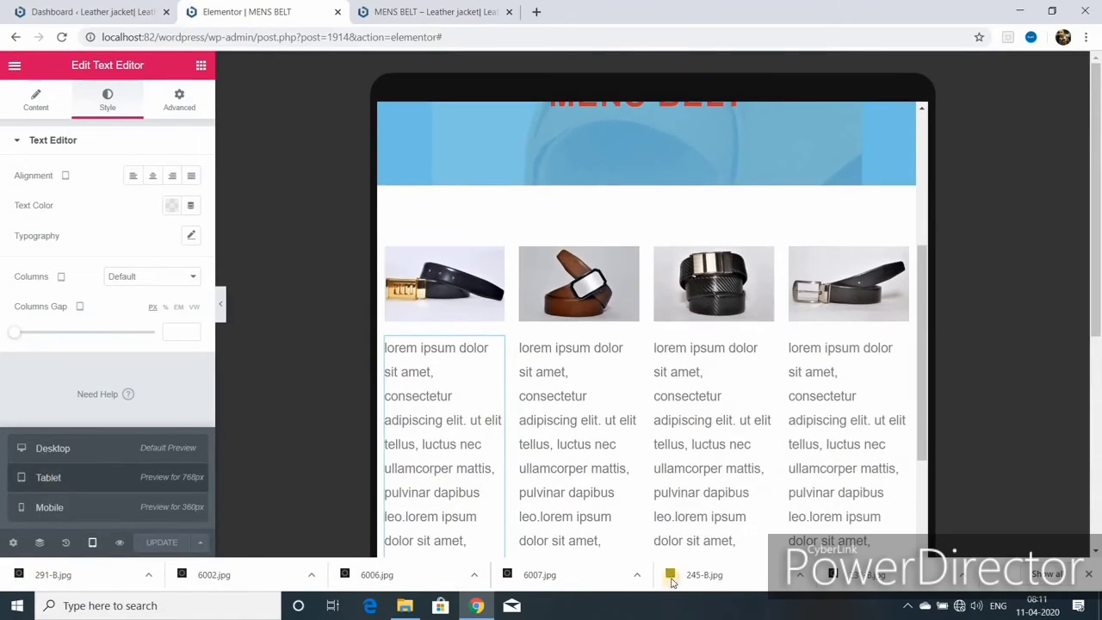
scroll(649, 437, up, 5)
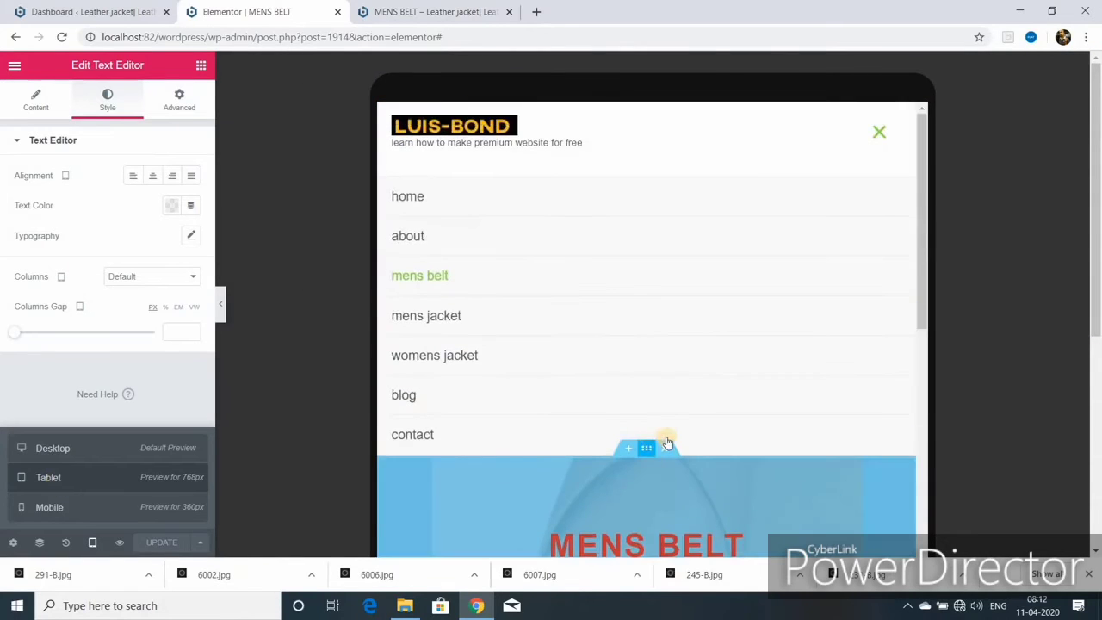
scroll(626, 435, down, 10)
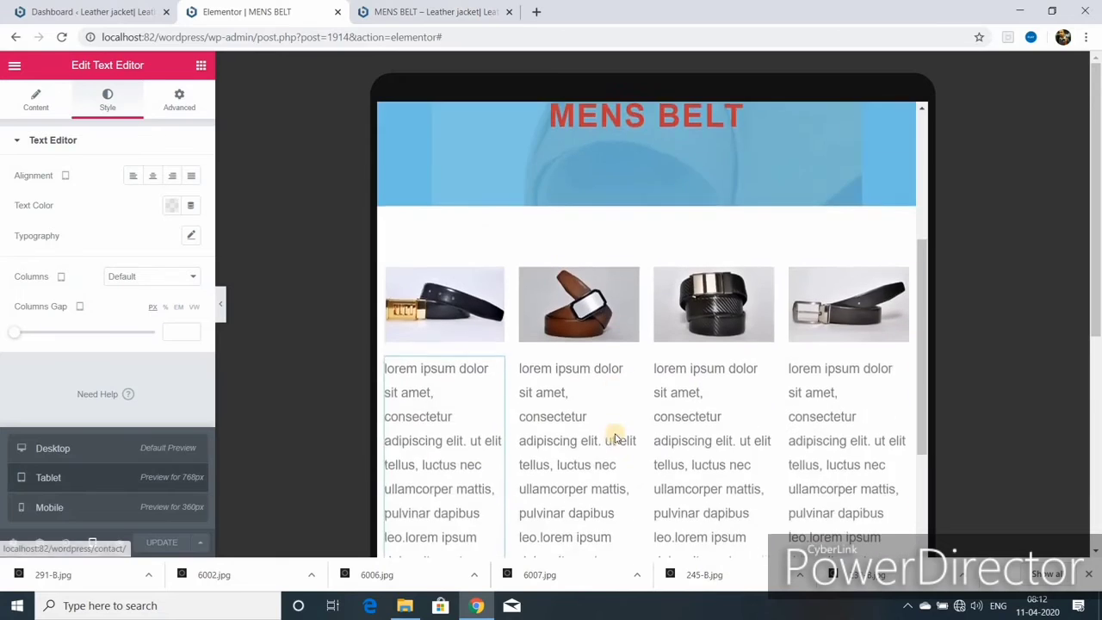
scroll(613, 437, down, 1)
scroll(629, 435, up, 10)
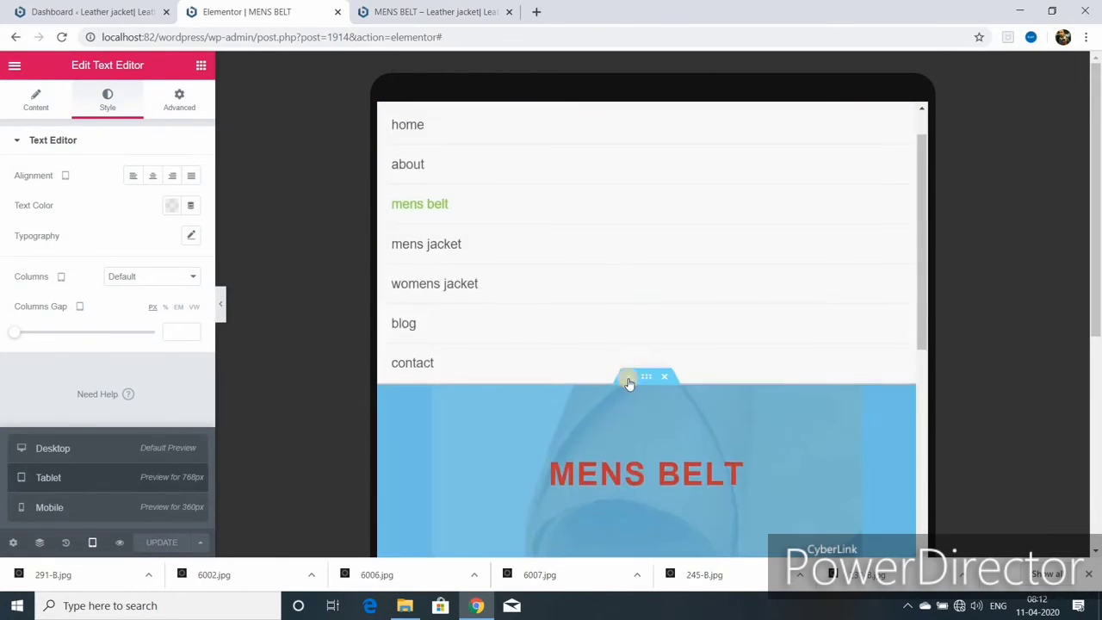
scroll(637, 435, down, 1)
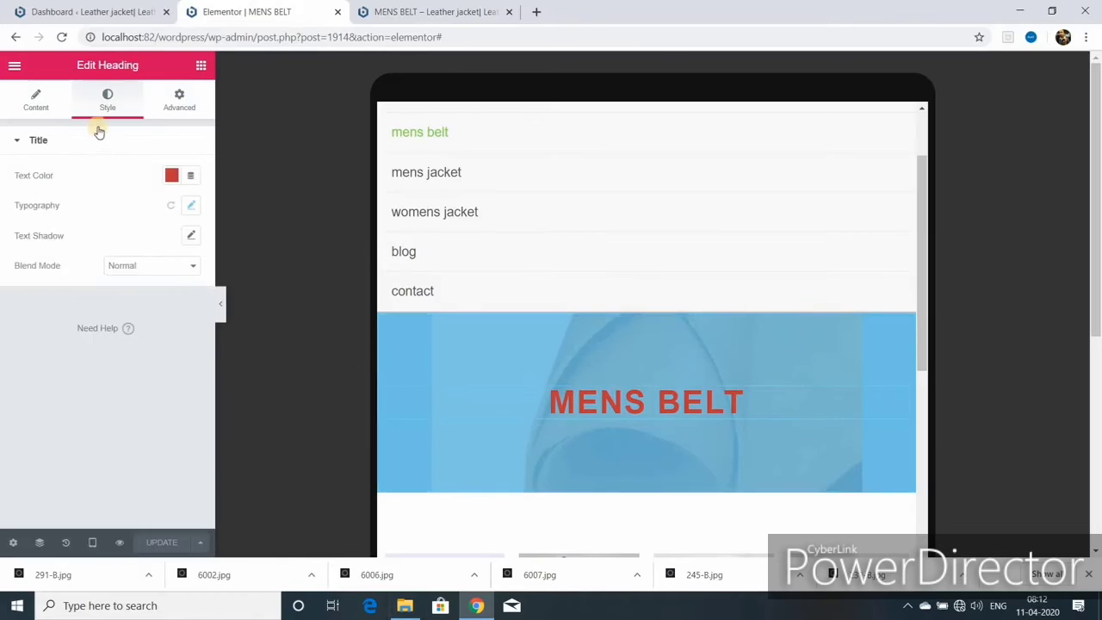
- Check the heading typography, close the old site tab, and open a live preview
click(192, 205)
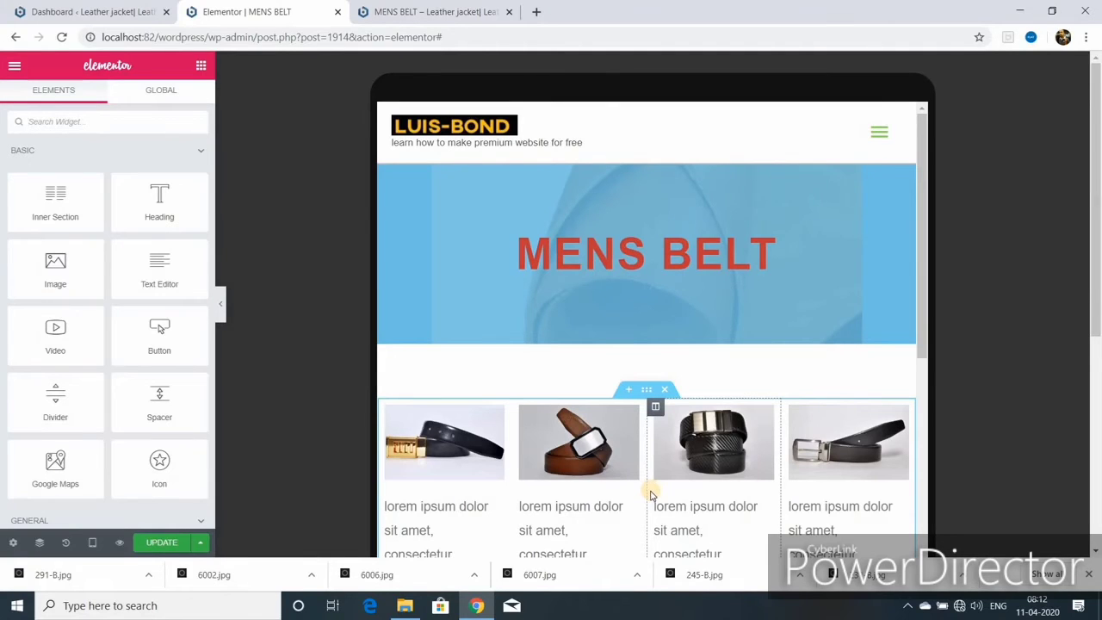
scroll(651, 493, down, 3)
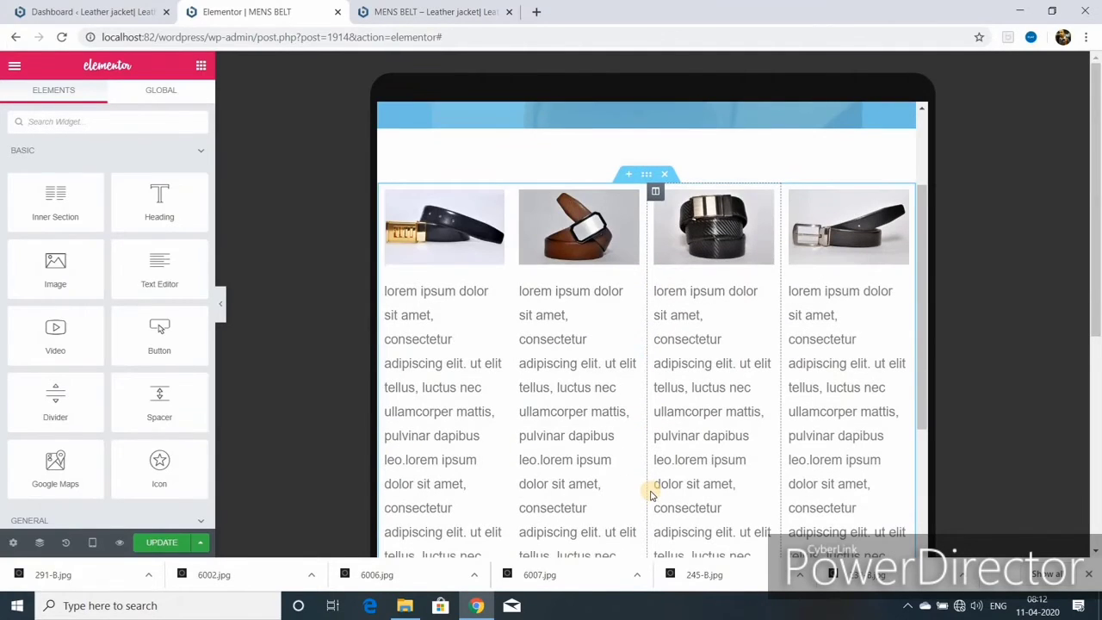
scroll(650, 493, down, 5)
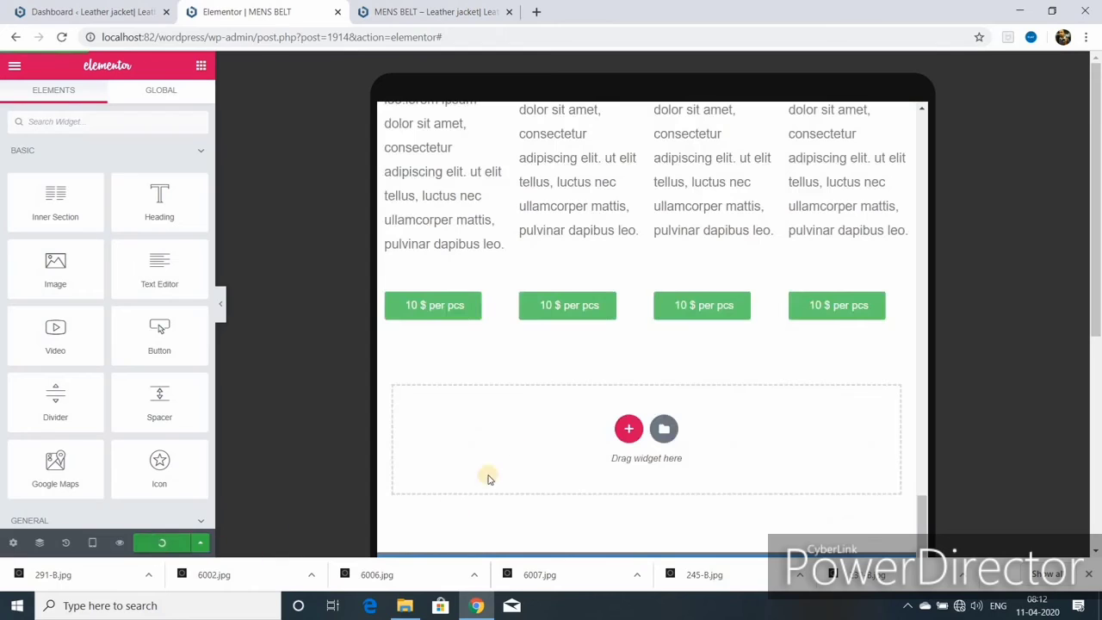
click(508, 12)
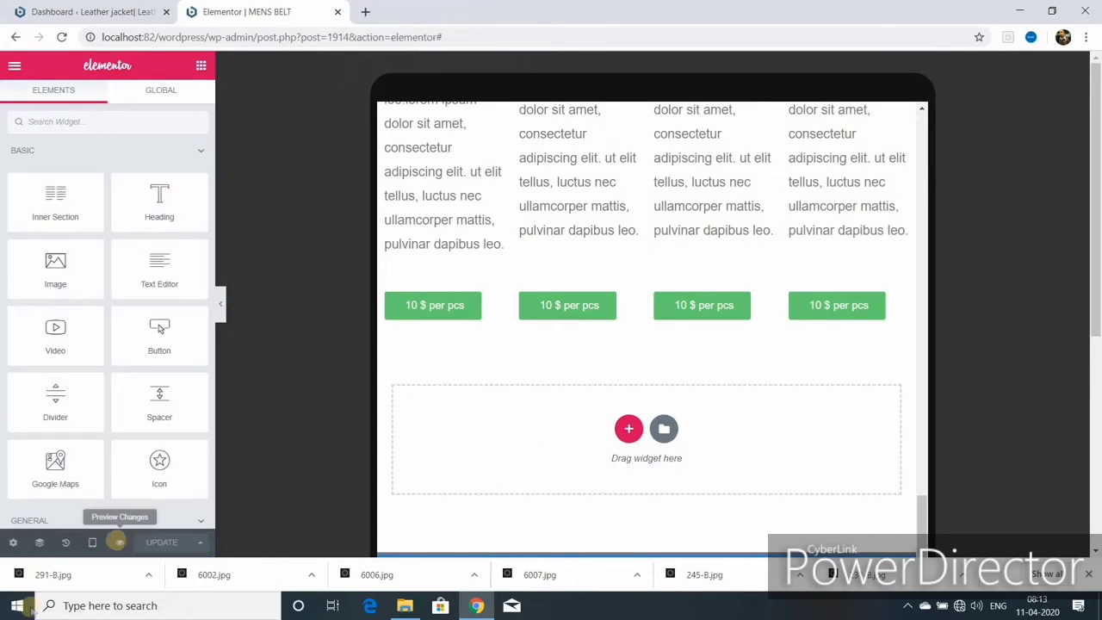
click(118, 543)
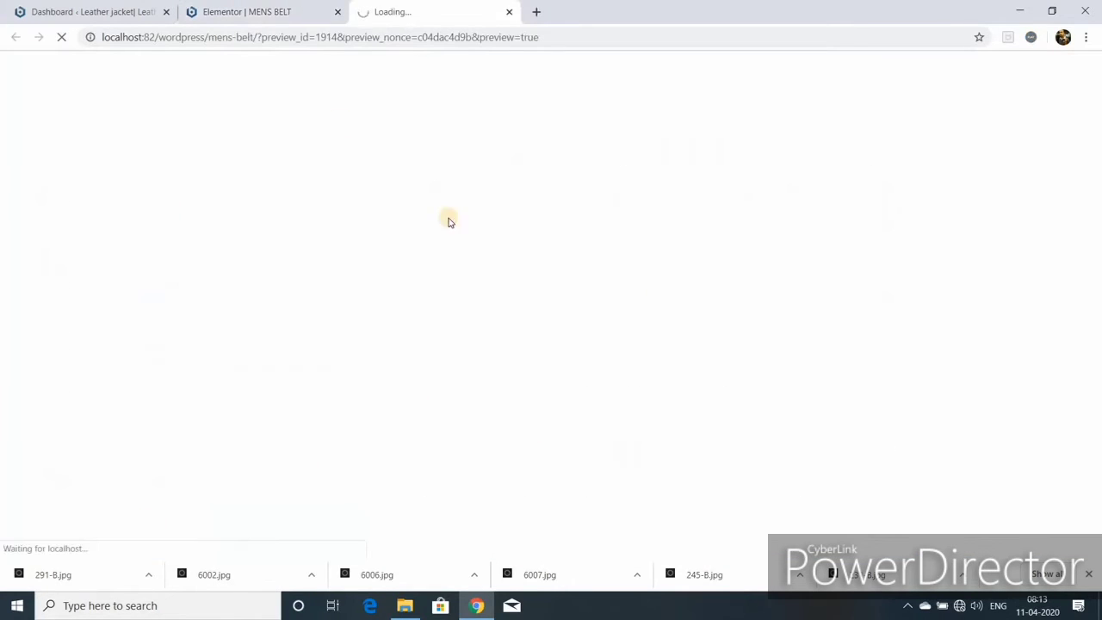
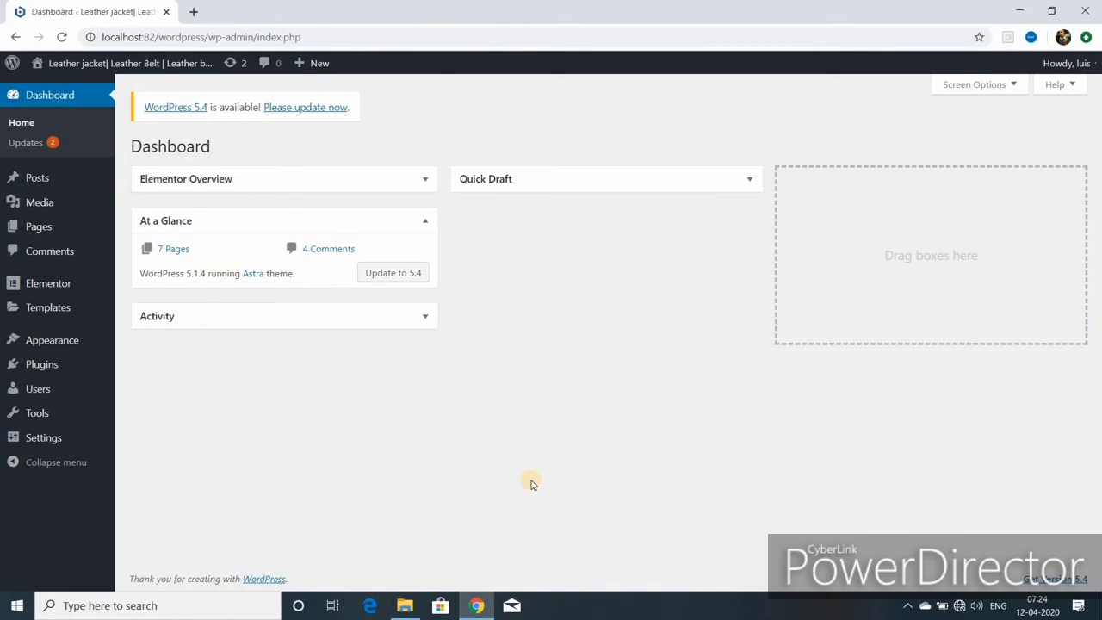
- Open the live site from Visit Site in a new tab and go to the mens jacket page
mouse_move(121, 64)
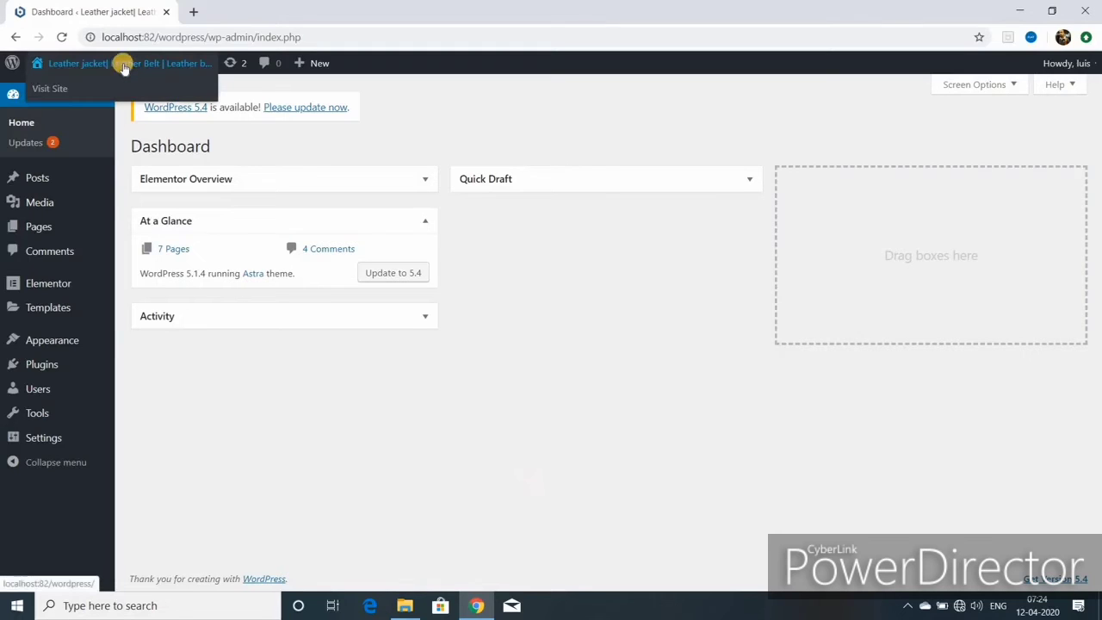
right_click(61, 91)
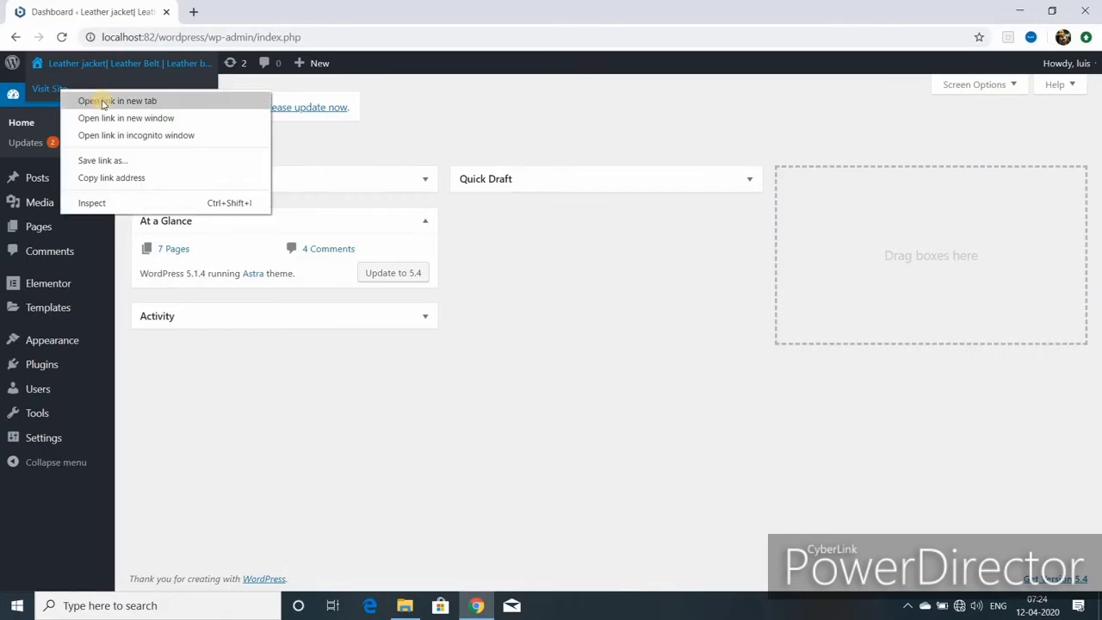
click(102, 101)
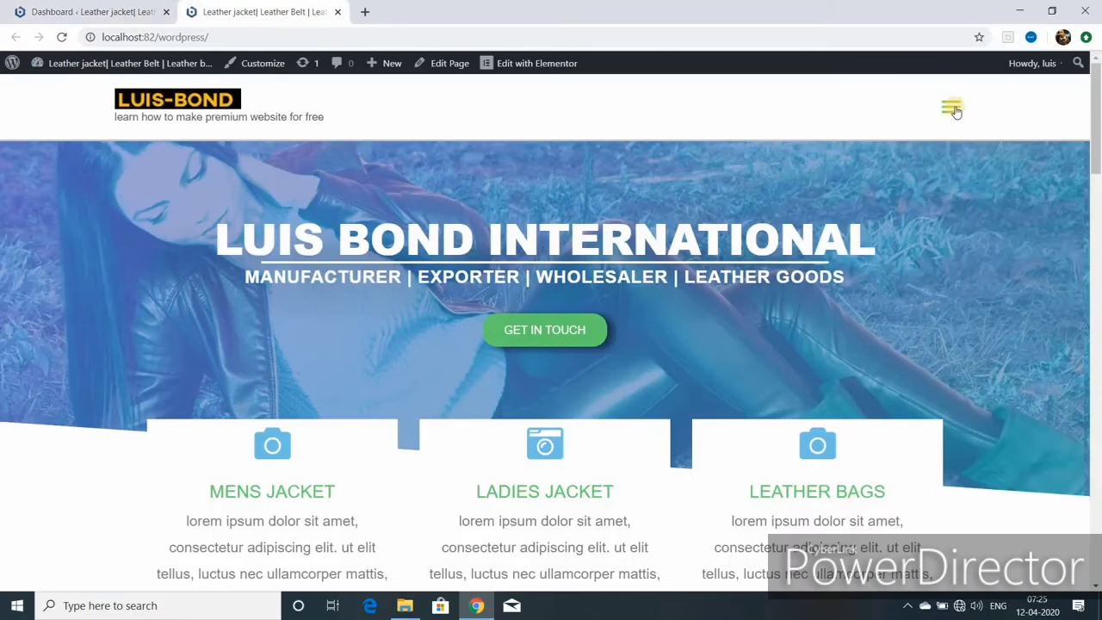
click(258, 12)
click(951, 110)
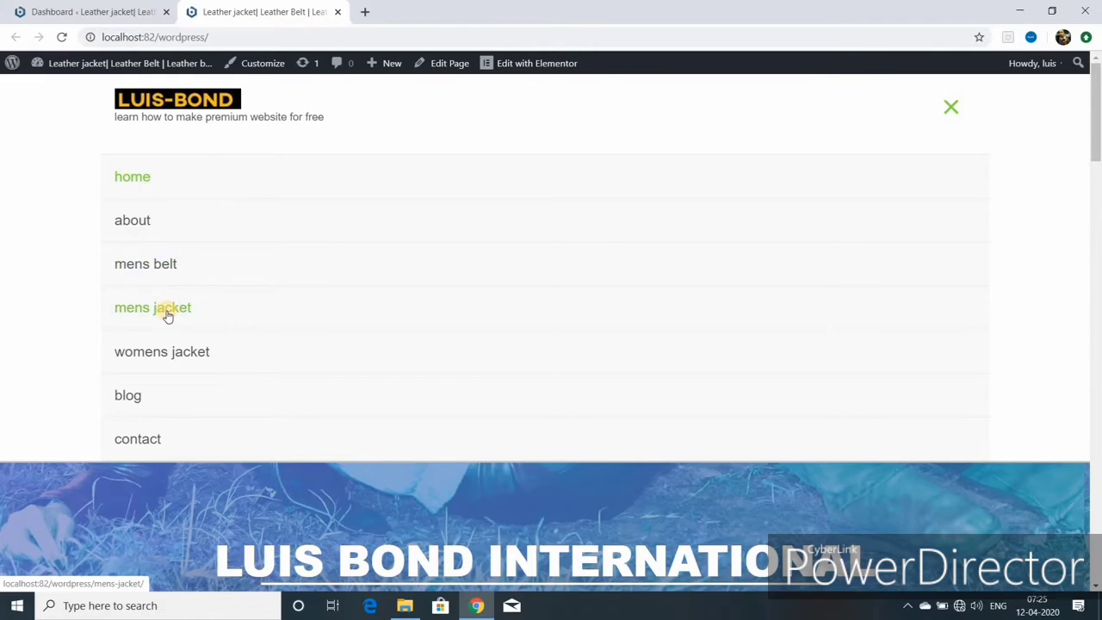
click(168, 311)
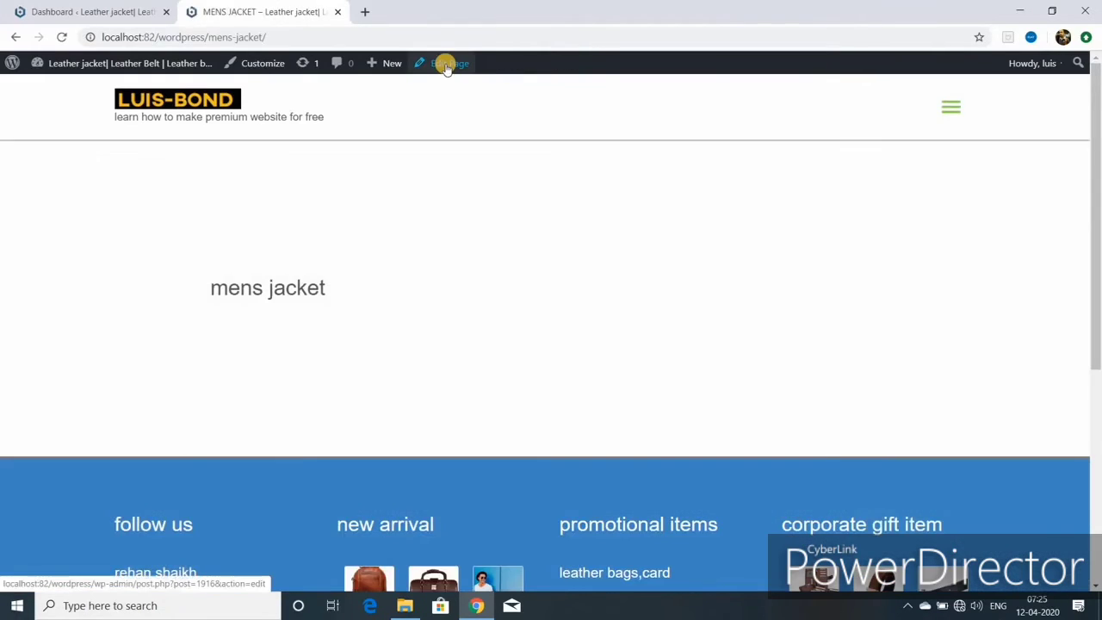
- Edit the mens jacket page with Elementor and add a single-column section
click(446, 65)
click(312, 97)
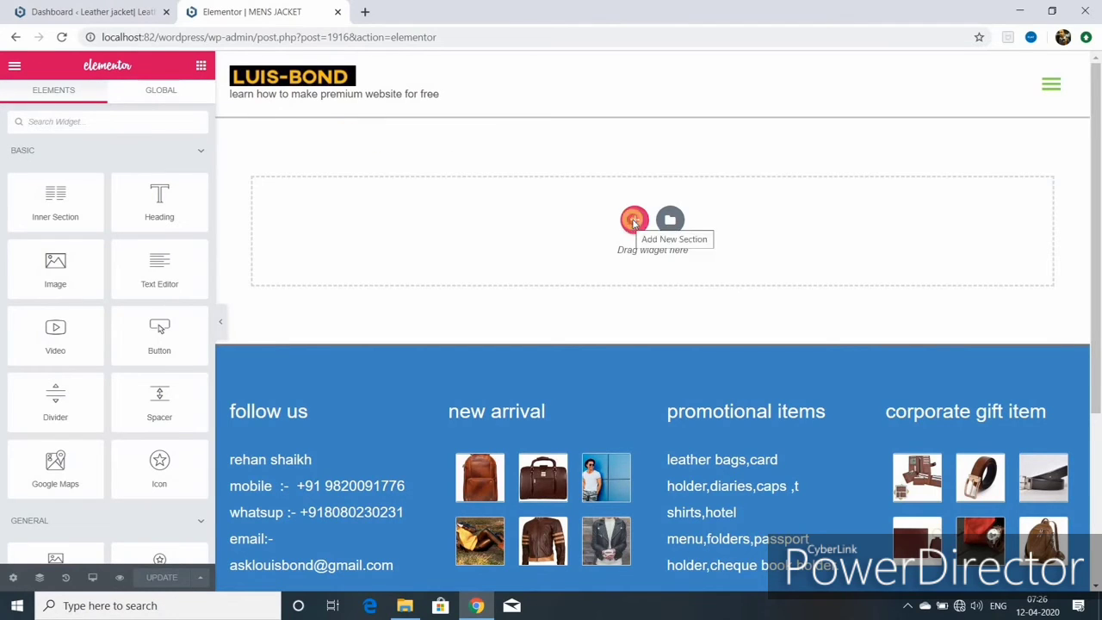
click(634, 222)
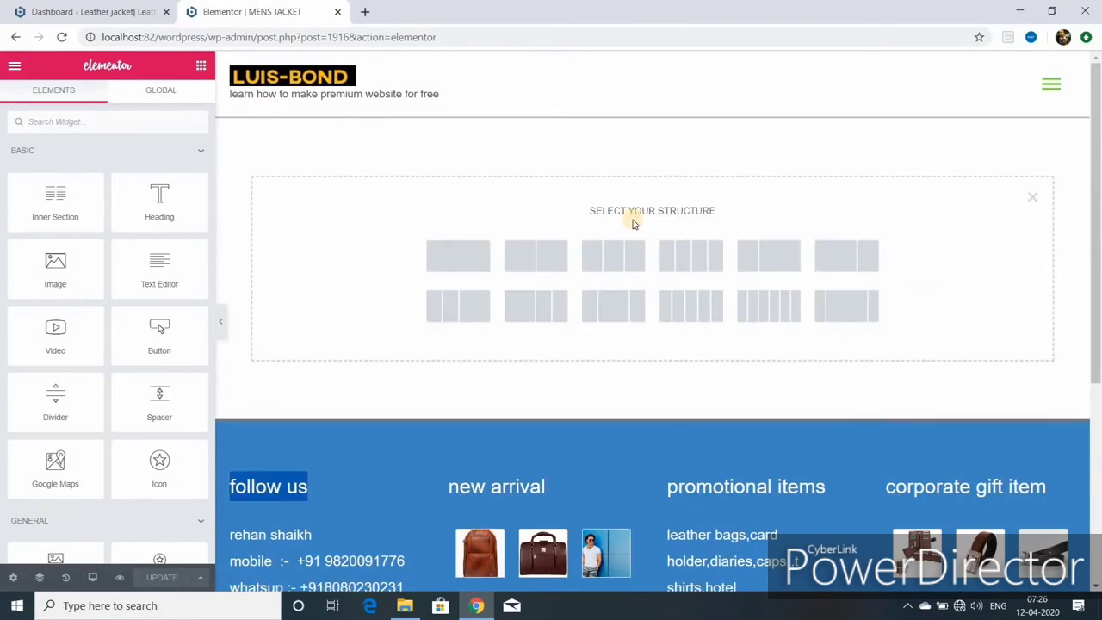
click(473, 255)
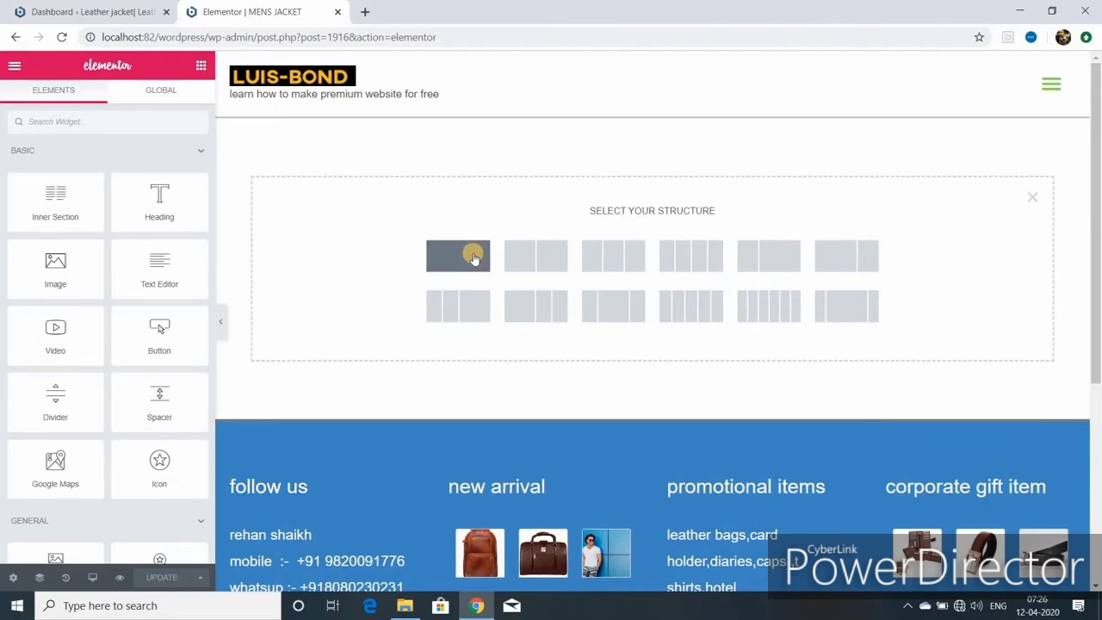
click(473, 254)
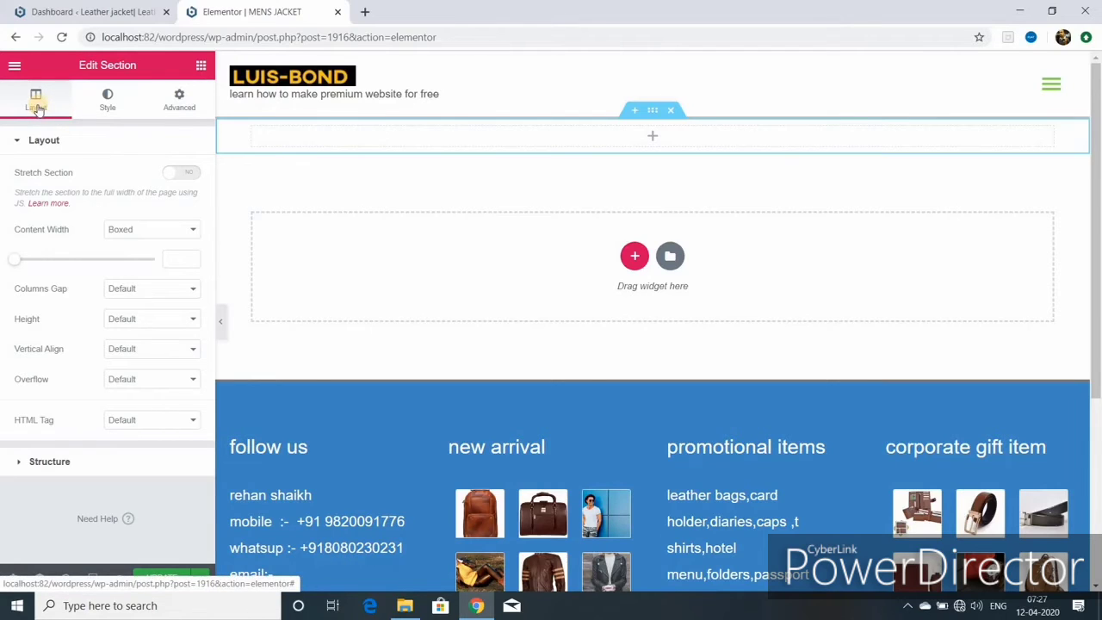
- Keep the section's content width Boxed and set its Min Height to 250 px
click(189, 229)
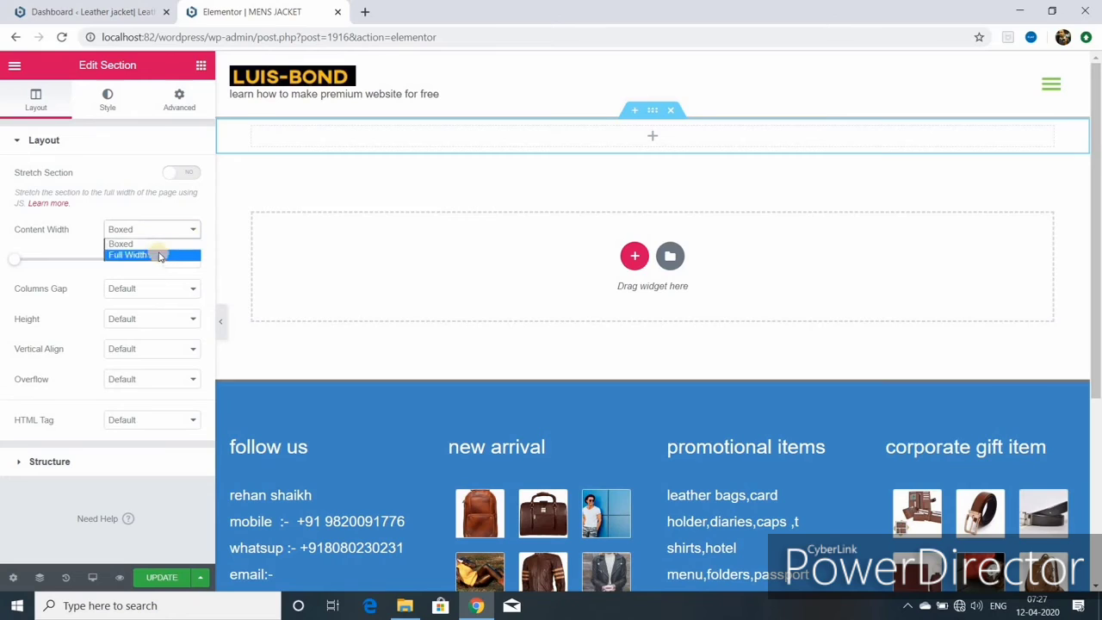
click(159, 244)
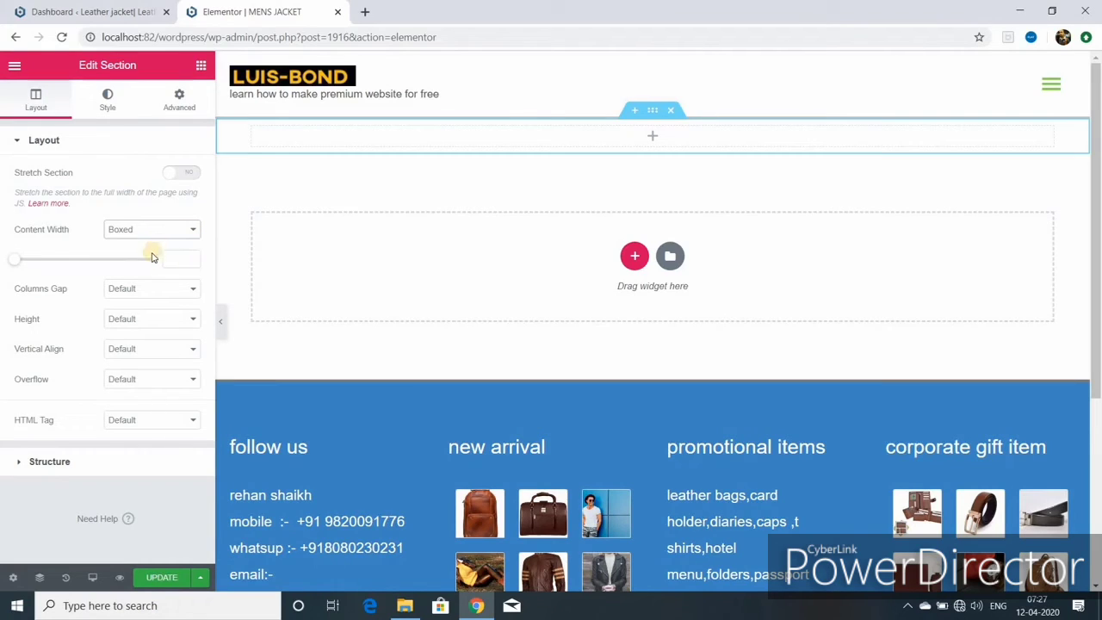
click(193, 320)
click(193, 320)
click(193, 320)
click(155, 360)
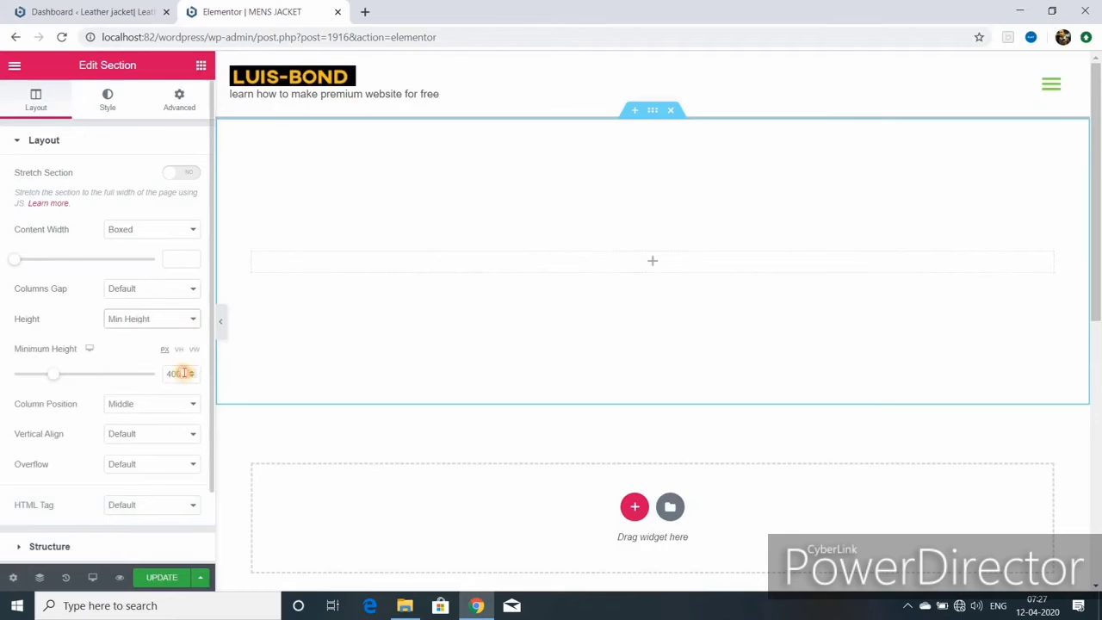
text(250)
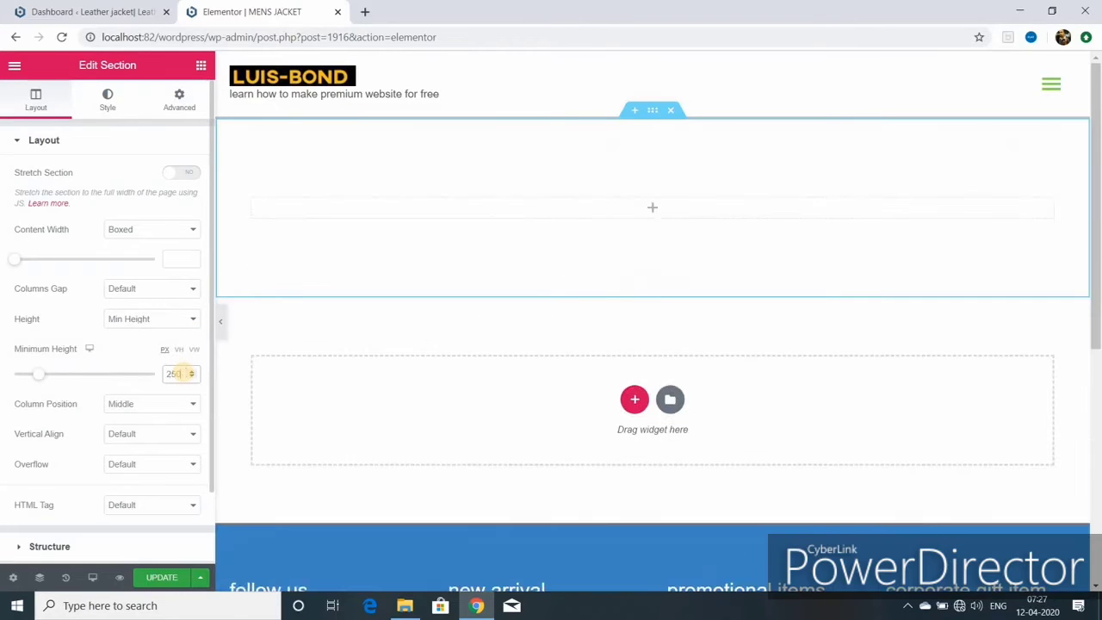
- Give the section a classic #6EC1E4 light blue background and pick the leather jacket photo as its image
click(107, 102)
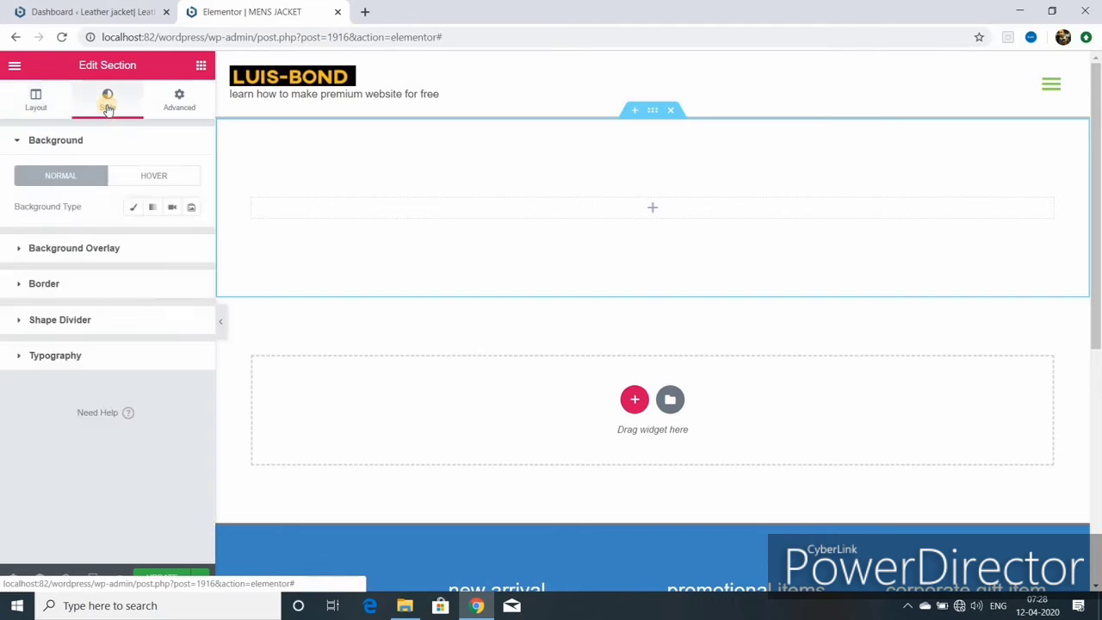
click(131, 210)
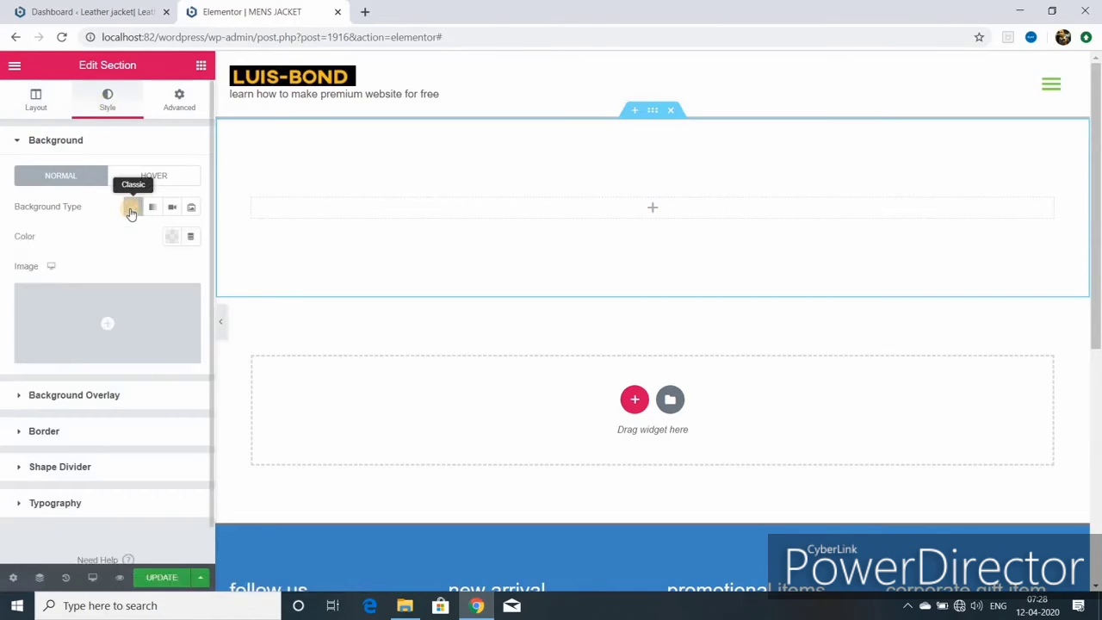
click(170, 236)
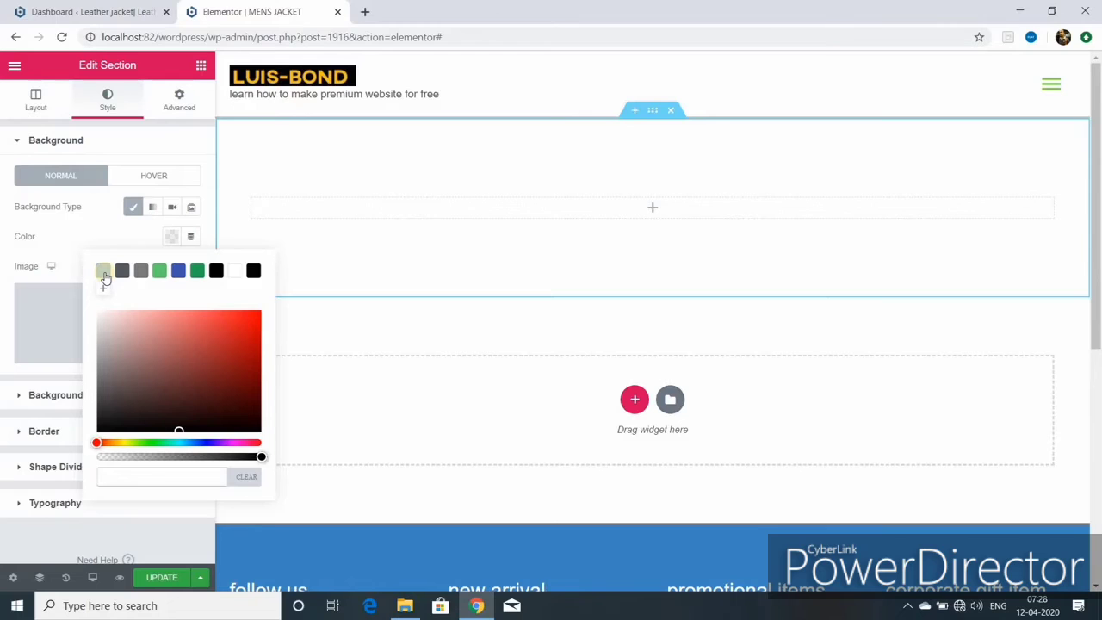
click(103, 272)
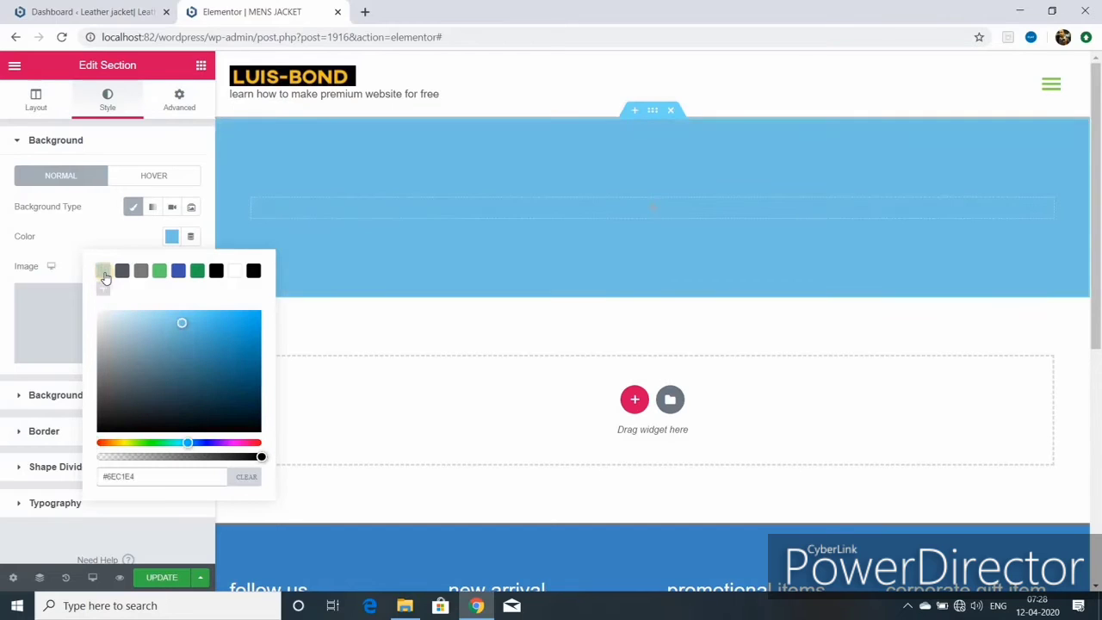
click(376, 241)
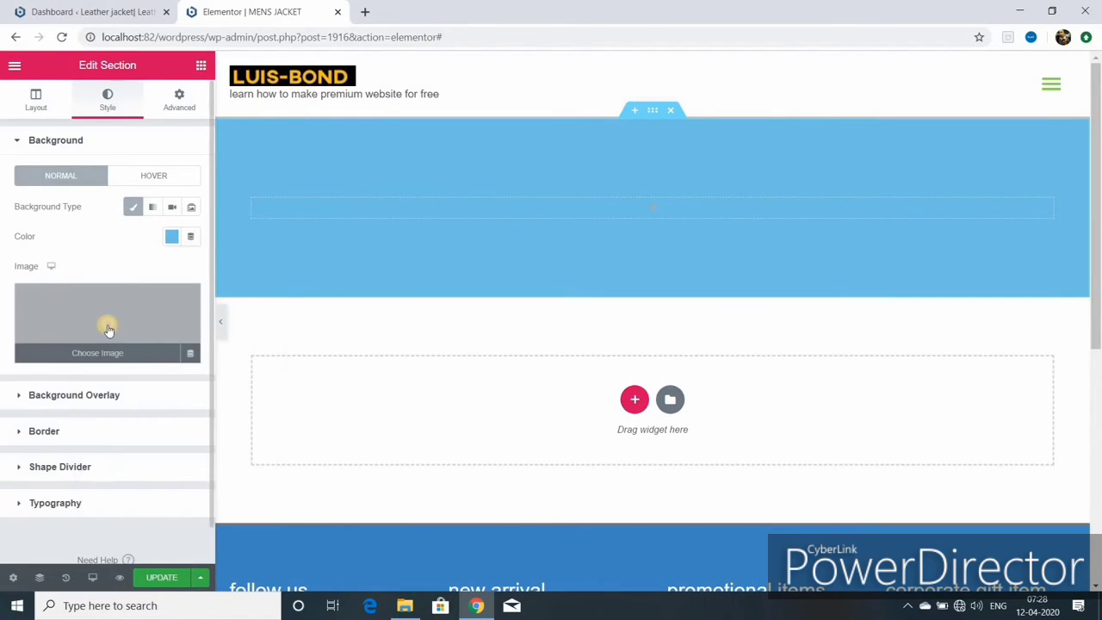
click(108, 325)
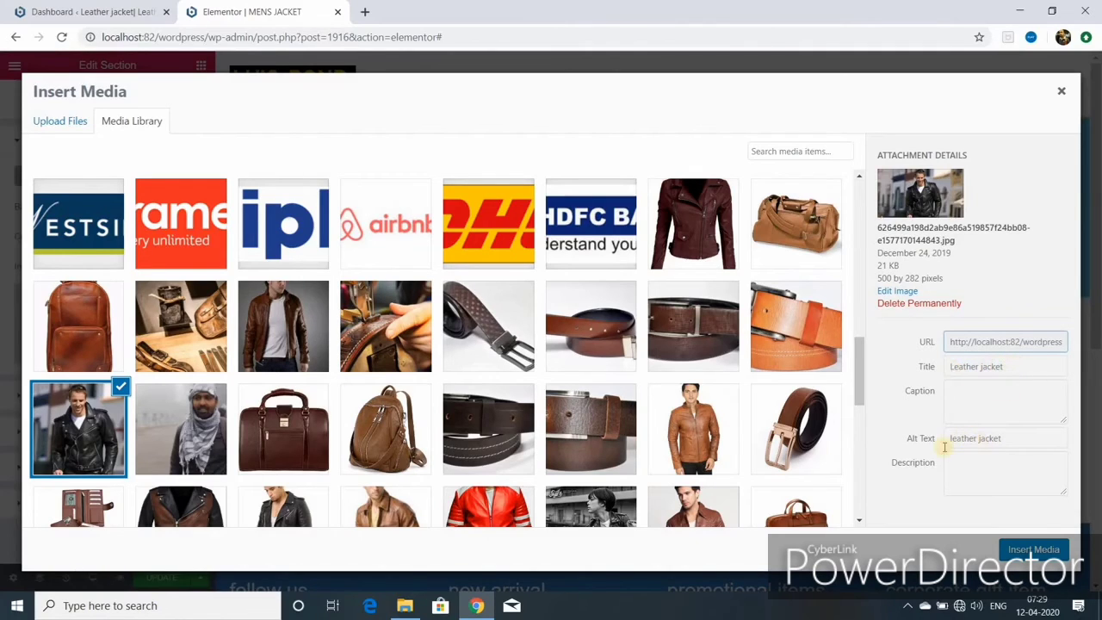
- Insert the jacket photo as background with custom position, fixed attachment, no-repeat and cover size
click(1021, 549)
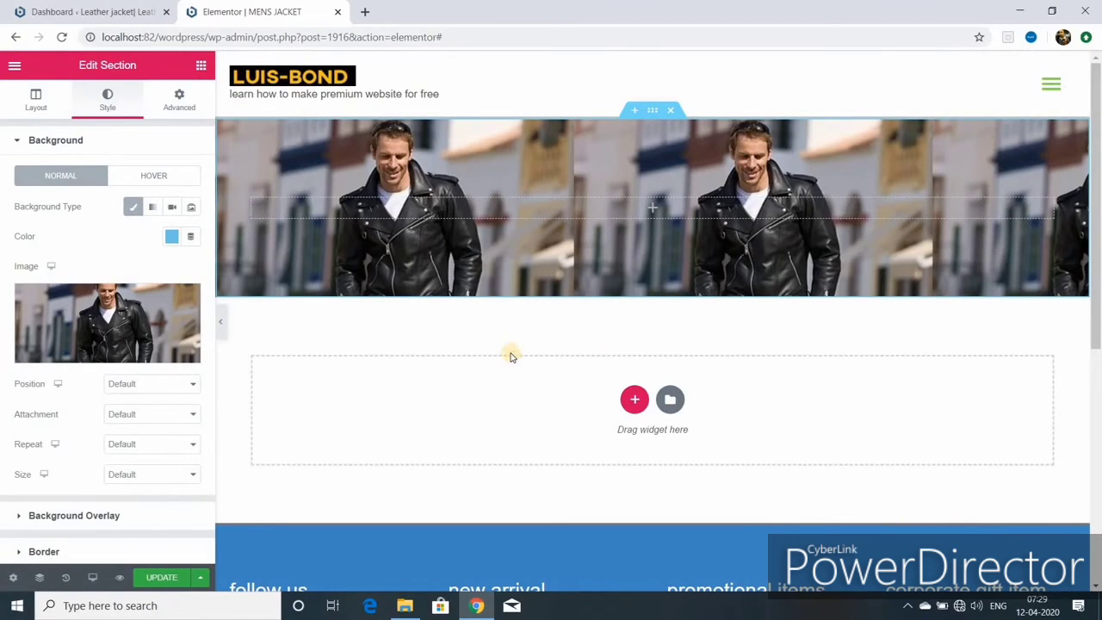
click(192, 385)
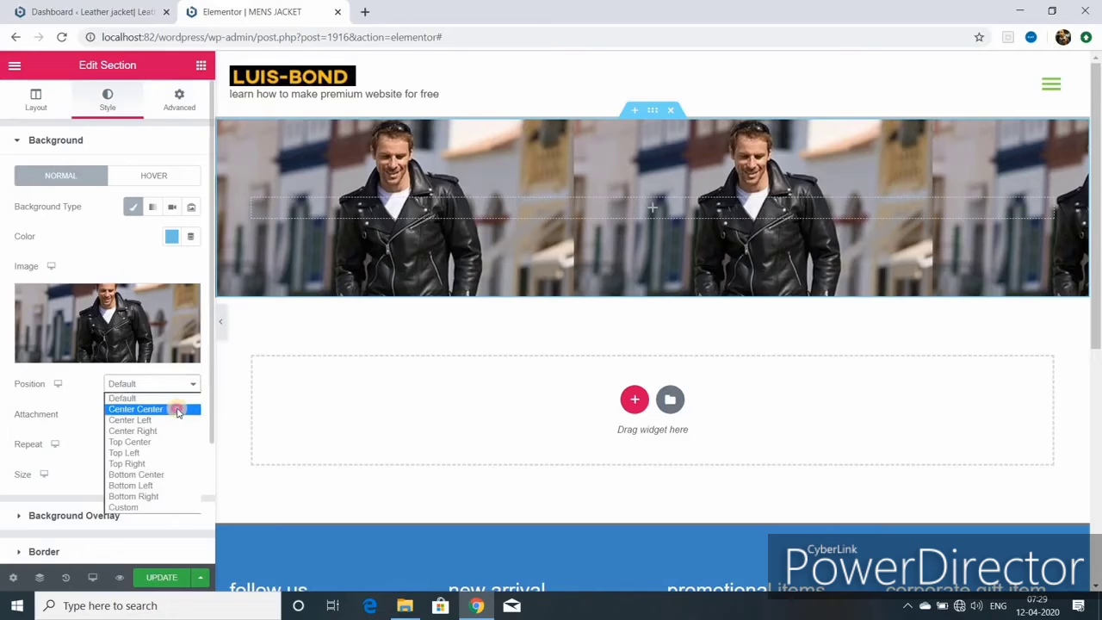
click(175, 409)
click(192, 386)
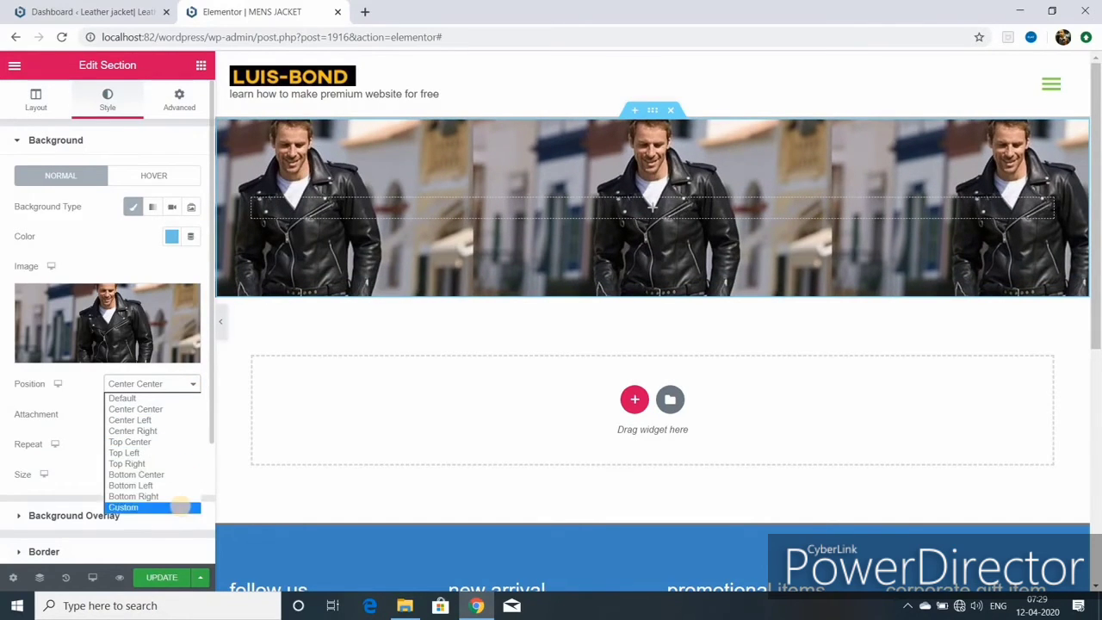
click(179, 506)
scroll(188, 492, down, 2)
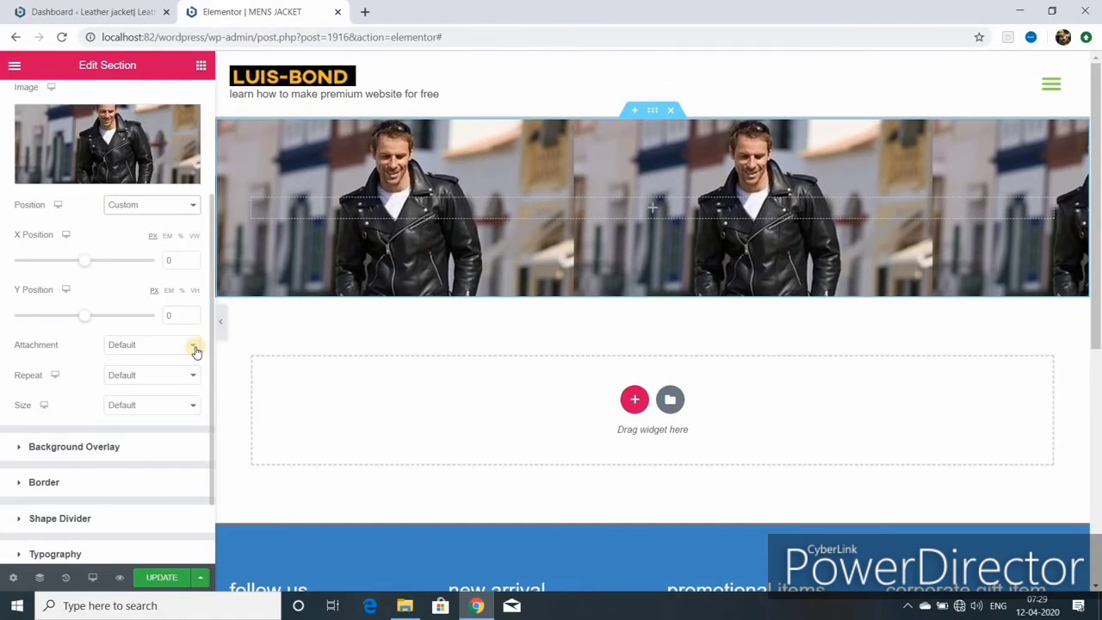
click(193, 347)
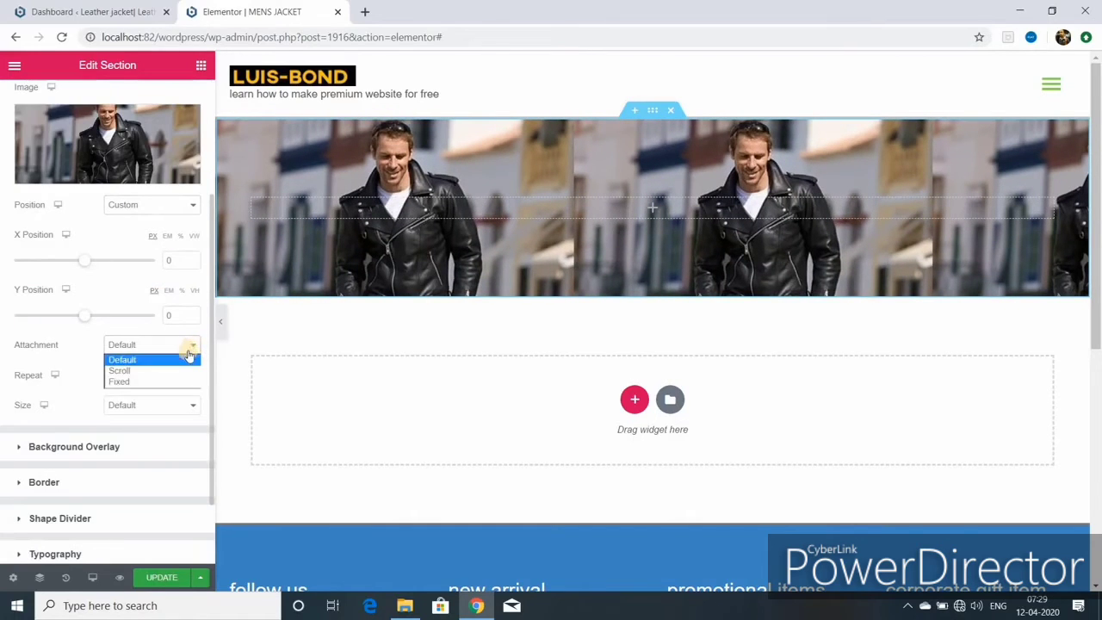
click(168, 382)
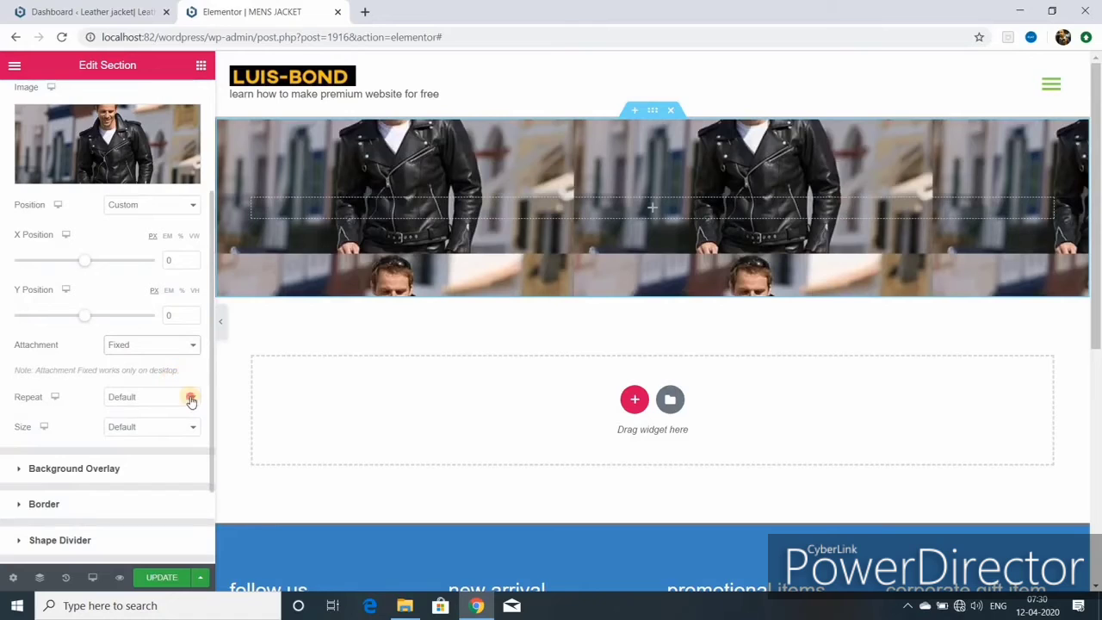
click(190, 396)
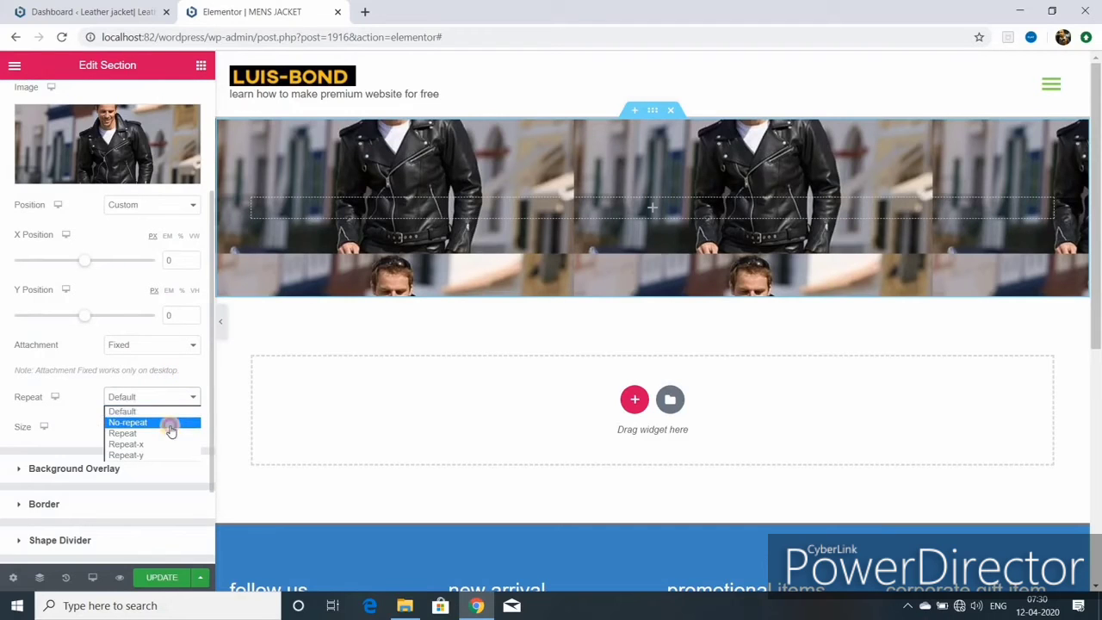
click(170, 427)
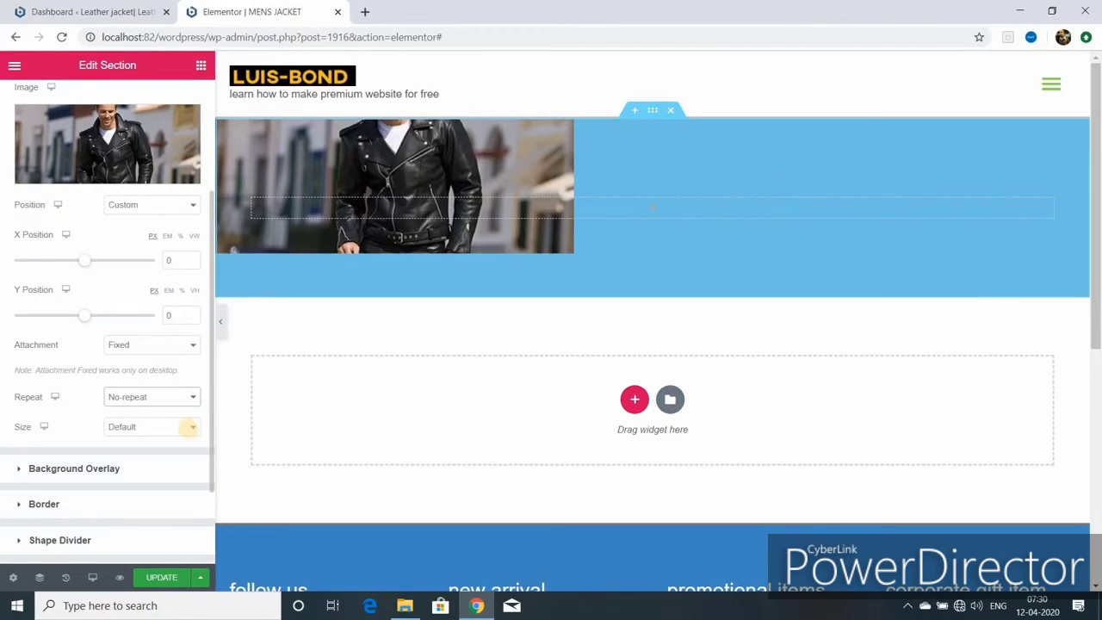
click(192, 428)
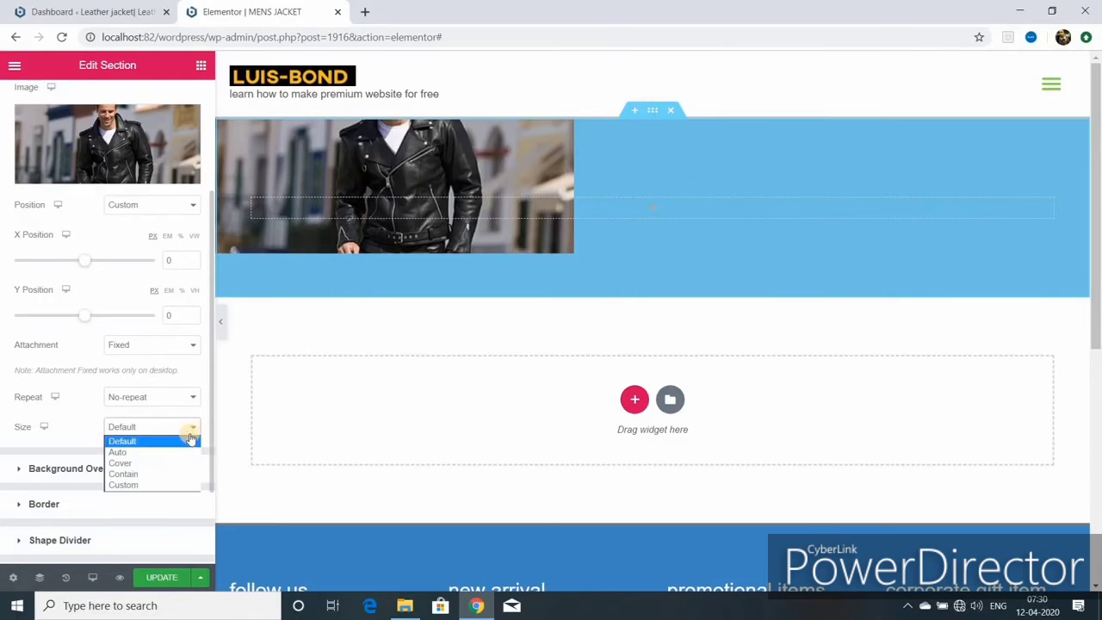
click(173, 463)
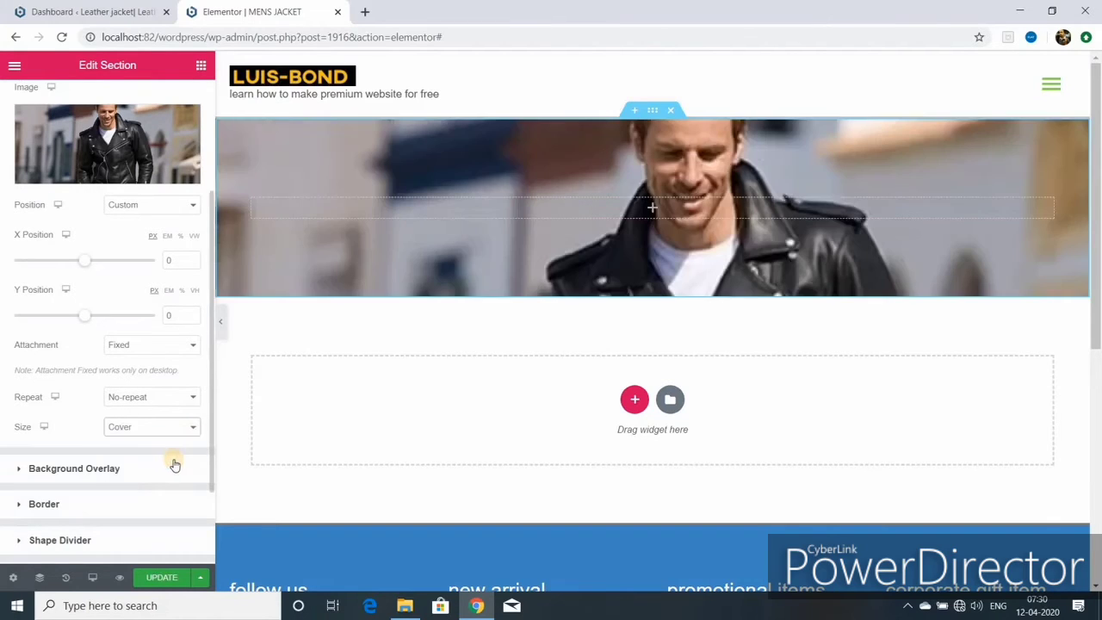
- Offset the image to -66/-114 px, set it to Repeat-x and scale it to Contain
drag(84, 260, 79, 260)
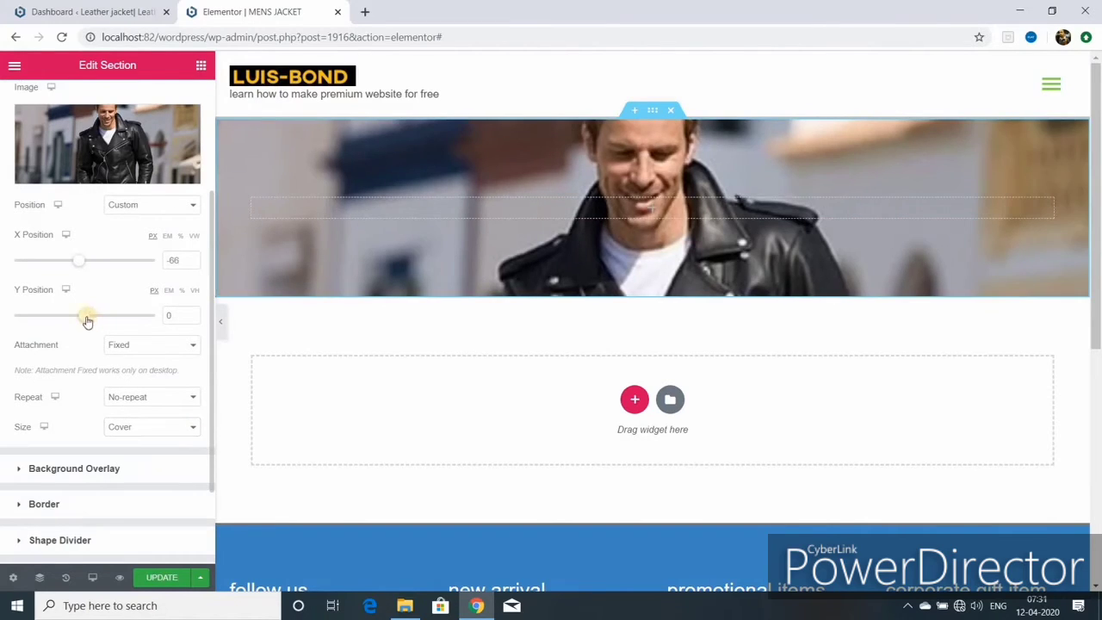
drag(86, 316, 74, 316)
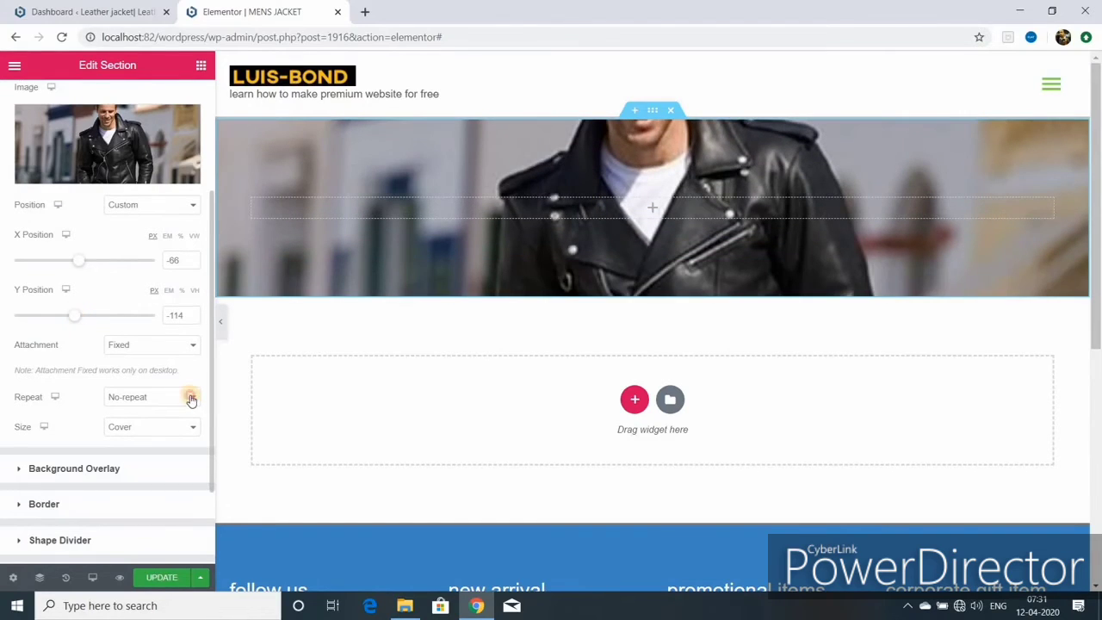
click(190, 398)
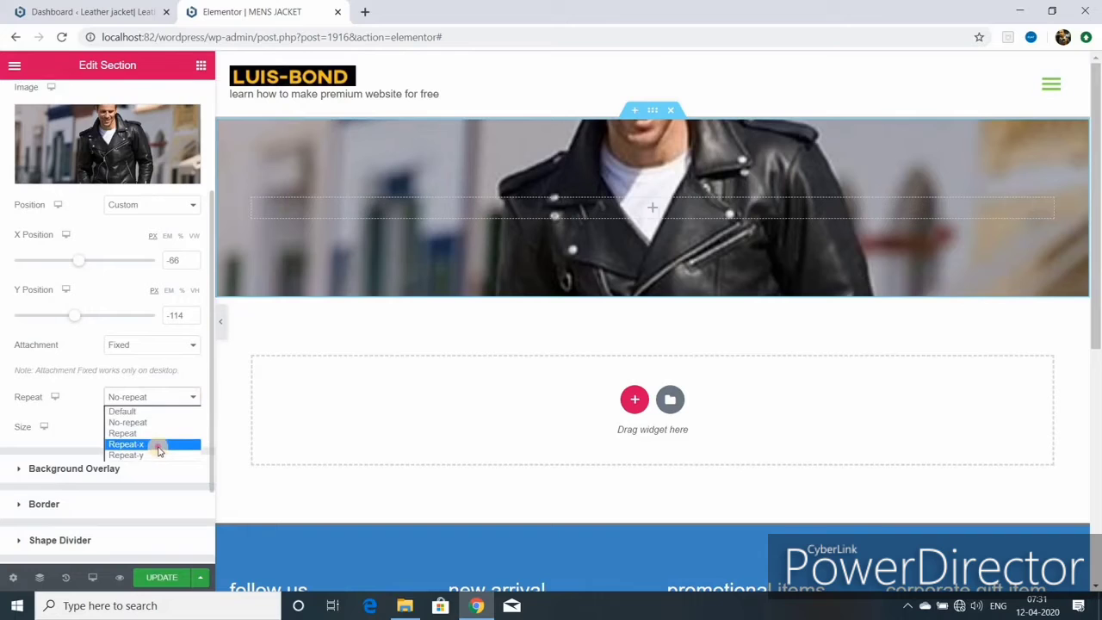
click(158, 444)
click(178, 427)
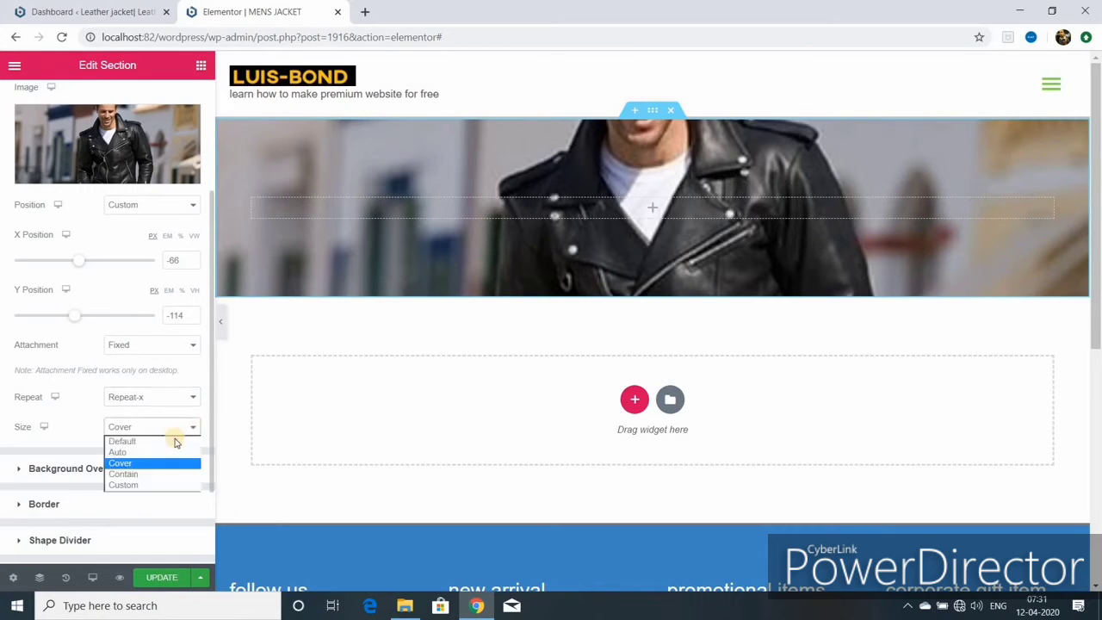
click(156, 453)
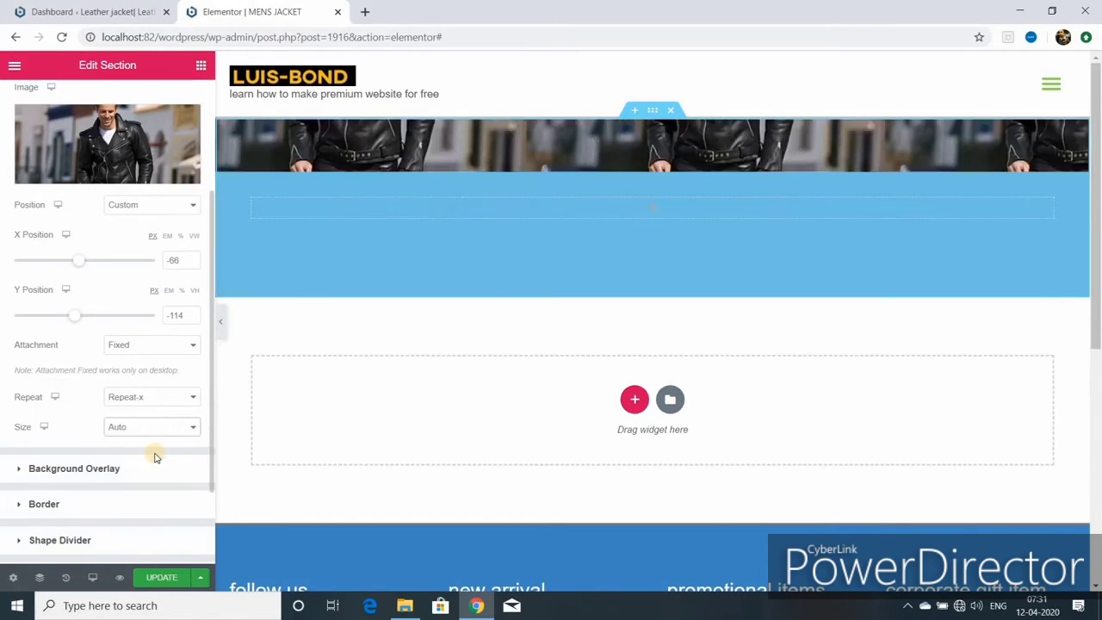
click(198, 425)
click(160, 469)
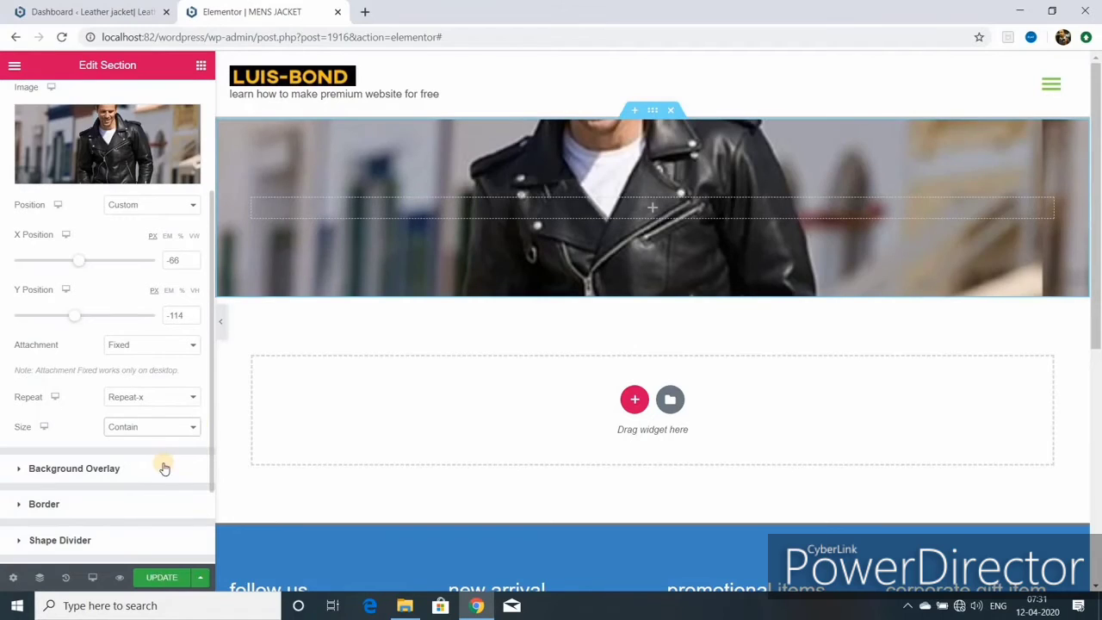
- Add a light blue background overlay at 0.69 opacity, save the page, and show the widget panel
click(95, 472)
drag(81, 433, 59, 432)
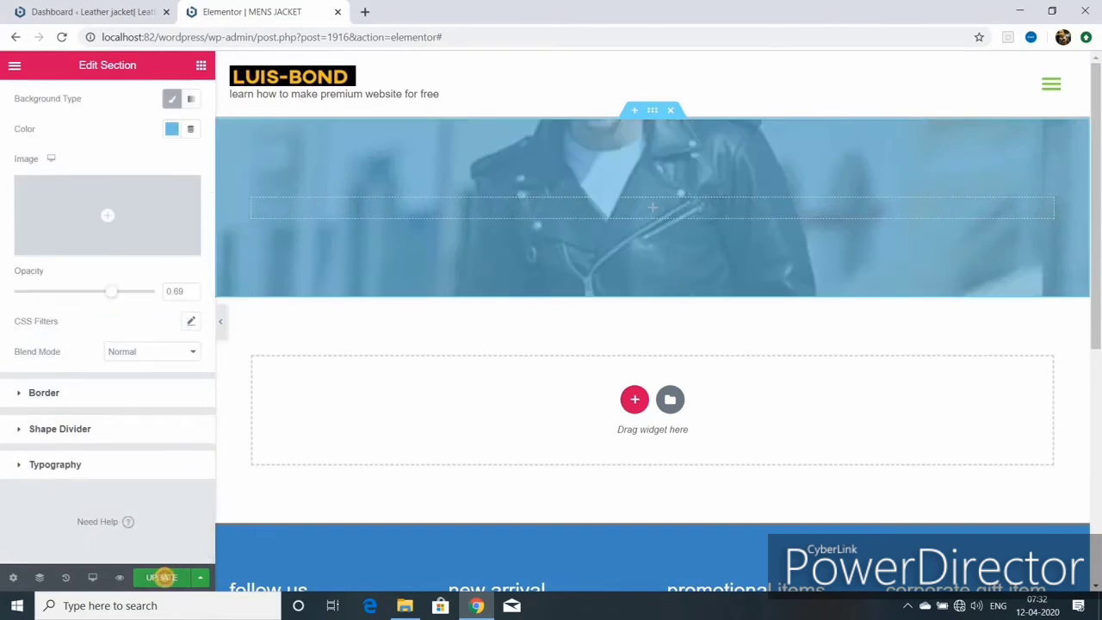
click(162, 577)
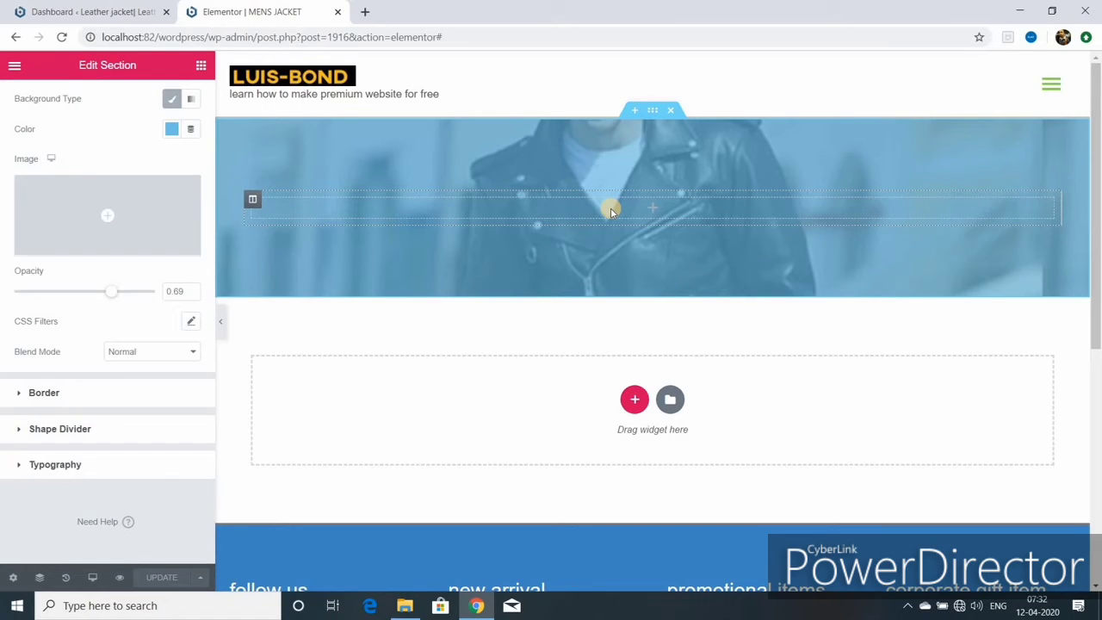
click(198, 66)
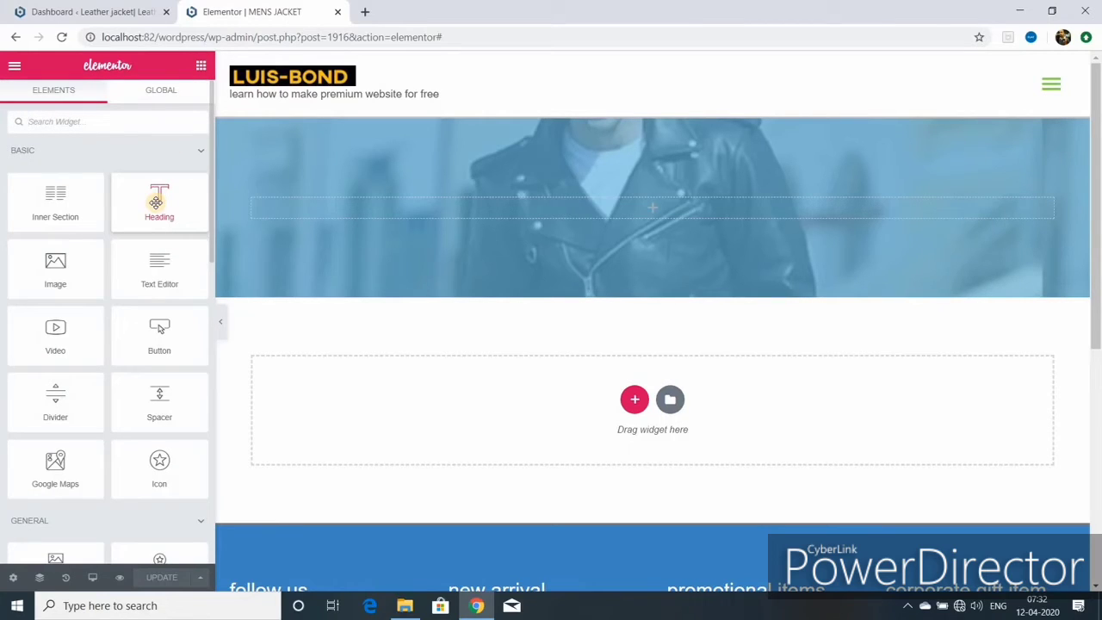
- Drop a Heading widget into the hero section and clear its default text
drag(155, 202, 531, 207)
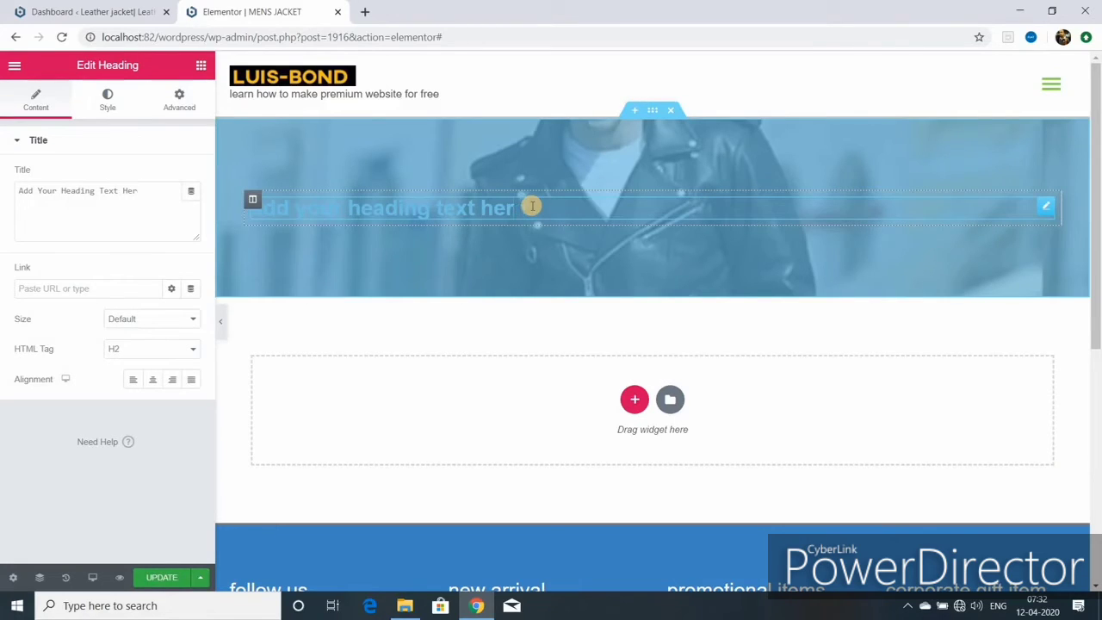
key(BackSpace)
key(BackSpace)
key(BackSpace)
key(BackSpace)
key(BackSpace)
key(BackSpace)
key(BackSpace)
key(BackSpace)
key(BackSpace)
key(BackSpace)
key(BackSpace)
key(BackSpace)
key(BackSpace)
key(BackSpace)
key(BackSpace)
key(BackSpace)
key(BackSpace)
key(BackSpace)
key(BackSpace)
key(BackSpace)
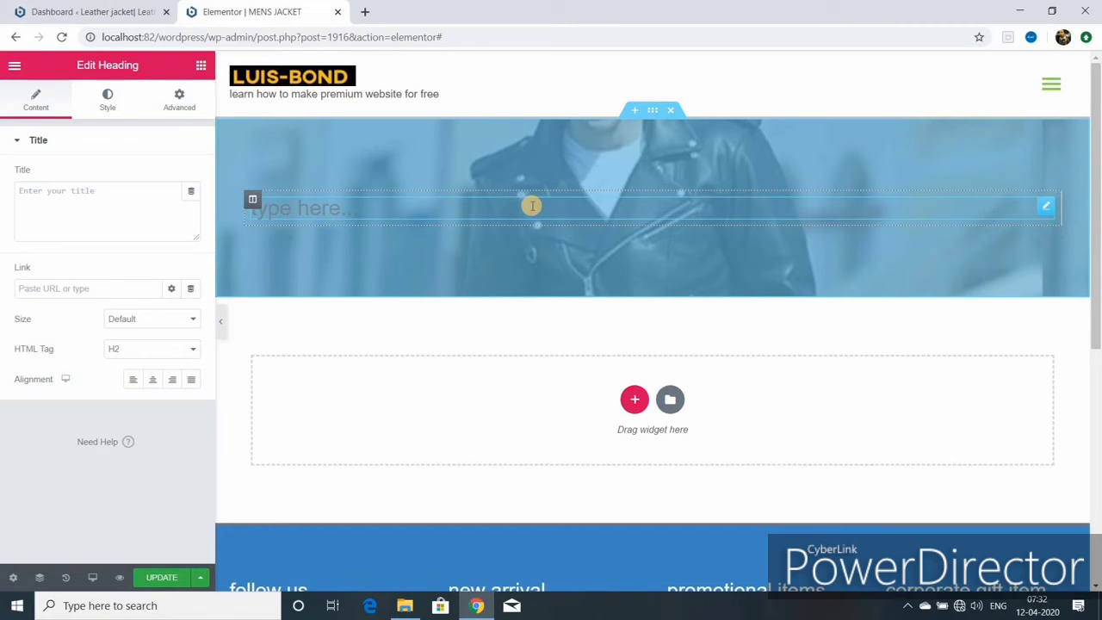
- Title the heading 'mens jacket' and centre-align it
text(mens jacket)
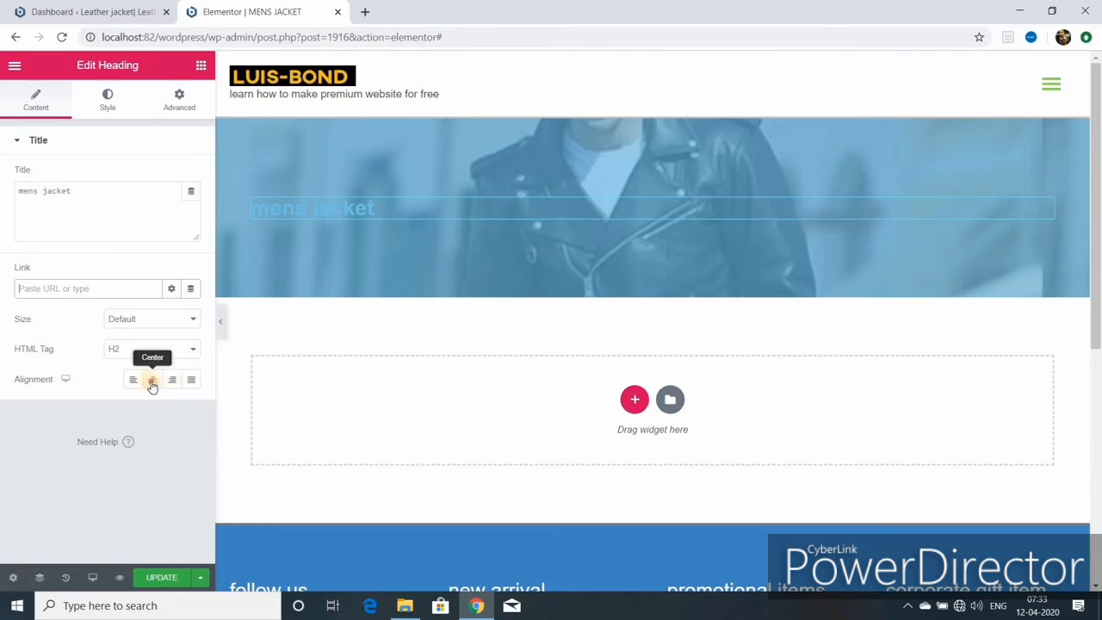
click(152, 384)
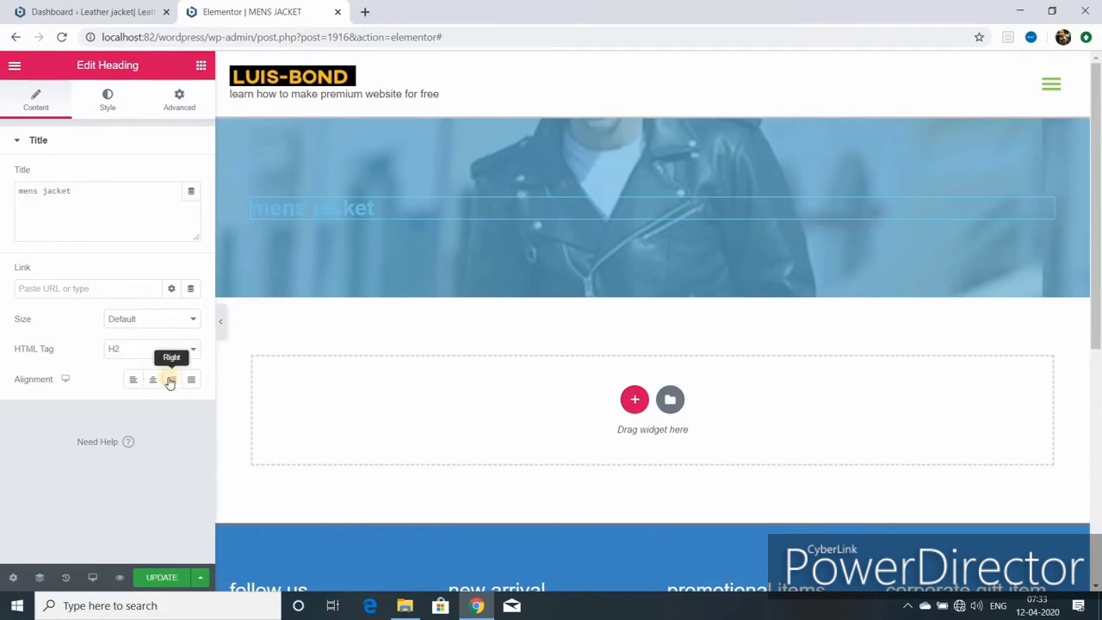
click(107, 100)
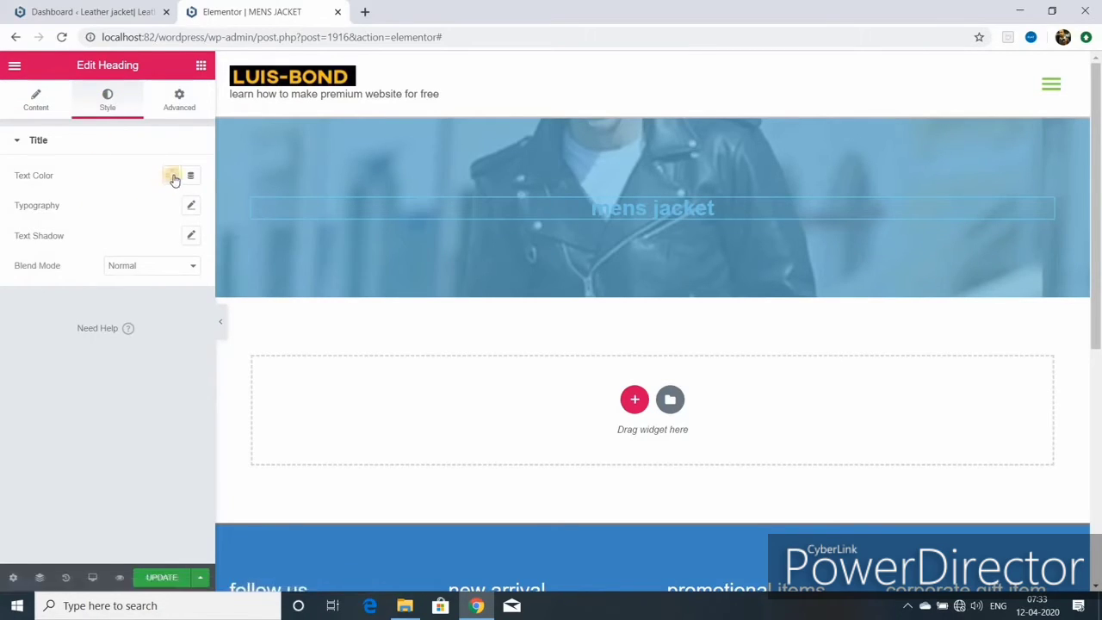
- Enlarge the heading font and make it bold (700) and uppercase
click(190, 205)
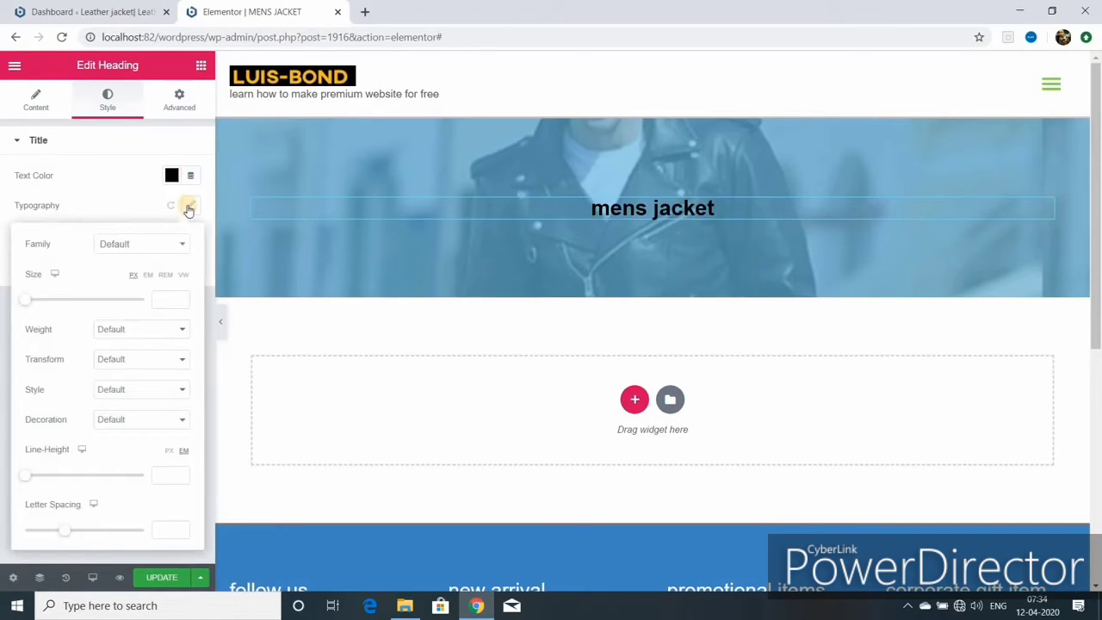
drag(26, 300, 54, 307)
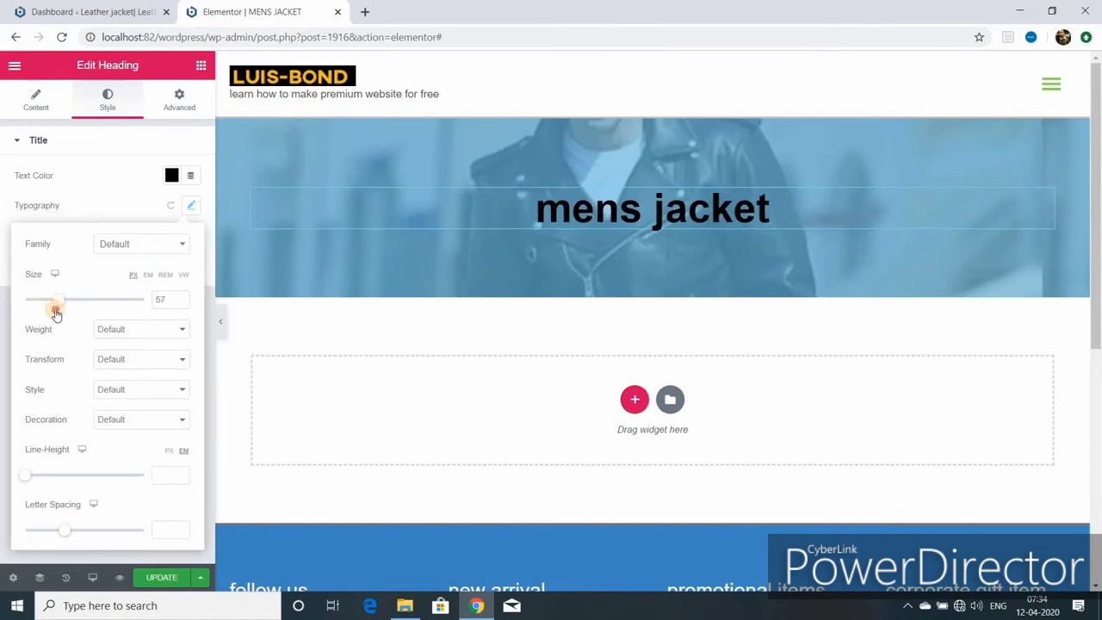
click(180, 297)
click(180, 297)
click(180, 296)
click(179, 297)
click(180, 297)
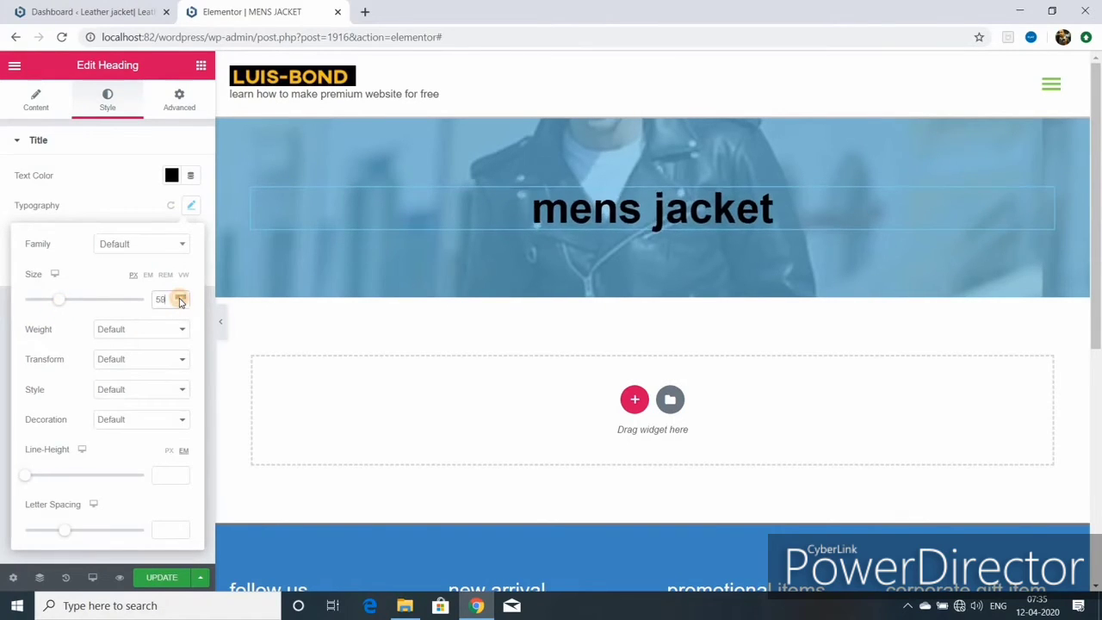
click(180, 297)
click(180, 328)
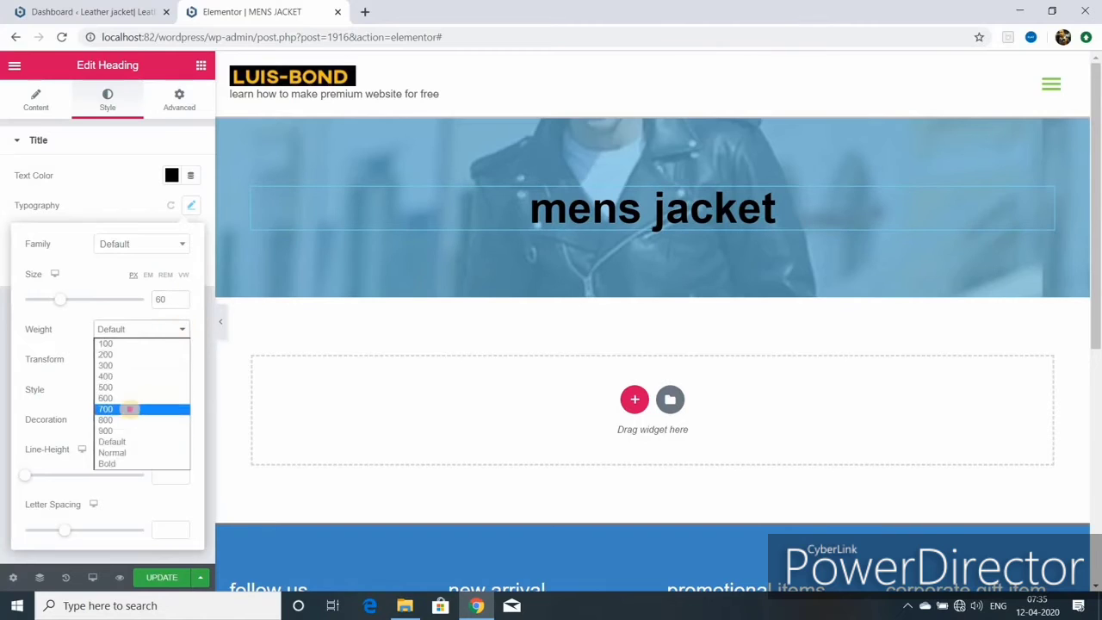
click(132, 408)
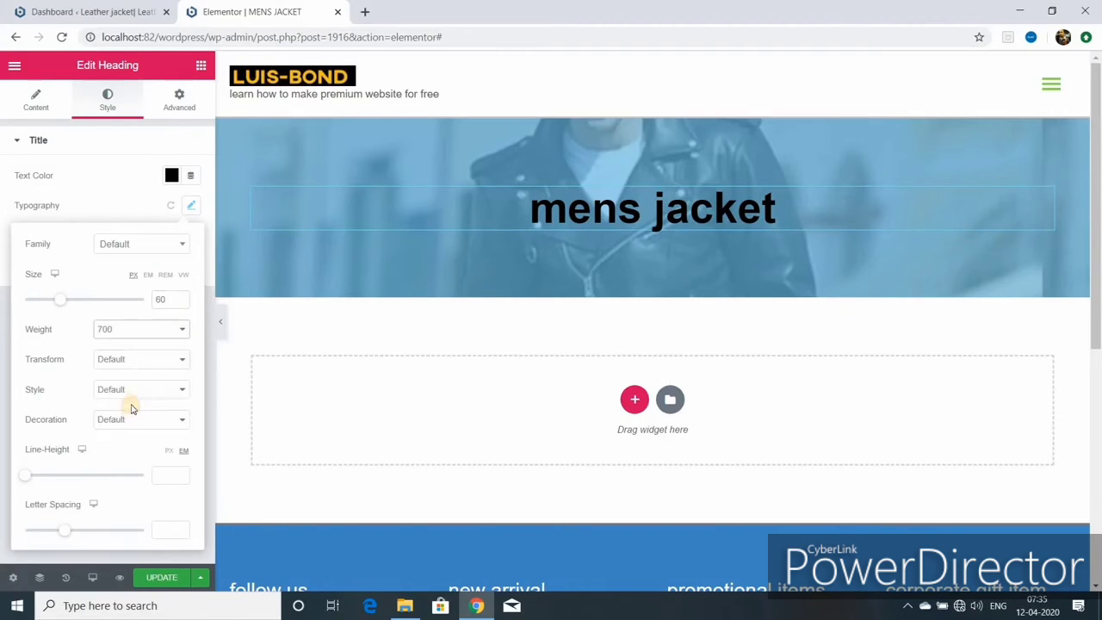
click(181, 360)
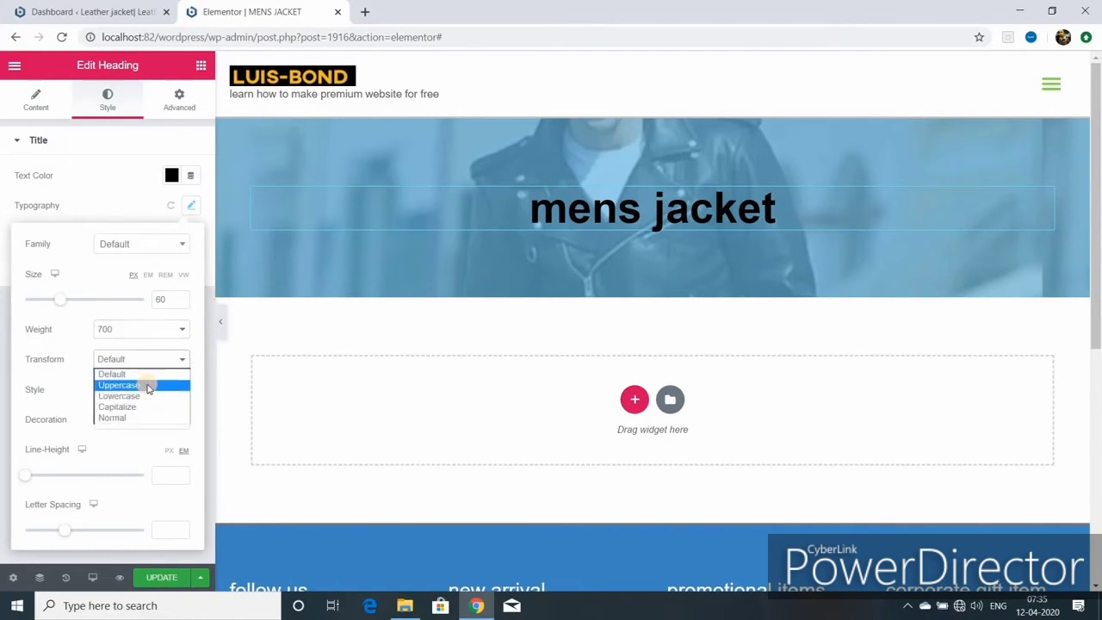
click(146, 385)
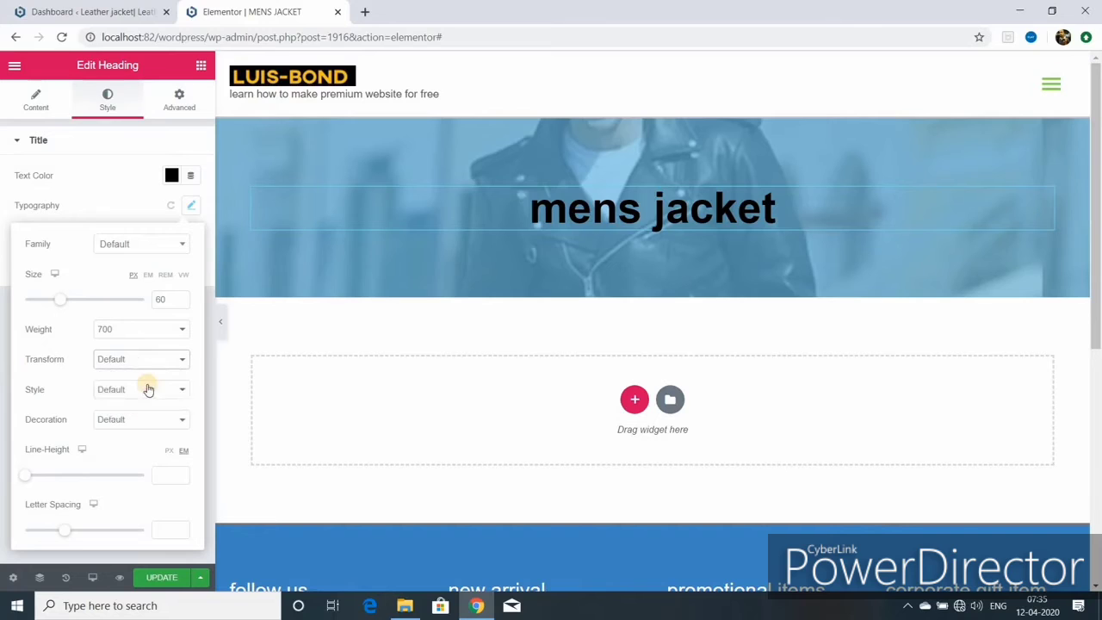
- Set the heading size to 55 px with no underline and wider letter spacing
click(180, 302)
click(181, 302)
click(181, 302)
click(181, 302)
click(182, 303)
click(181, 303)
click(182, 303)
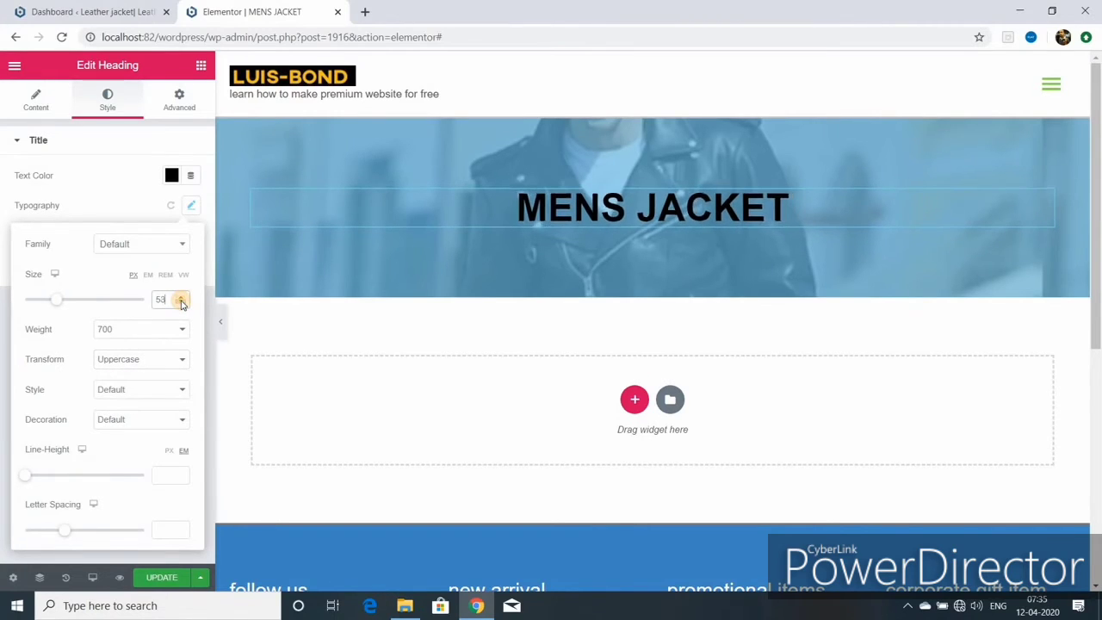
click(181, 295)
click(181, 295)
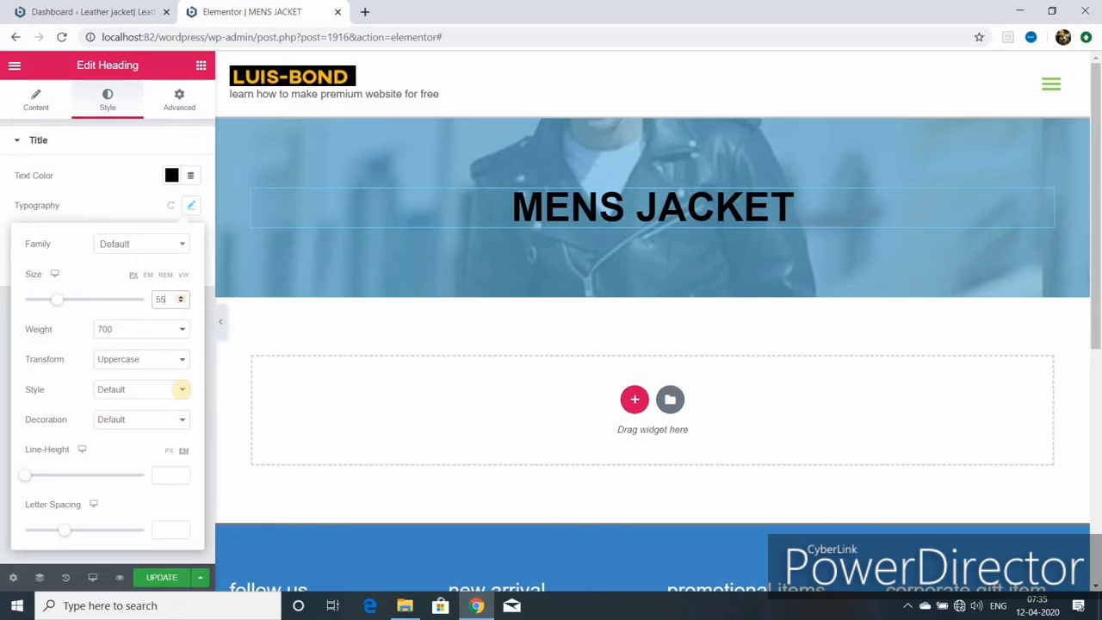
click(179, 391)
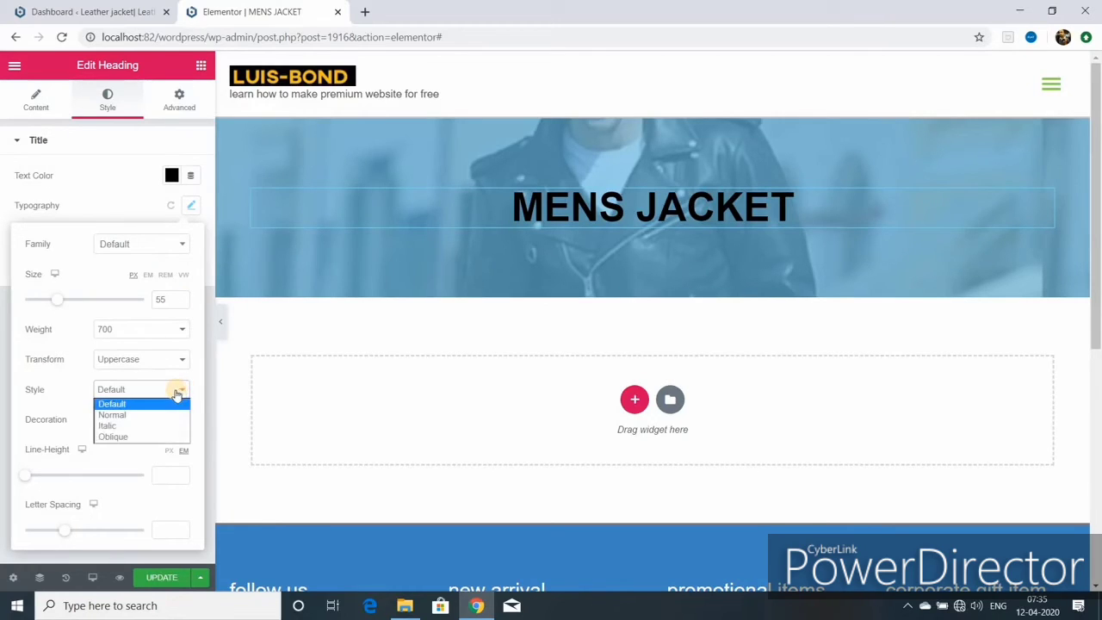
click(107, 463)
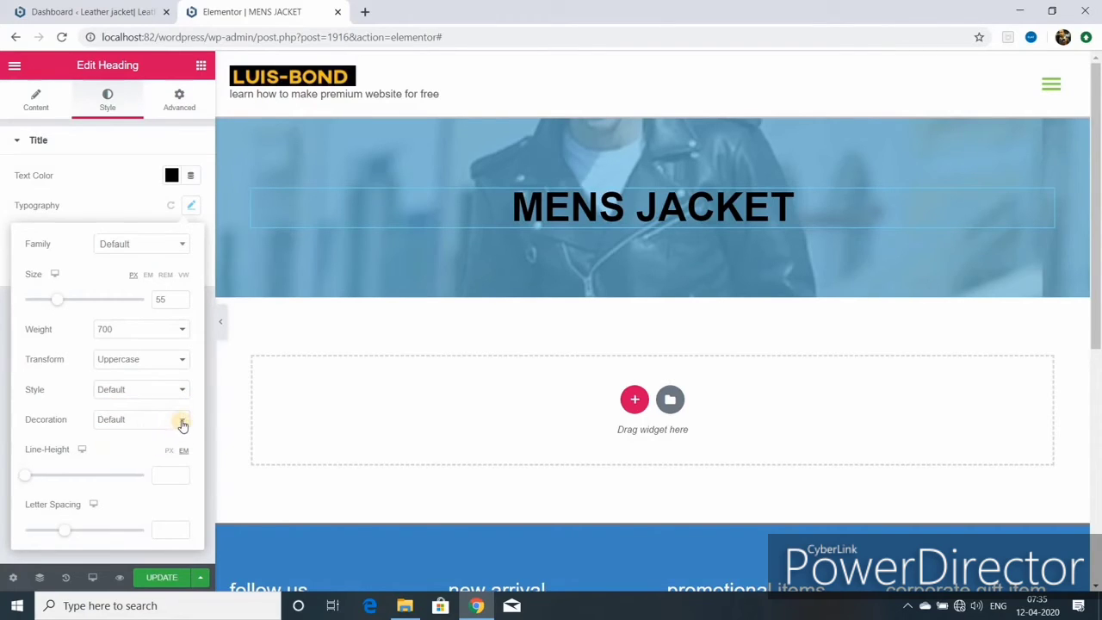
click(182, 424)
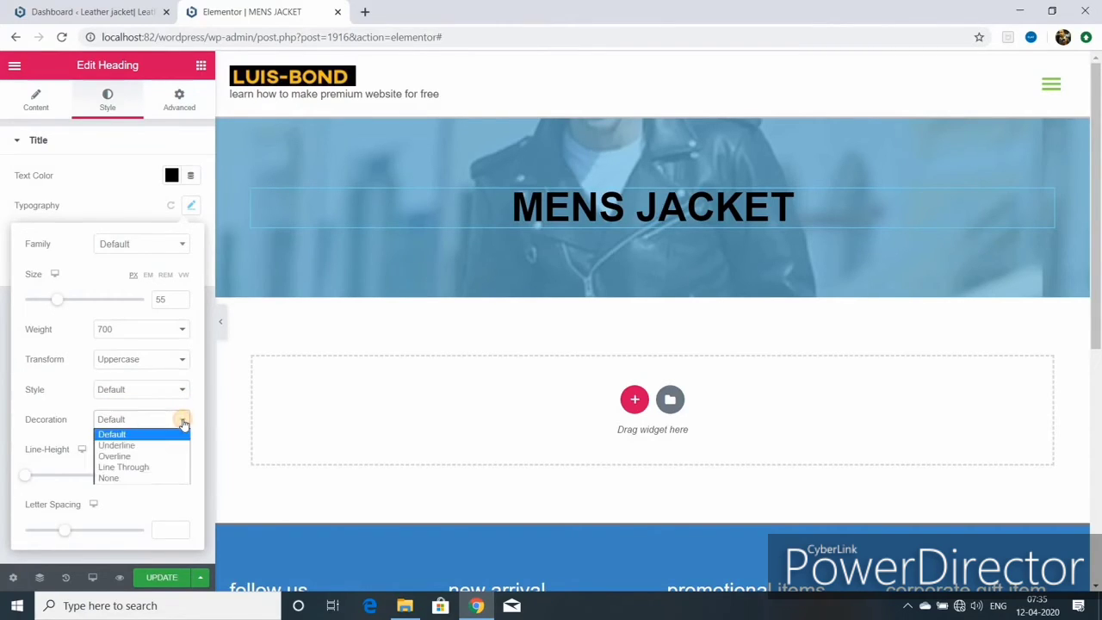
key(Down)
key(Return)
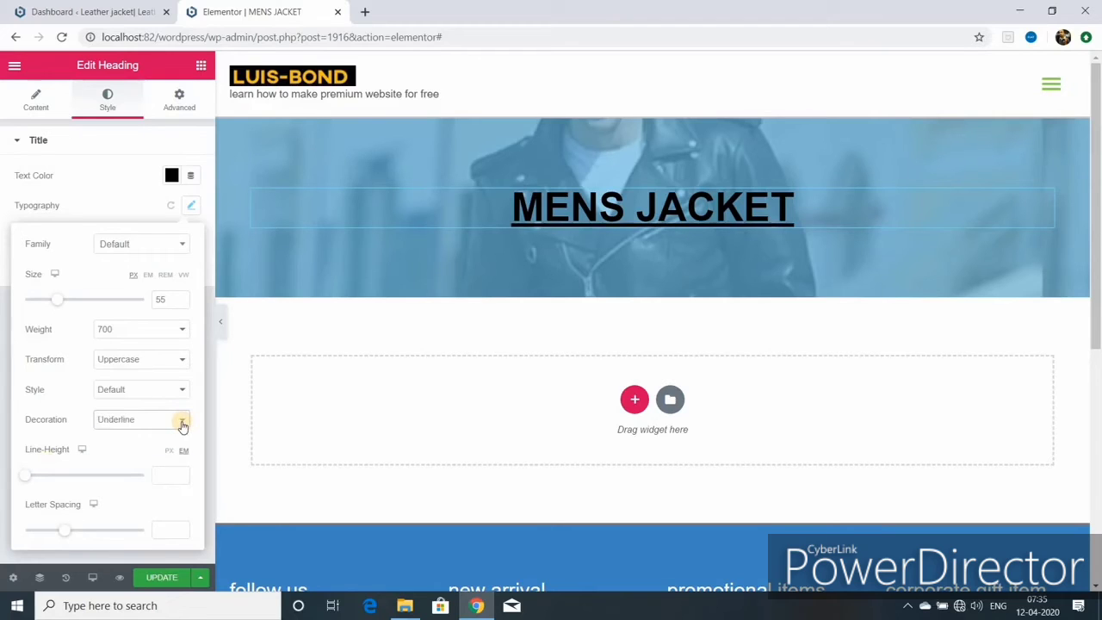
click(183, 423)
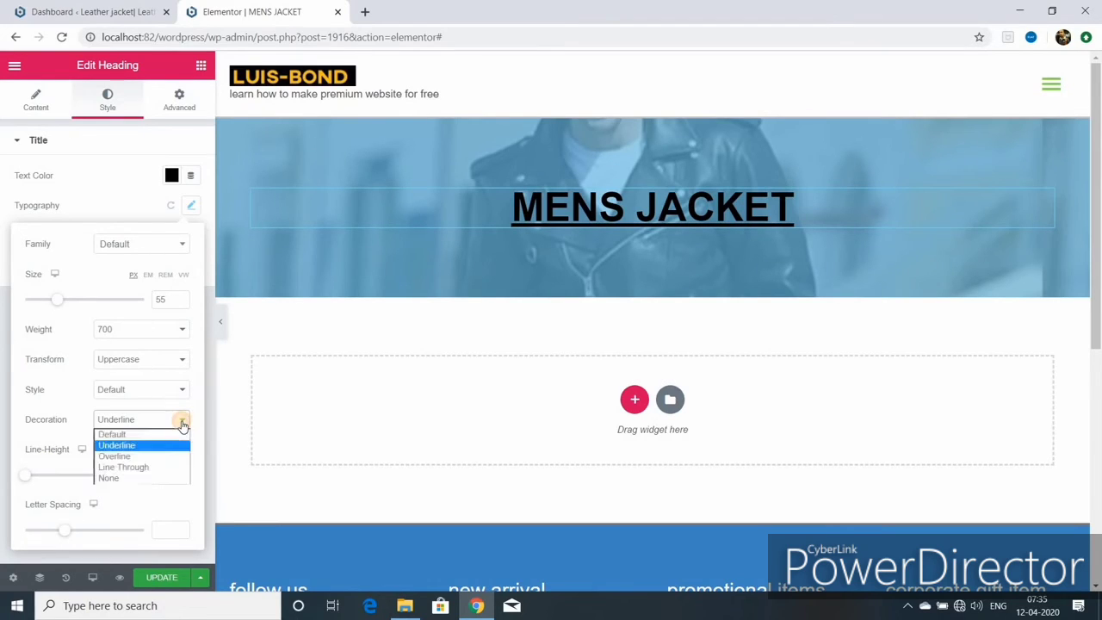
click(127, 432)
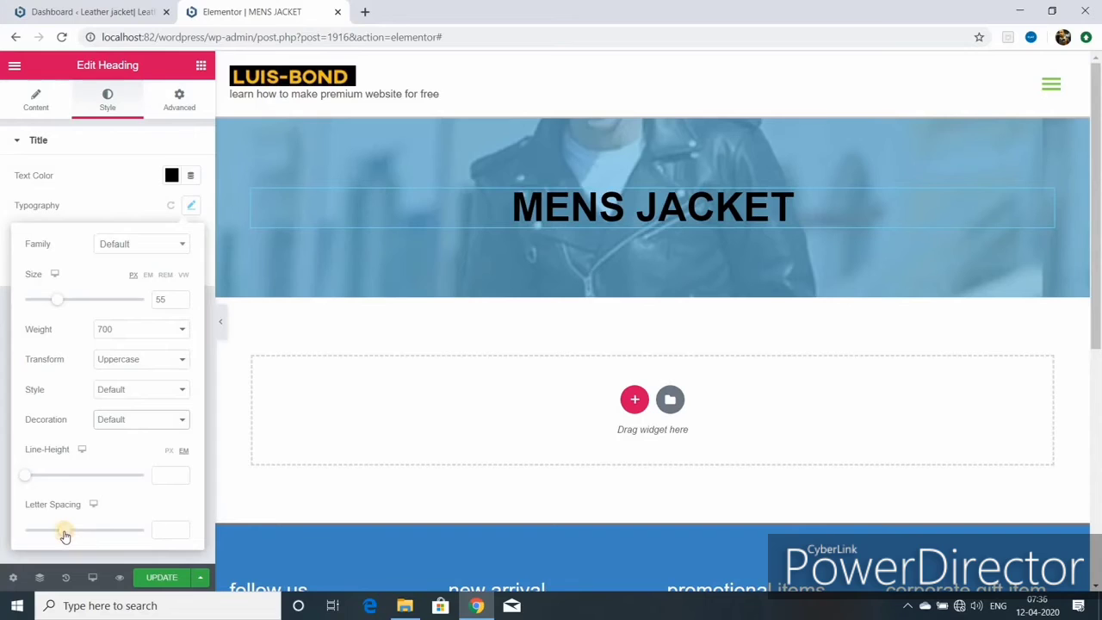
drag(64, 534, 86, 531)
- Colour the heading text red #C74242 and save the page
click(163, 578)
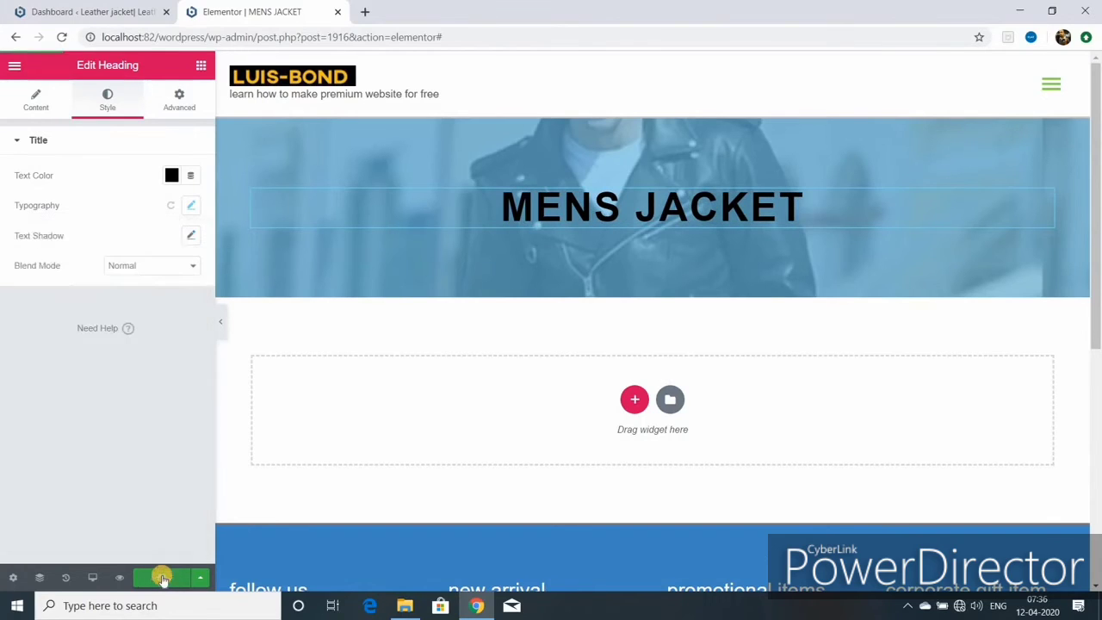
click(171, 175)
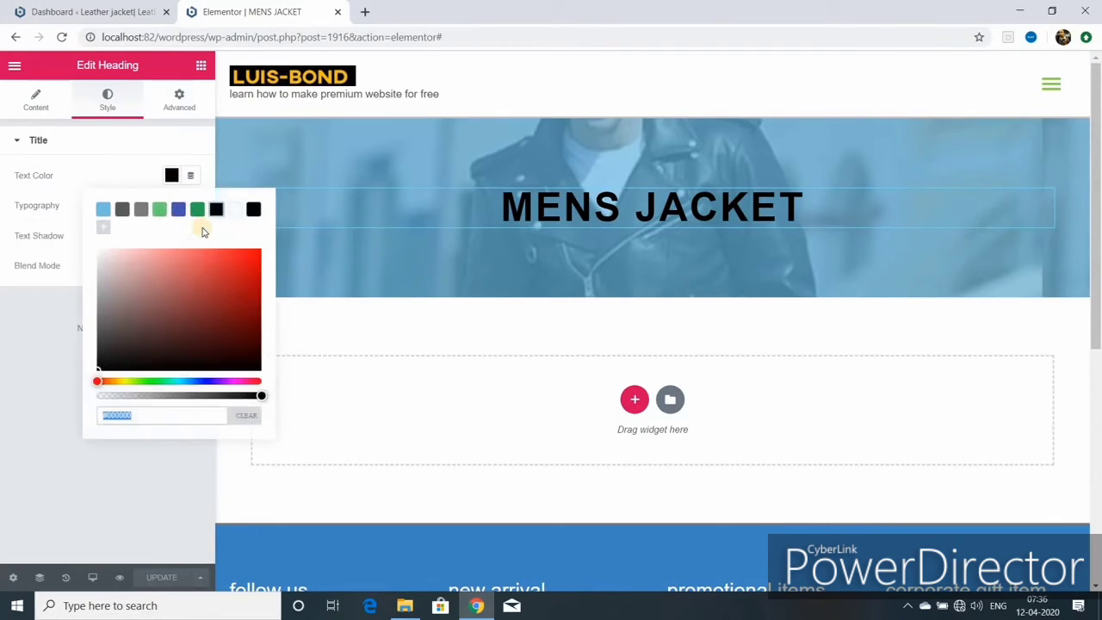
click(205, 274)
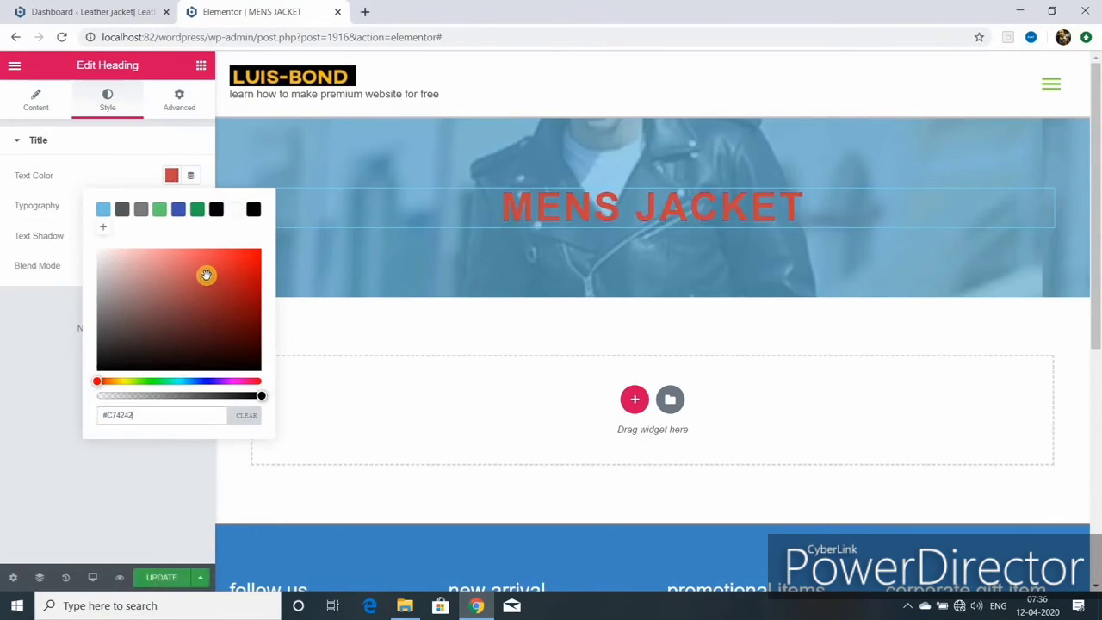
click(163, 577)
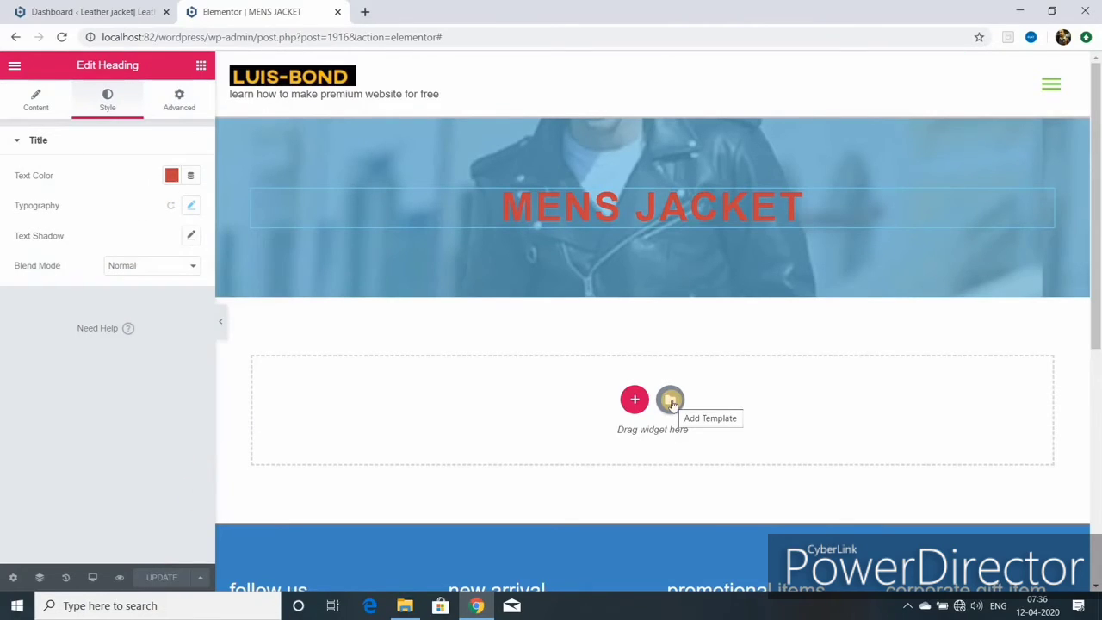
- Insert the first Features block from the template library into the empty section
click(670, 399)
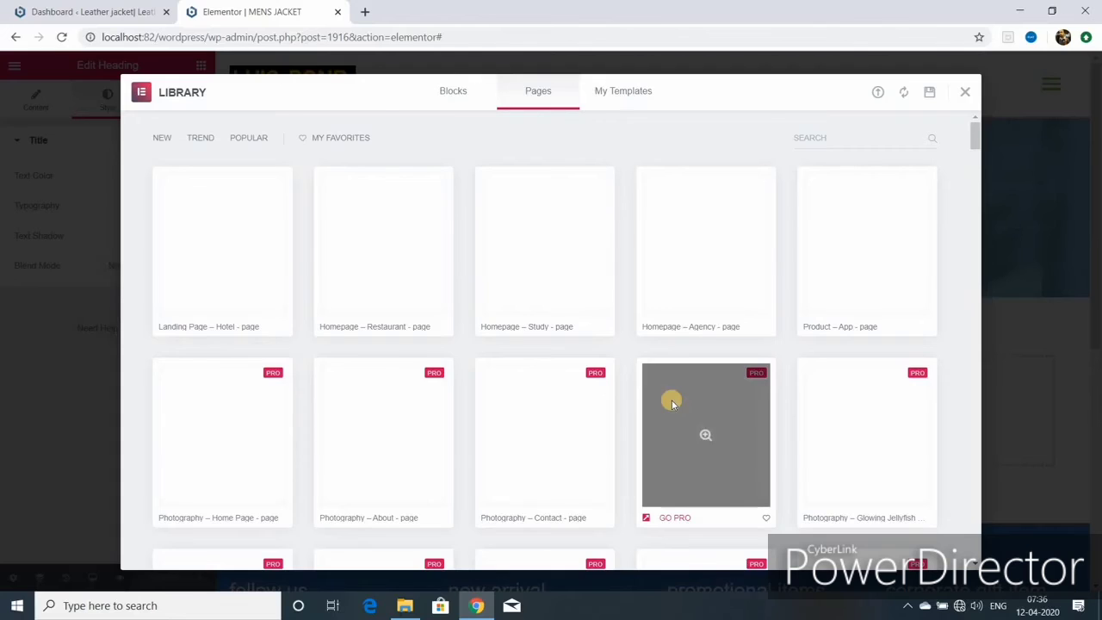
scroll(671, 399, down, 3)
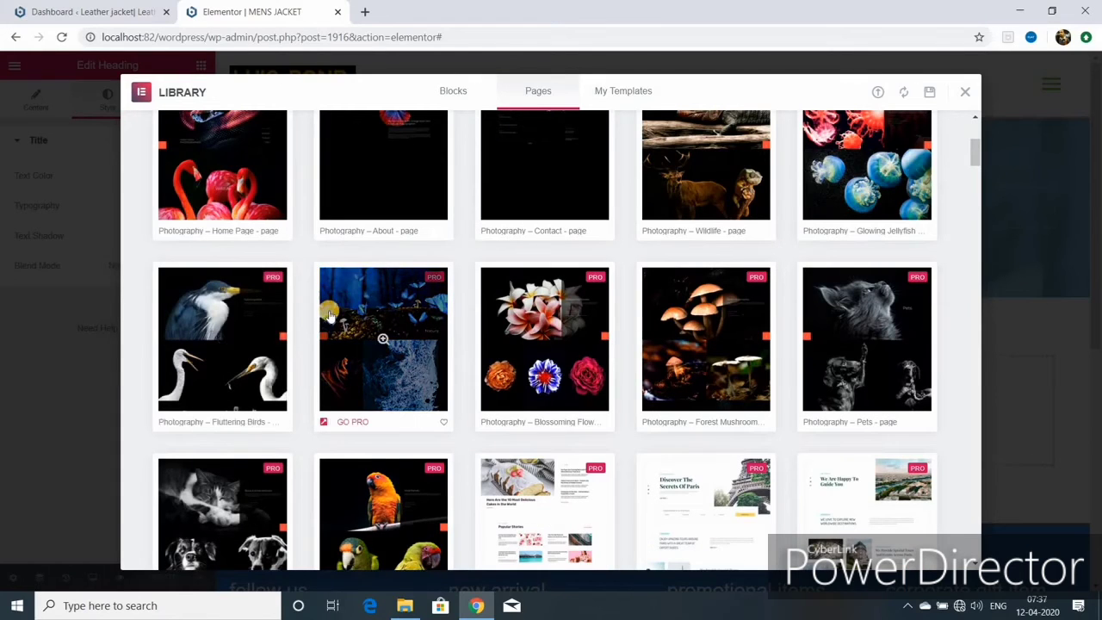
scroll(329, 314, up, 3)
mouse_move(327, 313)
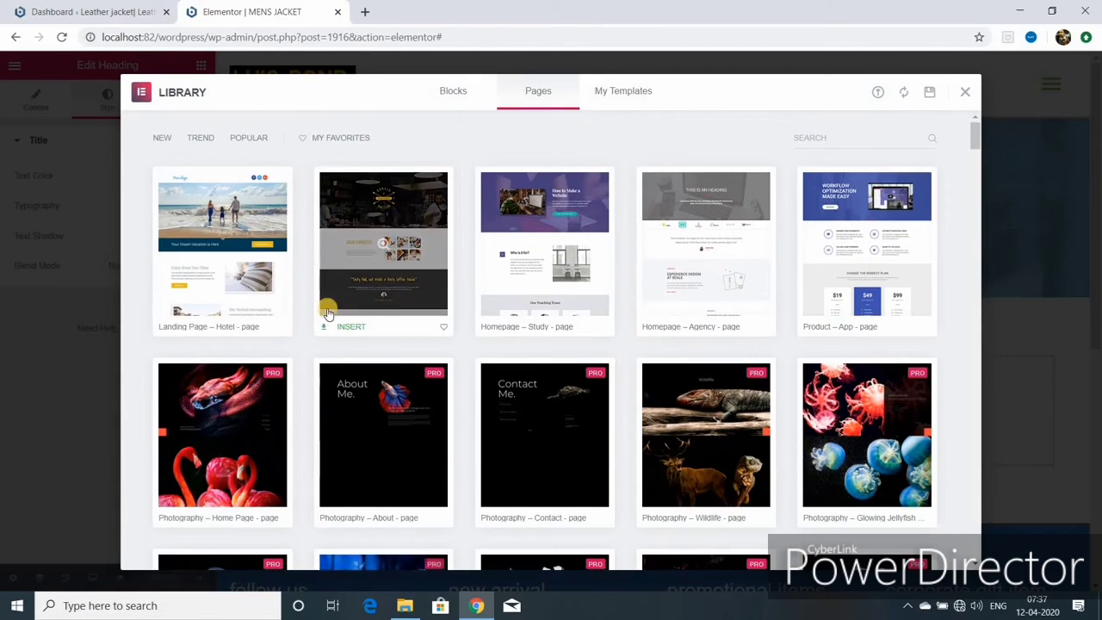
click(454, 92)
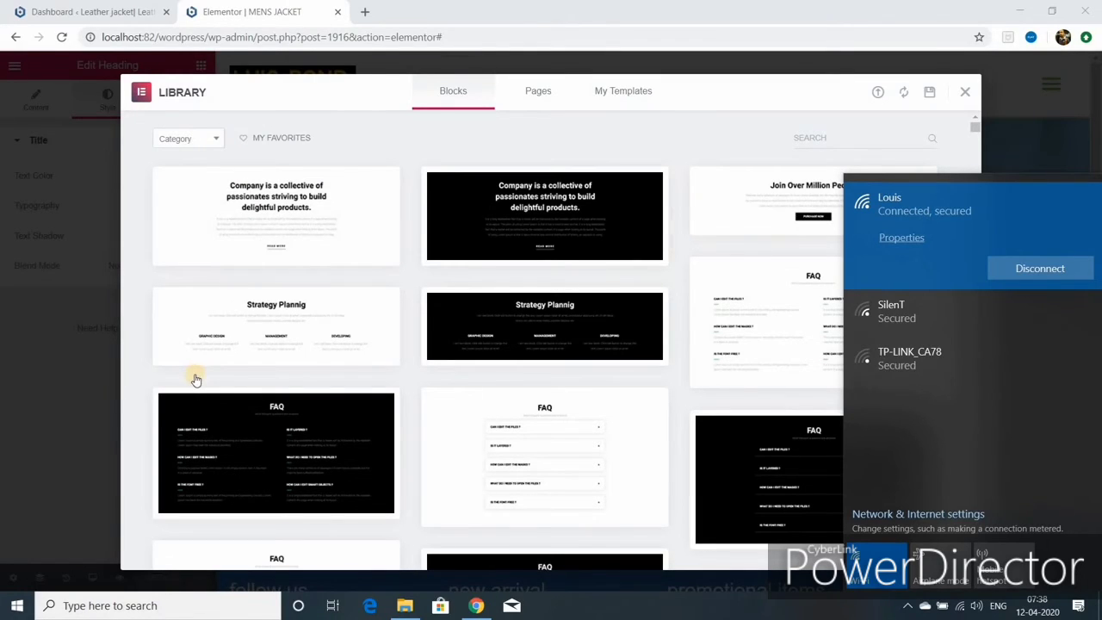
click(185, 138)
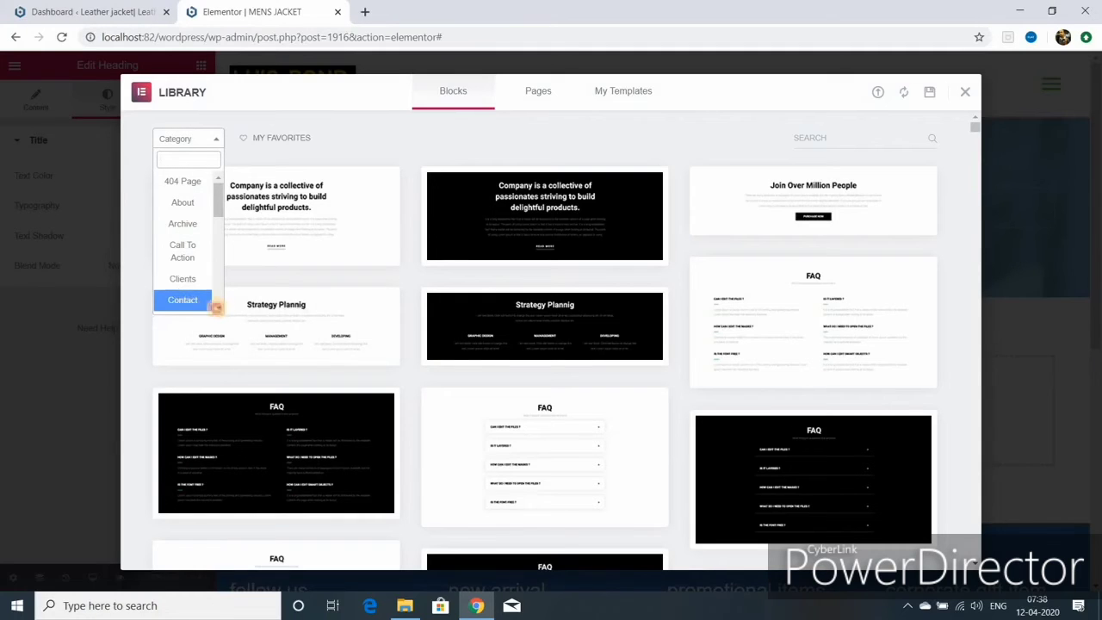
scroll(216, 307, down, 3)
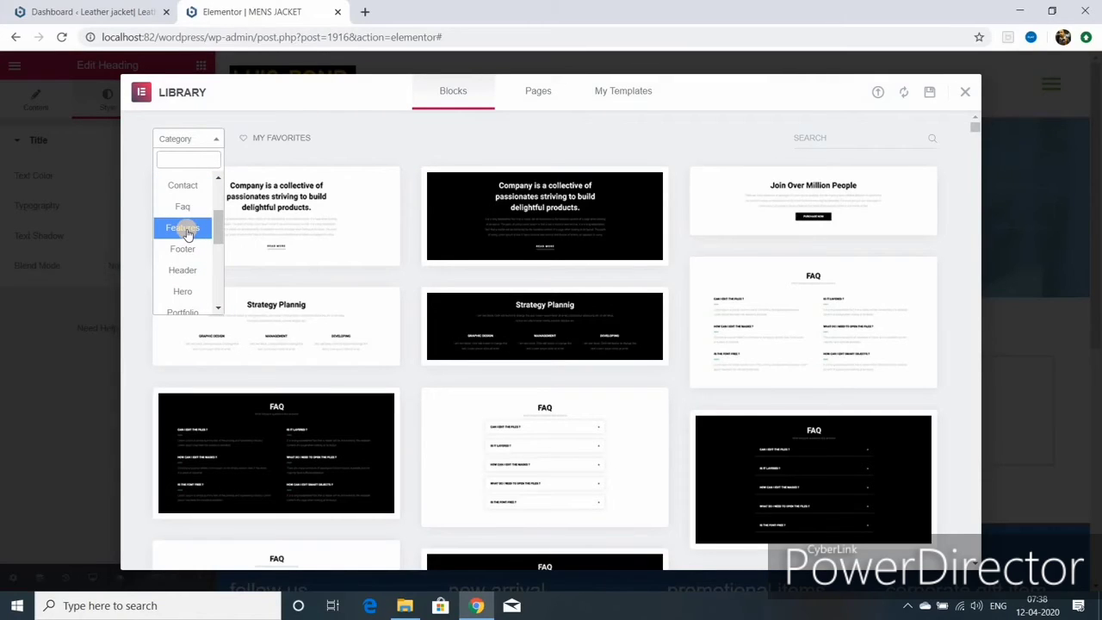
click(187, 234)
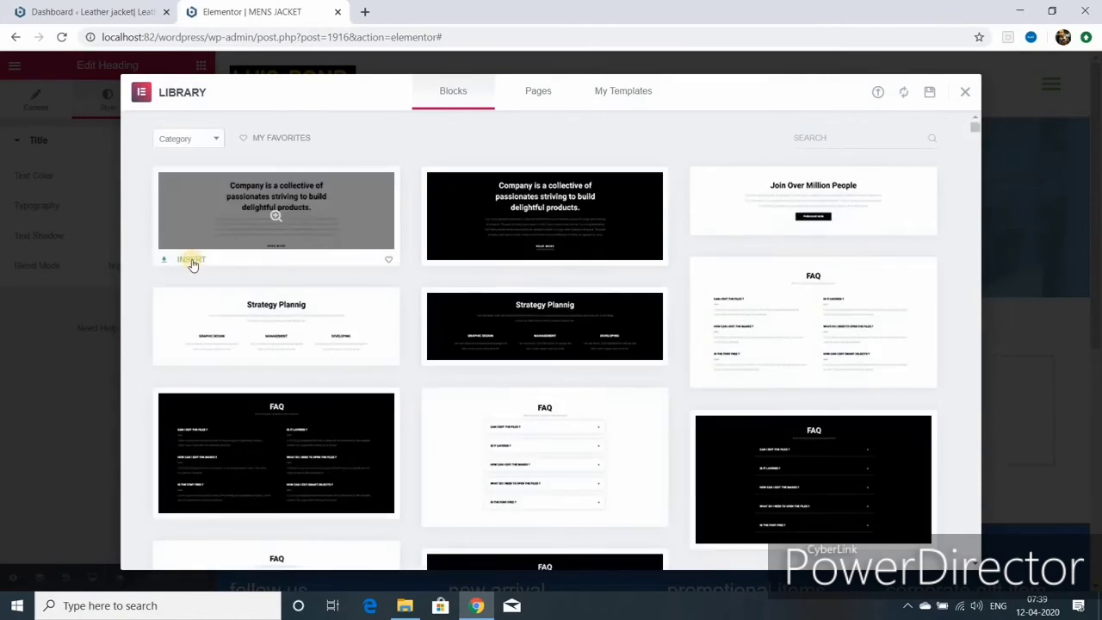
click(192, 259)
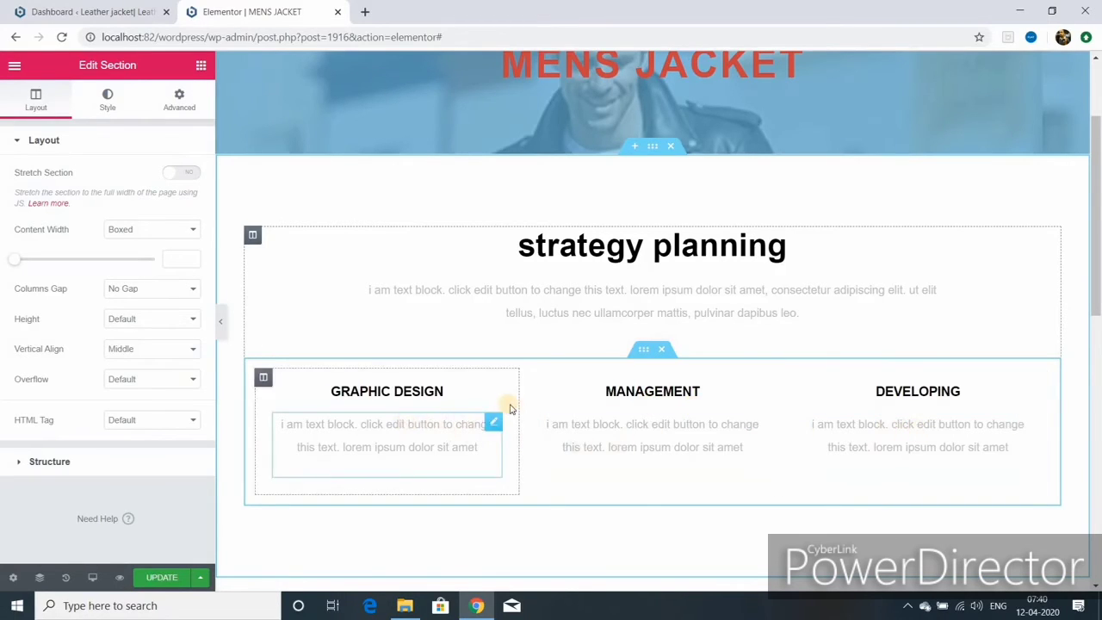
- Set the strategy planning heading's text colour to the dark-blue preset
click(585, 250)
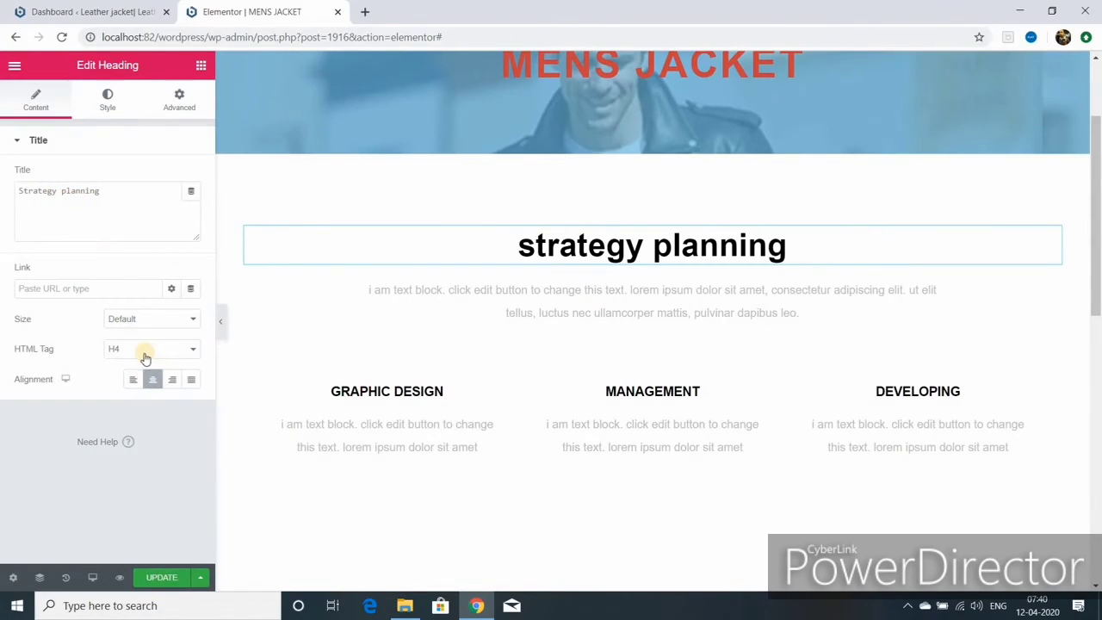
click(107, 99)
click(172, 175)
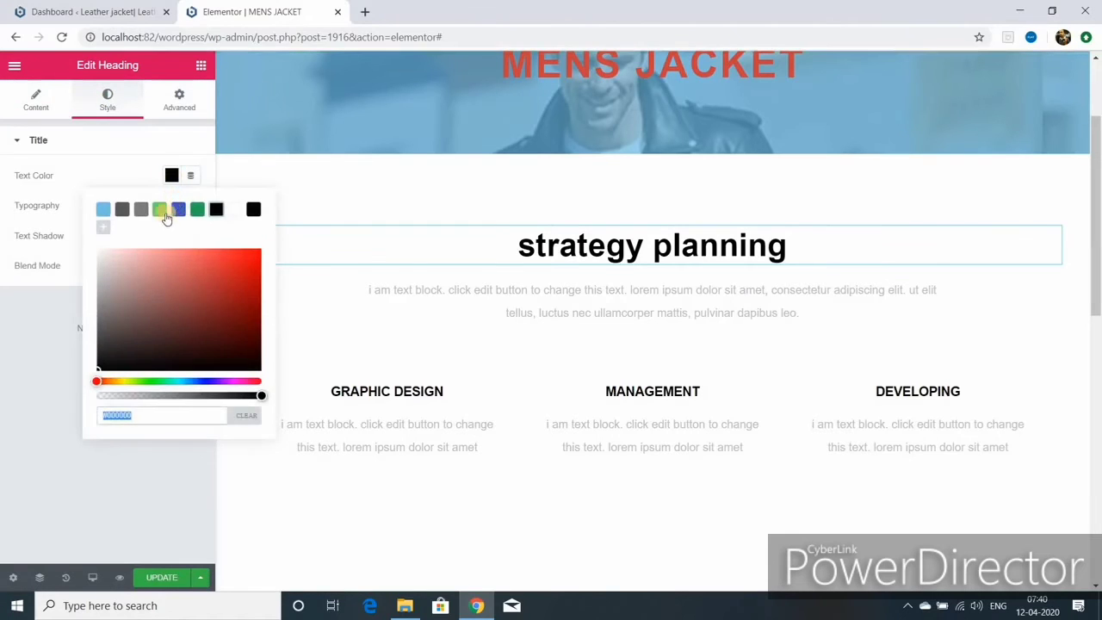
click(102, 210)
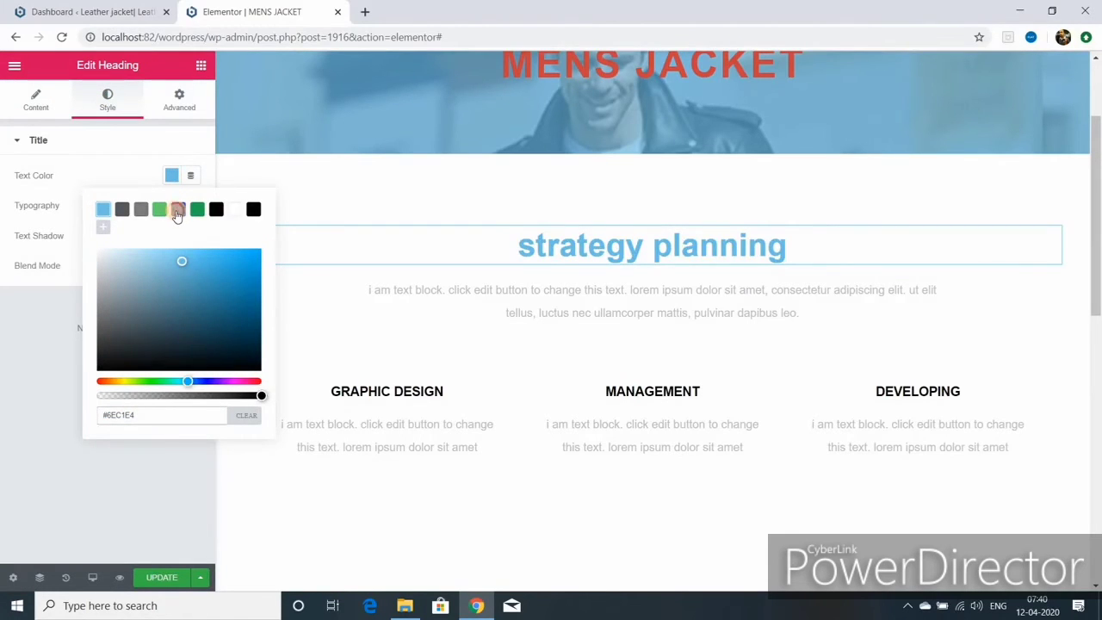
click(178, 209)
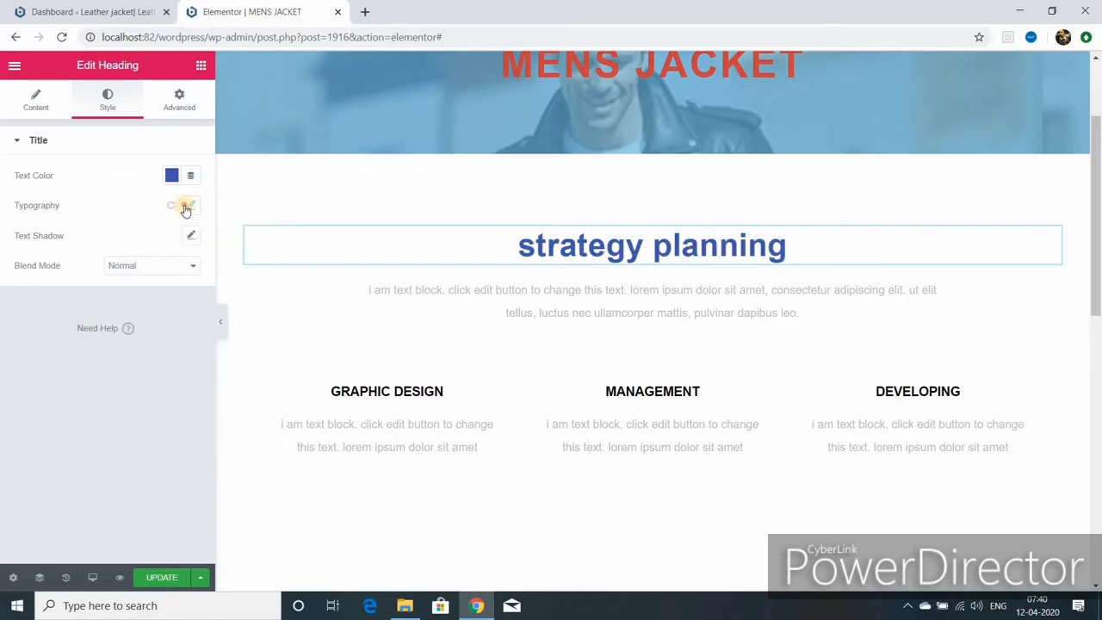
- Transform the heading to uppercase, then select the paragraph text beneath it
click(186, 207)
click(138, 359)
click(145, 385)
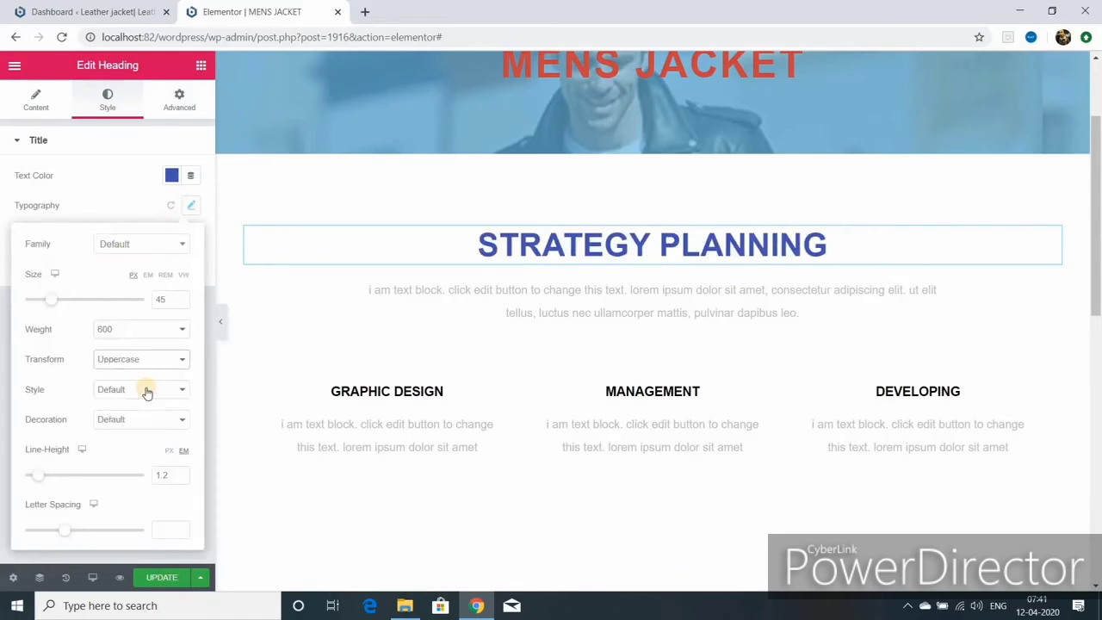
click(276, 312)
drag(28, 332, 153, 448)
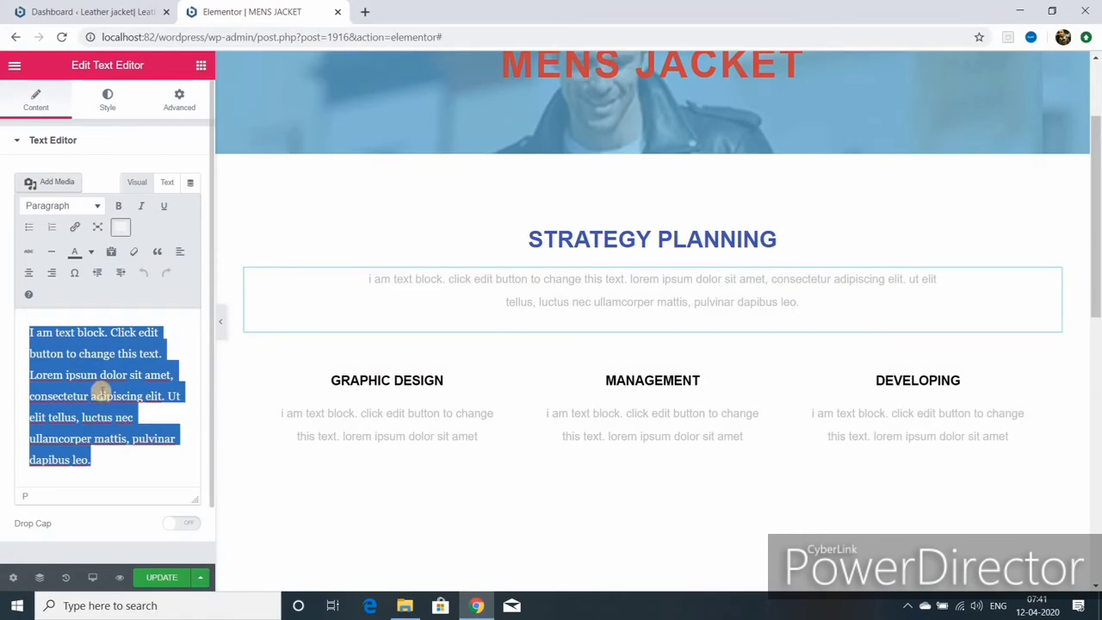
- Double the strategy planning paragraph by pasting its text again, and left-align it
right_click(108, 387)
click(153, 216)
click(95, 459)
key(ctrl+v)
click(107, 100)
click(133, 176)
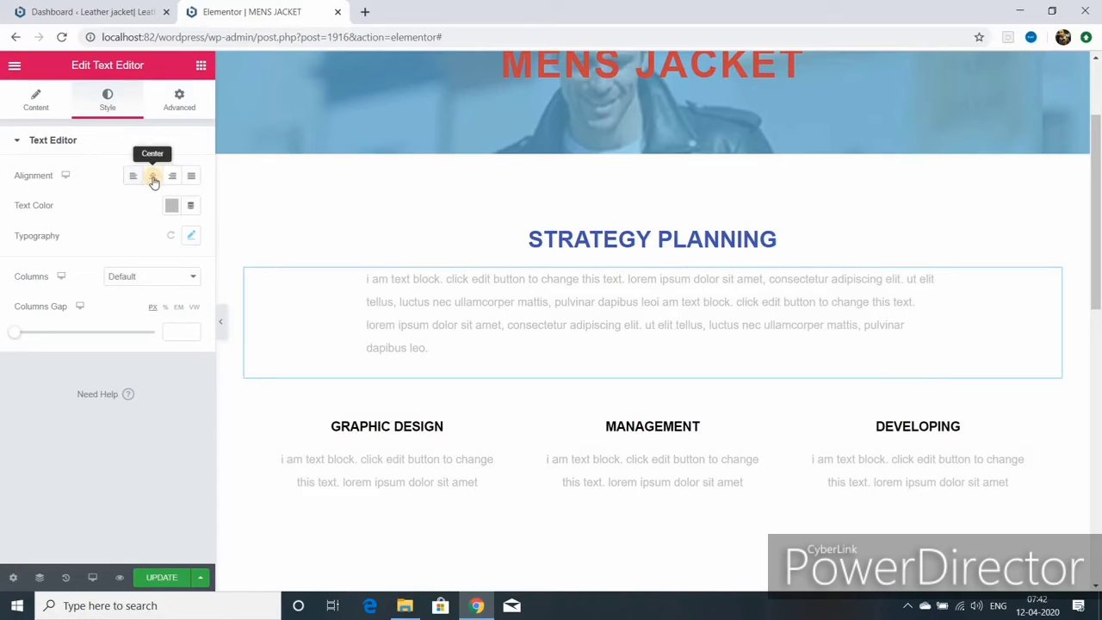
- Rename the GRAPHIC DESIGN column heading to LATEST DESIGN
click(493, 429)
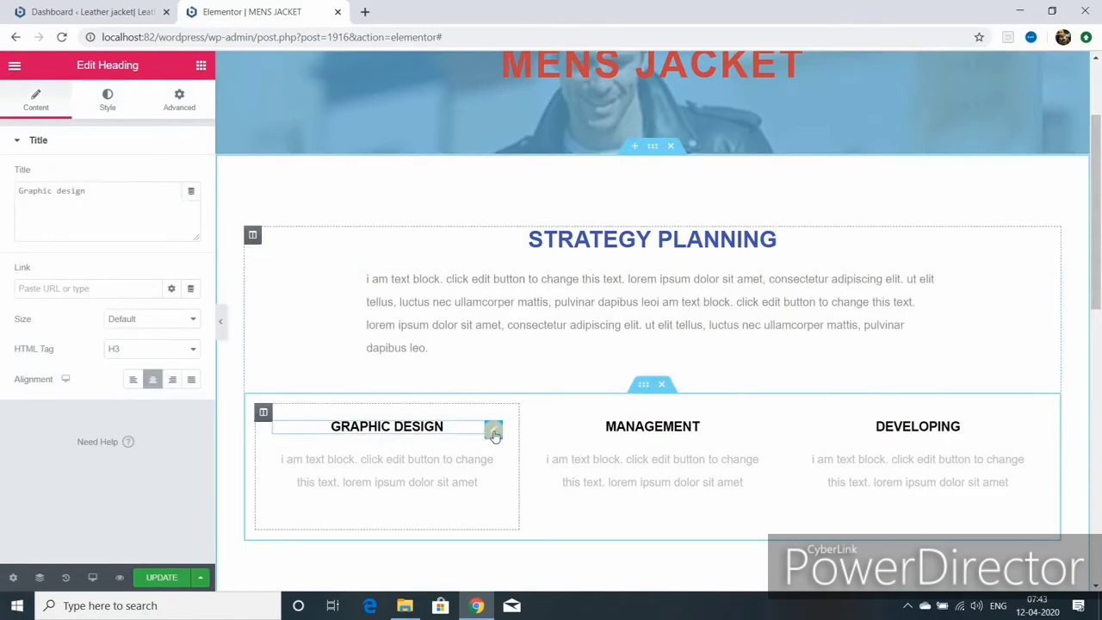
click(54, 191)
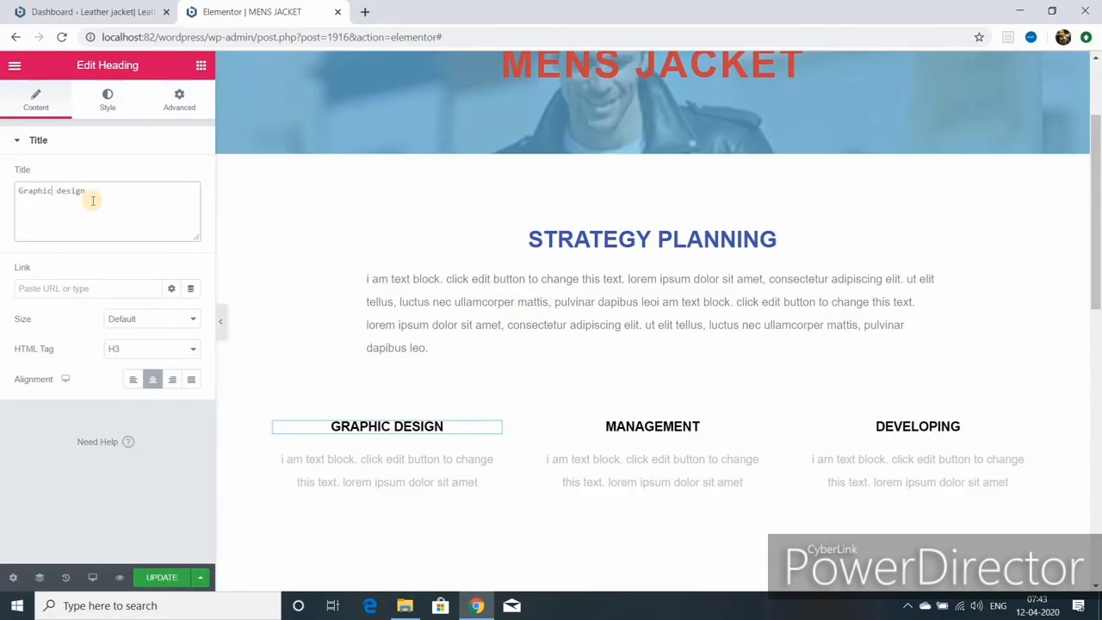
key(BackSpace)
key(BackSpace)
key(BackSpace)
key(BackSpace)
key(BackSpace)
key(BackSpace)
key(BackSpace)
text(Latest)
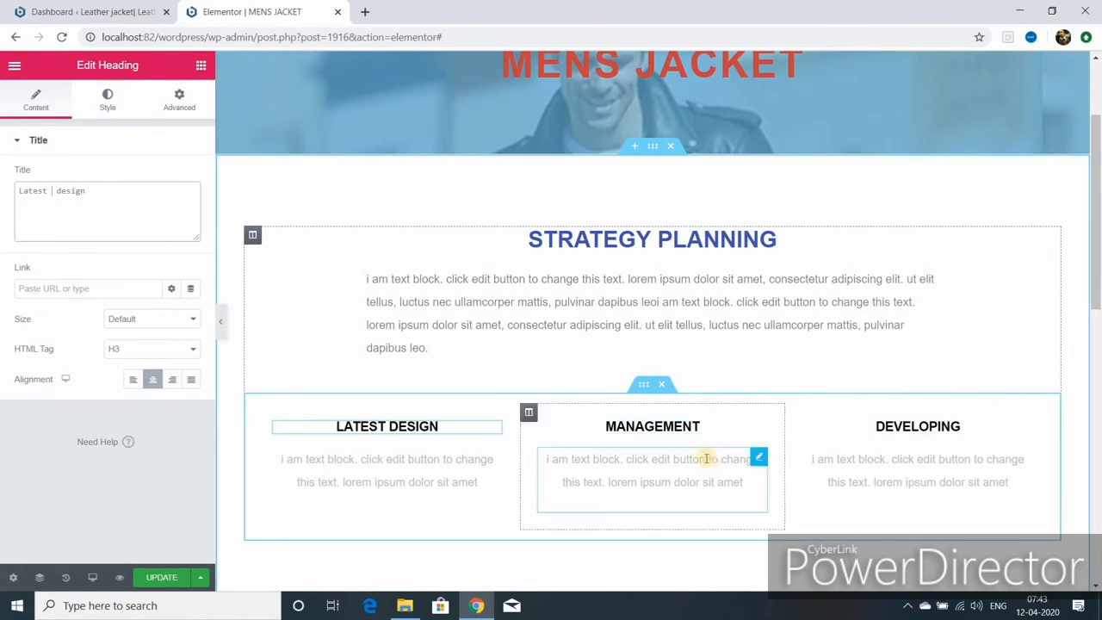
scroll(684, 451, down, 2)
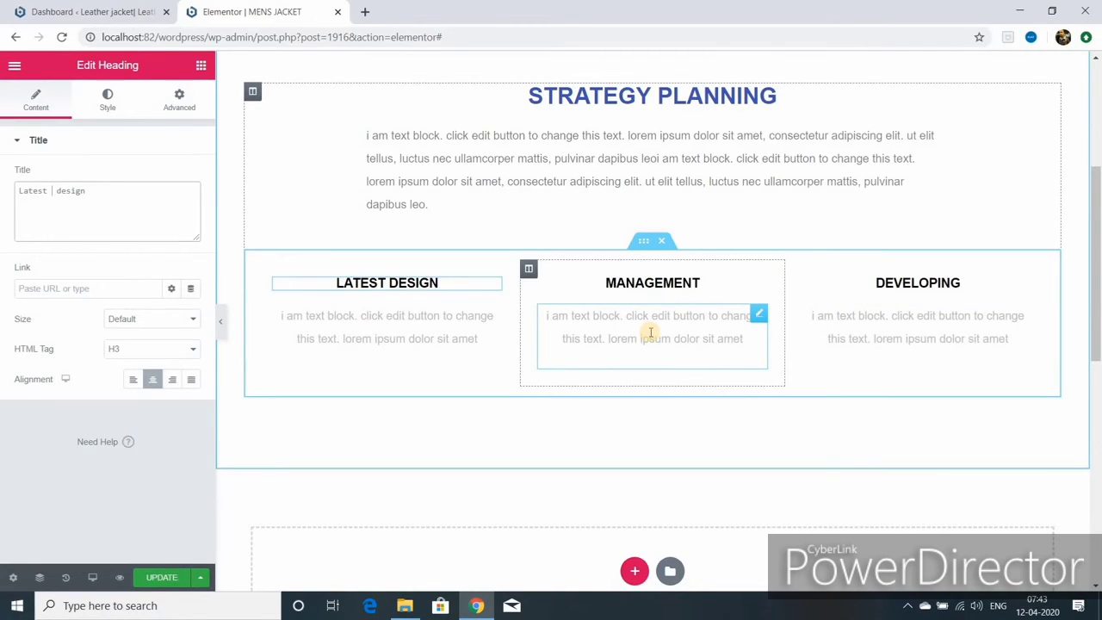
scroll(651, 333, up, 2)
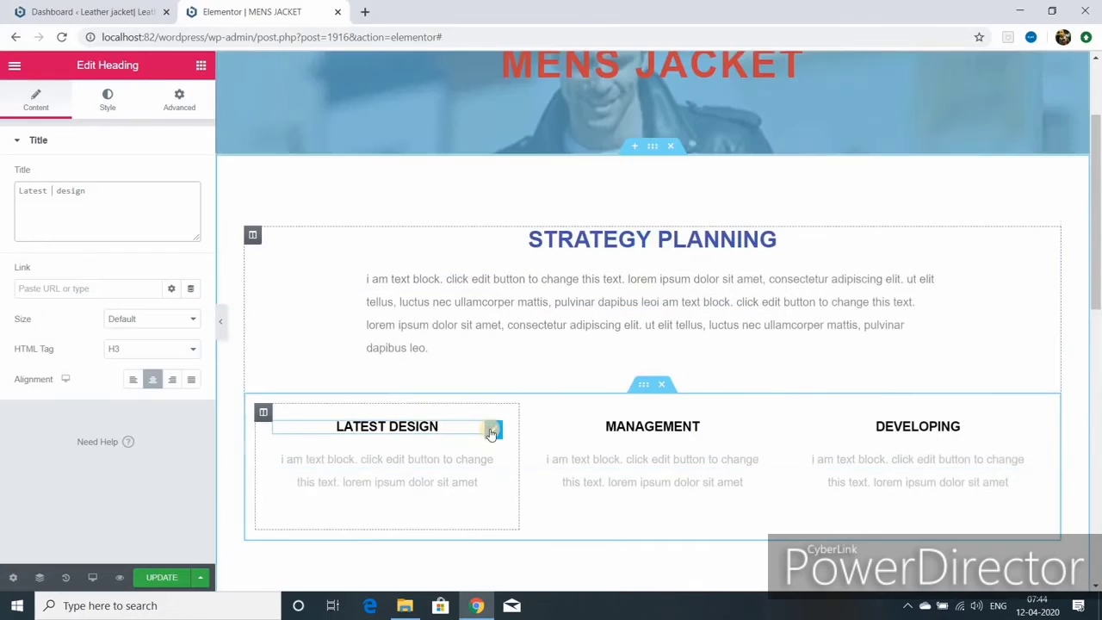
- Colour the LATEST DESIGN and MANAGEMENT headings with the dark-blue #4054B2 preset
click(109, 100)
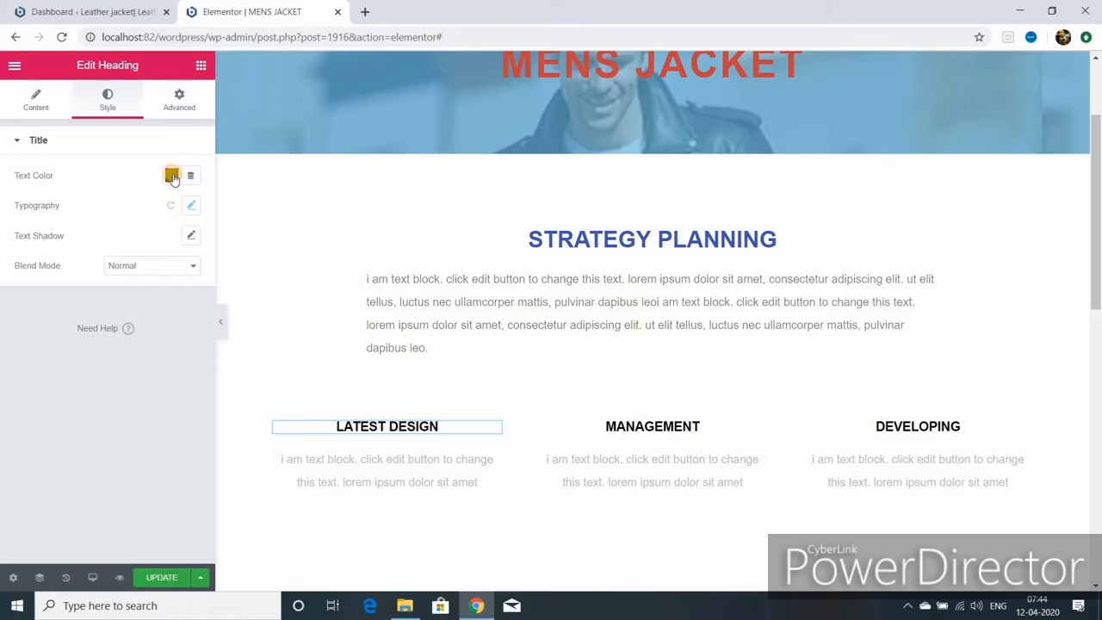
click(171, 176)
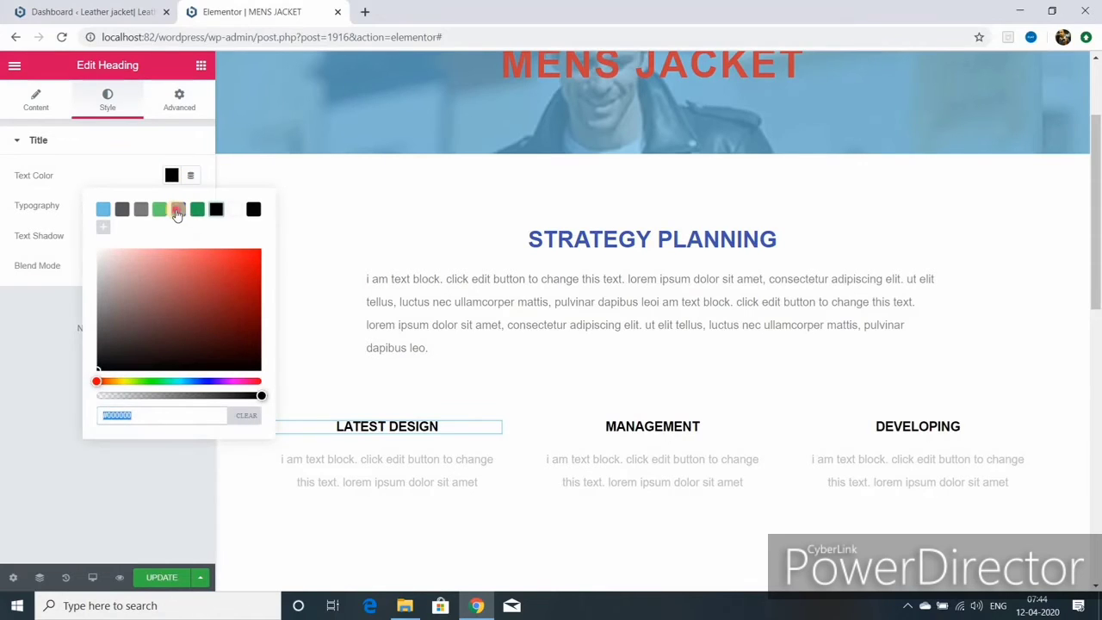
click(177, 209)
click(688, 424)
click(171, 176)
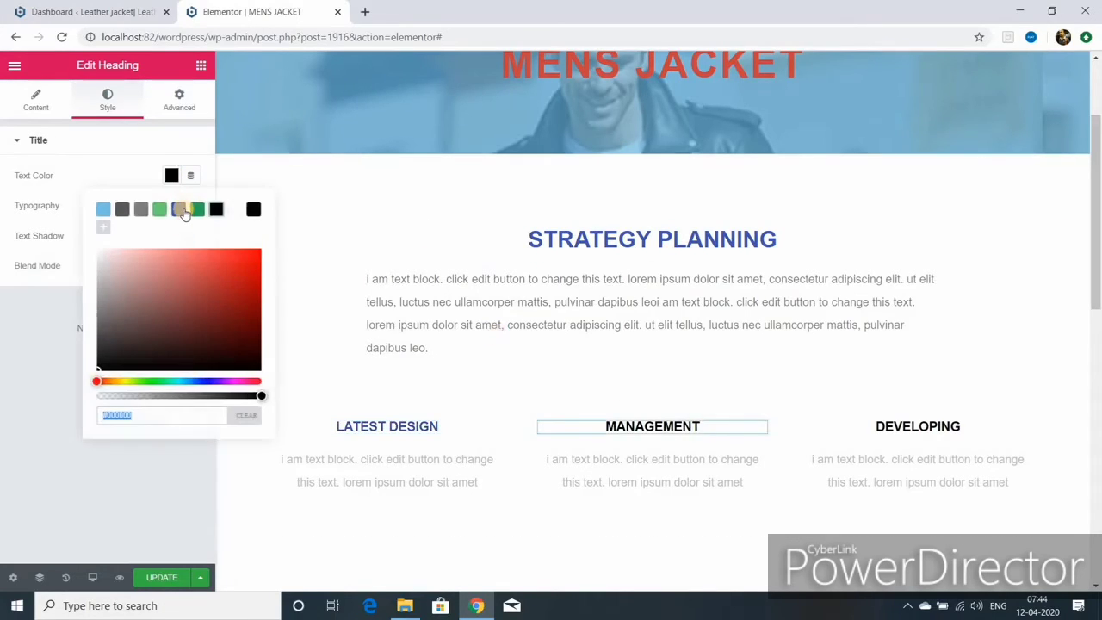
click(179, 209)
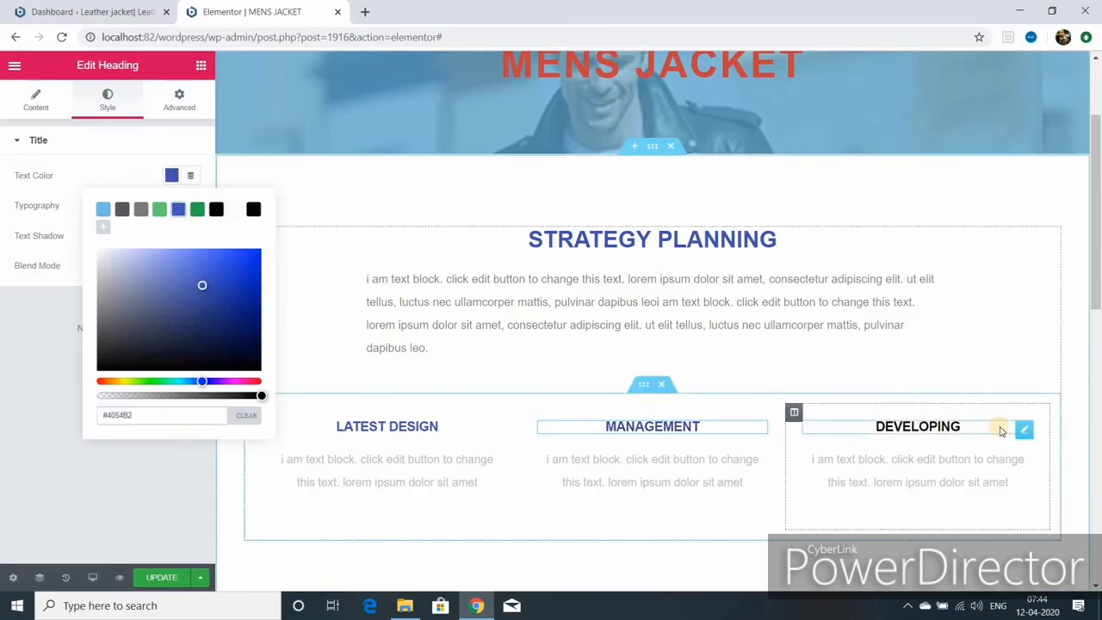
- Make the DEVELOPING heading #4054B2 dark blue as well, then save the page
click(107, 100)
click(172, 175)
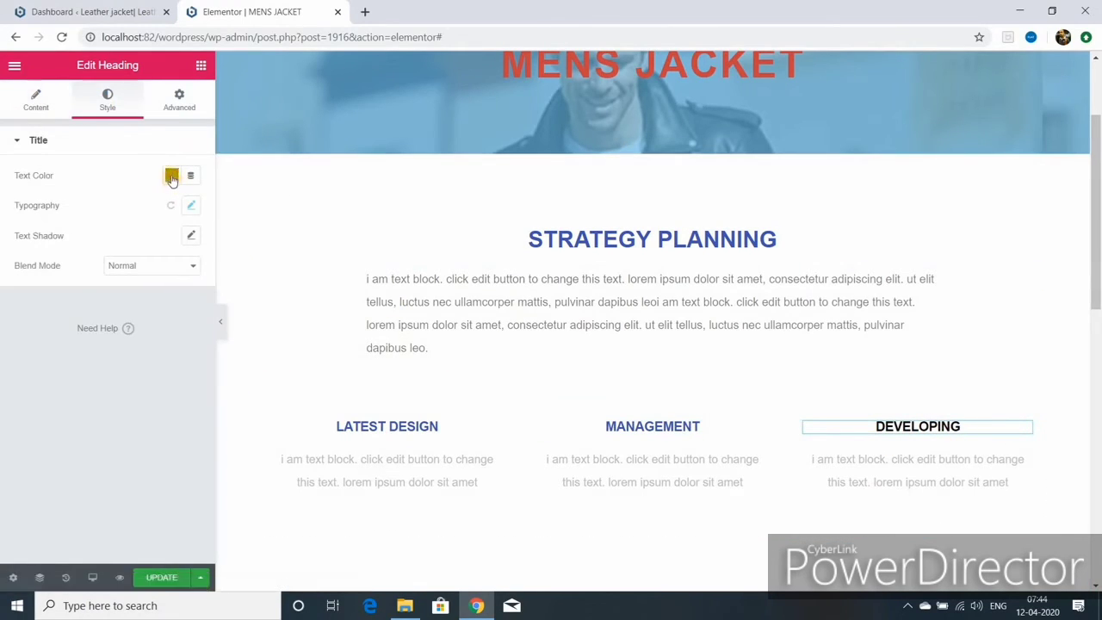
click(178, 210)
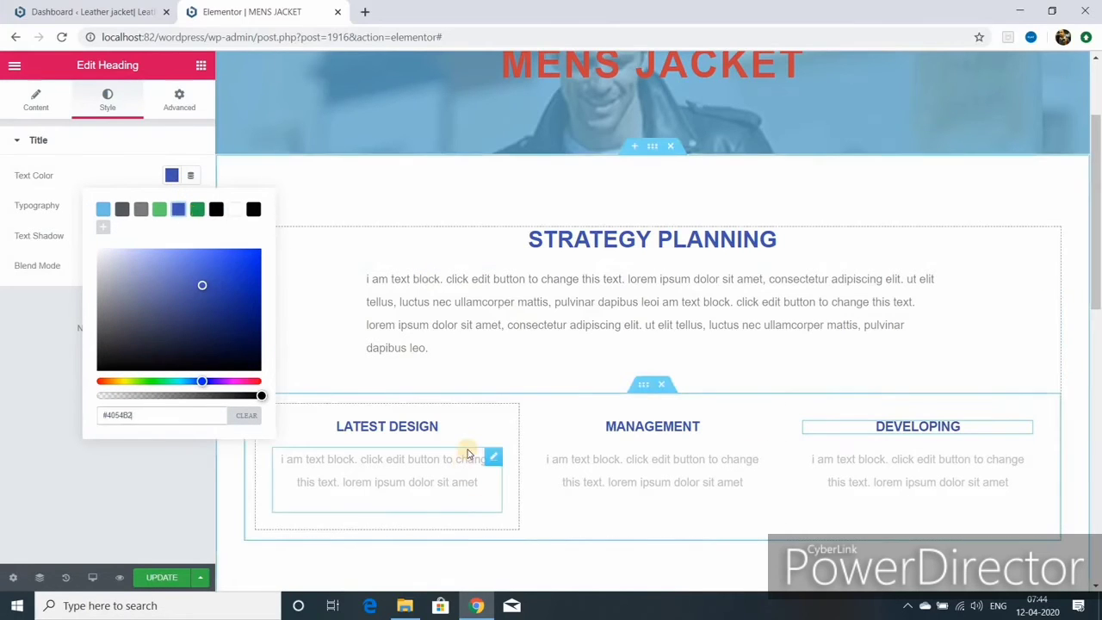
scroll(467, 453, down, 1)
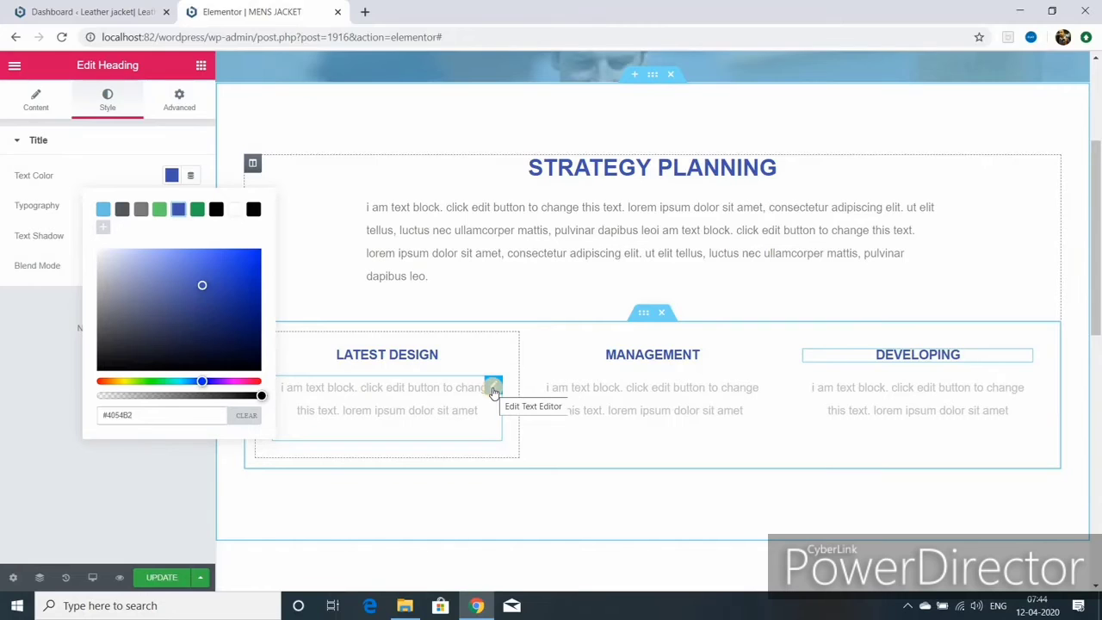
click(162, 577)
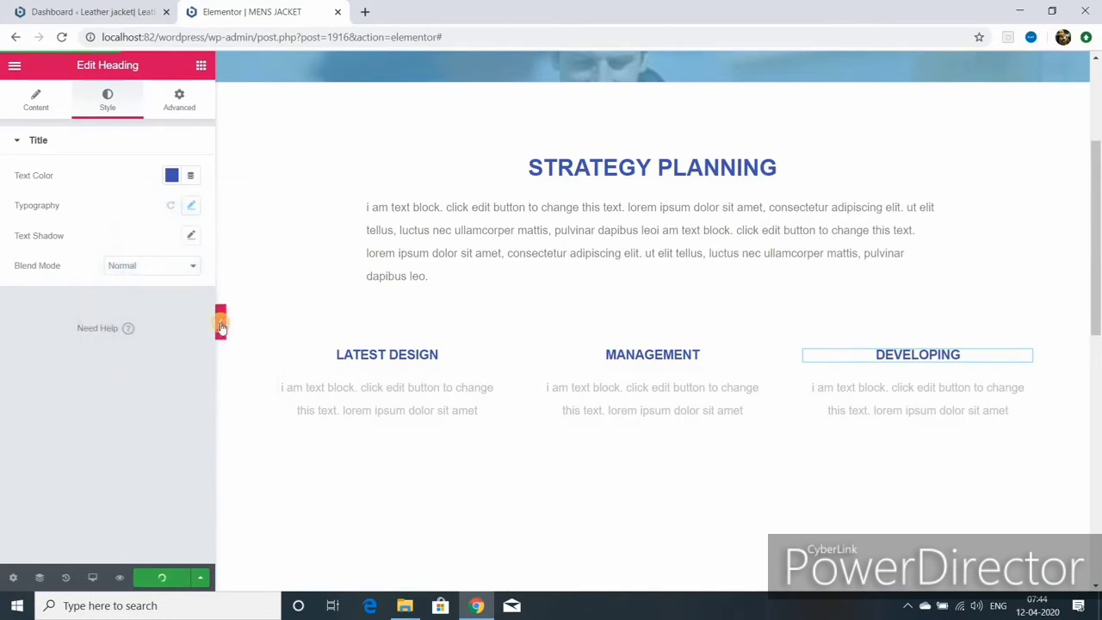
click(220, 322)
scroll(373, 372, up, 2)
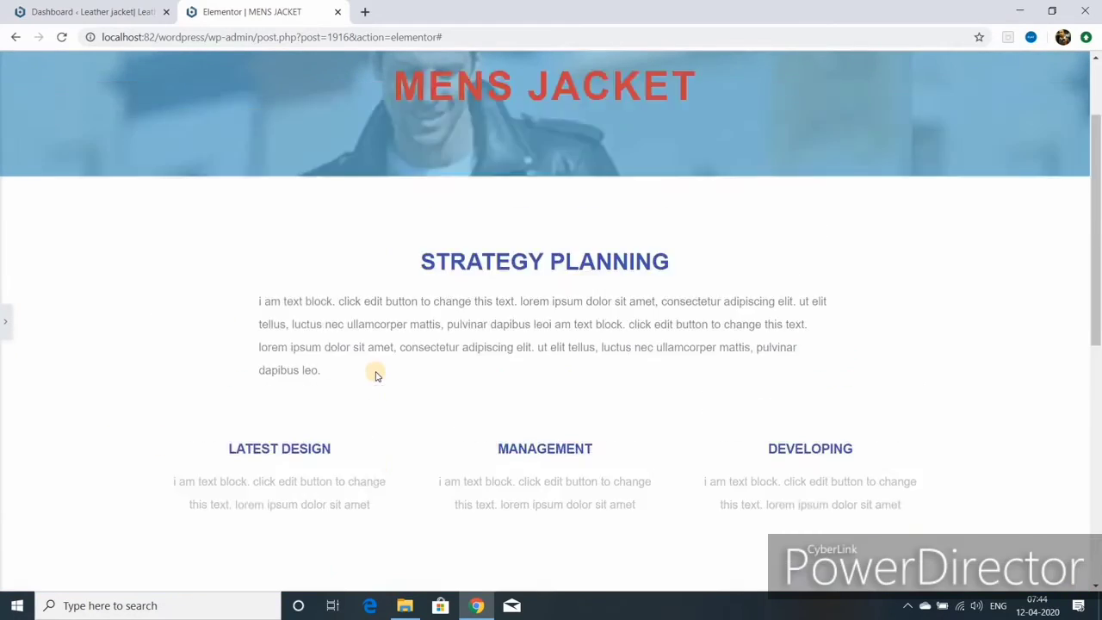
scroll(374, 374, down, 3)
click(5, 321)
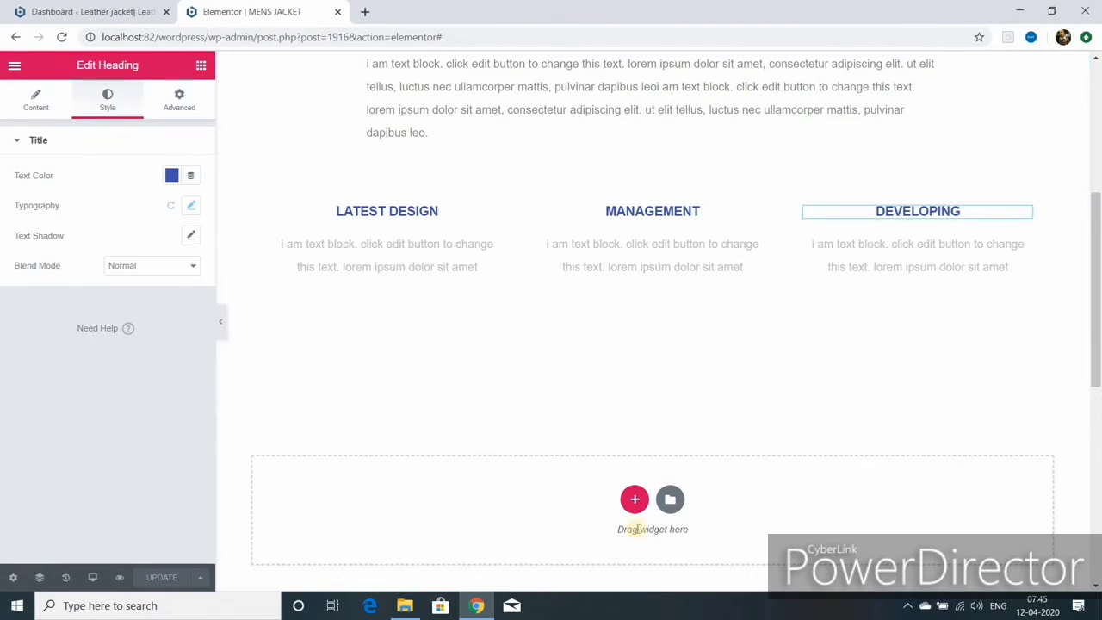
- Add a new three-column section below the Features columns
click(634, 499)
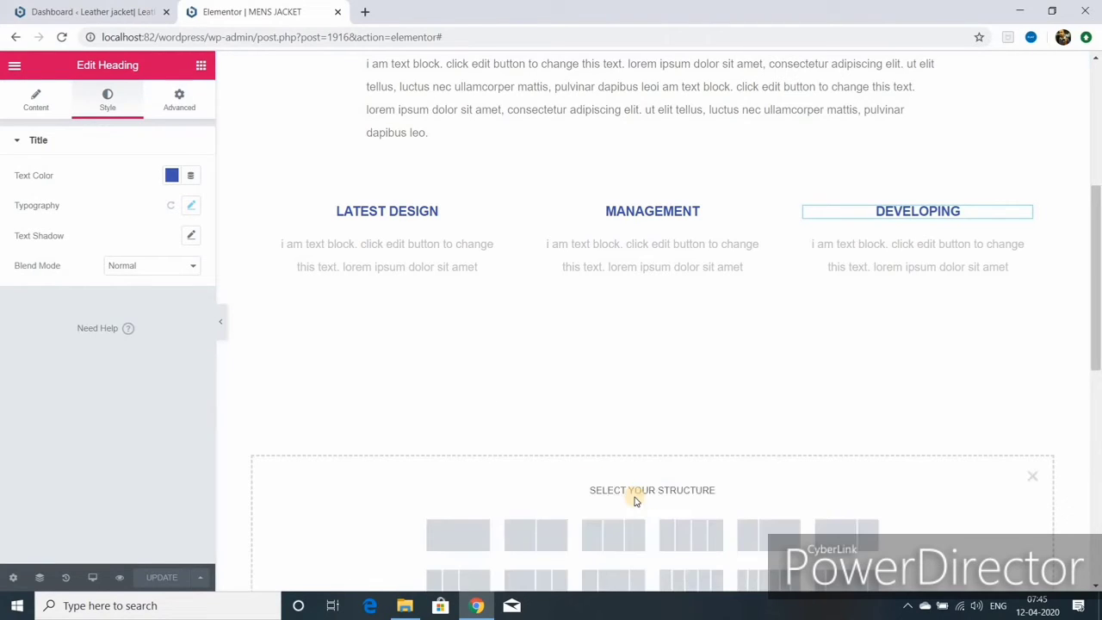
click(623, 540)
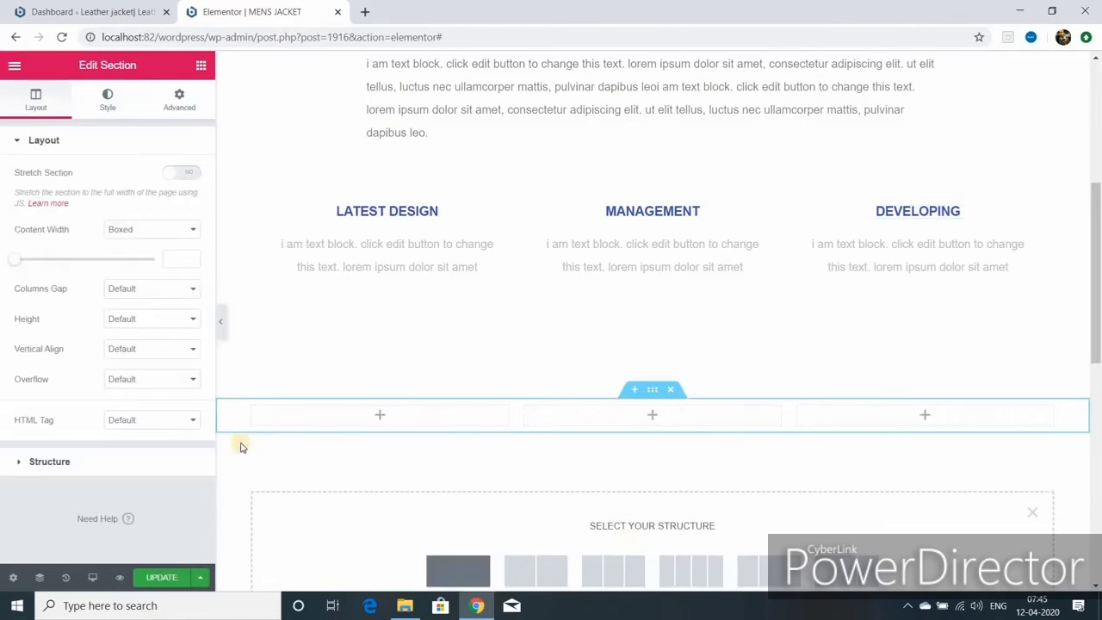
click(252, 408)
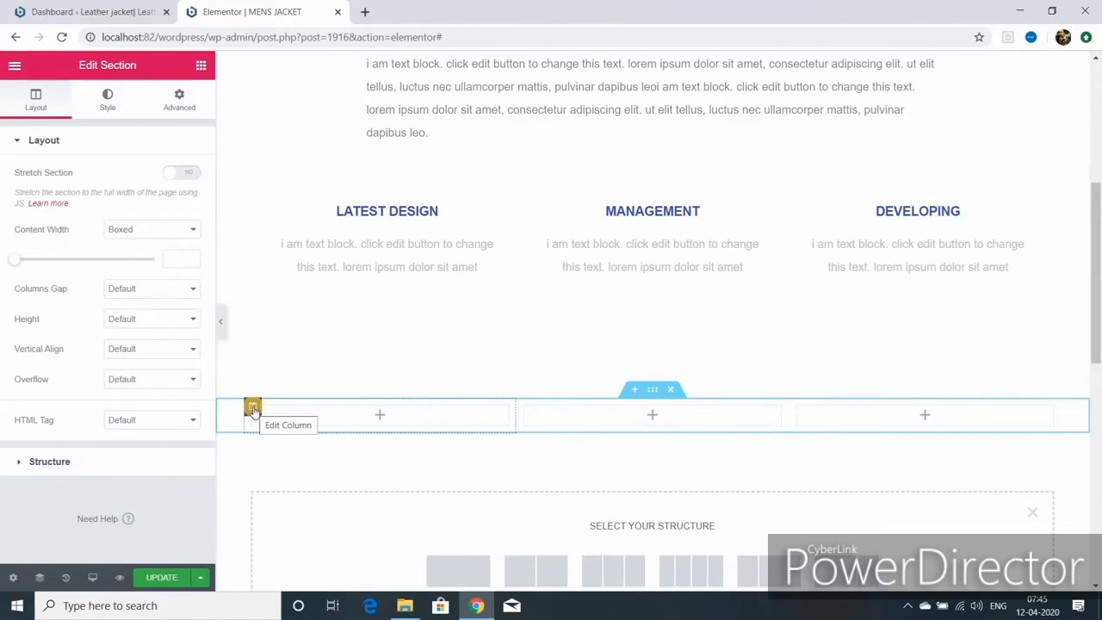
- Drop an Image widget into the first column and open its media library
click(200, 66)
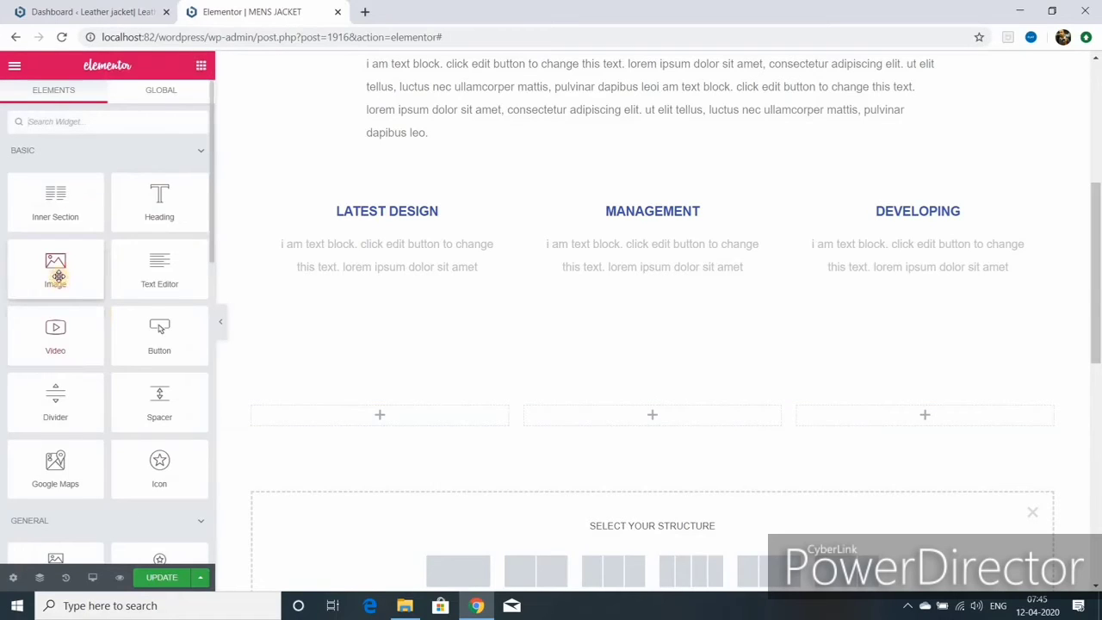
drag(58, 276, 382, 421)
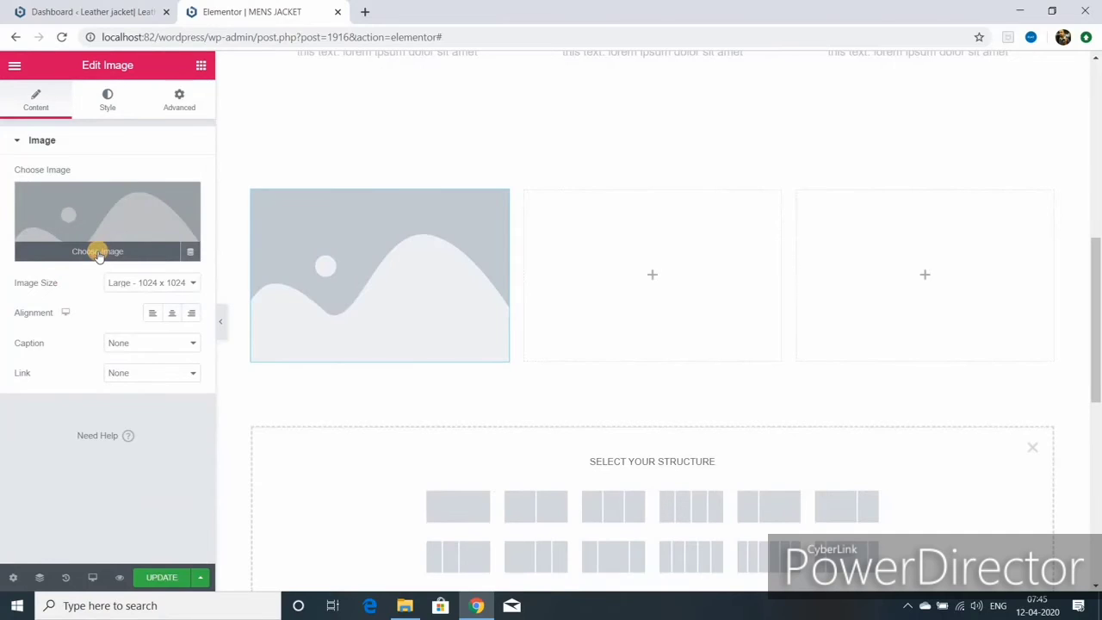
click(97, 251)
scroll(86, 400, down, 10)
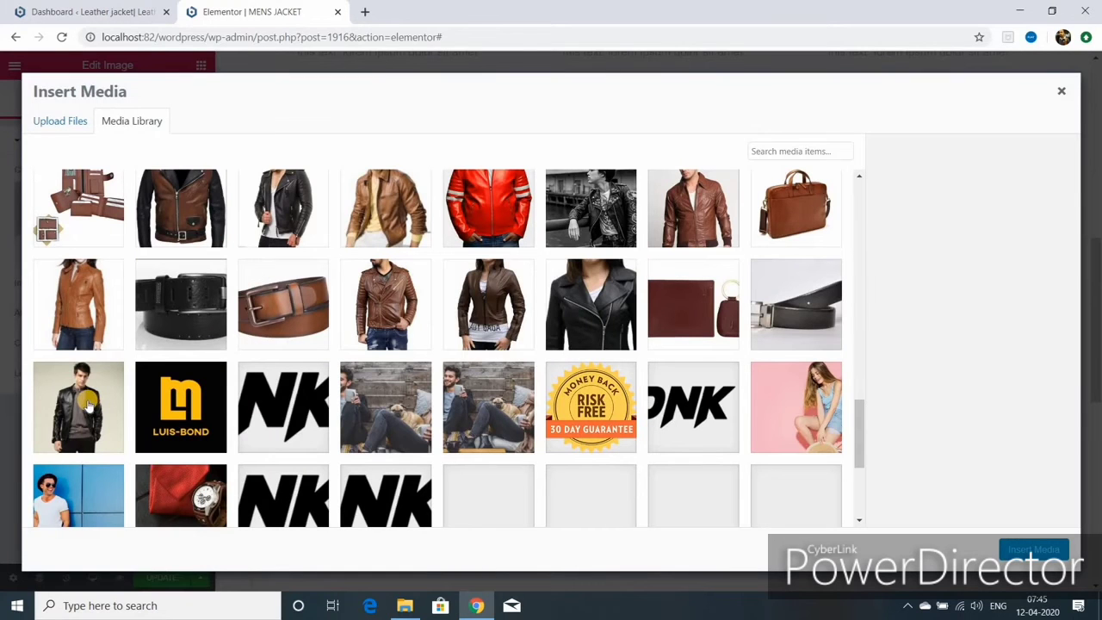
- Pick the 2.png jacket photo and retitle it 'black leather jacket'
click(89, 404)
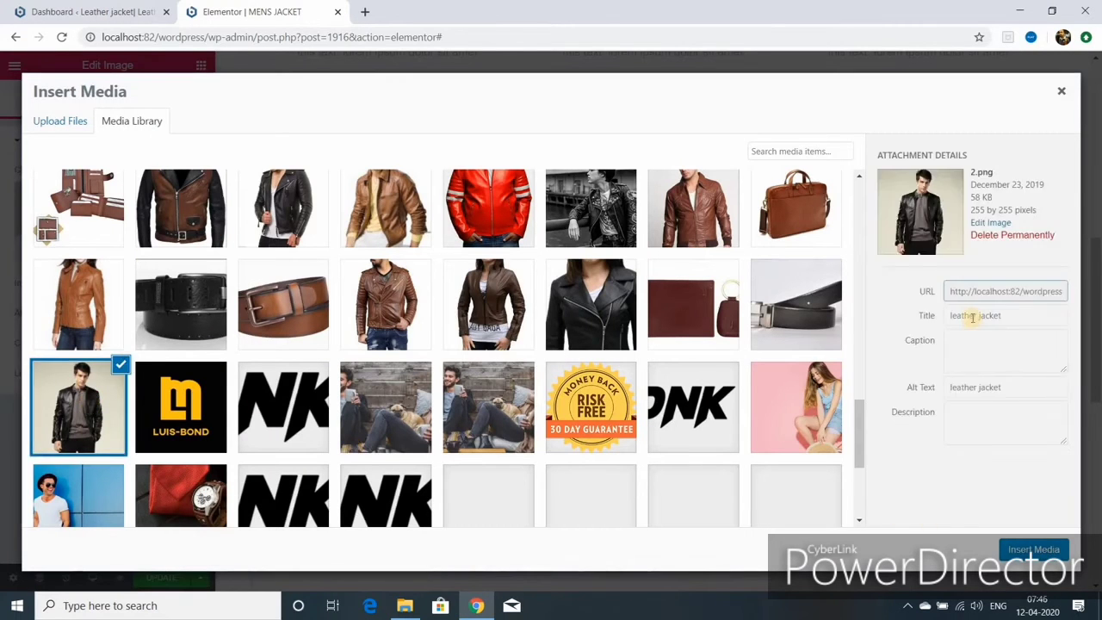
click(949, 315)
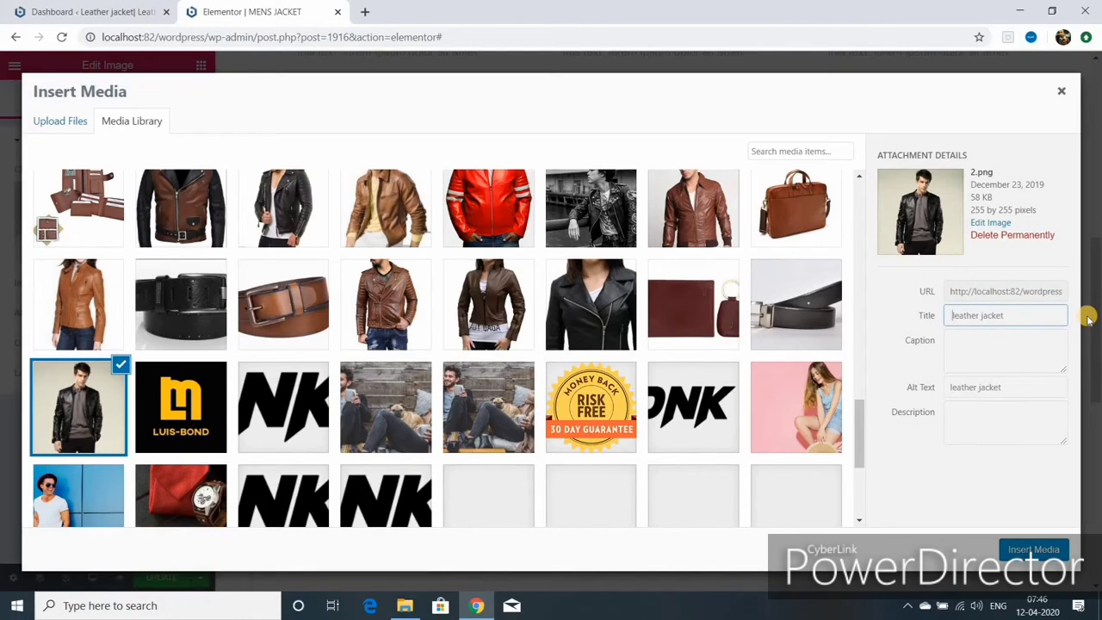
text(black)
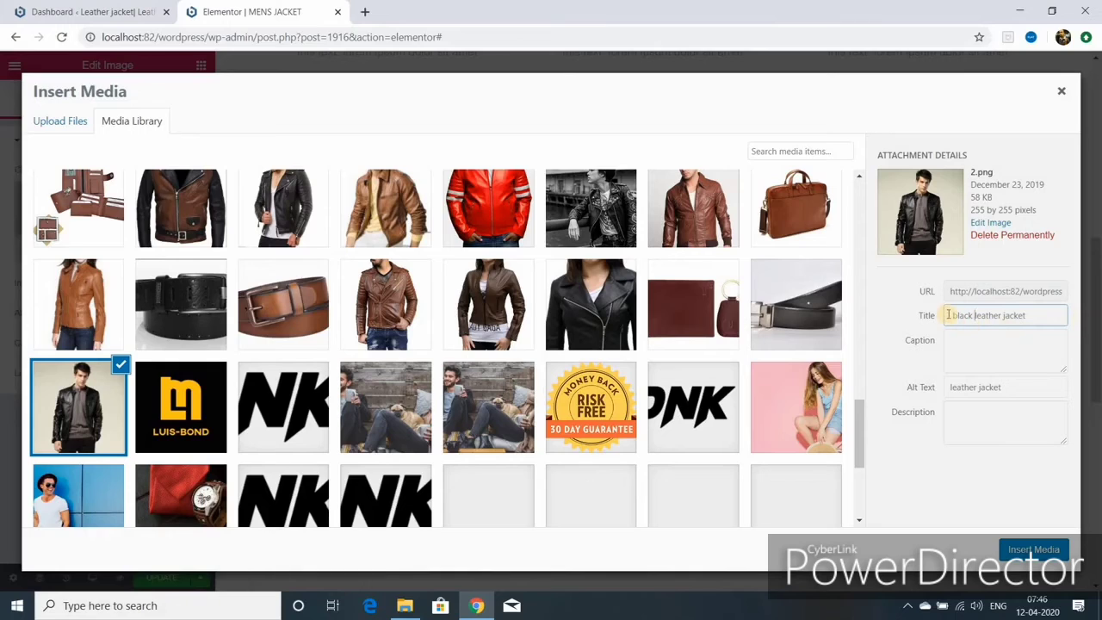
- Copy the title into the Alt Text field and insert the photo into the column
drag(953, 316, 1025, 316)
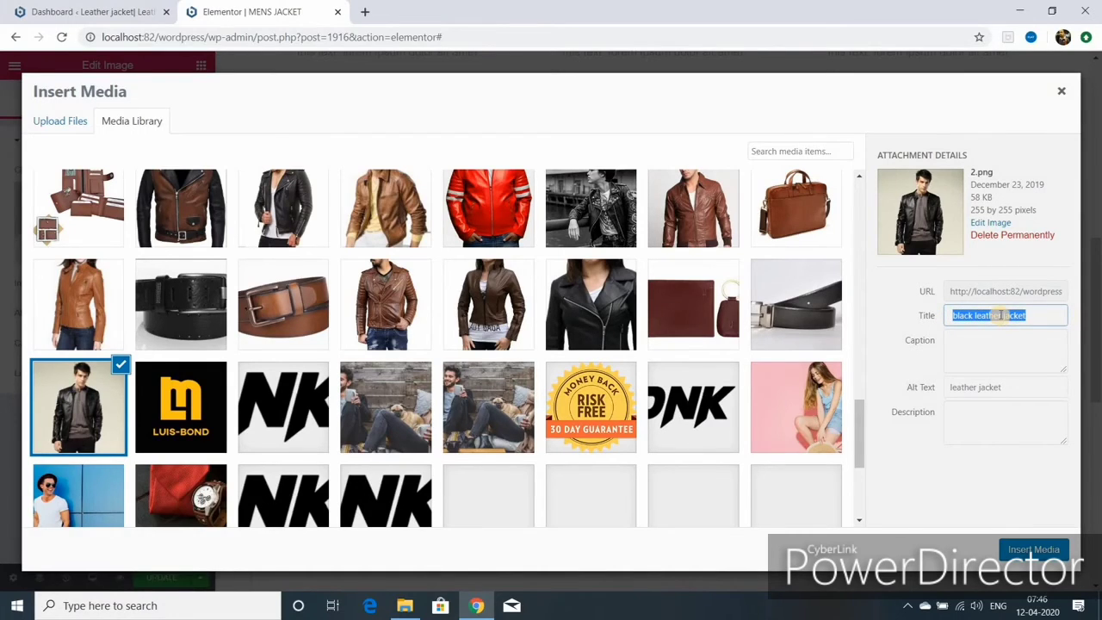
right_click(999, 315)
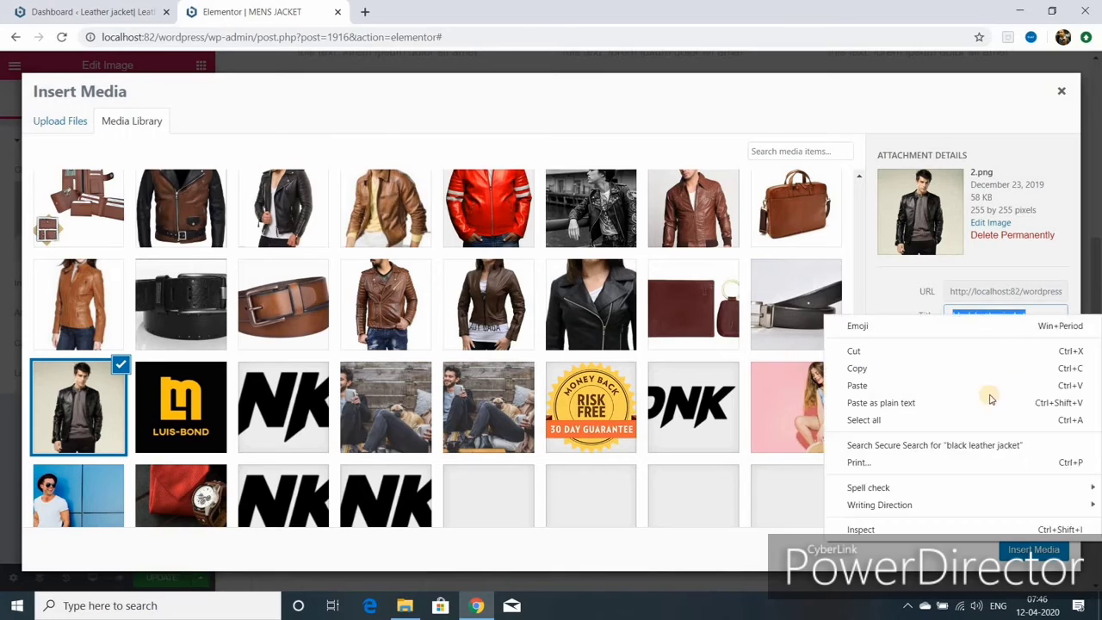
click(946, 372)
right_click(960, 388)
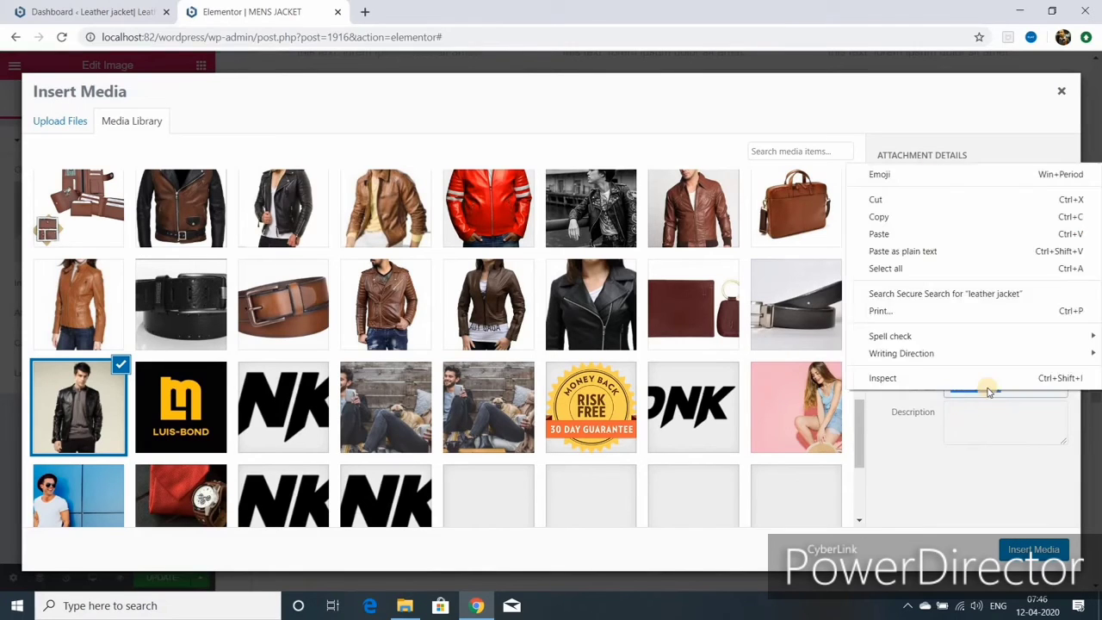
click(879, 234)
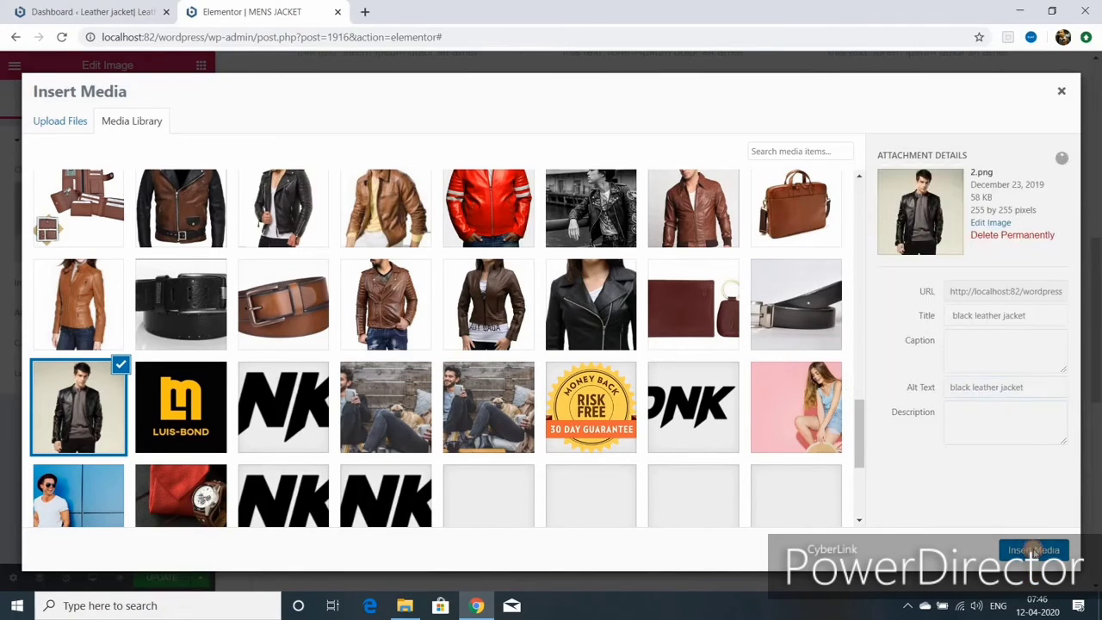
click(1033, 549)
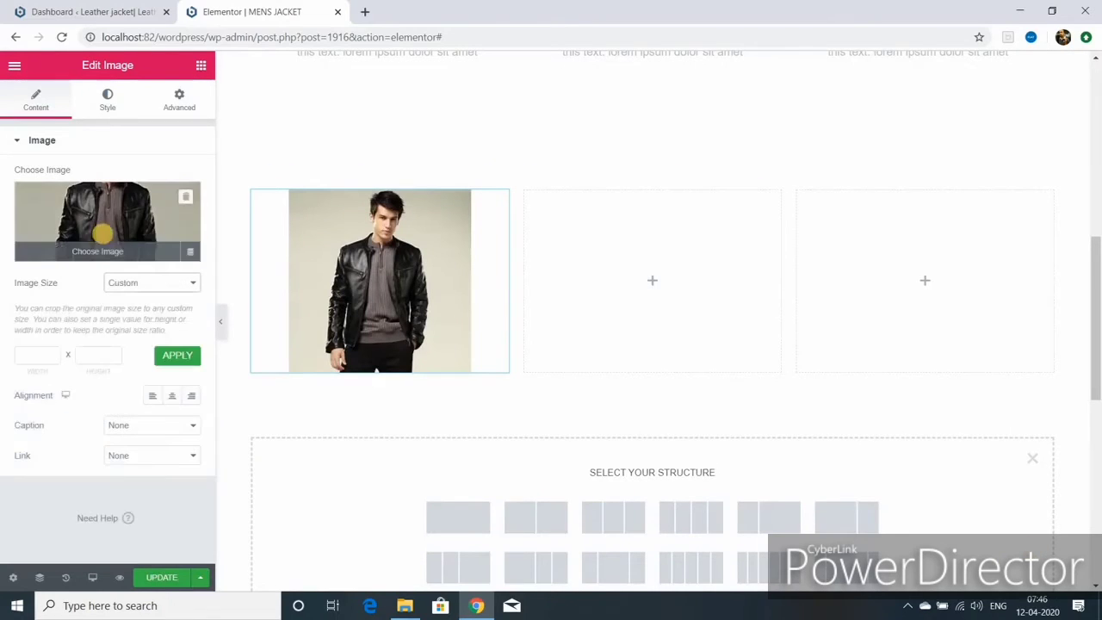
- Change the photo's image size from Custom to Large - 1024 x 1024 and update the page
click(151, 282)
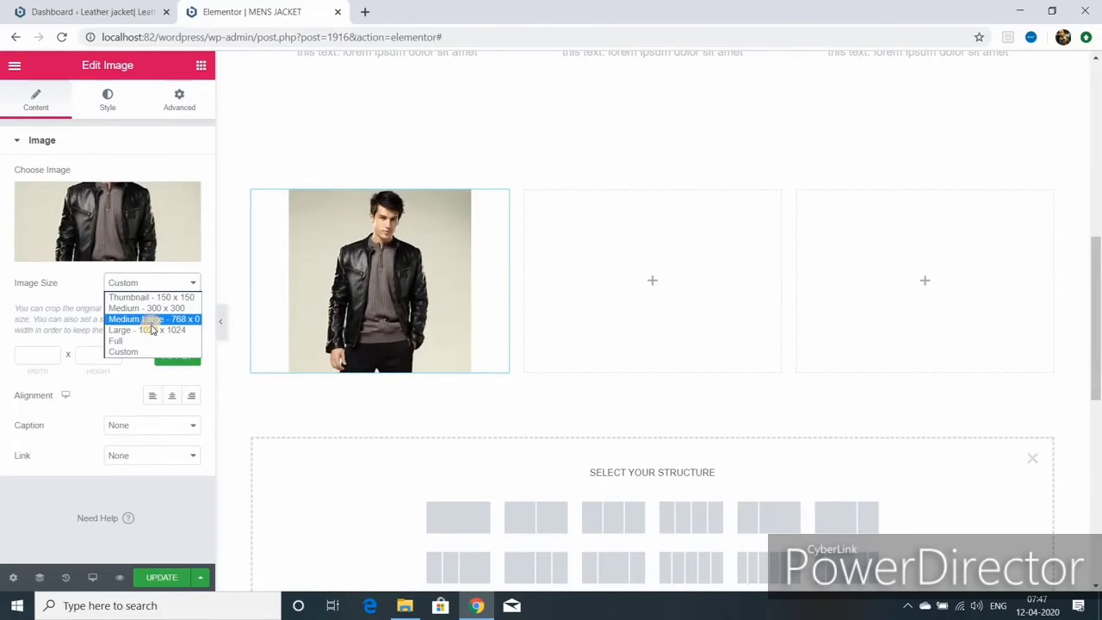
click(151, 329)
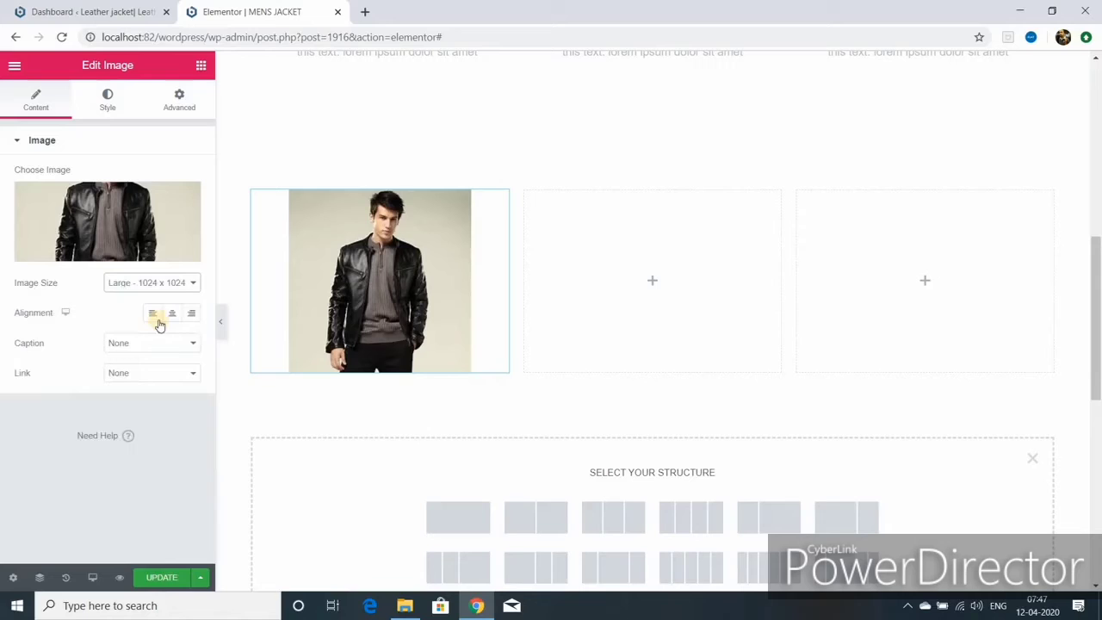
click(159, 577)
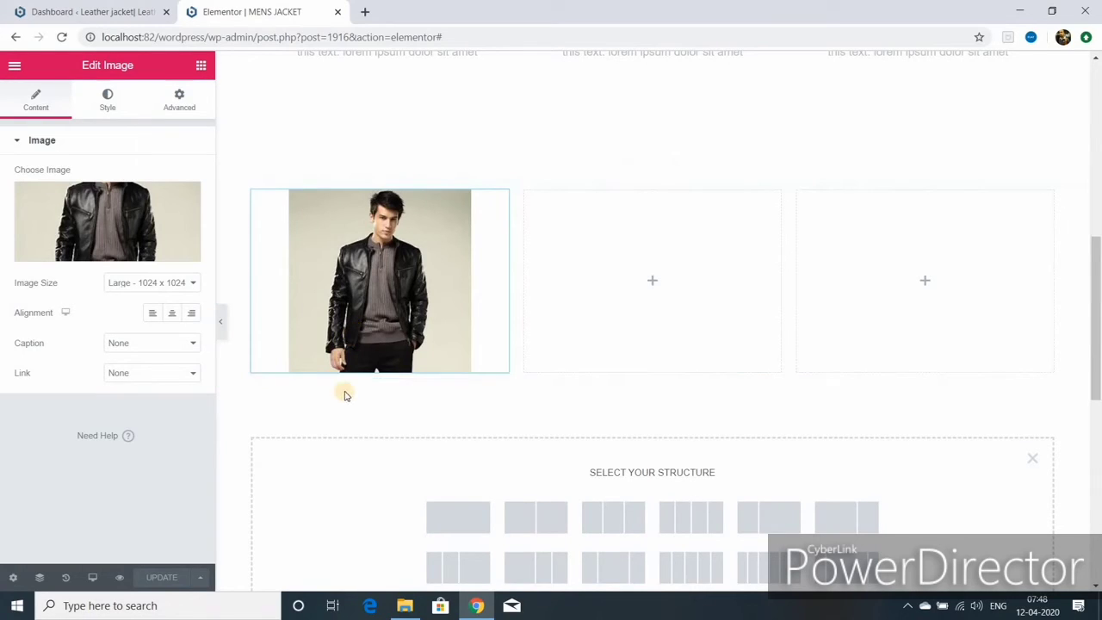
- Place a Text Editor widget with default lorem ipsum text beneath the jacket photo
click(201, 66)
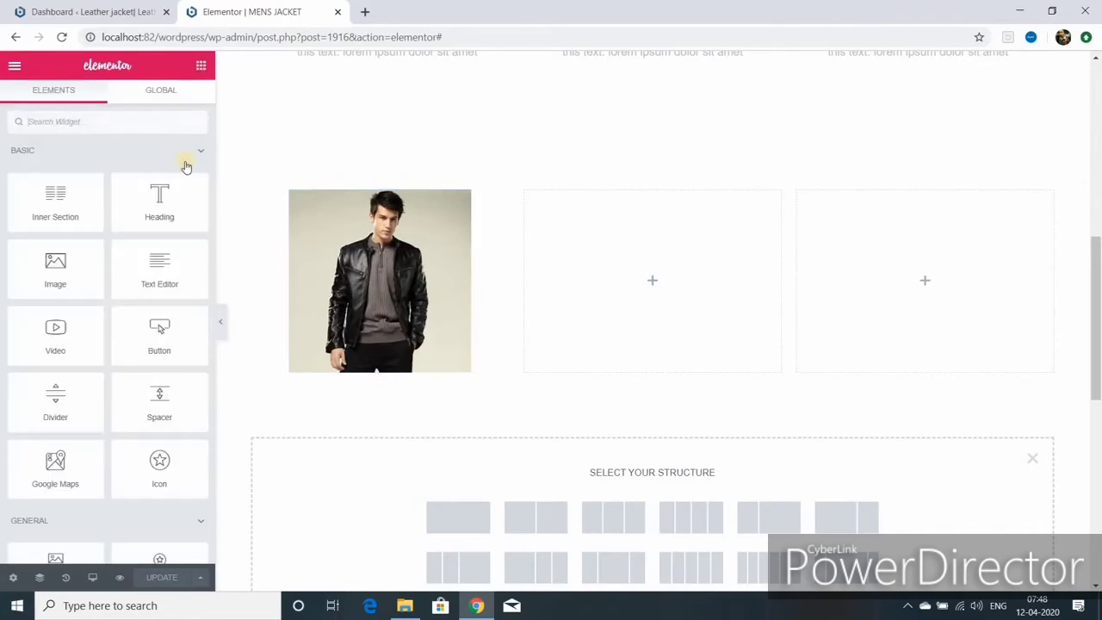
drag(161, 278, 334, 359)
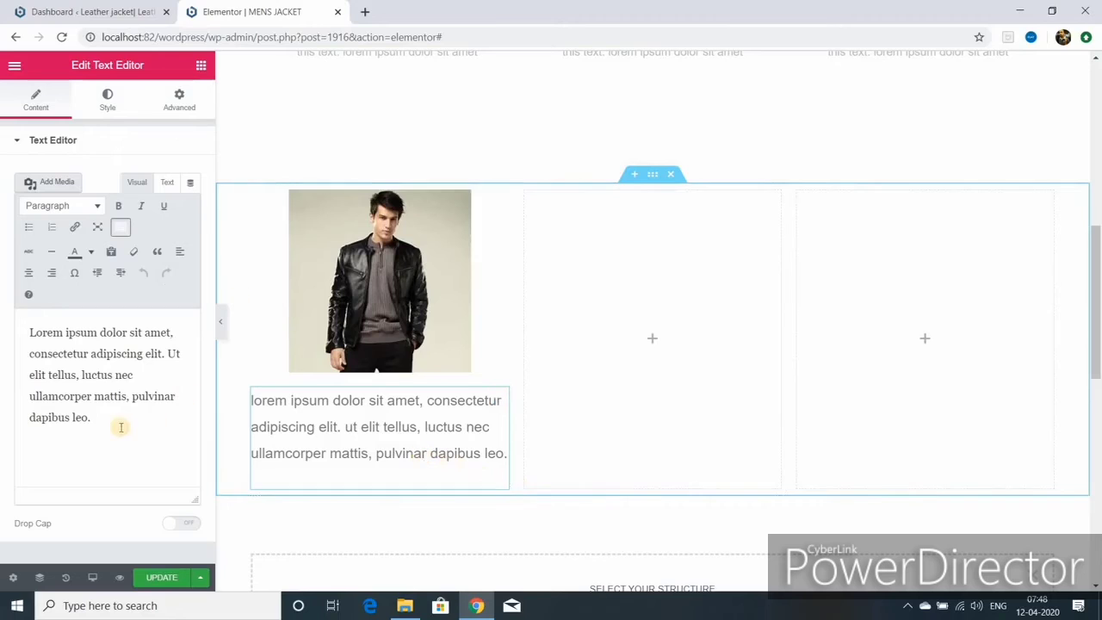
click(97, 419)
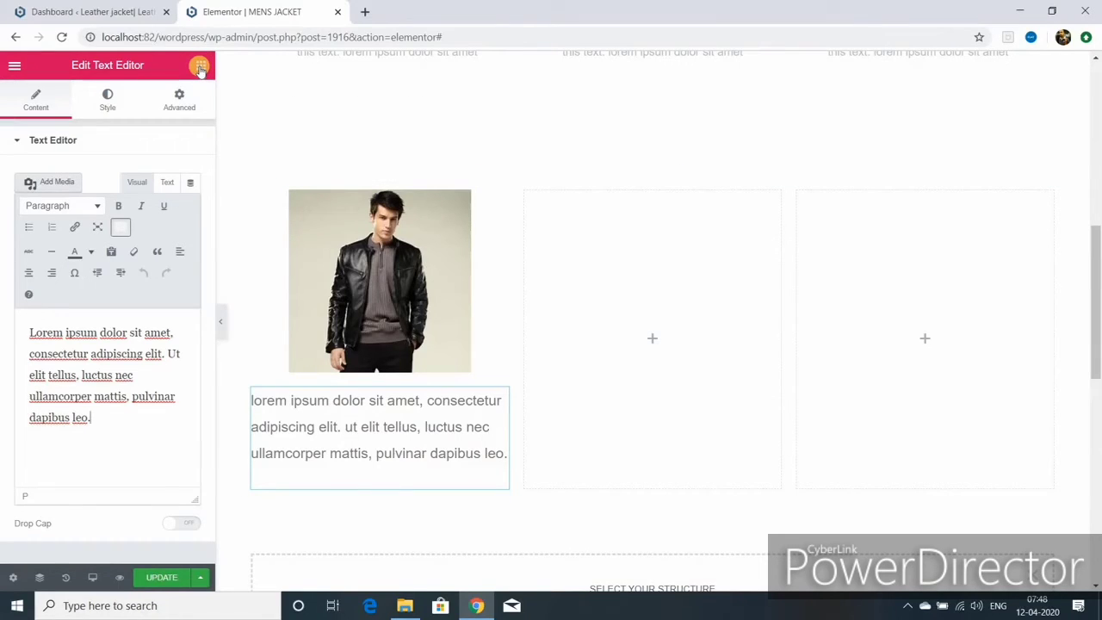
click(199, 66)
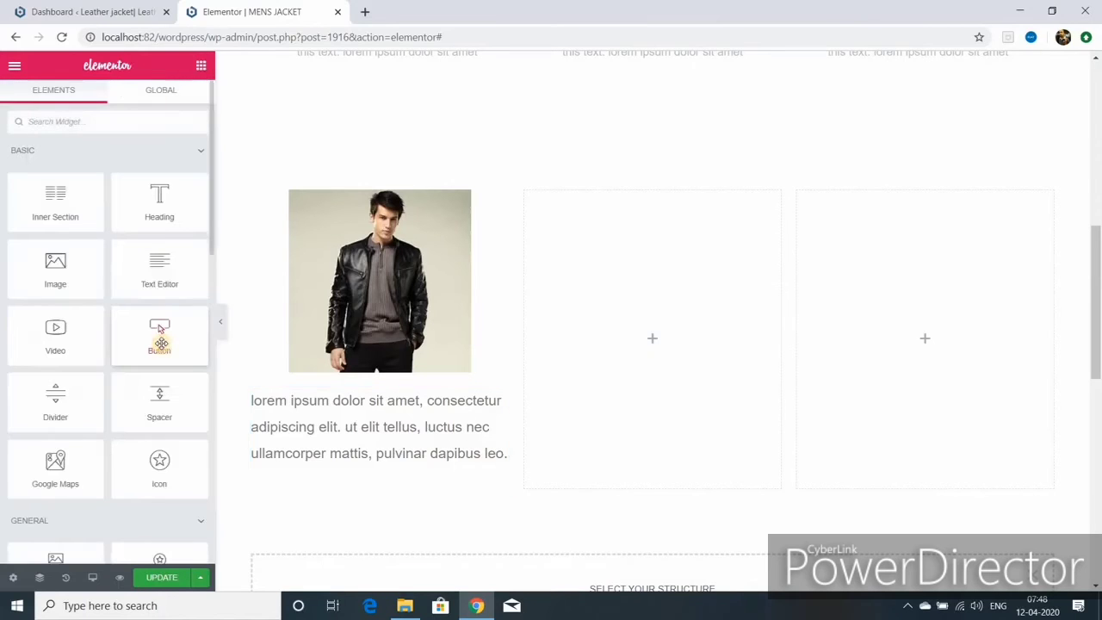
- Add a Button widget labelled '100 $ per pcs' under the text and centre it
drag(161, 343, 401, 524)
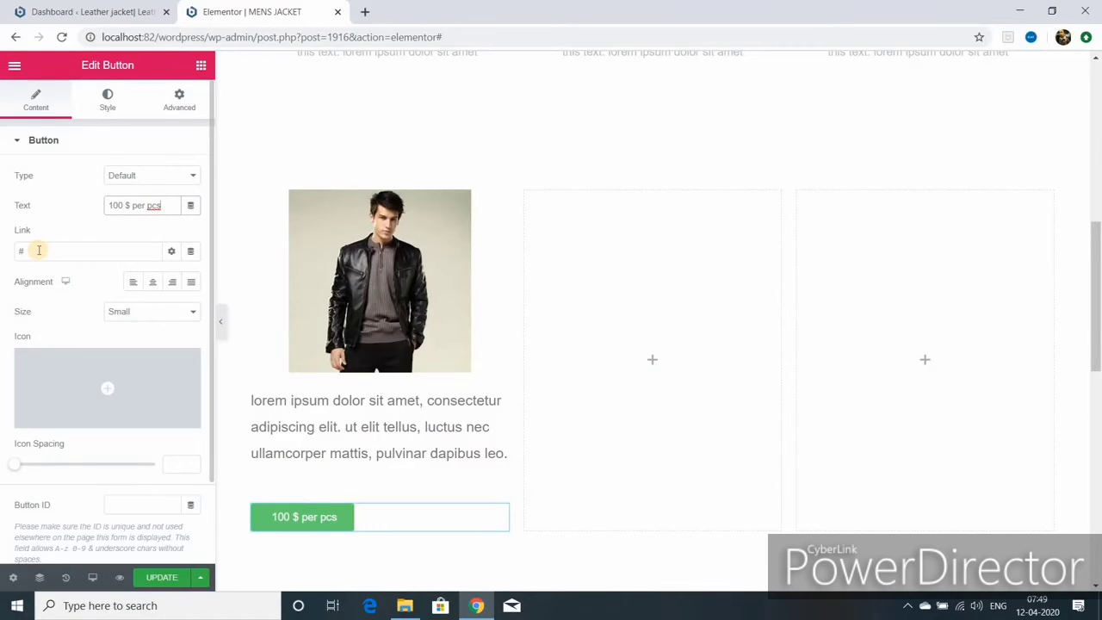
click(153, 285)
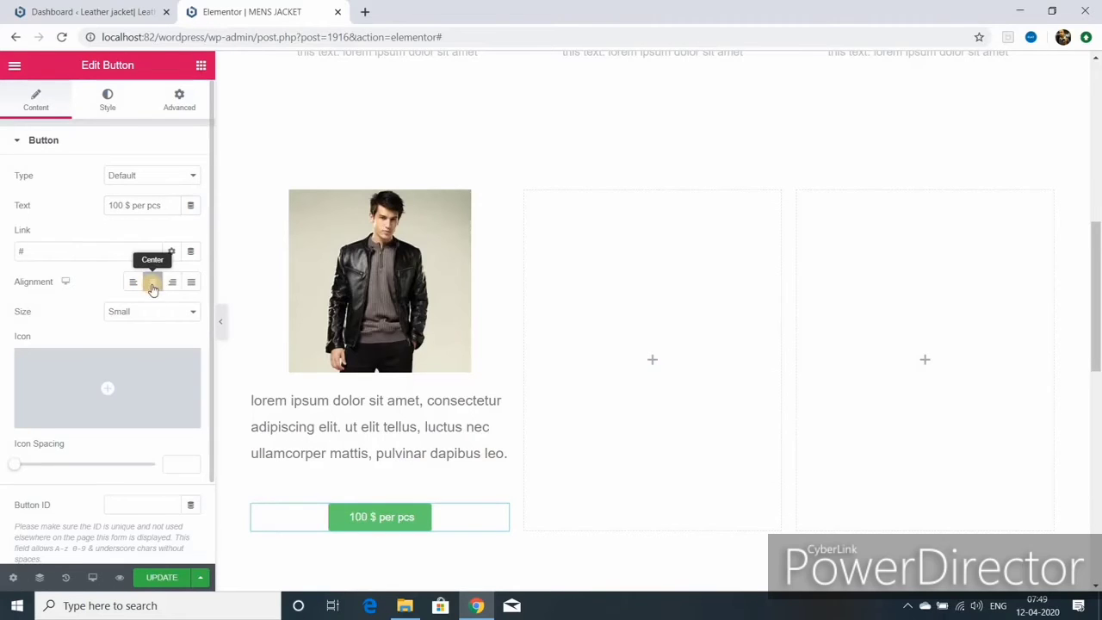
scroll(594, 169, up, 4)
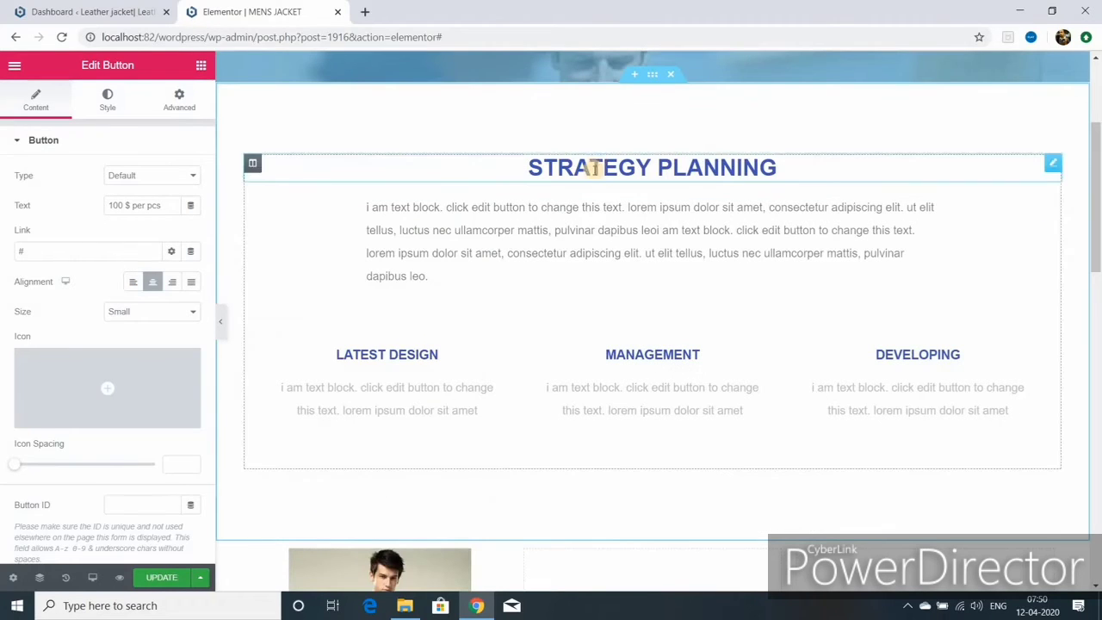
scroll(366, 531, down, 3)
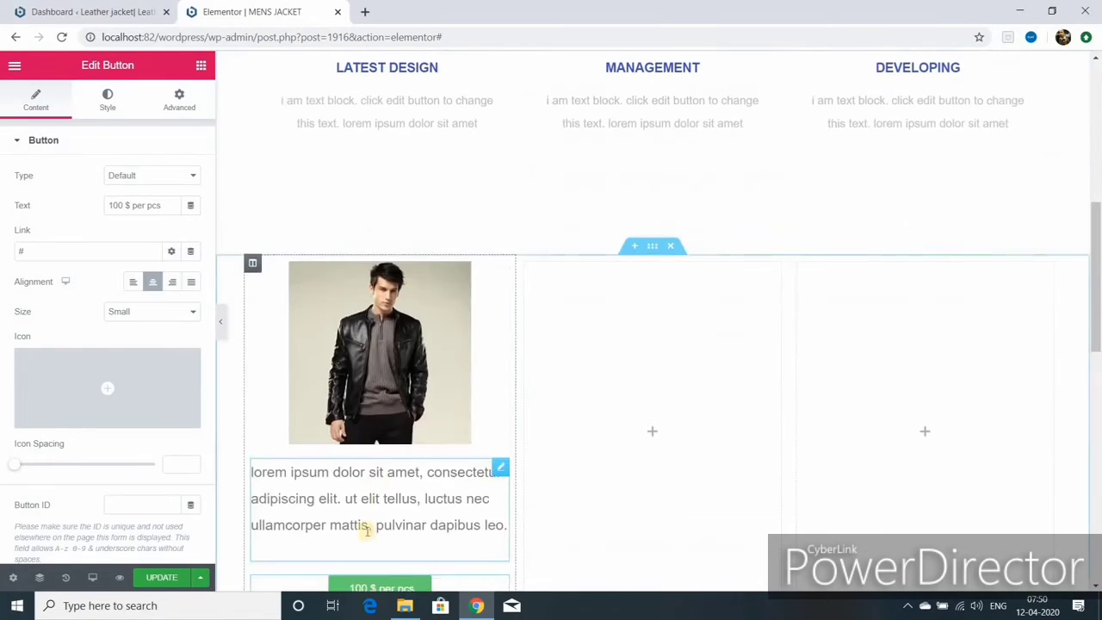
scroll(393, 450, down, 2)
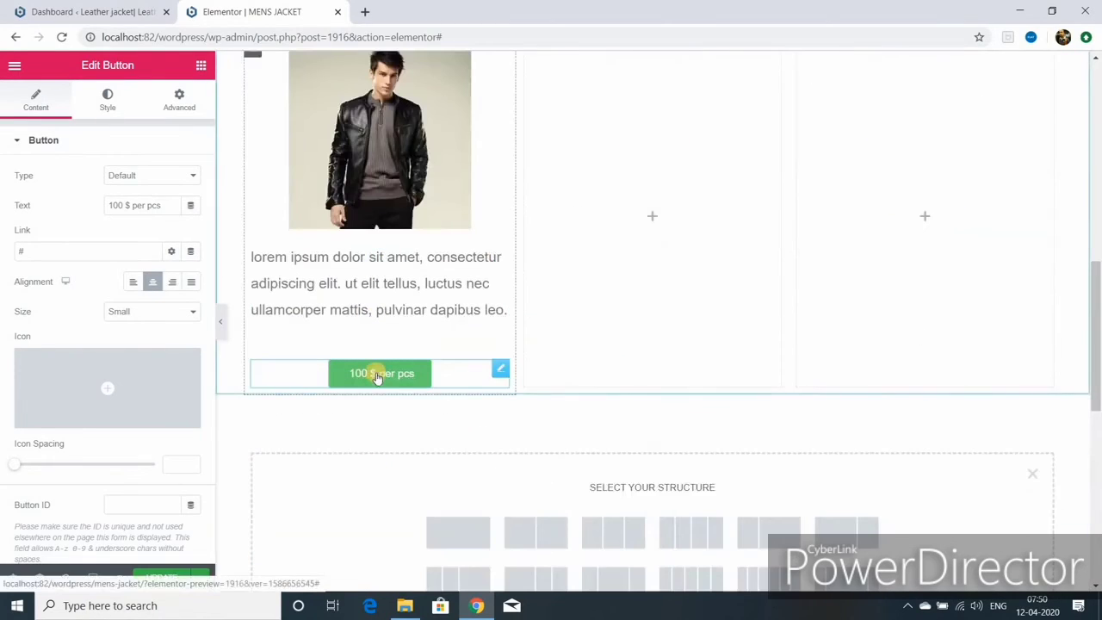
- Set the price button's text colour to the white #FFFFFF preset
click(107, 97)
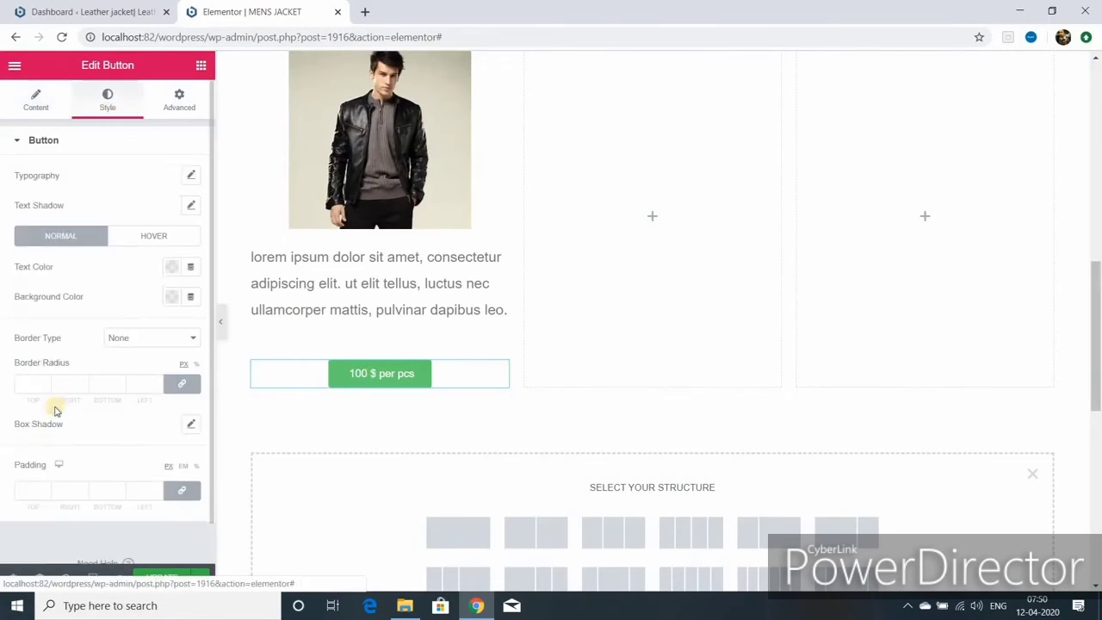
click(36, 99)
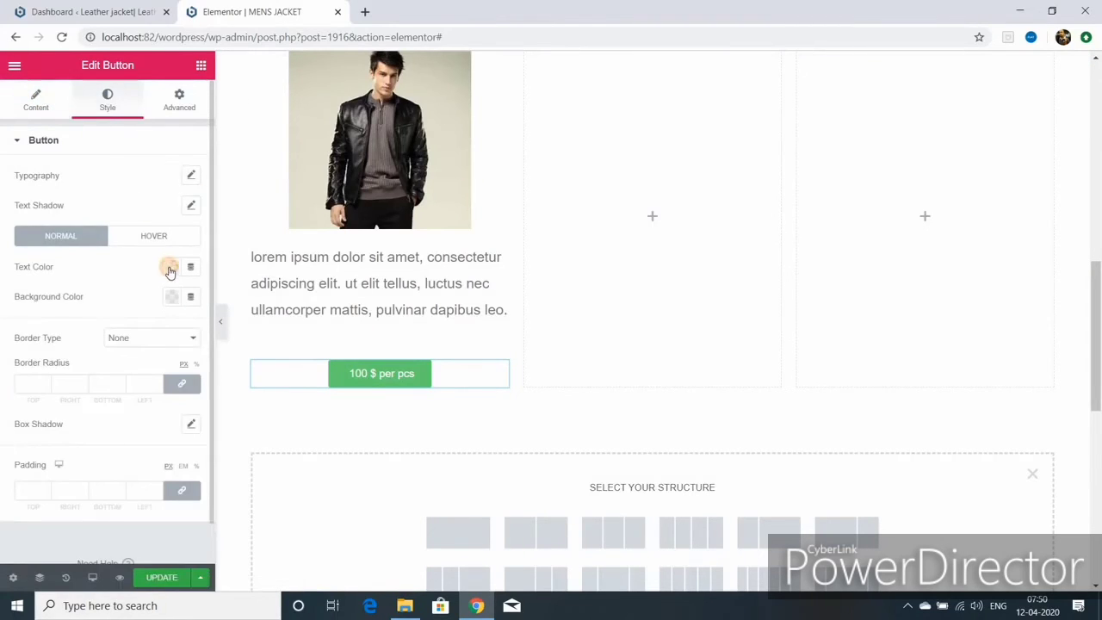
click(171, 268)
click(178, 303)
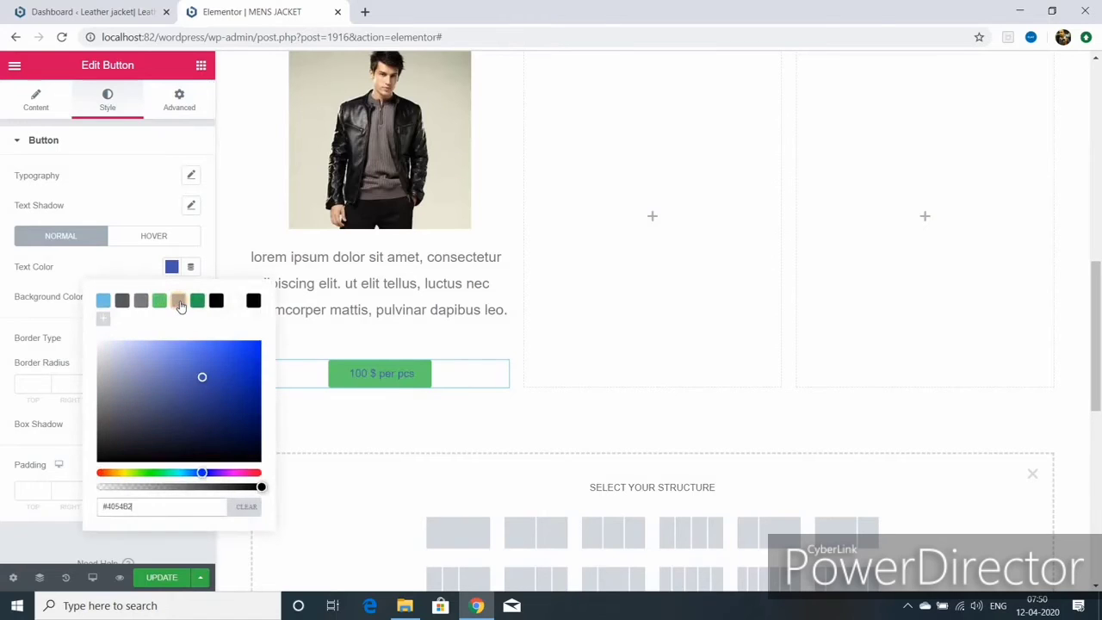
click(240, 303)
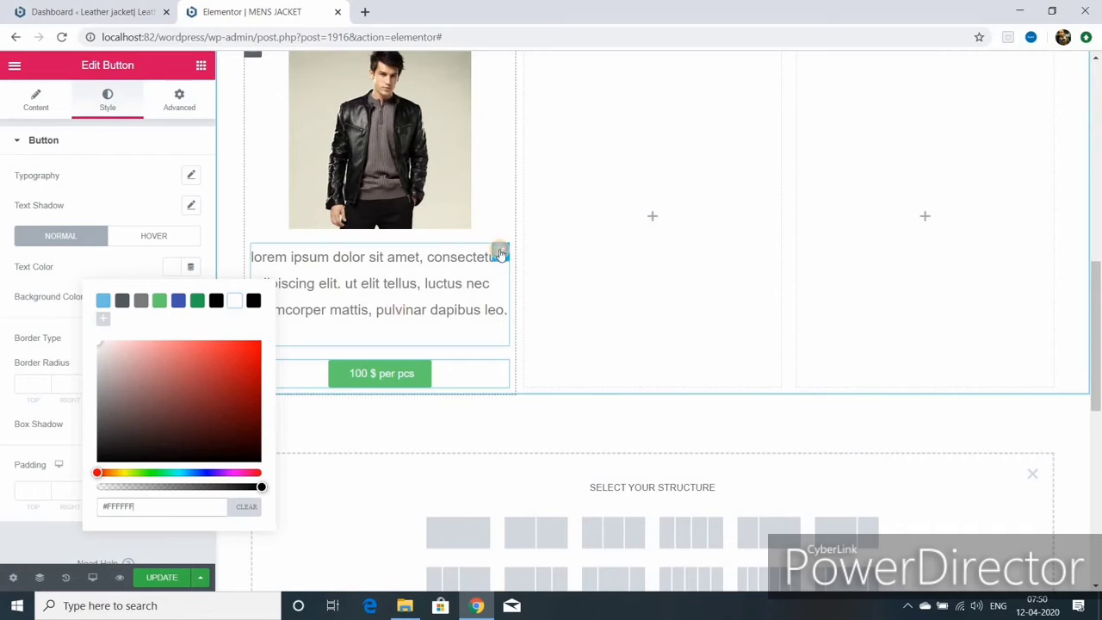
- Open the lorem ipsum paragraph below the photo and select all its text
click(499, 251)
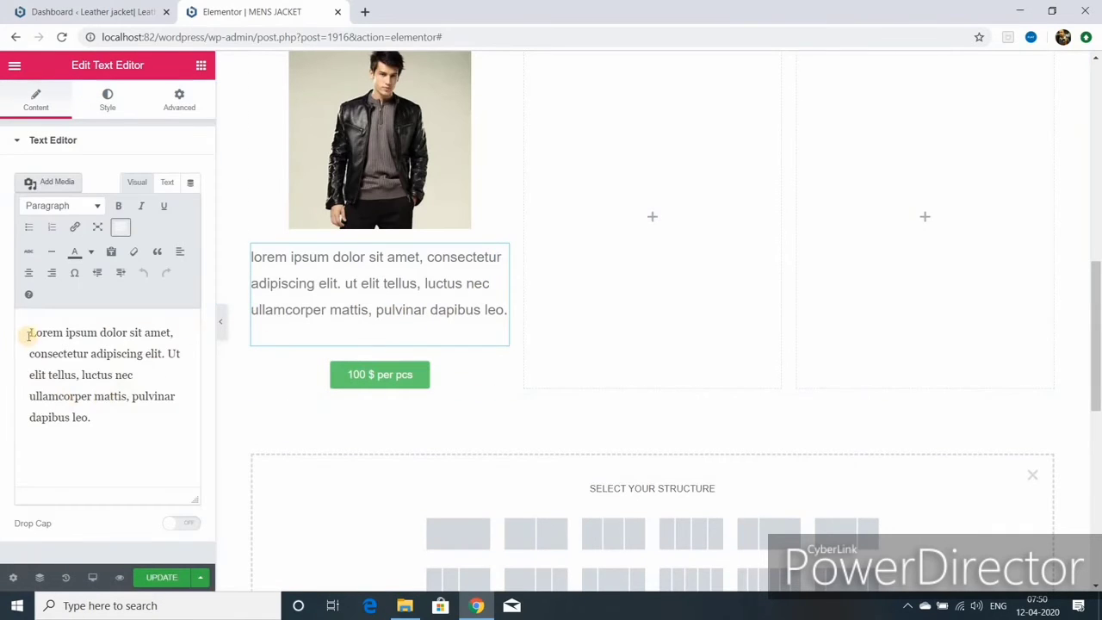
click(28, 333)
drag(27, 333, 104, 419)
key(ctrl+c)
- Paste the lorem text again at the paragraph's end so it appears twice
right_click(77, 376)
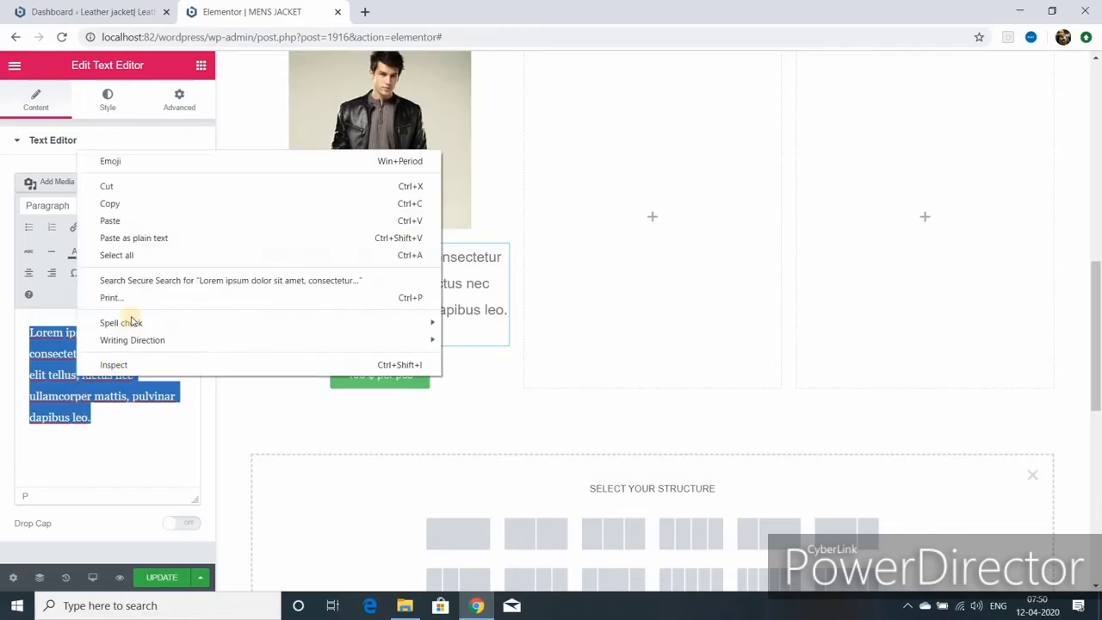
click(120, 238)
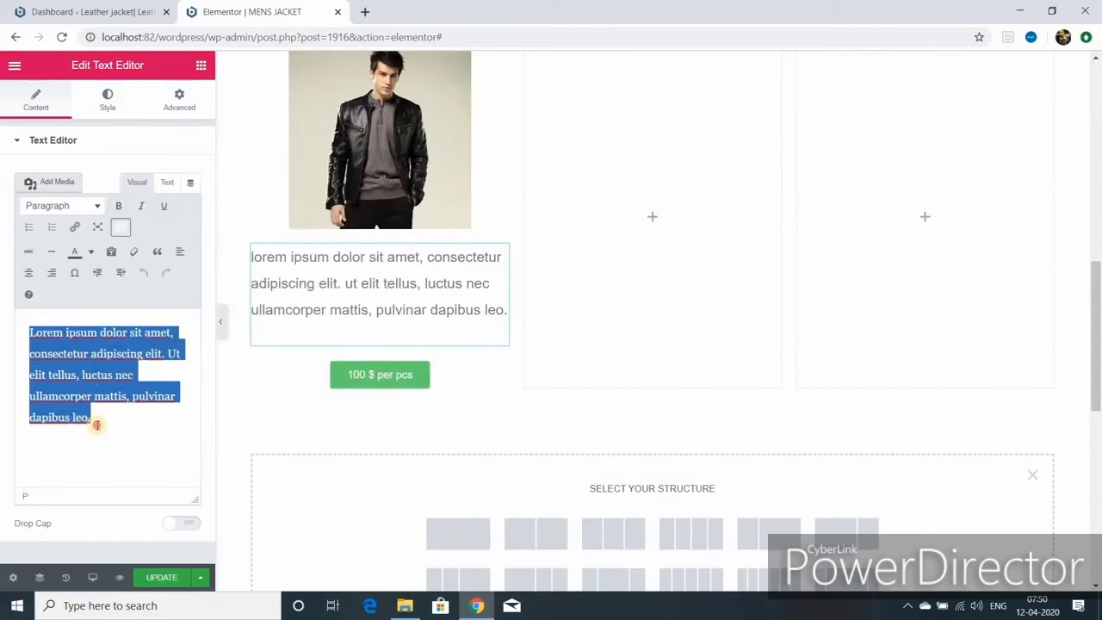
click(92, 417)
right_click(92, 418)
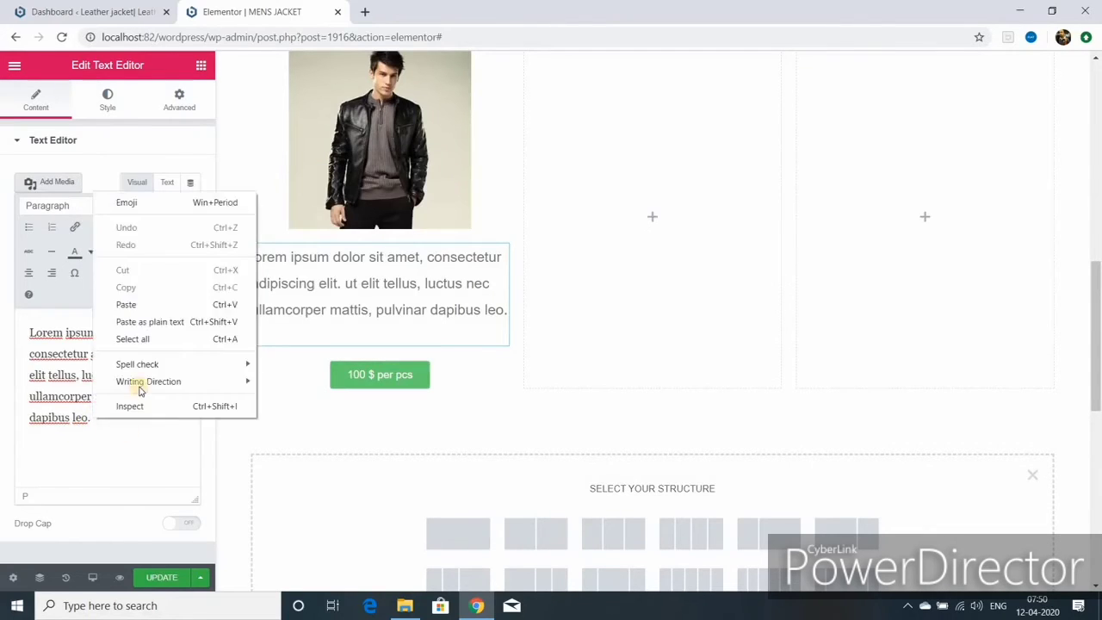
click(150, 303)
scroll(760, 332, up, 2)
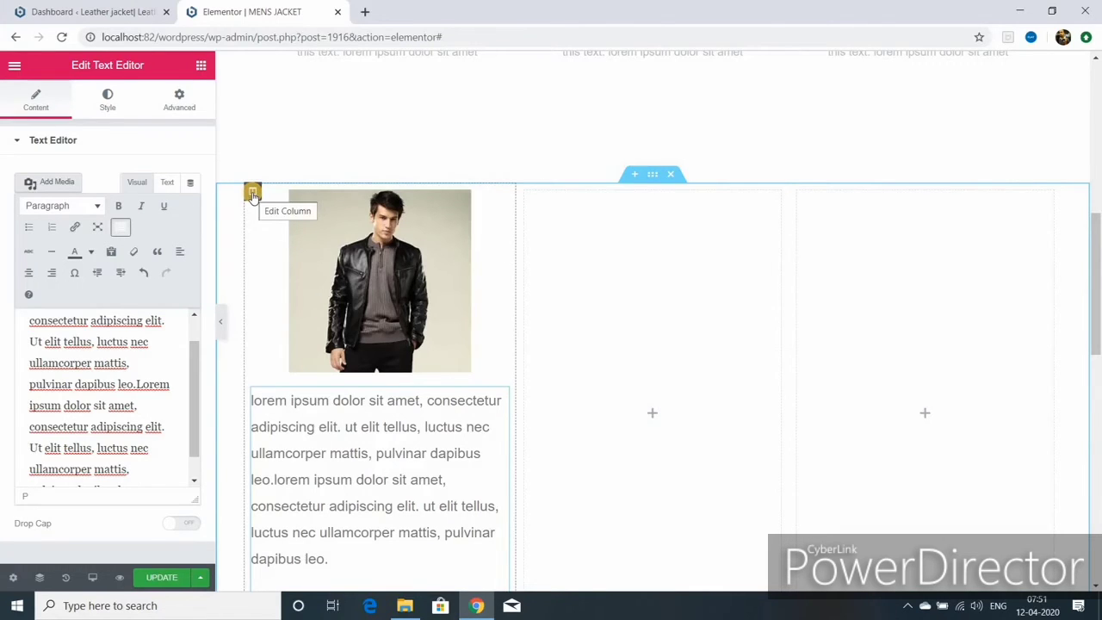
- Delete the two empty columns so only the single product column remains
right_click(526, 193)
click(574, 392)
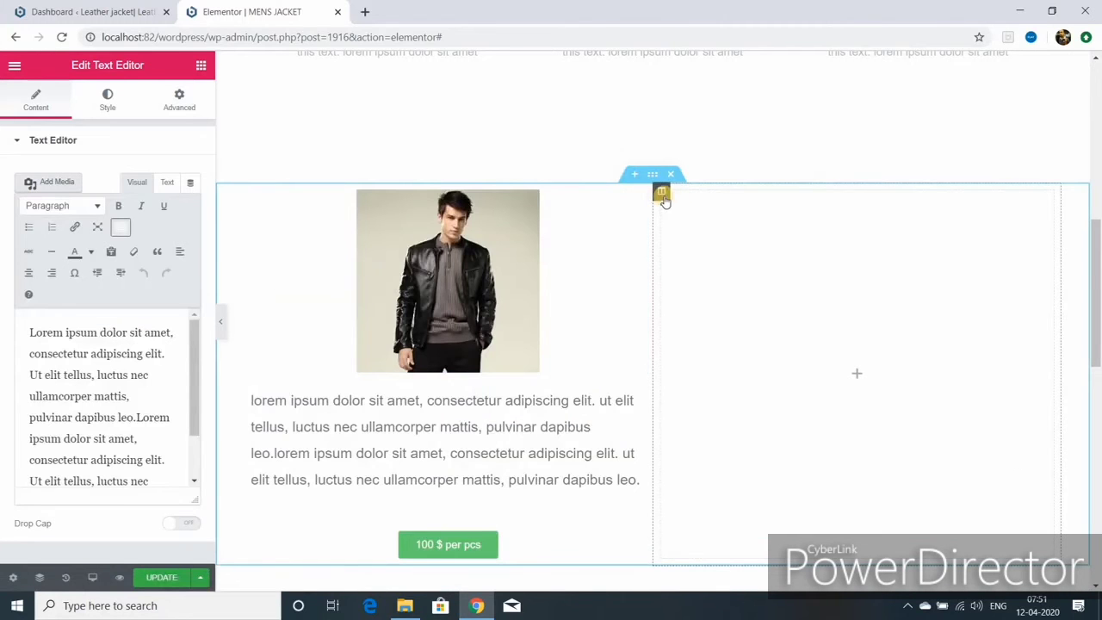
right_click(662, 194)
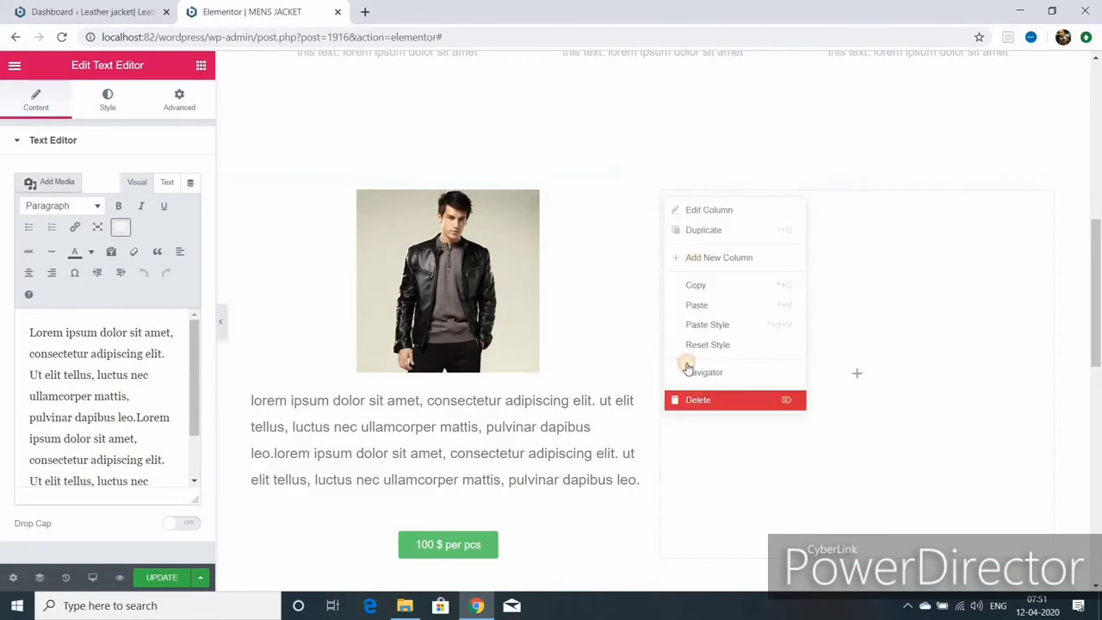
click(699, 399)
- Duplicate the product column three times, then delete the extra fourth column
right_click(252, 195)
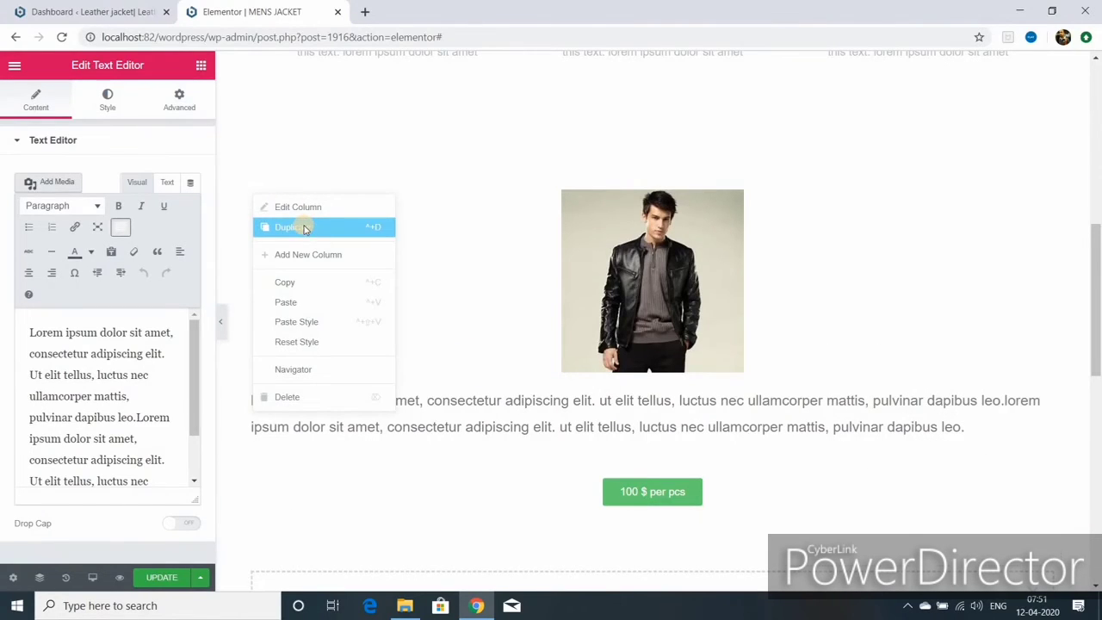
click(304, 228)
right_click(660, 192)
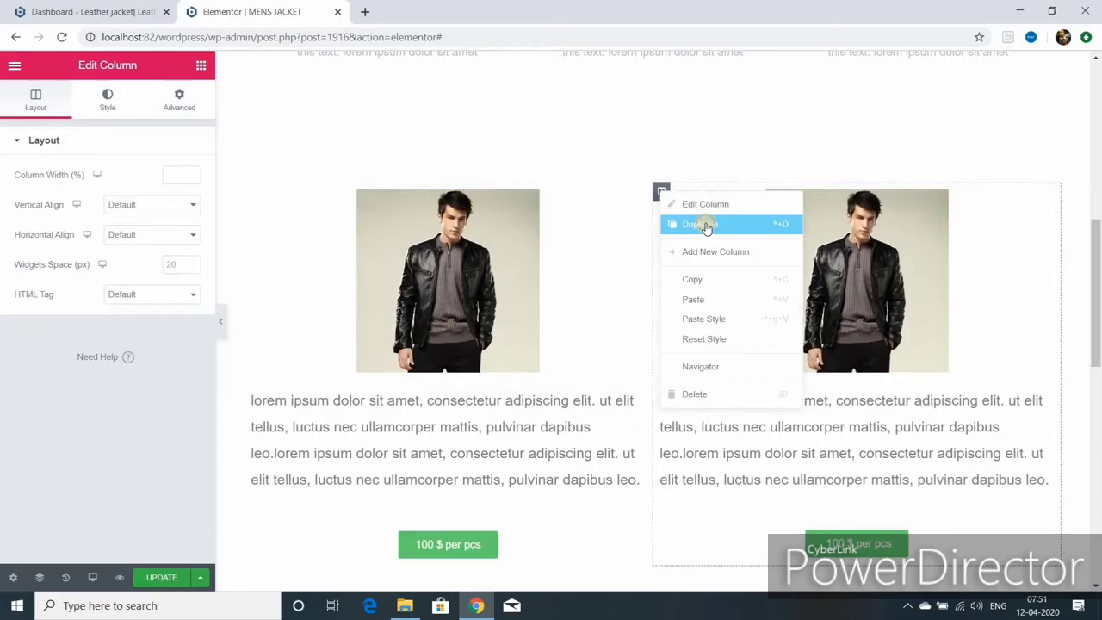
click(701, 224)
right_click(524, 192)
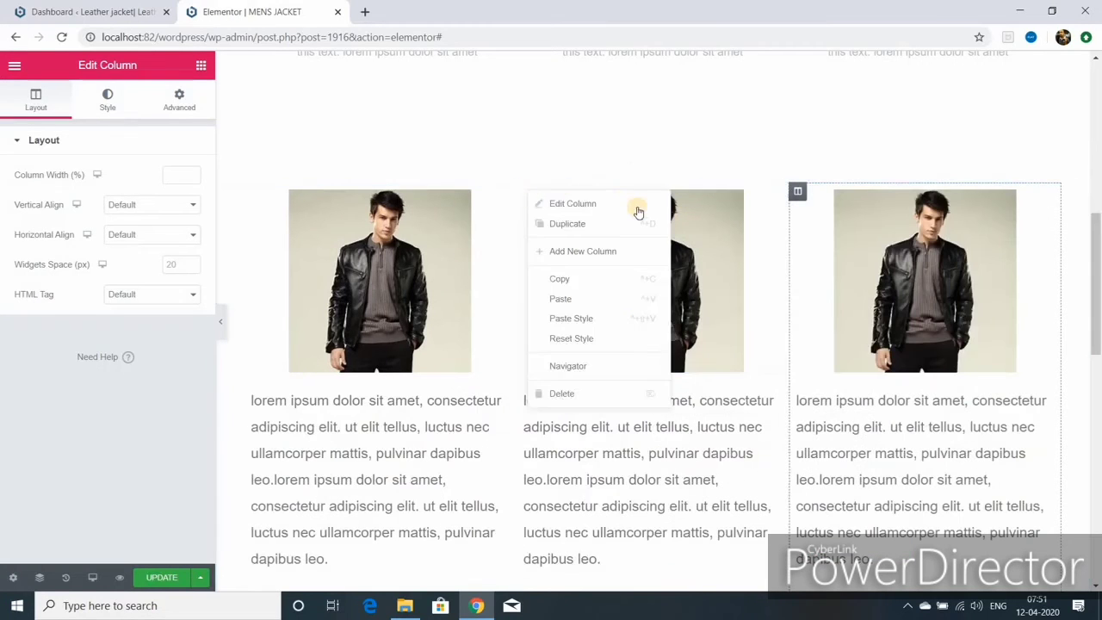
click(590, 225)
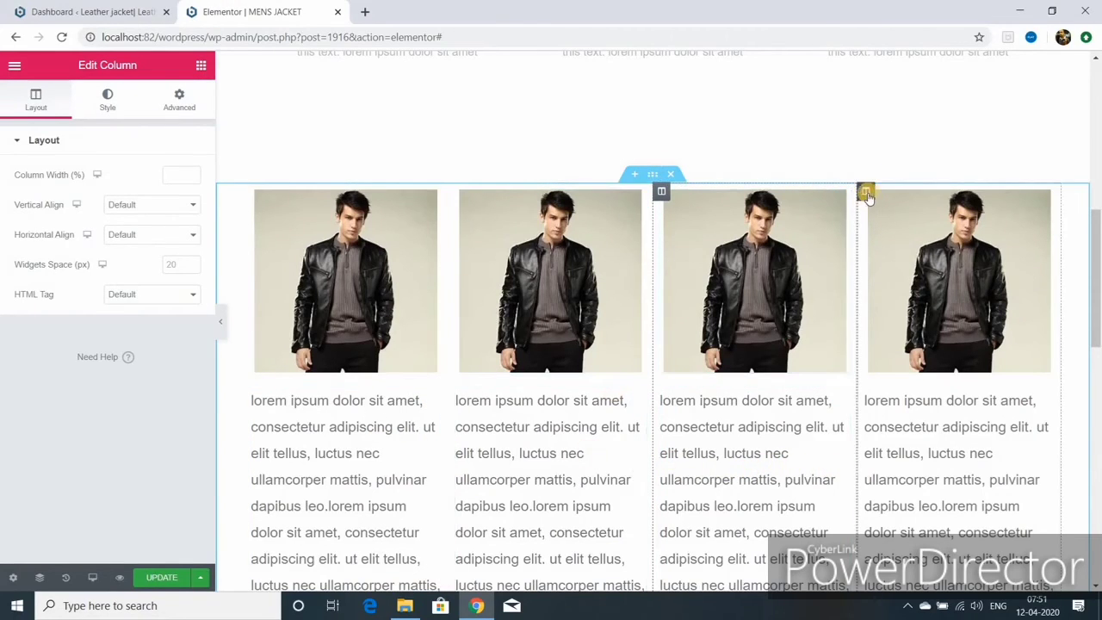
right_click(867, 195)
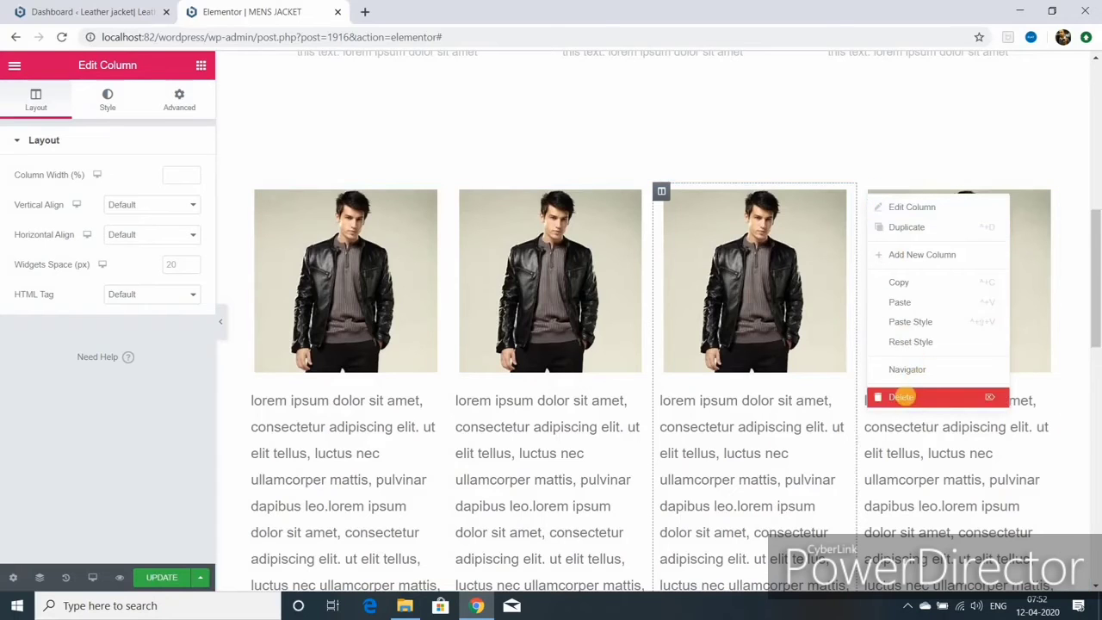
click(908, 396)
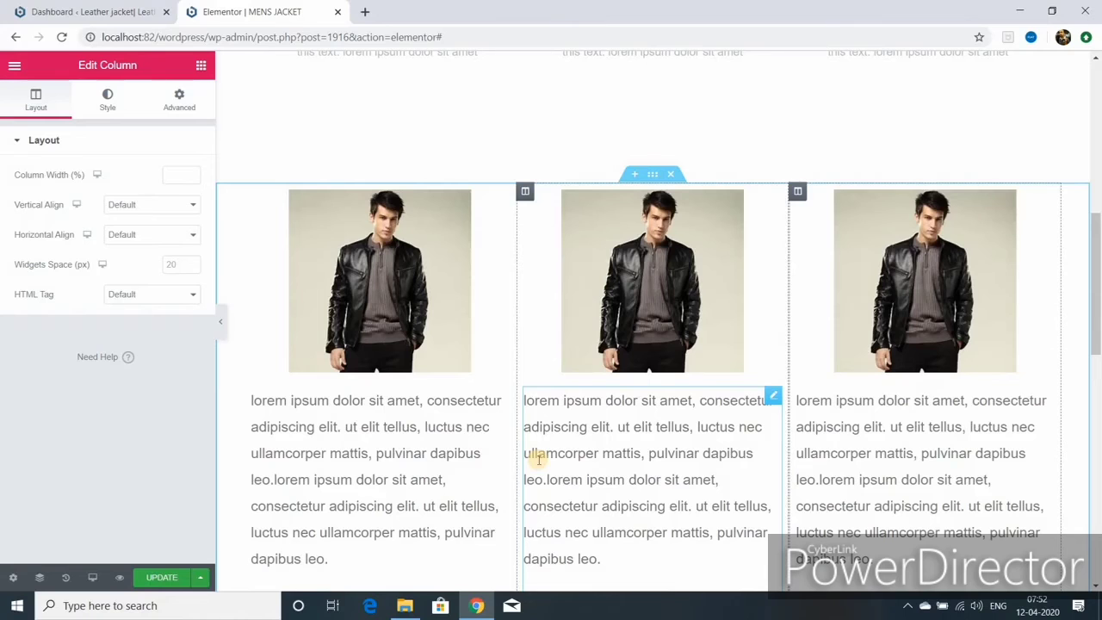
scroll(664, 471, down, 3)
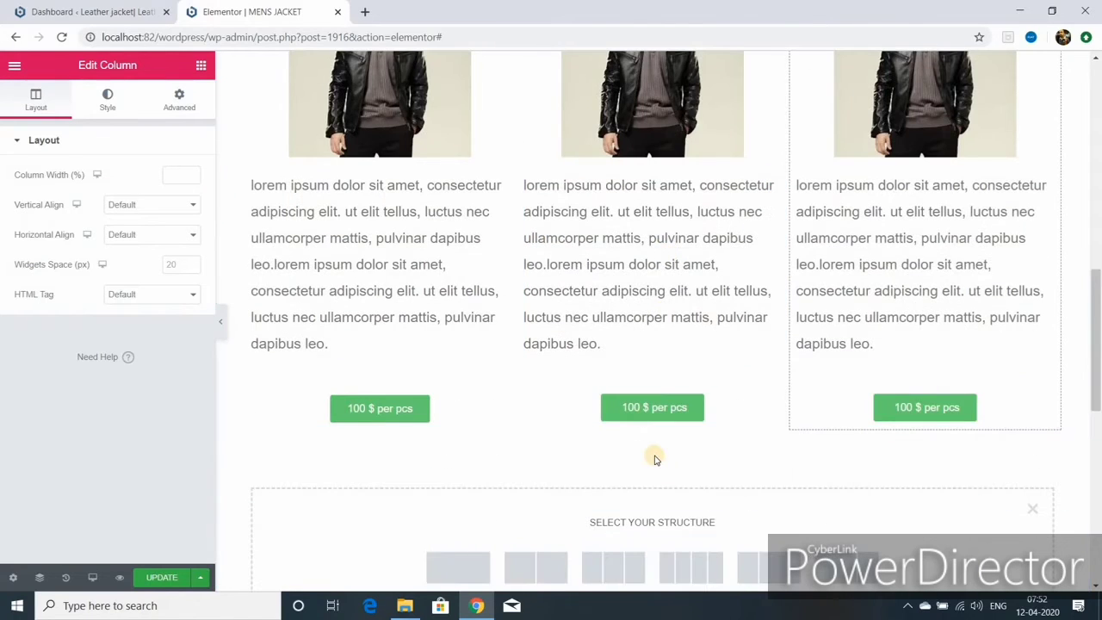
scroll(654, 459, up, 4)
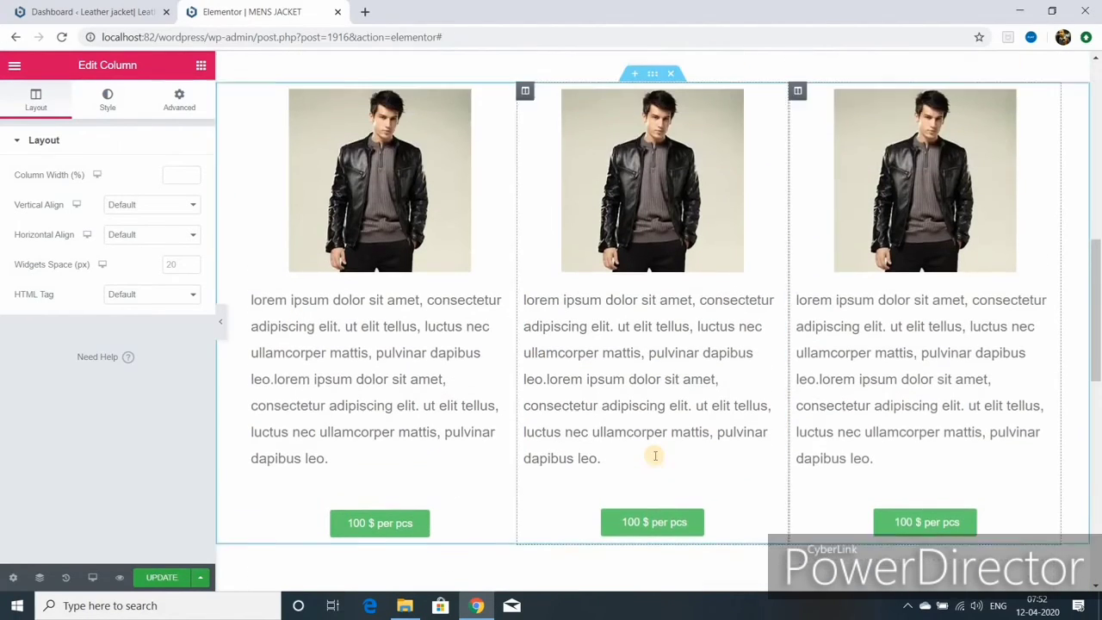
scroll(648, 446, down, 1)
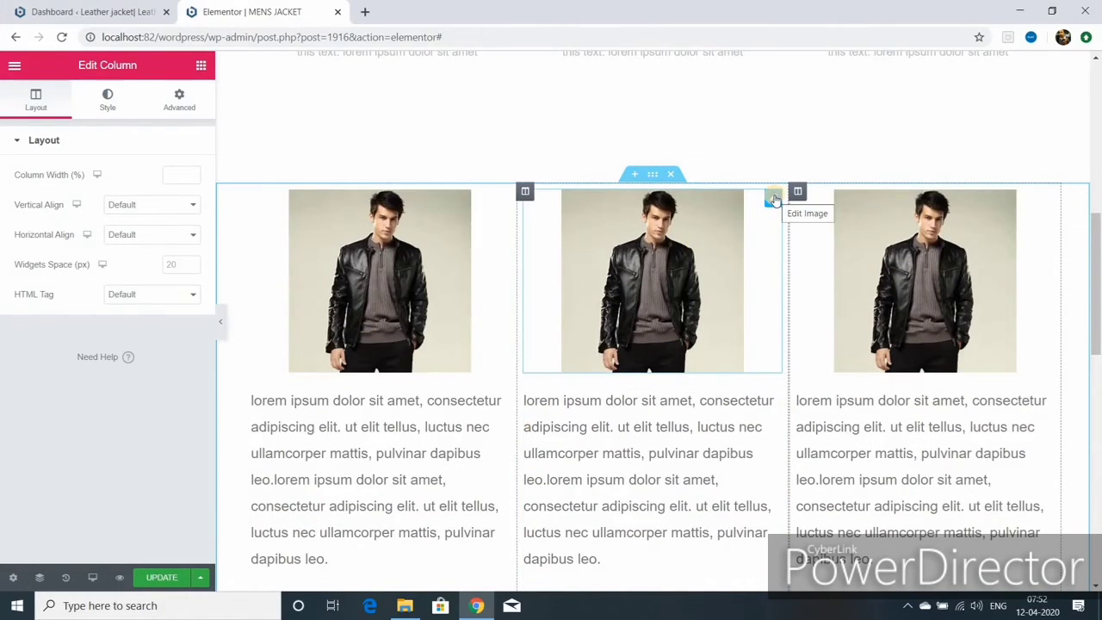
- Swap the middle photo for the brown leather jacket, with title and alt text 'brown leather jacket'
click(773, 198)
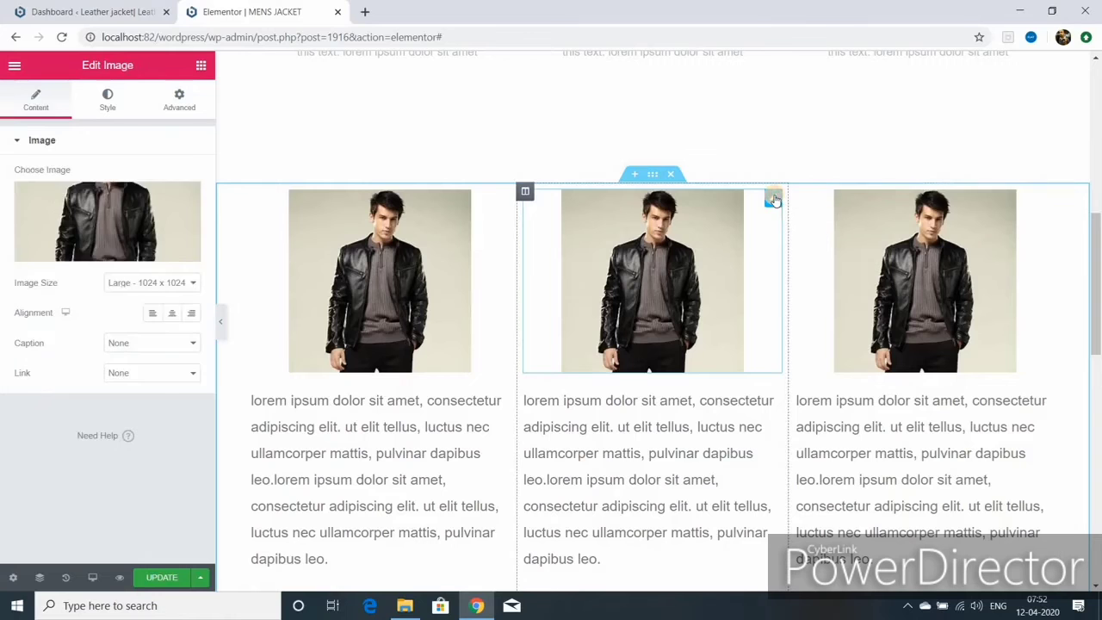
click(113, 251)
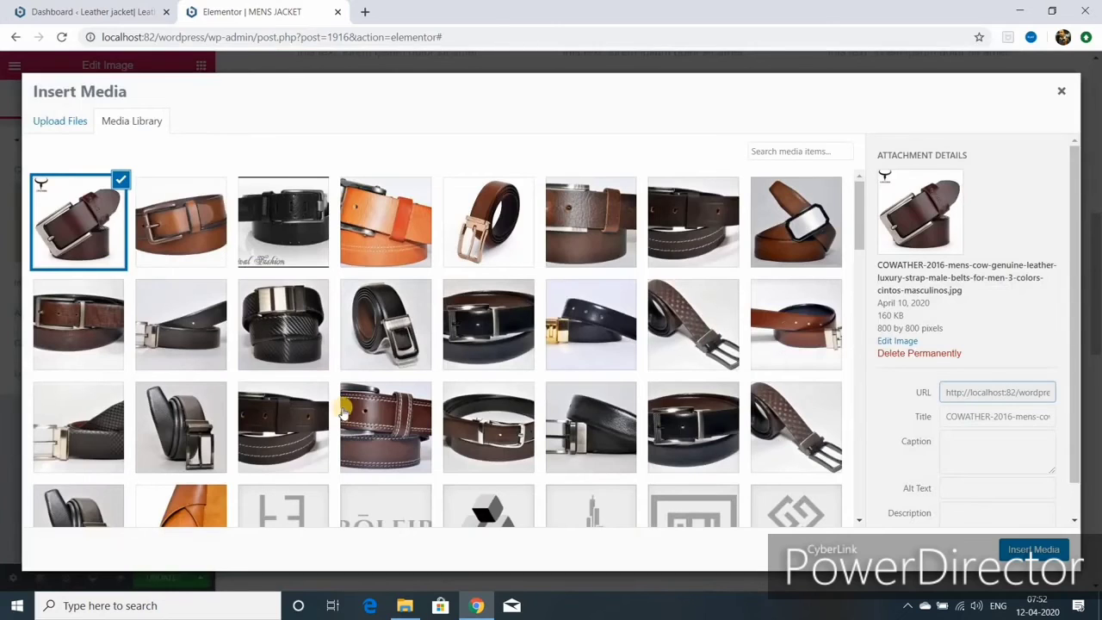
scroll(345, 409, down, 1)
scroll(344, 405, down, 5)
click(283, 426)
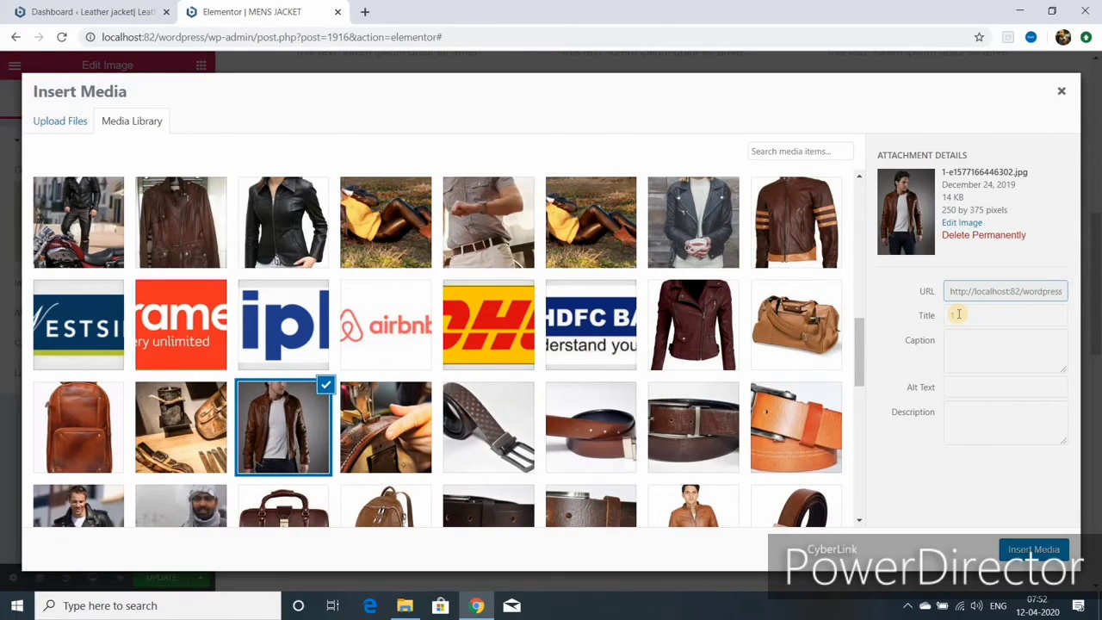
click(958, 314)
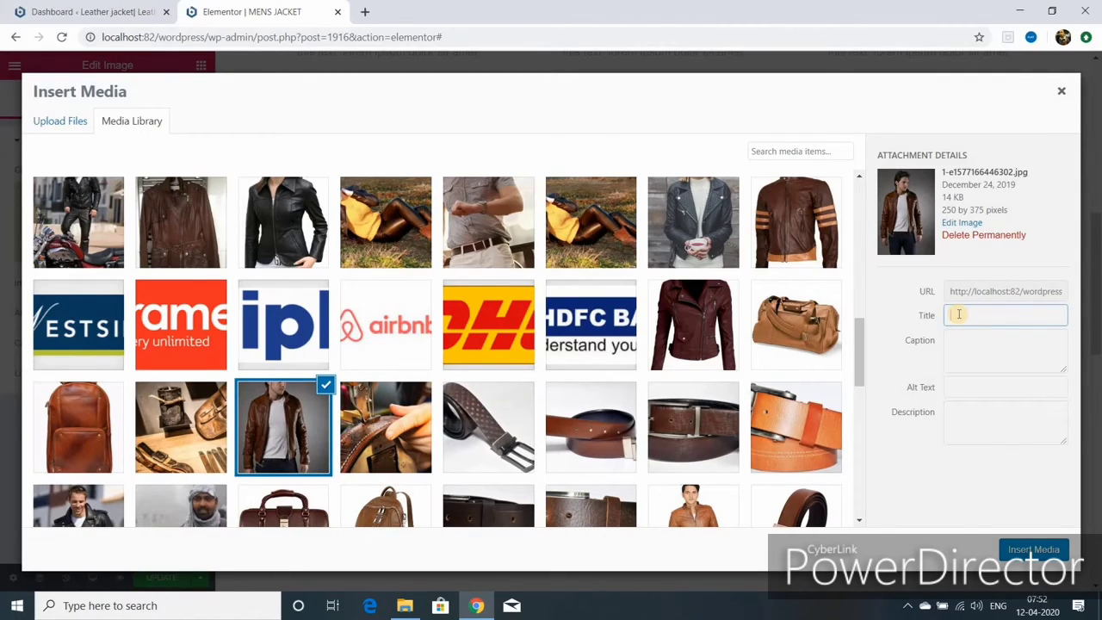
text(brown leather jacket)
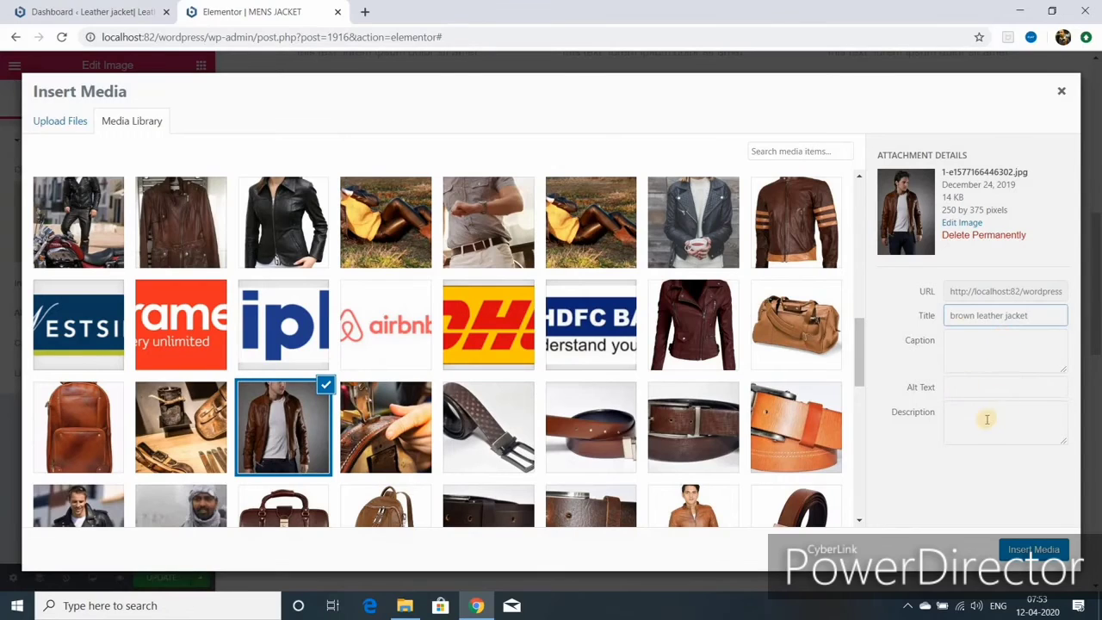
triple_click(1024, 315)
right_click(1001, 314)
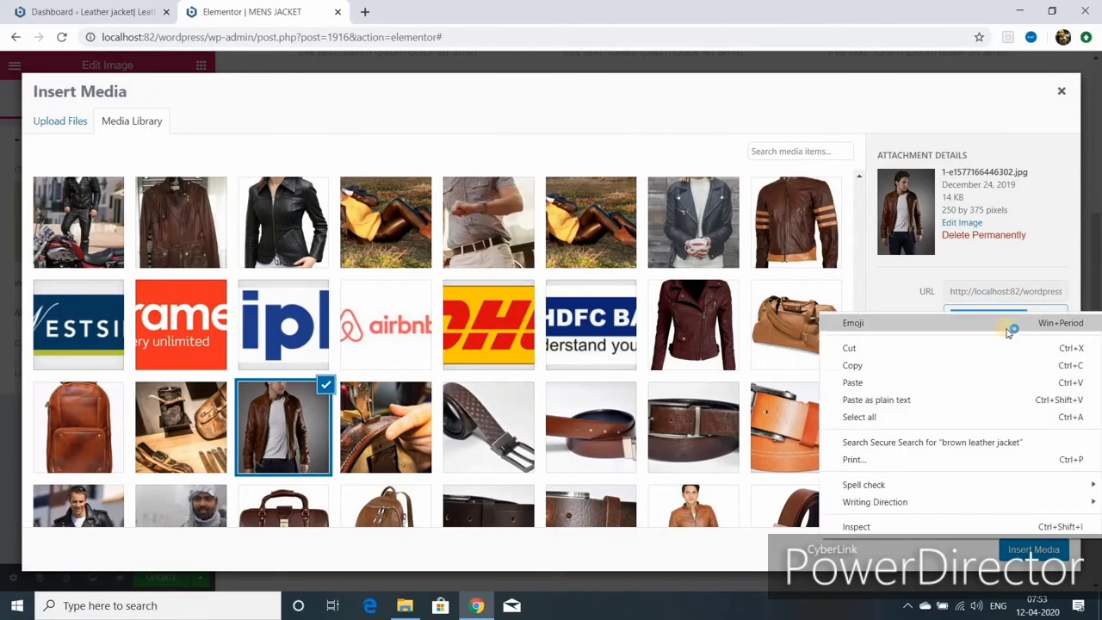
click(887, 367)
key(Tab)
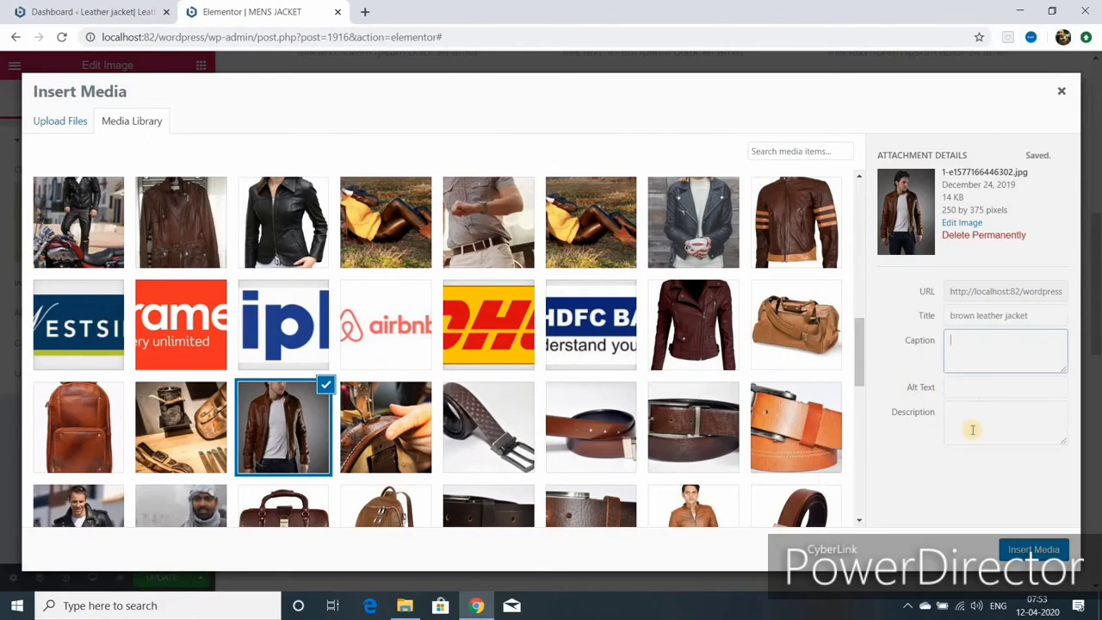
click(951, 386)
right_click(951, 387)
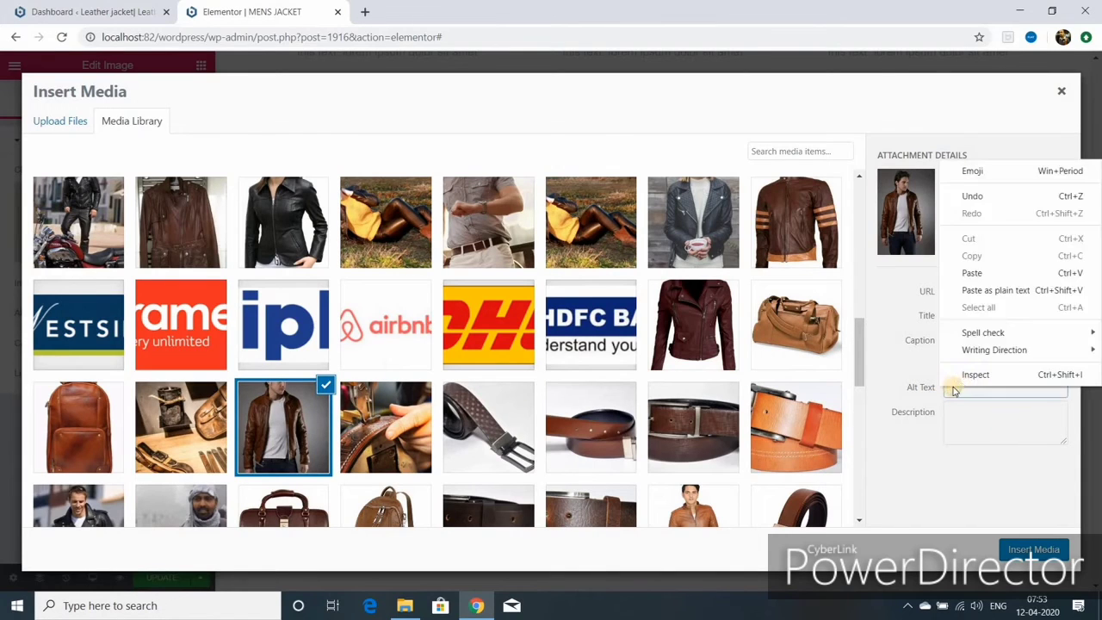
click(972, 273)
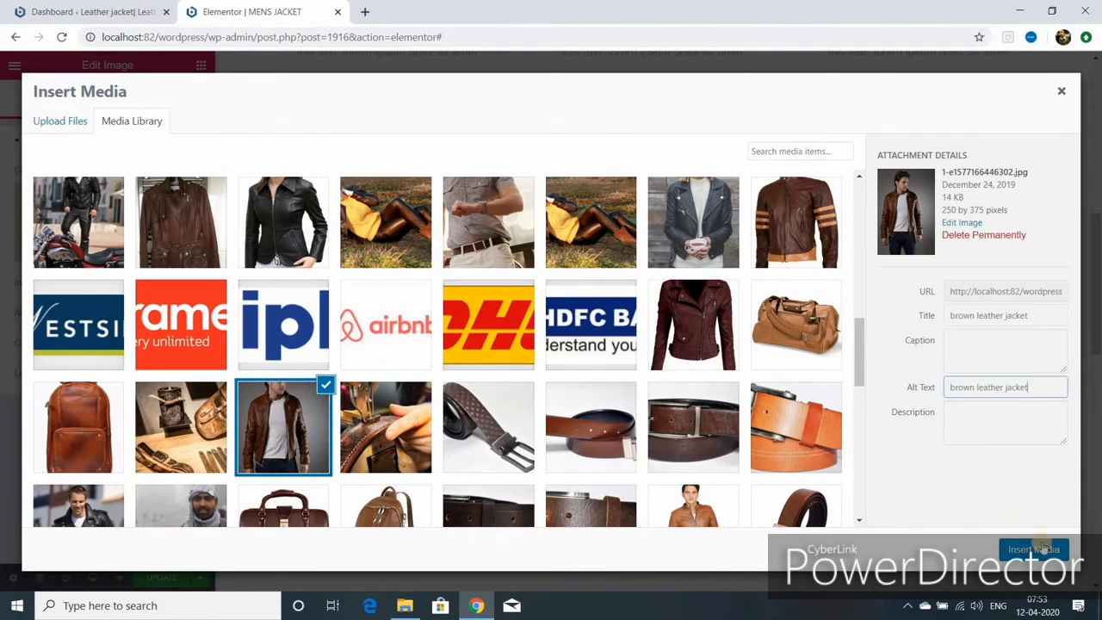
click(1035, 550)
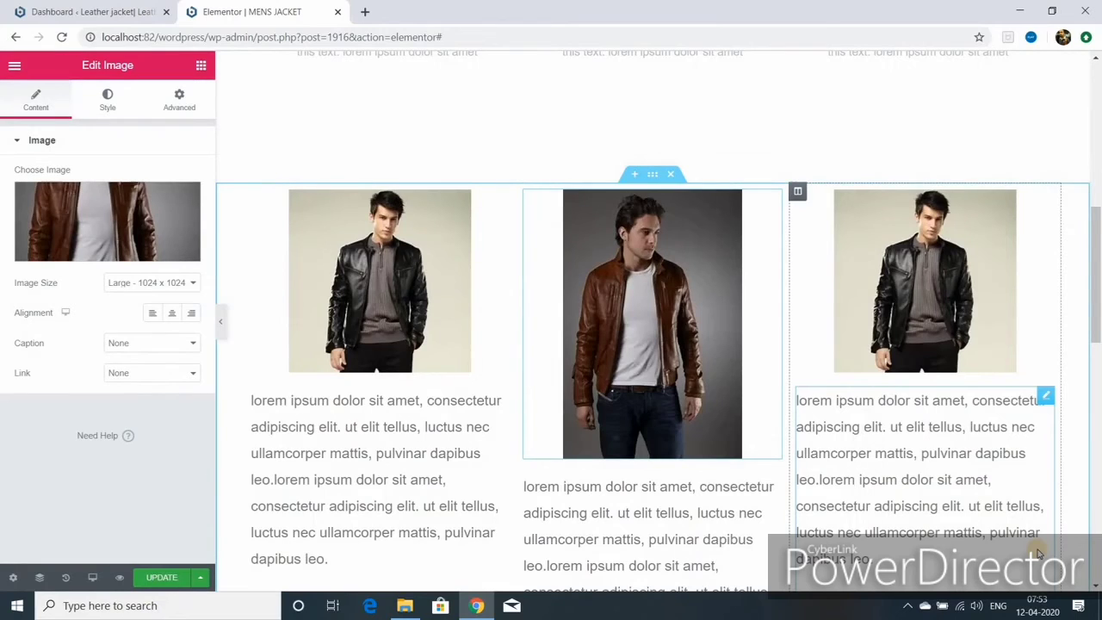
- Swap the right photo for the brown striped biker jacket, copying its title 'Leather jacket' for alt text
click(1045, 198)
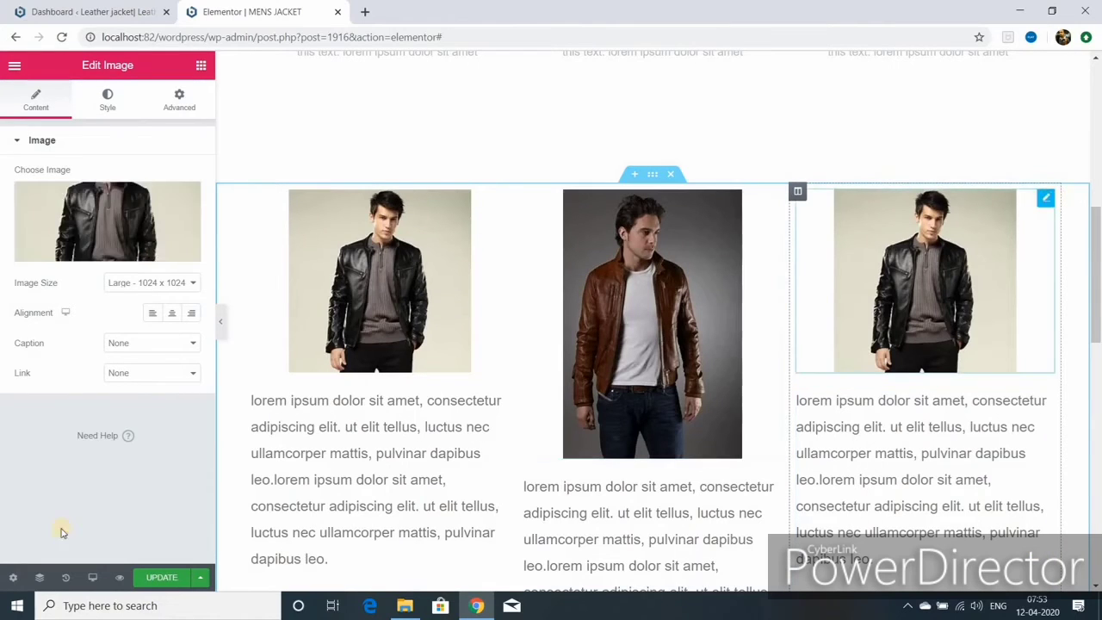
click(102, 257)
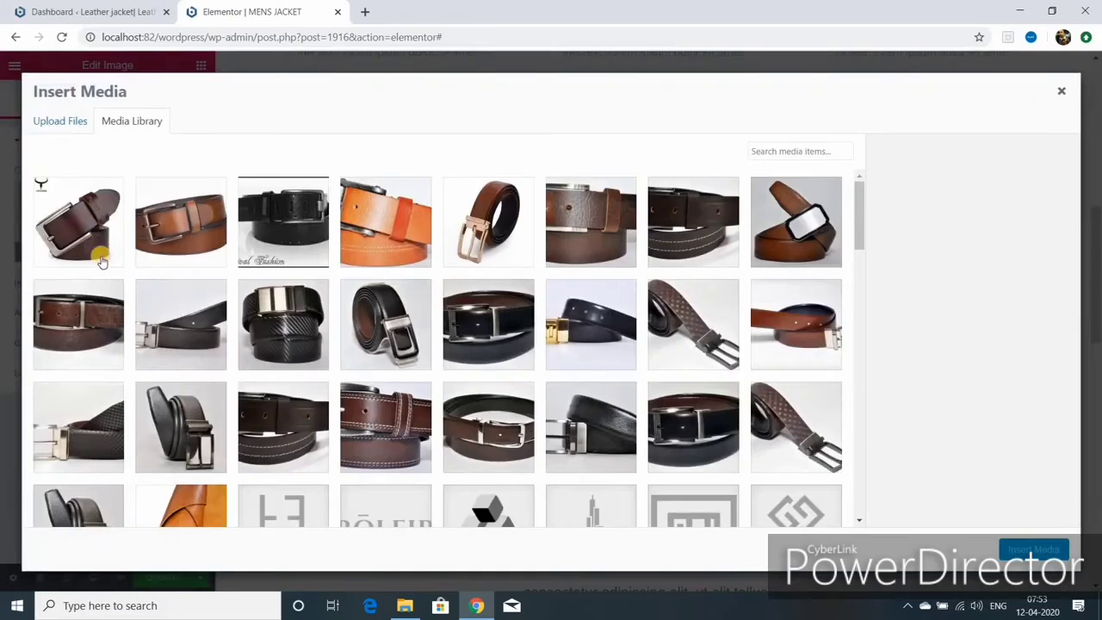
scroll(473, 370, down, 6)
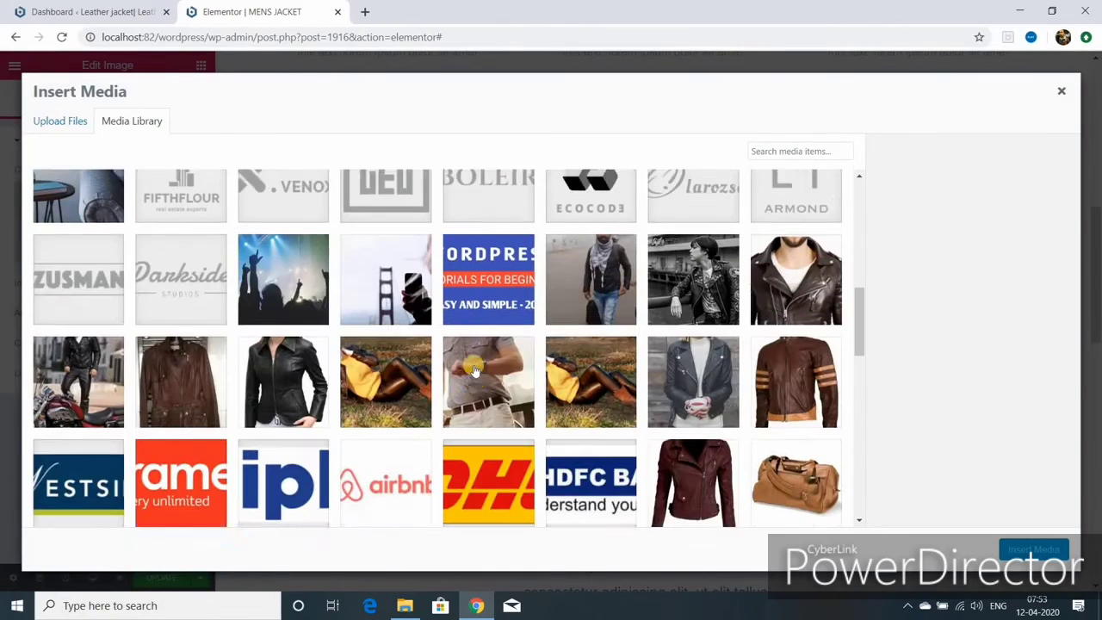
click(784, 368)
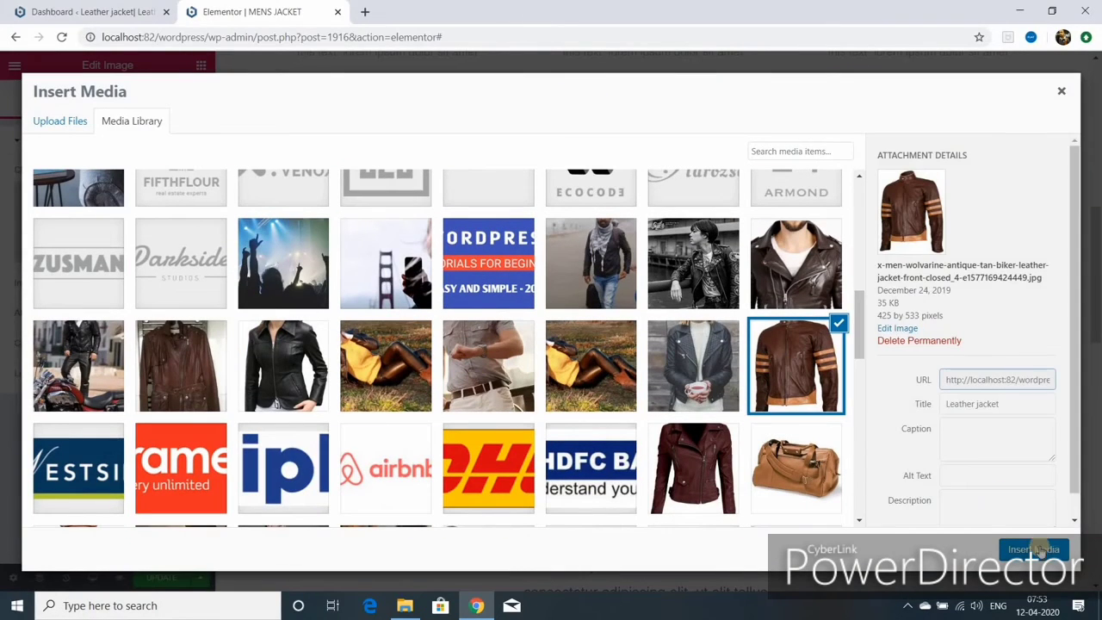
triple_click(948, 405)
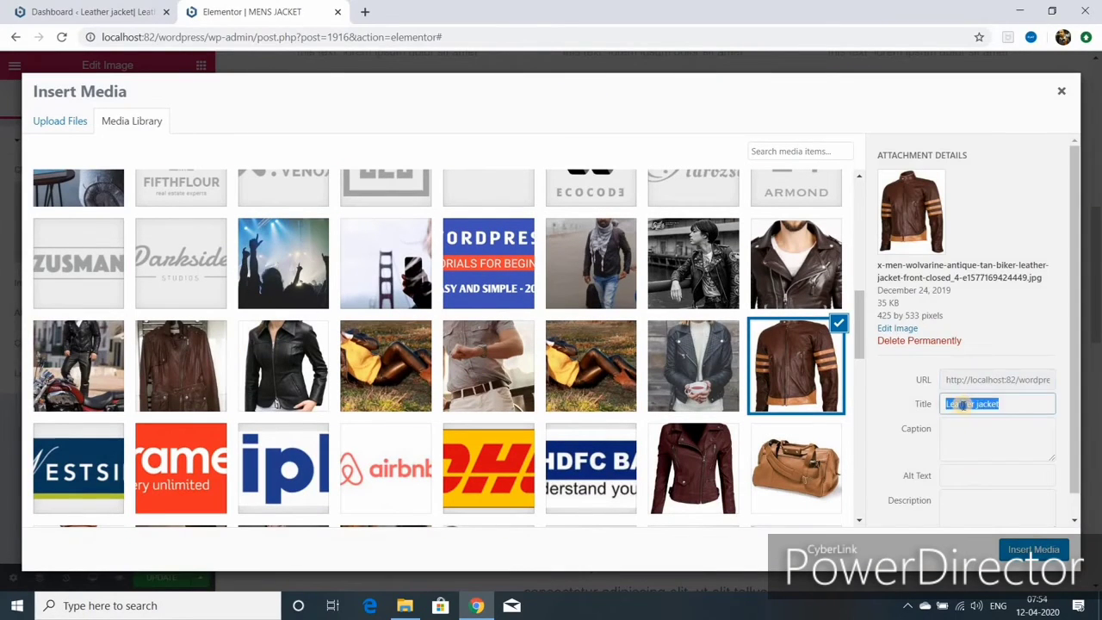
right_click(962, 404)
click(892, 231)
right_click(971, 484)
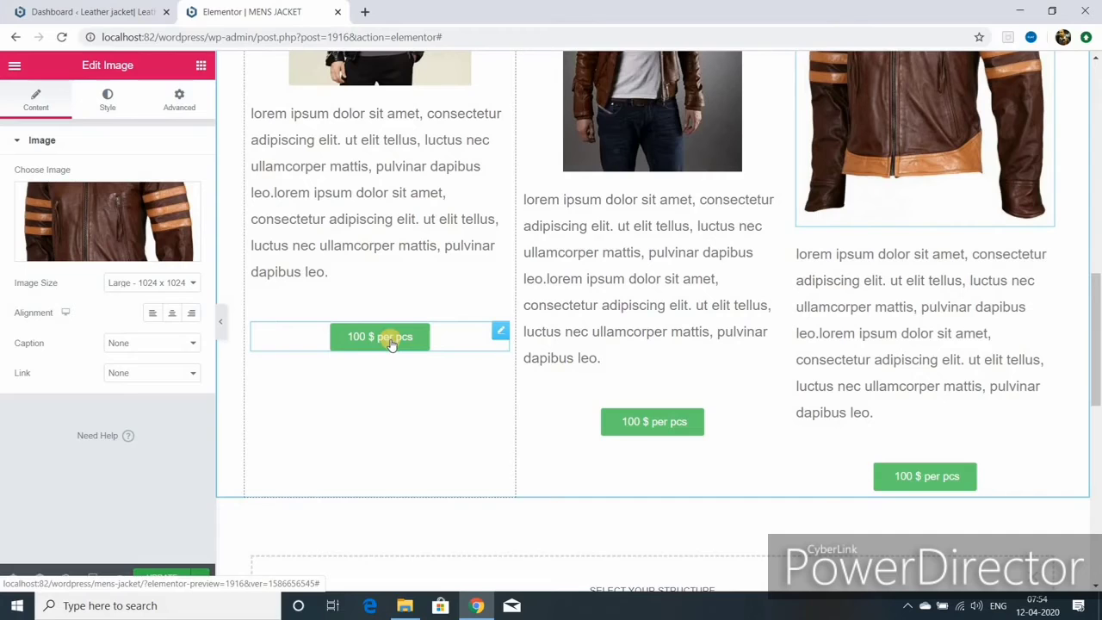
click(221, 321)
- Scroll through the page with the panel hidden, then restore the Edit Image panel
scroll(572, 422, up, 5)
scroll(576, 430, up, 3)
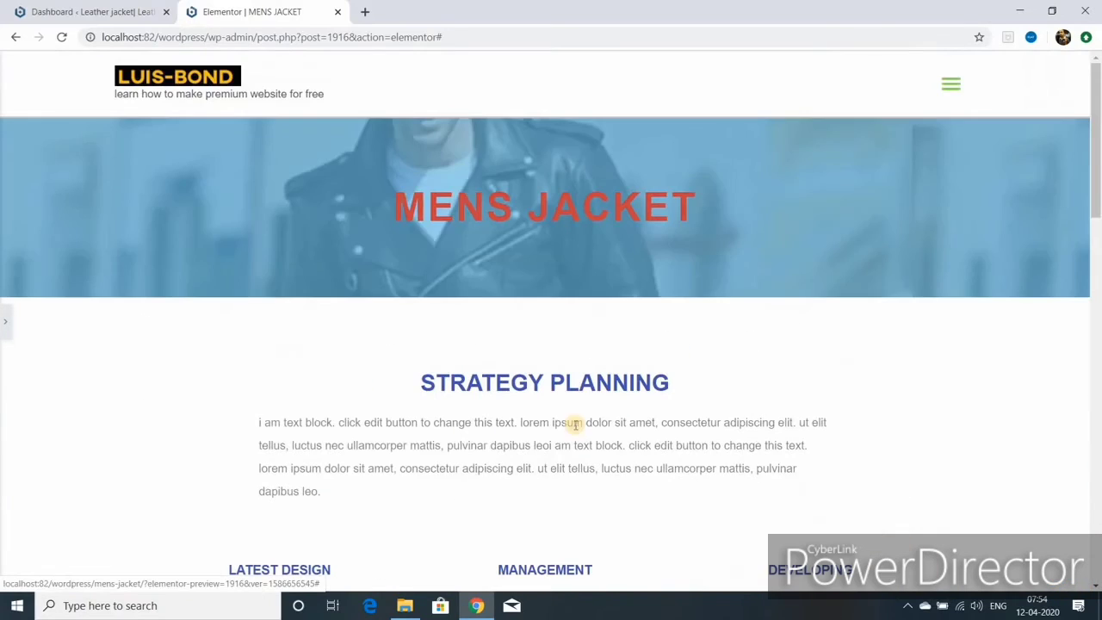
scroll(598, 266, down, 3)
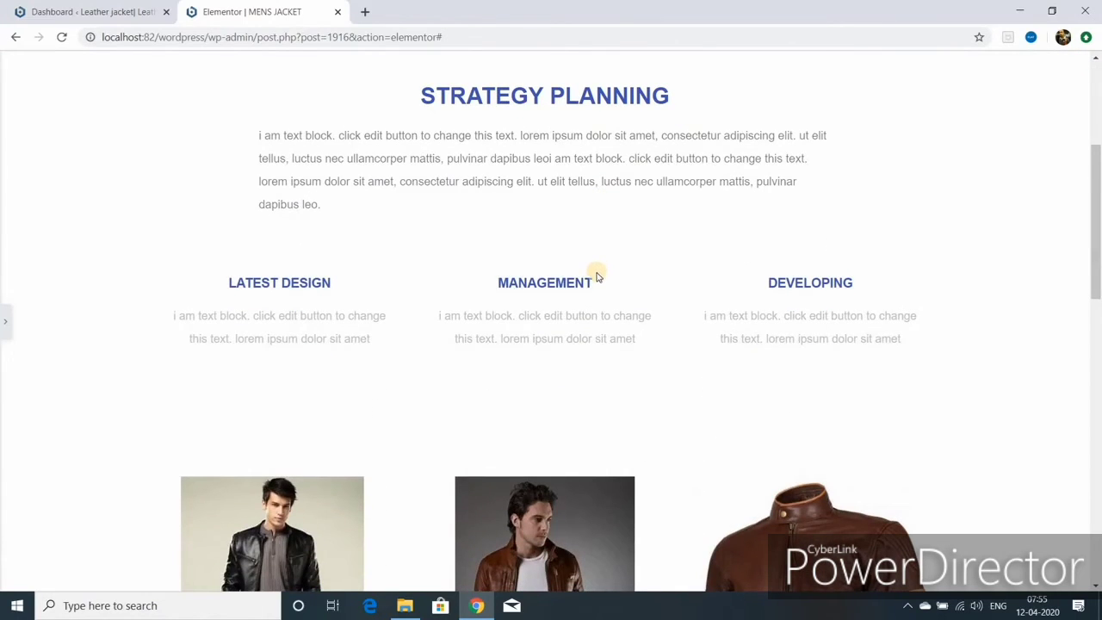
scroll(594, 280, down, 7)
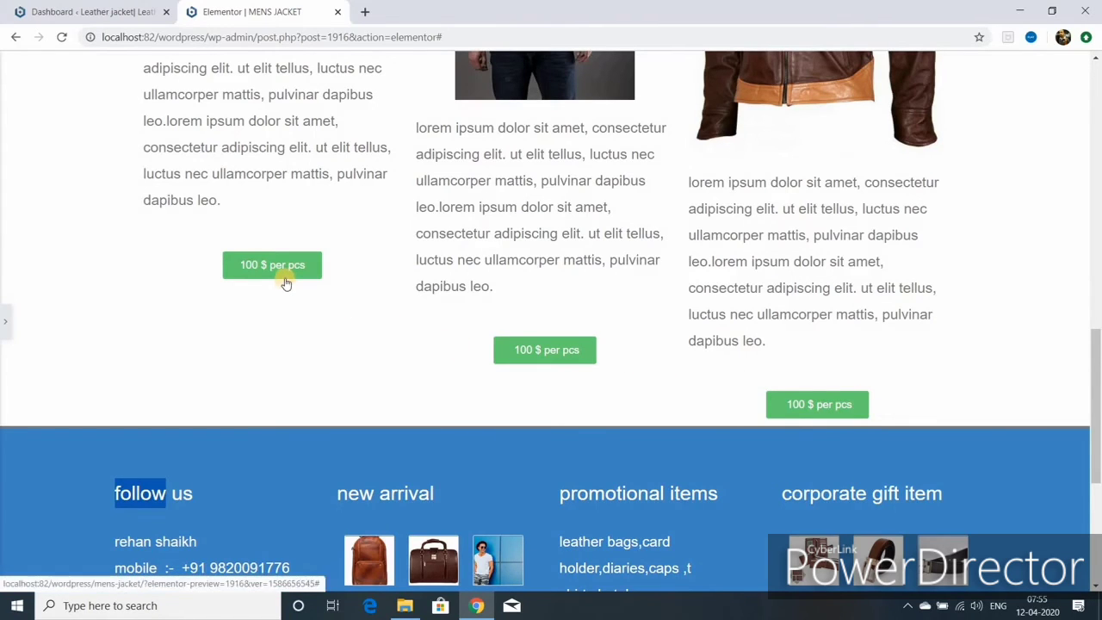
click(5, 321)
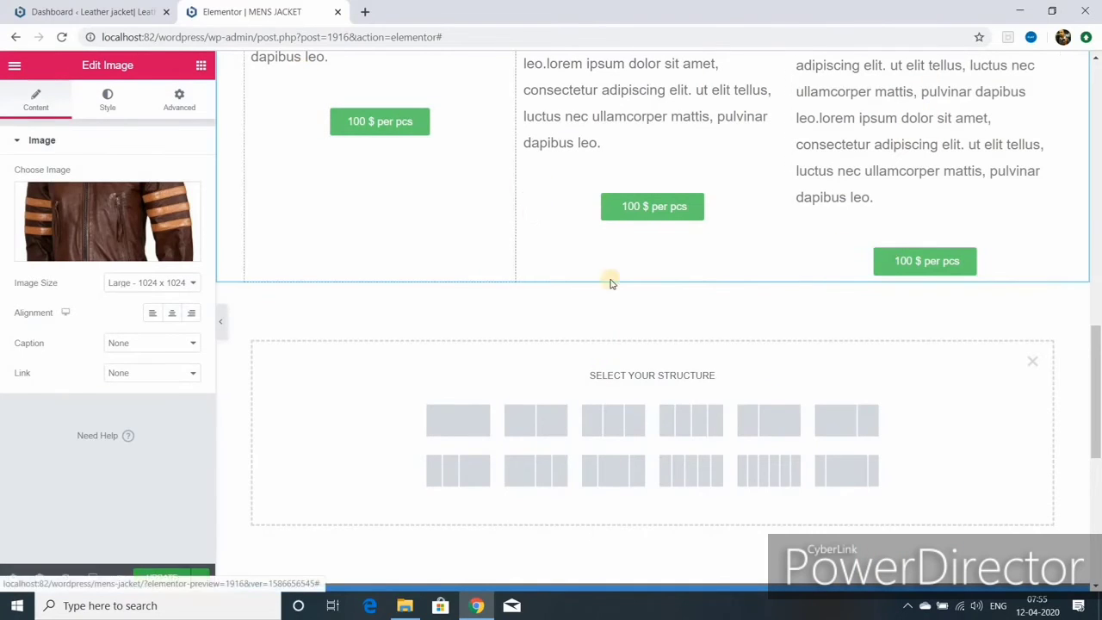
- Add a three-column section and move a copy of the first price button into its left column
click(611, 425)
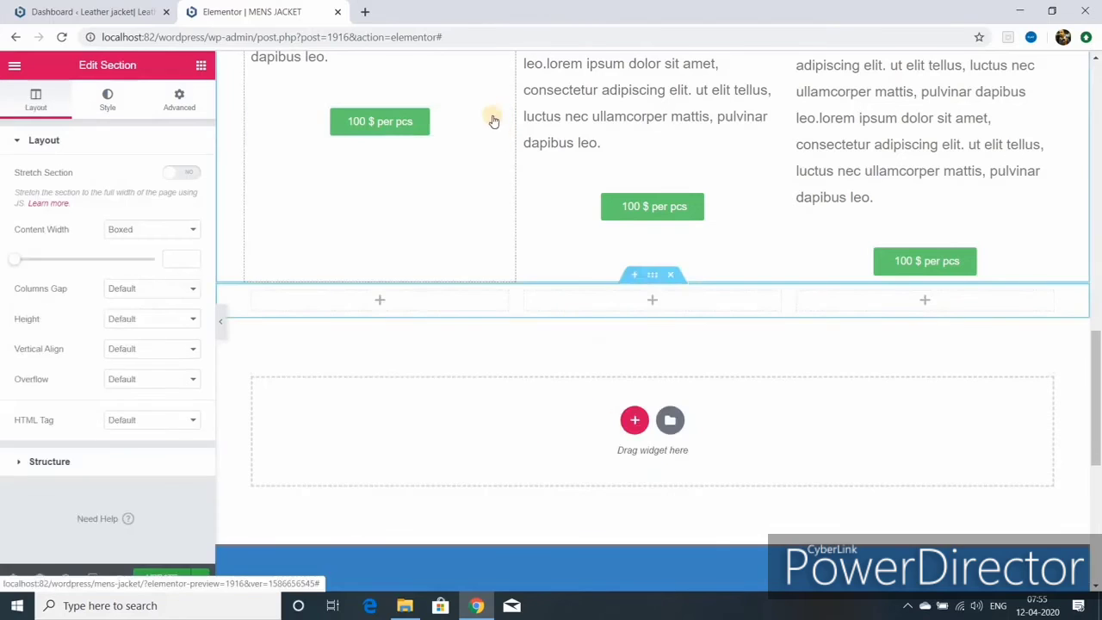
right_click(424, 117)
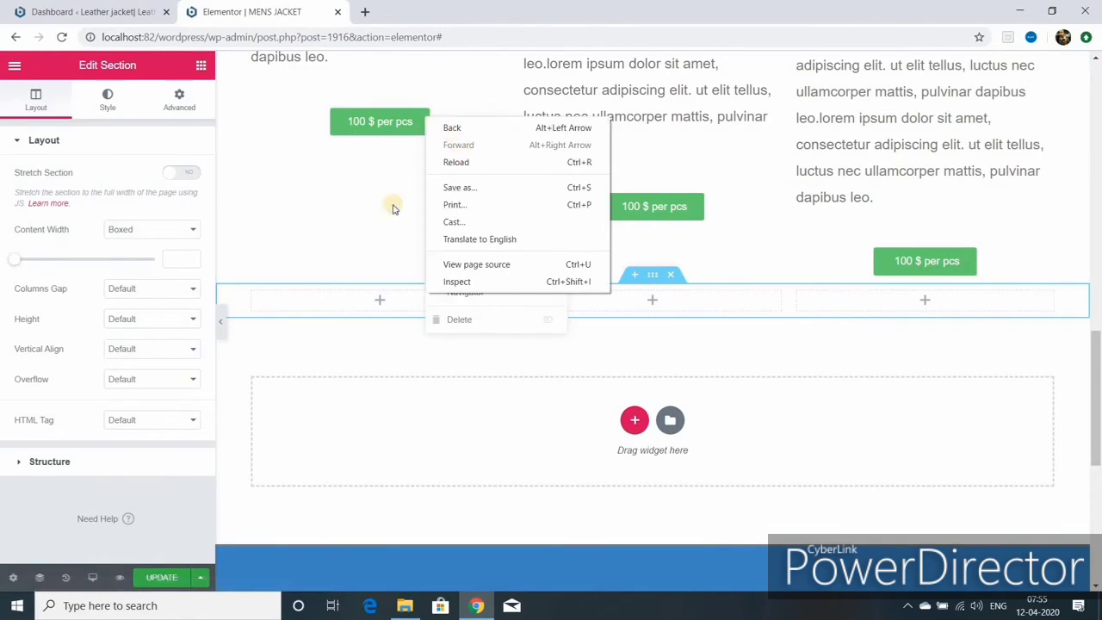
click(396, 172)
click(400, 131)
right_click(403, 128)
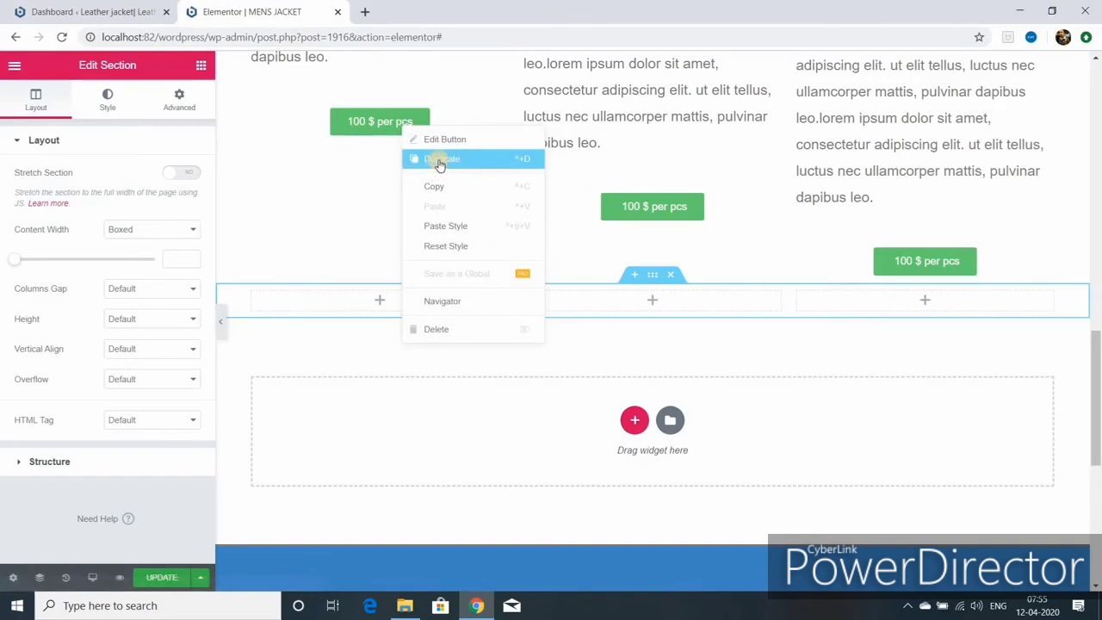
click(439, 161)
drag(497, 158, 440, 299)
- Copy the right price button into the new row's right column and delete the original top-left button
right_click(912, 258)
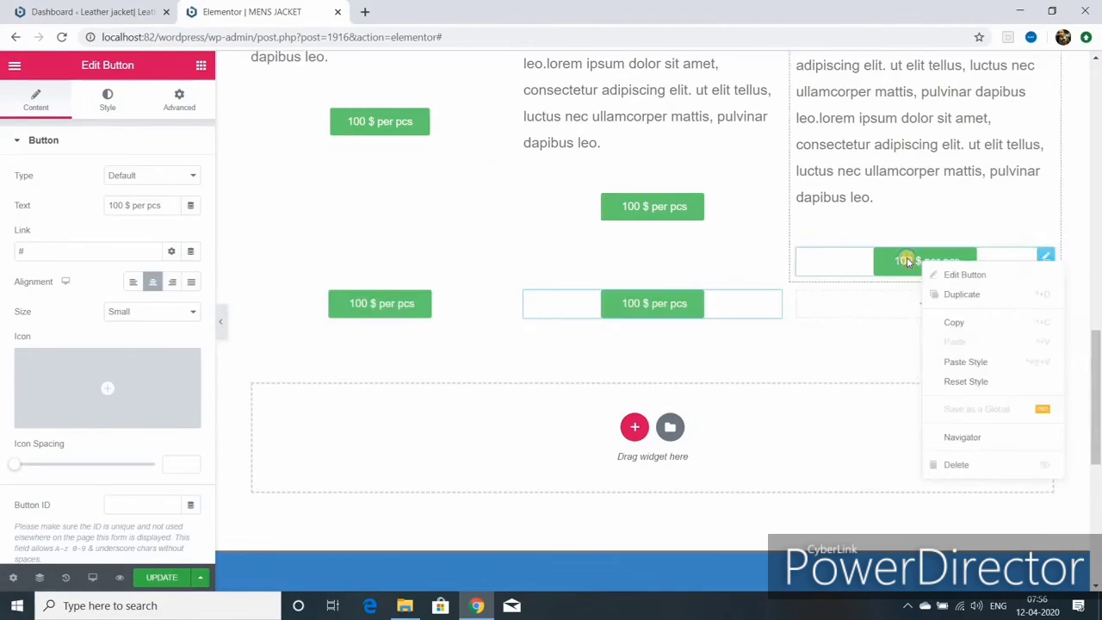
click(946, 295)
drag(846, 323, 923, 326)
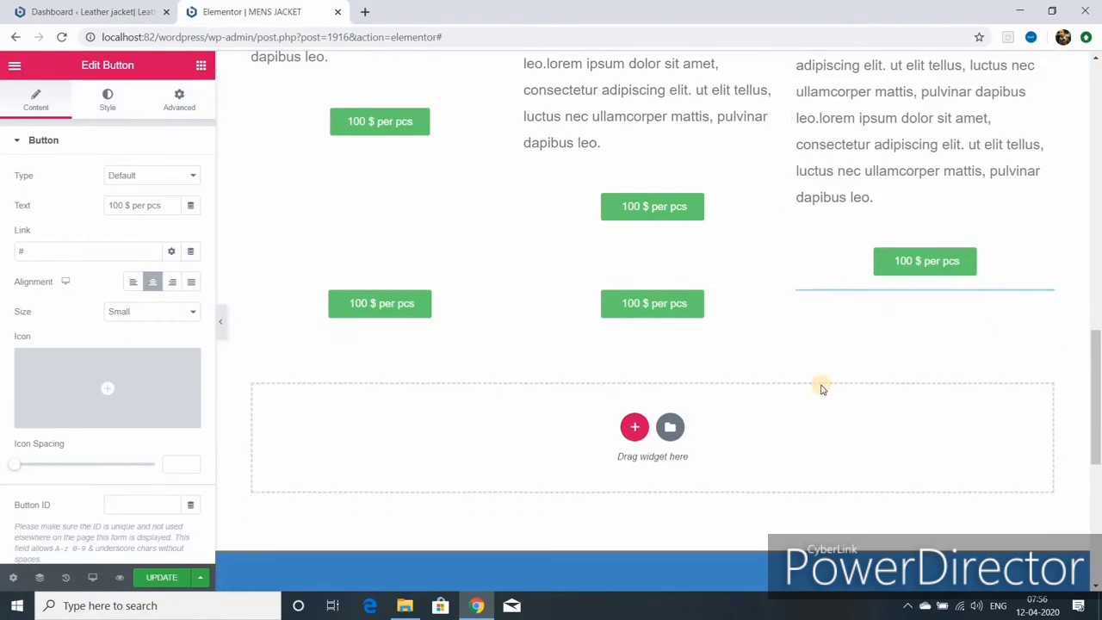
right_click(395, 121)
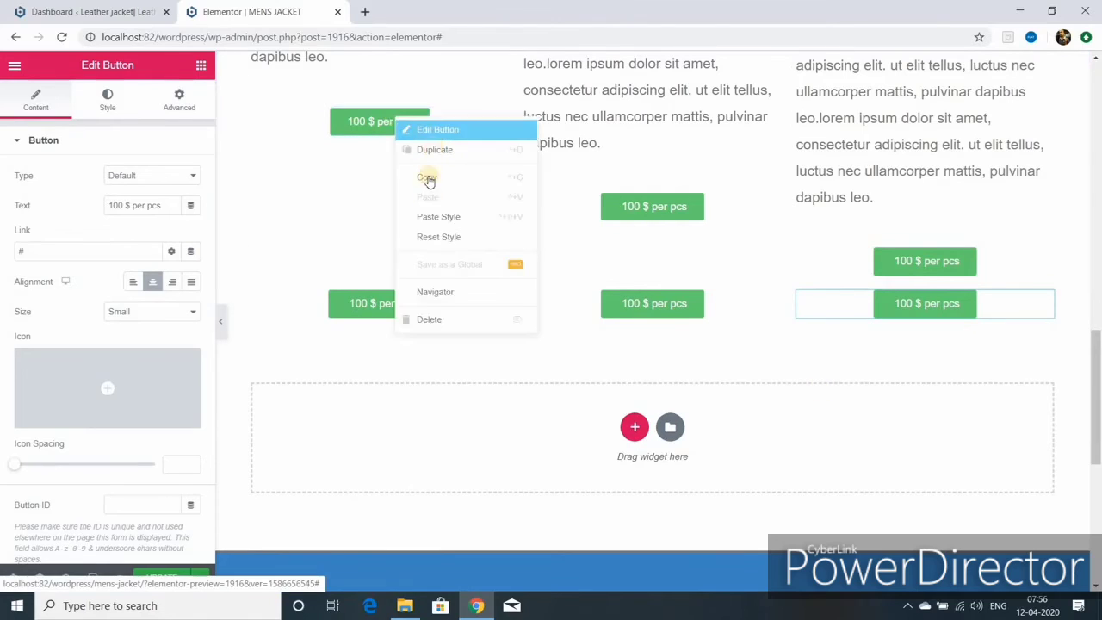
click(431, 318)
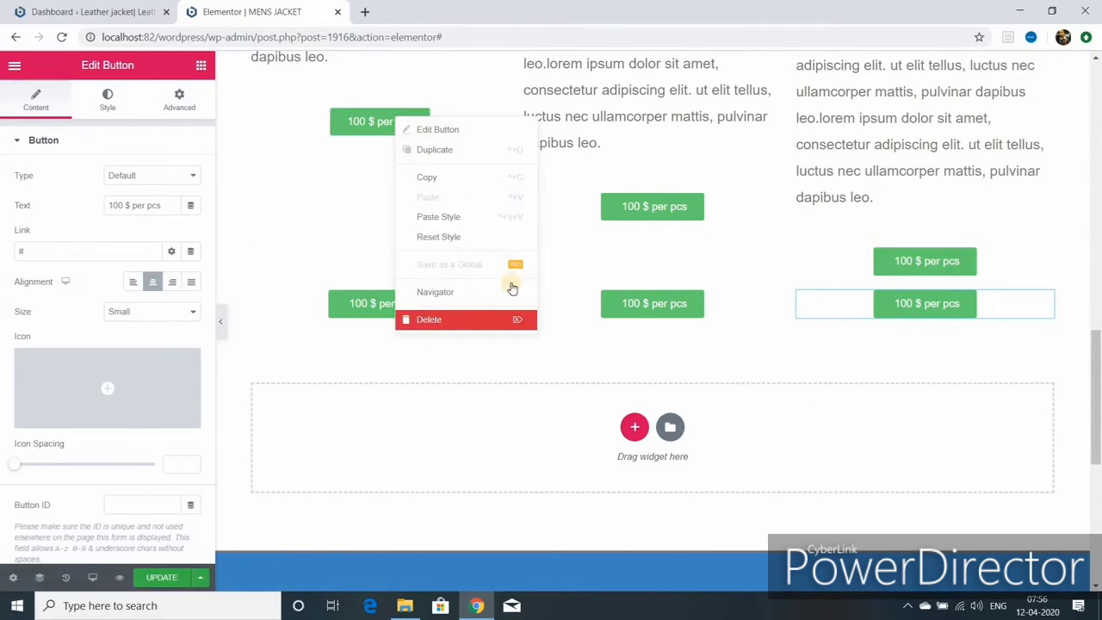
- Preview the page at full width to check the button row, then resume editing
right_click(632, 204)
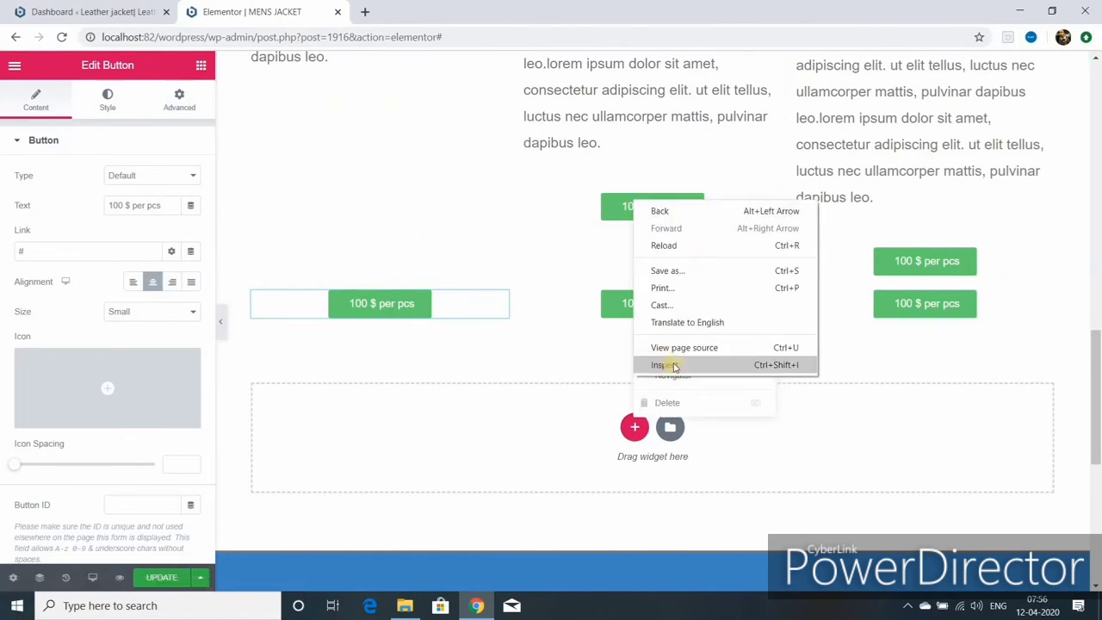
scroll(222, 325, up, 5)
click(221, 324)
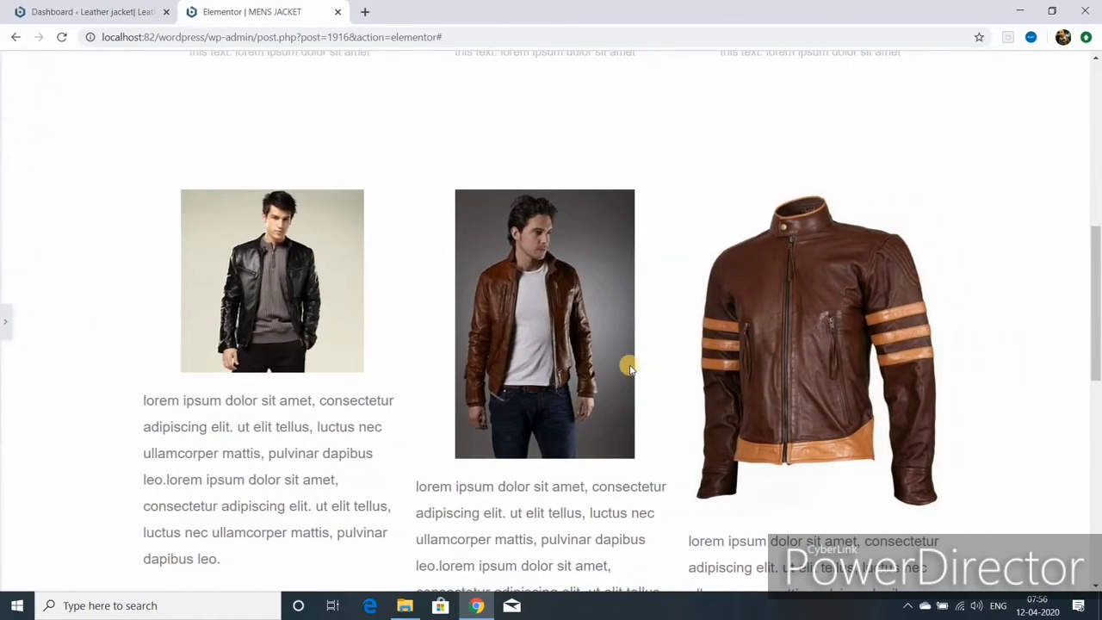
scroll(629, 368, down, 4)
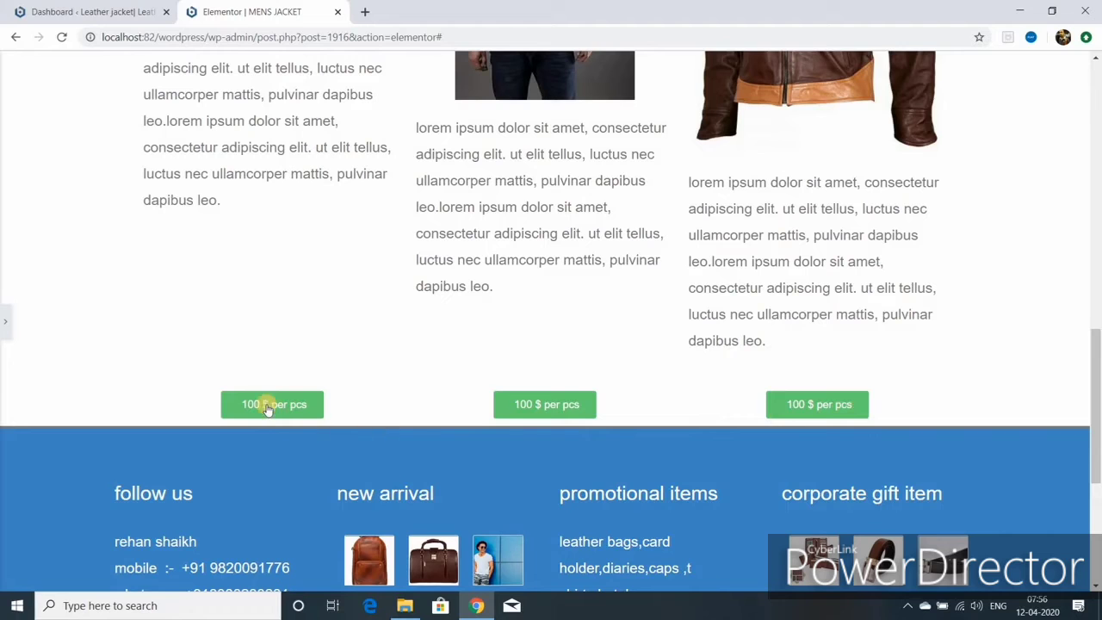
click(839, 401)
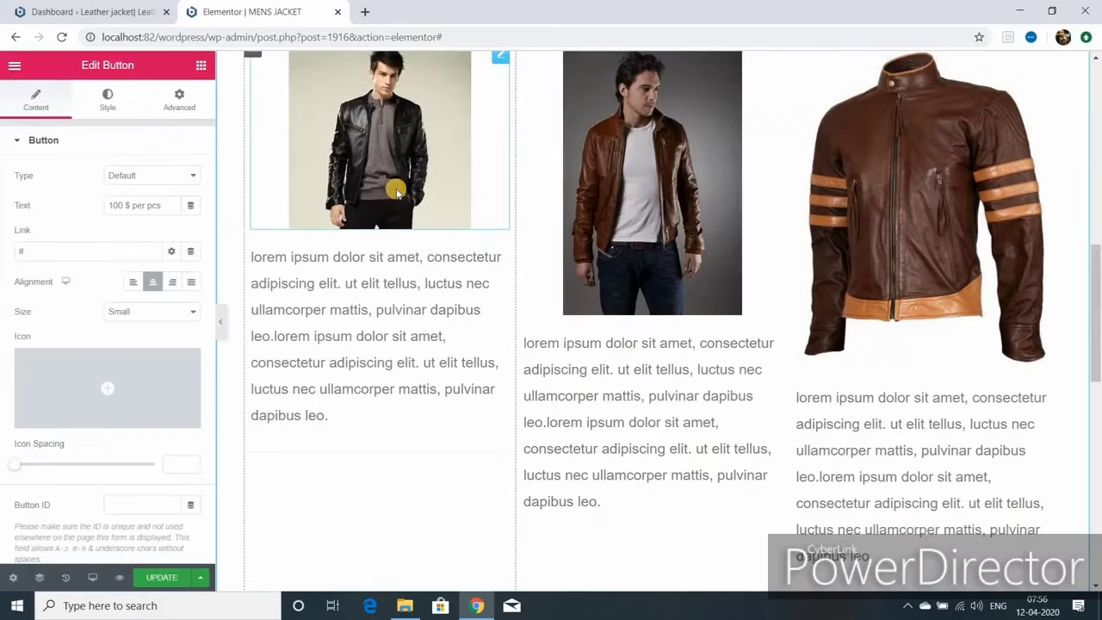
scroll(396, 215, up, 1)
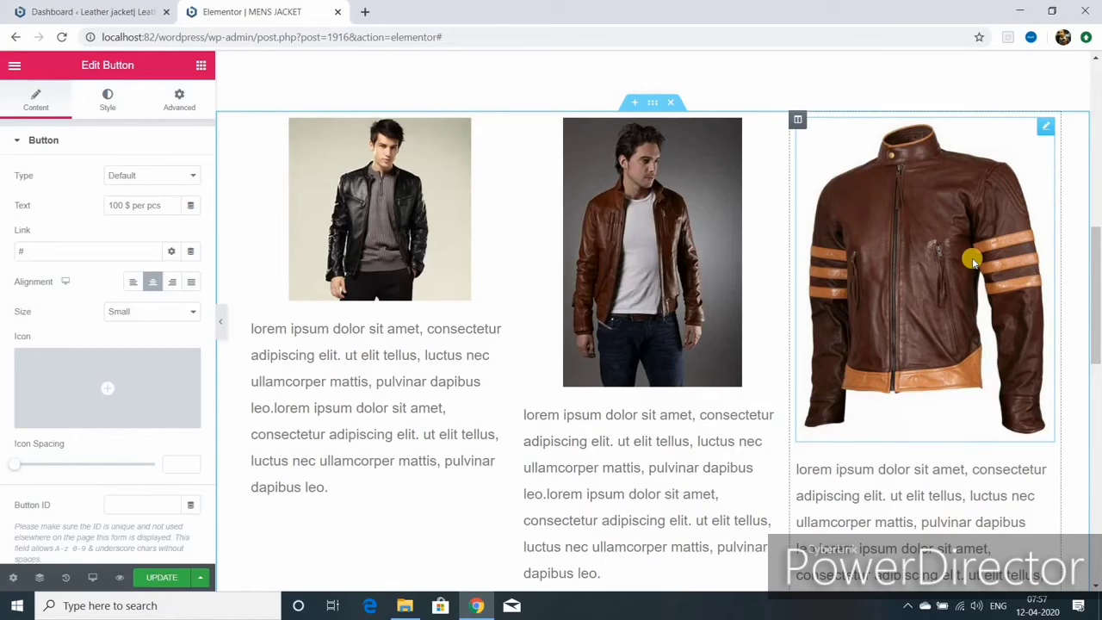
- Replace the second jacket photo with a brown biker jacket from the Media Library and save with Update
click(771, 128)
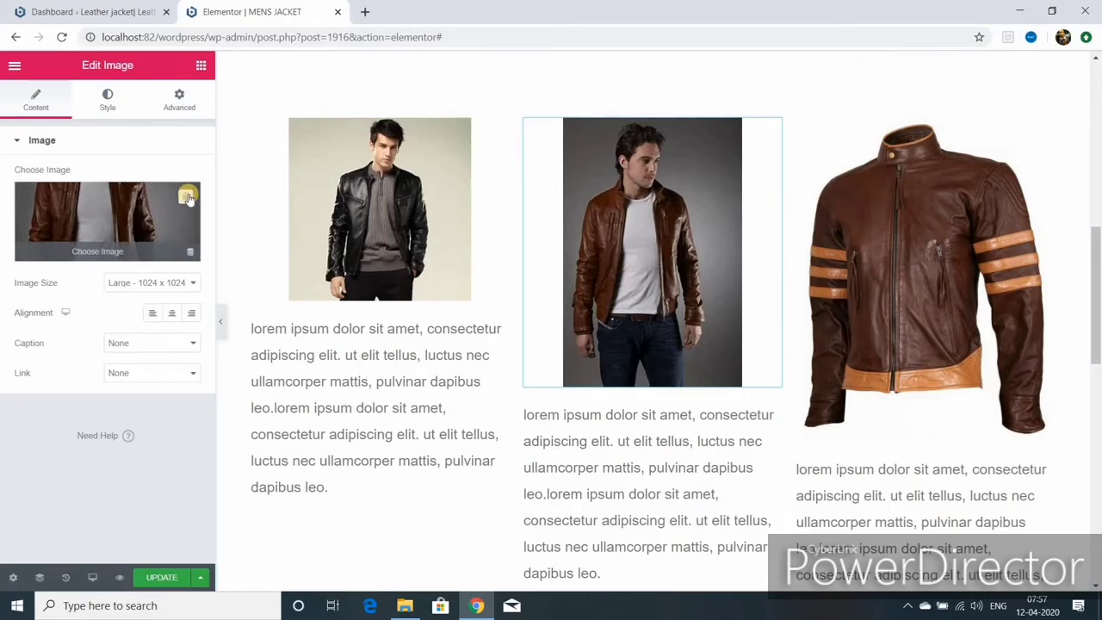
click(182, 200)
scroll(454, 361, down, 3)
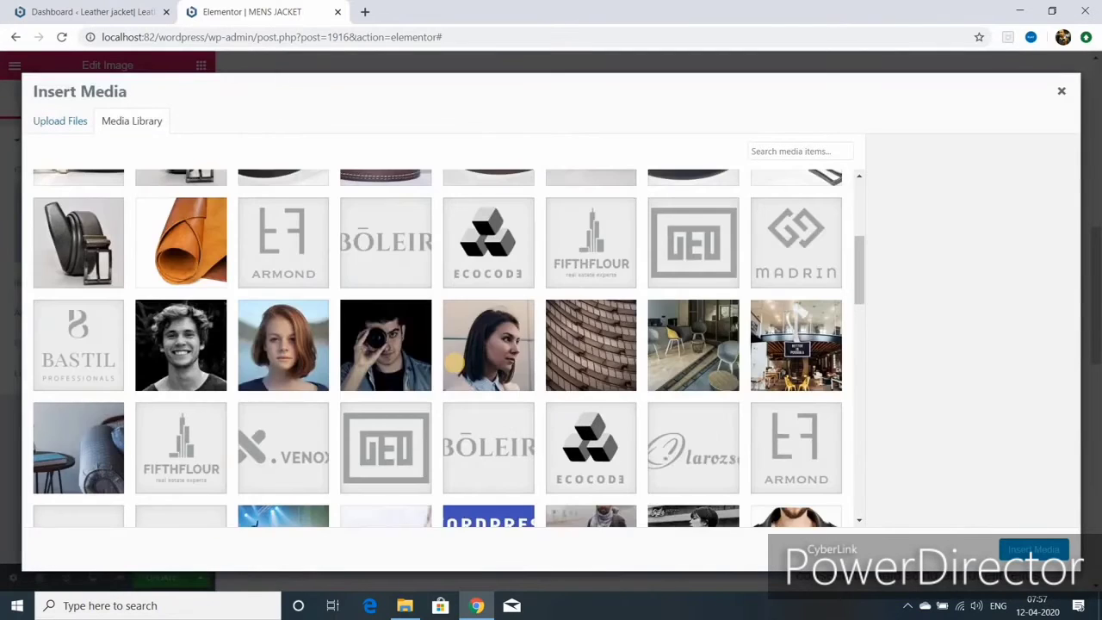
scroll(456, 369, down, 3)
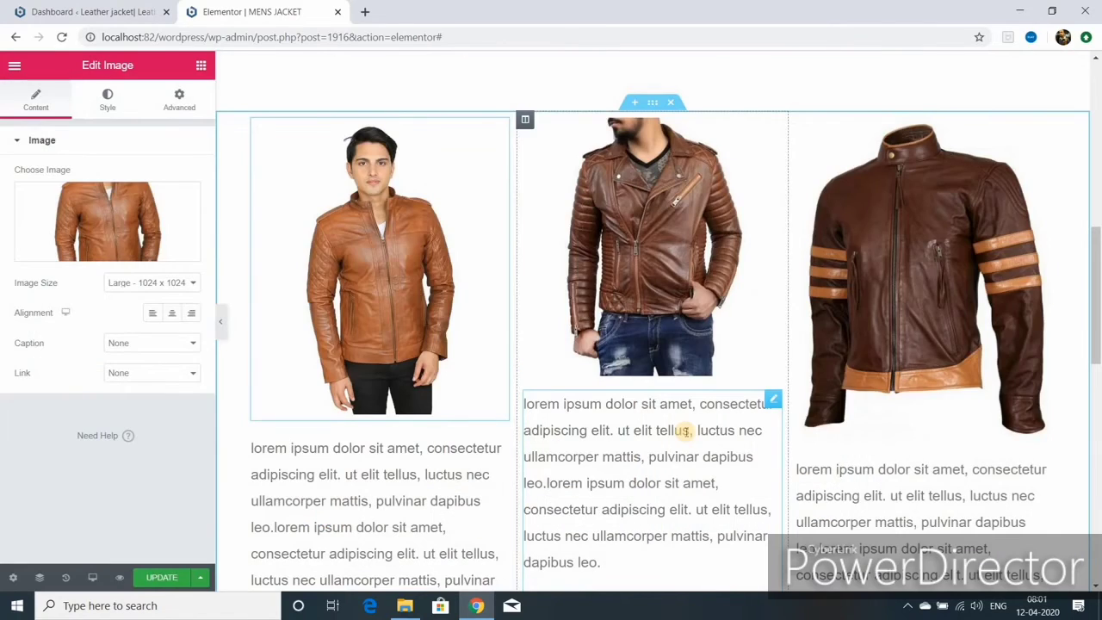
click(220, 321)
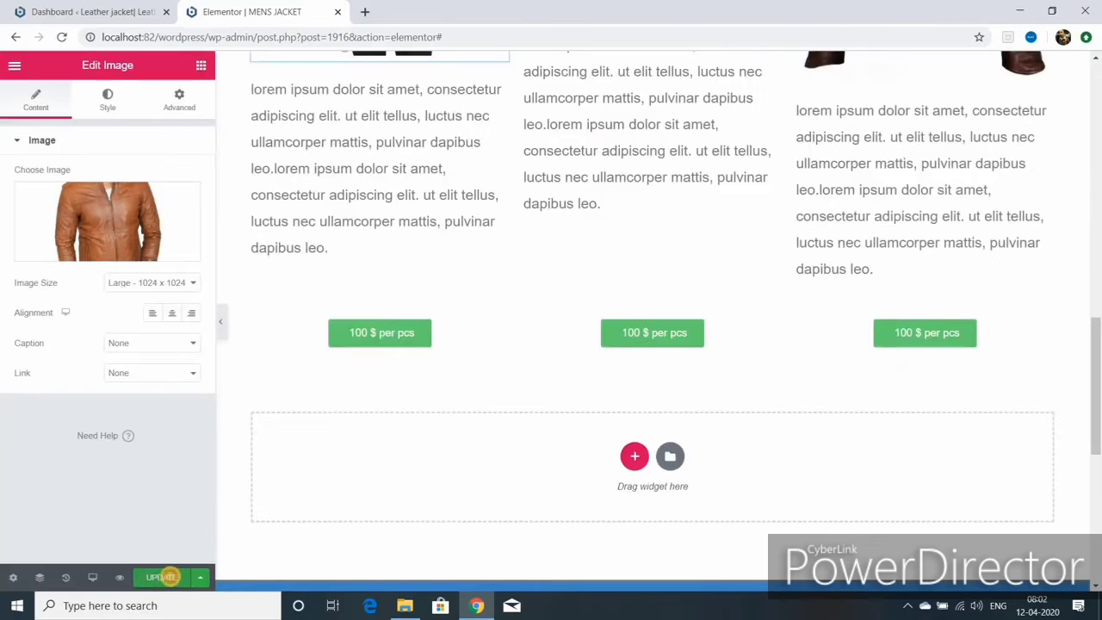
click(181, 574)
scroll(485, 468, down, 1)
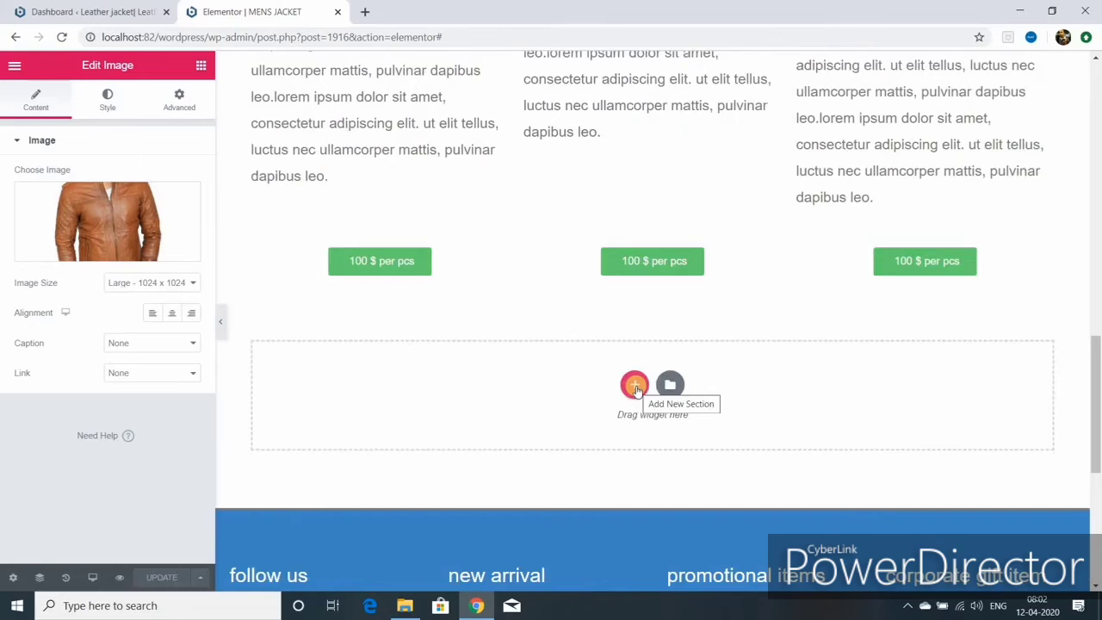
- Add a two-column section below the buttons and place an Image widget in its right column
click(634, 387)
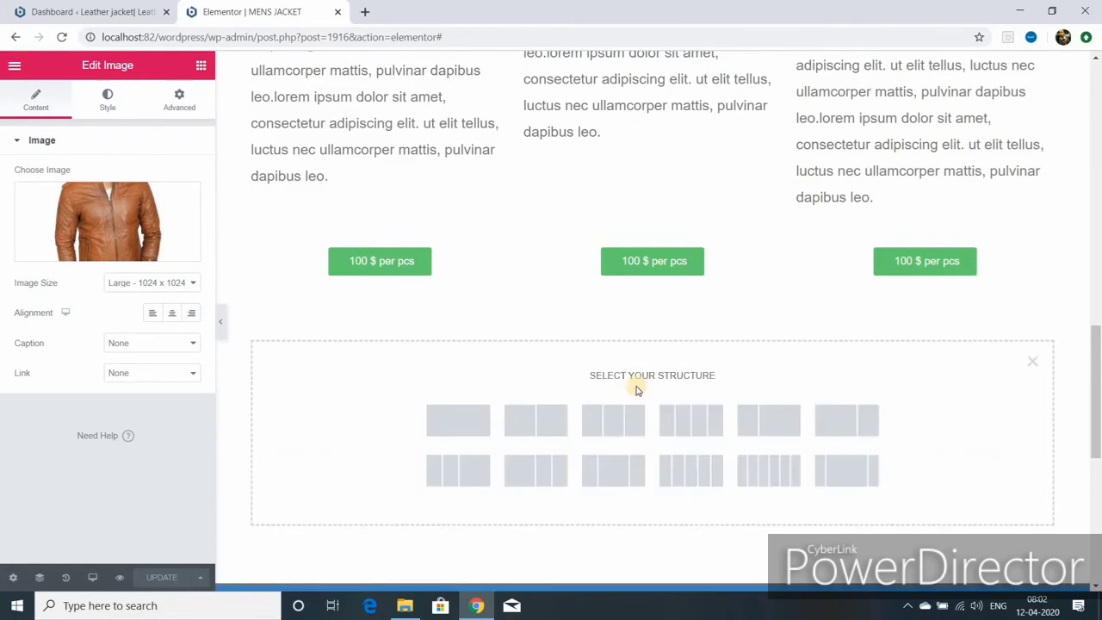
click(533, 422)
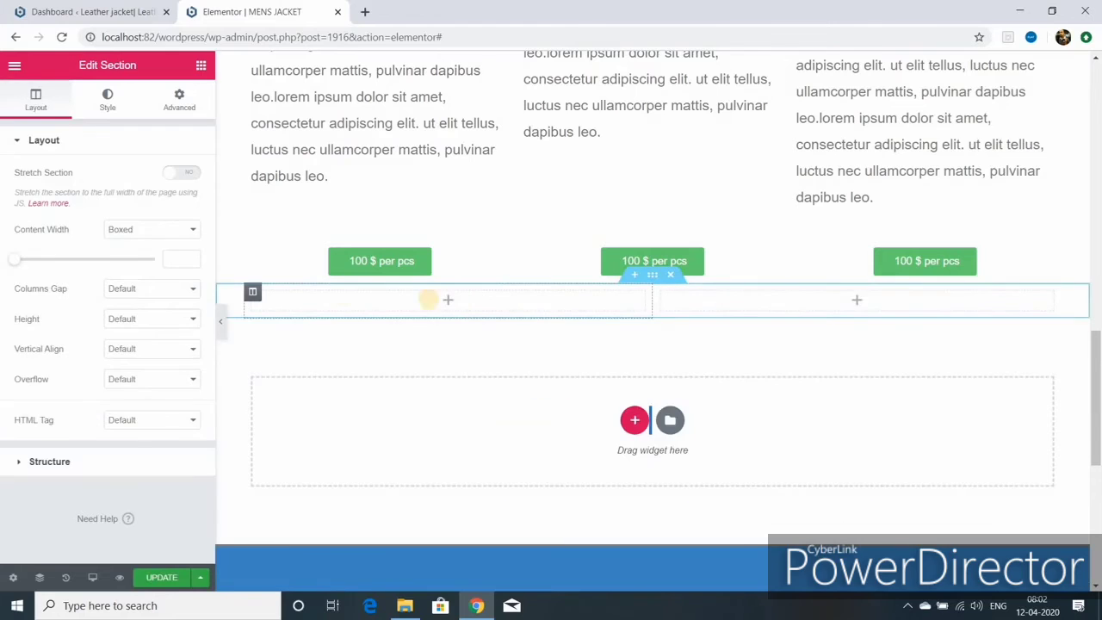
click(199, 67)
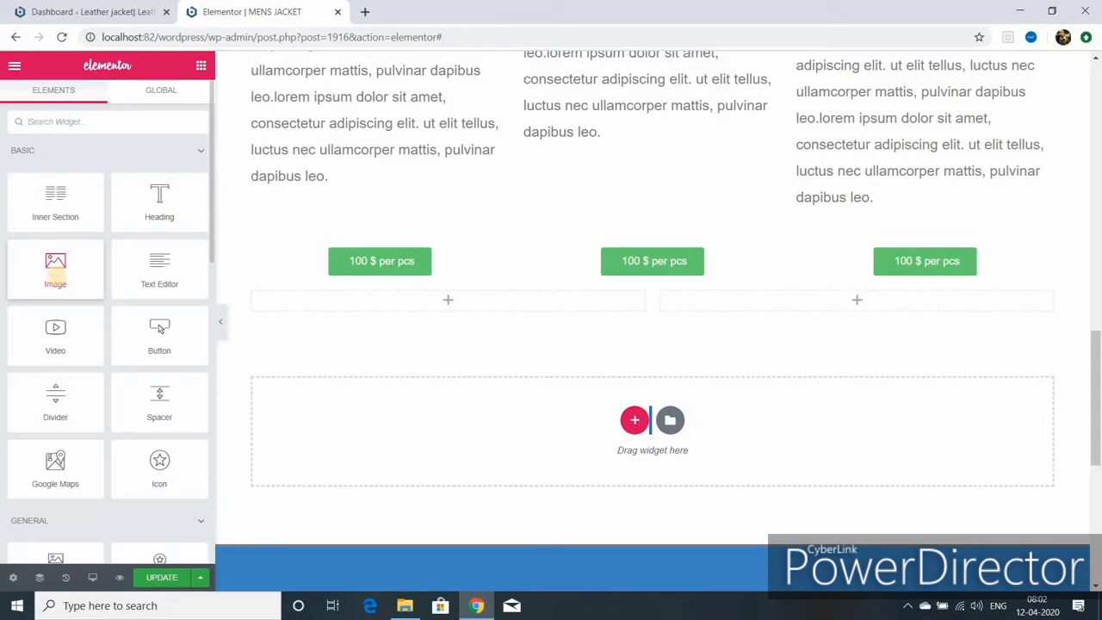
drag(56, 275, 720, 321)
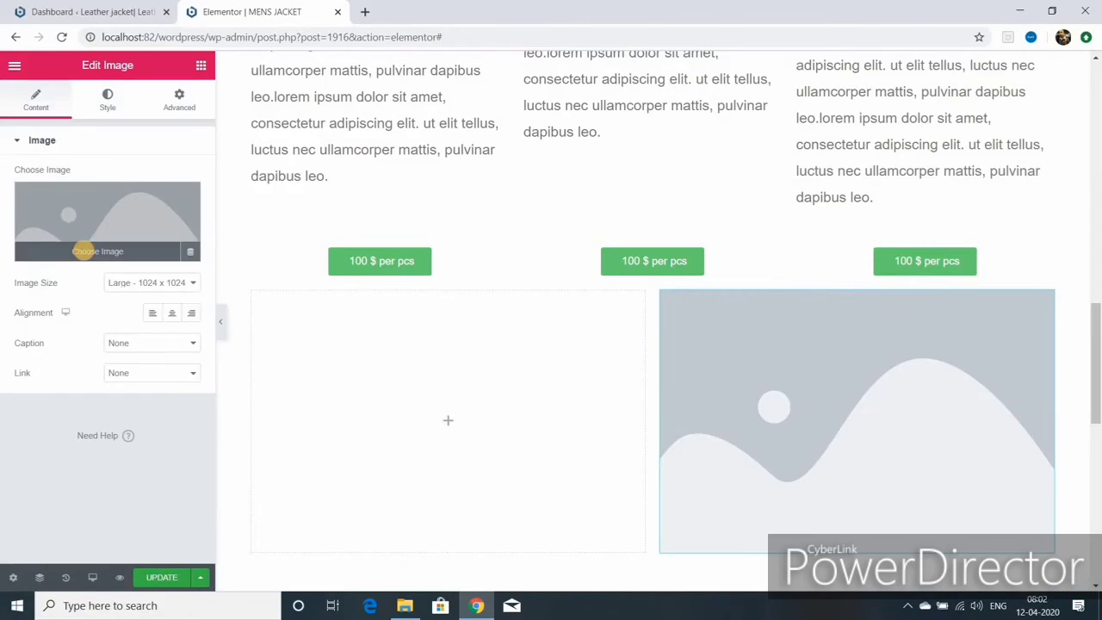
- Insert the black leather jacket photo with its title 'leather jacket' copied into the alt text
click(83, 250)
scroll(304, 359, down, 5)
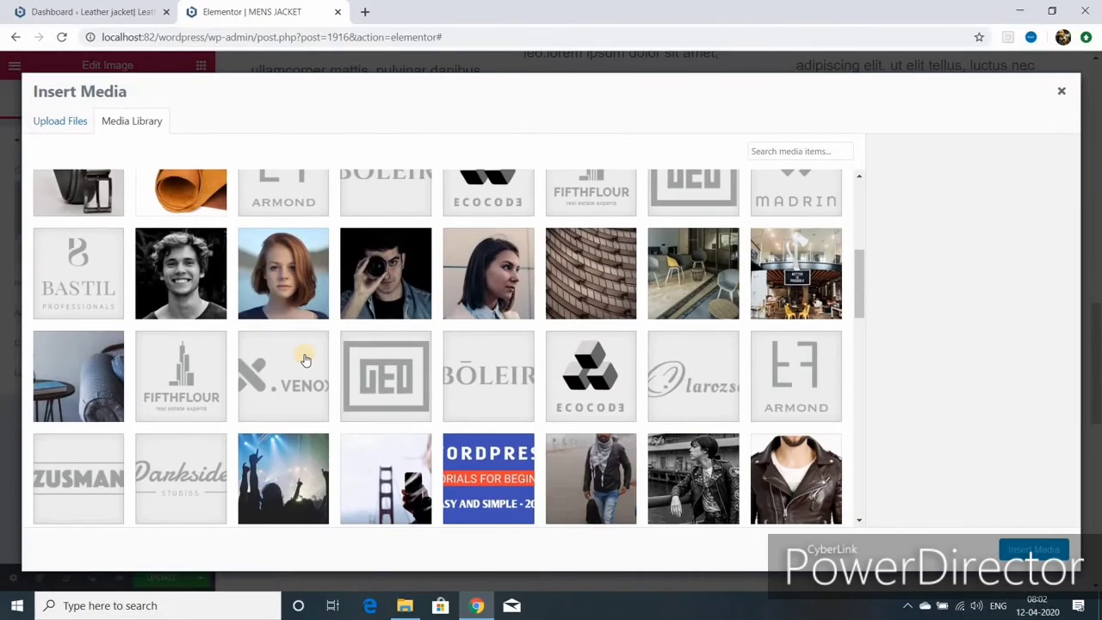
scroll(304, 360, down, 3)
scroll(304, 360, down, 3)
click(283, 417)
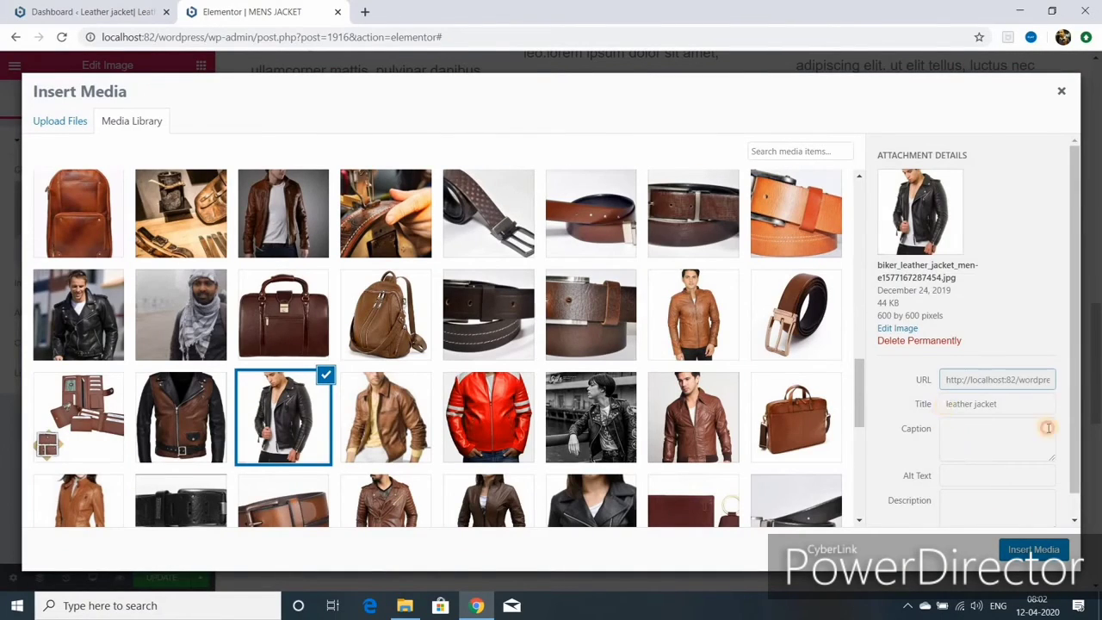
drag(997, 404, 947, 404)
key(ctrl+c)
right_click(953, 404)
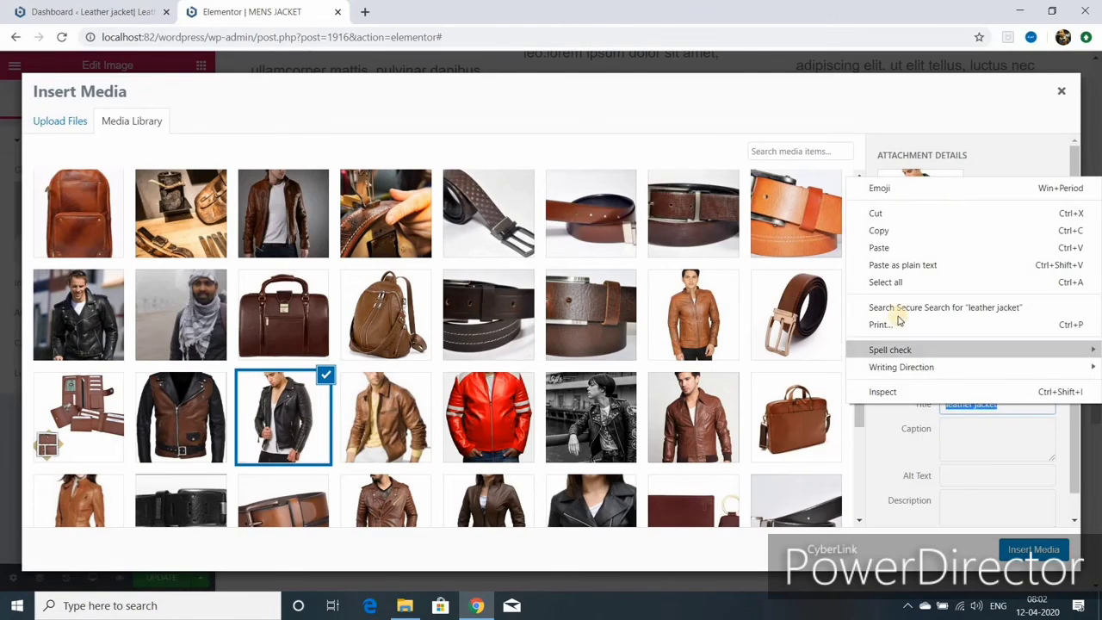
click(886, 228)
click(961, 479)
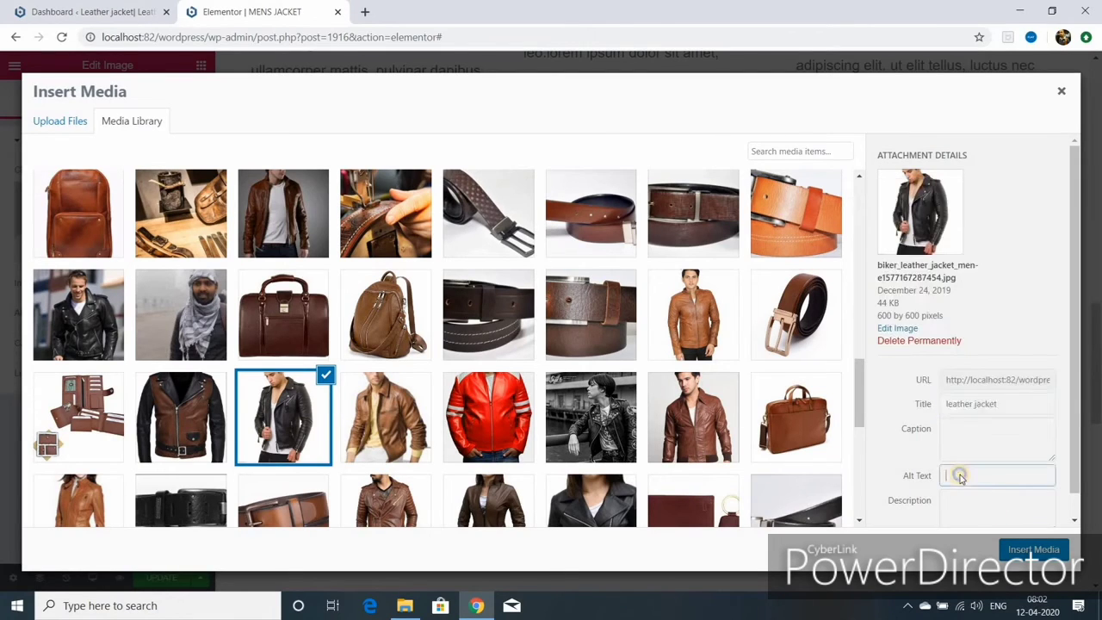
right_click(975, 485)
click(972, 362)
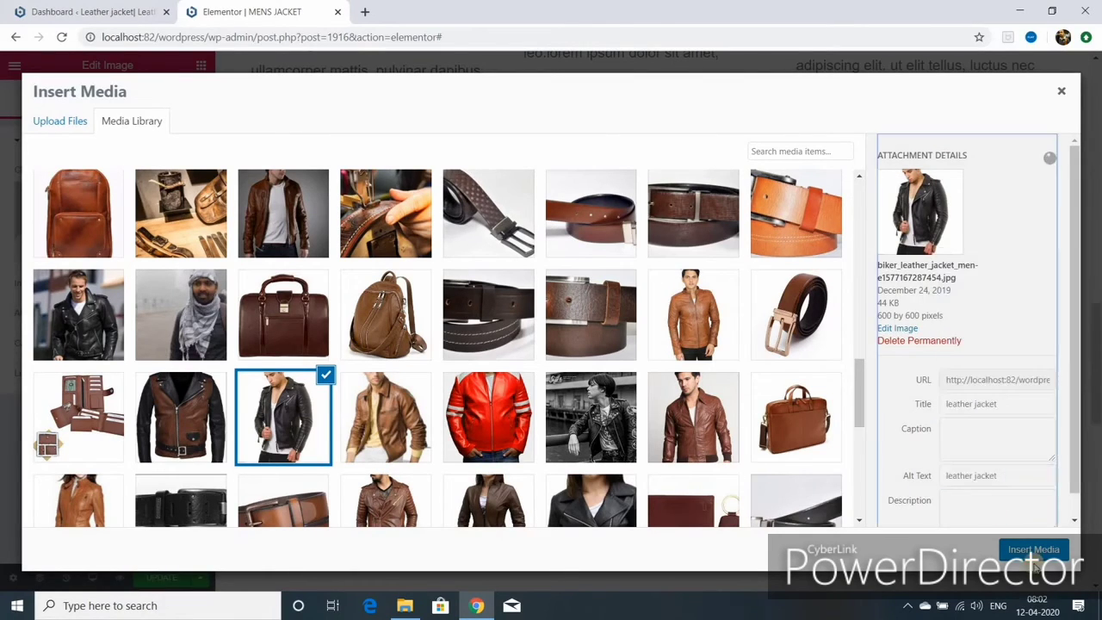
click(1033, 549)
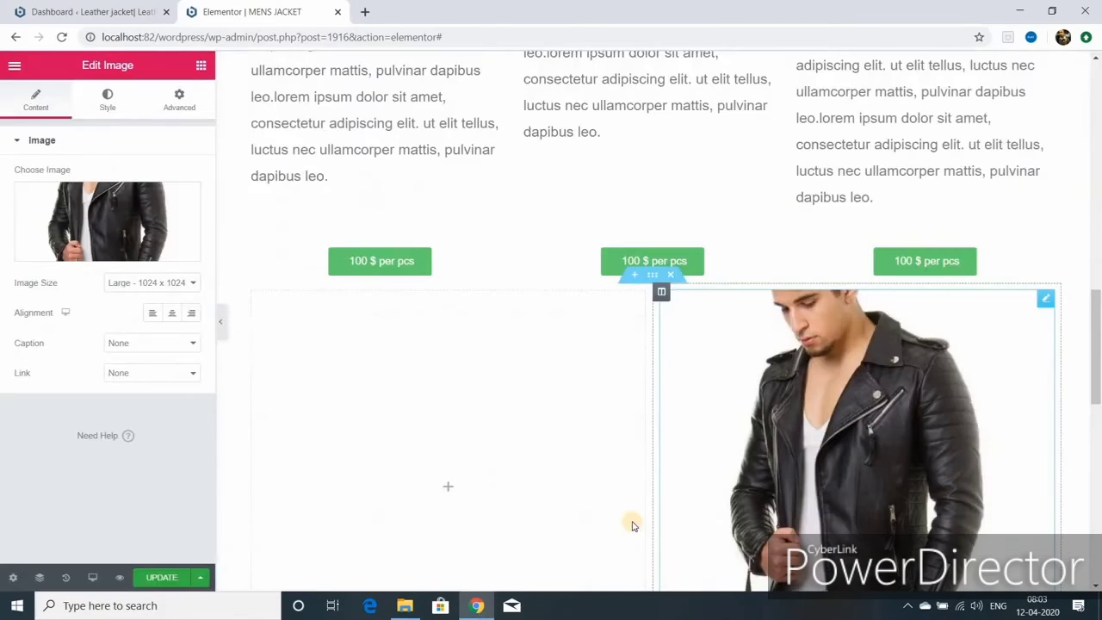
scroll(537, 497, down, 3)
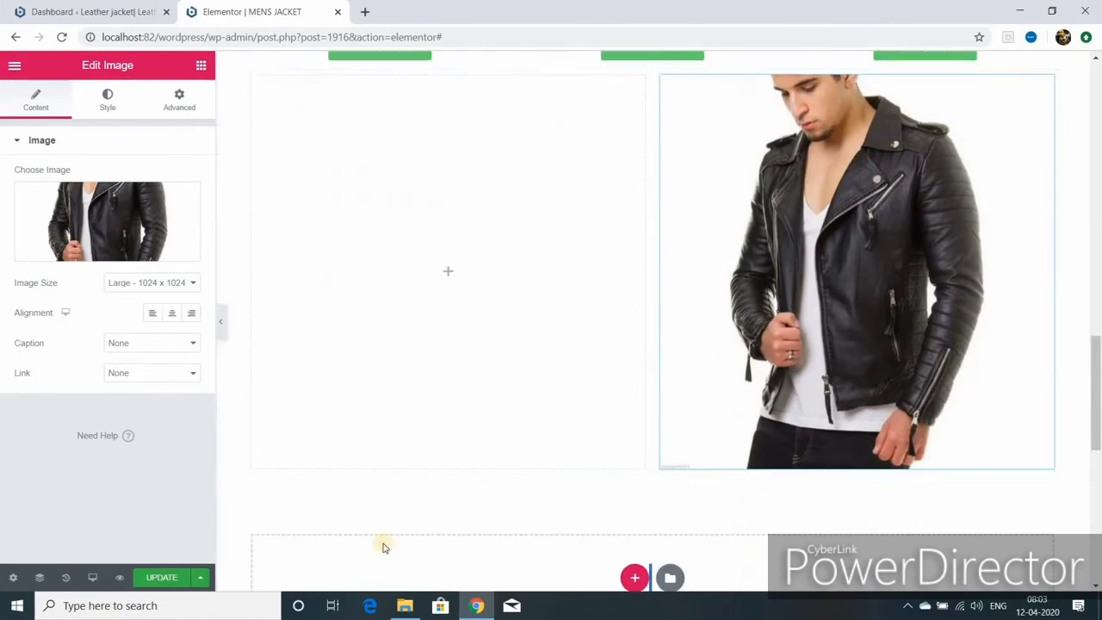
- Add a Text Editor widget beside the jacket image and paste a second copy of its lorem text
click(284, 448)
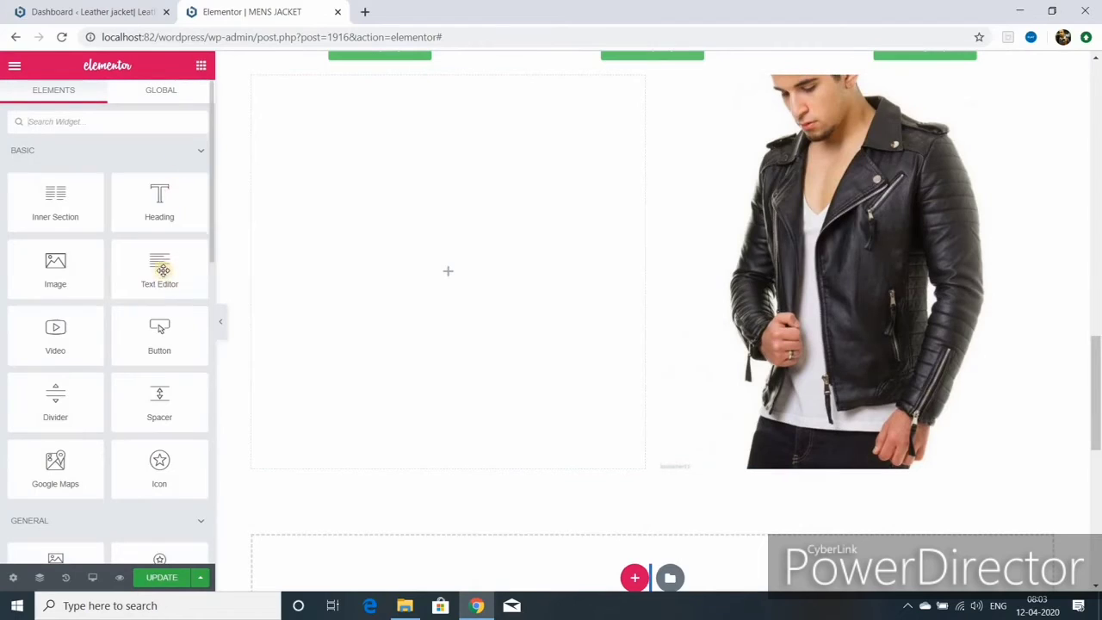
drag(159, 269, 376, 273)
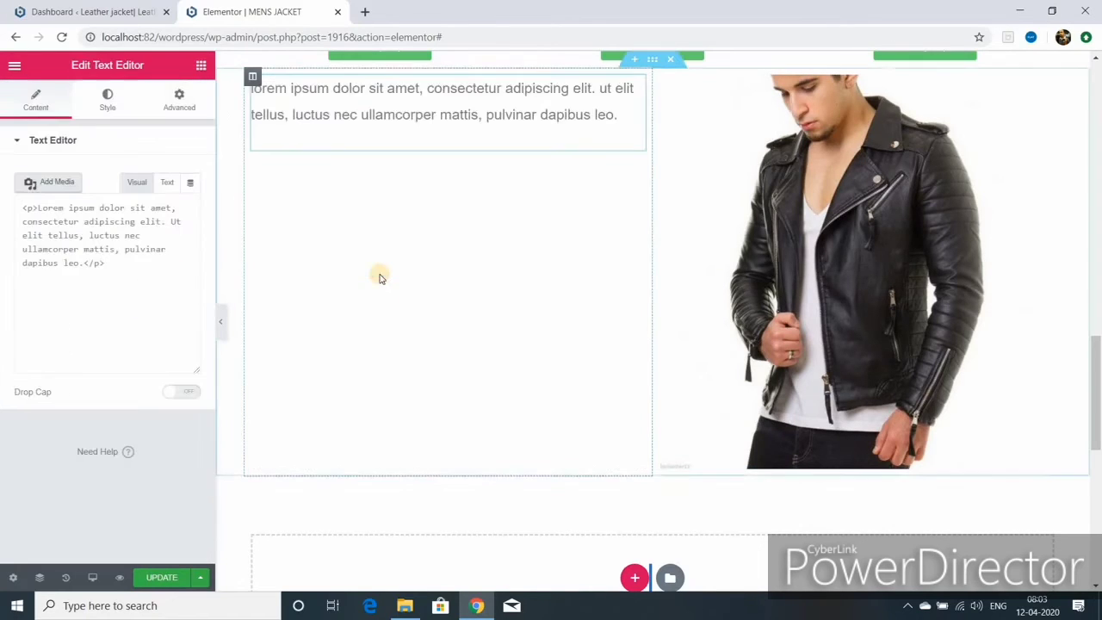
drag(29, 333, 180, 416)
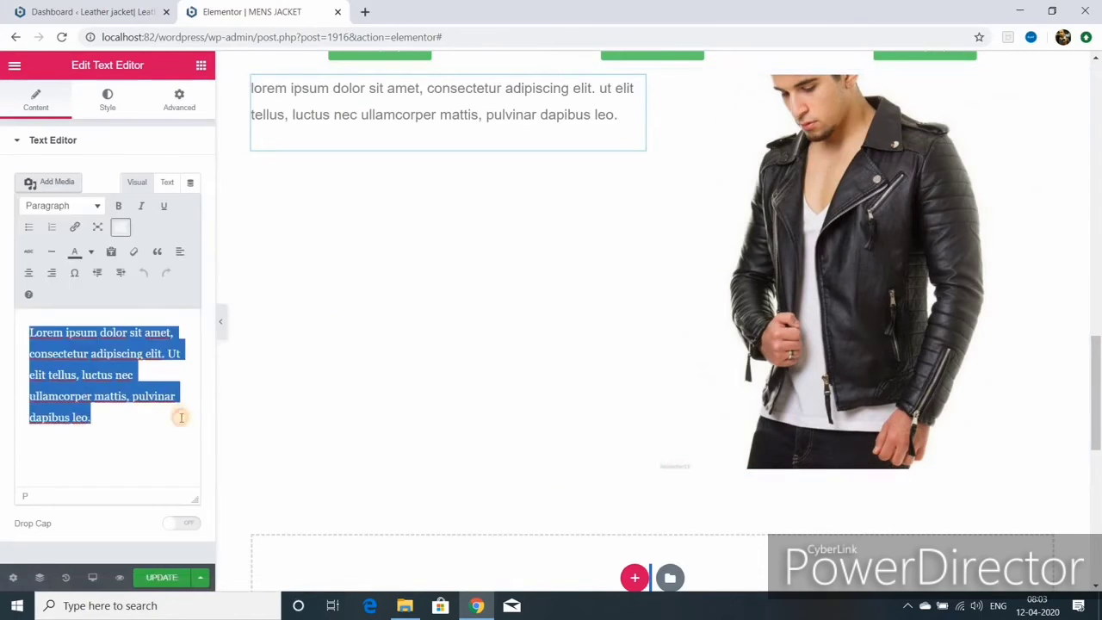
right_click(97, 365)
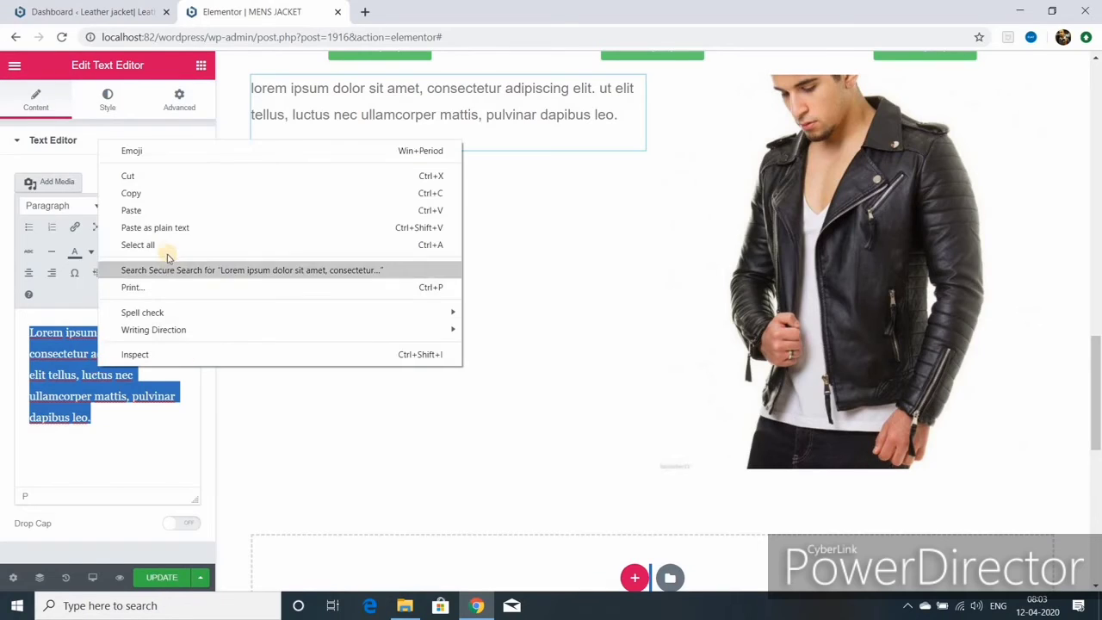
click(131, 192)
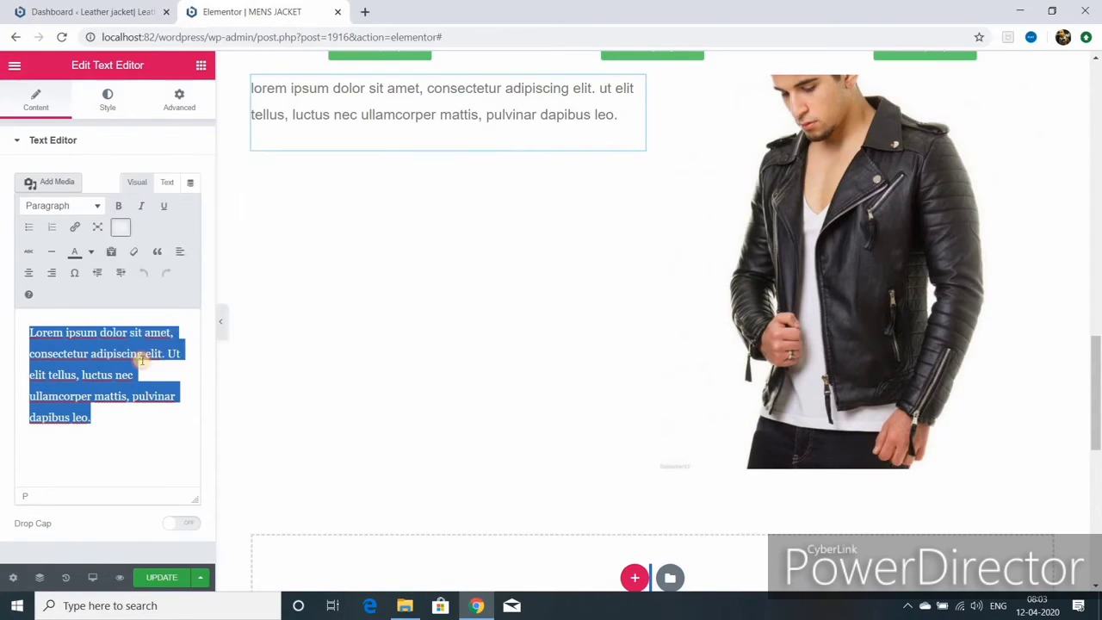
click(97, 417)
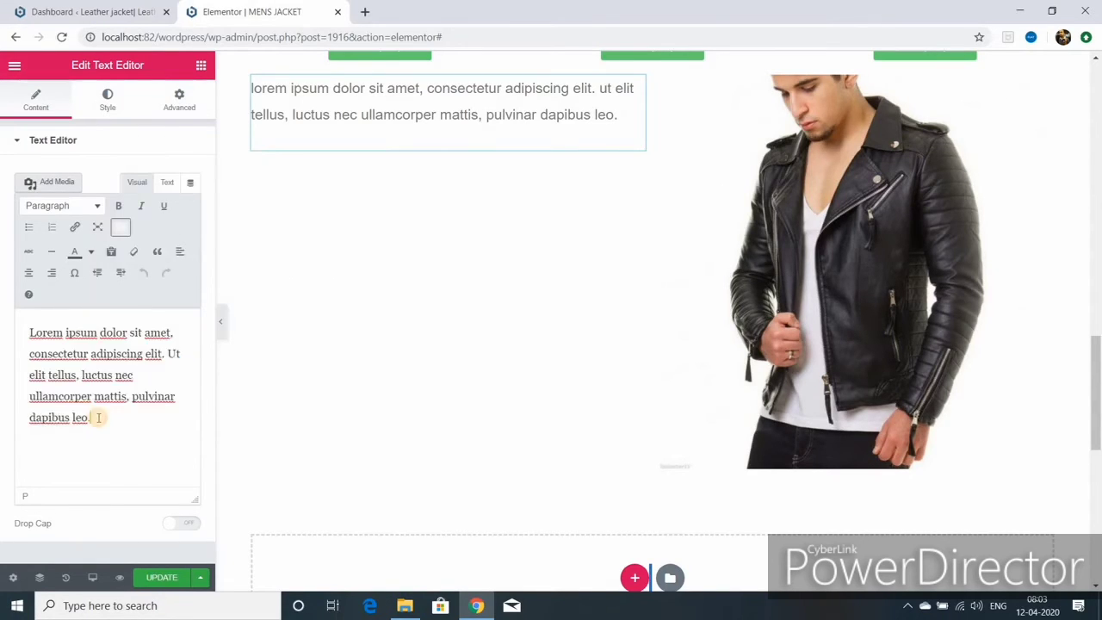
right_click(97, 418)
click(159, 303)
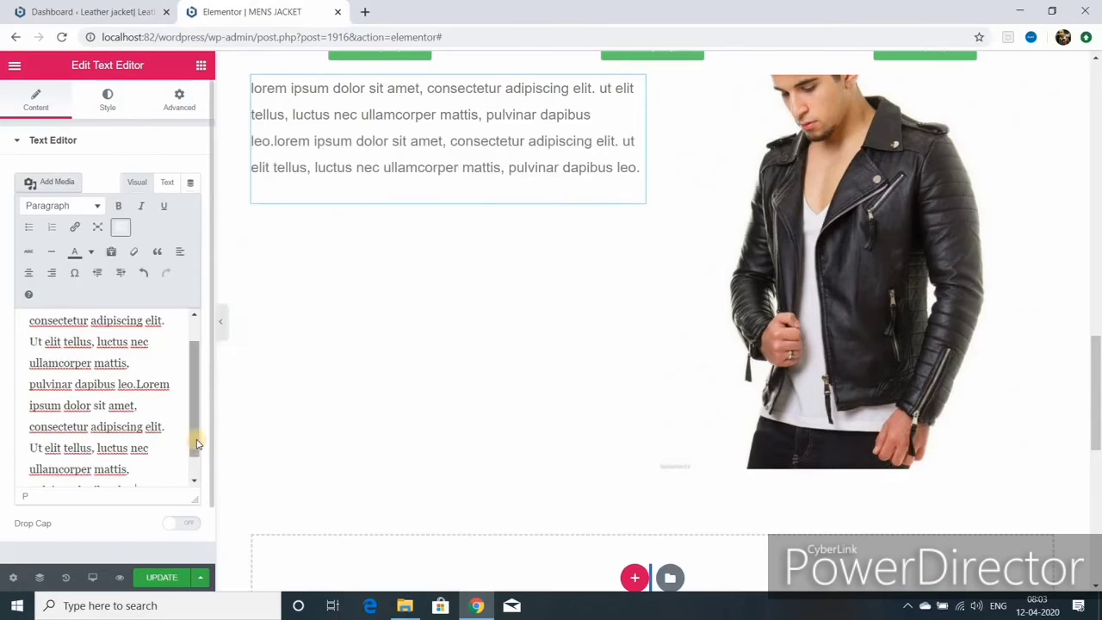
- Copy the doubled lorem text and paste it again to lengthen the paragraph further
triple_click(99, 389)
right_click(100, 389)
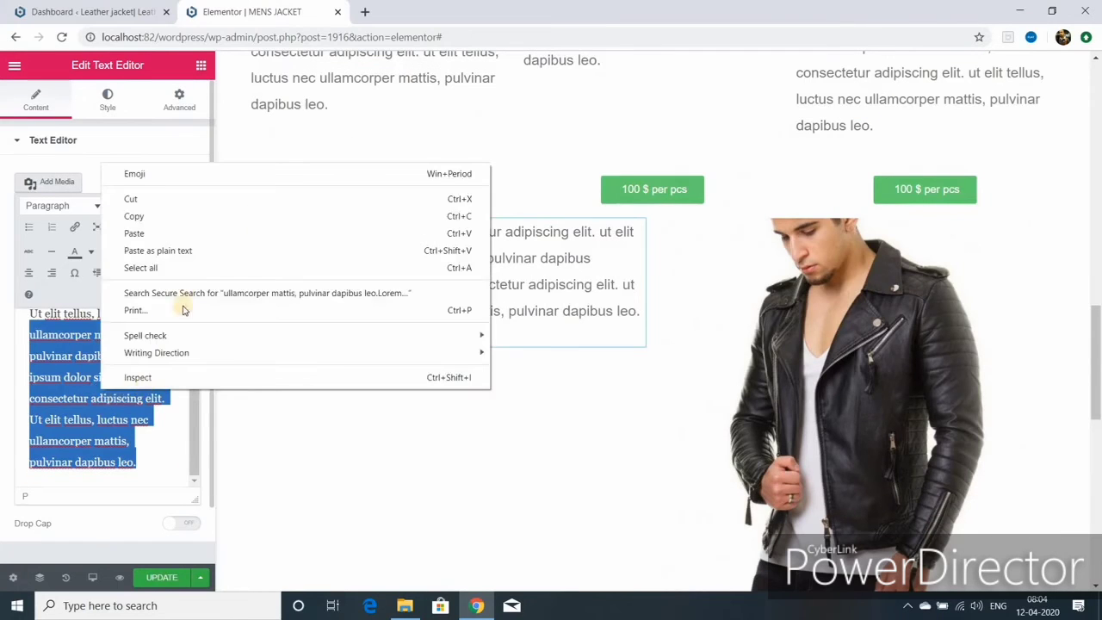
click(156, 218)
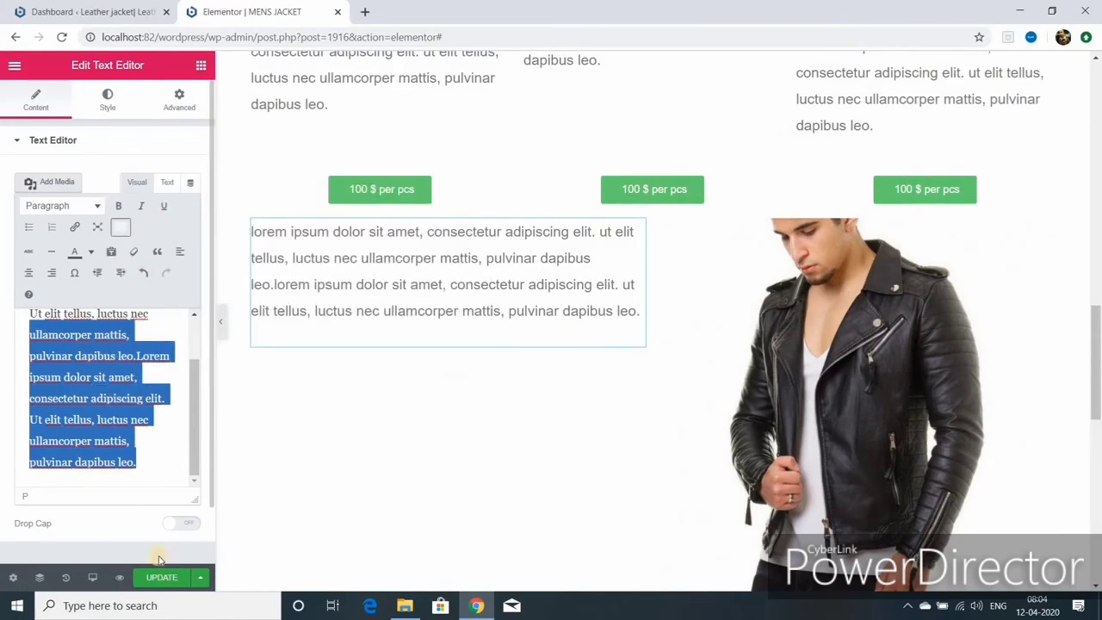
right_click(140, 464)
click(204, 311)
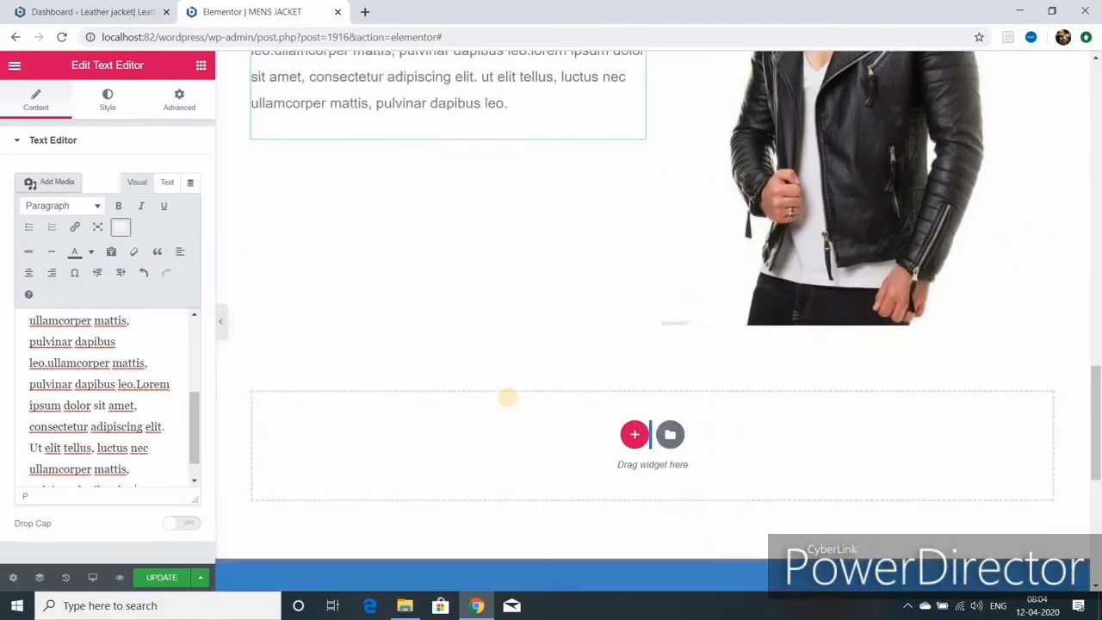
- Drag a Video widget into the column below the lorem text
scroll(508, 396, up, 2)
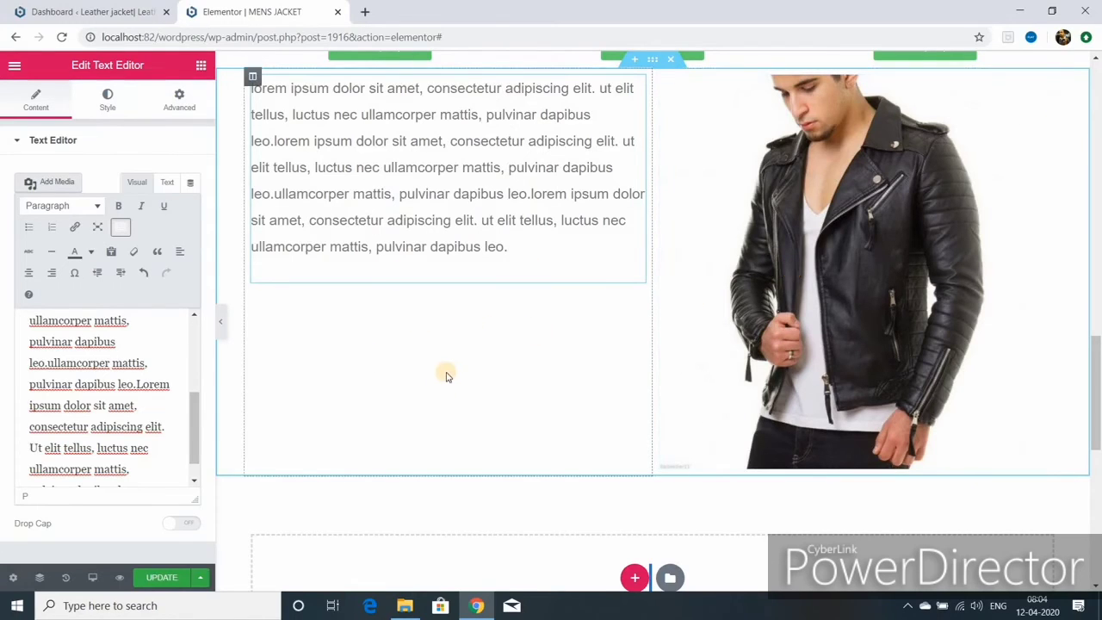
click(201, 65)
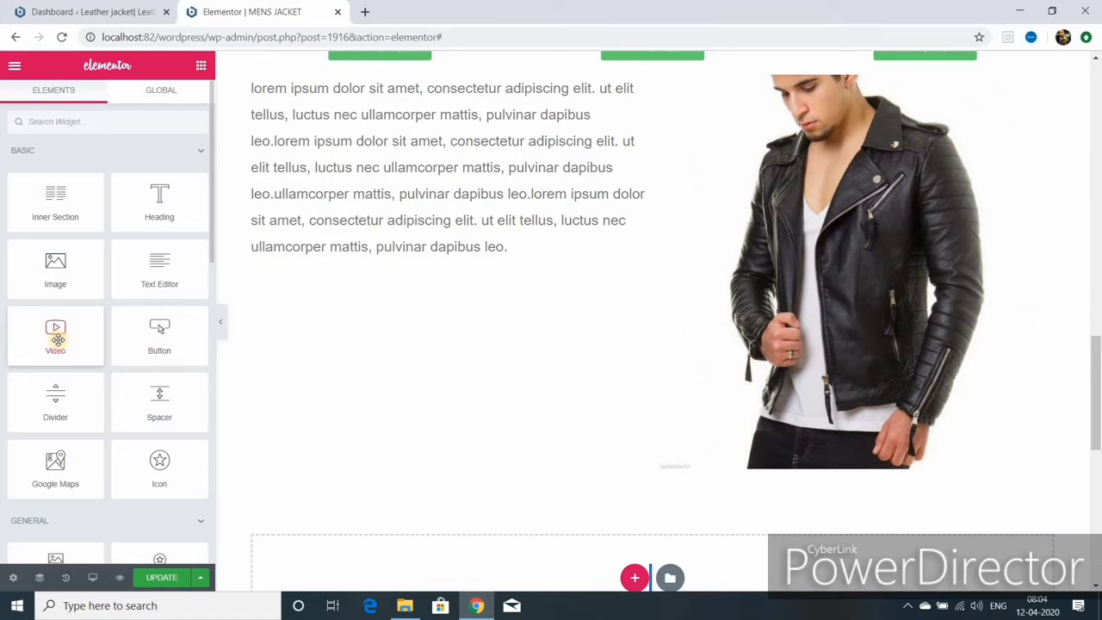
drag(57, 339, 316, 355)
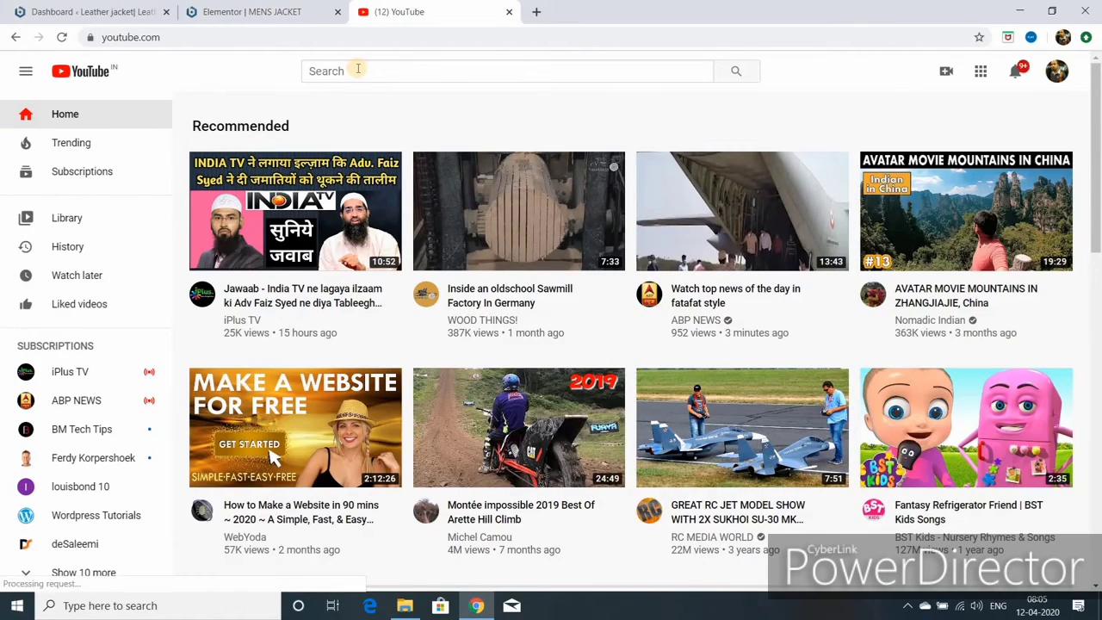
- Search YouTube for the tutorial channel and copy the 'How To Design Product Page Wordpress Website' video link
click(356, 70)
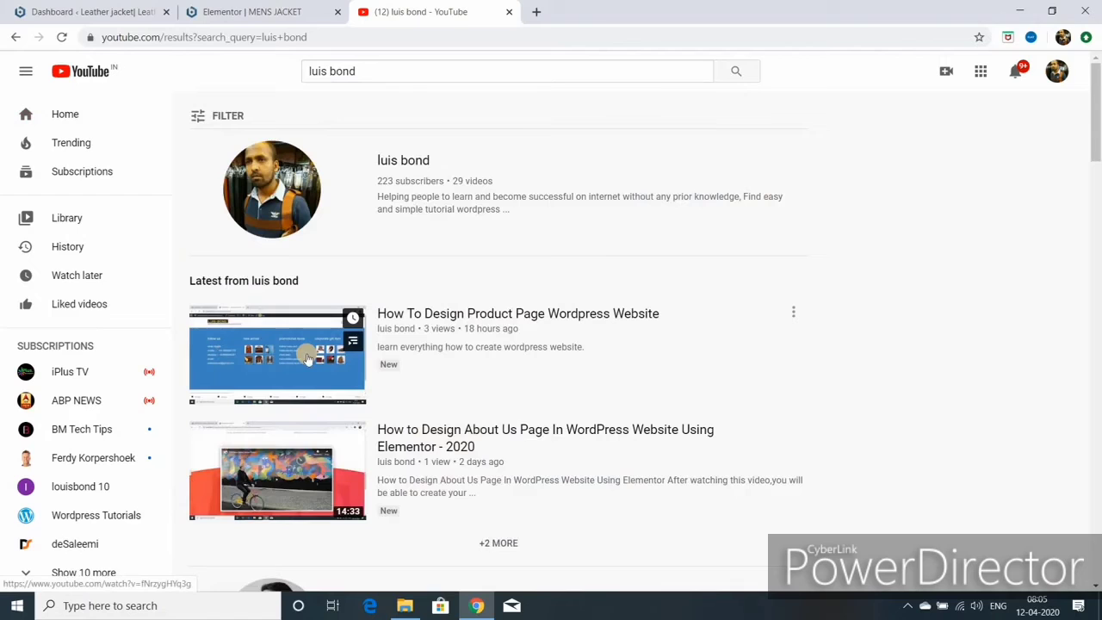
right_click(307, 356)
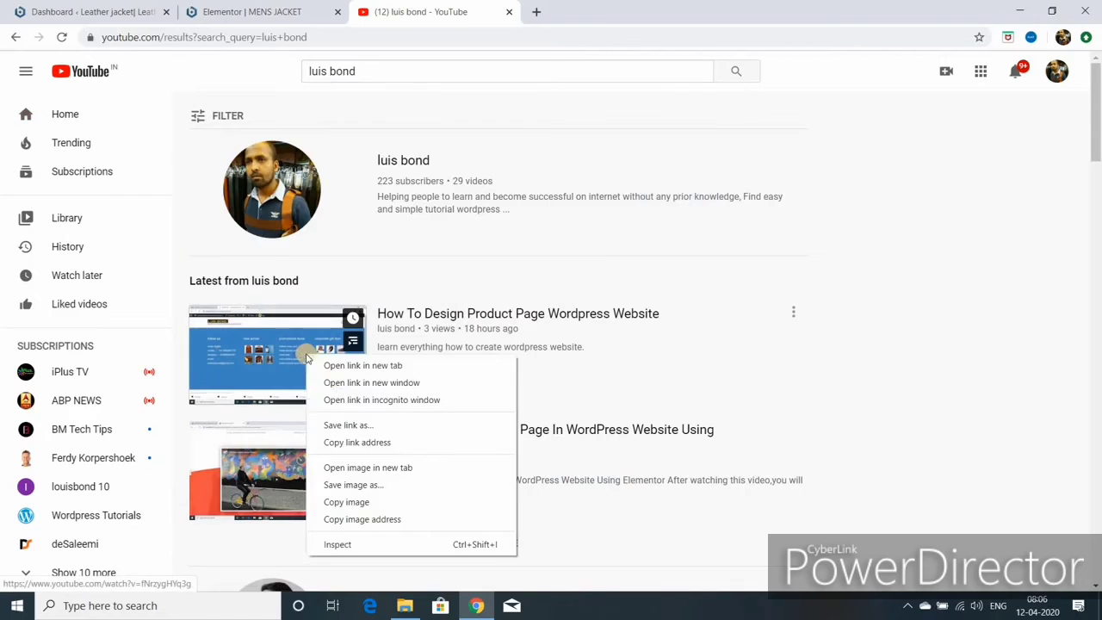
click(365, 442)
- Embed the product page tutorial in the video widget and add a Button between the text and video
click(182, 13)
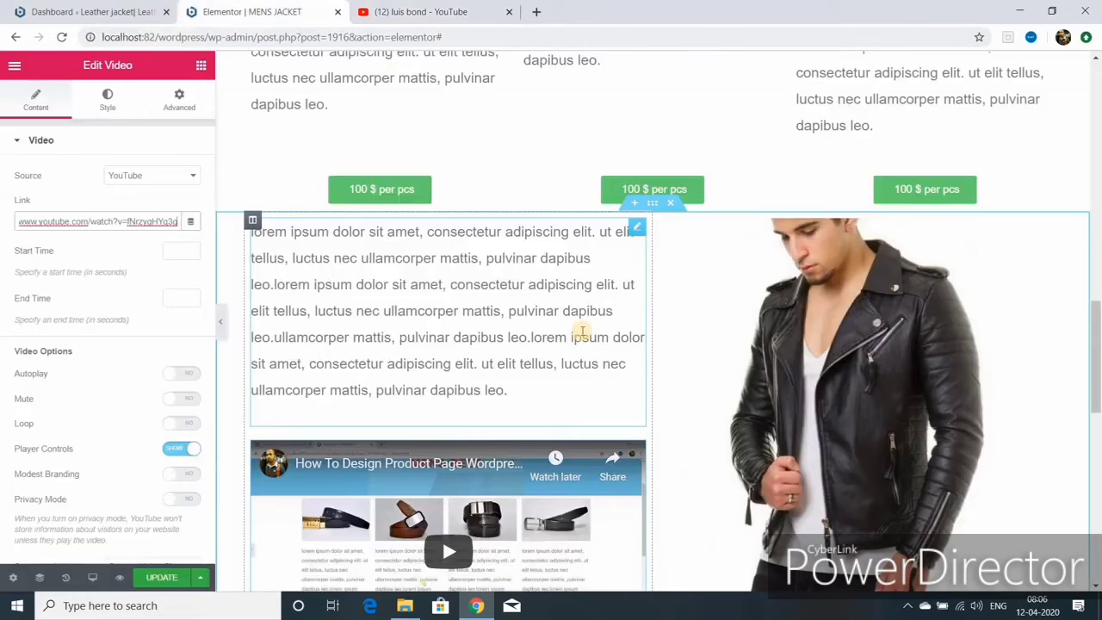
scroll(563, 357, down, 1)
scroll(563, 357, down, 1)
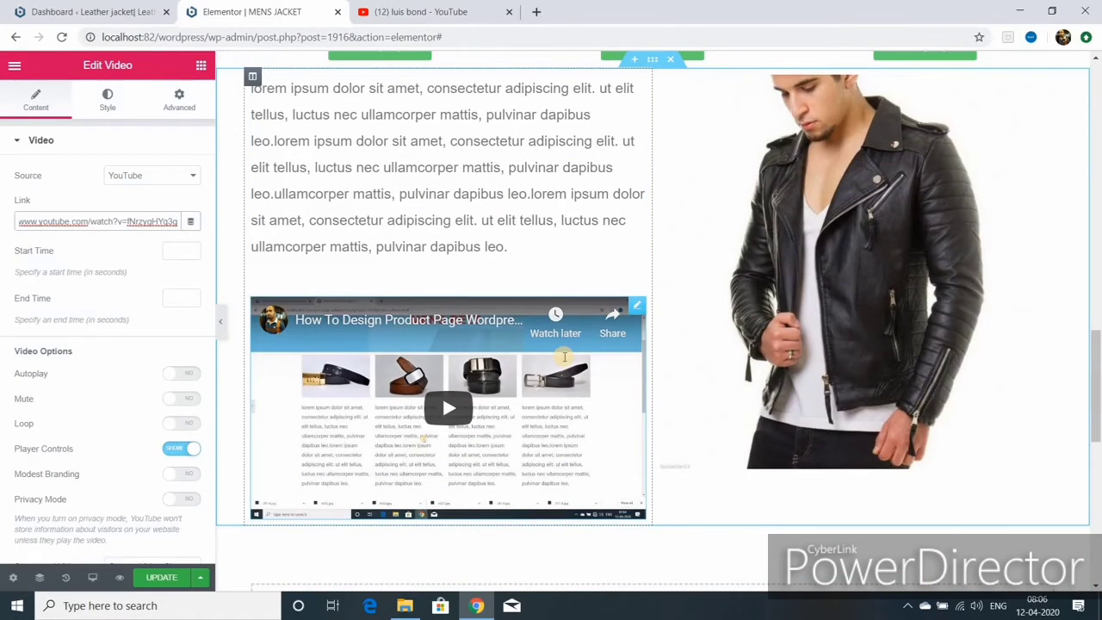
scroll(563, 357, up, 2)
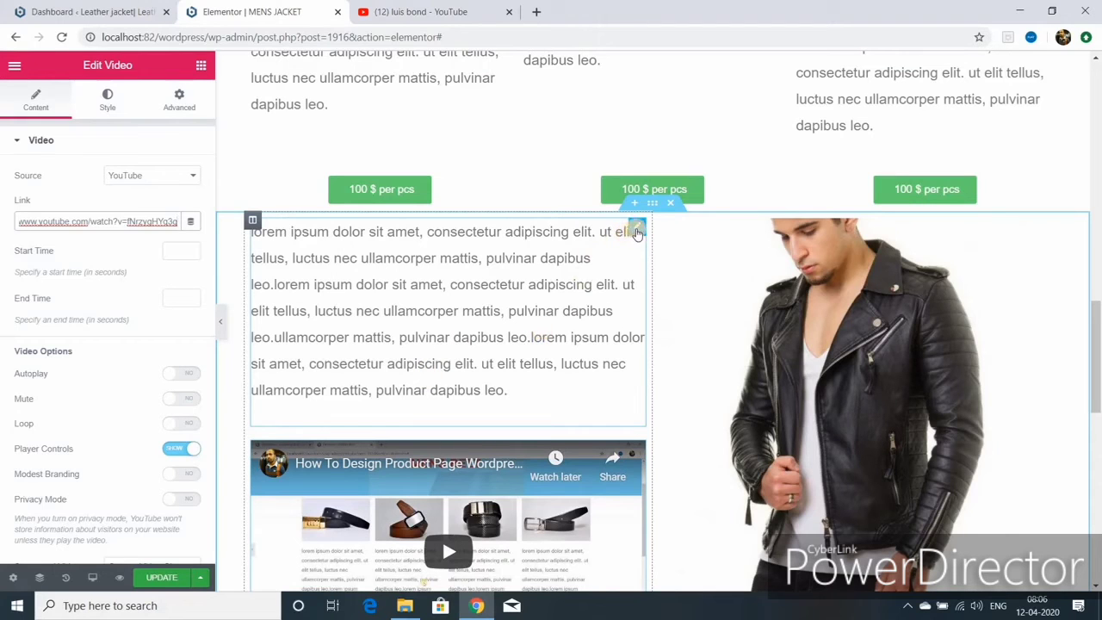
click(291, 382)
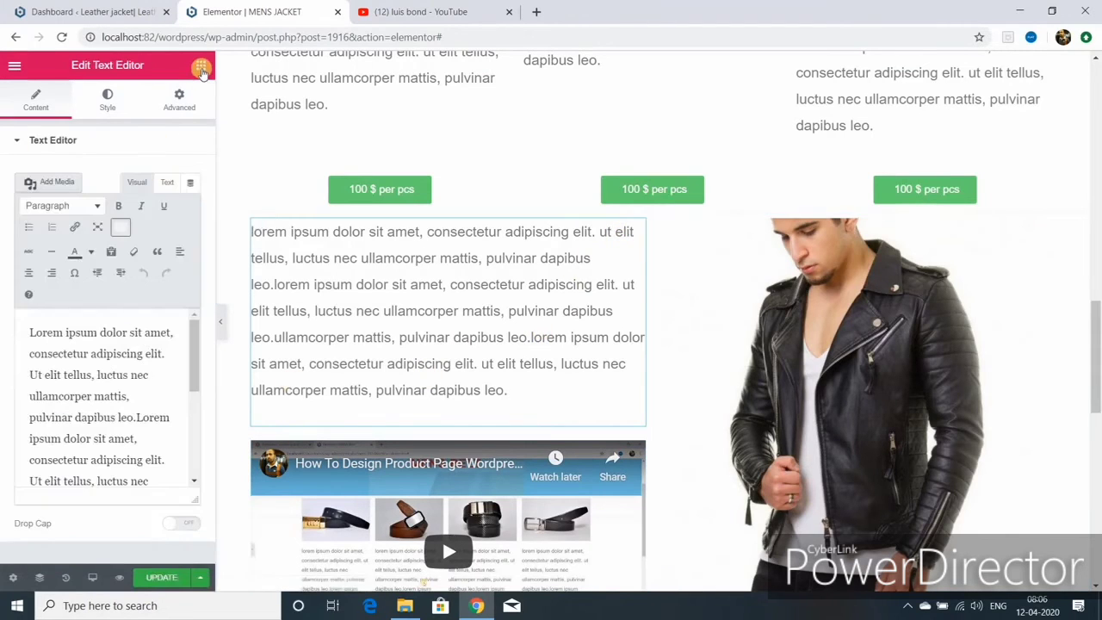
click(200, 68)
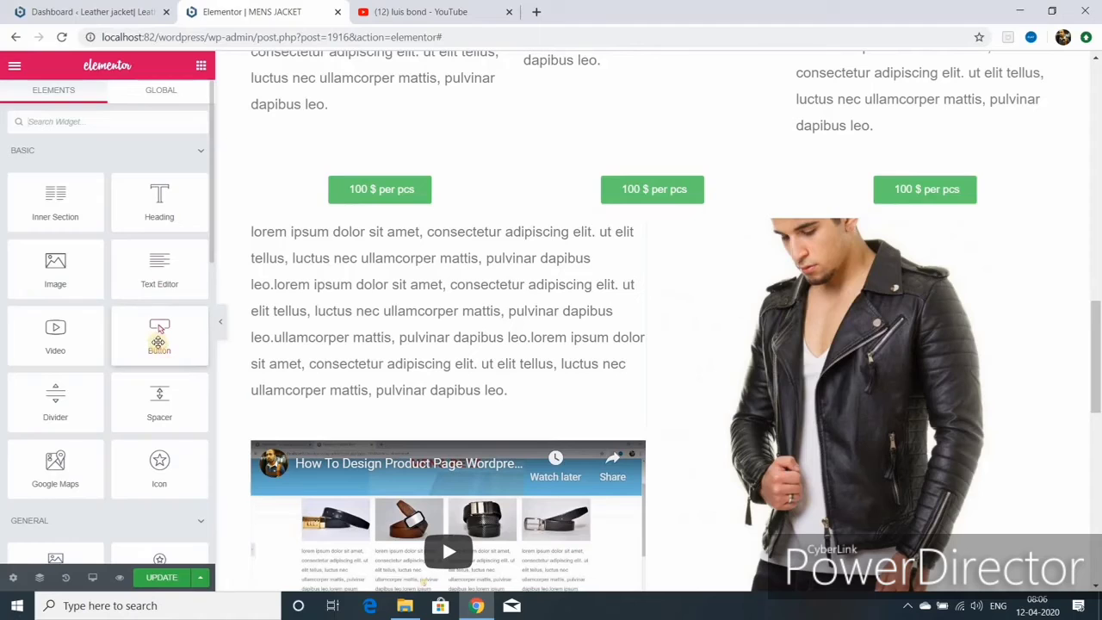
drag(281, 392, 414, 448)
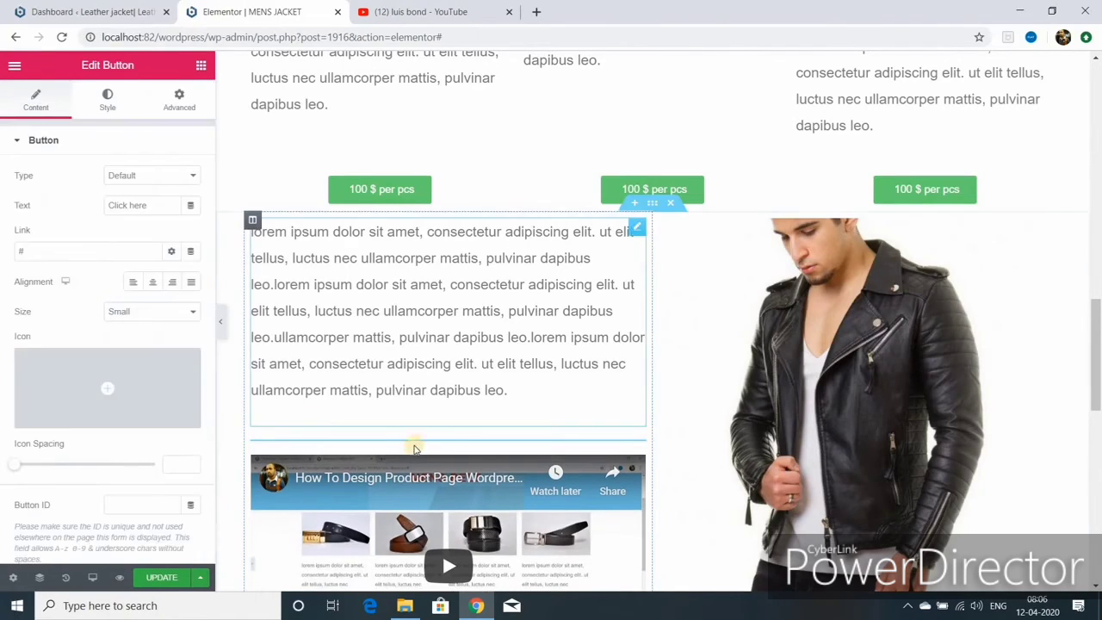
- Label the button 'get in touch', center it, and set its typography Transform to Uppercase
triple_click(149, 207)
key(BackSpace)
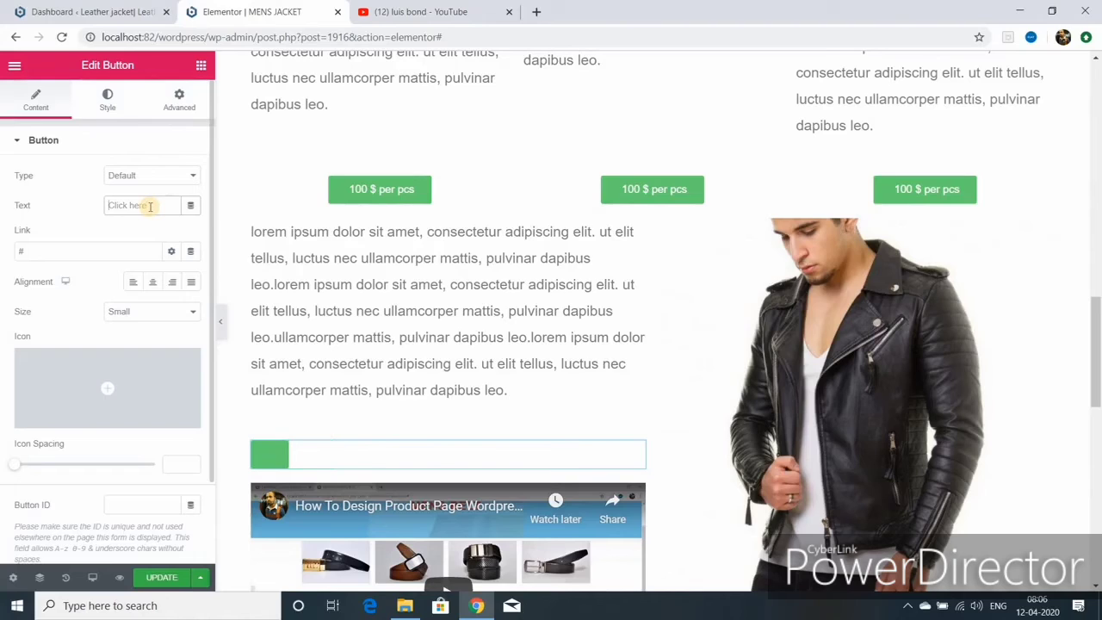
text(get in touch)
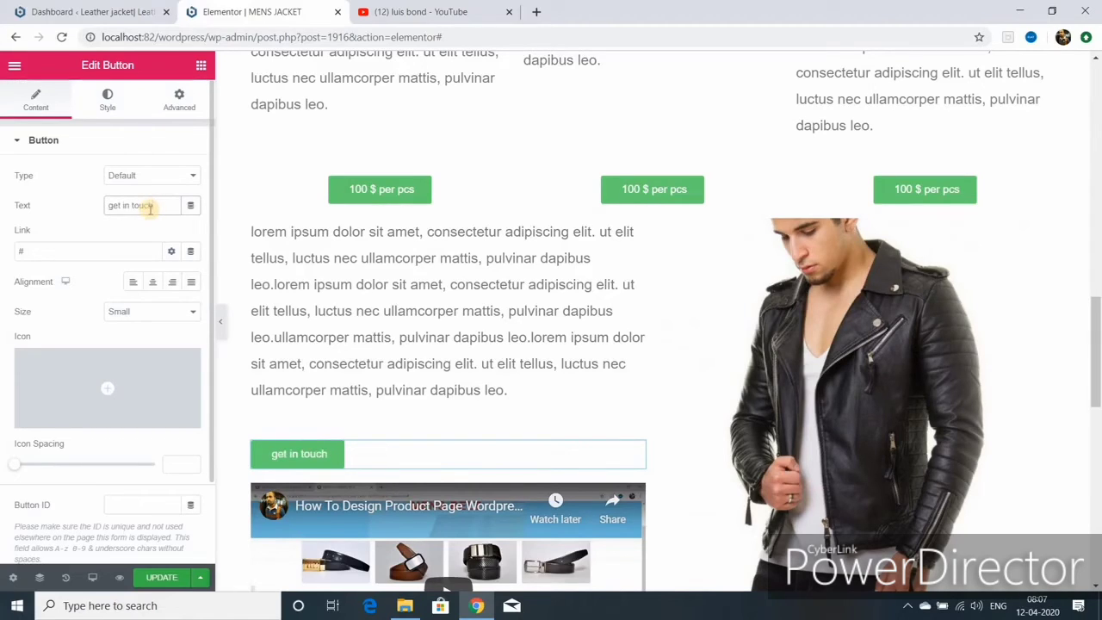
click(153, 288)
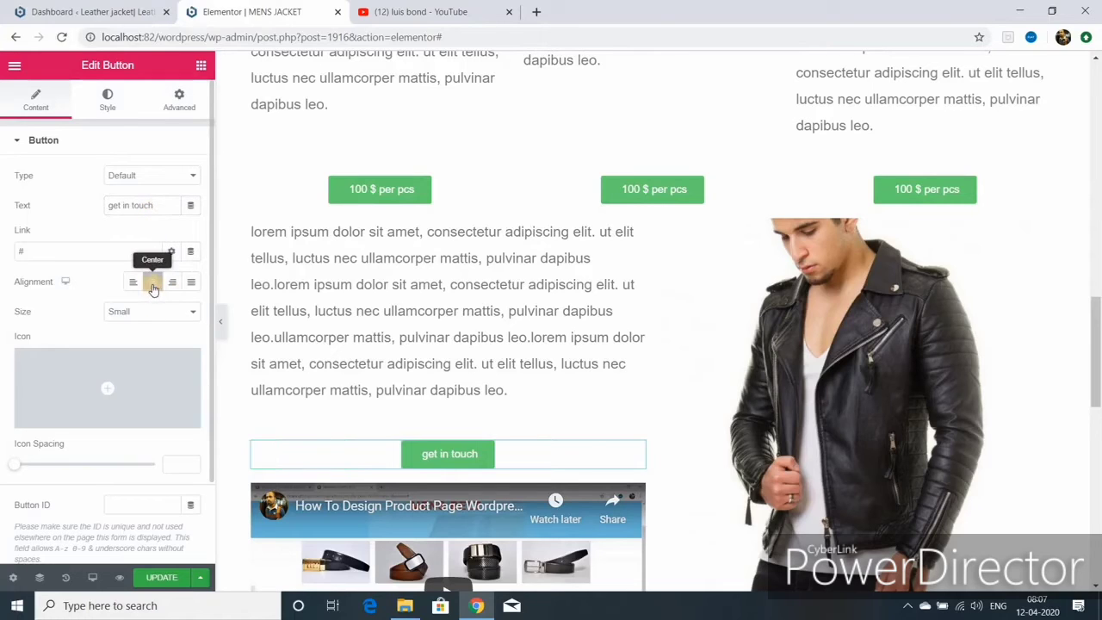
click(108, 102)
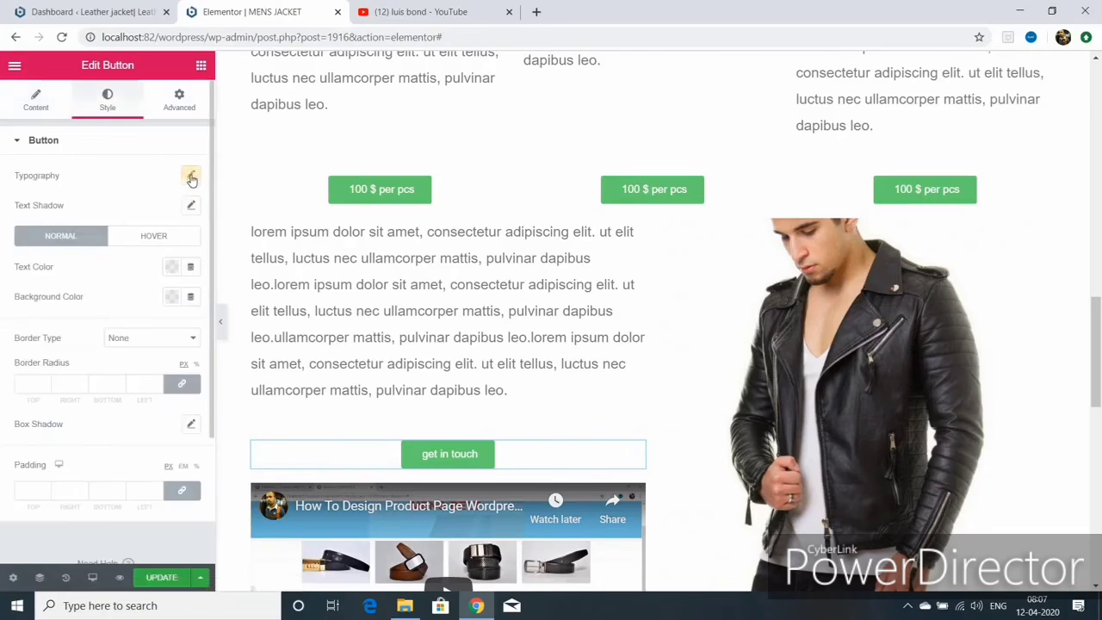
click(192, 175)
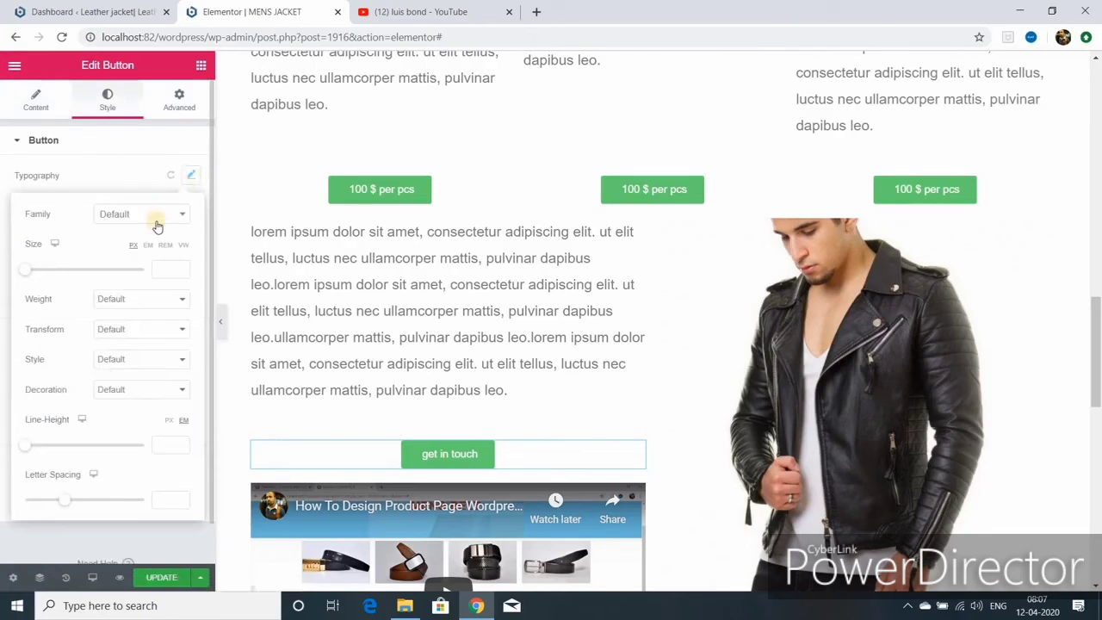
click(183, 329)
click(153, 352)
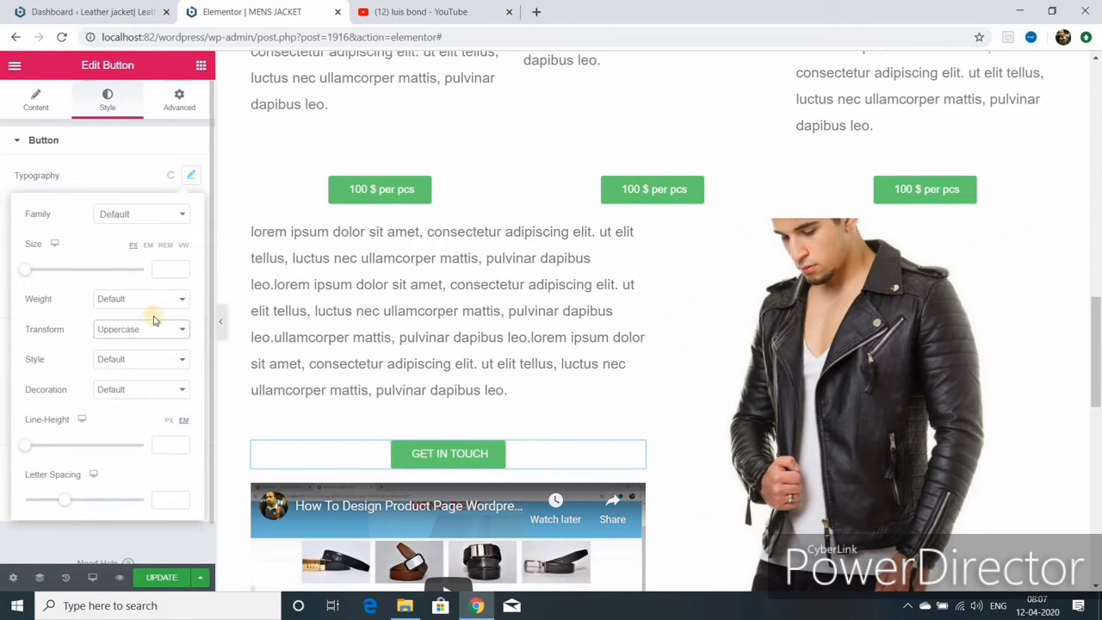
scroll(406, 336, down, 2)
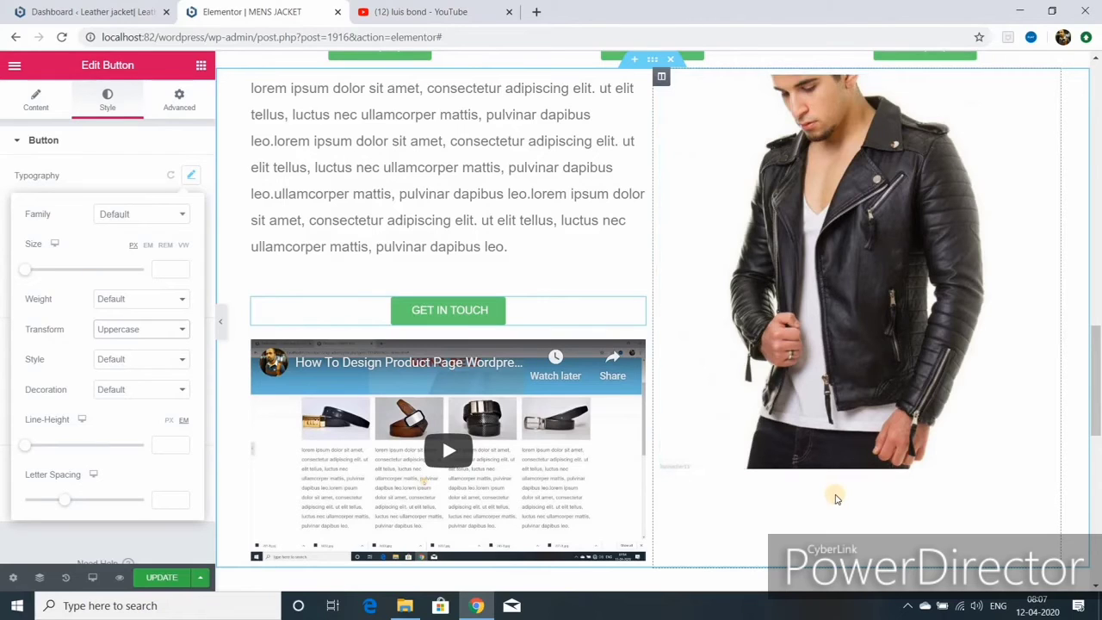
- Add a Button widget under the jacket image, edit its label, and update the page
click(197, 66)
drag(159, 336, 853, 474)
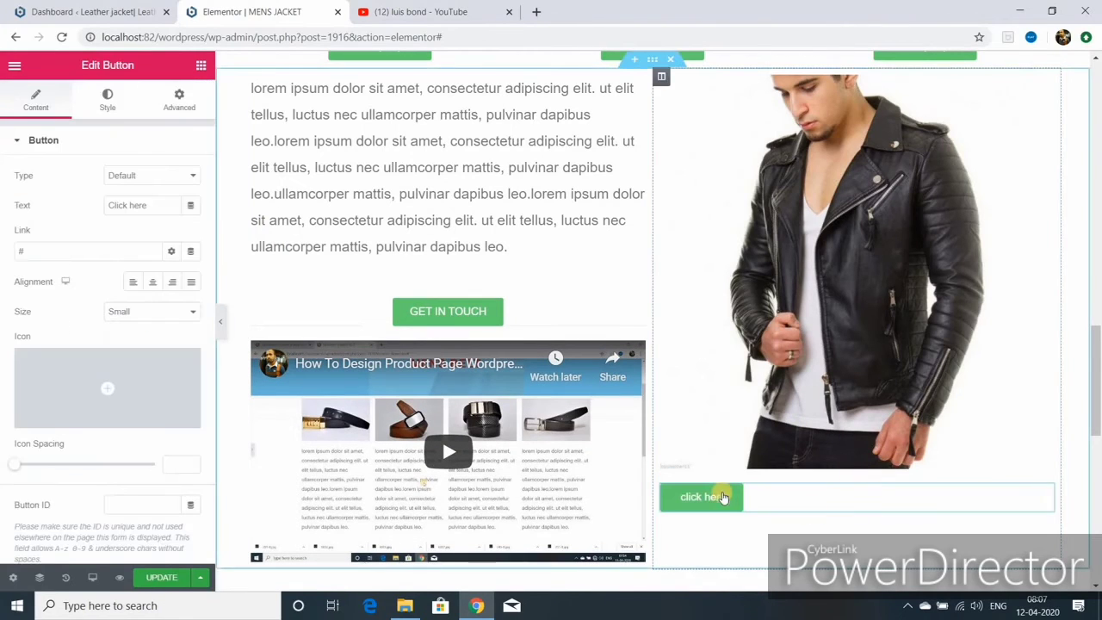
click(147, 205)
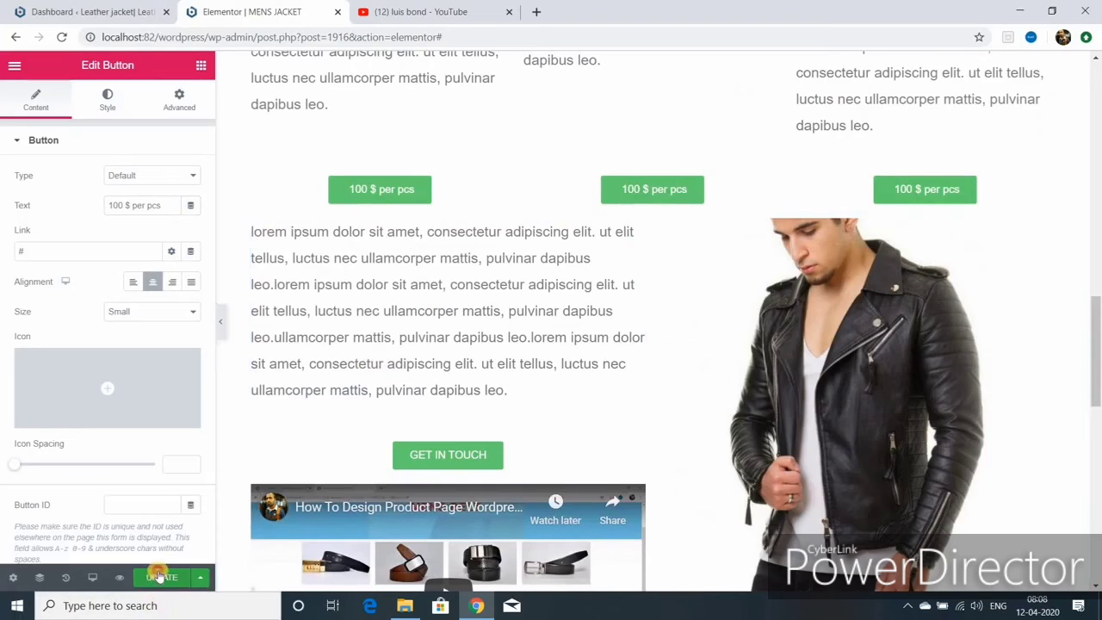
click(160, 577)
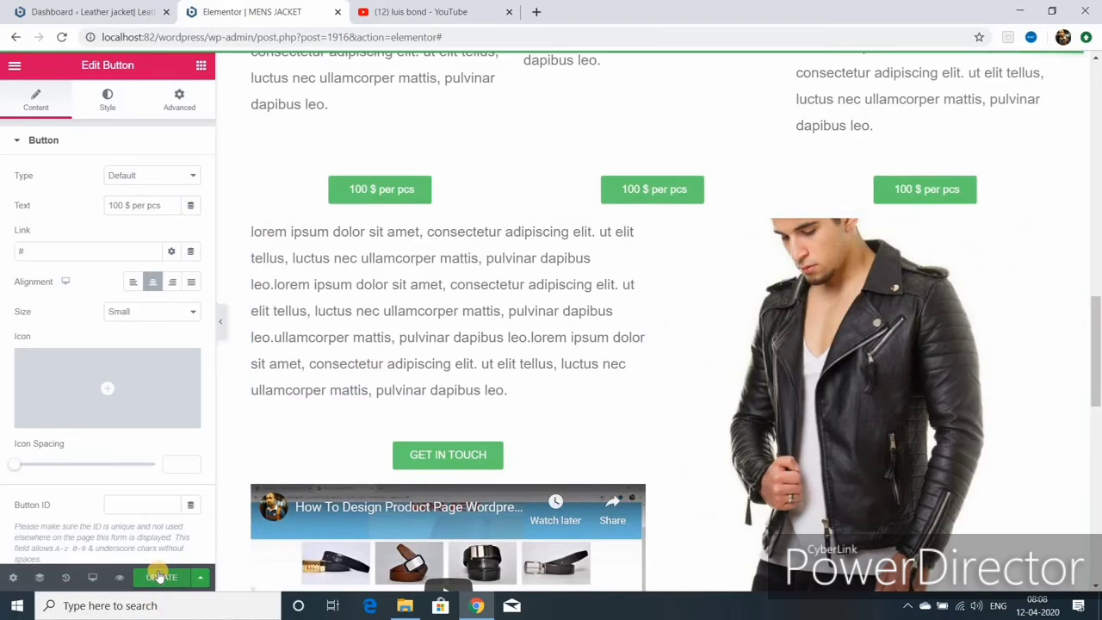
click(220, 324)
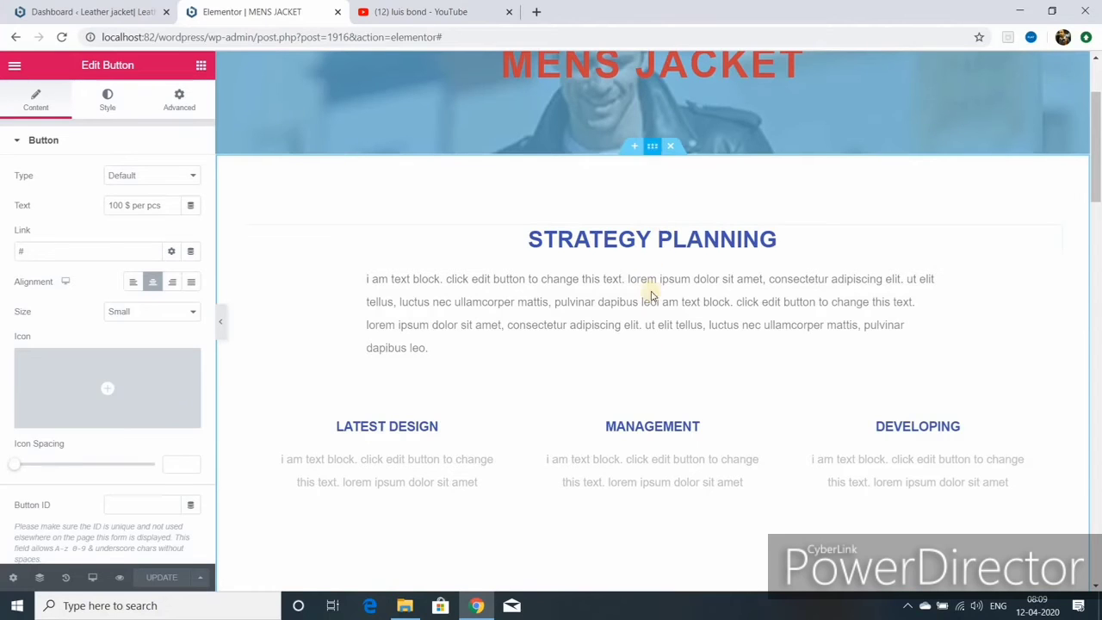
scroll(646, 348, down, 3)
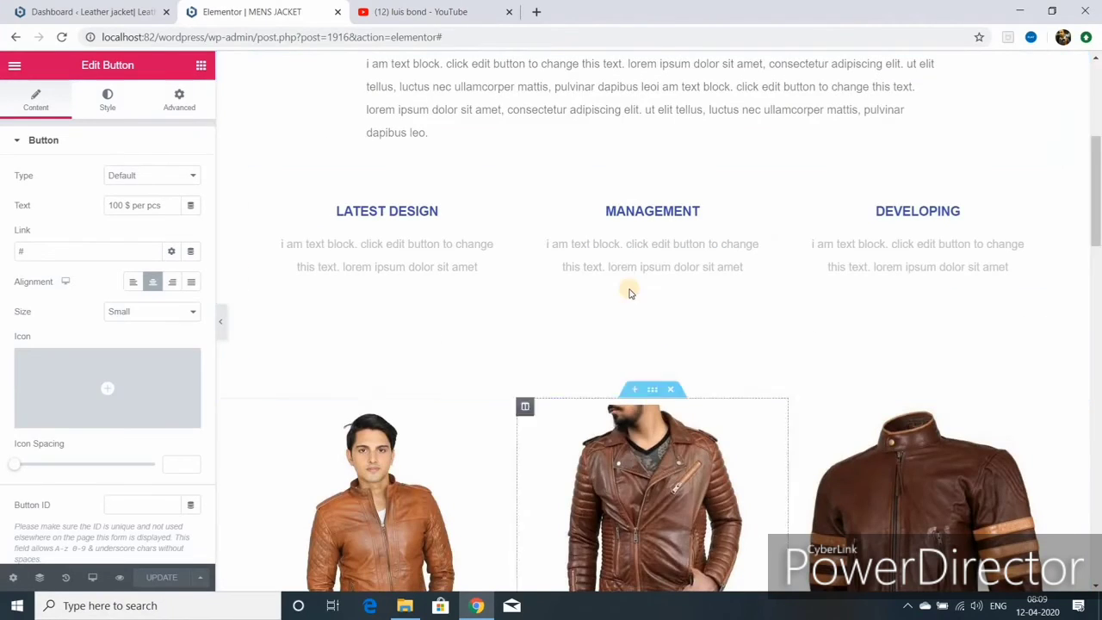
- Give the jacket photo row linked top and bottom margins of 50
click(652, 392)
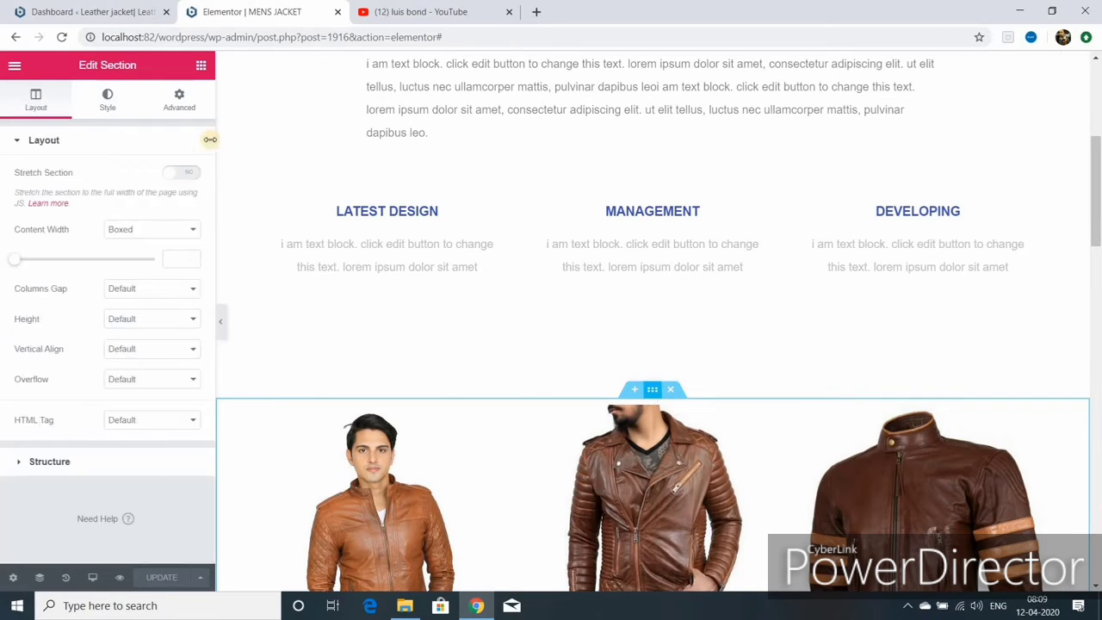
click(176, 104)
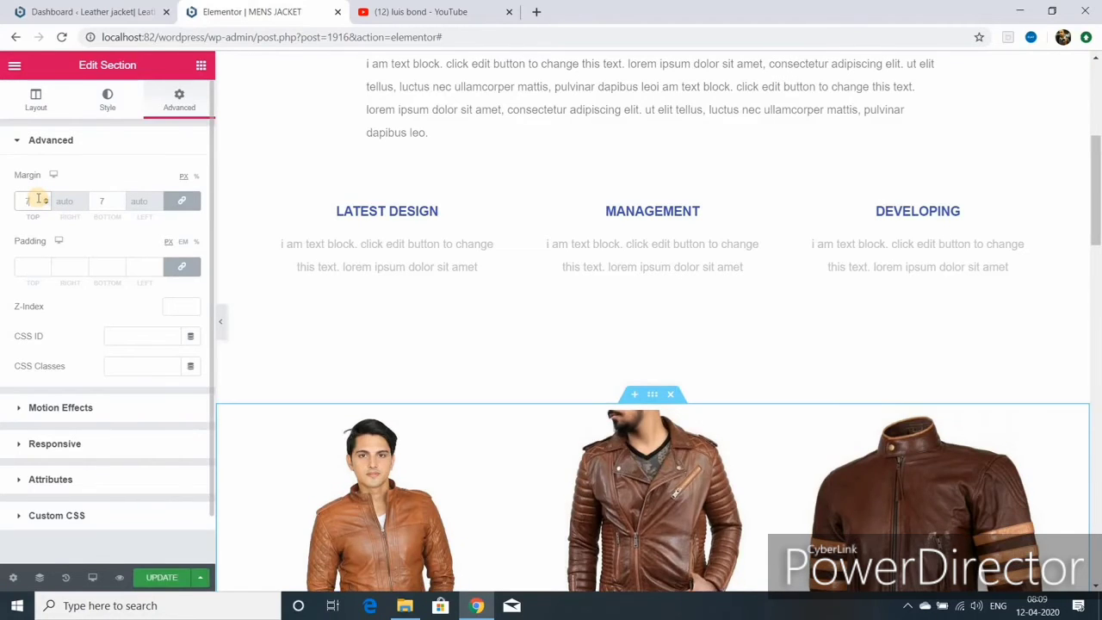
click(38, 200)
text(50)
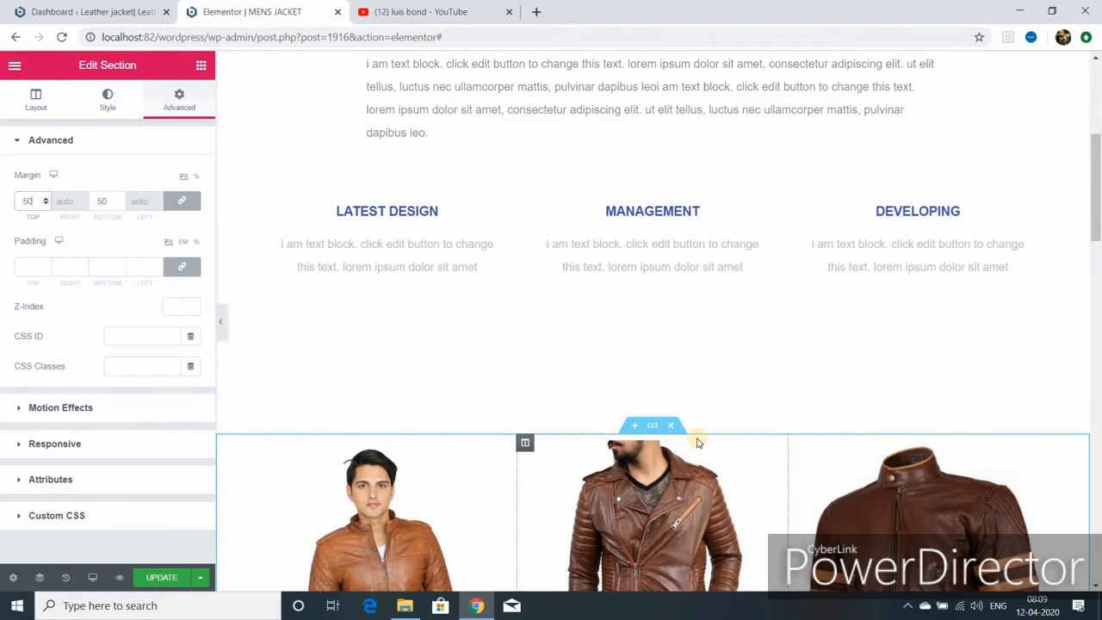
scroll(694, 437, down, 6)
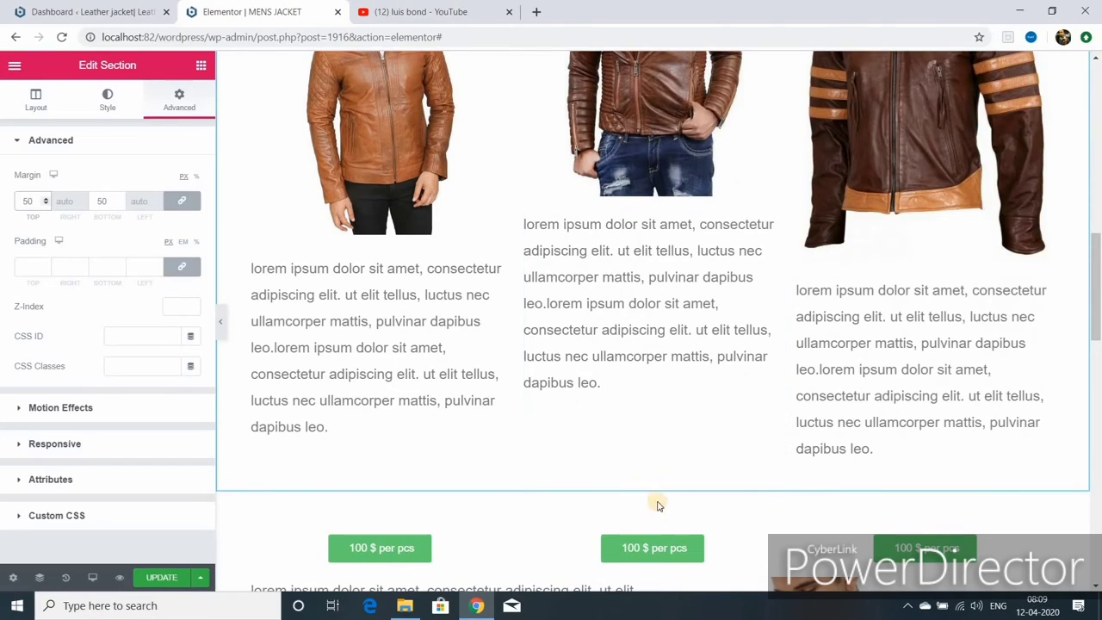
scroll(671, 484, down, 2)
- Set the price button row's top and bottom margins to 50 and update the page
click(652, 379)
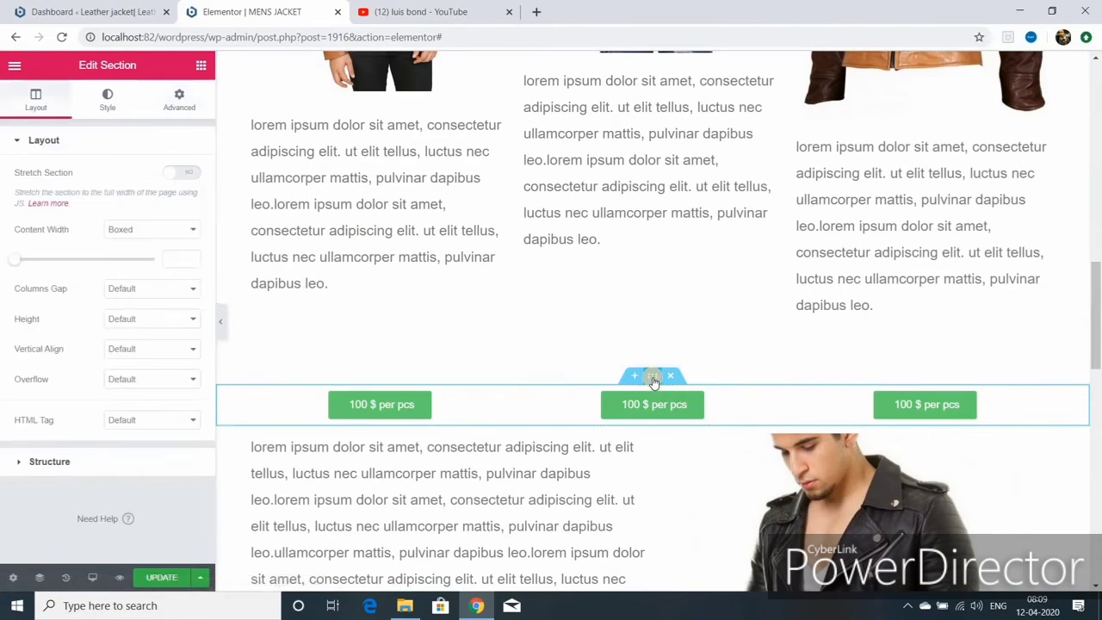
click(179, 107)
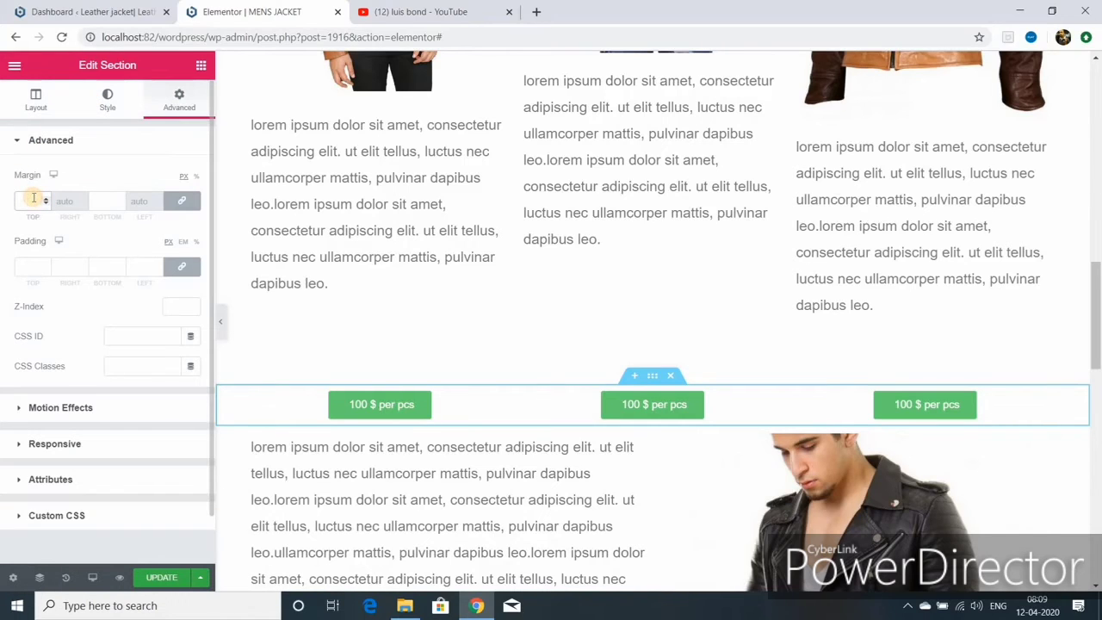
click(34, 199)
text(50)
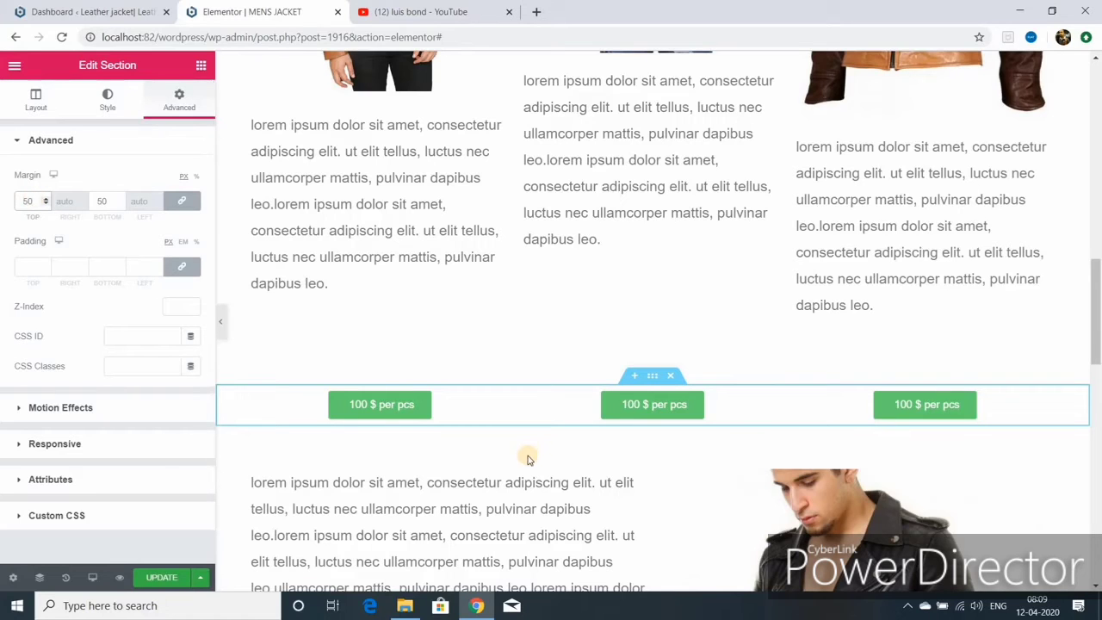
click(160, 578)
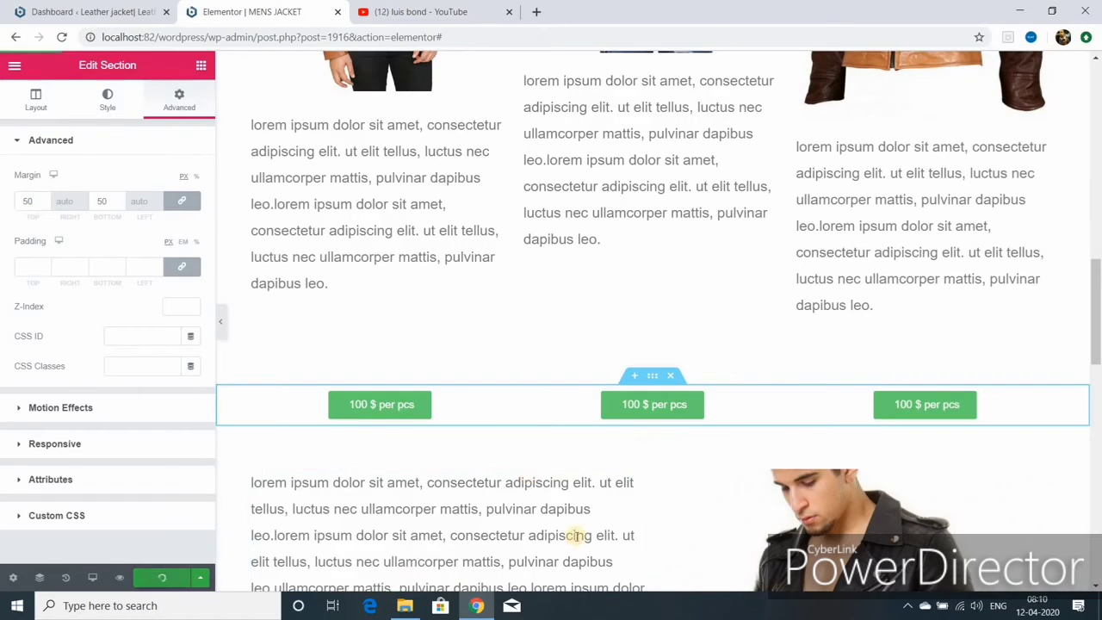
- Change the jacket row's margins from 50 to 75 and save the spacing
scroll(649, 499, up, 6)
scroll(651, 505, down, 2)
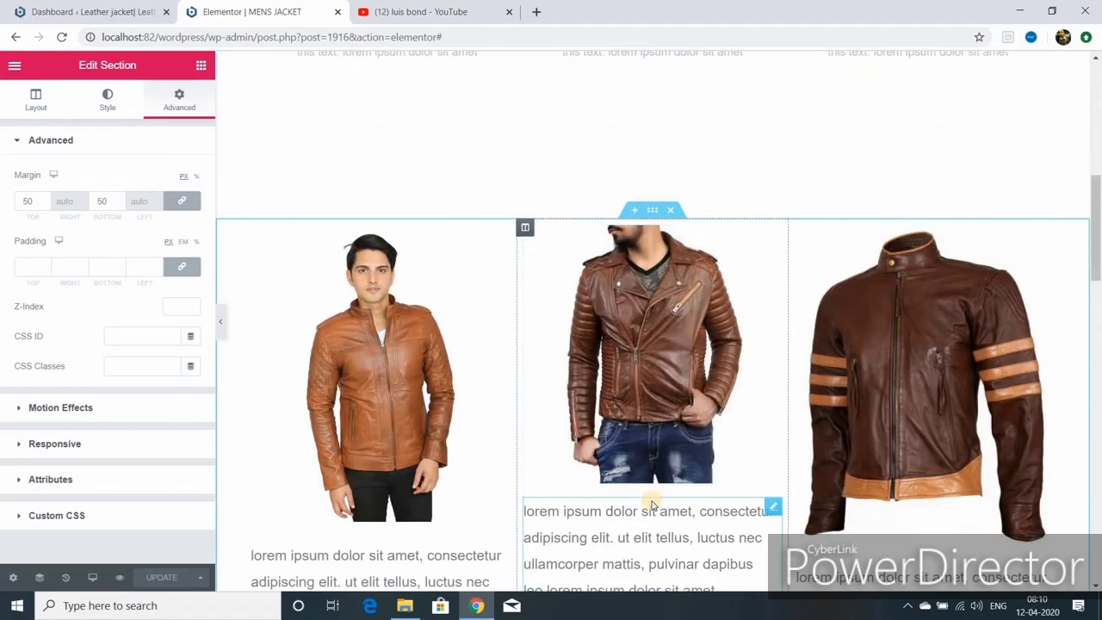
scroll(651, 498, down, 2)
scroll(652, 290, up, 3)
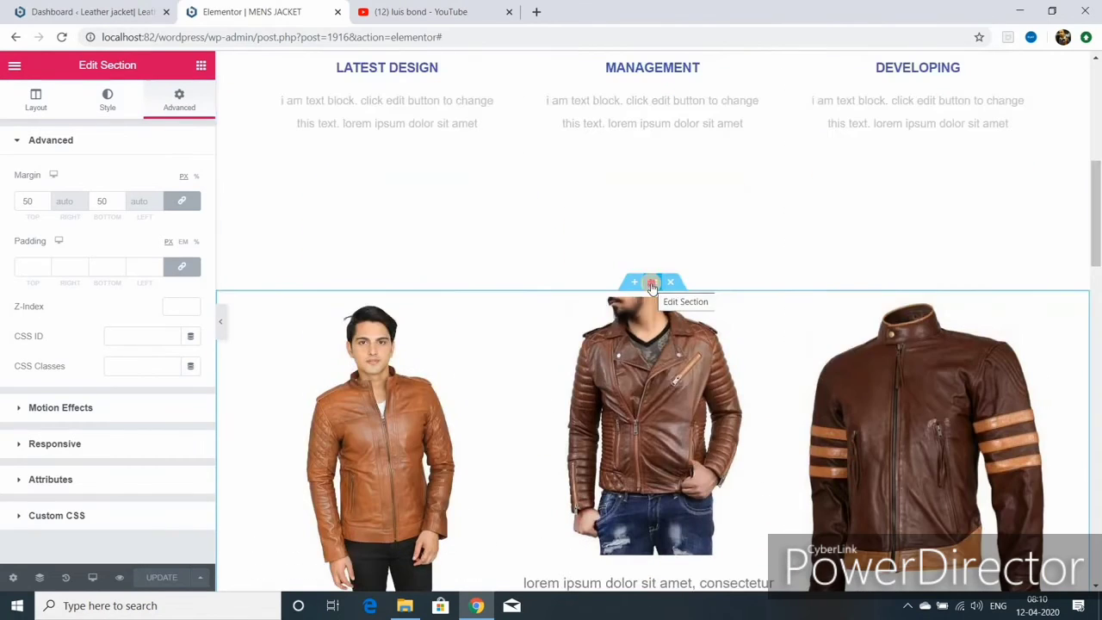
drag(653, 286, 686, 106)
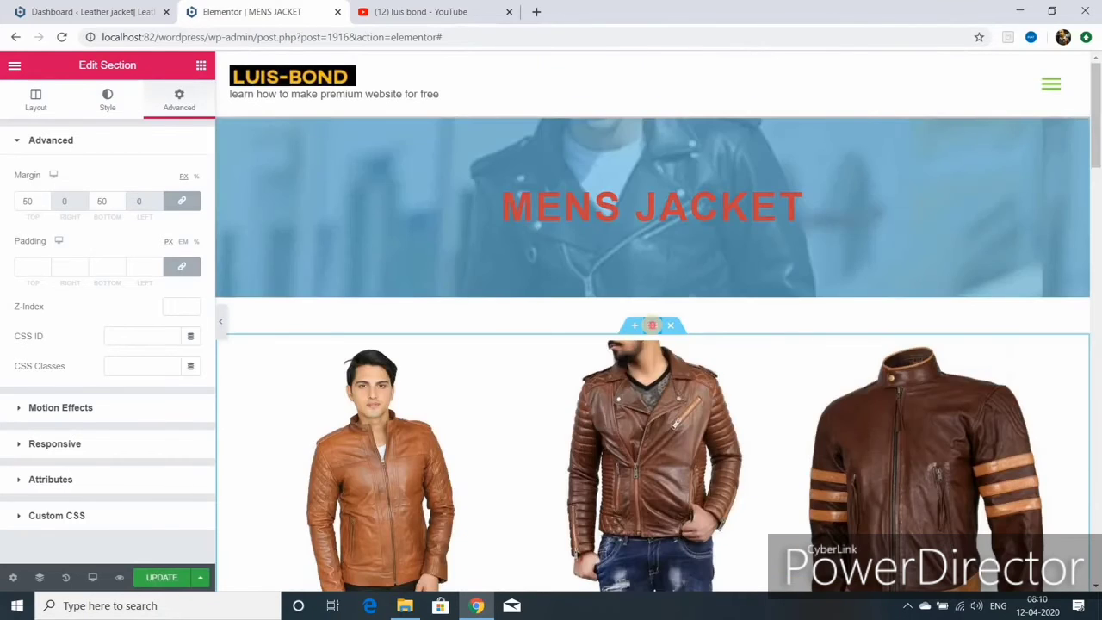
double_click(30, 201)
text(75)
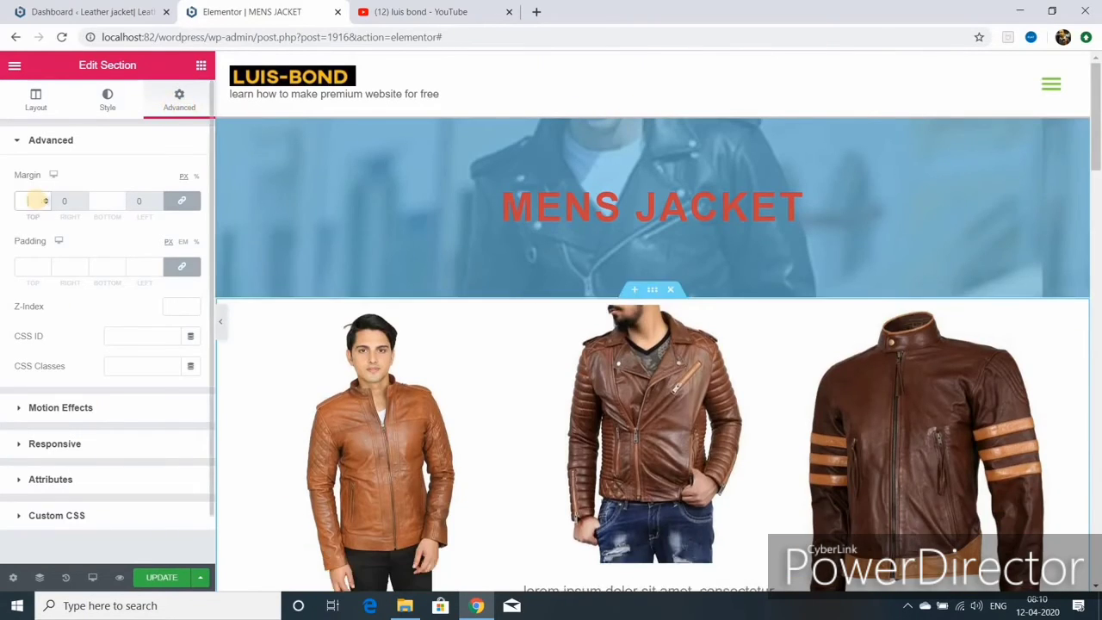
click(162, 576)
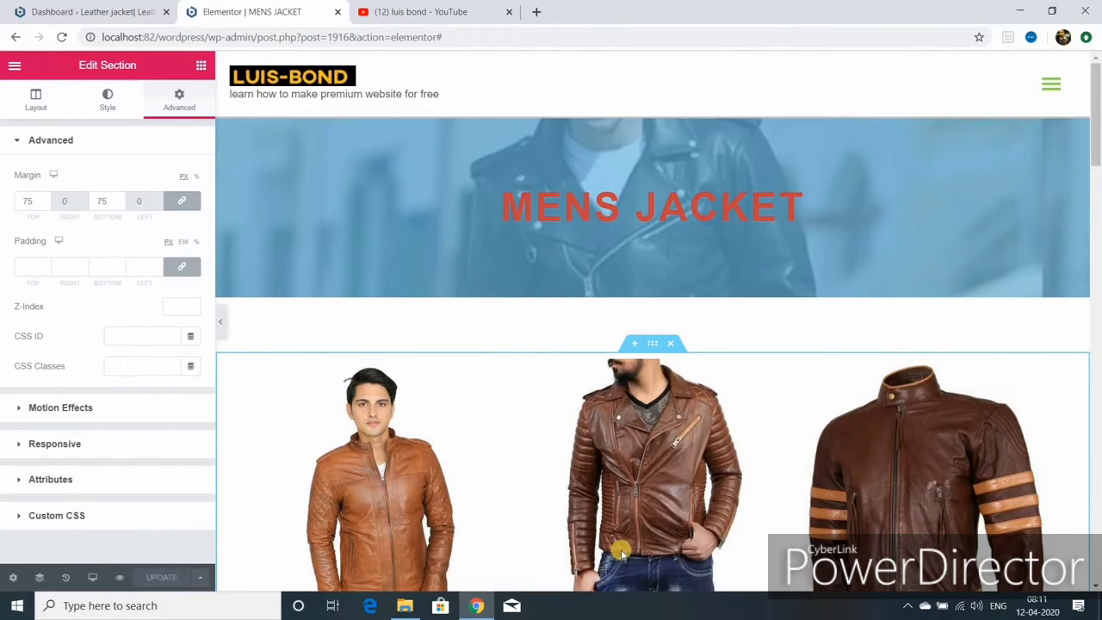
scroll(670, 519, down, 2)
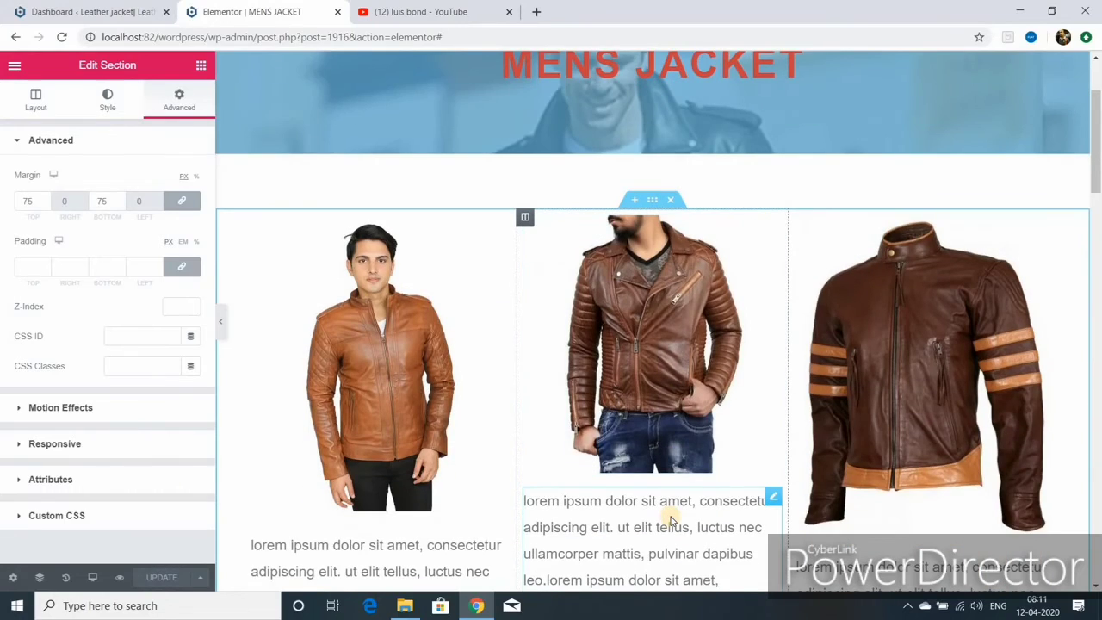
scroll(667, 520, down, 4)
- Edit the jacket descriptions so the middle one starts with 'ipsum dolor sit amet'
click(393, 423)
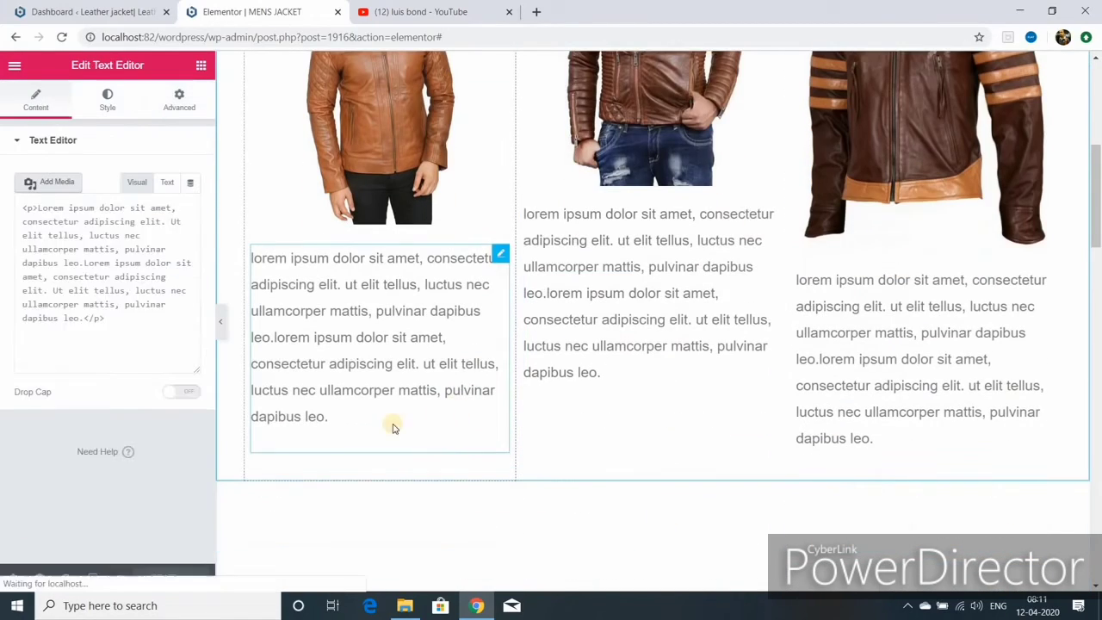
click(333, 415)
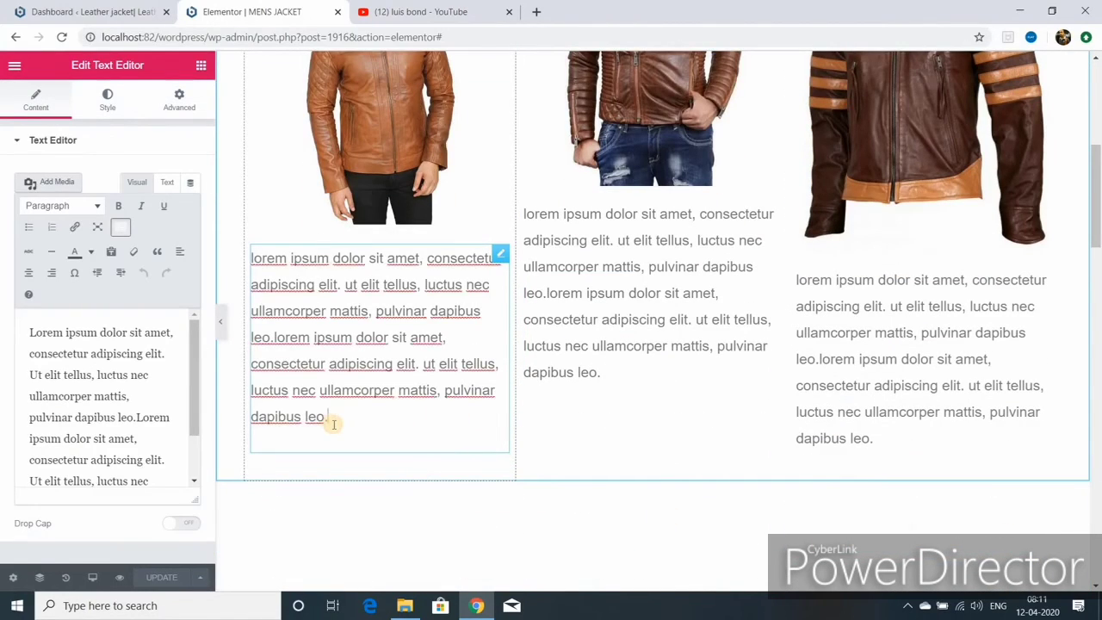
key(BackSpace)
key(BackSpace)
key(BackSpace)
key(BackSpace)
key(BackSpace)
key(BackSpace)
key(BackSpace)
key(BackSpace)
key(BackSpace)
key(BackSpace)
key(BackSpace)
key(BackSpace)
key(BackSpace)
key(BackSpace)
key(BackSpace)
key(BackSpace)
key(BackSpace)
key(BackSpace)
key(BackSpace)
key(BackSpace)
key(ctrl+z)
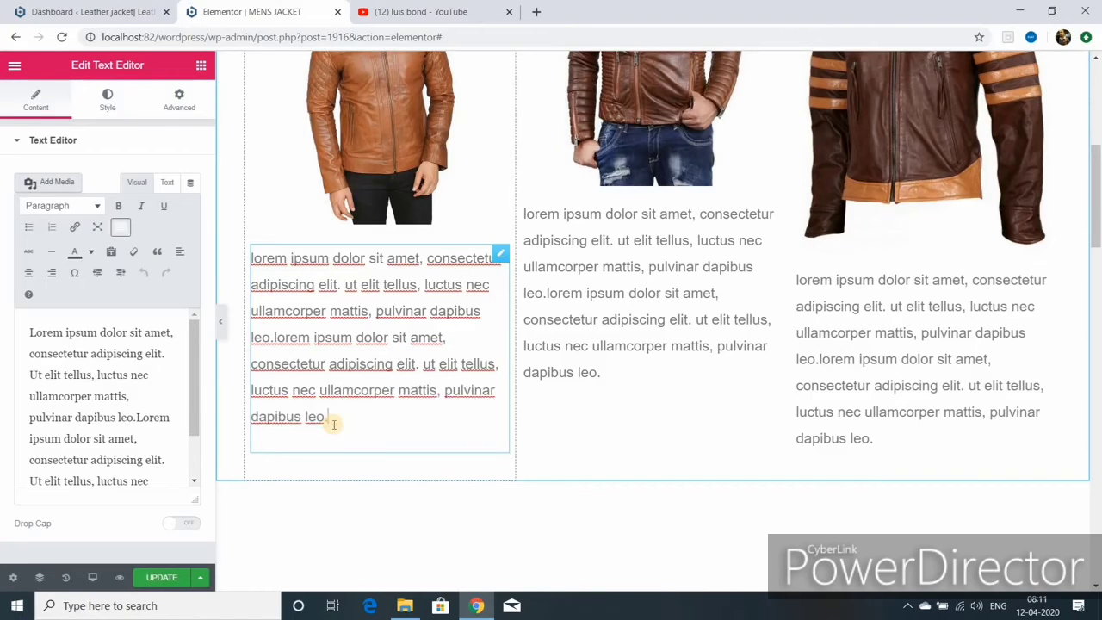
click(616, 214)
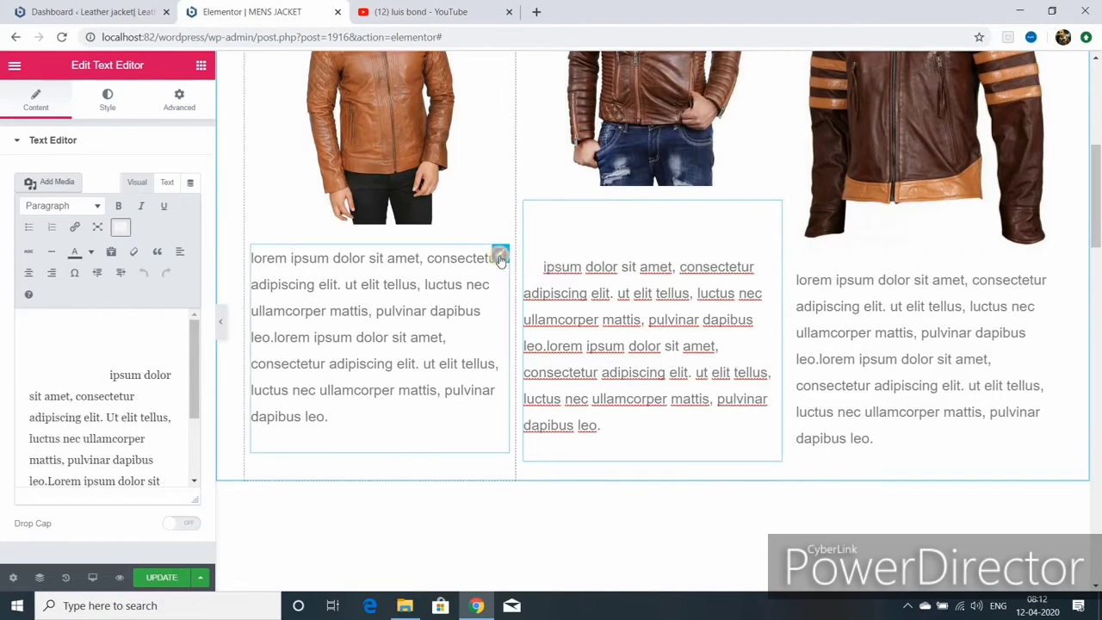
click(500, 255)
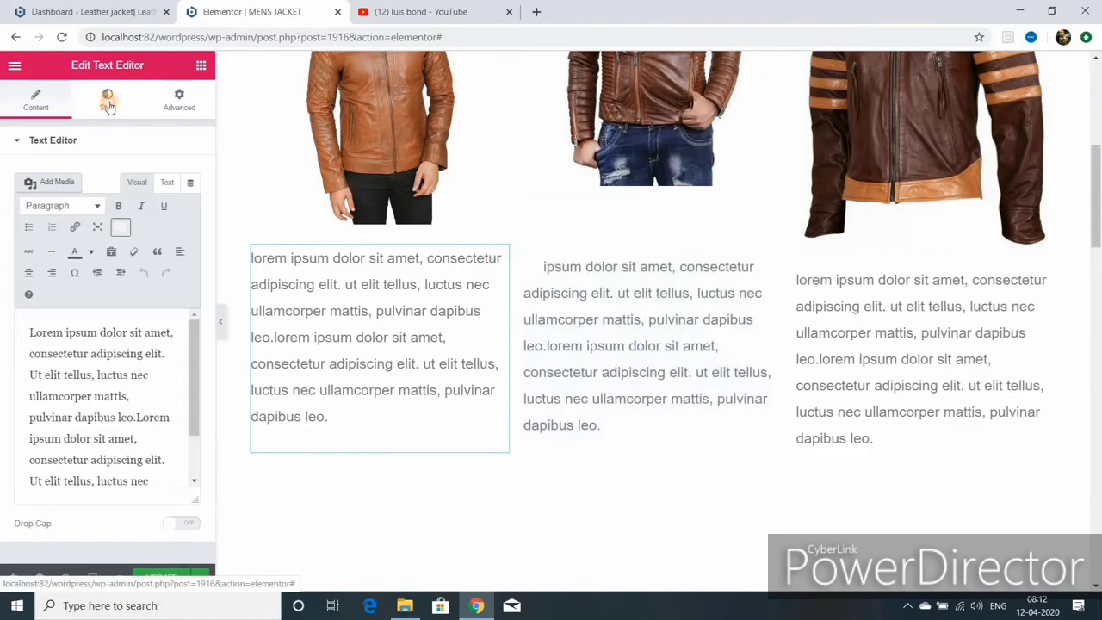
- Increase the first jacket description's font size under Style > Typography
click(108, 101)
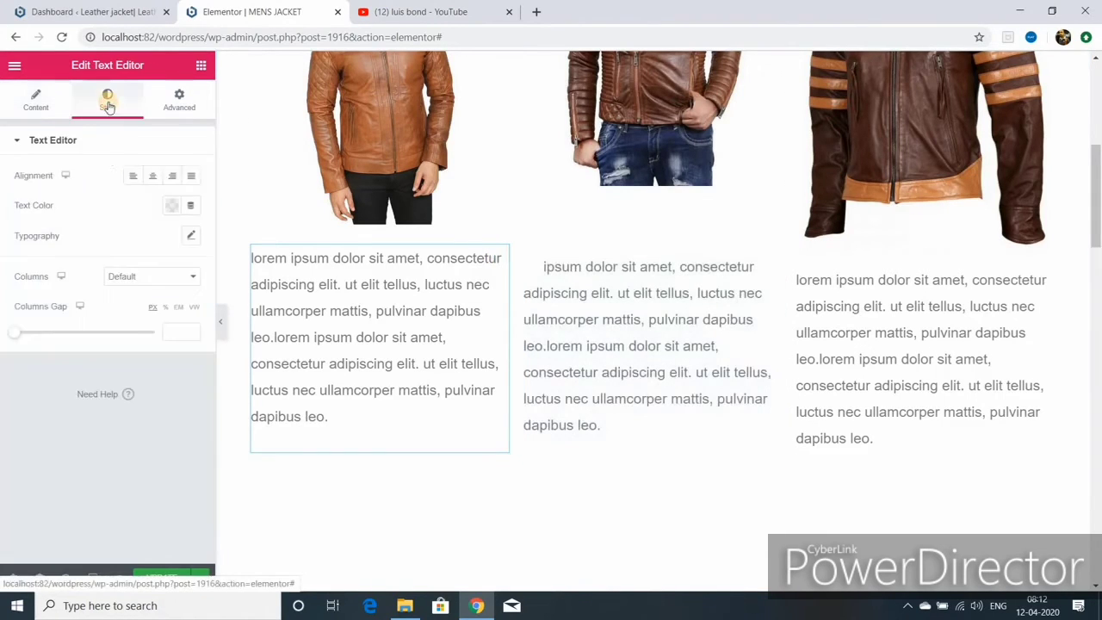
click(191, 237)
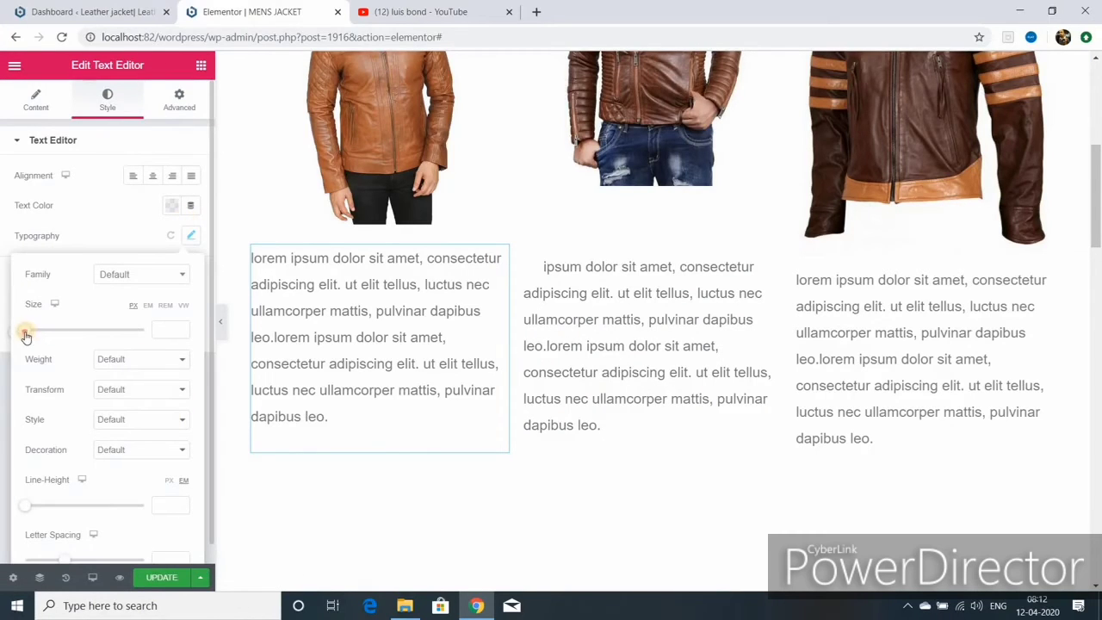
drag(25, 336, 36, 332)
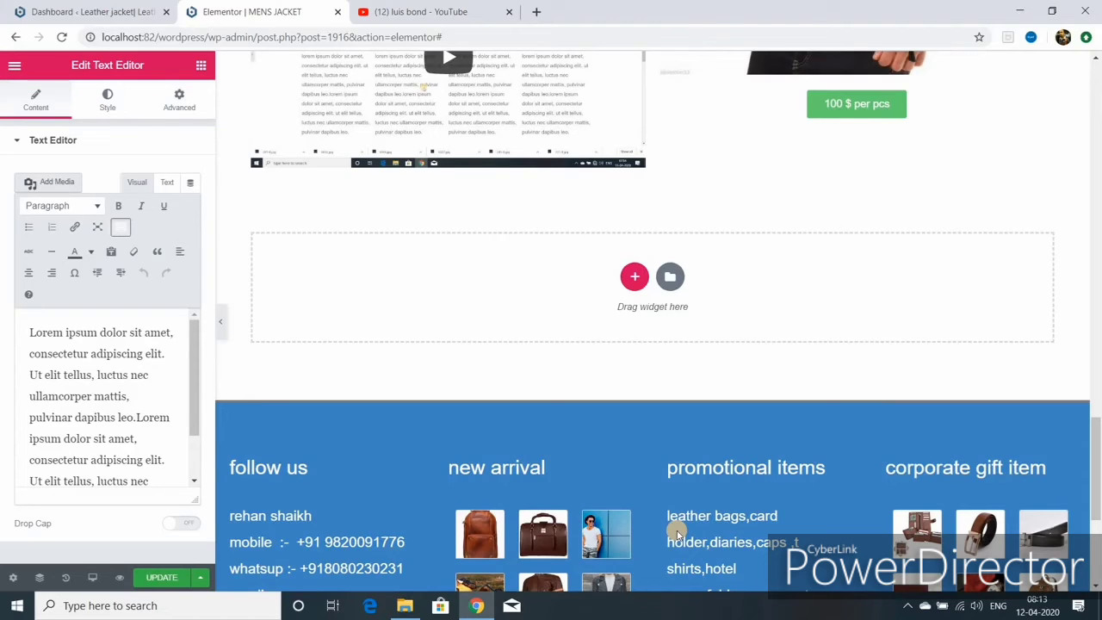
- Add a three-column section below the video row with an Image widget in column one
click(633, 278)
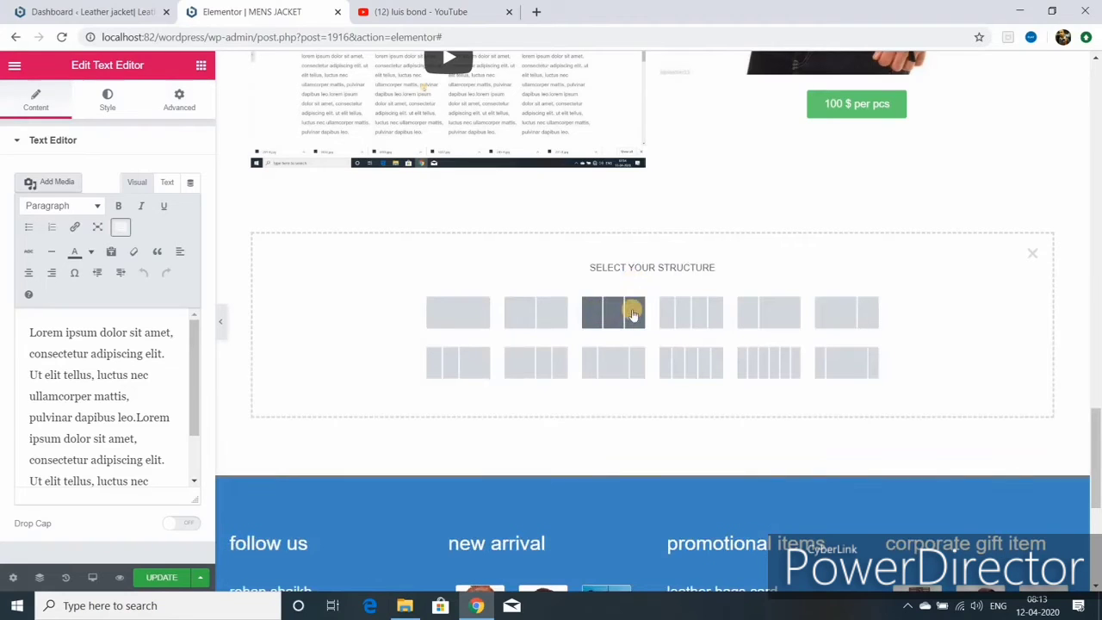
click(633, 314)
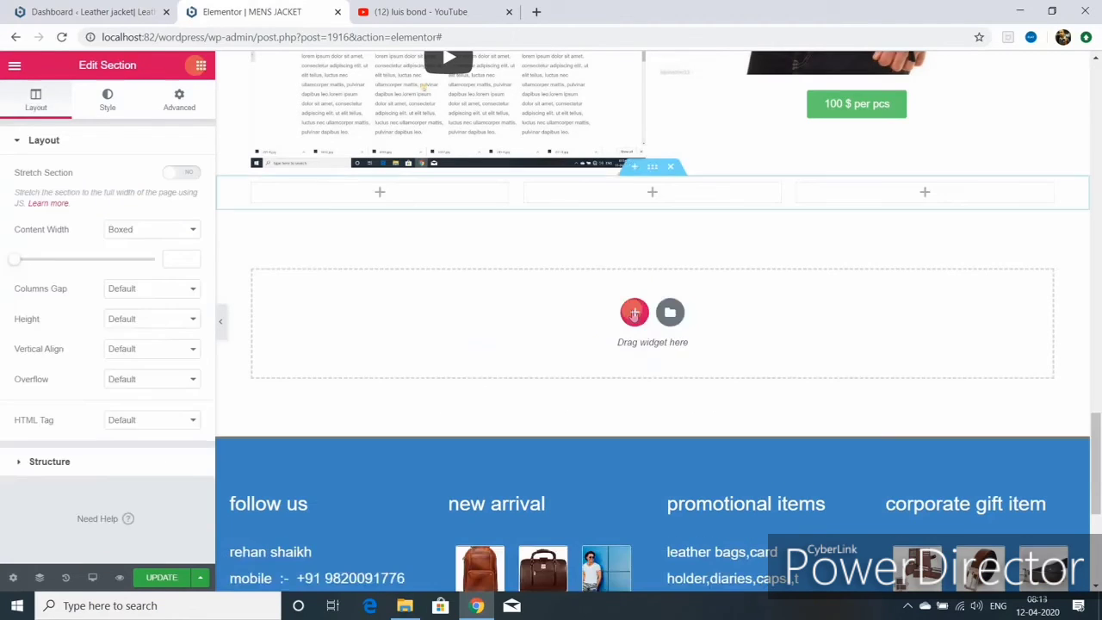
click(201, 65)
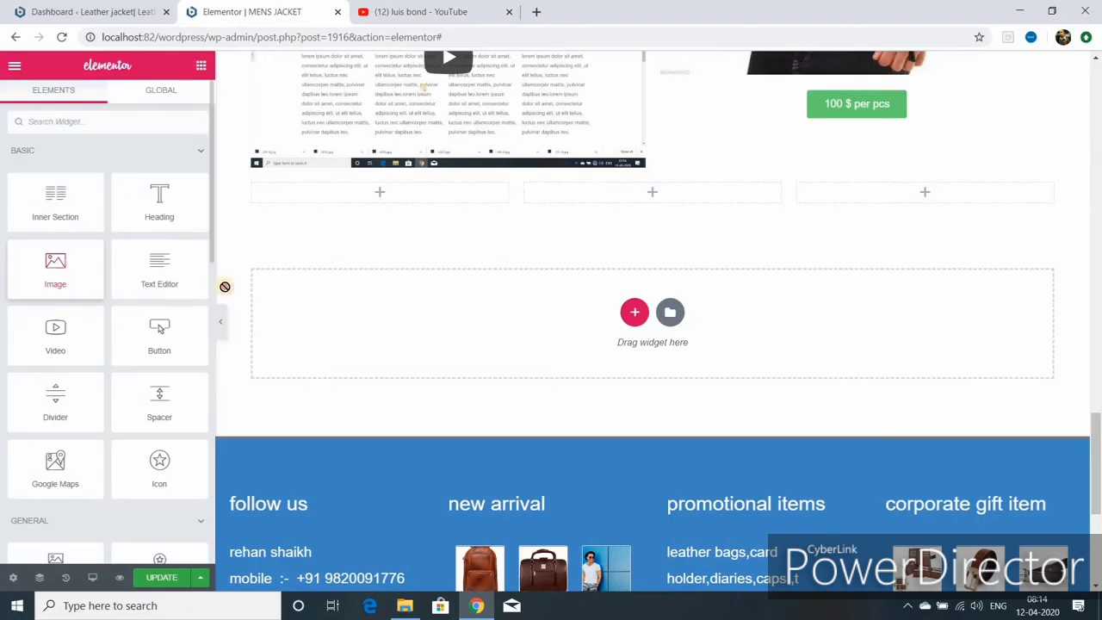
drag(225, 286, 380, 191)
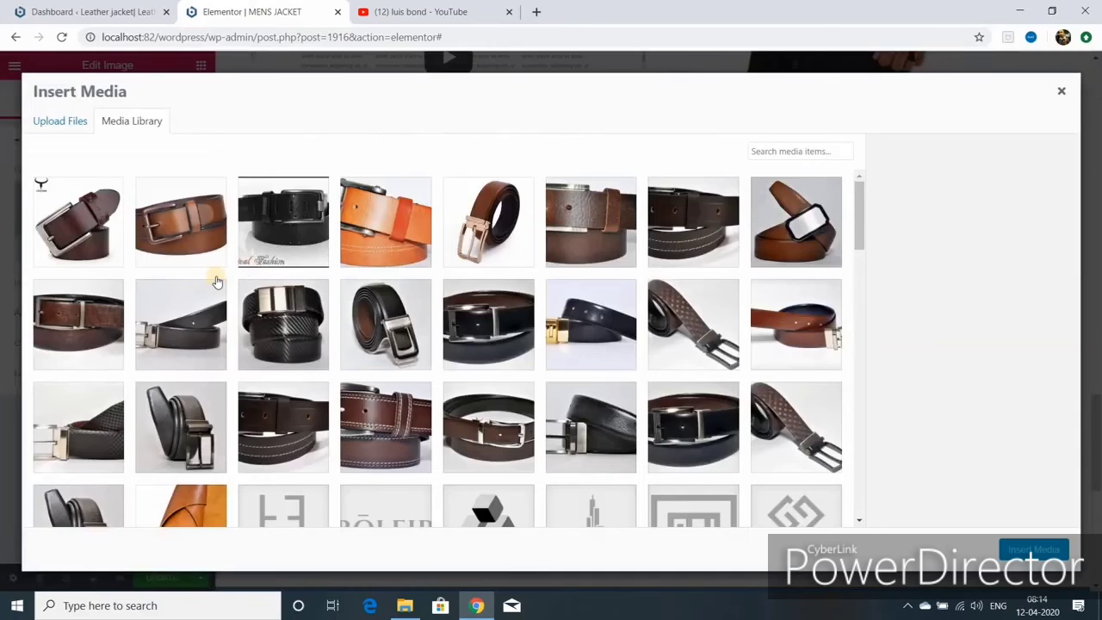
- Insert the brown leather jacket photo from the Media Library into that image
scroll(392, 448, down, 10)
click(590, 344)
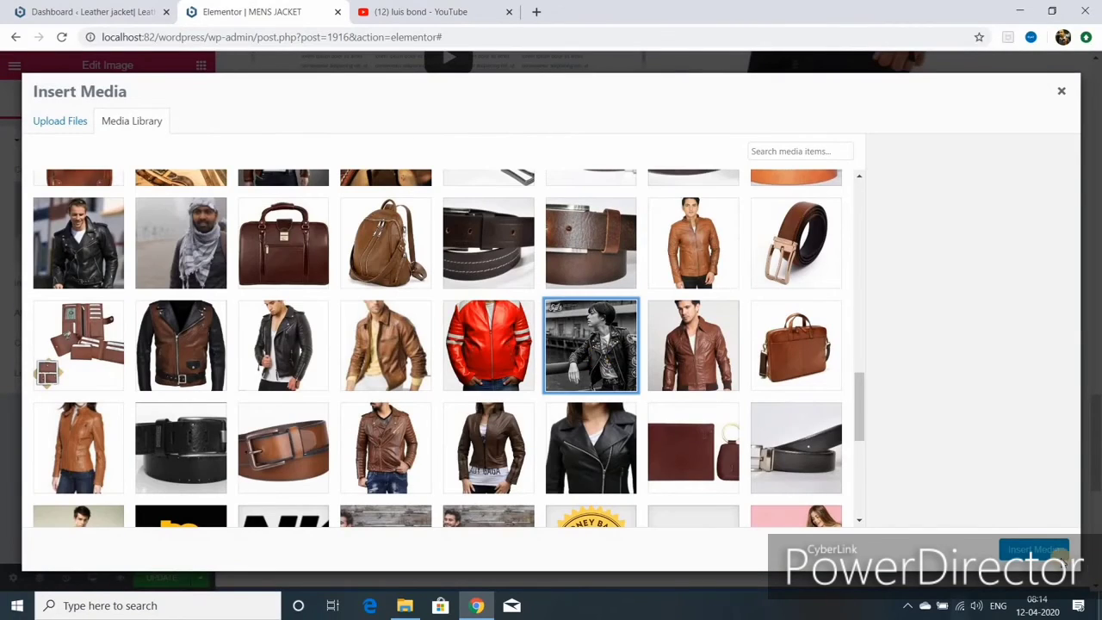
click(702, 366)
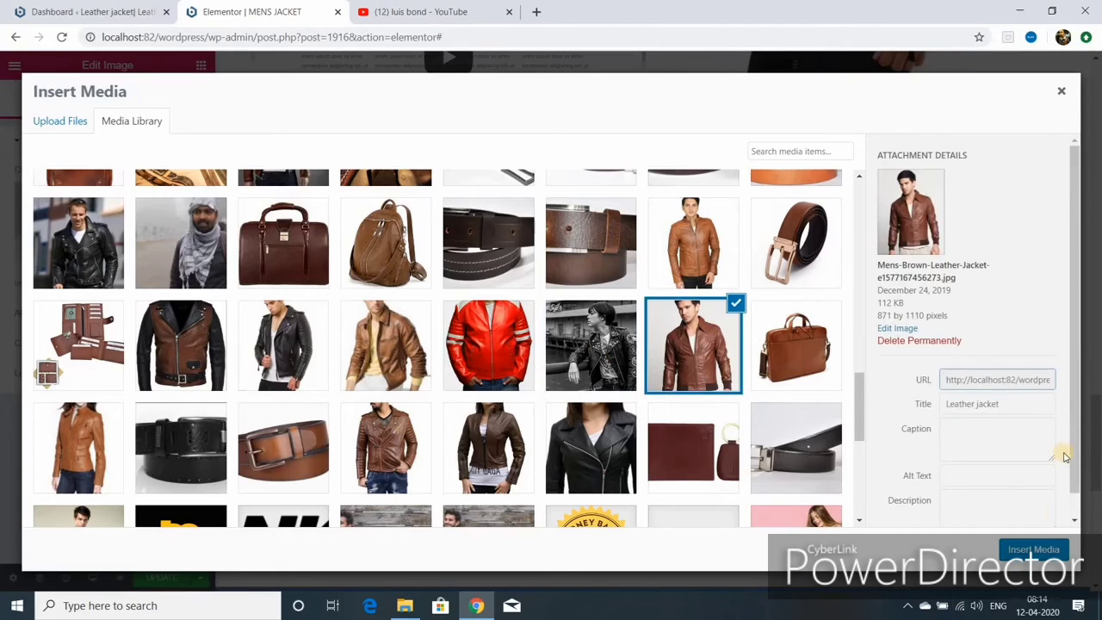
click(1033, 549)
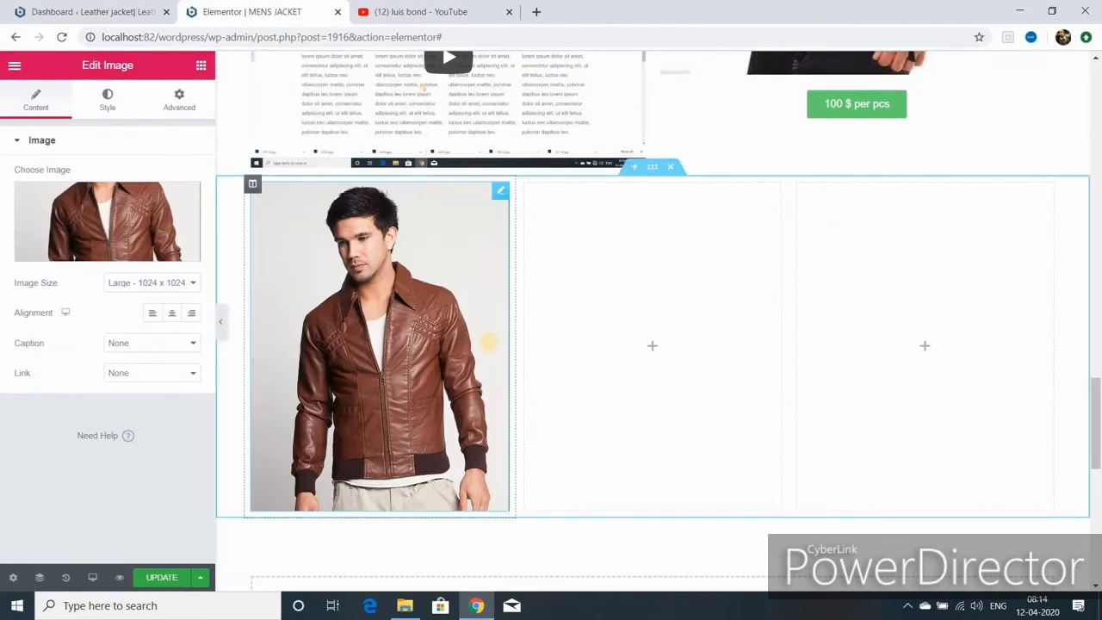
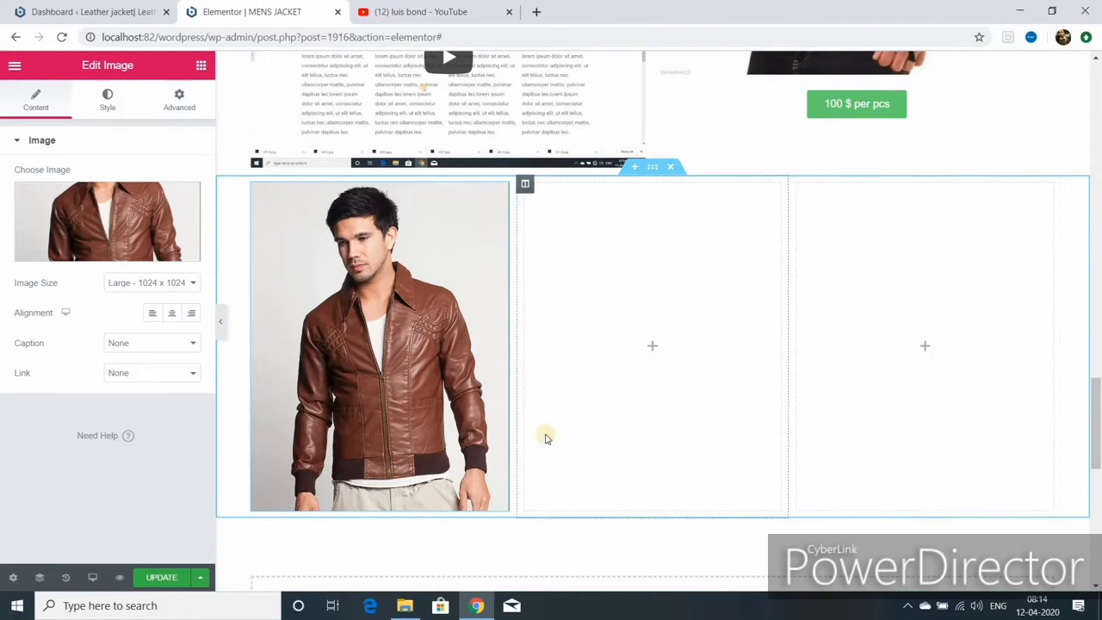
- Add a lorem text block and a button below the brown jacket image
click(198, 67)
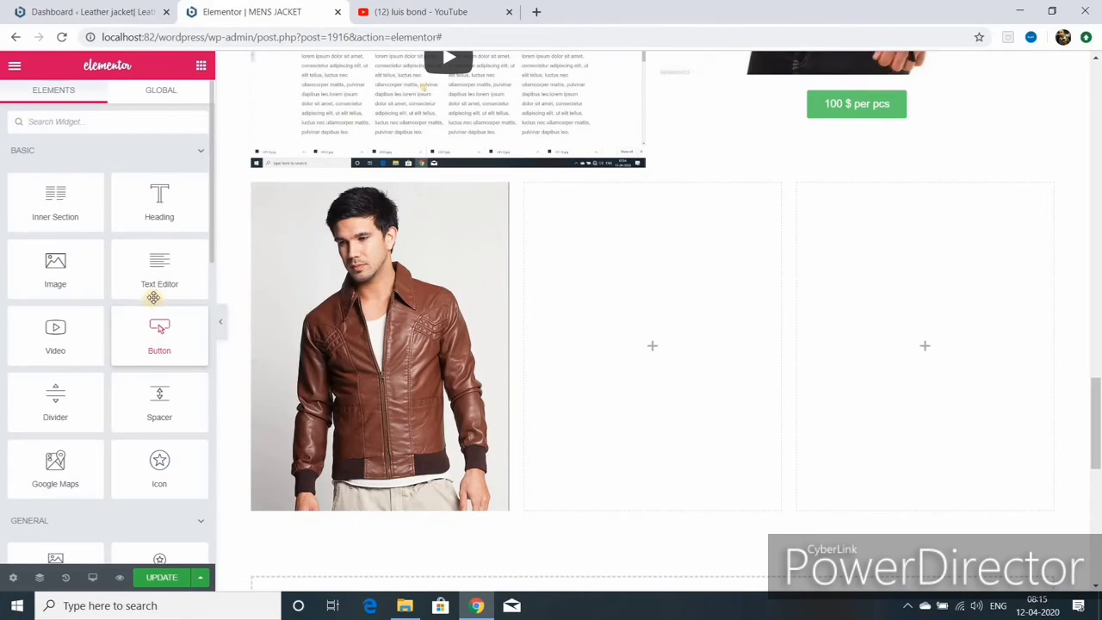
drag(153, 297, 379, 503)
click(201, 65)
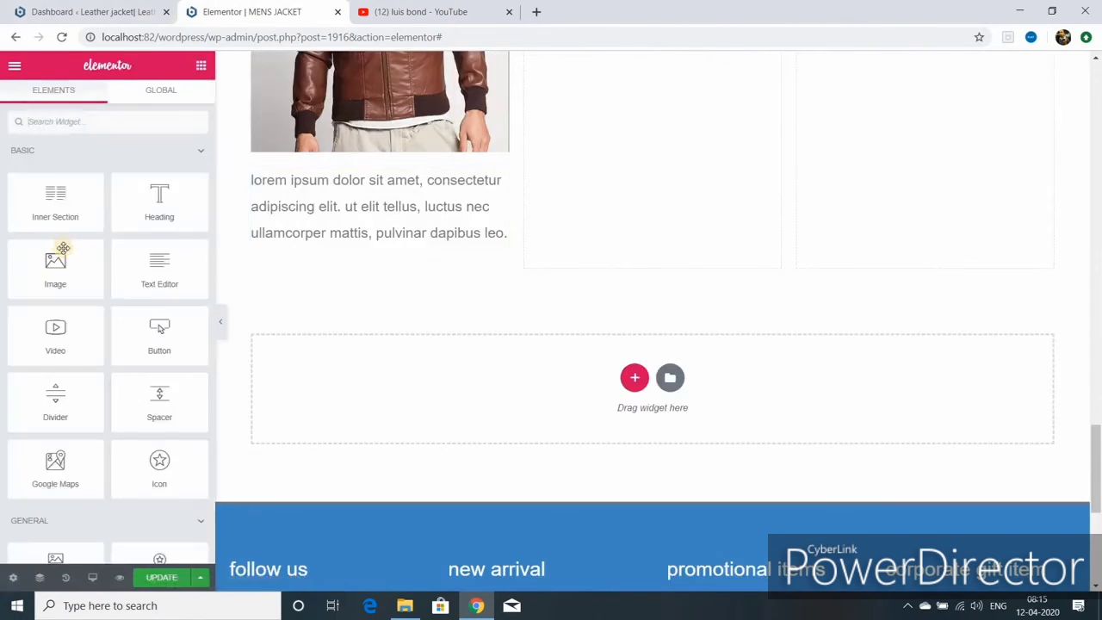
drag(349, 373, 396, 248)
scroll(731, 508, up, 3)
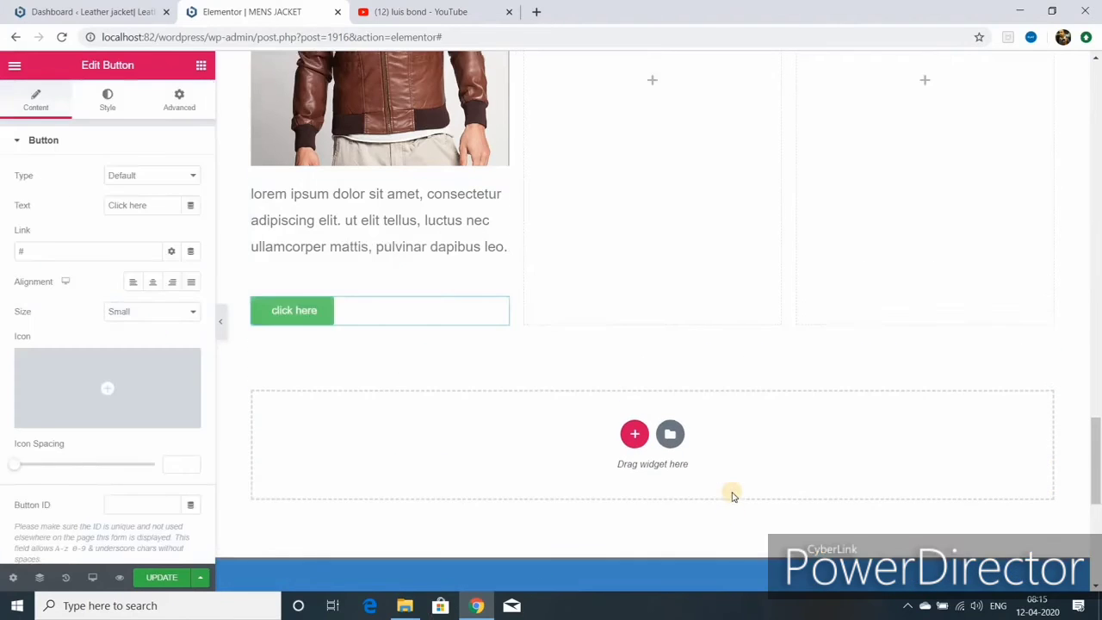
scroll(491, 520, down, 2)
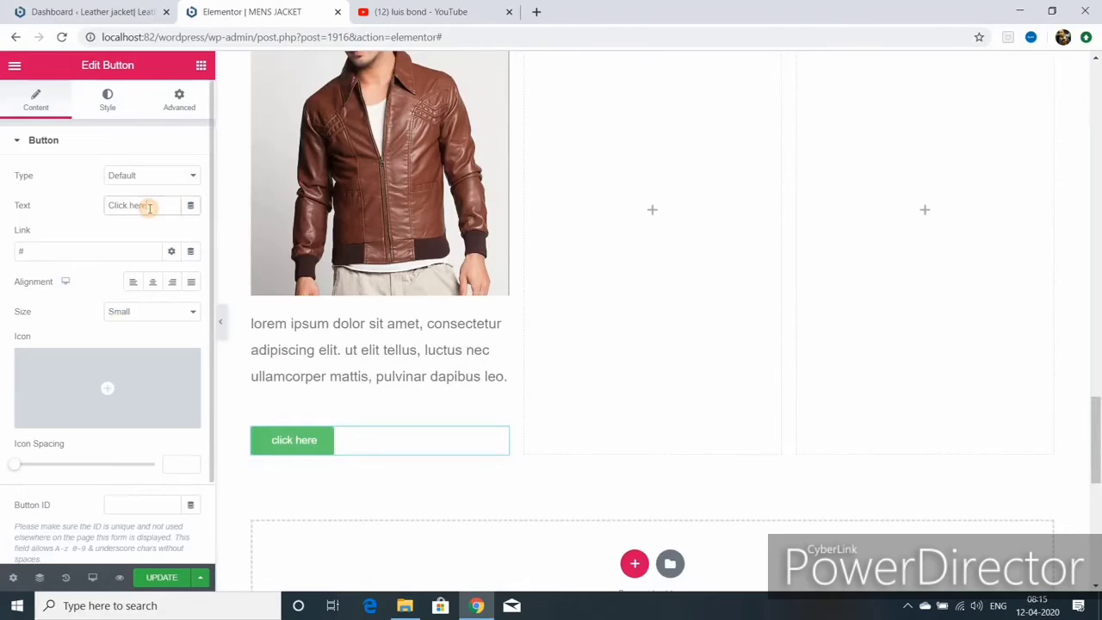
- Label the button 'know more', centre it, and save the page
text(know more)
click(38, 250)
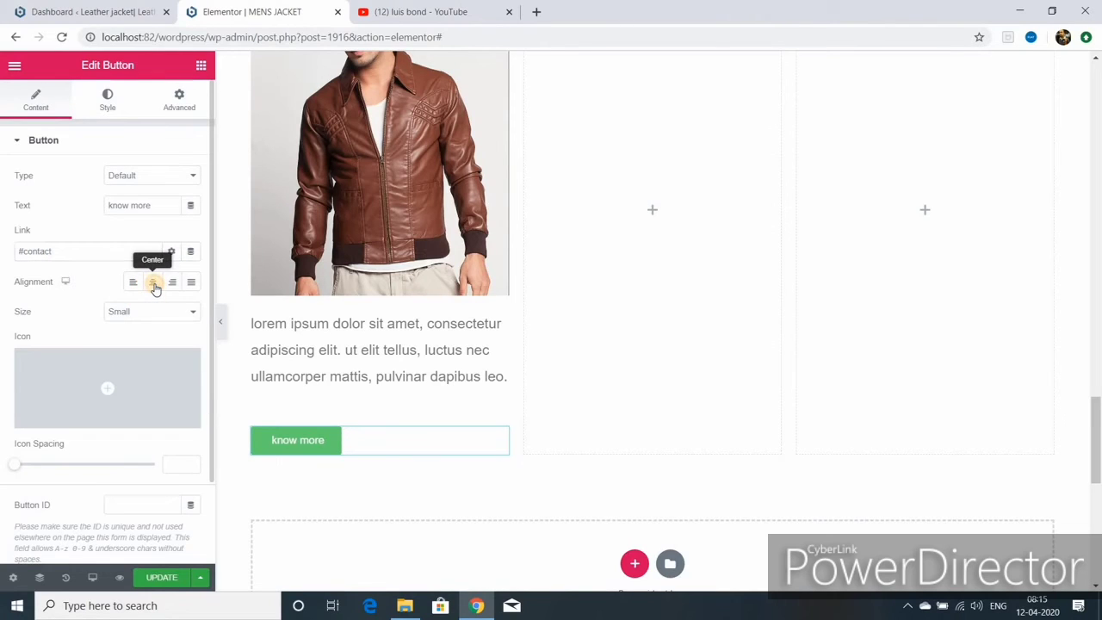
click(154, 286)
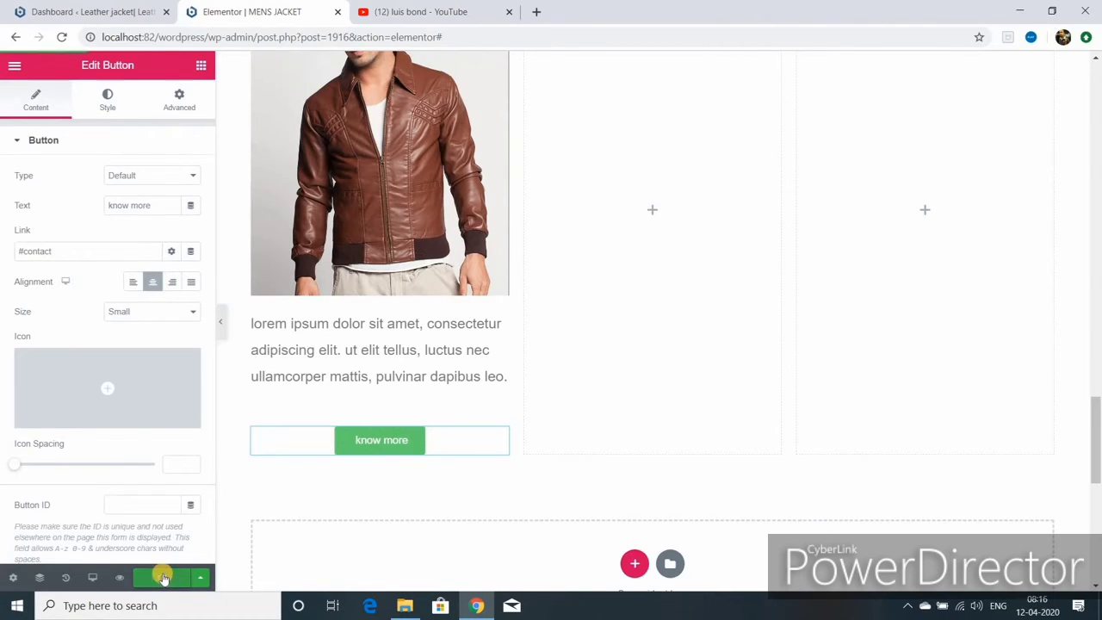
click(164, 577)
scroll(424, 302, up, 3)
- Delete the empty third column from the jacket row
right_click(424, 301)
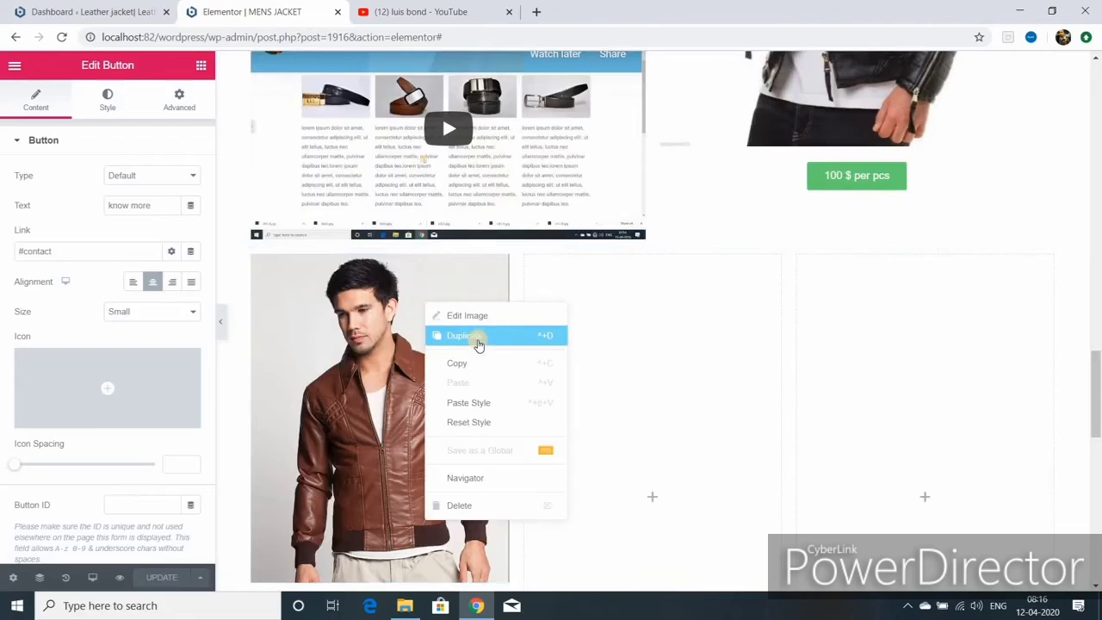
right_click(527, 263)
click(571, 459)
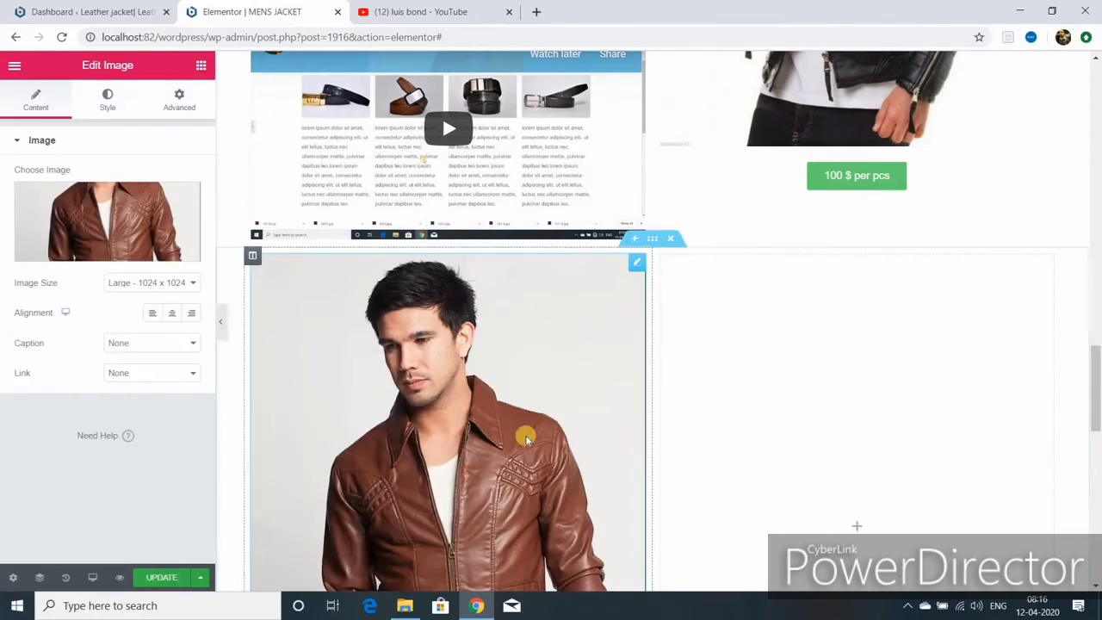
- Duplicate the brown jacket image and move the copy into the right column
right_click(507, 366)
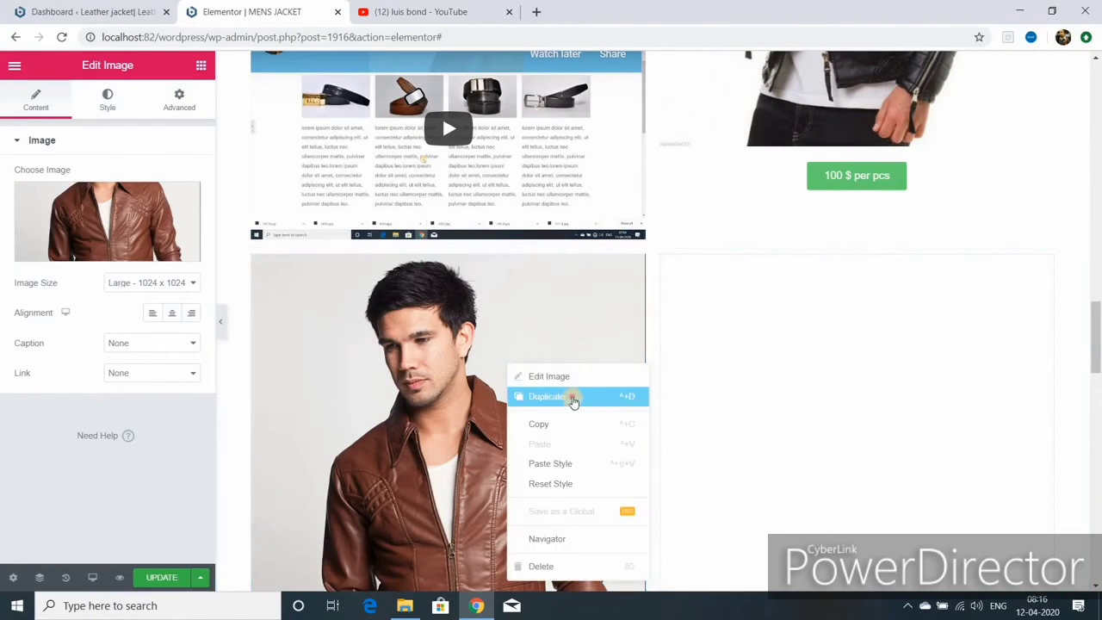
click(574, 397)
scroll(619, 376, down, 8)
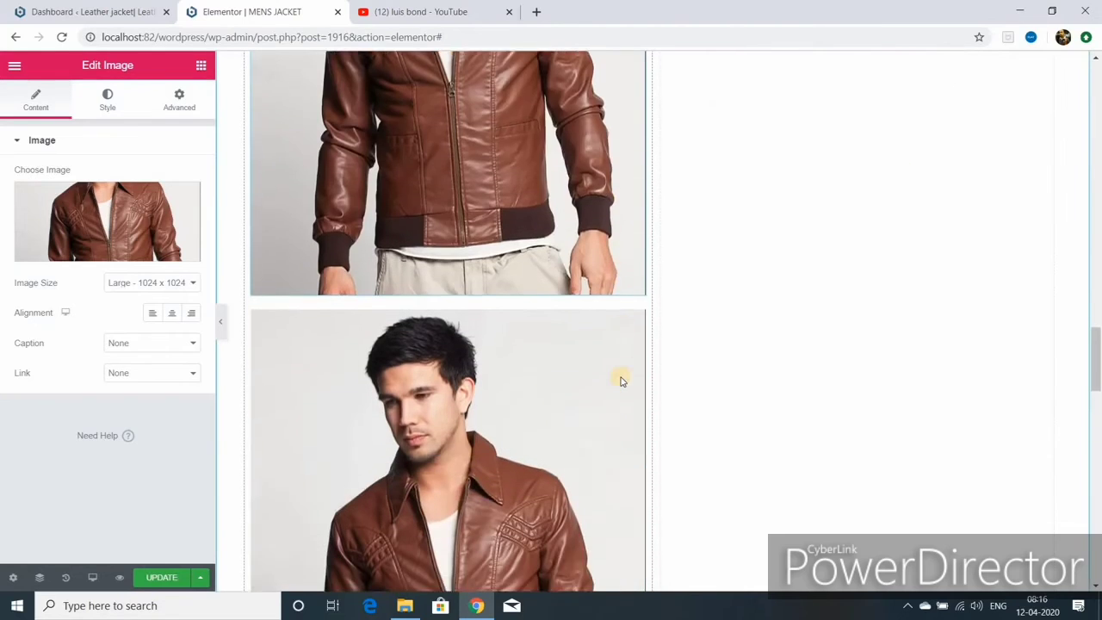
scroll(622, 381, down, 2)
scroll(622, 381, up, 1)
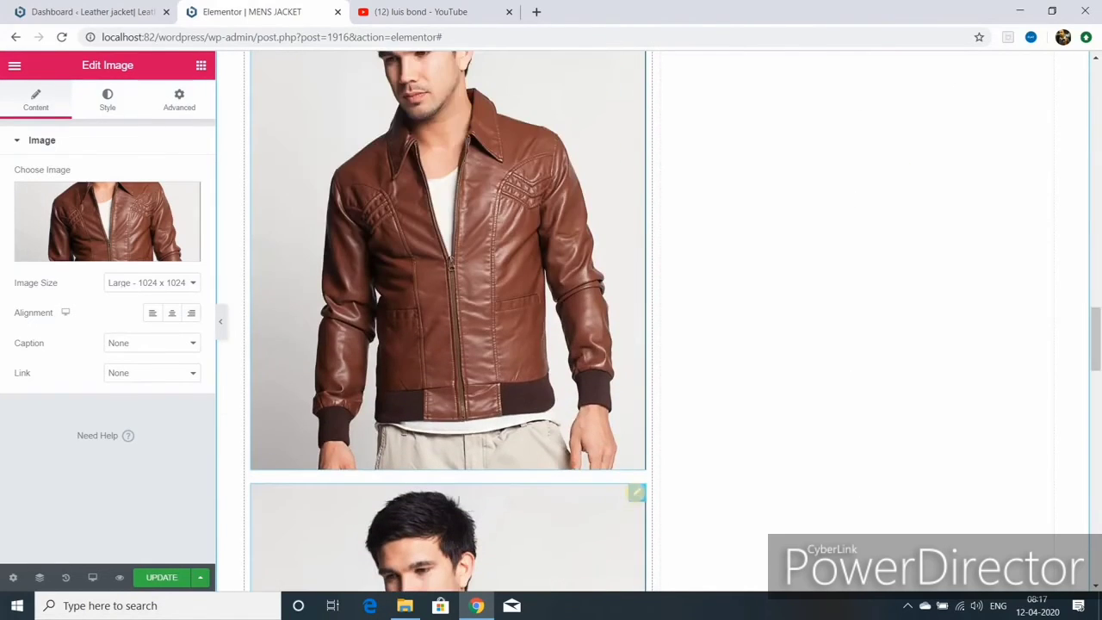
drag(638, 493, 818, 216)
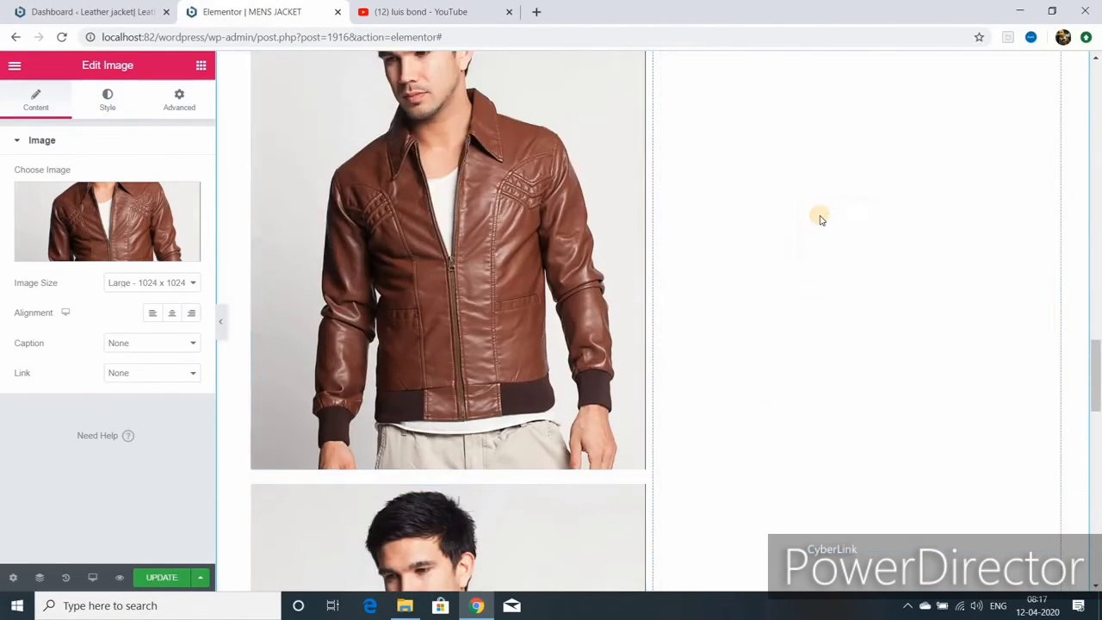
scroll(583, 383, down, 2)
right_click(584, 382)
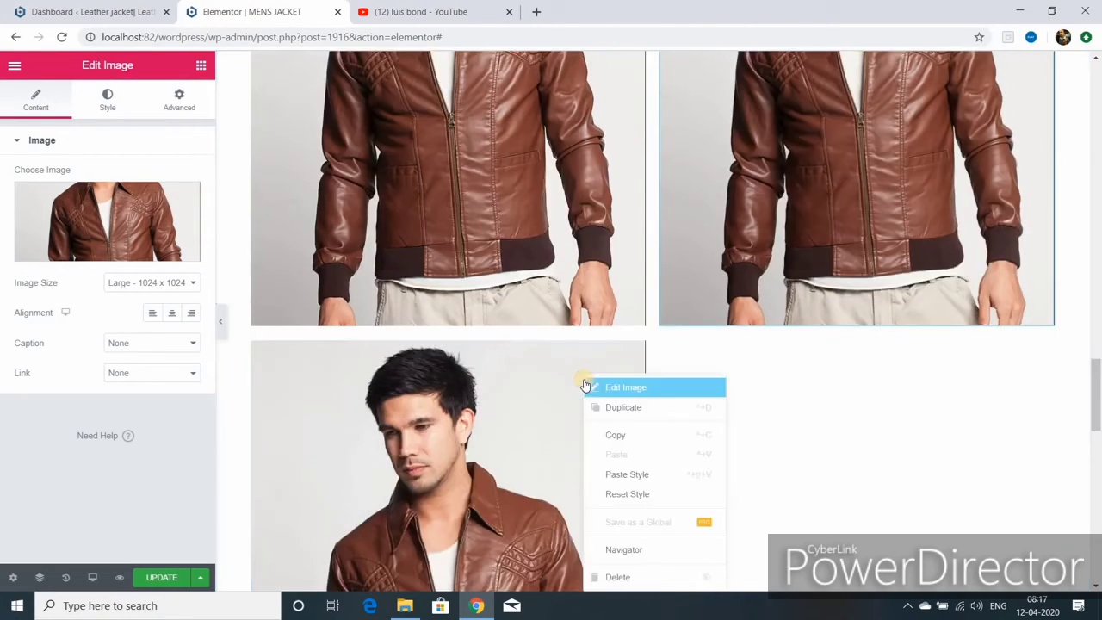
click(646, 411)
drag(636, 349, 941, 388)
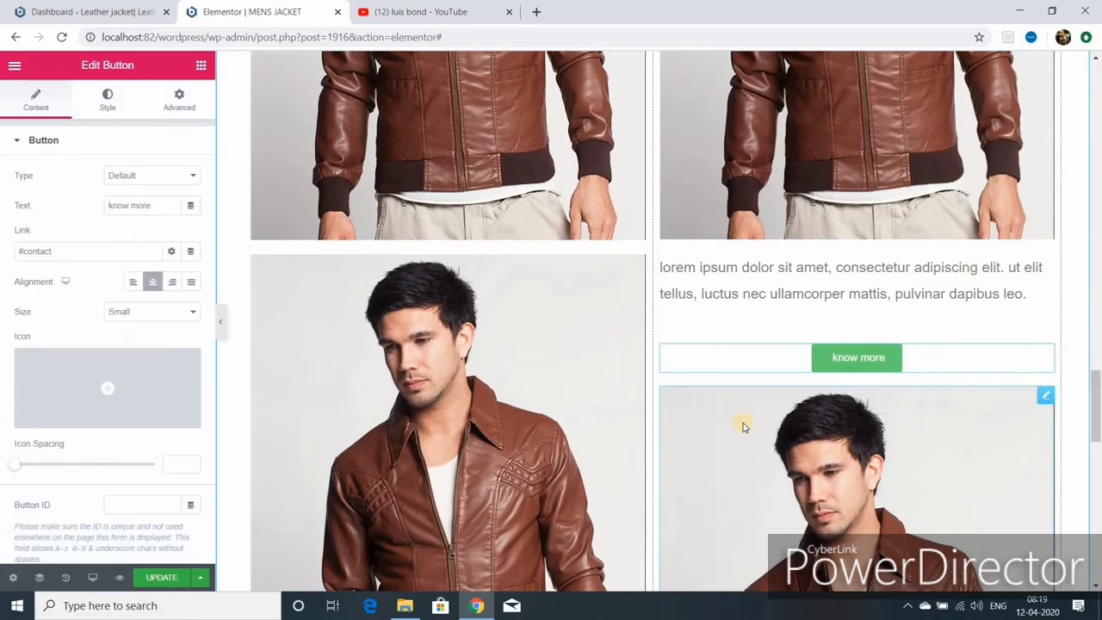
- Delete the extra right-column image, know more button, lorem text and leftover duplicate image
right_click(743, 425)
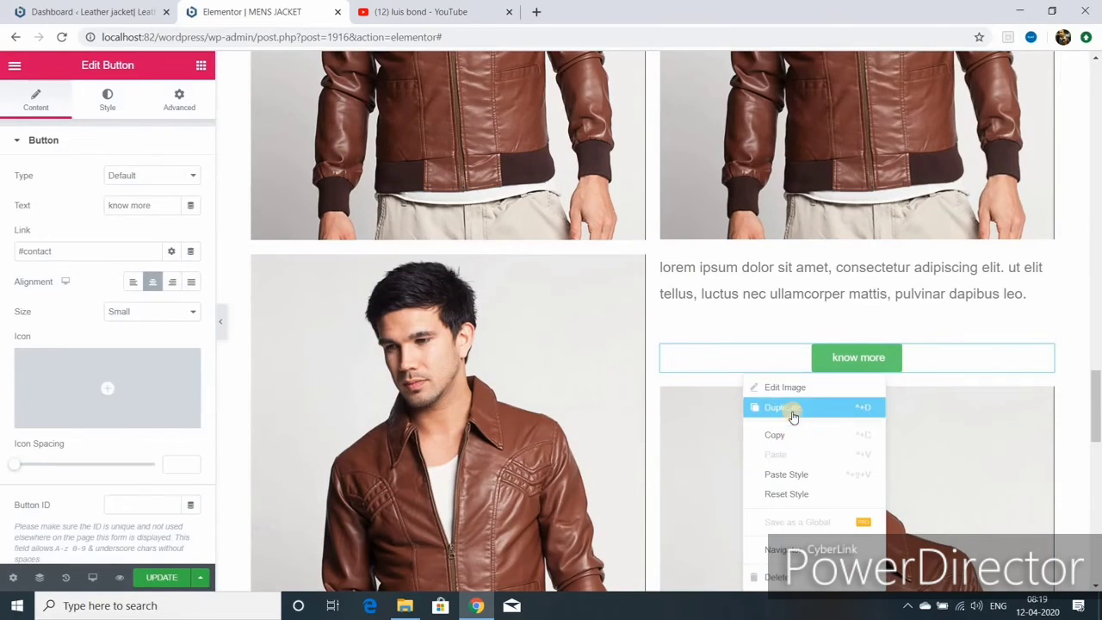
click(774, 576)
right_click(779, 366)
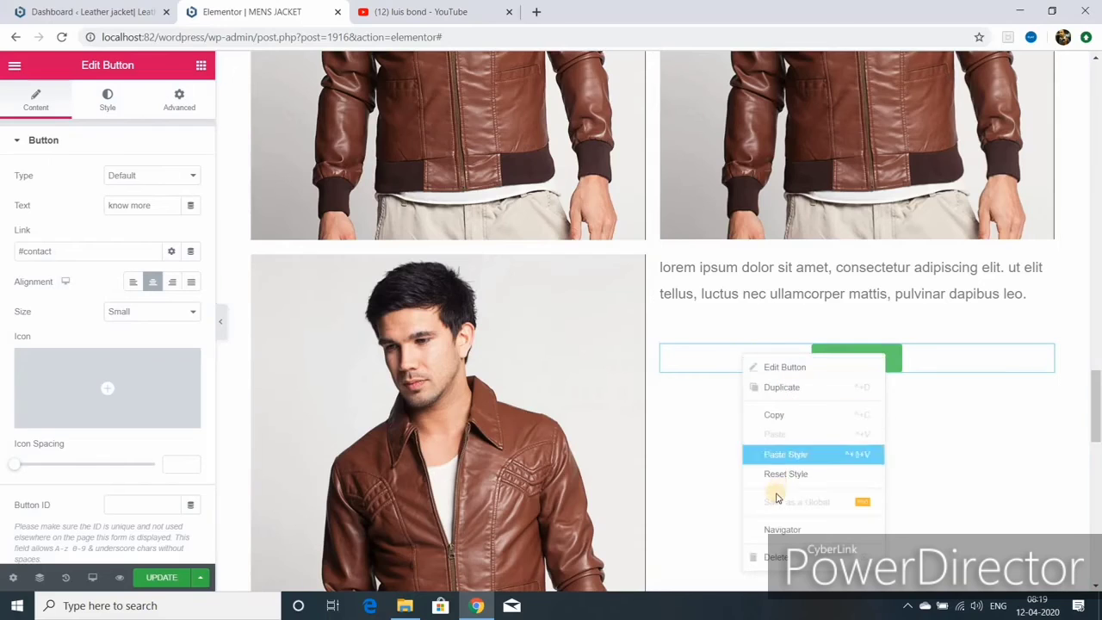
key(Delete)
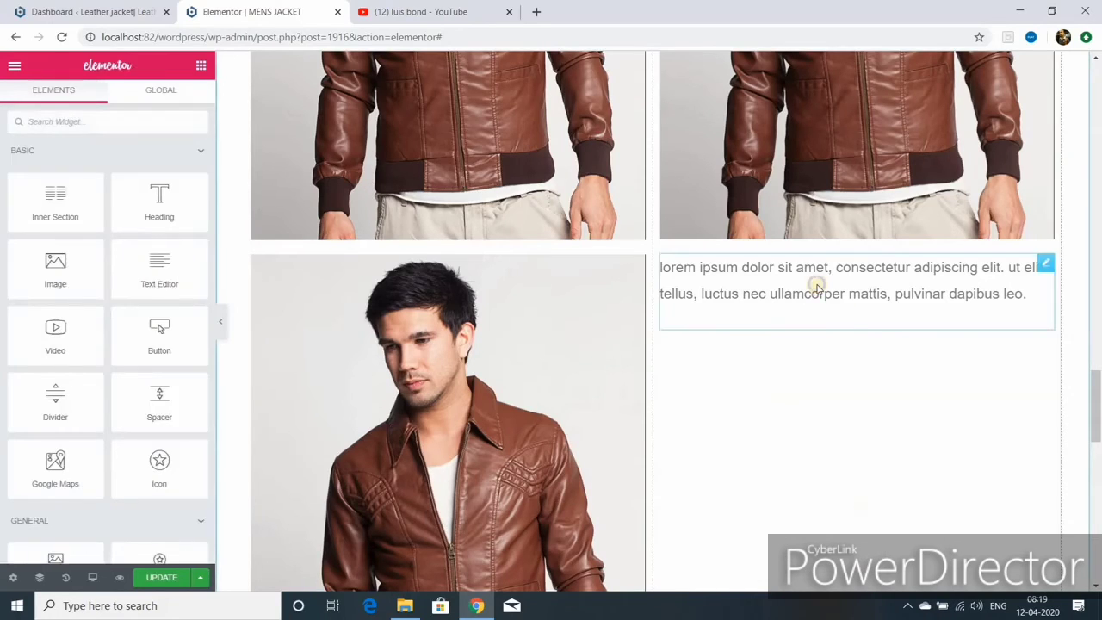
right_click(815, 287)
click(848, 488)
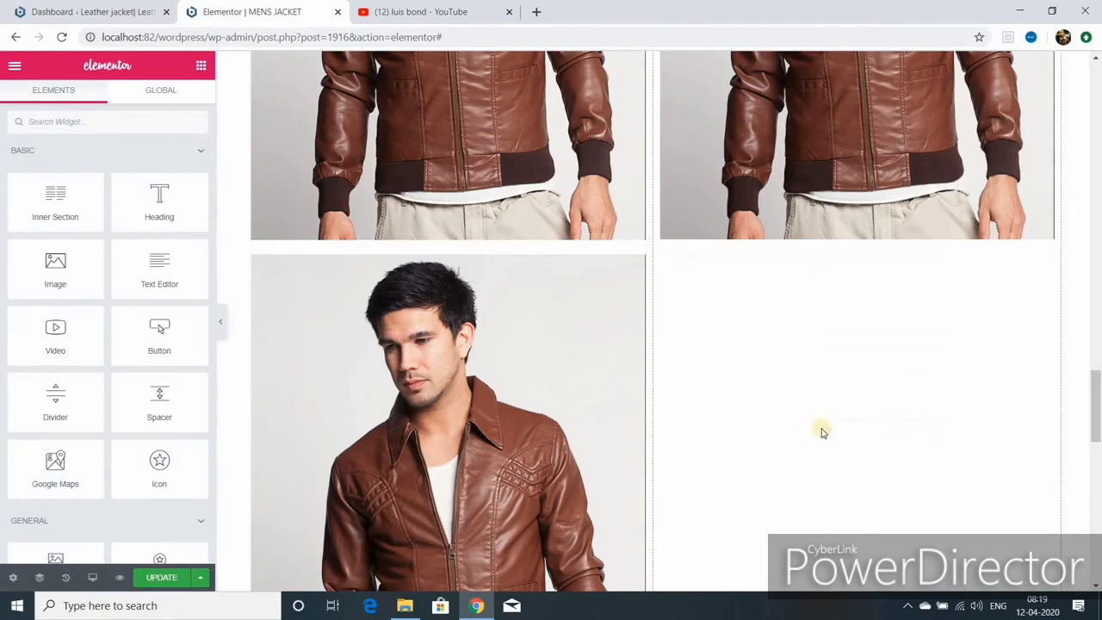
right_click(524, 390)
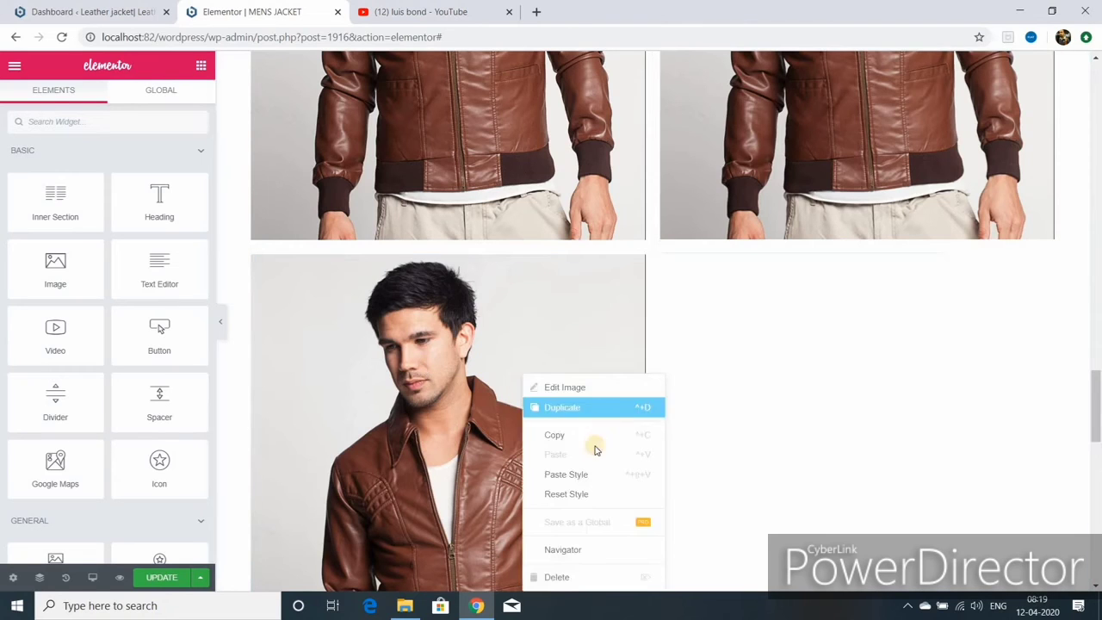
click(581, 585)
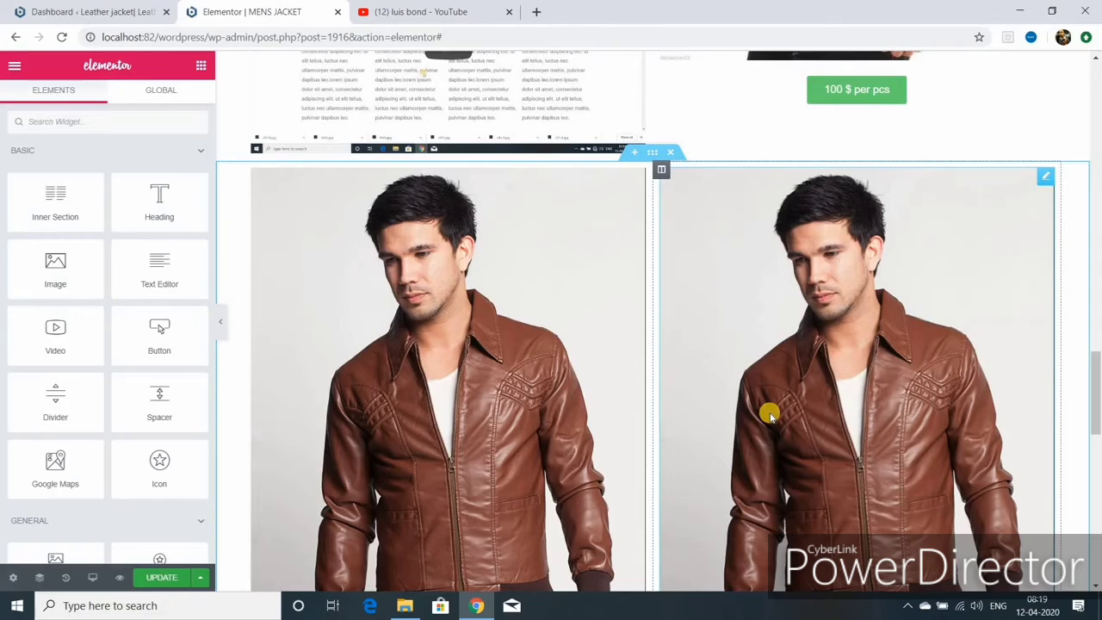
- Preview the two-column jacket row full width, then restore the editing panel
scroll(768, 416, down, 2)
scroll(769, 413, up, 1)
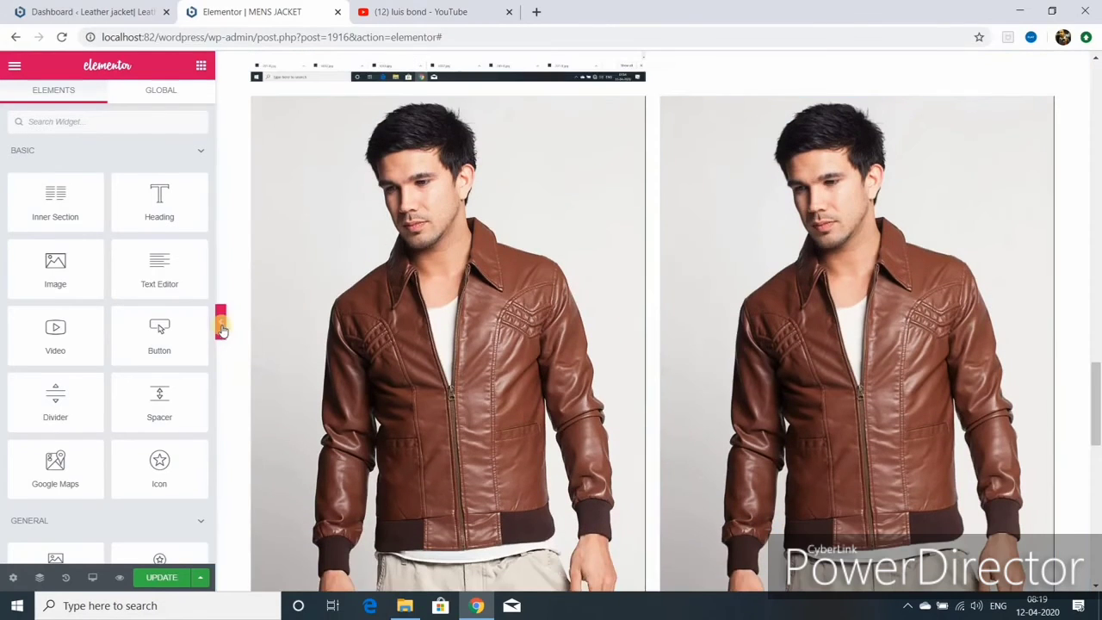
click(222, 327)
scroll(551, 344, up, 5)
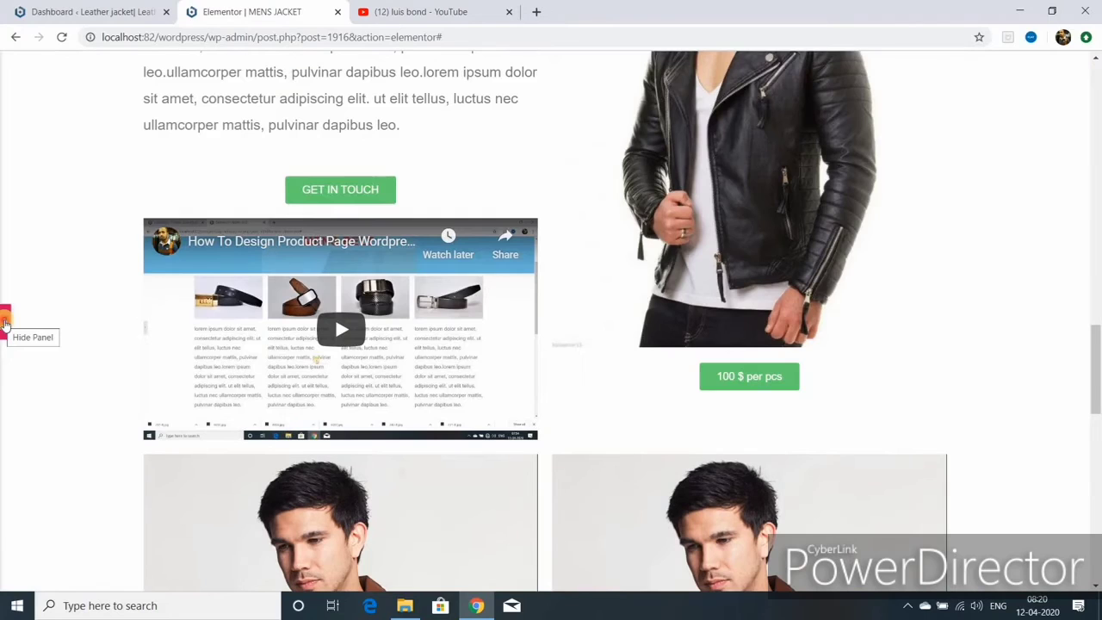
key(ctrl+p)
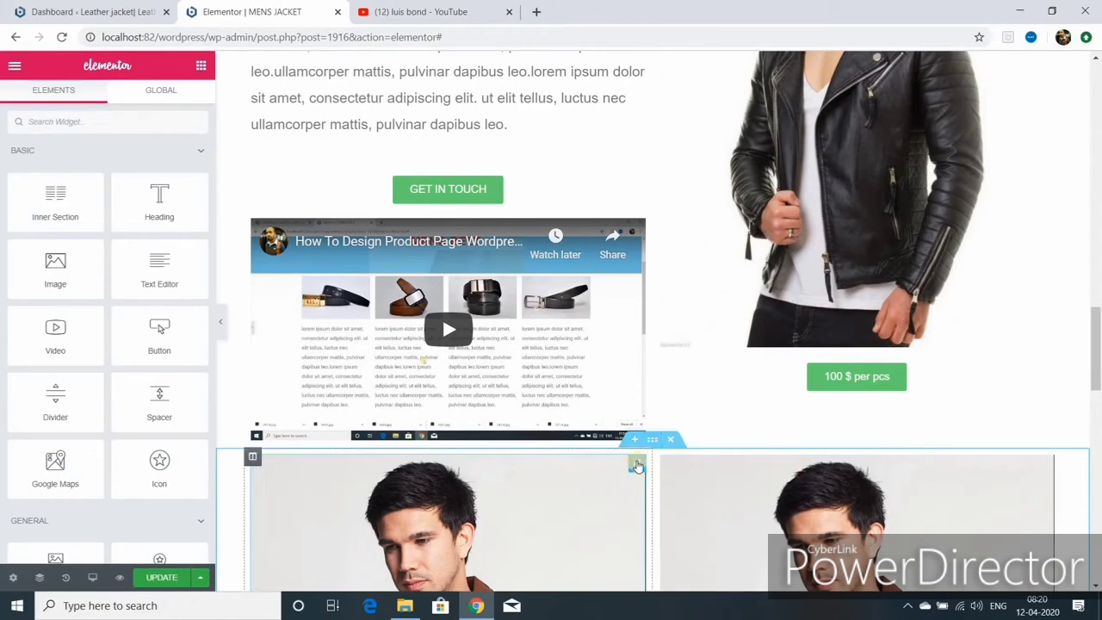
- Set the left jacket image size to Medium after trying Thumbnail
click(637, 469)
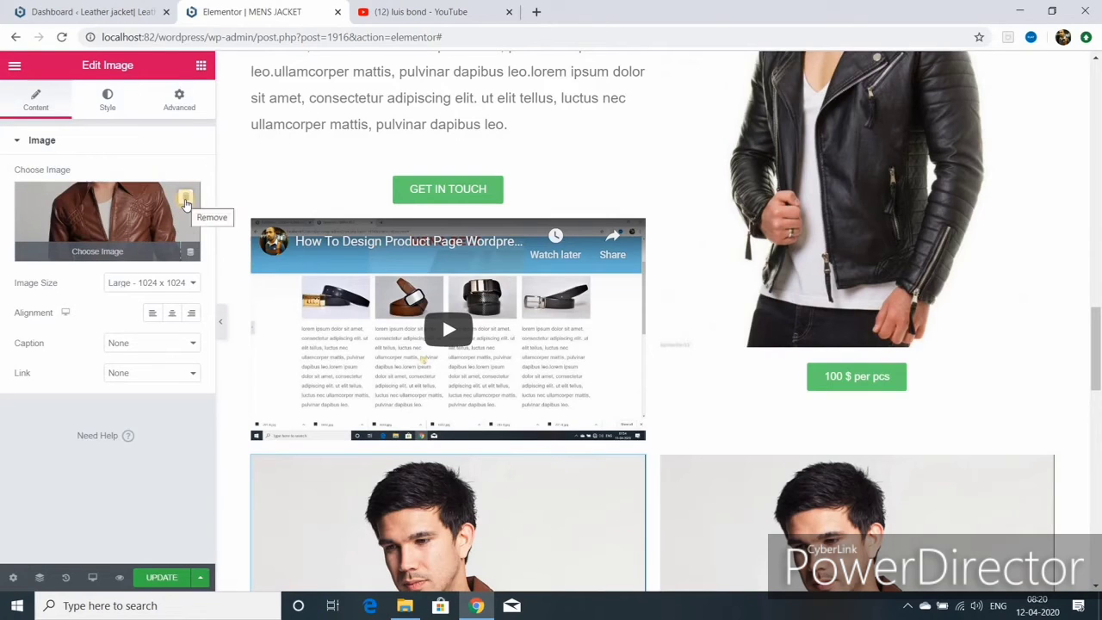
click(163, 283)
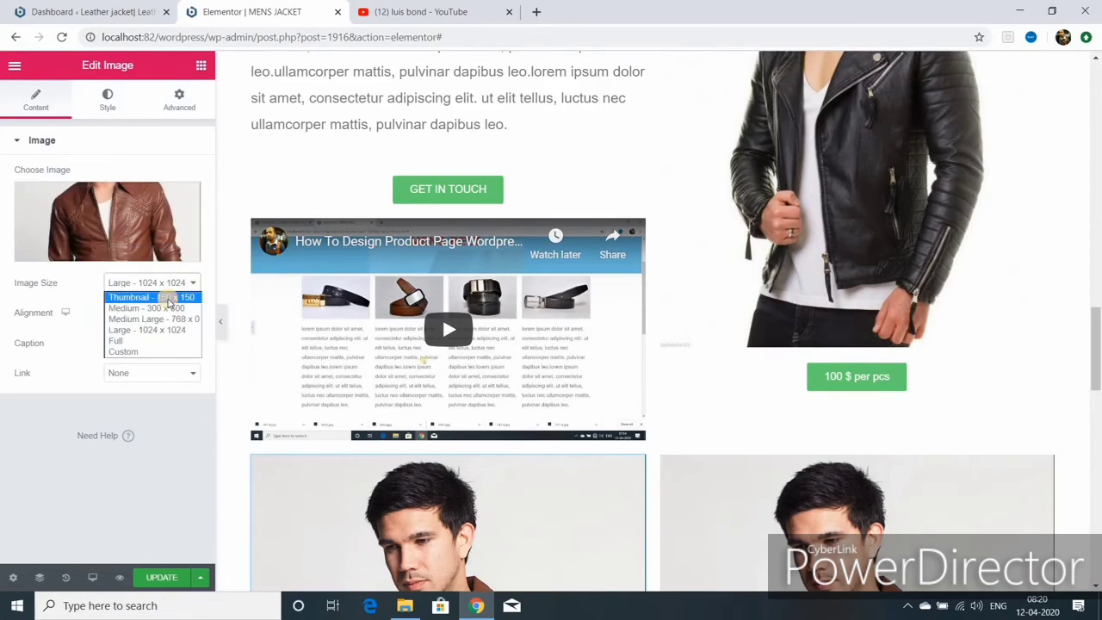
click(170, 298)
scroll(318, 335, down, 2)
click(150, 282)
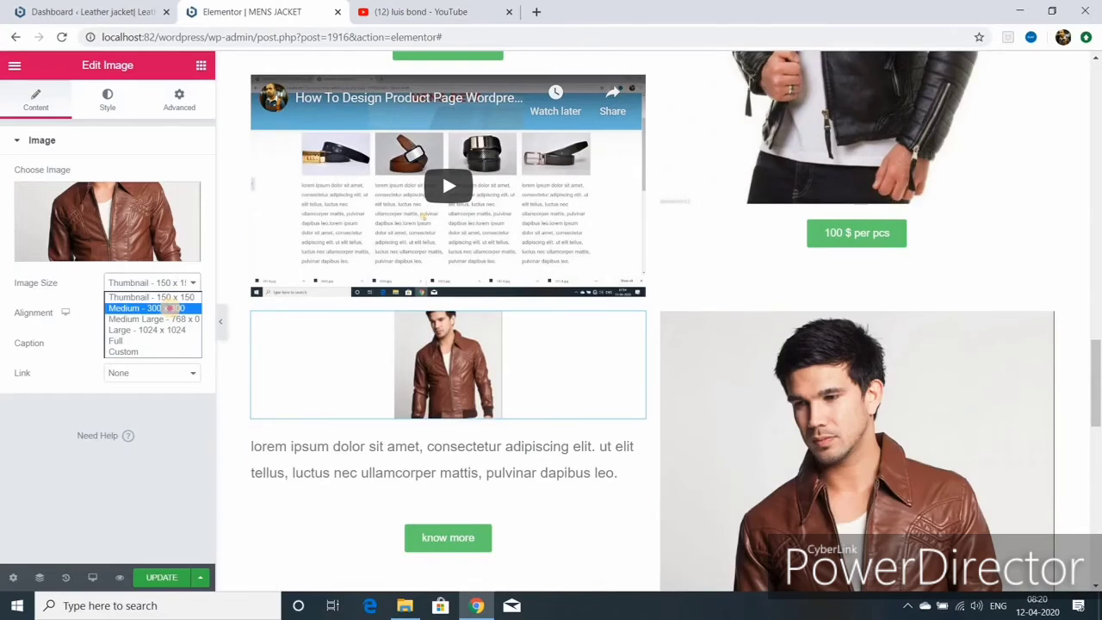
click(171, 314)
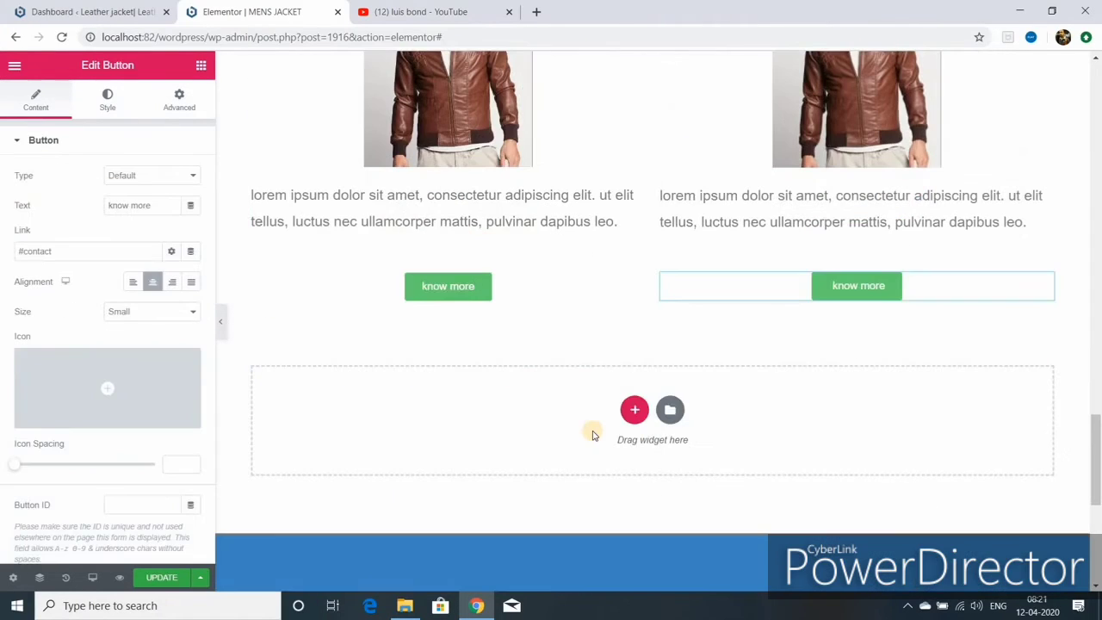
scroll(592, 435, up, 15)
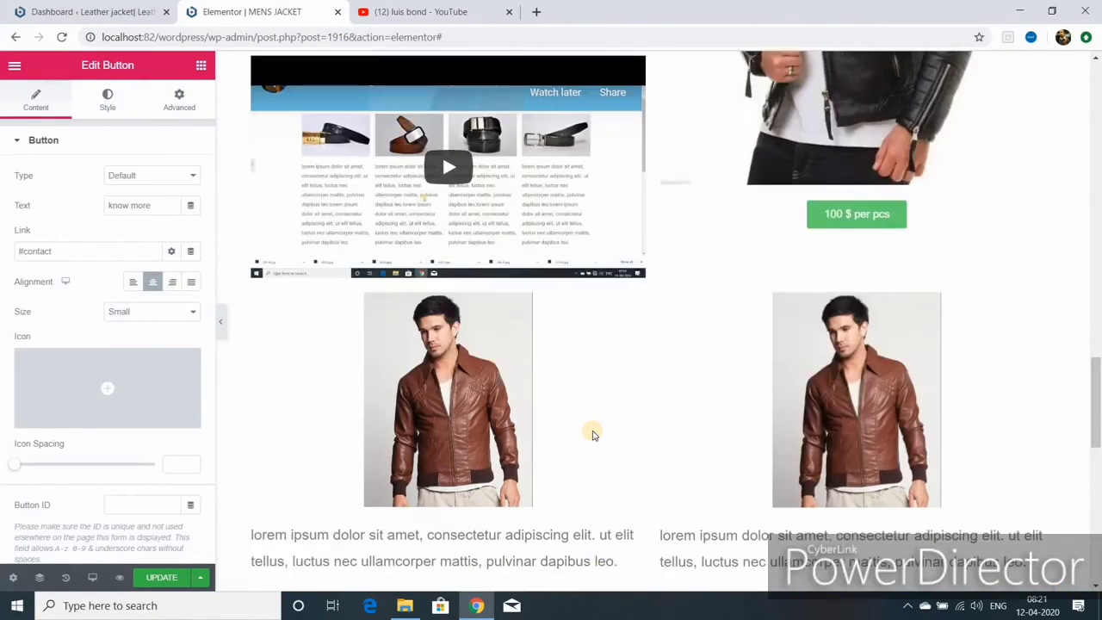
scroll(592, 435, up, 4)
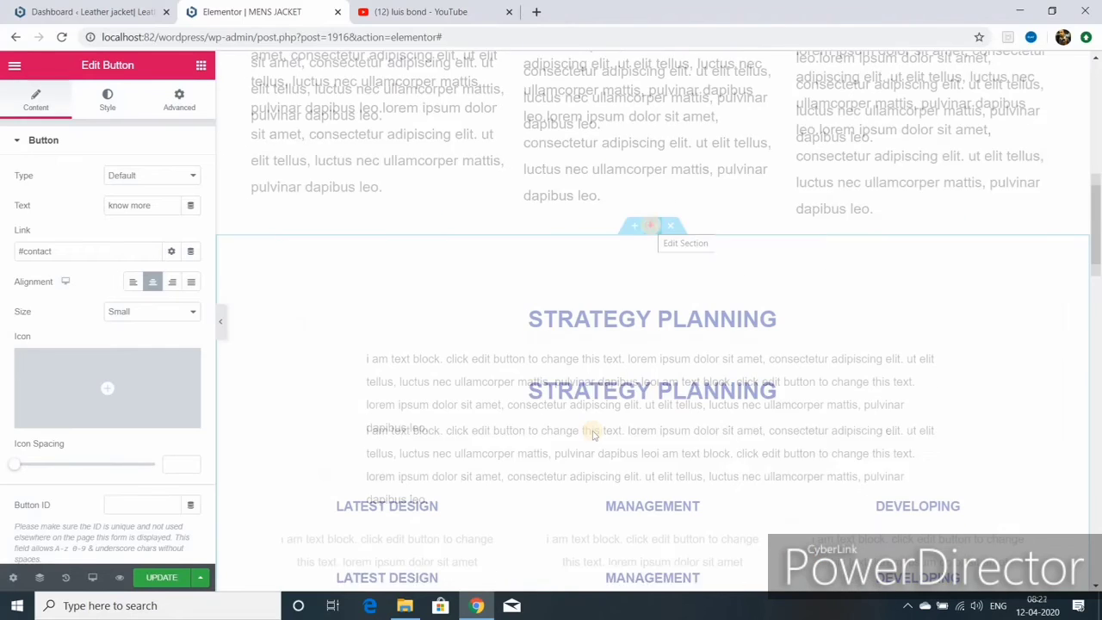
drag(651, 226, 654, 356)
- Give the jacket section 50 px top and bottom margins, save, and preview full width
click(654, 360)
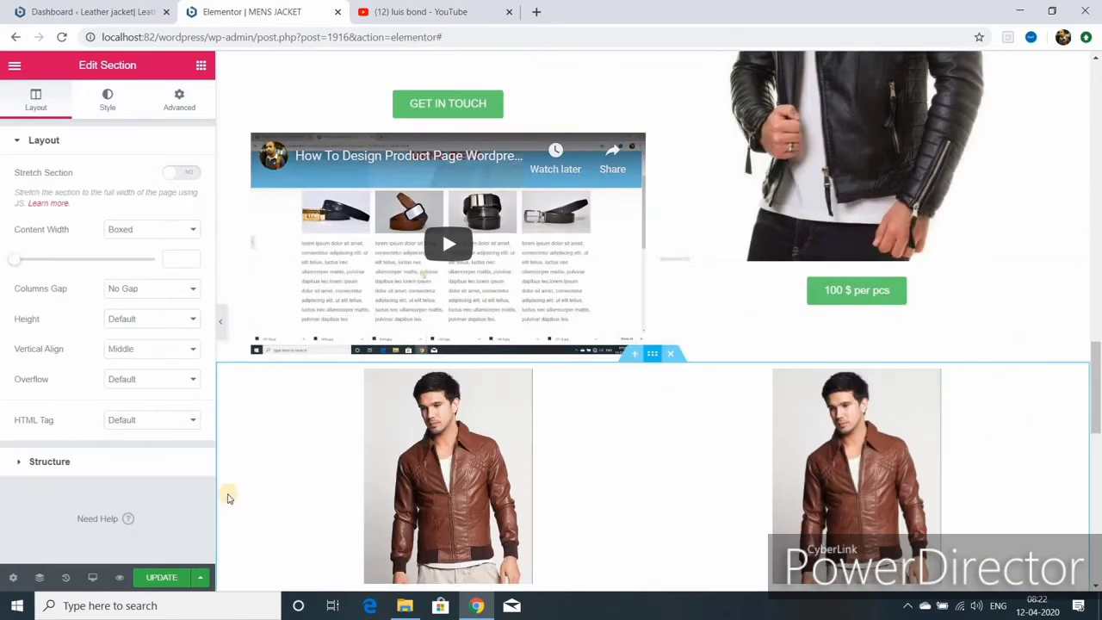
click(179, 101)
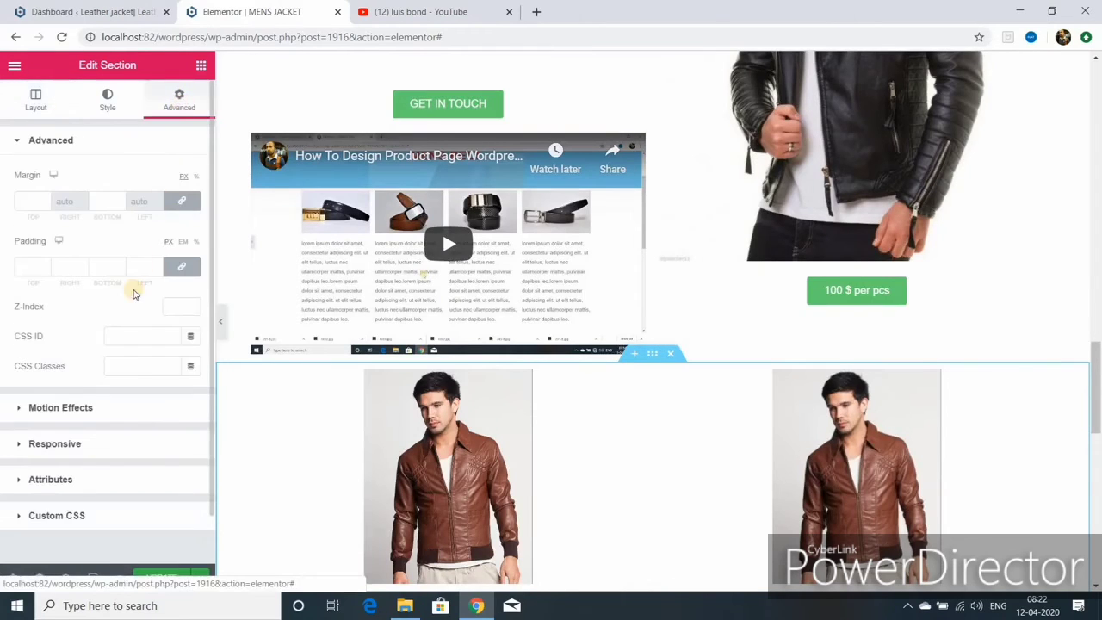
click(33, 201)
text(50)
click(161, 578)
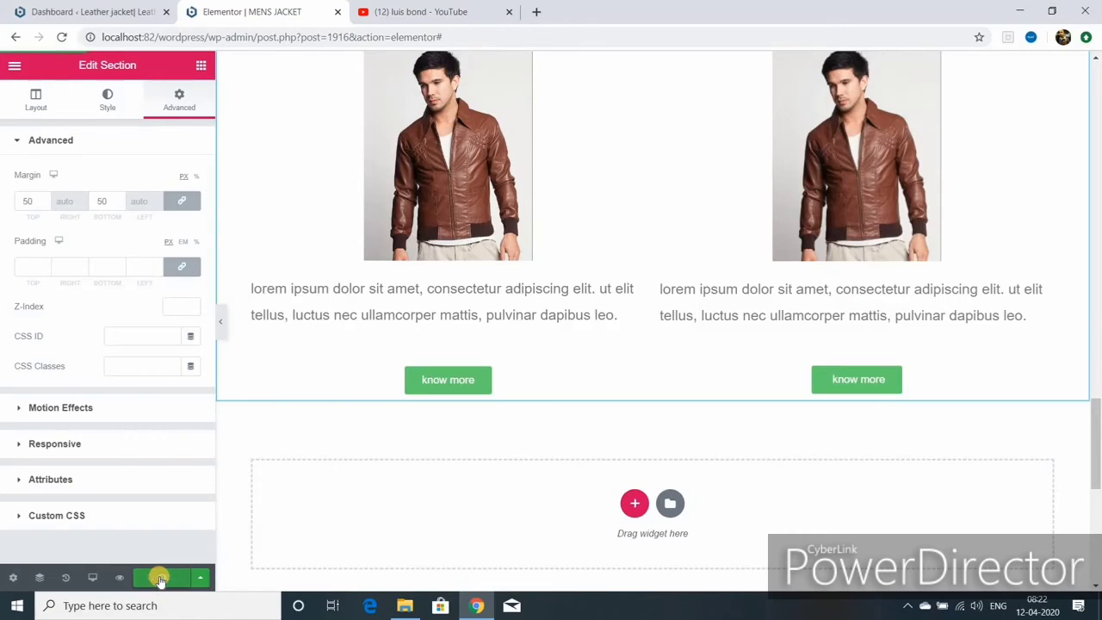
click(219, 321)
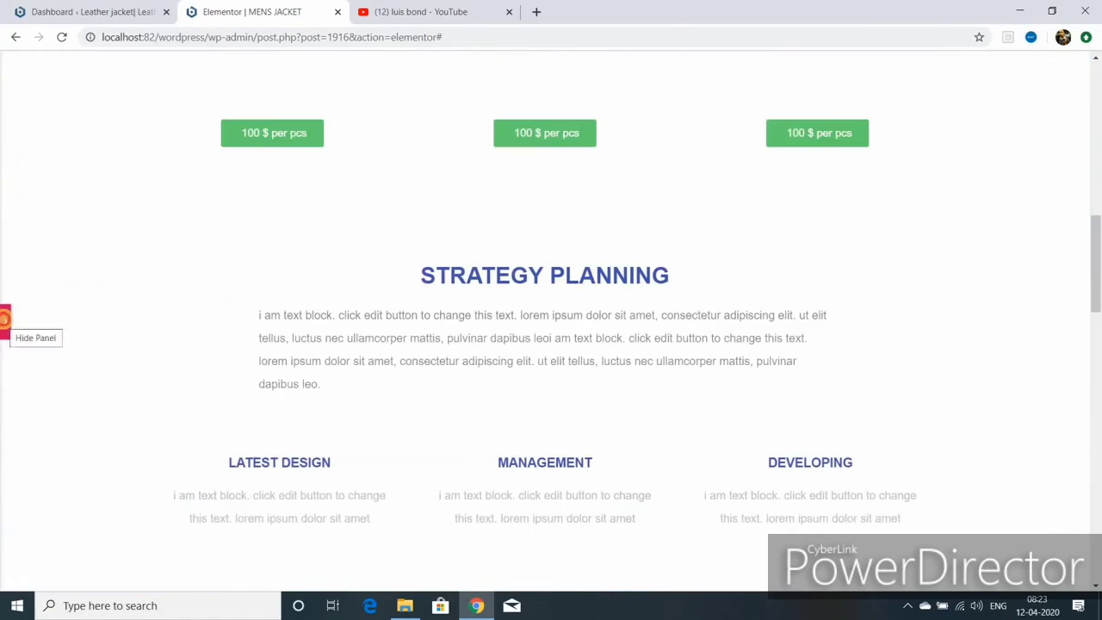
key(ctrl+p)
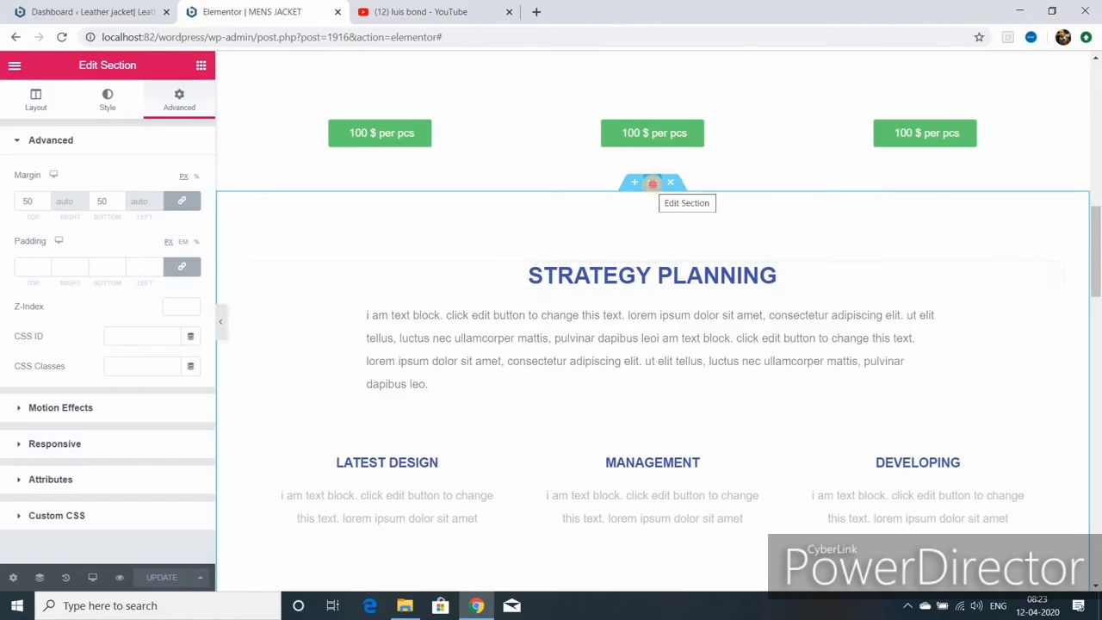
- Stretch the Strategy Planning section with Full Width content and Min Height
click(651, 186)
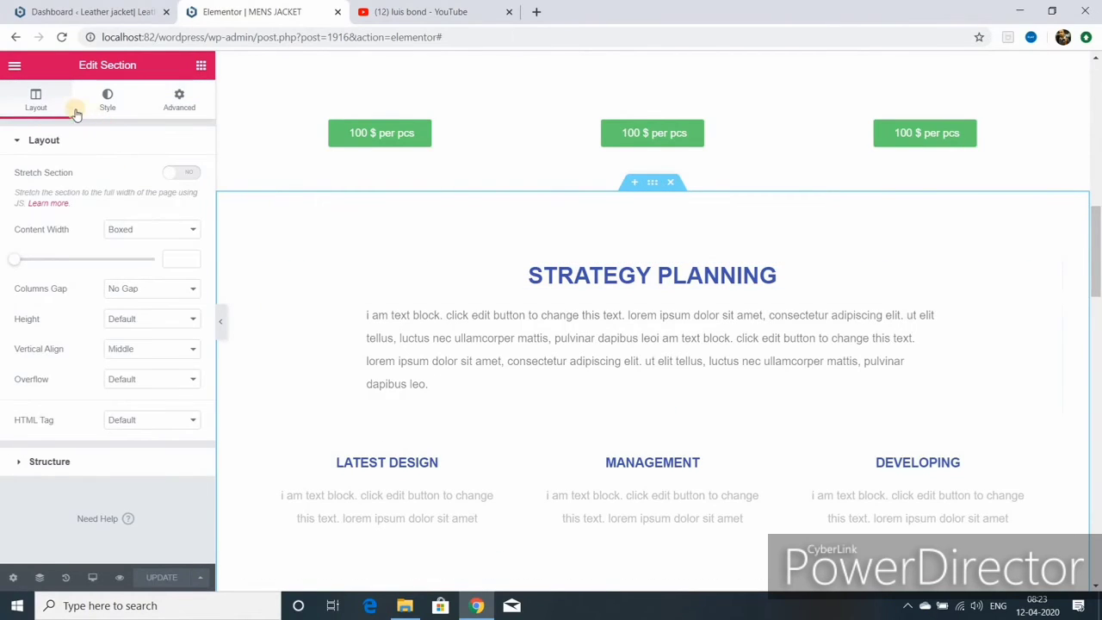
click(178, 174)
click(187, 174)
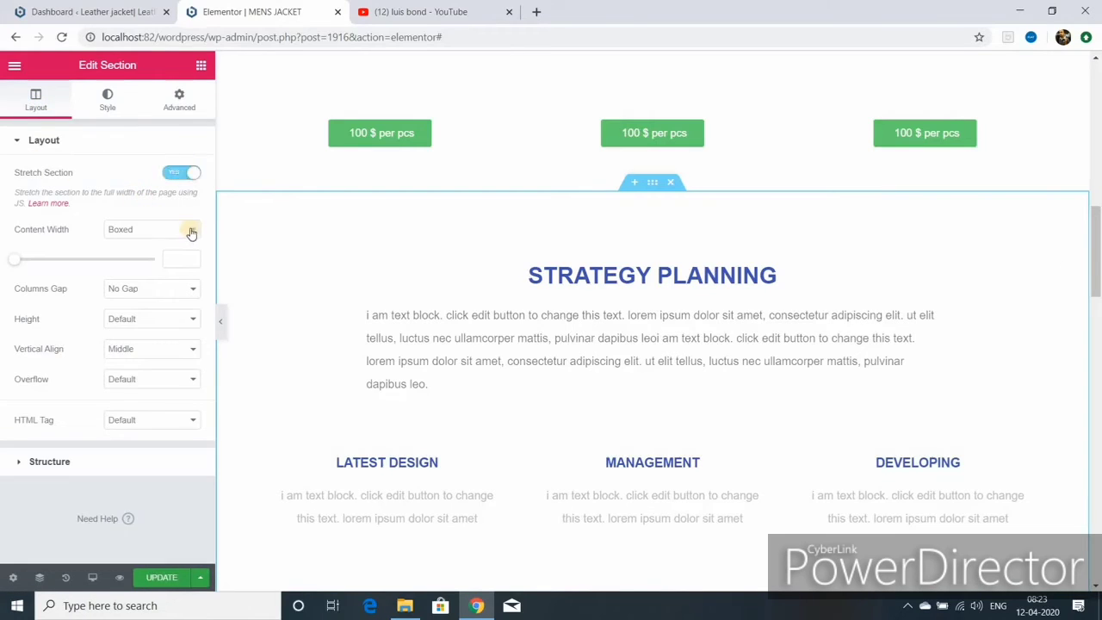
click(193, 231)
click(145, 253)
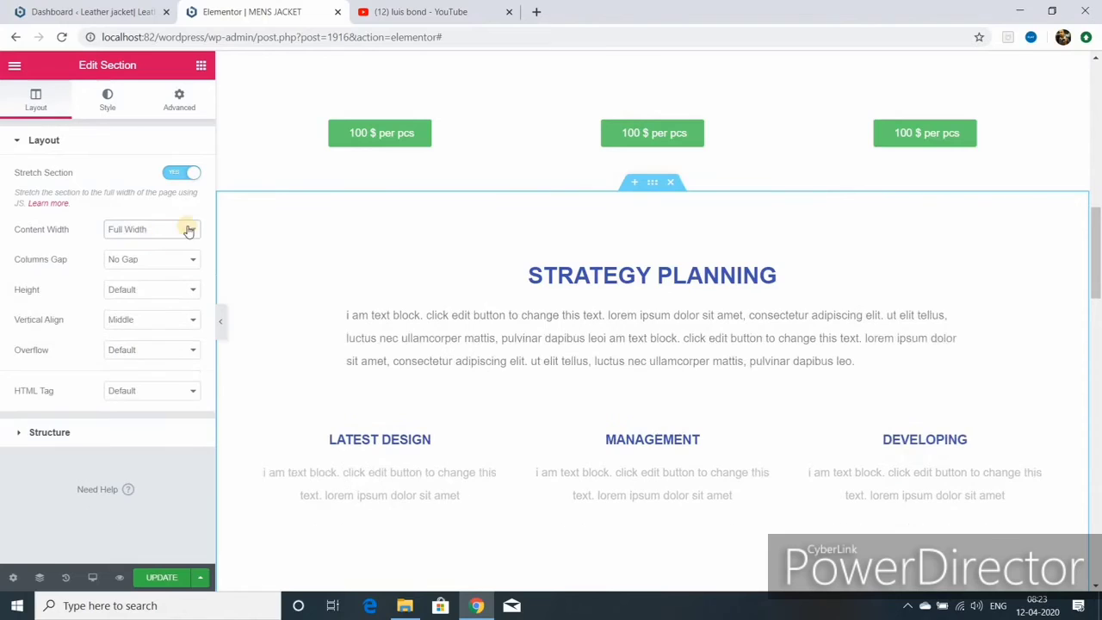
click(193, 292)
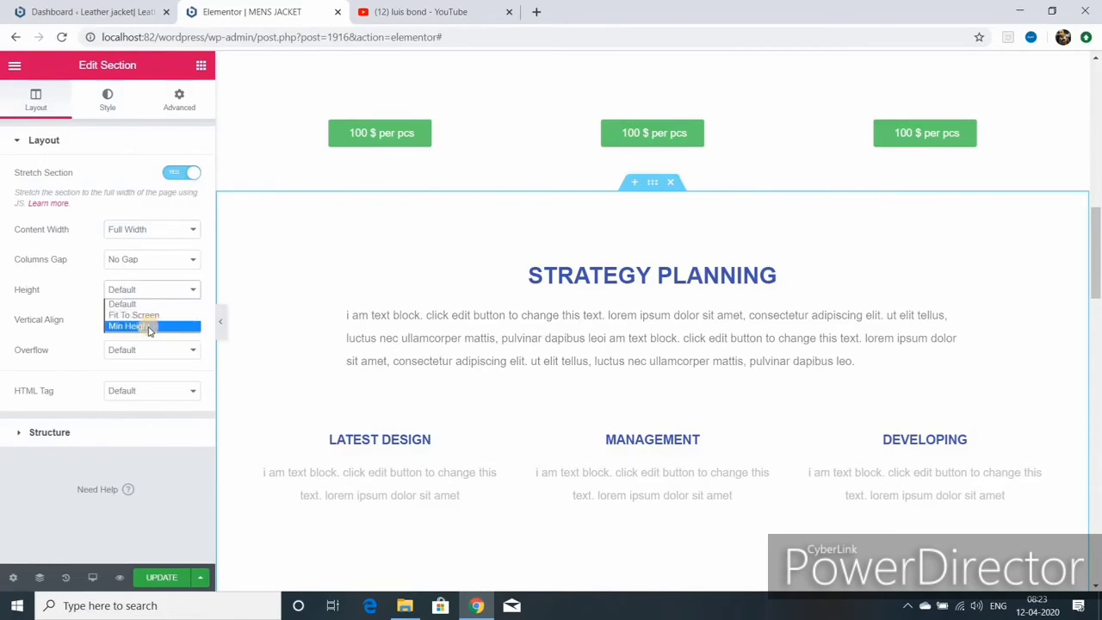
click(149, 327)
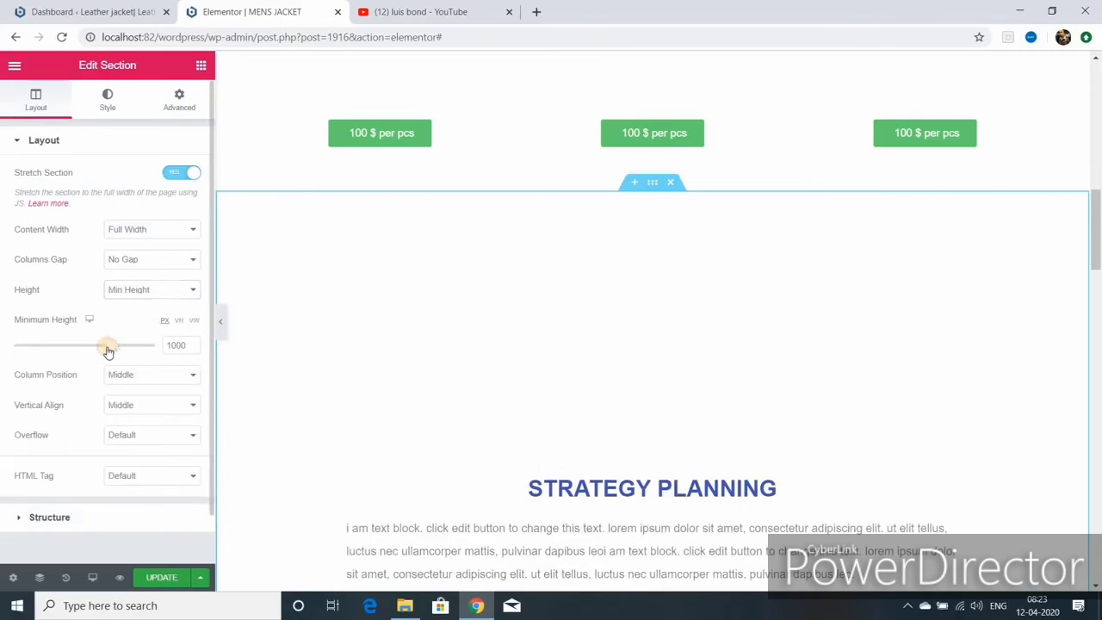
drag(108, 351, 60, 346)
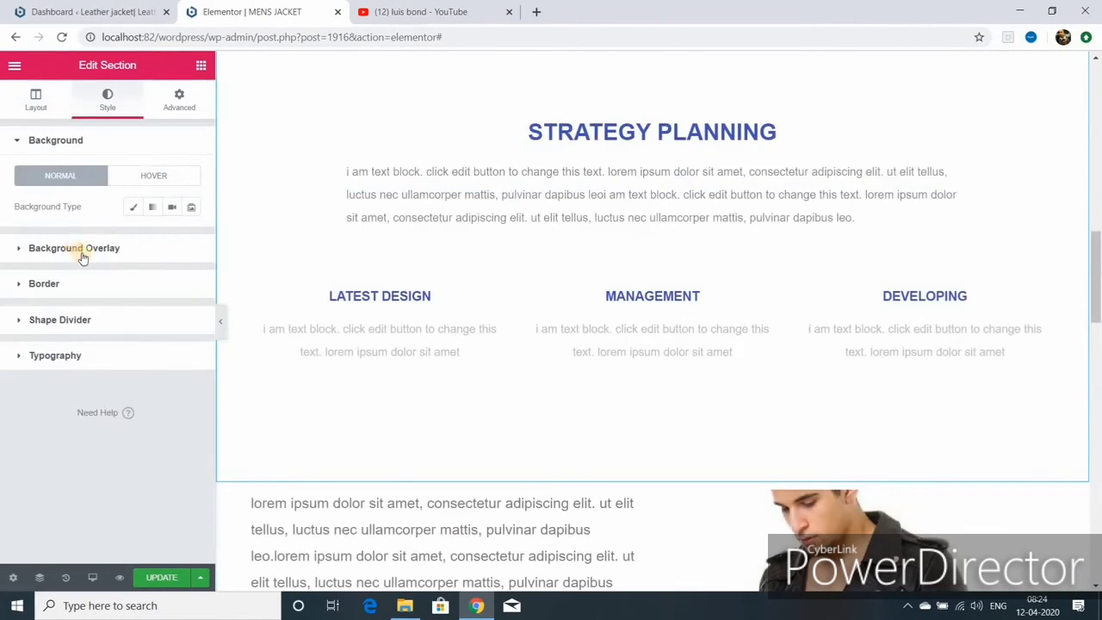
- Give the section a Classic background overlay in light blue #6EC1E4
click(82, 250)
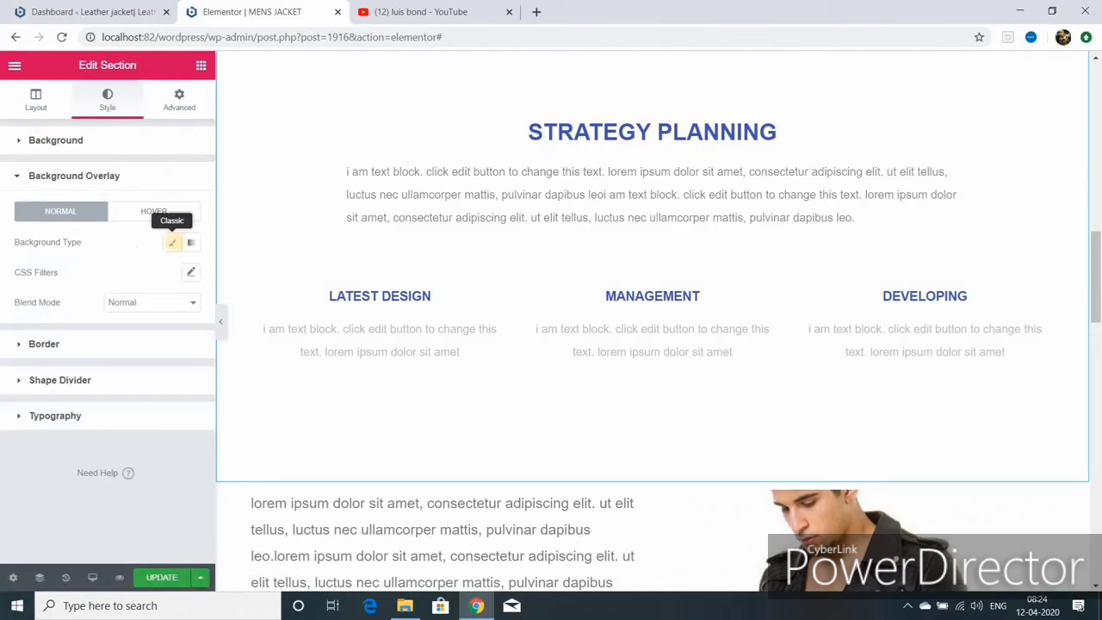
click(172, 241)
click(172, 272)
click(104, 306)
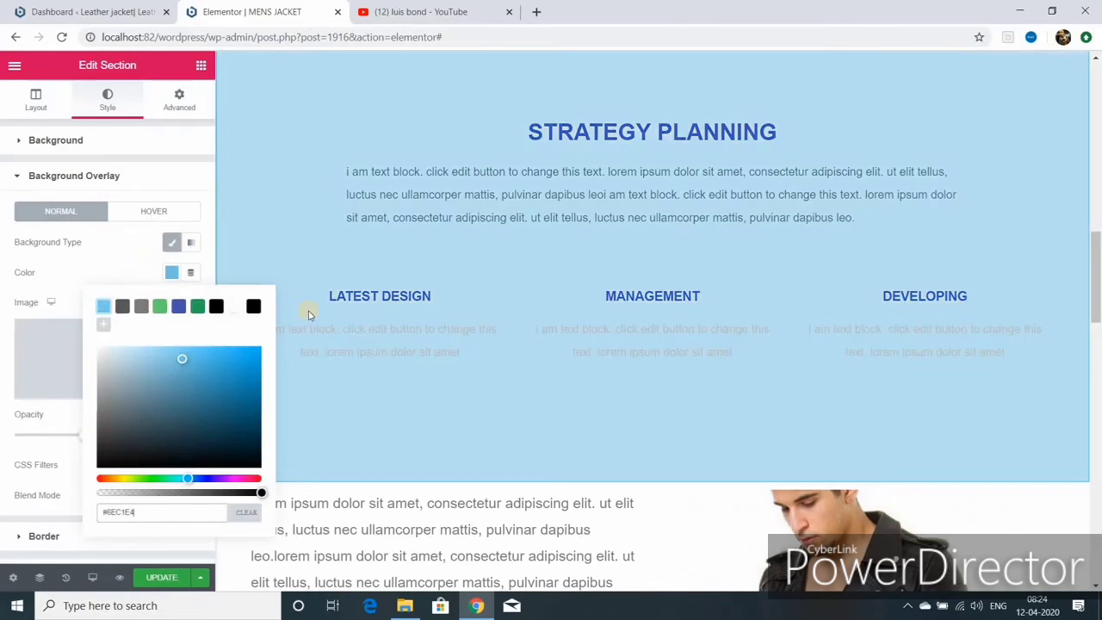
scroll(563, 300, up, 10)
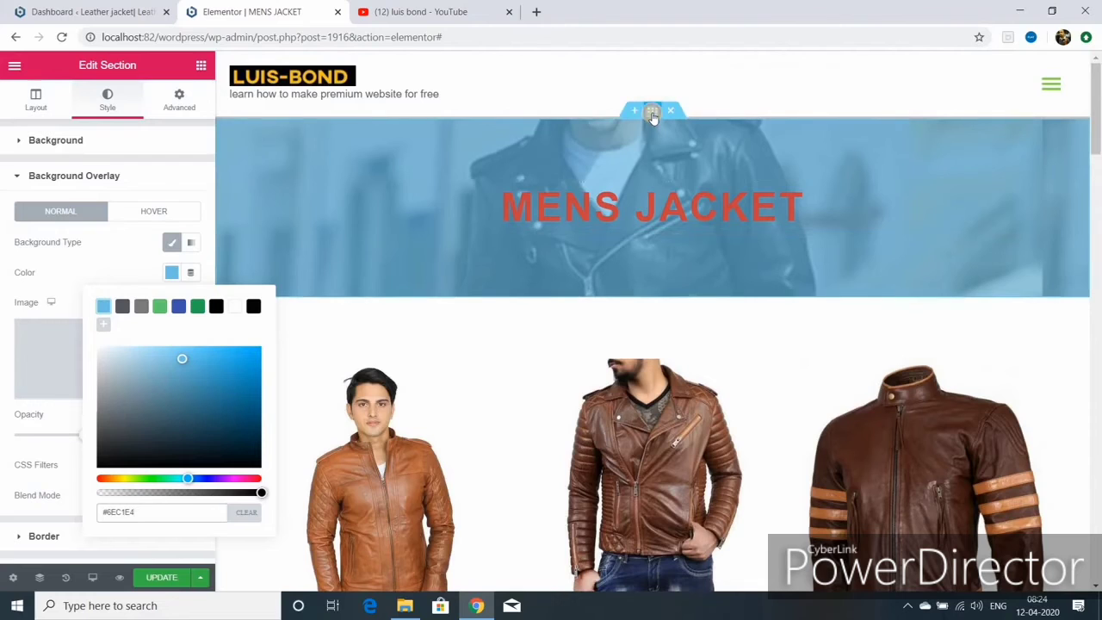
- Change the MENS JACKET hero's minimum height from 250 to 700 px
click(22, 125)
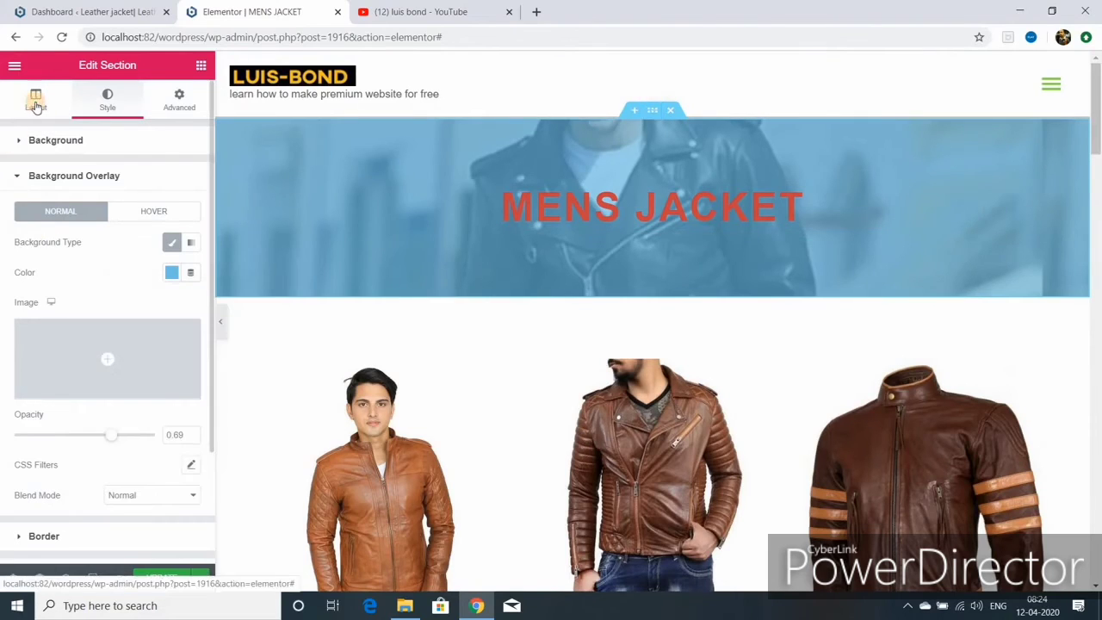
click(36, 101)
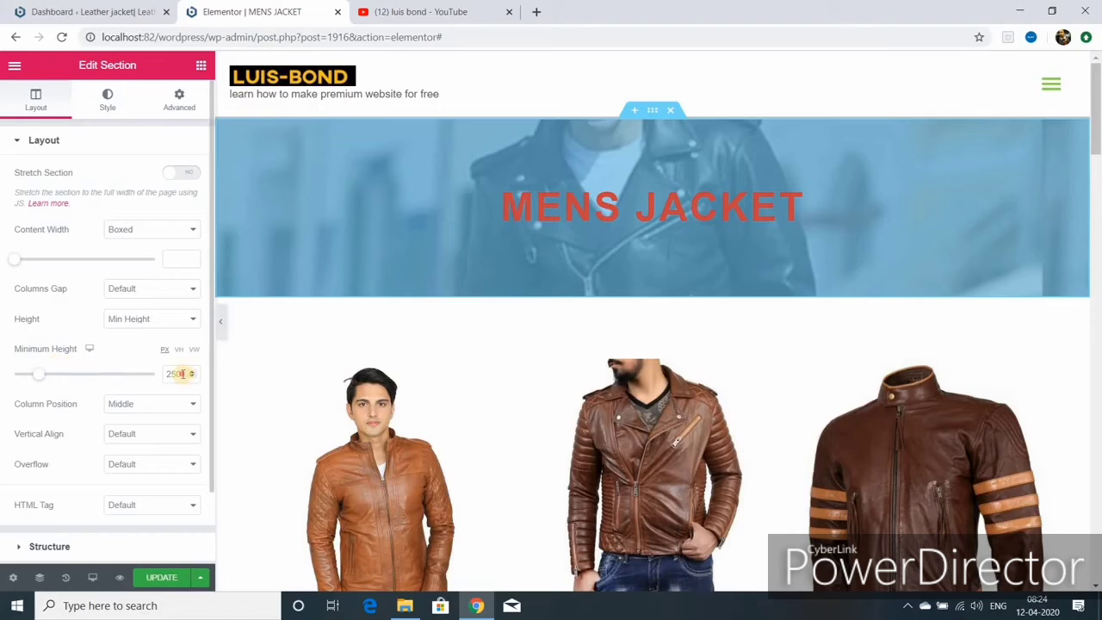
key(BackSpace)
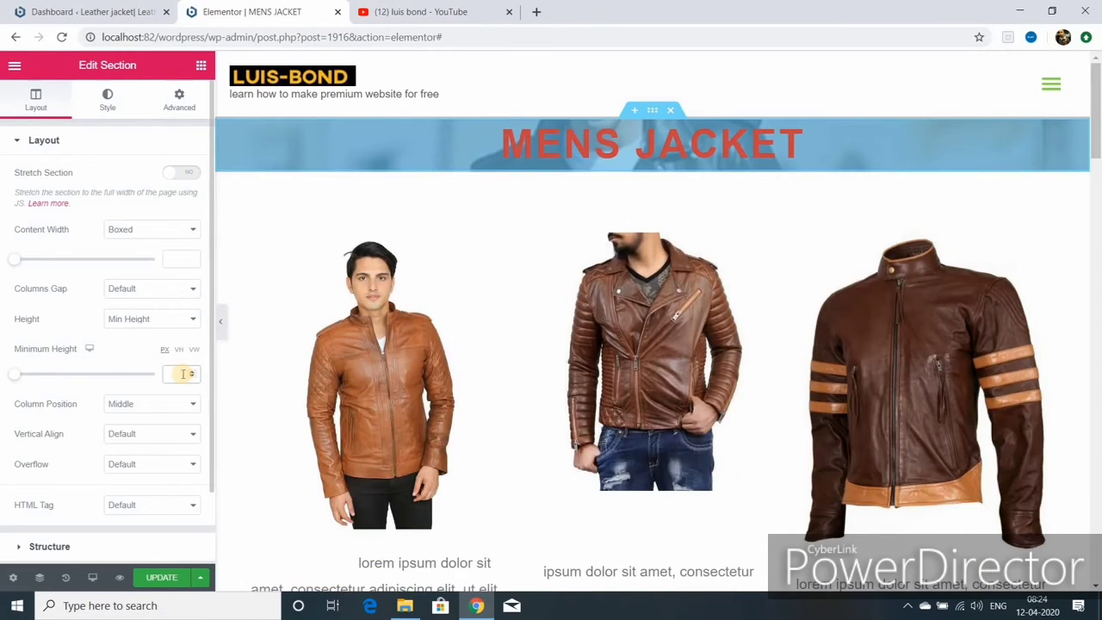
text(700)
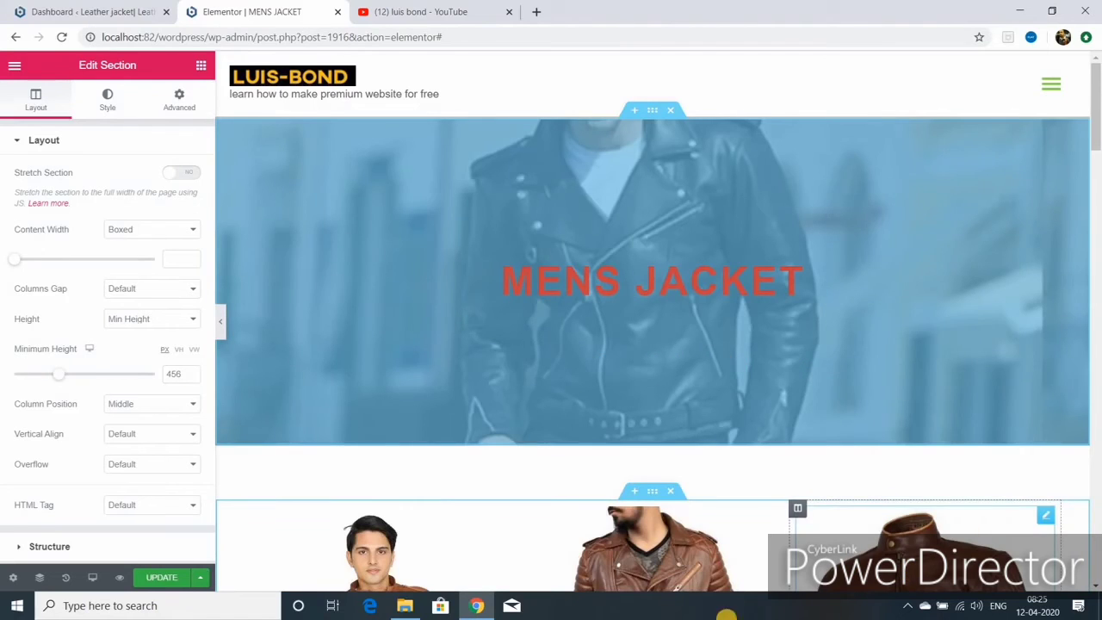
scroll(910, 351, down, 5)
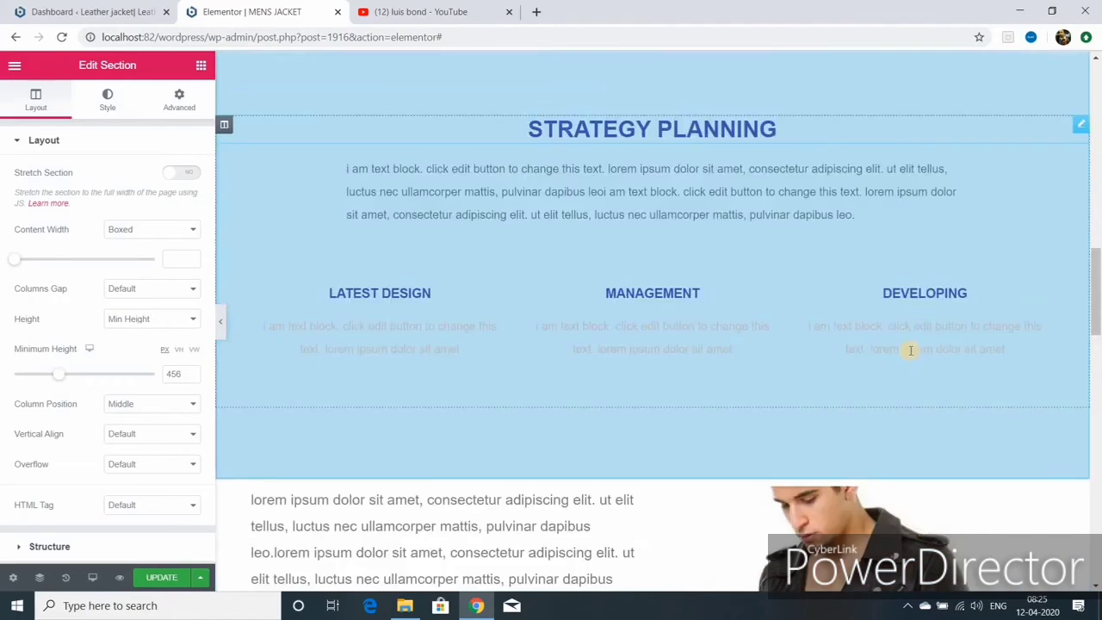
scroll(910, 350, down, 6)
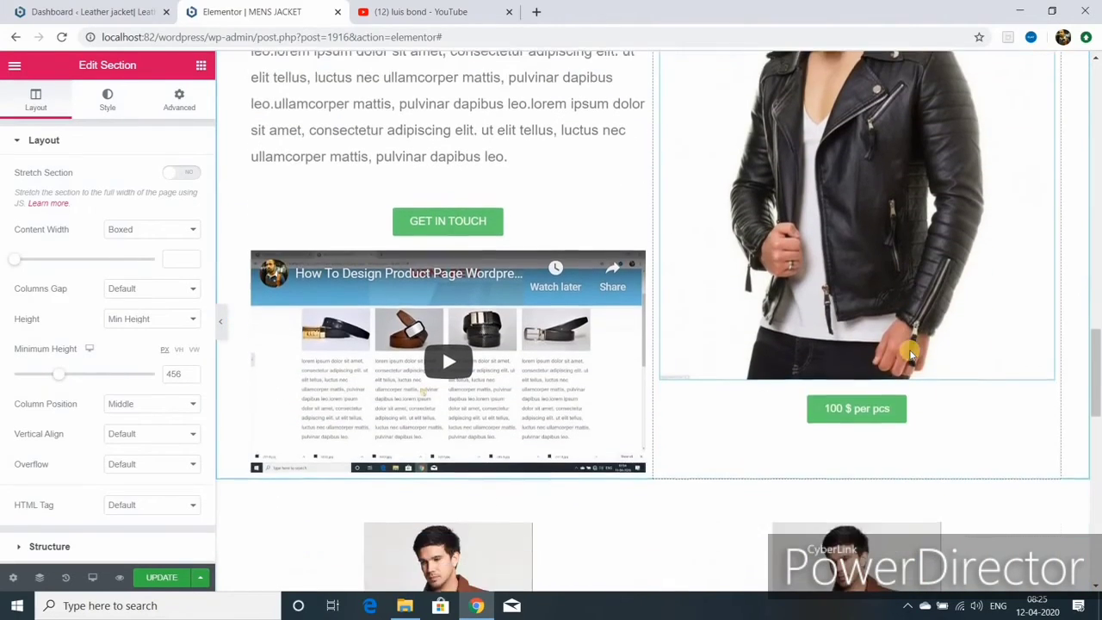
scroll(910, 350, down, 5)
- Set the two-jacket section's background overlay to Classic with the blue swatch
click(608, 238)
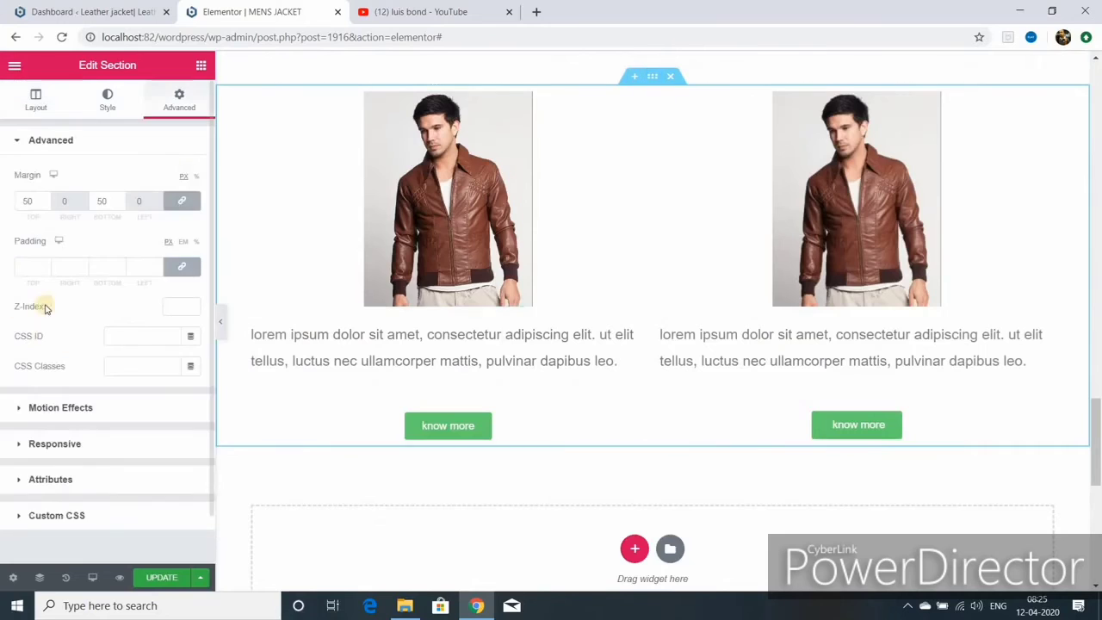
click(36, 103)
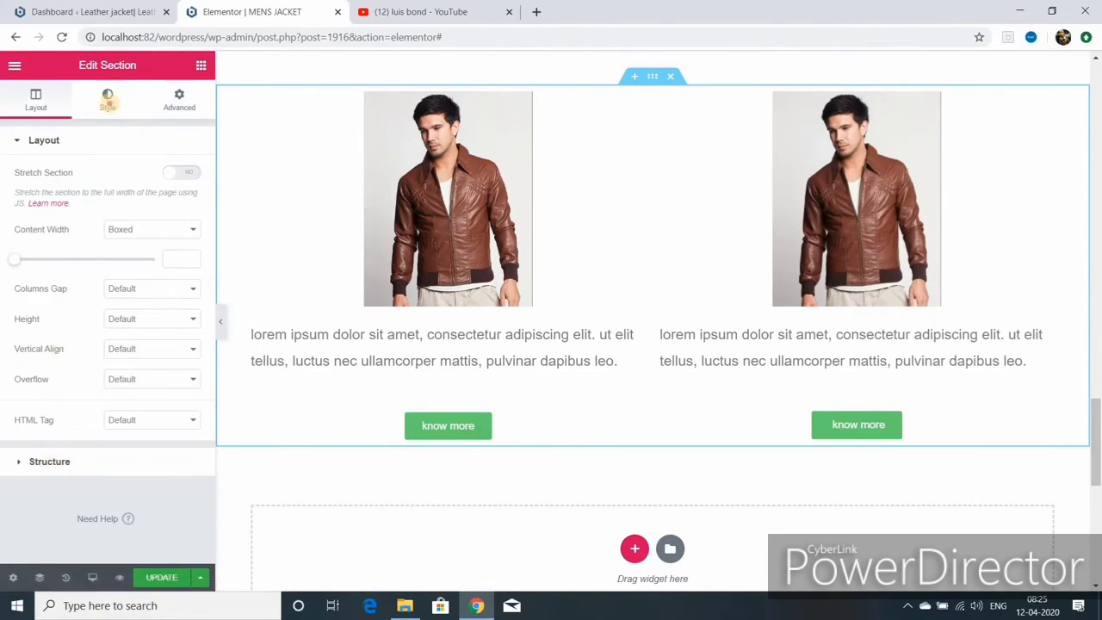
click(106, 102)
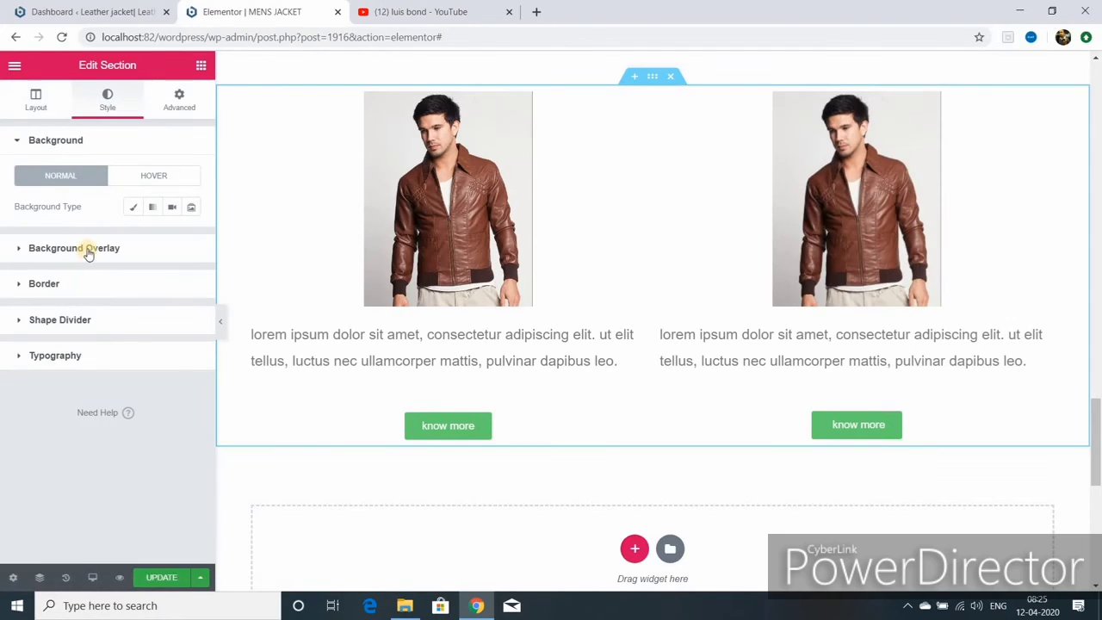
click(86, 247)
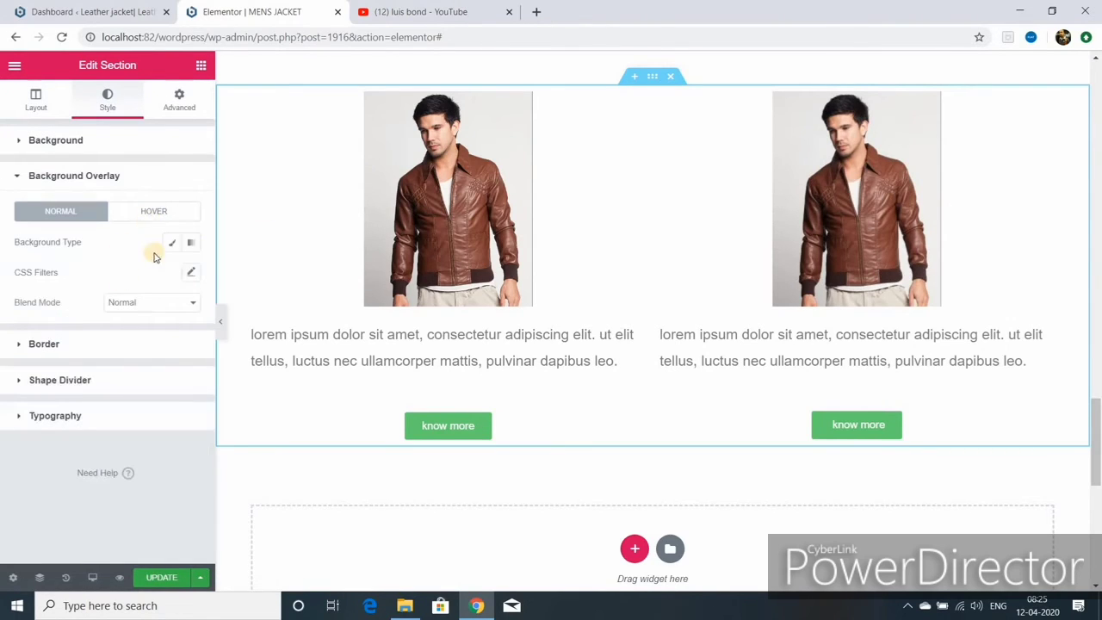
click(171, 242)
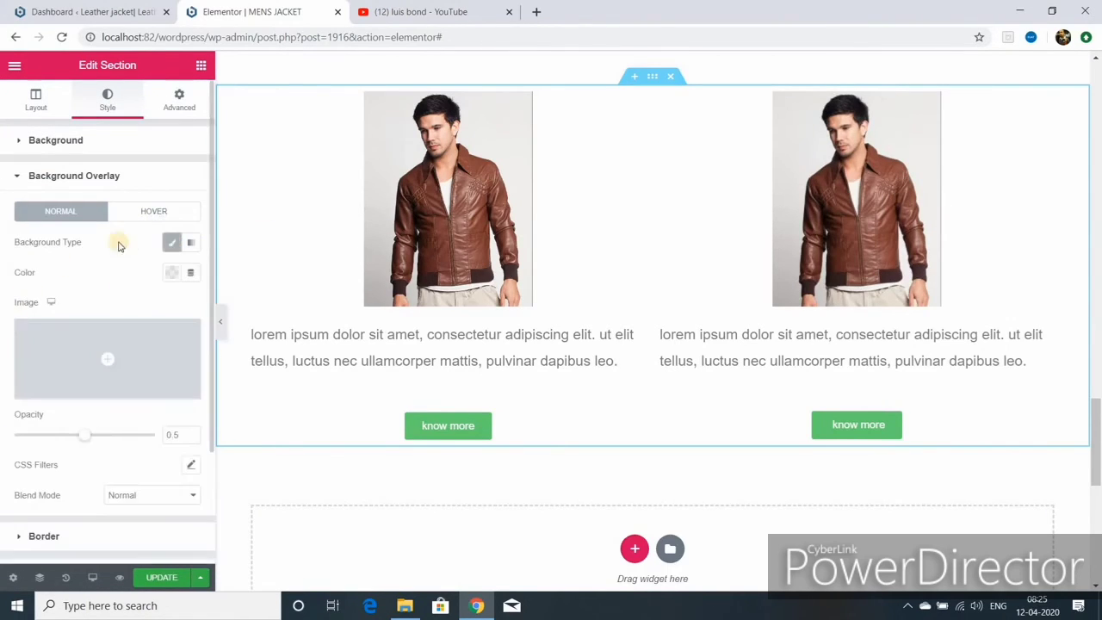
click(172, 273)
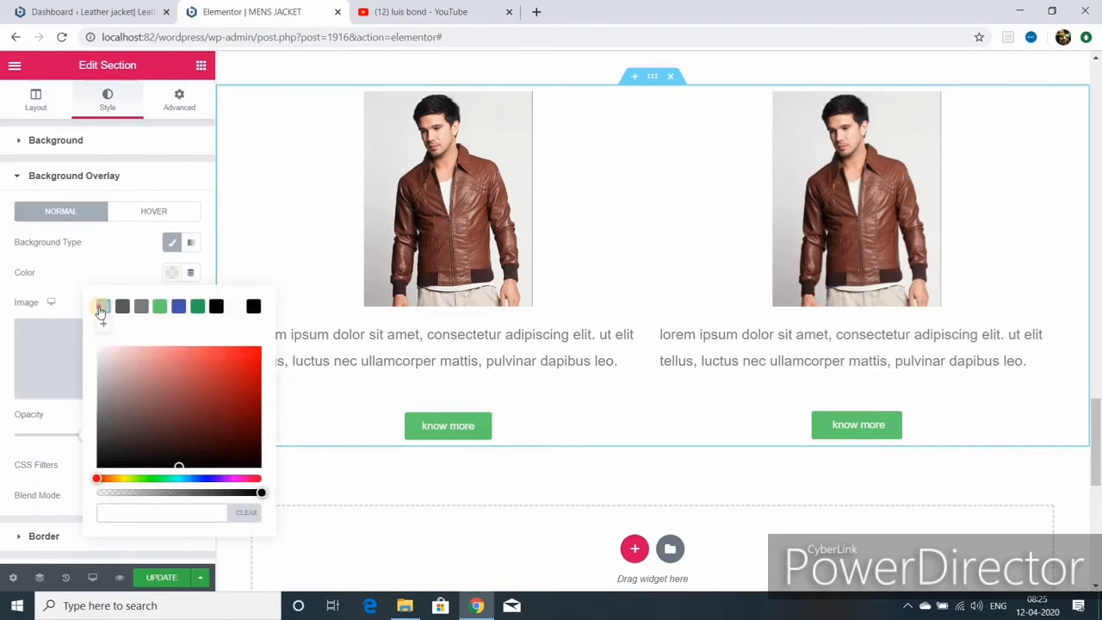
click(101, 308)
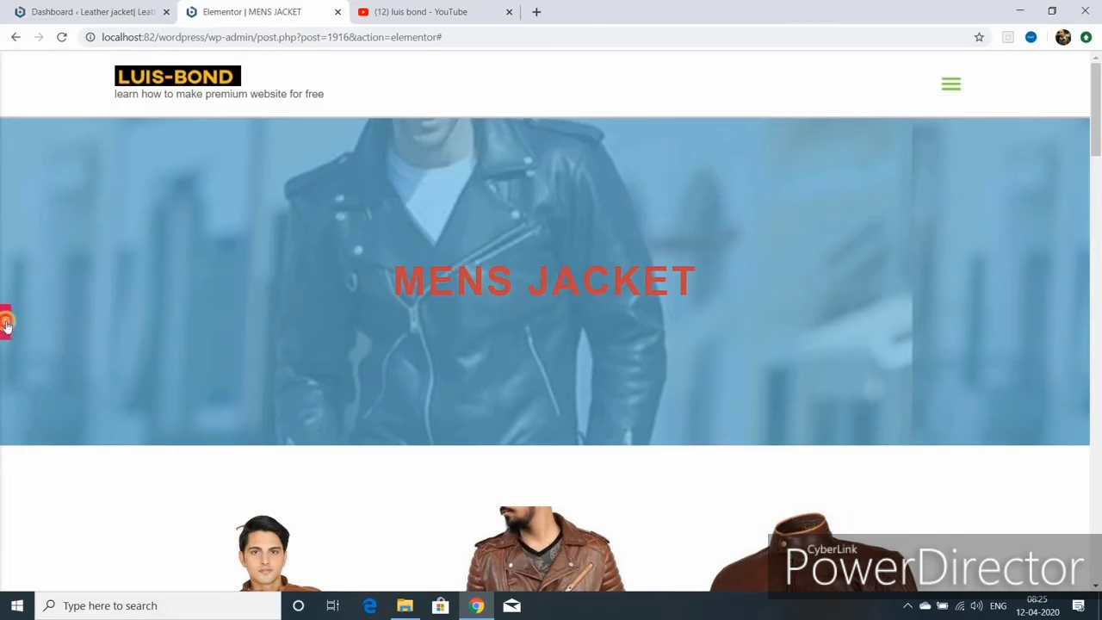
- Delete the MENS JACKET hero's background image and use the dark blue preset colour
key(ctrl+p)
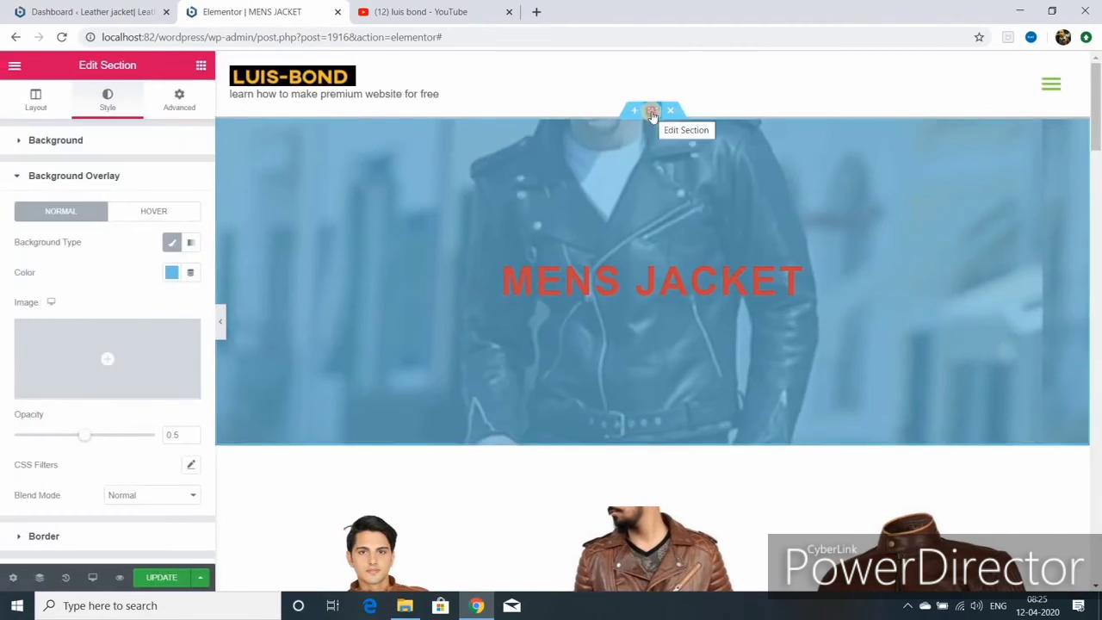
click(394, 145)
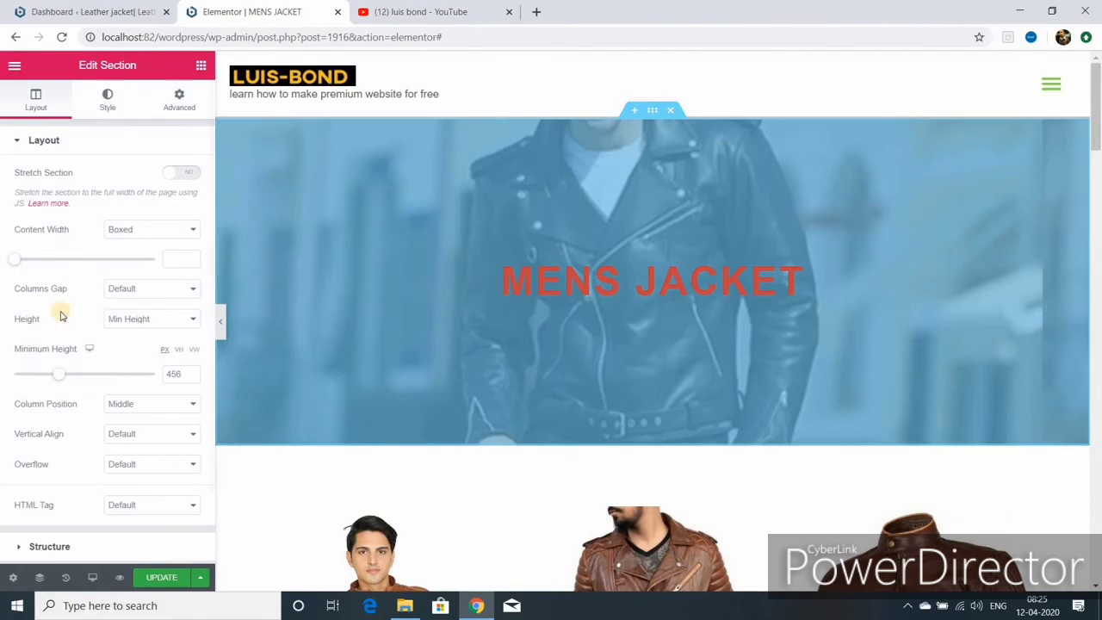
click(108, 102)
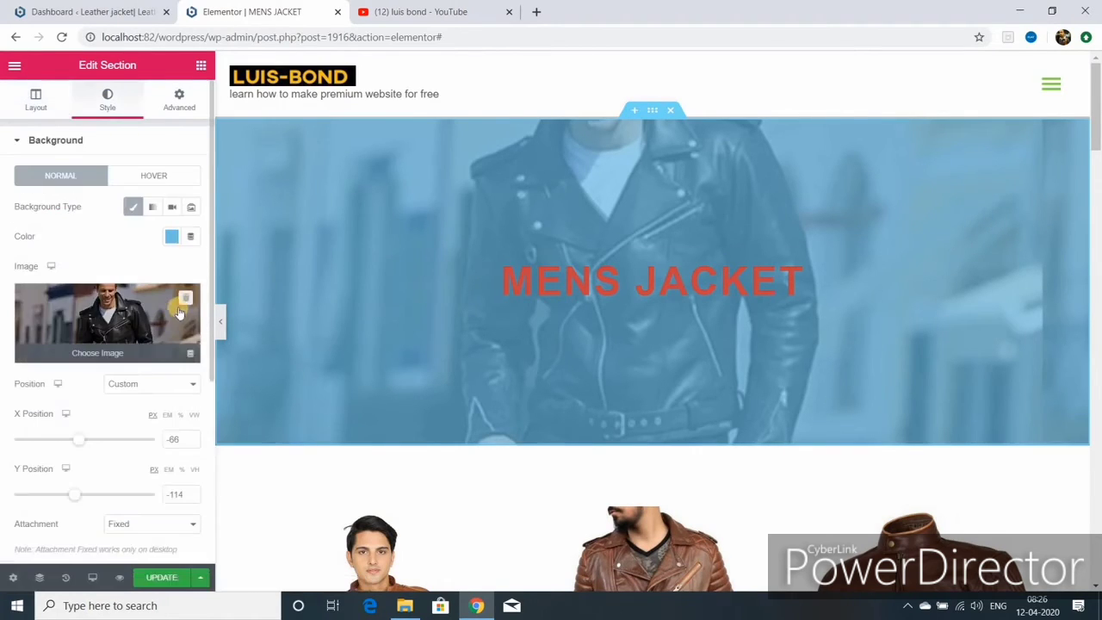
click(183, 300)
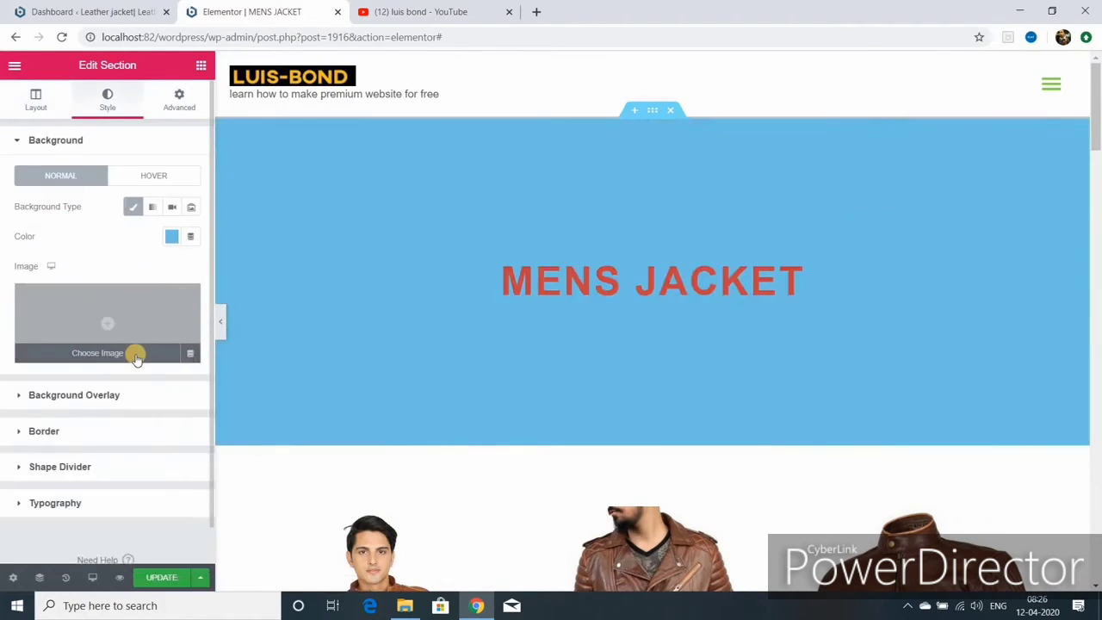
click(171, 235)
click(178, 272)
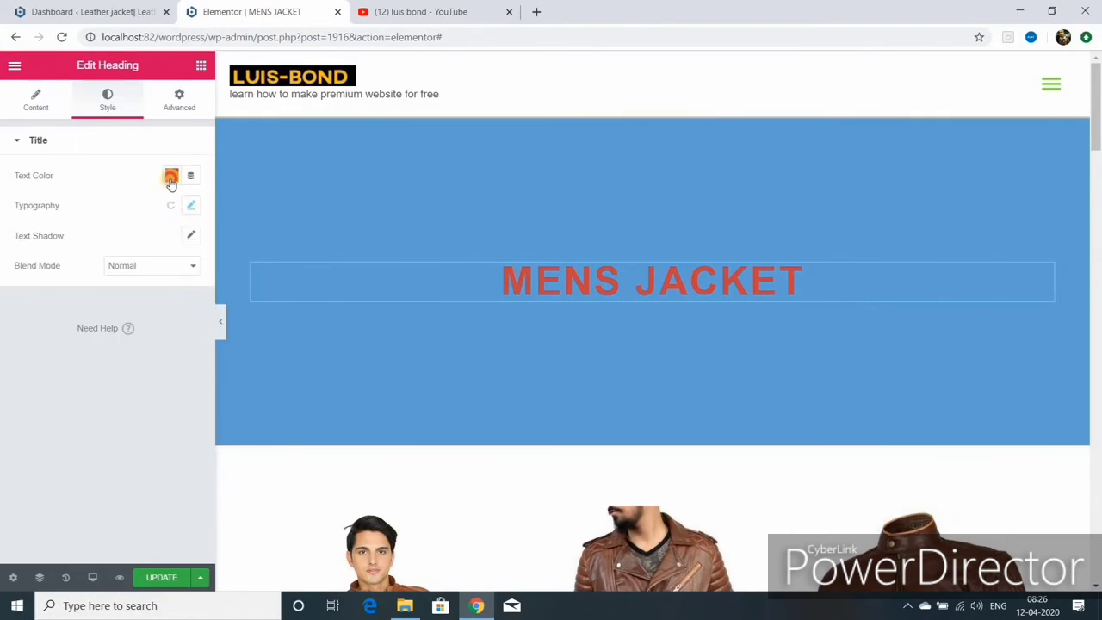
- Set the MENS JACKET heading's text colour to the white preset #FFFFFF
click(171, 176)
click(235, 209)
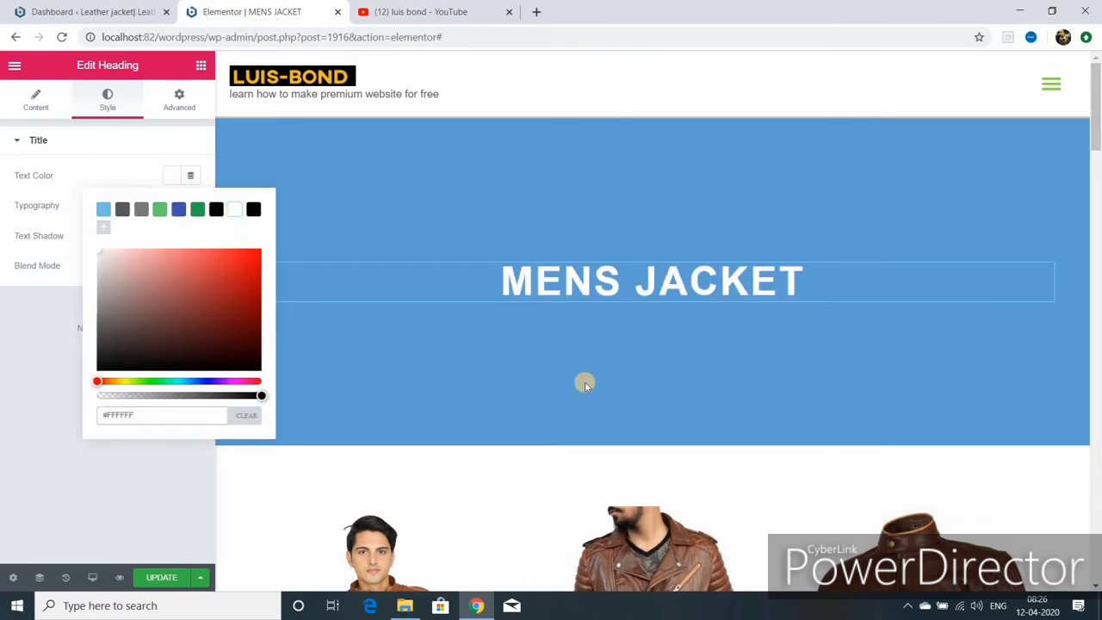
scroll(584, 381, down, 10)
click(69, 352)
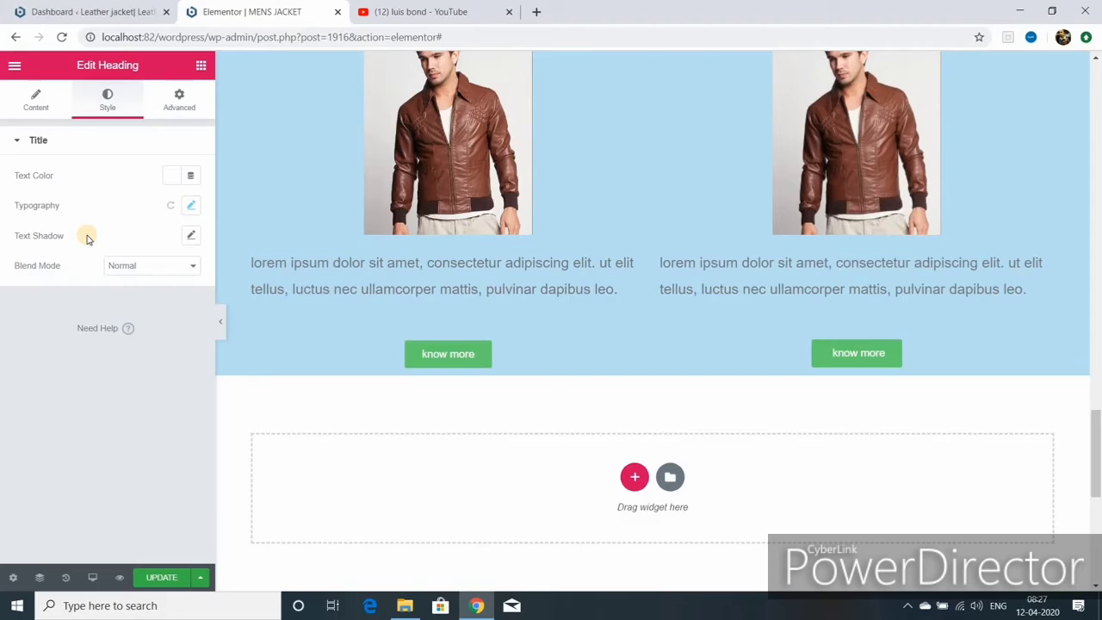
- In mobile view, shrink the MENS JACKET heading to 38 px and adjust the paragraph font size
click(92, 576)
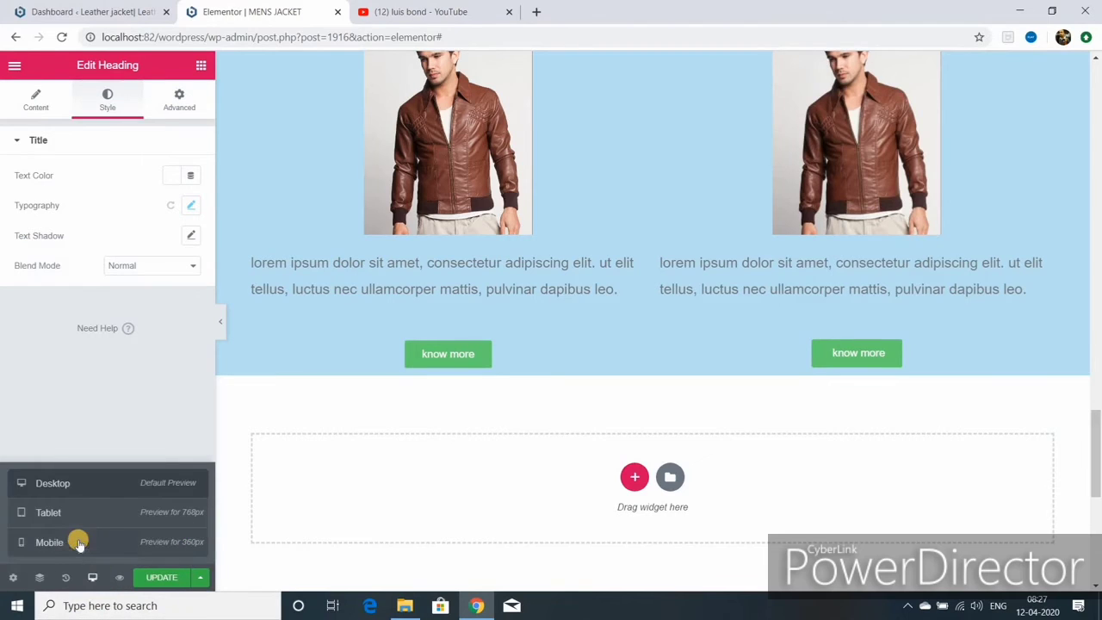
click(78, 542)
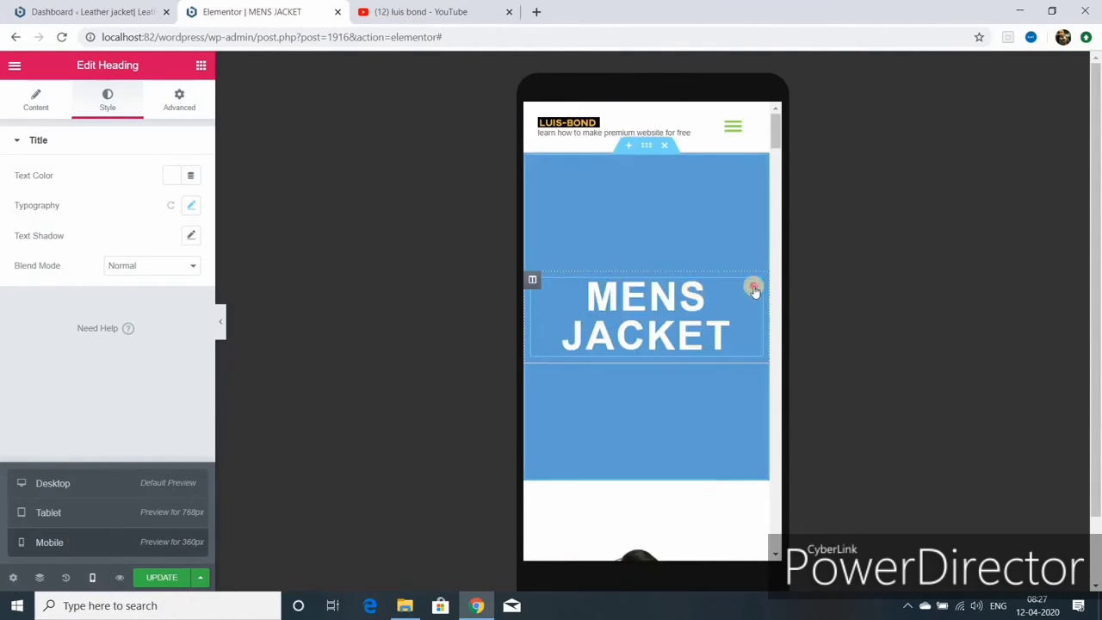
click(754, 288)
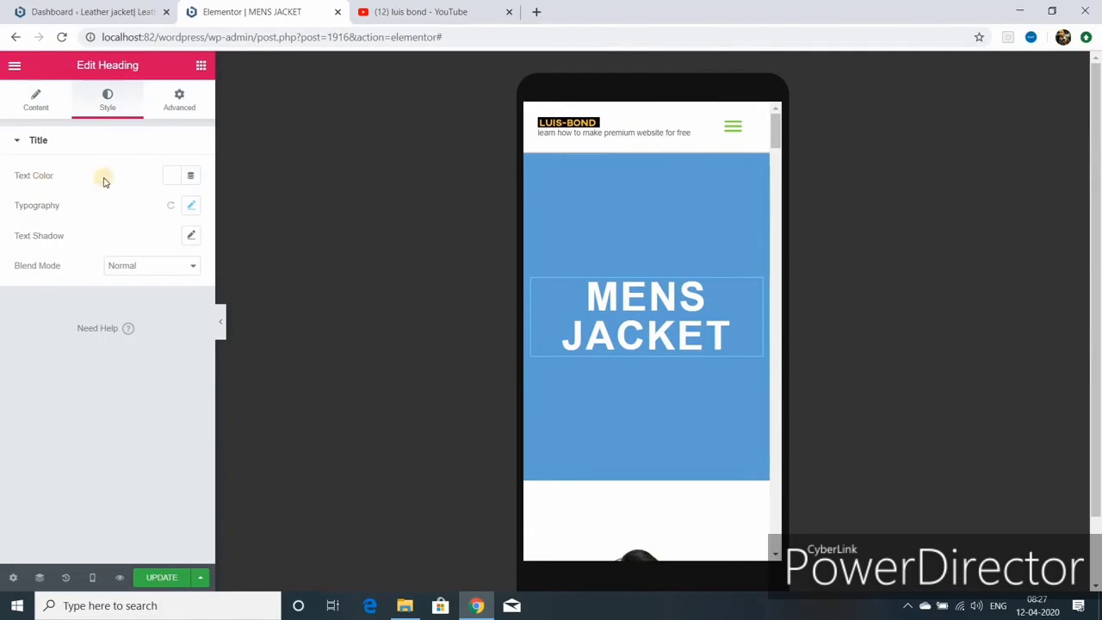
click(190, 207)
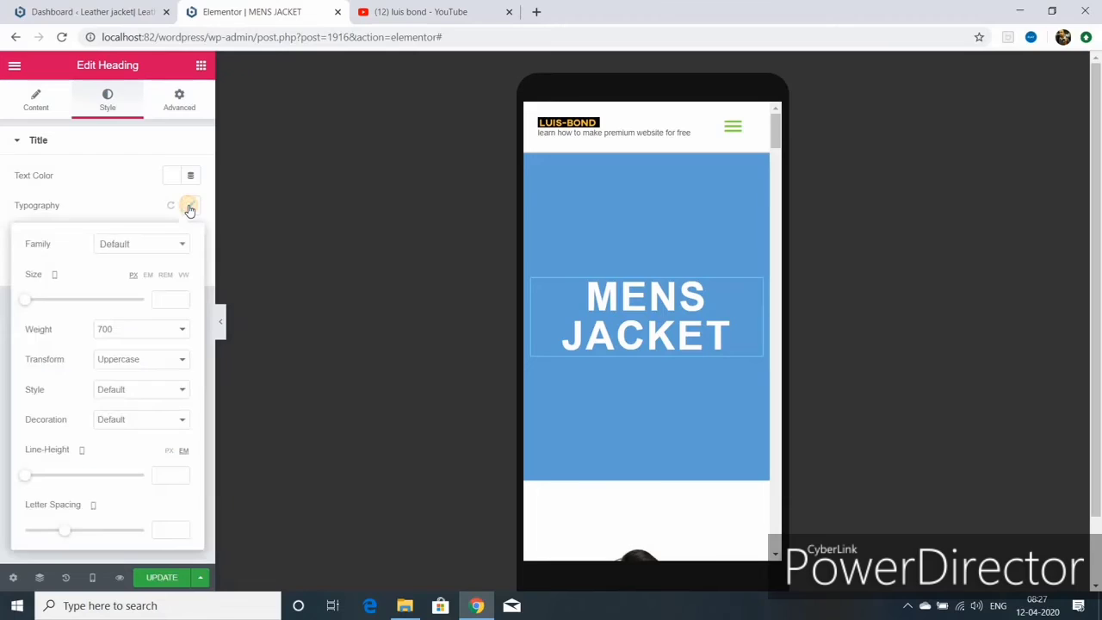
drag(28, 299, 48, 309)
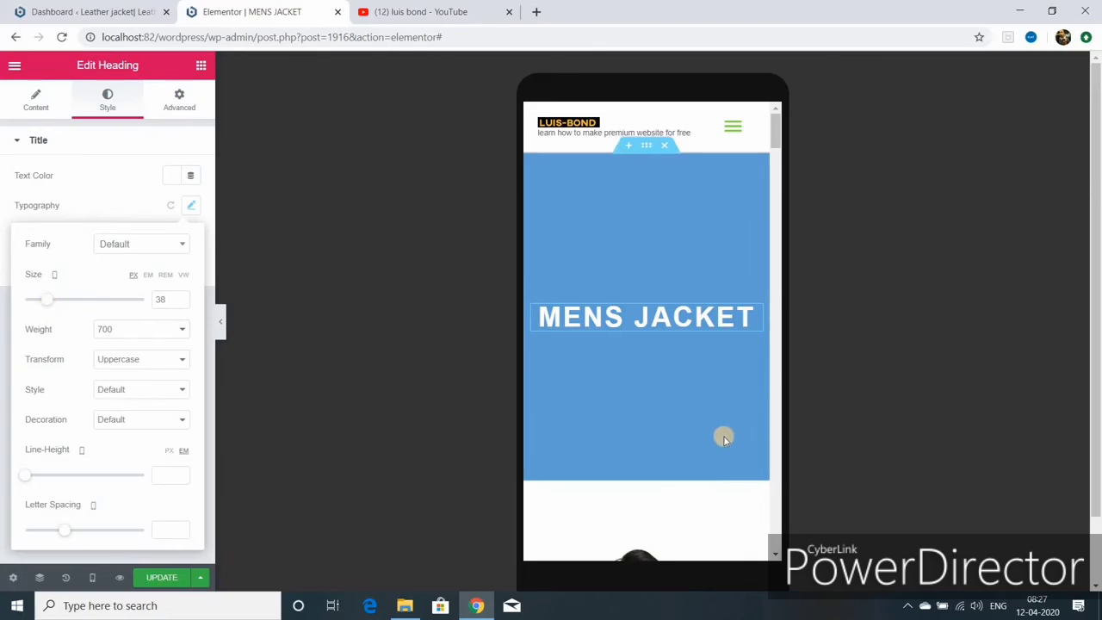
scroll(722, 435, down, 8)
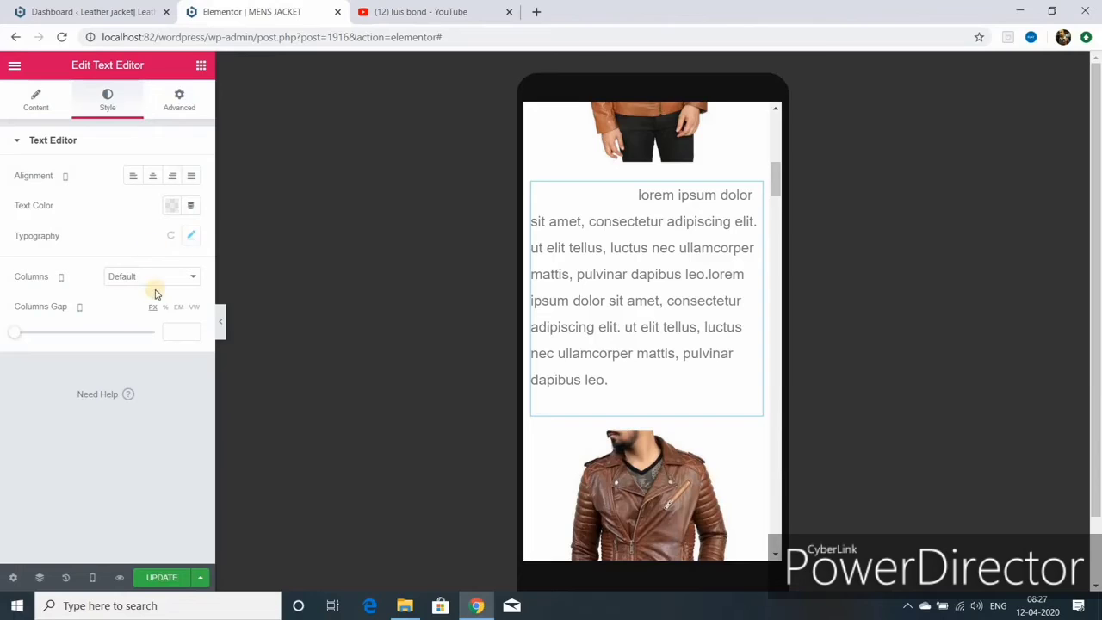
click(190, 239)
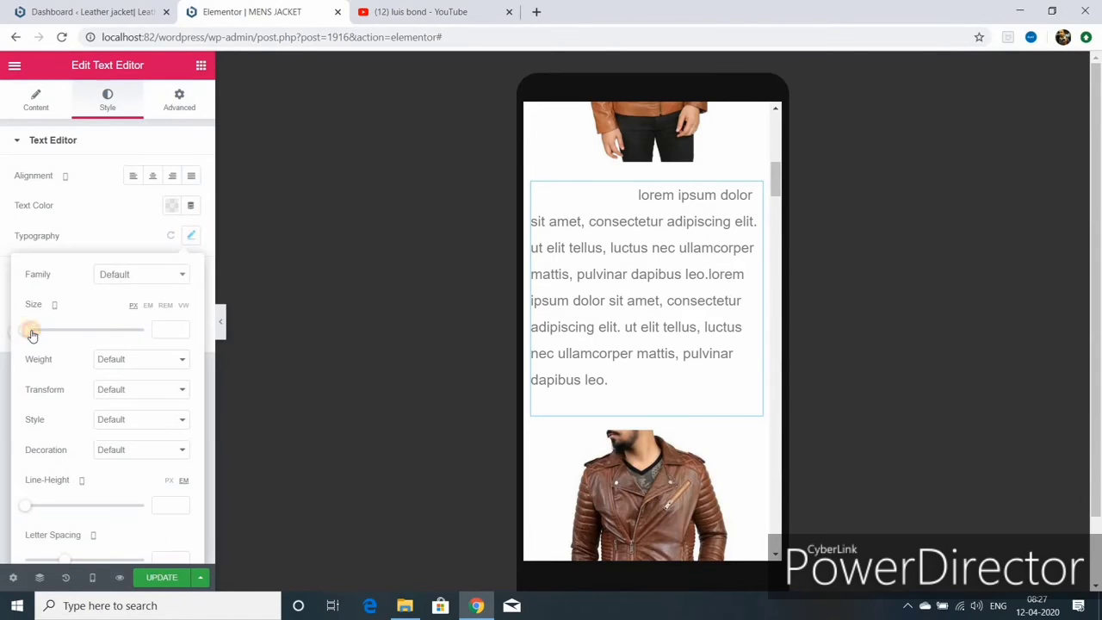
click(31, 327)
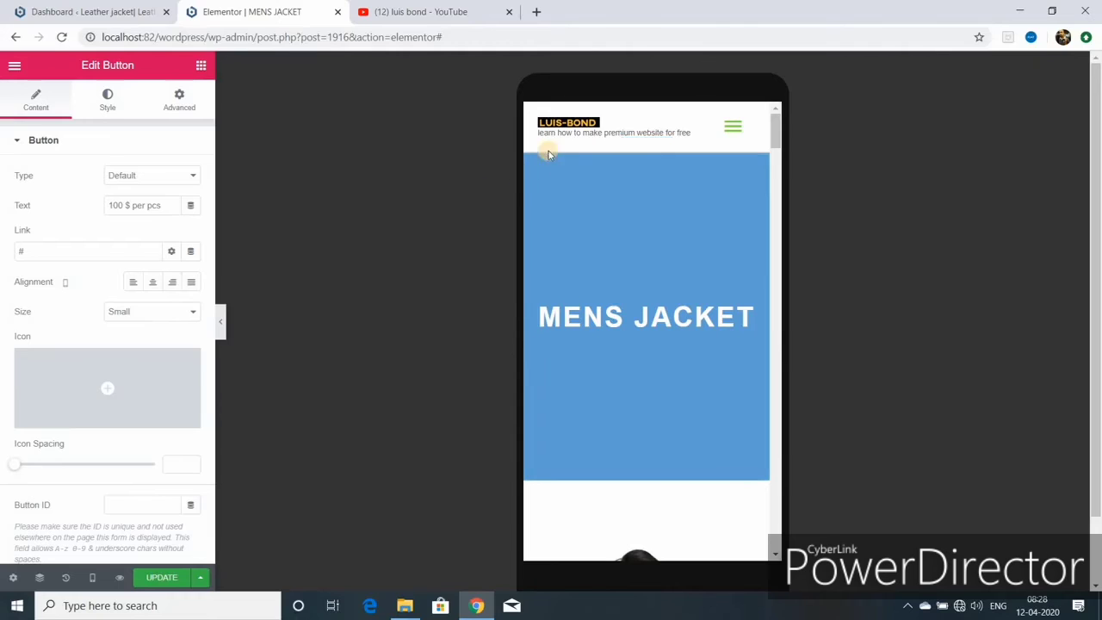
- Check the mobile menu and open the Strategy planning heading's typography settings
click(734, 129)
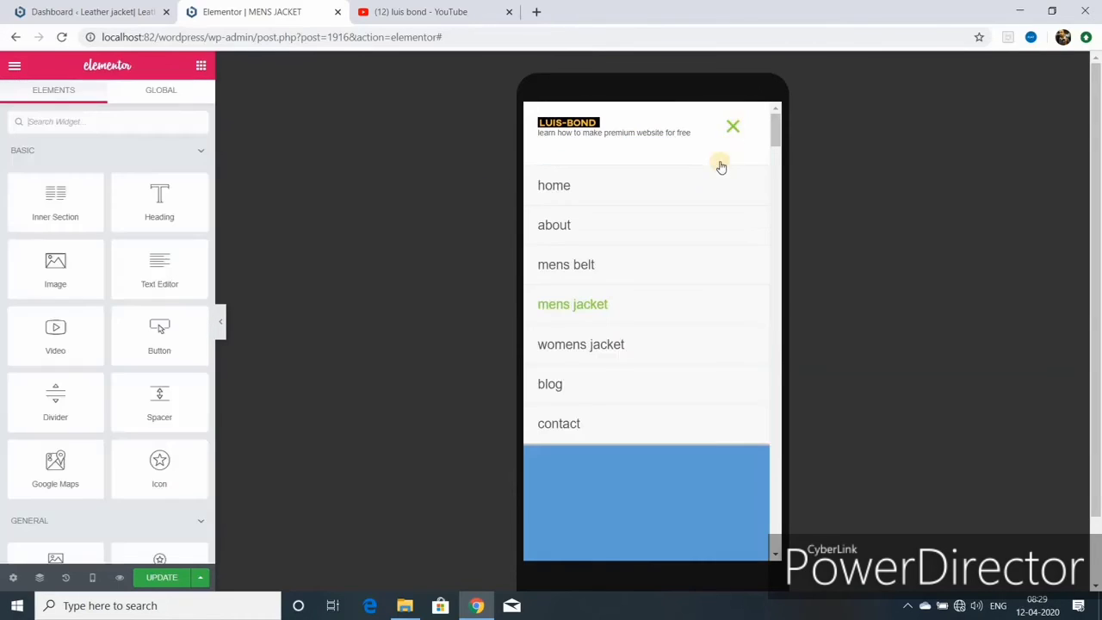
click(618, 353)
scroll(618, 353, down, 5)
scroll(618, 351, down, 10)
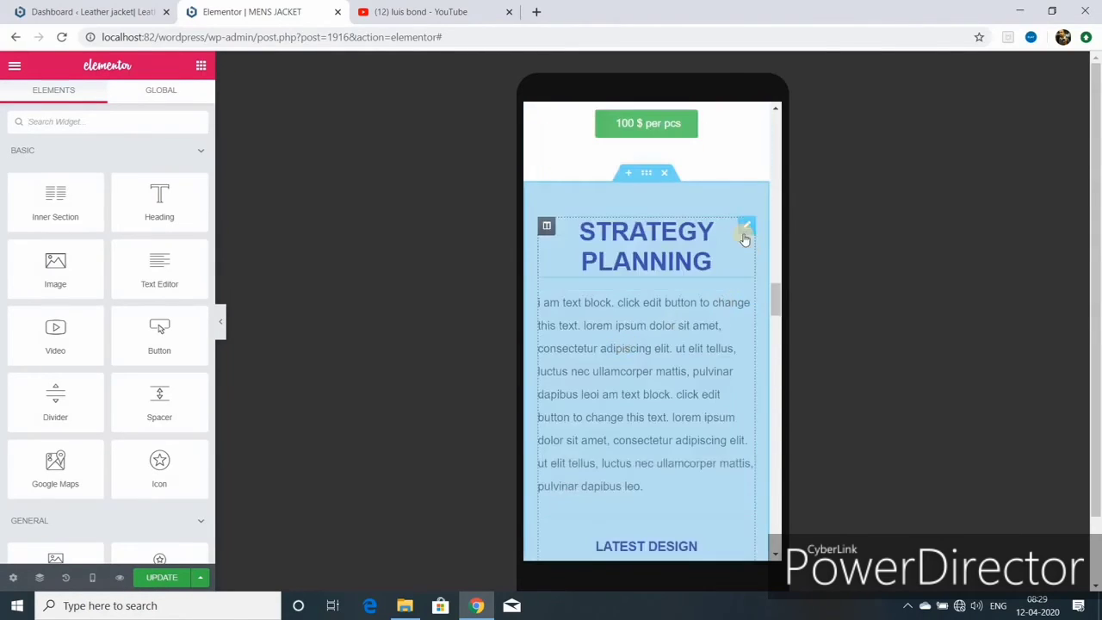
click(743, 226)
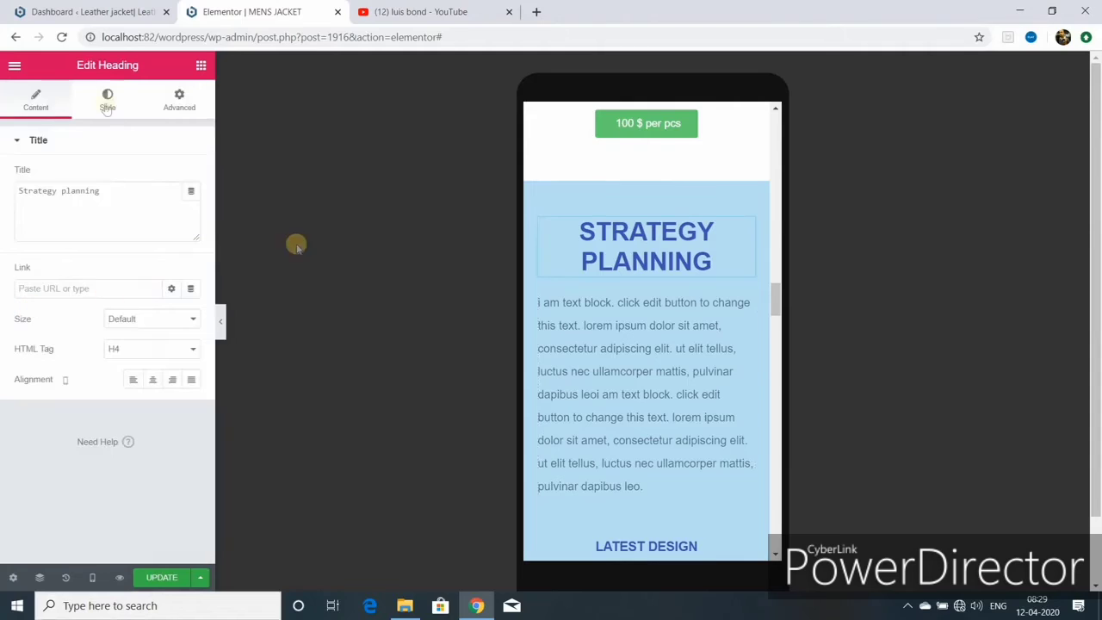
click(106, 99)
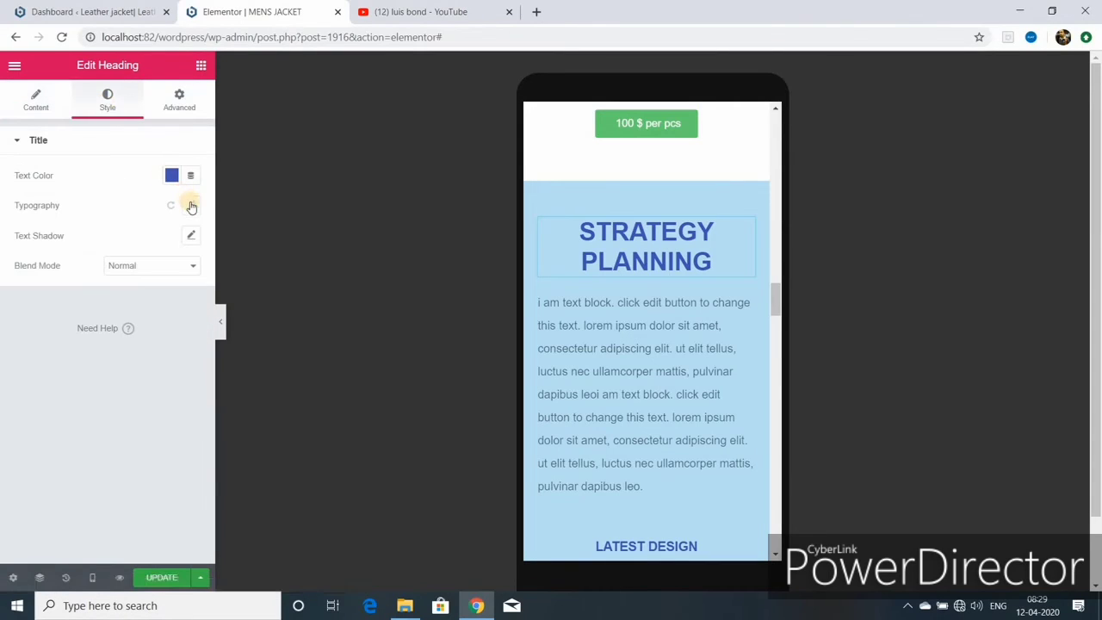
click(191, 205)
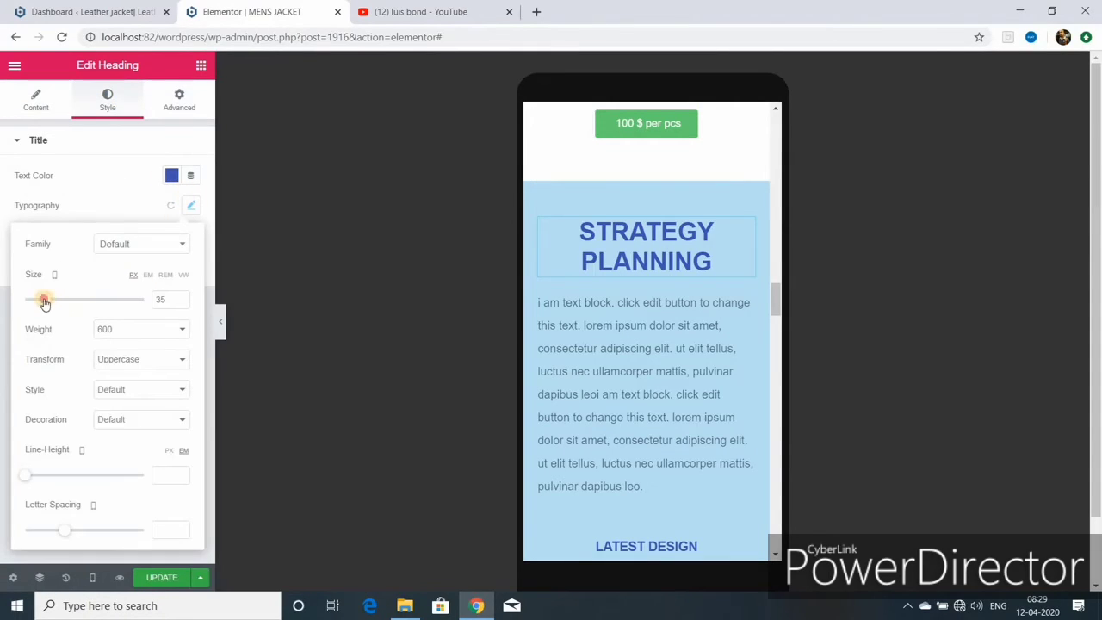
scroll(731, 379, down, 5)
- Make the text block under Developing white (#FFFFFF) and save the page
click(745, 383)
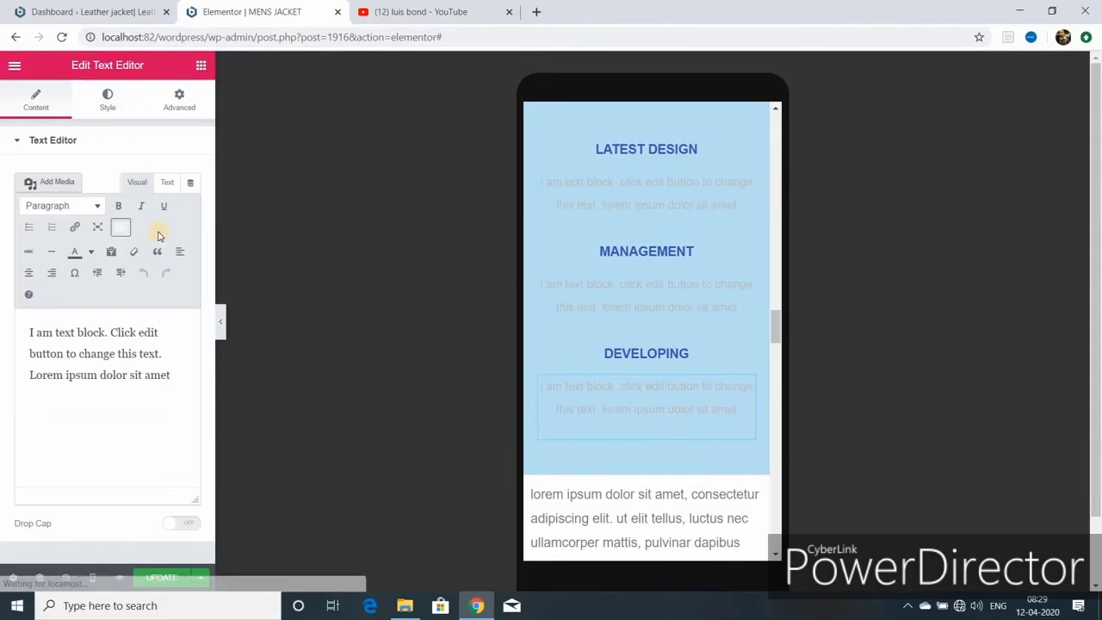
click(108, 102)
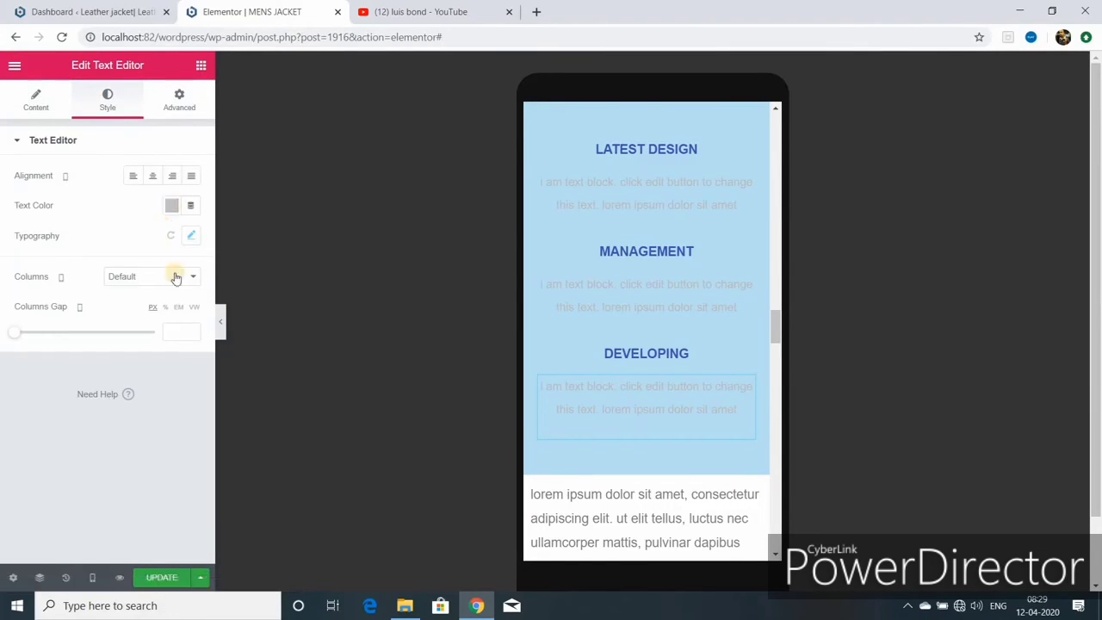
click(172, 206)
click(234, 239)
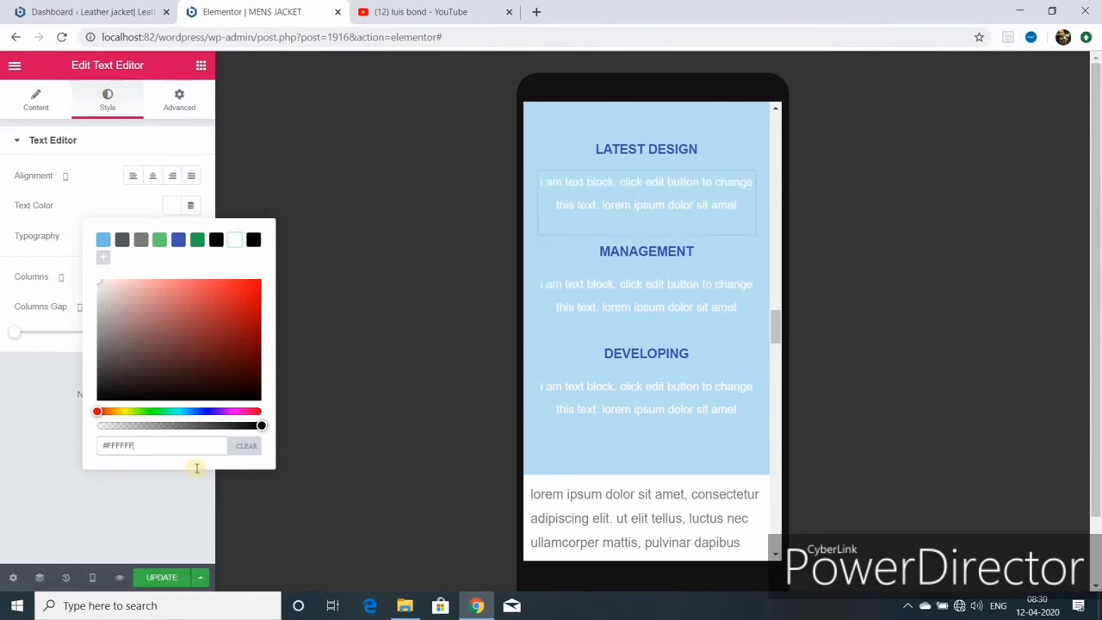
click(162, 578)
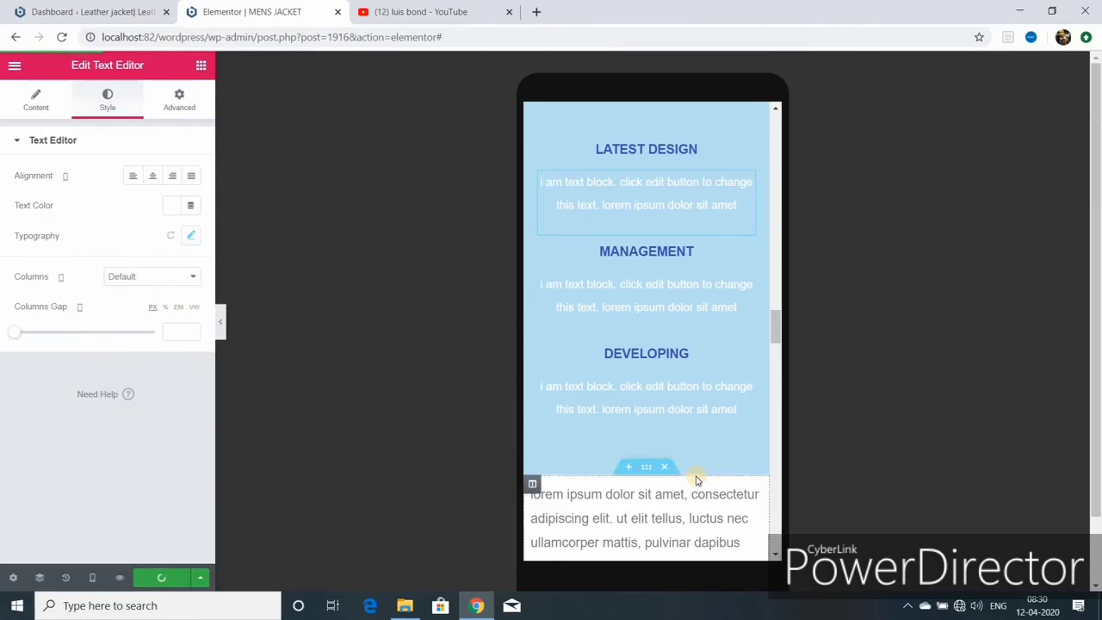
- Check the jacket page layout in Tablet preview, then switch back to Desktop preview
scroll(693, 469, down, 2)
scroll(679, 447, down, 1)
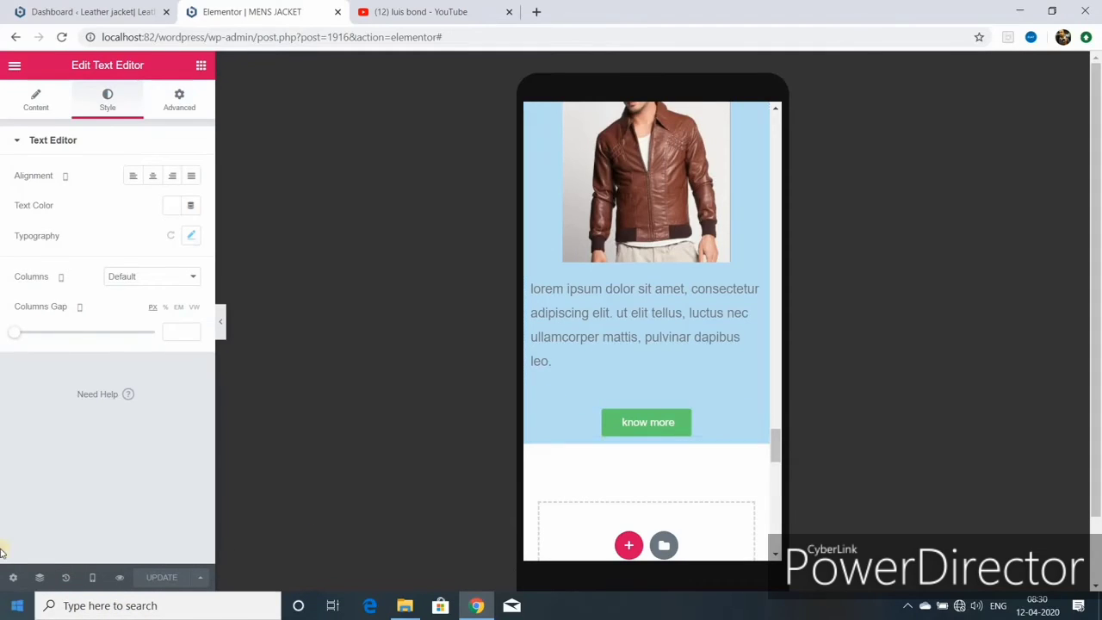
click(92, 577)
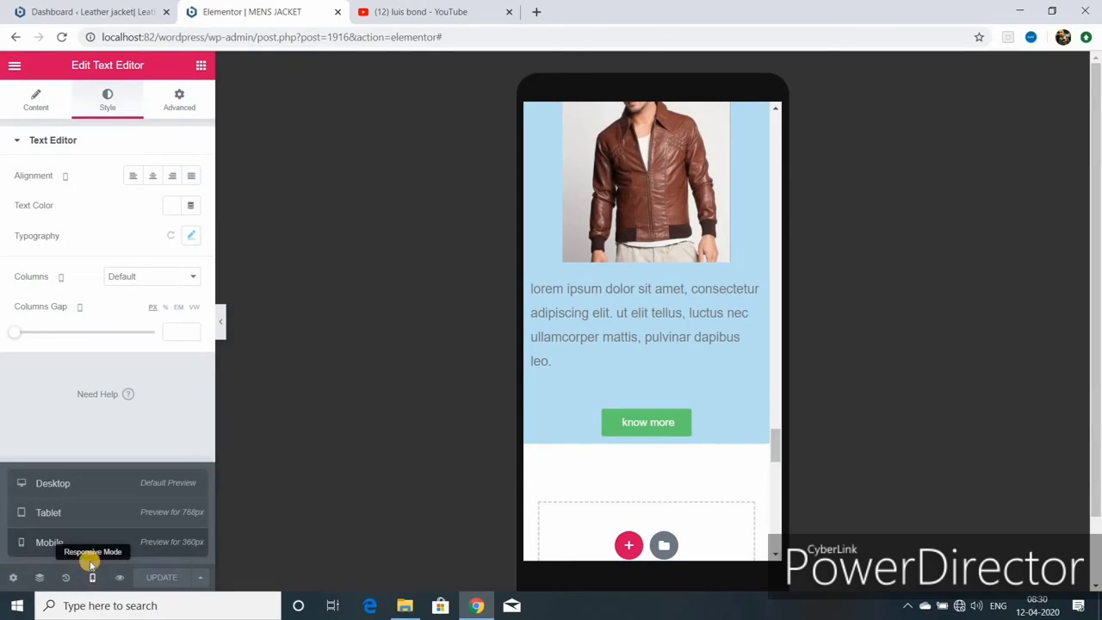
click(72, 511)
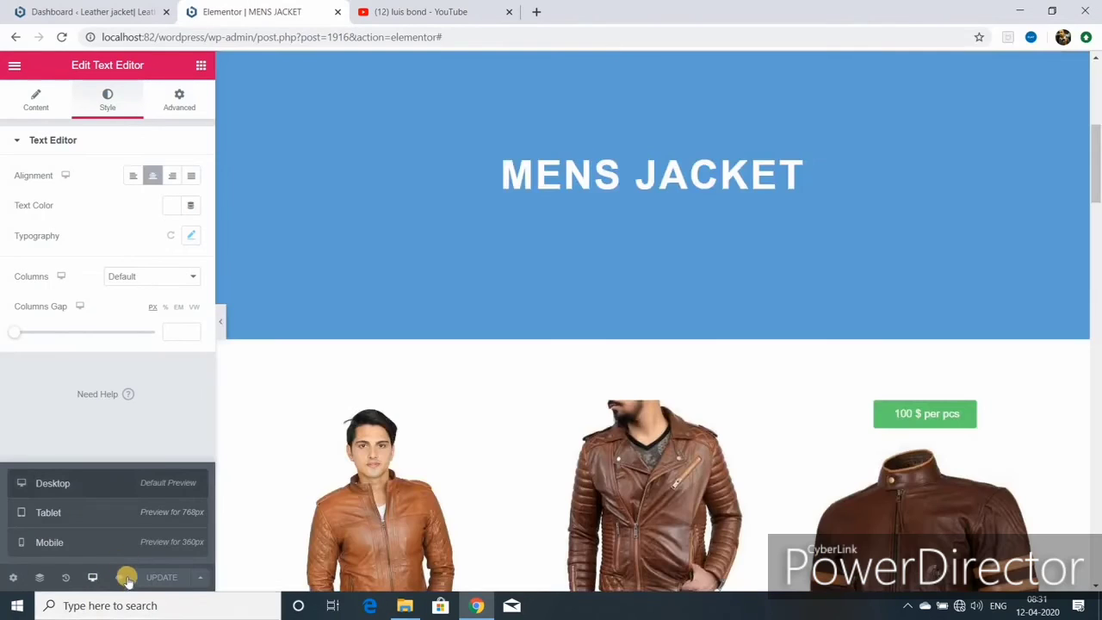
click(93, 577)
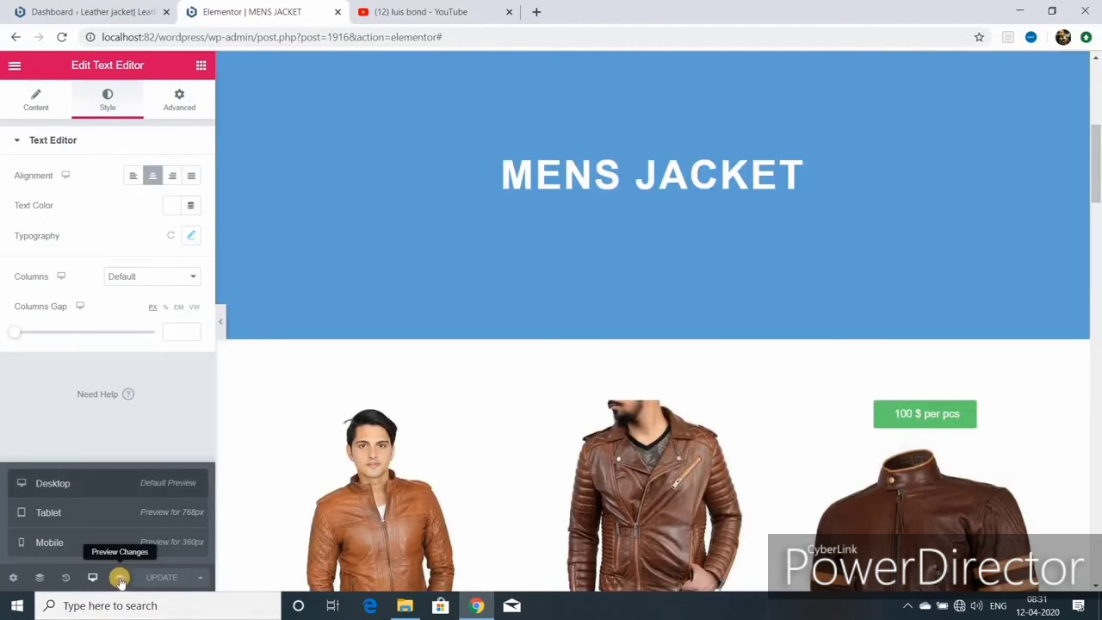
- Preview the MENS JACKET page live and scroll through its hero, Strategy Planning section and jacket listings
click(119, 577)
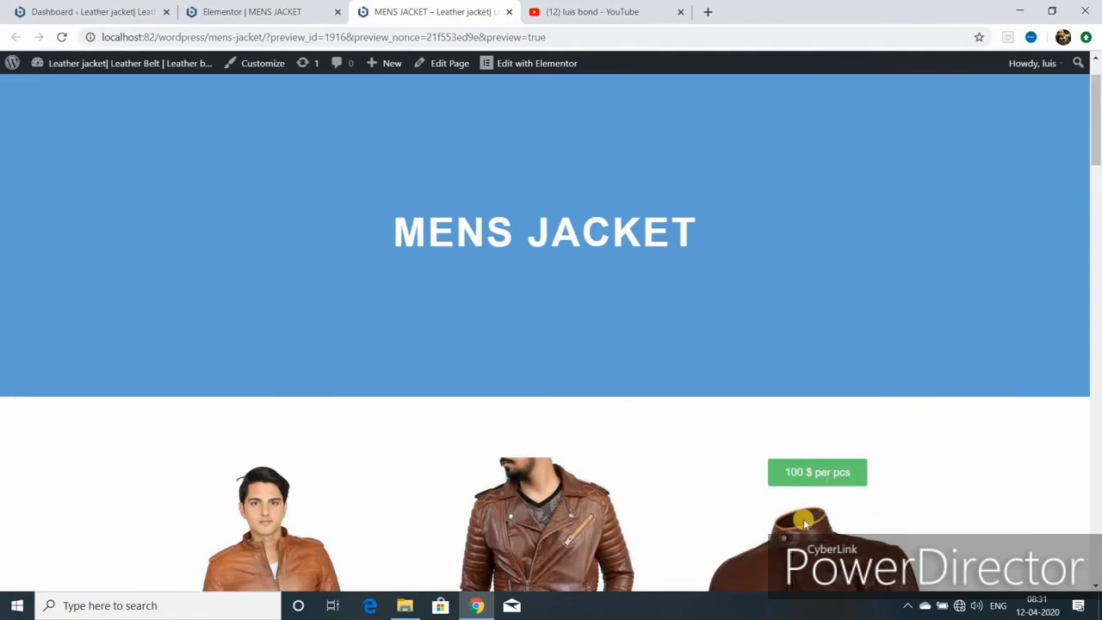
scroll(803, 520, down, 4)
key(ctrl+shift+Tab)
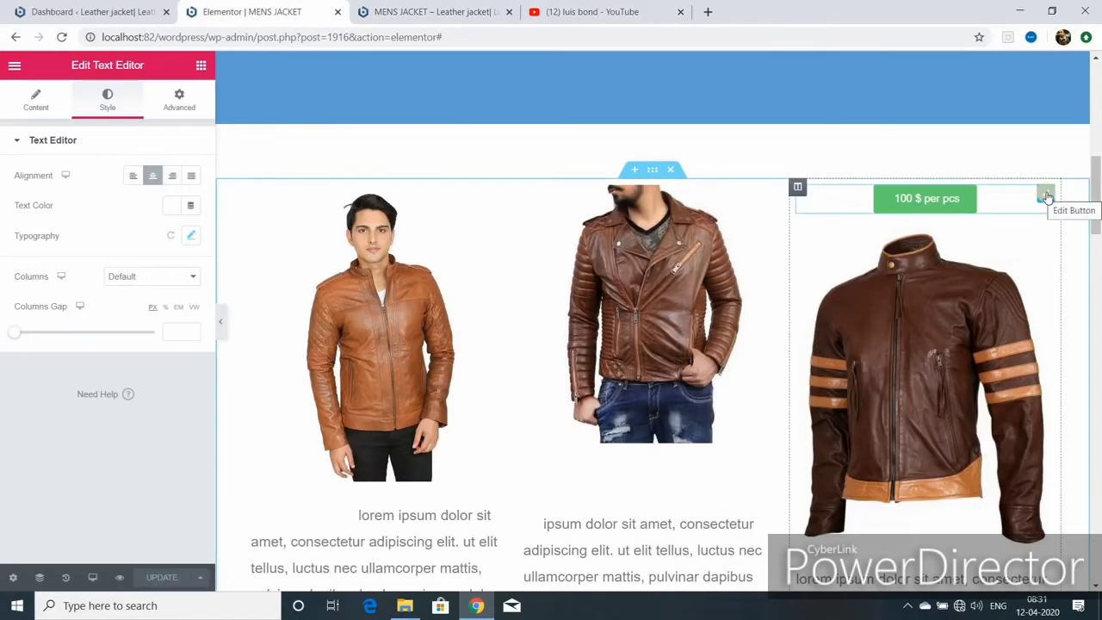
drag(1046, 196, 387, 545)
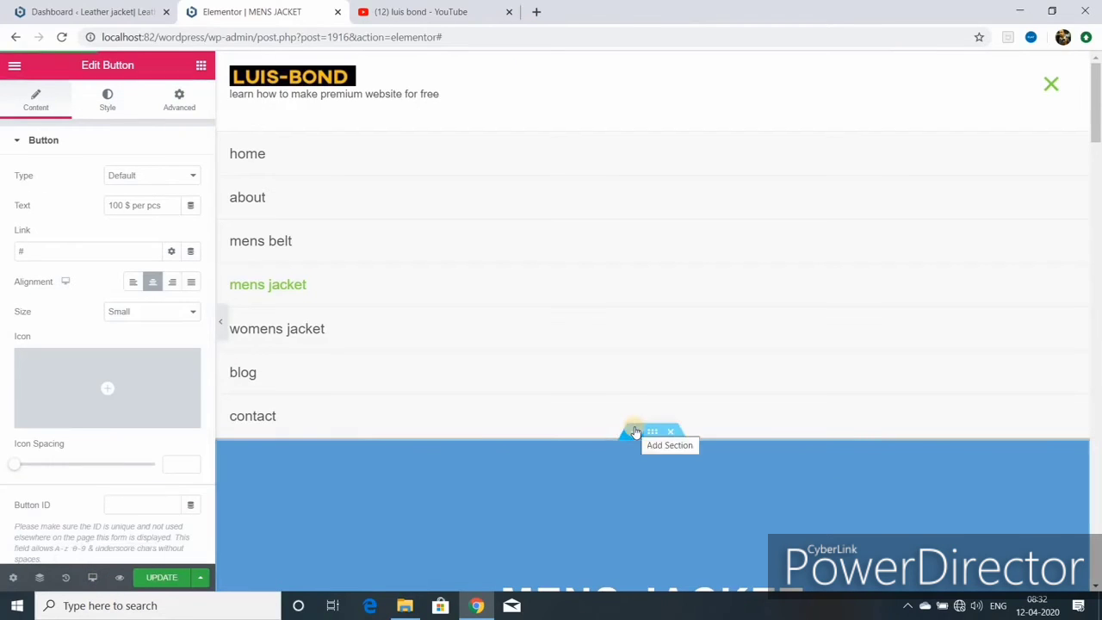
scroll(631, 404, down, 9)
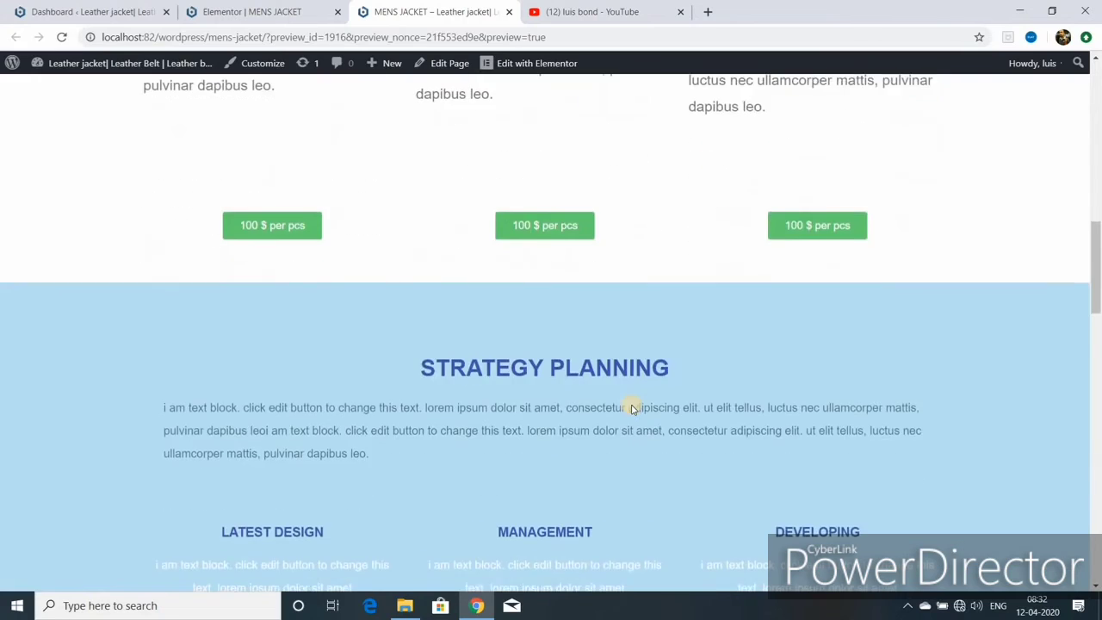
scroll(631, 410, down, 2)
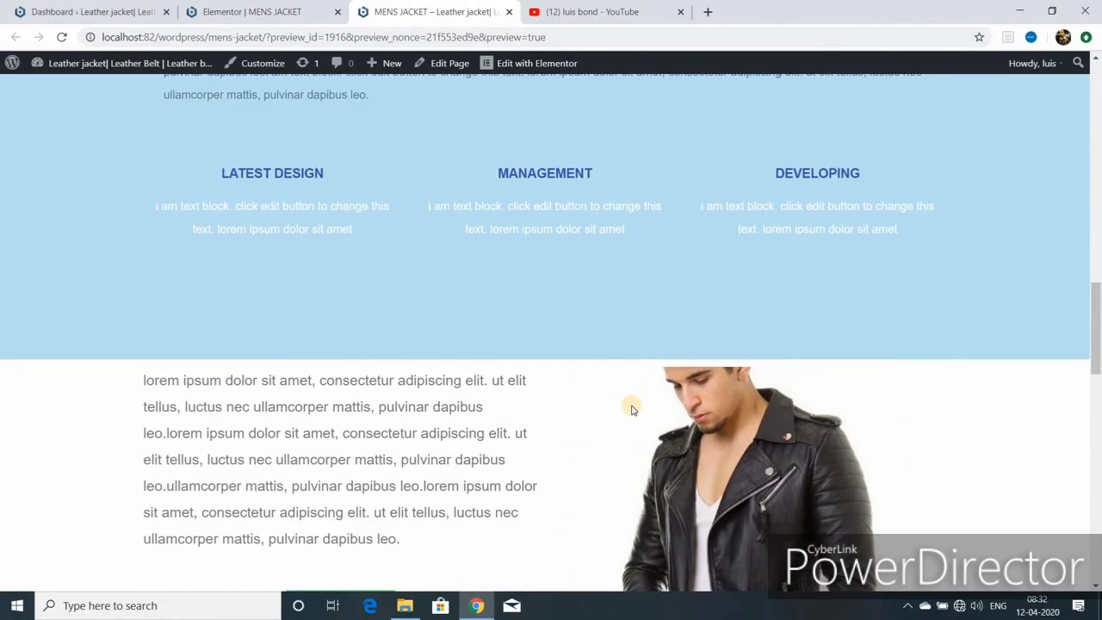
scroll(632, 410, down, 3)
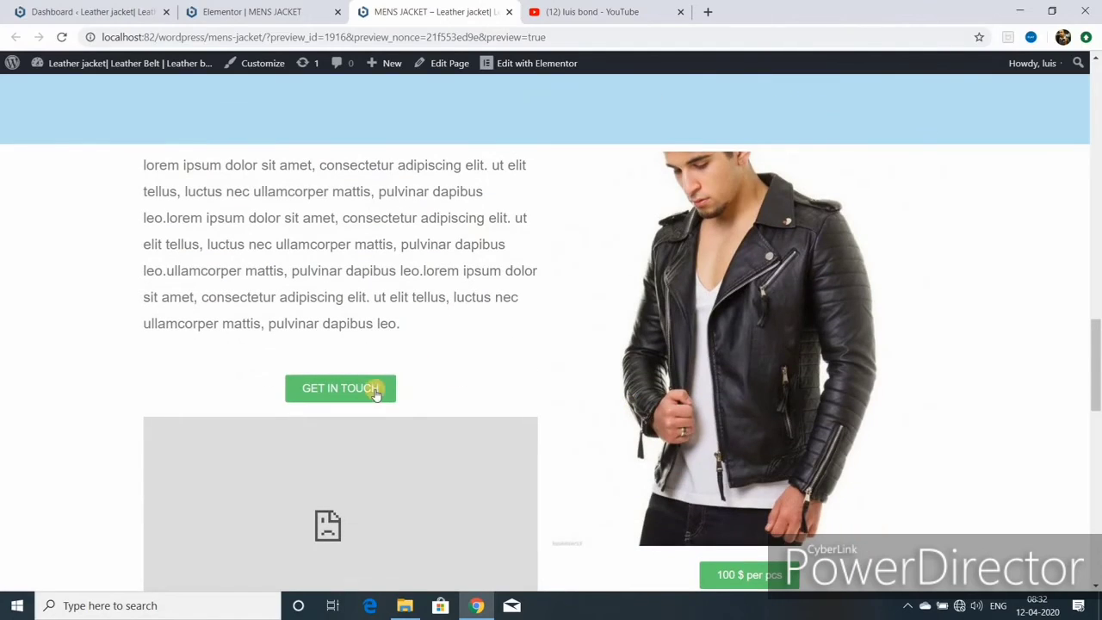
scroll(645, 408, down, 2)
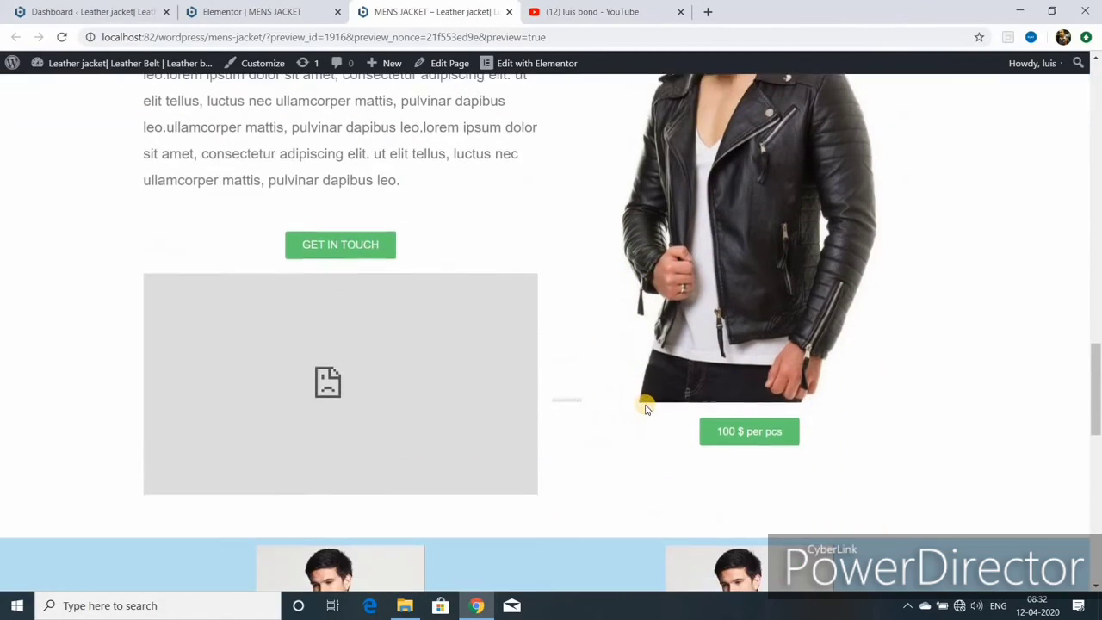
scroll(645, 407, down, 3)
scroll(407, 369, up, 10)
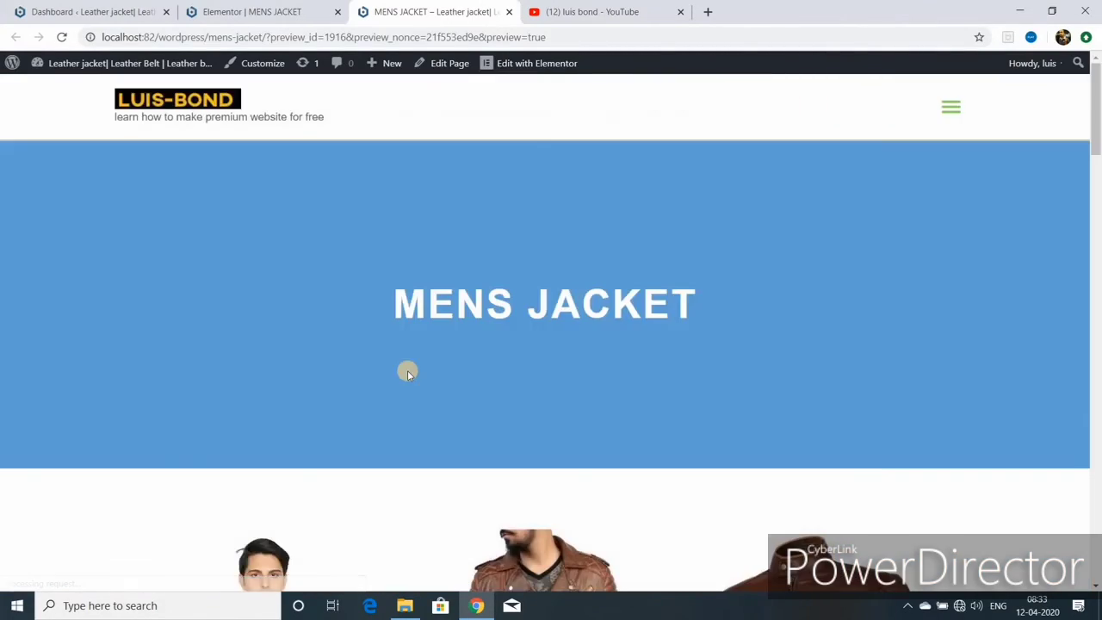
scroll(437, 377, down, 7)
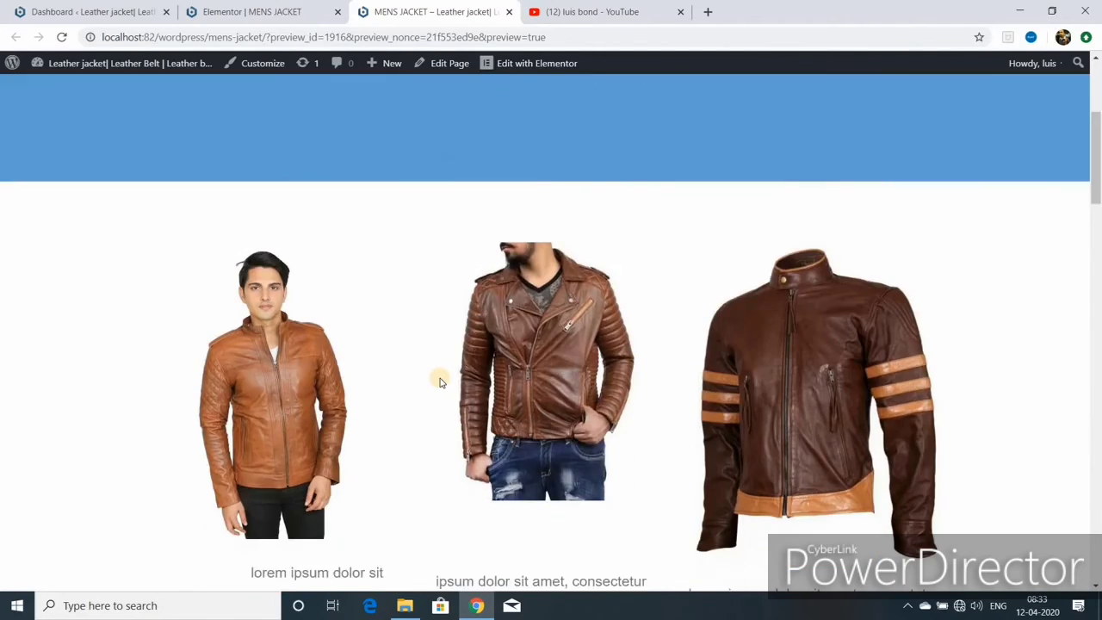
- Switch to the YouTube tab listing the channel's 'How To Design Product Page Wordpress Website' upload
click(594, 12)
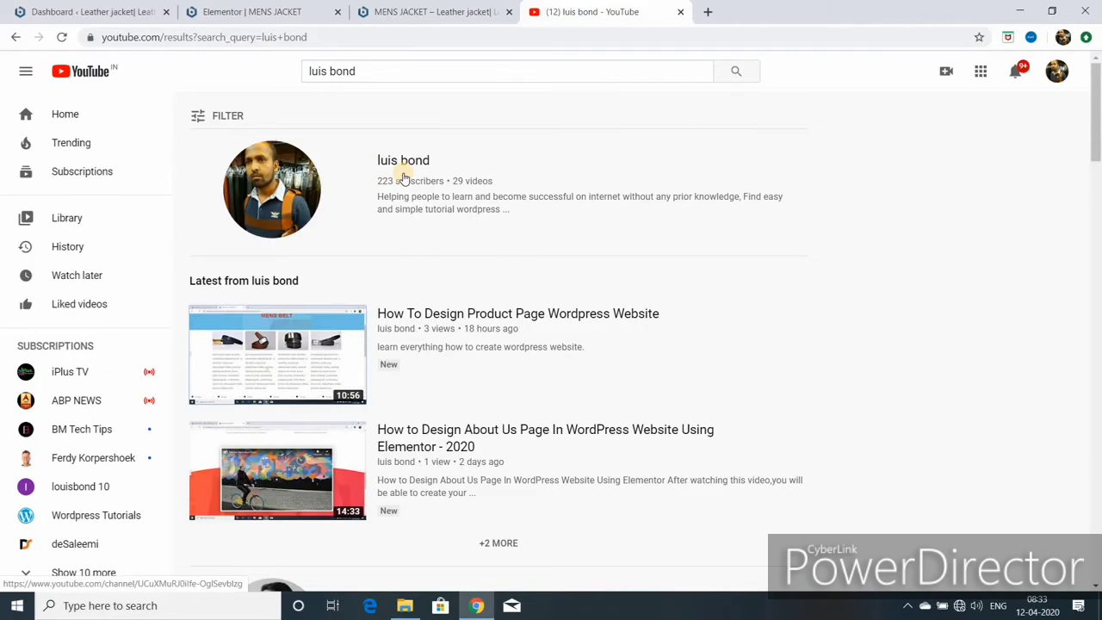
mouse_move(386, 341)
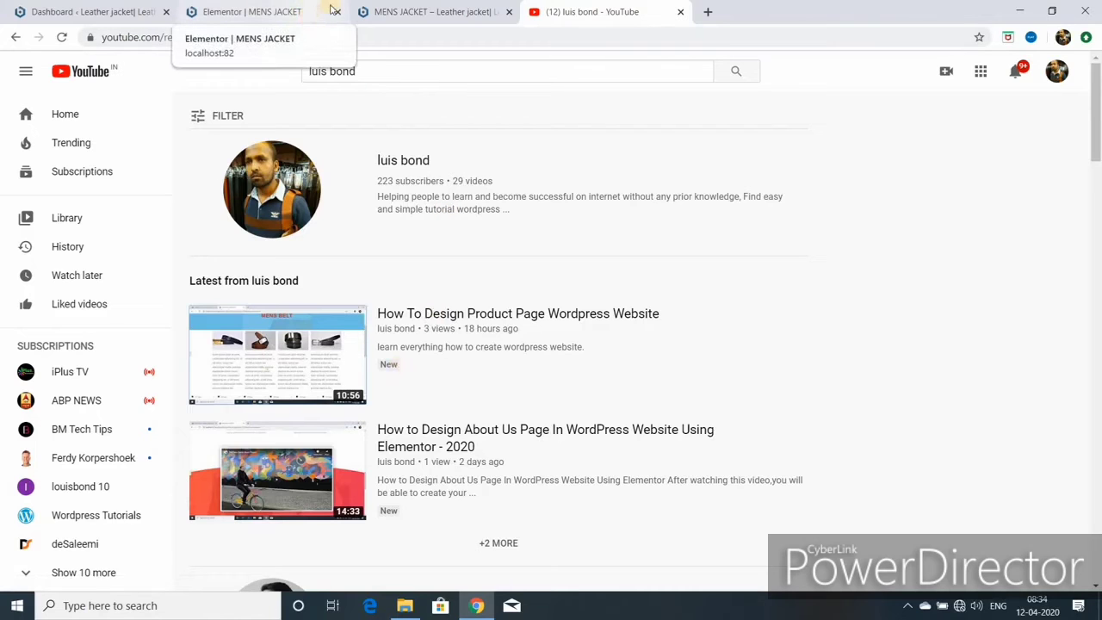
- Open the live site from the dashboard's Visit Site link in a new tab
click(364, 12)
scroll(401, 267, up, 6)
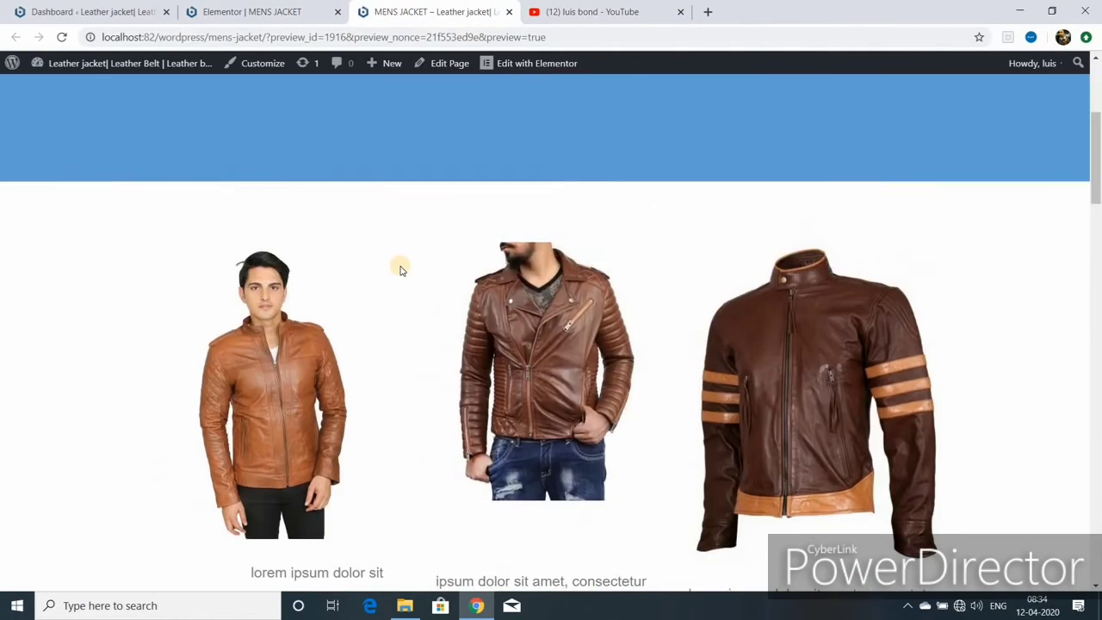
scroll(677, 375, down, 2)
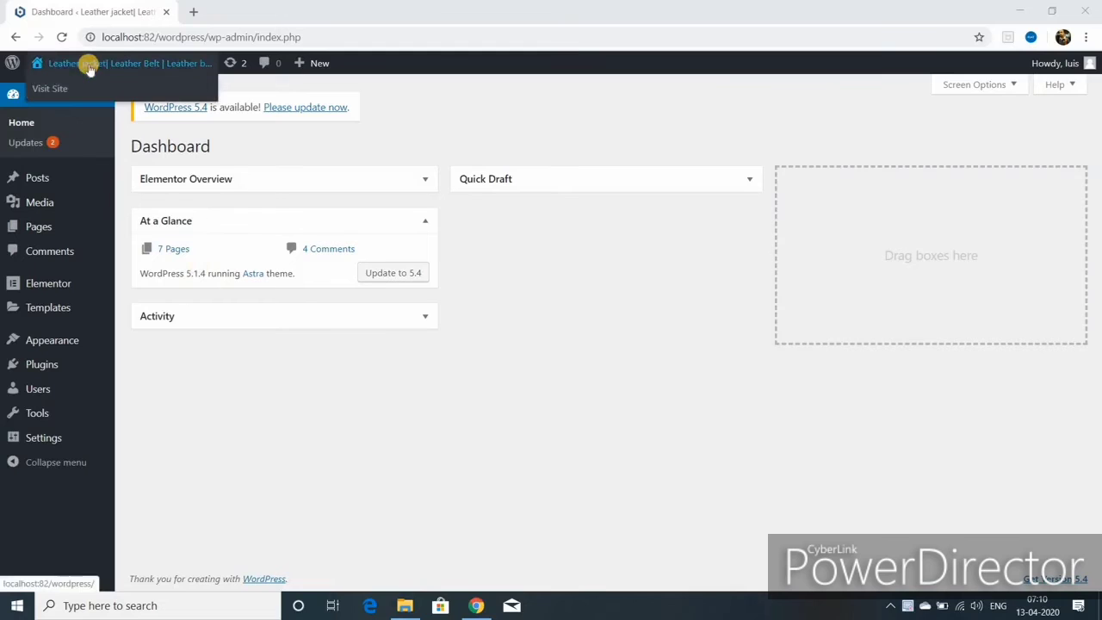
right_click(58, 89)
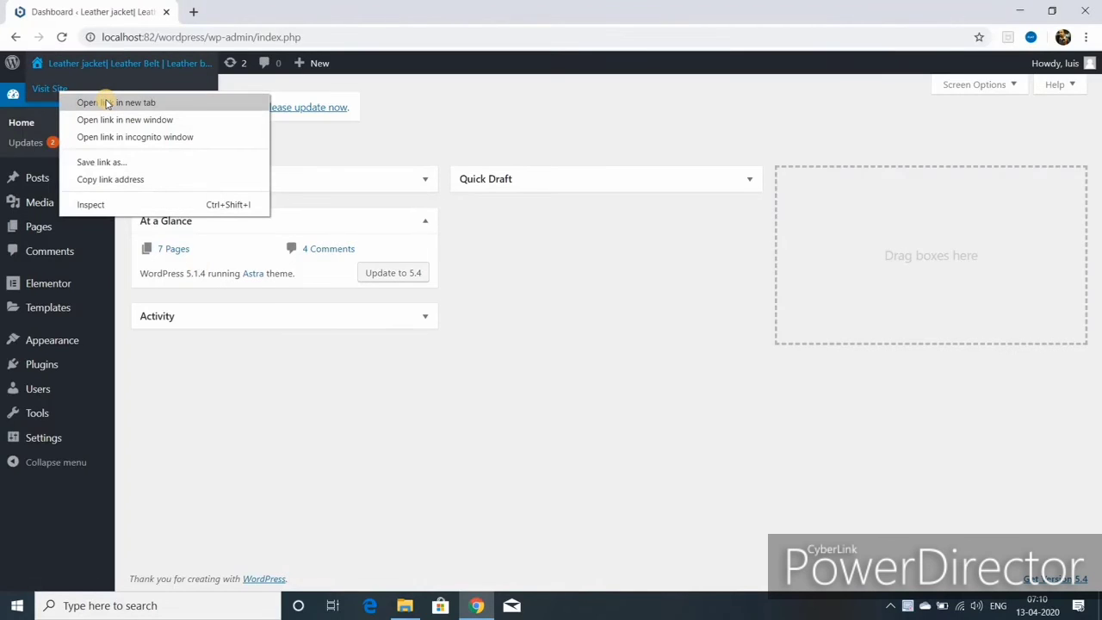
click(106, 102)
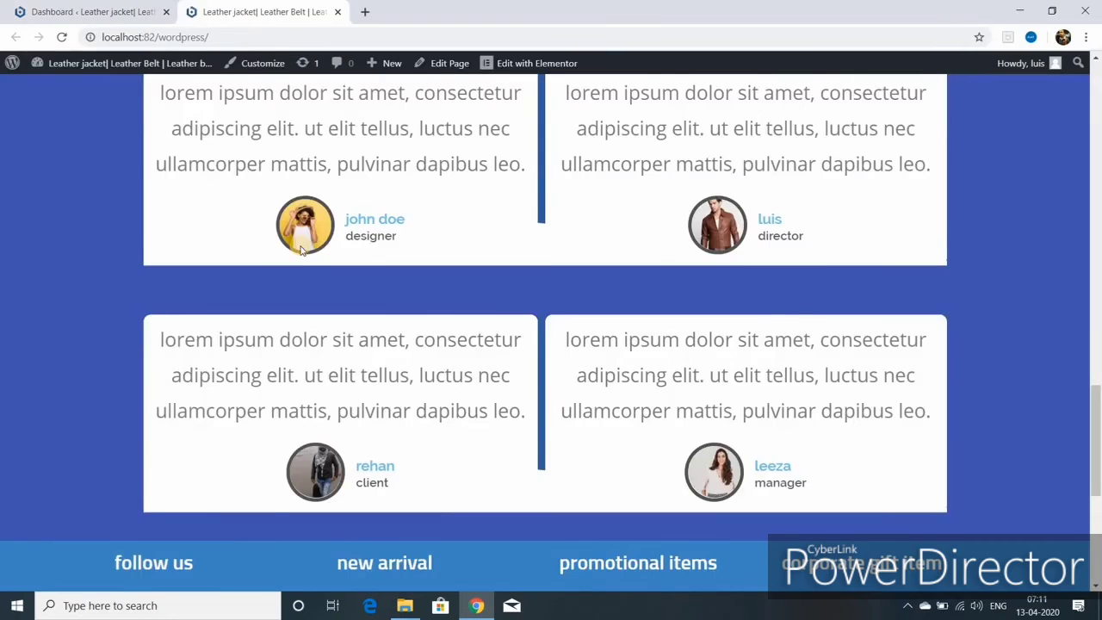
- Go to the womens jacket page through the site's hamburger menu and choose Edit Page
scroll(298, 248, down, 5)
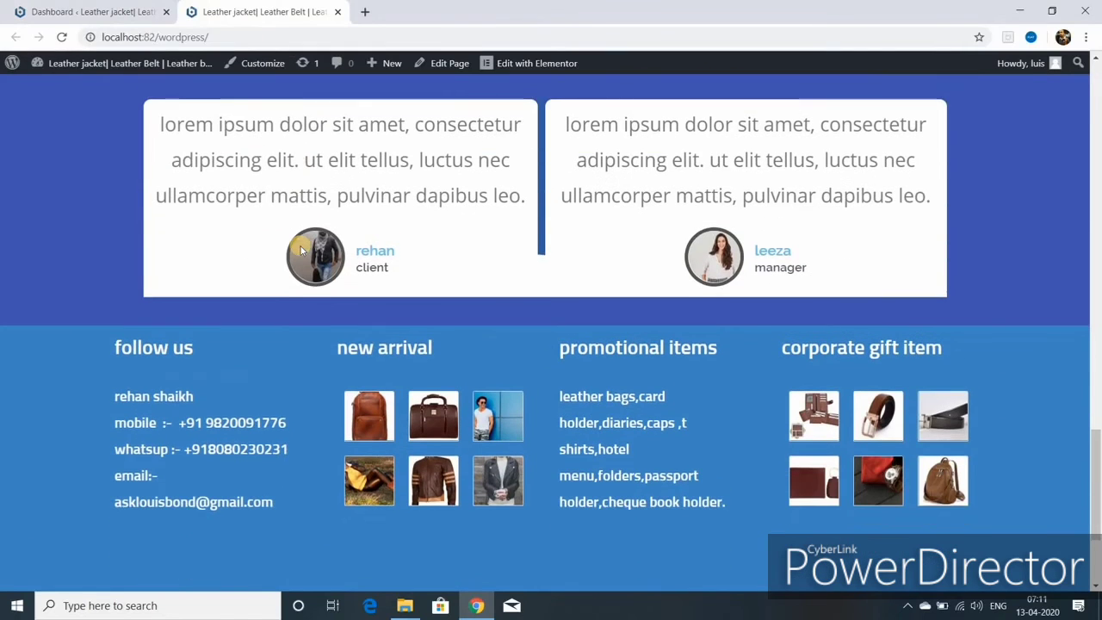
scroll(301, 249, up, 10)
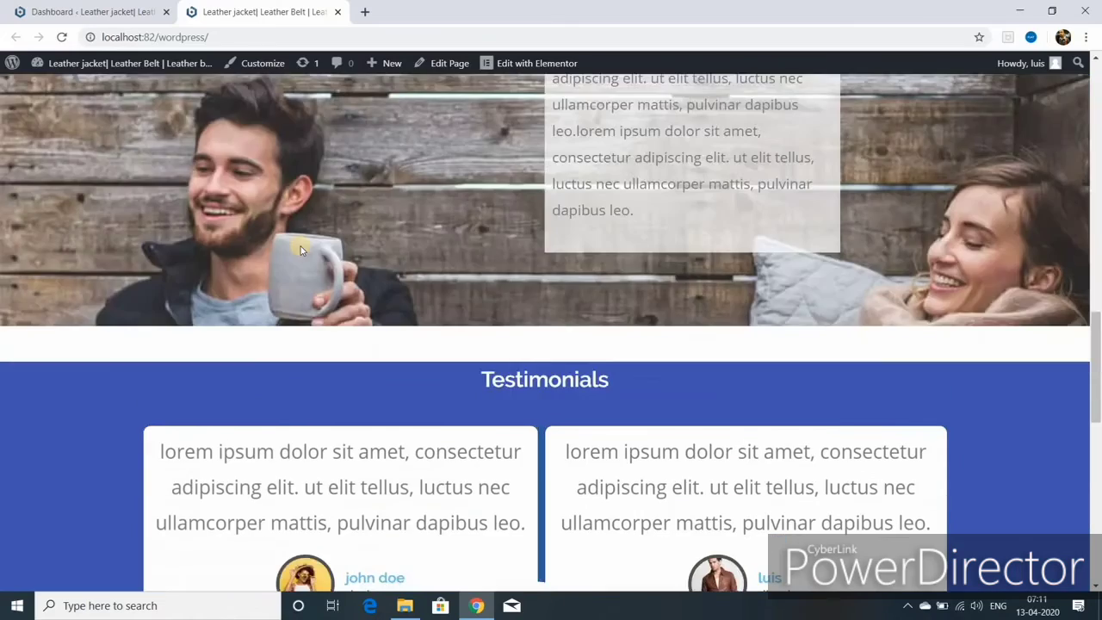
scroll(300, 249, up, 3)
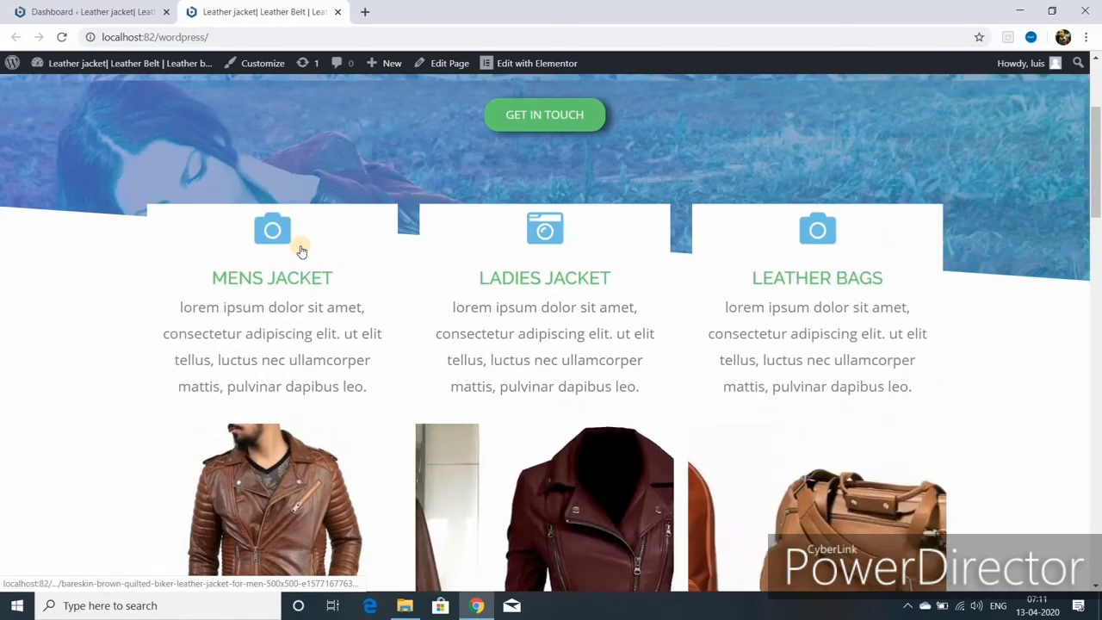
scroll(301, 250, up, 3)
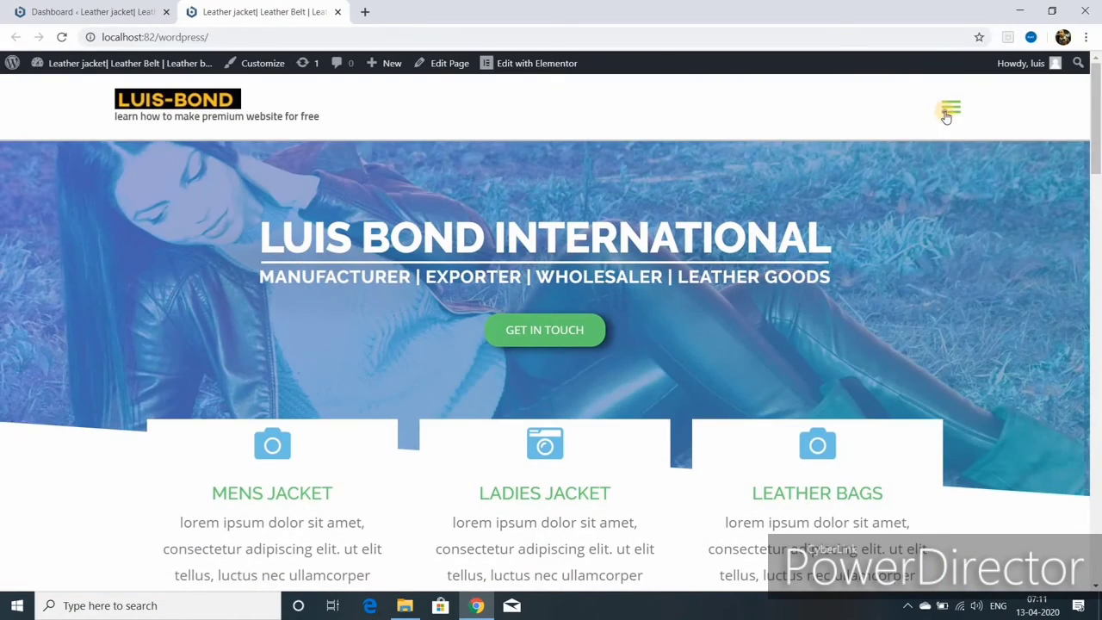
click(945, 110)
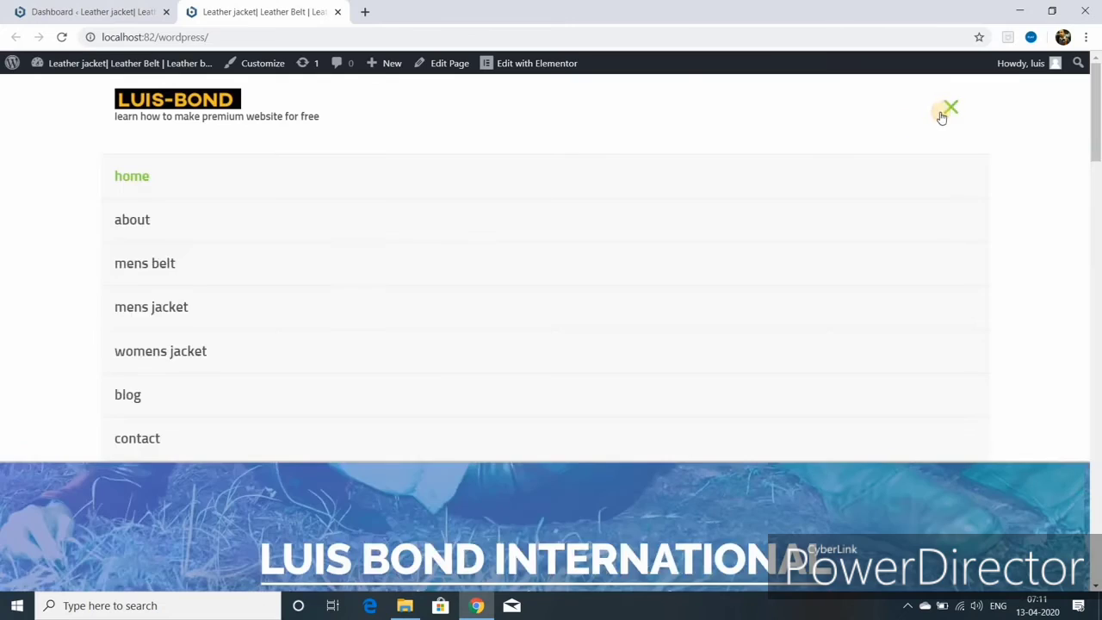
click(171, 352)
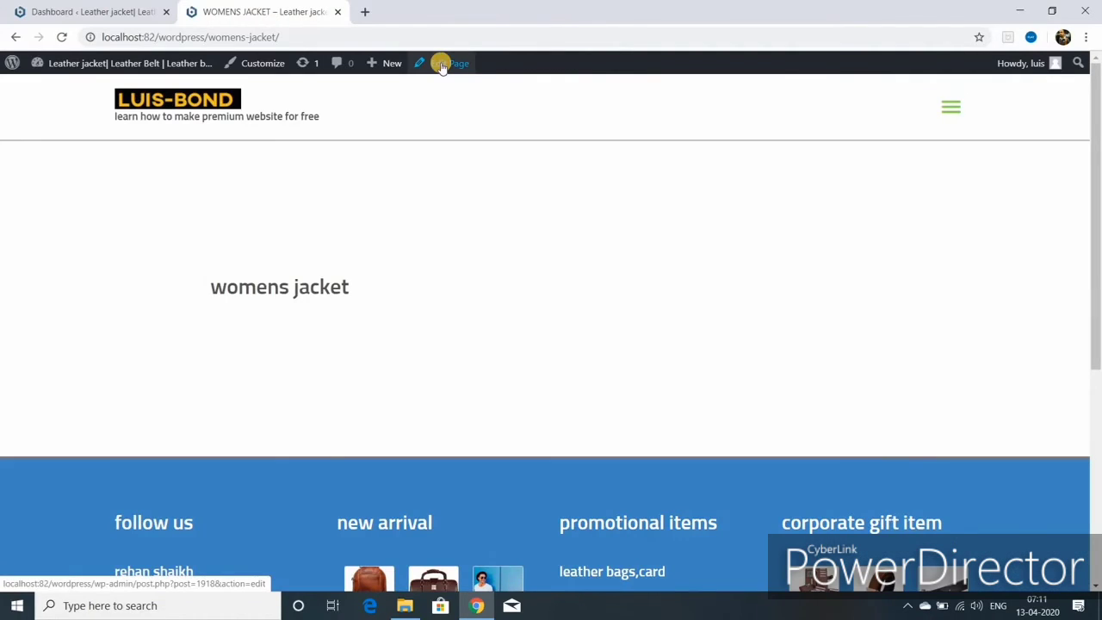
click(441, 65)
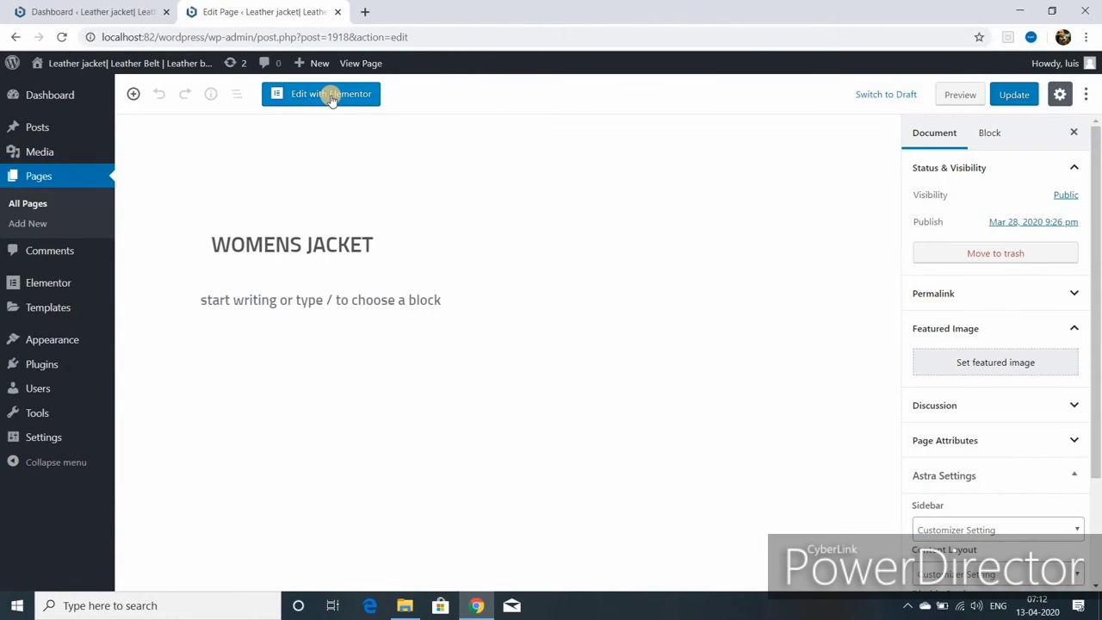
- Launch Elementor on the Womens Jacket page and add a new single-column section
click(331, 97)
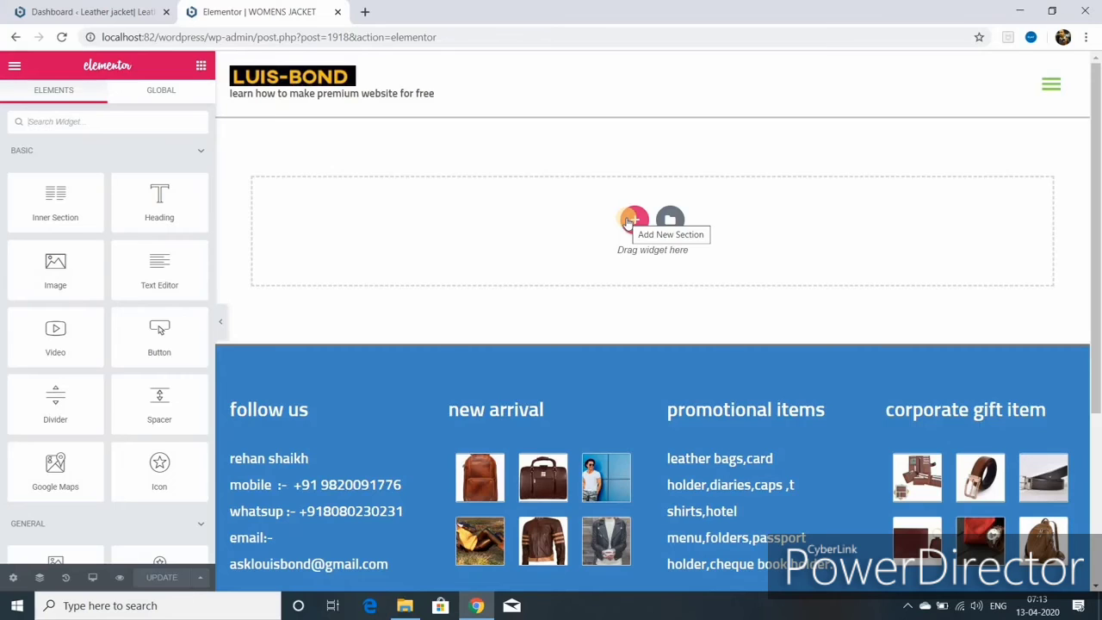
click(628, 220)
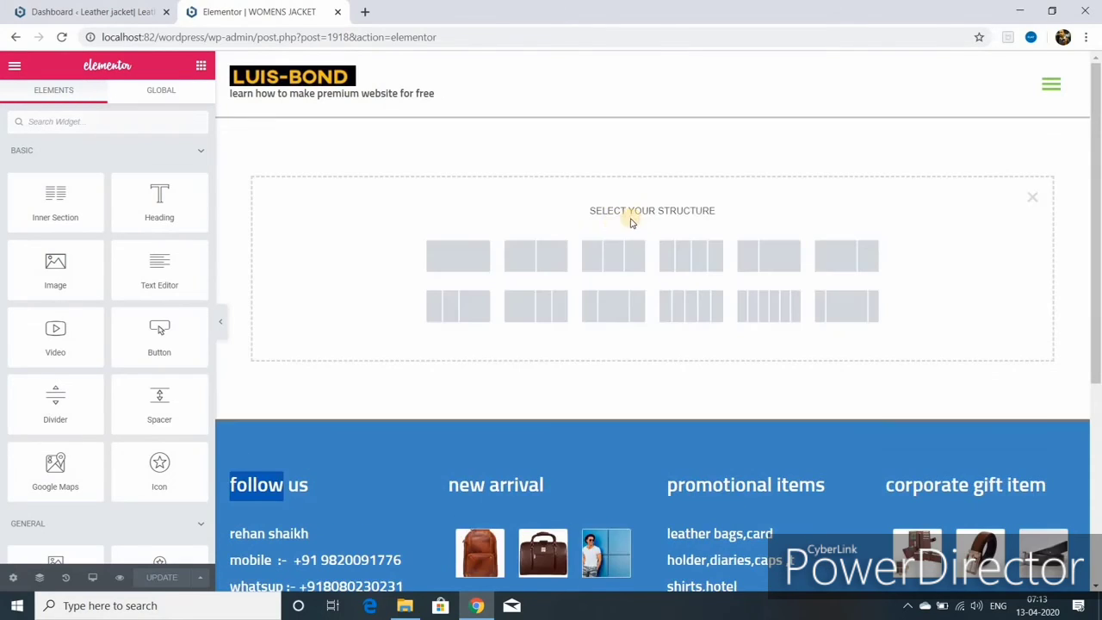
click(466, 263)
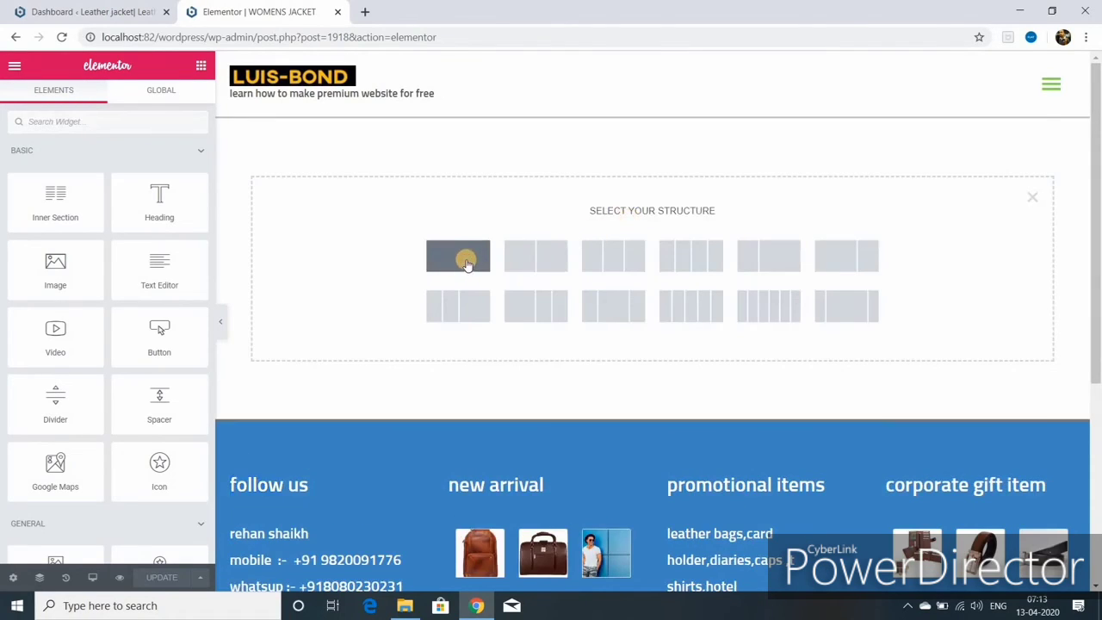
click(466, 263)
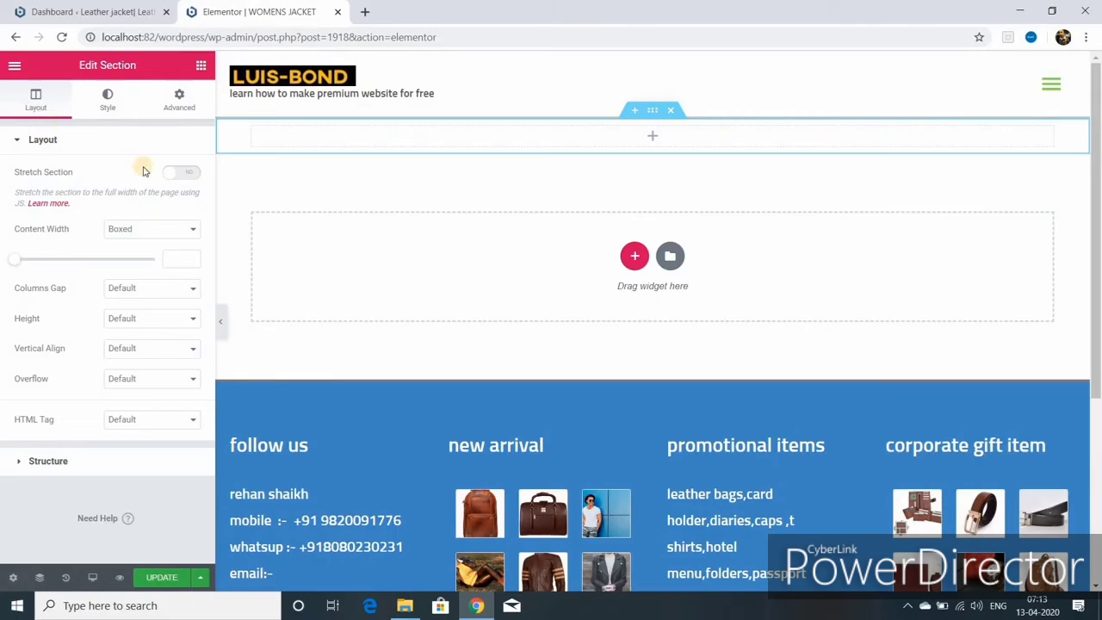
- Turn on Stretch Section and give the new section a 400 px Min Height
click(180, 175)
click(193, 231)
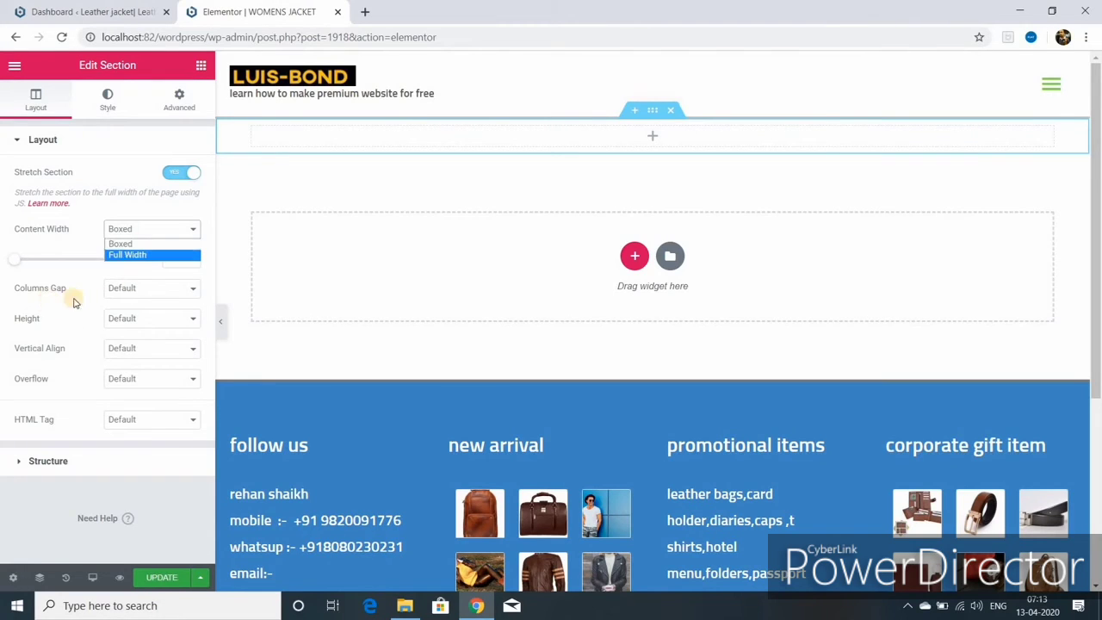
click(194, 319)
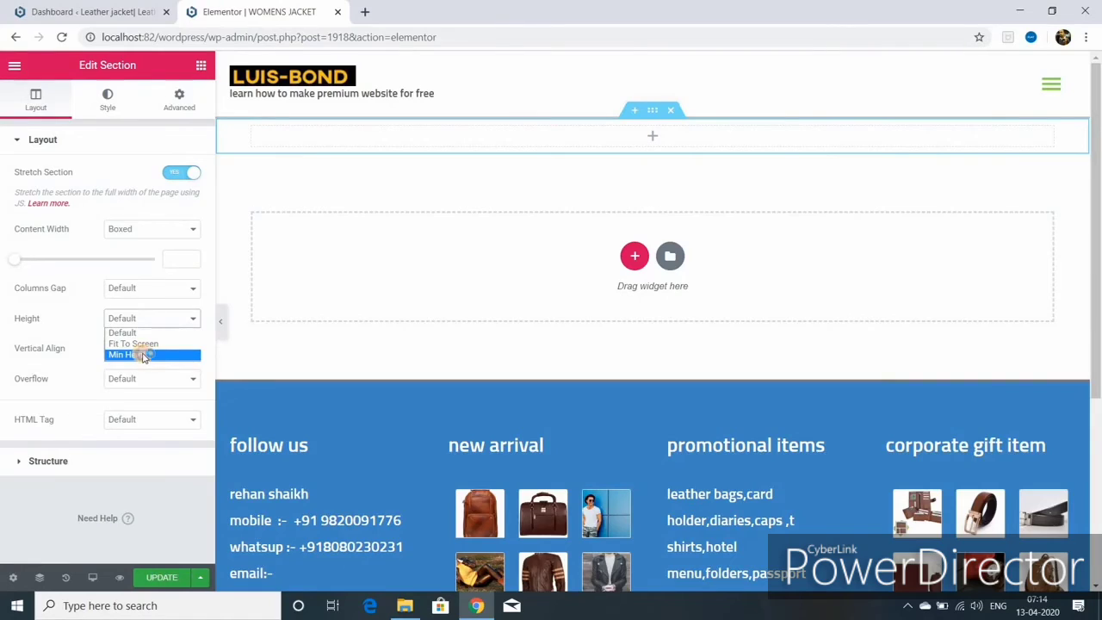
click(143, 355)
click(158, 340)
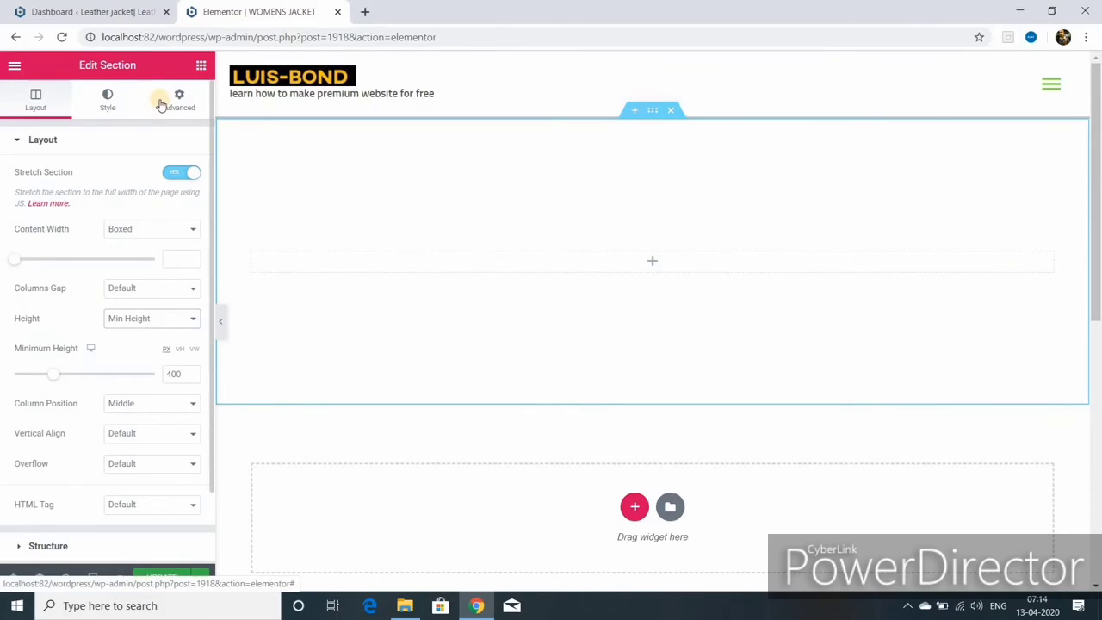
click(111, 103)
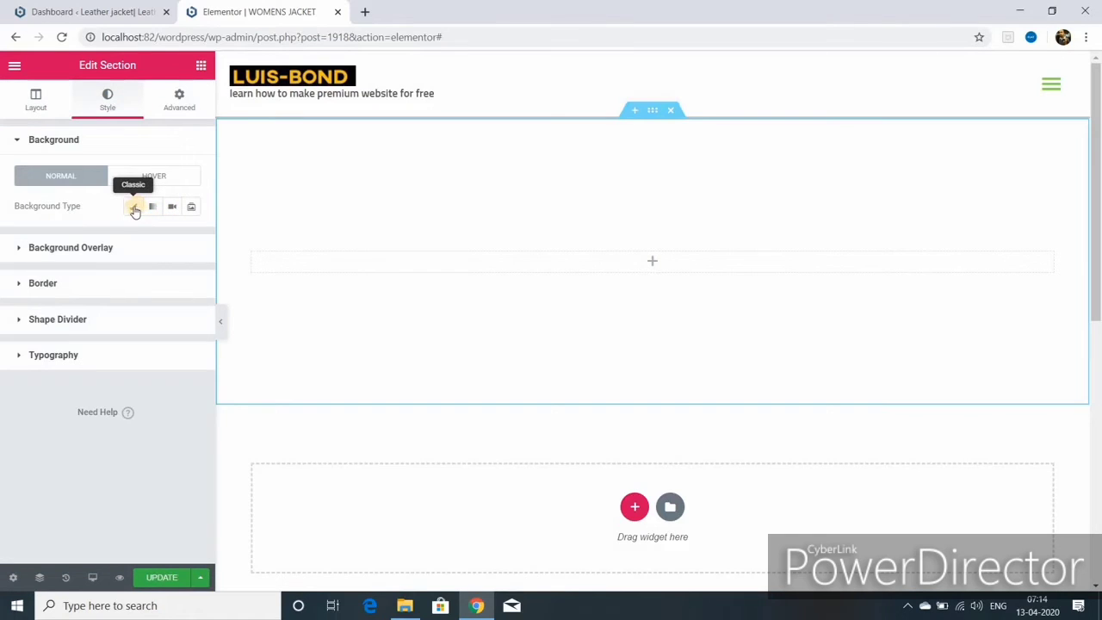
- Set a classic background with the woman-in-leather-jacket photo, retitled 'ladies', as a classic overlay
click(135, 208)
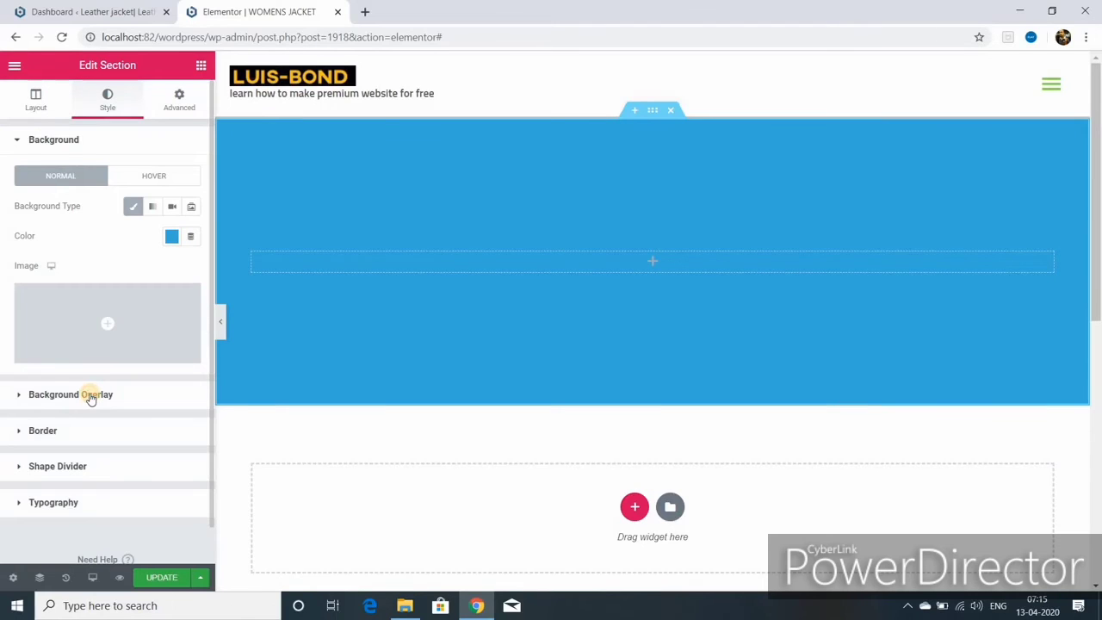
click(91, 396)
click(173, 243)
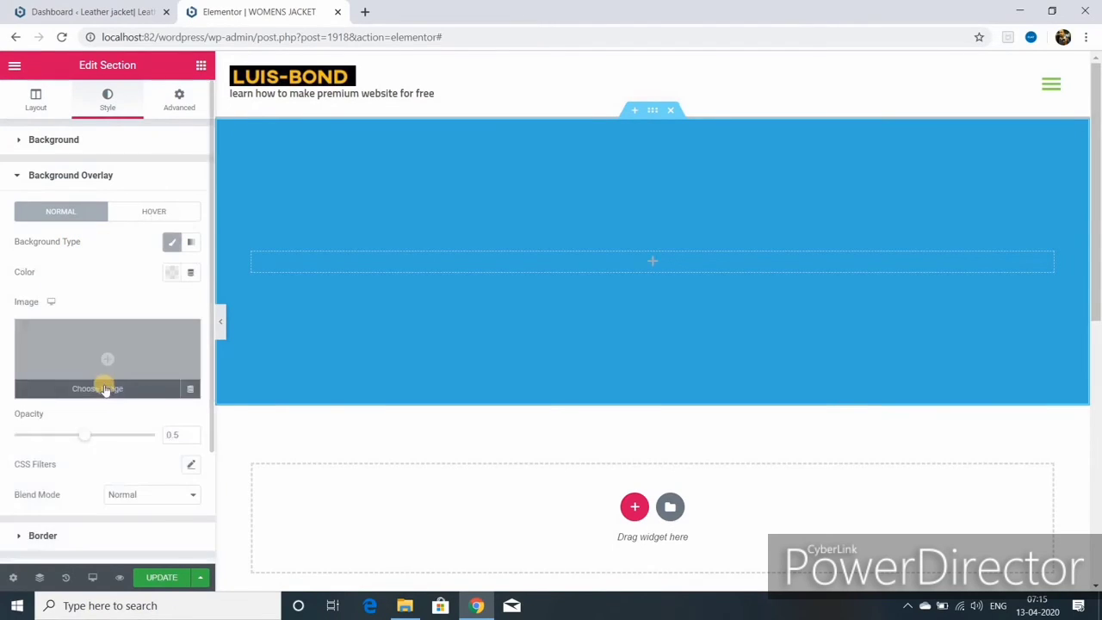
click(103, 389)
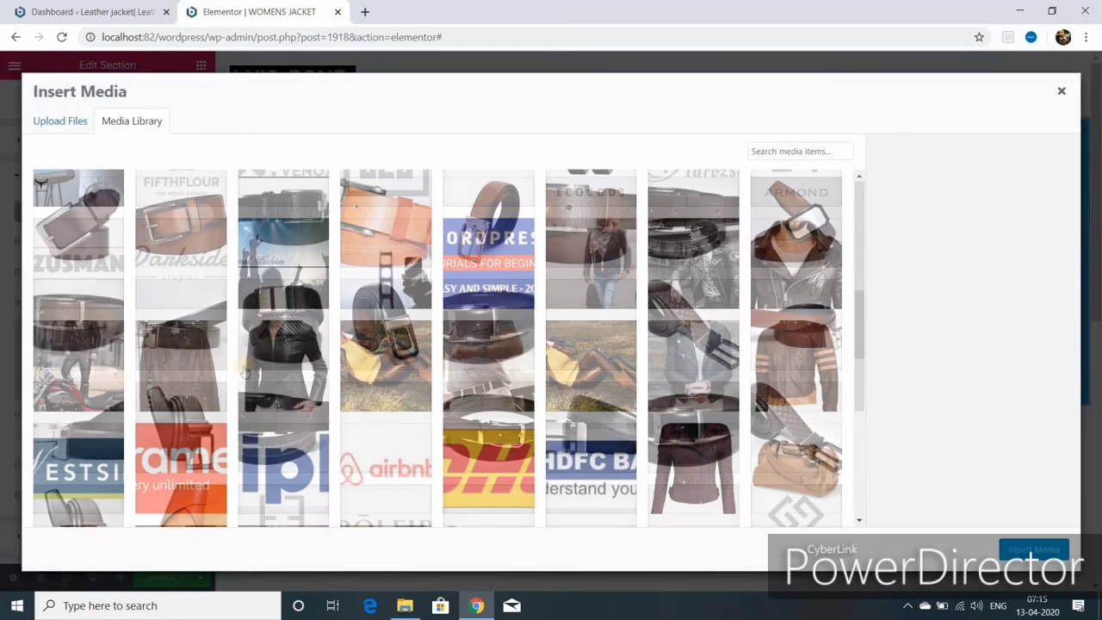
click(371, 368)
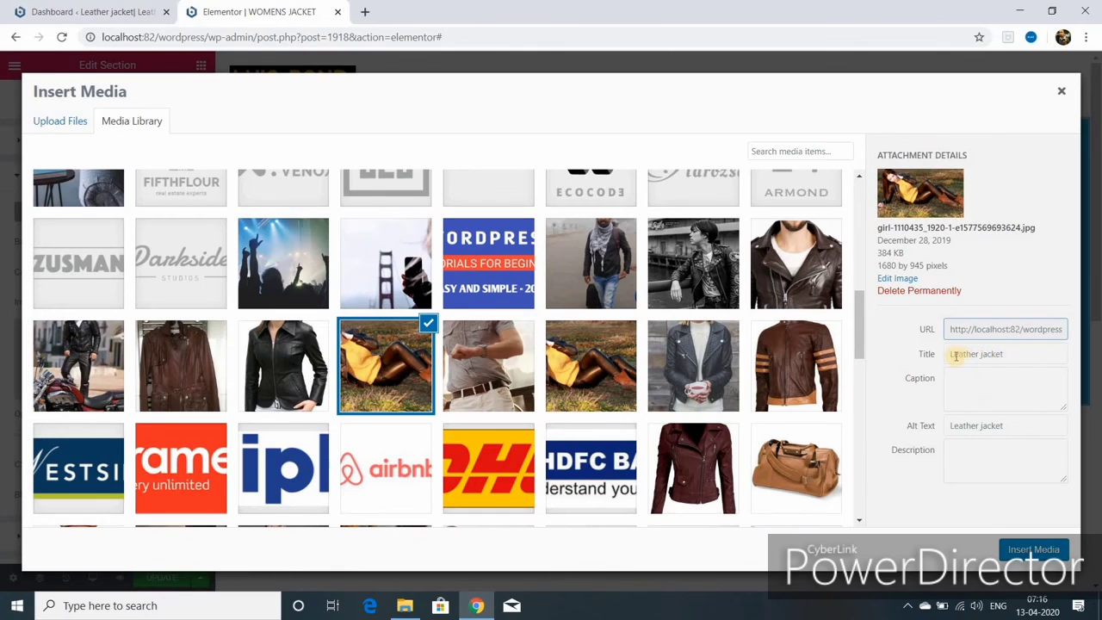
click(1024, 354)
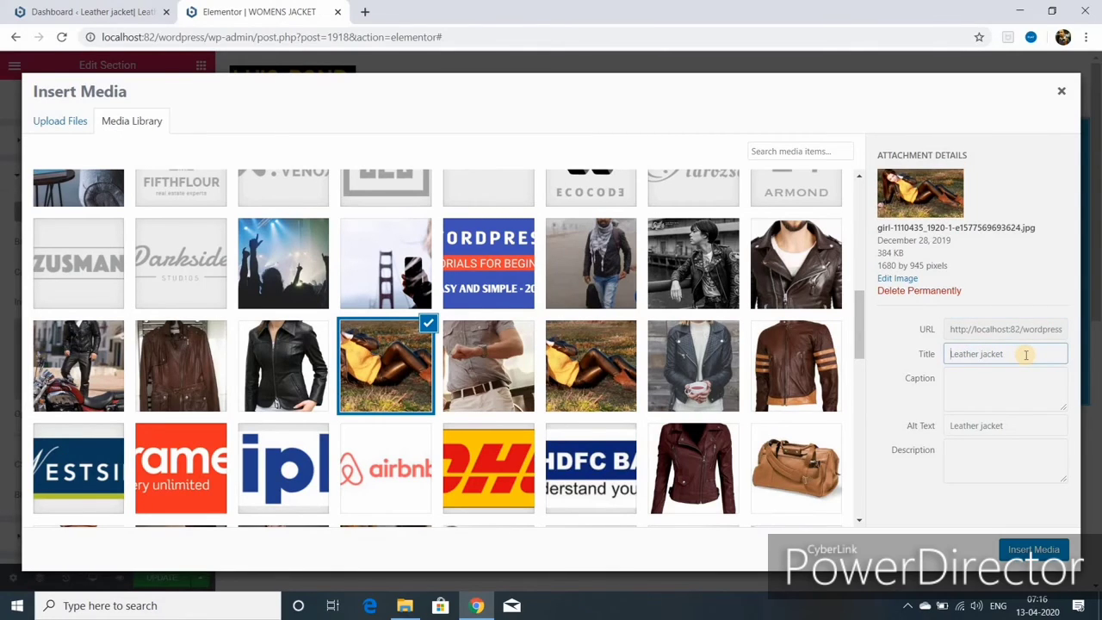
text(ladies)
triple_click(957, 361)
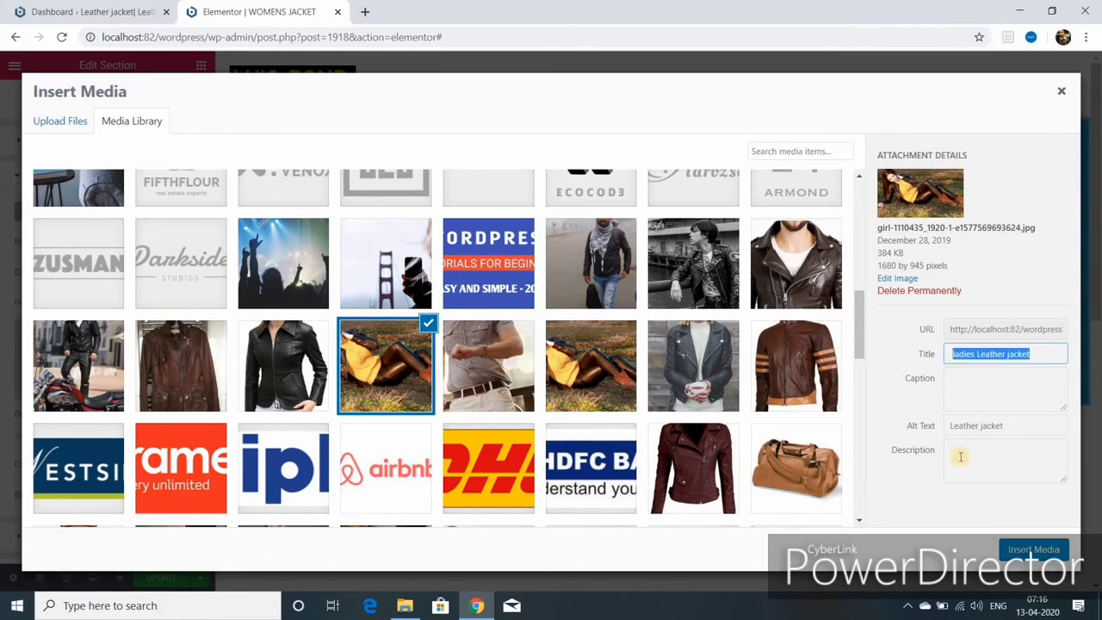
click(1033, 549)
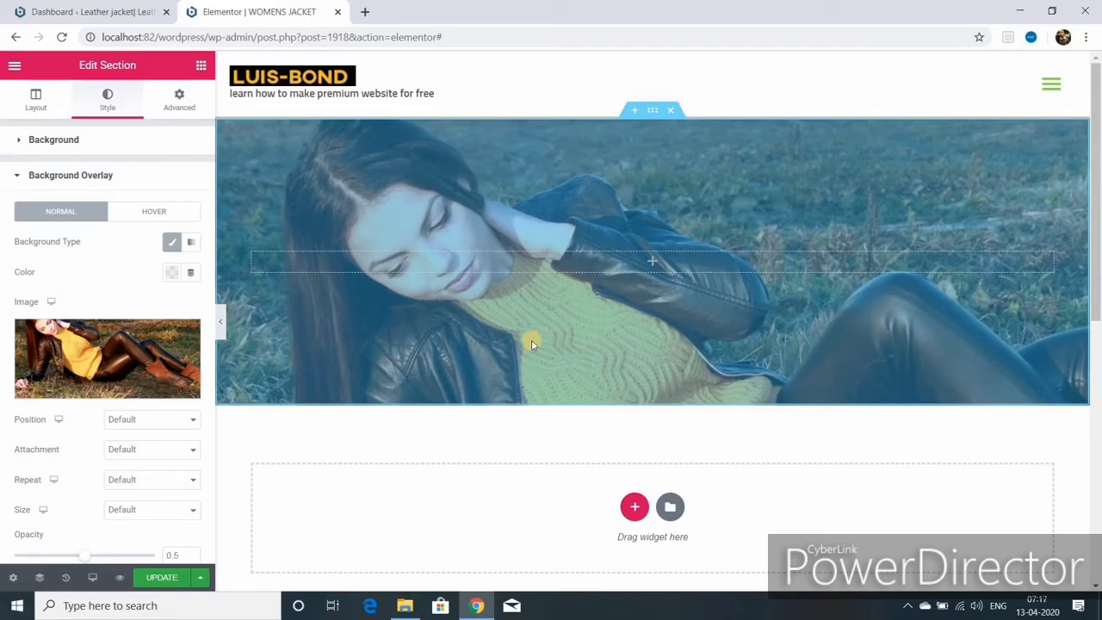
- Center the overlay image, raise the section's minimum height to 554, and save the page
click(191, 420)
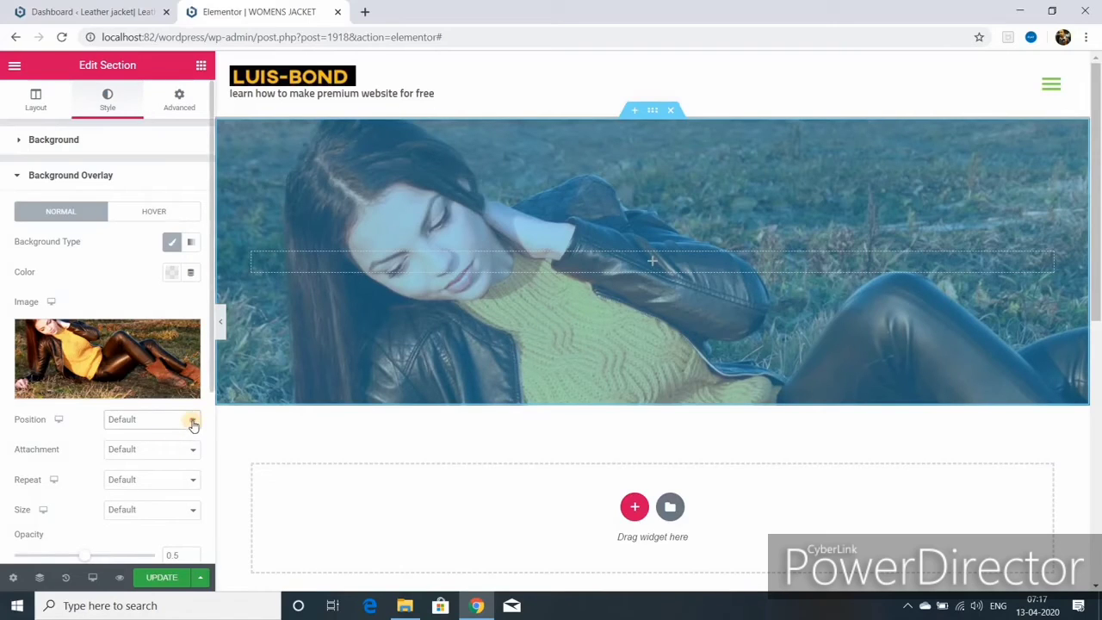
click(191, 420)
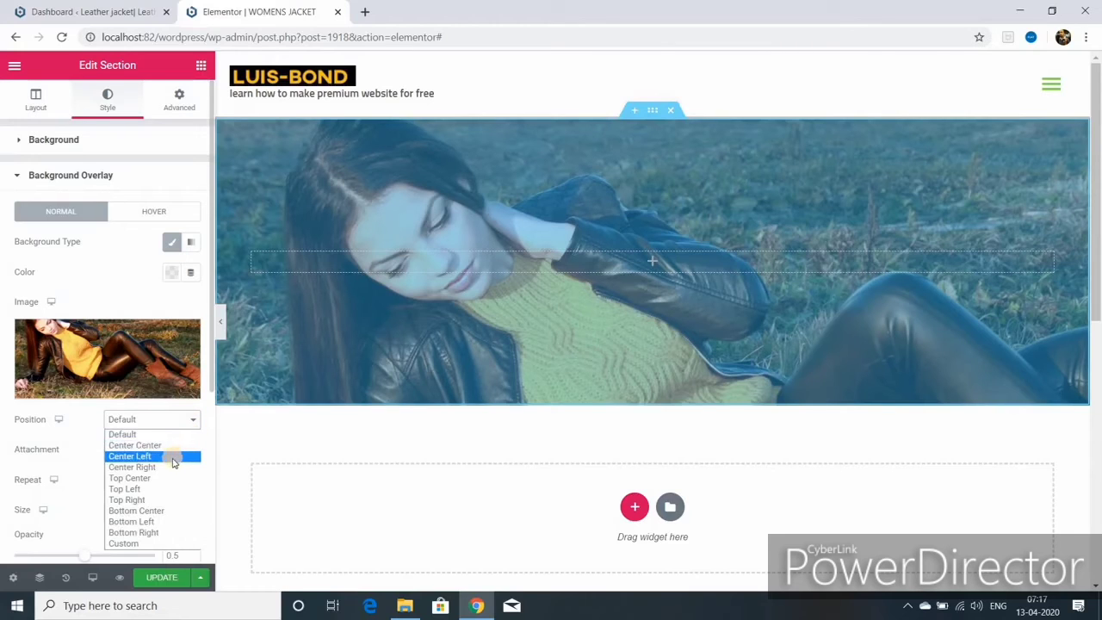
click(172, 444)
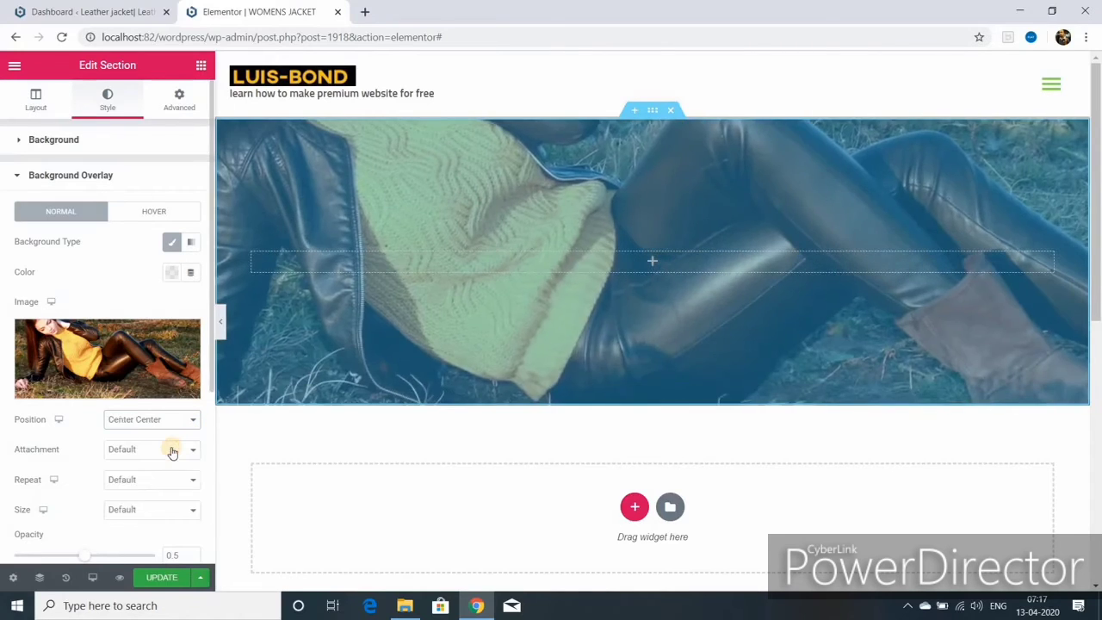
click(35, 99)
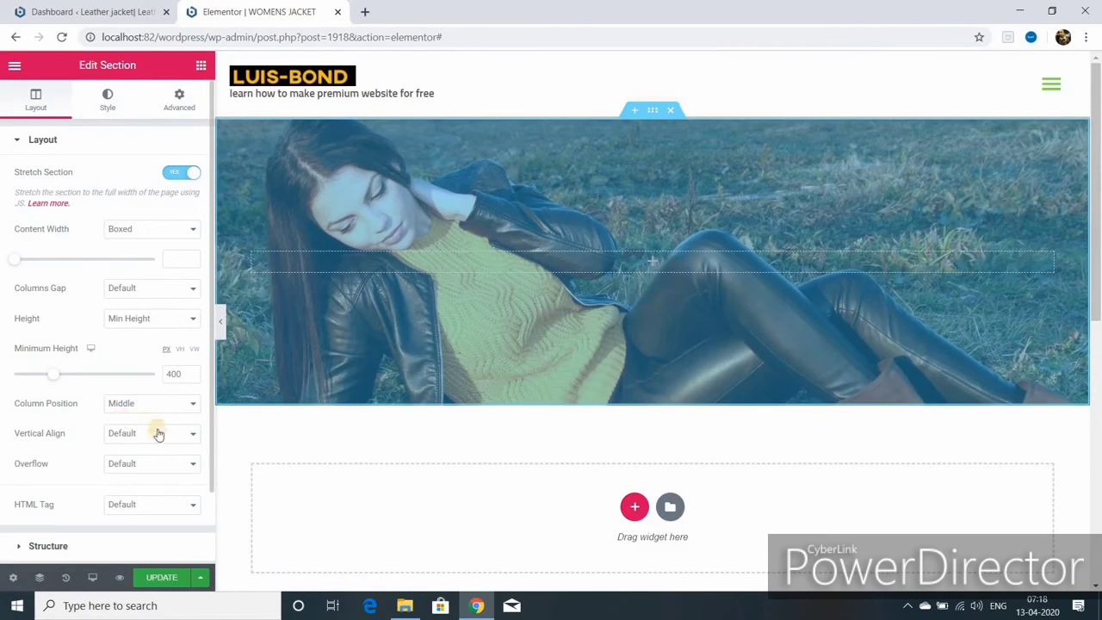
drag(53, 373, 68, 375)
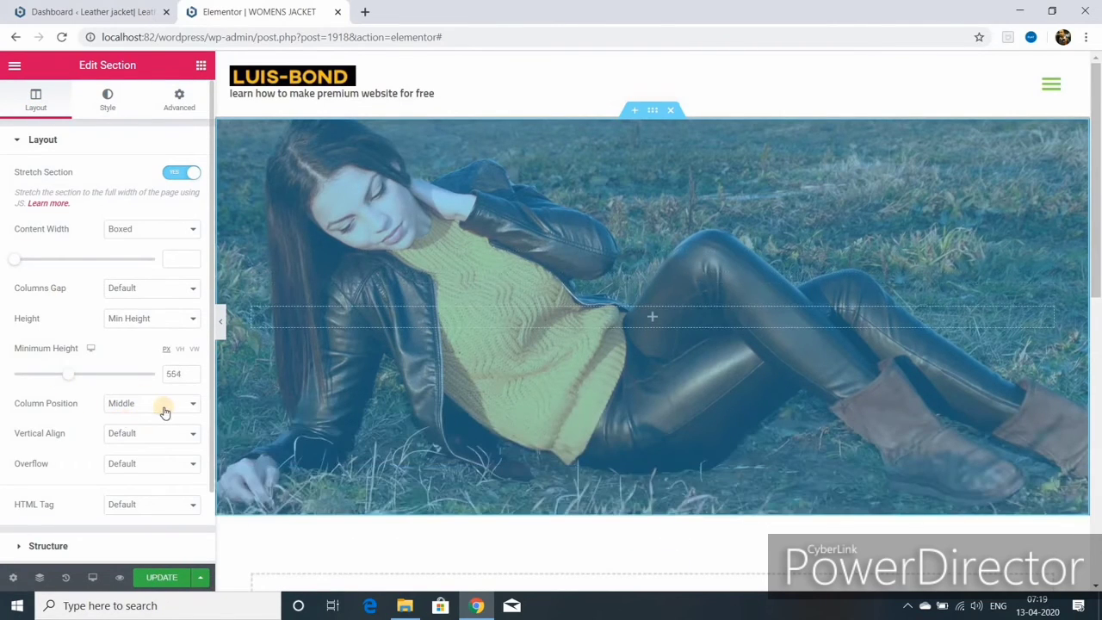
click(164, 578)
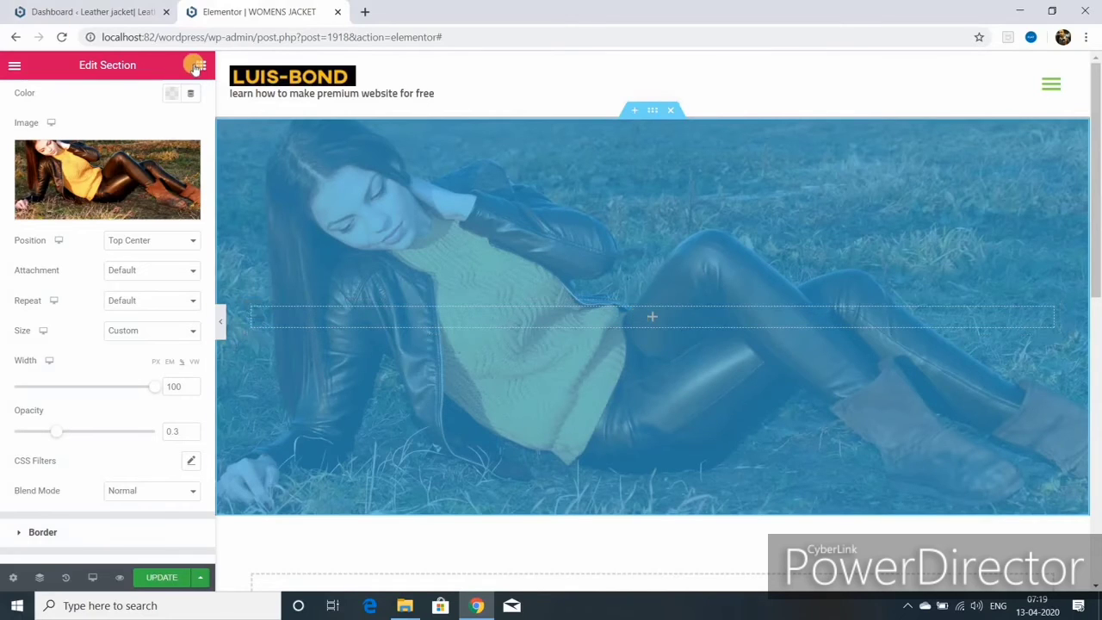
- Drop a Heading widget reading 'womens jacket' into the hero section
click(198, 66)
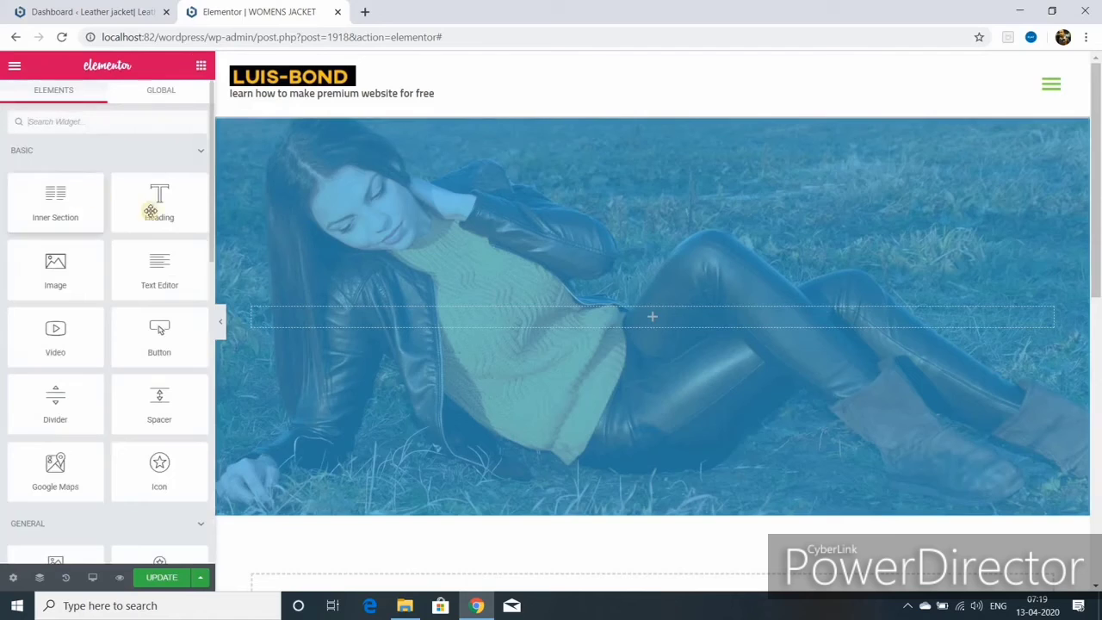
drag(159, 210, 530, 317)
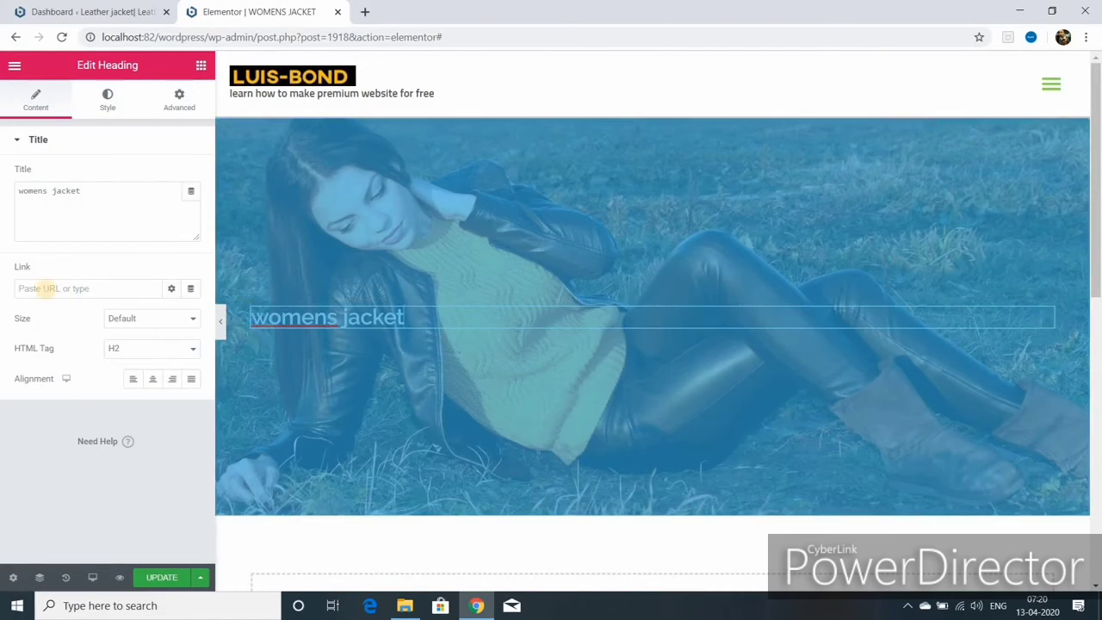
click(45, 289)
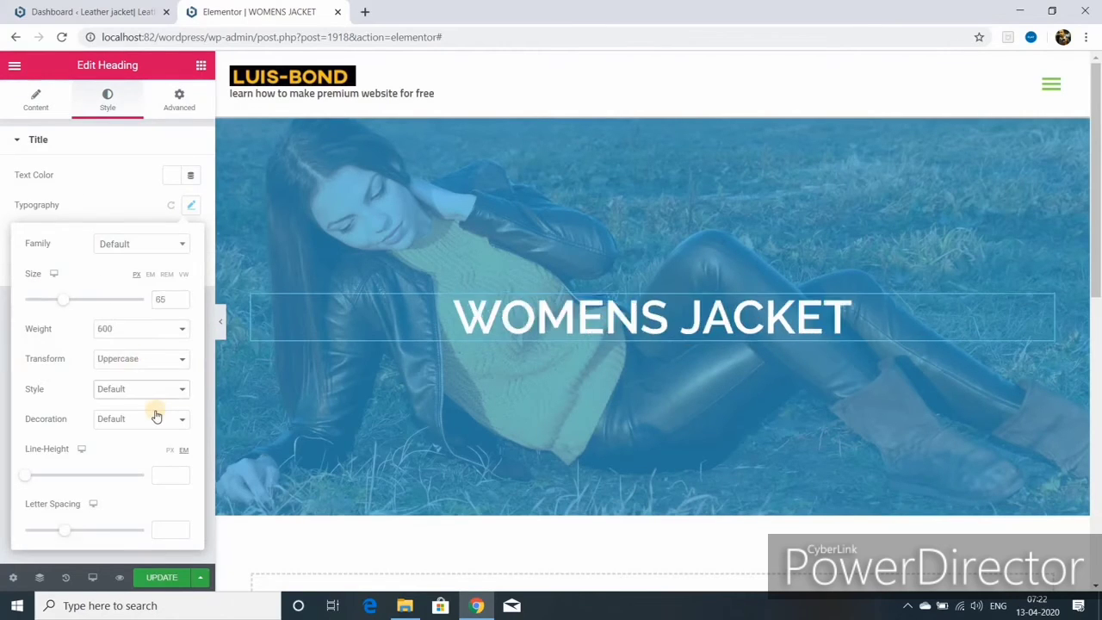
- Hide the editing panel to view the WOMENS JACKET heading full width, then restore the panel
click(221, 321)
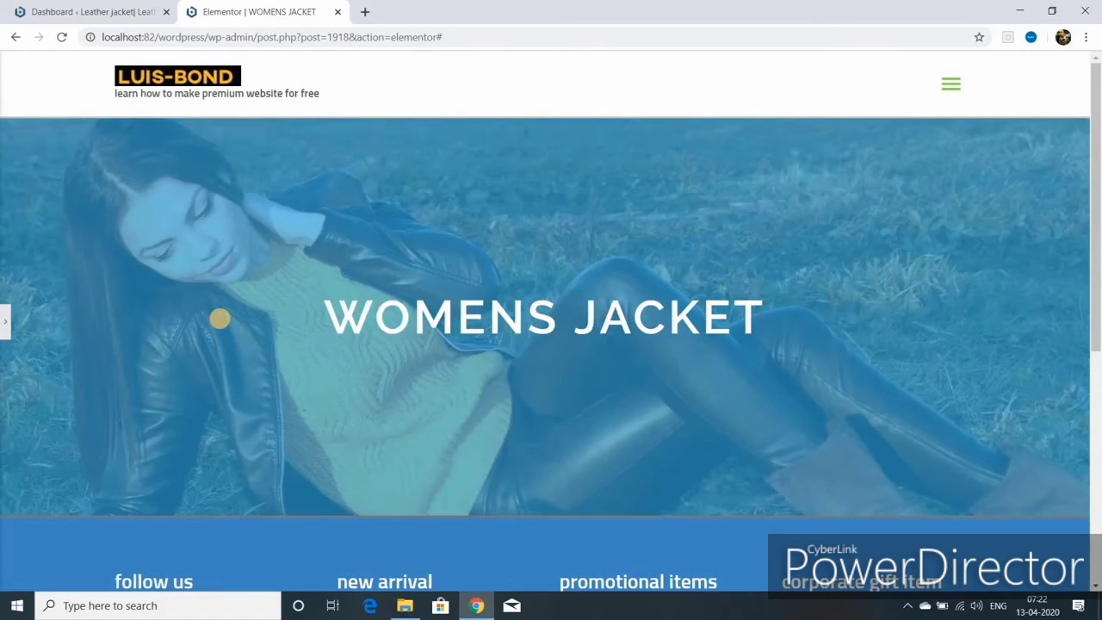
key(ctrl+p)
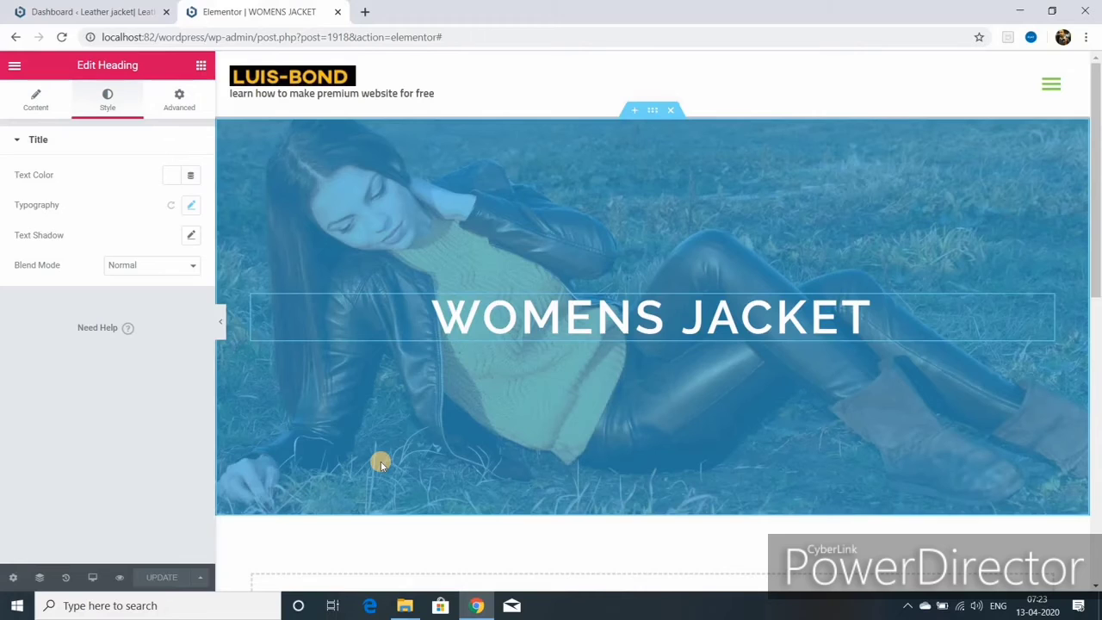
scroll(381, 463, down, 3)
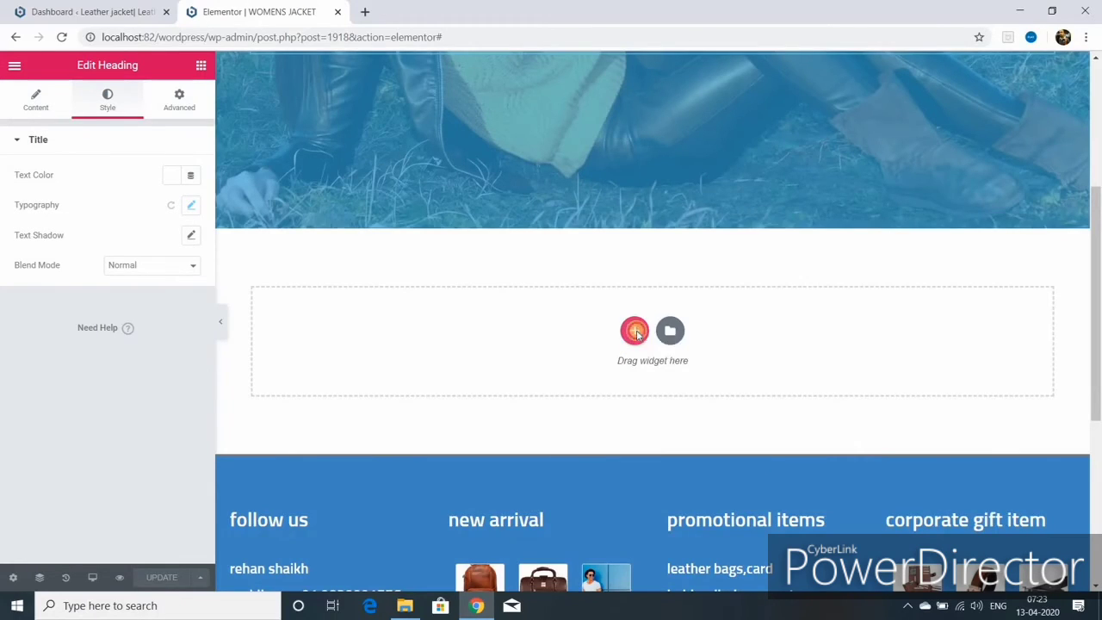
- Add a two-column section with the brown jacket photo 86.jpg, titled 'womens jacket', in the left column
click(634, 332)
click(548, 369)
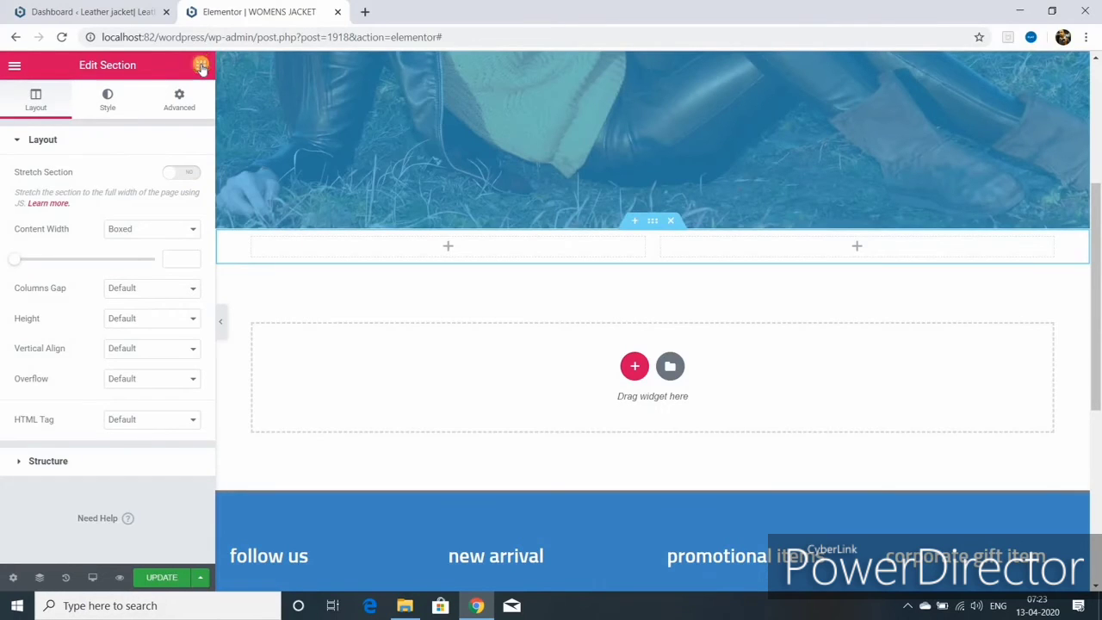
click(200, 66)
drag(55, 273, 436, 247)
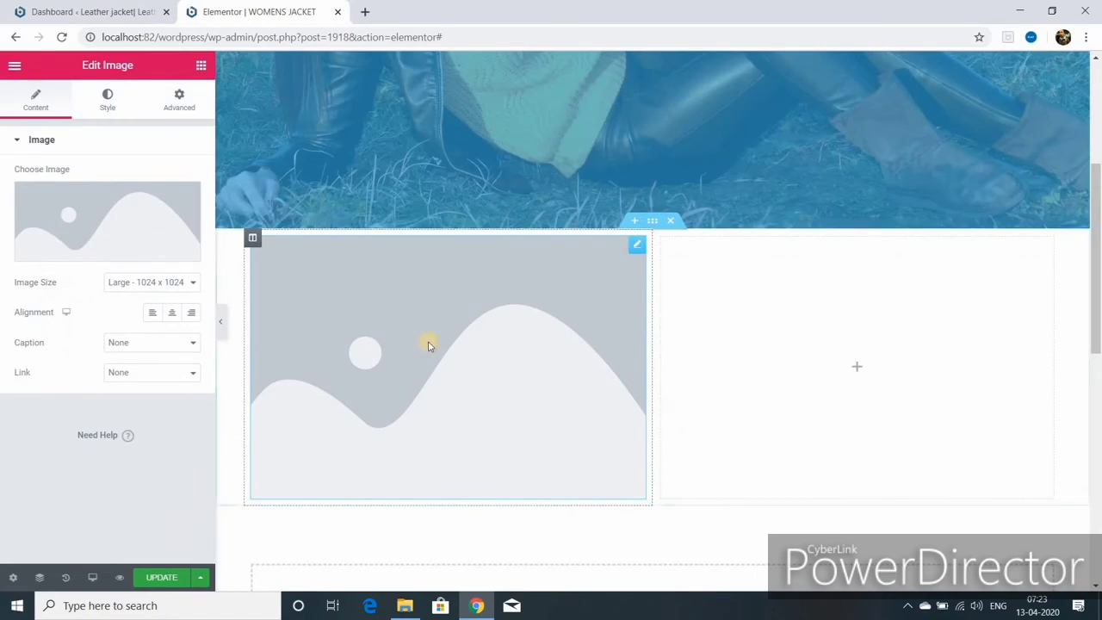
click(428, 341)
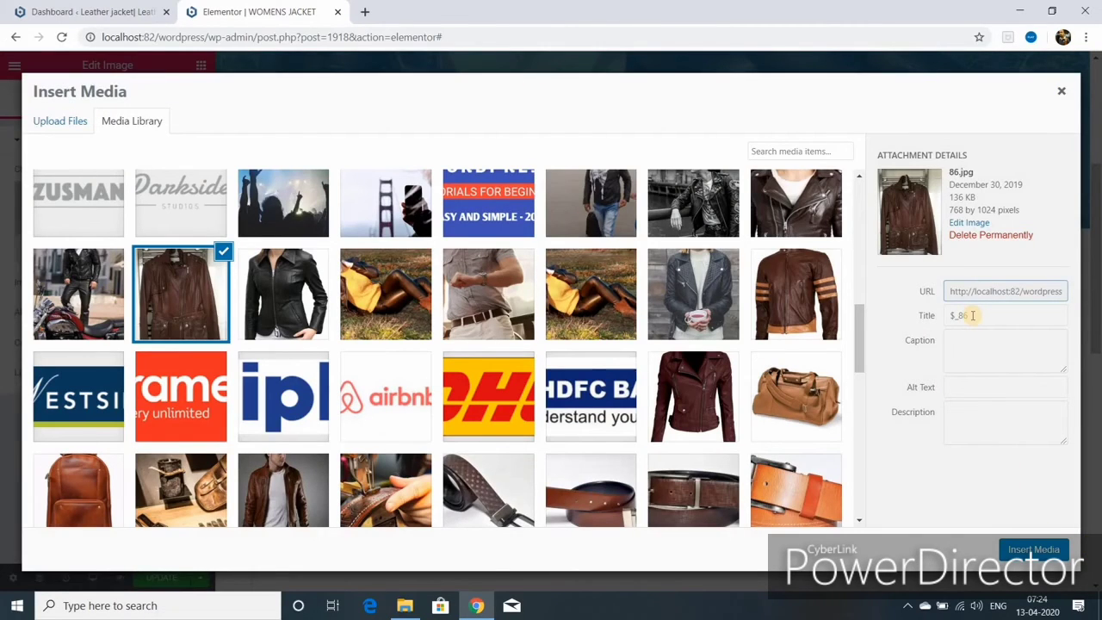
click(972, 315)
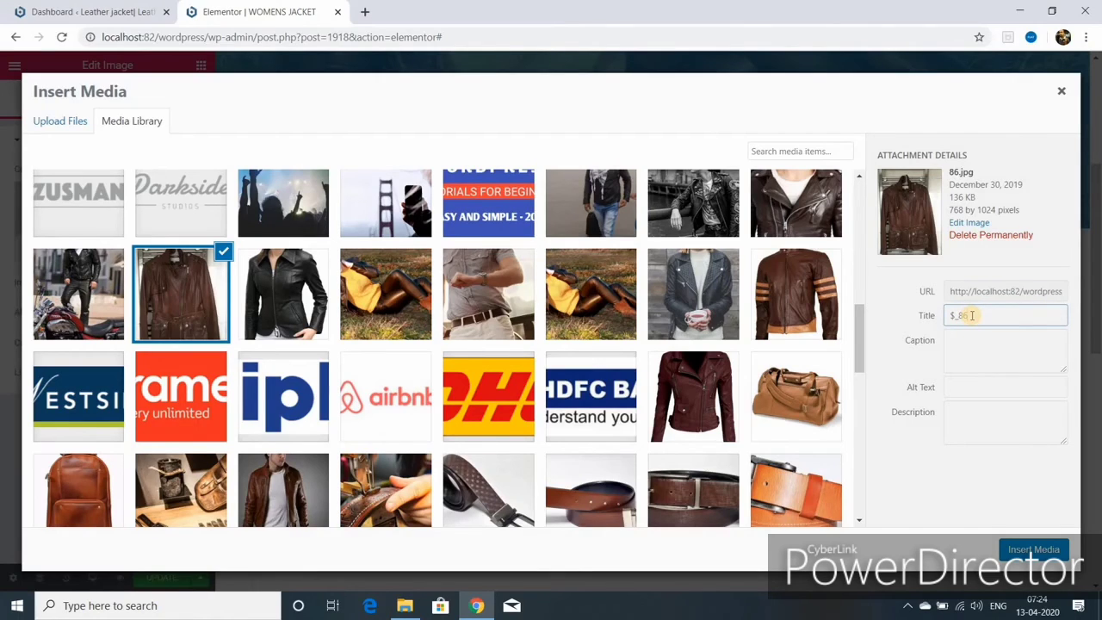
key(BackSpace)
key(BackSpace)
key(BackSpace)
key(BackSpace)
text(womens jacket)
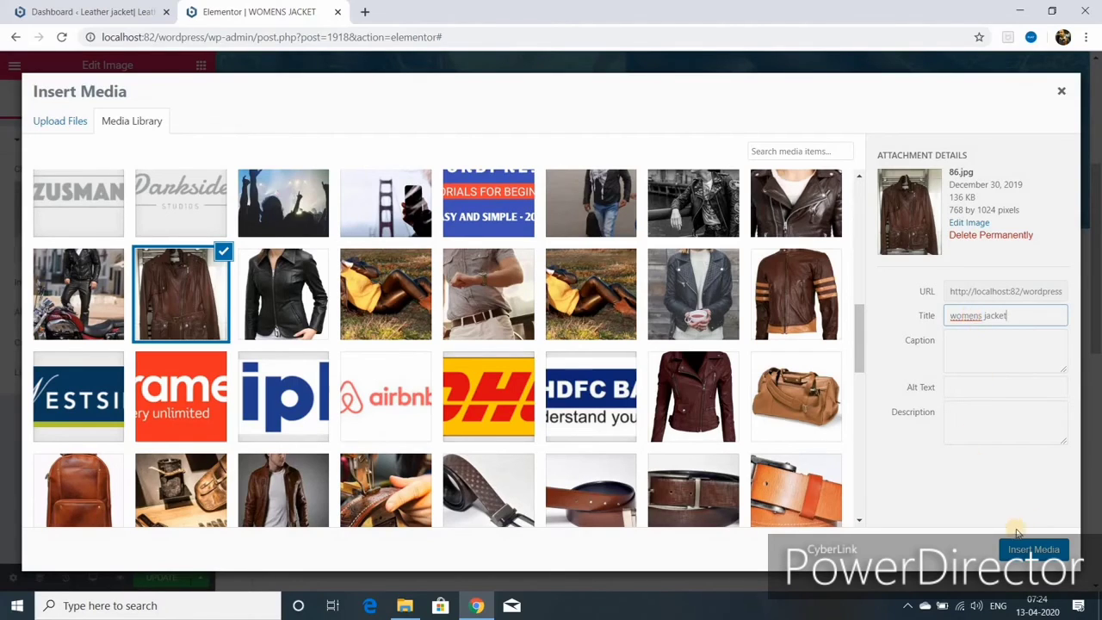
click(966, 388)
right_click(967, 387)
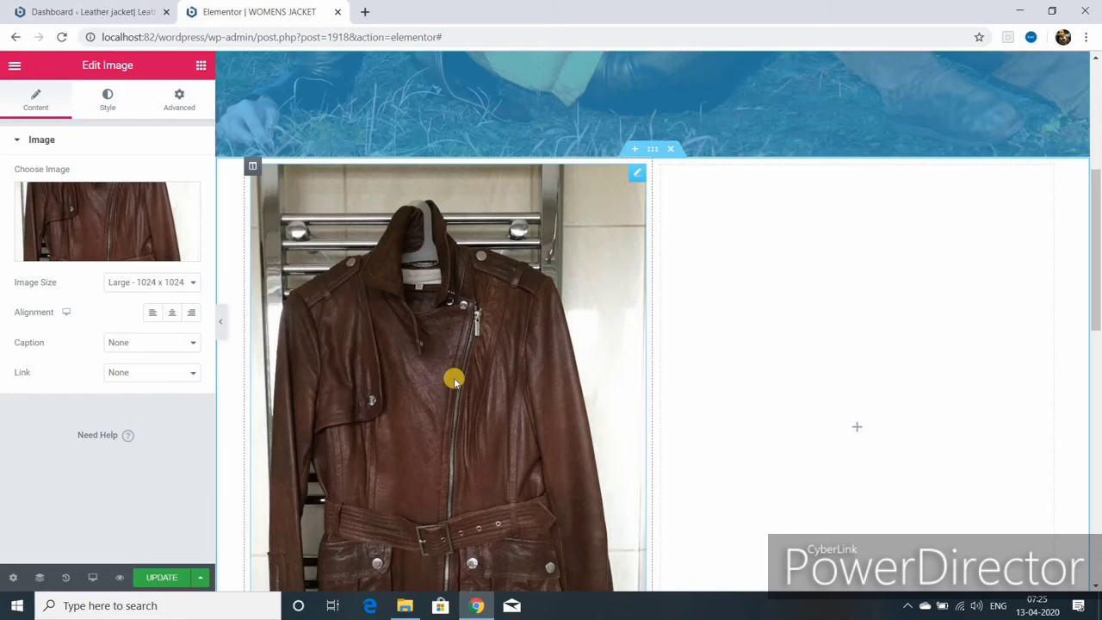
- Add a text block and a button labelled '100 $ USD' below the jacket photo
click(201, 69)
drag(174, 244, 448, 533)
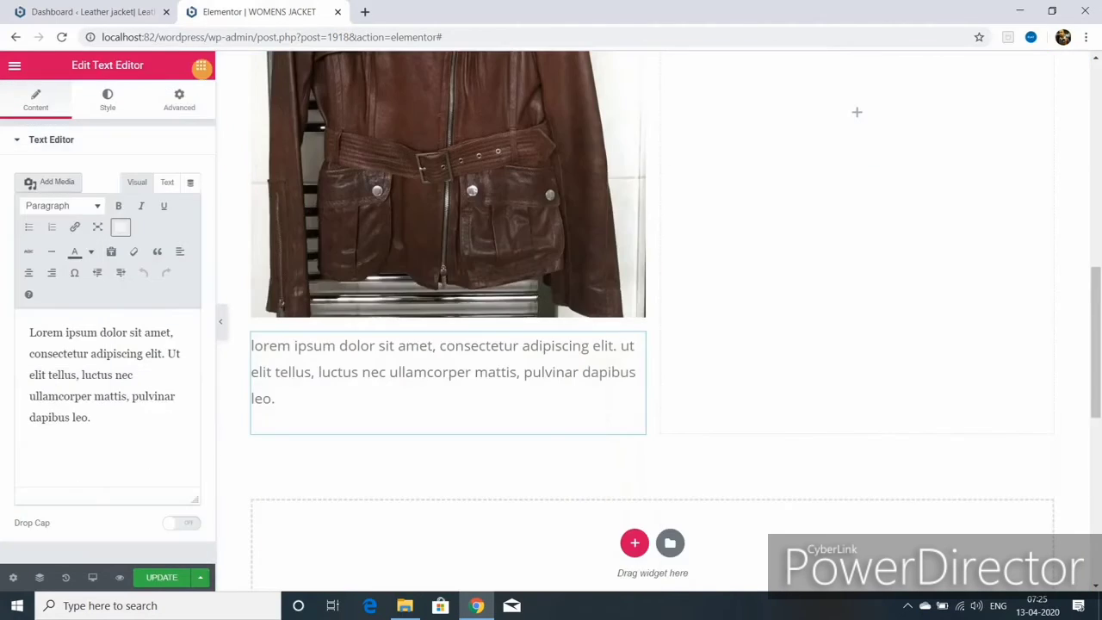
click(201, 67)
click(151, 205)
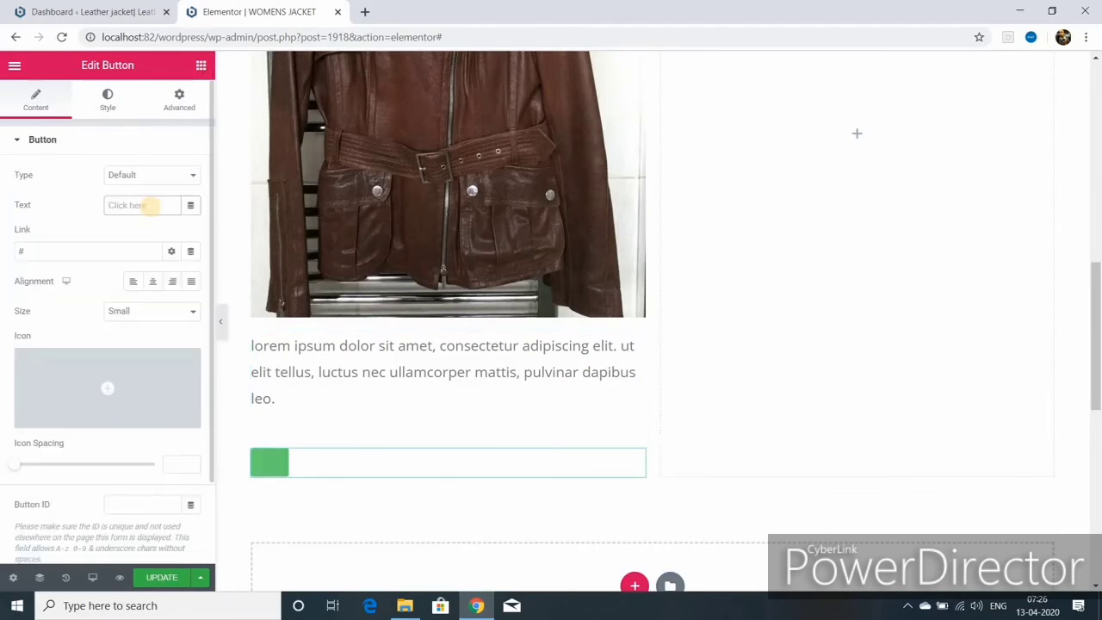
text(100 $ USD)
click(43, 249)
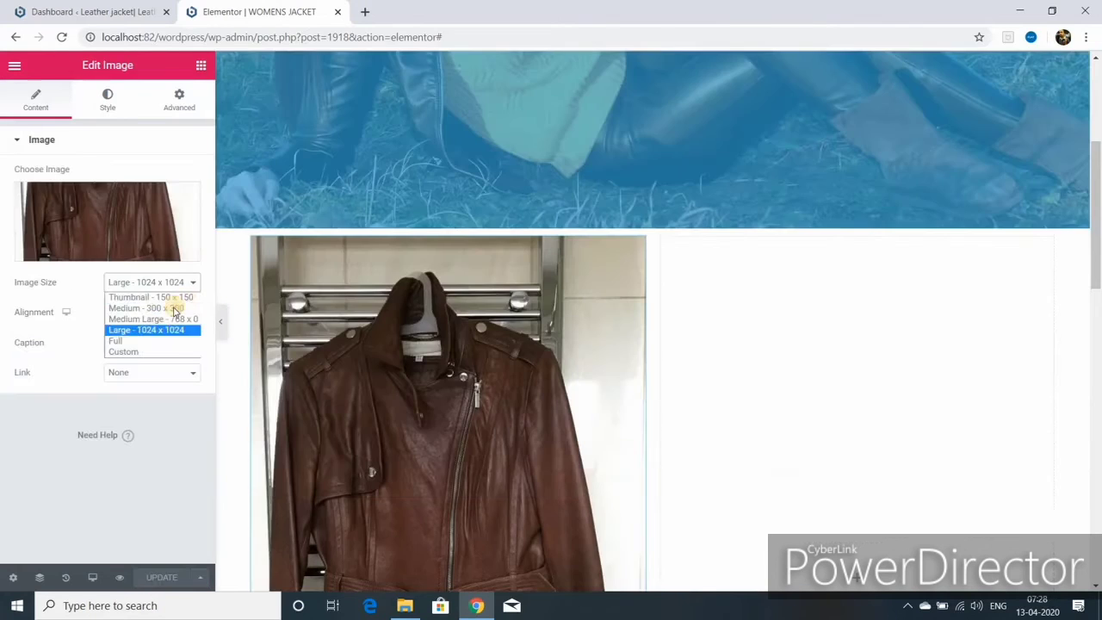
- Set the jacket photo's image size to Medium Large and update the page
click(165, 318)
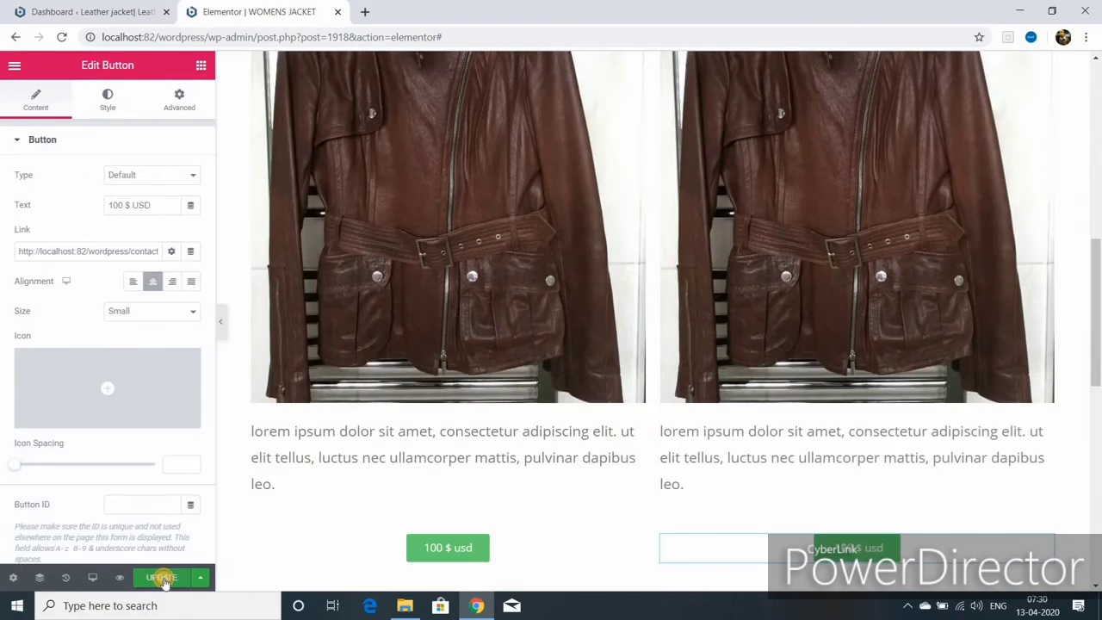
click(164, 578)
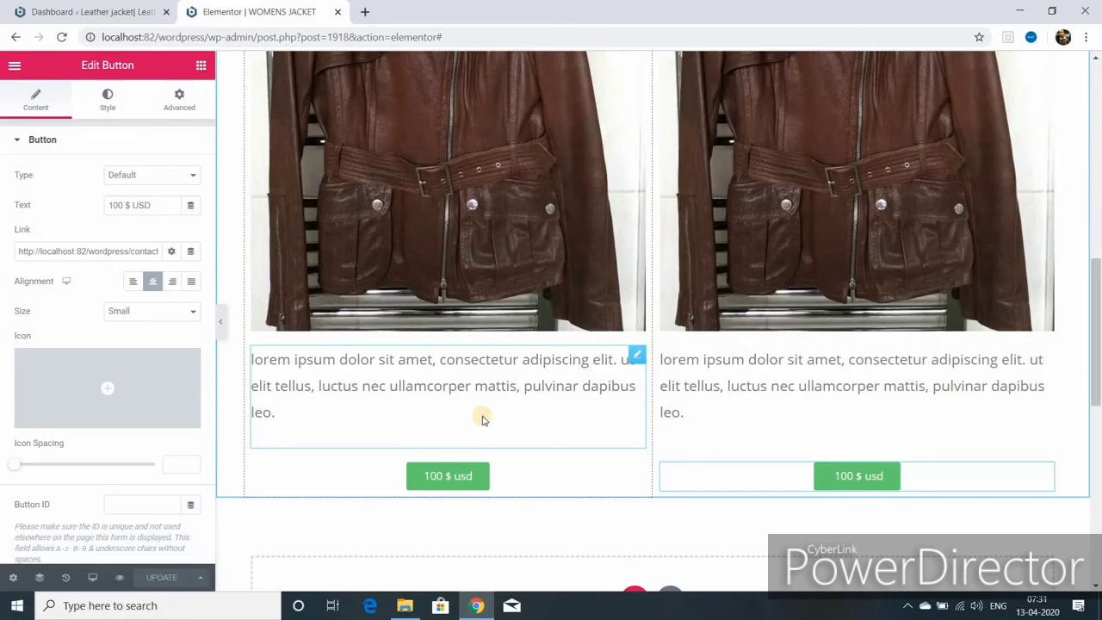
scroll(482, 415, down, 3)
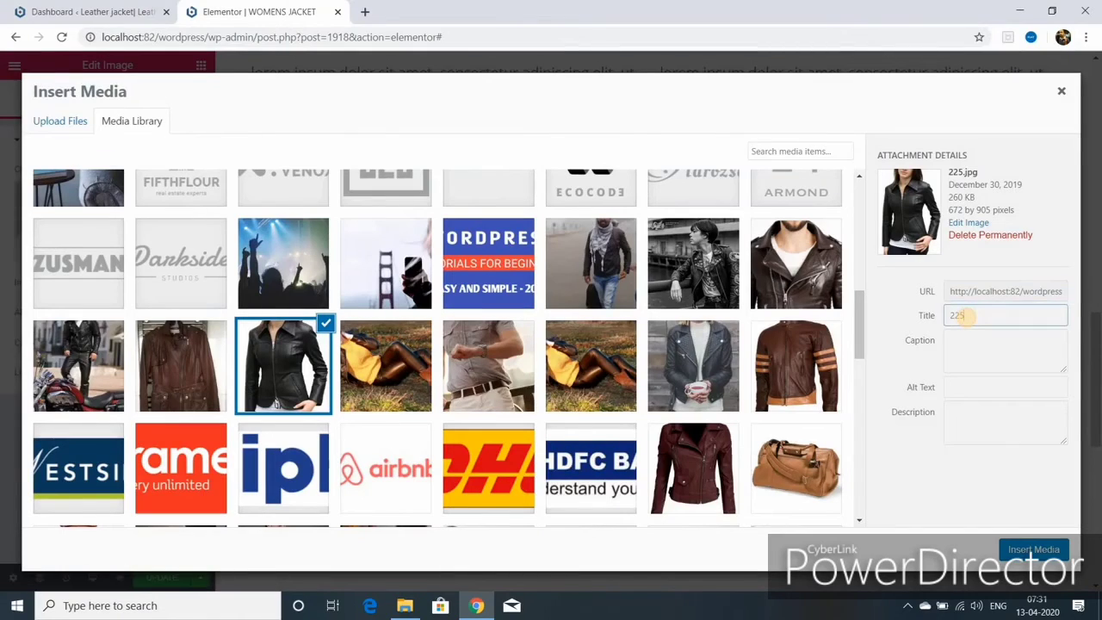
- Clear the photo's old '225' title, centre the 200 $ usd button, and update the page
key(BackSpace)
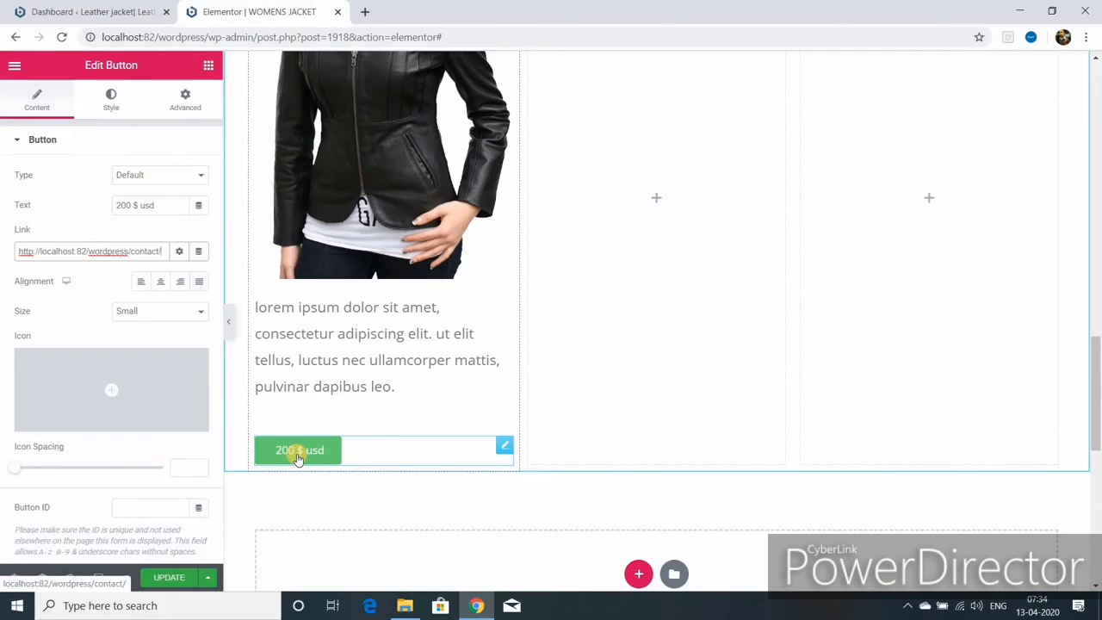
click(160, 281)
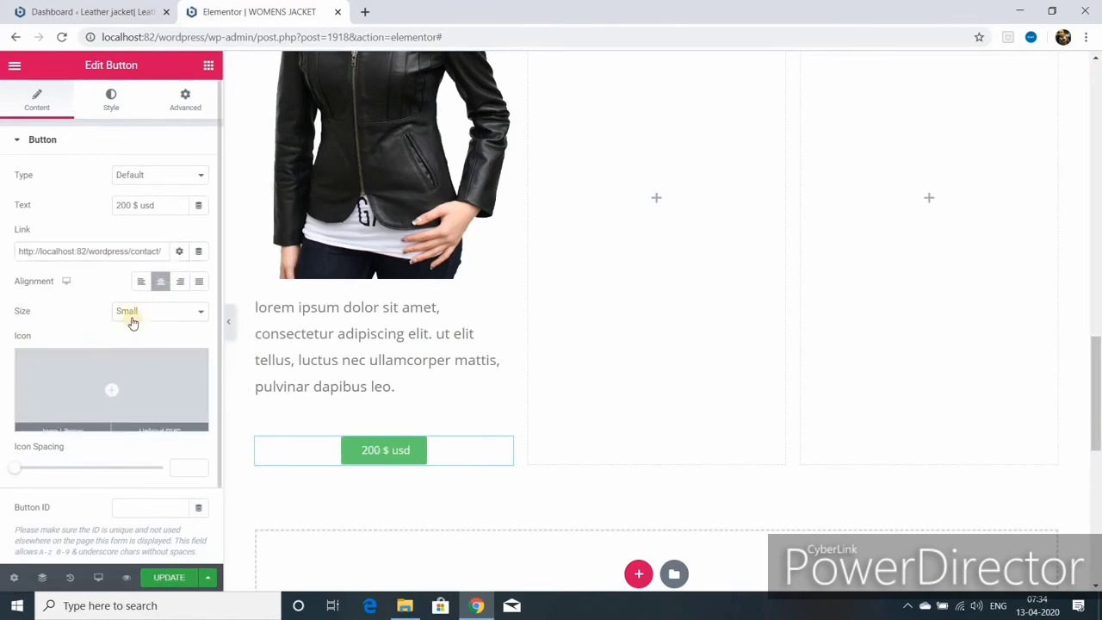
scroll(122, 315, down, 1)
click(166, 578)
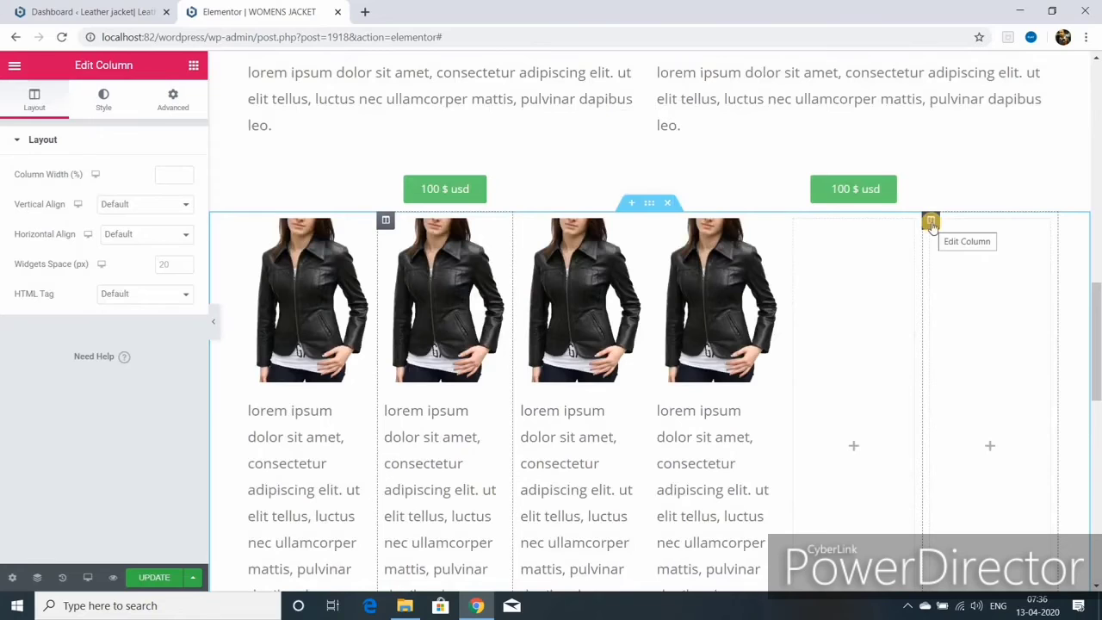
- Delete the empty column from the black-jacket row
right_click(930, 225)
click(965, 425)
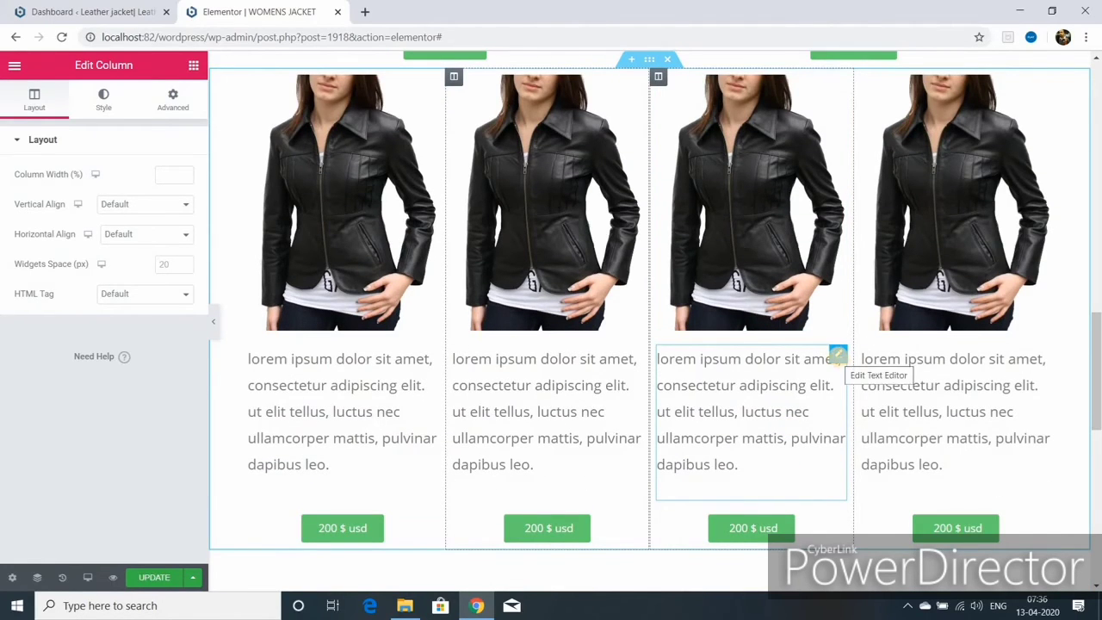
click(836, 355)
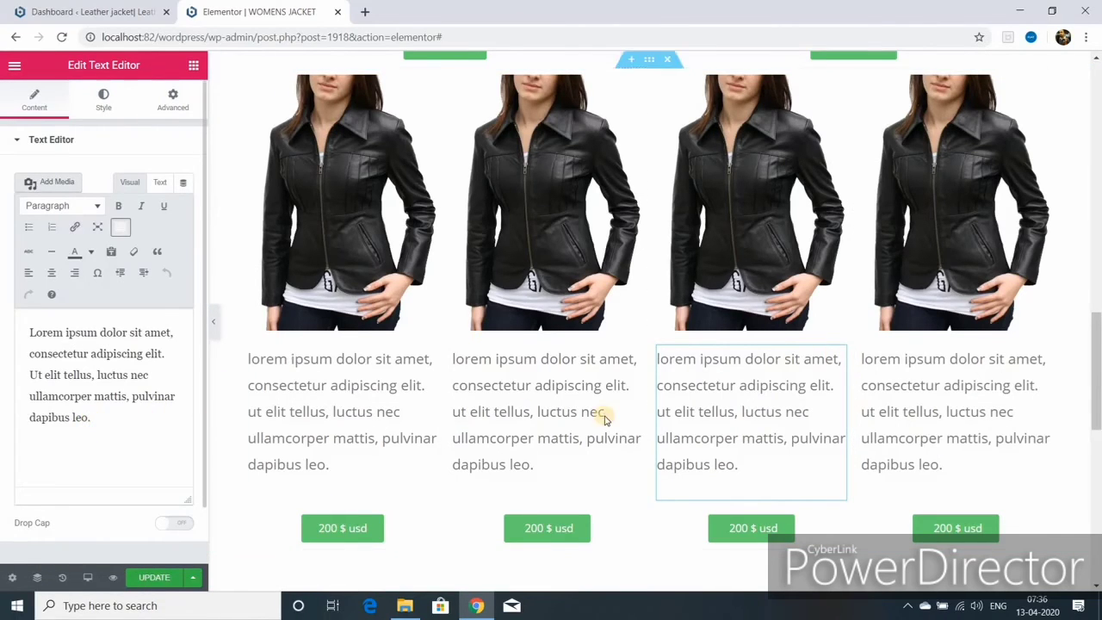
- Insert the coffee-mug jacket photo into the second column's image, then remove it again
scroll(605, 415, up, 3)
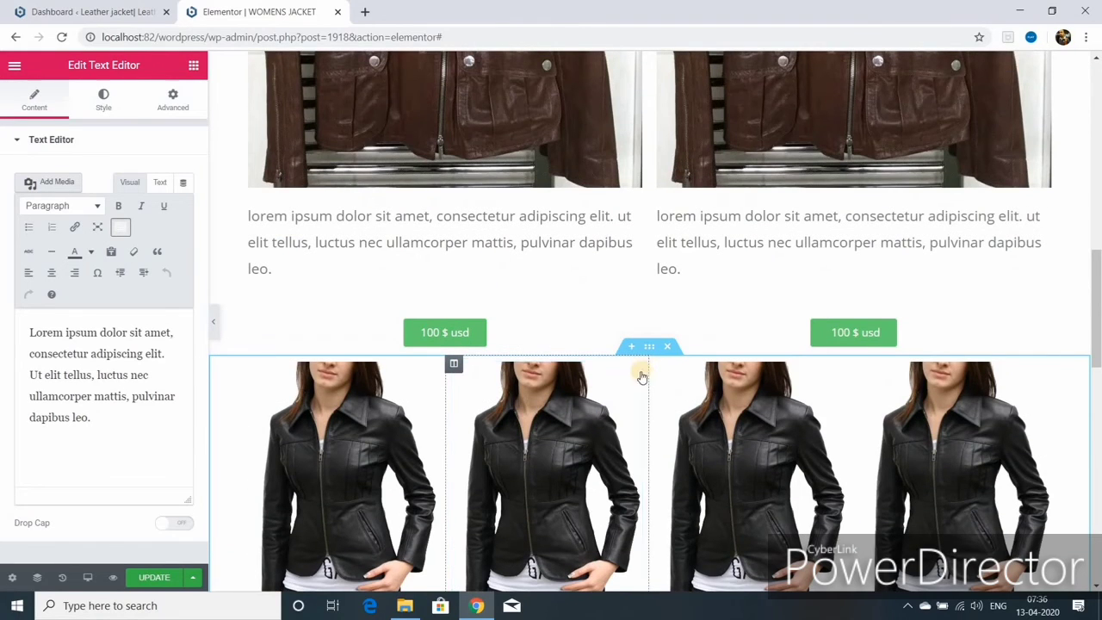
click(634, 372)
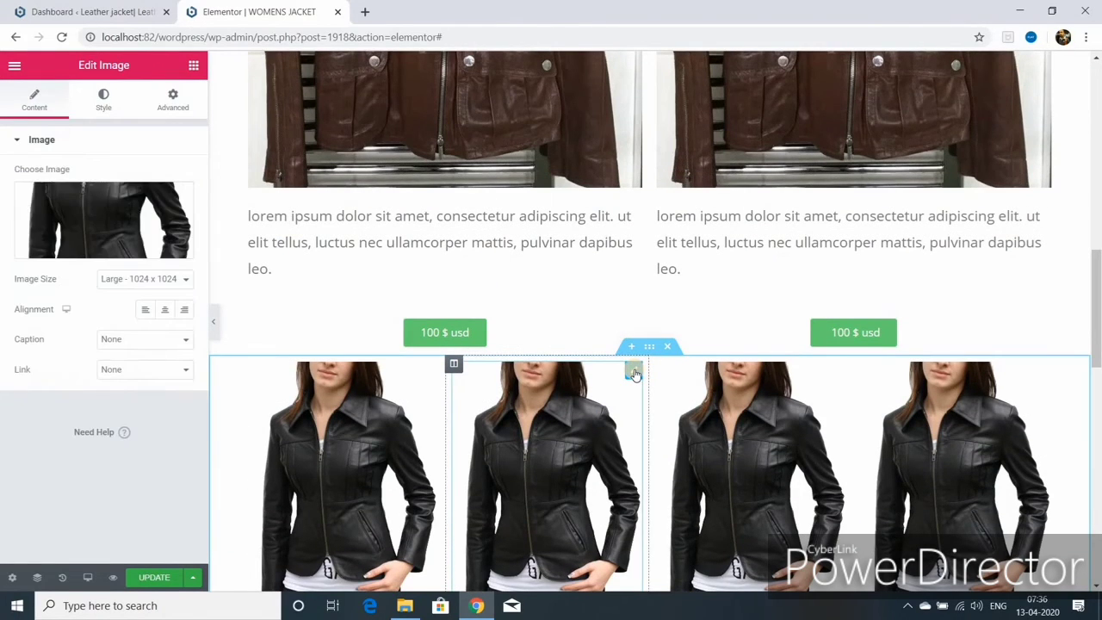
click(100, 248)
scroll(431, 385, down, 3)
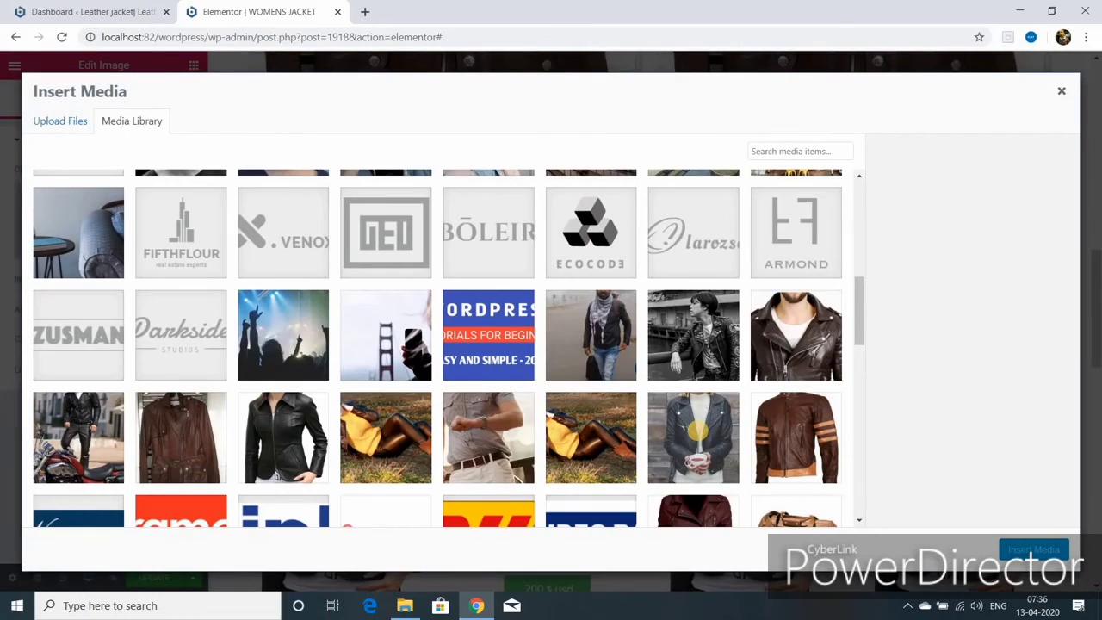
click(698, 431)
click(1033, 549)
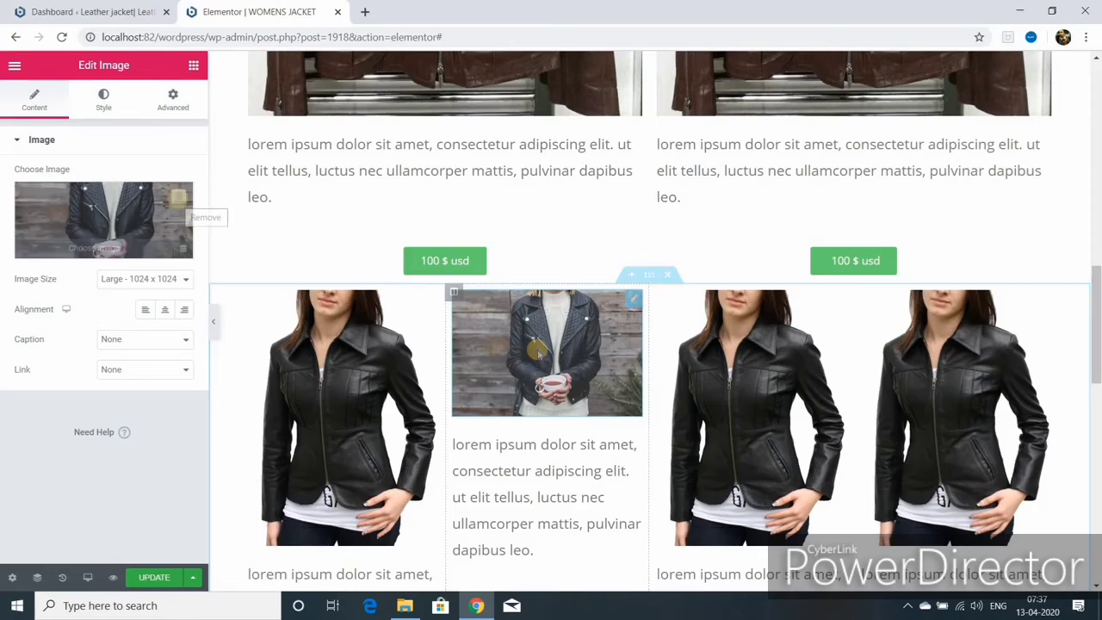
click(183, 248)
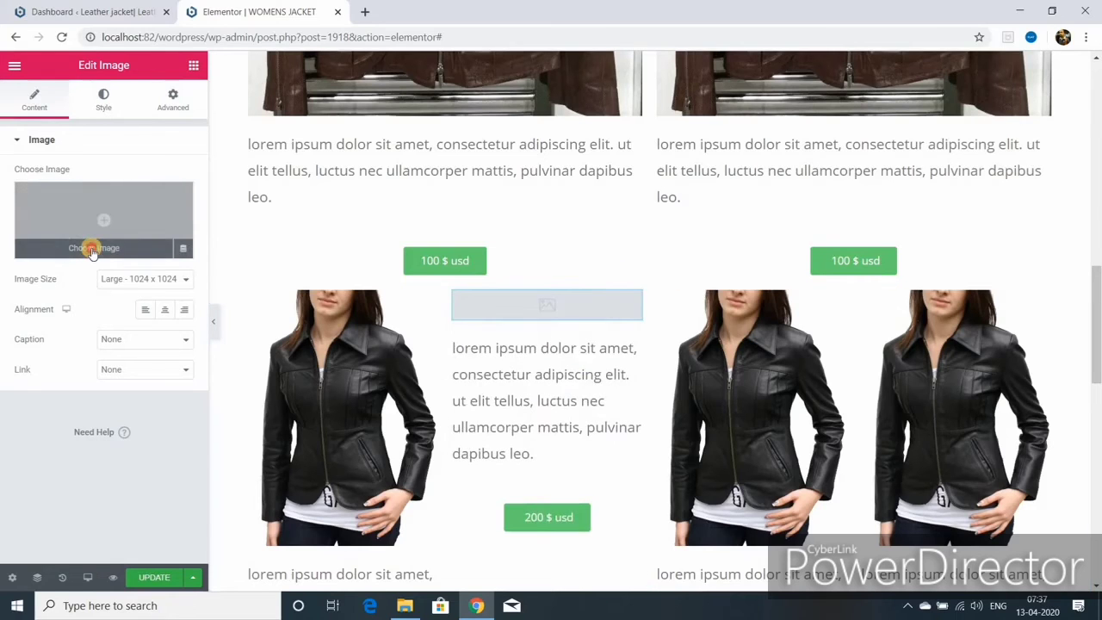
- Select the coffee-mug jacket photo in the Media Library and open it in the image editor
click(91, 248)
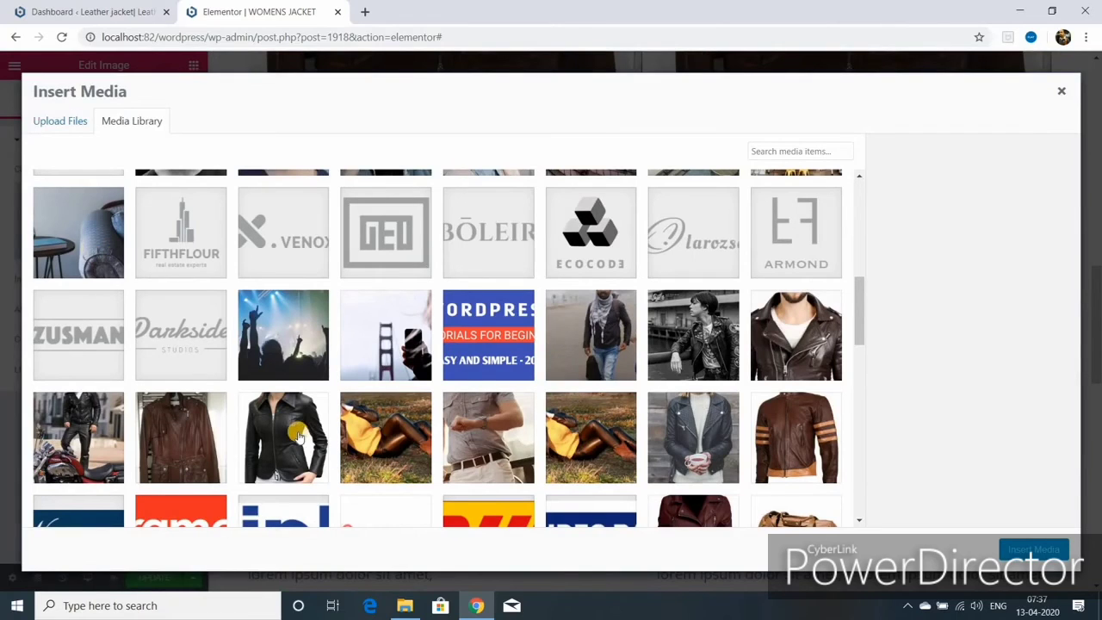
click(685, 440)
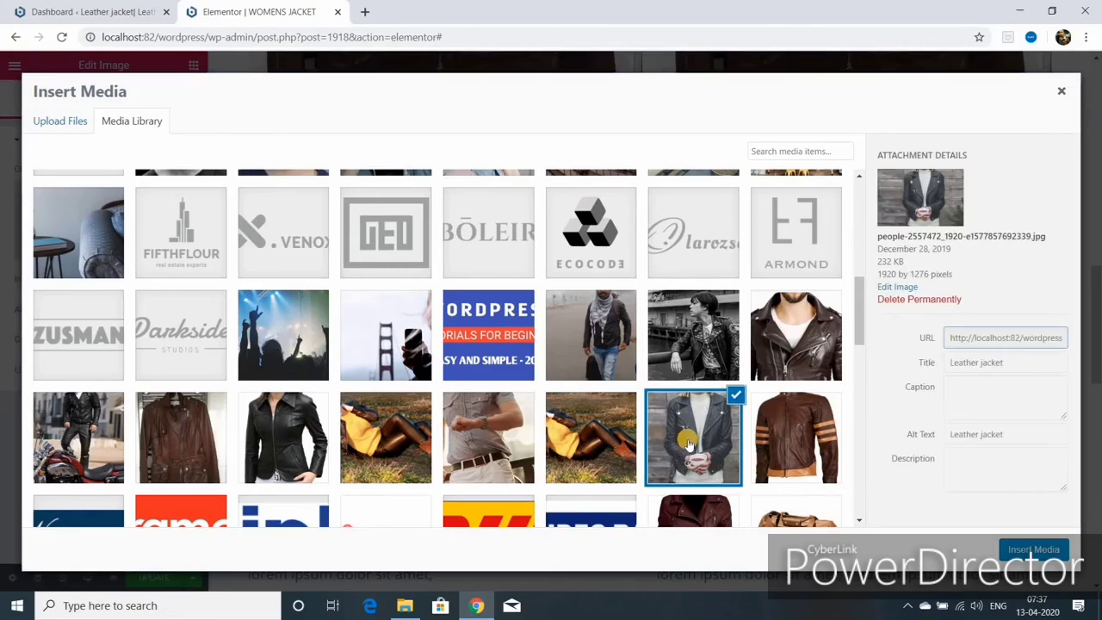
click(901, 289)
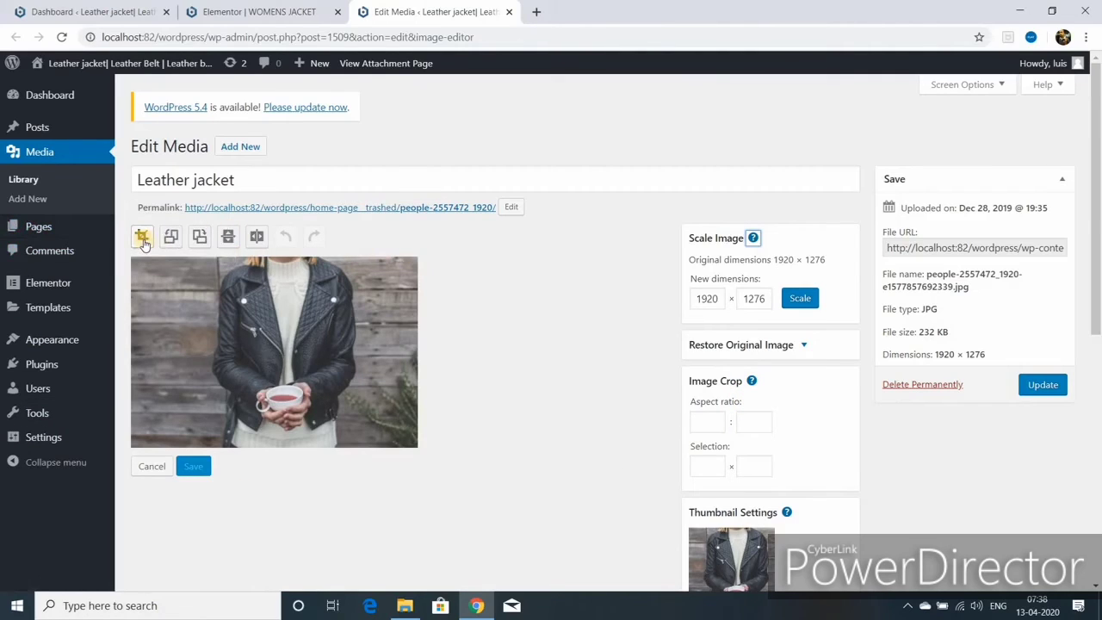
- Crop the woman-with-mug photo to a 16 × 9 selection and apply the crop
click(143, 238)
click(703, 423)
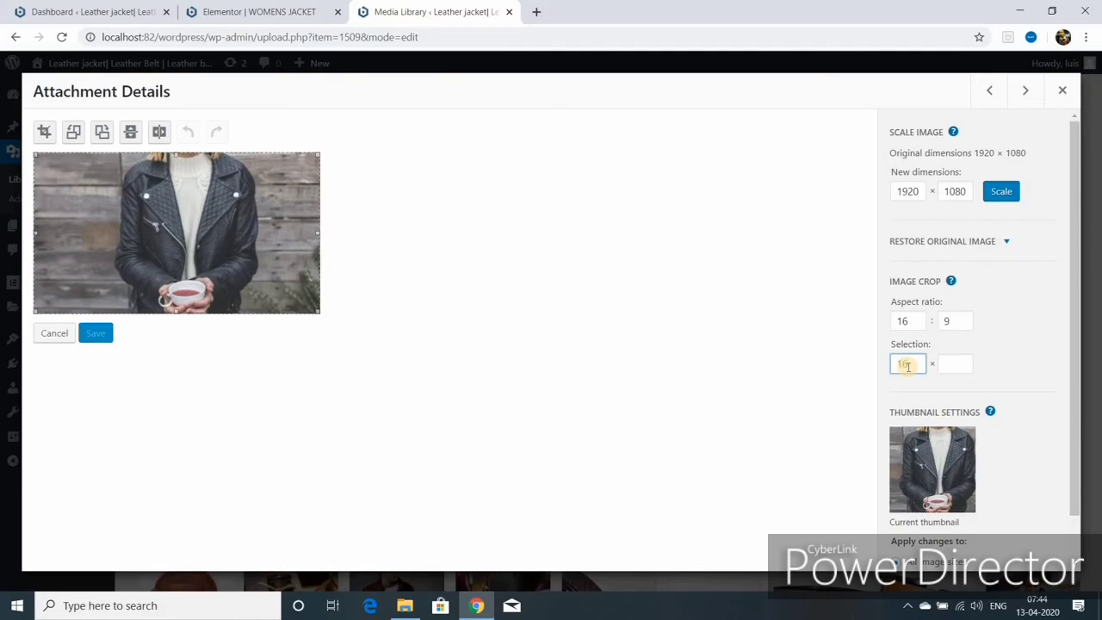
click(956, 365)
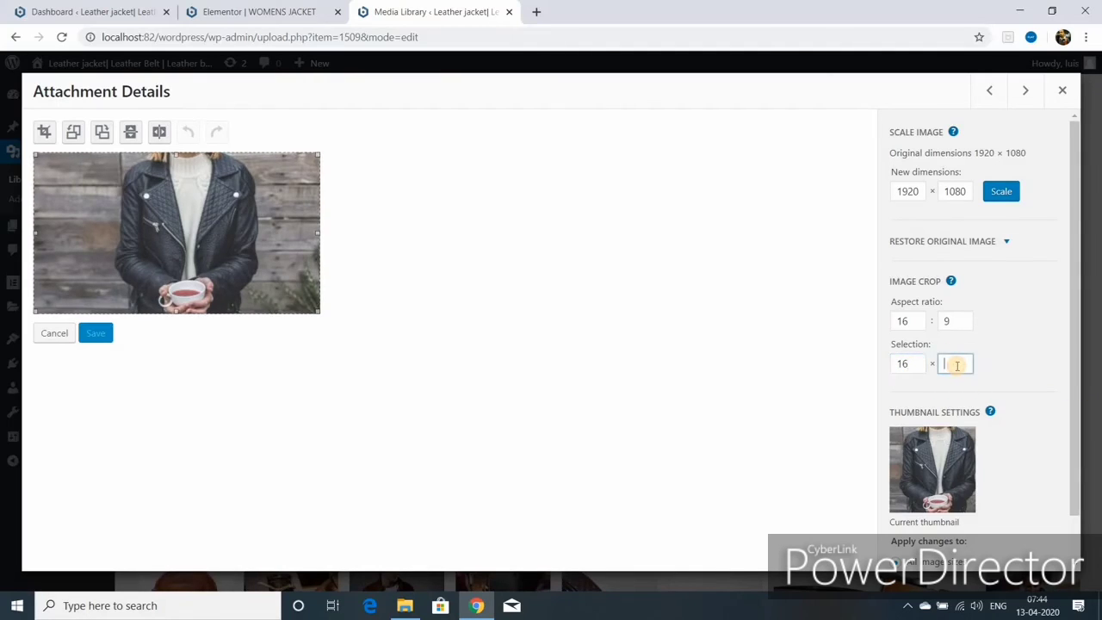
text(9)
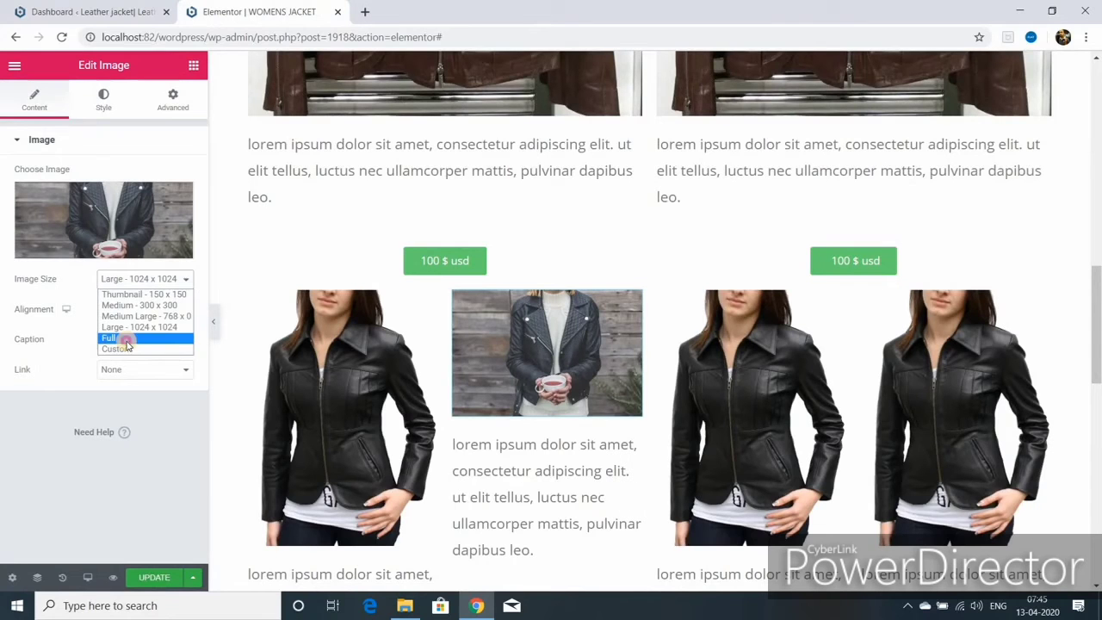
click(127, 340)
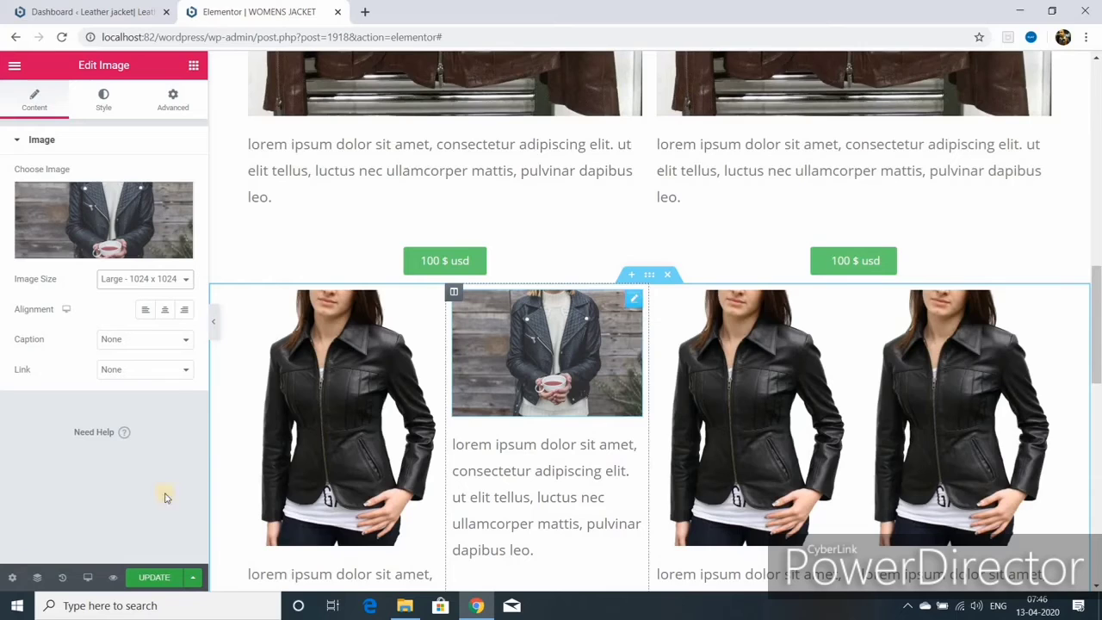
- Remove the mug photo from the second column and insert the maroon leather jacket image
mouse_move(178, 198)
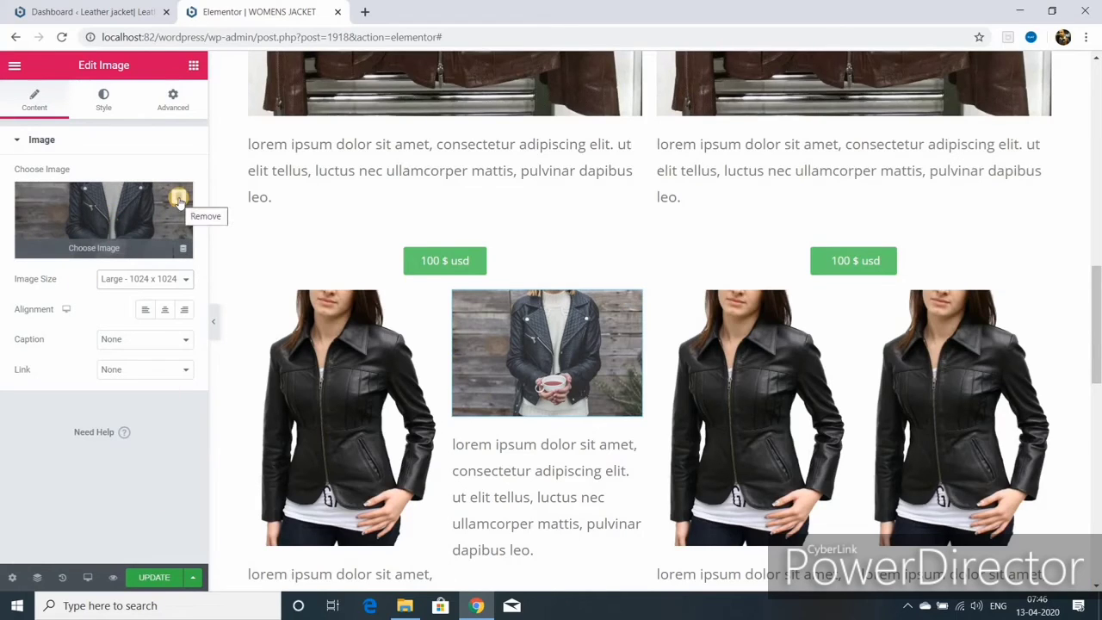
click(178, 198)
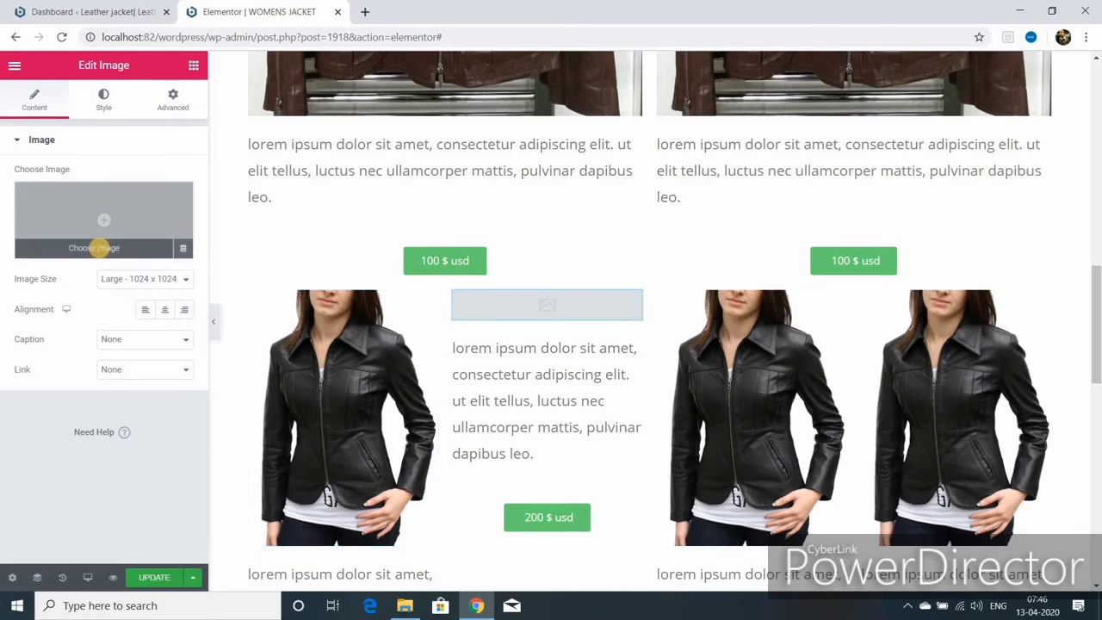
click(99, 249)
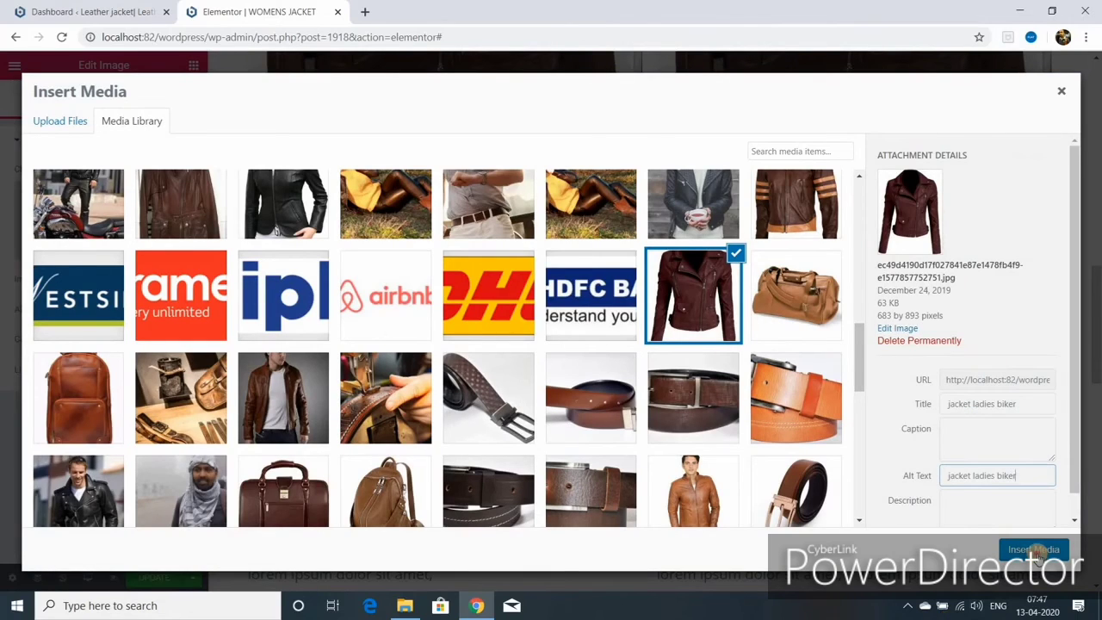
click(1035, 551)
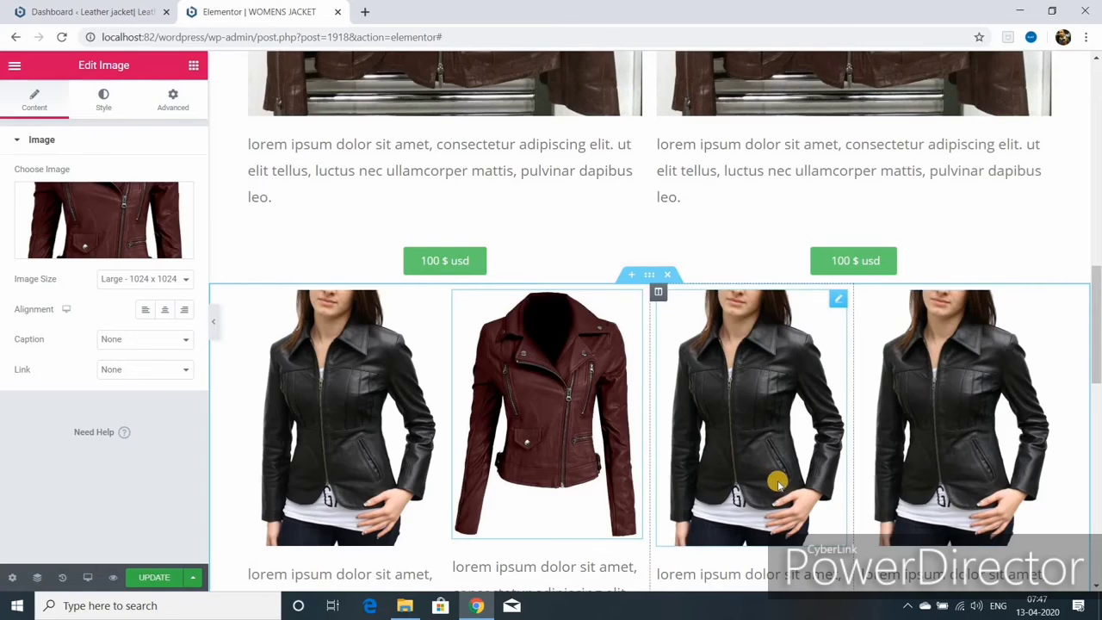
scroll(675, 313, down, 5)
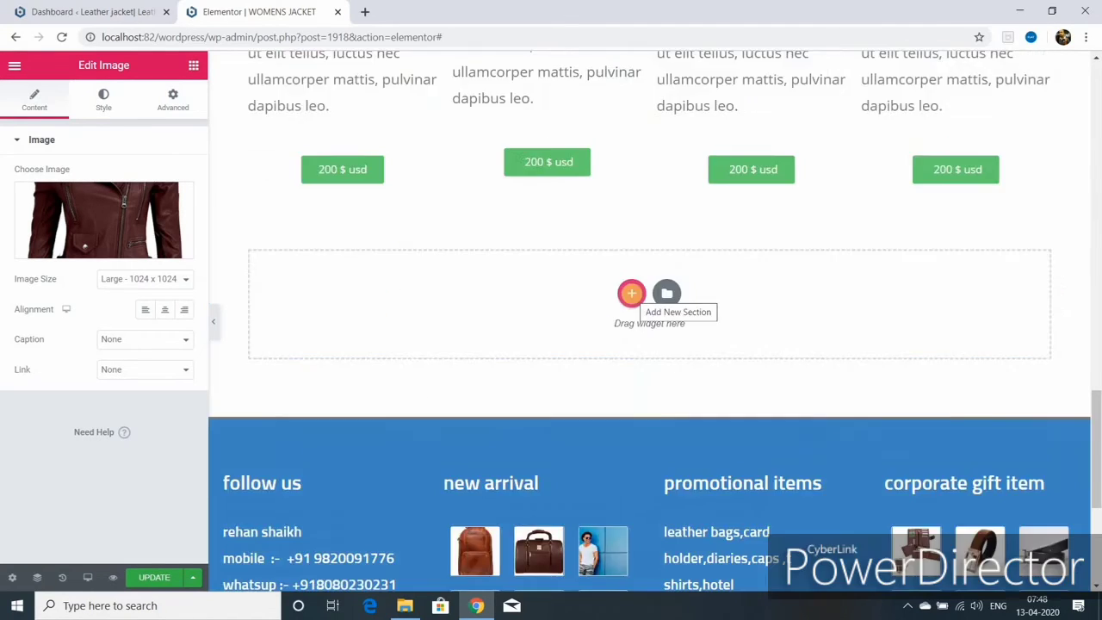
- Check the Advanced spacing of the hero banner and jacket row sections, then toggle the sidebar
scroll(560, 450, up, 15)
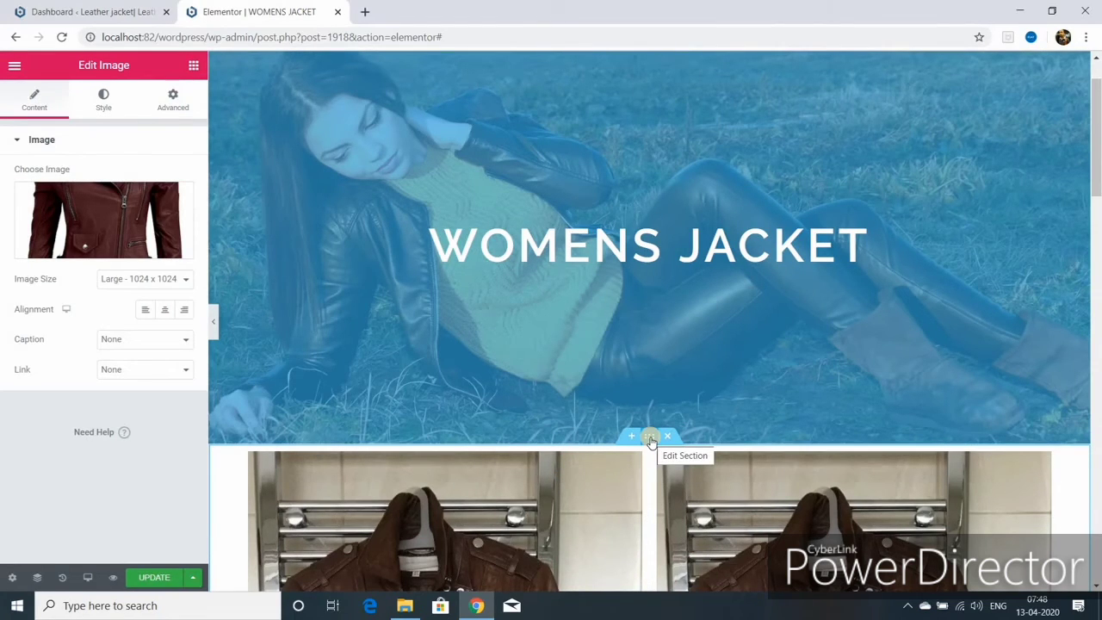
click(649, 439)
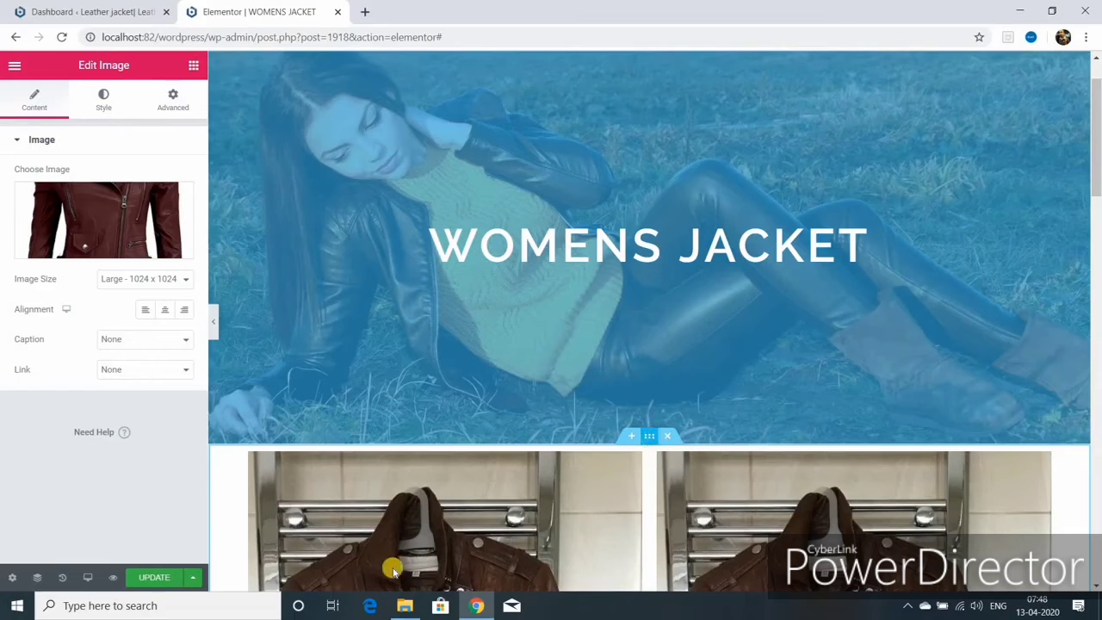
click(172, 102)
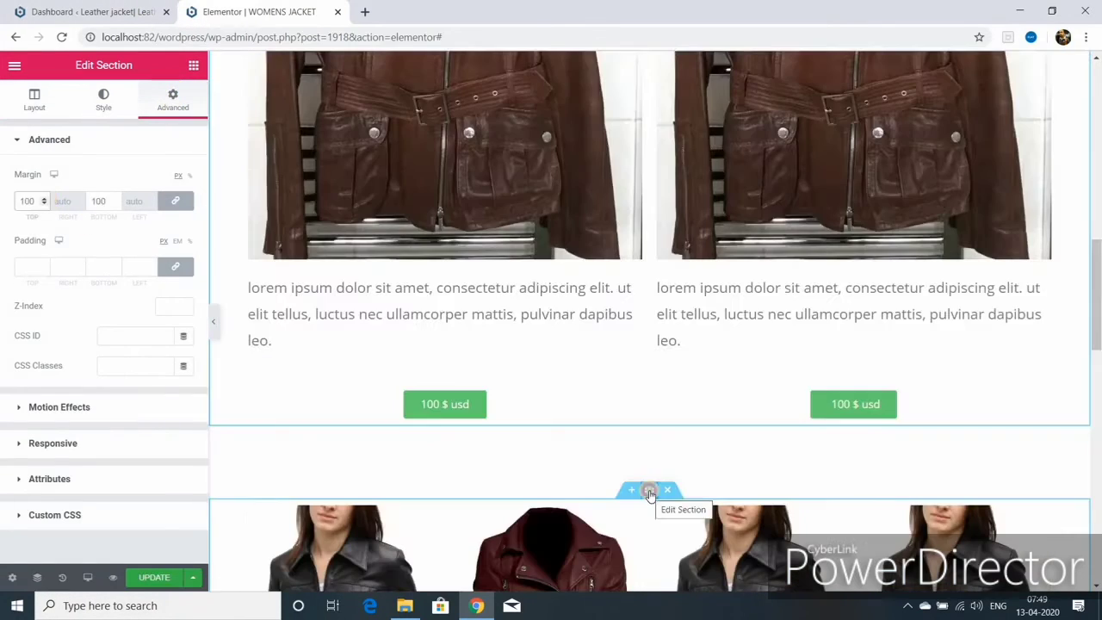
click(650, 491)
click(172, 99)
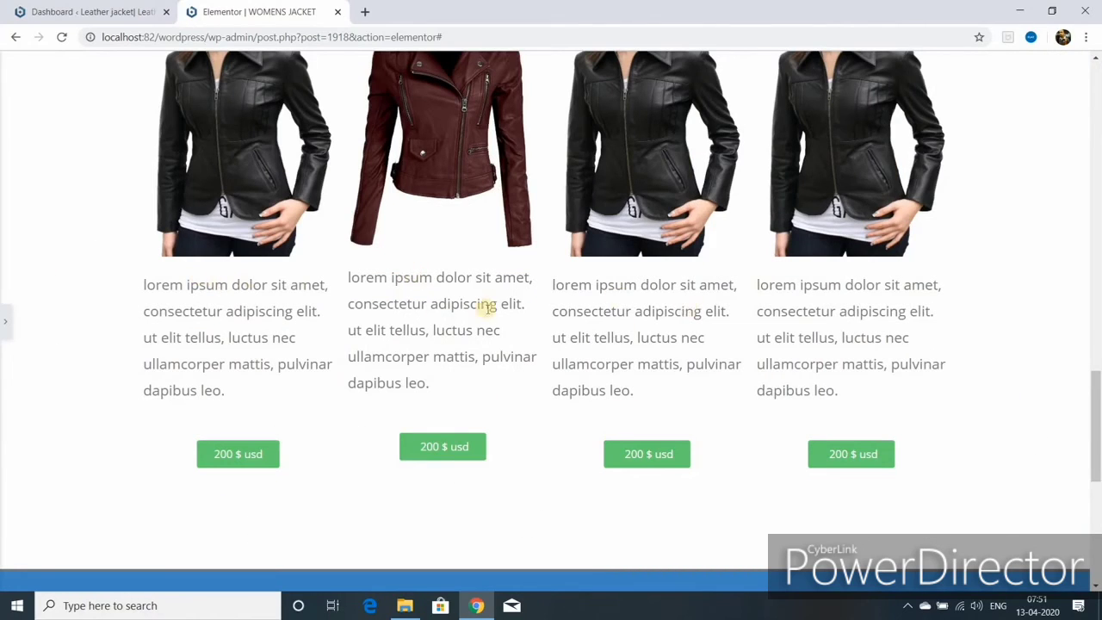
click(6, 325)
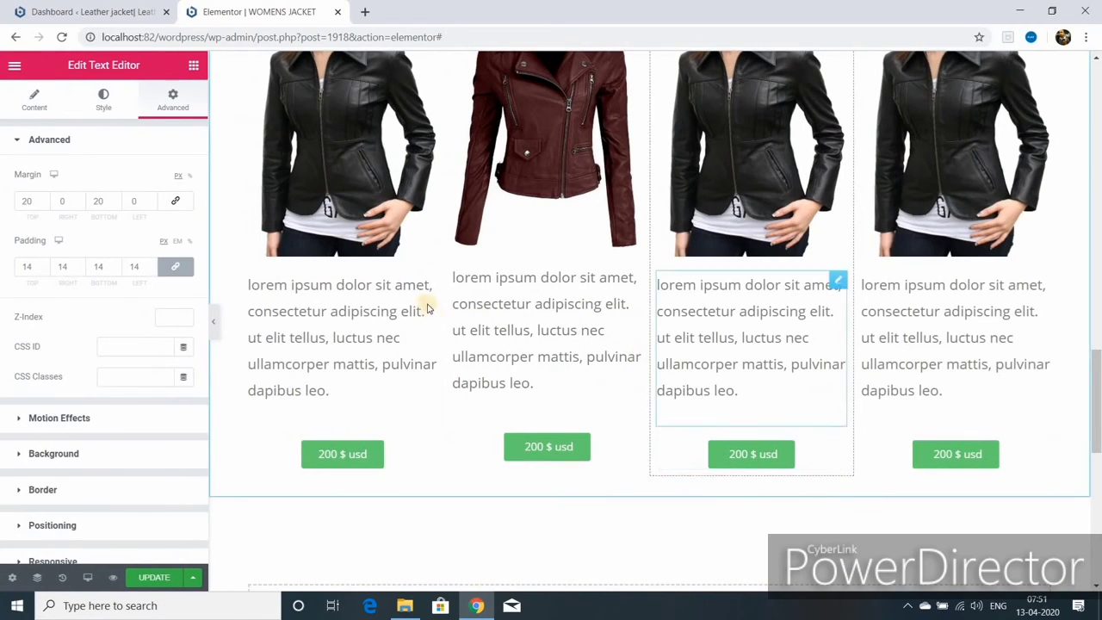
- Add a new four-column section below the jacket row
click(415, 354)
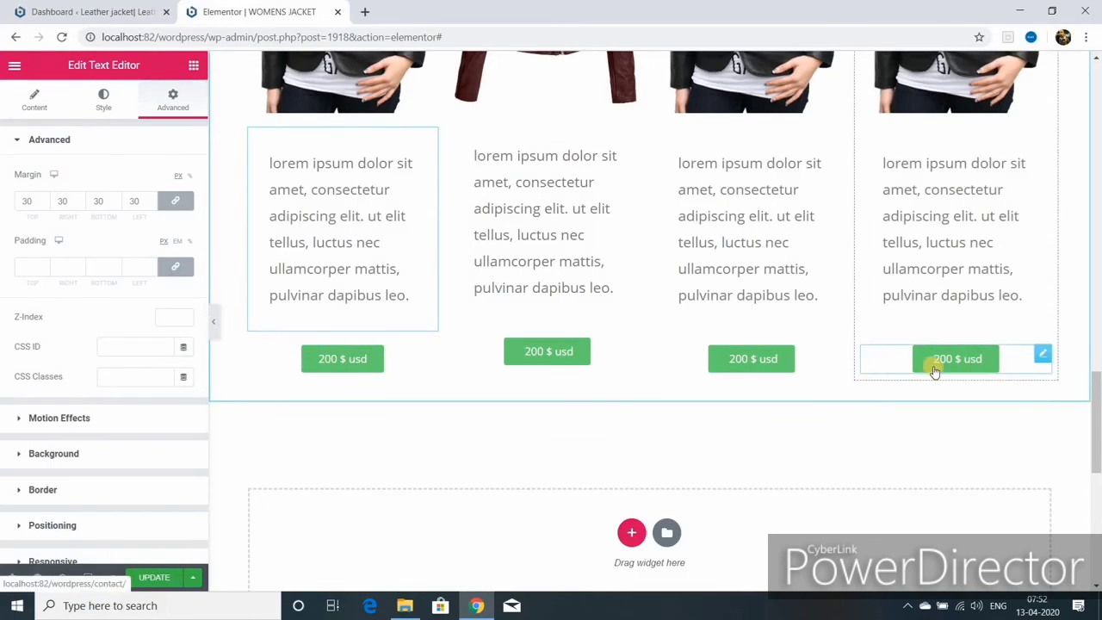
scroll(671, 379, down, 3)
click(630, 317)
click(680, 356)
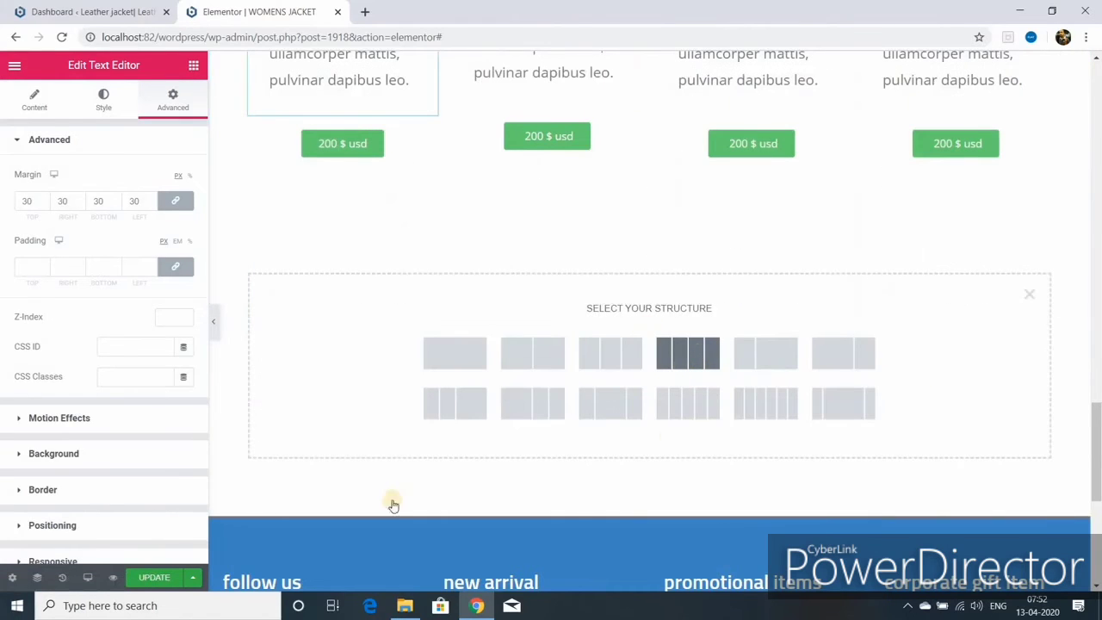
- Duplicate the first and fourth 200 $ usd buttons and drag the copies into the new row
click(413, 148)
key(ctrl+d)
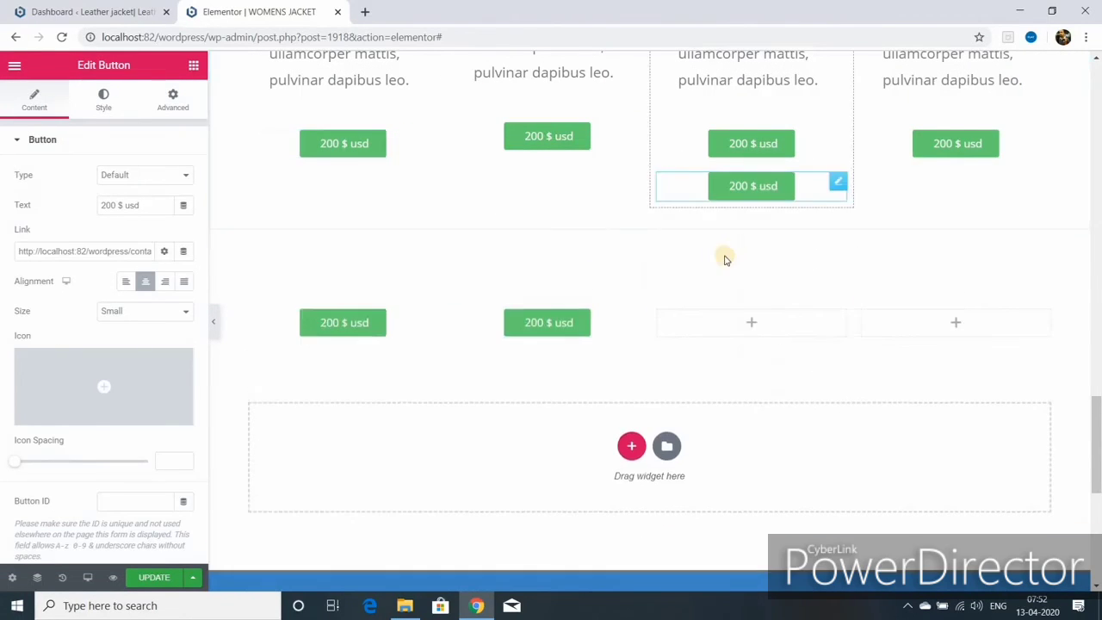
drag(787, 184, 750, 322)
right_click(957, 143)
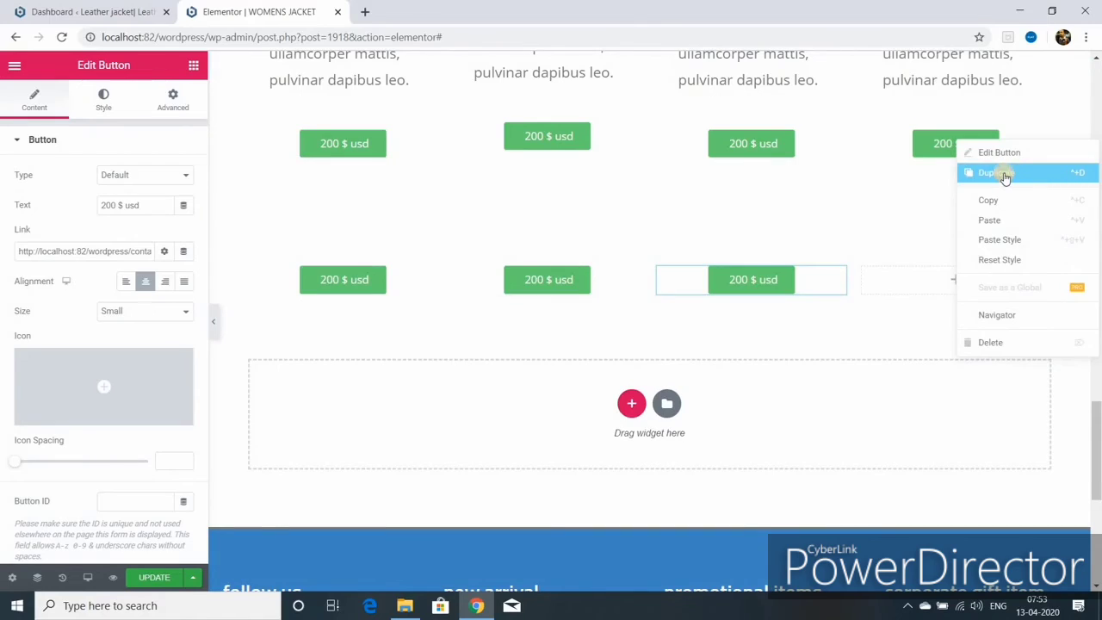
click(999, 173)
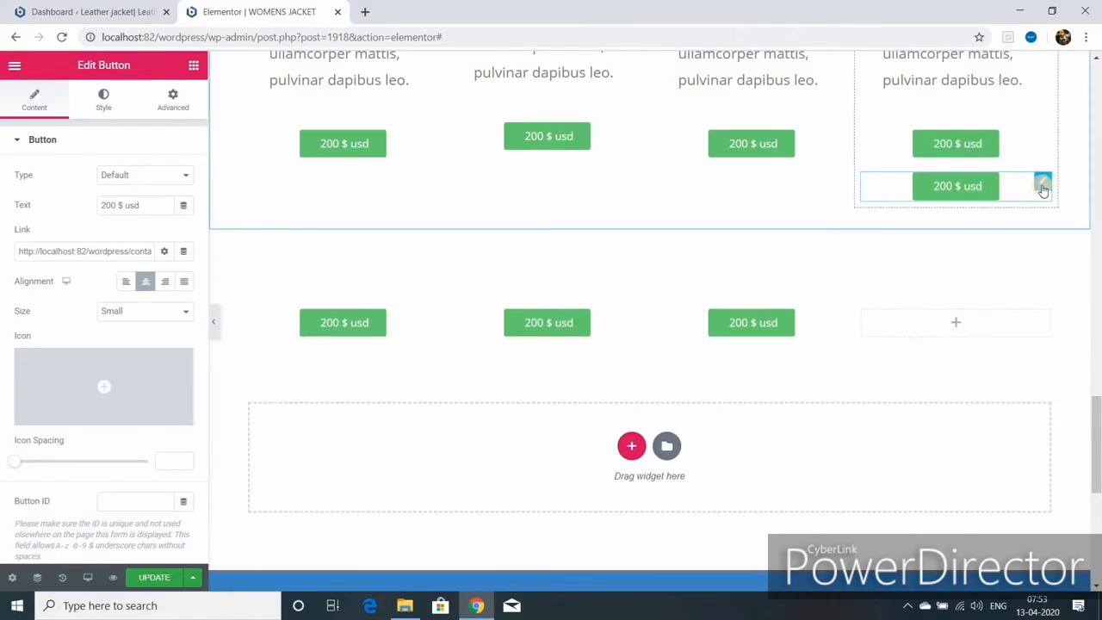
drag(1042, 187, 875, 359)
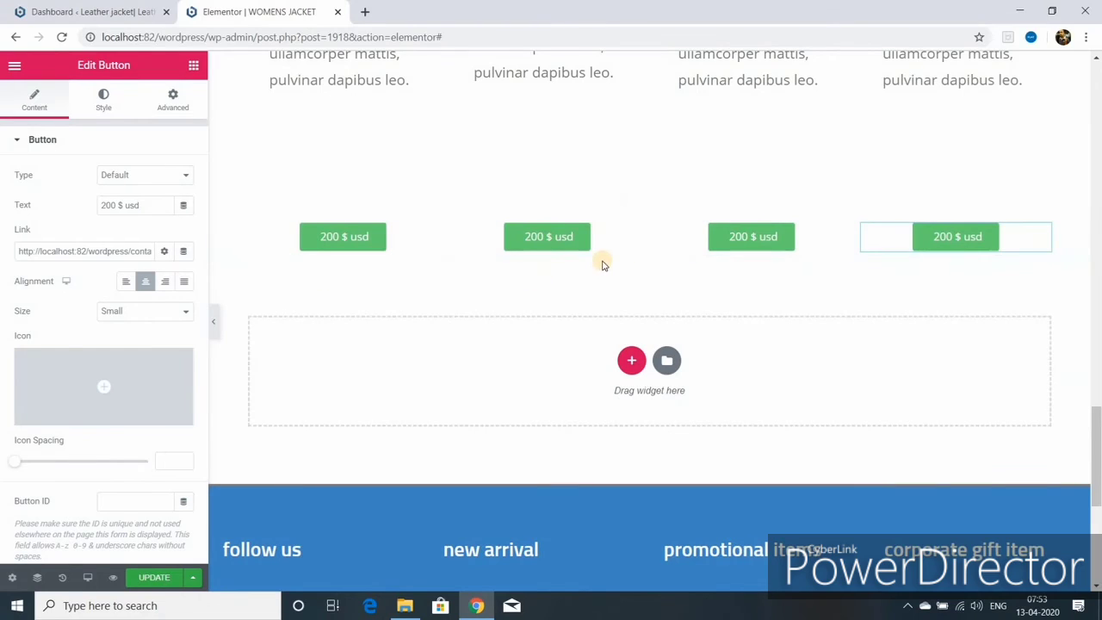
scroll(619, 318, up, 3)
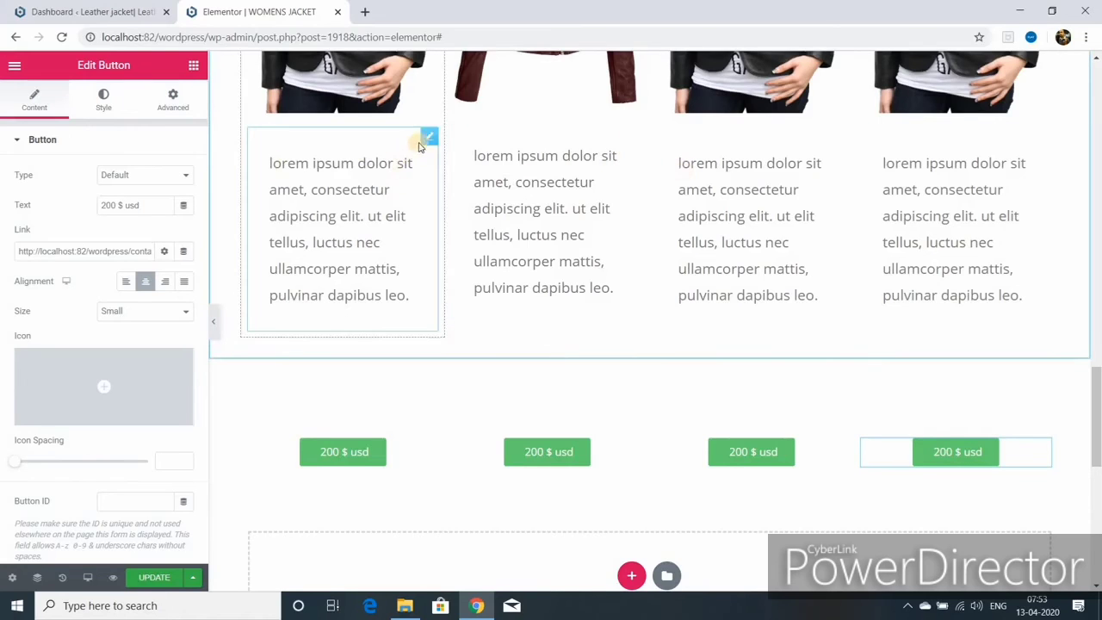
click(427, 138)
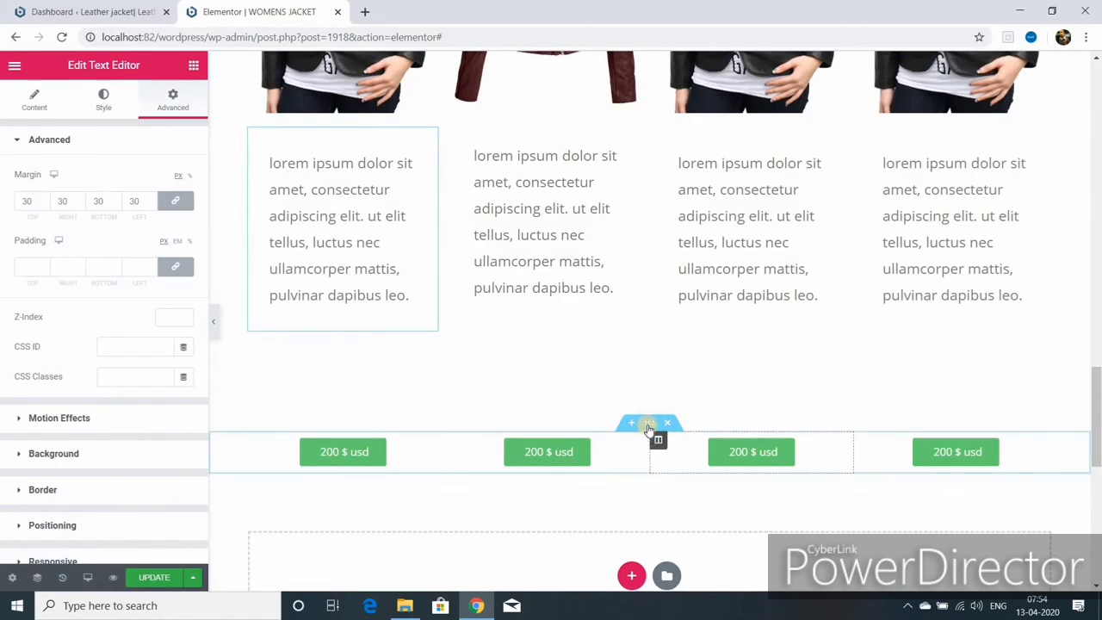
- Set the price button row's top margin to -109 and drag the jacket row section higher
click(649, 423)
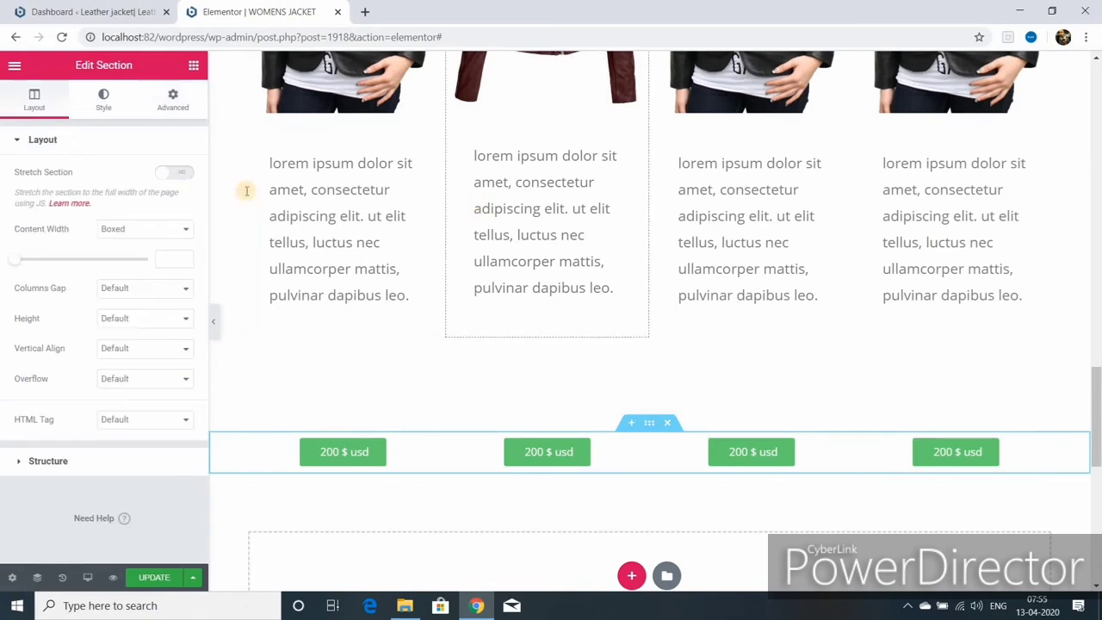
click(166, 100)
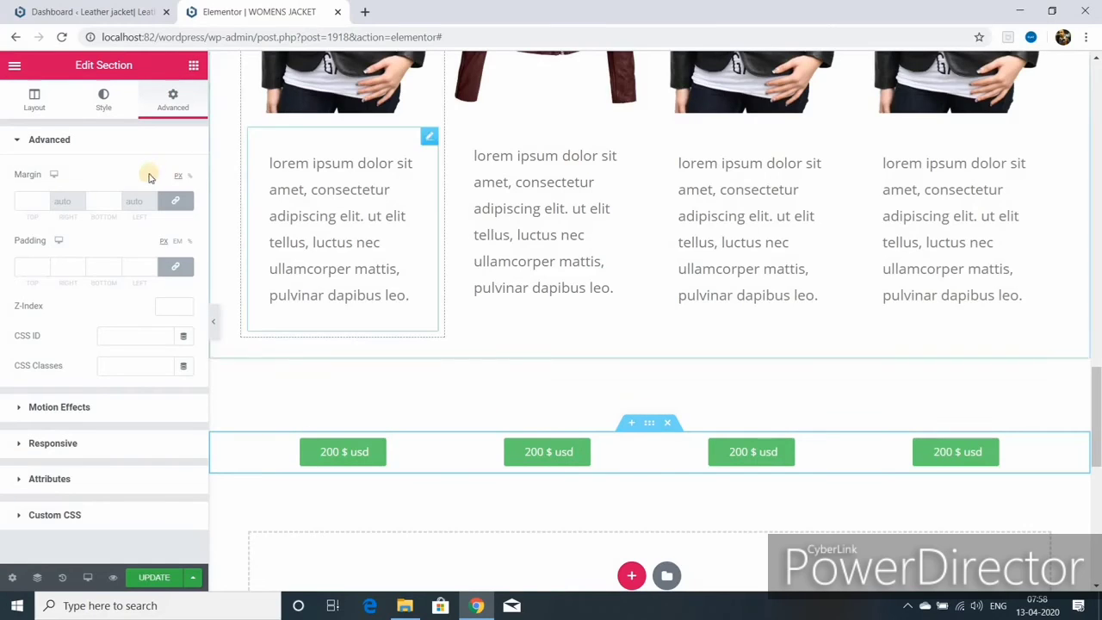
click(46, 201)
text(-109)
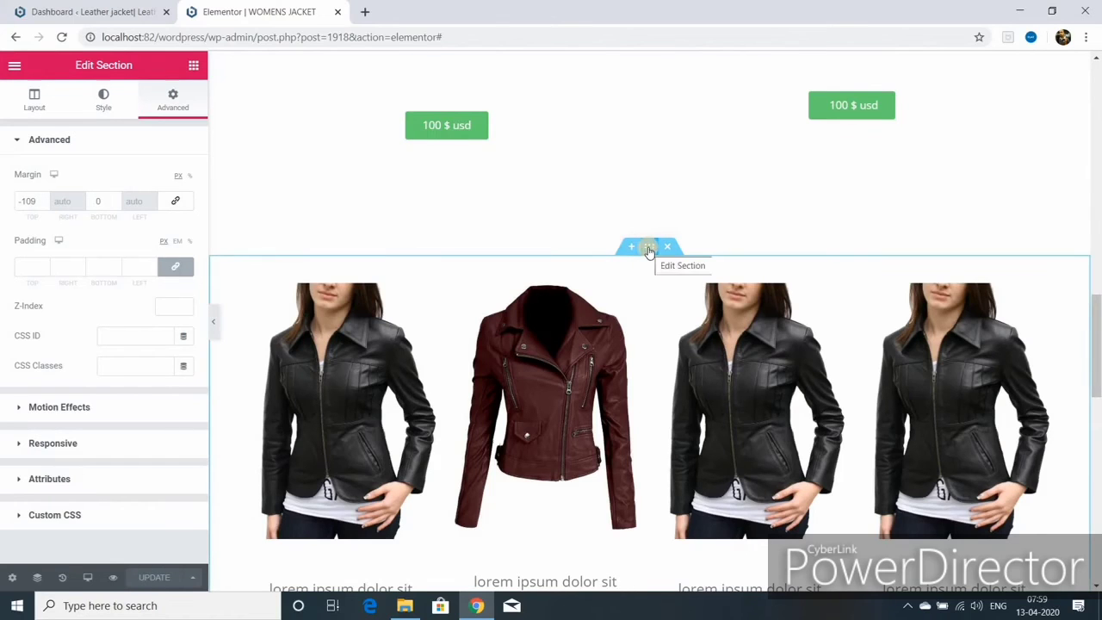
drag(648, 248, 642, 187)
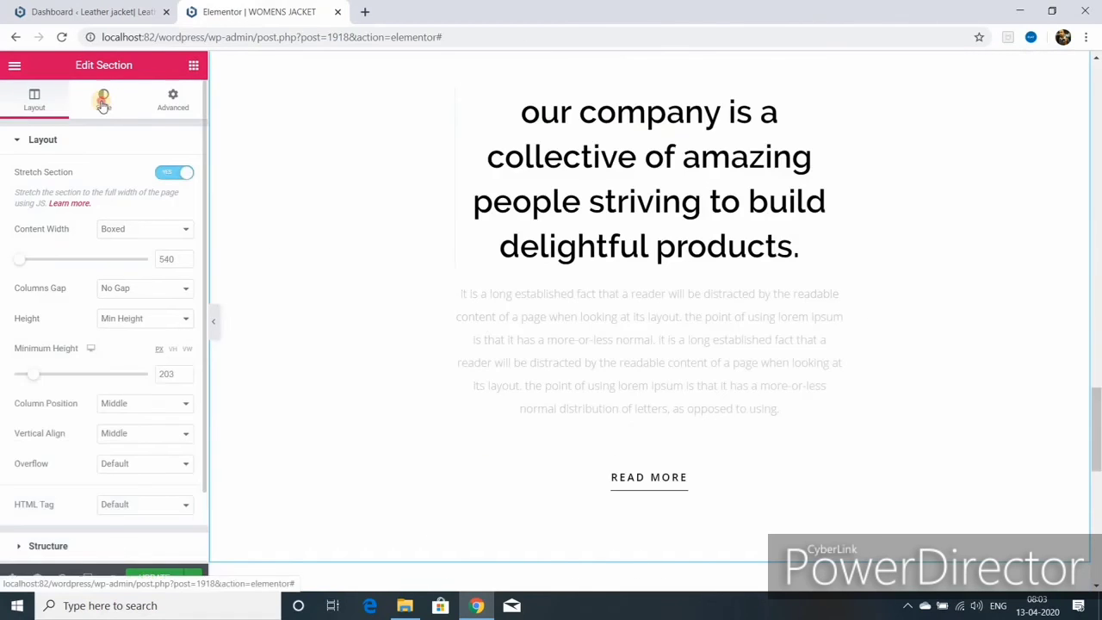
- Make the company section's background light blue #6EC1E4
click(102, 102)
click(164, 235)
click(95, 270)
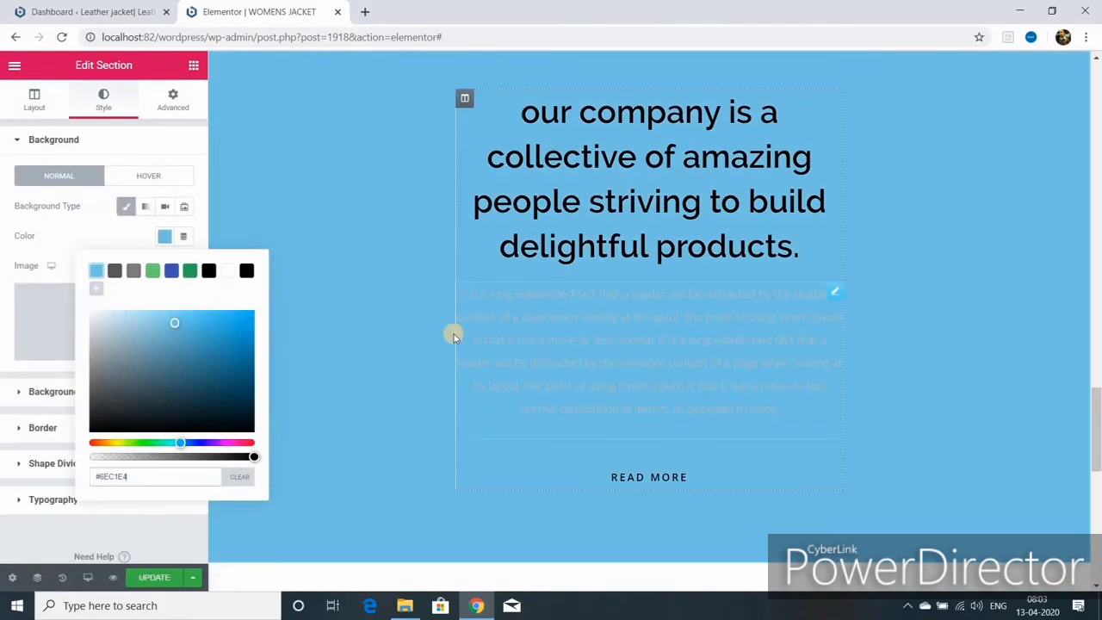
- Give the column holding the company text and READ MORE button a white background
click(832, 297)
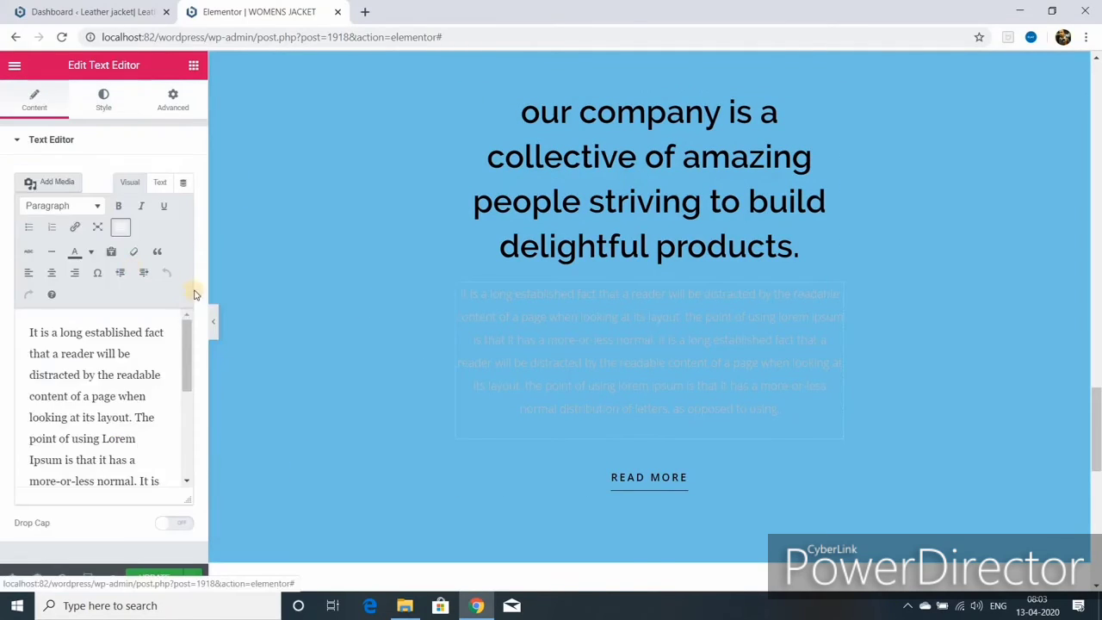
scroll(464, 321, down, 2)
click(464, 321)
click(465, 321)
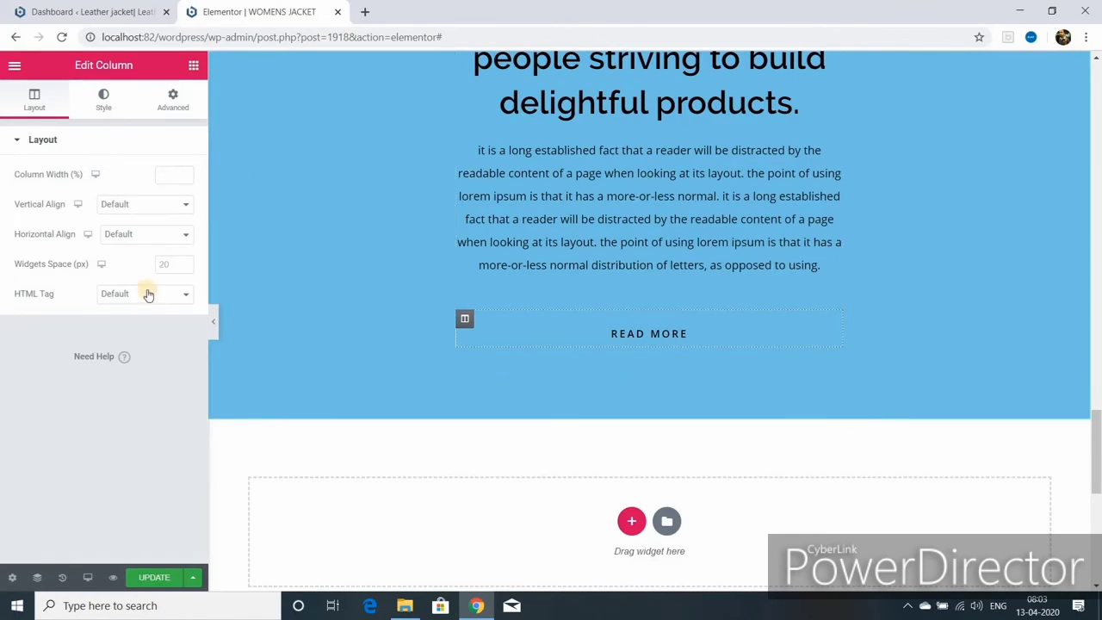
click(104, 99)
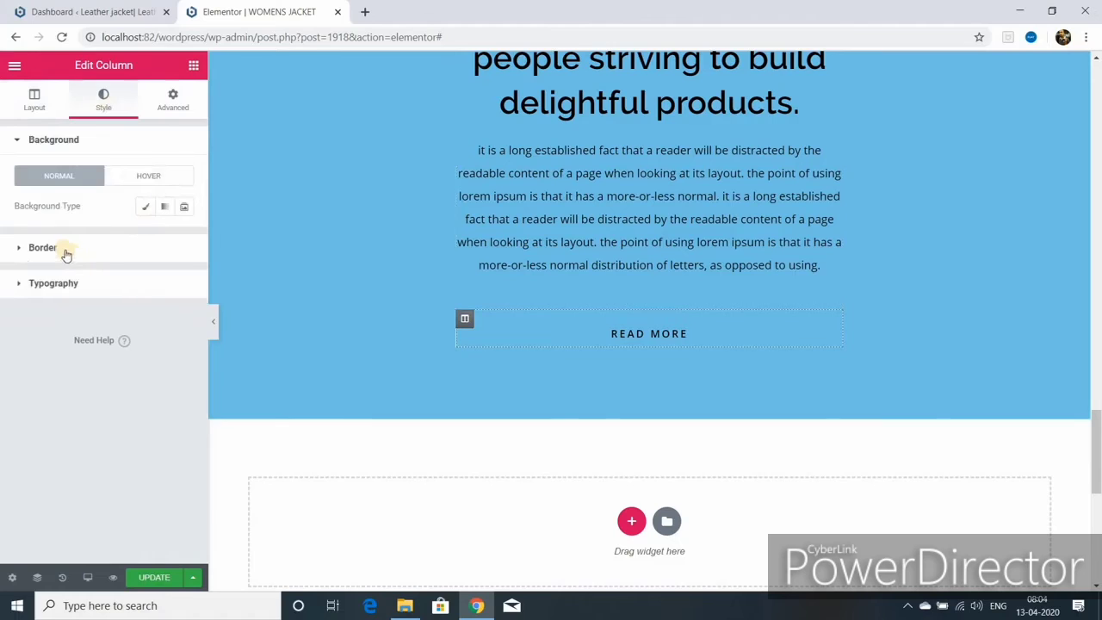
click(145, 206)
click(163, 235)
click(227, 270)
scroll(465, 215, up, 3)
click(464, 170)
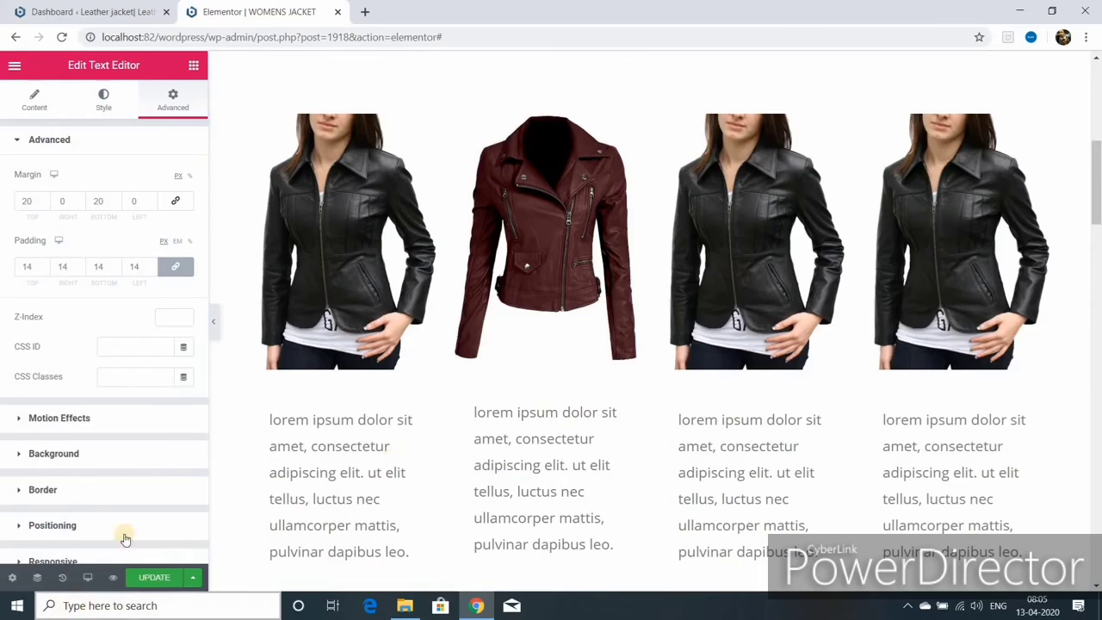
- Update the page, then add a new section at the bottom of the page
click(155, 577)
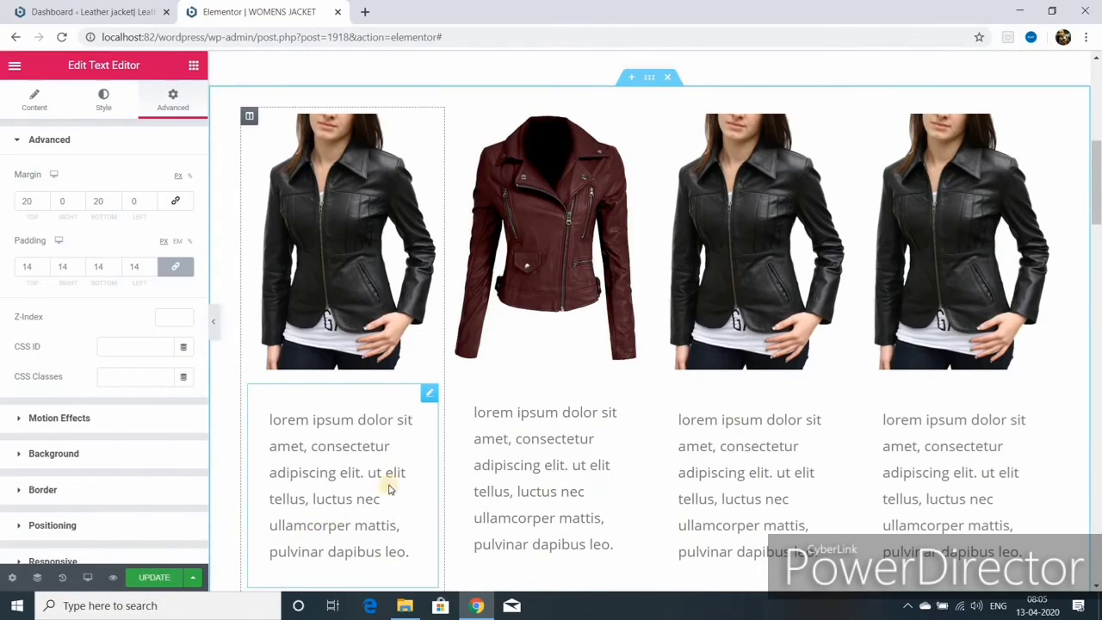
scroll(426, 455, down, 1)
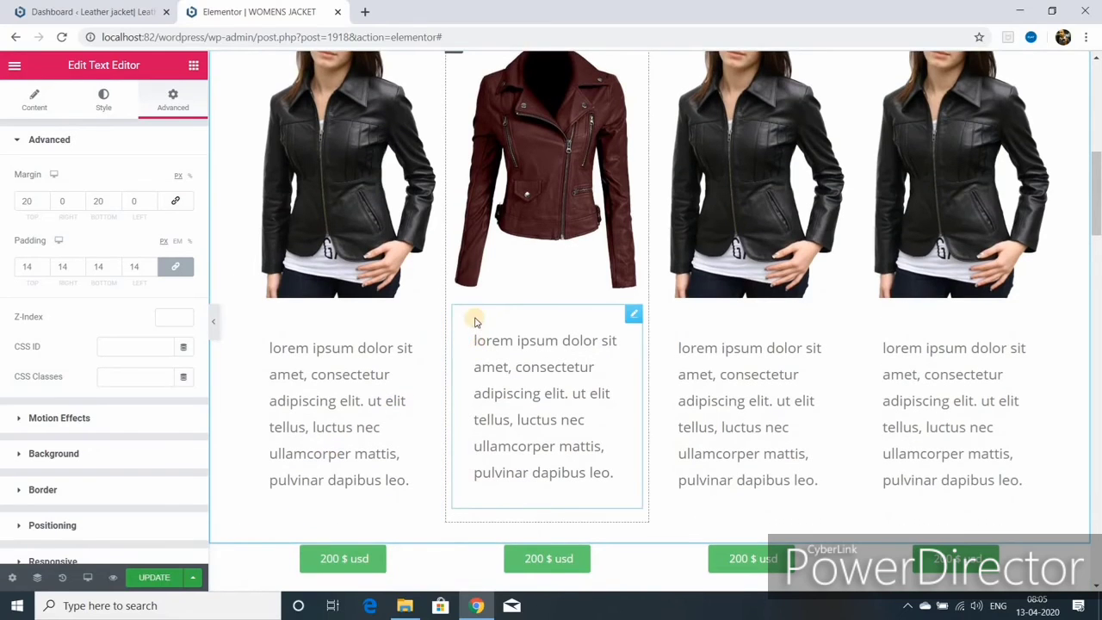
scroll(474, 319, up, 3)
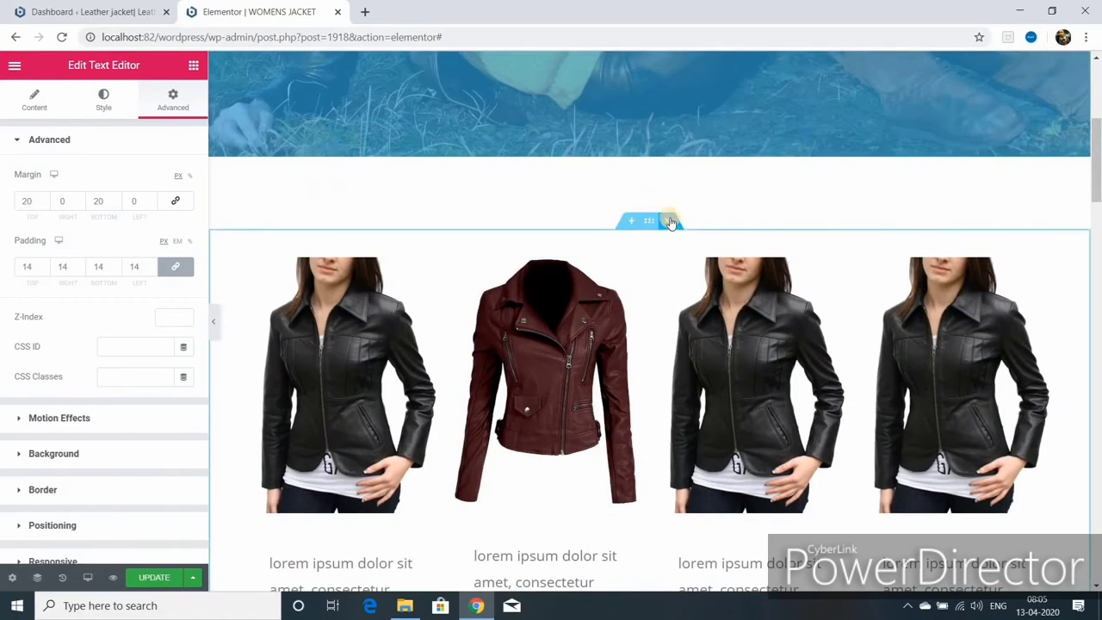
scroll(610, 391, down, 6)
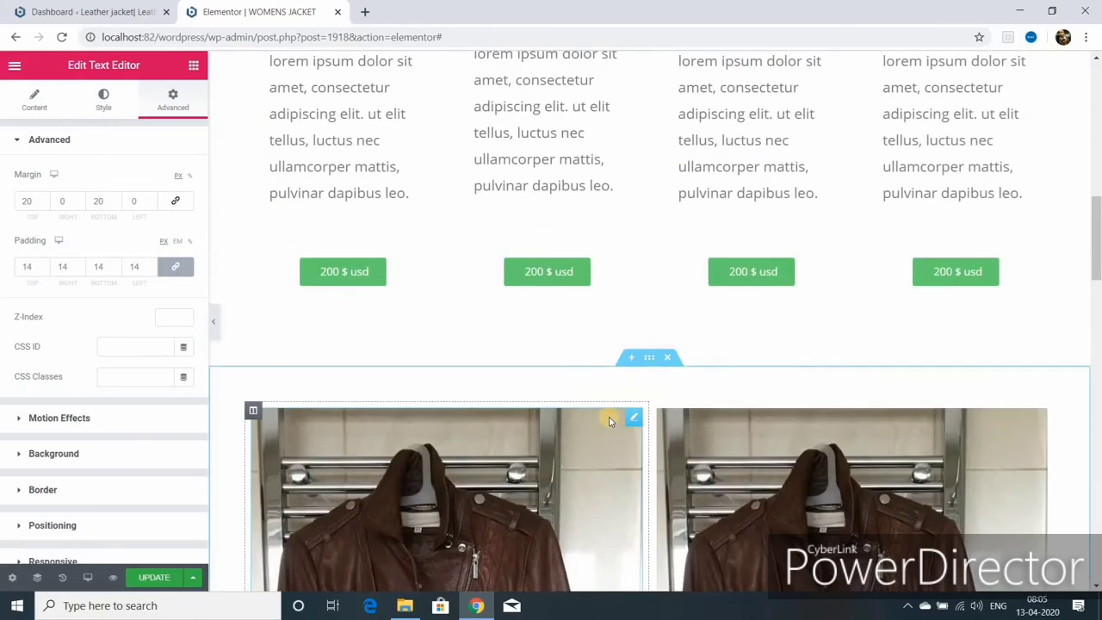
scroll(613, 415, down, 10)
scroll(607, 428, down, 6)
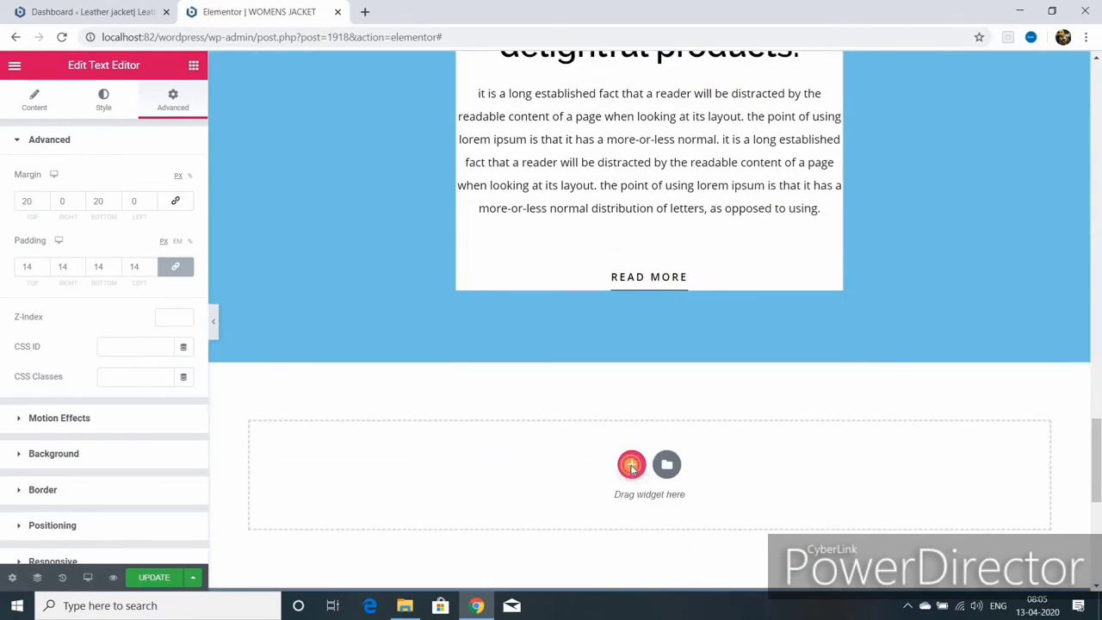
click(631, 465)
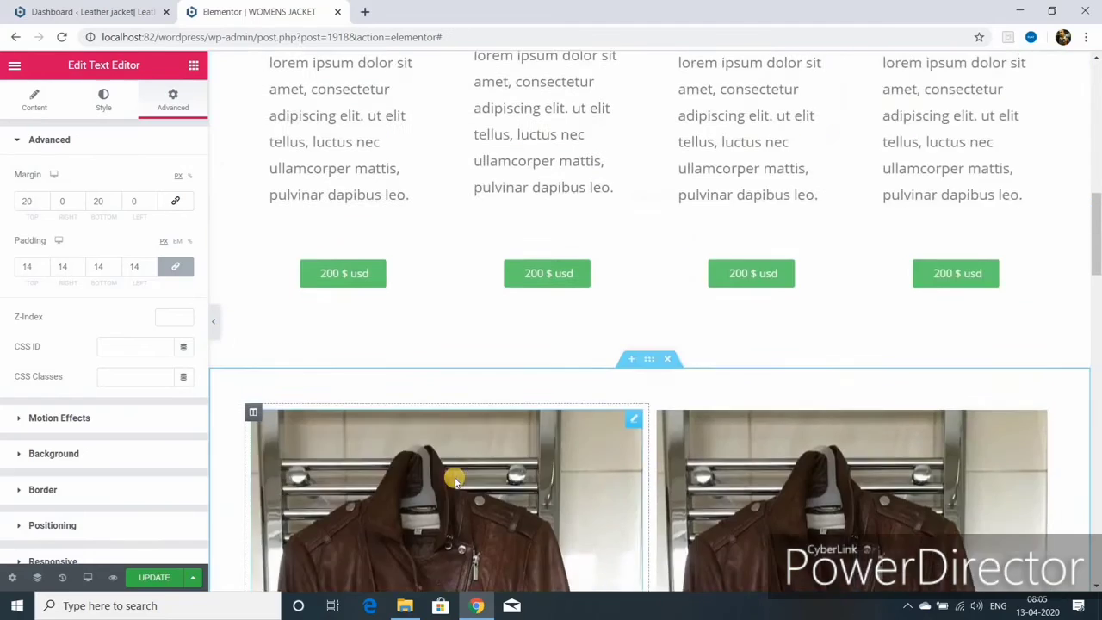
scroll(456, 480, up, 2)
scroll(458, 476, up, 6)
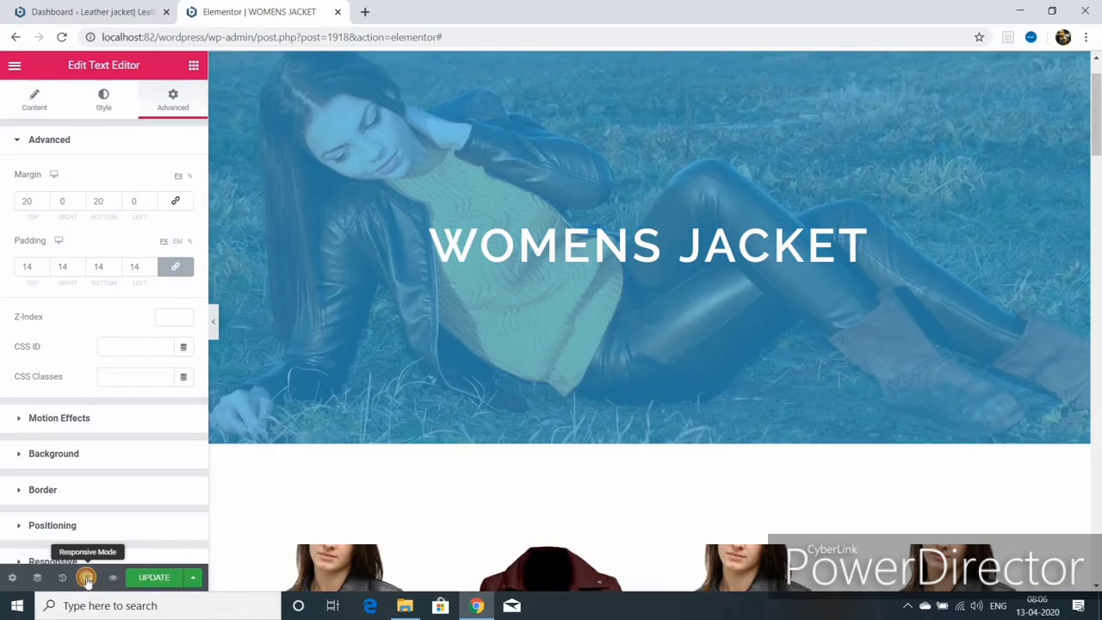
- Switch the preview to Mobile width and scroll through the page
click(86, 578)
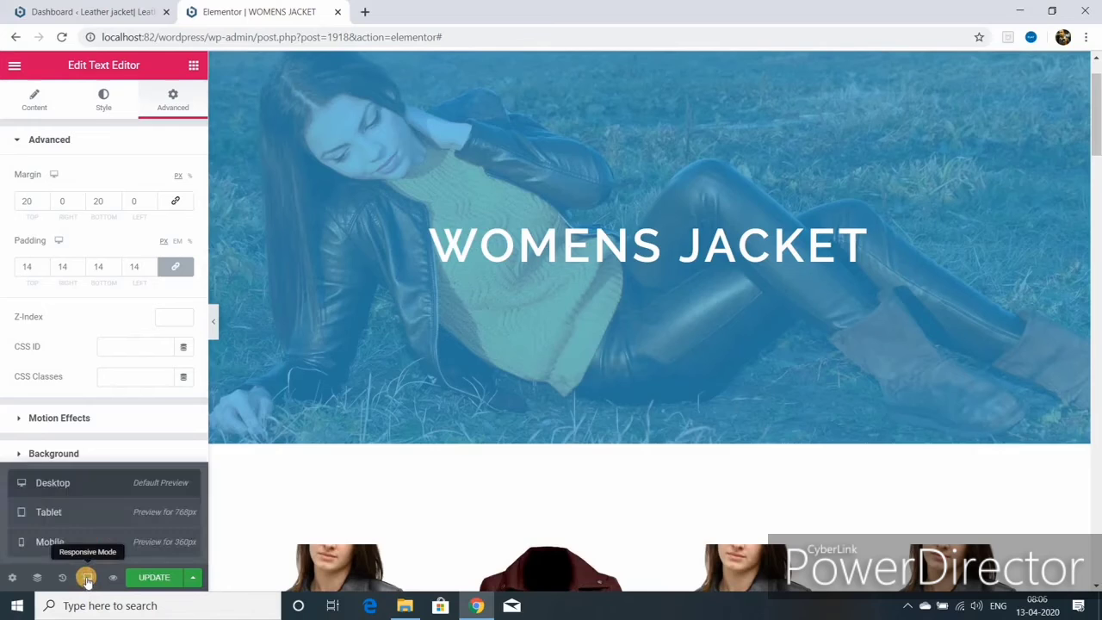
click(52, 541)
scroll(654, 344, down, 10)
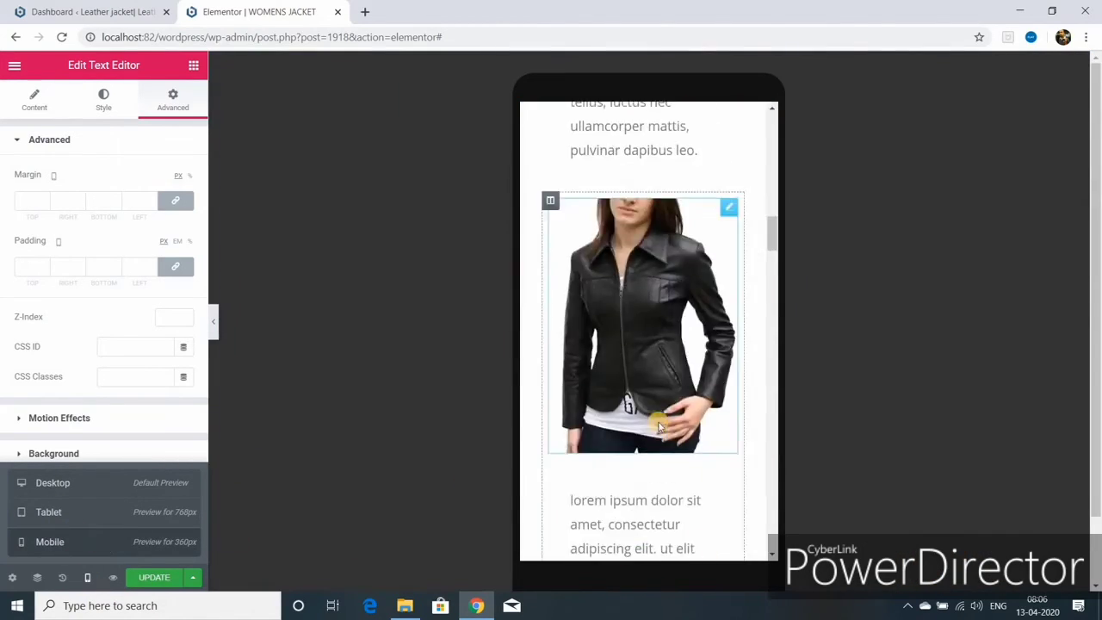
scroll(693, 406, down, 10)
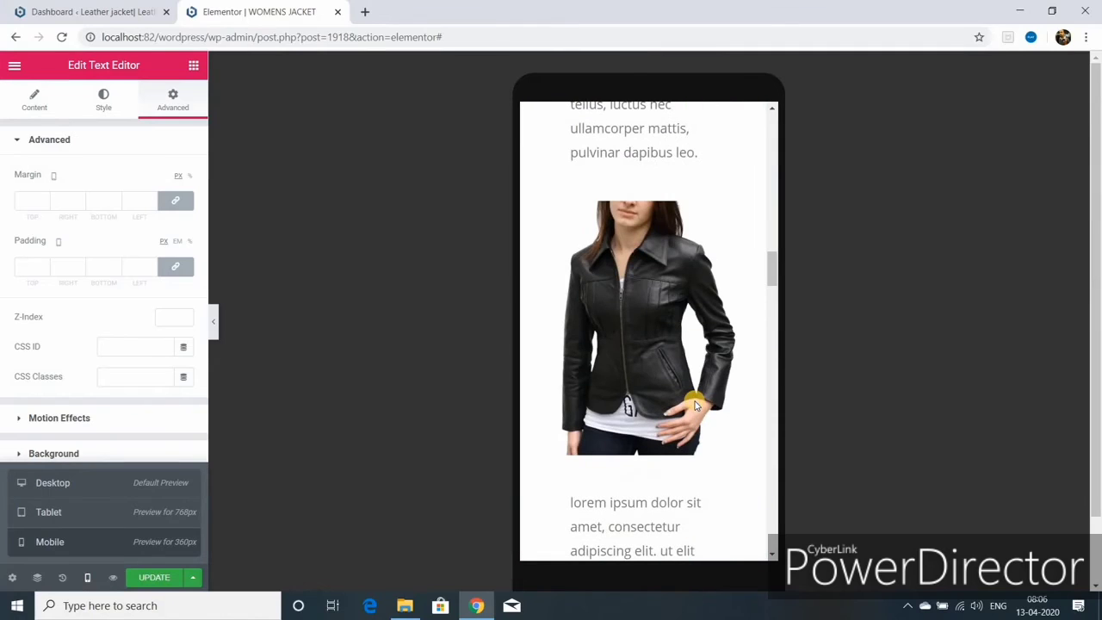
scroll(694, 406, up, 4)
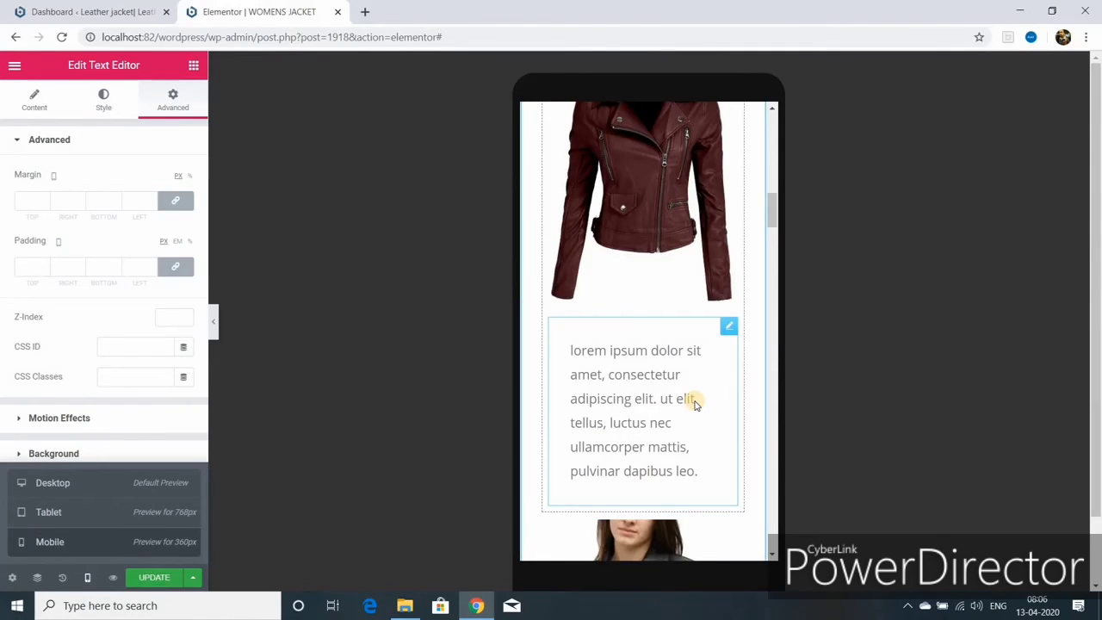
scroll(694, 406, up, 8)
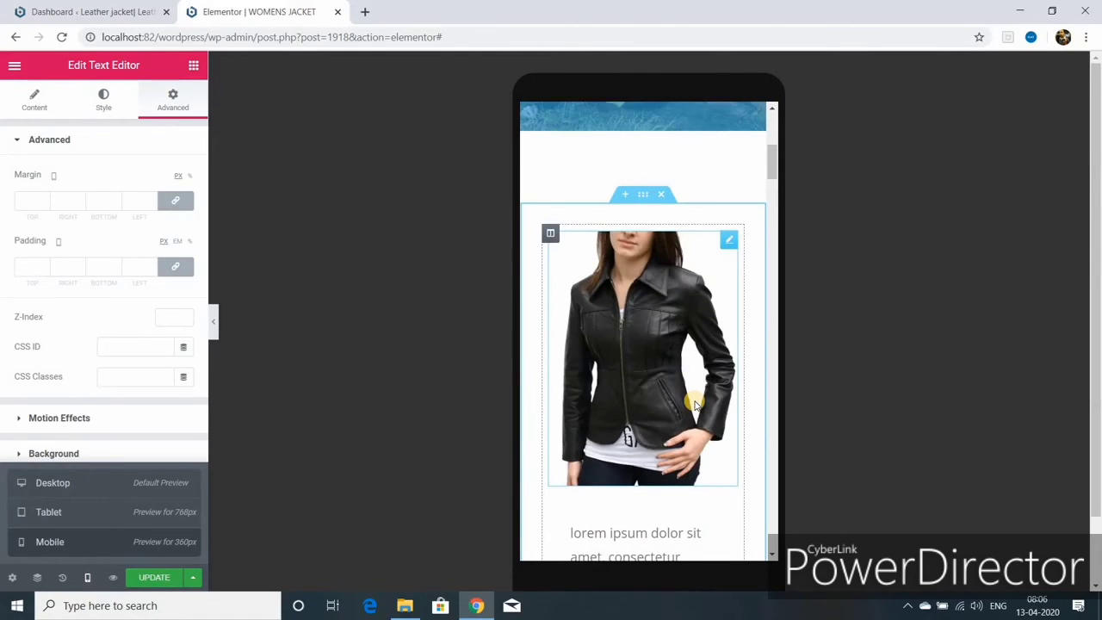
scroll(694, 405, up, 3)
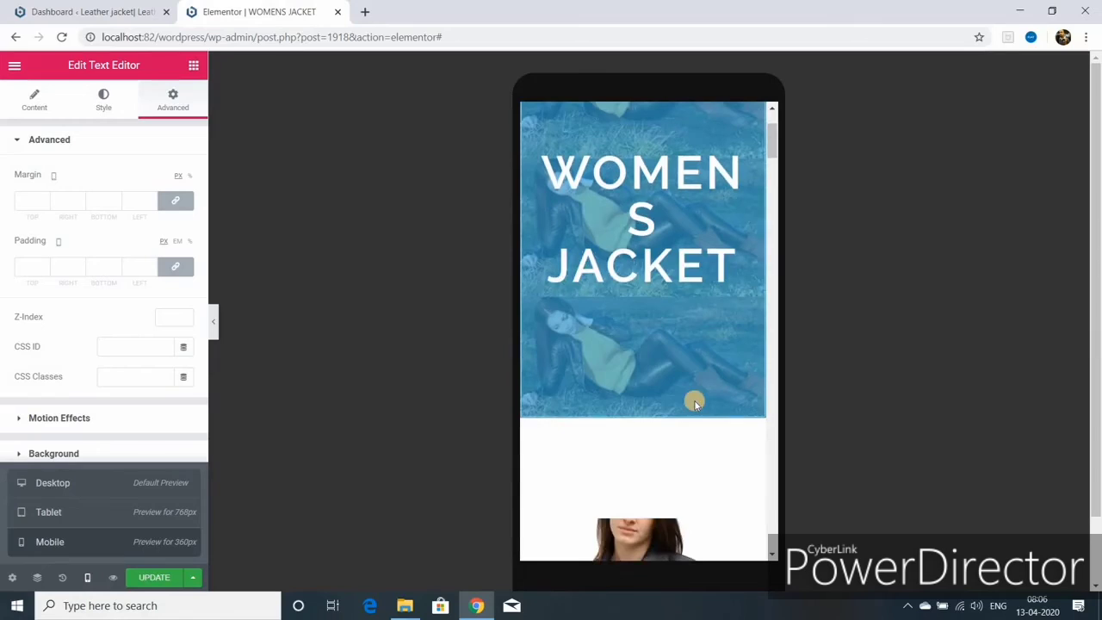
scroll(694, 405, up, 3)
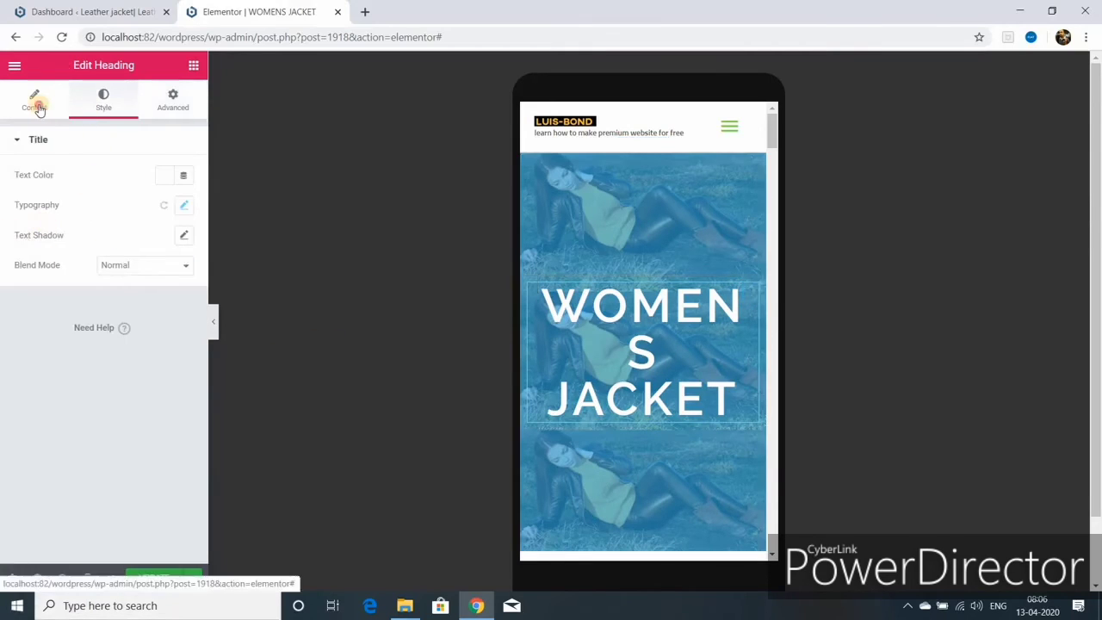
- Shrink the 'our company' heading's typography size from 30 to 26 and update
click(35, 102)
click(184, 205)
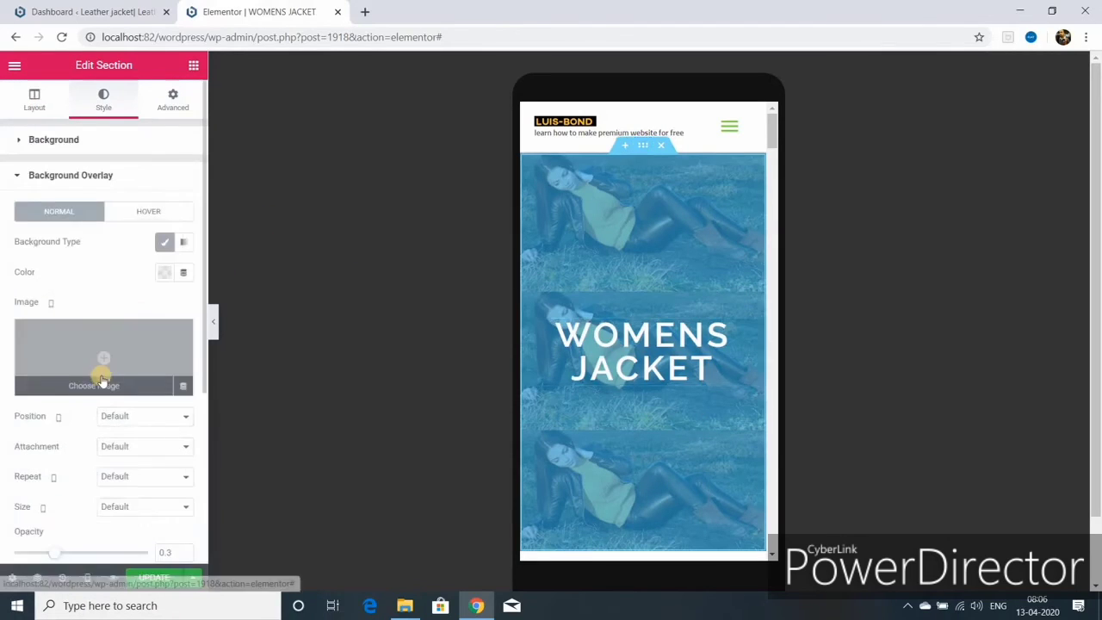
click(57, 188)
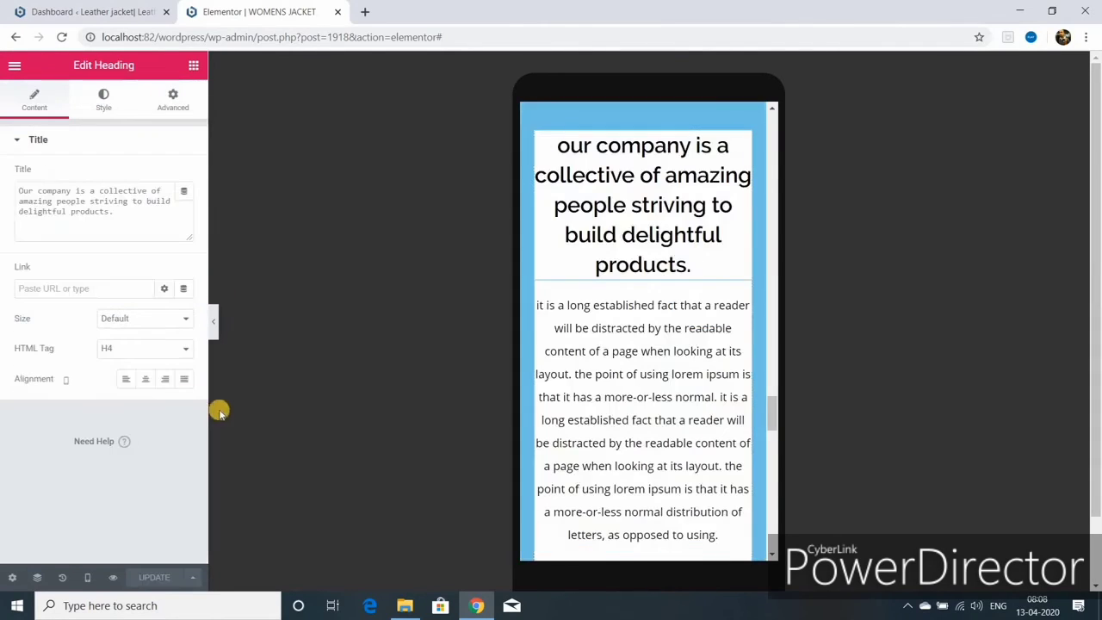
click(103, 100)
click(184, 205)
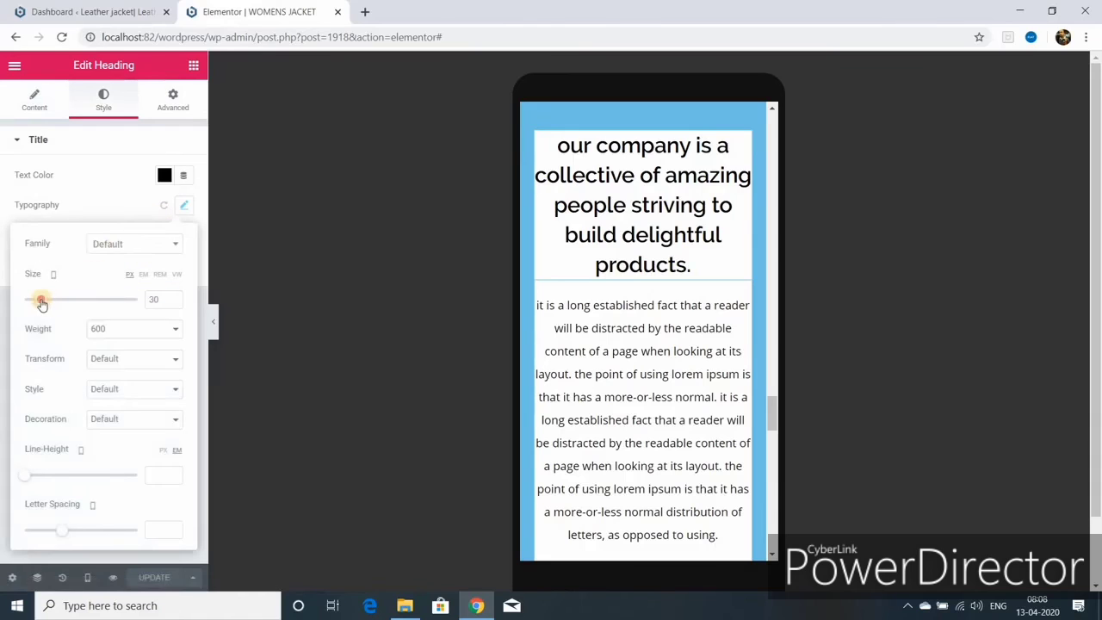
drag(41, 301, 36, 300)
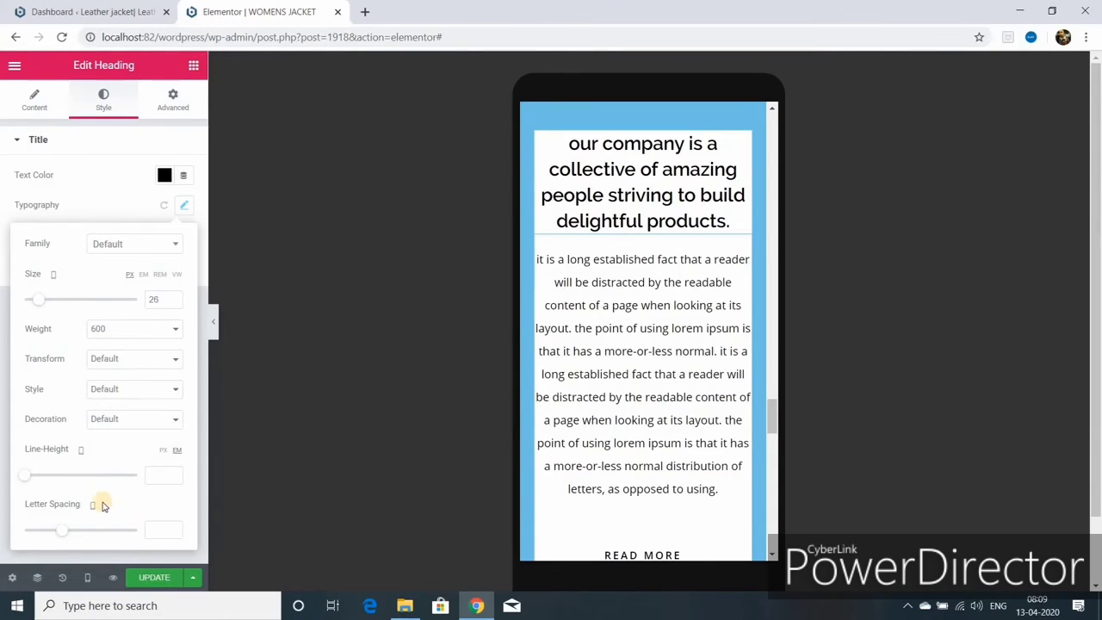
click(154, 578)
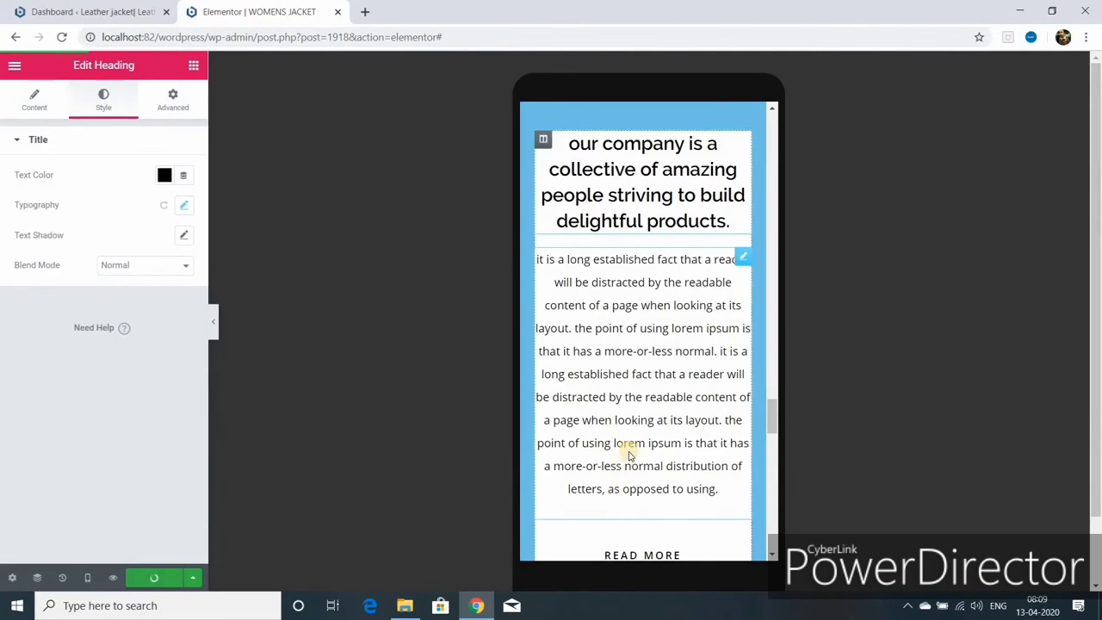
- Close the mobile menu preview and switch the preview to Tablet width
scroll(629, 450, down, 3)
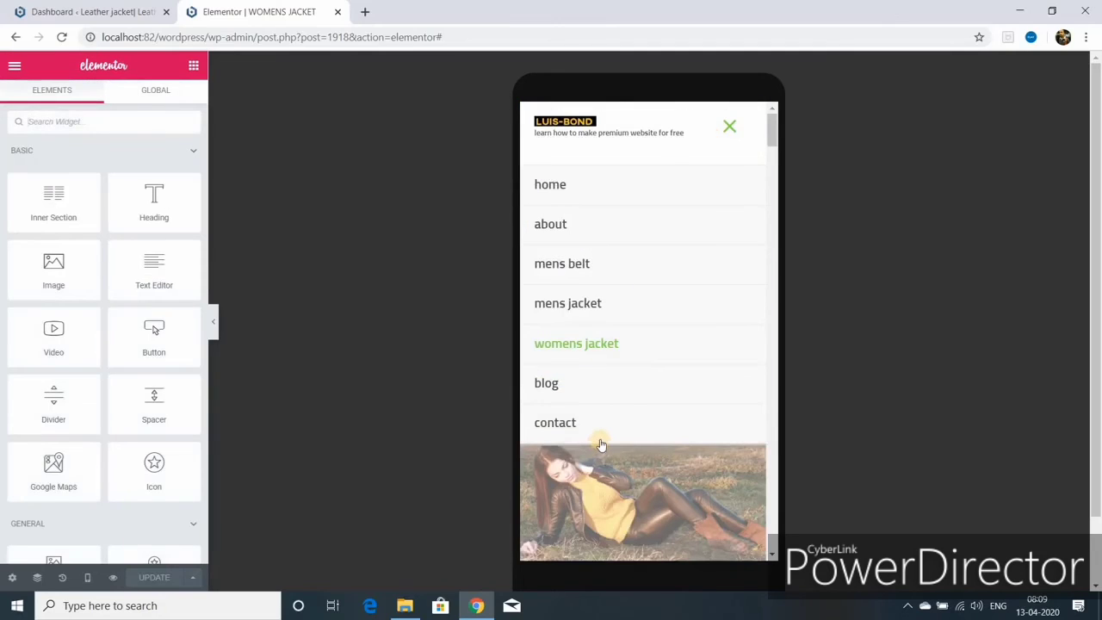
click(601, 445)
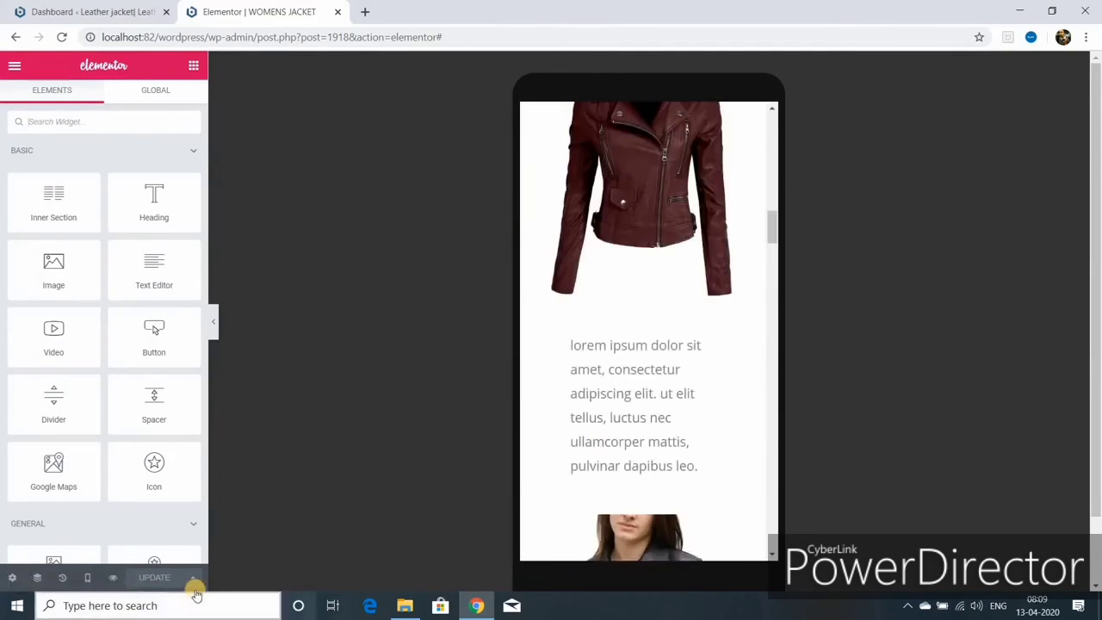
click(87, 577)
click(62, 513)
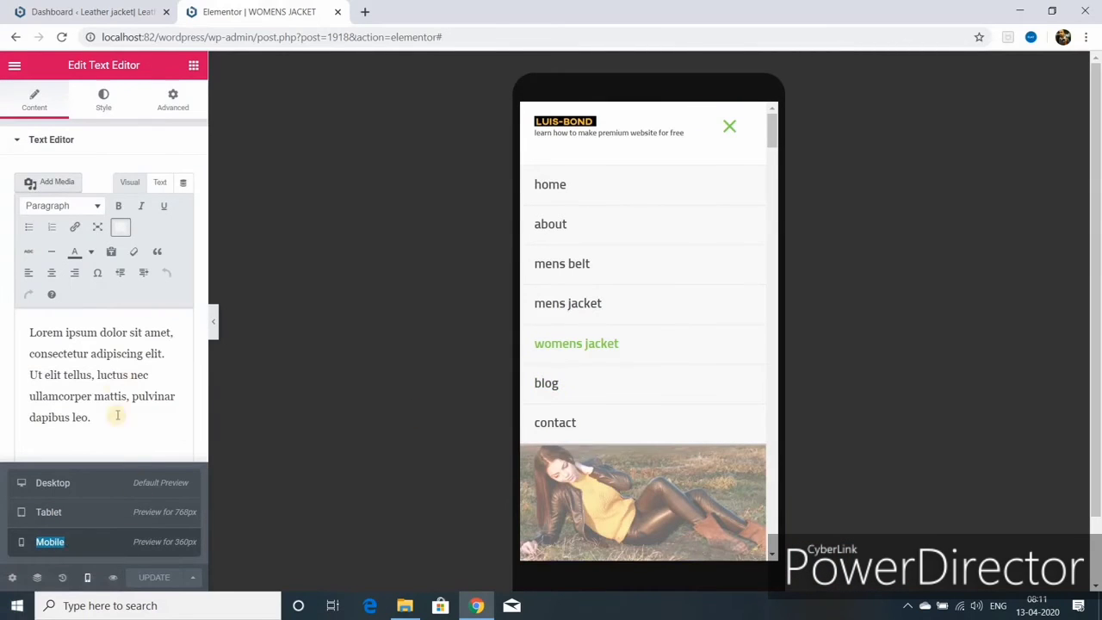
- Switch back to desktop view, colour the WOMENS JACKET heading #890D7A, and save
click(57, 482)
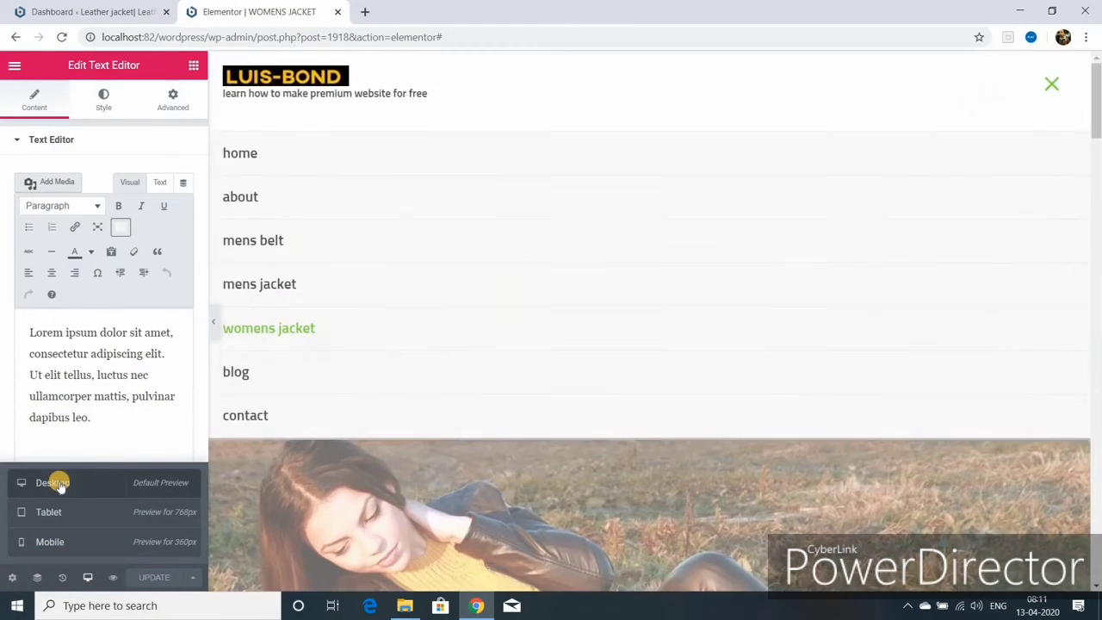
scroll(332, 500, down, 10)
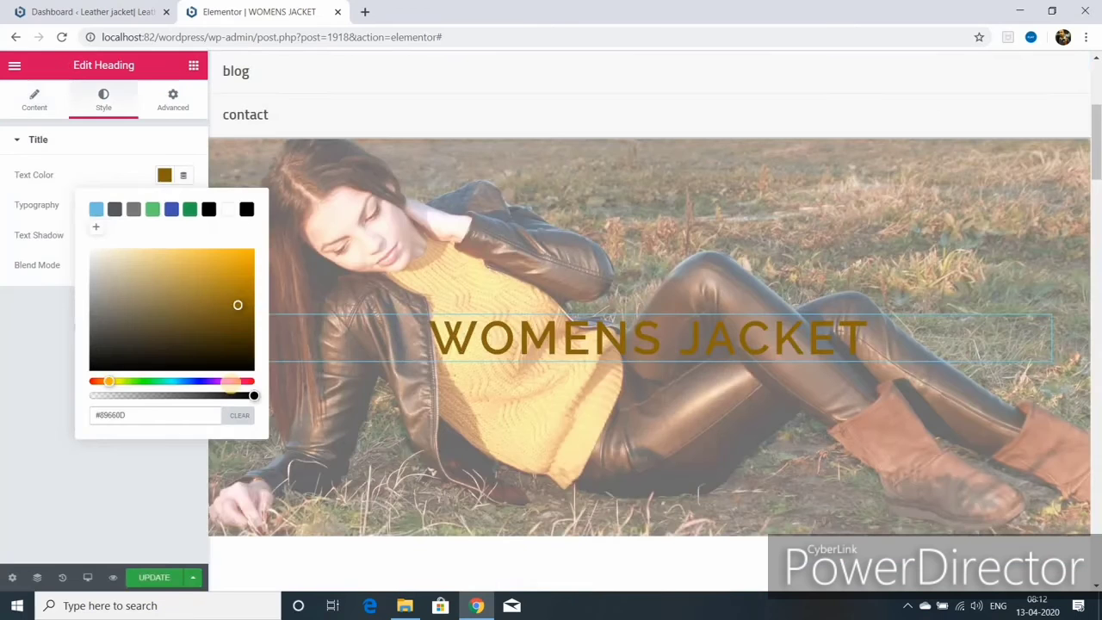
click(230, 382)
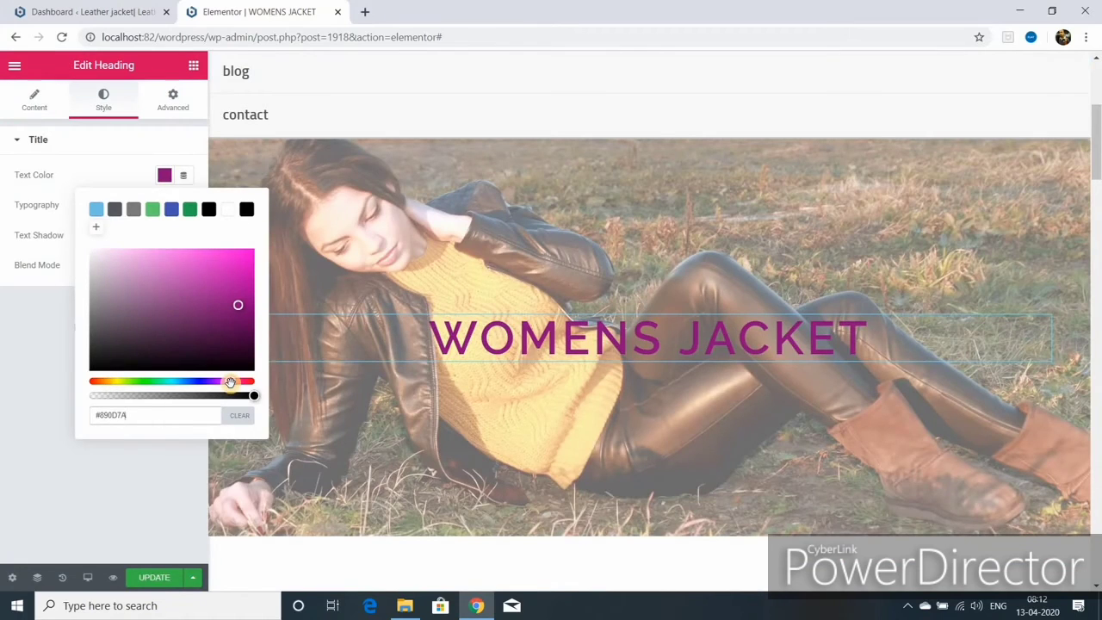
click(158, 576)
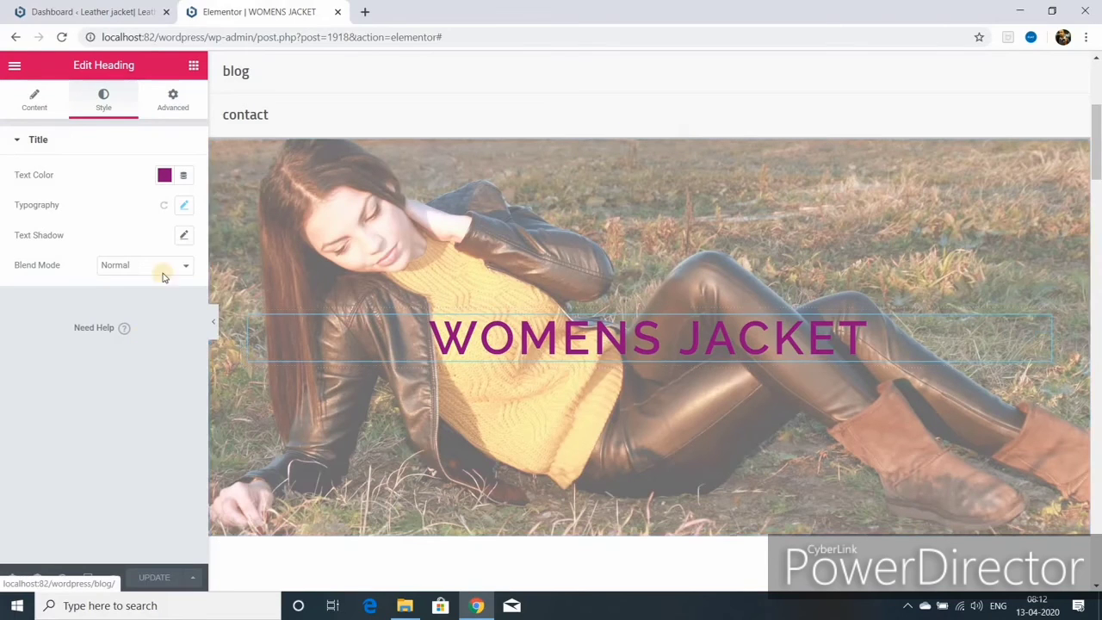
- Give the heading a text shadow with blur 61, horizontal 51, vertical -46, and save
click(184, 236)
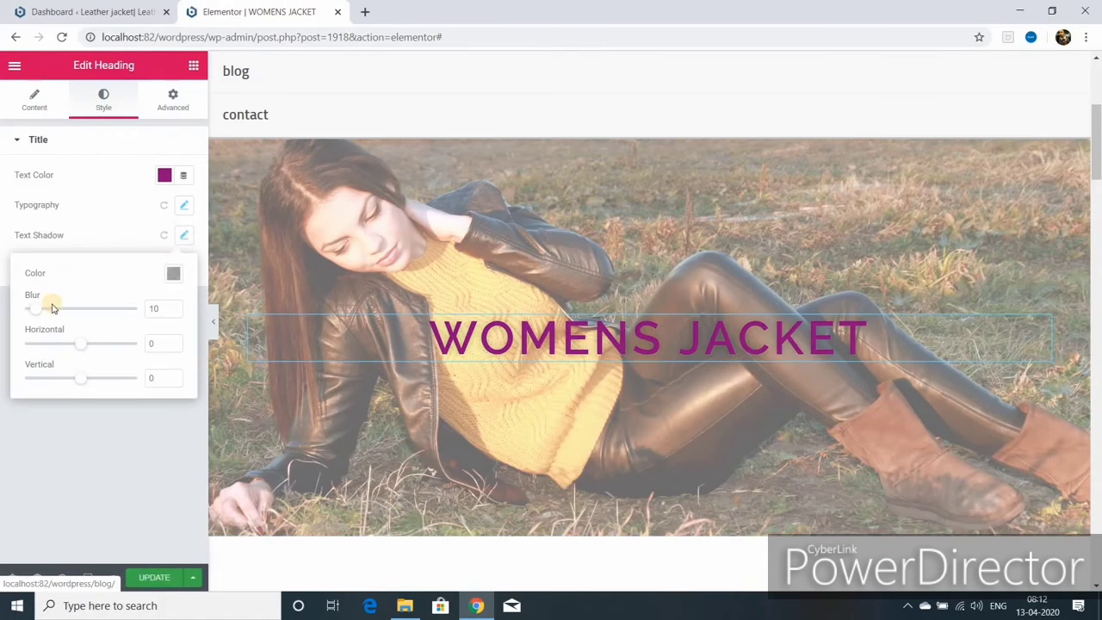
drag(38, 311, 95, 305)
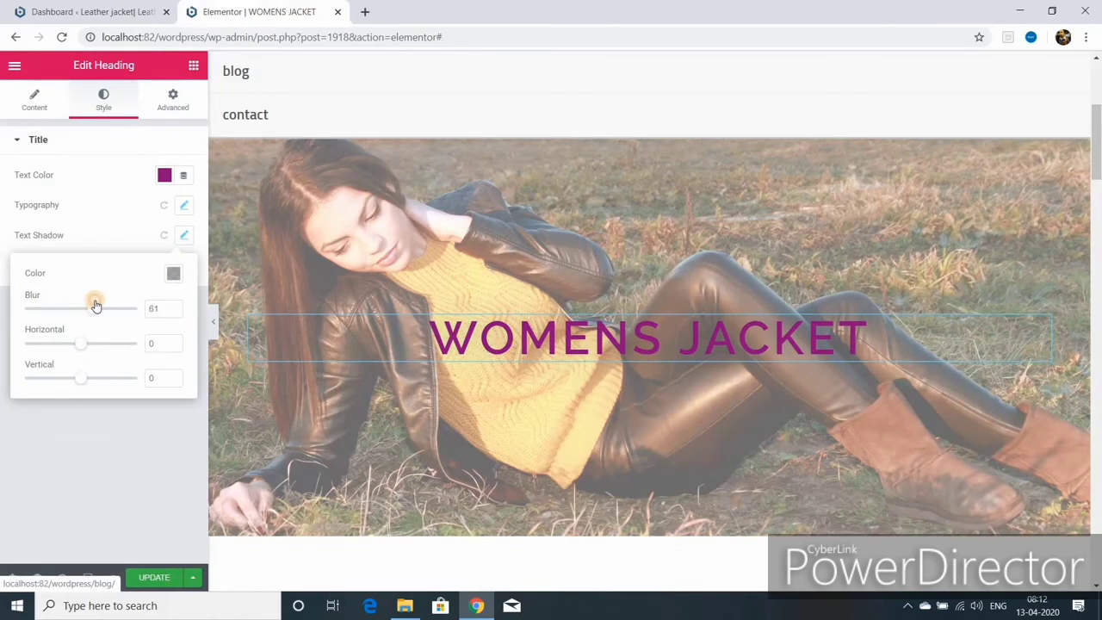
click(81, 344)
drag(84, 346, 110, 347)
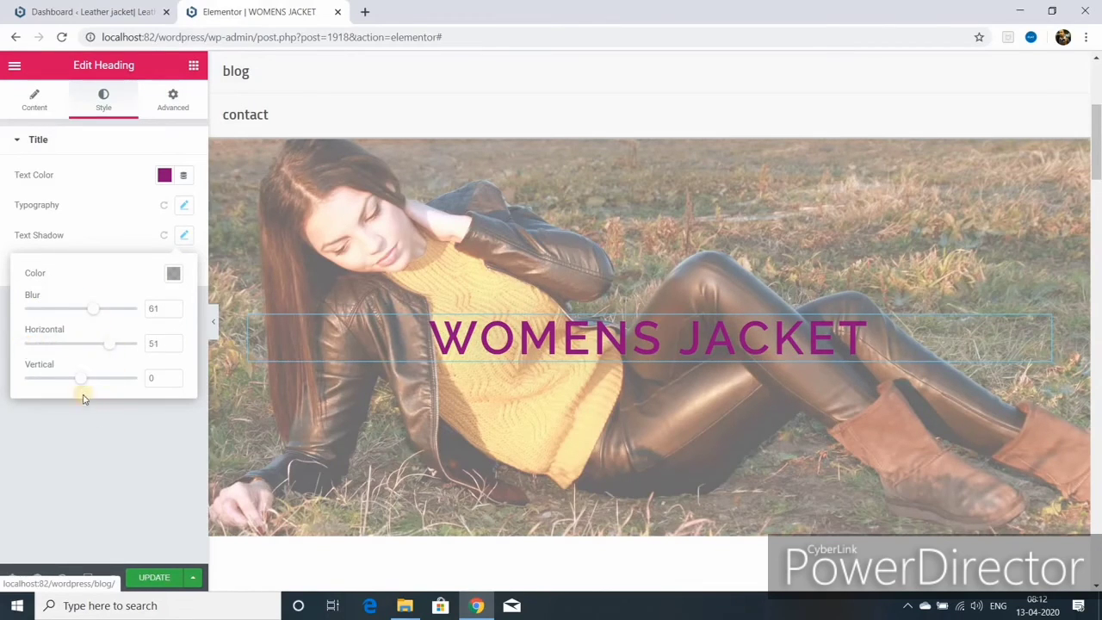
mouse_move(81, 380)
mouse_down()
mouse_move(164, 377)
mouse_move(42, 369)
mouse_move(240, 388)
mouse_move(91, 379)
mouse_up()
click(151, 577)
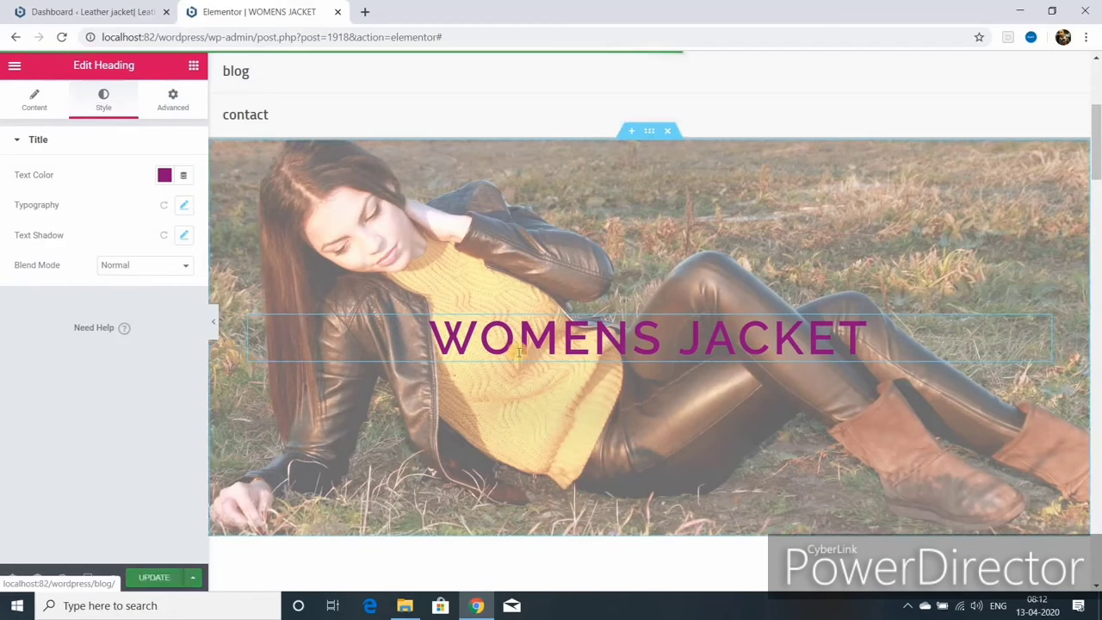
- Give the heading a slow Fade In Left entrance with a 2000 ms delay and save
click(173, 98)
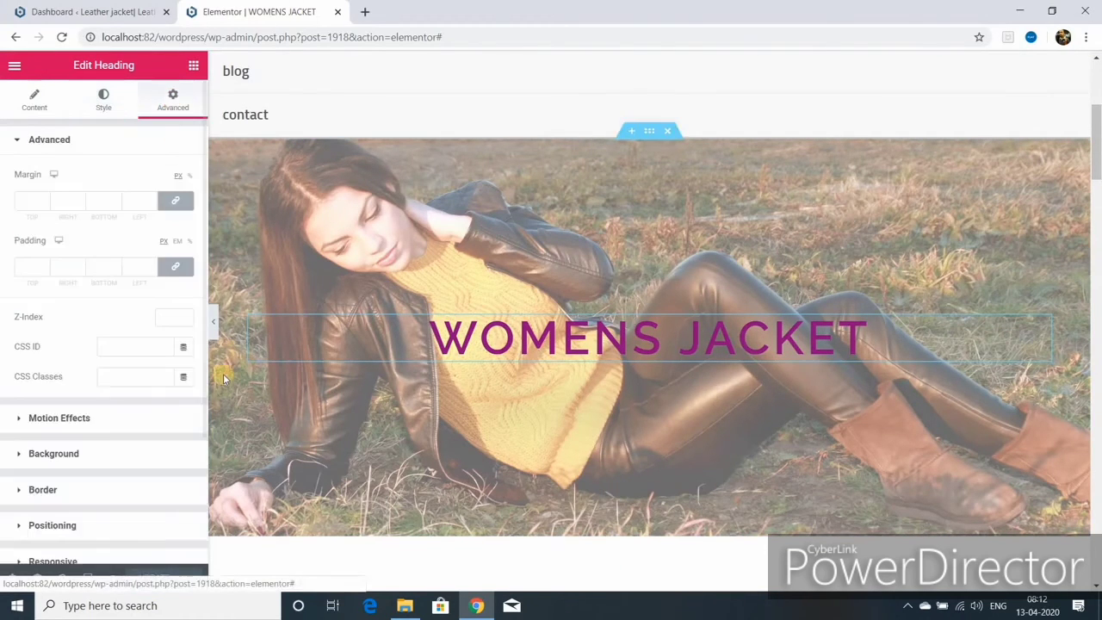
click(65, 420)
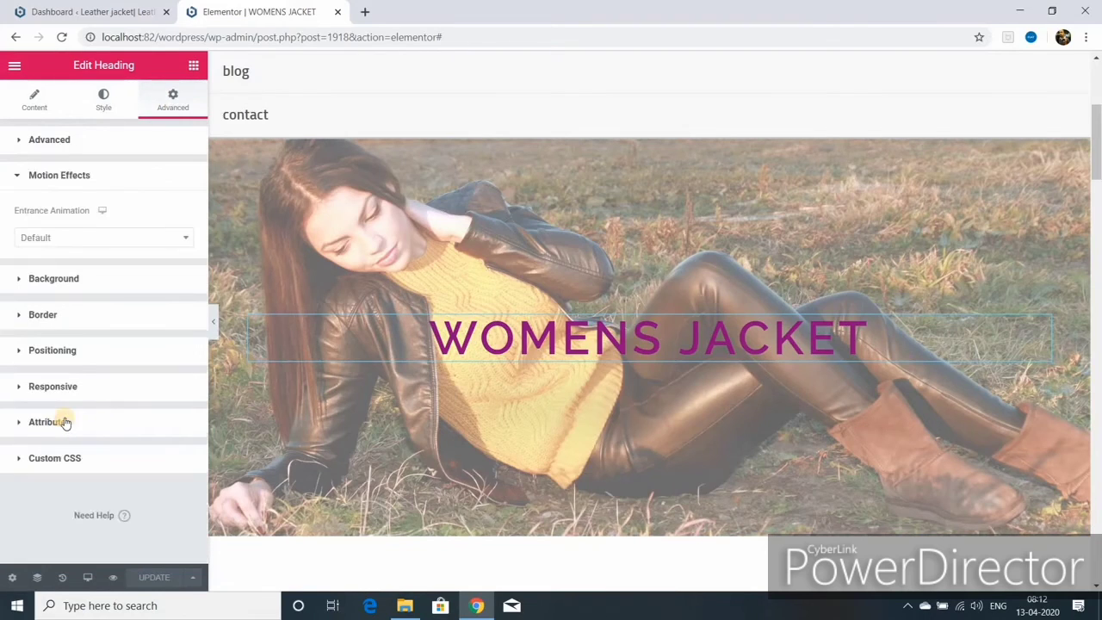
click(99, 238)
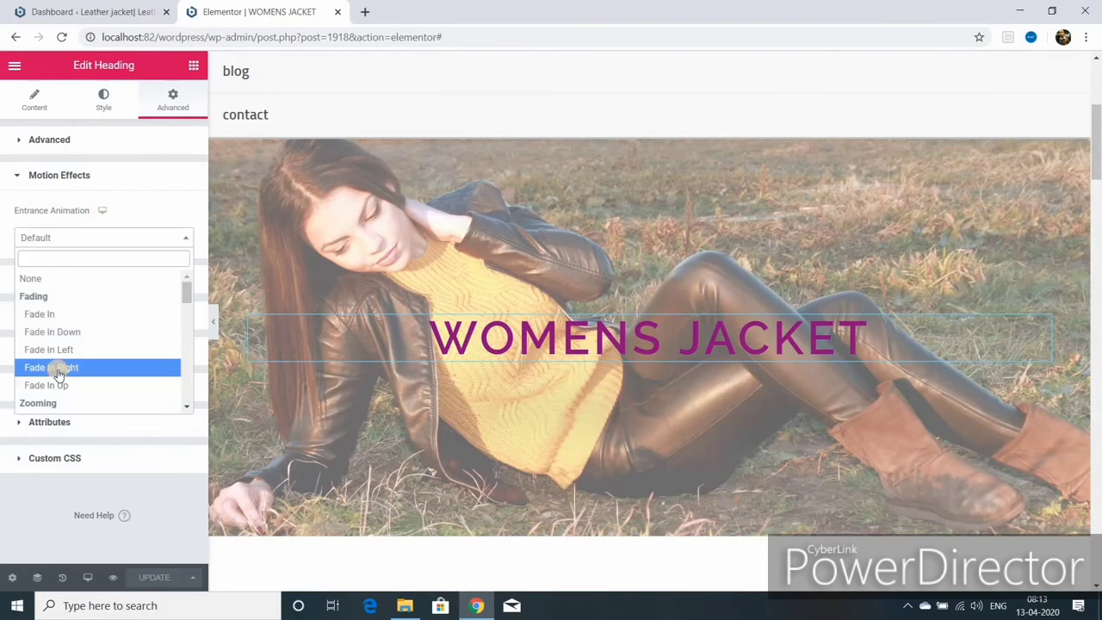
click(65, 351)
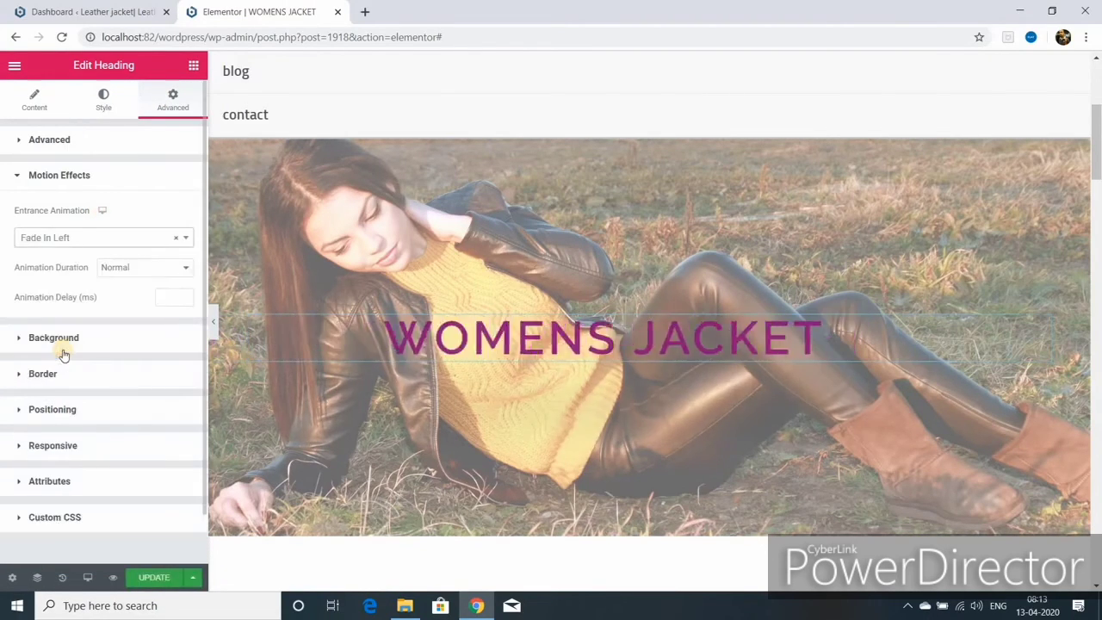
click(184, 268)
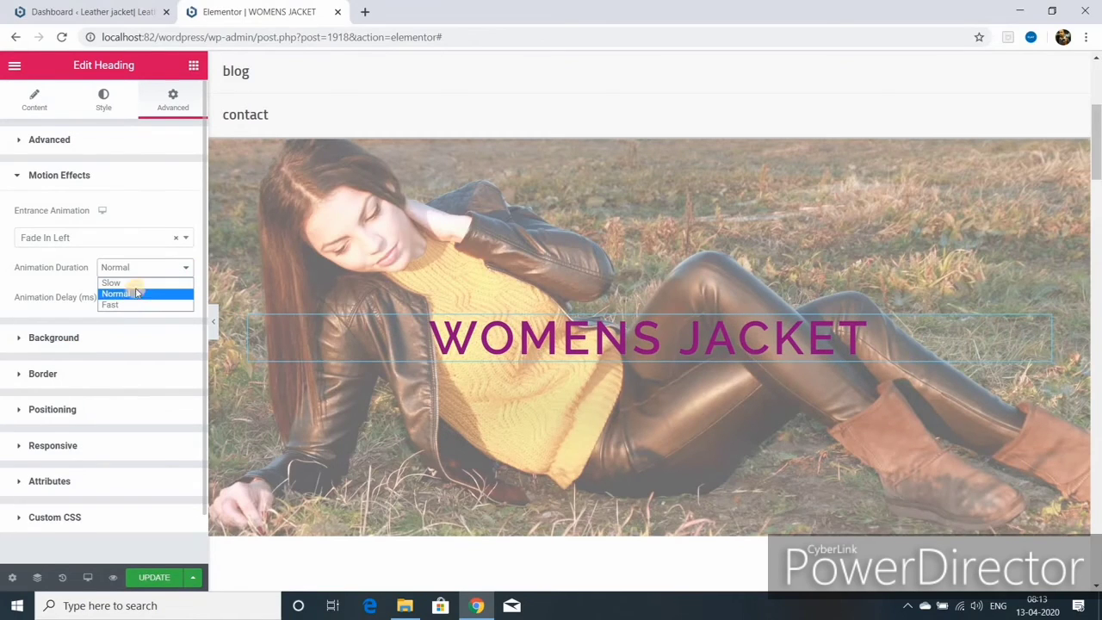
click(138, 282)
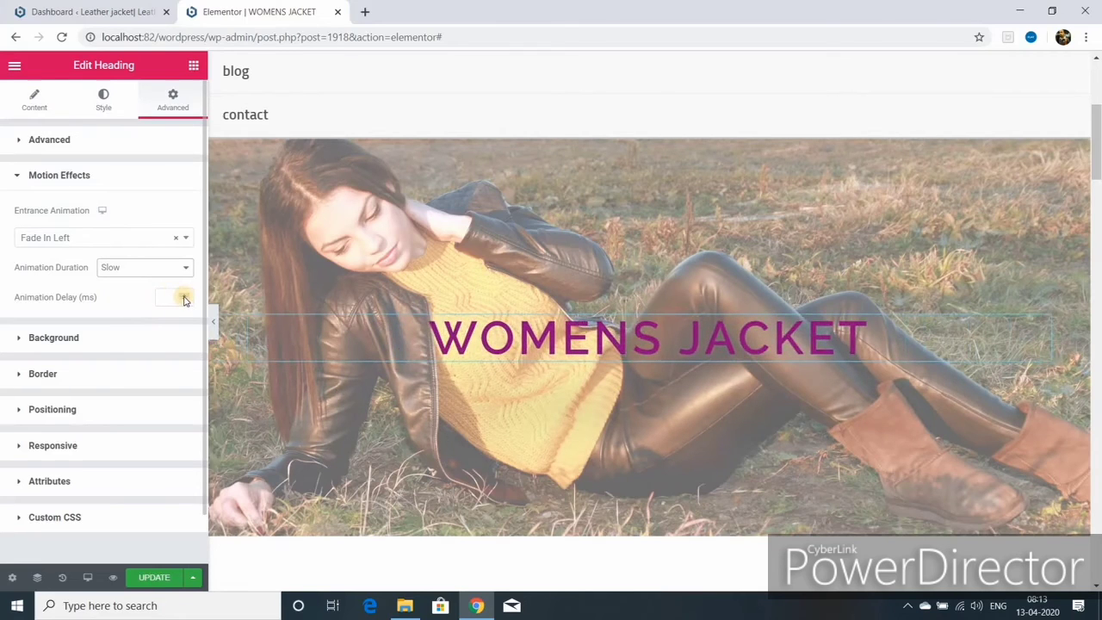
text(2000)
click(149, 576)
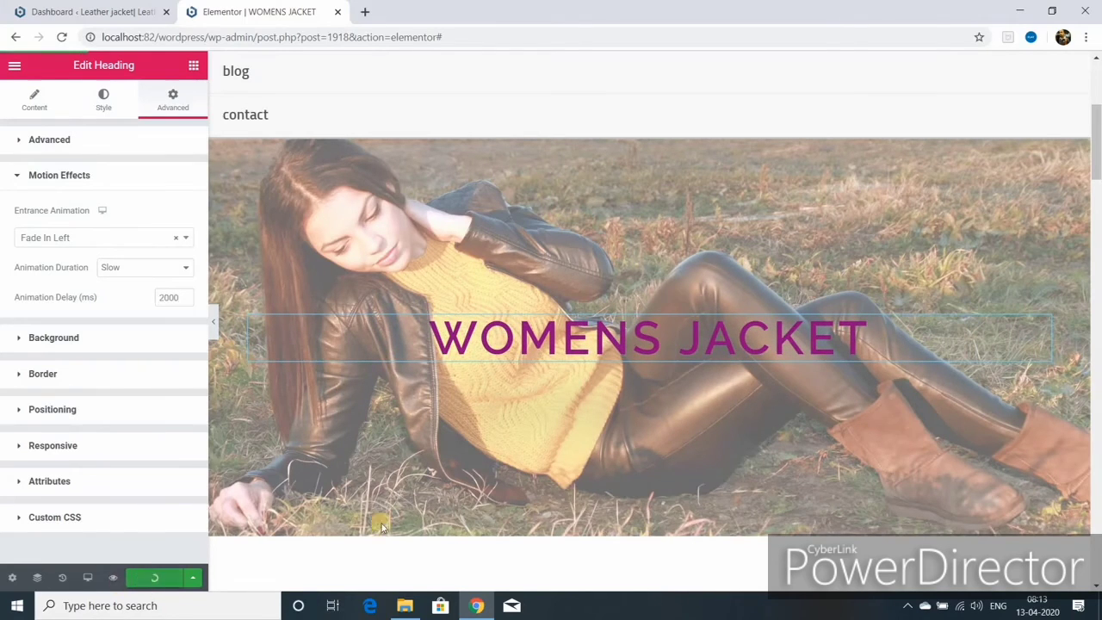
- Set the first jacket image's entrance animation to Fade In Down
scroll(382, 526, down, 4)
click(648, 241)
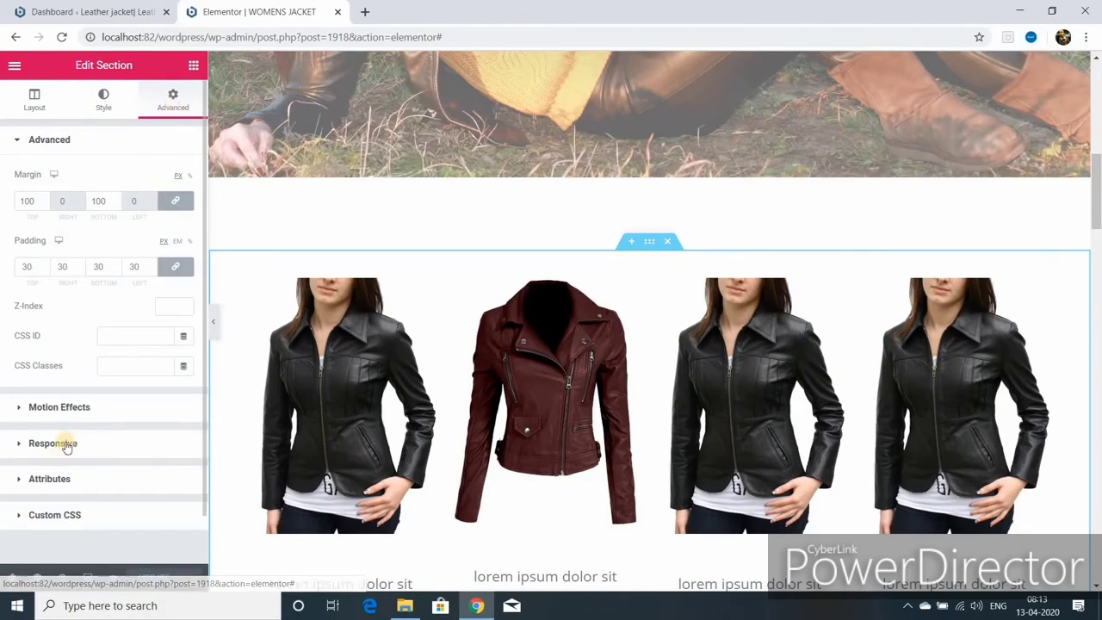
click(76, 407)
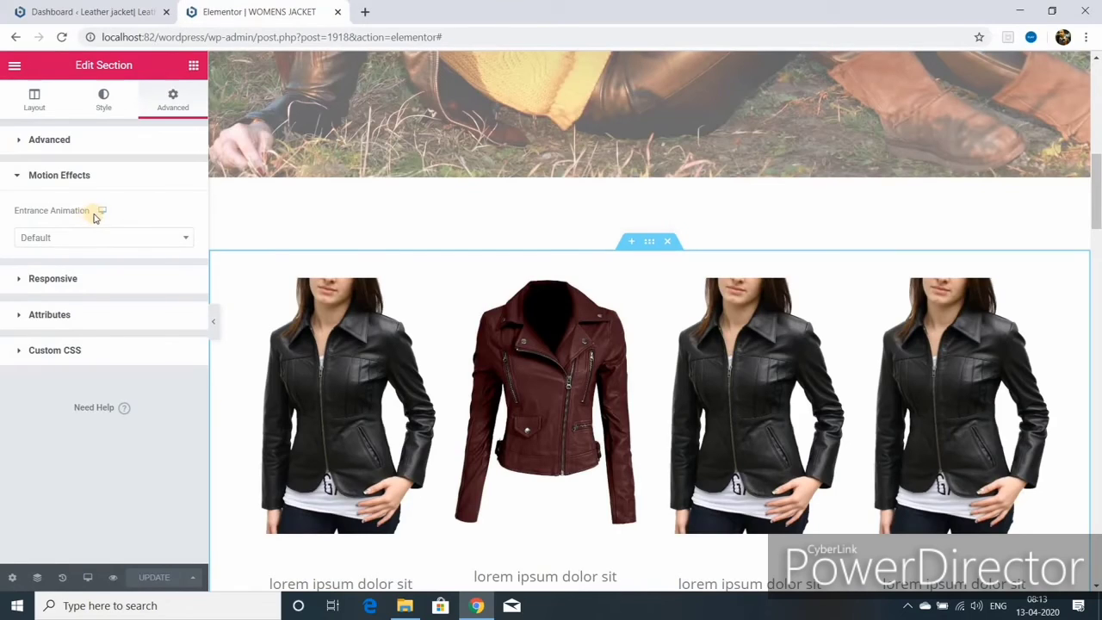
mouse_move(103, 212)
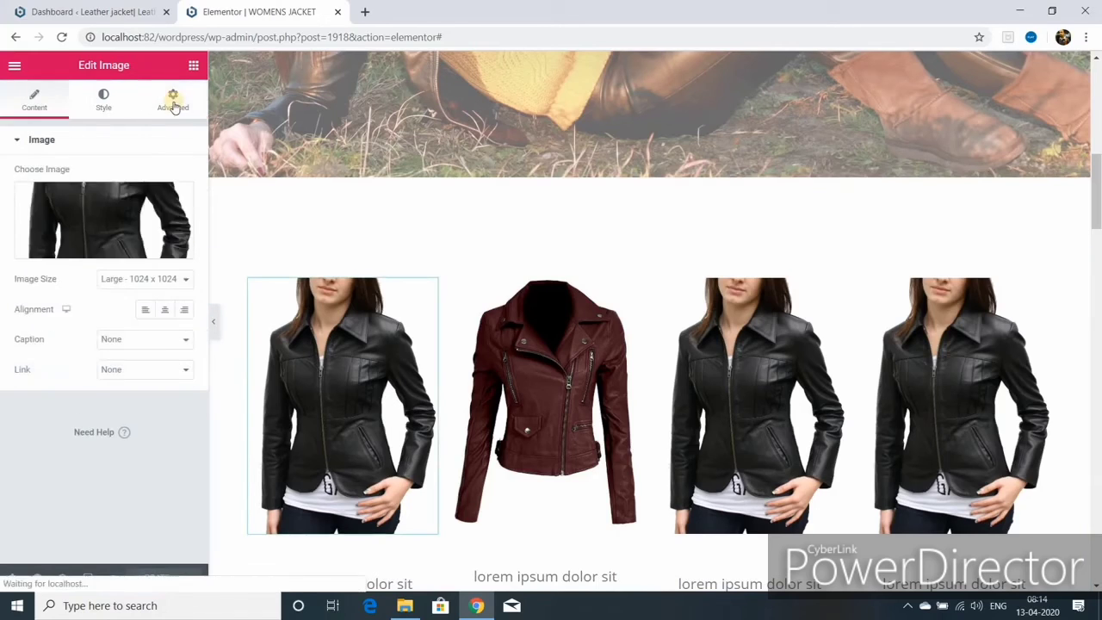
click(172, 100)
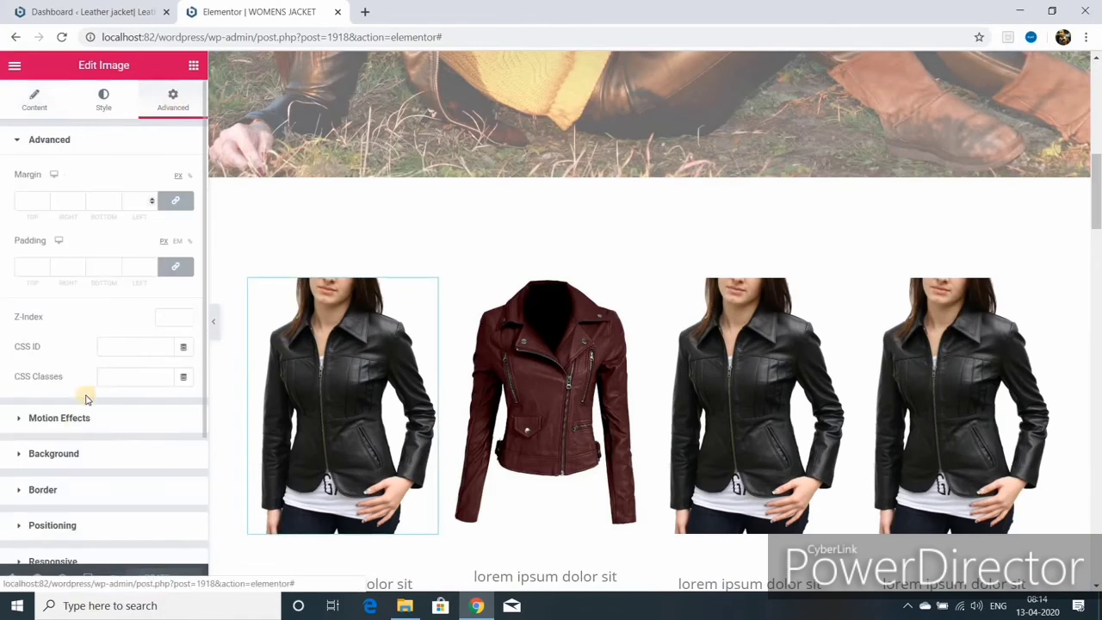
click(59, 417)
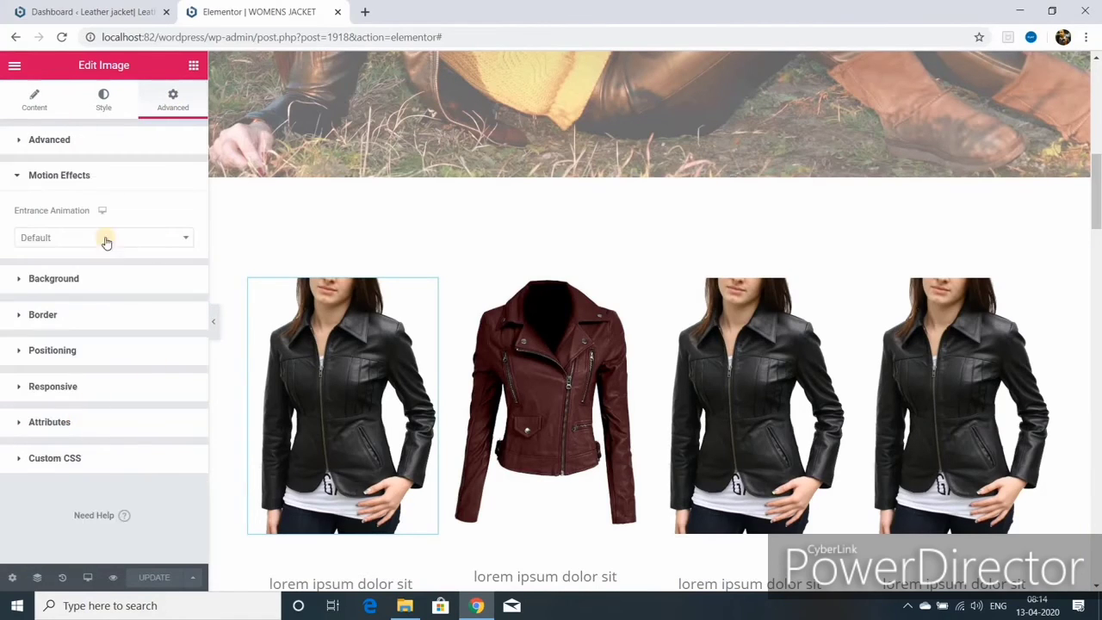
click(188, 239)
scroll(187, 405, down, 5)
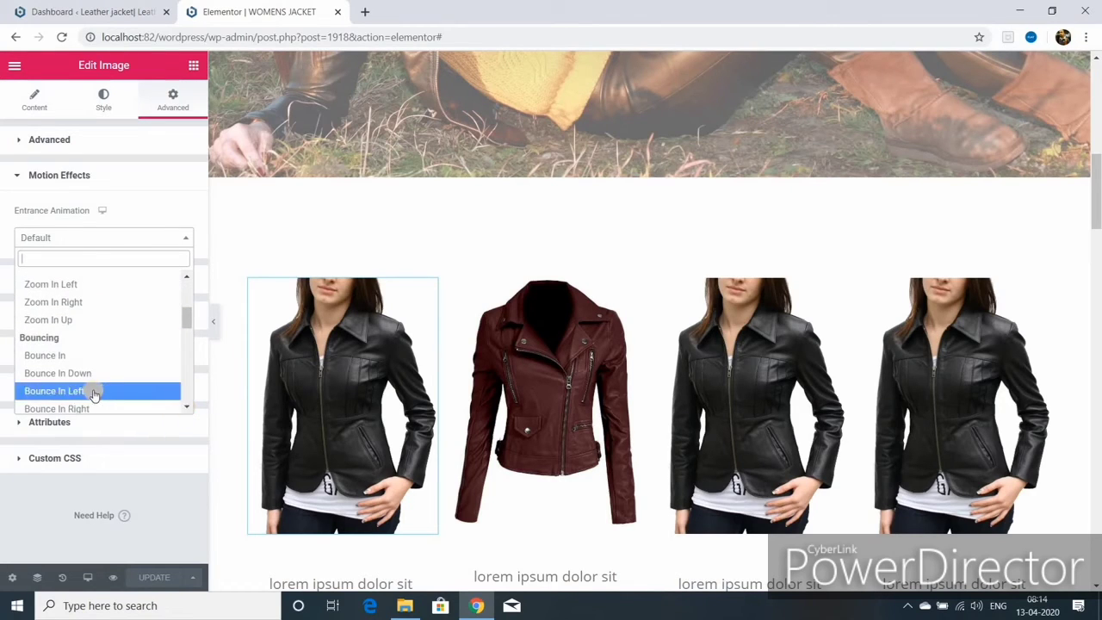
click(95, 391)
click(94, 238)
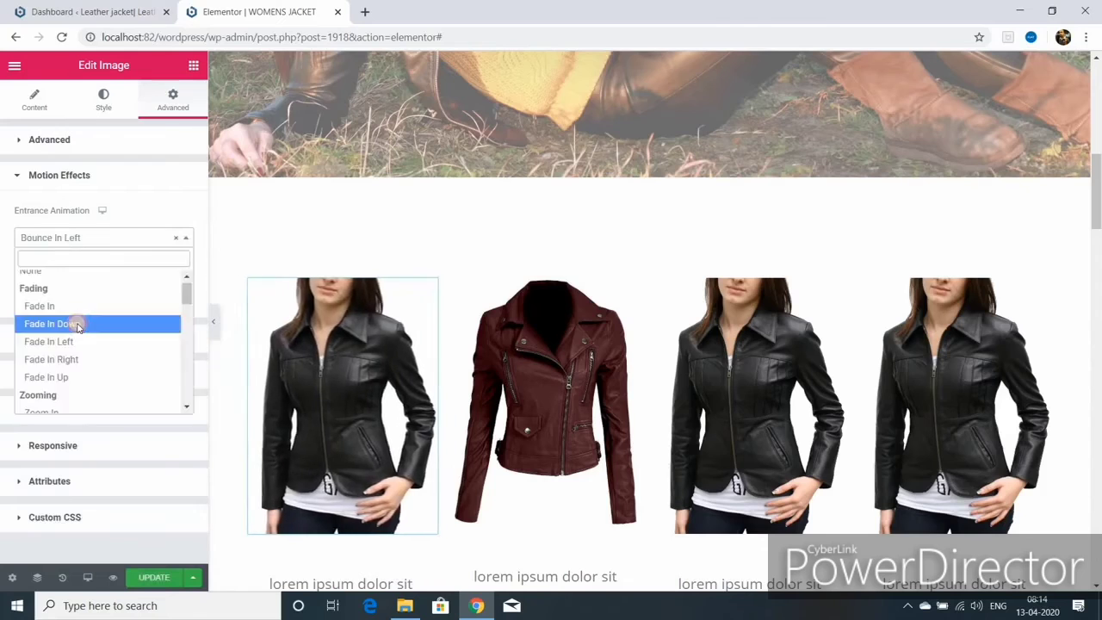
click(76, 323)
- Give the fourth jacket image a slow Fade In Right entrance animation
click(271, 343)
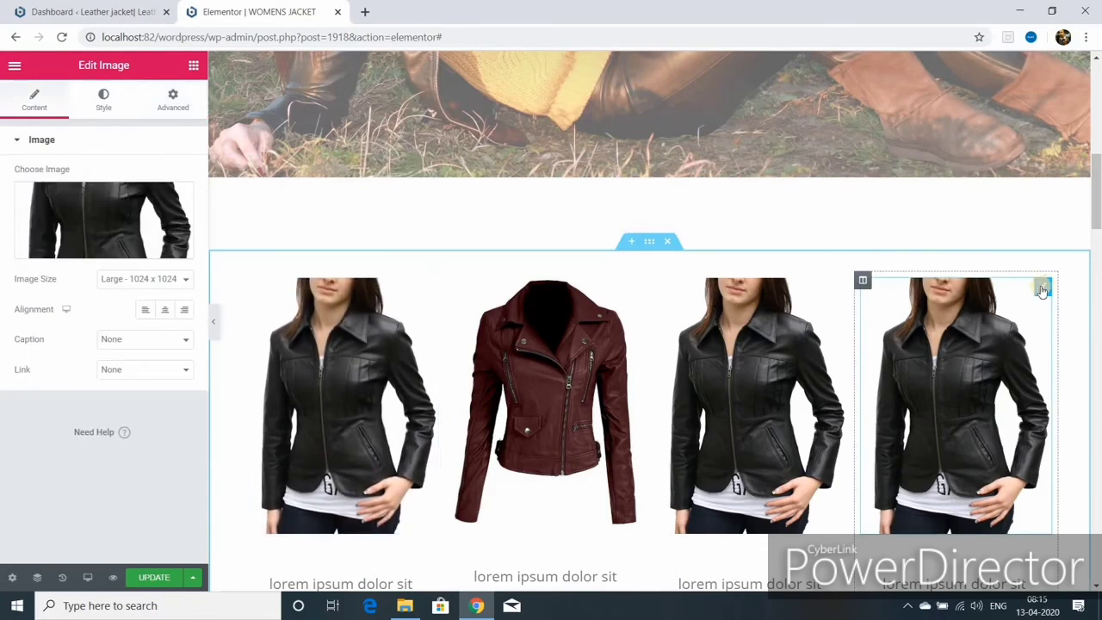
click(172, 98)
click(89, 418)
click(95, 238)
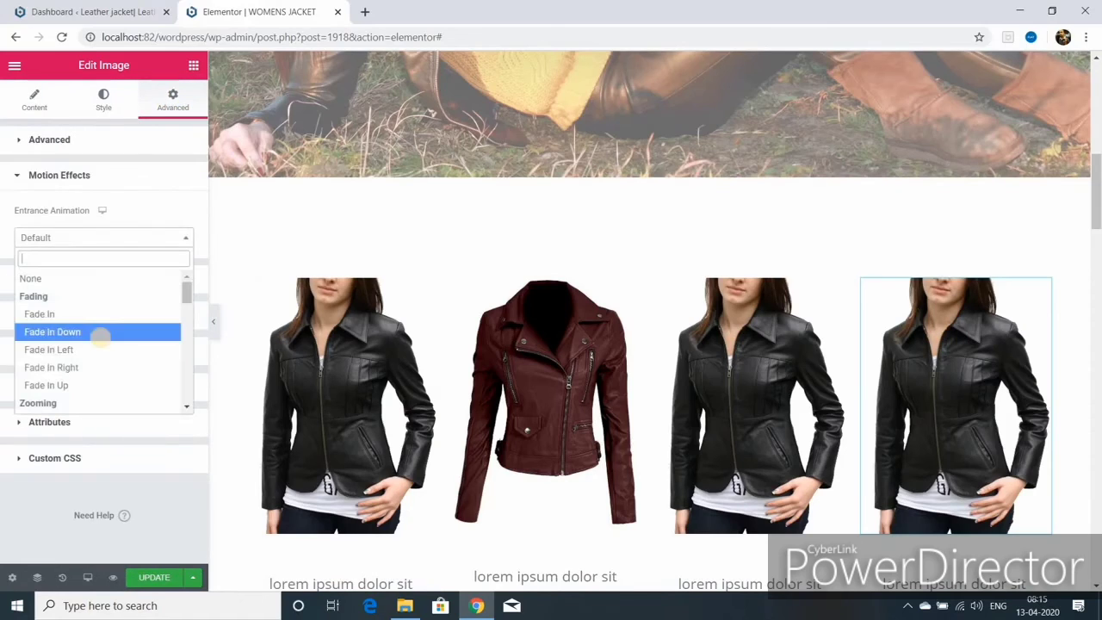
click(101, 366)
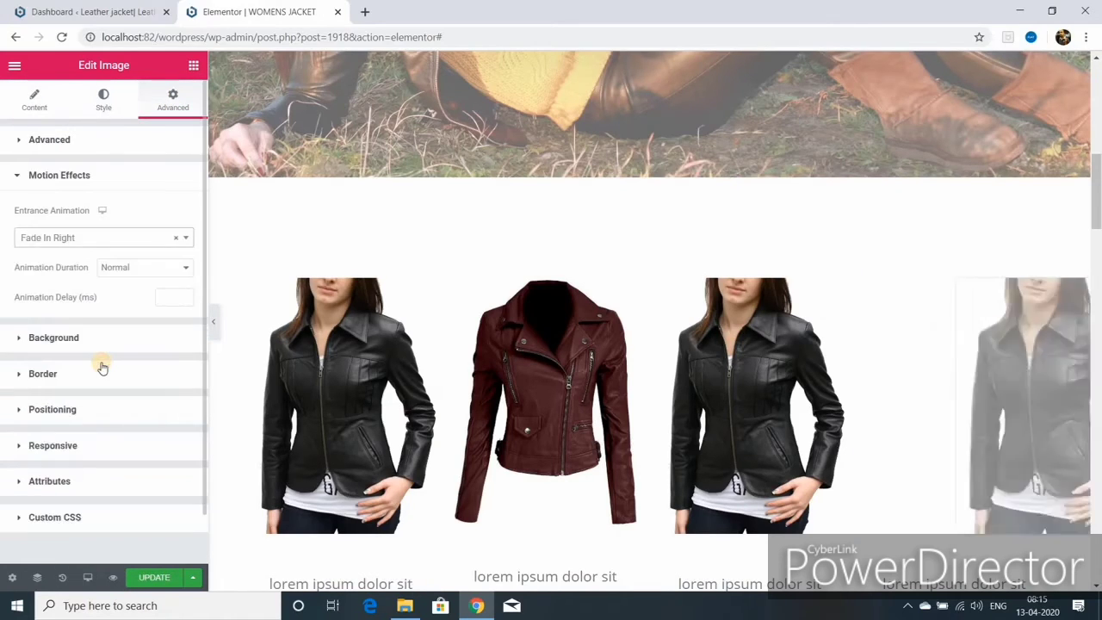
click(131, 268)
click(129, 283)
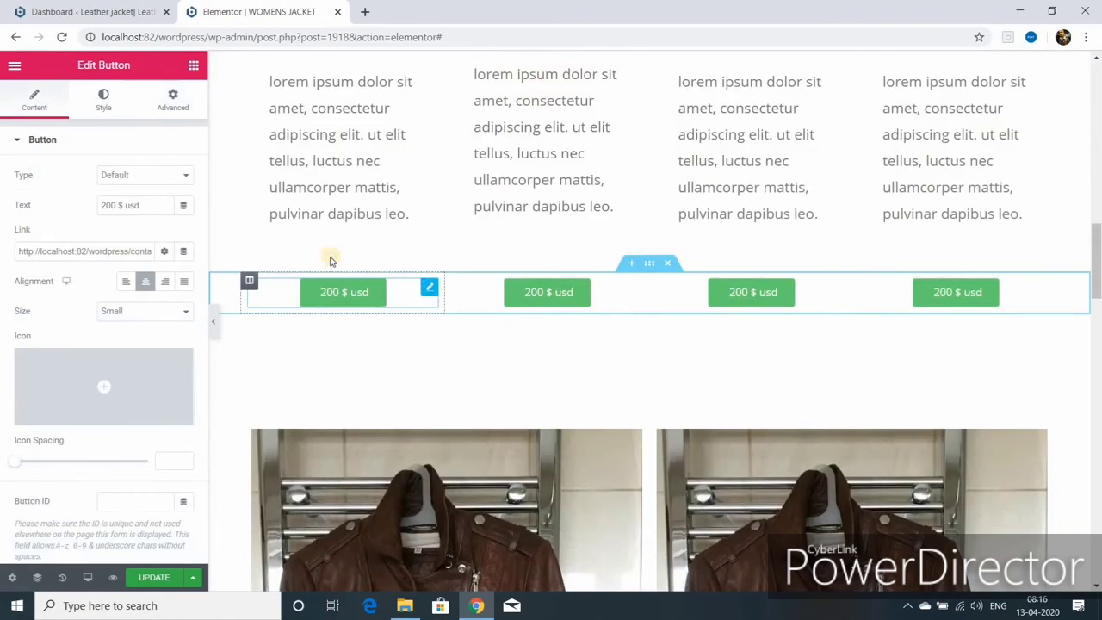
- Give the first 200 $ usd price button a Zoom In Right entrance and save
click(173, 99)
click(120, 238)
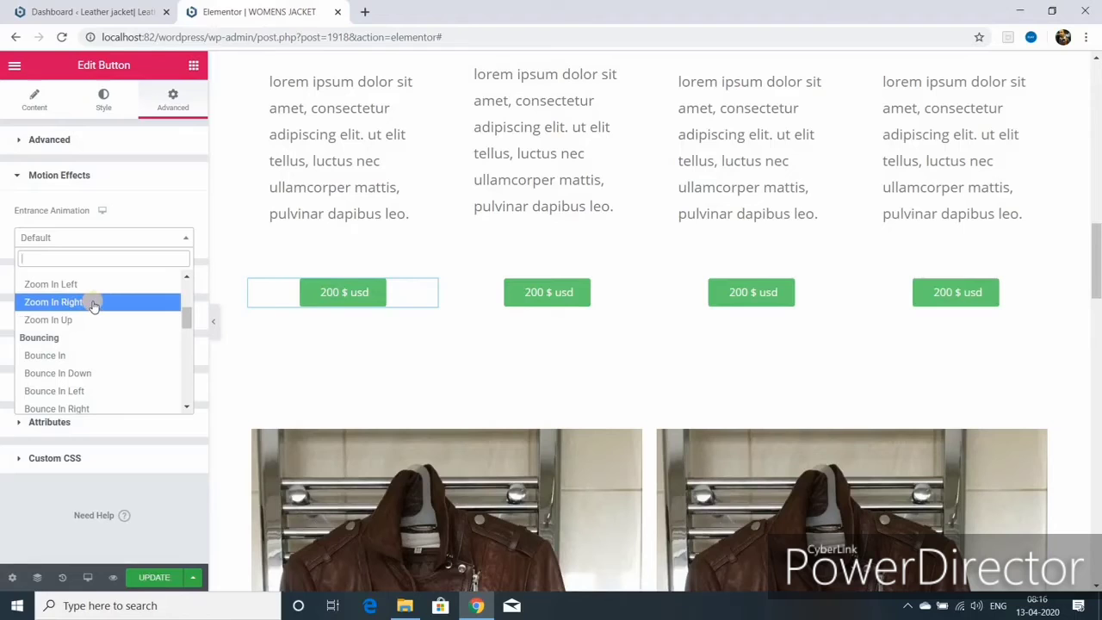
click(93, 302)
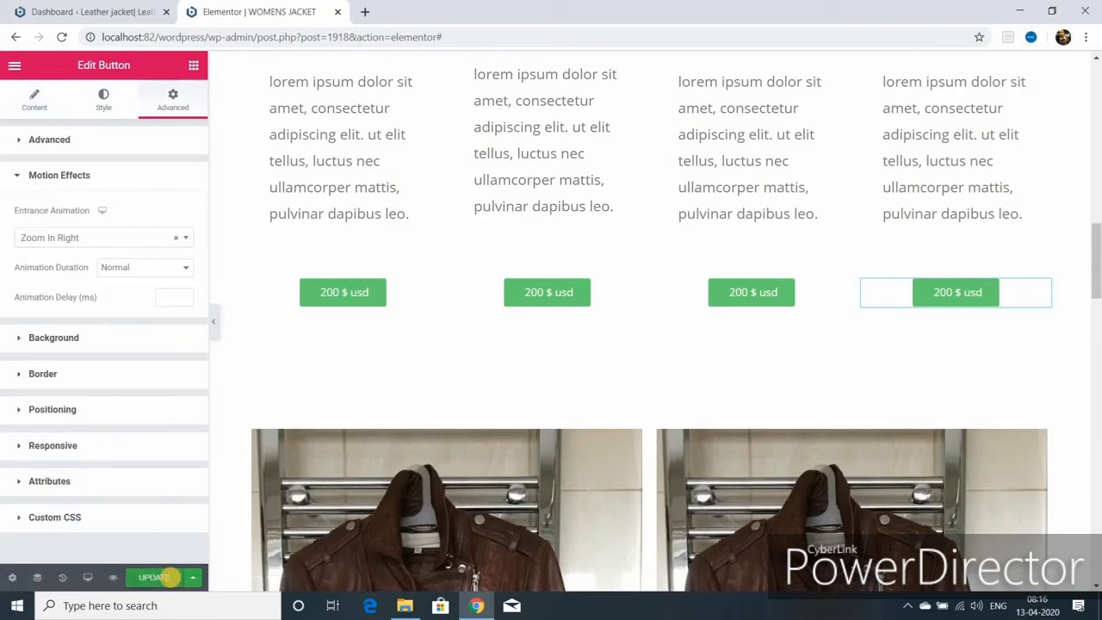
click(170, 578)
- Give the second price button a Slide In Up entrance animation
click(634, 289)
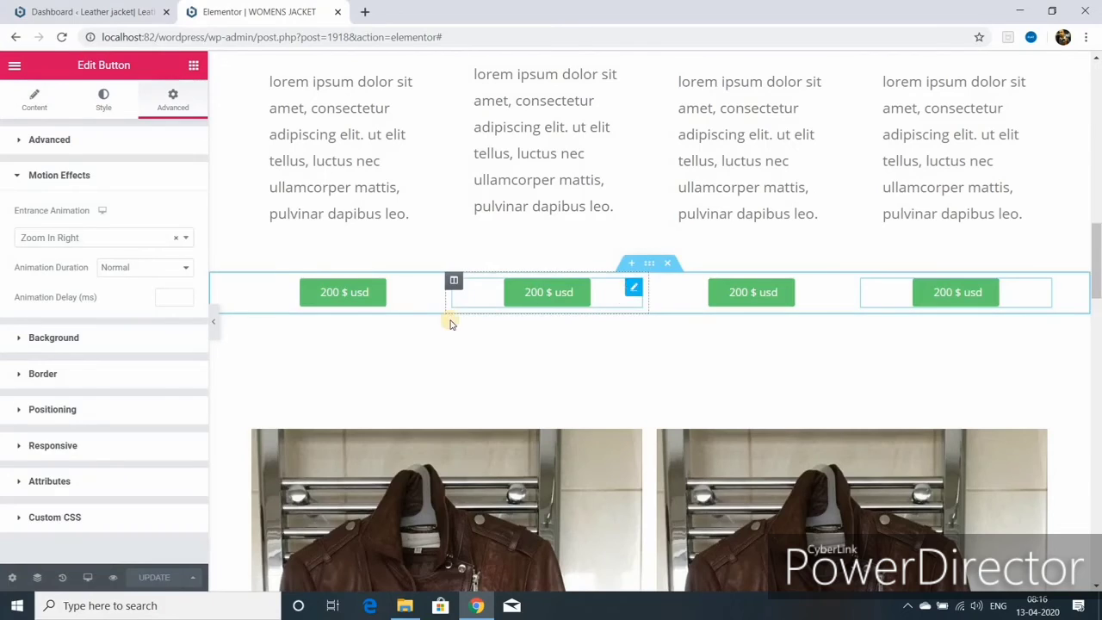
click(172, 100)
click(61, 418)
click(184, 239)
scroll(187, 410, down, 5)
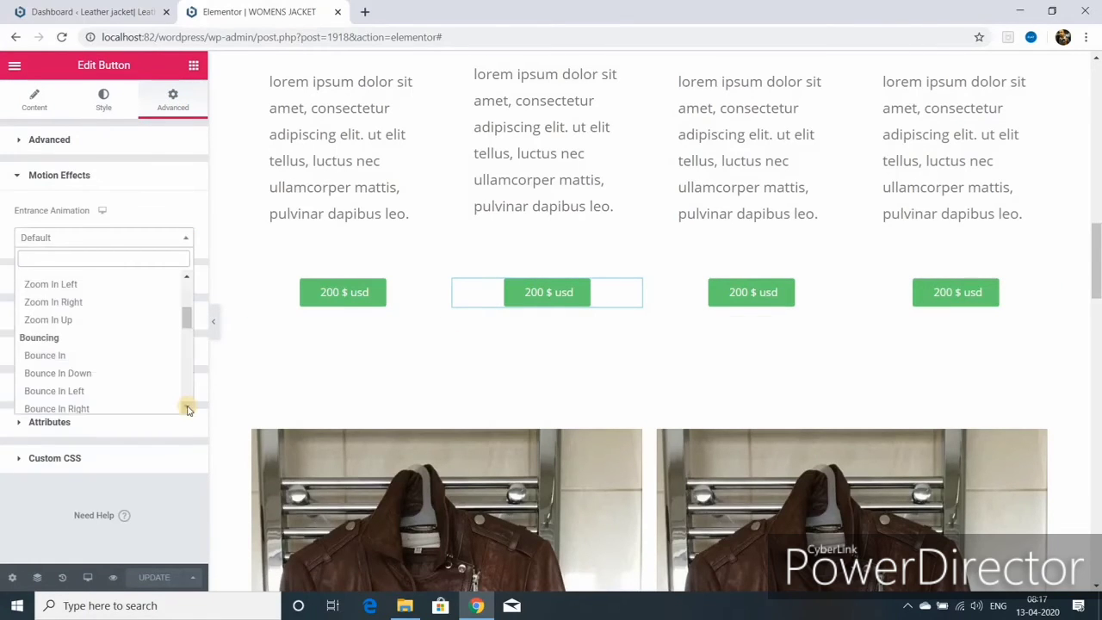
scroll(188, 408, down, 4)
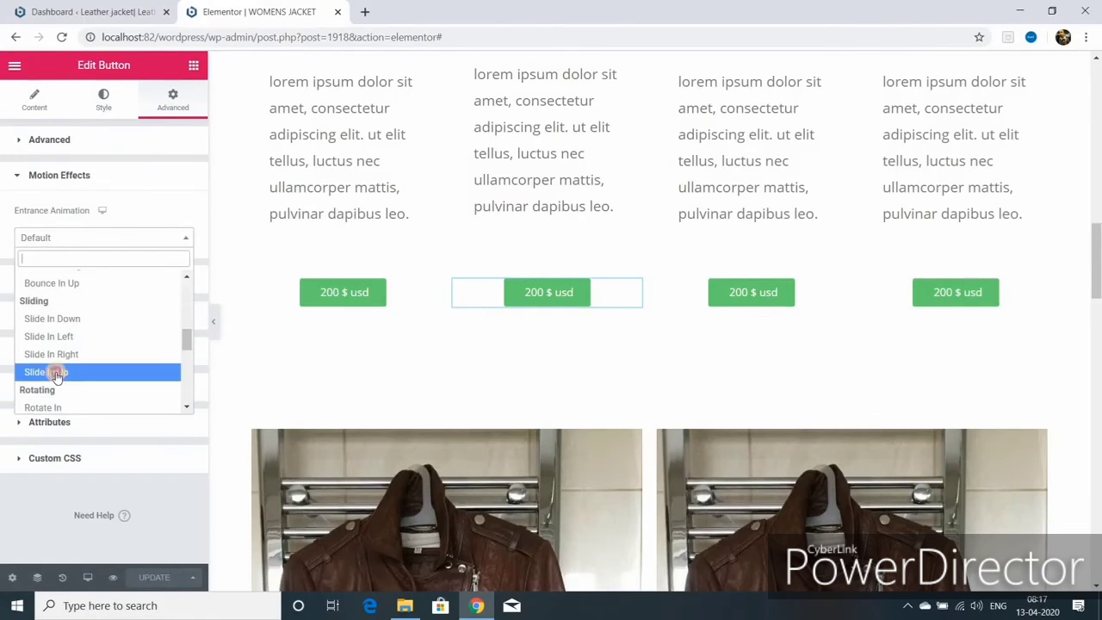
click(53, 372)
- Reset the second button's style and paste the copied style onto the third button
right_click(571, 294)
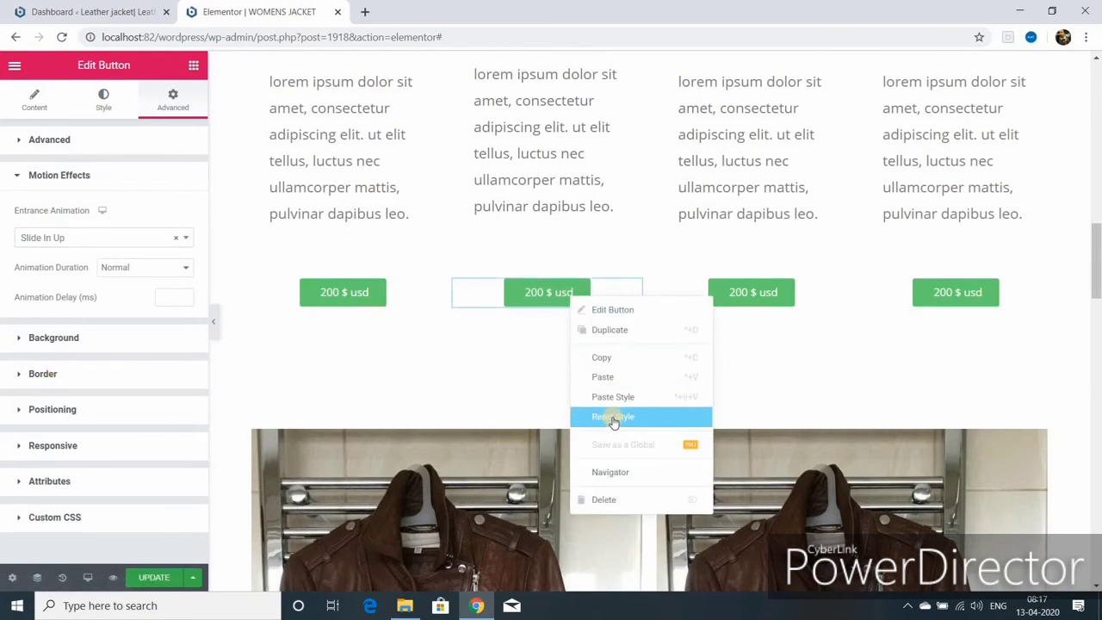
click(612, 416)
right_click(735, 293)
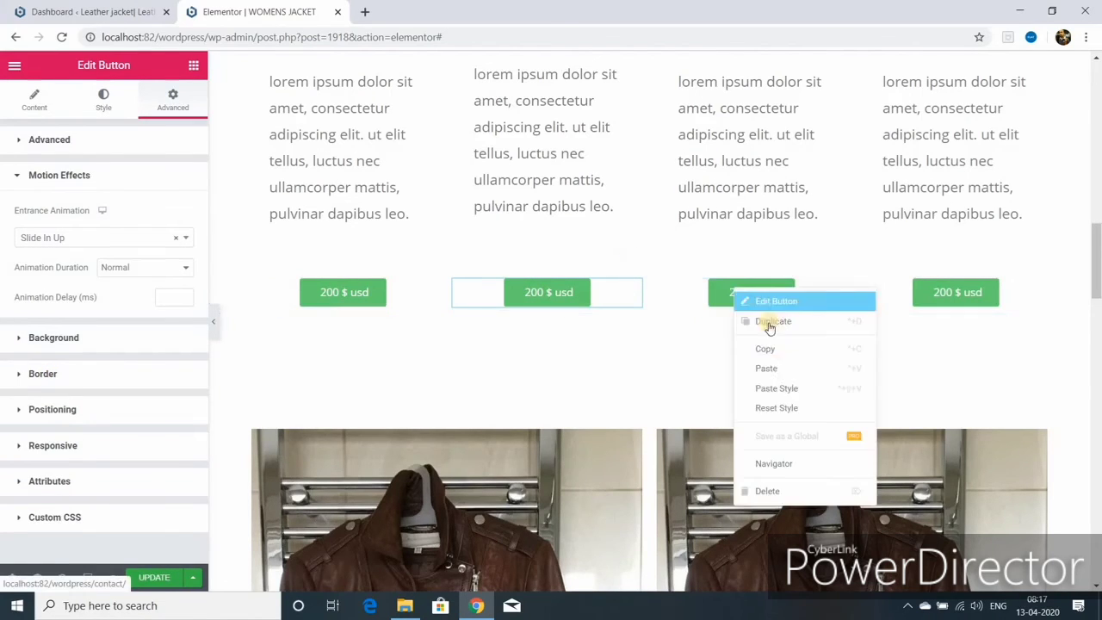
click(780, 396)
- Review the company heading's motion effects and border settings, then save the page
scroll(339, 542, down, 8)
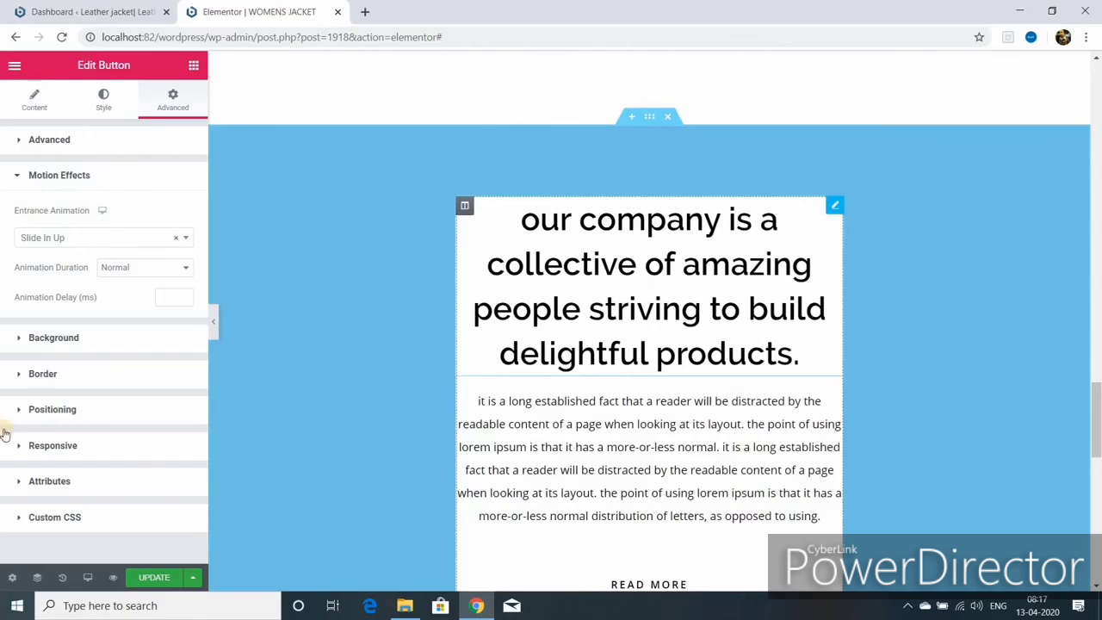
click(177, 109)
click(64, 418)
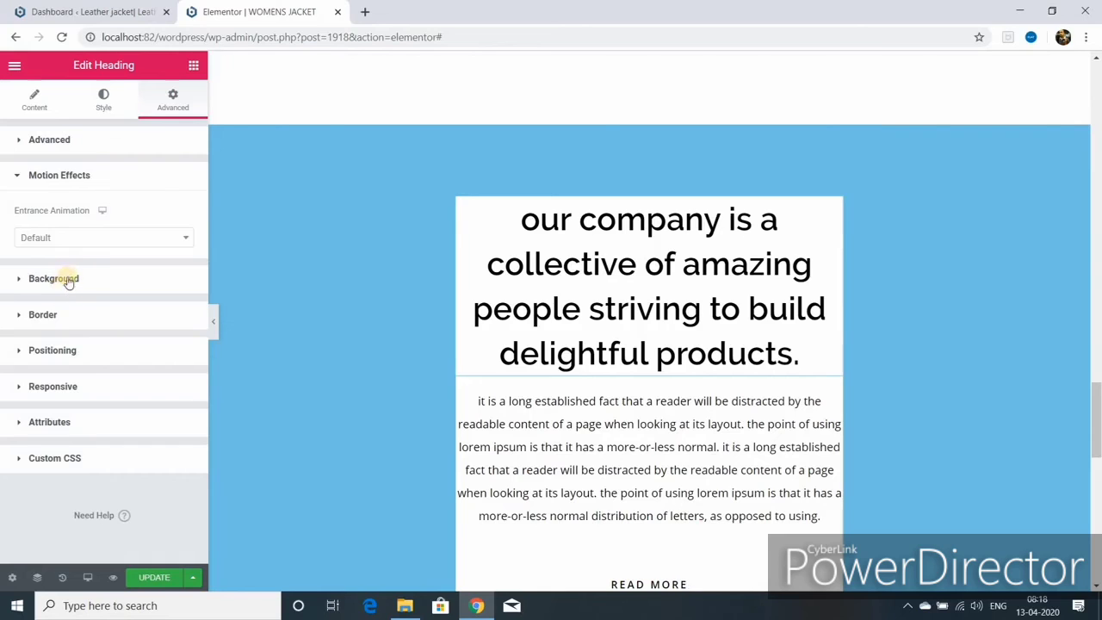
click(67, 310)
click(155, 576)
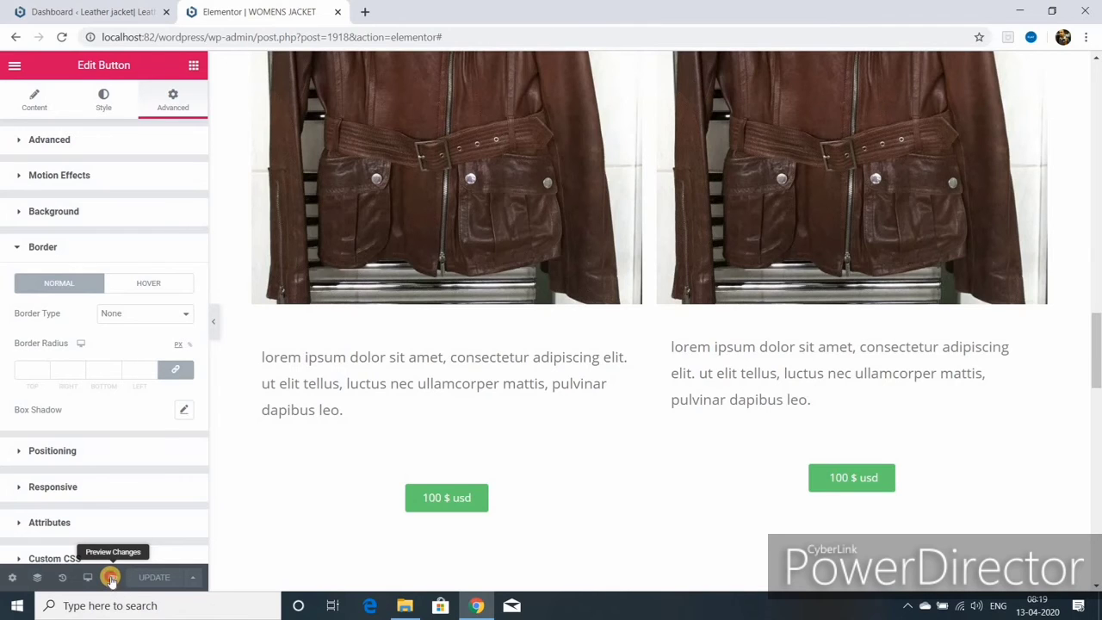
- Open a live preview of the page in a new tab and scroll through it
click(111, 579)
scroll(312, 393, down, 2)
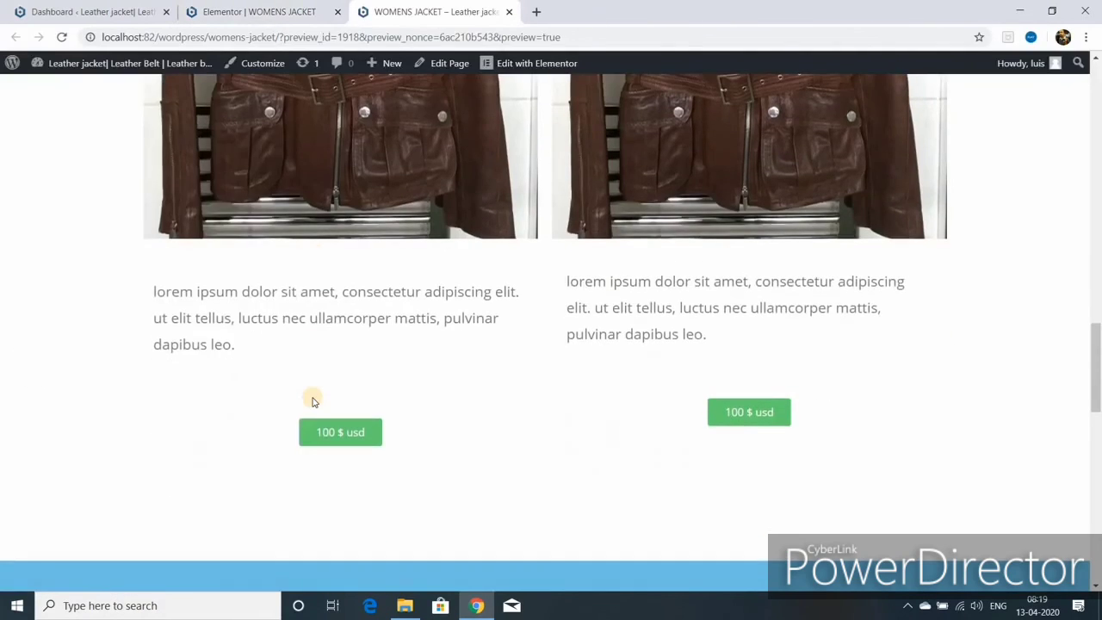
scroll(313, 398, down, 6)
scroll(312, 396, up, 3)
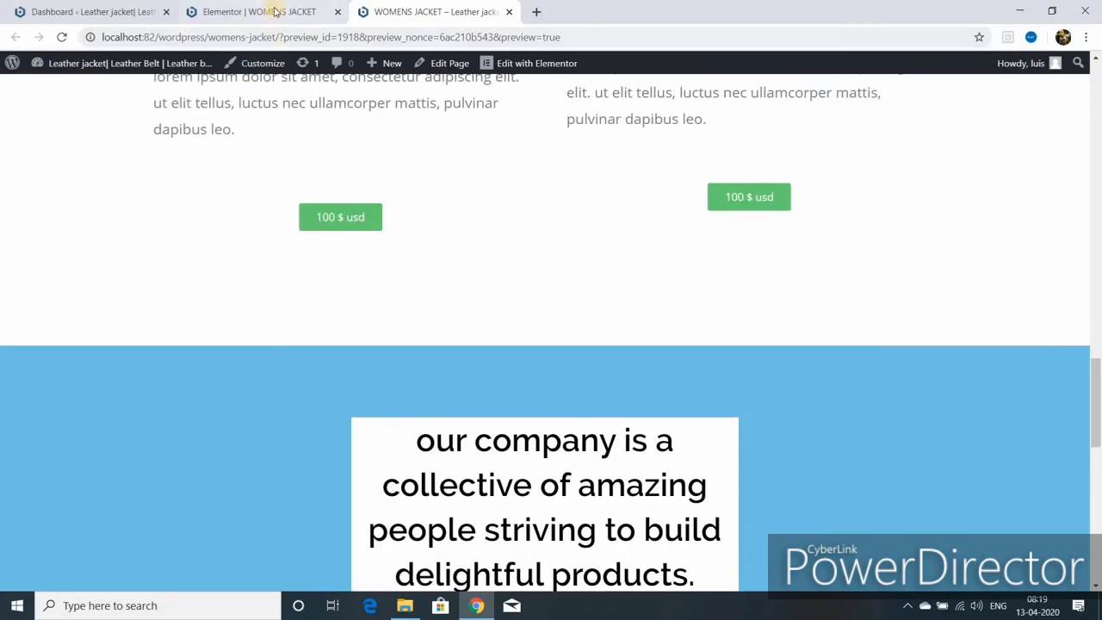
- Save the latest editor changes, then scroll through the refreshed live preview
click(275, 11)
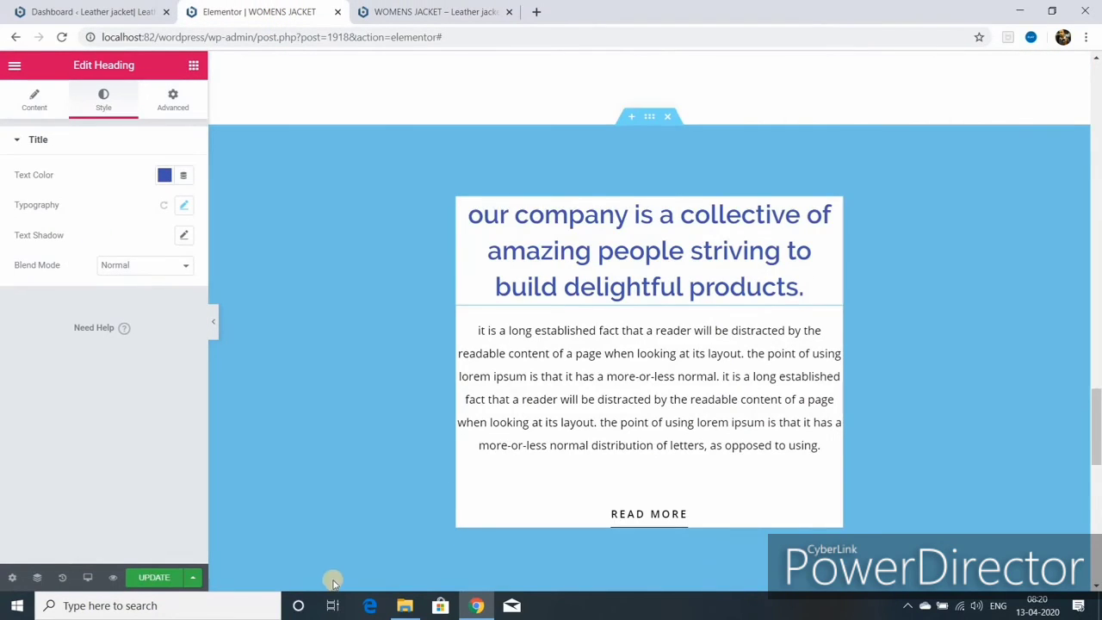
scroll(456, 555, down, 3)
click(153, 577)
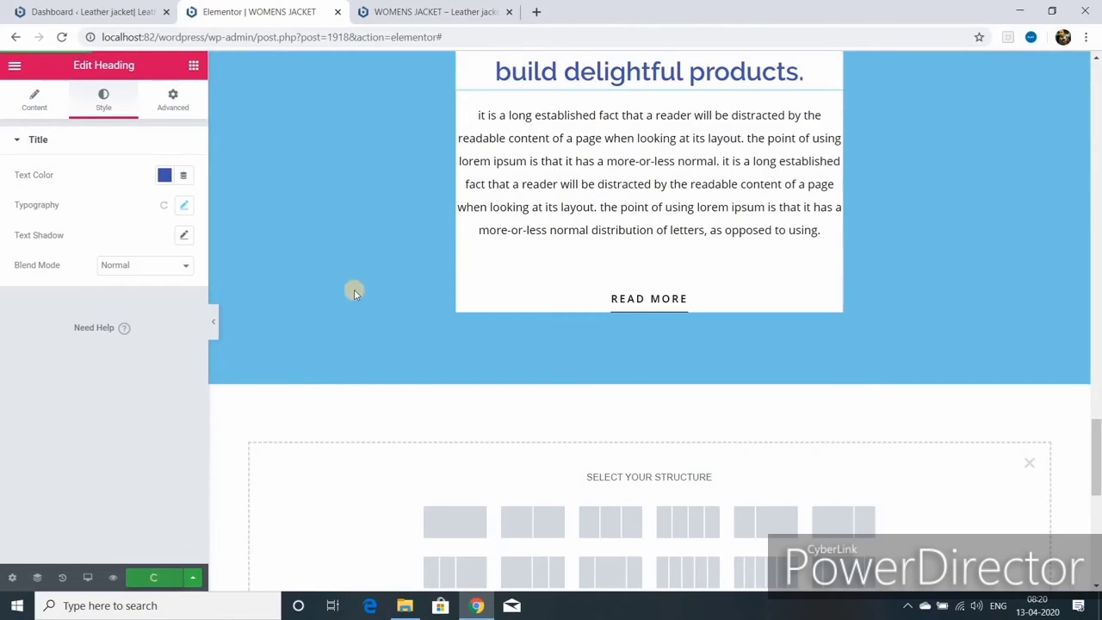
click(485, 16)
scroll(518, 402, down, 10)
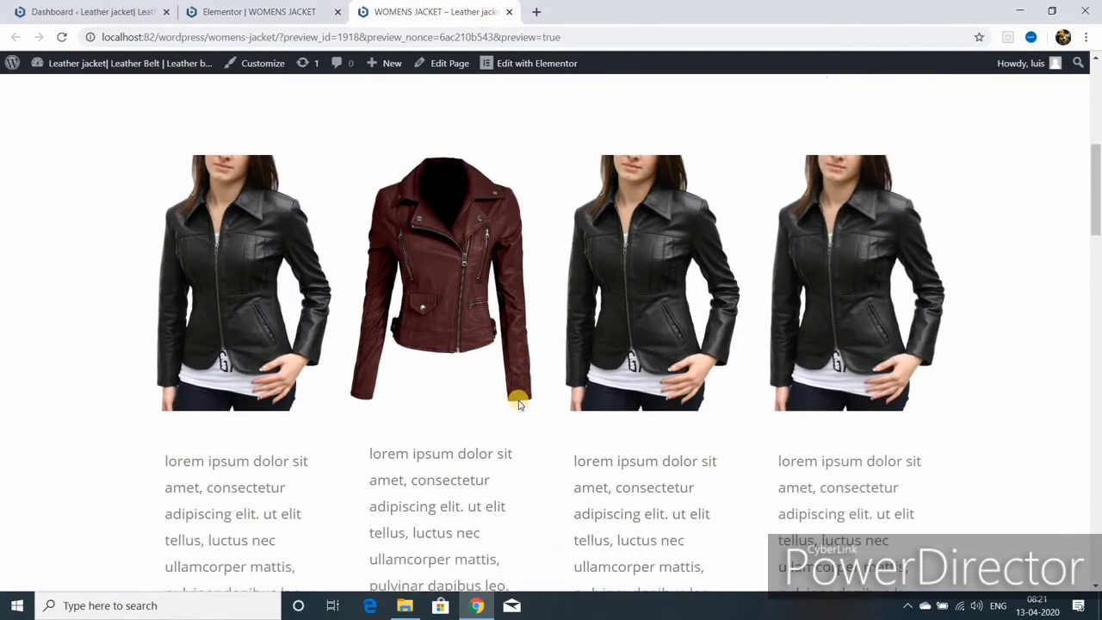
scroll(518, 403, down, 10)
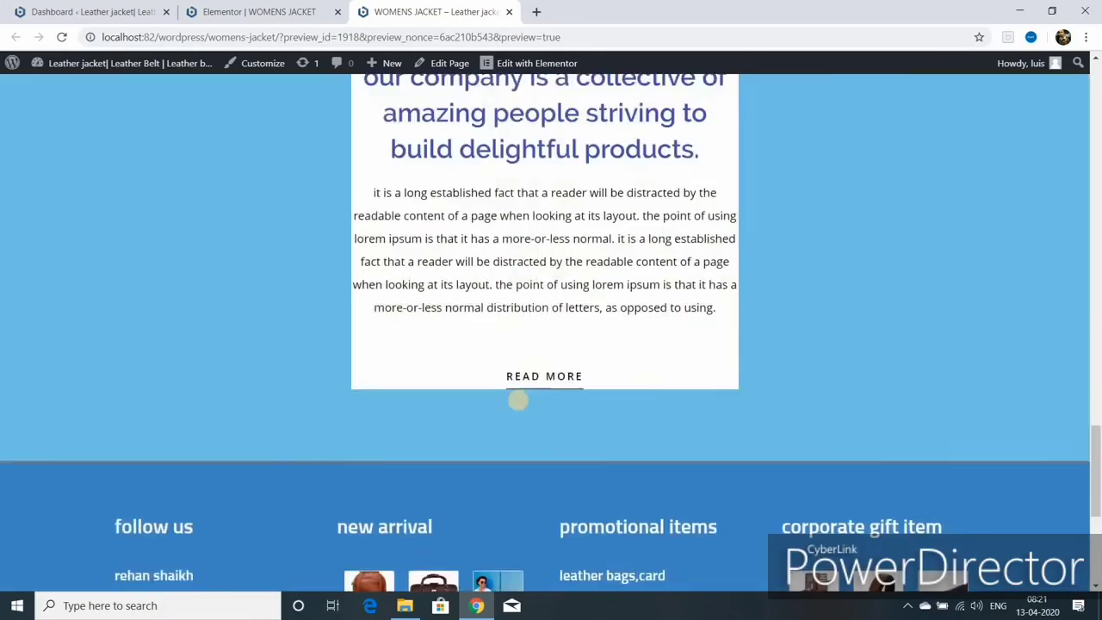
scroll(494, 439, up, 3)
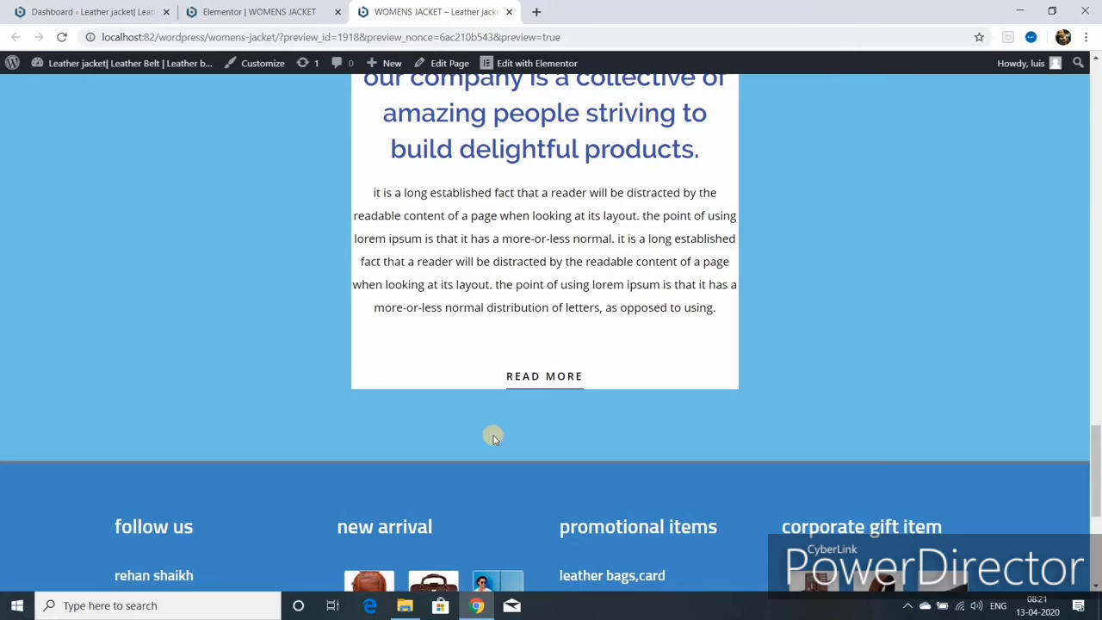
scroll(569, 464, up, 10)
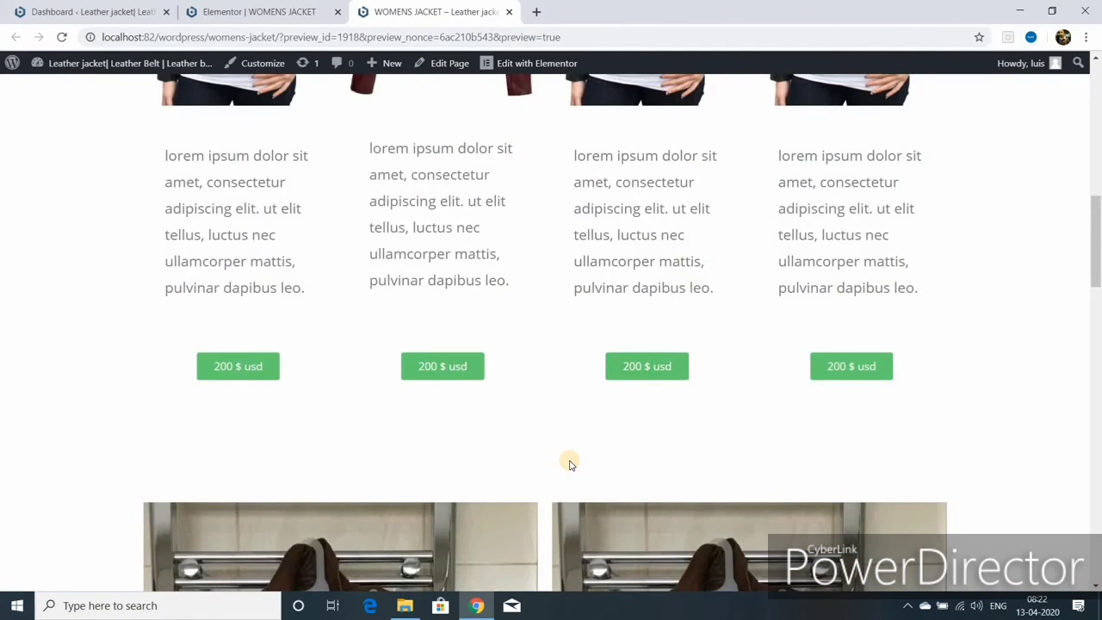
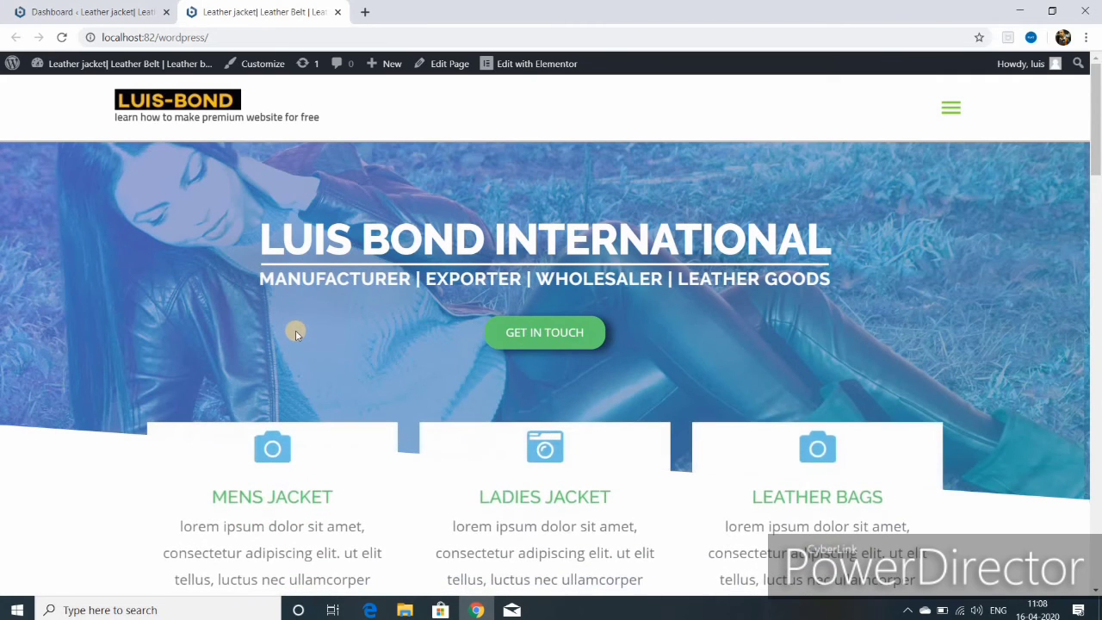
- Add a new page titled 'Blog' from the admin bar and publish it live at /blog/
click(949, 112)
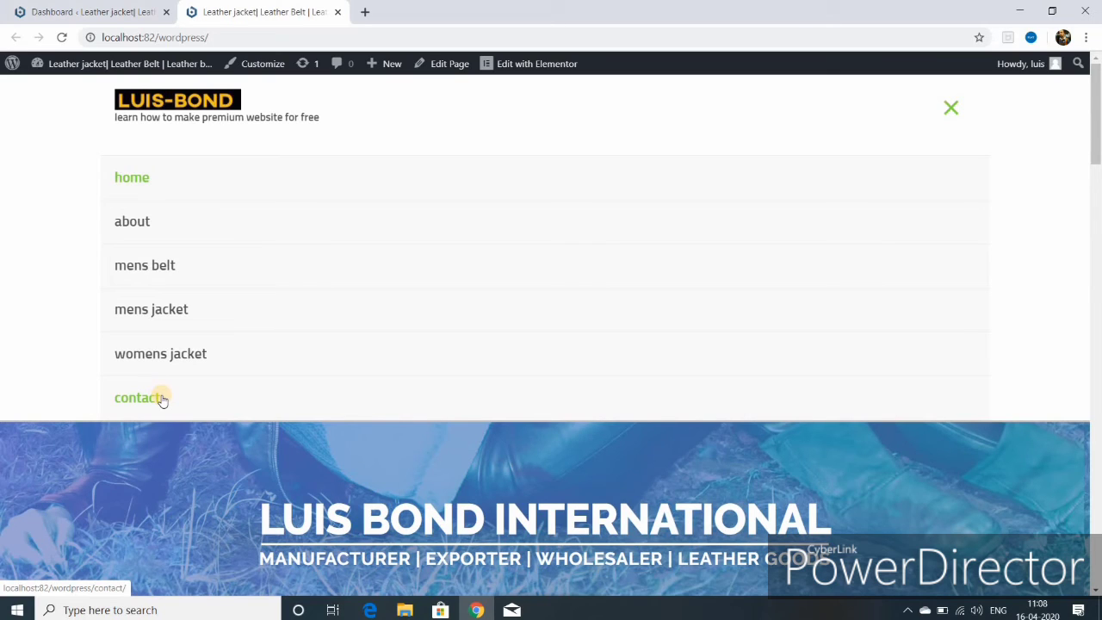
mouse_move(388, 69)
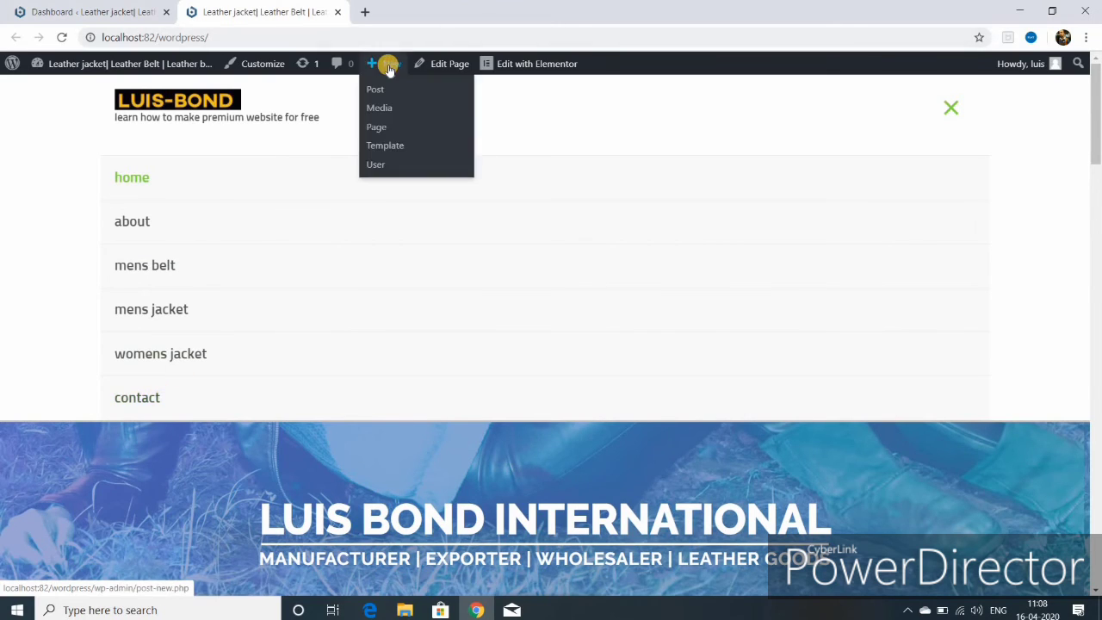
click(380, 128)
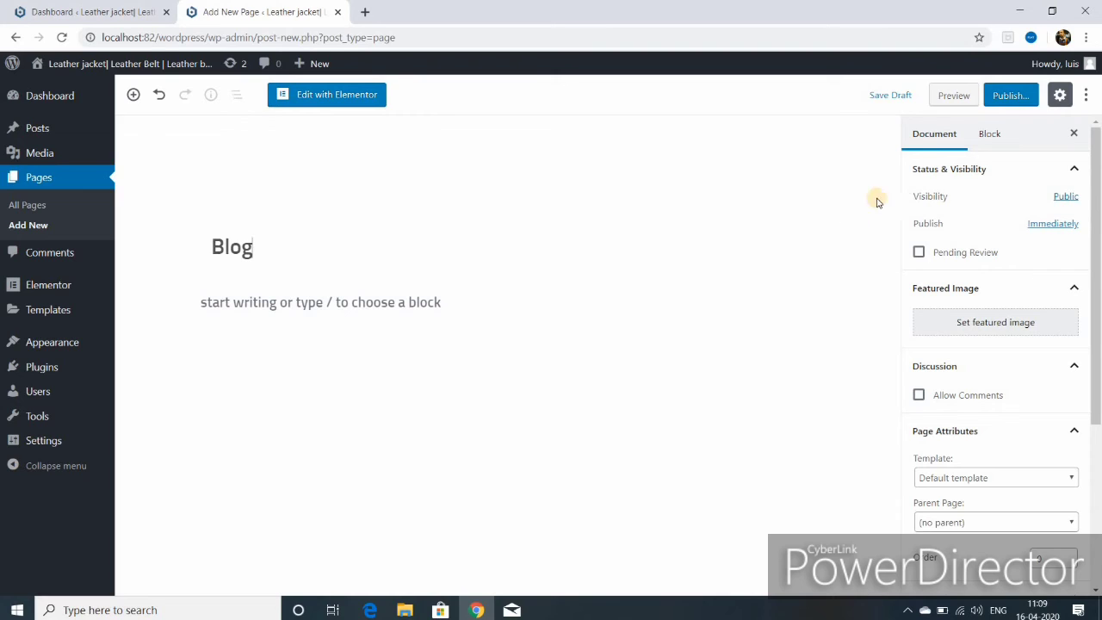
click(1003, 97)
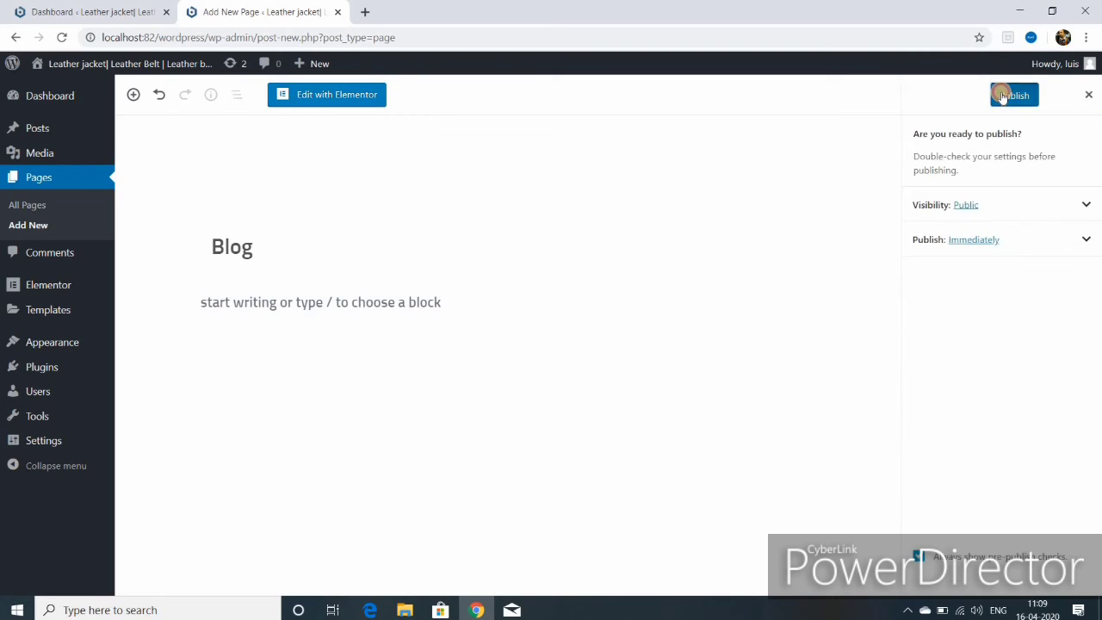
click(1003, 96)
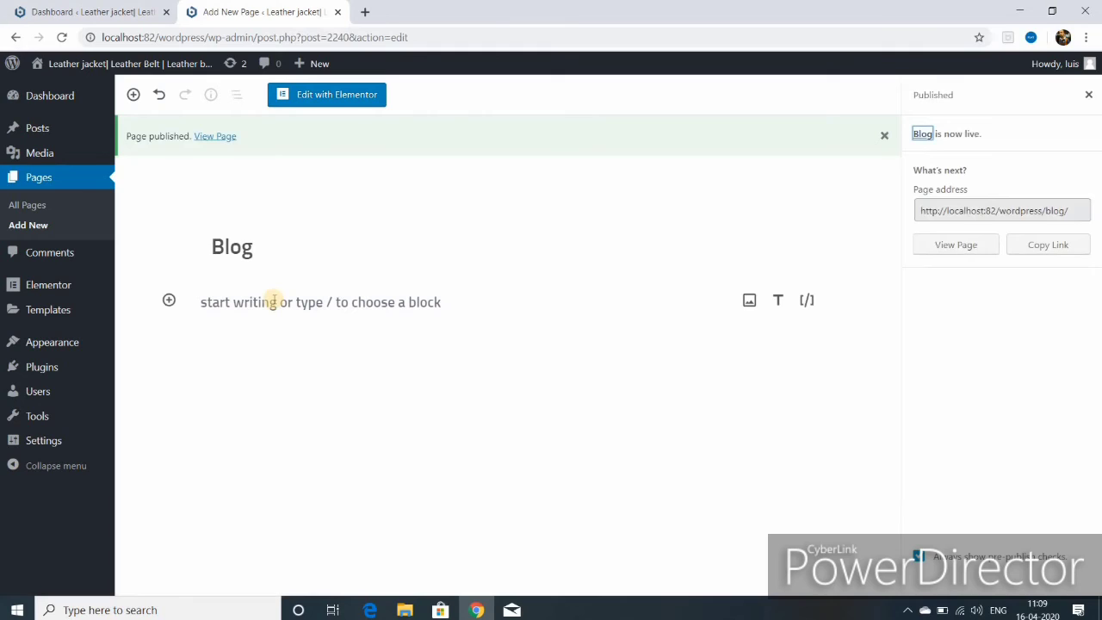
mouse_move(318, 66)
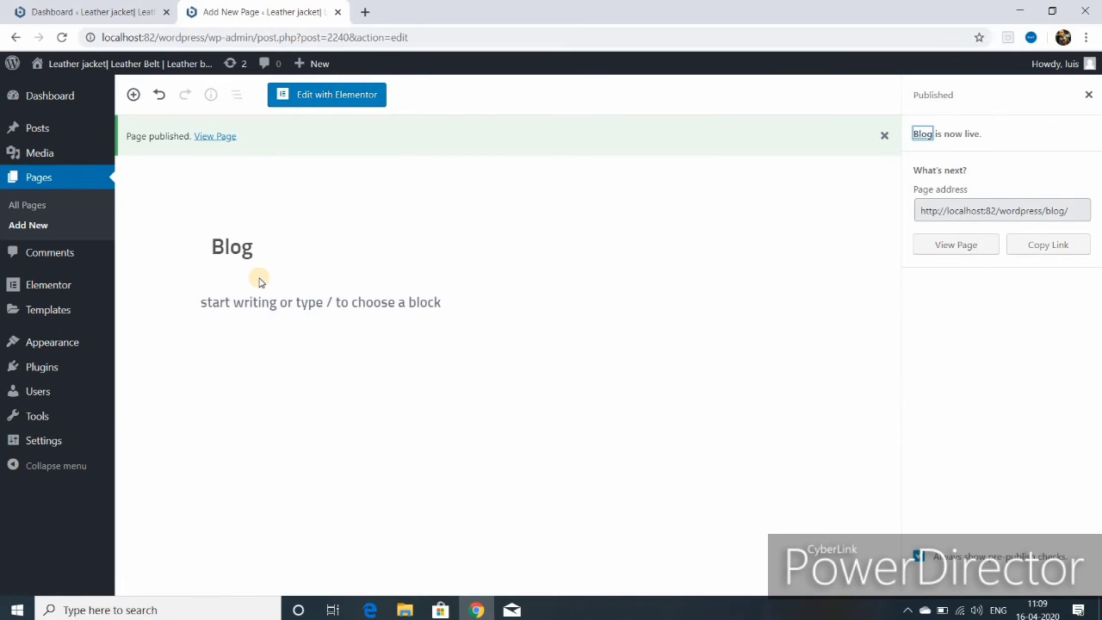
- Add the Blog page to the MAIN MENU in Appearance > Menus
mouse_move(53, 348)
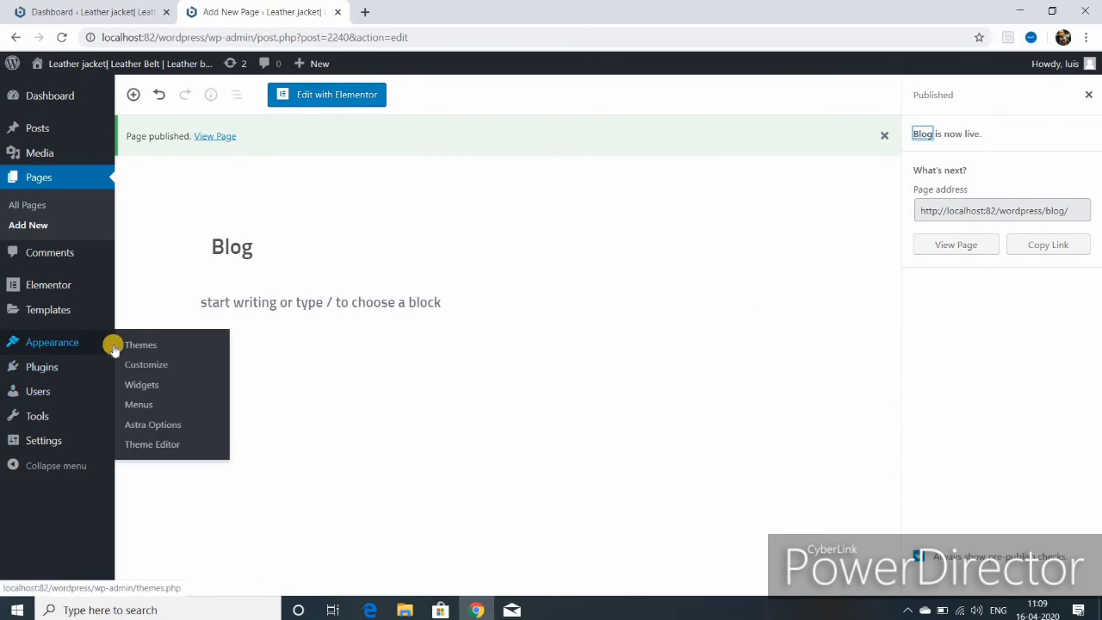
click(143, 410)
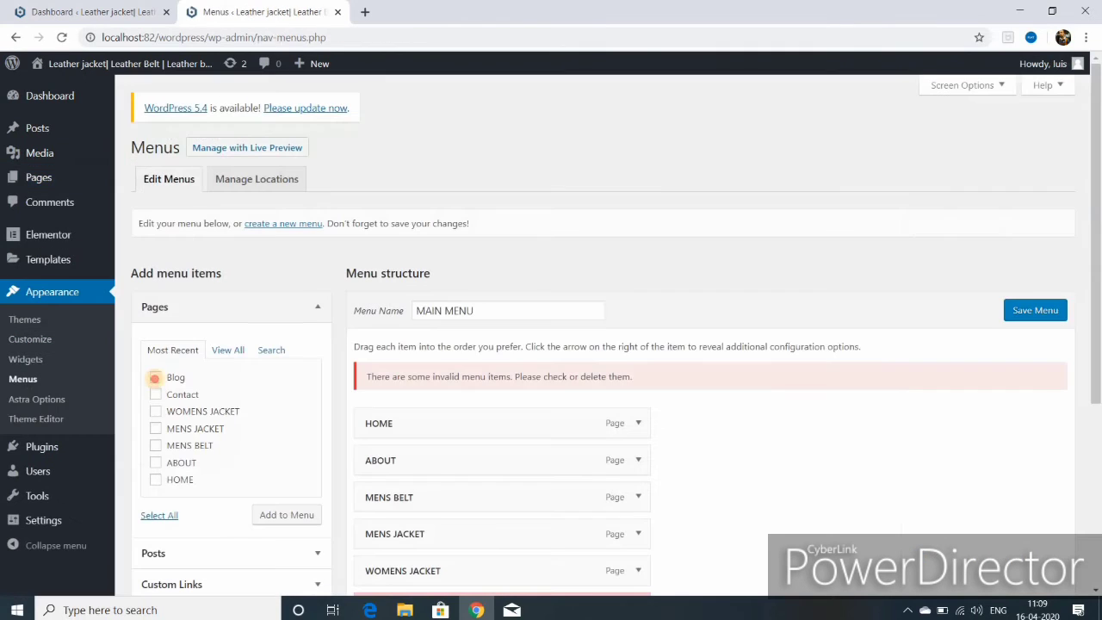
click(155, 377)
click(283, 516)
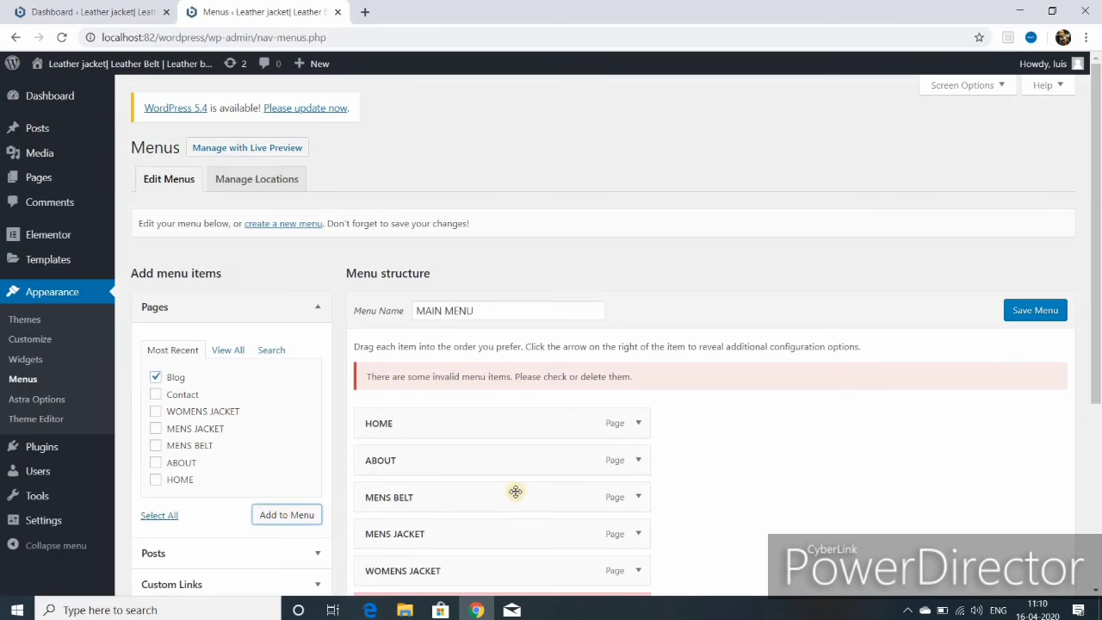
- Remove the invalid BLOG menu item and save the MAIN MENU
scroll(515, 490, down, 2)
click(469, 465)
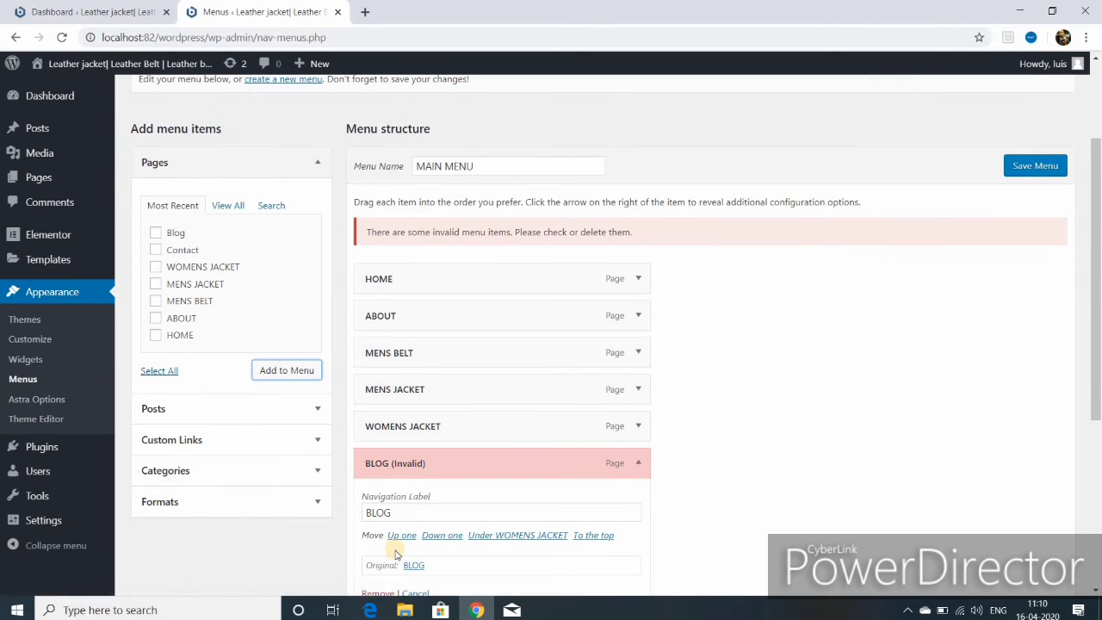
scroll(404, 507, down, 2)
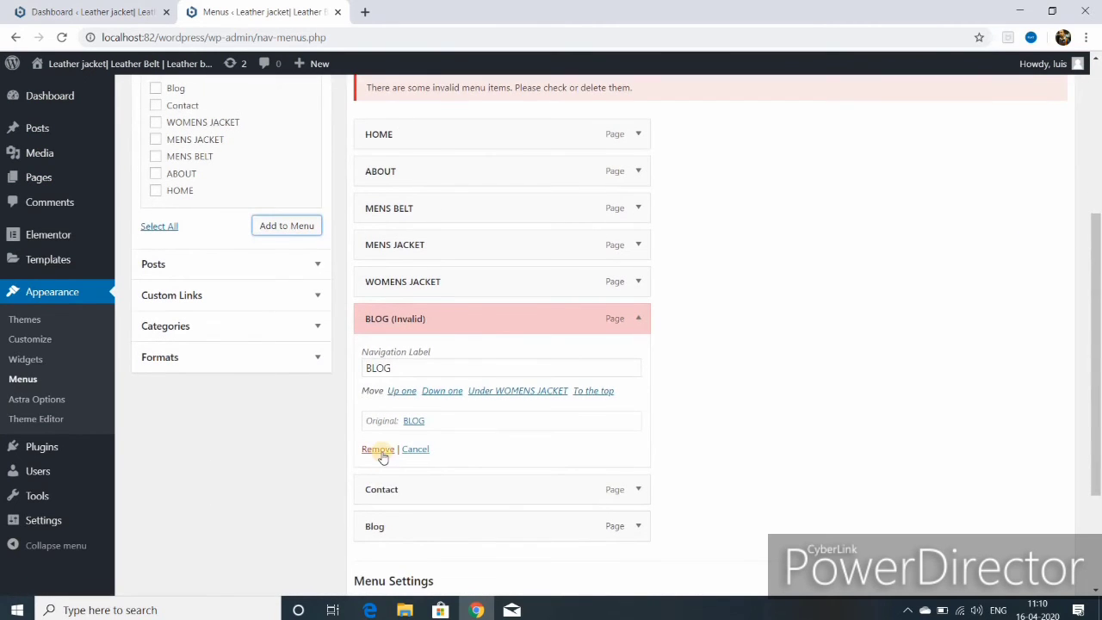
click(381, 450)
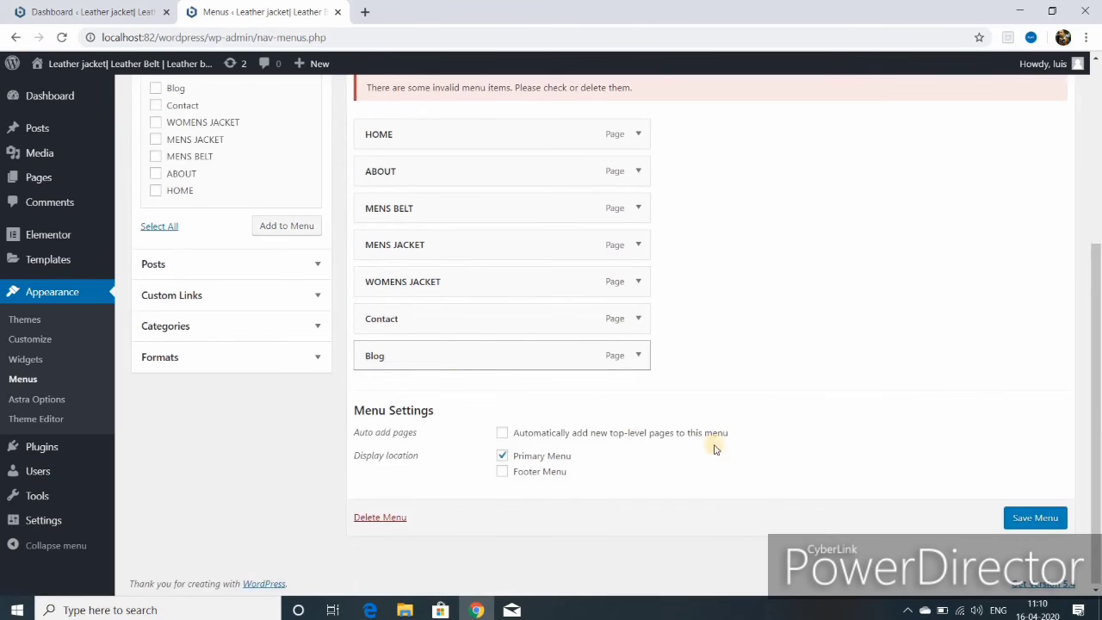
click(1020, 519)
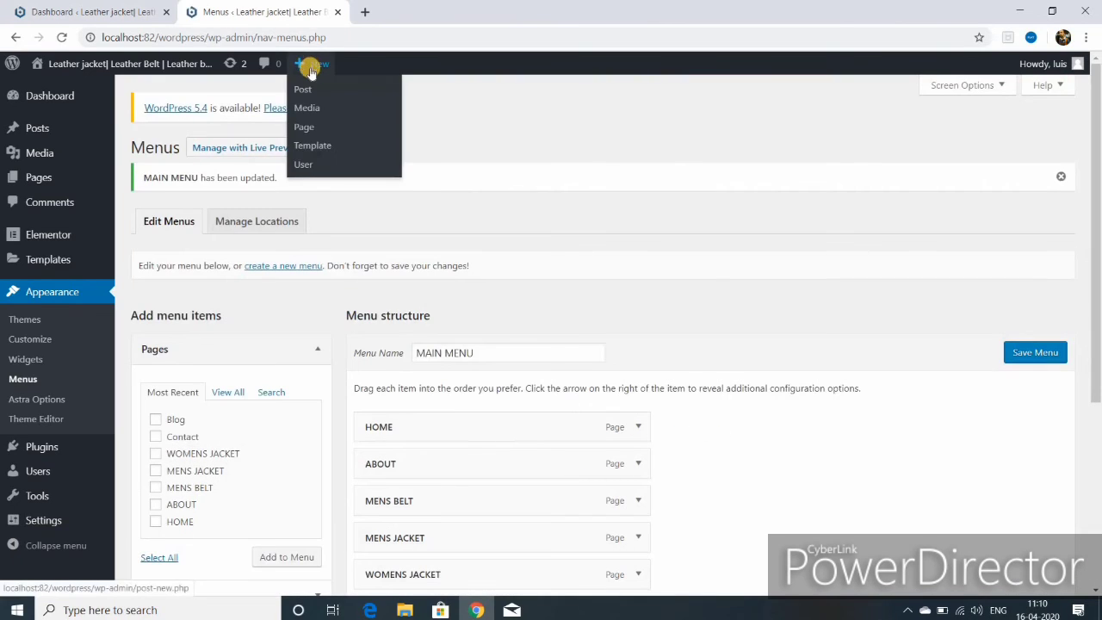
- Start a blank new post and open a new browser tab showing Google
click(303, 90)
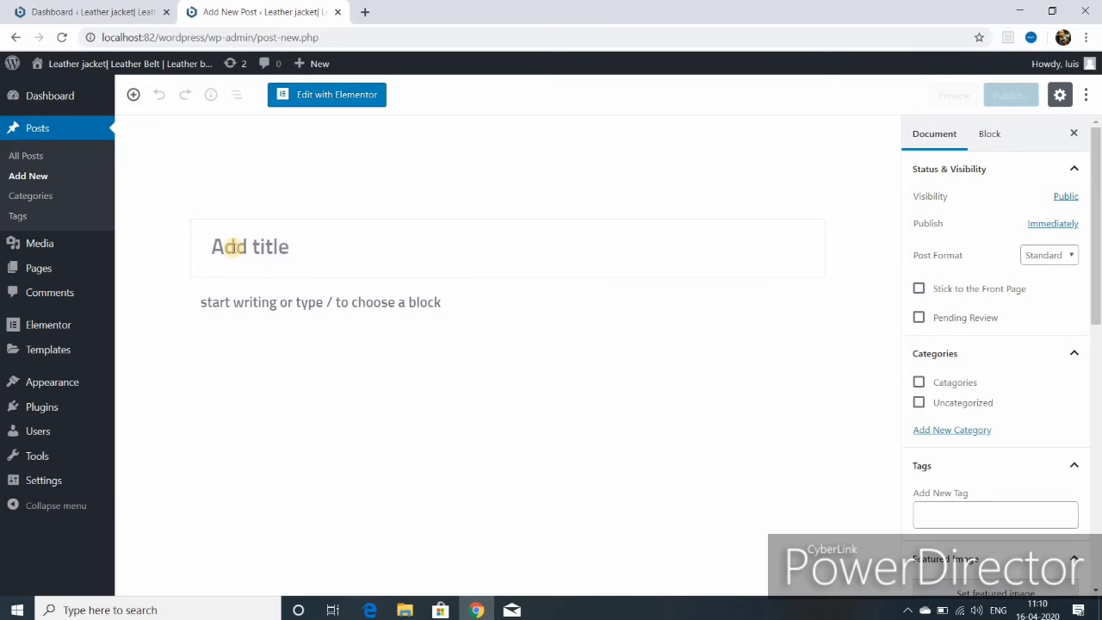
click(367, 11)
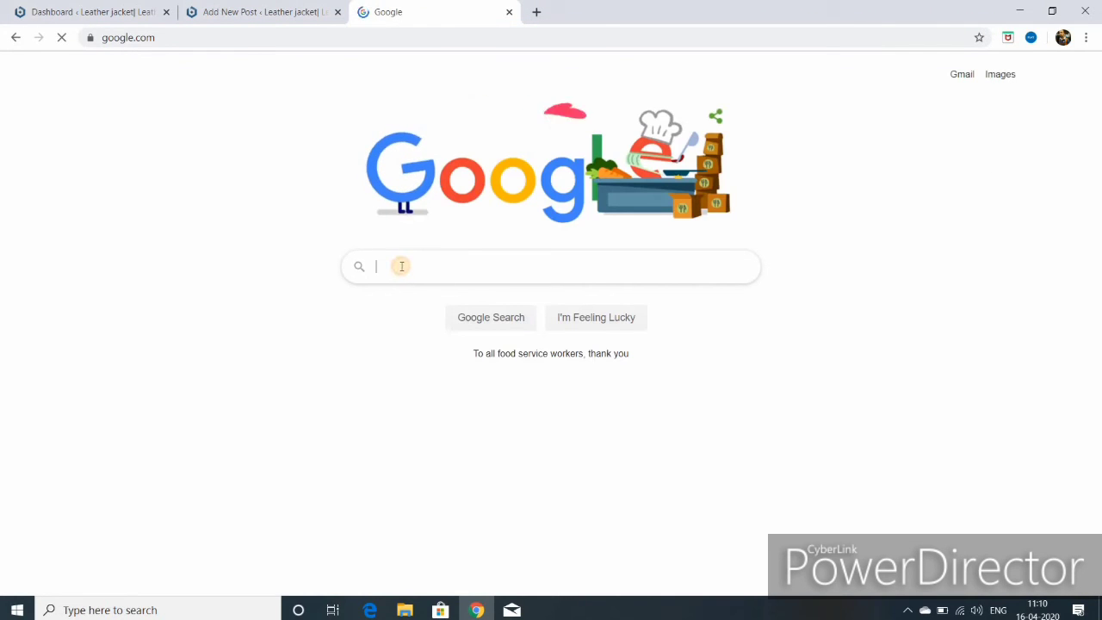
- Search Google for 'top 5 leather jackets' and scroll through the results
text(top)
click(422, 295)
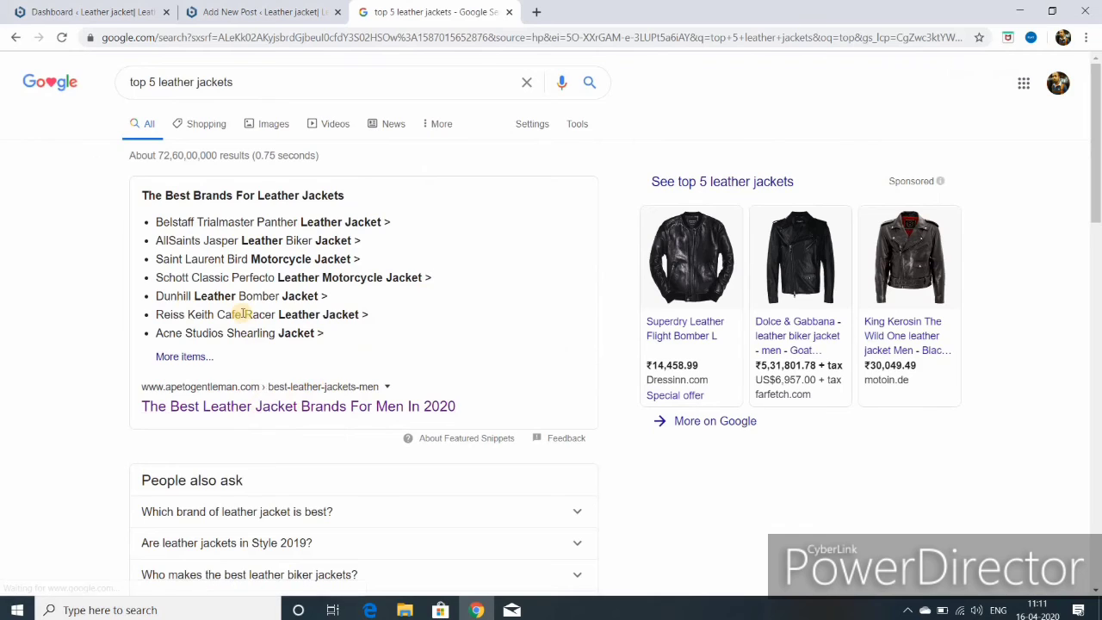
scroll(243, 315, down, 1)
scroll(243, 320, down, 2)
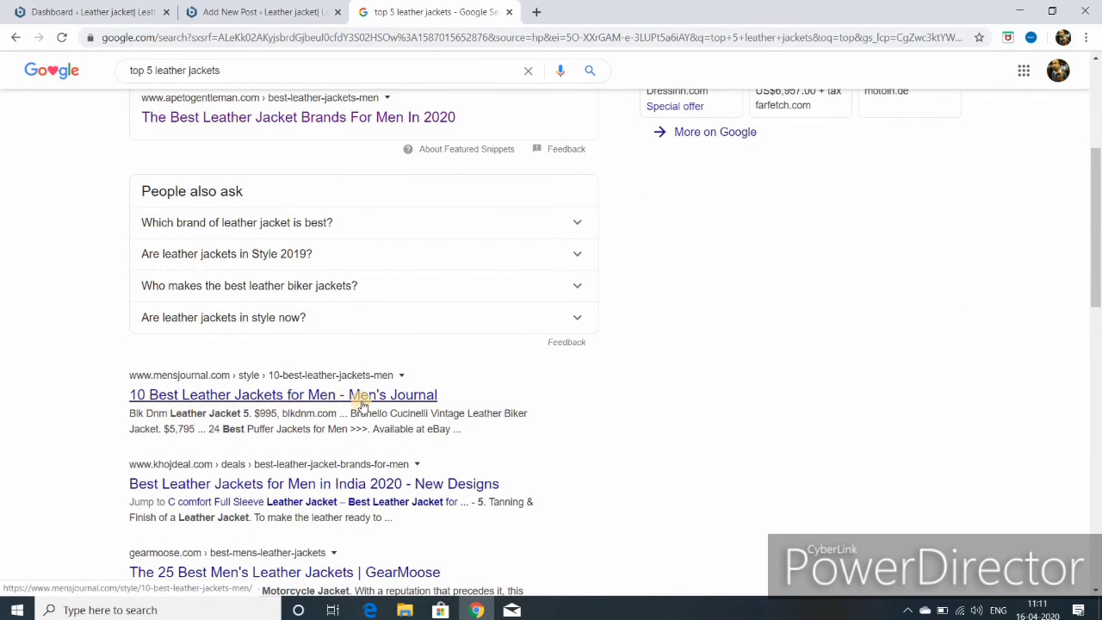
scroll(344, 378, down, 2)
- Read the GearMoose best leather jackets article, then return to the search results
click(322, 358)
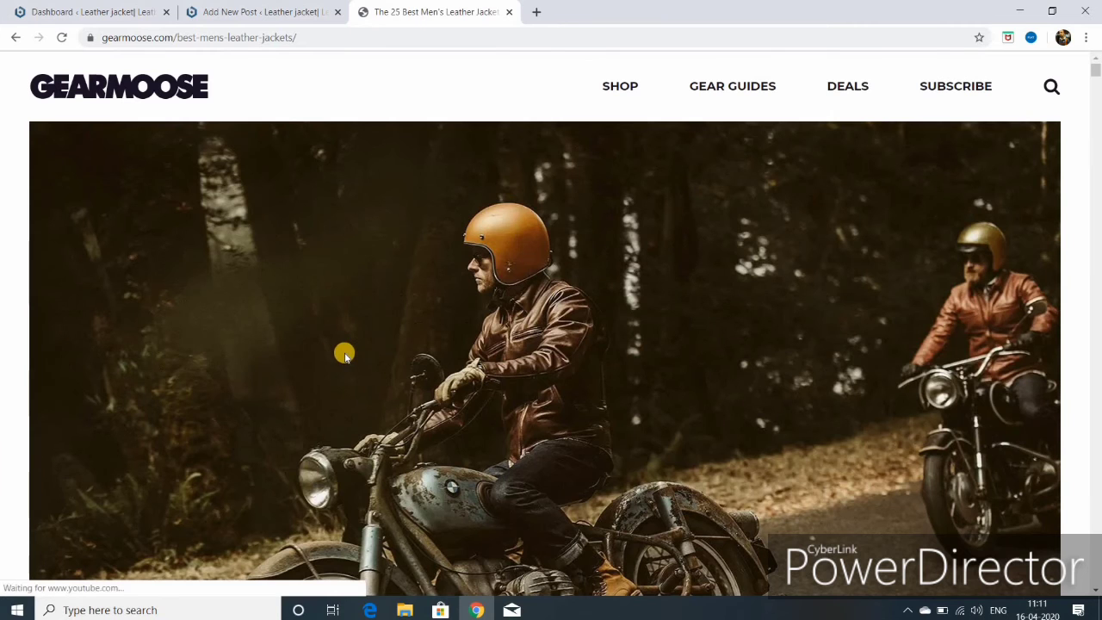
scroll(343, 357, down, 6)
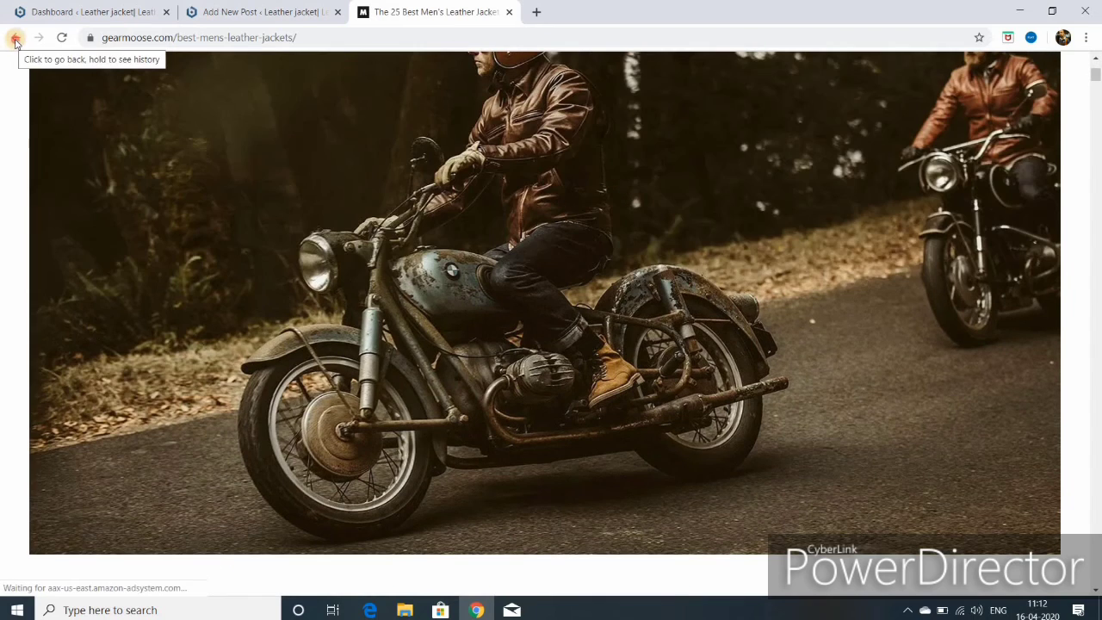
click(16, 38)
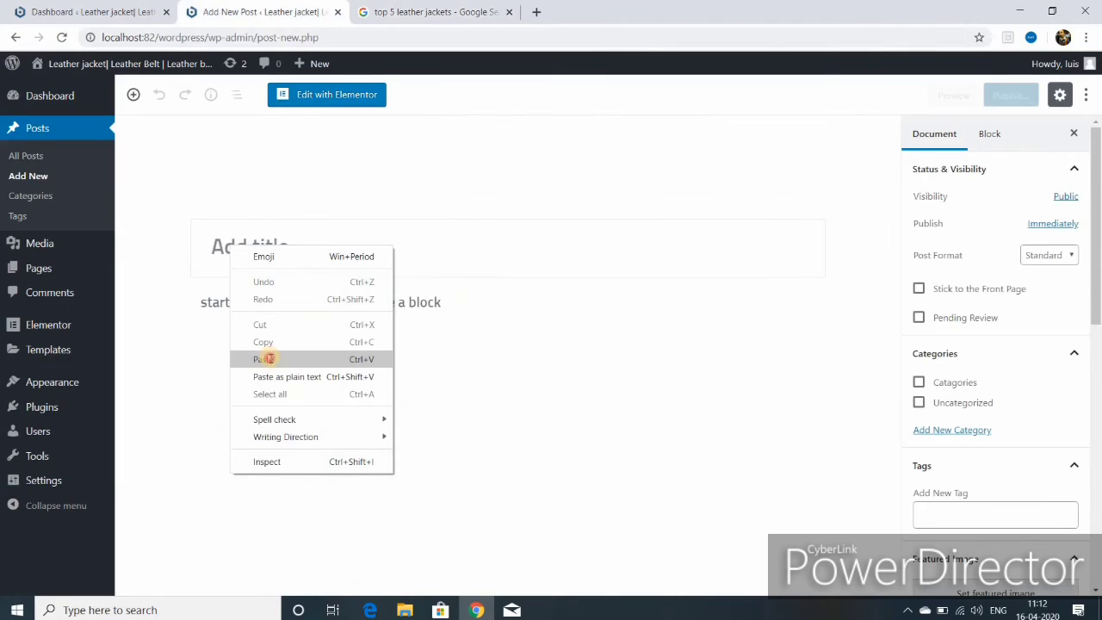
- Title the post 'The Best Brands For Leather Jackets' and paste the khojdeal article's intro paragraph into the body
click(267, 359)
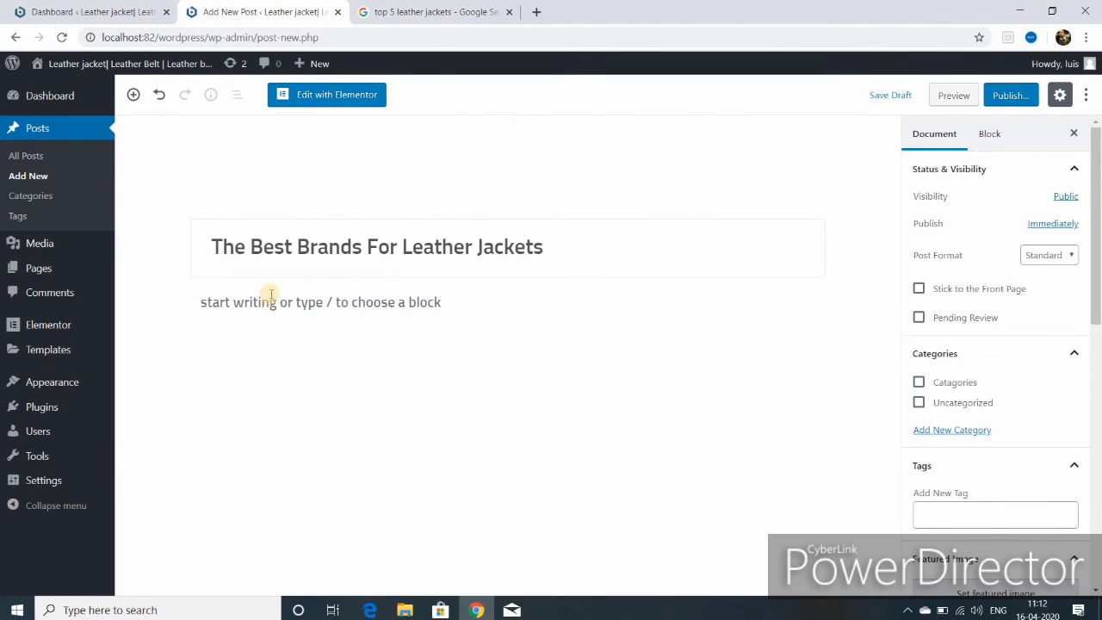
mouse_move(266, 299)
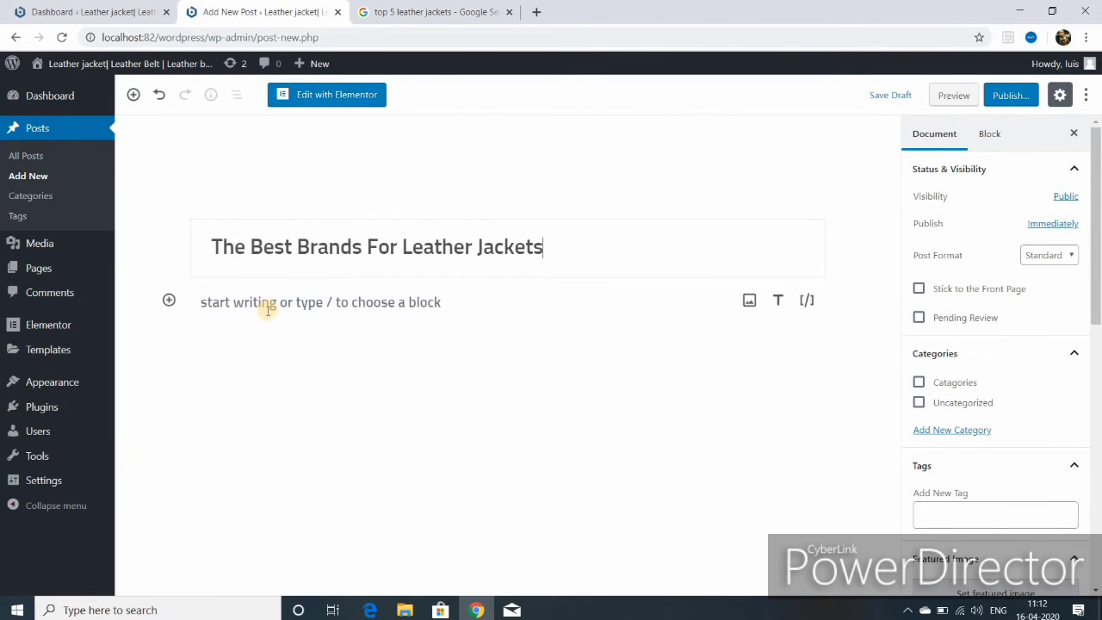
click(310, 301)
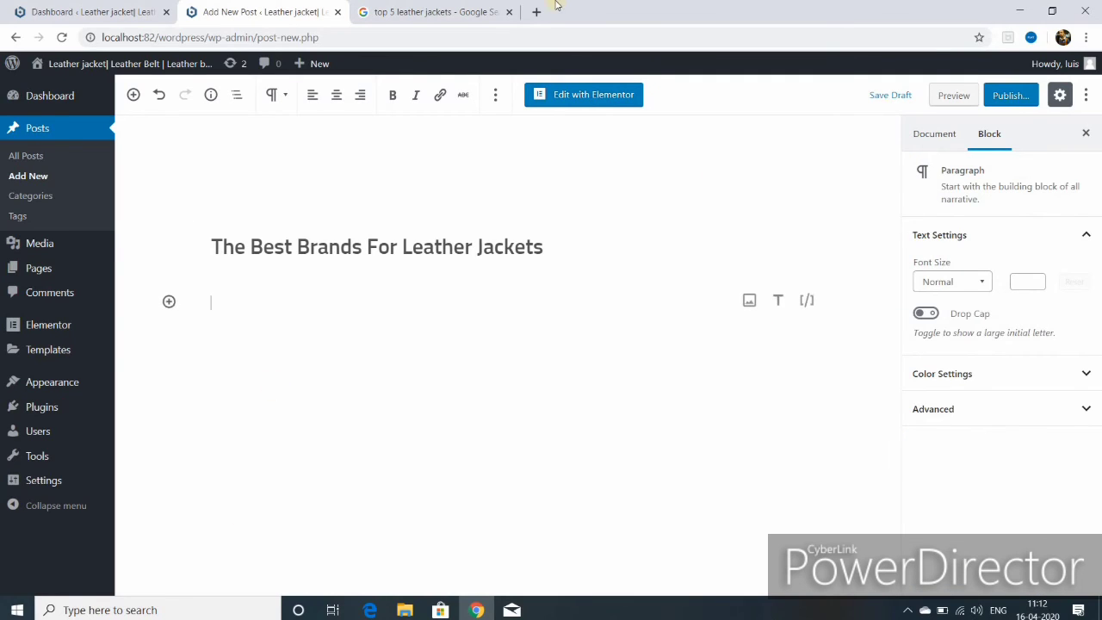
click(460, 12)
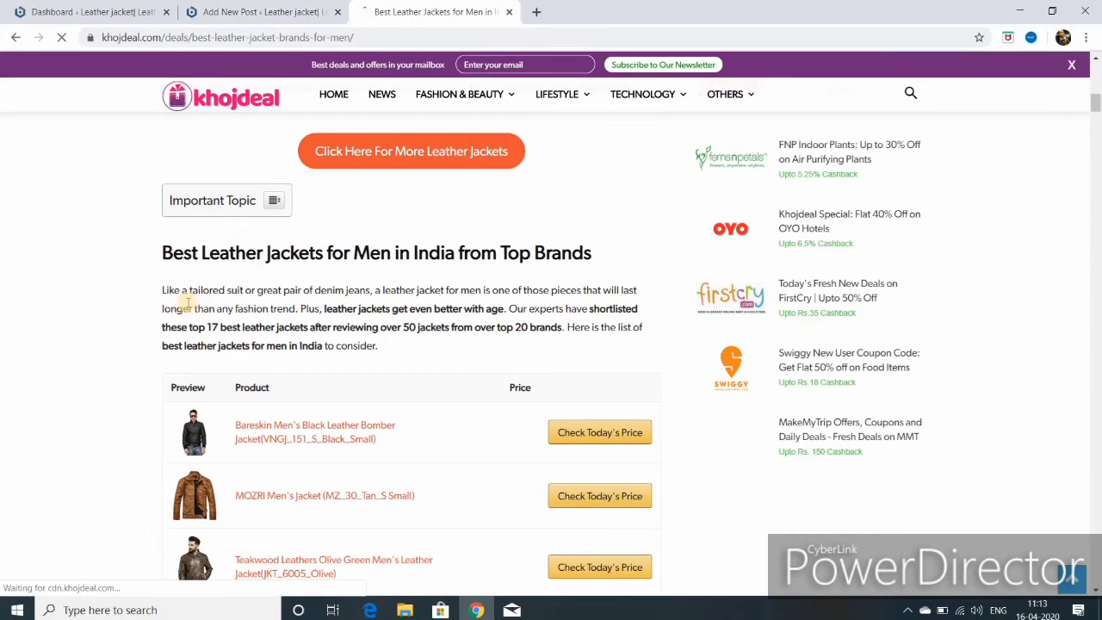
drag(161, 290, 583, 308)
right_click(403, 307)
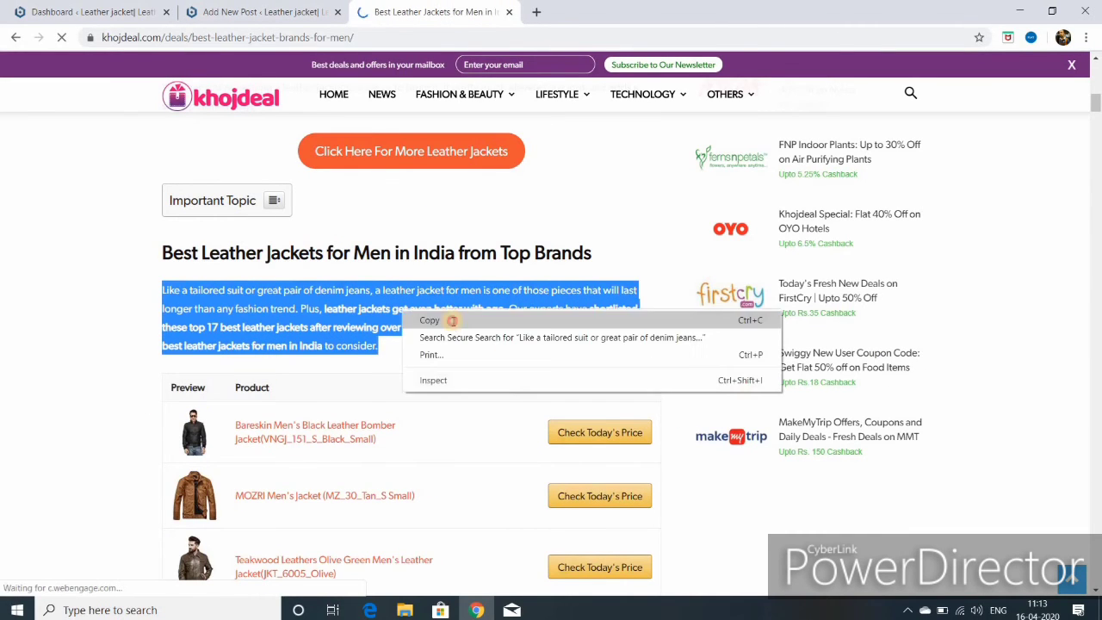
click(434, 317)
click(239, 19)
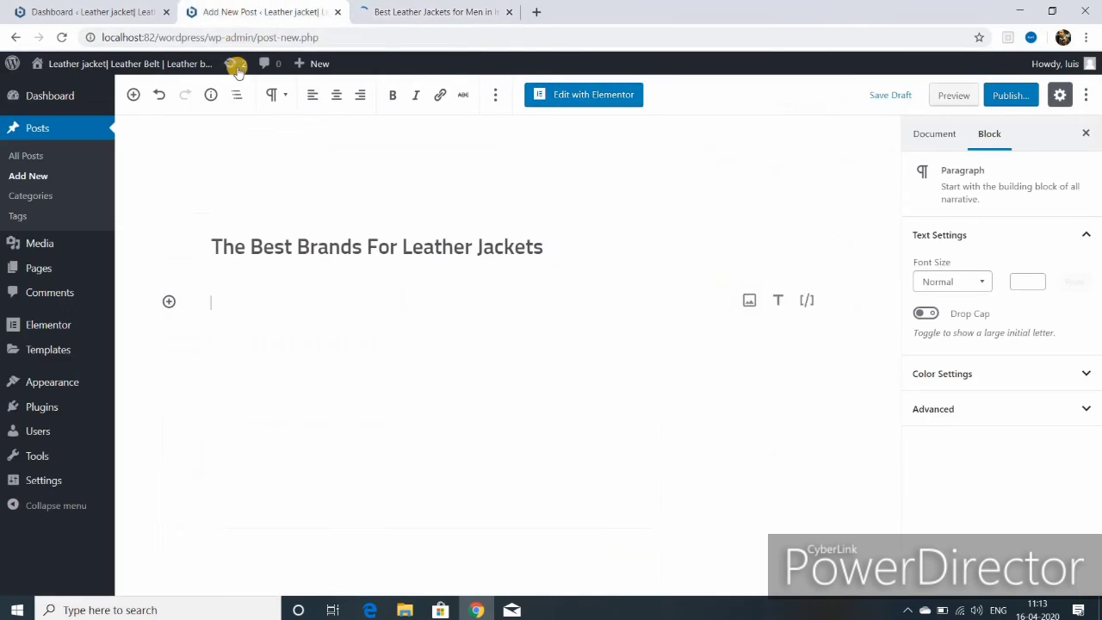
right_click(222, 303)
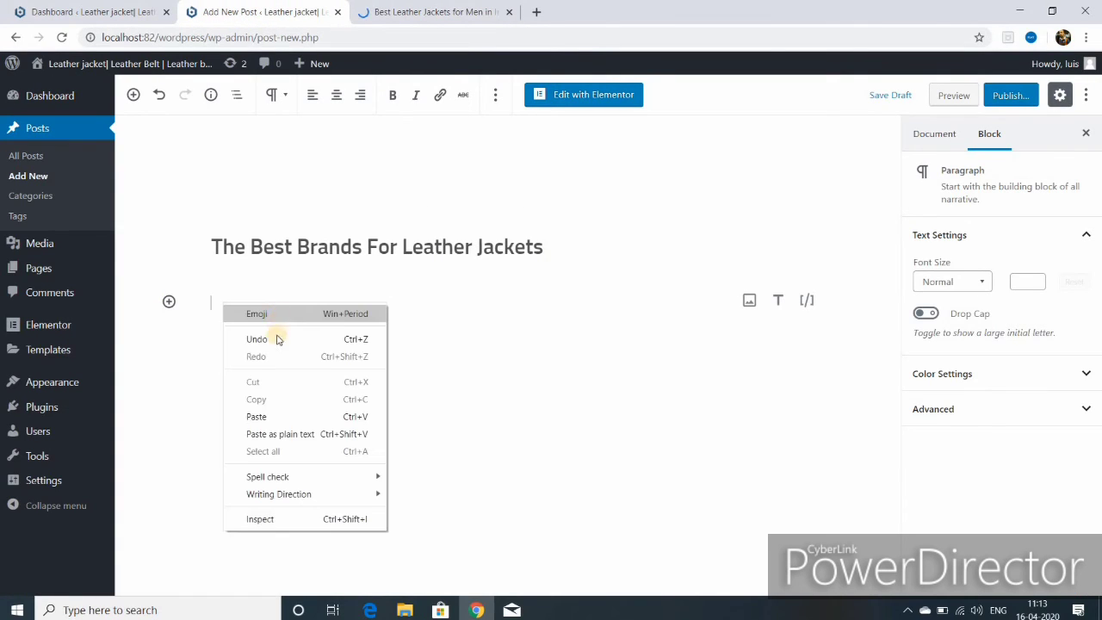
click(262, 417)
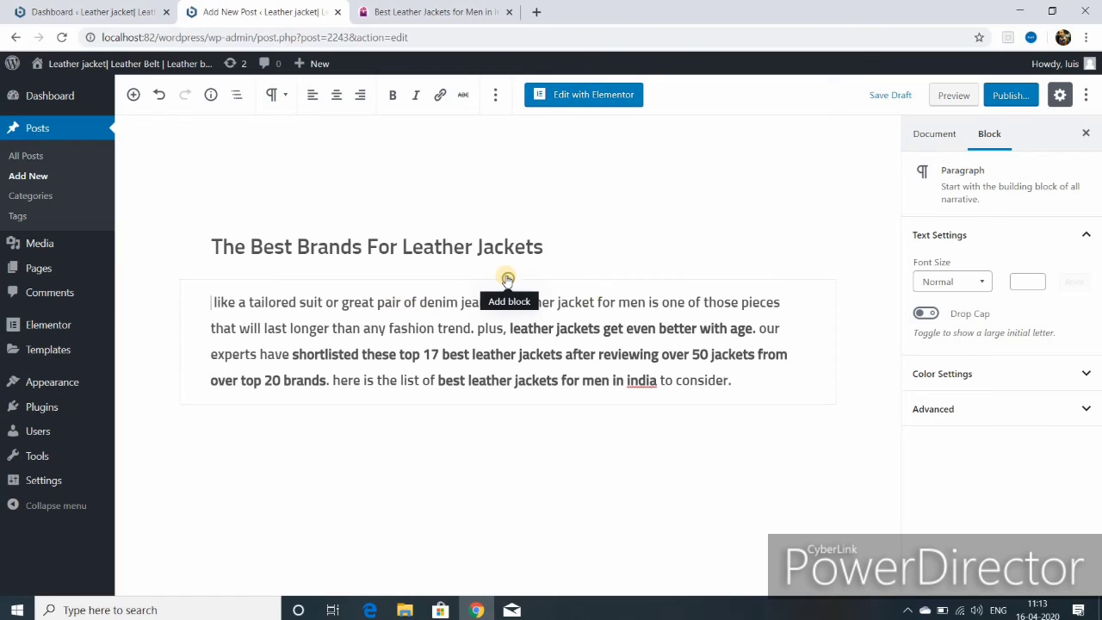
- Insert the ladies leather jacket photo from the Media Library above the intro paragraph
click(507, 278)
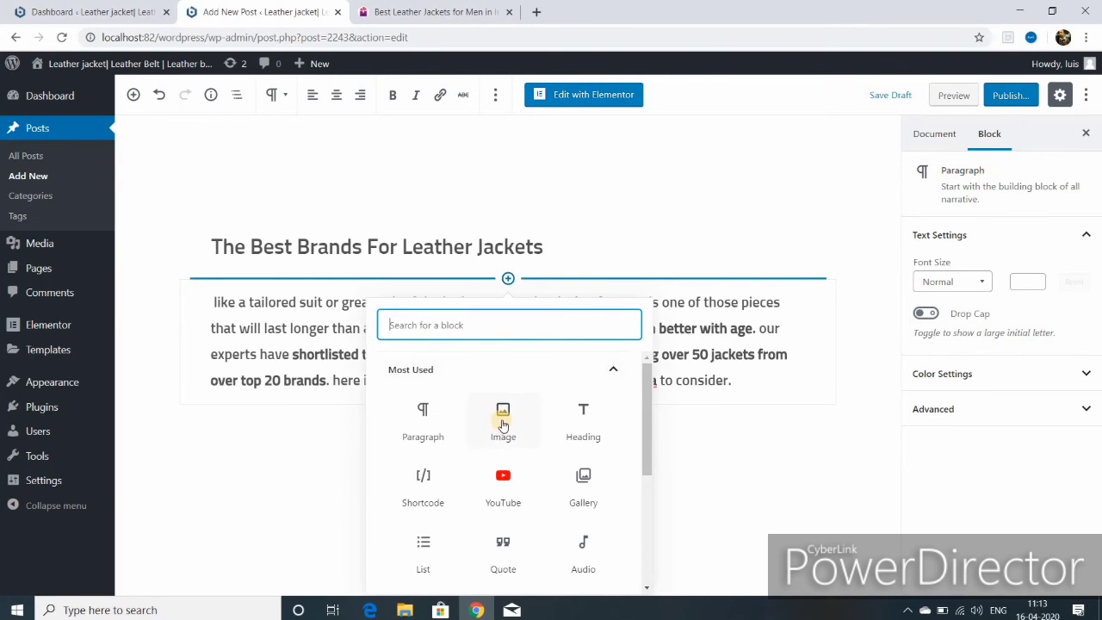
click(504, 422)
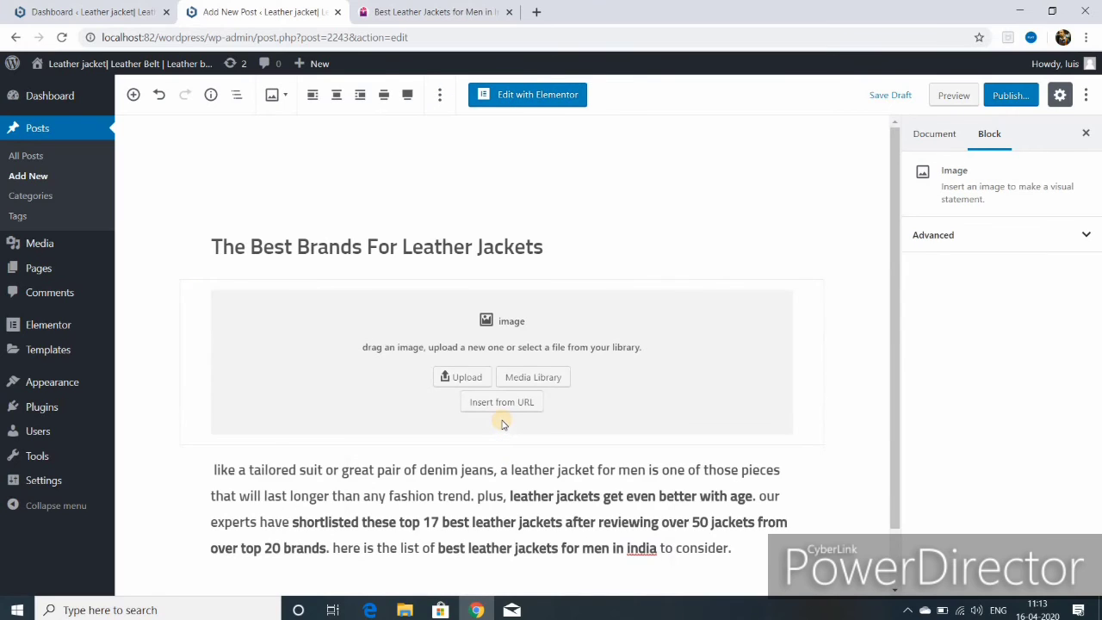
click(538, 377)
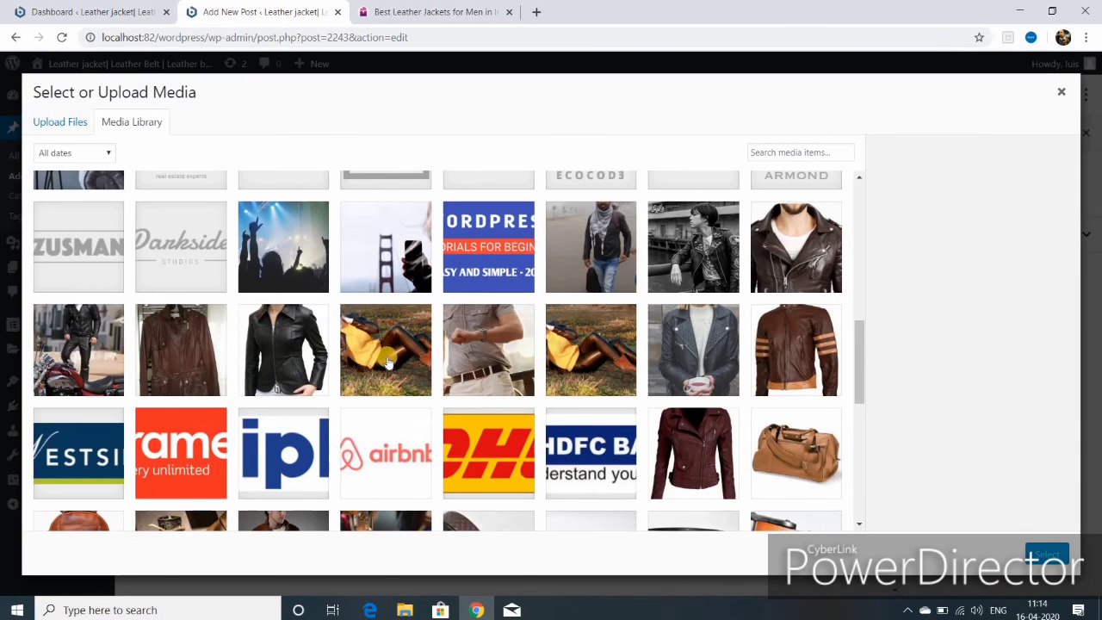
click(388, 362)
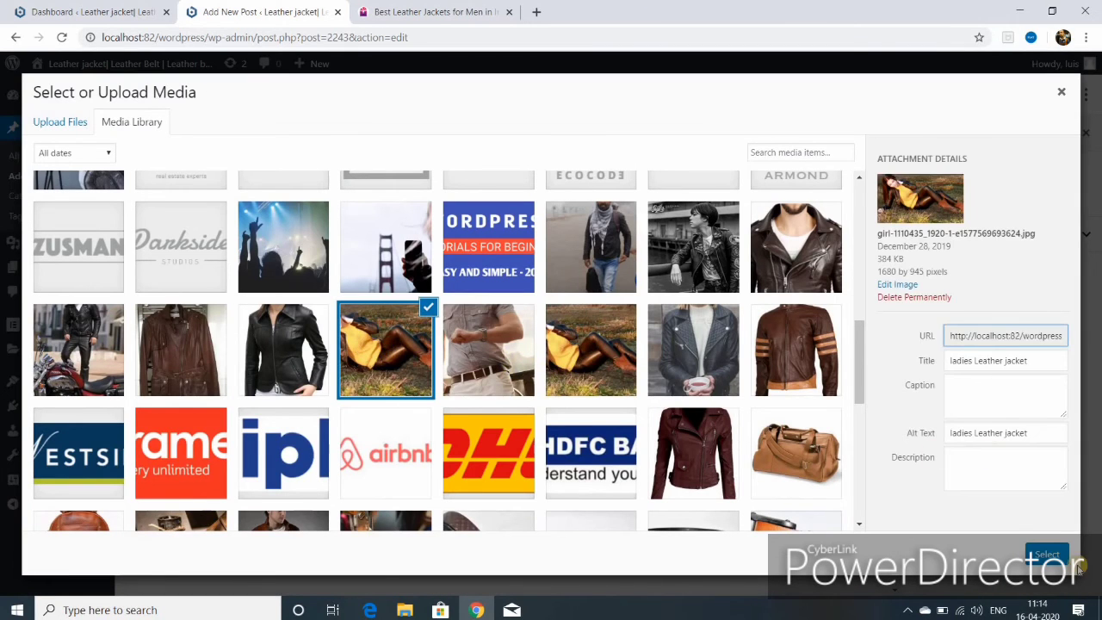
click(1040, 553)
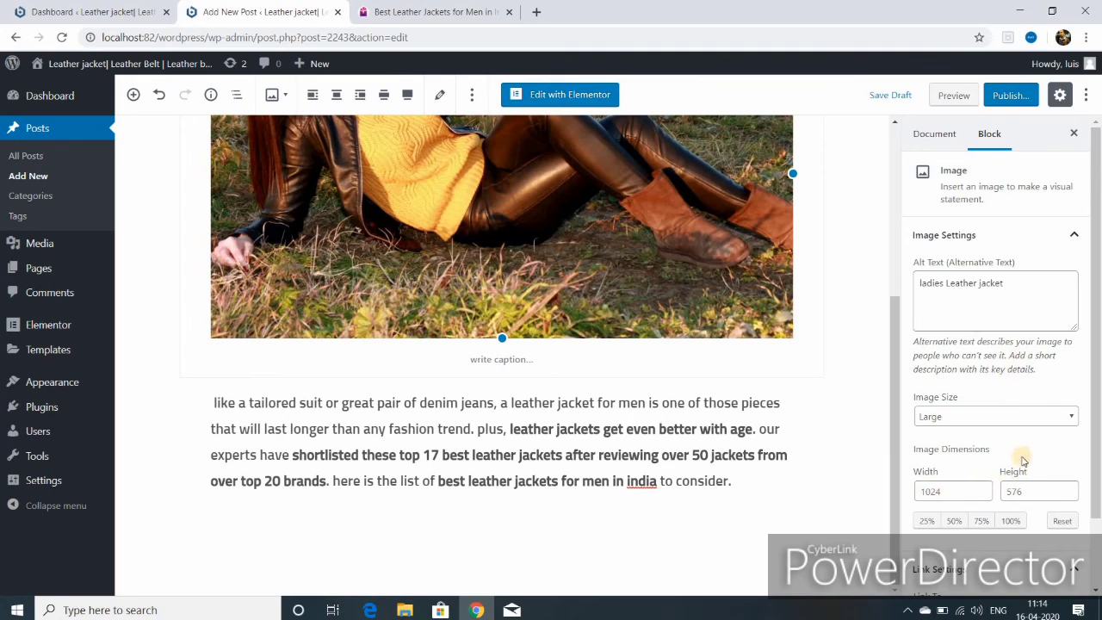
- Publish 'The Best Brands For Leather Jackets' post
scroll(994, 418, down, 1)
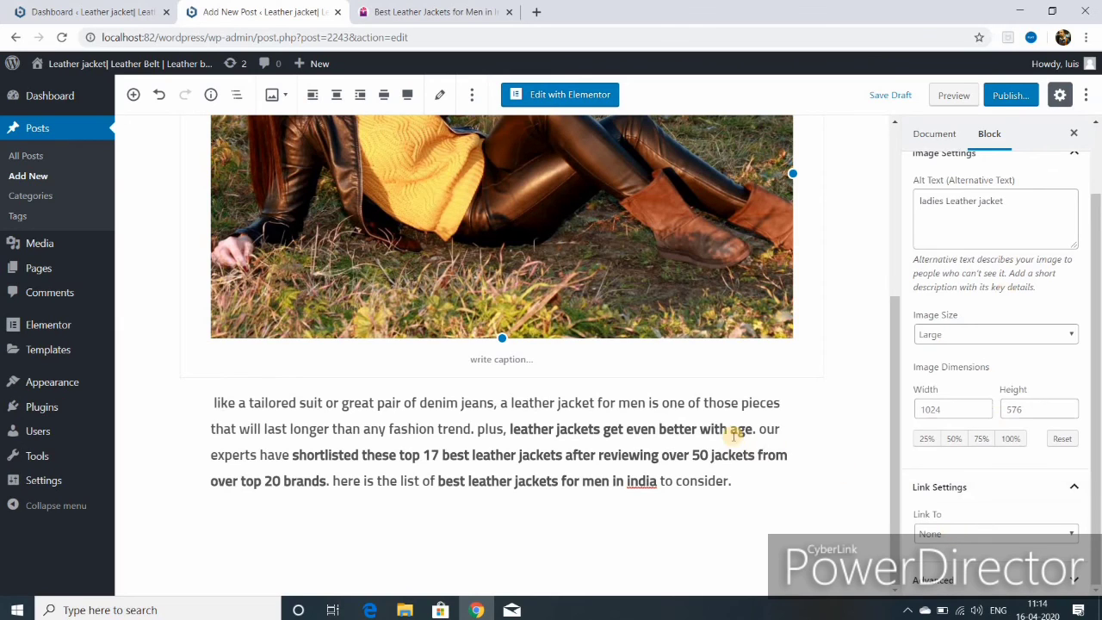
scroll(728, 428, up, 3)
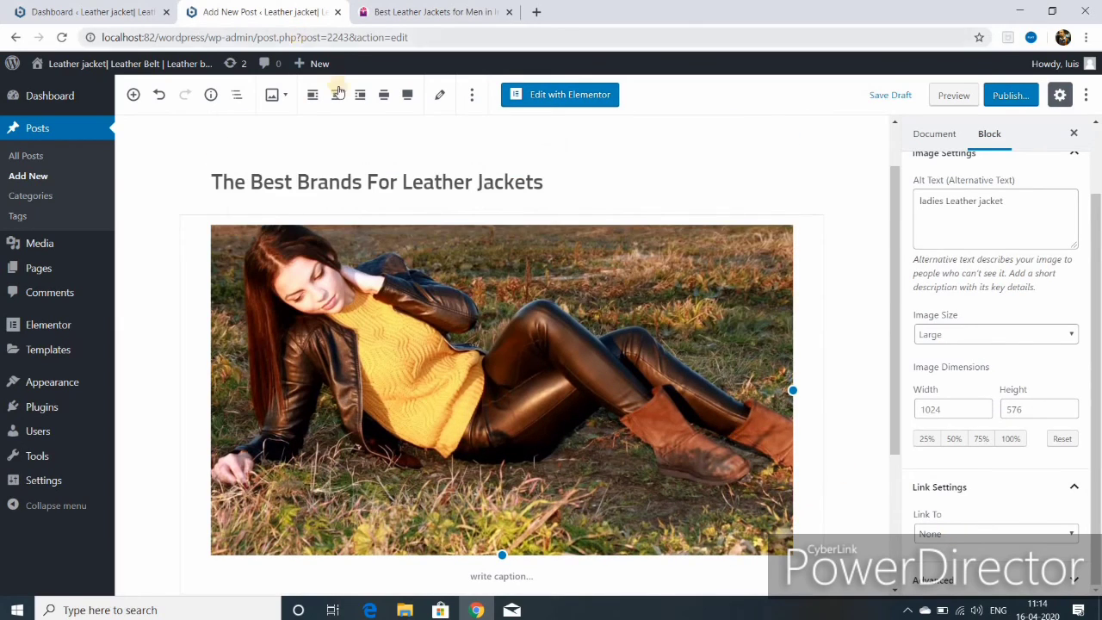
click(1010, 94)
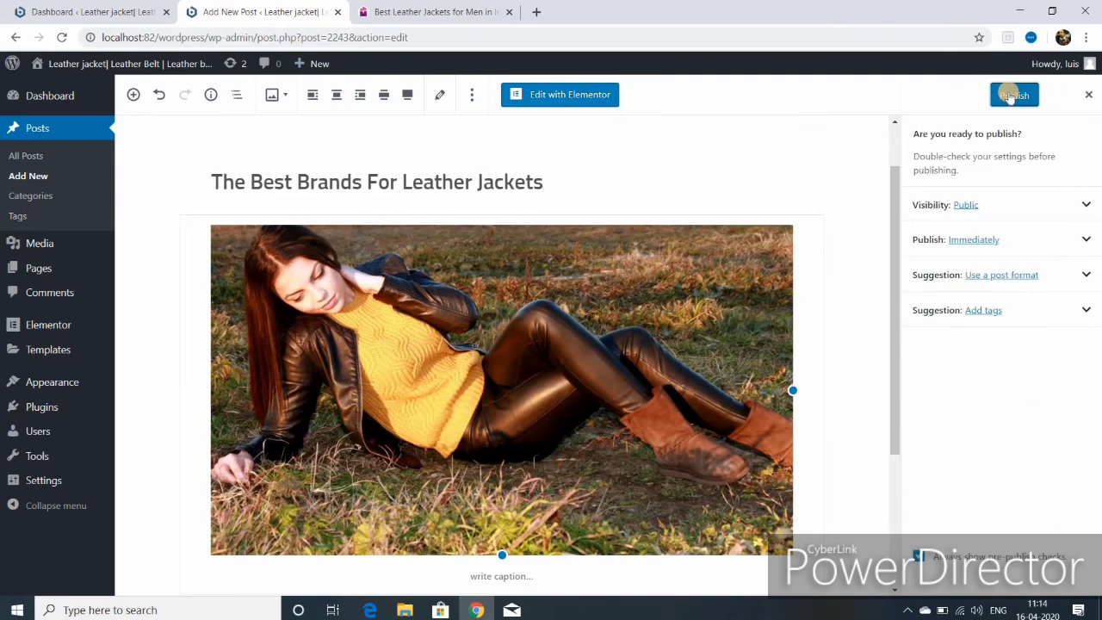
click(1010, 96)
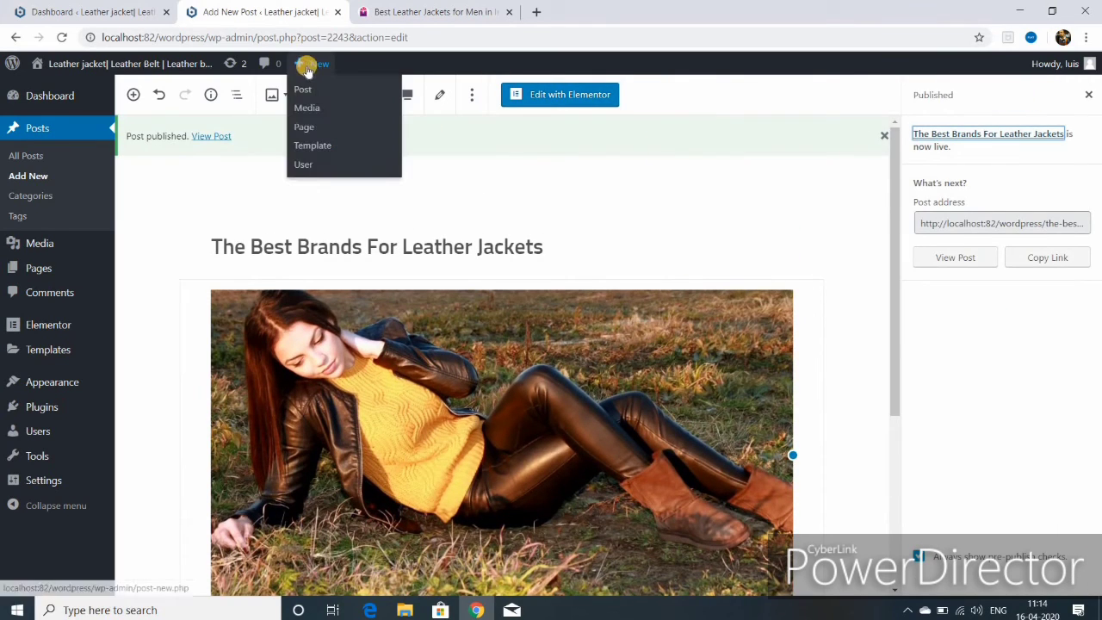
- Open a new post, paste the intro paragraph into three paragraphs, and move the third copy down
mouse_move(304, 66)
click(305, 91)
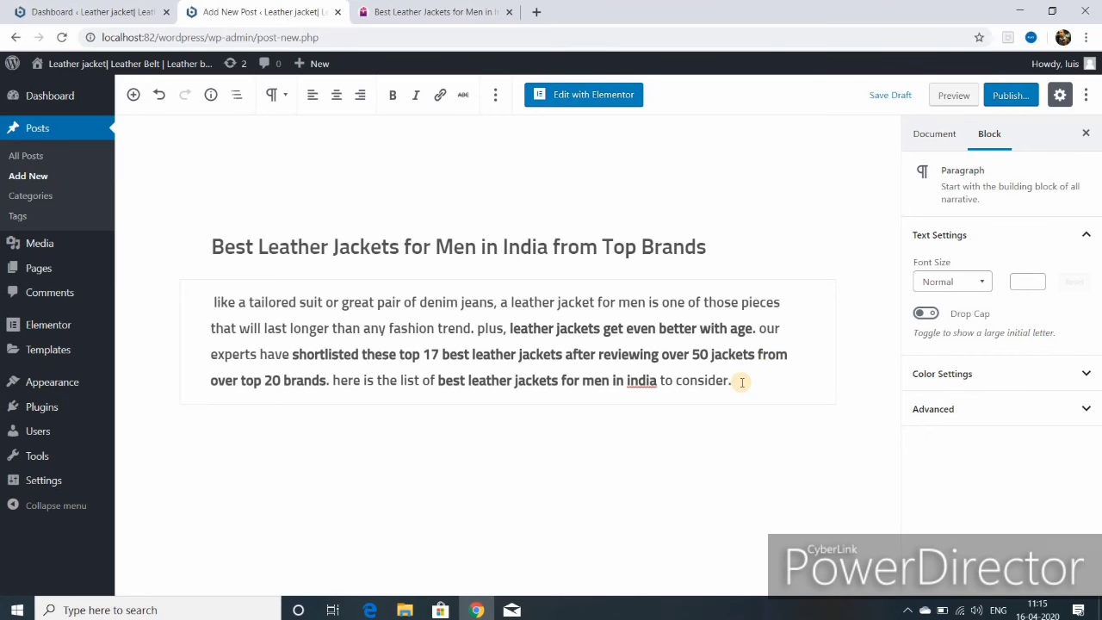
key(Return)
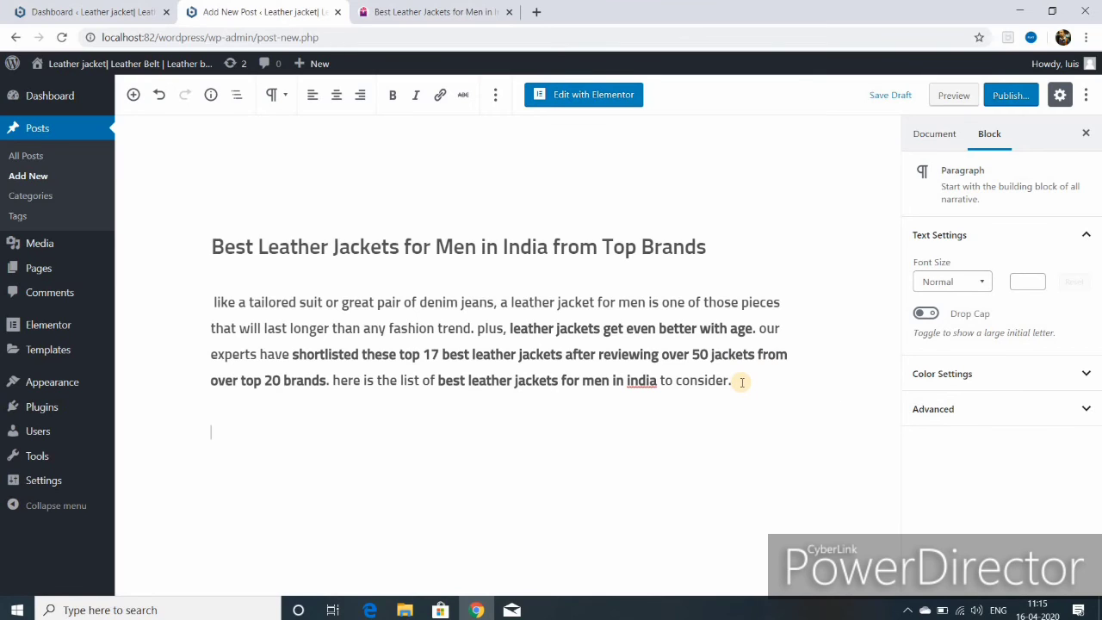
text(like a tailored suit or great pair of denim jeans, a leather jacket for men is one of those pieces that will last longer than any fashion trend. plus, leather jackets get even better with age. our experts have shortlisted these top 17 best leather jackets after reviewing over 50 jackets from over top 20 brands. here is the list of best leather jackets for men in india to consider.)
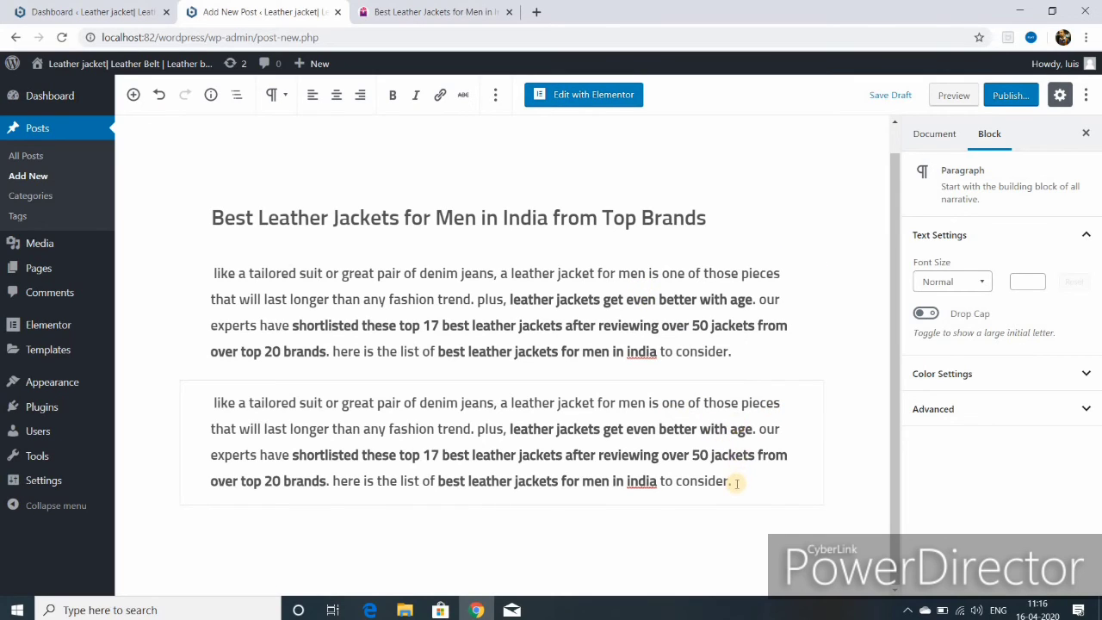
key(Return)
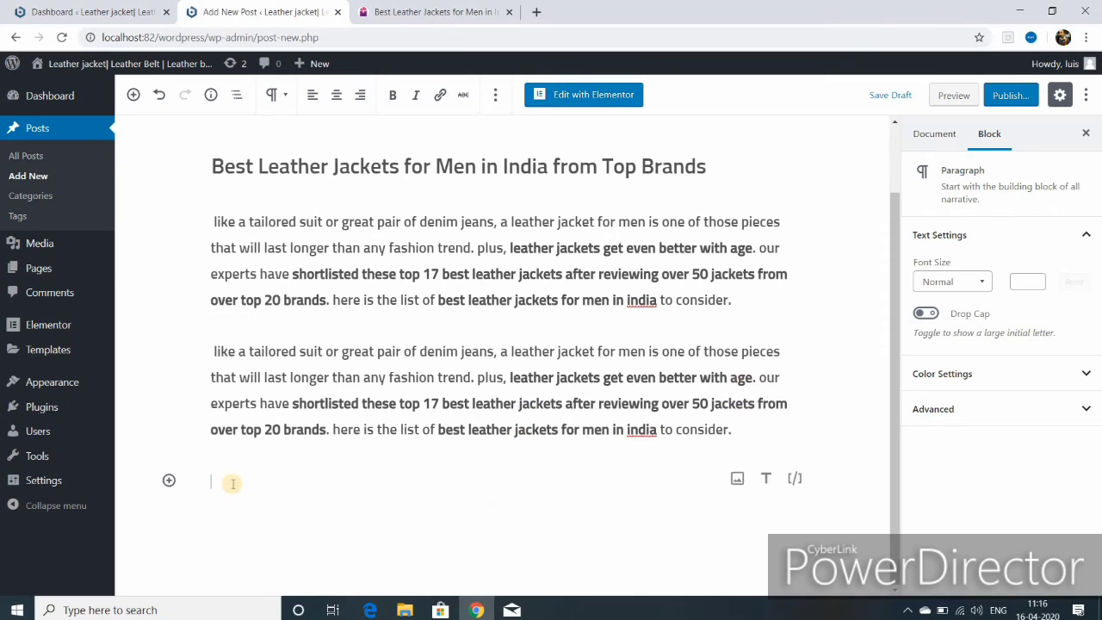
right_click(233, 483)
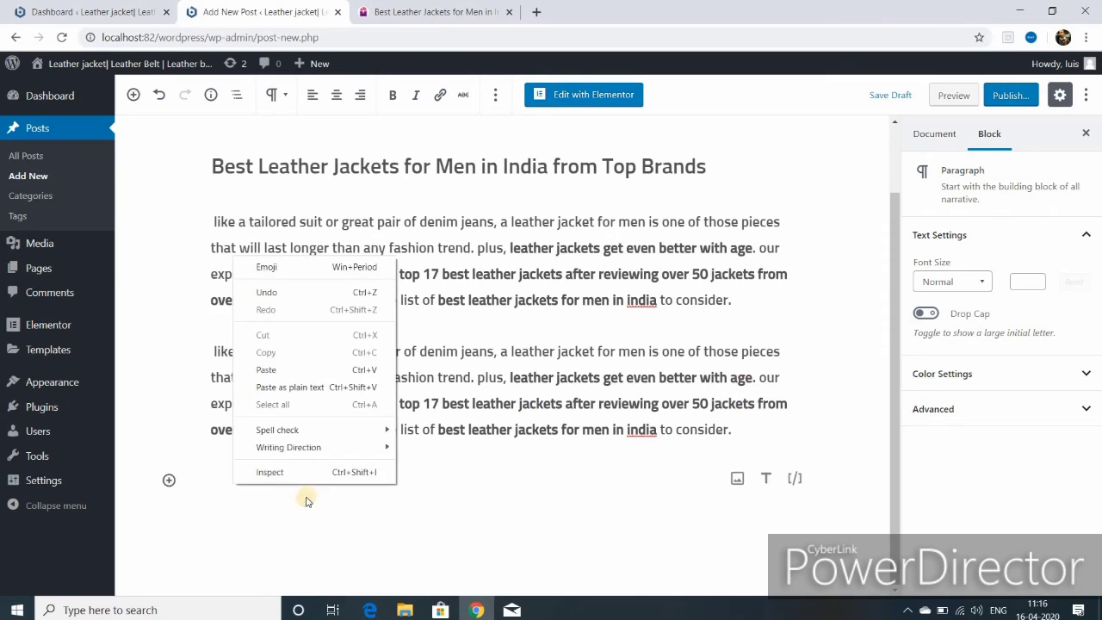
click(286, 369)
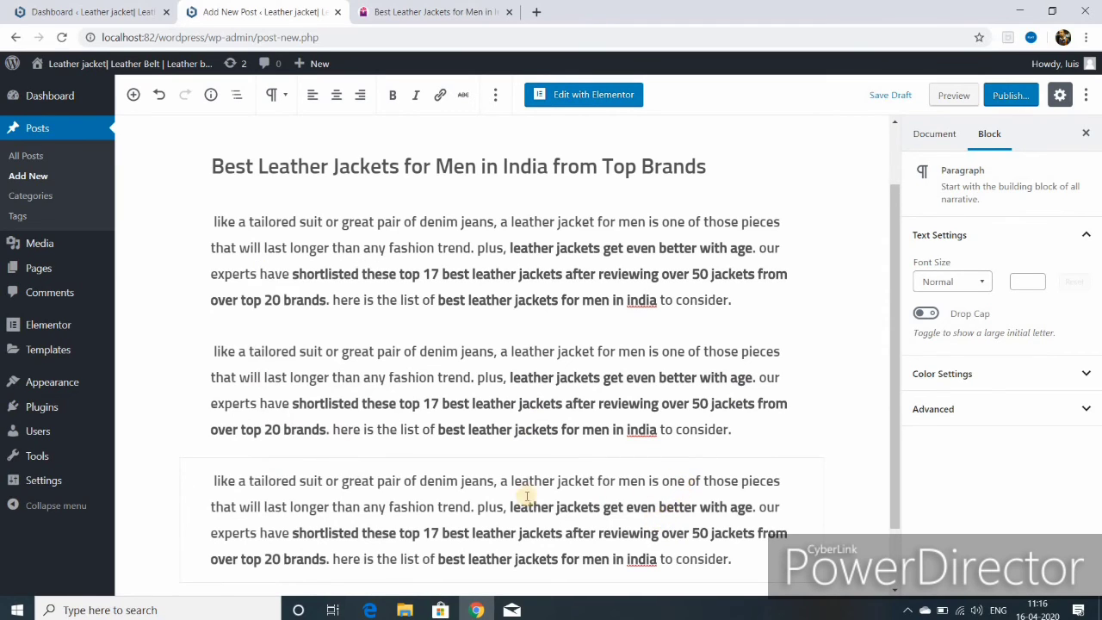
click(213, 481)
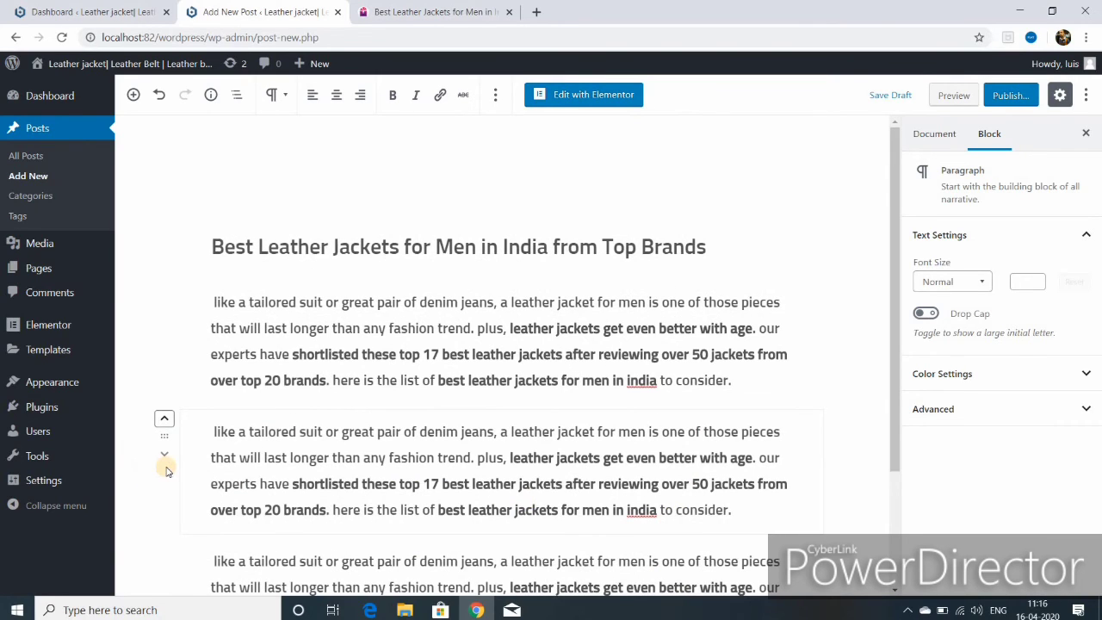
click(166, 456)
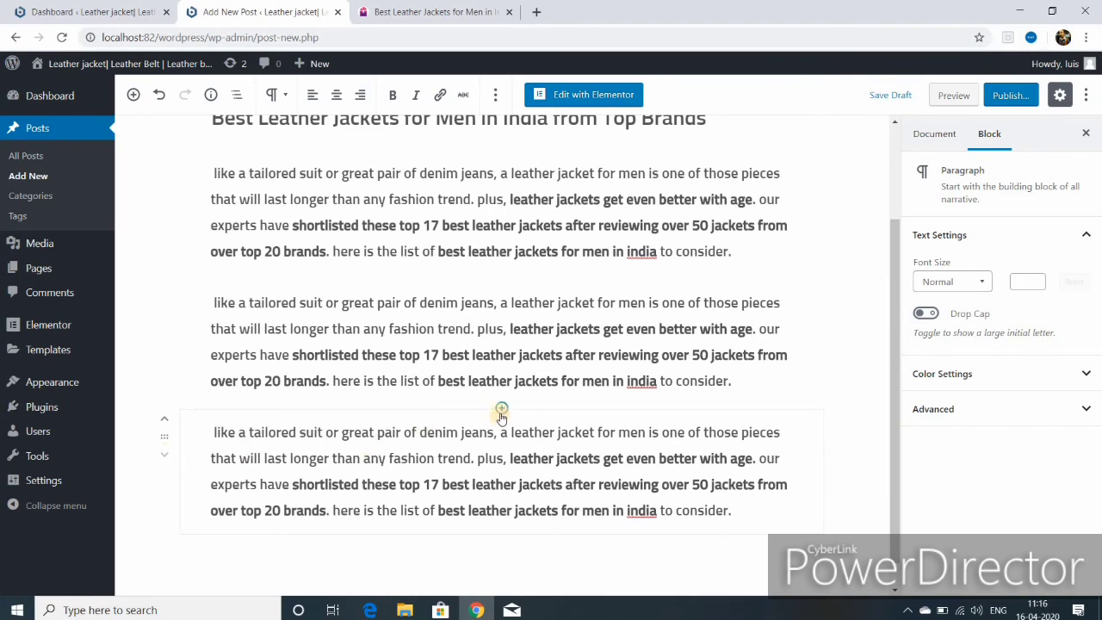
- Insert the 'MENS LEATHER JACKET' image right-aligned at 262×370, wrapped beside the second paragraph
click(501, 408)
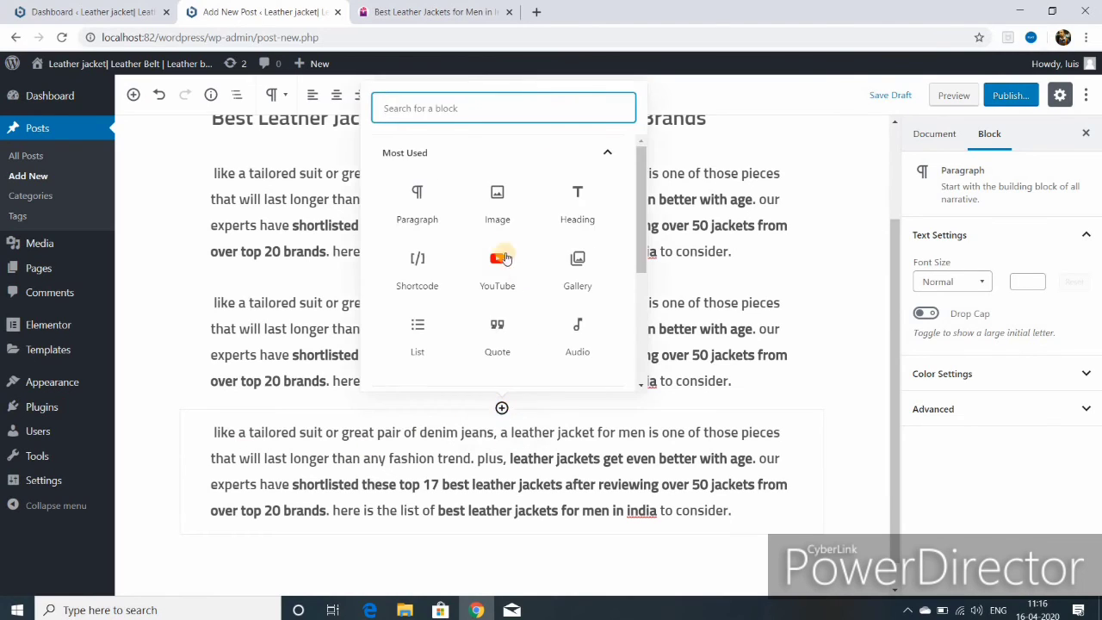
click(498, 213)
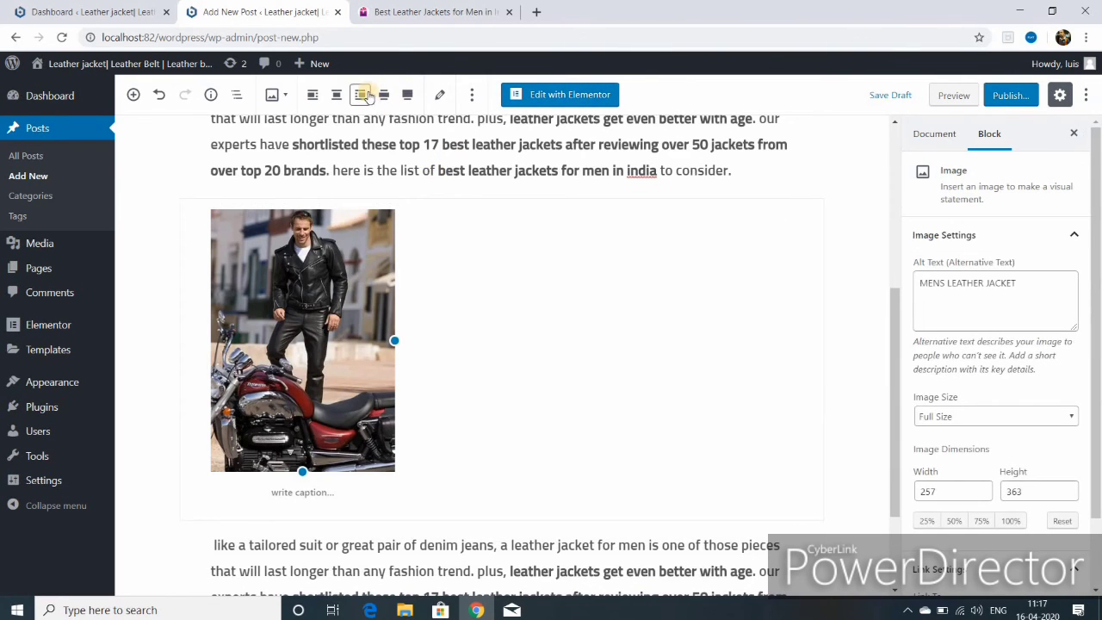
click(361, 95)
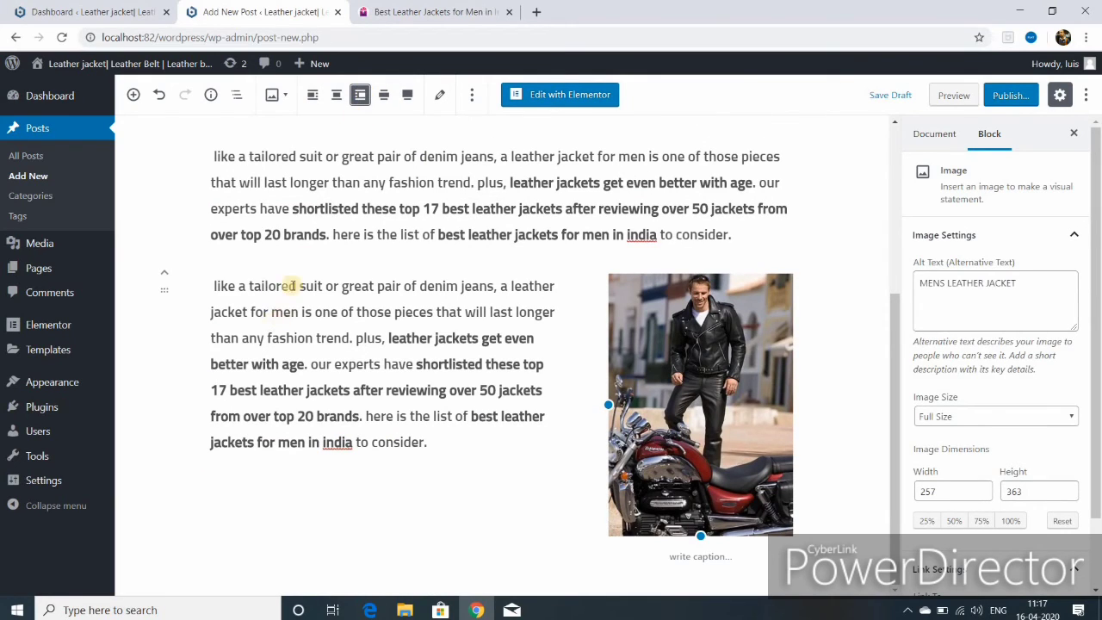
mouse_move(181, 296)
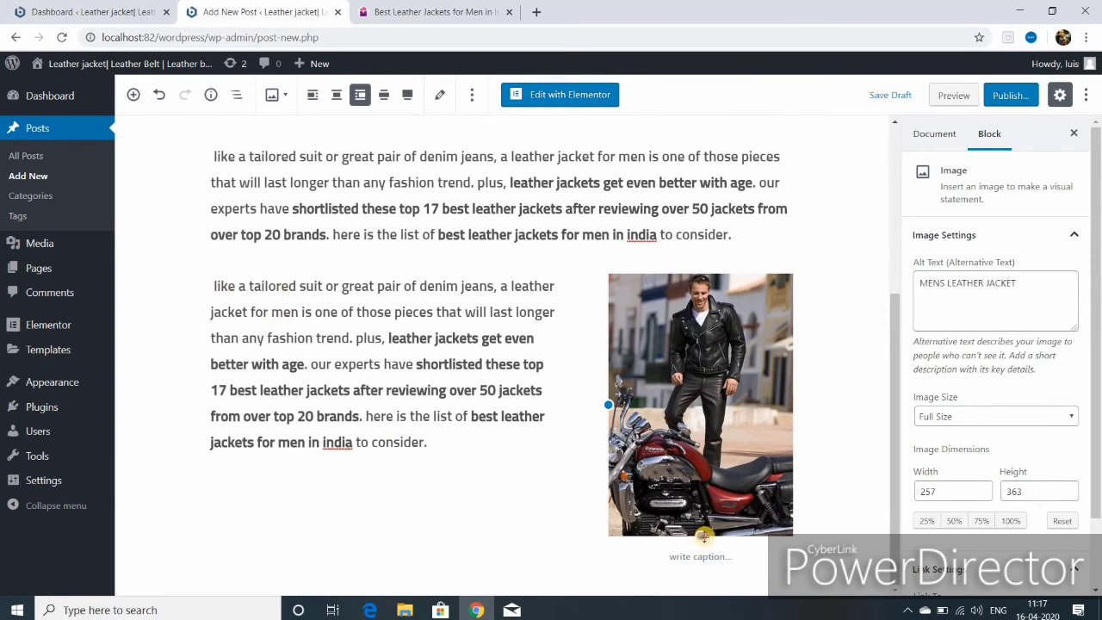
drag(703, 536, 728, 519)
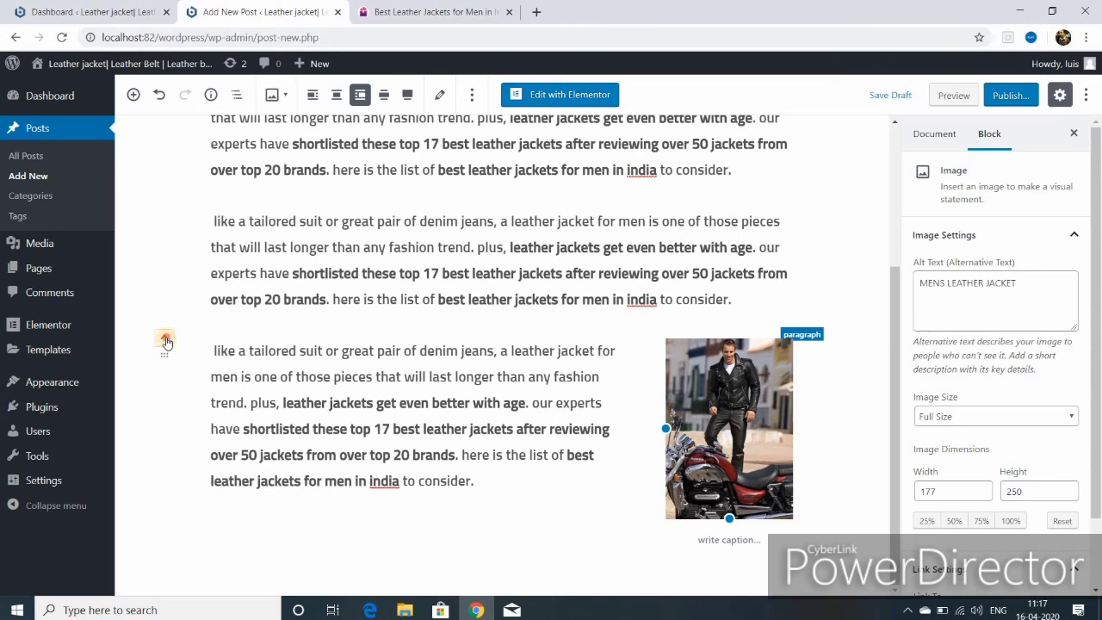
click(166, 341)
click(544, 497)
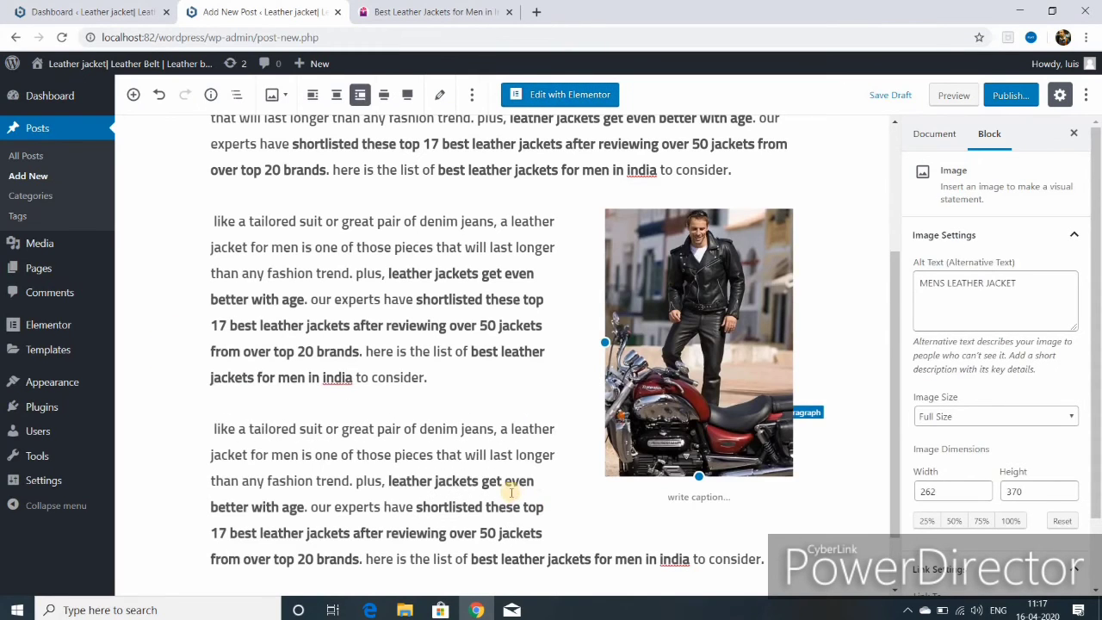
scroll(517, 495, up, 3)
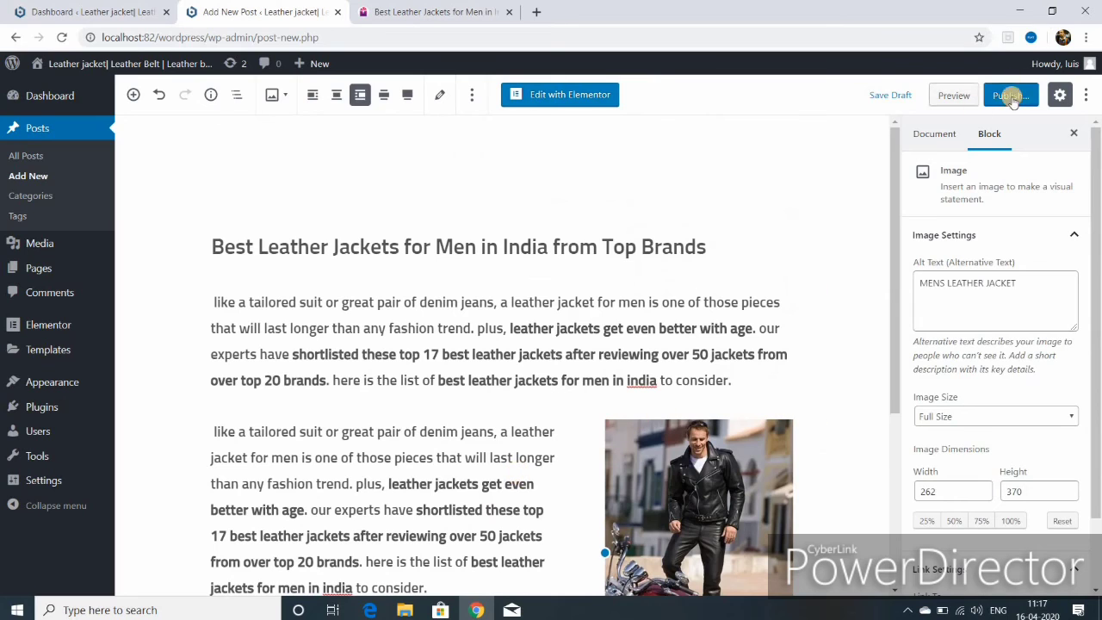
- Publish the 'Best Leather Jackets for Men in India from Top Brands' post and check the confirmation
click(1009, 96)
click(1012, 95)
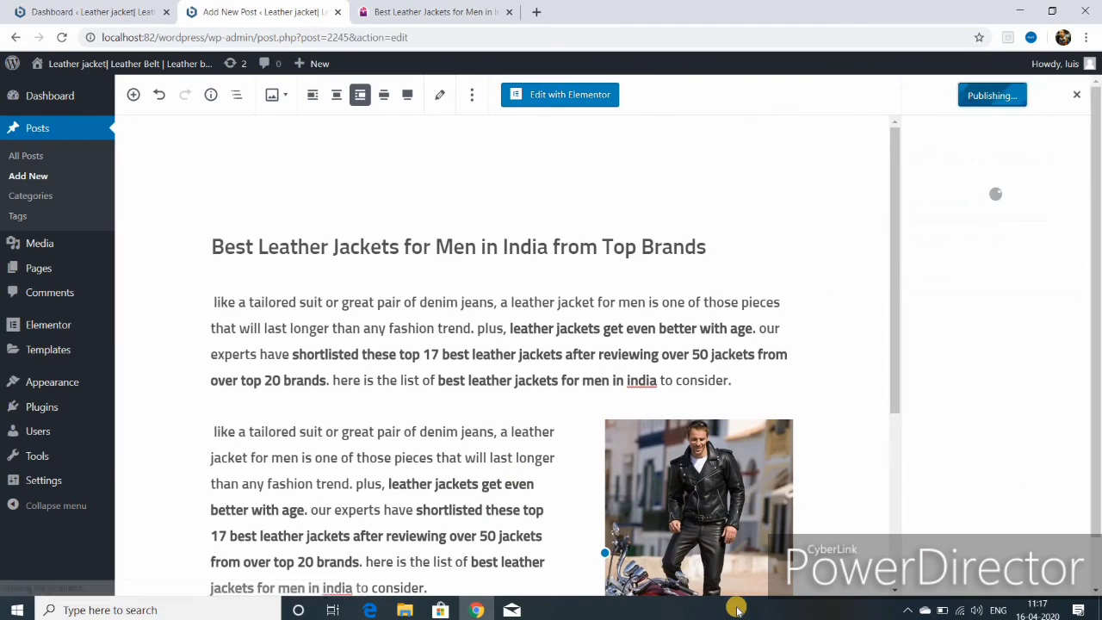
scroll(418, 456, down, 4)
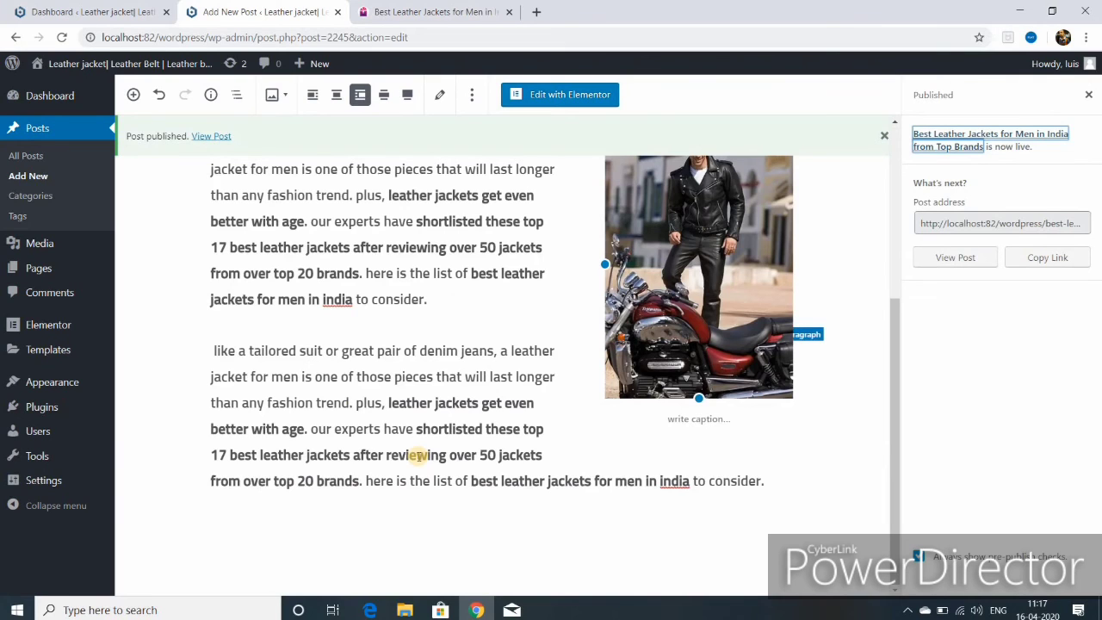
scroll(418, 456, up, 5)
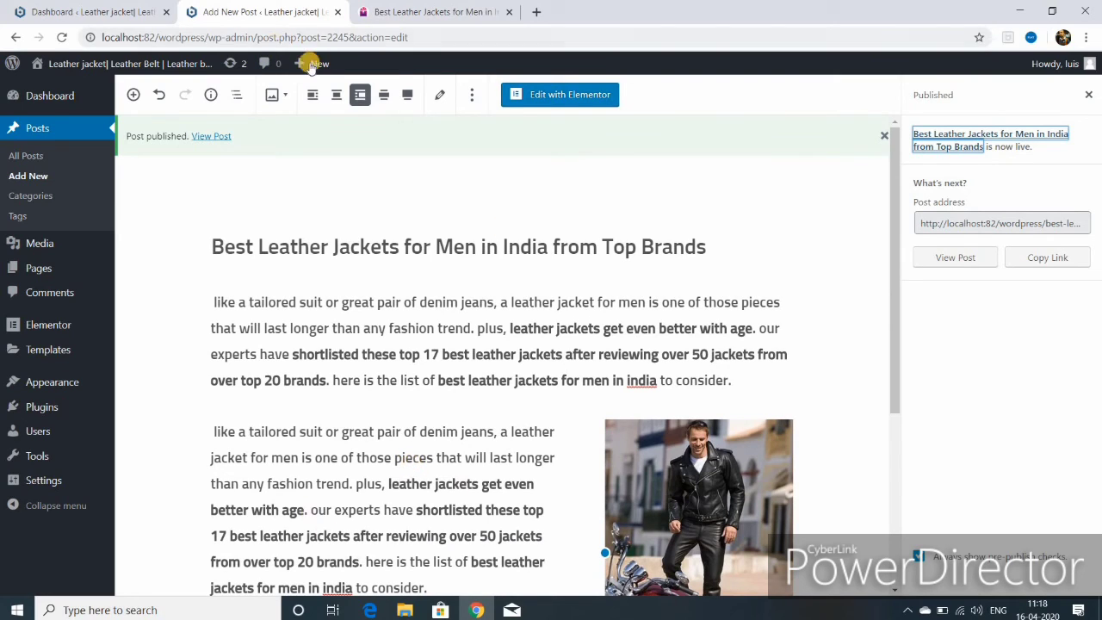
- Start another new post and paste 'Leather Jacket Buying Guide – How do I choose a leather' as its title
mouse_move(312, 66)
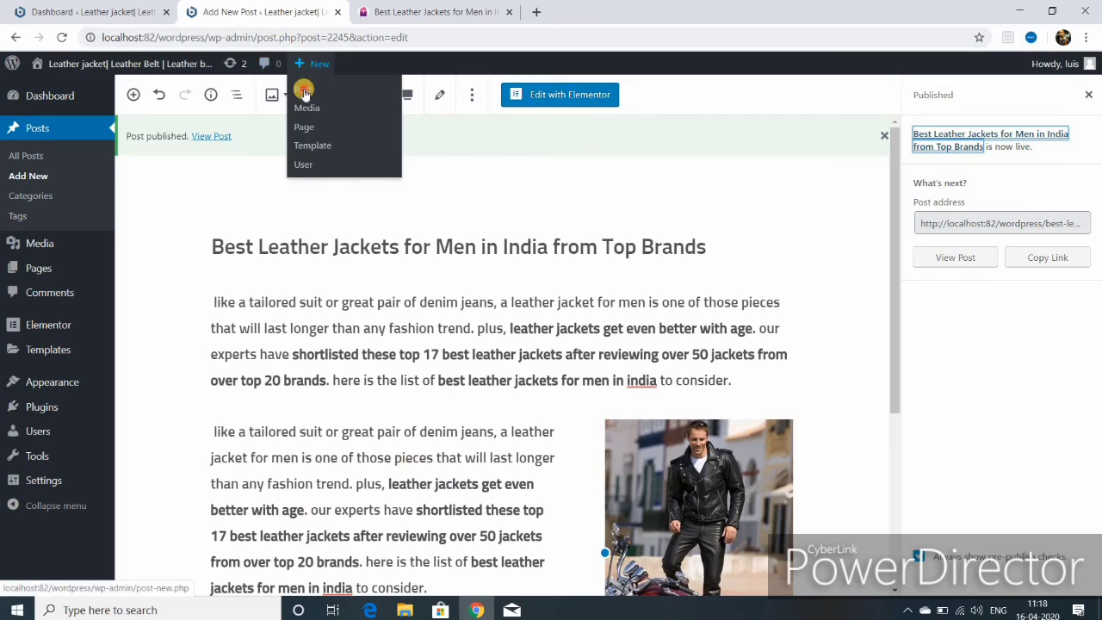
click(304, 91)
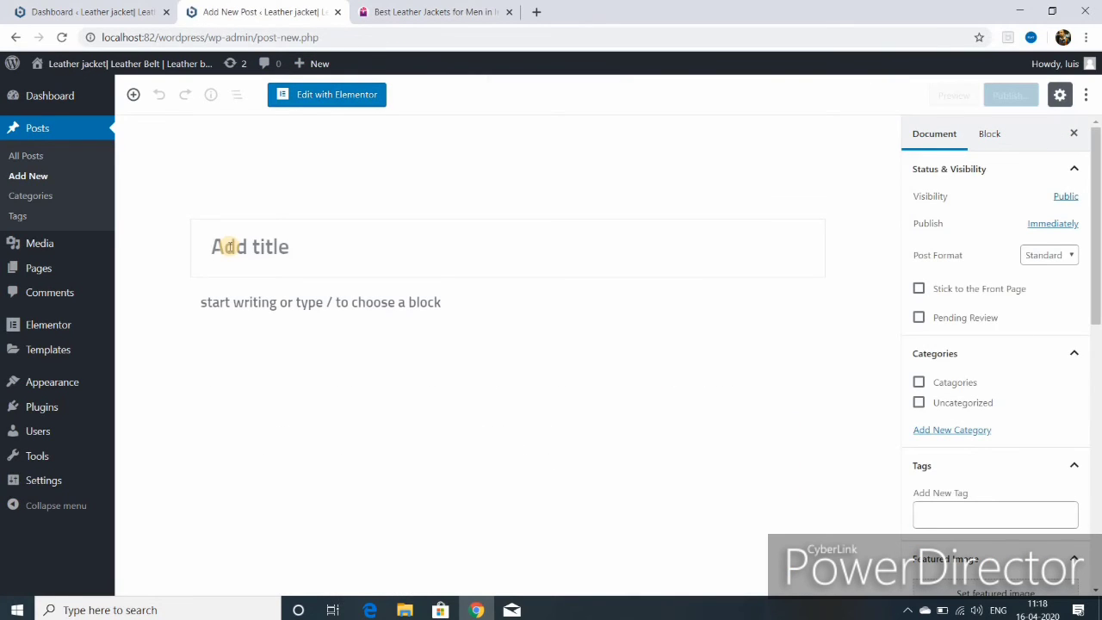
right_click(228, 247)
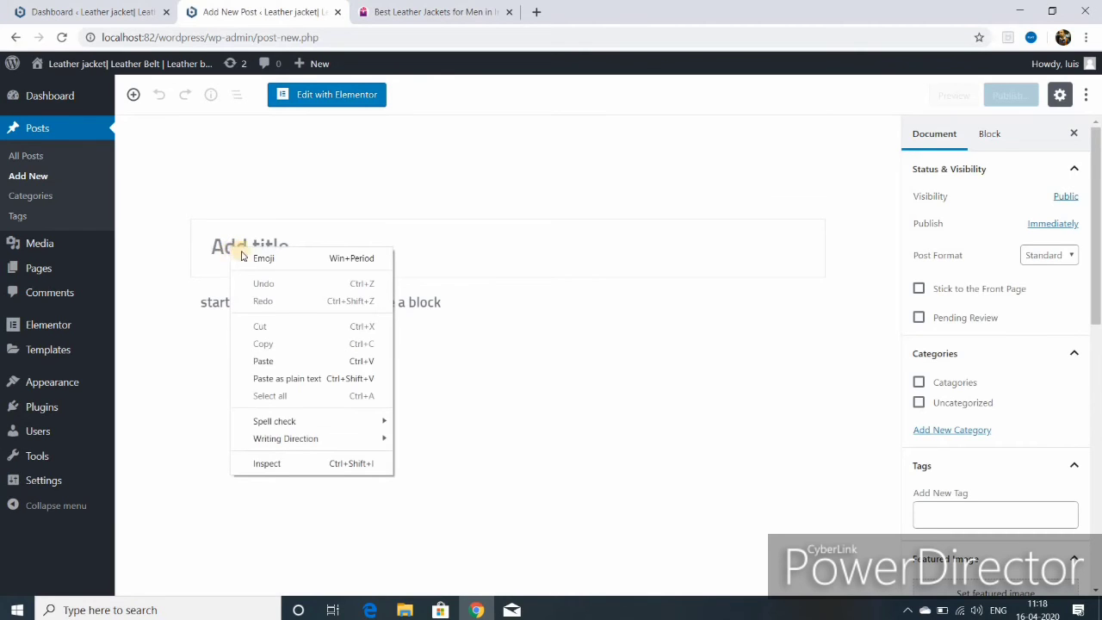
click(428, 14)
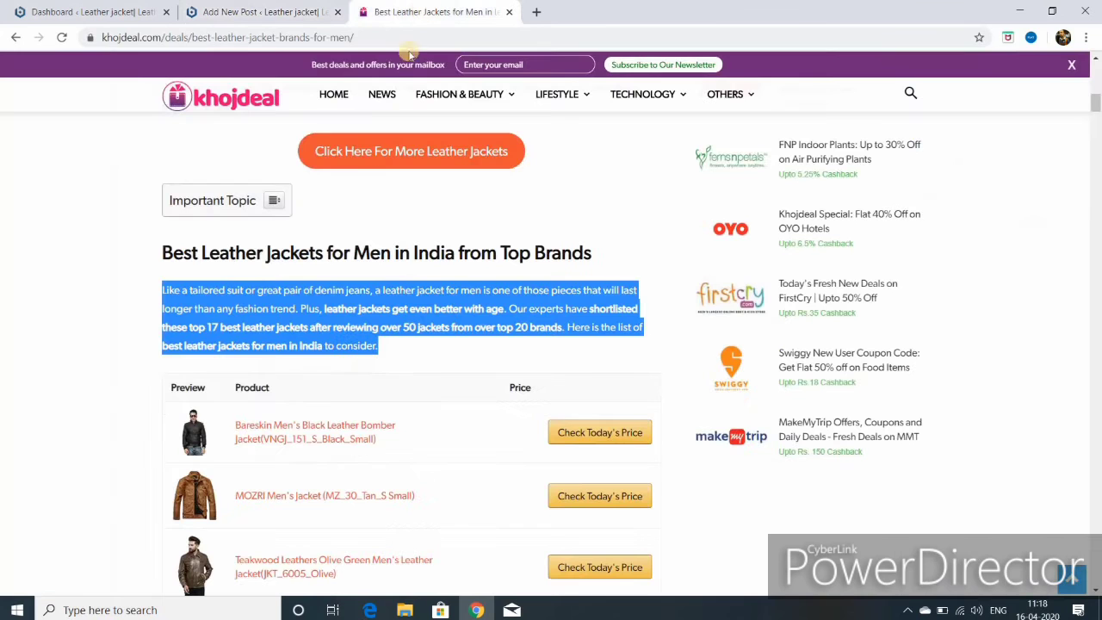
scroll(364, 255, down, 3)
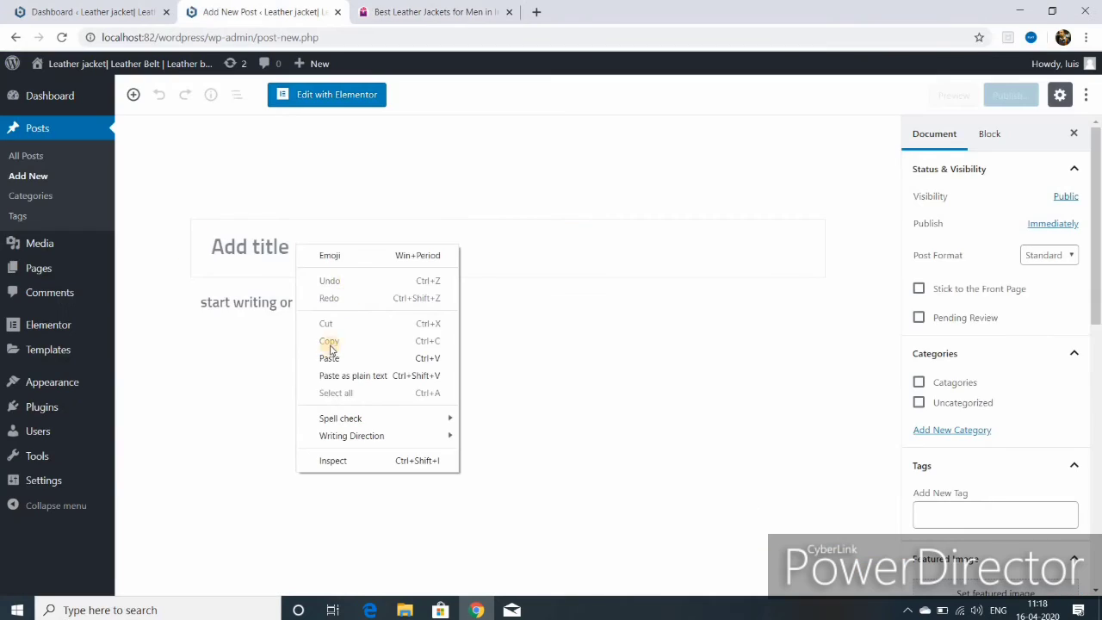
click(330, 358)
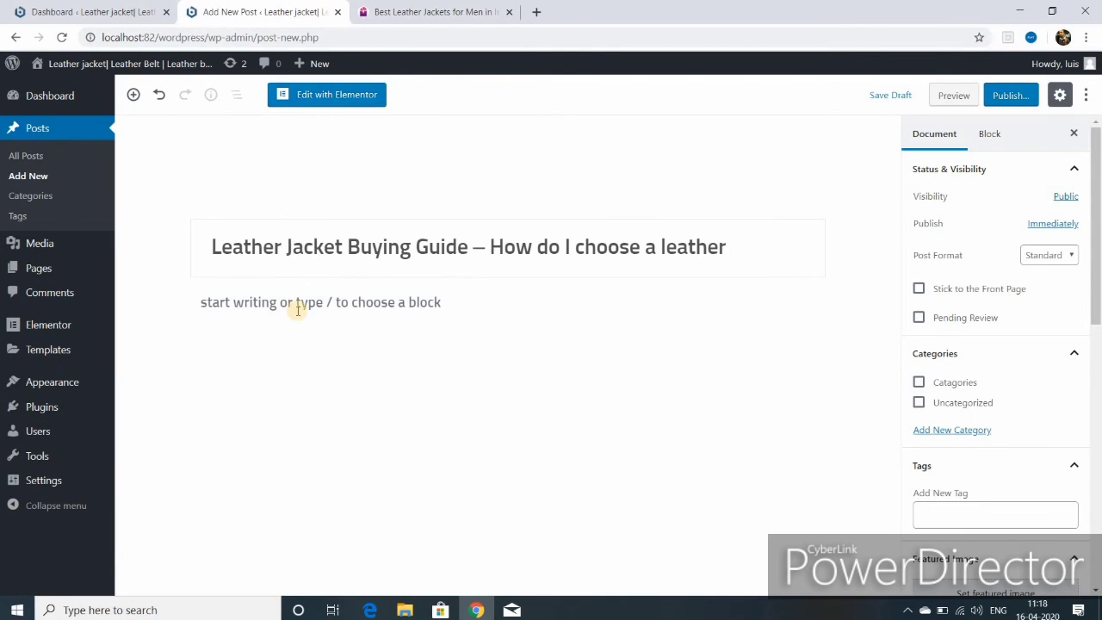
click(401, 10)
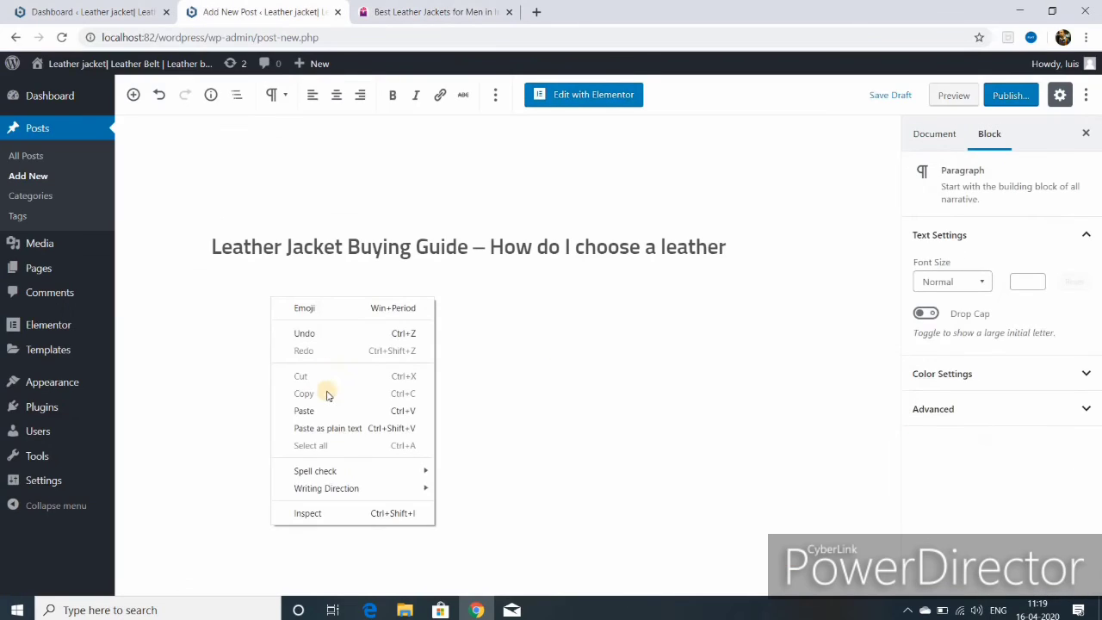
- Paste the shoulder, sleeve, armhole and jacket-length tips as an italic, non-bold quote, then add a YouTube block
click(320, 413)
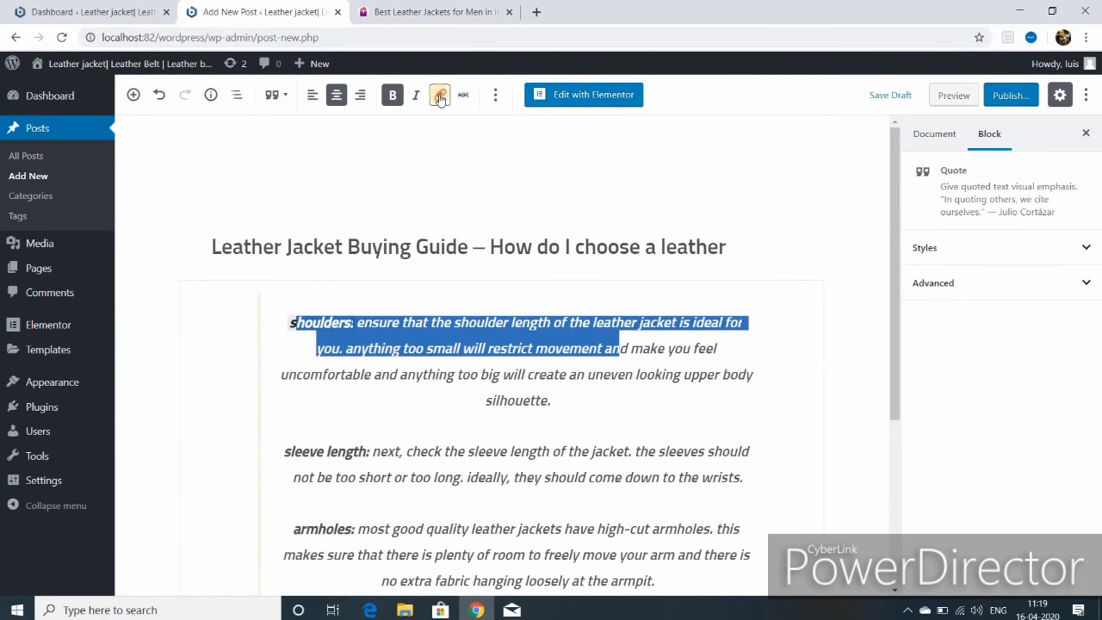
click(439, 96)
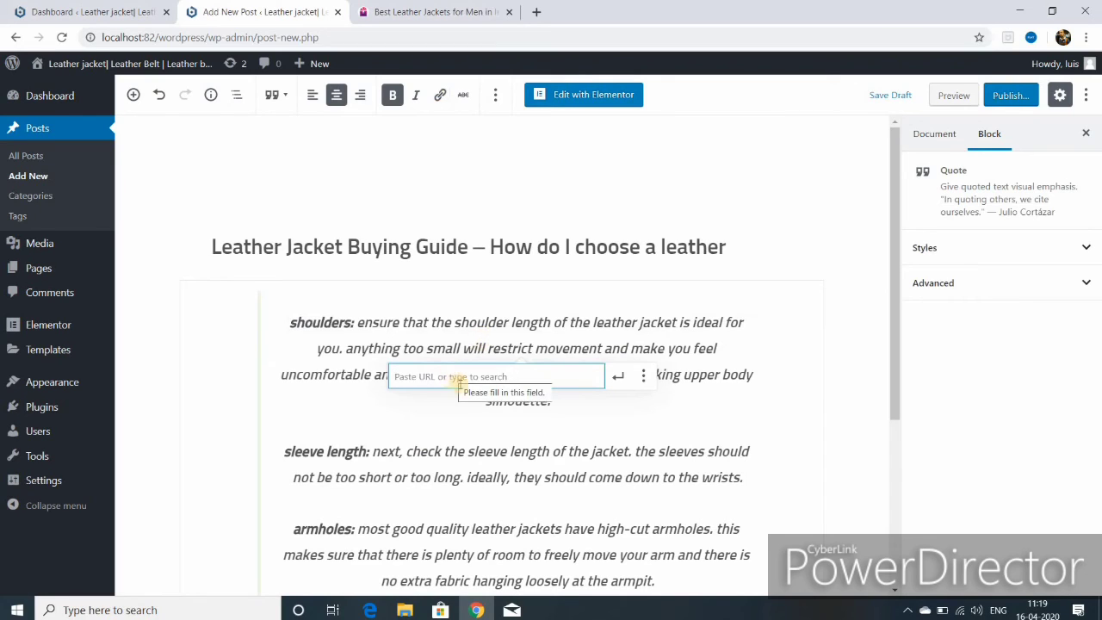
click(392, 97)
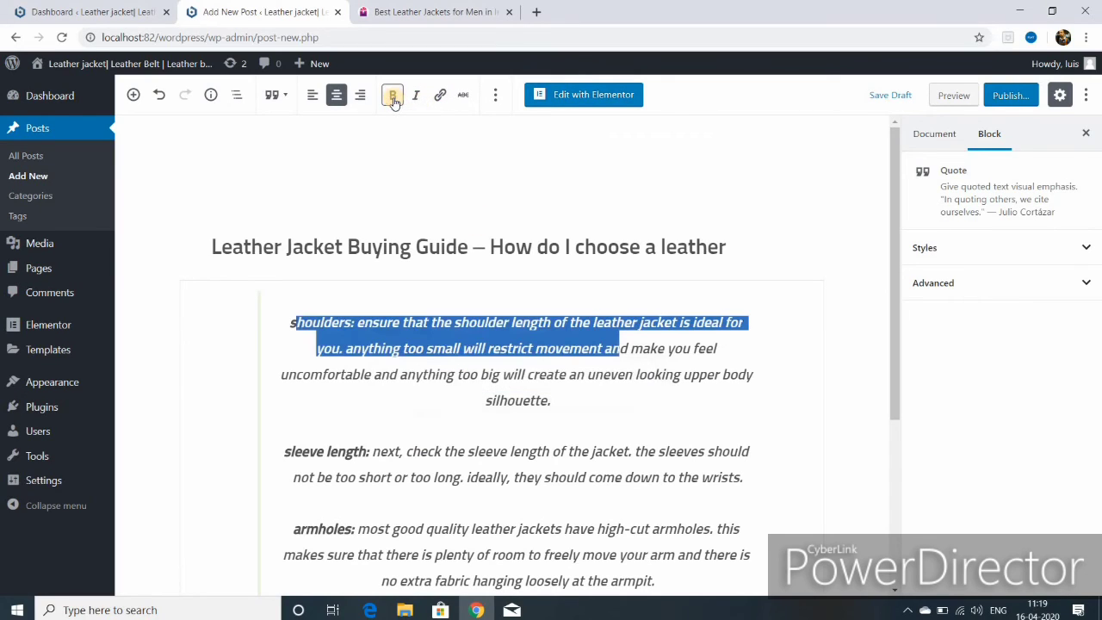
click(416, 96)
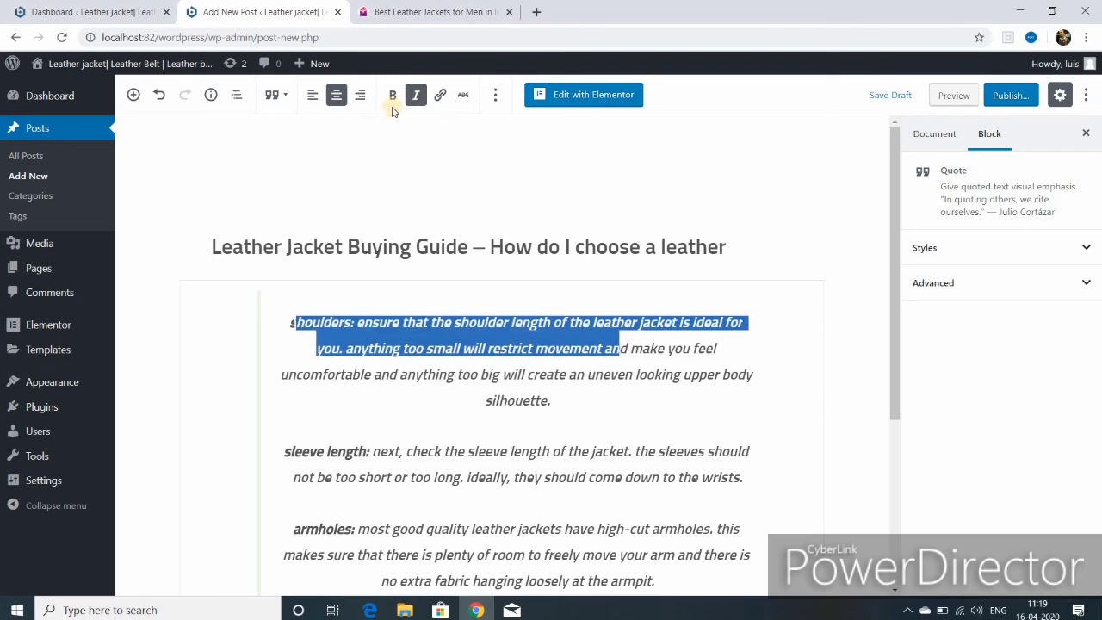
click(134, 94)
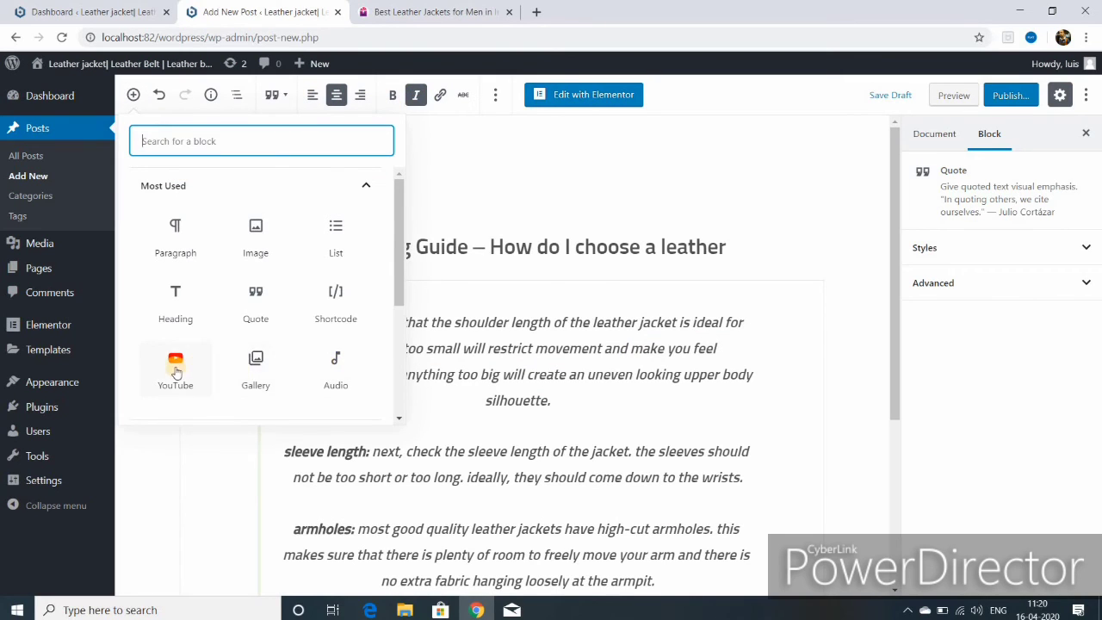
click(175, 372)
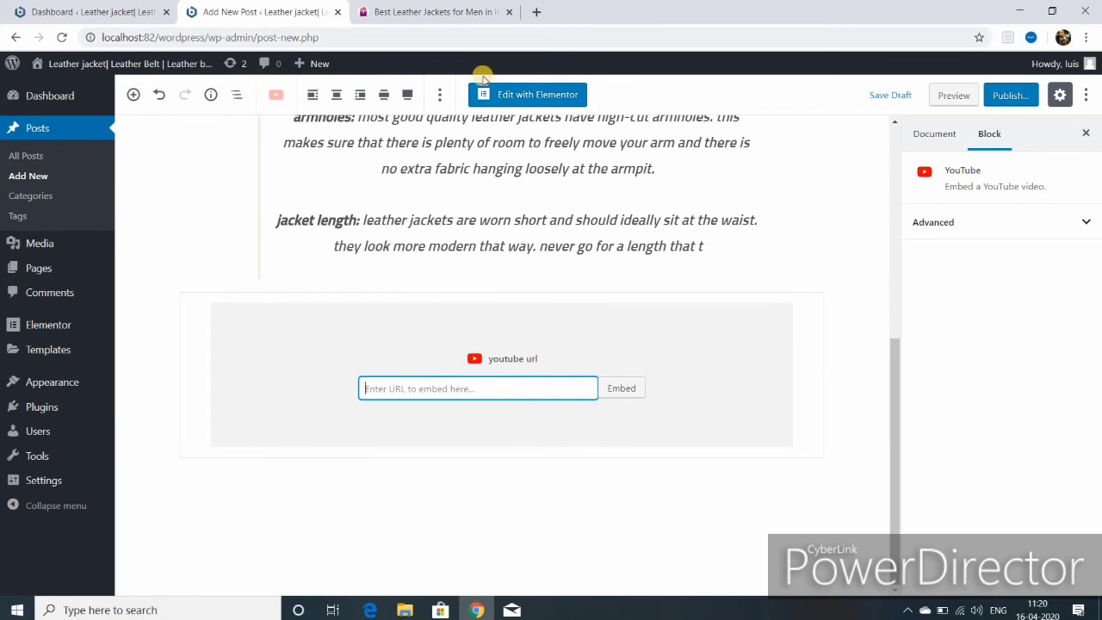
- Copy the link of the 'How To Make WordPress Website for Free New 2020' video from youtube.com
key(ctrl+t)
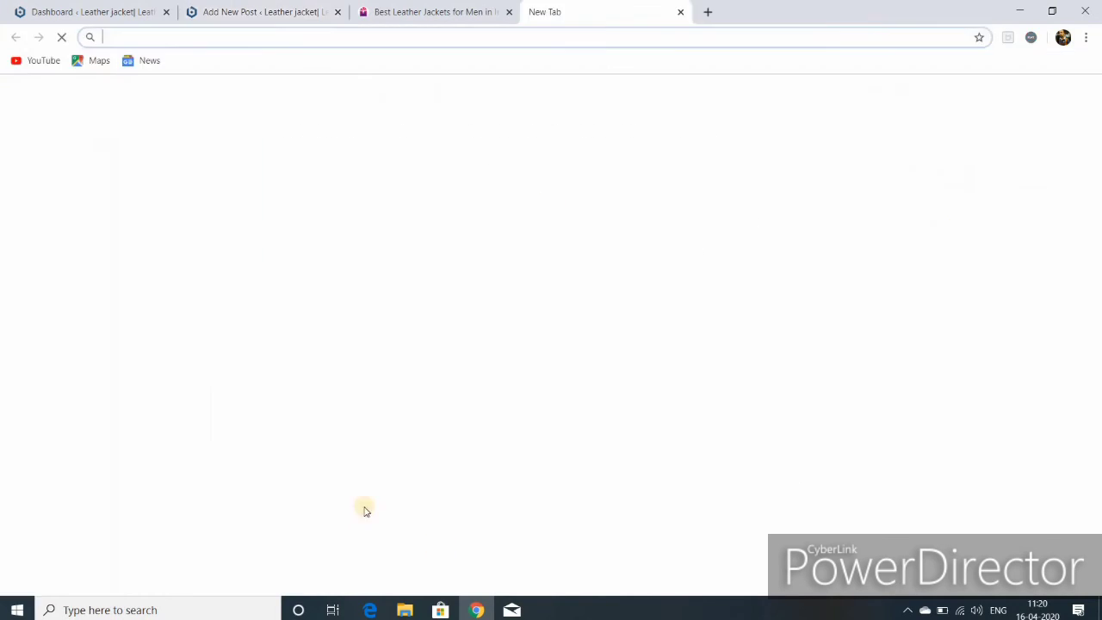
text(youtube.com)
key(Return)
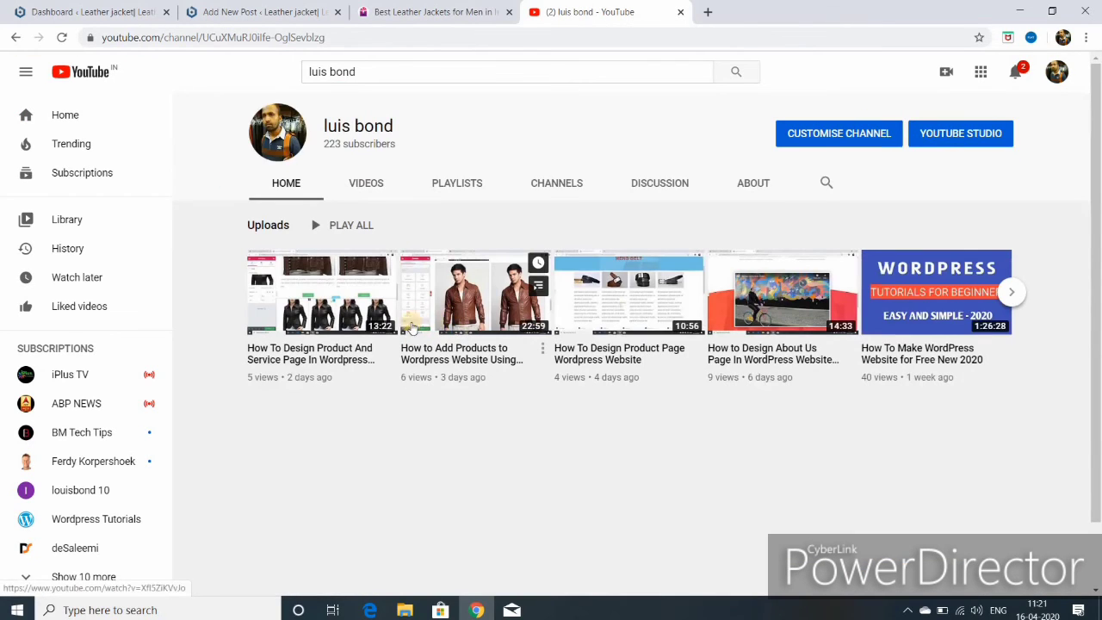
right_click(914, 292)
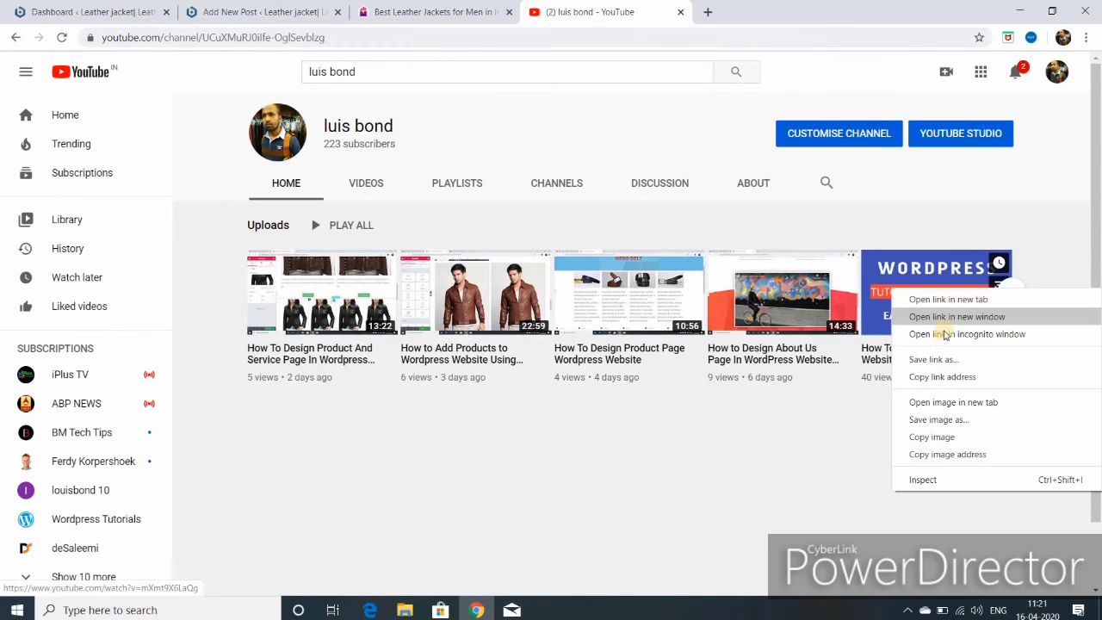
click(934, 378)
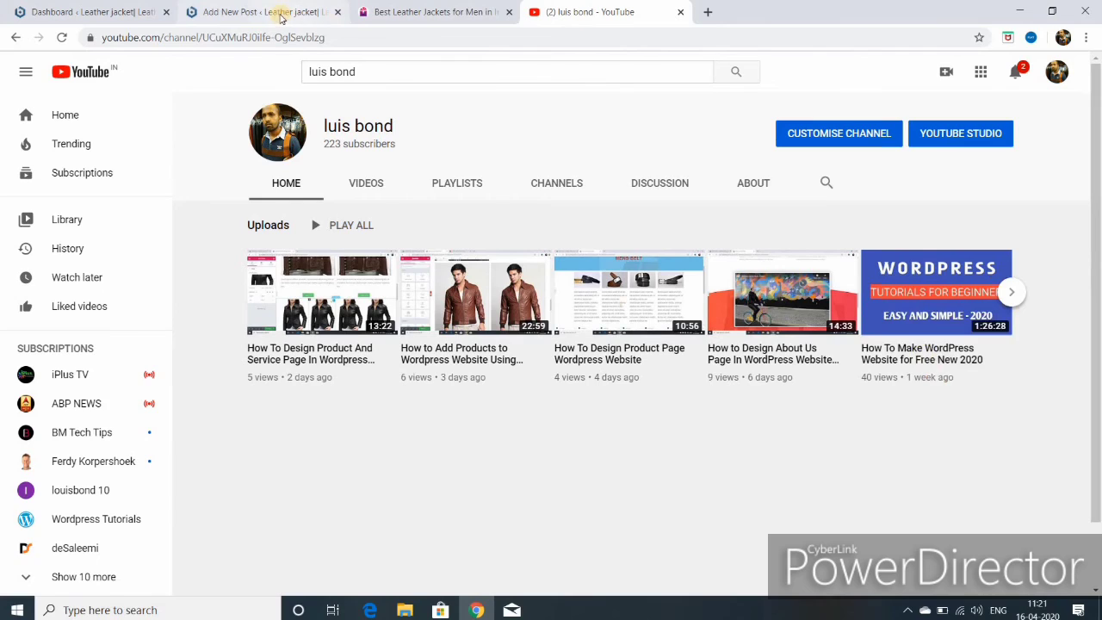
click(279, 17)
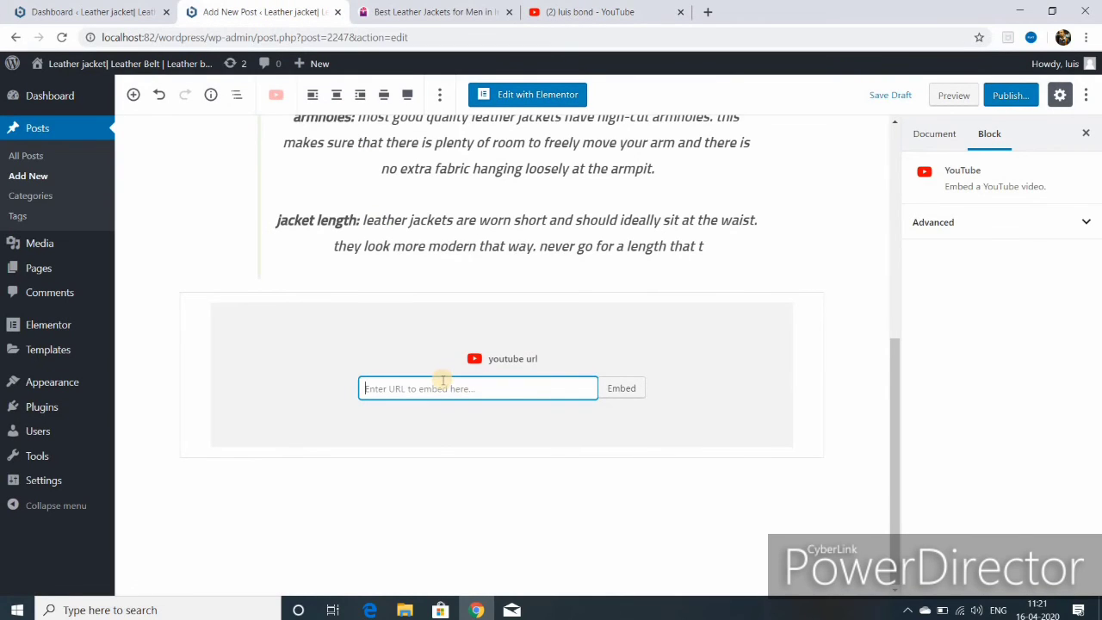
- Paste the copied video link into the YouTube block and embed it below the quote
right_click(463, 397)
click(486, 267)
click(619, 389)
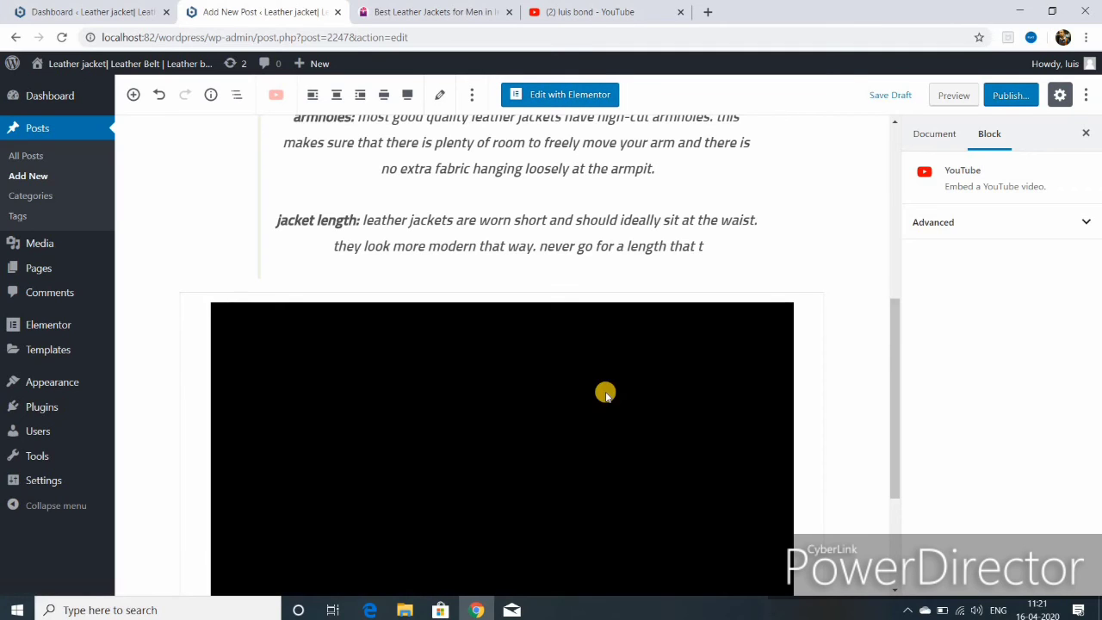
scroll(605, 394, down, 2)
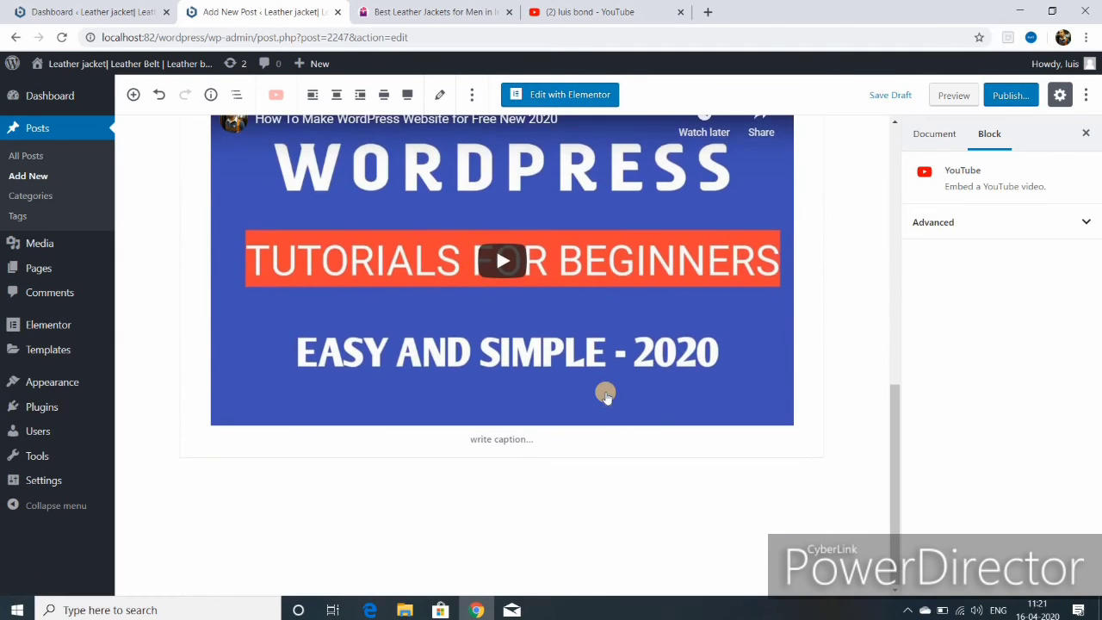
scroll(577, 383, up, 6)
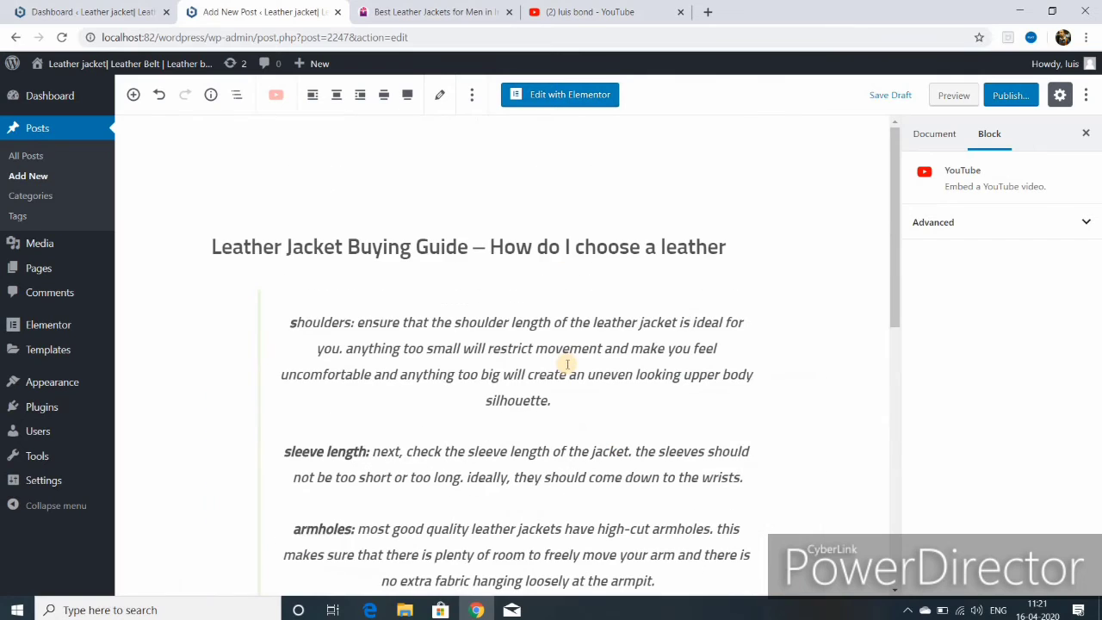
scroll(567, 364, down, 2)
scroll(567, 364, down, 3)
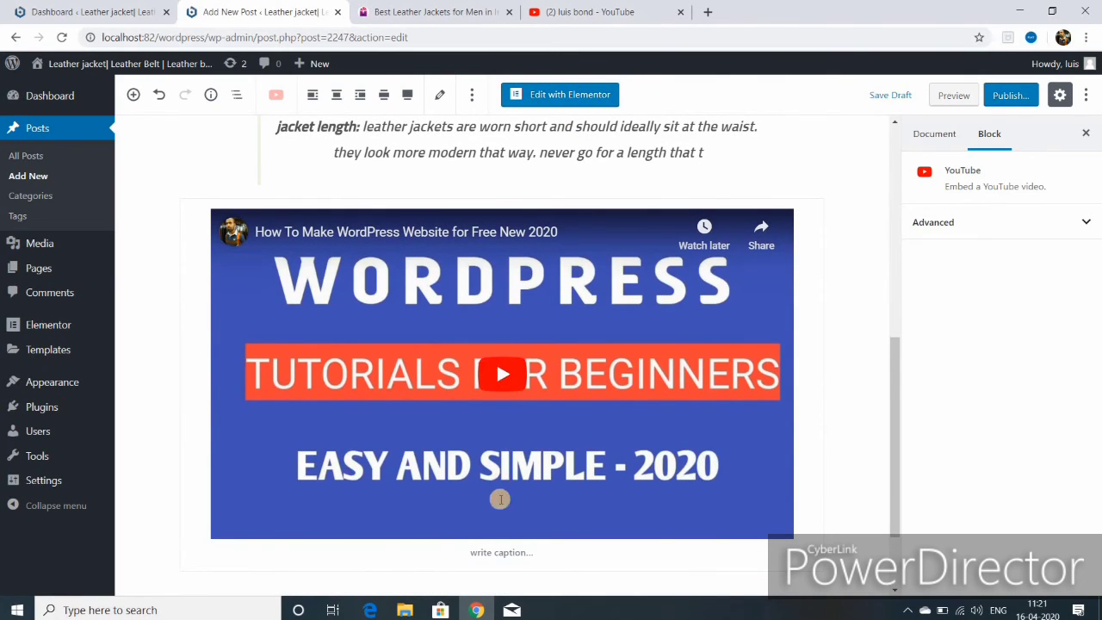
scroll(499, 500, down, 1)
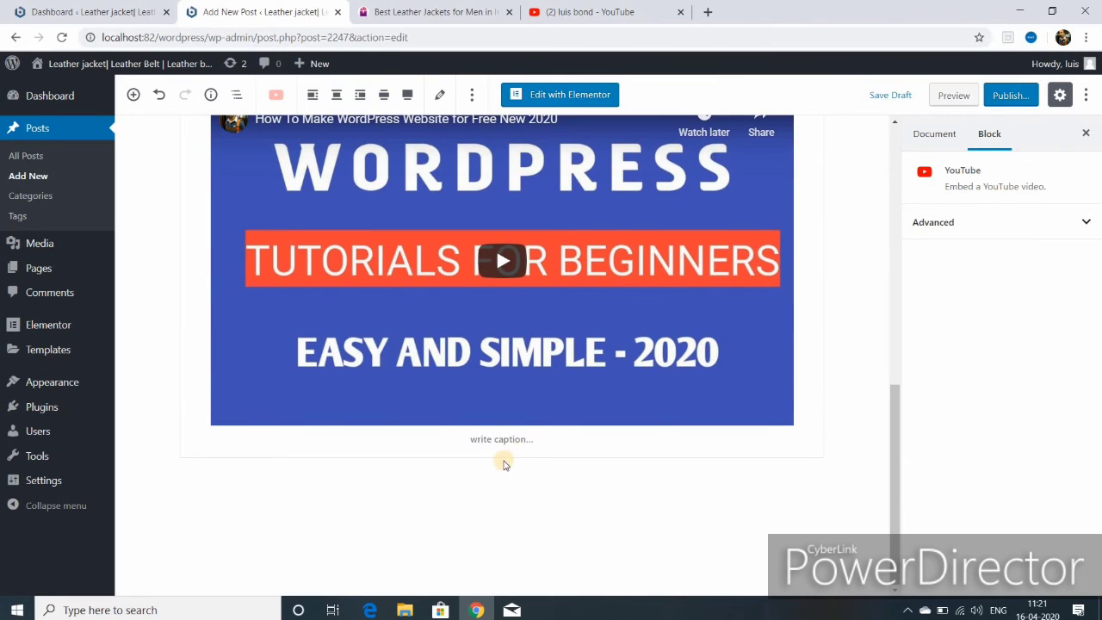
scroll(491, 430, up, 1)
scroll(491, 430, down, 1)
- Add a paragraph below the video and paste the article text into it
click(169, 481)
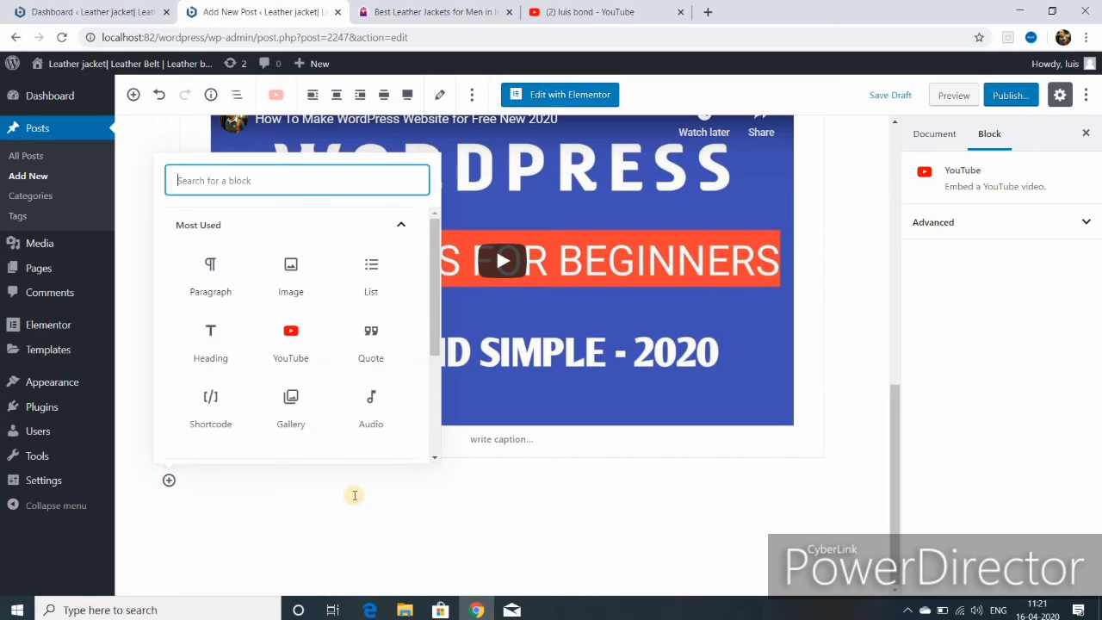
click(206, 273)
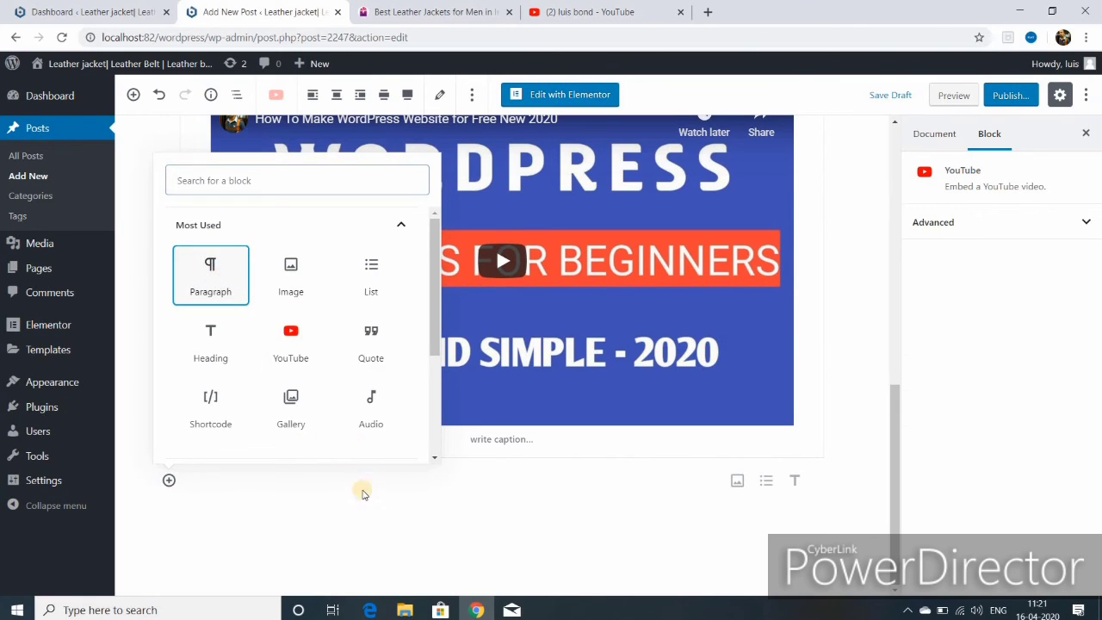
key(ctrl+v)
right_click(320, 479)
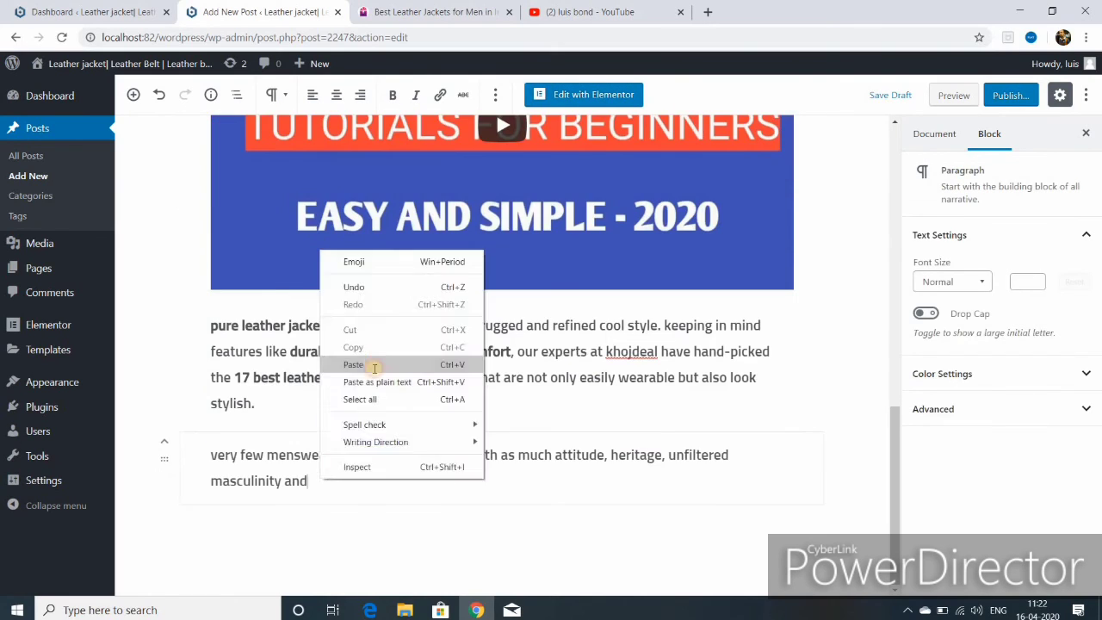
click(374, 362)
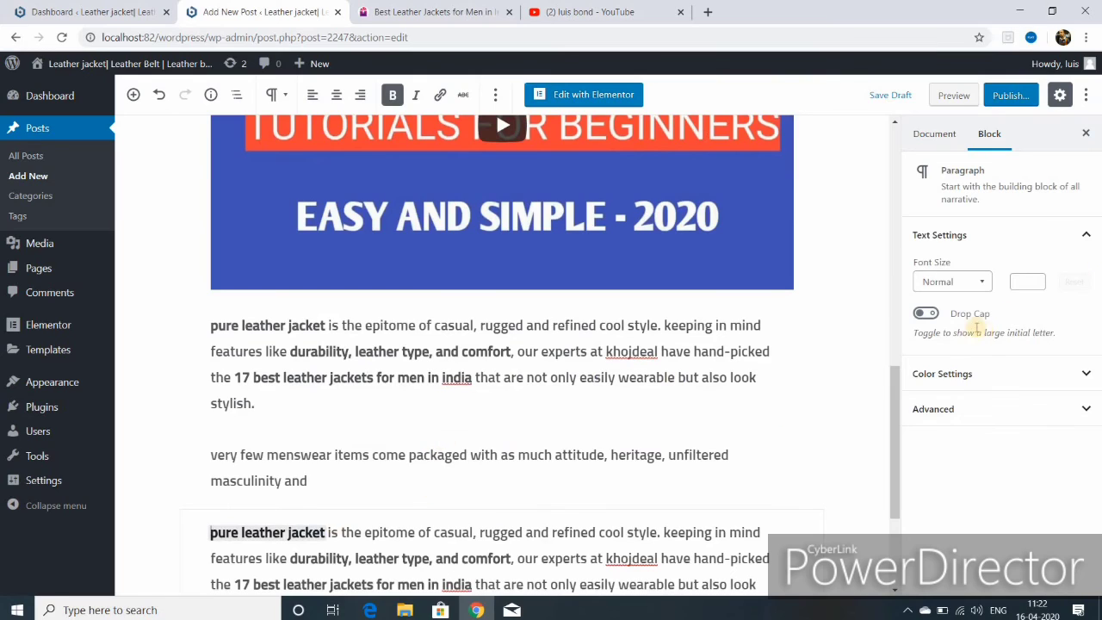
- Turn on Drop Cap and a light blue background for the new paragraph
click(926, 313)
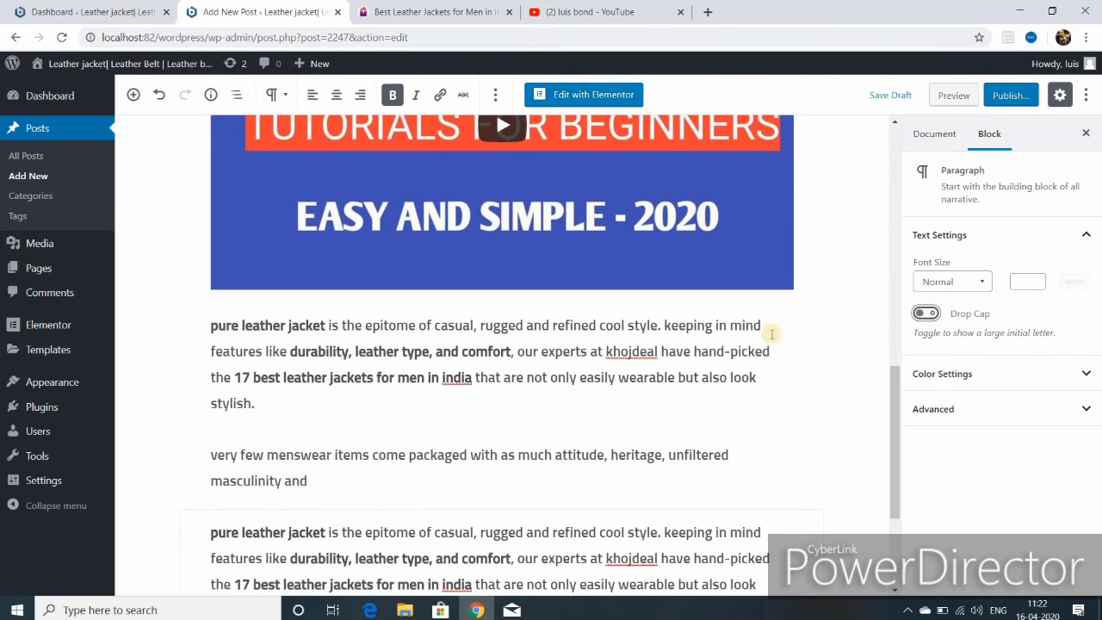
scroll(761, 333, up, 9)
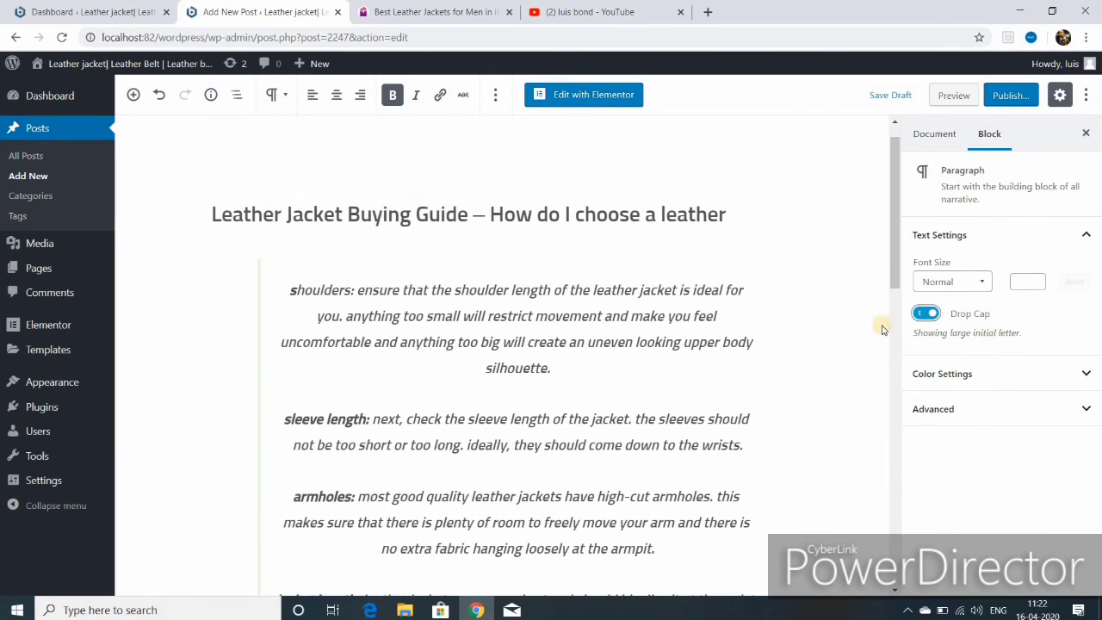
click(936, 379)
click(936, 381)
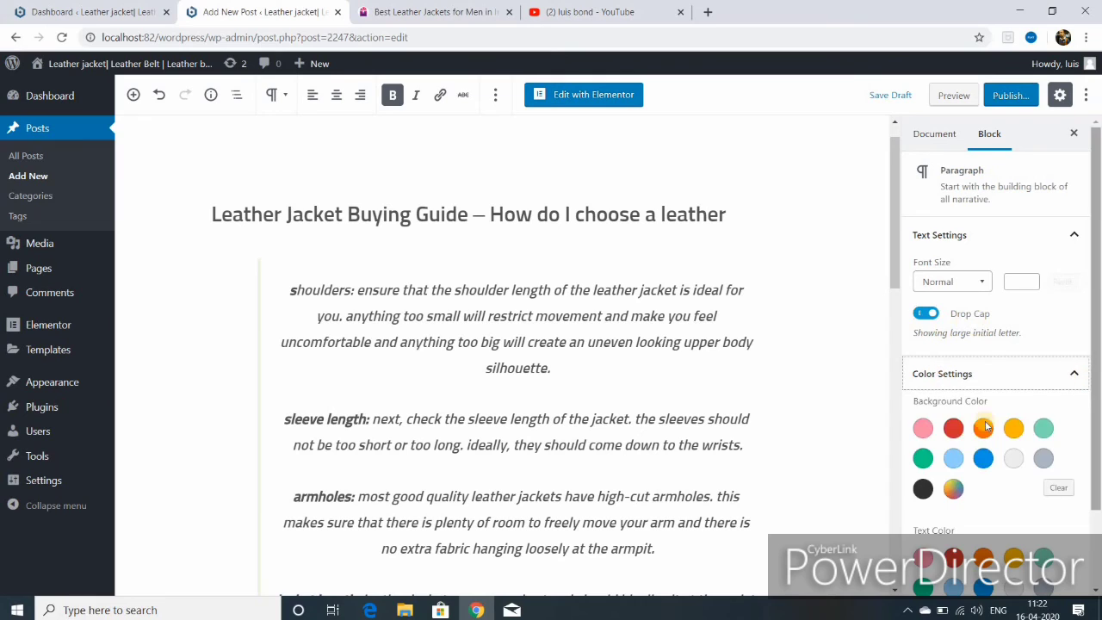
click(953, 462)
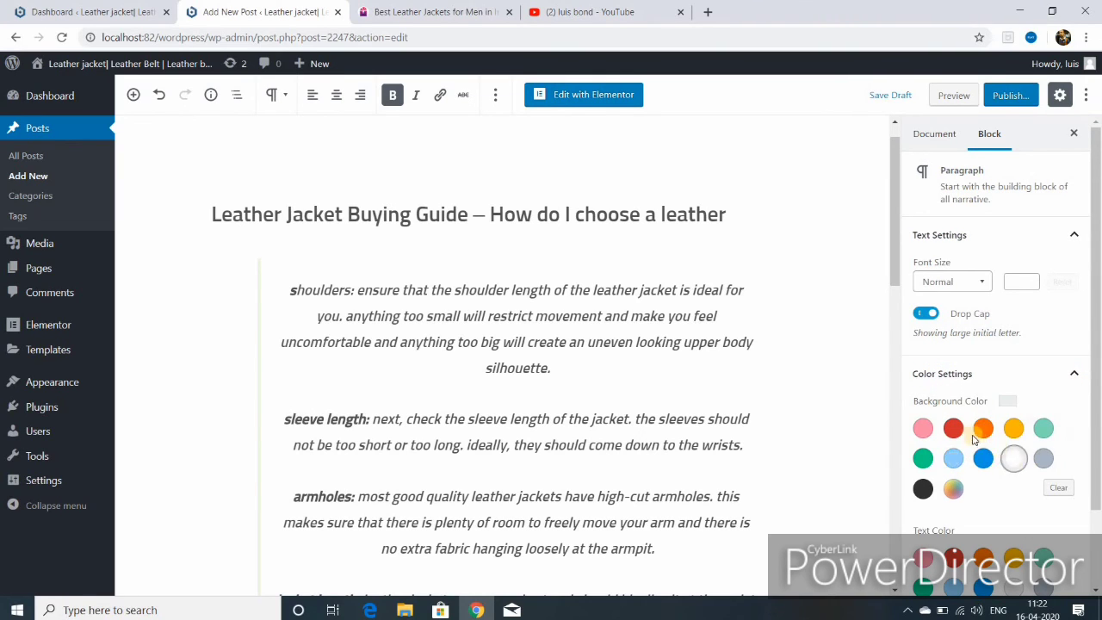
scroll(517, 258, up, 1)
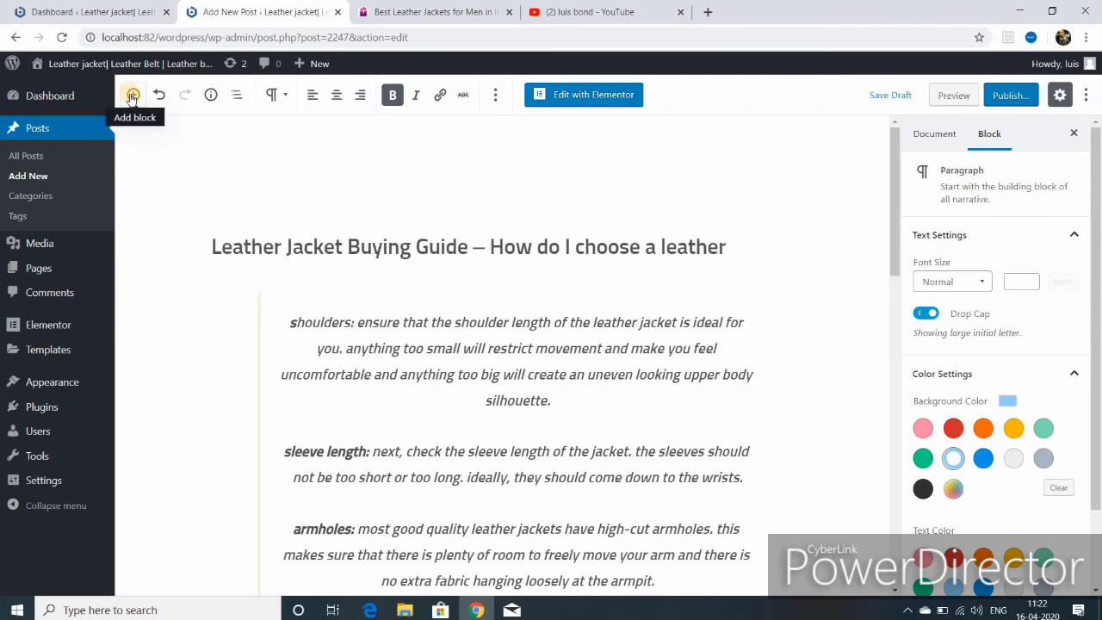
click(133, 96)
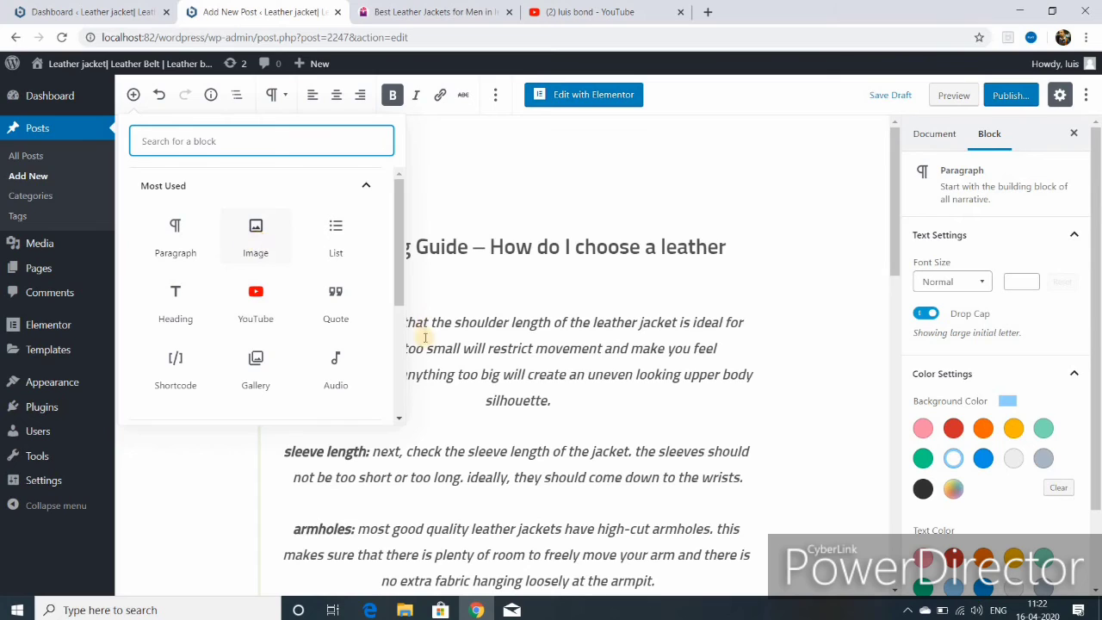
- Browse the Inline Elements and Common Blocks categories, then insert an Image block
click(399, 419)
scroll(399, 419, down, 2)
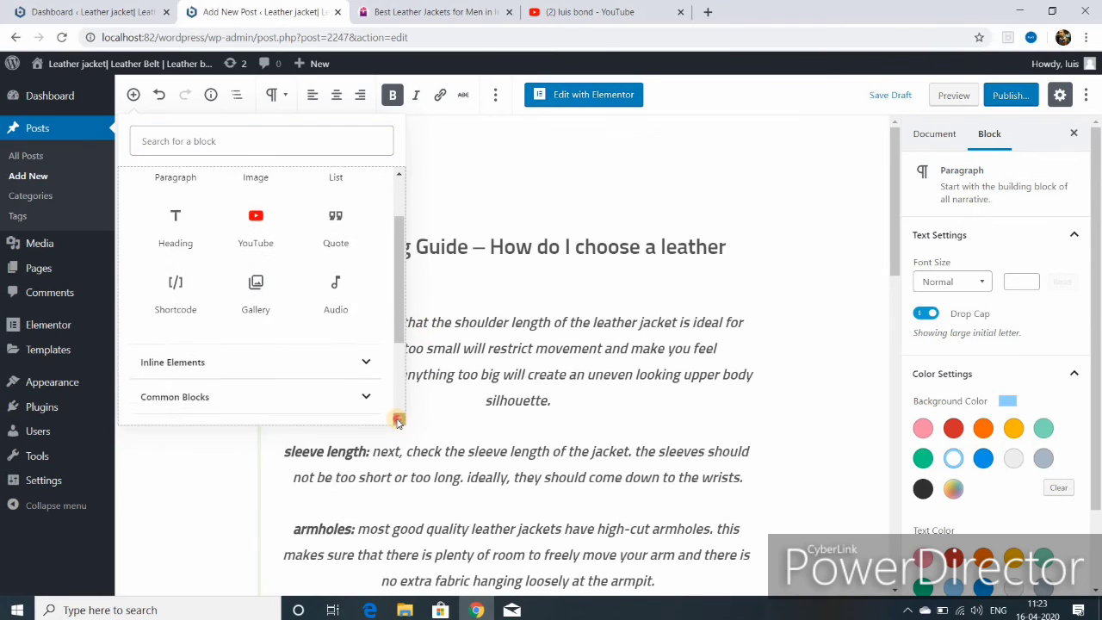
click(365, 325)
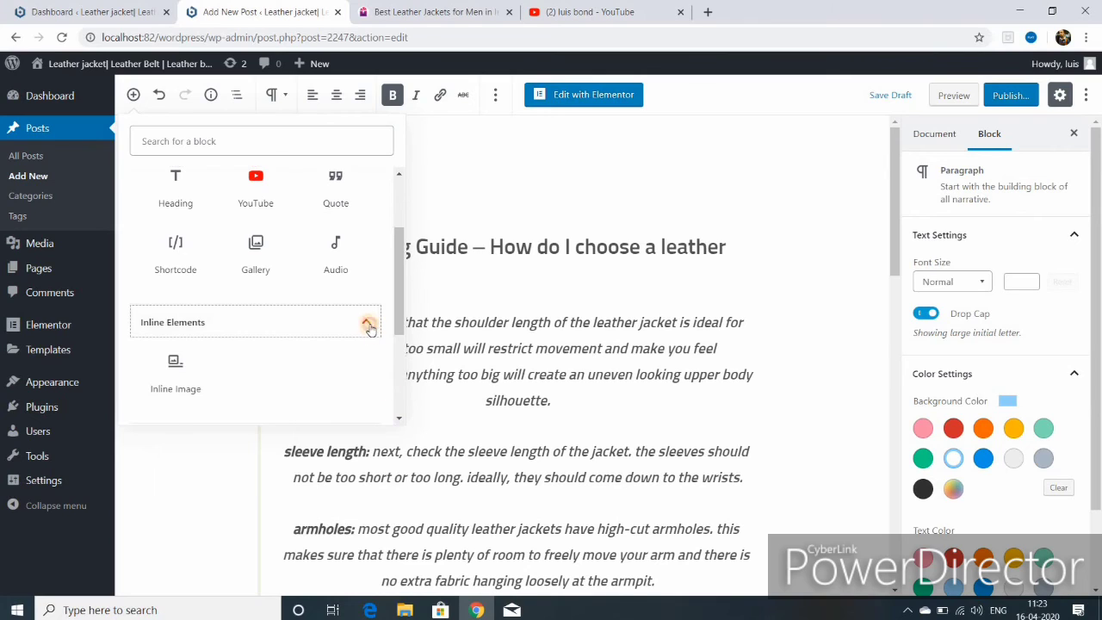
click(367, 325)
click(365, 359)
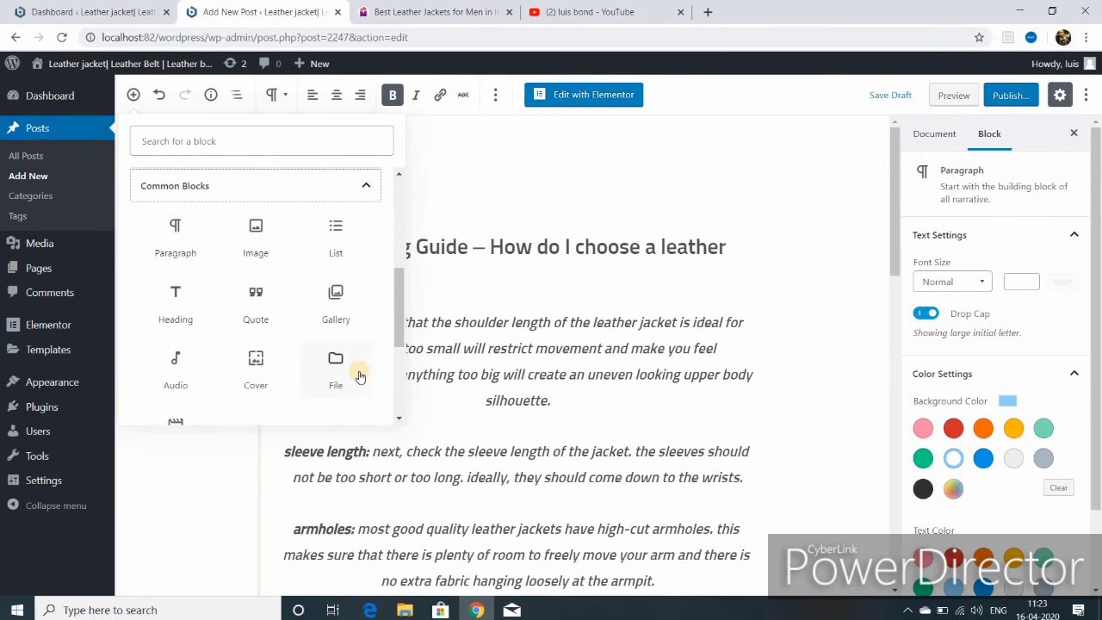
click(366, 188)
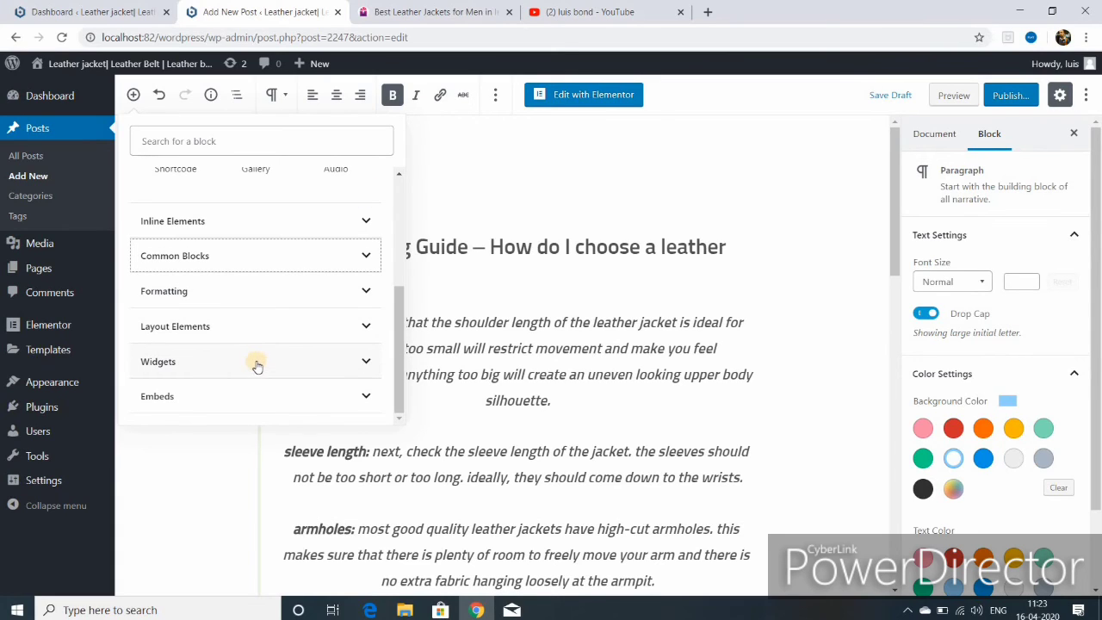
scroll(257, 366, up, 3)
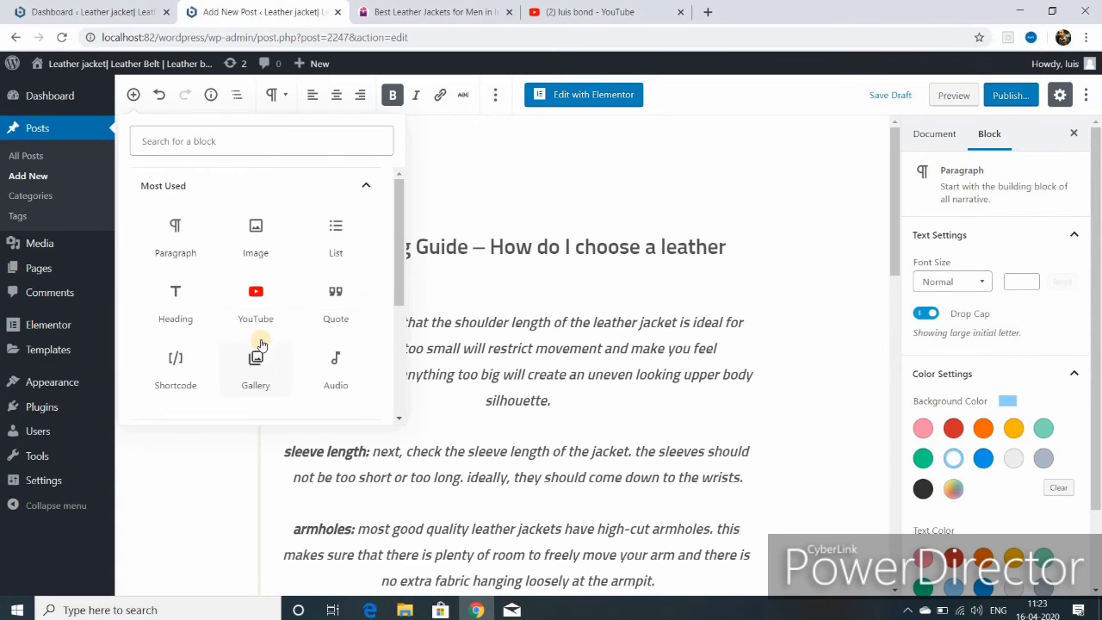
click(255, 237)
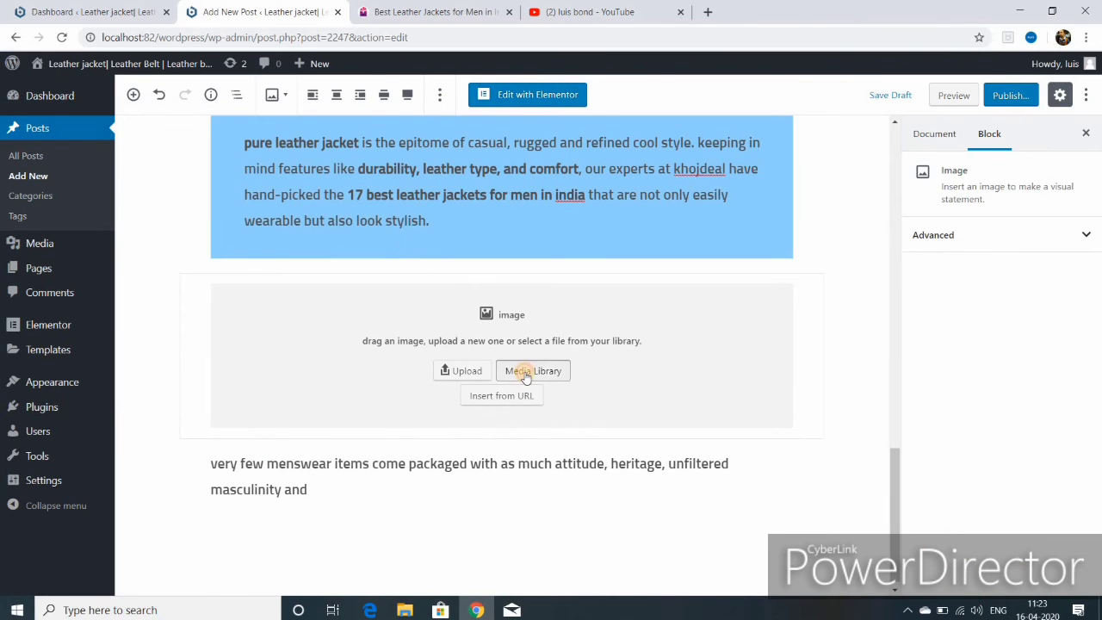
- Insert the ladies leather jacket photo from the Media Library, shrink it, and reorder the paragraphs around it
click(526, 377)
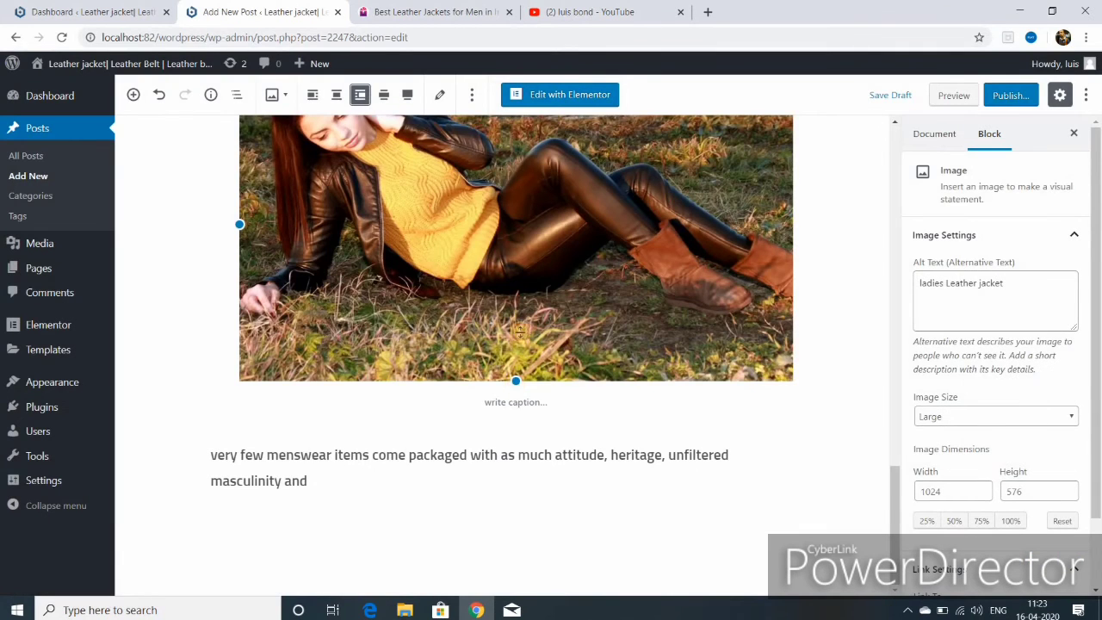
drag(517, 331, 558, 216)
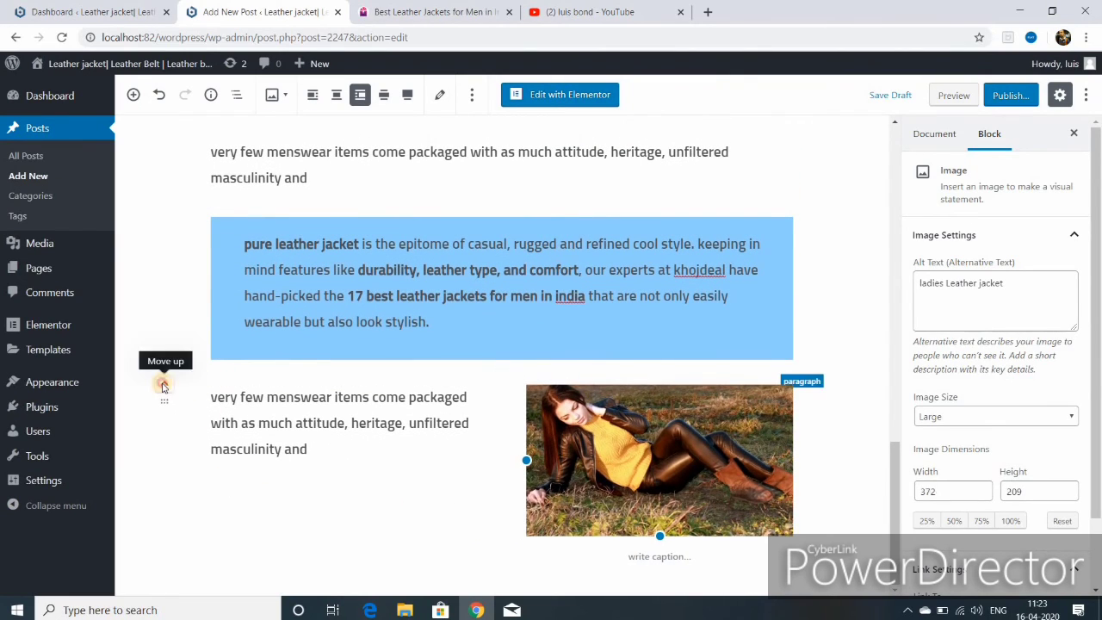
click(163, 386)
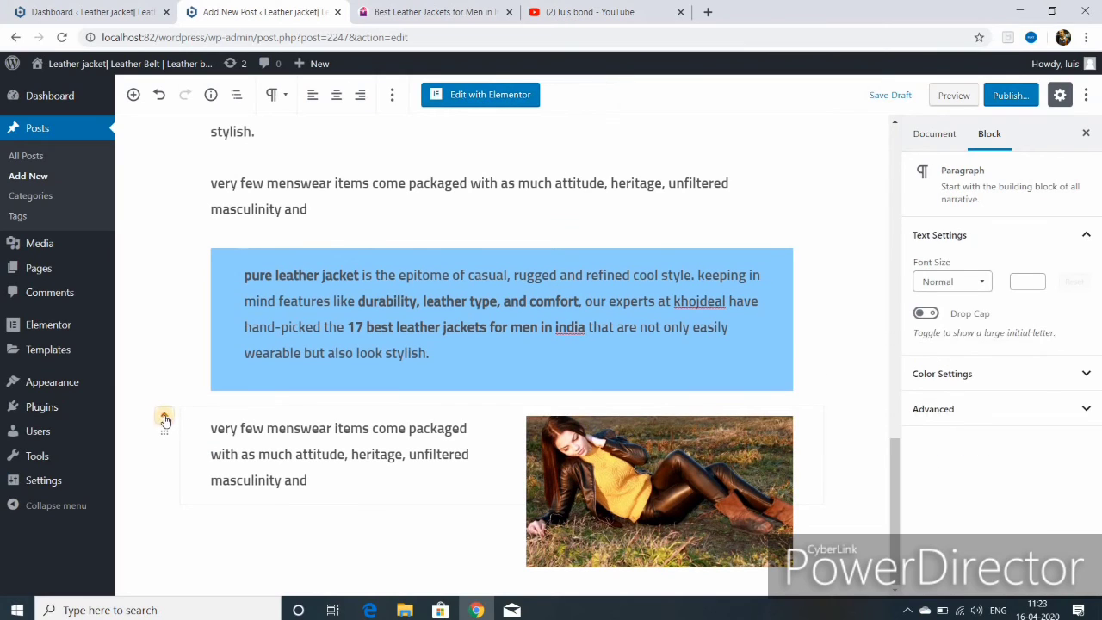
click(165, 419)
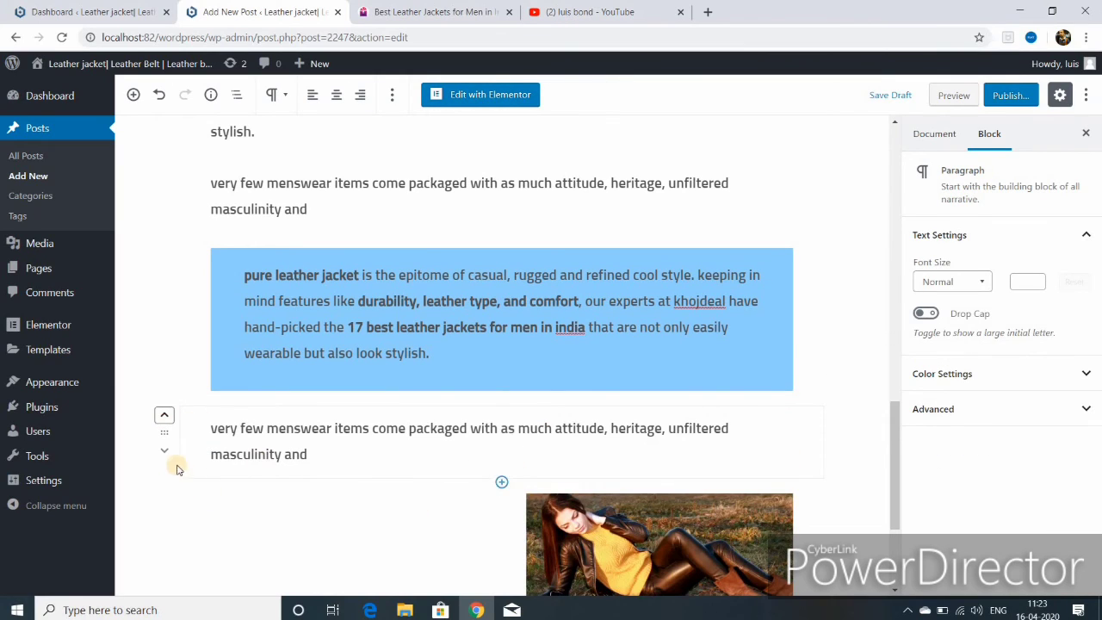
click(166, 417)
click(166, 417)
key(ctrl+z)
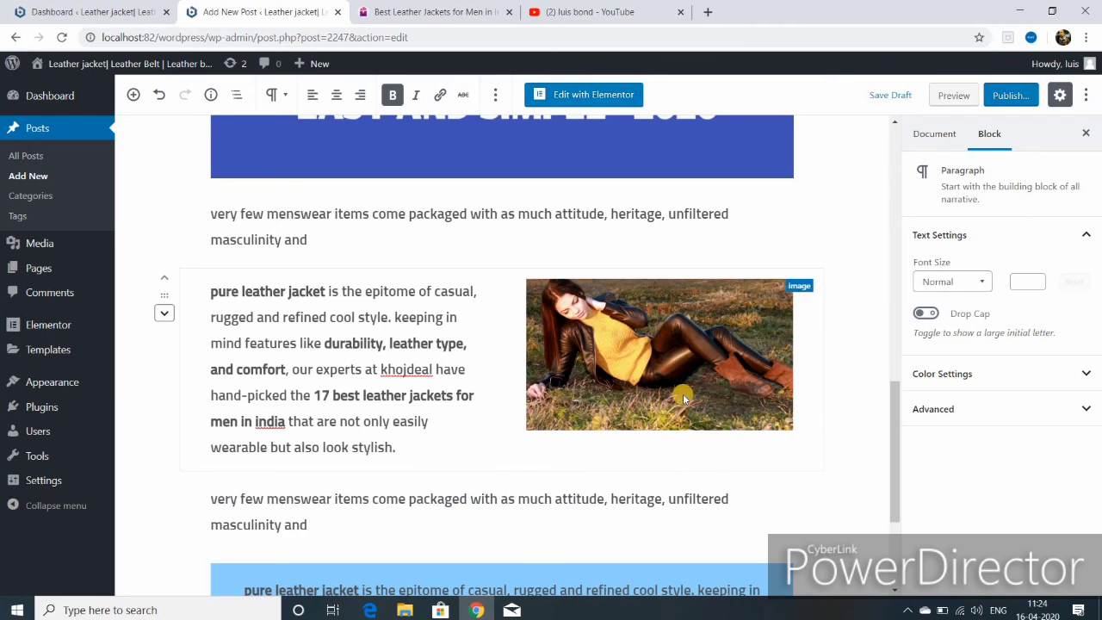
- Enlarge the jacket photo to 463×260 beside the pure leather jacket paragraph
click(662, 417)
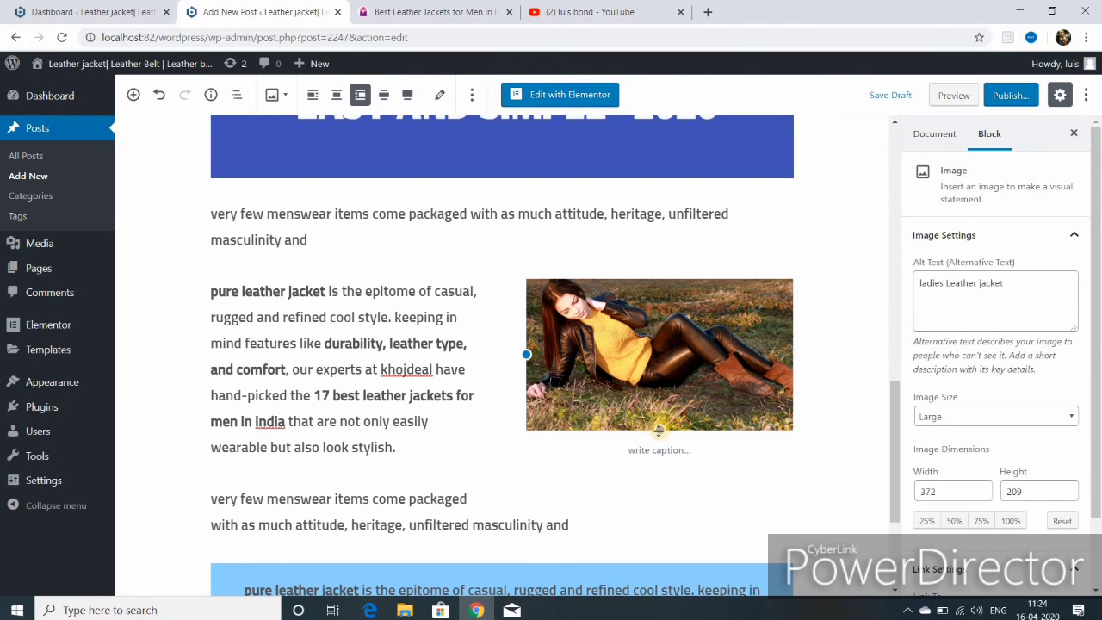
drag(658, 430, 681, 476)
scroll(597, 399, down, 3)
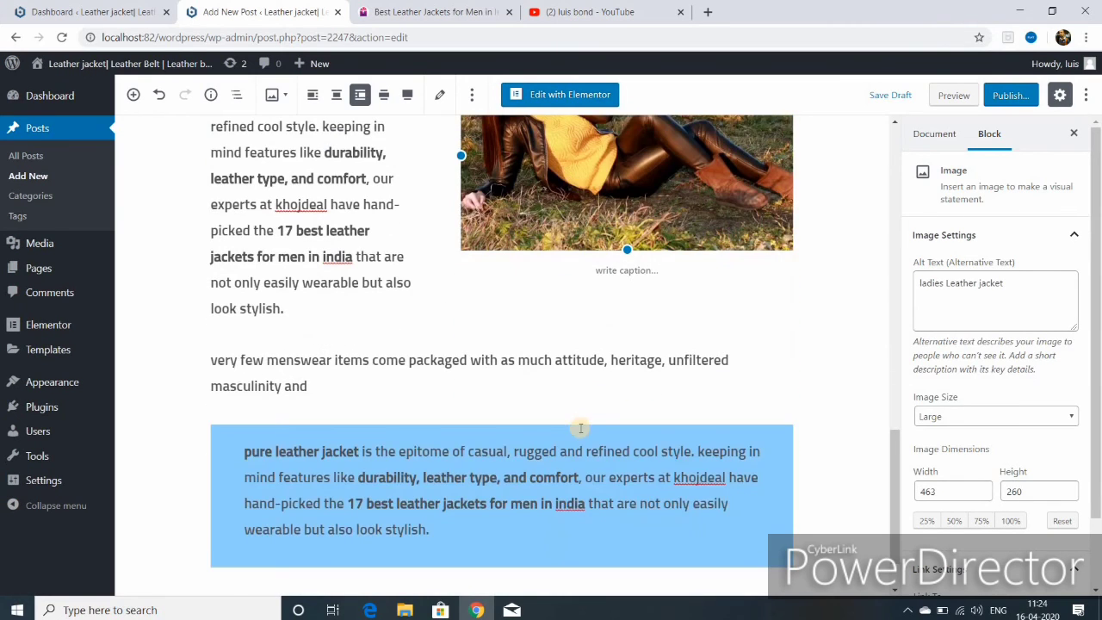
scroll(581, 428, down, 10)
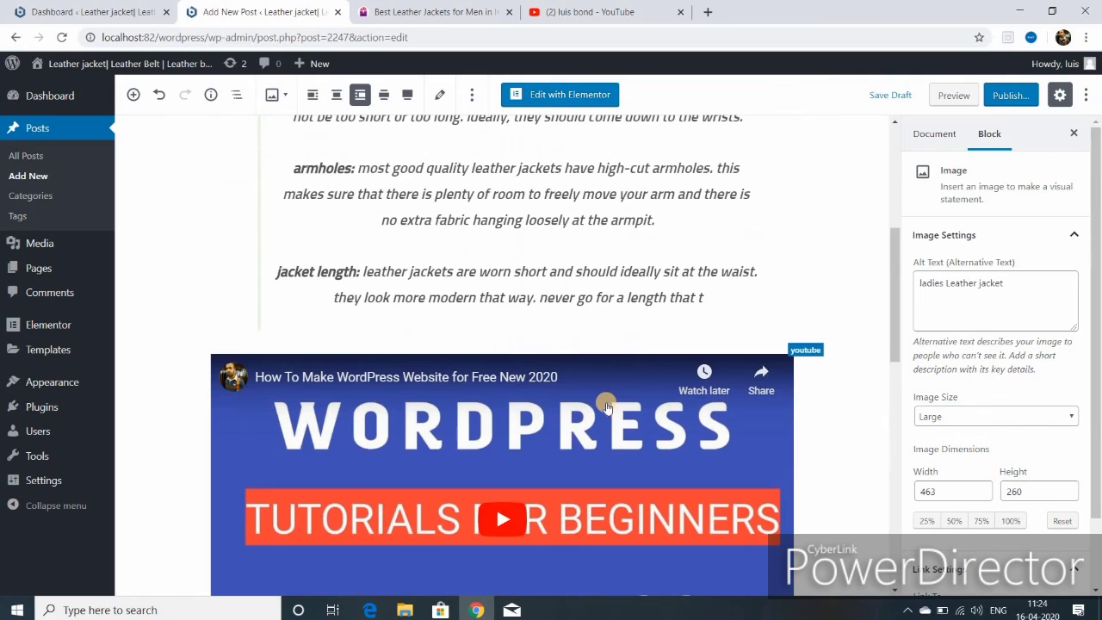
- Publish the 'Leather Jacket Buying Guide' post and view it on the live site
click(999, 99)
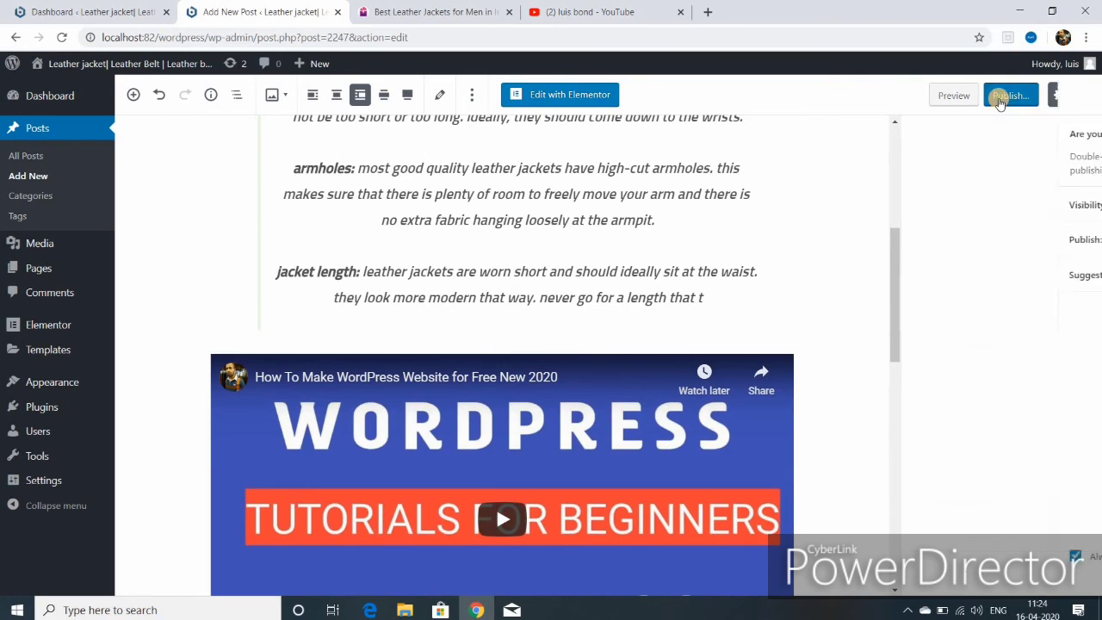
click(999, 96)
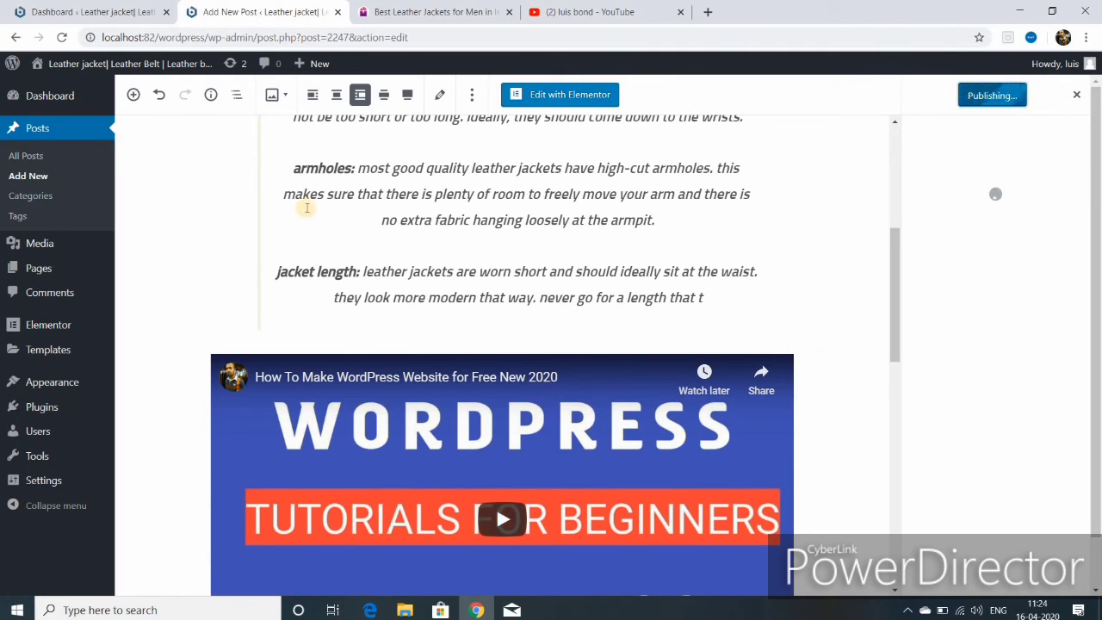
scroll(406, 287, up, 4)
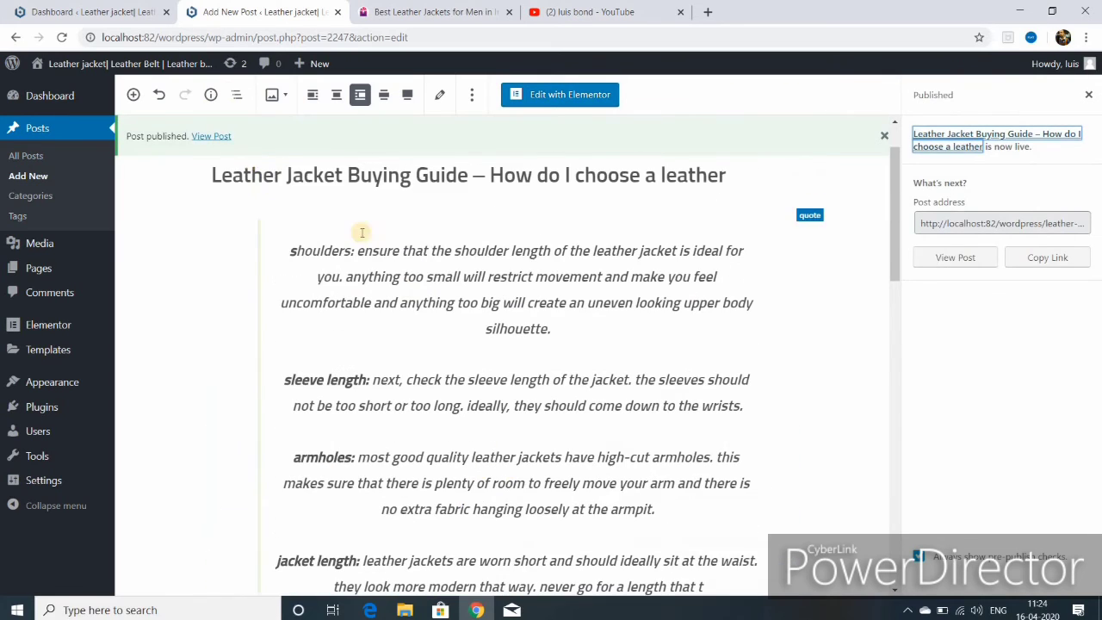
click(210, 139)
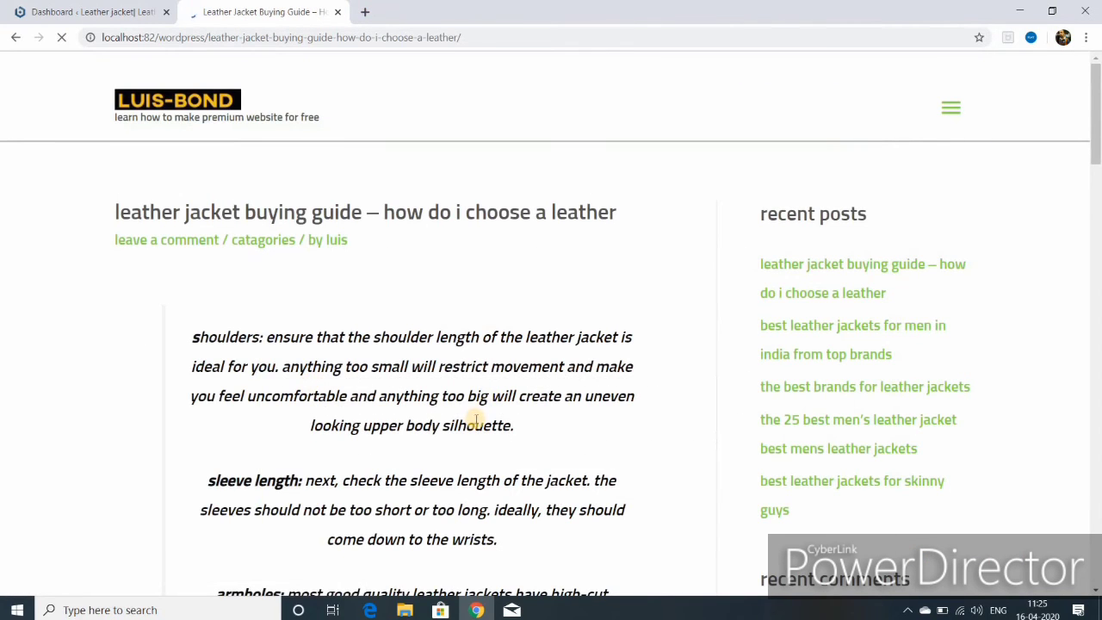
- Scroll the live post, then open the Contact page with its contact form 7 shortcode for editing
scroll(476, 420, down, 9)
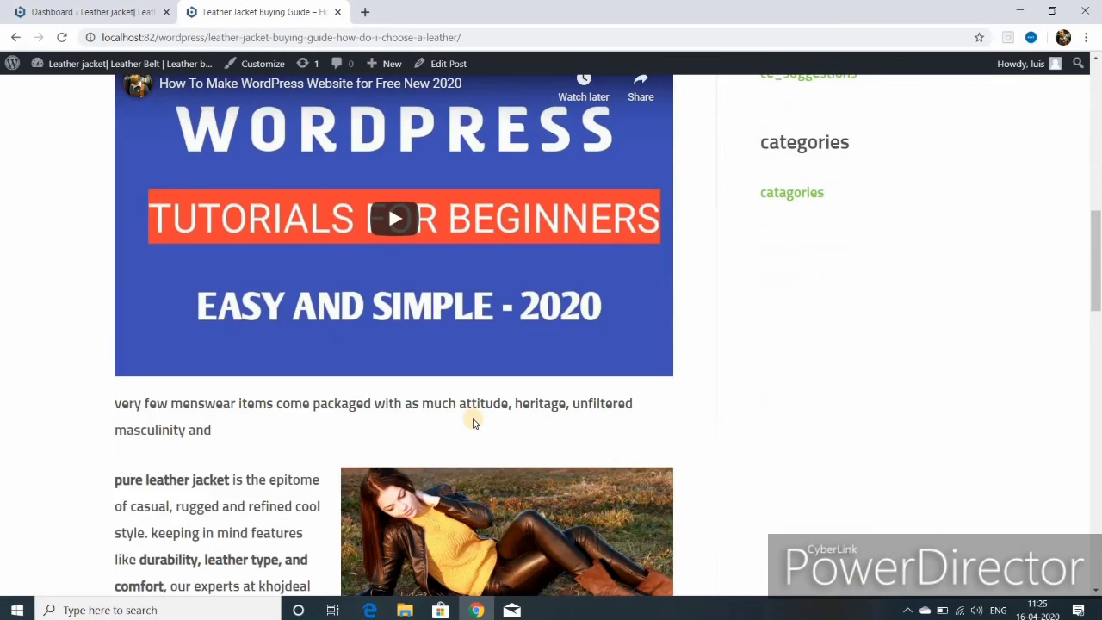
scroll(472, 422, down, 12)
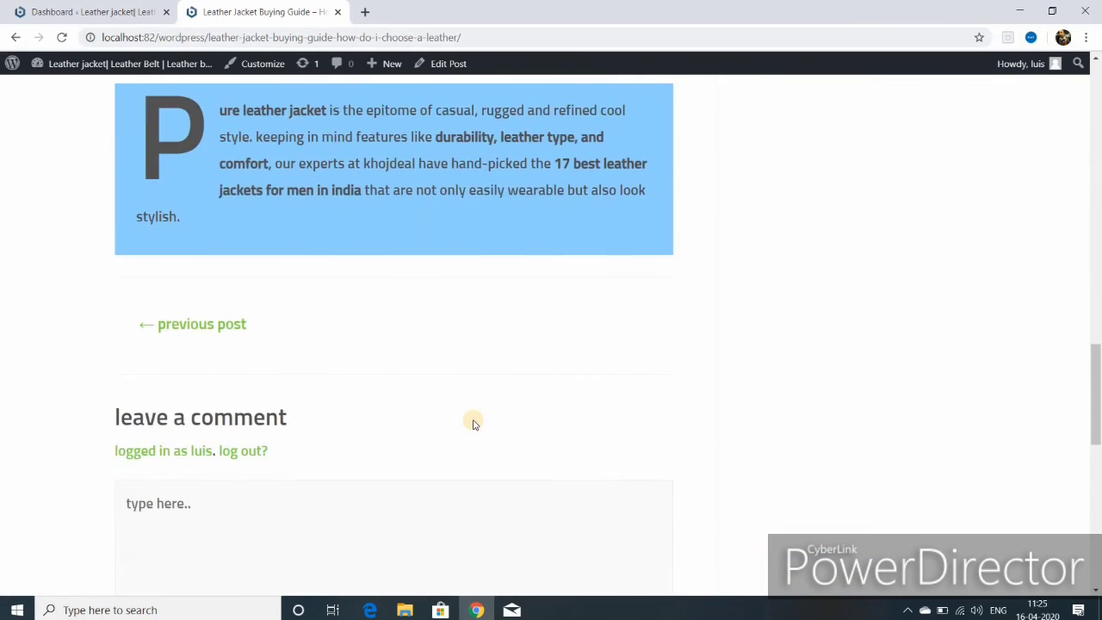
scroll(473, 422, down, 3)
scroll(473, 420, up, 12)
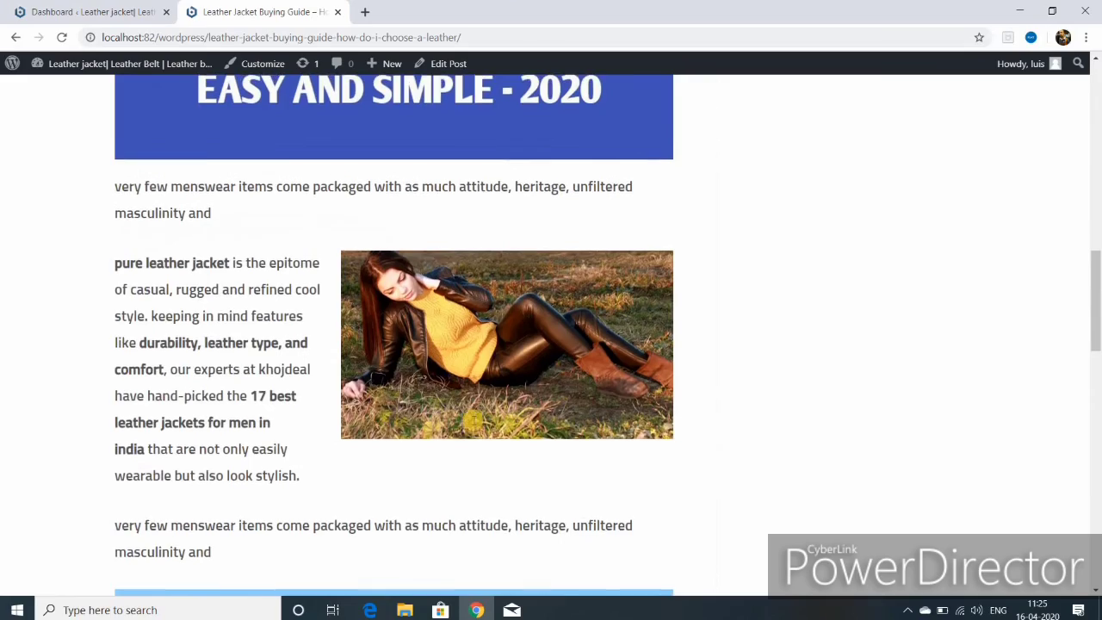
scroll(473, 419, down, 6)
scroll(472, 419, down, 5)
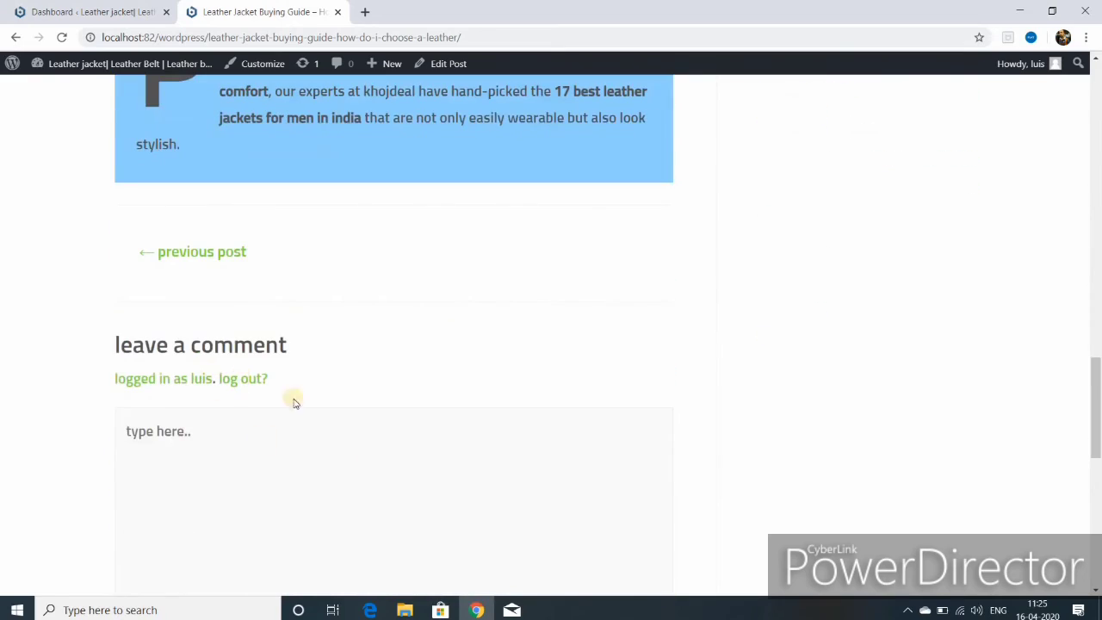
scroll(321, 431, down, 3)
scroll(344, 413, up, 14)
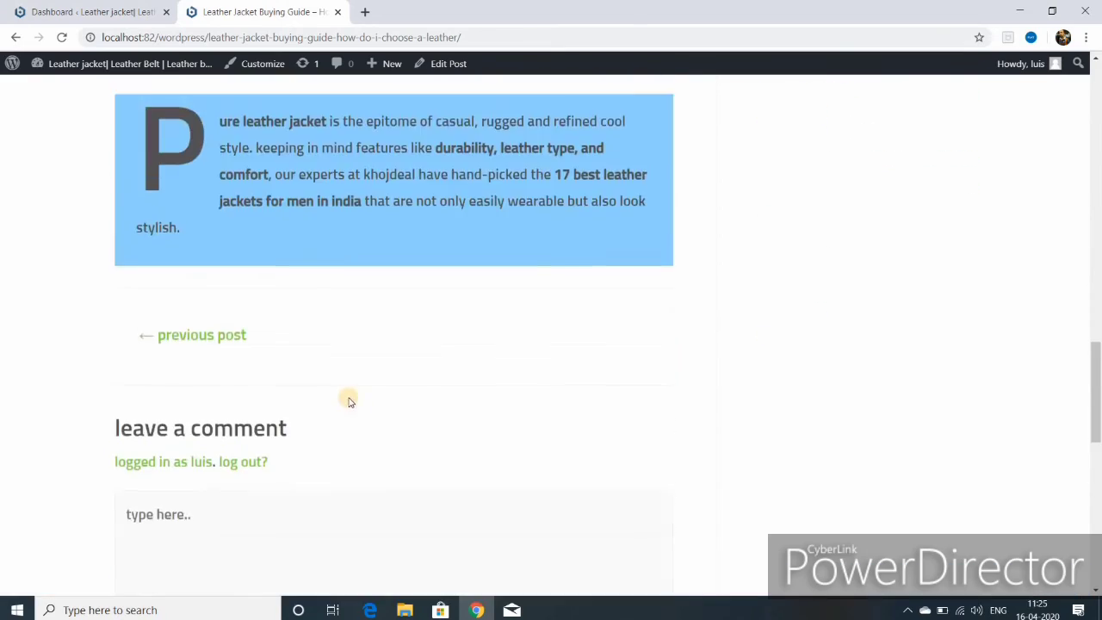
scroll(777, 394, up, 3)
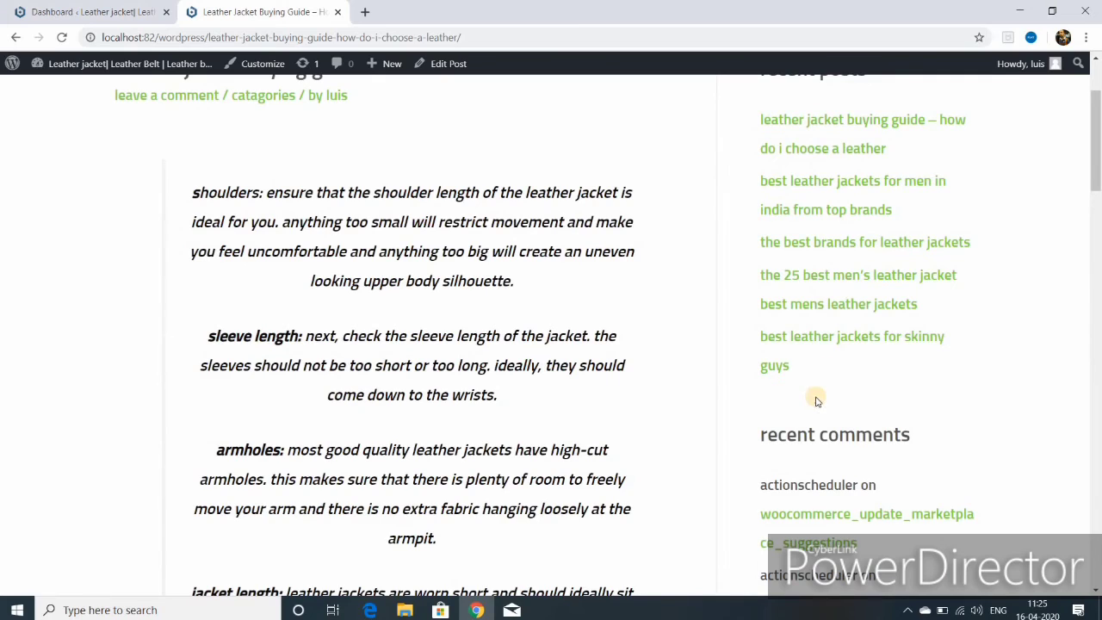
scroll(816, 391, up, 2)
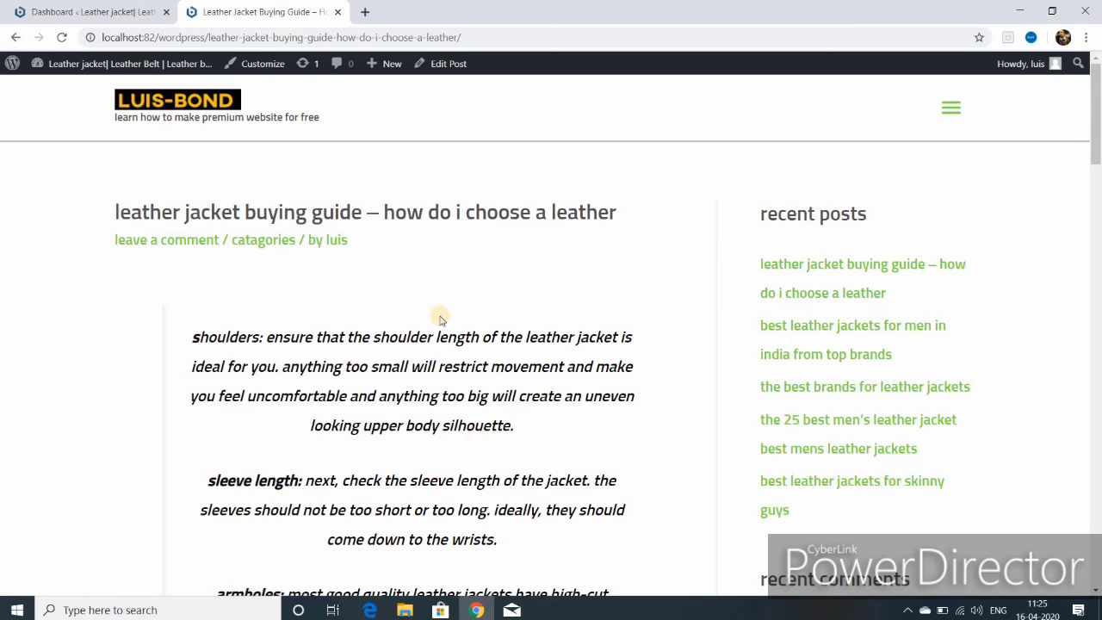
click(951, 117)
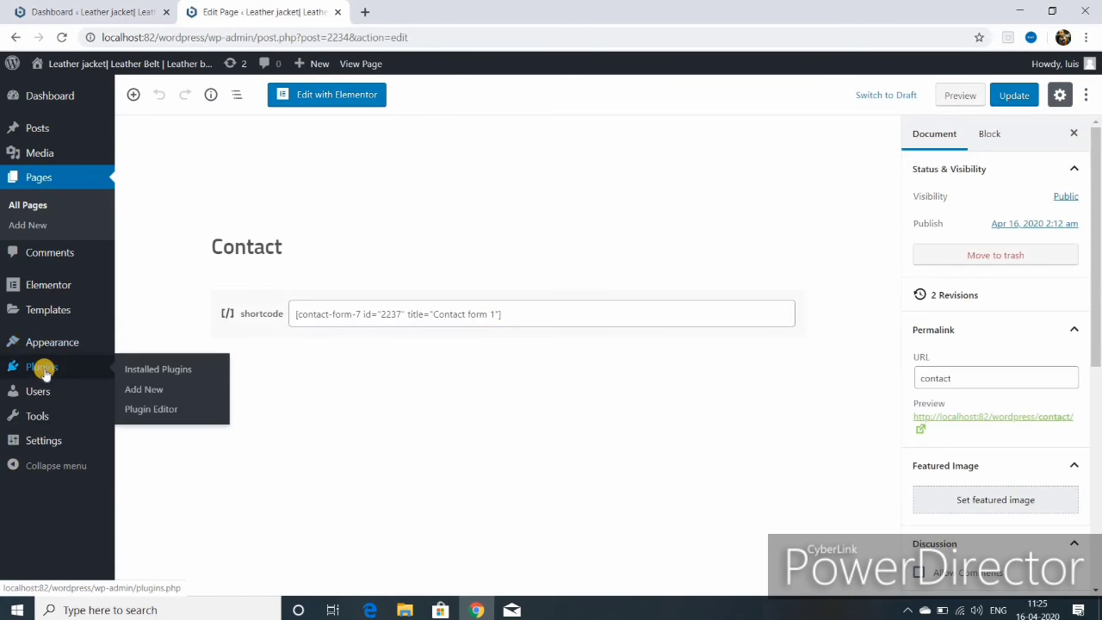
click(42, 368)
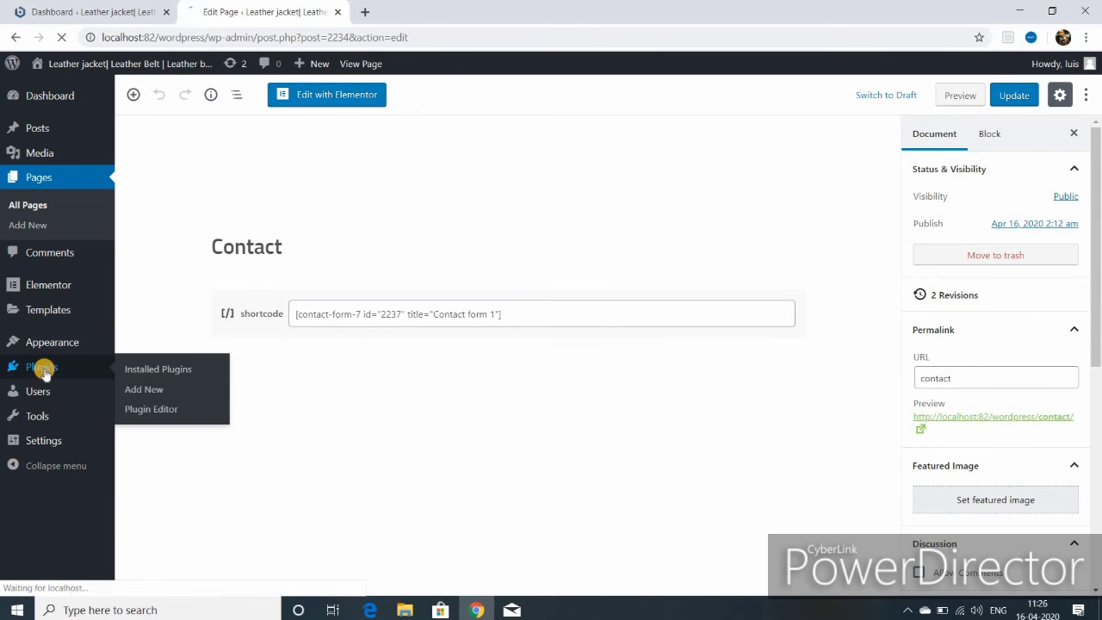
- Search the plugin directory for 'contact form 7', then install and activate it
click(151, 392)
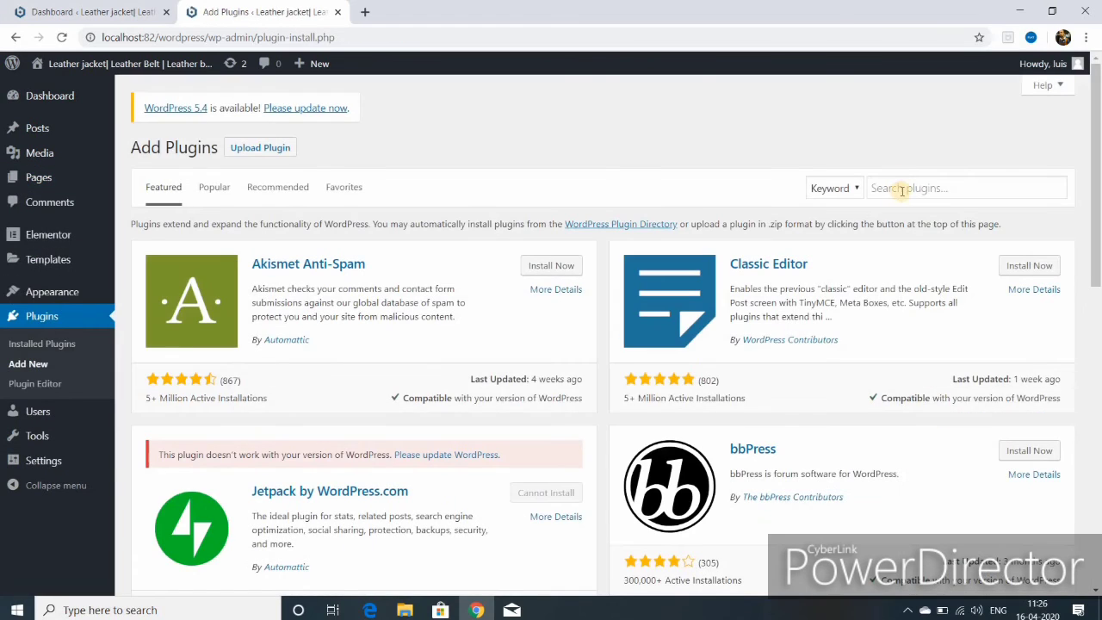
click(902, 187)
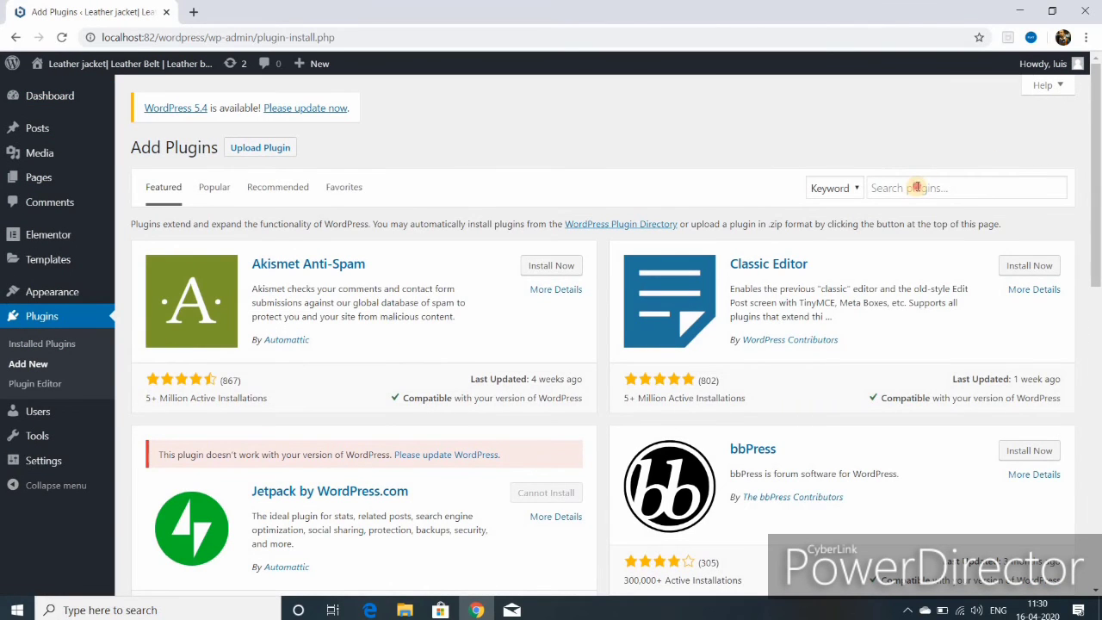
click(917, 187)
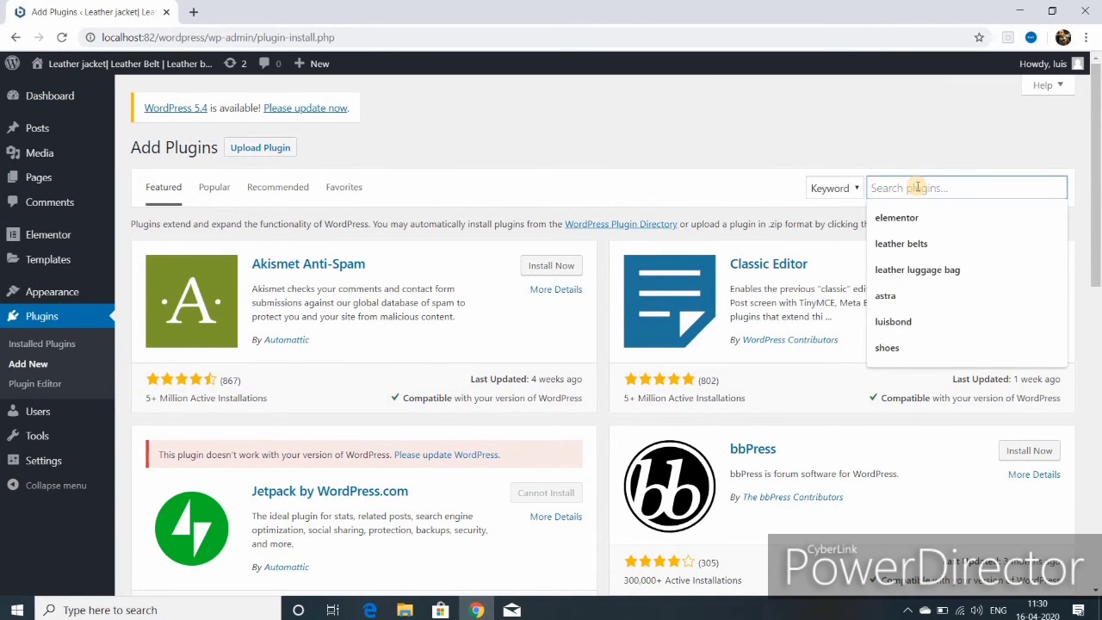
text(contact form 7)
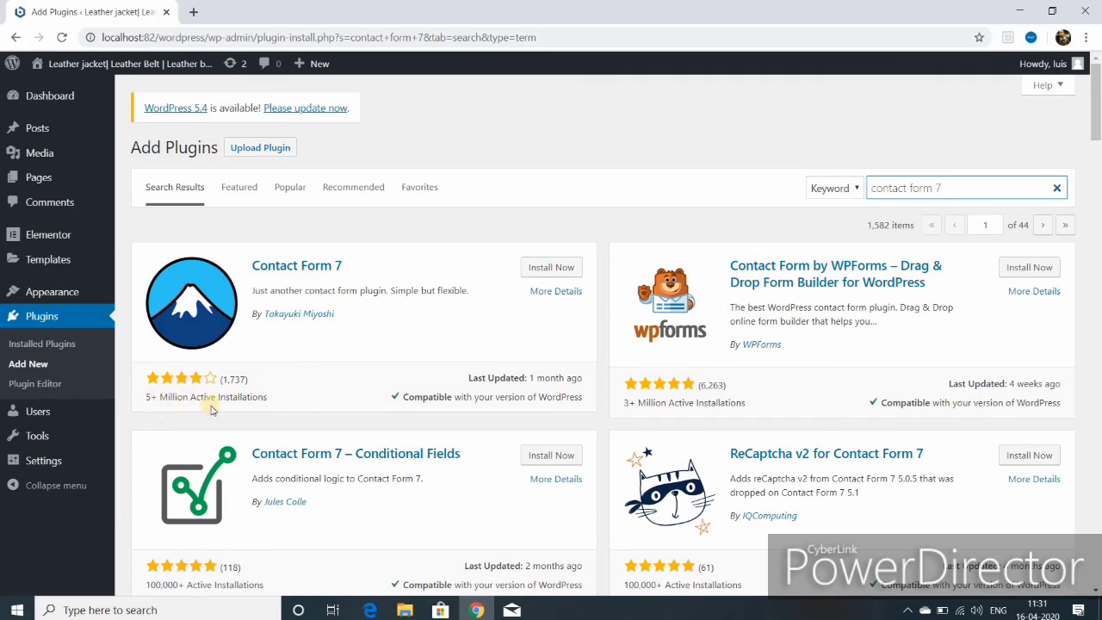
click(543, 270)
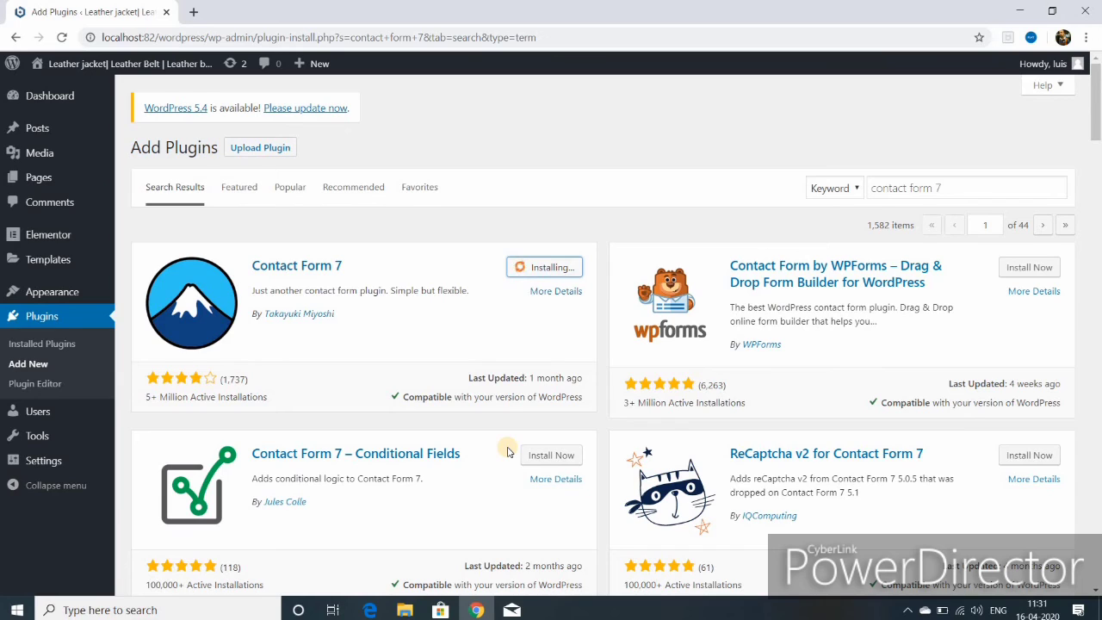
click(558, 269)
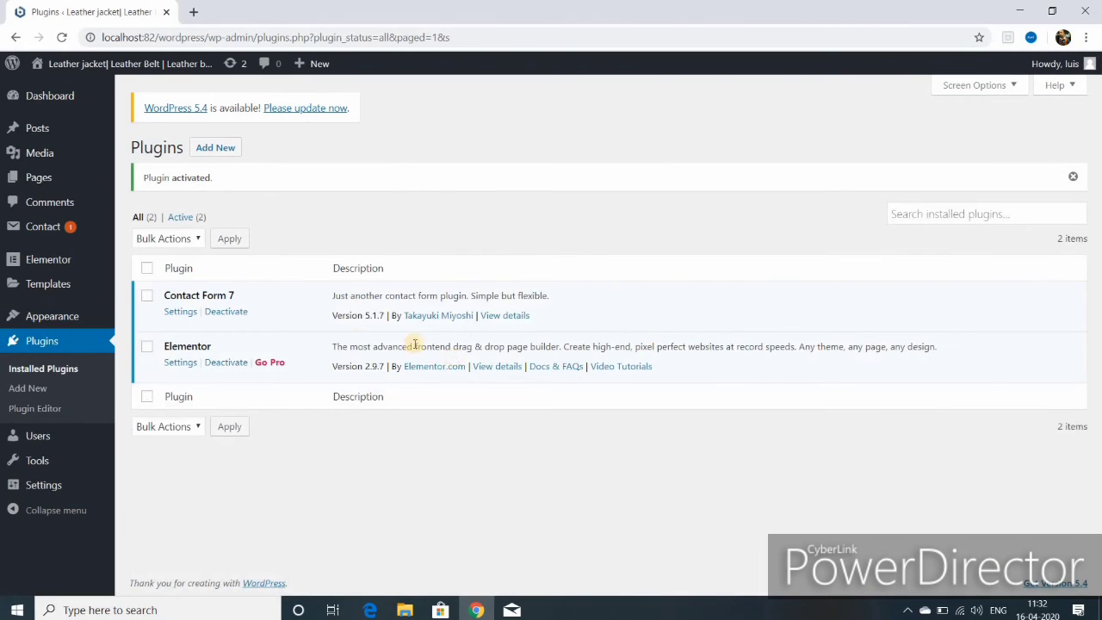
mouse_move(55, 233)
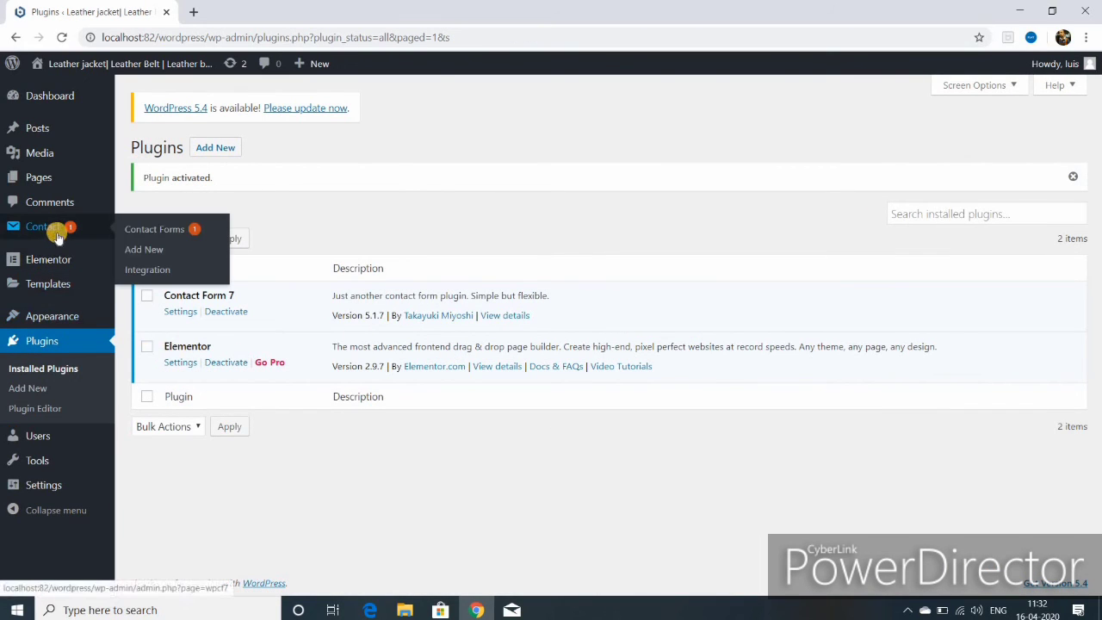
- Open Contact form 1, review its Mail settings and save
click(164, 235)
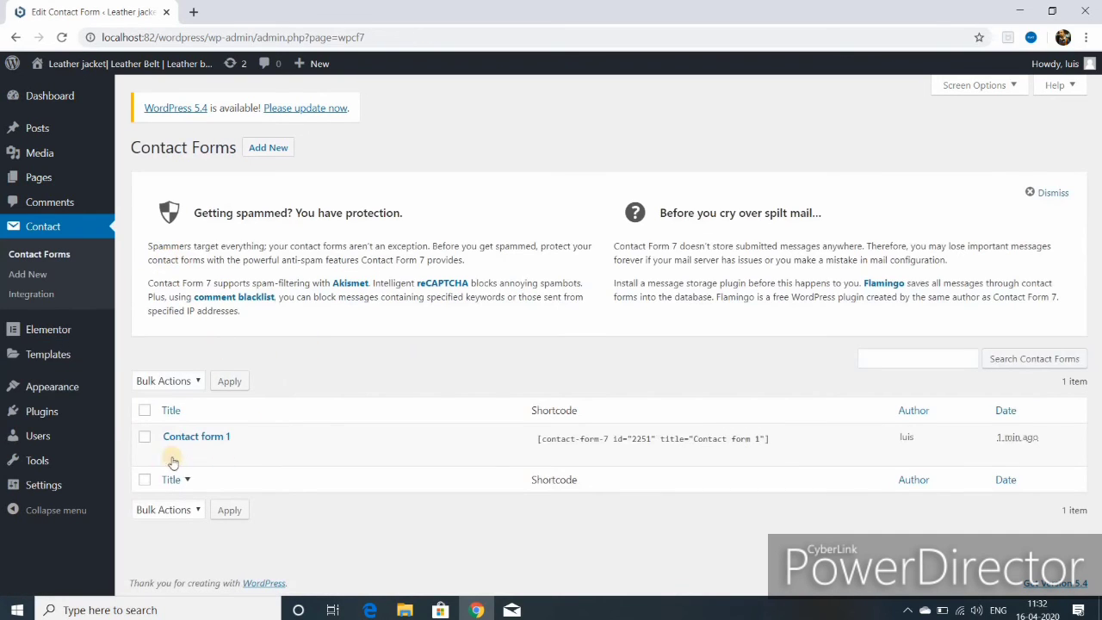
click(170, 455)
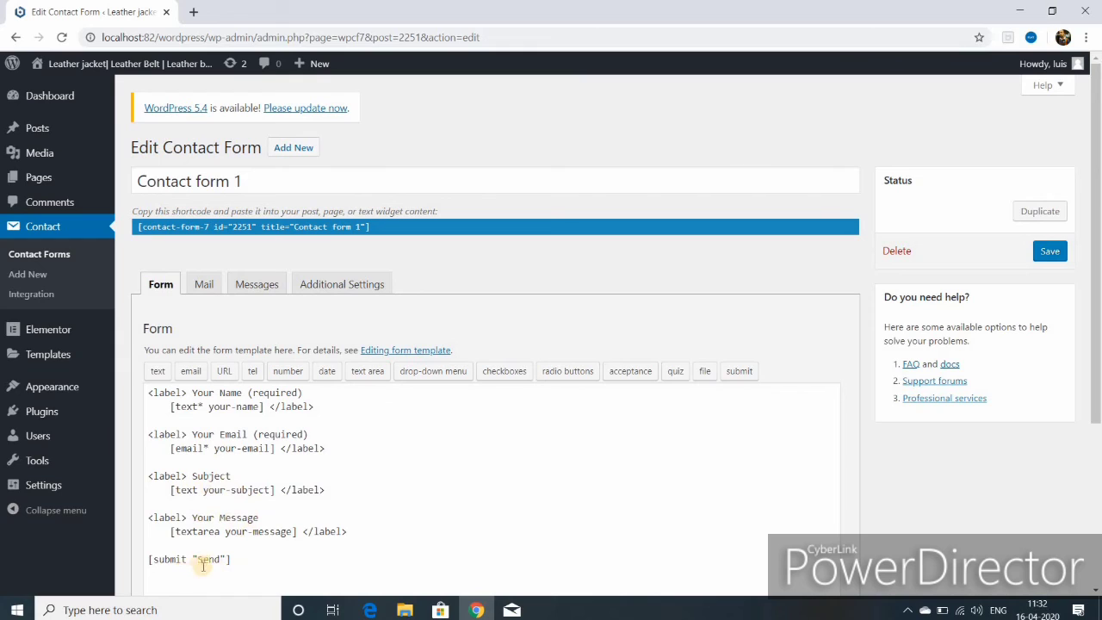
click(205, 289)
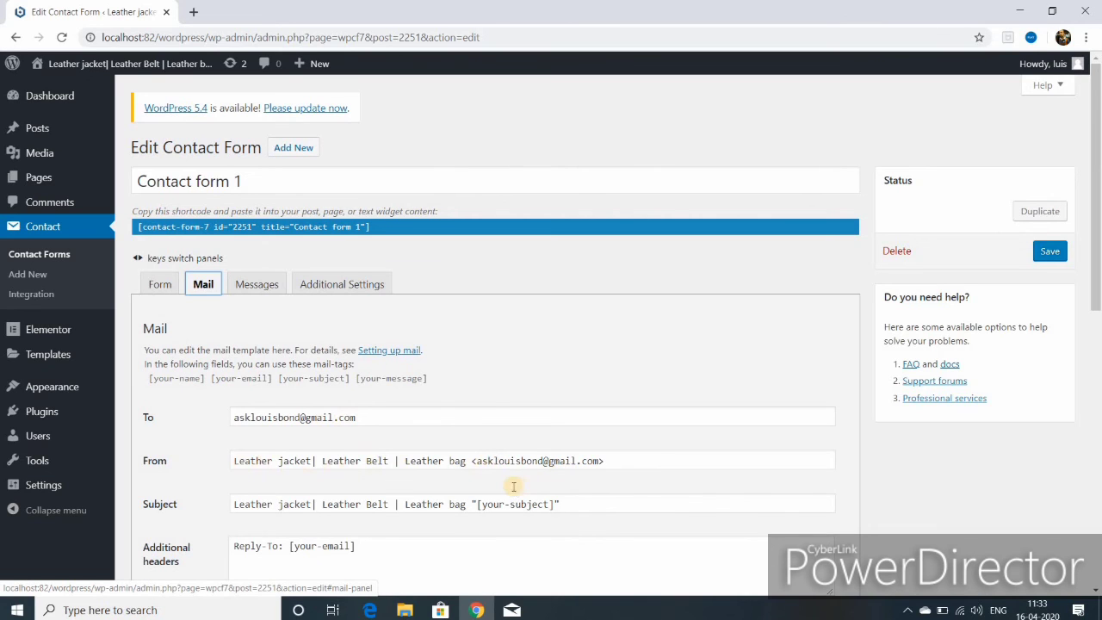
scroll(513, 486, down, 4)
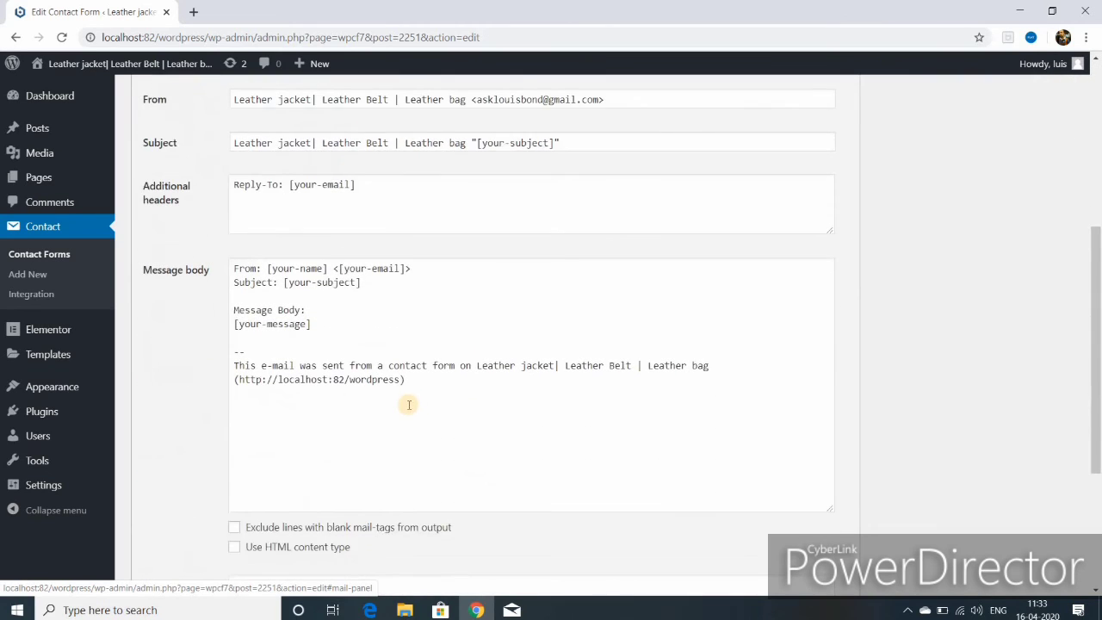
scroll(422, 426, down, 2)
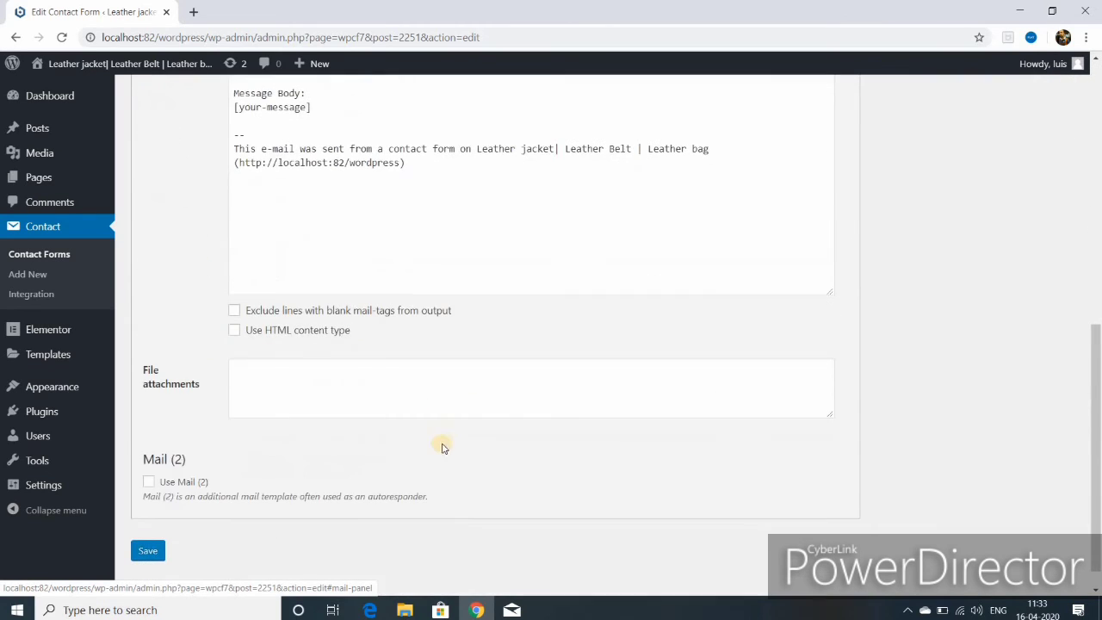
click(147, 553)
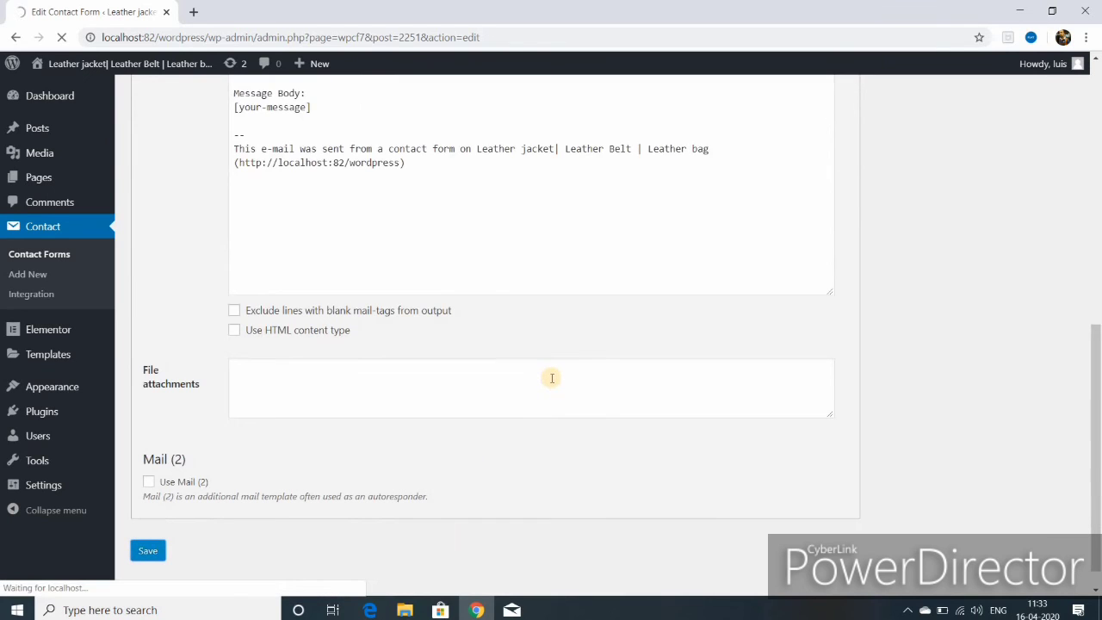
- Check the Messages and Additional Settings tabs, save, and duplicate the form as Contact form 1_copy
scroll(551, 378, up, 6)
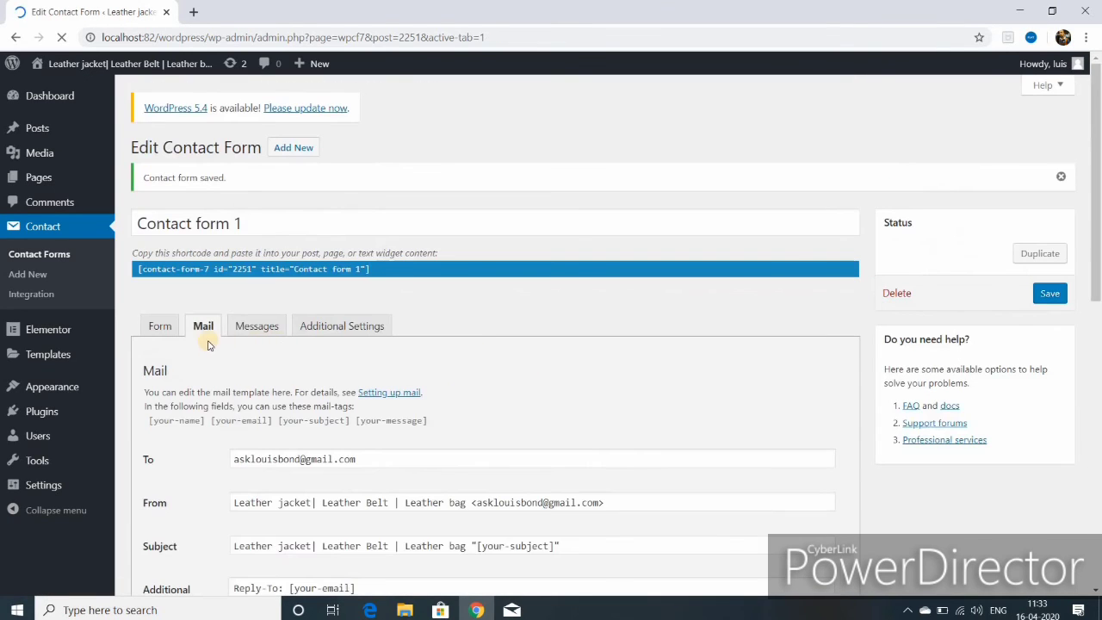
click(255, 327)
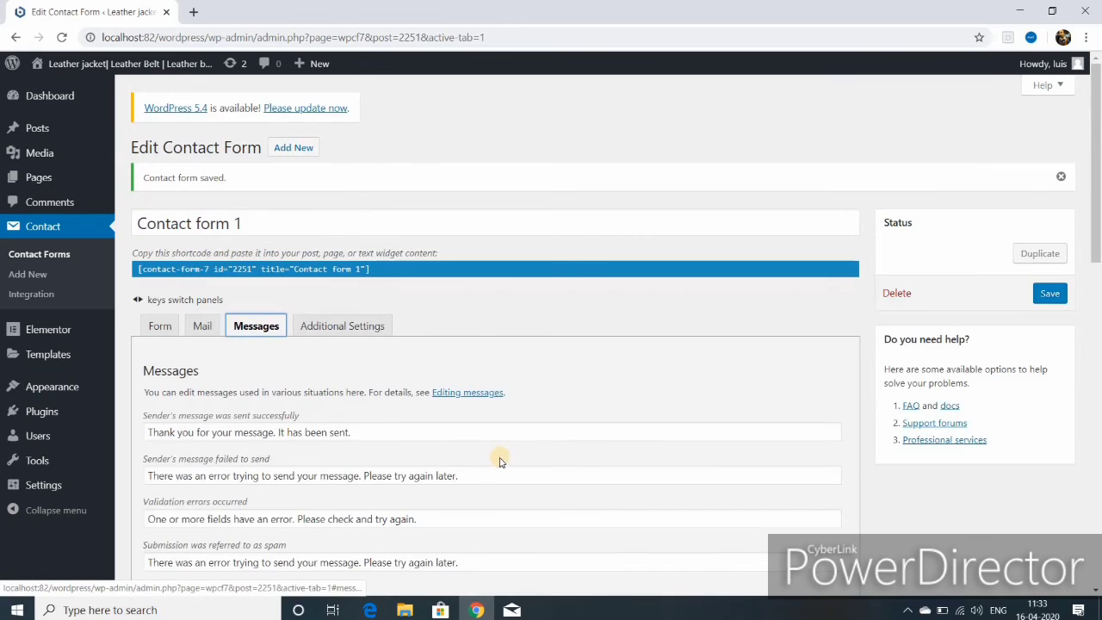
scroll(500, 462, down, 2)
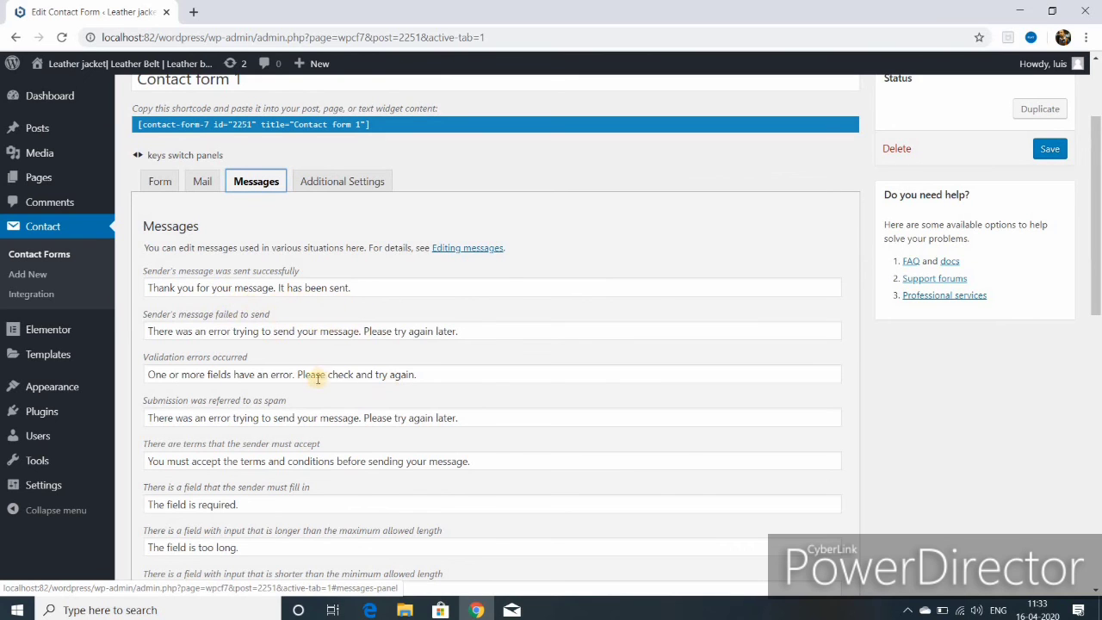
scroll(300, 413, down, 3)
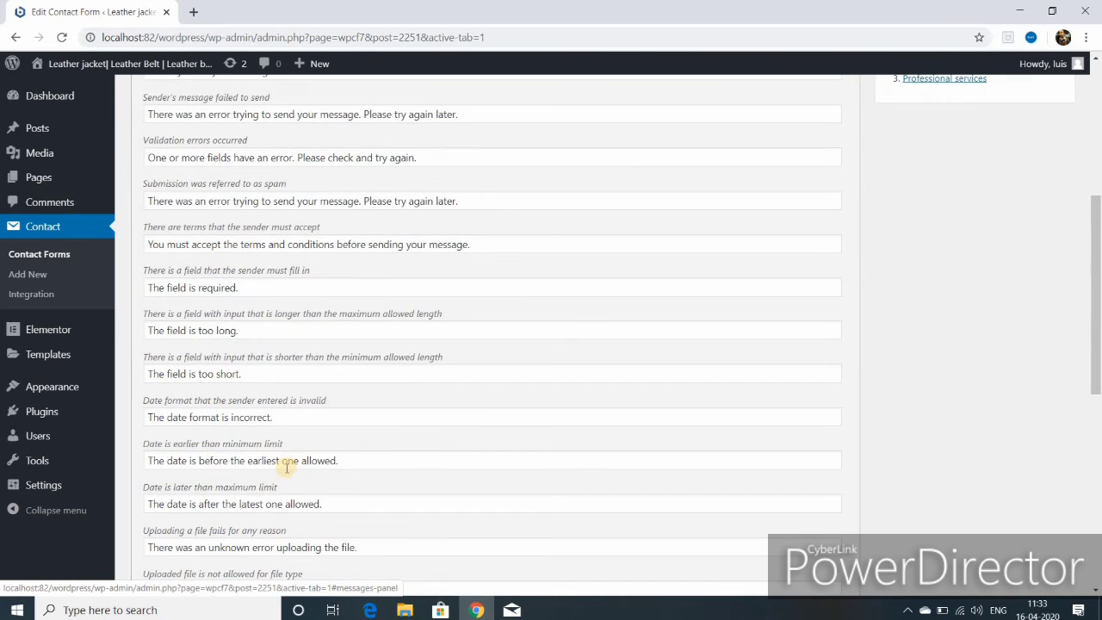
scroll(300, 447, up, 5)
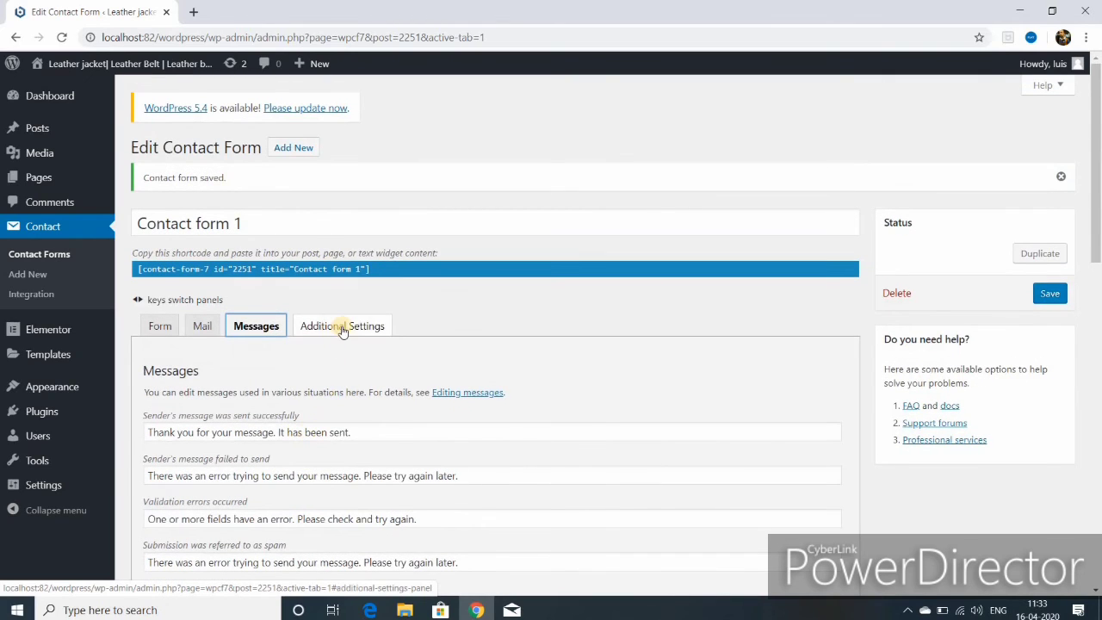
click(340, 333)
scroll(349, 364, down, 1)
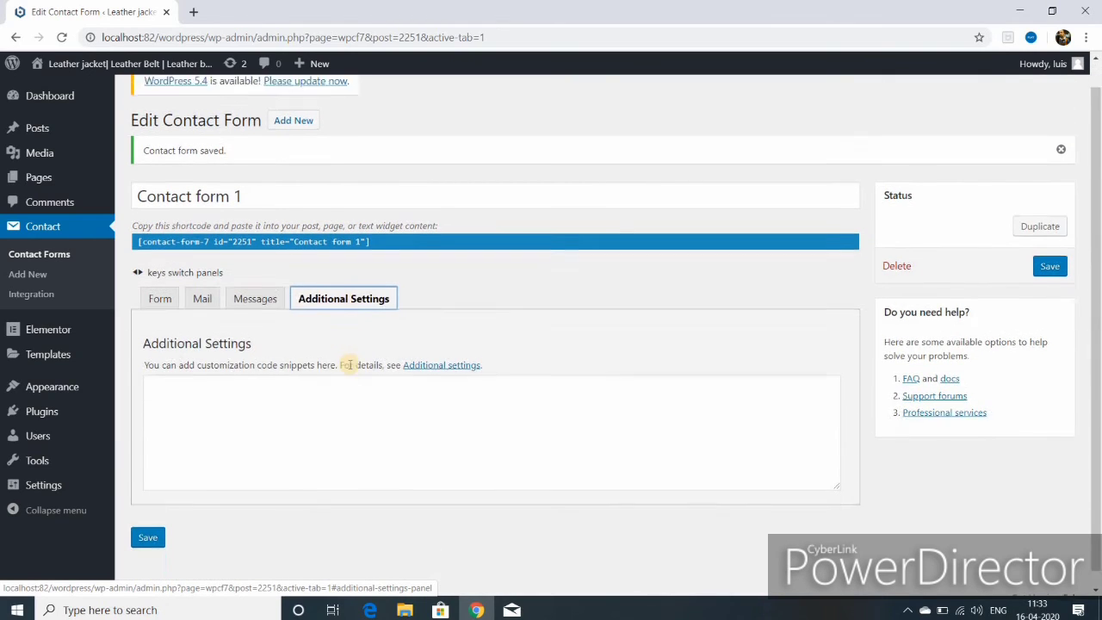
click(148, 522)
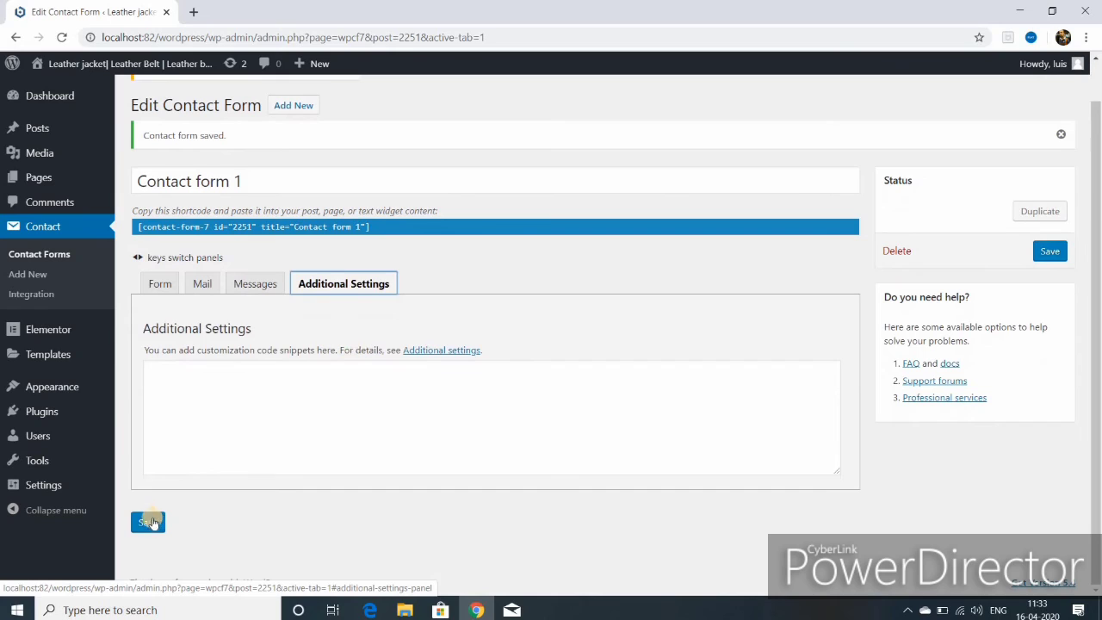
click(1048, 252)
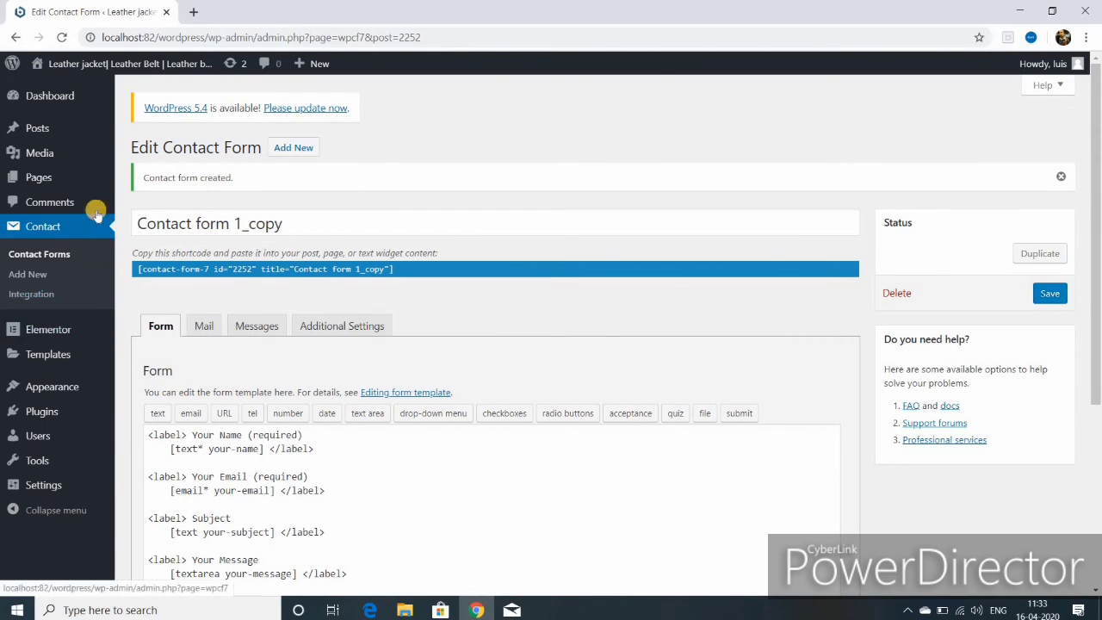
mouse_move(51, 100)
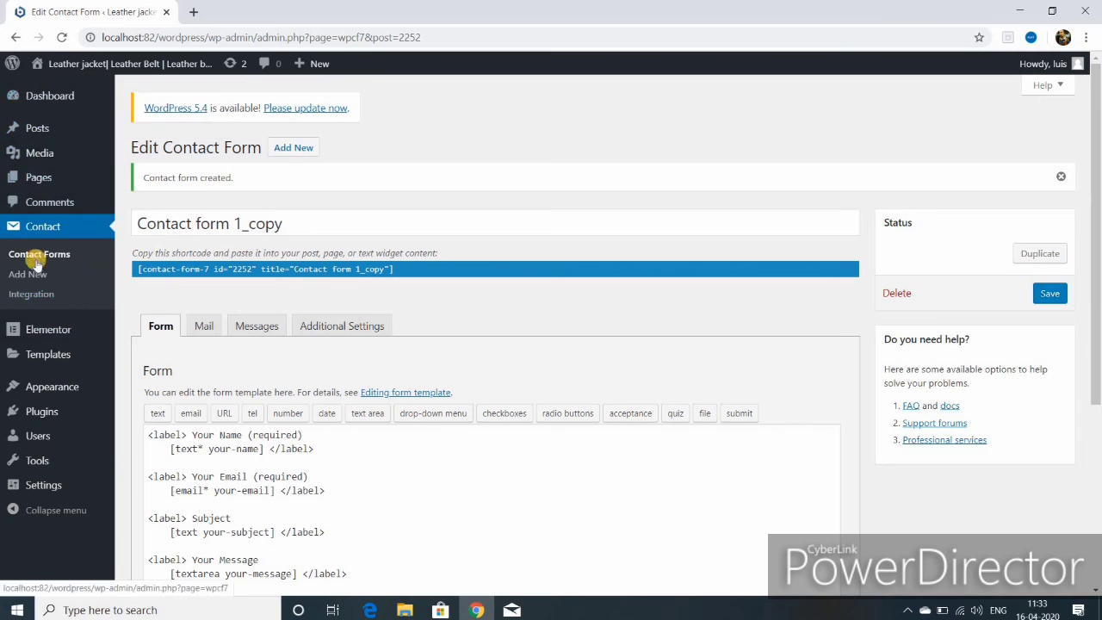
- Open the Contact page from the All Pages list for editing
mouse_move(47, 178)
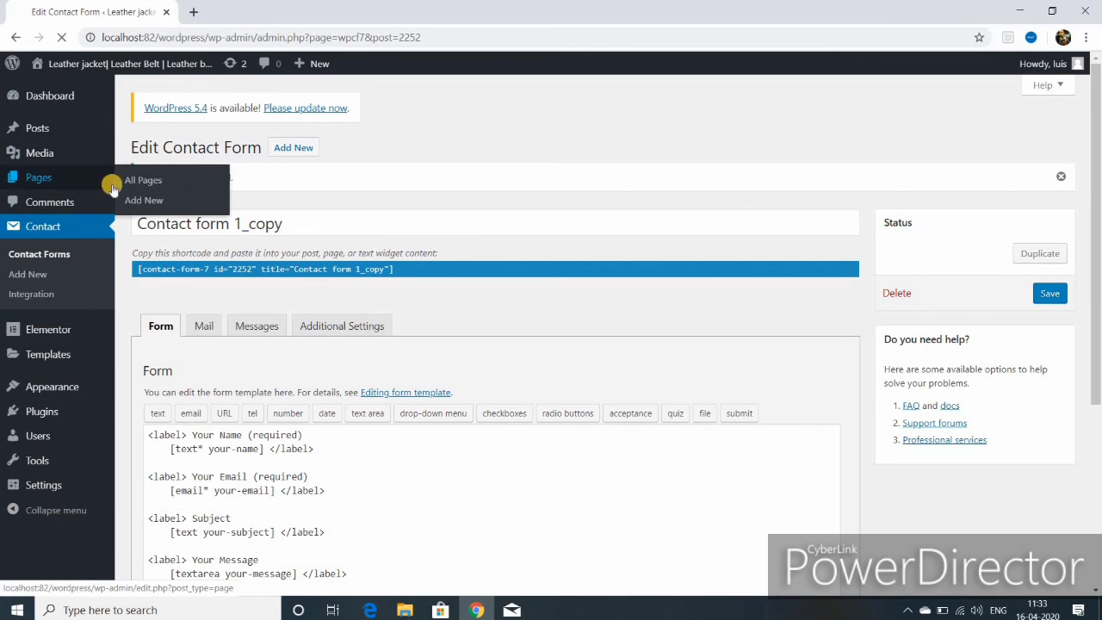
click(152, 180)
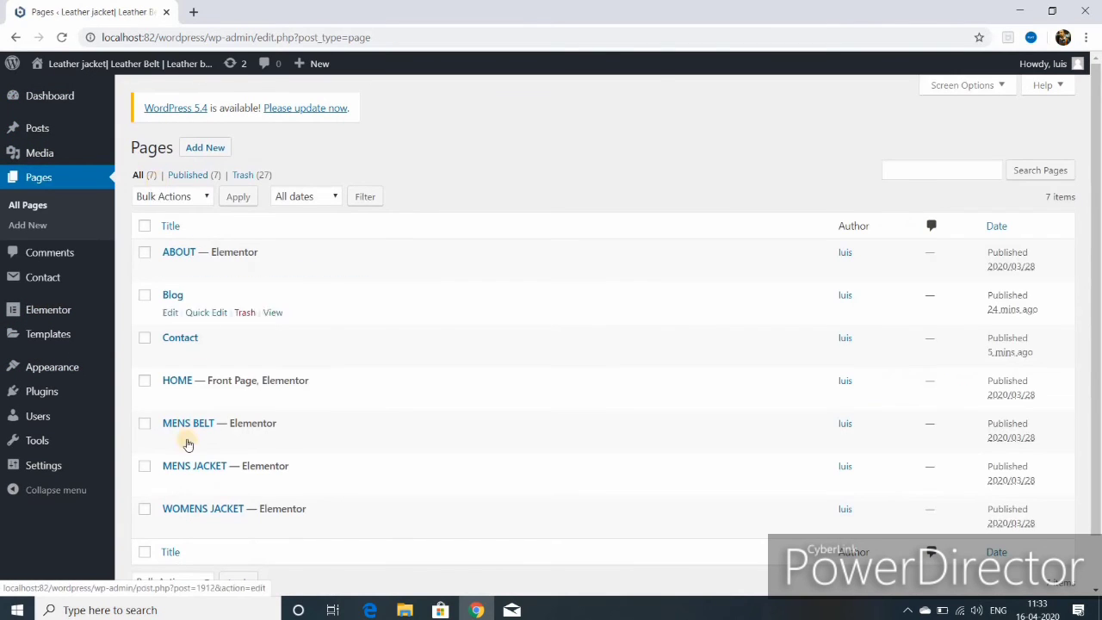
scroll(202, 482, down, 1)
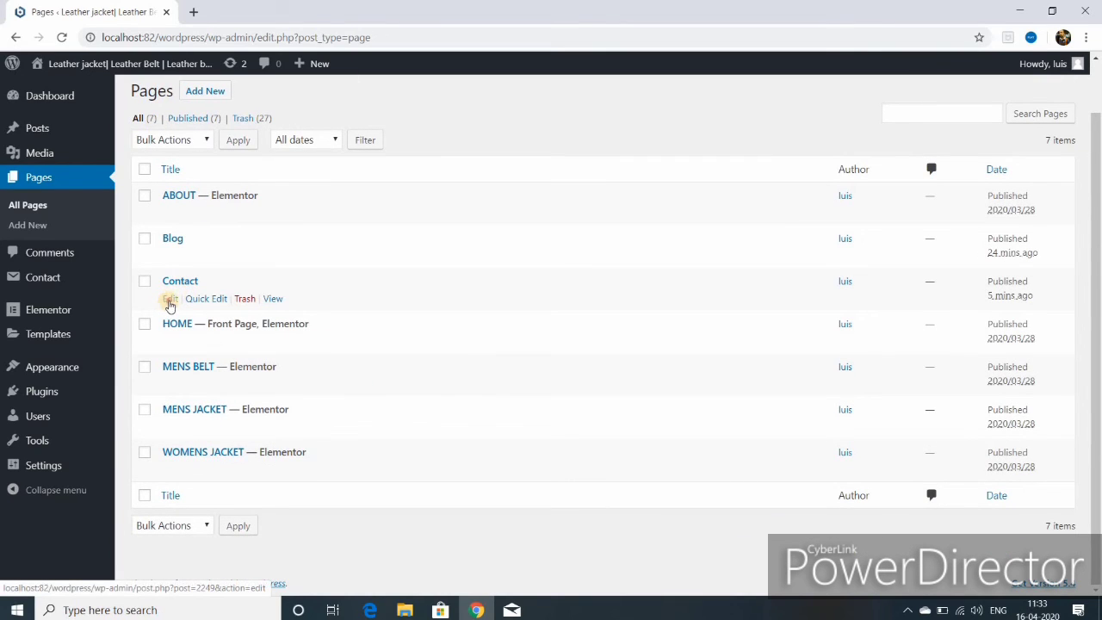
click(170, 301)
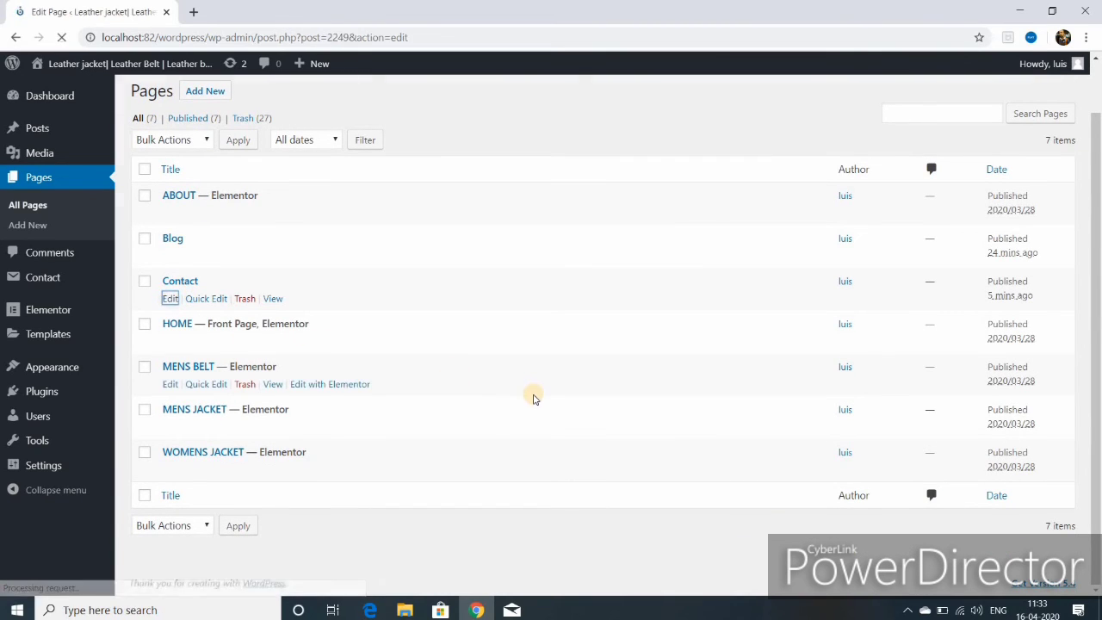
- Copy Contact form 1's shortcode, return to the Contact page editor, and view the page
mouse_move(44, 278)
click(172, 280)
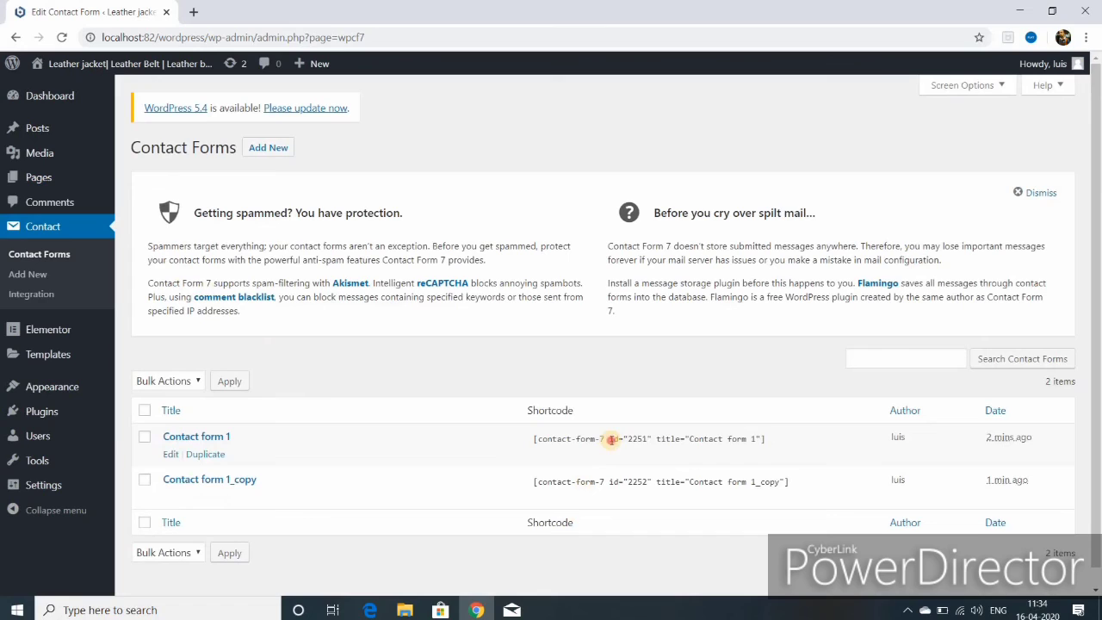
click(611, 439)
right_click(617, 442)
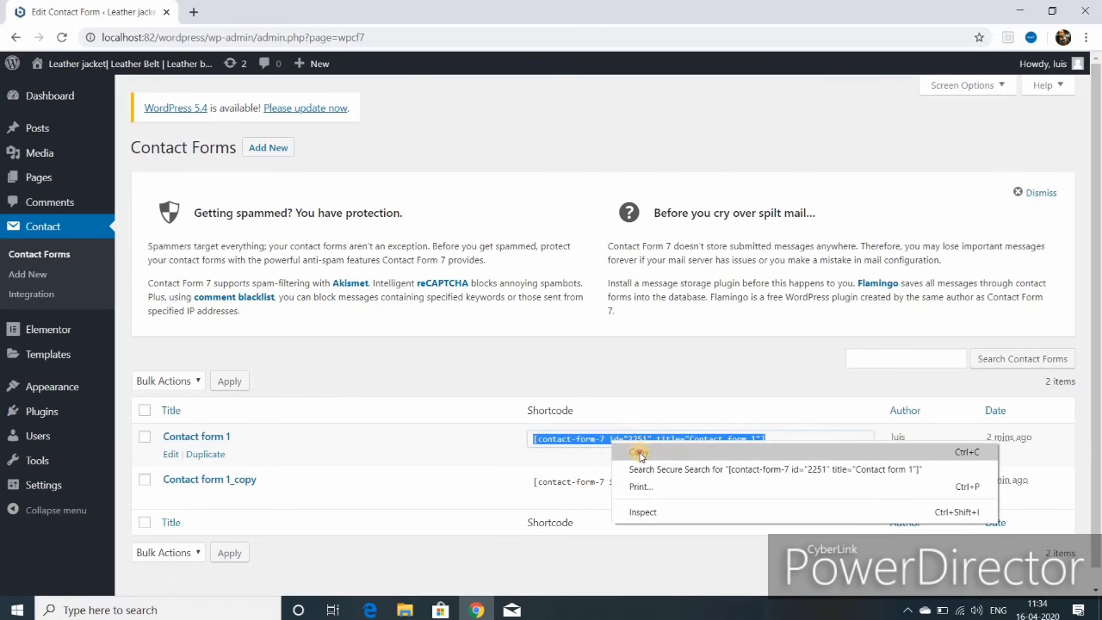
click(639, 453)
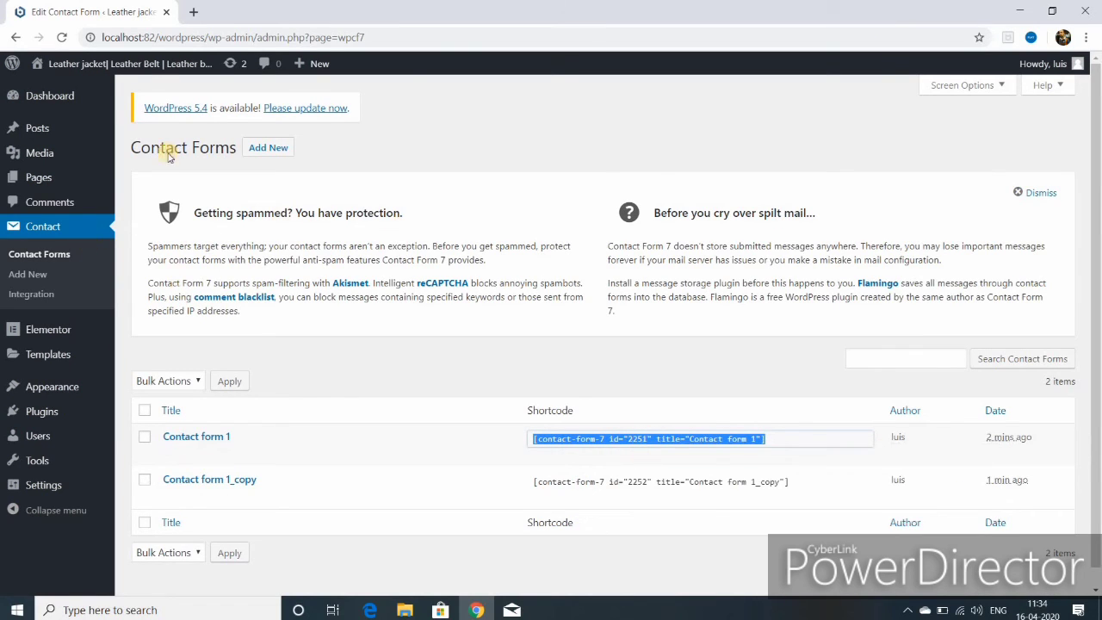
click(16, 37)
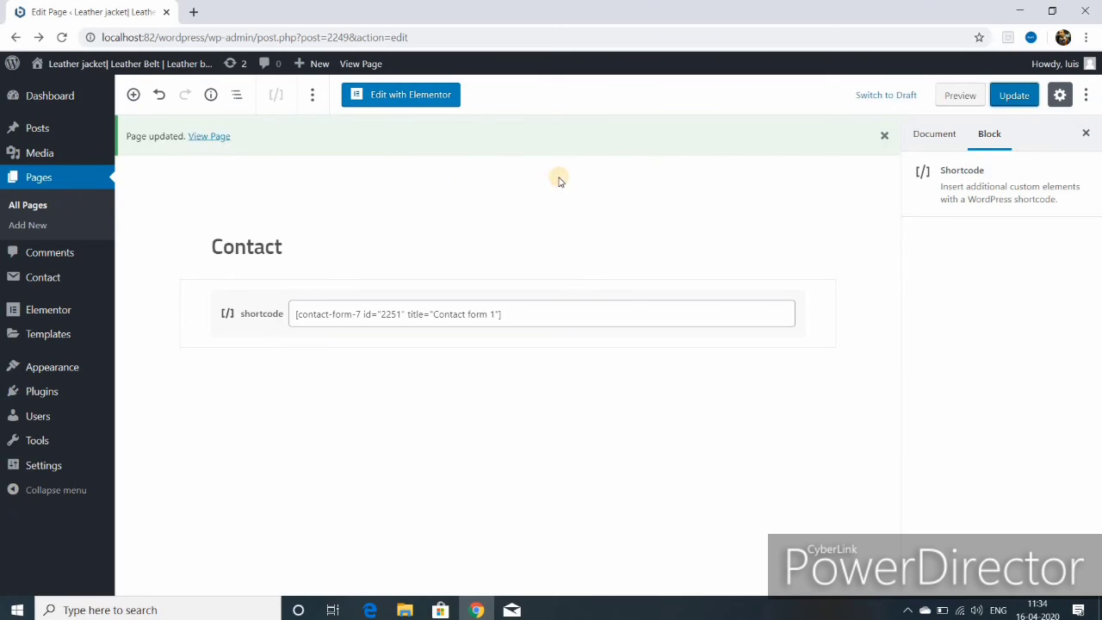
click(209, 137)
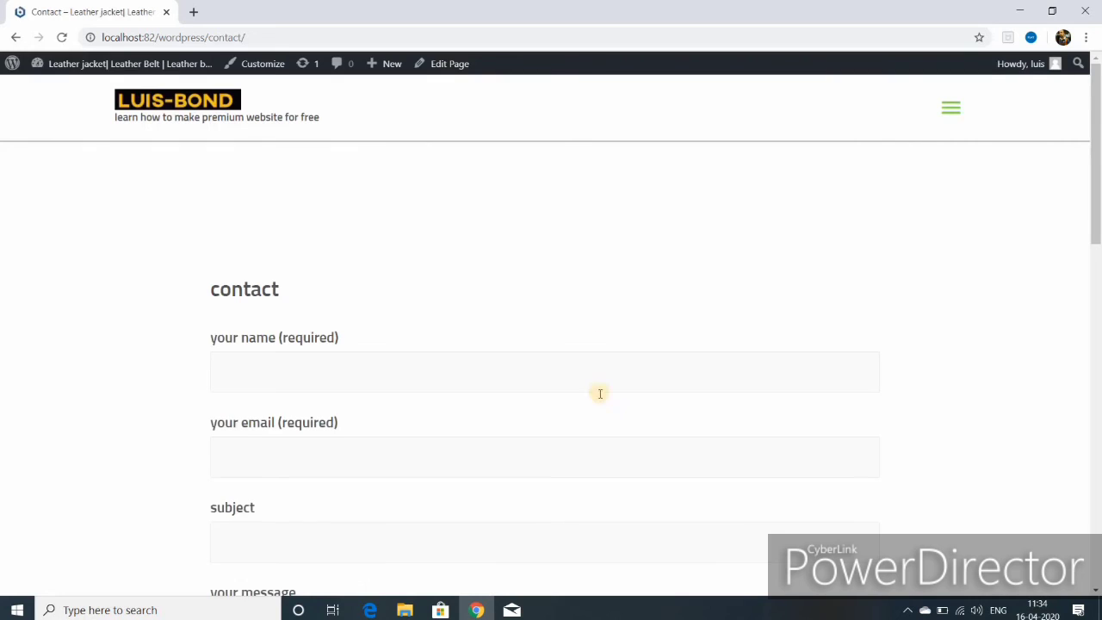
- Scroll the live Contact page down to the form's send button and back to the top
scroll(550, 445, down, 2)
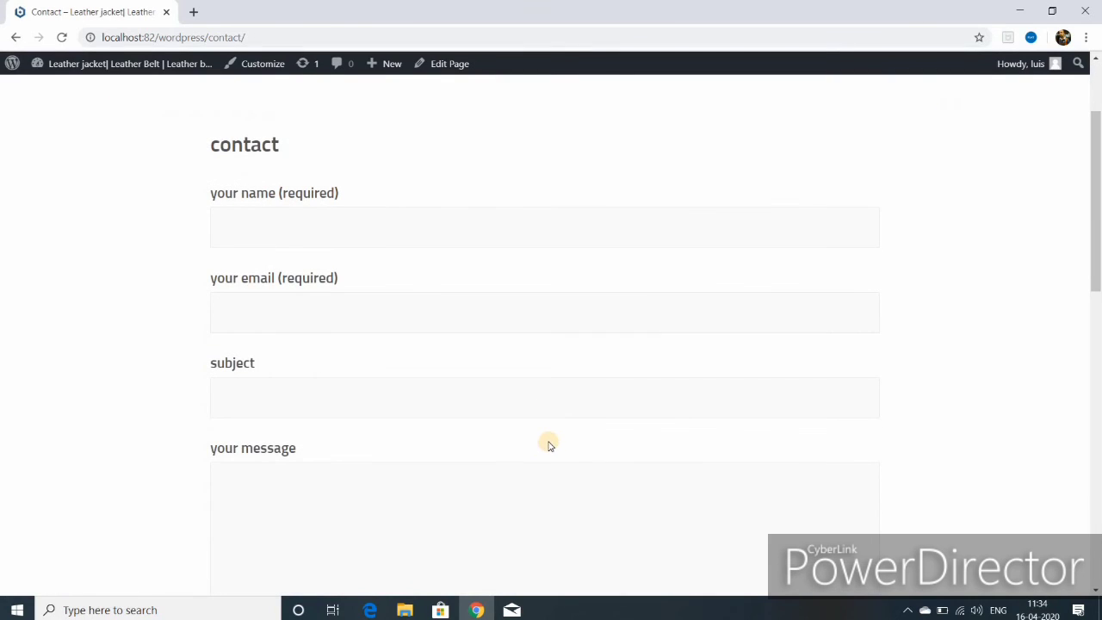
scroll(550, 446, down, 2)
scroll(547, 438, down, 3)
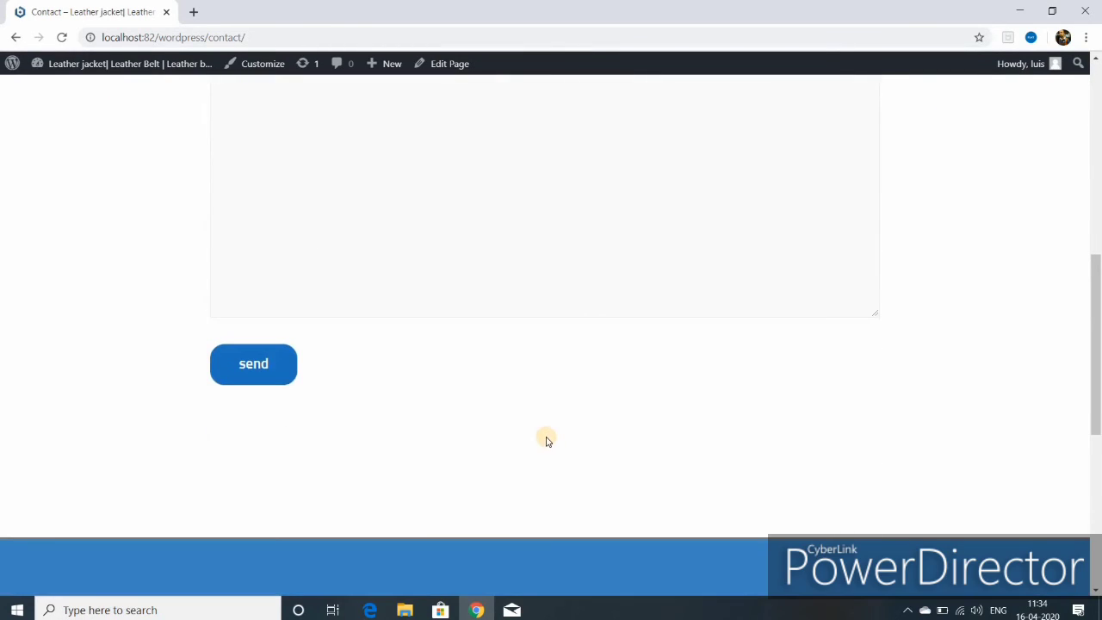
scroll(545, 434, up, 5)
scroll(546, 432, up, 1)
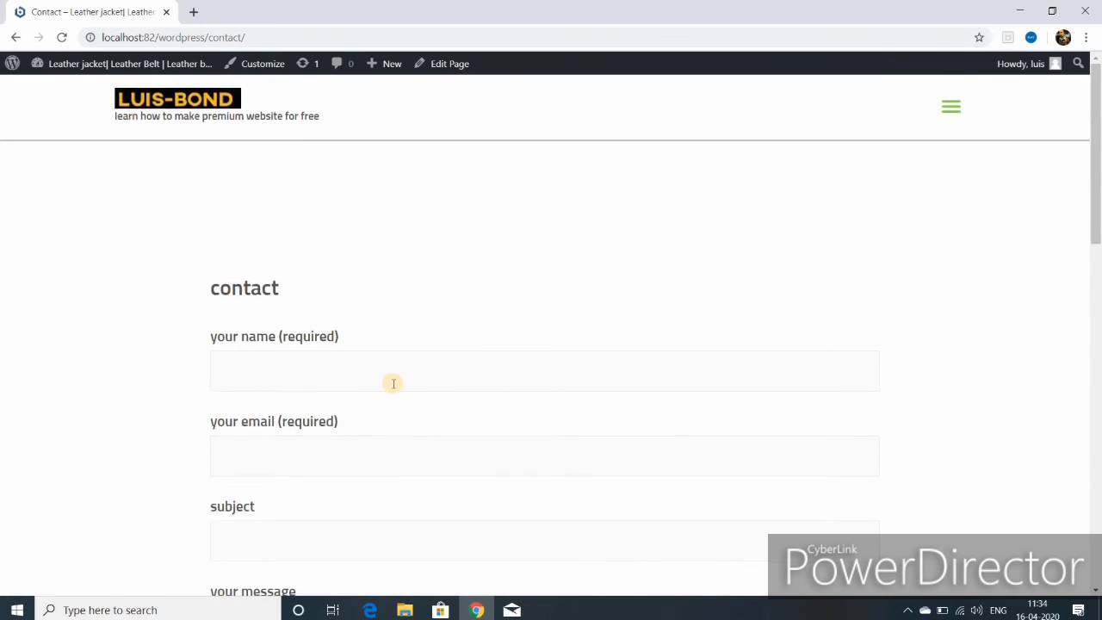
scroll(393, 383, down, 2)
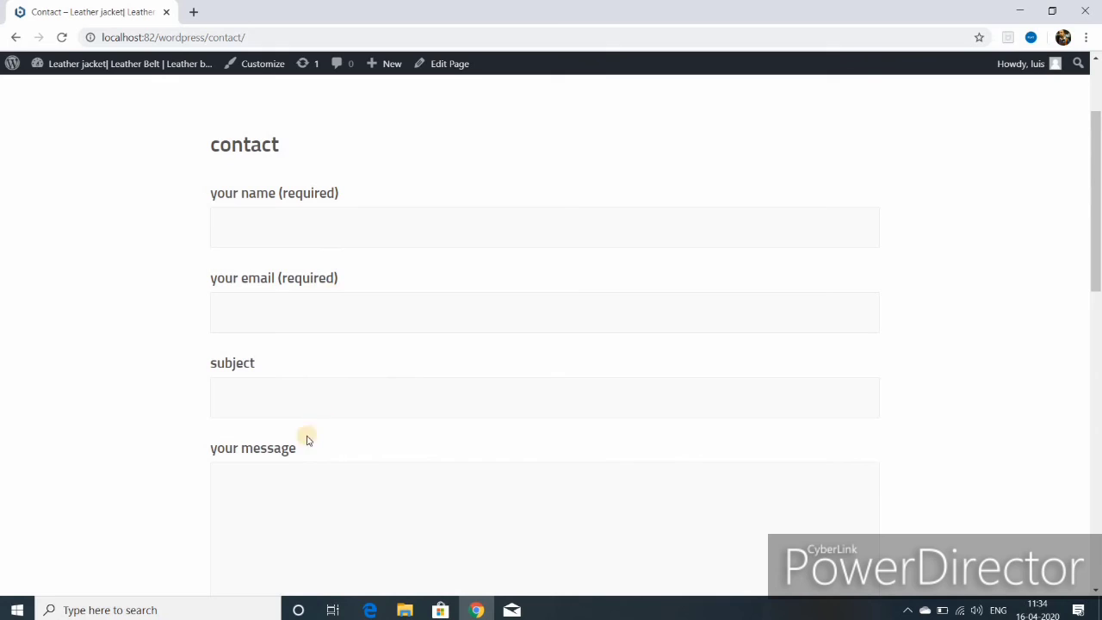
scroll(369, 470, down, 3)
scroll(408, 433, up, 1)
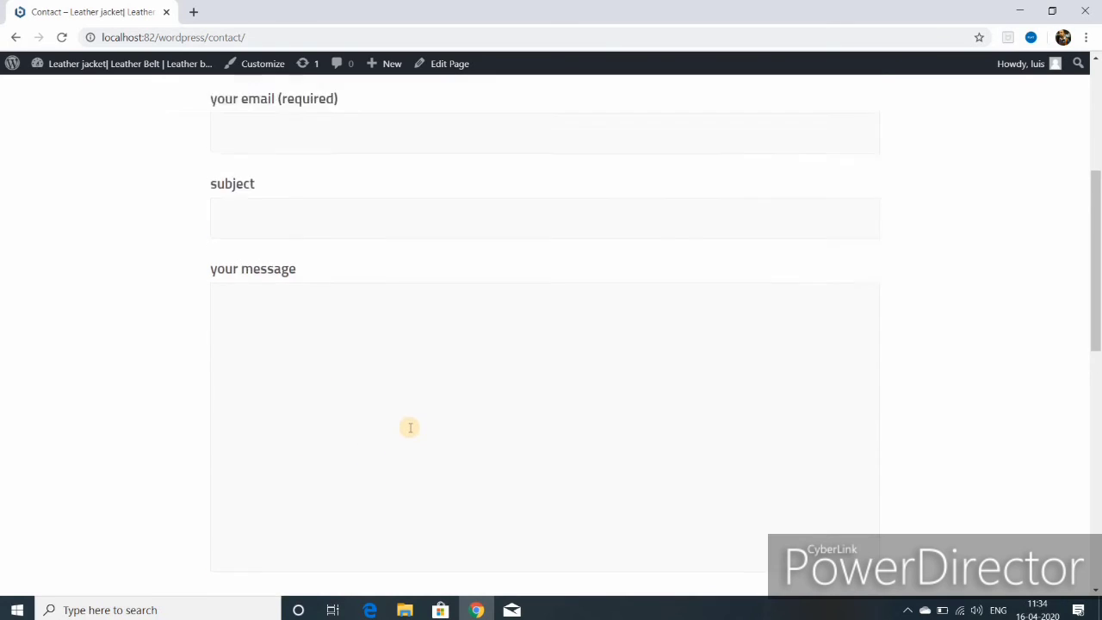
scroll(410, 428, up, 4)
mouse_move(77, 69)
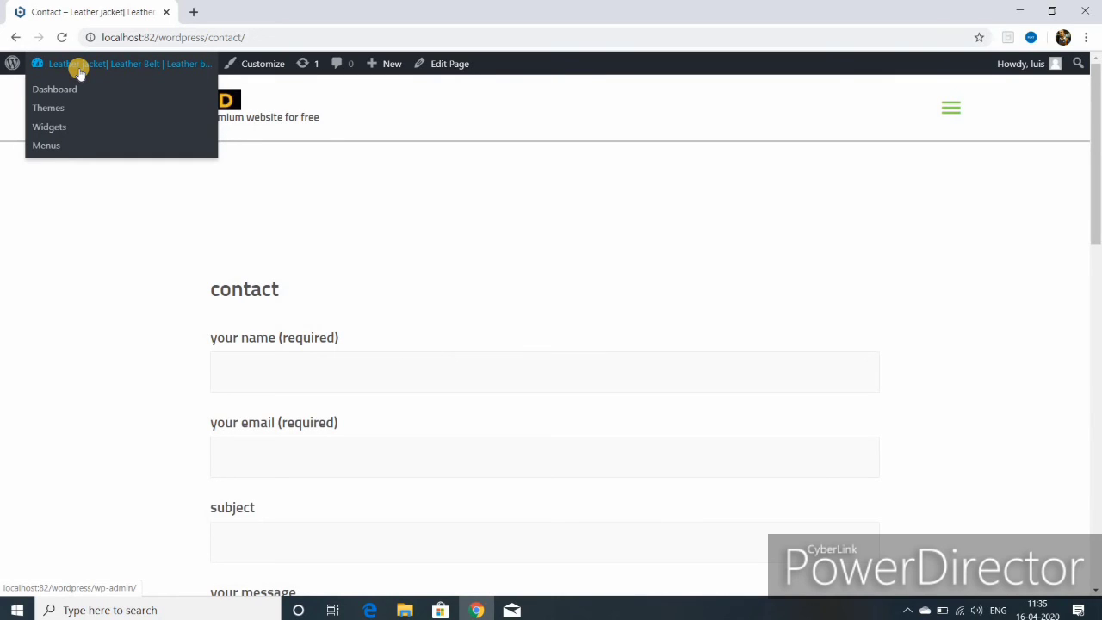
- Open the dashboard and the live site in new browser tabs, then show the site tab
right_click(79, 70)
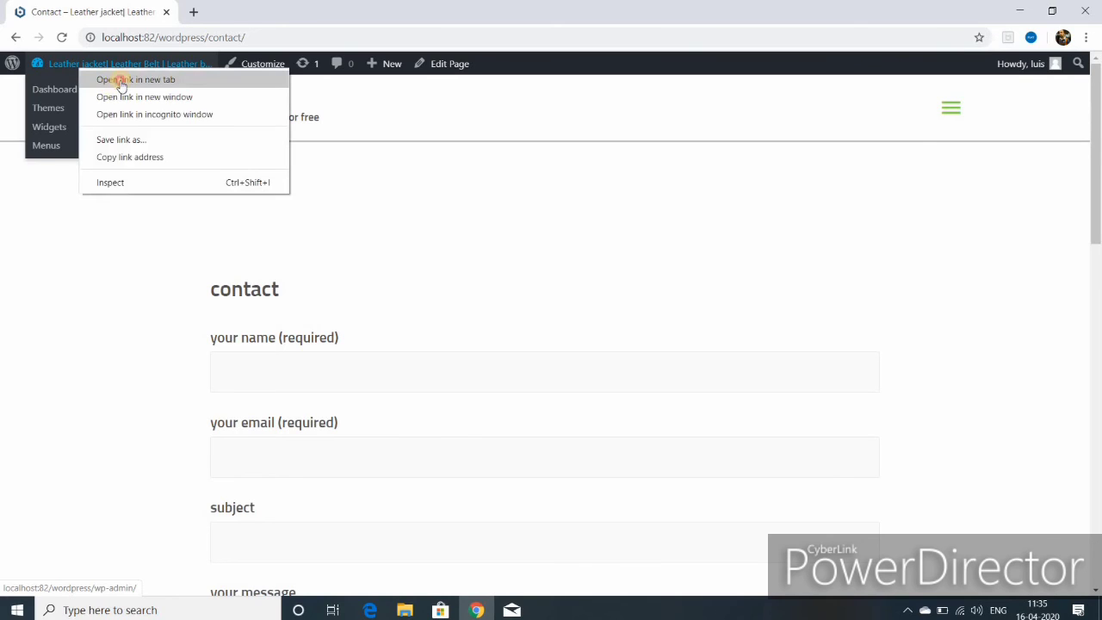
click(121, 80)
click(121, 86)
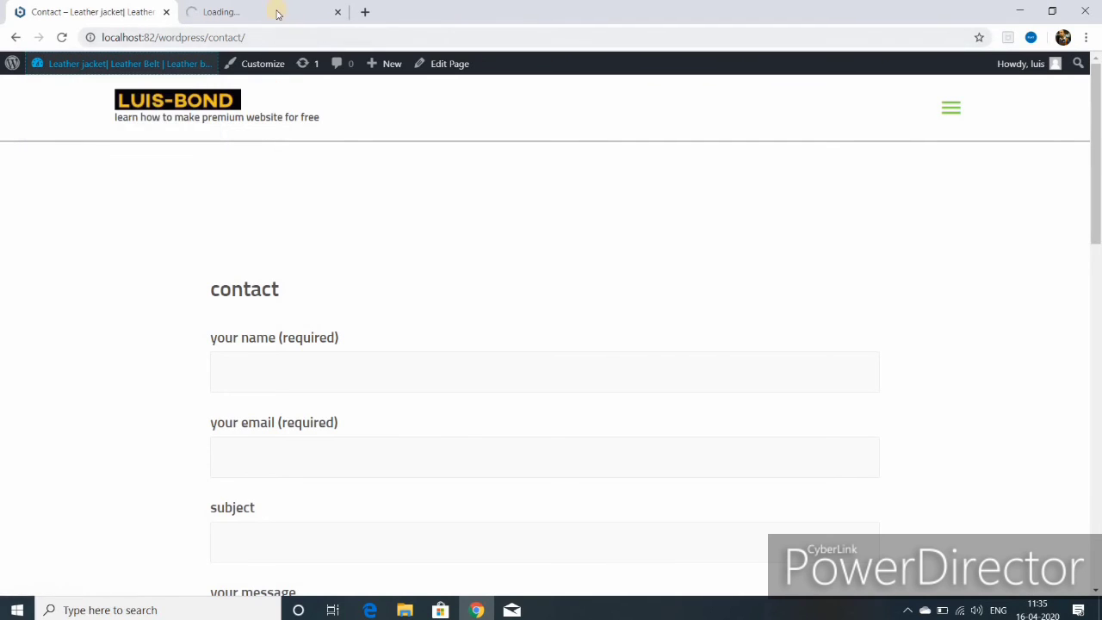
click(337, 11)
right_click(56, 92)
click(93, 104)
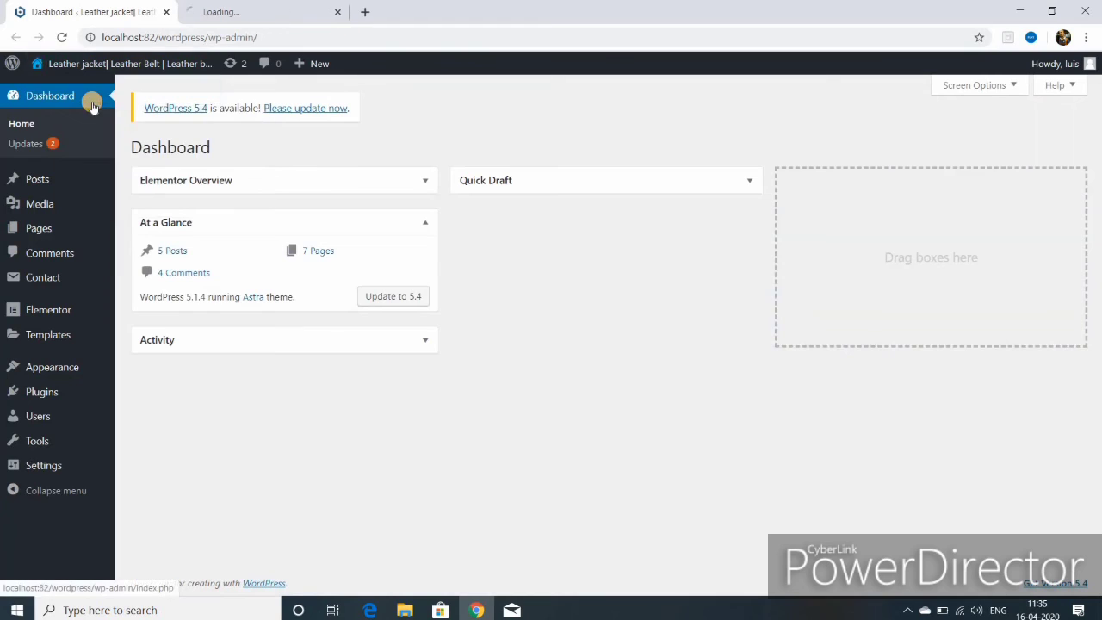
click(296, 13)
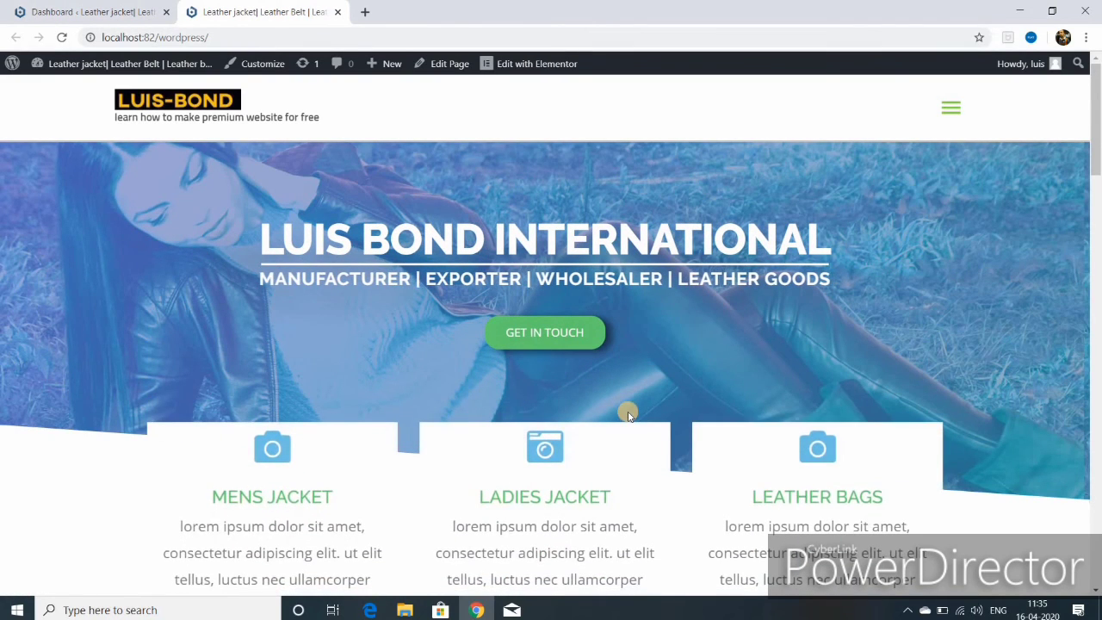
- Go to the About page through the site's navigation menu
scroll(628, 414, down, 3)
scroll(628, 413, up, 4)
click(947, 110)
click(175, 223)
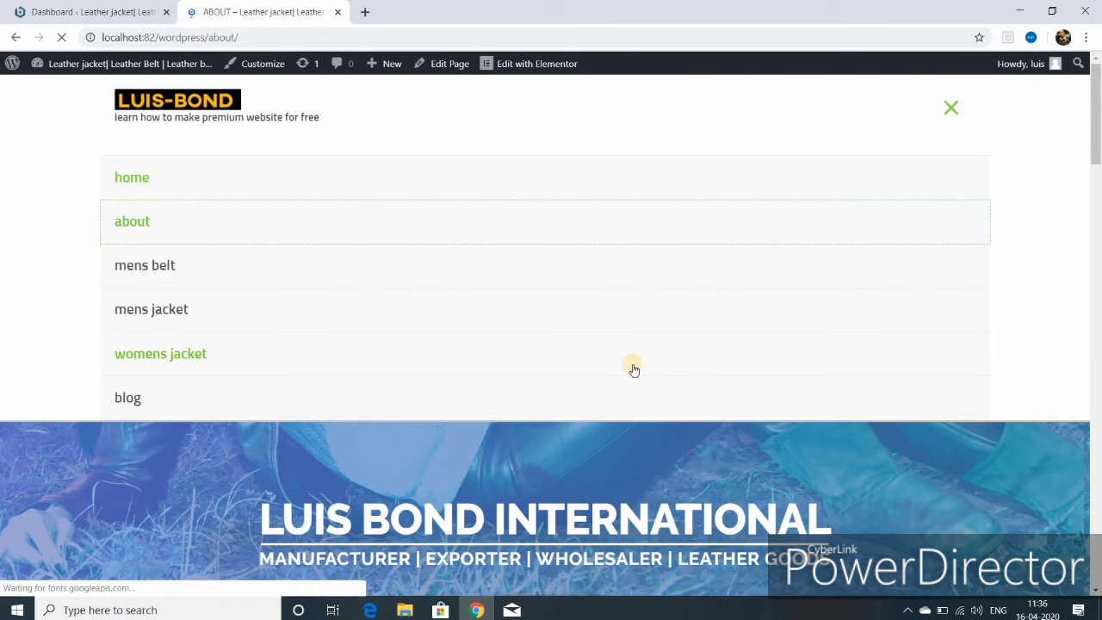
scroll(633, 369, down, 3)
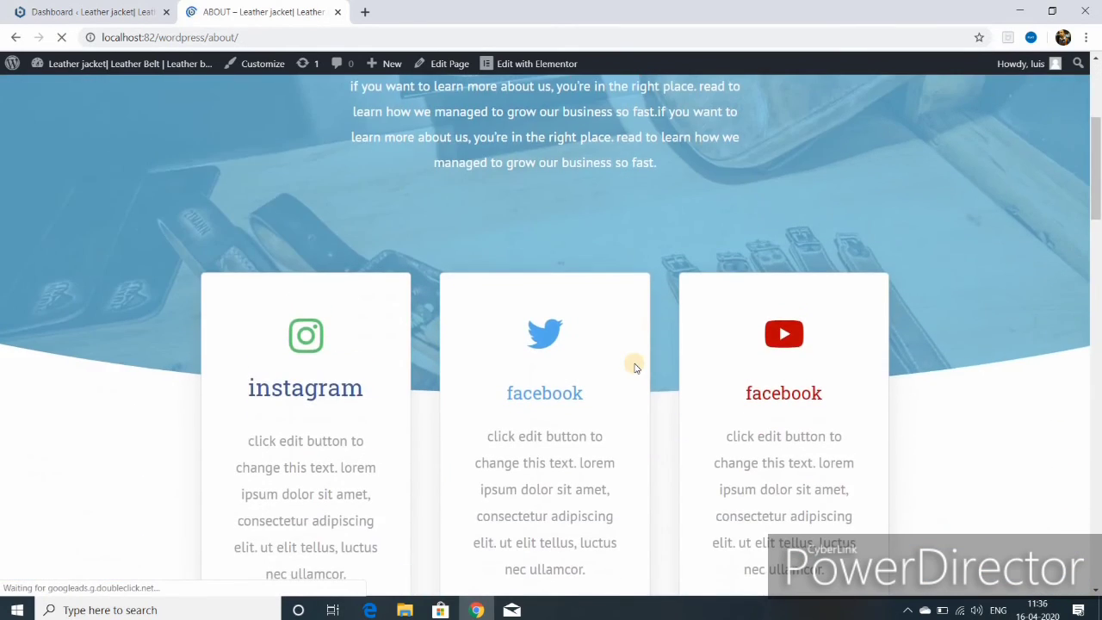
scroll(634, 369, down, 6)
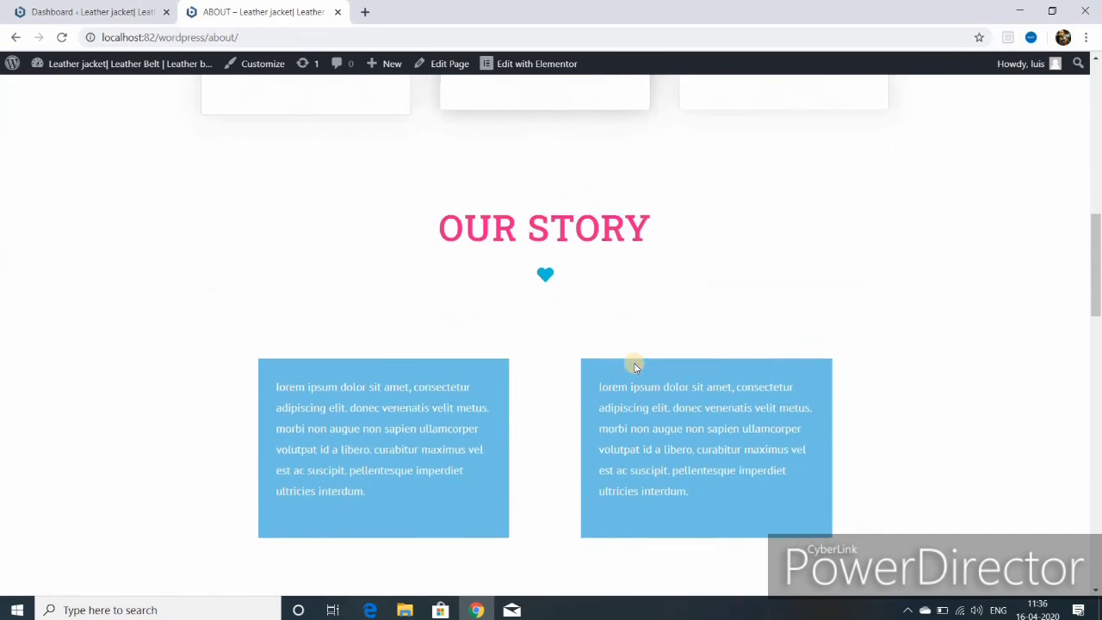
scroll(634, 366, down, 9)
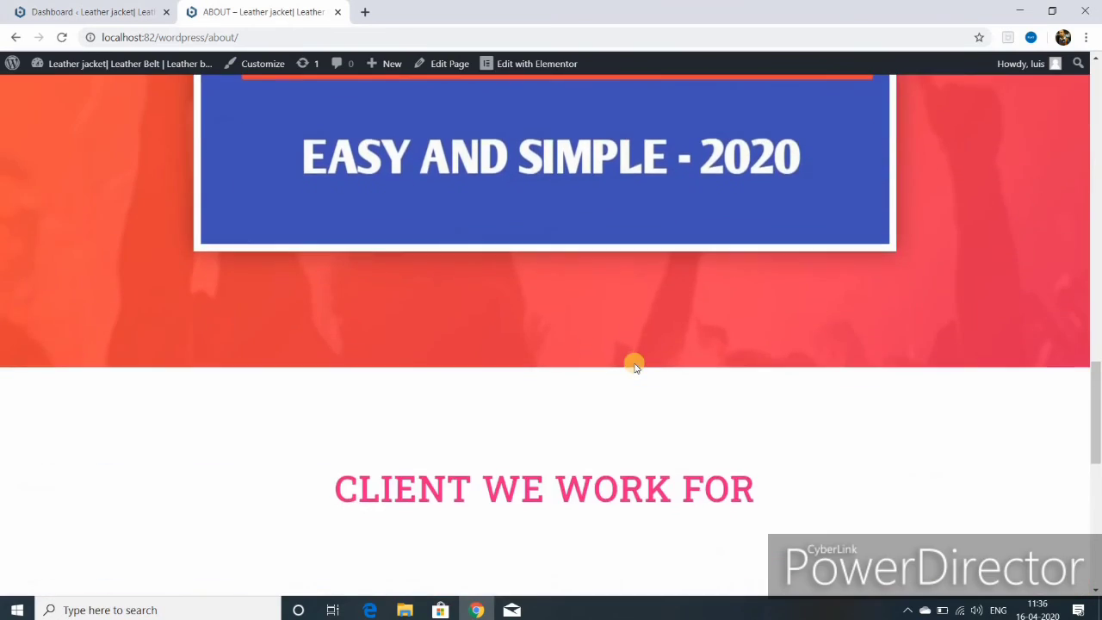
scroll(634, 366, down, 3)
scroll(633, 367, down, 3)
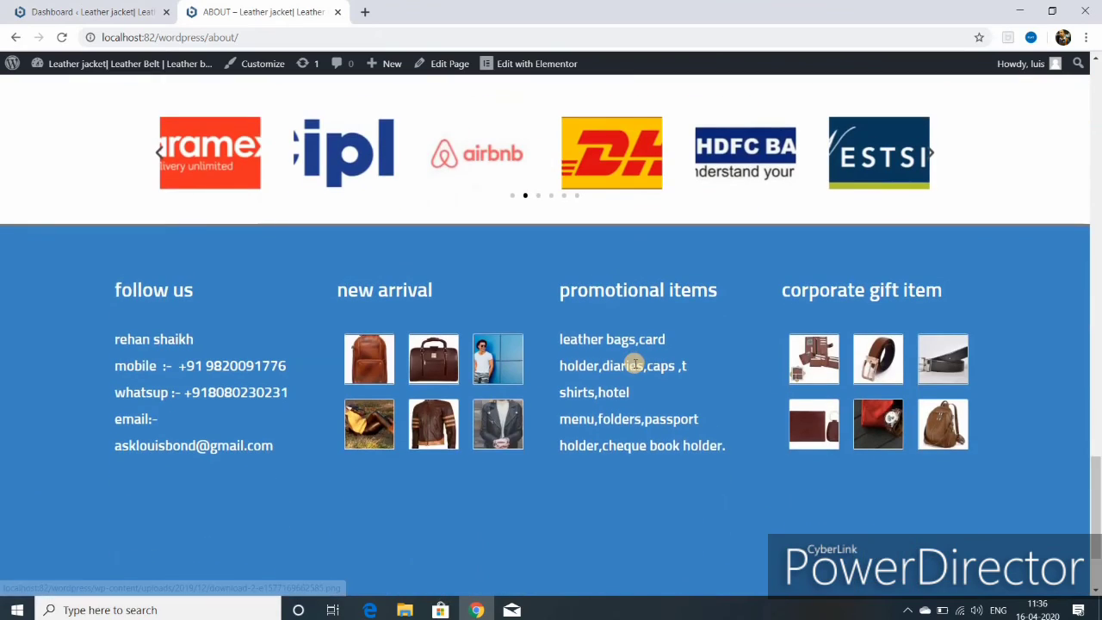
scroll(634, 364, up, 15)
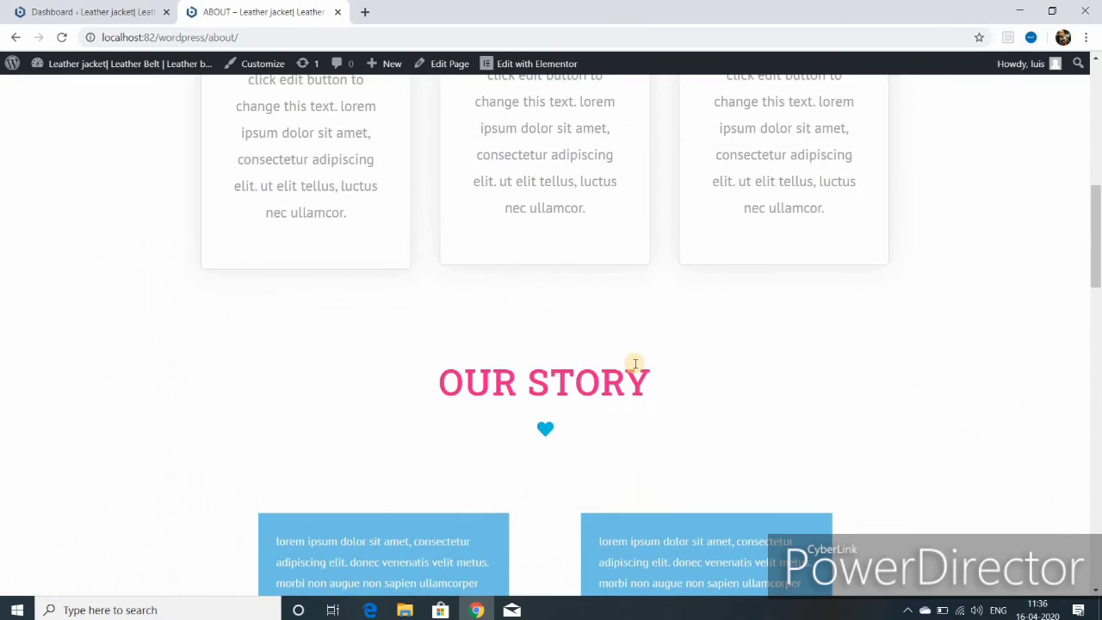
scroll(633, 363, up, 8)
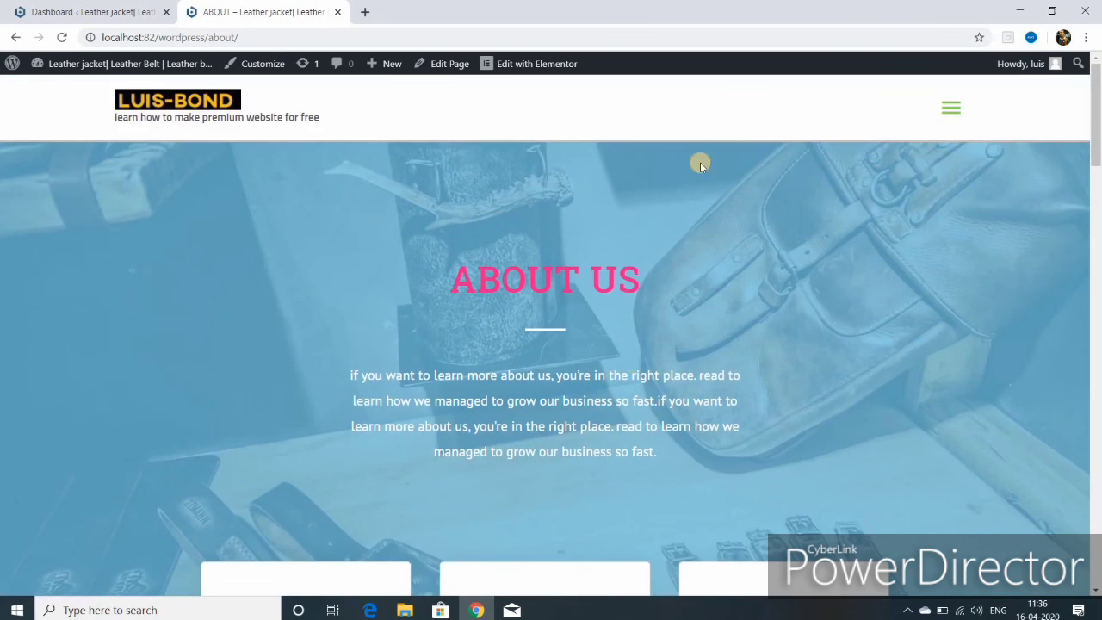
click(948, 114)
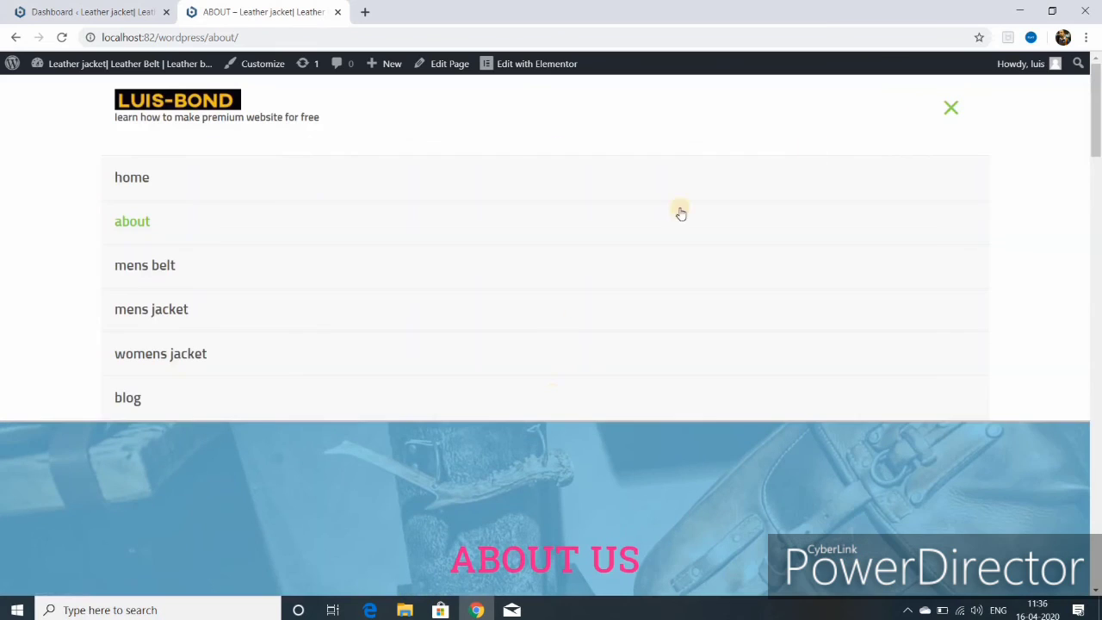
click(179, 268)
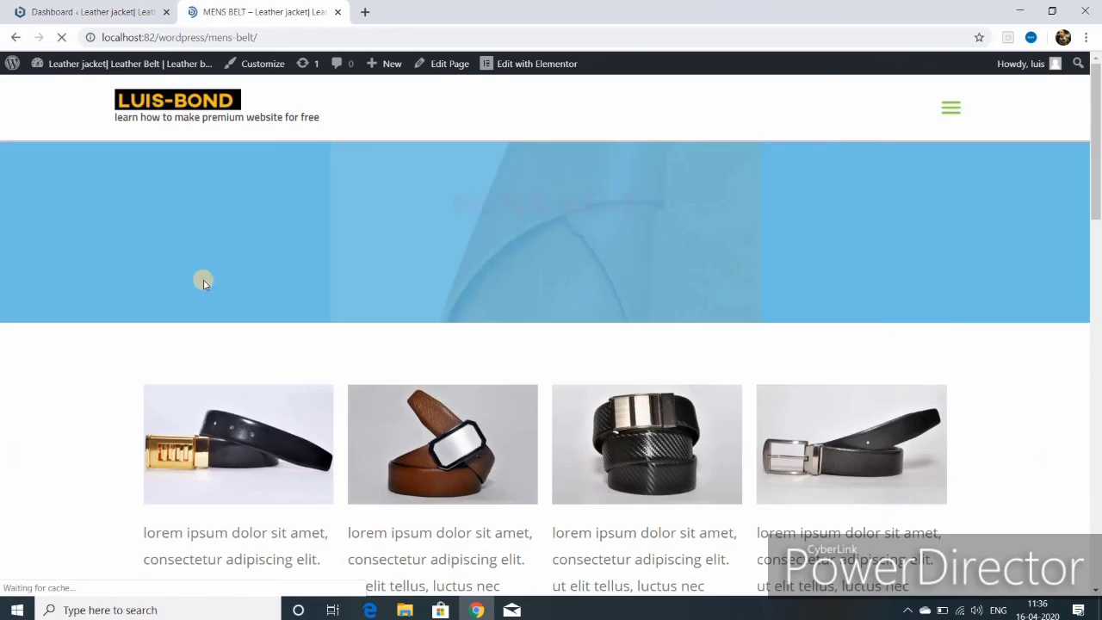
scroll(447, 377, down, 10)
scroll(447, 377, up, 3)
scroll(447, 377, up, 8)
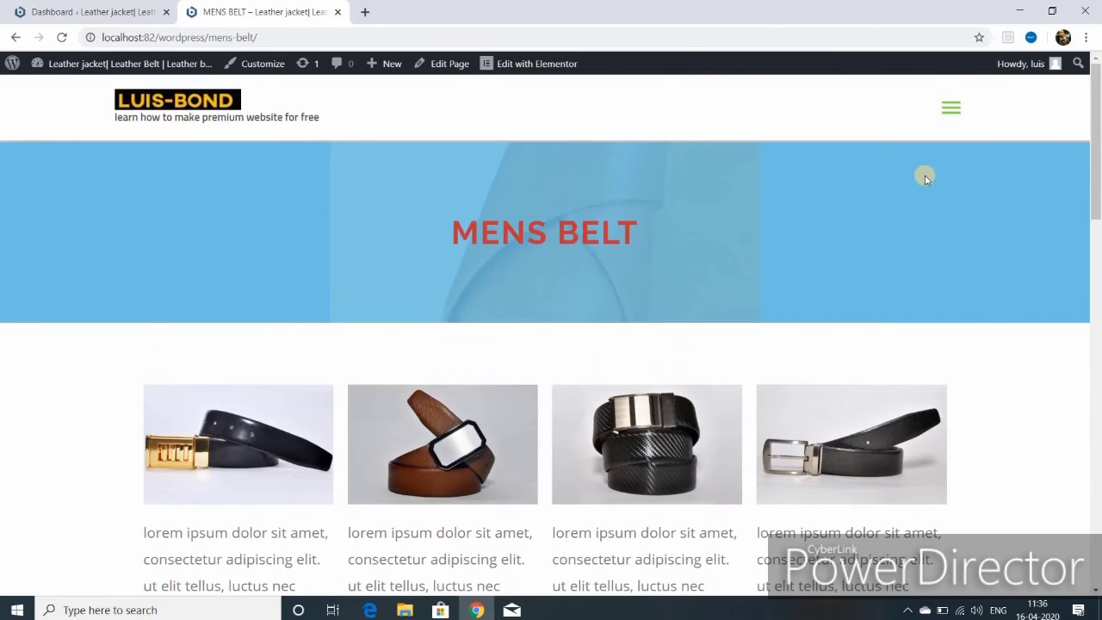
click(948, 109)
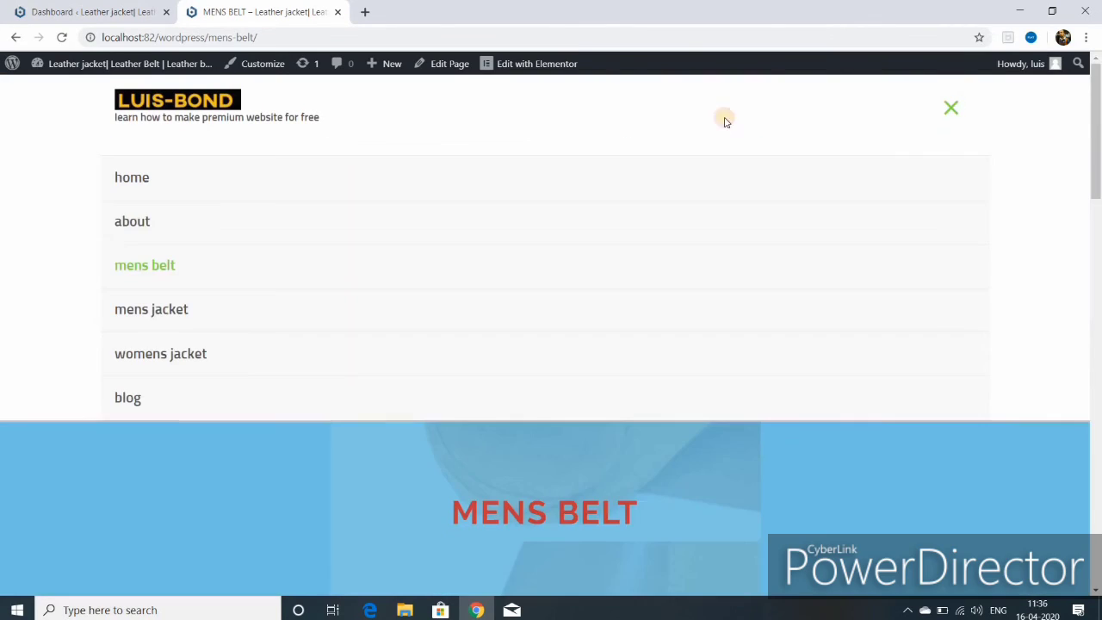
click(177, 313)
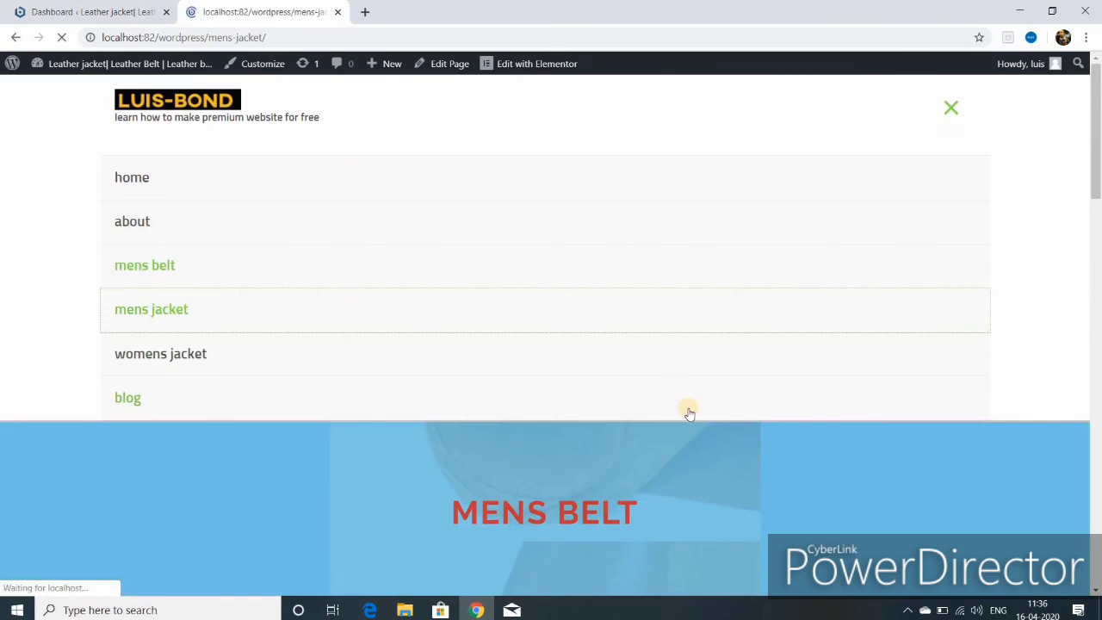
scroll(685, 418, down, 10)
scroll(679, 421, down, 10)
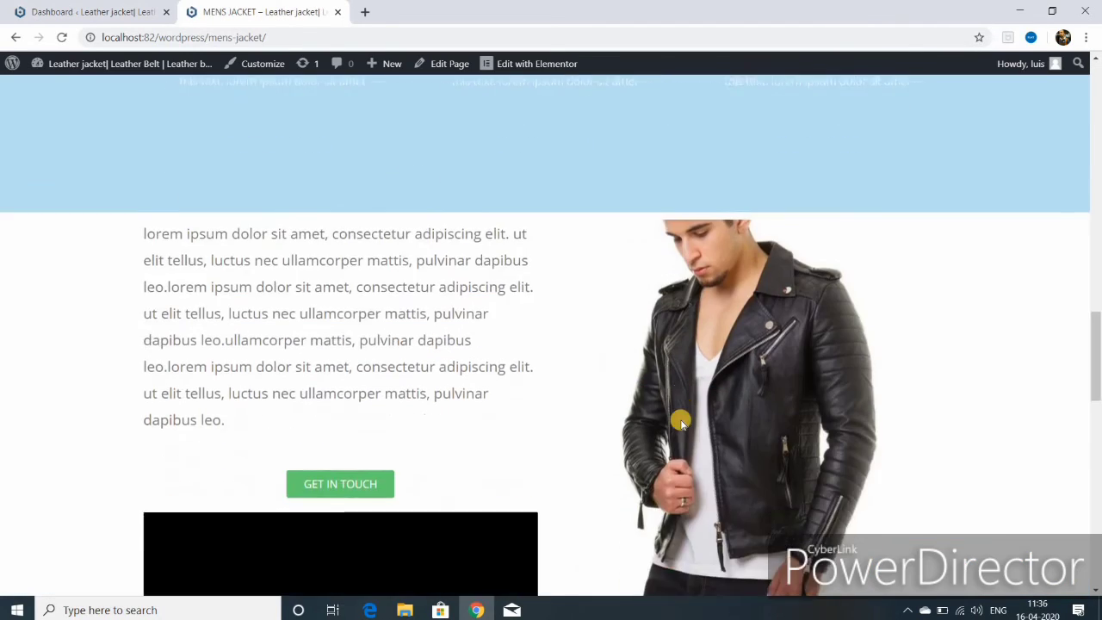
scroll(680, 419, down, 7)
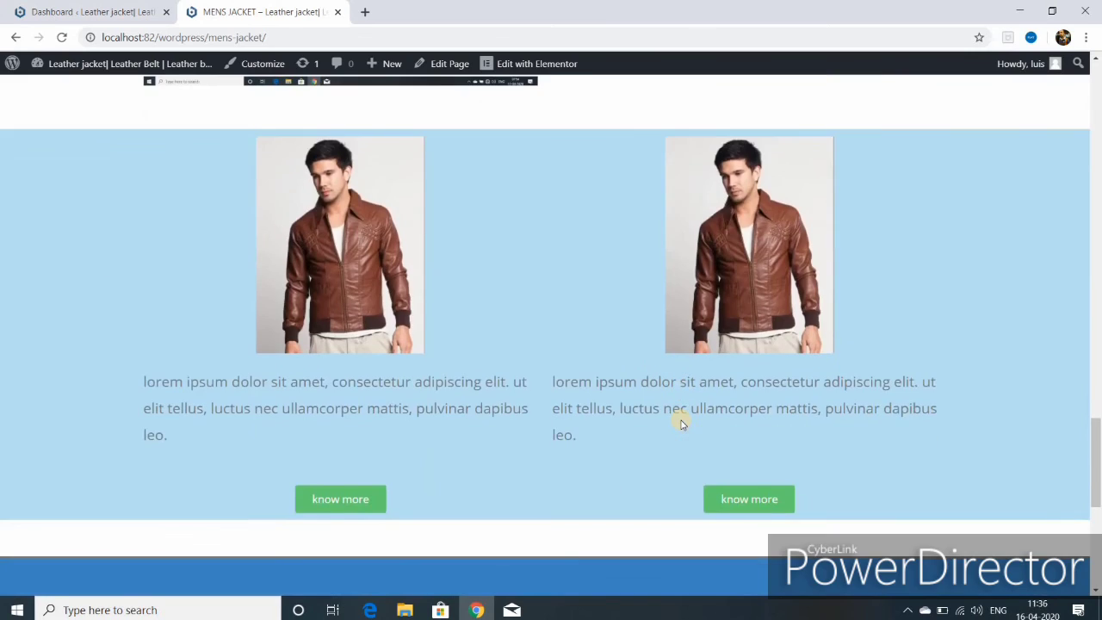
scroll(680, 419, up, 15)
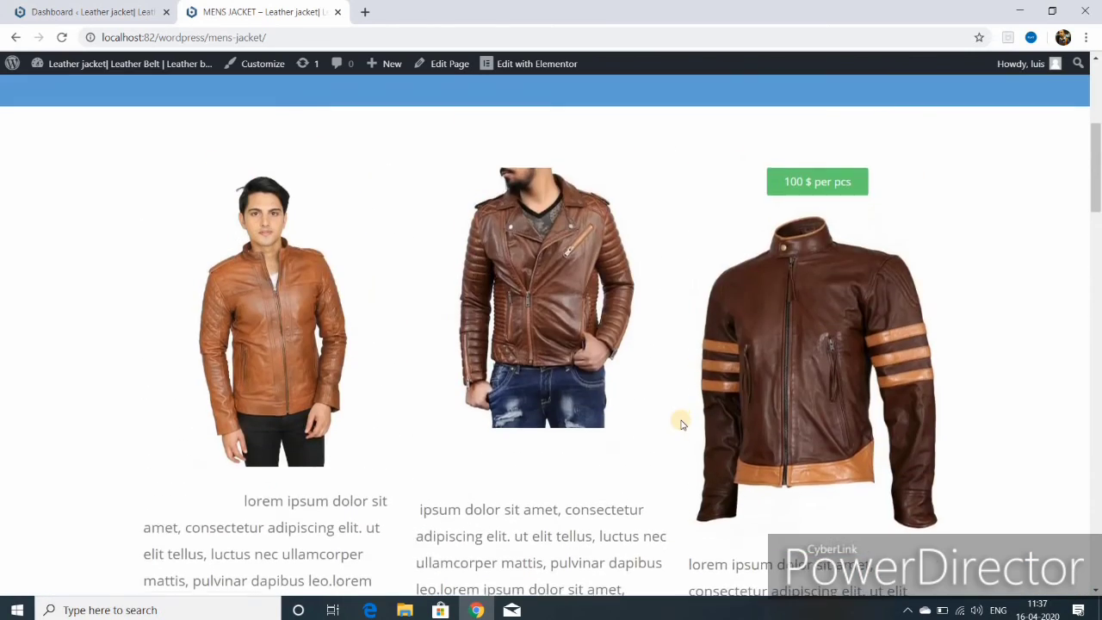
scroll(663, 424, up, 3)
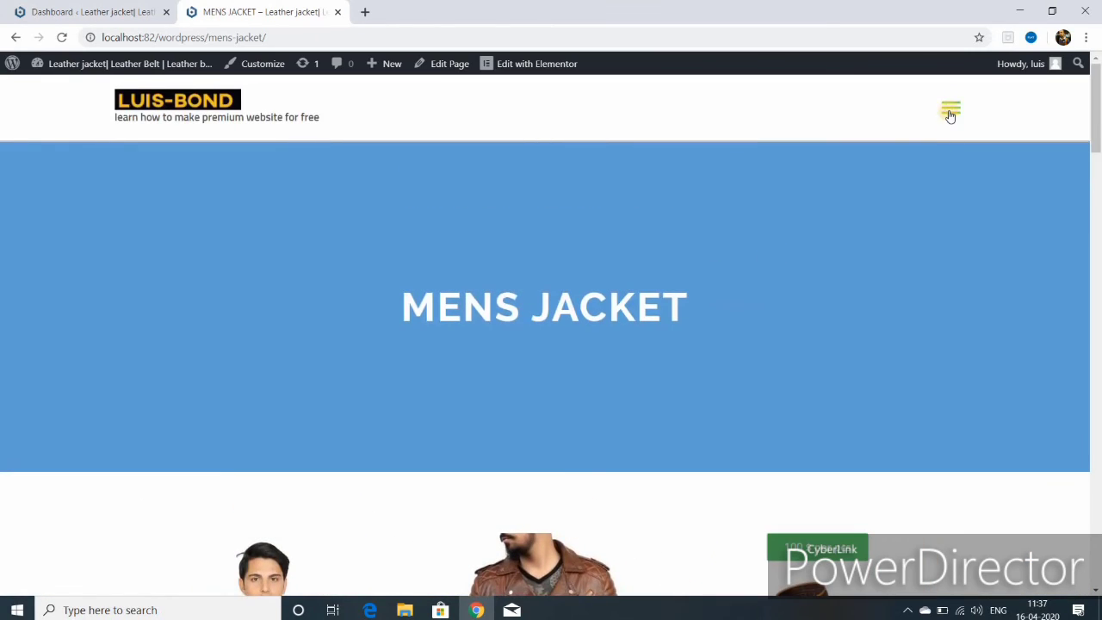
- Visit the Womens Jacket page from the site menu, then launch Customize from the Blog page
click(950, 108)
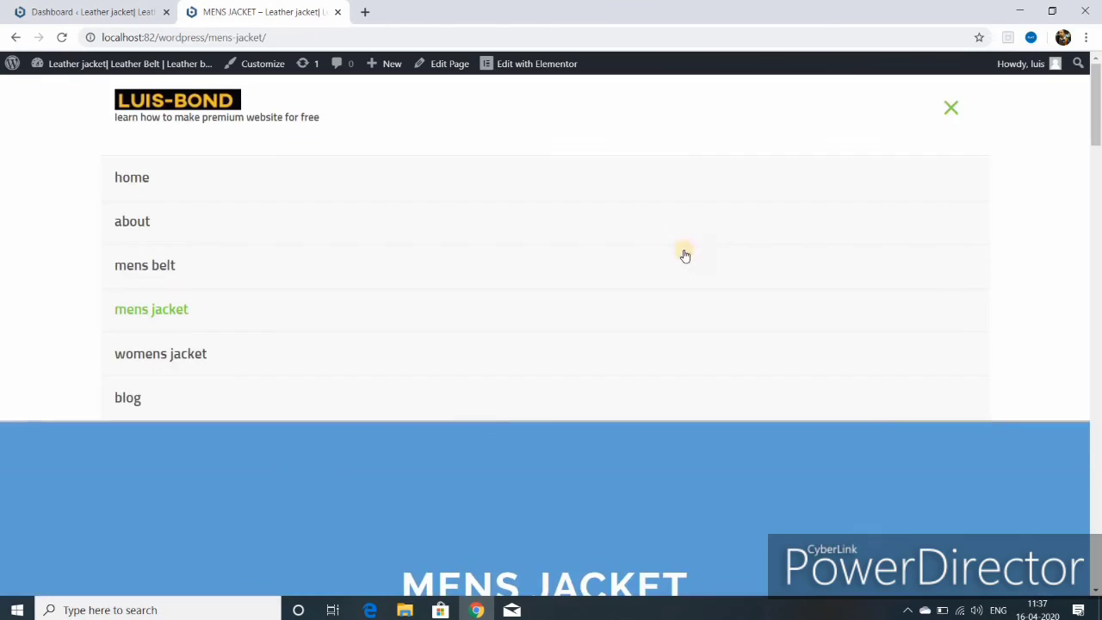
click(204, 356)
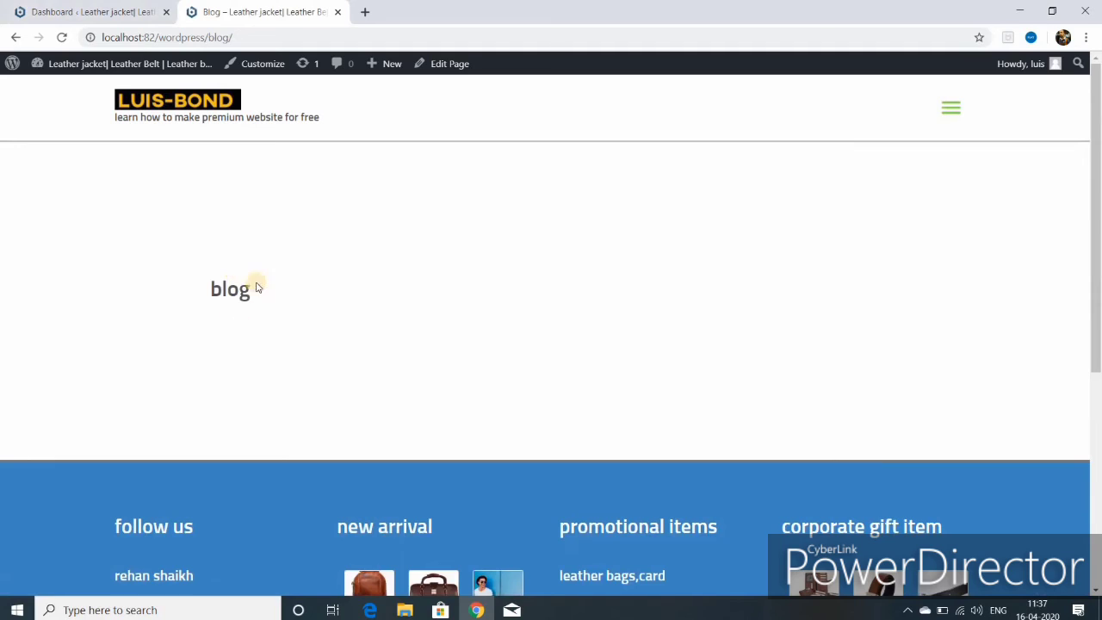
click(272, 67)
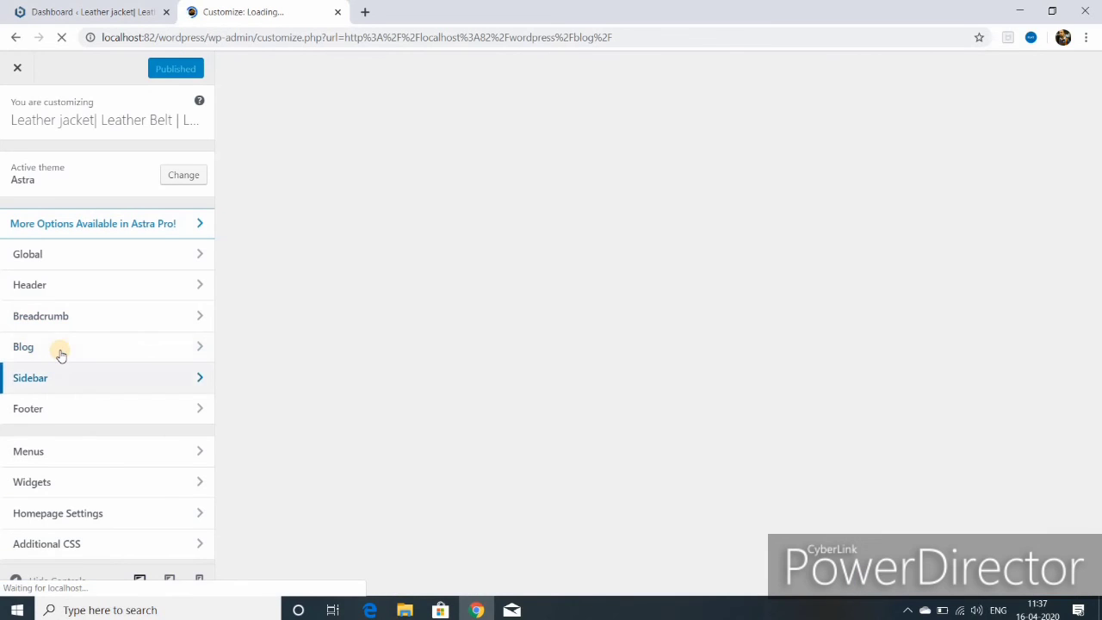
- Review the Customizer's Blog > Single Post options and return to the main list
click(61, 353)
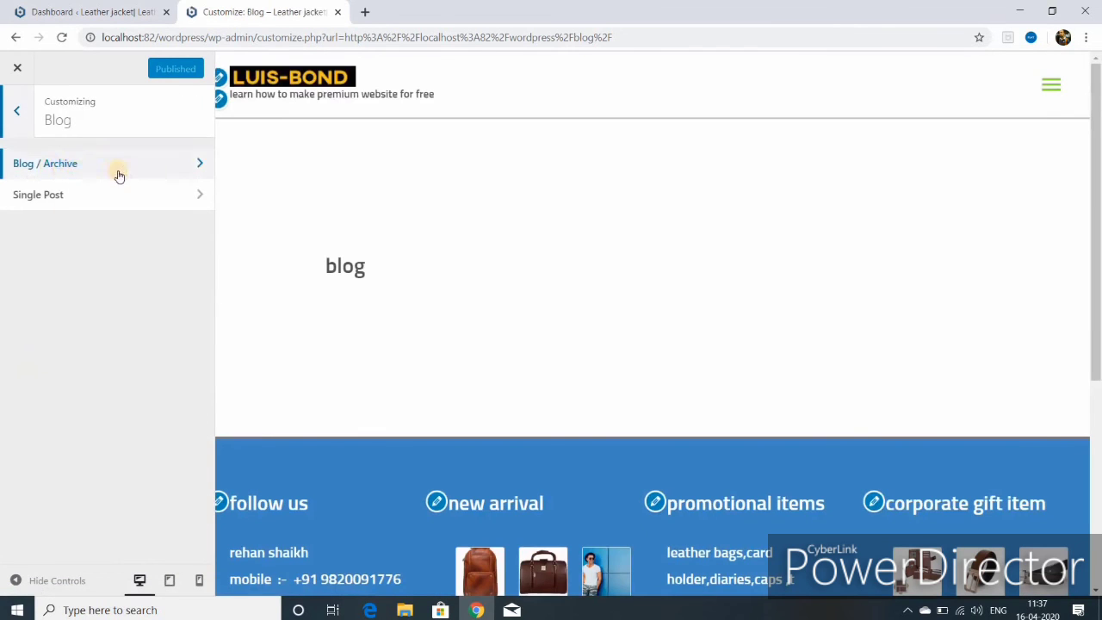
click(192, 200)
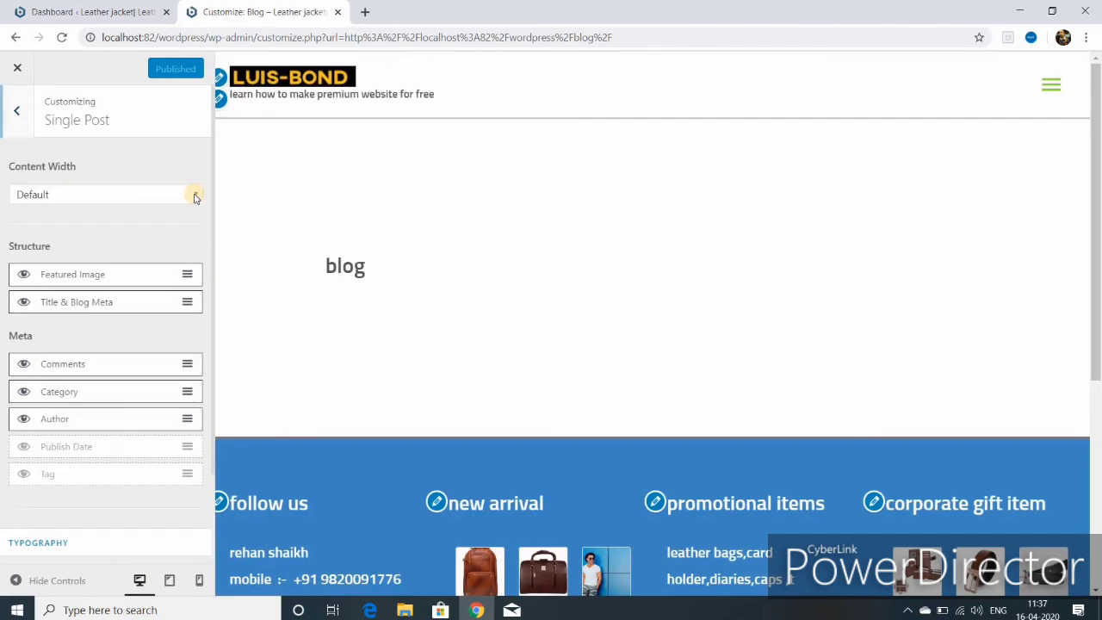
click(15, 103)
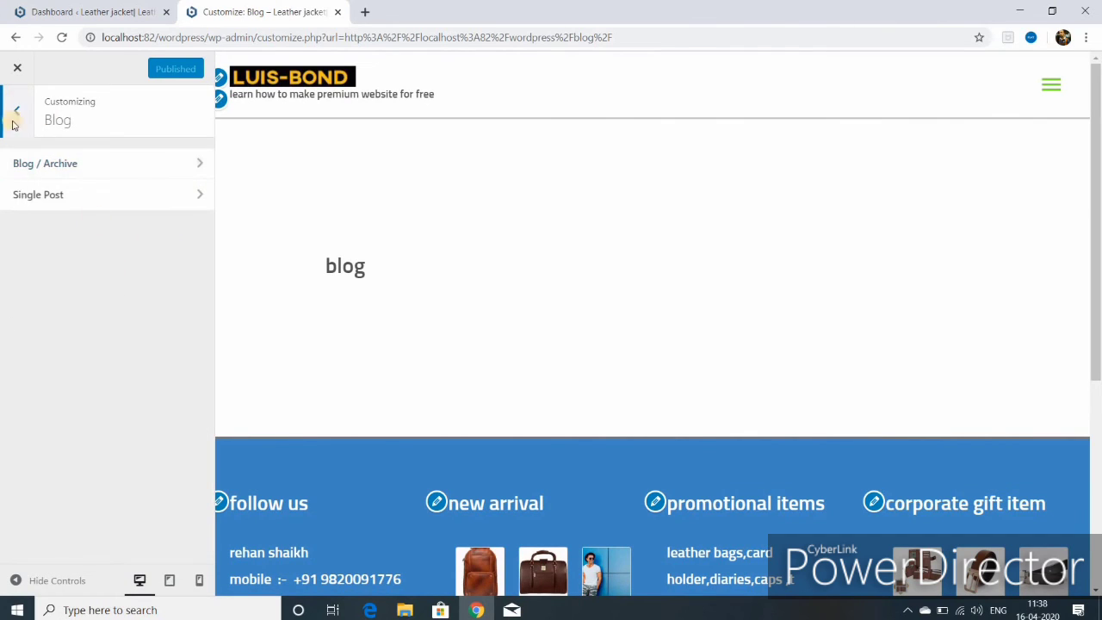
click(15, 114)
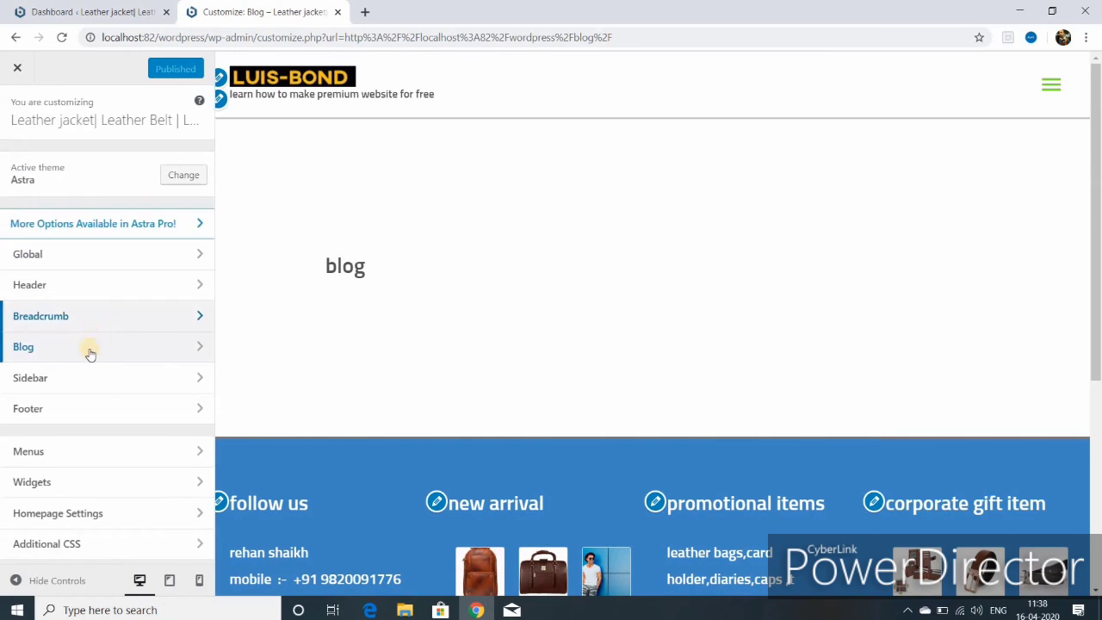
- Check Global > Container layout, exit the Customizer unchanged, and switch to the Dashboard tab
click(82, 258)
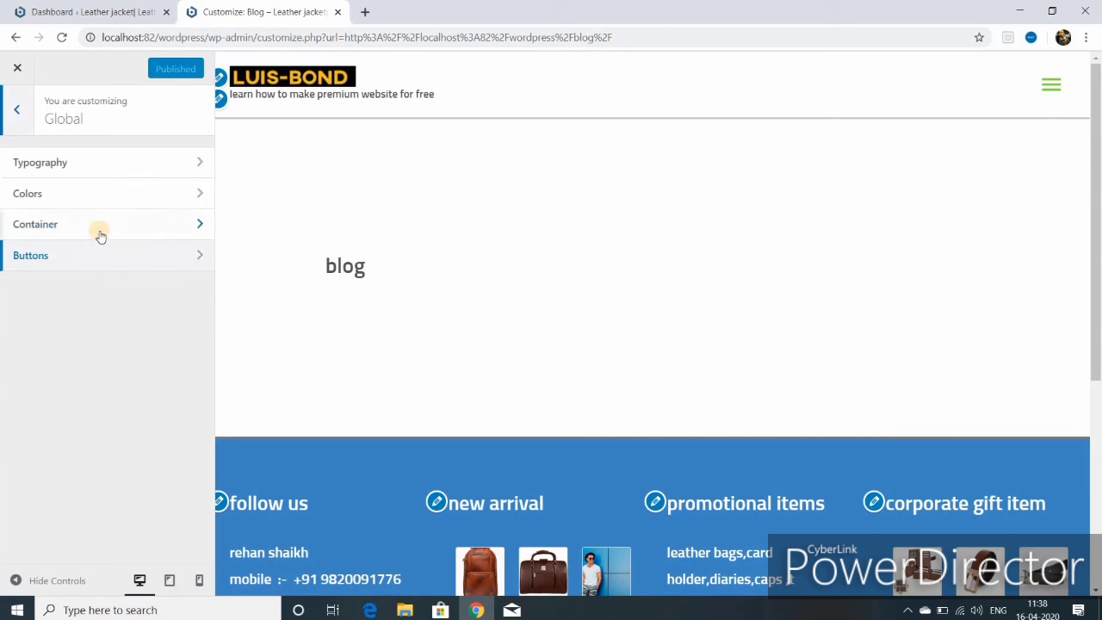
click(100, 230)
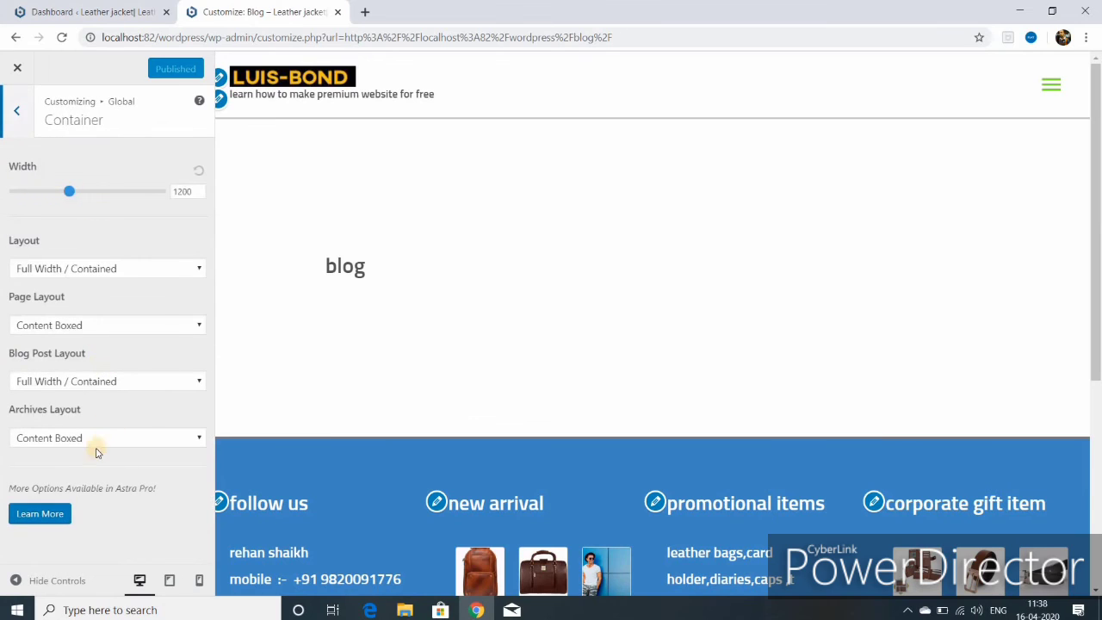
click(19, 71)
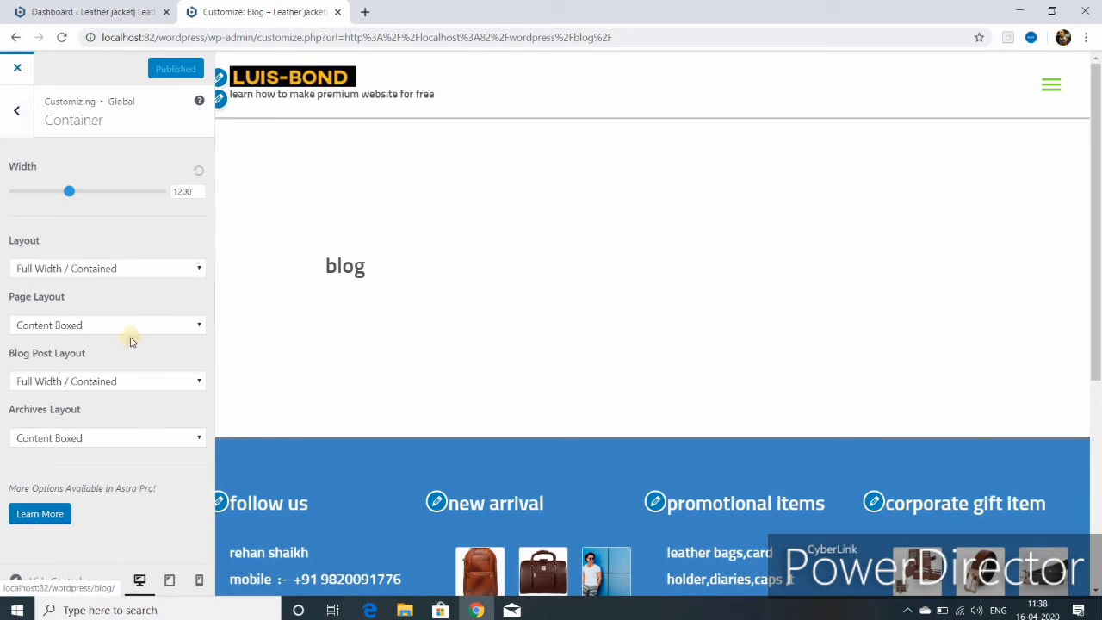
click(110, 12)
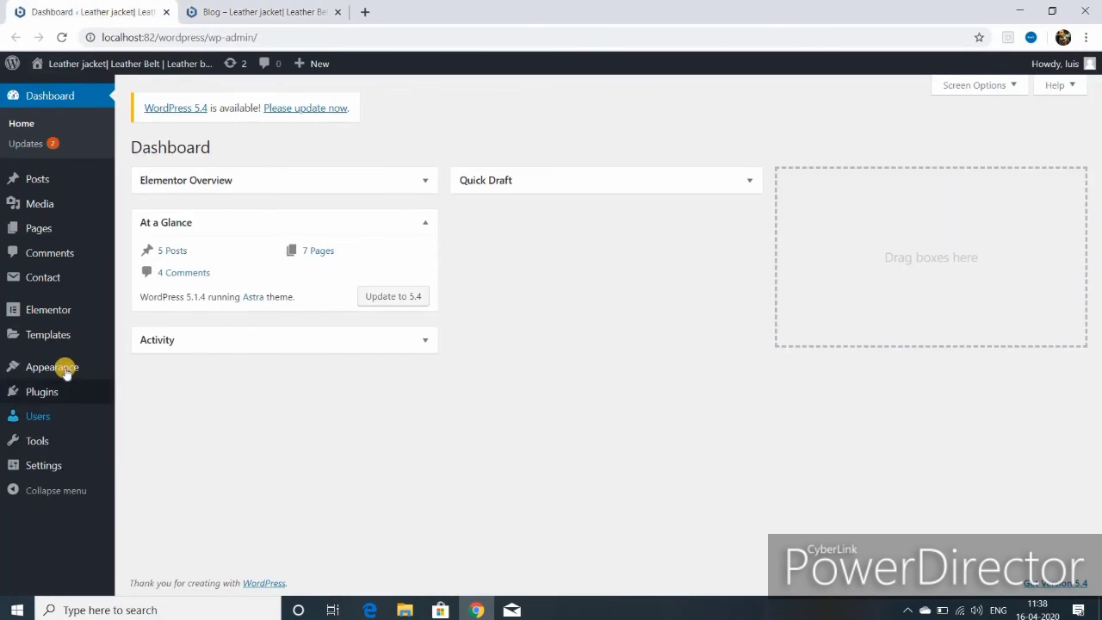
- Set Blog as the Posts page under Settings > Reading and save the changes
mouse_move(52, 470)
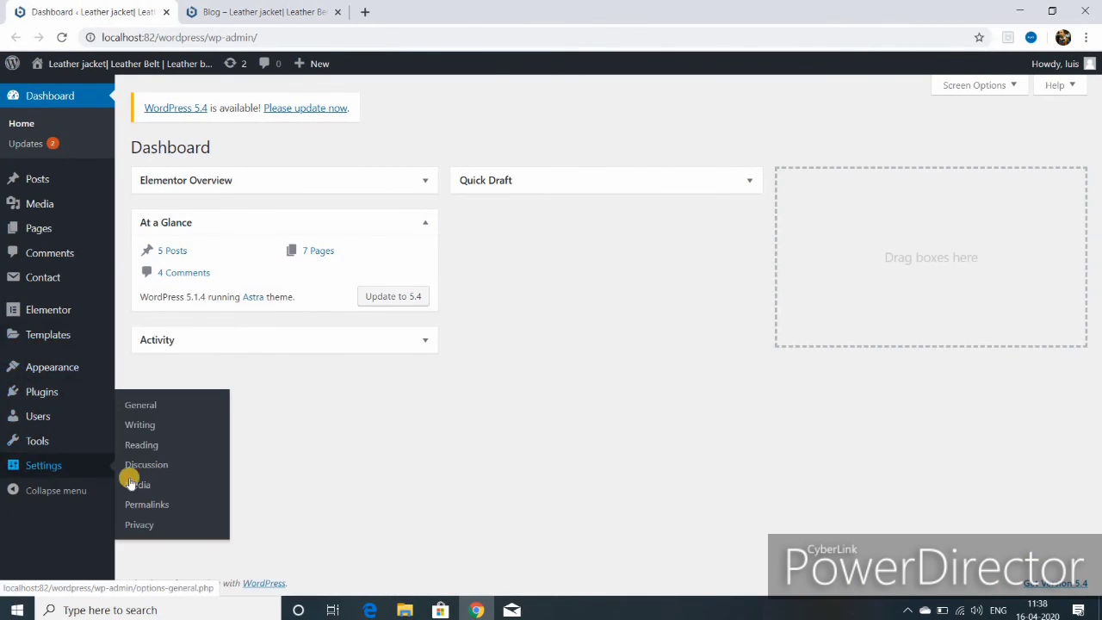
click(138, 445)
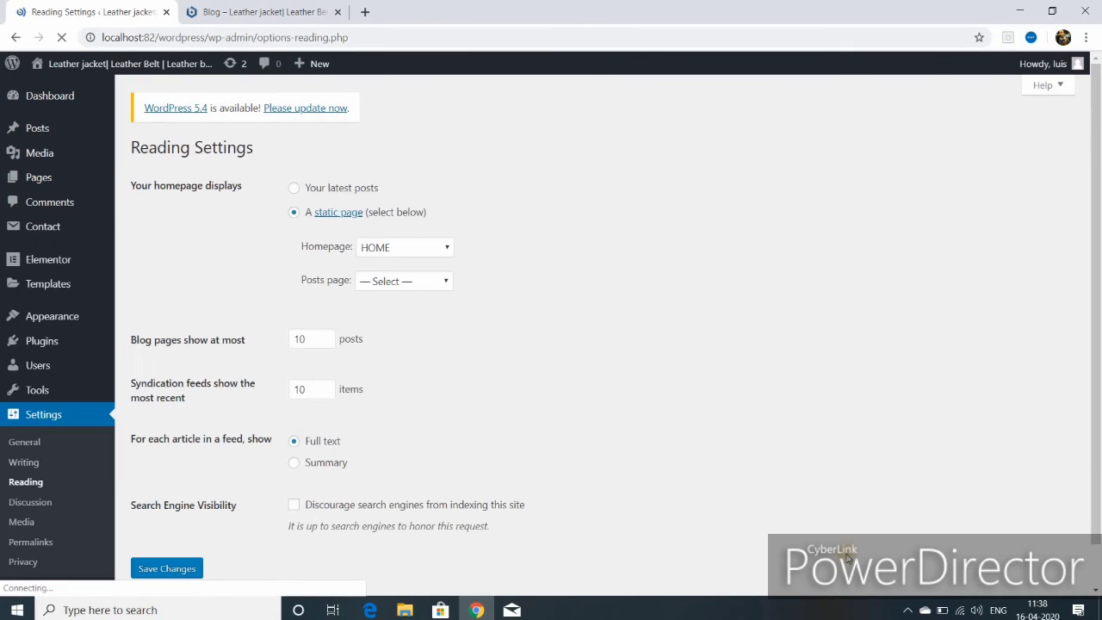
click(448, 282)
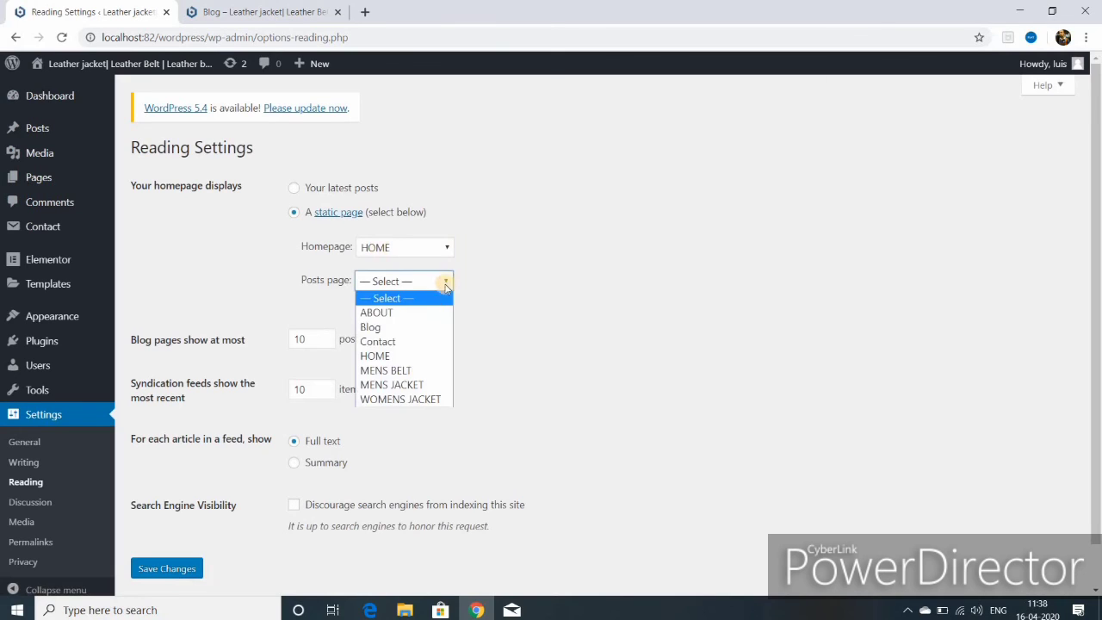
click(404, 330)
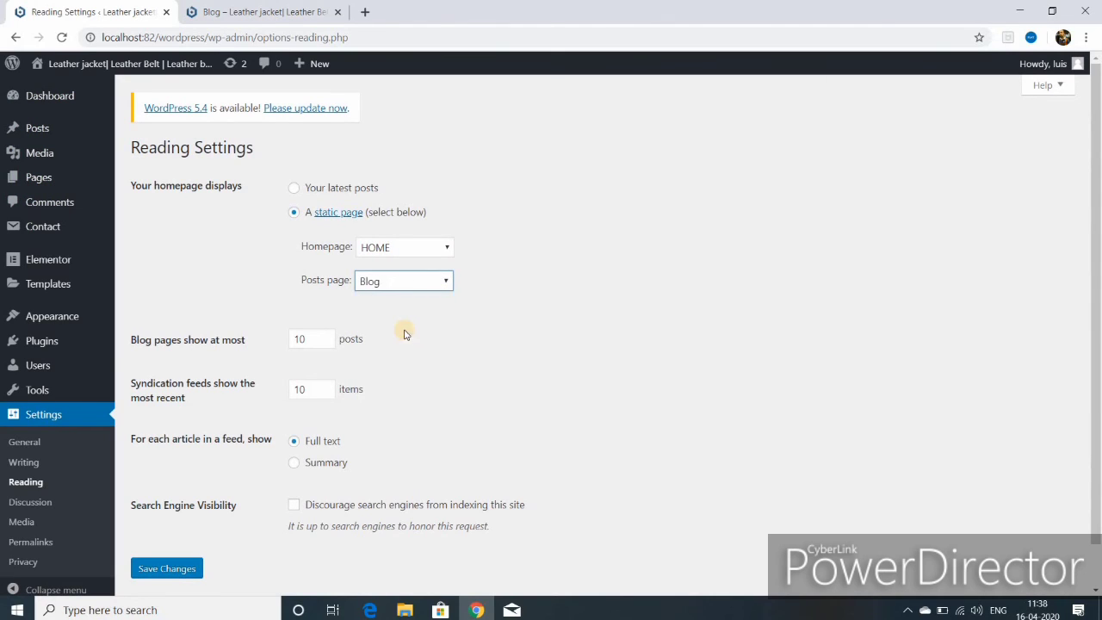
click(169, 569)
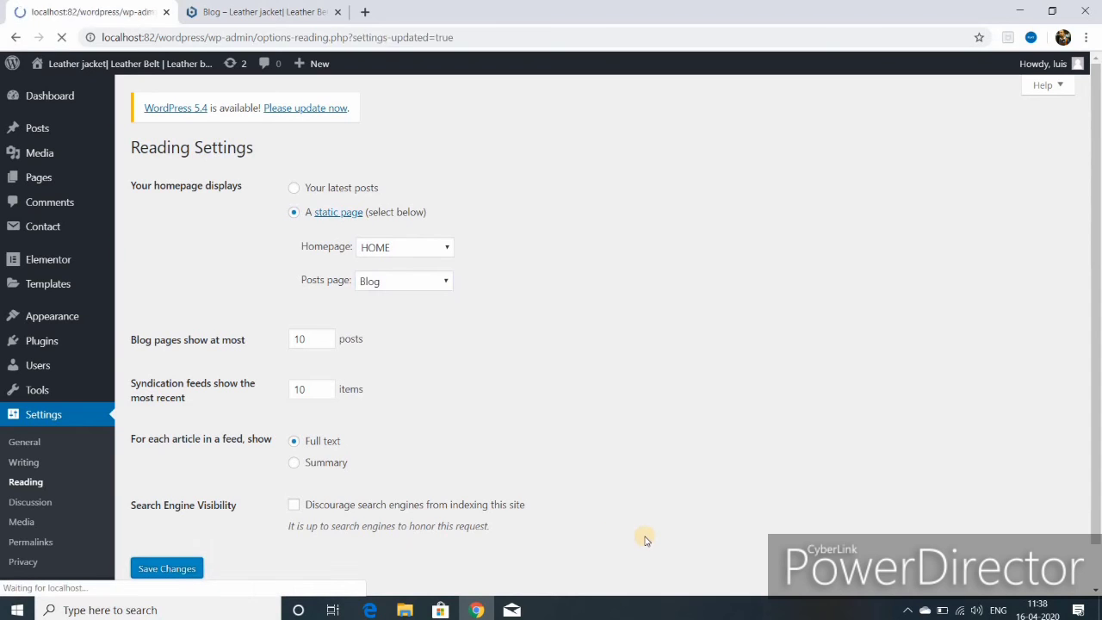
click(294, 12)
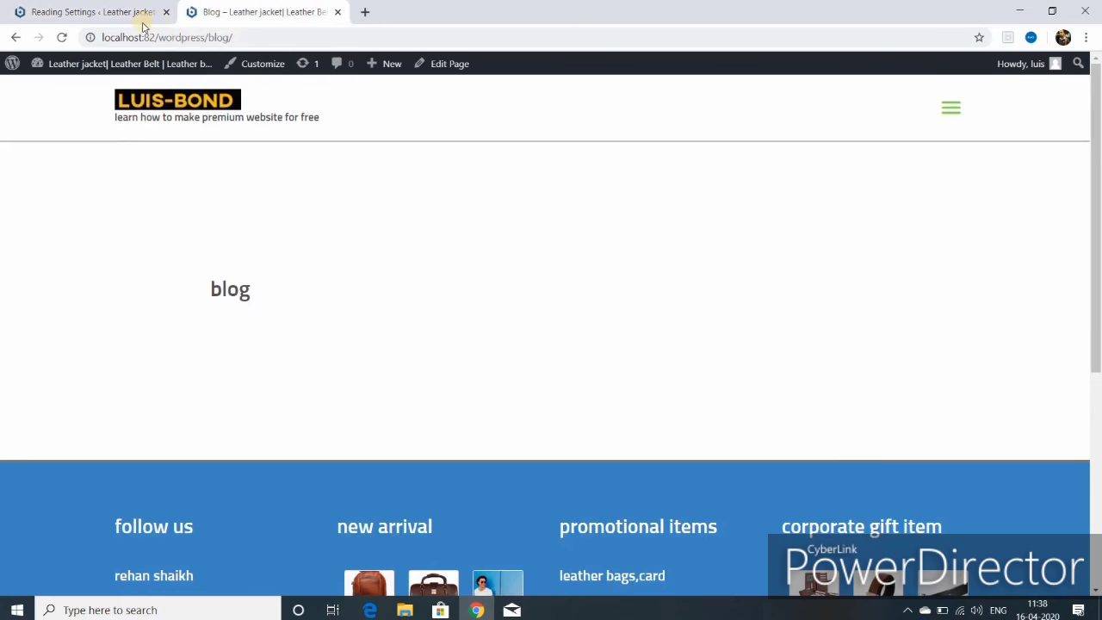
- Reload the Blog page and scroll through its posts, starting with the leather jacket buying guide
click(62, 39)
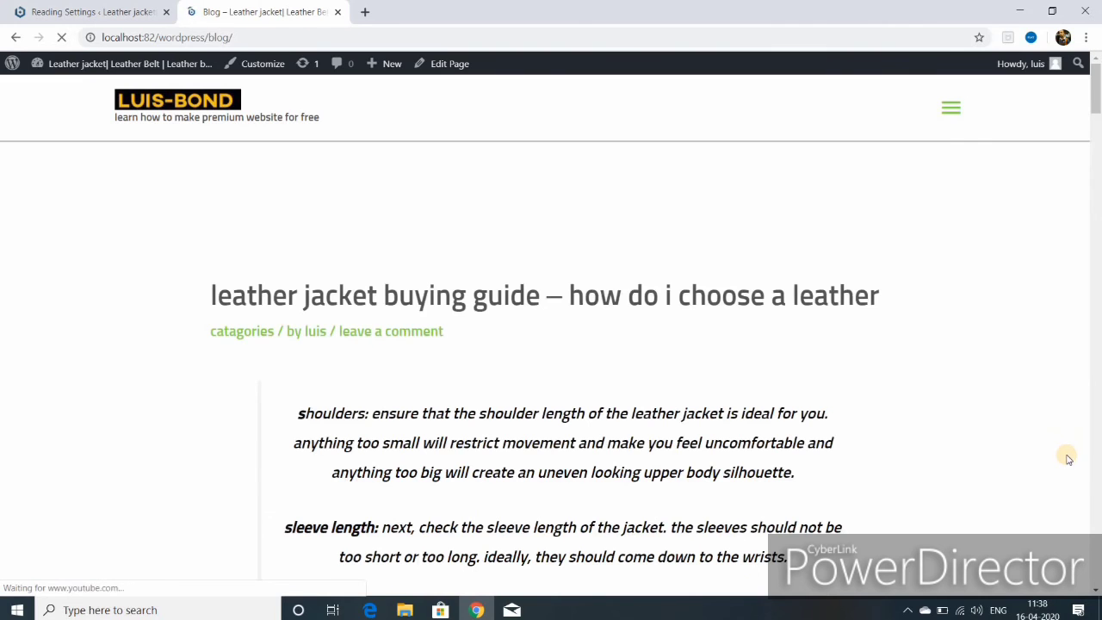
scroll(1067, 459, down, 3)
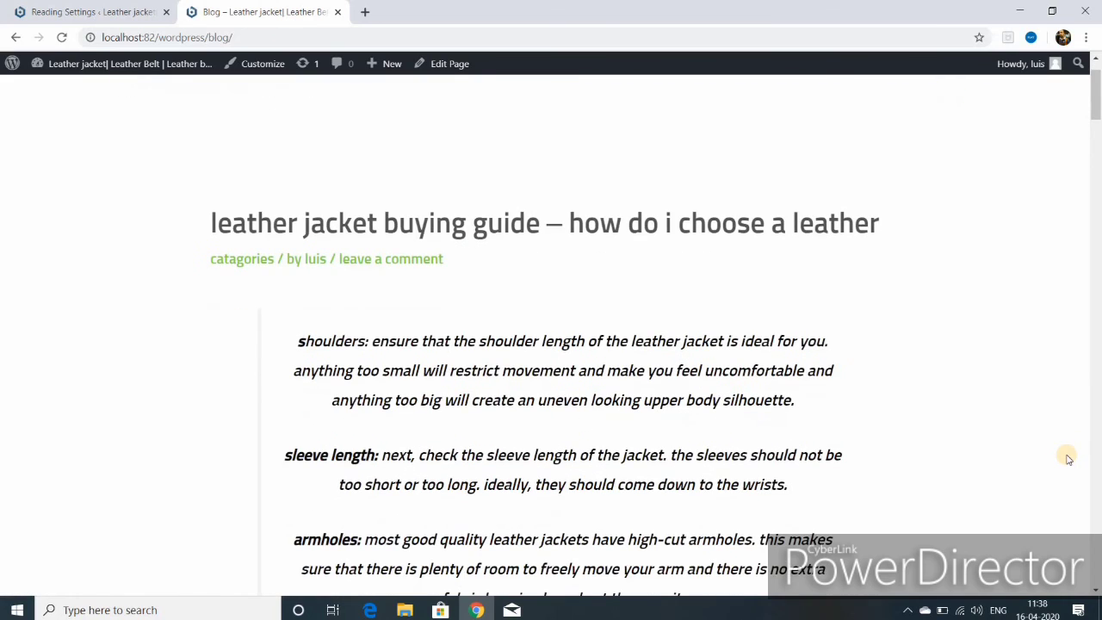
scroll(1067, 459, down, 10)
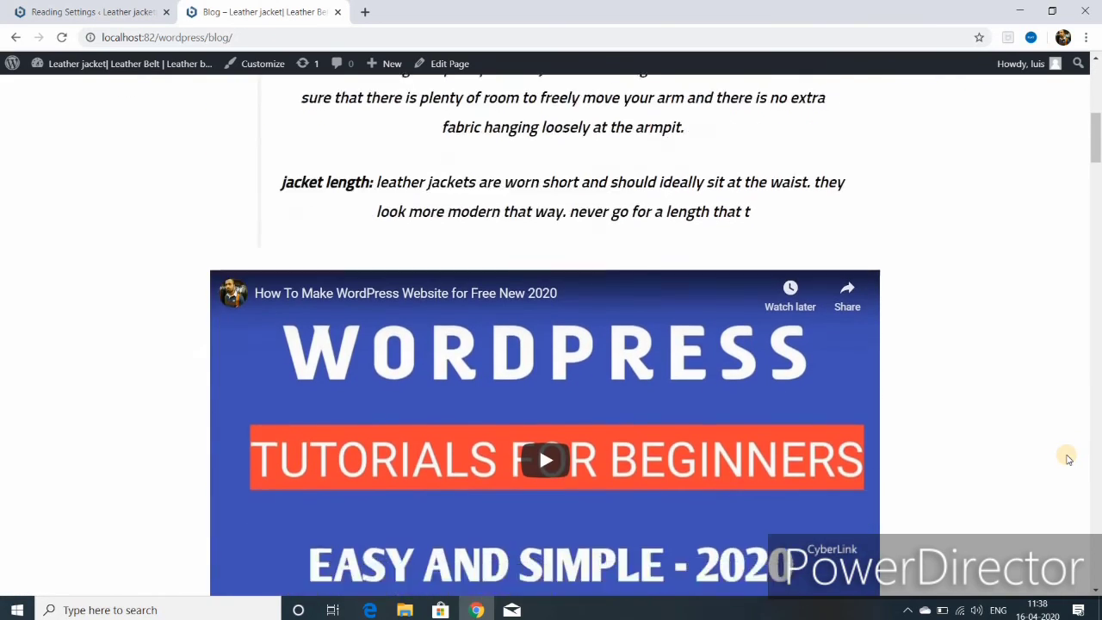
scroll(1067, 459, up, 10)
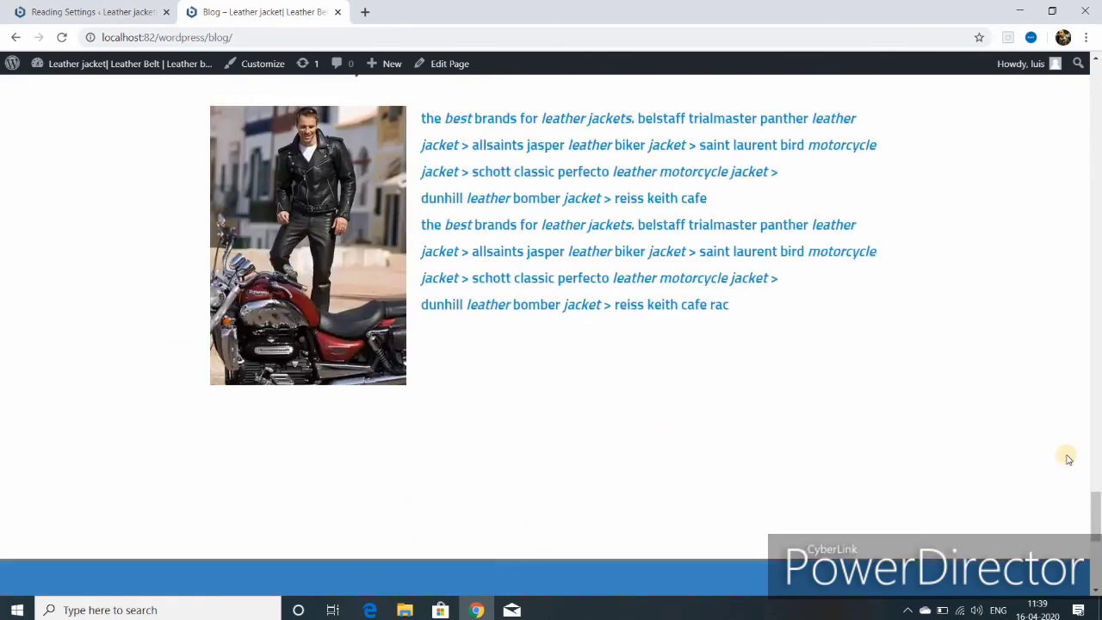
scroll(1067, 459, up, 6)
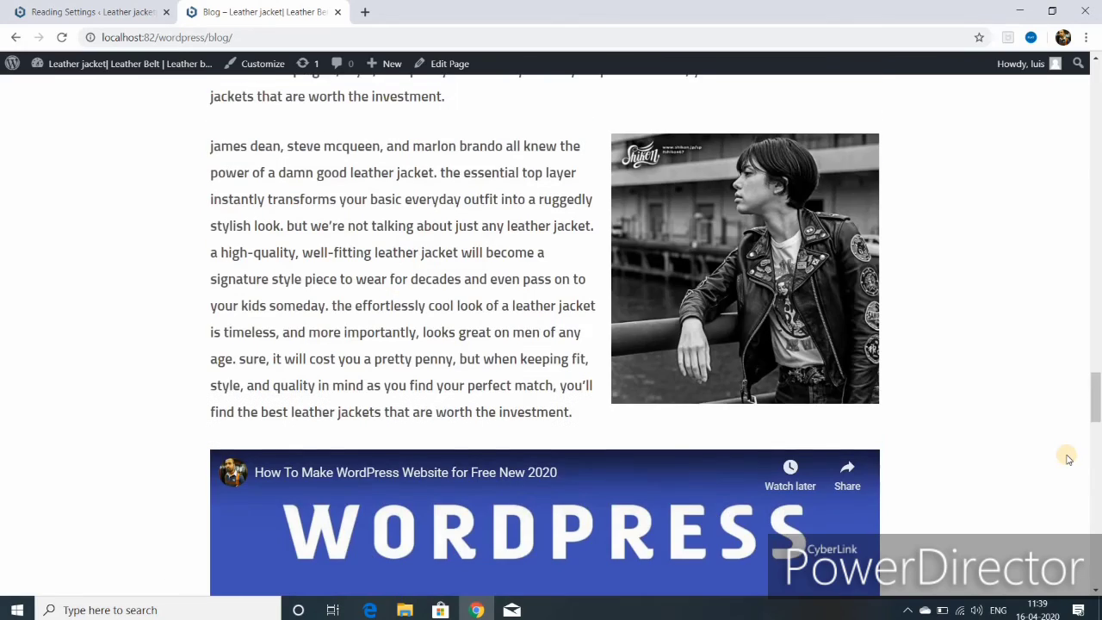